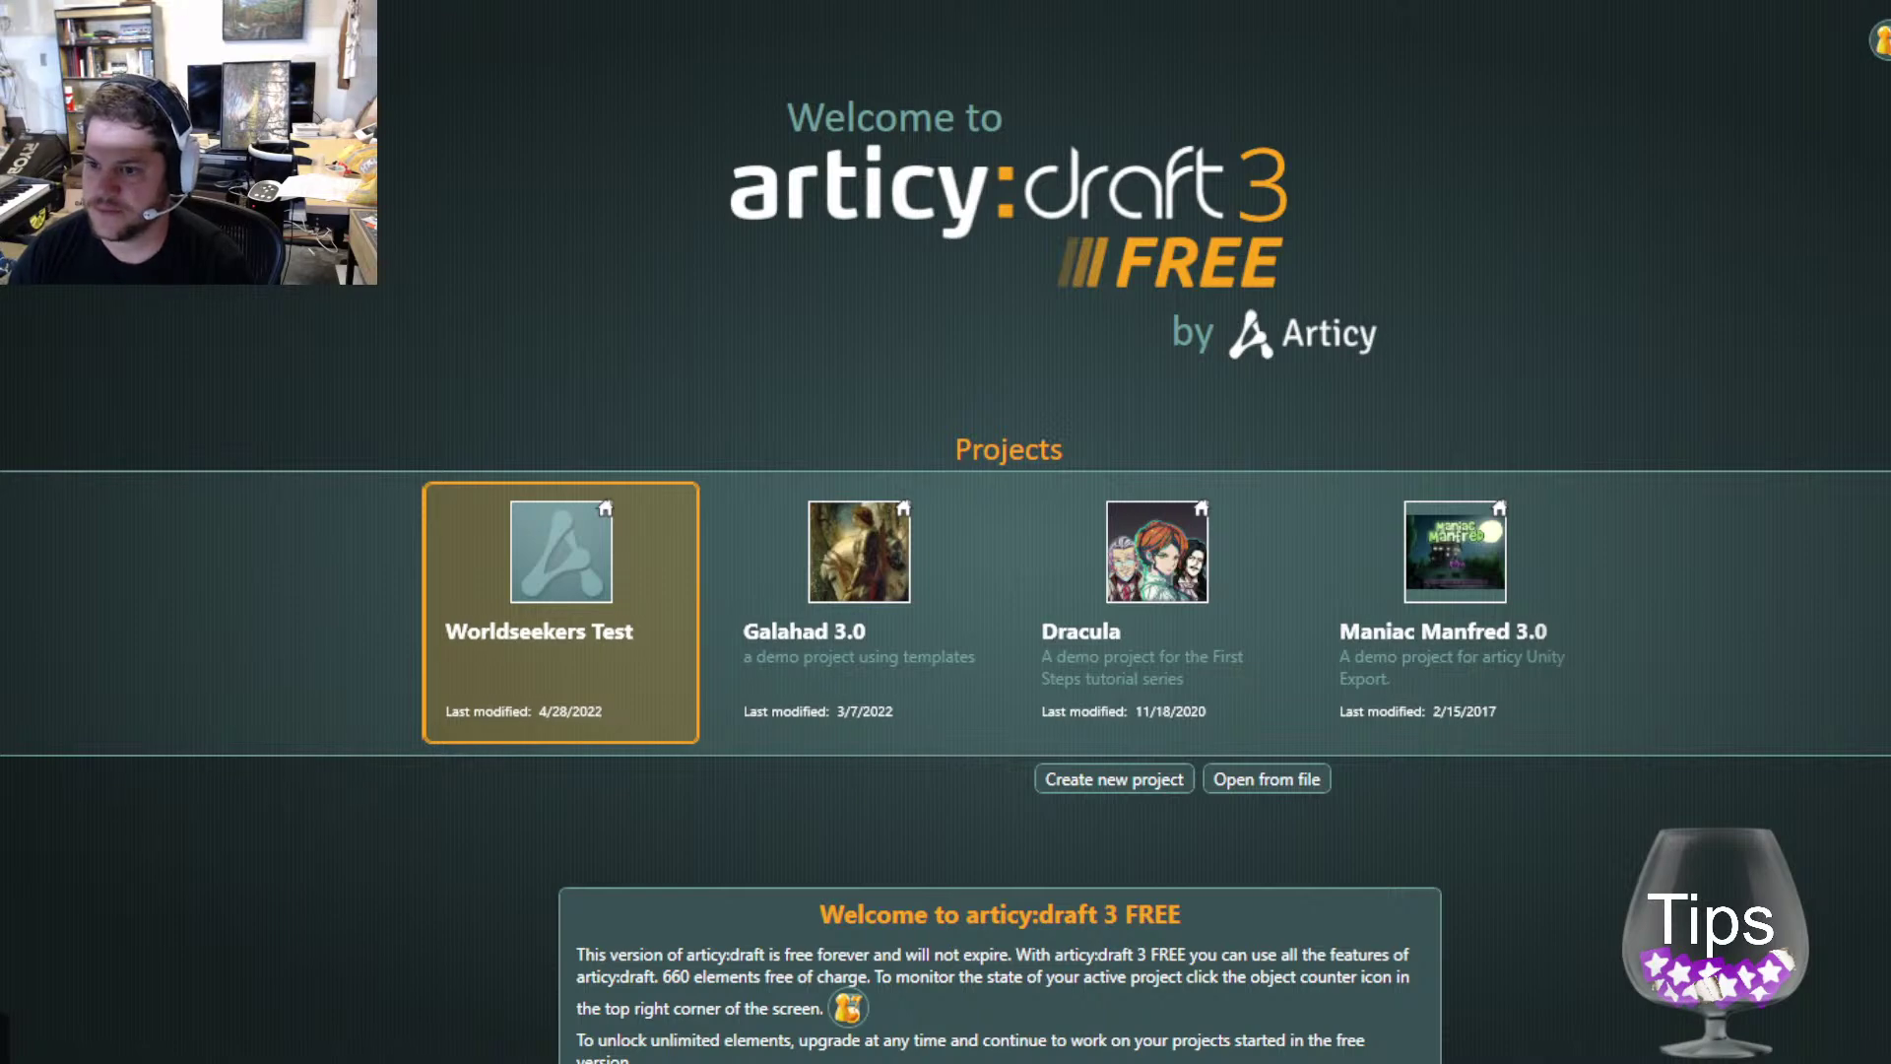
# Open the Worldseekers Test project and look over the nodes in its flow
pyautogui.click(516, 601)
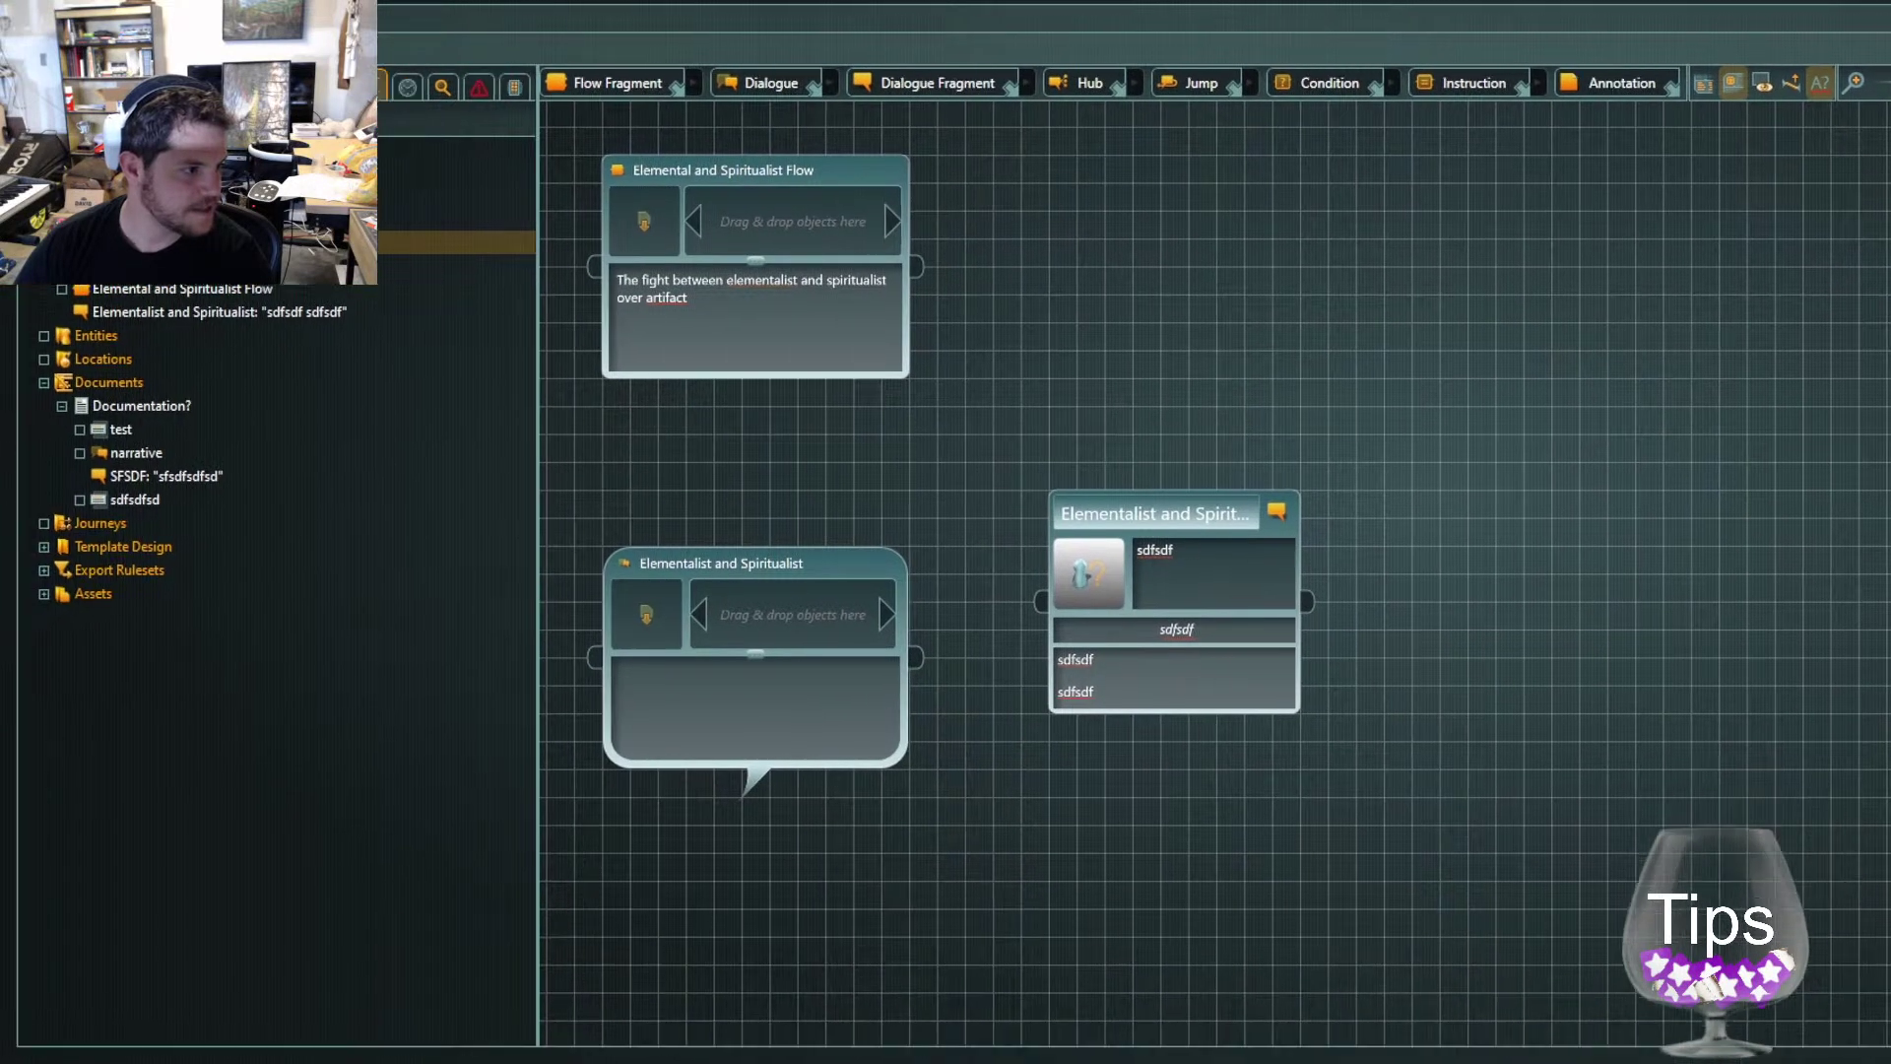
pyautogui.click(1605, 409)
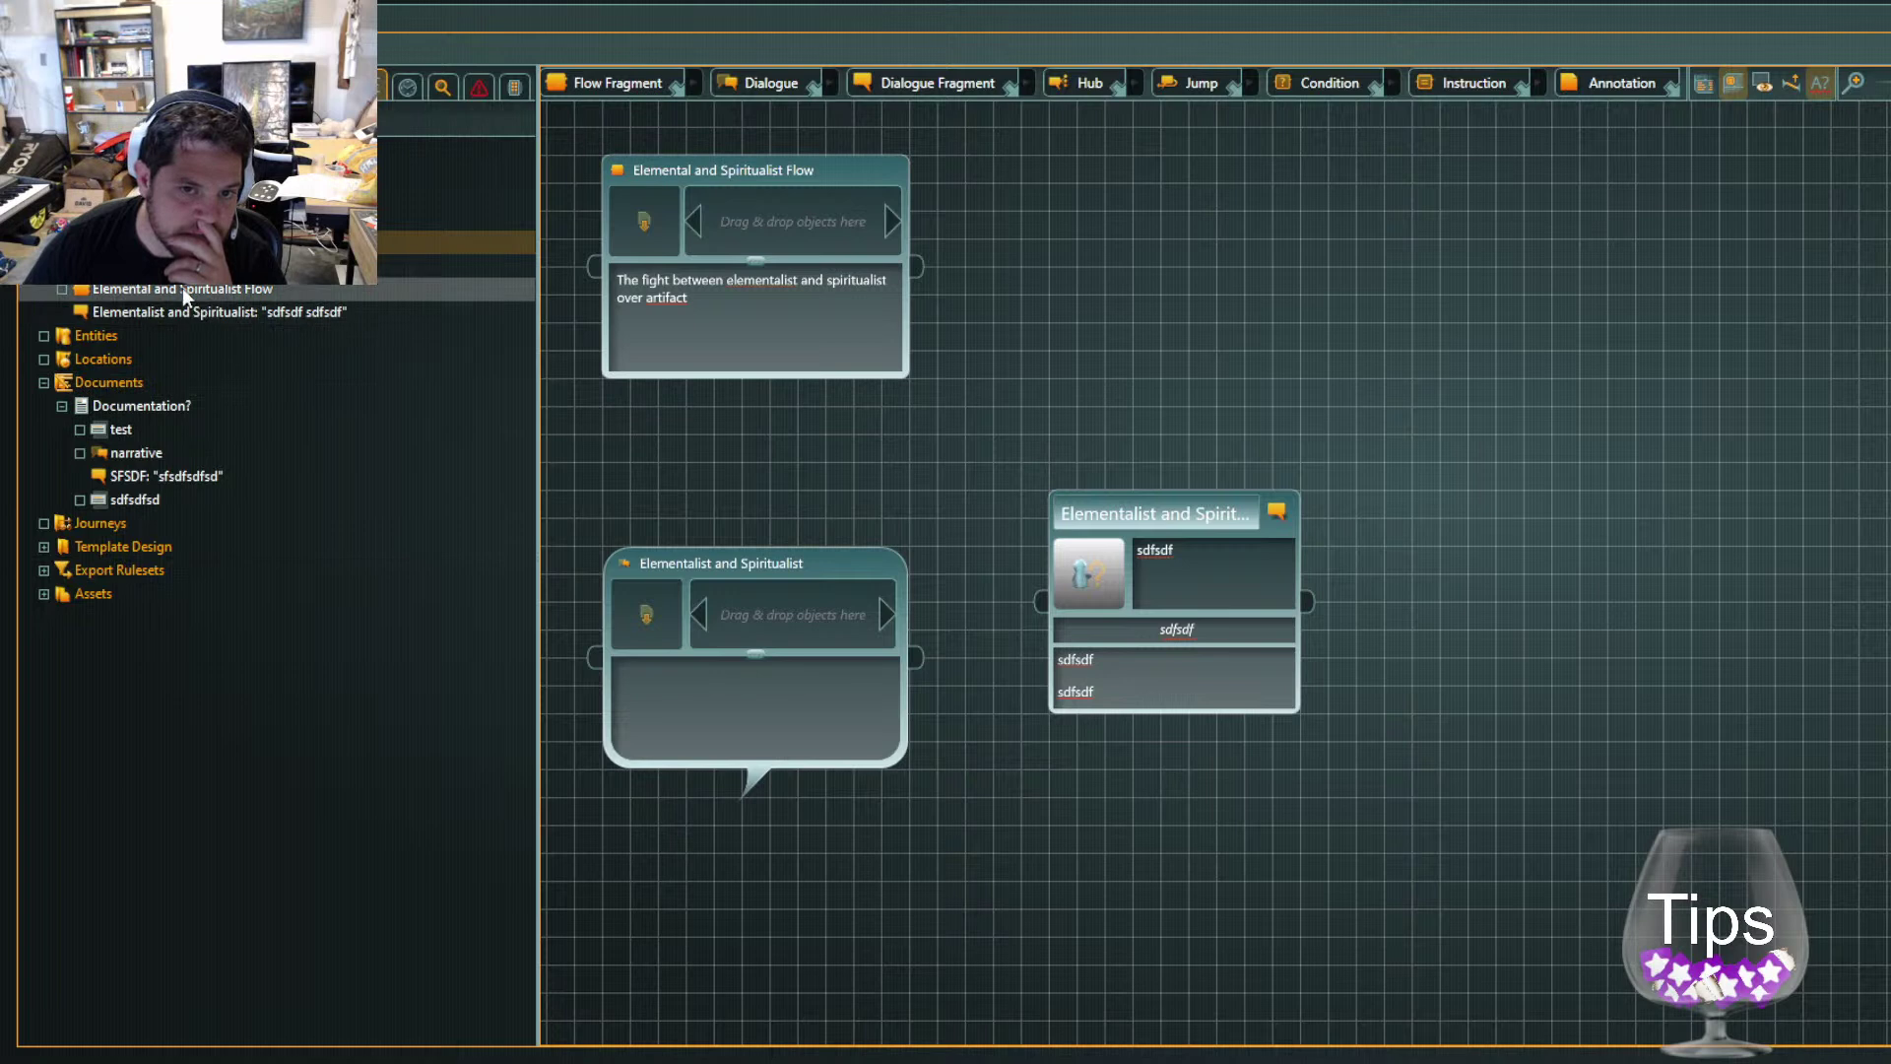
pyautogui.click(802, 718)
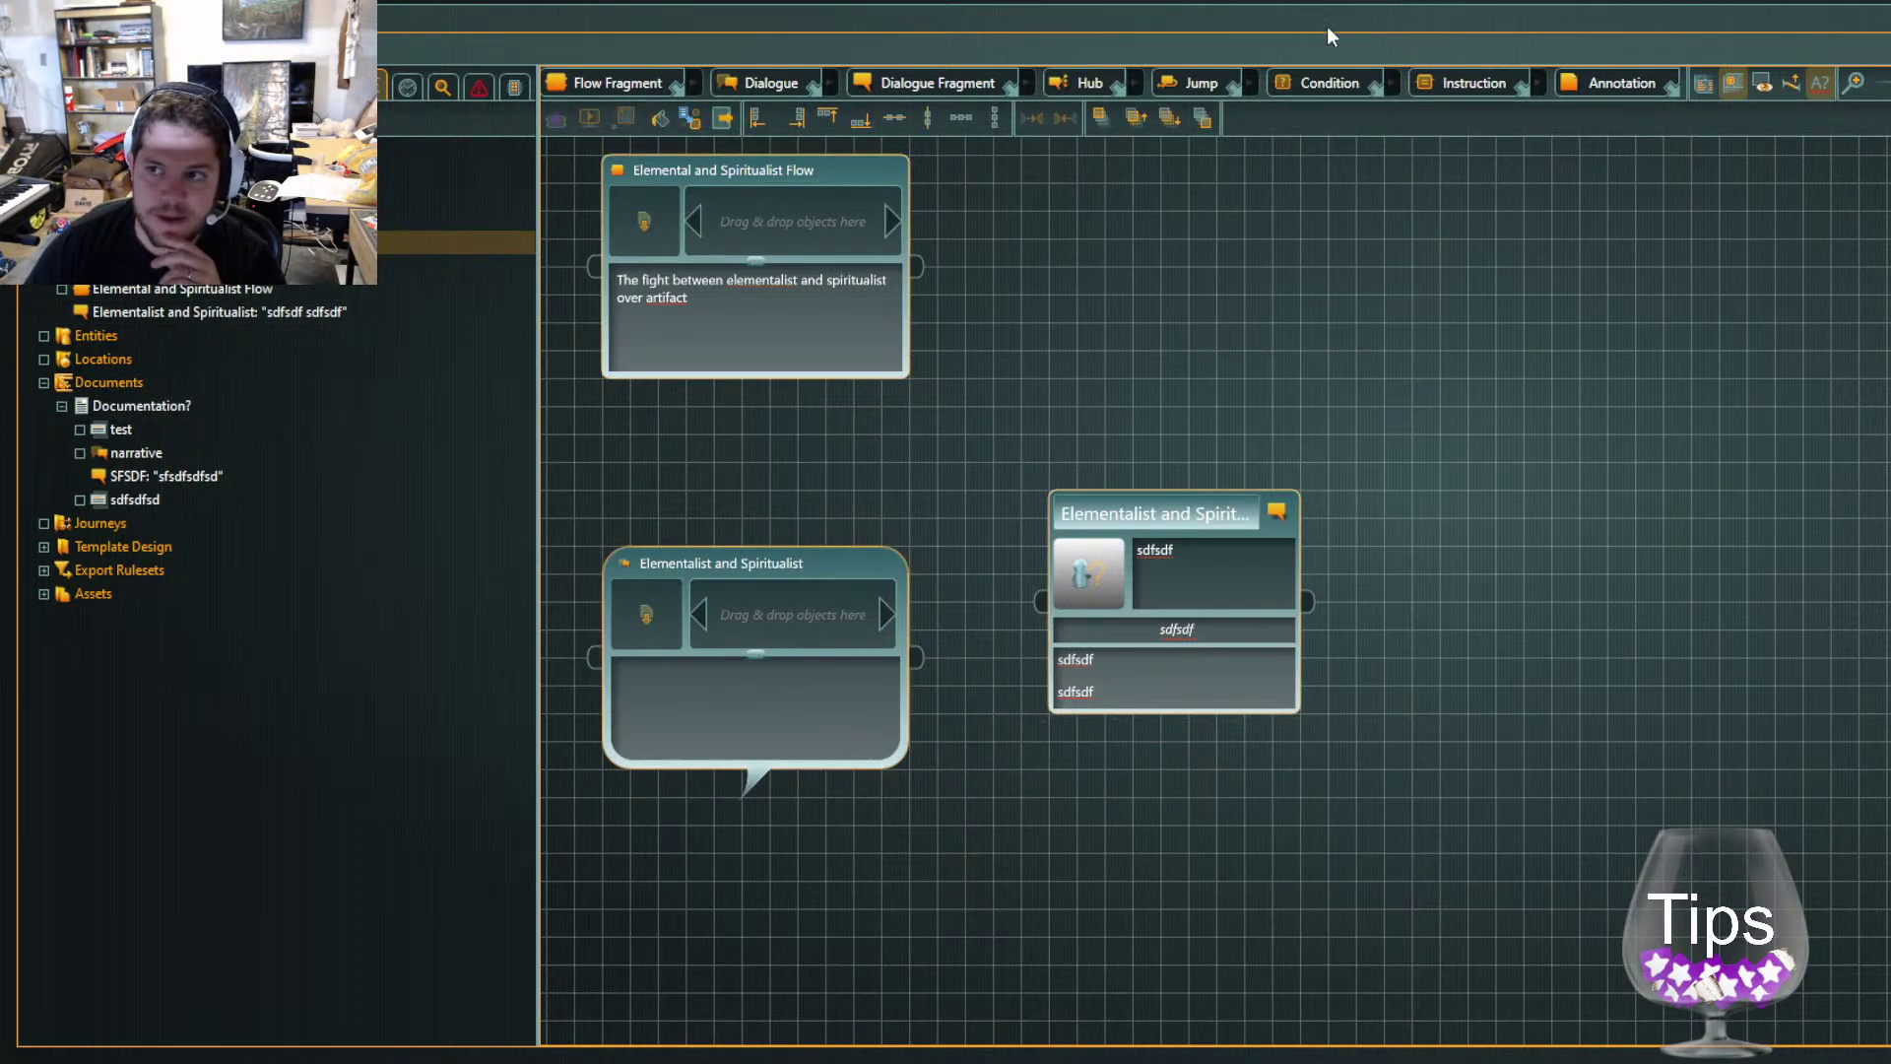
pyautogui.click(94, 243)
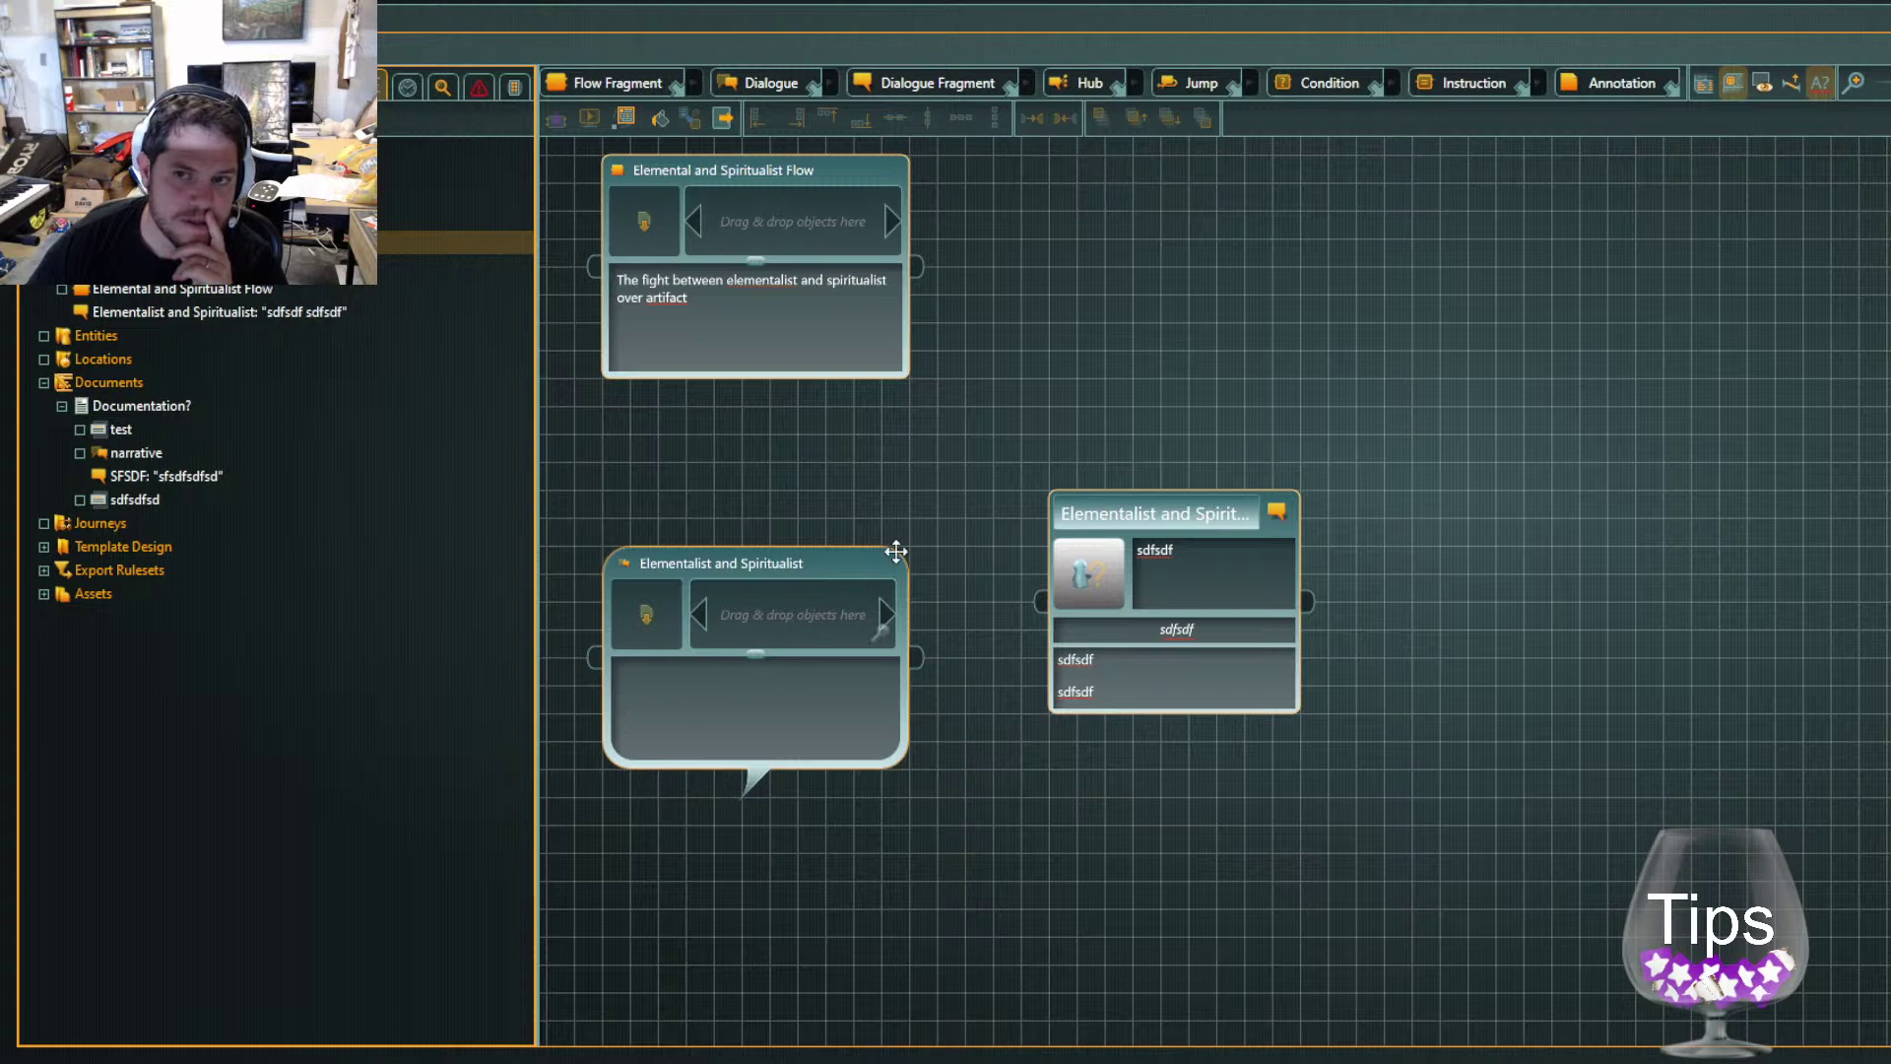
pyautogui.click(973, 422)
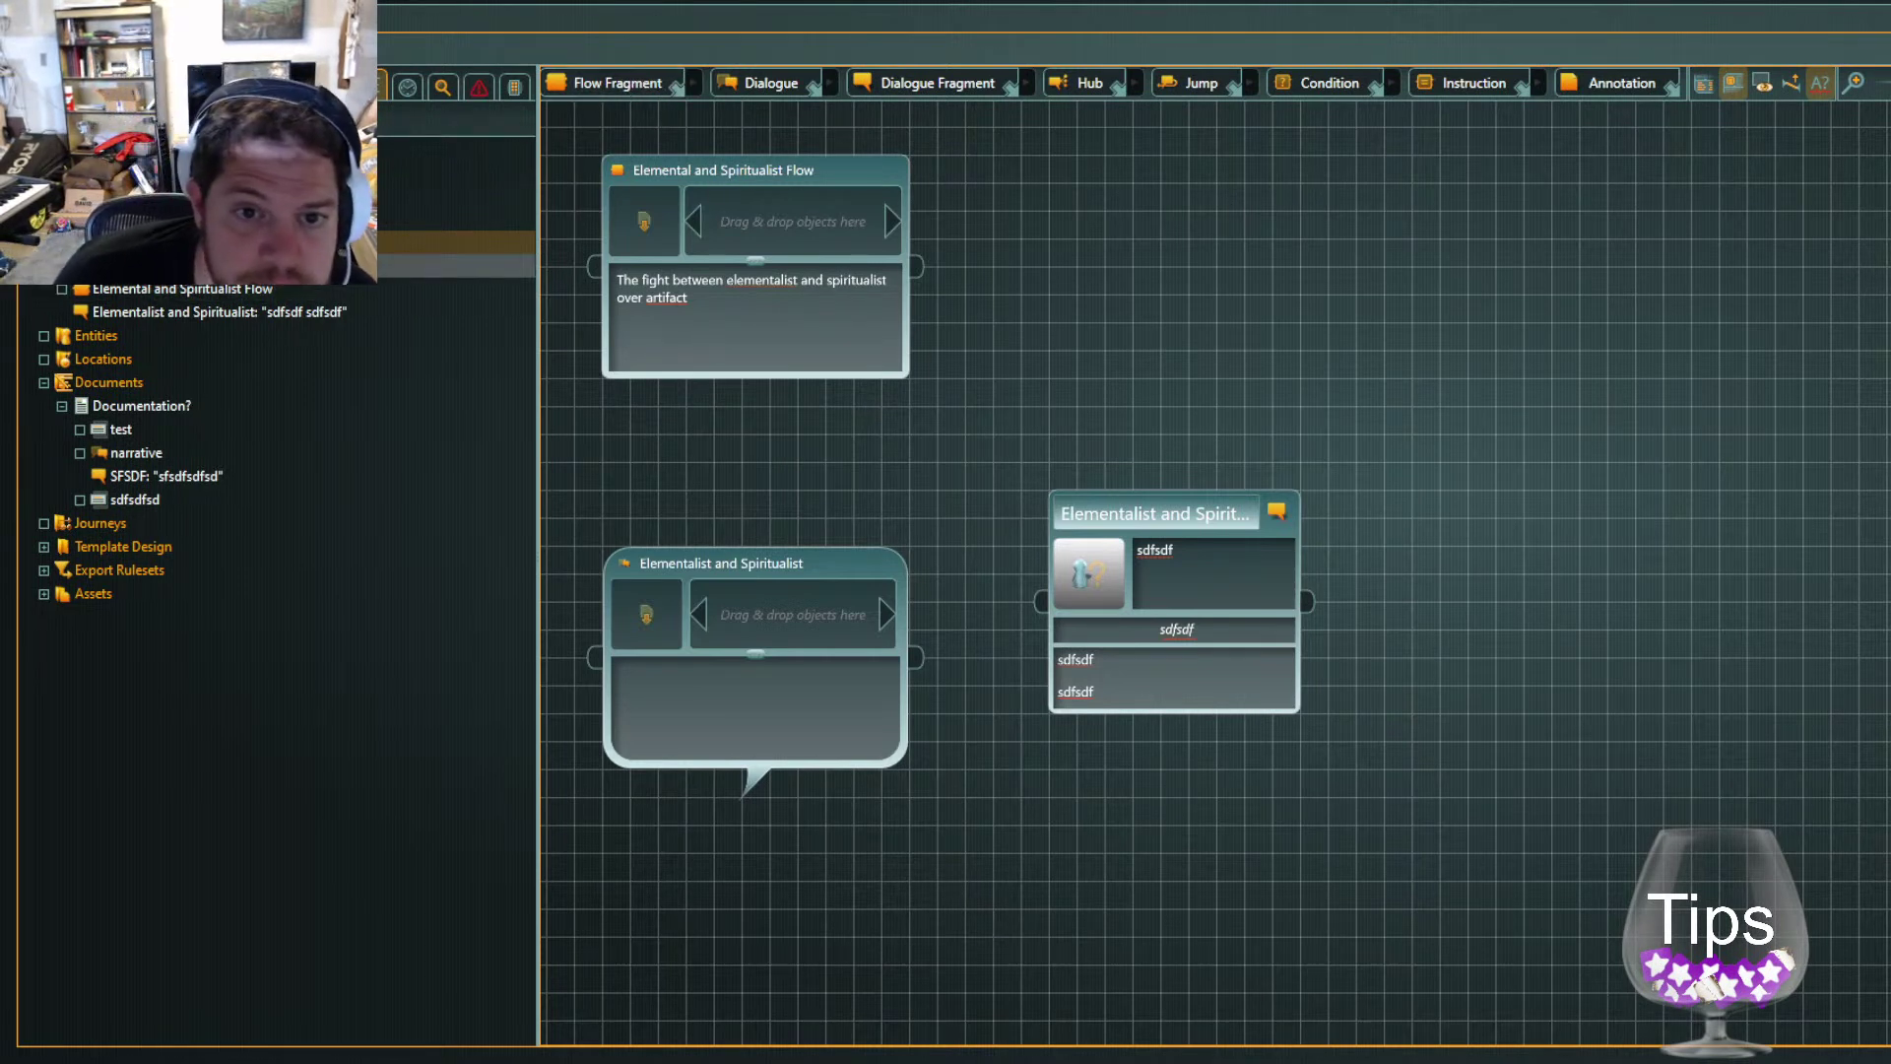
# Collapse the Documents folder, then create a new entity in the Entities folder and open it
pyautogui.scroll(-1, 59, 365)
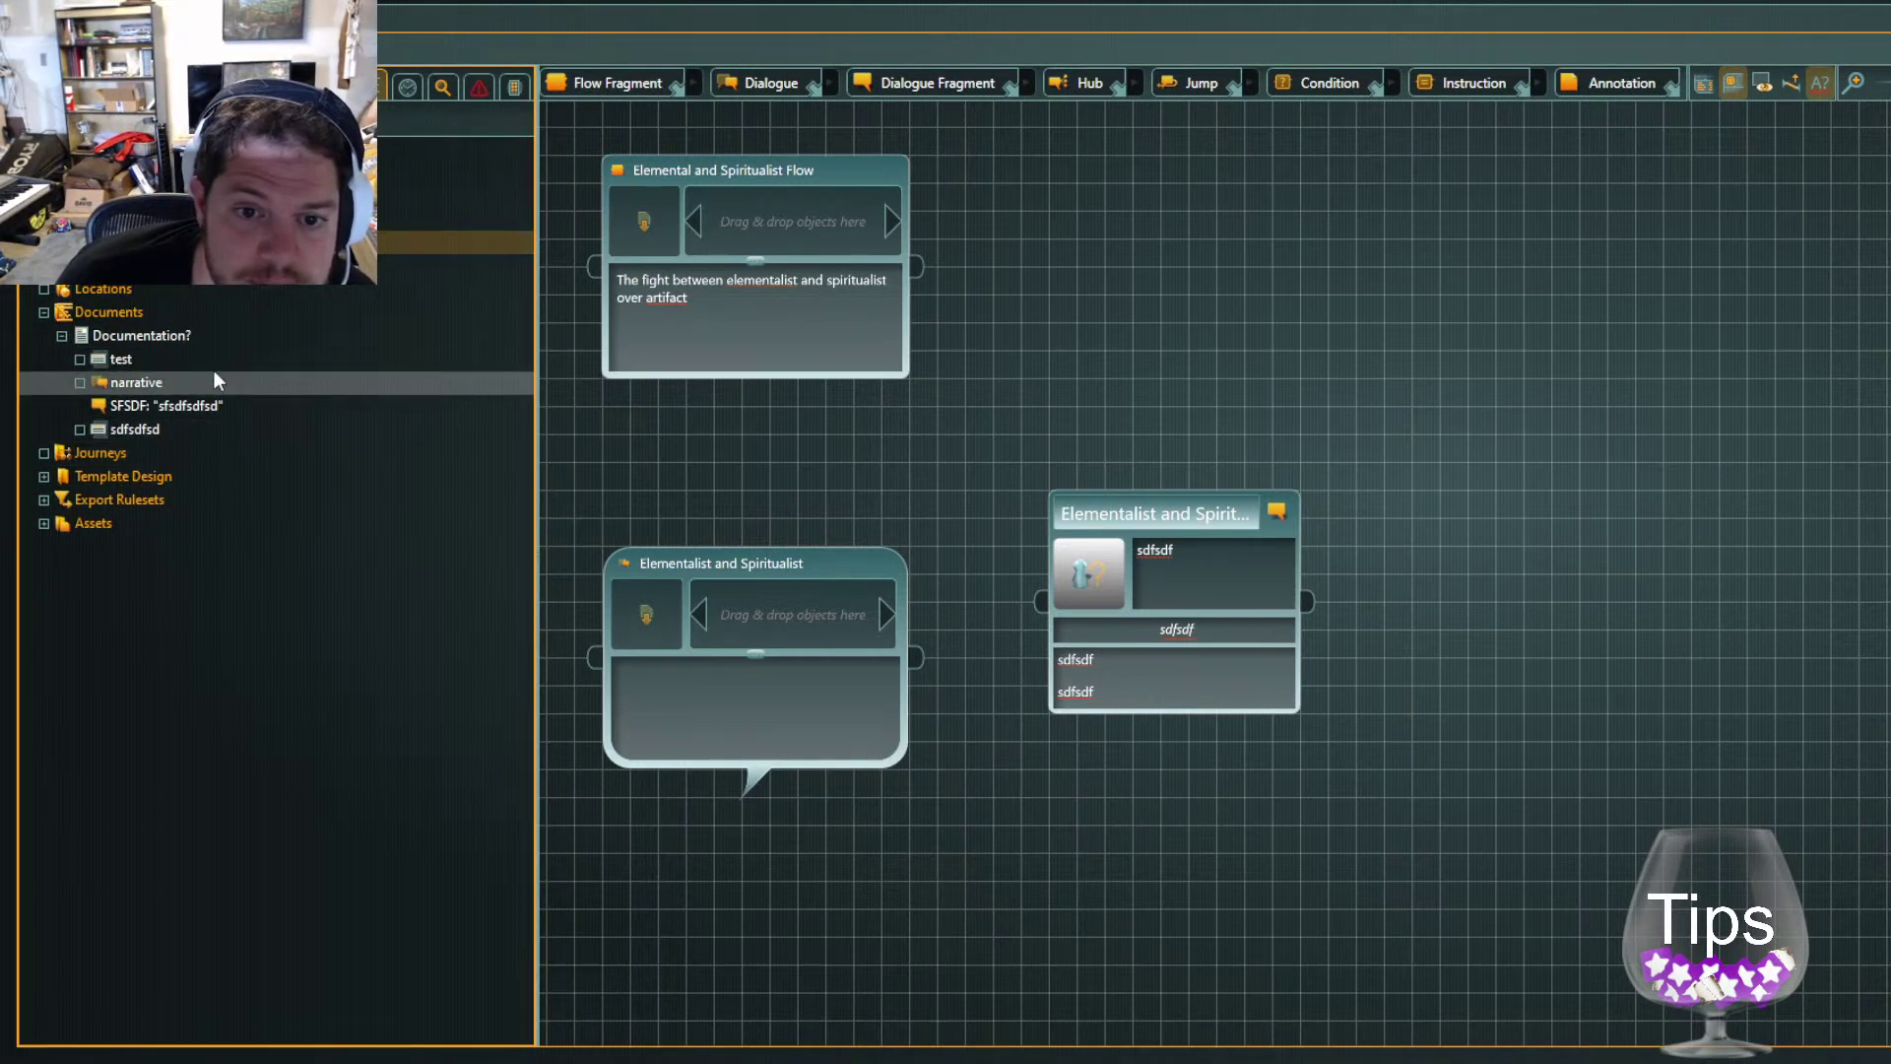
pyautogui.click(44, 311)
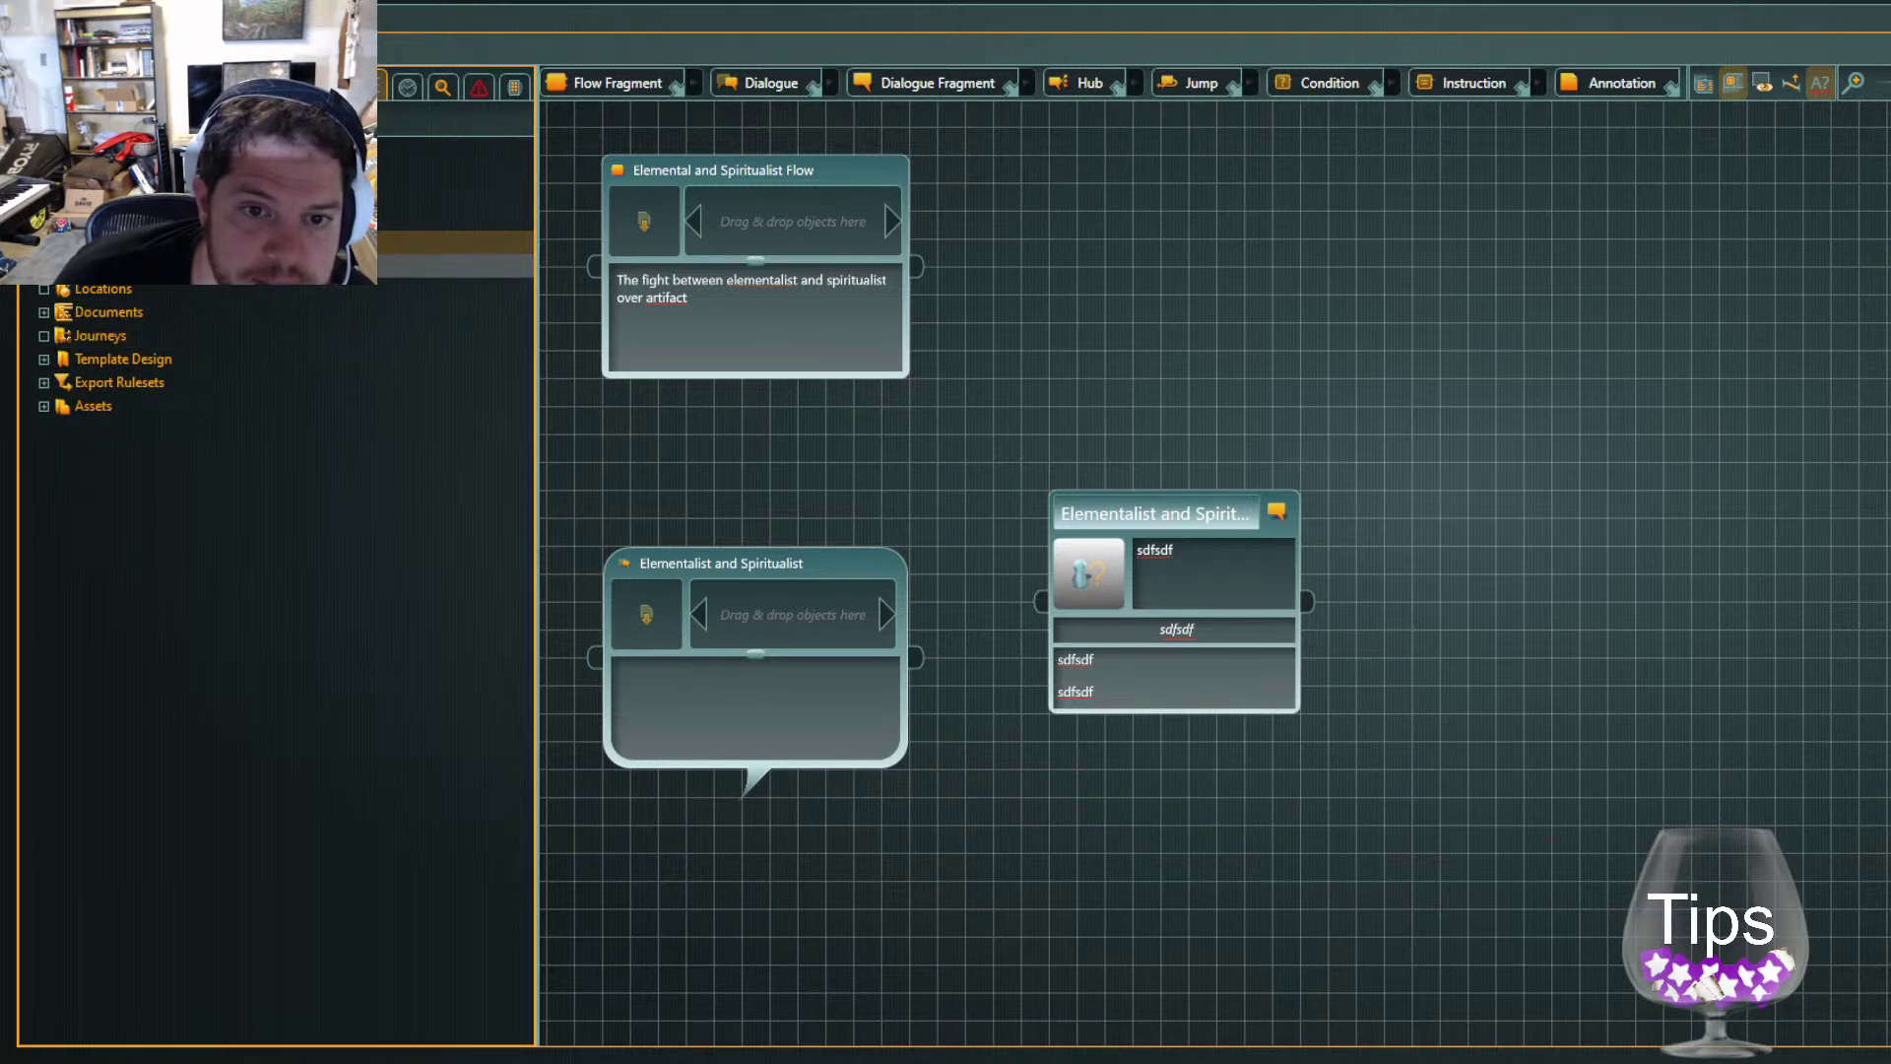
pyautogui.click(103, 266)
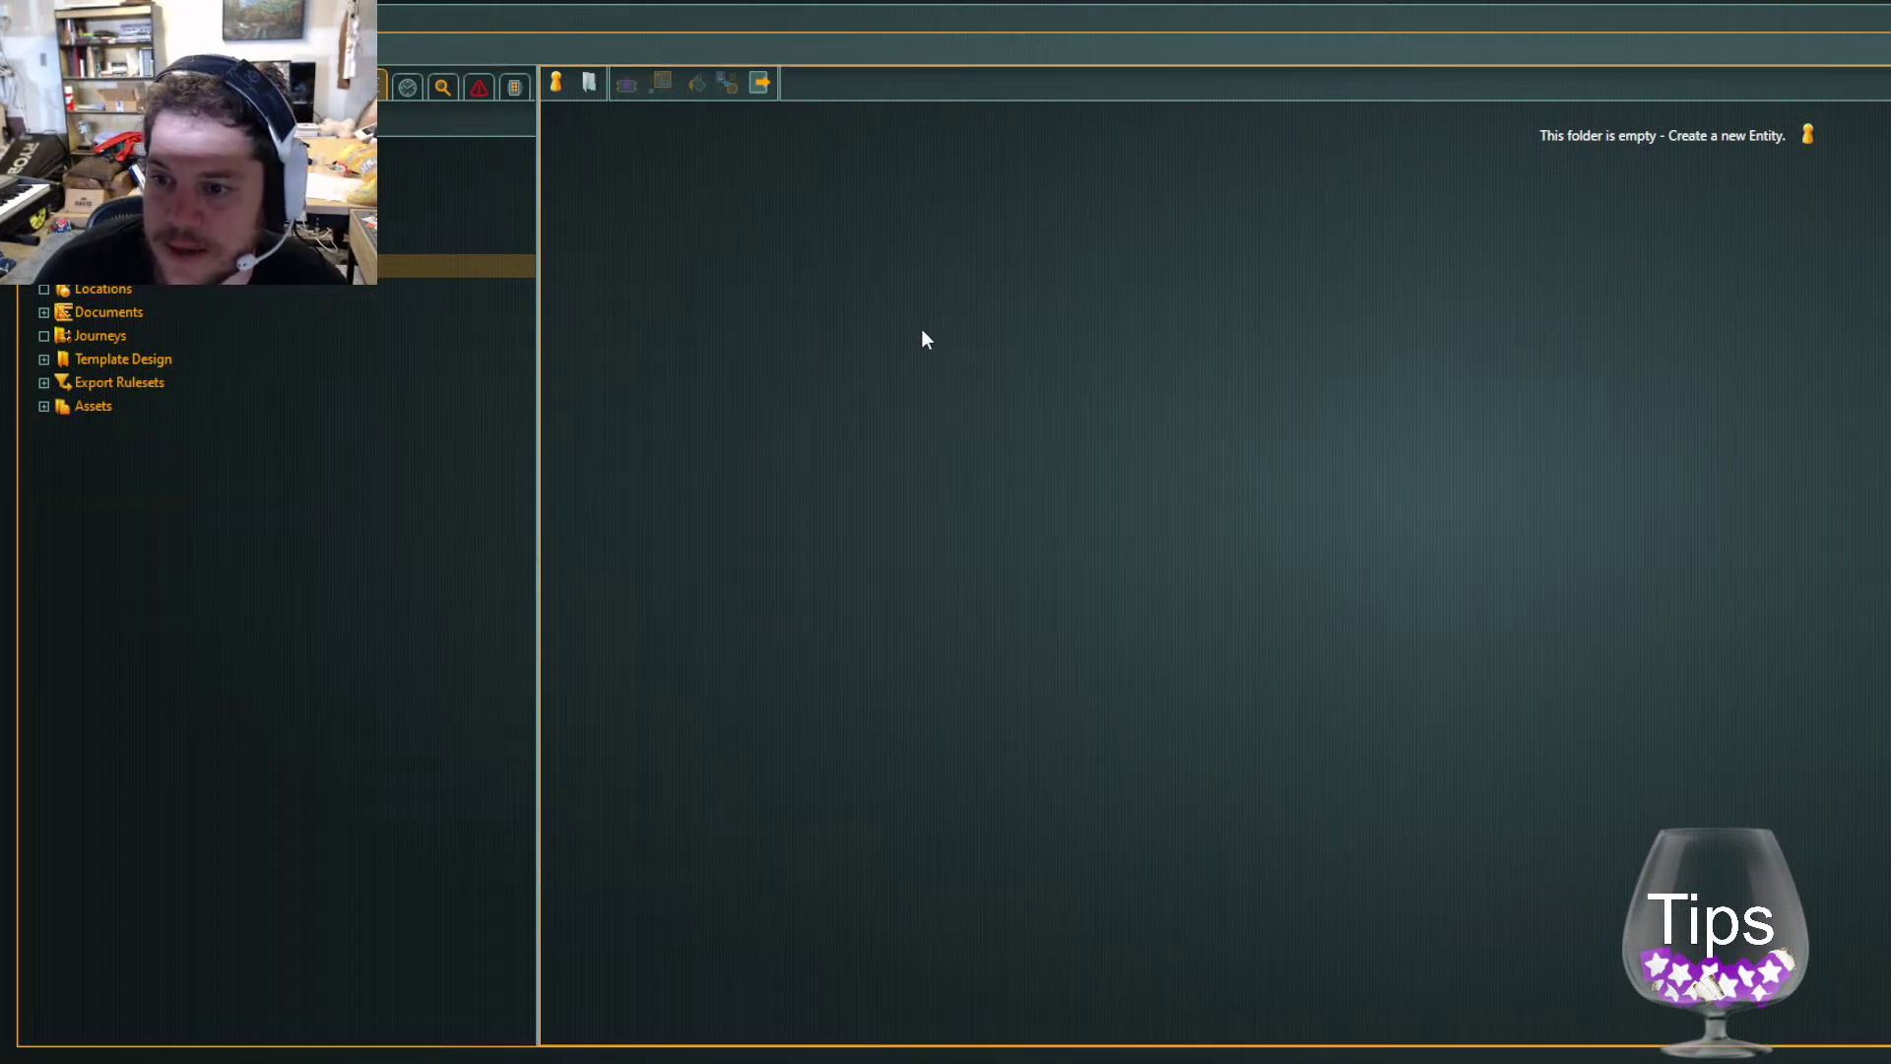
pyautogui.rightClick(1100, 367)
pyautogui.click(1279, 390)
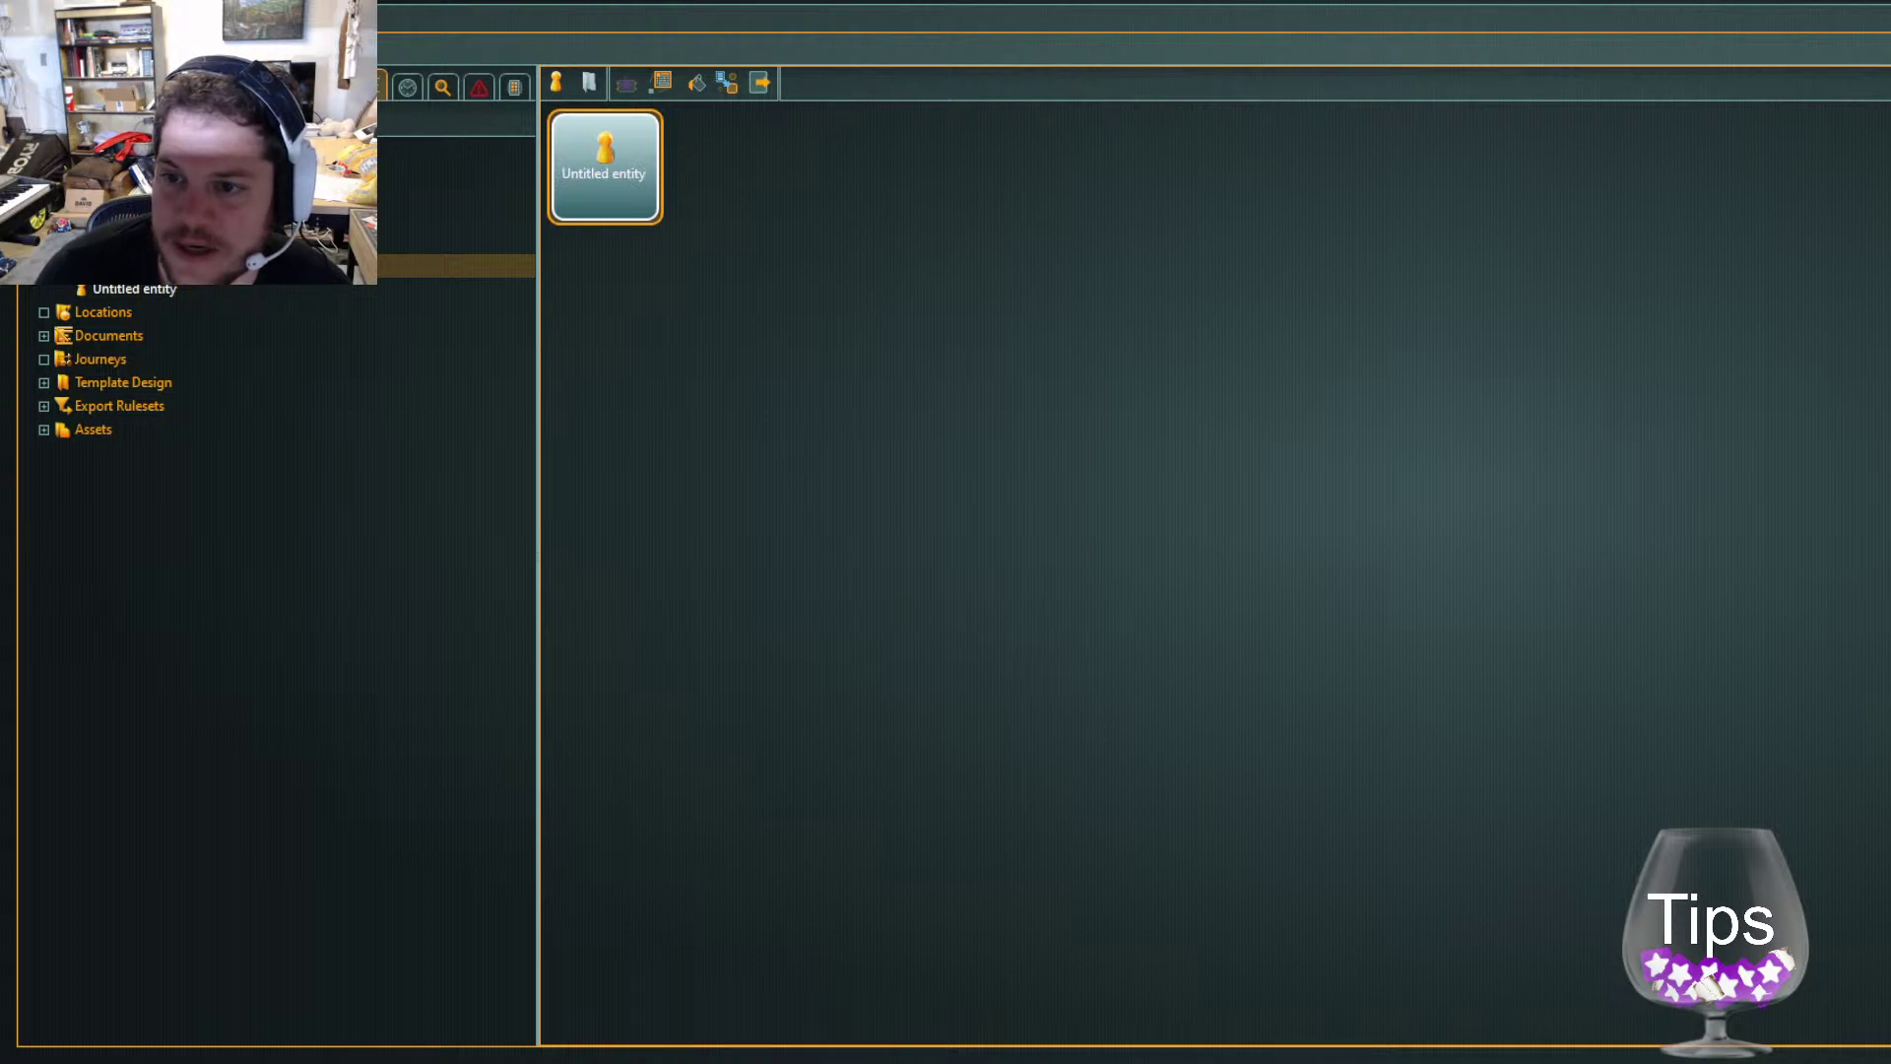
pyautogui.doubleClick(646, 169)
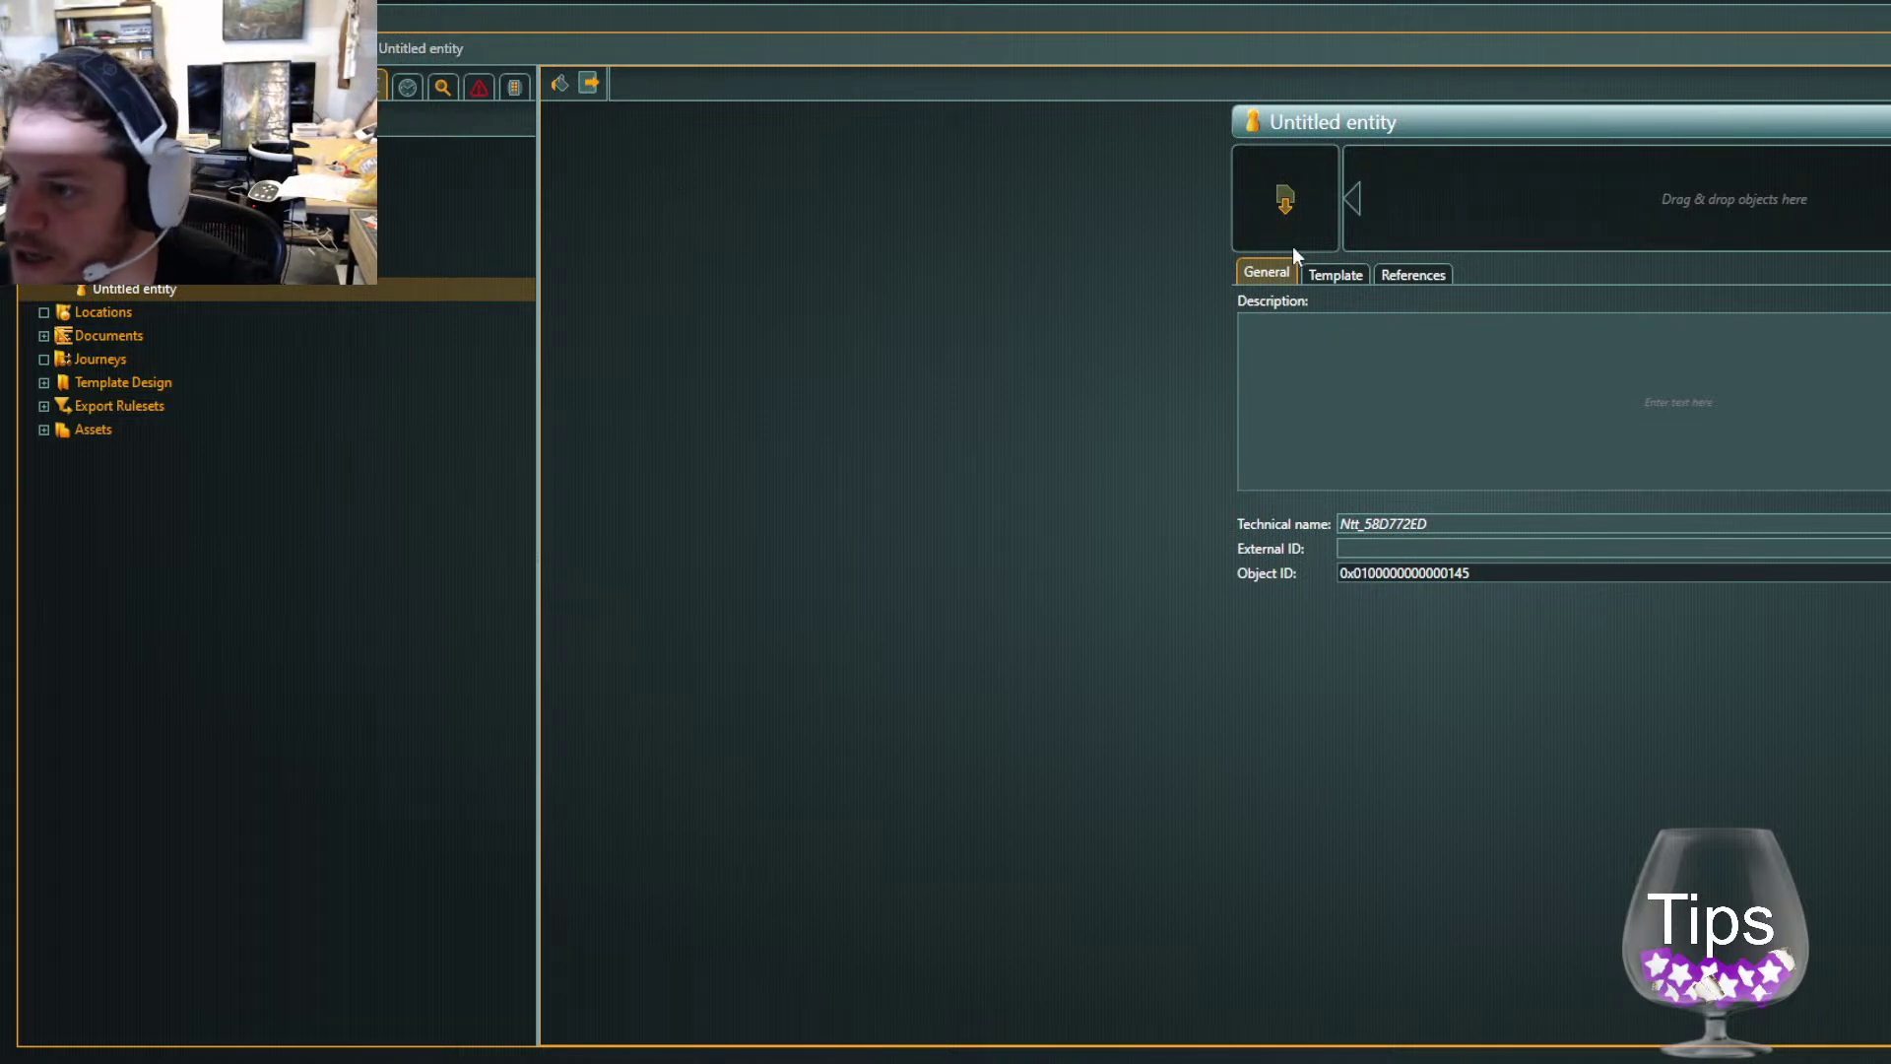
# Assign the Main characters template to the new entity and look through its property fields
pyautogui.click(1344, 278)
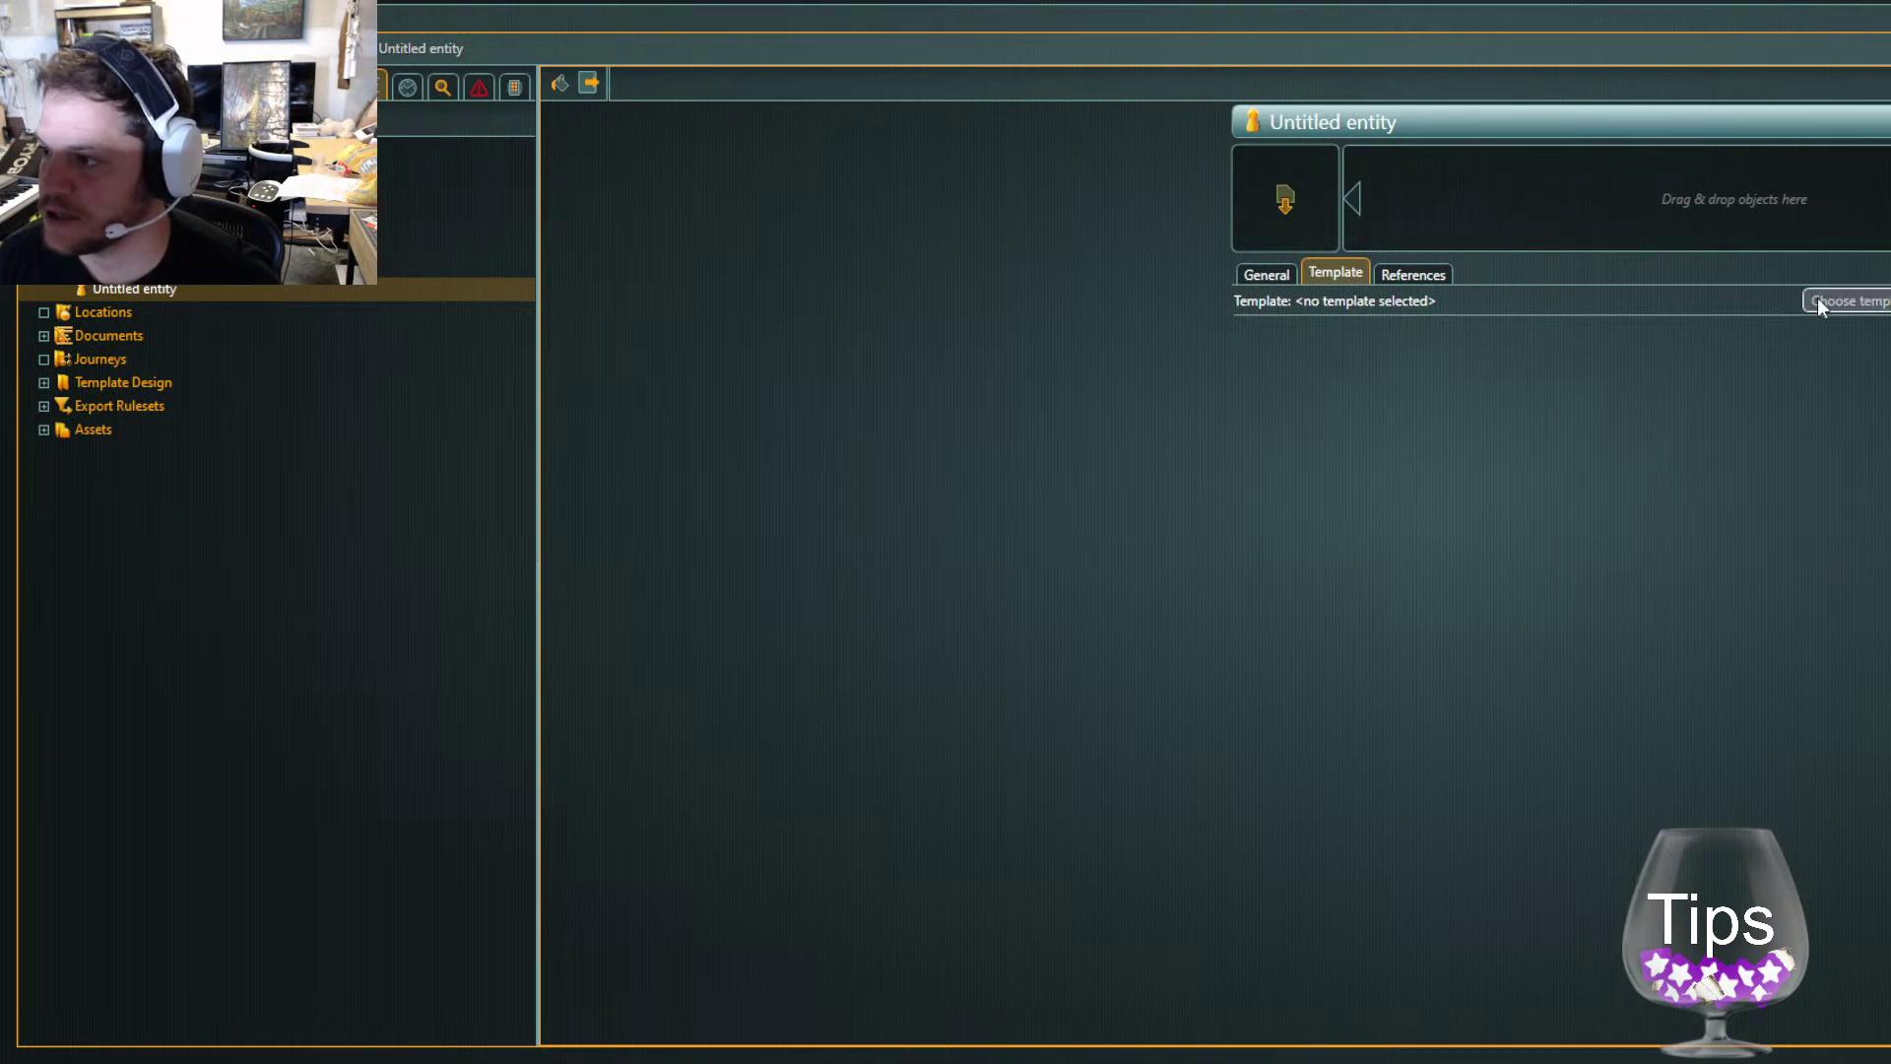
pyautogui.click(1515, 793)
pyautogui.click(1407, 414)
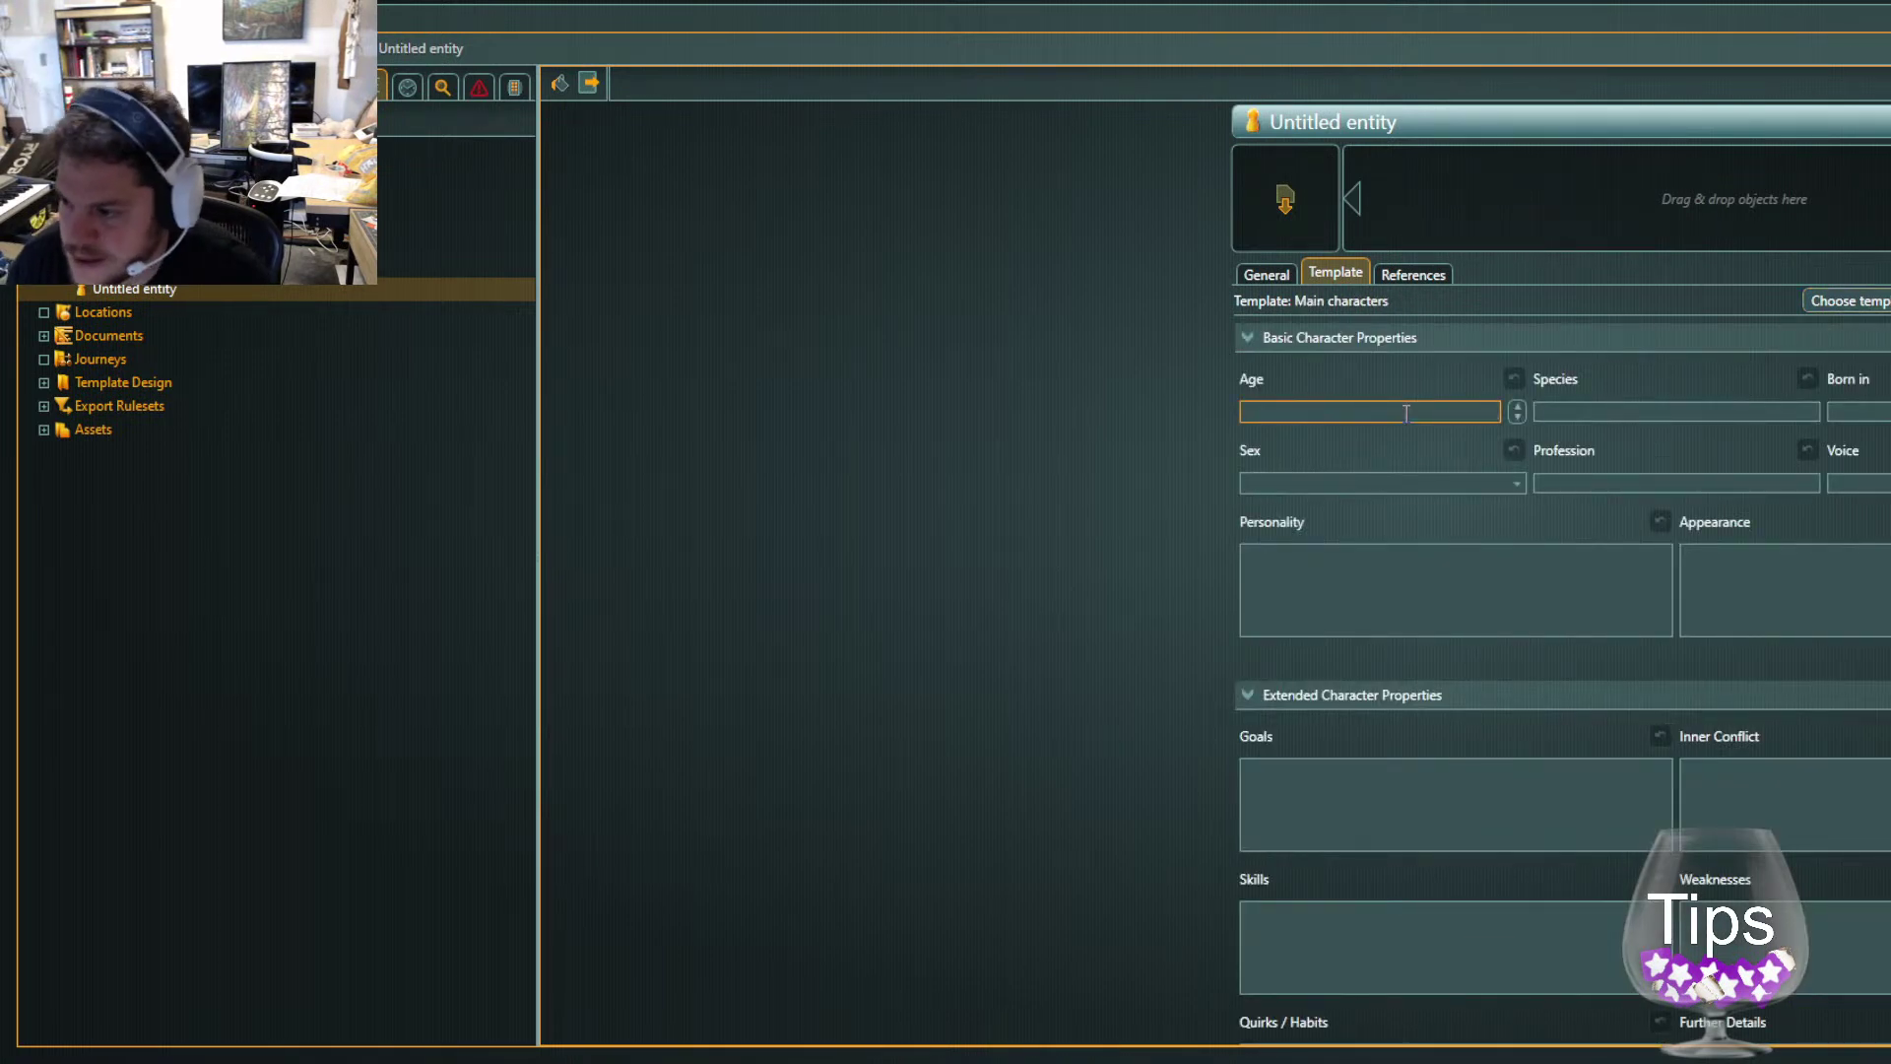
pyautogui.scroll(-3, 1744, 629)
pyautogui.scroll(3, 1675, 571)
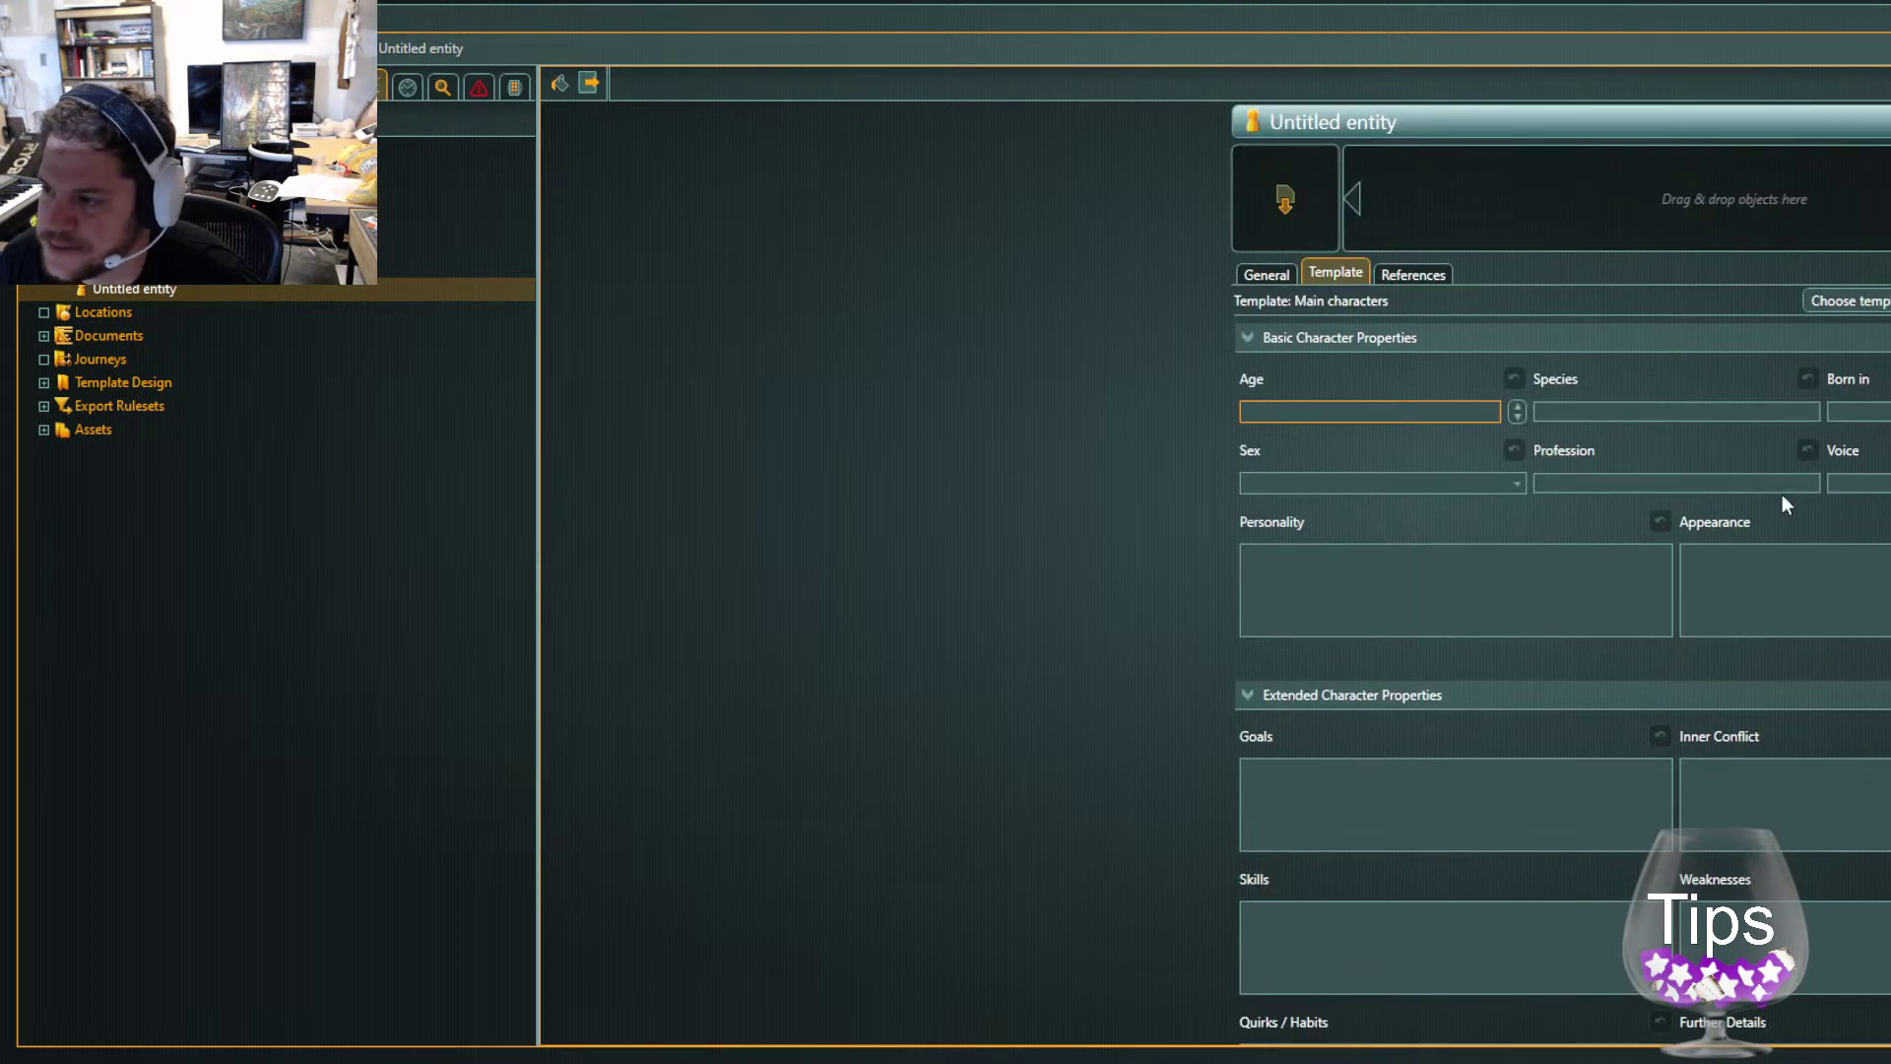
# Enter the description "This is the main POV character" in the entity's general properties
pyautogui.click(1413, 274)
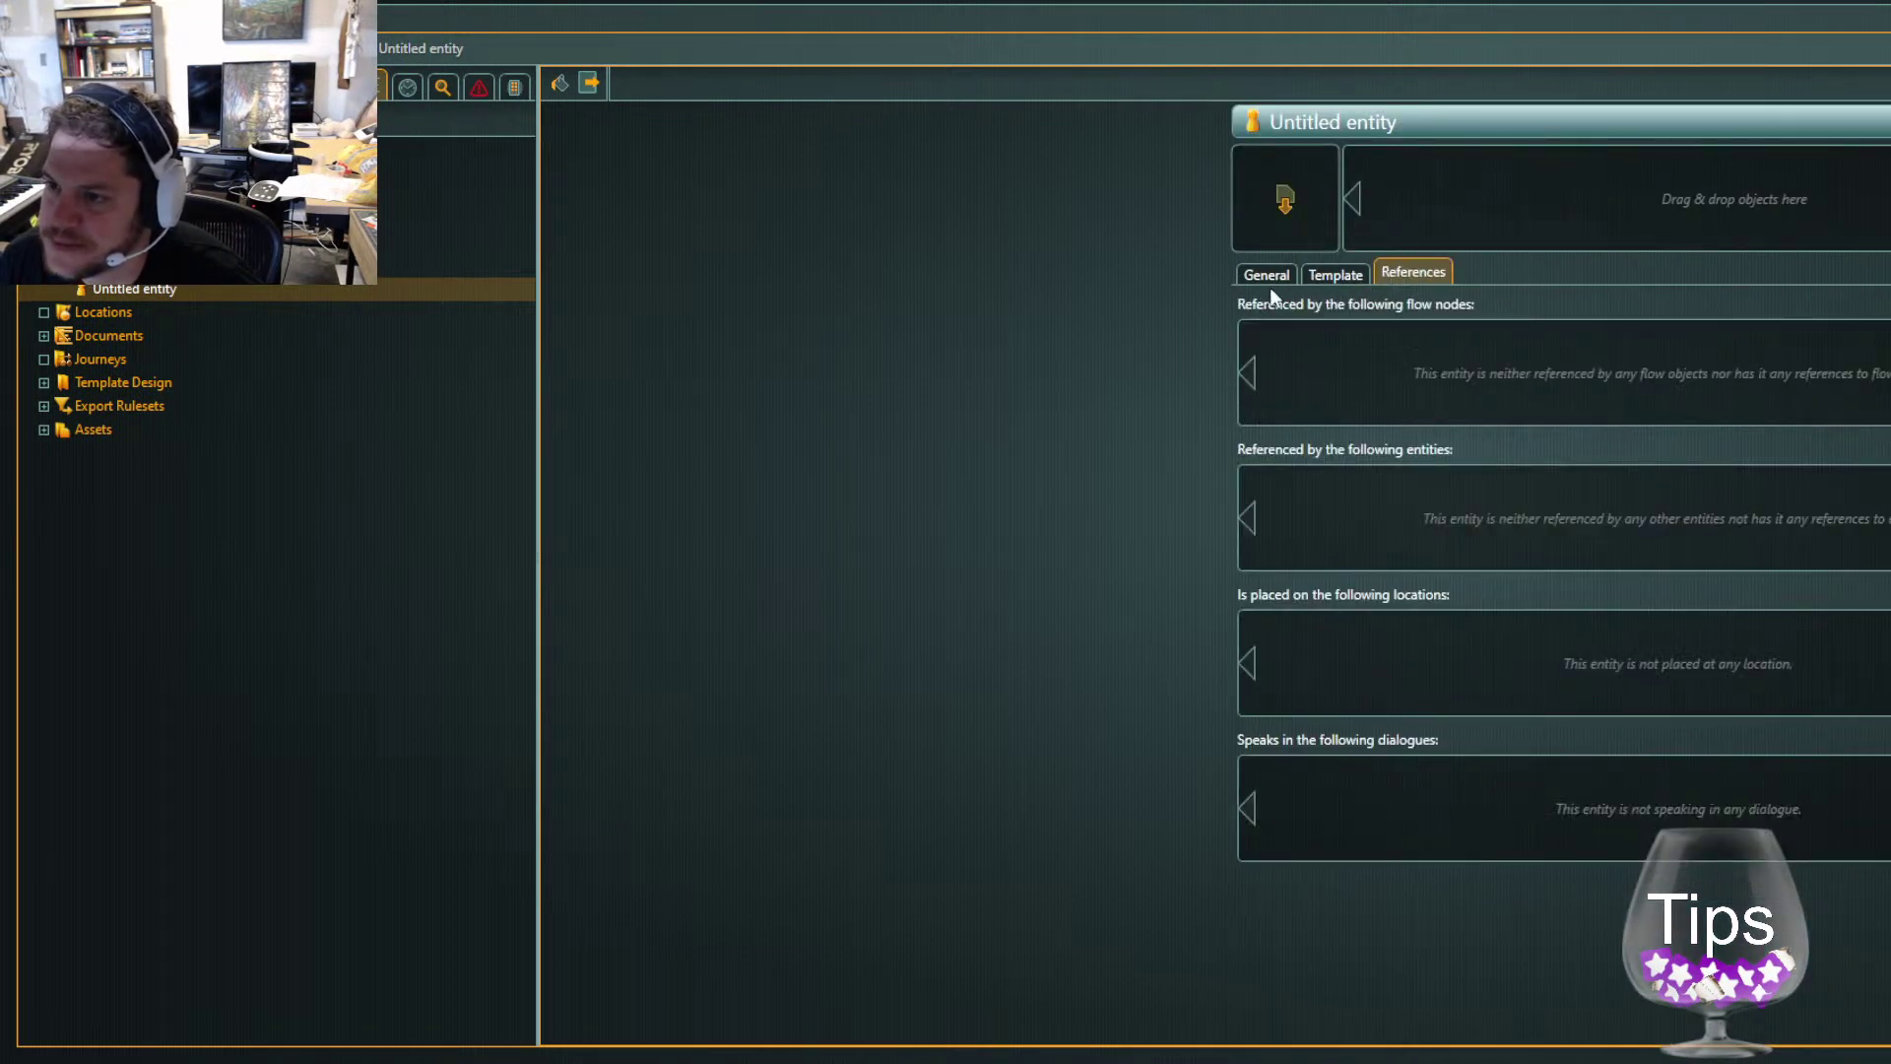
pyautogui.click(1269, 278)
pyautogui.click(1267, 434)
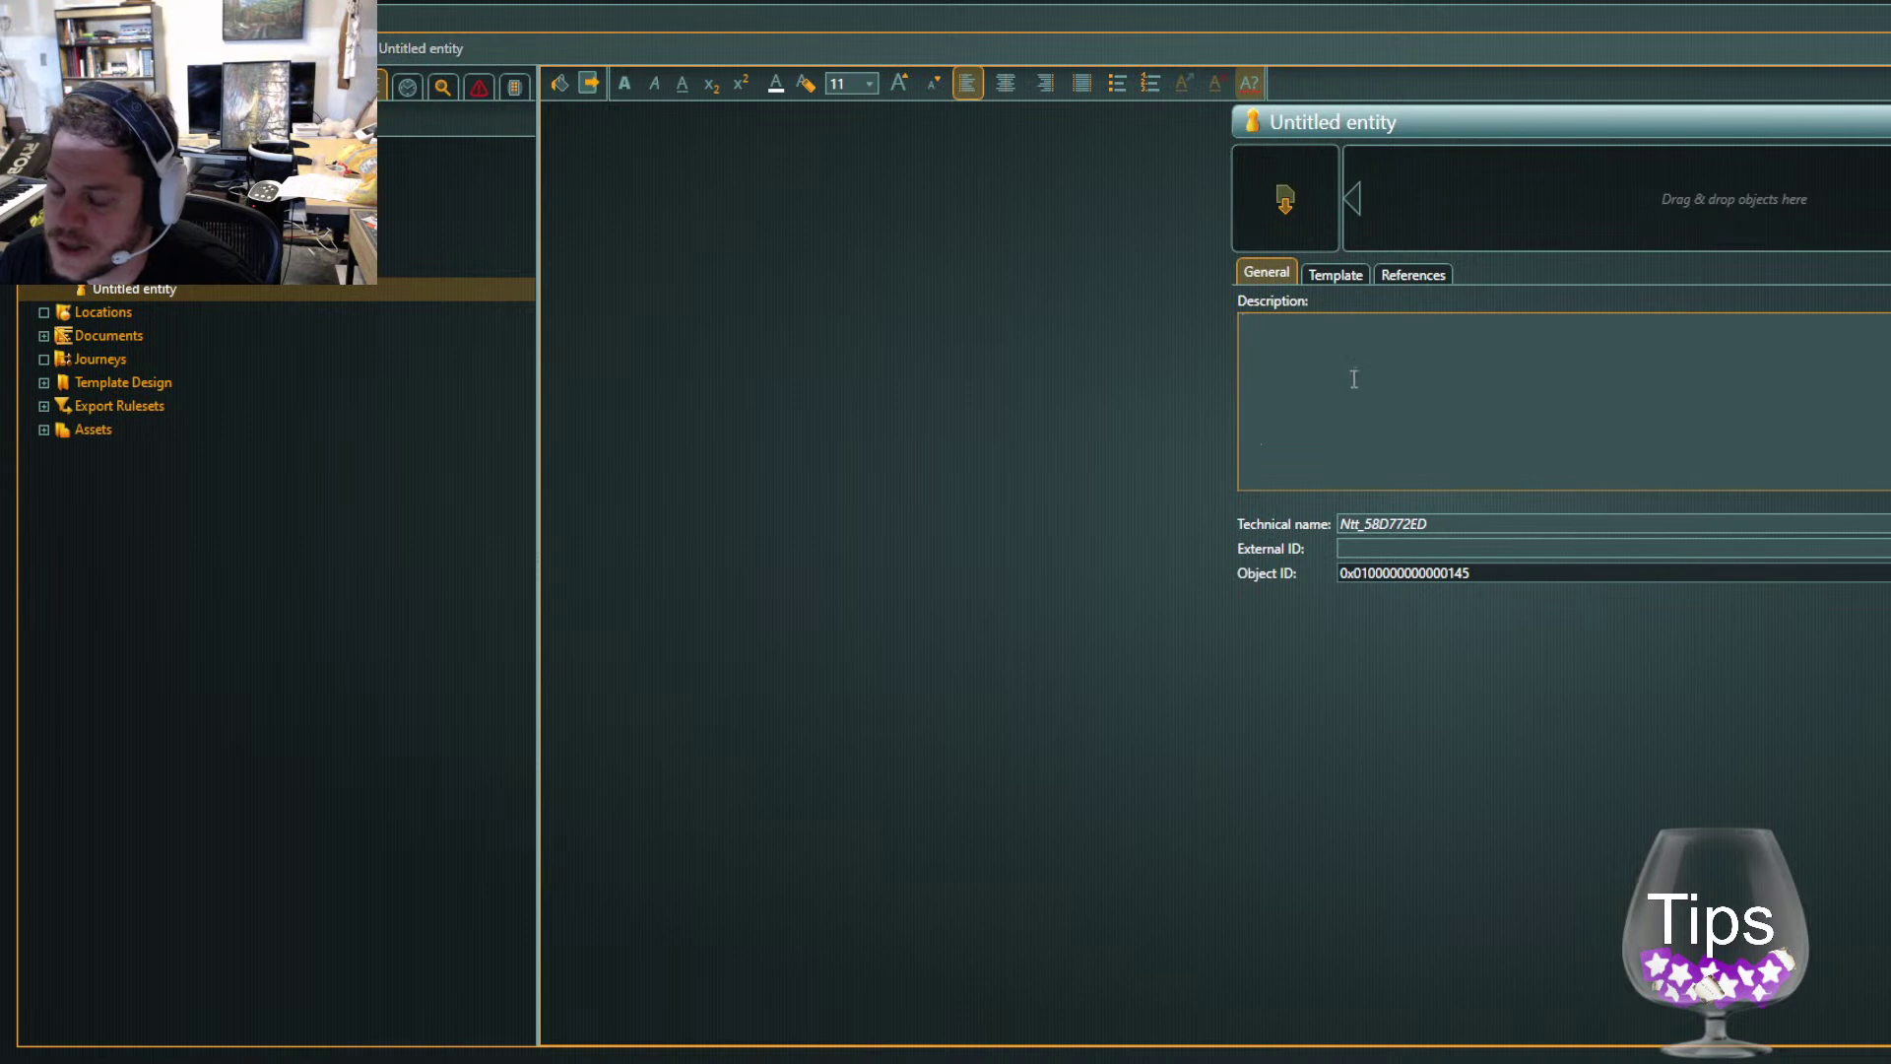
pyautogui.write('This is the main POV character')
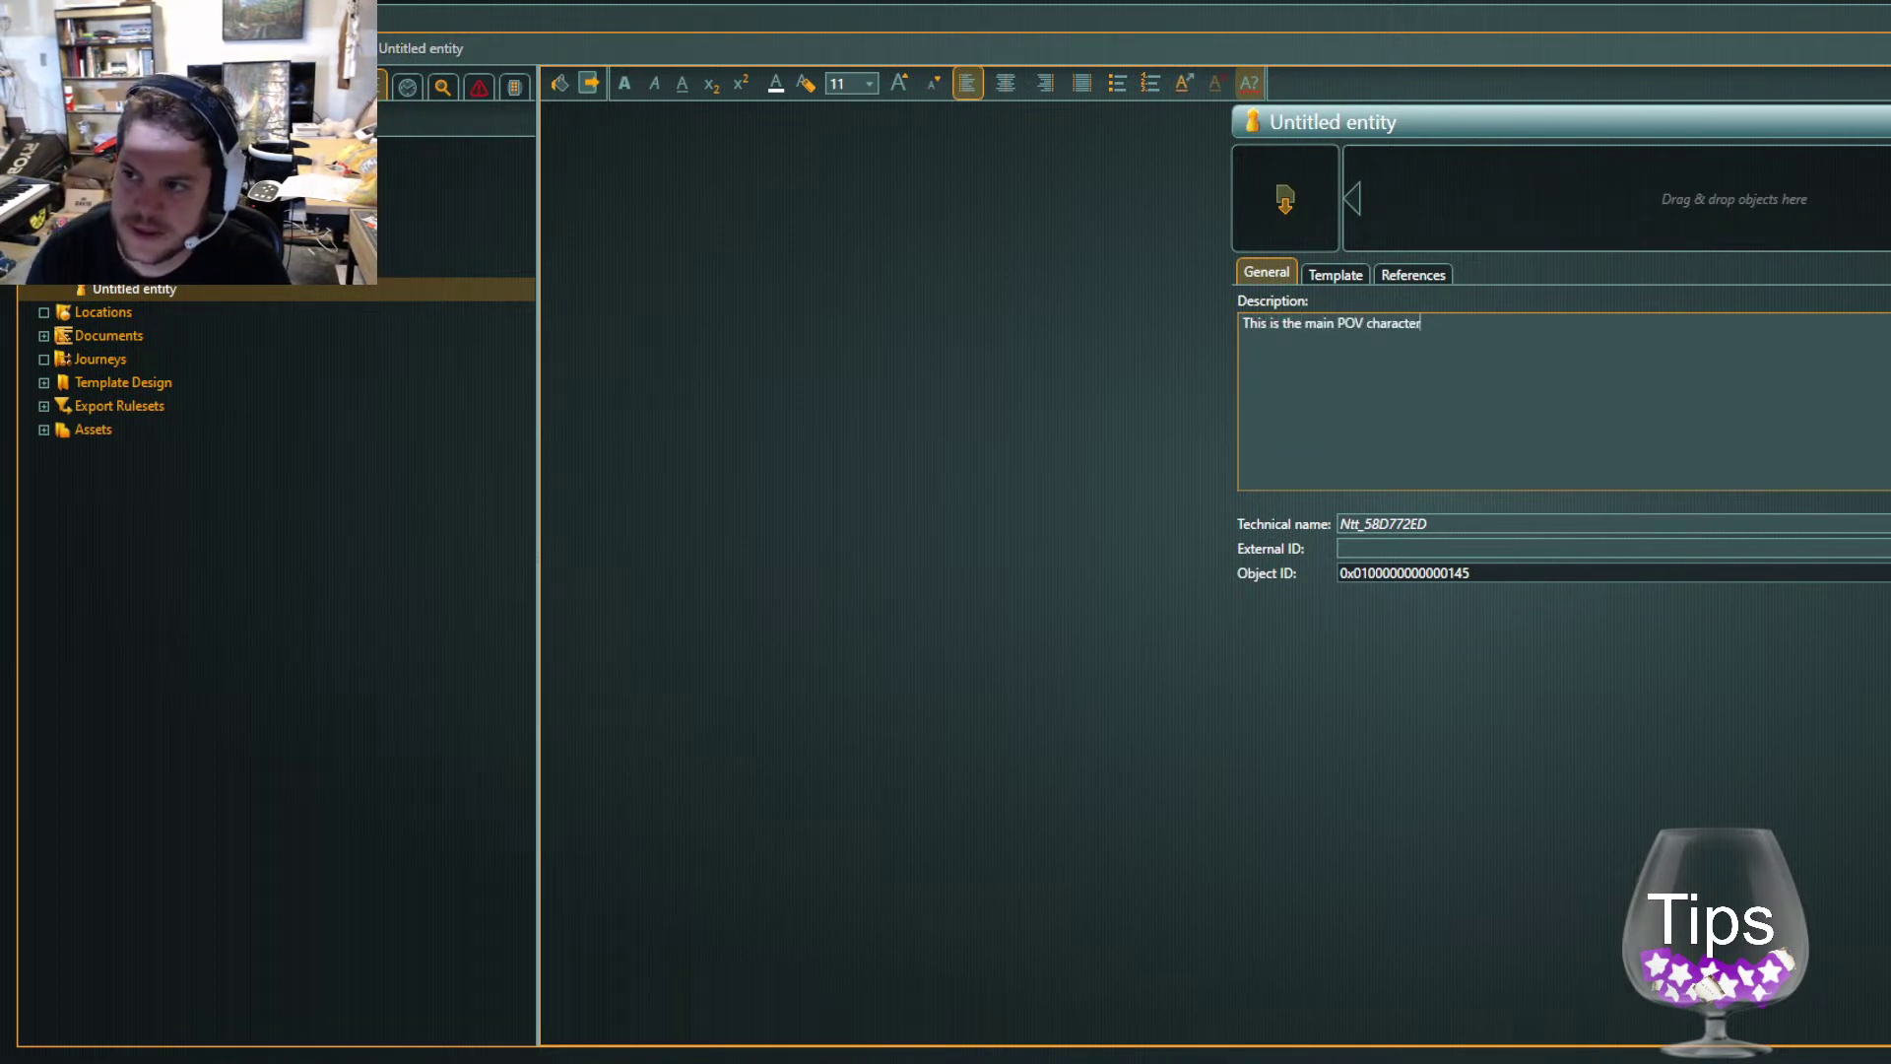
# Rename the untitled entity as POV Character
pyautogui.click(1345, 274)
pyautogui.click(1268, 273)
pyautogui.click(1372, 122)
pyautogui.write('POV')
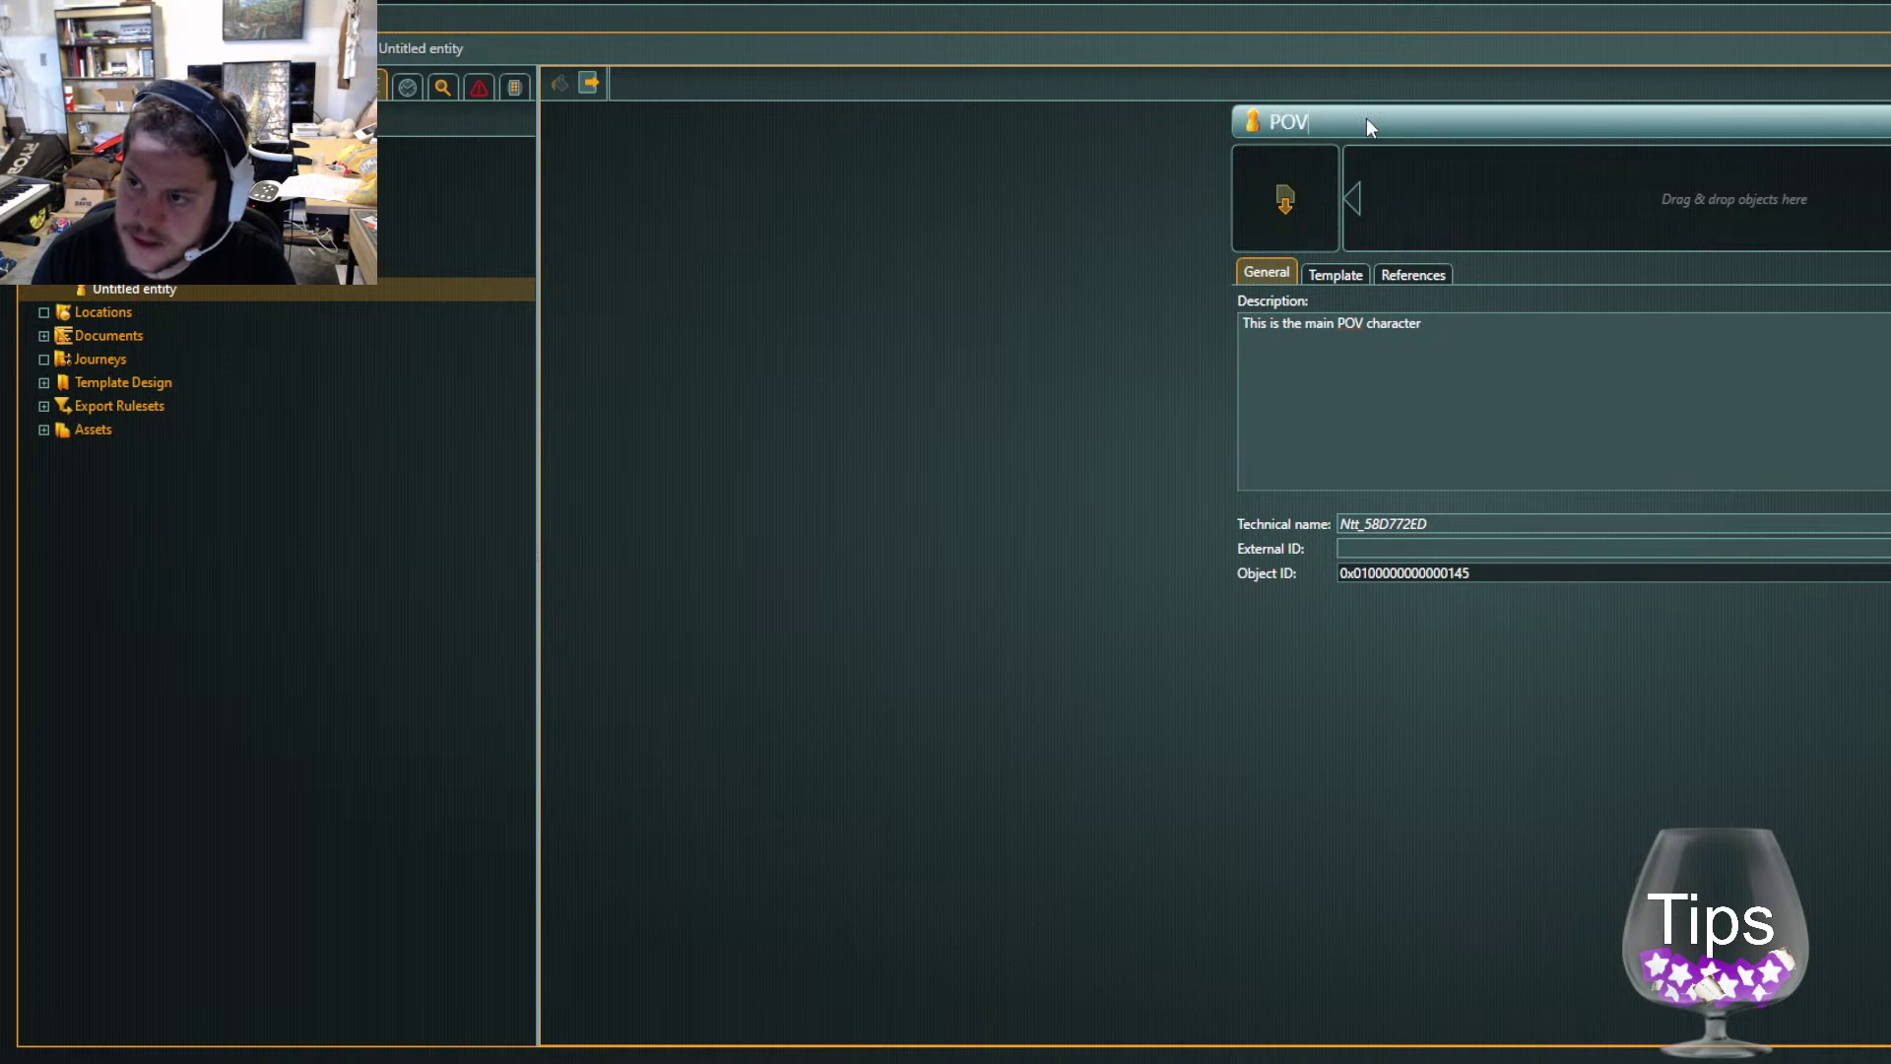
pyautogui.write(' Character')
# Set the entity's external ID to POVCharacter and bring up its template properties
pyautogui.click(1360, 548)
pyautogui.write('POV')
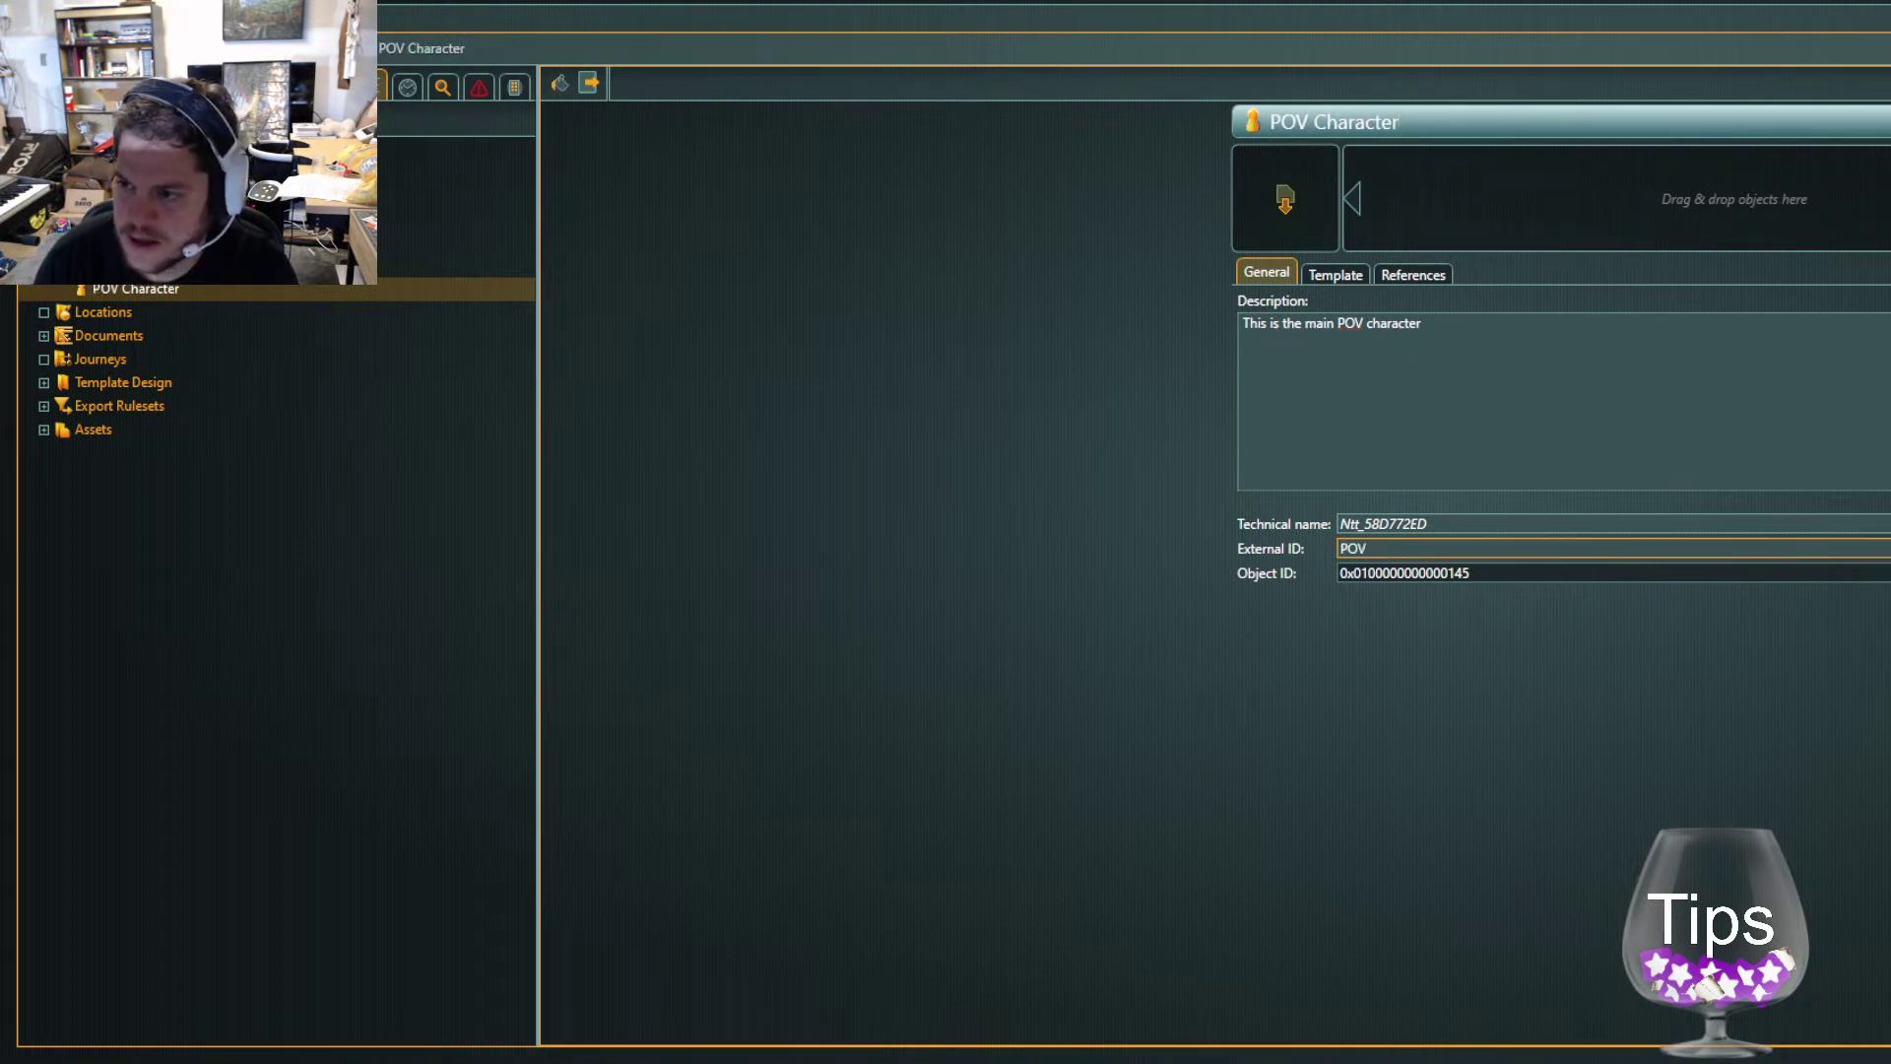
pyautogui.write('Character')
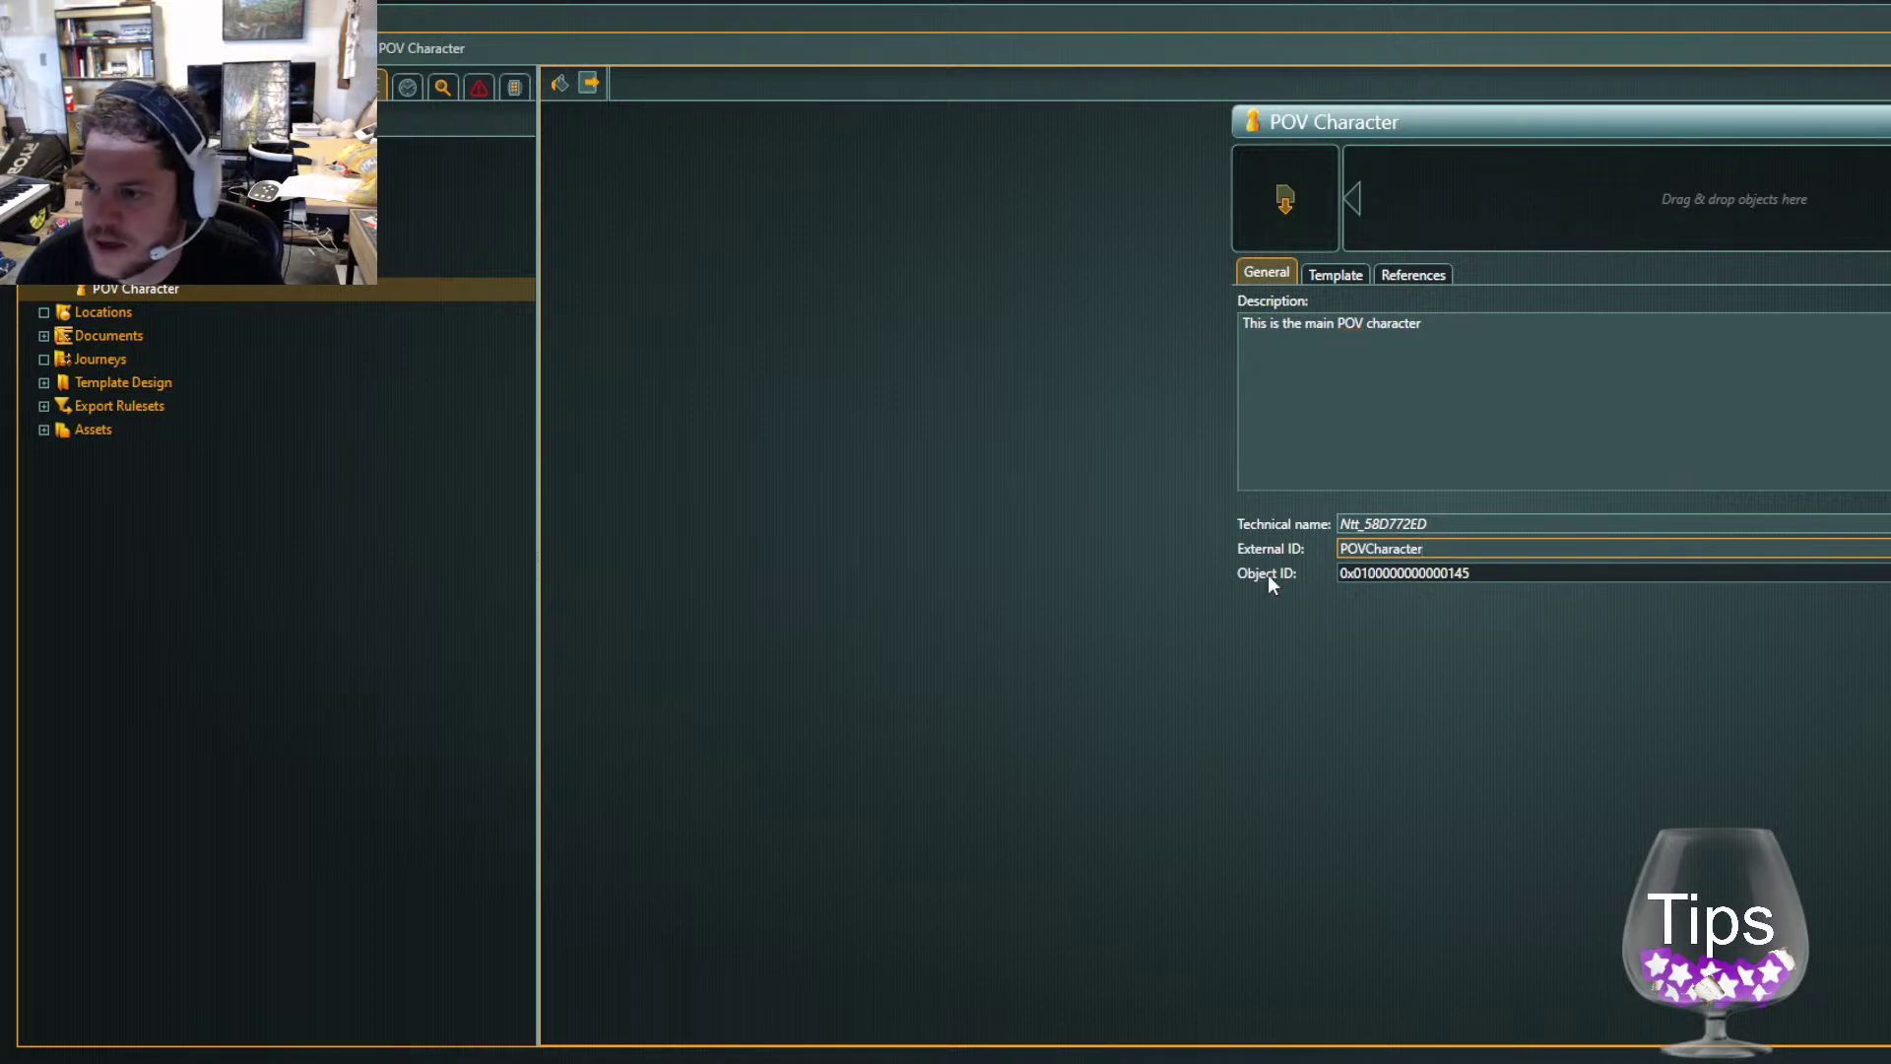
pyautogui.click(1613, 775)
pyautogui.click(1445, 348)
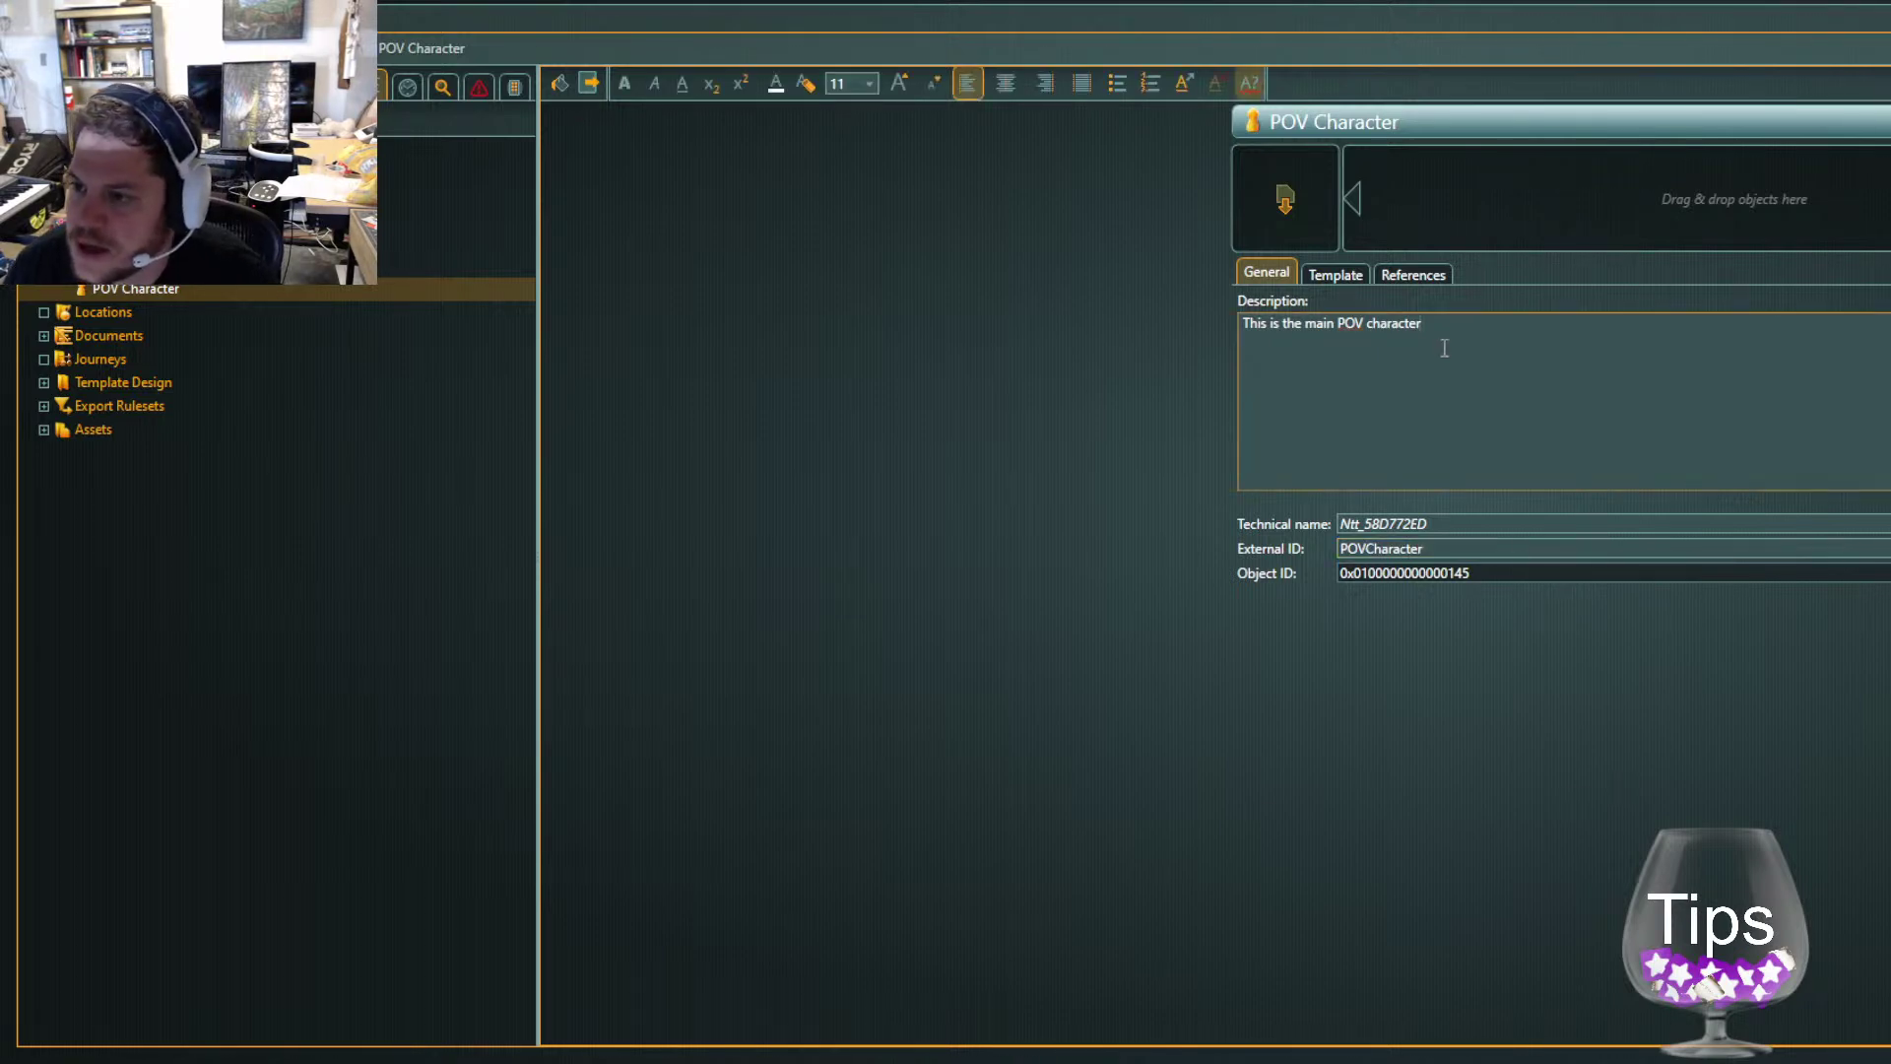
pyautogui.click(1311, 270)
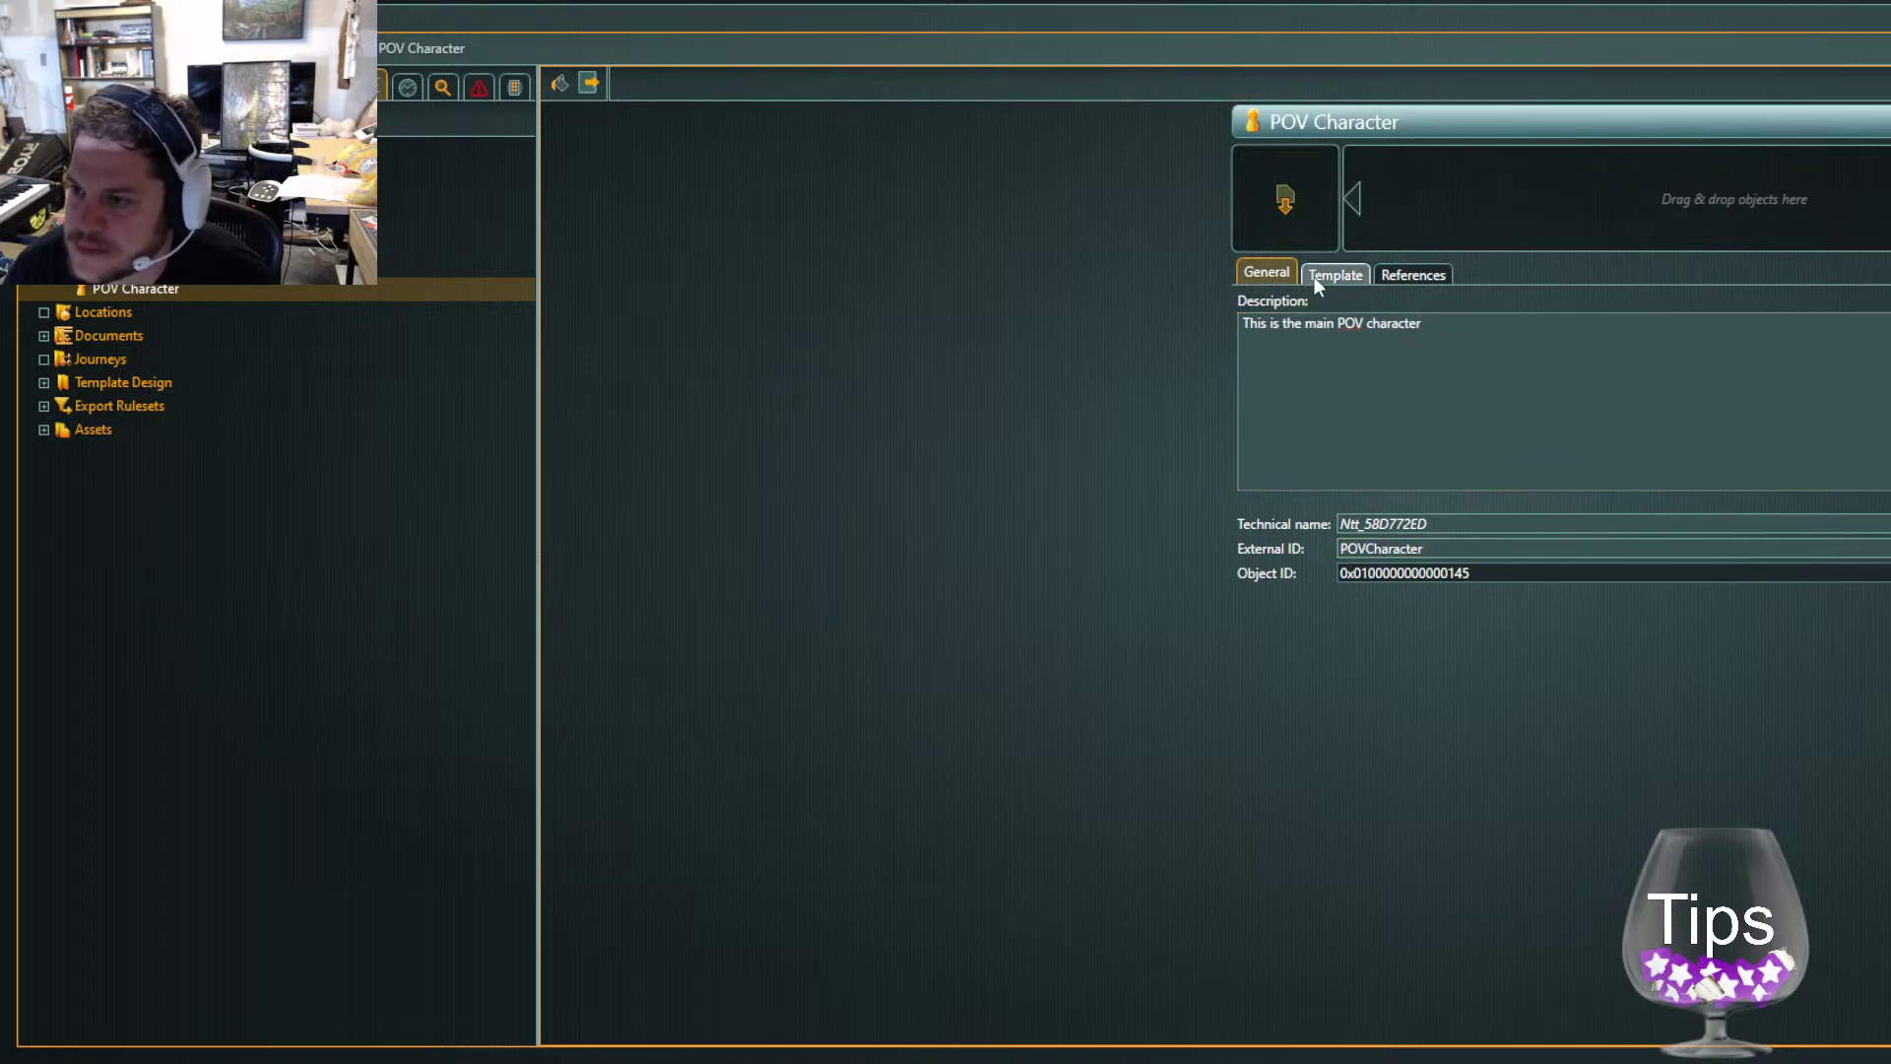
pyautogui.click(1320, 275)
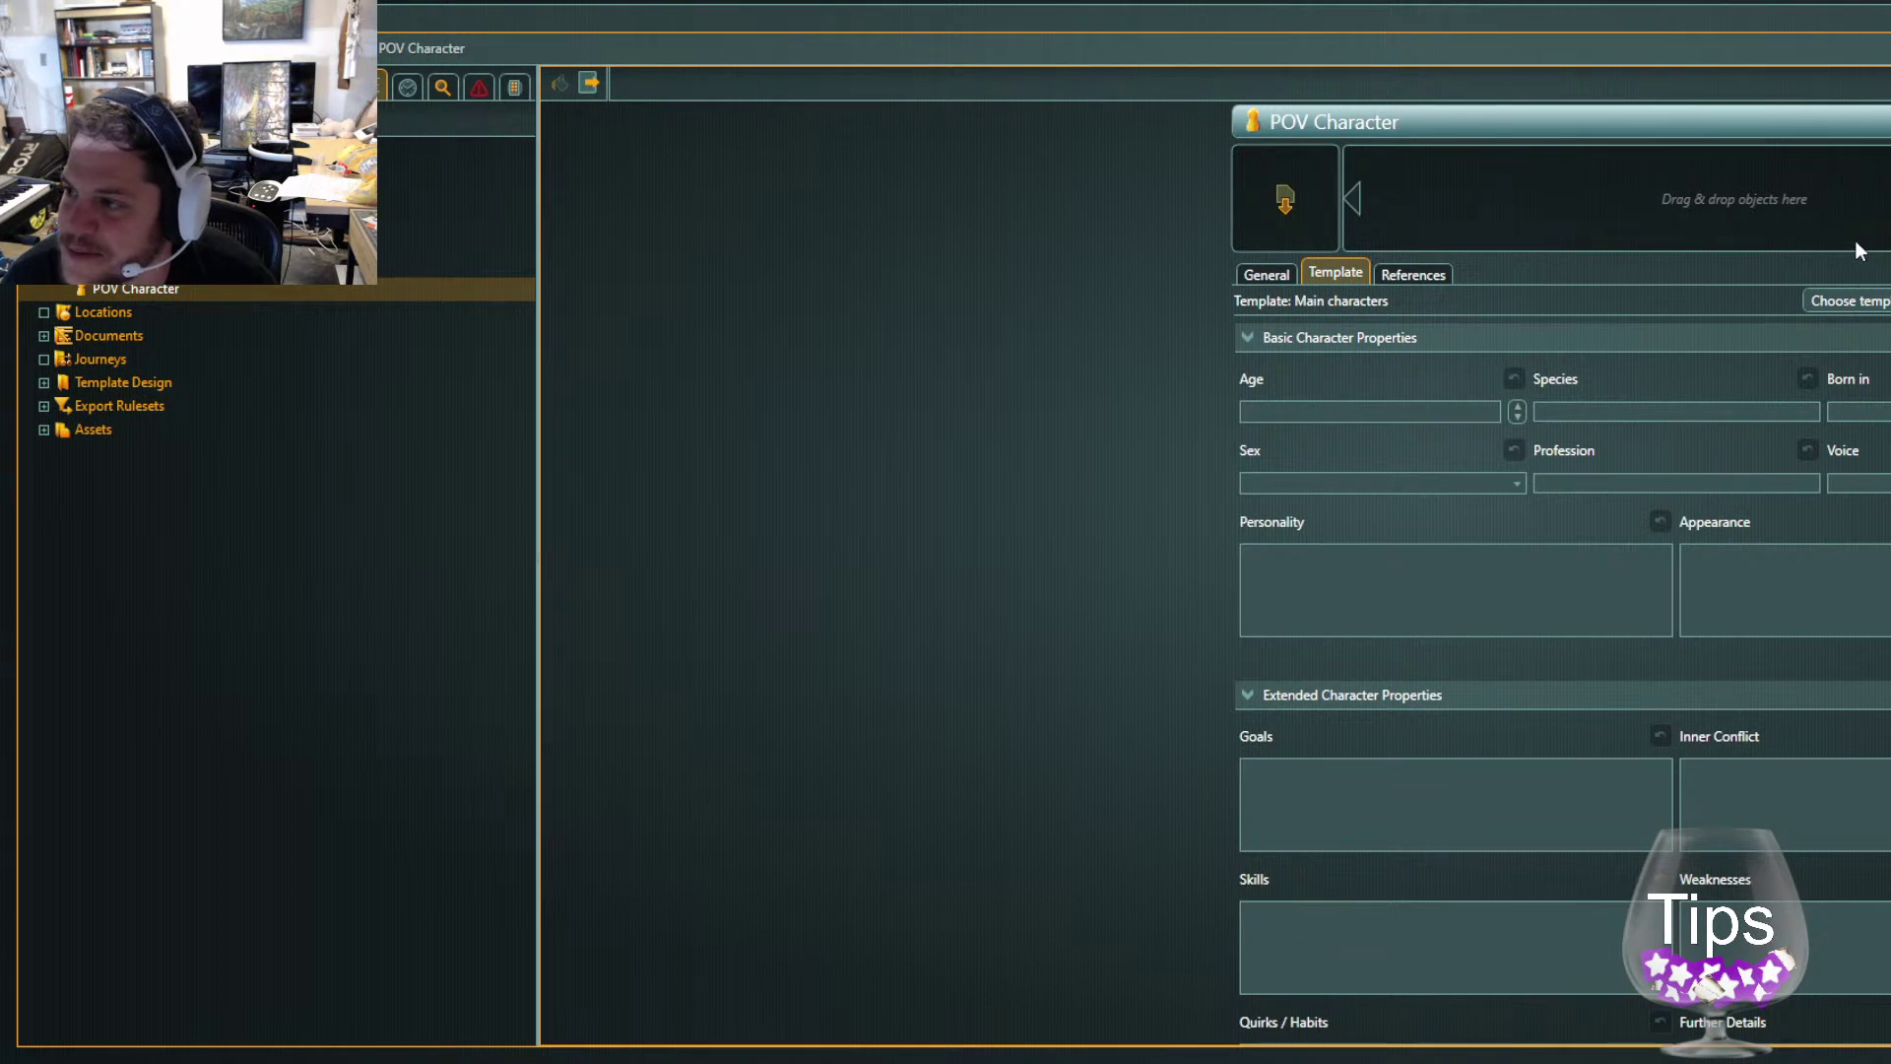
# Create a location named Caravan in the Locations folder
pyautogui.click(116, 338)
pyautogui.click(127, 315)
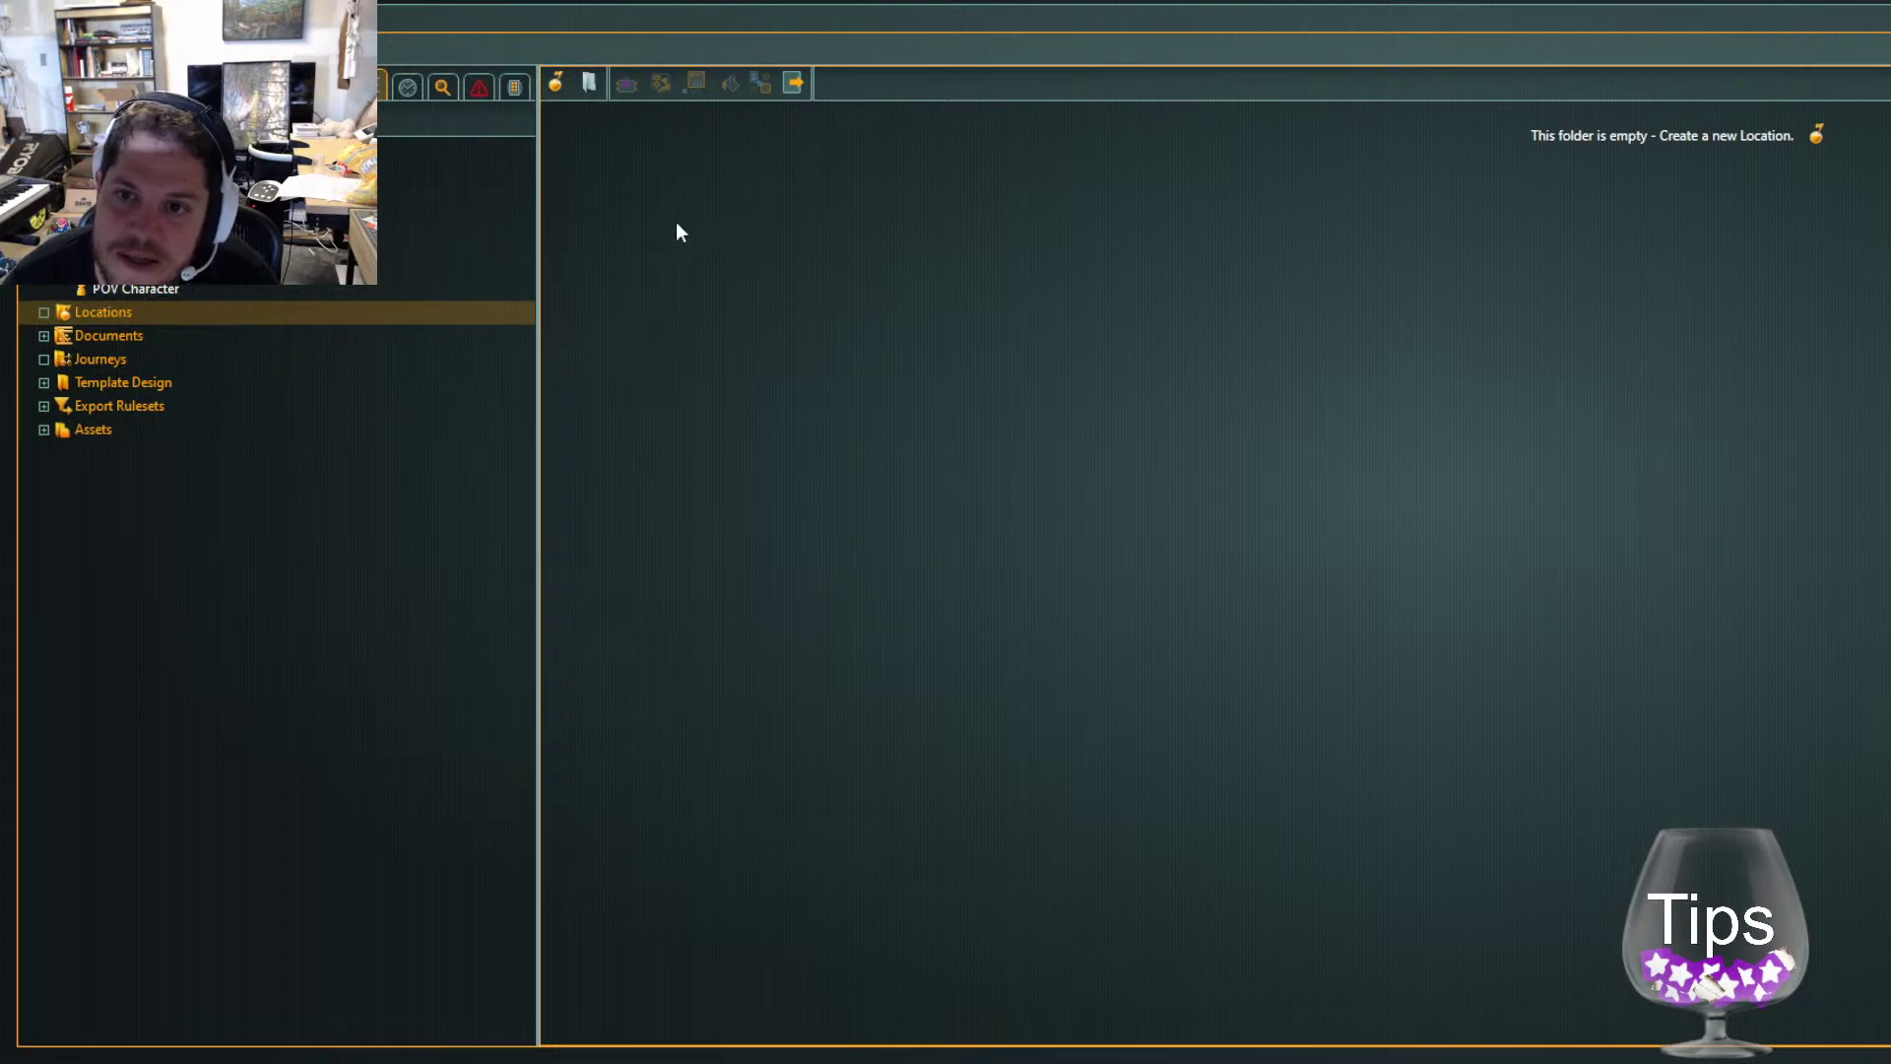
pyautogui.rightClick(928, 254)
pyautogui.click(978, 255)
pyautogui.write('Caravan')
pyautogui.press('Return')
pyautogui.click(658, 406)
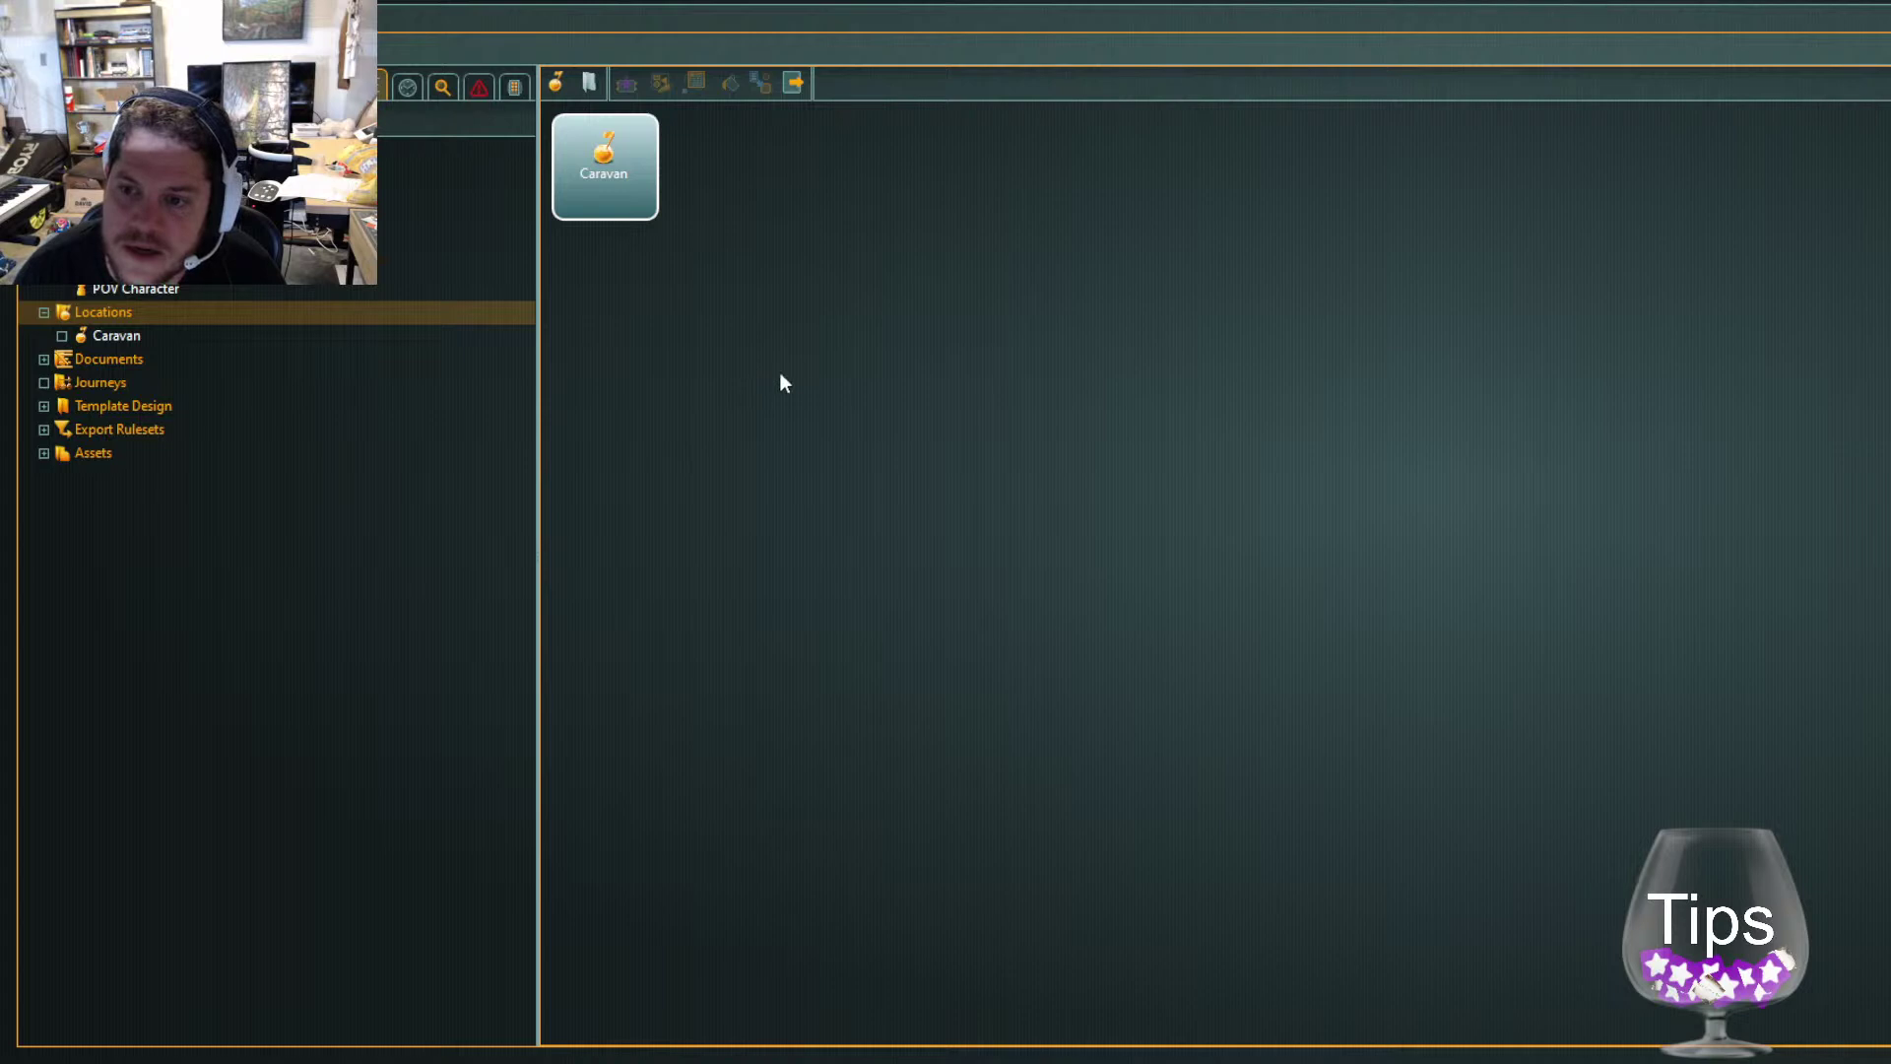
# Add two more locations named Vault and Map to the Locations folder
pyautogui.doubleClick(931, 394)
pyautogui.write('Vault')
pyautogui.press('Return')
pyautogui.click(940, 414)
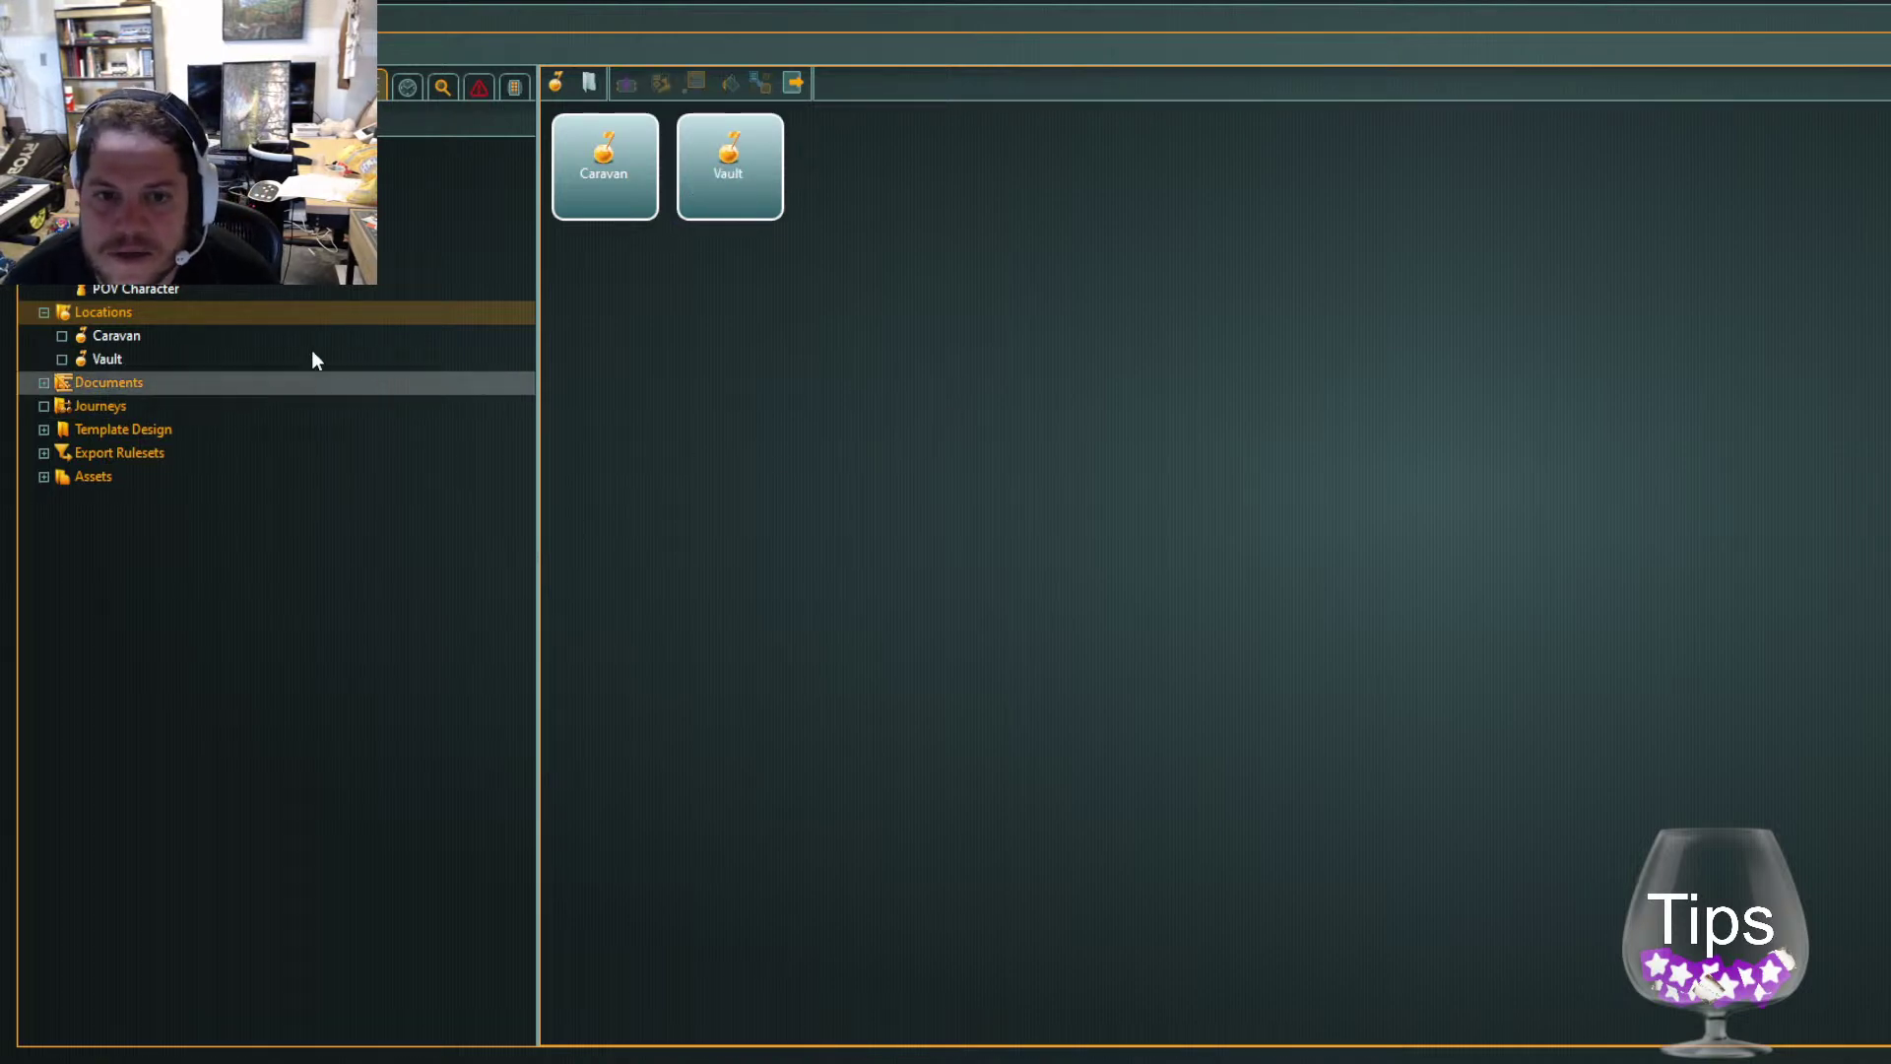
pyautogui.doubleClick(1099, 410)
pyautogui.write('Map')
pyautogui.press('Return')
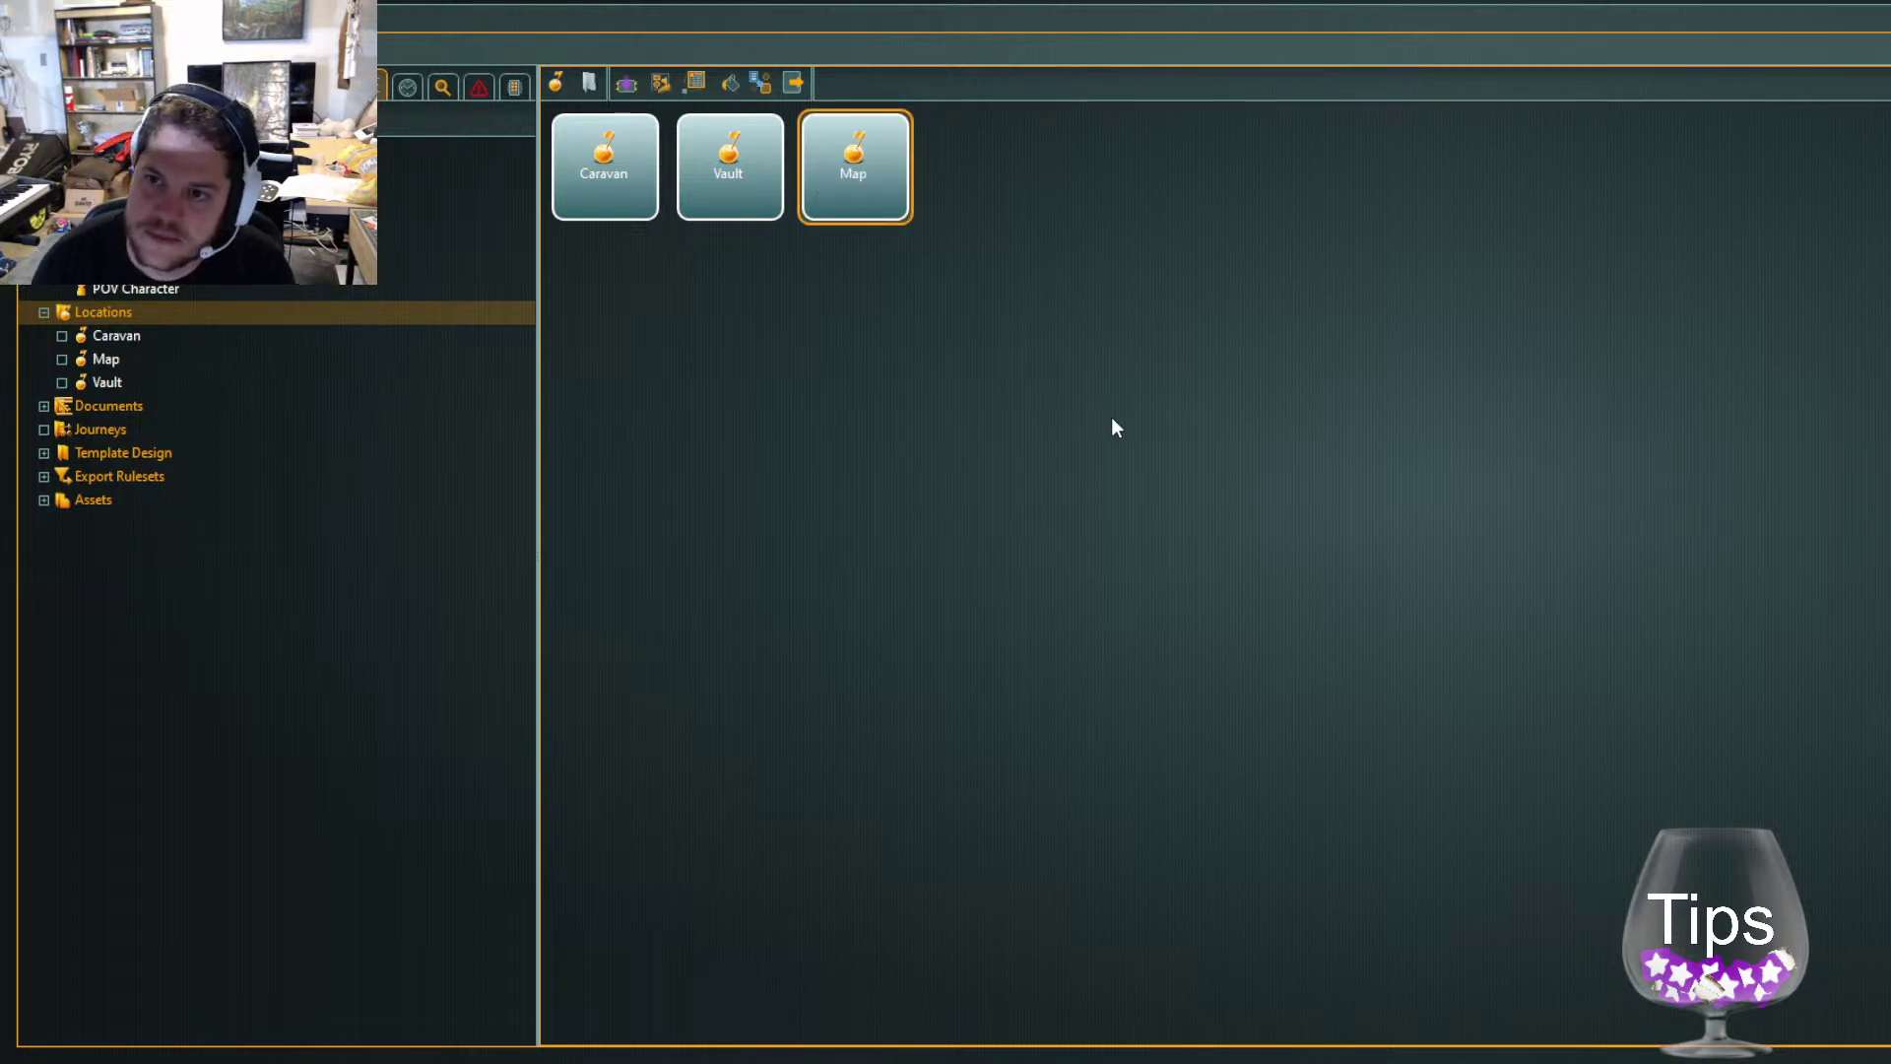
pyautogui.click(1093, 428)
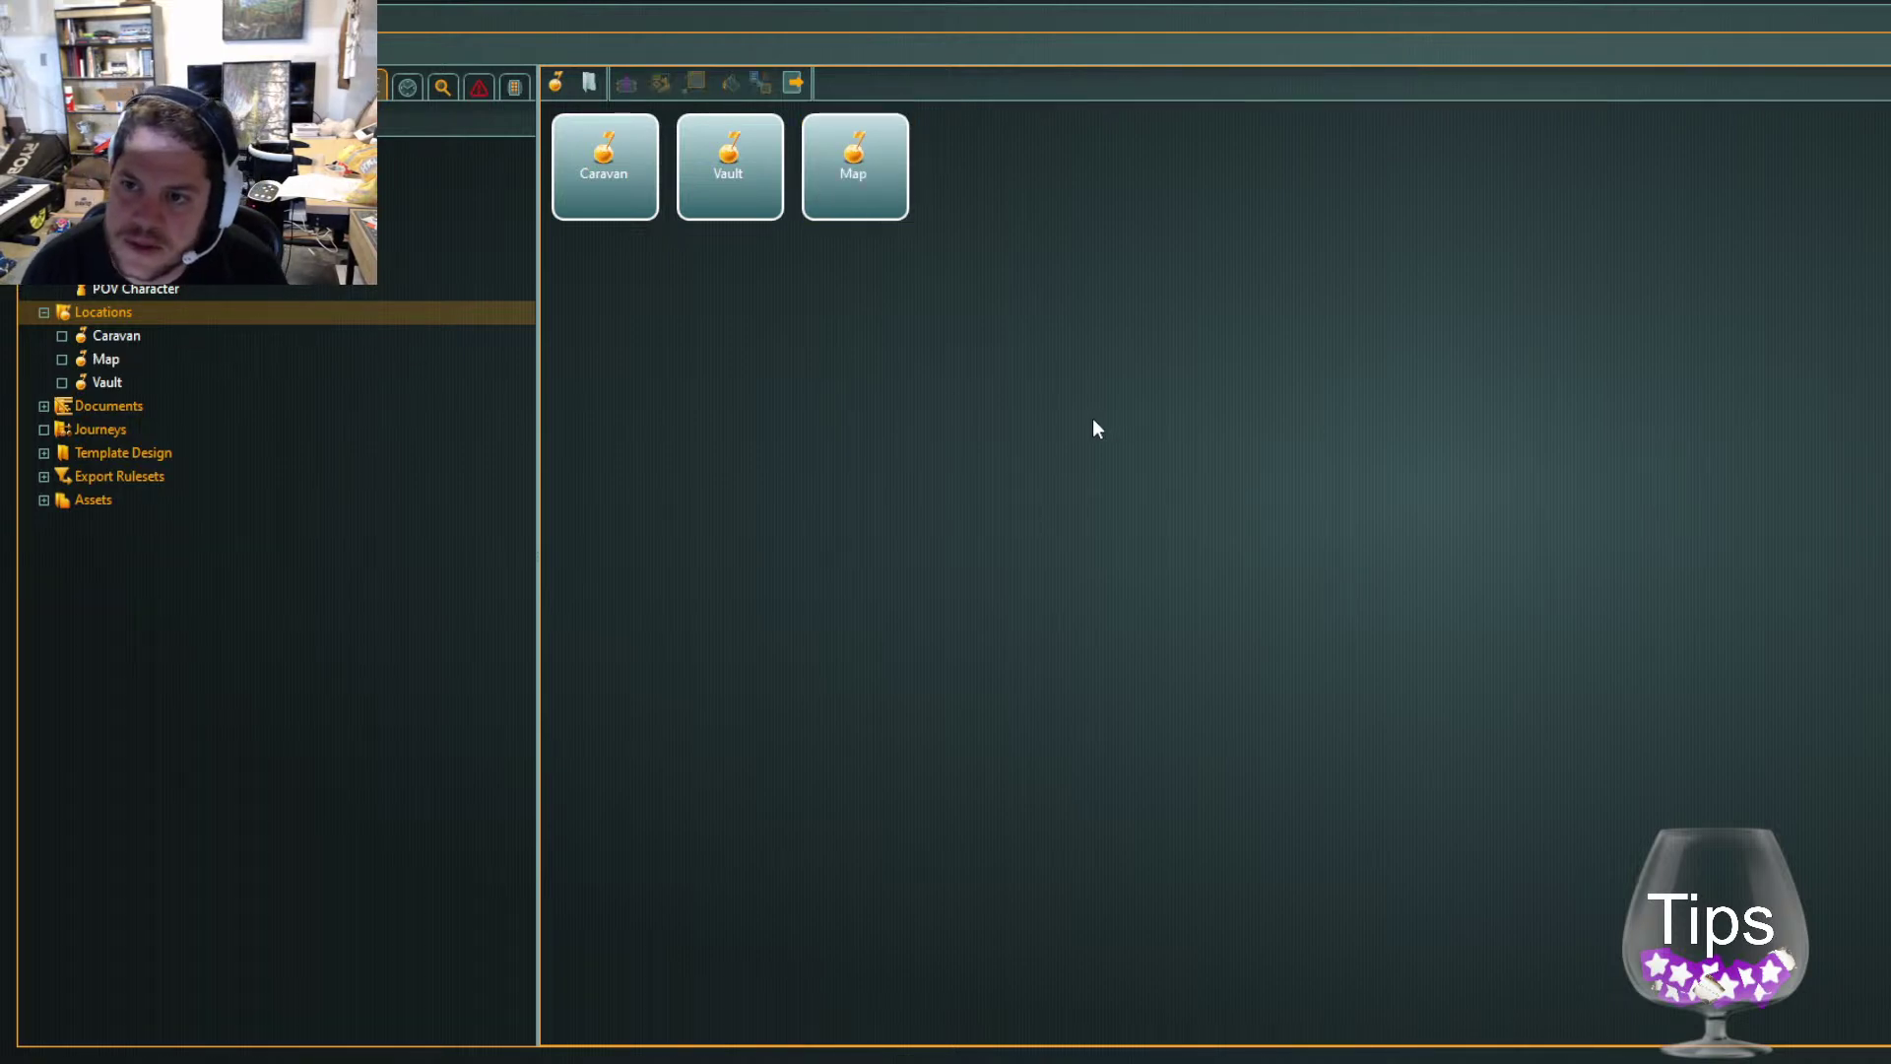
# Add a location named Dungeon to the Locations folder
pyautogui.doubleClick(1402, 438)
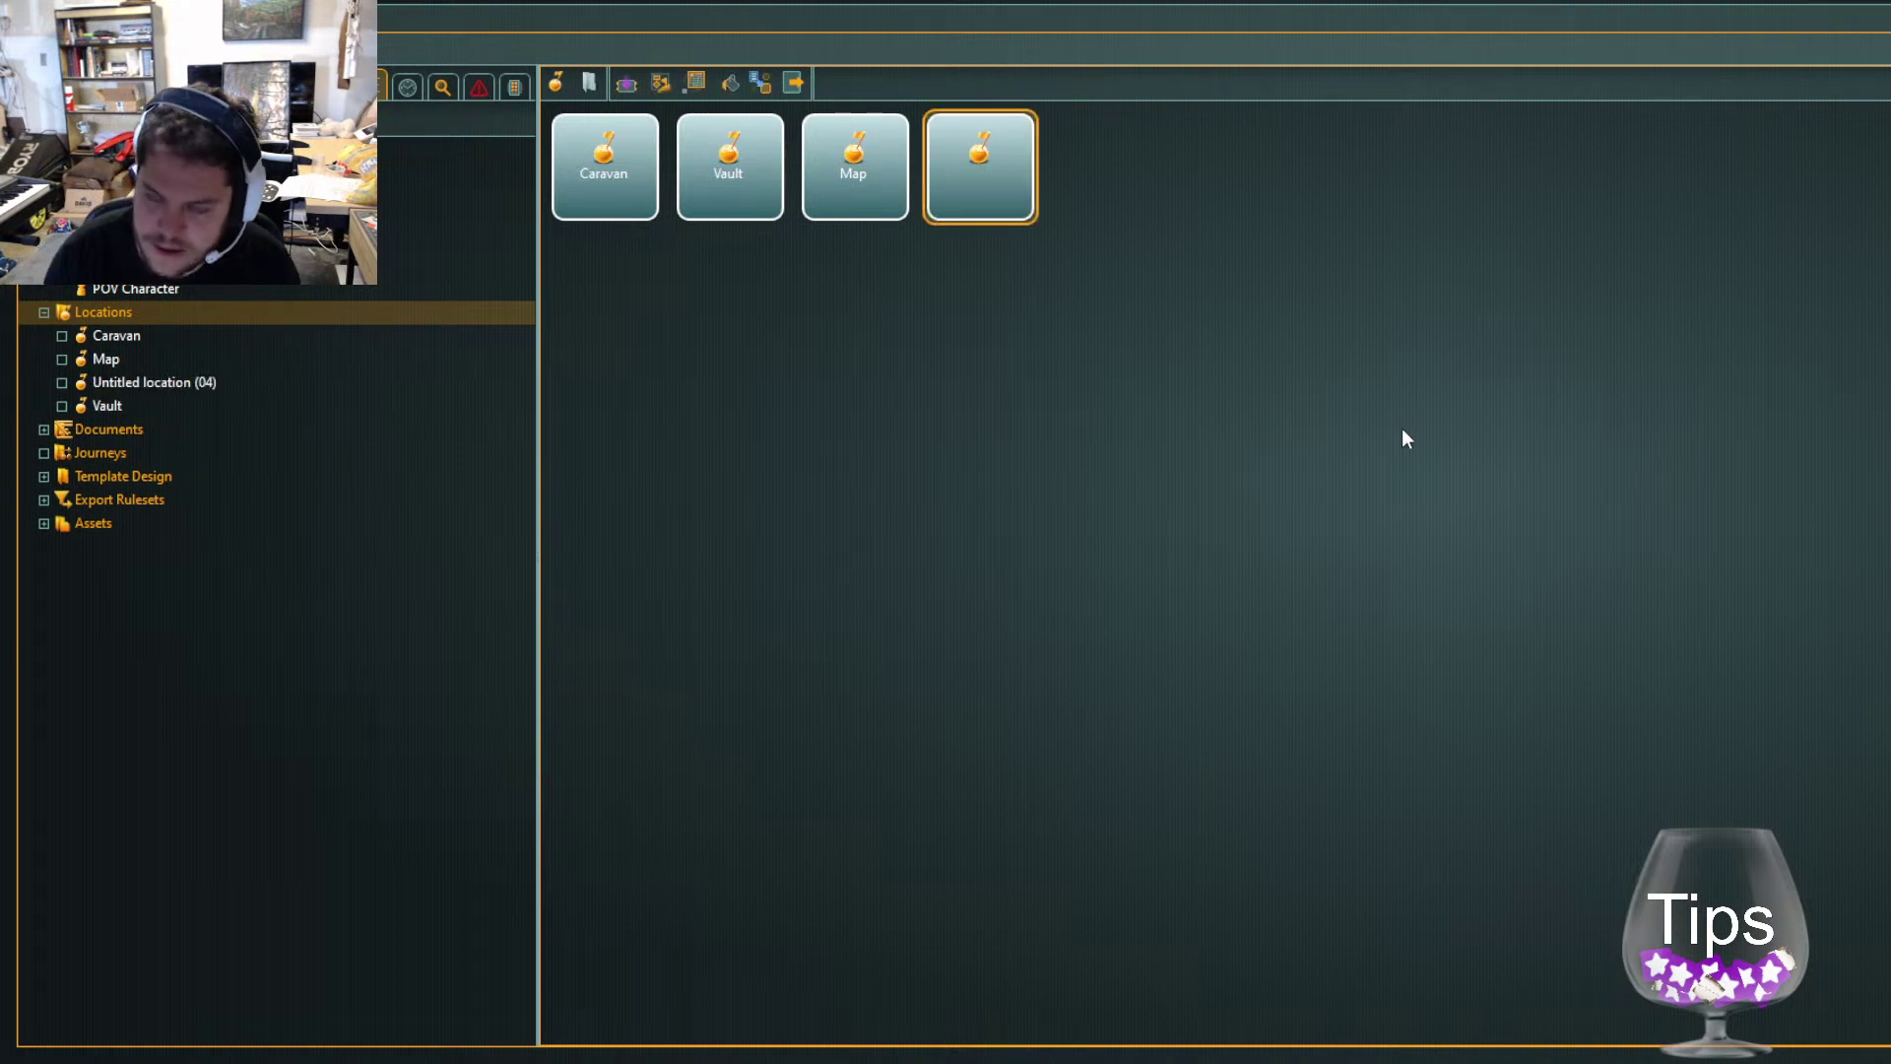
pyautogui.write('Dungeon')
pyautogui.press('Return')
pyautogui.click(1395, 430)
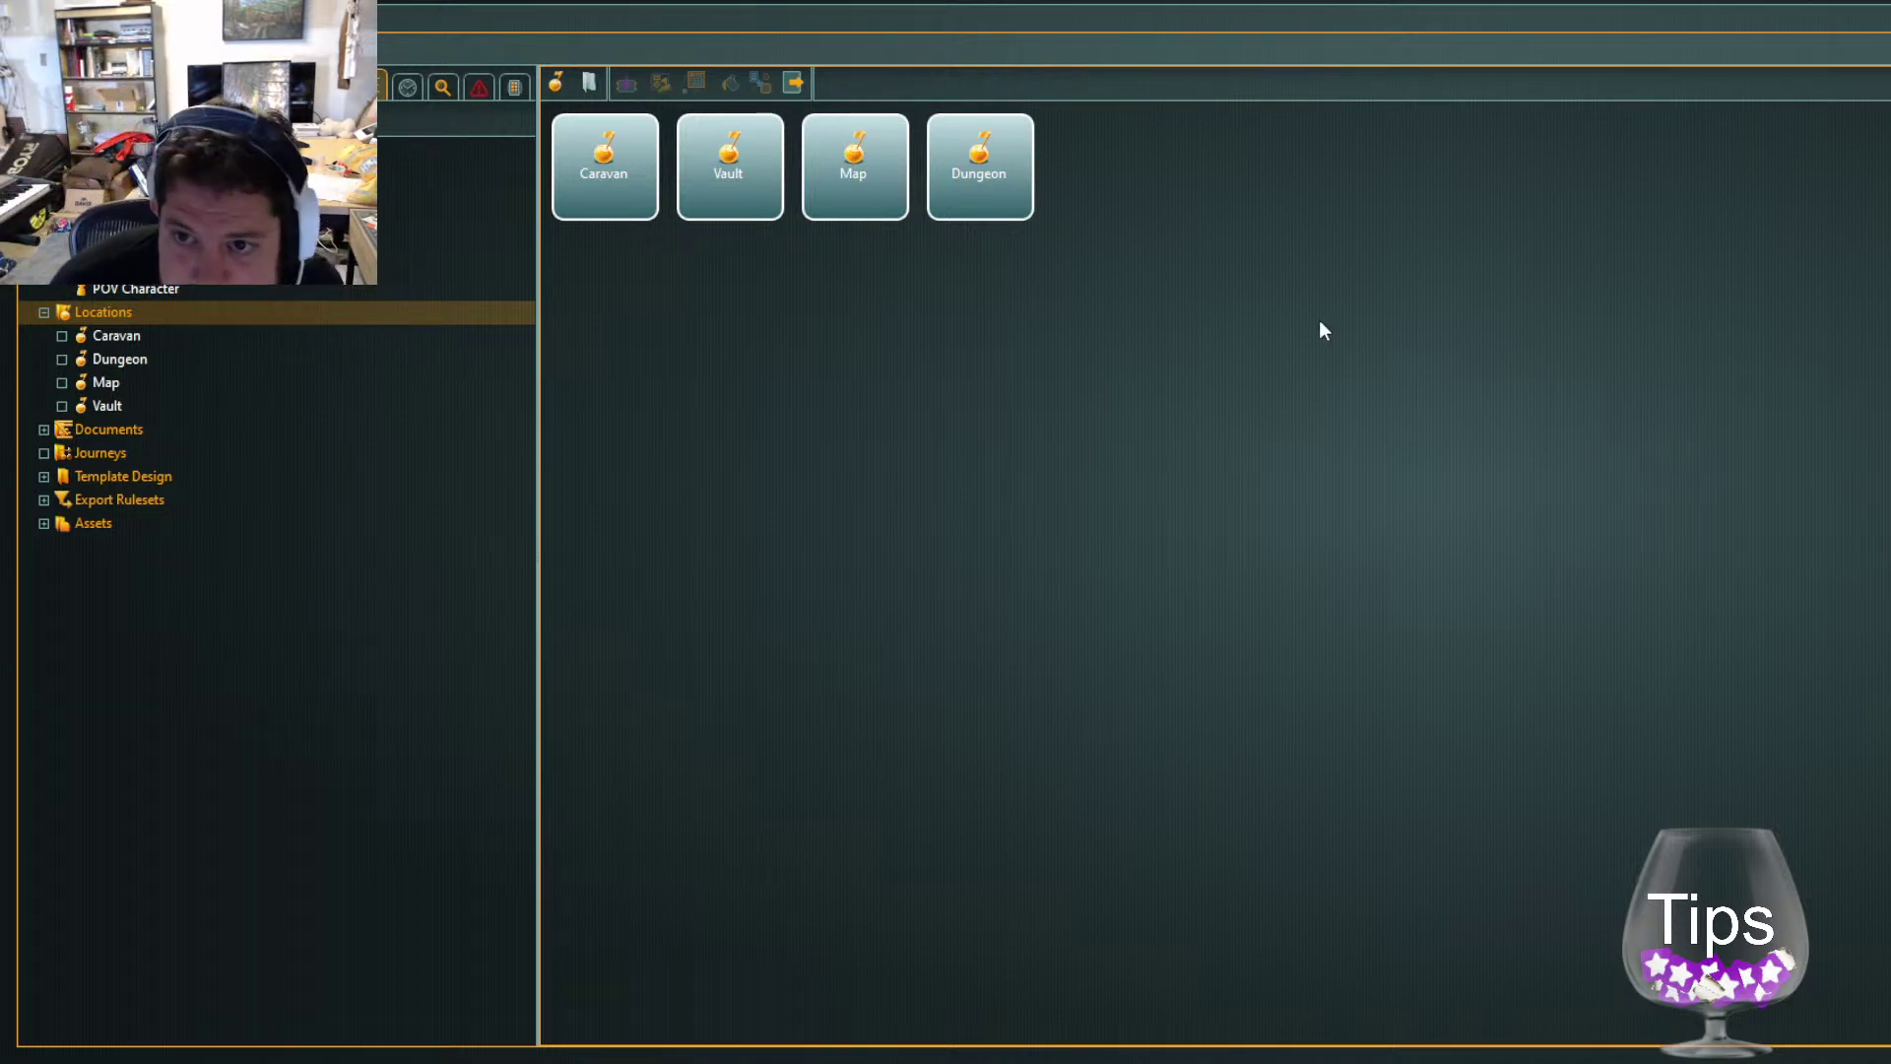
# View the Caravan location's canvas and the CharacterStats variable set
pyautogui.click(636, 175)
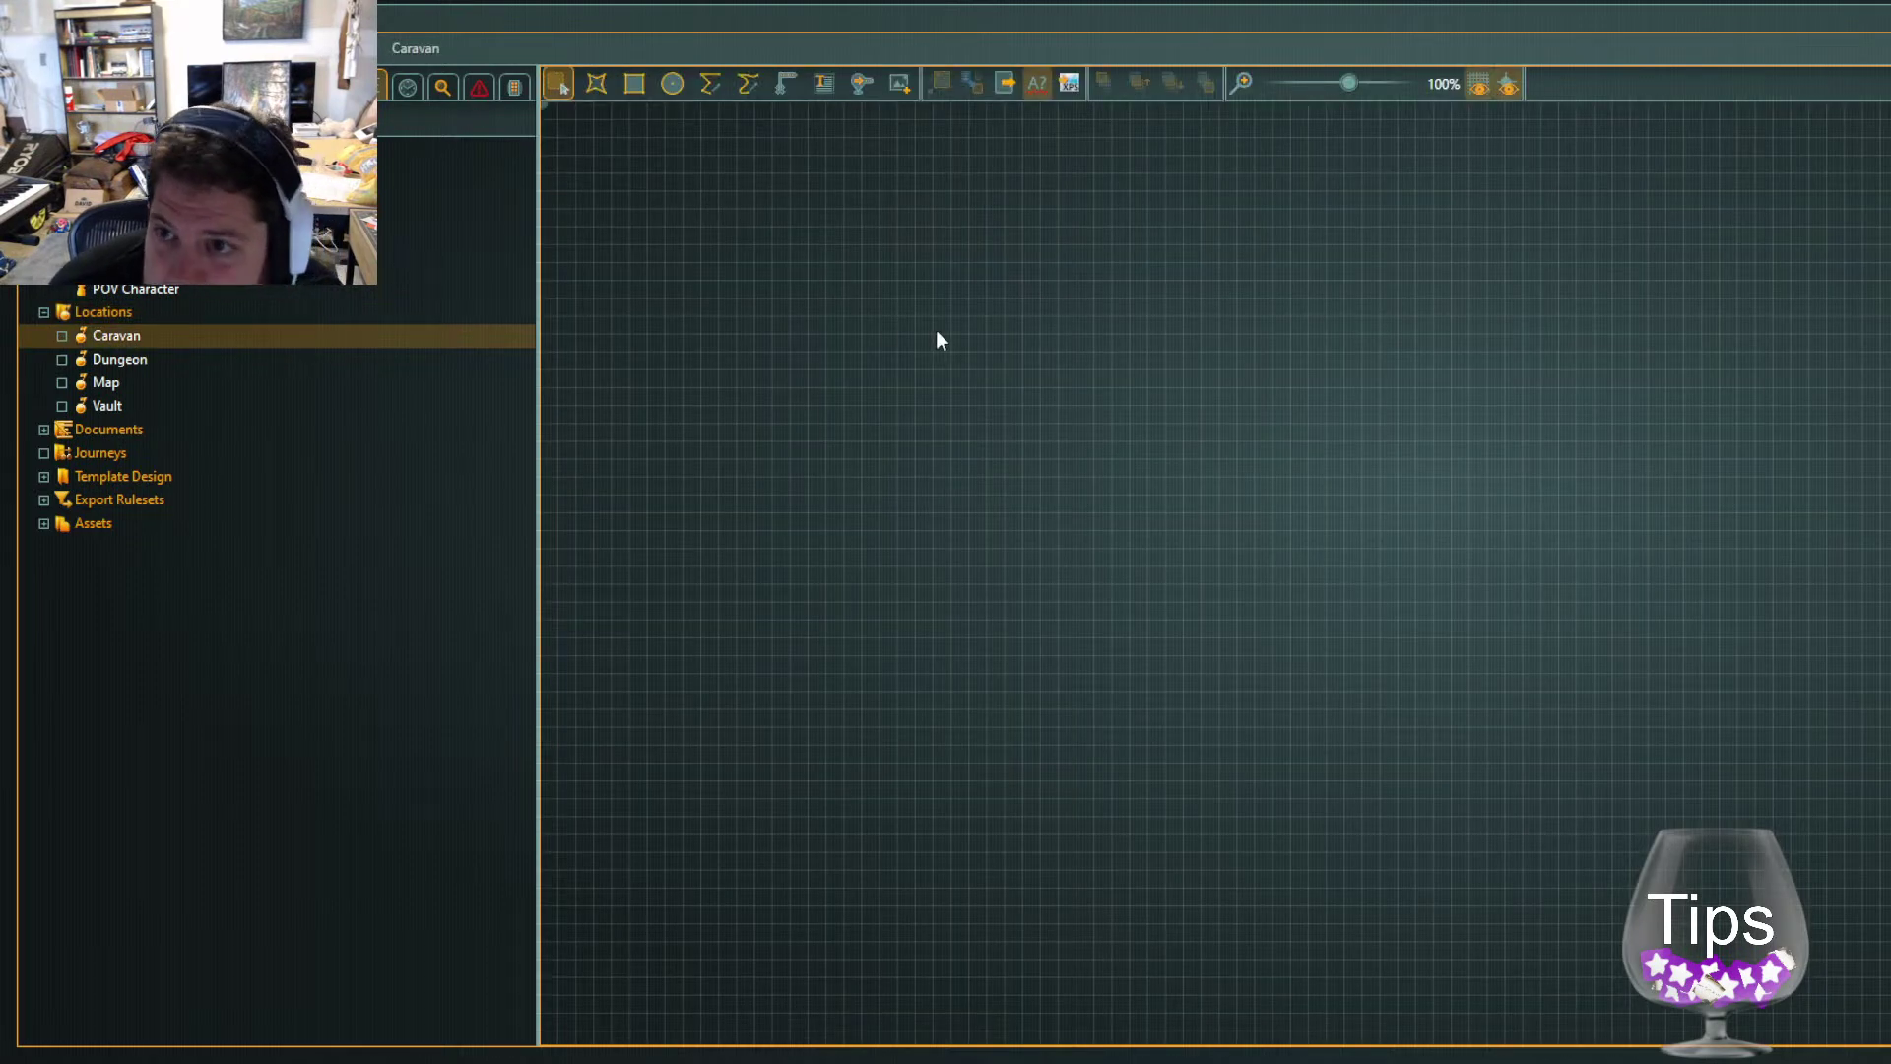
pyautogui.scroll(-1, 1145, 337)
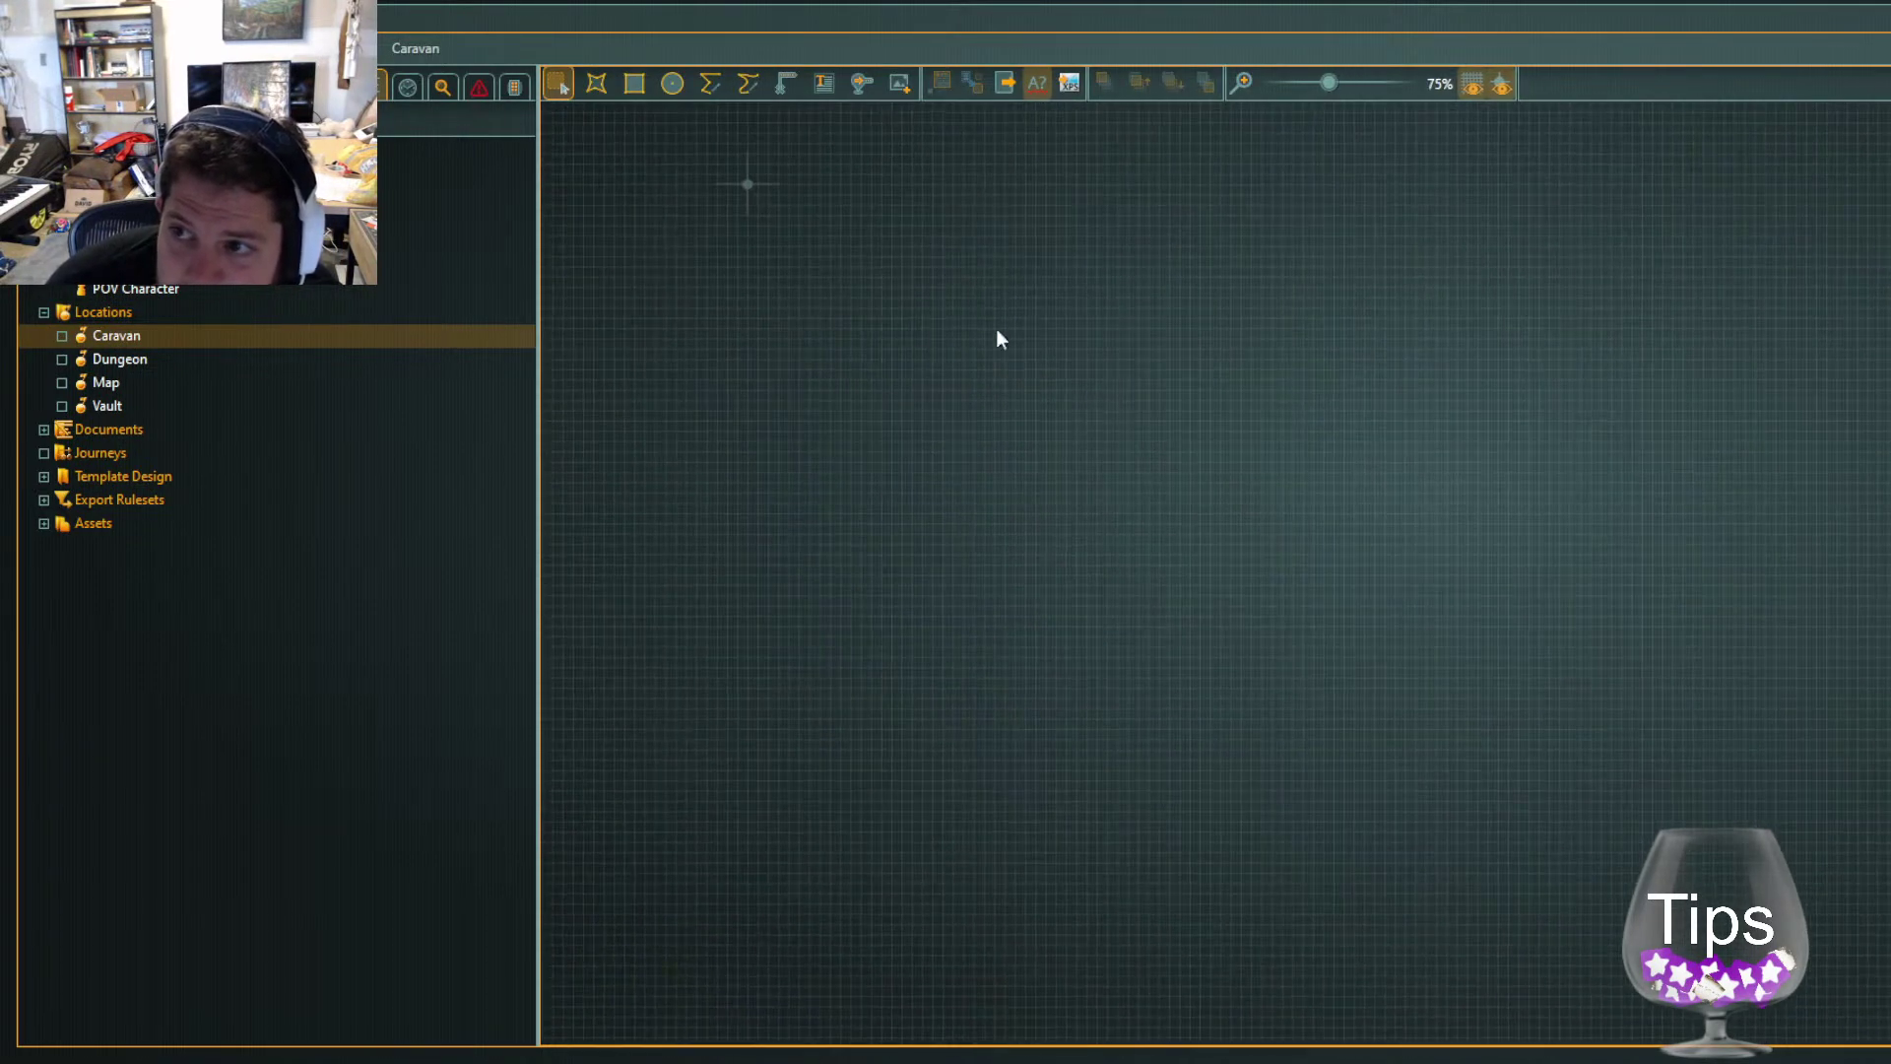
pyautogui.click(138, 219)
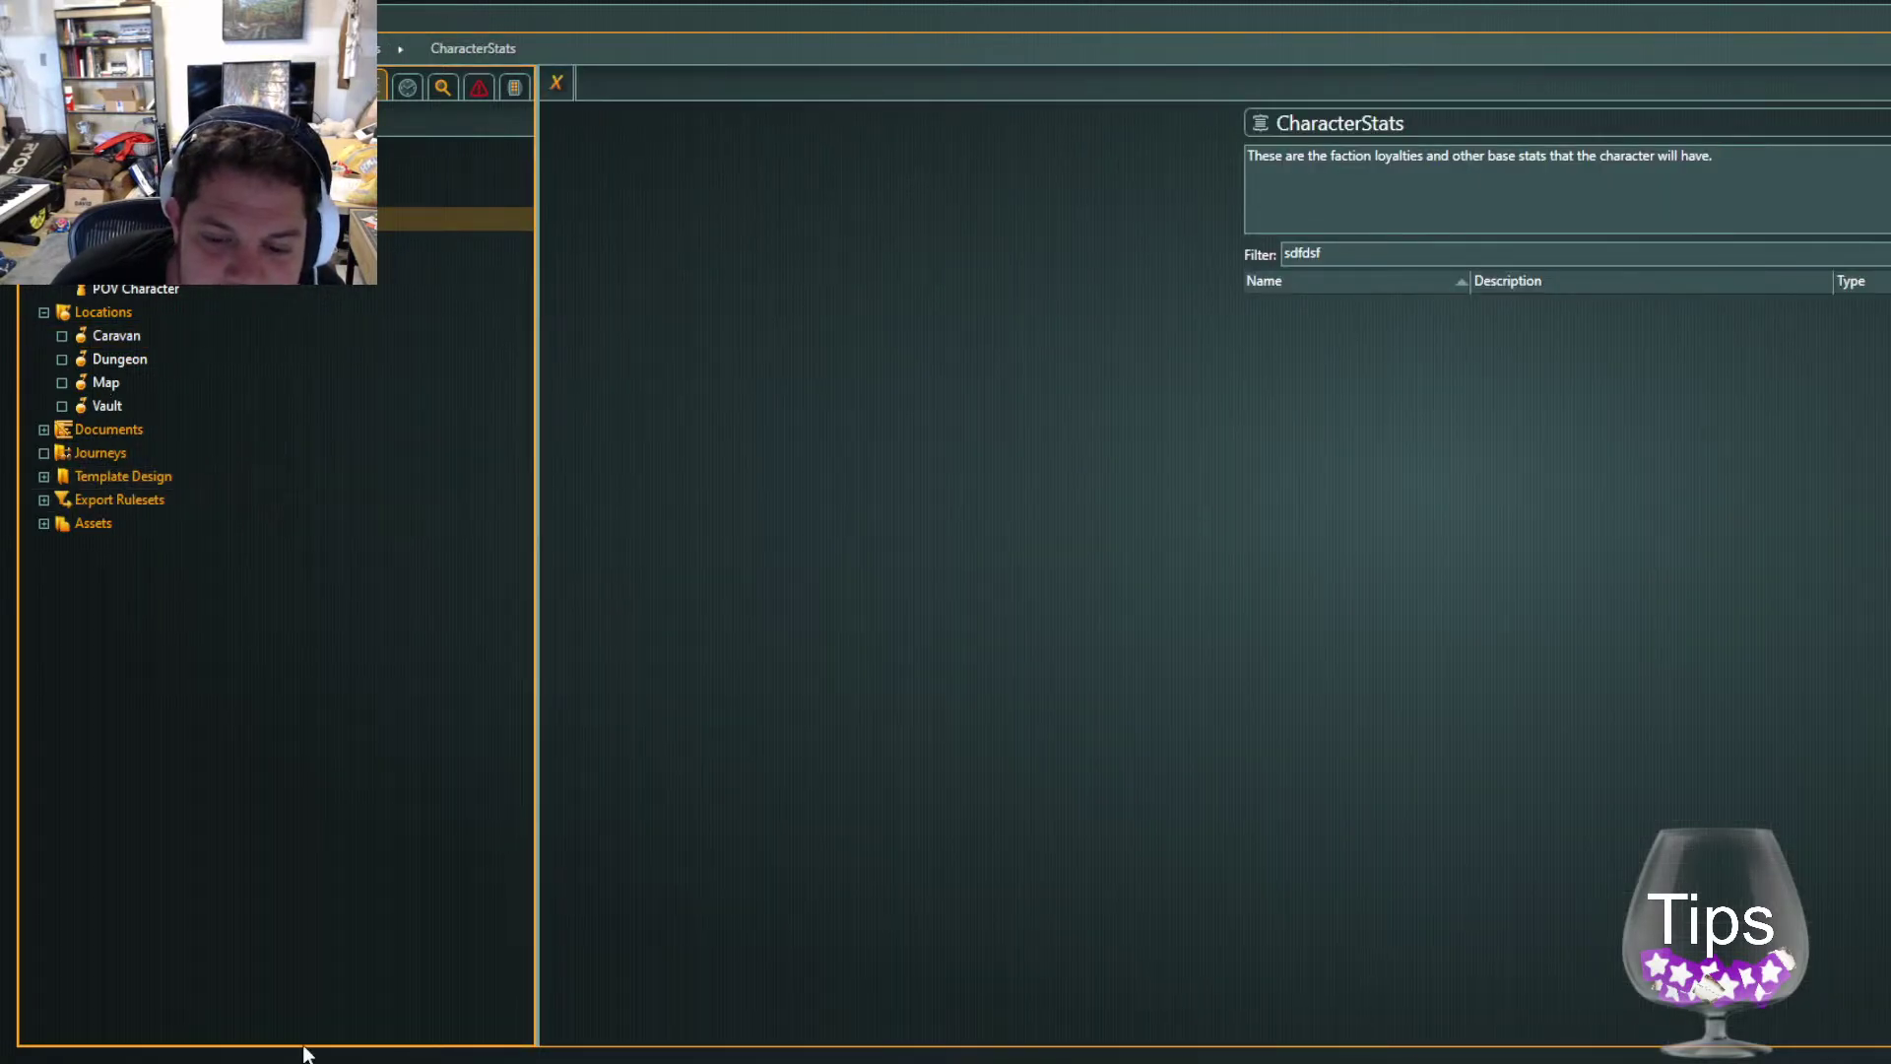
# Delete all three existing nodes from the main flow
pyautogui.click(177, 242)
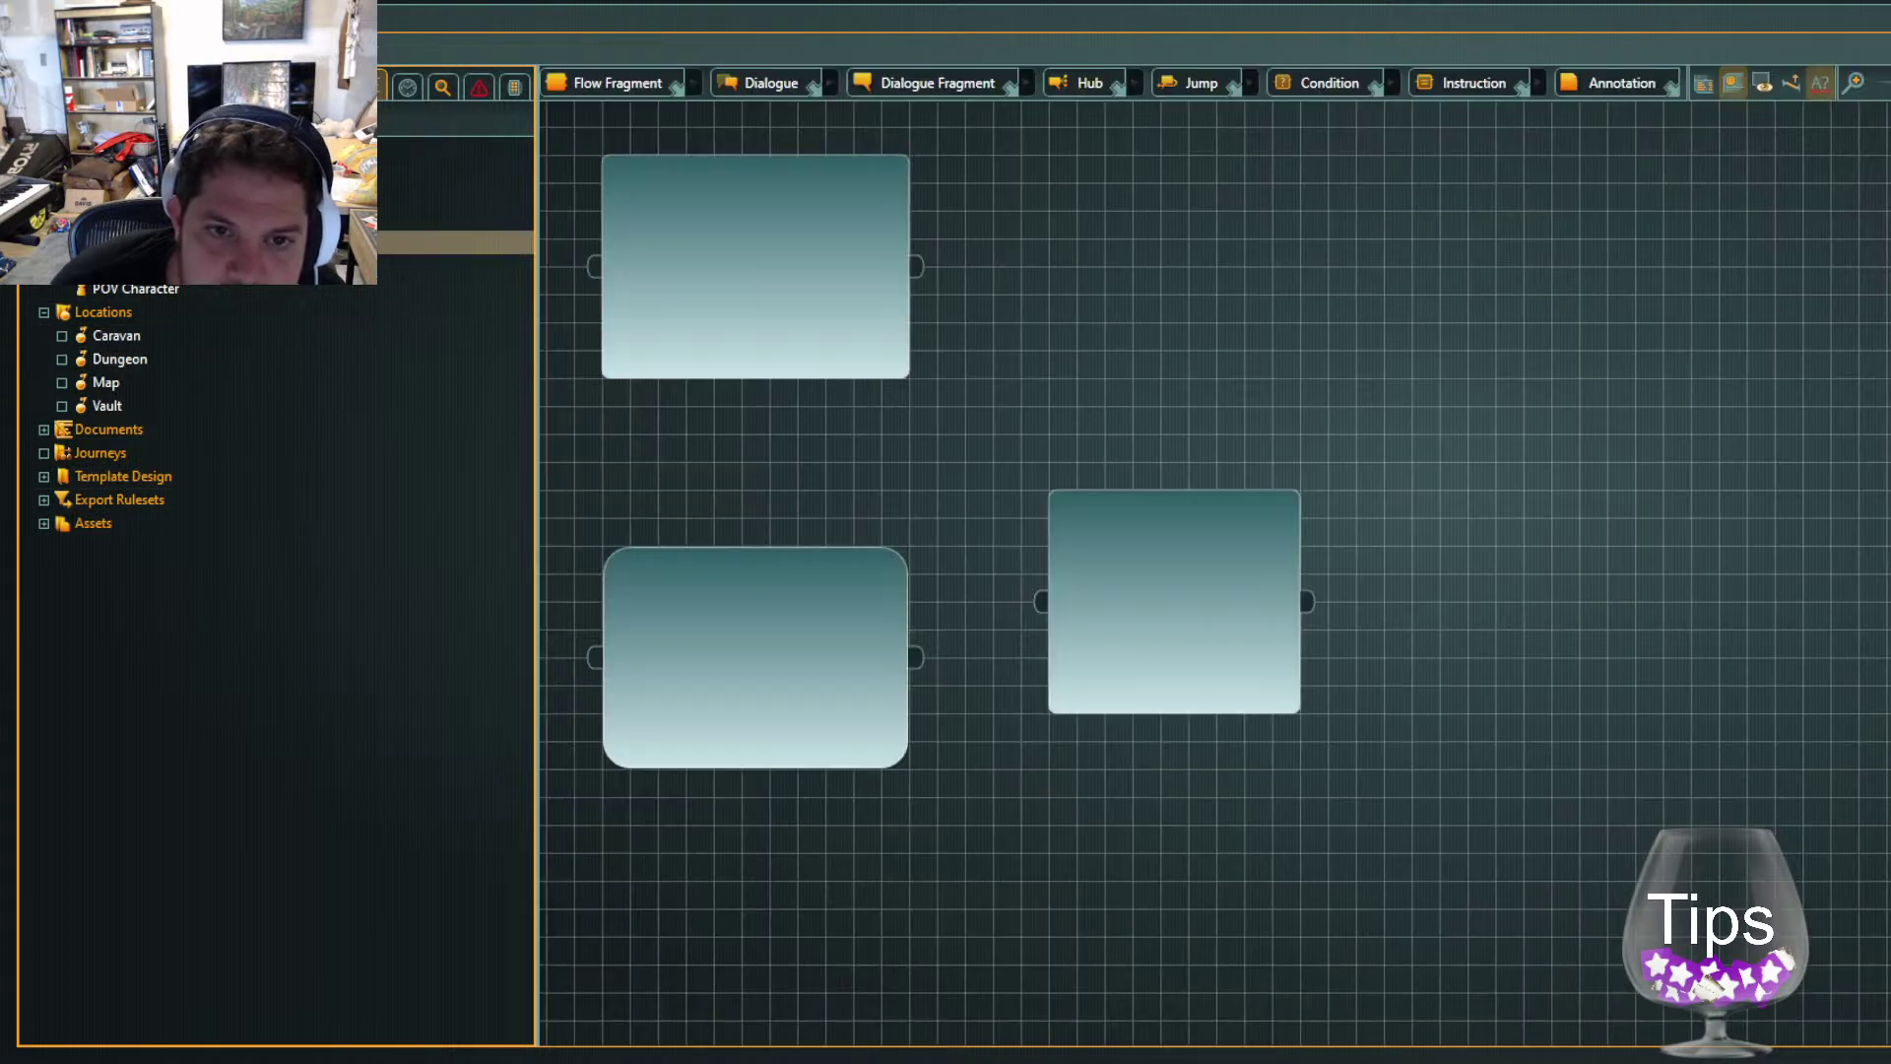
pyautogui.moveTo(885, 365); pyautogui.dragTo(731, 192)
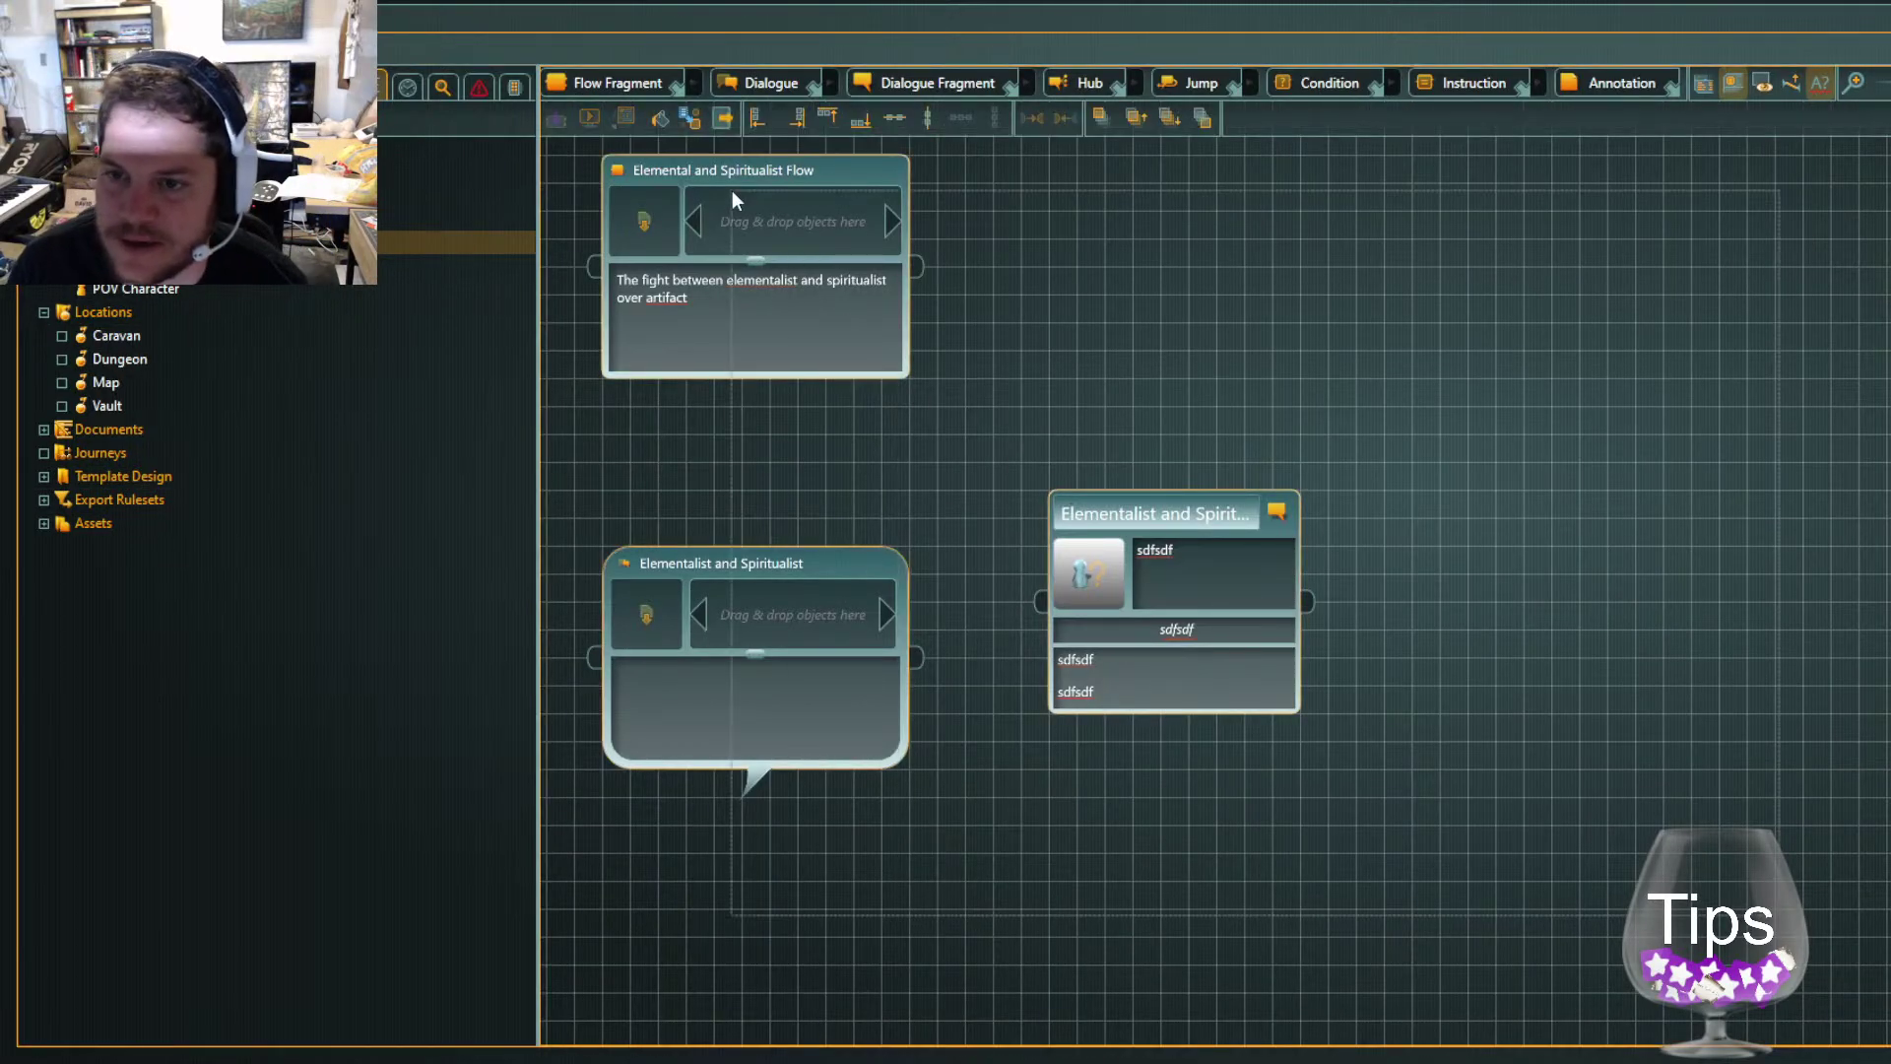
pyautogui.press('Delete')
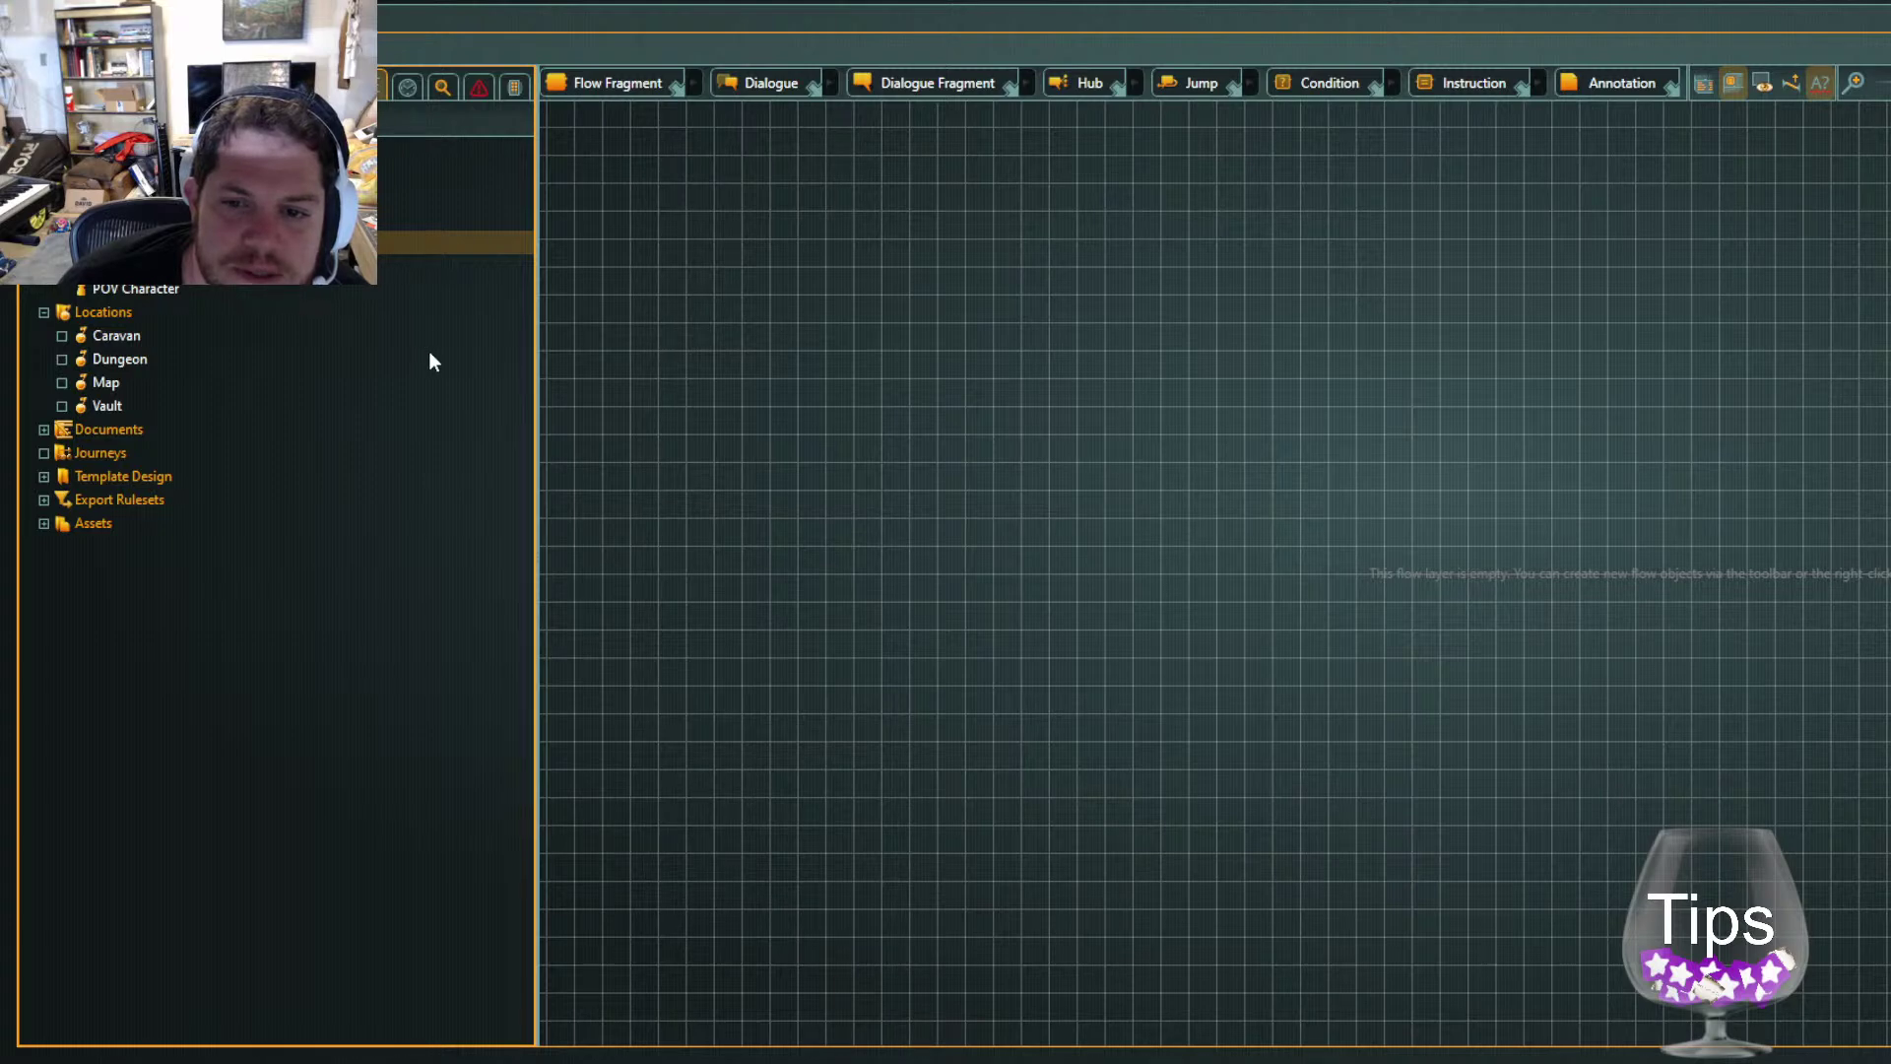
# Look over the CharacterStats variable set, main flow and Flow folder, collapsing the whole project tree
pyautogui.click(128, 219)
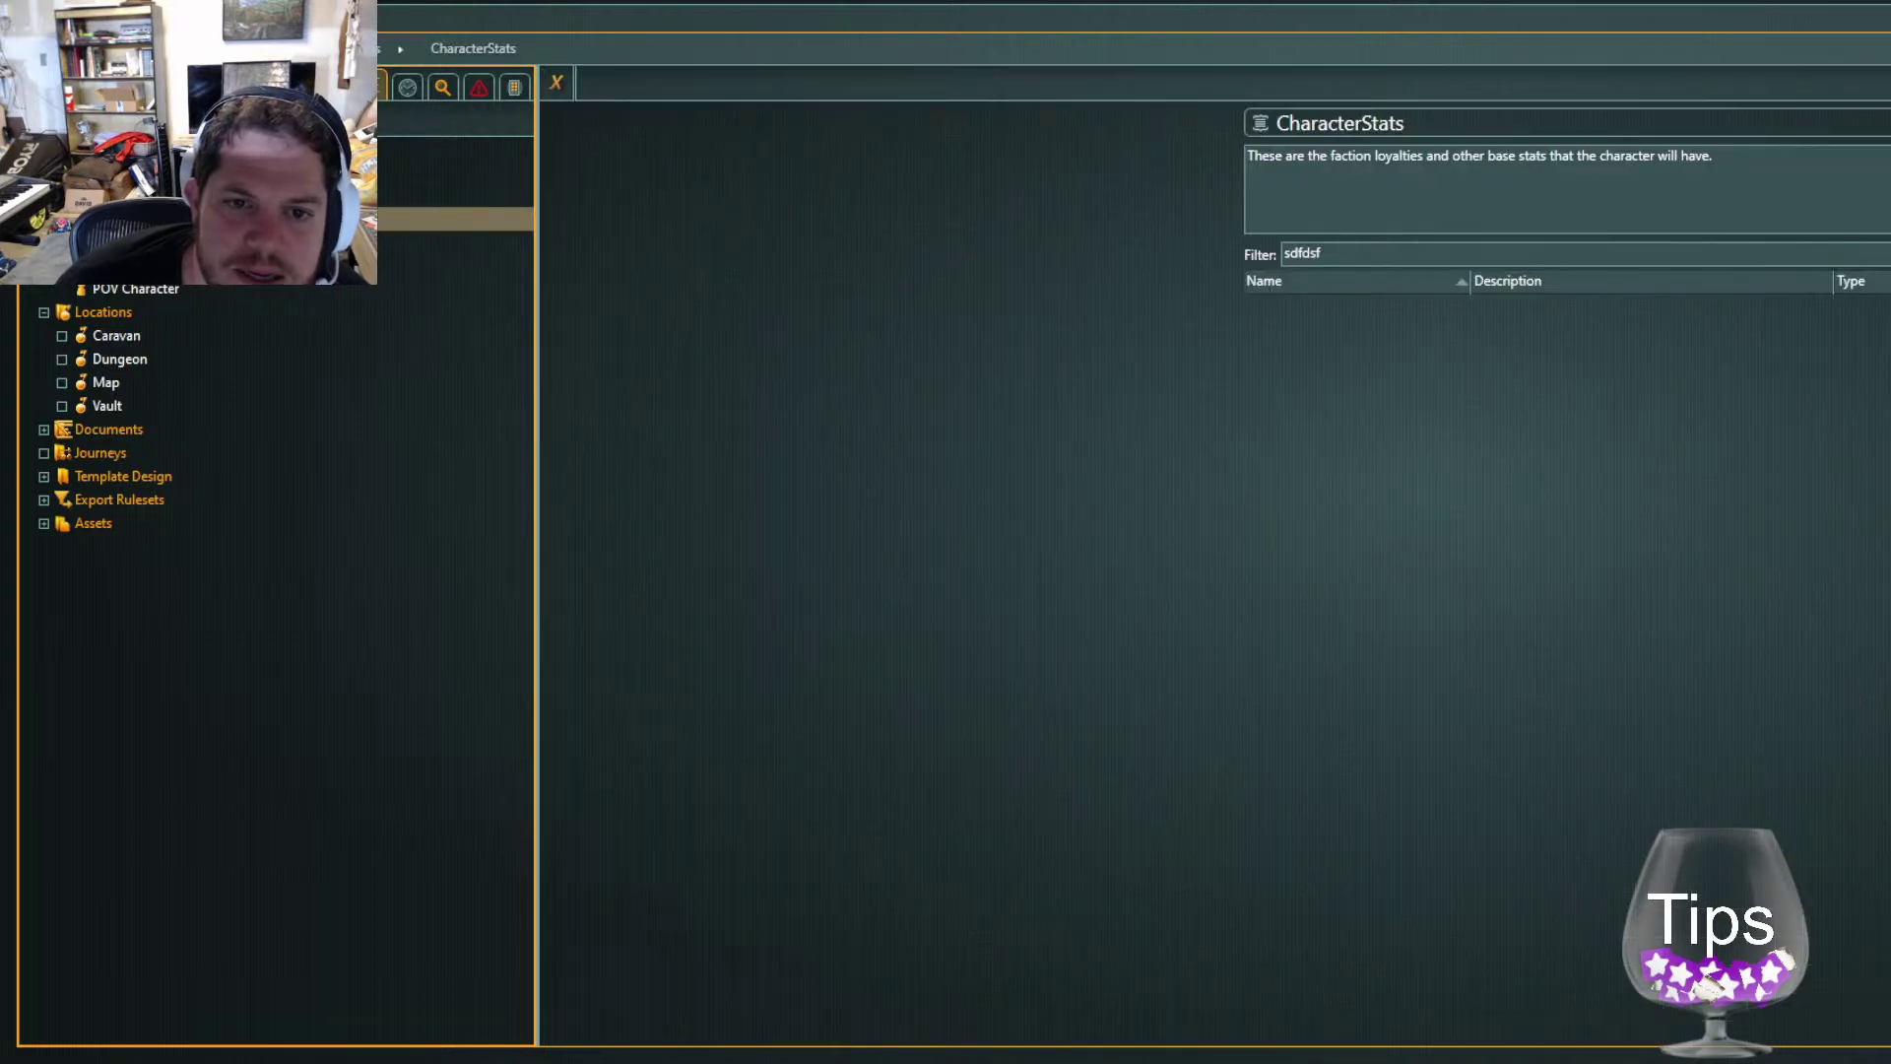
pyautogui.click(128, 242)
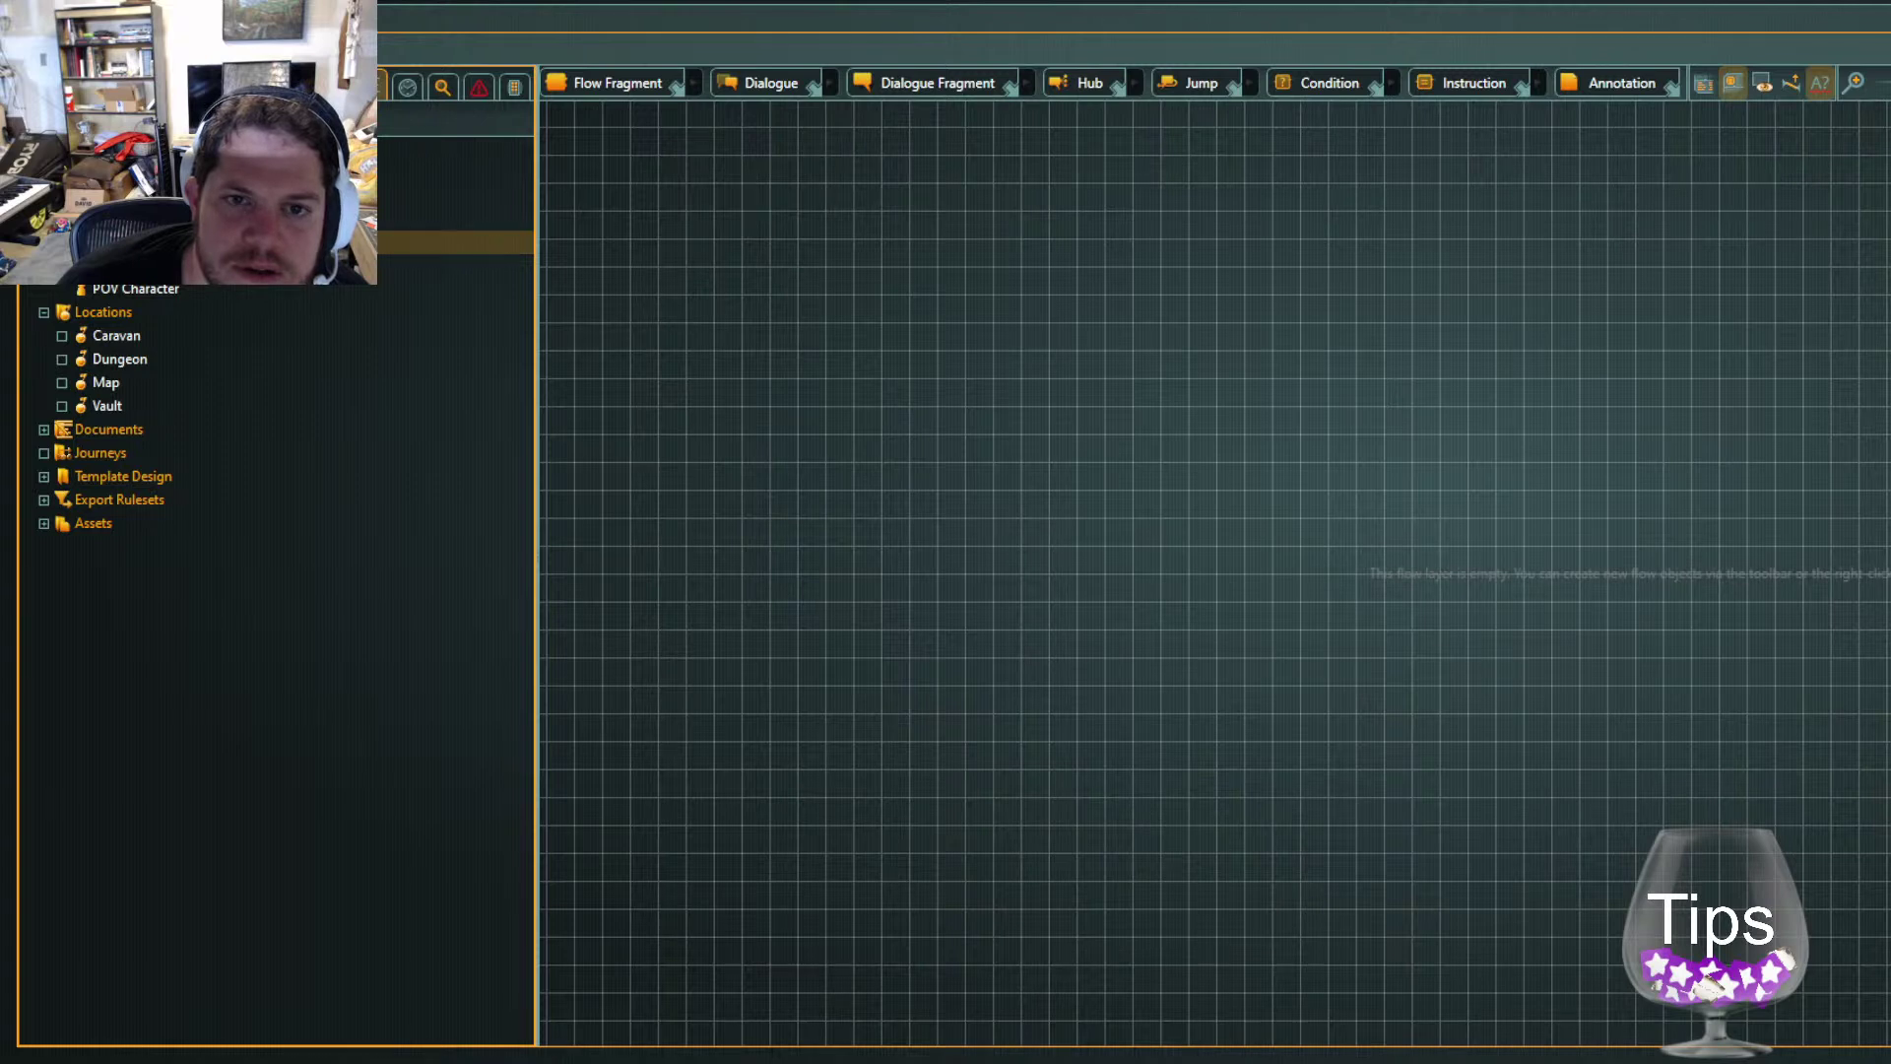
pyautogui.click(59, 118)
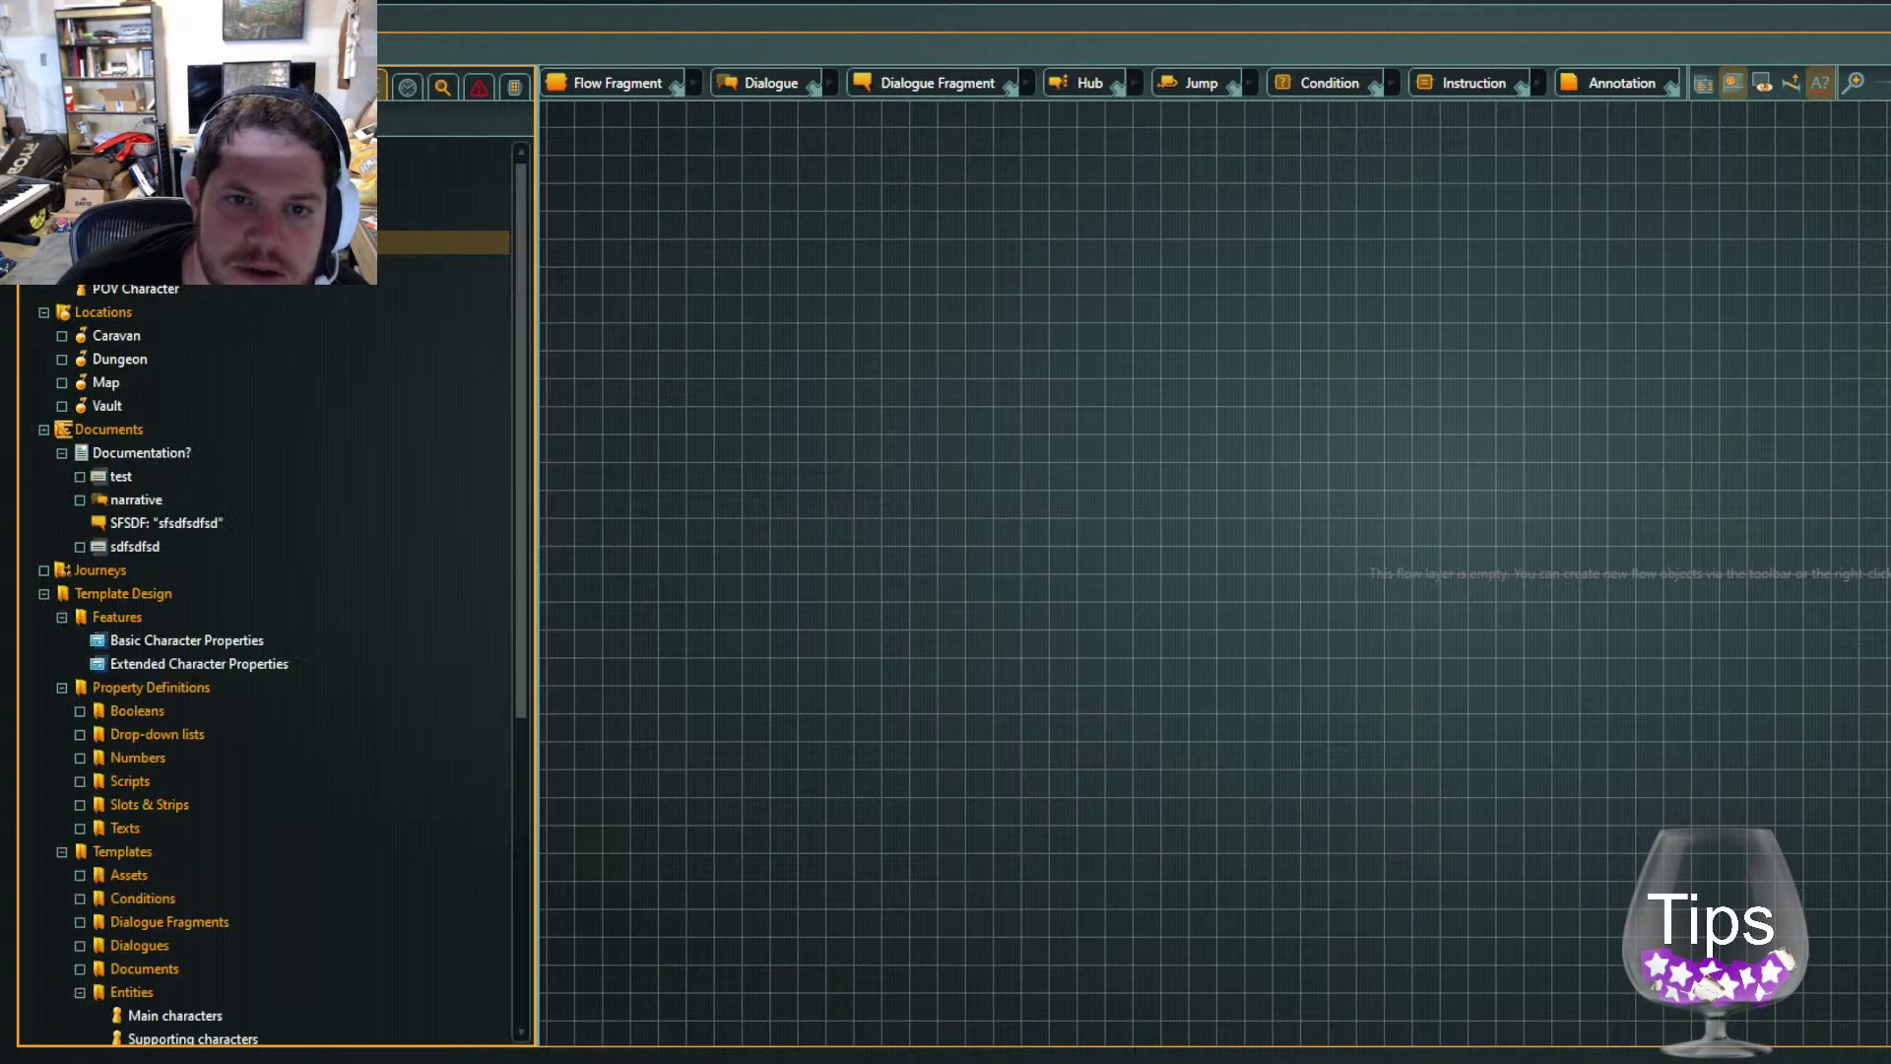
pyautogui.click(87, 118)
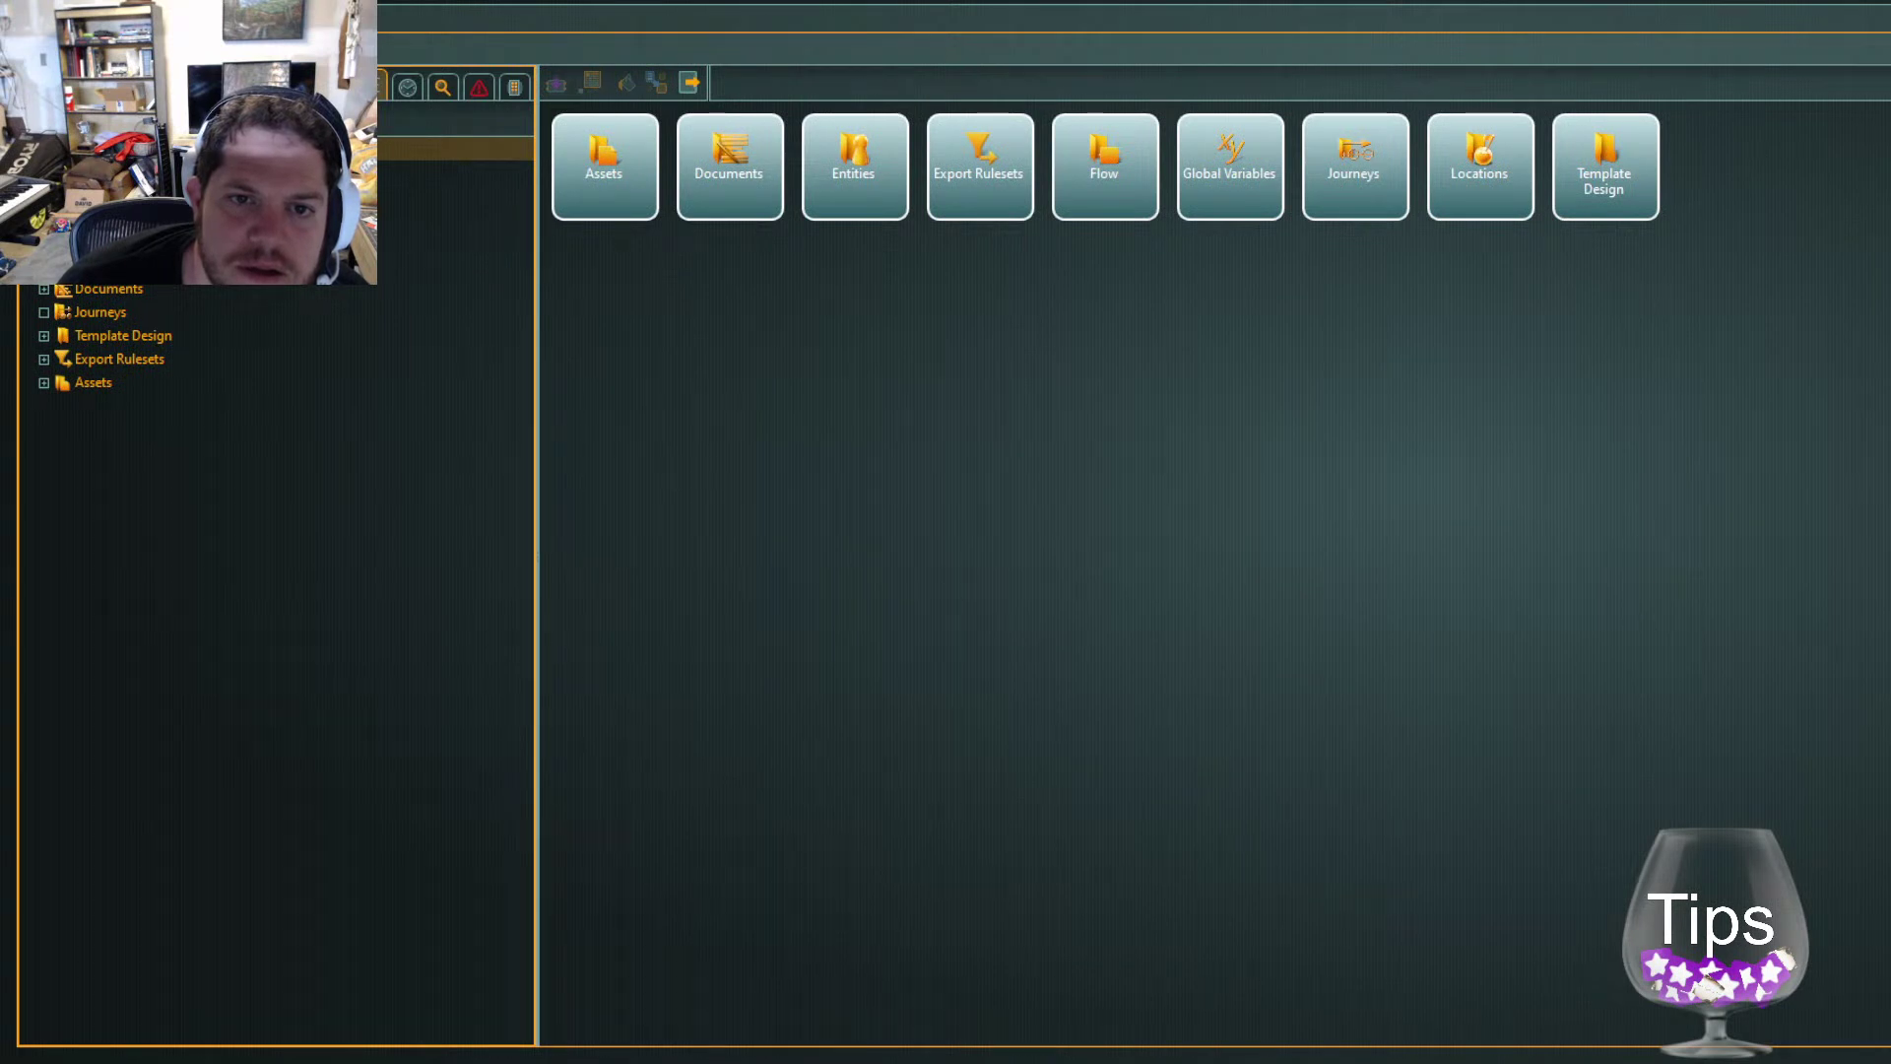
pyautogui.click(59, 118)
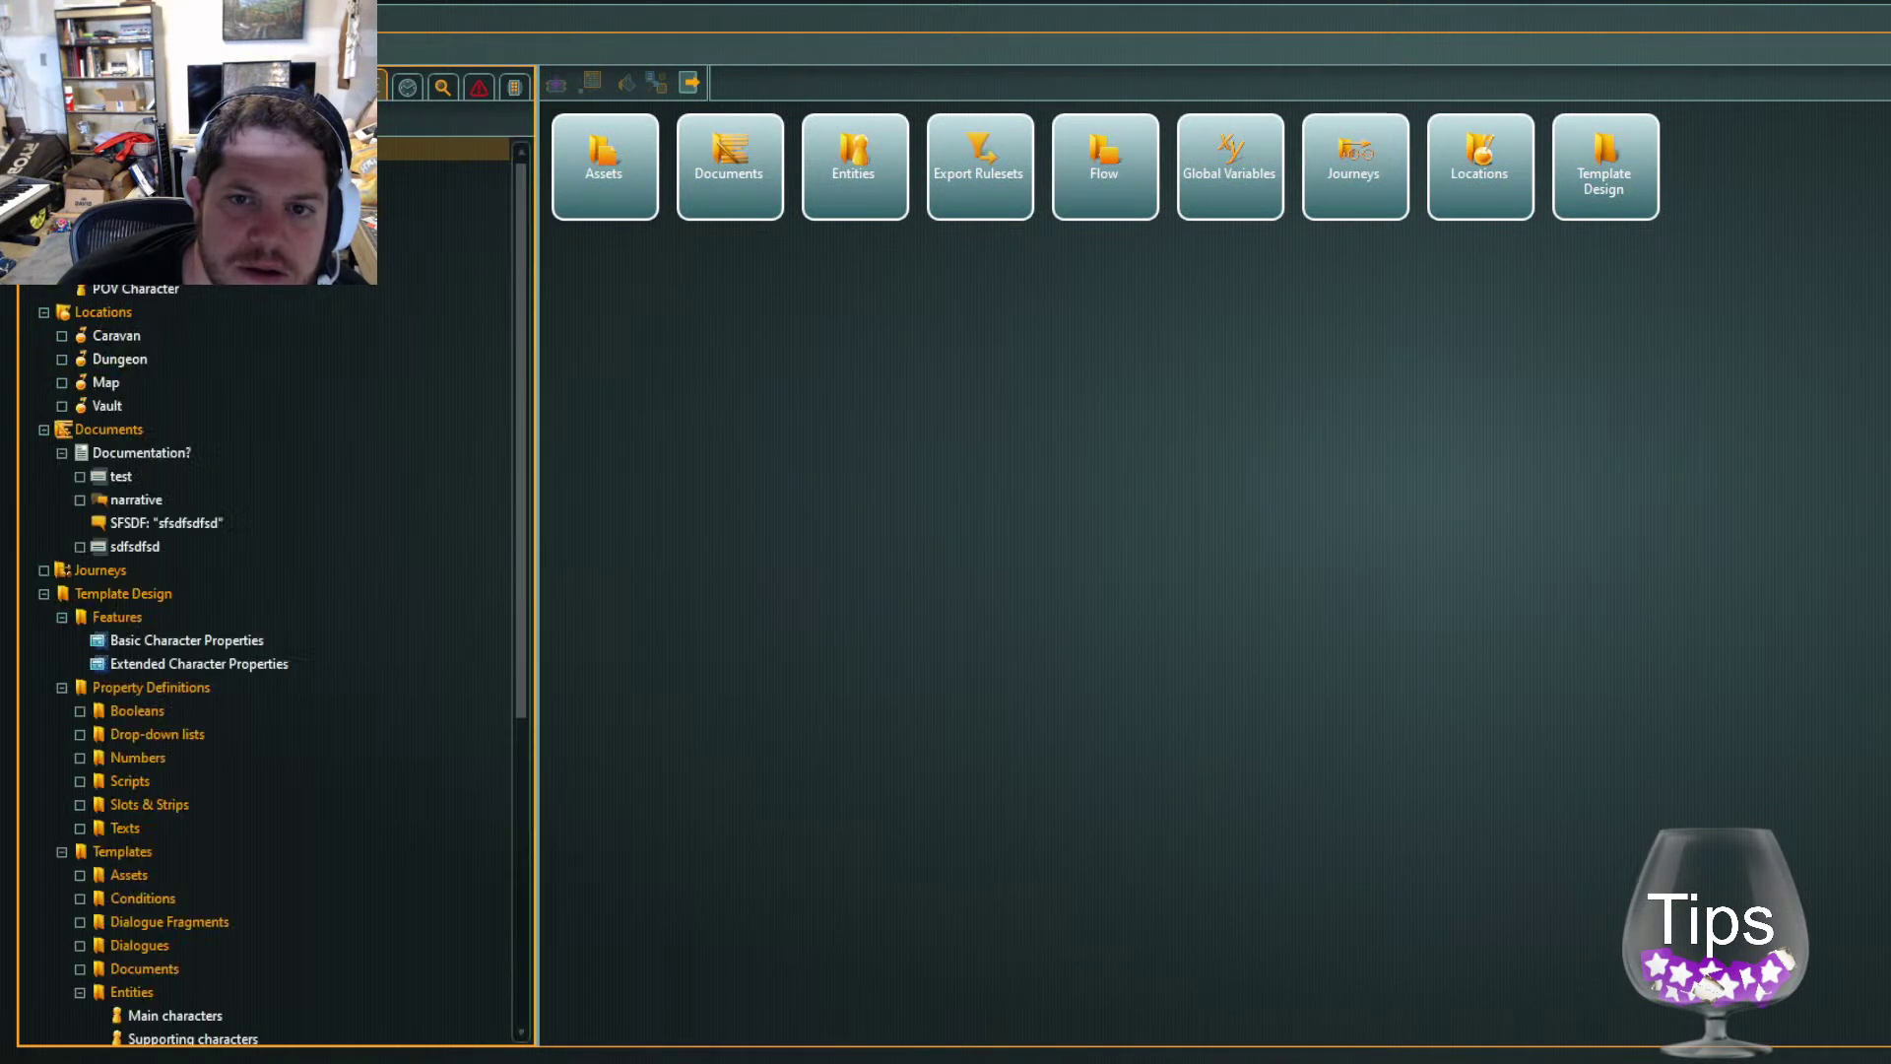
pyautogui.click(86, 118)
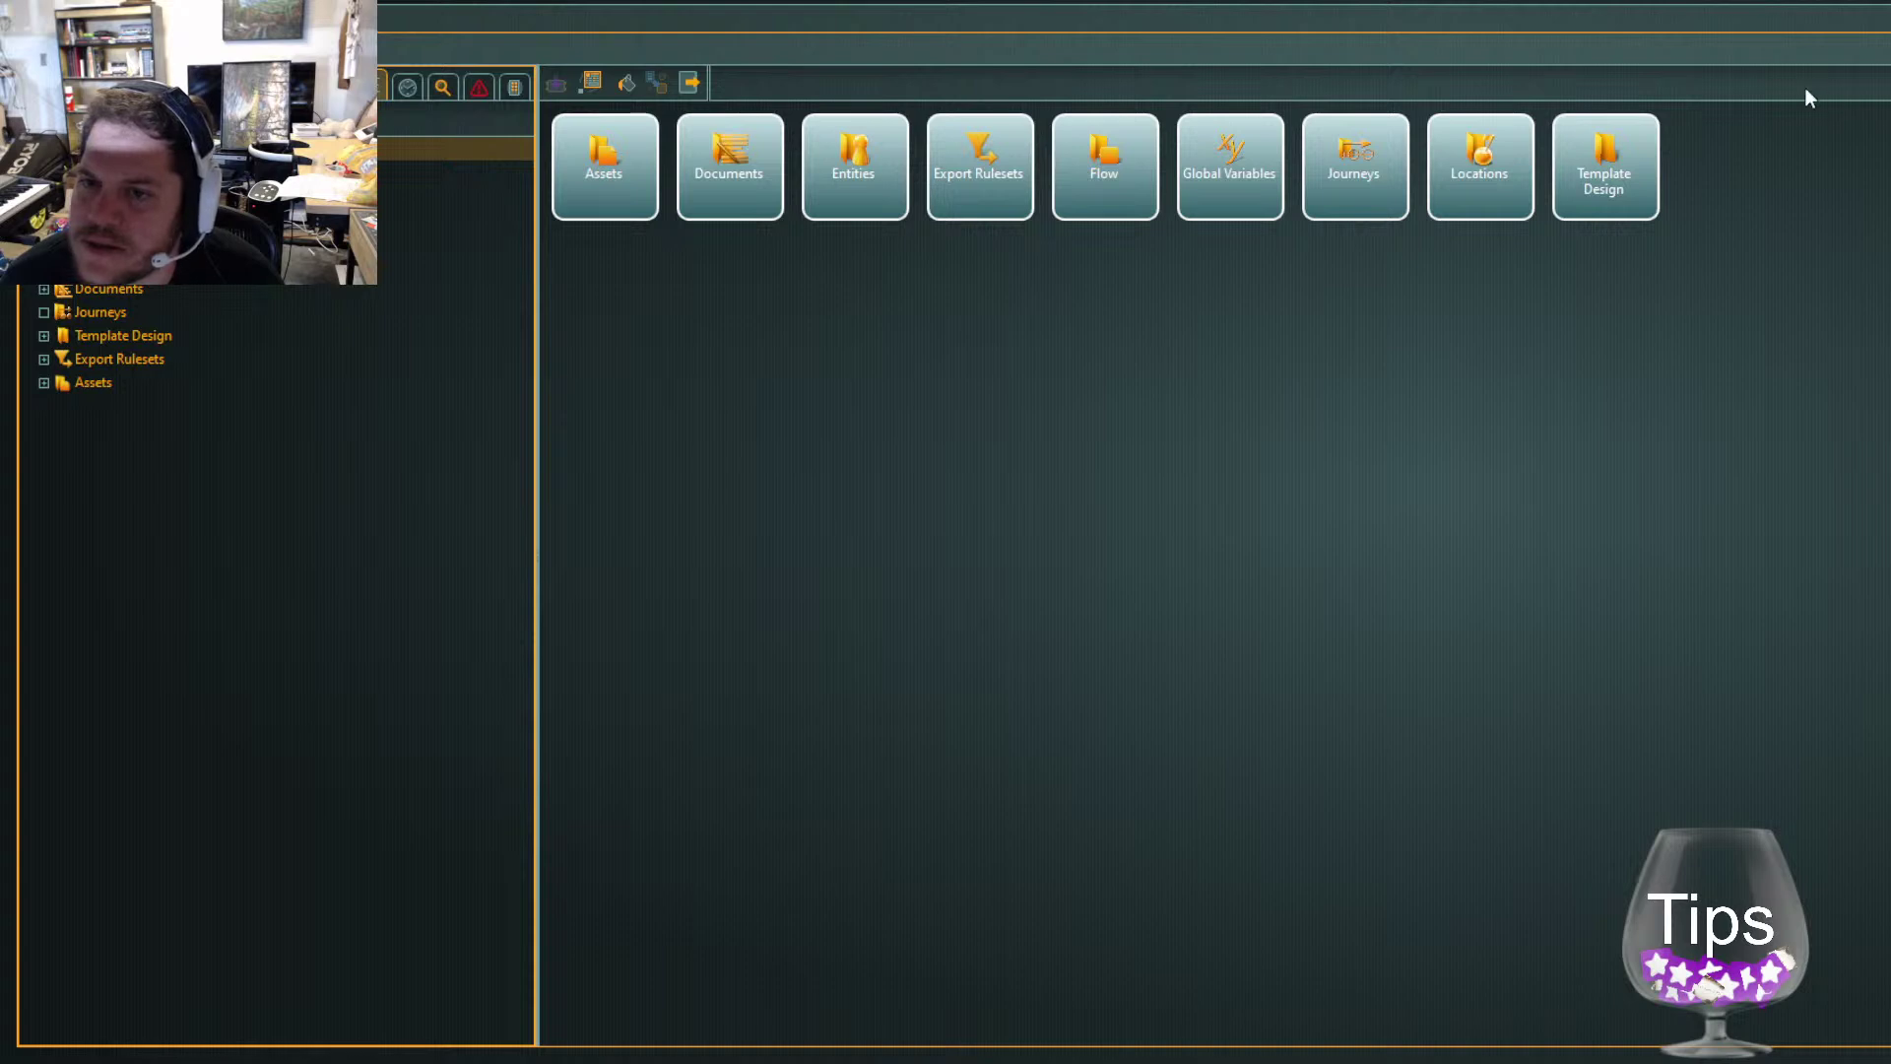
pyautogui.doubleClick(1091, 169)
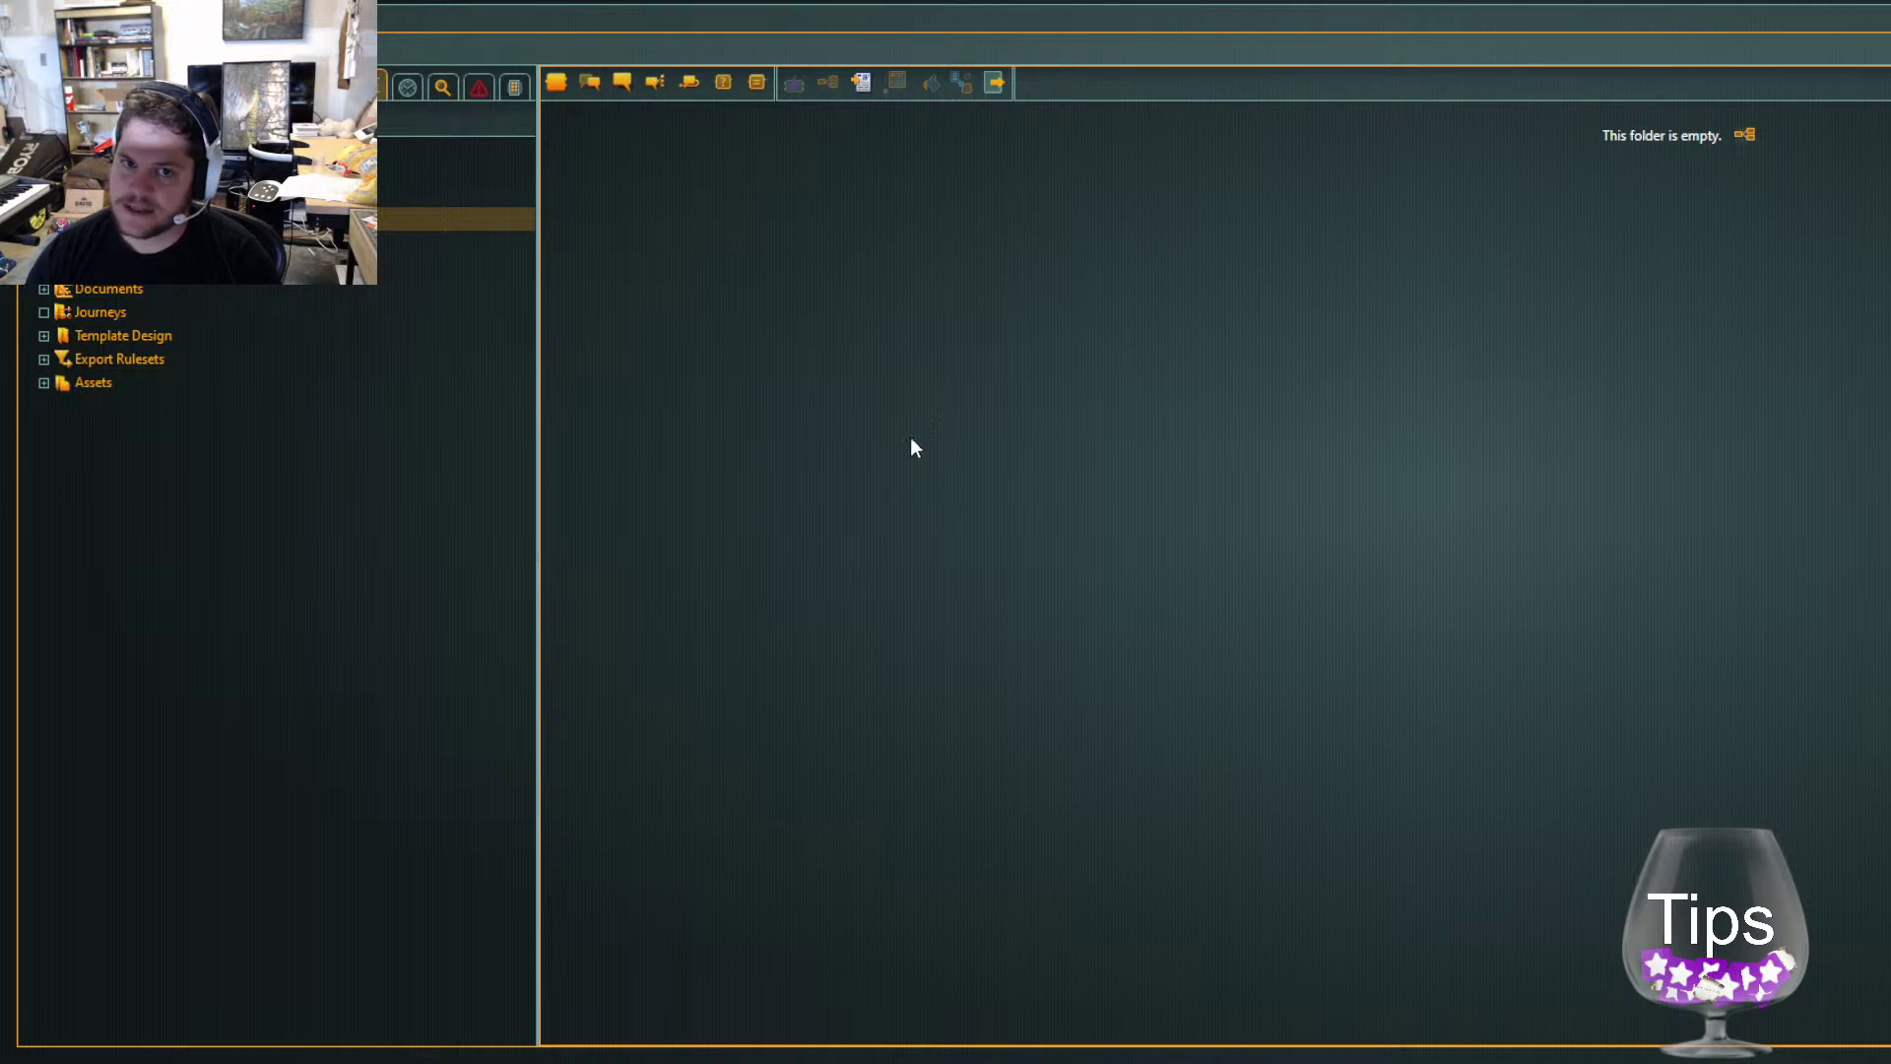
# Create a global variable set named QuestInventory described as "These items will be checked in unity to ensure players can fulfill parts of the quest narration."
pyautogui.click(118, 195)
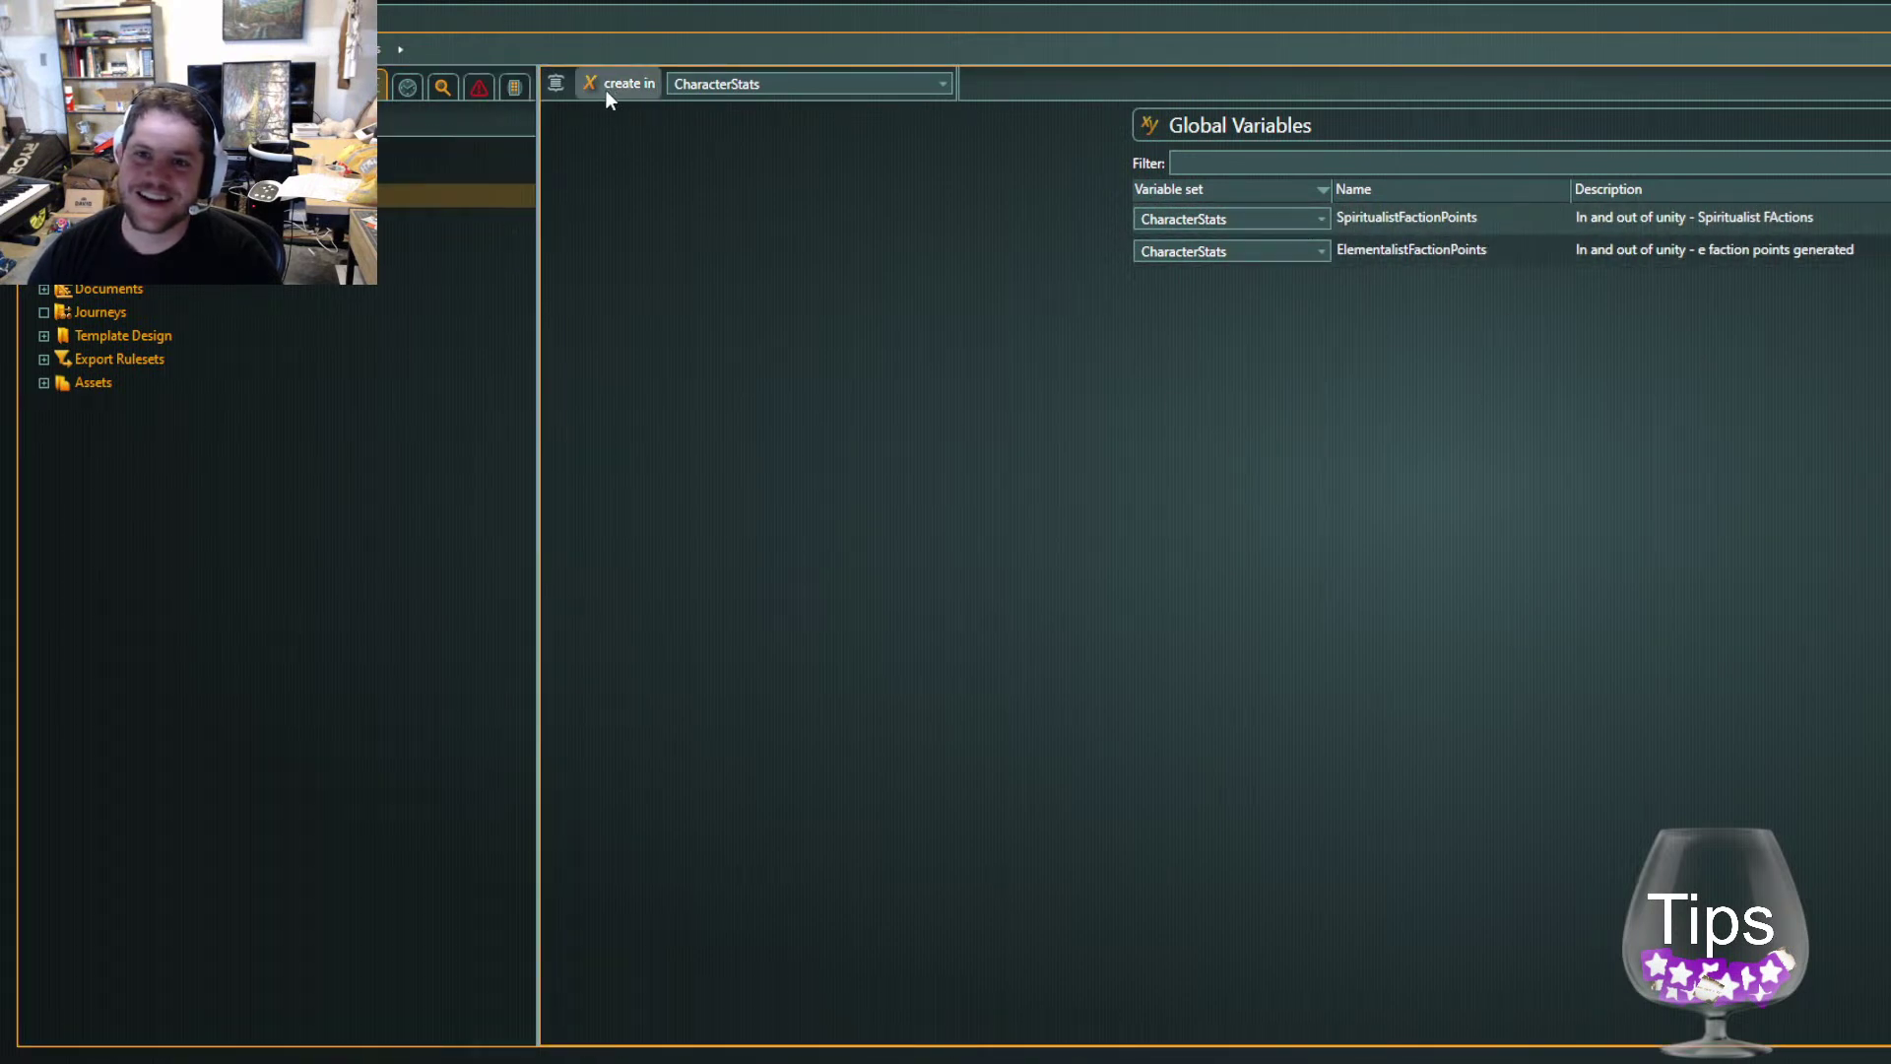
pyautogui.click(565, 86)
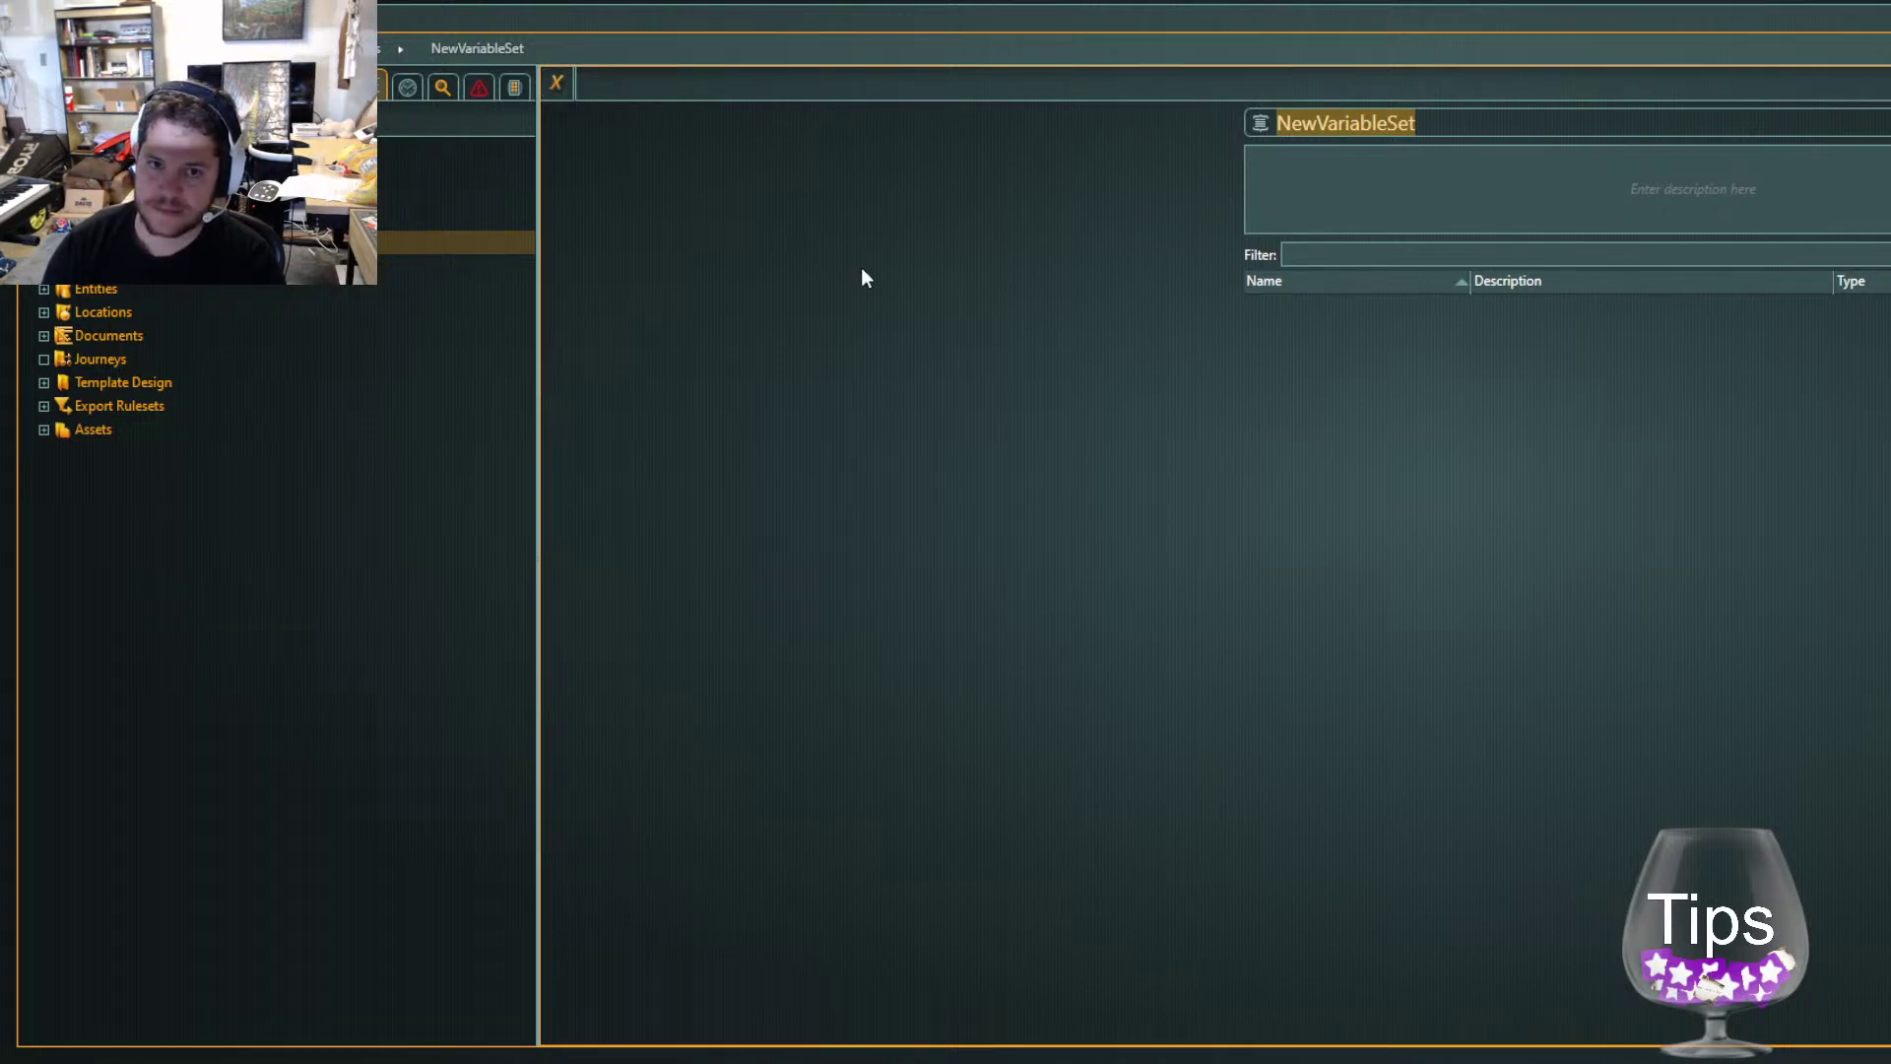
pyautogui.write('QuestInventory')
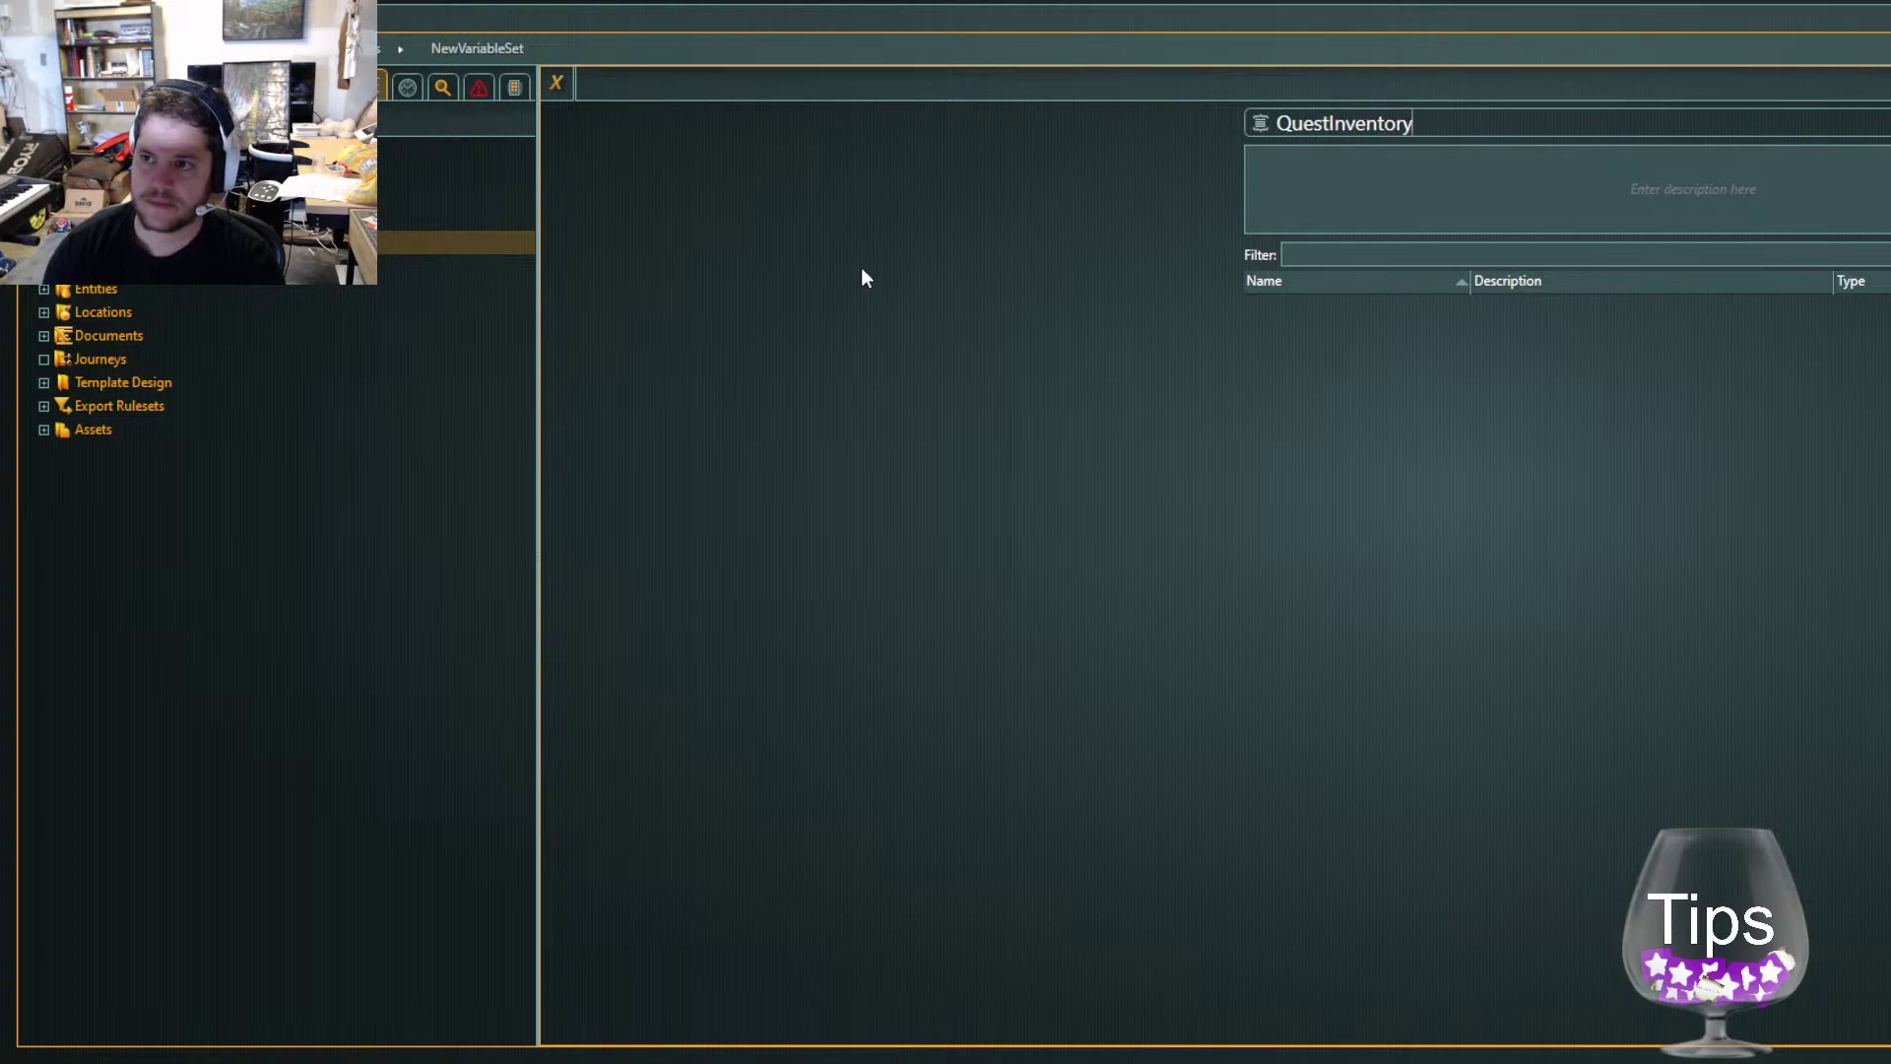
pyautogui.press('Tab')
pyautogui.write('The')
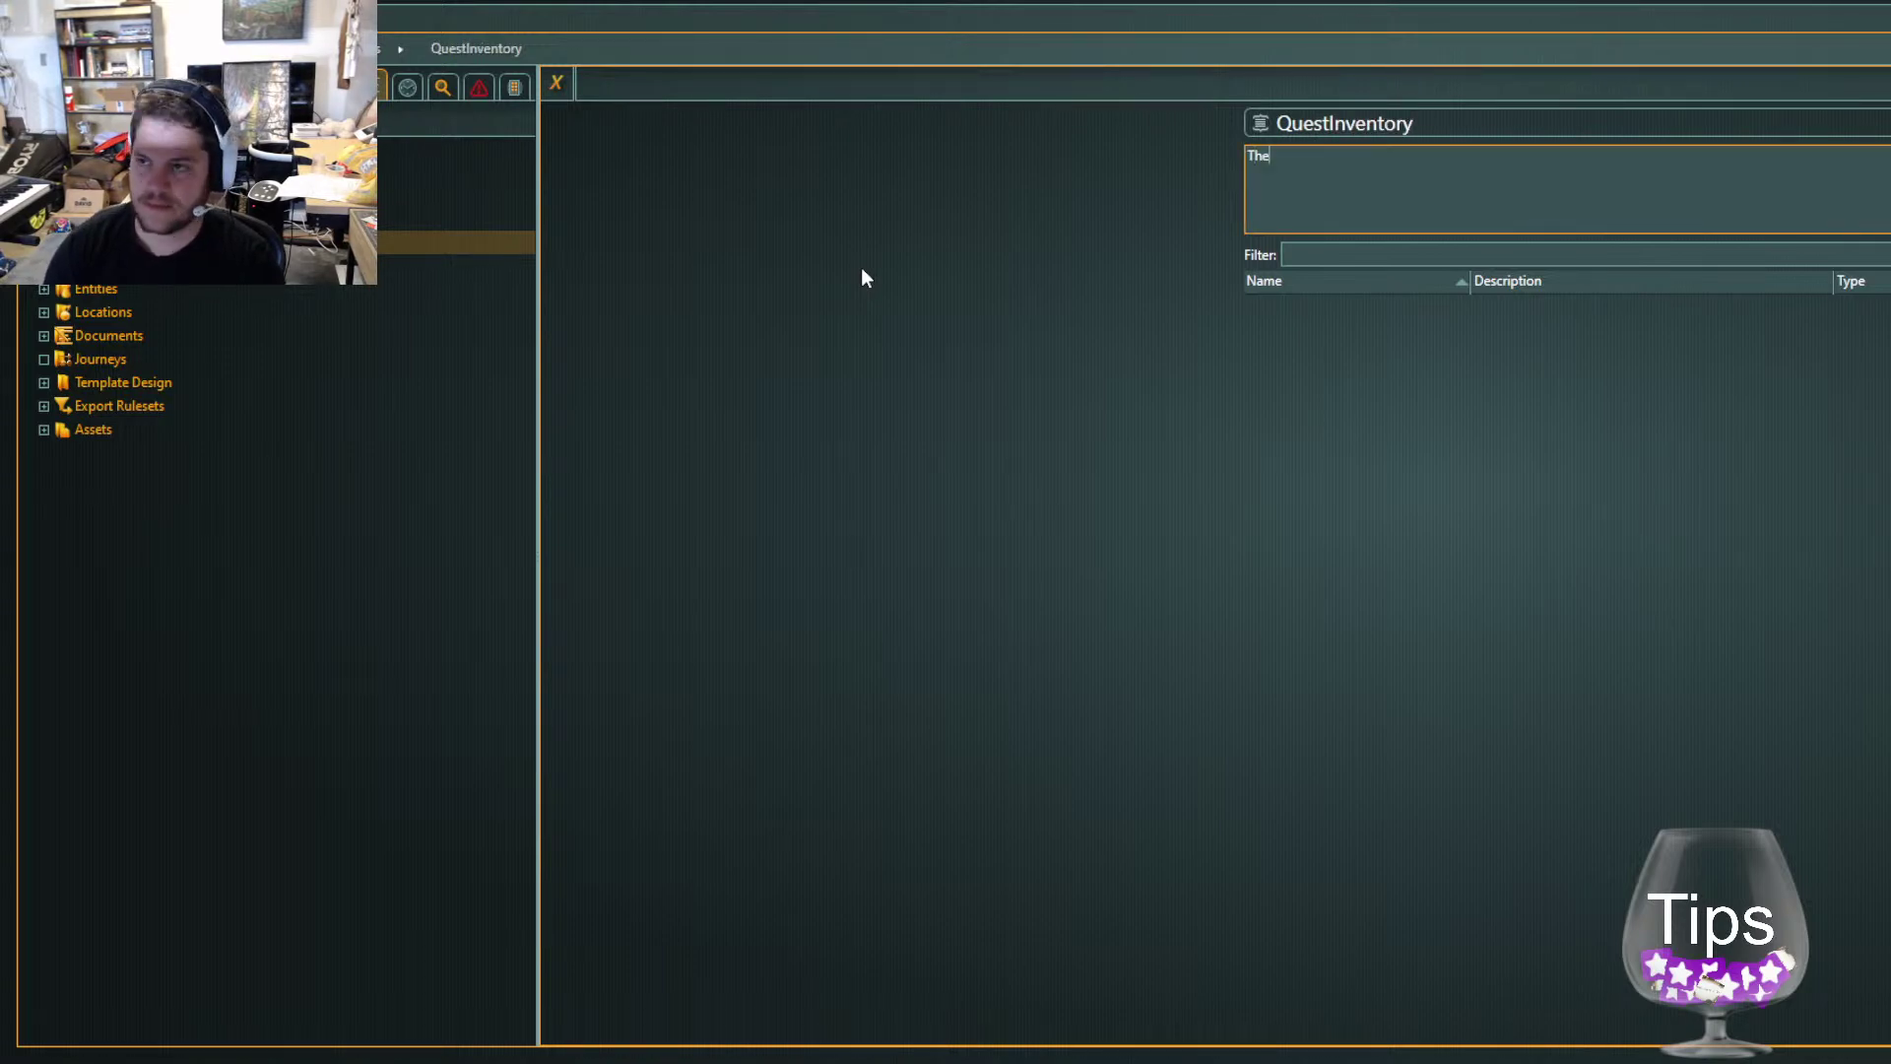
pyautogui.write('se items will be c')
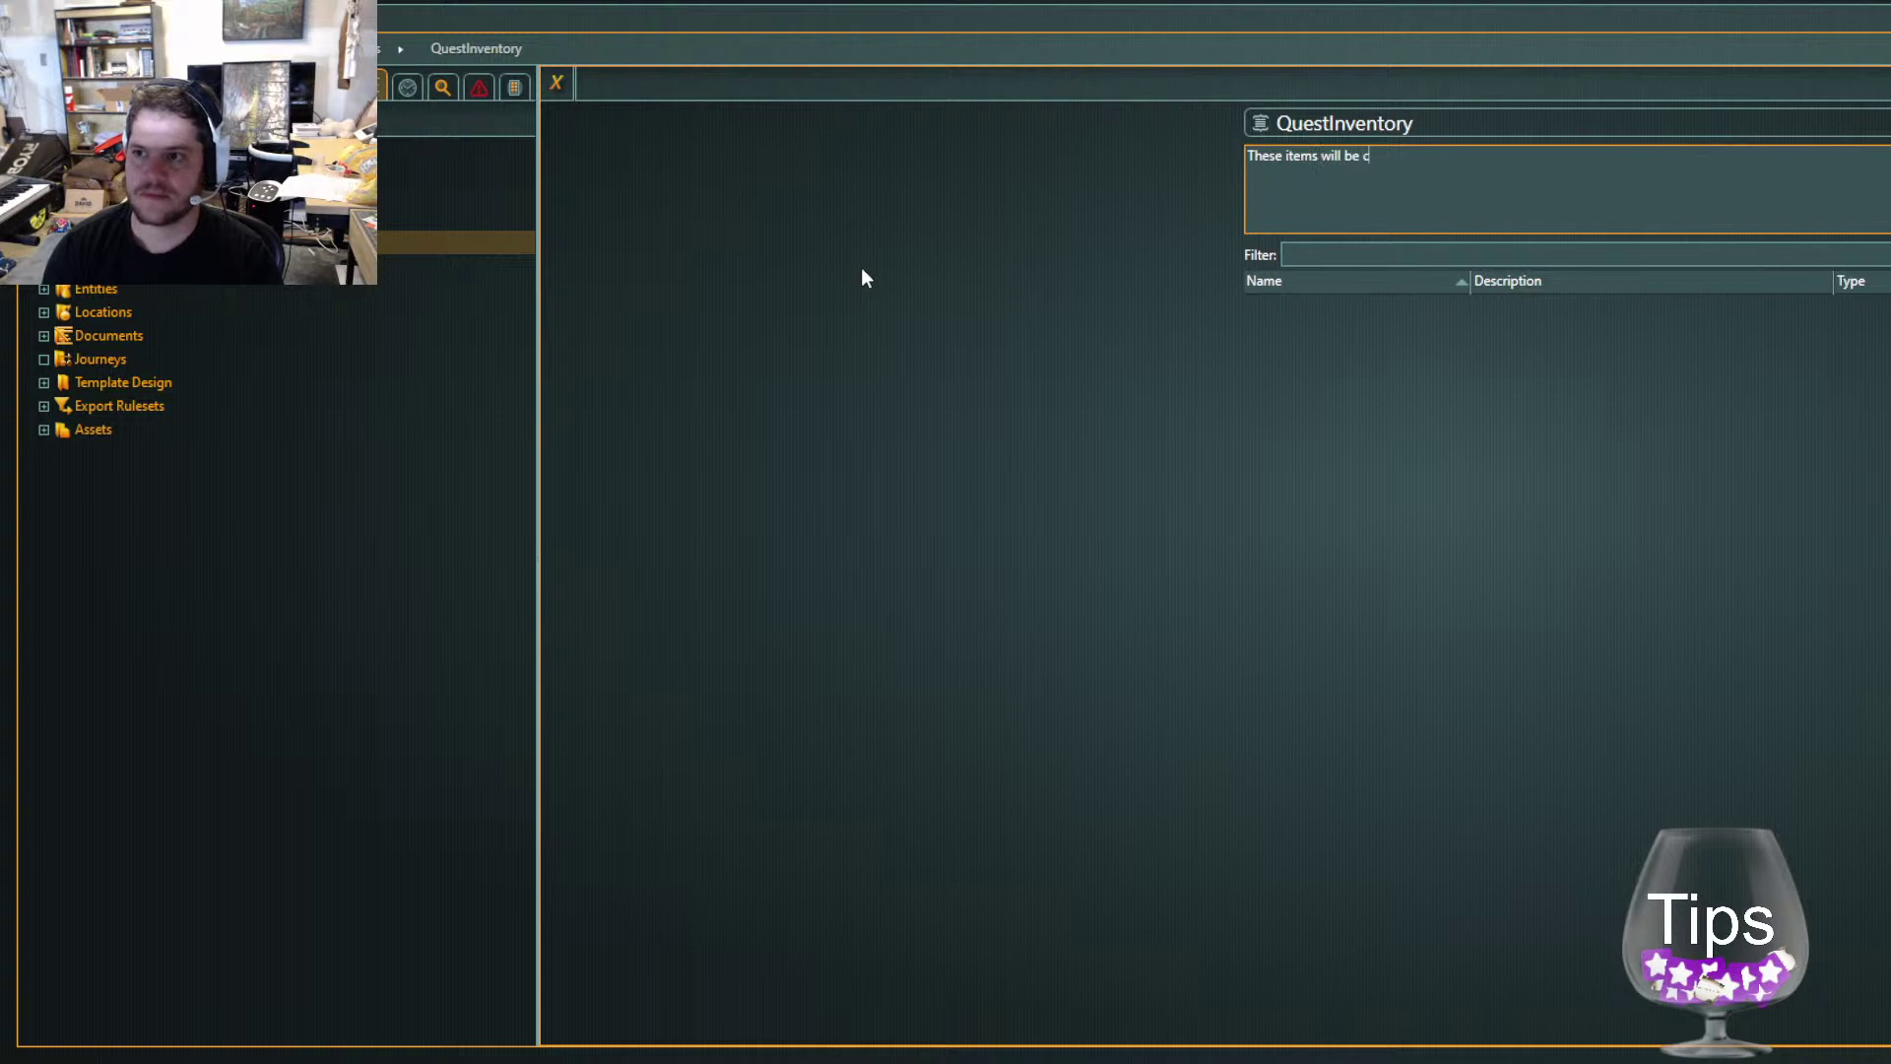
pyautogui.write('hecked in unity to ensure players can fulfill parts of the quest narration.')
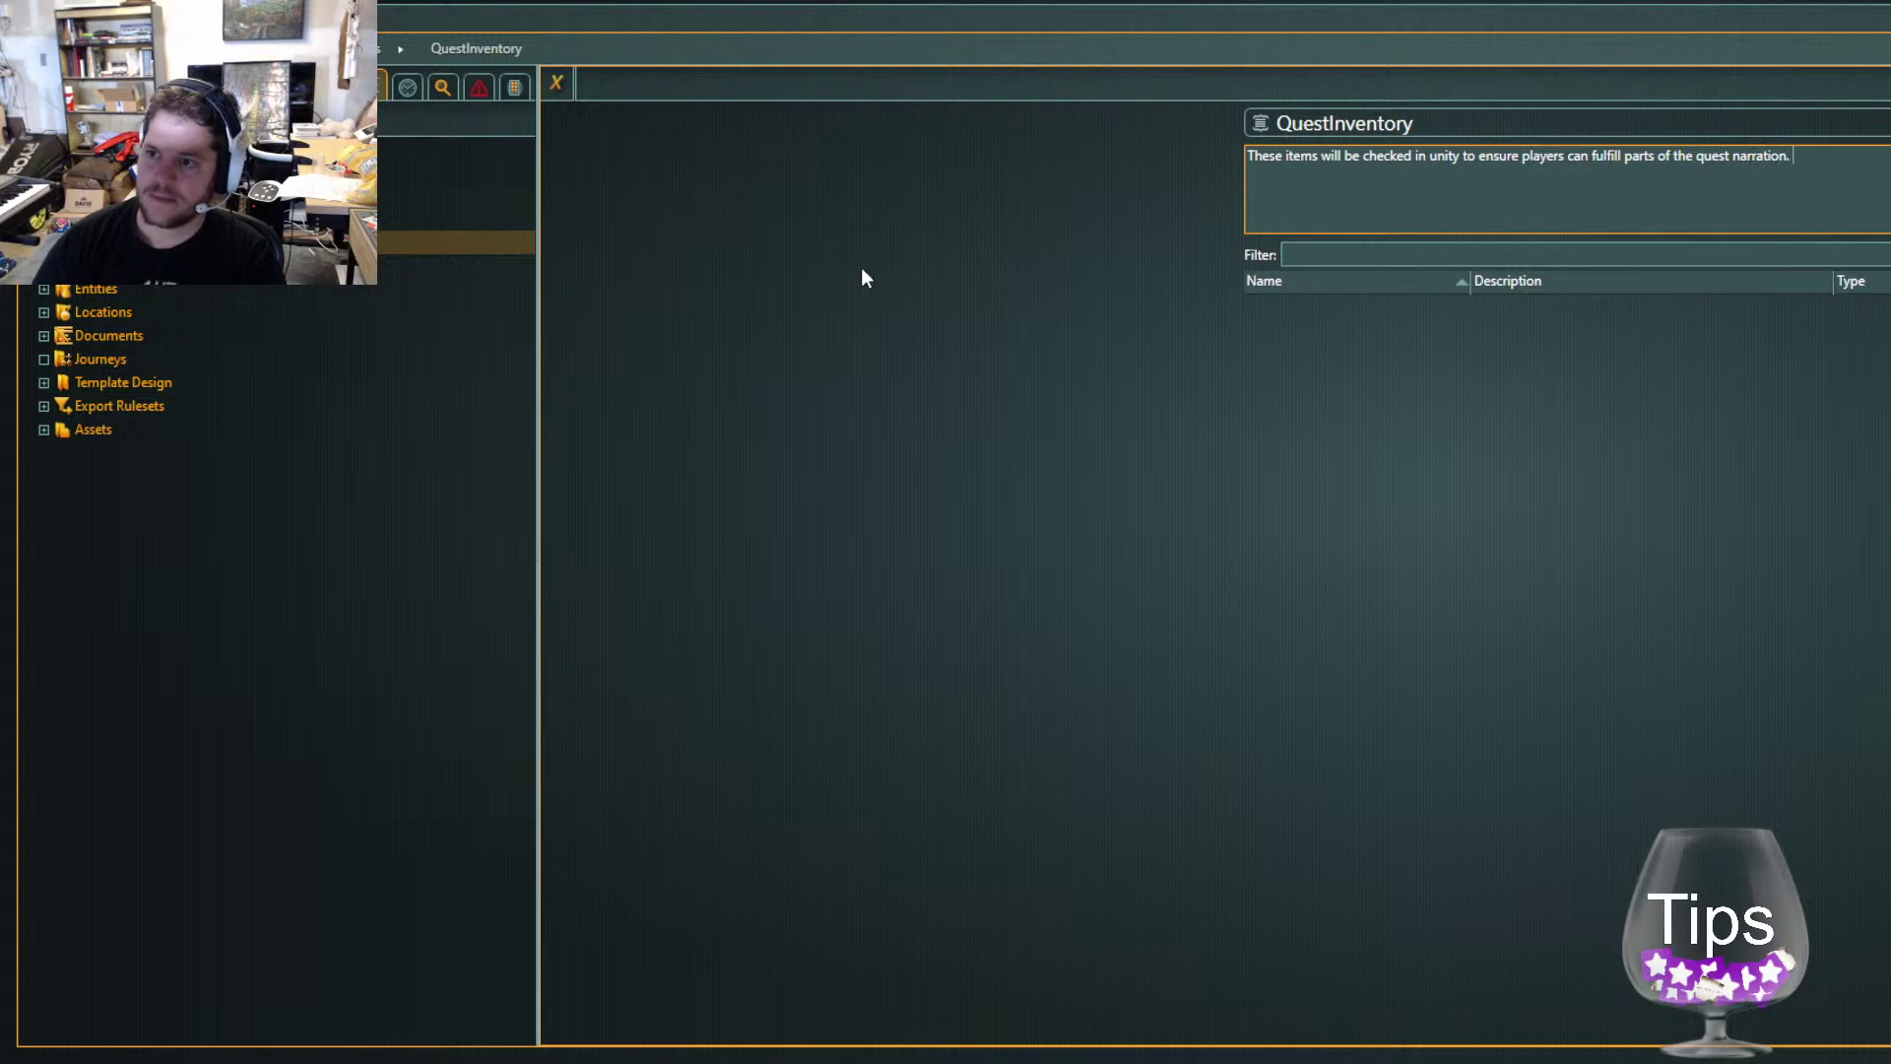
pyautogui.click(954, 238)
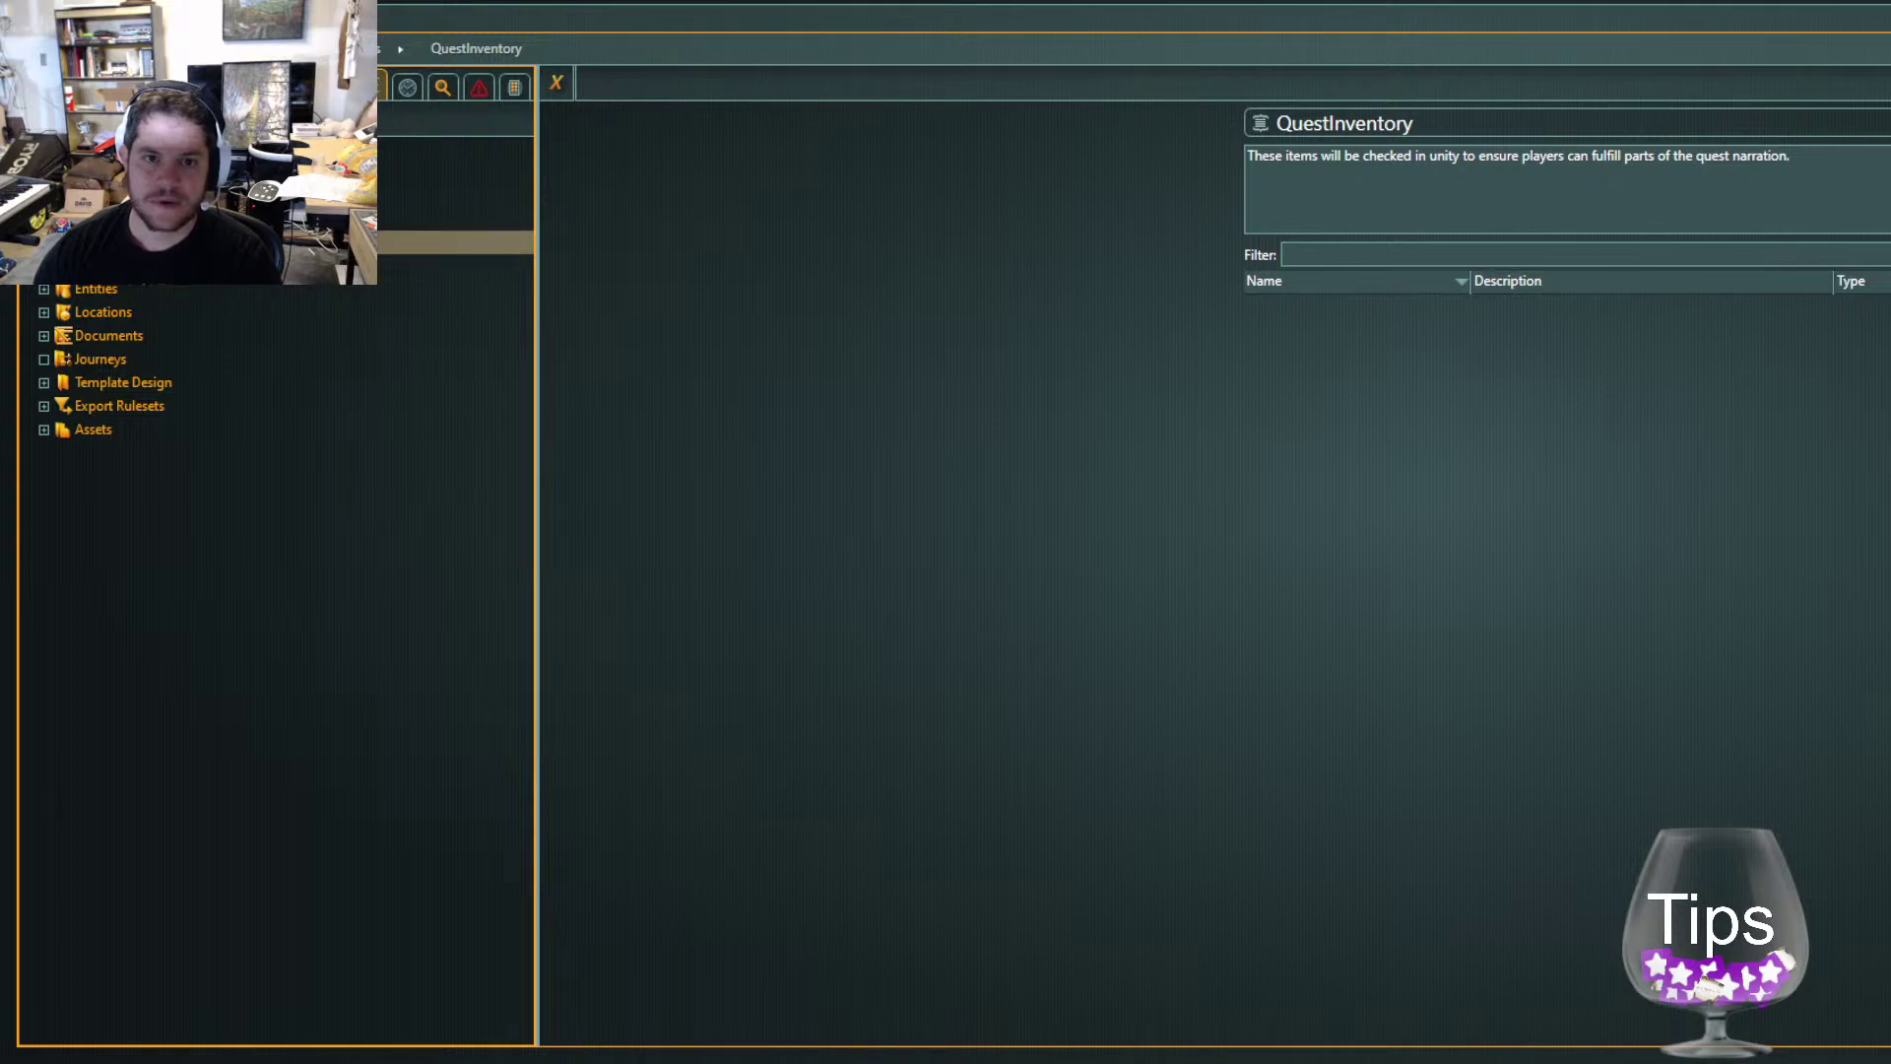
pyautogui.click(1385, 255)
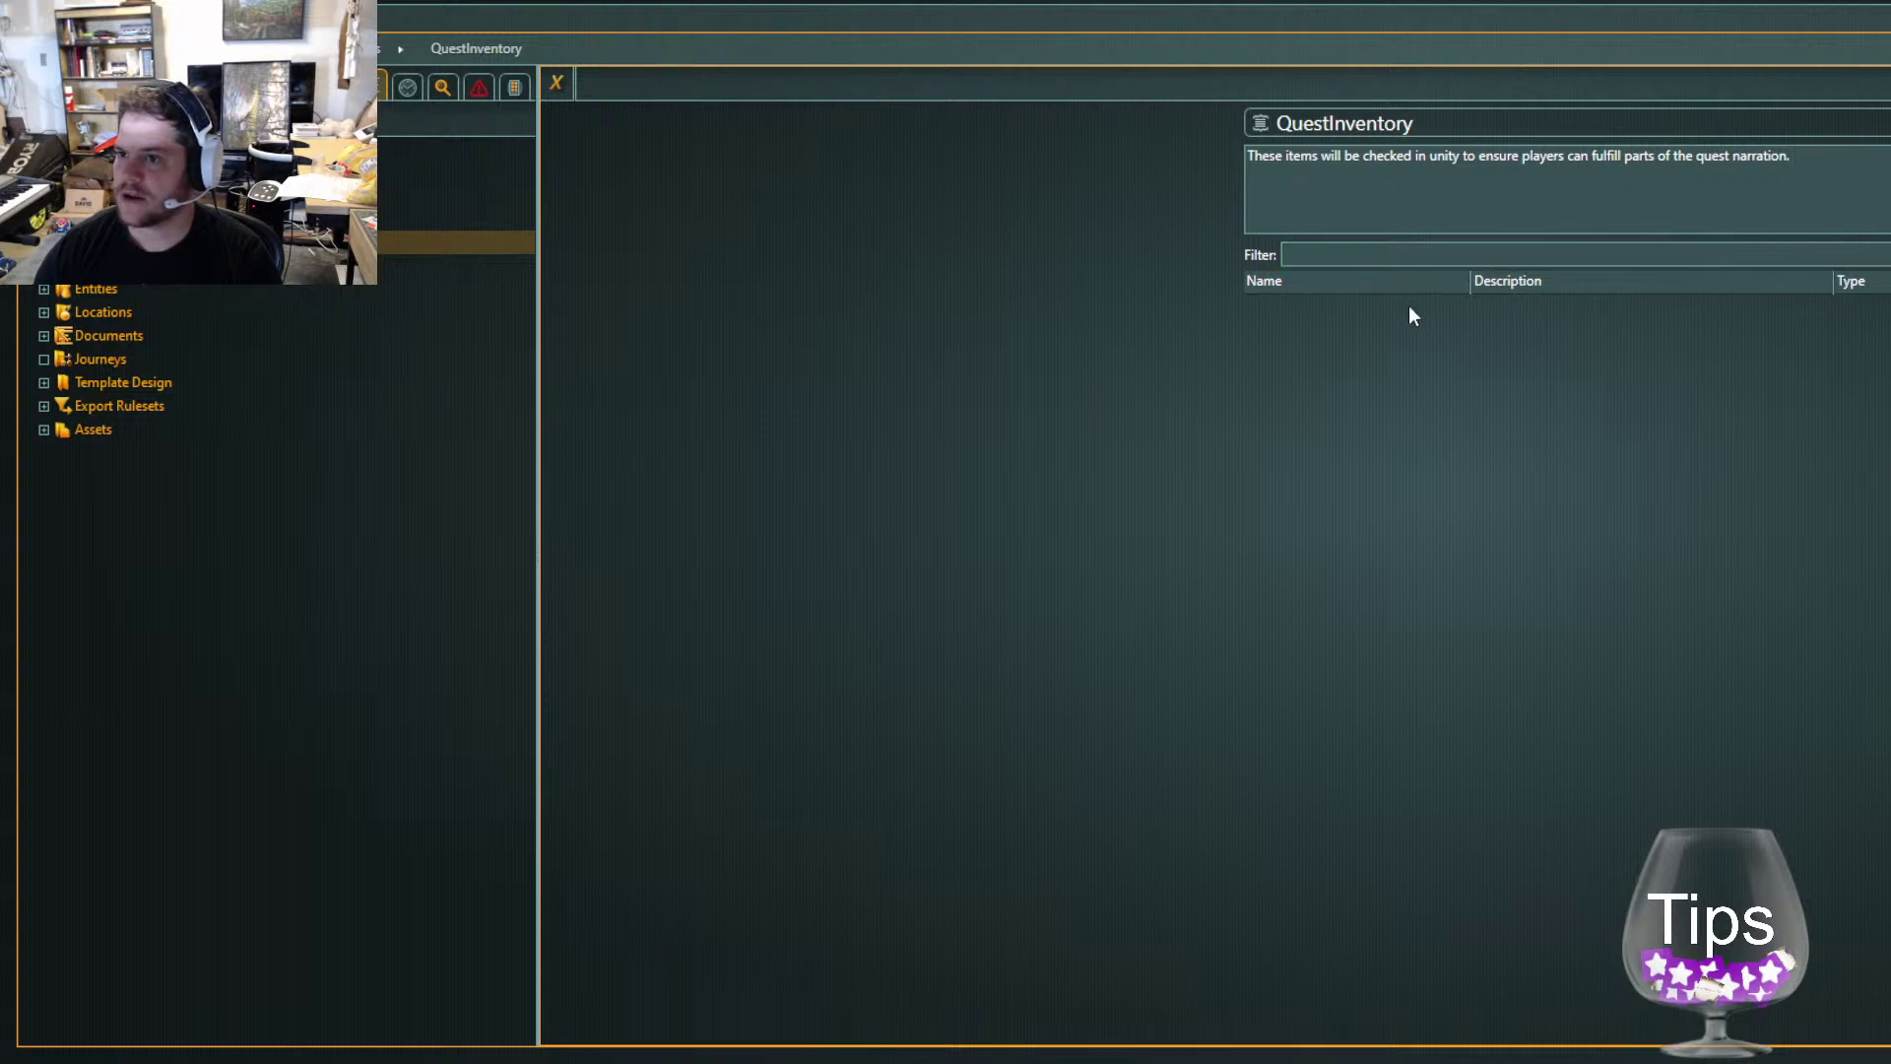
# Add a Boolean variable HasTygerPoem to the QuestInventory set with the description "Has found tyger poem in other event."
pyautogui.click(554, 85)
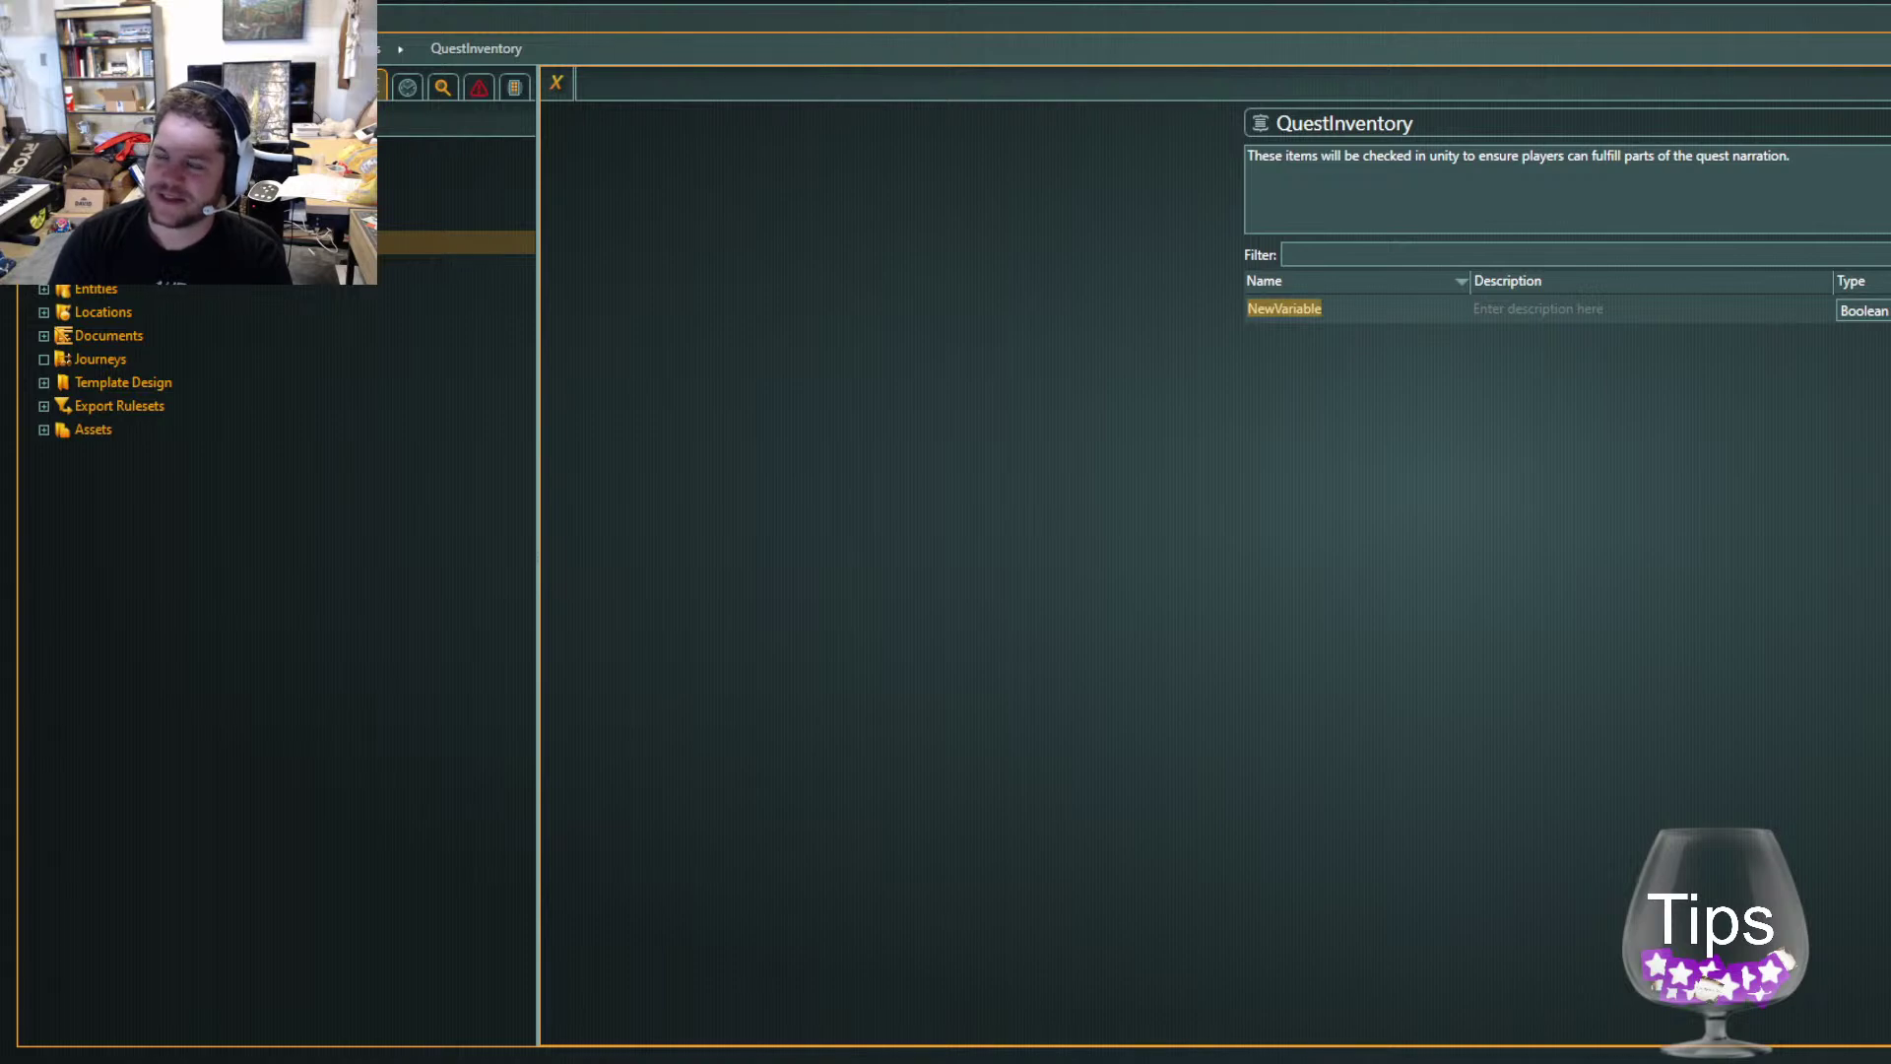
pyautogui.write('H')
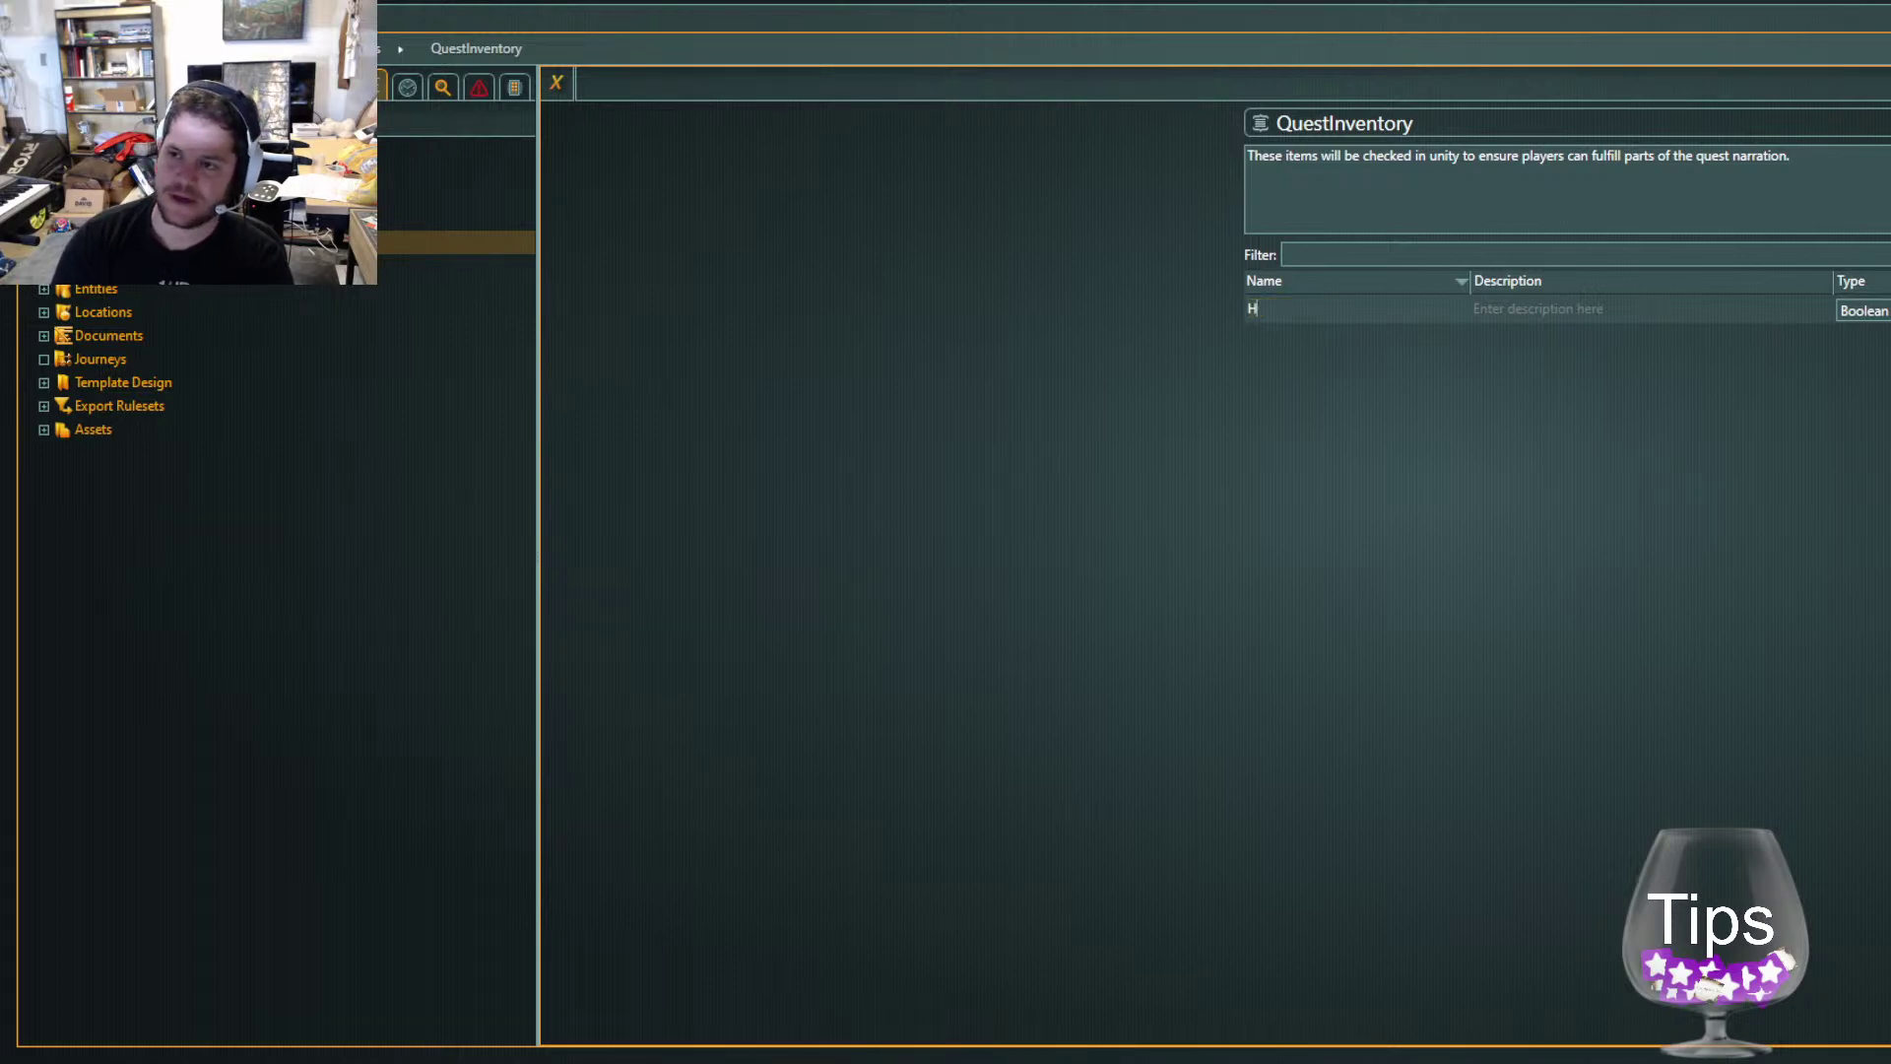
pyautogui.write('asTygerPoem')
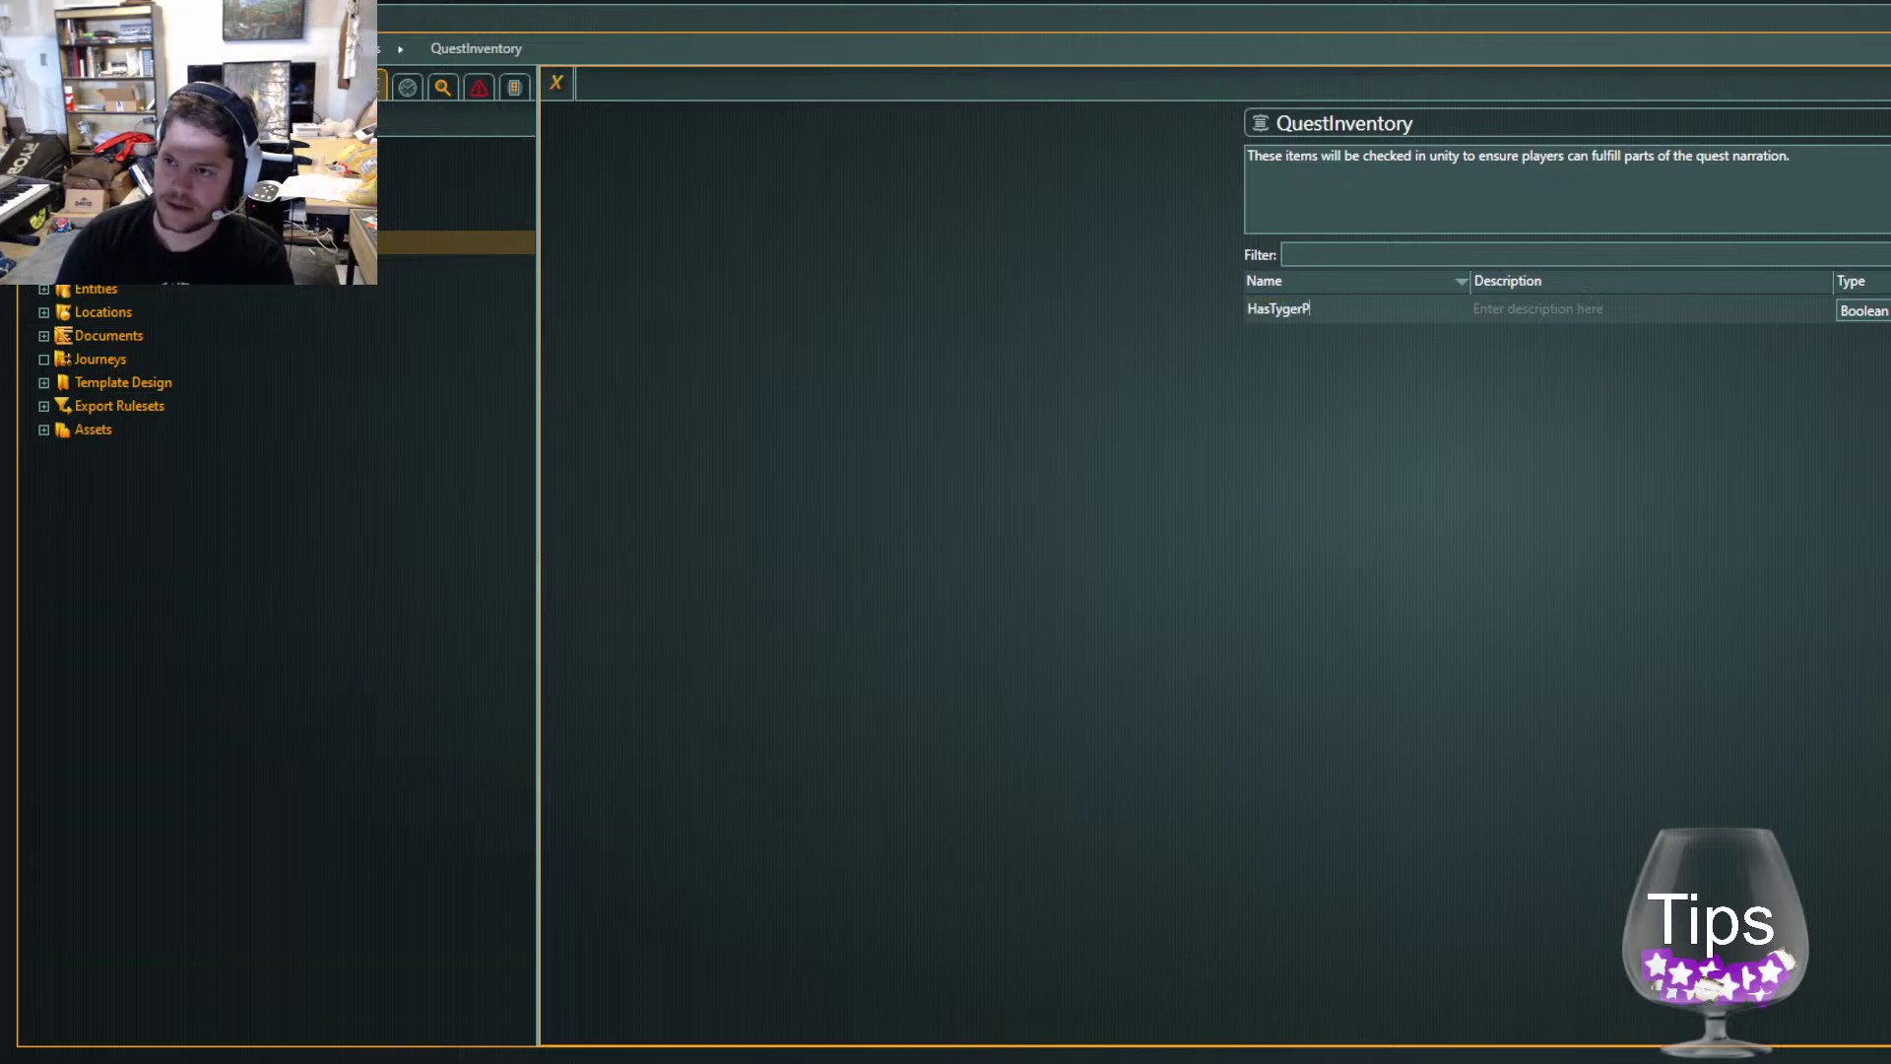
pyautogui.press('Tab')
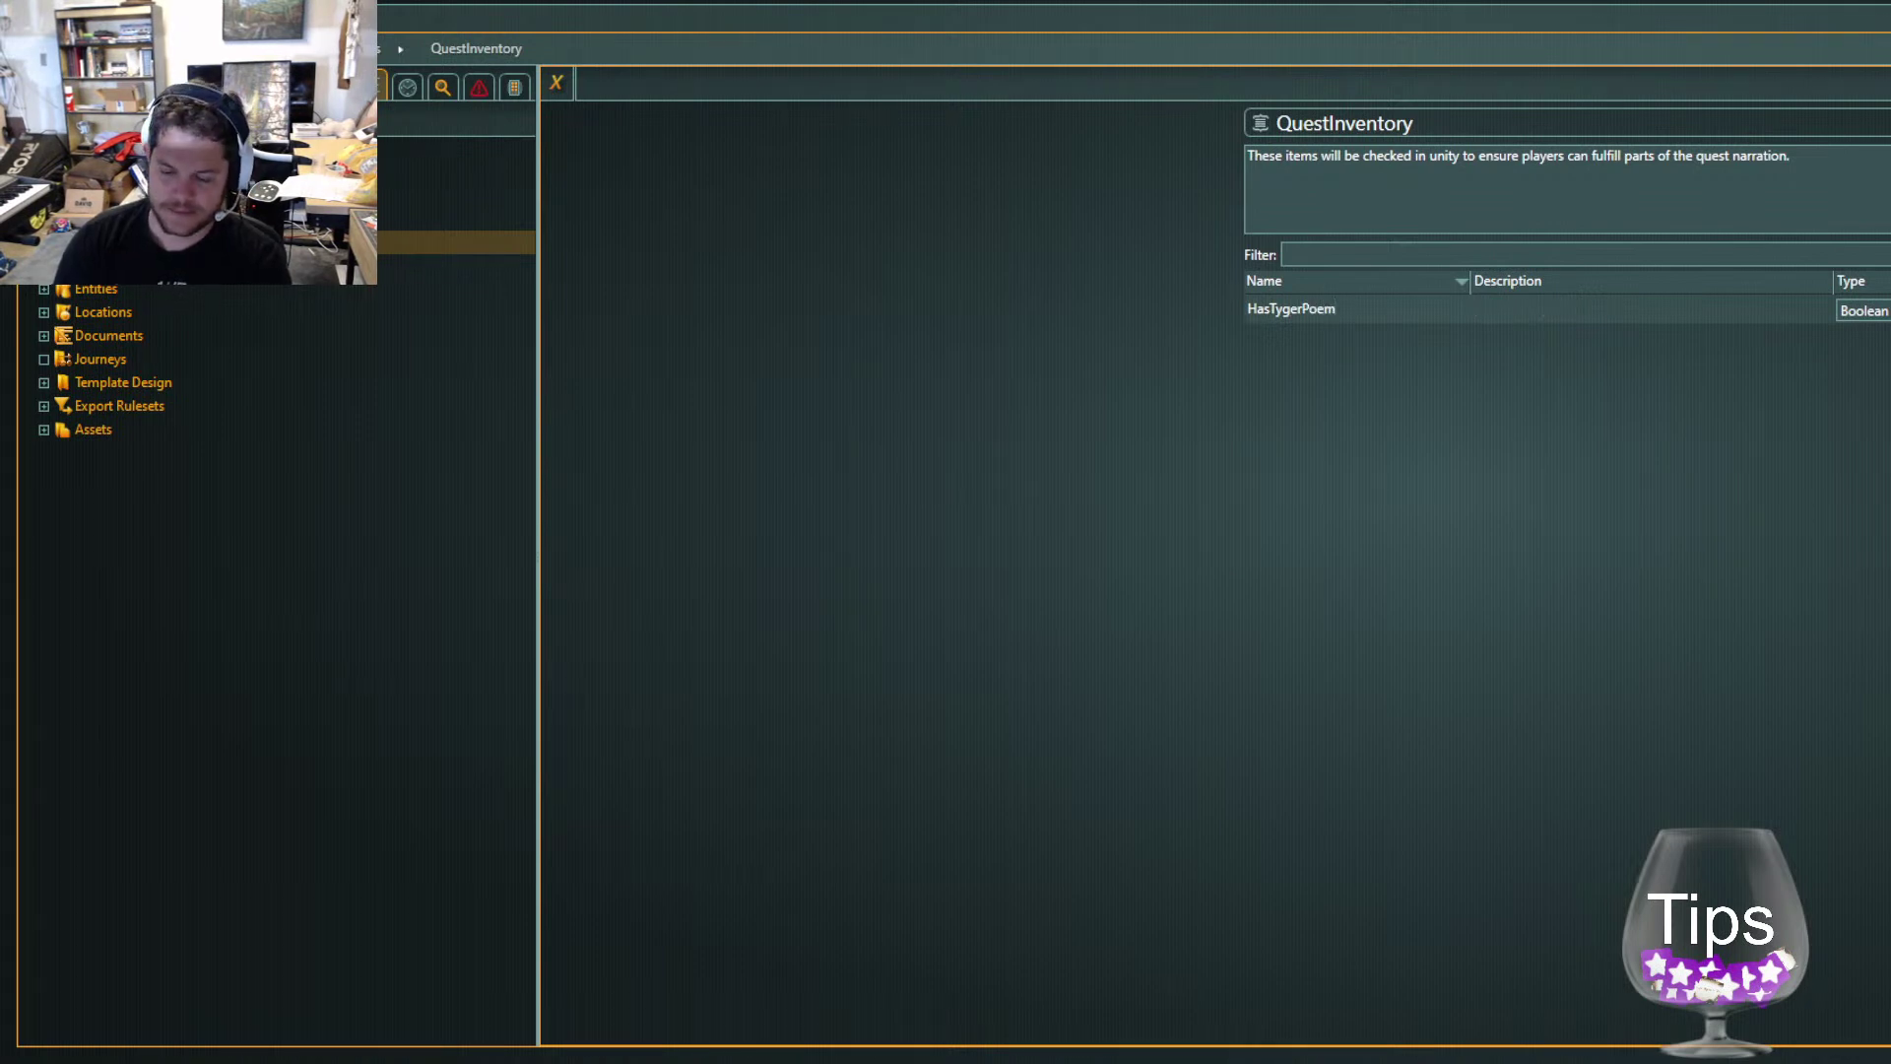
pyautogui.write('Has found')
pyautogui.write(' tyger poem in oth')
pyautogui.write('er work')
pyautogui.press('BackSpace')
pyautogui.press('BackSpace')
pyautogui.press('BackSpace')
pyautogui.press('BackSpace')
pyautogui.write('event.')
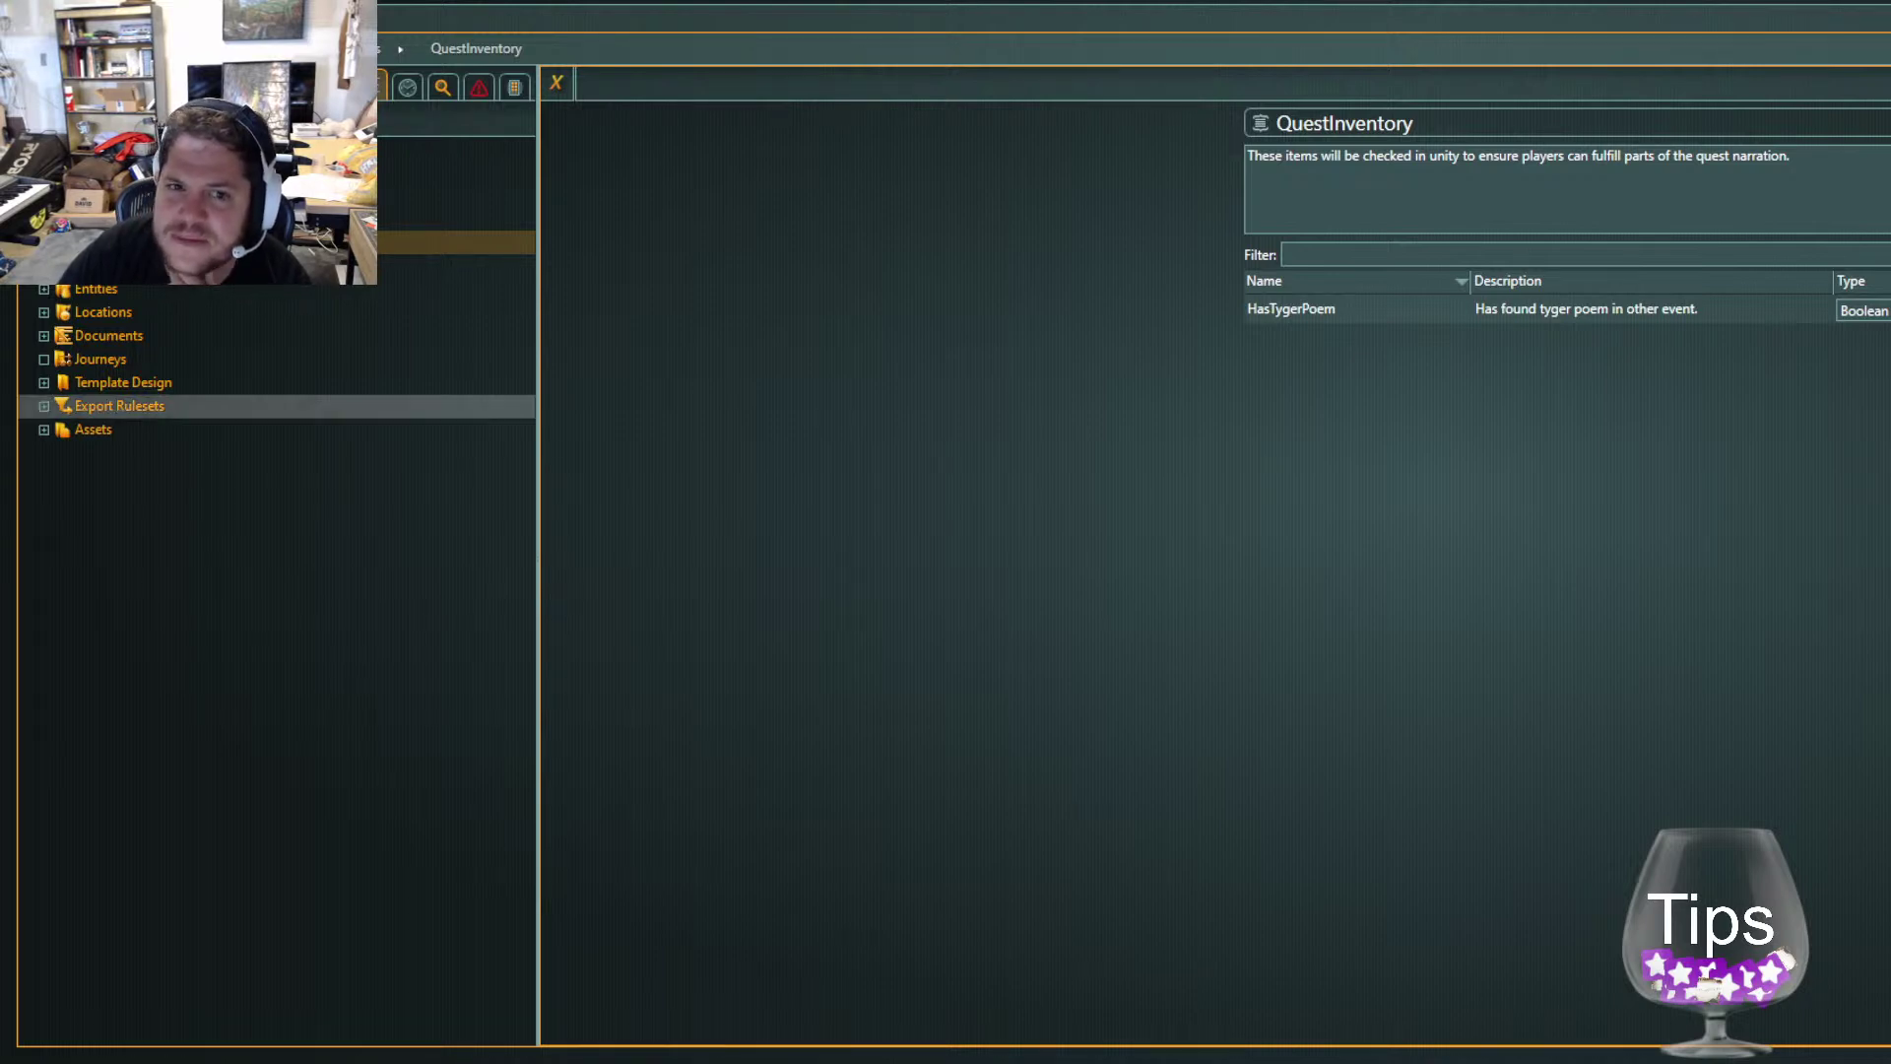
# Open the empty main flow and create a flow fragment named Main Quest
pyautogui.click(325, 266)
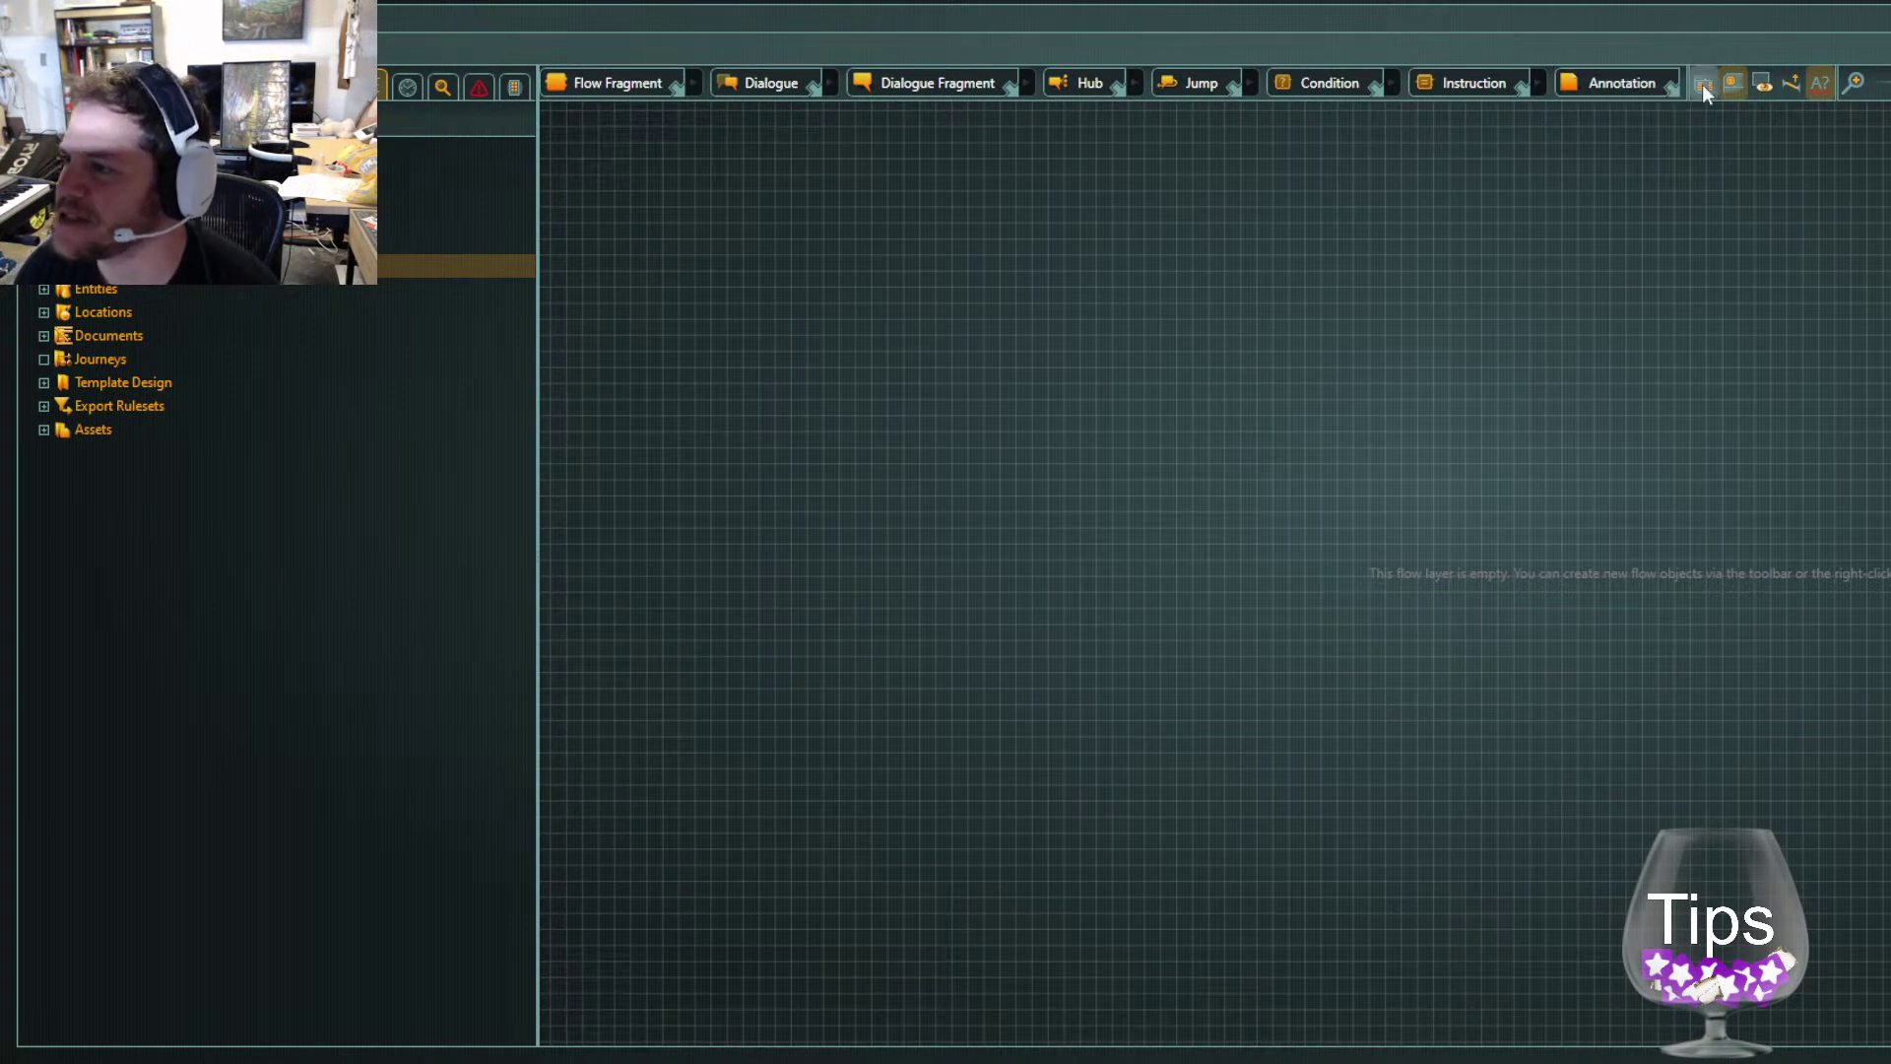
pyautogui.click(960, 266)
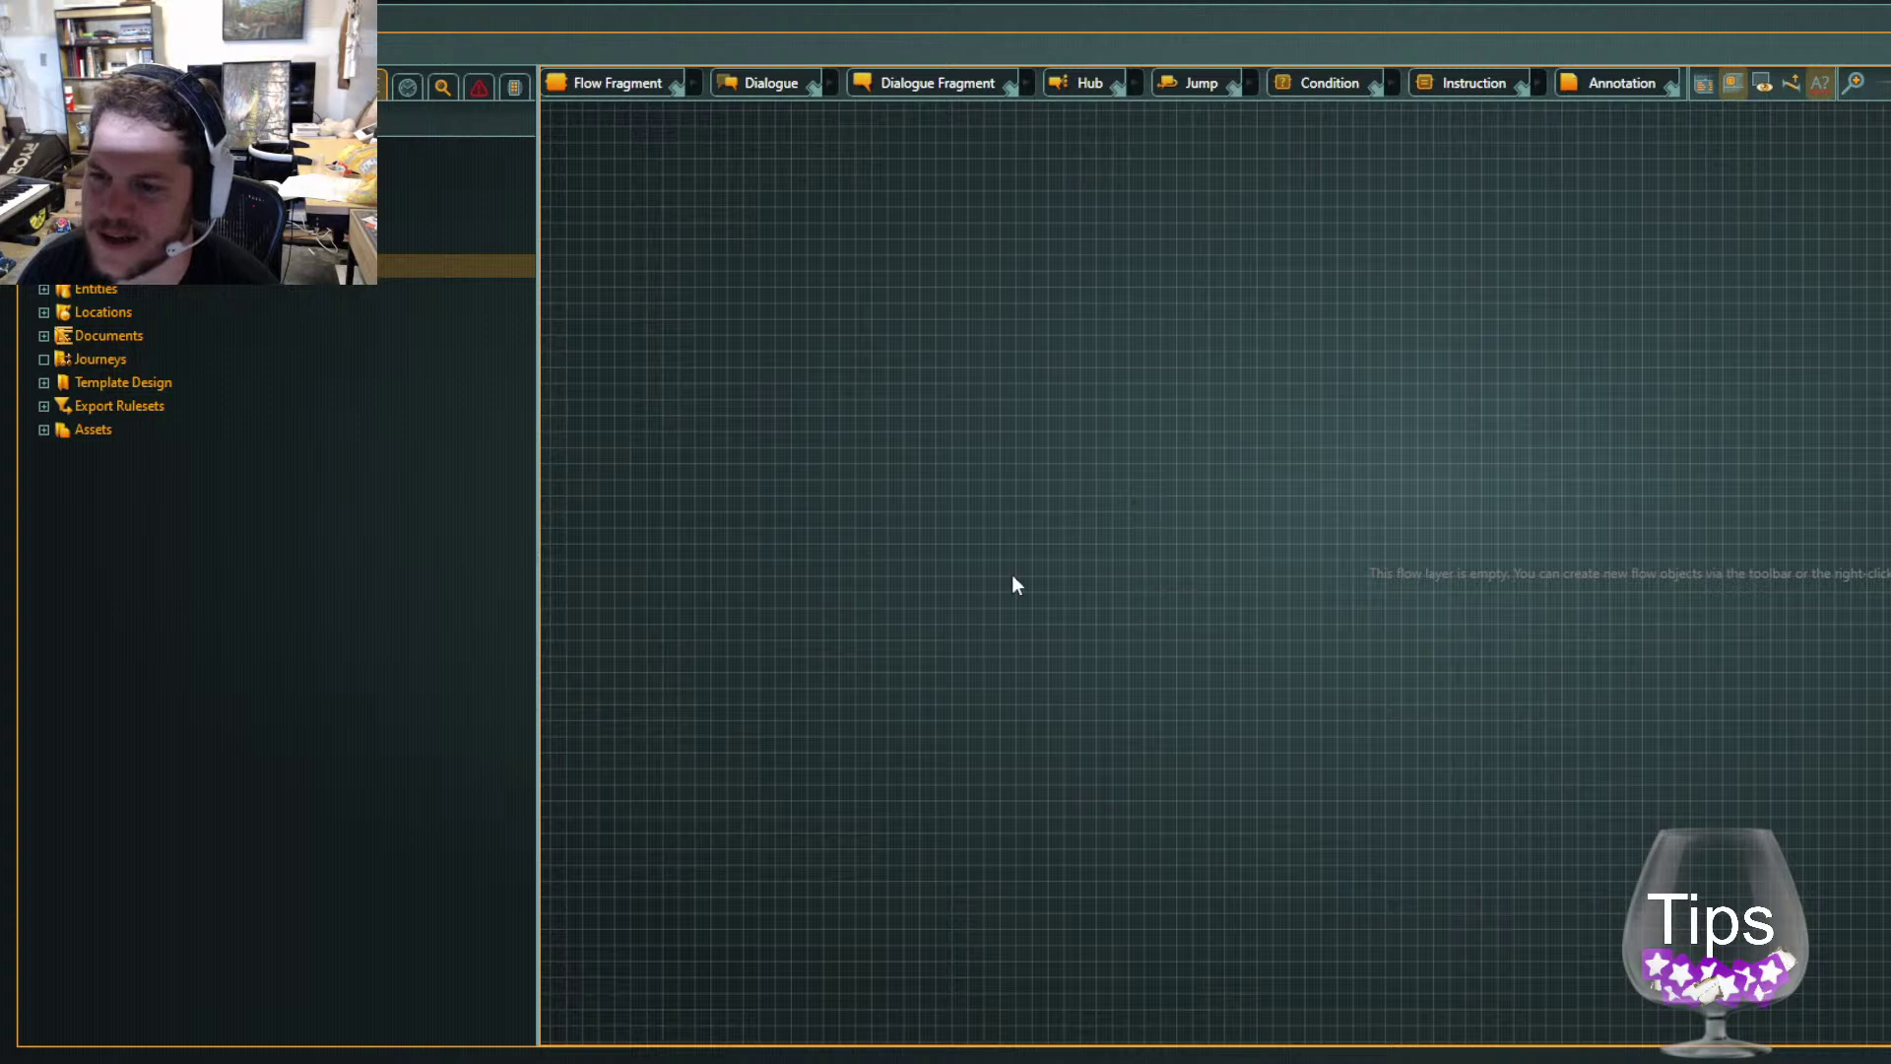
pyautogui.click(259, 287)
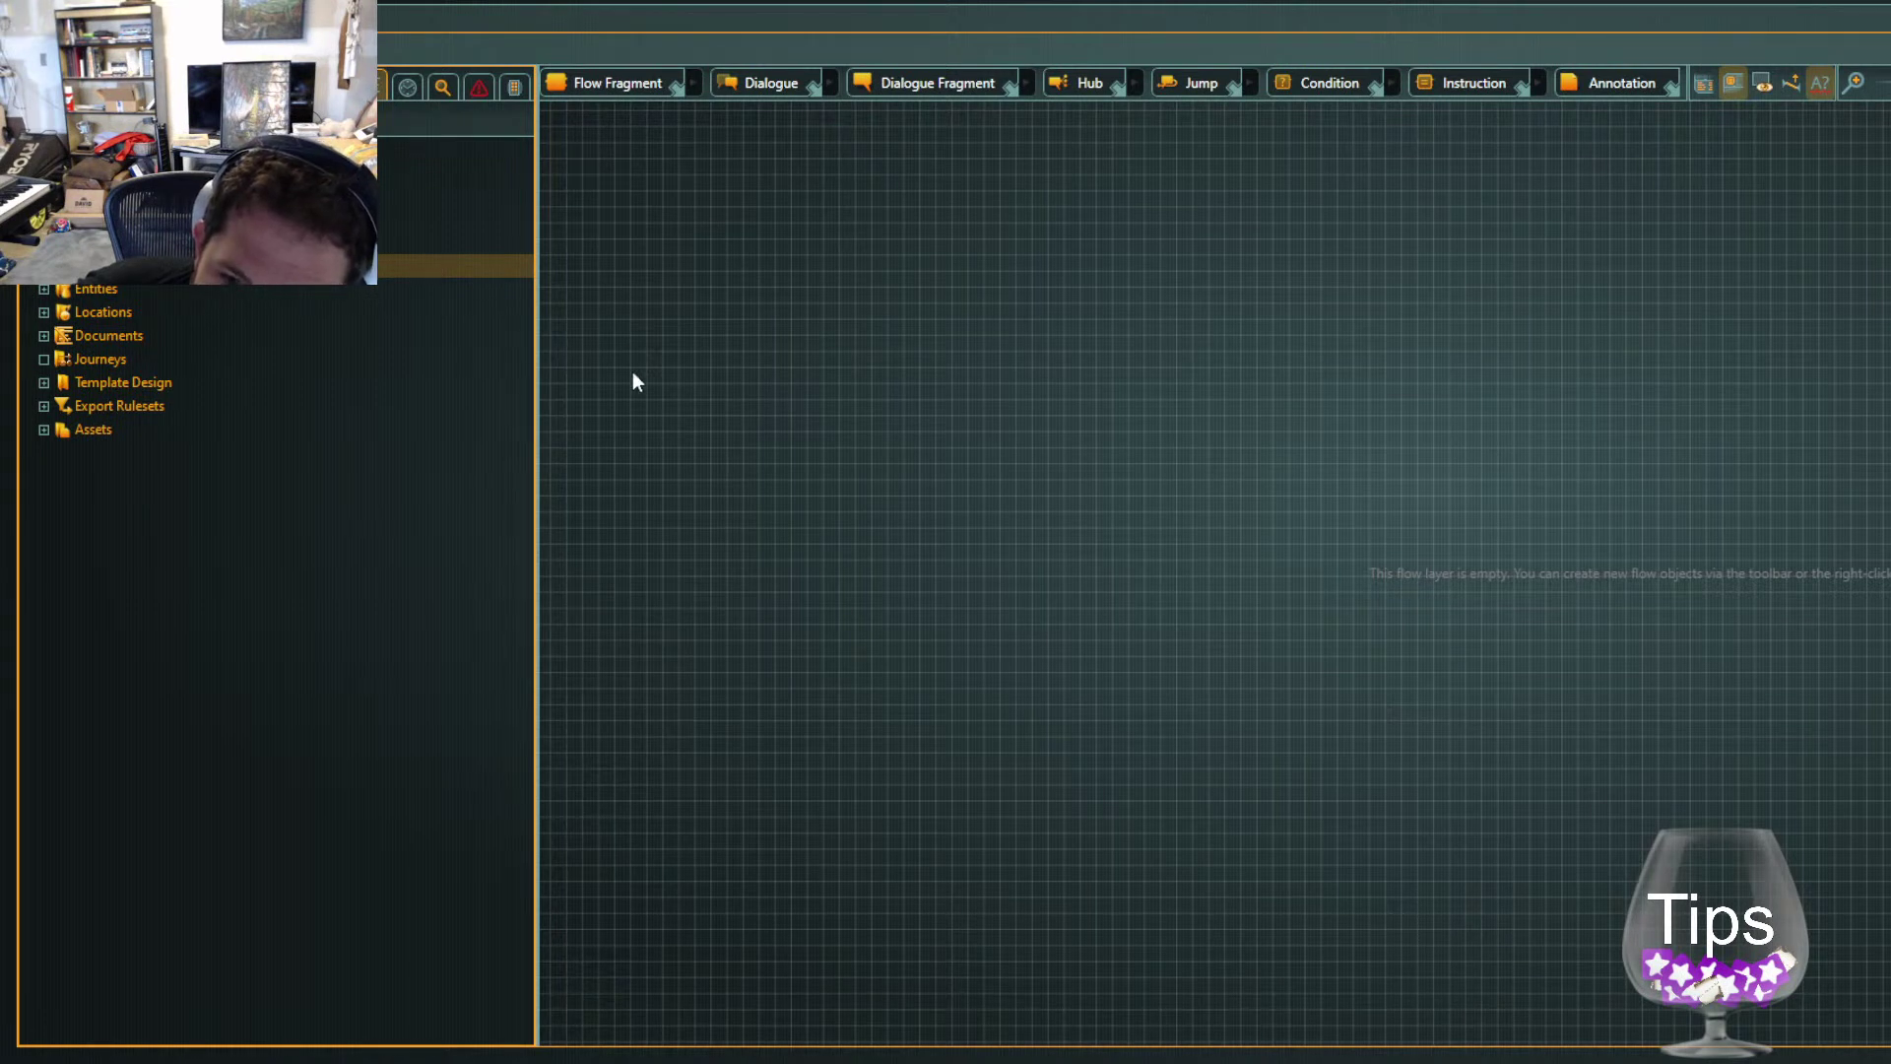
pyautogui.click(942, 603)
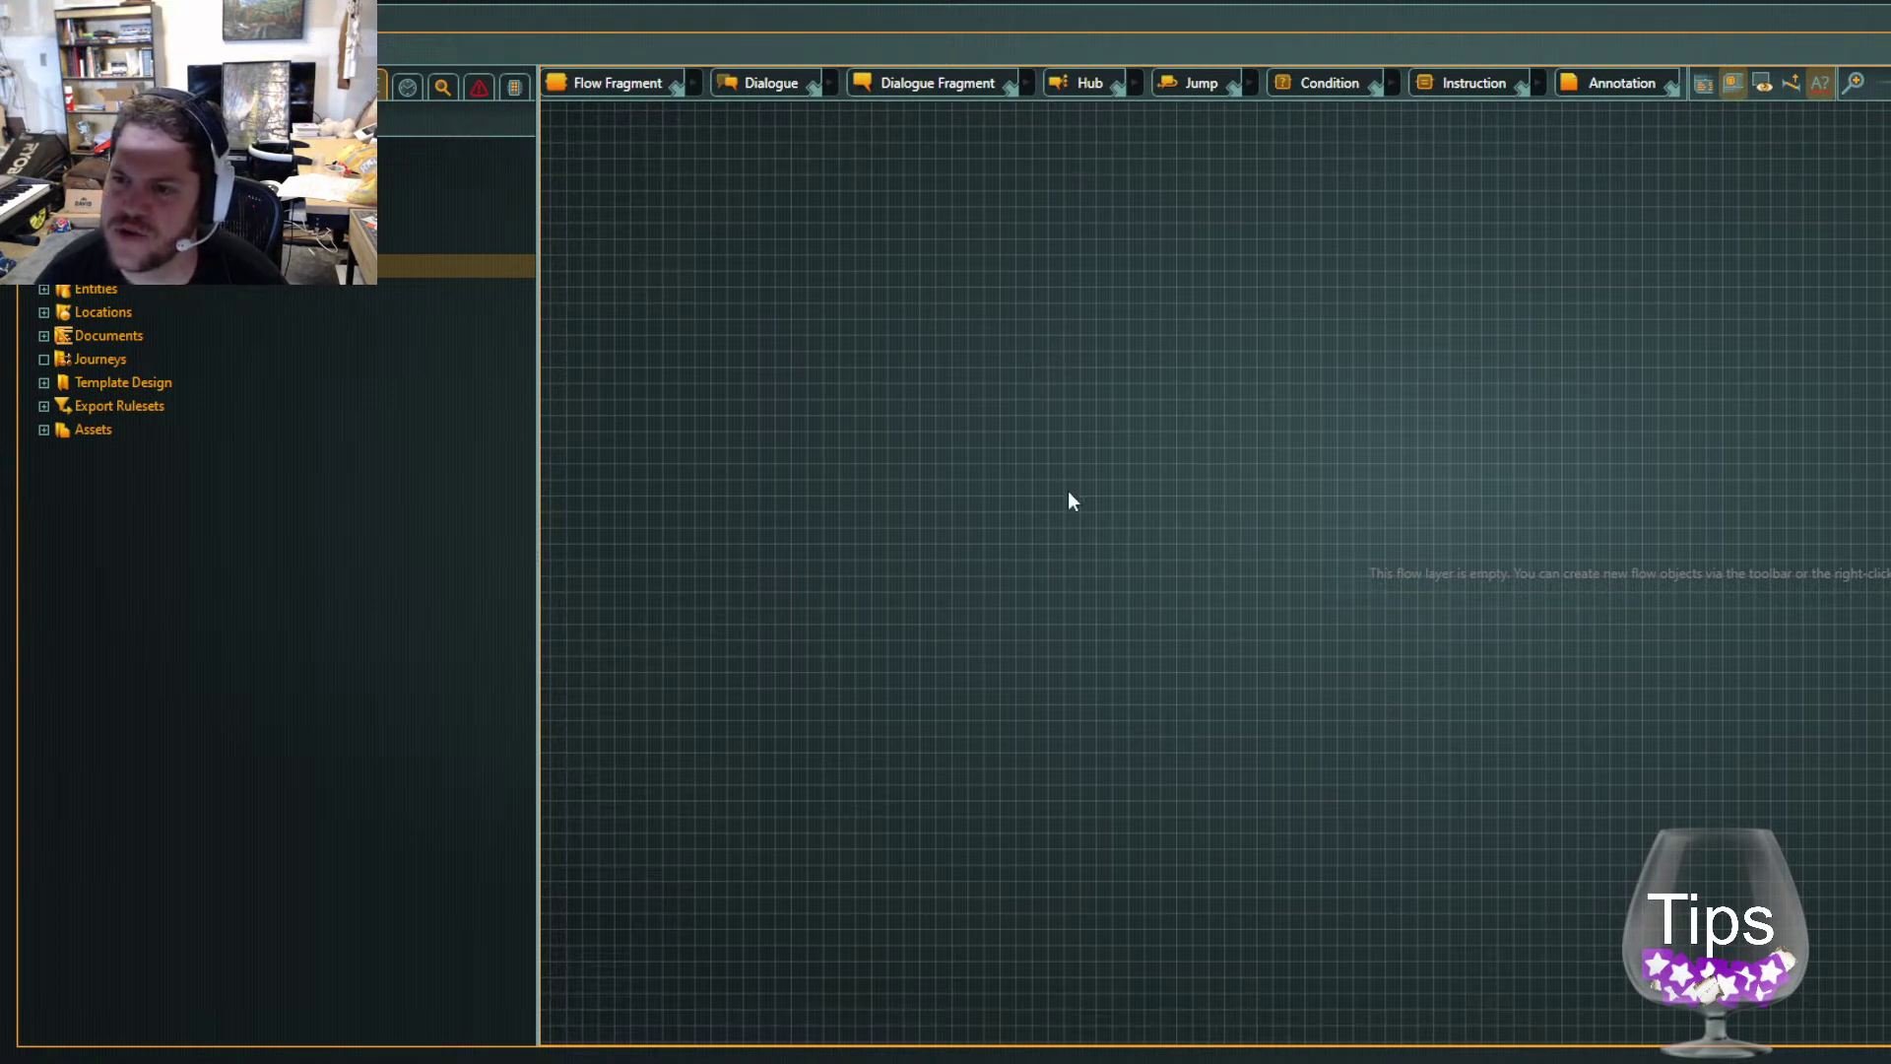
pyautogui.click(1069, 412)
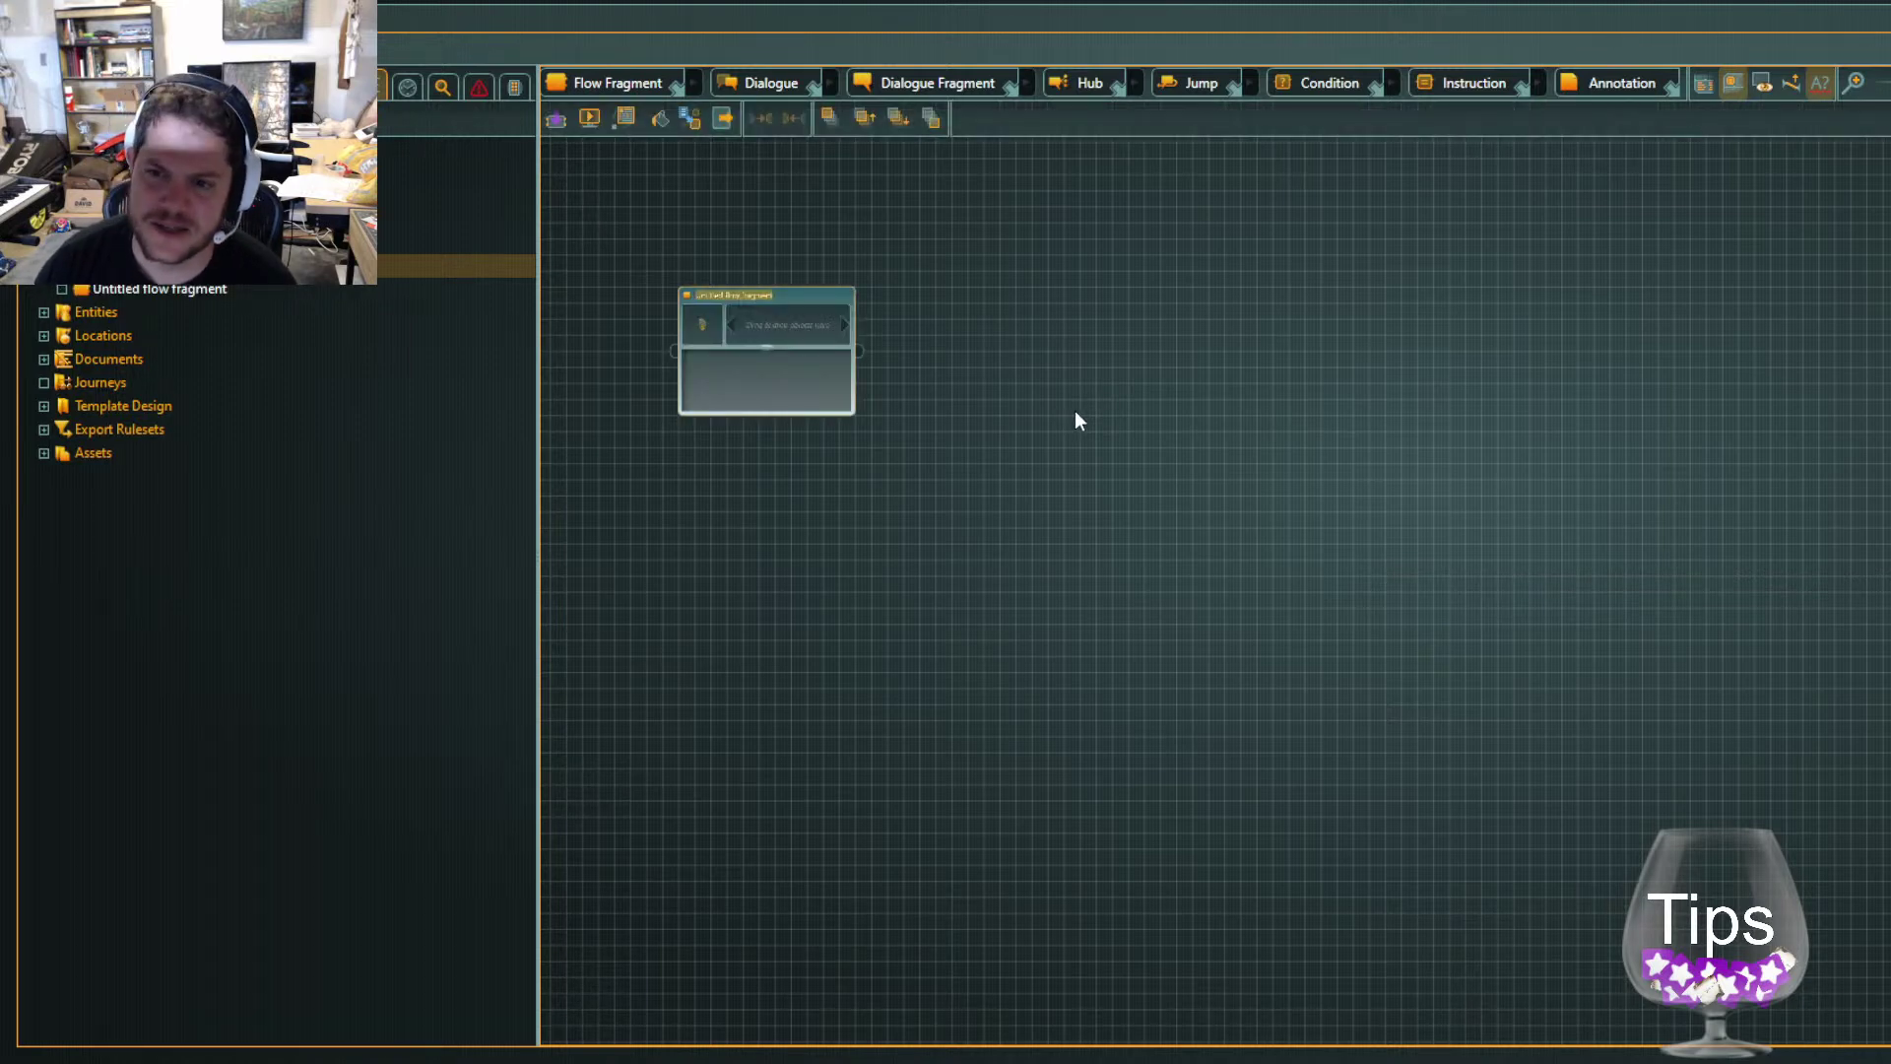
pyautogui.write('Main Quest')
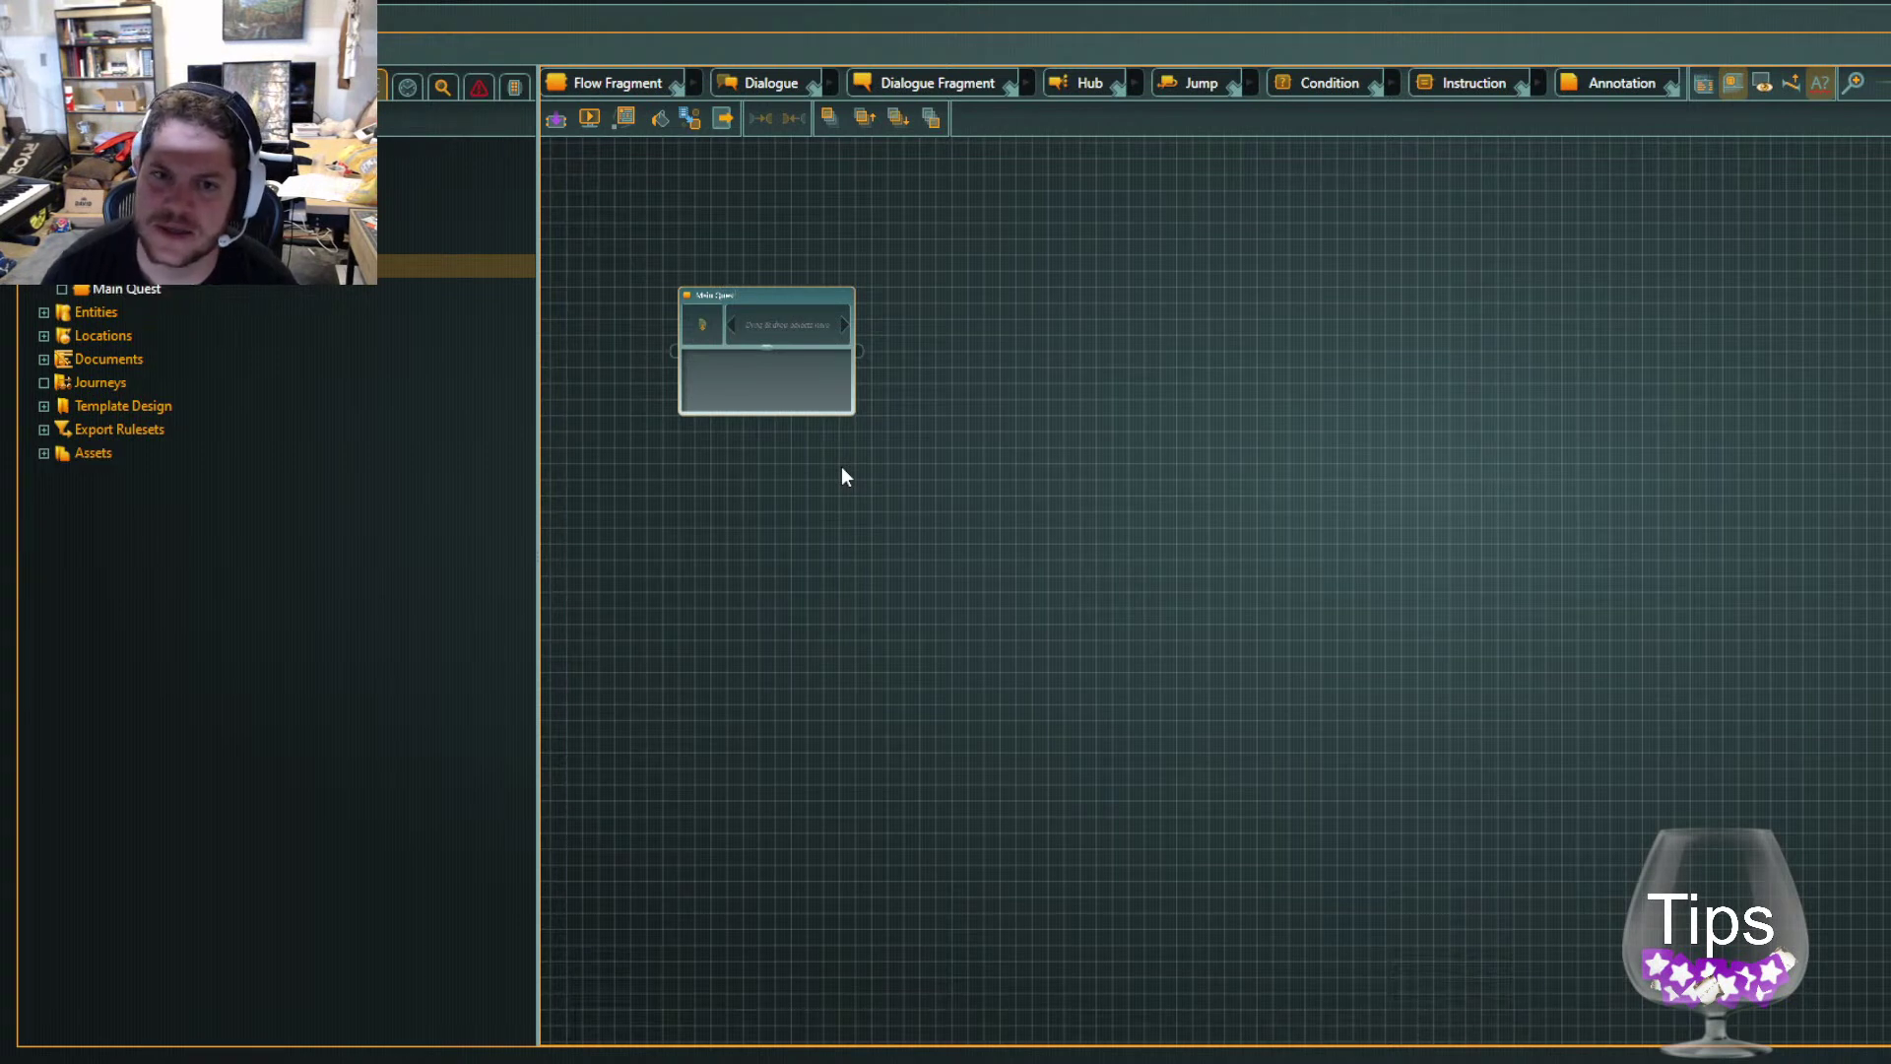
pyautogui.click(666, 359)
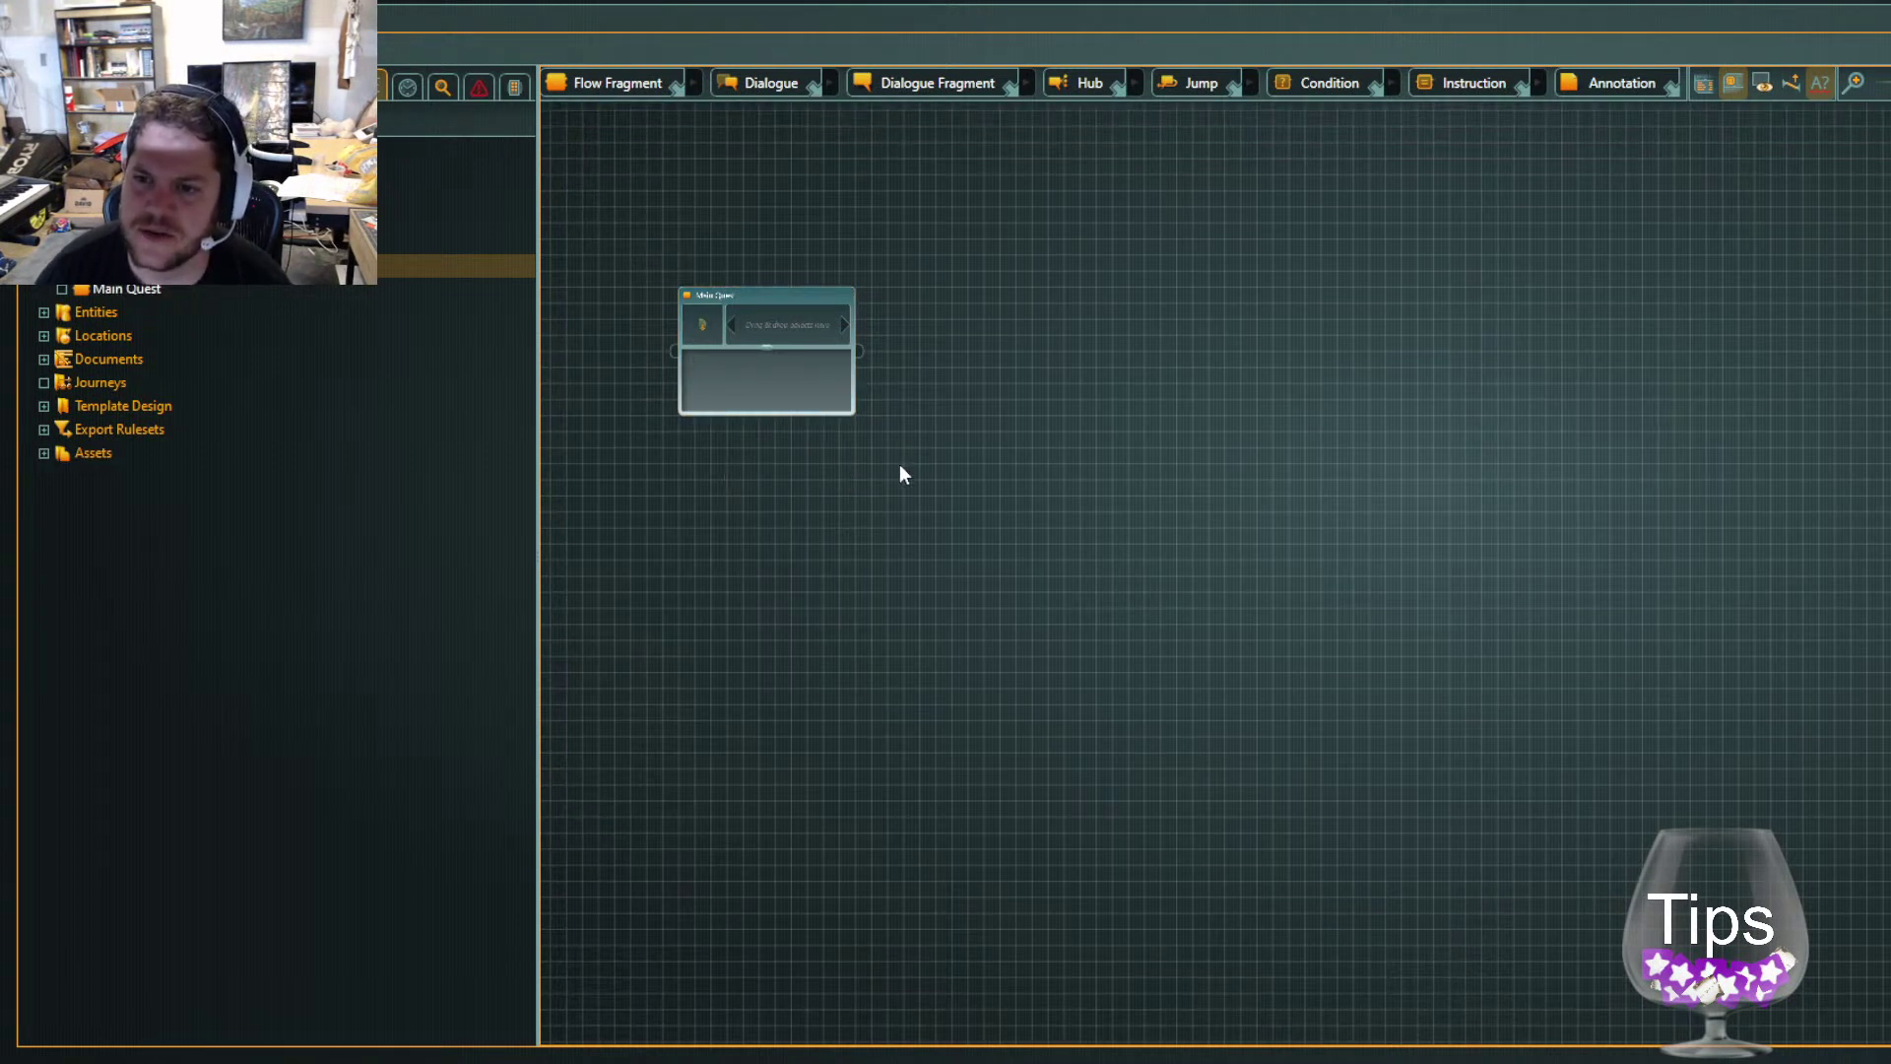
# Create a second flow fragment named Unique Map Events and line it up directly beneath Main Quest
pyautogui.click(1116, 570)
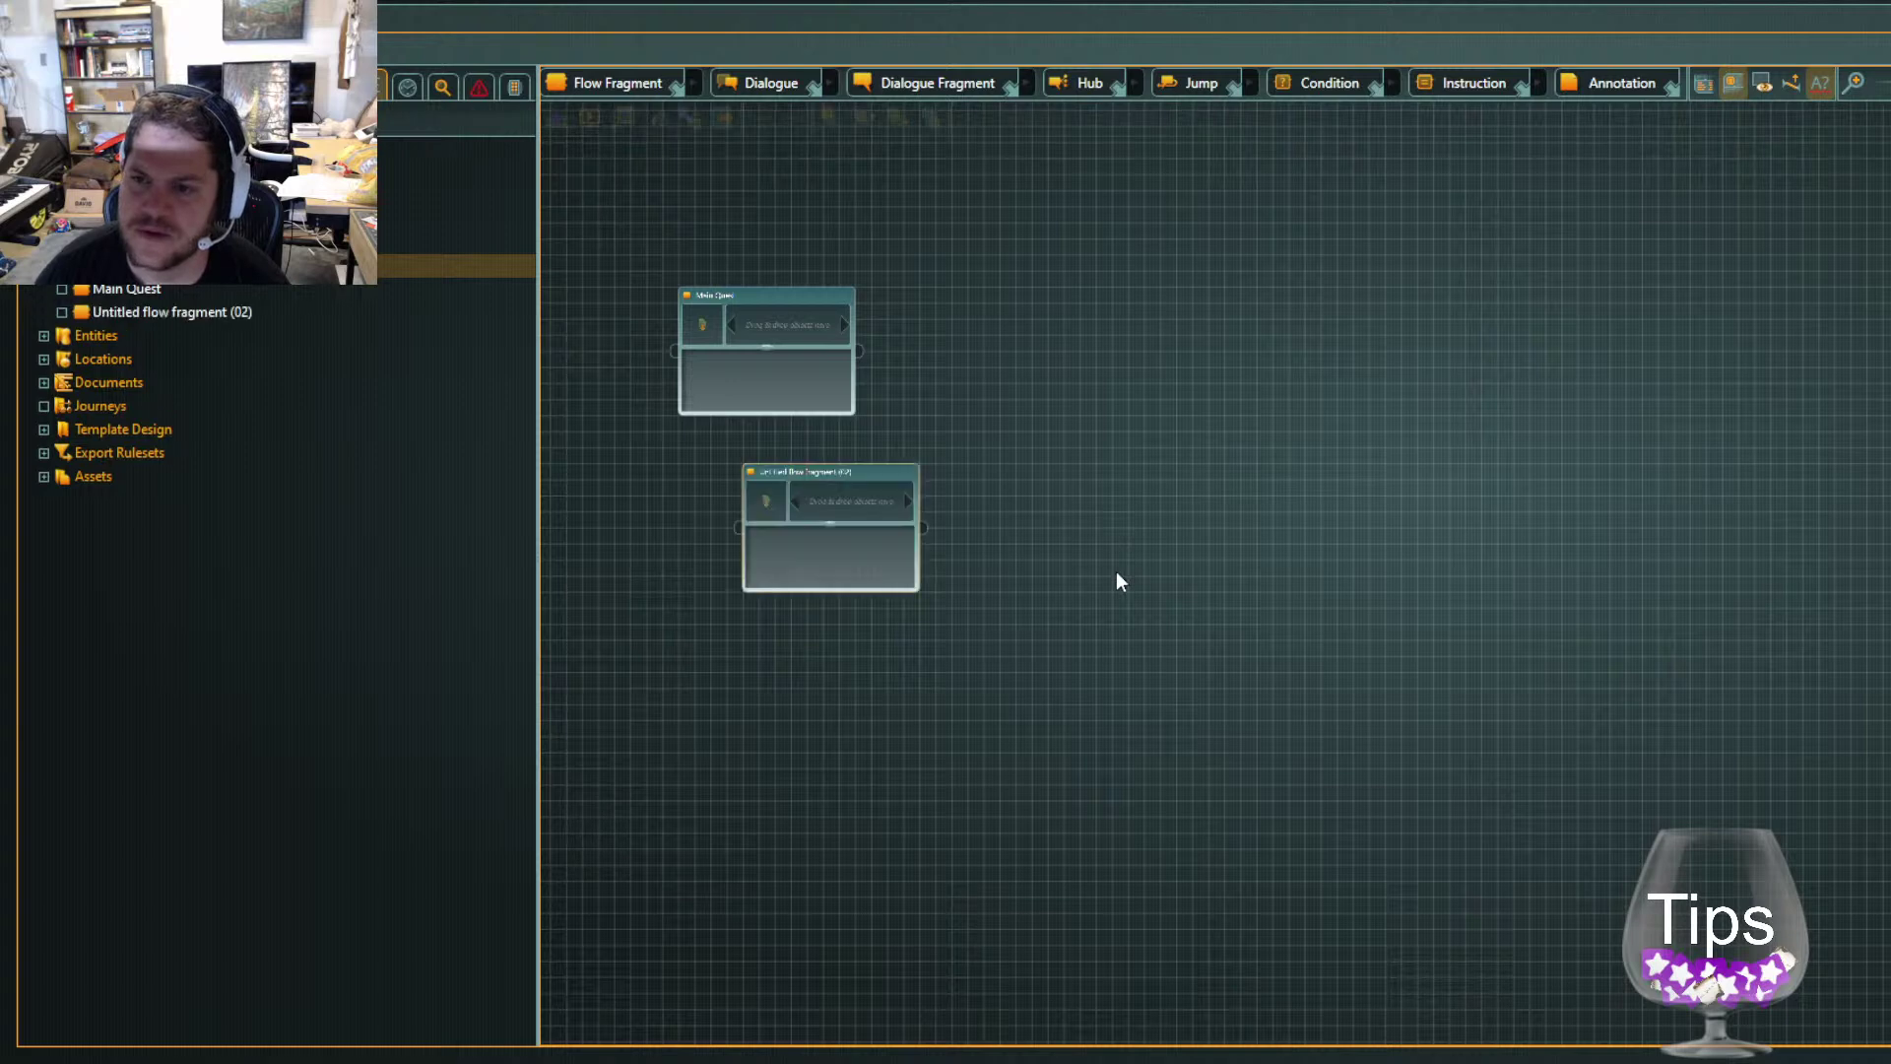
pyautogui.write('U')
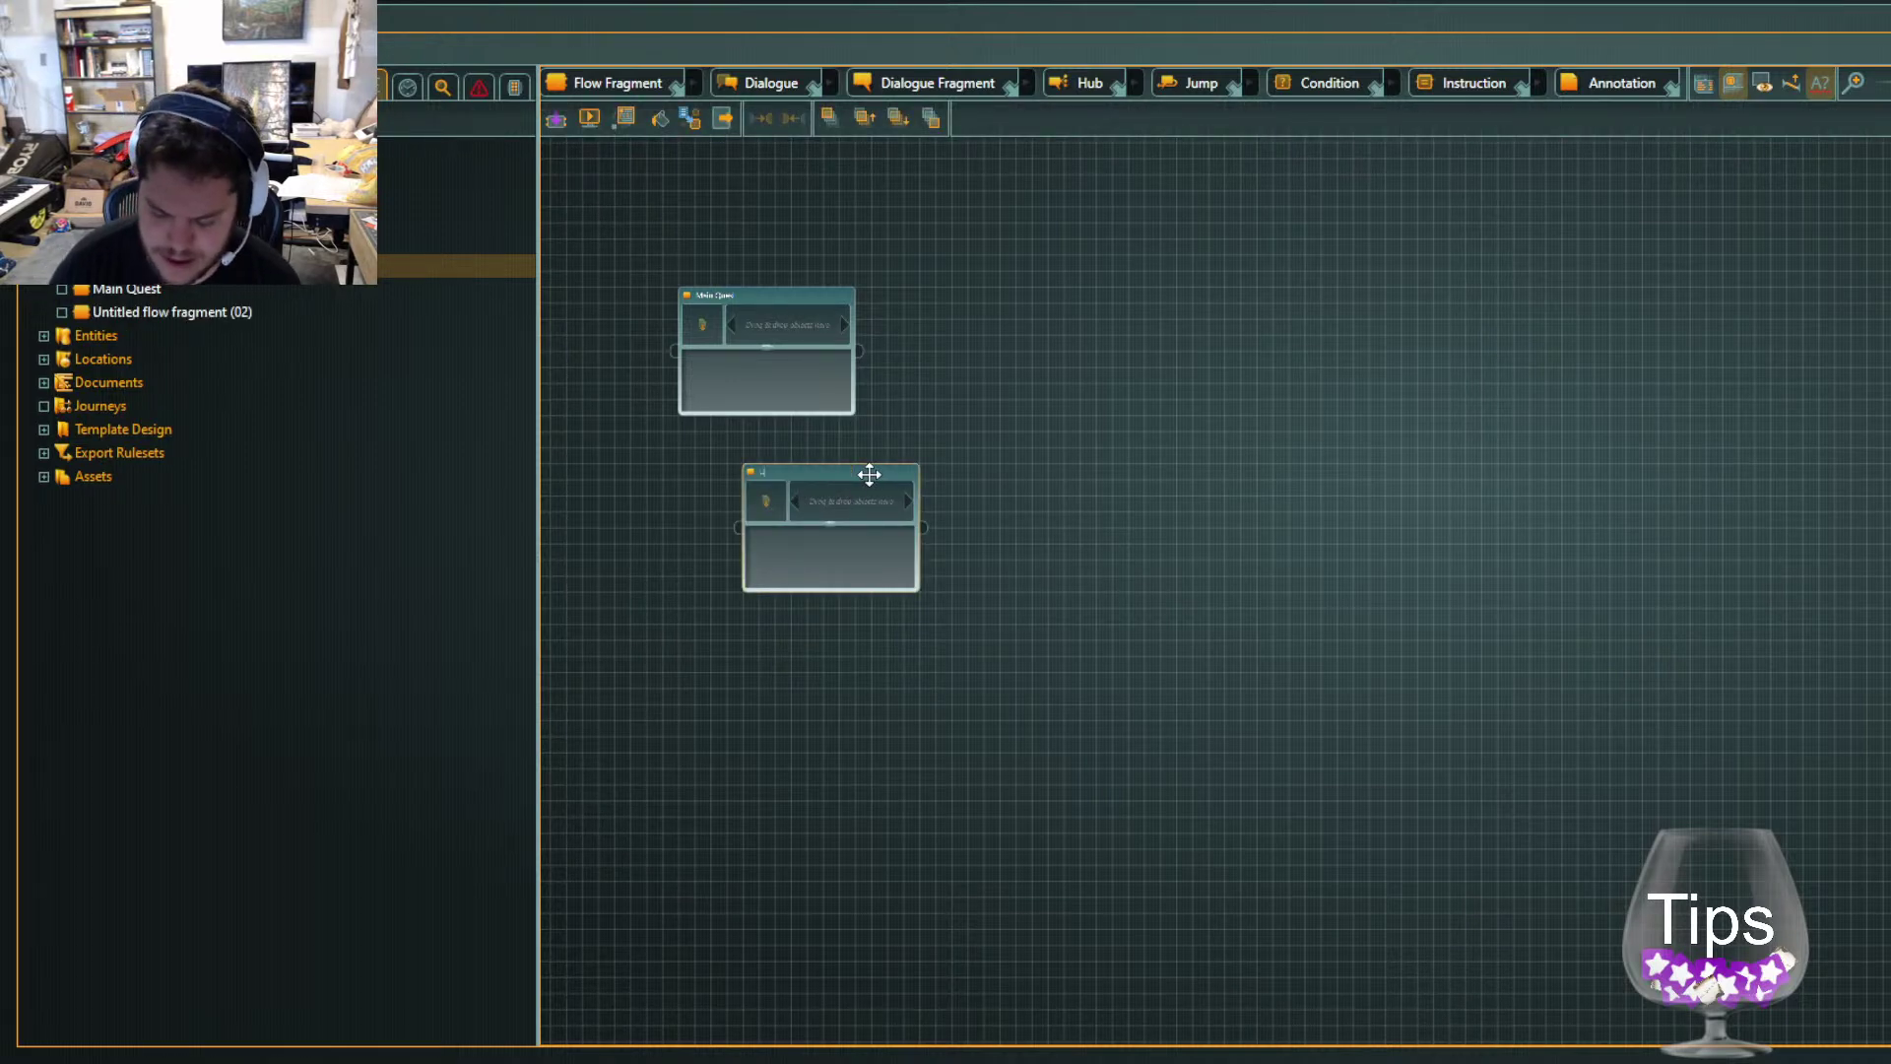
pyautogui.write('nique Map Events')
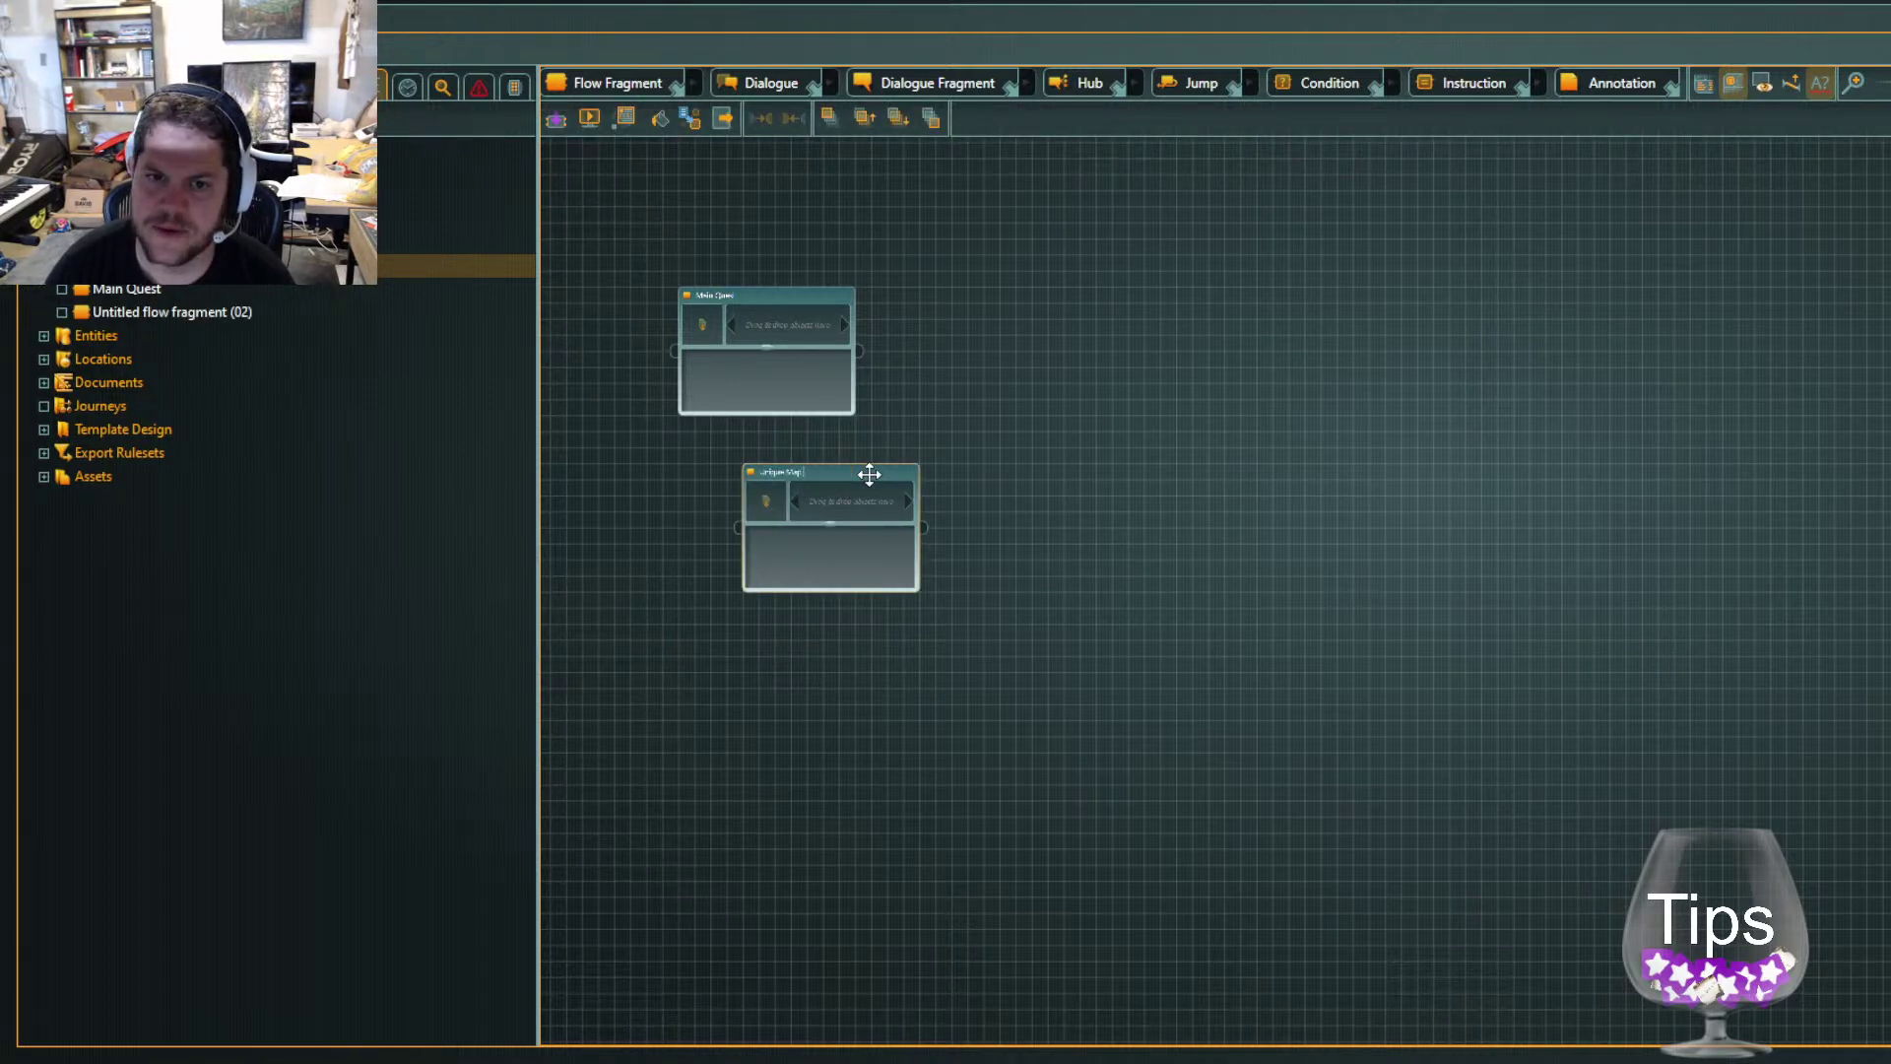
pyautogui.press('Return')
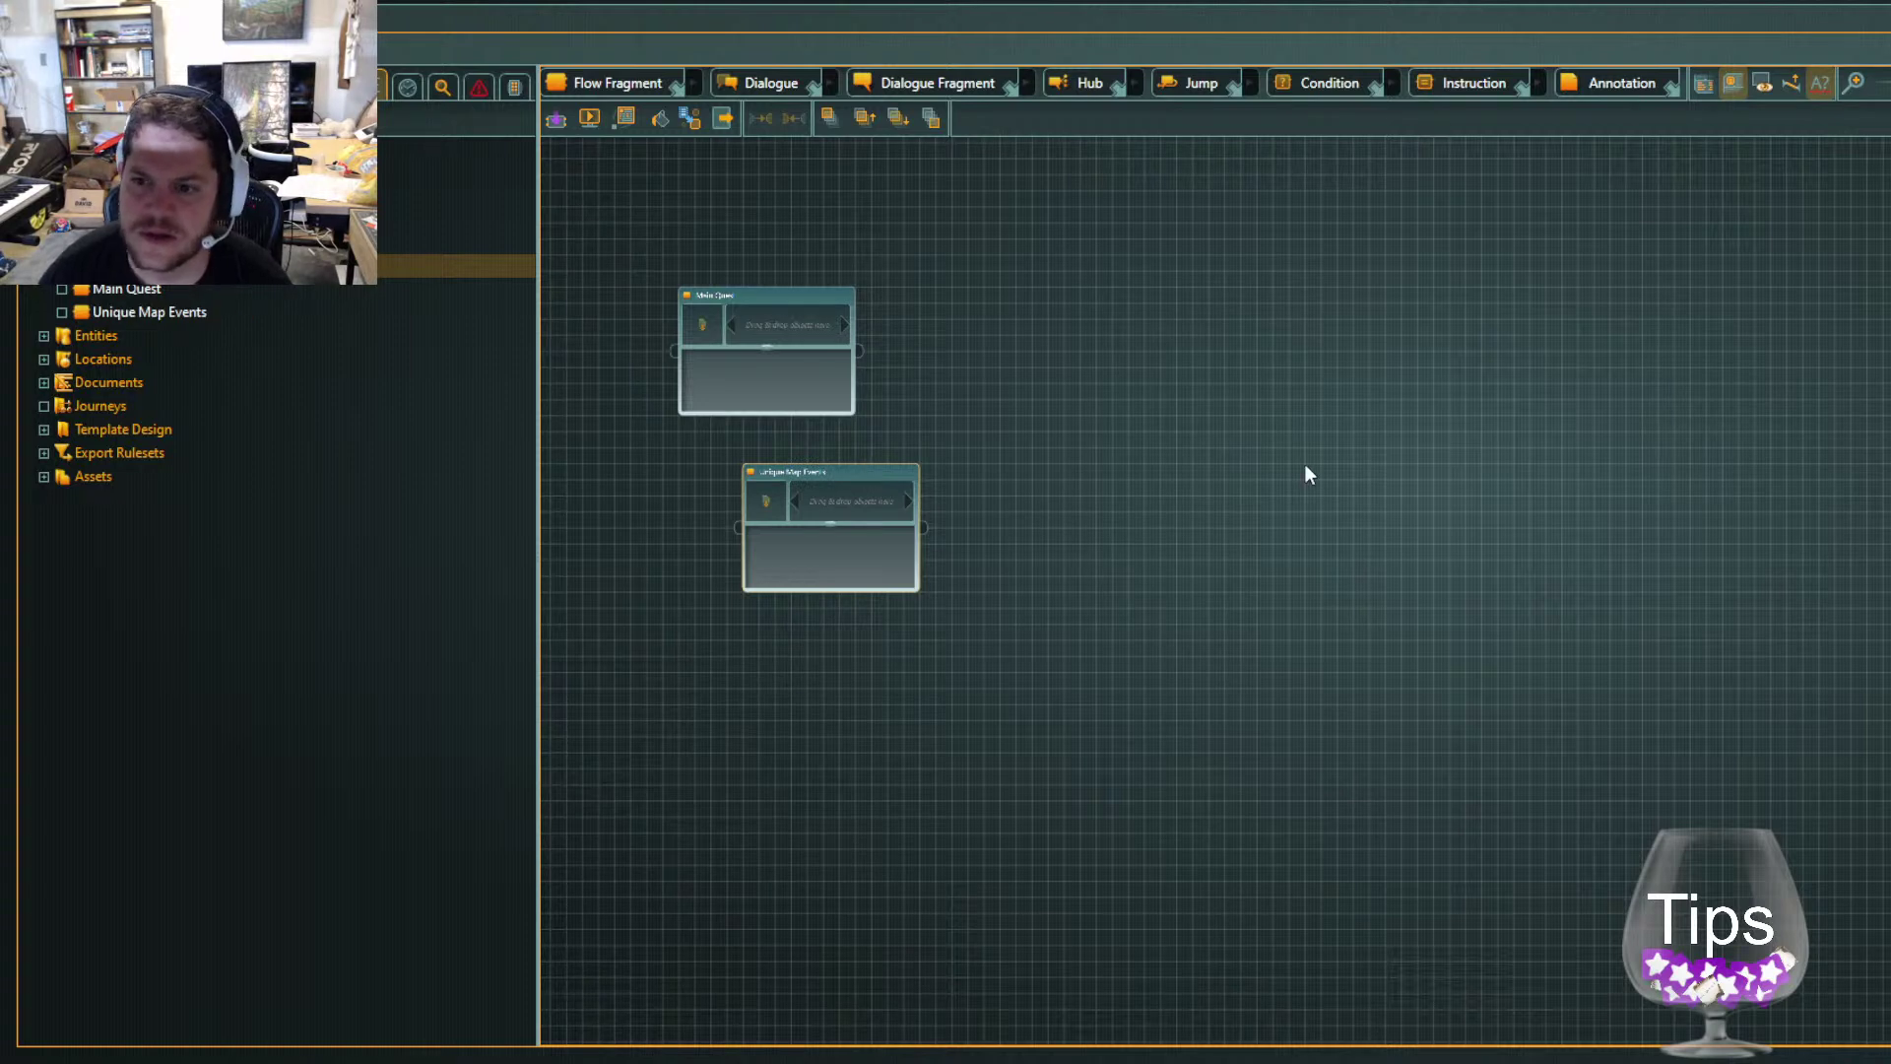
pyautogui.scroll(2, 912, 600)
pyautogui.moveTo(806, 381); pyautogui.dragTo(713, 383)
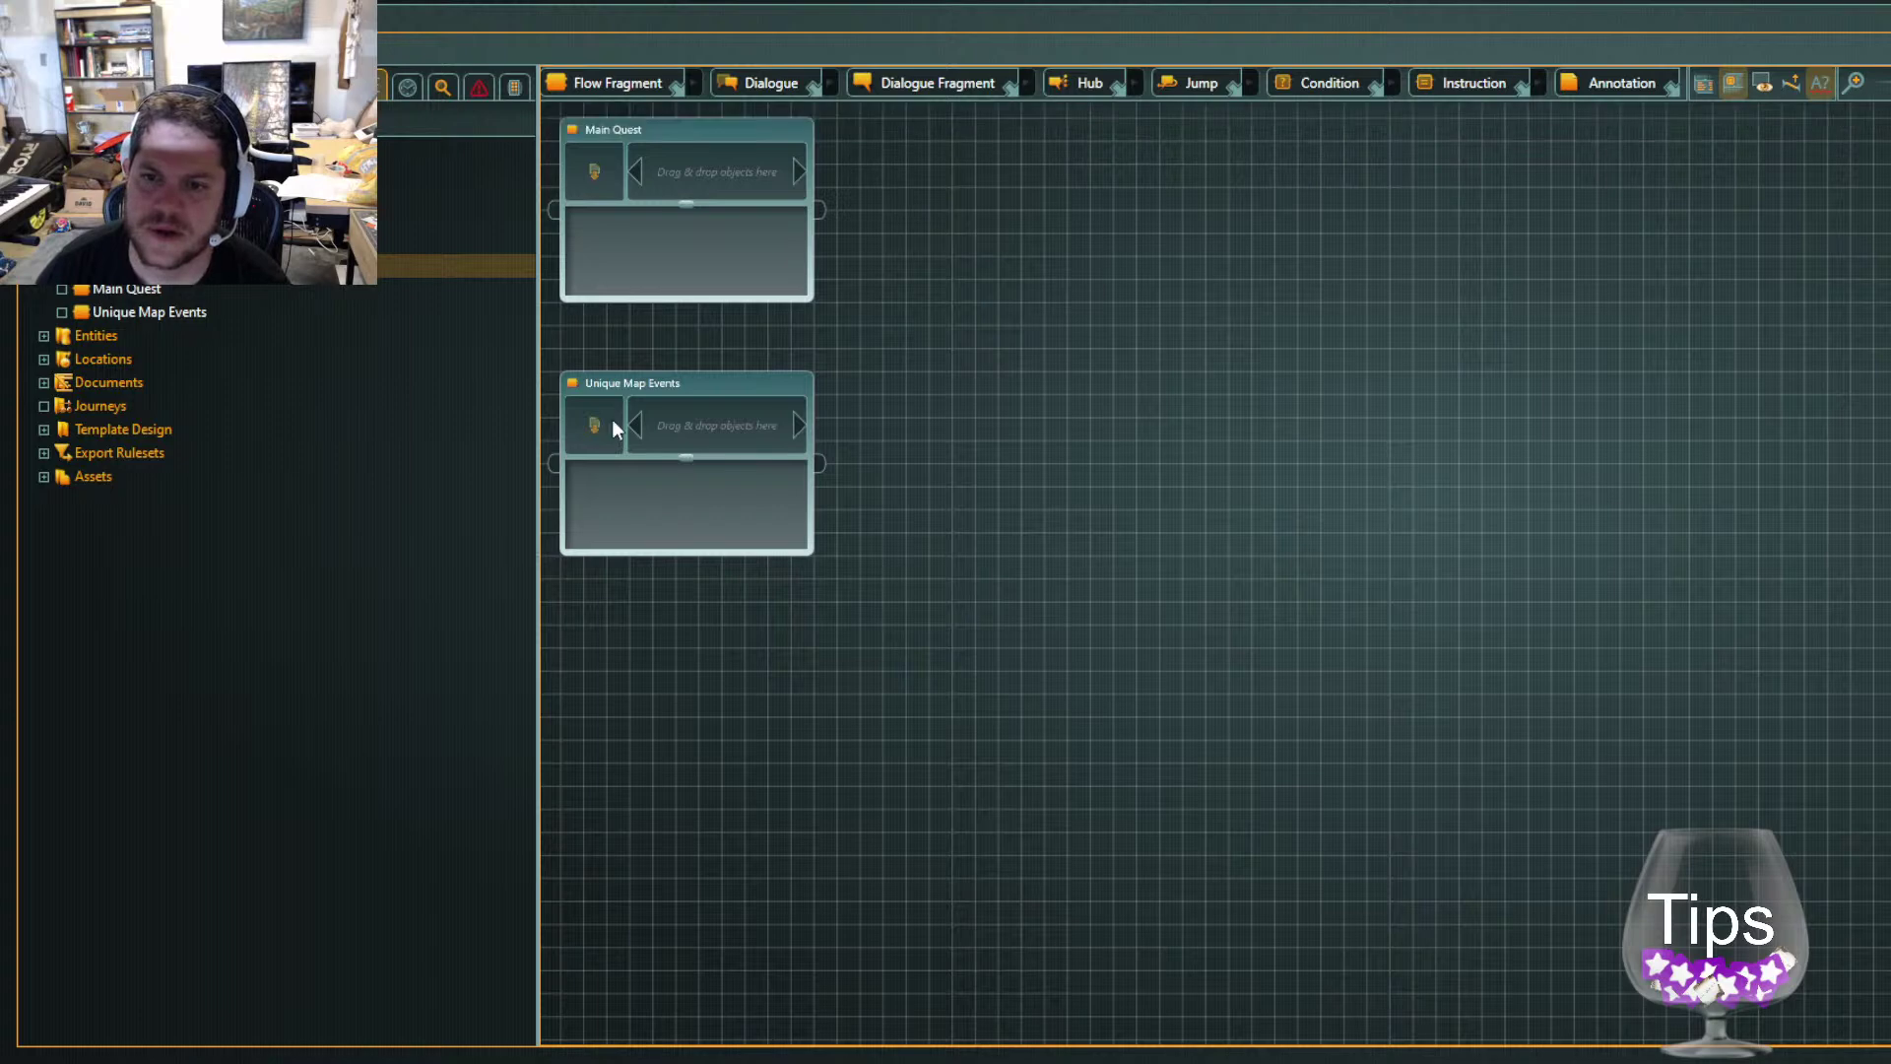
# Create a flow fragment named Sword at Sunrise inside the Unique Map Events fragment
pyautogui.click(177, 309)
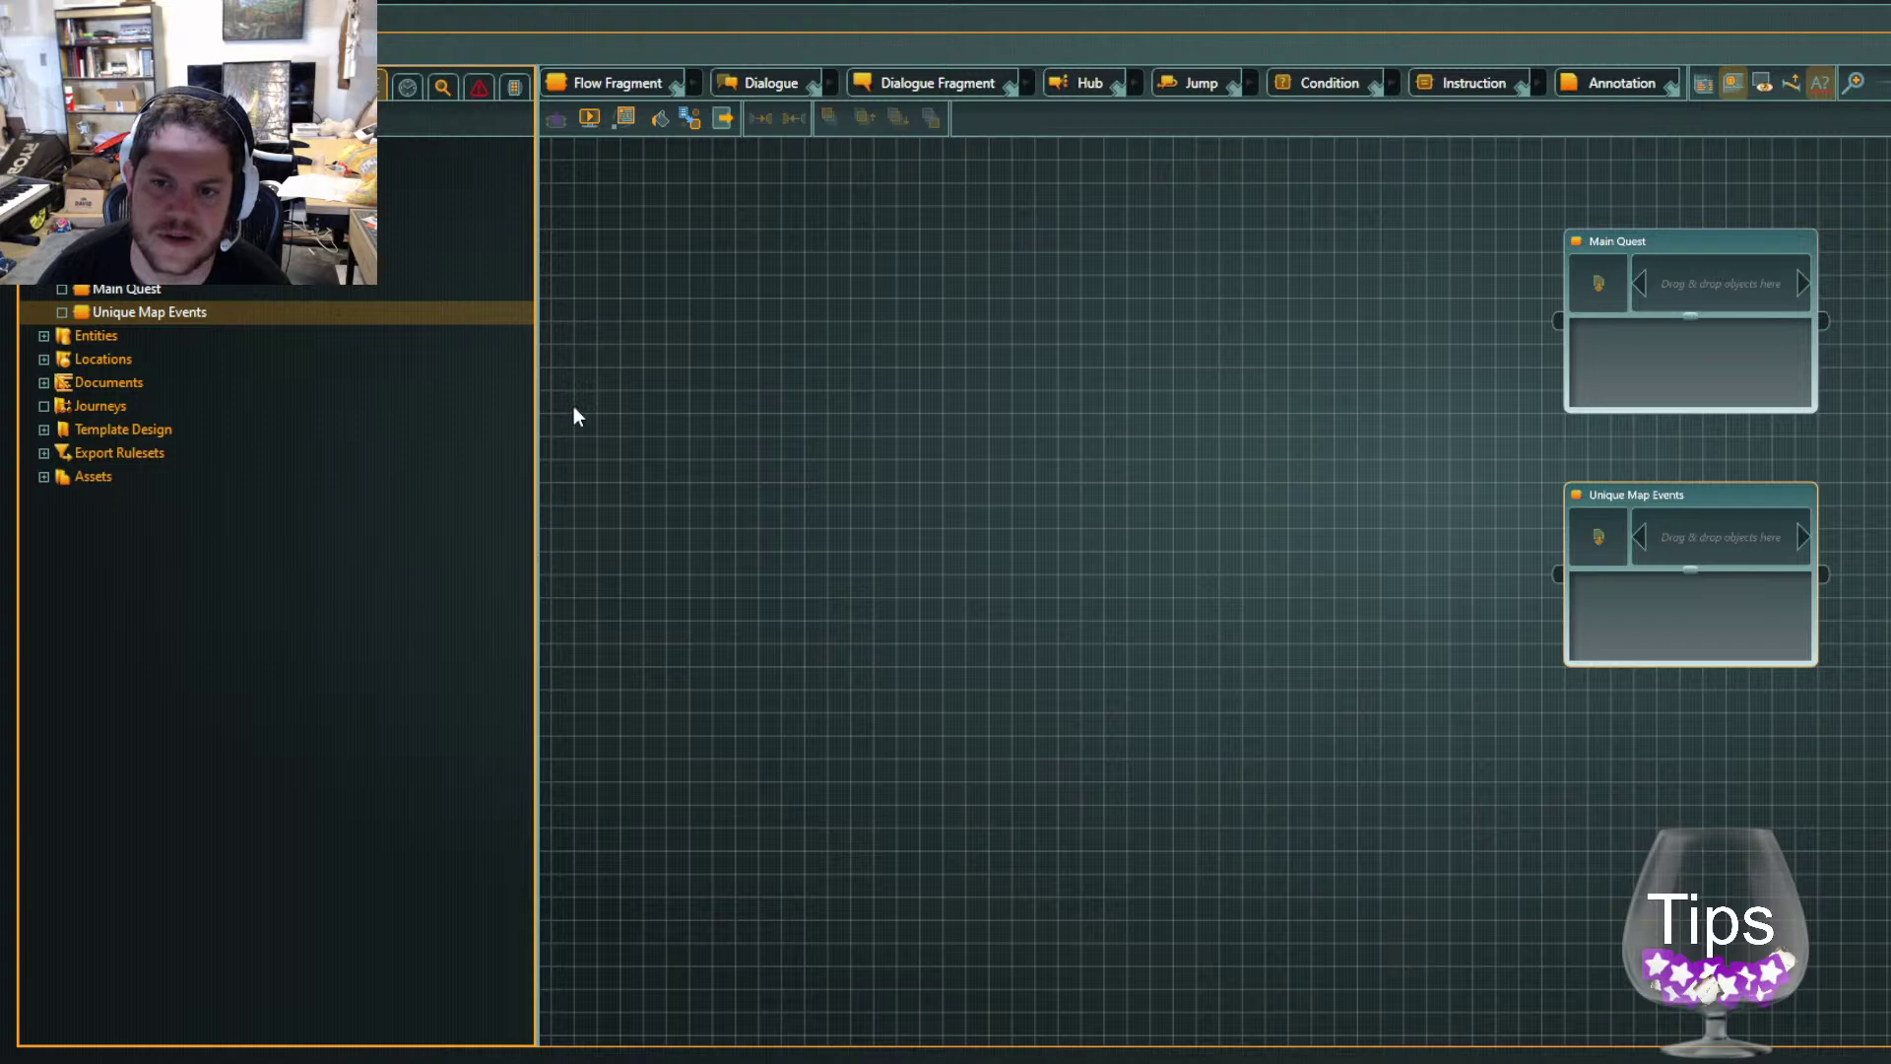
pyautogui.hotkey('ctrl', 'z')
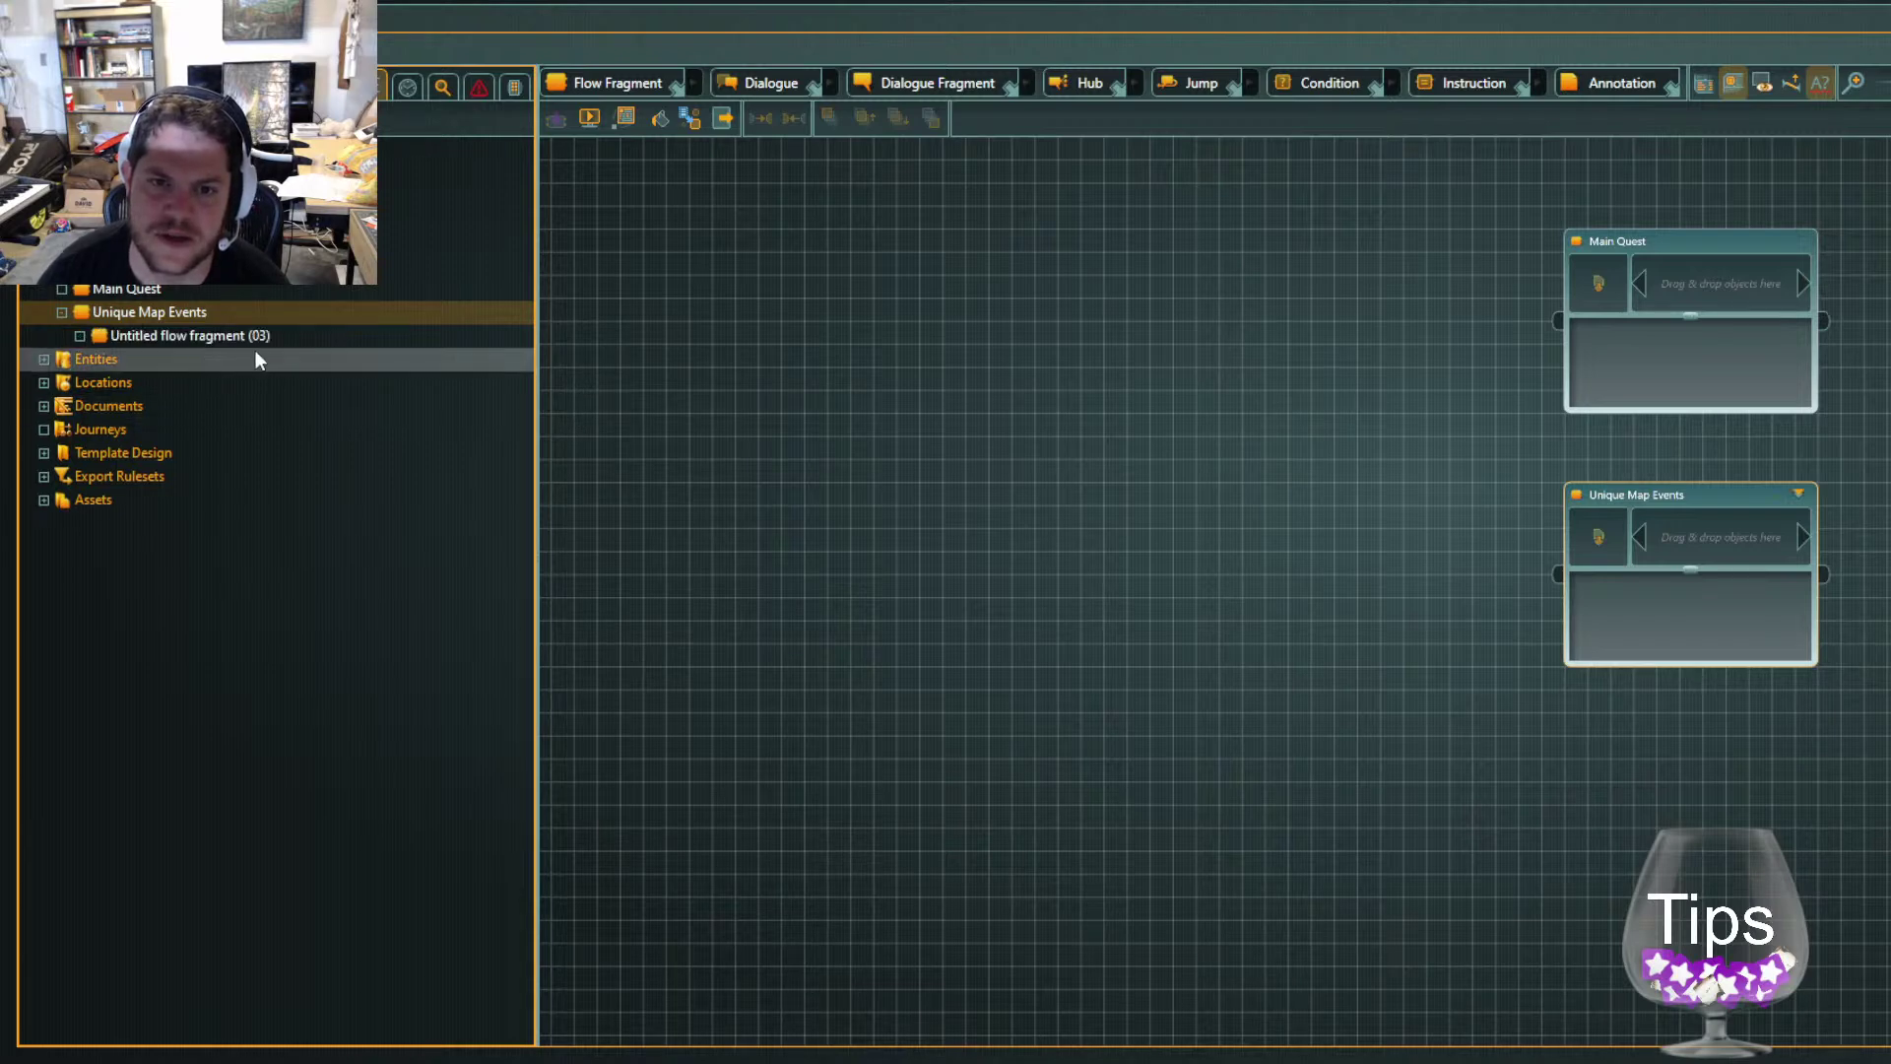
pyautogui.click(211, 335)
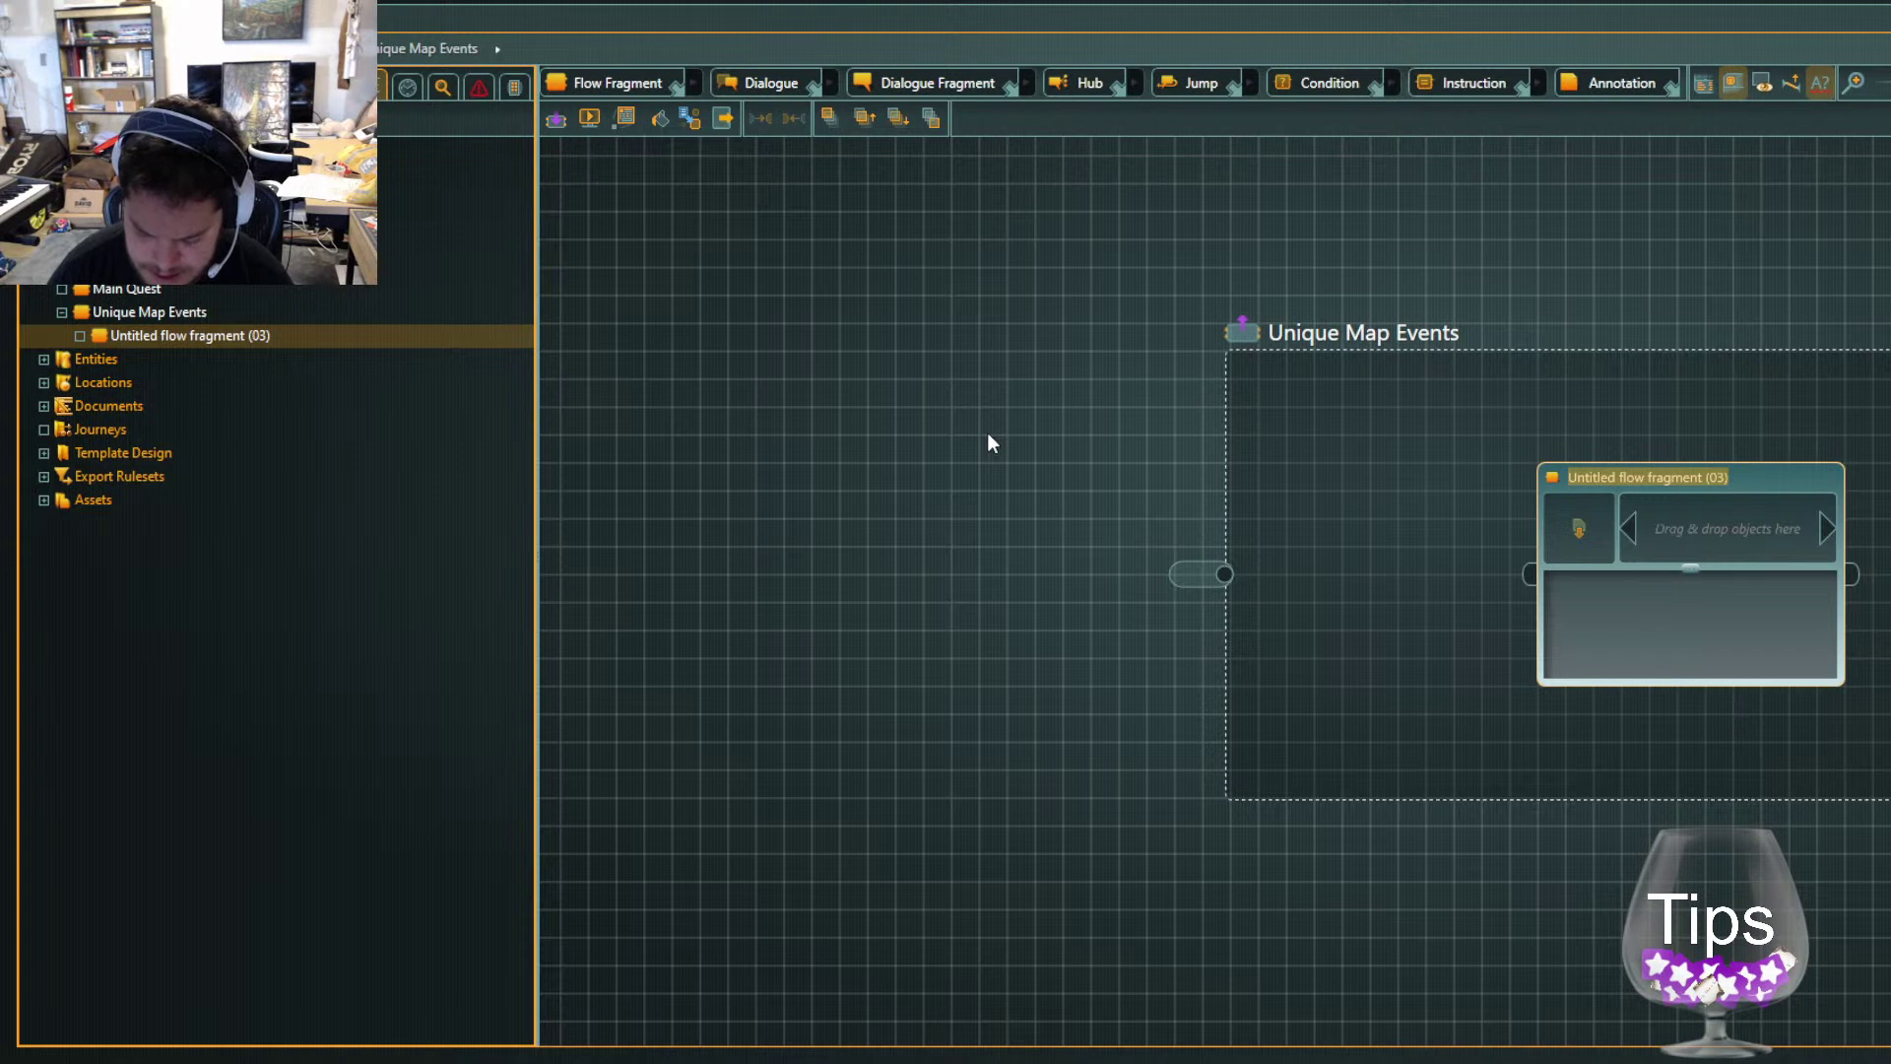
pyautogui.write('Sword at Sunrise')
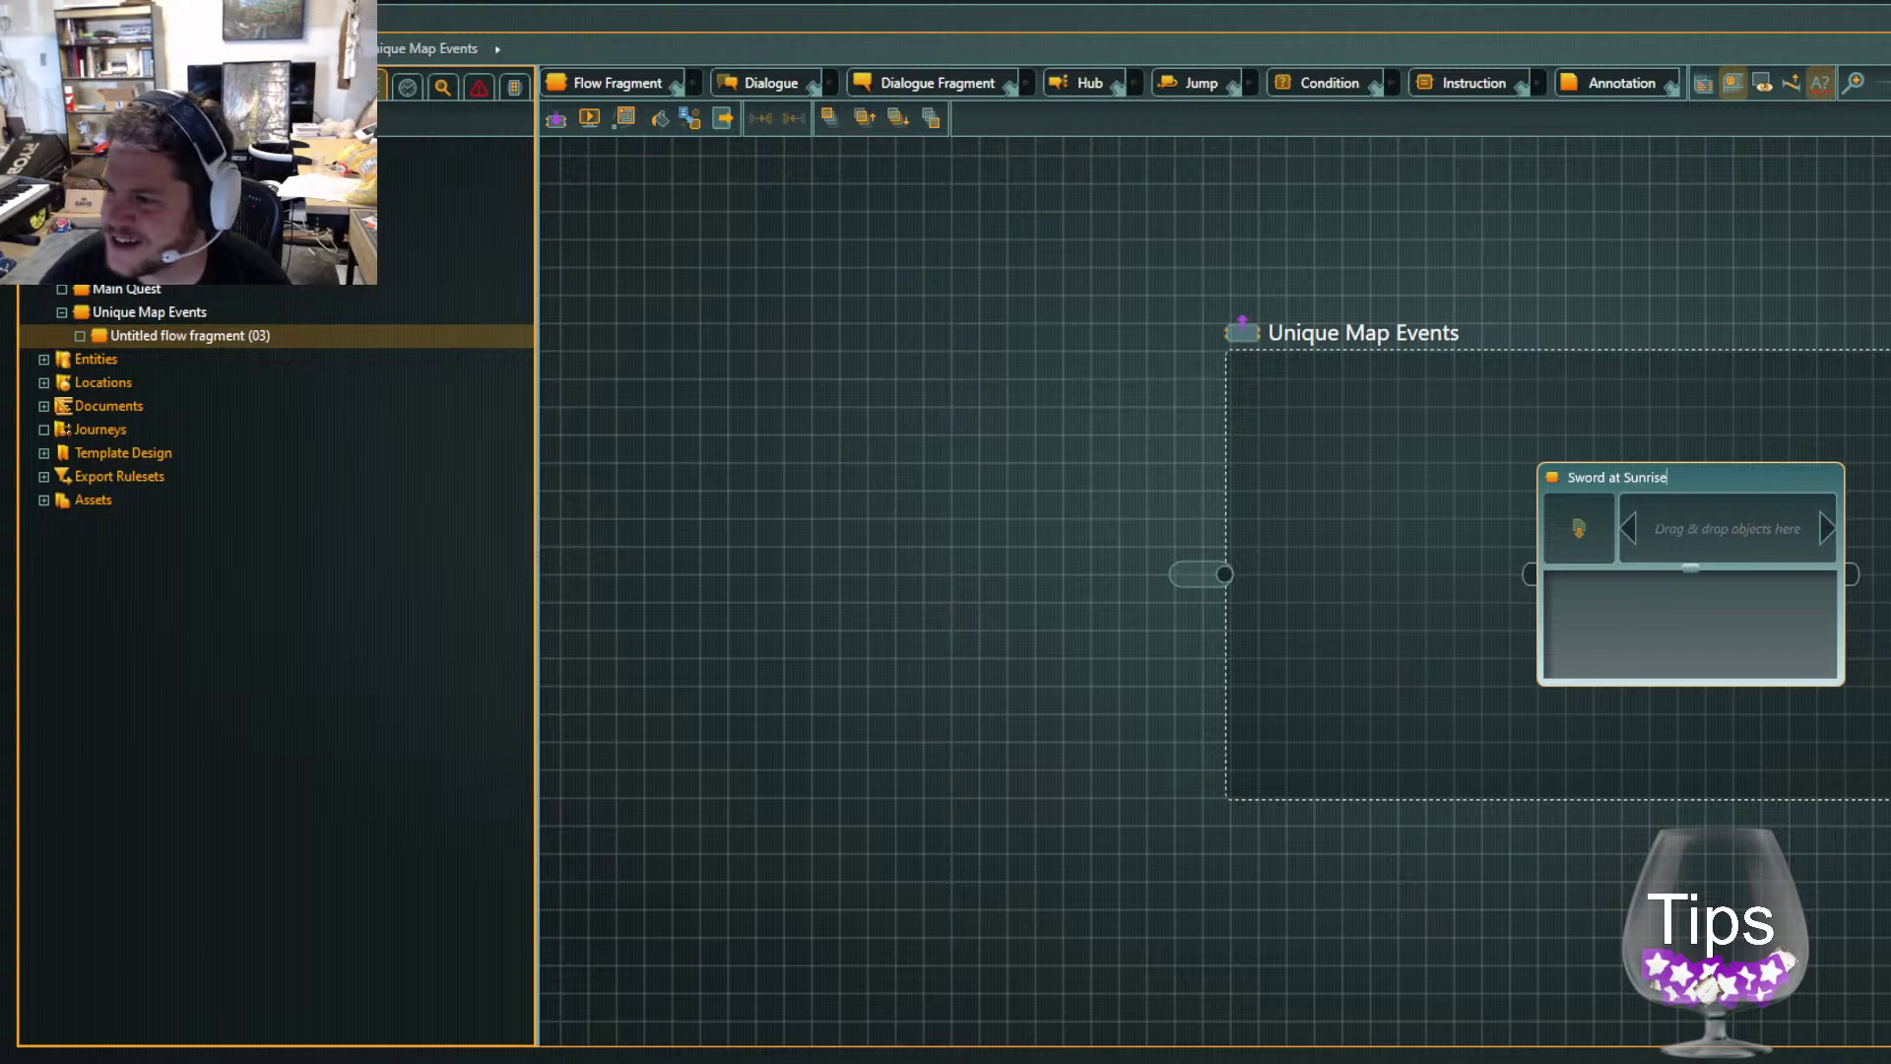
pyautogui.press('Return')
pyautogui.click(1483, 764)
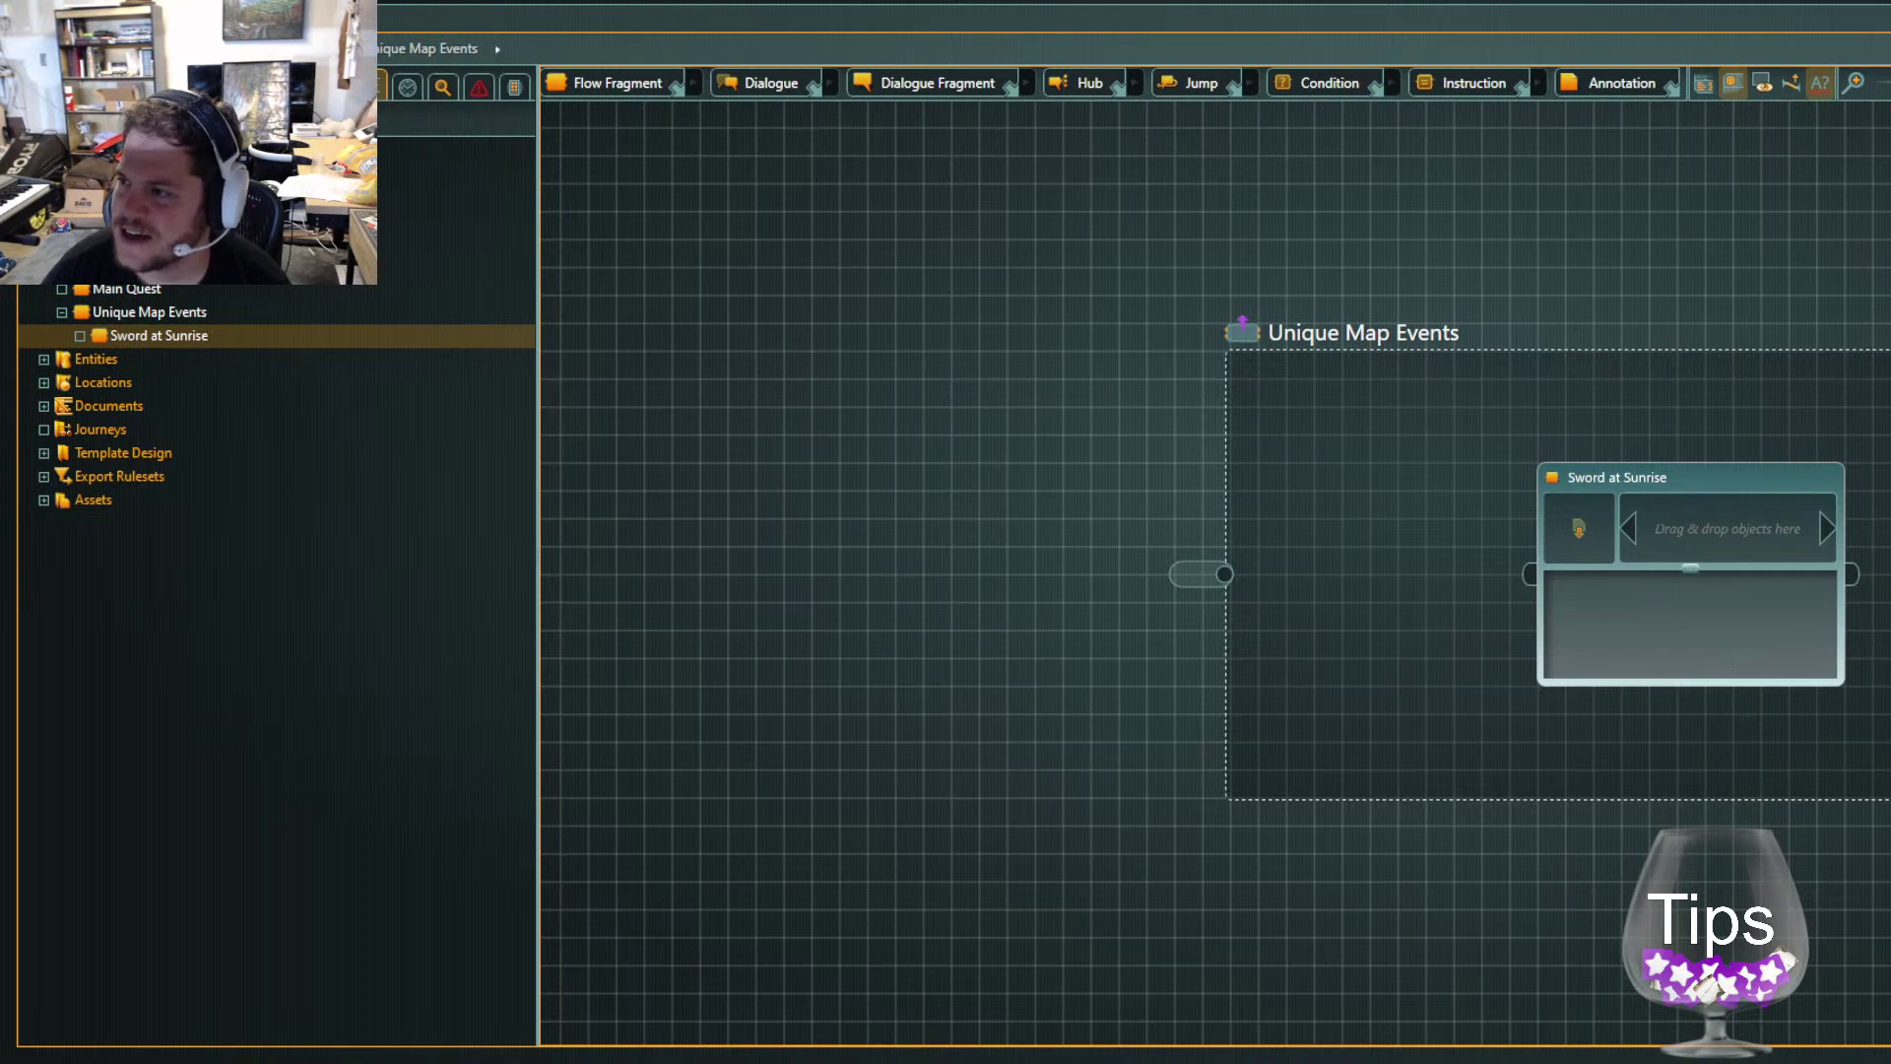
# Add a second flow fragment to Unique Map Events, align it directly beneath Sword at Sunrise, and name it Old Man Riddle
pyautogui.click(1859, 853)
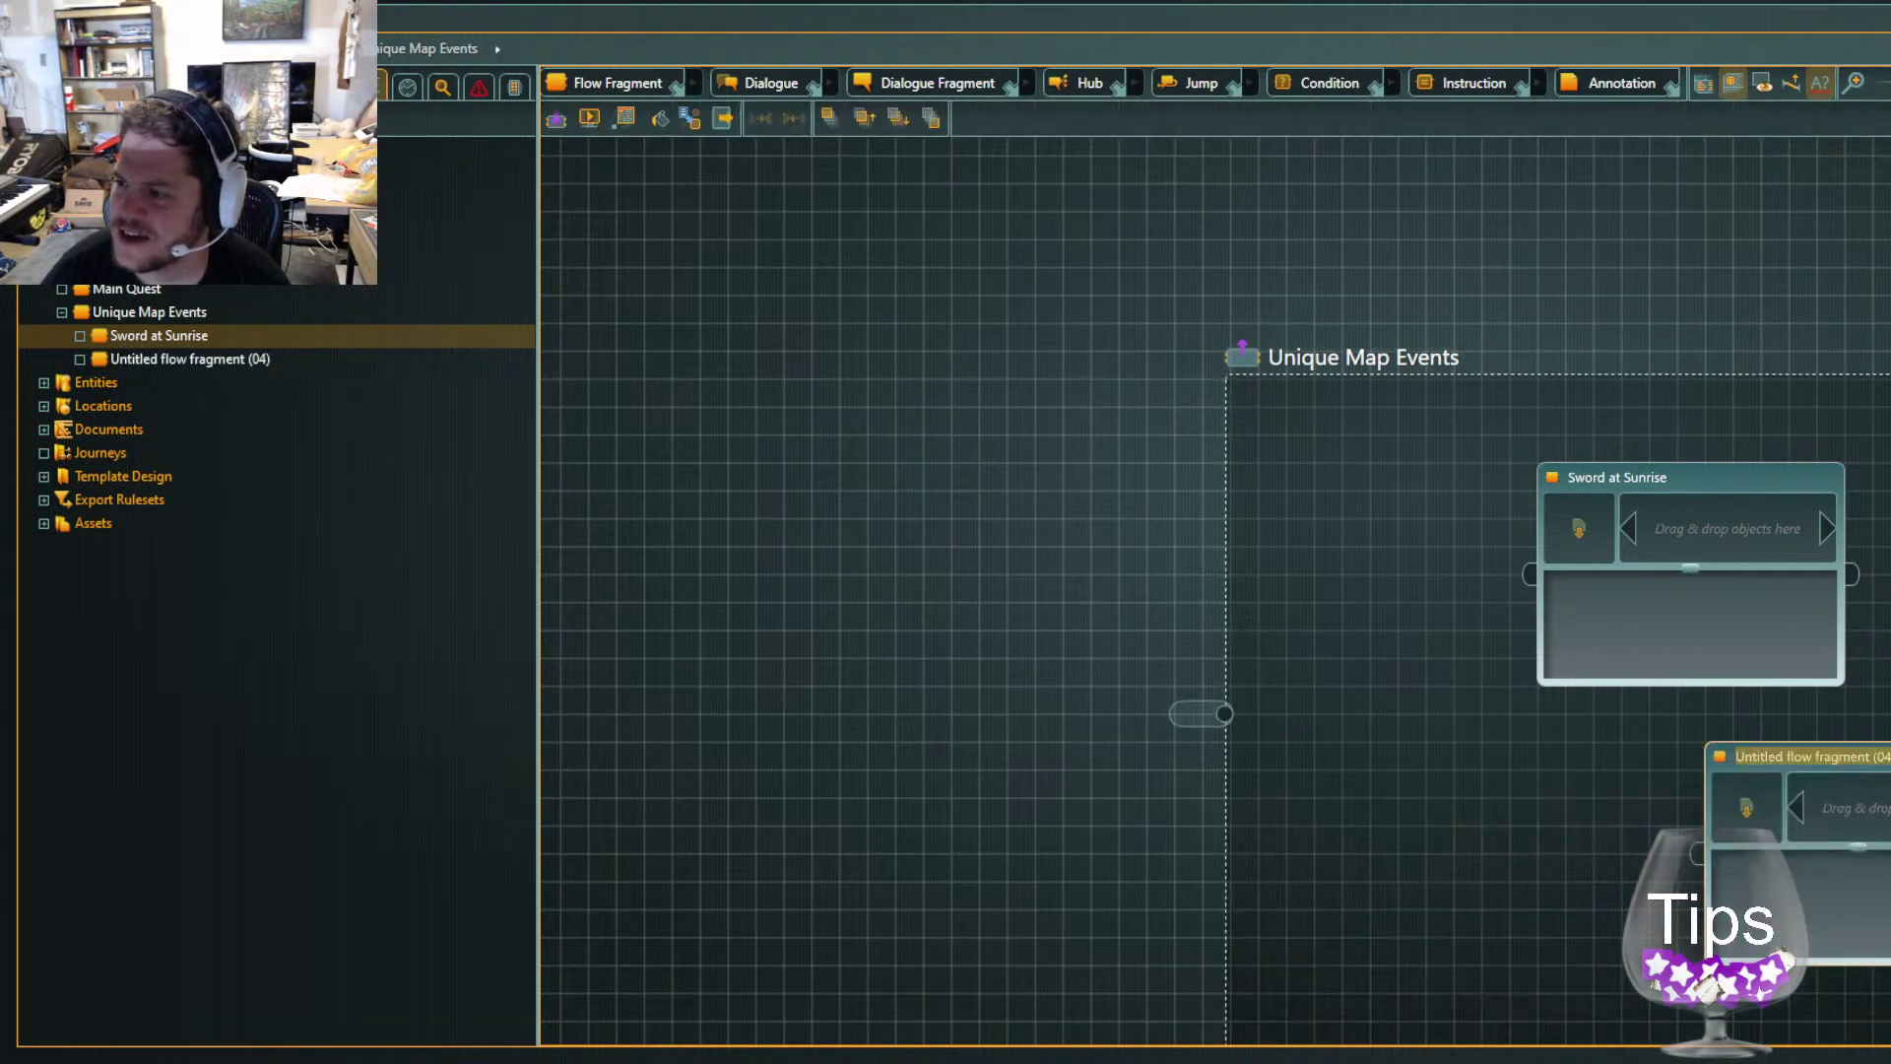
pyautogui.moveTo(1883, 754); pyautogui.dragTo(1757, 780)
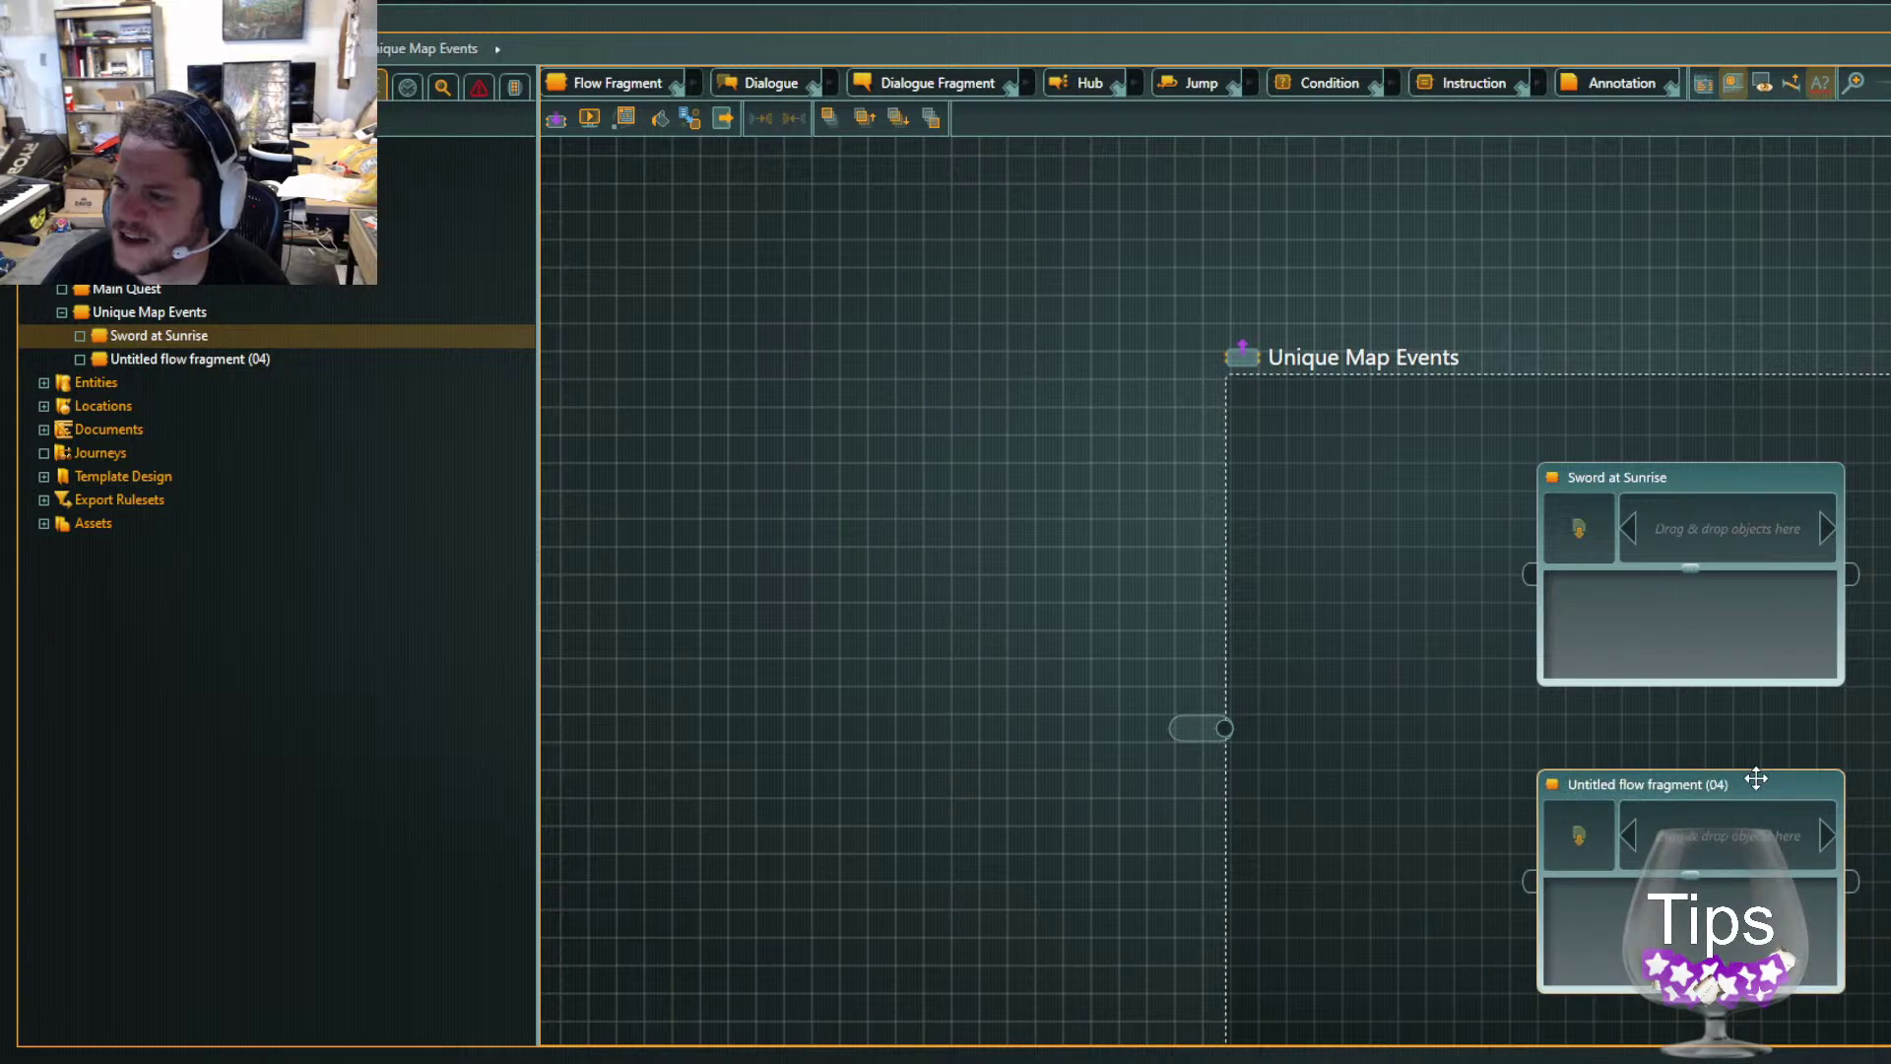
pyautogui.doubleClick(1710, 785)
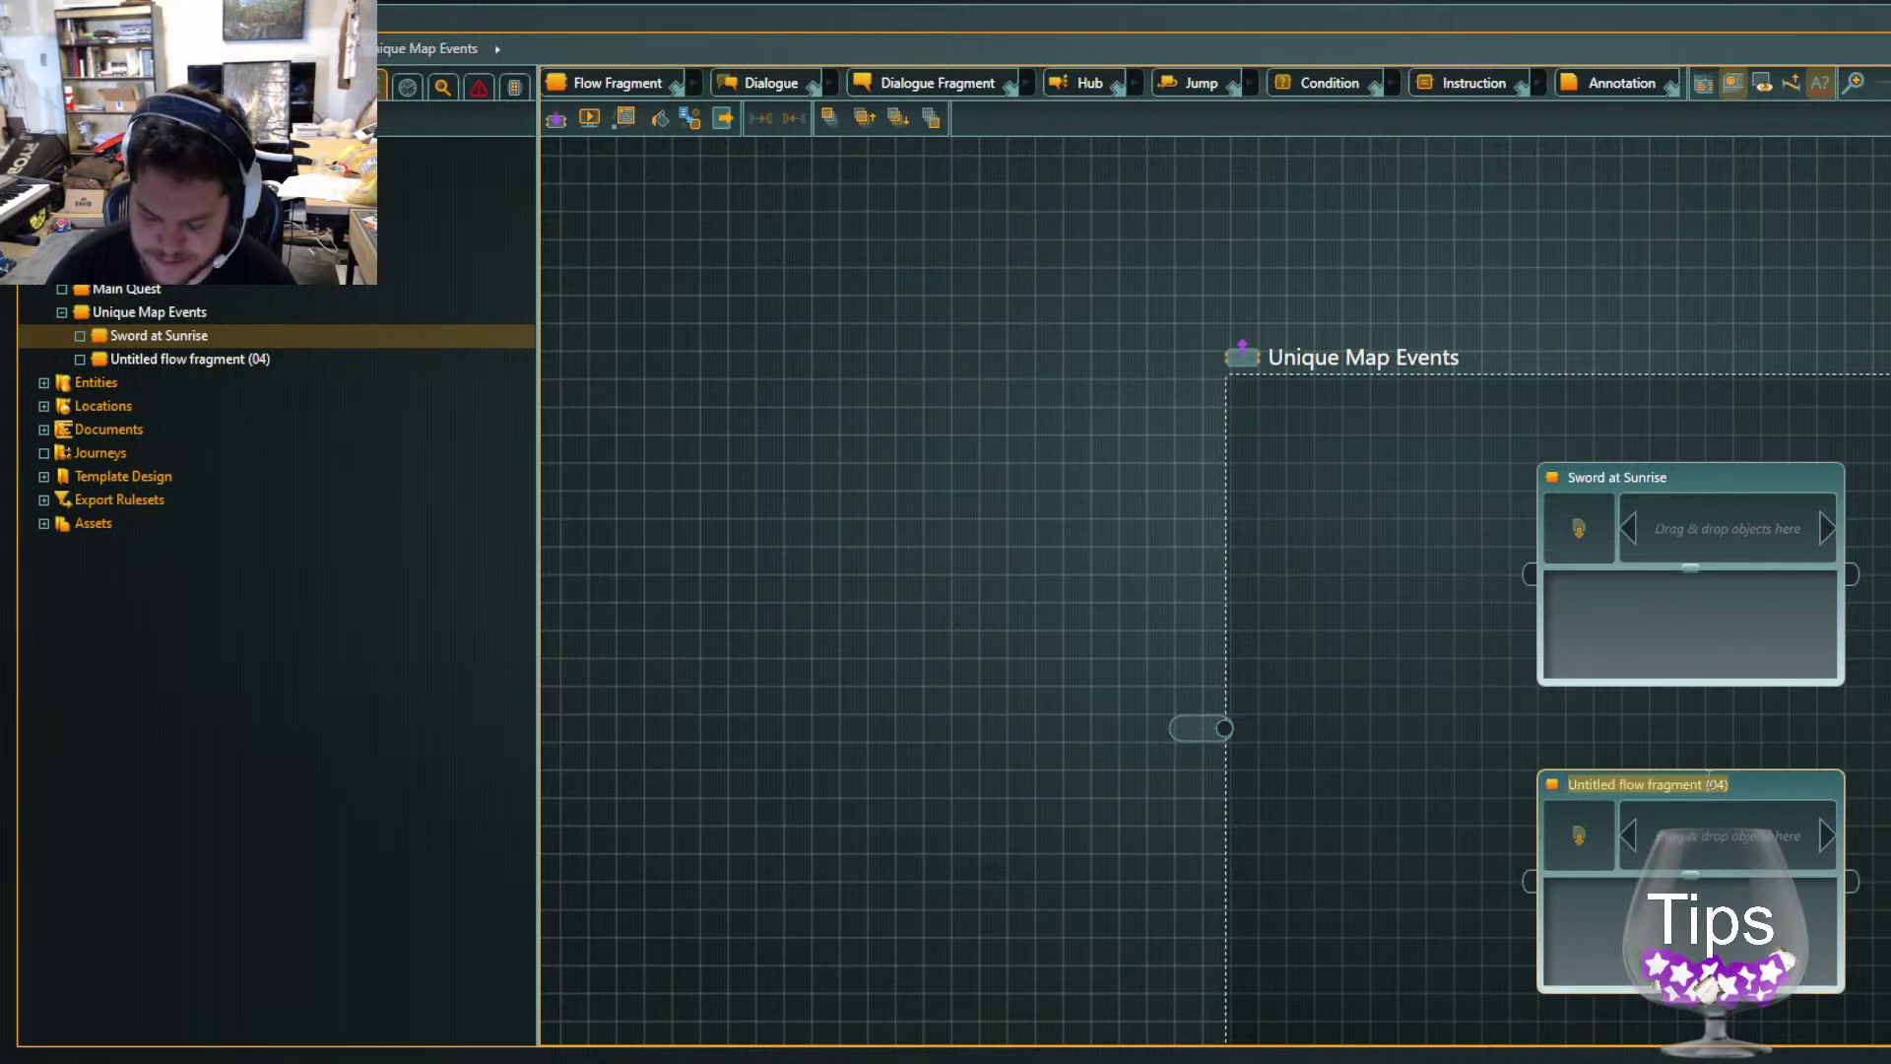
pyautogui.write('Fight w')
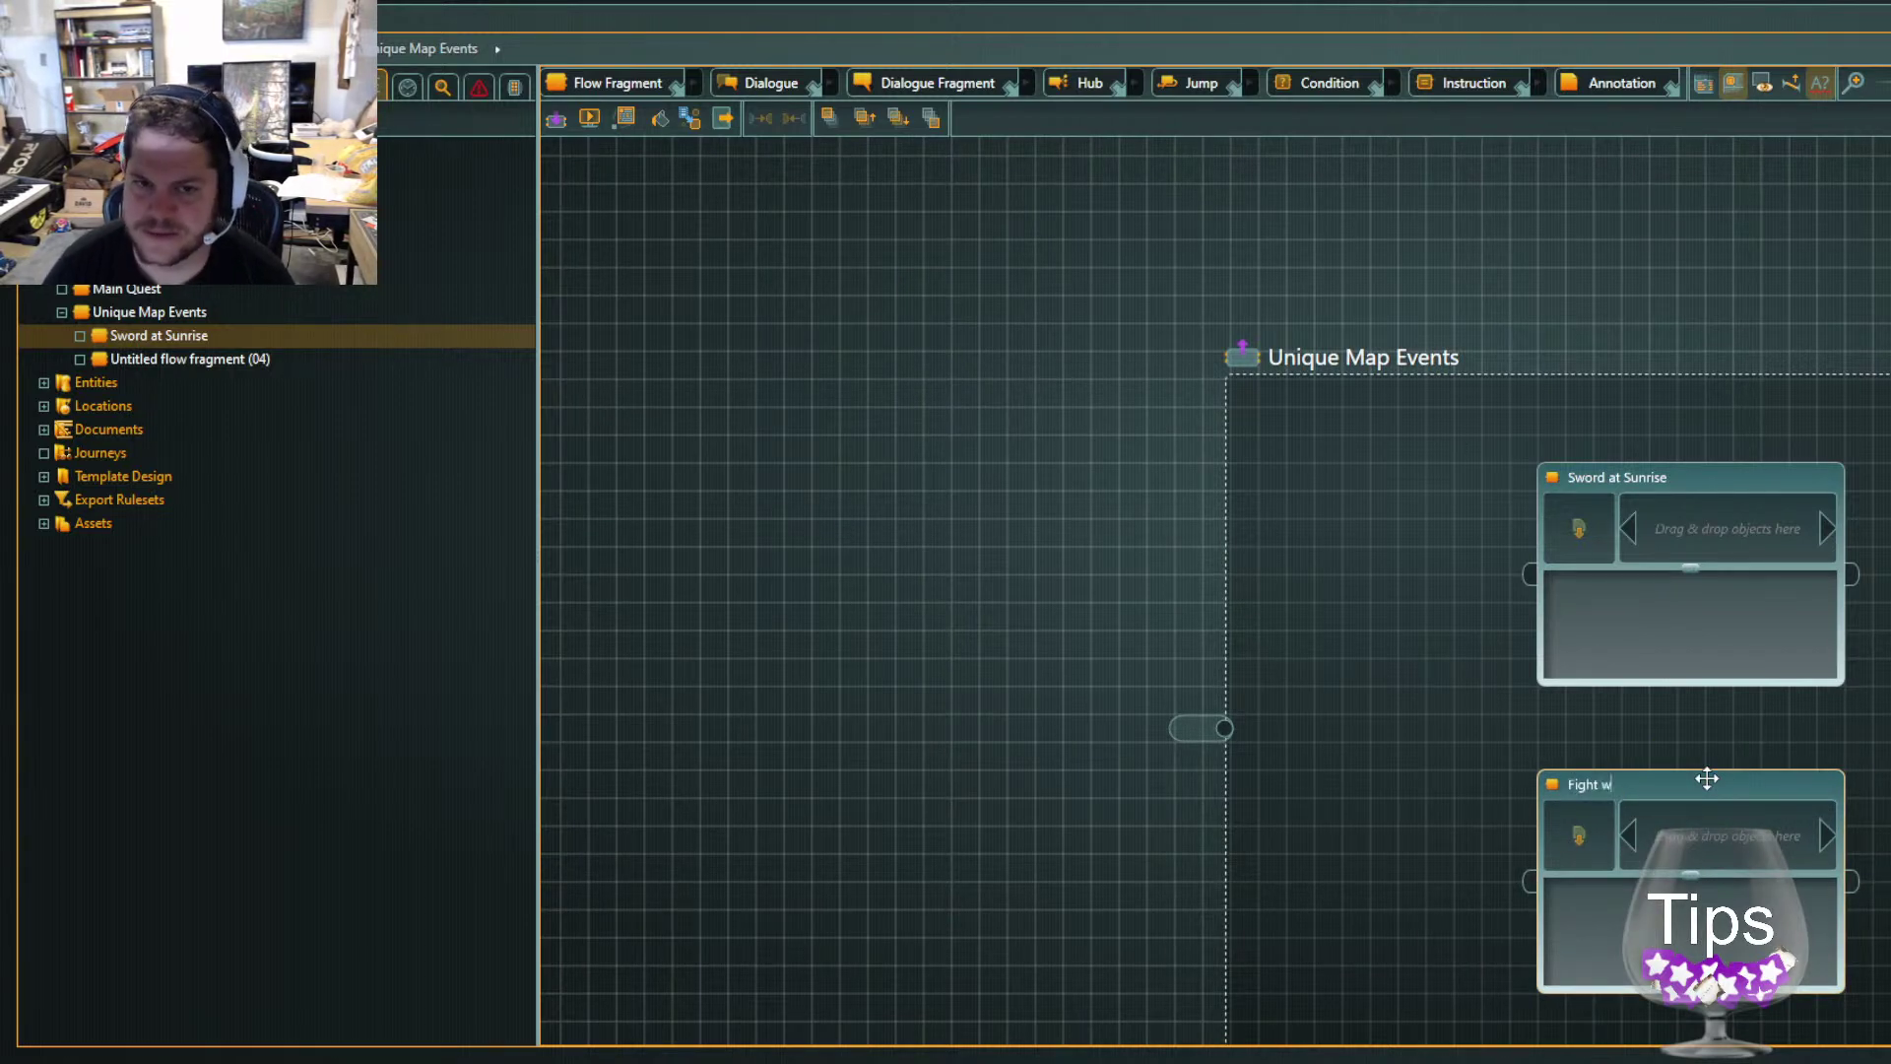
pyautogui.press('BackSpace')
pyautogui.press('BackSpace')
pyautogui.press('BackSpace')
pyautogui.press('BackSpace')
pyautogui.press('BackSpace')
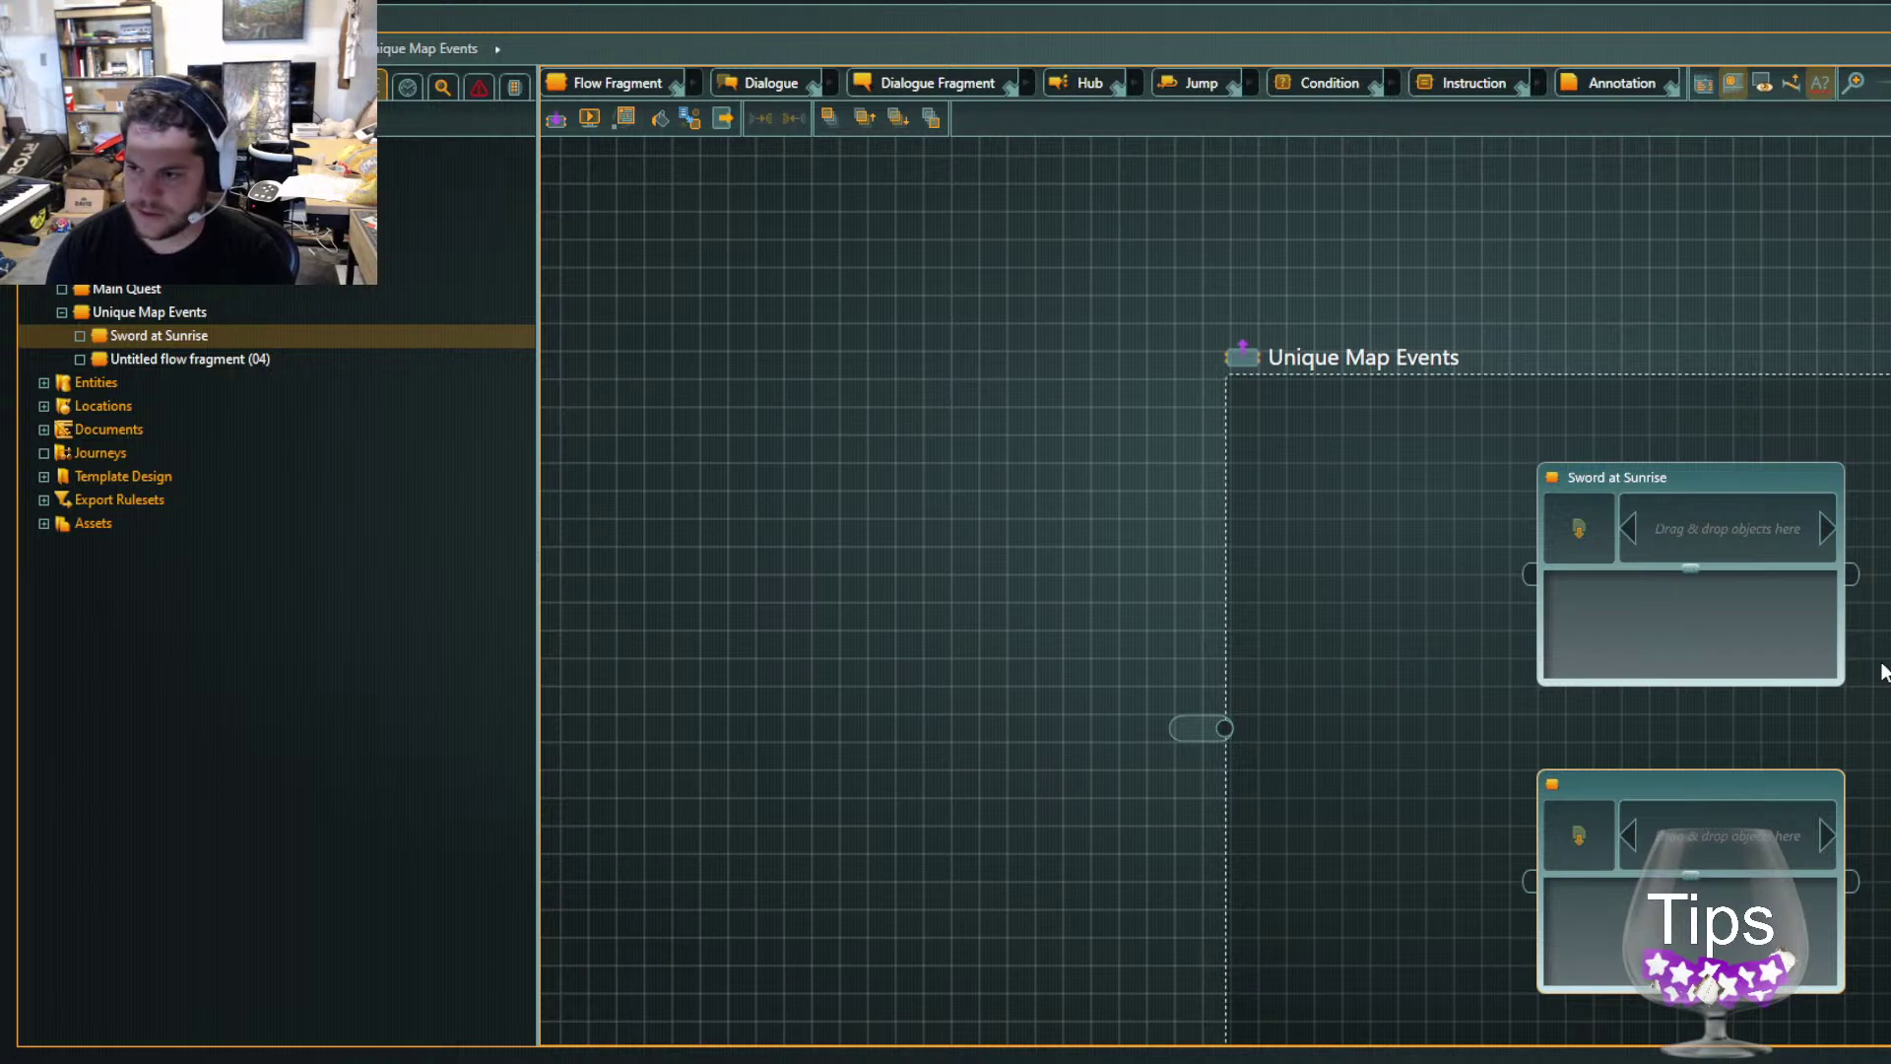
pyautogui.write('Old Man Riddle')
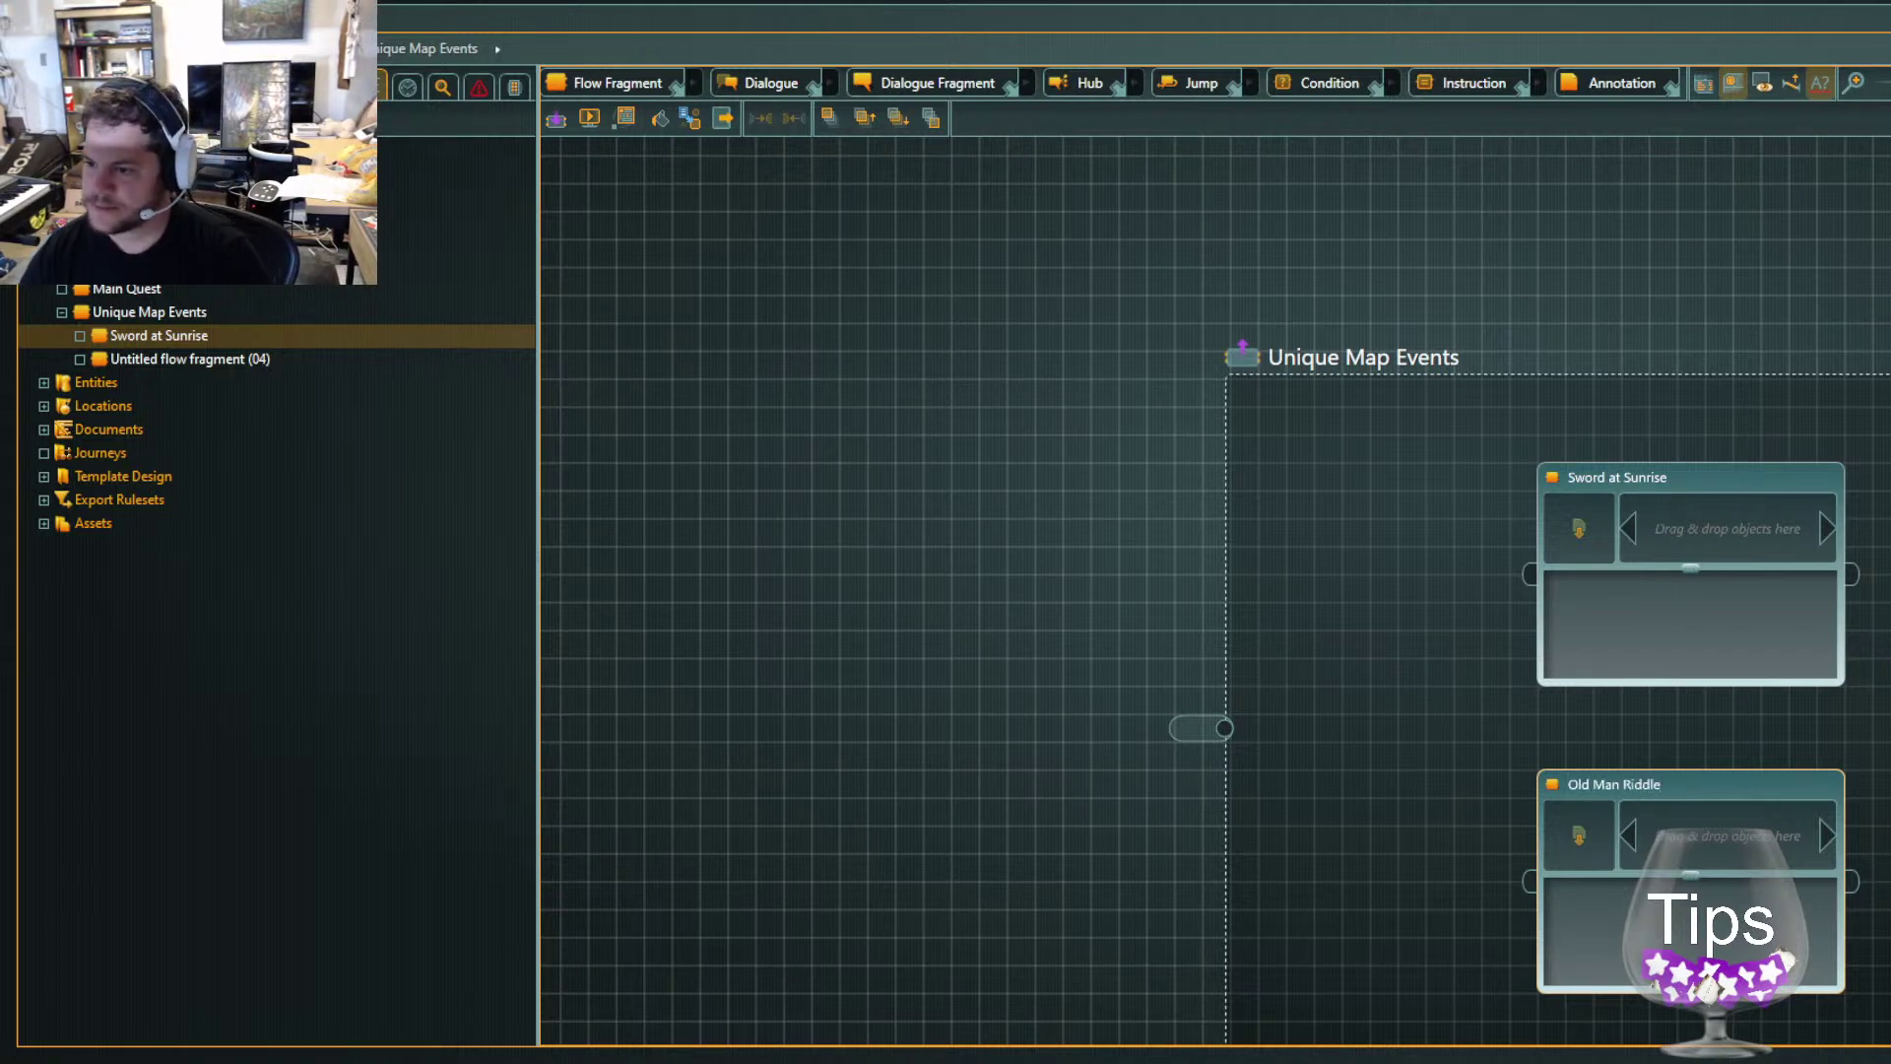
pyautogui.click(1886, 673)
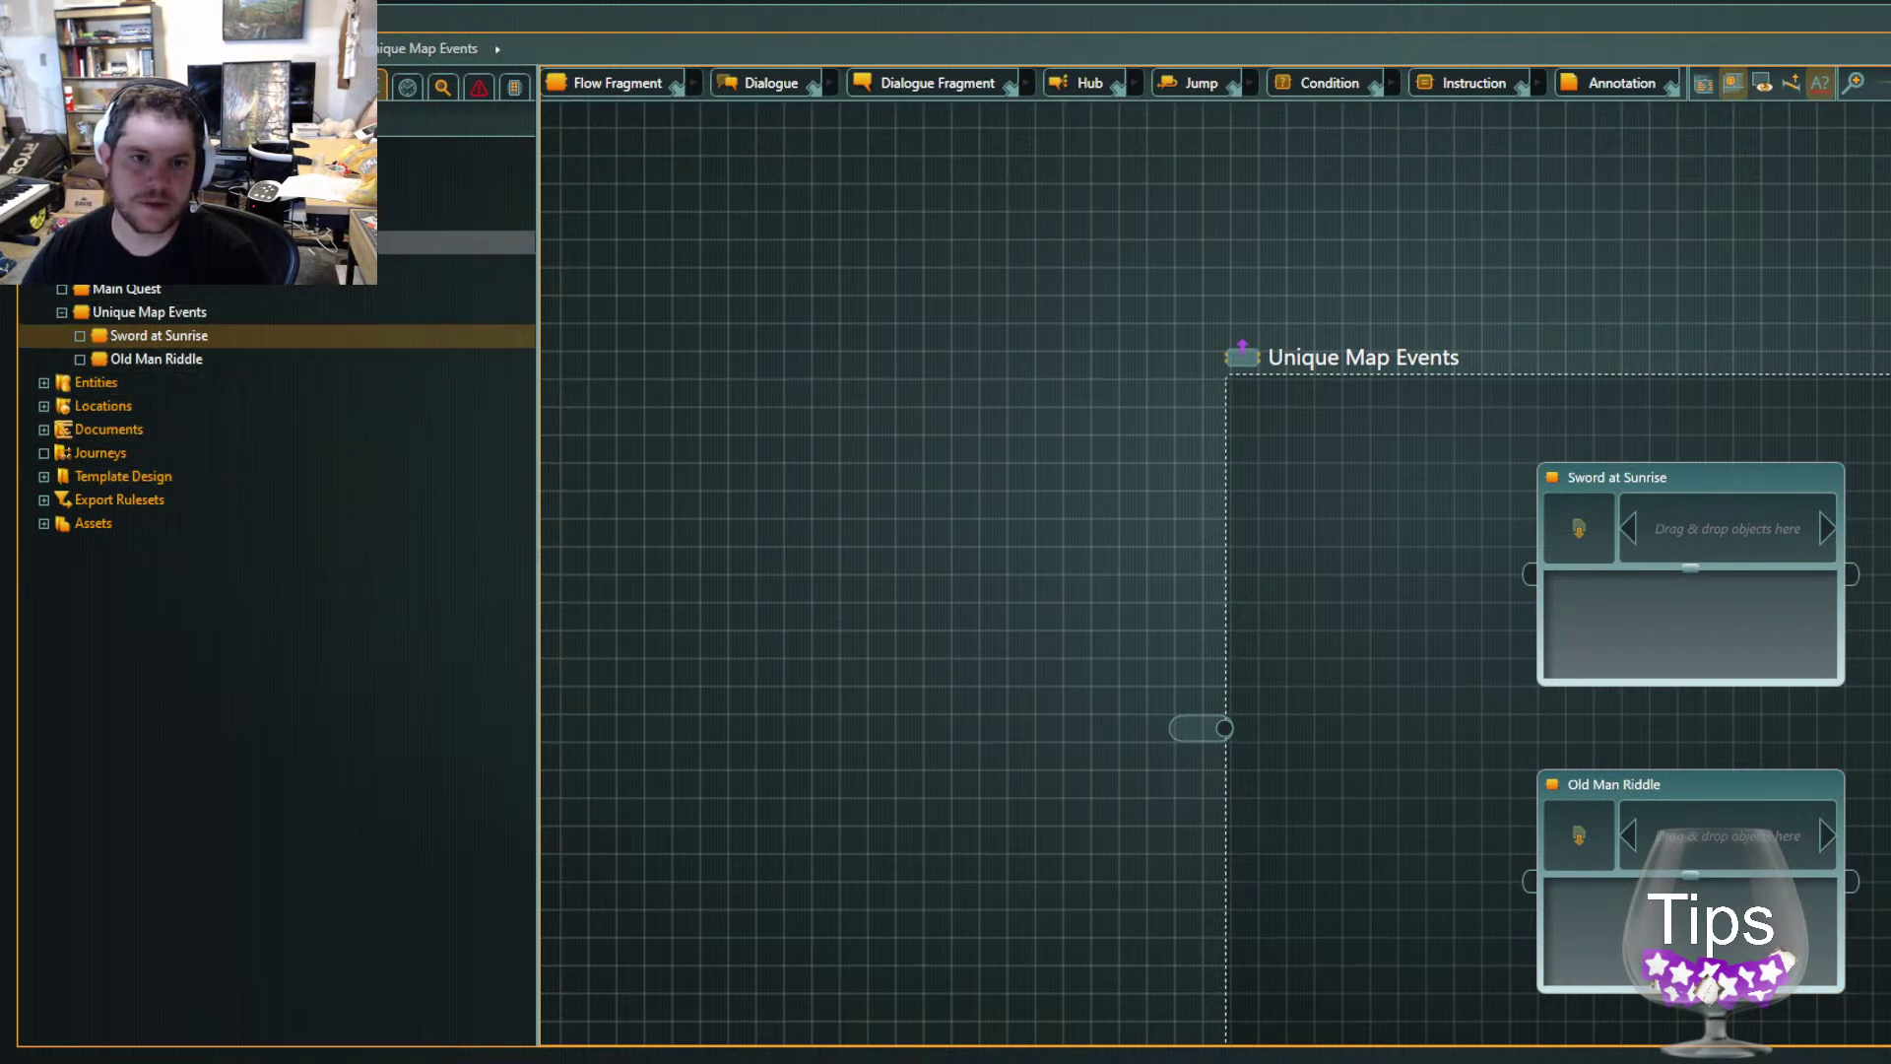
# Attach the POV Character entity to the Old Man Riddle fragment as a reference
pyautogui.click(43, 383)
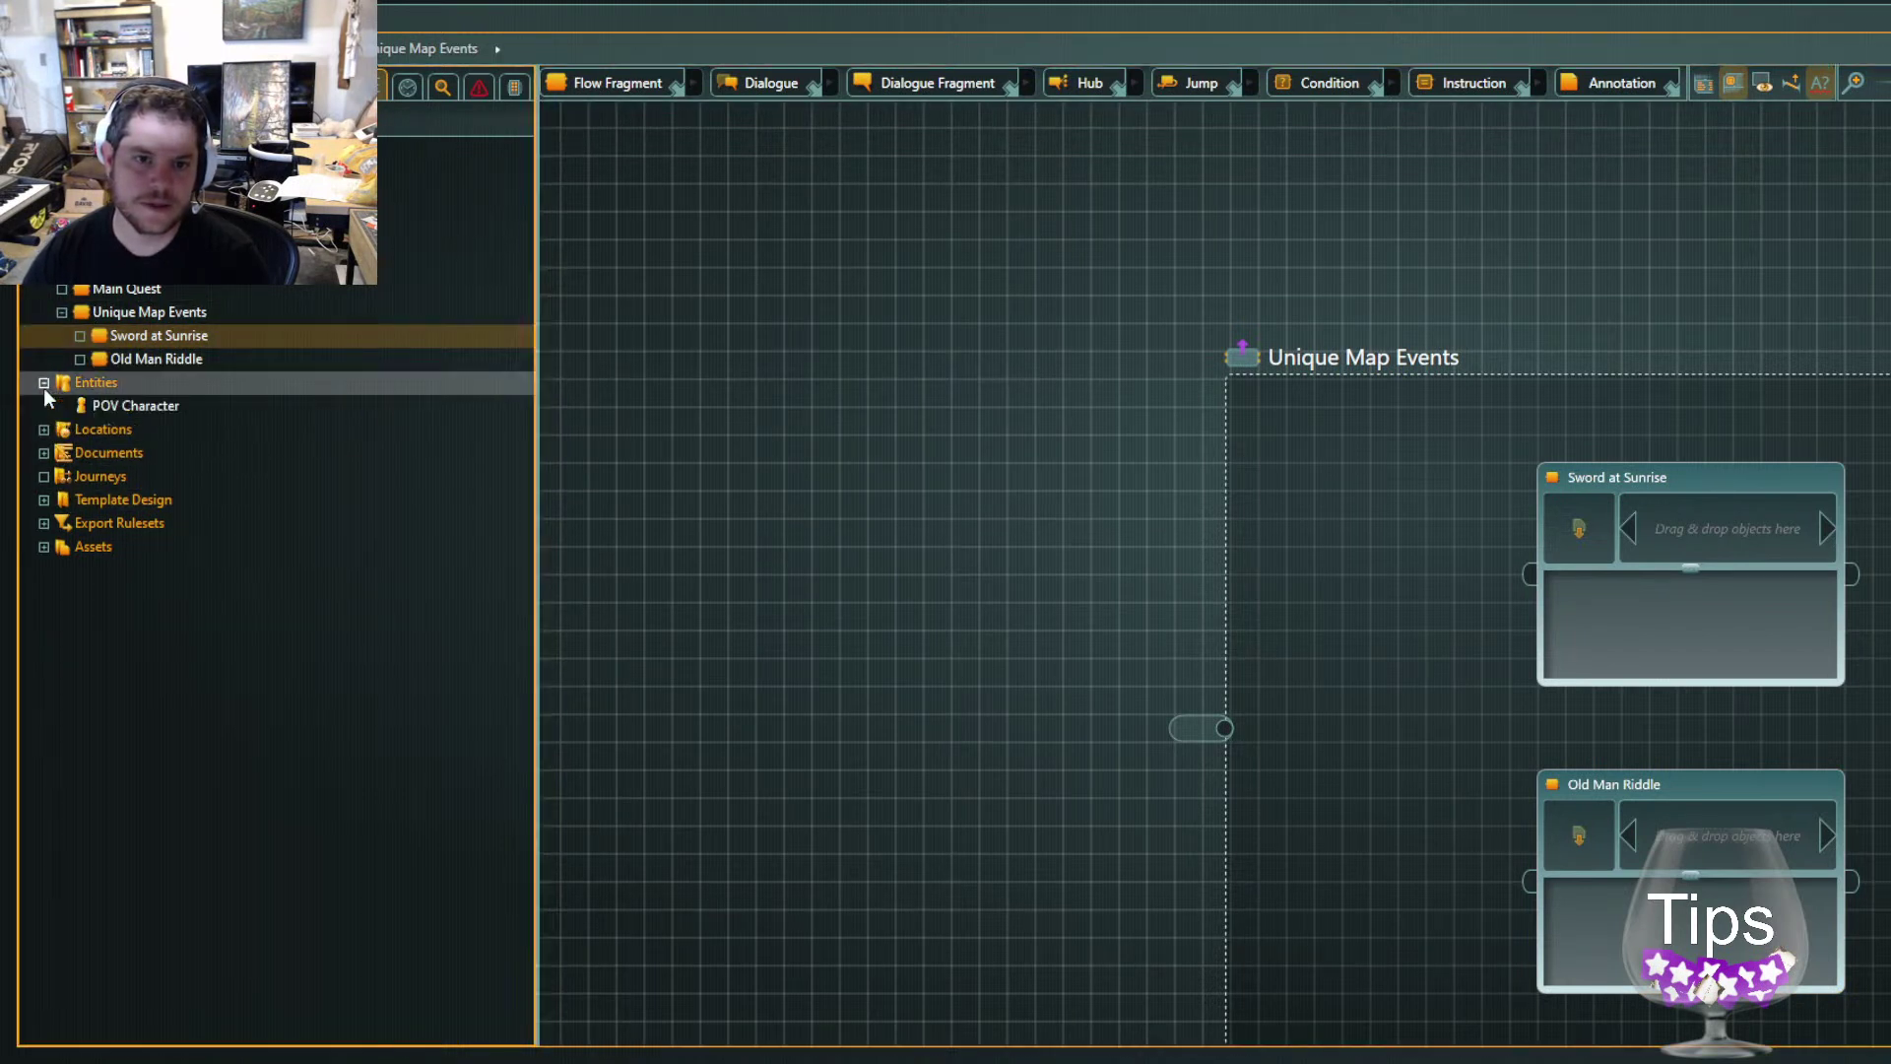
pyautogui.moveTo(103, 404)
pyautogui.mouseDown()
pyautogui.moveTo(449, 542)
pyautogui.moveTo(1681, 855)
pyautogui.mouseUp()
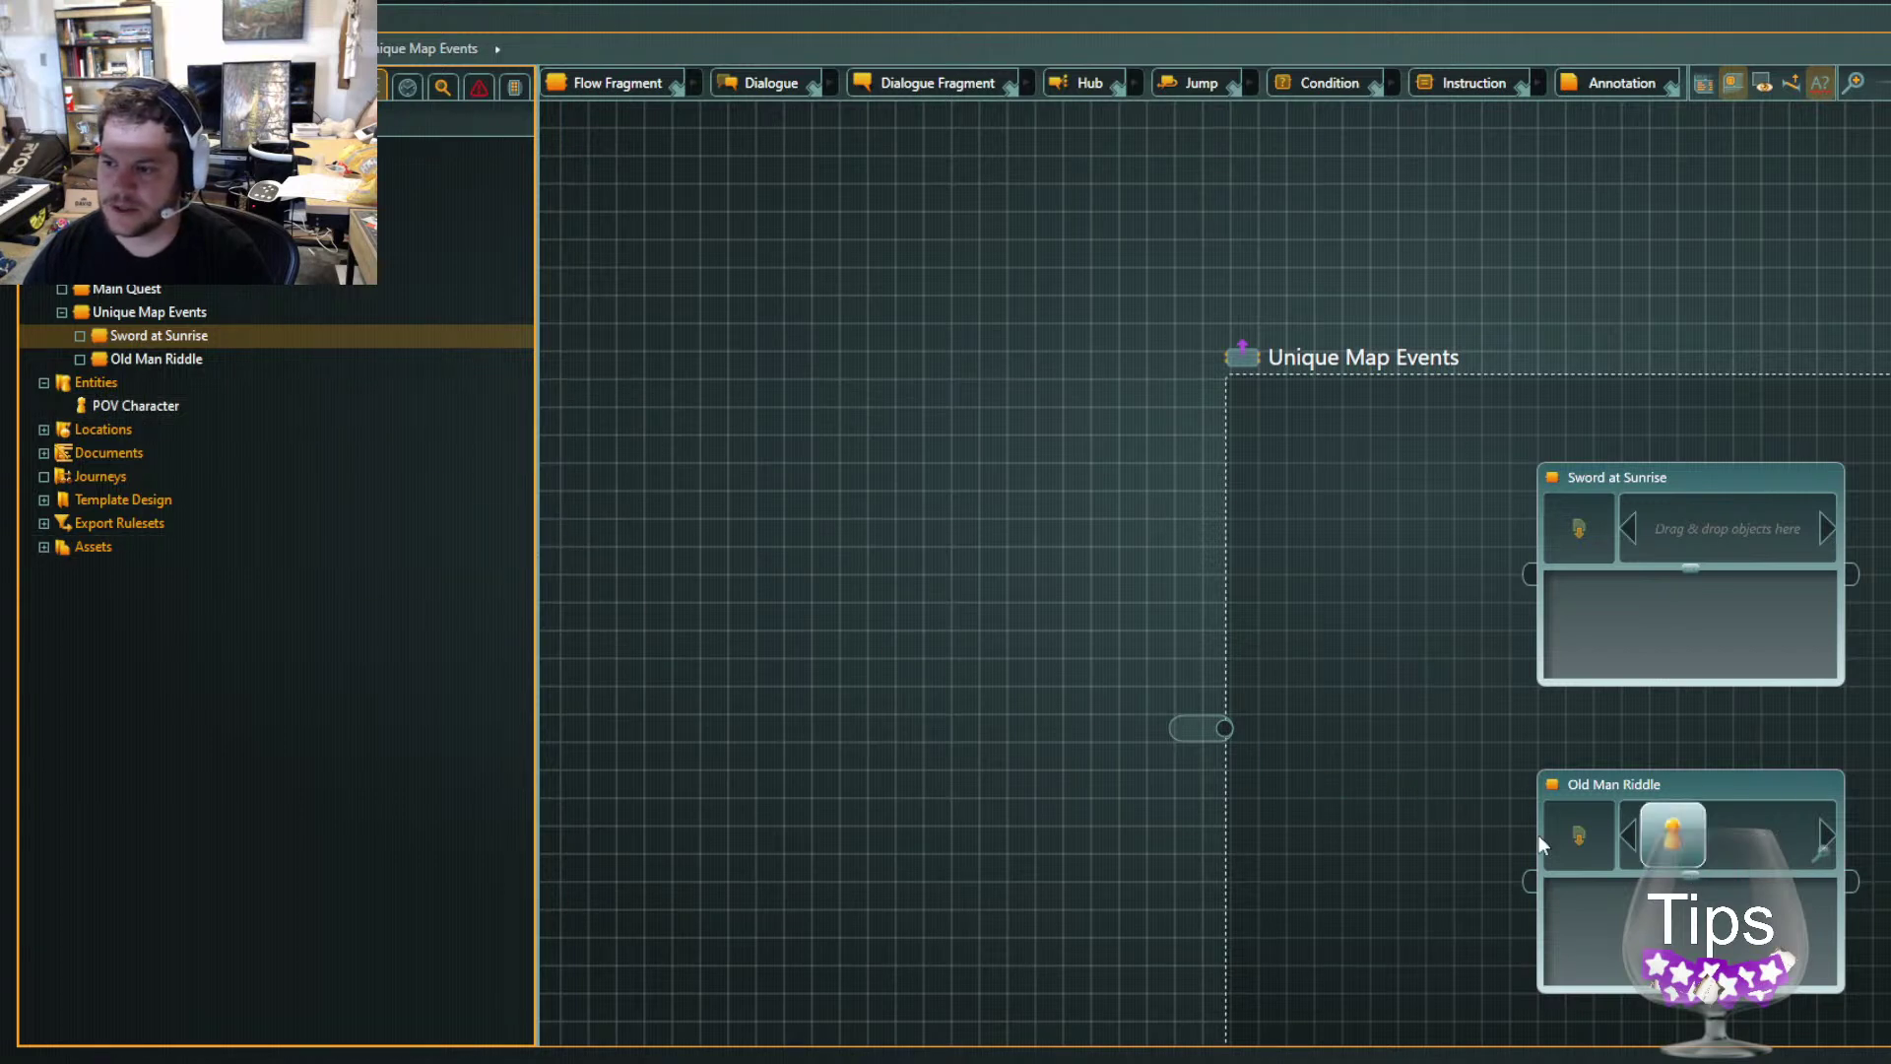
# Create an entity named Old Man Riddles in the Entities folder using the Supporting characters template
pyautogui.click(110, 387)
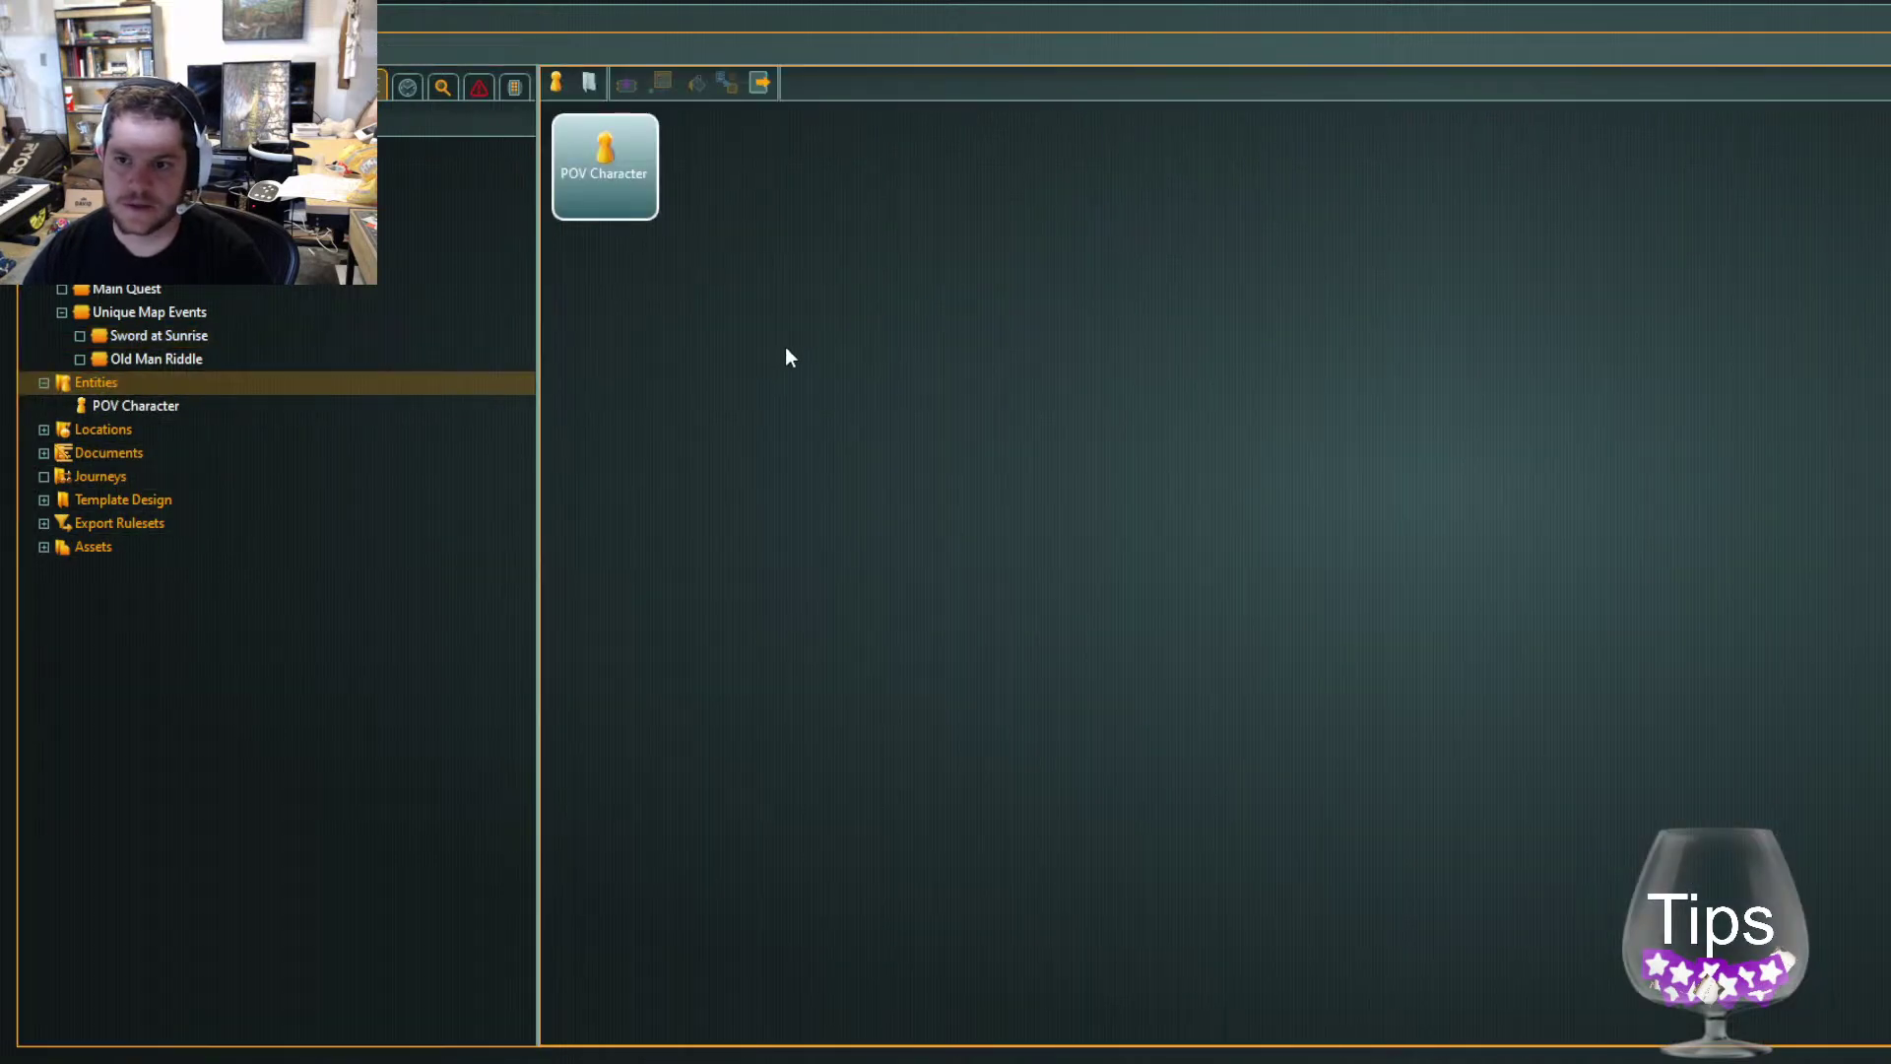
pyautogui.doubleClick(1191, 411)
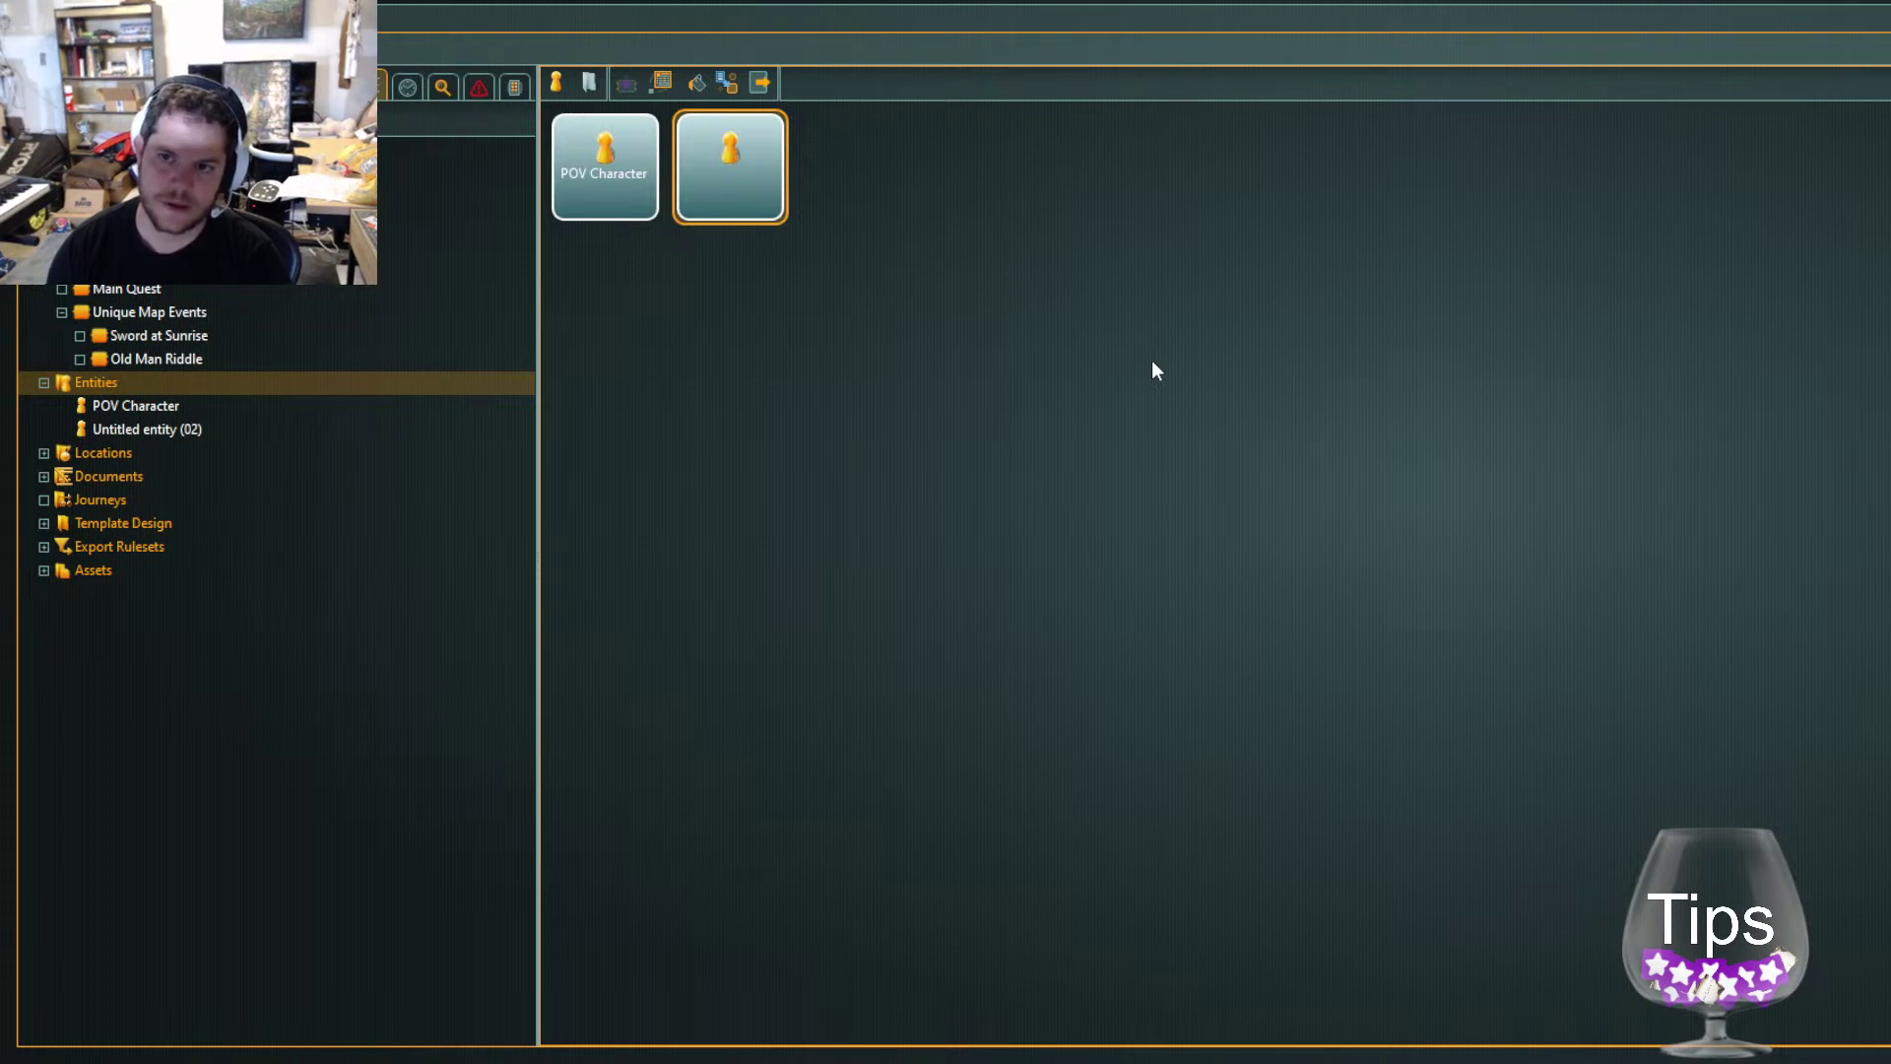
pyautogui.write('Old Man Riddles')
pyautogui.press('Return')
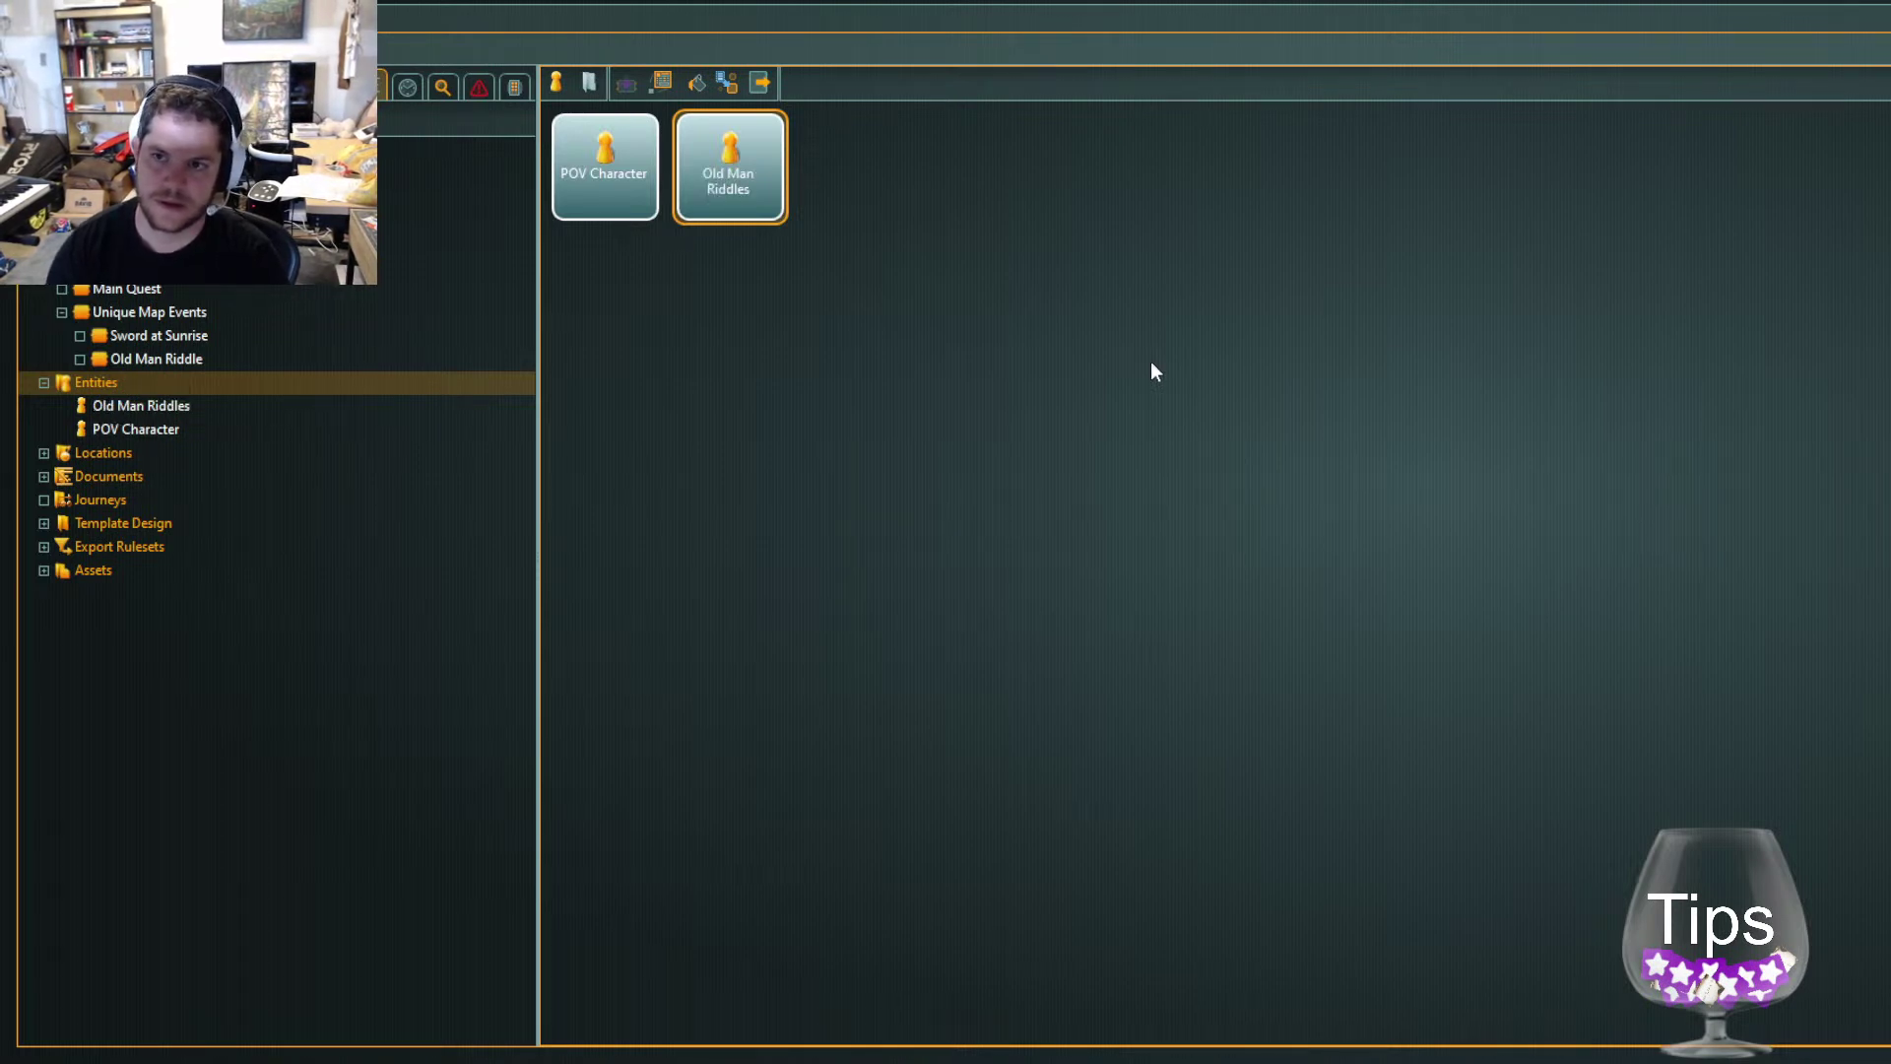
# Fill in the Old Man Riddles character properties with age 100, species Human and birthplace Unknown
pyautogui.doubleClick(729, 167)
pyautogui.click(1336, 410)
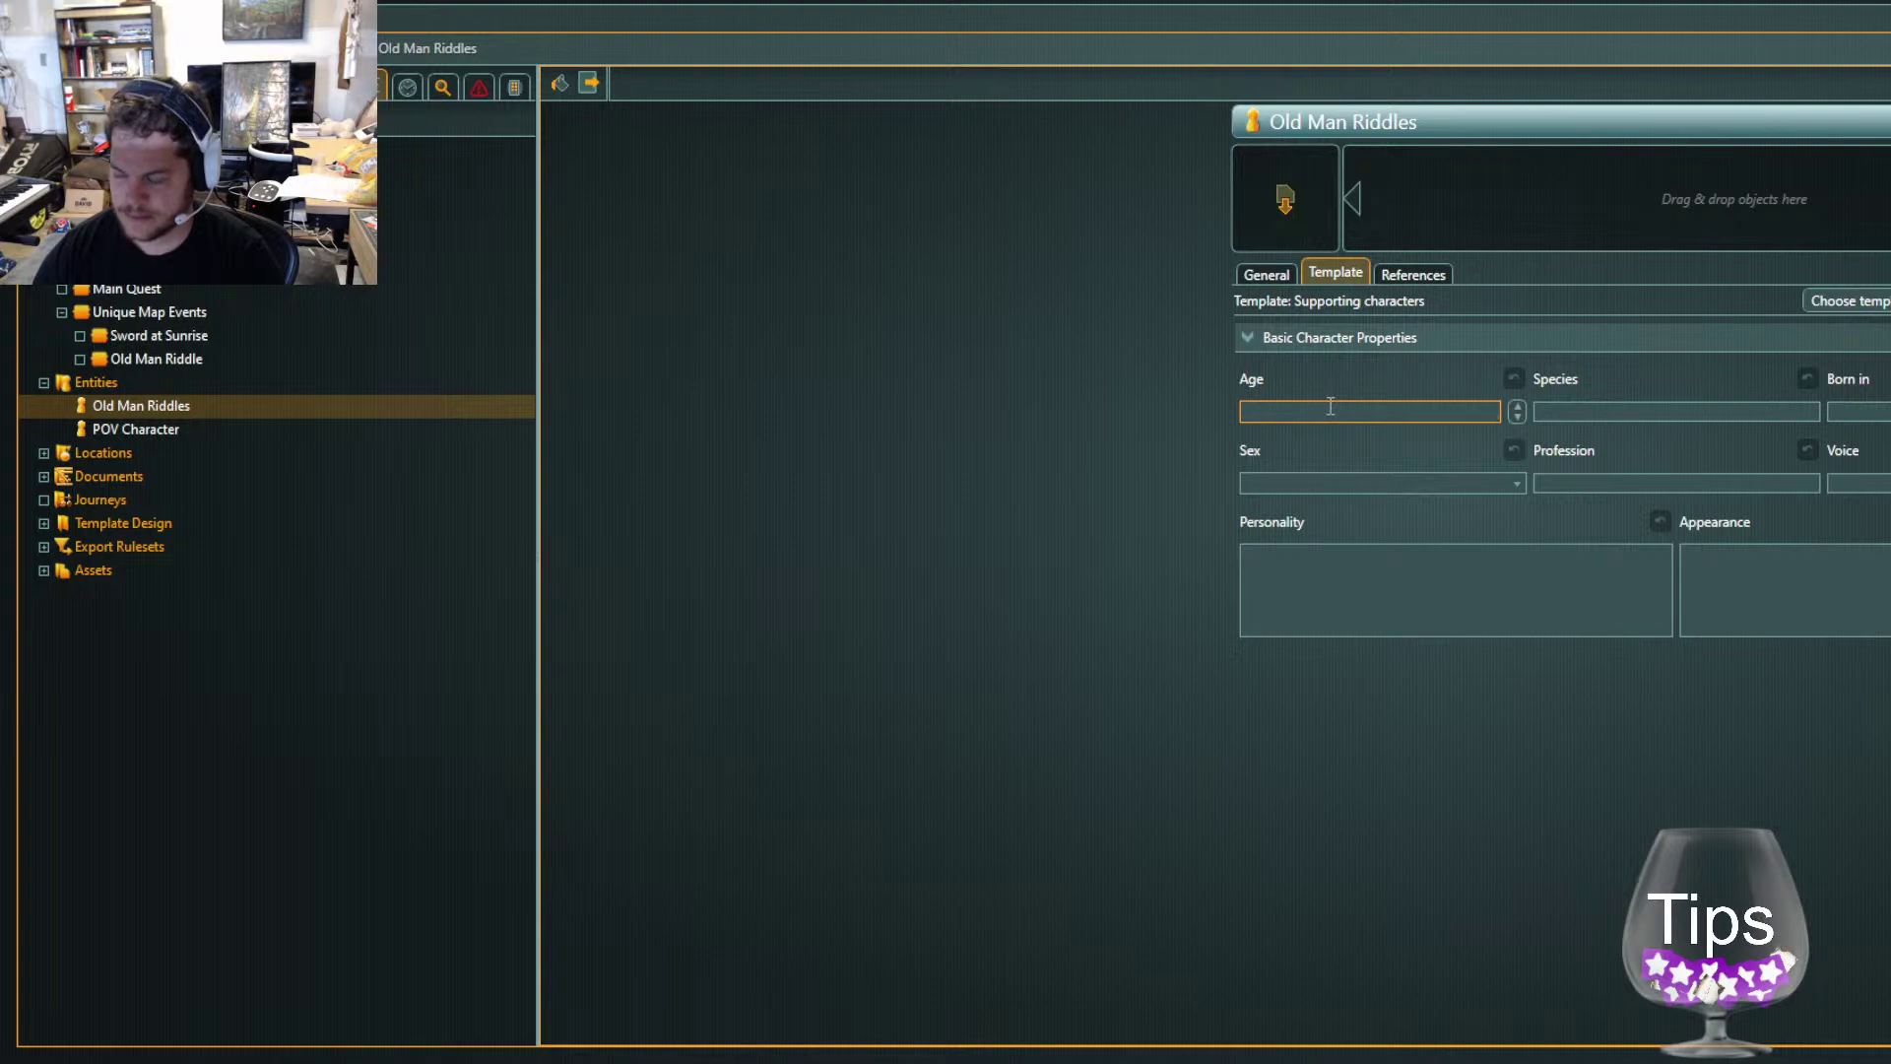
pyautogui.write('100')
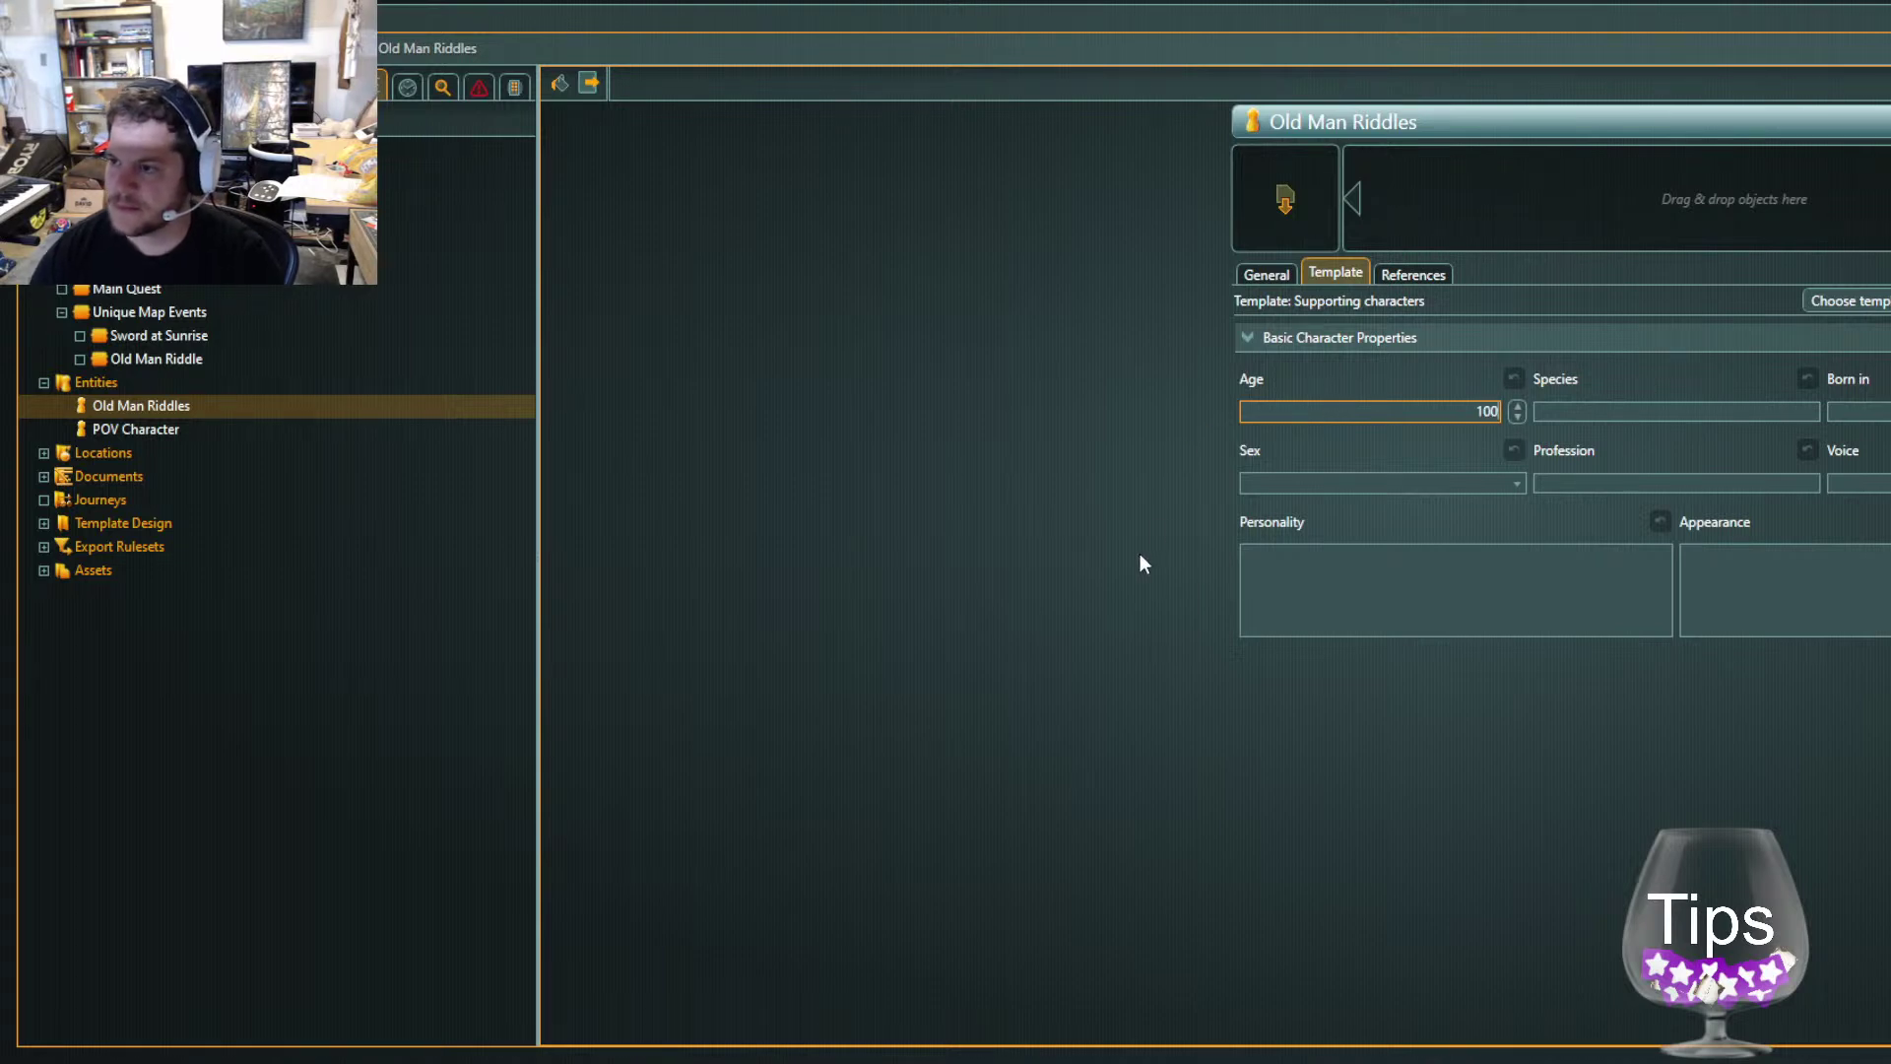
pyautogui.click(1633, 410)
pyautogui.write('Hua')
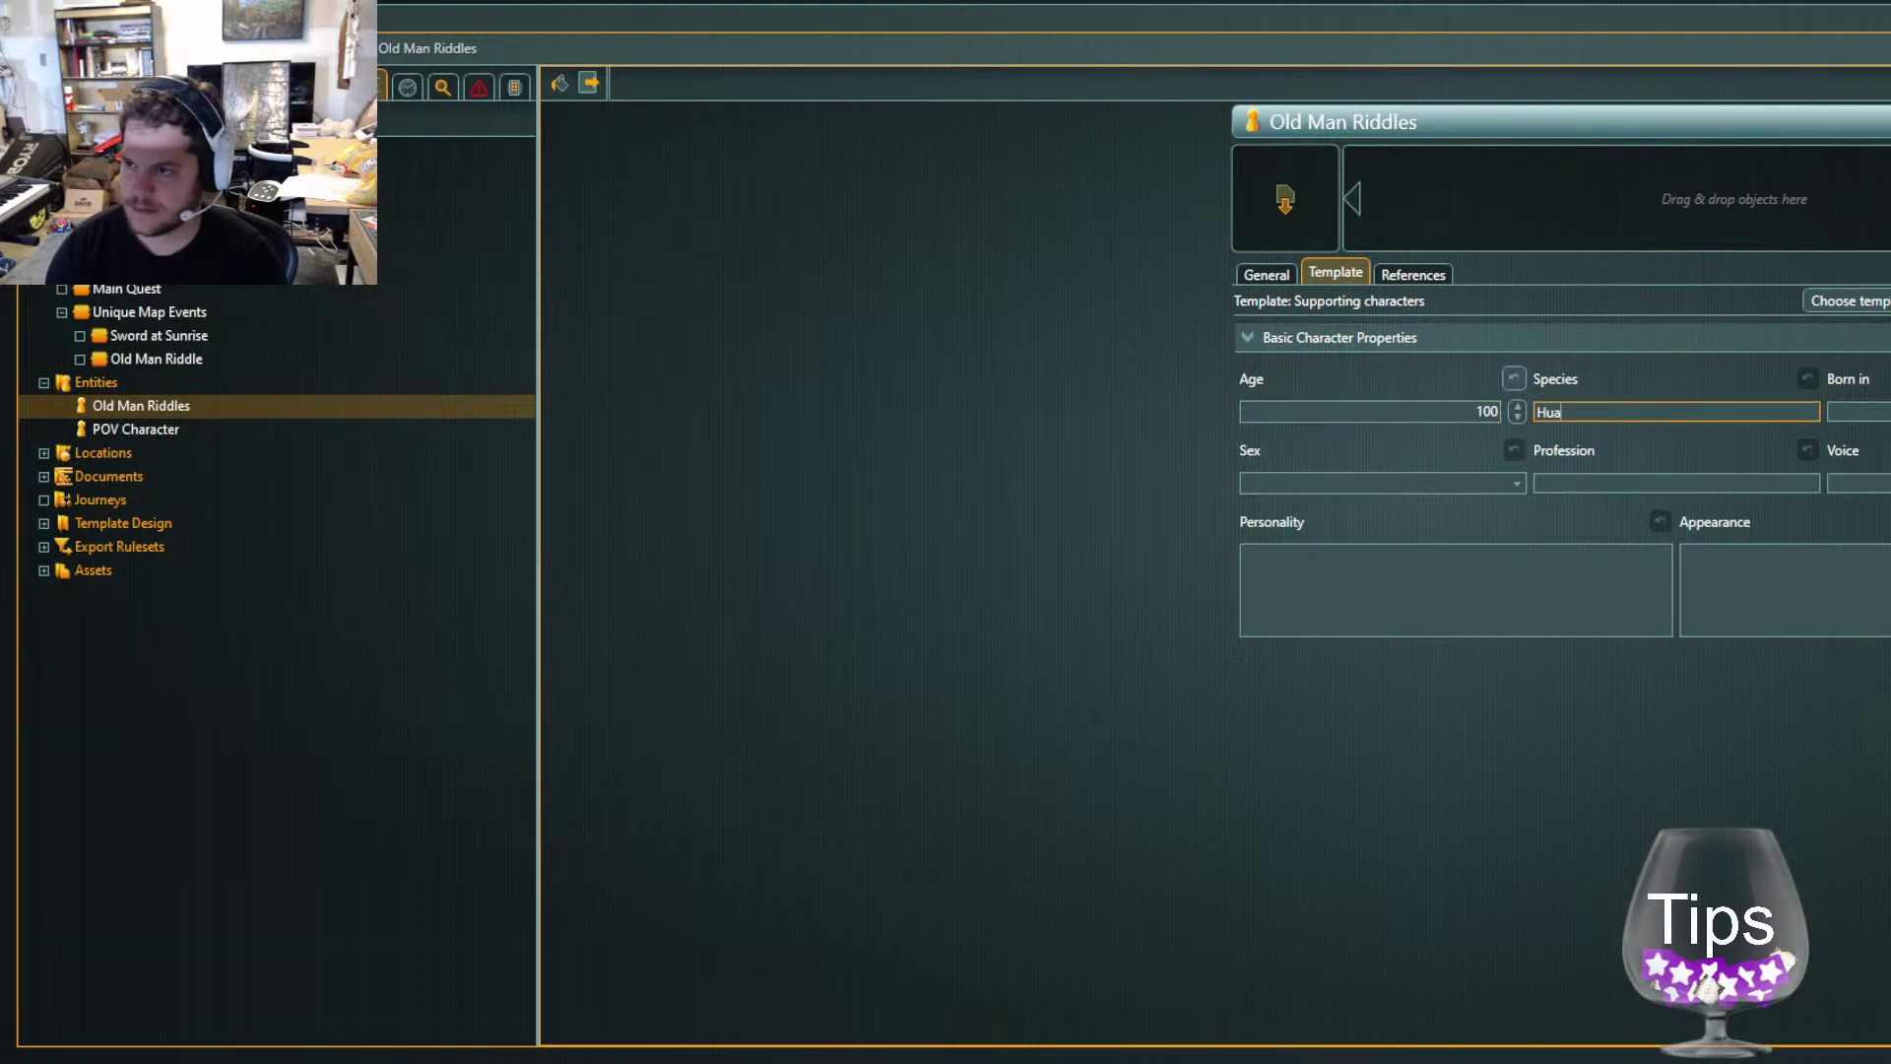
pyautogui.press('BackSpace')
pyautogui.write('man')
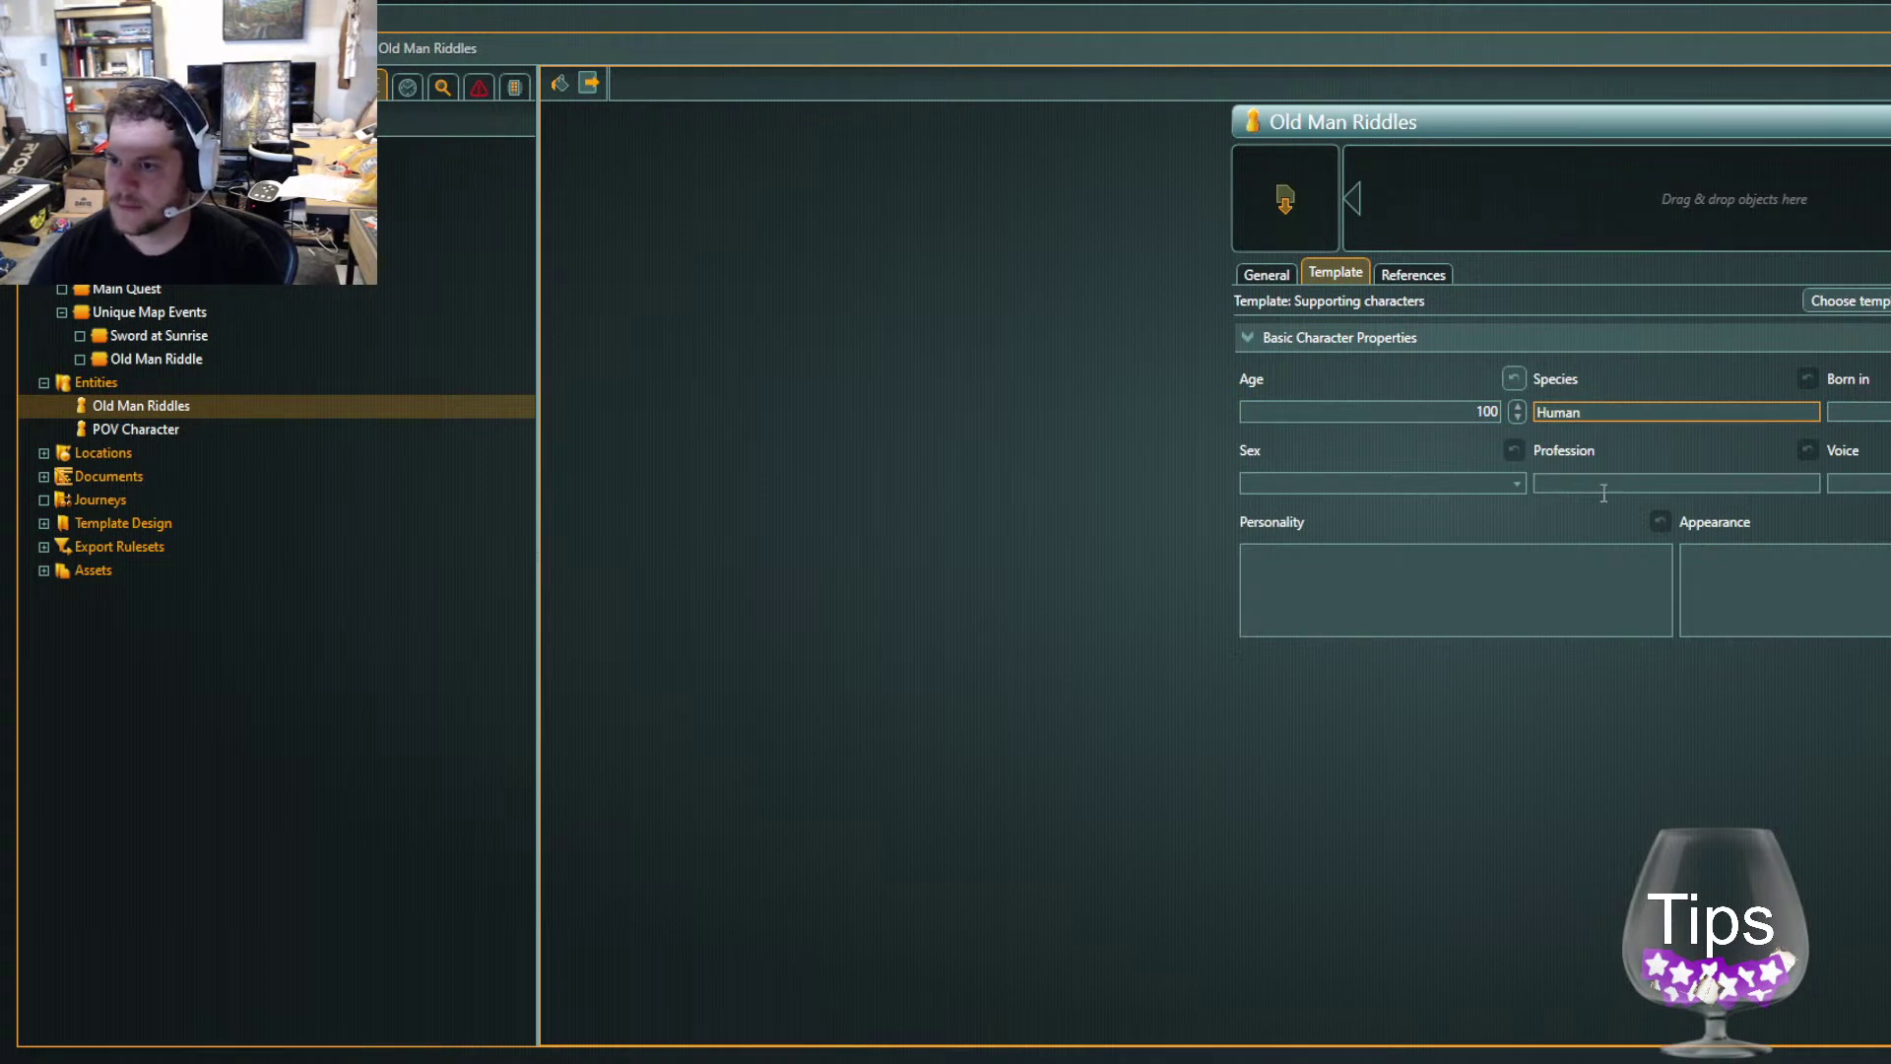
pyautogui.click(1842, 410)
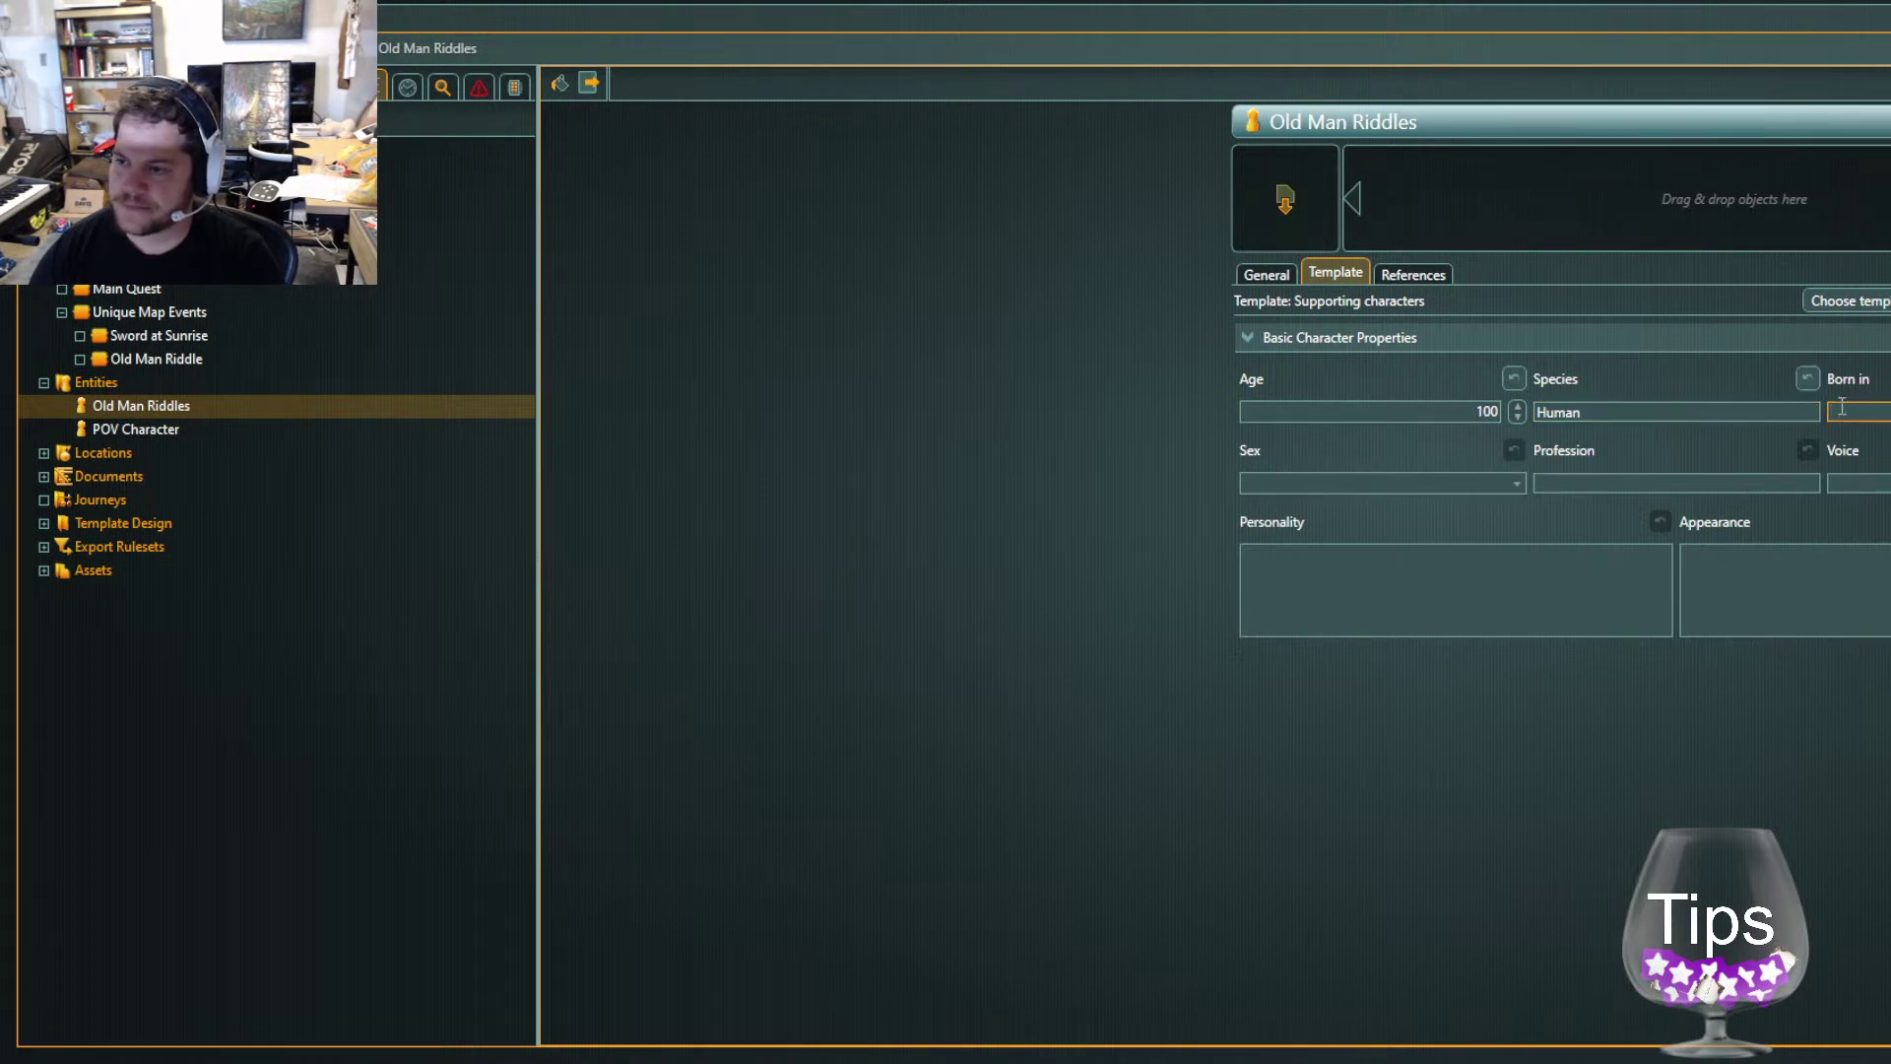
pyautogui.write('Unknown')
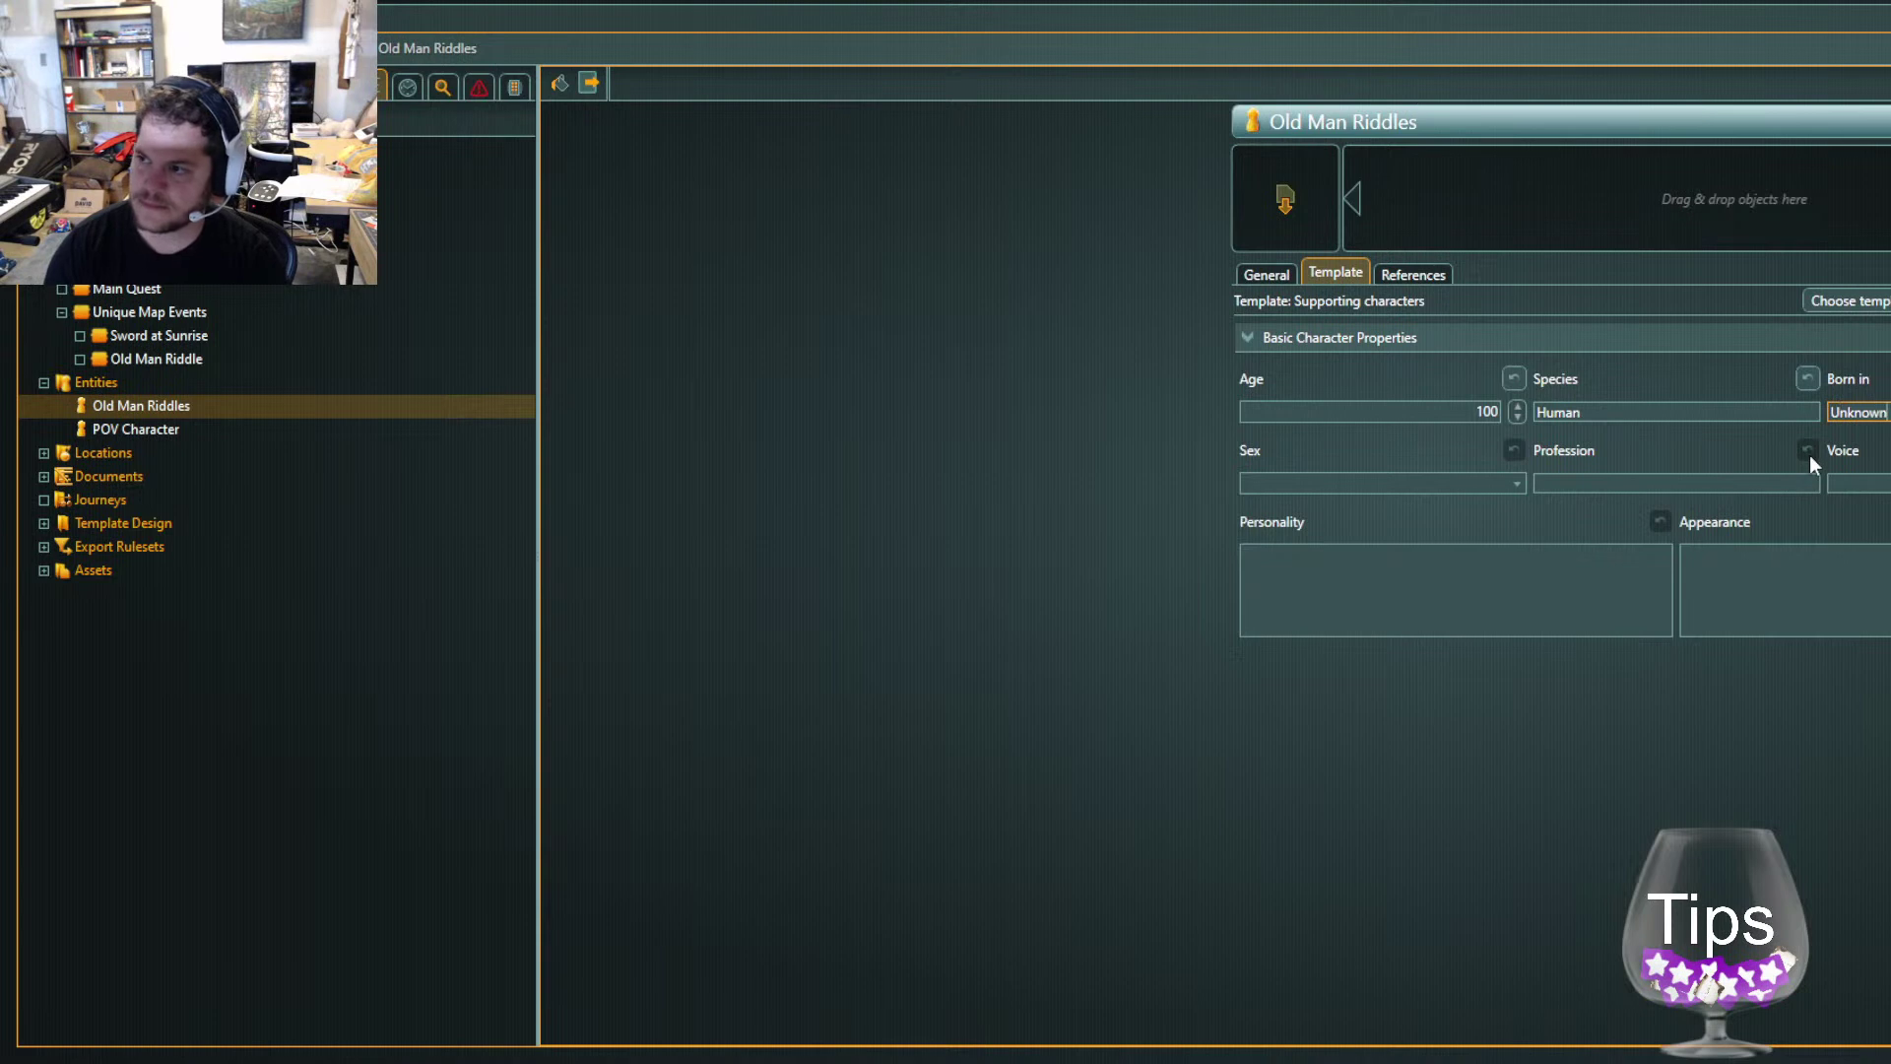
# Give Old Man Riddles the external ID OldManRiddles and the description "This is a mysterious gentleman that asks the player riddles."
pyautogui.click(1259, 271)
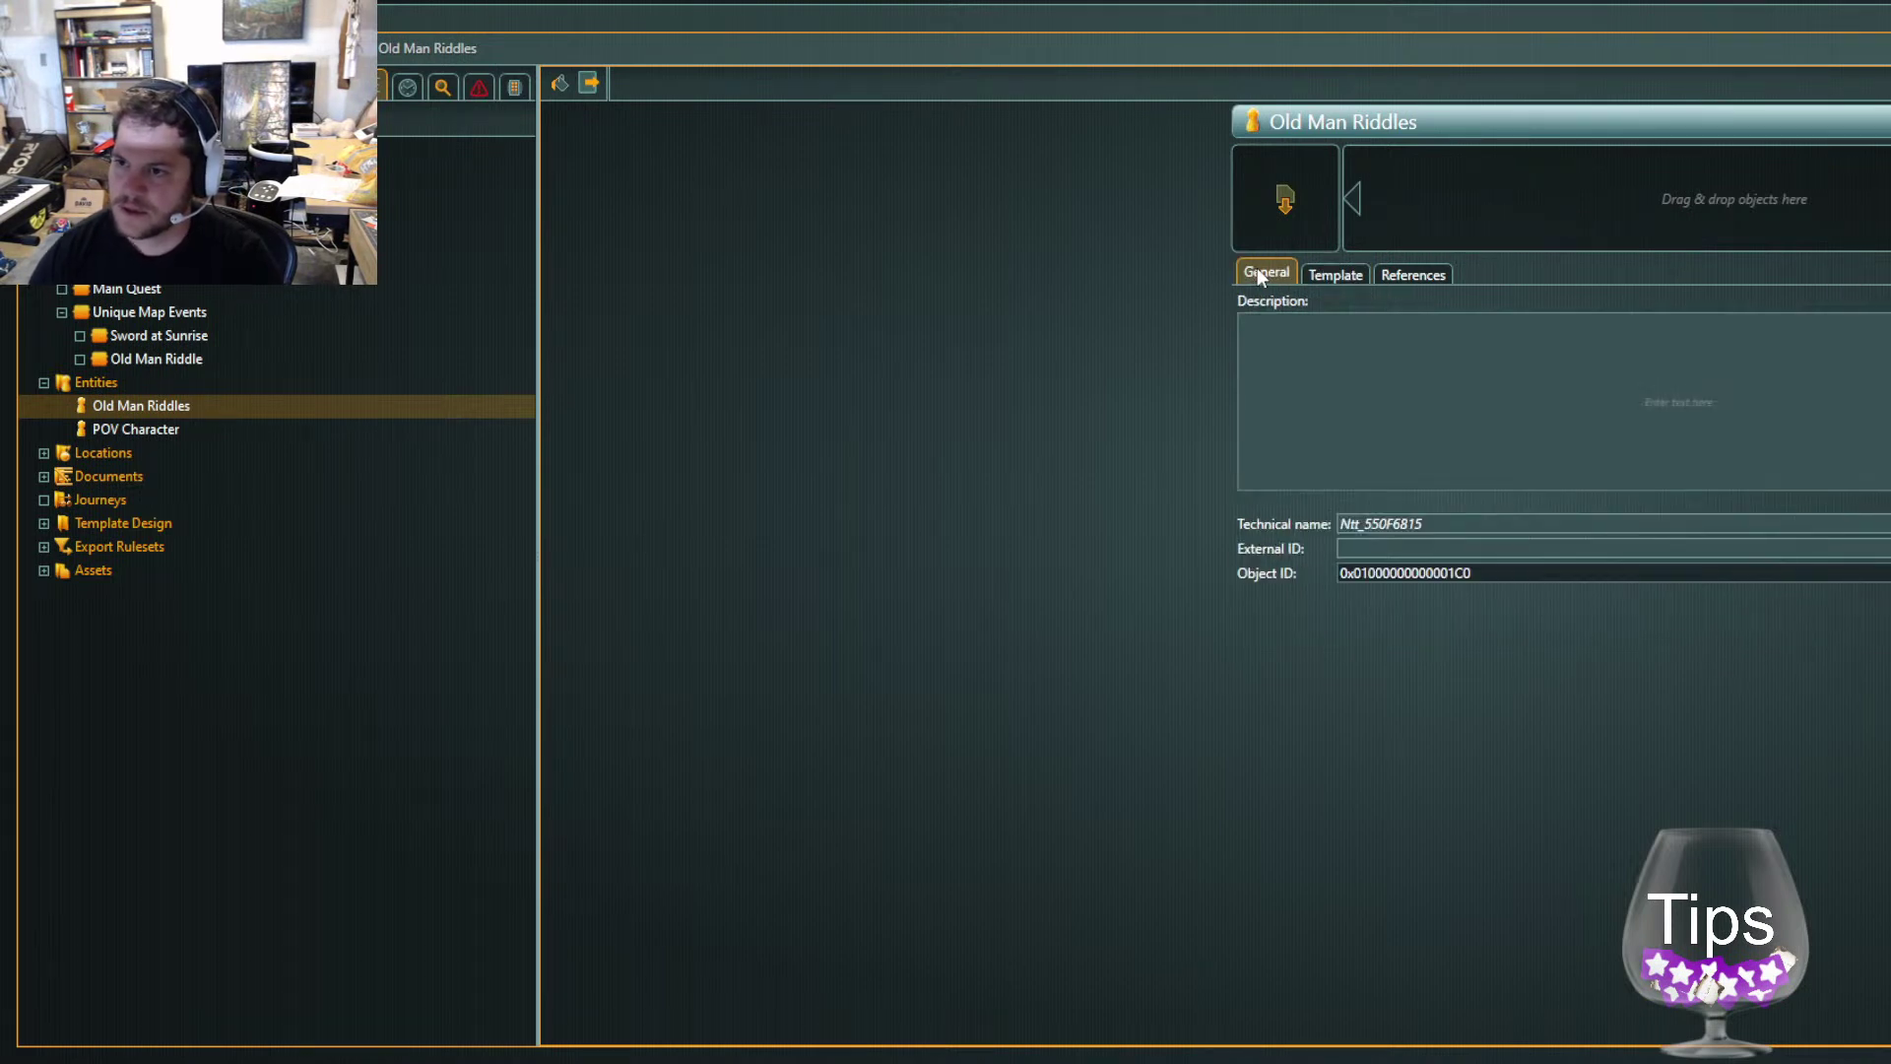
pyautogui.click(1390, 551)
pyautogui.write('OldManRiddles')
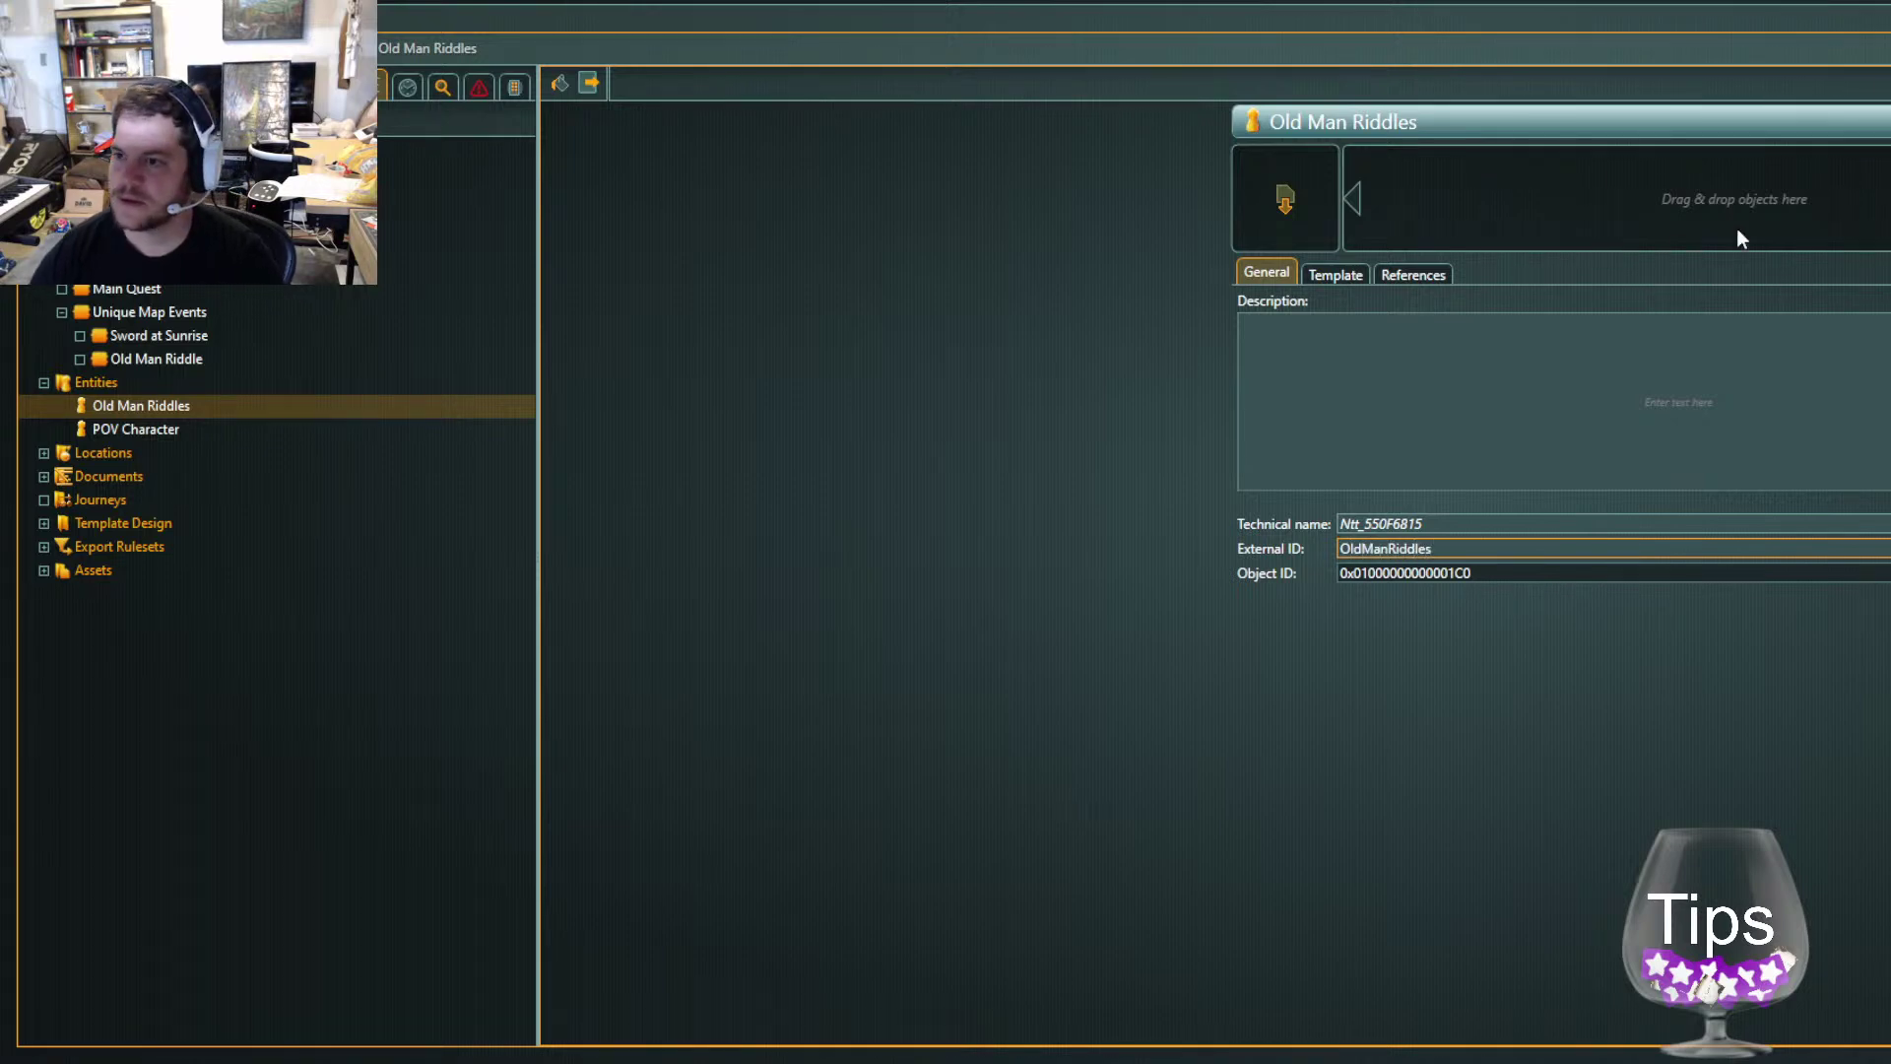
pyautogui.click(1558, 421)
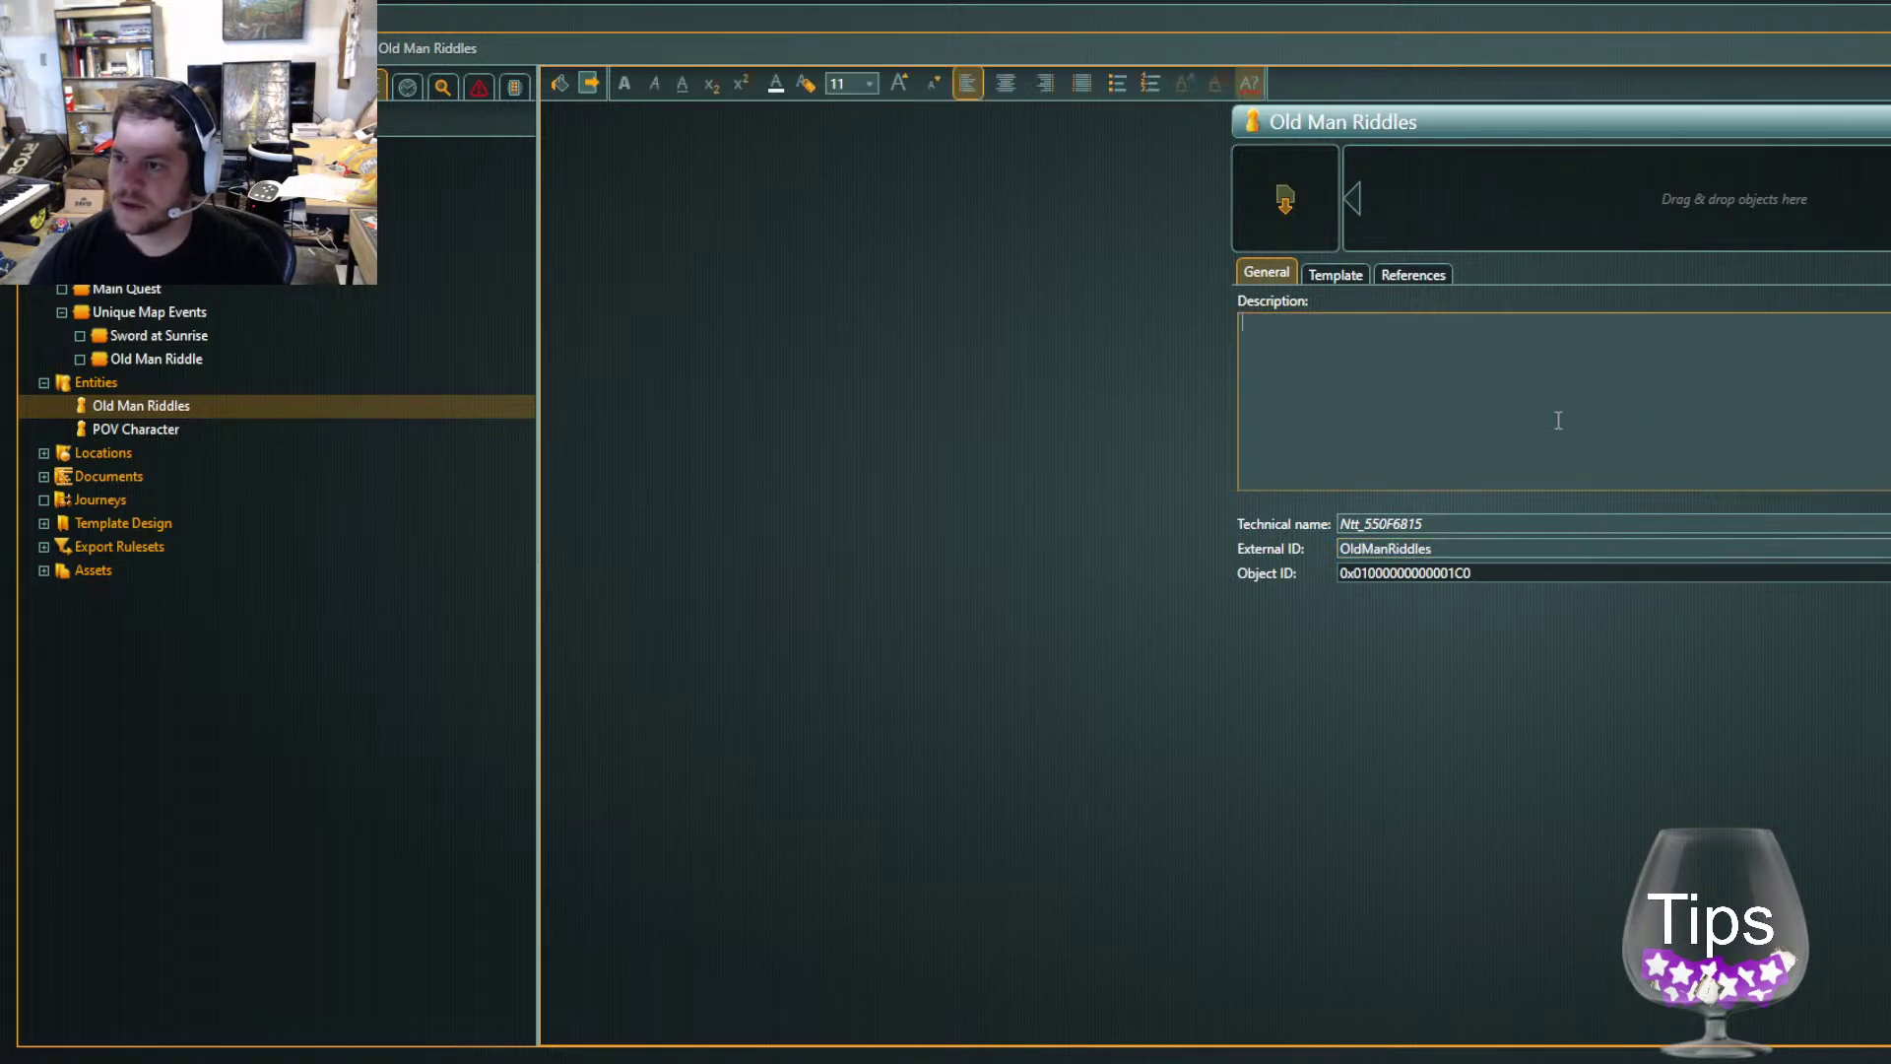
pyautogui.write('Thiss')
pyautogui.press('BackSpace')
pyautogui.write('is a mysteri')
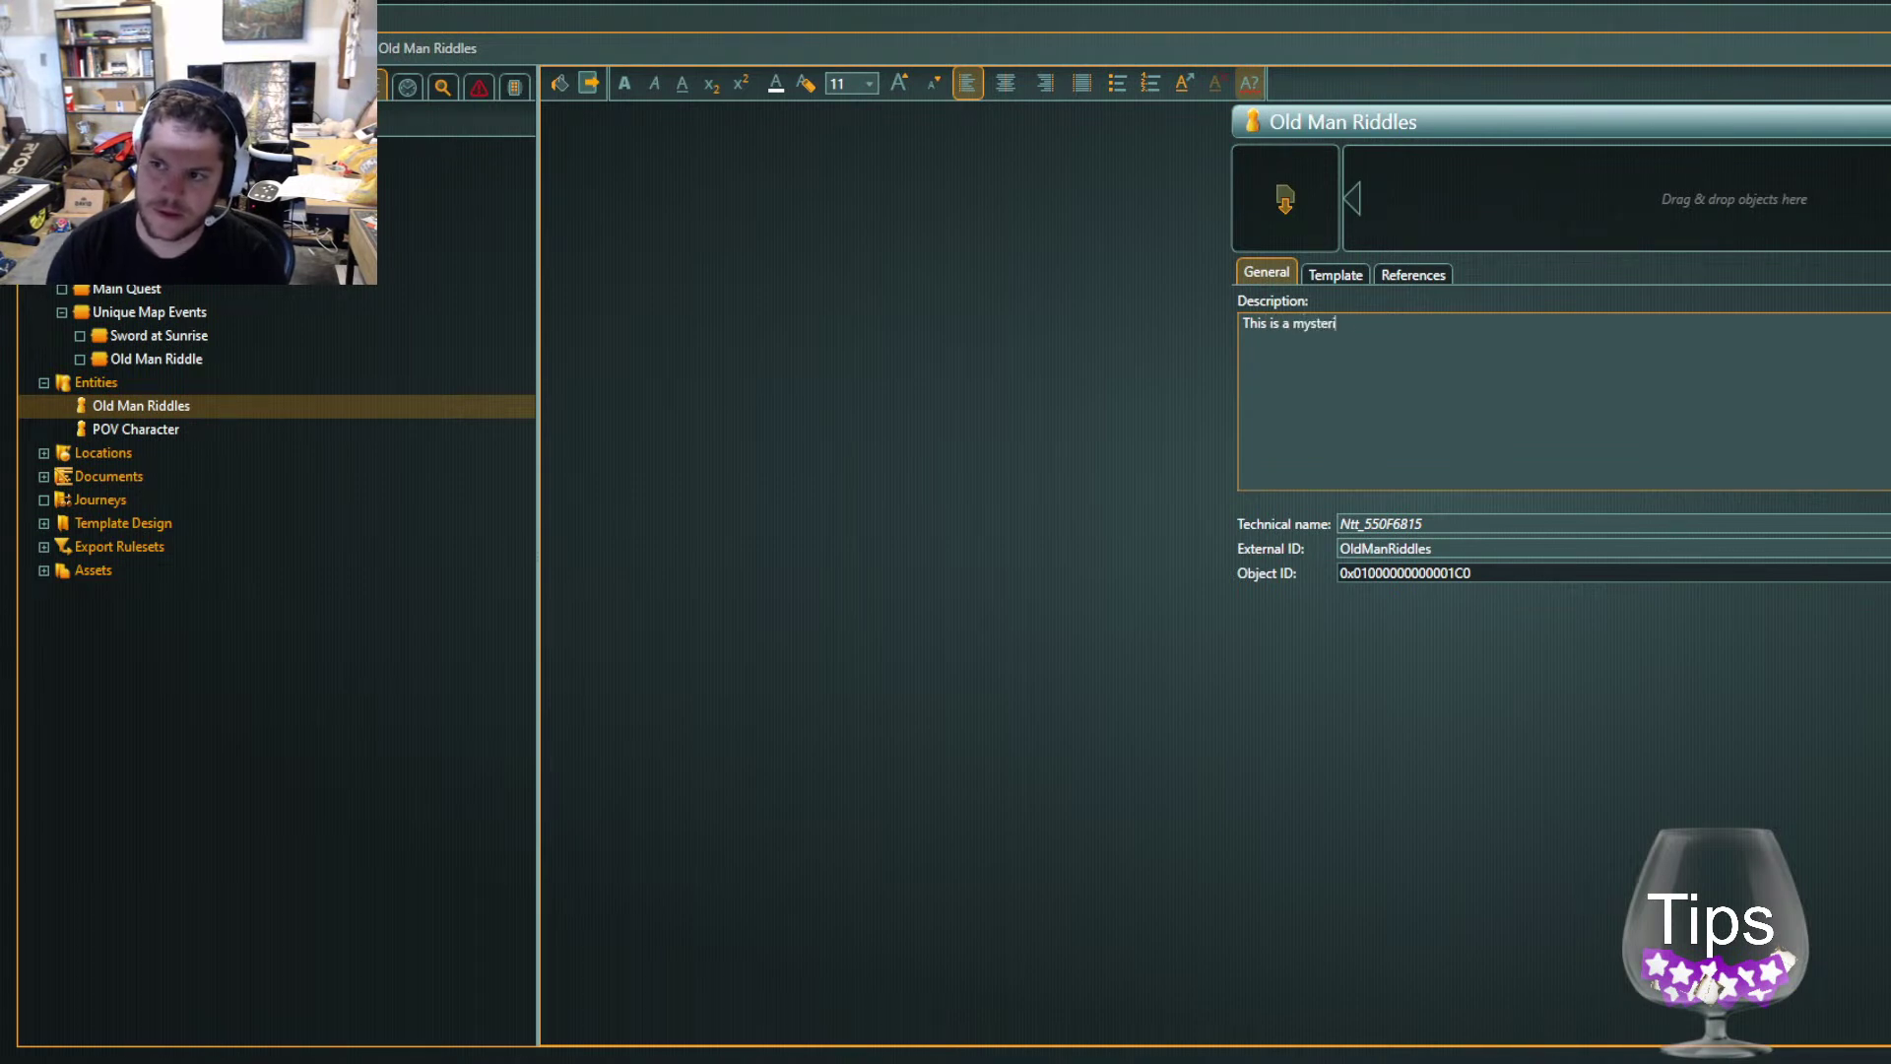
pyautogui.write('ous gentleman that asks the player ri')
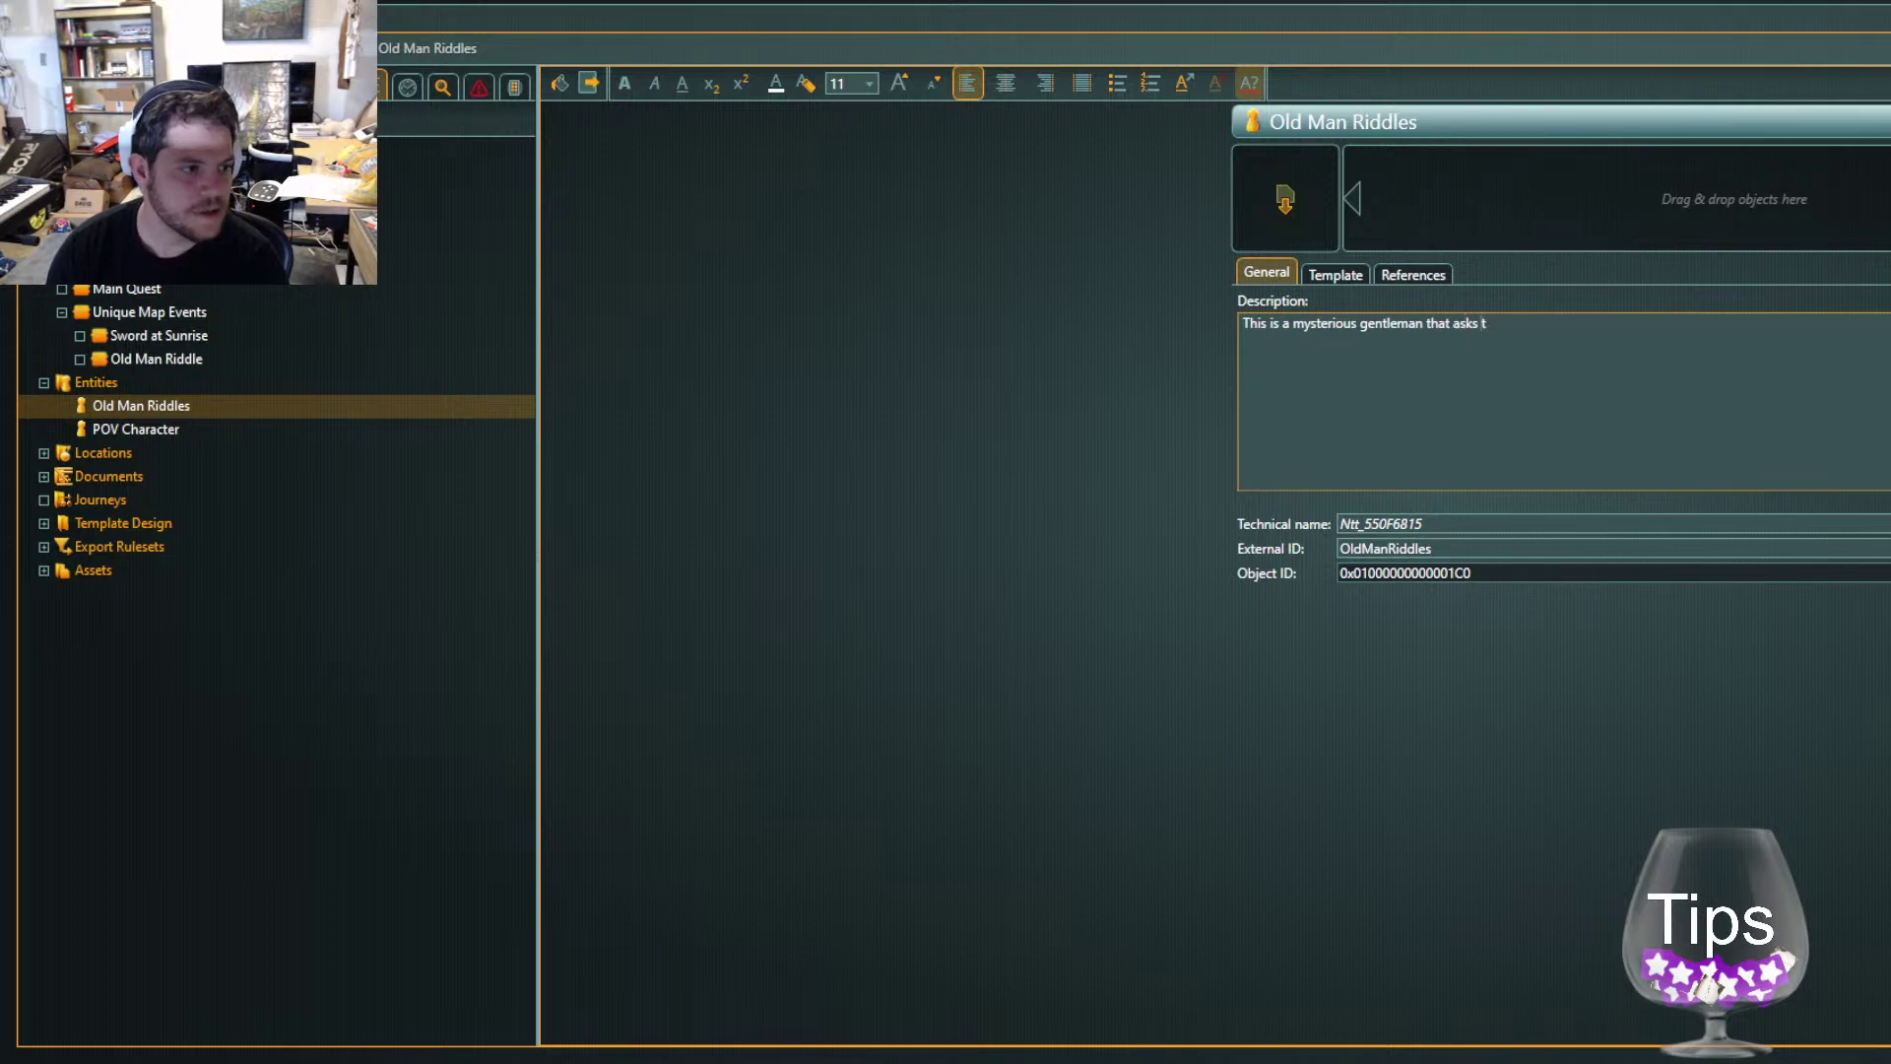
pyautogui.write('ddles.')
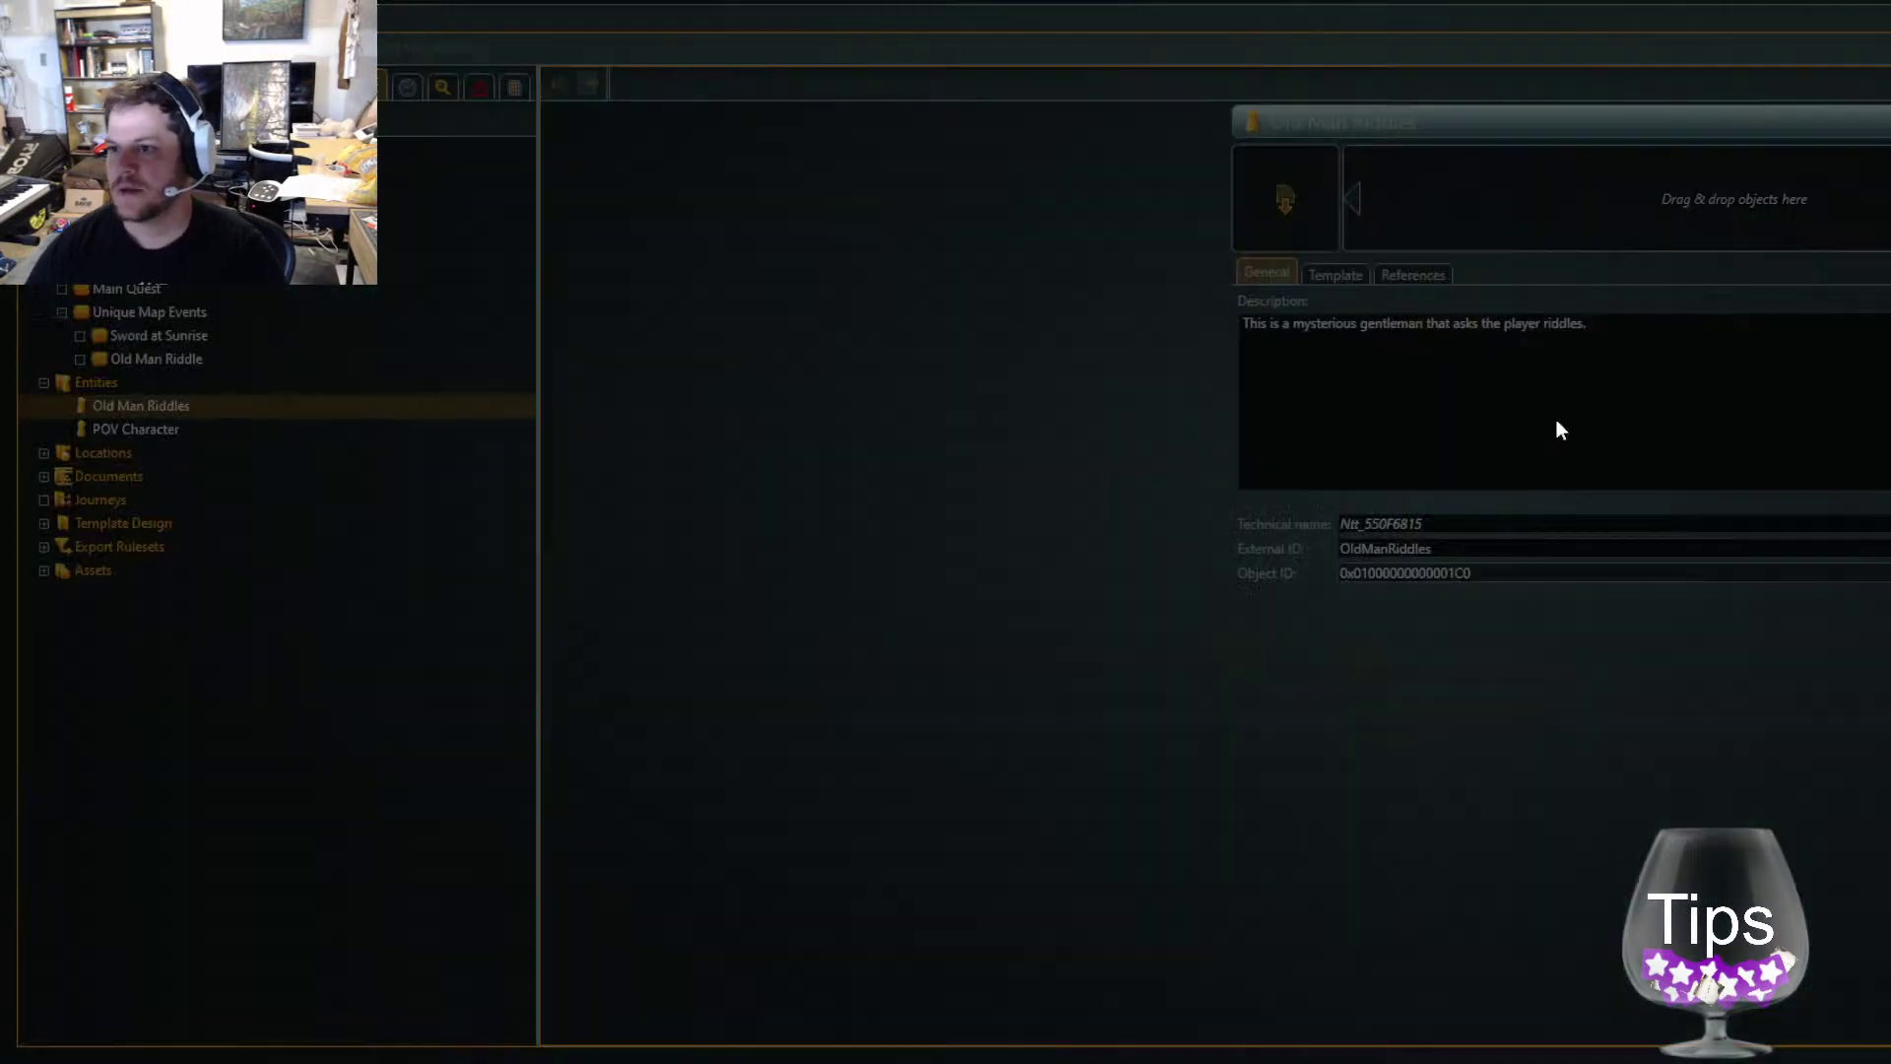
# Browse the Images assets and set a grey-bearded male portrait as the preview image of the Old Man Riddles entity
pyautogui.click(1702, 605)
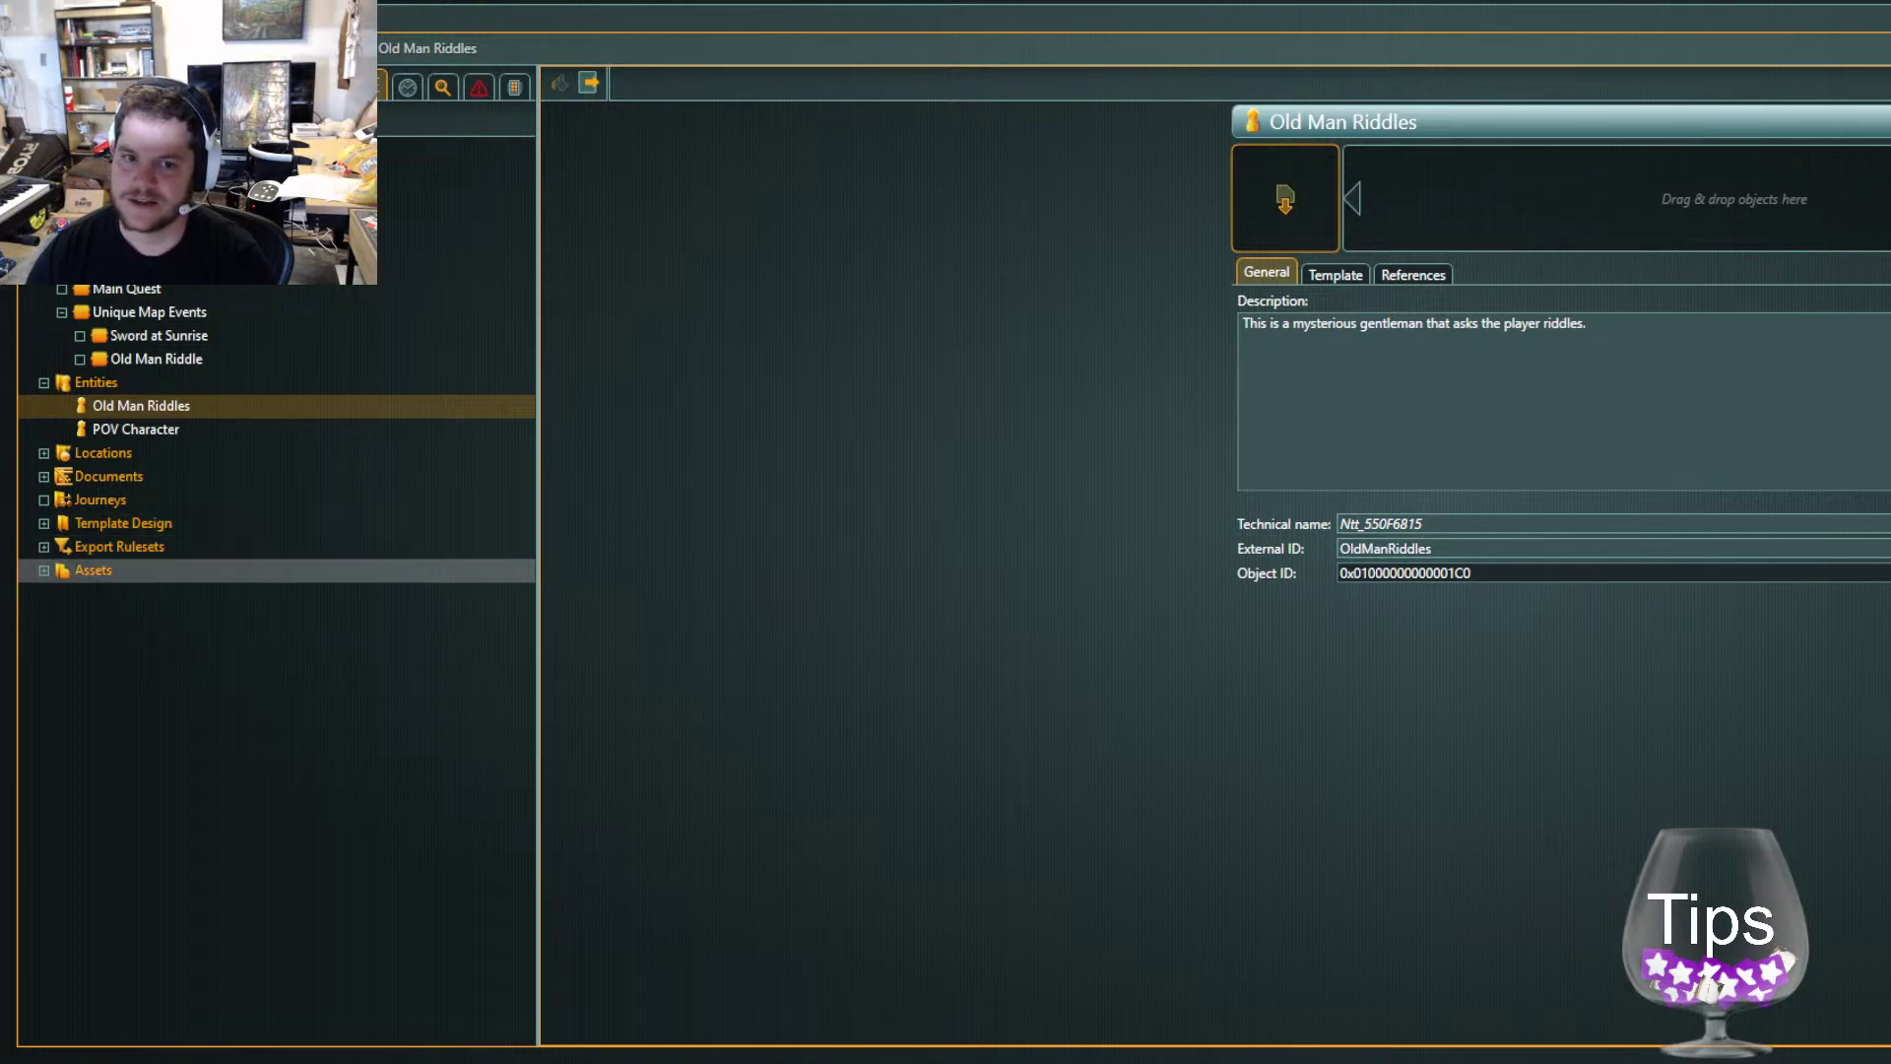
pyautogui.click(106, 574)
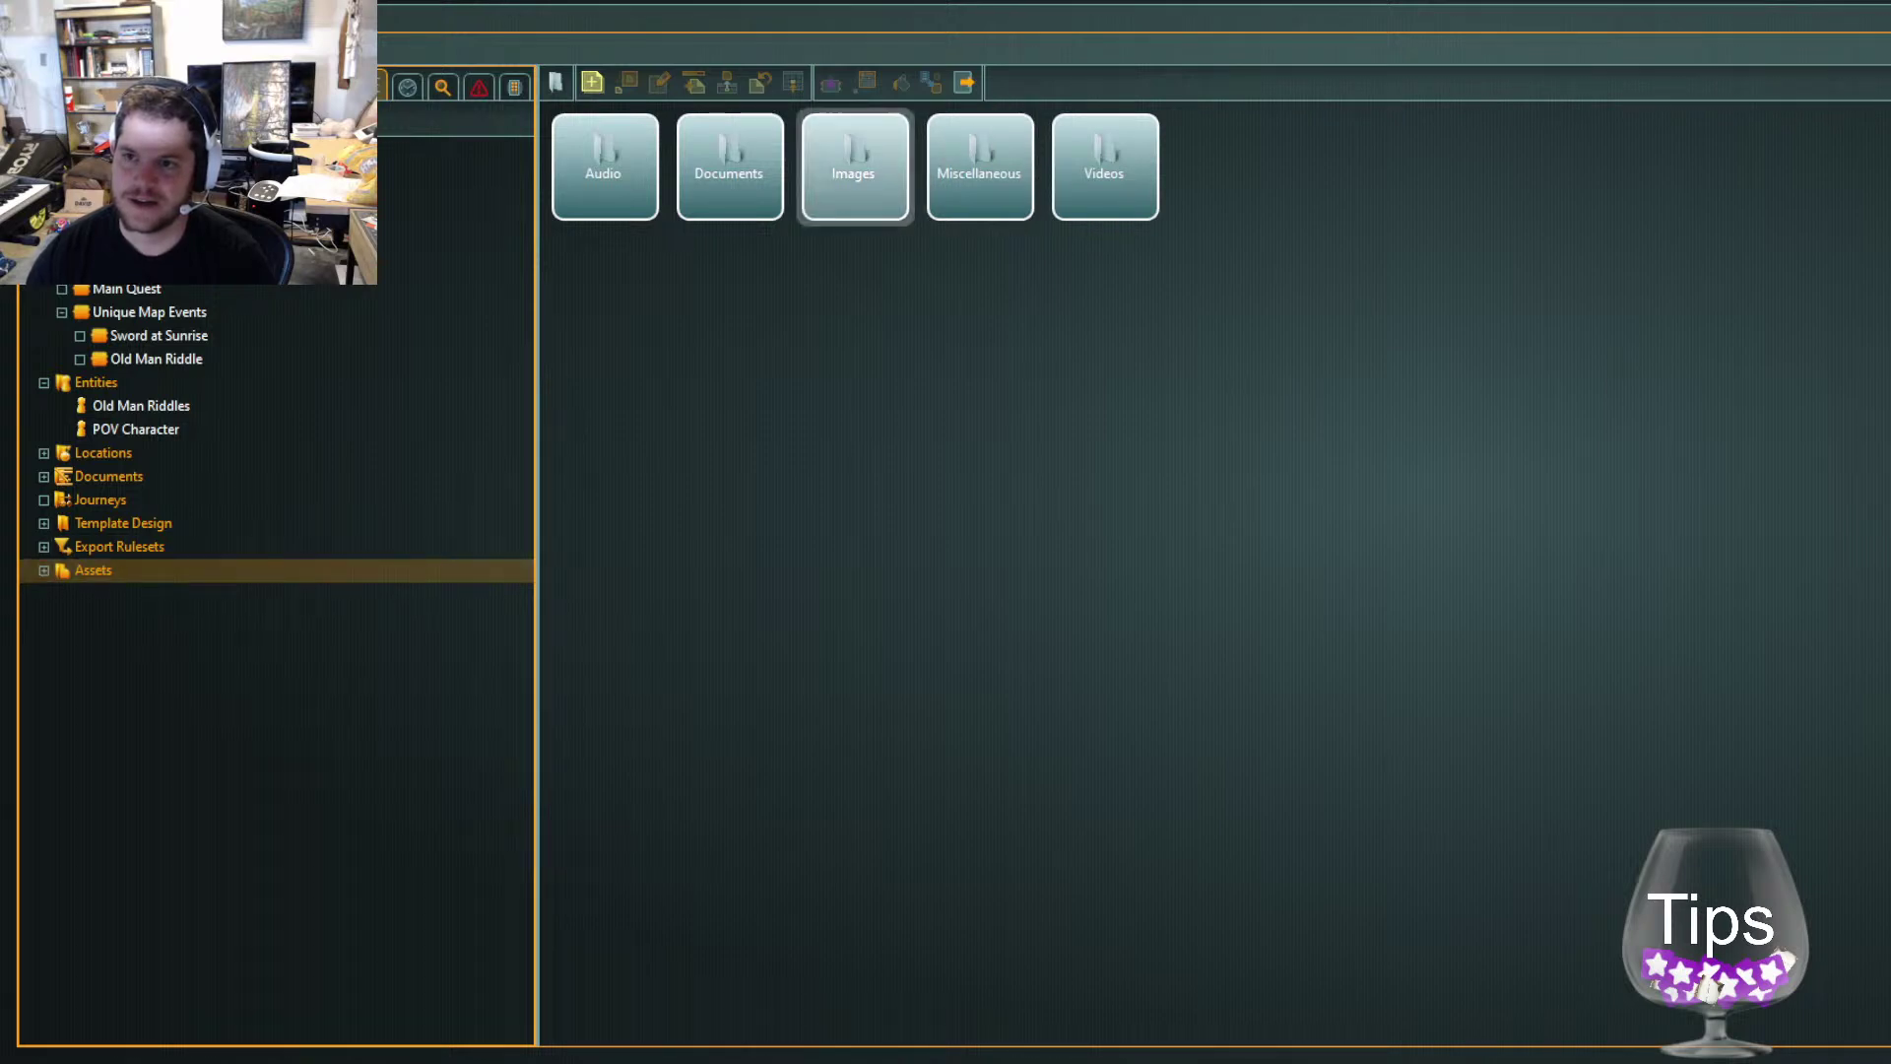
pyautogui.doubleClick(853, 166)
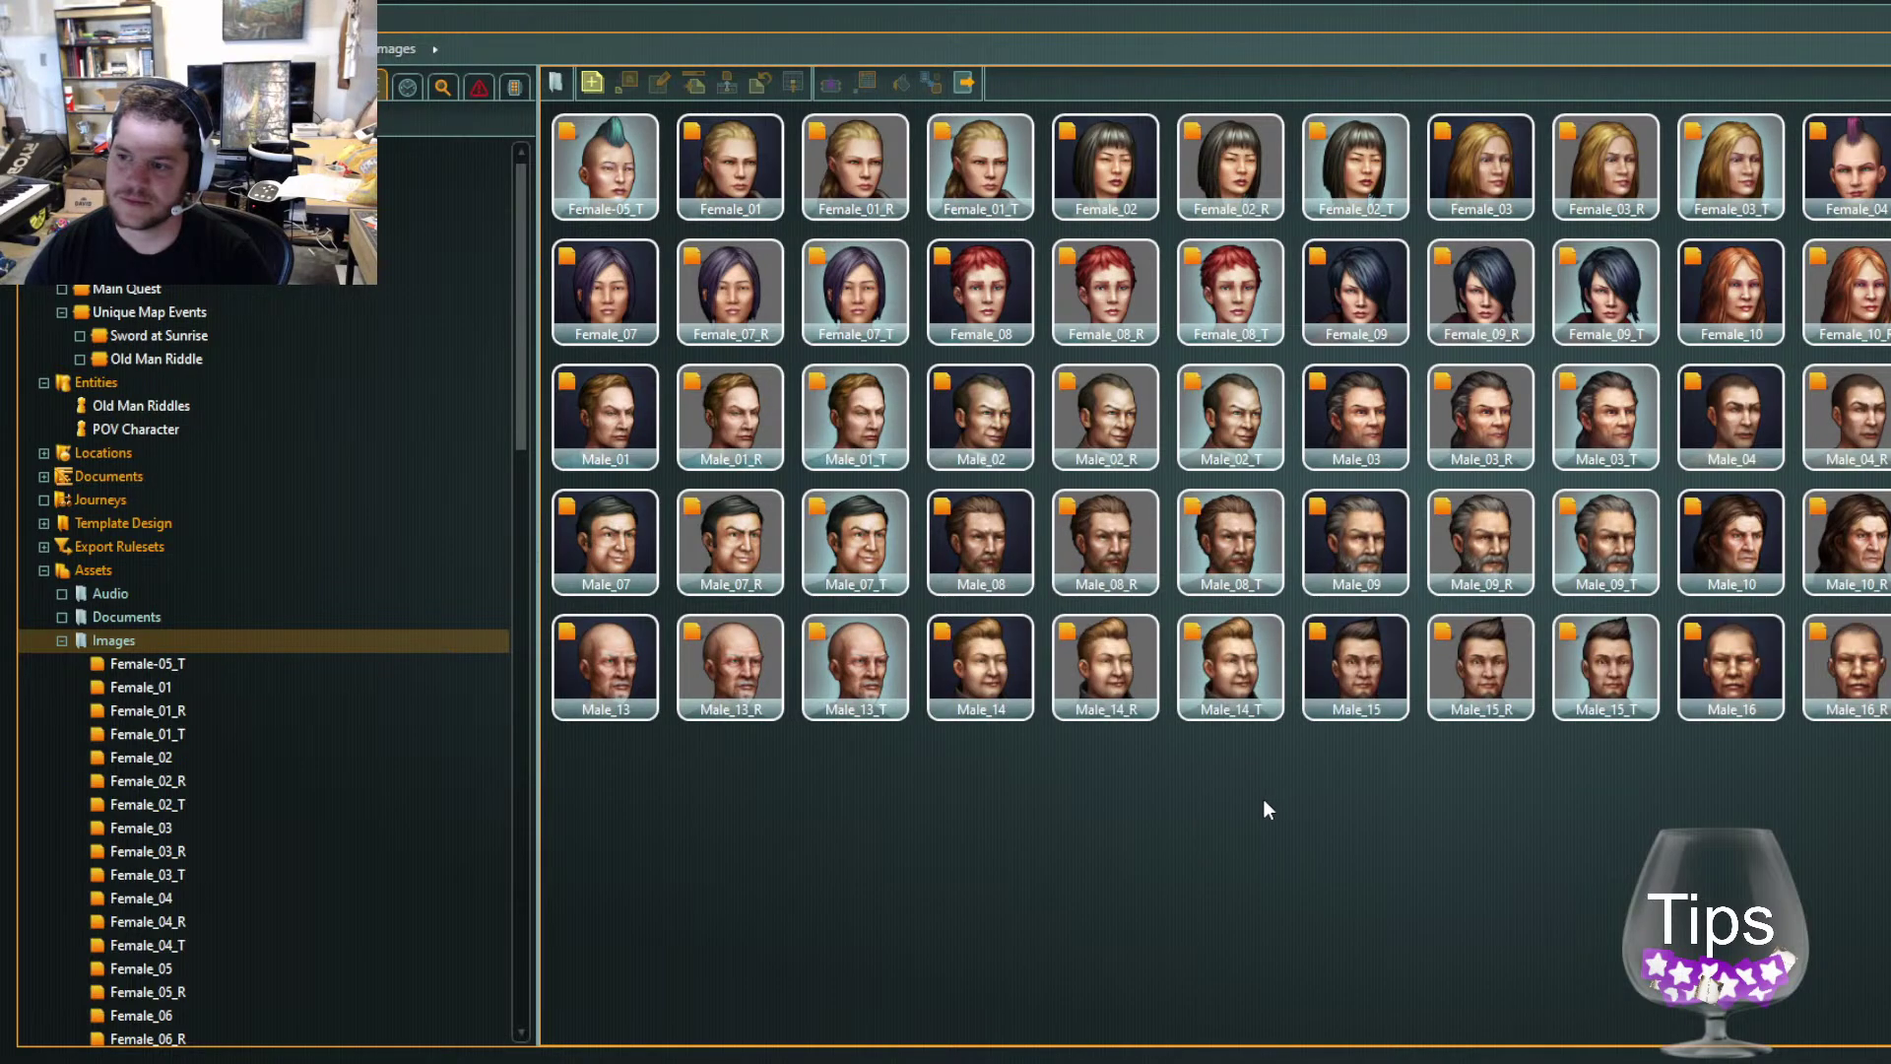
pyautogui.click(136, 430)
pyautogui.click(143, 406)
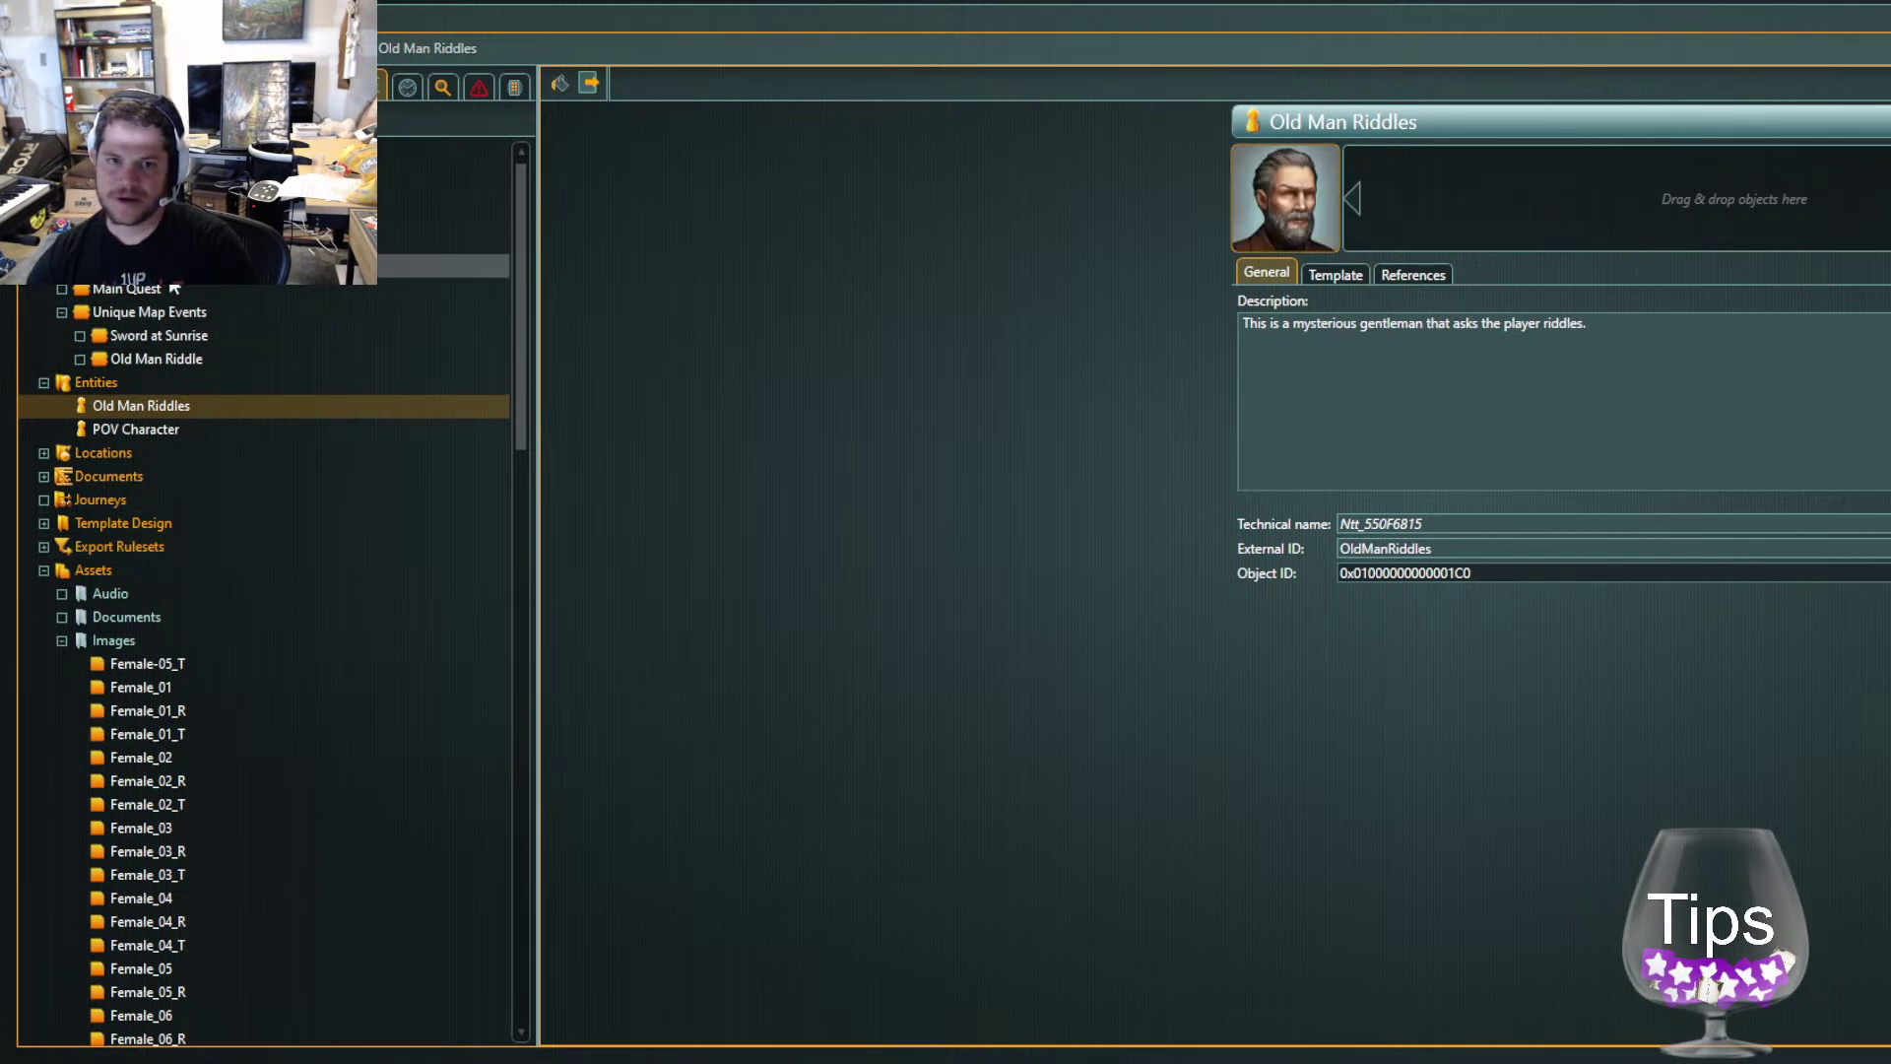
# Set the female portrait with the teal mohawk as the preview image of the POV Character entity
pyautogui.click(151, 425)
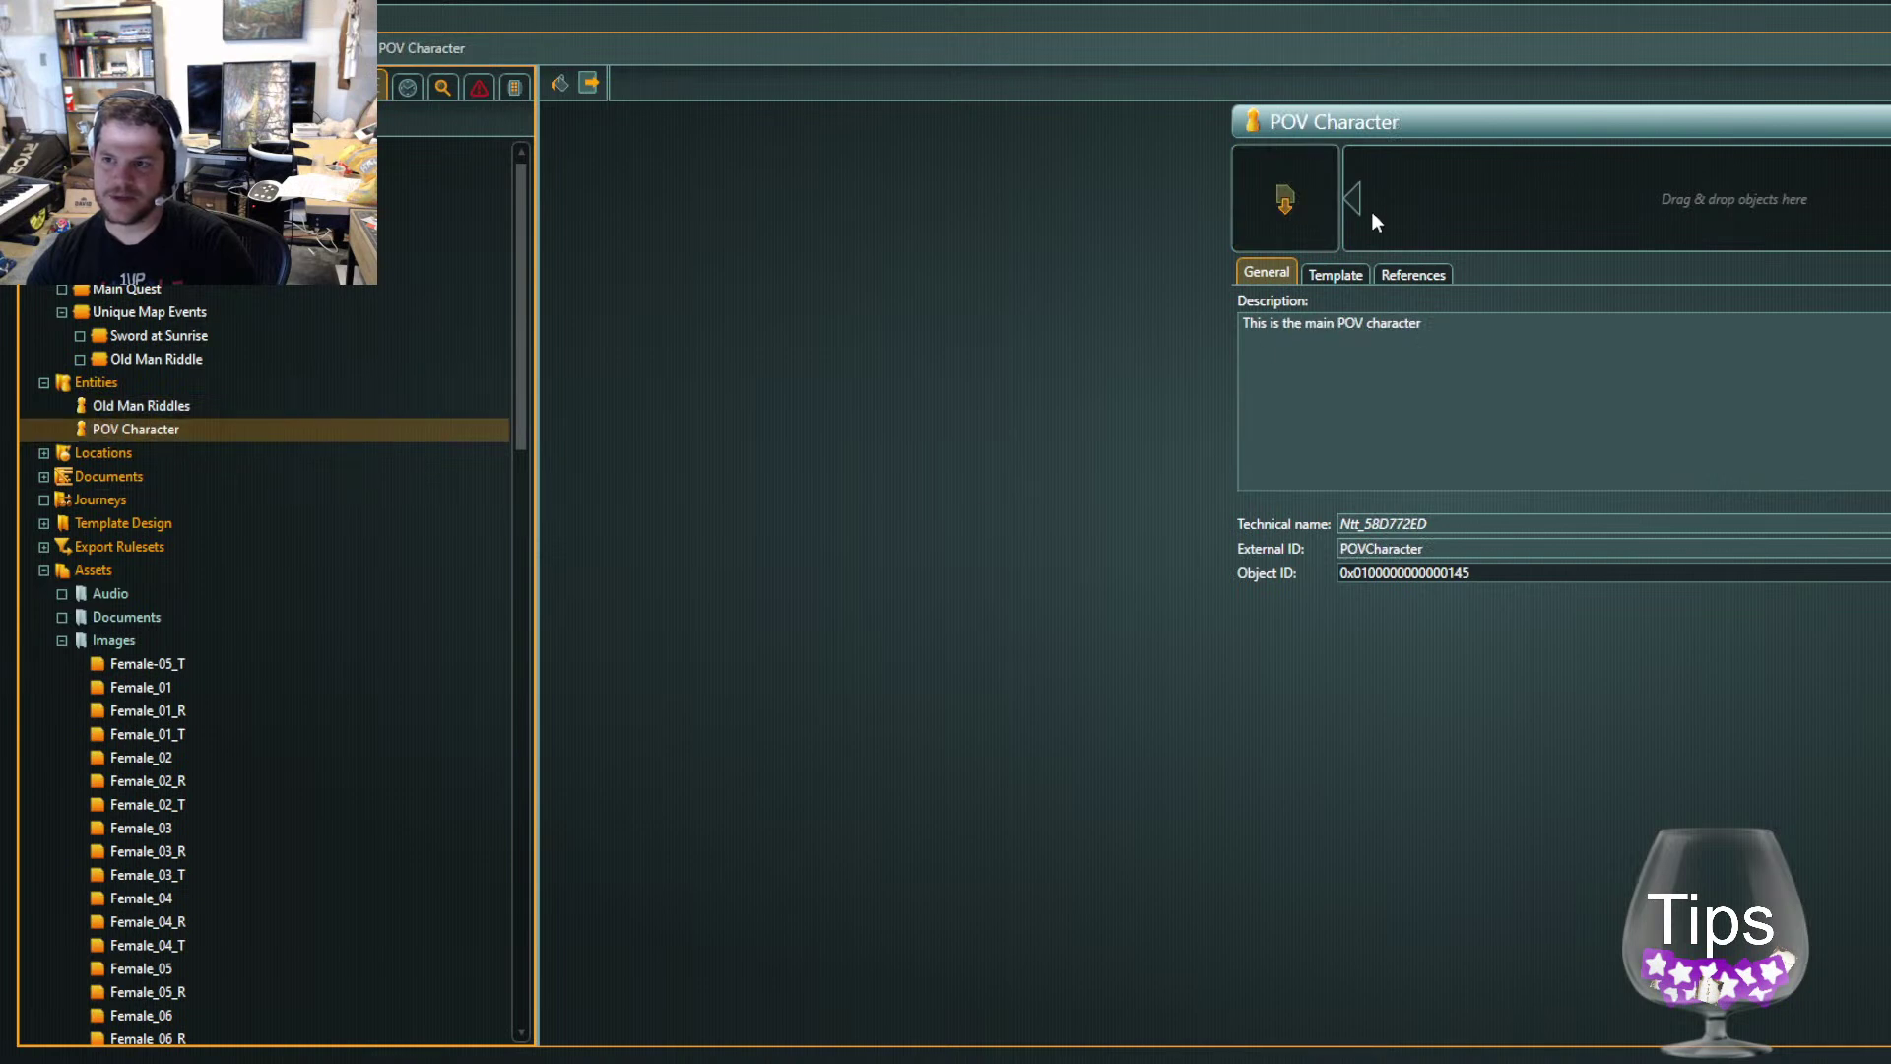
pyautogui.click(1249, 192)
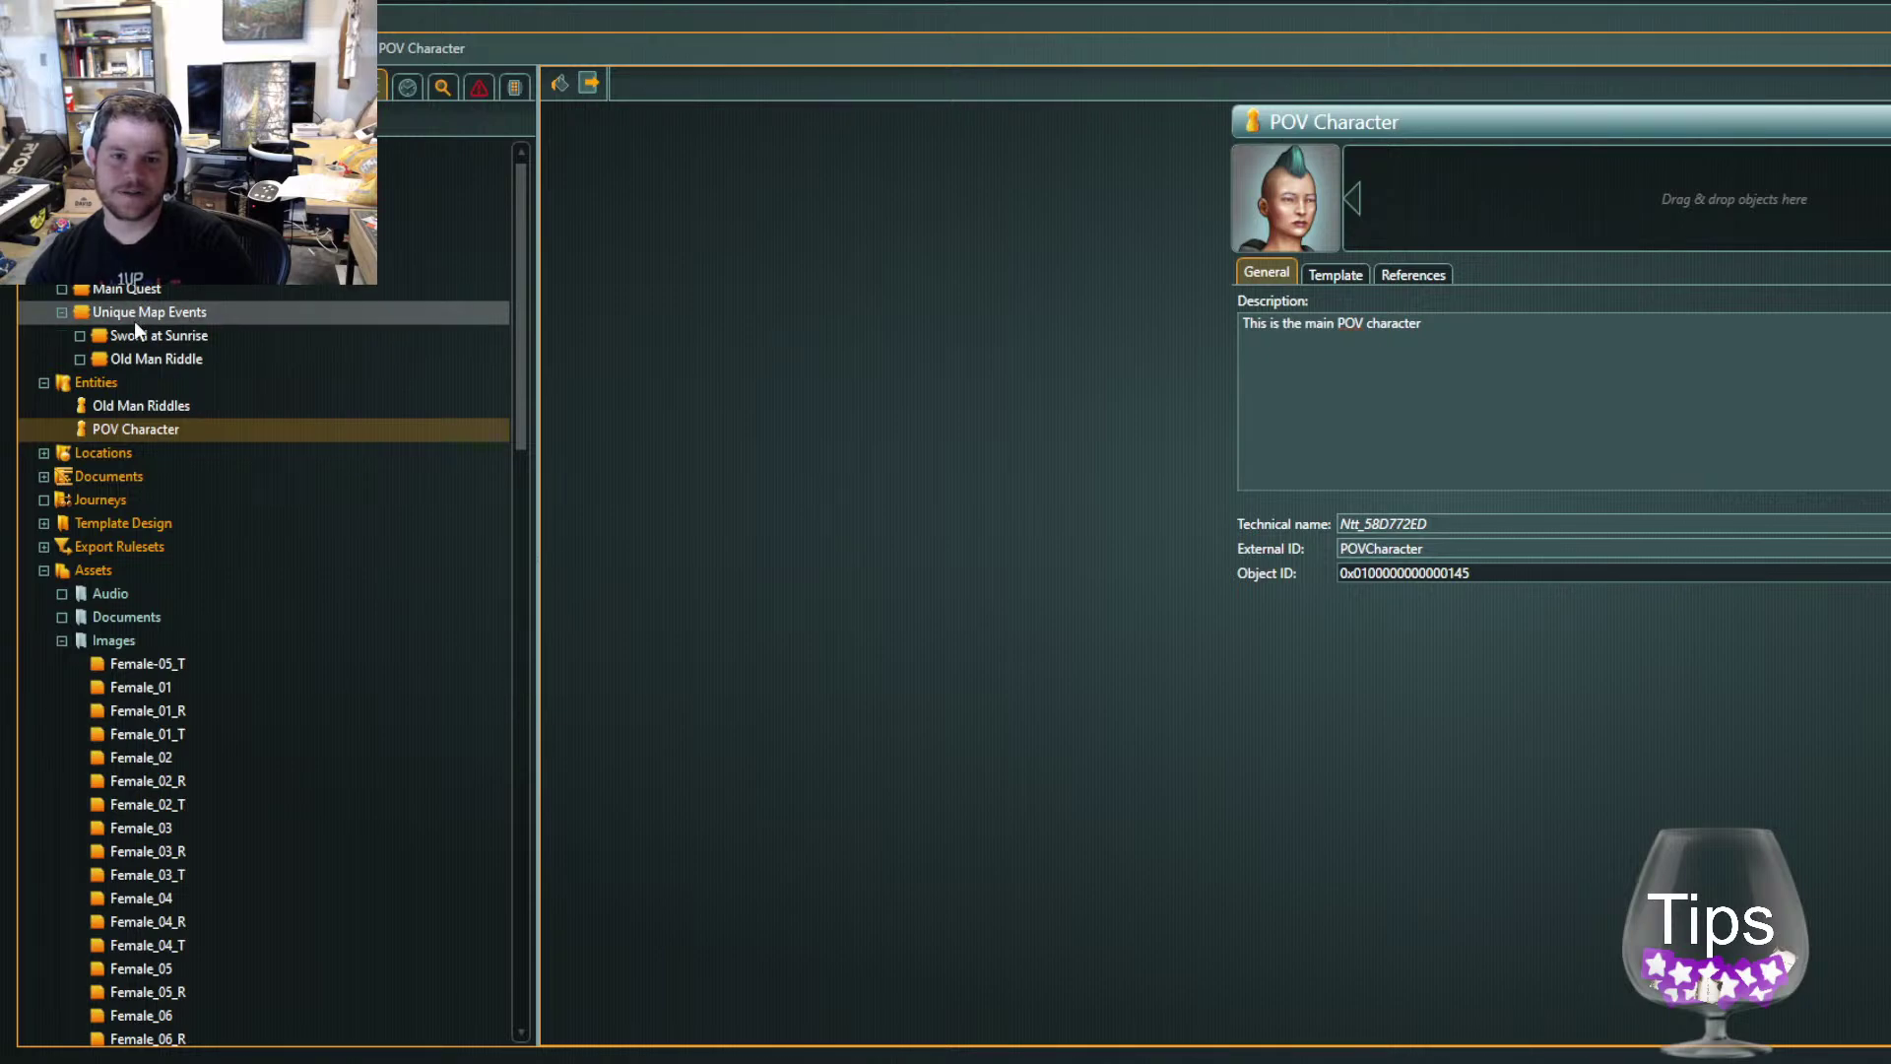
# Attach the POV Character and Old Man Riddles entities as references to the Old Man Riddle flow fragment
pyautogui.click(142, 356)
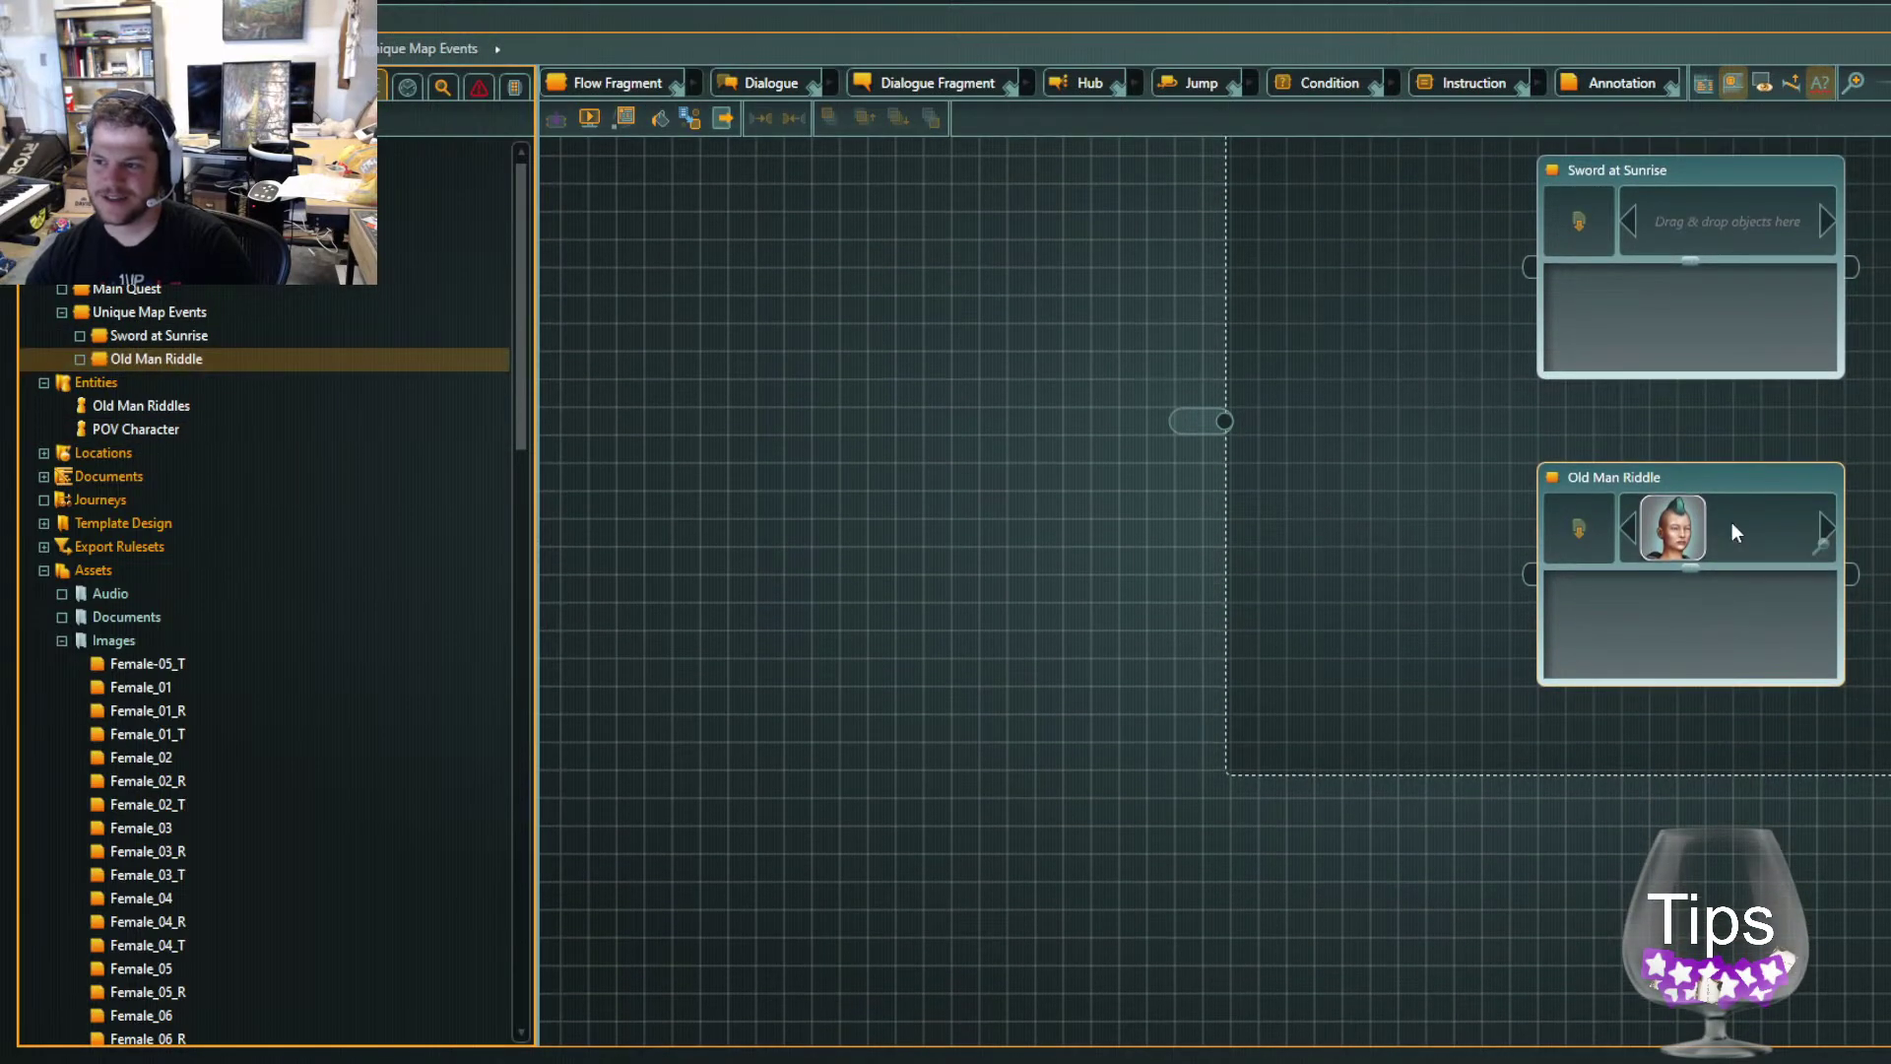
pyautogui.moveTo(120, 434)
pyautogui.mouseDown()
pyautogui.moveTo(1290, 606)
pyautogui.moveTo(148, 502)
pyautogui.moveTo(129, 429)
pyautogui.moveTo(180, 411)
pyautogui.moveTo(1477, 551)
pyautogui.moveTo(1781, 544)
pyautogui.mouseUp()
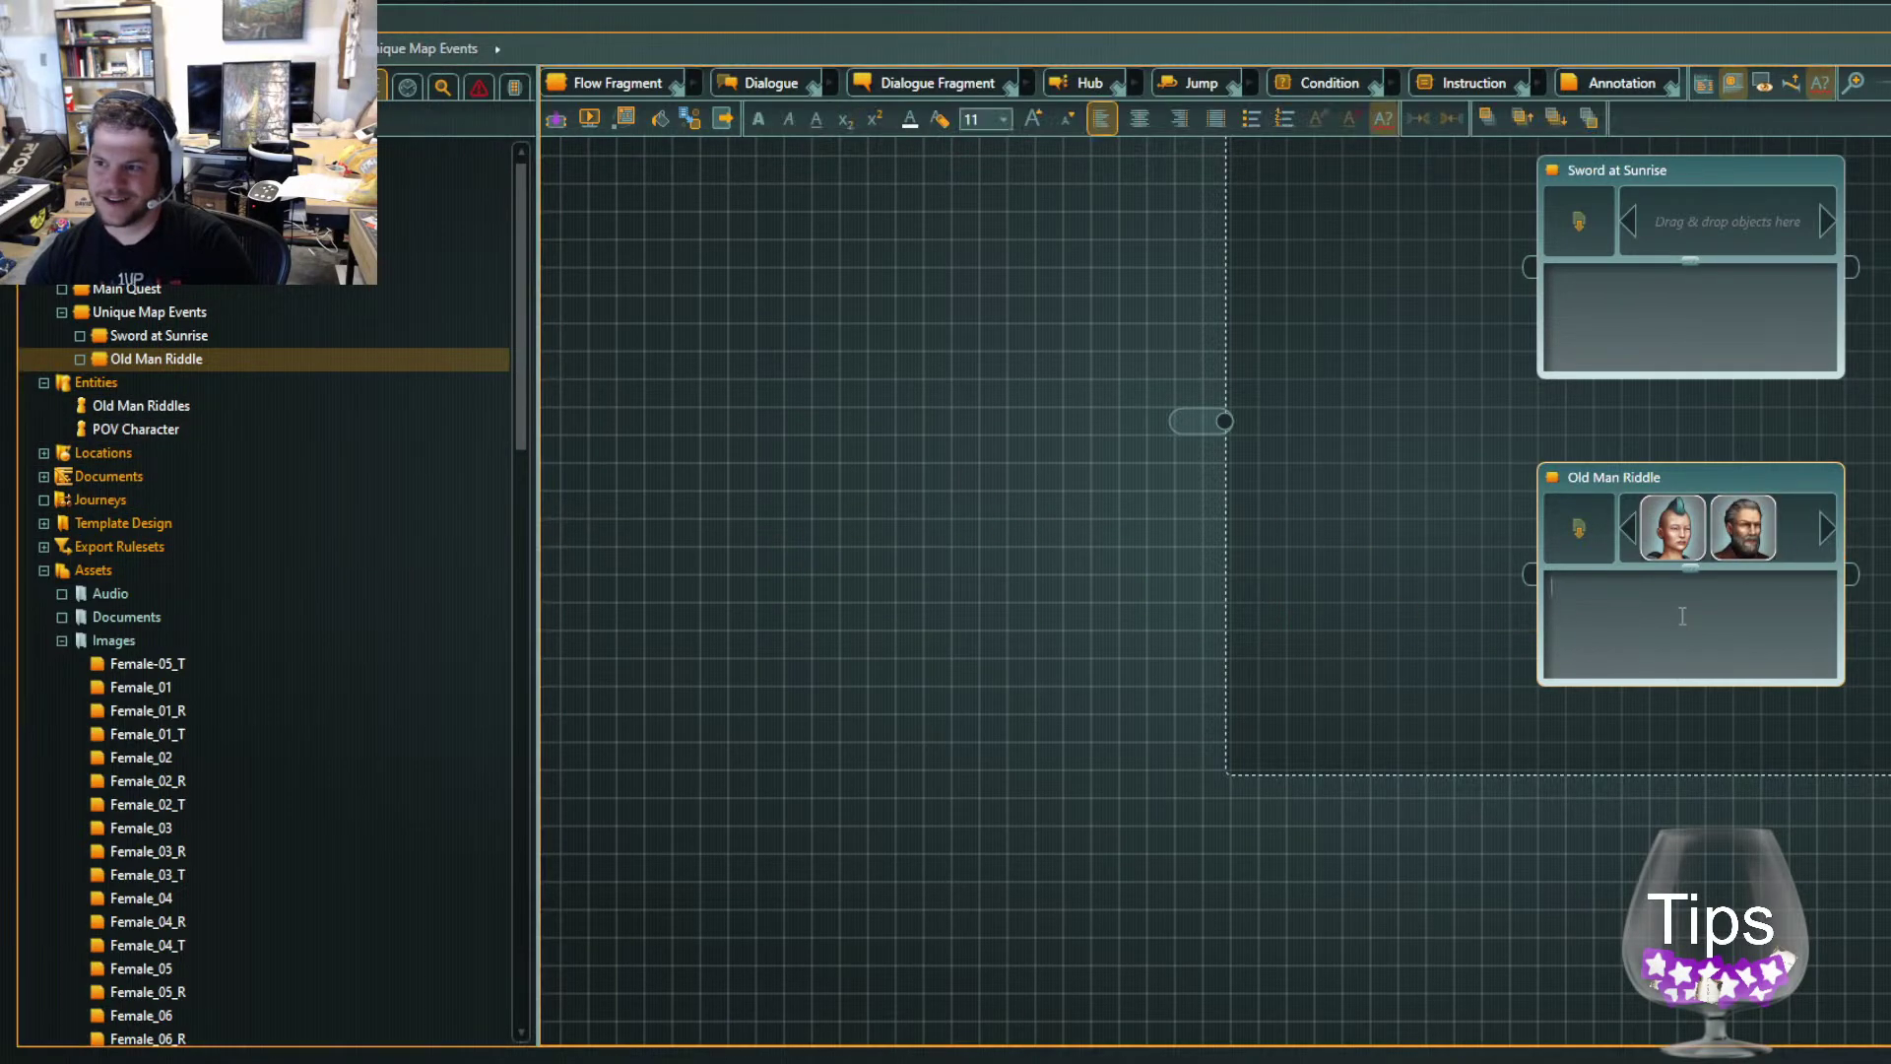
pyautogui.doubleClick(1680, 621)
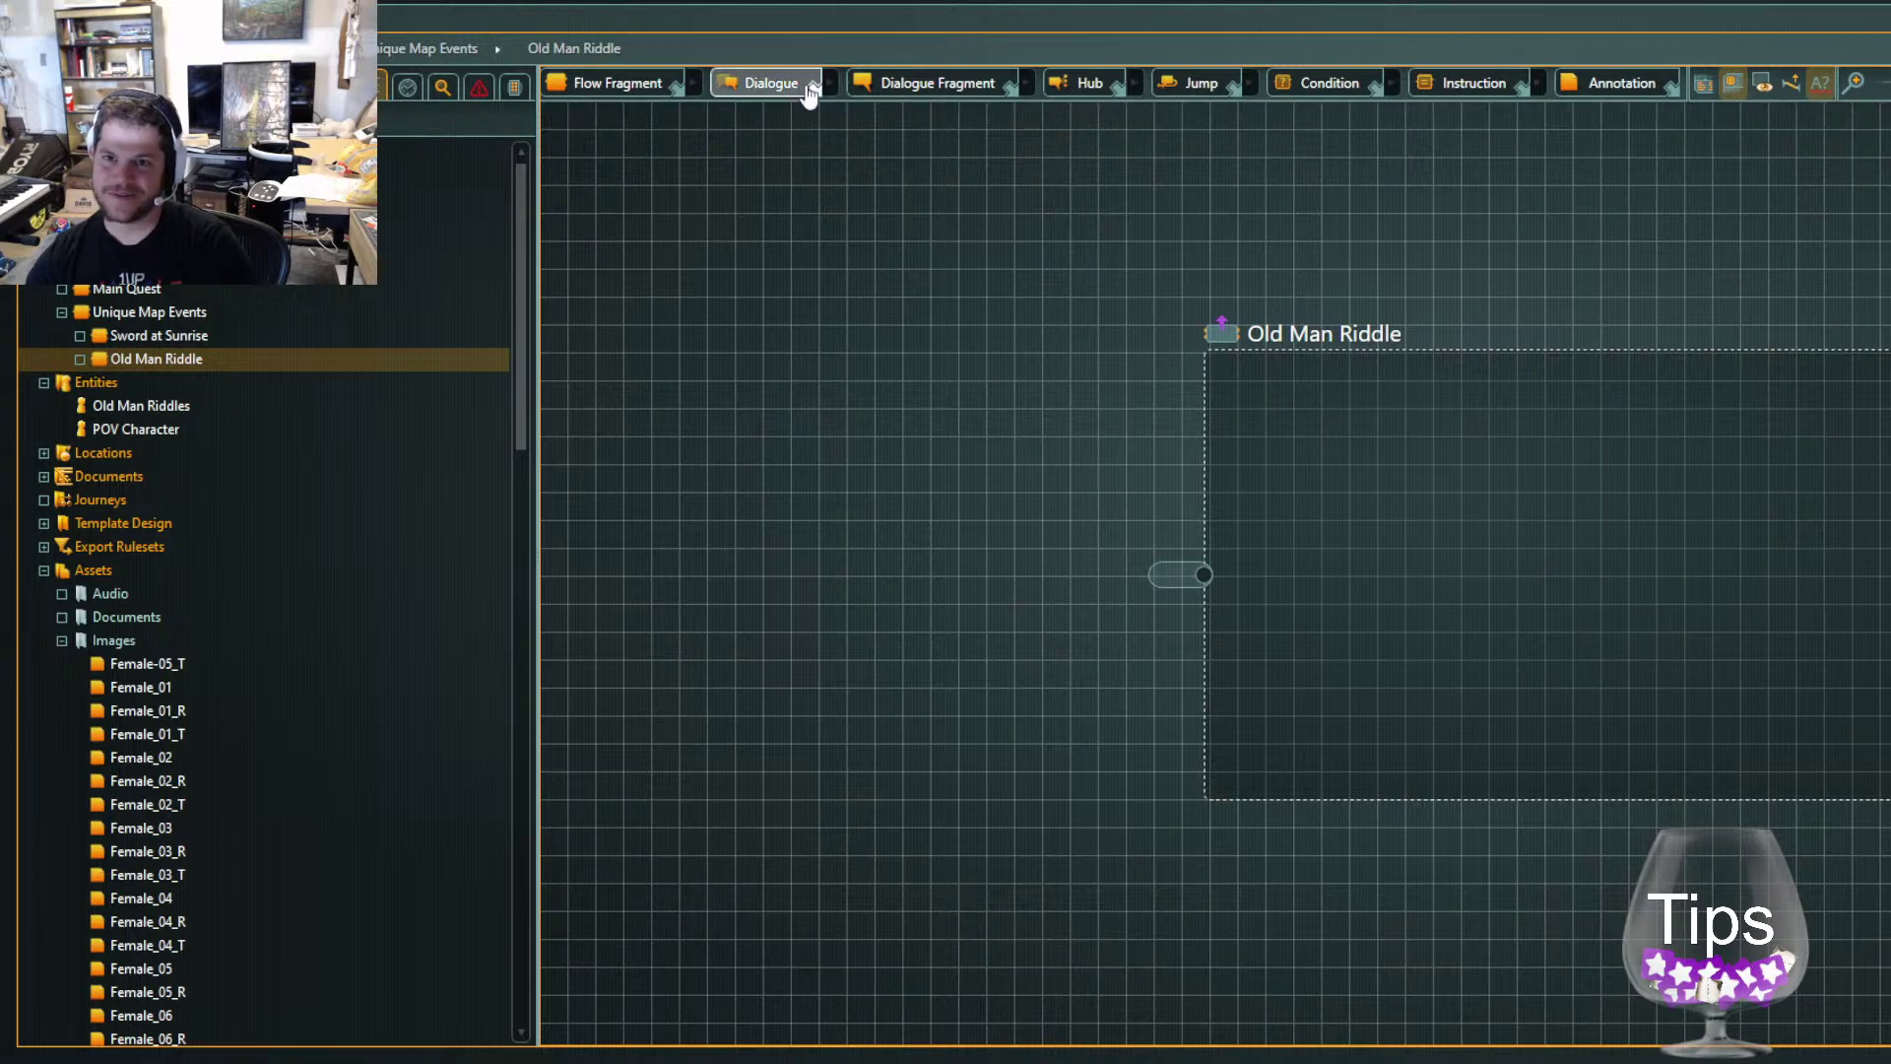
pyautogui.moveTo(773, 85); pyautogui.dragTo(1375, 505)
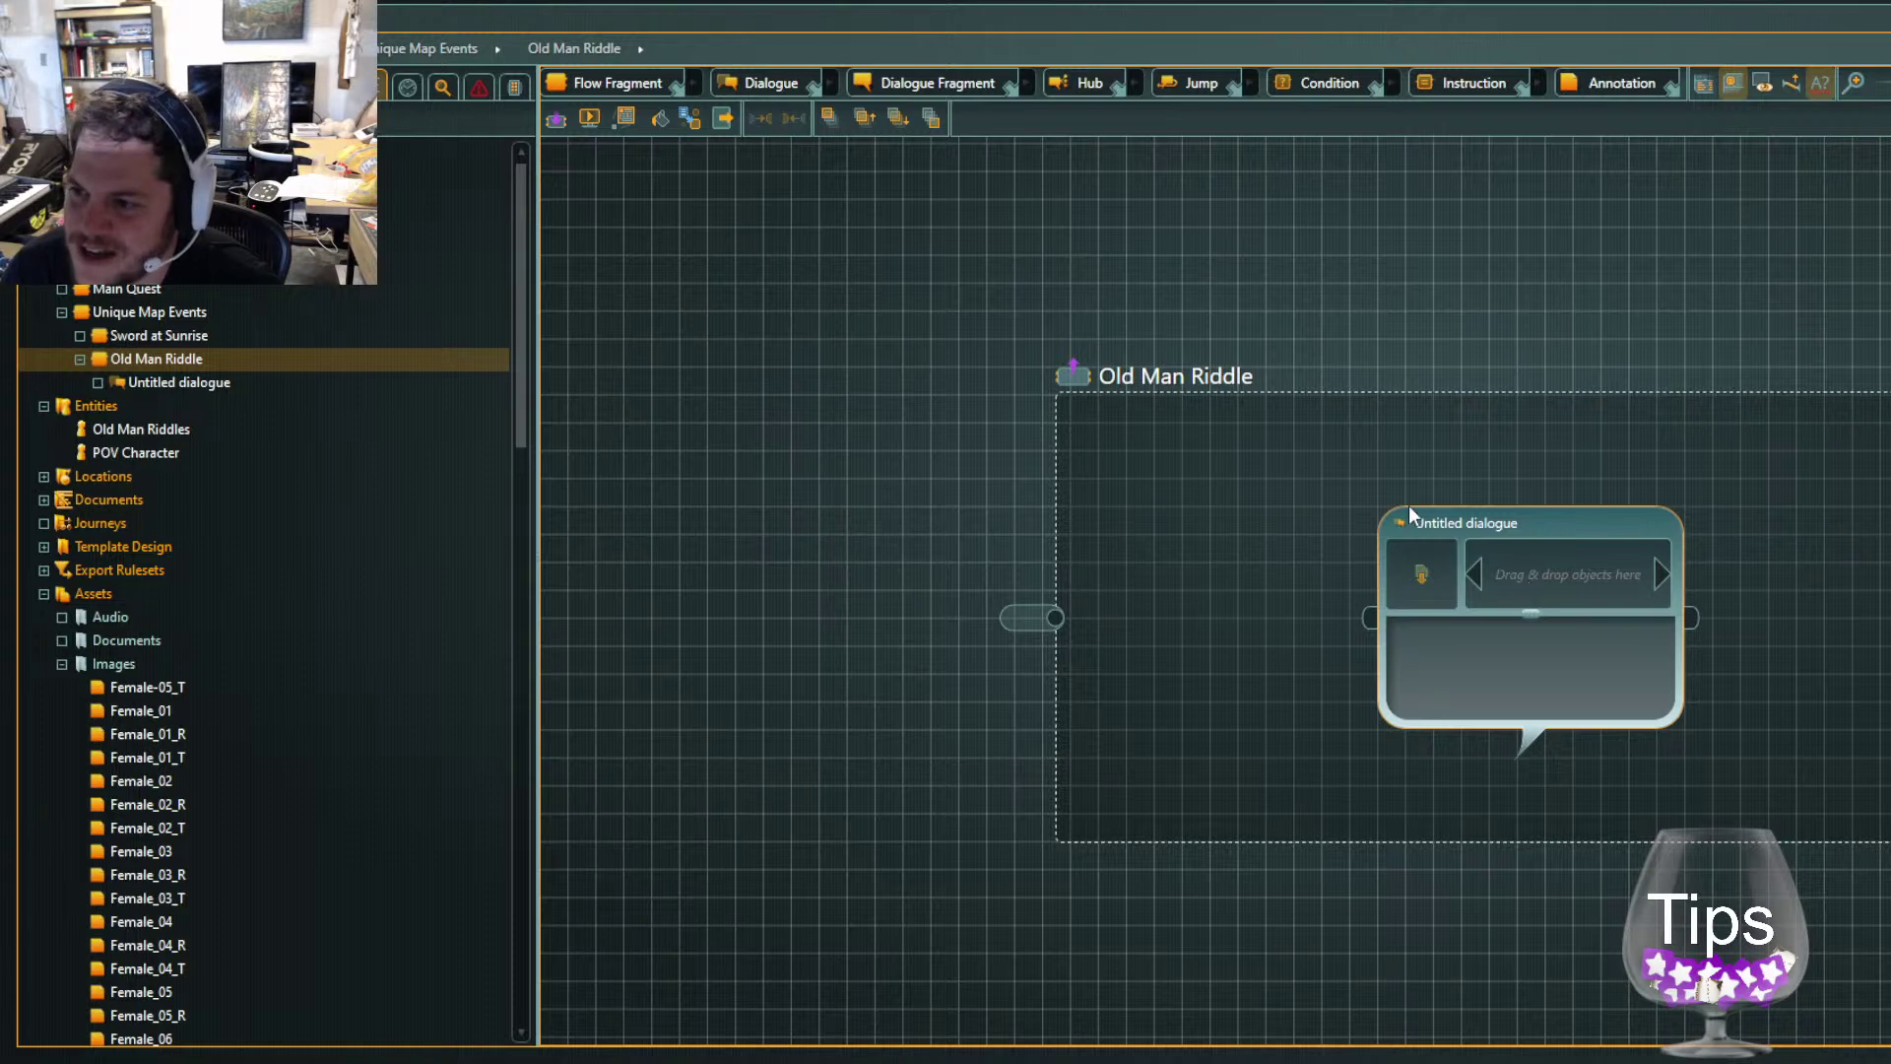
pyautogui.moveTo(1409, 513); pyautogui.dragTo(1247, 455)
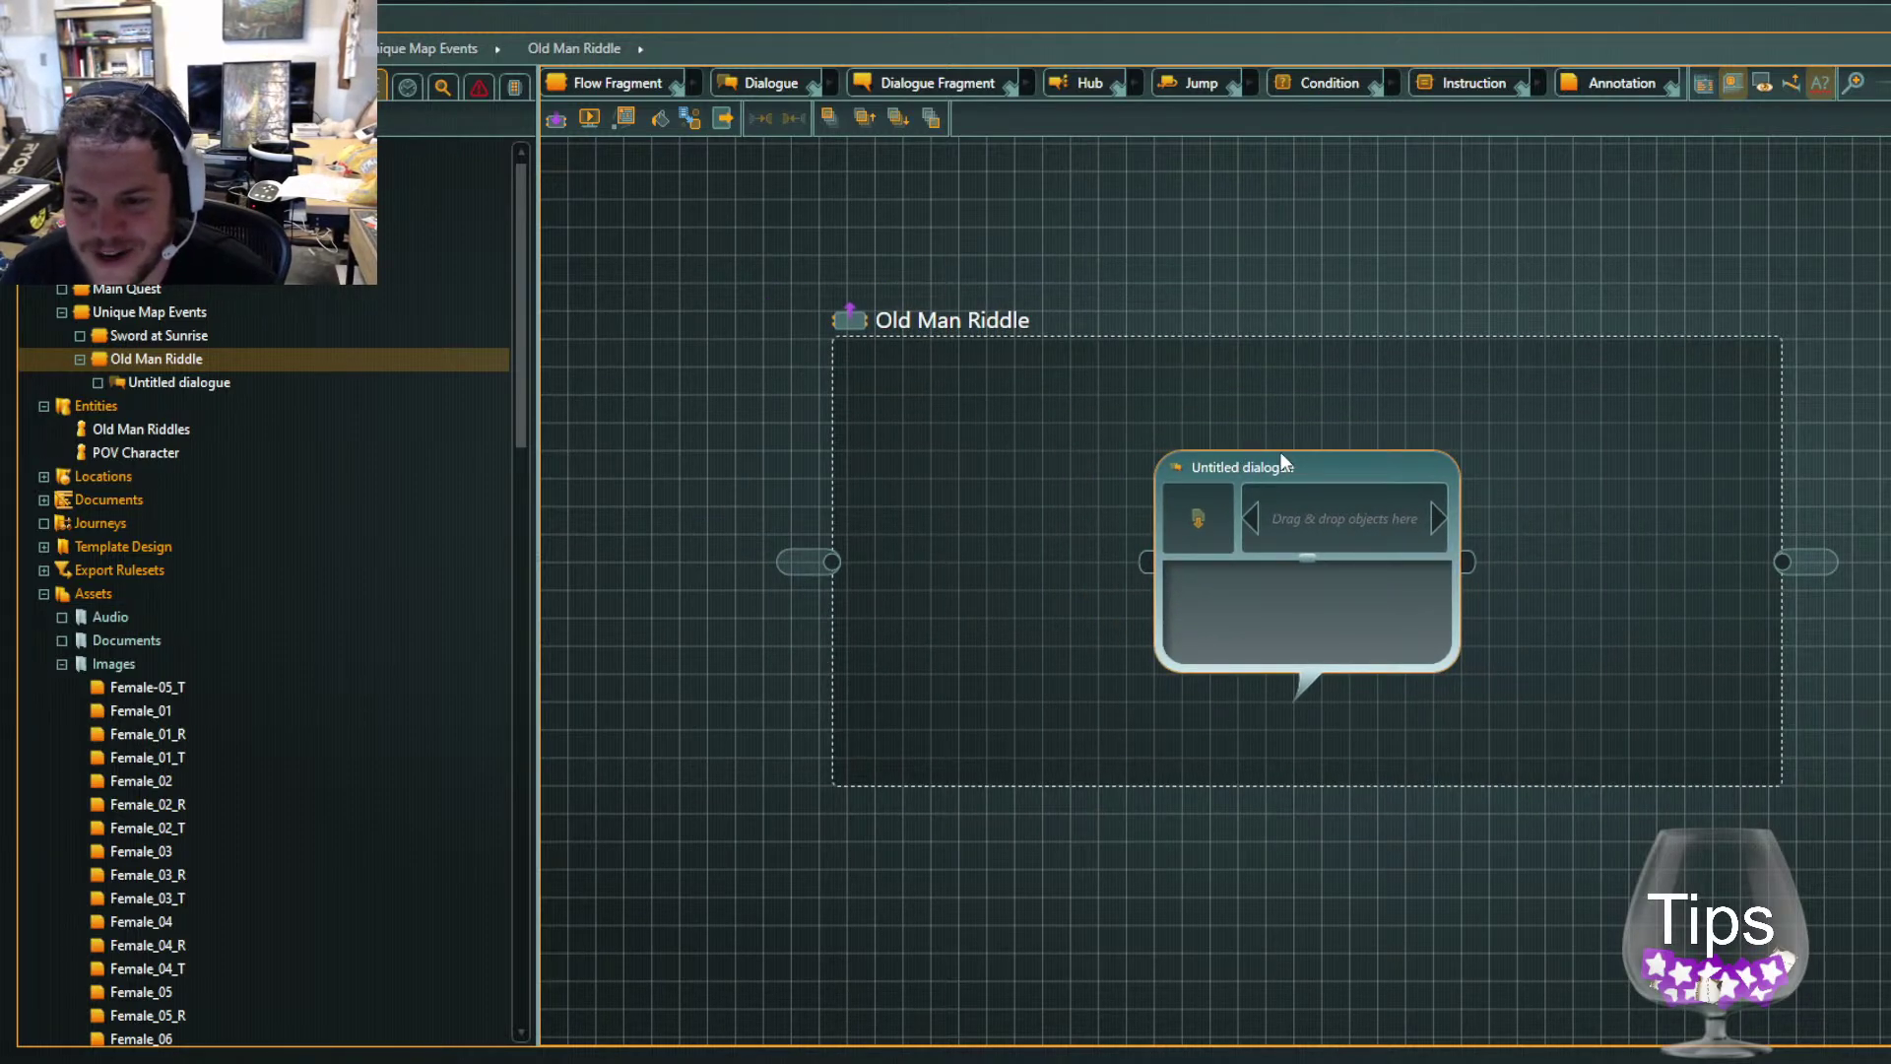
pyautogui.moveTo(832, 562); pyautogui.dragTo(1148, 564)
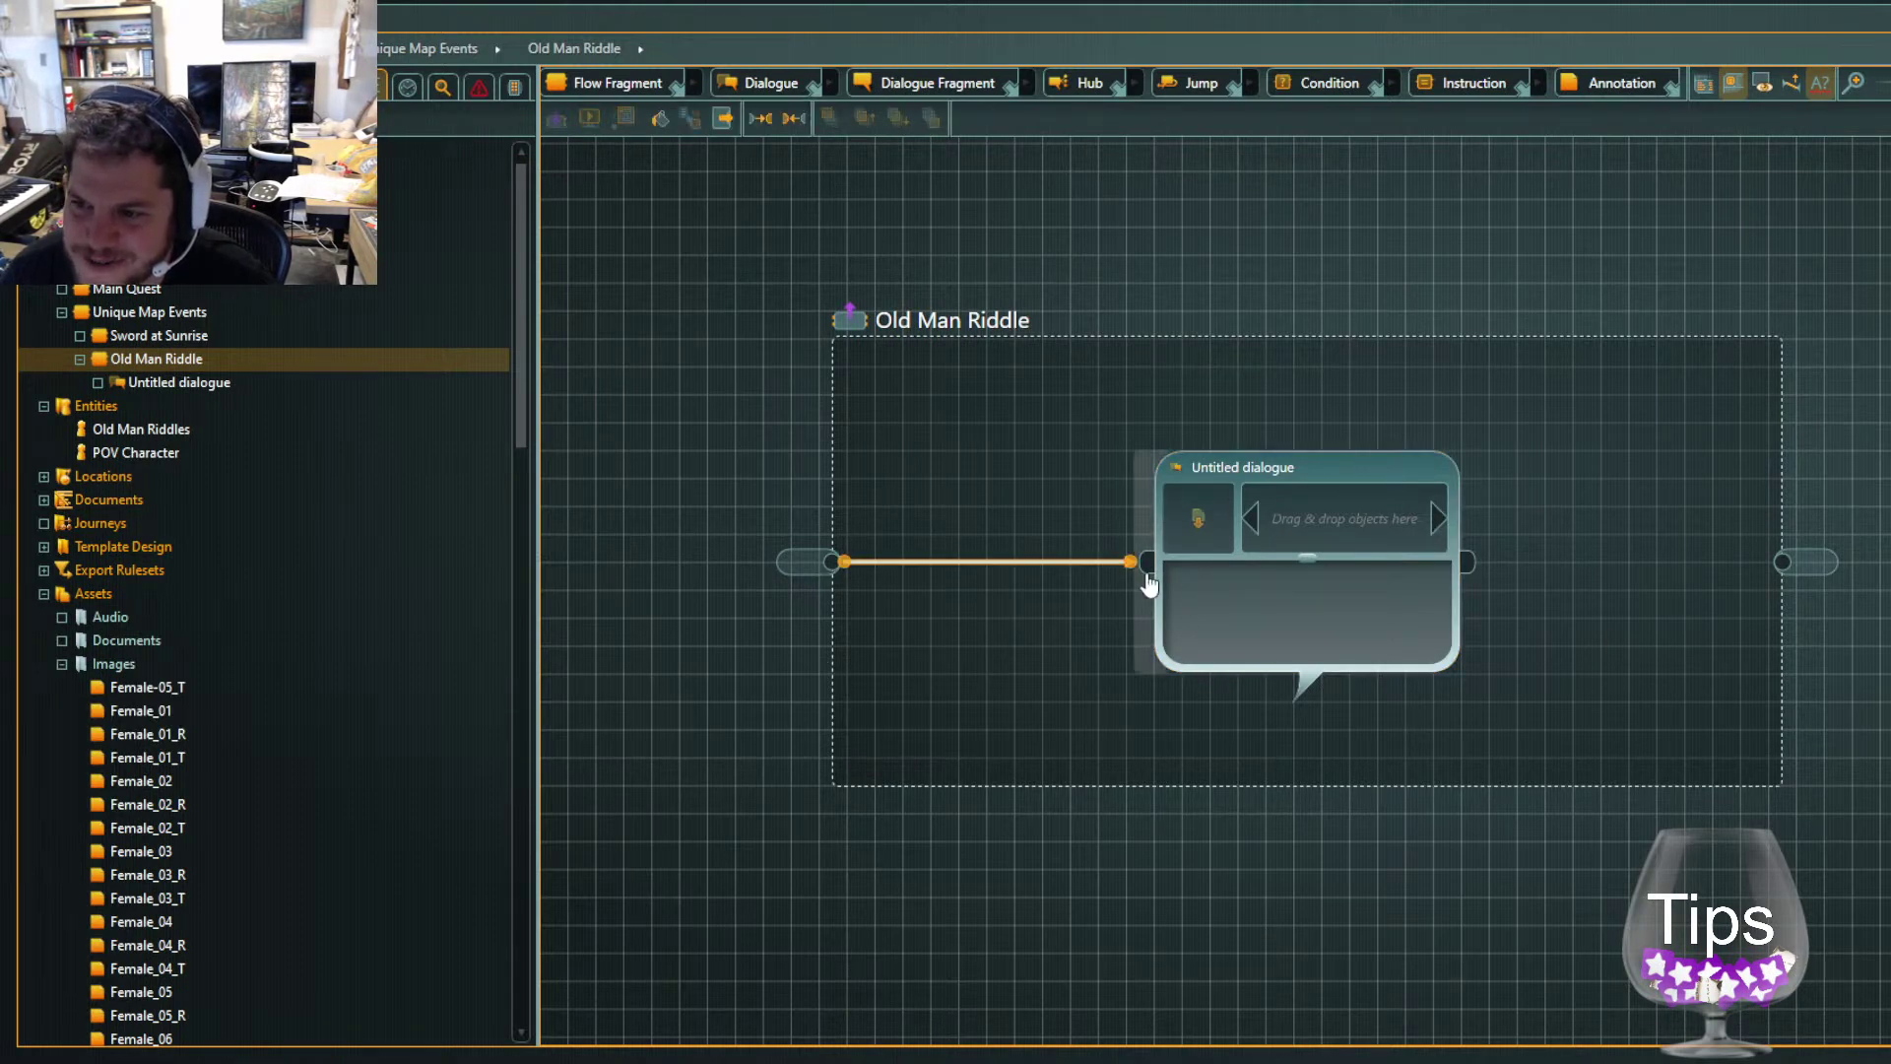
pyautogui.doubleClick(1280, 641)
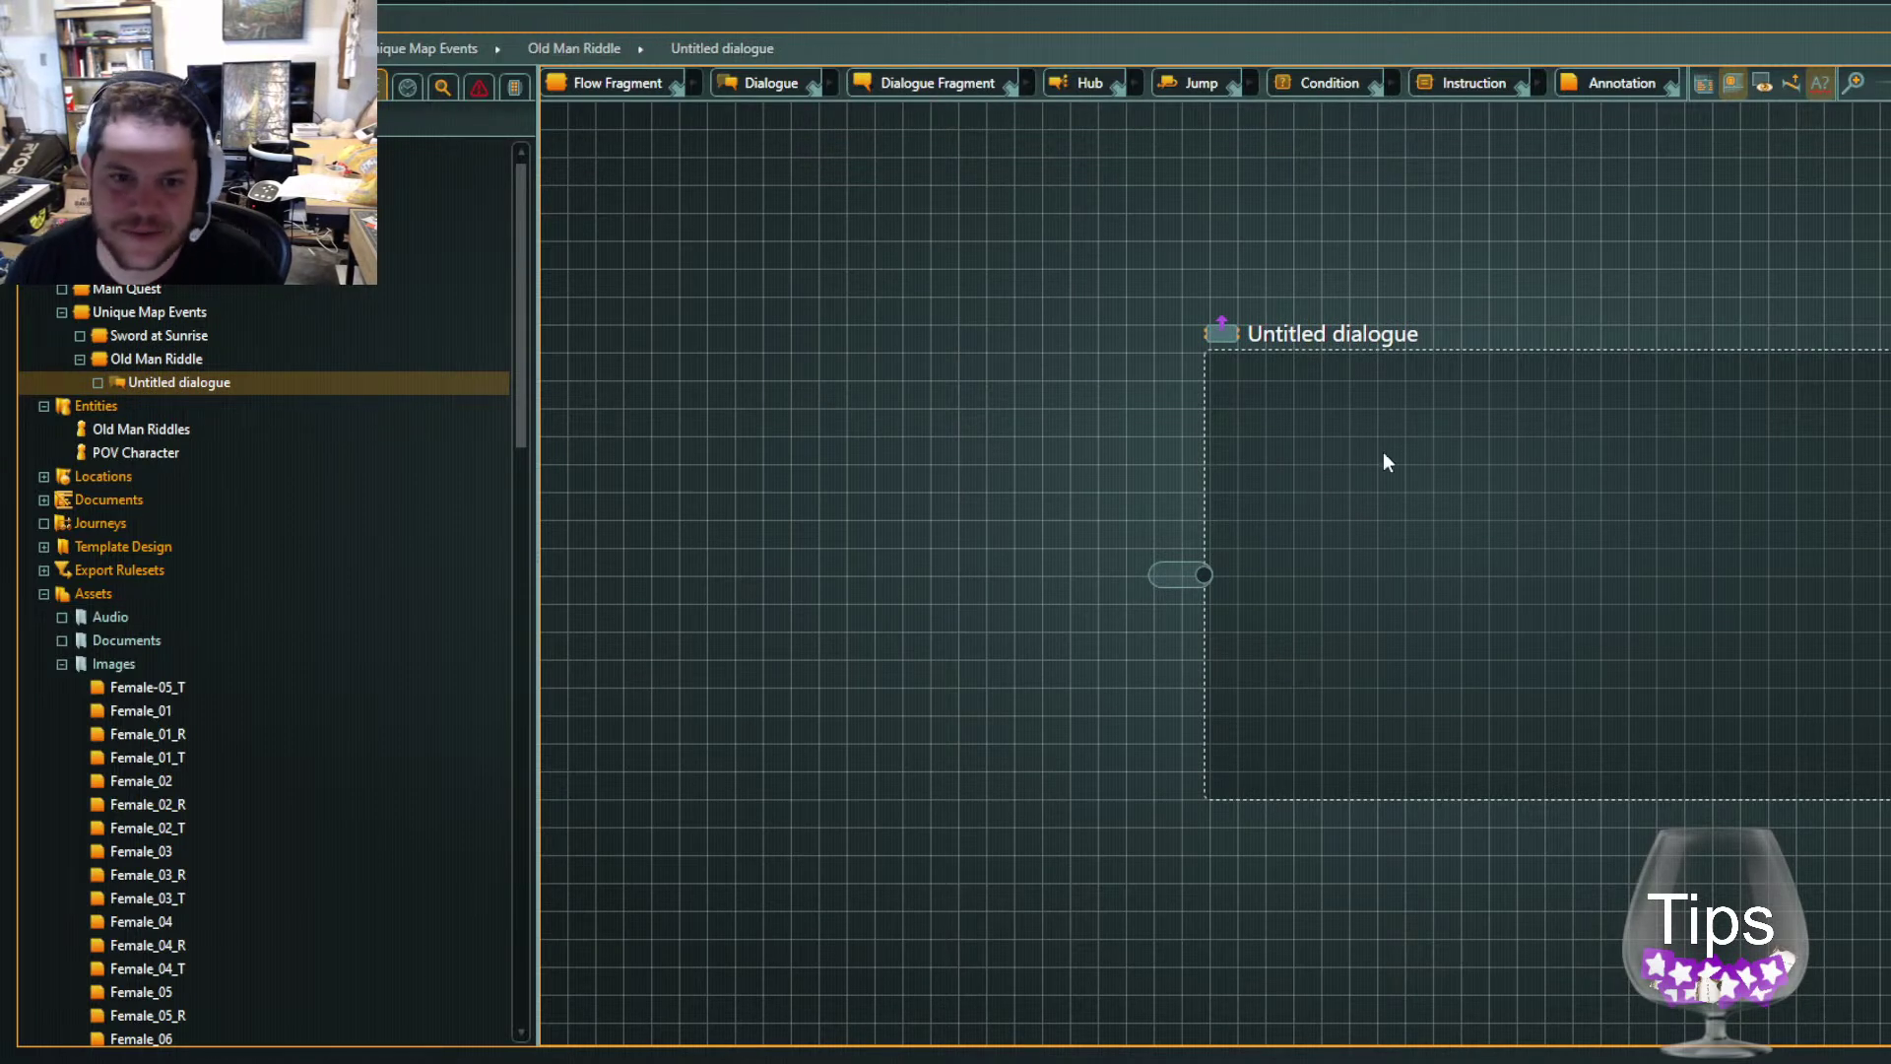
pyautogui.click(149, 380)
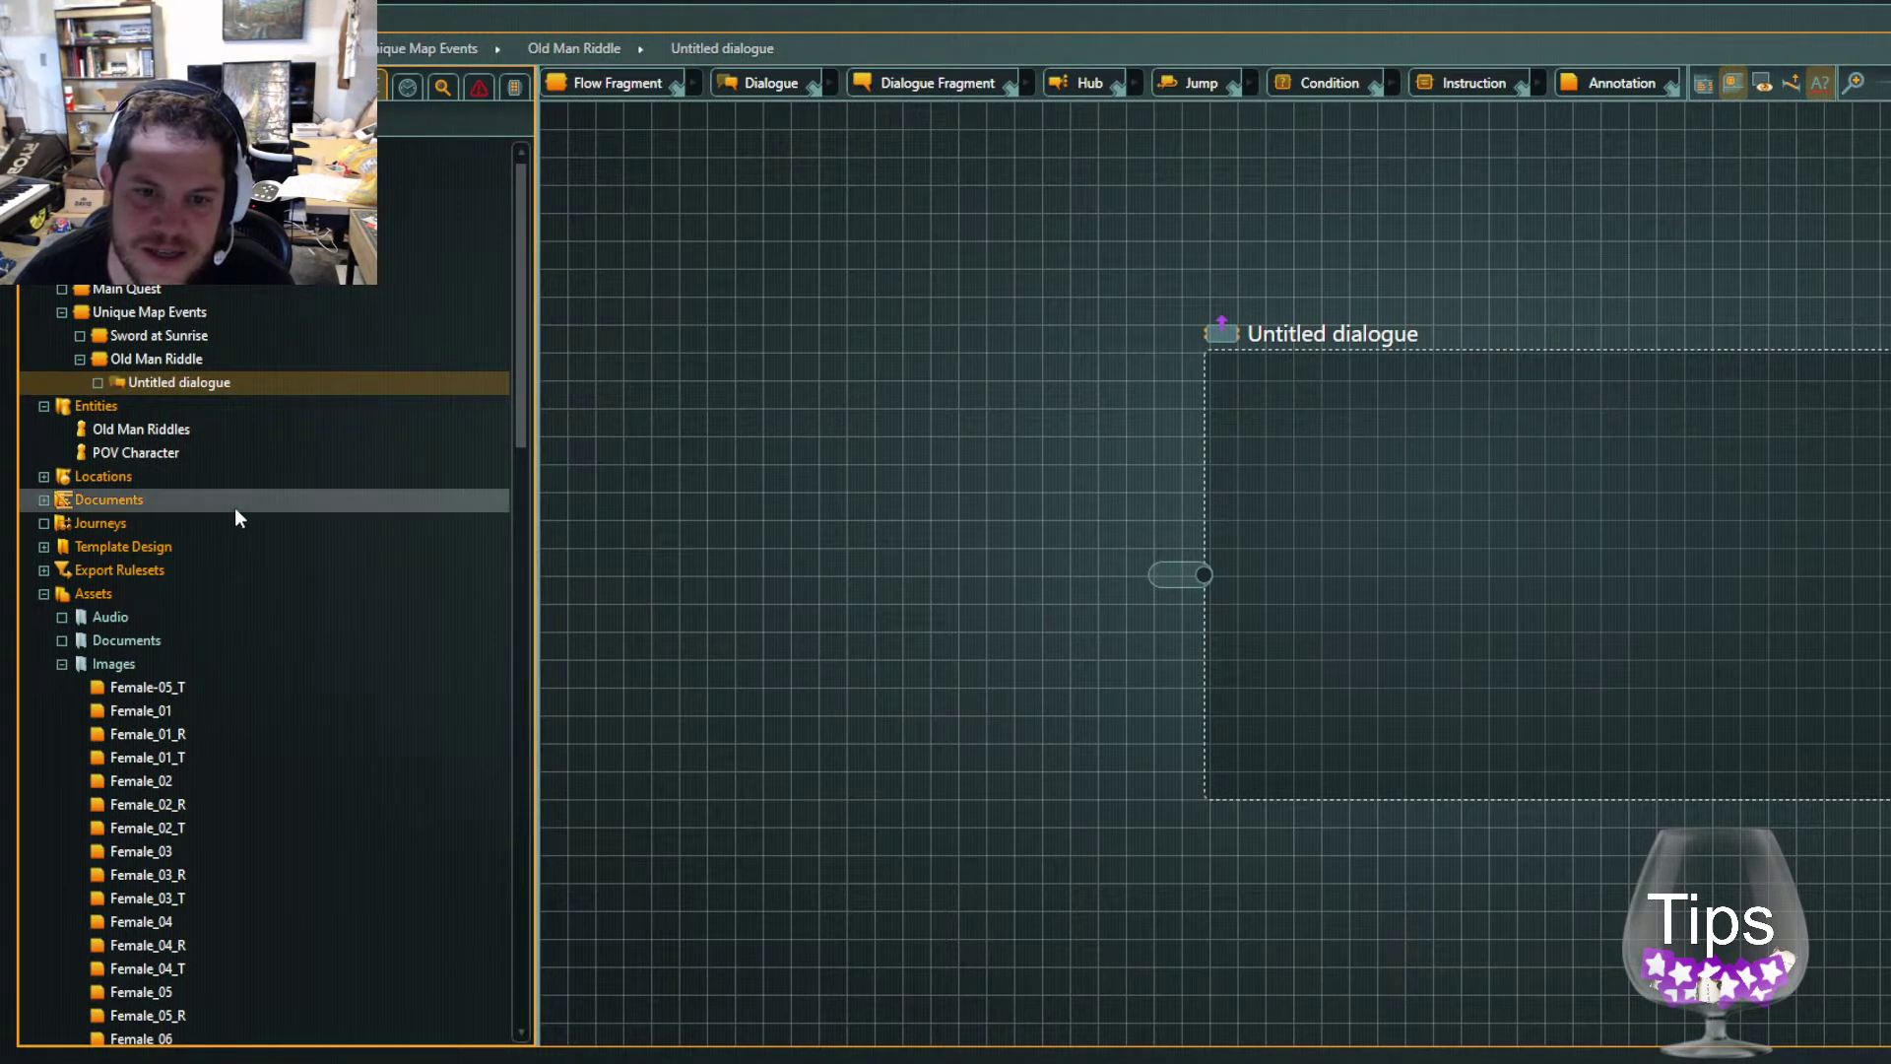
pyautogui.press('Delete')
pyautogui.click(152, 359)
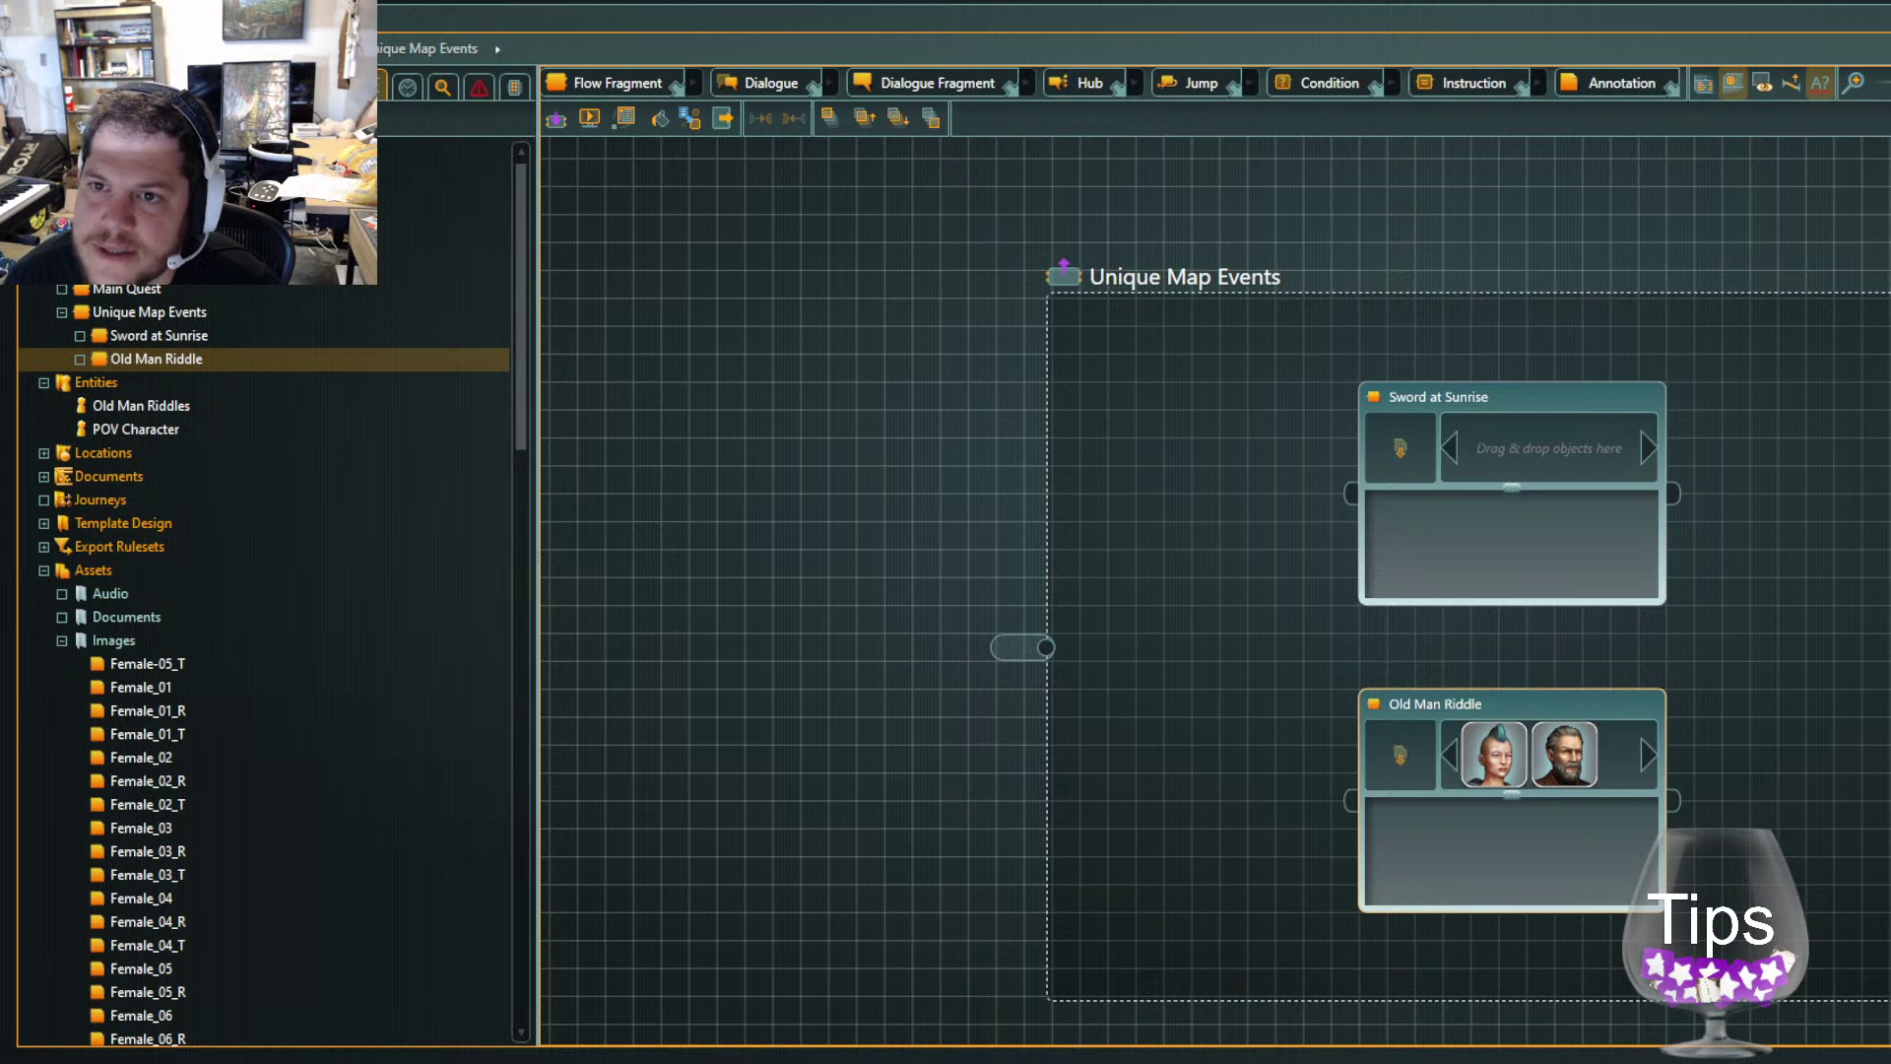
pyautogui.click(648, 445)
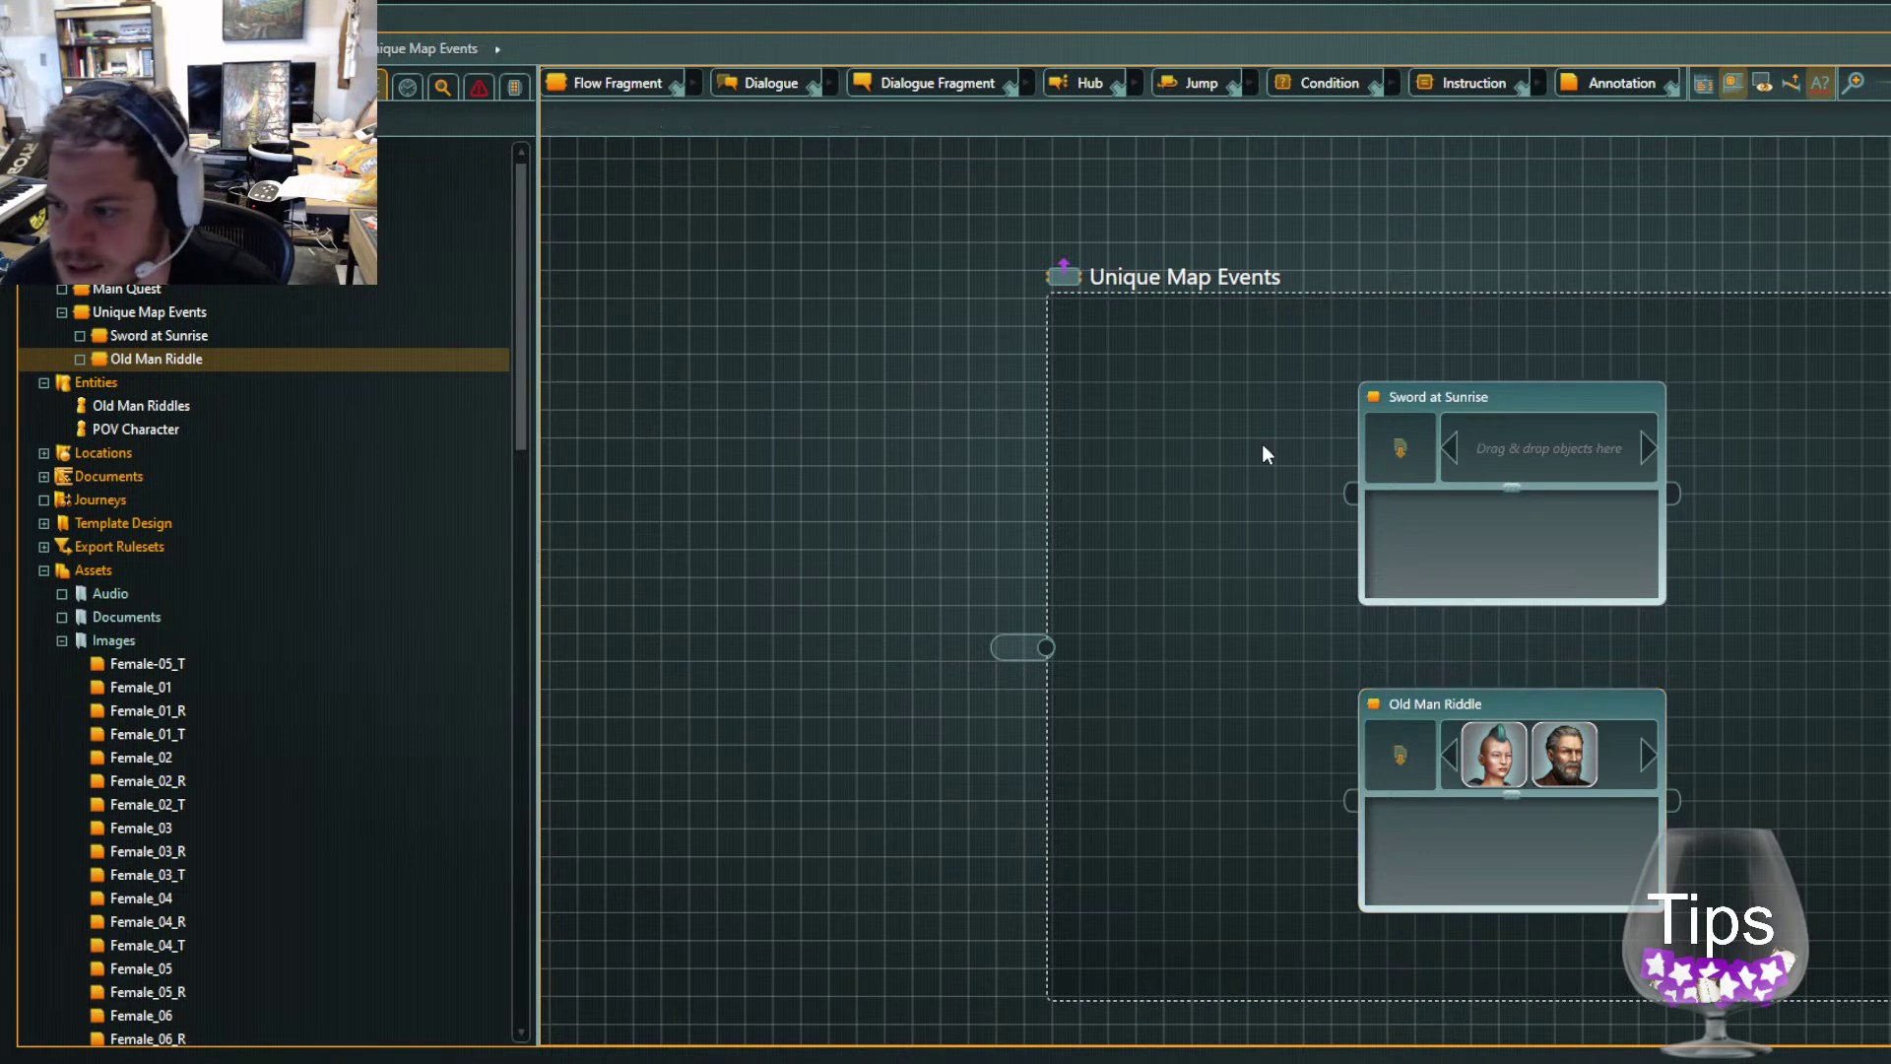
pyautogui.moveTo(1517, 800)
pyautogui.mouseDown()
pyautogui.moveTo(1508, 707)
pyautogui.moveTo(1514, 794)
pyautogui.mouseUp()
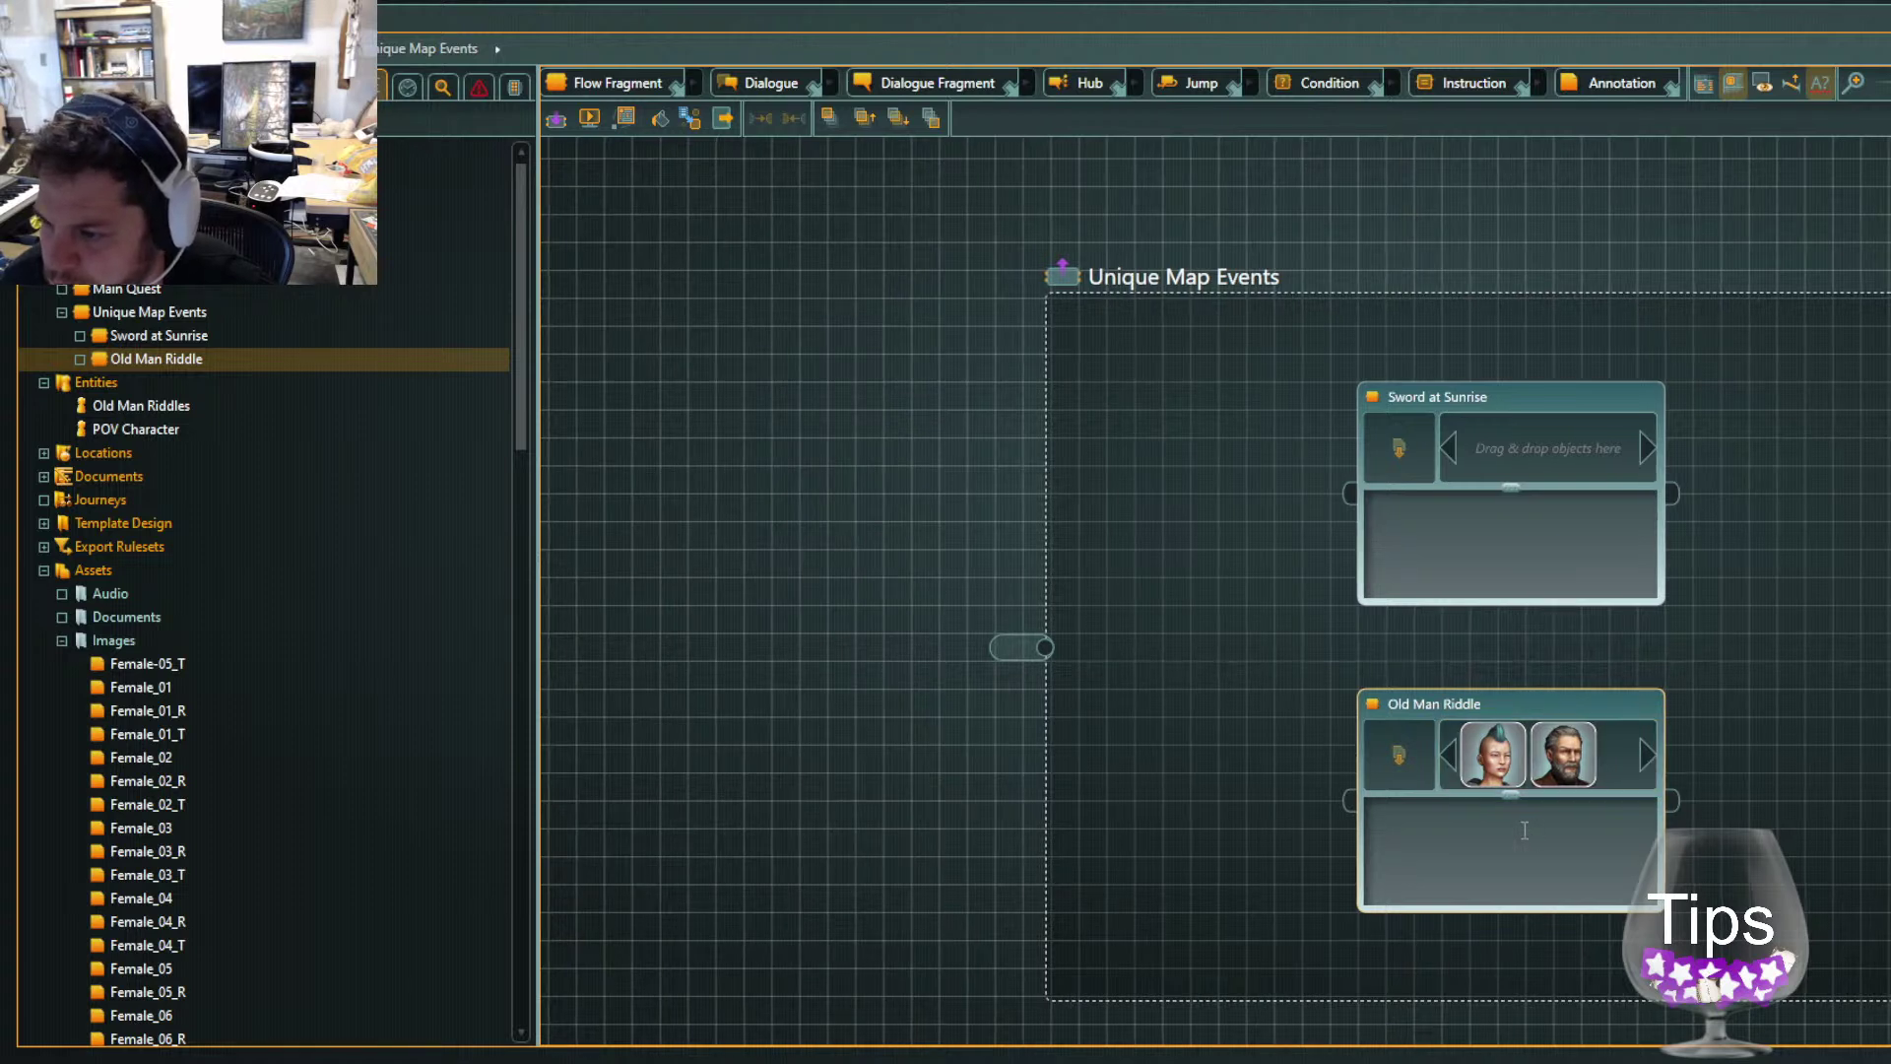
pyautogui.click(1526, 839)
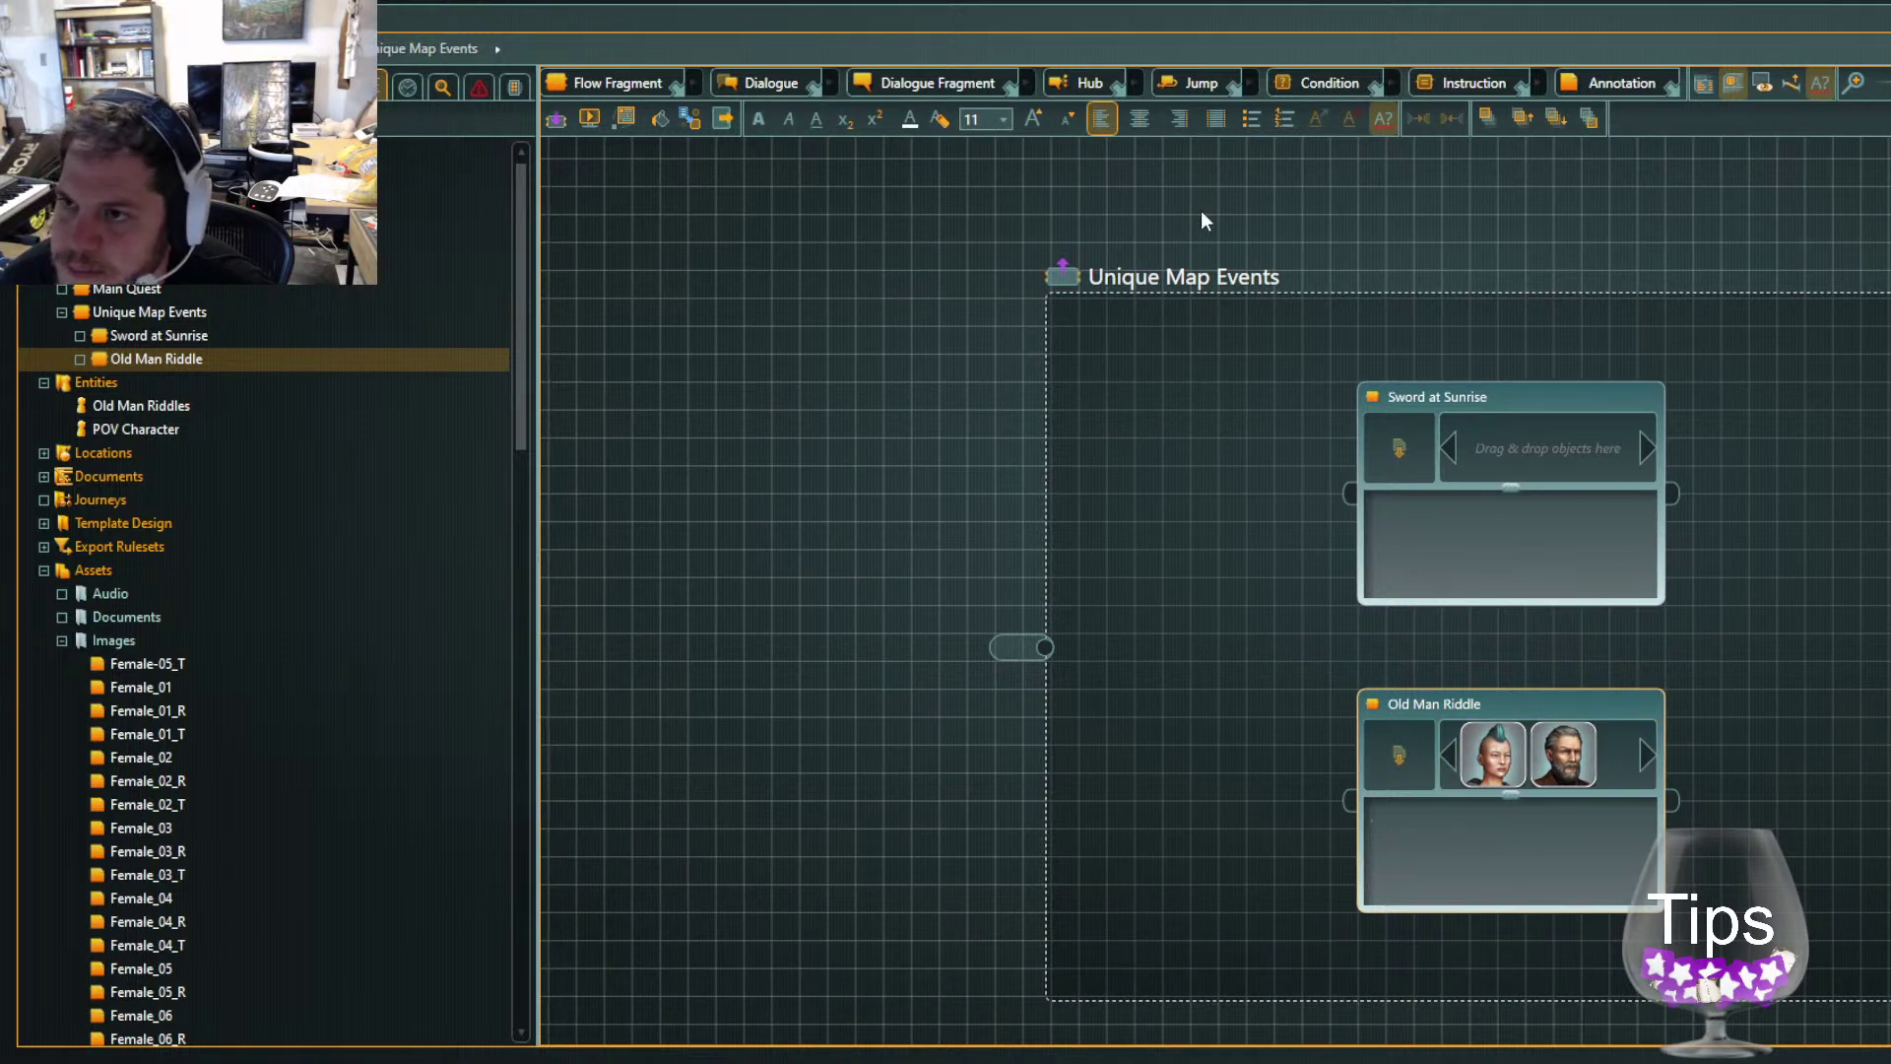
pyautogui.click(898, 338)
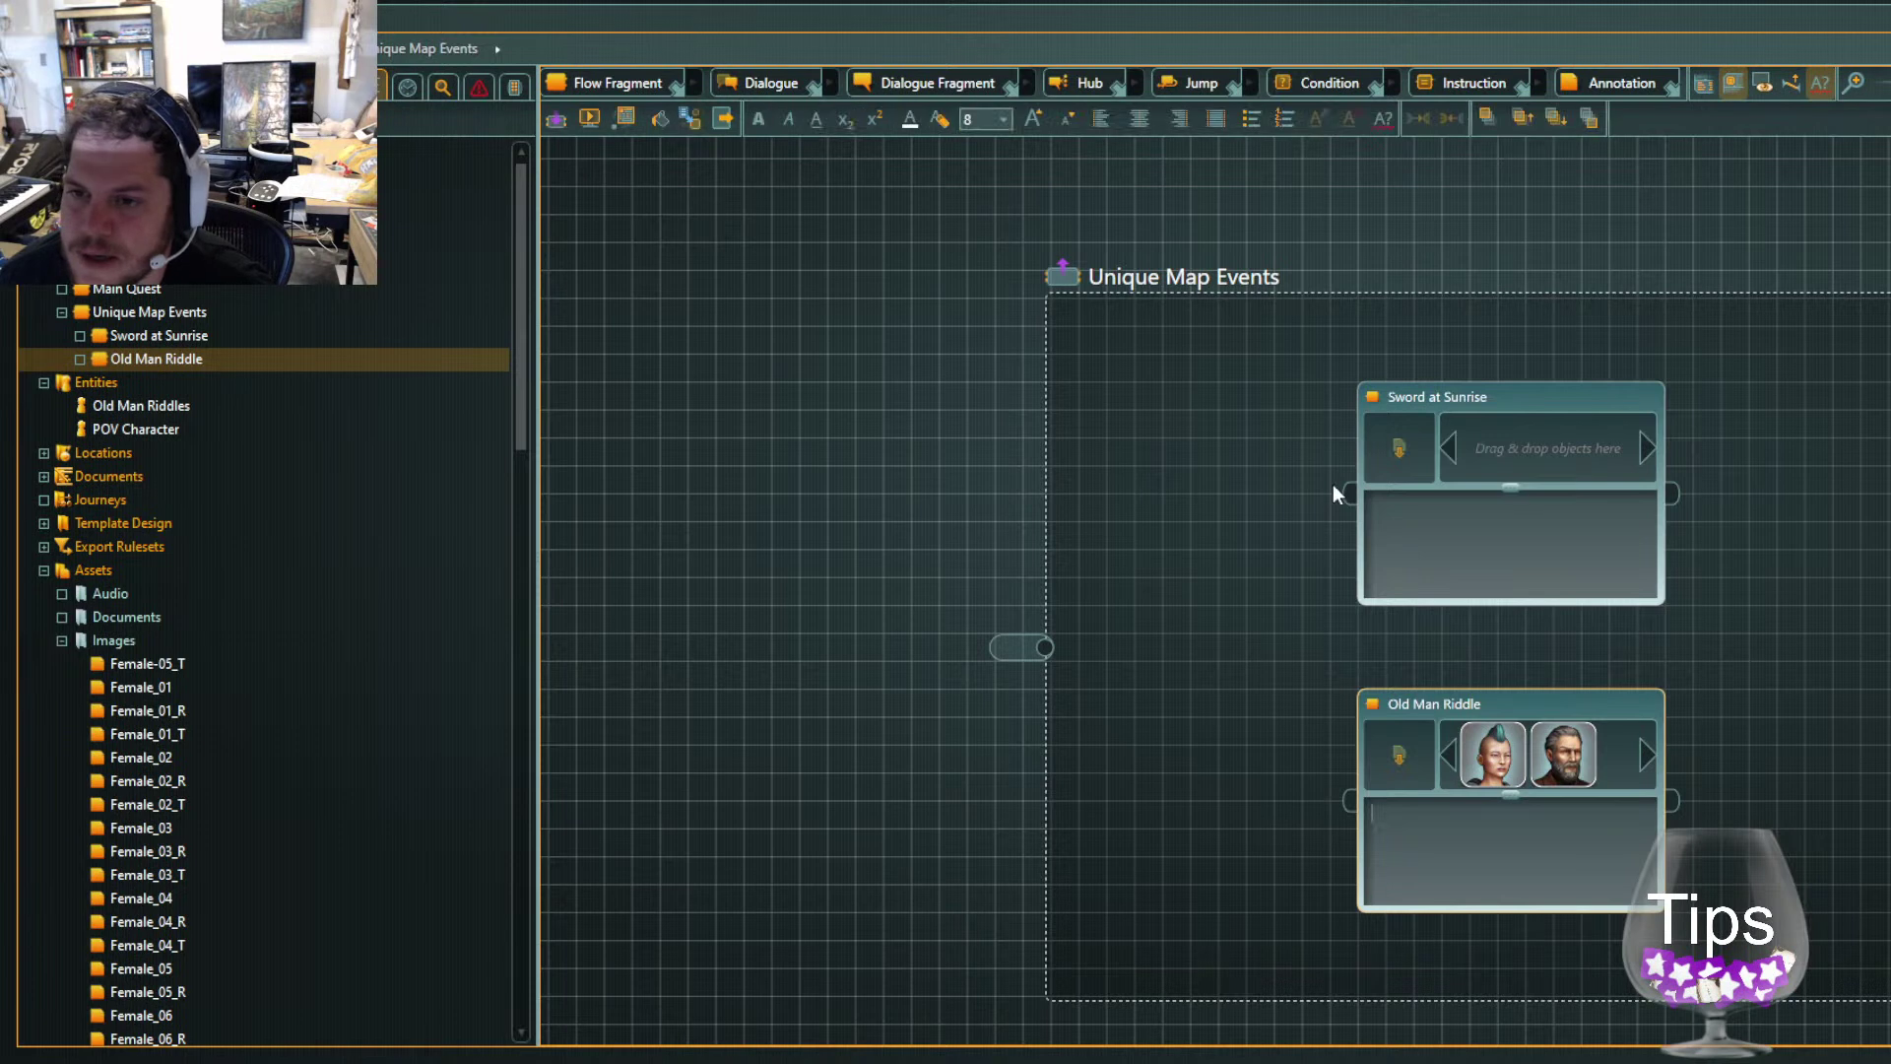
# Add a dialogue fragment inside the Old Man Riddle flow fragment with Old Man Riddles as its speaker
pyautogui.click(236, 362)
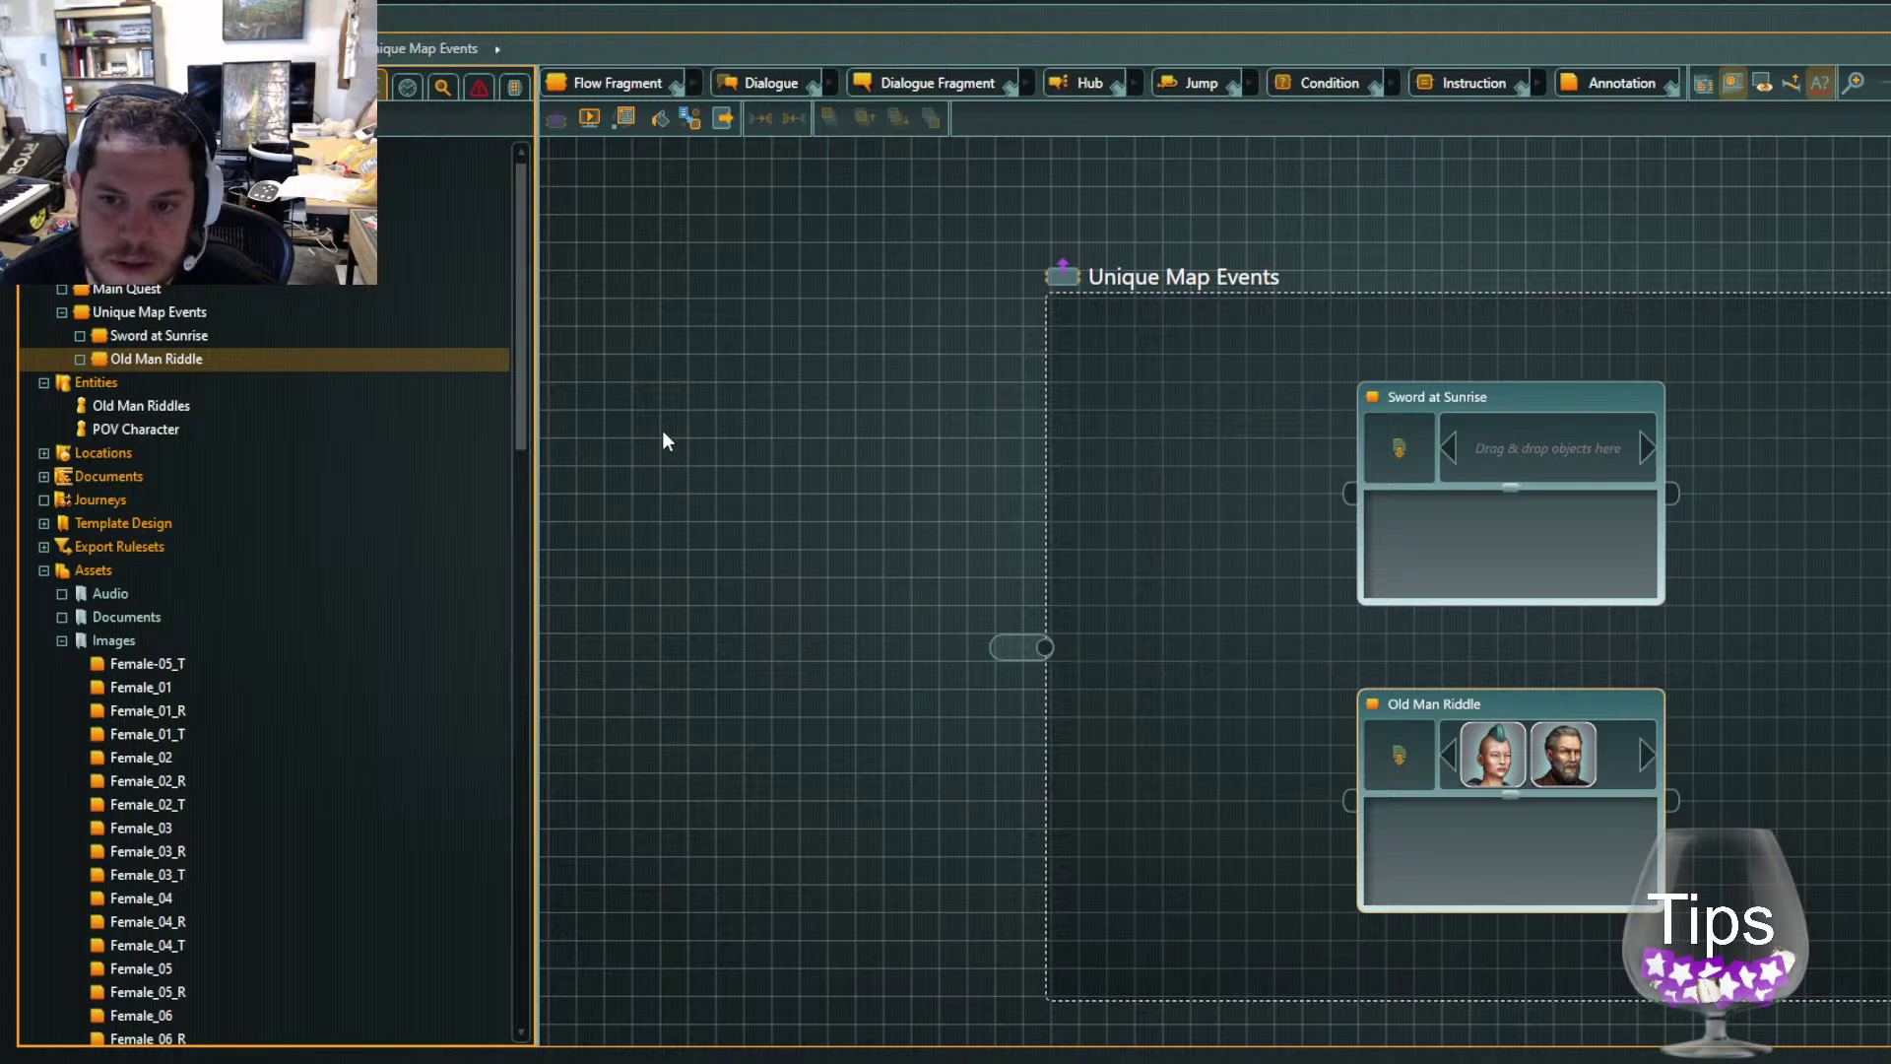
pyautogui.click(250, 386)
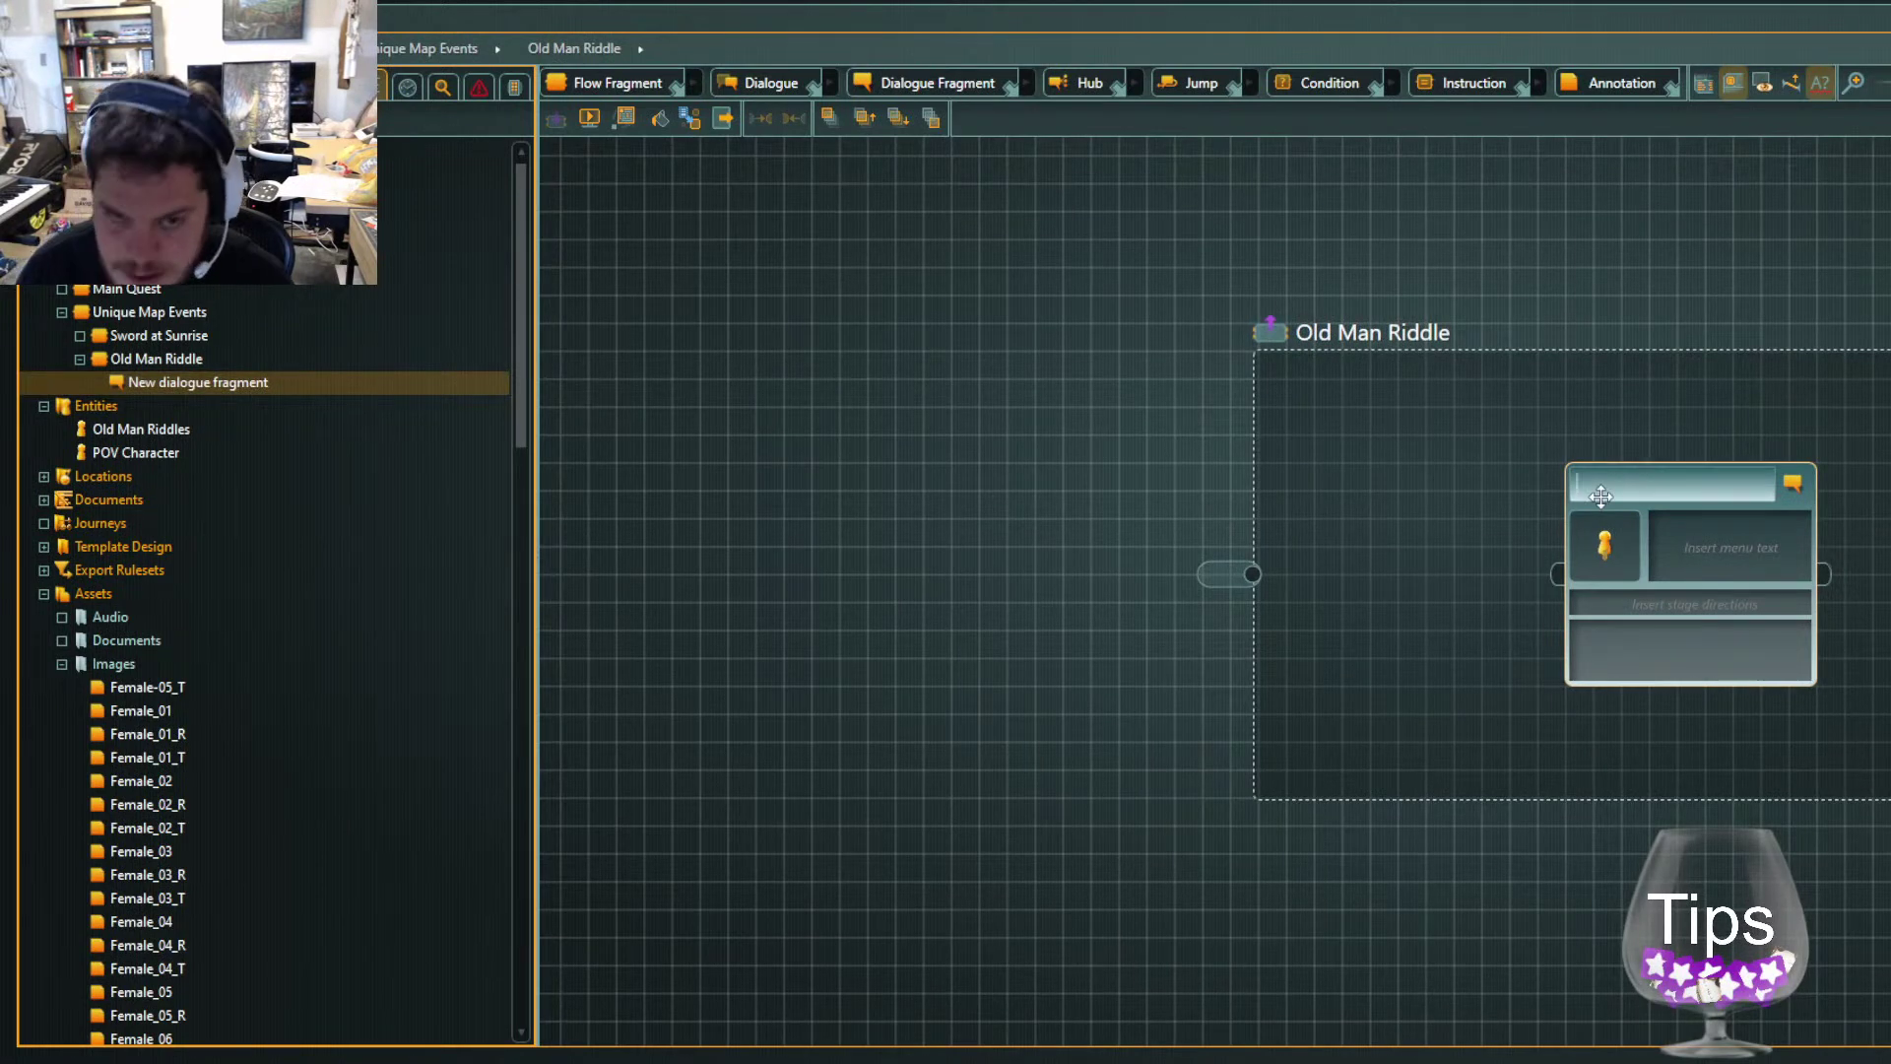
pyautogui.write('Old')
pyautogui.press('Return')
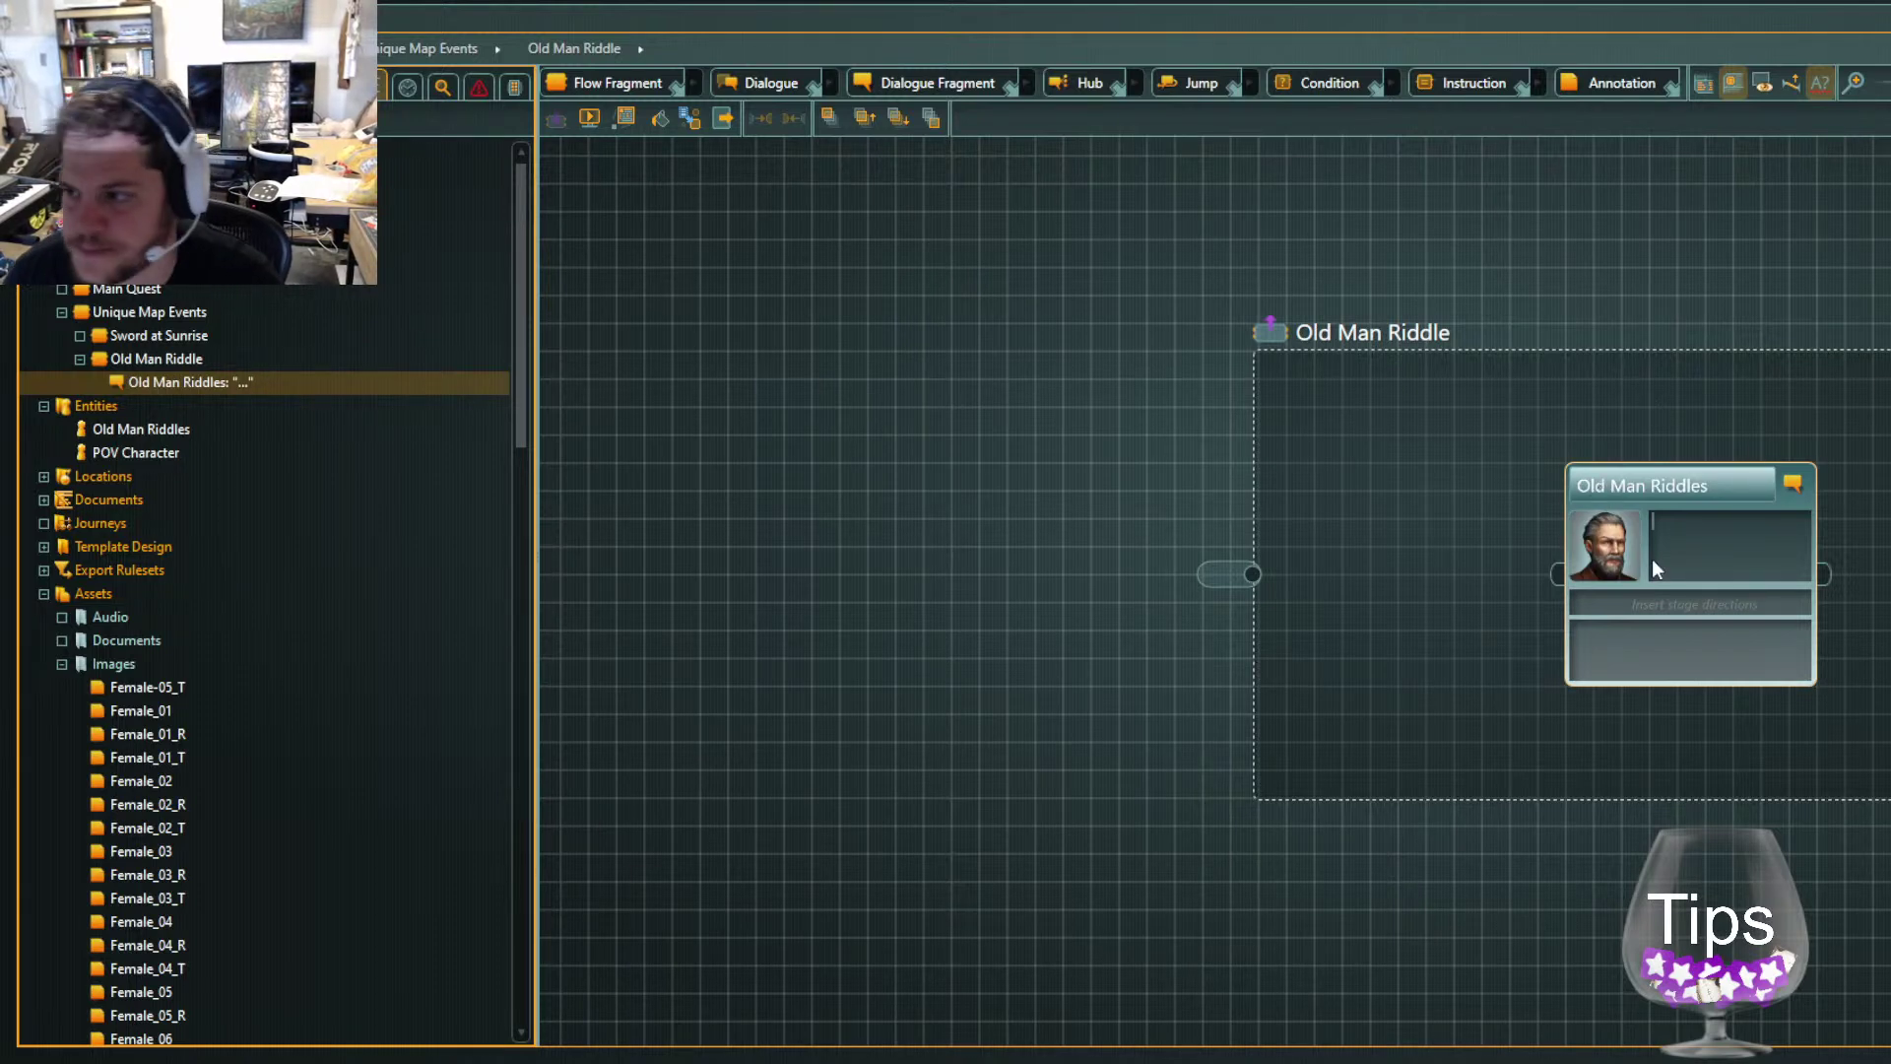
# Enter the placeholder text "sdfsdf" as the spoken line of the Old Man Riddles dialogue fragment
pyautogui.click(1665, 643)
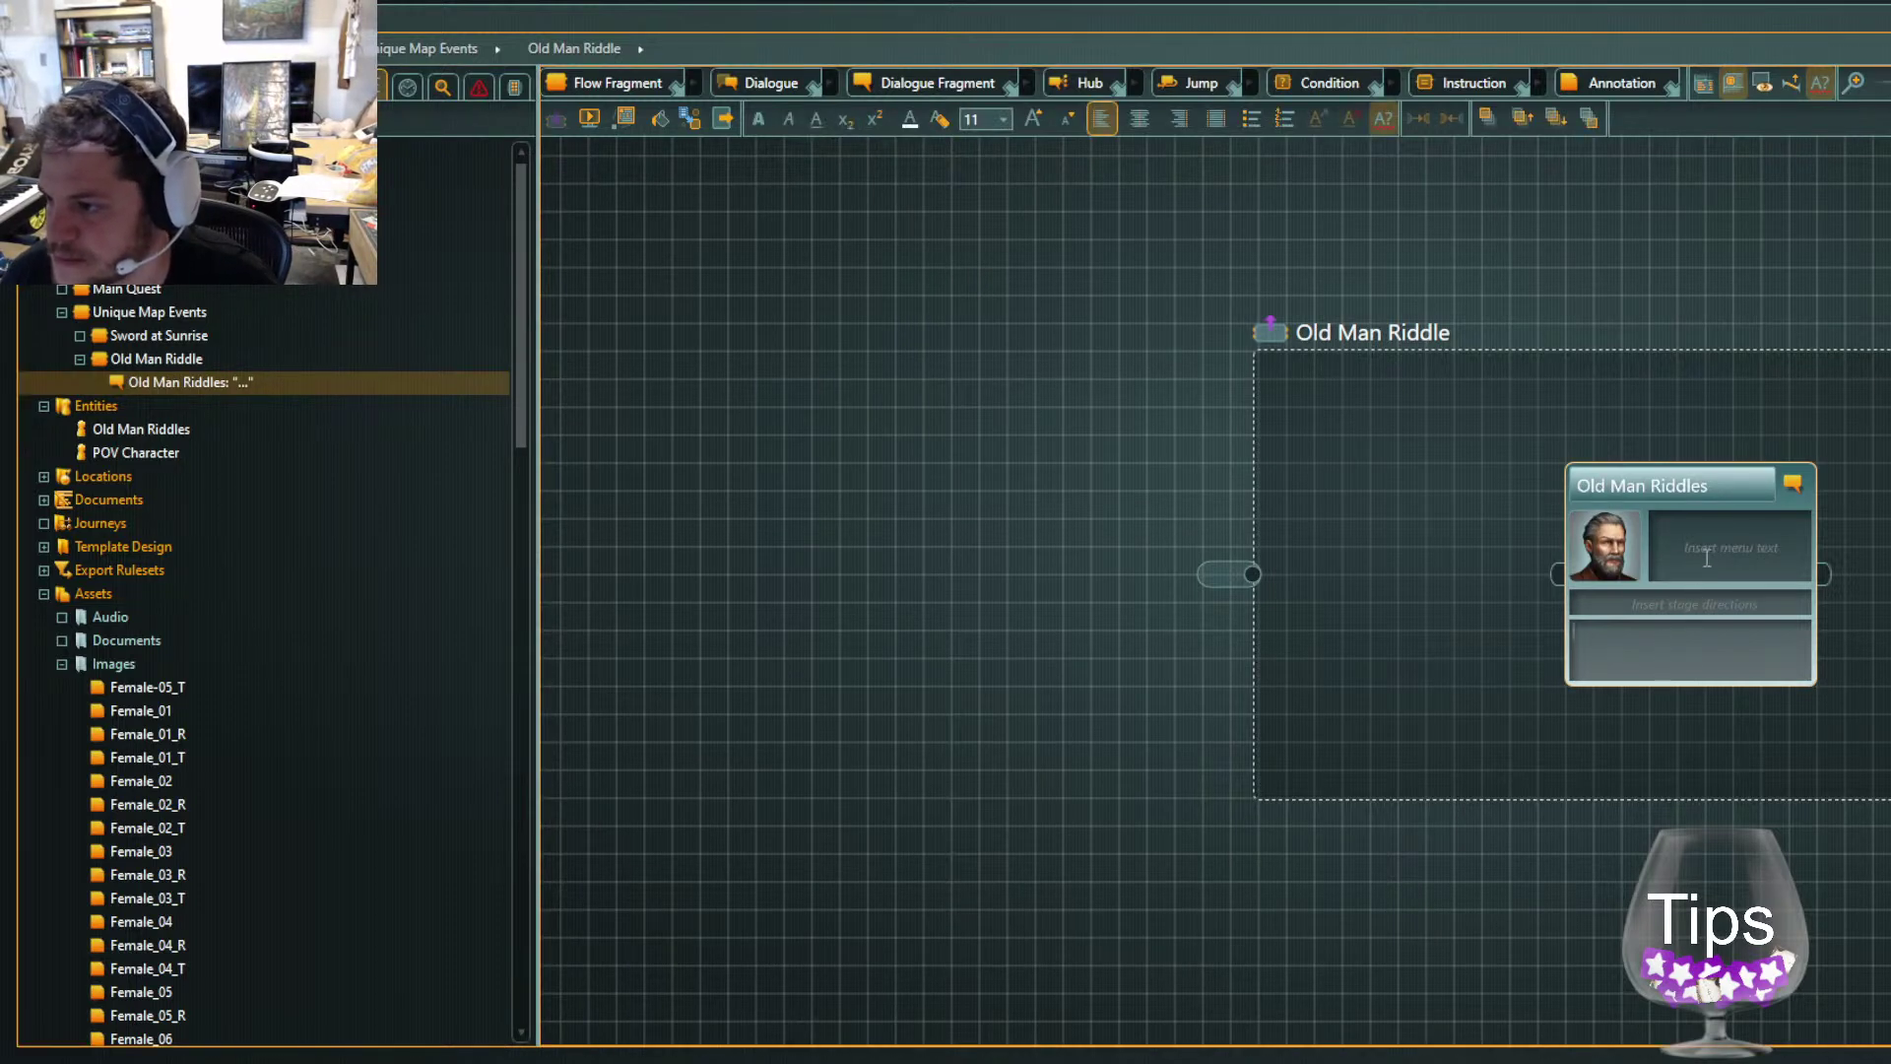
pyautogui.write('What')
pyautogui.press('BackSpace')
pyautogui.press('BackSpace')
pyautogui.press('BackSpace')
pyautogui.press('BackSpace')
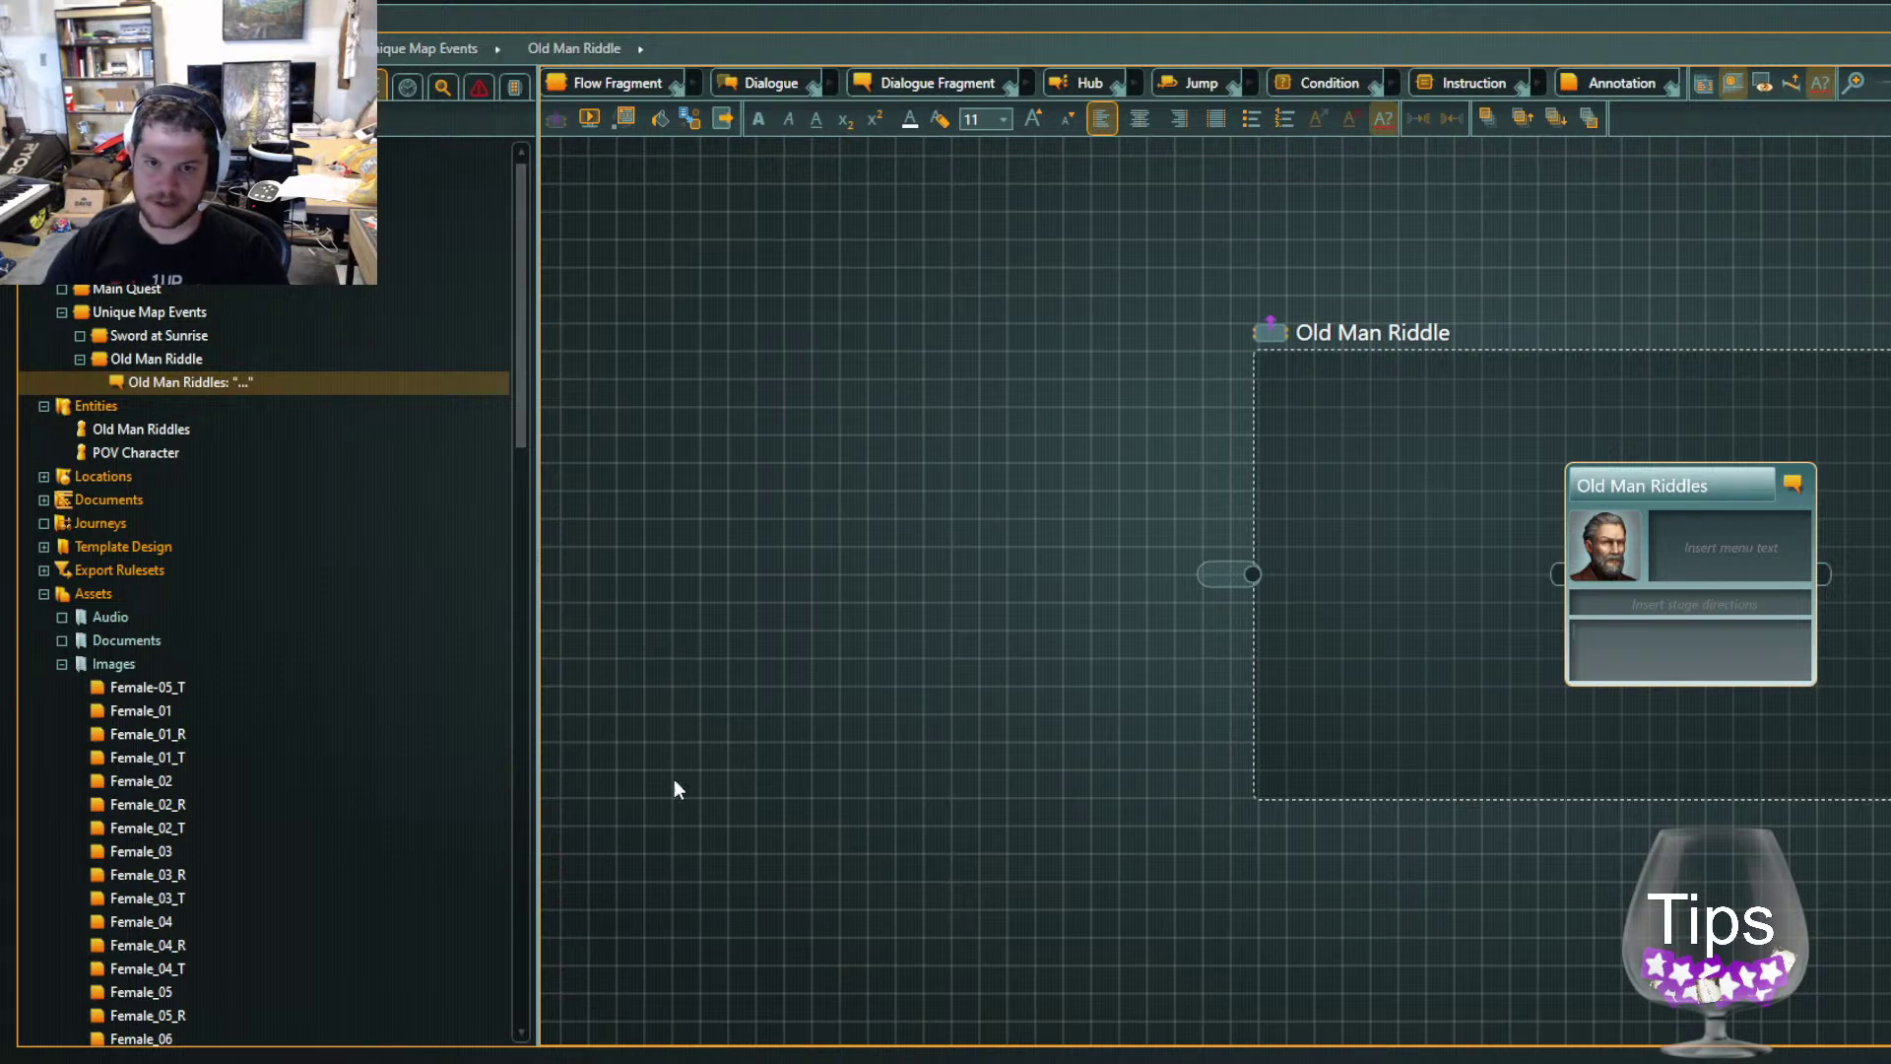
pyautogui.write('sdfsdf')
pyautogui.click(991, 843)
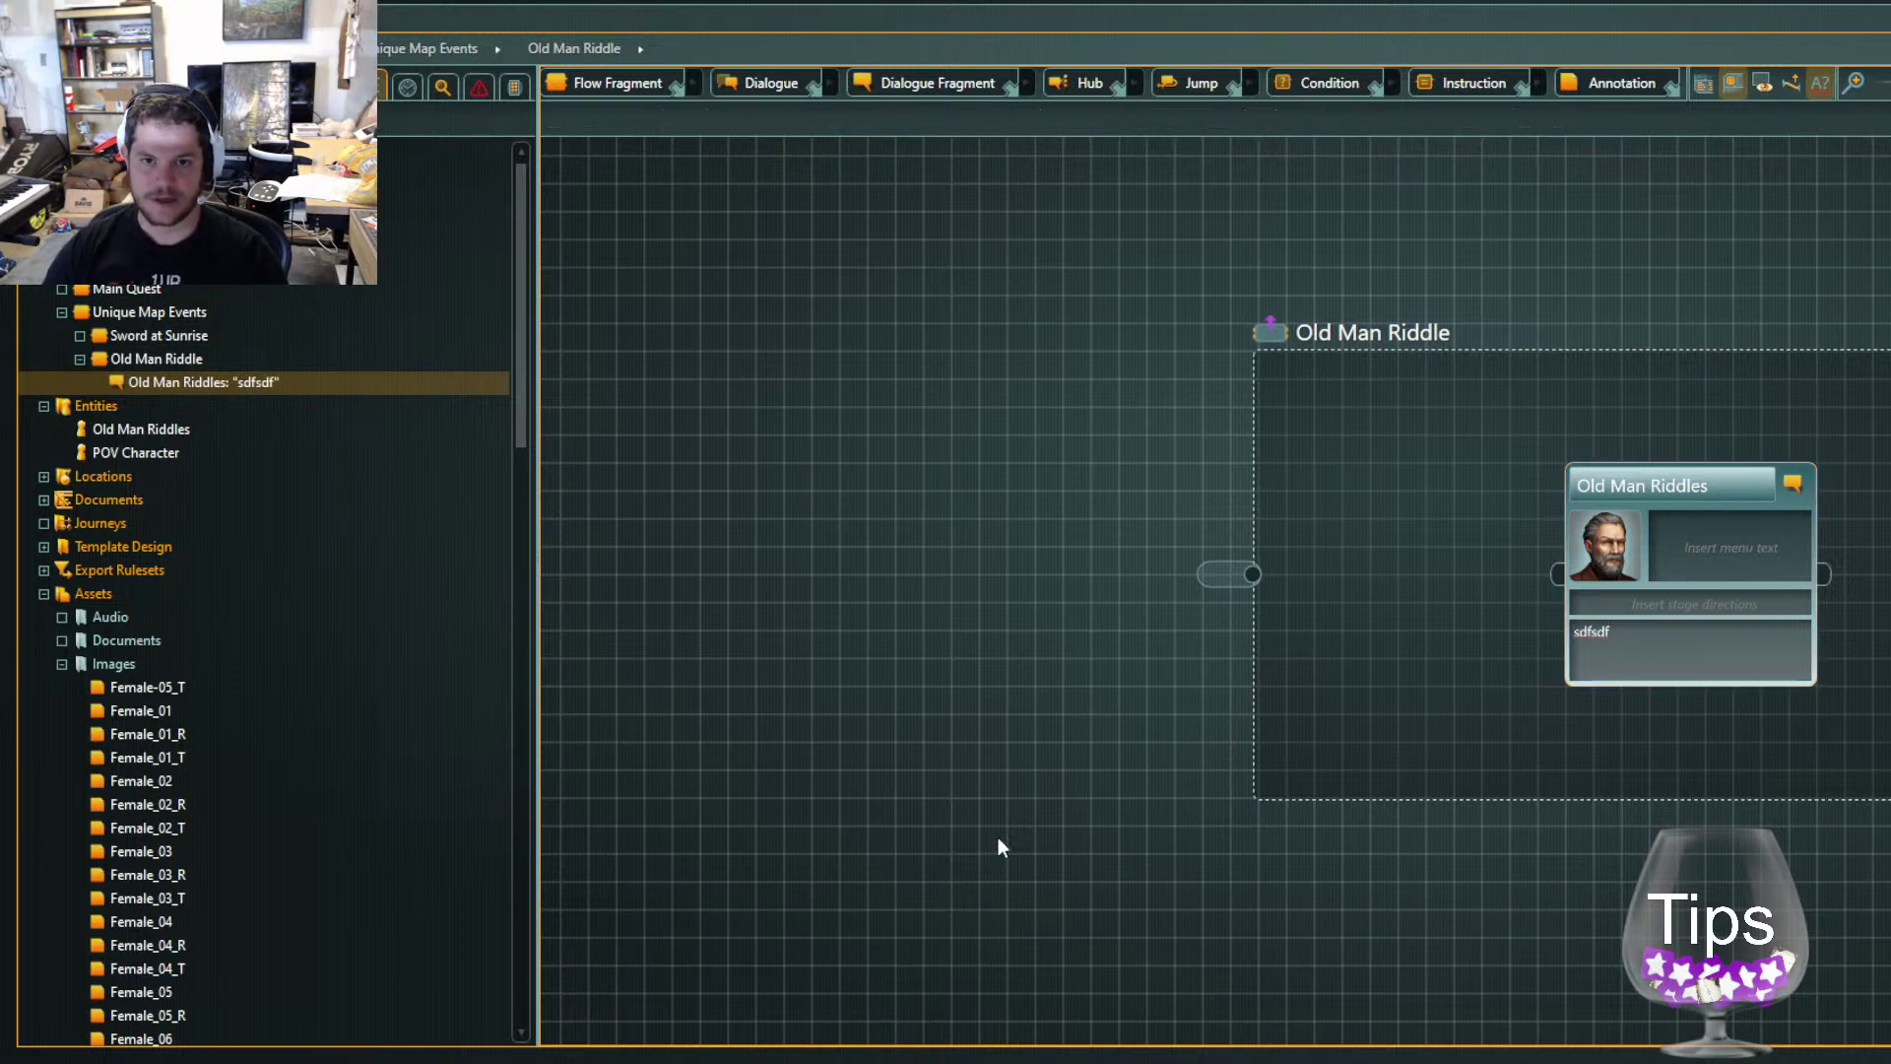
pyautogui.click(75, 367)
pyautogui.click(78, 362)
pyautogui.click(81, 360)
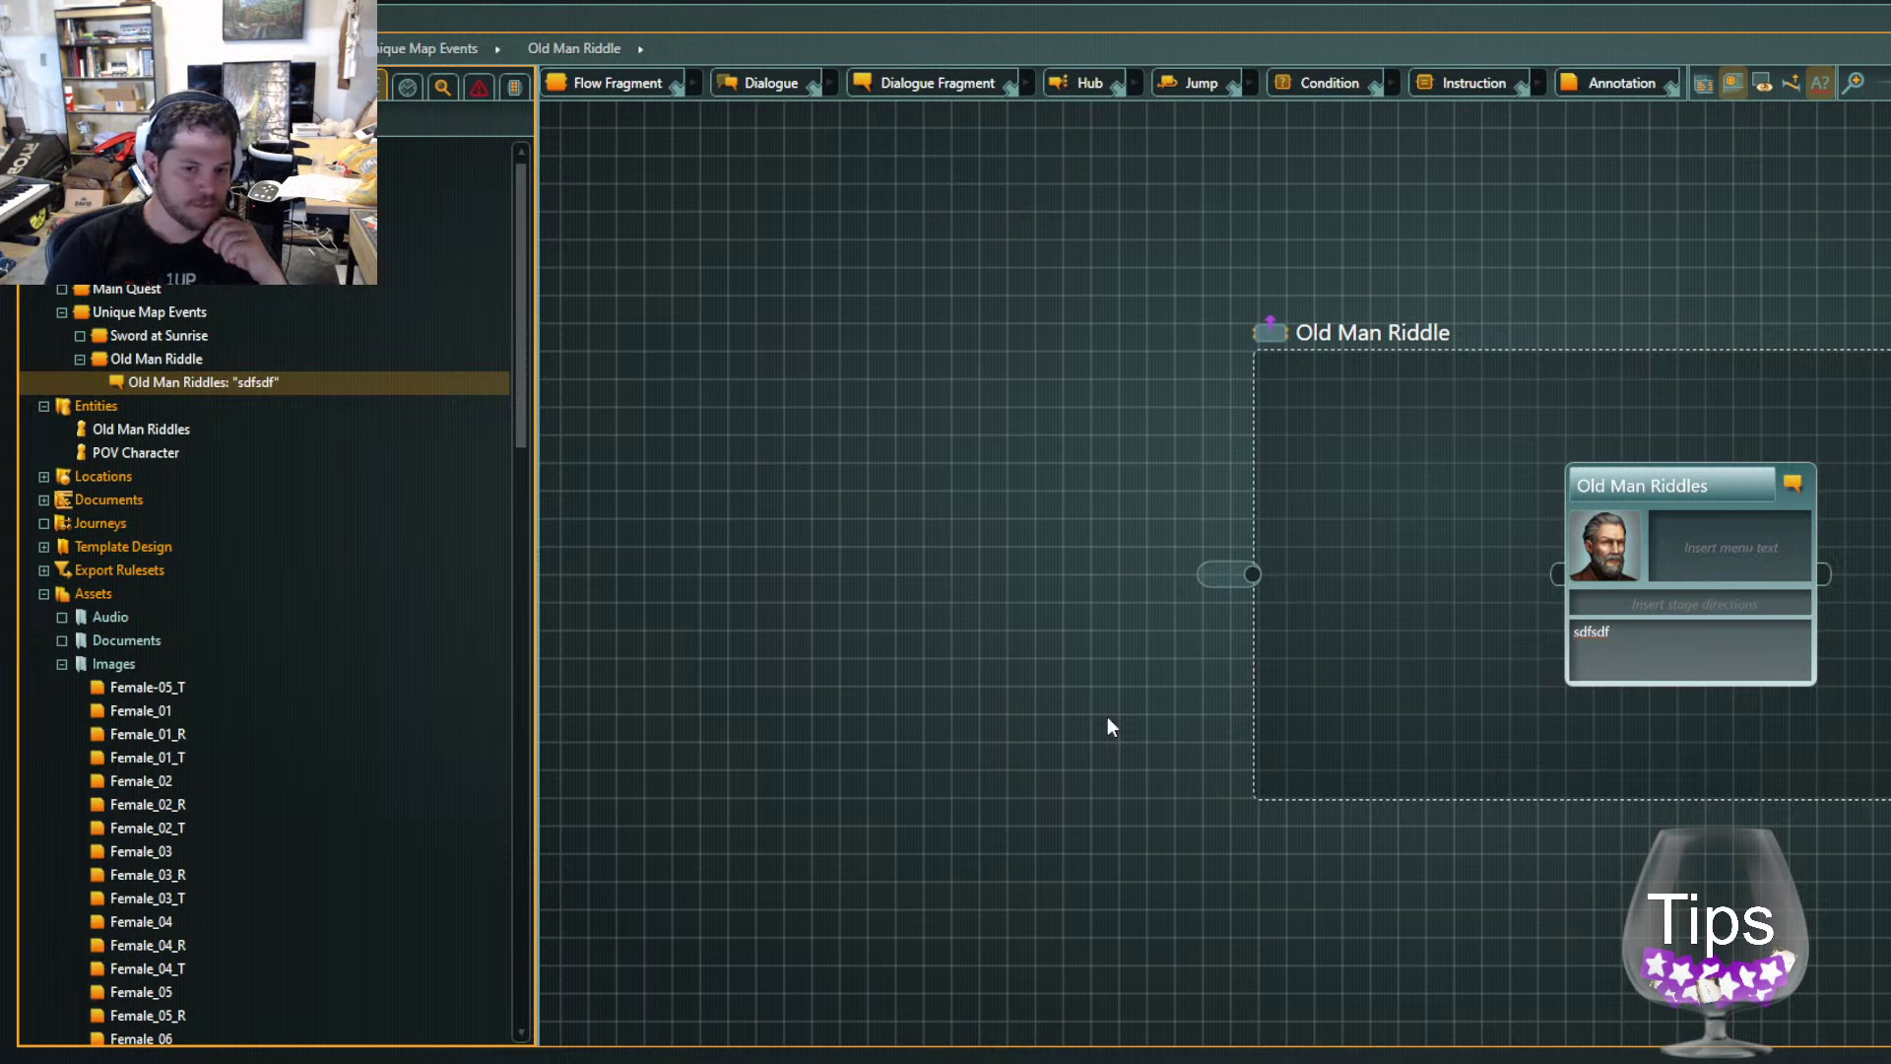
# Add a connected POV Character reply with the stage direction "I bow and face him." and the line "Oh hello, there sir."
pyautogui.click(1825, 583)
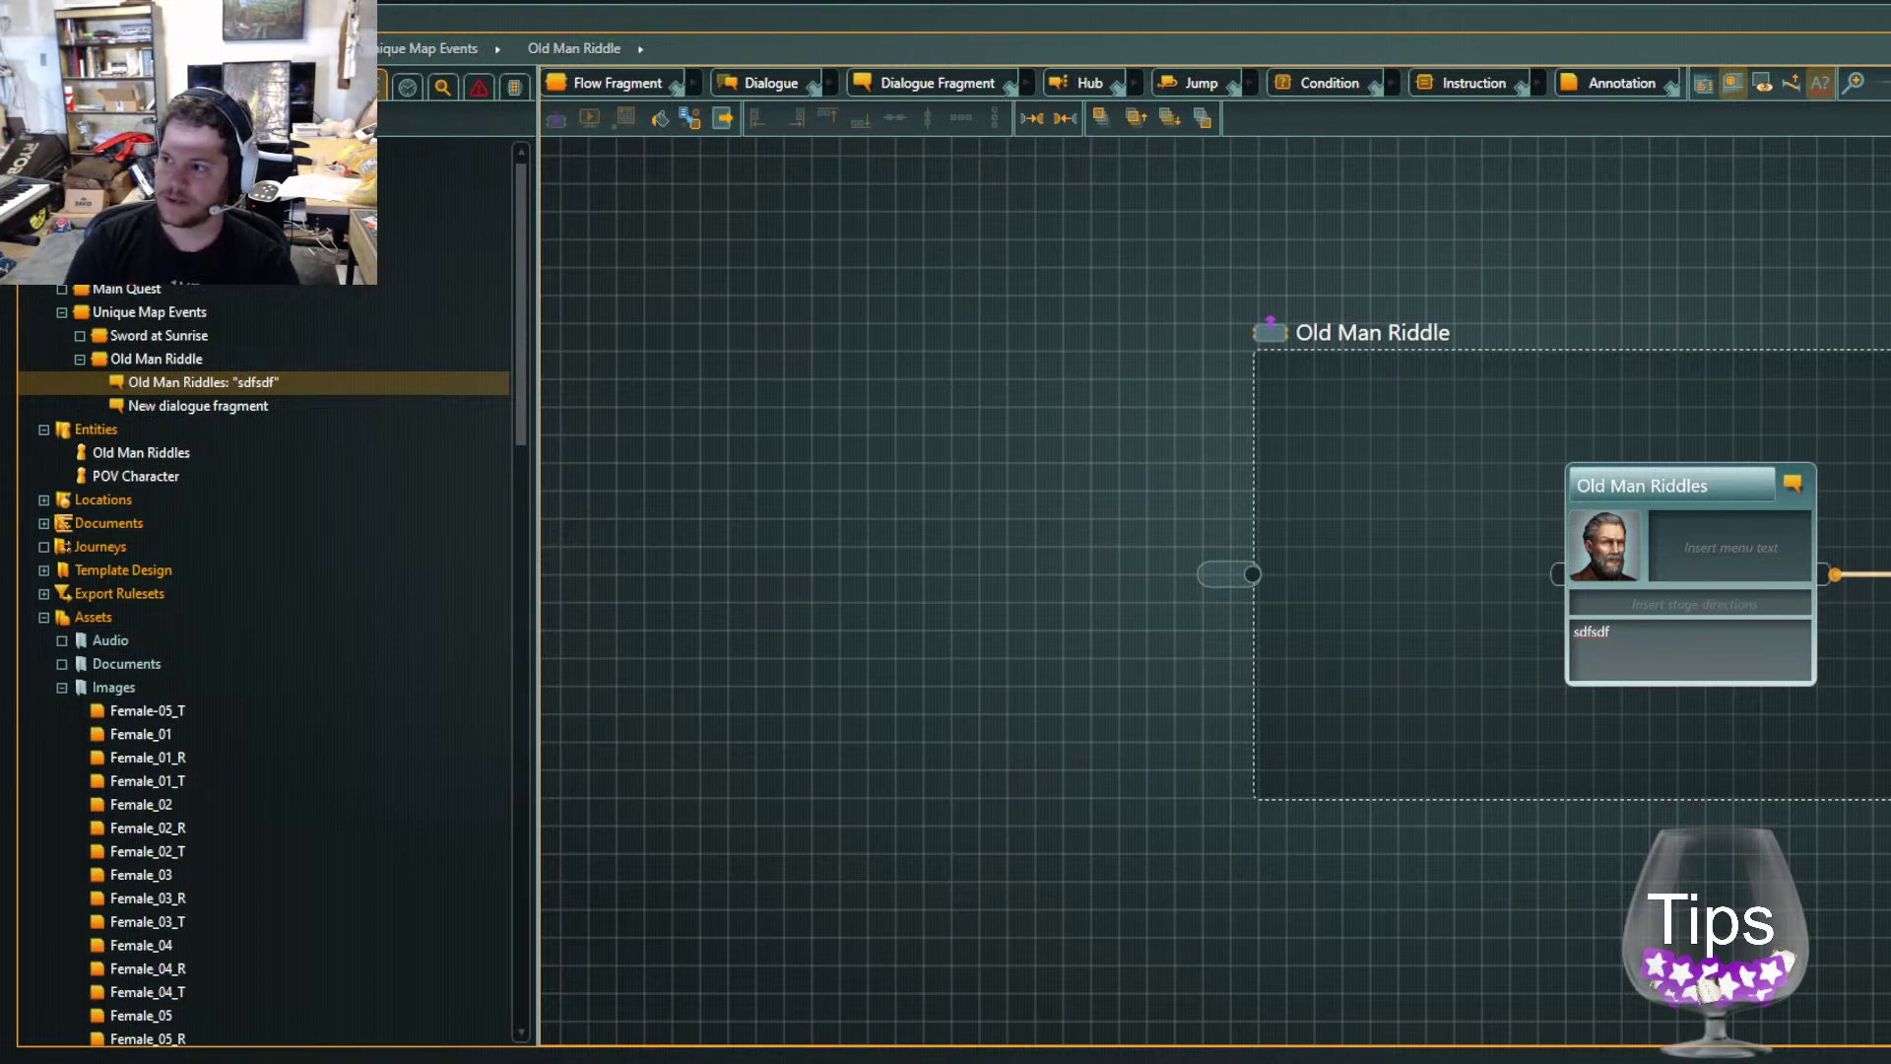
pyautogui.press('Return')
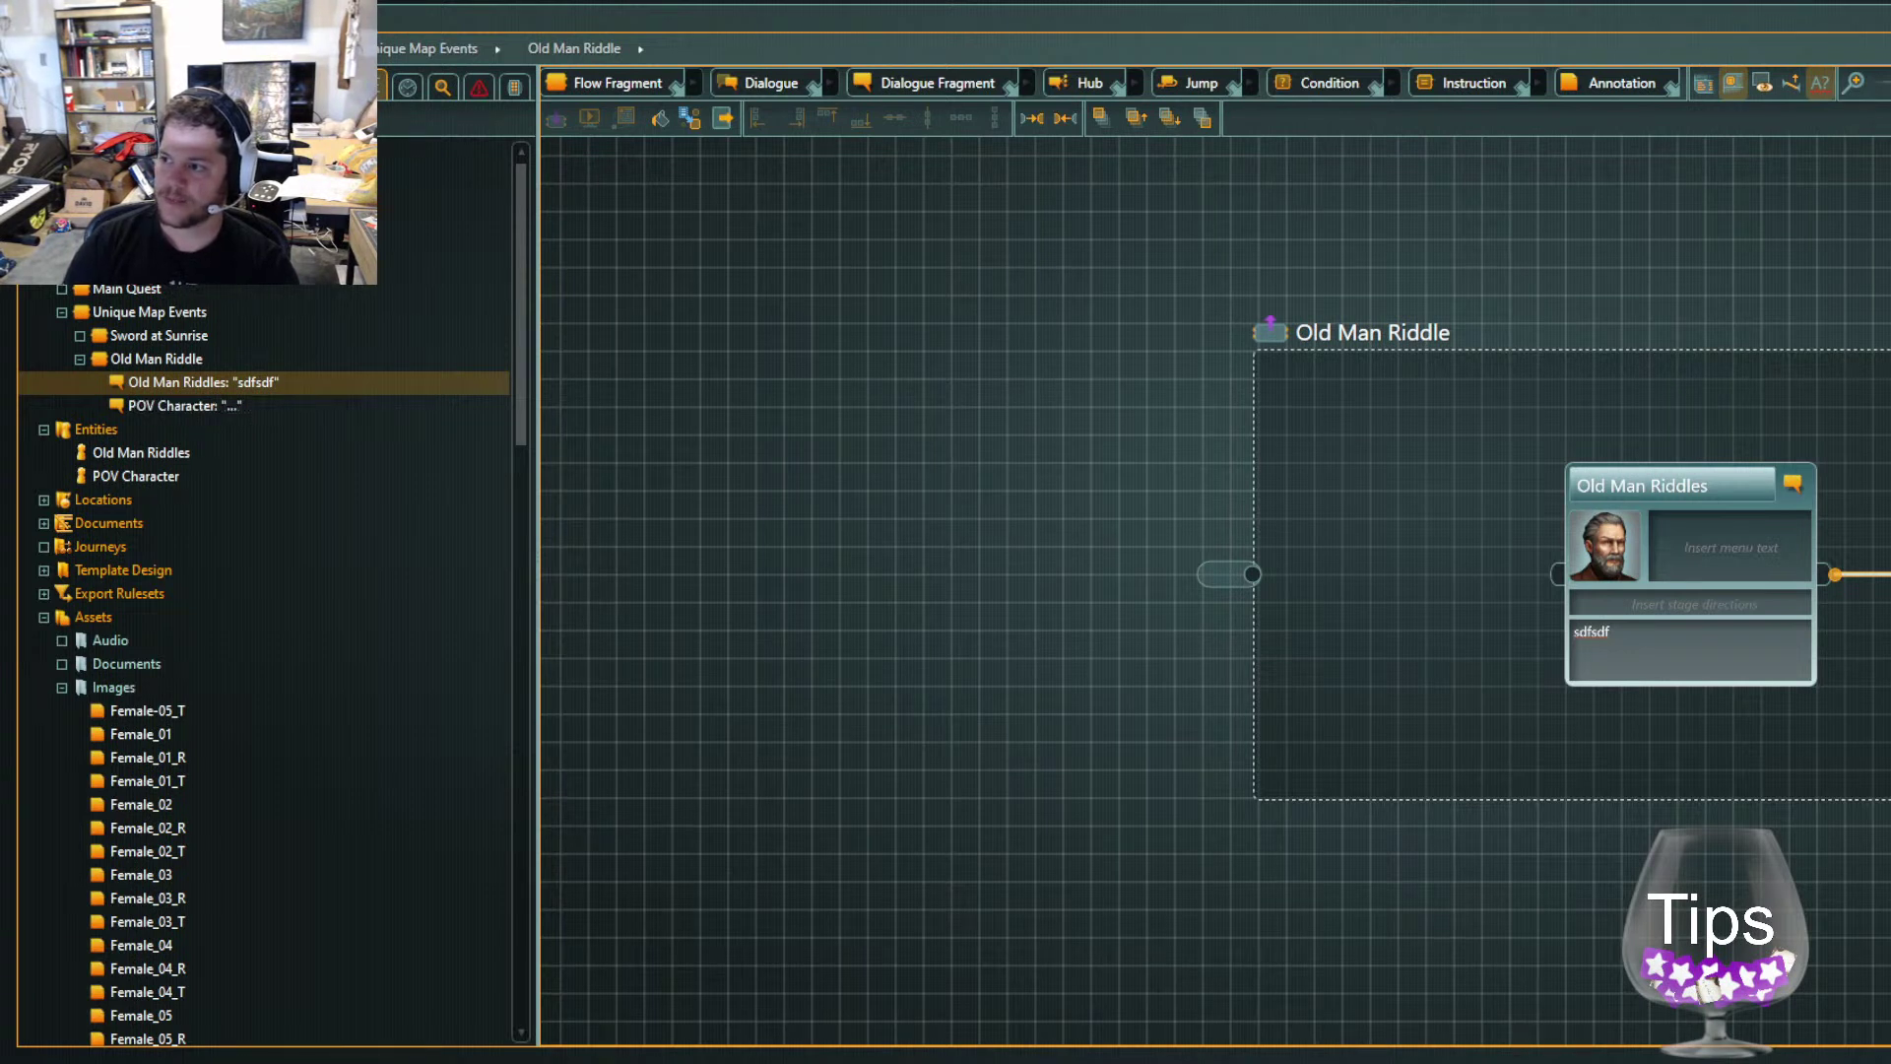
pyautogui.press('Tab')
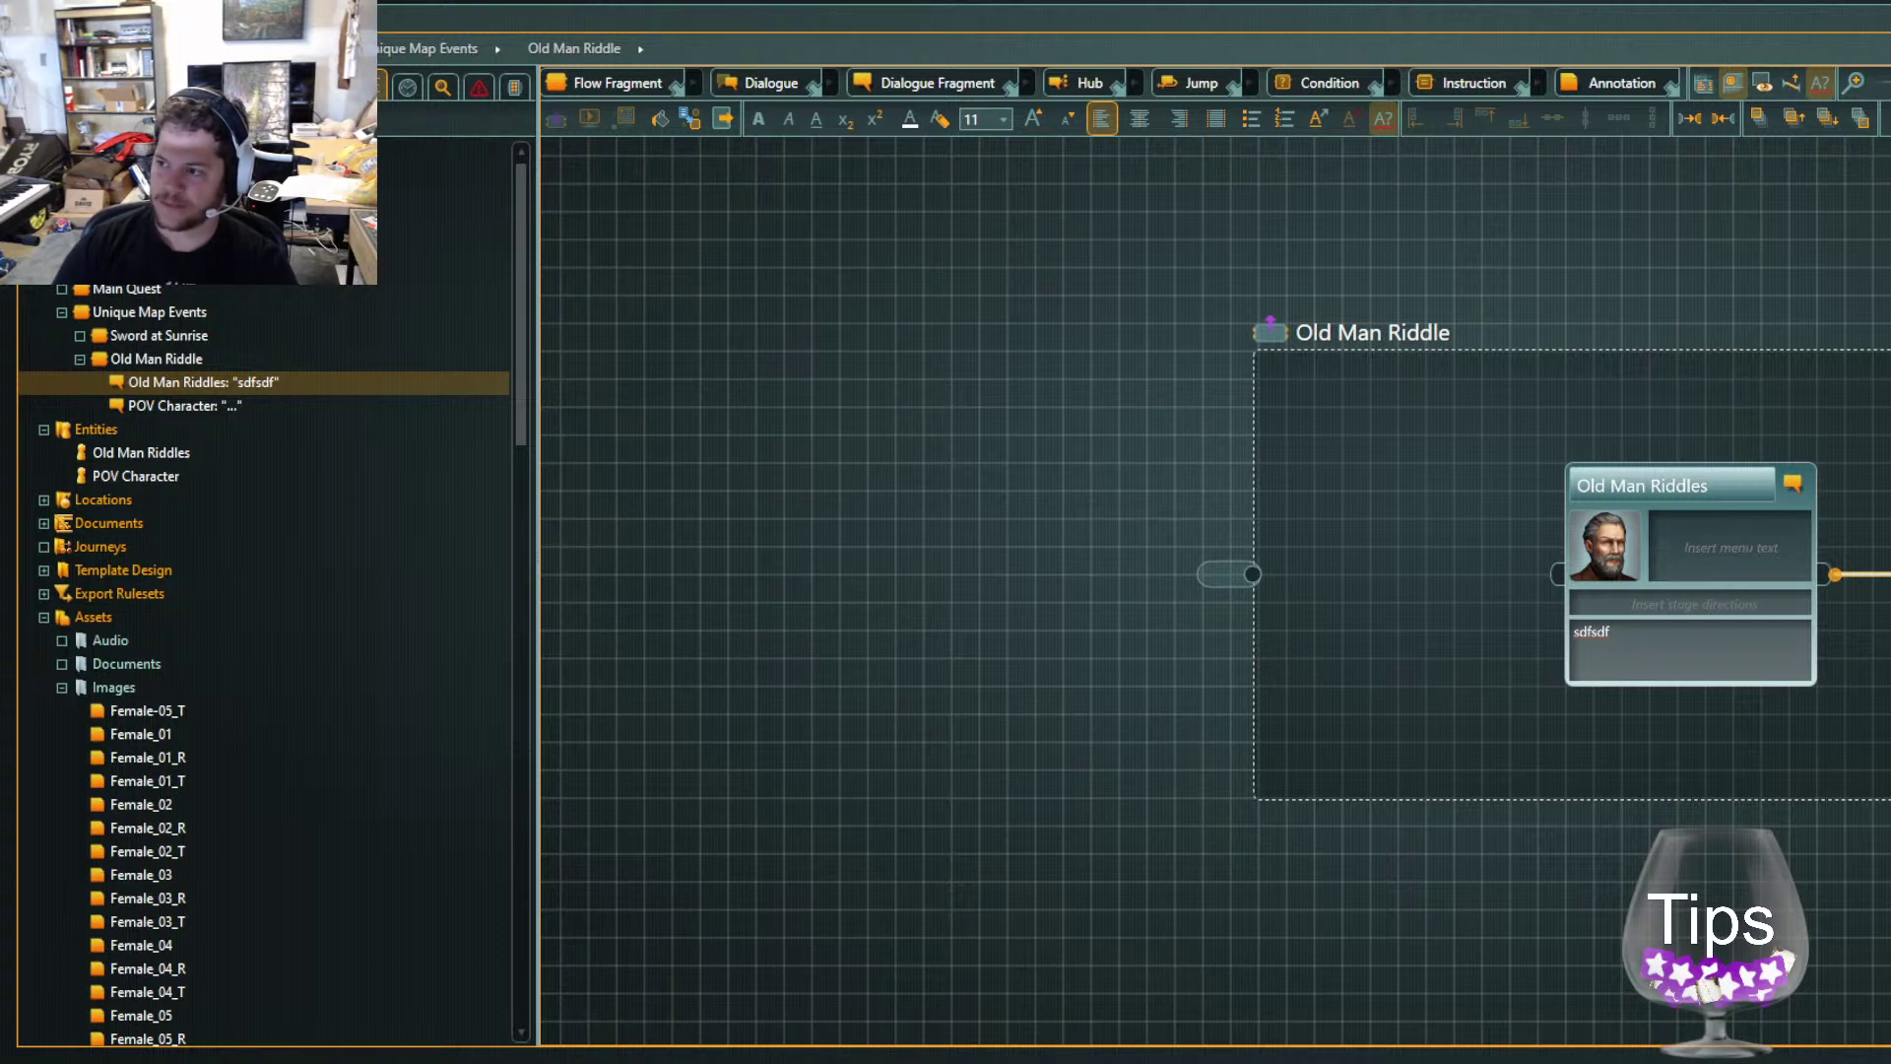
pyautogui.press('Escape')
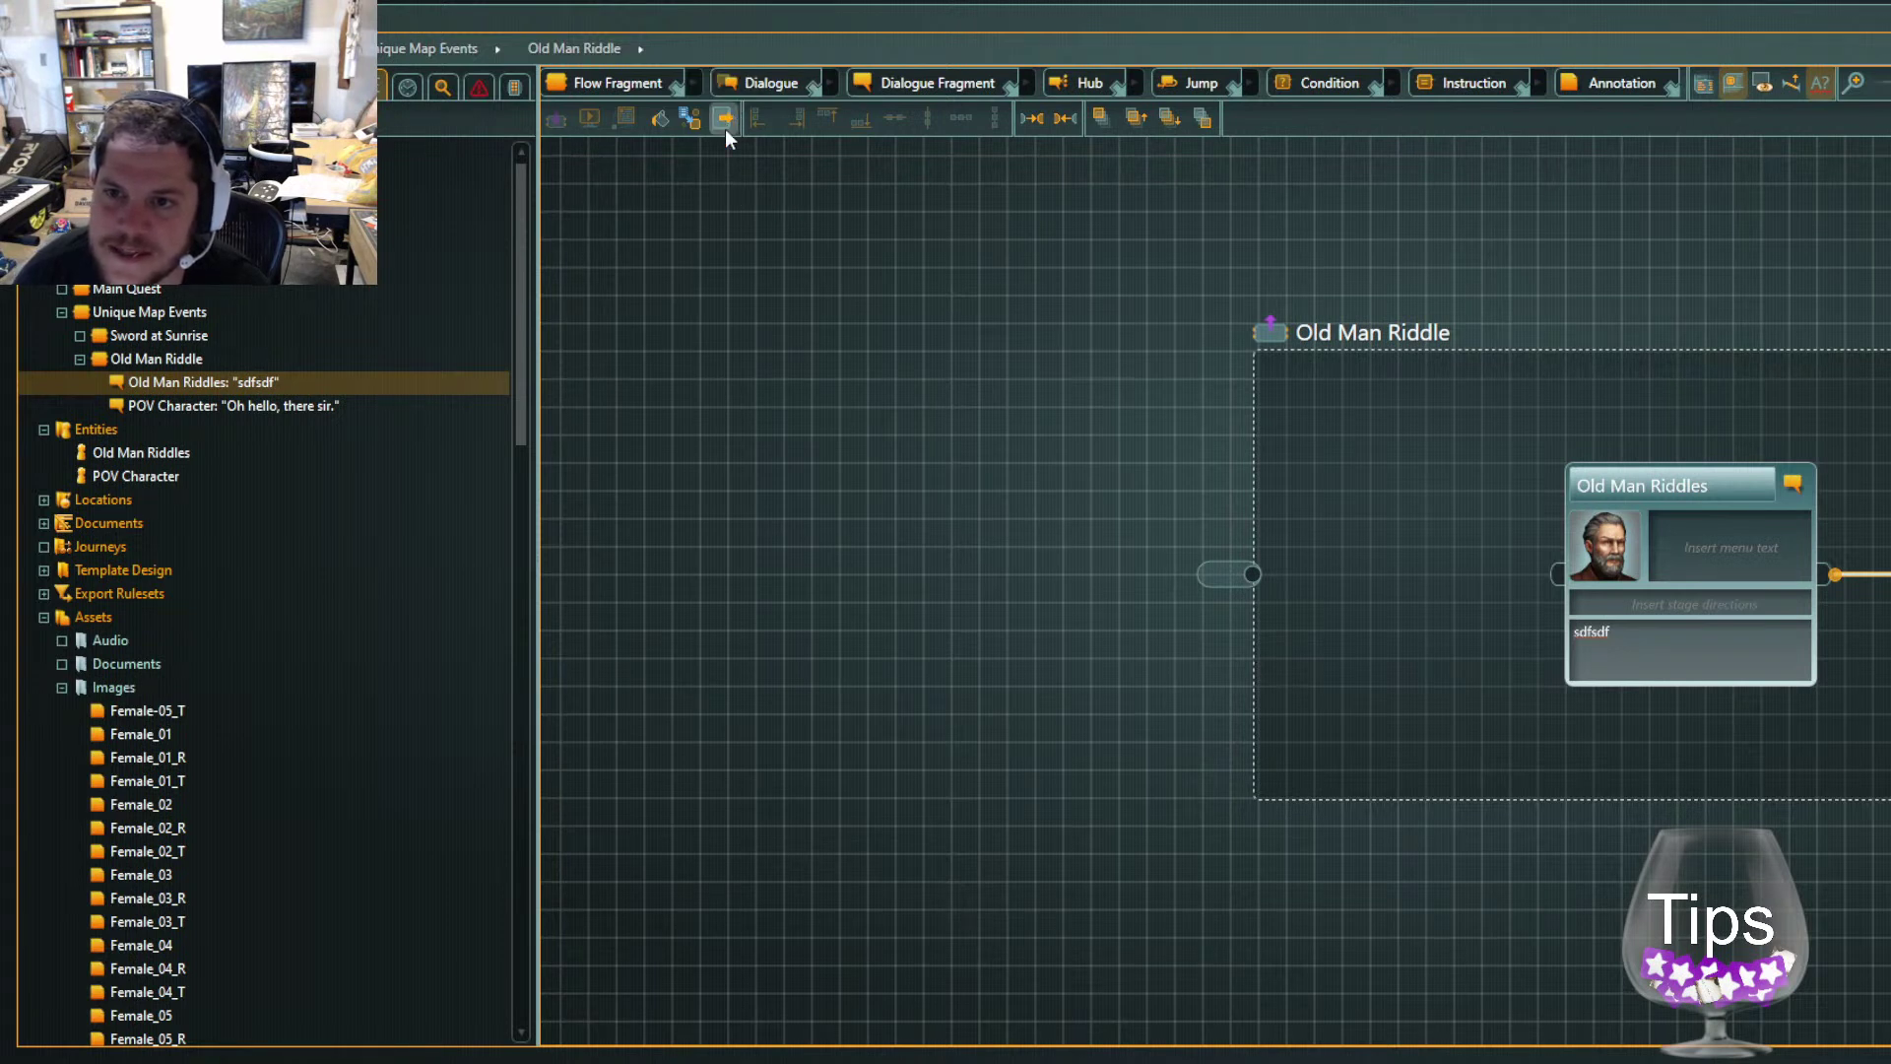
pyautogui.click(694, 187)
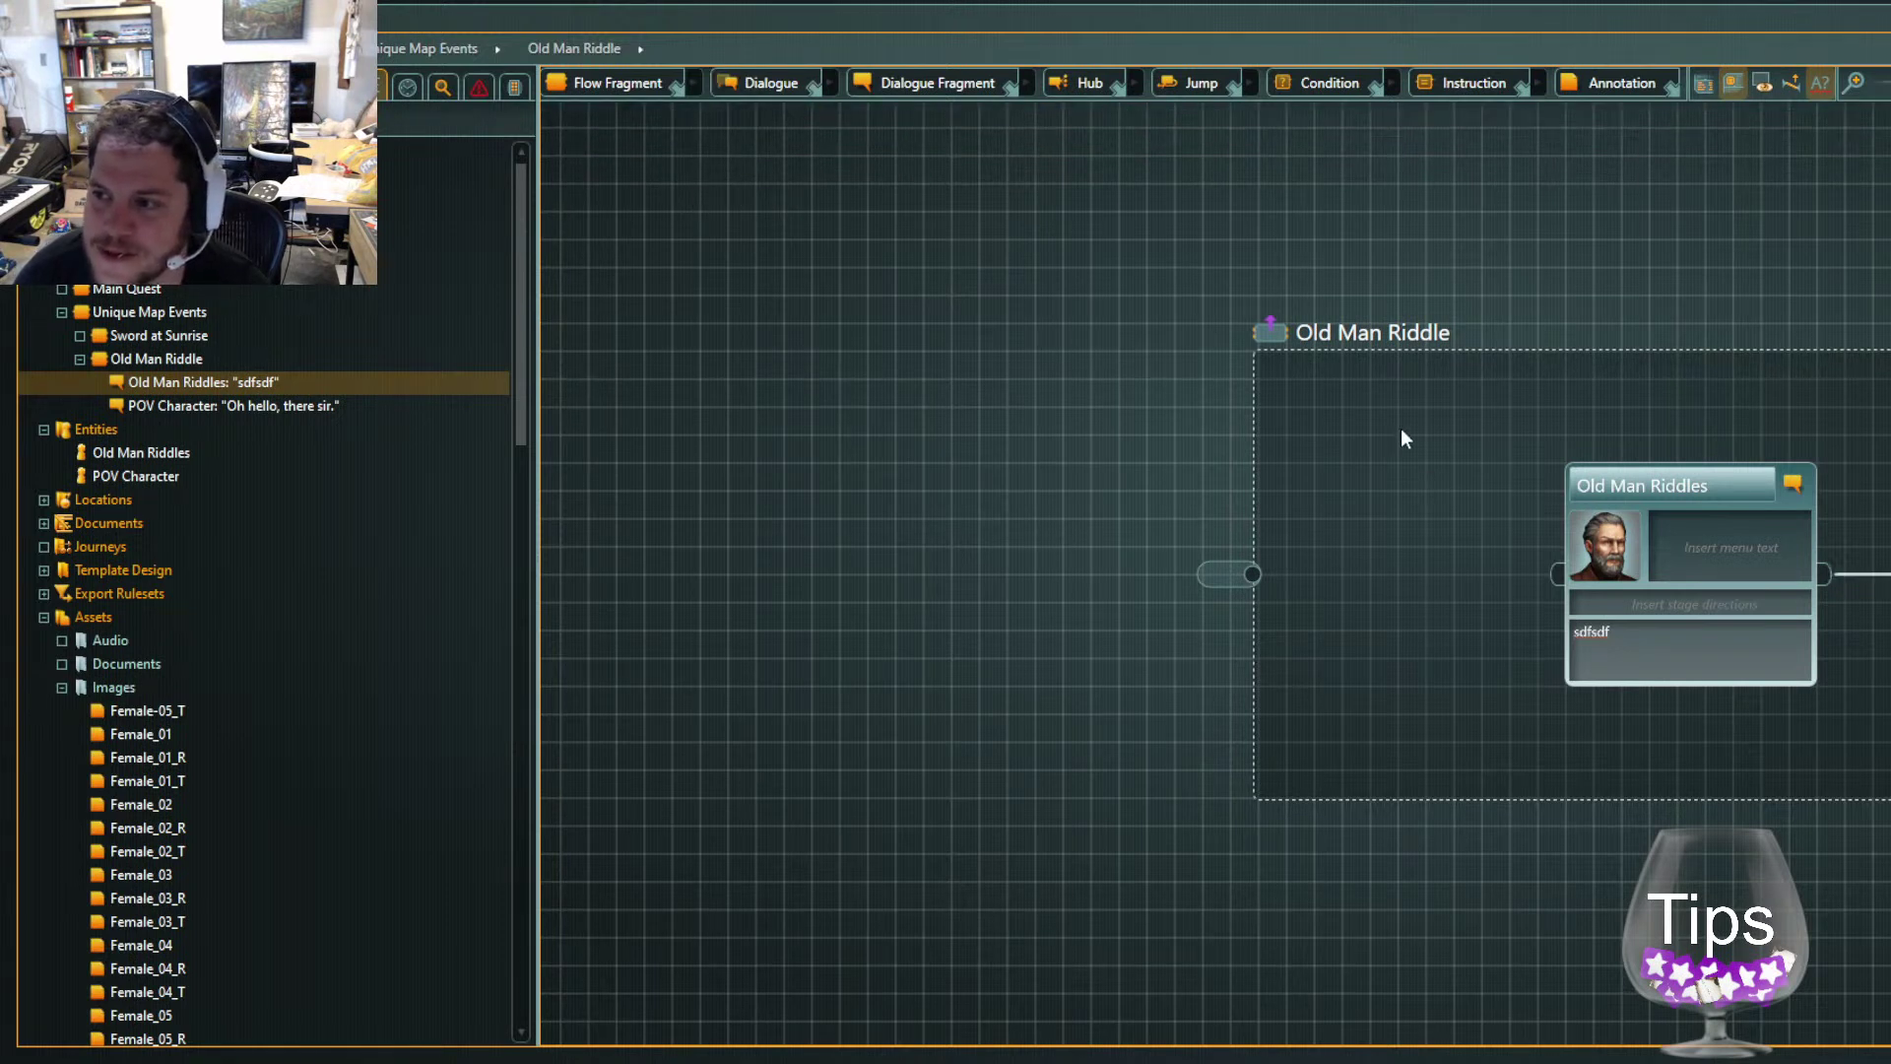
# Add an instruction node in front of the Old Man Riddles dialogue fragment and connect its output to that fragment's input
pyautogui.click(1652, 552)
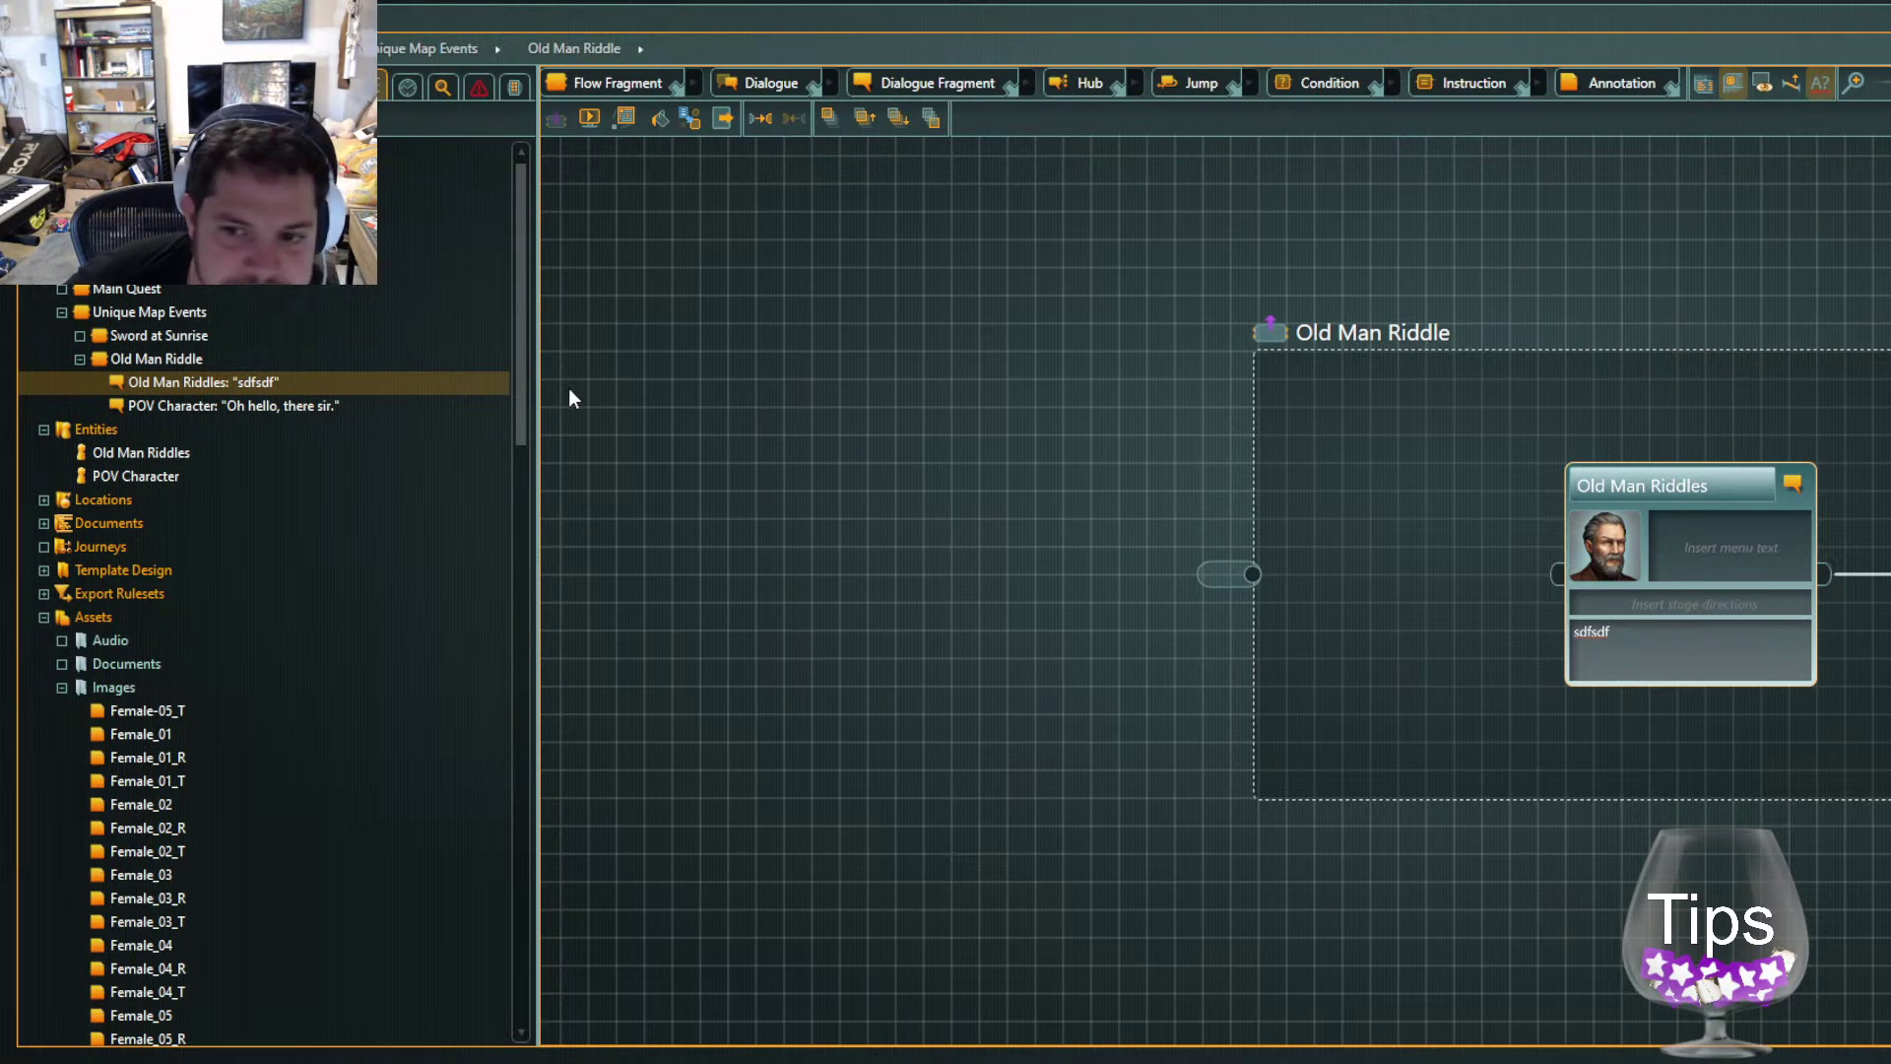
pyautogui.moveTo(857, 477); pyautogui.dragTo(15, 467)
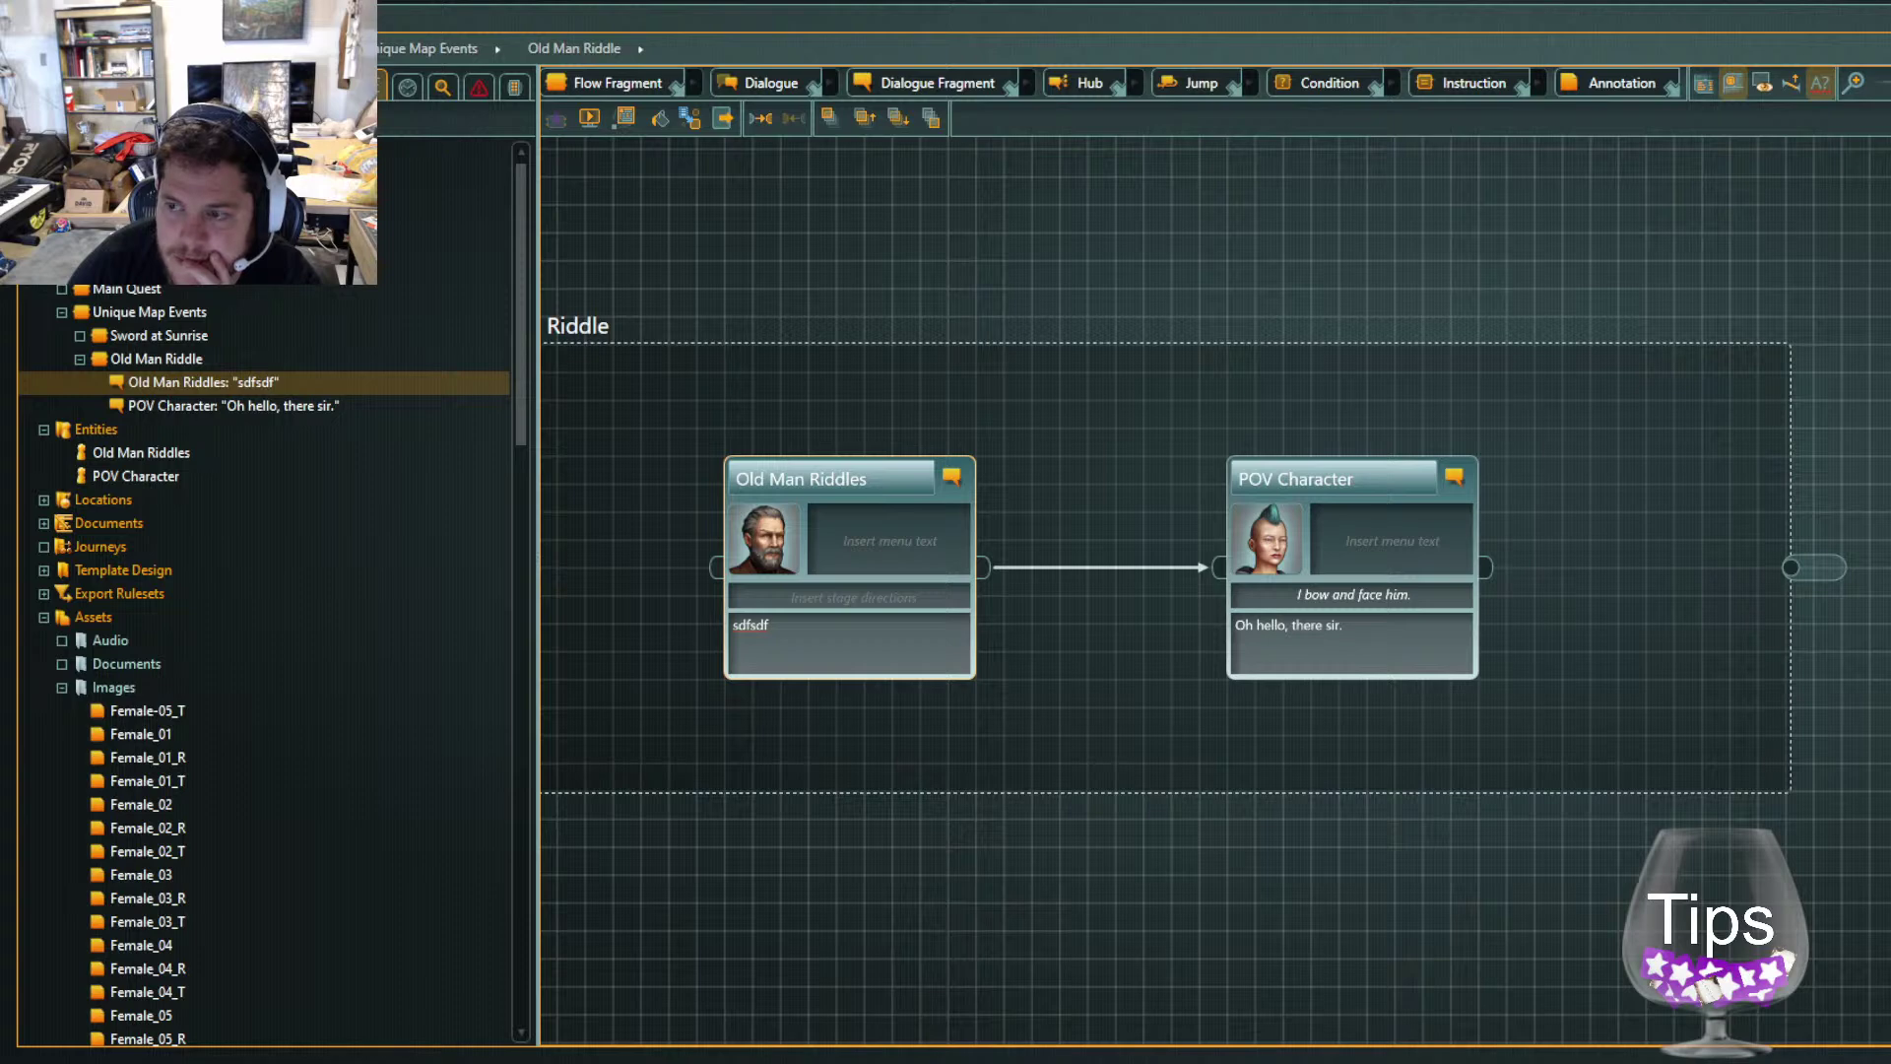
pyautogui.moveTo(835, 882); pyautogui.dragTo(1012, 858)
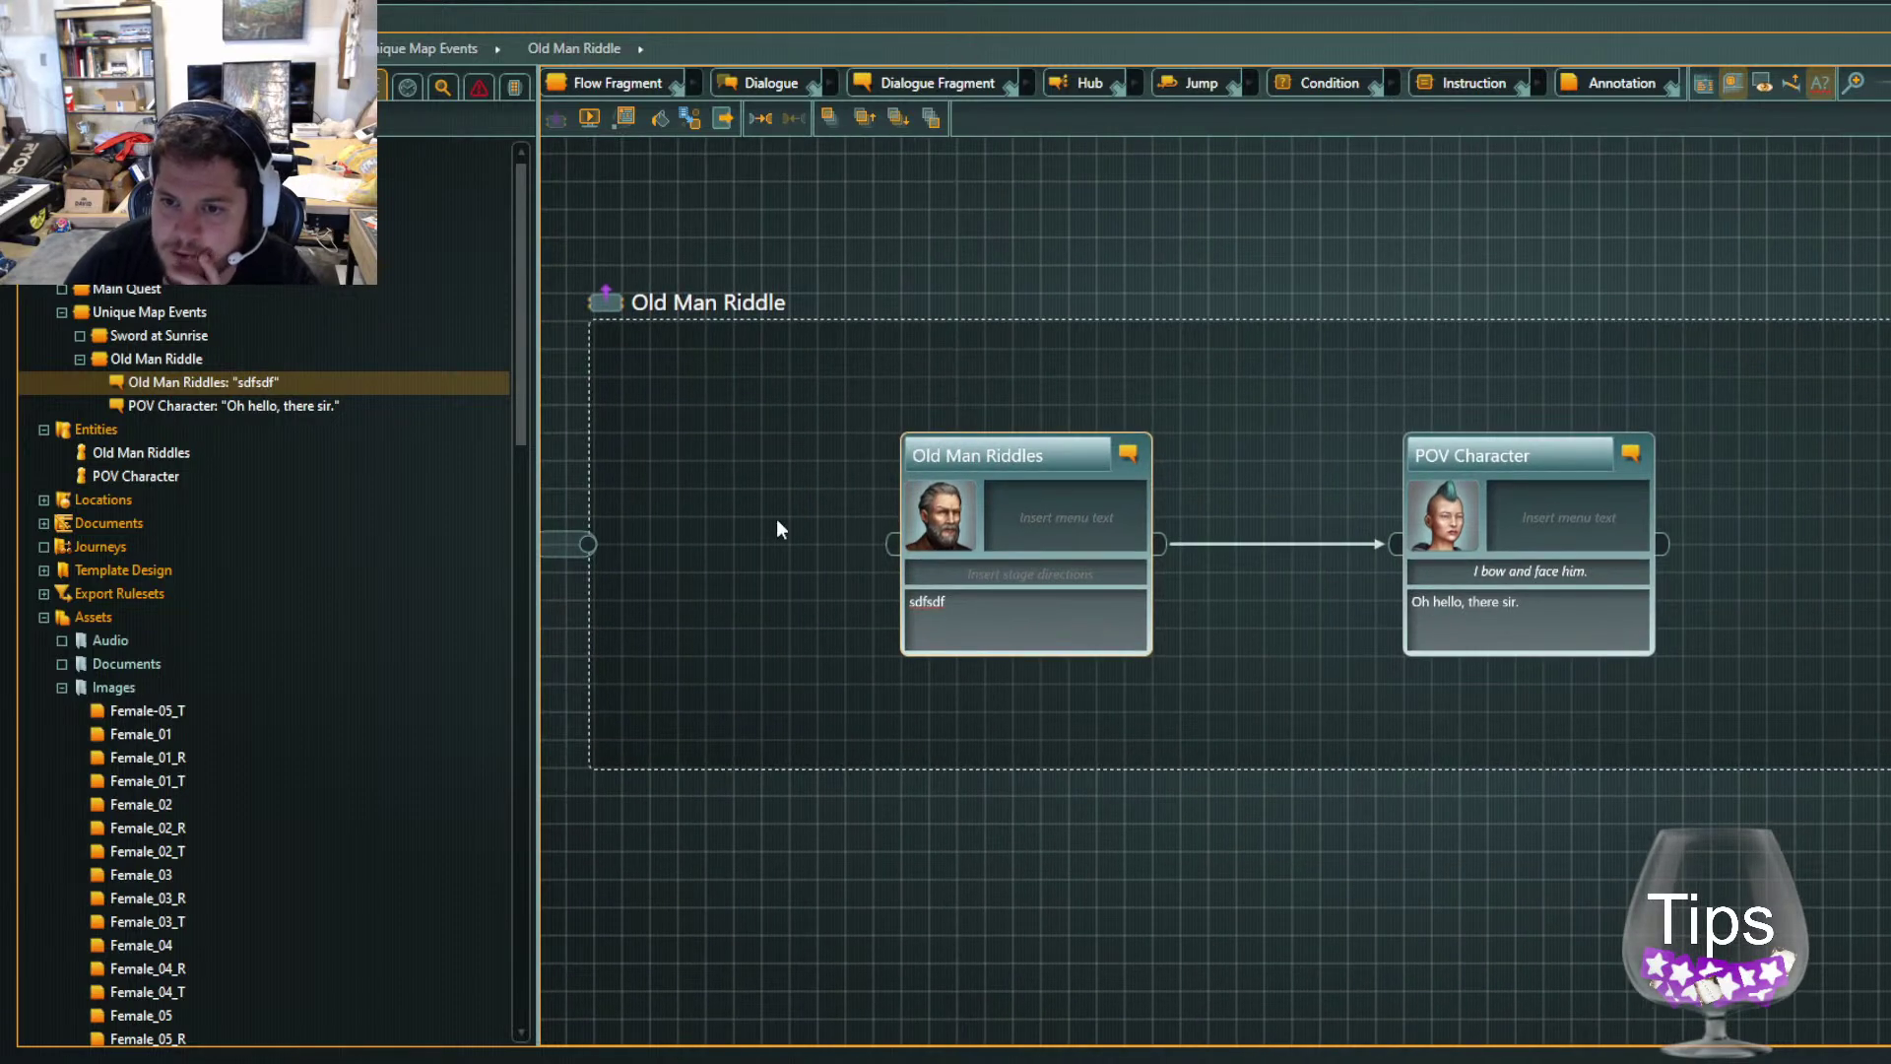
pyautogui.click(714, 547)
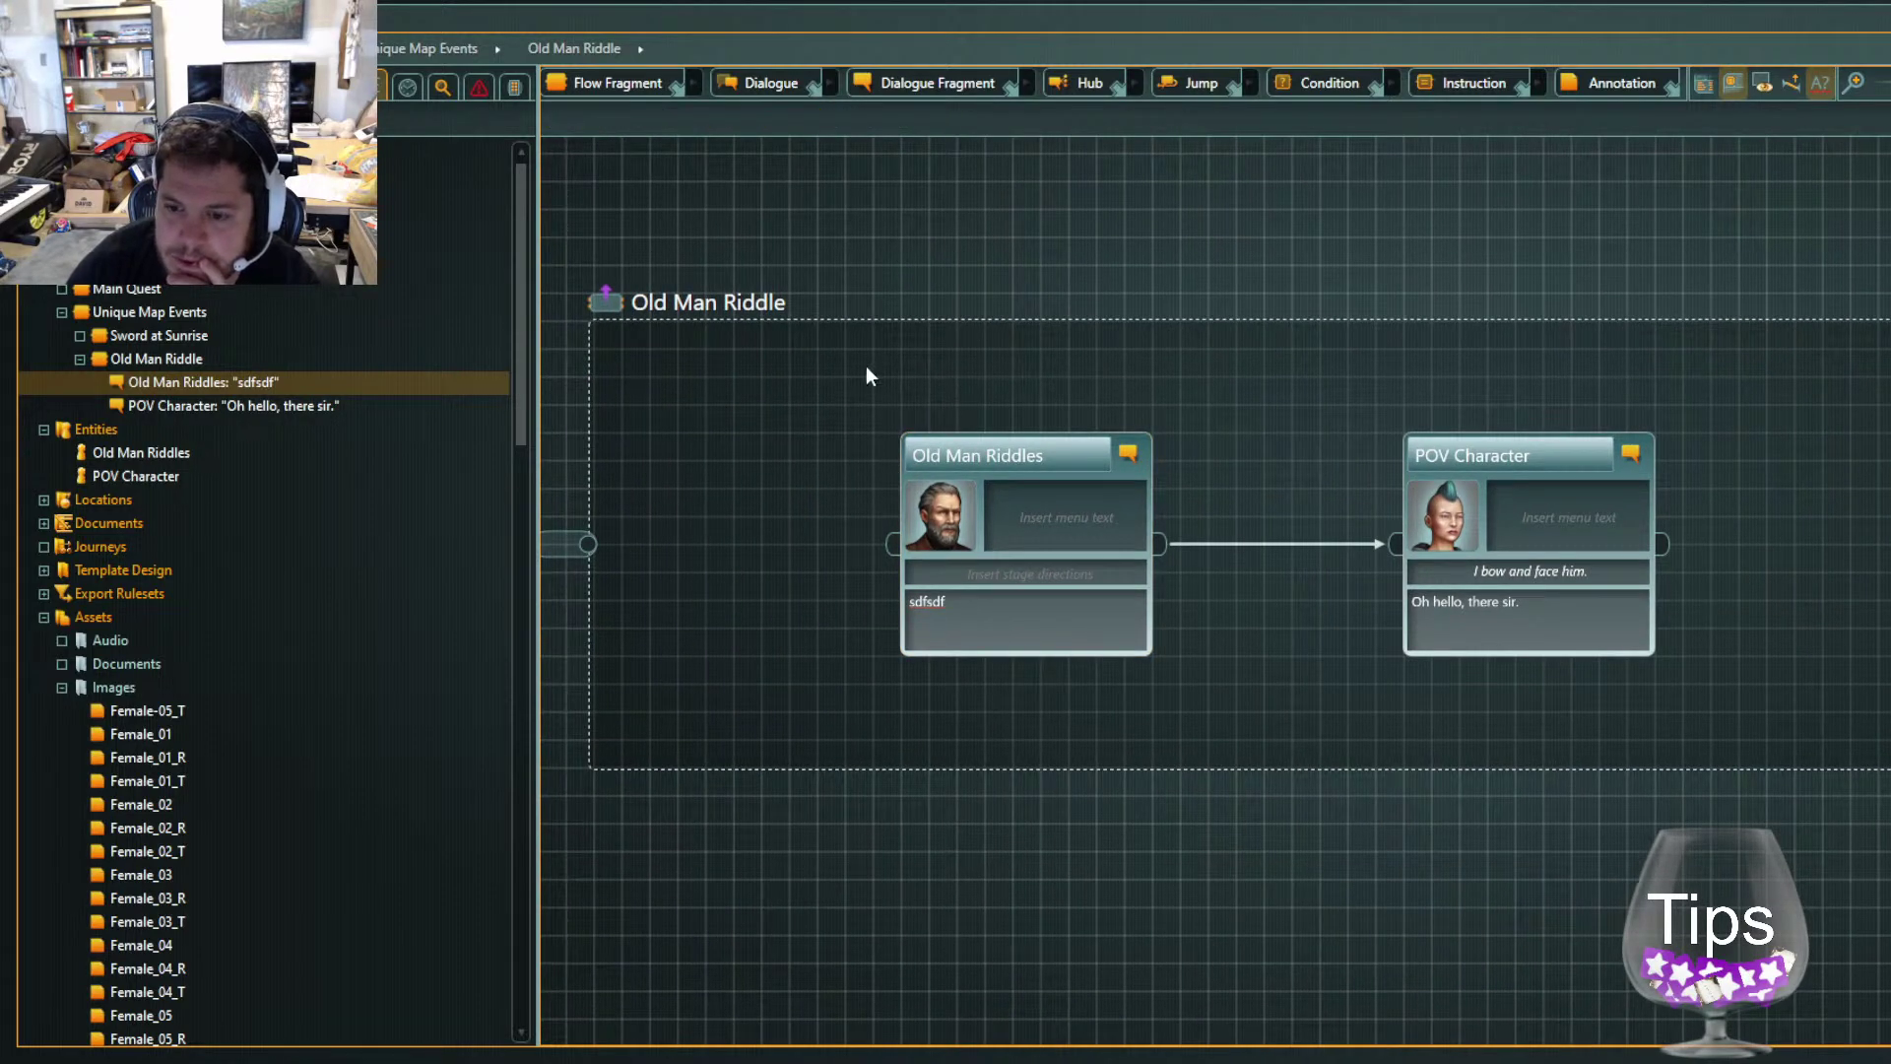
pyautogui.click(899, 551)
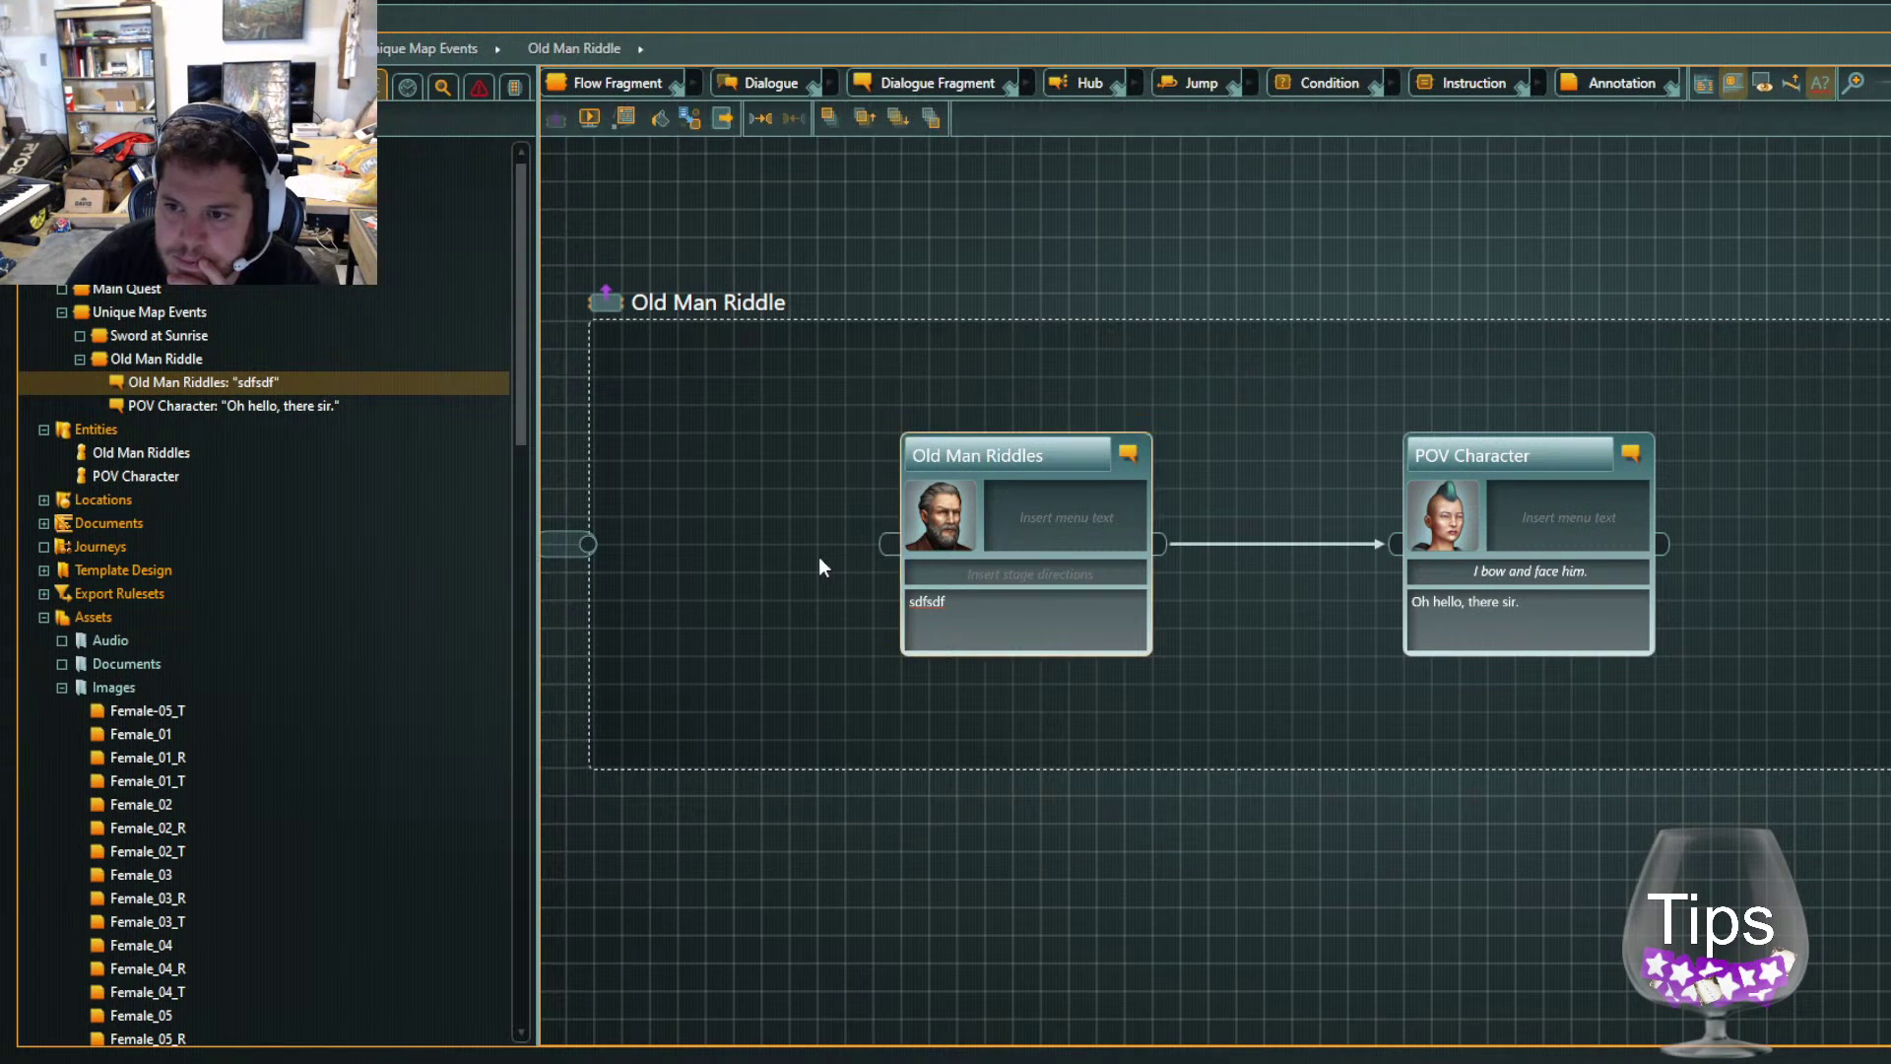
pyautogui.click(762, 553)
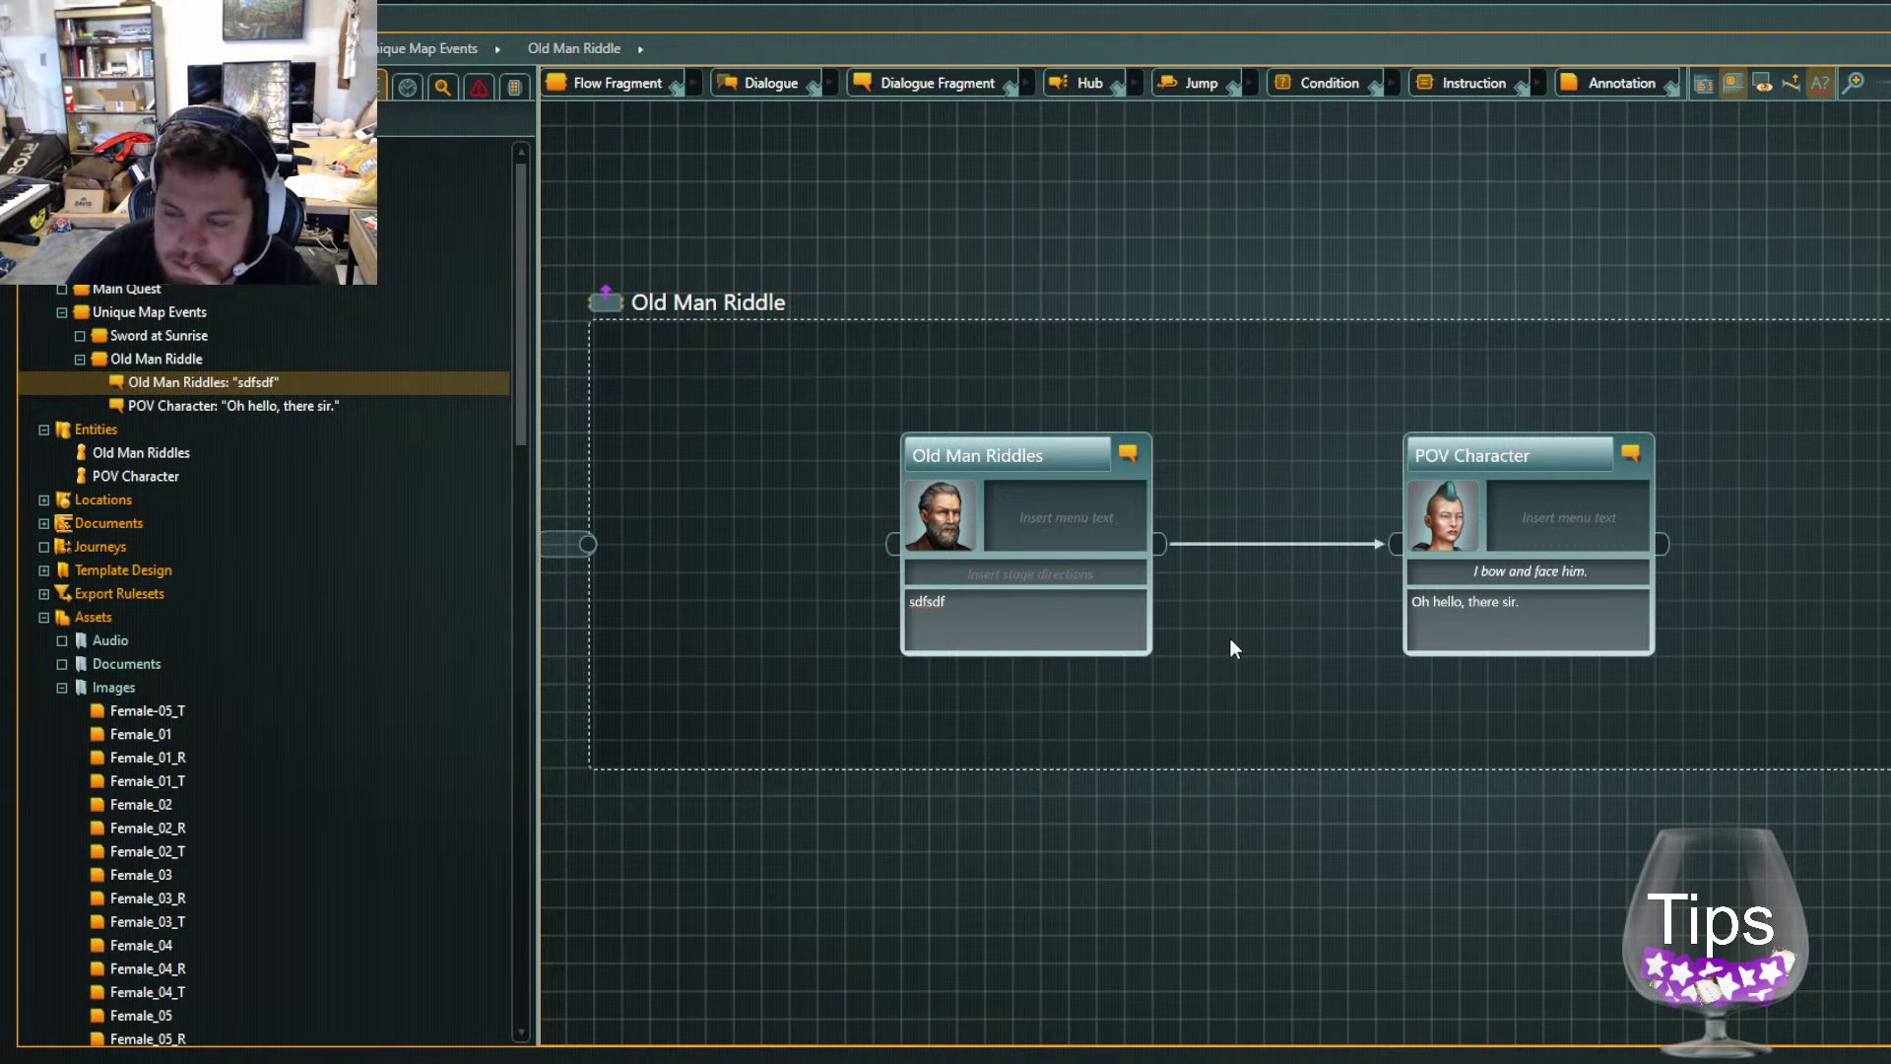
pyautogui.press('i')
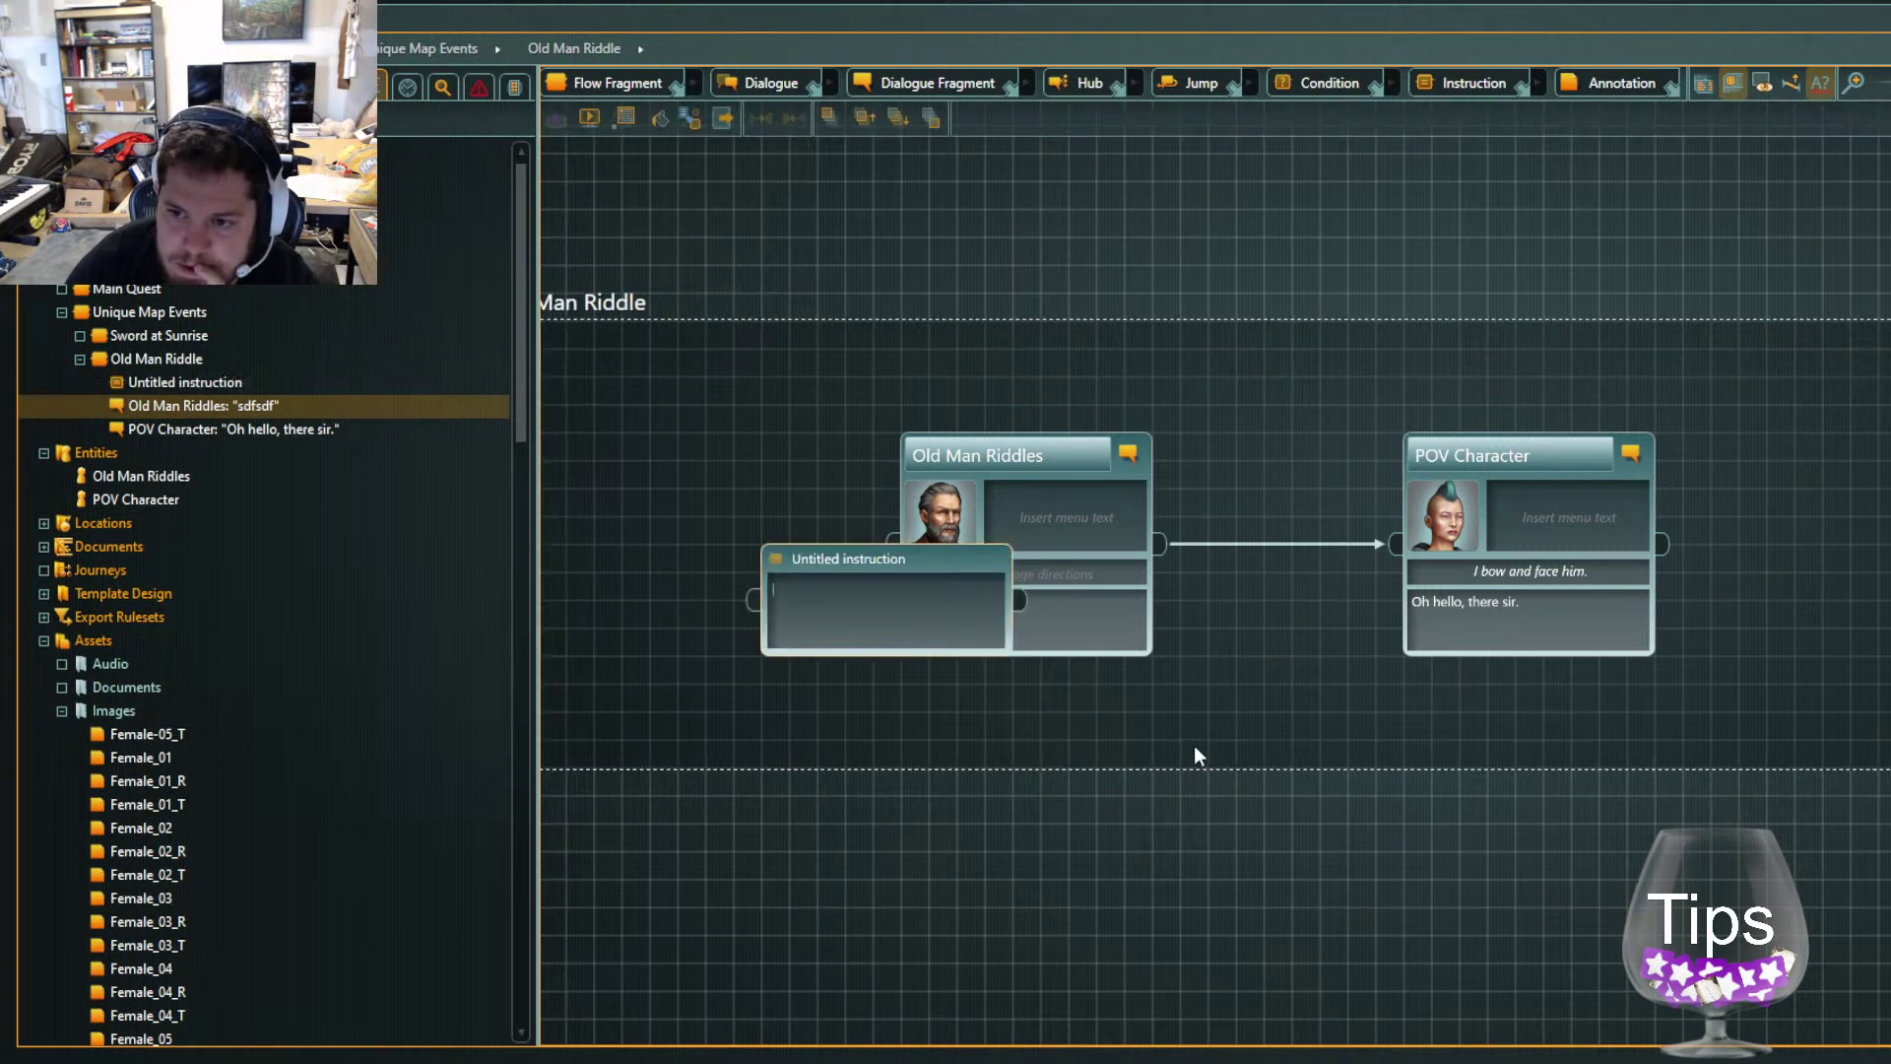
pyautogui.moveTo(882, 543); pyautogui.dragTo(689, 487)
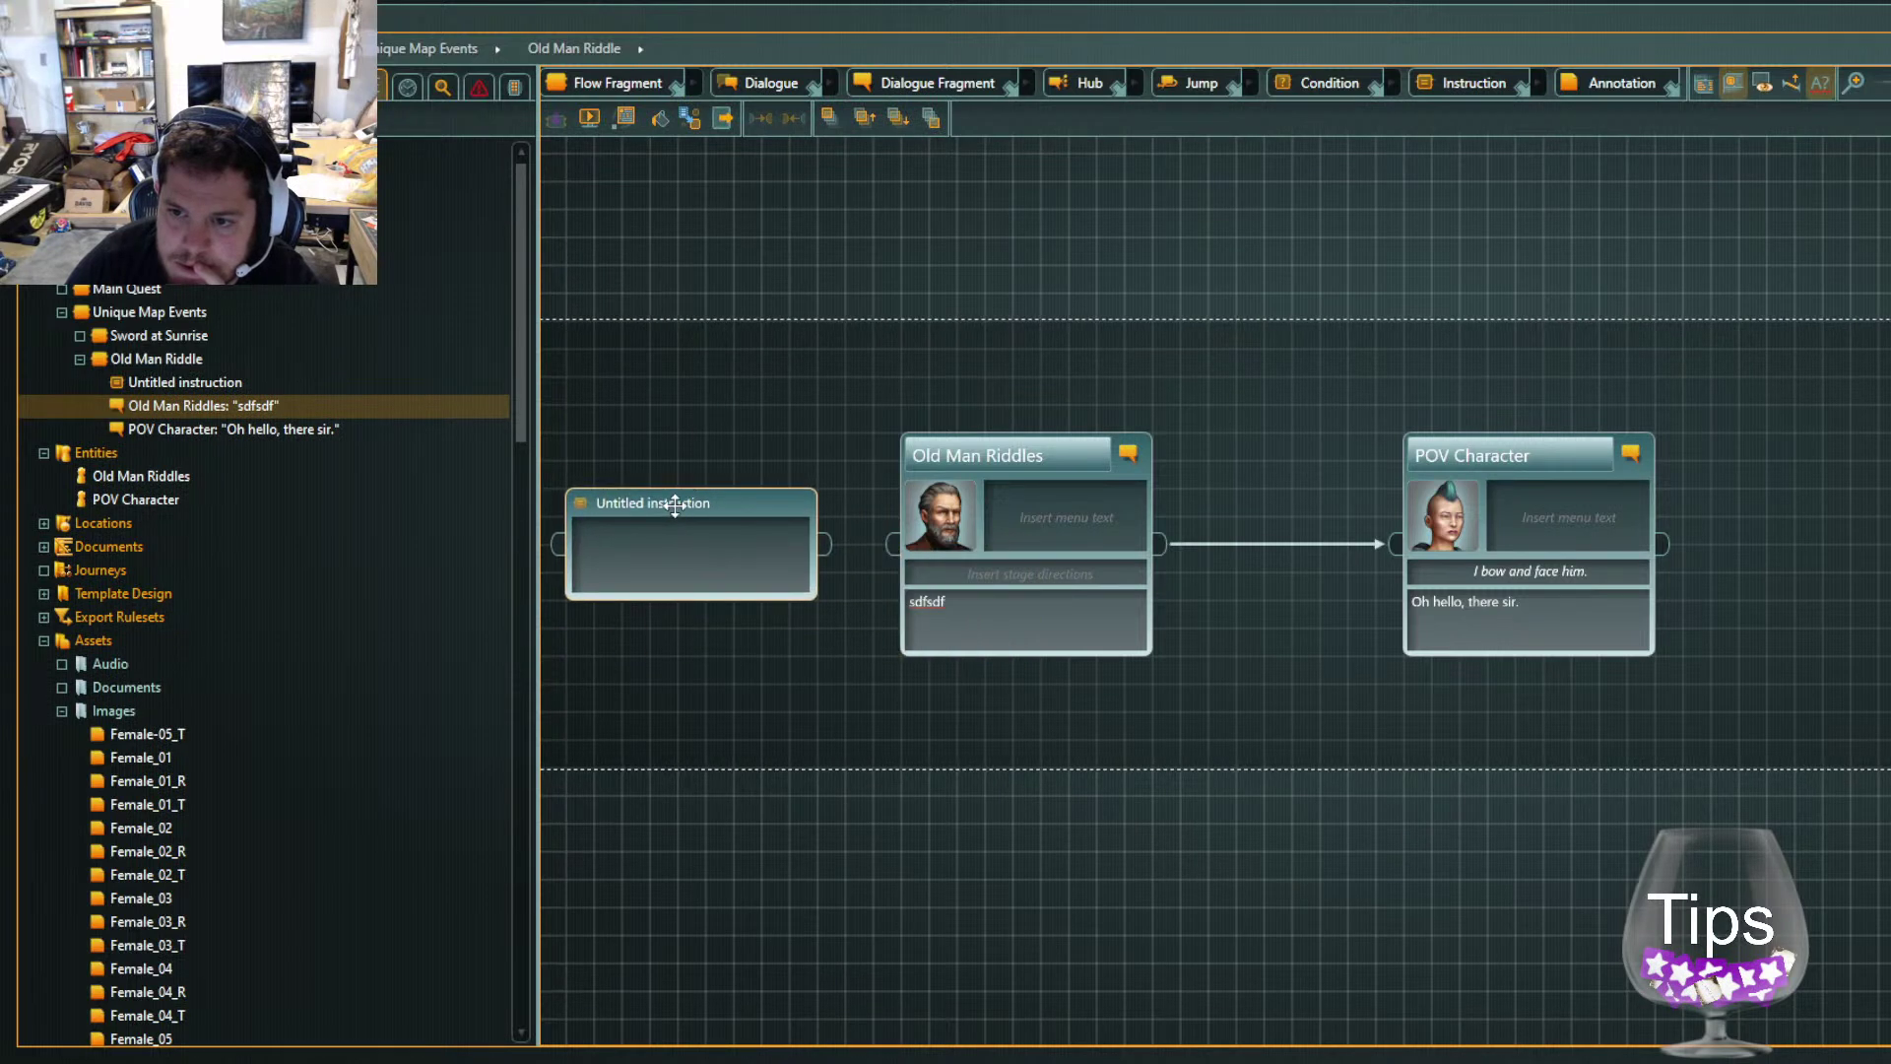
pyautogui.click(835, 540)
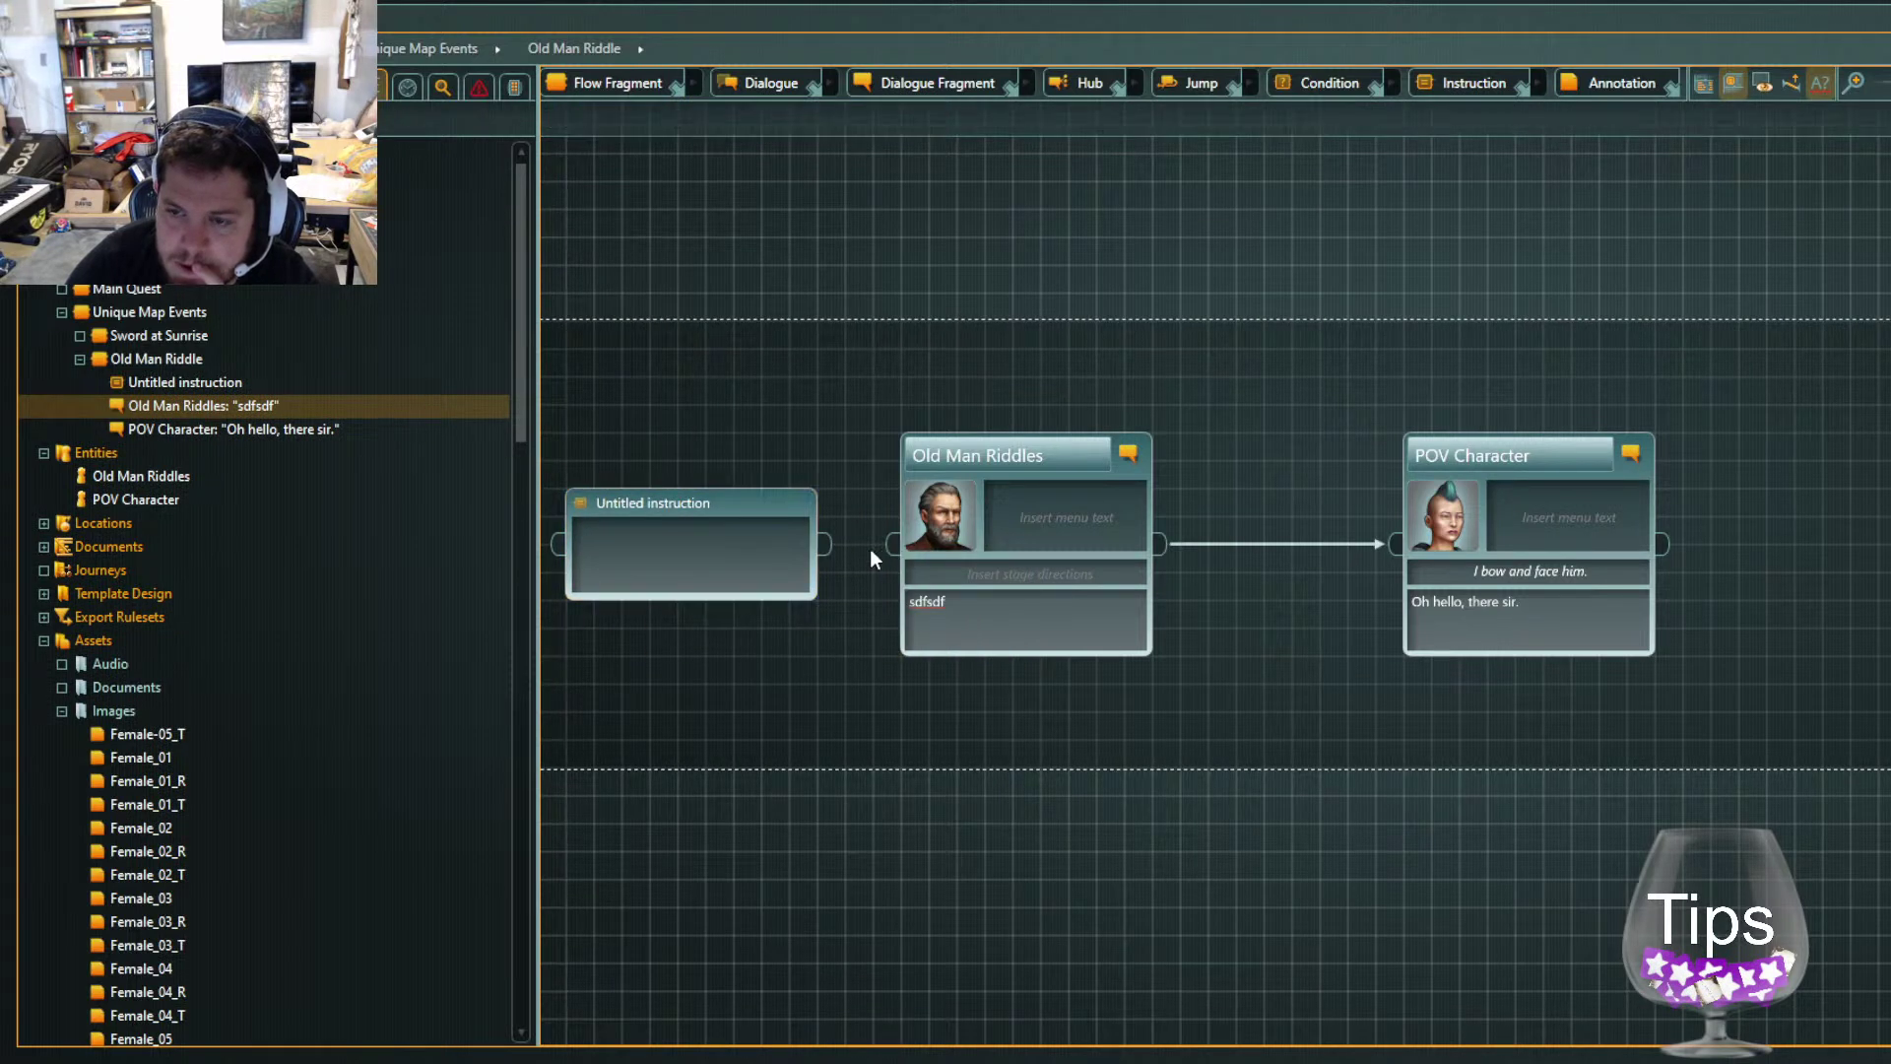
pyautogui.moveTo(828, 544); pyautogui.dragTo(899, 545)
pyautogui.click(707, 547)
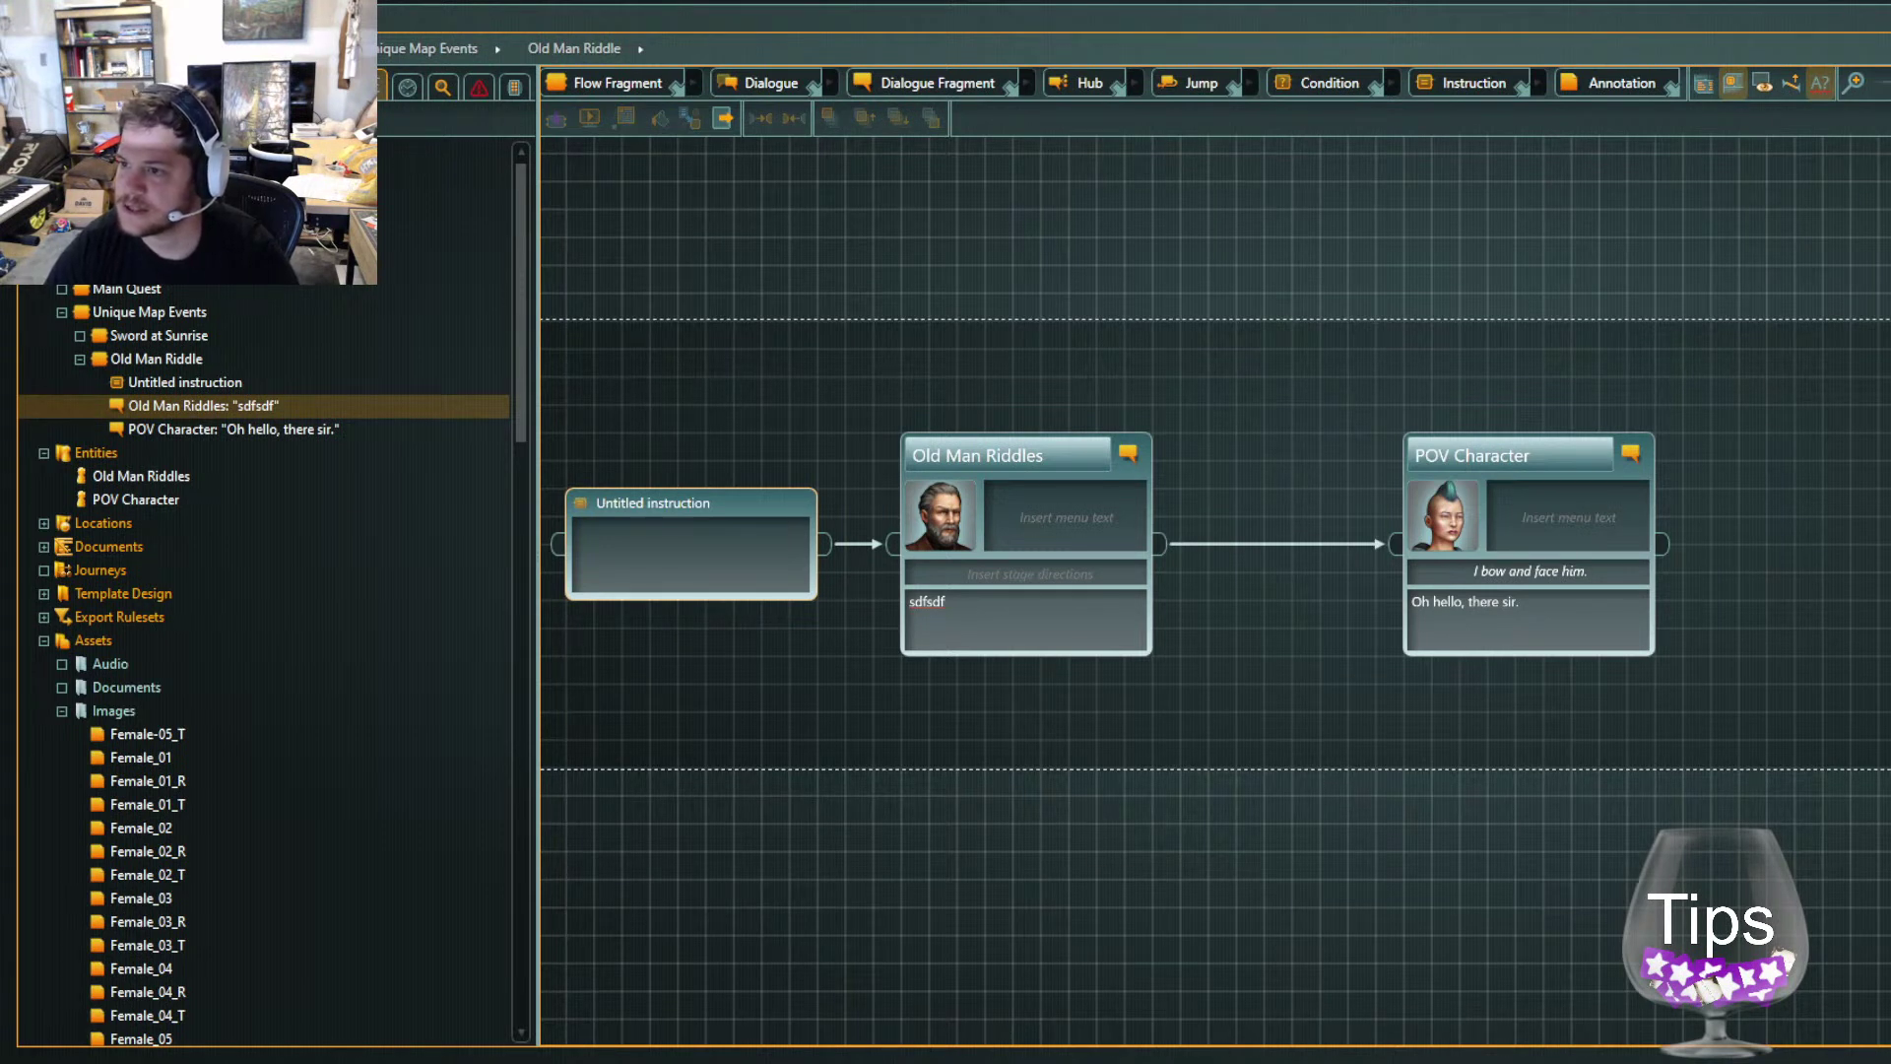
# Paste the narration about walking through the {current_biome} and meeting the old man into the instruction node
pyautogui.hotkey('alt', 'Tab')
pyautogui.hotkey('ctrl', 'v')
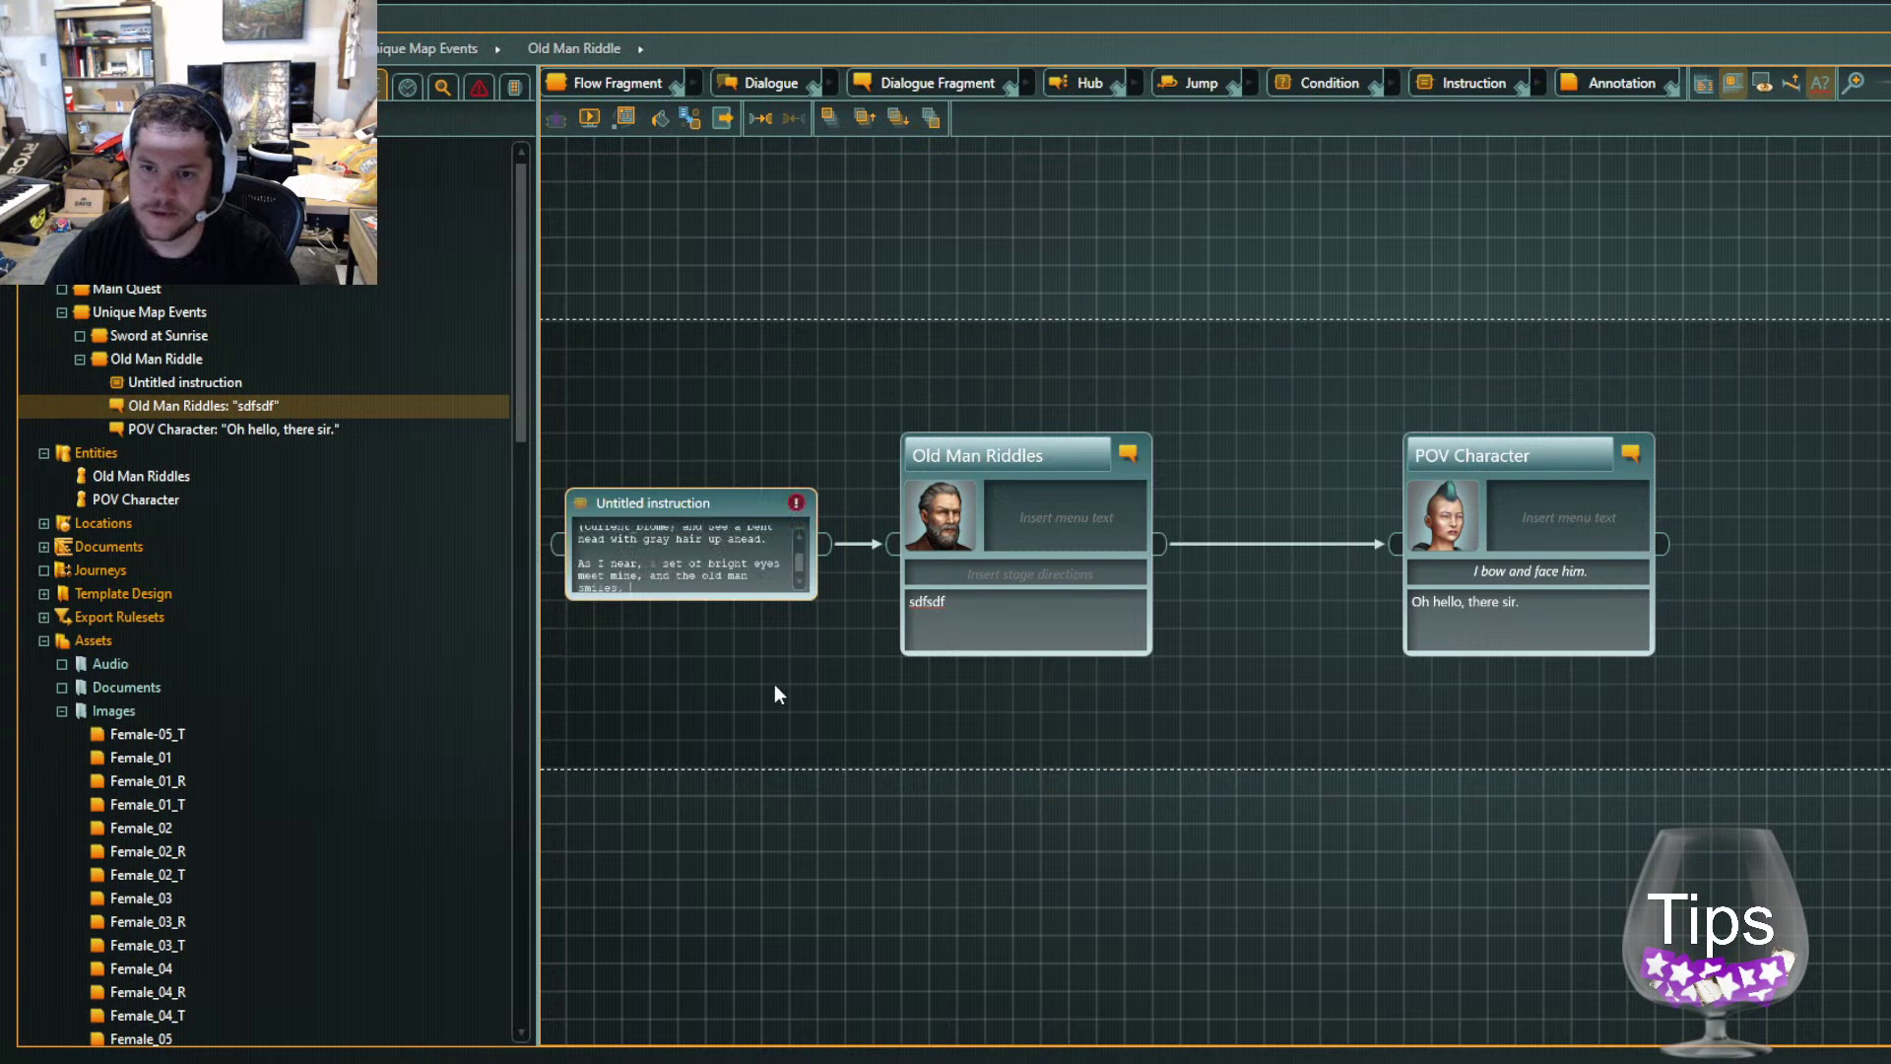
pyautogui.click(789, 387)
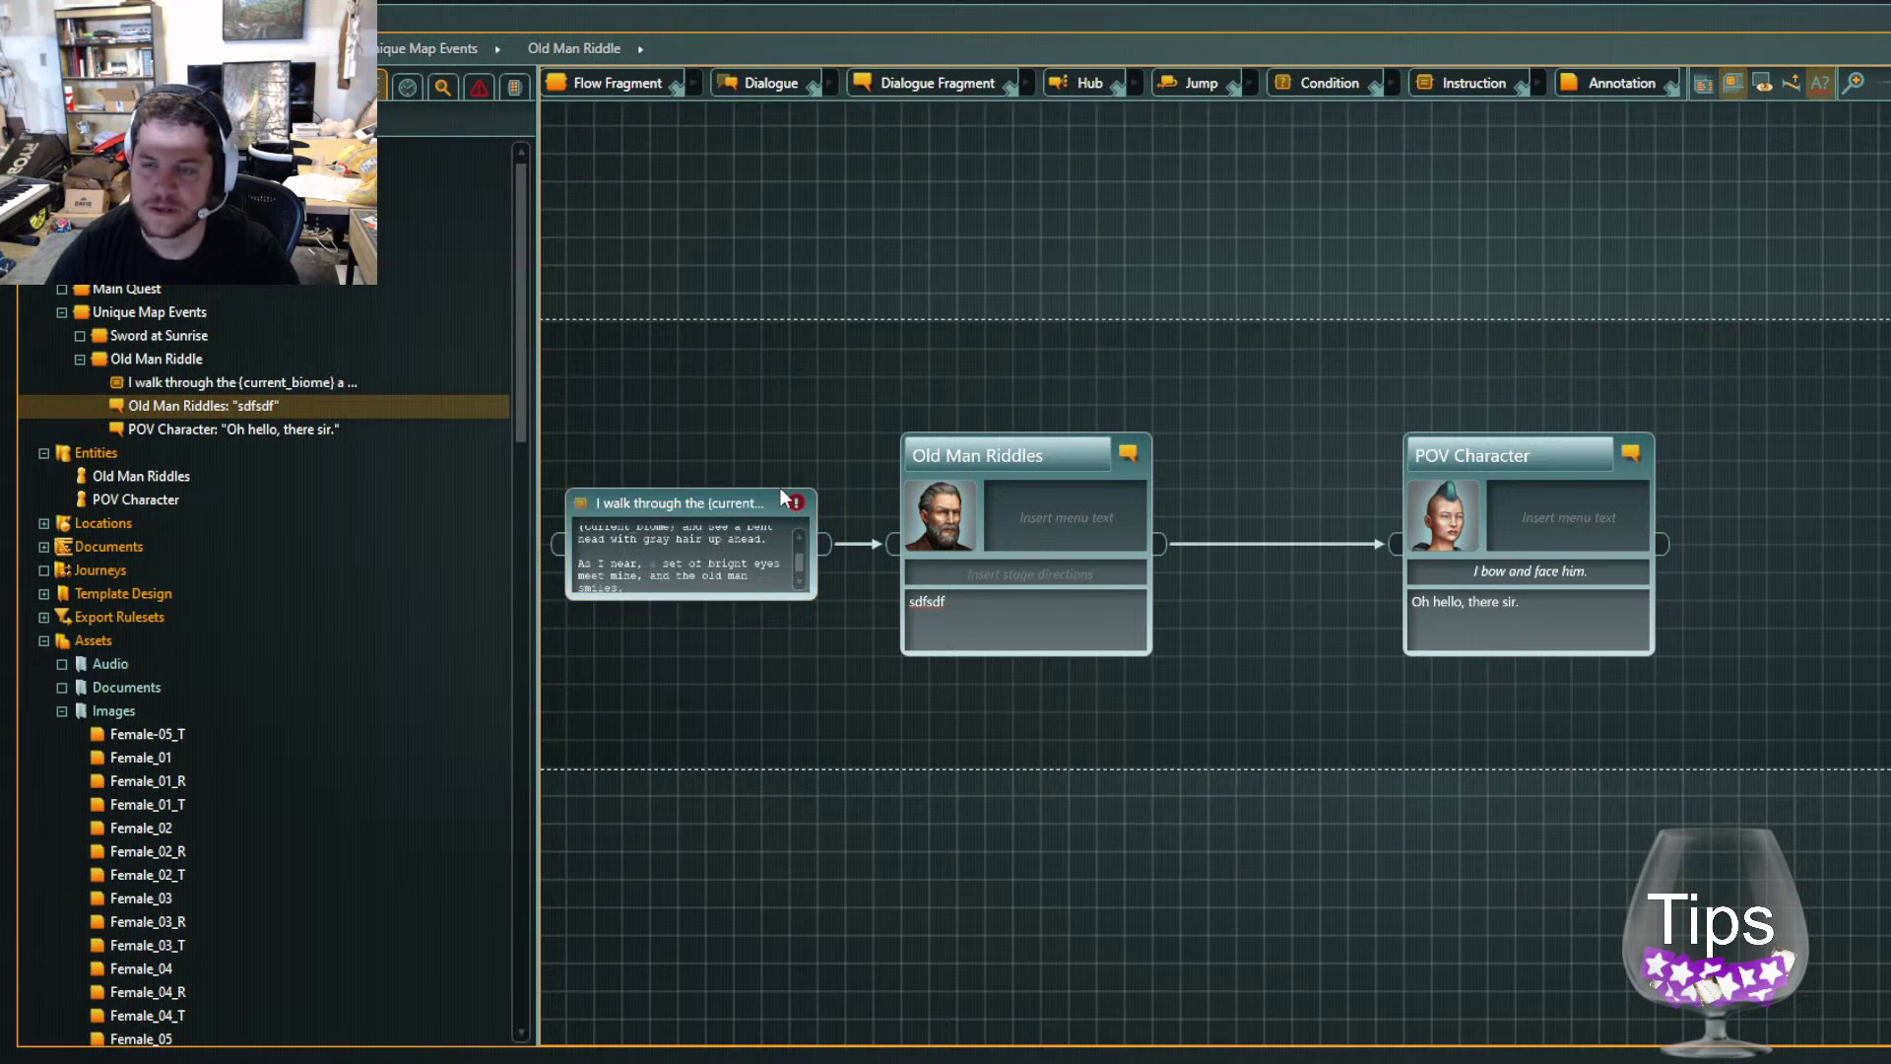
pyautogui.moveTo(953, 742); pyautogui.dragTo(1211, 773)
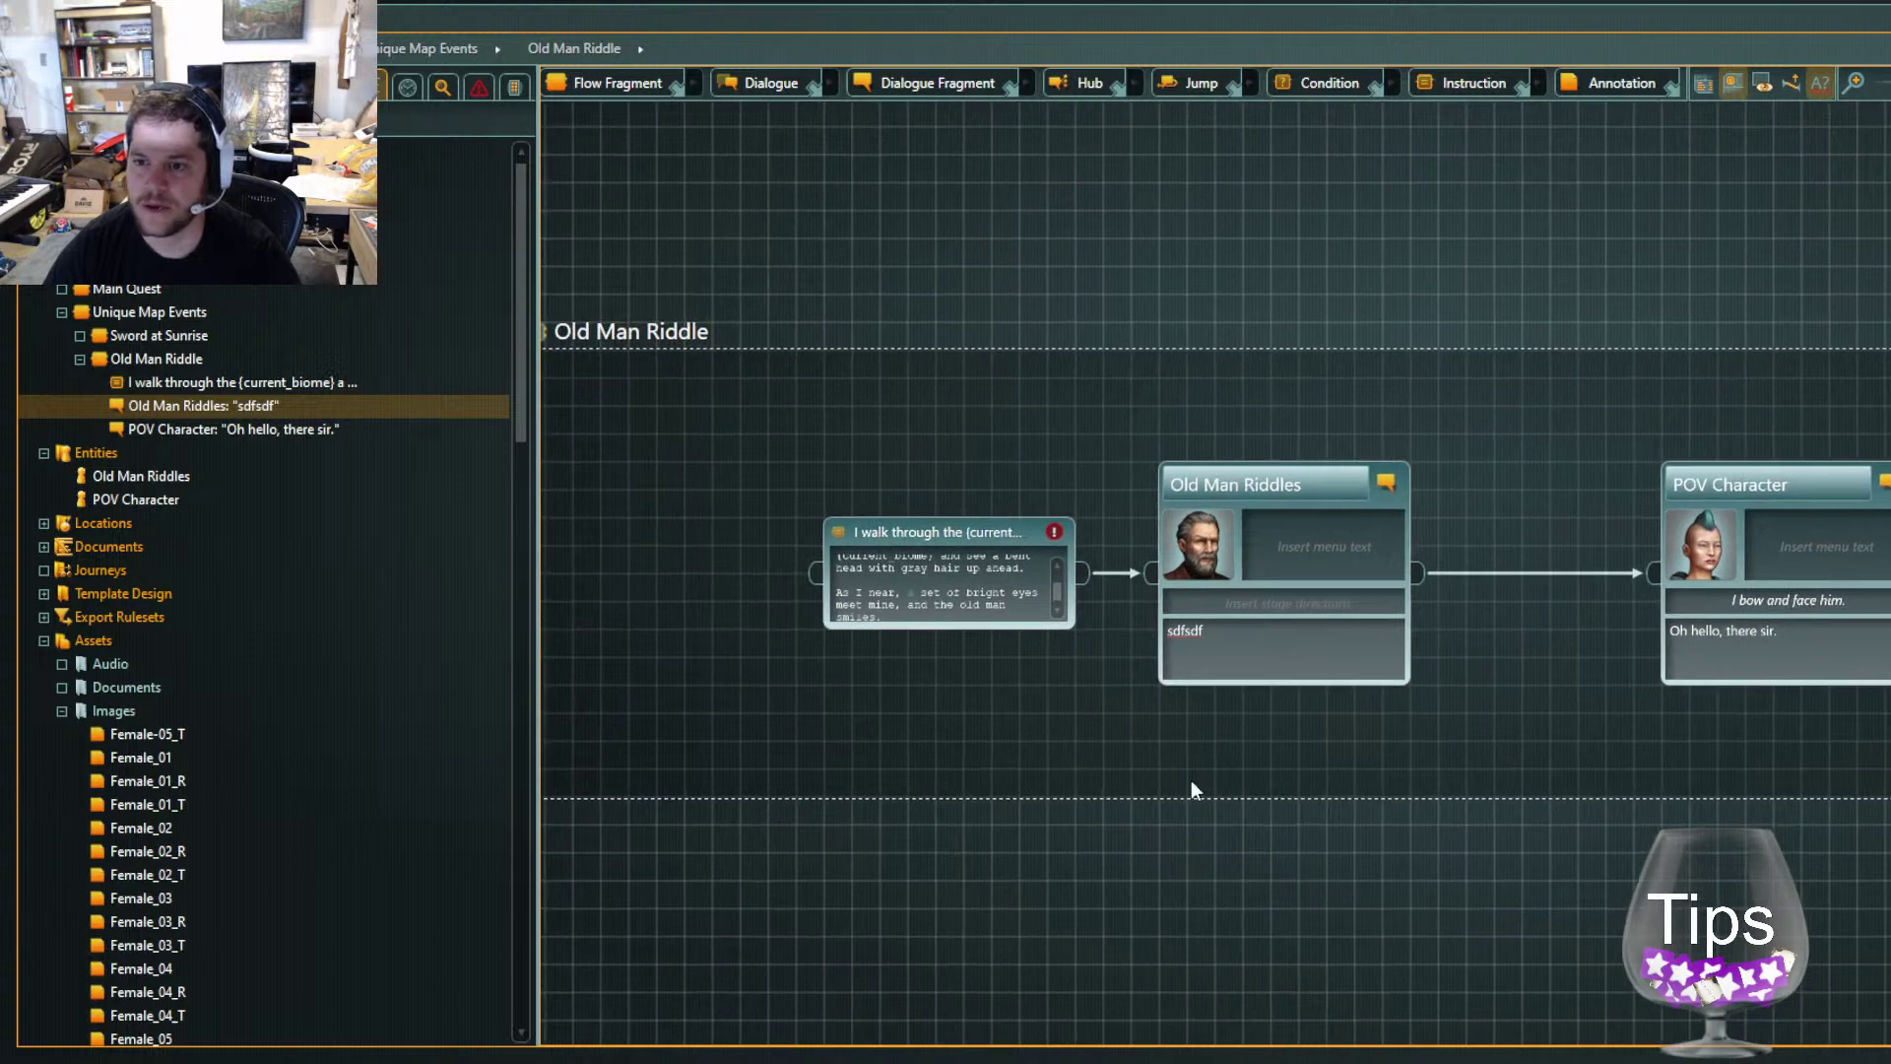
# Replace the {current_biome} placeholder in the instruction node's narration with "grassland"
pyautogui.click(987, 530)
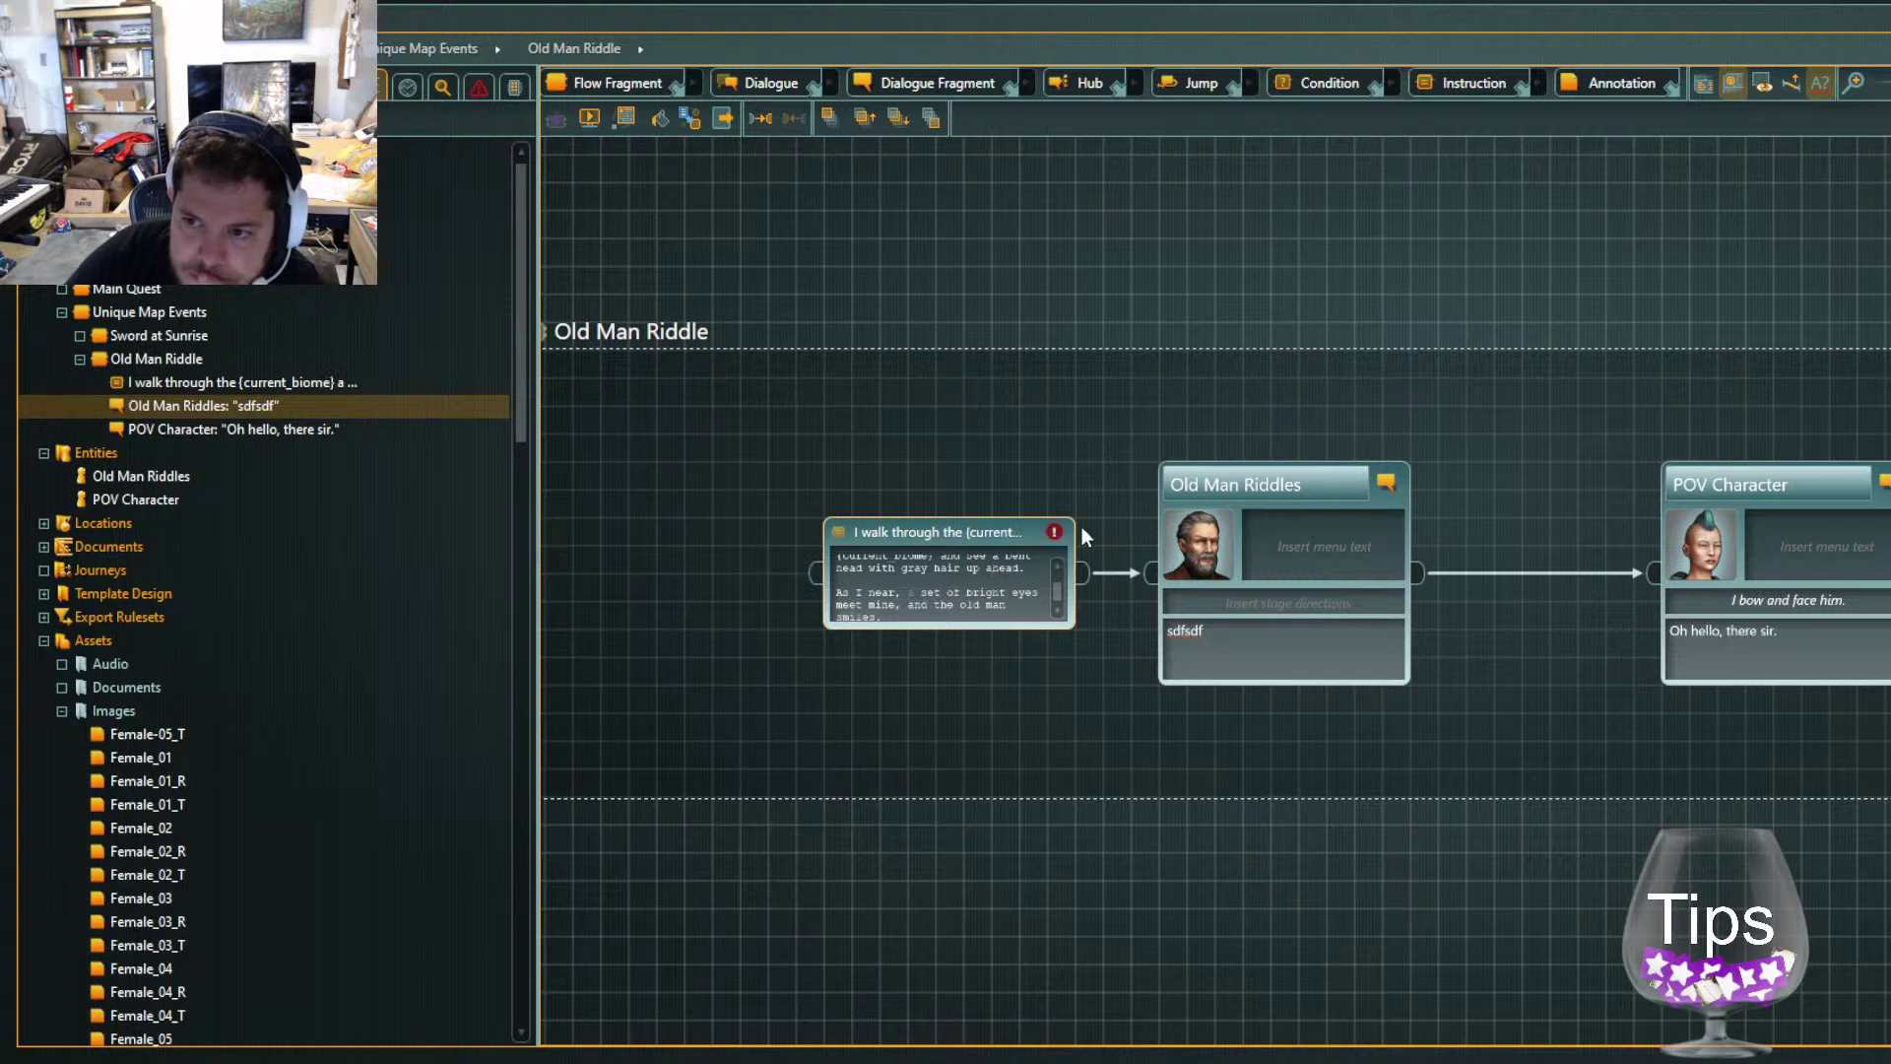
pyautogui.click(995, 560)
pyautogui.scroll(1, 916, 566)
pyautogui.press('Up')
pyautogui.hotkey('ctrl', 'shift', 'Home')
pyautogui.press('Right')
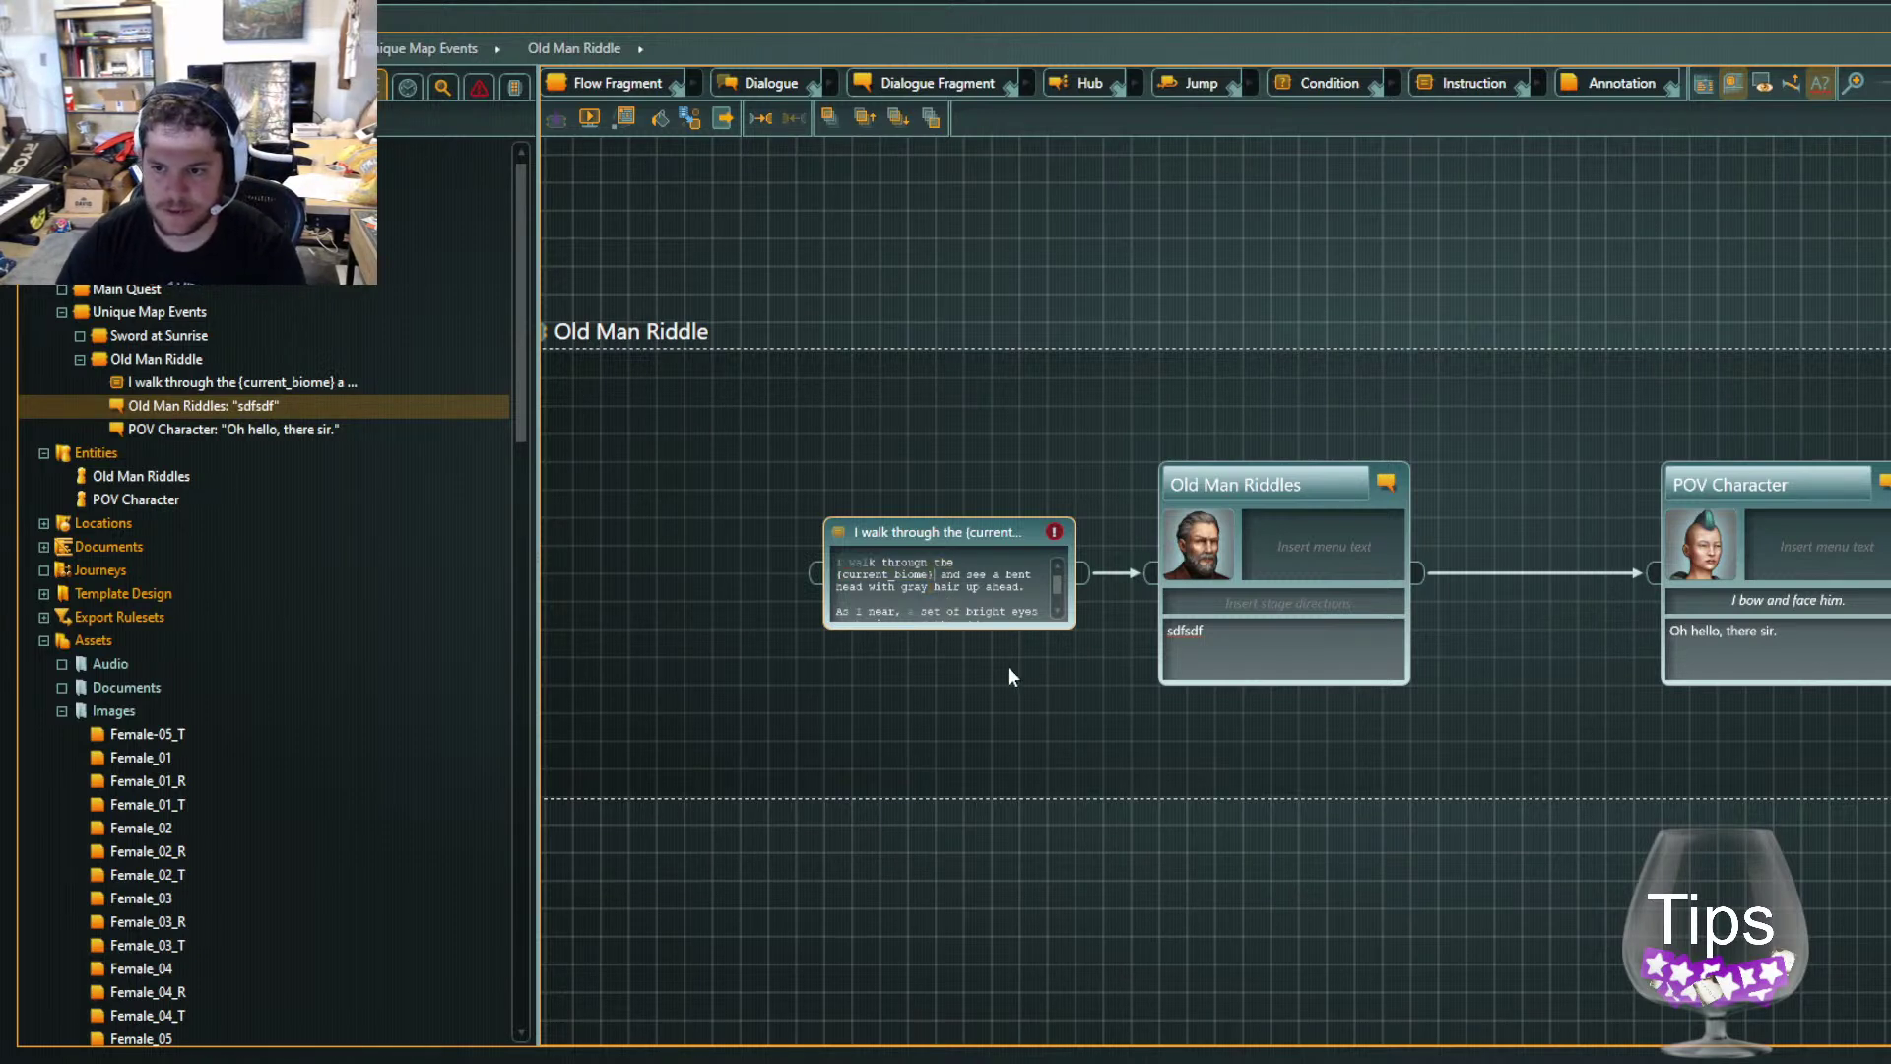
pyautogui.hotkey('shift', 'Home')
pyautogui.write('grasslan')
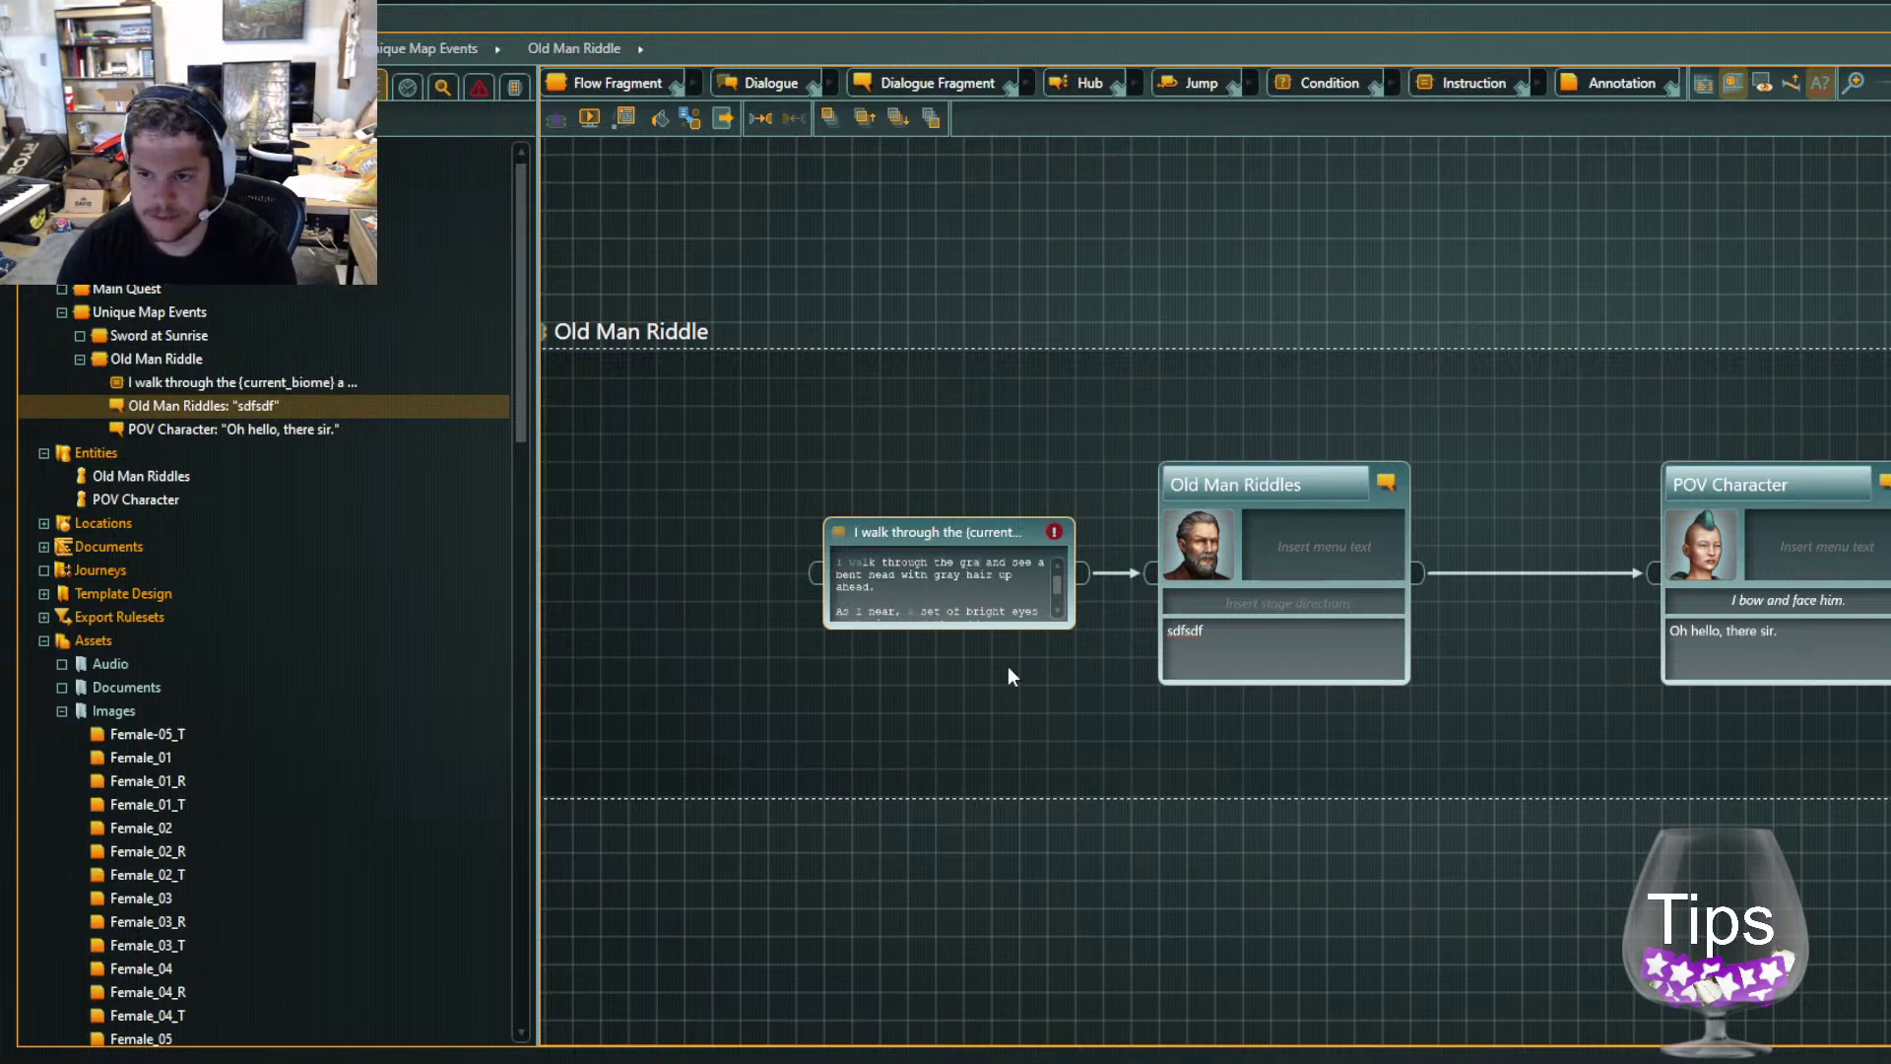
pyautogui.write('d')
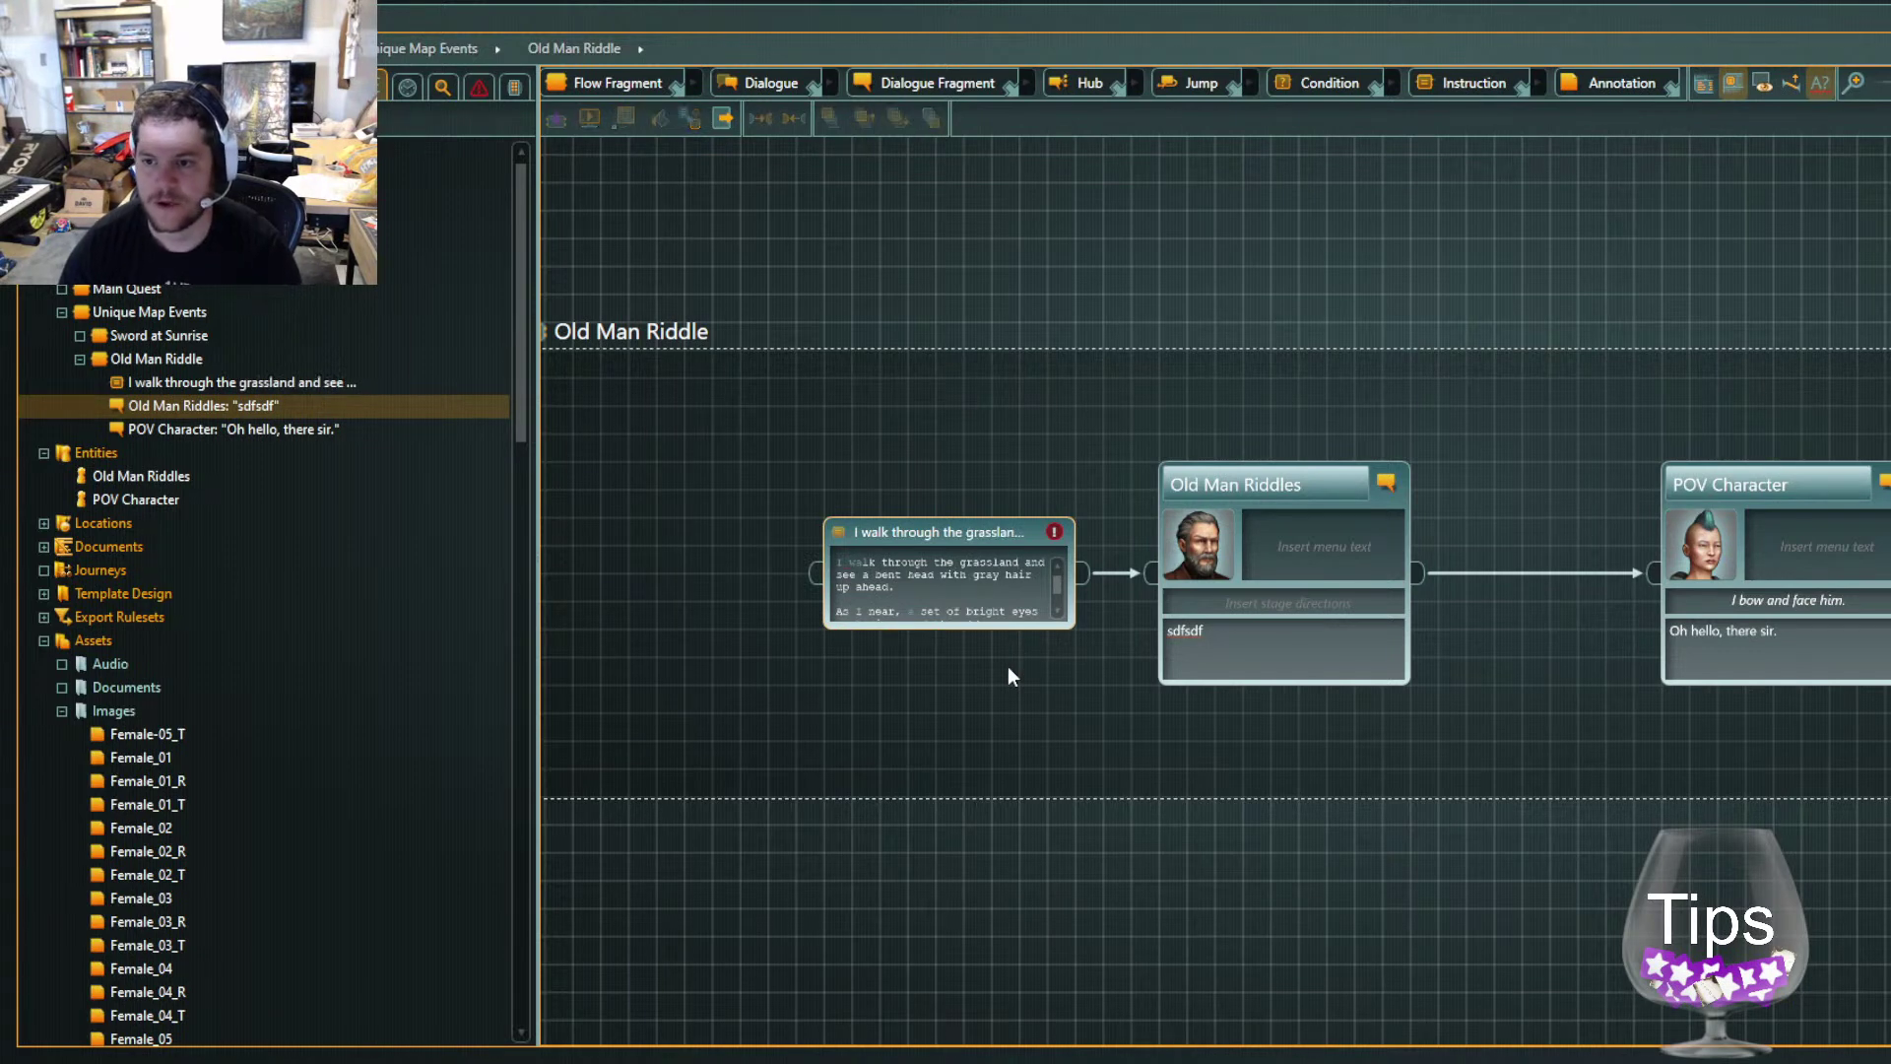
pyautogui.click(1008, 676)
# Move the instruction node farther from the Old Man Riddles fragment and make it taller to fit its whole text
pyautogui.moveTo(932, 519); pyautogui.dragTo(793, 519)
pyautogui.scroll(-3, 800, 574)
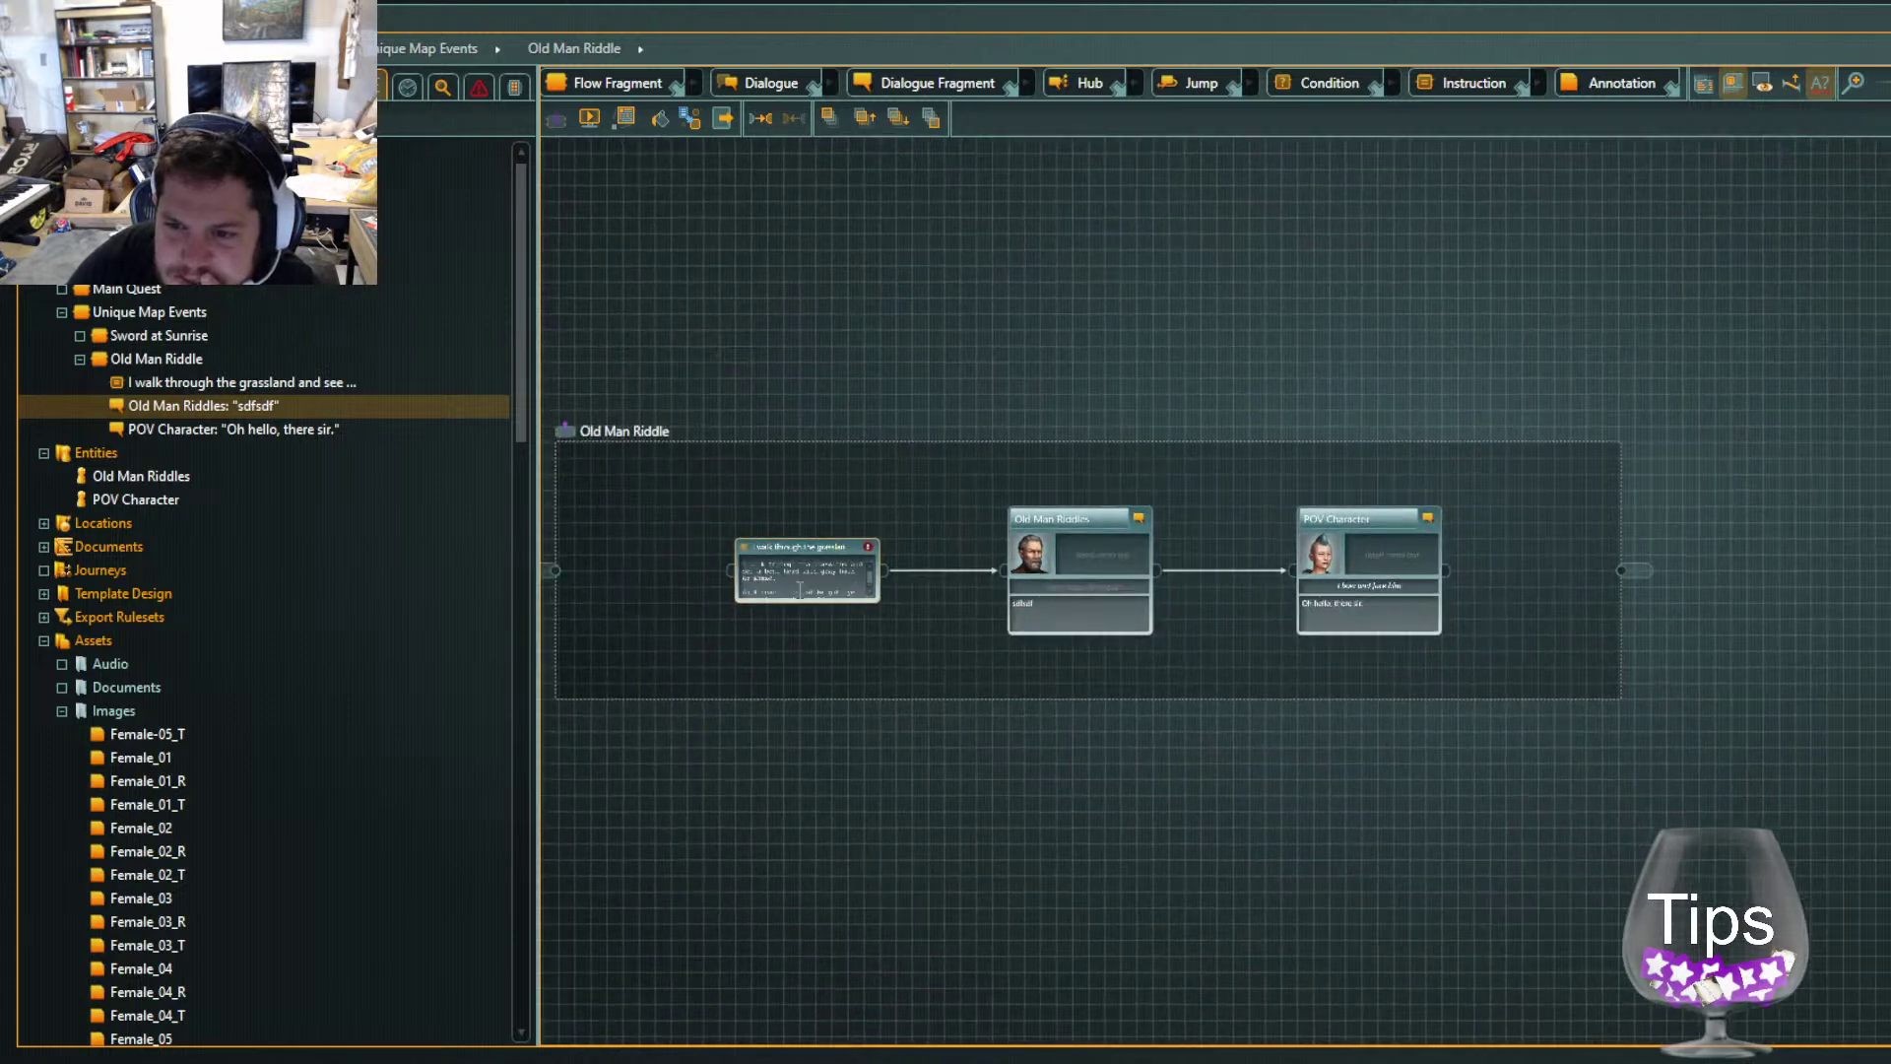
pyautogui.scroll(5, 800, 573)
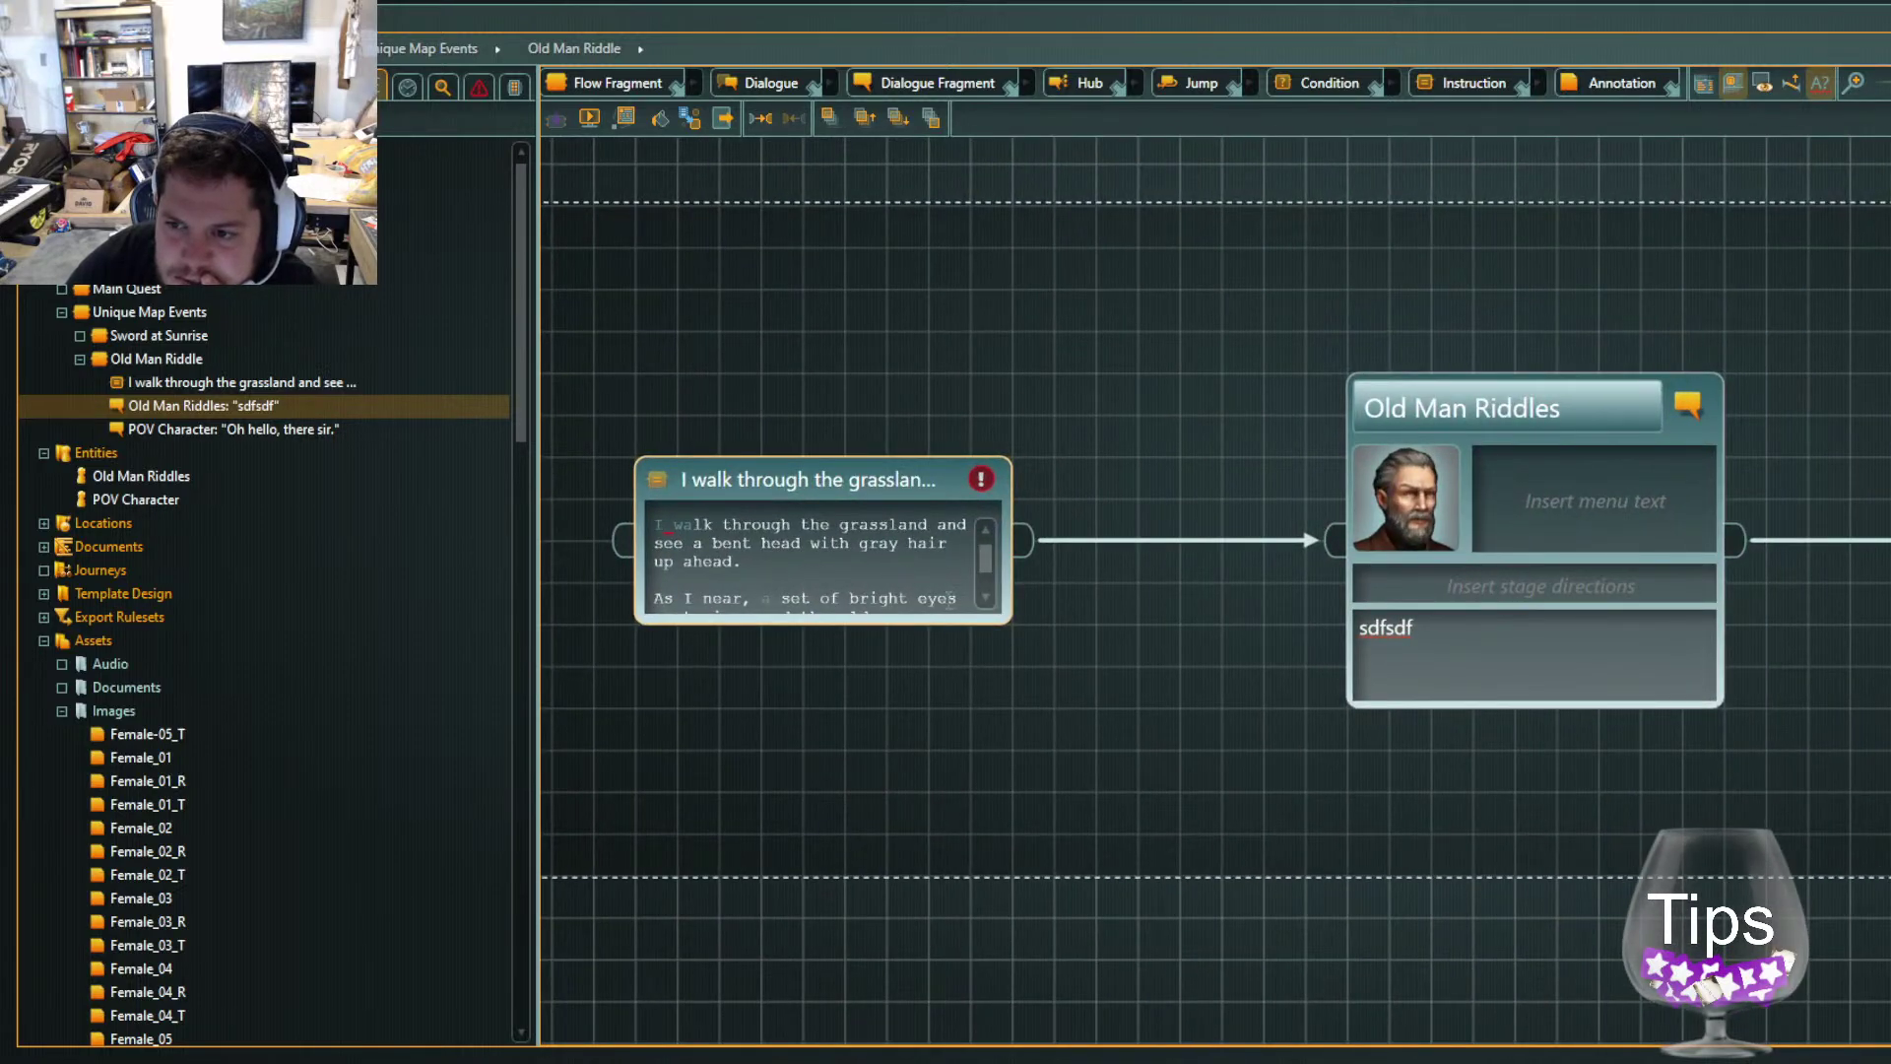
pyautogui.moveTo(1014, 621); pyautogui.dragTo(1008, 702)
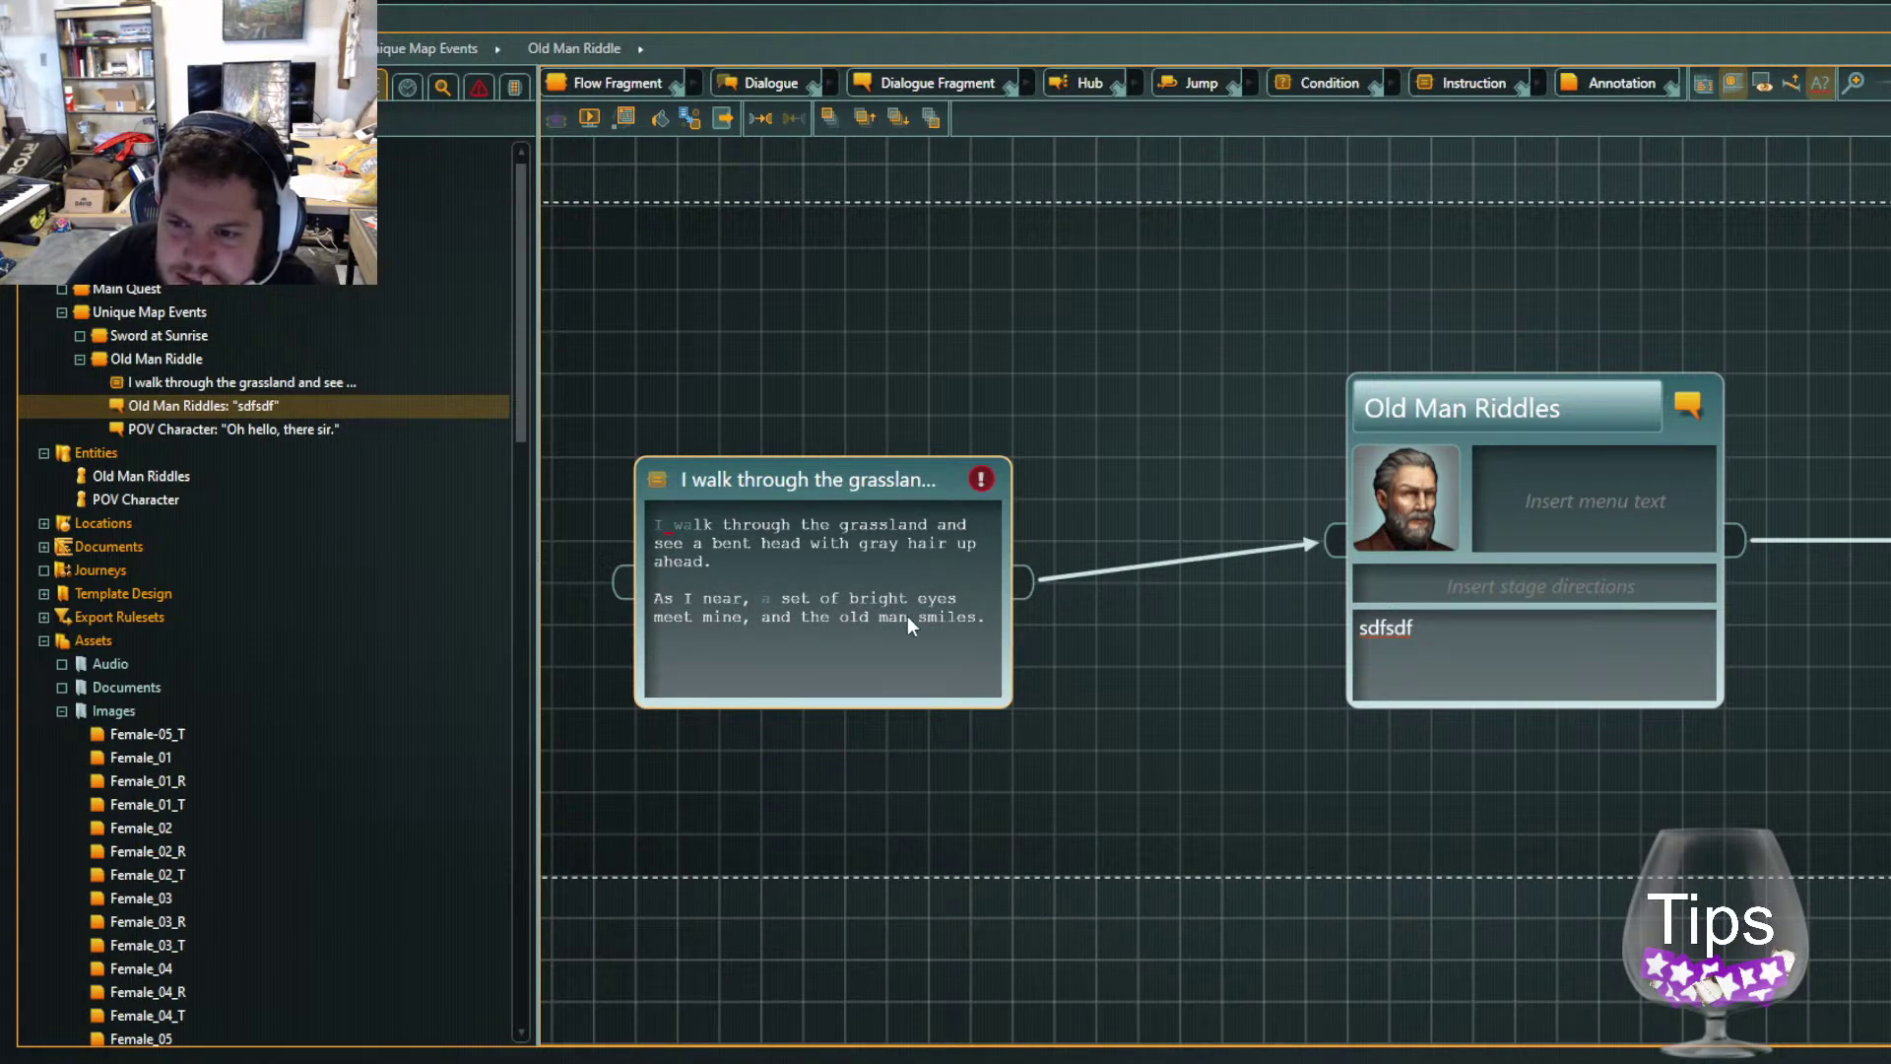
# Delete the instruction node and place an empty annotation above and before the Old Man Riddles dialogue fragment
pyautogui.press('Delete')
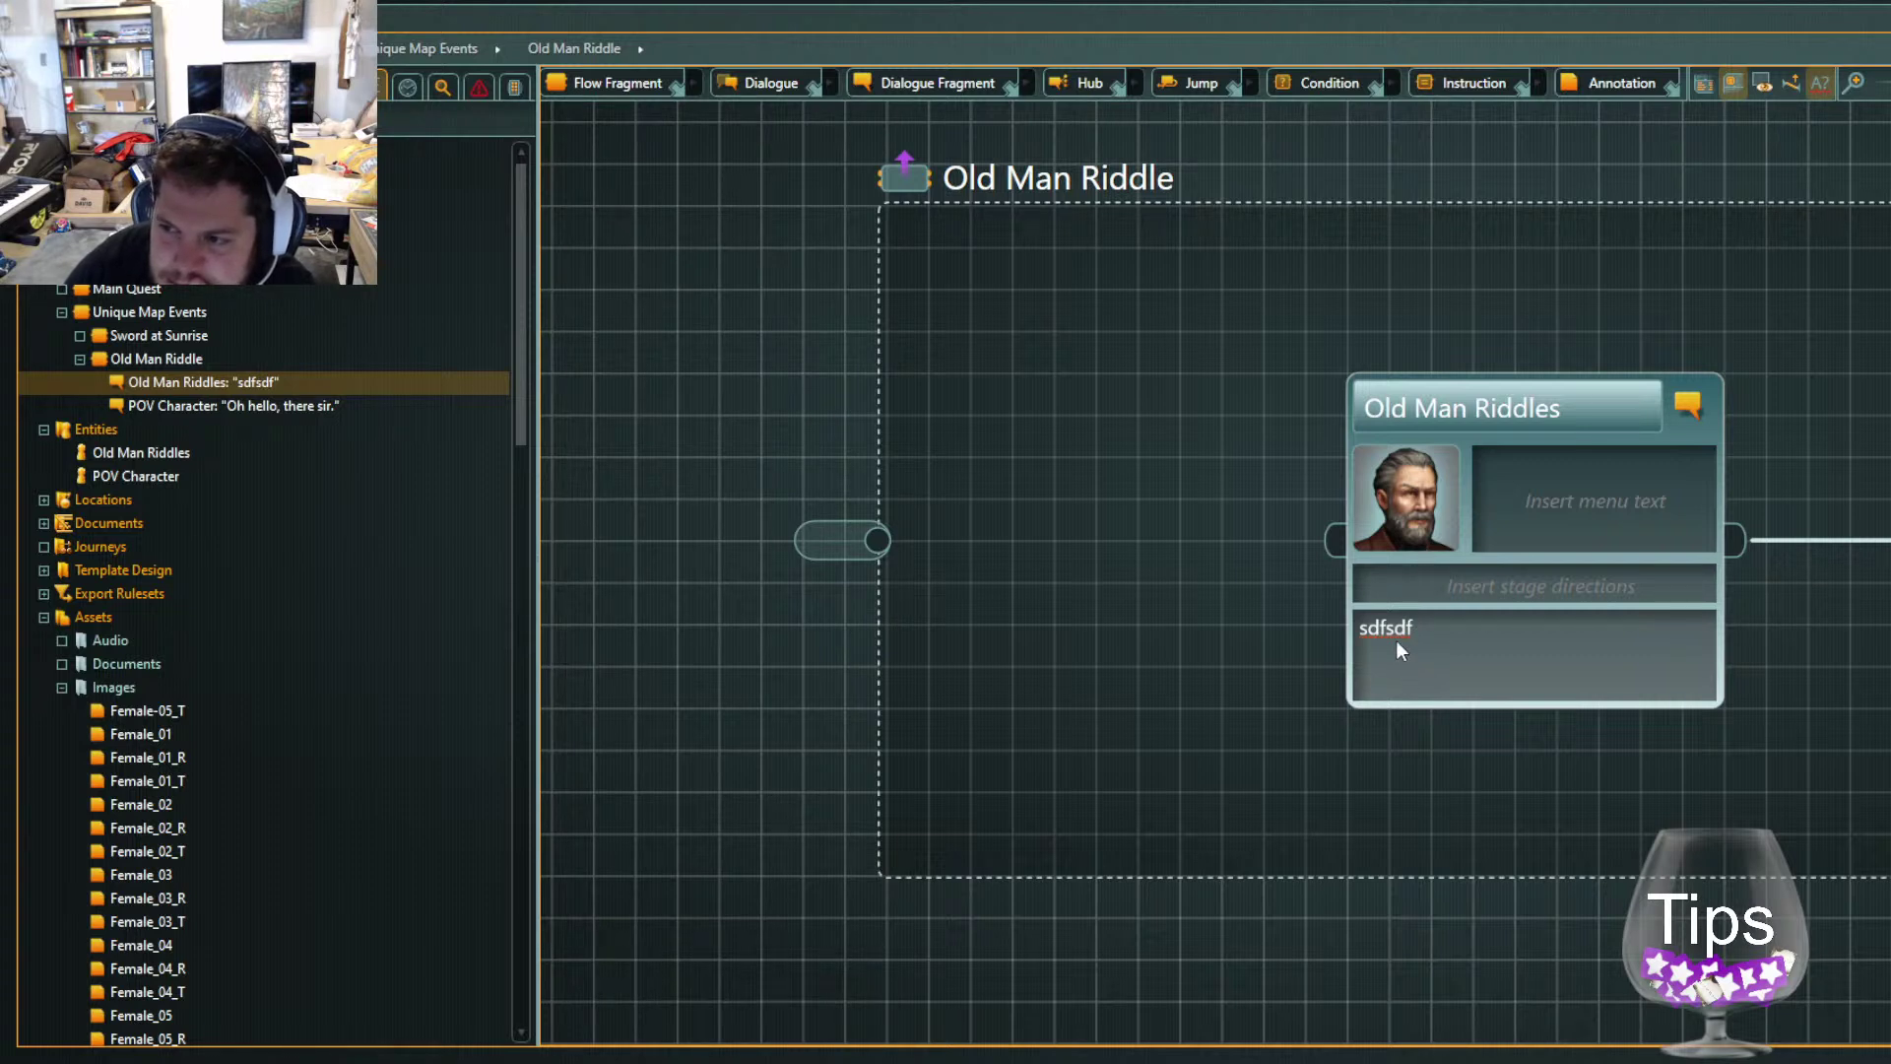
pyautogui.doubleClick(1195, 512)
pyautogui.moveTo(1139, 511)
pyautogui.mouseDown()
pyautogui.moveTo(1021, 276)
pyautogui.moveTo(1096, 236)
pyautogui.mouseUp()
pyautogui.click(1074, 316)
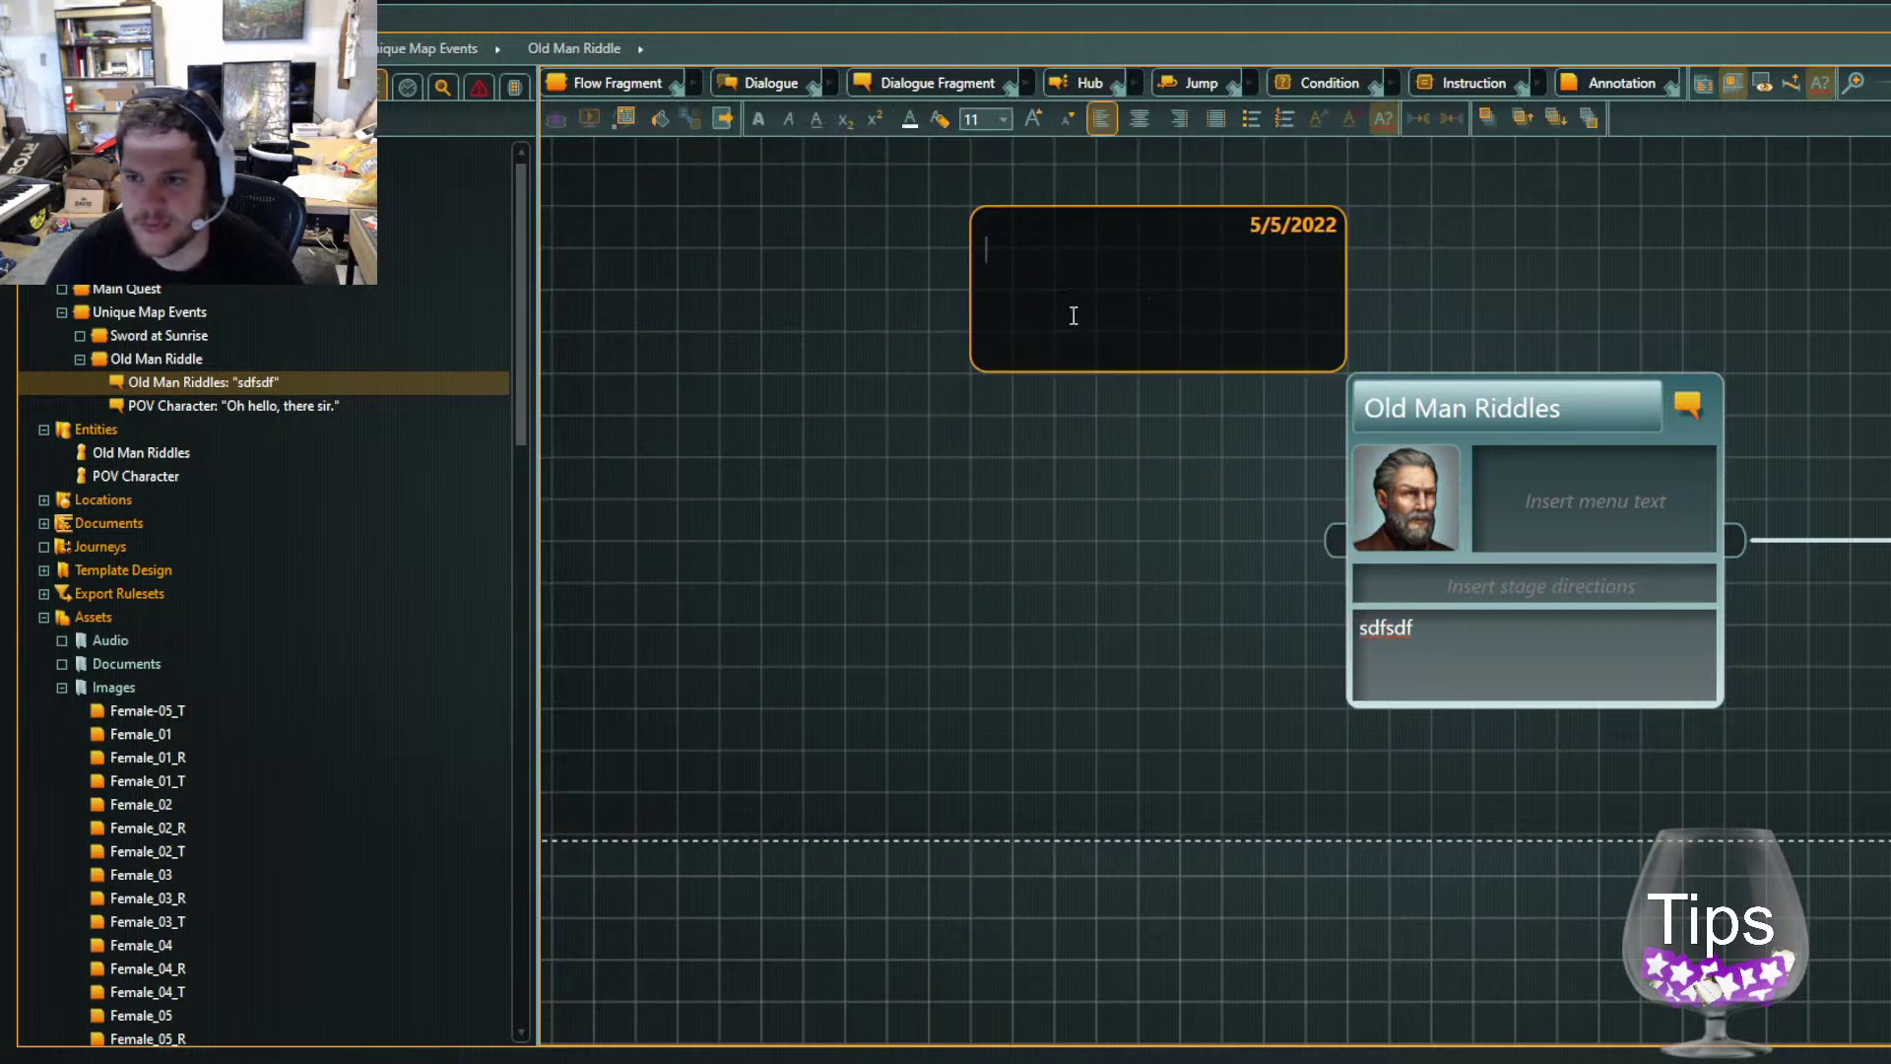
# Paste the old man encounter narration into the annotation and remove the extra blank line between its paragraphs
pyautogui.hotkey('ctrl', 'v')
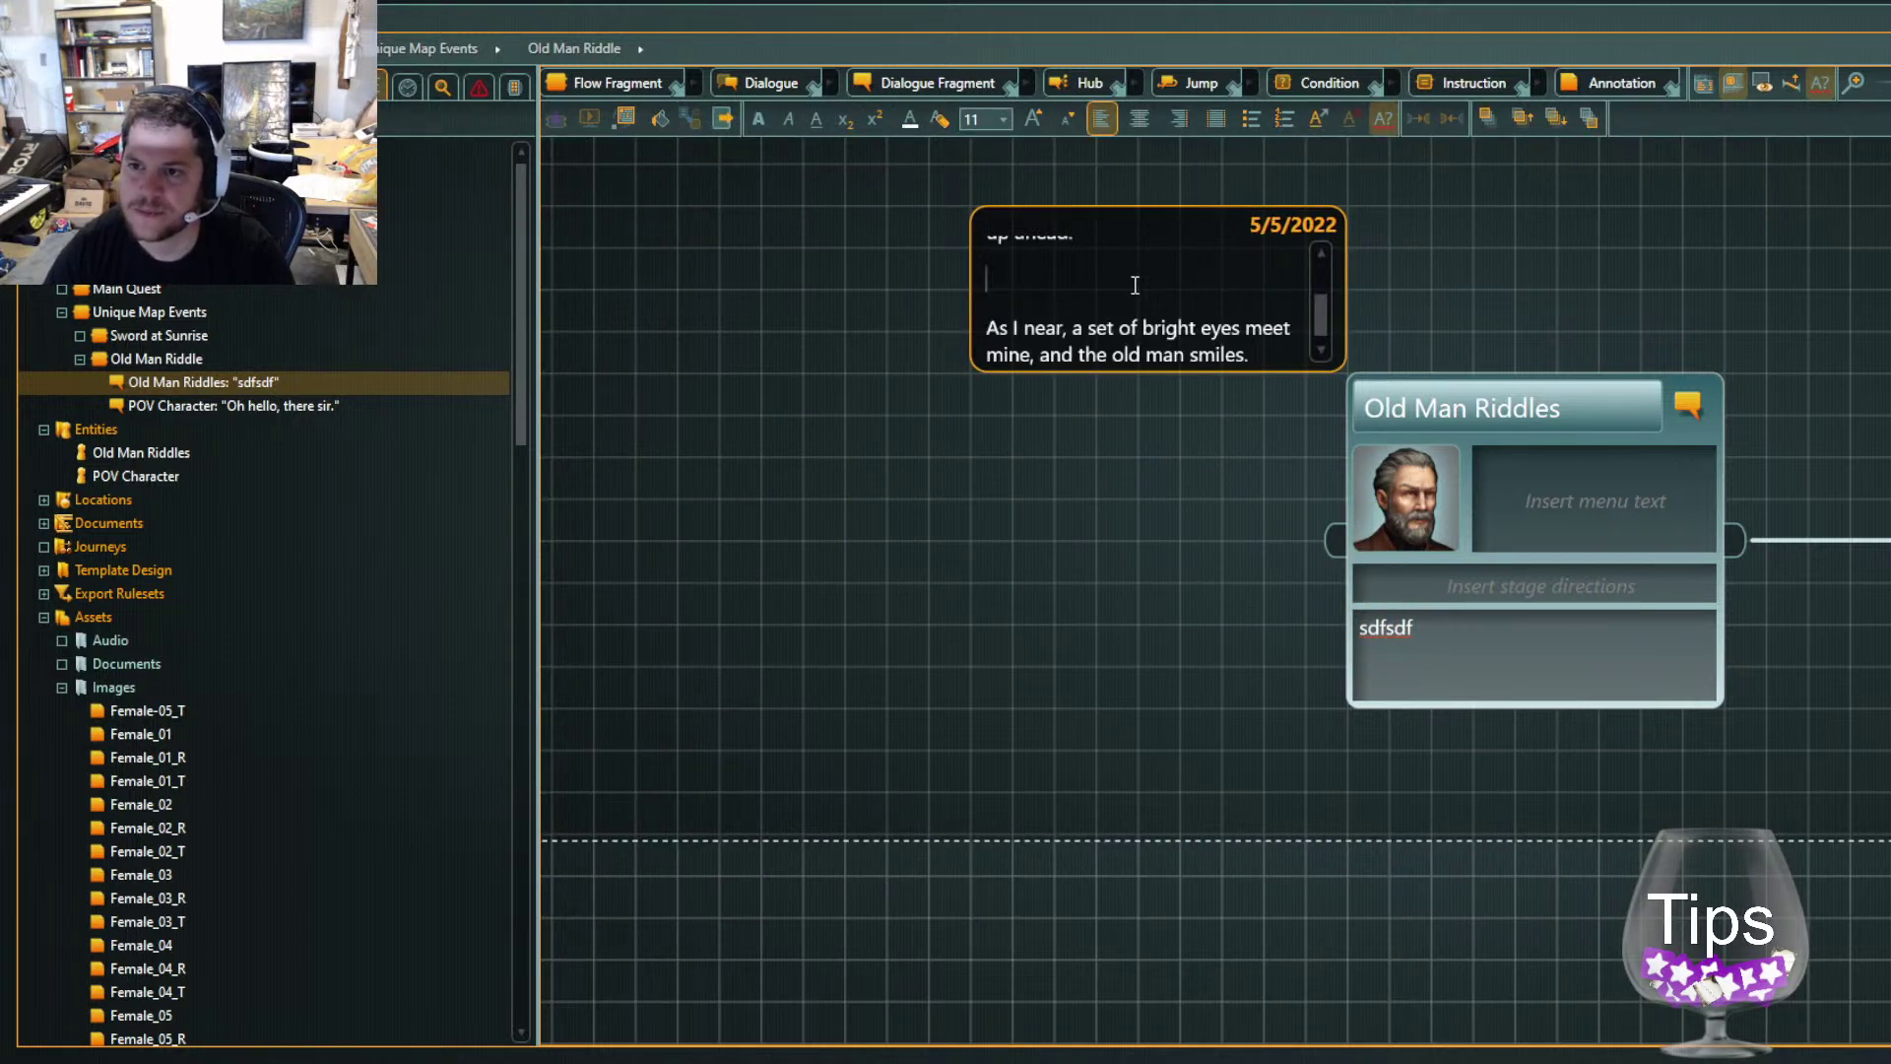
pyautogui.press('BackSpace')
pyautogui.scroll(2, 1179, 404)
pyautogui.scroll(-2, 1182, 365)
pyautogui.click(1119, 517)
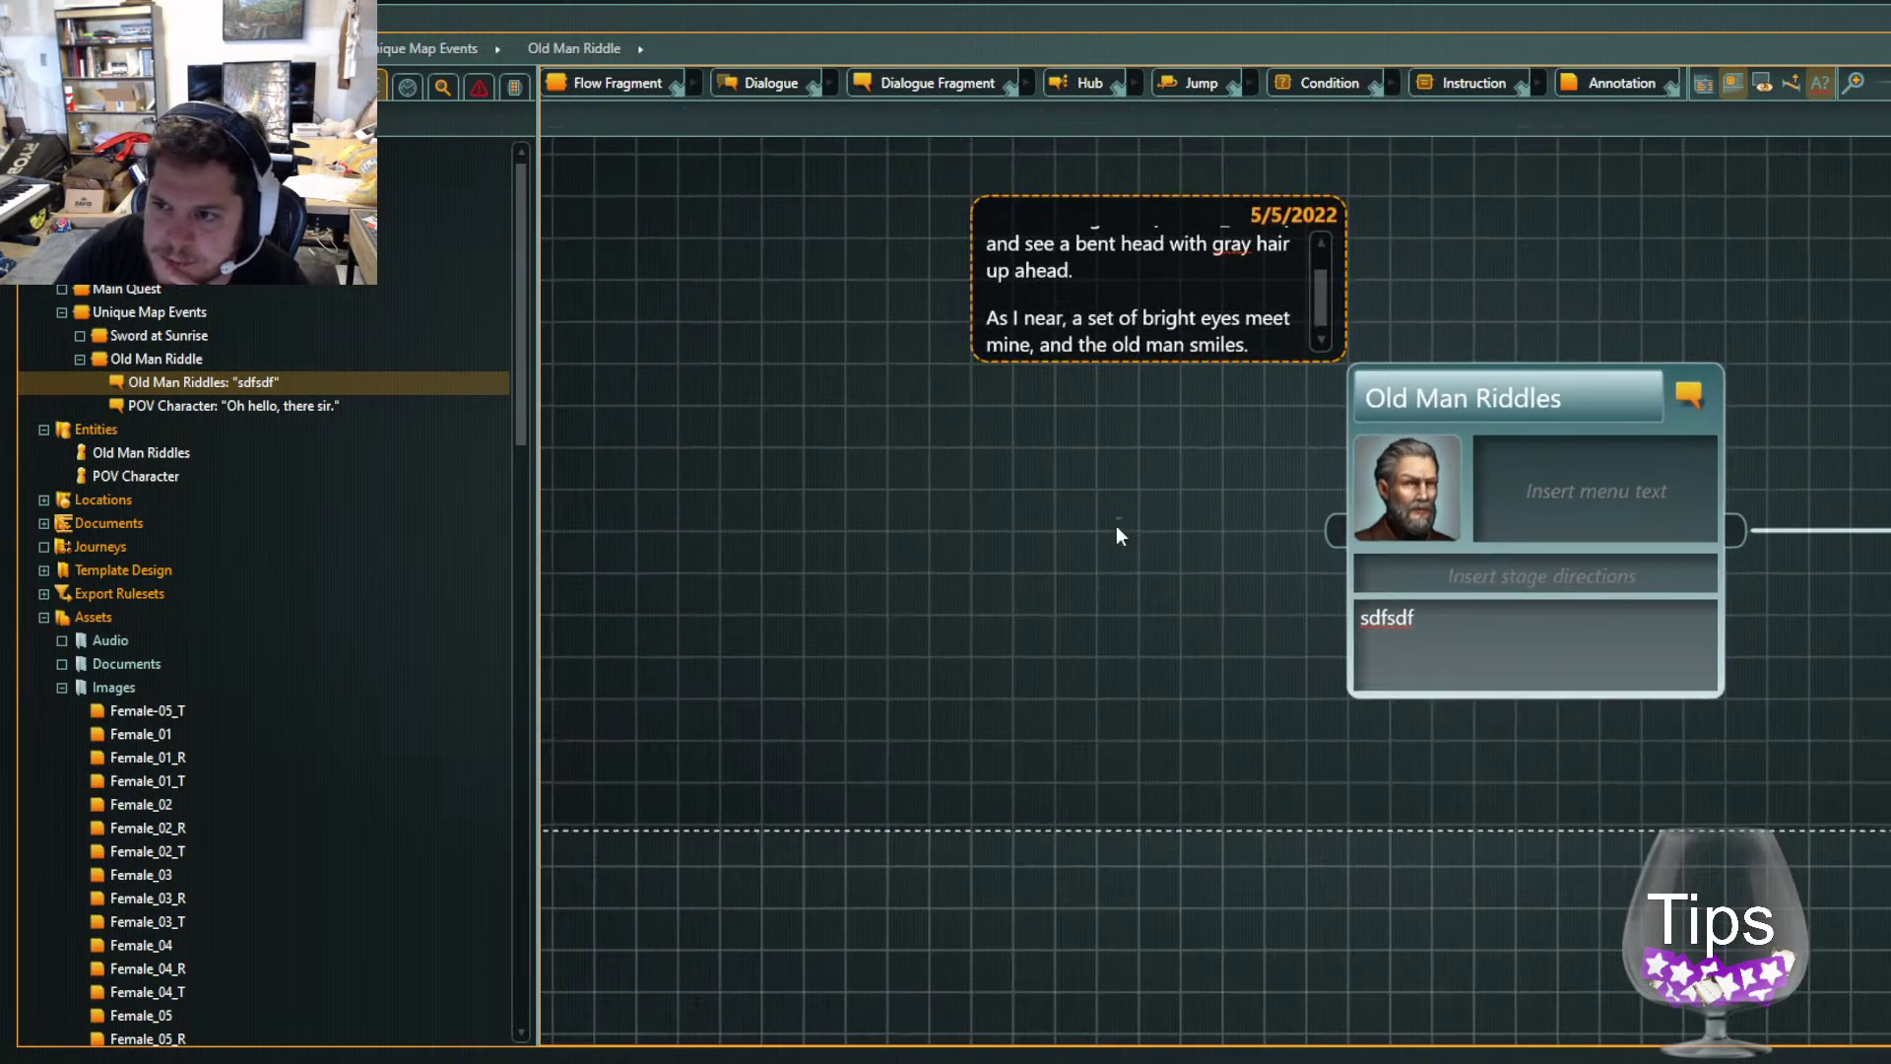
# Replace the placeholder line of the Old Man Riddles dialogue fragment with "Care for a little challenge?"
pyautogui.scroll(-2, 1194, 455)
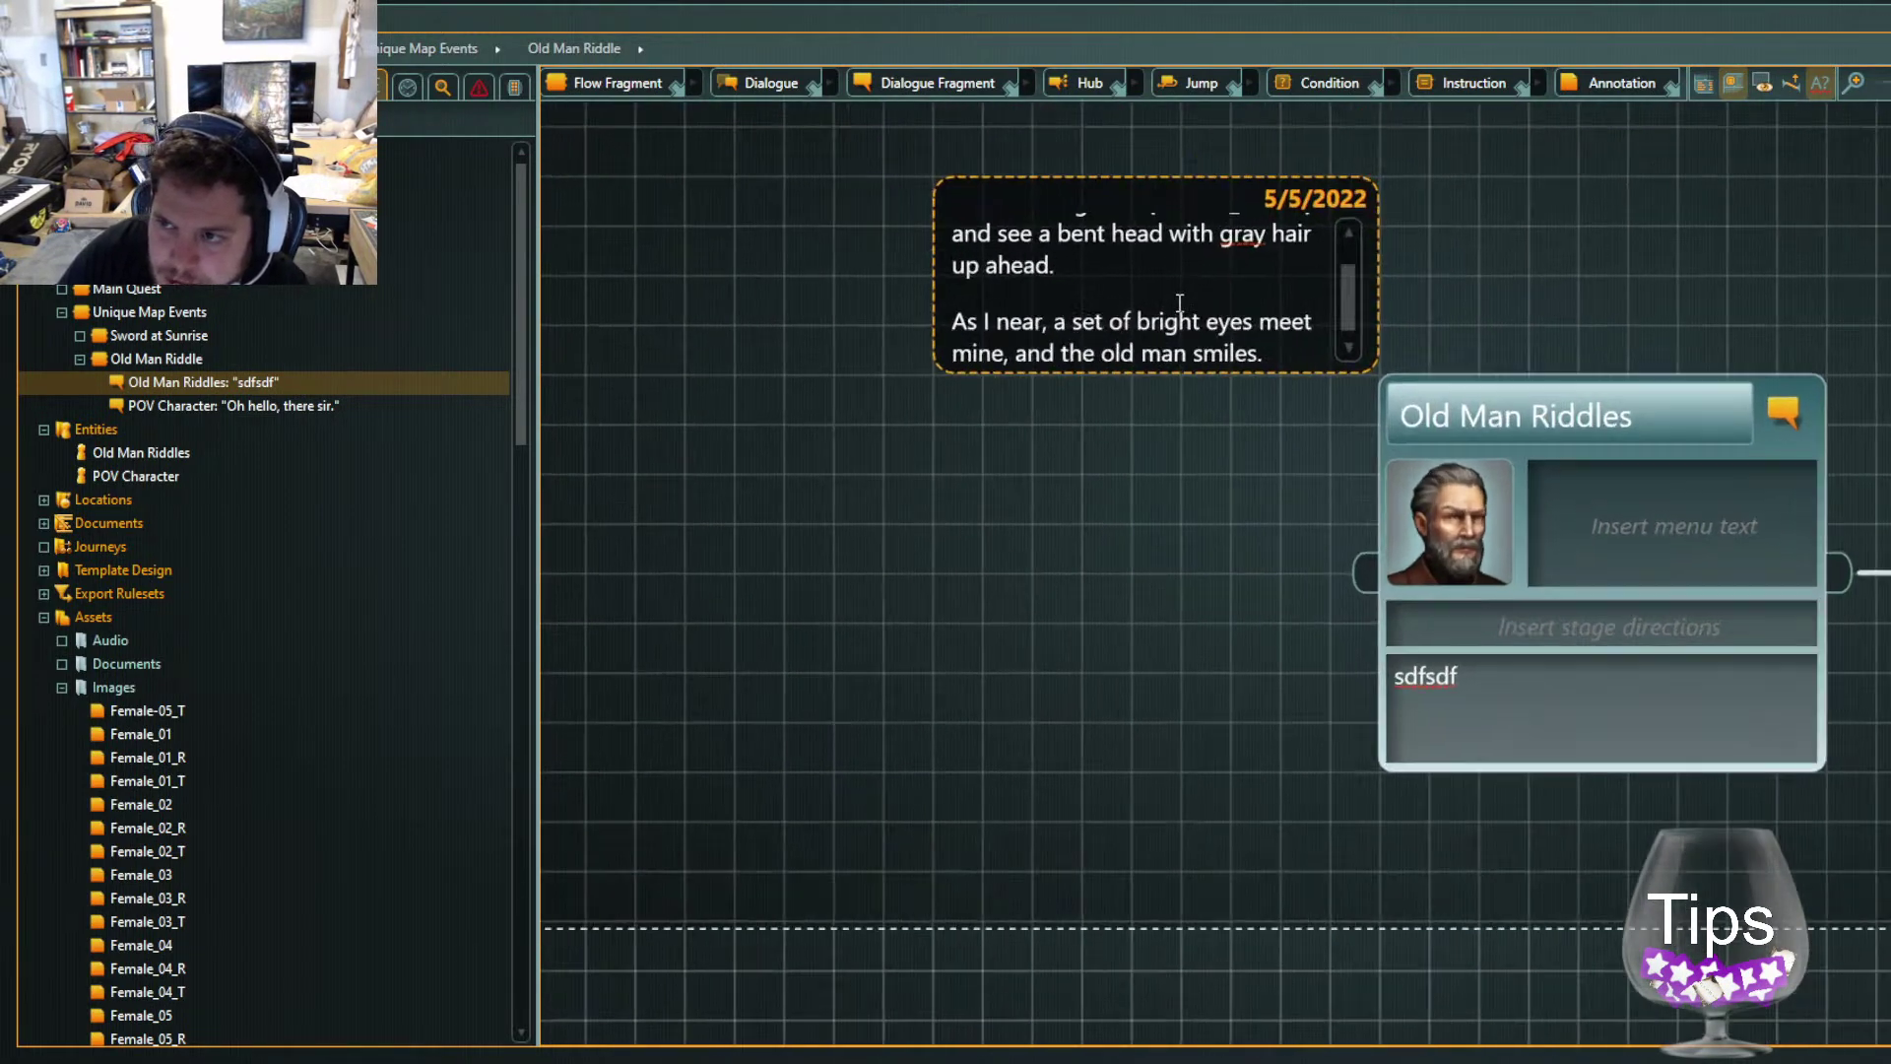
pyautogui.scroll(-1, 1194, 459)
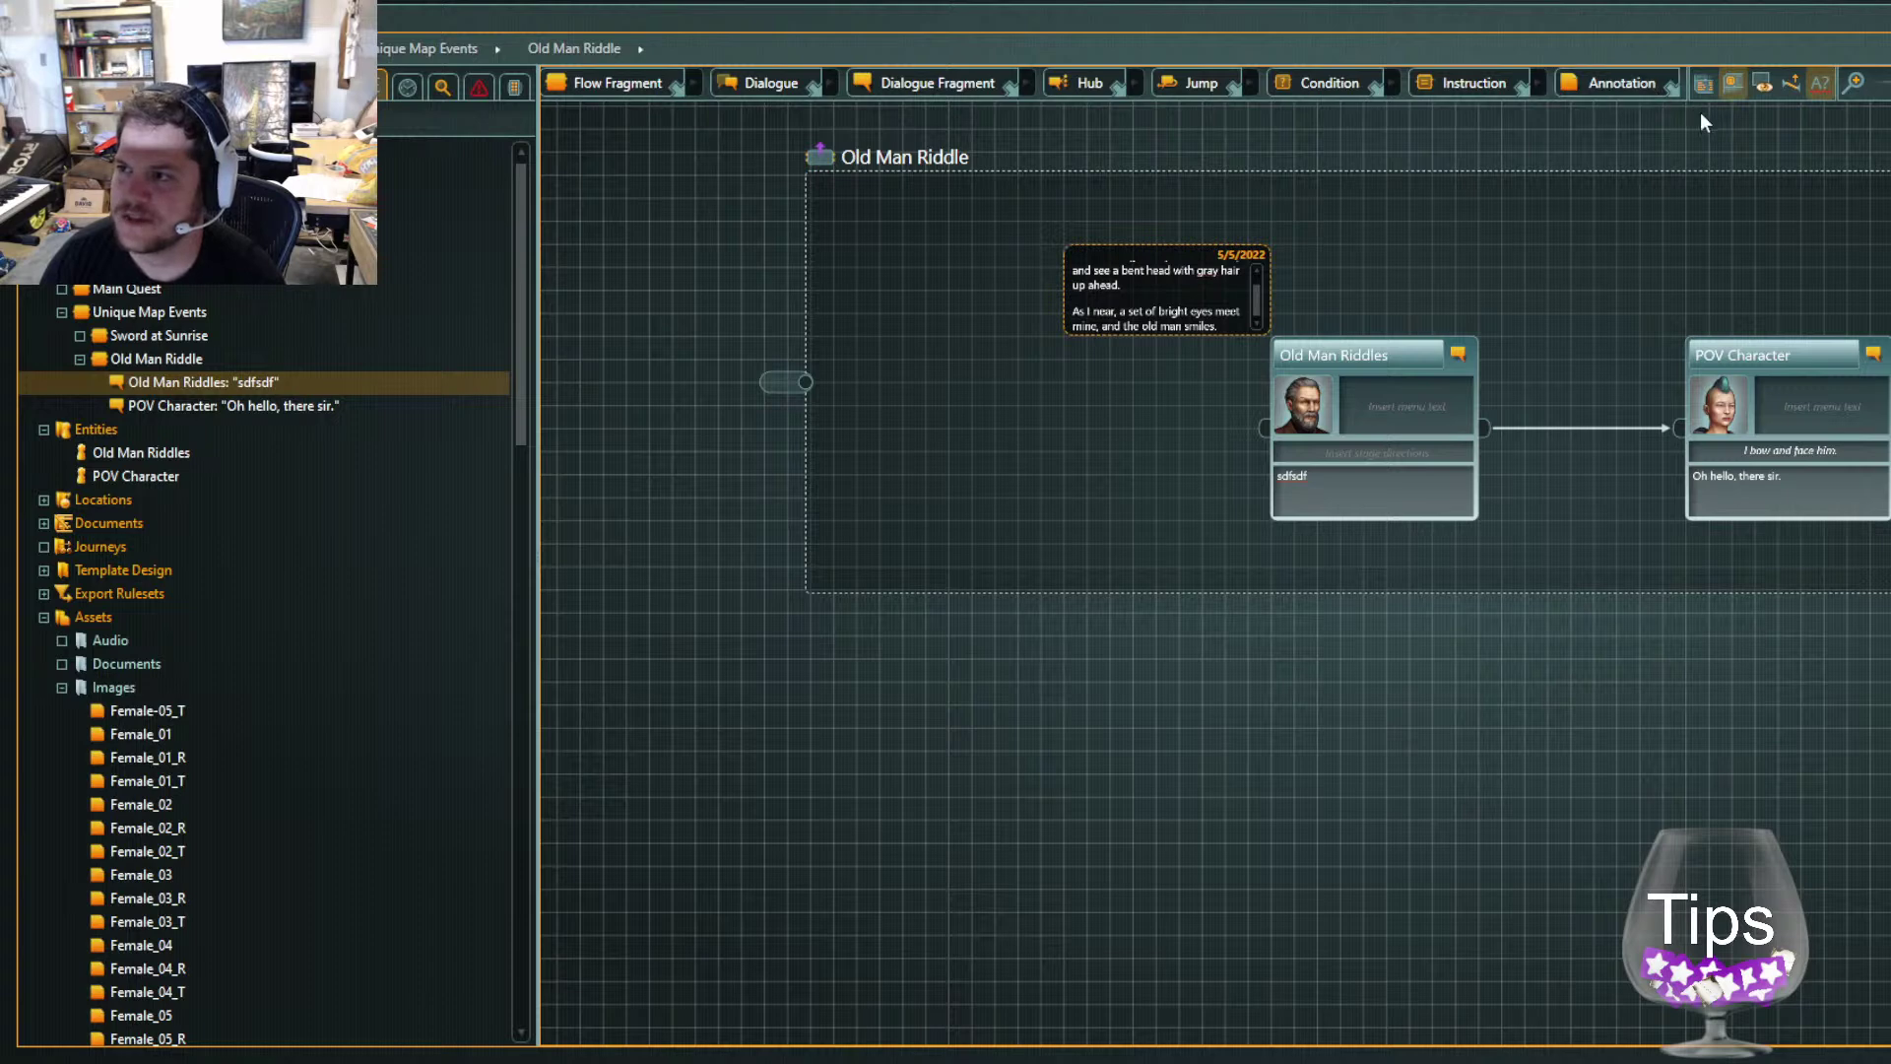
pyautogui.moveTo(1276, 712); pyautogui.dragTo(1157, 817)
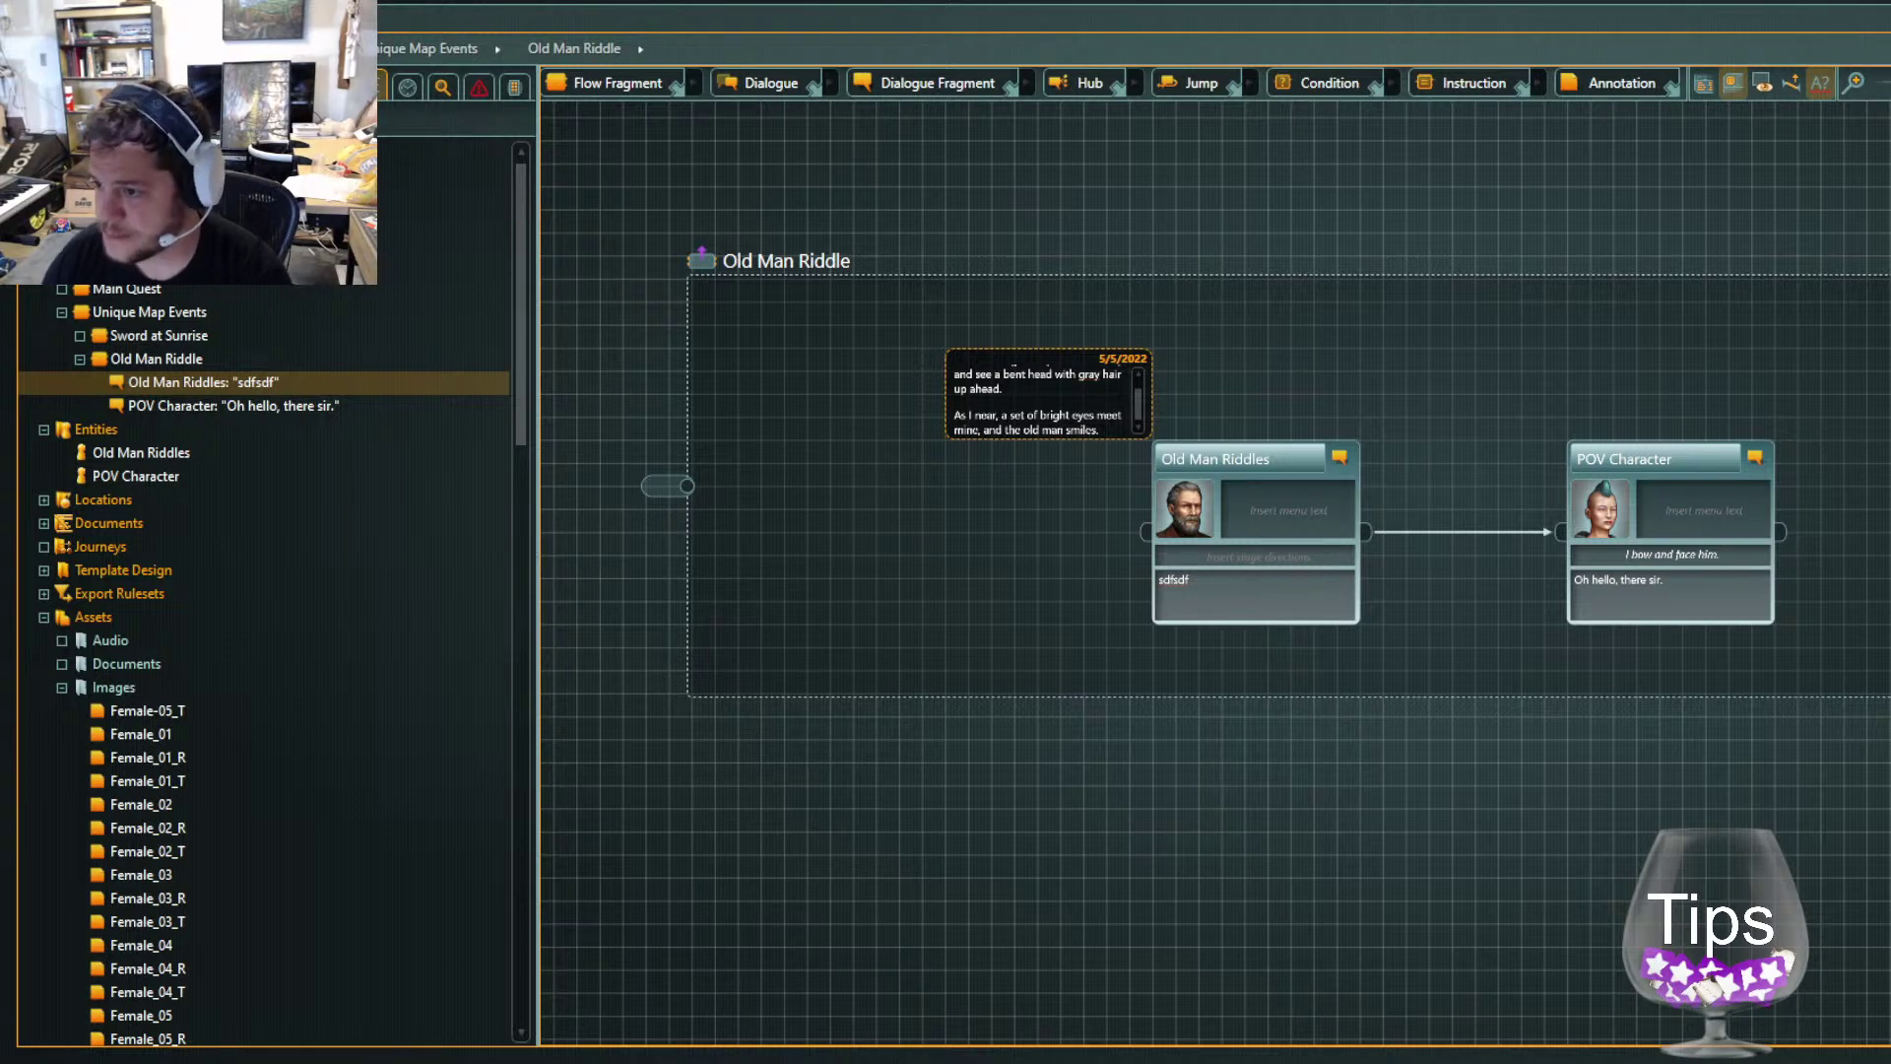
pyautogui.doubleClick(1304, 589)
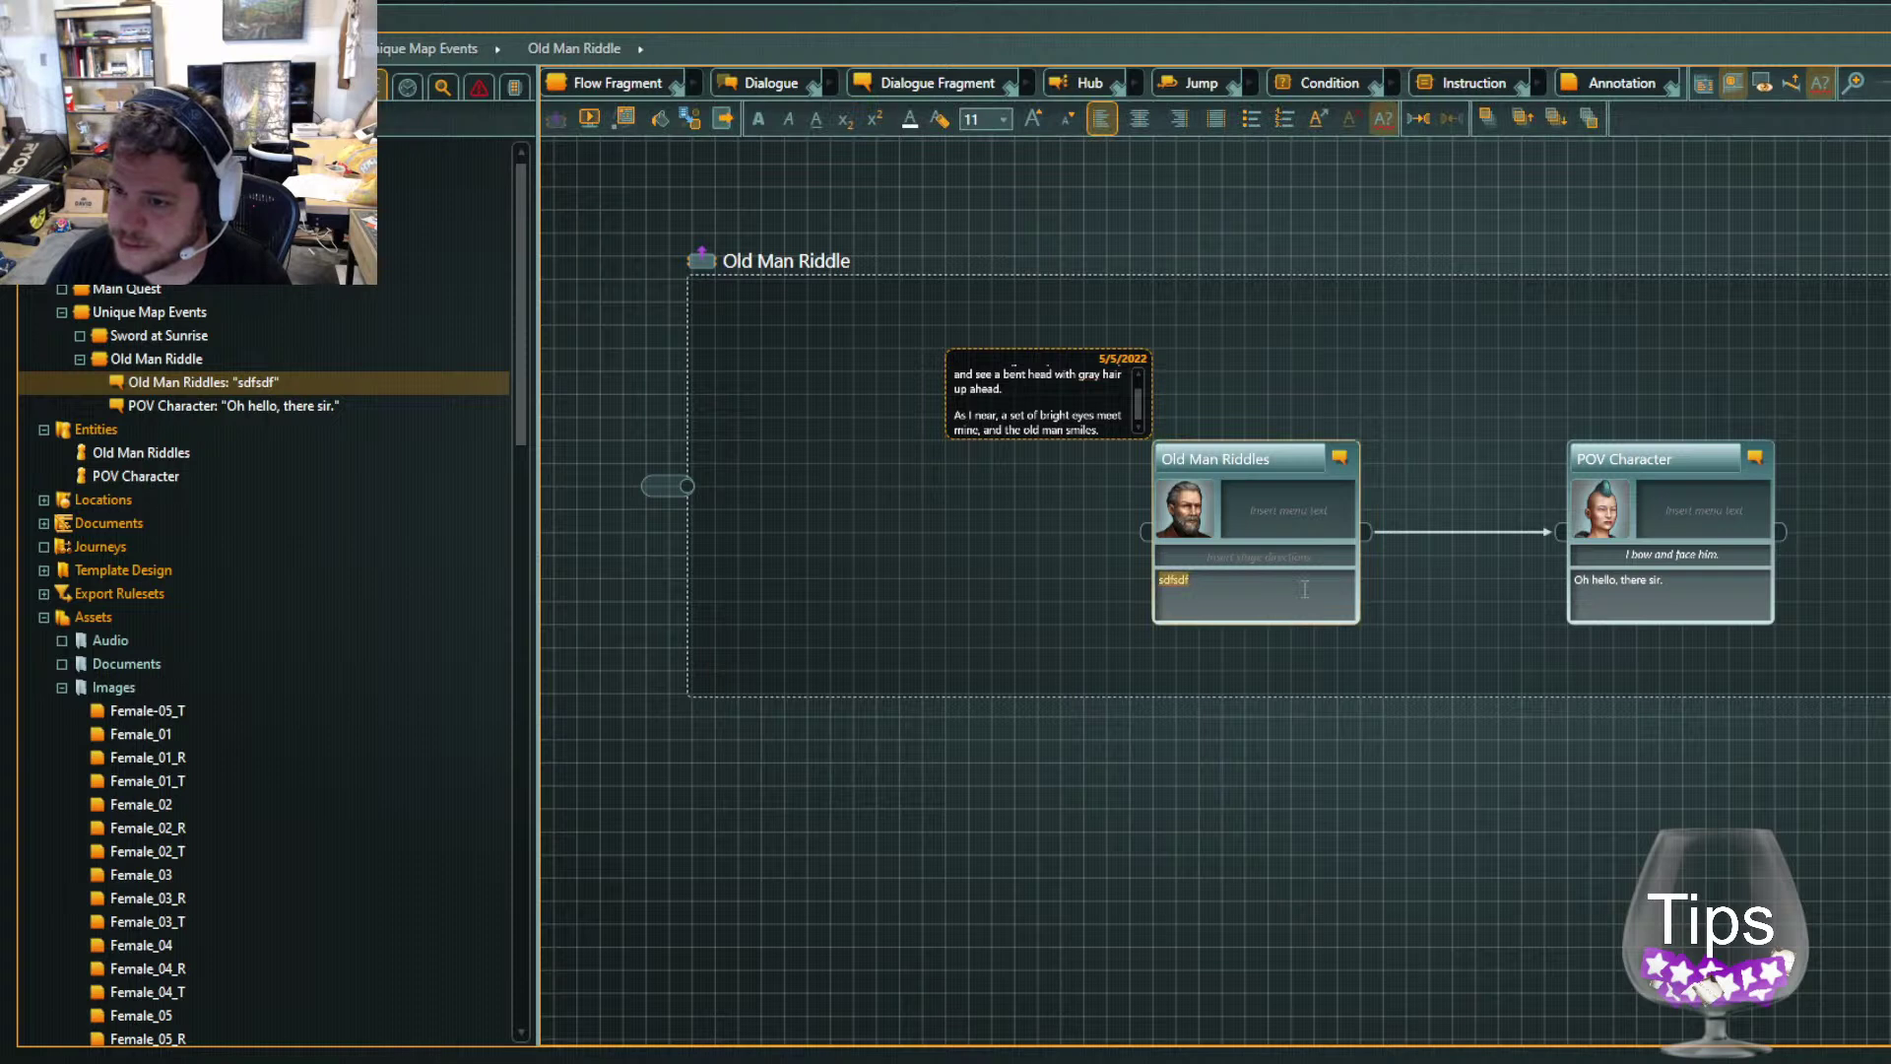
pyautogui.write('Care')
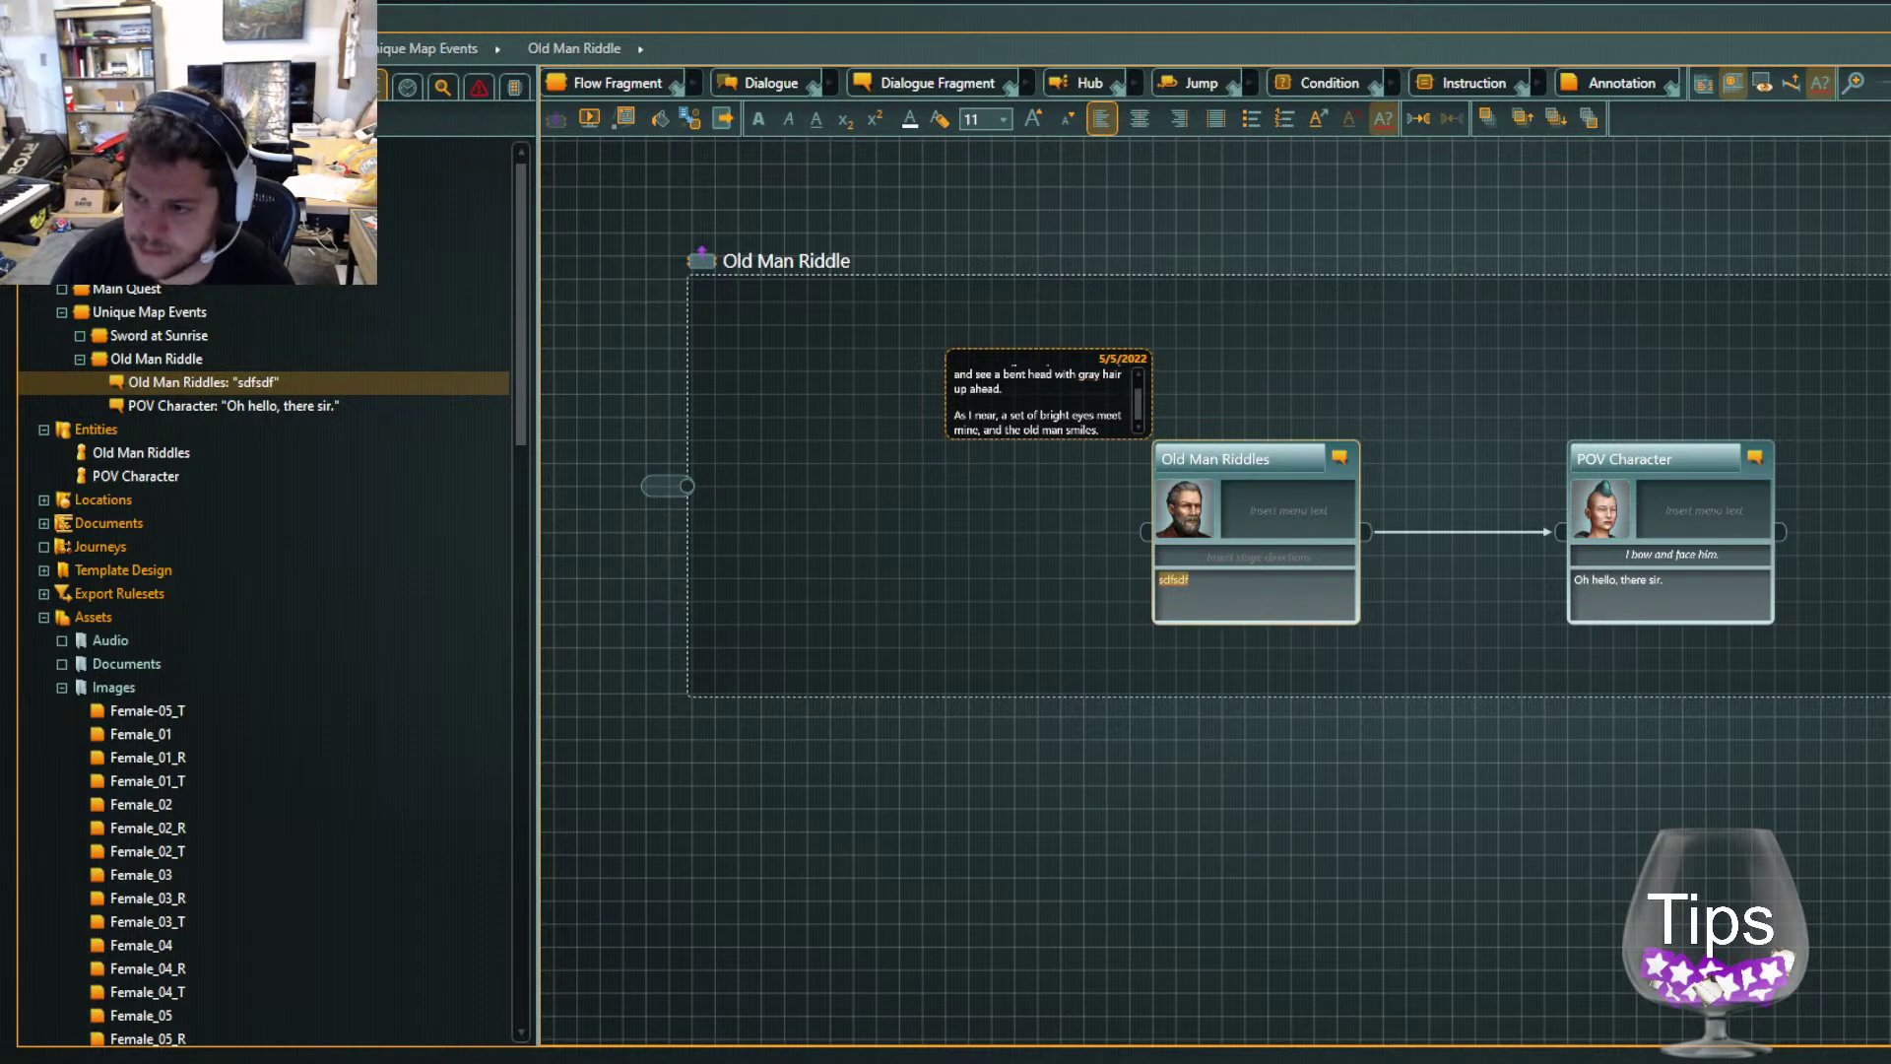
pyautogui.write(' for a little challenge?')
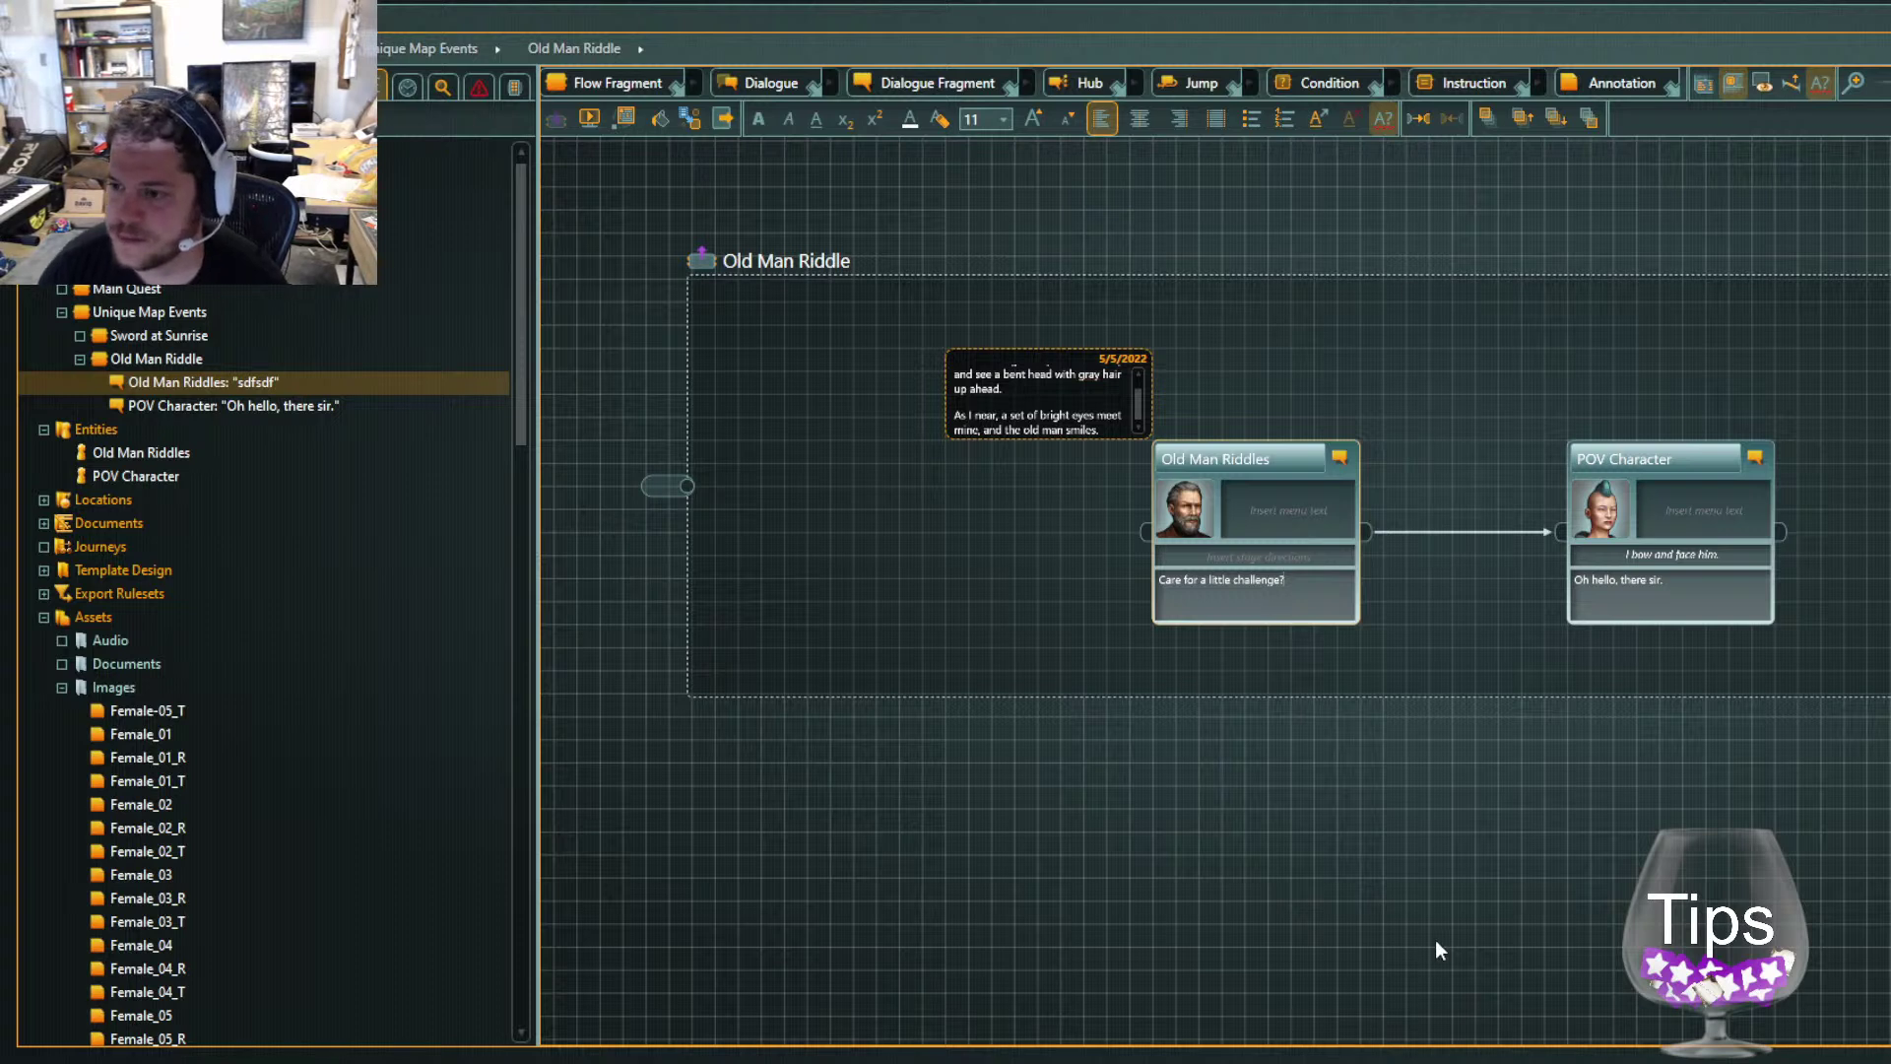
pyautogui.click(1273, 725)
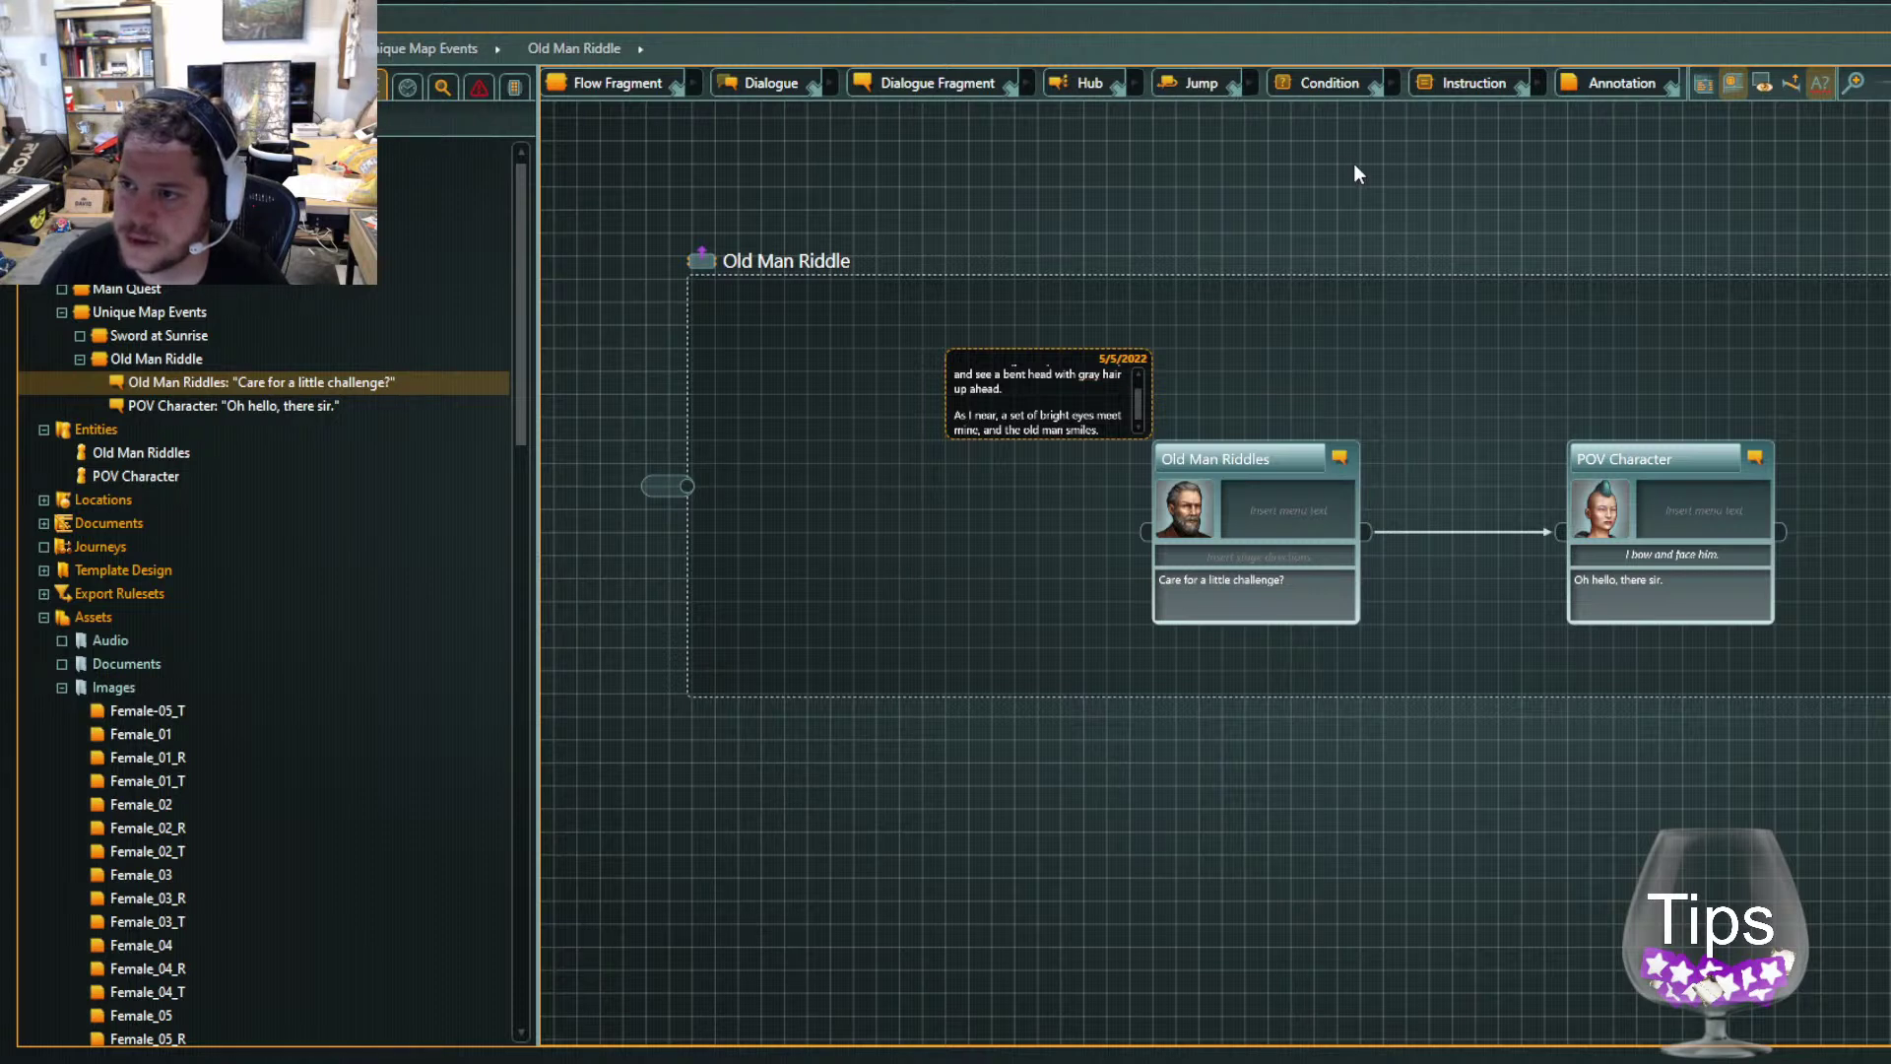
# Add a condition node before the Old Man Riddles dialogue fragment and connect its green true output to that fragment's input
pyautogui.click(1325, 83)
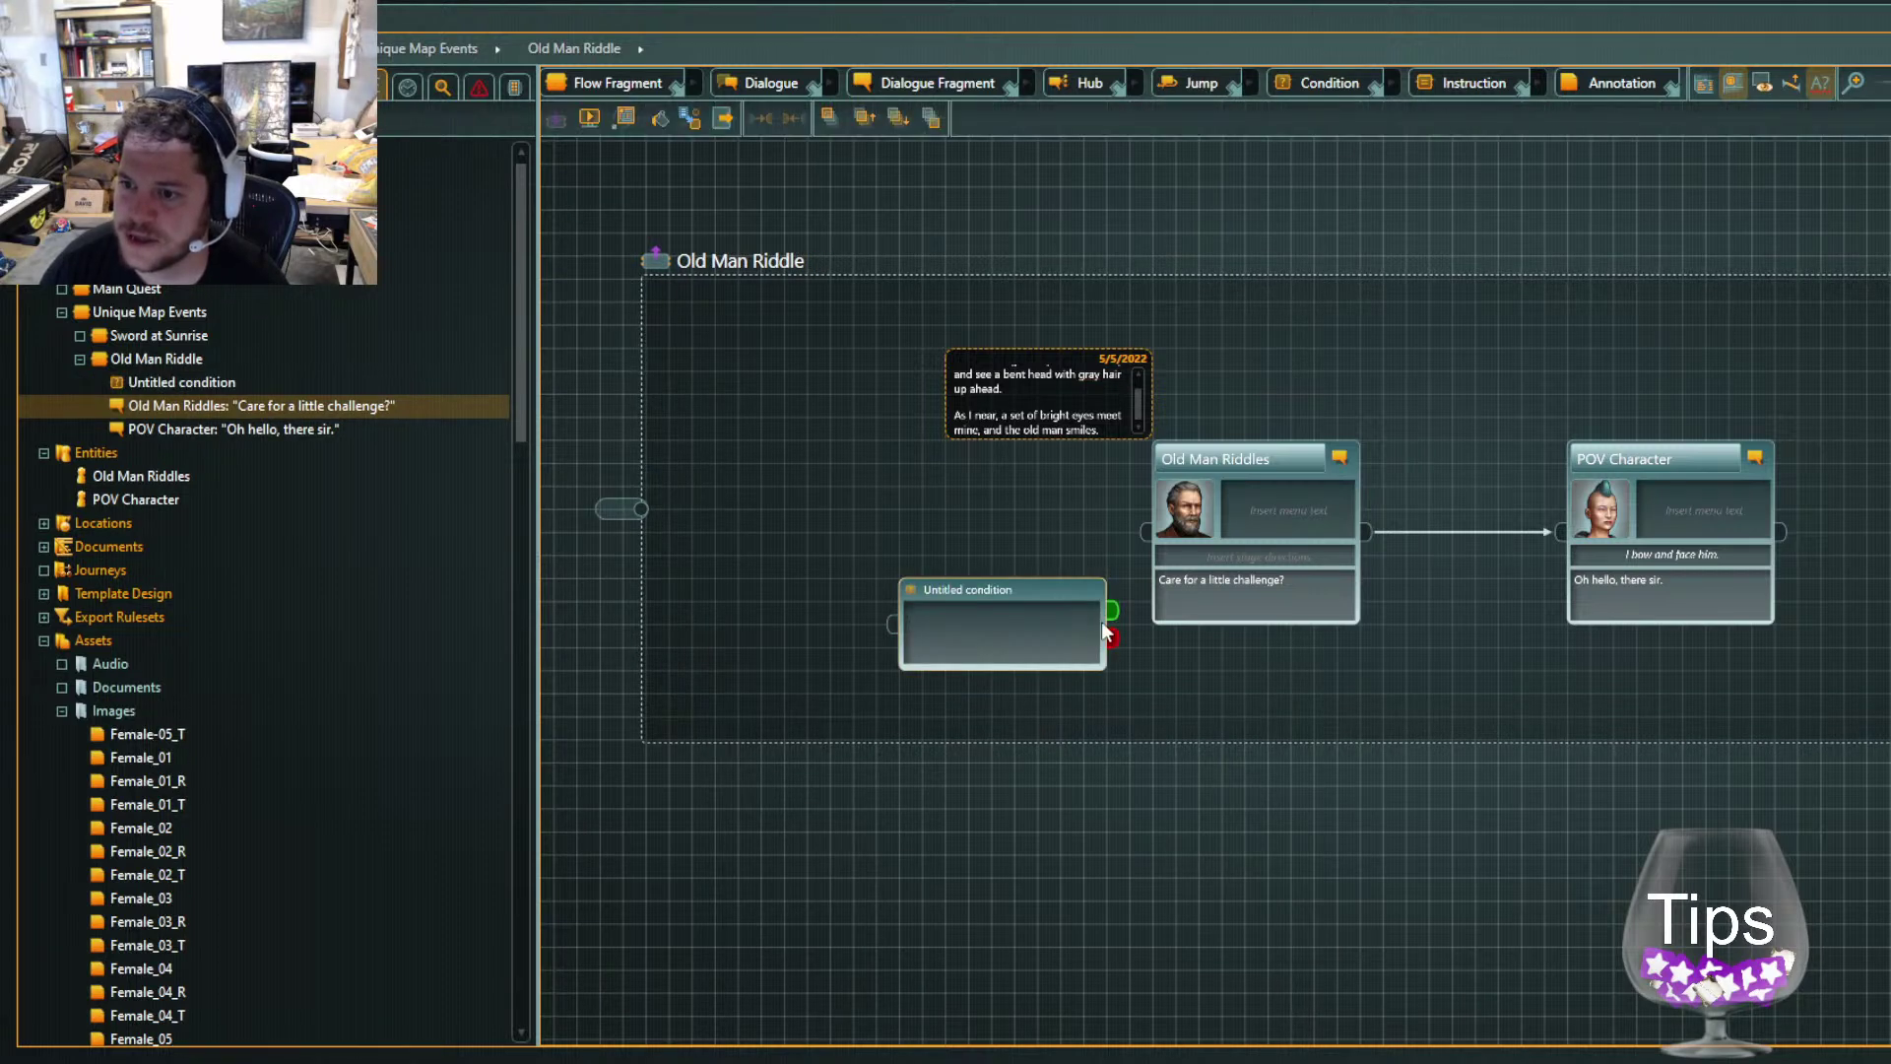
pyautogui.moveTo(1113, 609); pyautogui.dragTo(1141, 538)
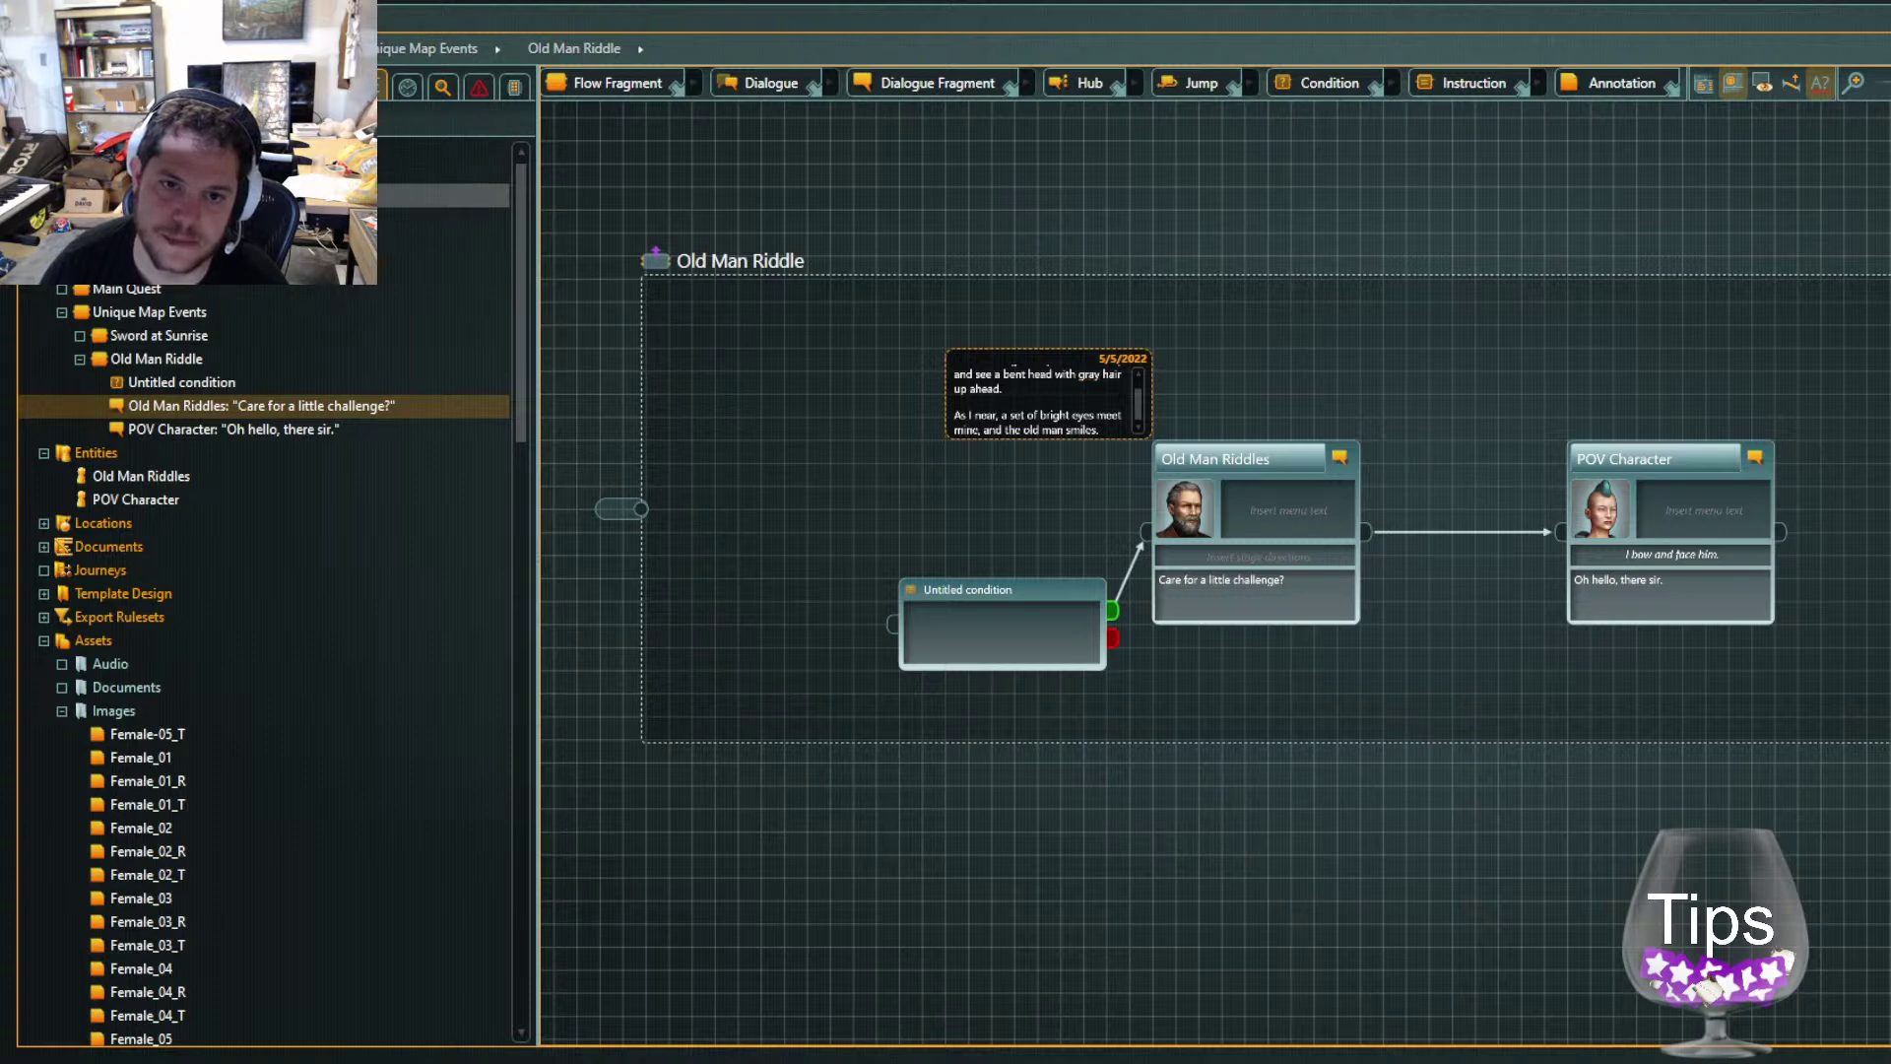
# Open the project's global variables and create a new variable set
pyautogui.click(128, 195)
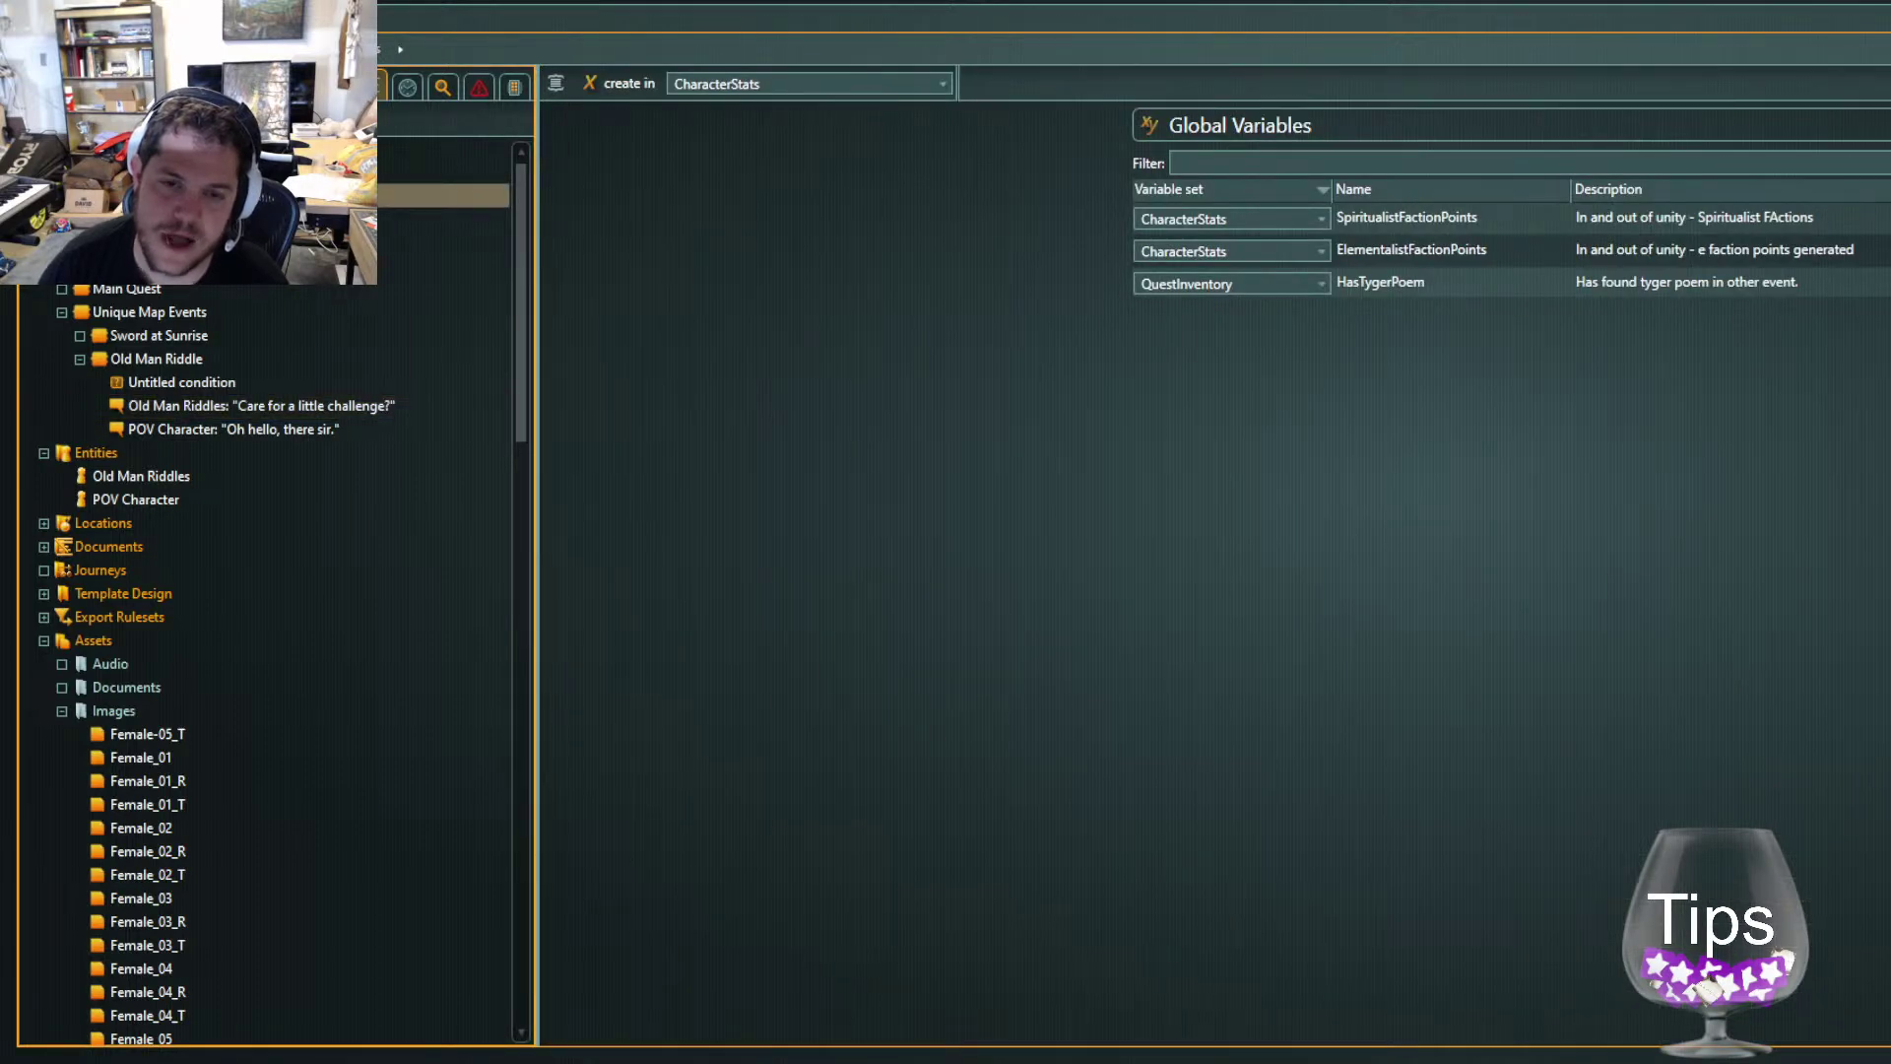
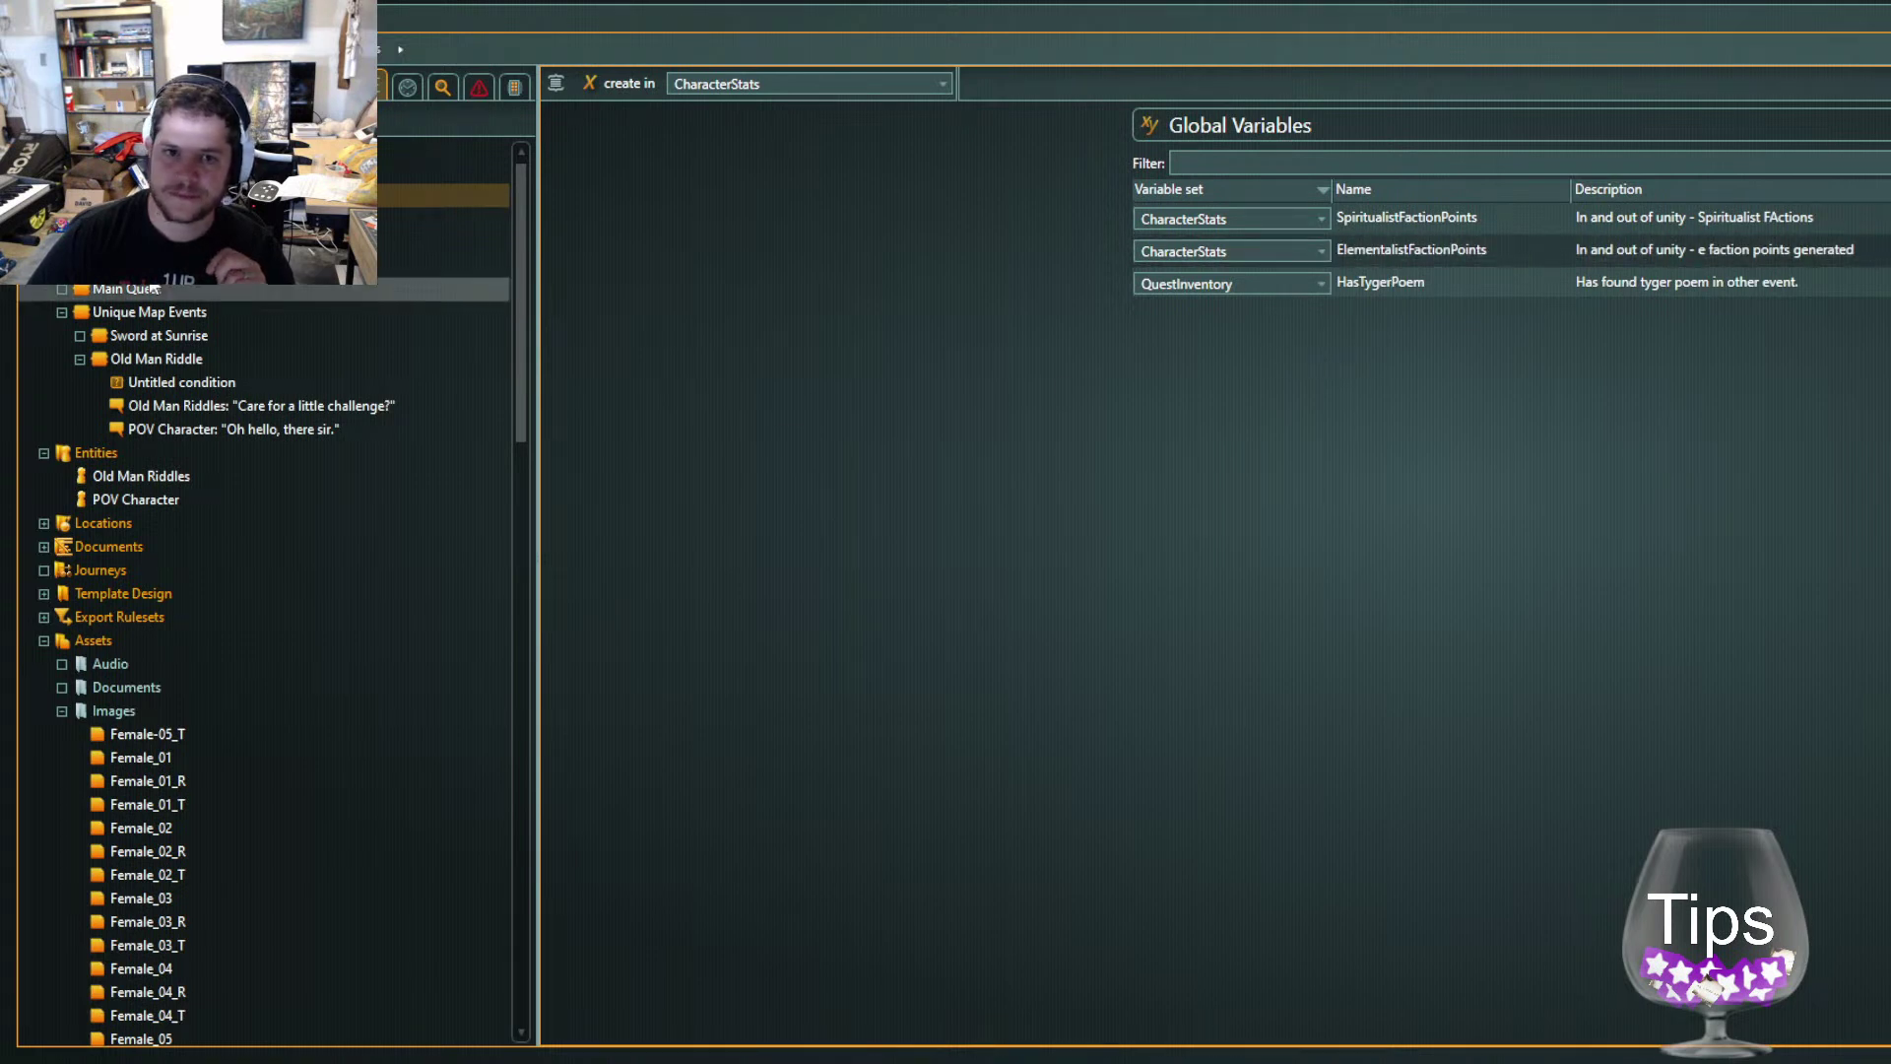
pyautogui.click(266, 195)
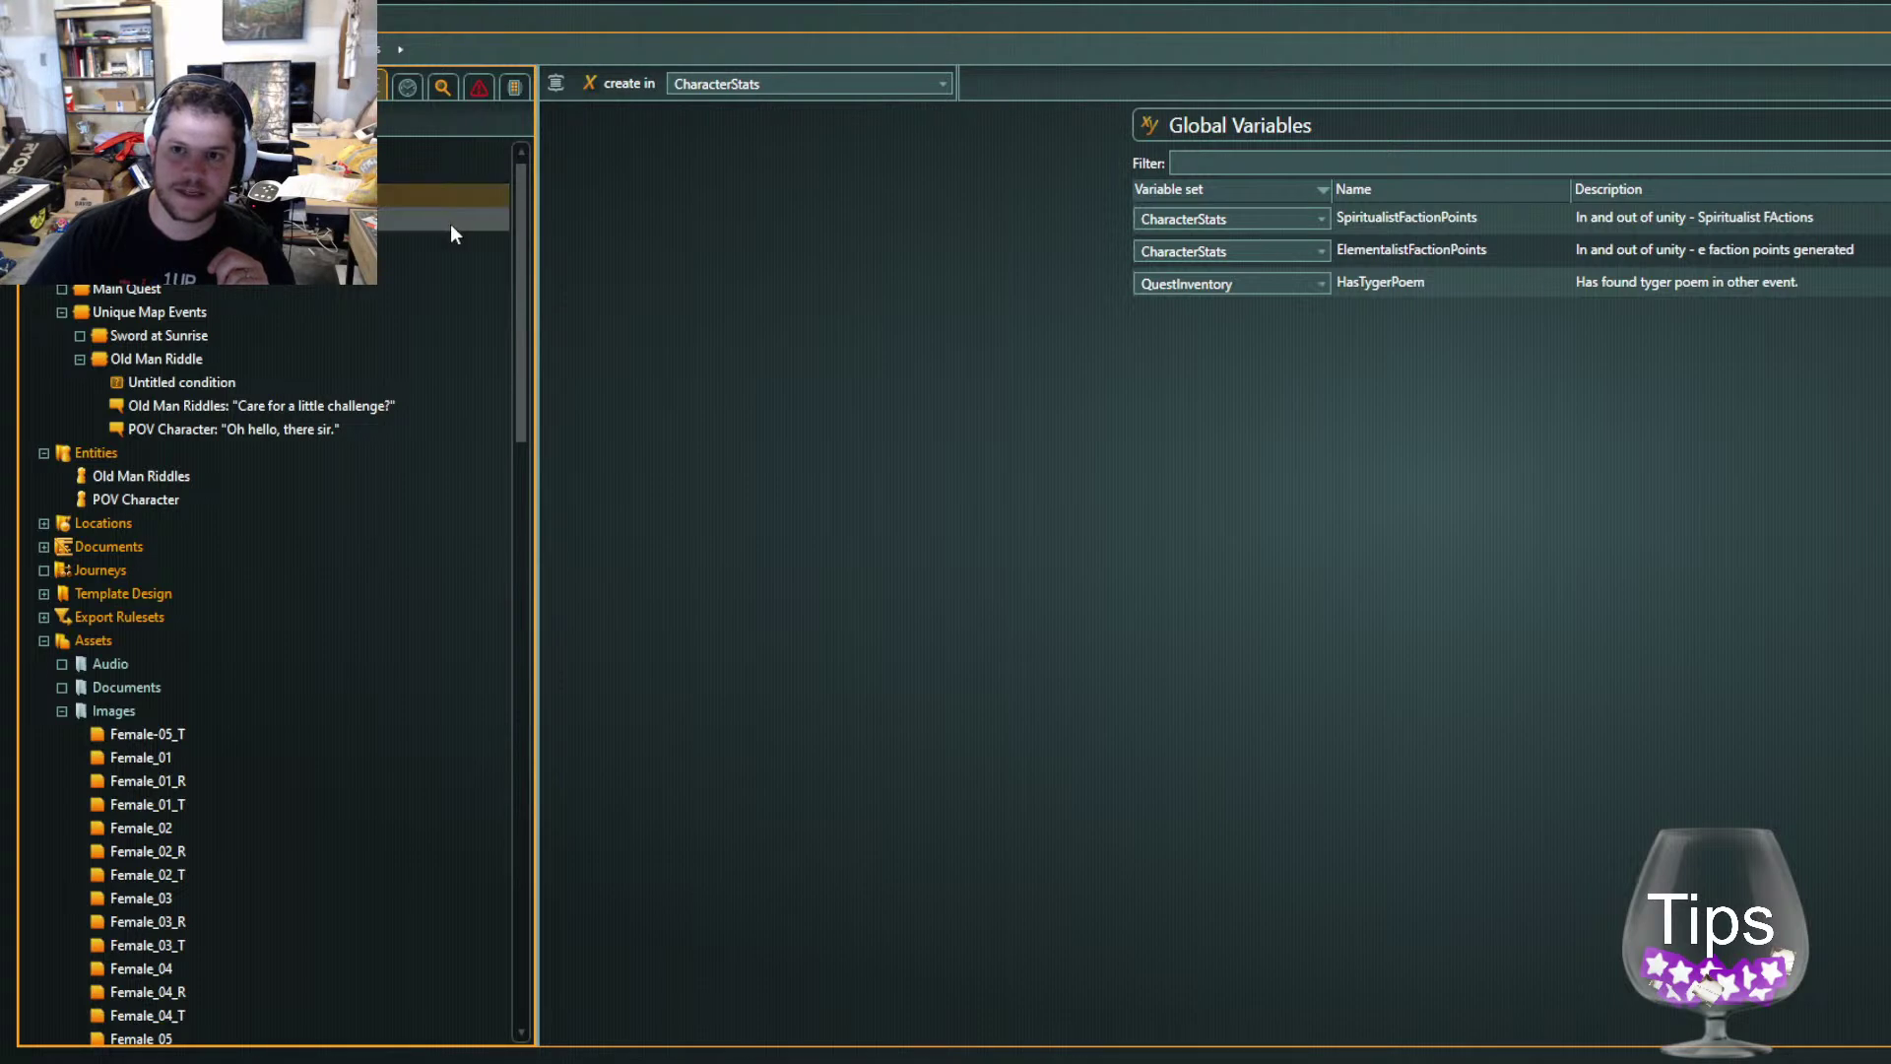
pyautogui.click(565, 93)
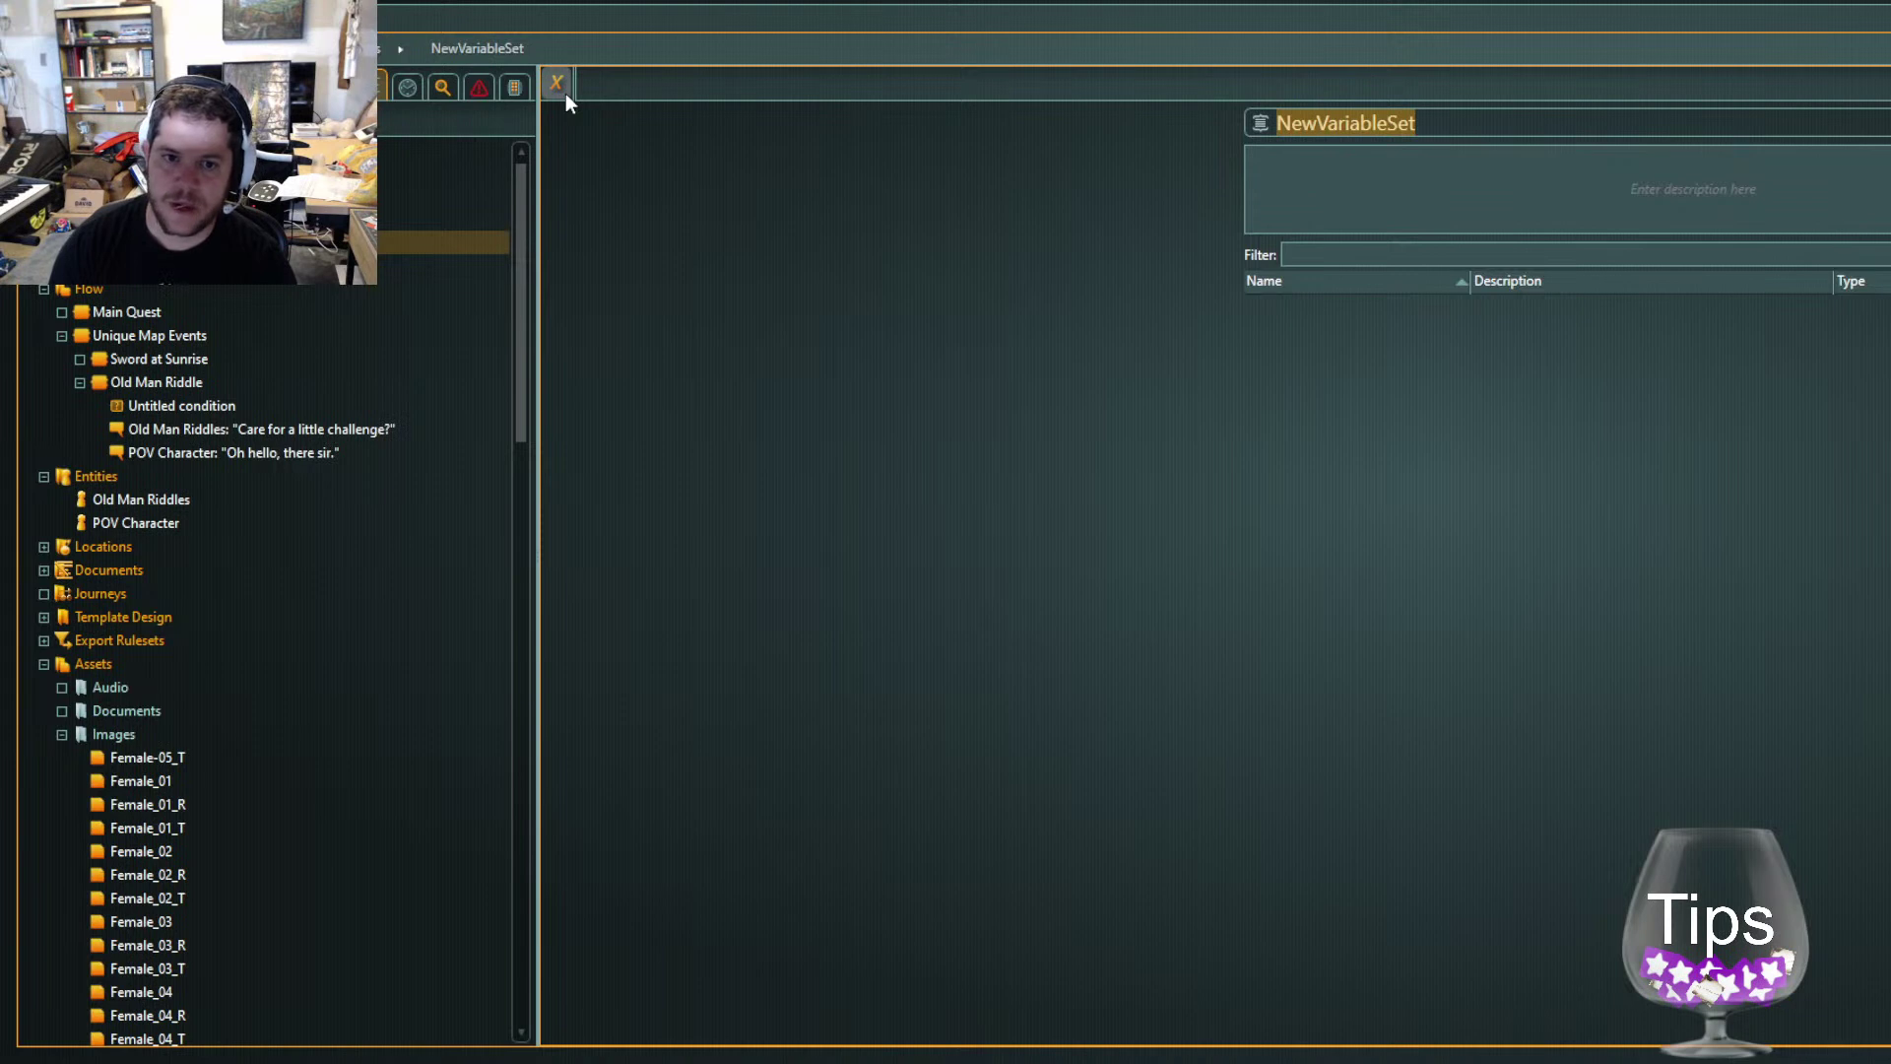
# Try to name the new variable set "Unique Map Event Params" with spaces
pyautogui.write('Uniqy')
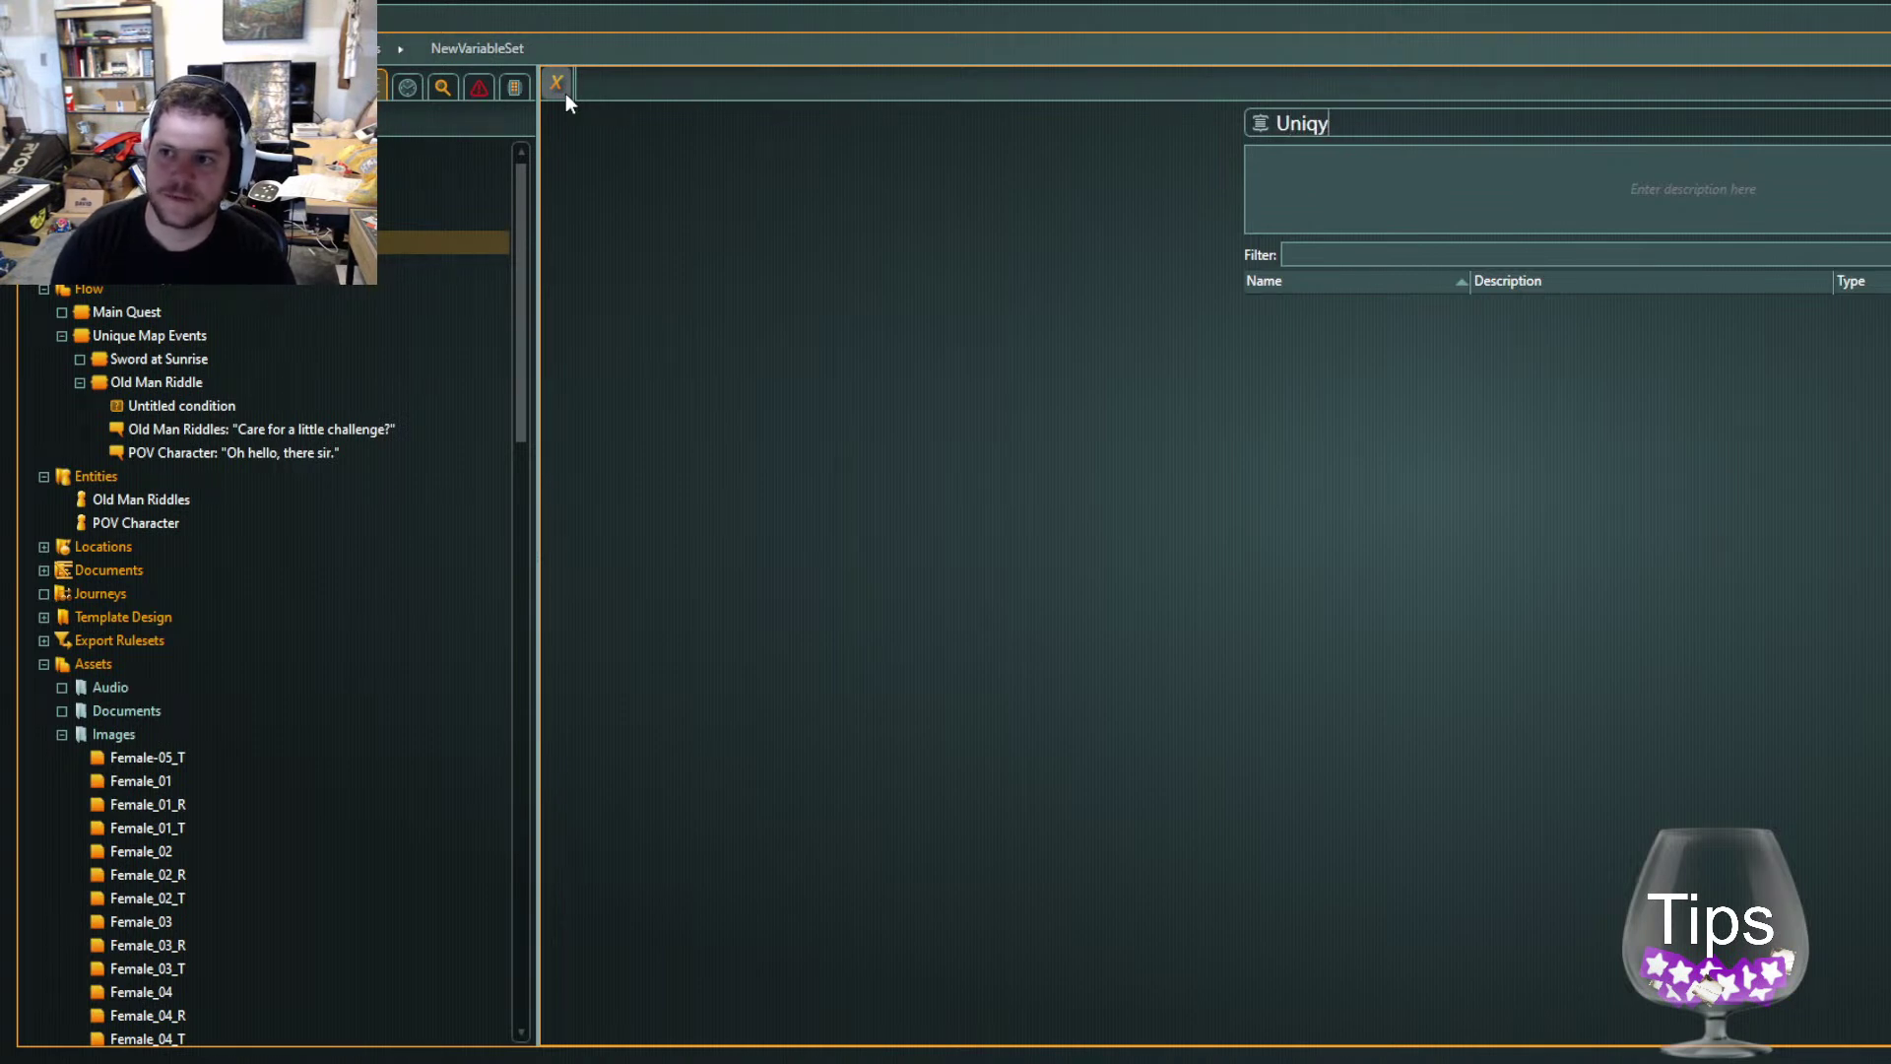
pyautogui.press('BackSpace')
pyautogui.write('ue M')
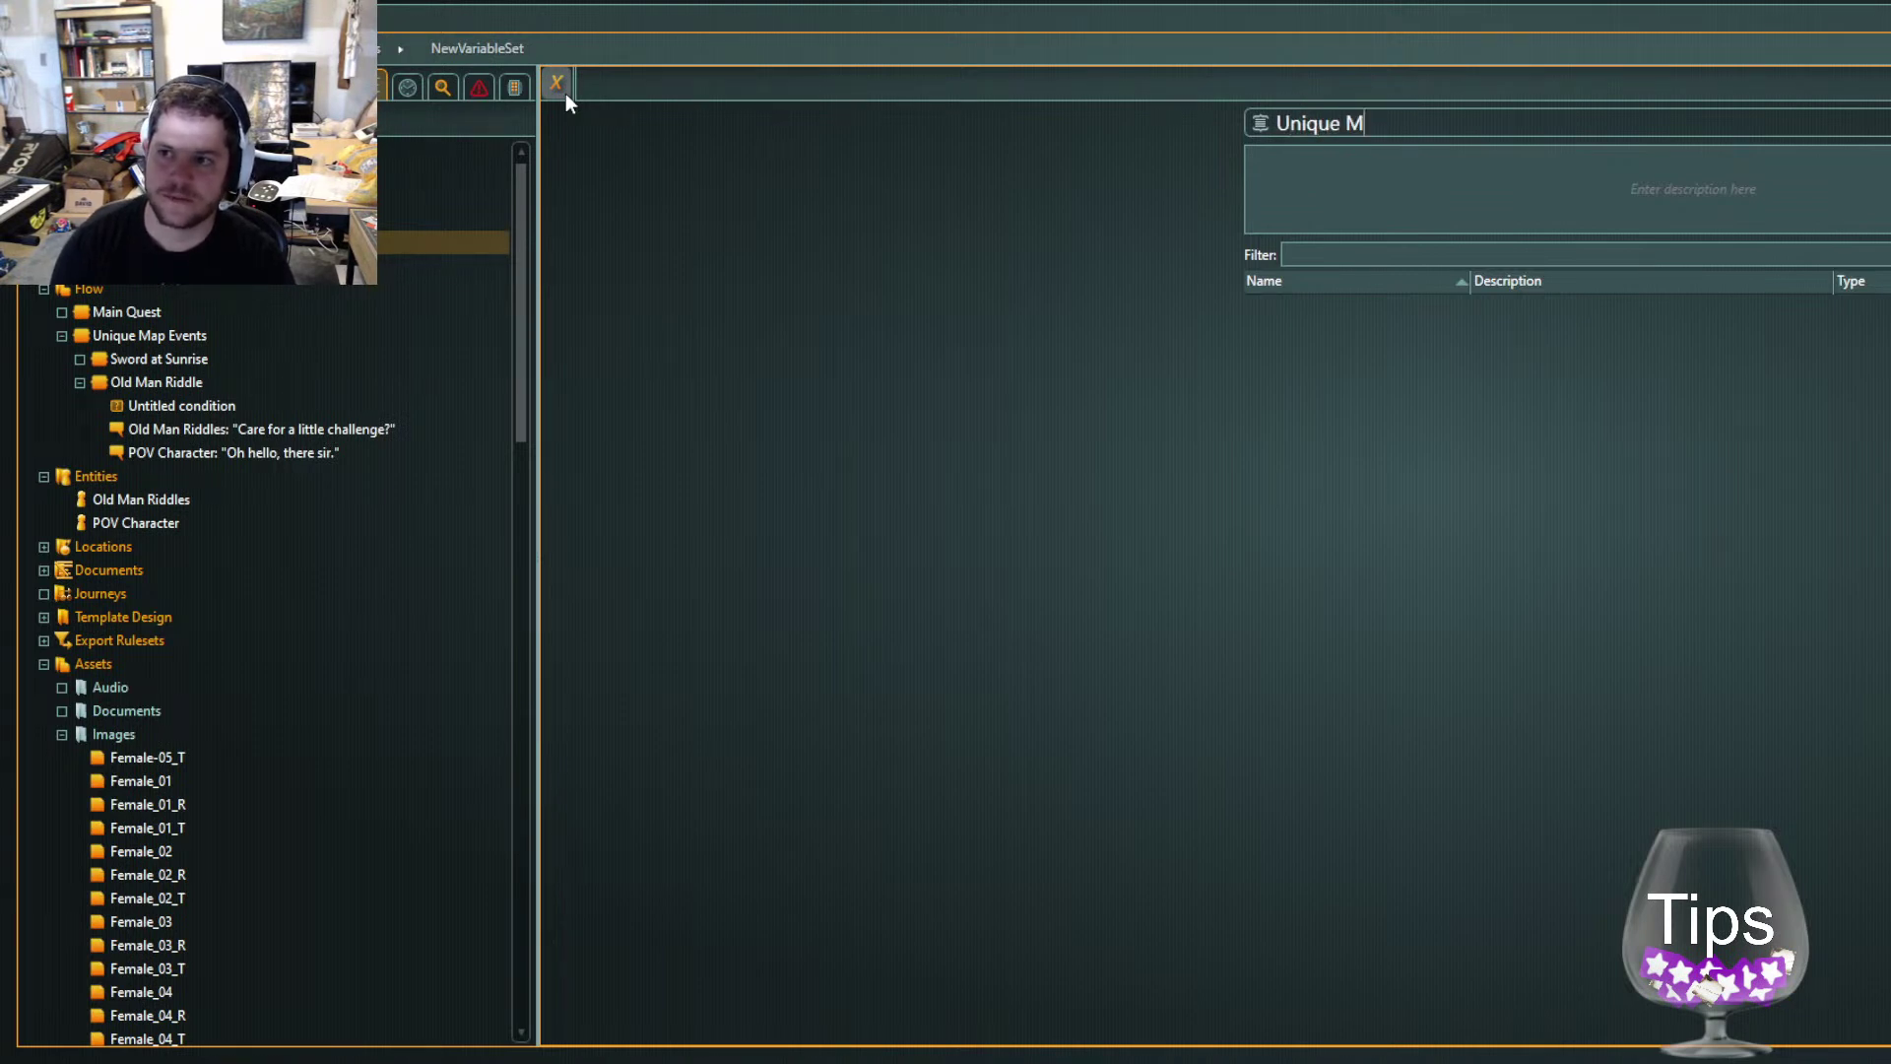
pyautogui.write('ap Event Params')
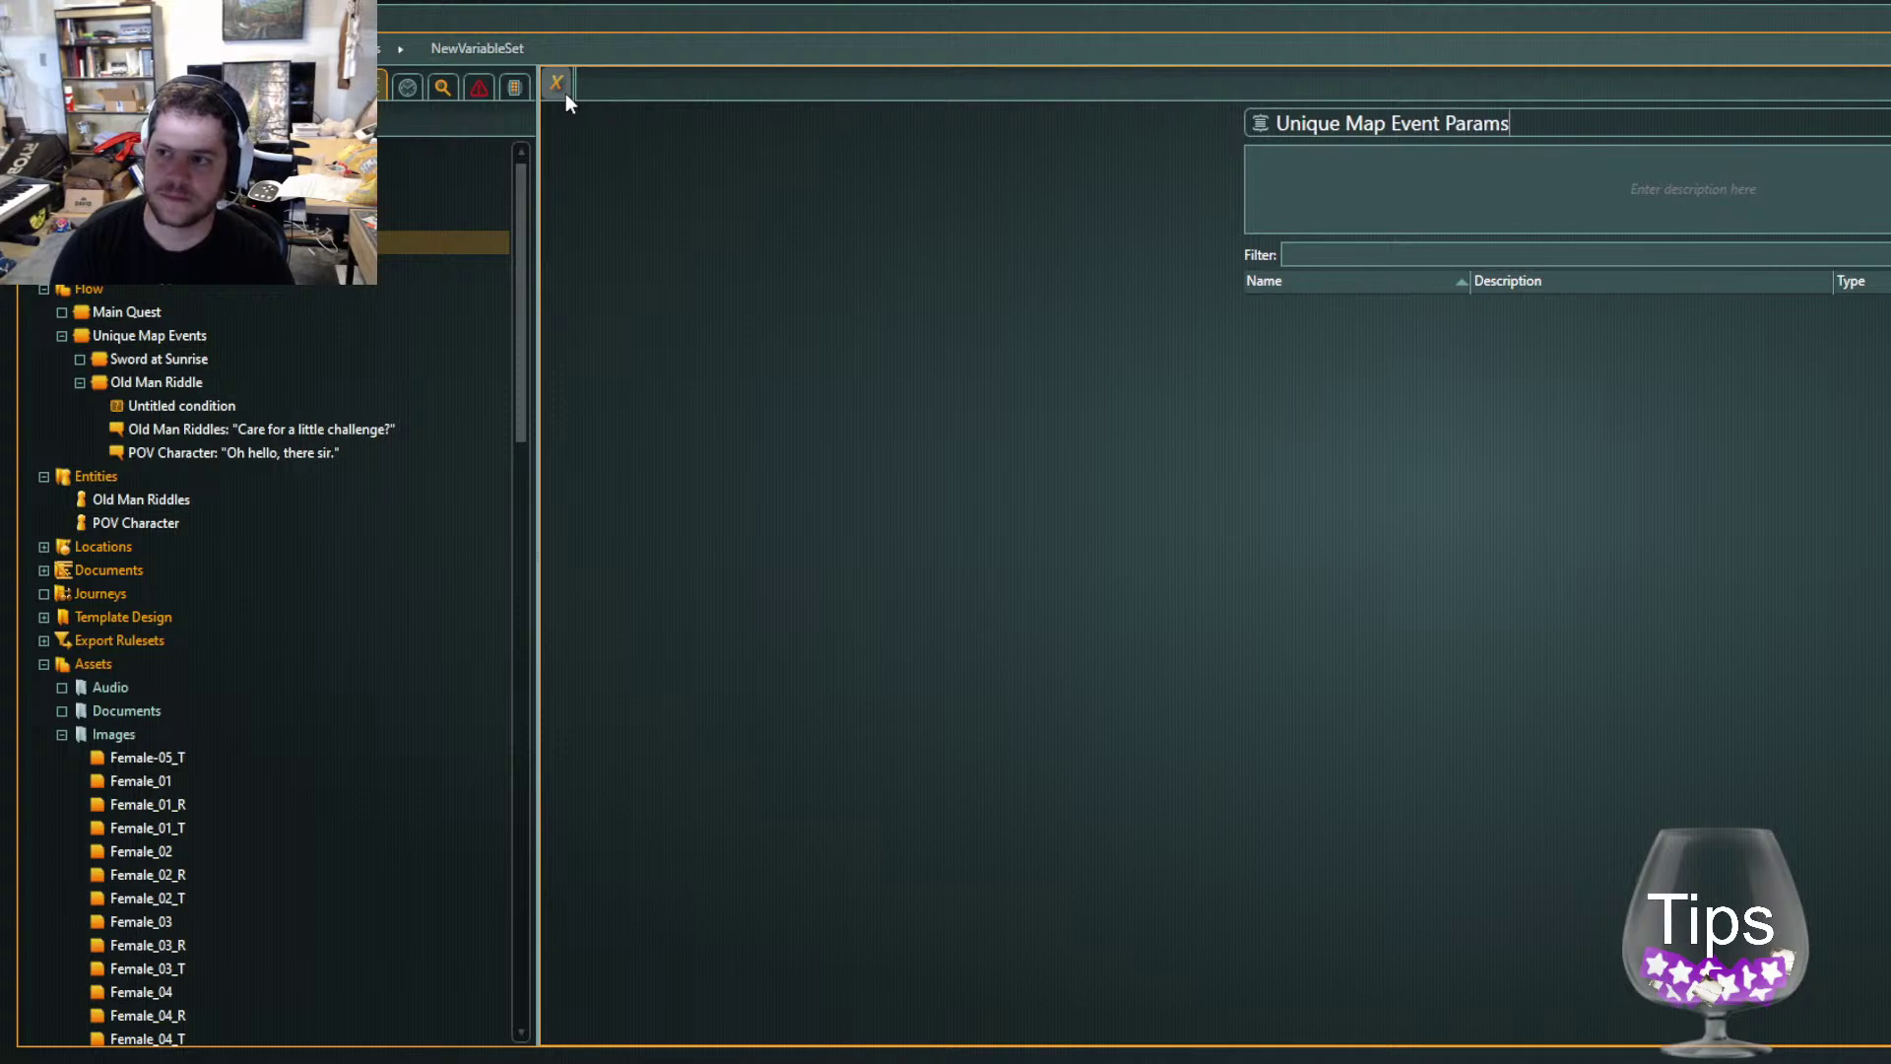
pyautogui.press('Escape')
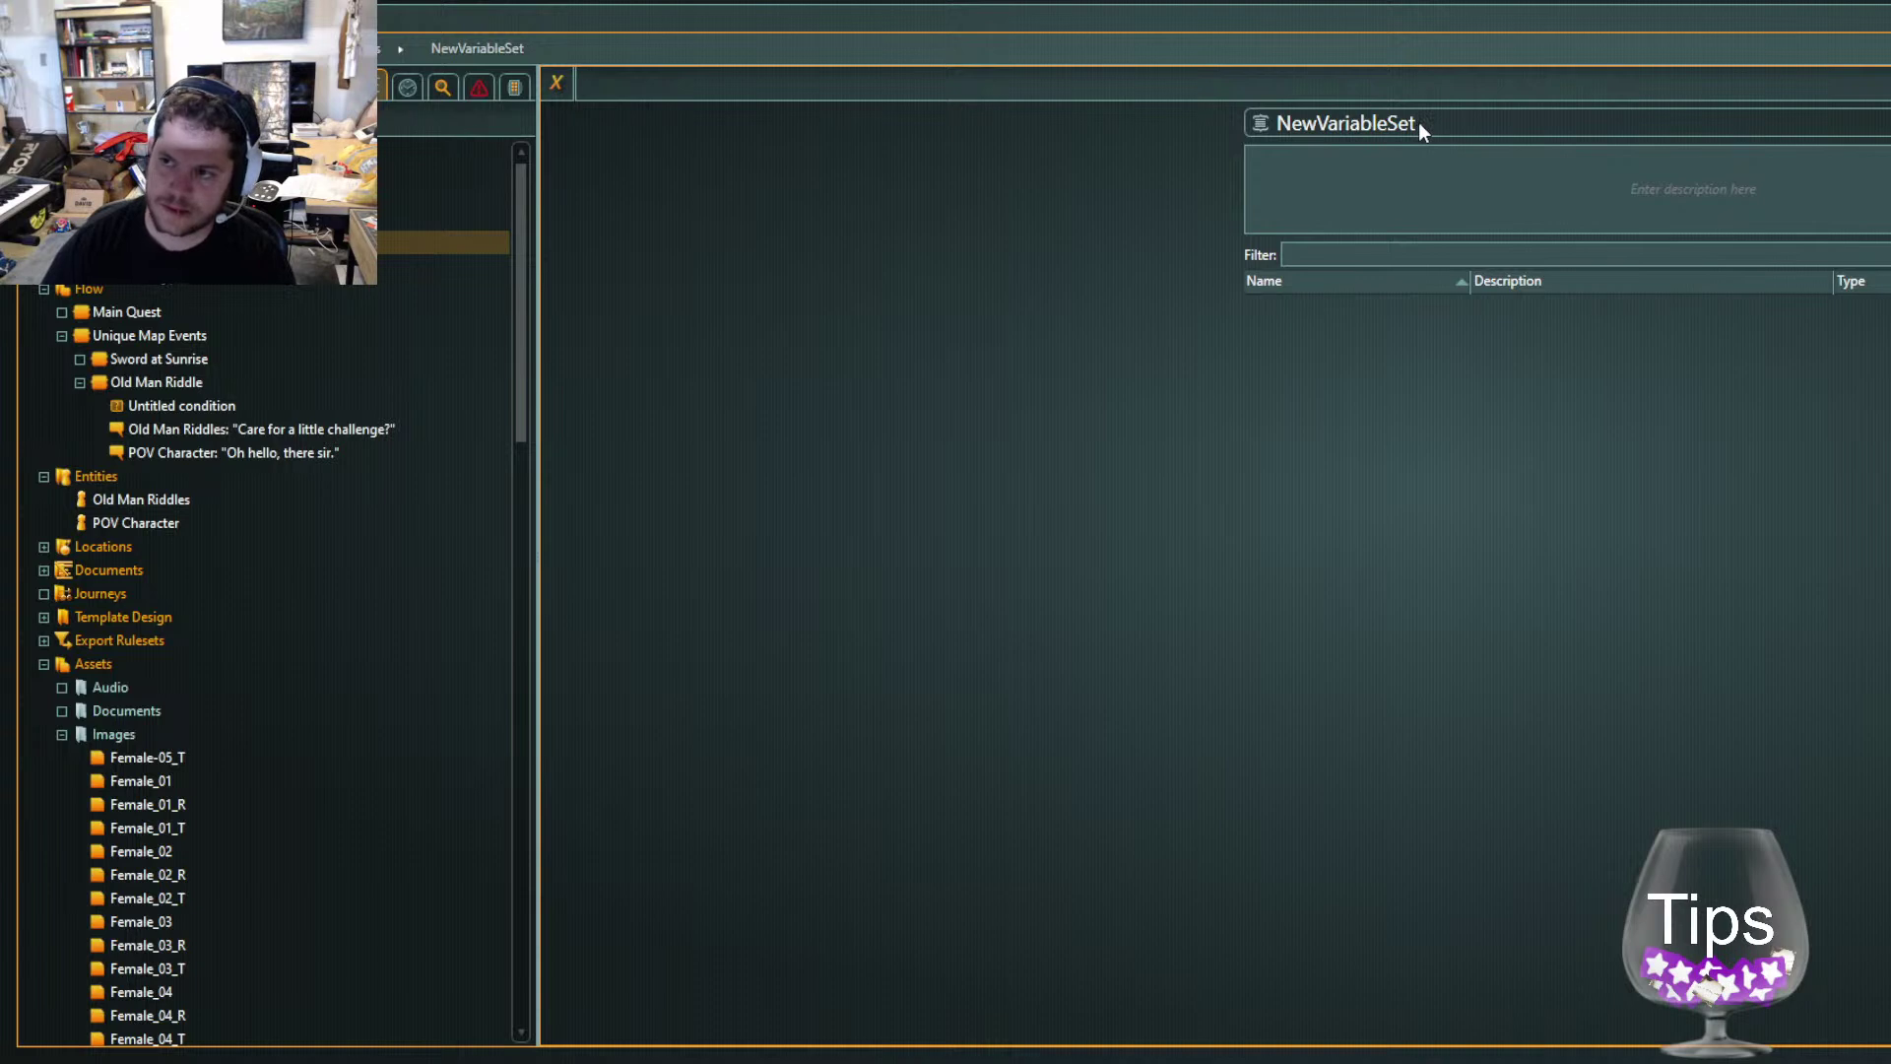
# Rename the new variable set as "UniqueMapEventParams"
pyautogui.doubleClick(1345, 128)
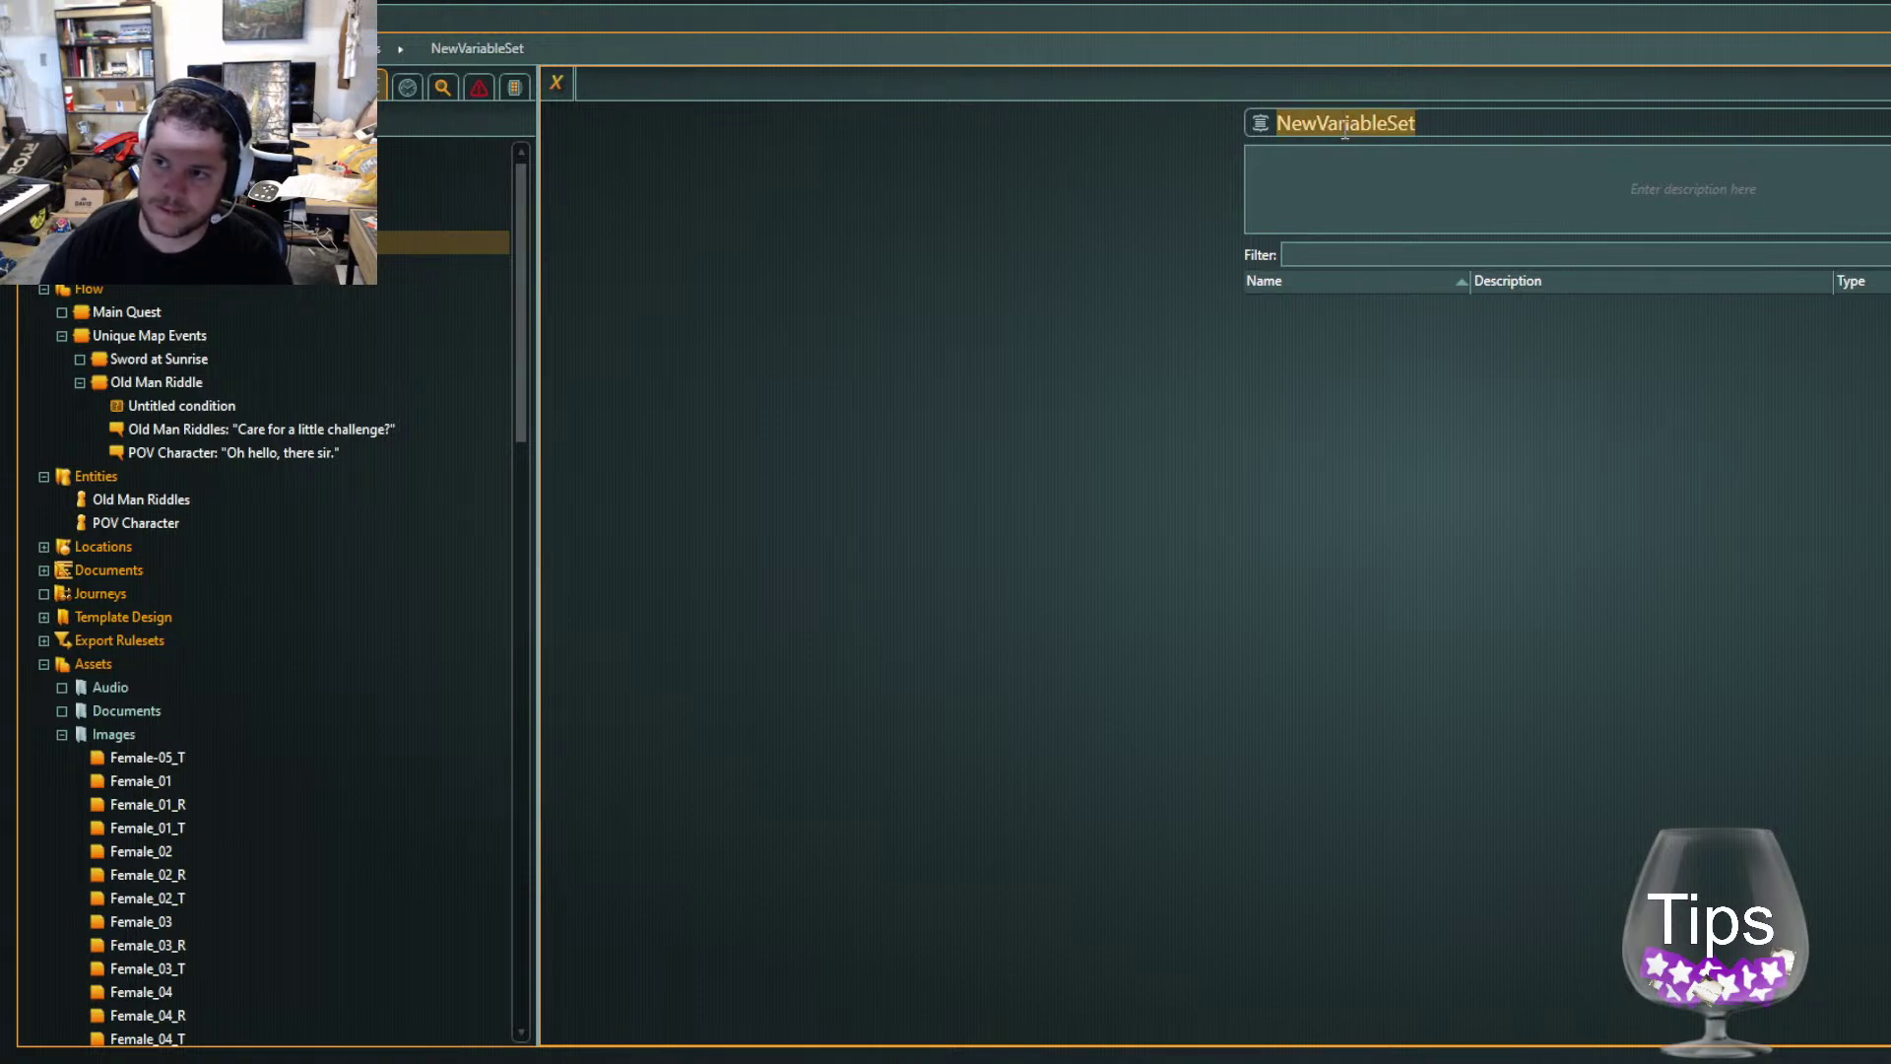
pyautogui.write('UniqueMap')
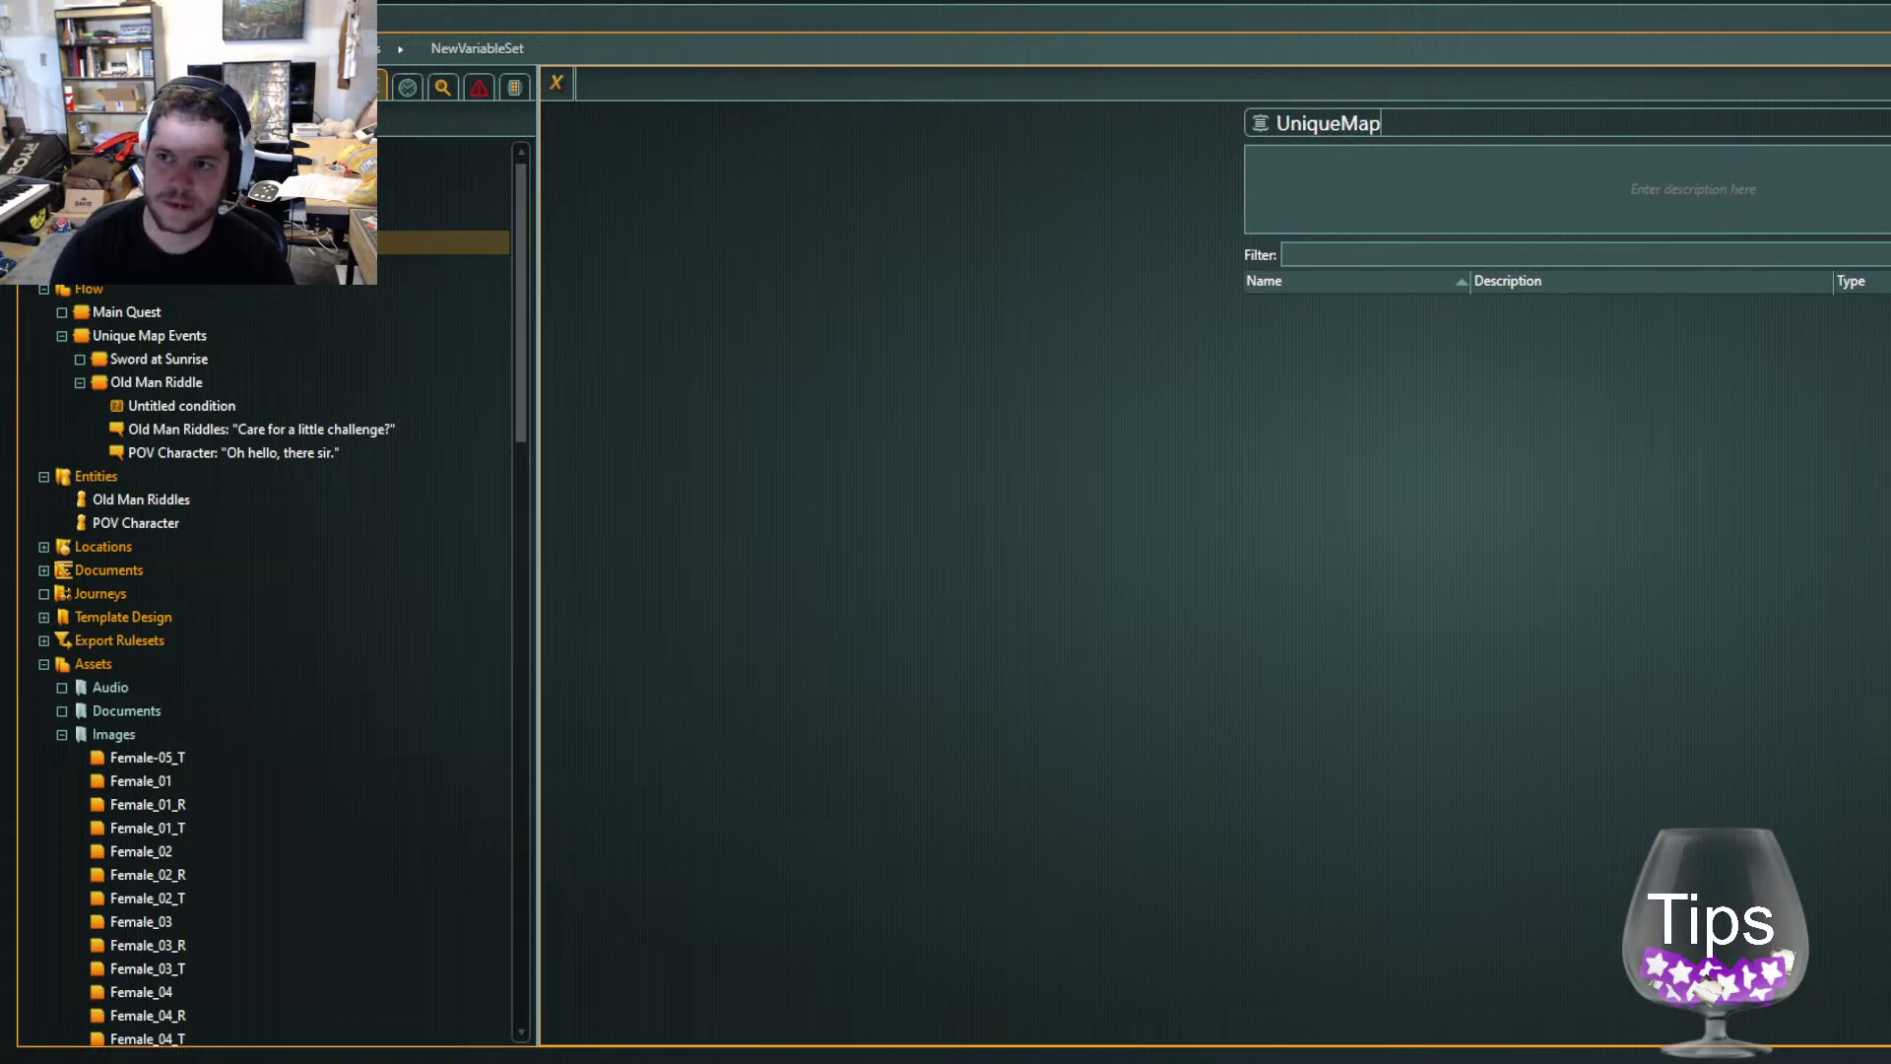
pyautogui.write('EventParams')
pyautogui.press('Return')
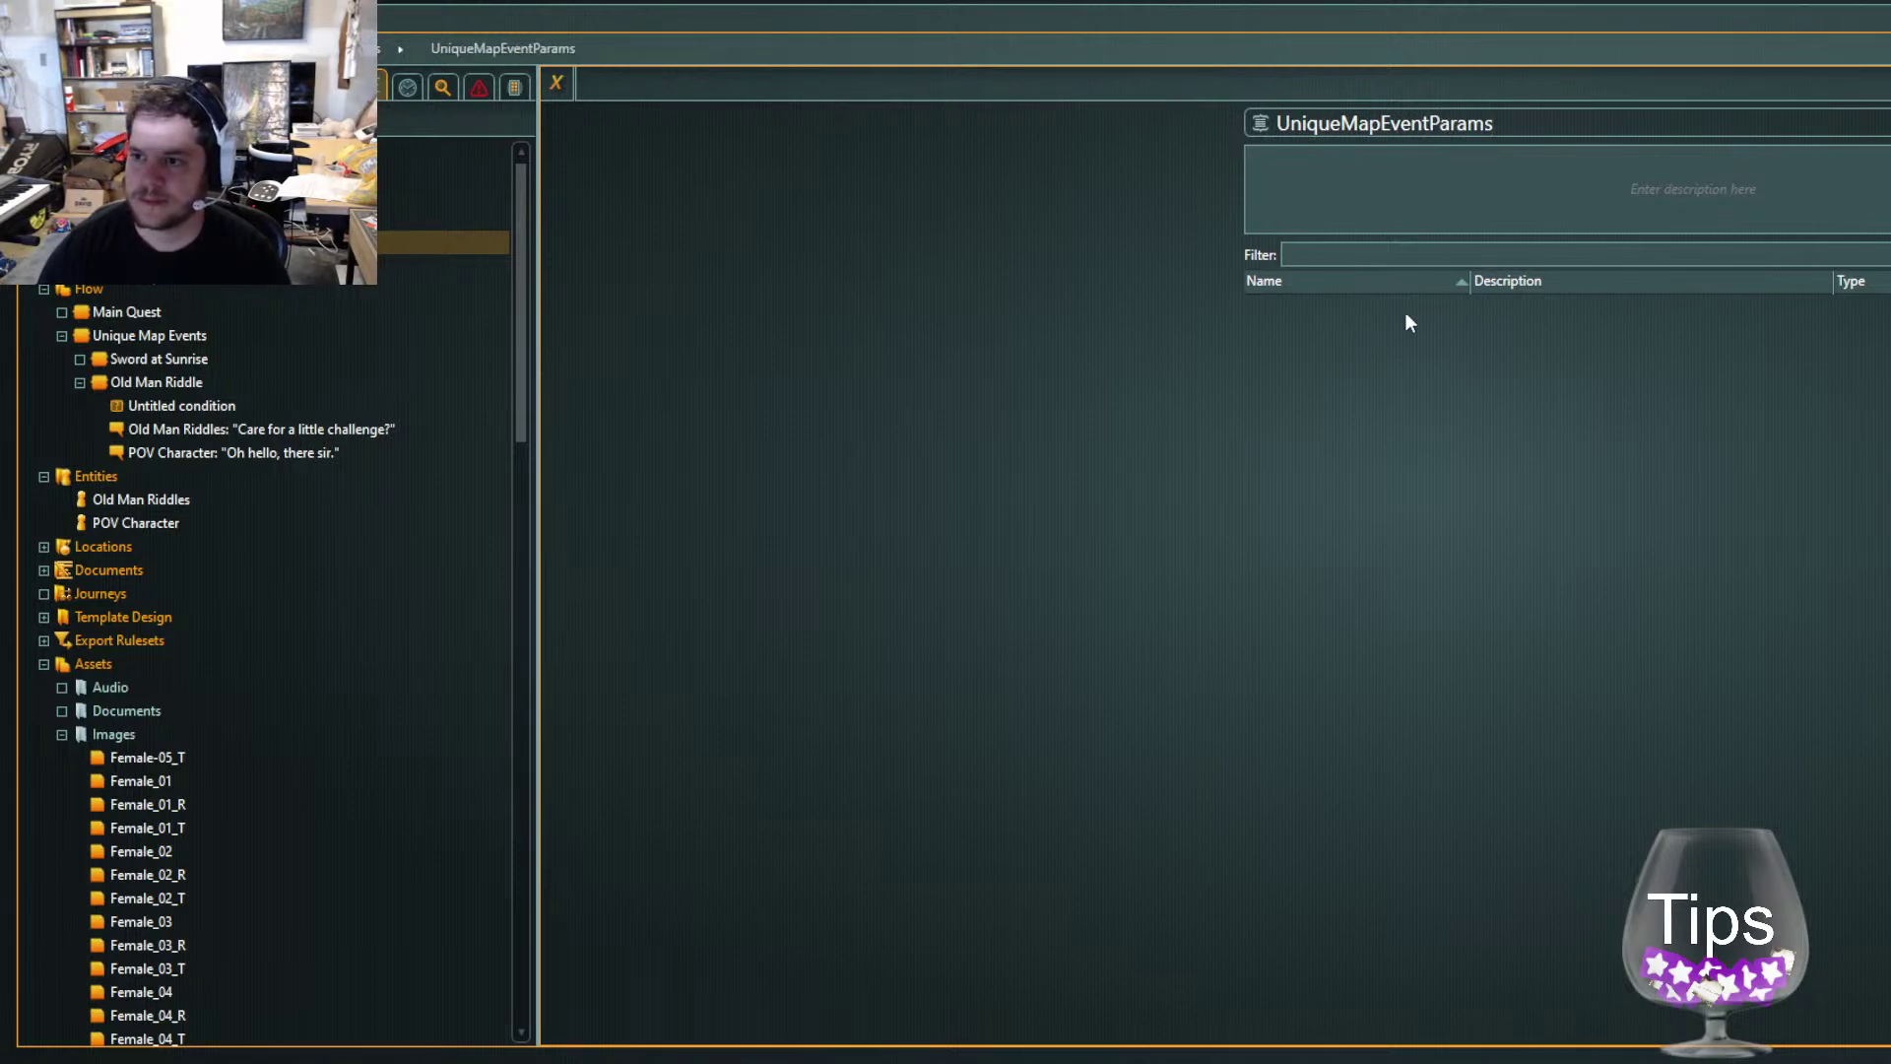
# Add an Integer variable called NumTimesSeenOldManRiddle to the UniqueMapEventParams variable set
pyautogui.click(549, 94)
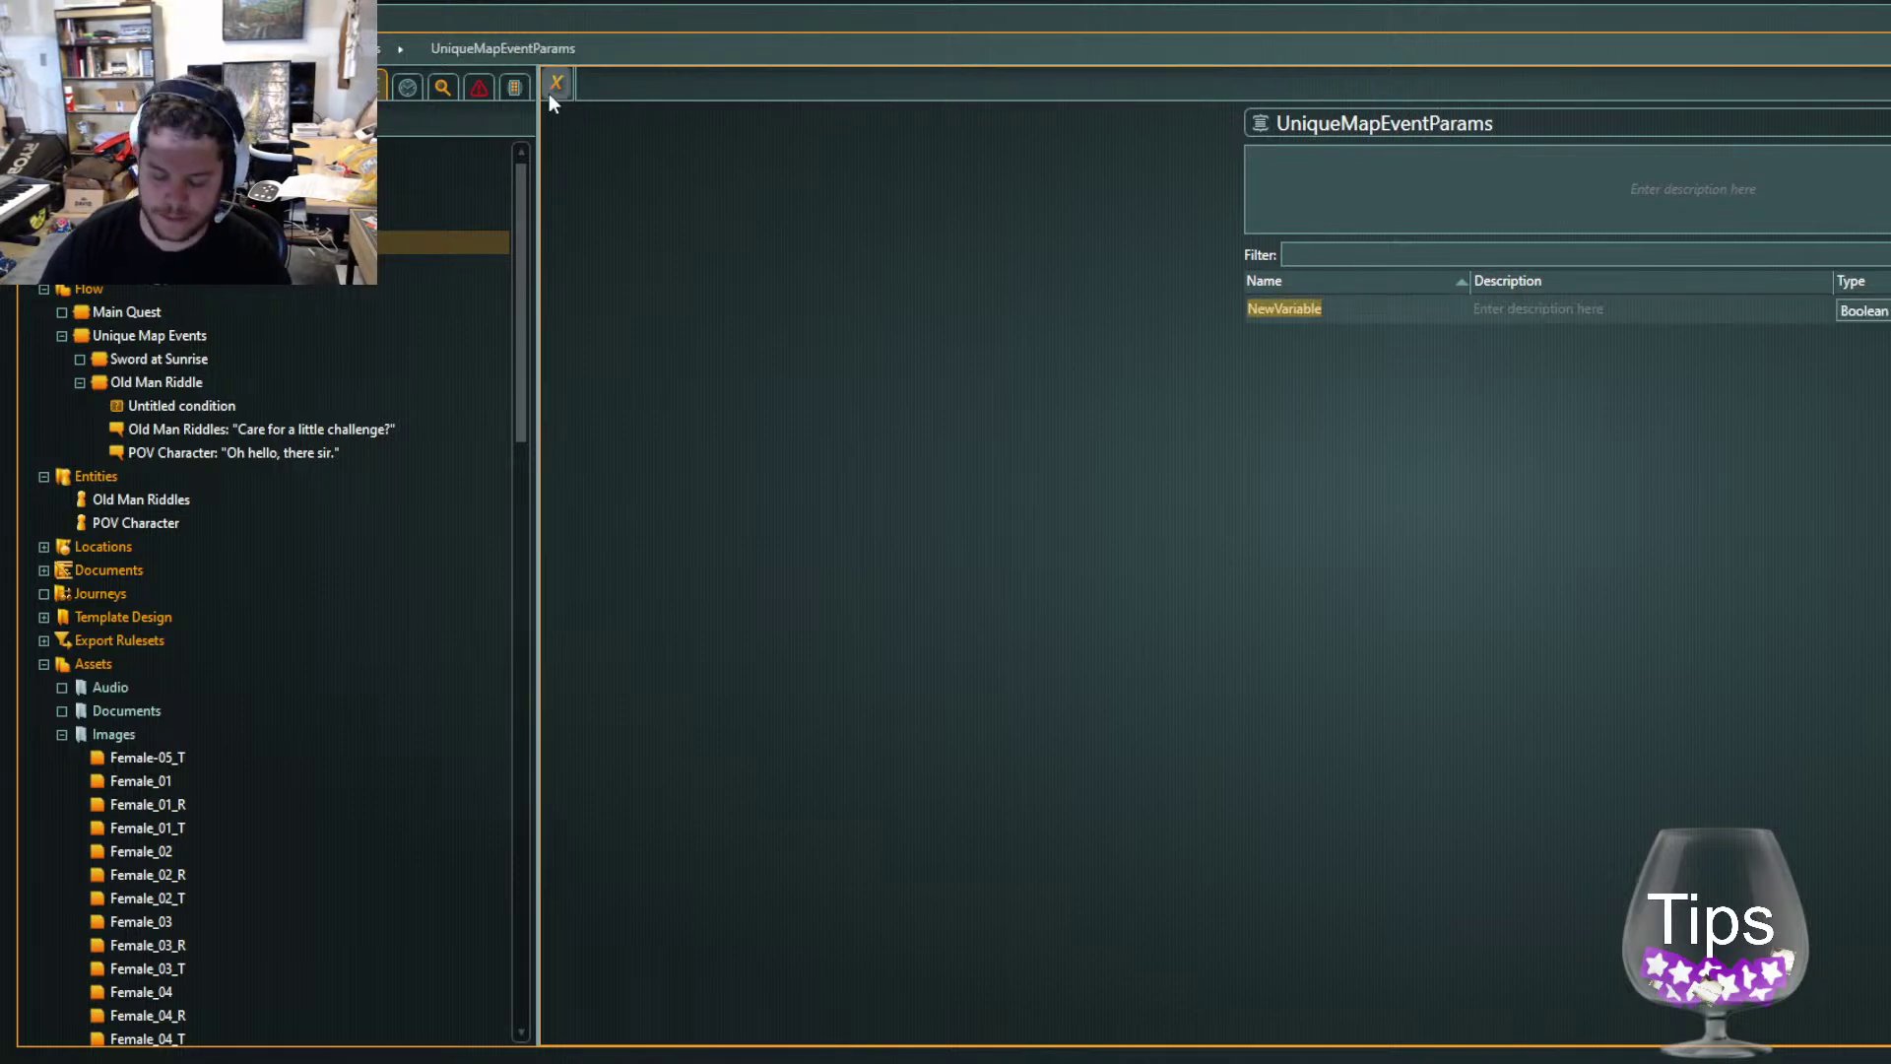
pyautogui.write('Num_')
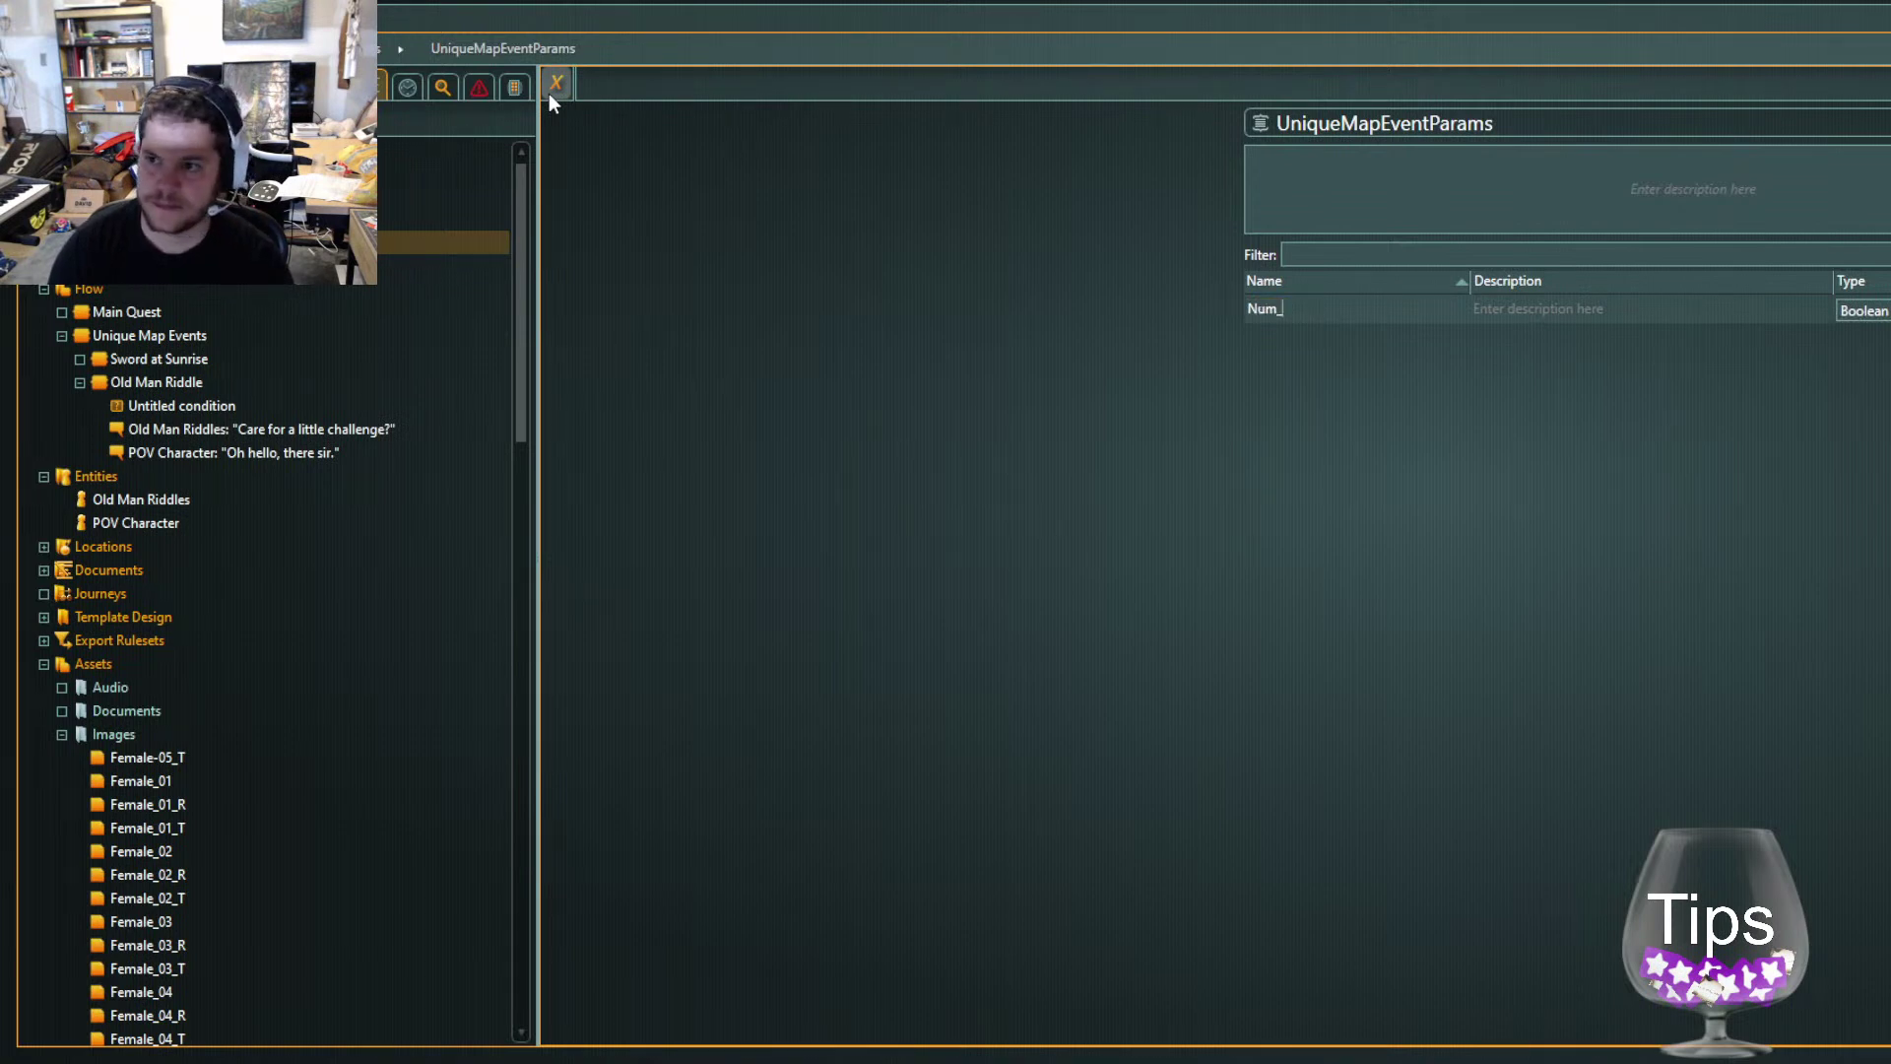
pyautogui.press('BackSpace')
pyautogui.write('TimesS')
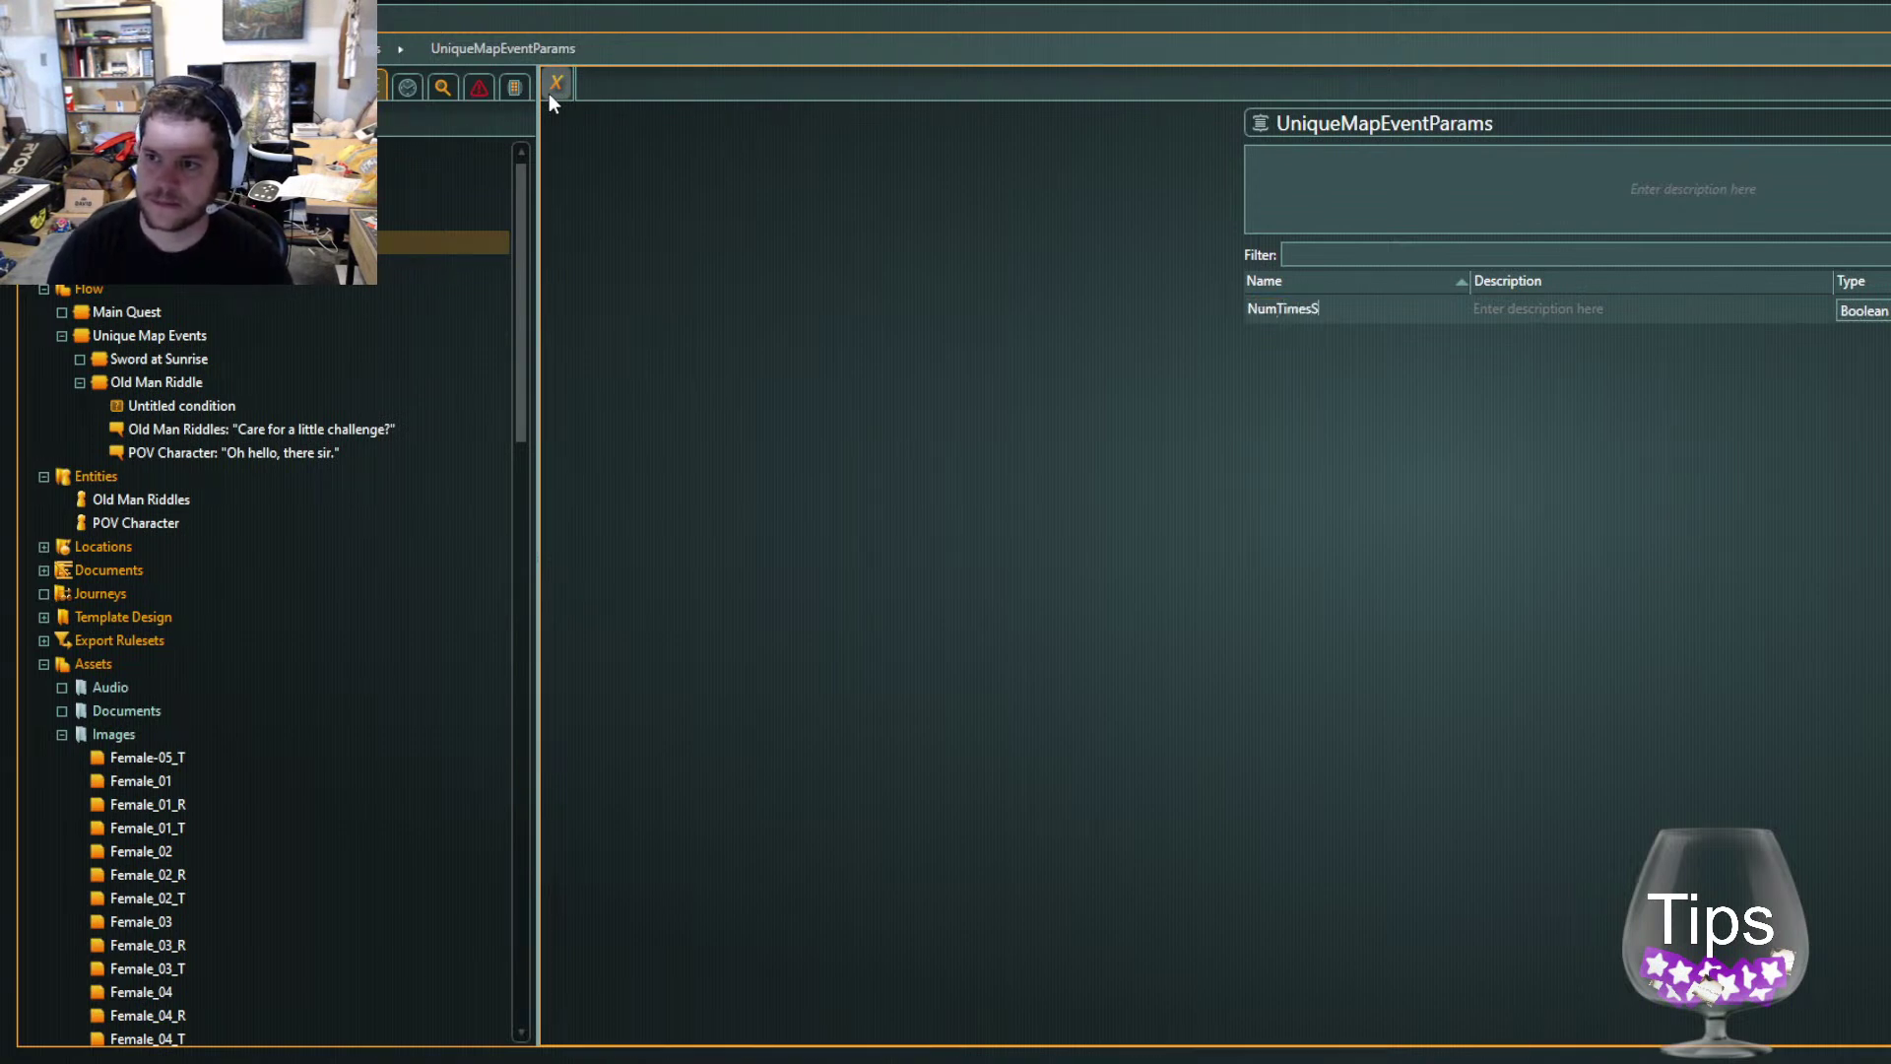
pyautogui.write('eenOldMan')
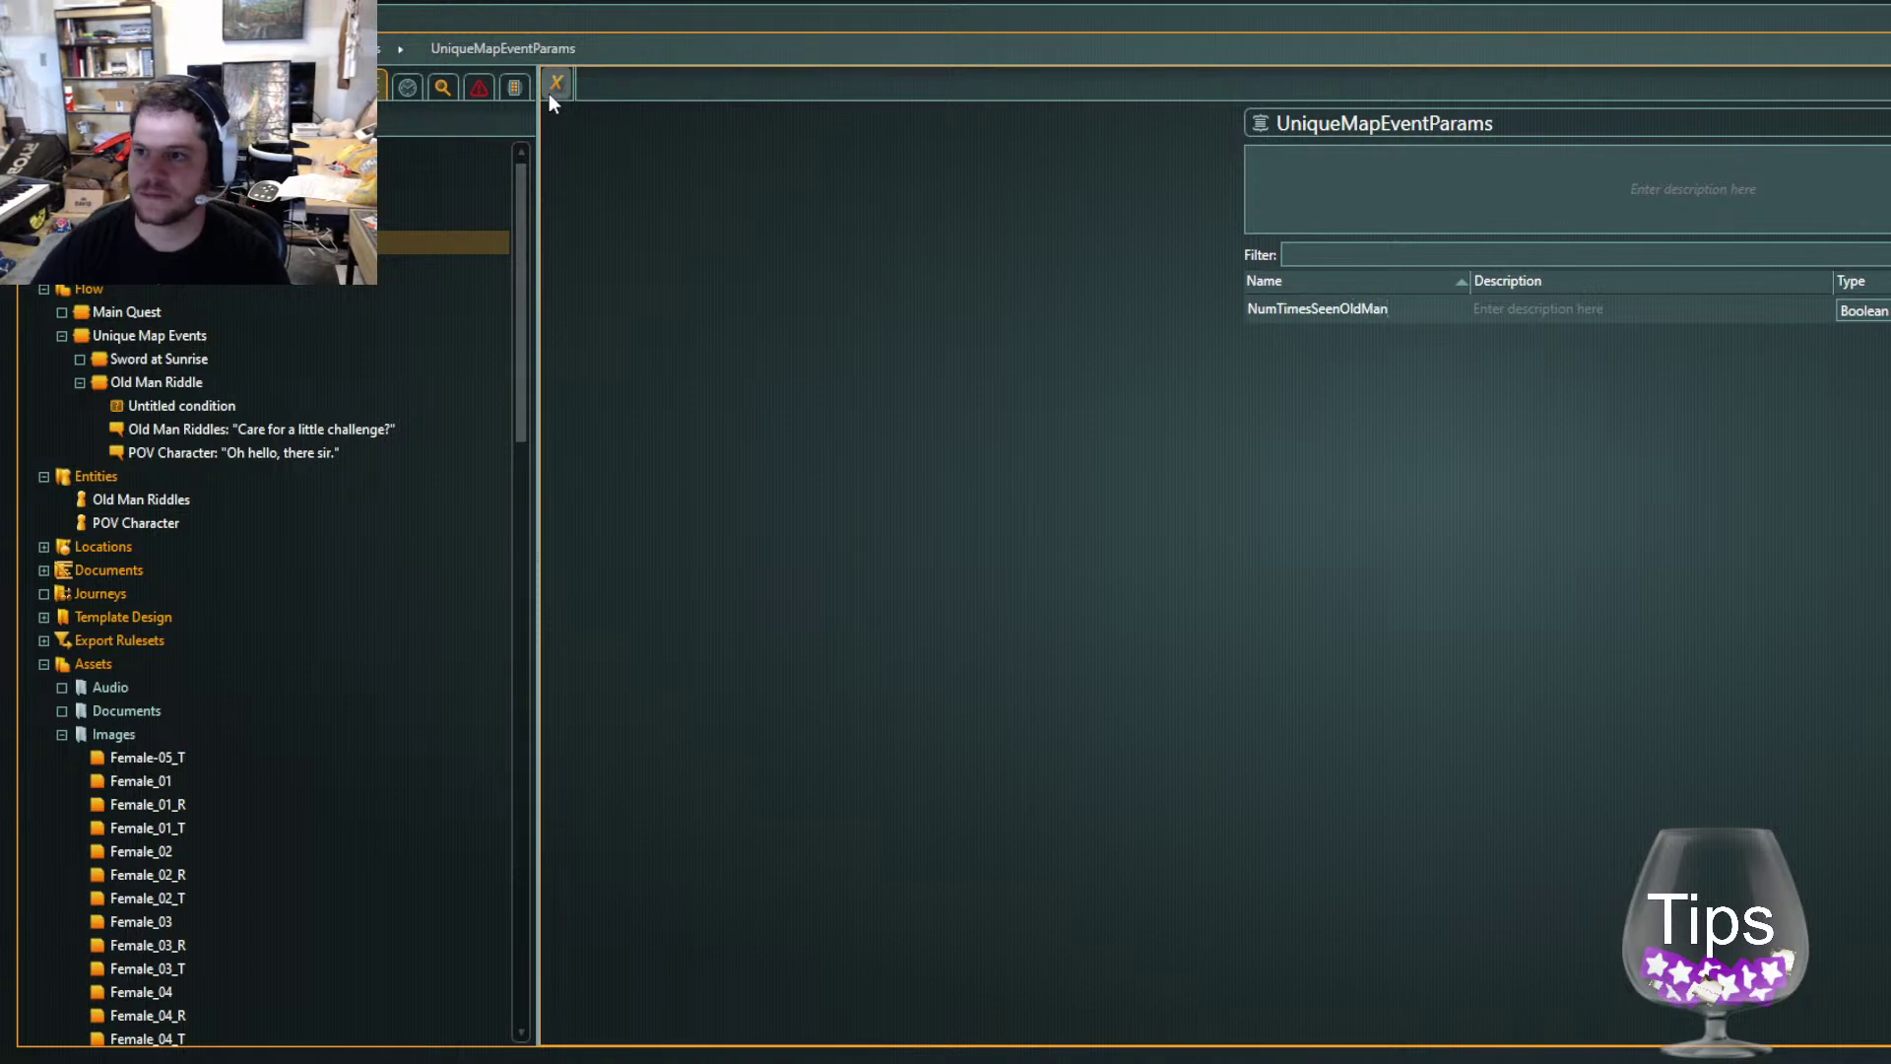
pyautogui.write('Riddle')
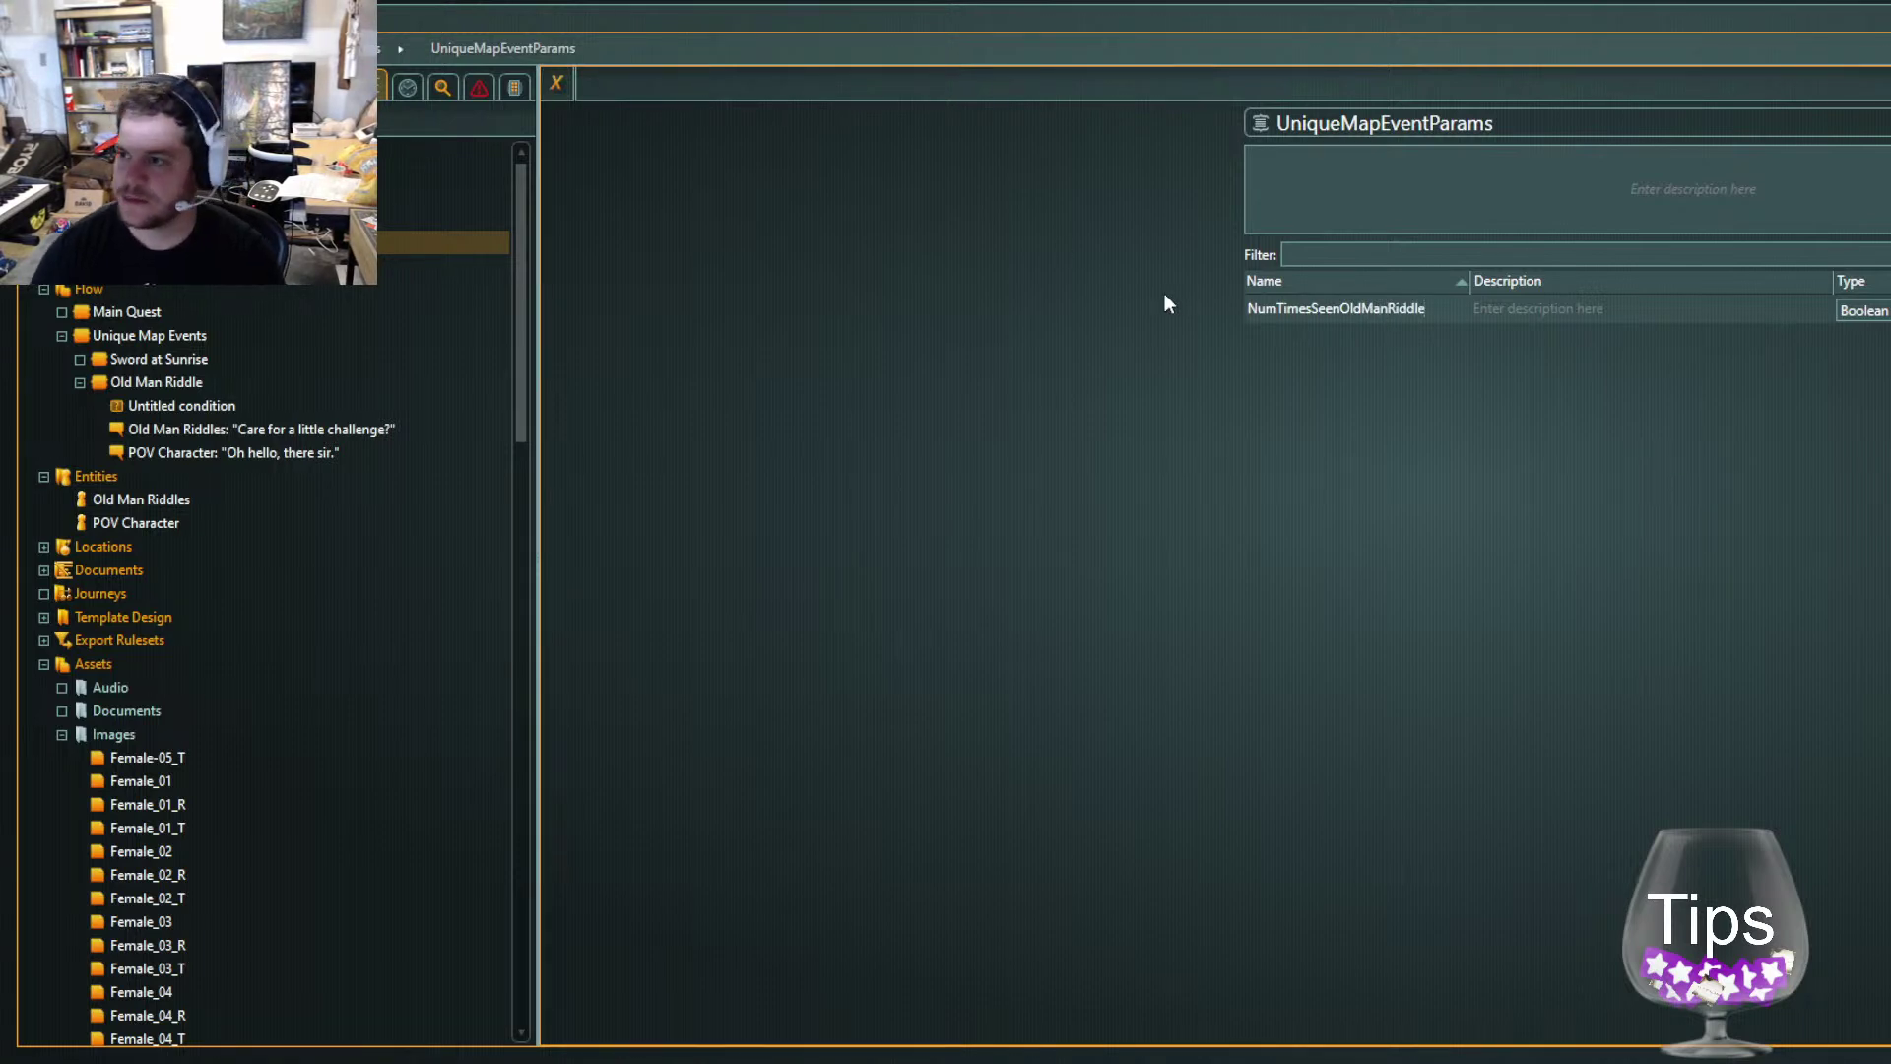
pyautogui.press('Return')
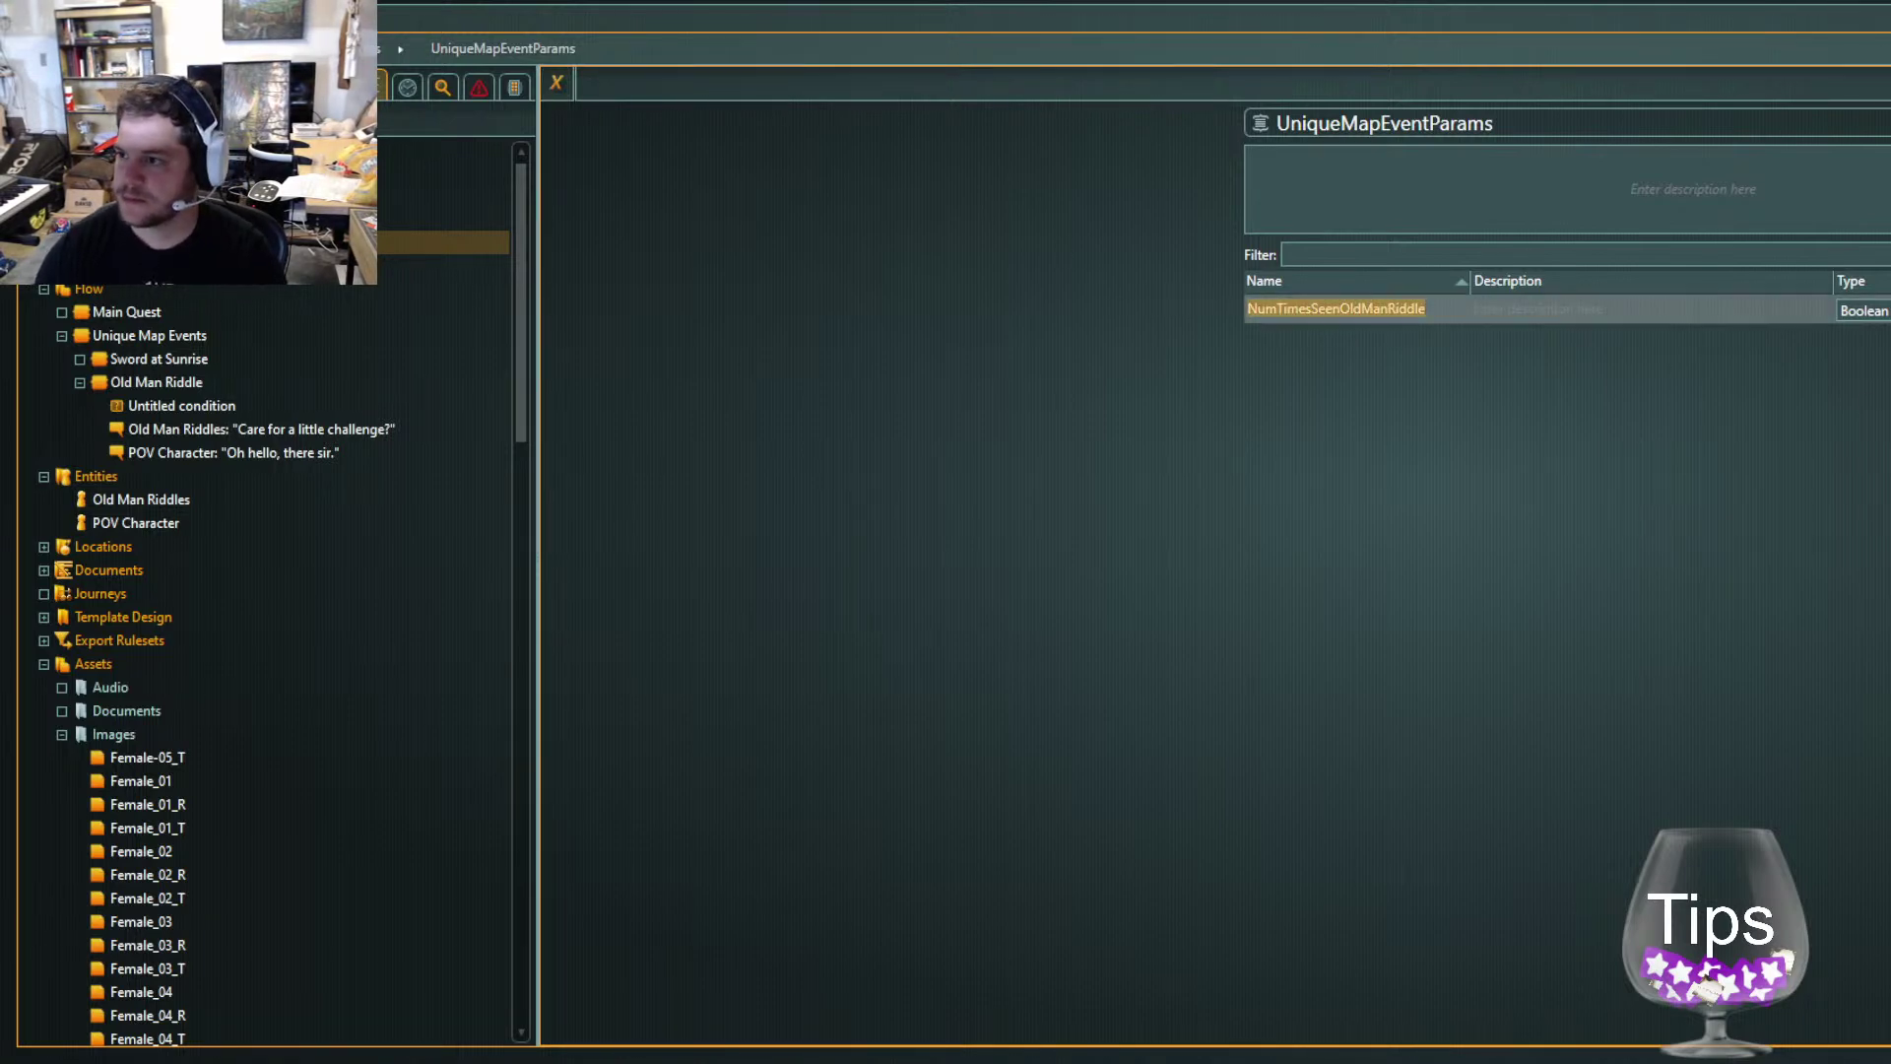
pyautogui.click(1864, 352)
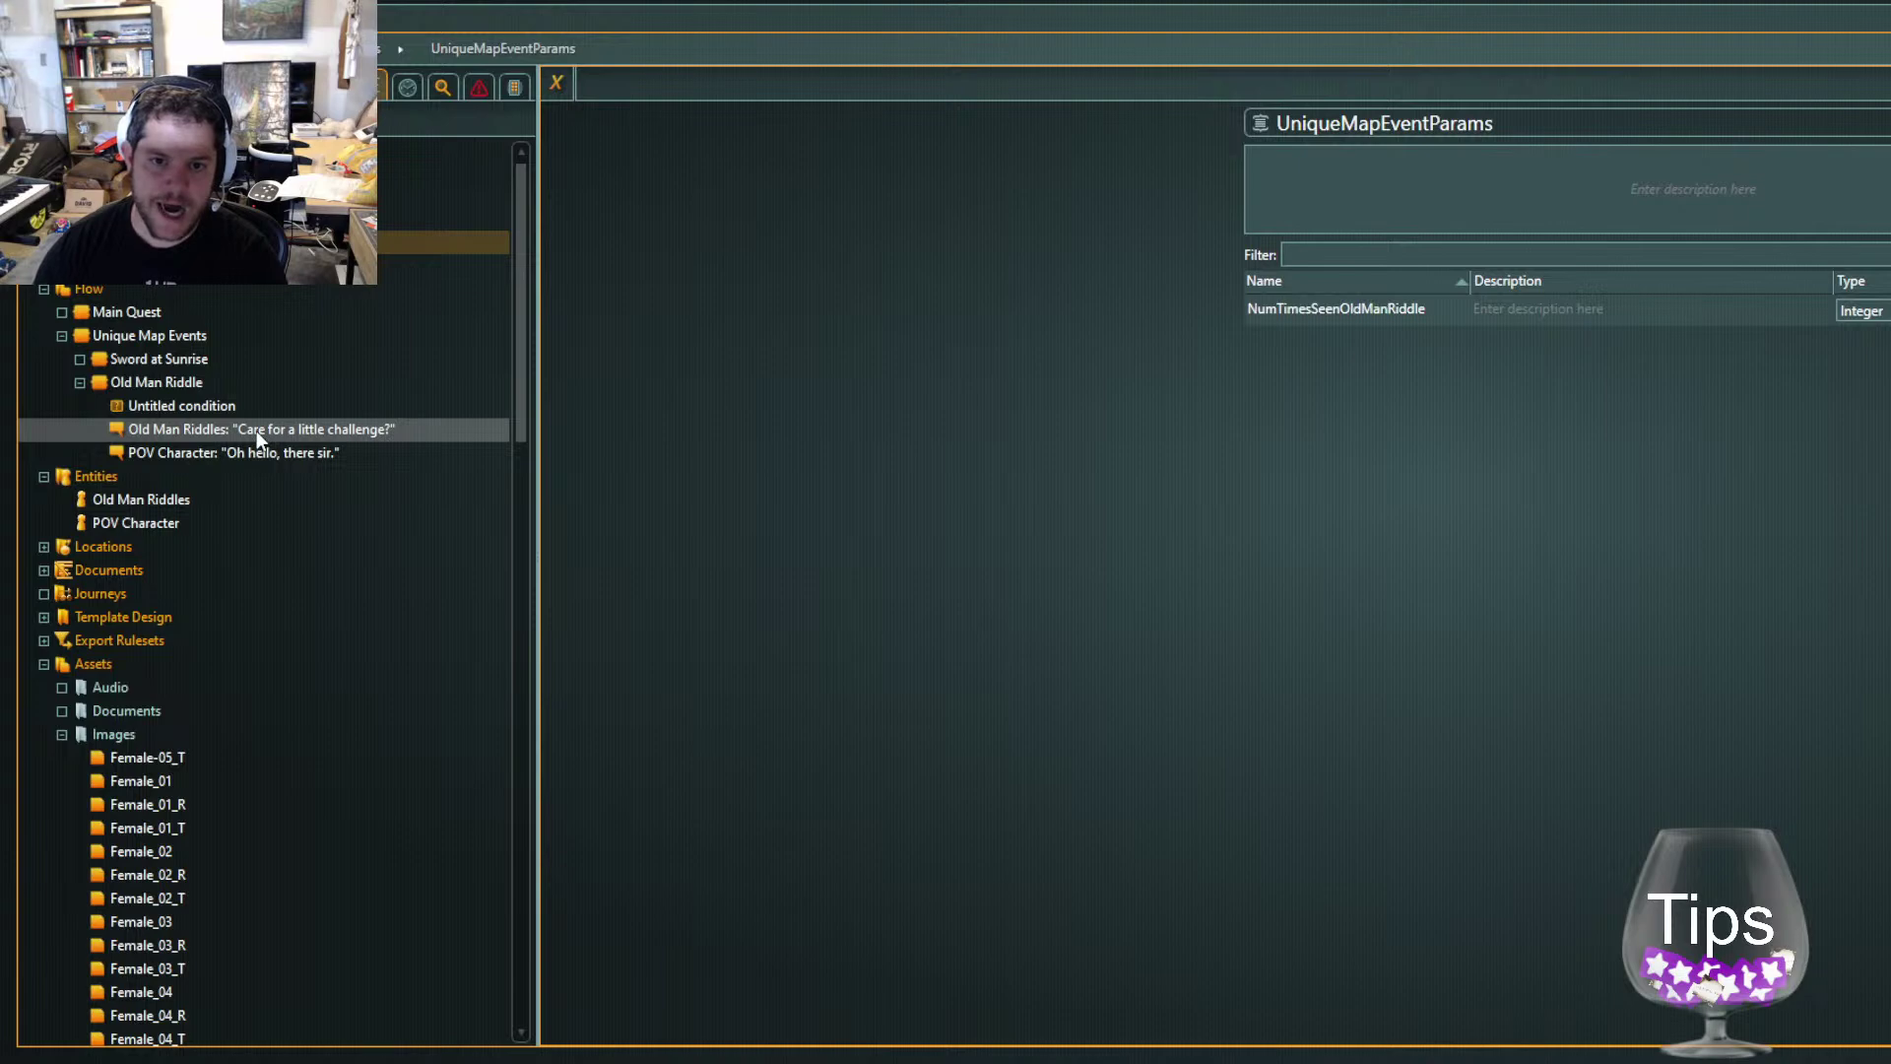
# Reopen the Old Man Riddle flow and enter uniquemapeventparams.NumTimesSeenOldManRiddle in the untitled condition node
pyautogui.doubleClick(219, 428)
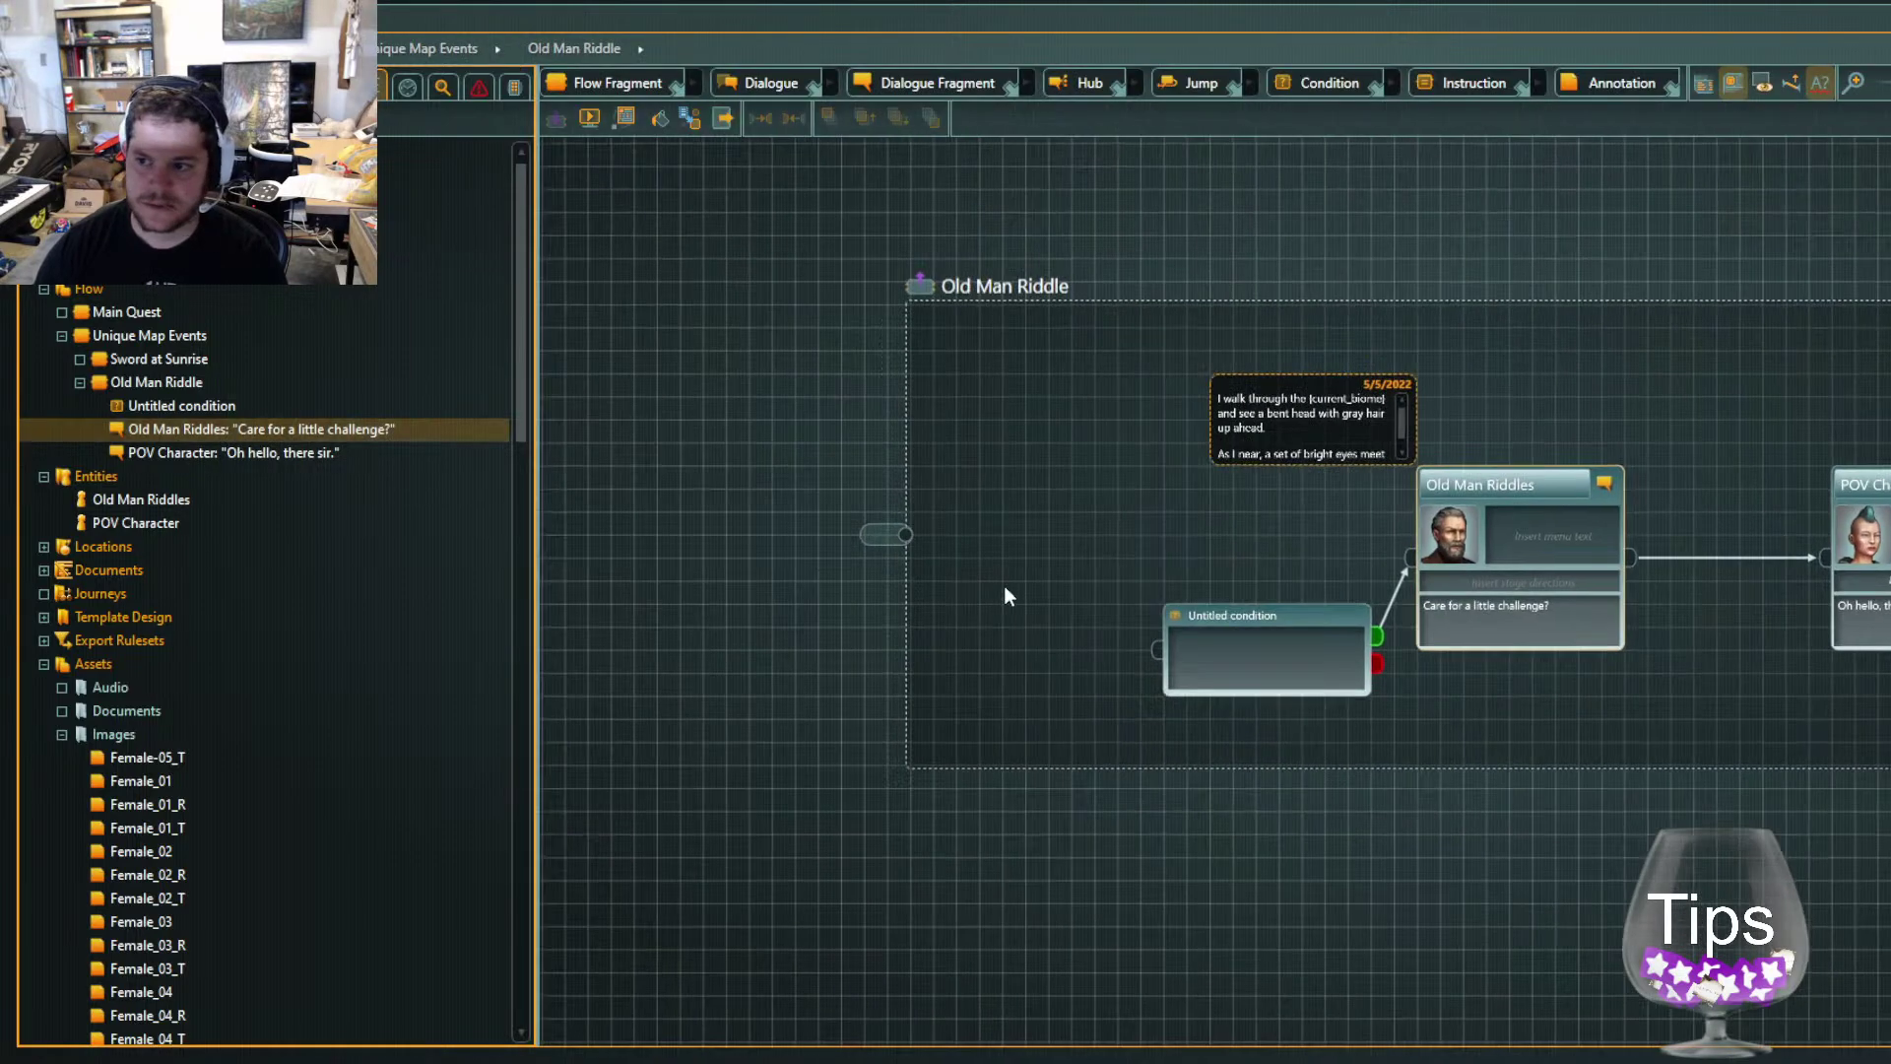
pyautogui.click(1408, 665)
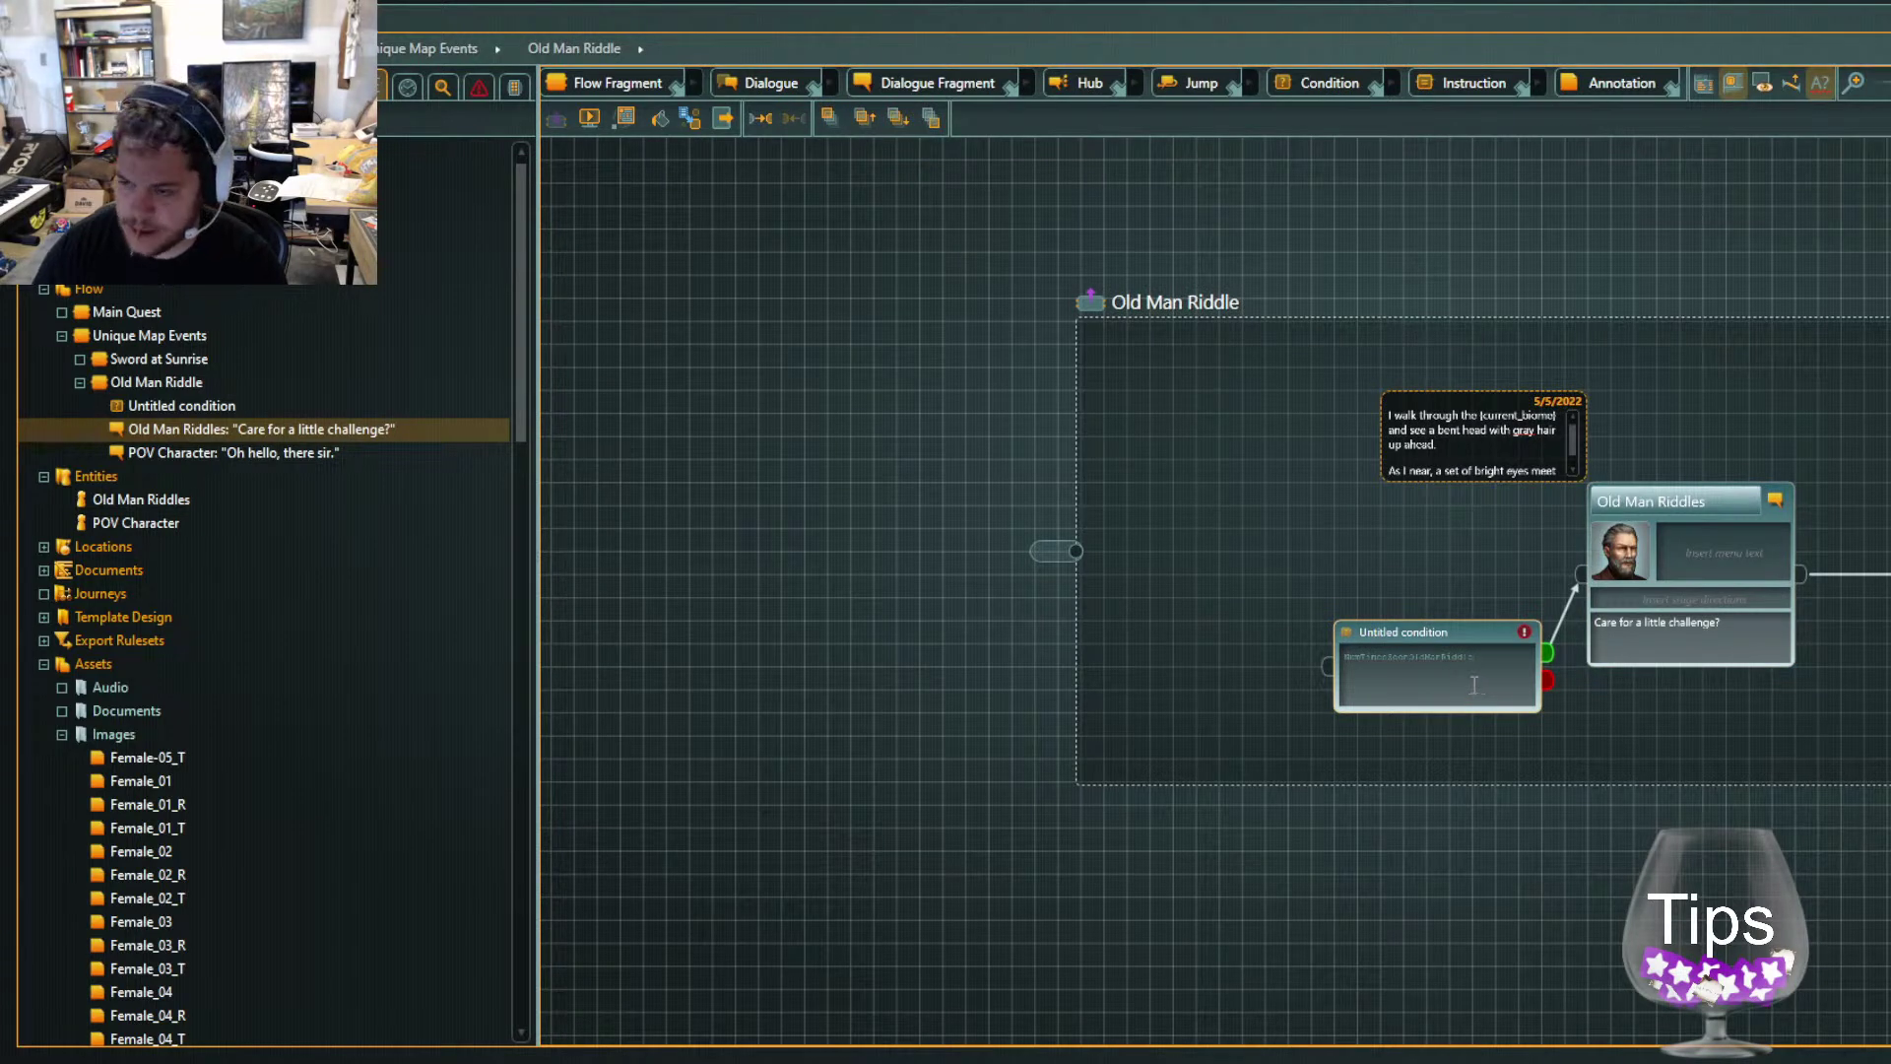
pyautogui.write('uniquemapeventparams.')
pyautogui.click(1399, 668)
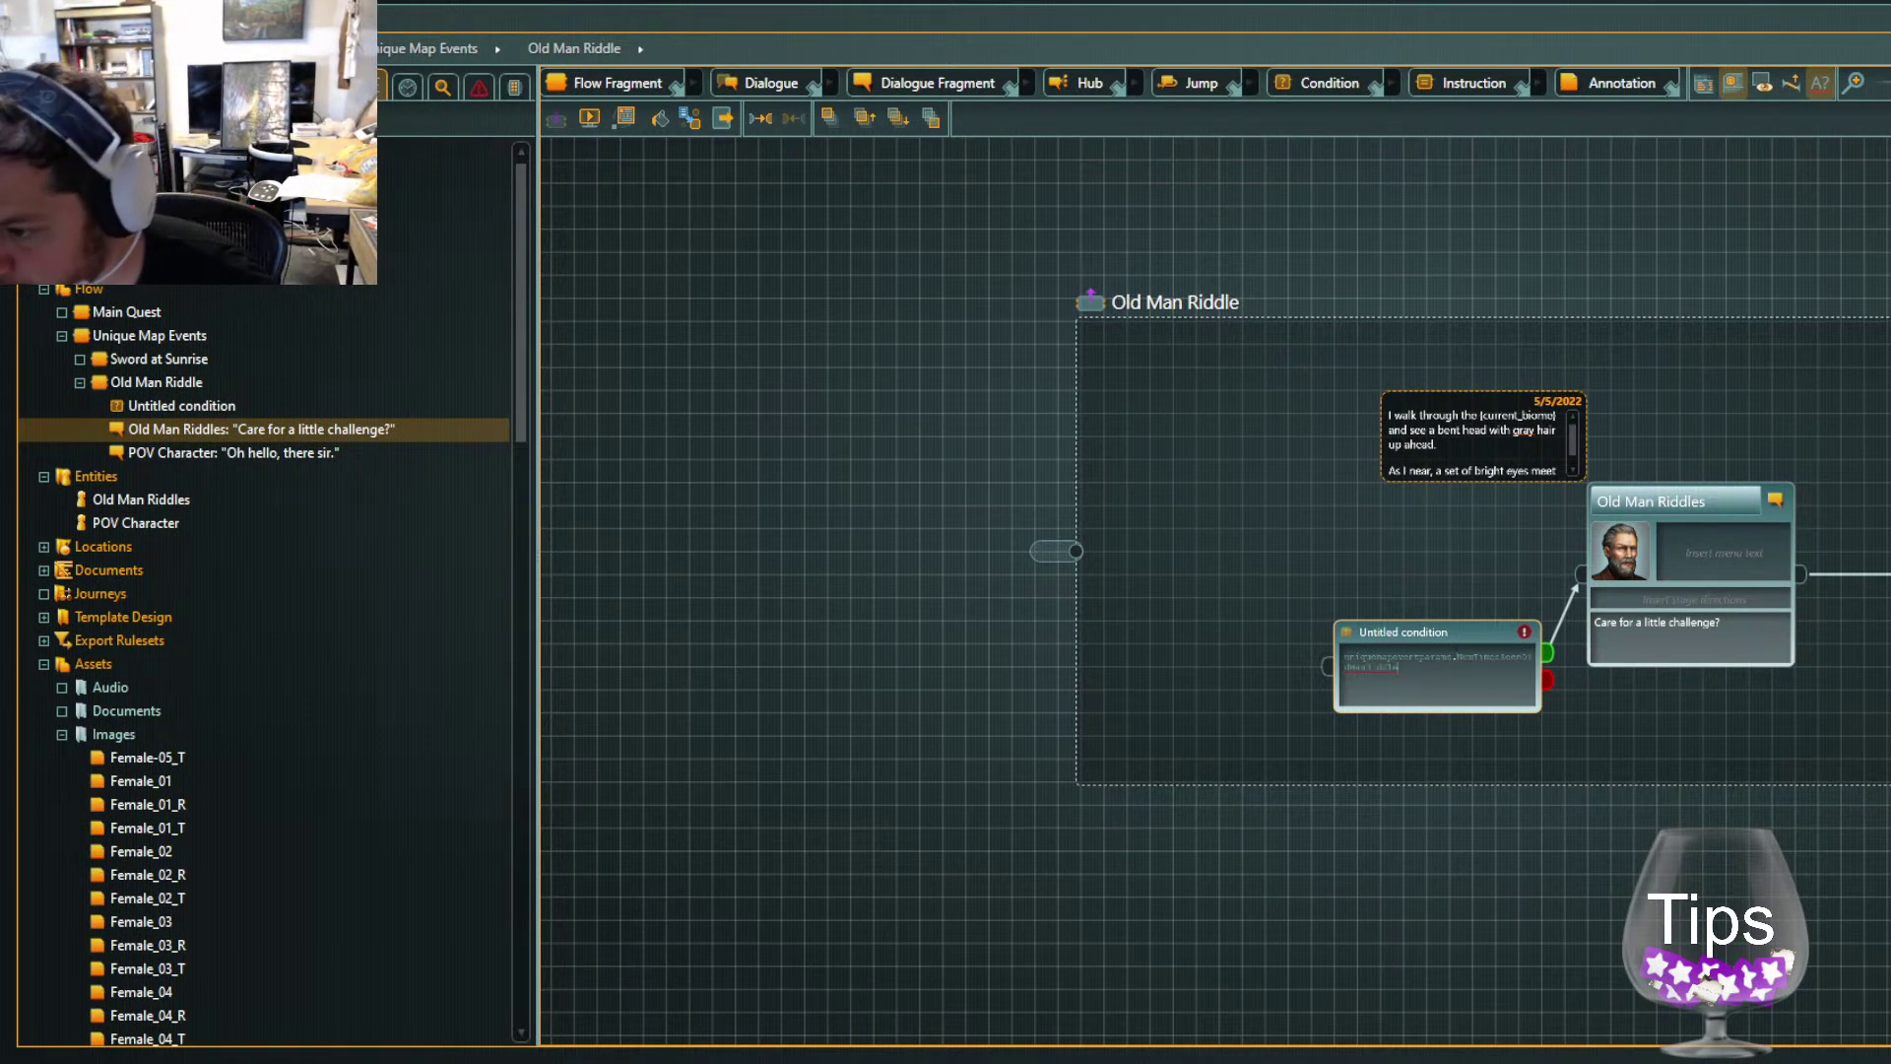
# Correct the start of the condition's variable set name to "UniqueMap" with a capital U and M
pyautogui.scroll(5, 1739, 798)
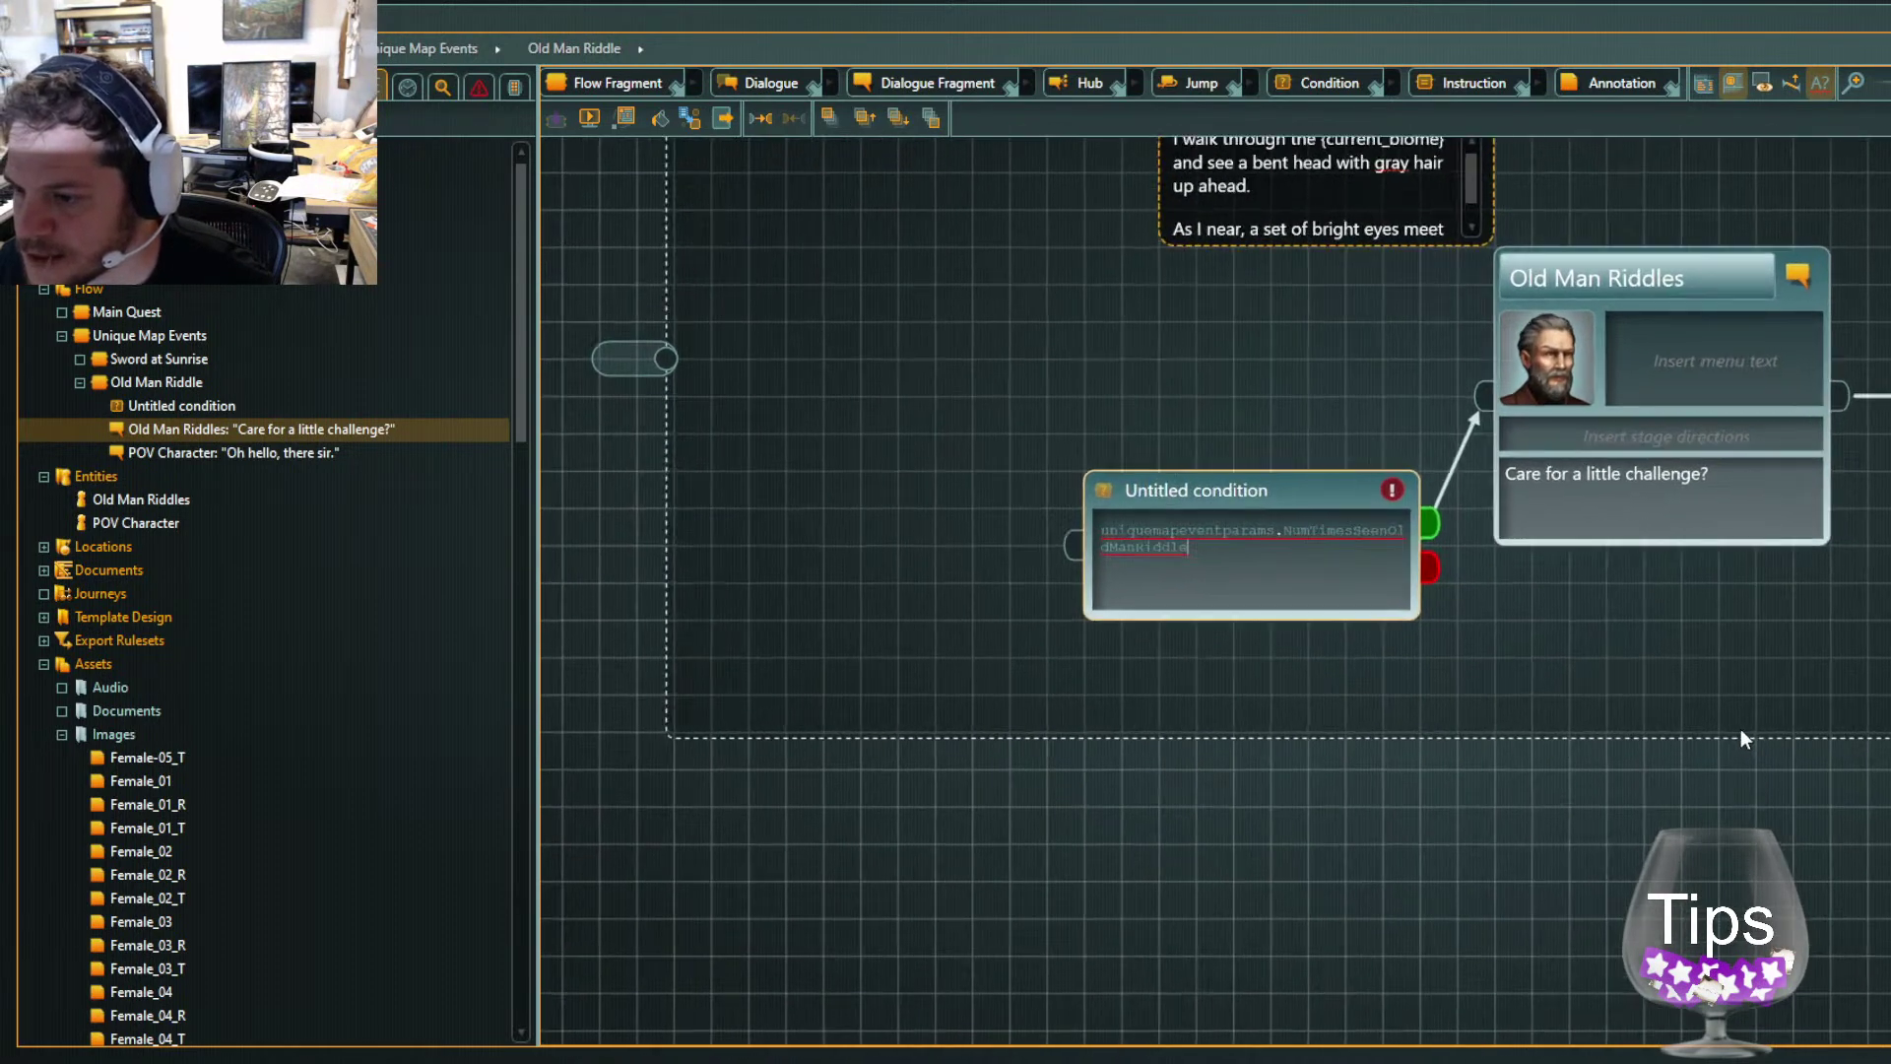
pyautogui.click(915, 465)
pyautogui.press('BackSpace')
pyautogui.write('U')
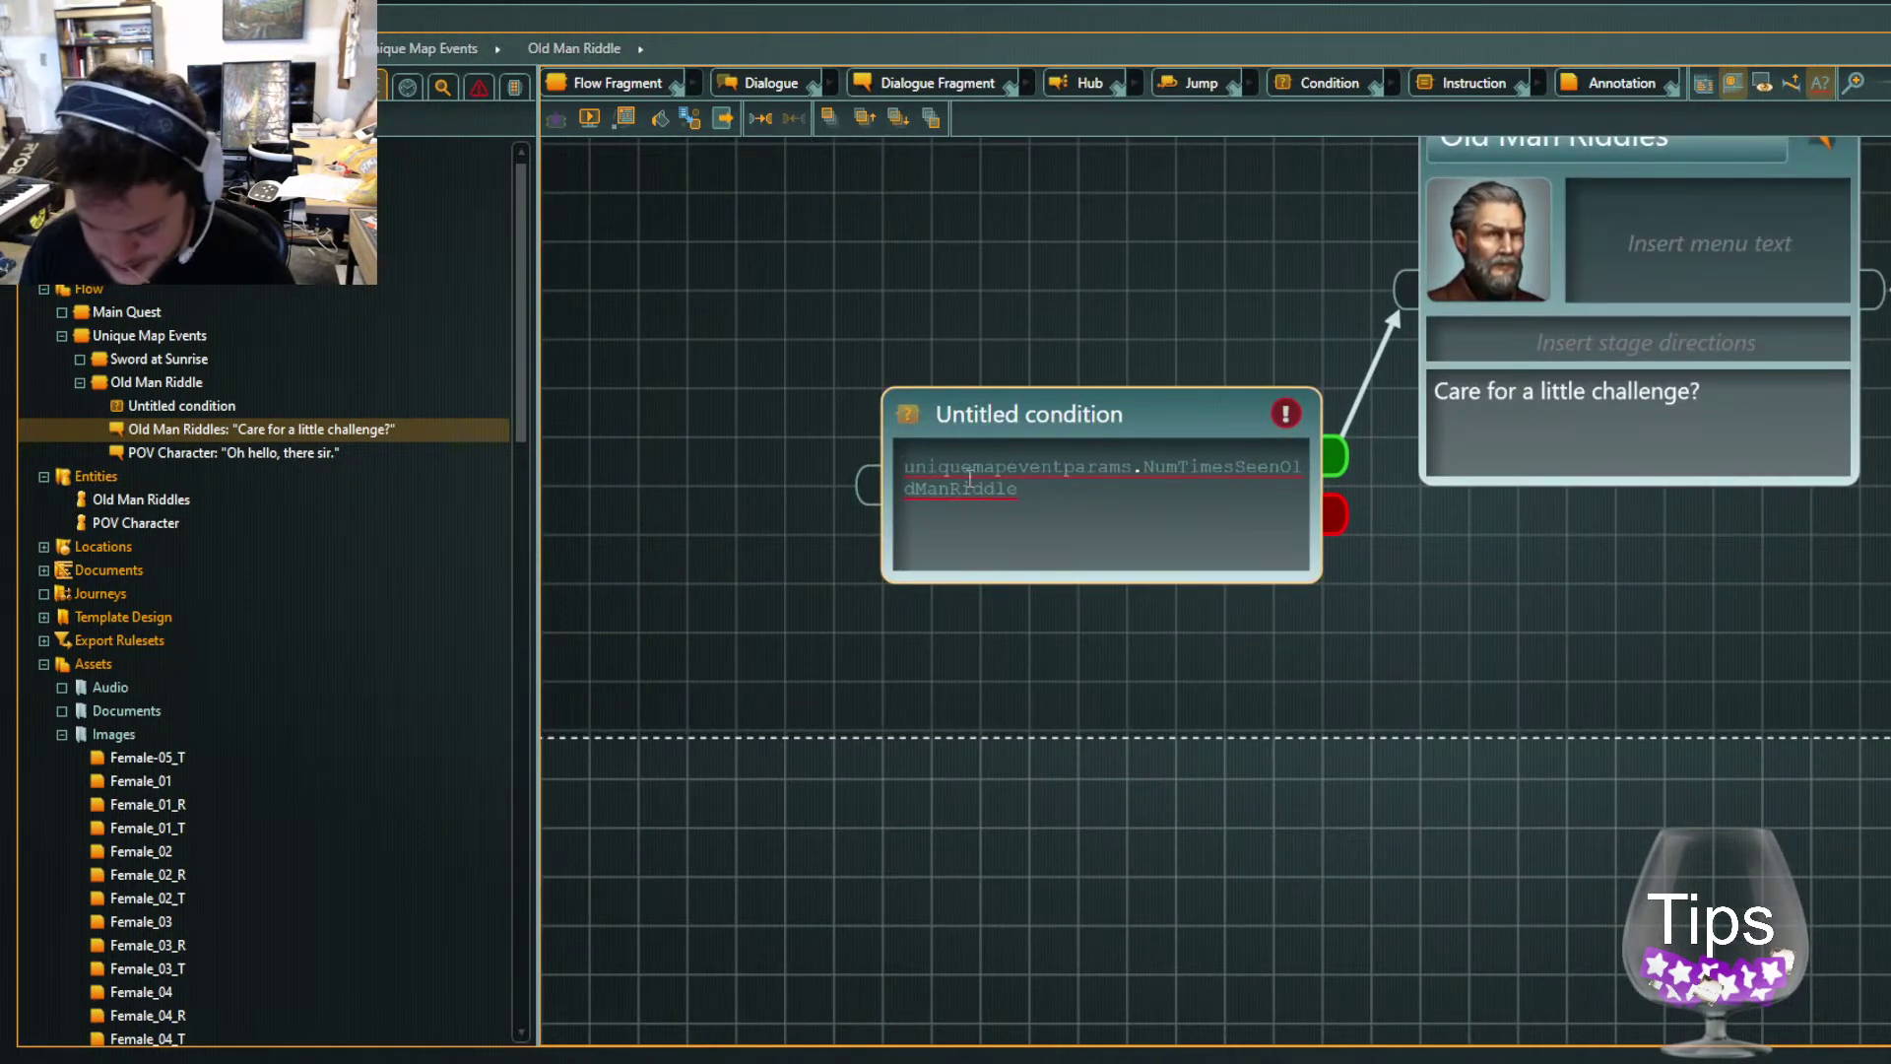
pyautogui.press('Right')
pyautogui.press('Right')
pyautogui.press('Right')
pyautogui.press('Right')
pyautogui.press('Right')
pyautogui.press('BackSpace')
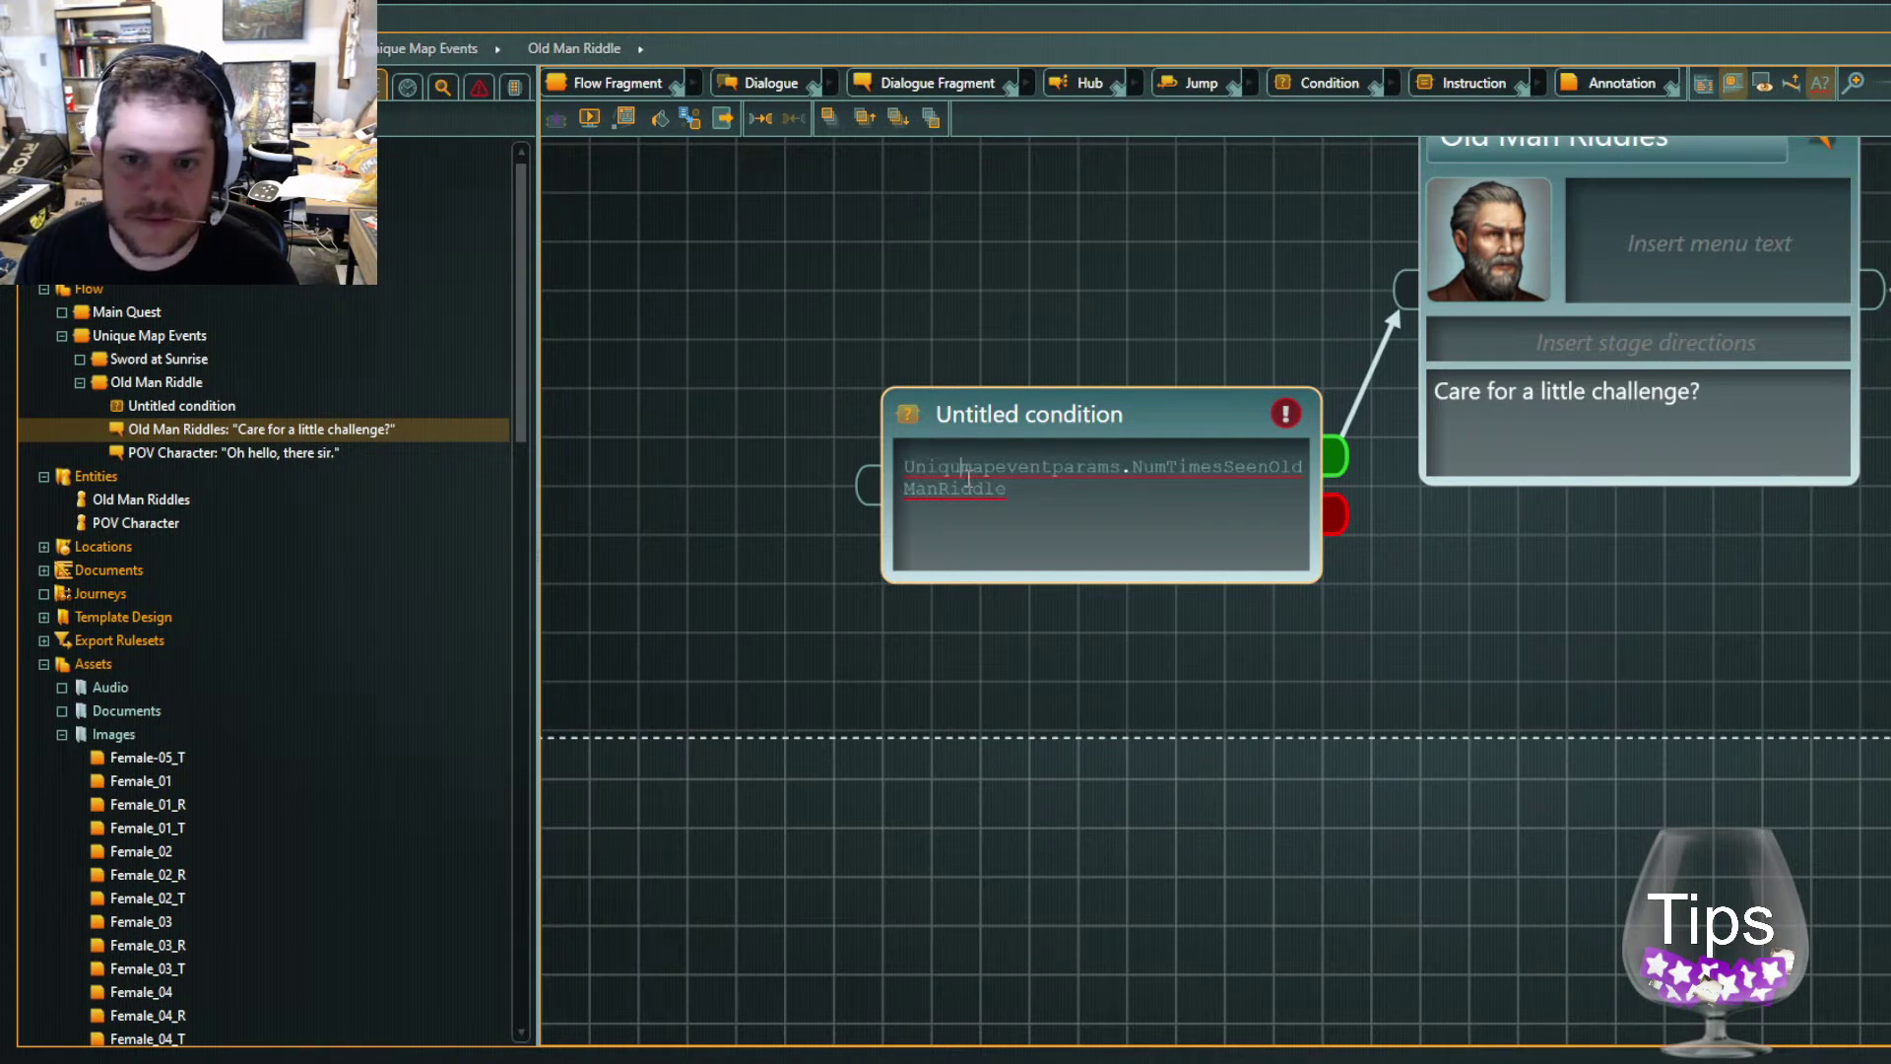
pyautogui.write('e')
pyautogui.press('Delete')
pyautogui.write('M')
# Capitalize the P of "Params" and the E of "Event" in the condition so it reads UniqueMapEventParams.NumTimesSeenOldManRiddle
pyautogui.hotkey('ctrl', 'Right')
pyautogui.hotkey('ctrl', 'Left')
pyautogui.press('Right')
pyautogui.press('Right')
pyautogui.press('Right')
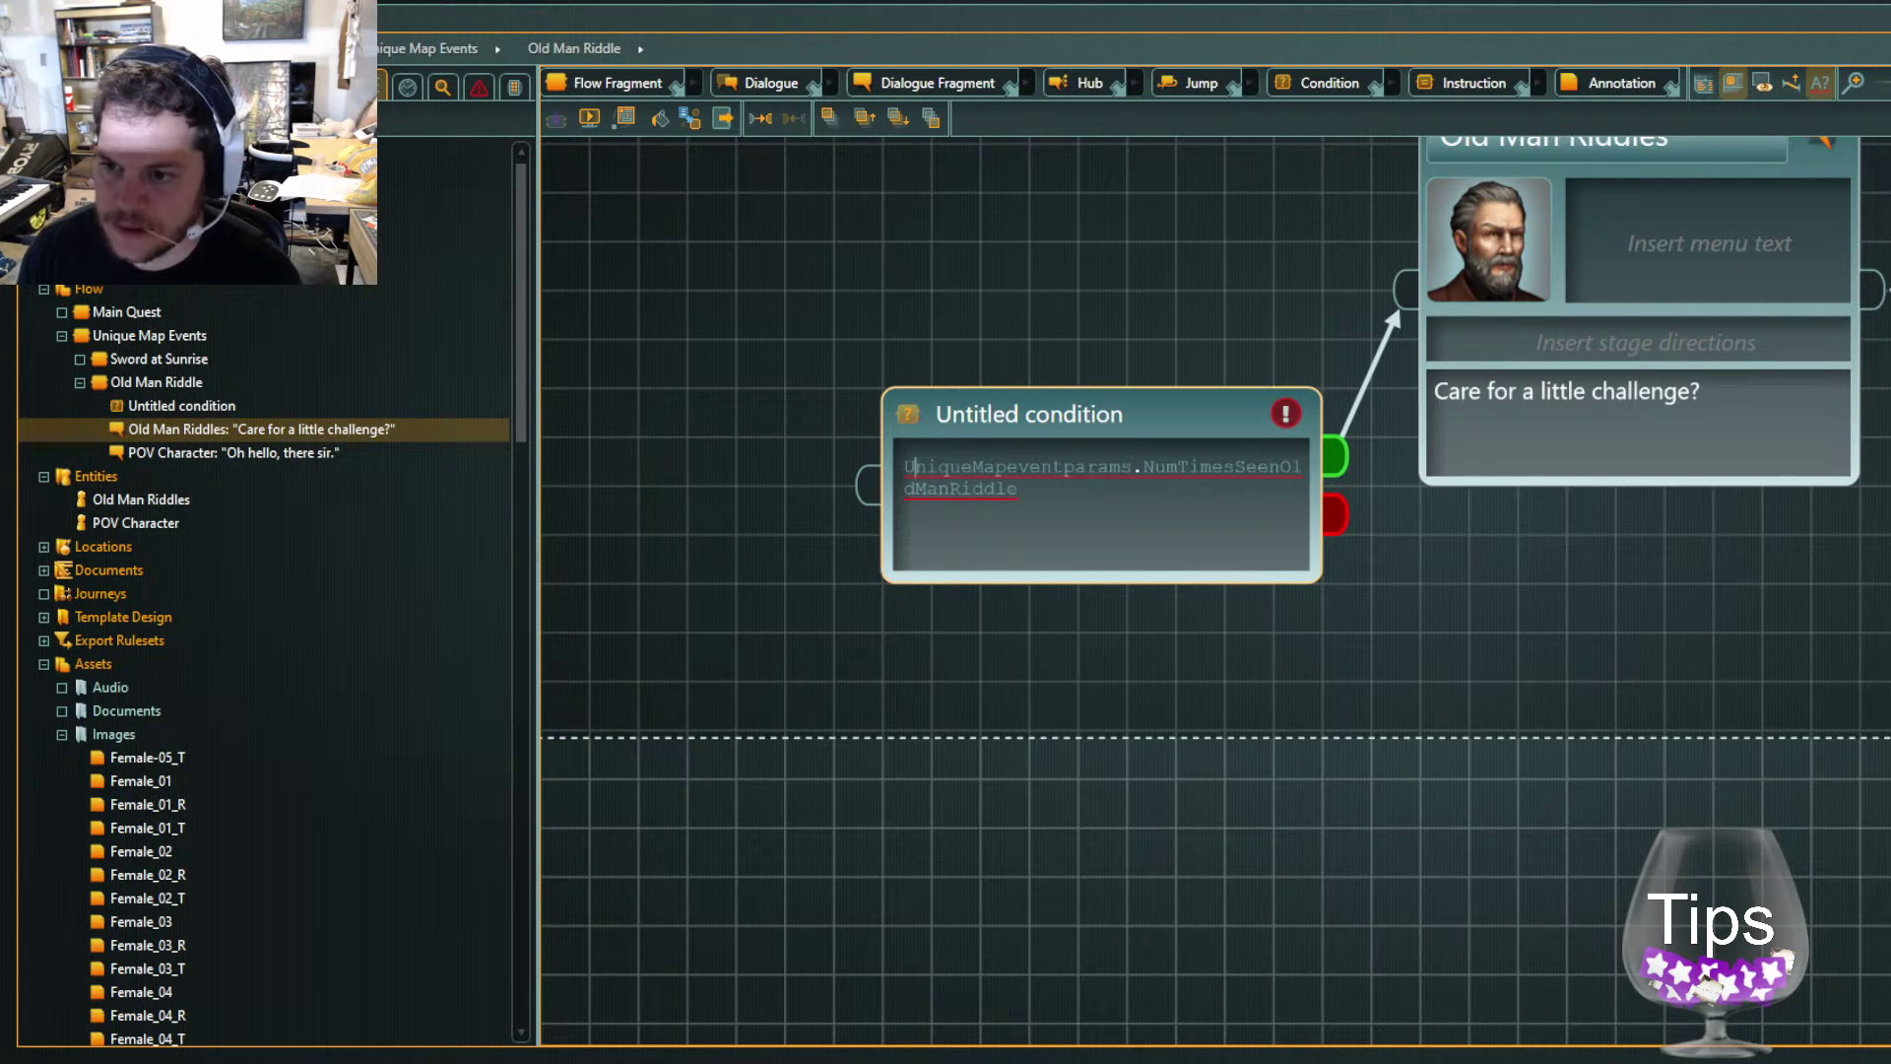
pyautogui.press('Left')
pyautogui.press('Left')
pyautogui.press('Delete')
pyautogui.write('P')
pyautogui.press('Home')
pyautogui.press('Right')
pyautogui.press('Right')
pyautogui.press('Right')
pyautogui.press('Right')
pyautogui.press('Right')
pyautogui.press('Right')
pyautogui.press('Right')
pyautogui.press('Right')
pyautogui.press('Right')
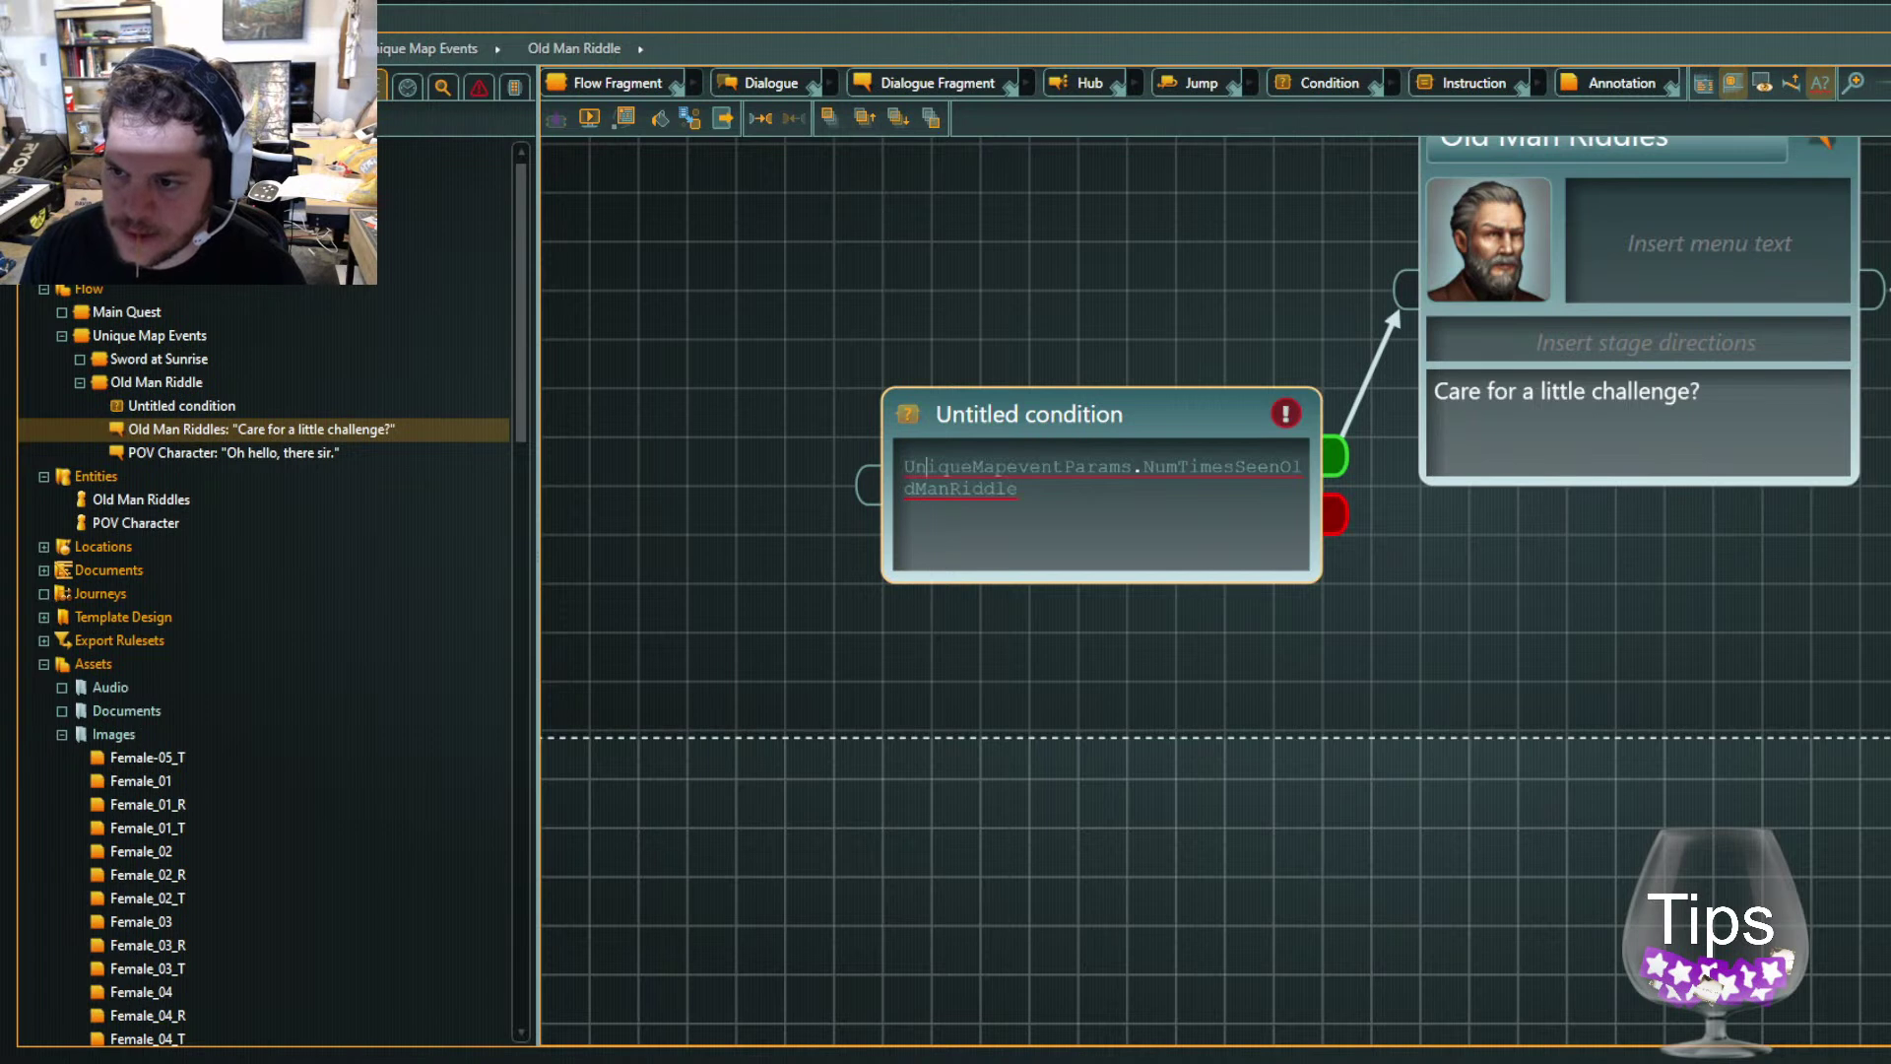
pyautogui.press('Delete')
pyautogui.write('E')
# Complete the condition expression with the comparison "<= 1" after the variable name
pyautogui.hotkey('ctrl', 'End')
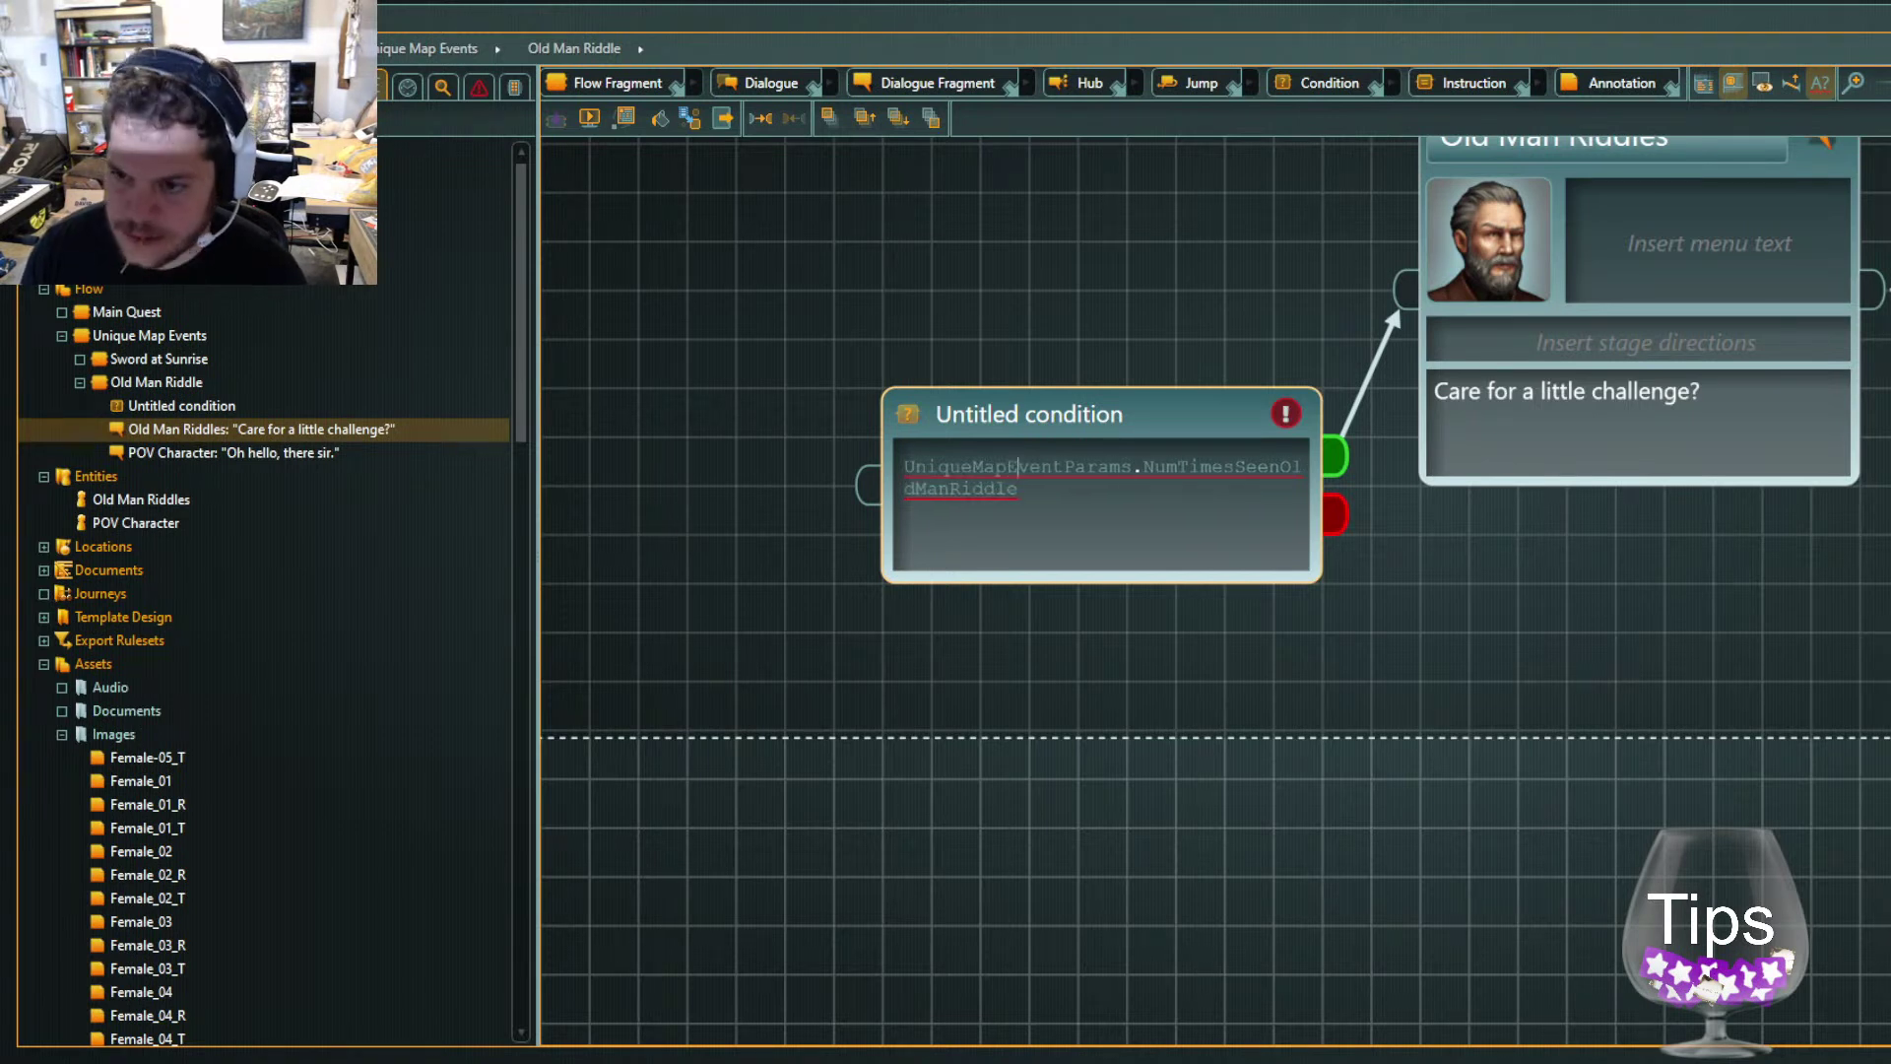
pyautogui.write('>= 1')
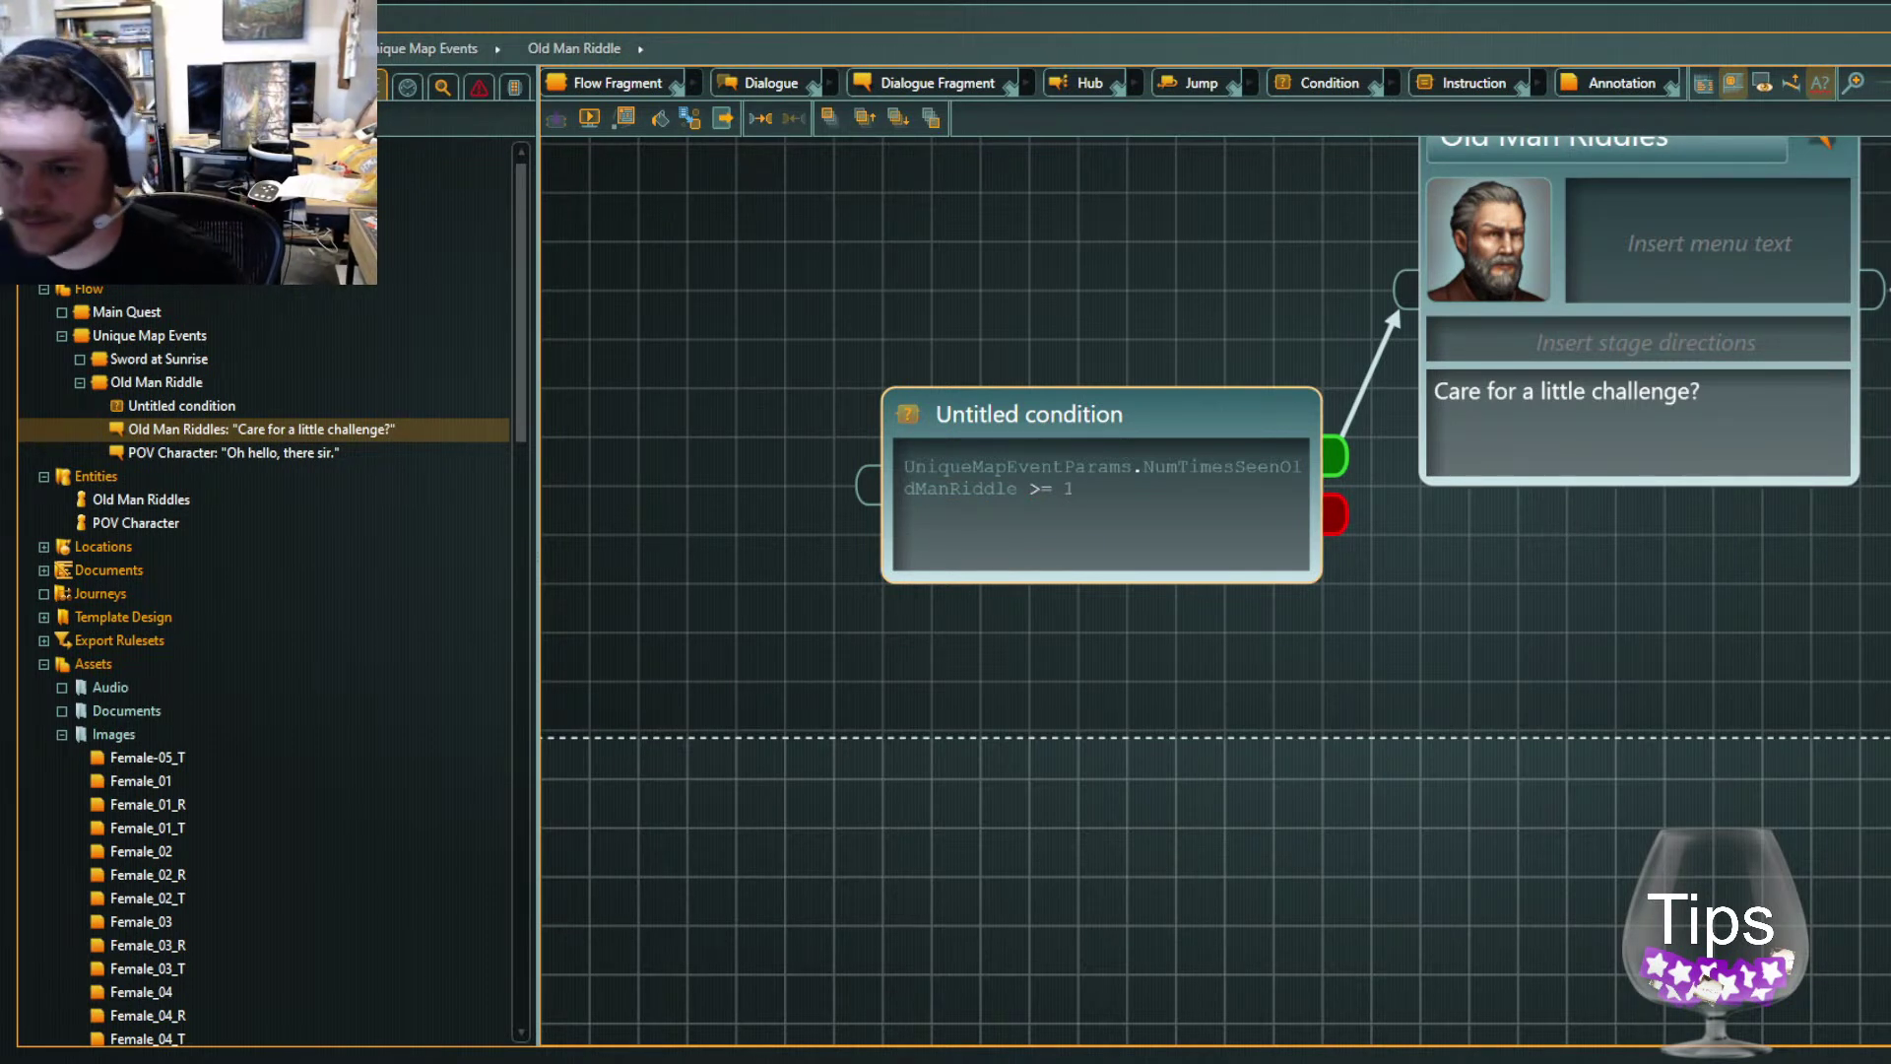
pyautogui.press('Left')
pyautogui.press('Left')
pyautogui.press('Left')
pyautogui.press('BackSpace')
pyautogui.write('<')
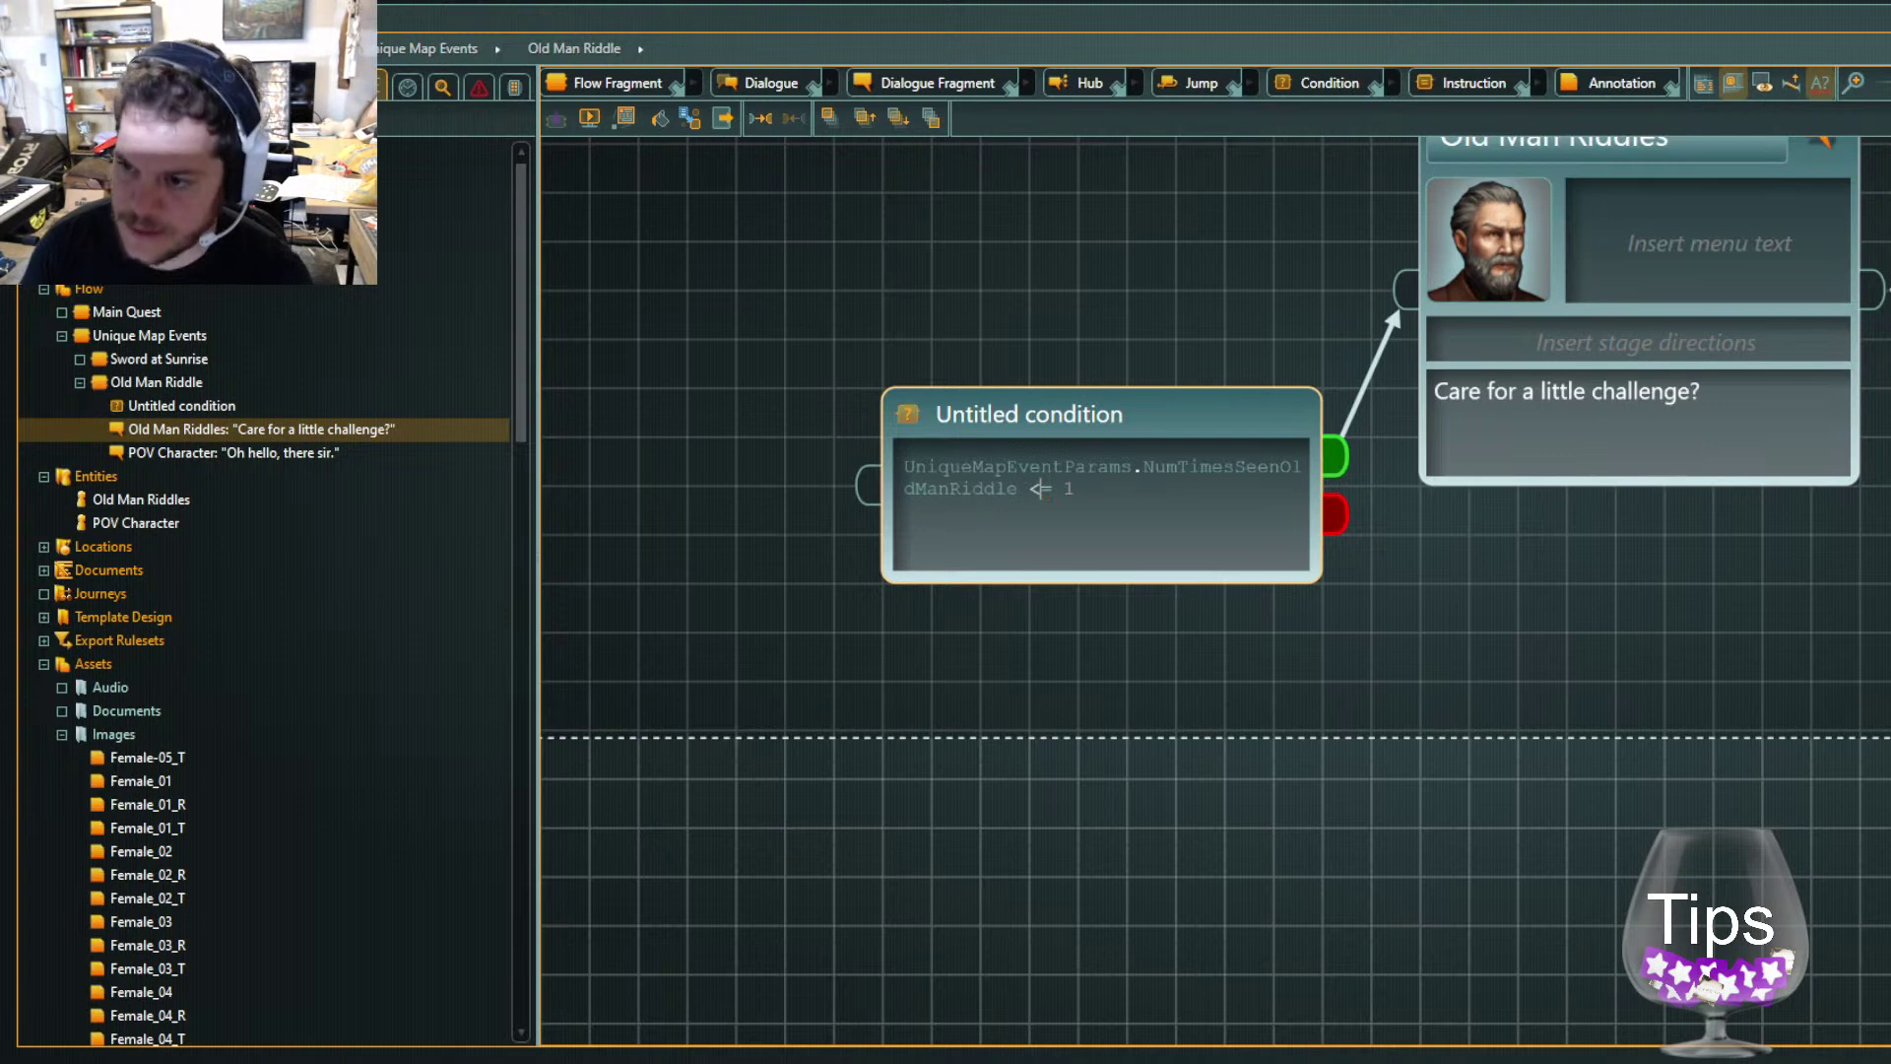
pyautogui.press('End')
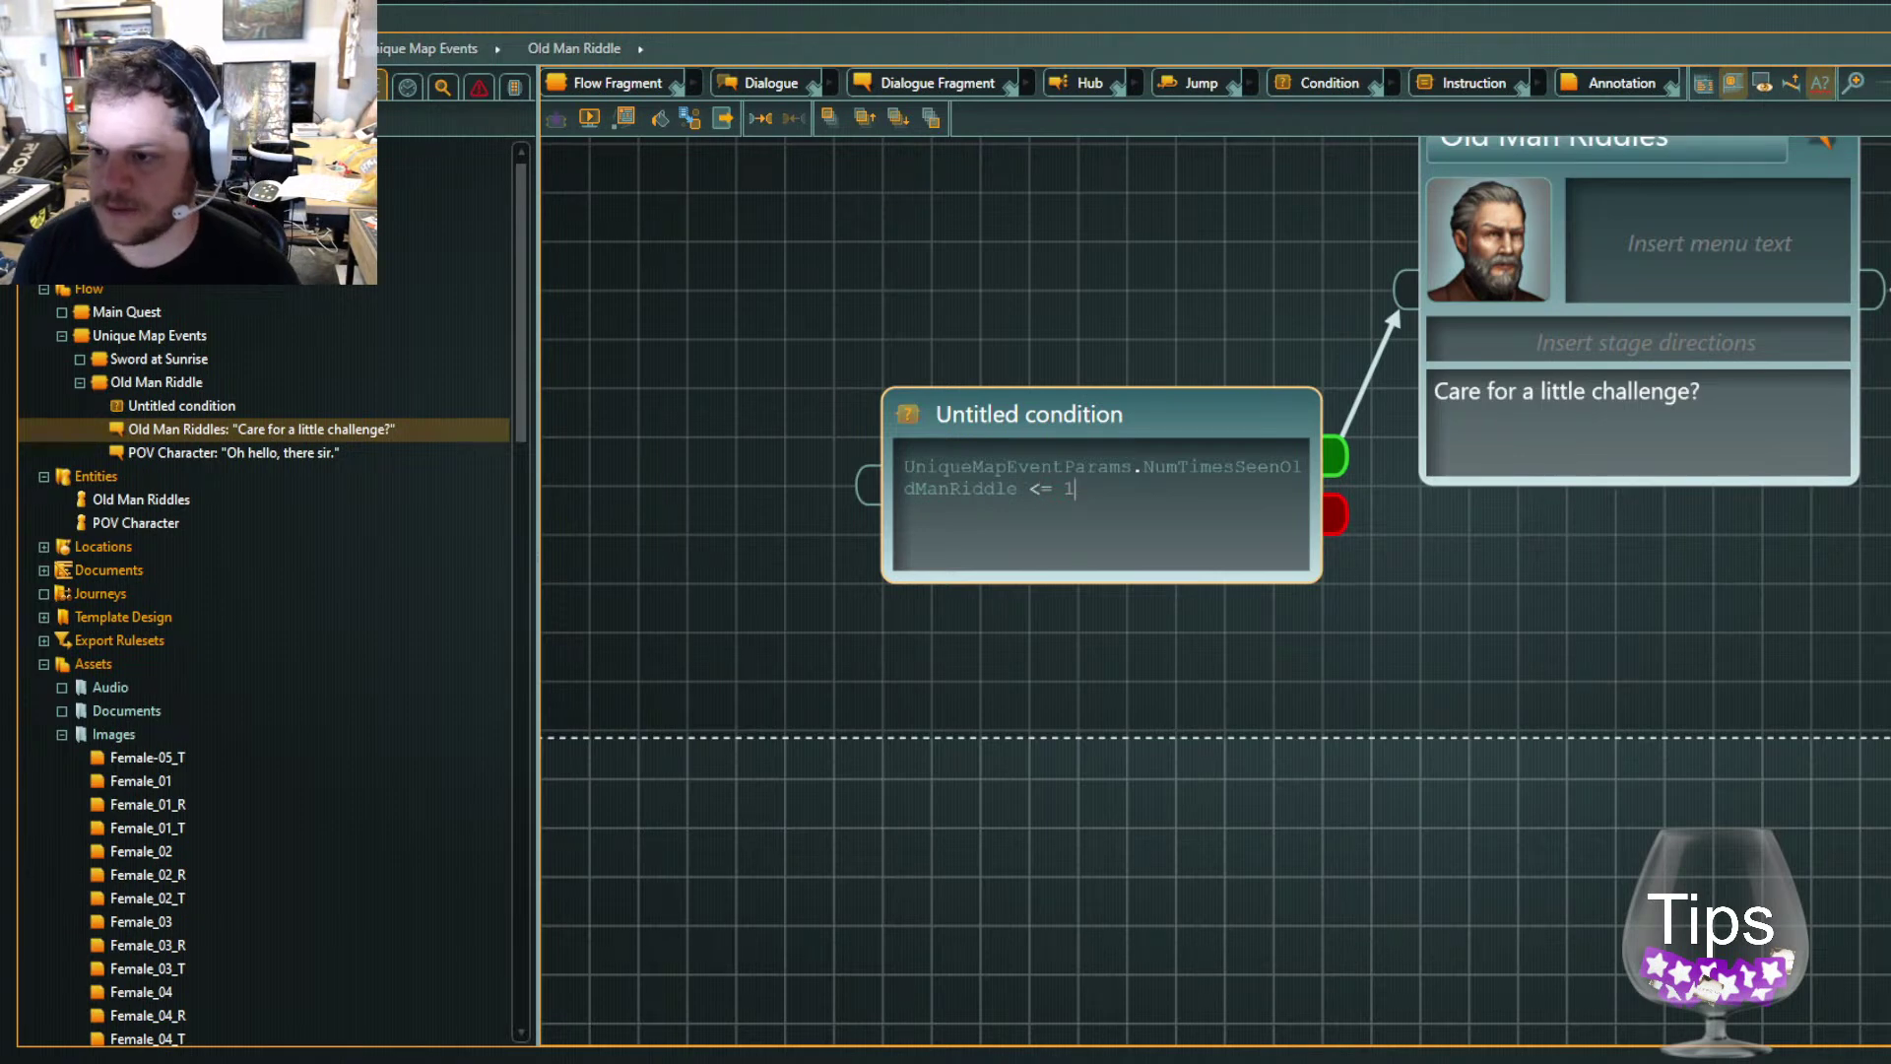
pyautogui.click(1852, 623)
# Create an Old Man Riddles dialogue fragment from the condition's red false output and align it beneath the first fragment
pyautogui.scroll(-3, 1682, 635)
pyautogui.moveTo(1440, 552); pyautogui.dragTo(1582, 783)
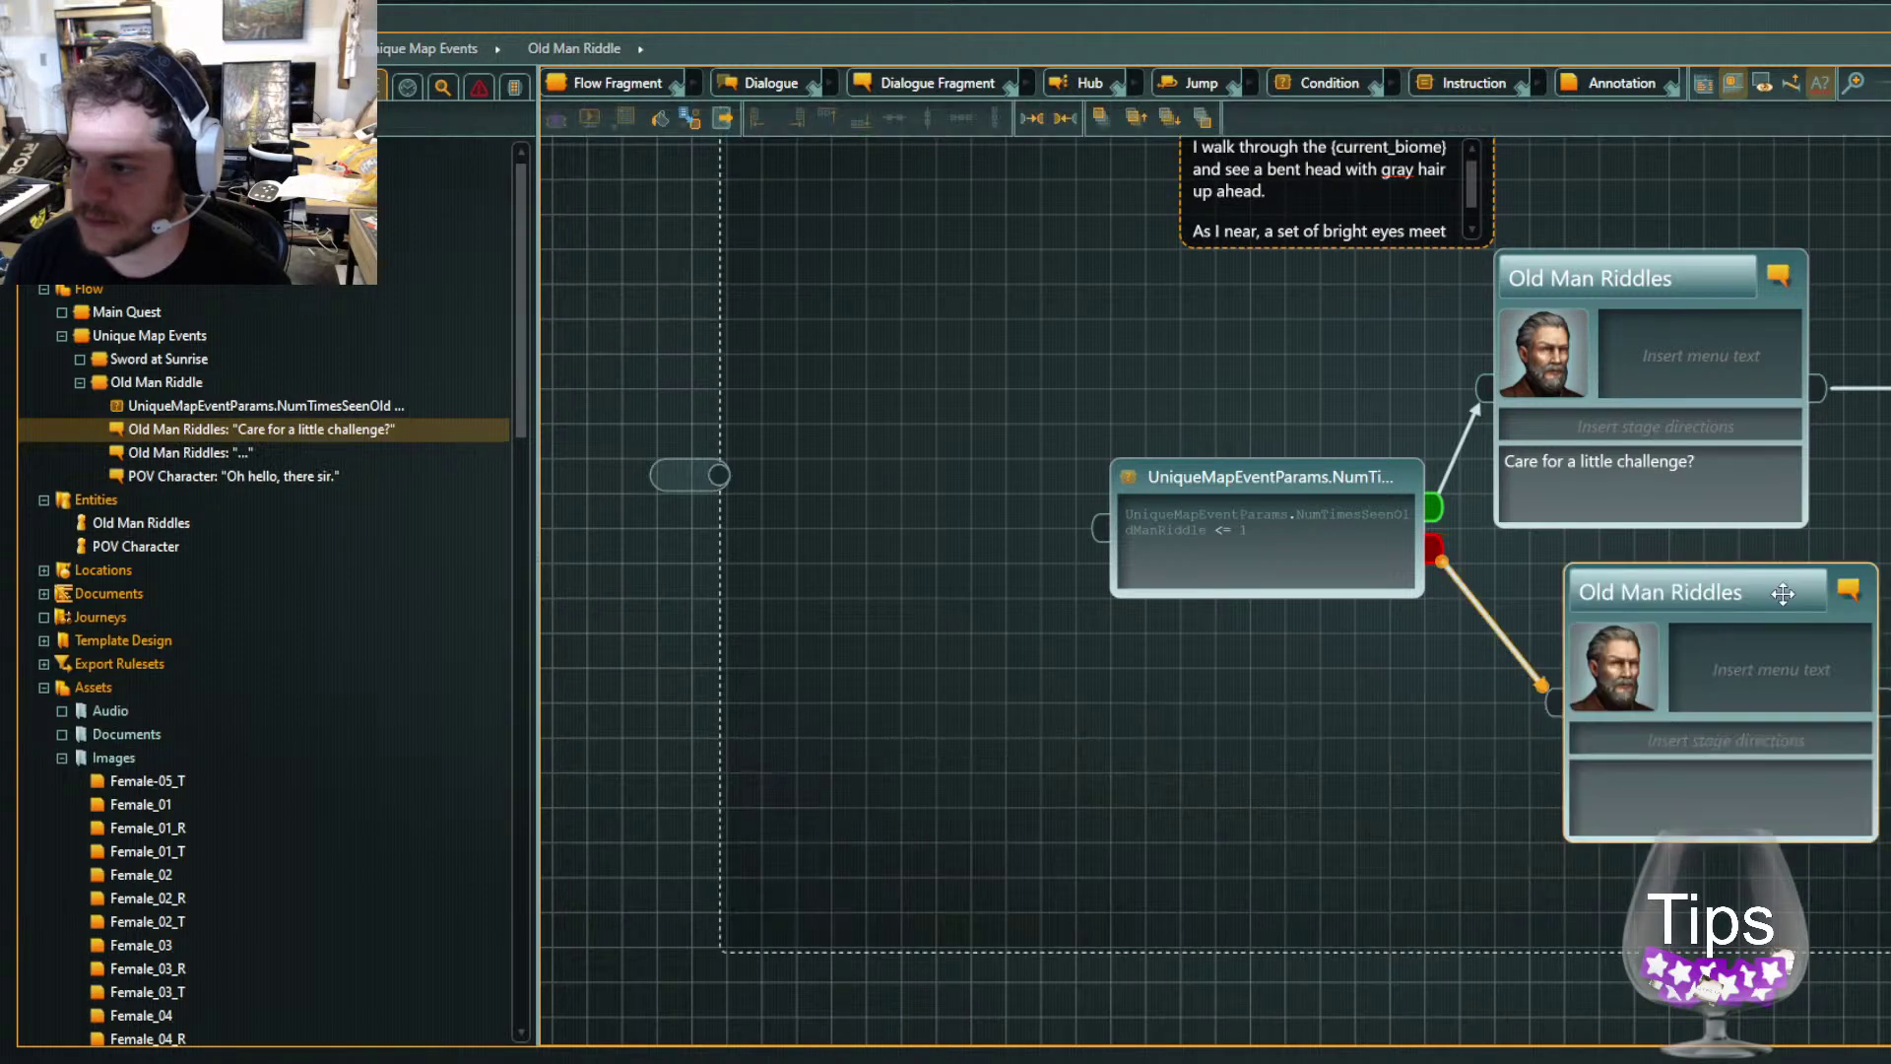
pyautogui.moveTo(1770, 618); pyautogui.dragTo(1700, 645)
# Enter "Ah, so we meet again? Interested in another challenge?" as the new Old Man Riddles fragment's dialogue line
pyautogui.click(1579, 812)
pyautogui.write('Ah,')
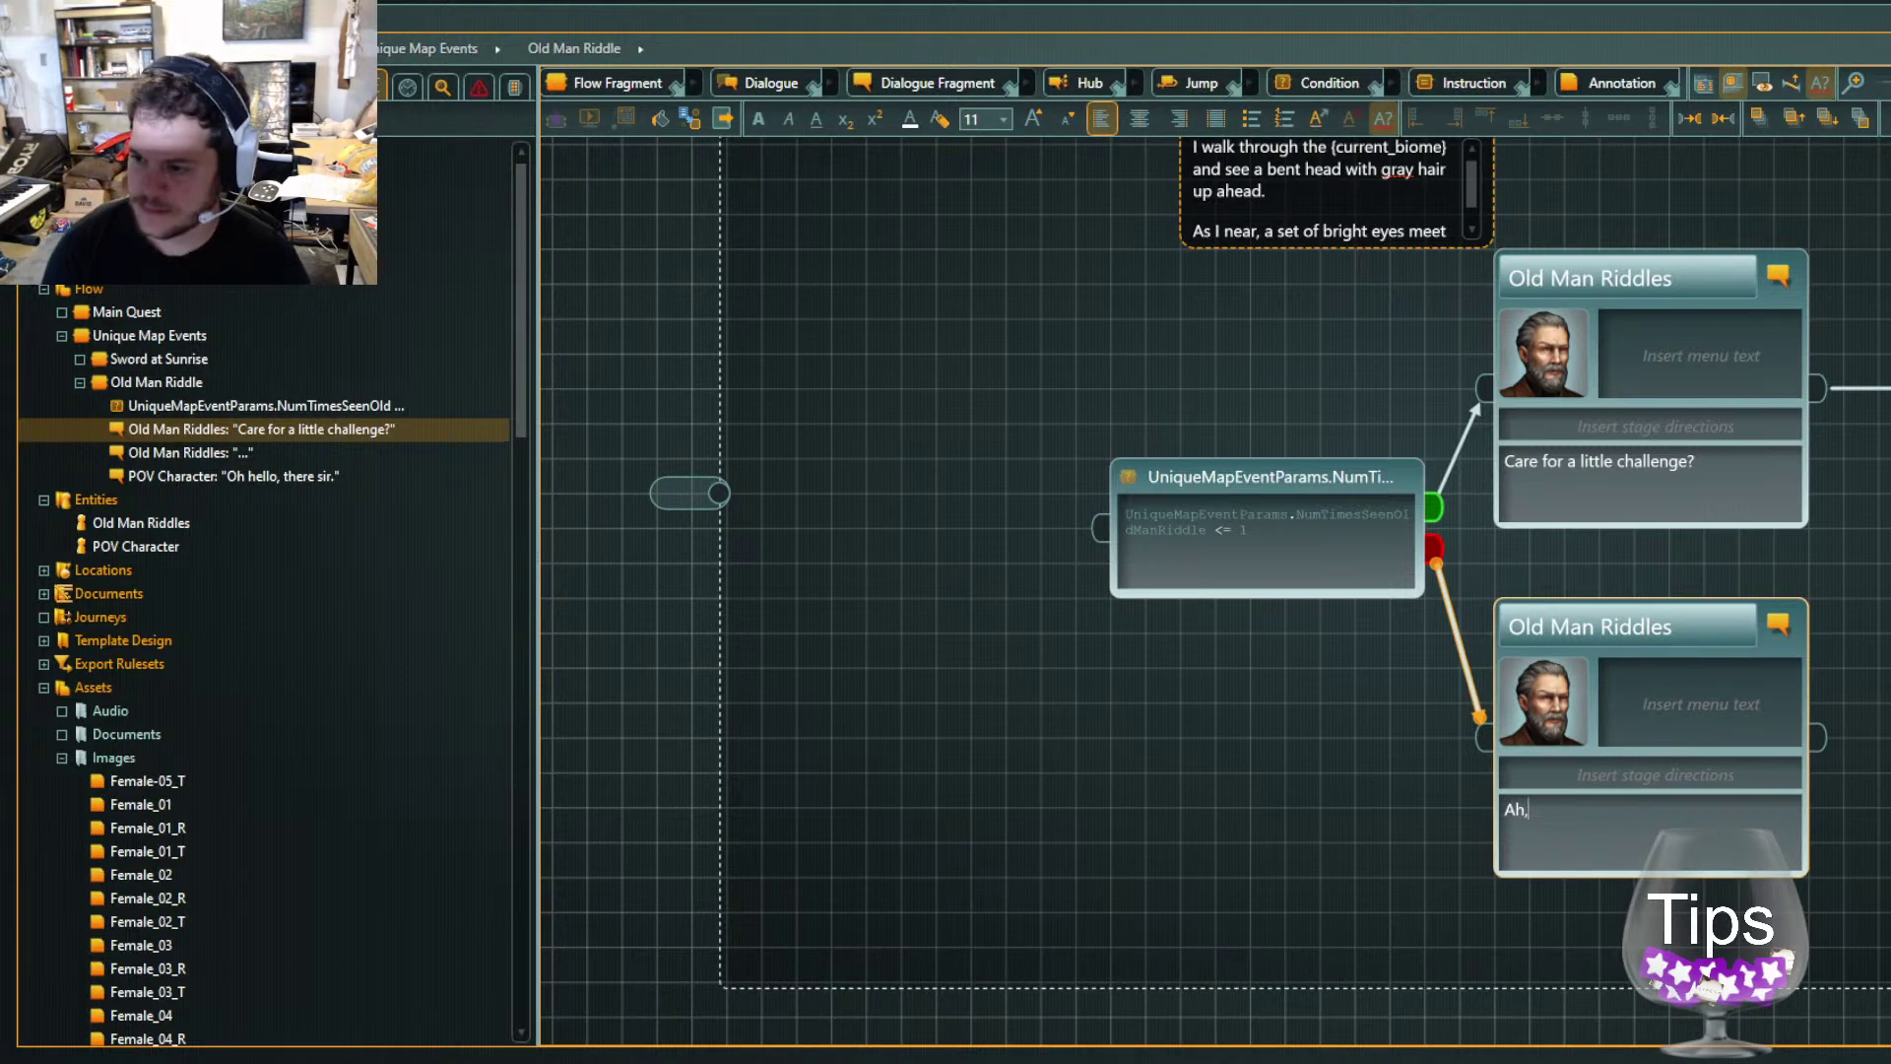
pyautogui.write(' so we meet again?')
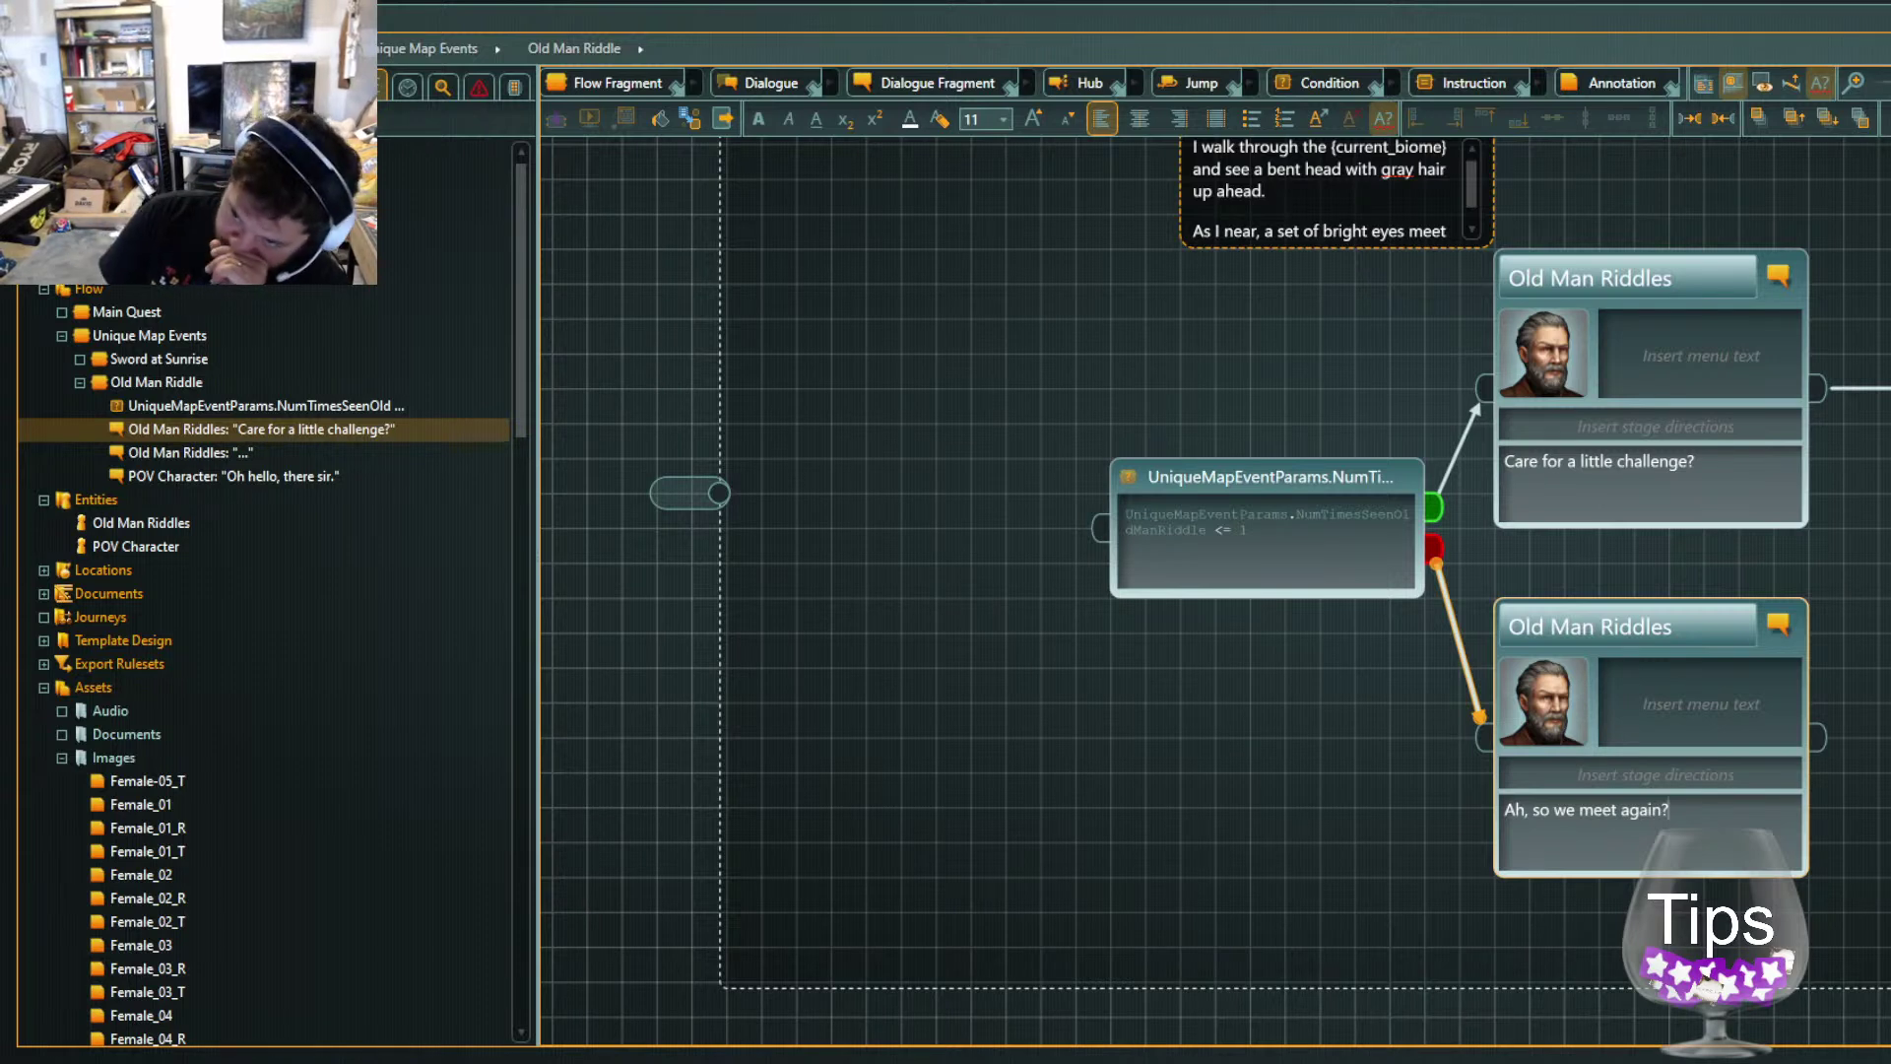
pyautogui.write(' Inter')
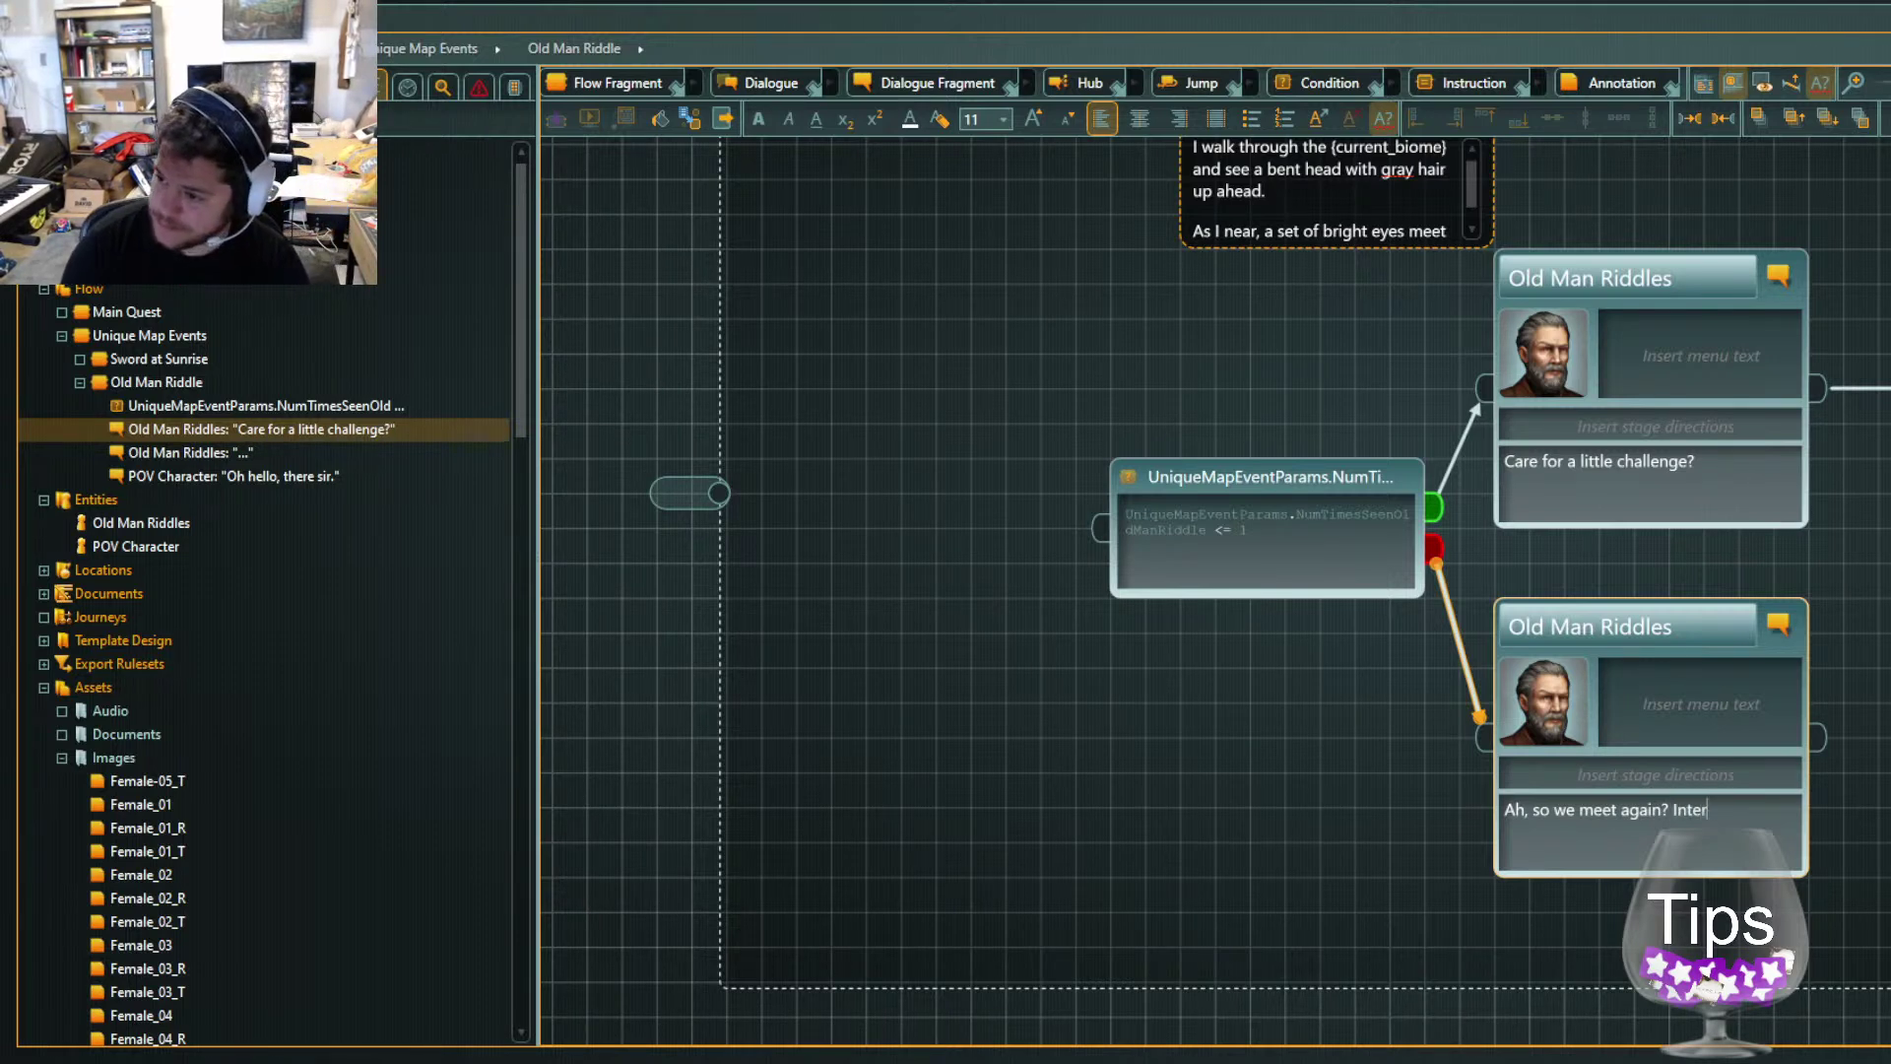
pyautogui.write('ested in another challenge?')
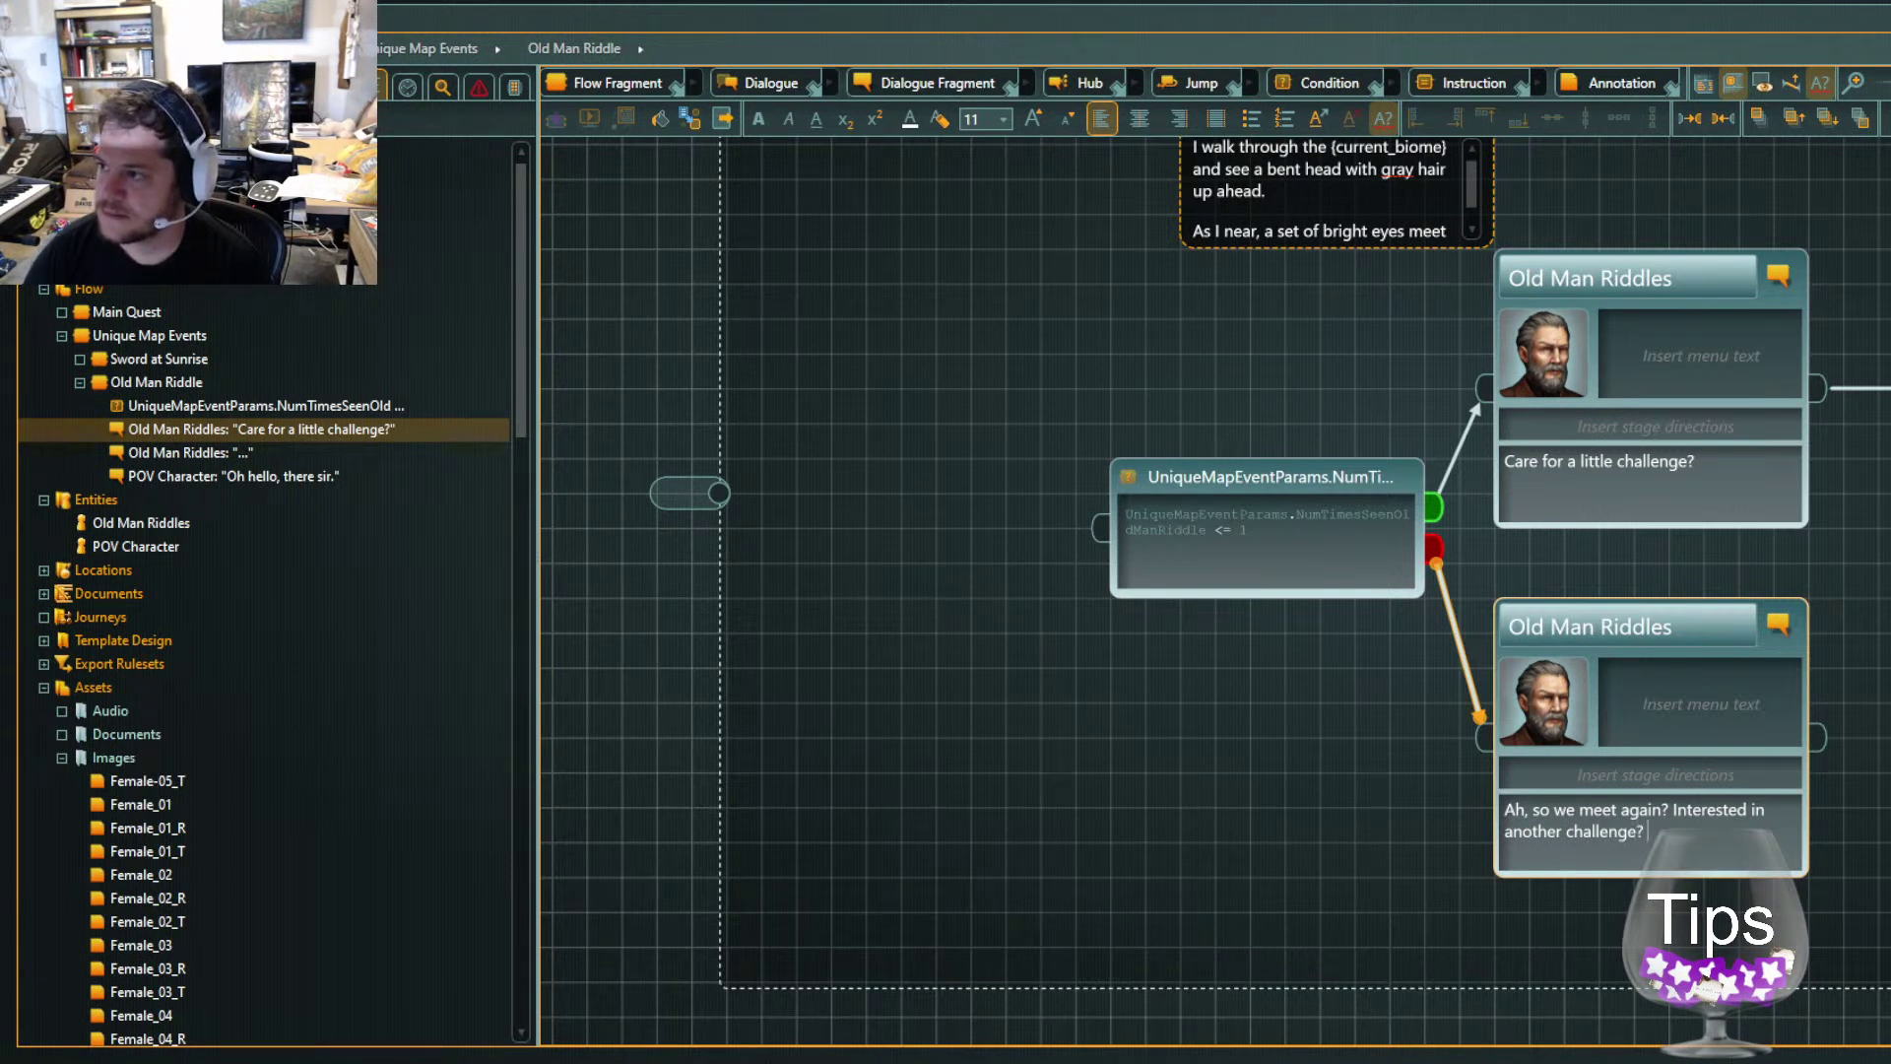
pyautogui.press('Escape')
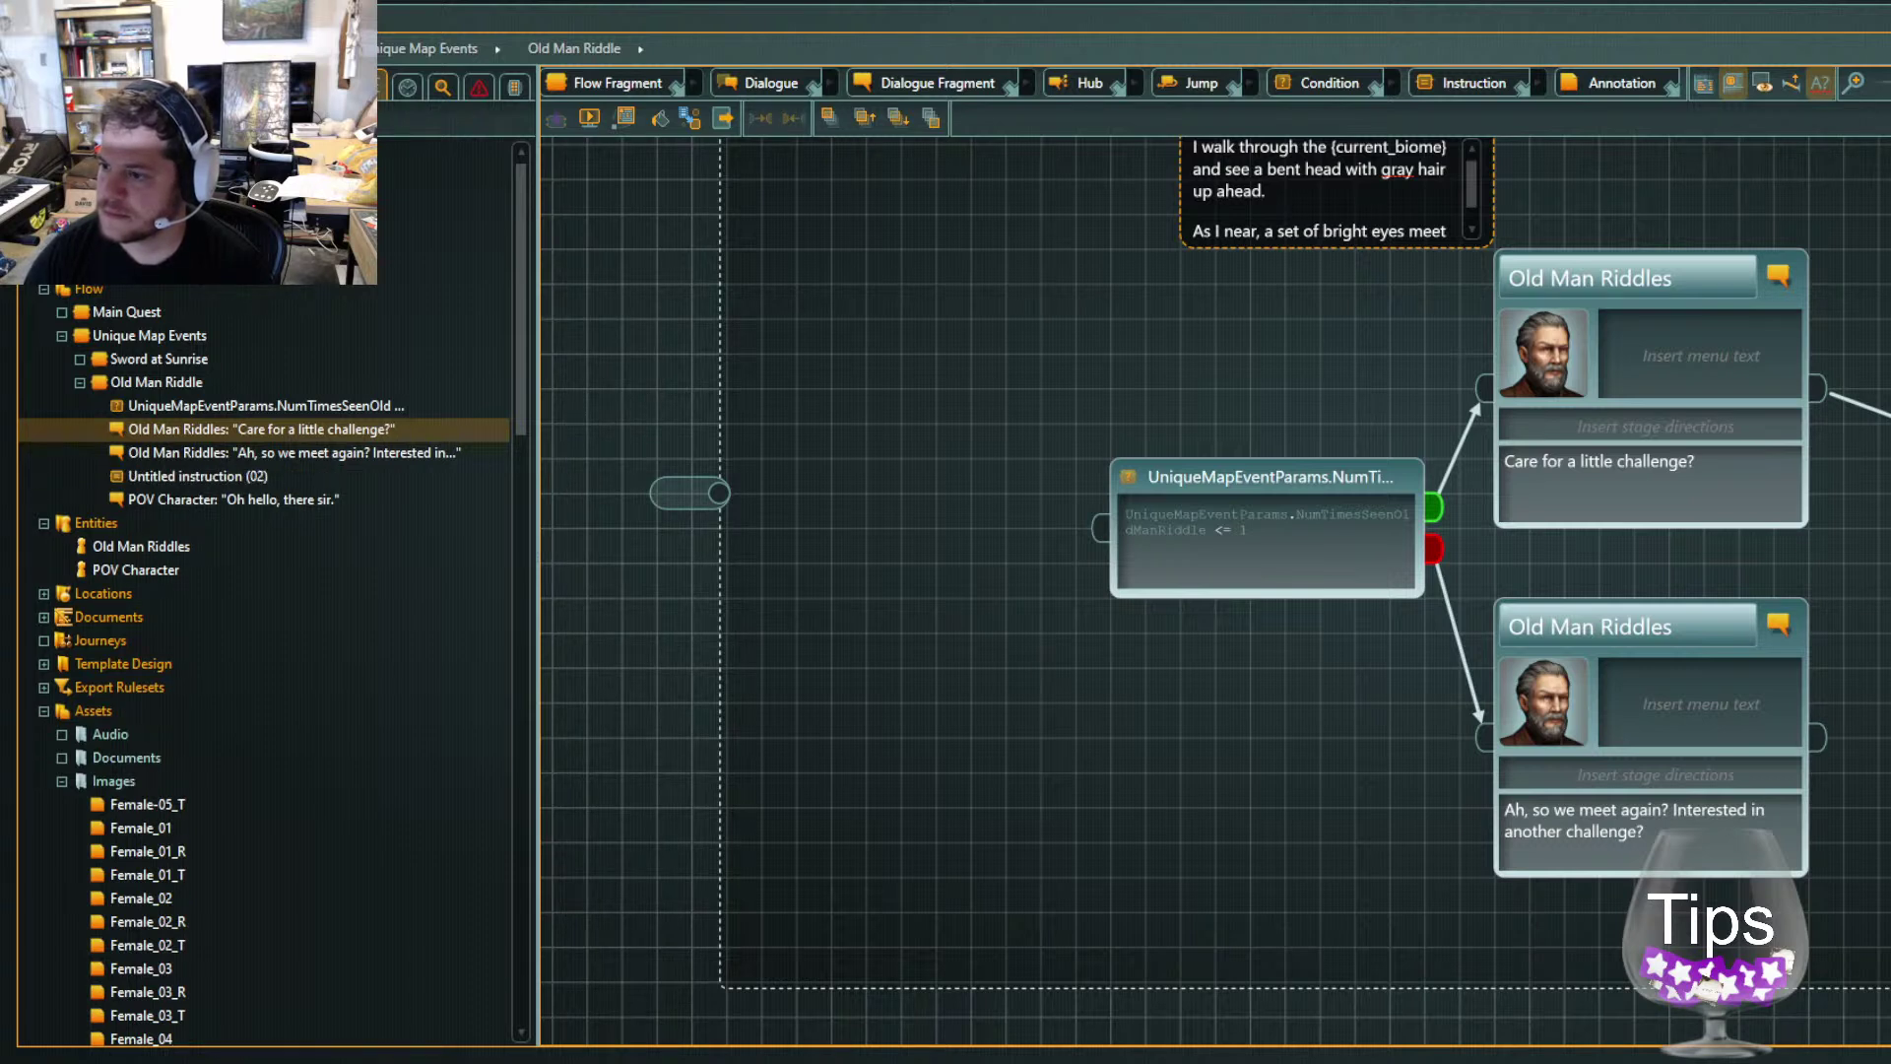
# Reuse the condition's variable reference UniqueMapEventParams.NumTimesSeenOldManRiddle in the instruction node that follows the first Old Man Riddles fragment
pyautogui.click(1250, 522)
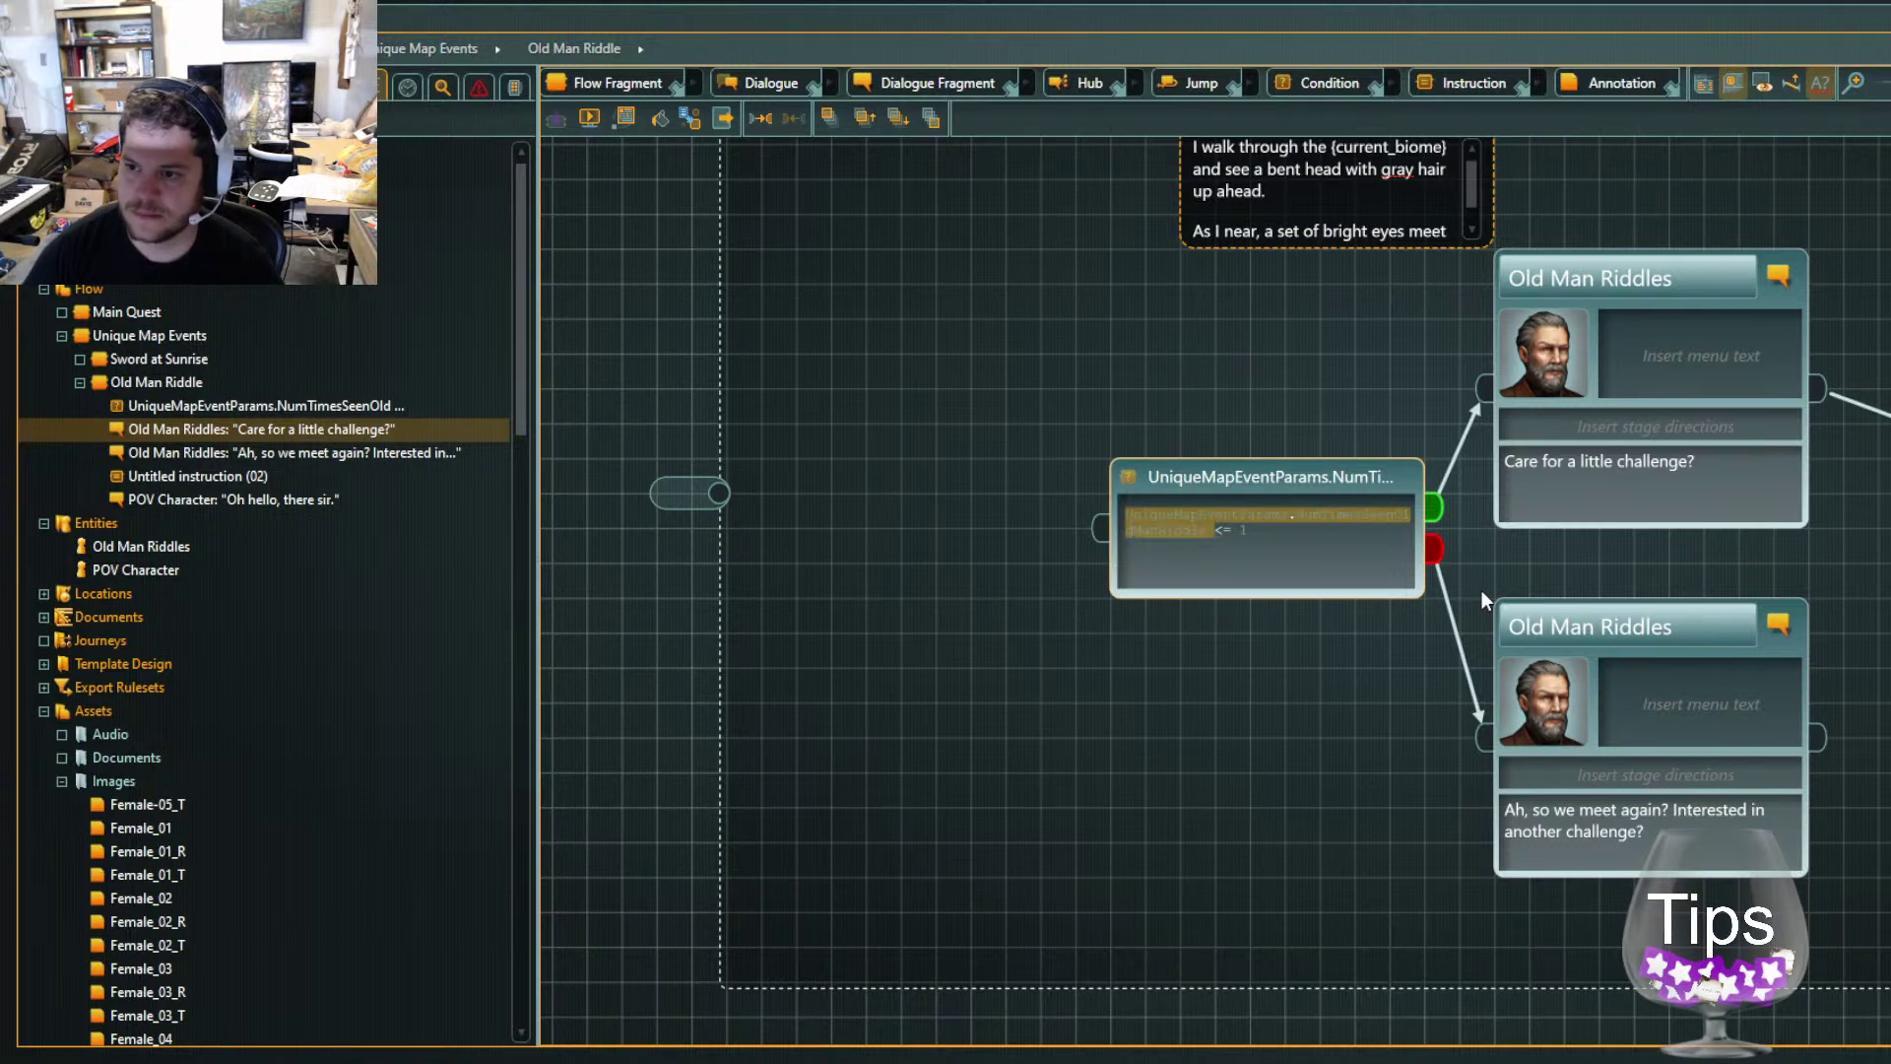
pyautogui.press('Escape')
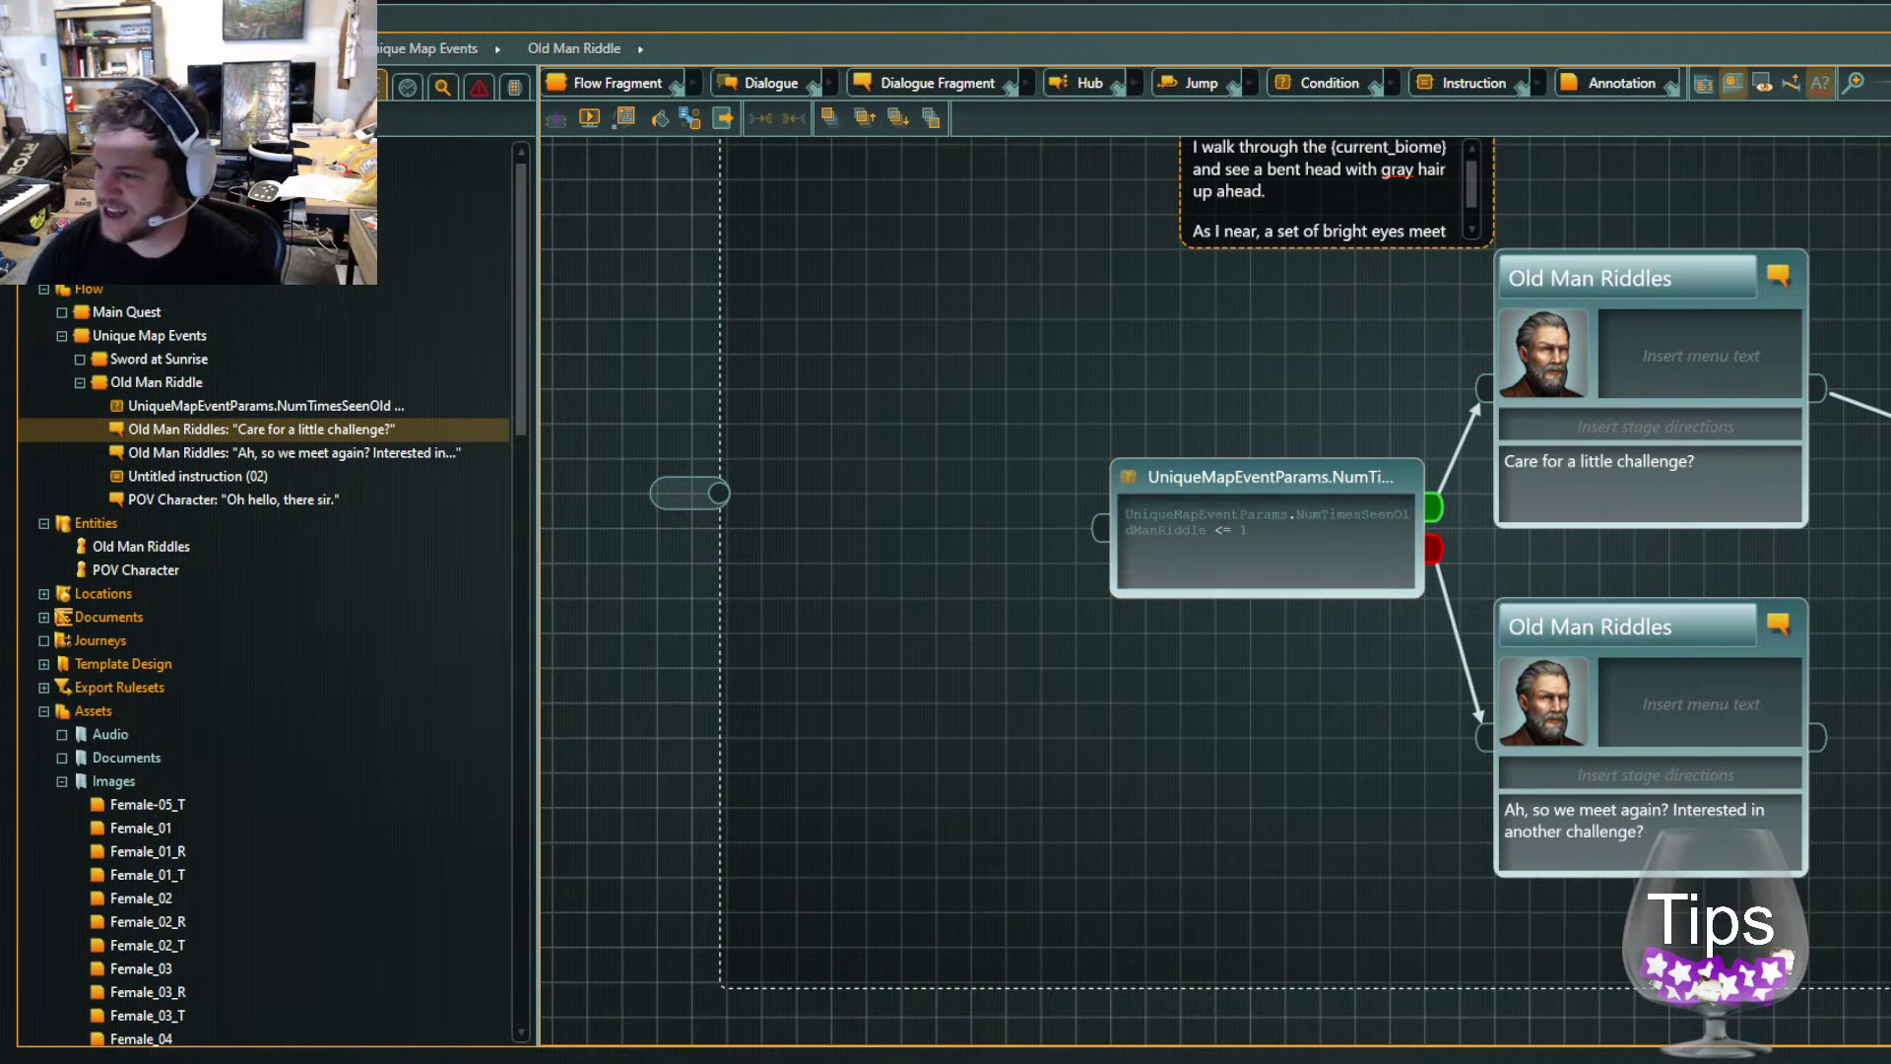
pyautogui.press('Escape')
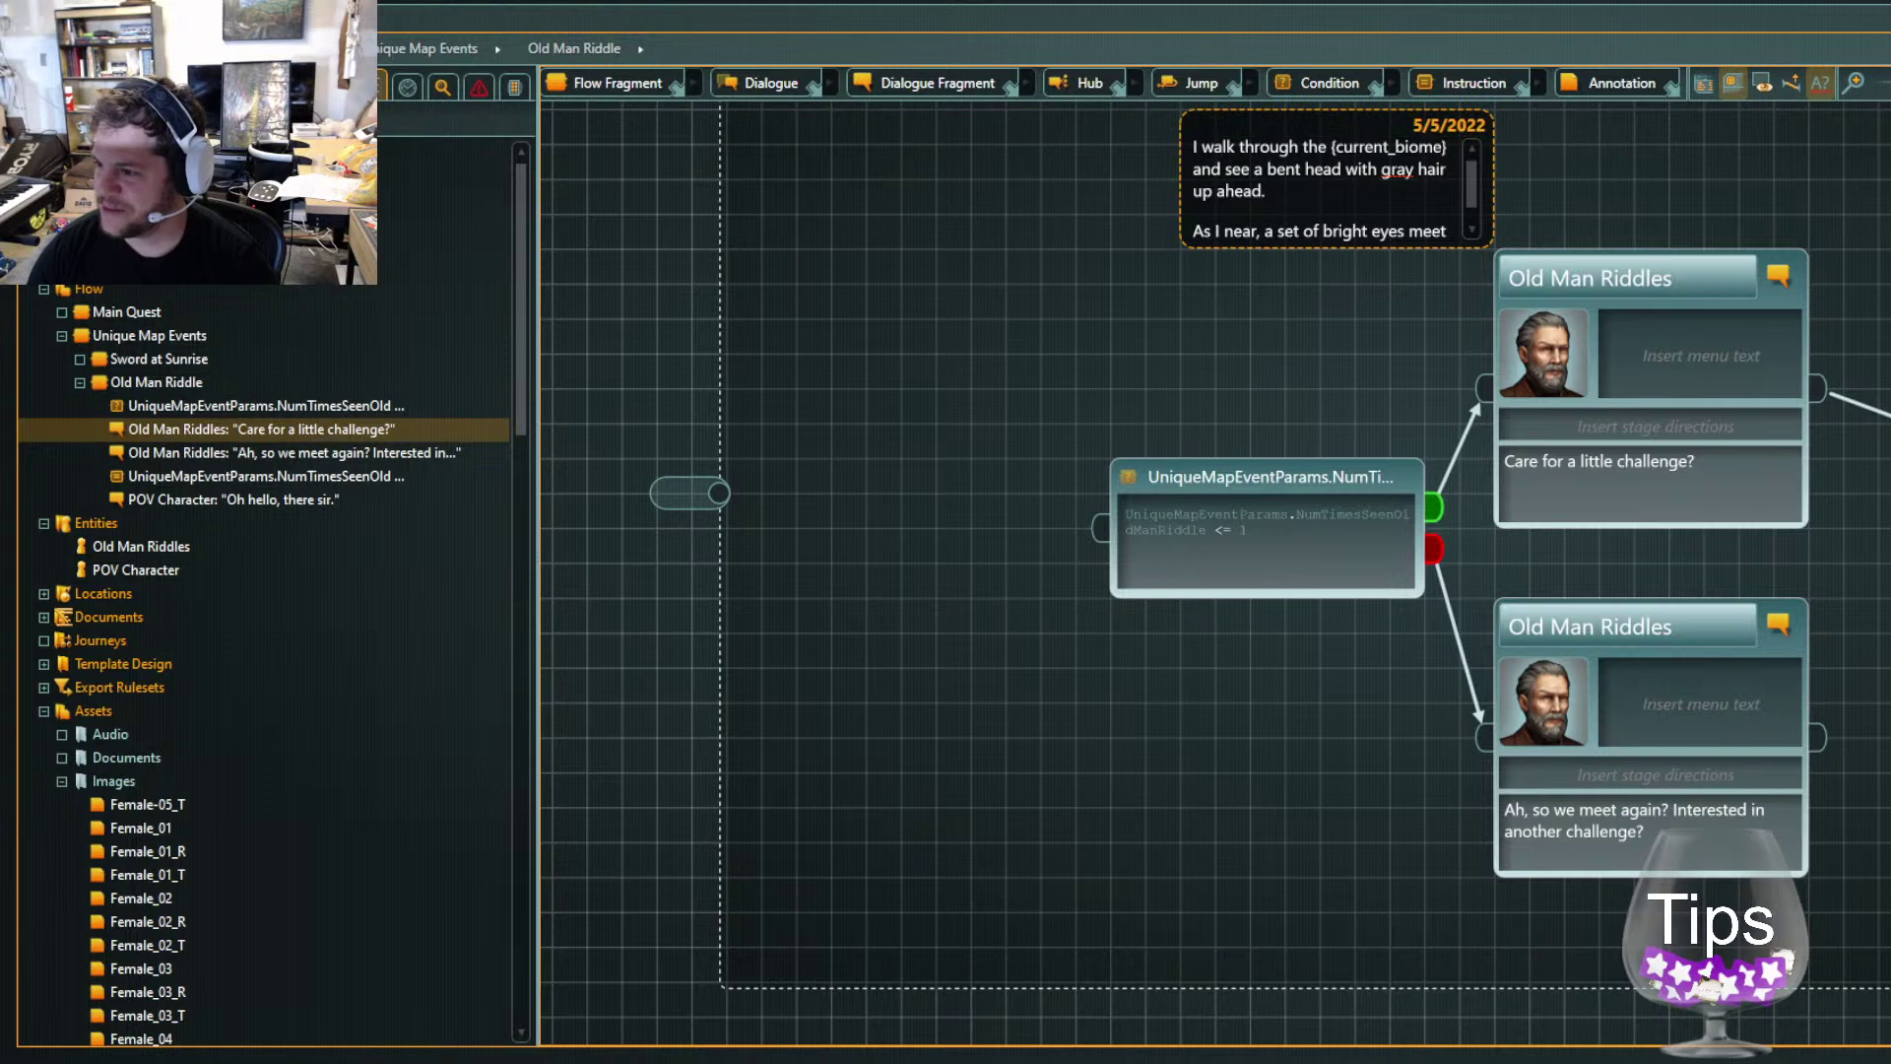
# Move the instruction node down so it sits between the heights of the two Old Man Riddles fragments
pyautogui.click(1876, 412)
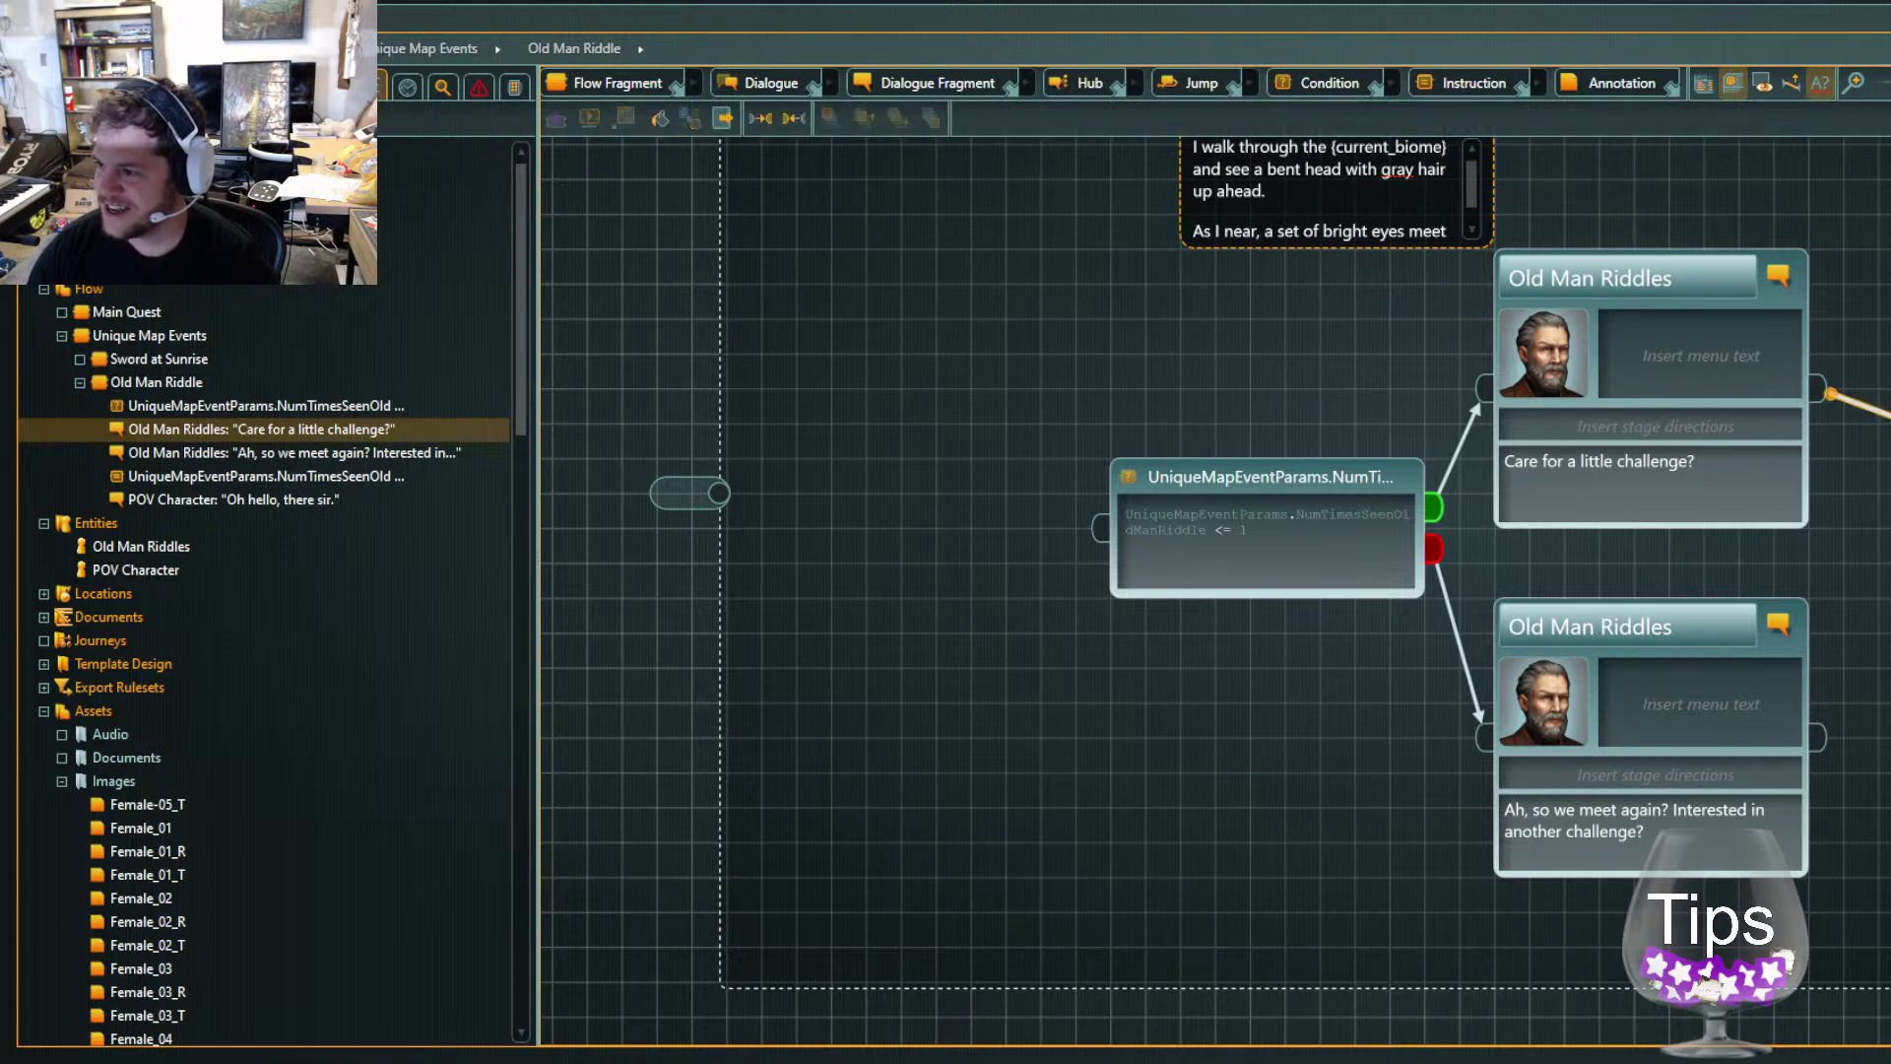
pyautogui.moveTo(1890, 425); pyautogui.dragTo(1890, 540)
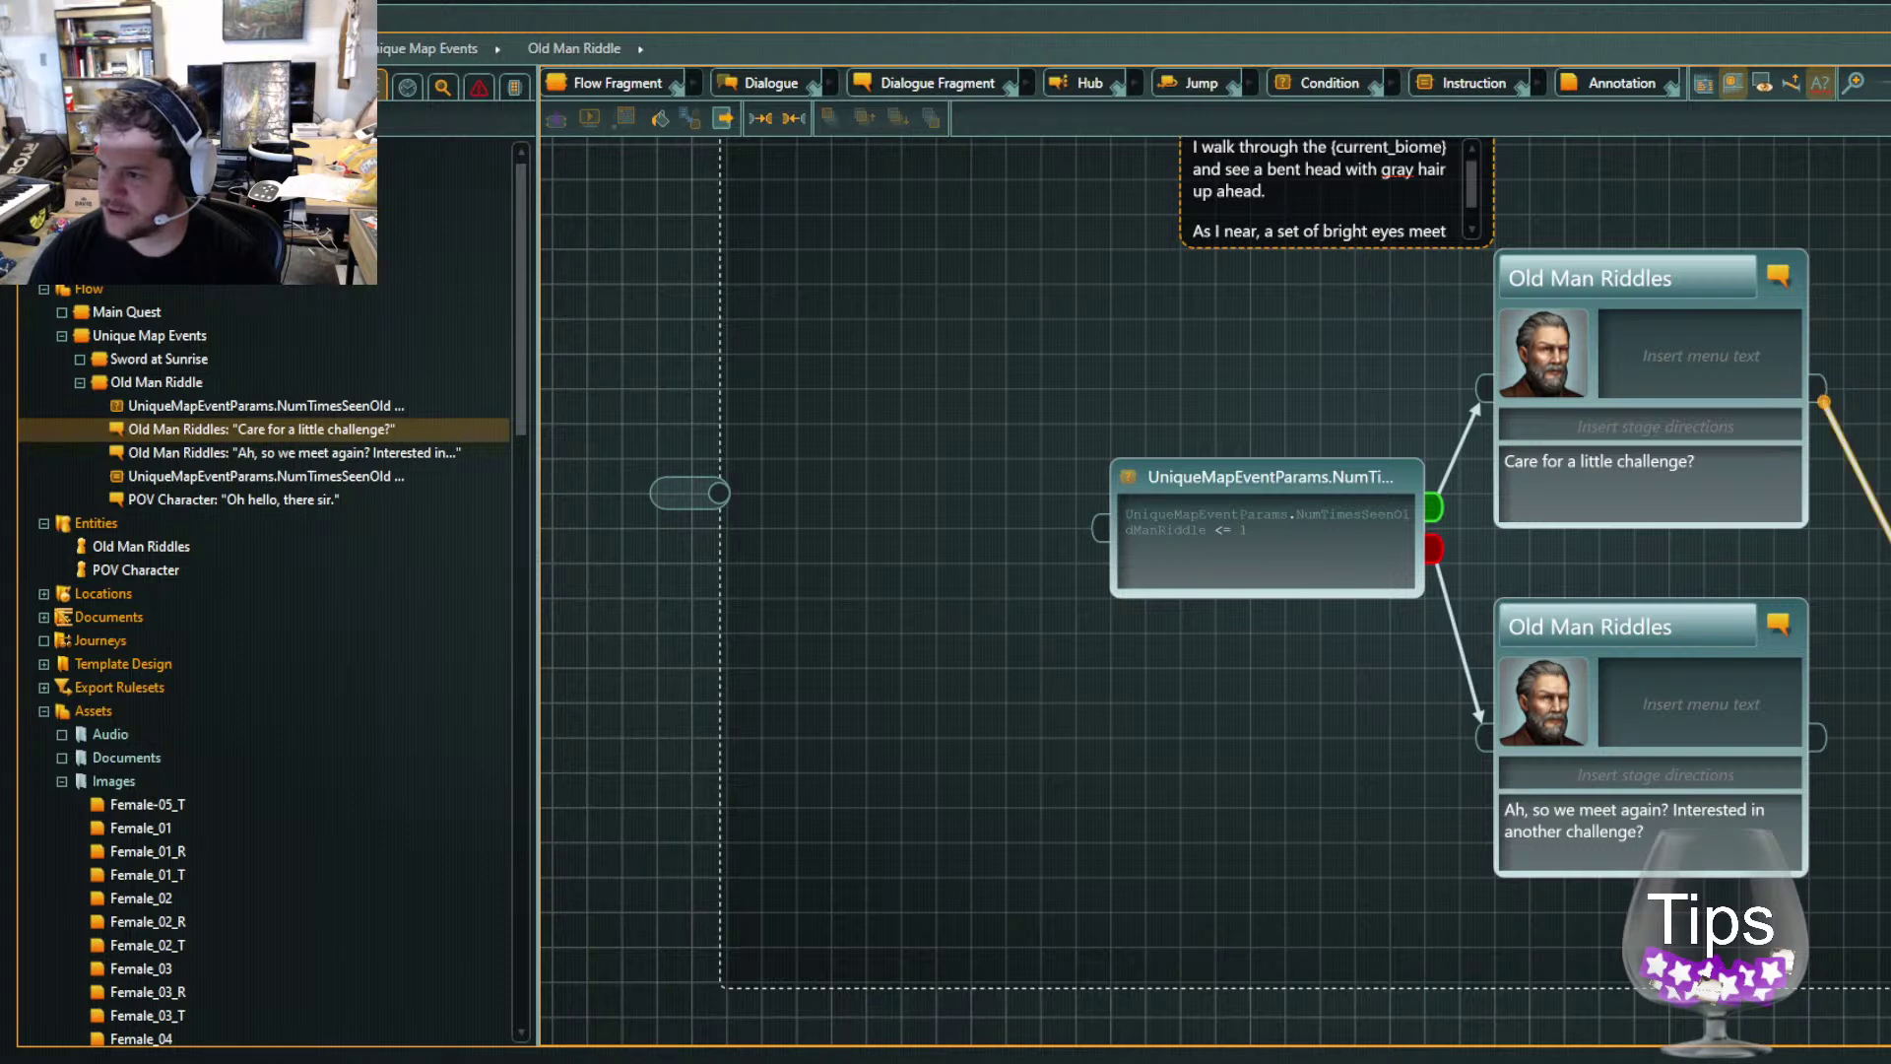
pyautogui.click(1890, 552)
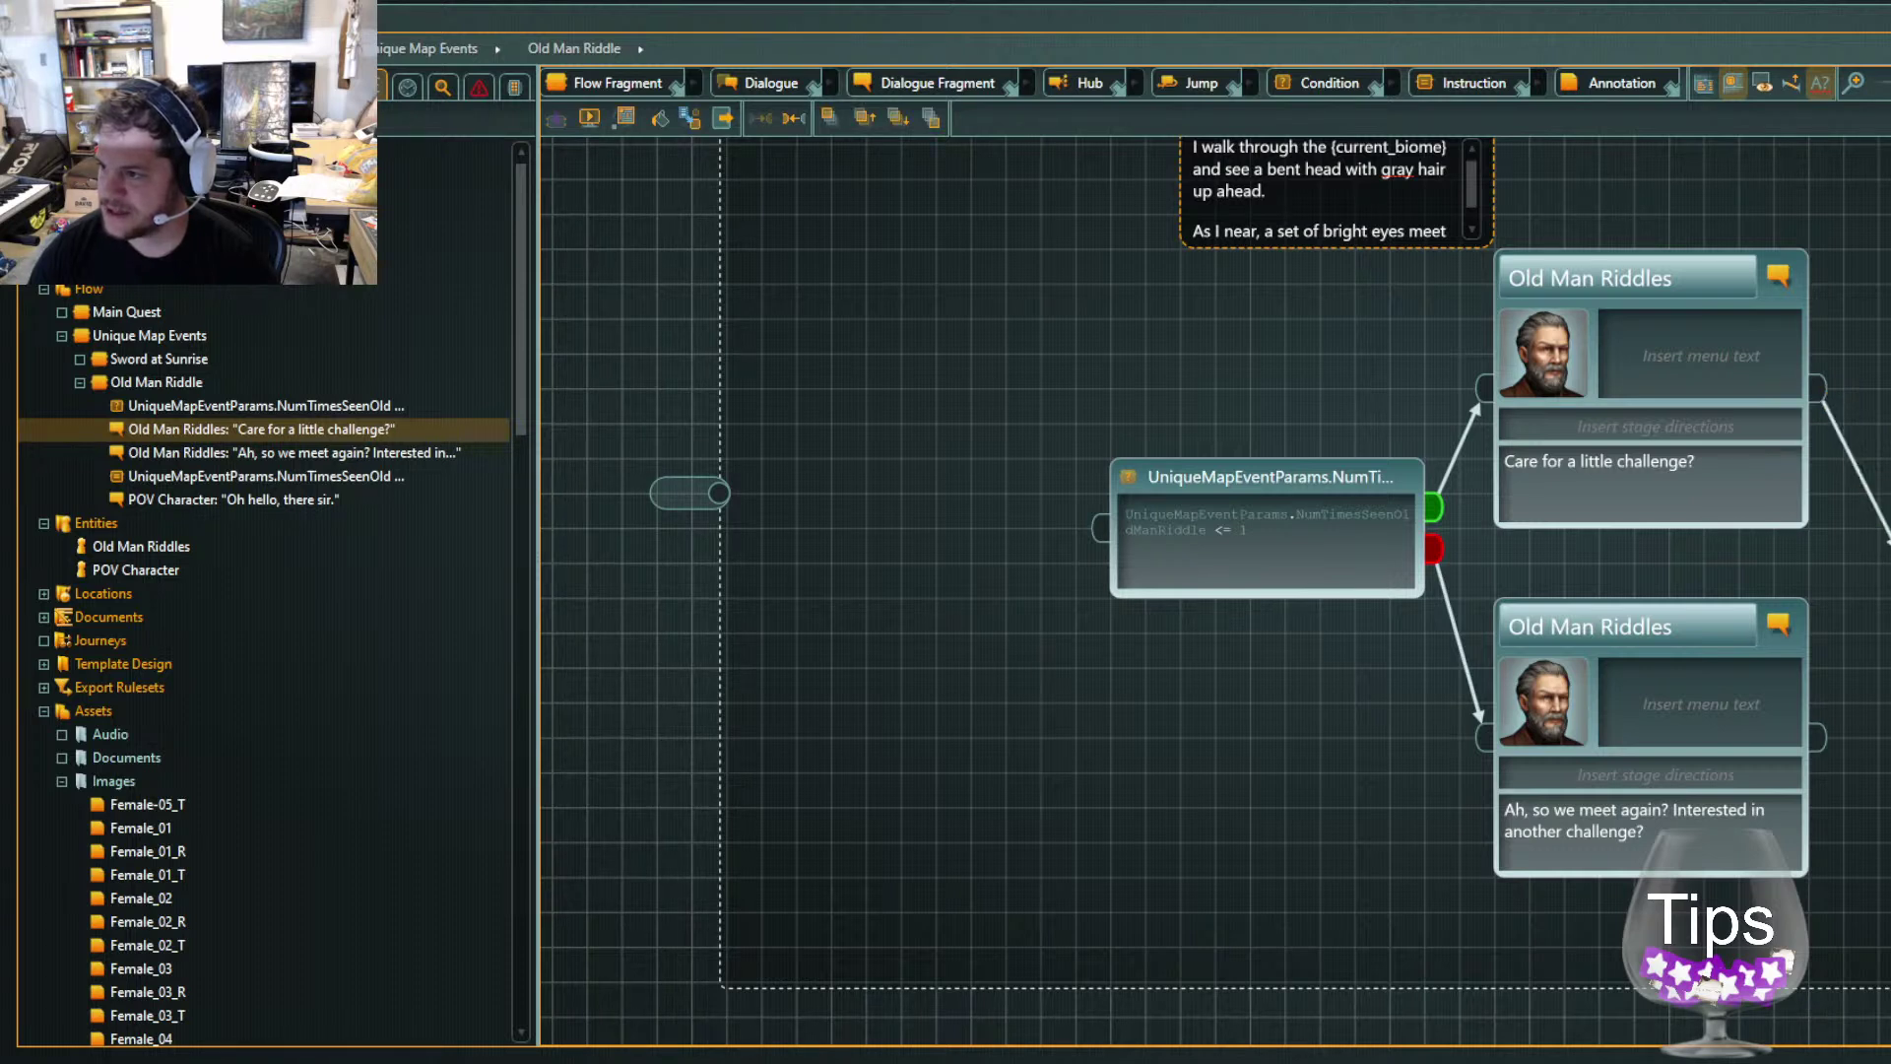
pyautogui.click(1890, 552)
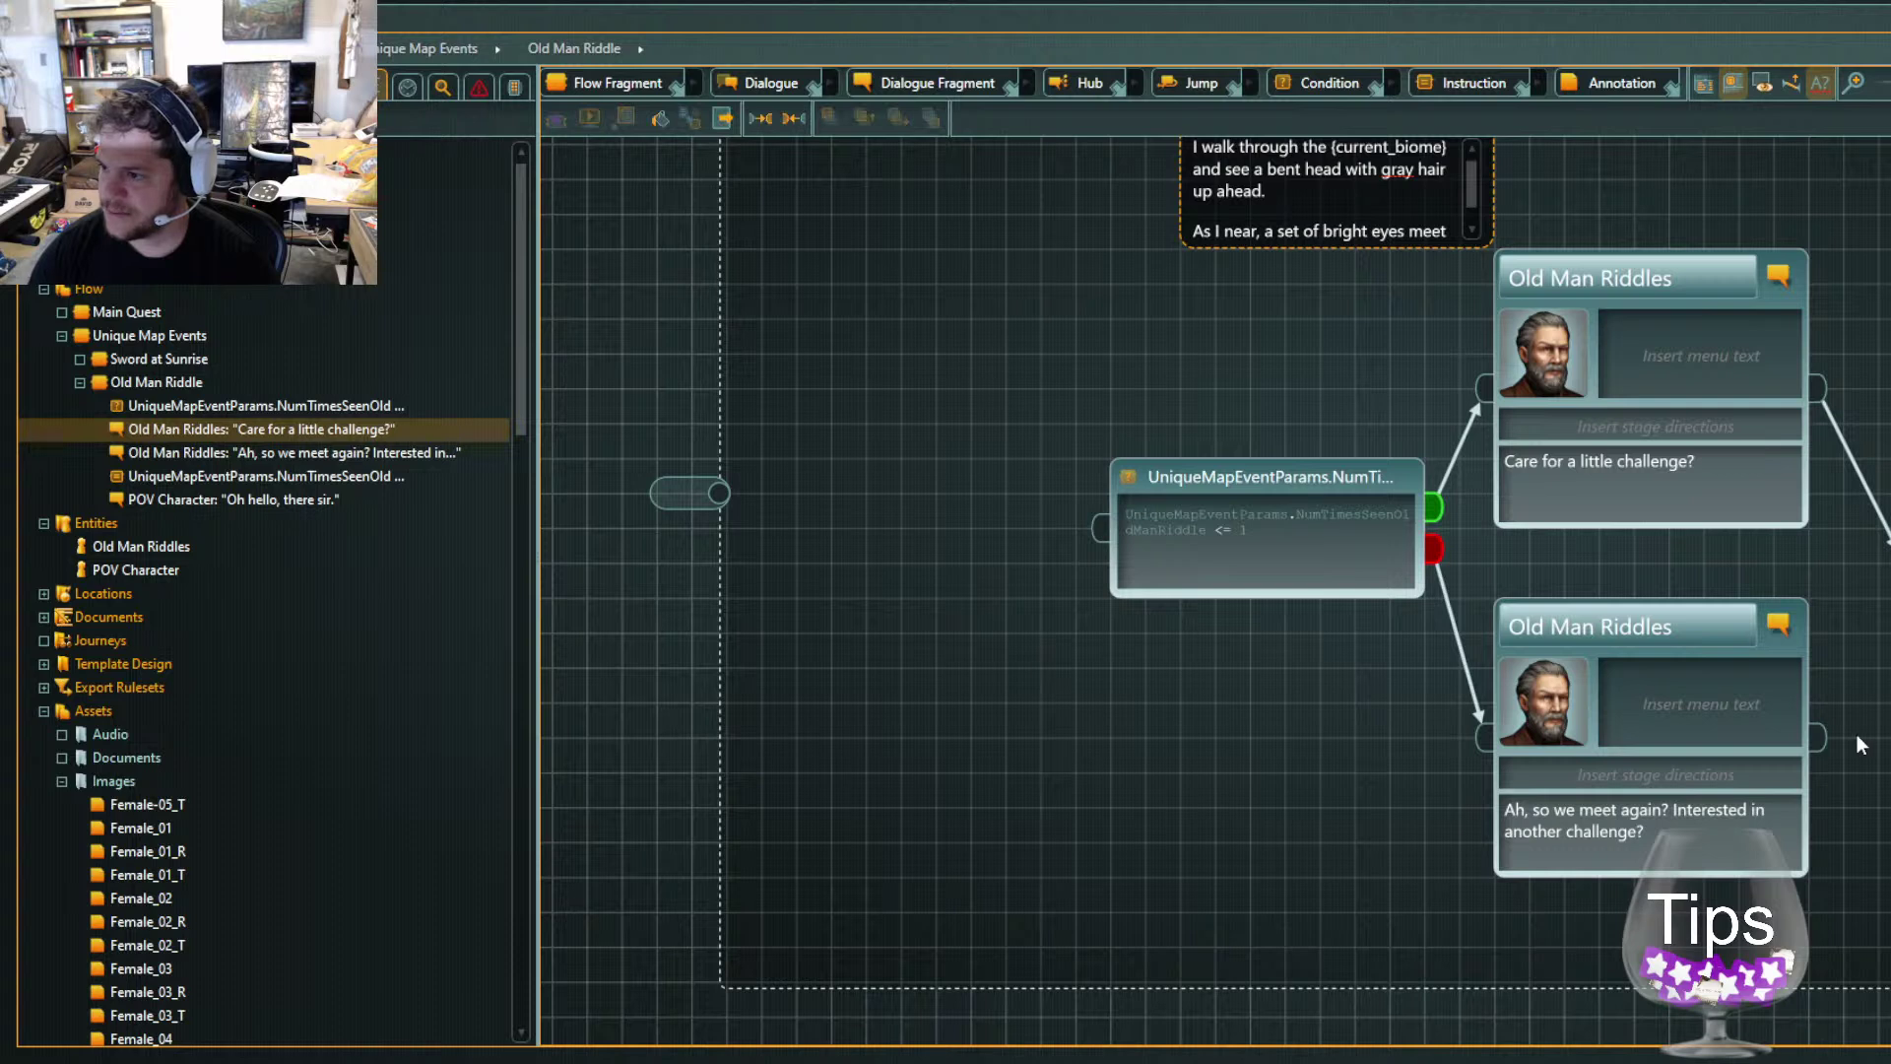
# Connect the second Old Man Riddles fragment's output to the instruction node and move the condition node farther from the fragments
pyautogui.click(1828, 735)
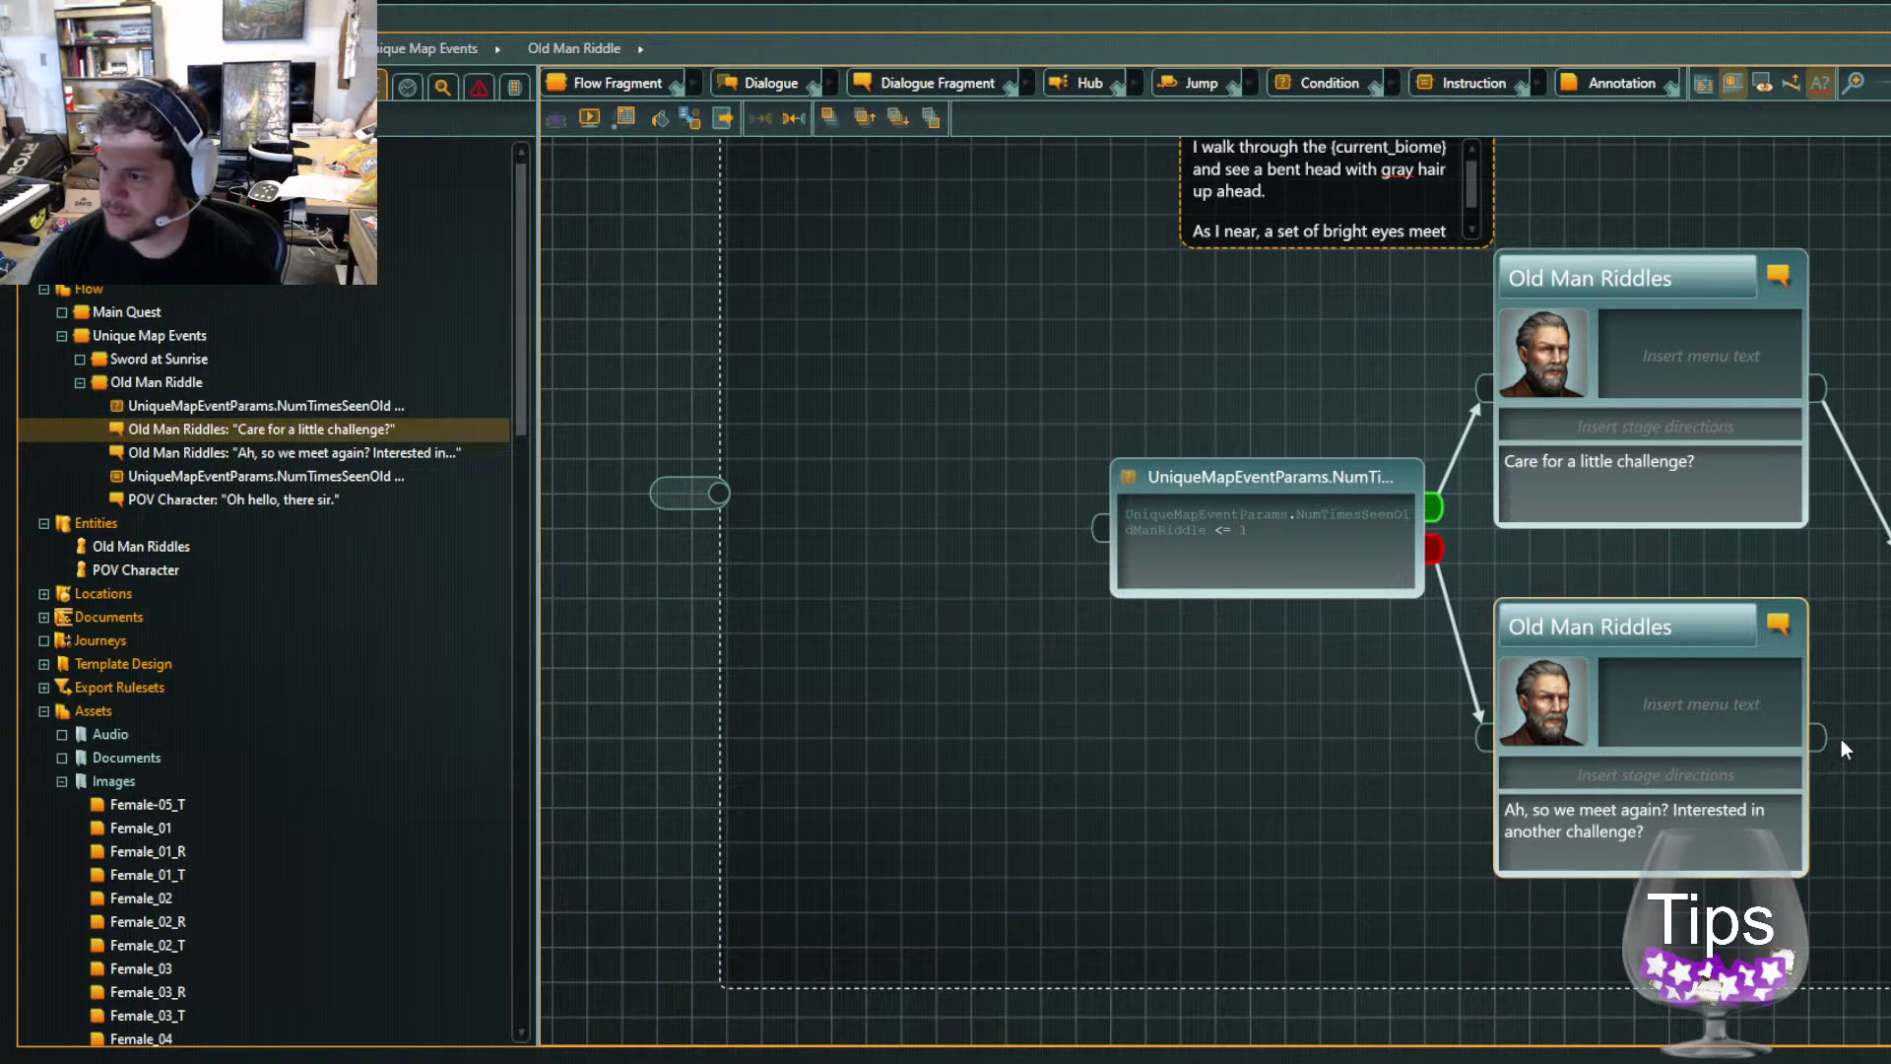
pyautogui.moveTo(1830, 741); pyautogui.dragTo(1890, 571)
pyautogui.click(1890, 591)
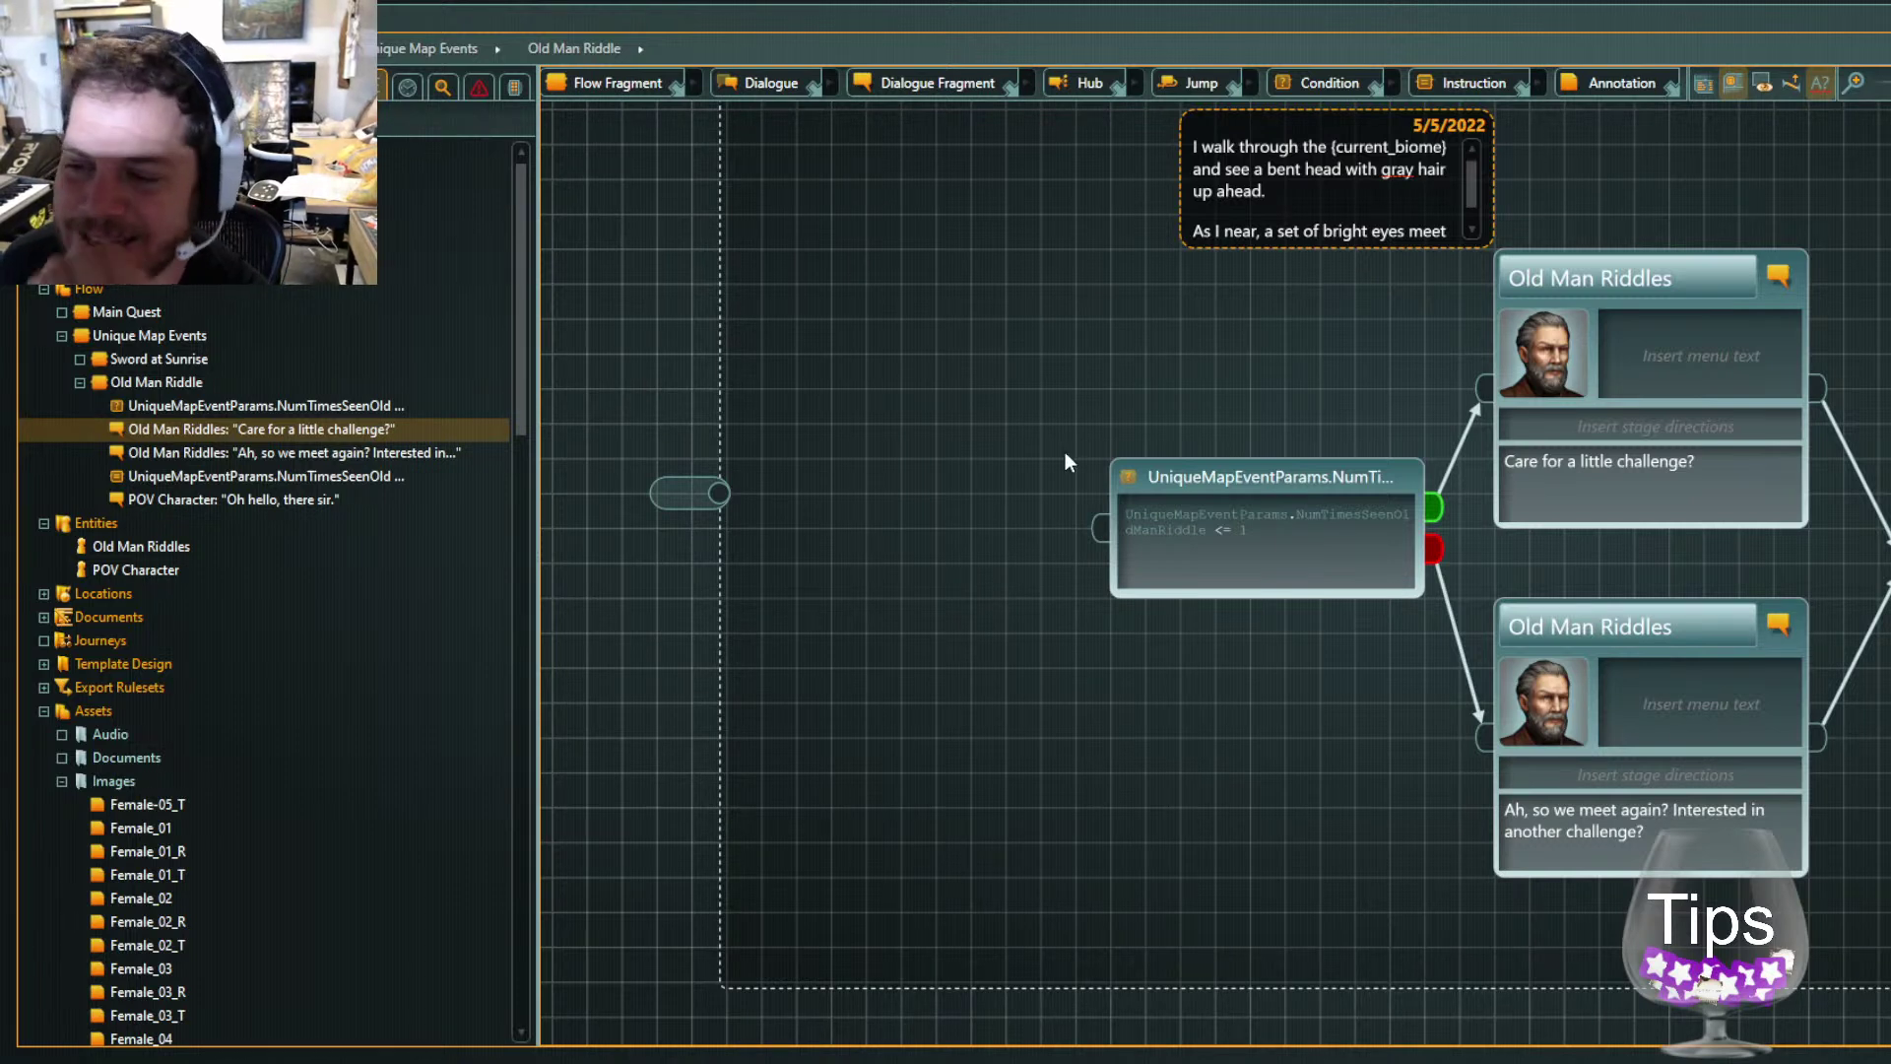
pyautogui.moveTo(1213, 477); pyautogui.dragTo(1145, 475)
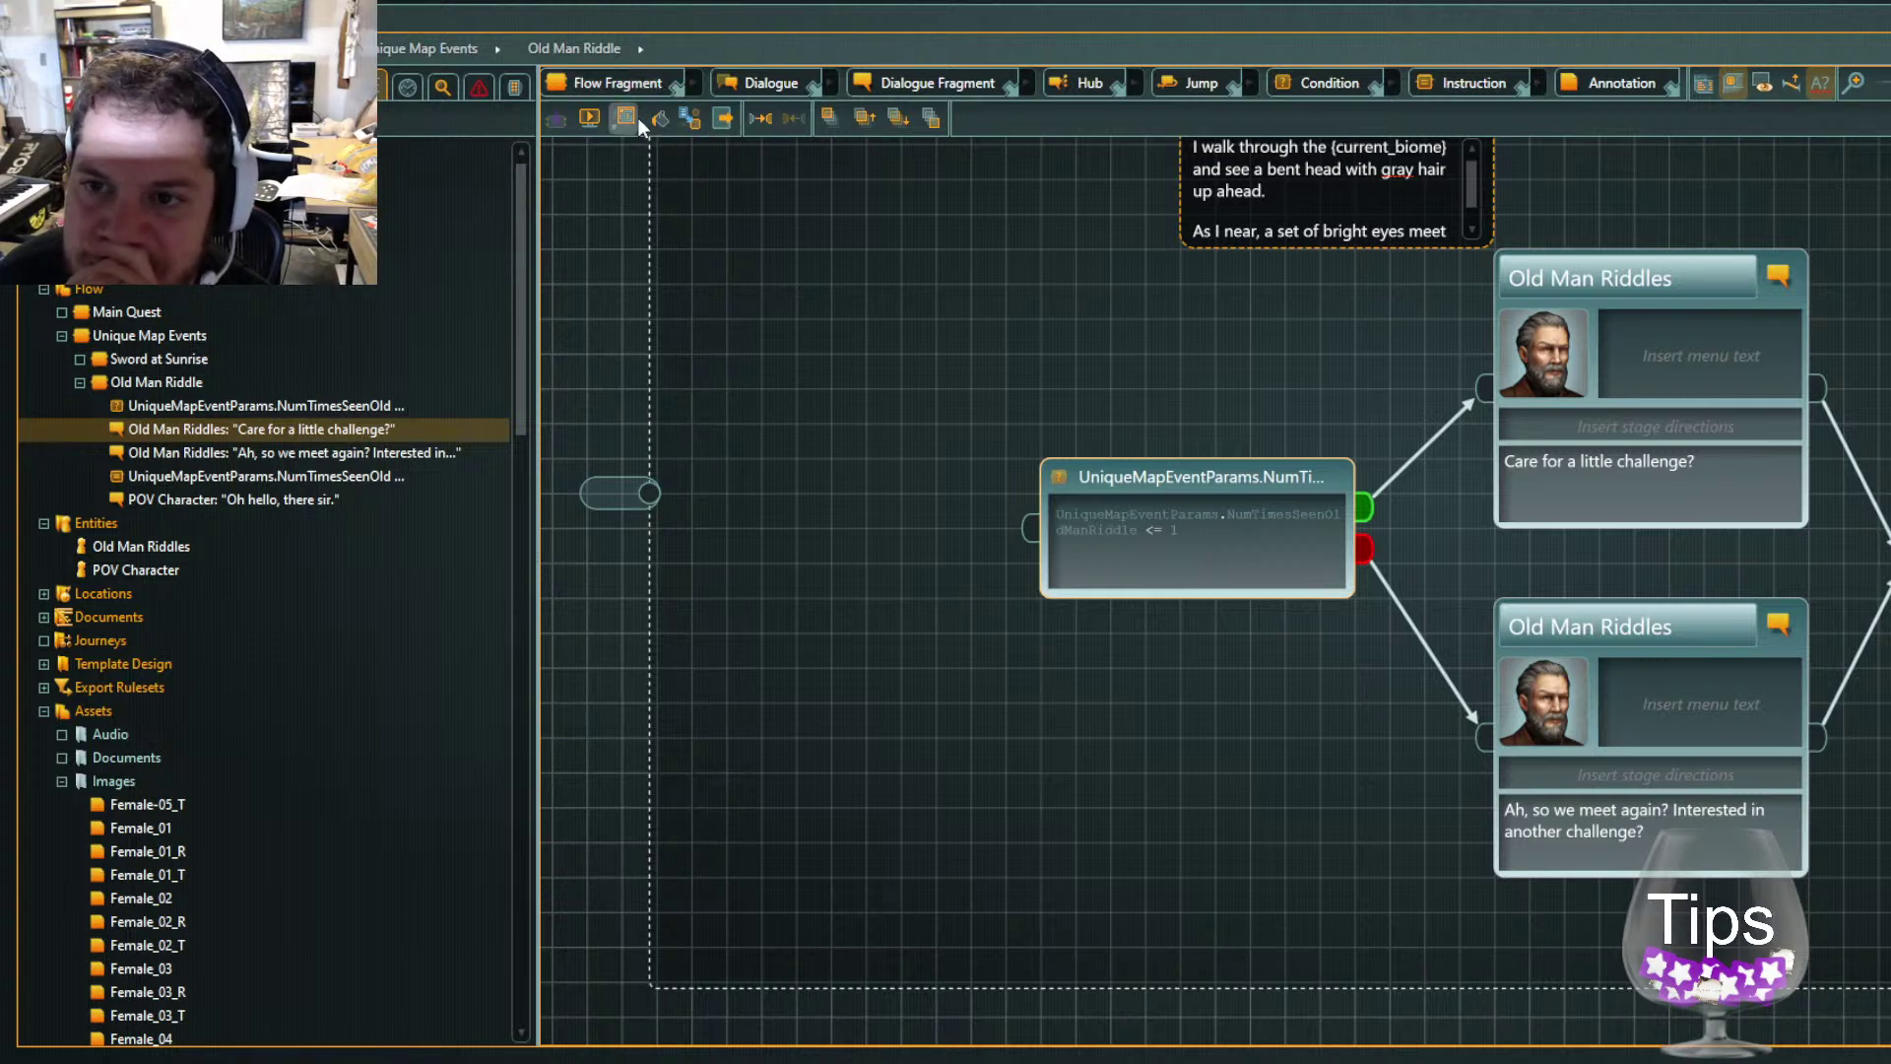
# Simulate the Old Man Riddle flow from its condition node through to the POV Character's line, recheck the instruction node, and close the simulation
pyautogui.click(586, 117)
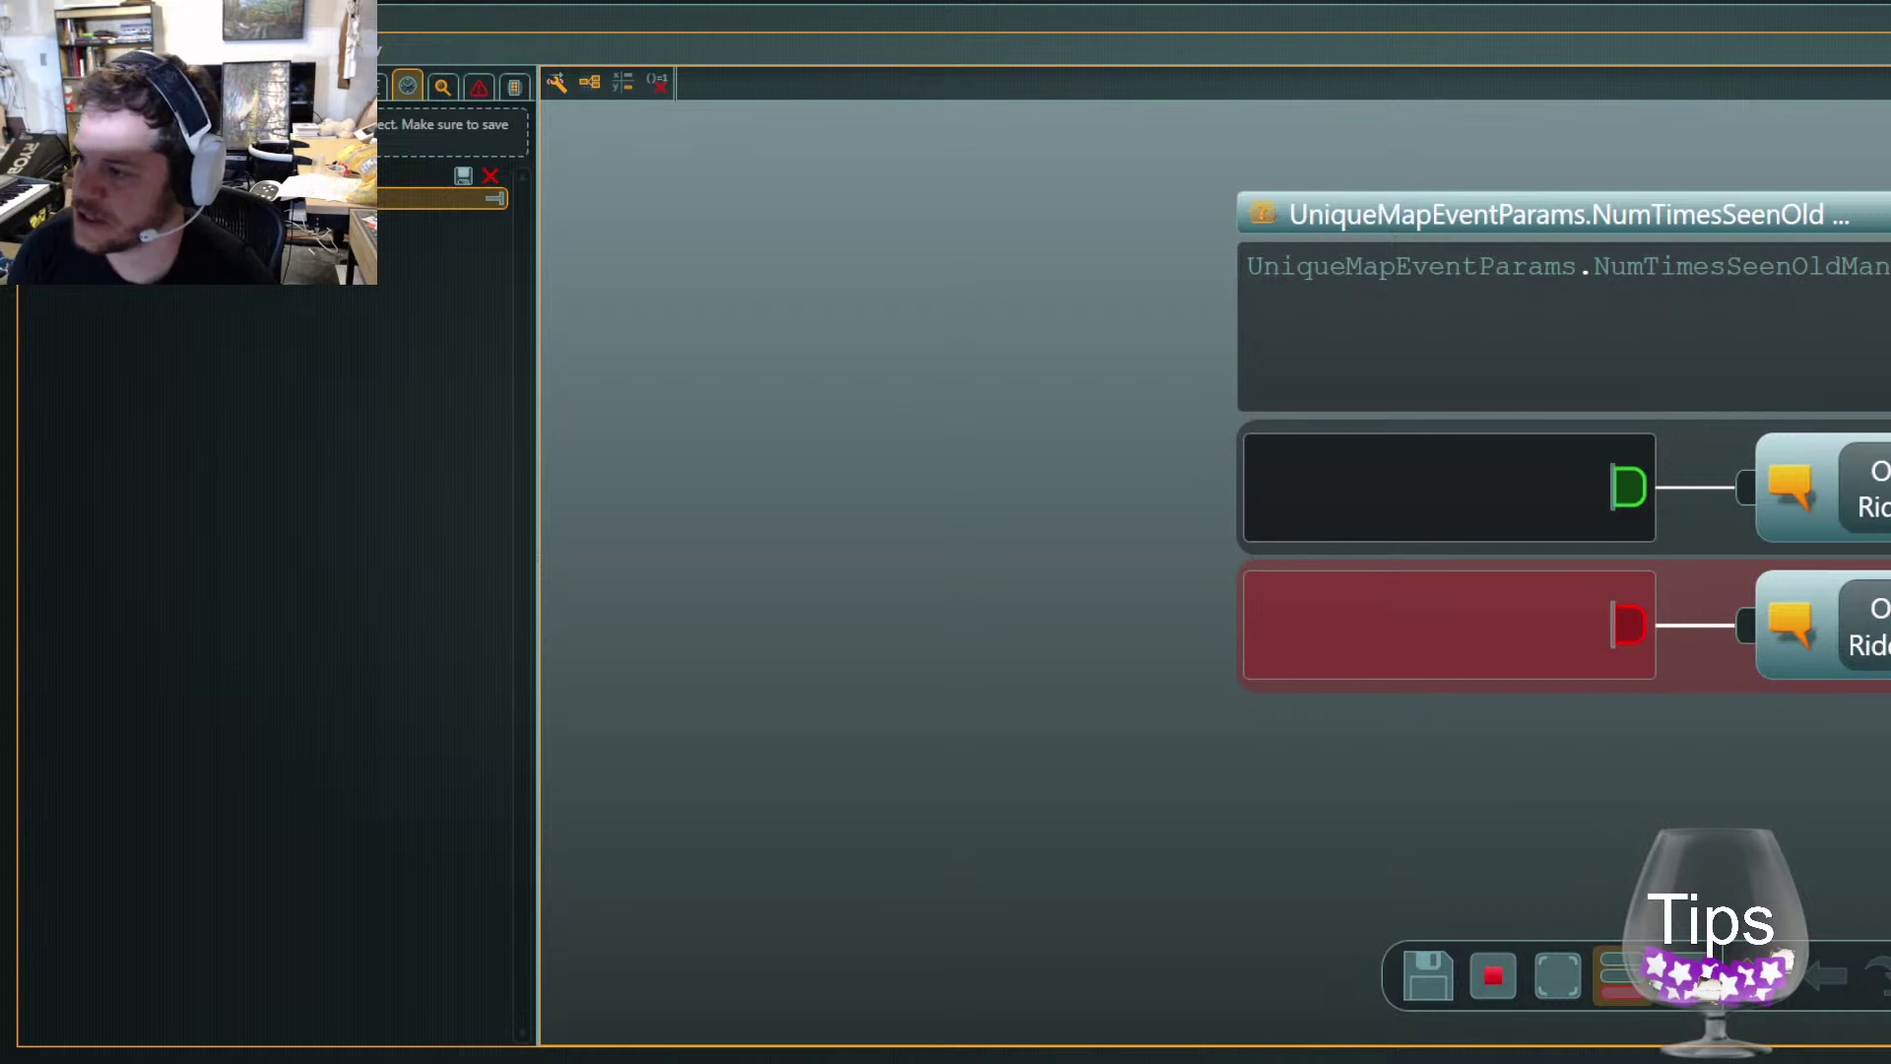
pyautogui.press('Right')
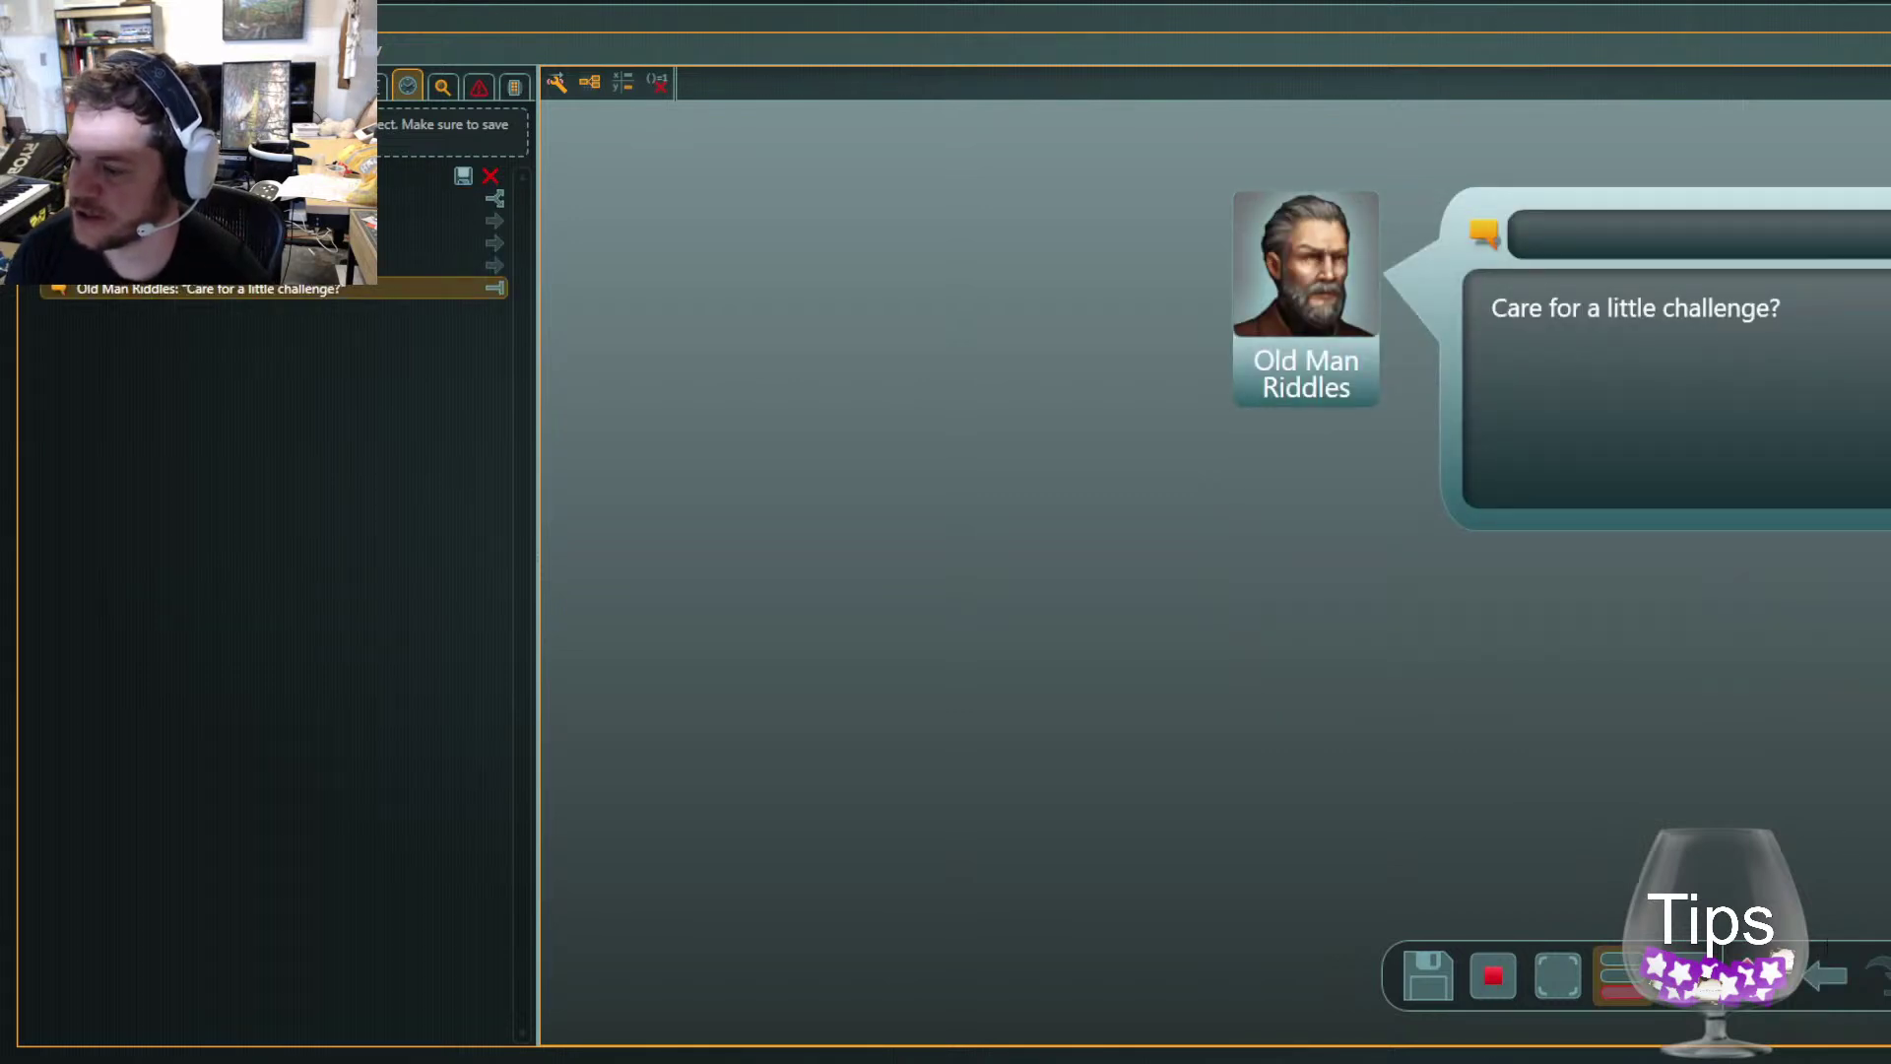
pyautogui.press('Right')
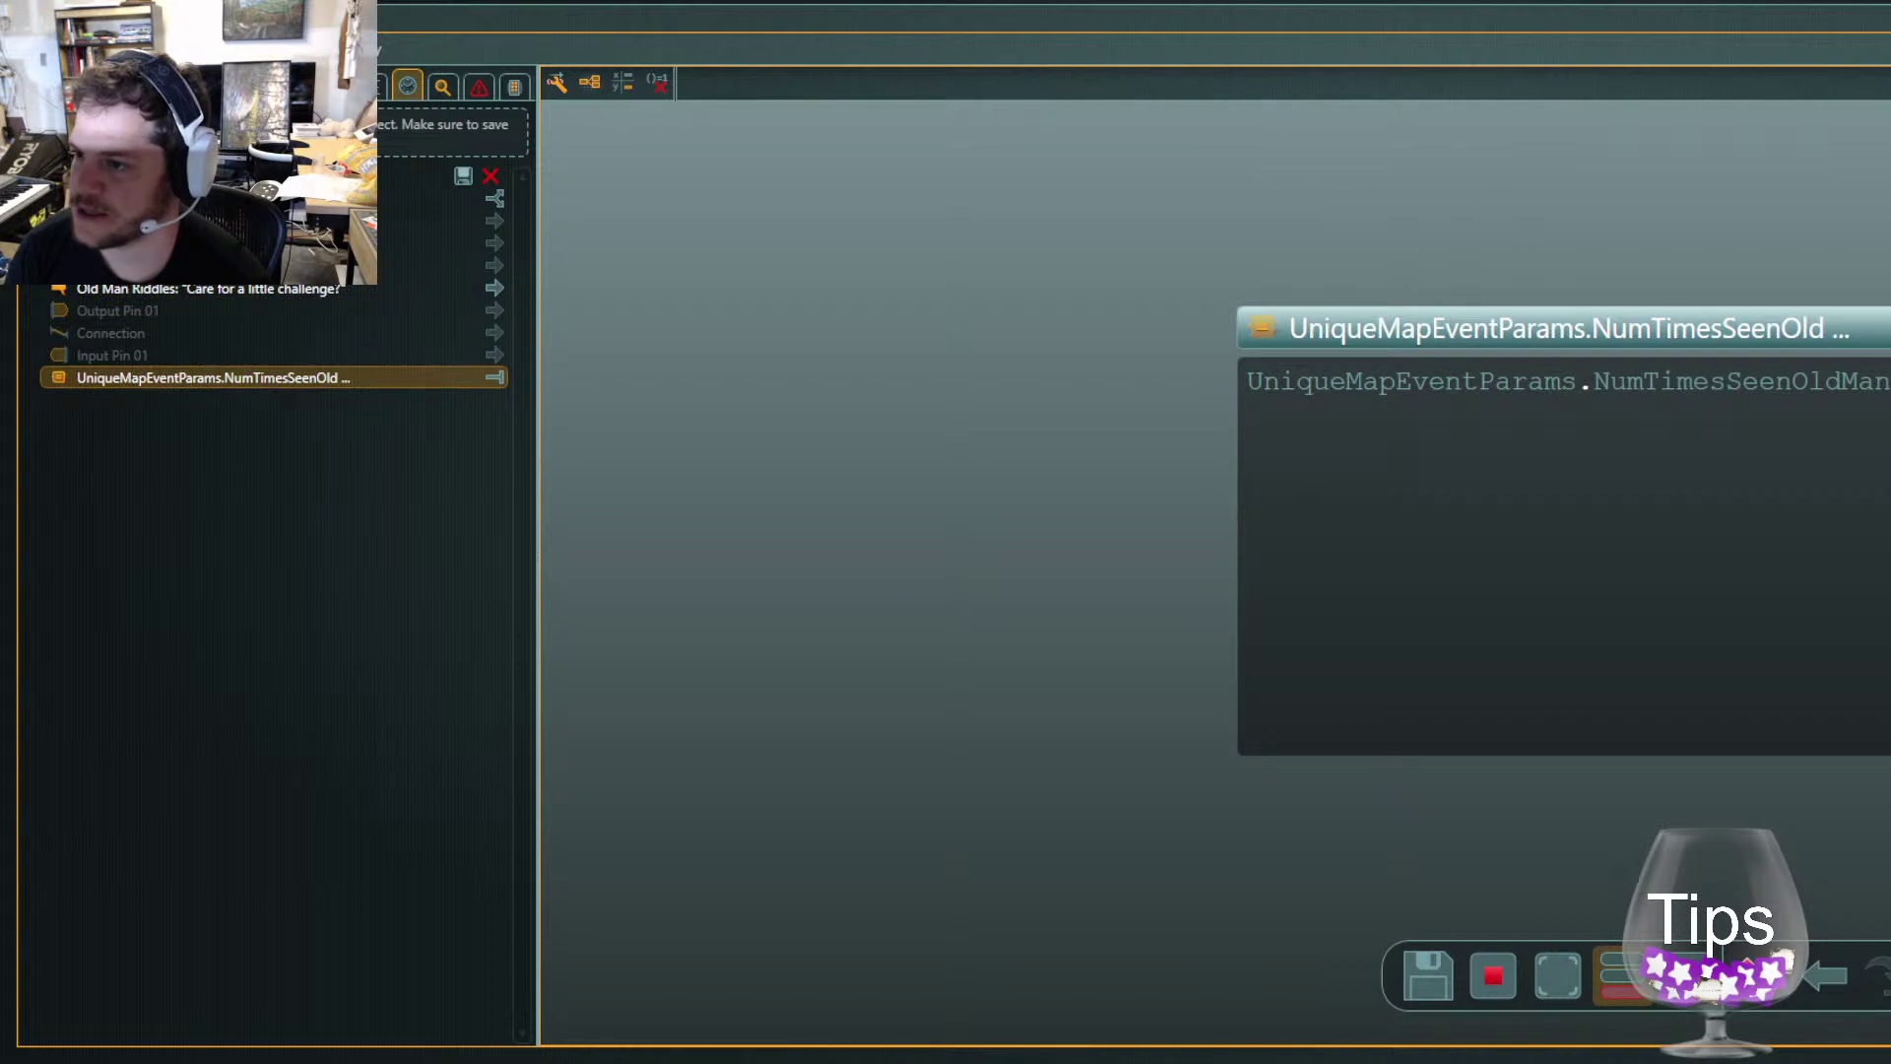
pyautogui.press('Right')
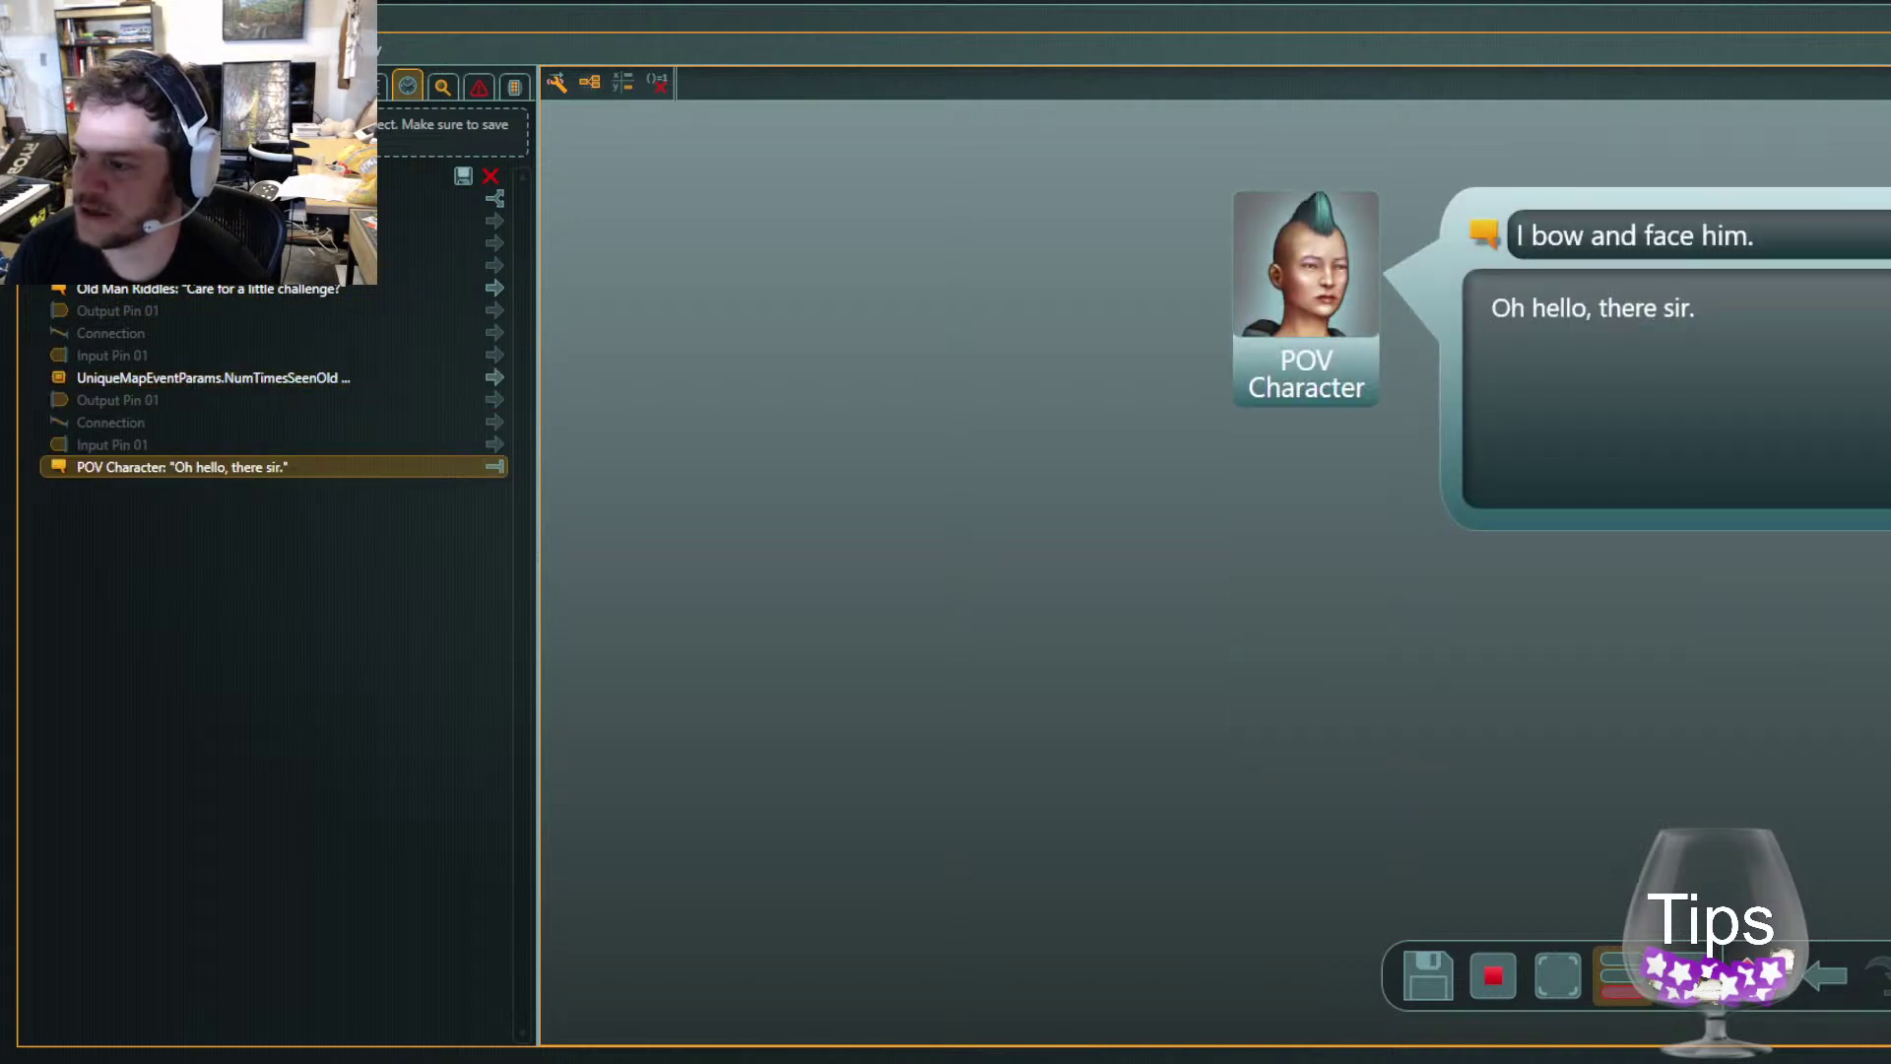
pyautogui.click(1855, 990)
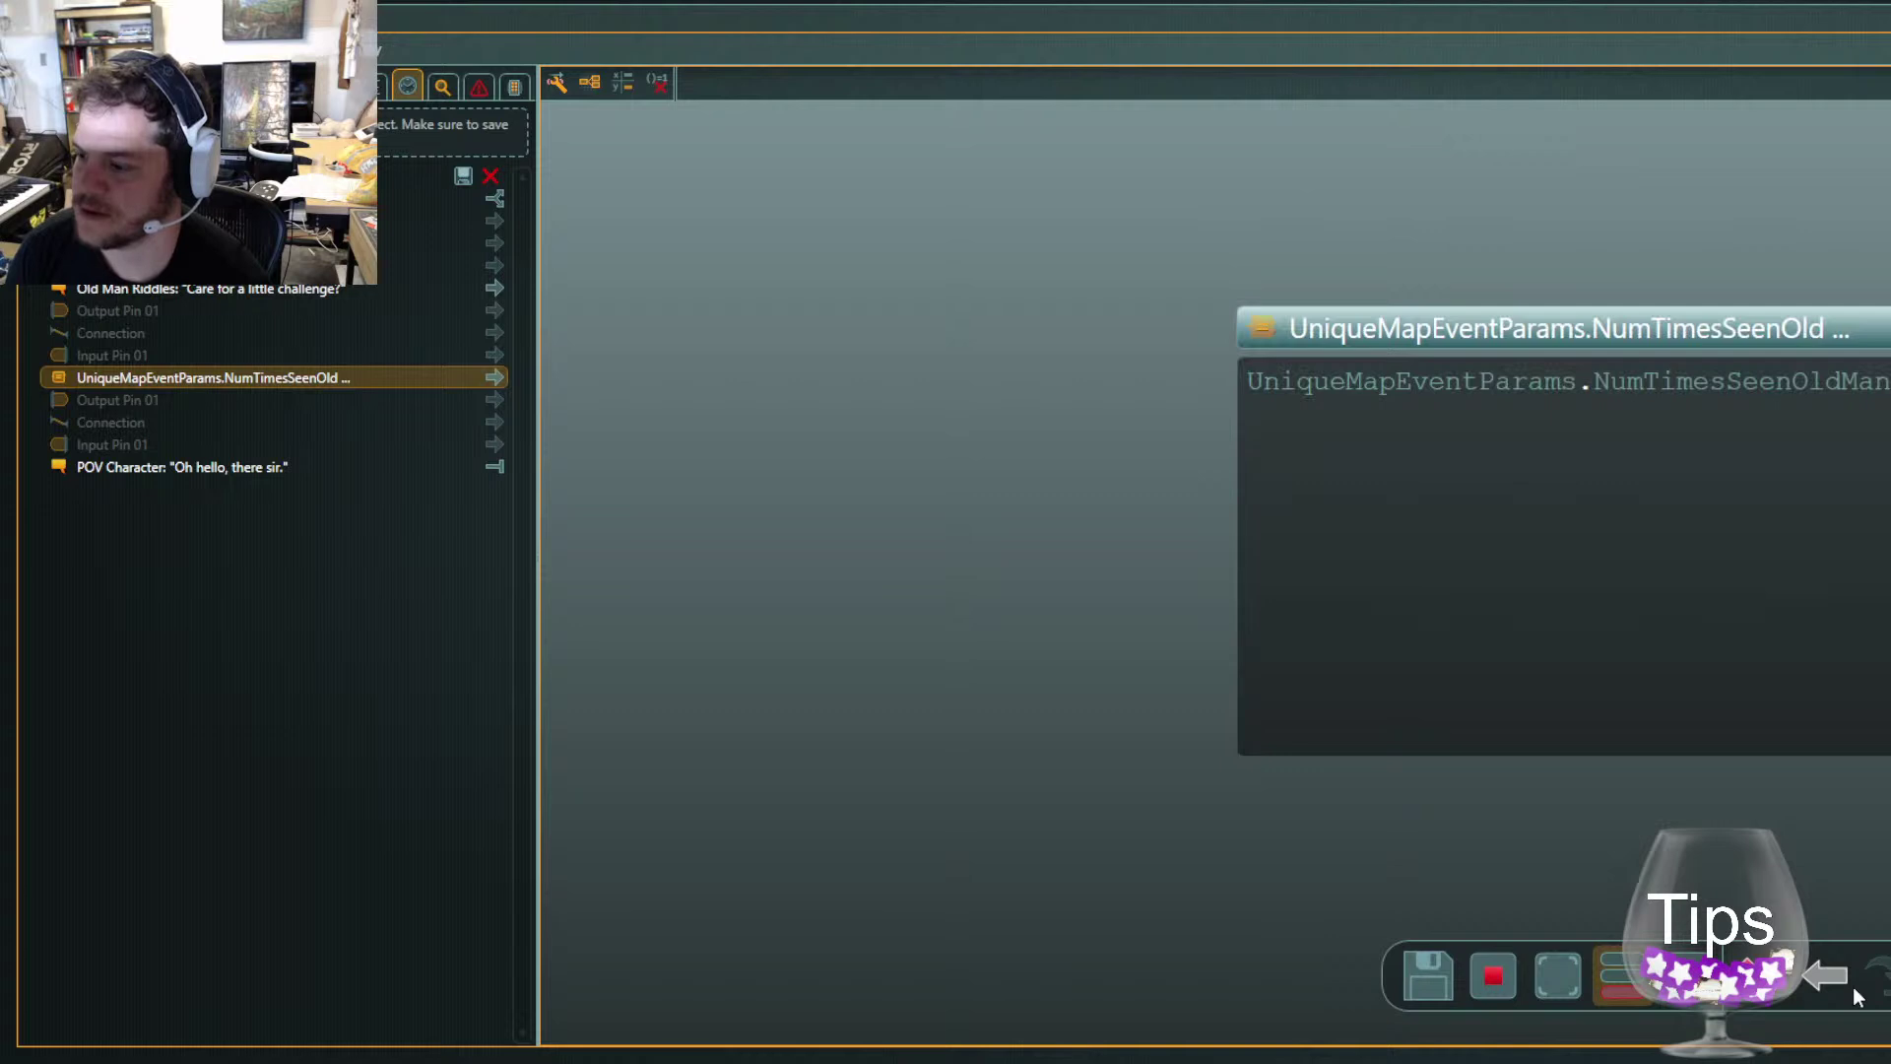
pyautogui.doubleClick(1465, 394)
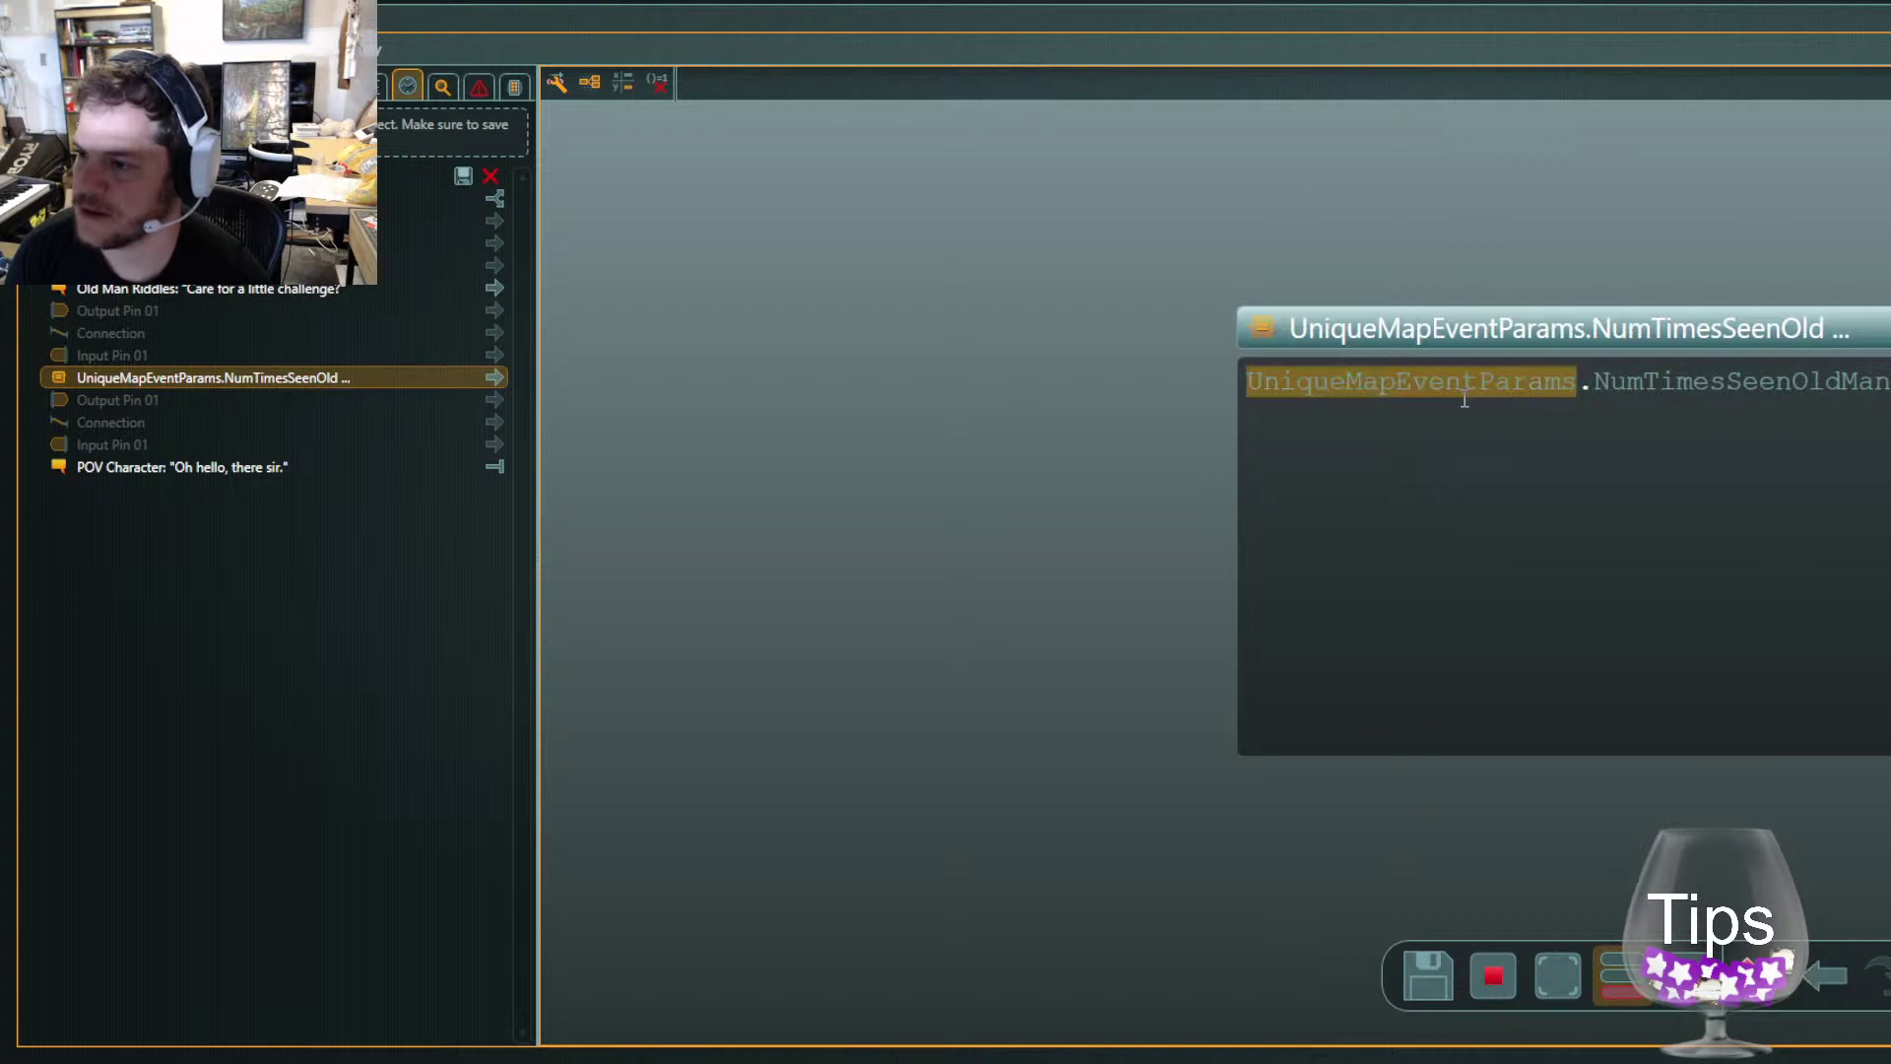
pyautogui.click(1729, 525)
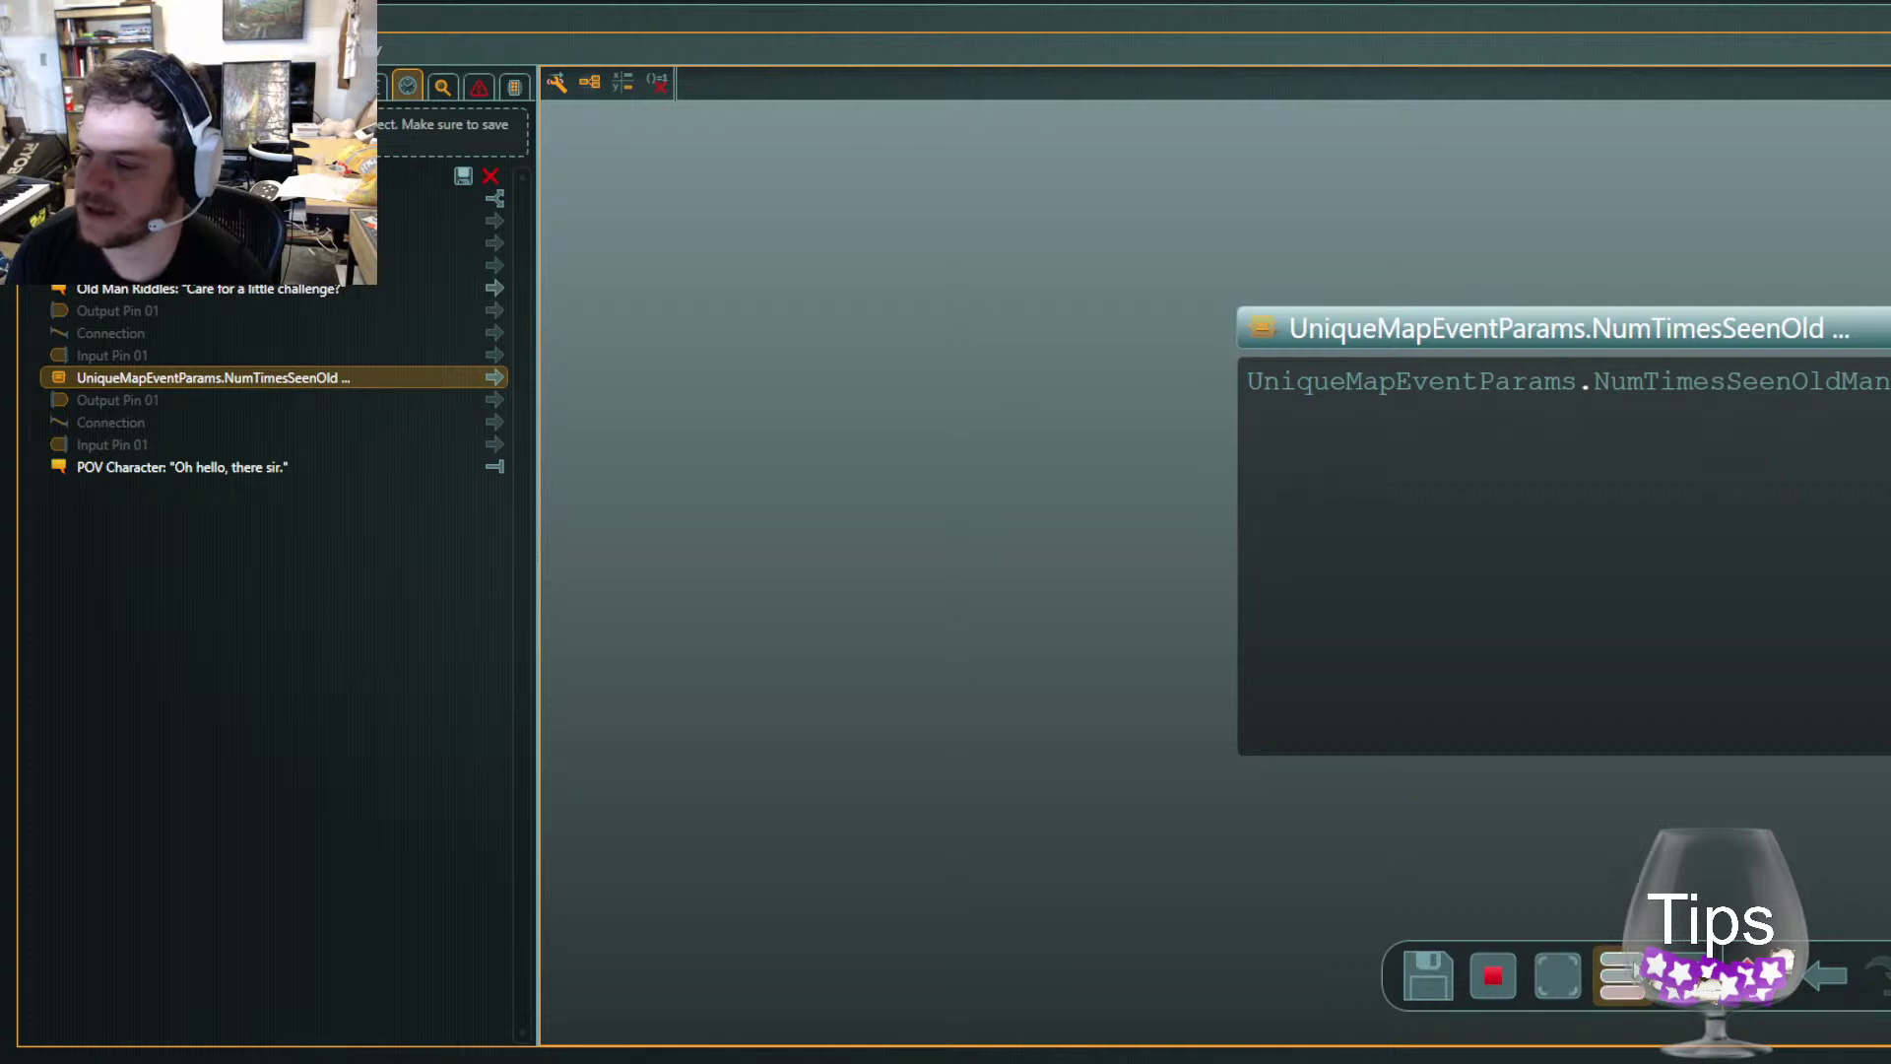
pyautogui.press('Right')
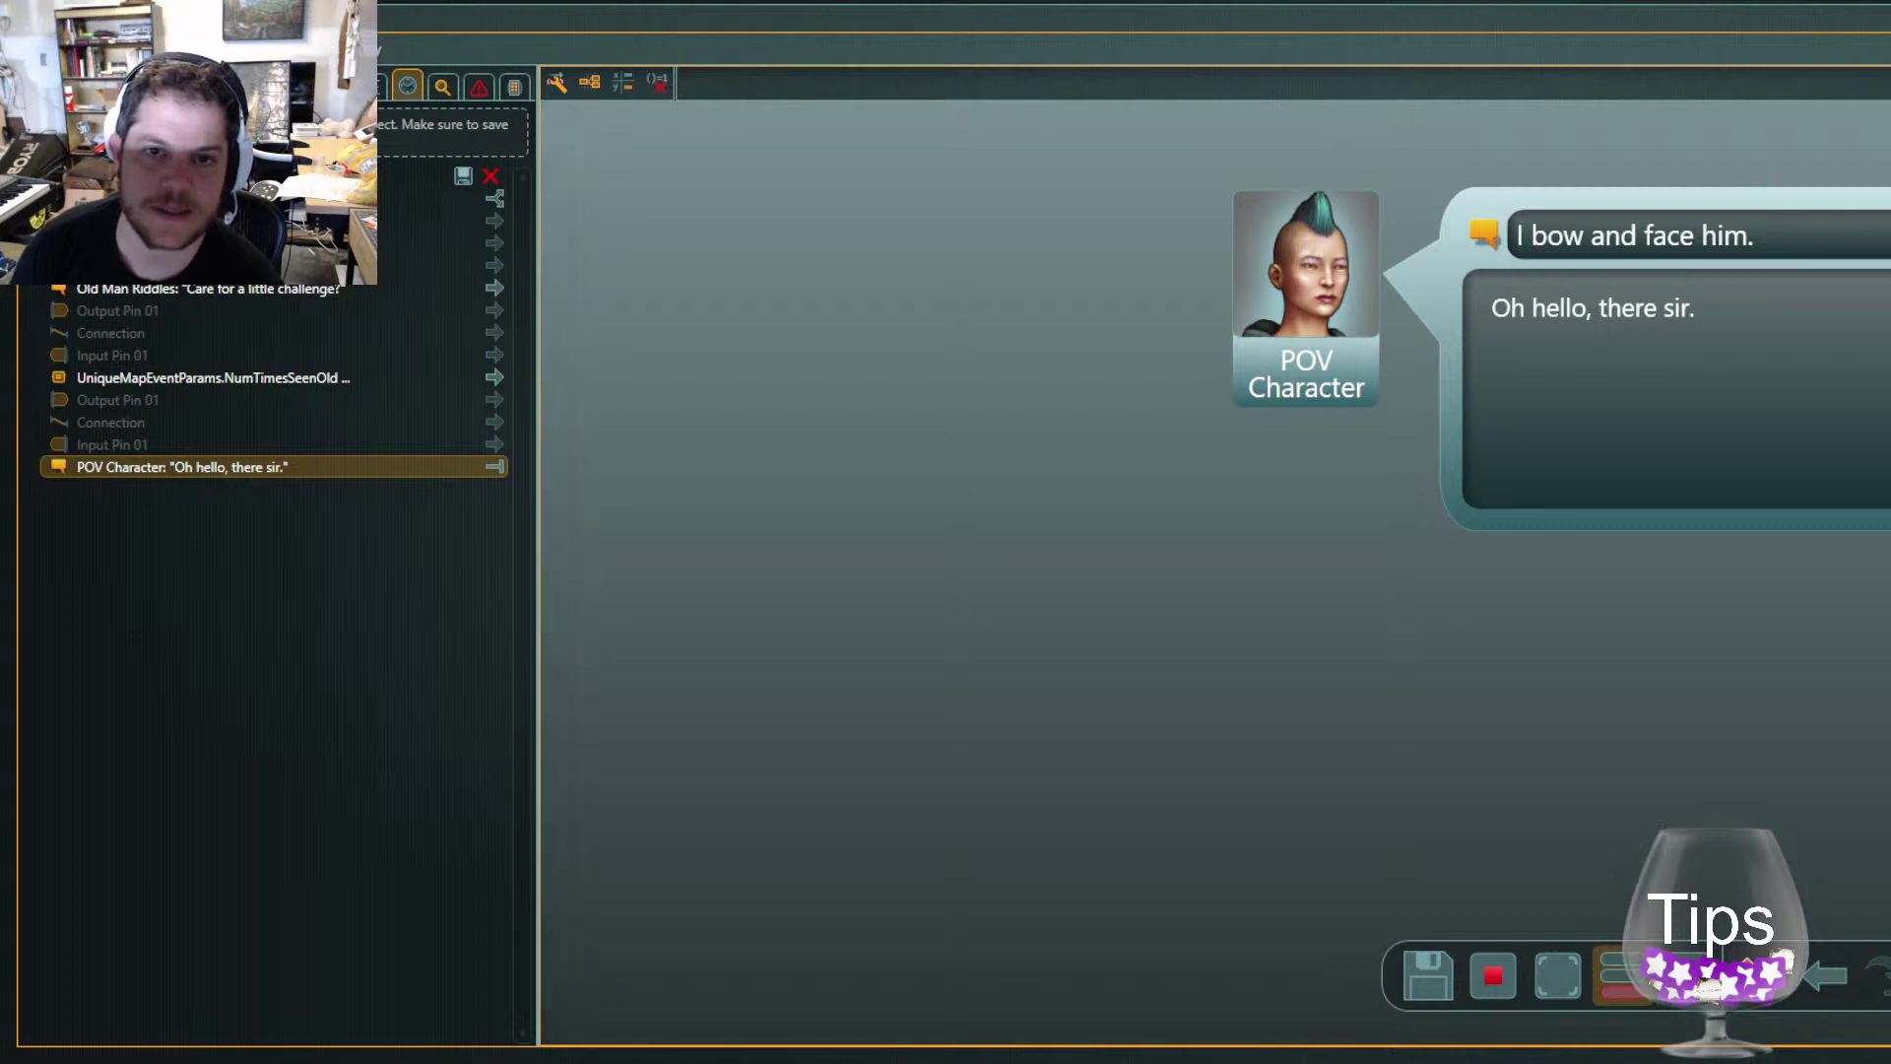
pyautogui.click(490, 176)
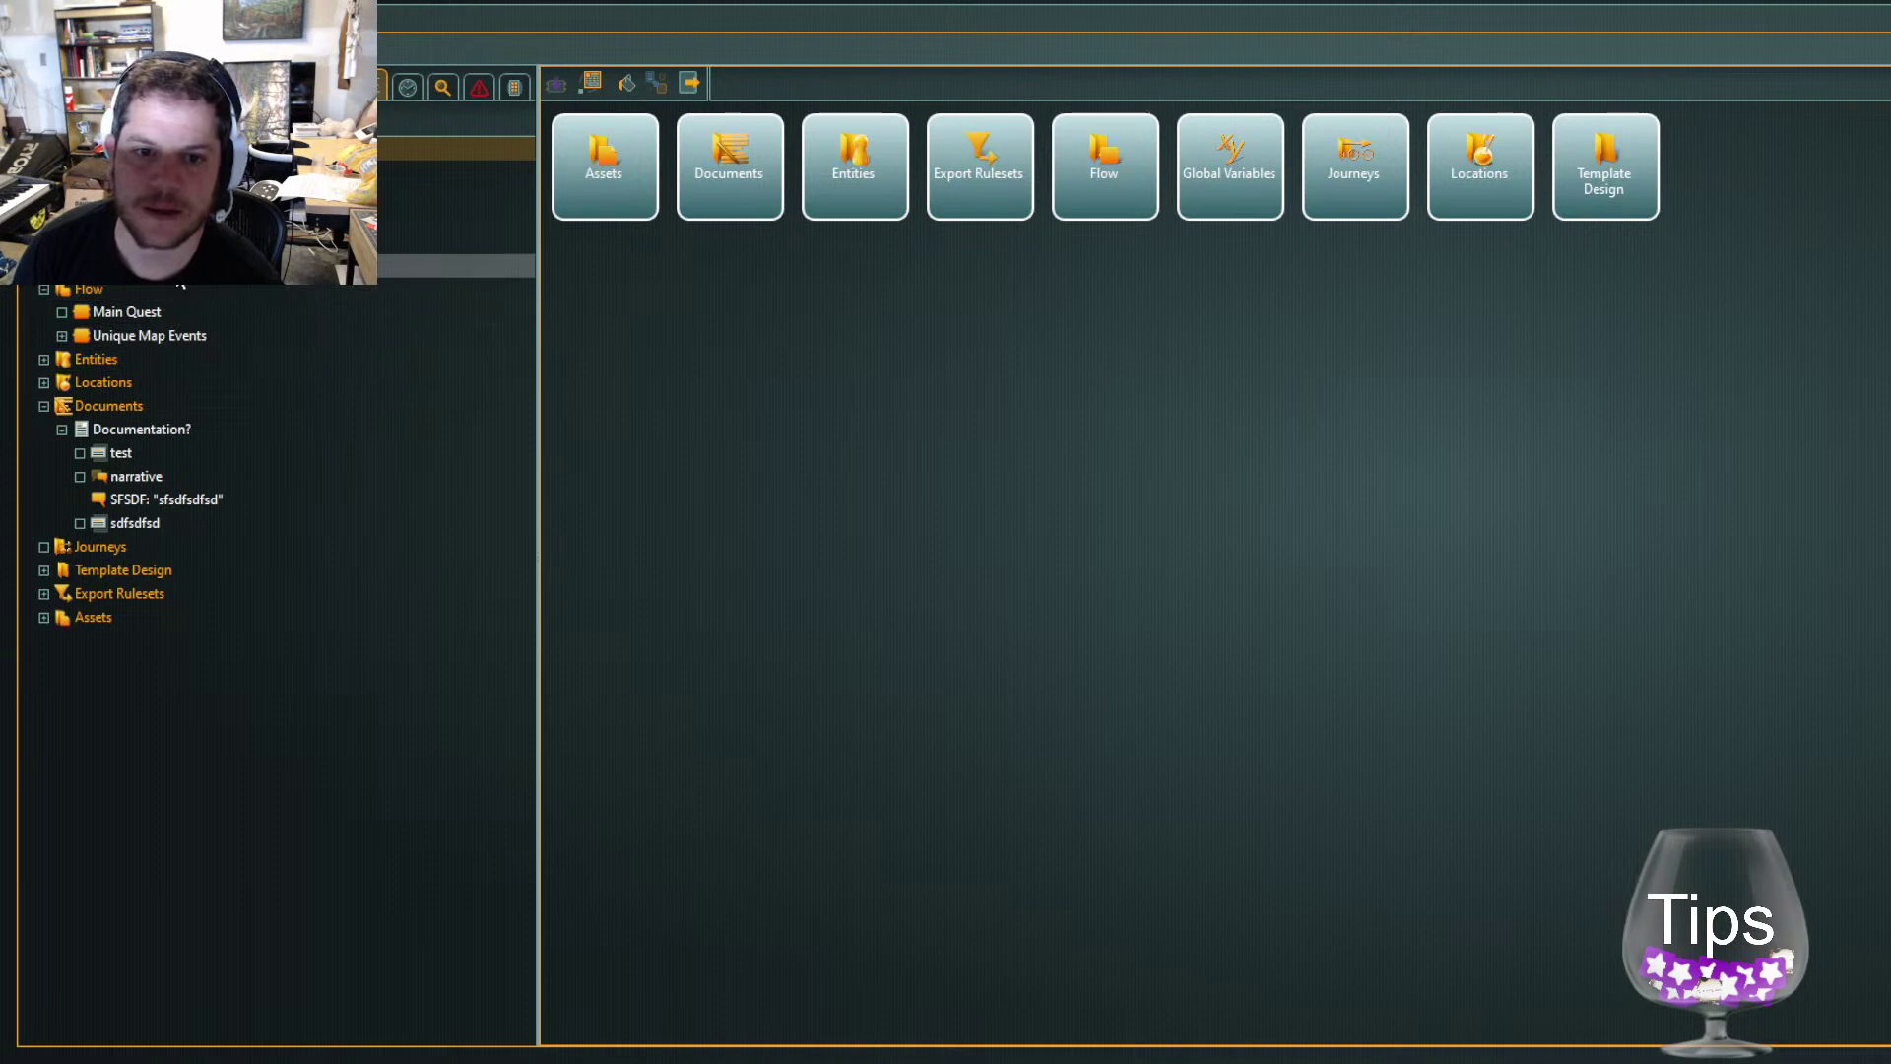
# Examine the Unique Map Events flow and the nodes listed under Old Man Riddle in the project tree
pyautogui.click(61, 335)
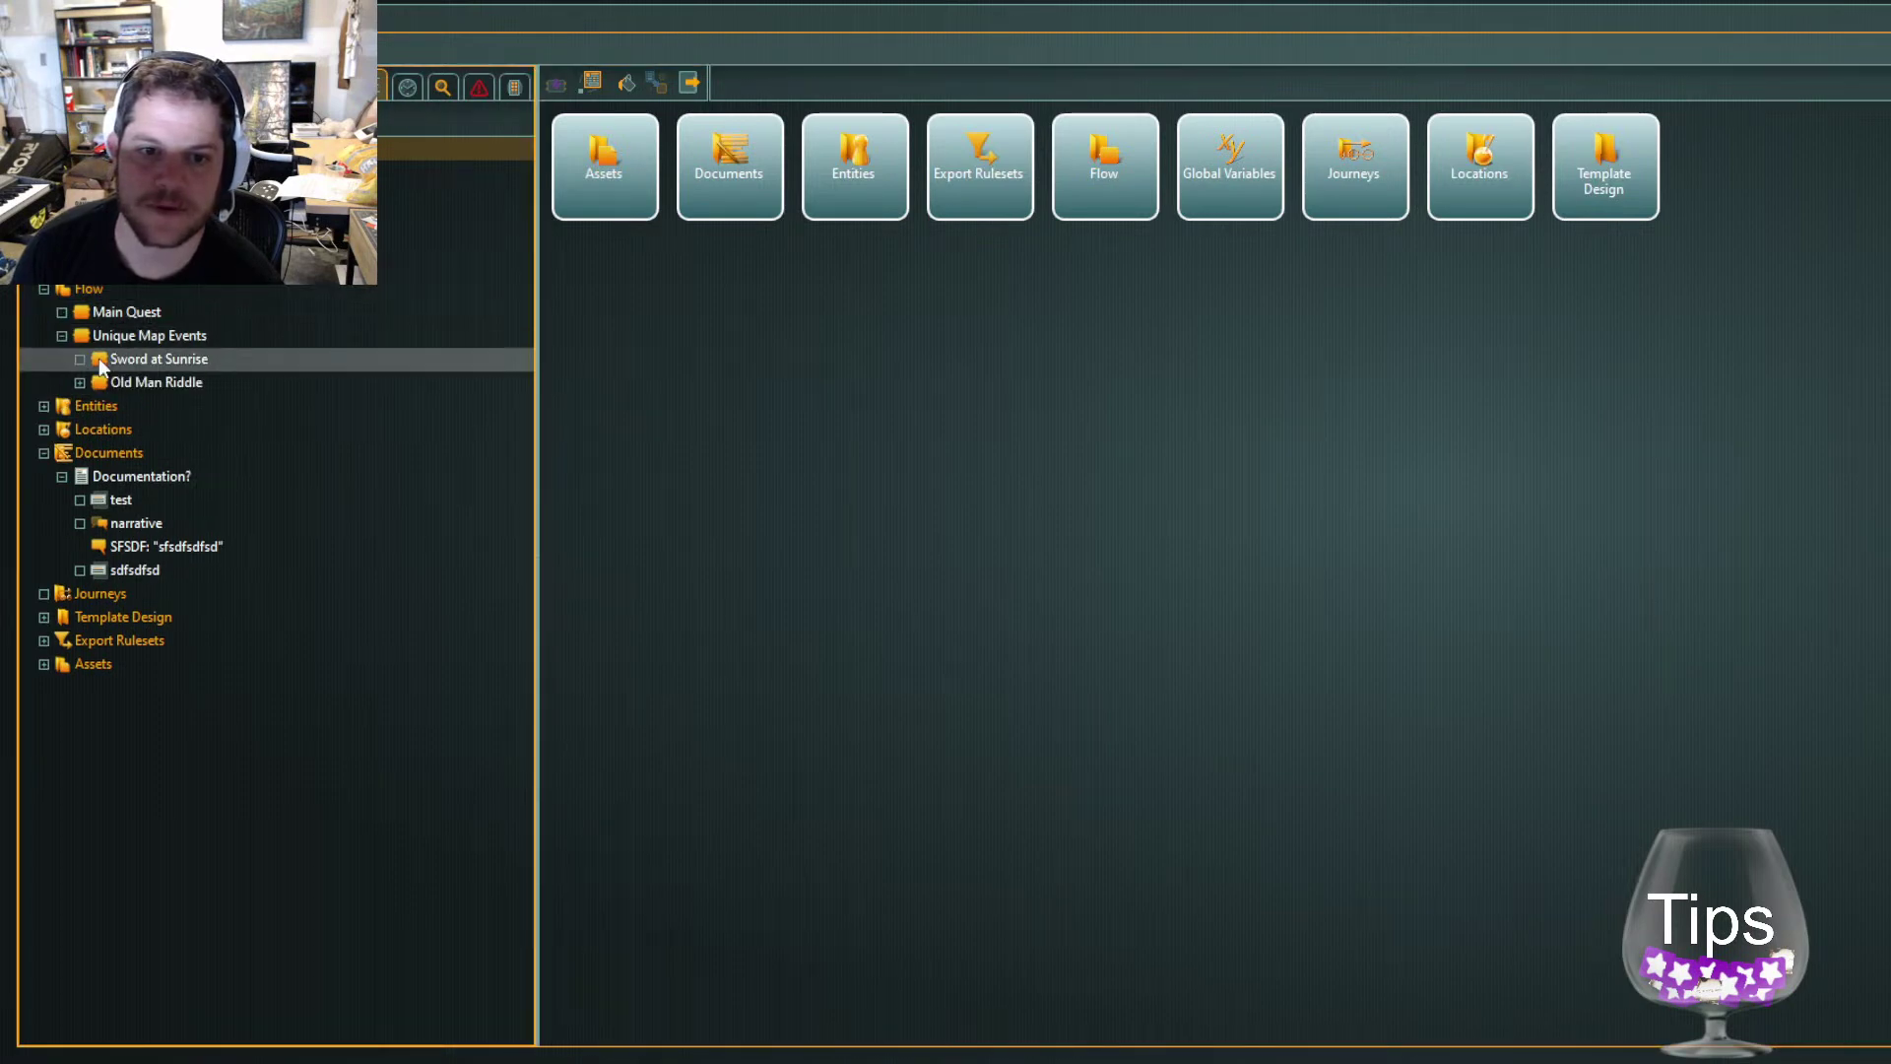
pyautogui.click(151, 383)
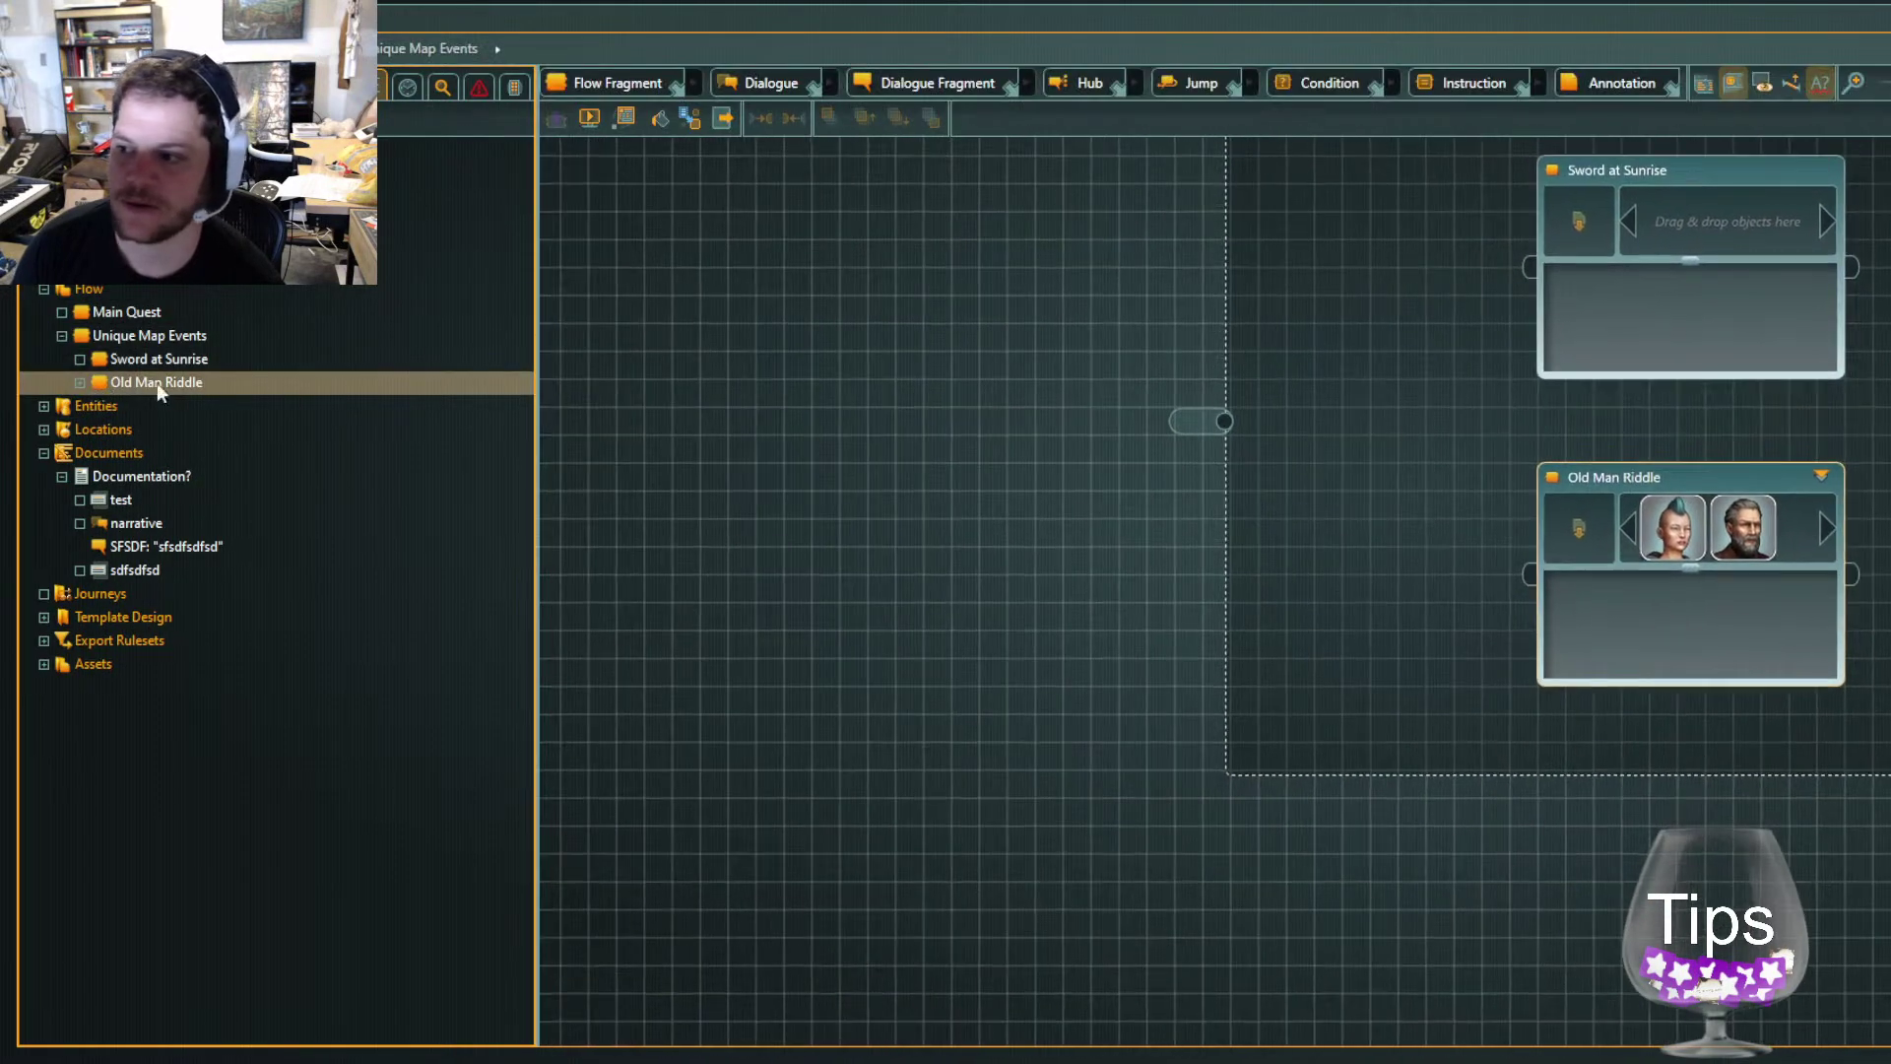
pyautogui.click(80, 383)
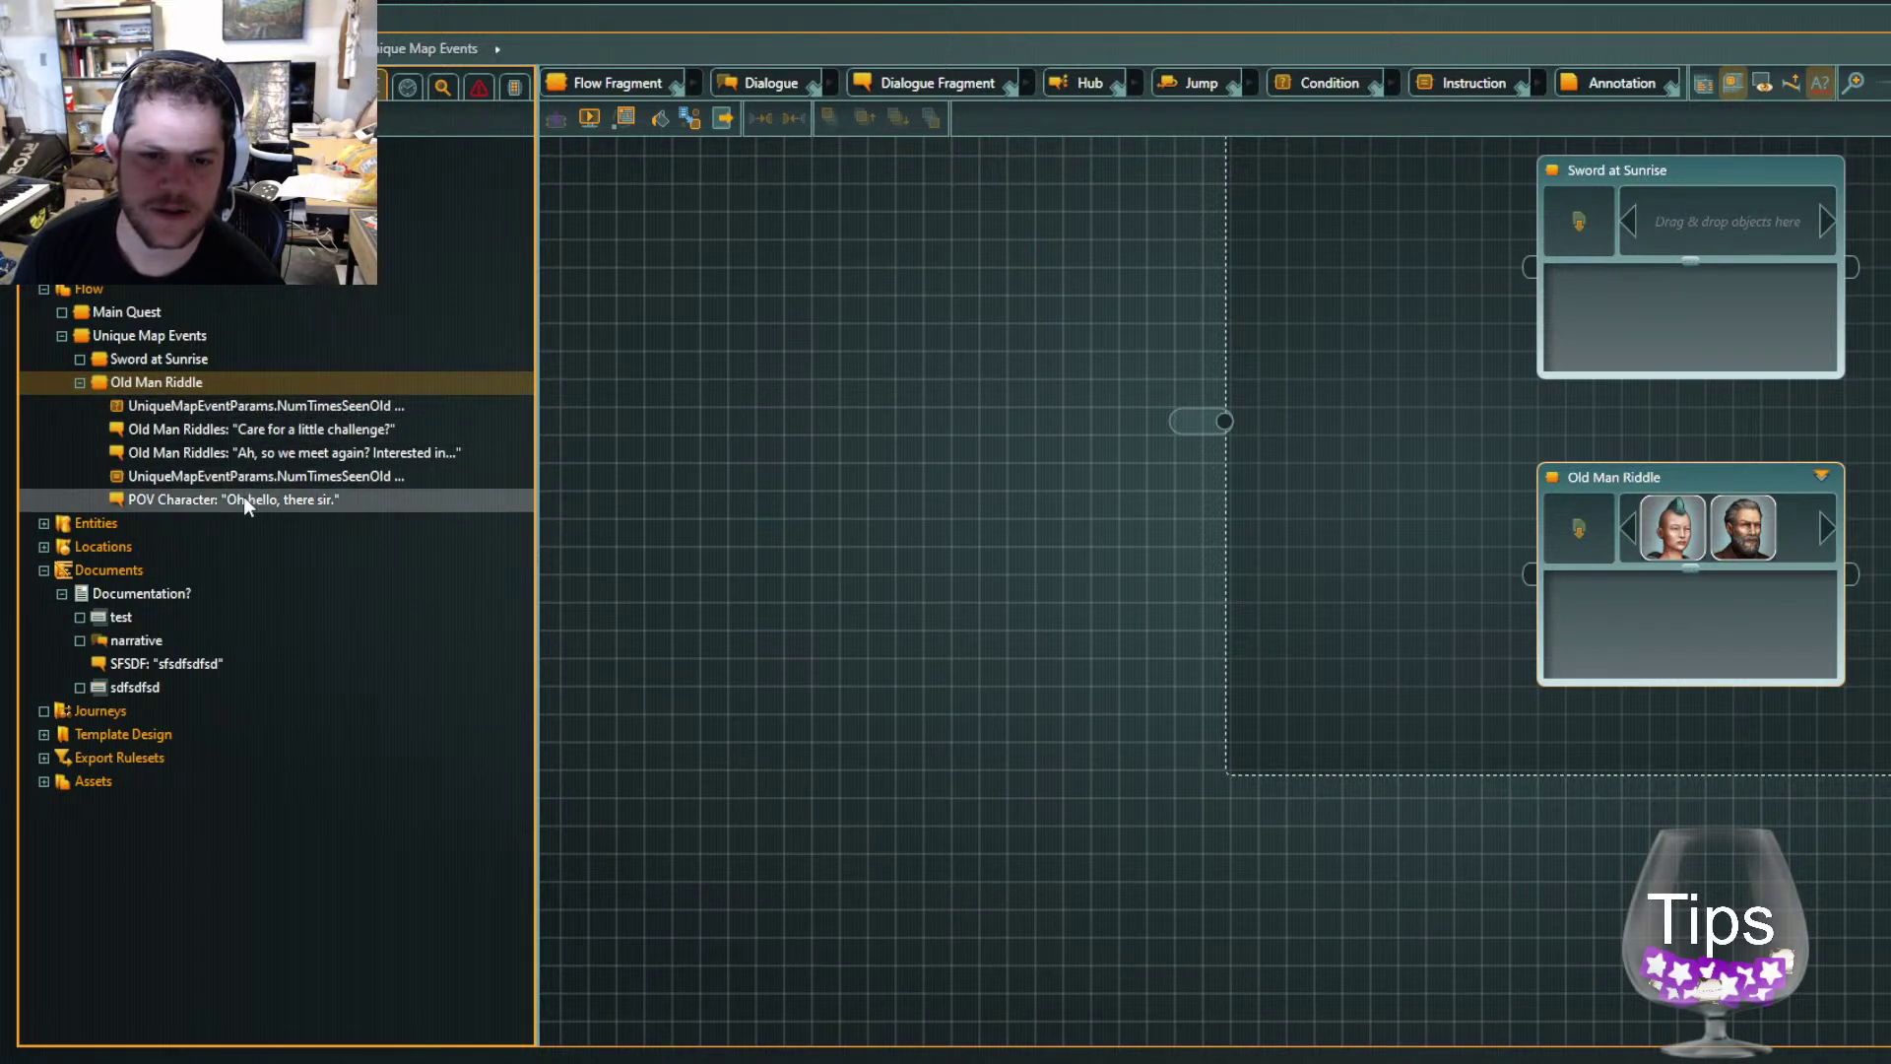
pyautogui.click(954, 530)
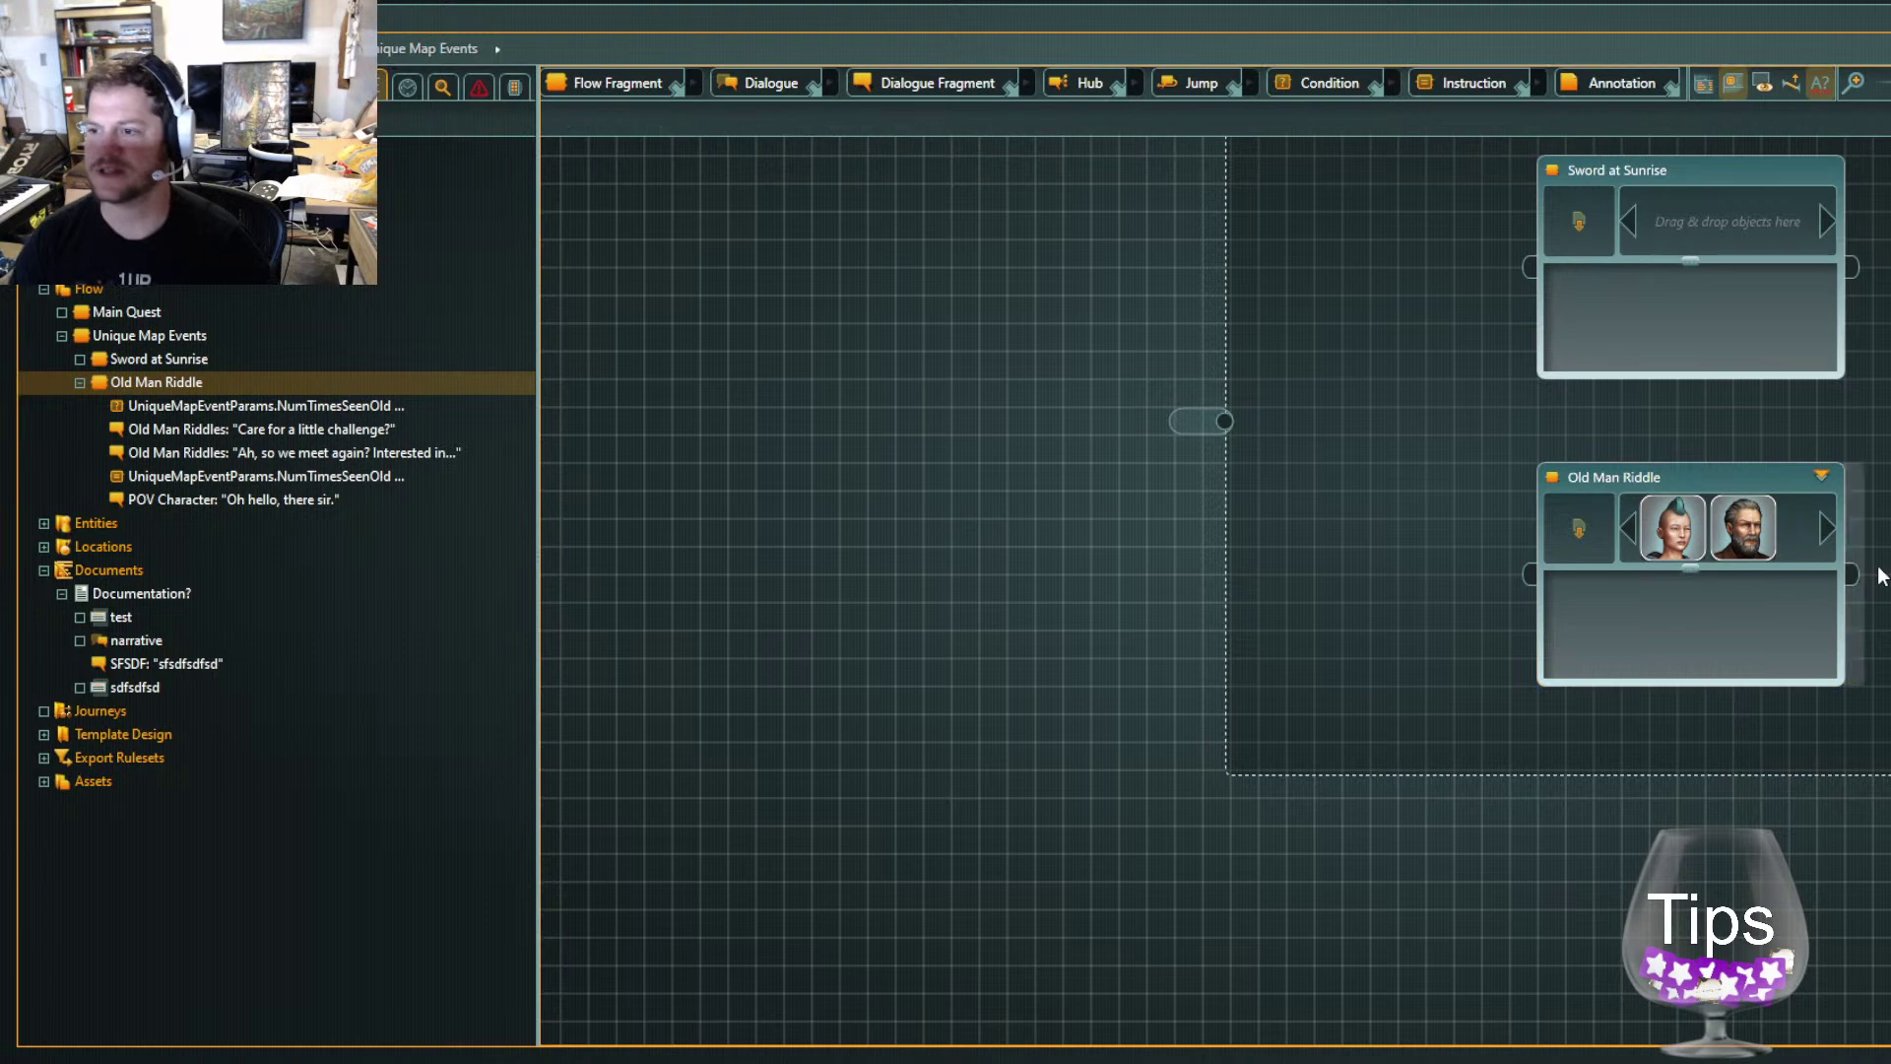
pyautogui.scroll(3, 1216, 573)
pyautogui.scroll(-5, 1216, 573)
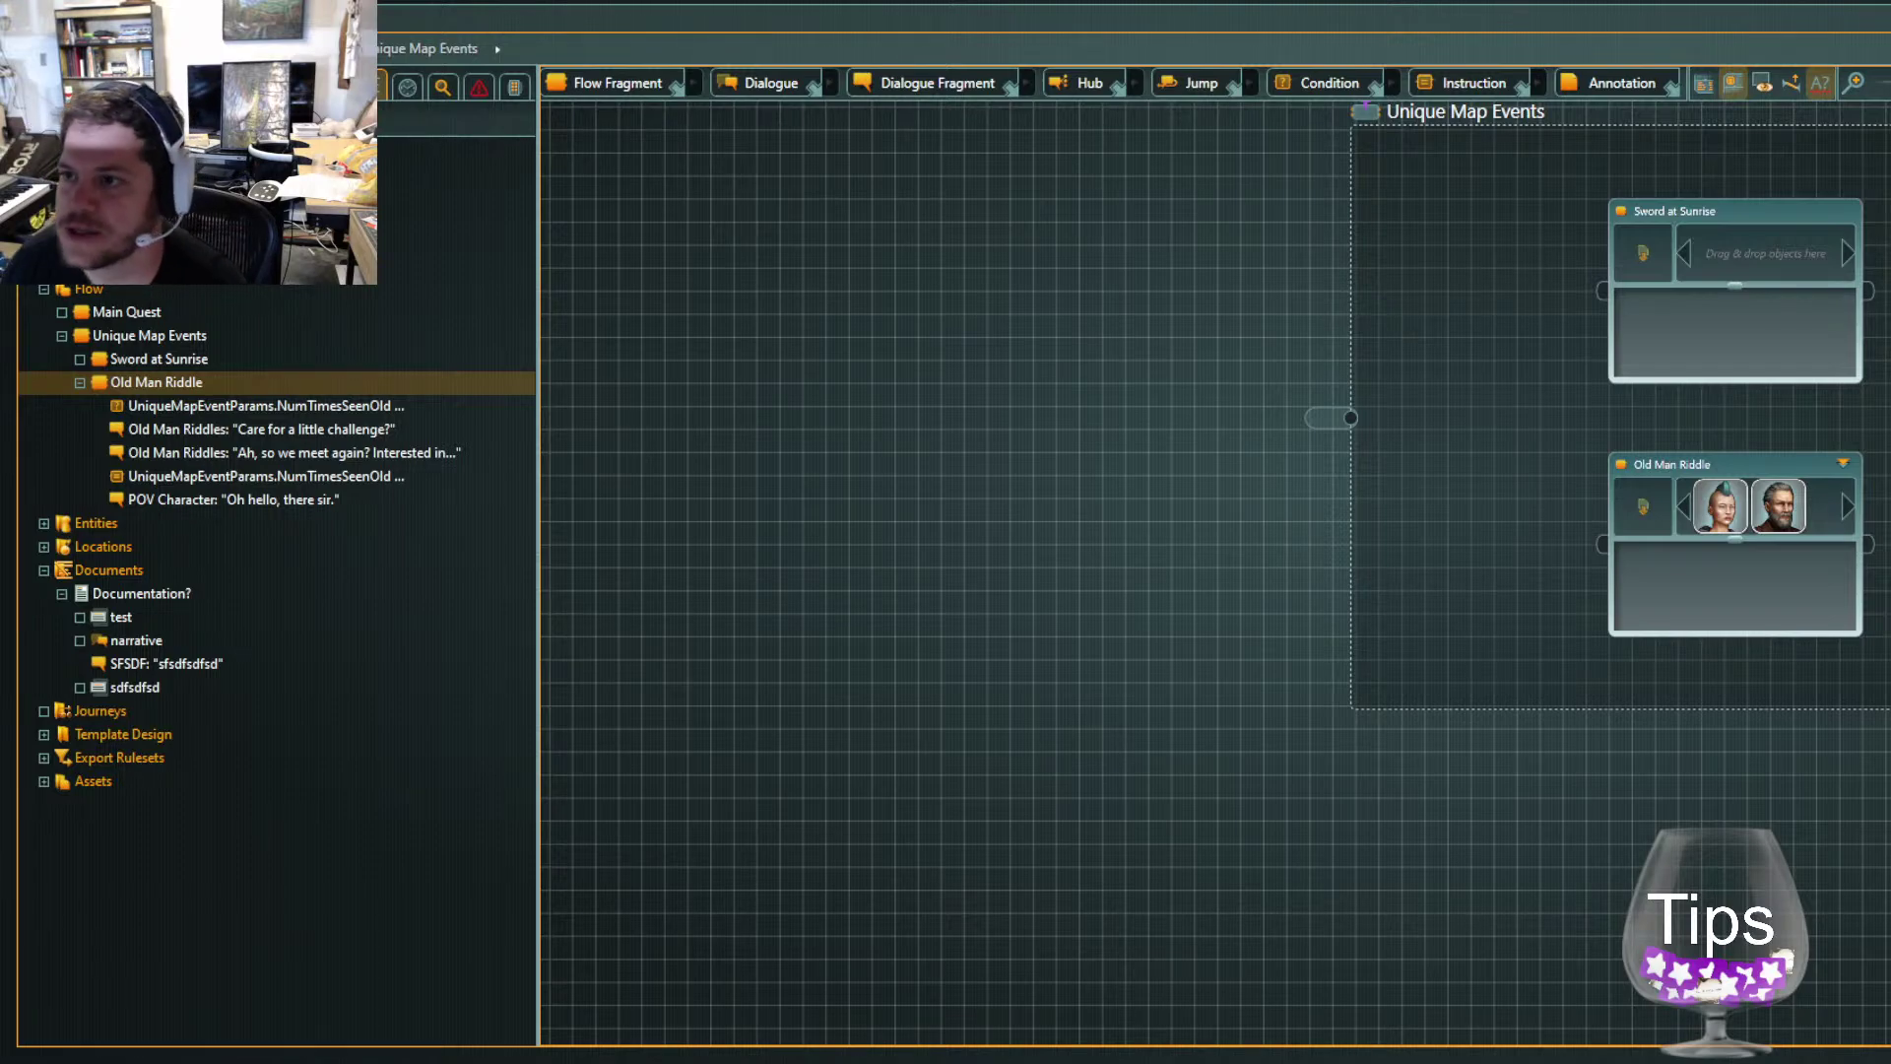
pyautogui.scroll(-3, 1124, 538)
pyautogui.scroll(-3, 1887, 514)
pyautogui.scroll(3, 1885, 547)
pyautogui.scroll(4, 1885, 537)
pyautogui.scroll(-3, 1886, 424)
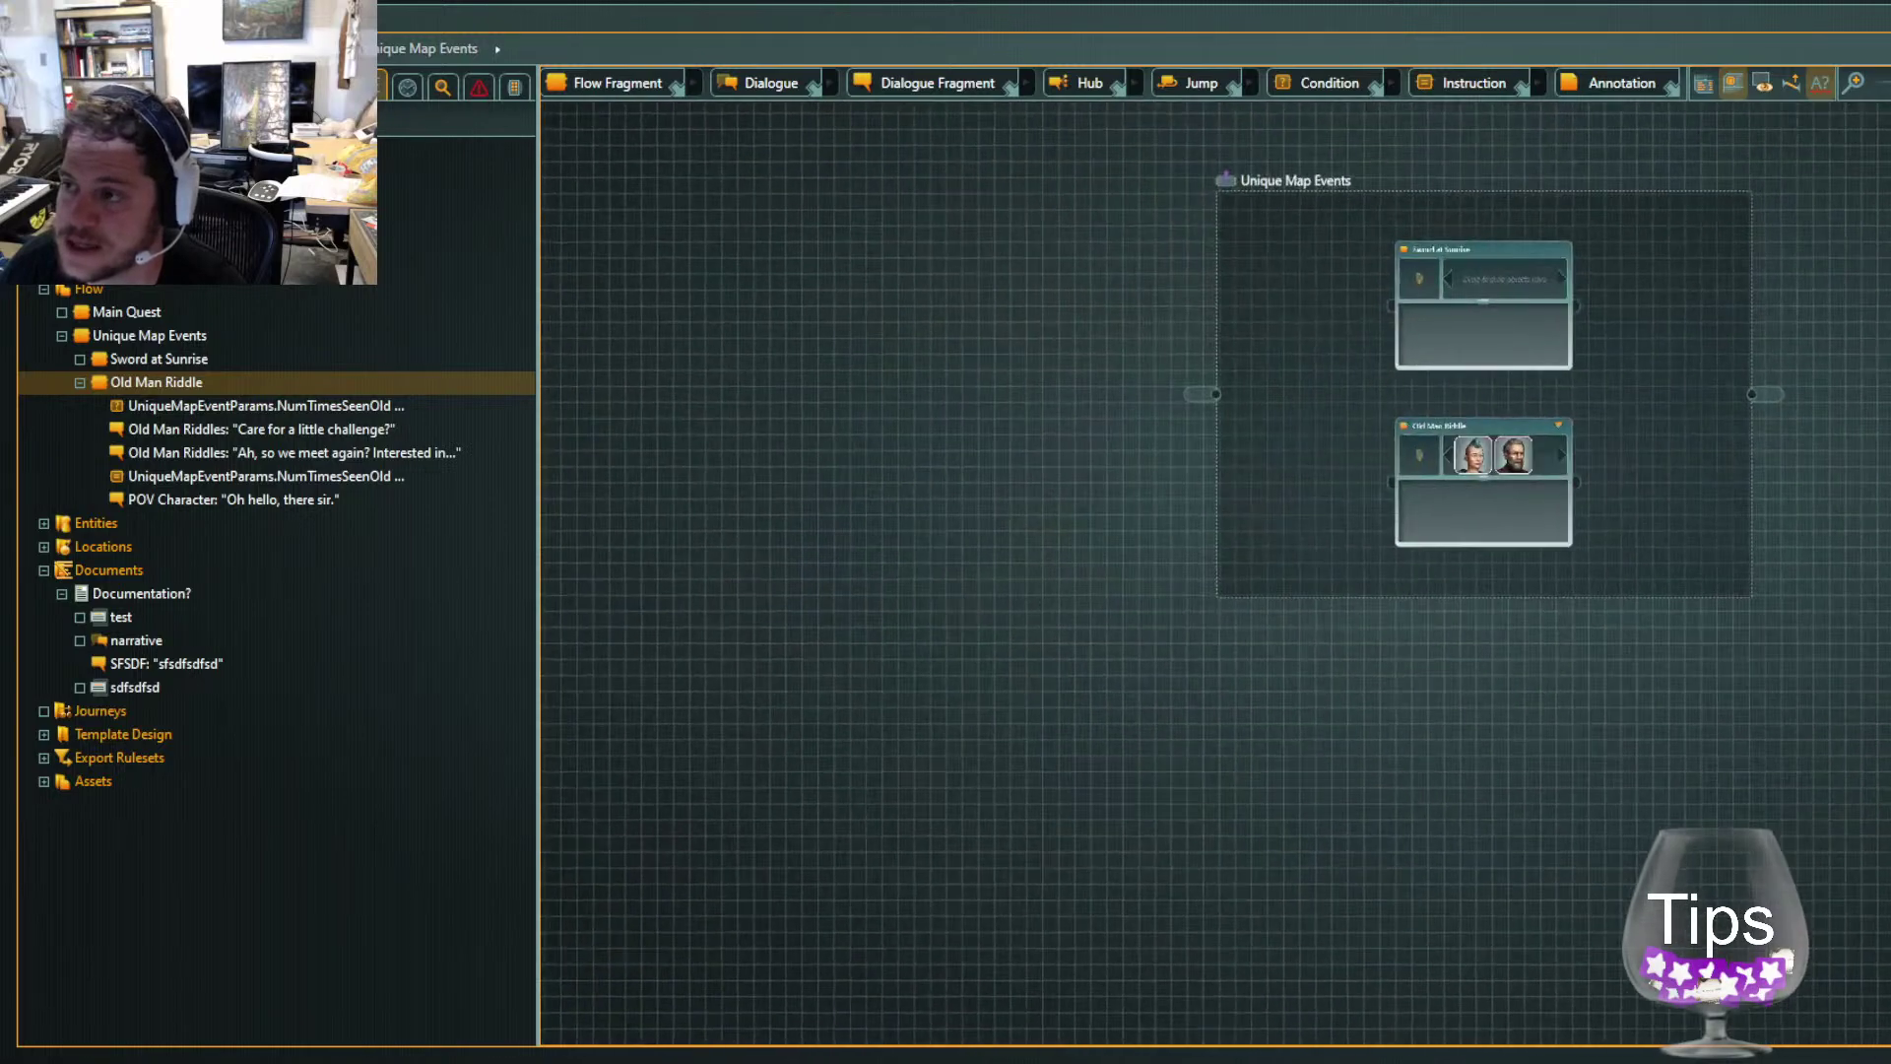
pyautogui.scroll(2, 1885, 414)
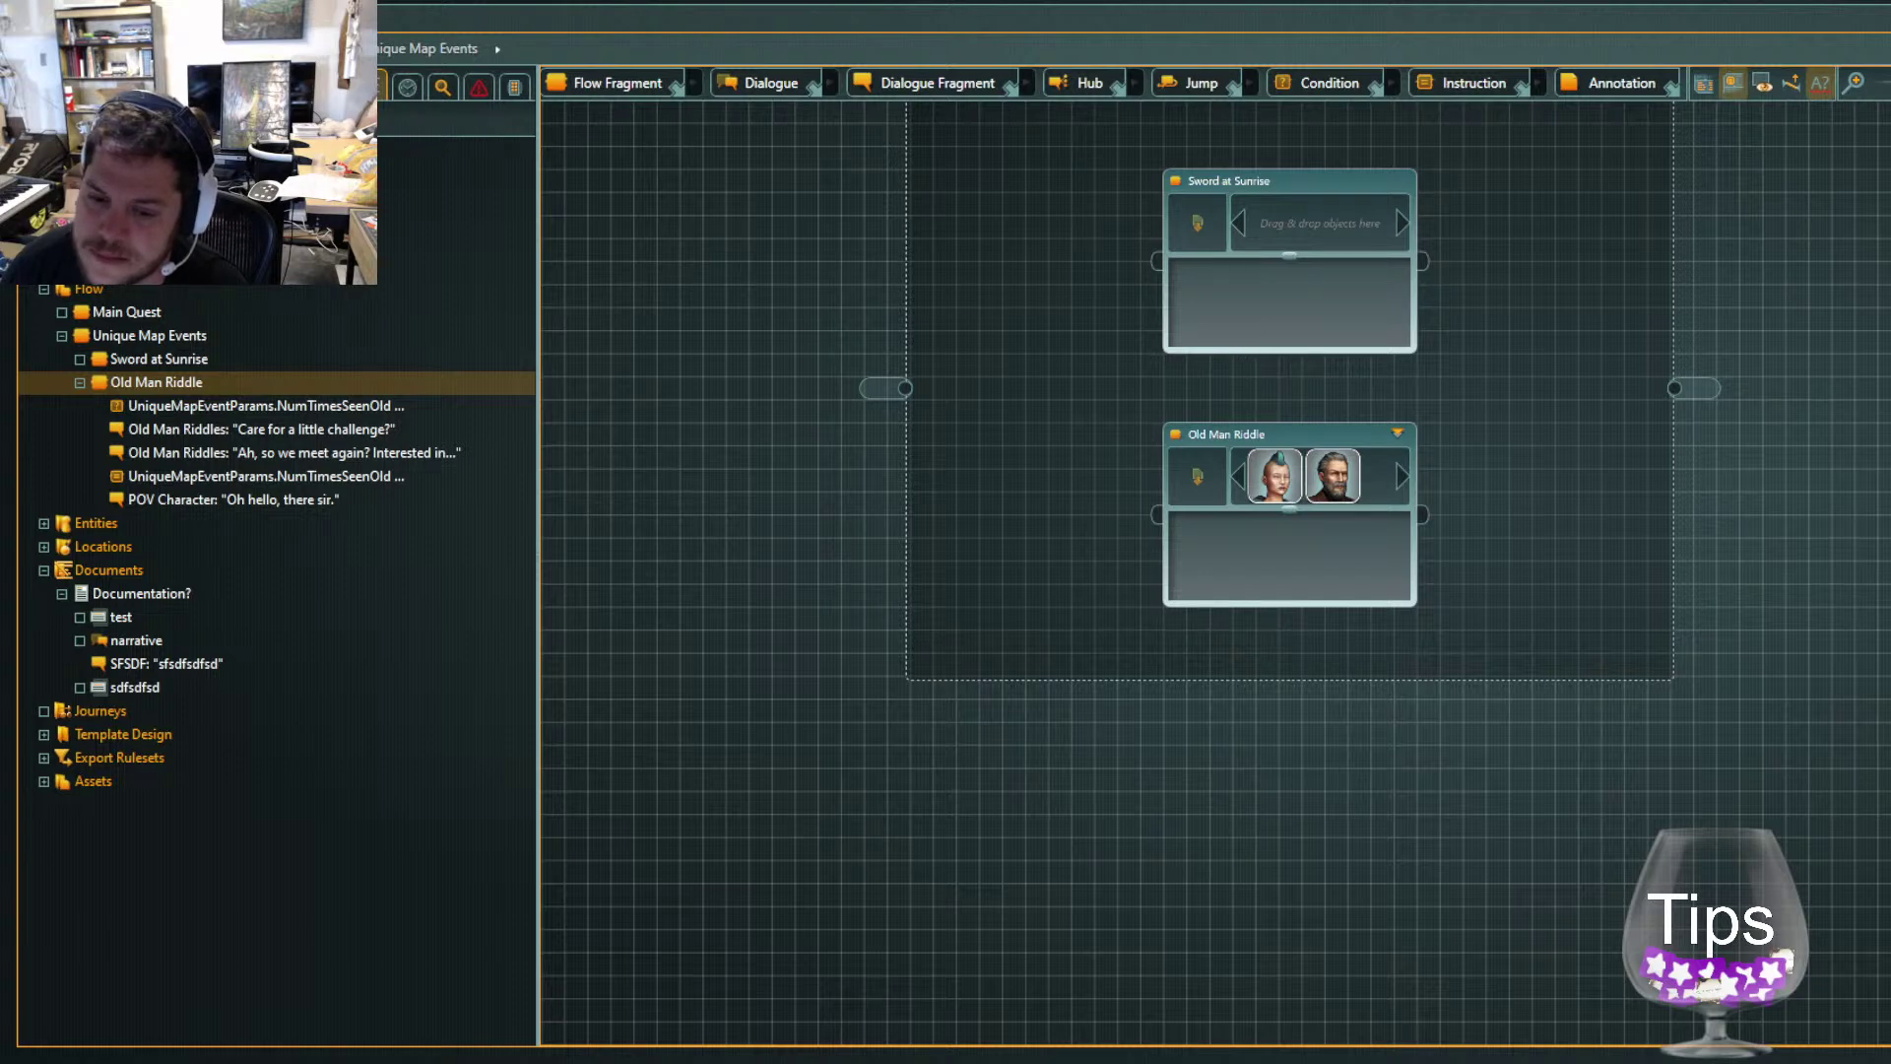
# Create a new global variable set named GameStateVars
pyautogui.click(147, 195)
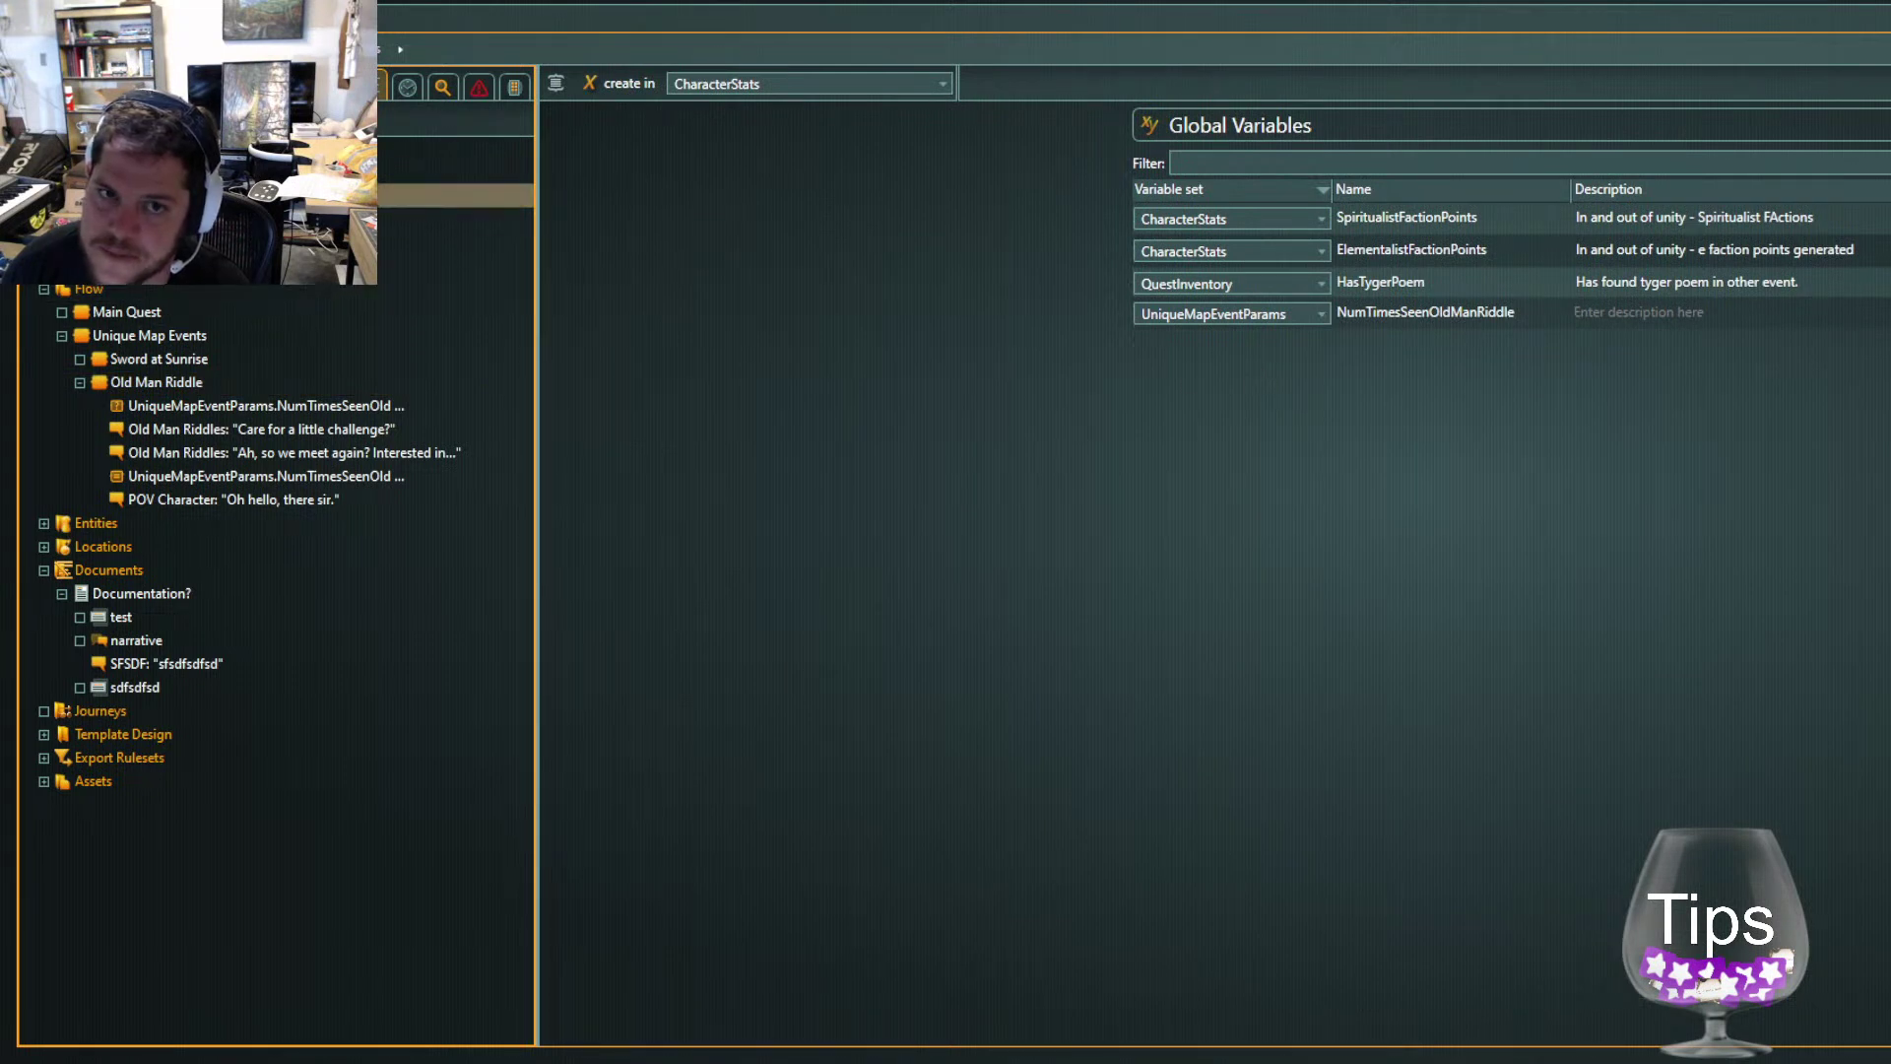
pyautogui.click(556, 84)
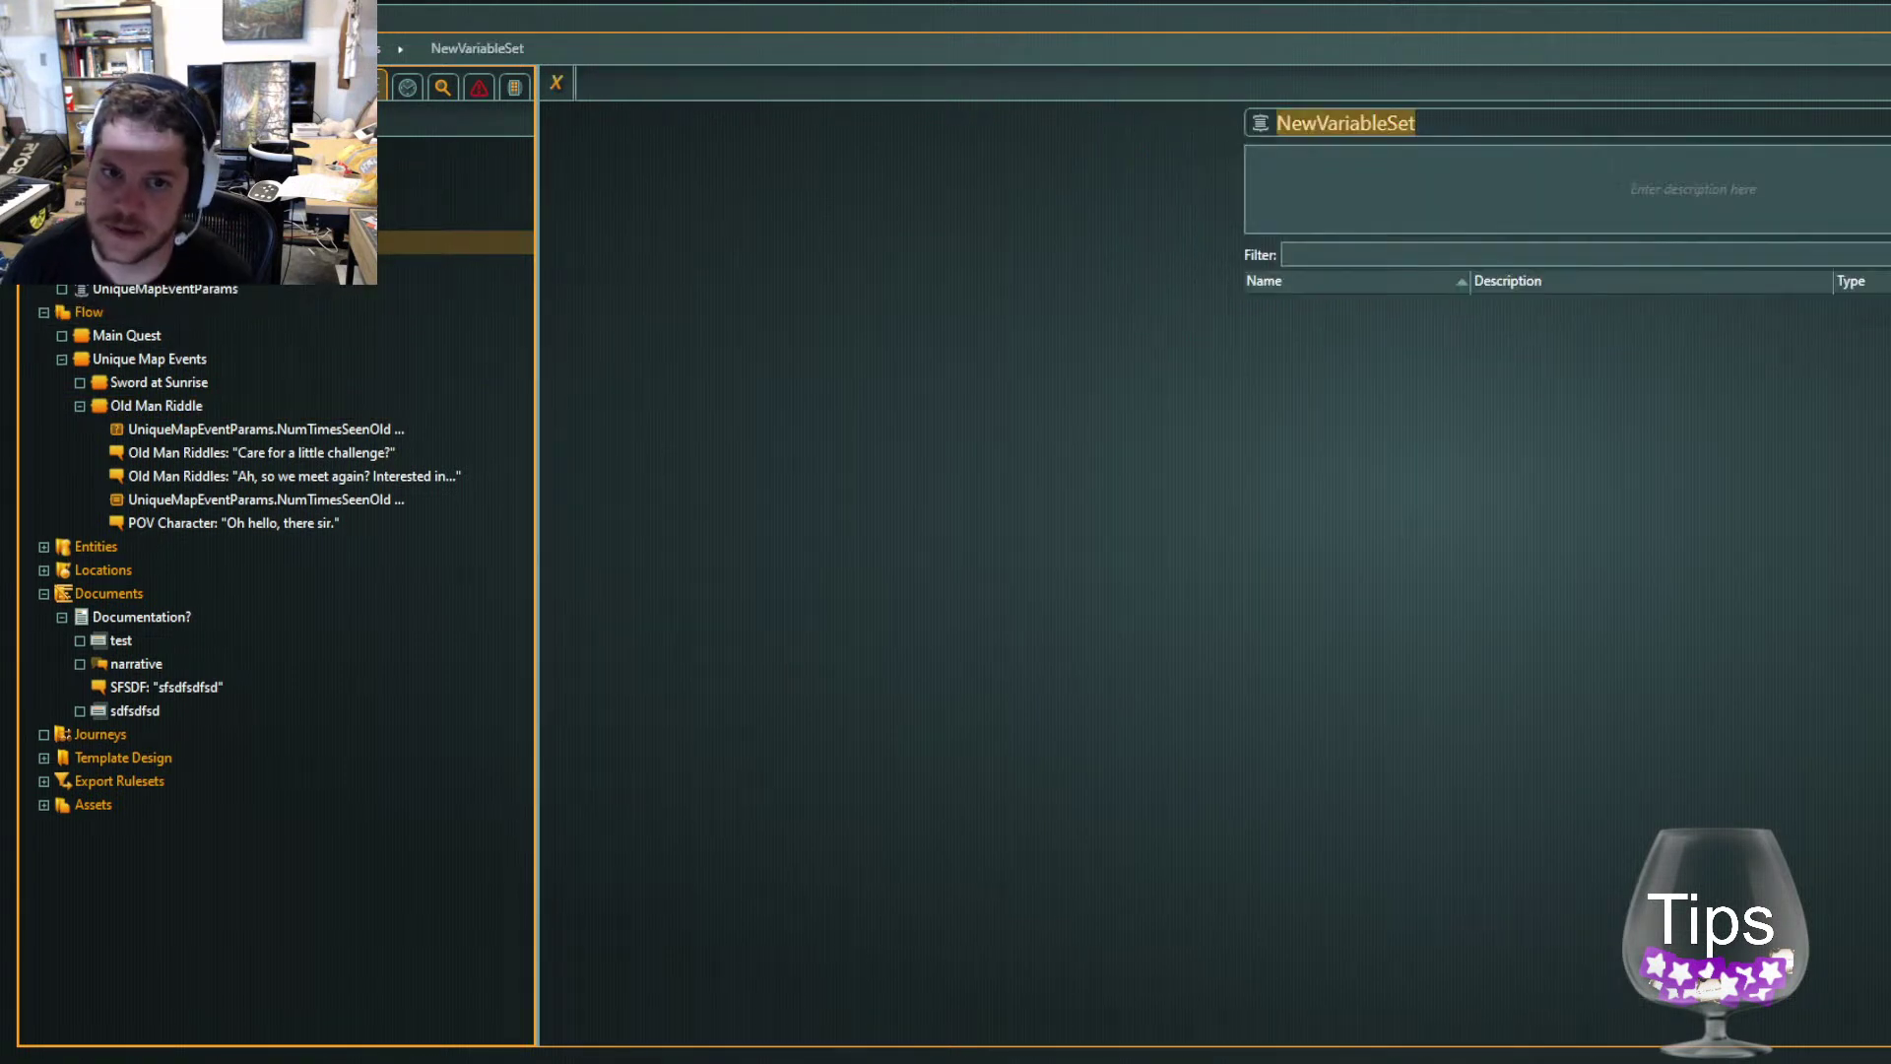
pyautogui.write('GameStateVars')
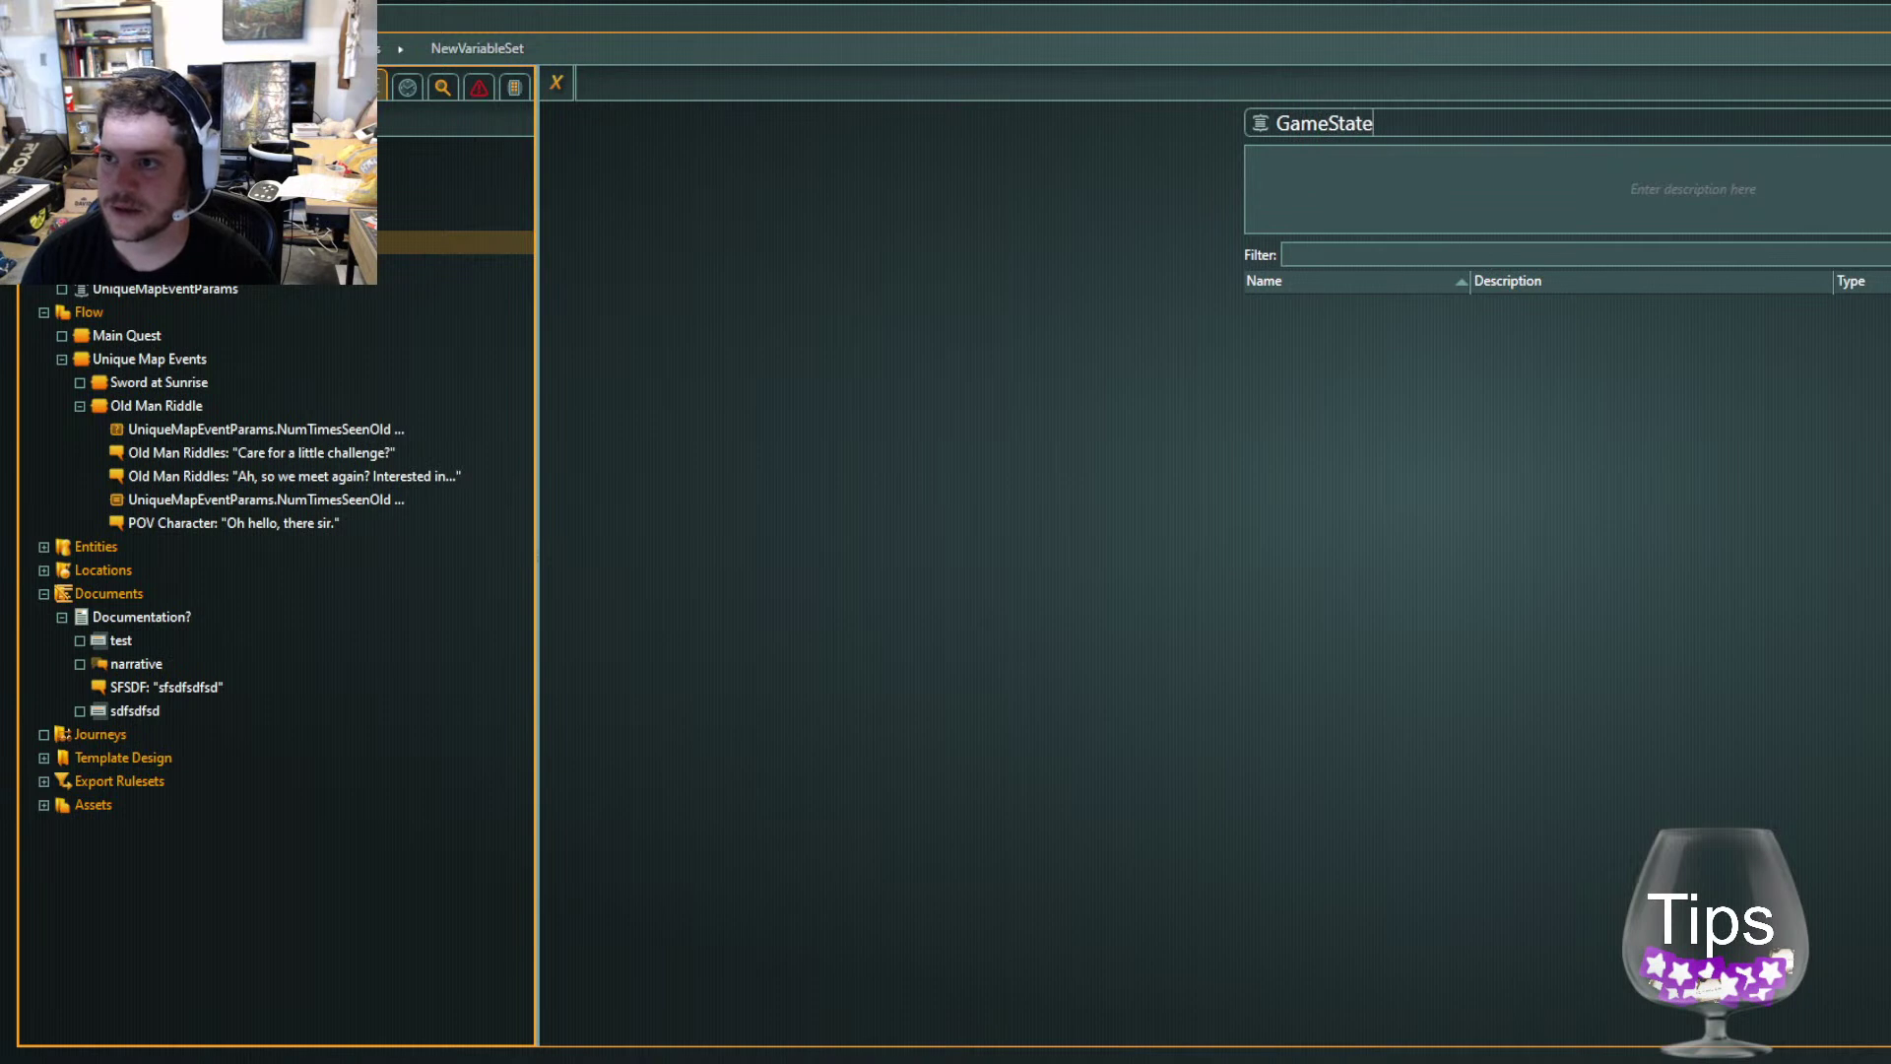
pyautogui.click(1206, 416)
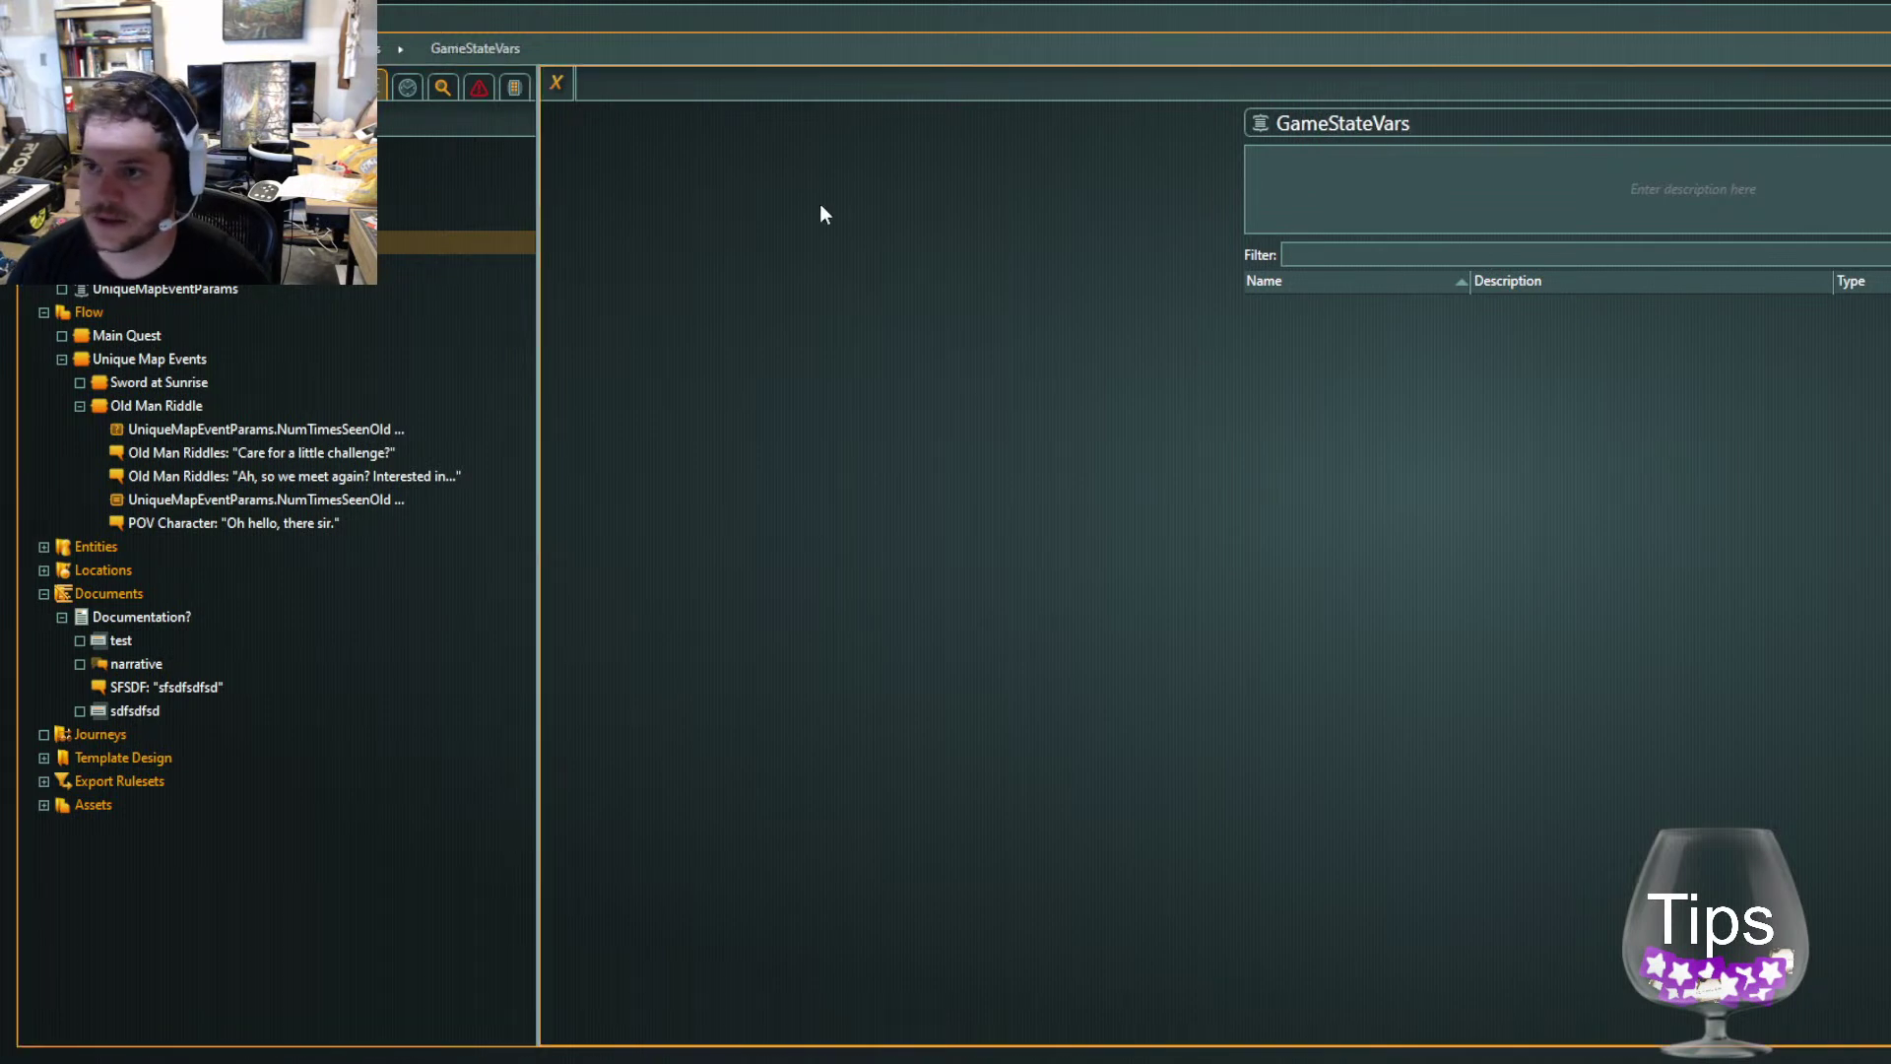
# Add a variable named TimeInHours to GameStateVars with the description "The hour value of the current datetime."
pyautogui.click(575, 87)
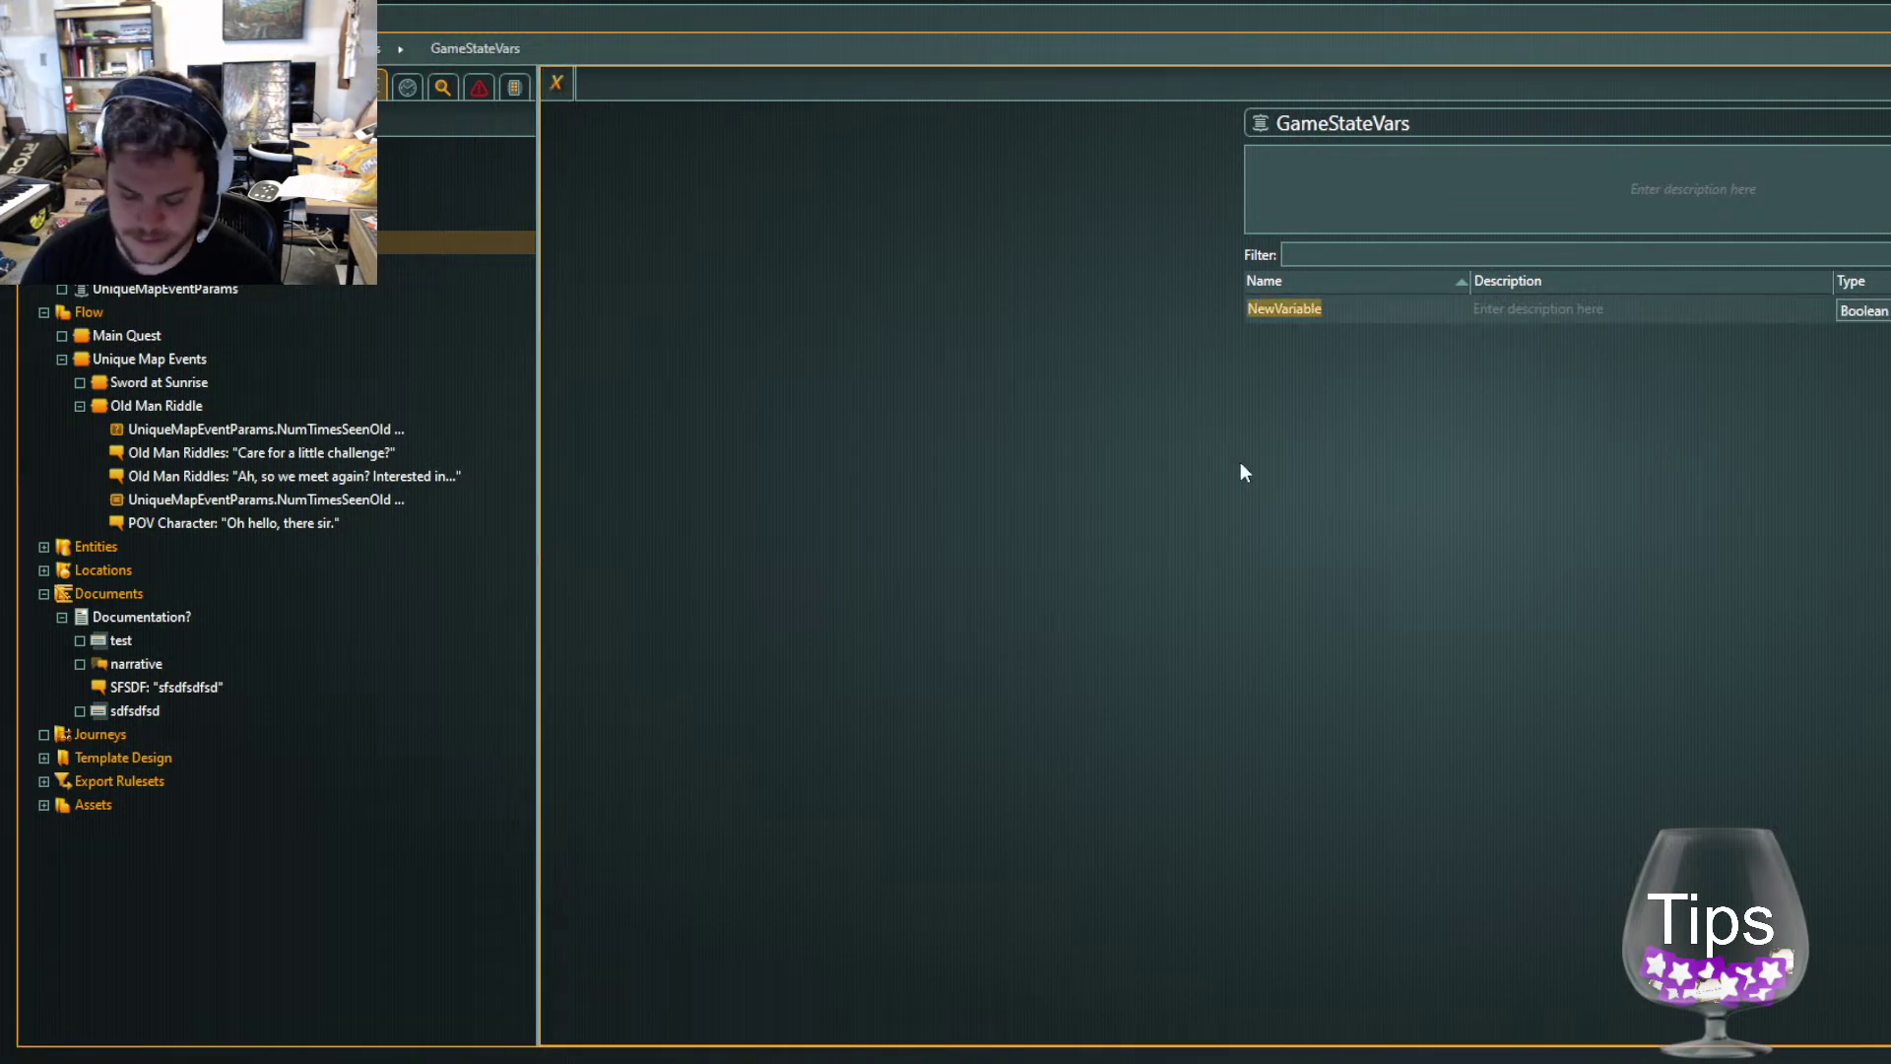
pyautogui.write('Time')
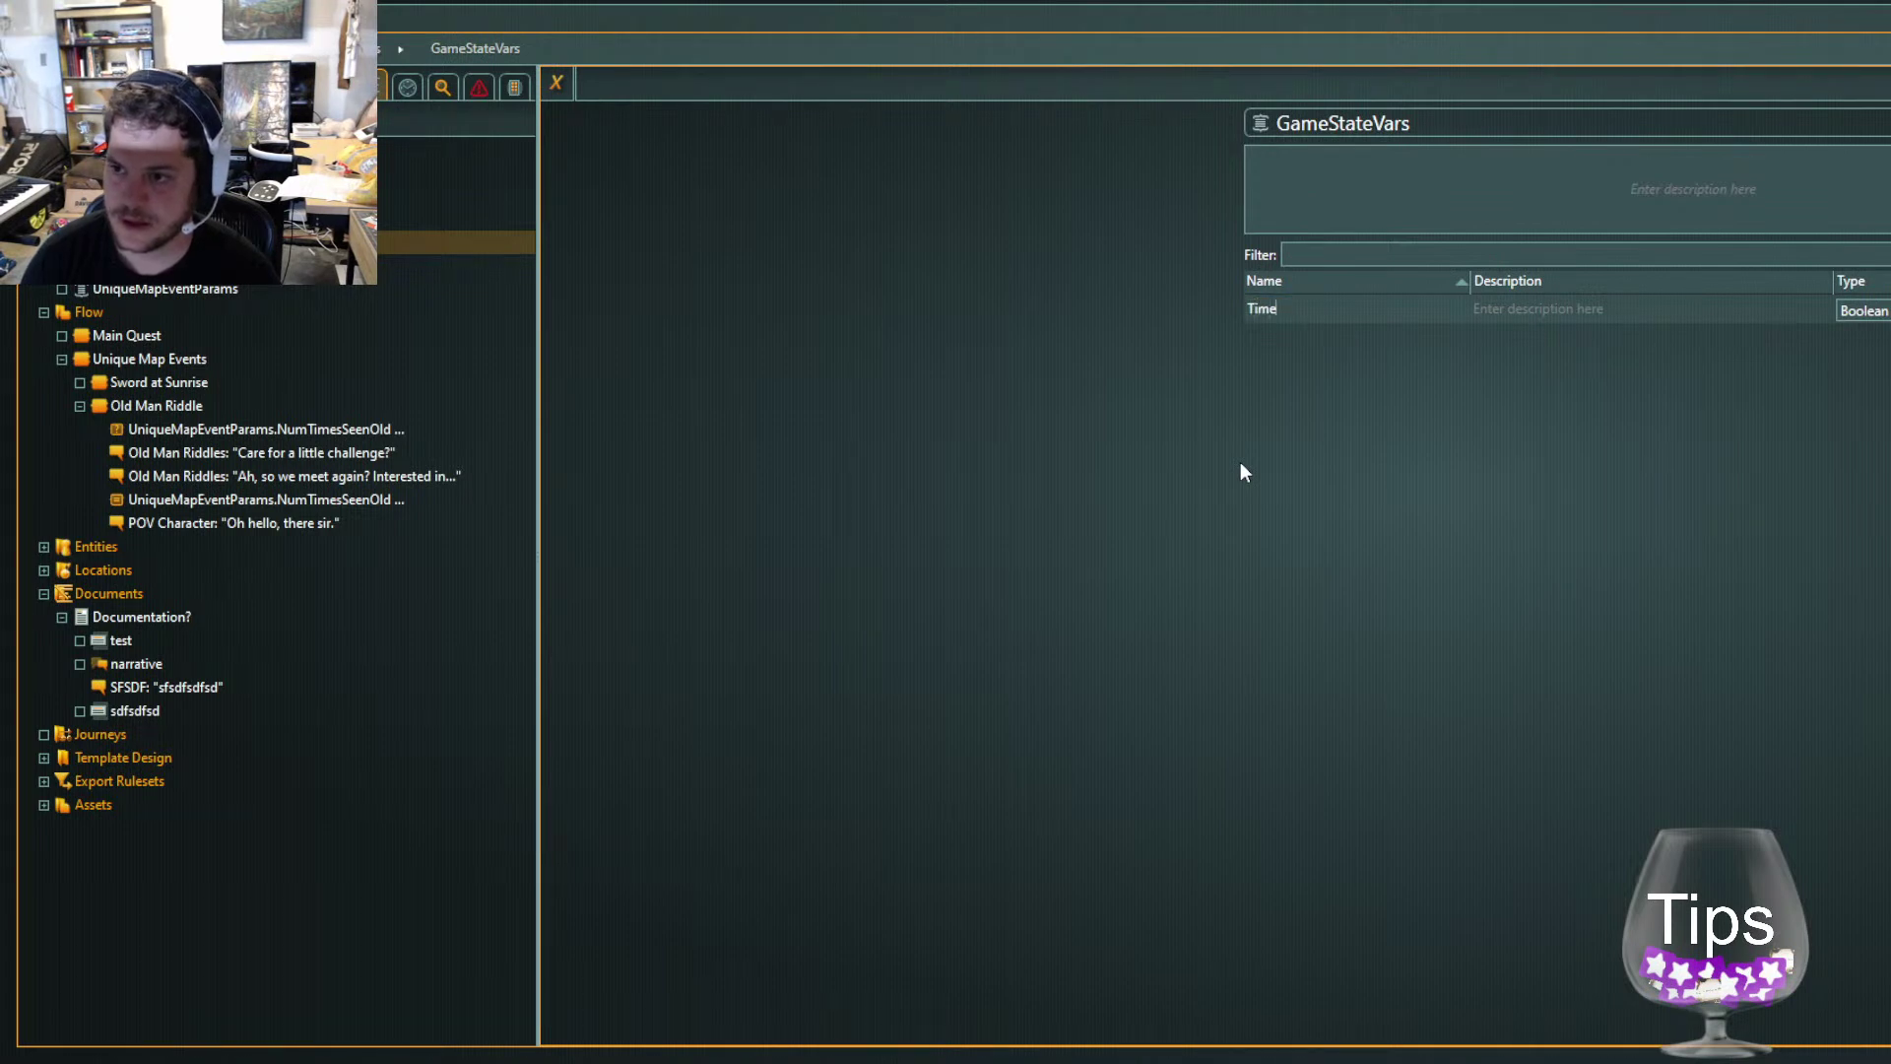
pyautogui.write('InHours')
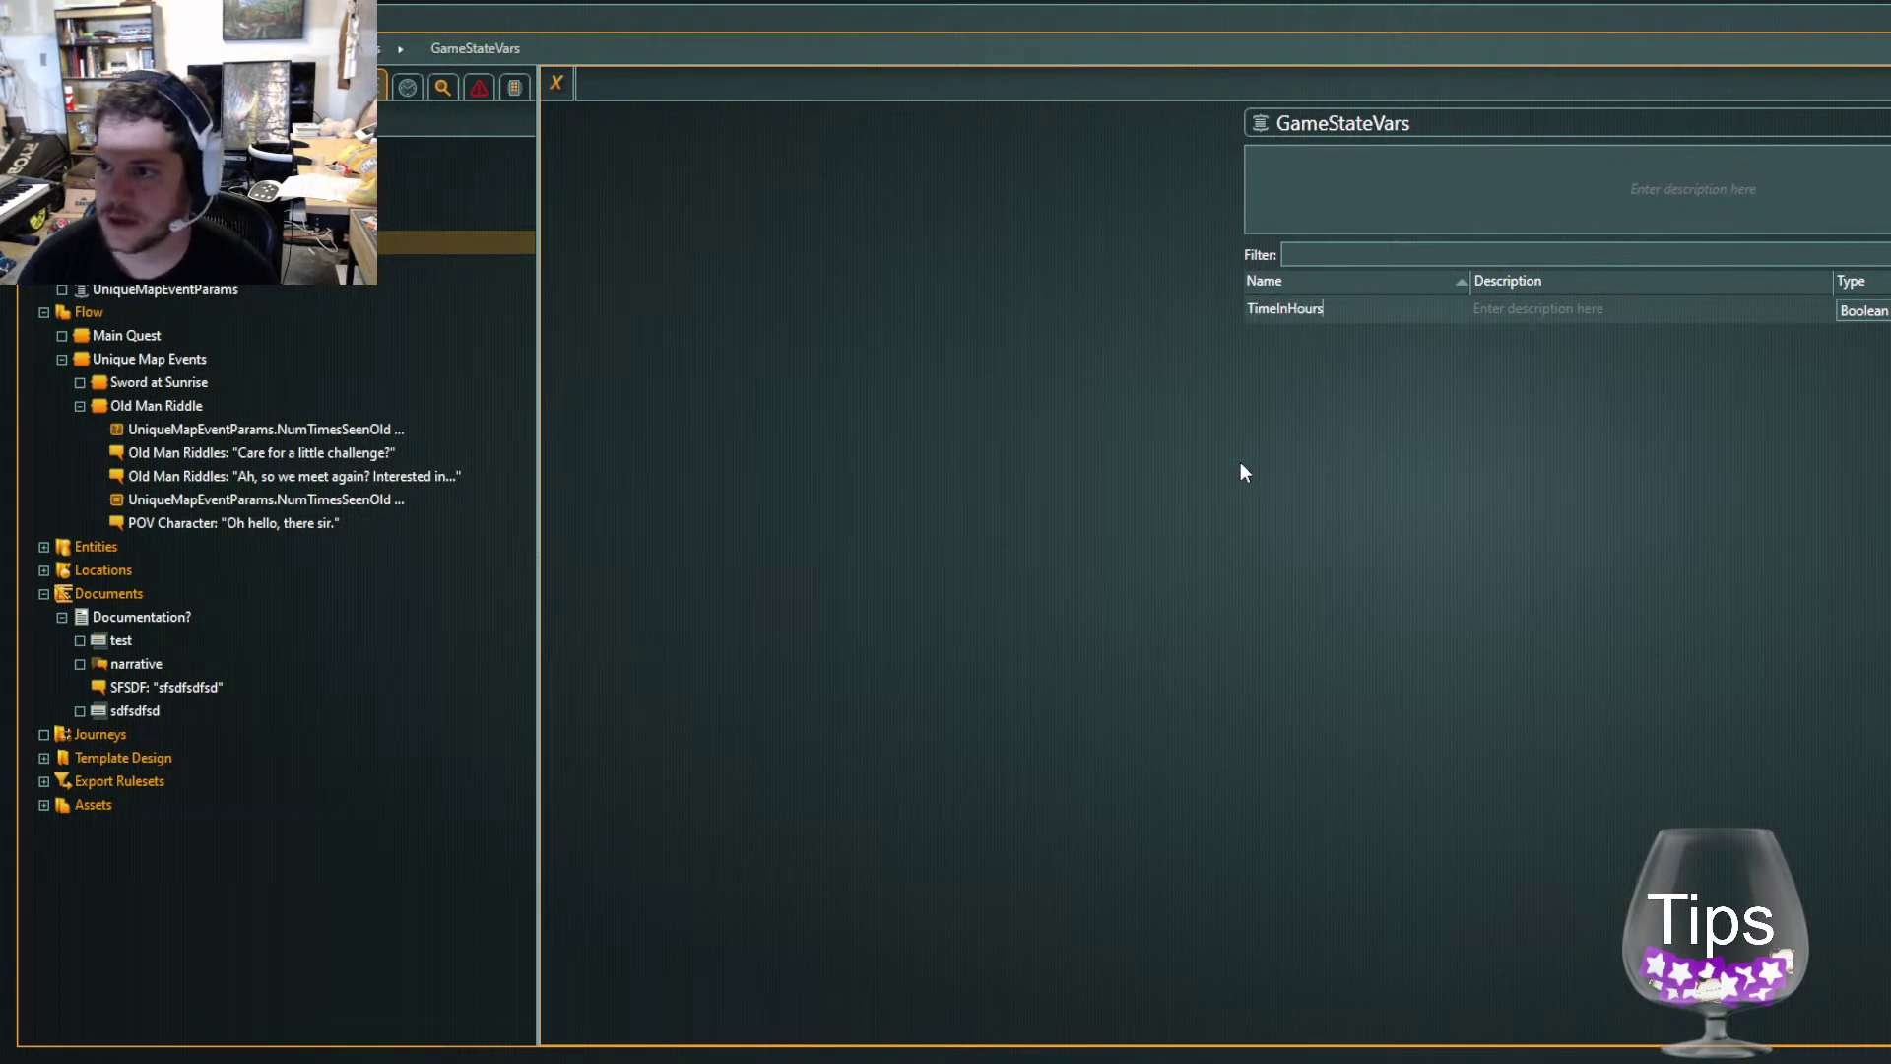
pyautogui.press('Tab')
pyautogui.write('The hour value of')
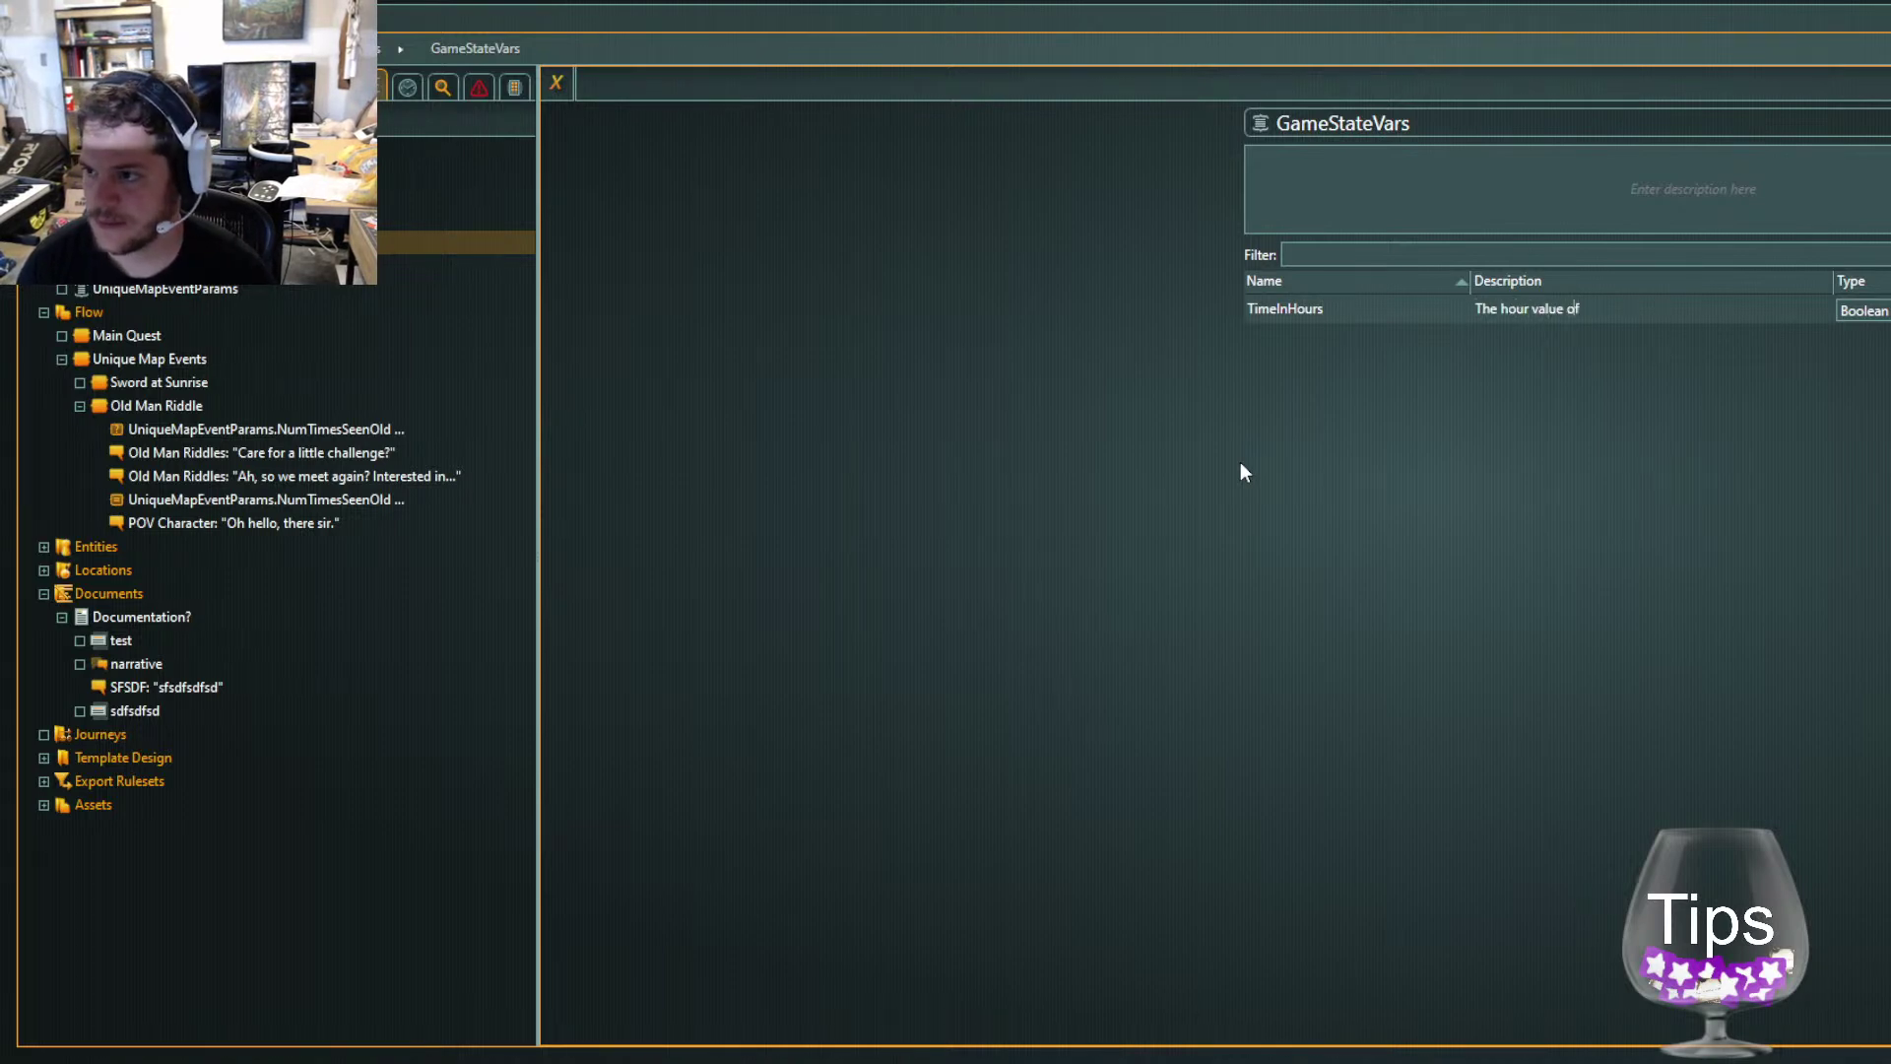
pyautogui.write(' the current datetime.')
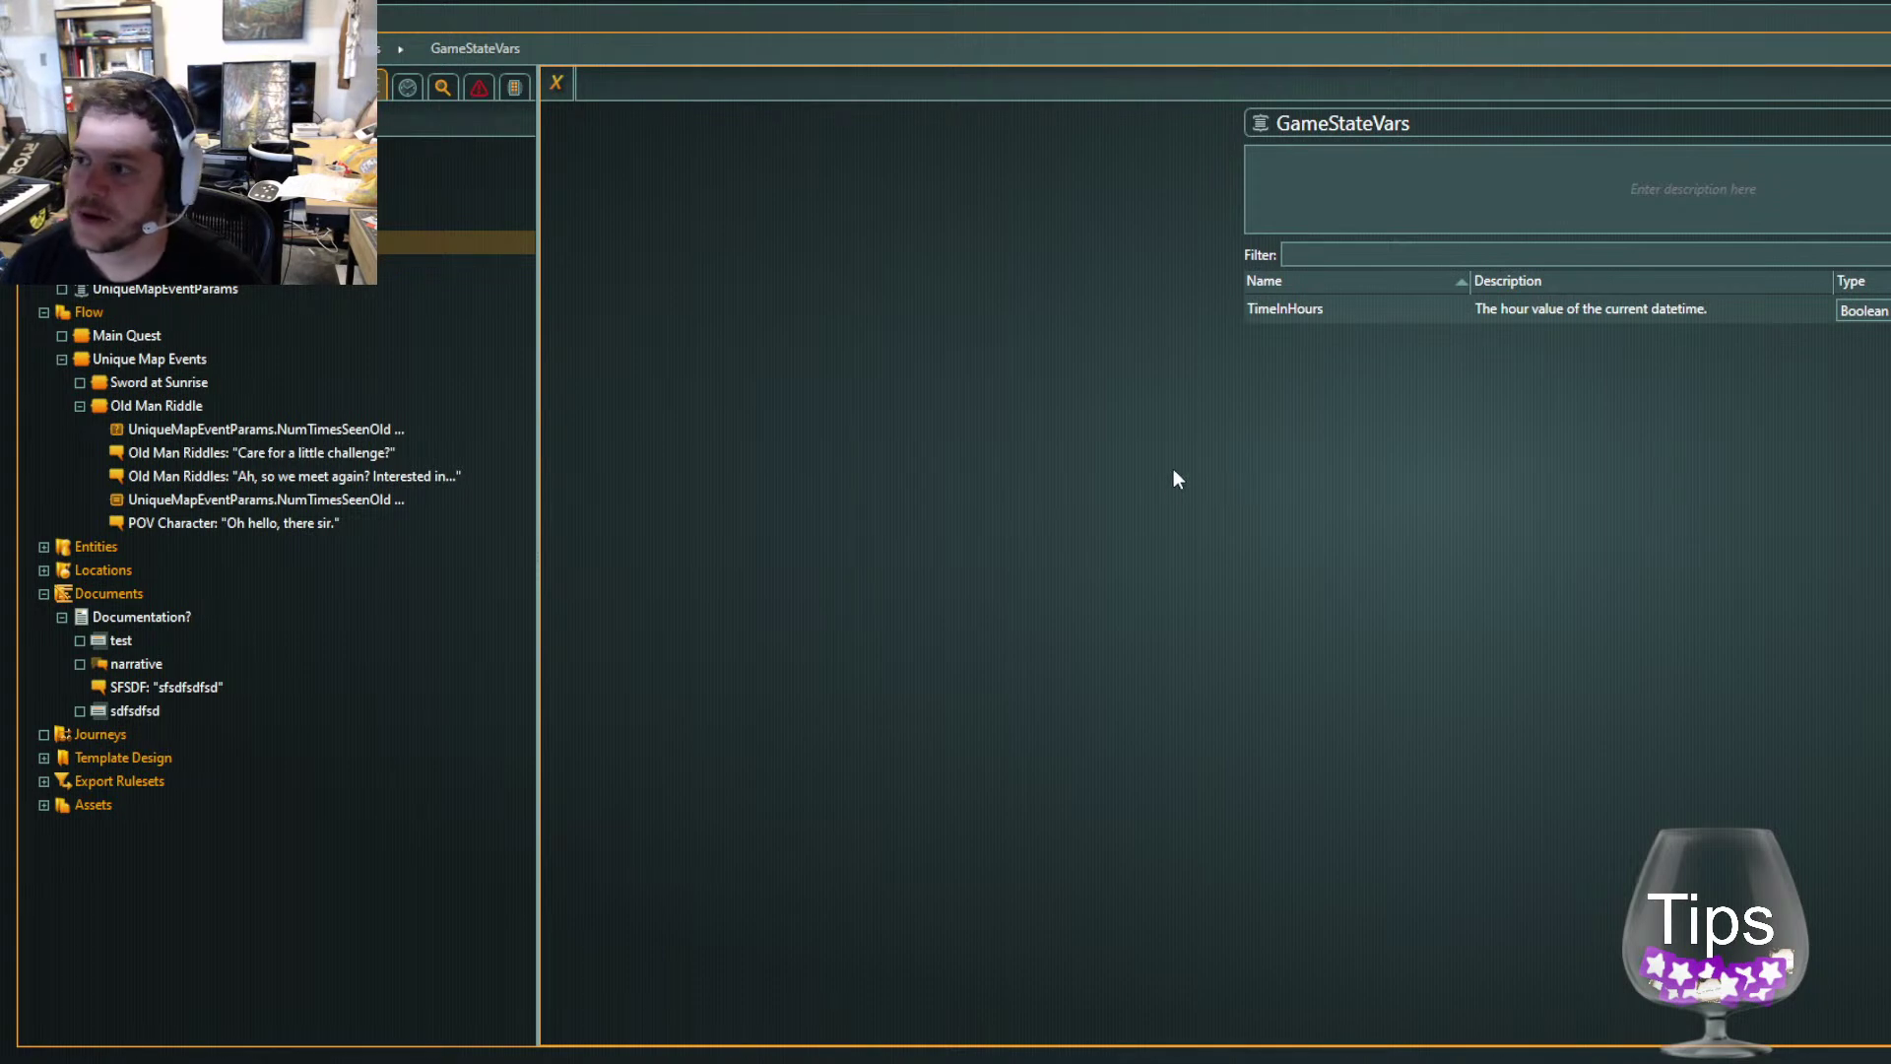
# Set the TimeInHours variable's type to Integer and append "Generated in unity." to its description
pyautogui.press('Tab')
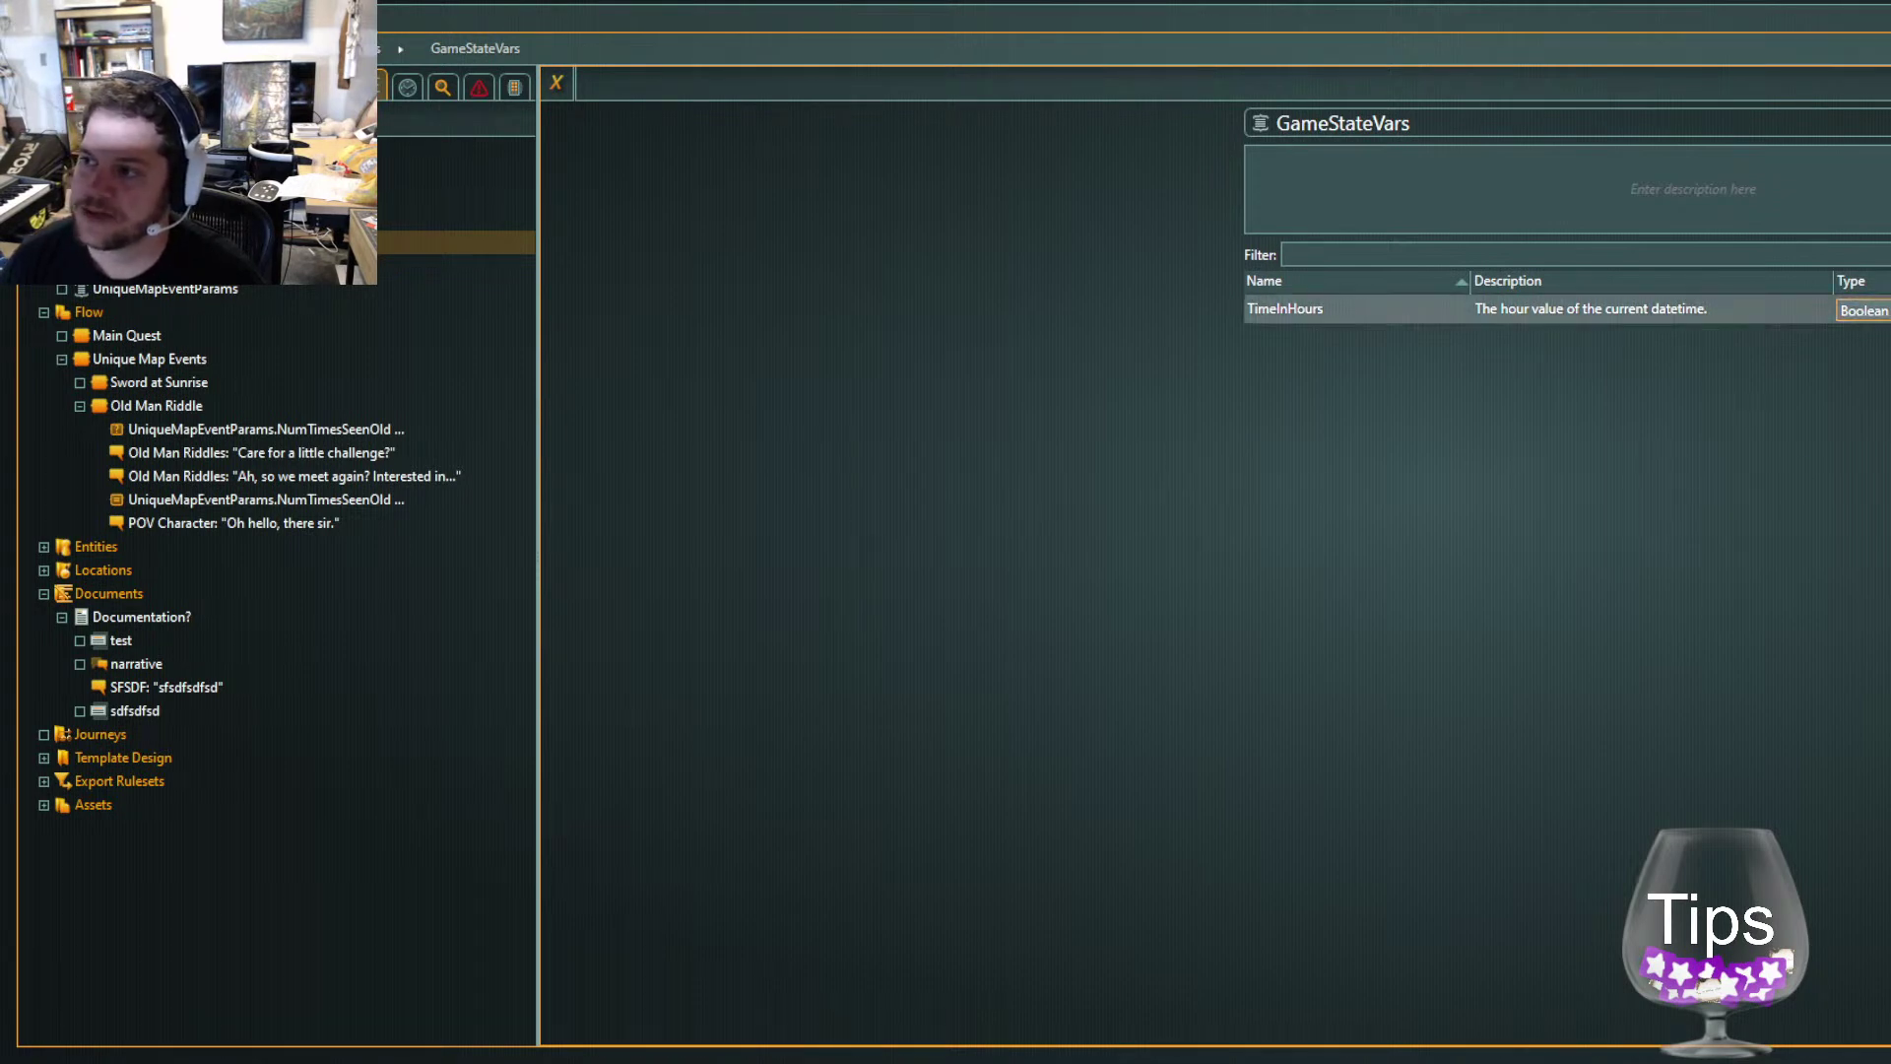
pyautogui.click(1883, 331)
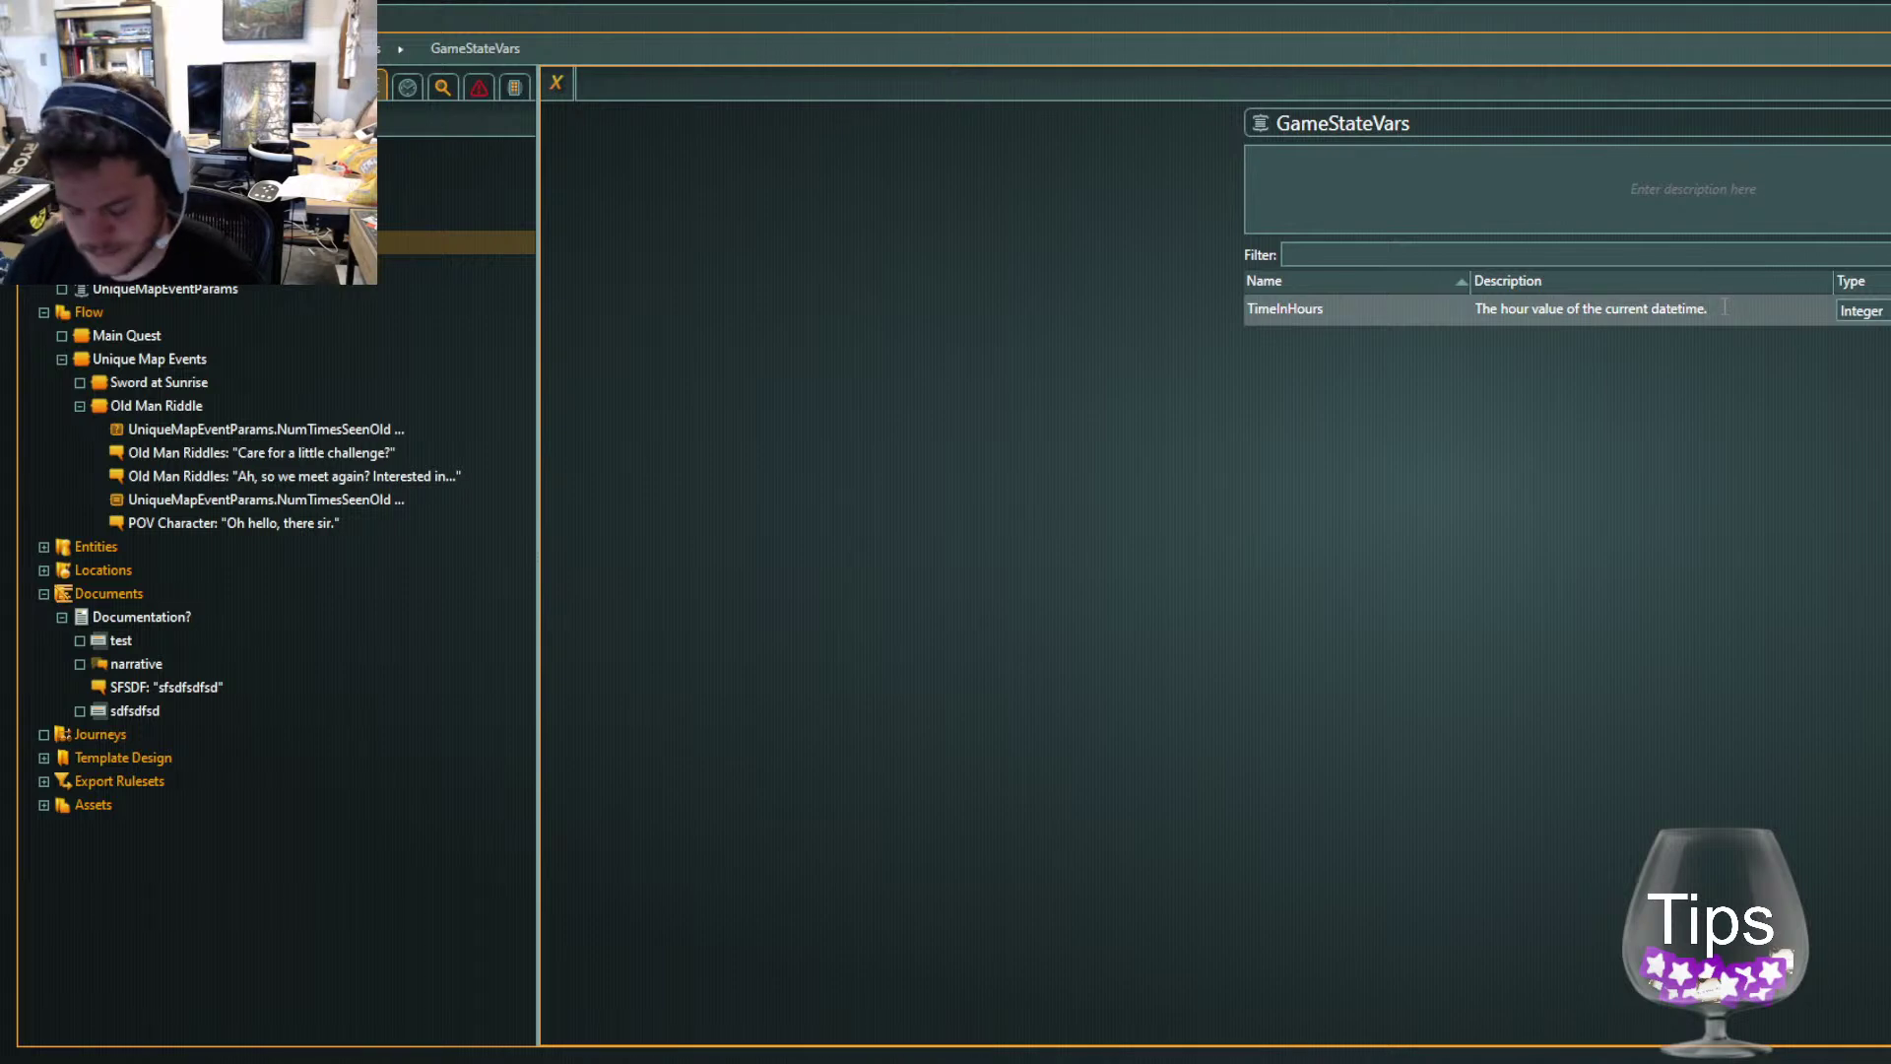
pyautogui.write('Generated in unity.')
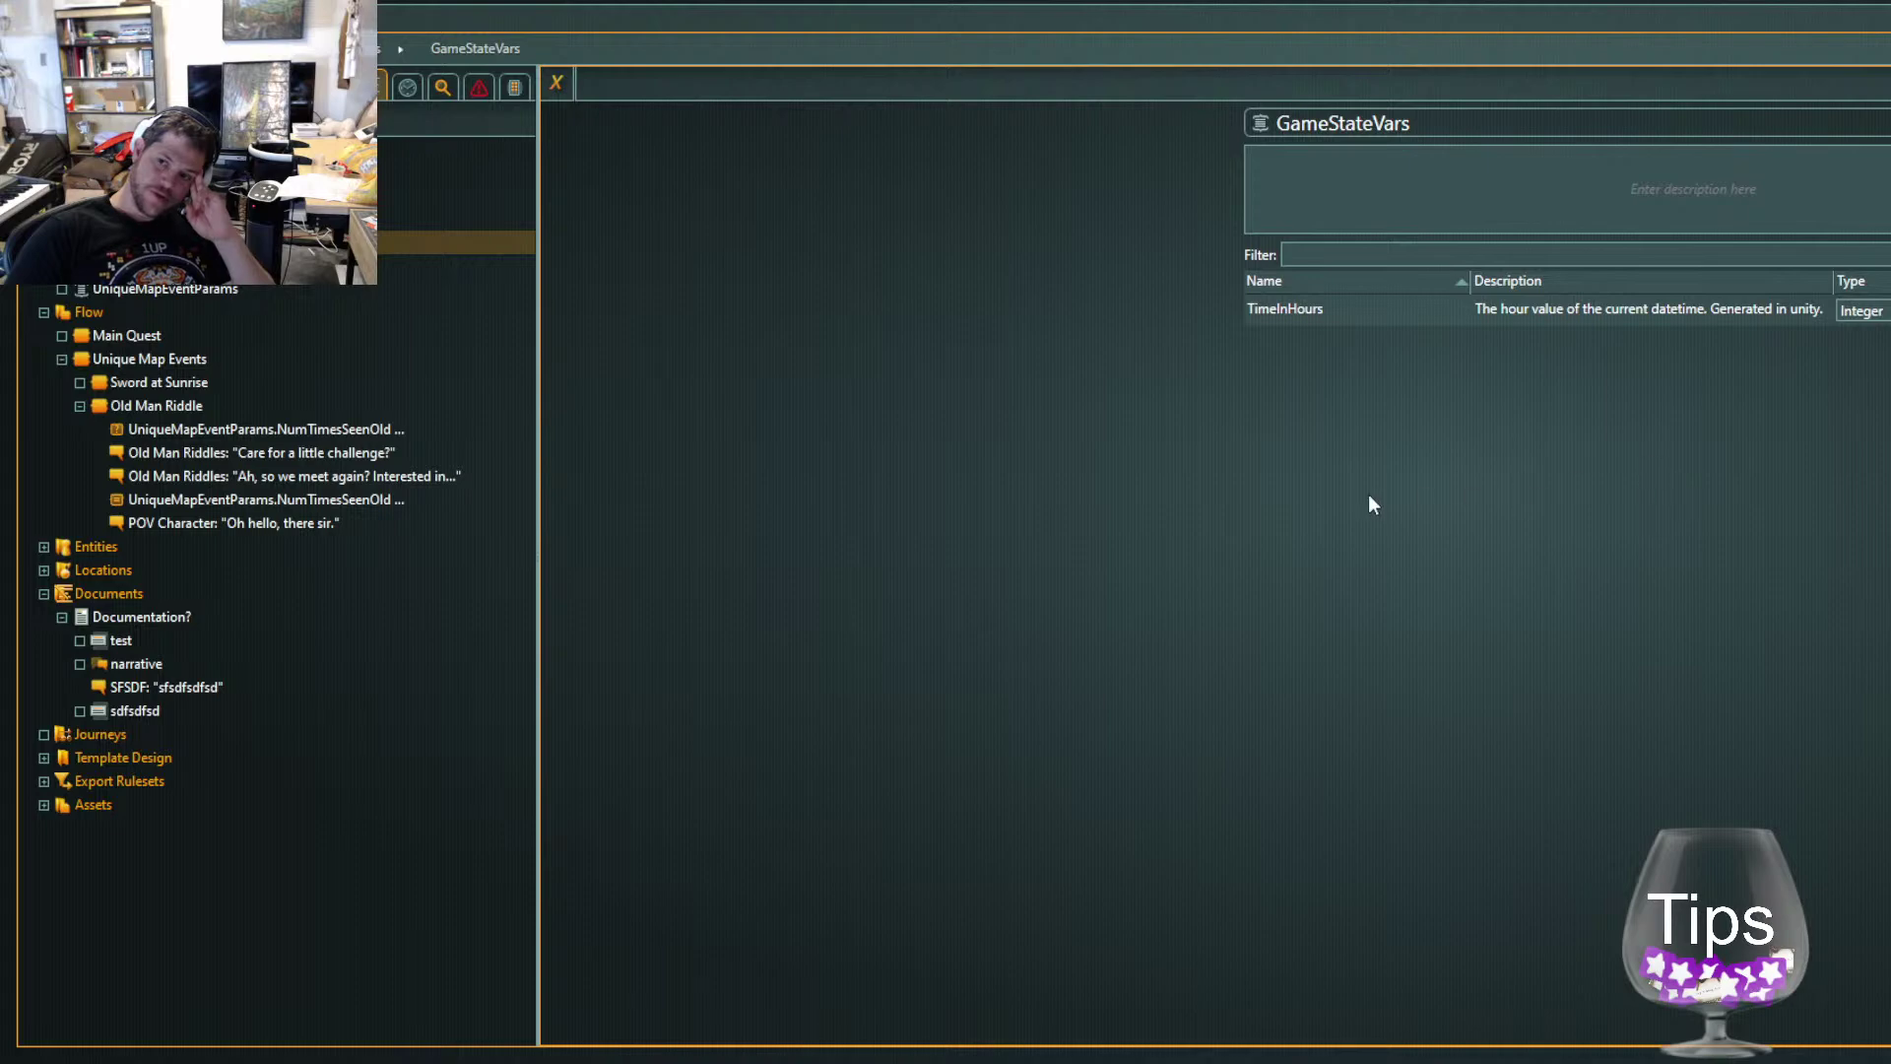
# Open the Sword at Sunrise flow fragment and add an empty dialogue fragment inside it
pyautogui.click(108, 381)
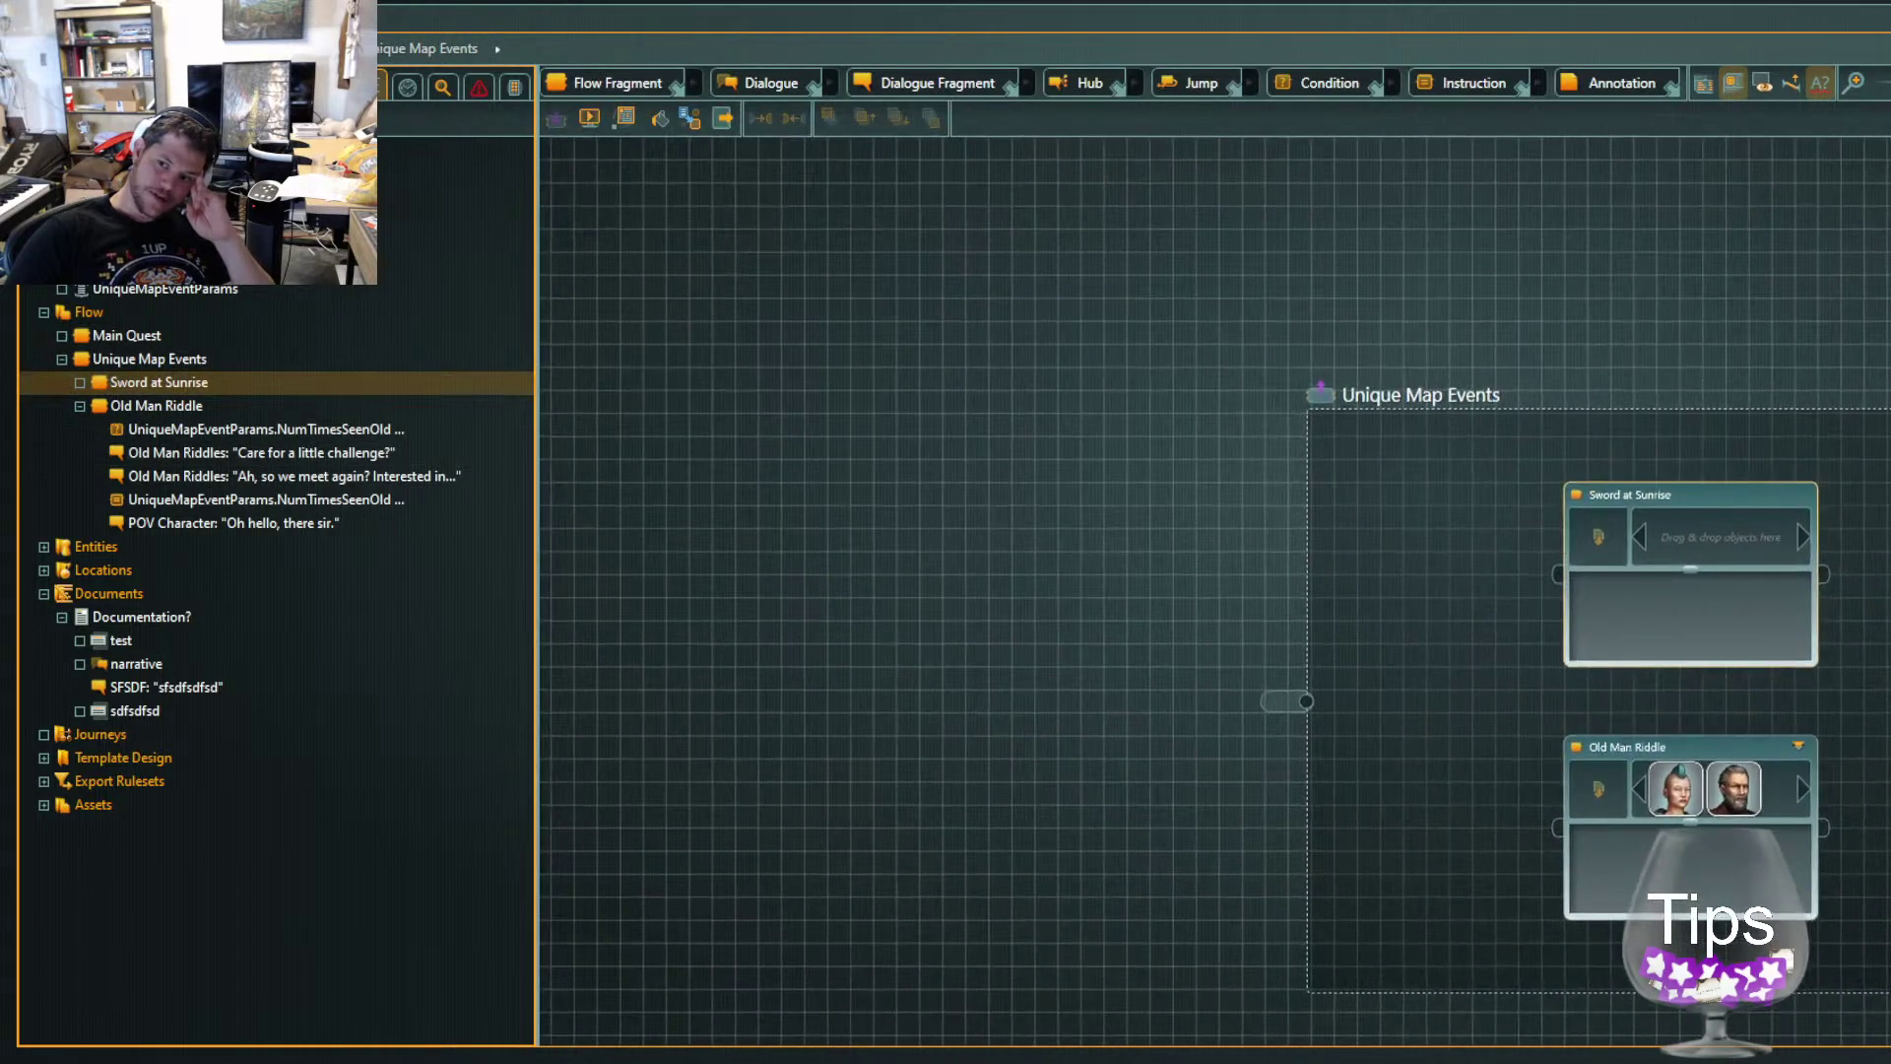
pyautogui.doubleClick(1708, 587)
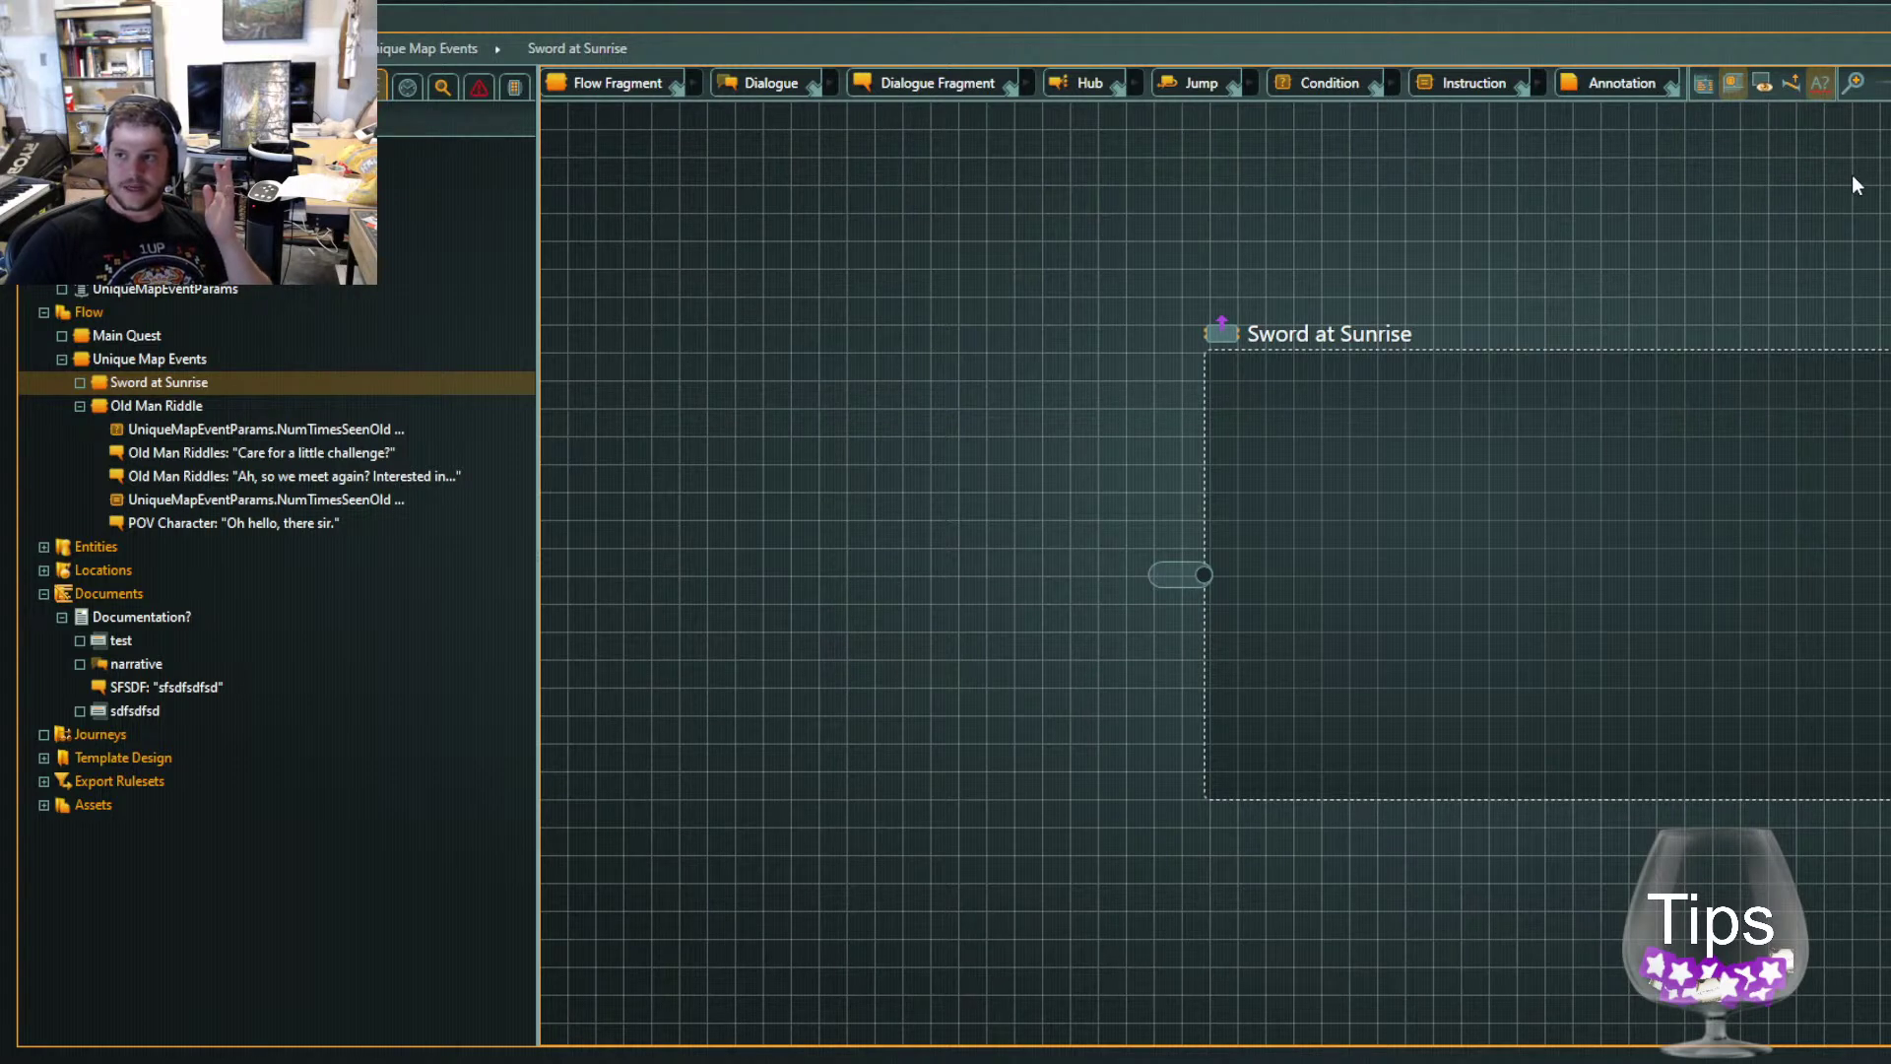
pyautogui.hotkey('ctrl', 'Right')
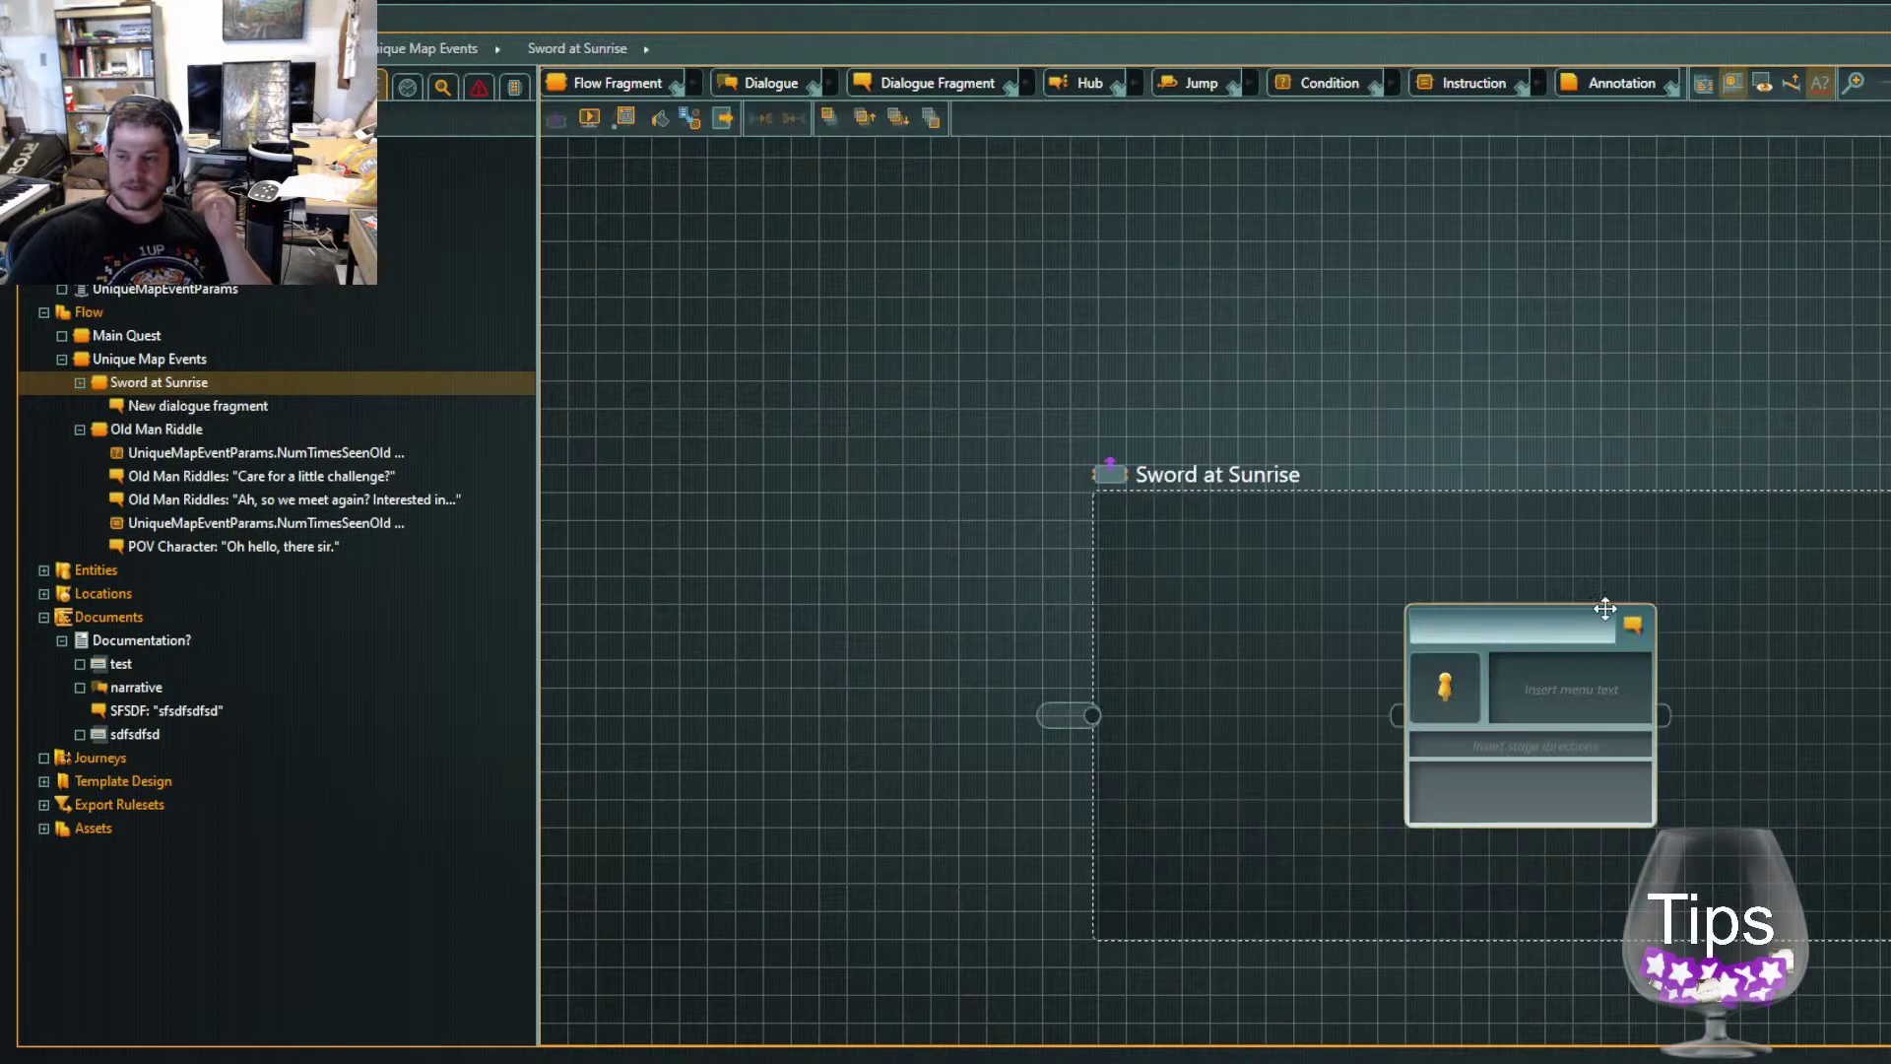
pyautogui.moveTo(1630, 638); pyautogui.dragTo(1482, 640)
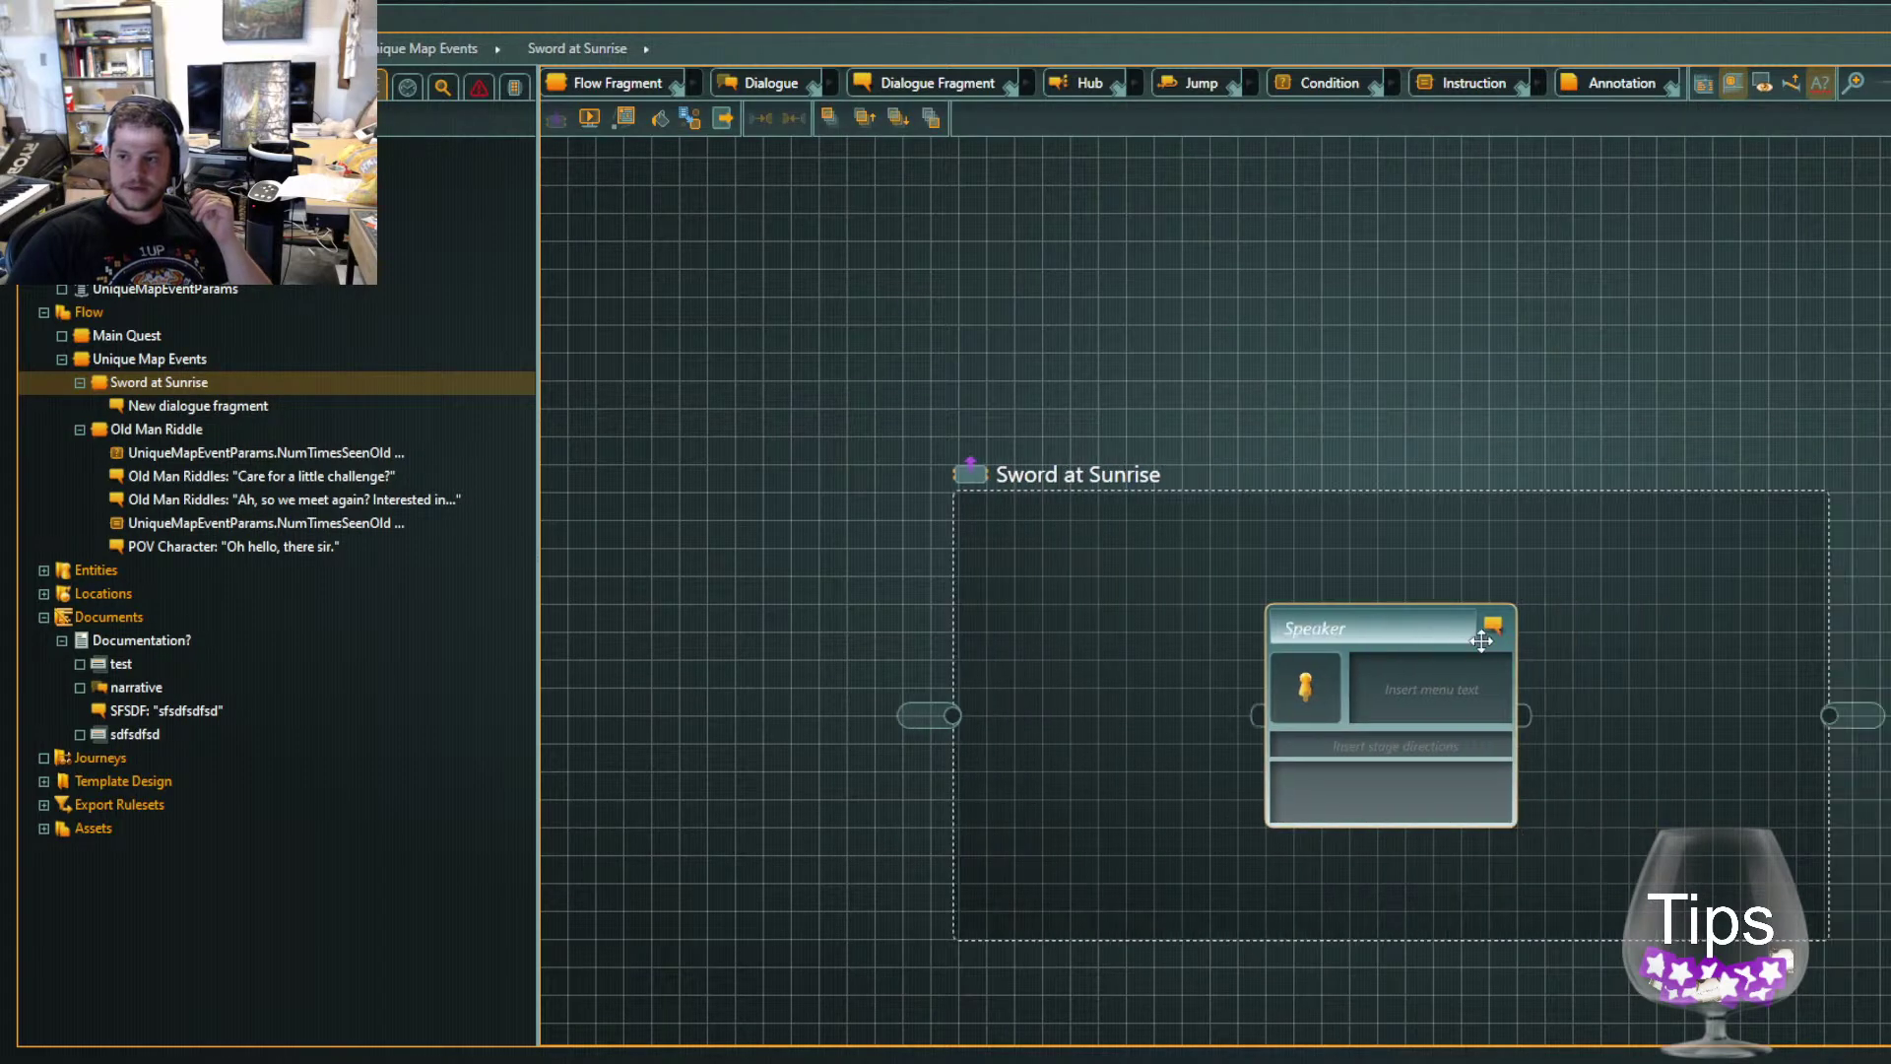
# Assign POV Character as the speaker of the new dialogue fragment in Sword at Sunrise, leaving its menu text empty
pyautogui.click(1400, 636)
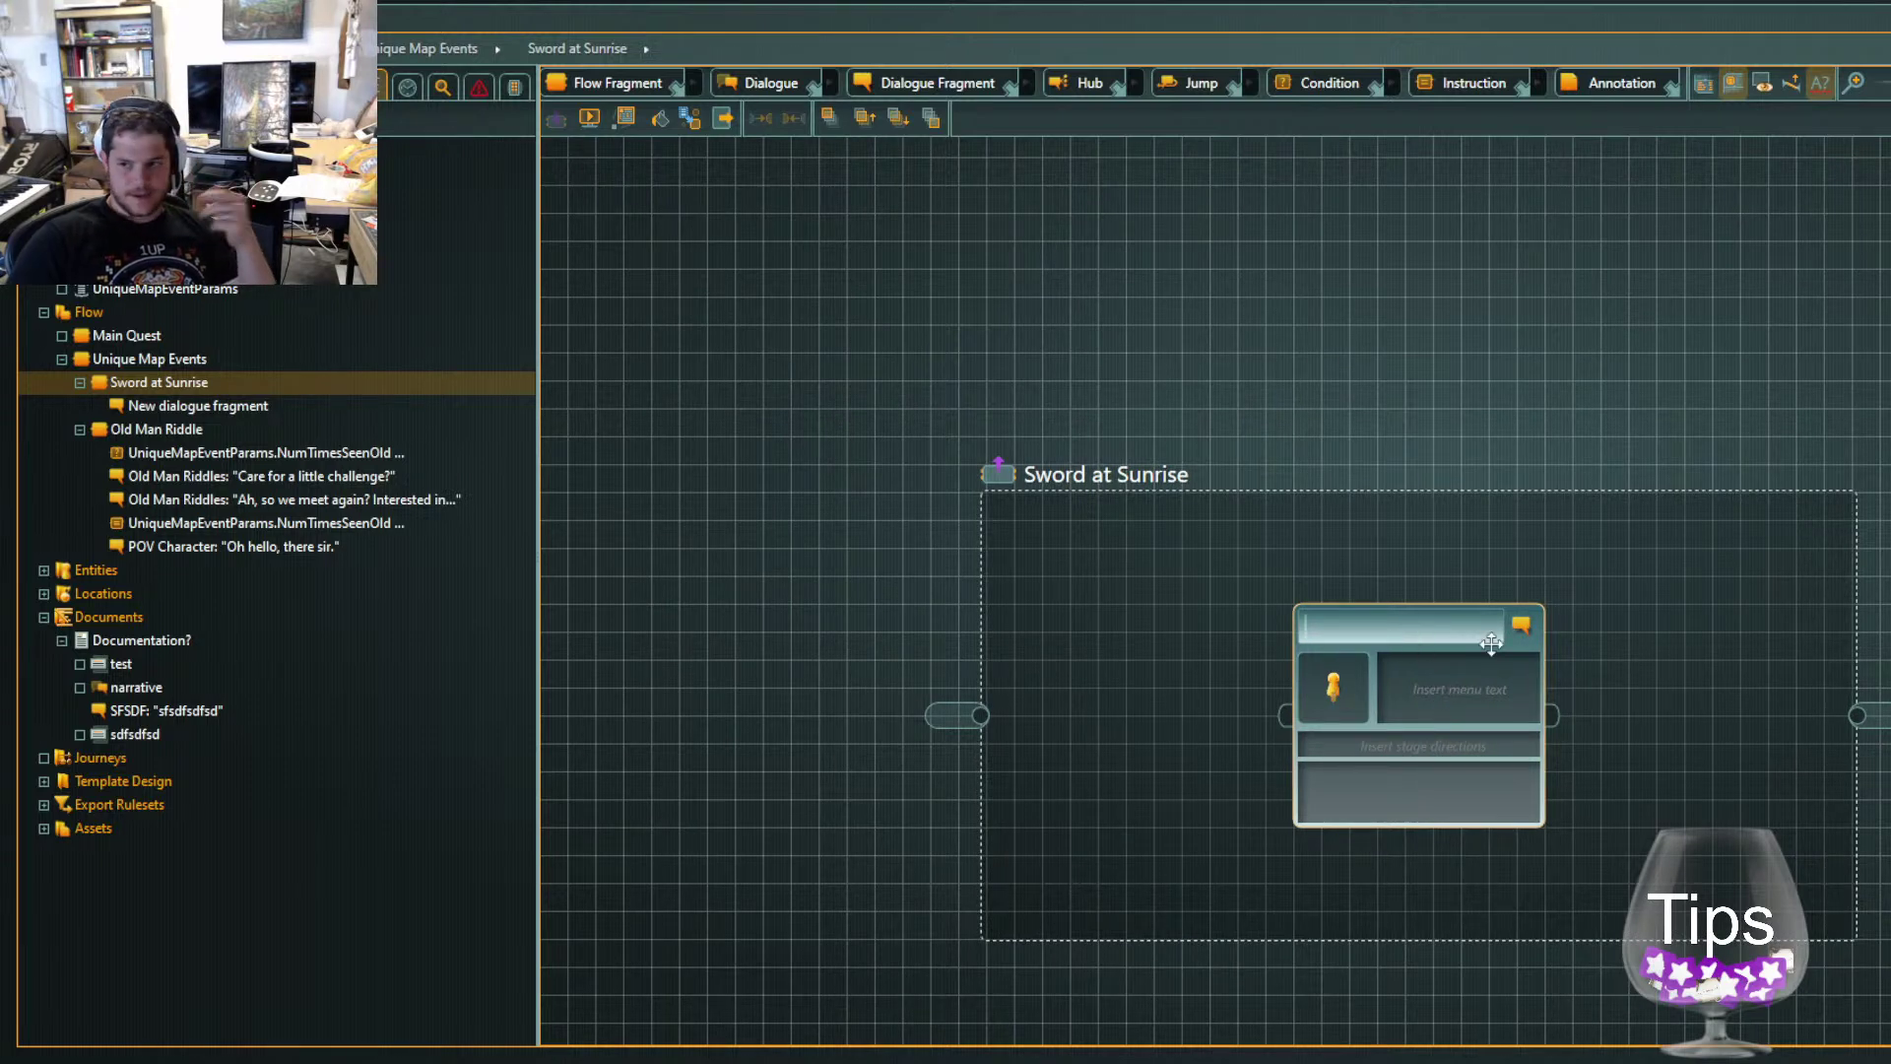
pyautogui.write('Sword')
pyautogui.press('BackSpace')
pyautogui.press('BackSpace')
pyautogui.press('BackSpace')
pyautogui.press('BackSpace')
pyautogui.press('BackSpace')
pyautogui.press('BackSpace')
pyautogui.write('POV Character')
pyautogui.press('Tab')
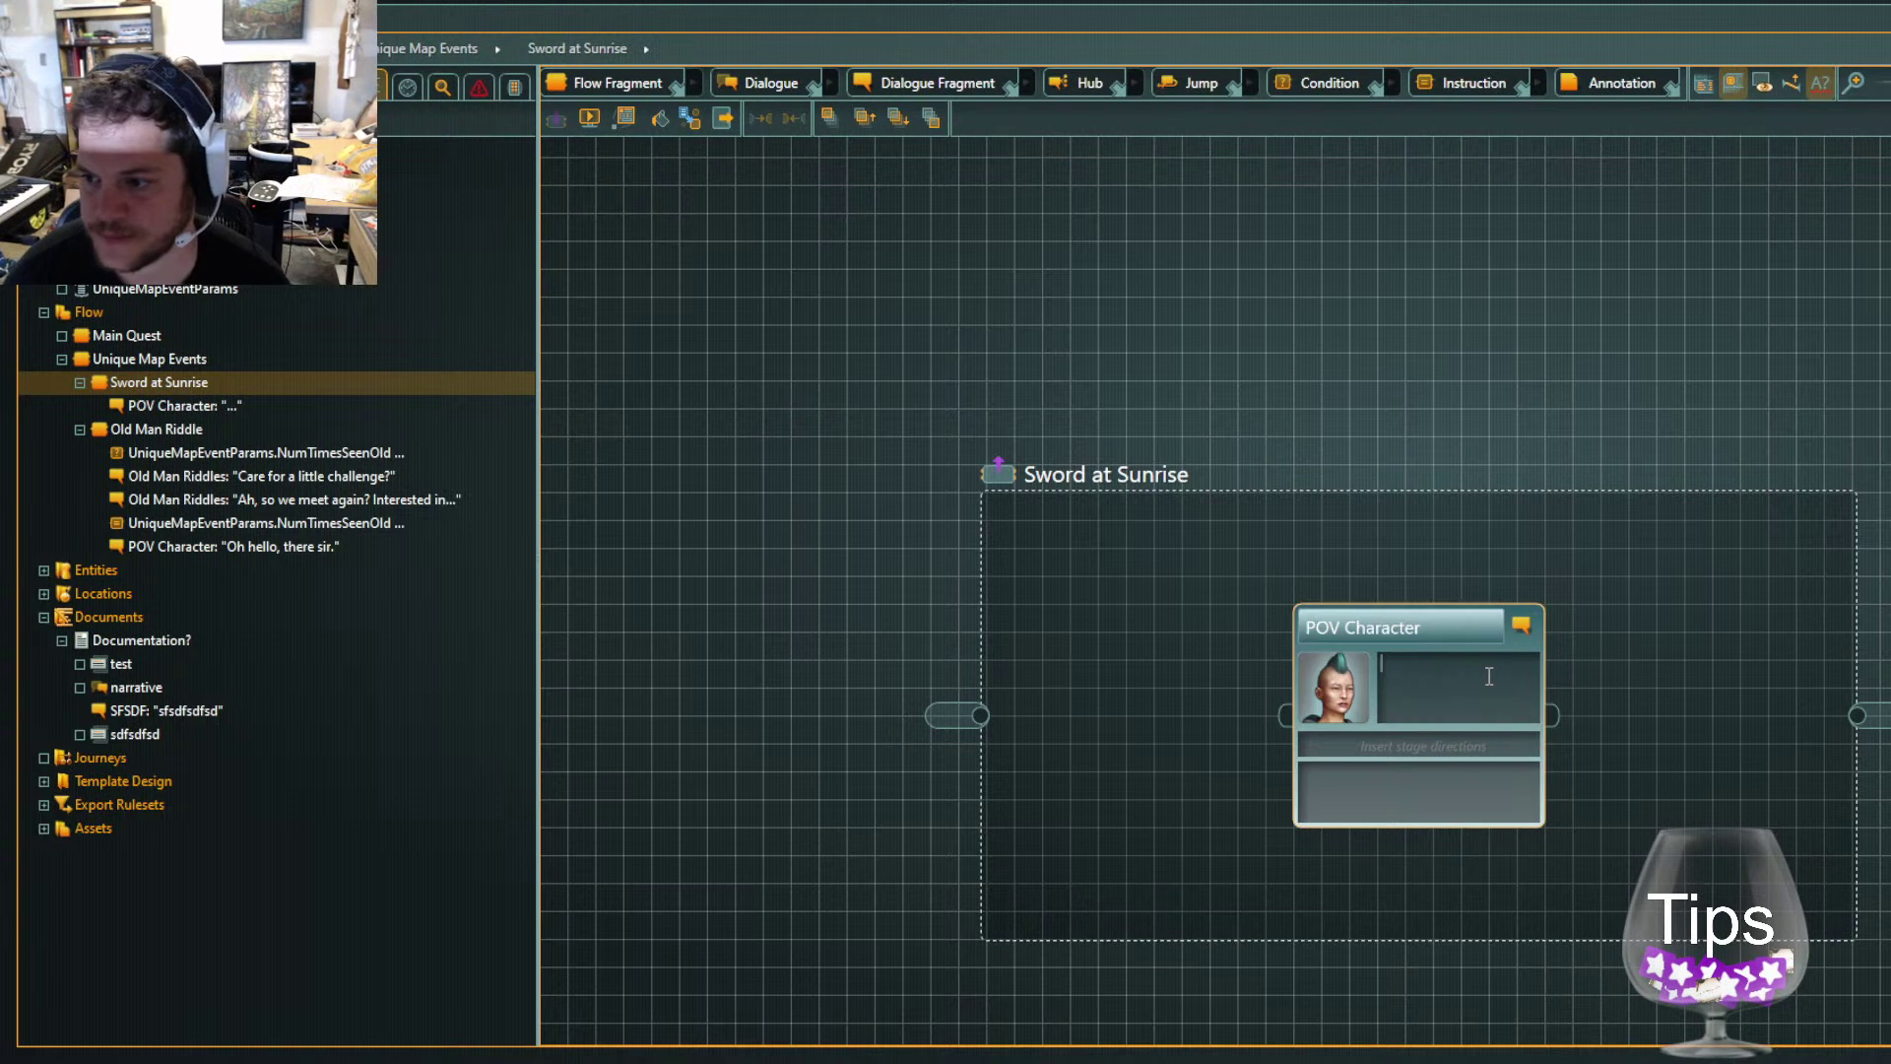
pyautogui.press('Tab')
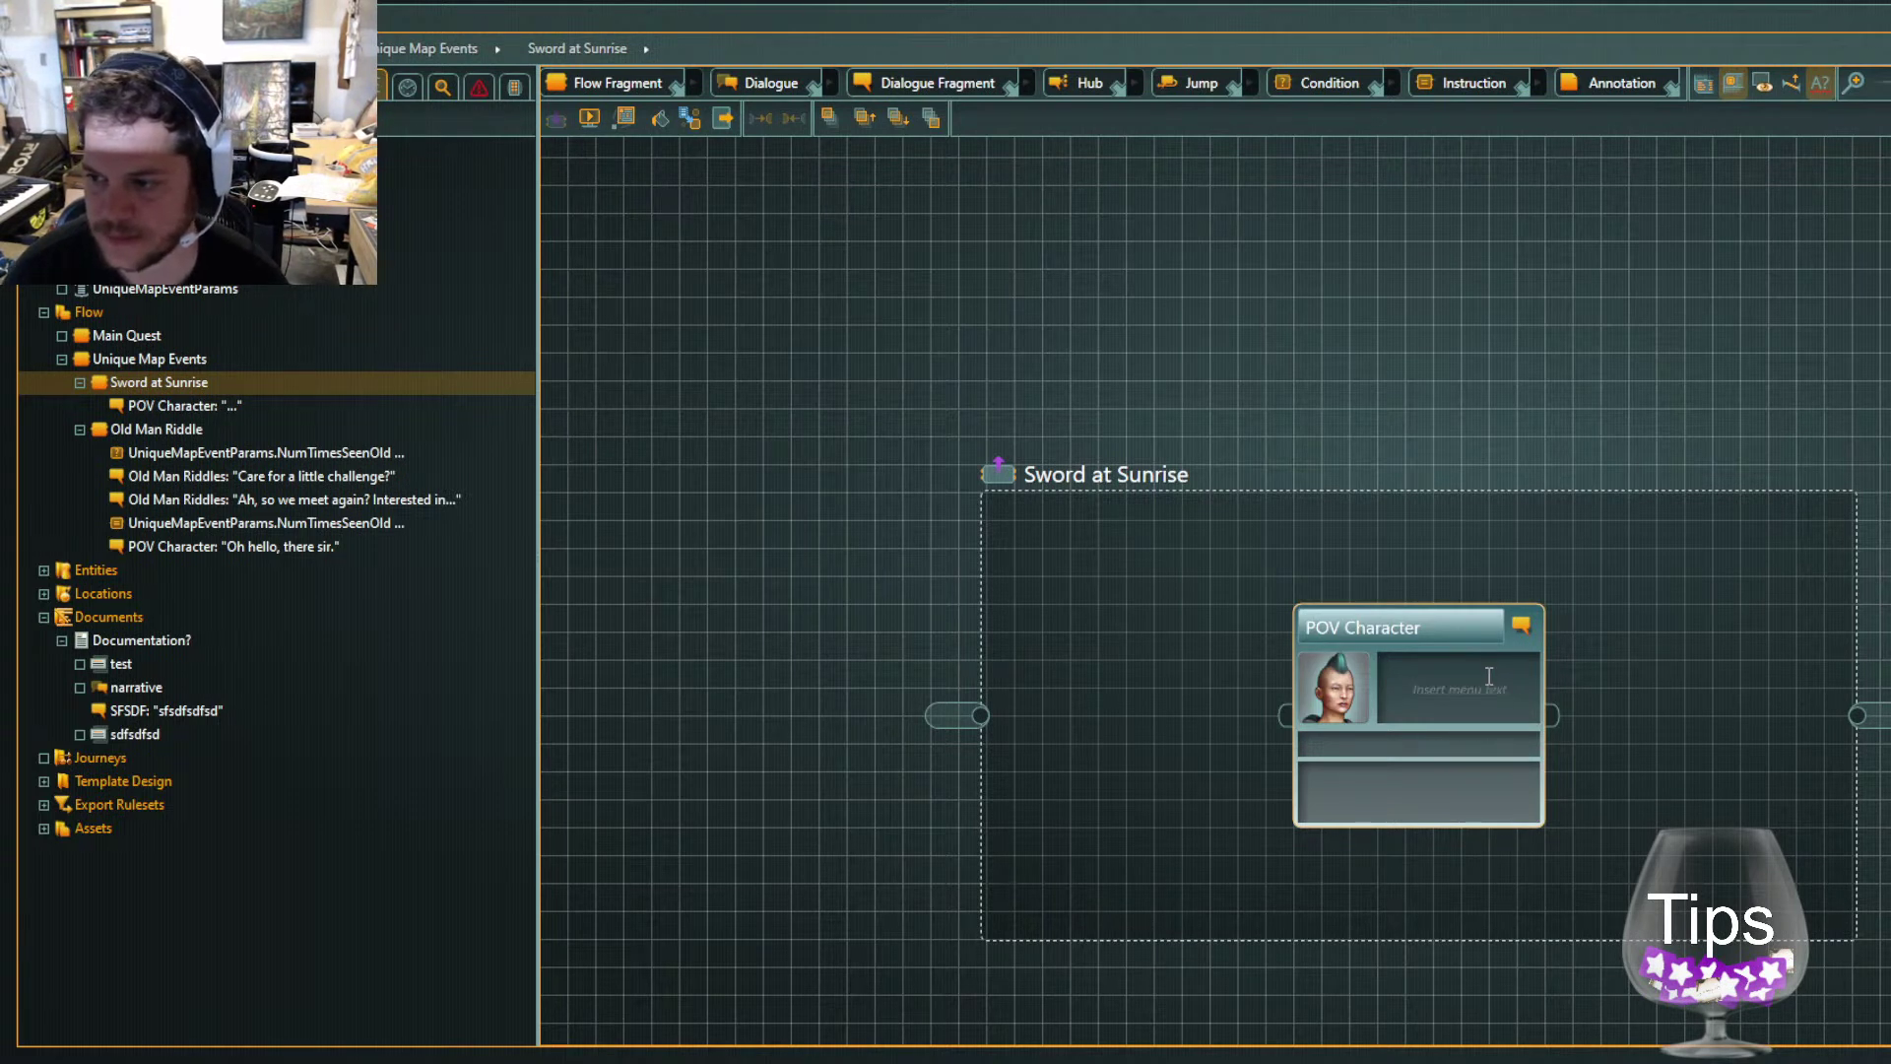
# Enter the stage directions "I walk up to a low hill." on the POV Character dialogue fragment
pyautogui.press('Tab')
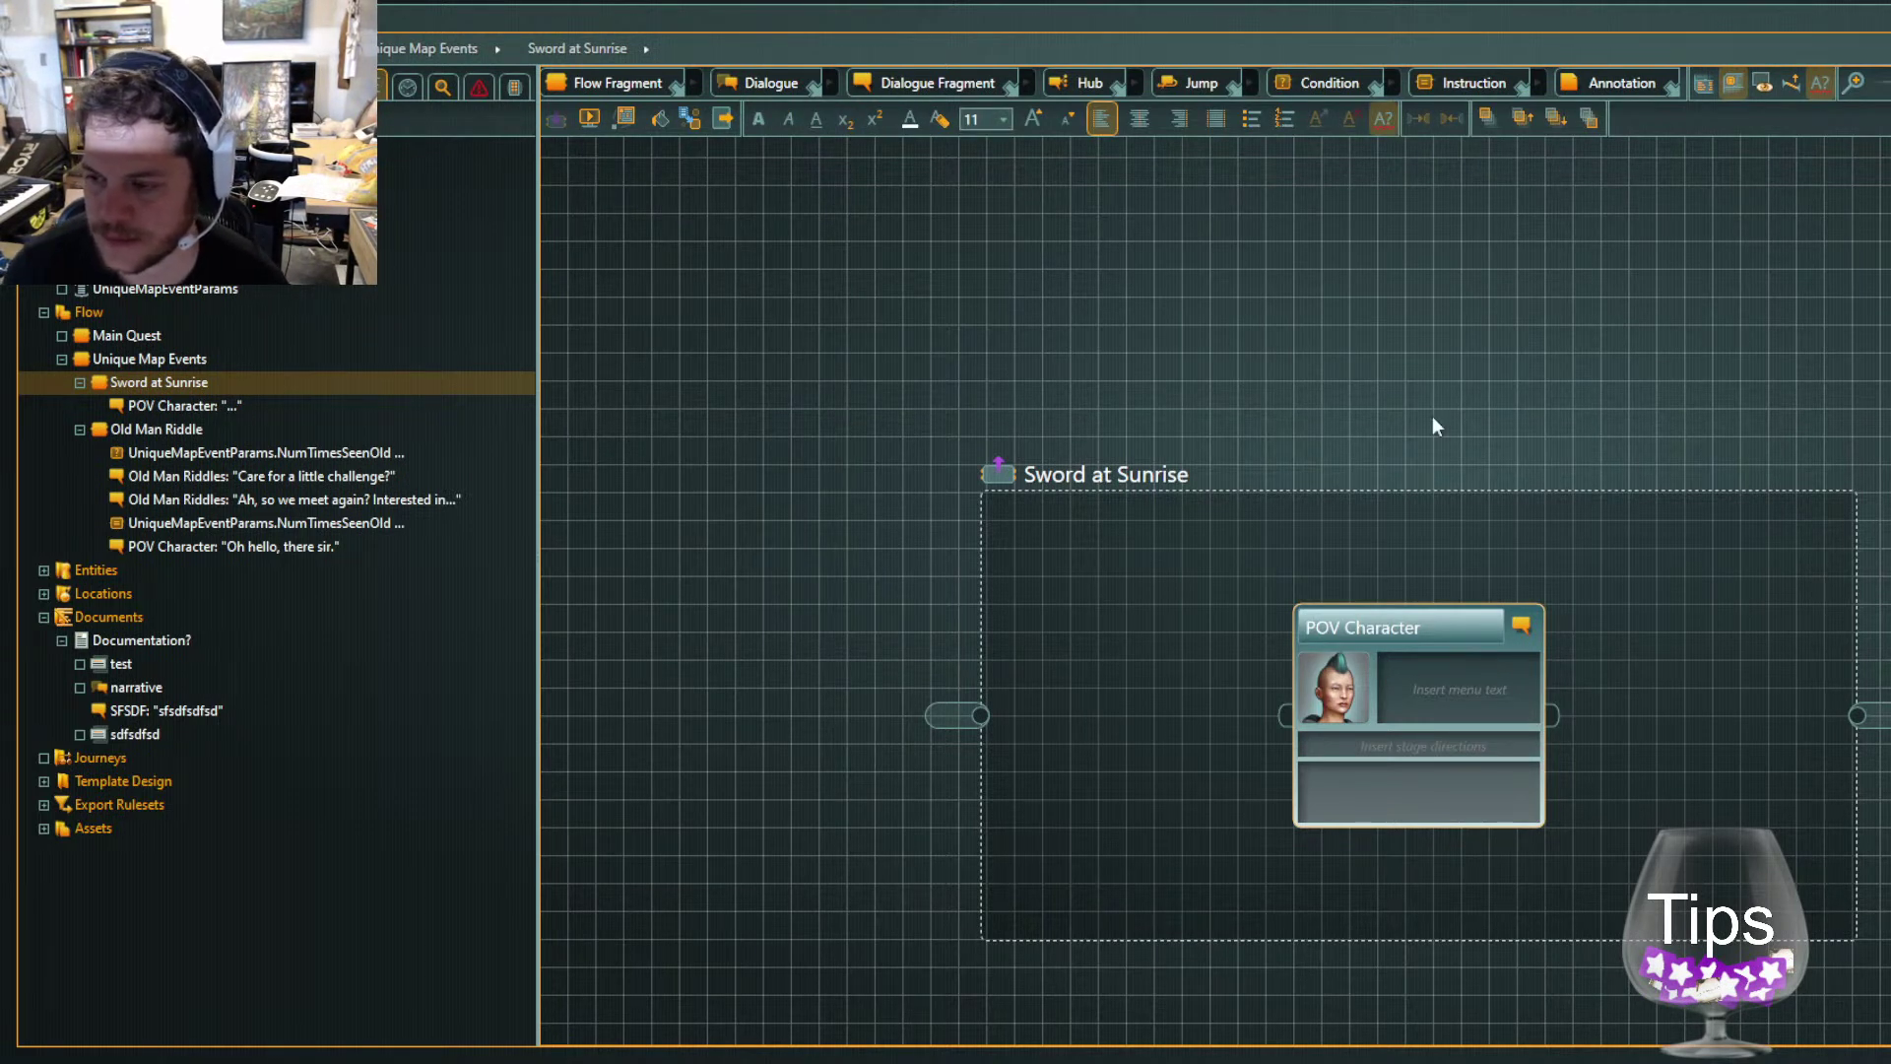
pyautogui.click(1333, 740)
pyautogui.write('I walk up to a lowcu')
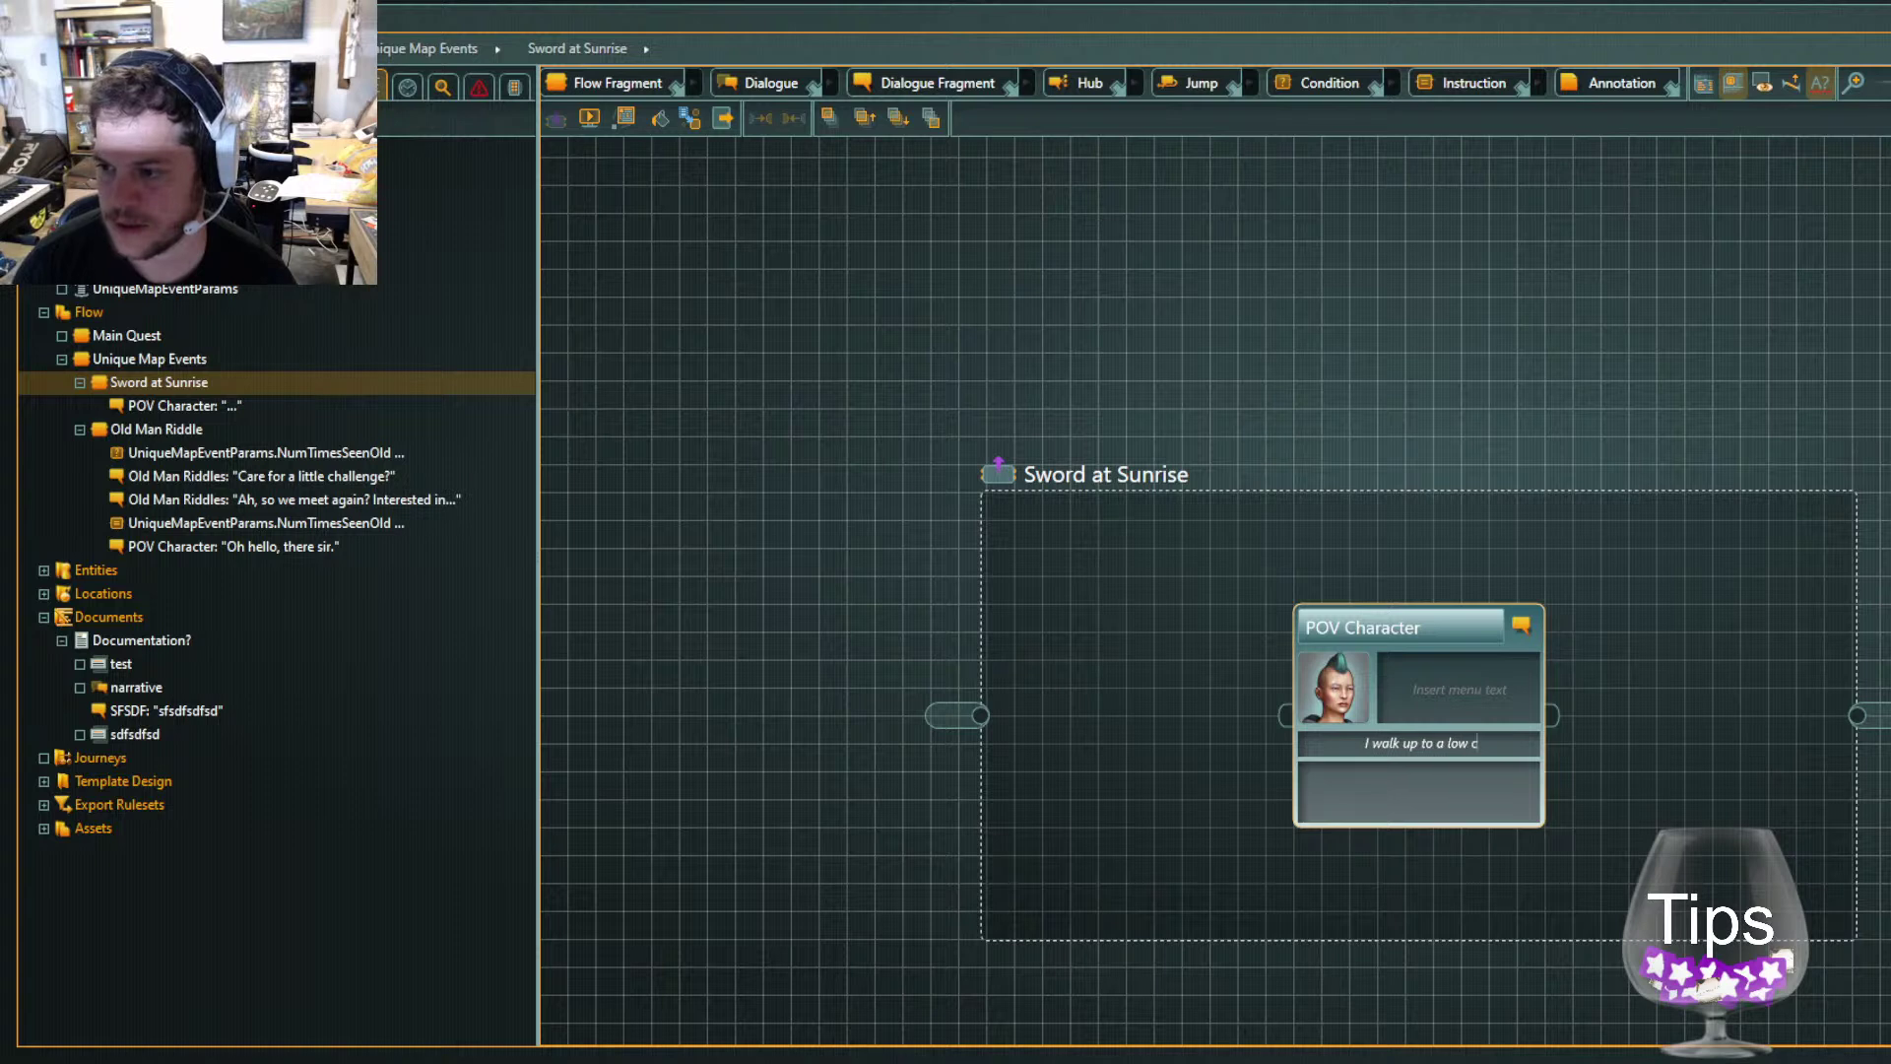
pyautogui.press('BackSpace')
pyautogui.press('BackSpace')
pyautogui.press('BackSpace')
pyautogui.write('hill.')
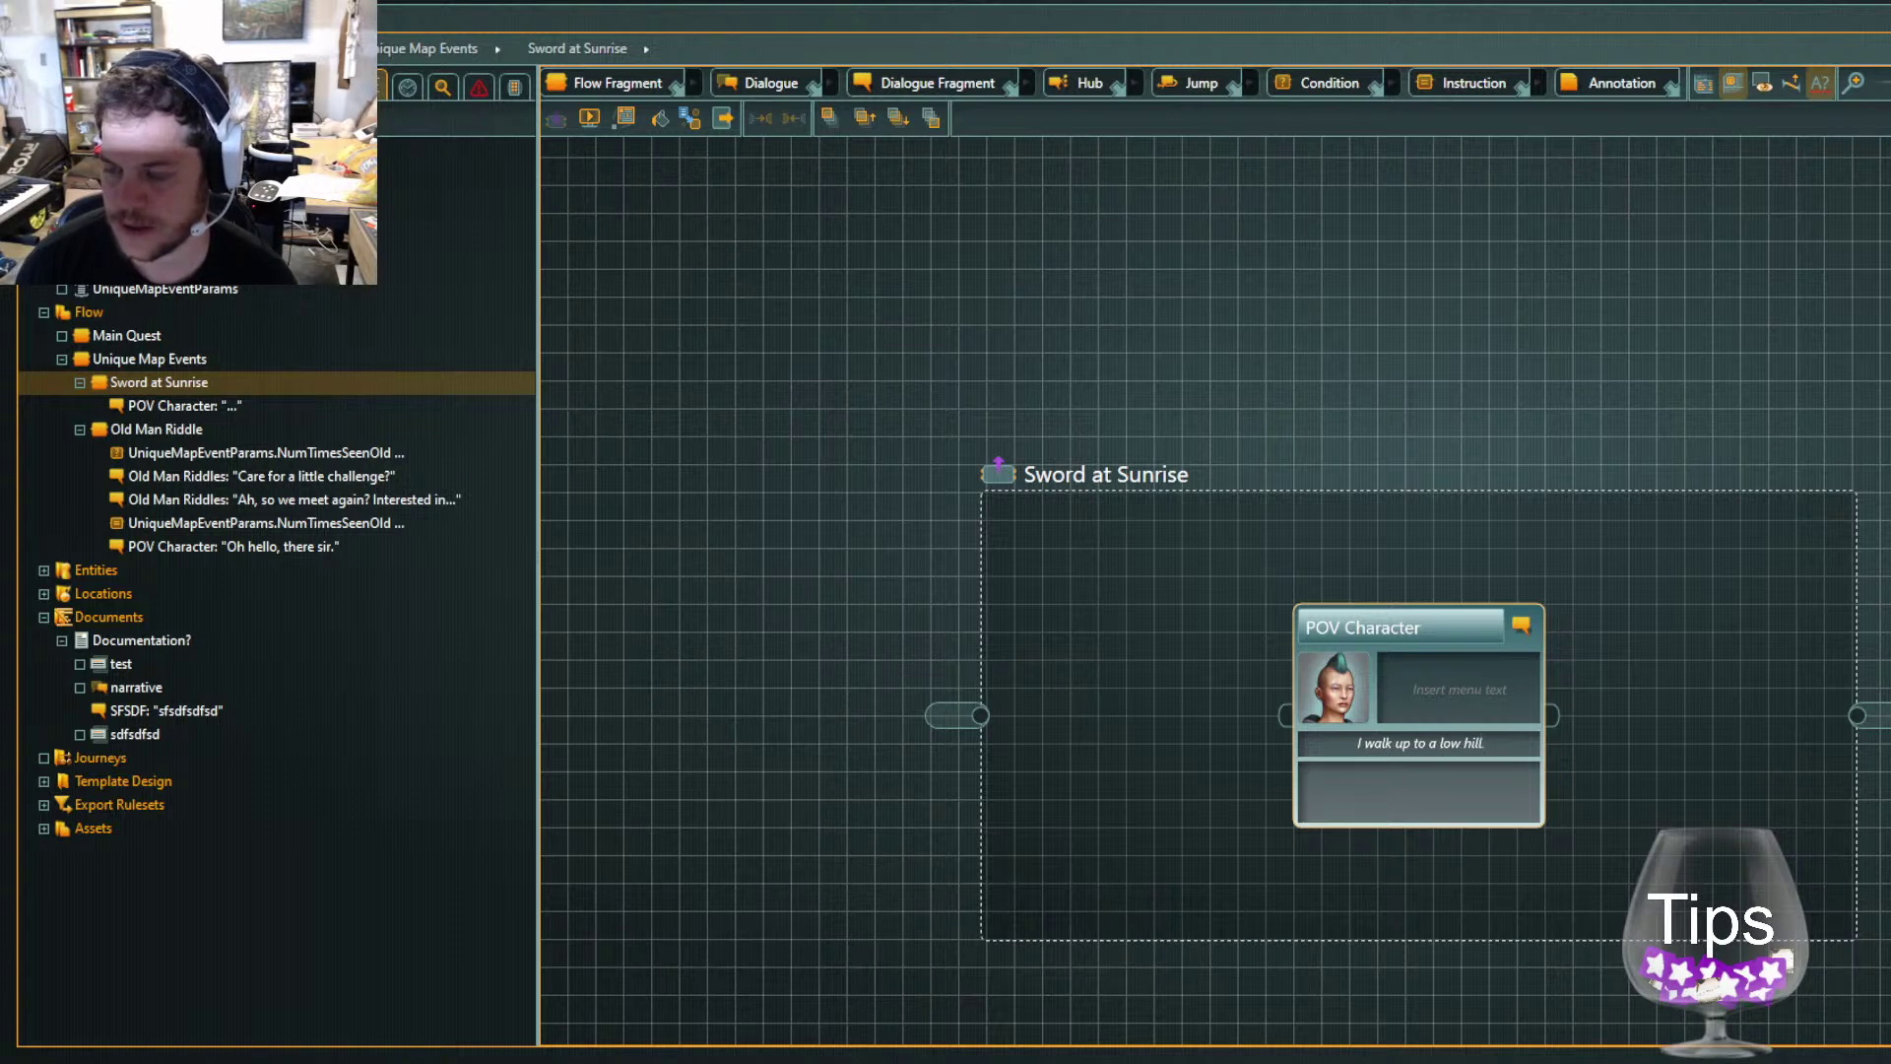
# Give the POV Character fragment the spoken line "Cold this time of the morning."
pyautogui.click(1490, 798)
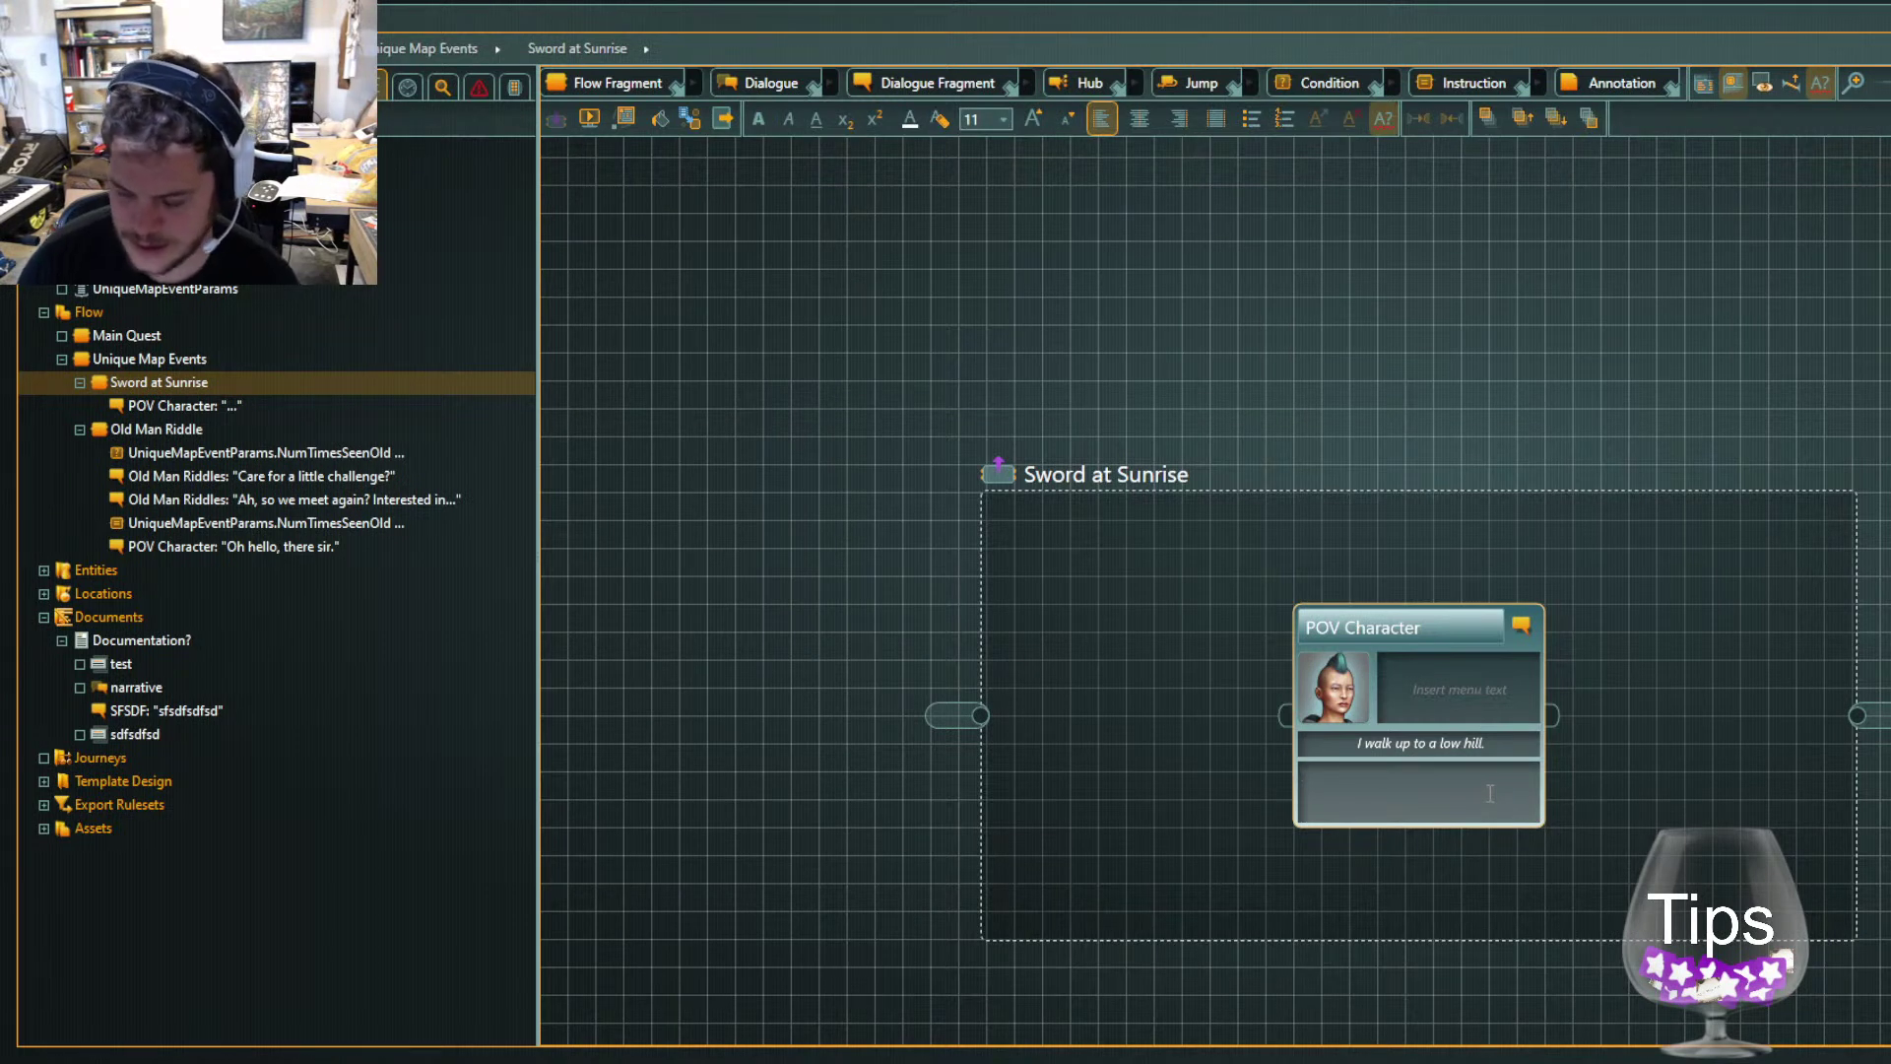
pyautogui.write('Cold this time')
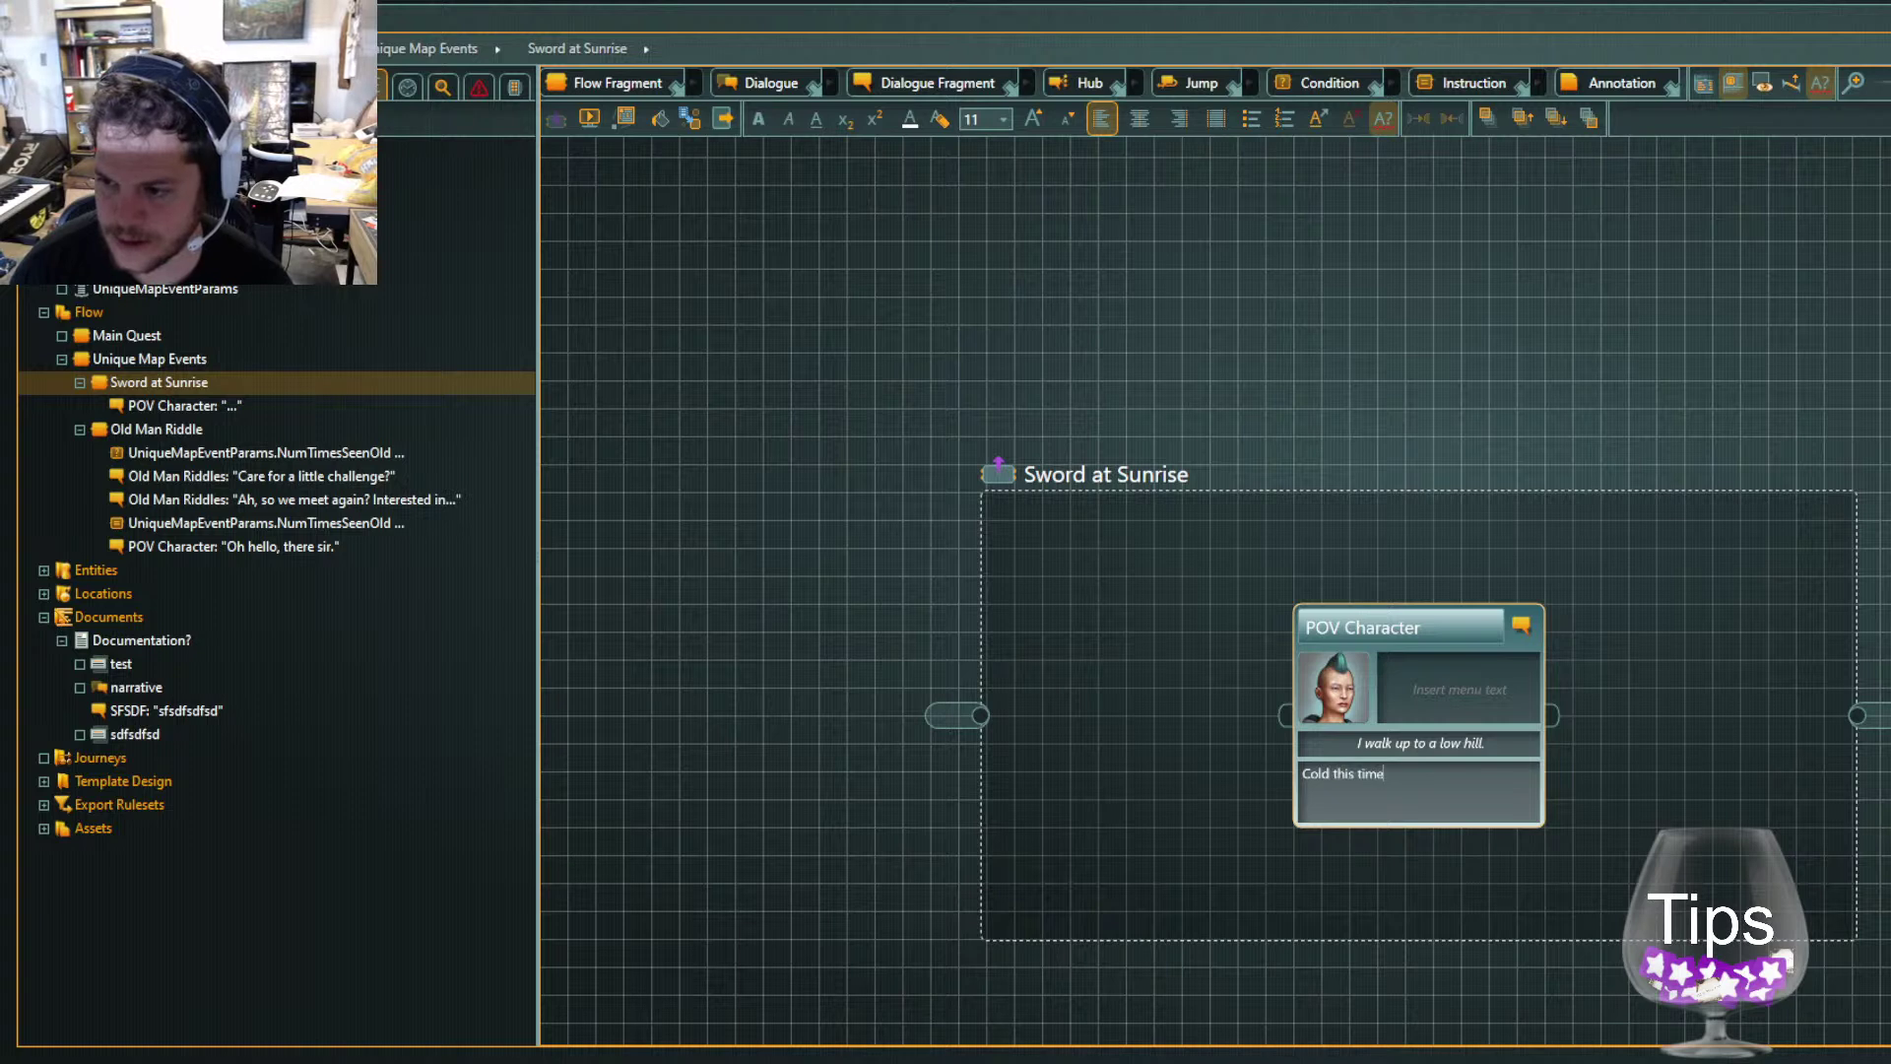
pyautogui.write(' of the morning.')
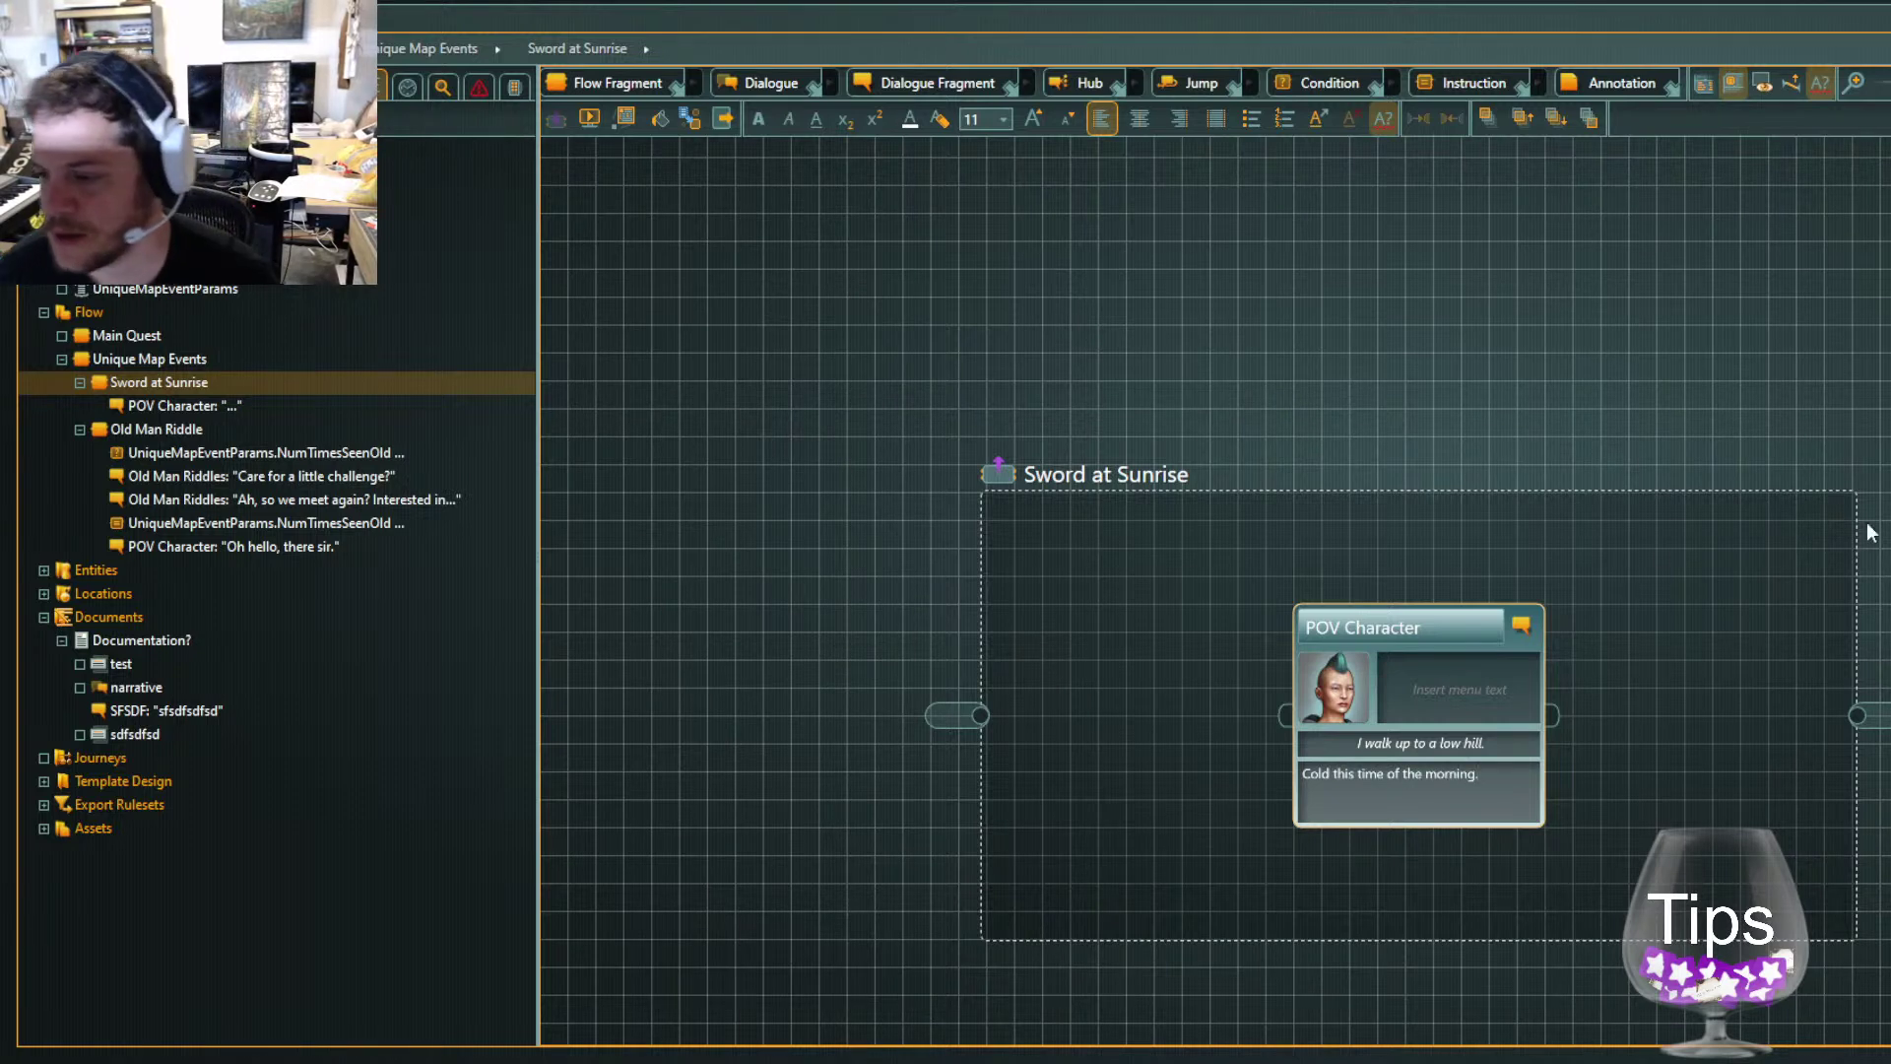
pyautogui.click(1843, 567)
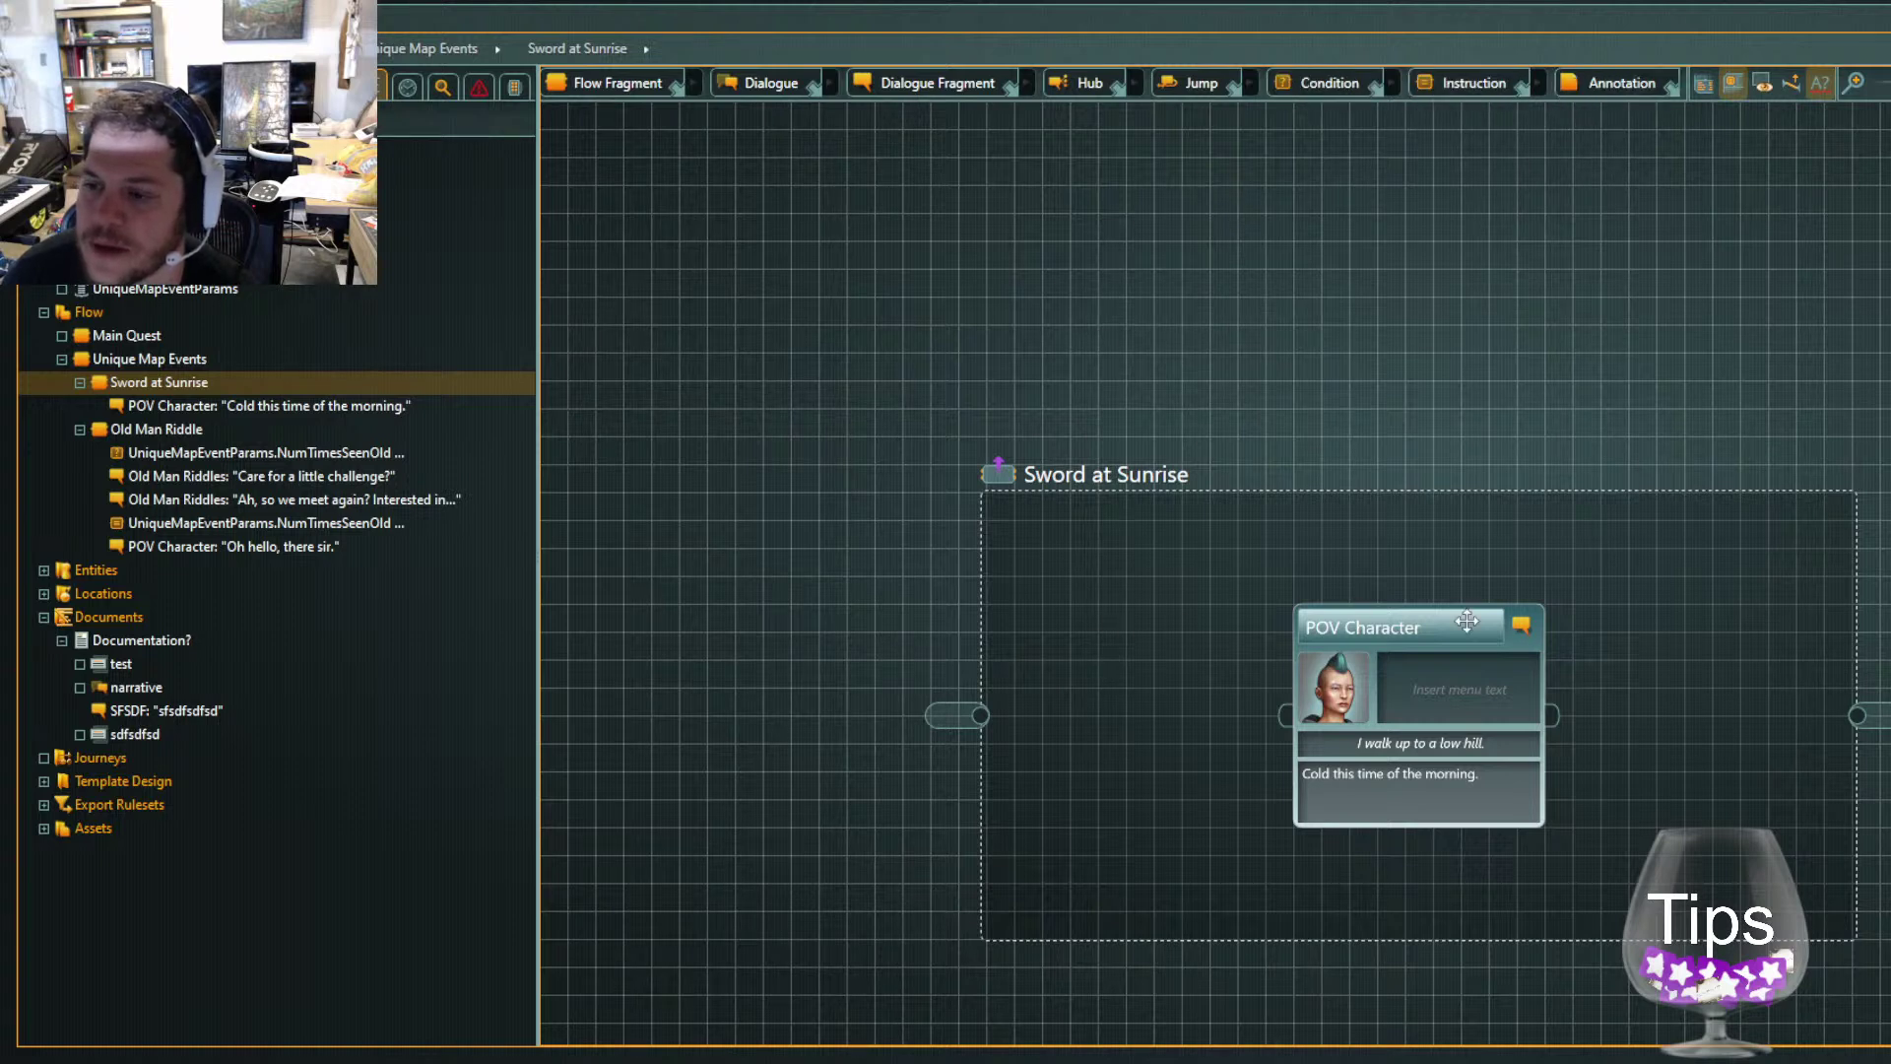
# Add a condition node after the "Cold this time of the morning." fragment and connect the fragment's output to it
pyautogui.moveTo(1363, 98); pyautogui.dragTo(1664, 719)
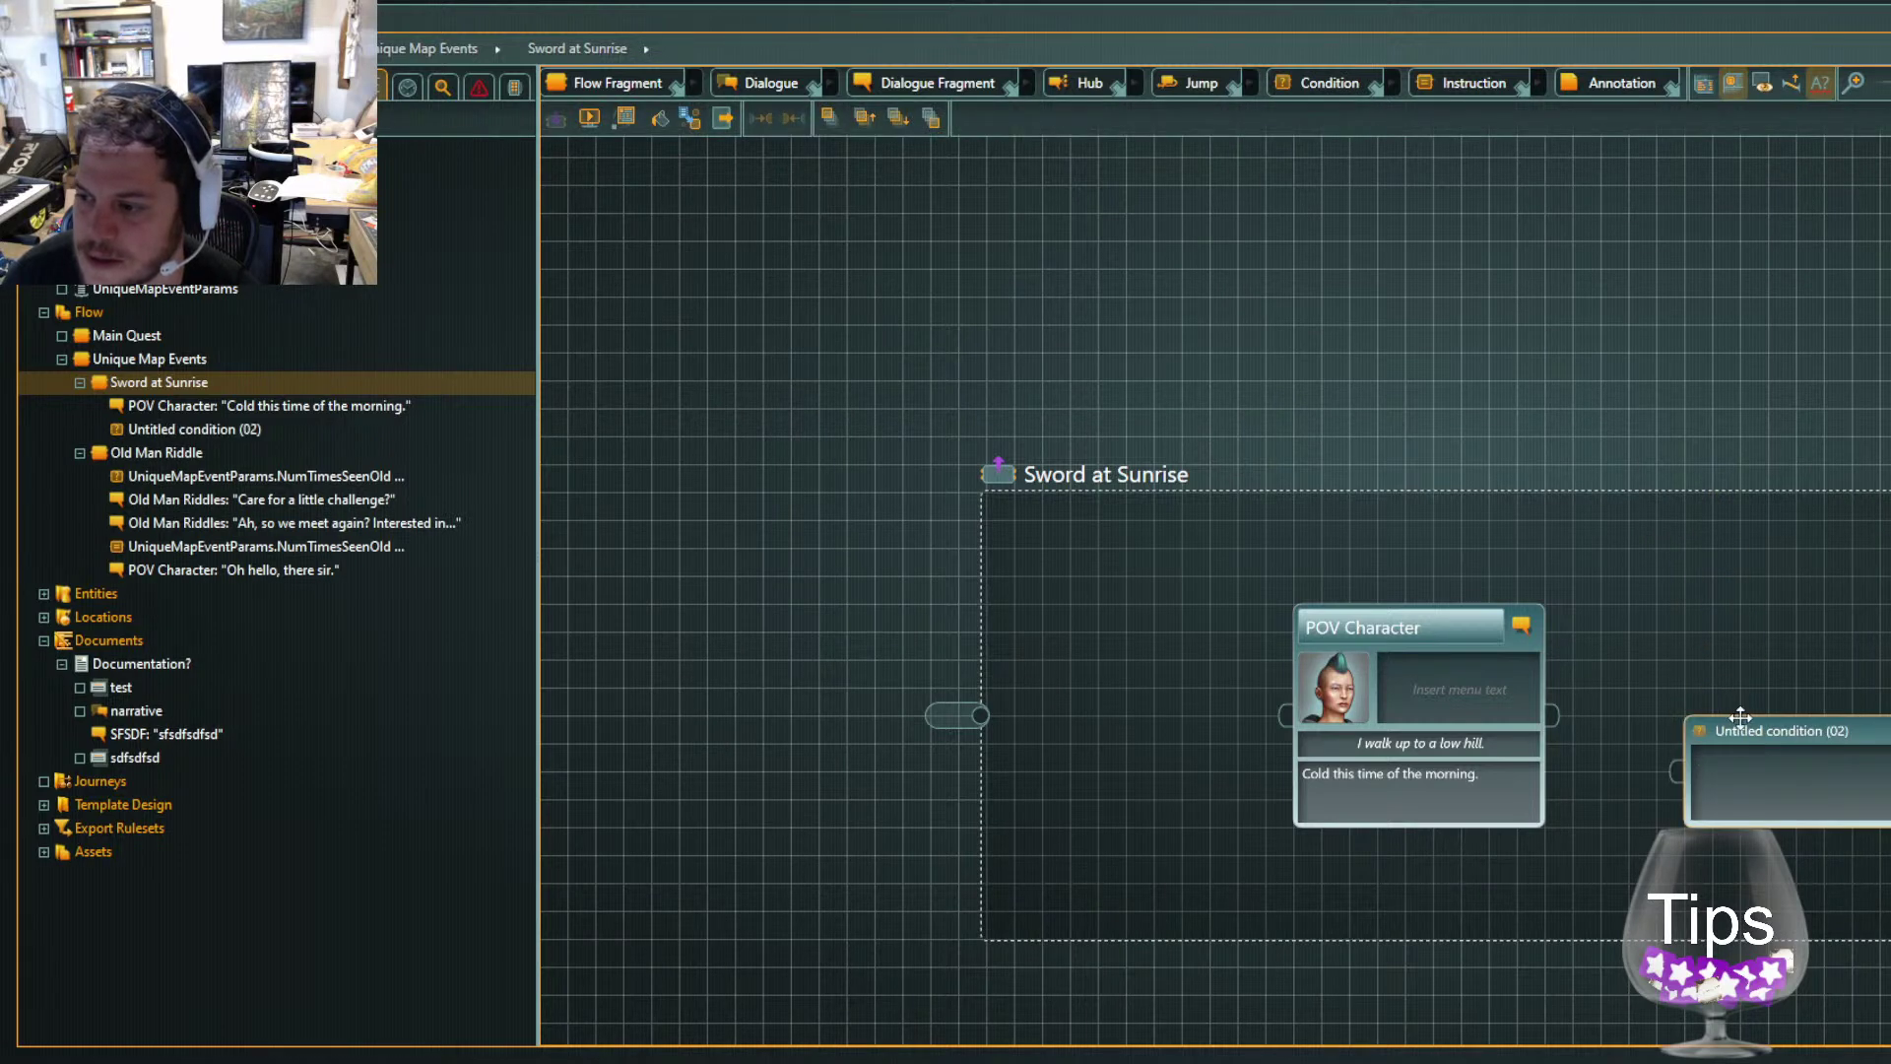
pyautogui.moveTo(1561, 711); pyautogui.dragTo(1676, 699)
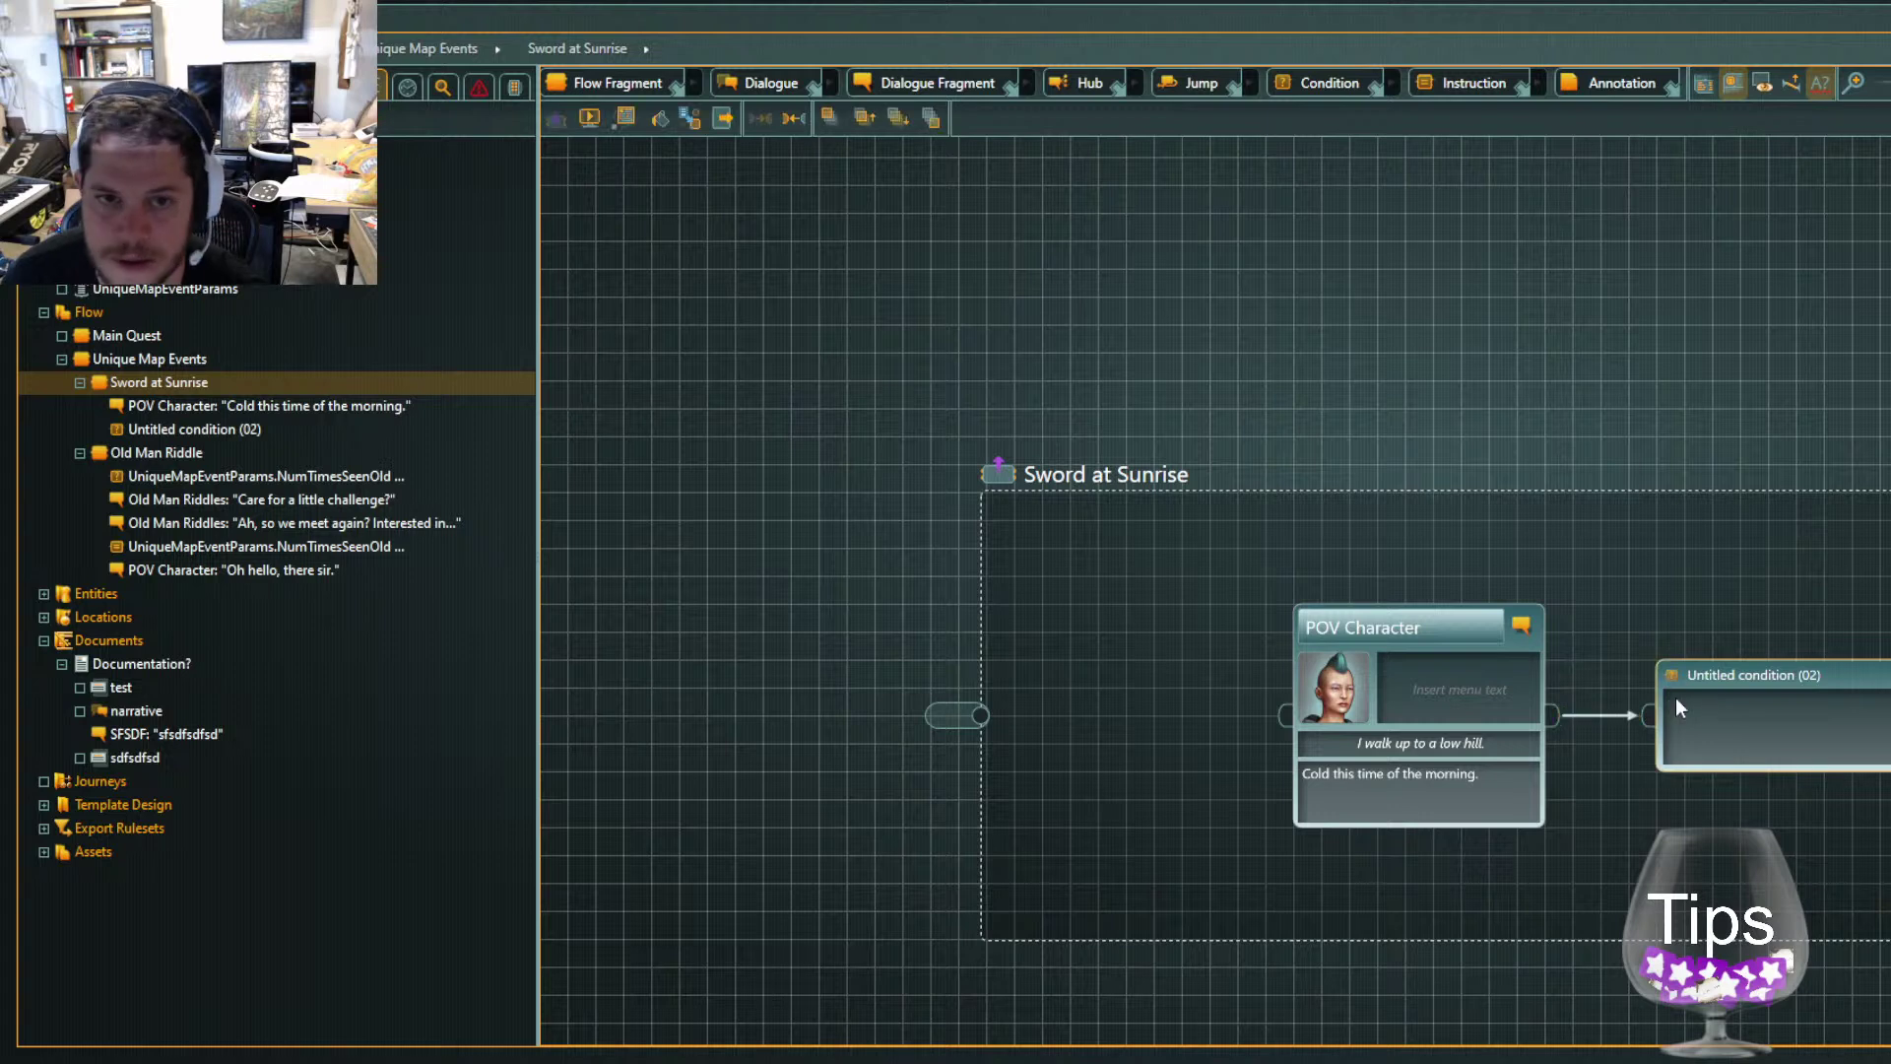
# Begin the new condition's script with the check GameStateVars.TimeInHours >= 6
pyautogui.click(1675, 697)
pyautogui.write('GameStateVars.')
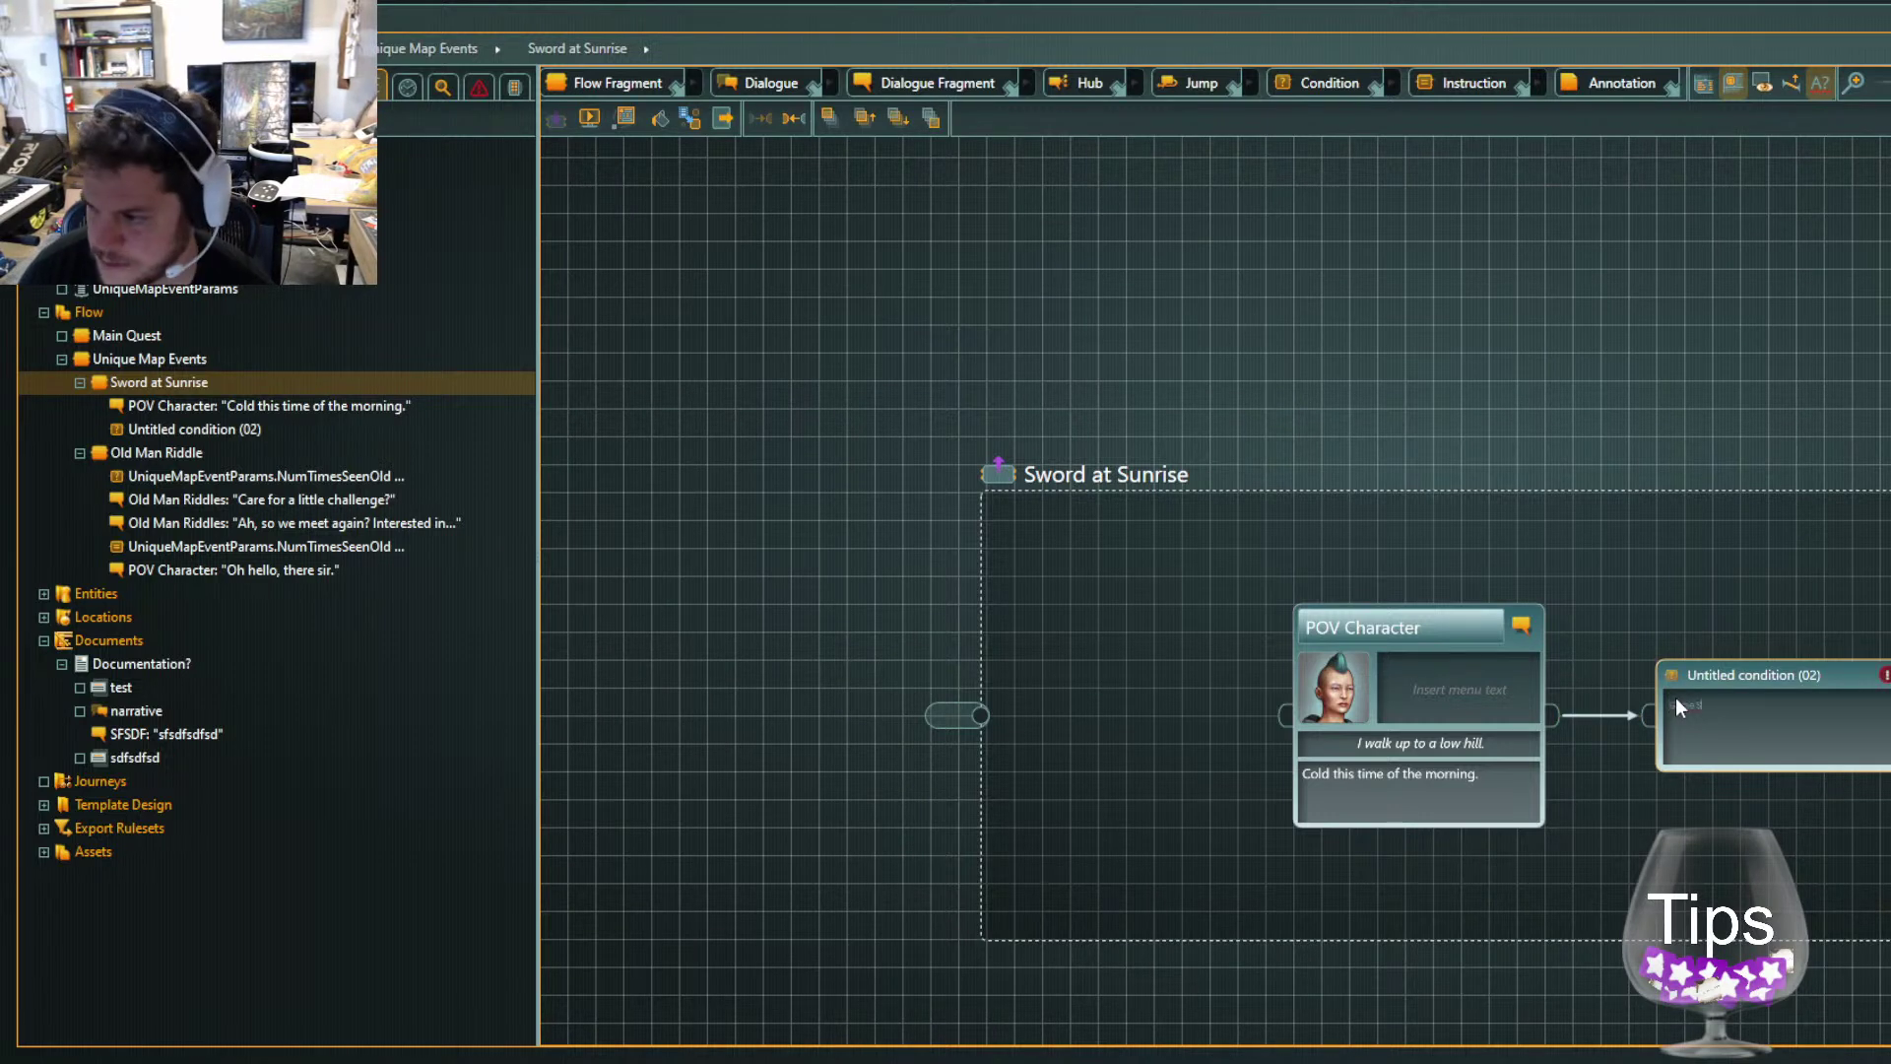
pyautogui.write('TimeInHours')
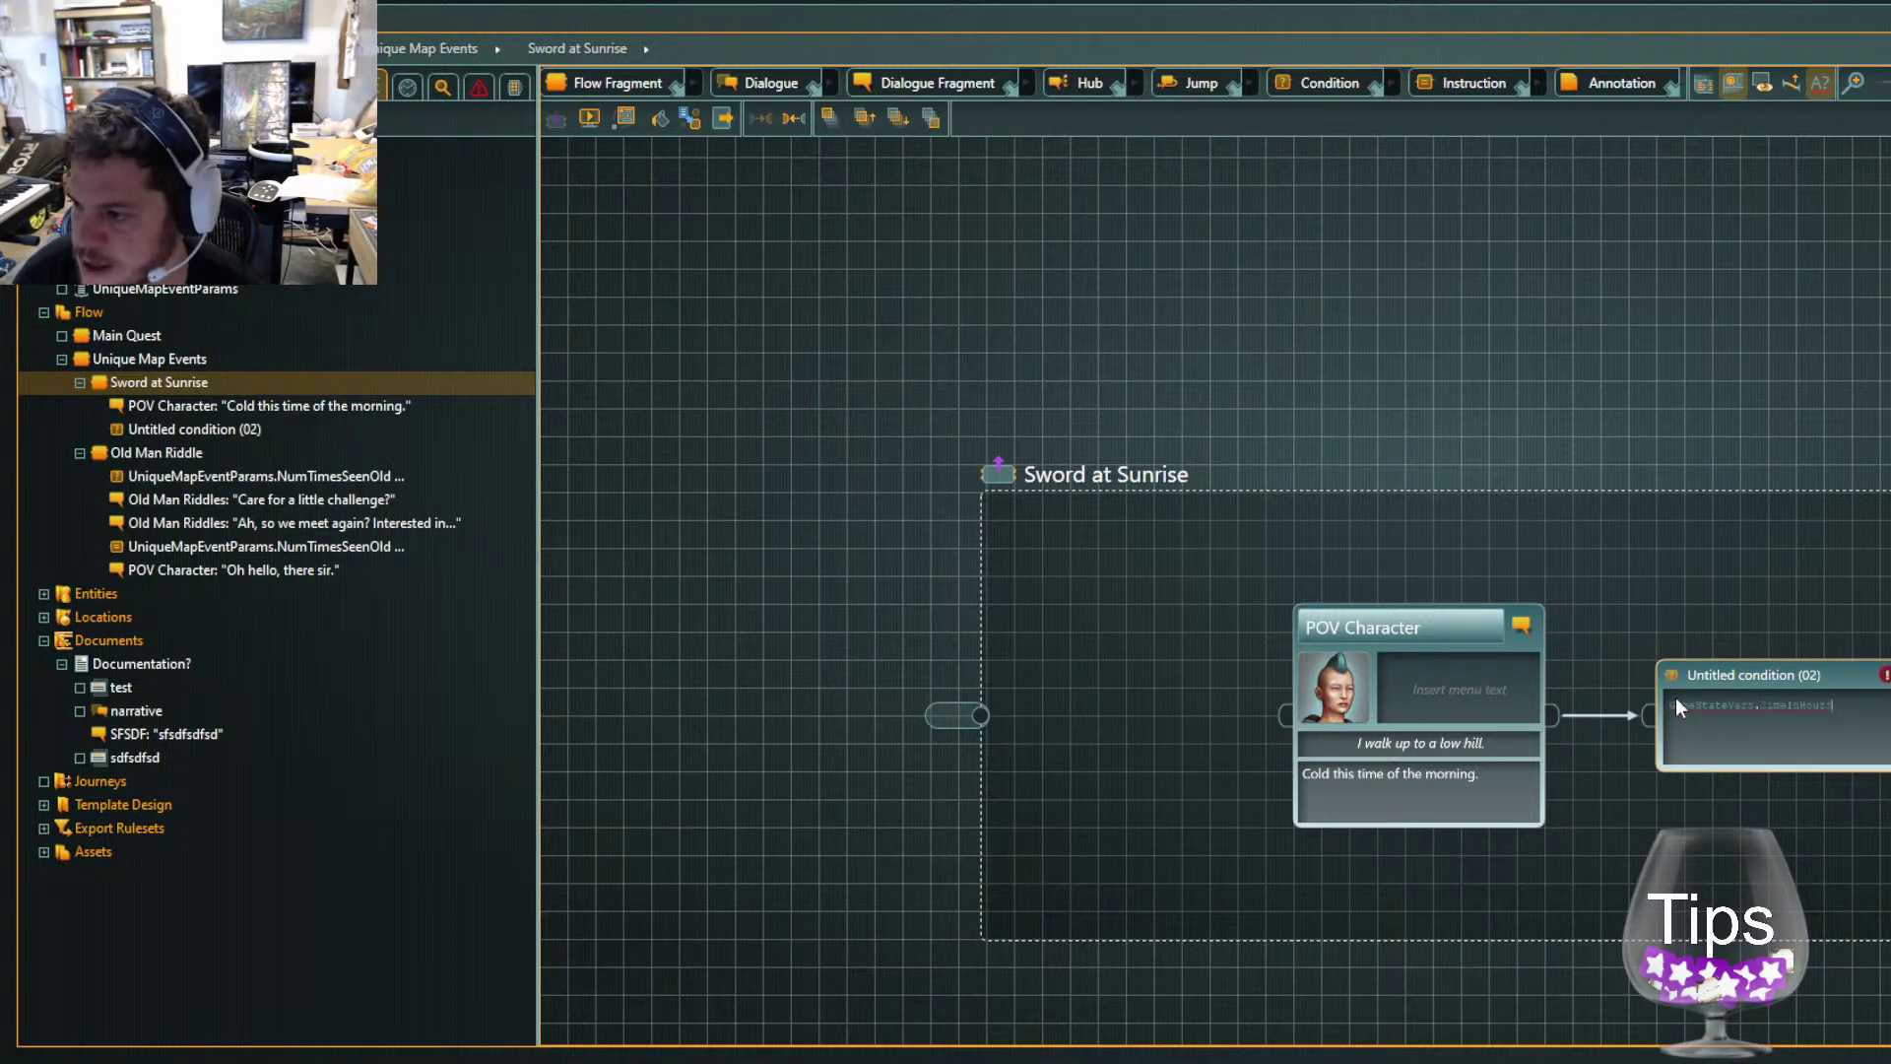
pyautogui.write(' between')
pyautogui.press('BackSpace')
pyautogui.press('BackSpace')
pyautogui.press('BackSpace')
pyautogui.press('BackSpace')
pyautogui.press('BackSpace')
pyautogui.press('BackSpace')
pyautogui.press('BackSpace')
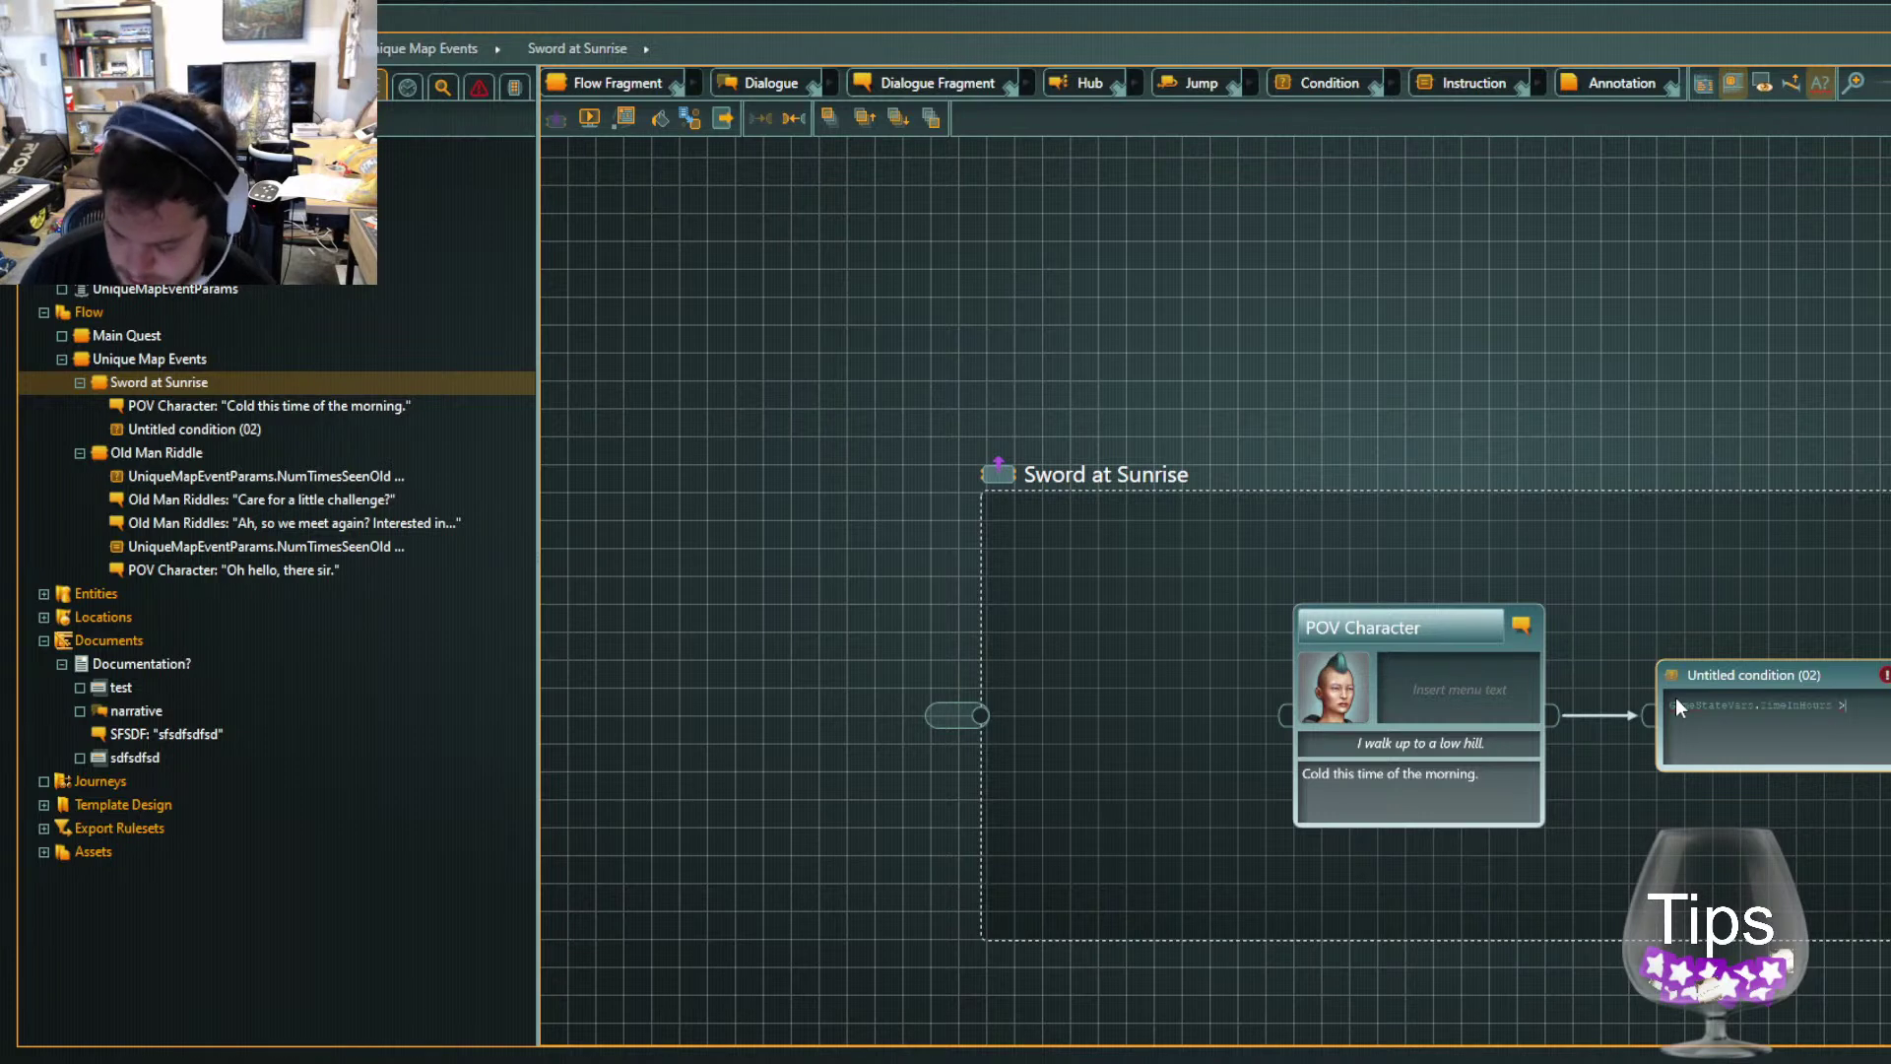
pyautogui.write('>= ')
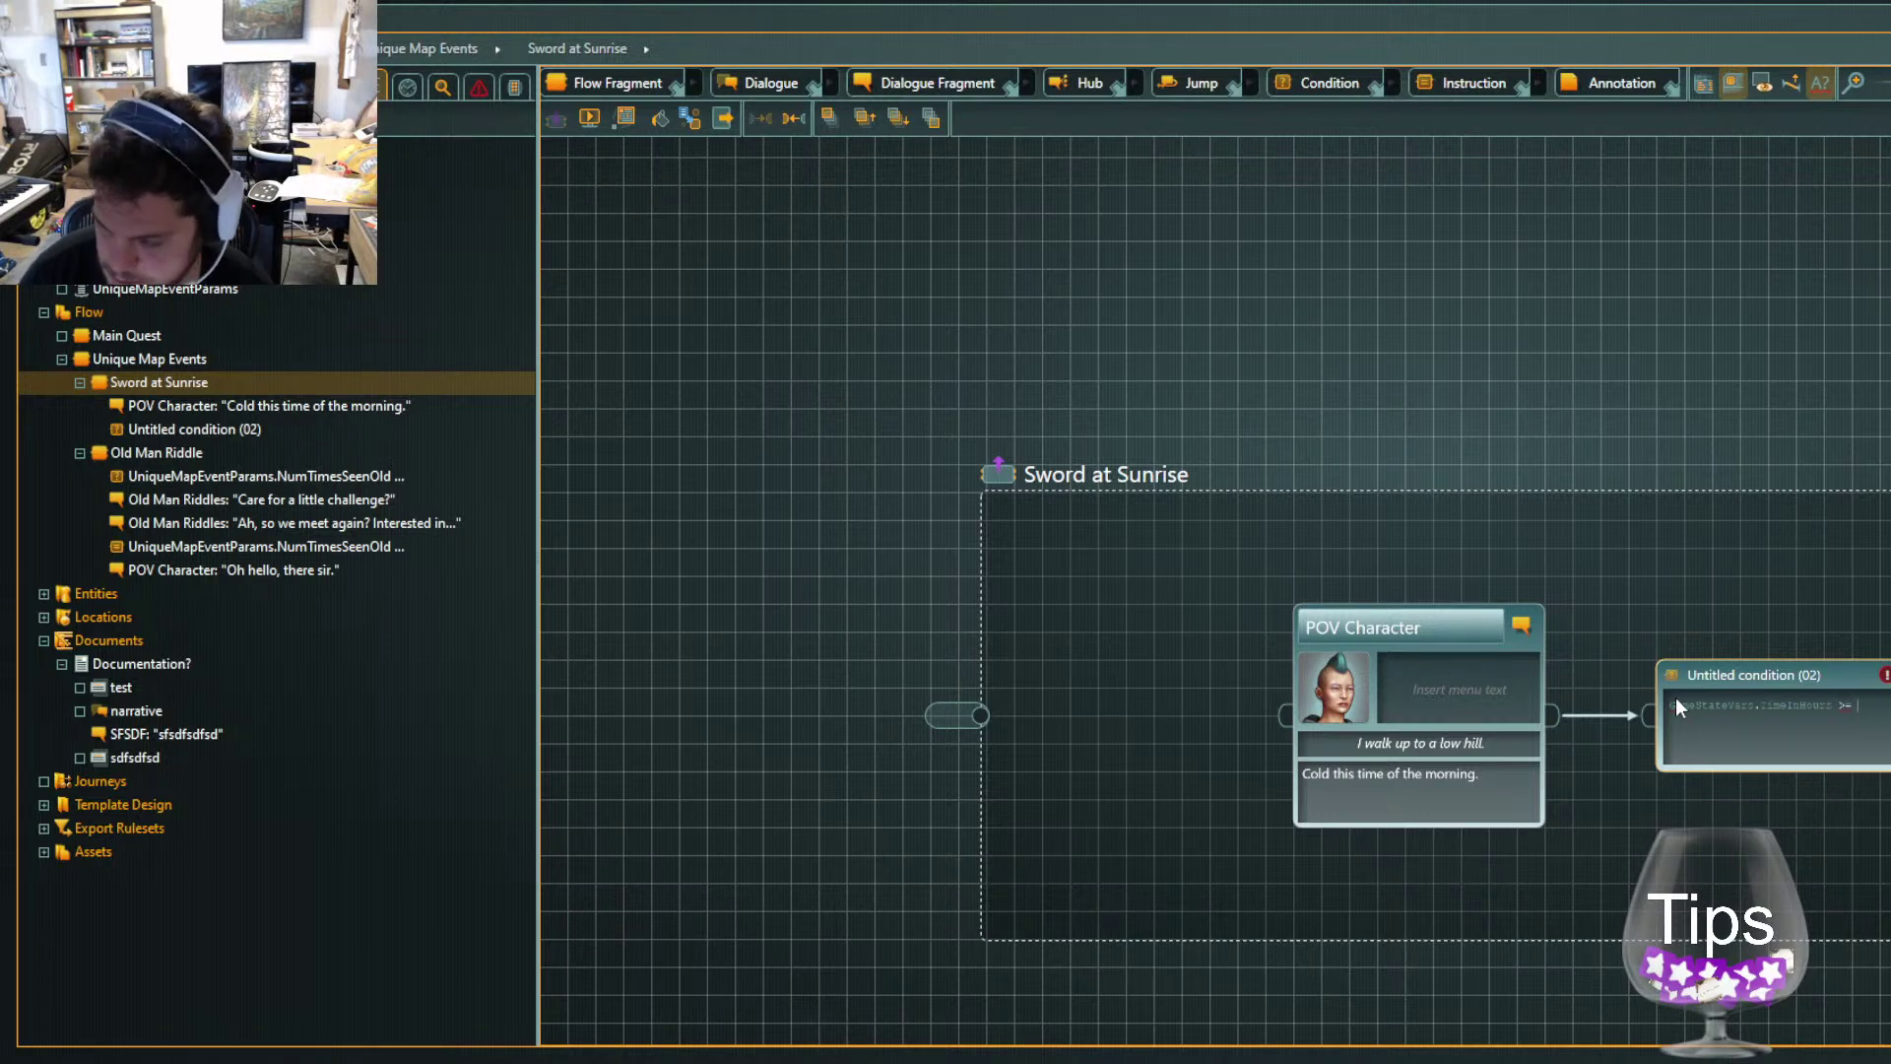
pyautogui.write('6 an')
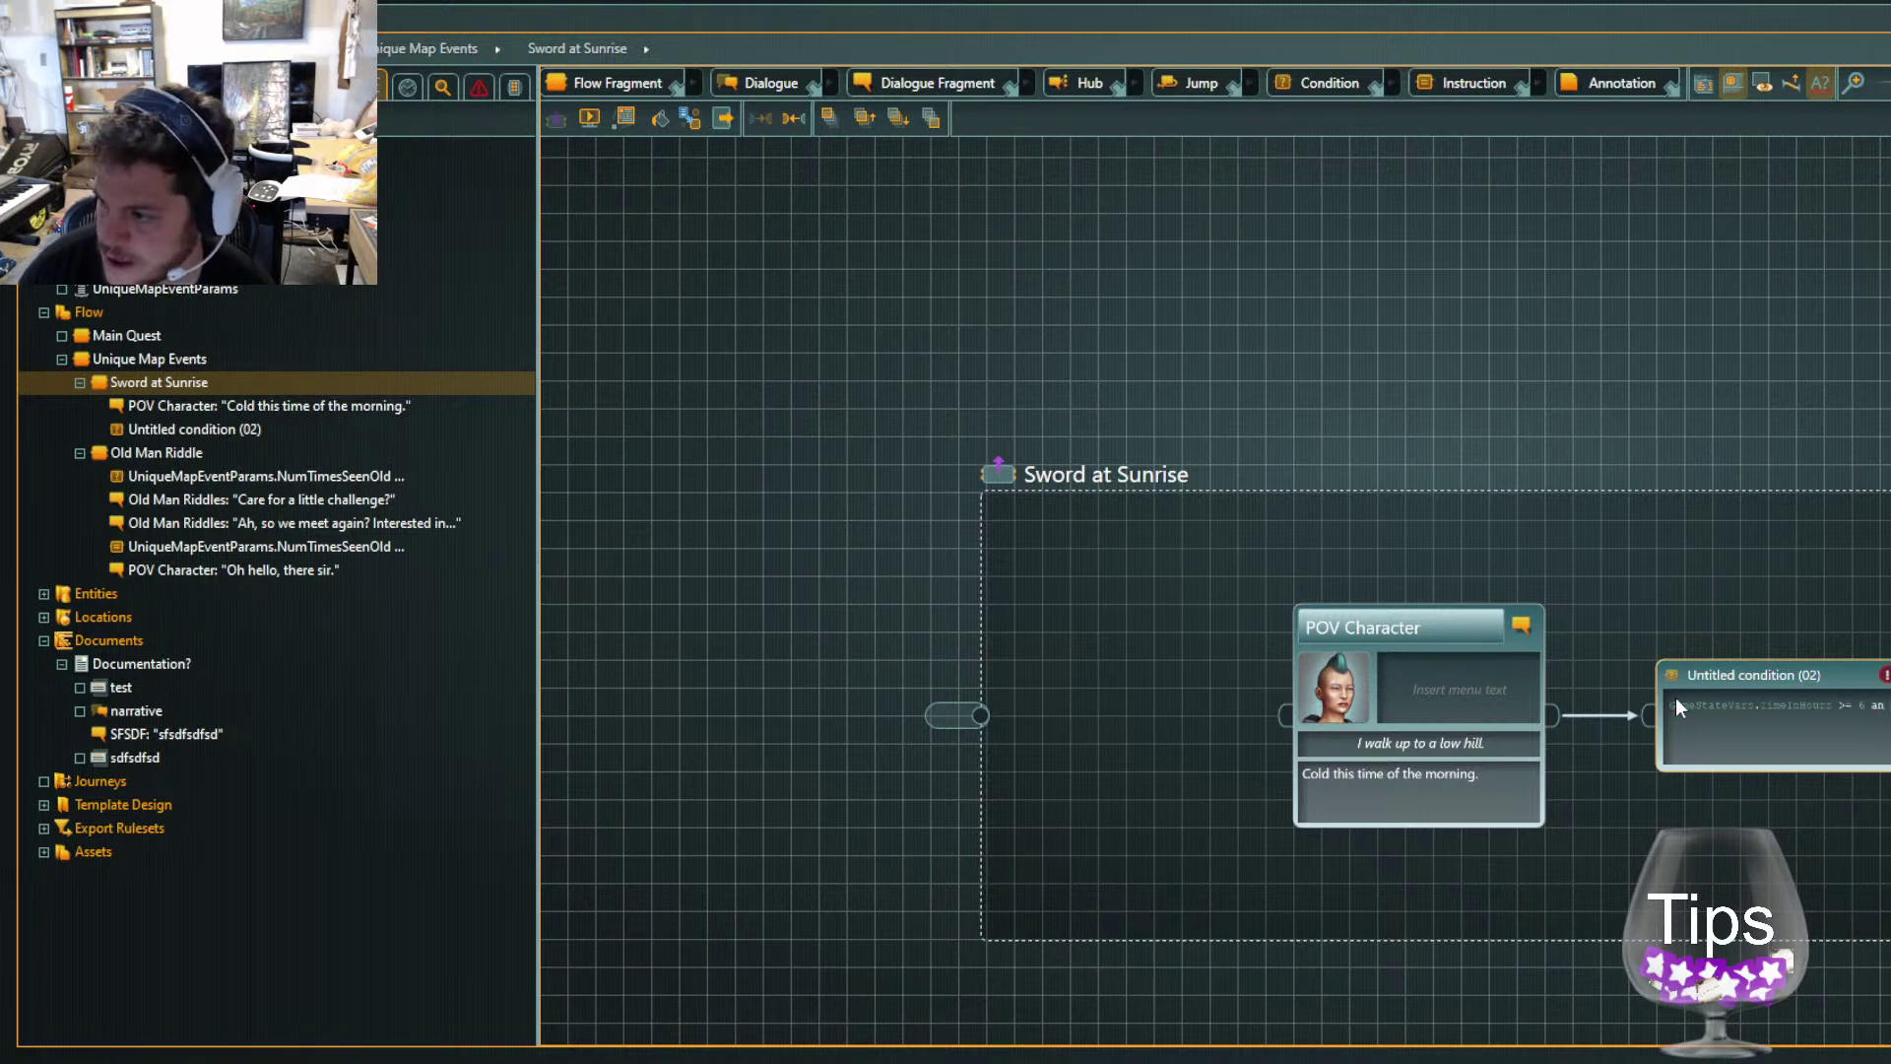
# Extend the condition's script with AND GameStateVars.TimeInHours <= 8
pyautogui.write('d gameStateVars.time')
pyautogui.press('BackSpace')
pyautogui.press('BackSpace')
pyautogui.press('BackSpace')
pyautogui.press('BackSpace')
pyautogui.write('TimeInHours')
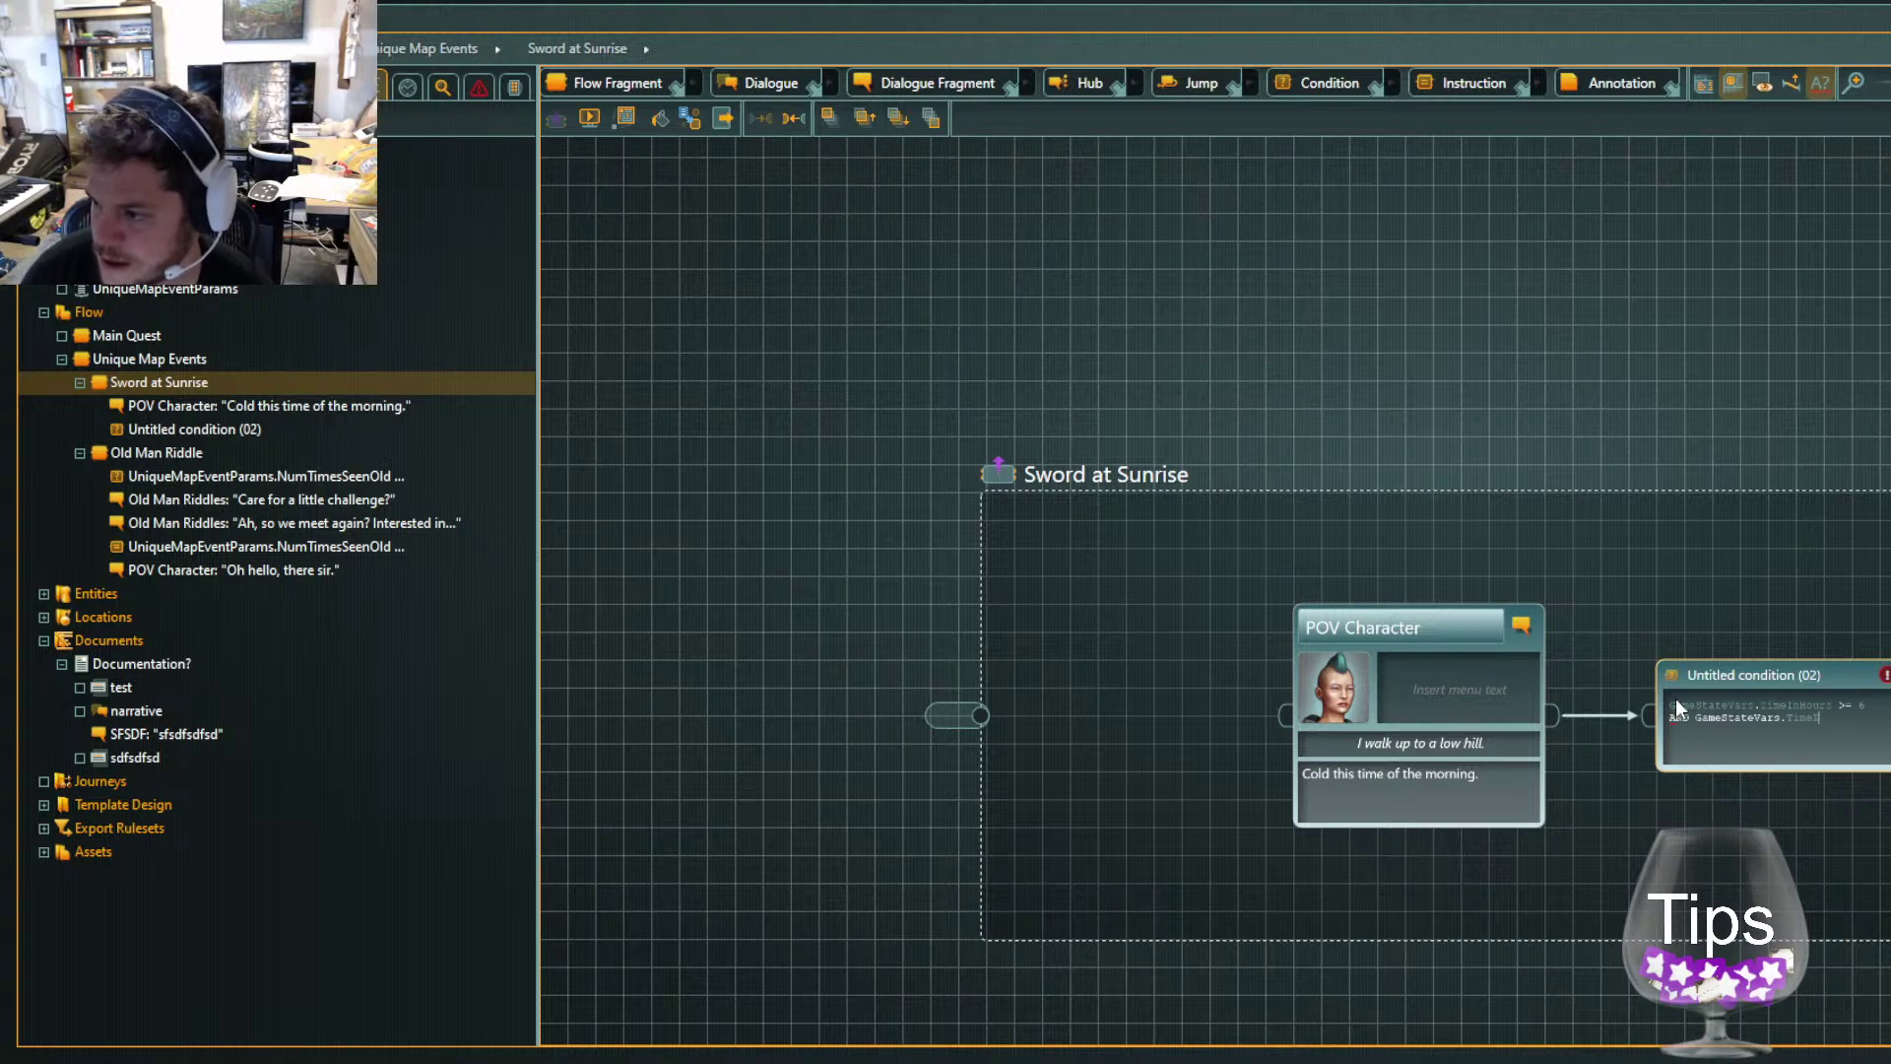
pyautogui.write(' <= 8')
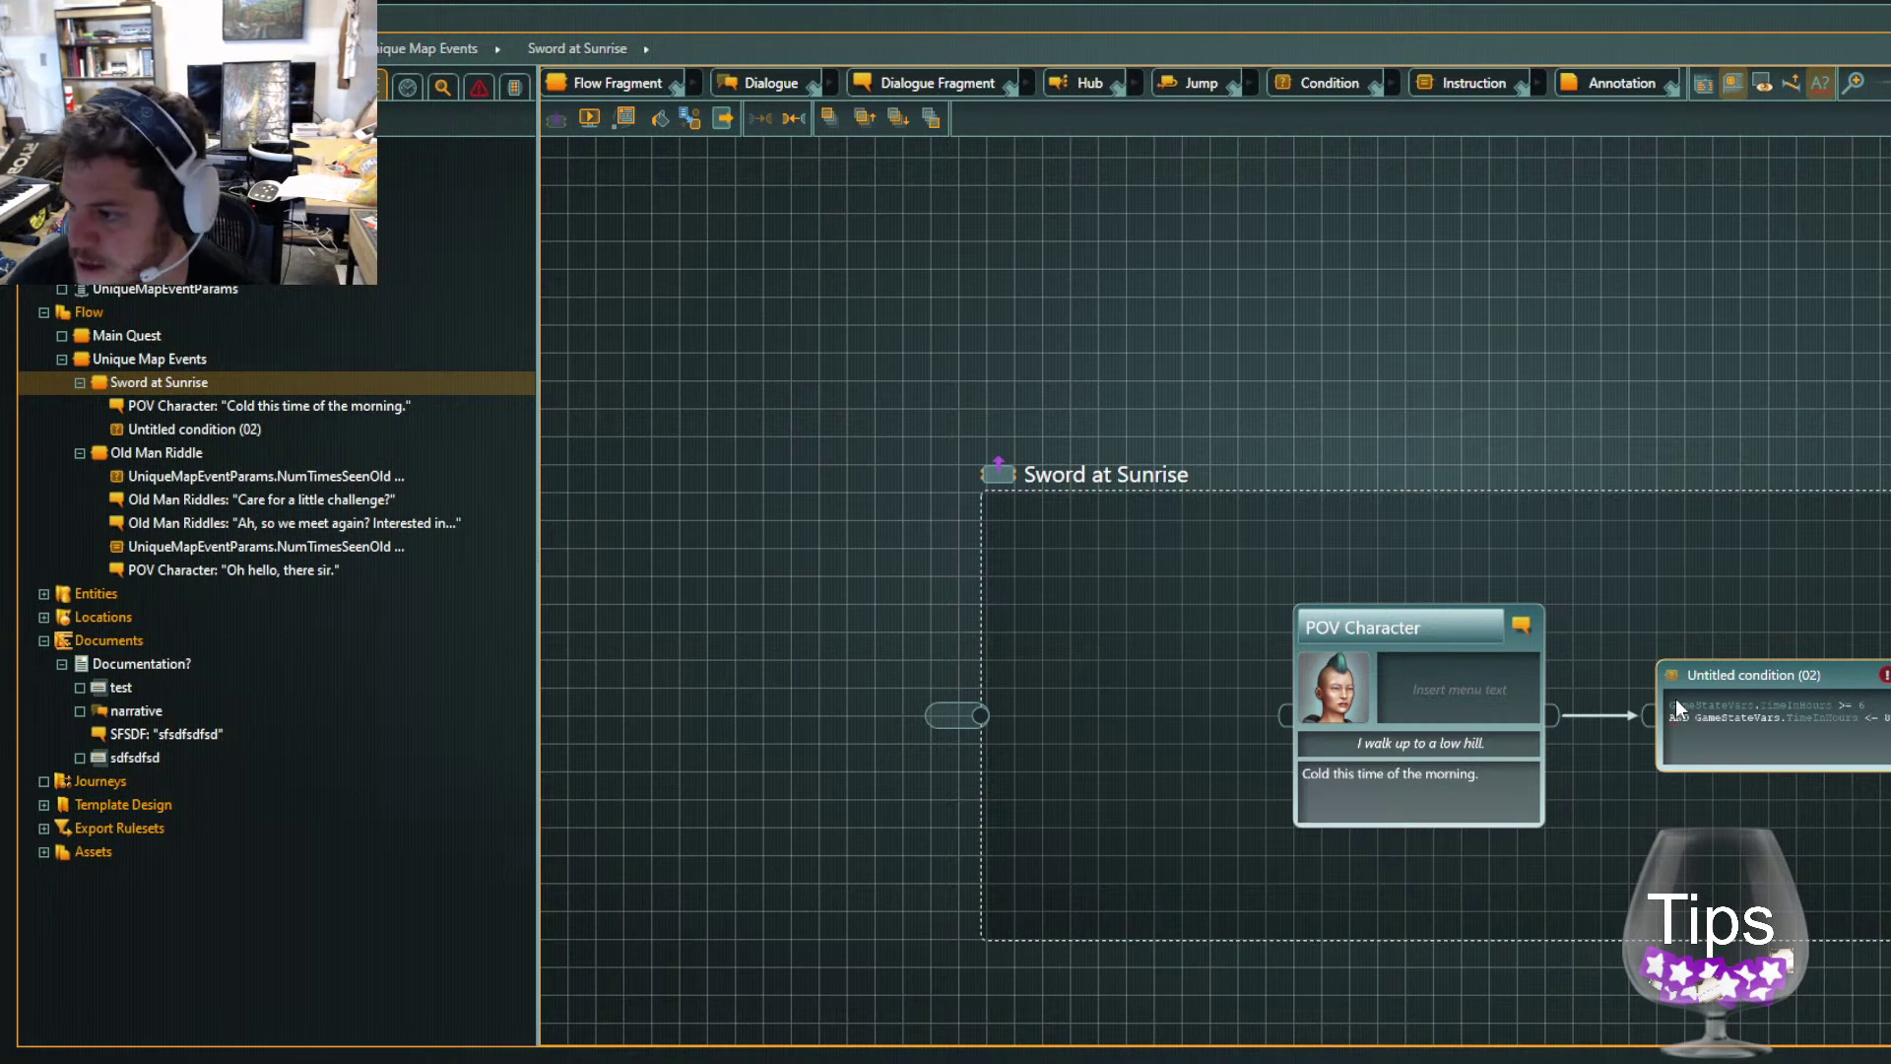
pyautogui.click(1883, 295)
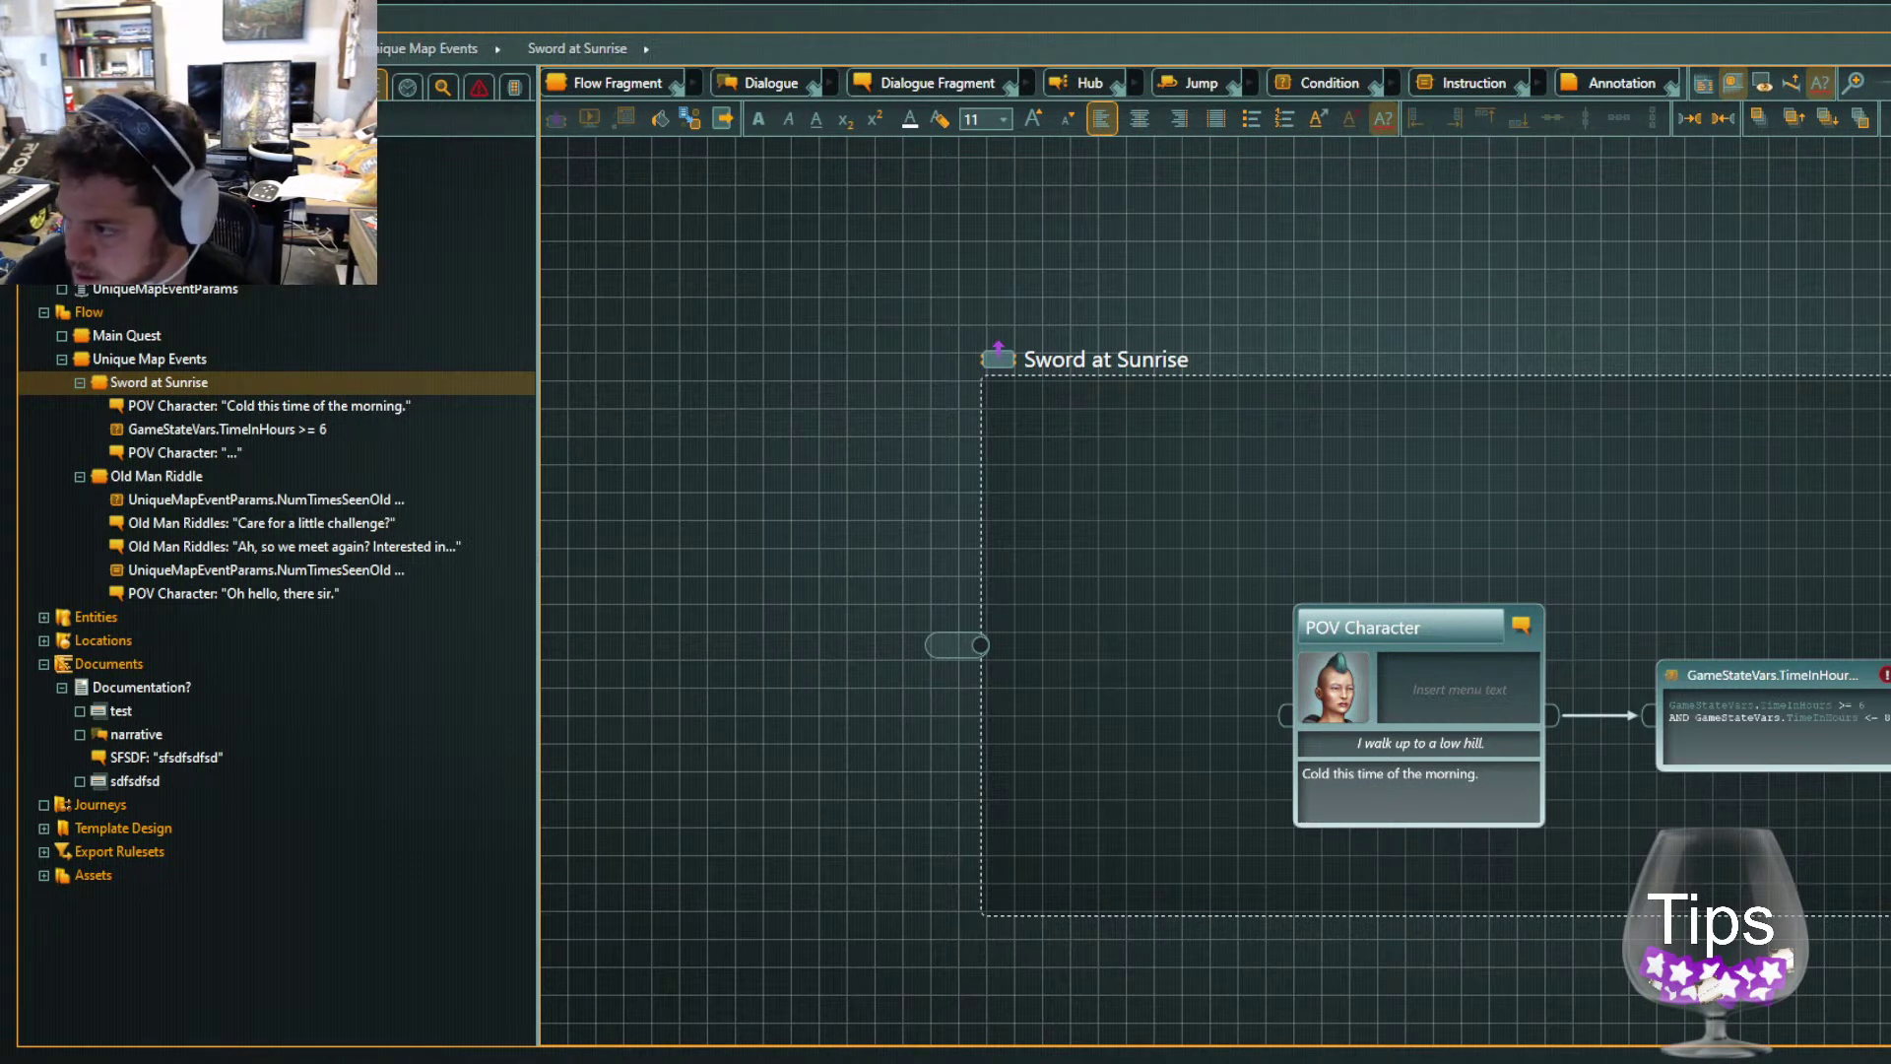
# Write the POV Character lines "What is this??" and "Ah, nice afternoon." in the fragments following the condition
pyautogui.press('Escape')
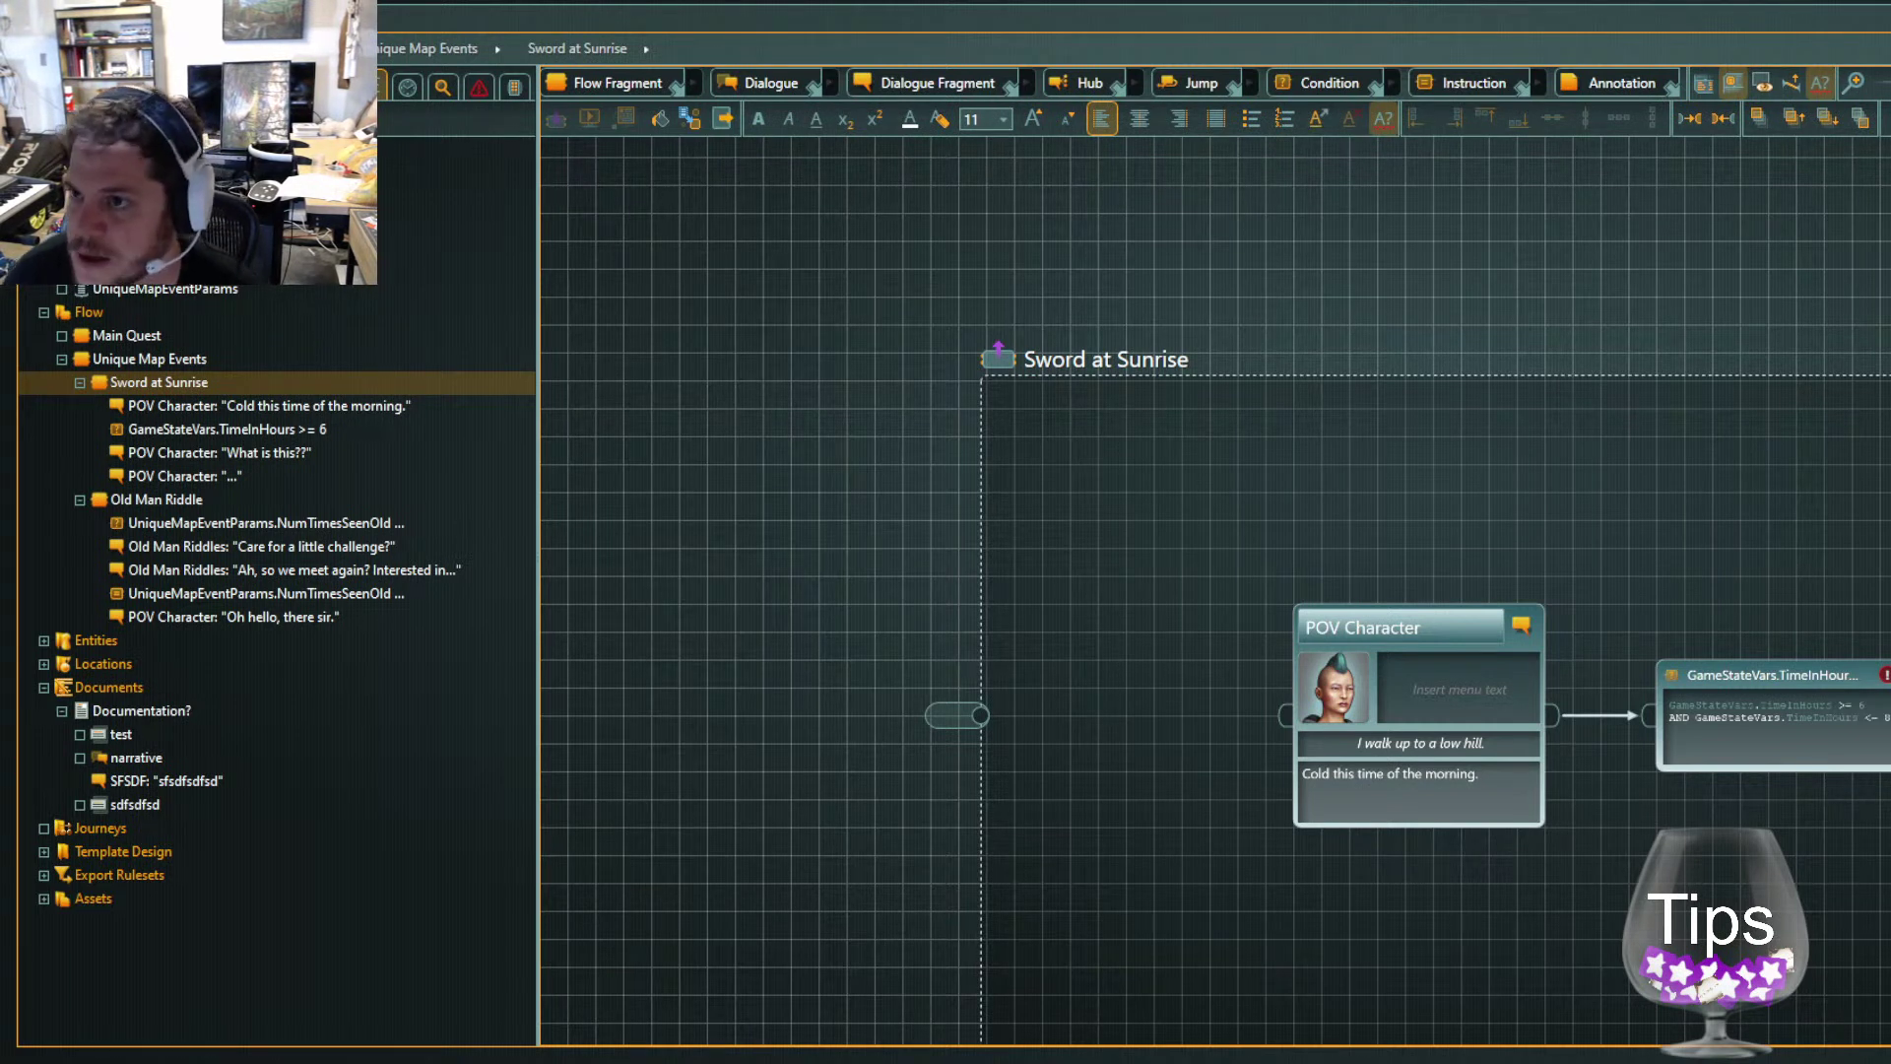
pyautogui.click(1451, 307)
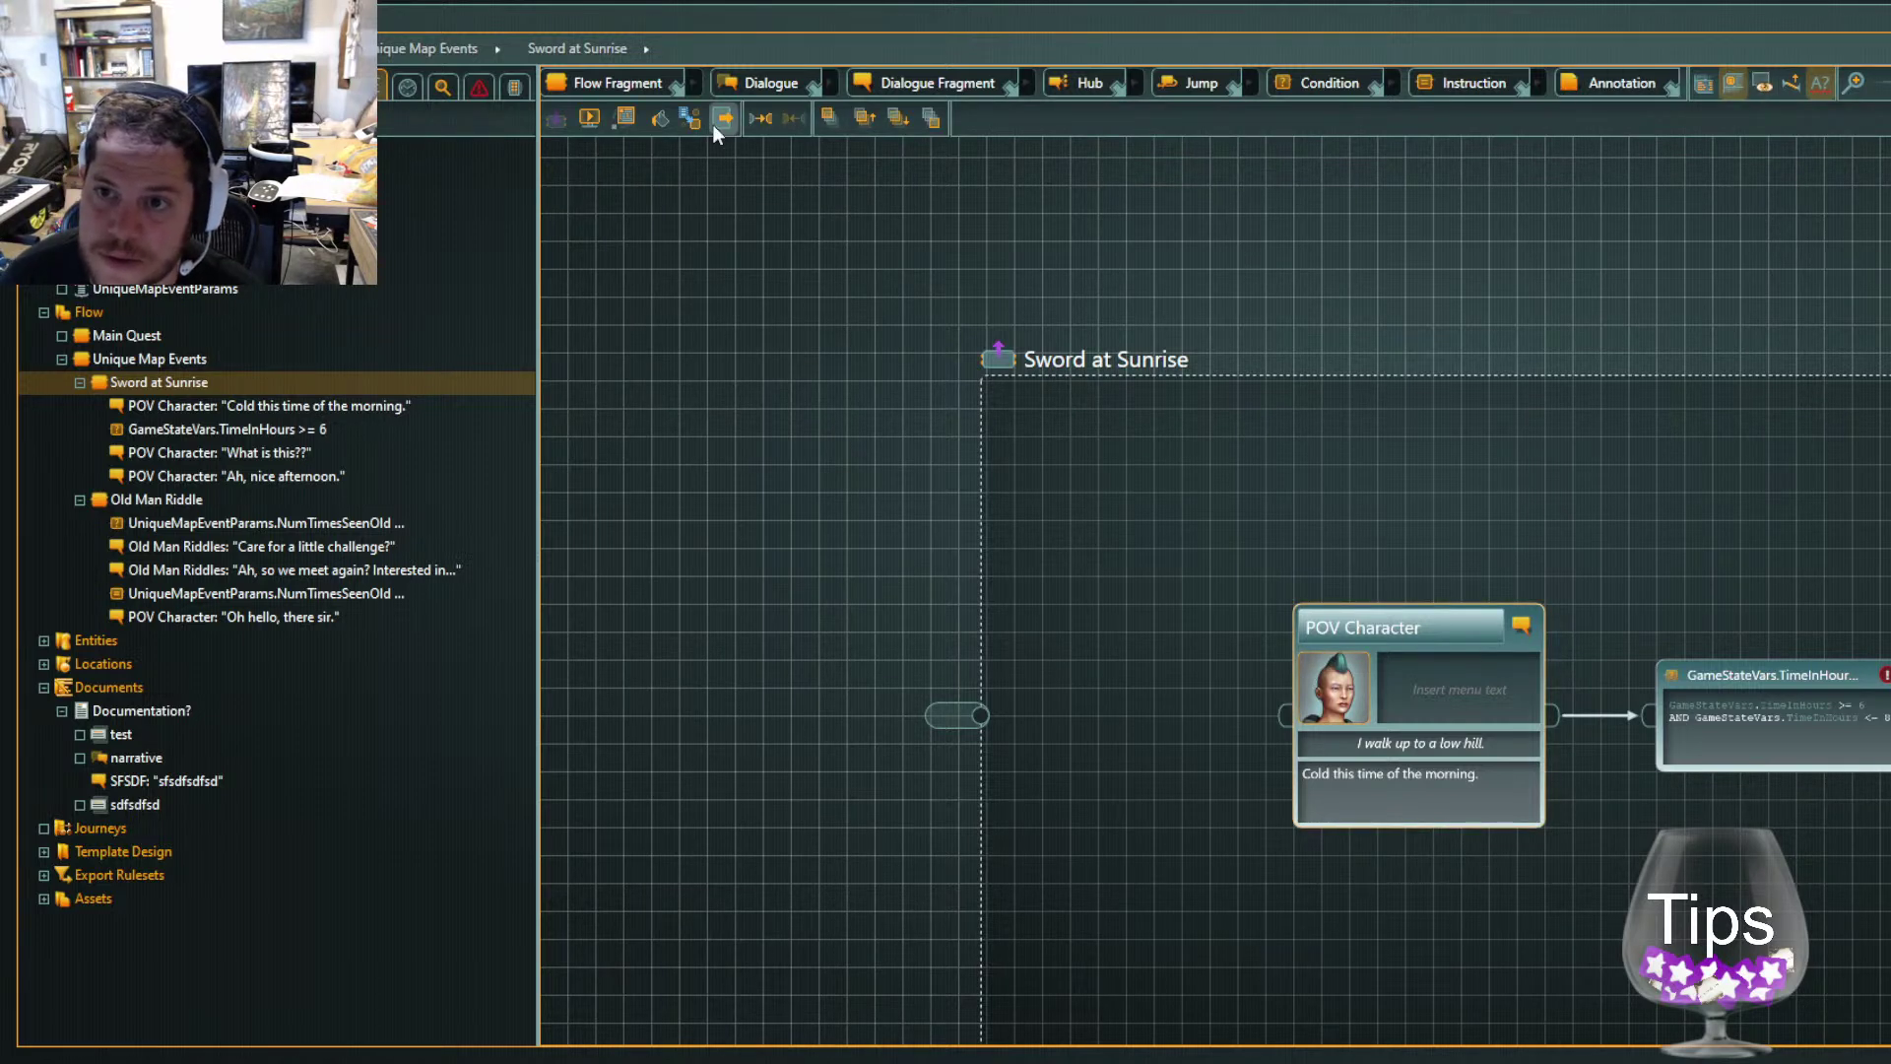
# Play the Sword at Sunrise flow from "Cold this time of the morning." through the time condition to "What is this??"
pyautogui.click(589, 118)
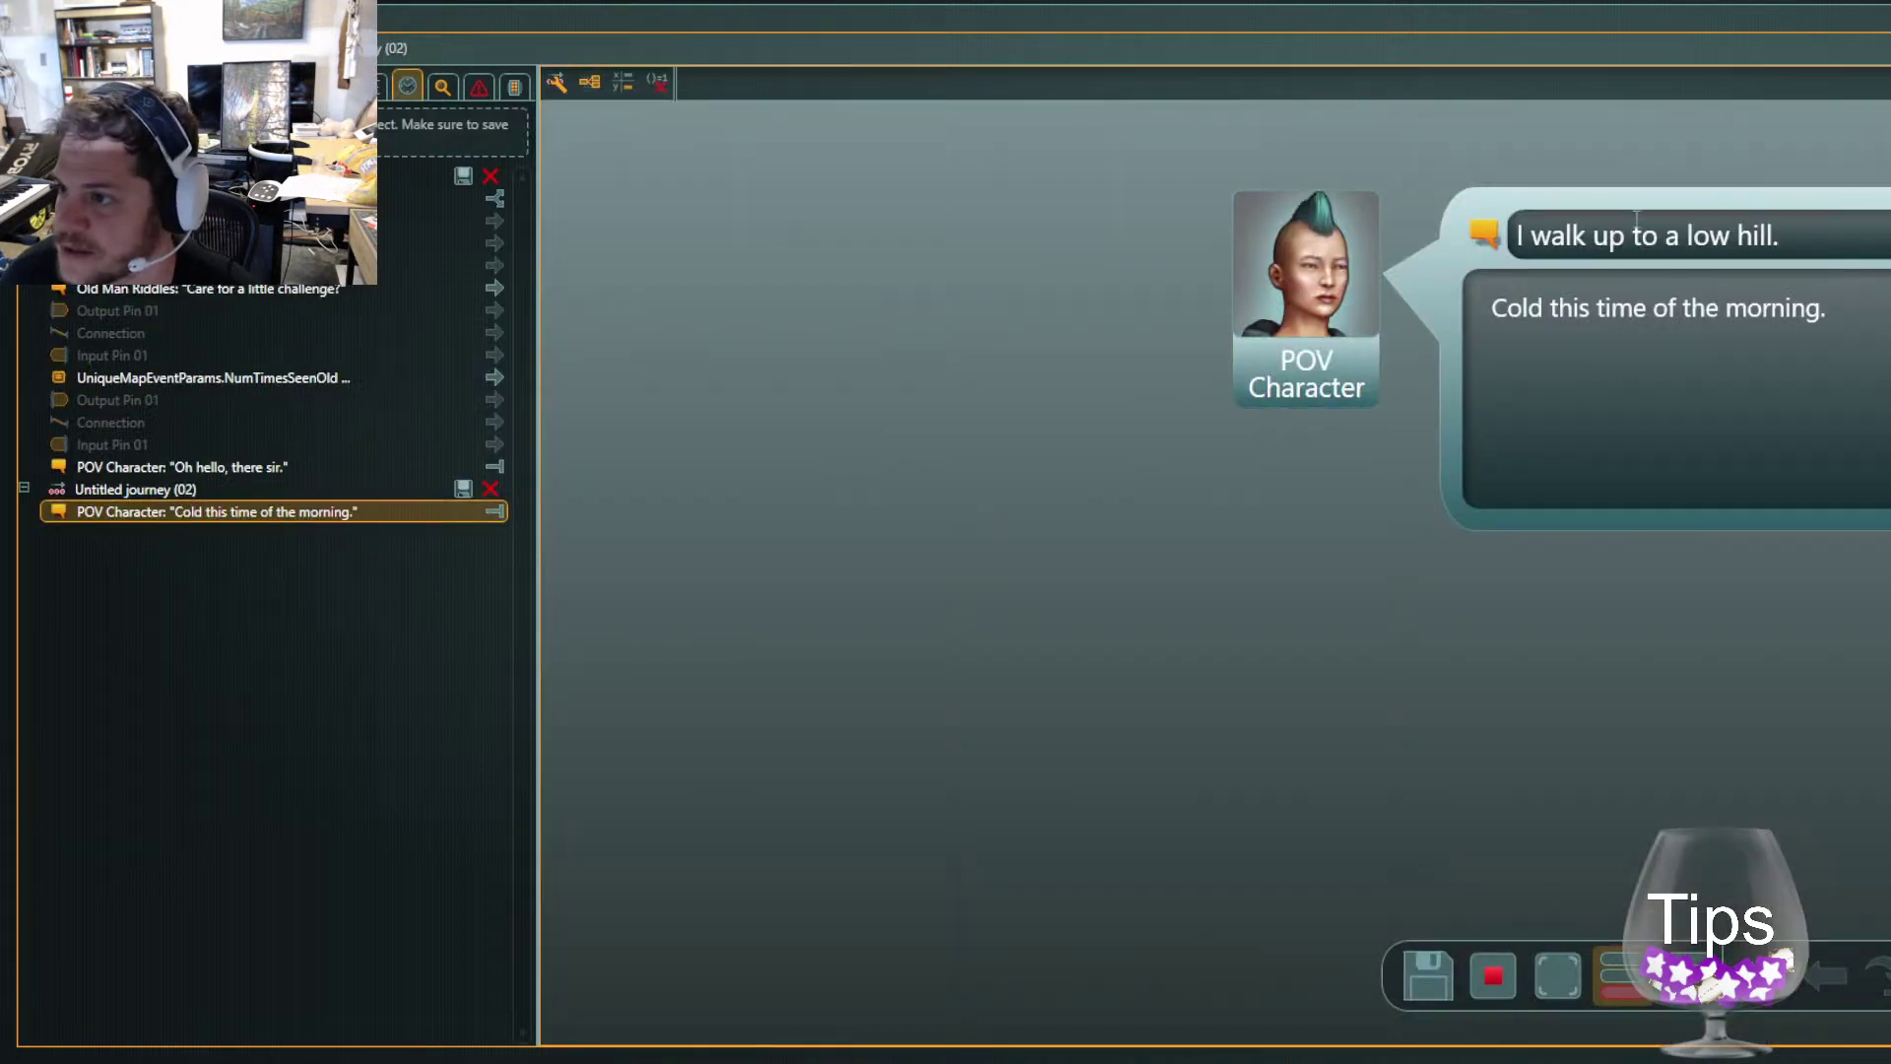
pyautogui.doubleClick(1587, 242)
pyautogui.moveTo(1588, 246); pyautogui.dragTo(1738, 260)
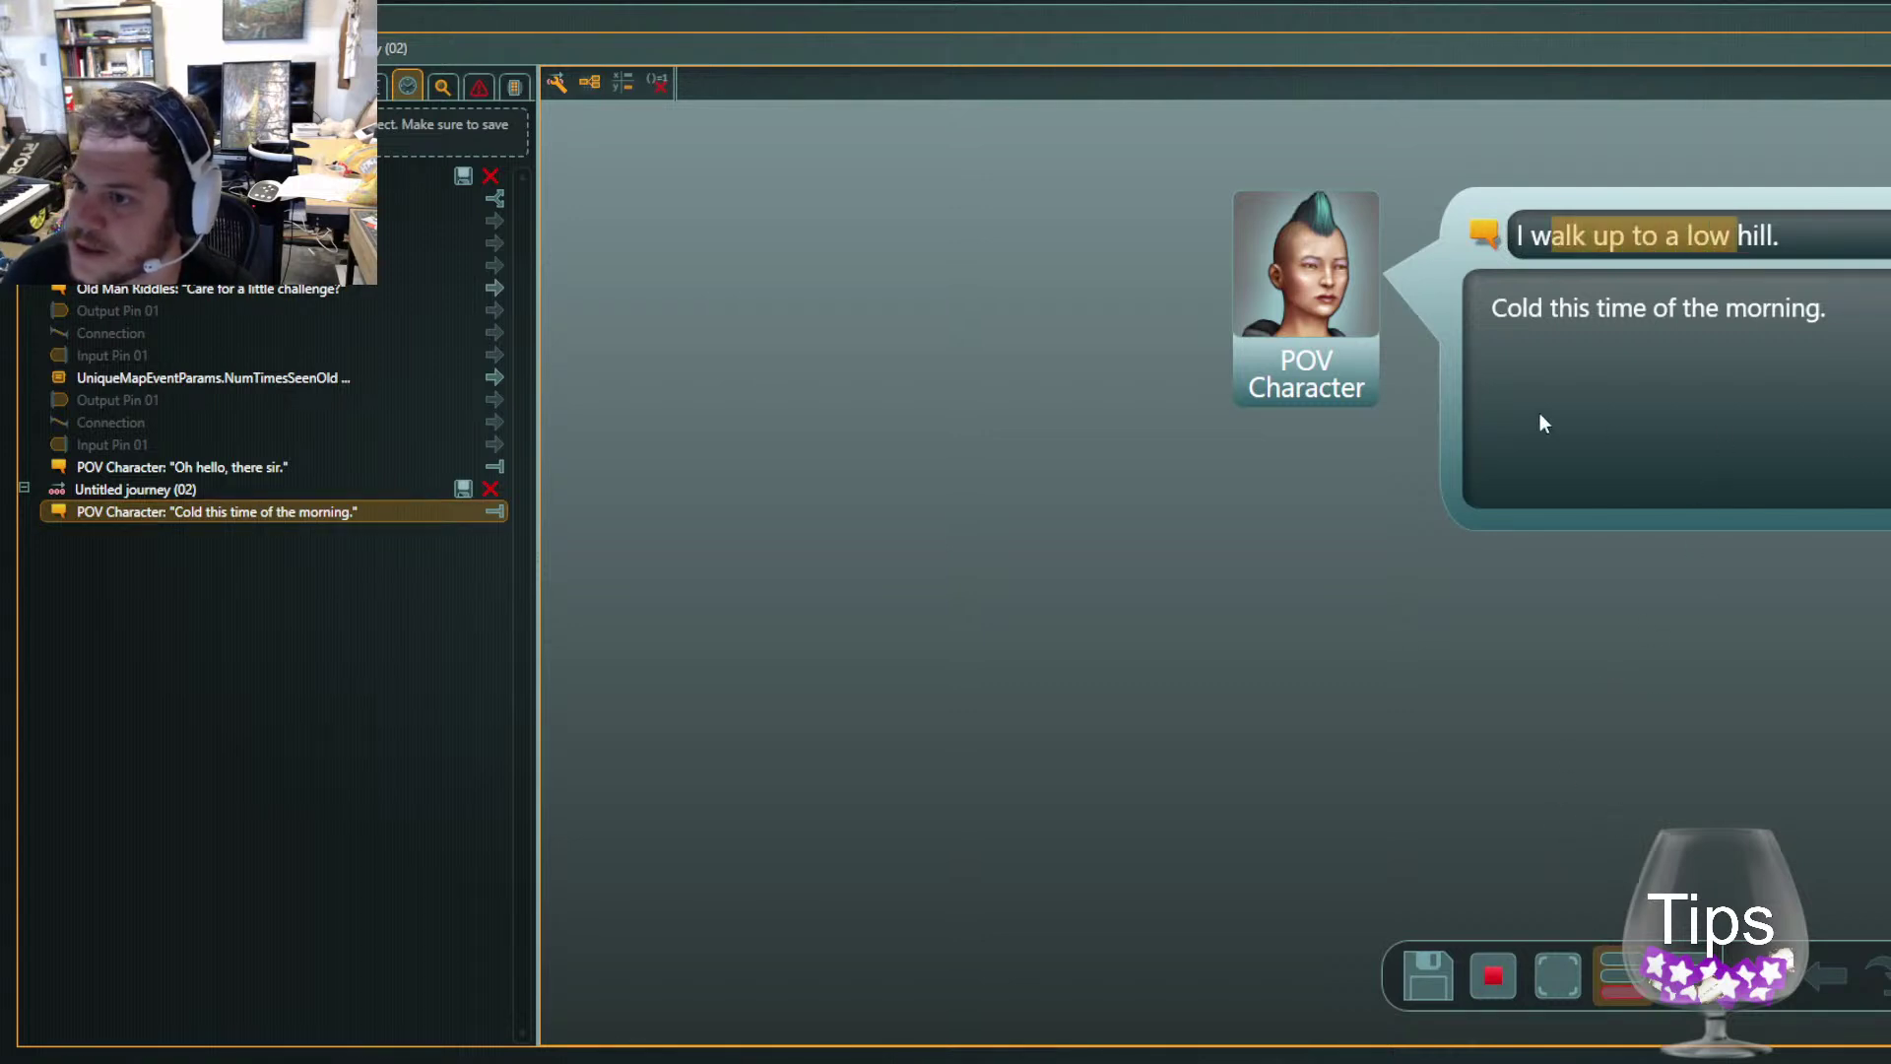
pyautogui.click(1612, 609)
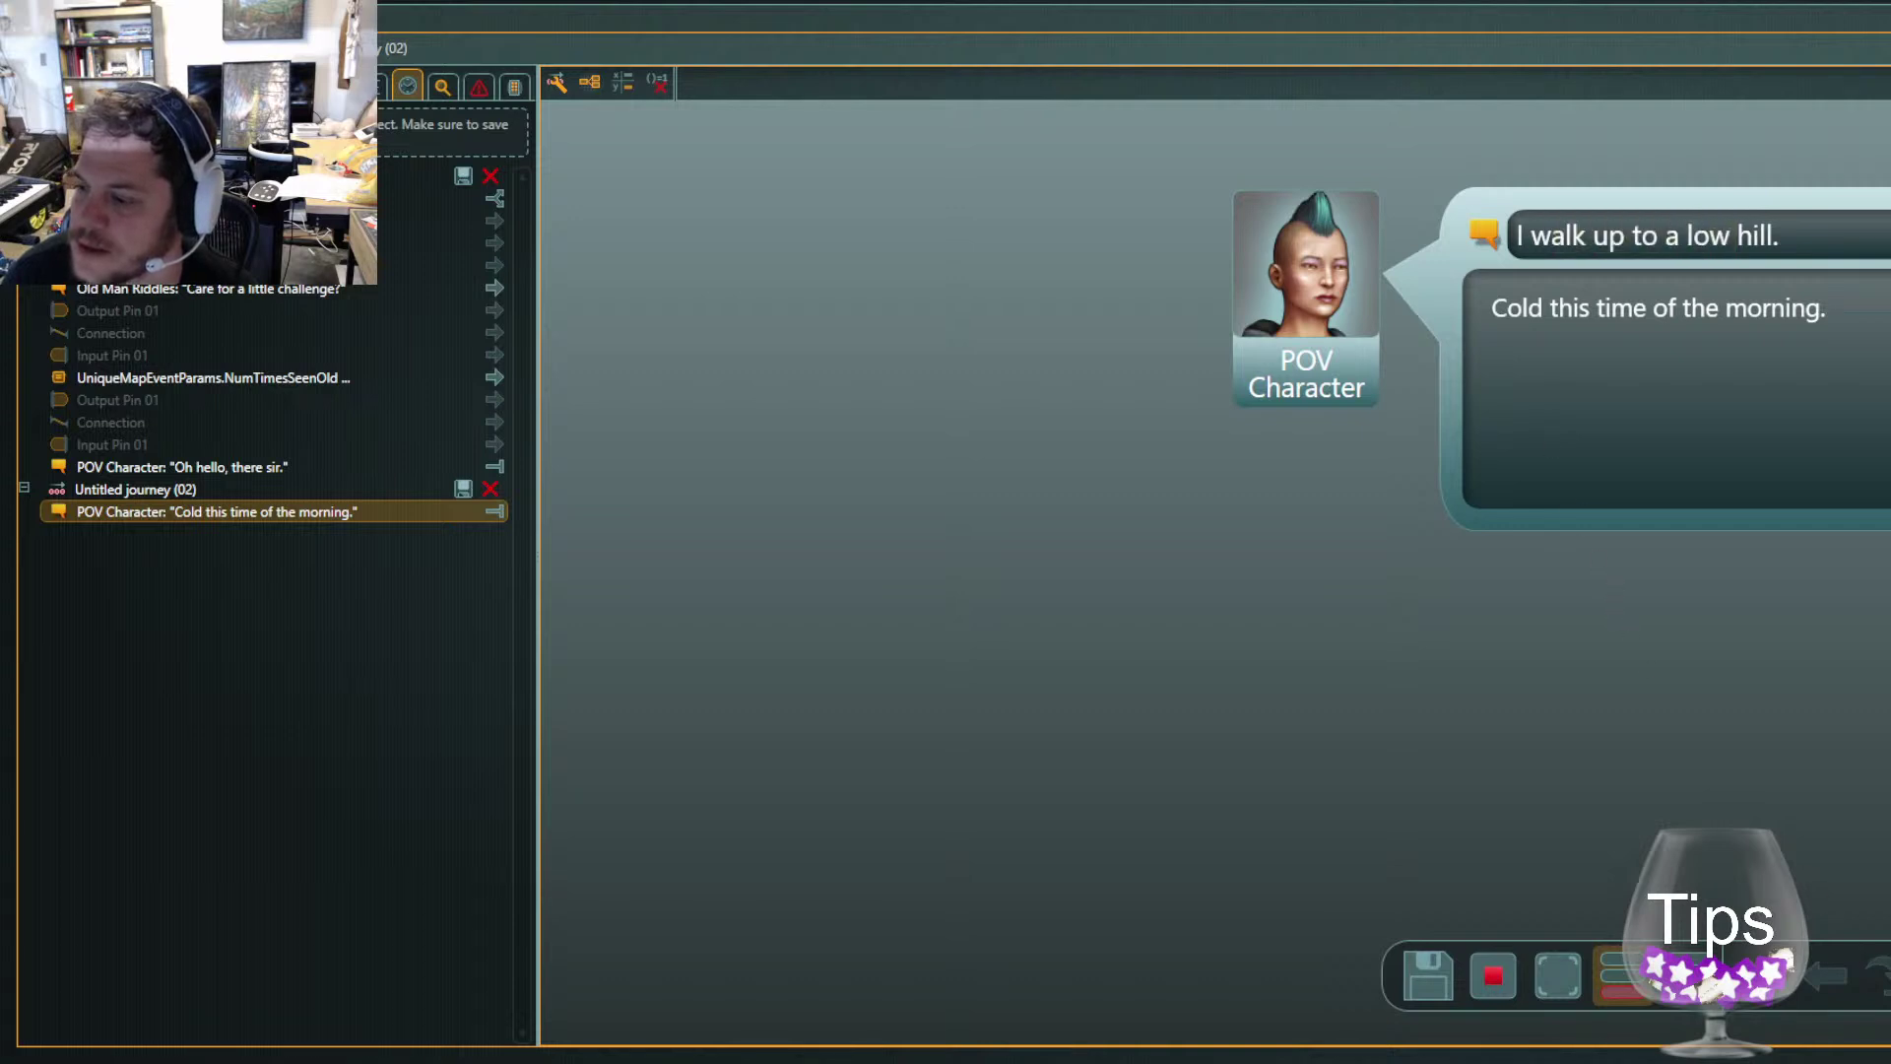
pyautogui.press('Right')
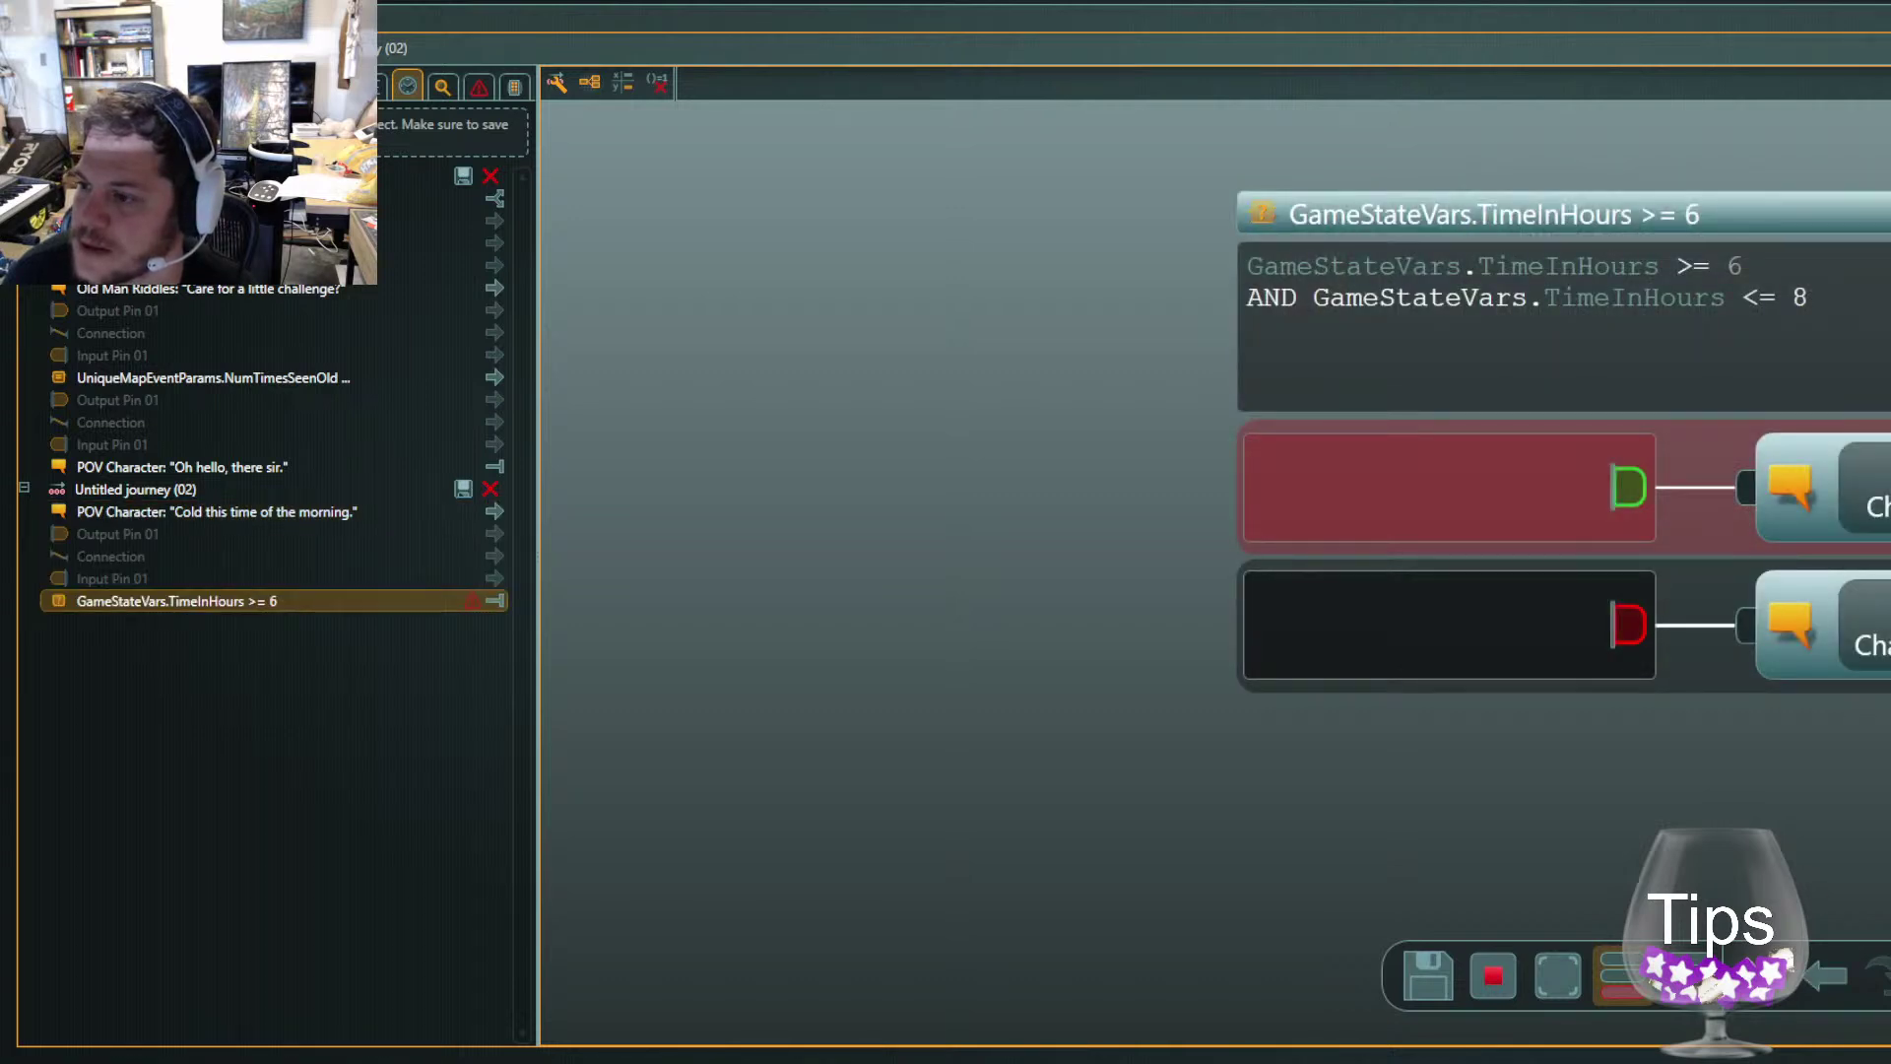
pyautogui.press('Right')
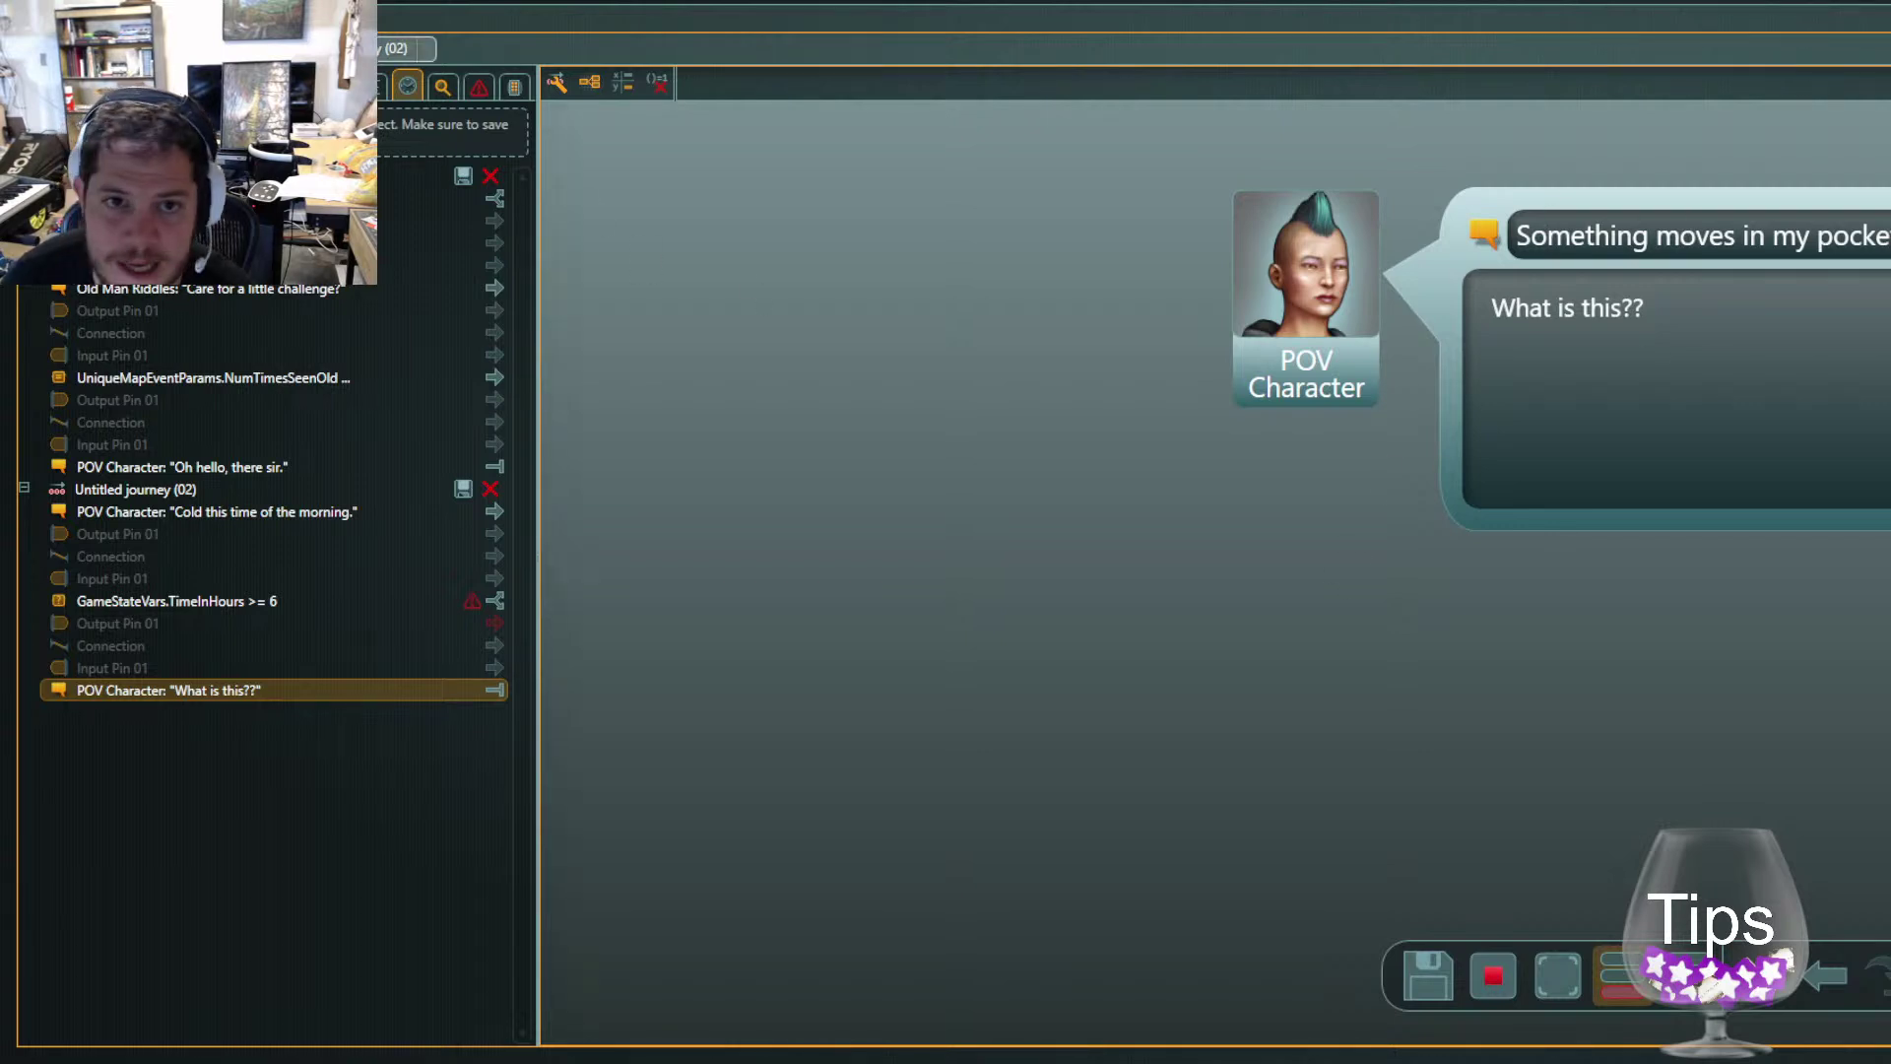
# Return to the project's flow and reopen the Sword at Sunrise fragment inside Unique Map Events
pyautogui.click(148, 49)
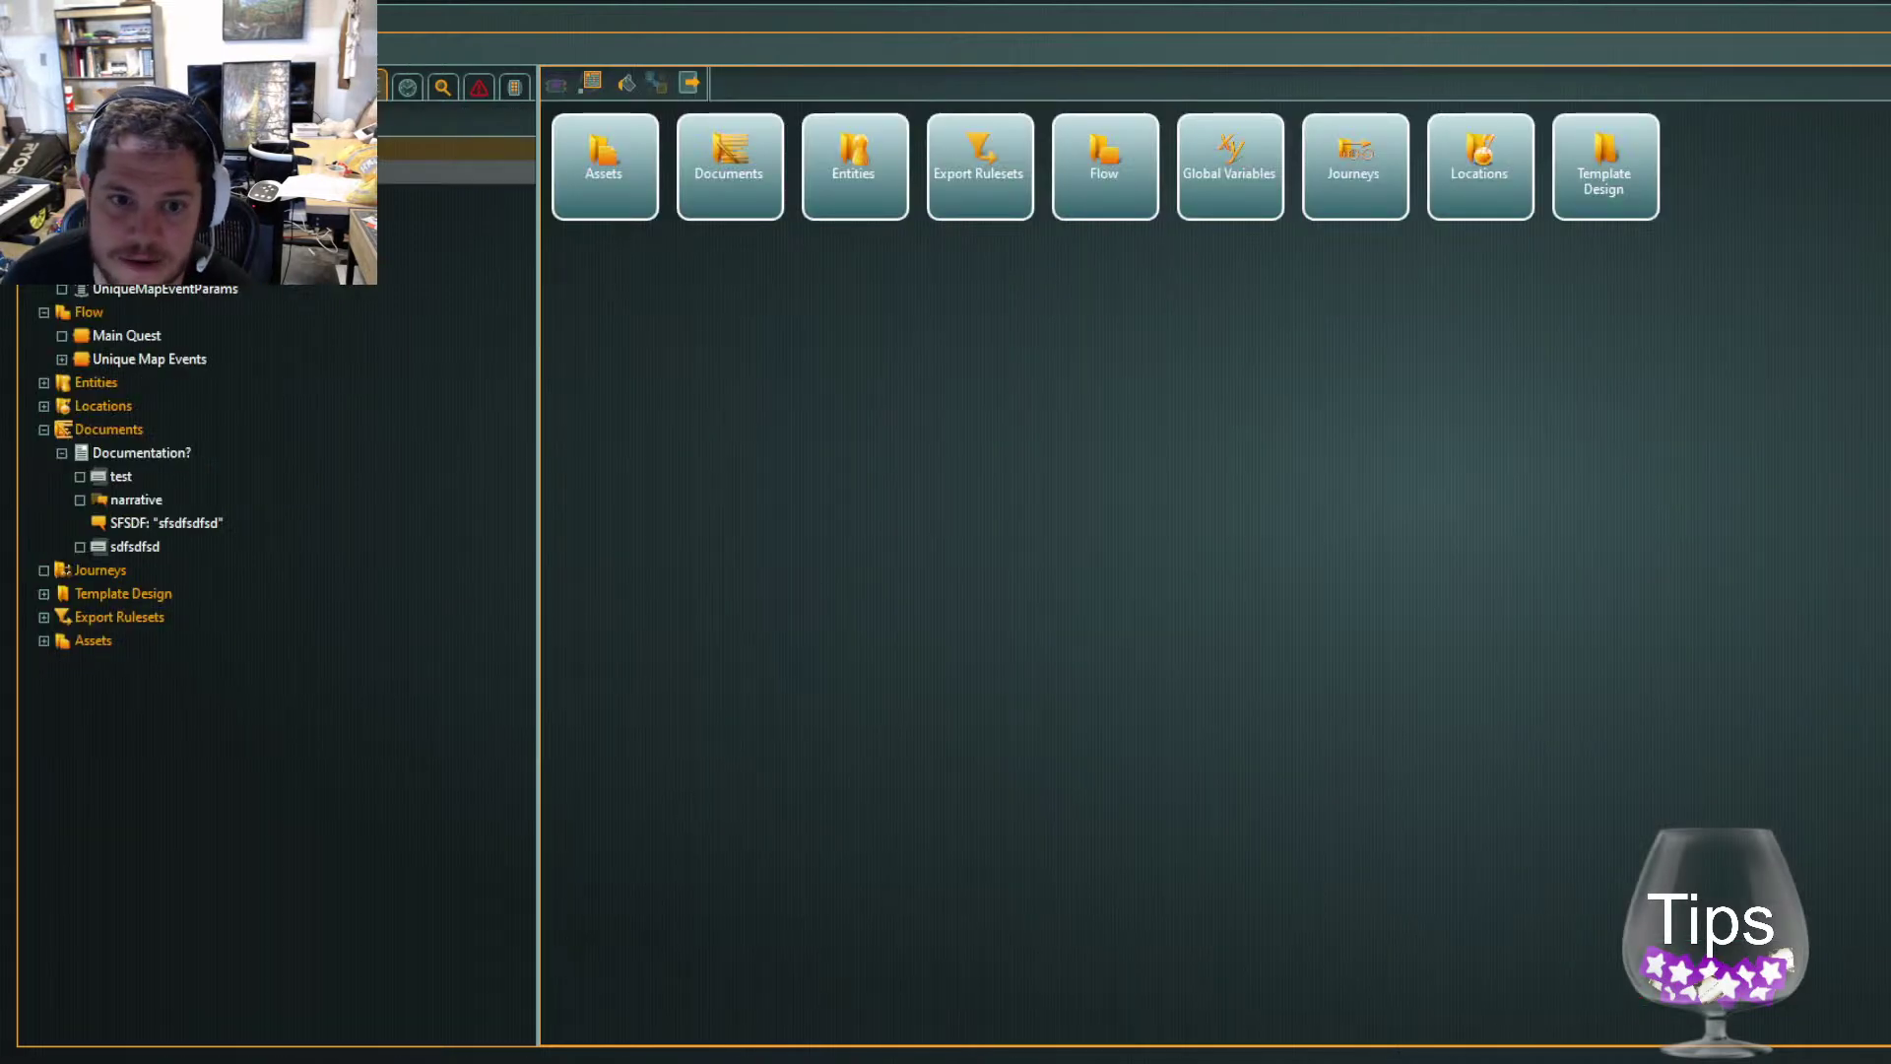
pyautogui.click(157, 361)
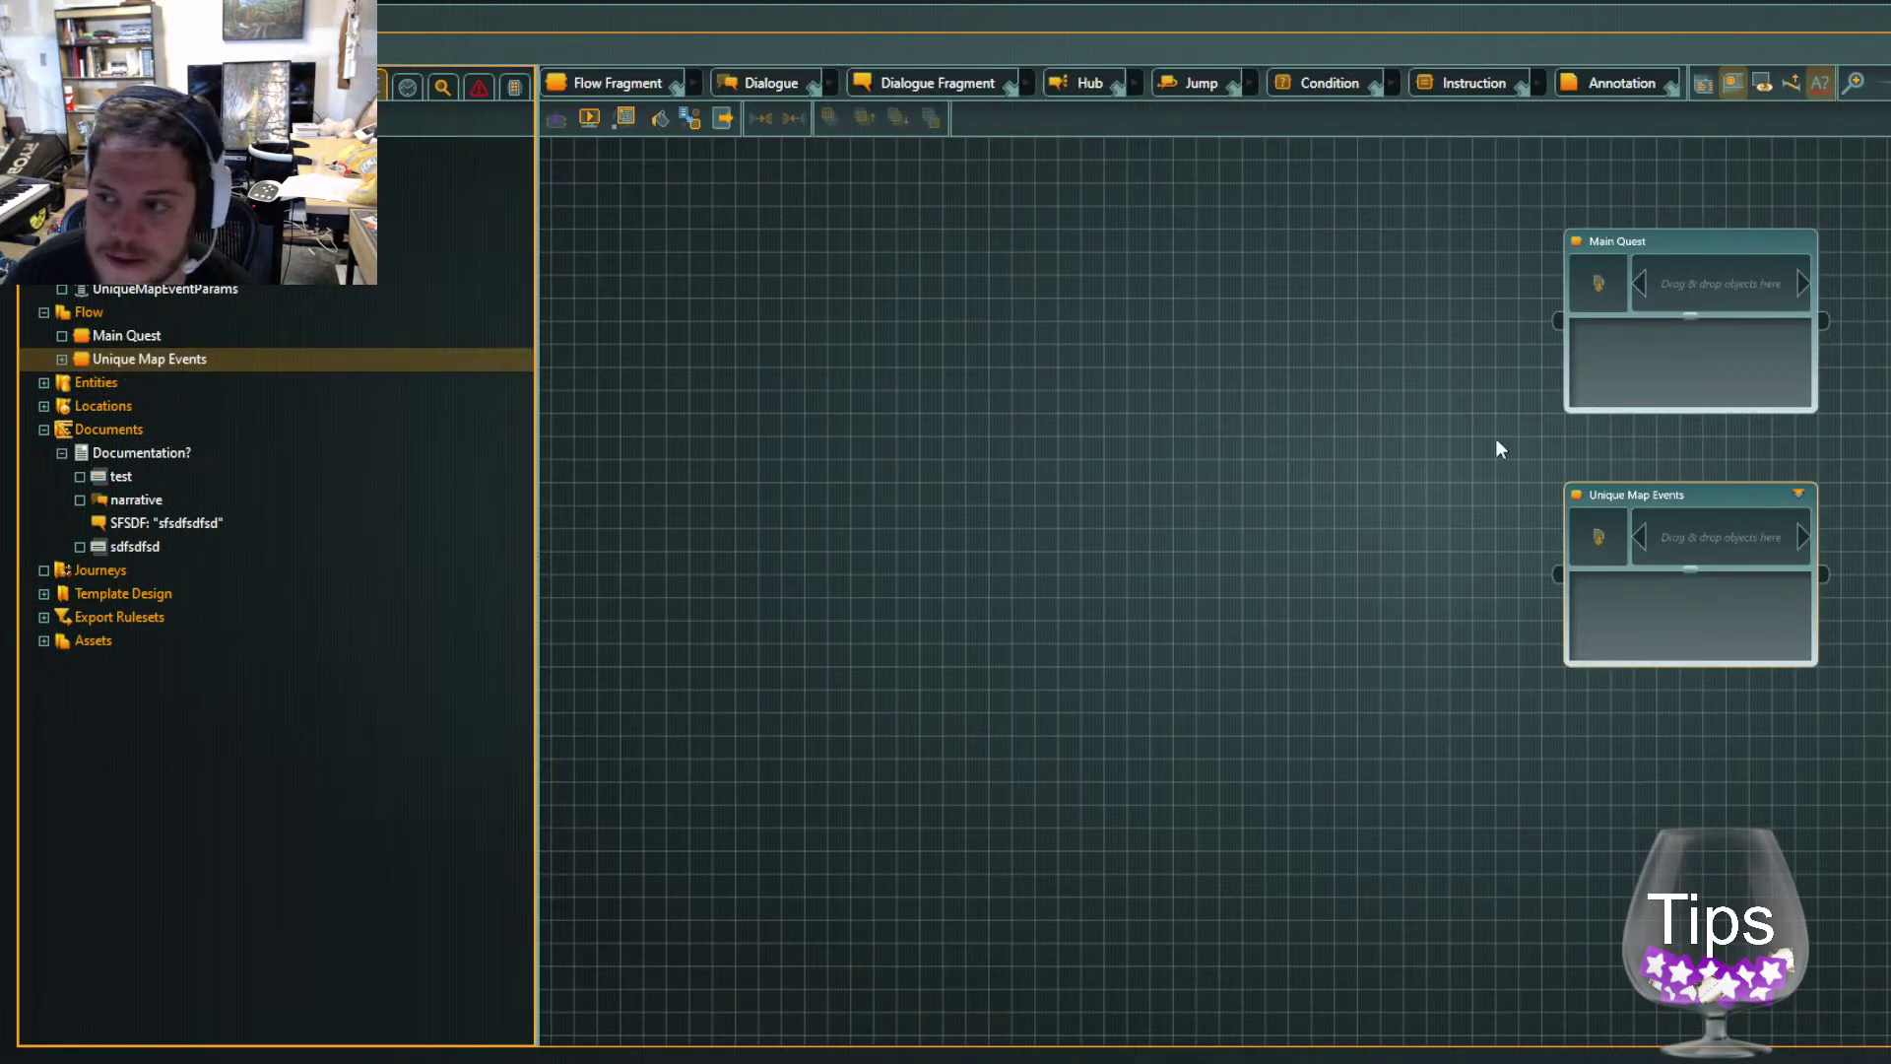
pyautogui.click(1609, 501)
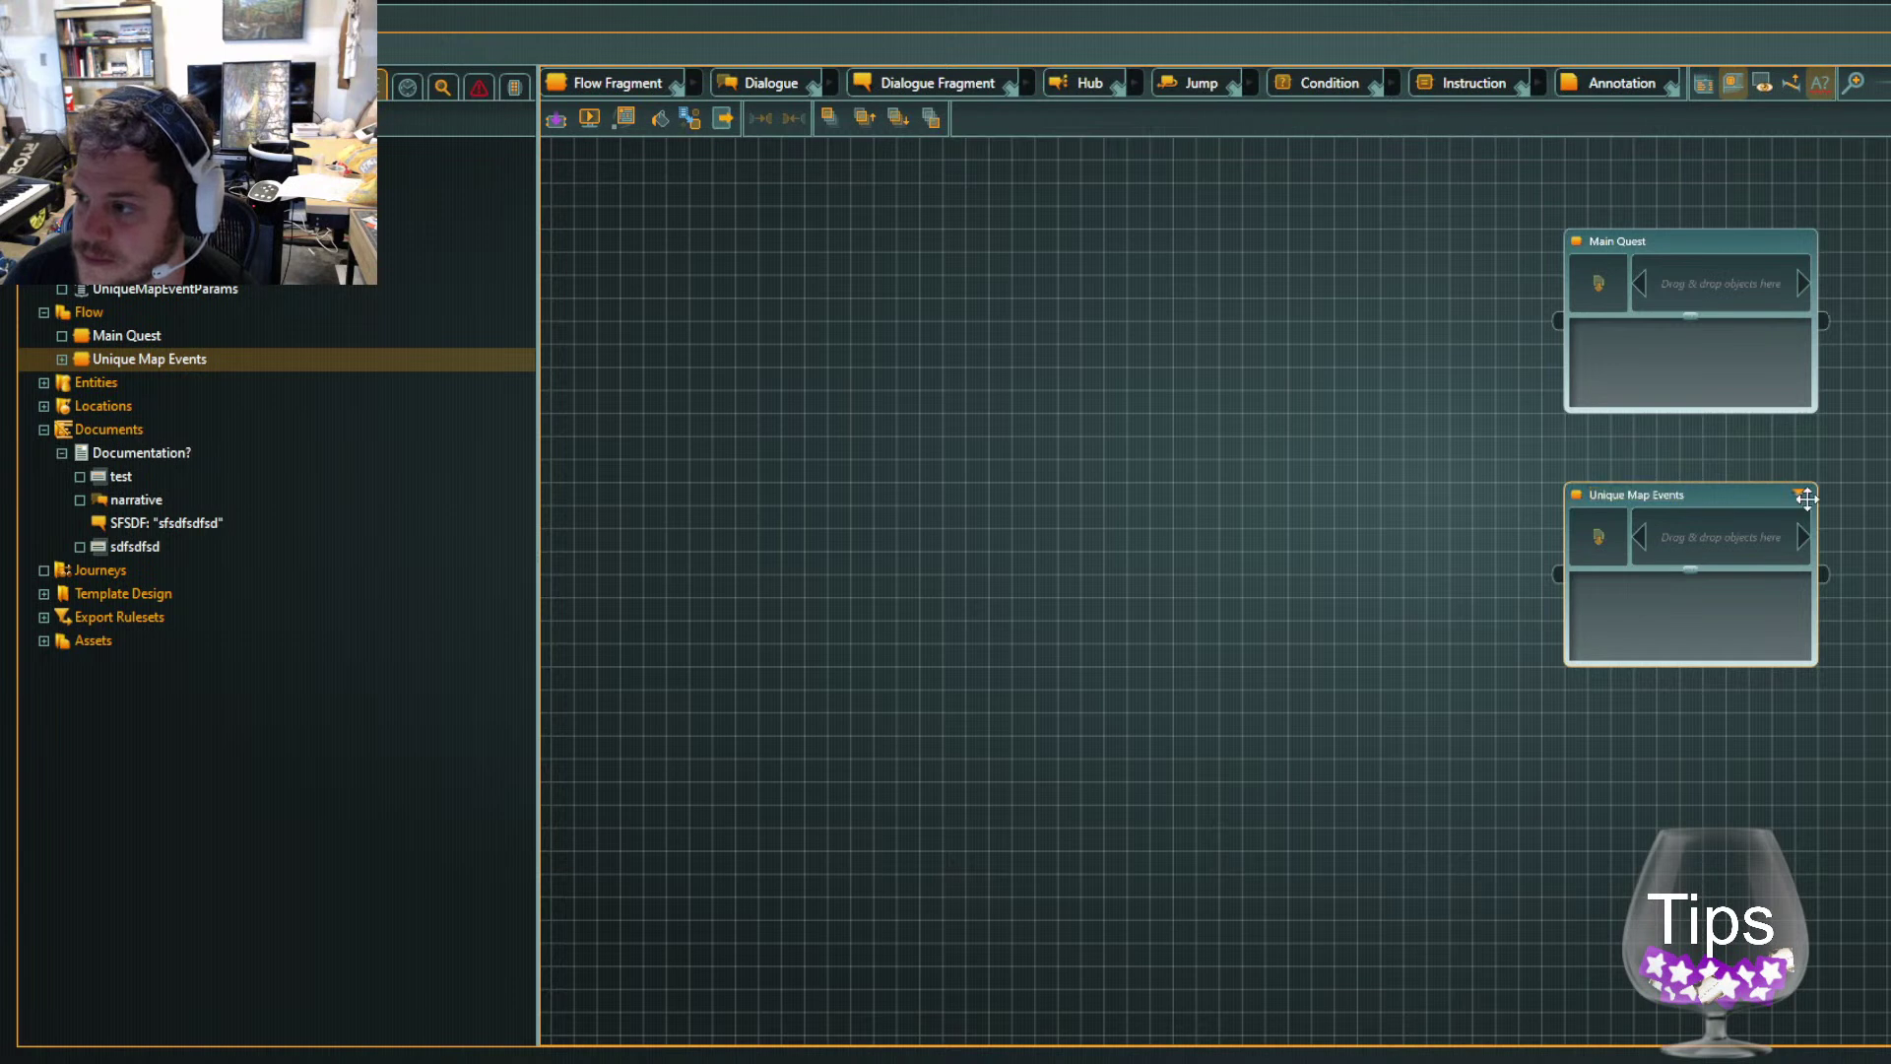
pyautogui.click(1801, 495)
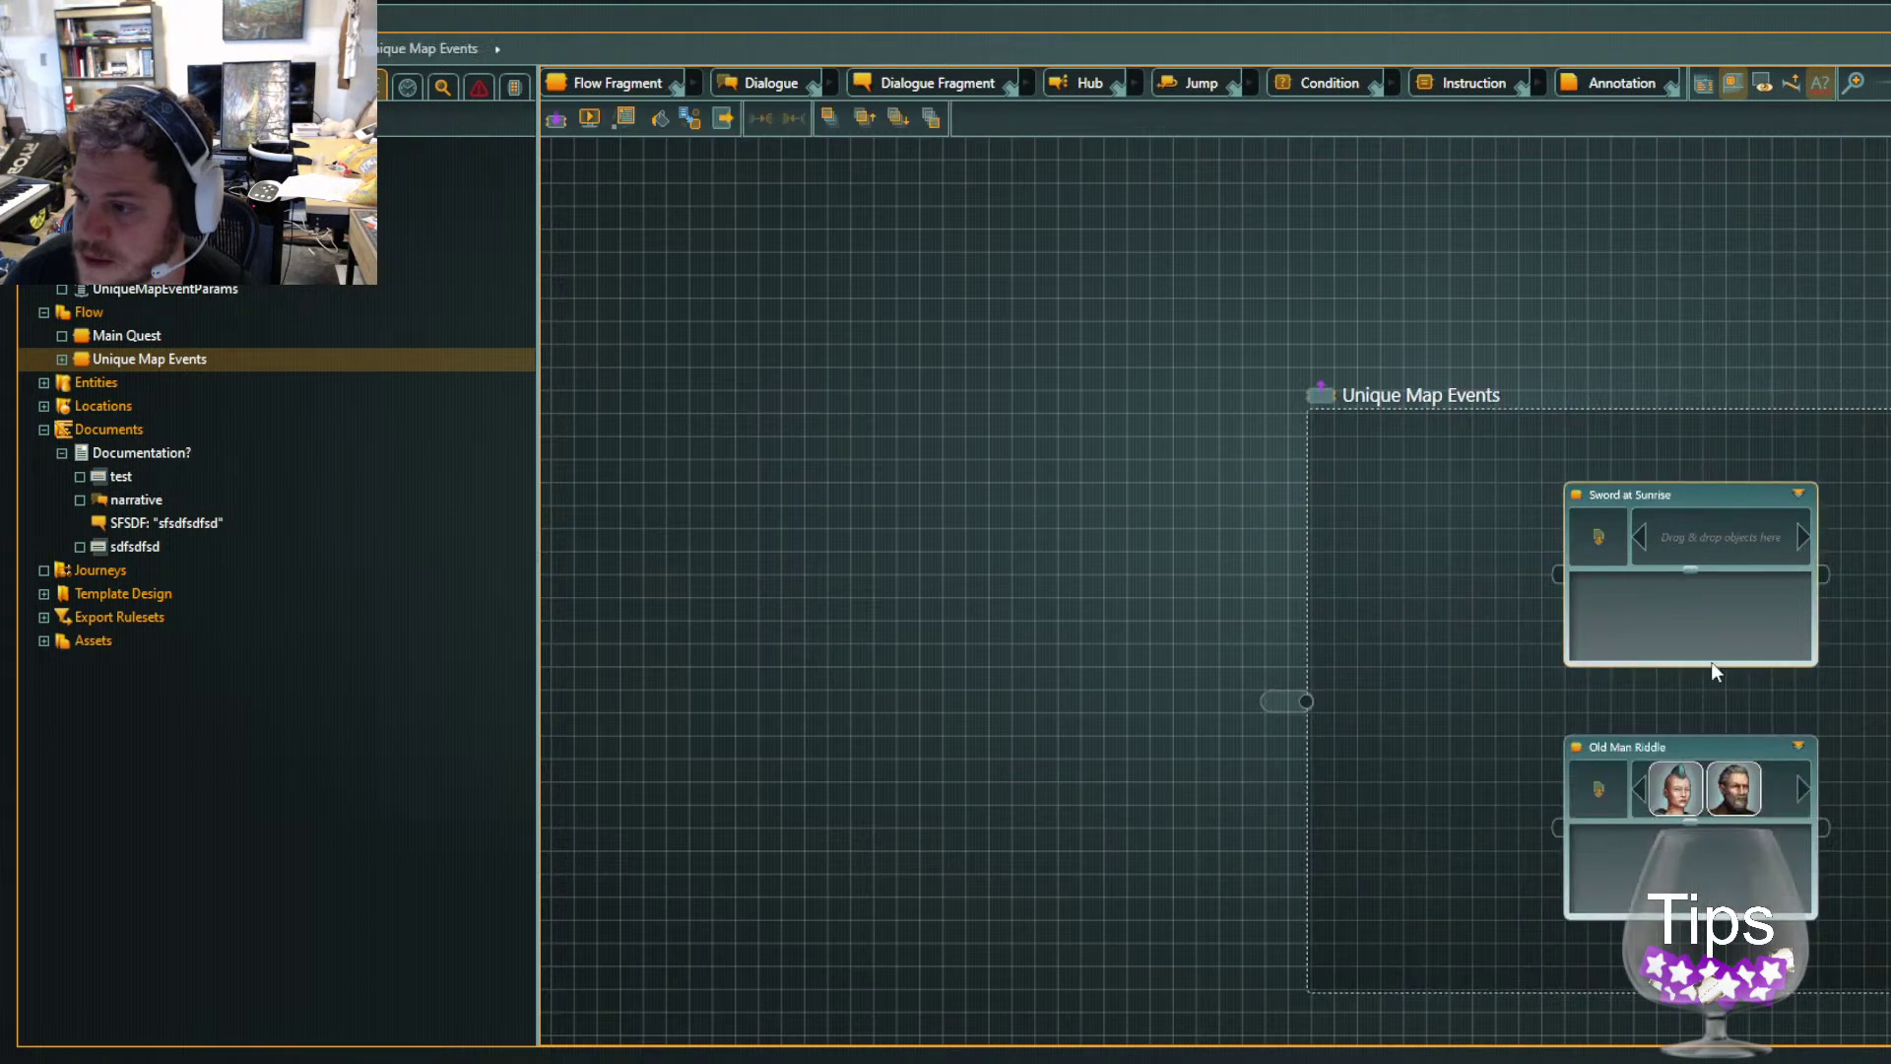
pyautogui.click(1798, 493)
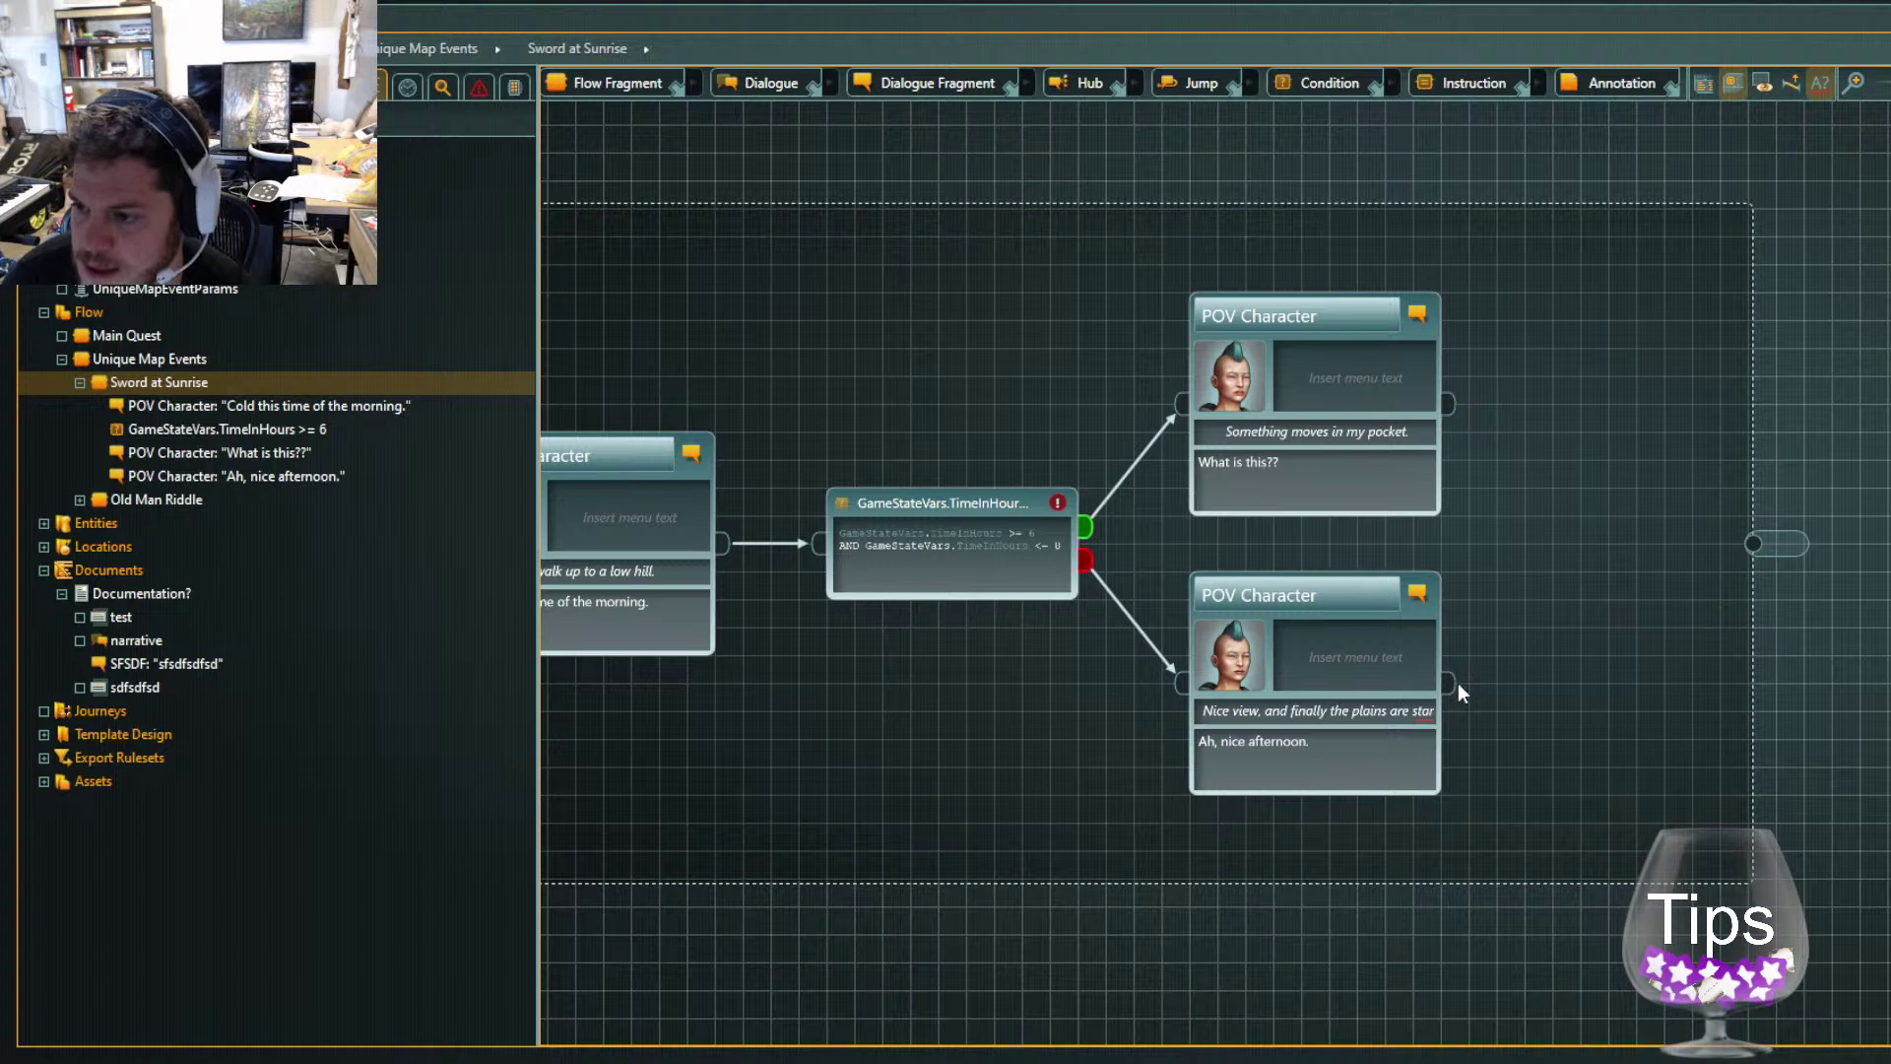
# Add a POV Character fragment connected after "Ah, nice afternoon." and shift it slightly upward
pyautogui.moveTo(1452, 682); pyautogui.dragTo(1583, 681)
pyautogui.moveTo(1624, 774); pyautogui.dragTo(1622, 765)
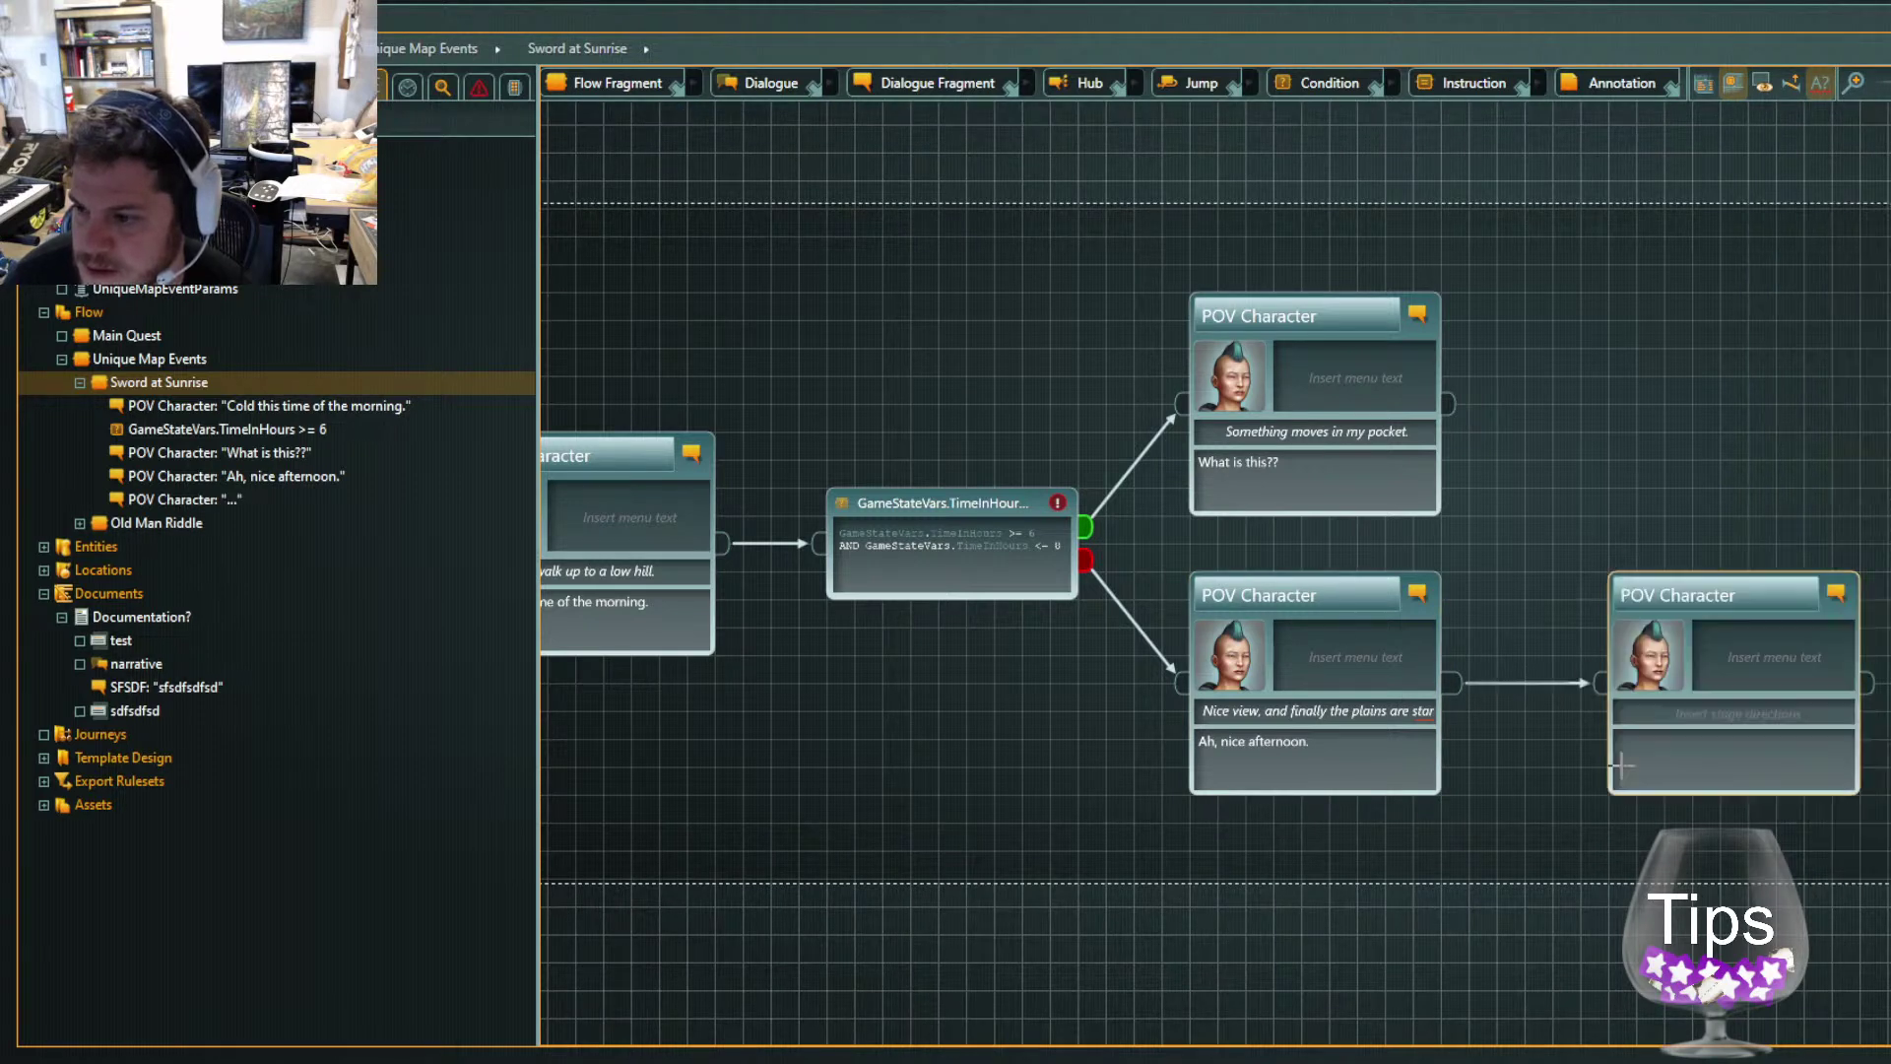
pyautogui.click(1642, 717)
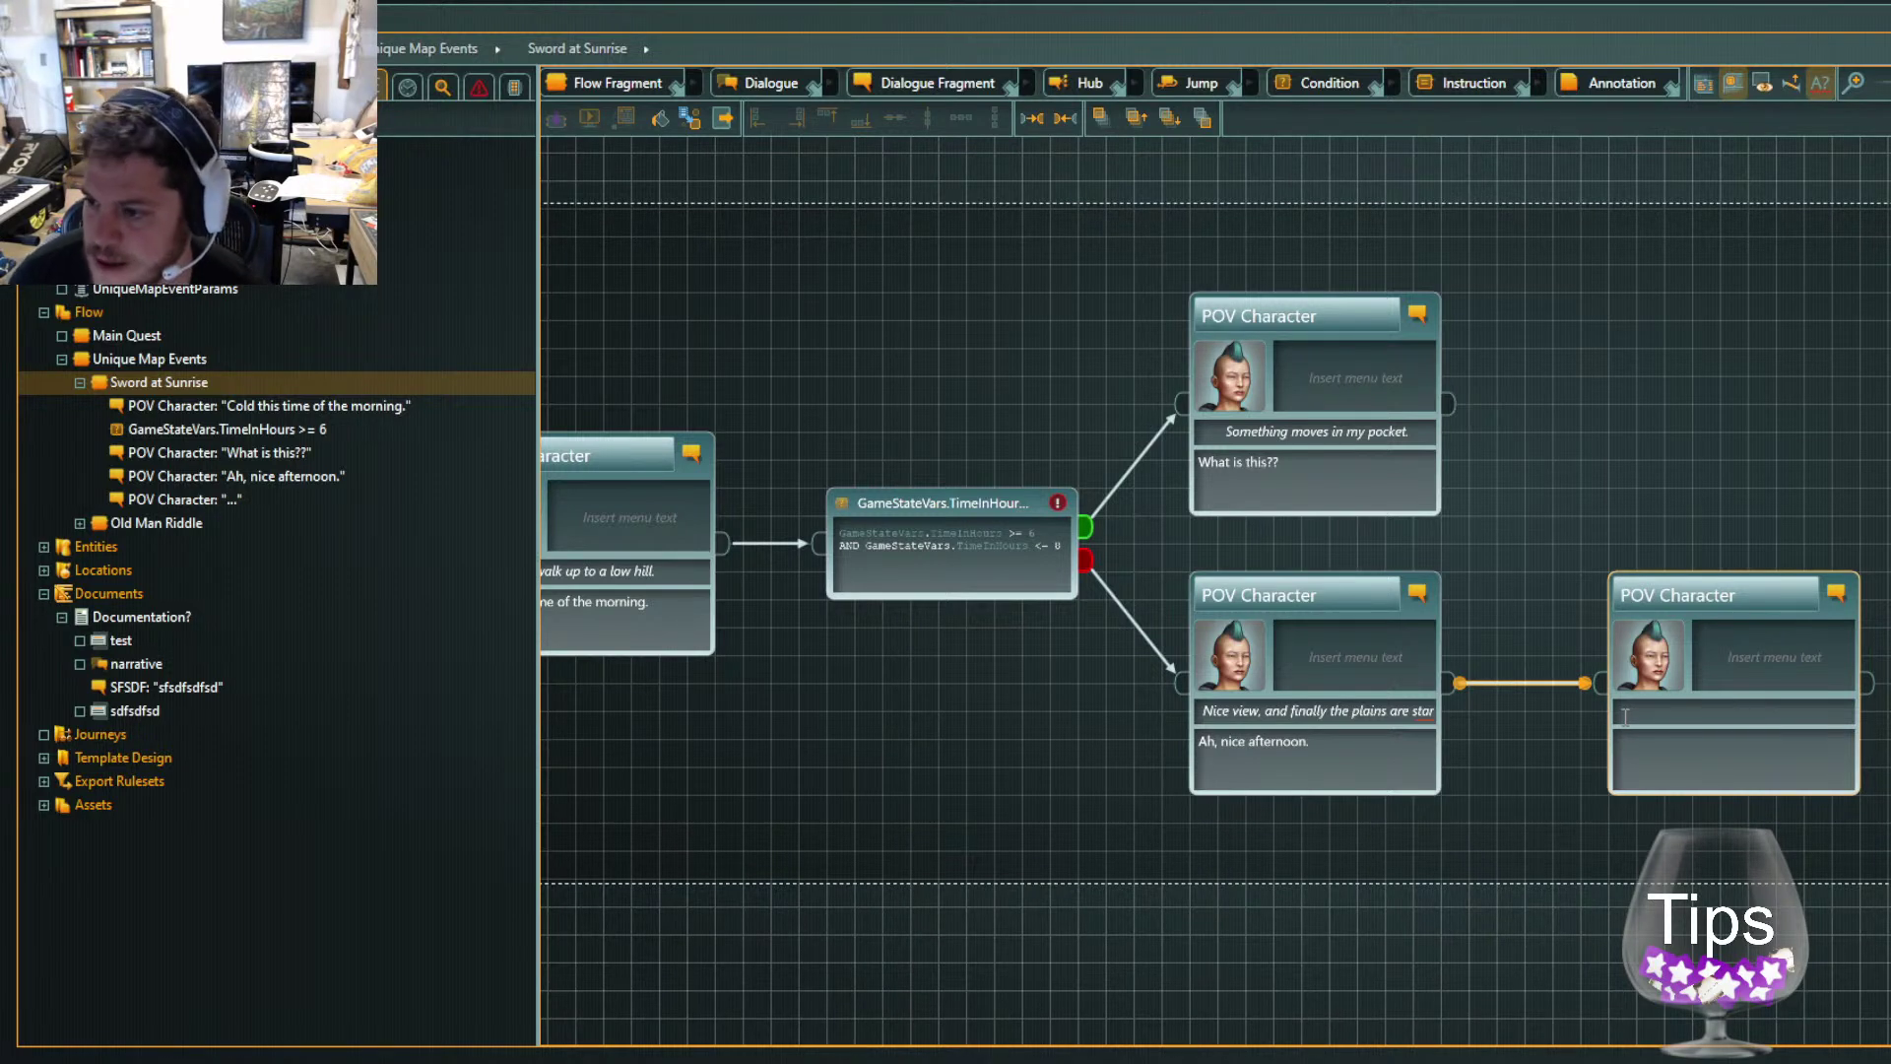
pyautogui.moveTo(1738, 593); pyautogui.dragTo(1767, 482)
# Enter the stage directions "Wait. I frown and look behind me." on the newly added POV Character fragment
pyautogui.click(1692, 601)
pyautogui.write('Wait')
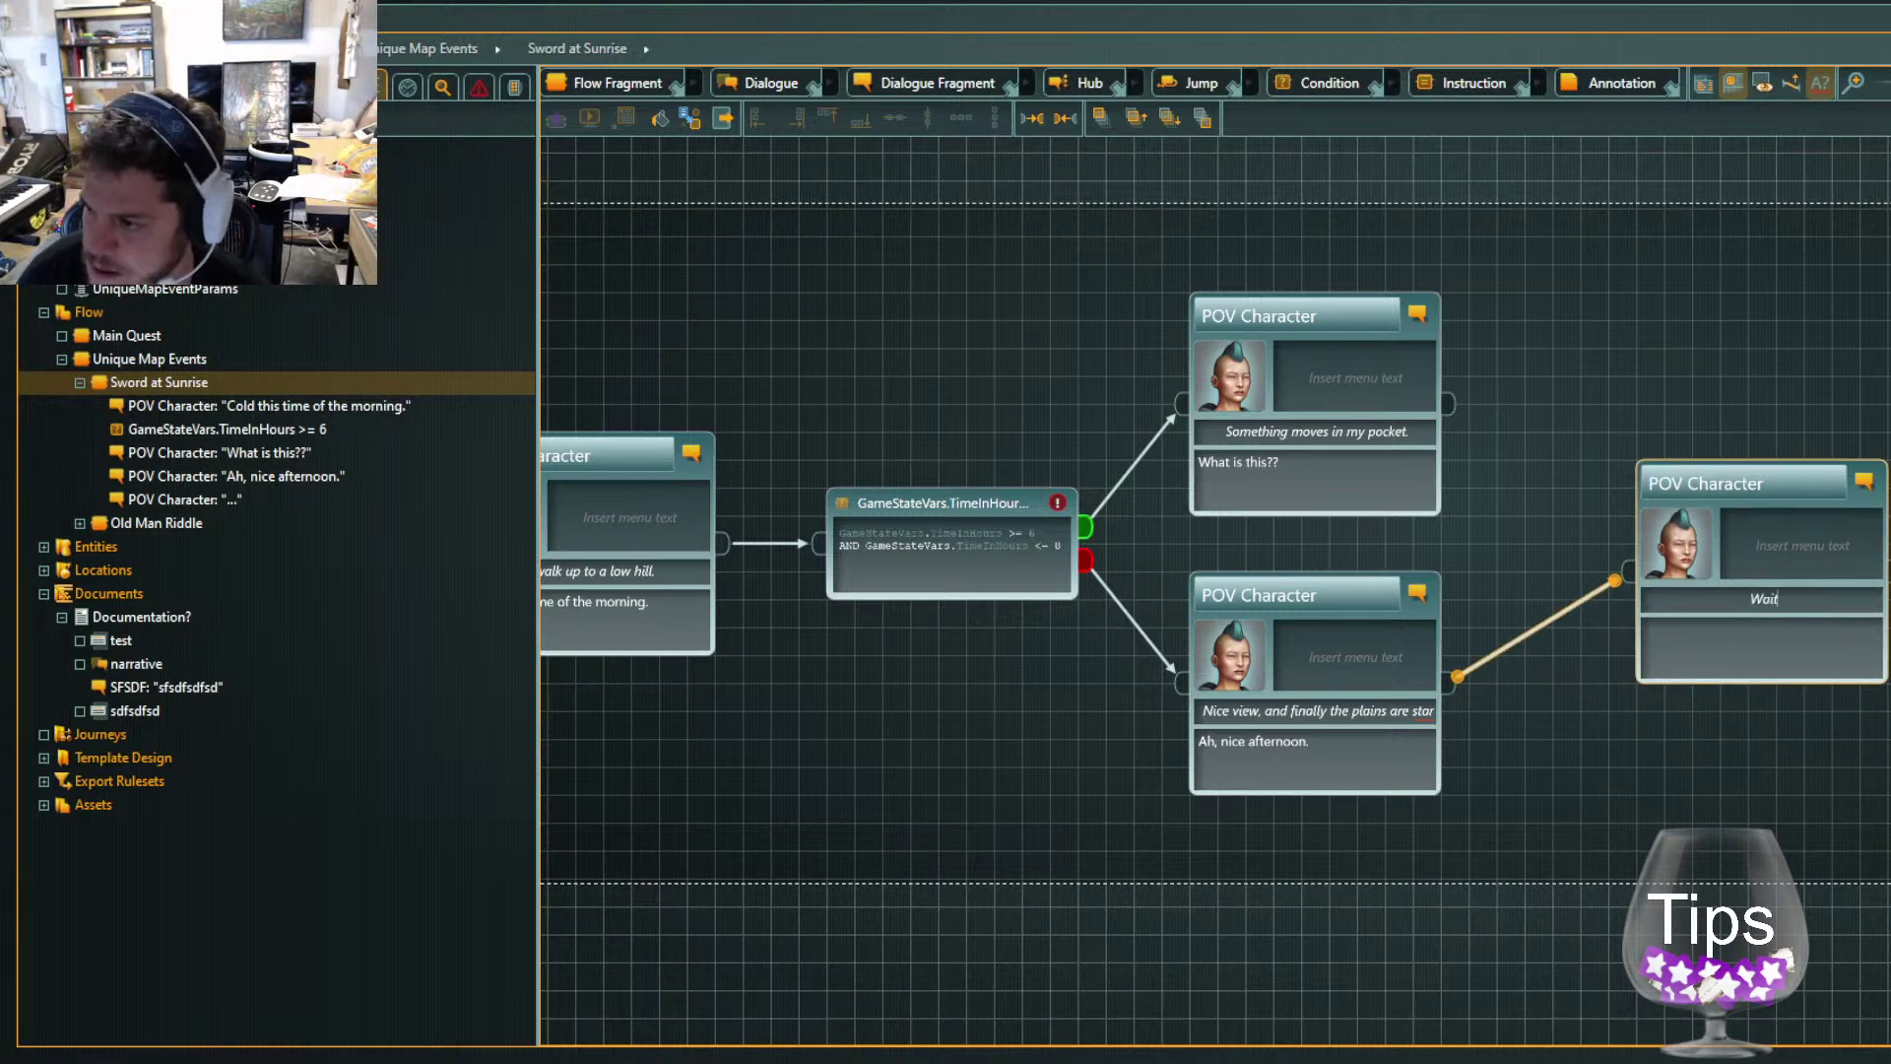
pyautogui.write(', I')
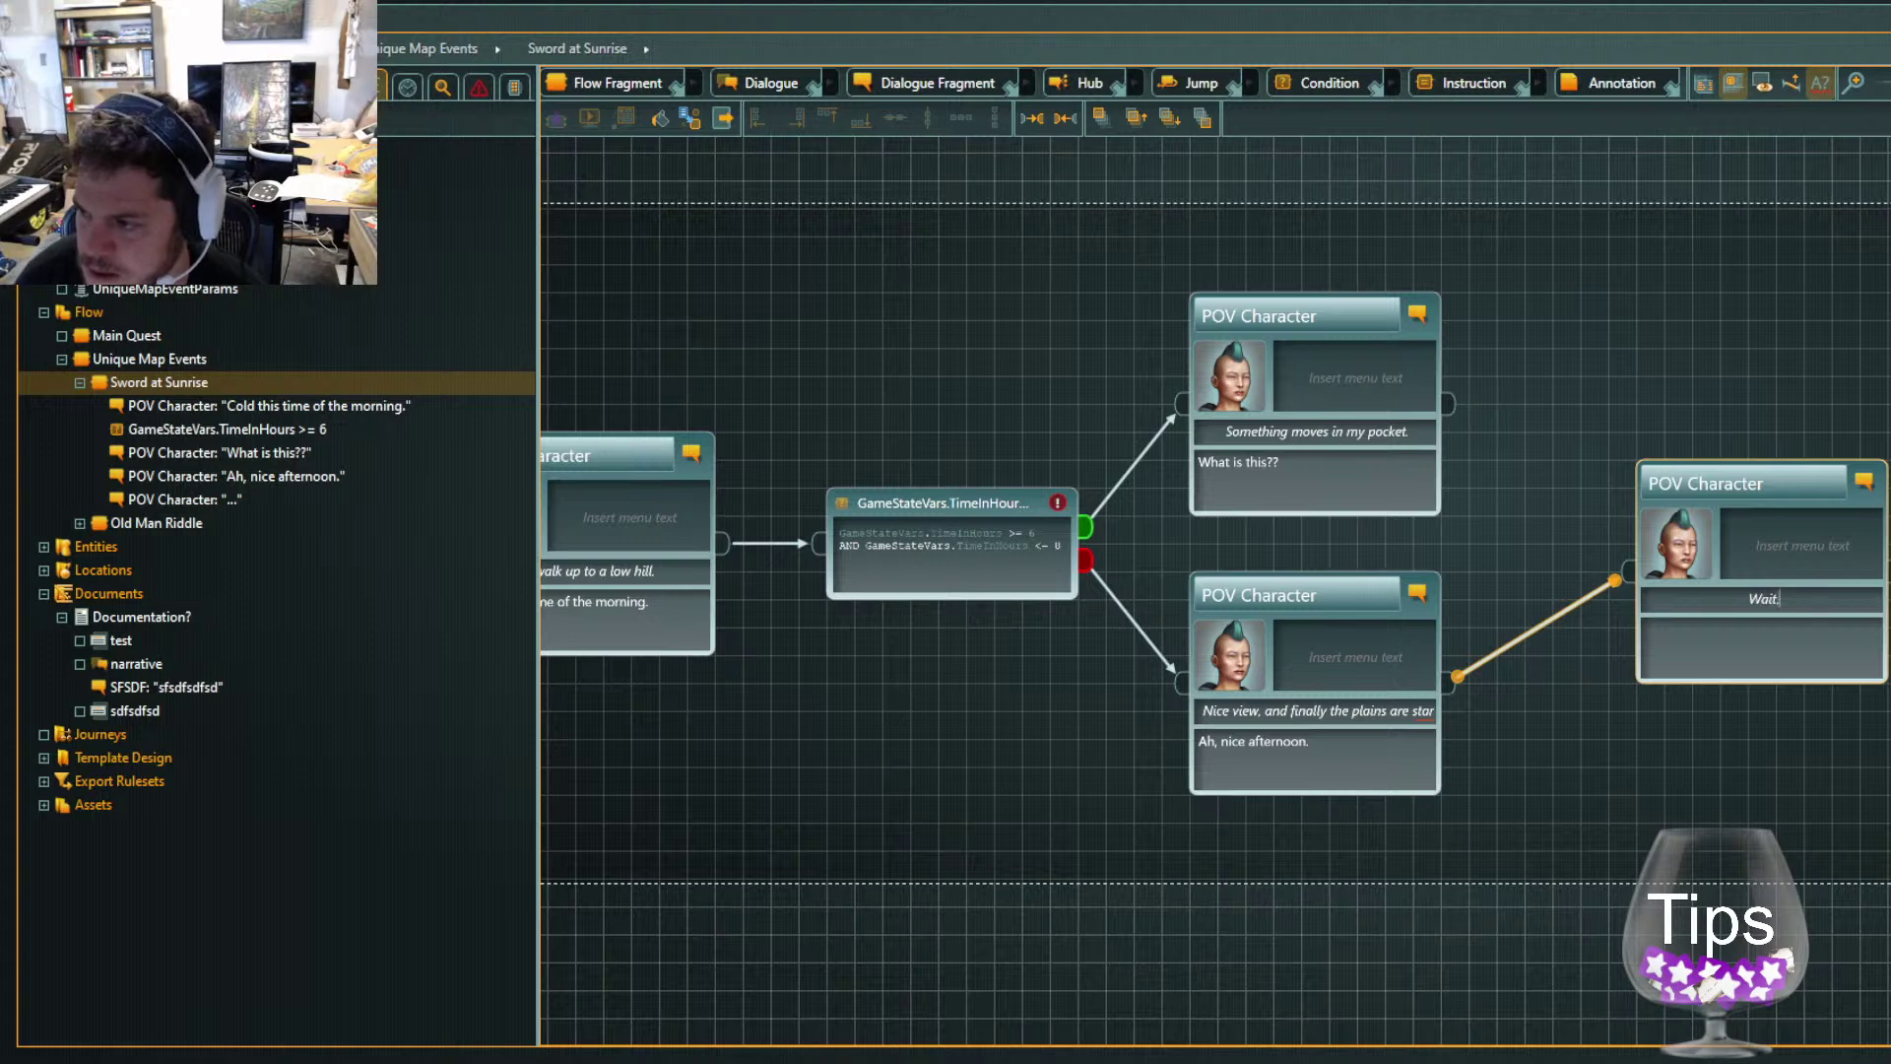
pyautogui.write(' frown and l')
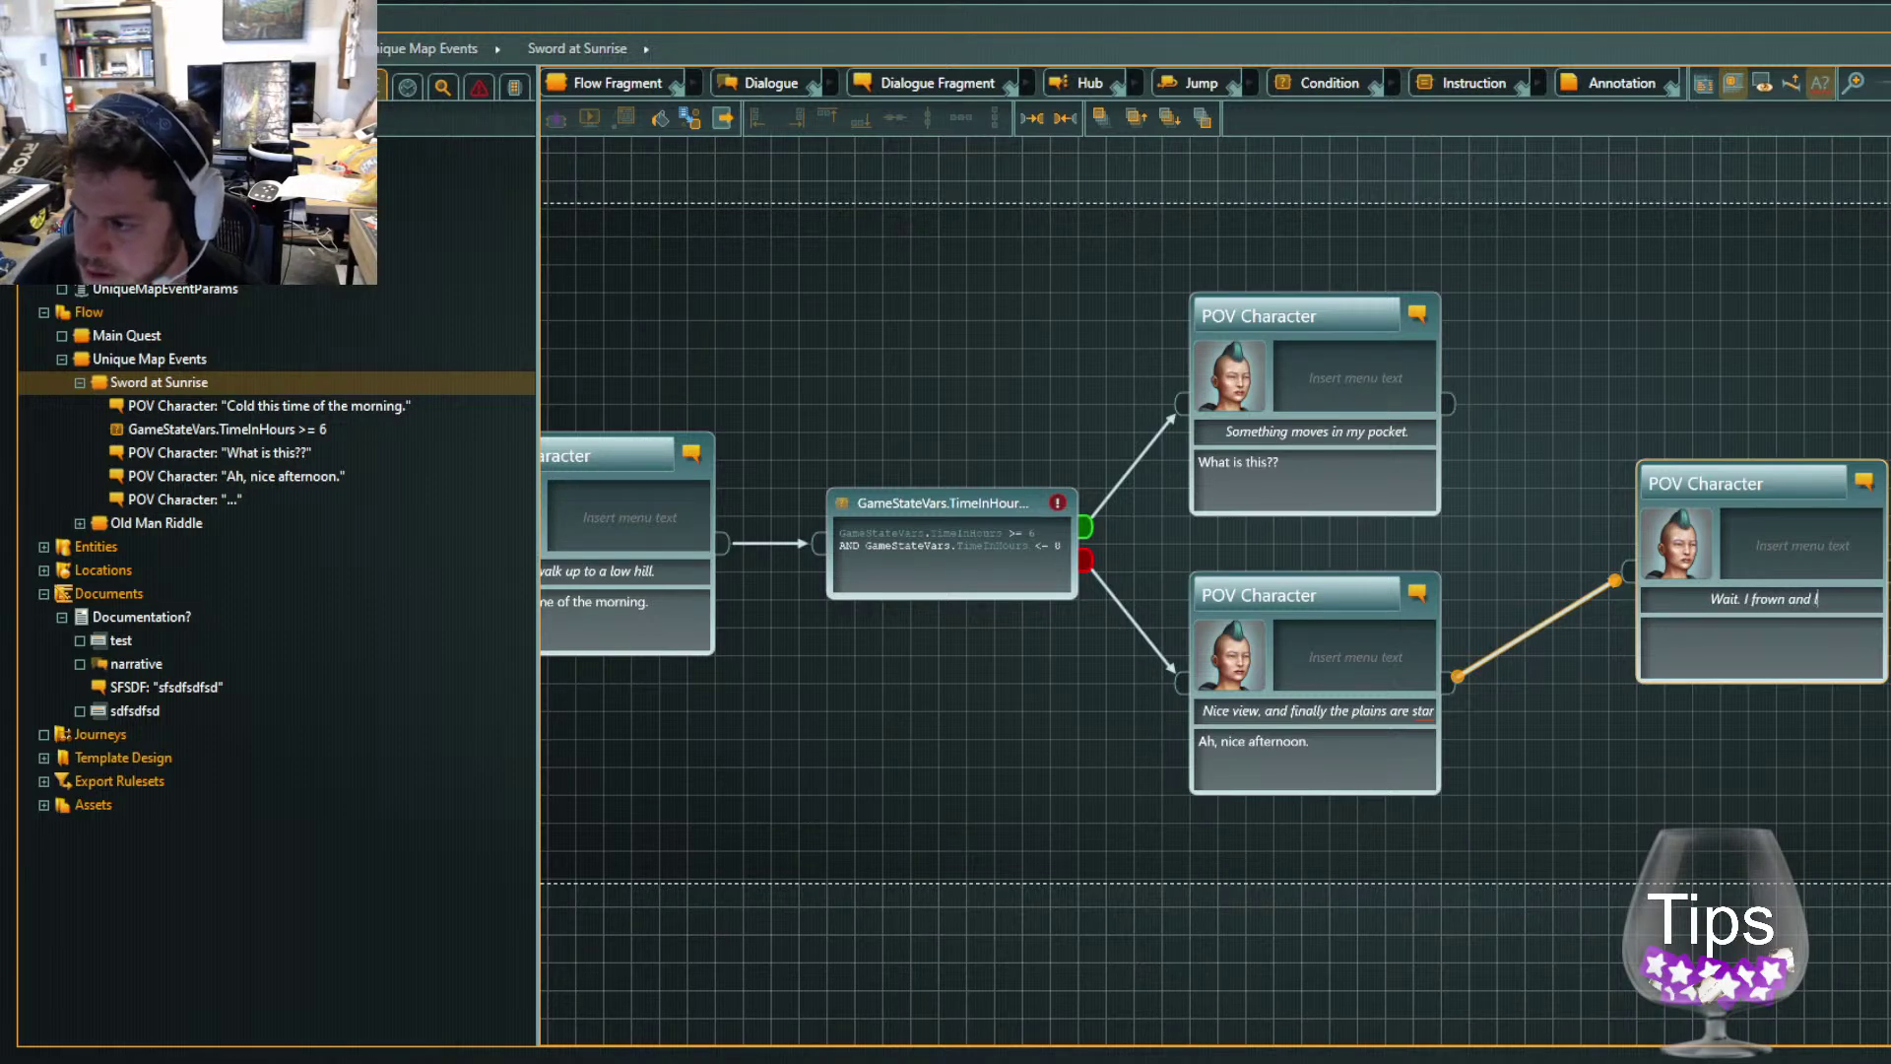
pyautogui.write('ook behind me.')
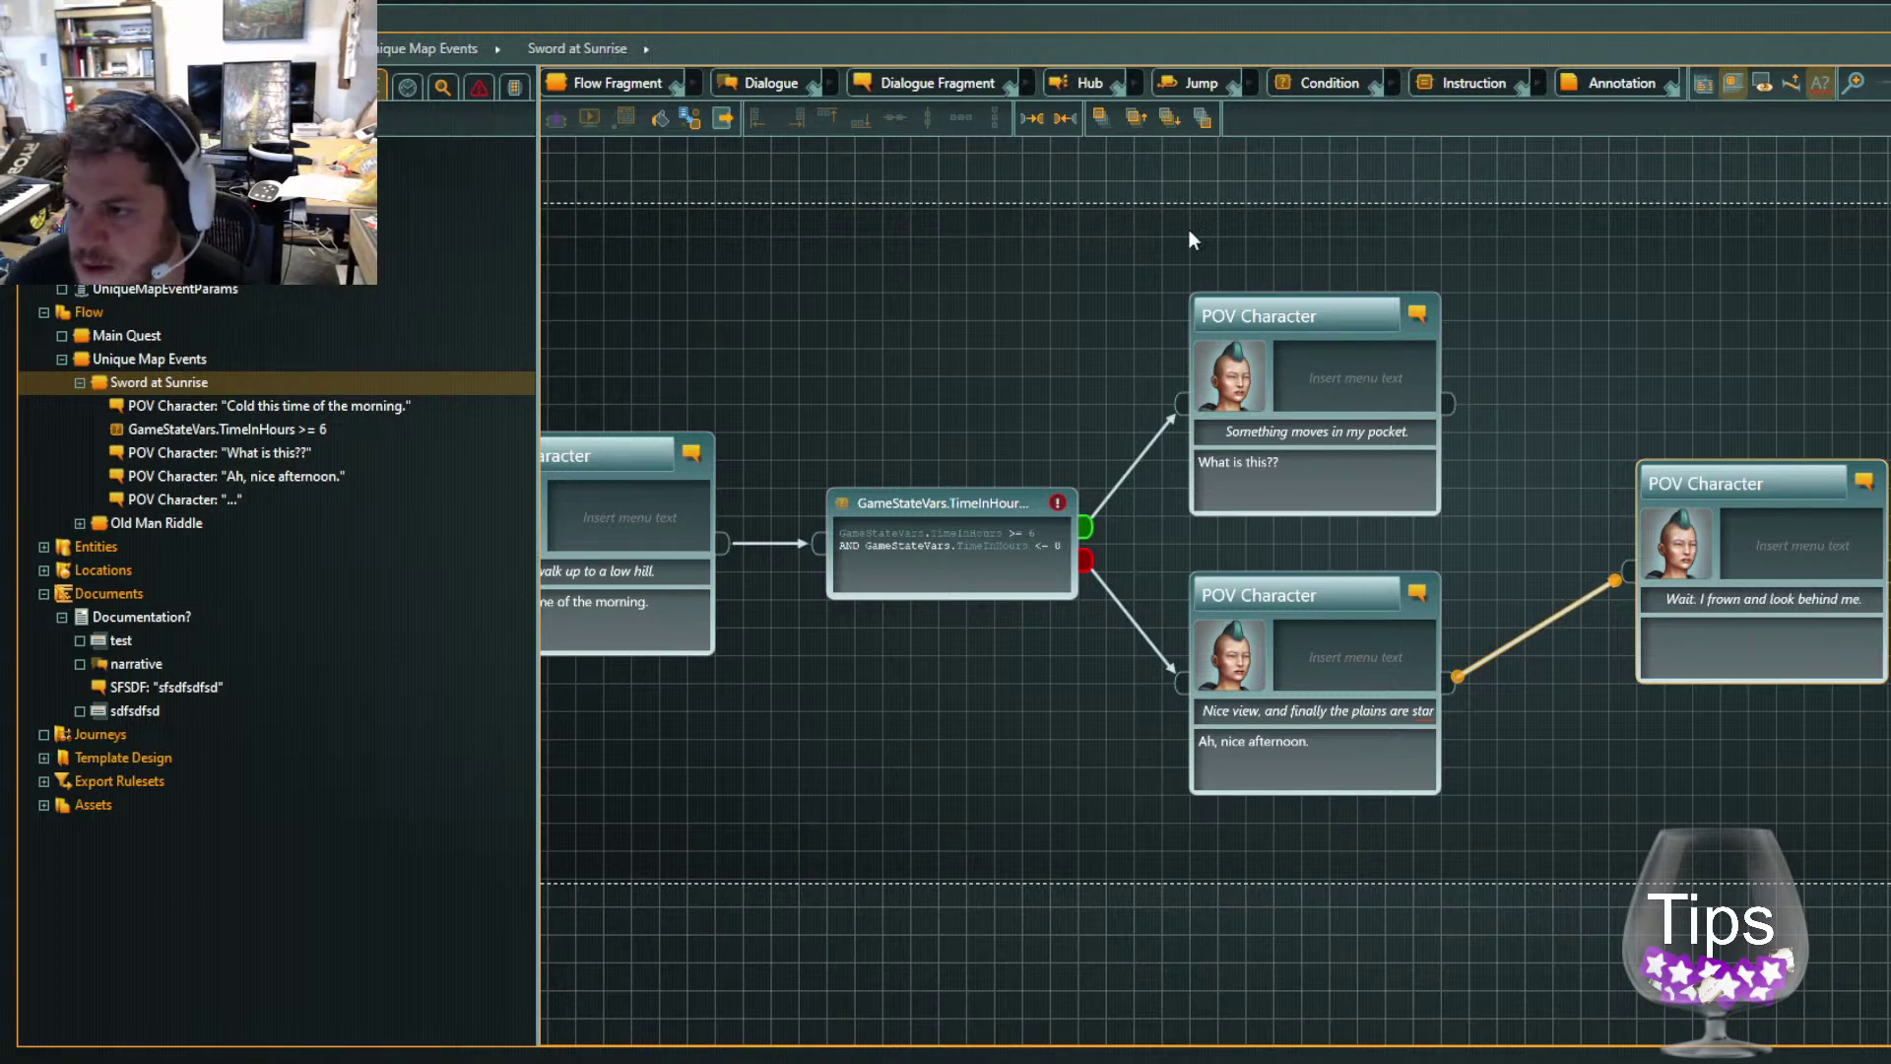
# Connect the "What is this??" fragment to the "Wait. I frown and look behind me." fragment
pyautogui.click(1516, 360)
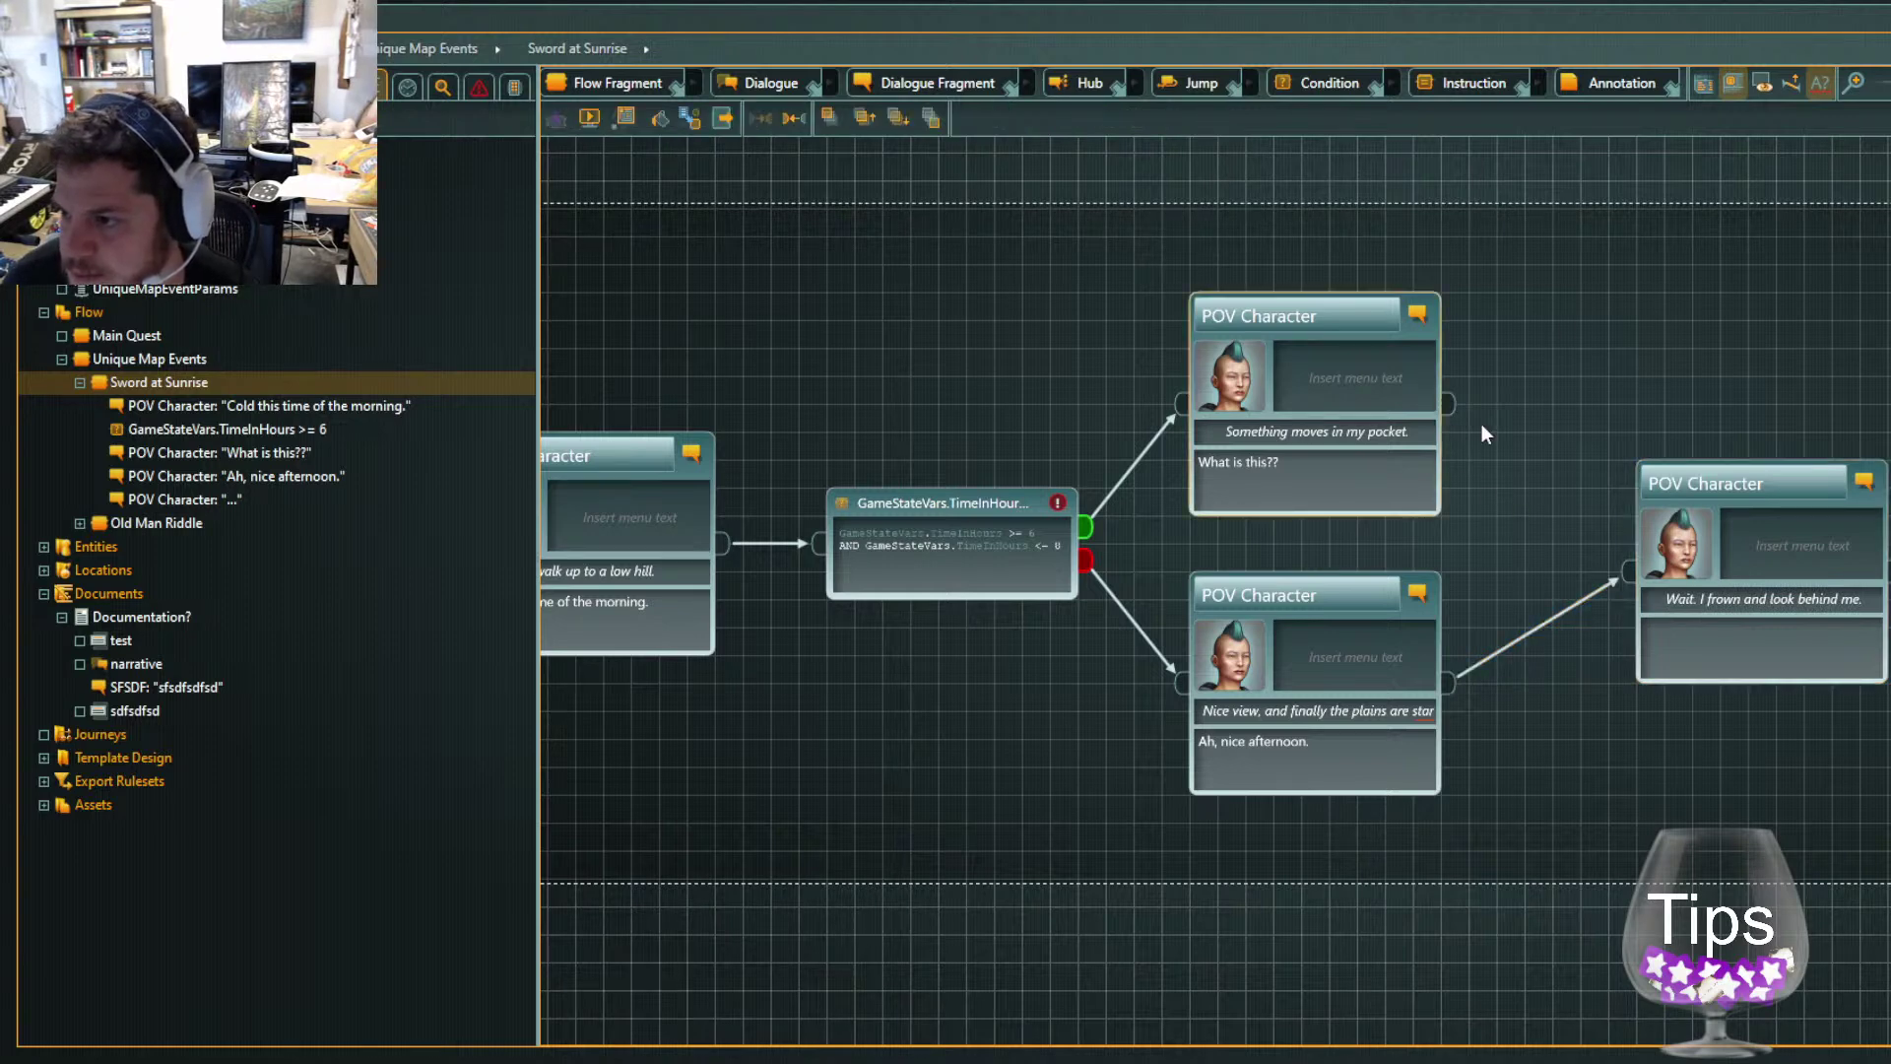
pyautogui.moveTo(1478, 422); pyautogui.dragTo(1623, 569)
pyautogui.click(1713, 366)
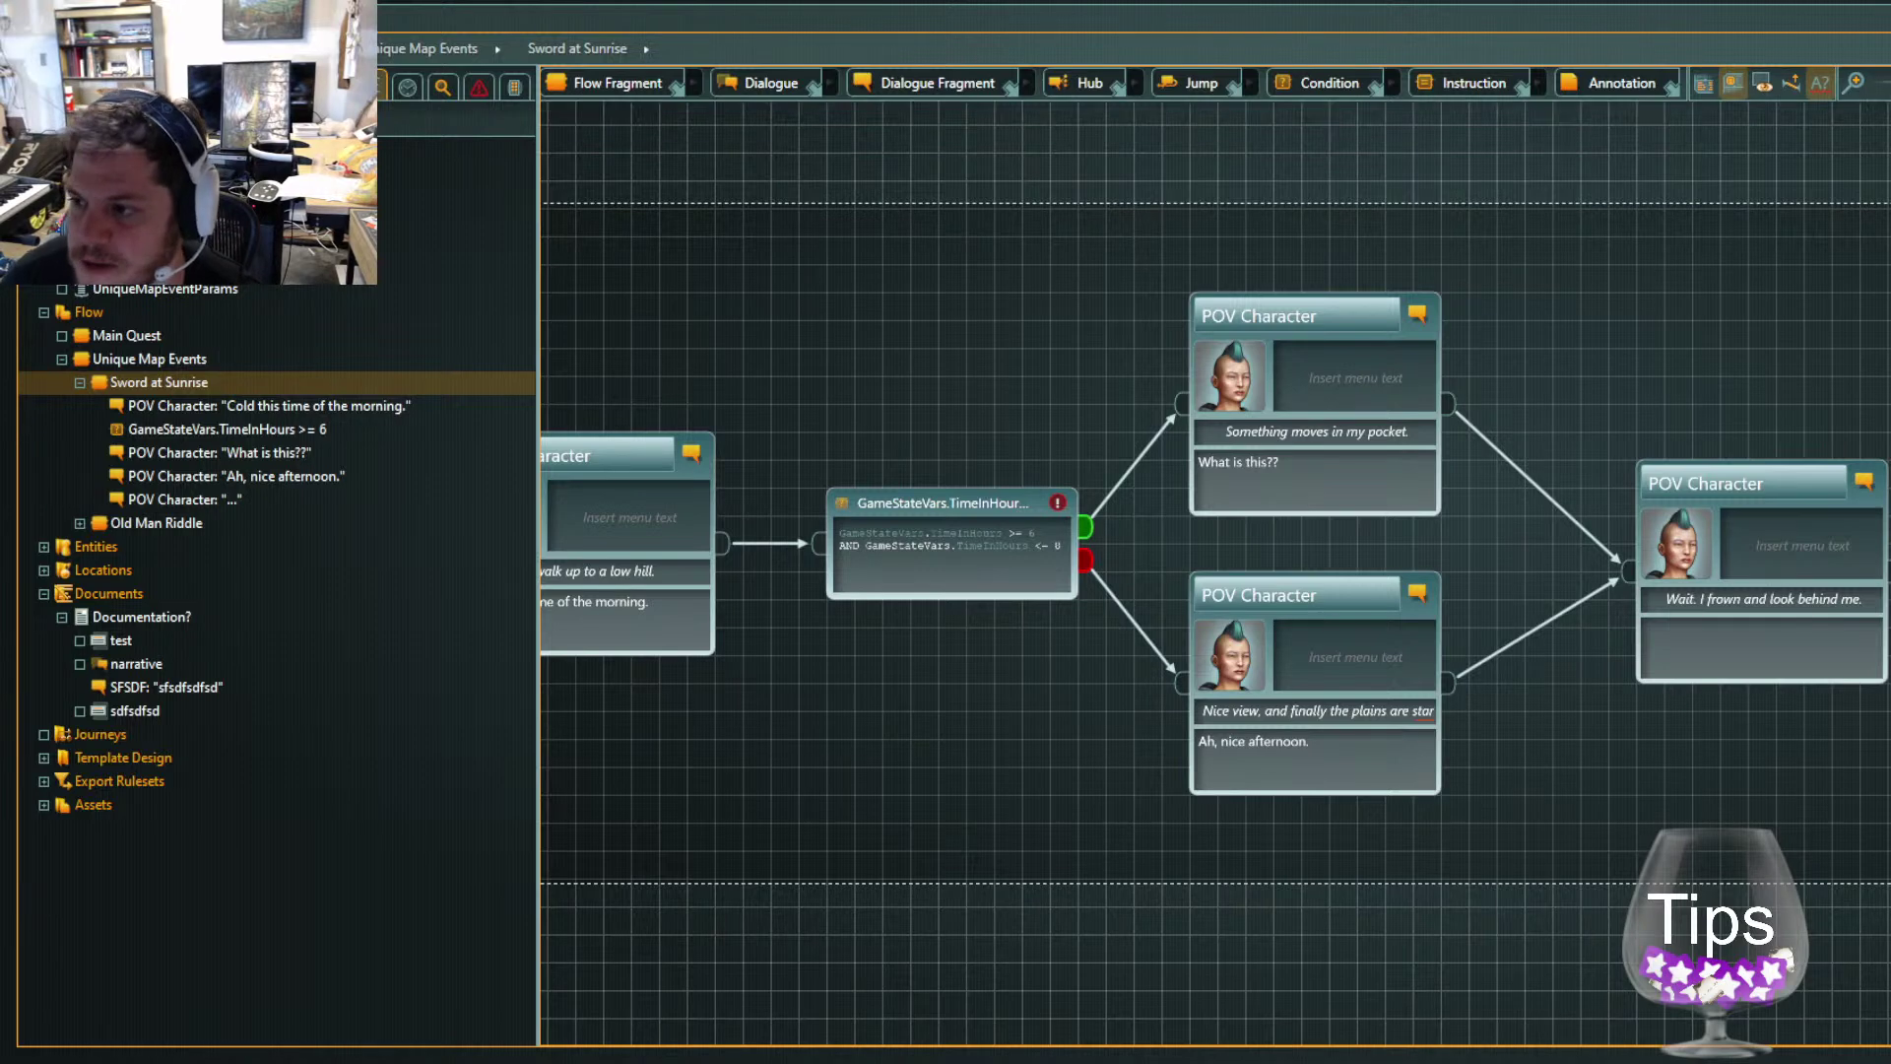
# Play the Sword at Sunrise flow from "Cold this time of the morning." through "What is this??" to "Wait. I frown and look behind me."
pyautogui.click(697, 480)
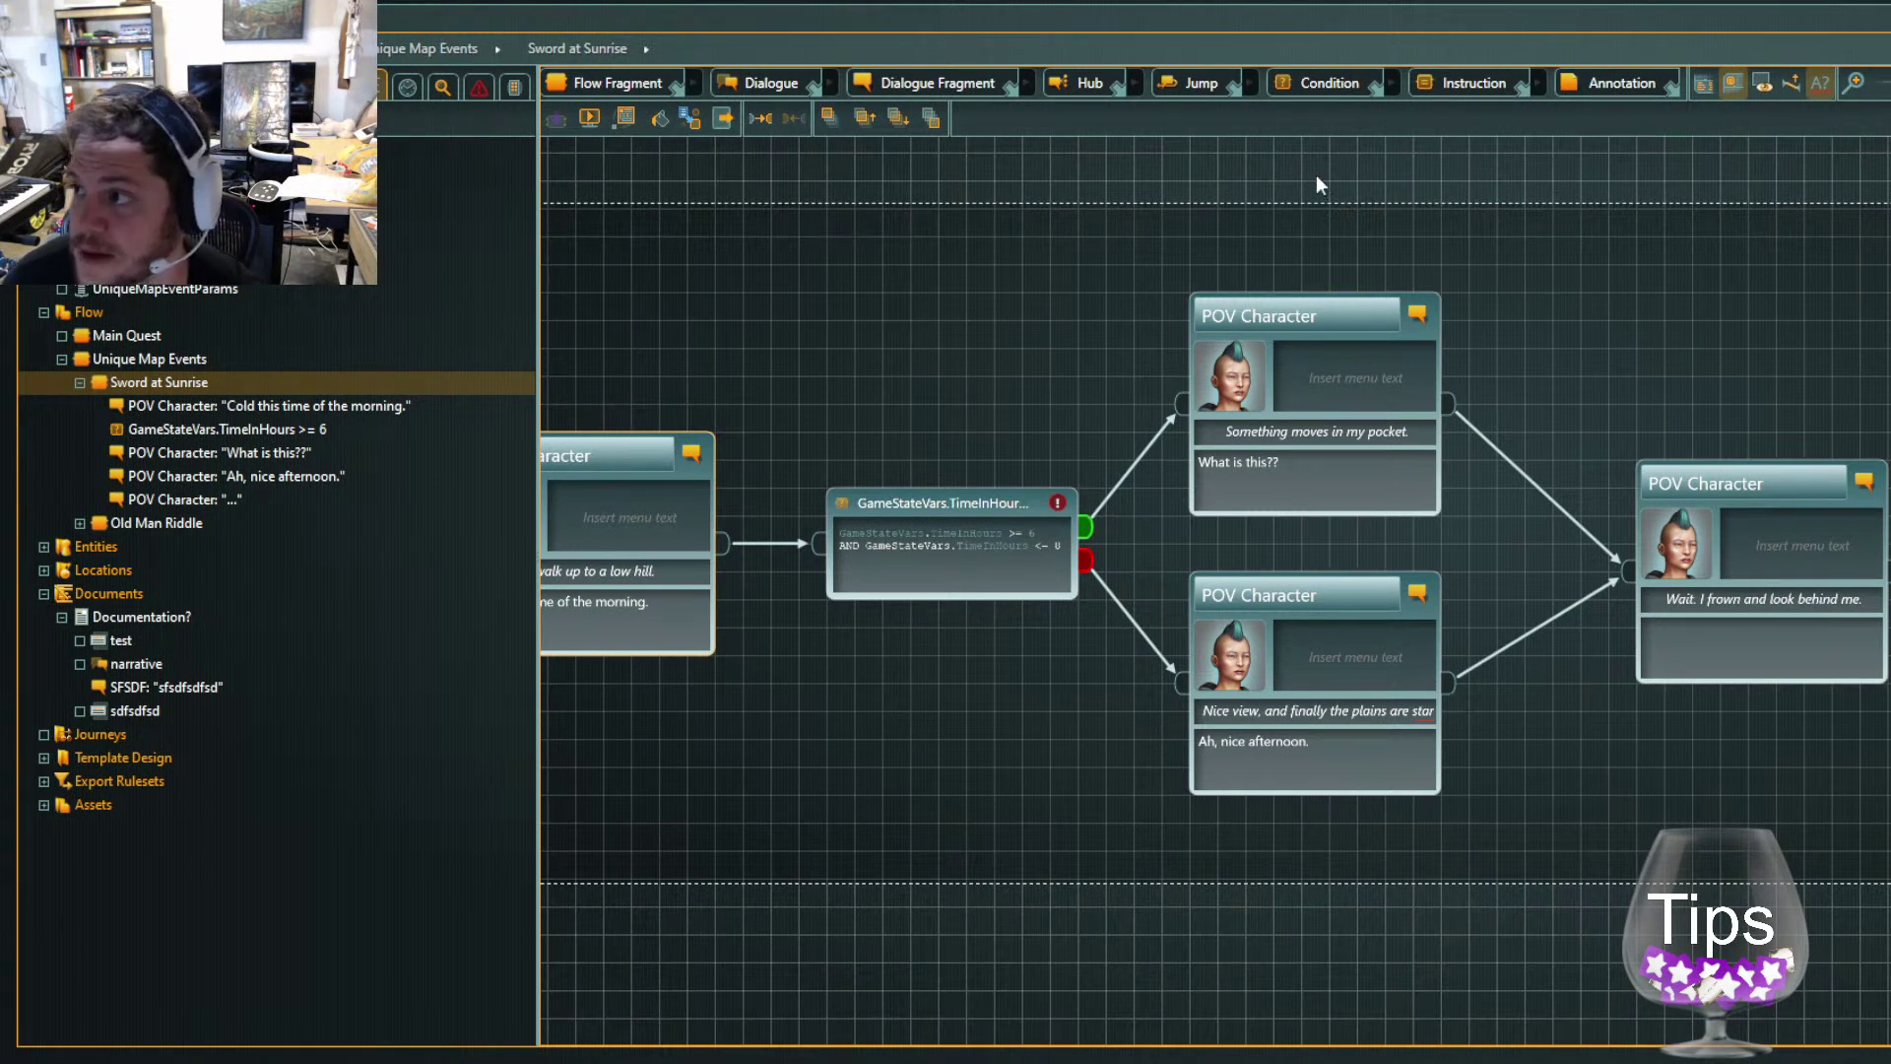
pyautogui.click(605, 497)
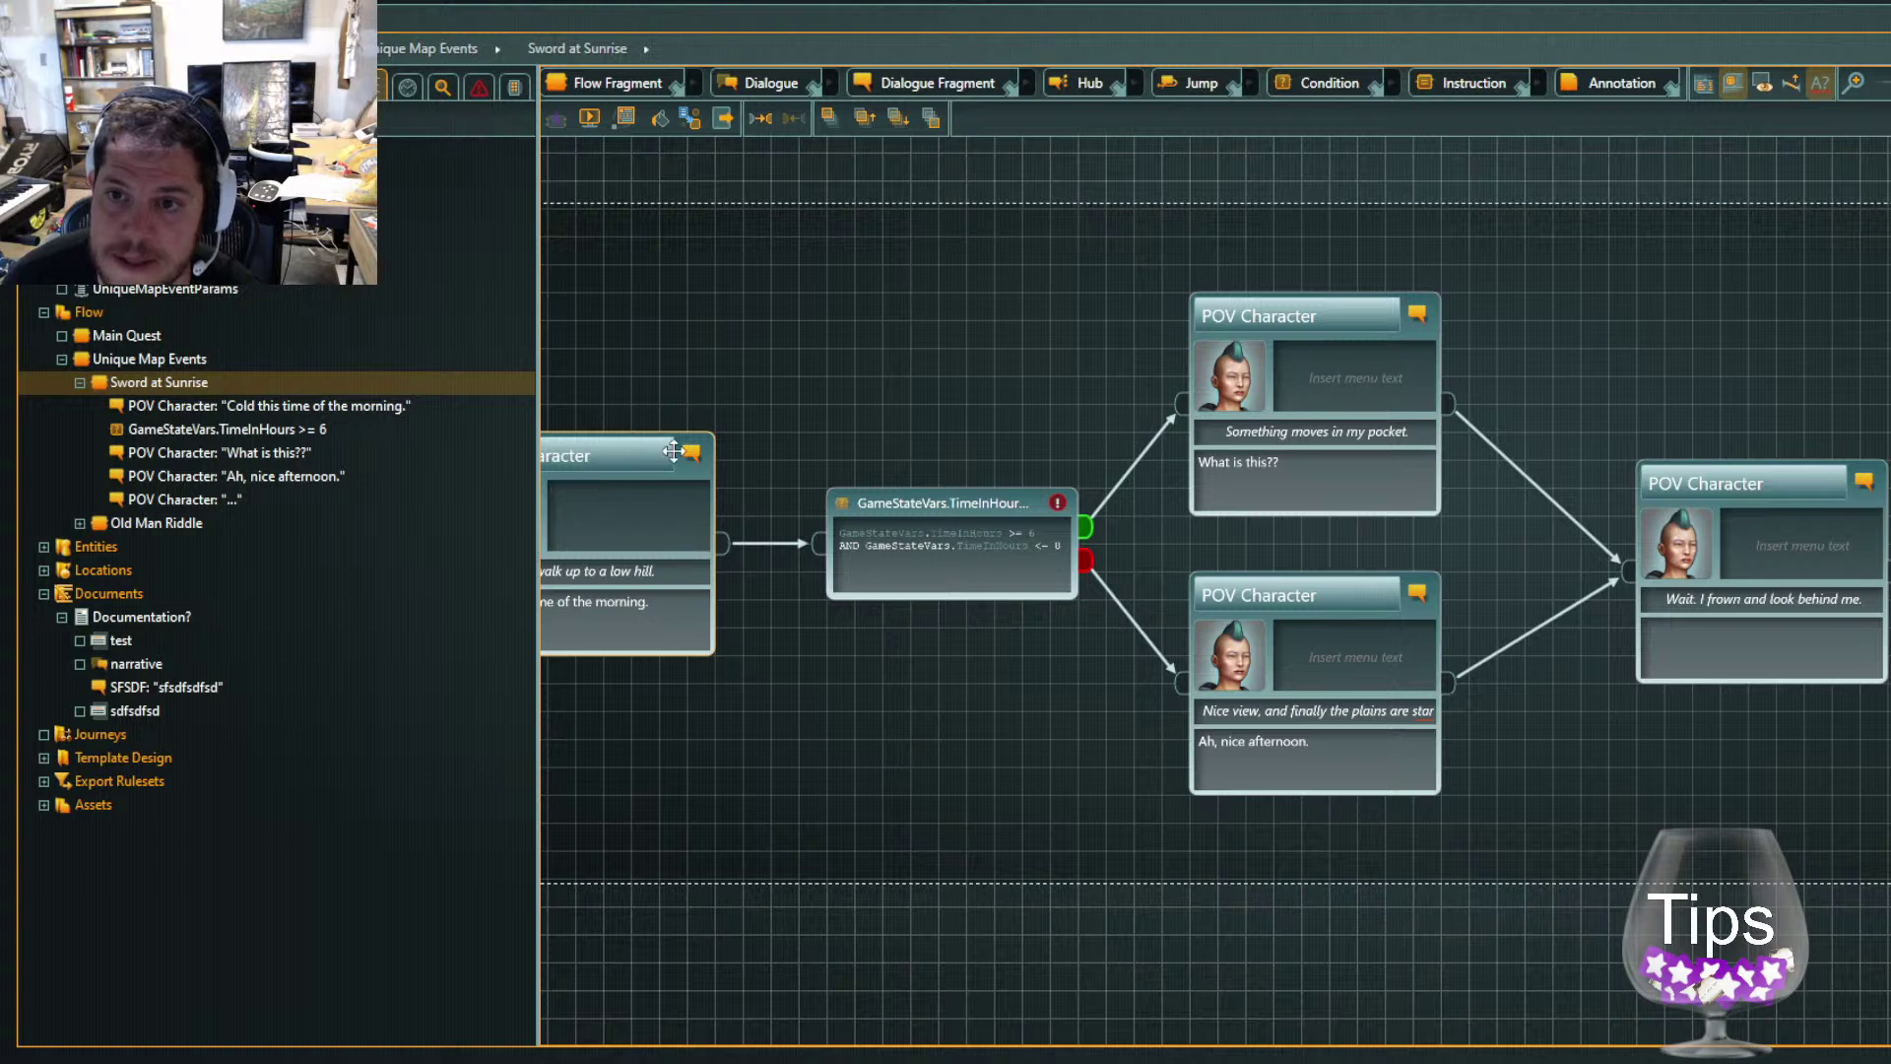
pyautogui.click(587, 119)
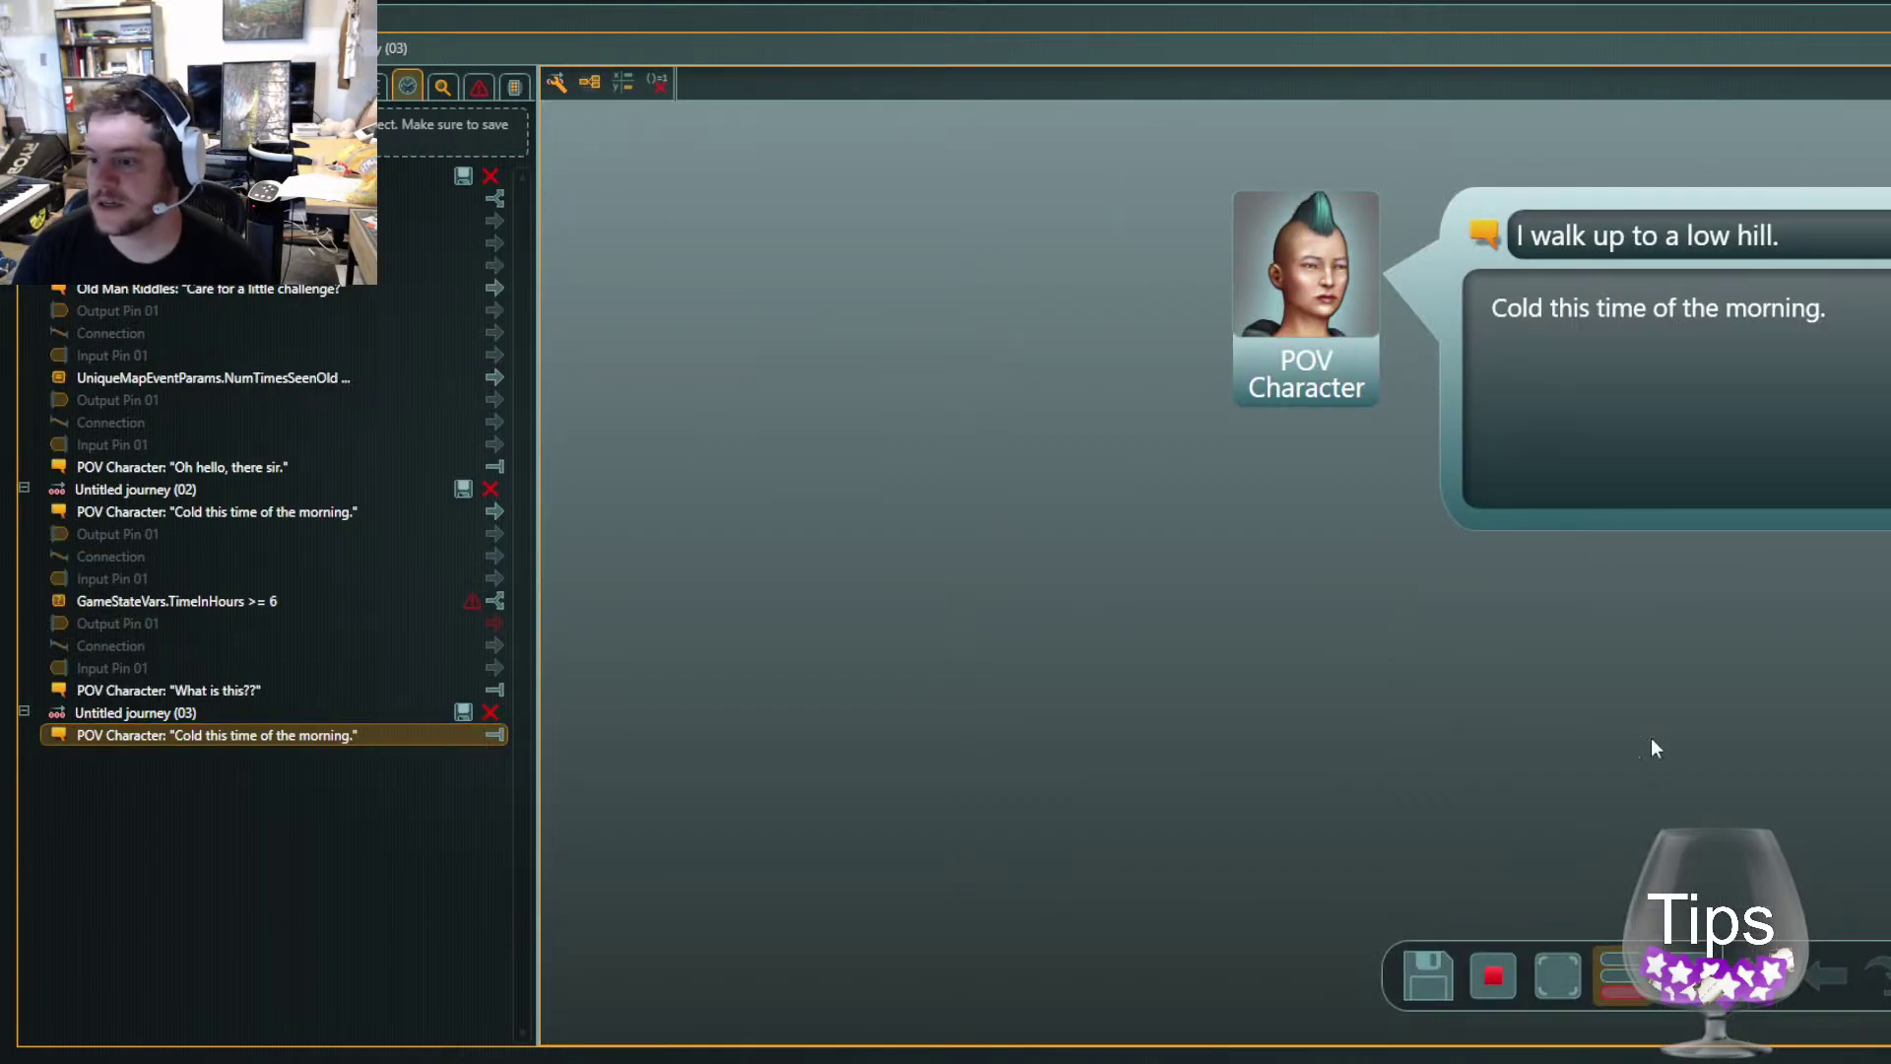
pyautogui.press('Right')
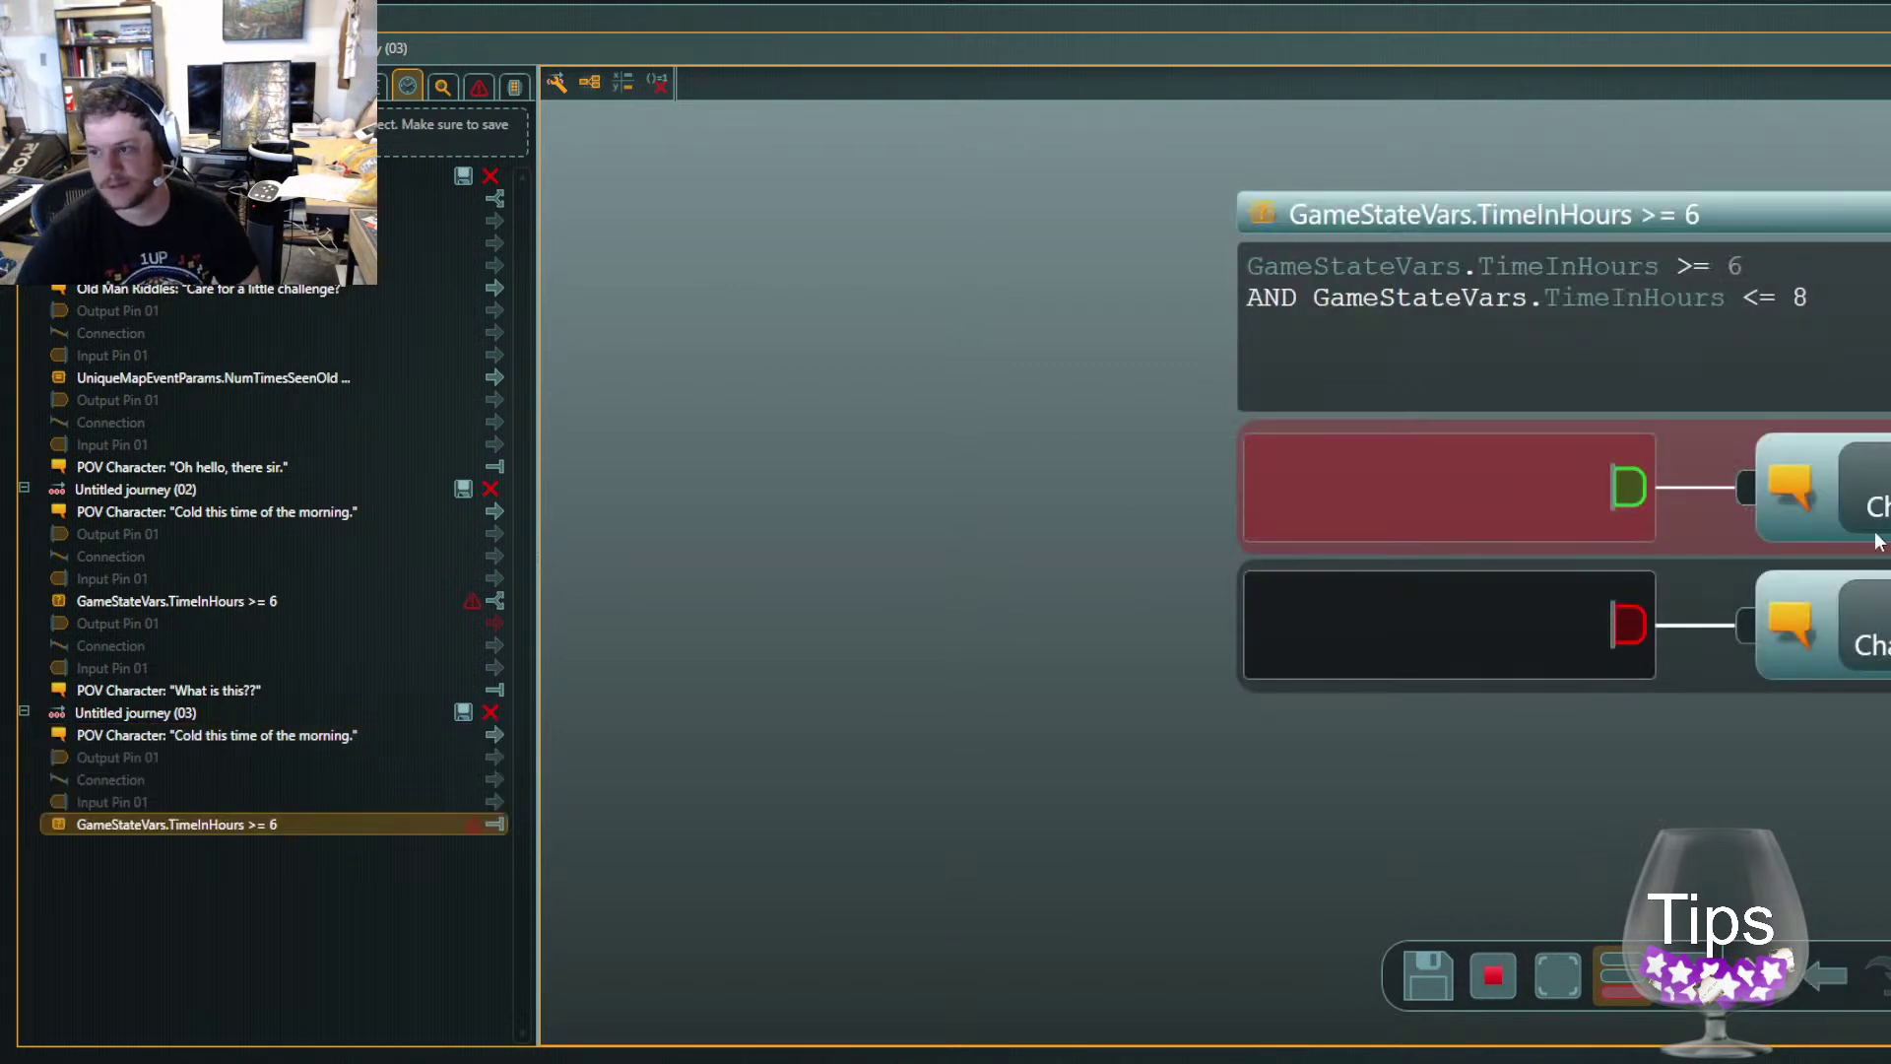
pyautogui.press('Right')
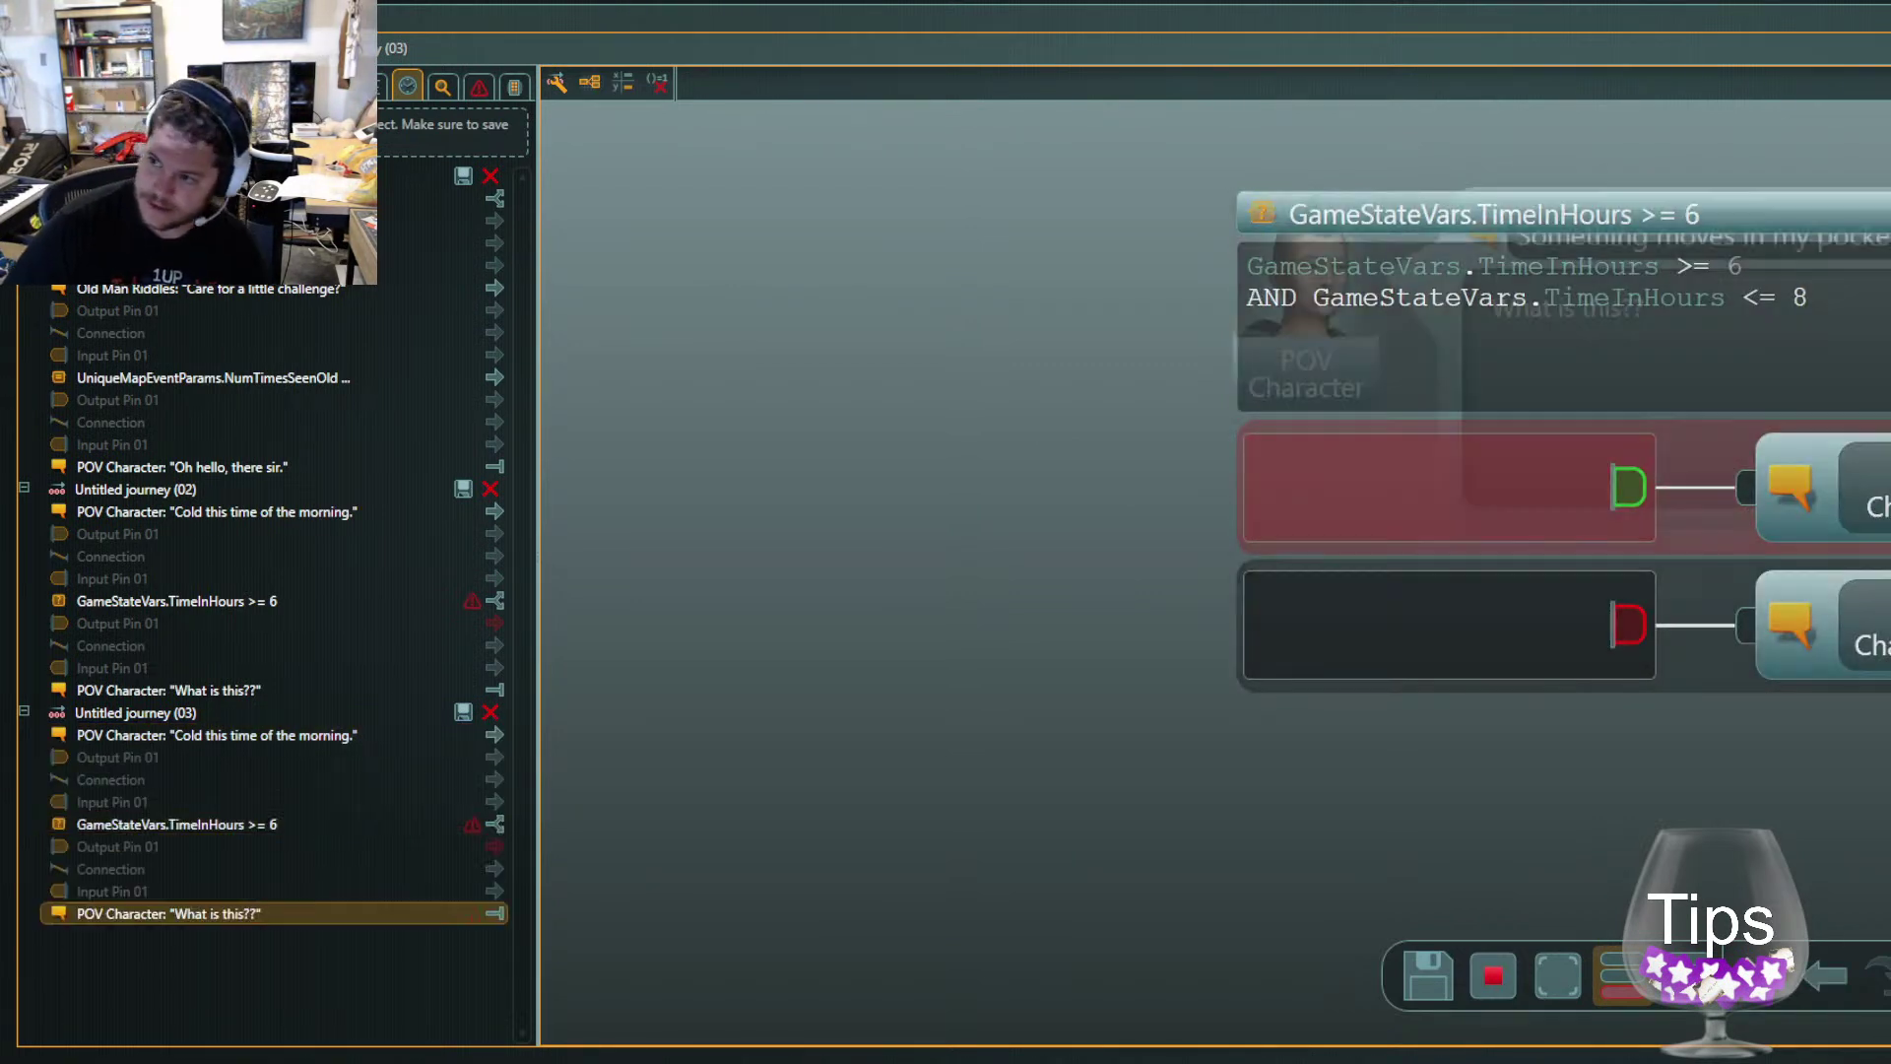
pyautogui.press('Right')
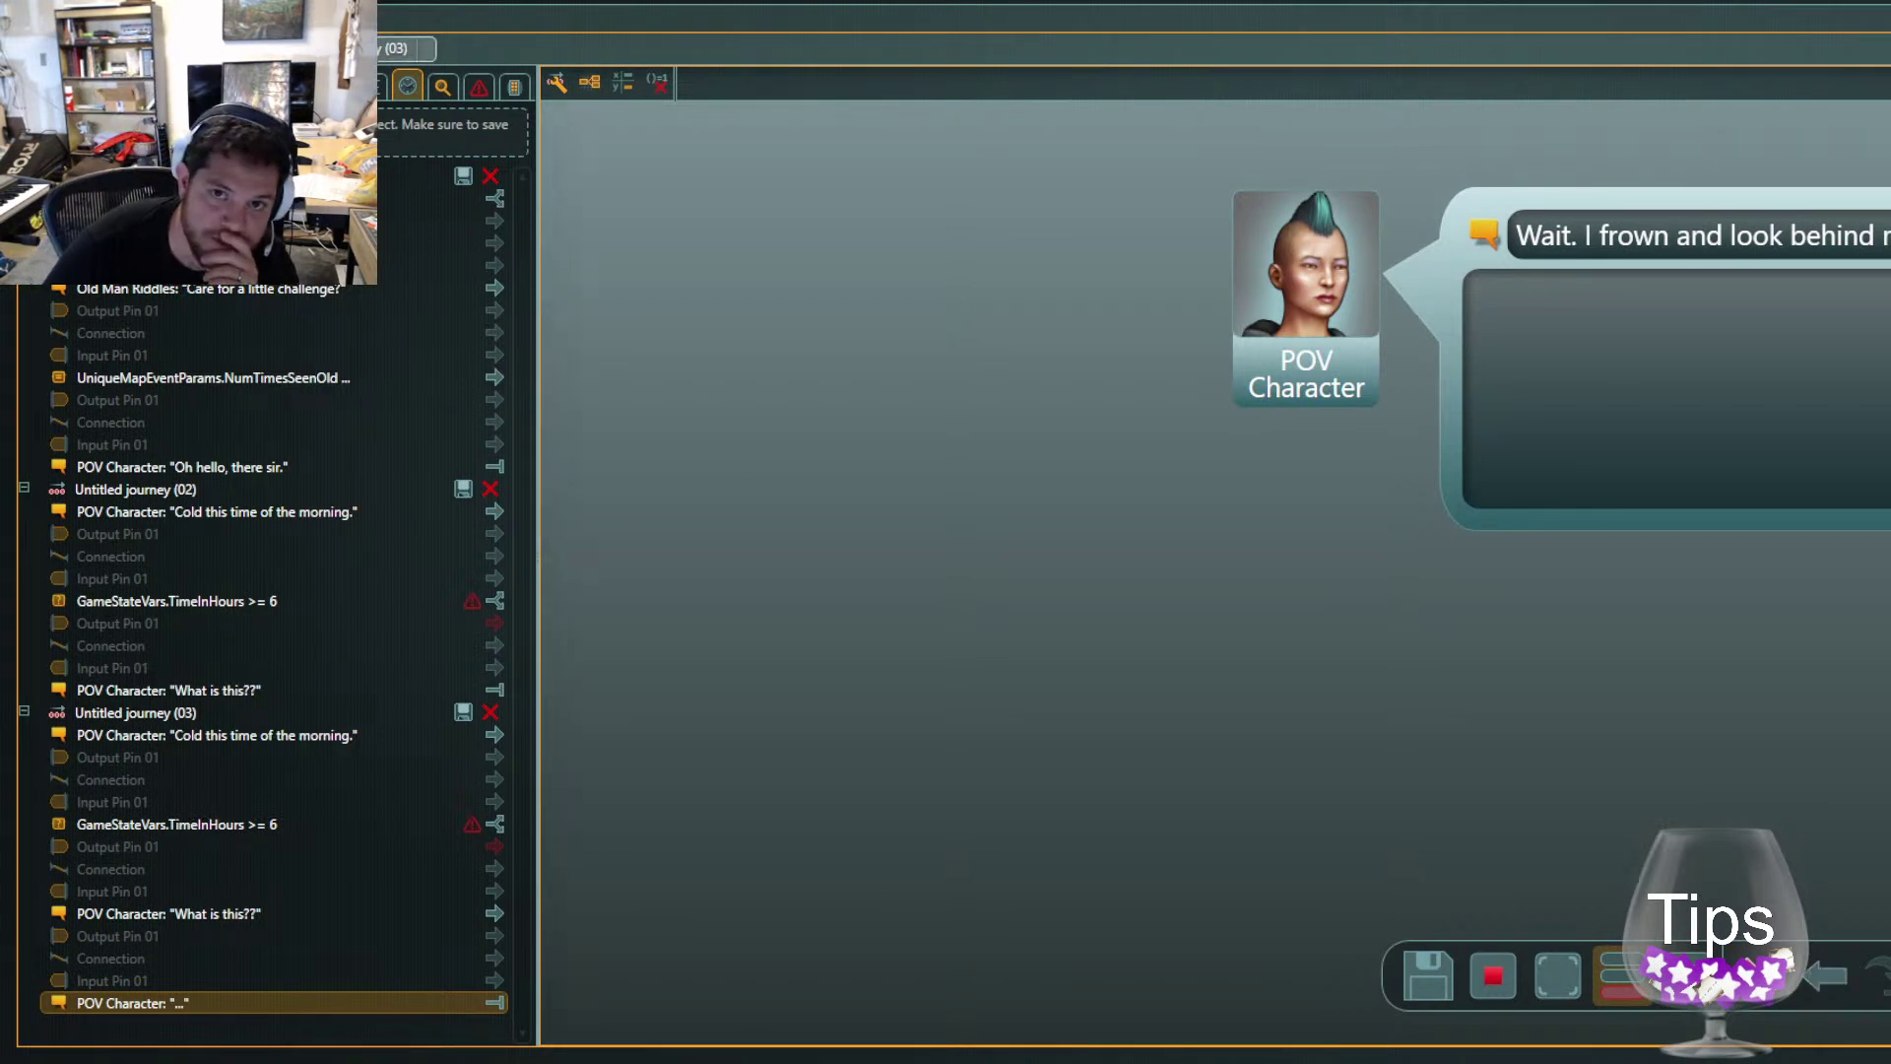
# Return to the project's flow and open the Unique Map Events fragment
pyautogui.click(197, 48)
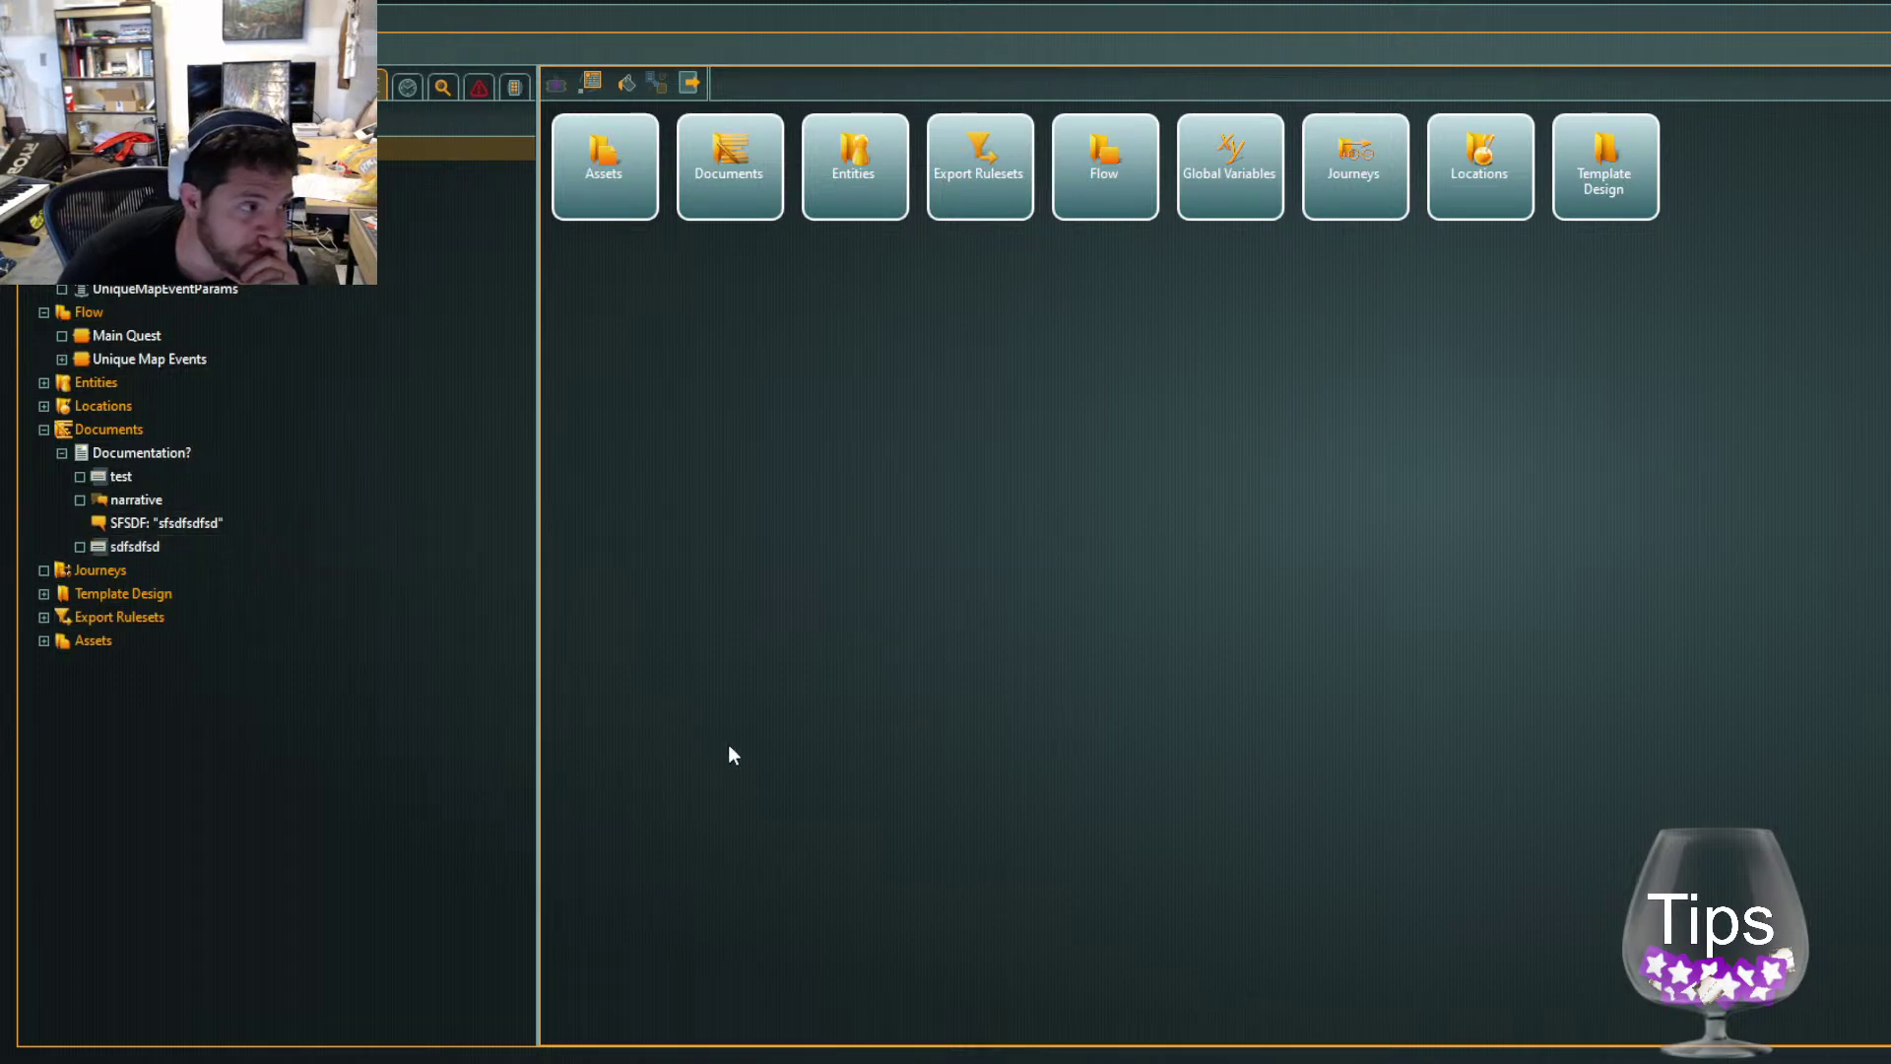
pyautogui.click(239, 340)
pyautogui.click(197, 362)
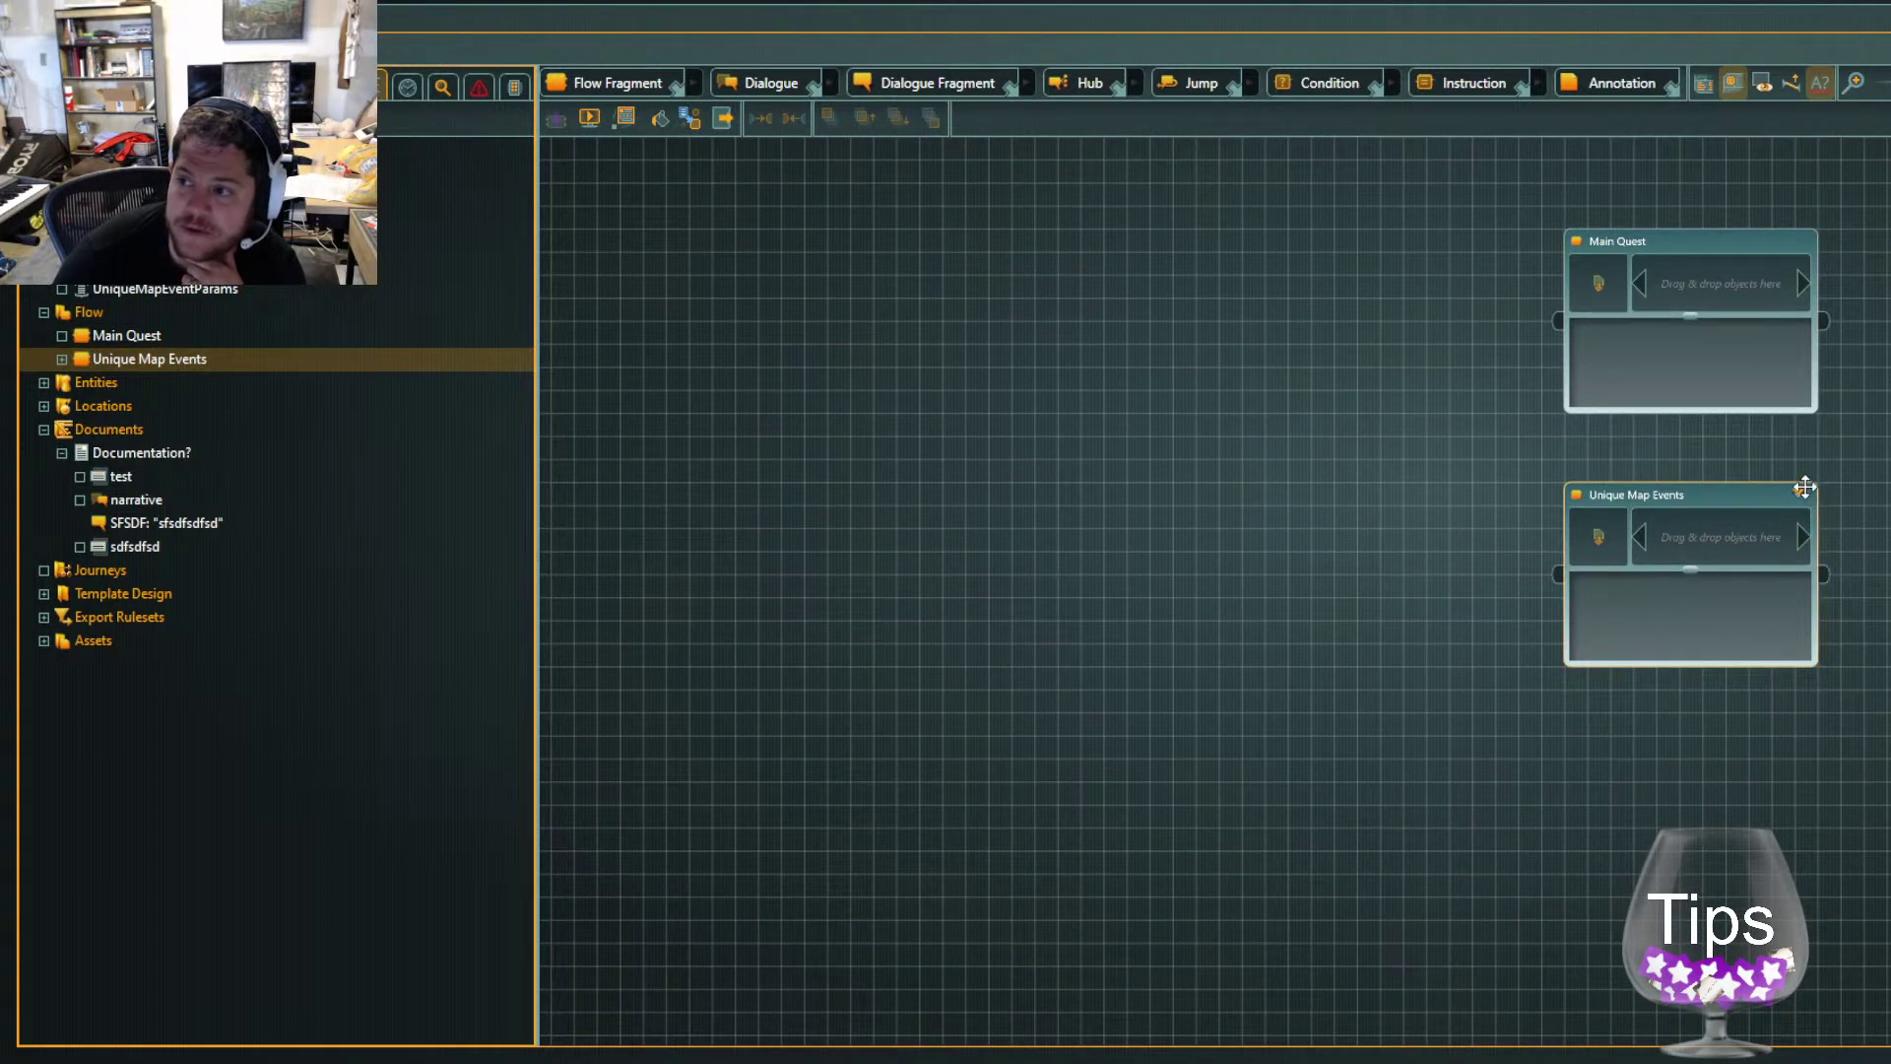
pyautogui.click(1795, 493)
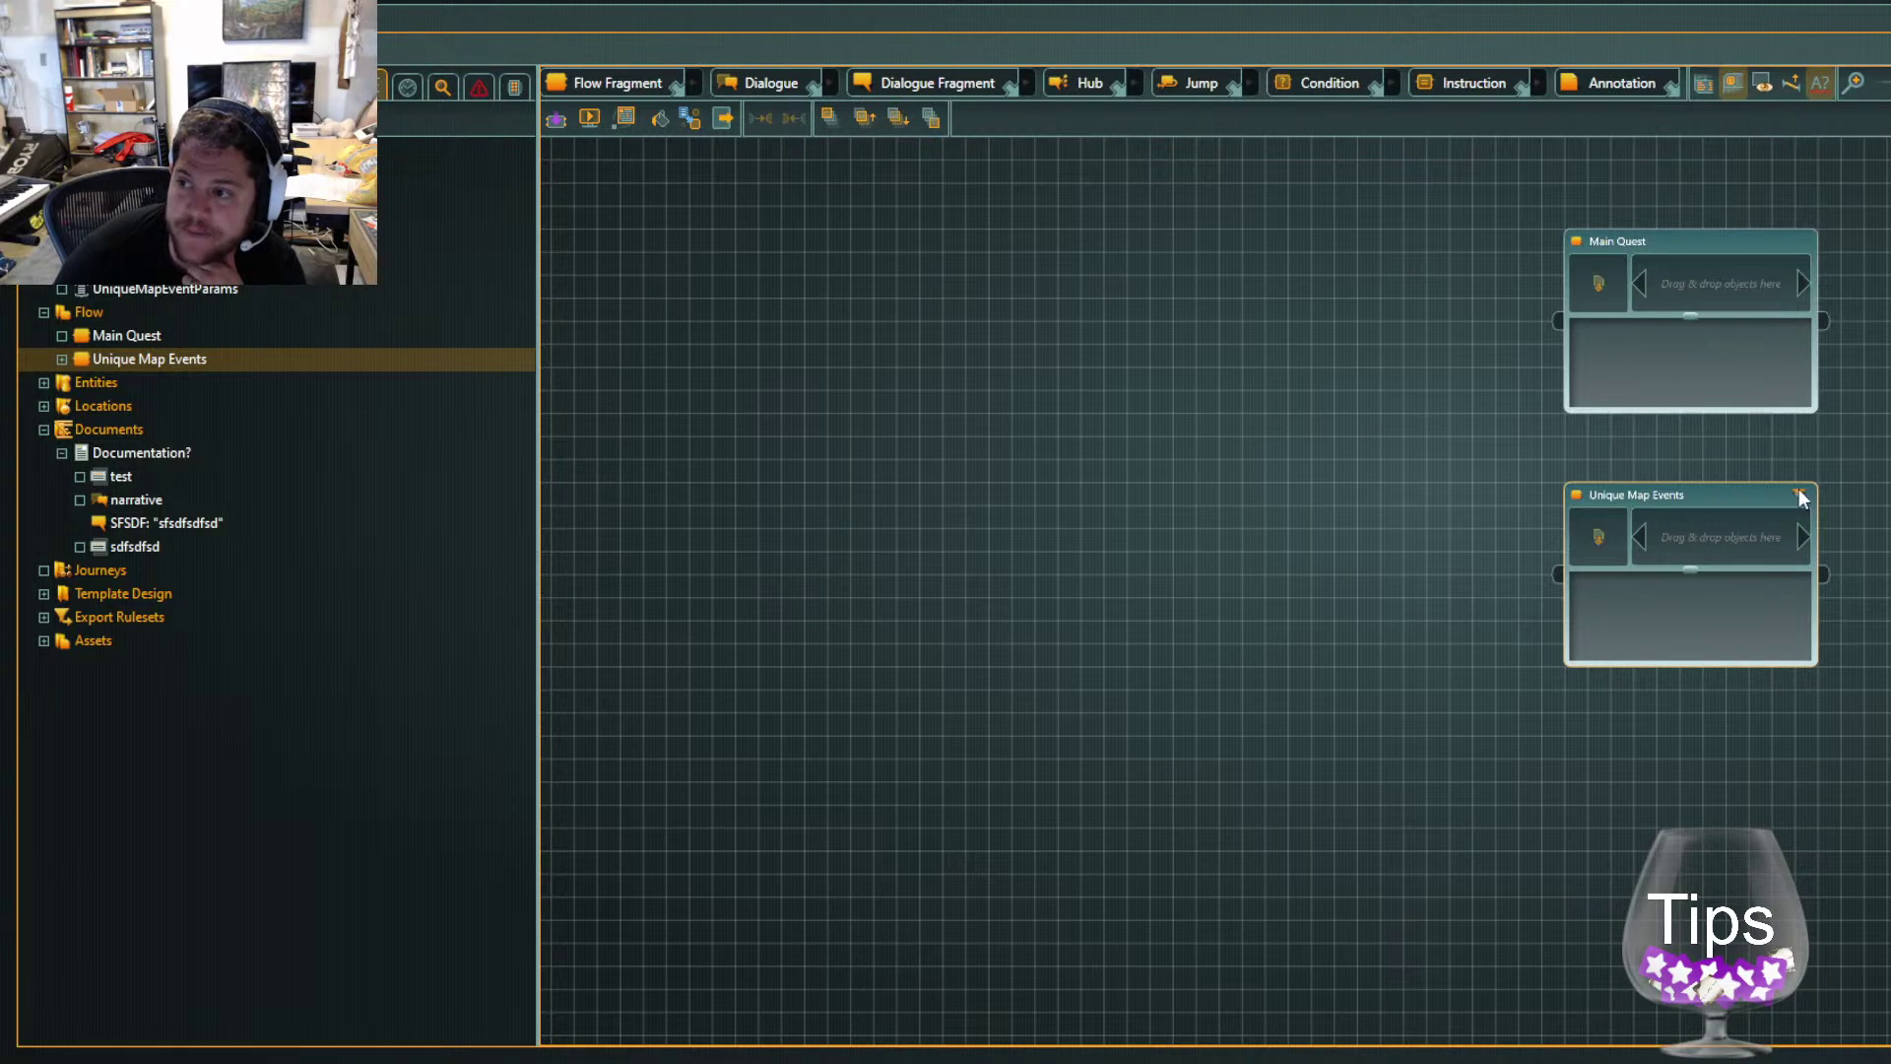
pyautogui.click(1799, 491)
pyautogui.scroll(-3, 1716, 772)
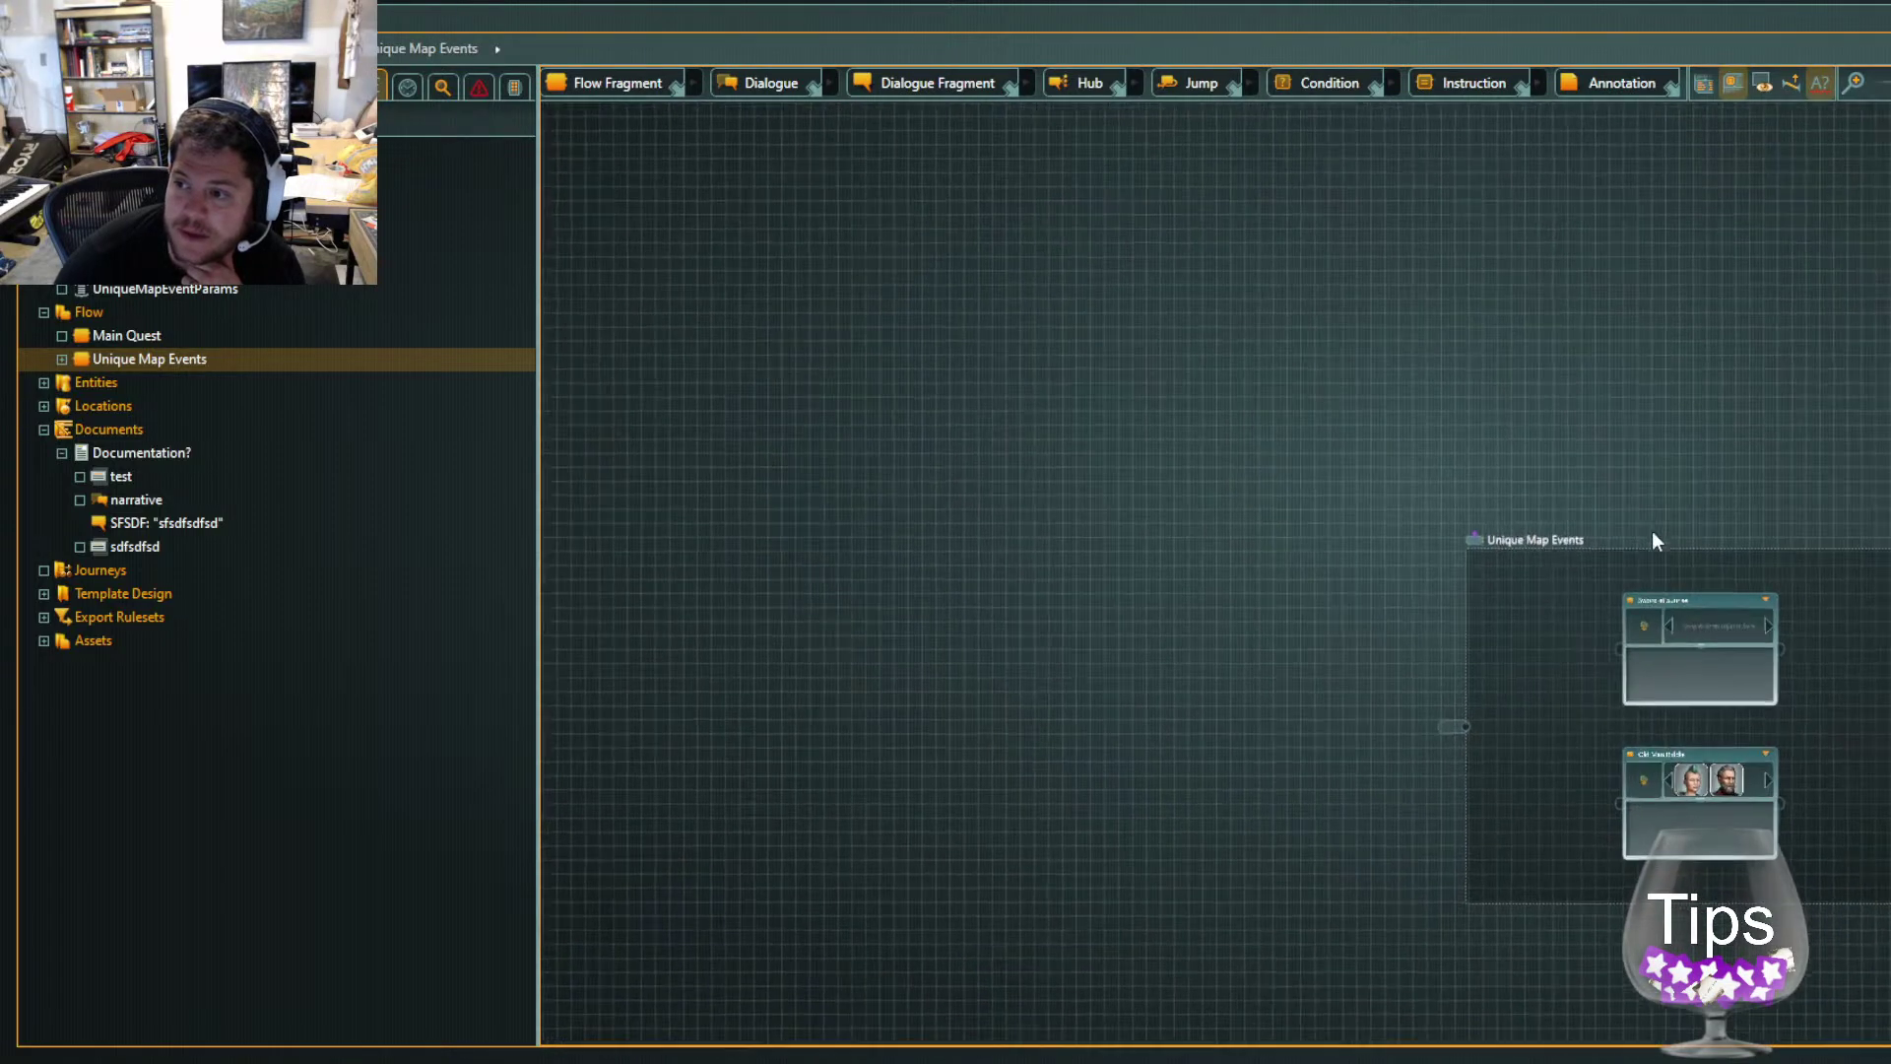
pyautogui.scroll(3, 1655, 527)
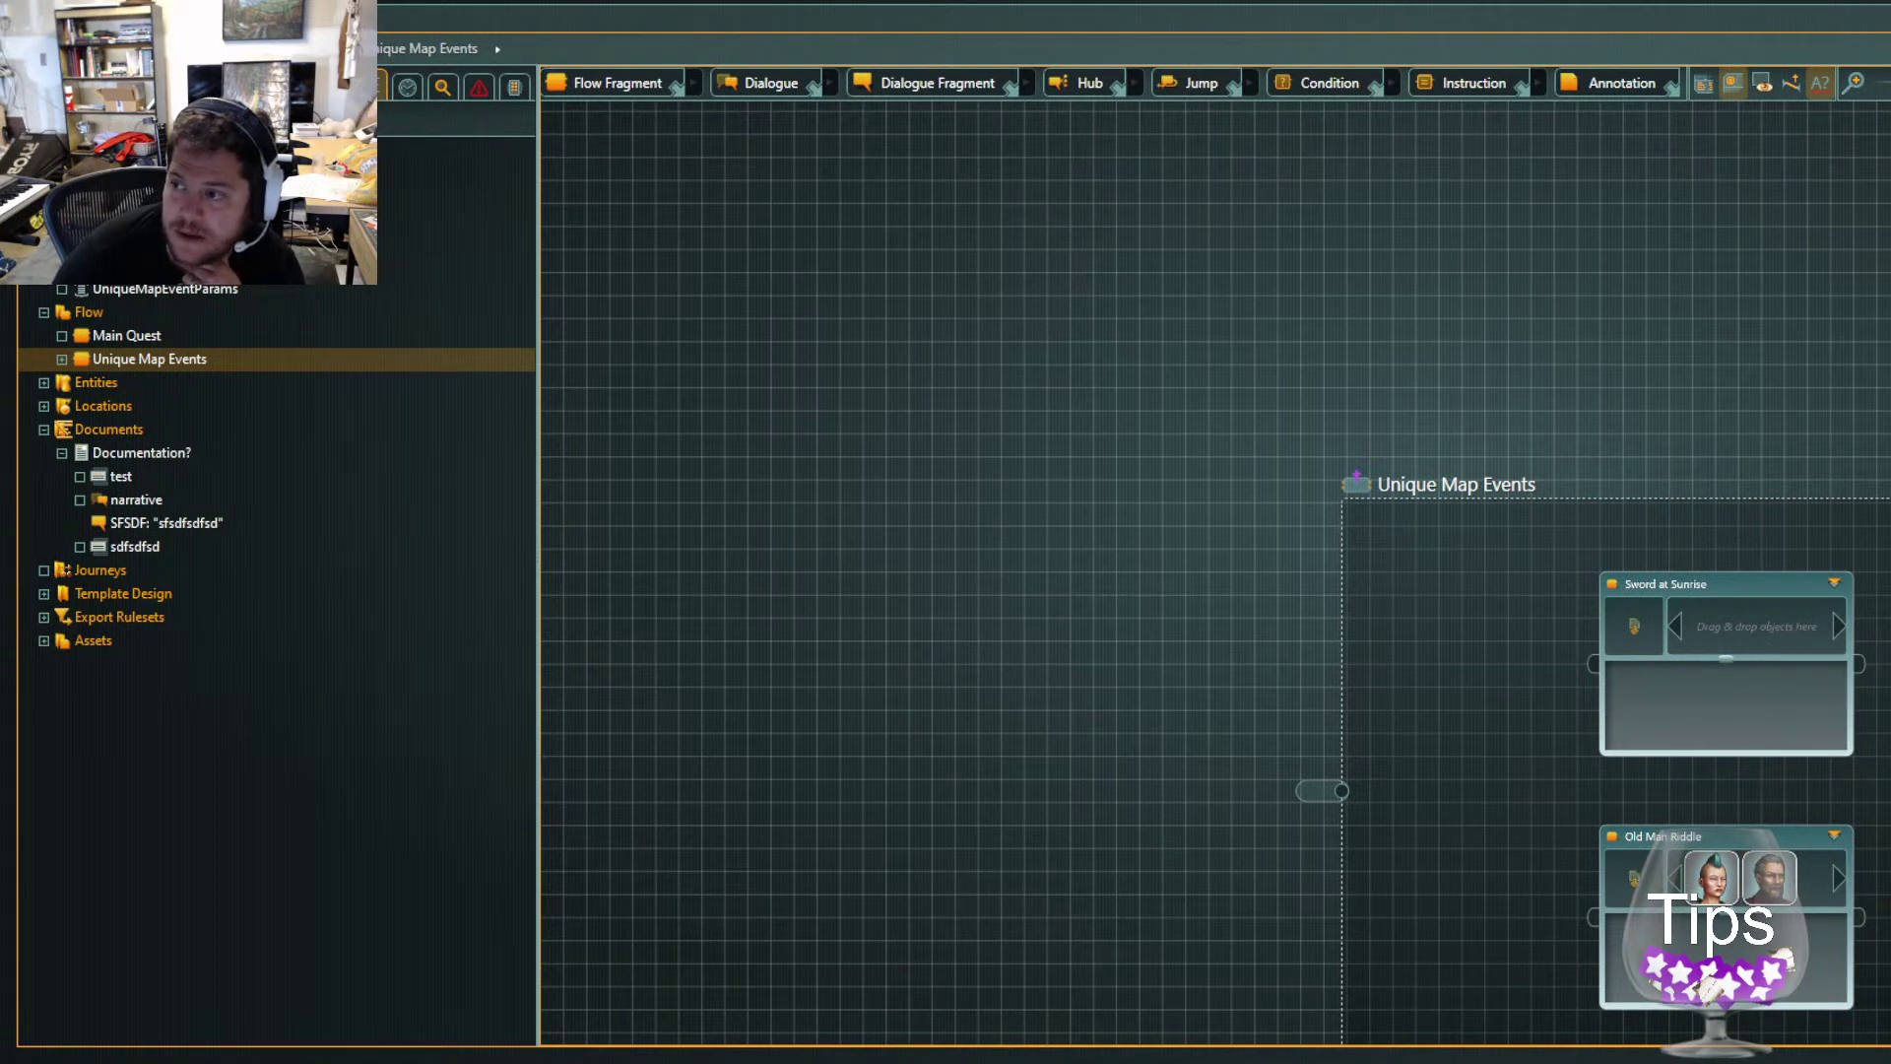
# Add a flow fragment named Fountain Drink inside Unique Map Events and place it above Sword at Sunrise
pyautogui.click(1821, 528)
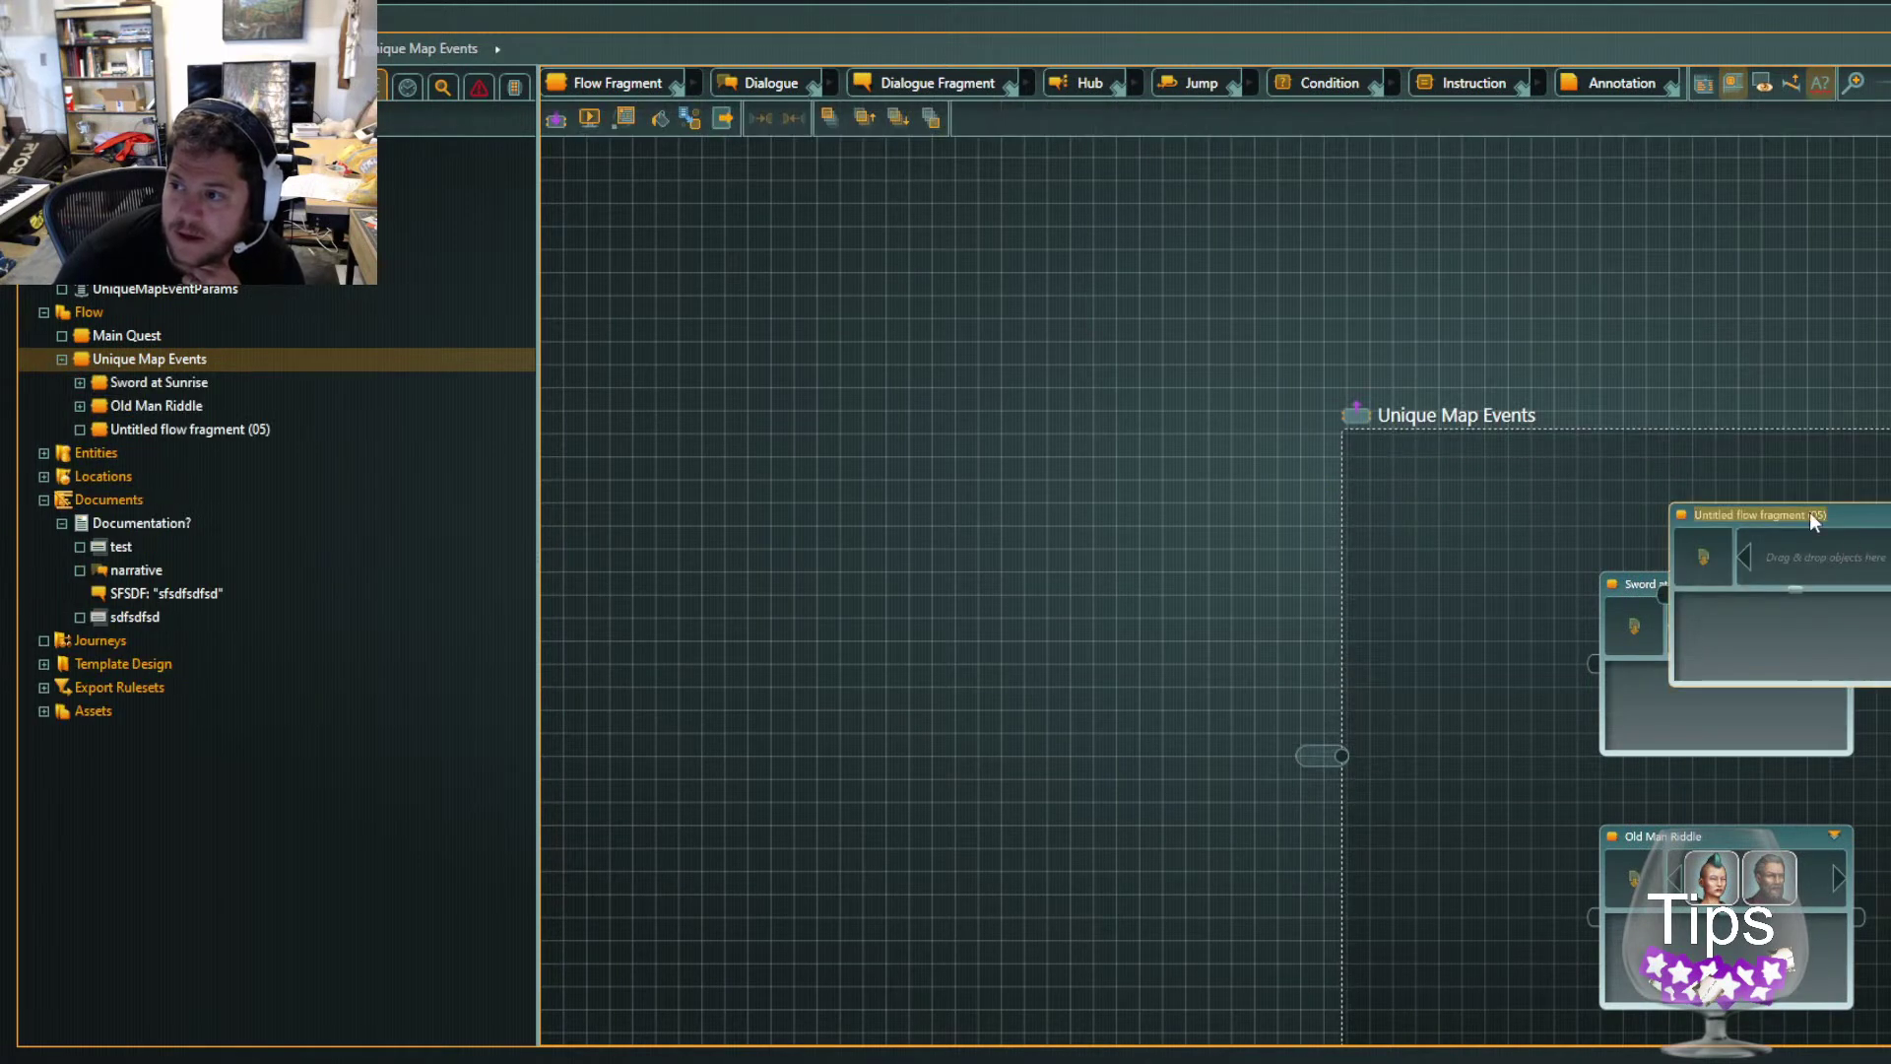
pyautogui.write('Fountain')
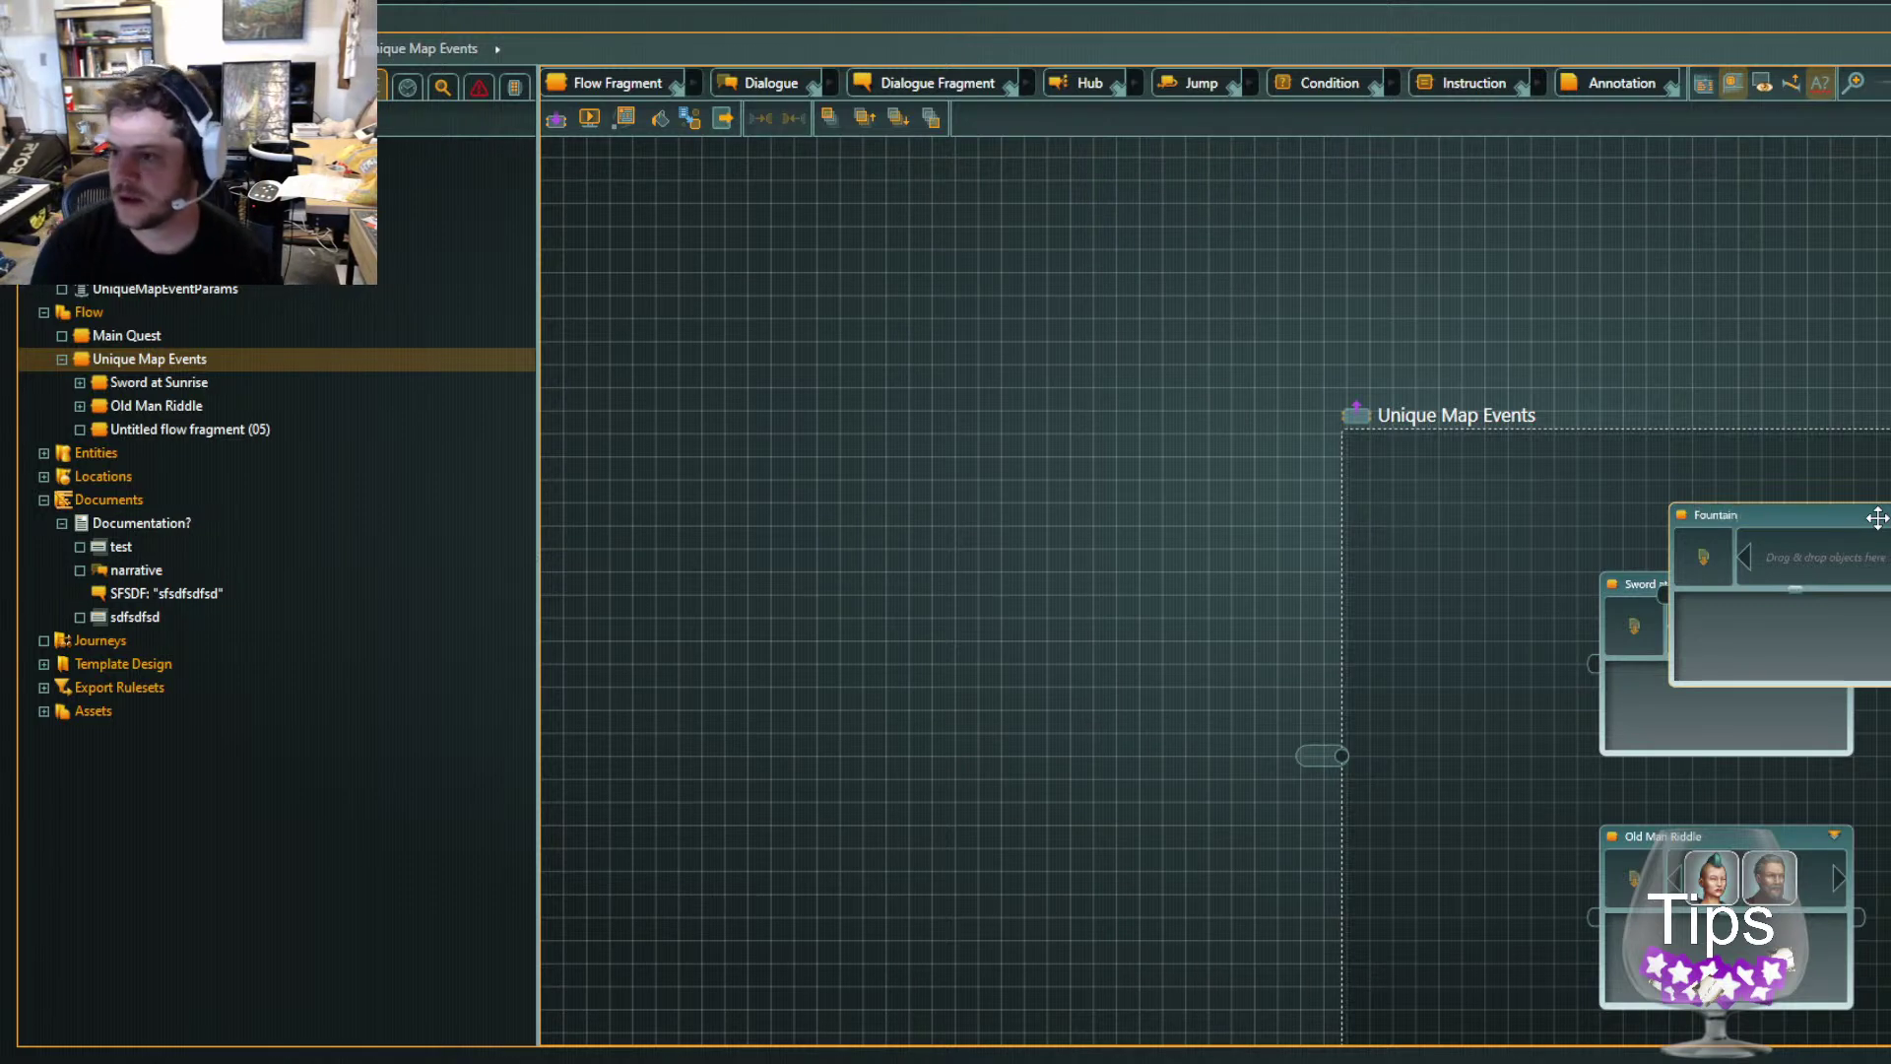
pyautogui.write(' Drink')
pyautogui.press('Return')
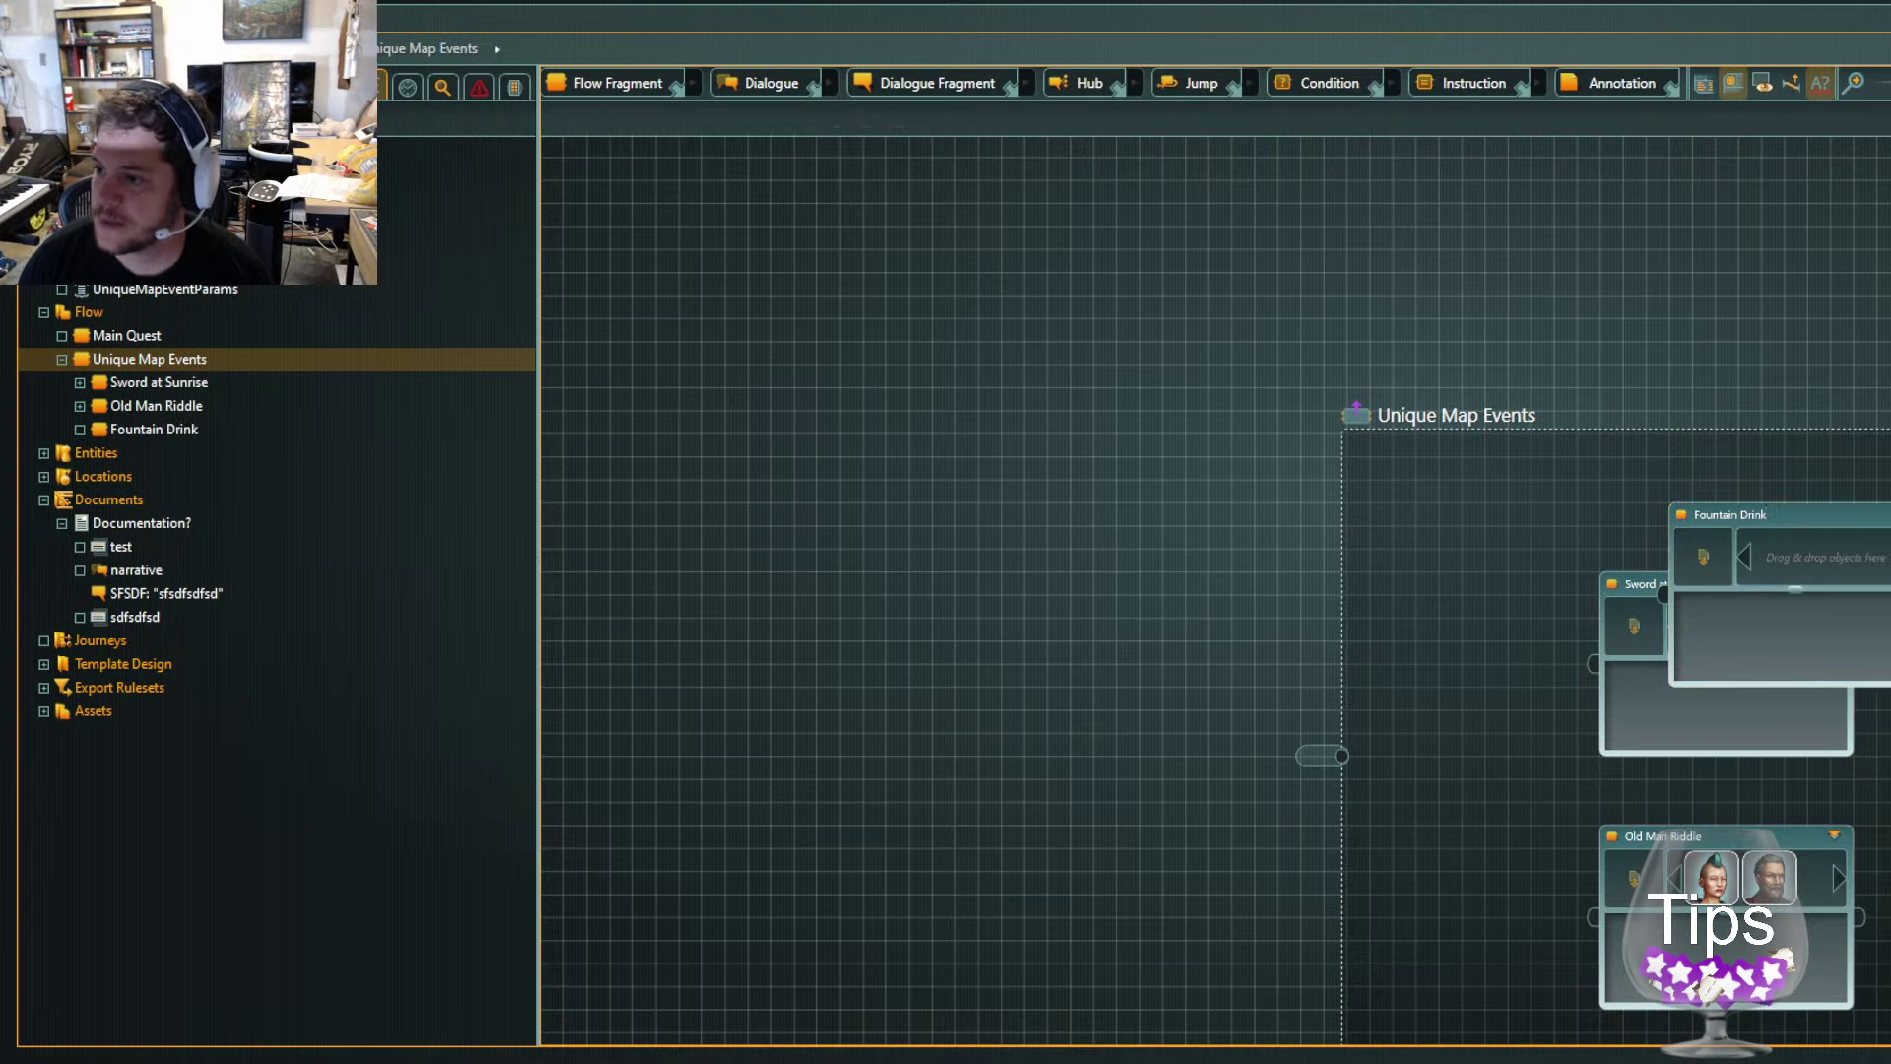
pyautogui.moveTo(1830, 525); pyautogui.dragTo(1754, 339)
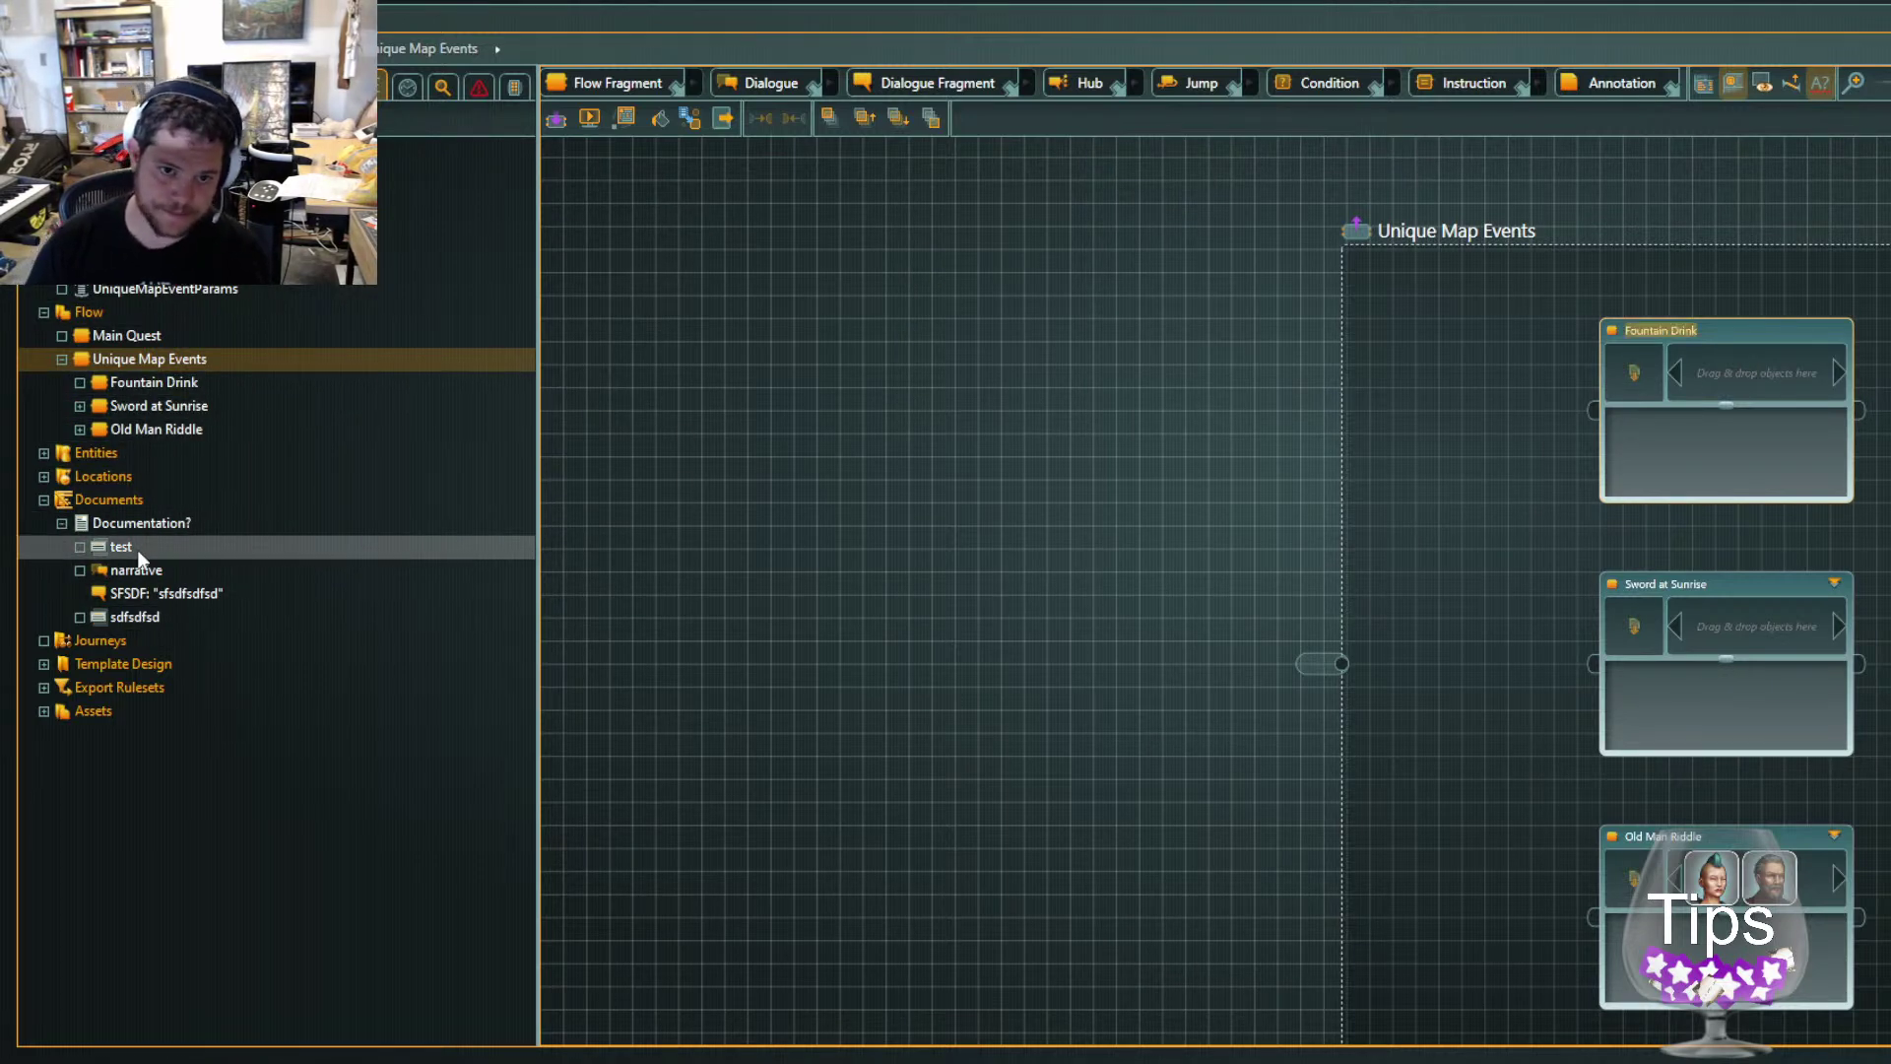
# Attach the POV Character entity as a reference to both the Fountain Drink and Sword at Sunrise fragments
pyautogui.click(43, 453)
pyautogui.moveTo(108, 477); pyautogui.dragTo(1734, 398)
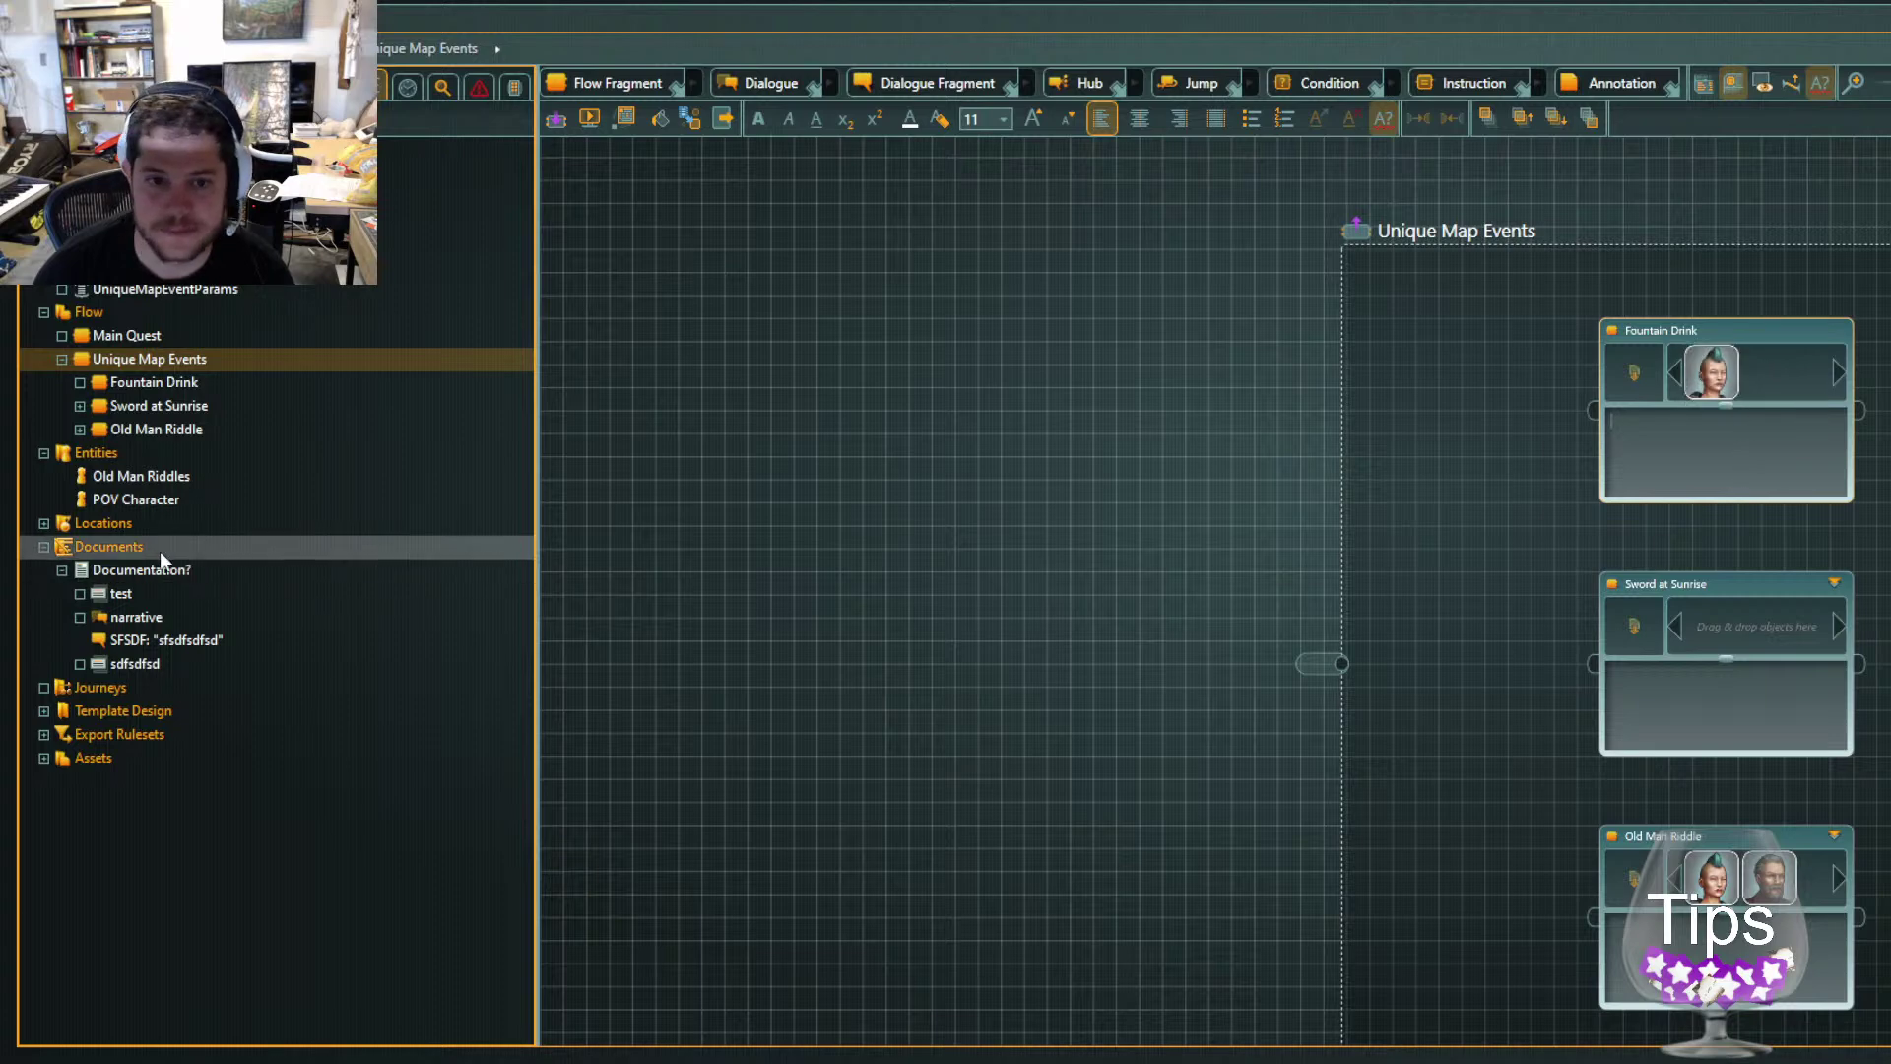
pyautogui.moveTo(197, 500); pyautogui.dragTo(1815, 639)
pyautogui.click(1883, 645)
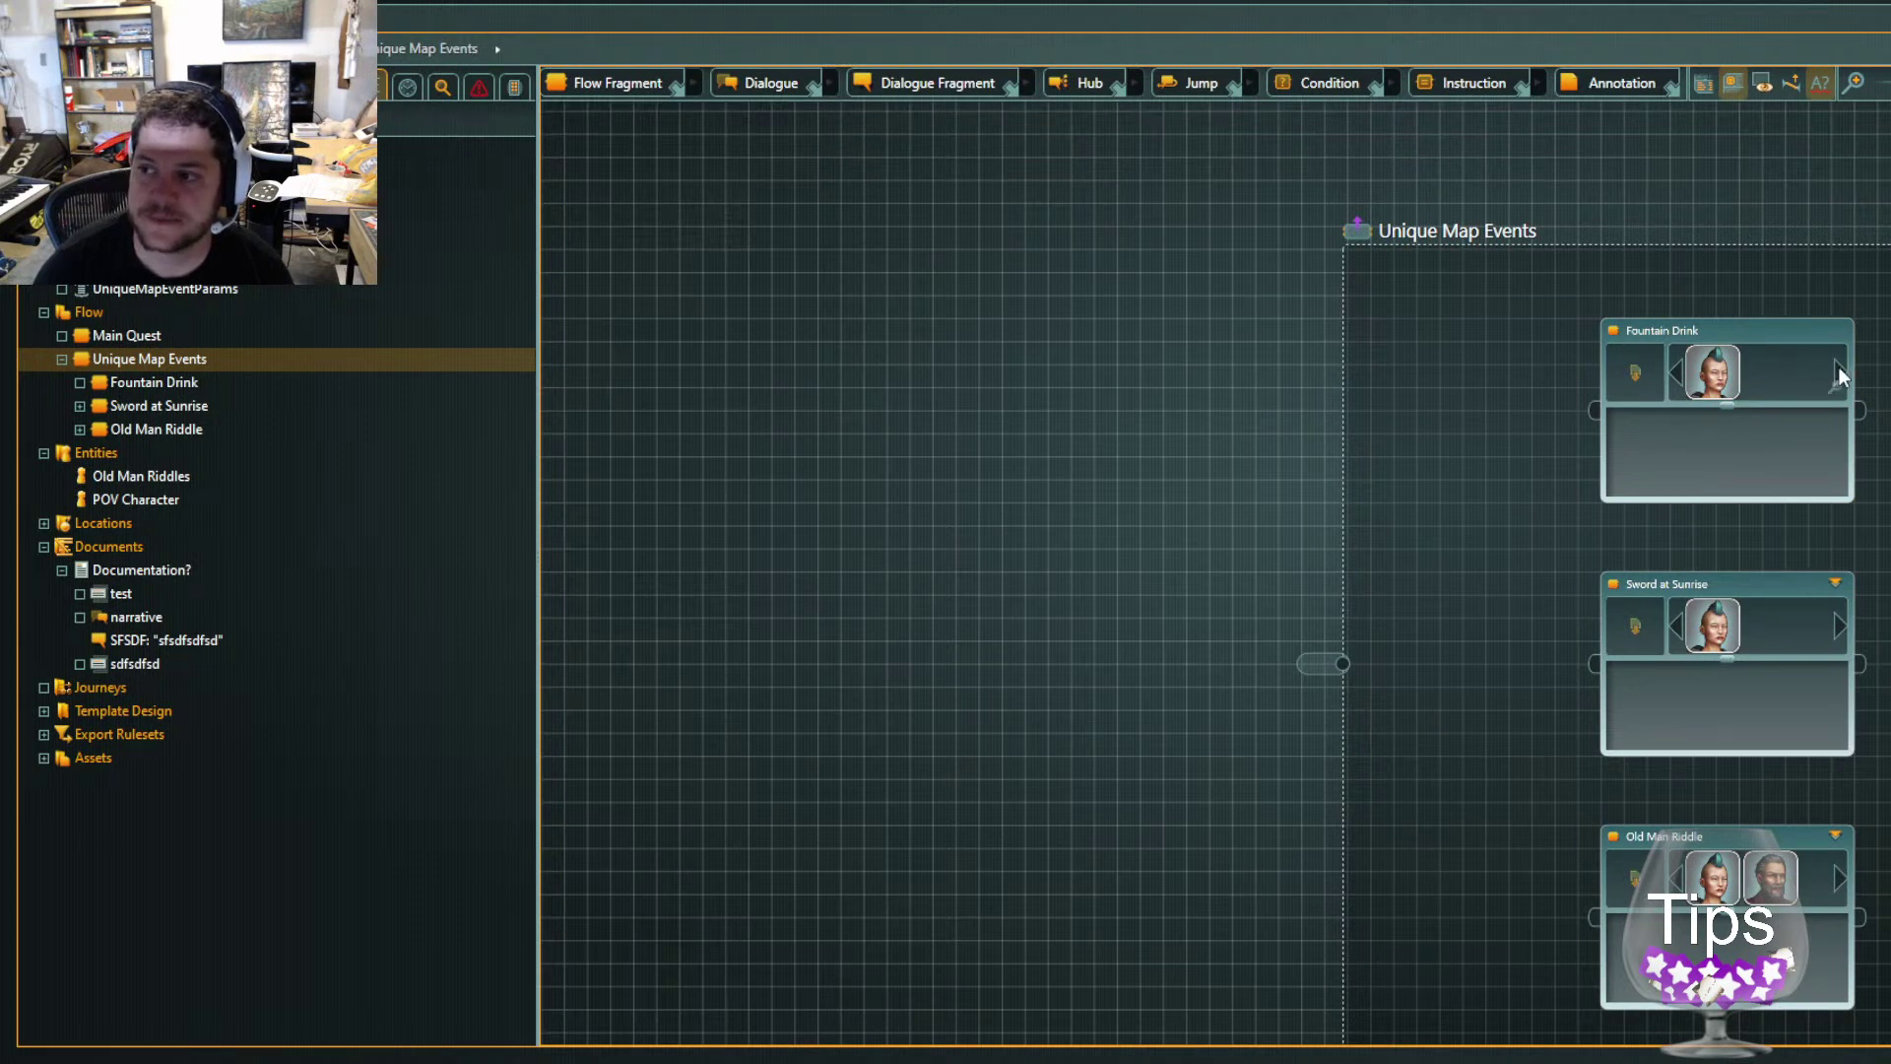
# Open Fountain Drink and add a dialogue fragment with POV Character as its speaker
pyautogui.doubleClick(1667, 443)
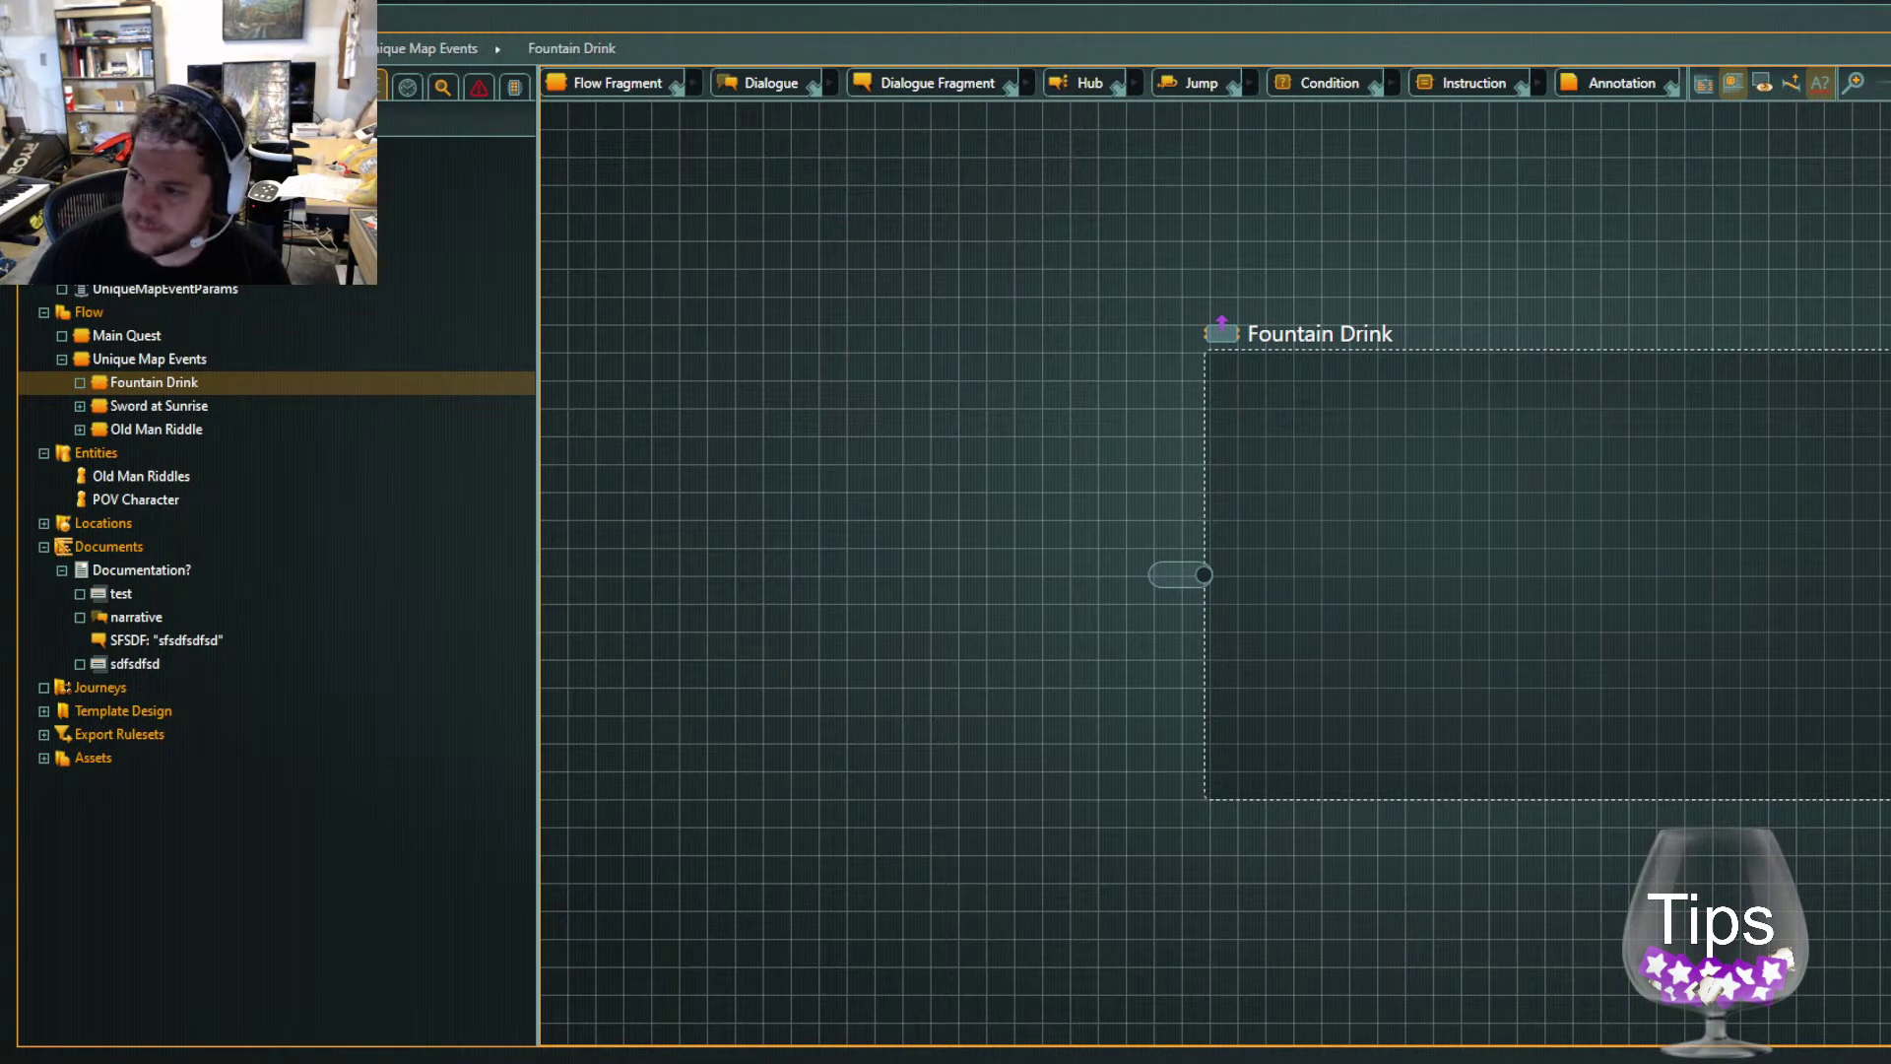
pyautogui.click(1790, 628)
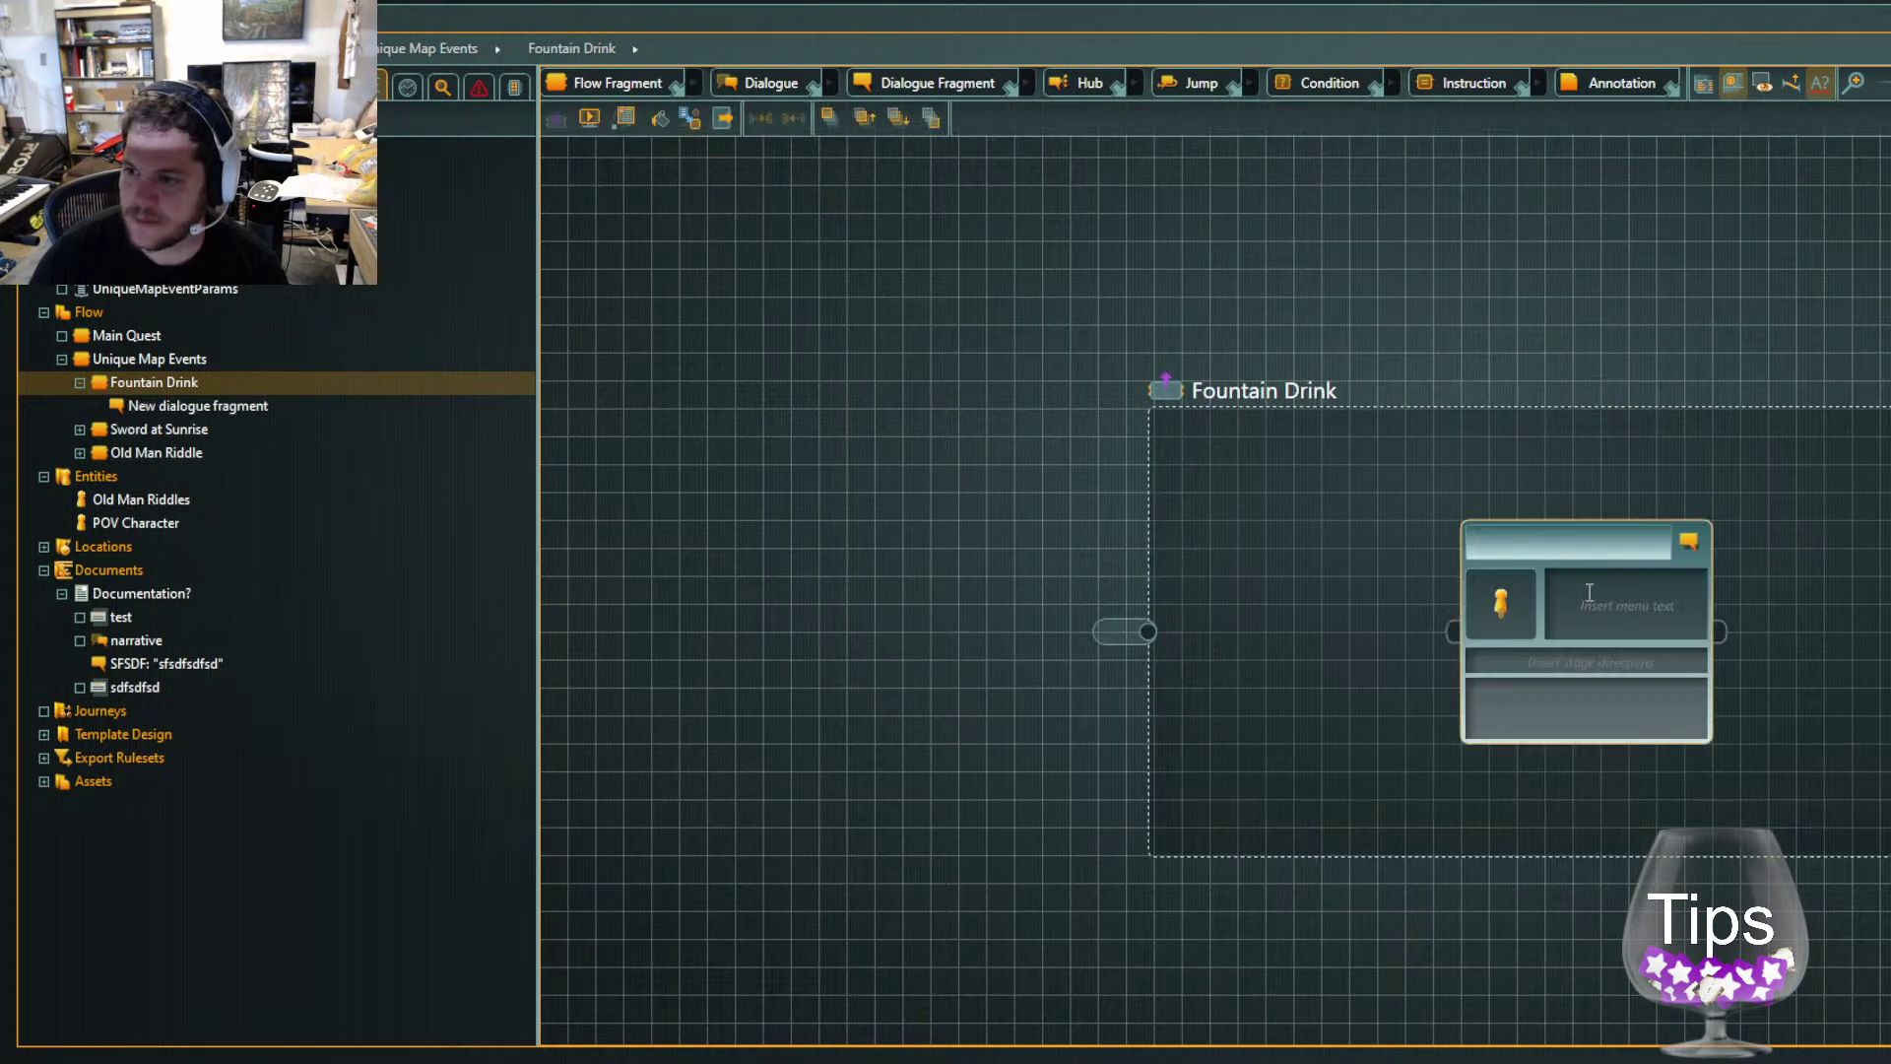
pyautogui.write('POV')
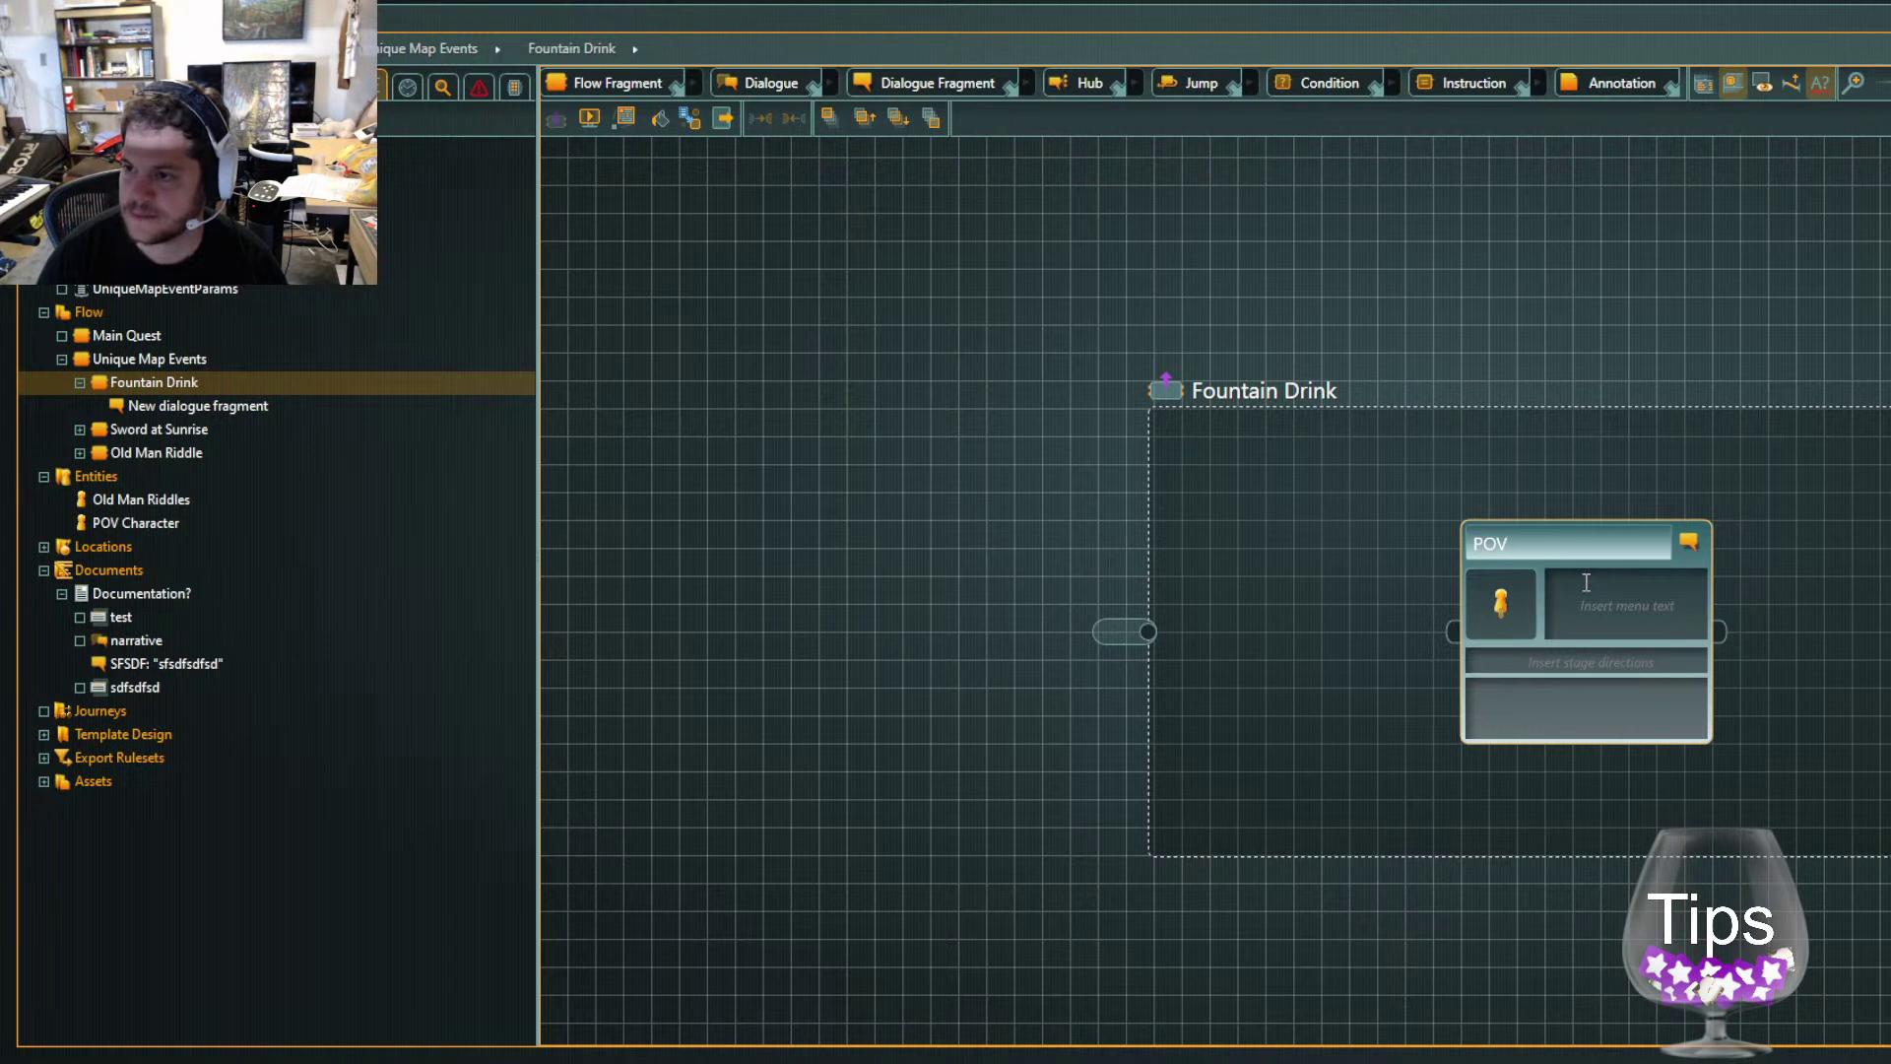
pyautogui.press('Return')
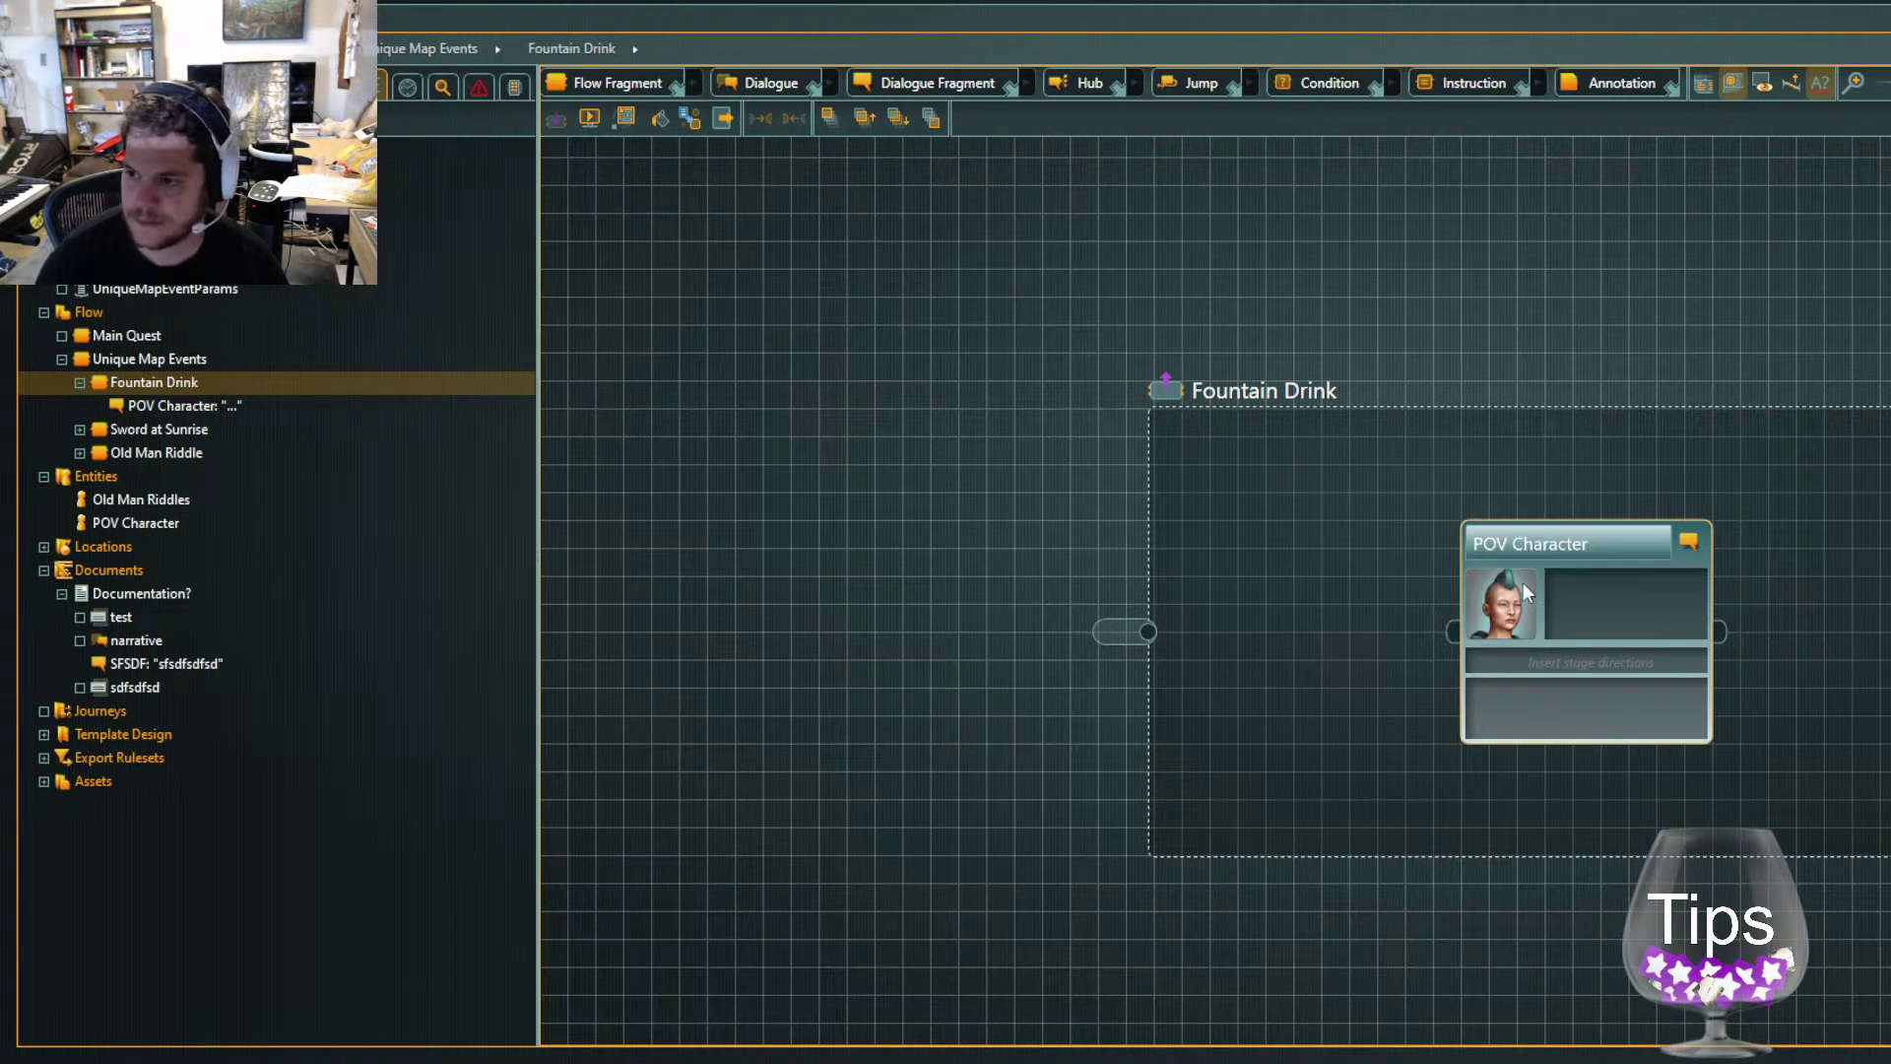
# Enter stage directions from "Partially hidden by the" to "{water_source_type} glimmers a few paces off from my path." and slightly enlarge the fragment
pyautogui.click(1520, 668)
pyautogui.write('I walk up to a low fountain. What is that.')
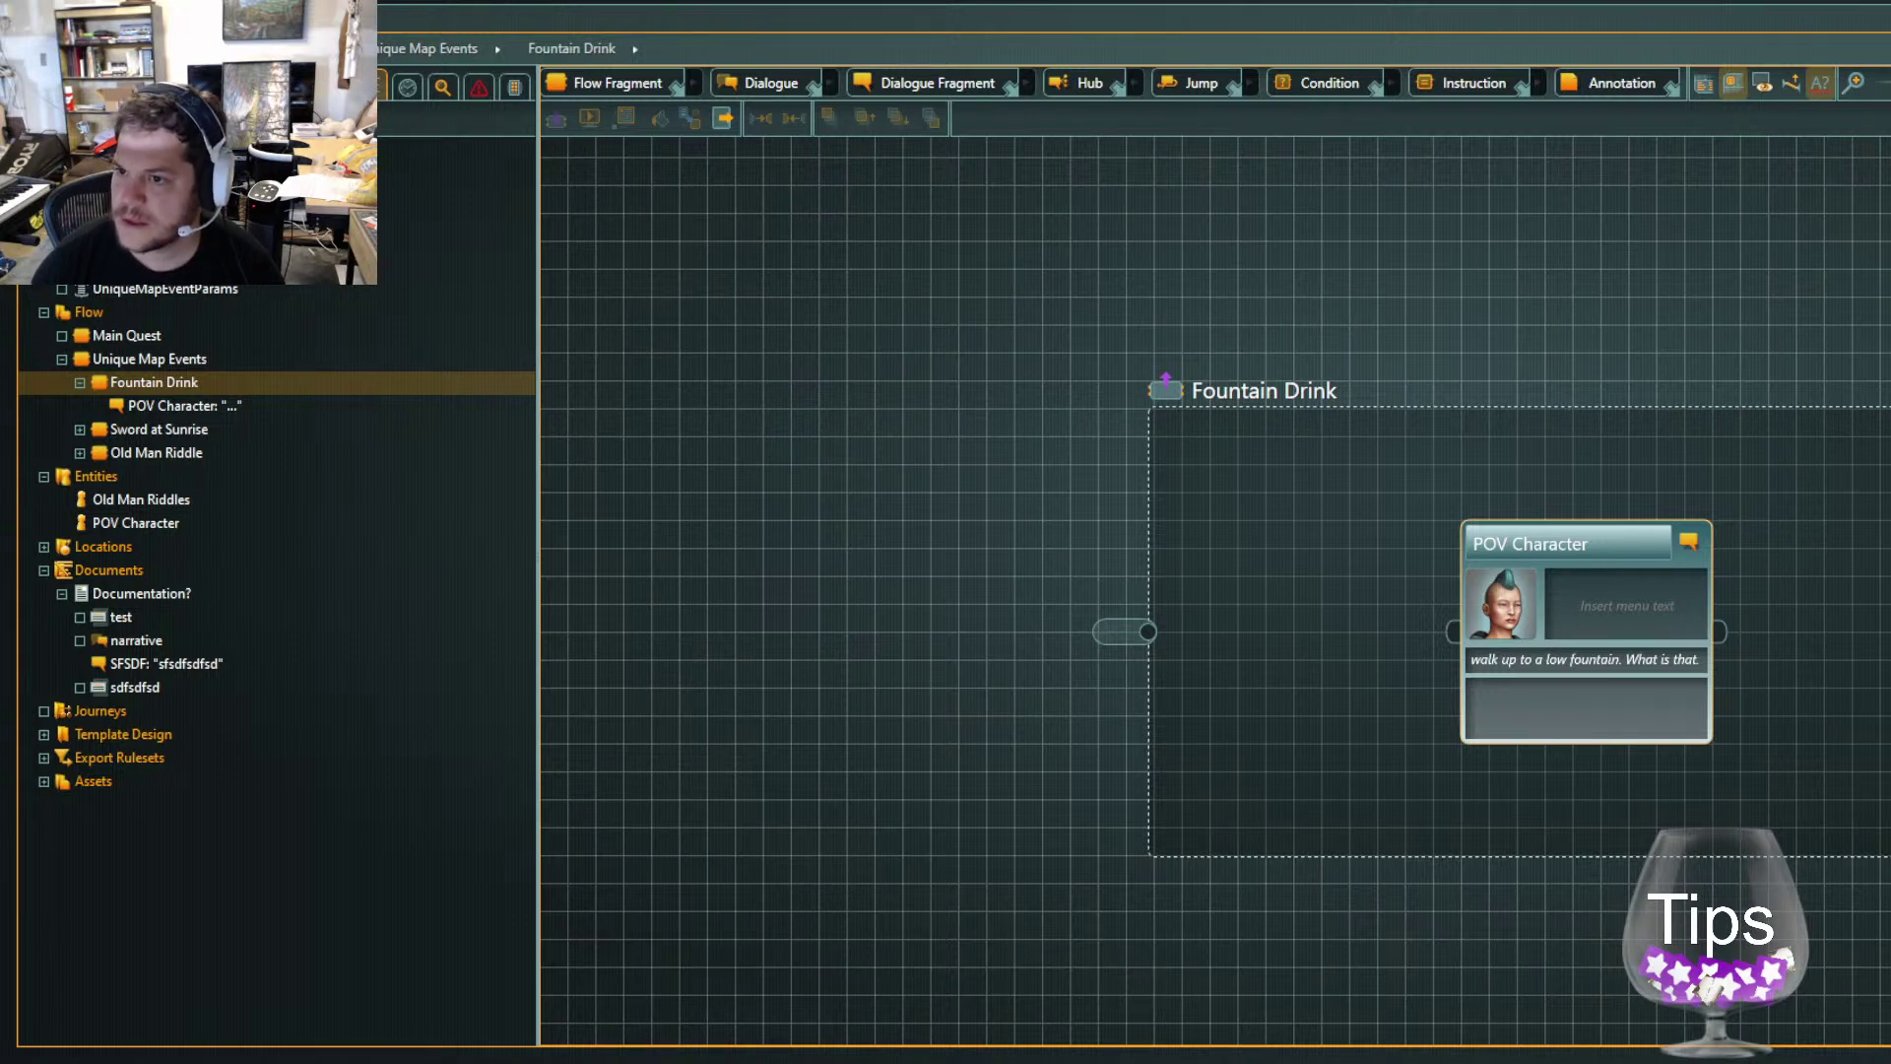
pyautogui.doubleClick(1606, 658)
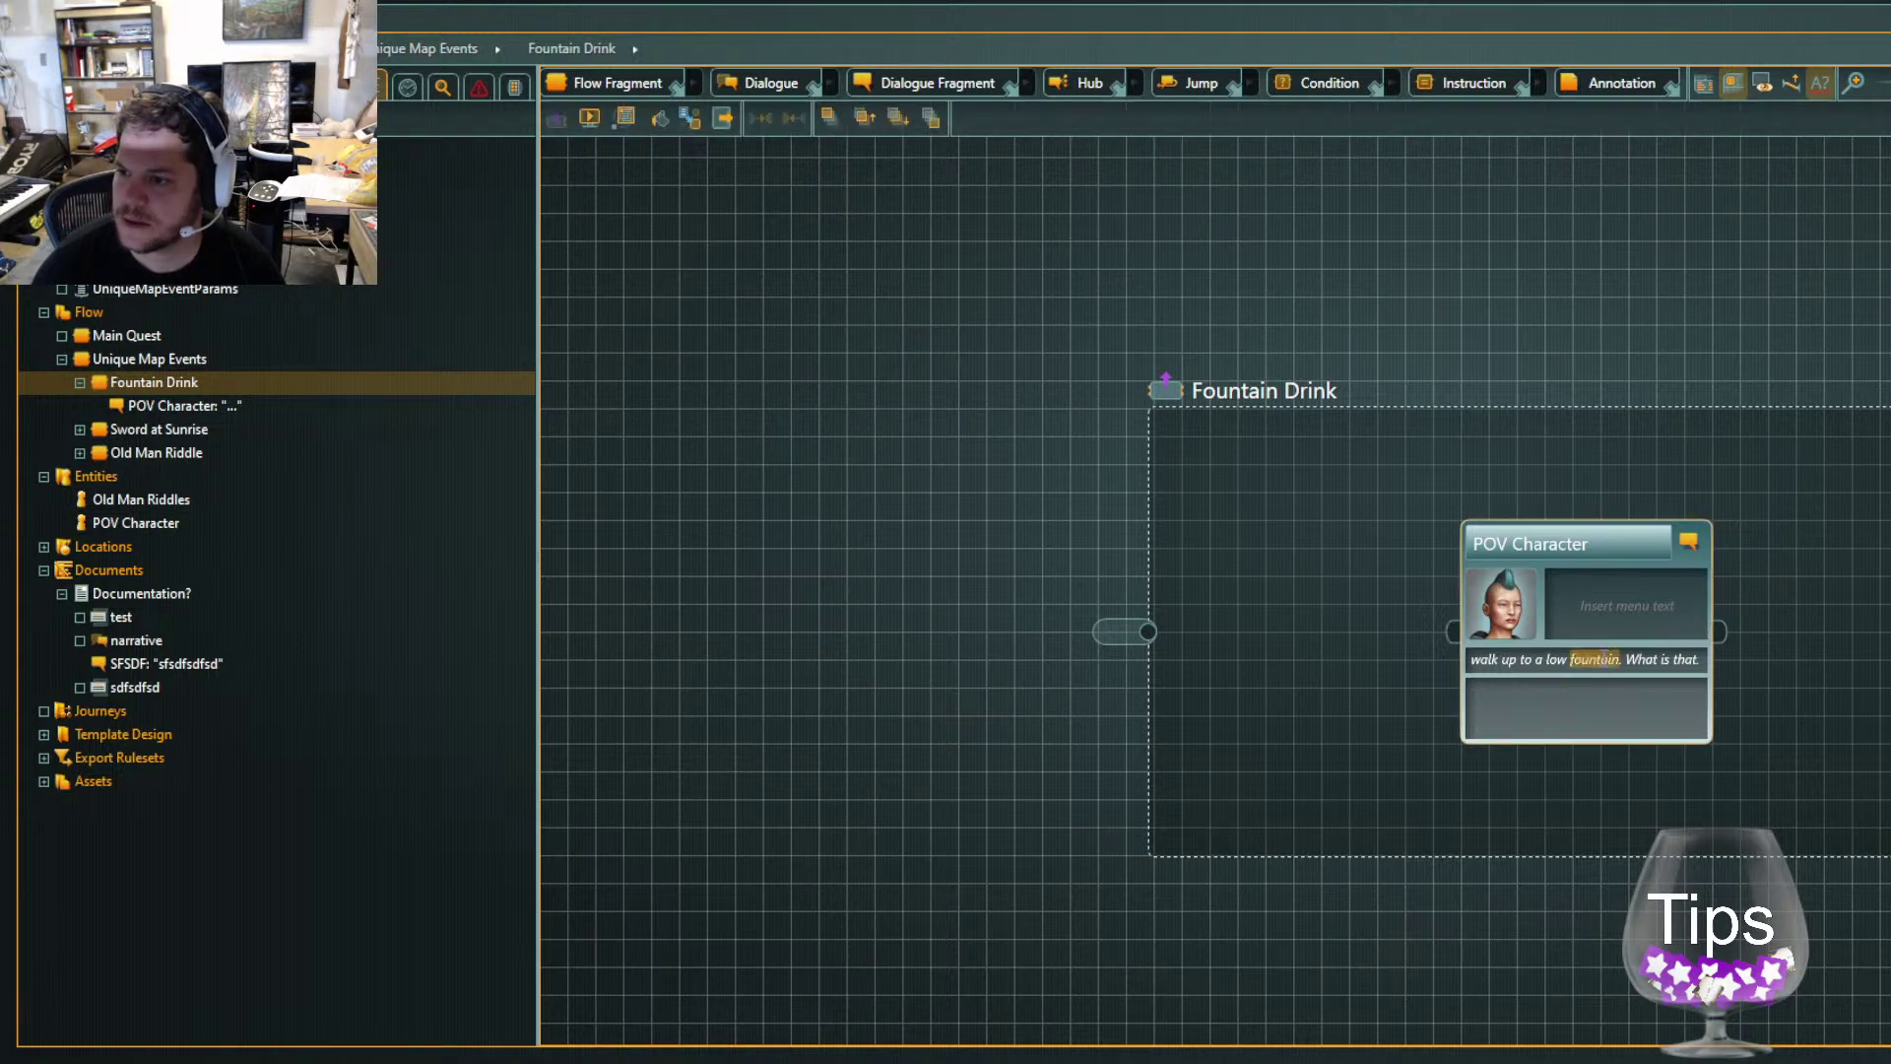
pyautogui.hotkey('ctrl', 'a')
pyautogui.write('glimmers a few paces off from my path.')
pyautogui.click(1876, 644)
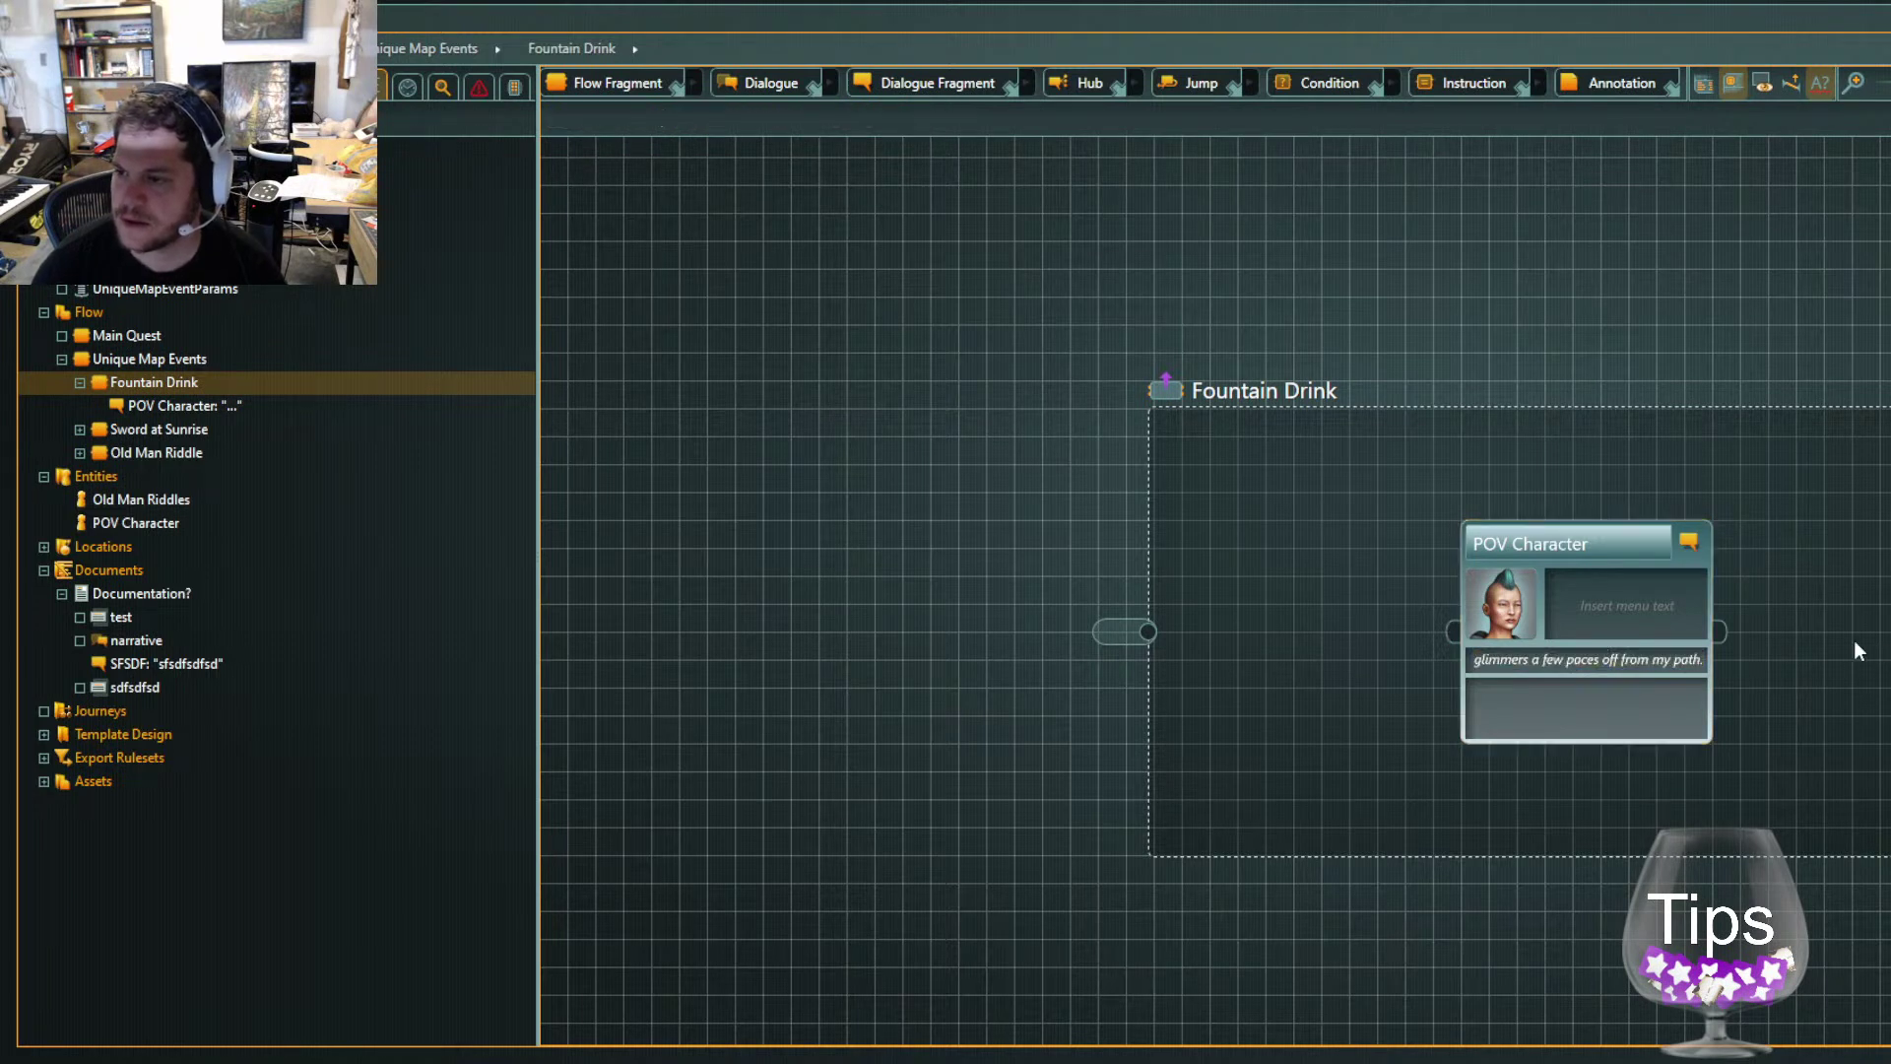
pyautogui.moveTo(1709, 738)
pyautogui.mouseDown()
pyautogui.moveTo(1714, 776)
pyautogui.moveTo(1732, 765)
pyautogui.mouseUp()
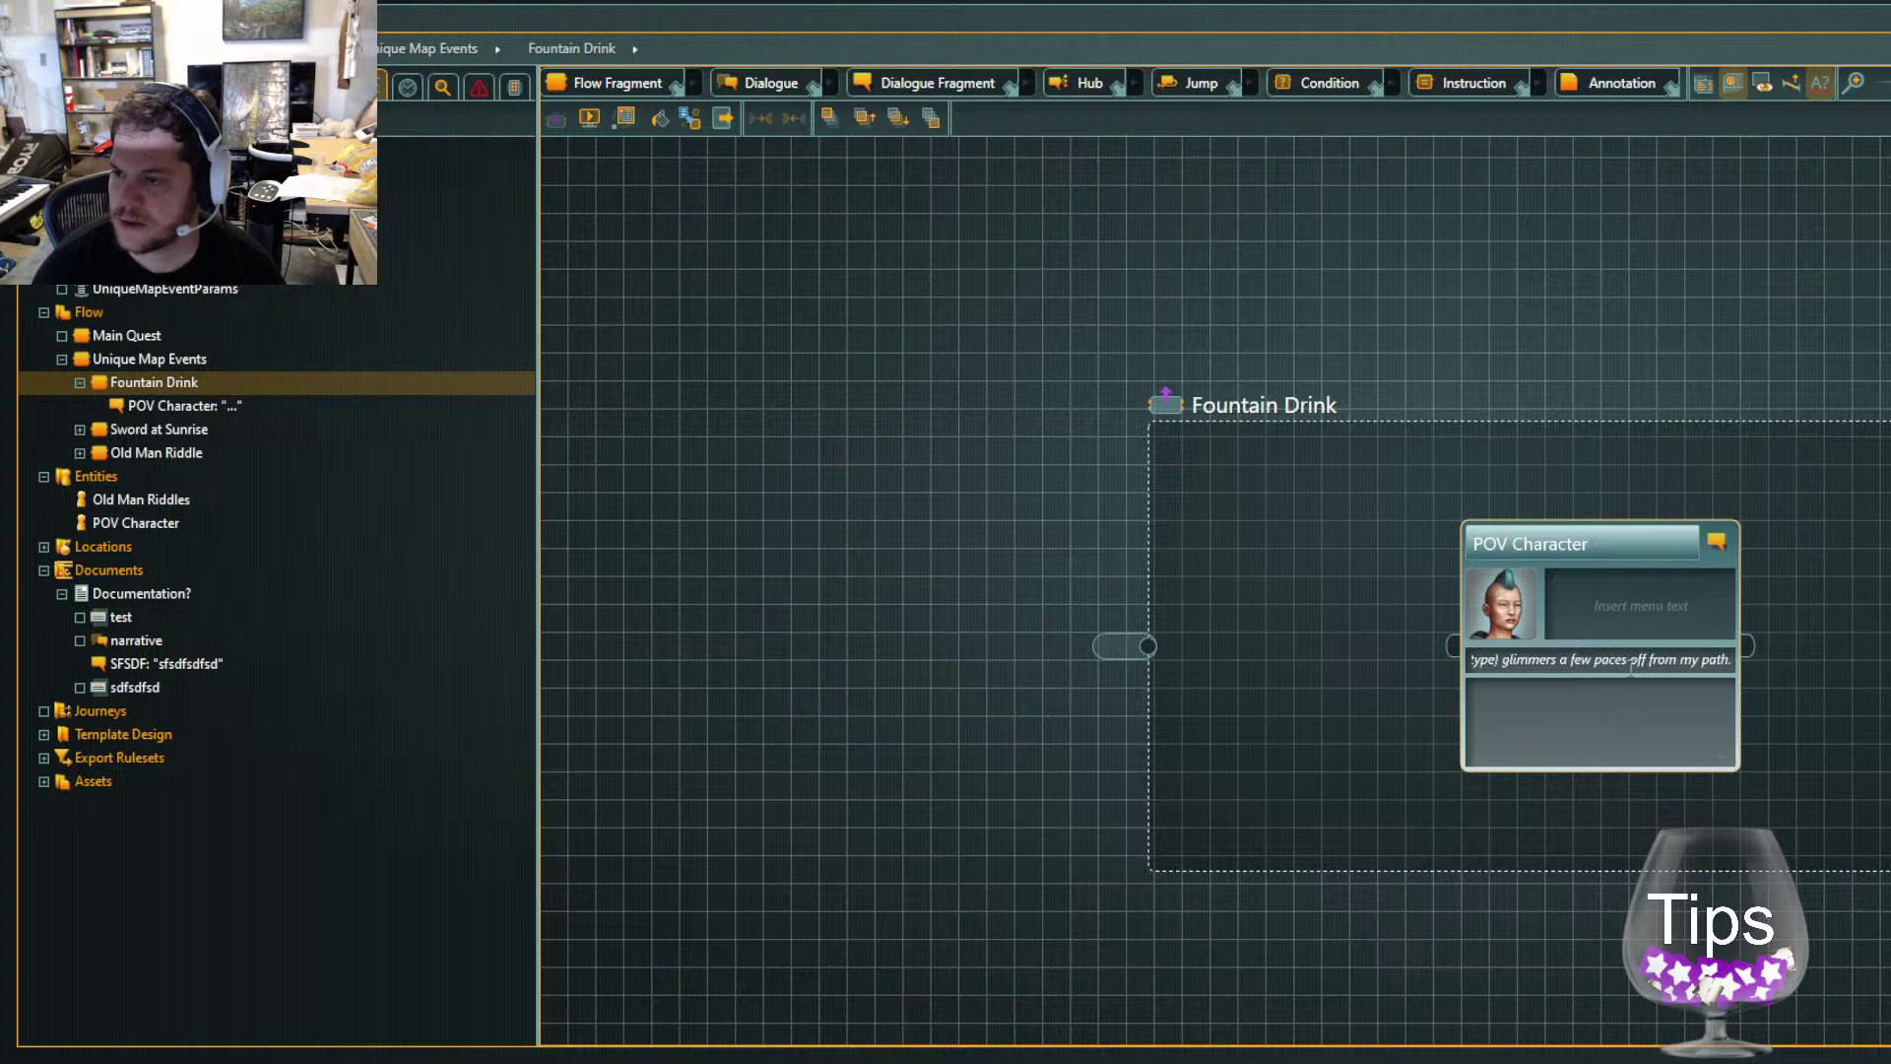
# Play the Fountain Drink flow from its POV Character fragment, then return to the project overview
pyautogui.click(589, 119)
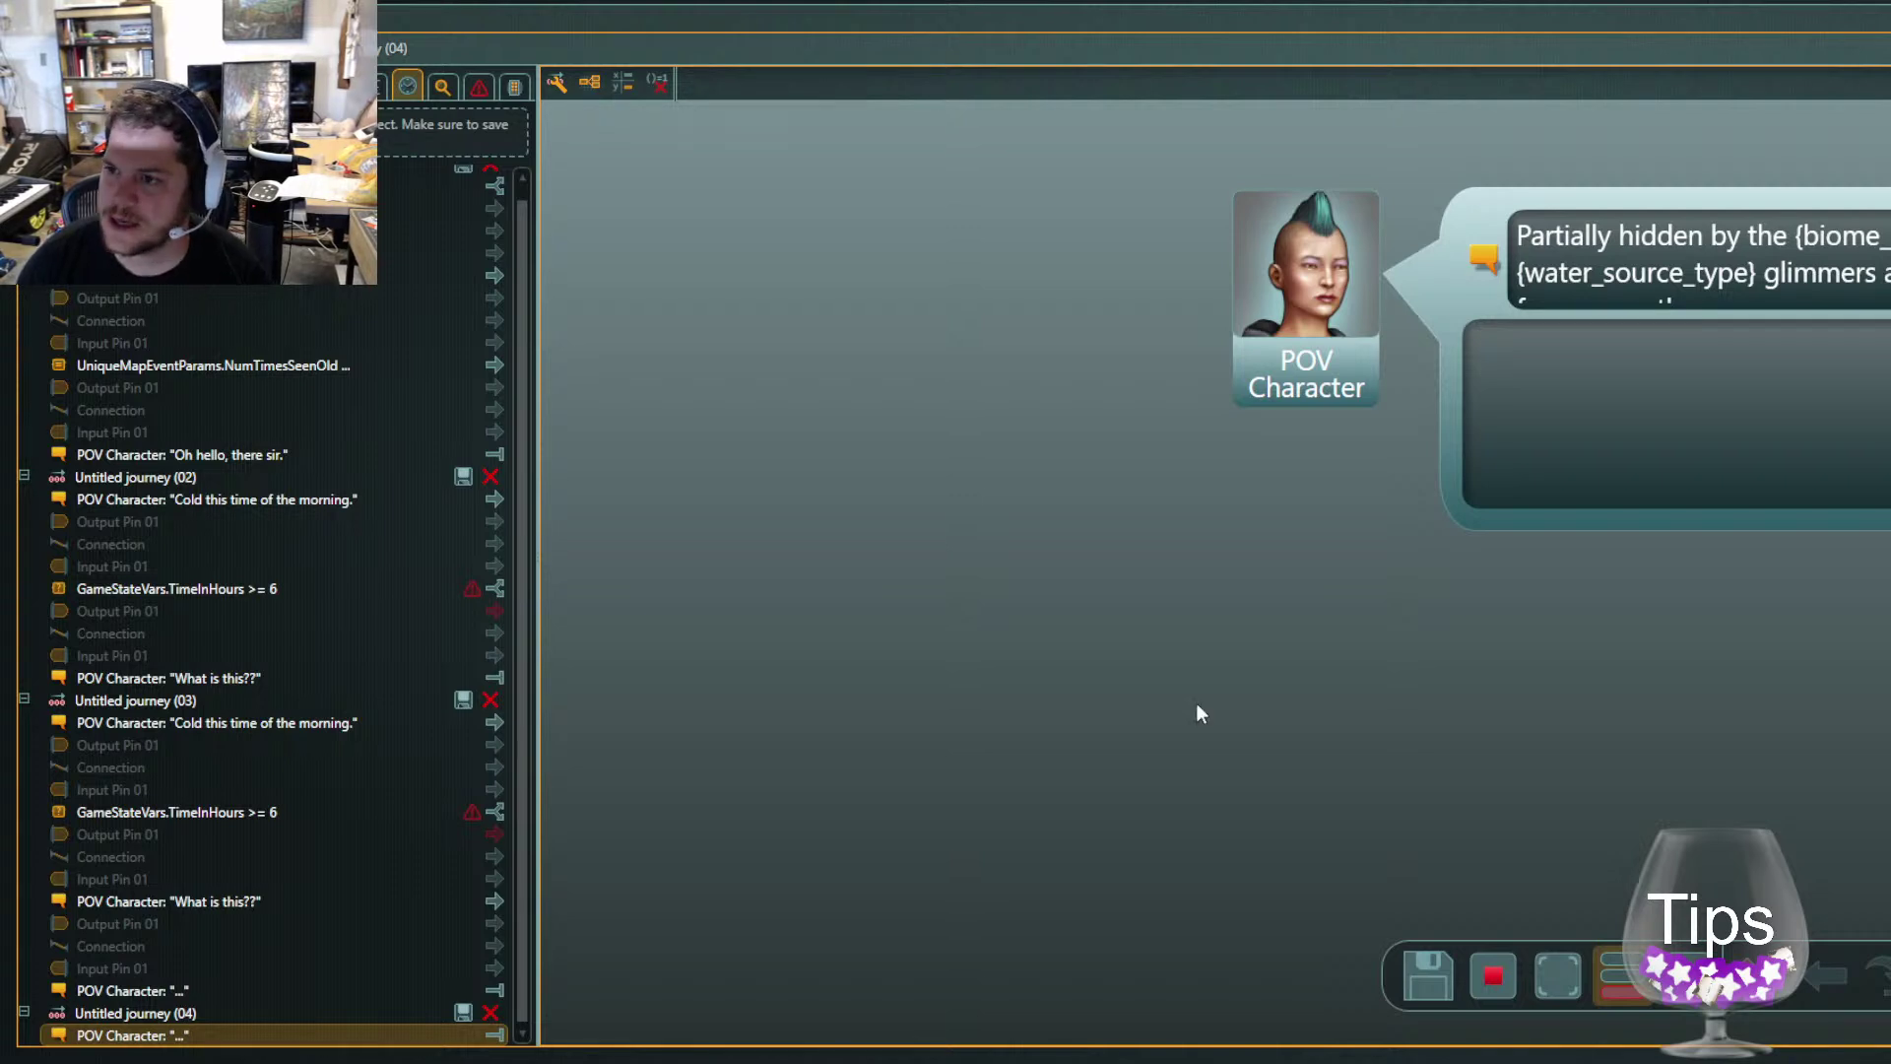
pyautogui.scroll(1, 451, 398)
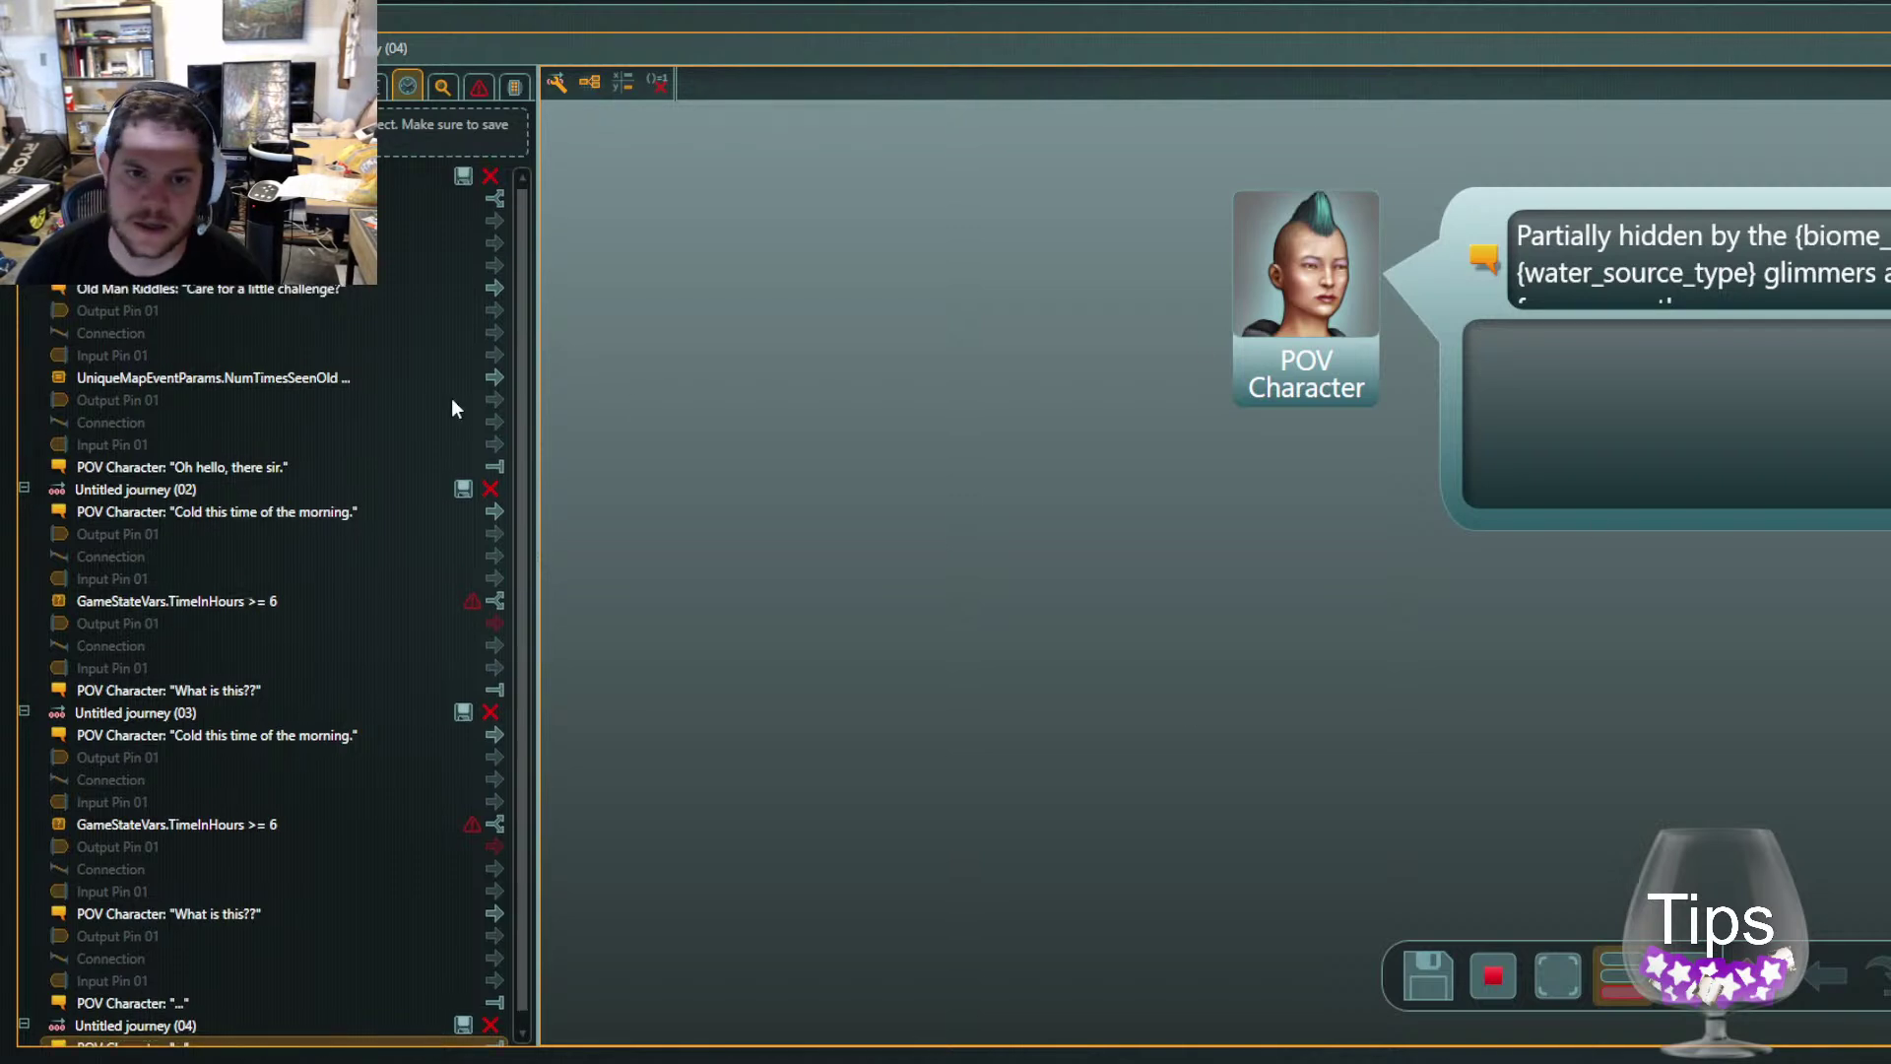
pyautogui.click(372, 87)
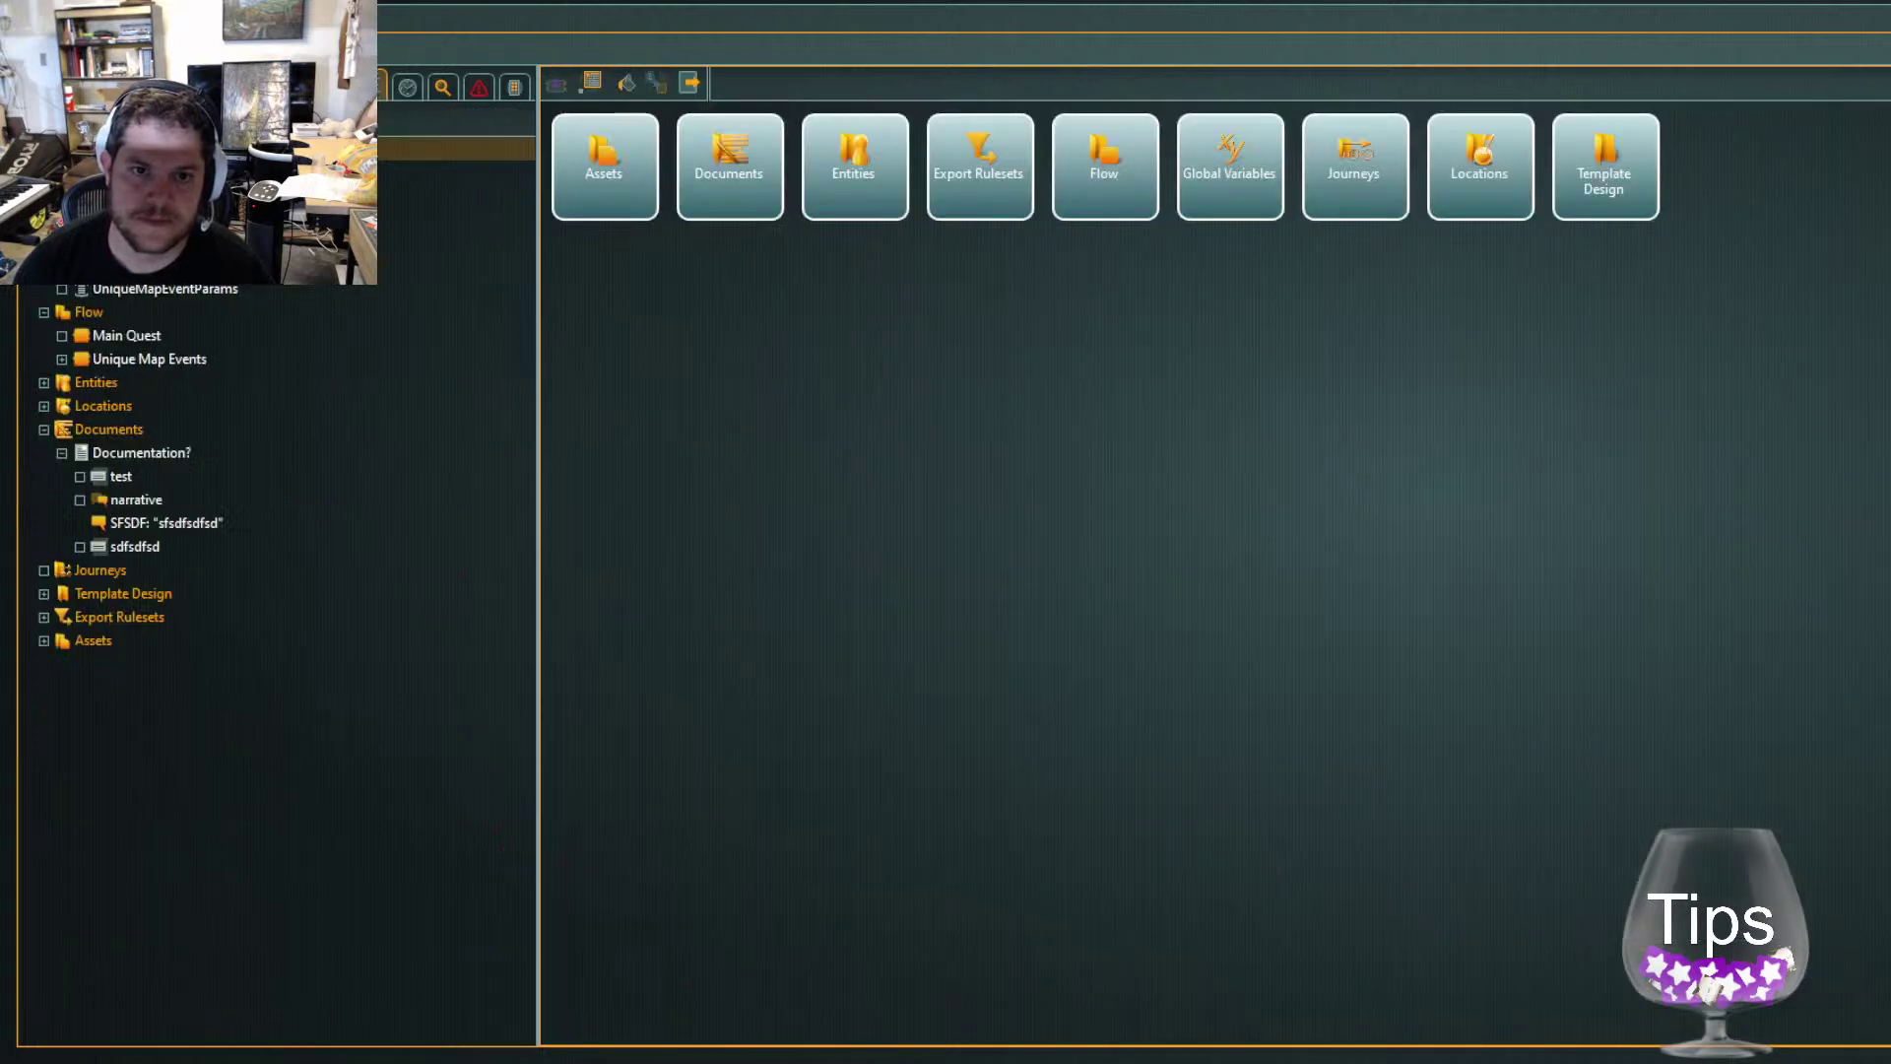
# Add a global variable set named BiomeStateVars
pyautogui.click(295, 242)
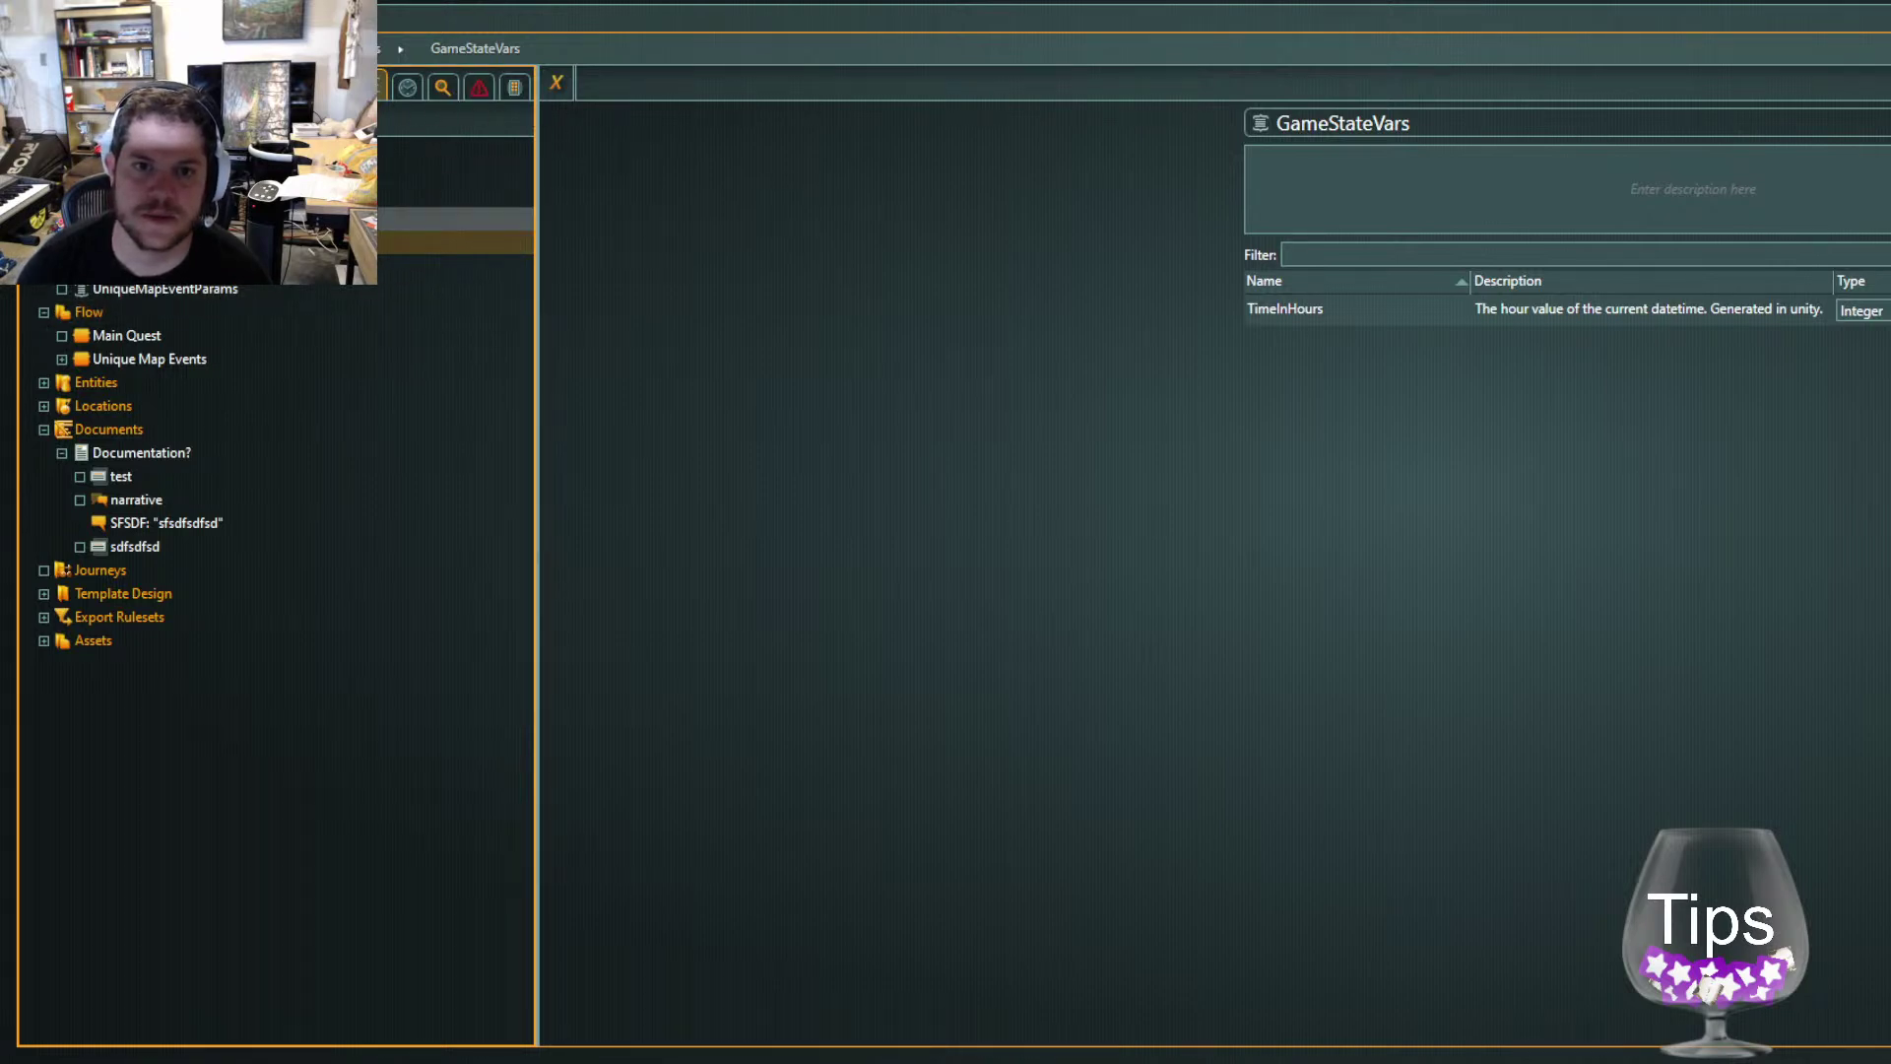
pyautogui.click(138, 196)
pyautogui.click(561, 90)
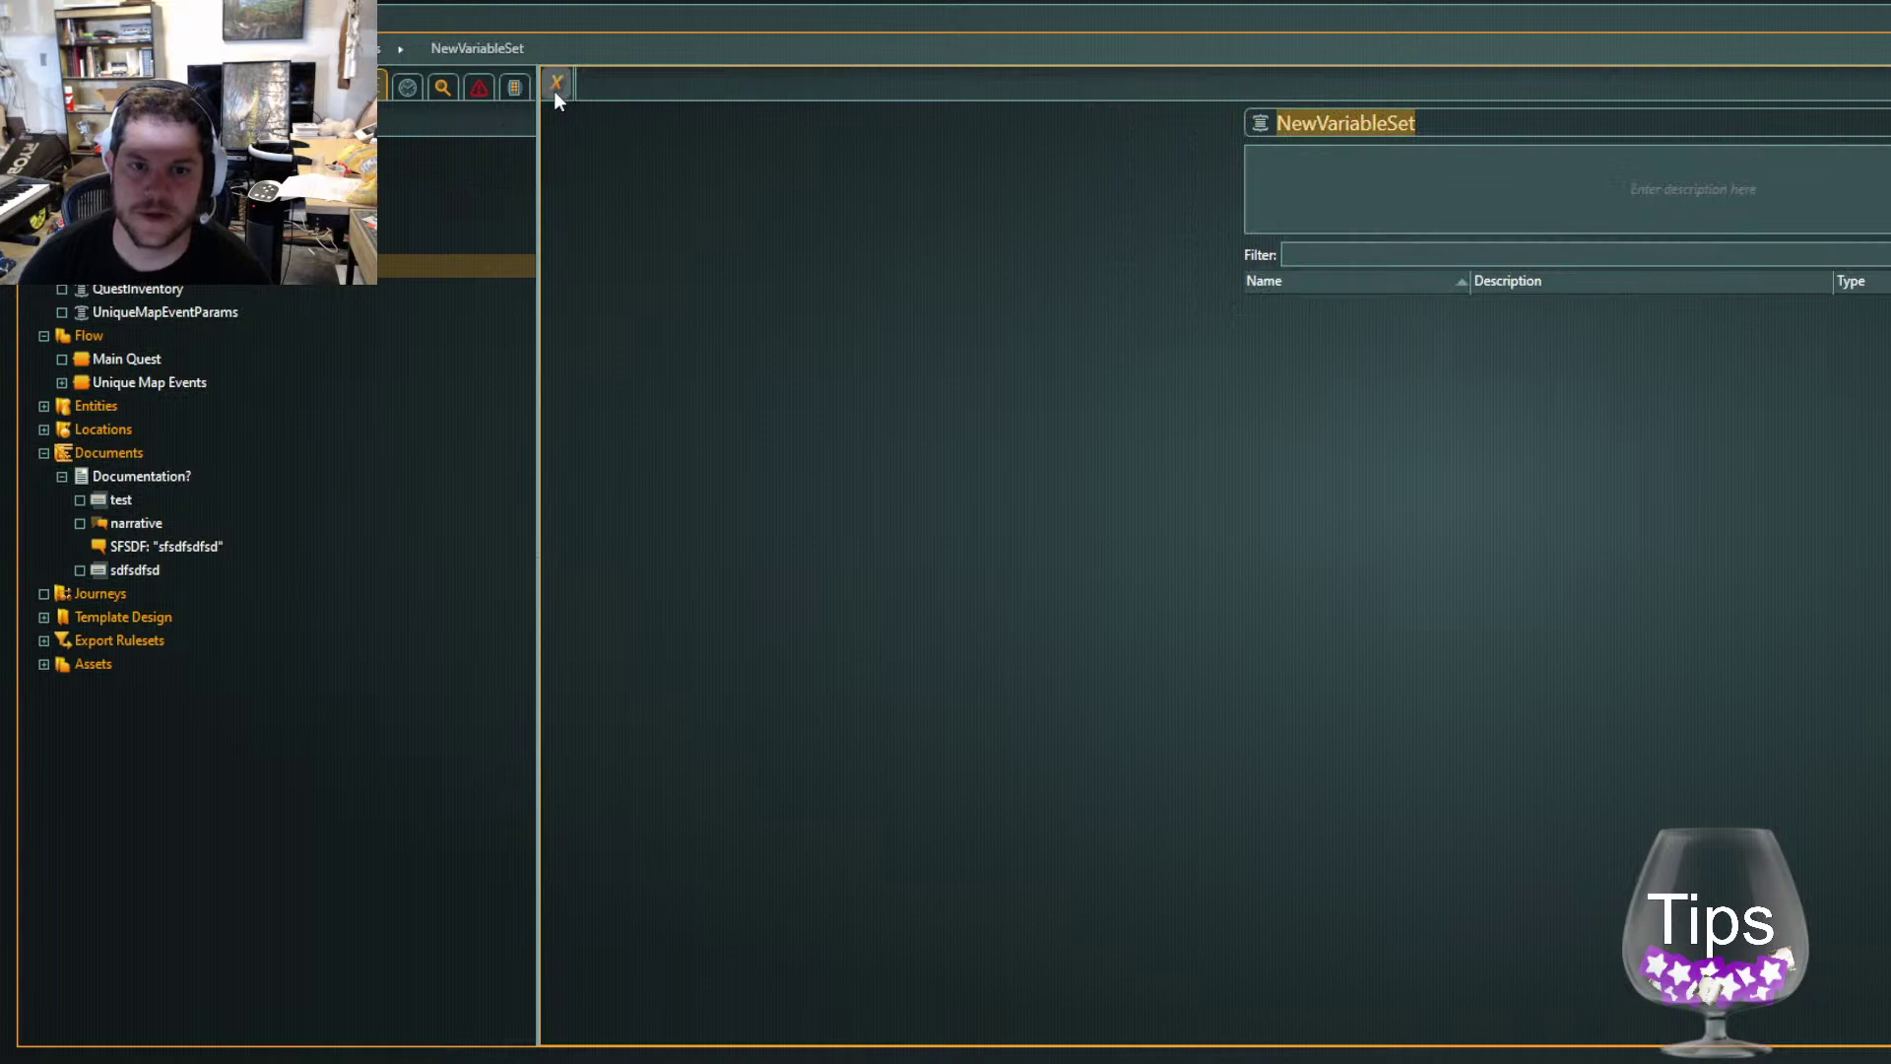
pyautogui.write('Biom')
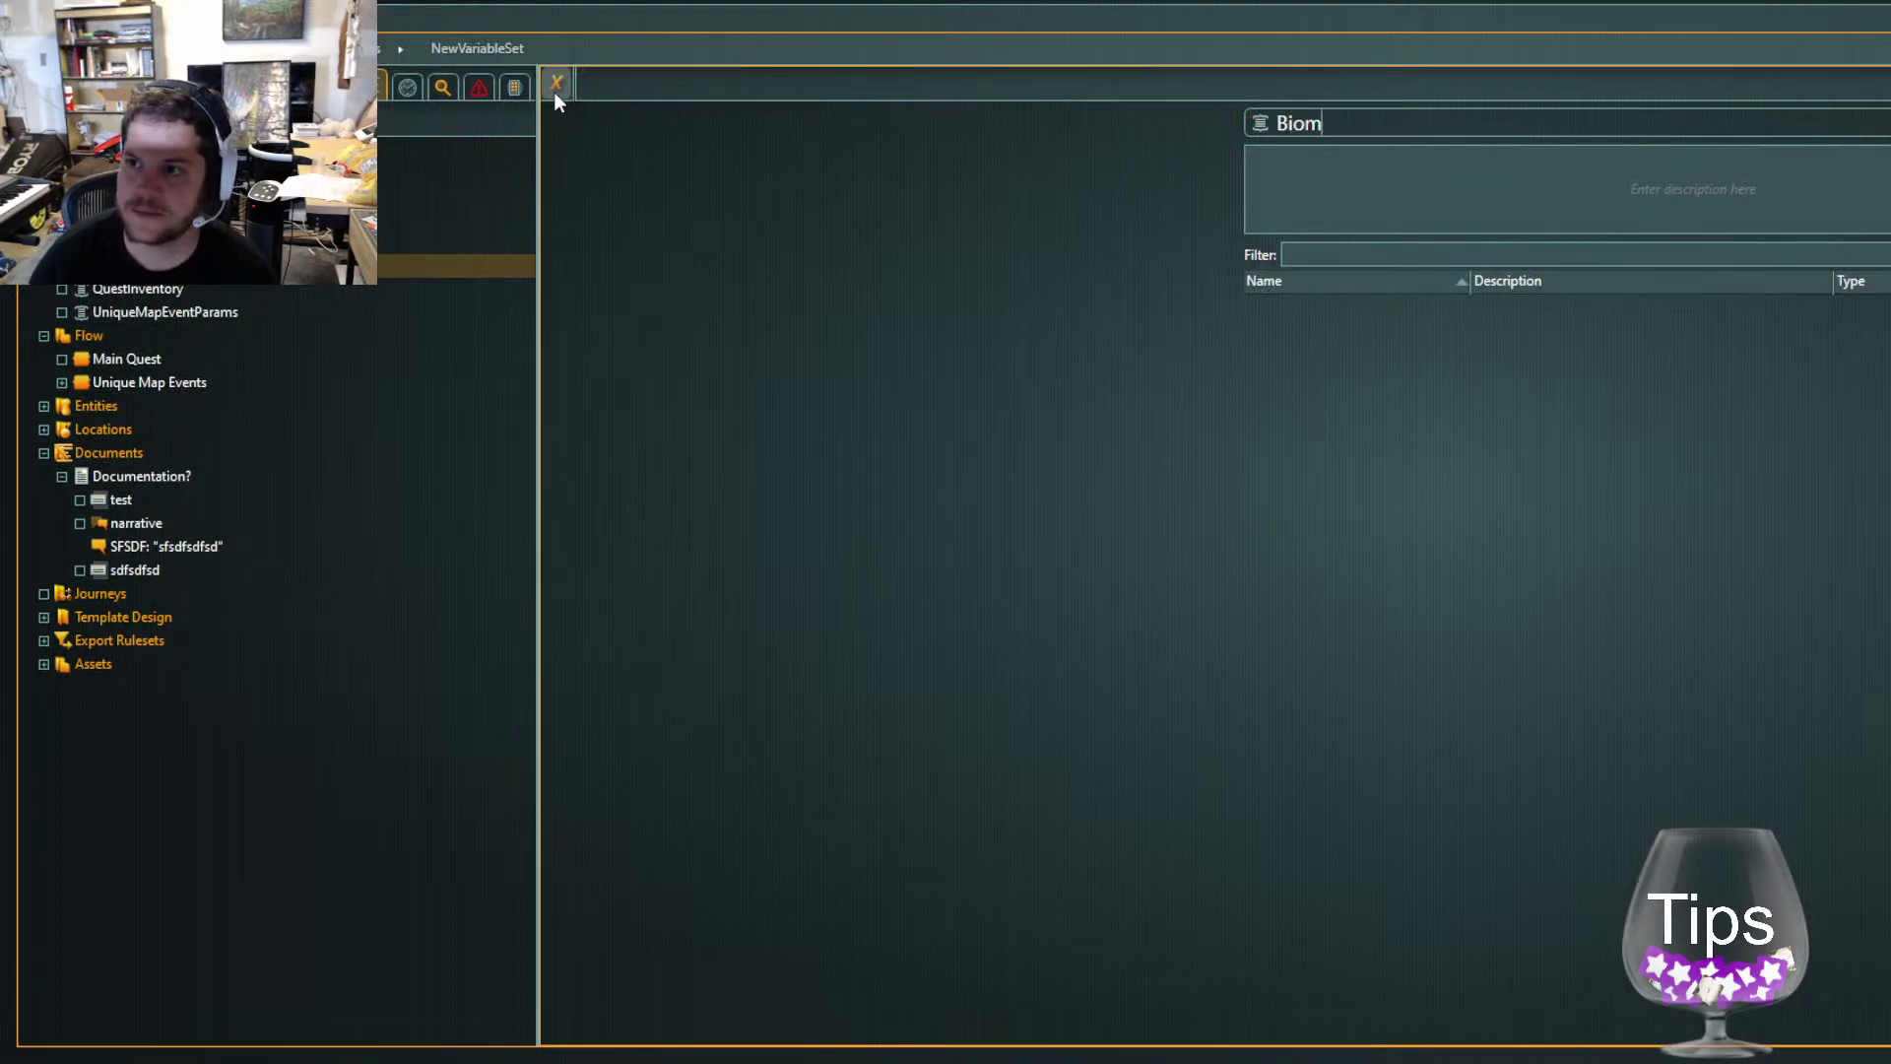
pyautogui.write('eStateVars')
pyautogui.press('Return')
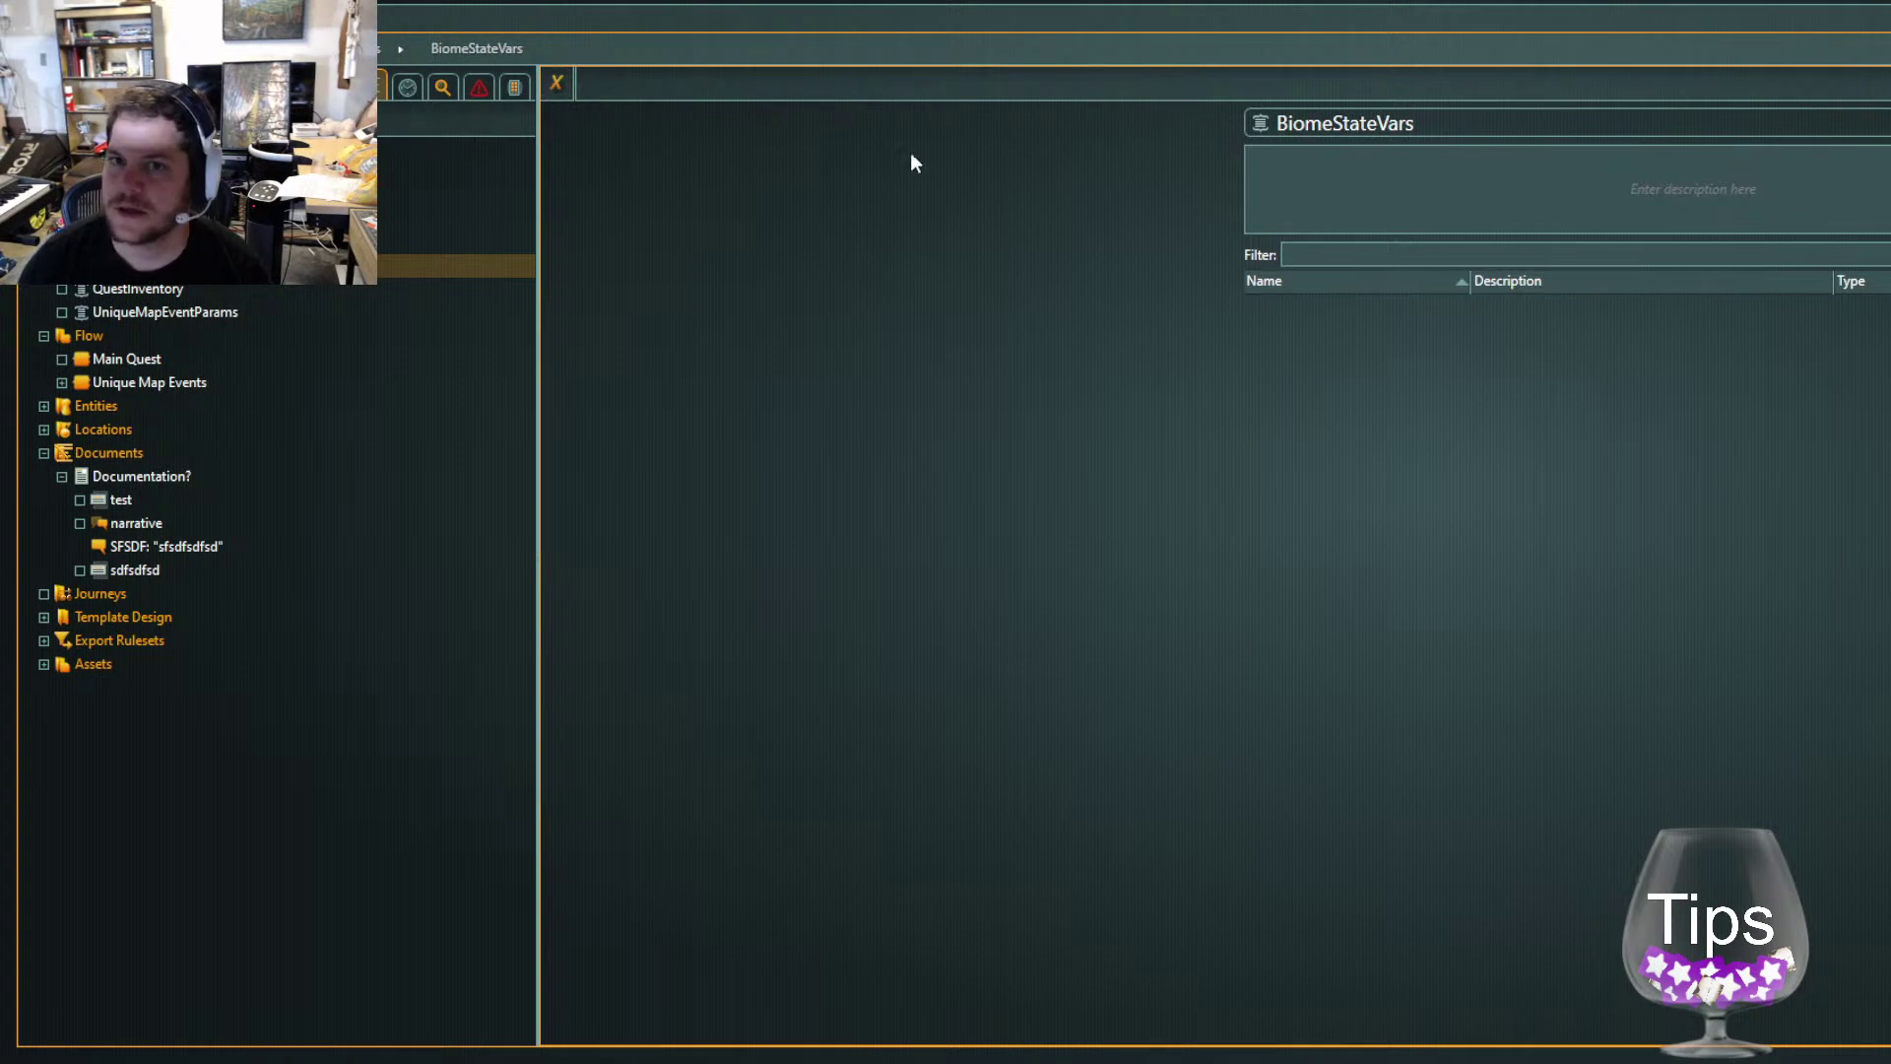
# Add a variable named BiomeCover of type String to the BiomeStateVars set
pyautogui.click(550, 75)
pyautogui.write('Is')
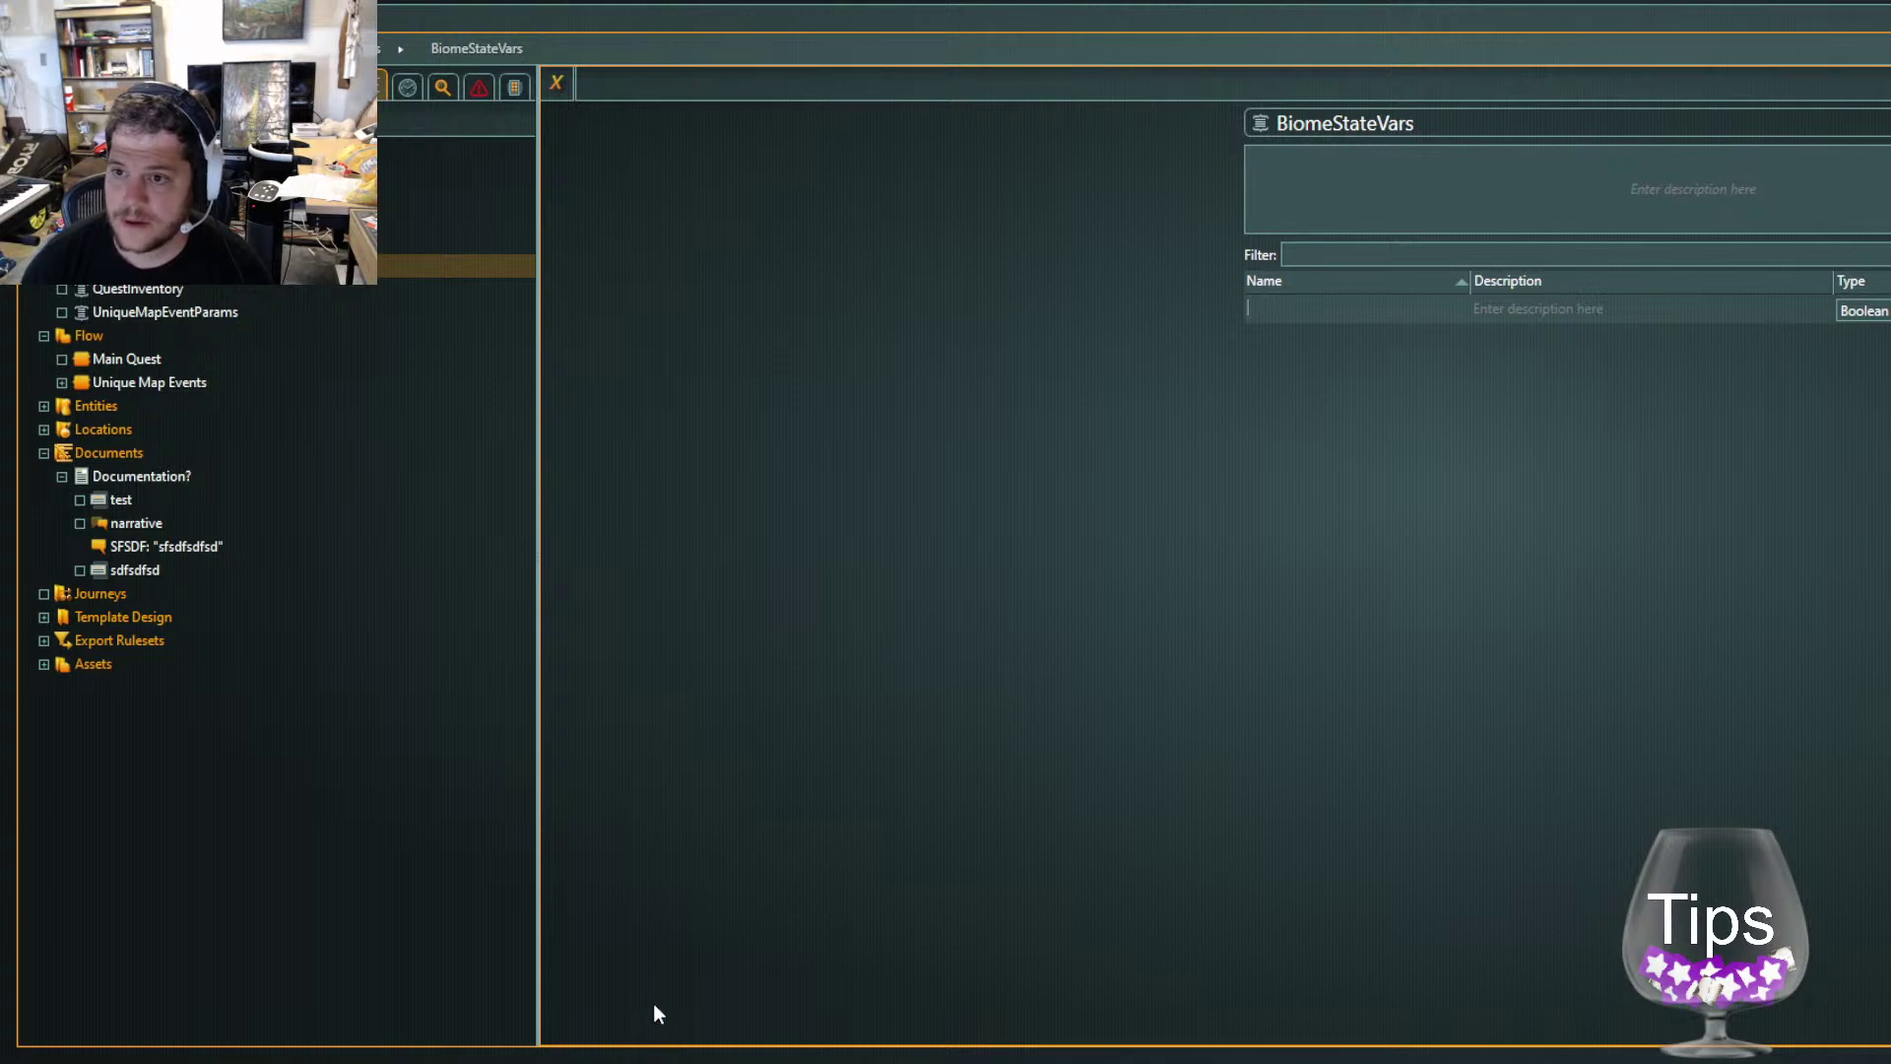
pyautogui.click(1345, 308)
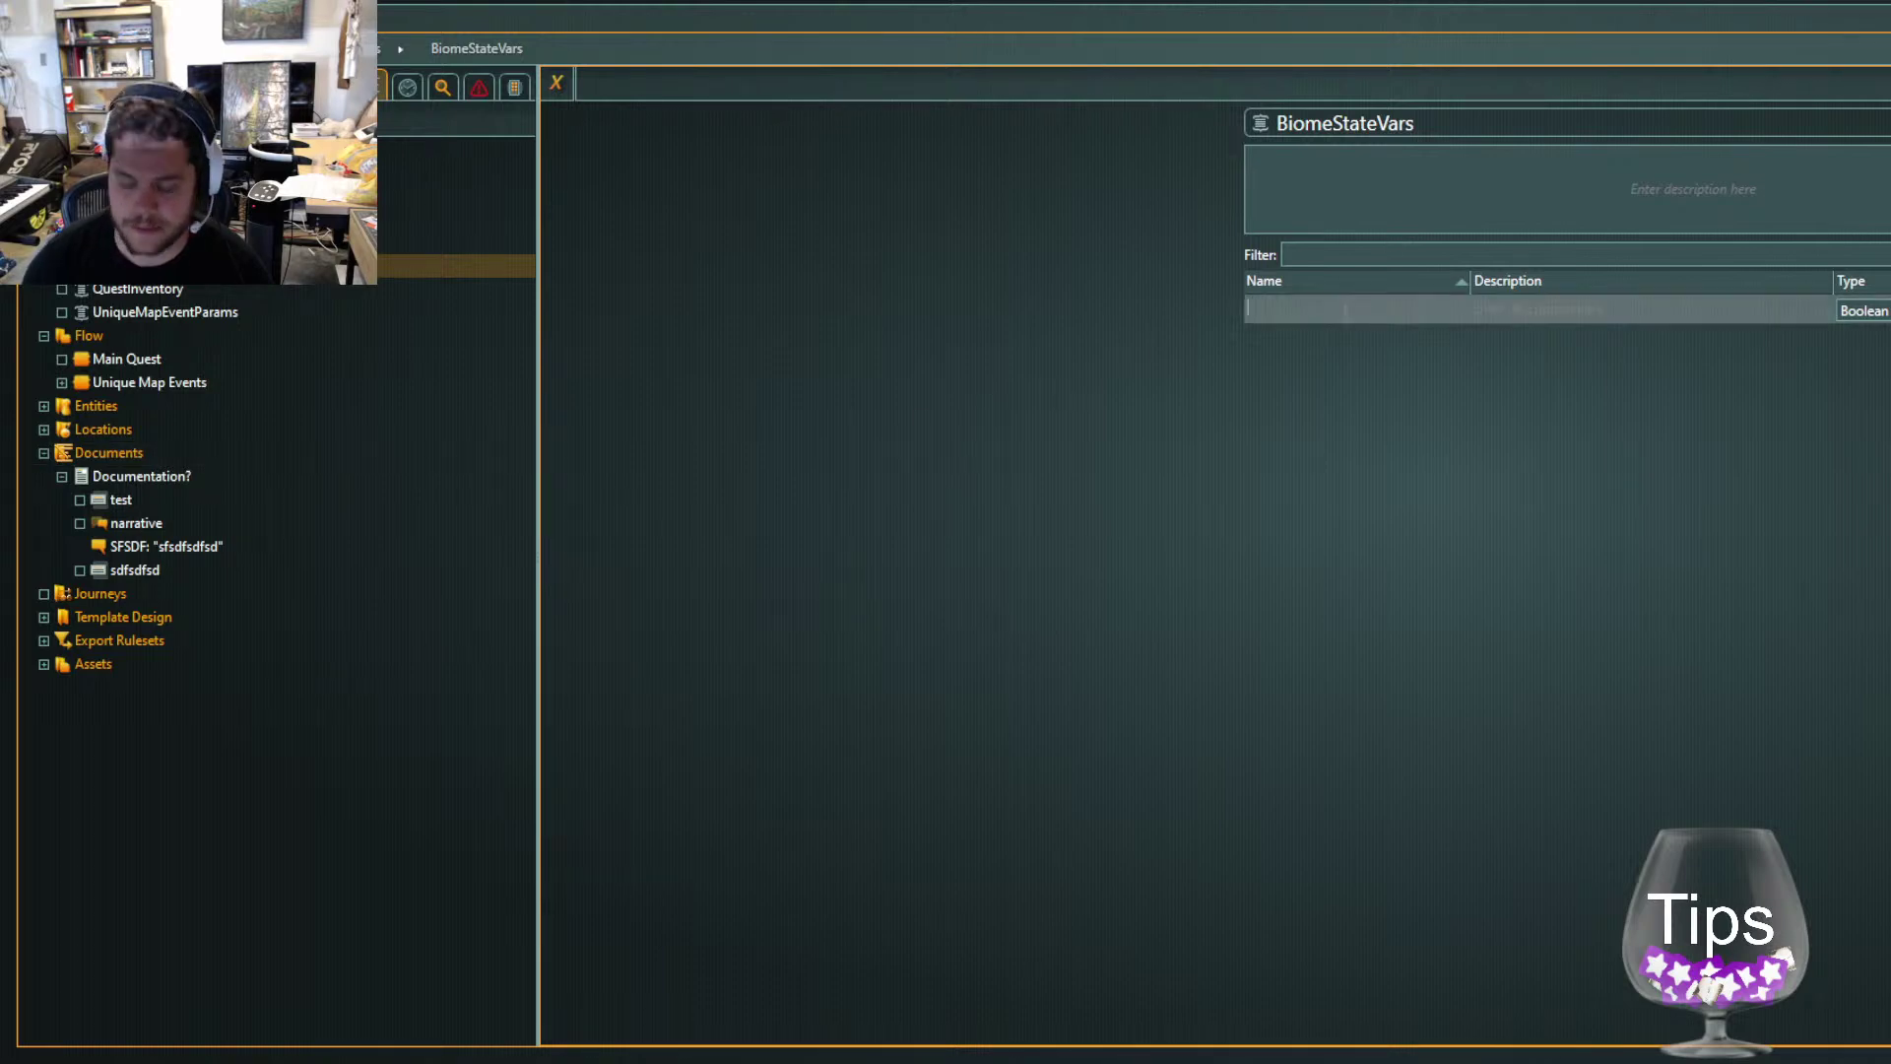
pyautogui.write('Biome')
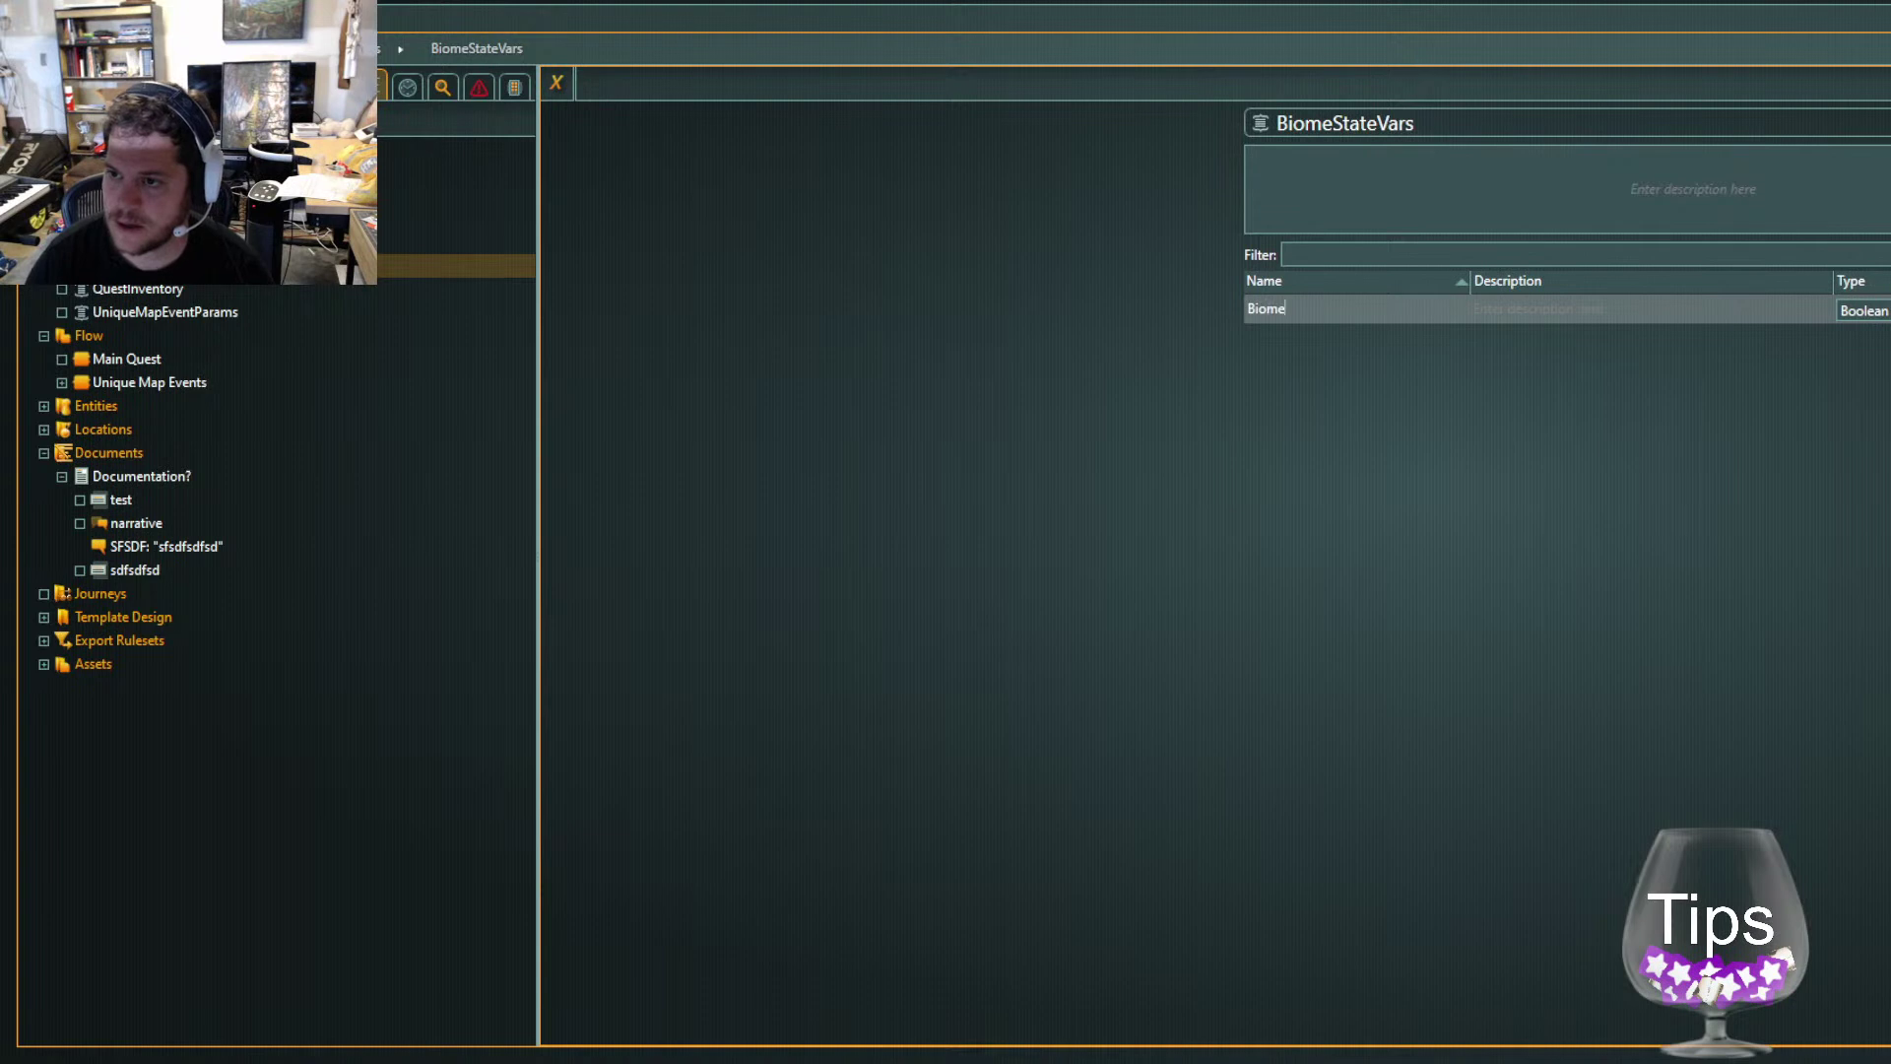
pyautogui.write('Cover')
pyautogui.press('Return')
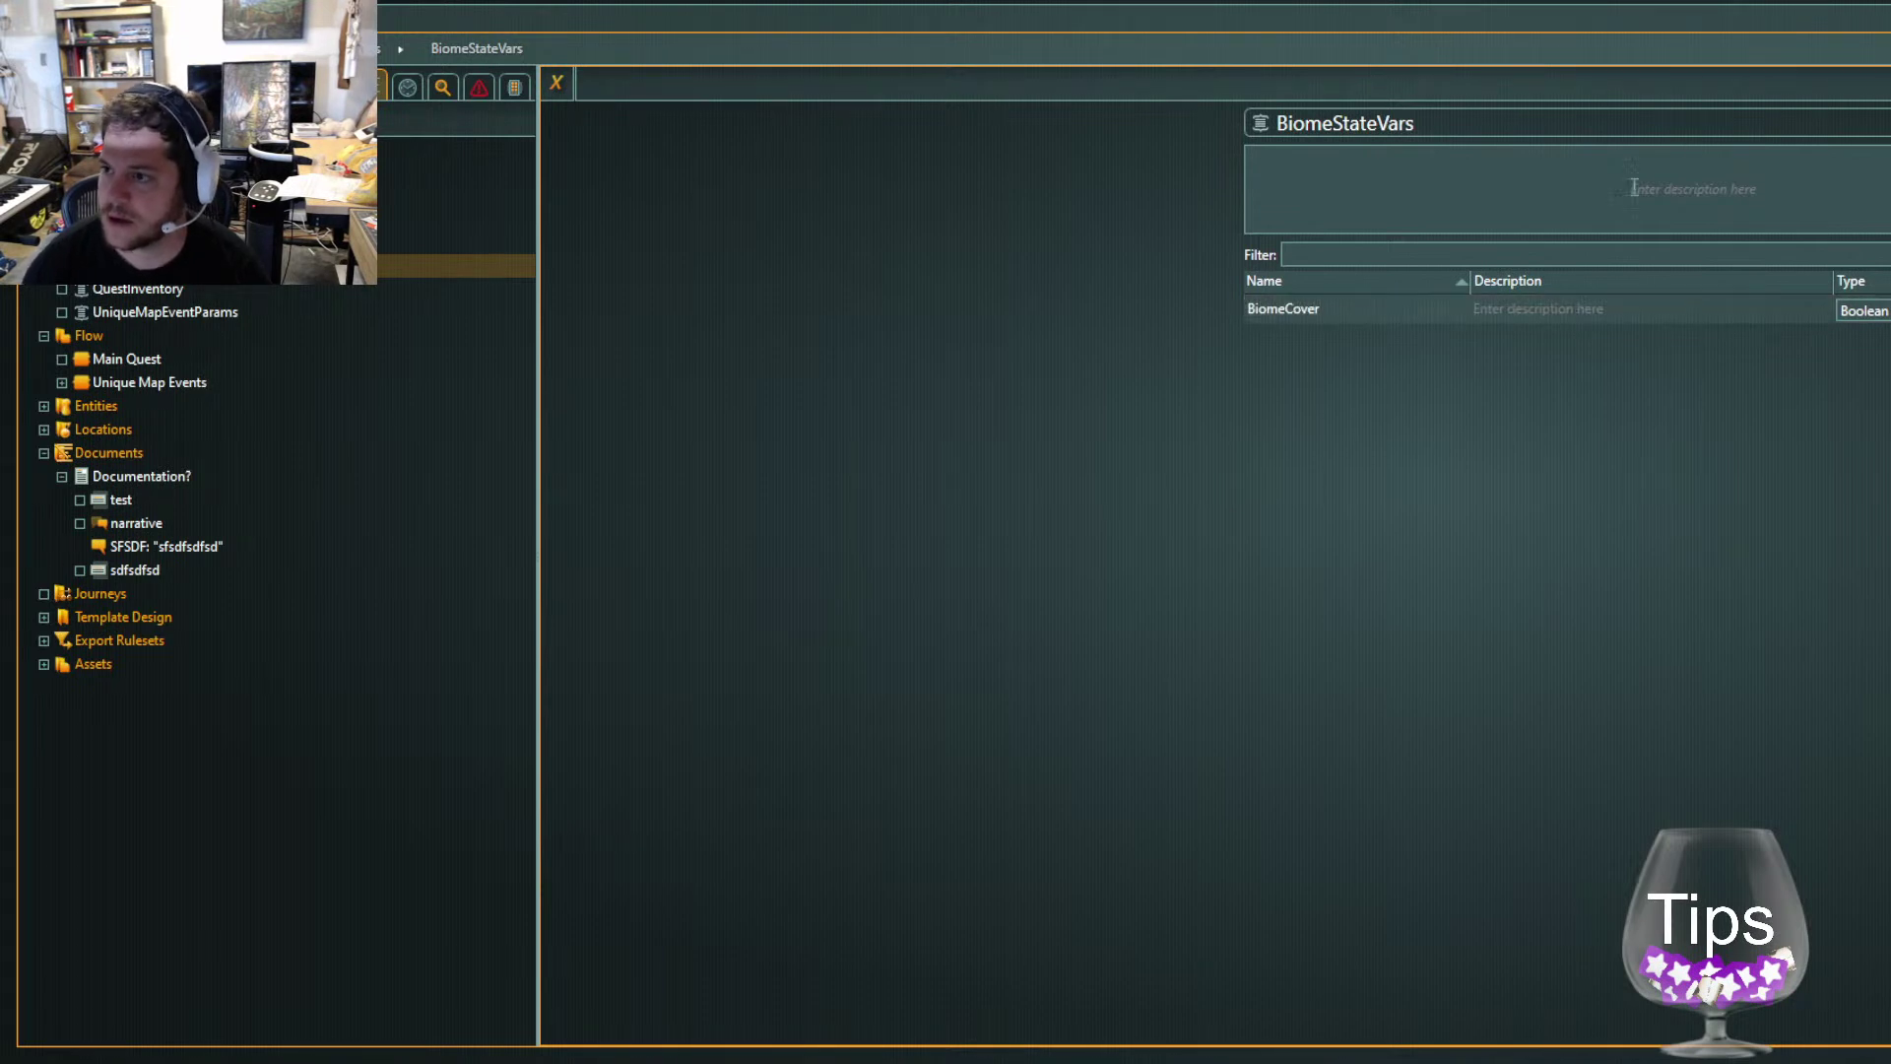
pyautogui.click(1890, 391)
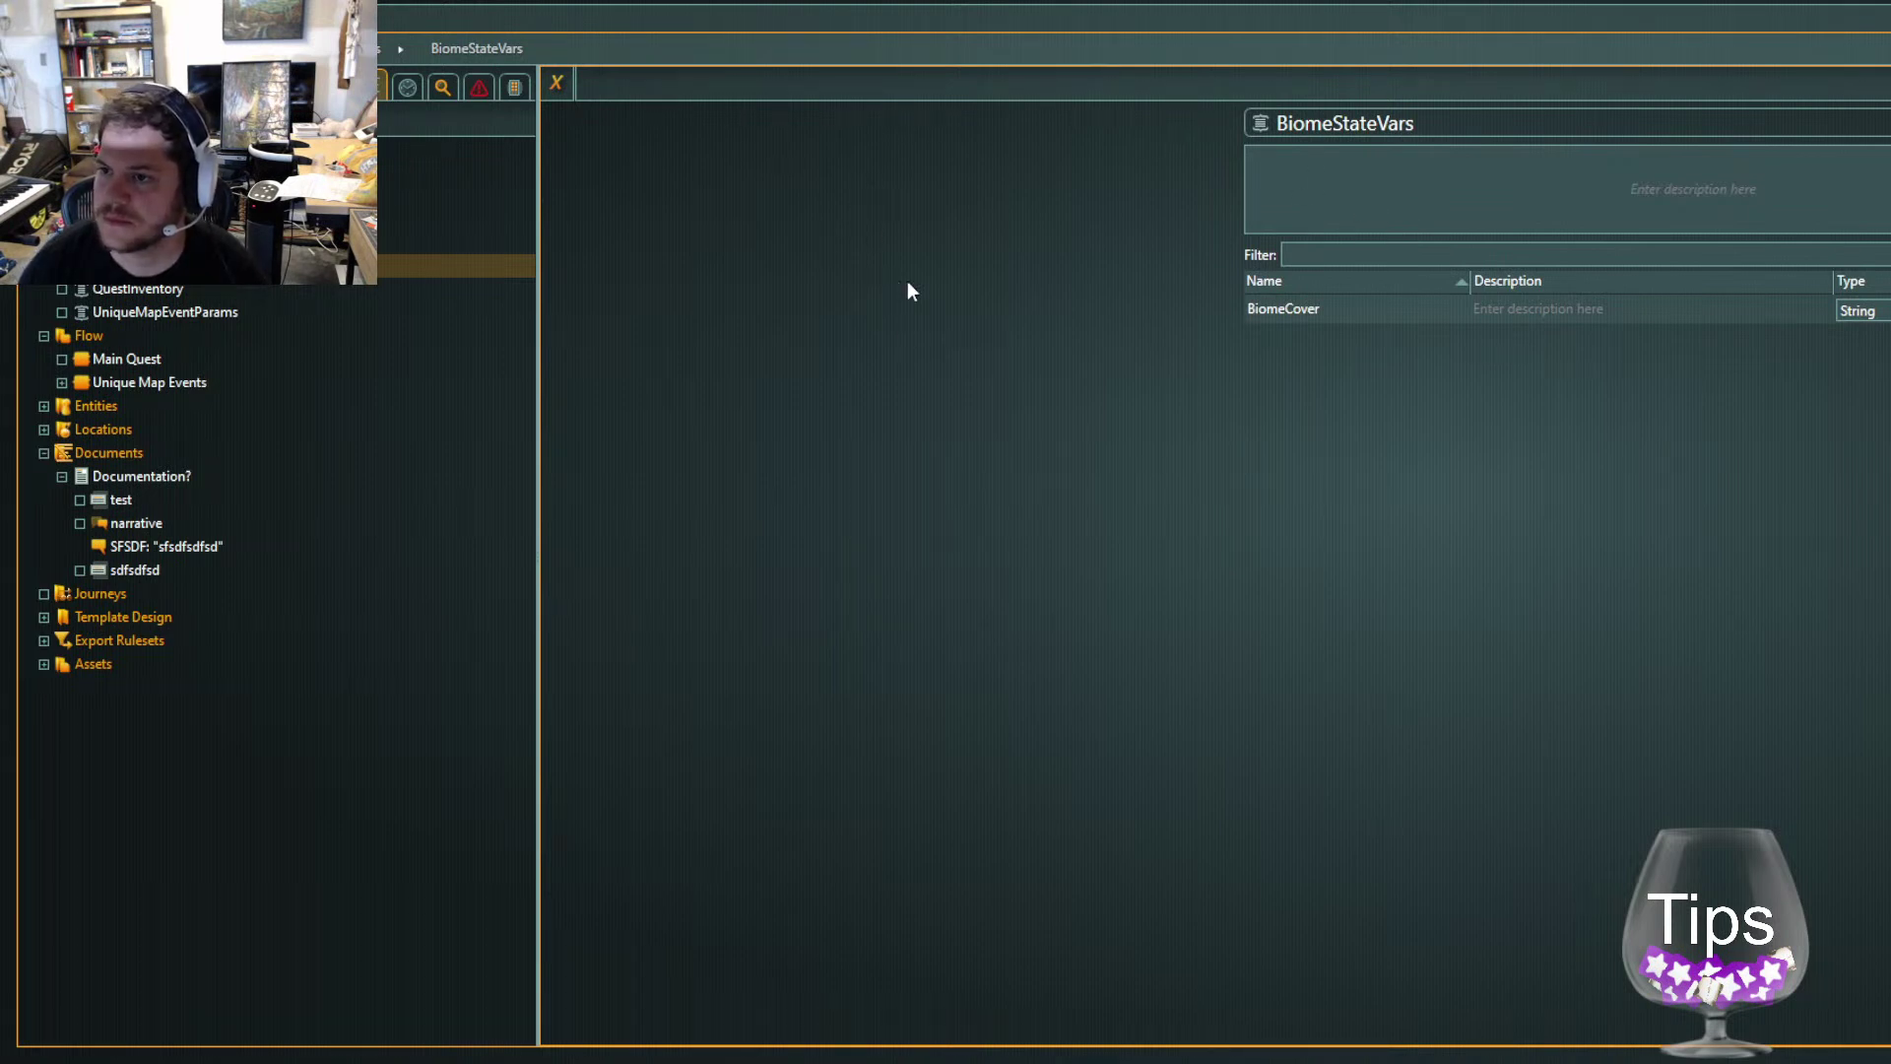
# Add a variable named FountainType of type String to the UniqueMapEventParams set
pyautogui.click(203, 310)
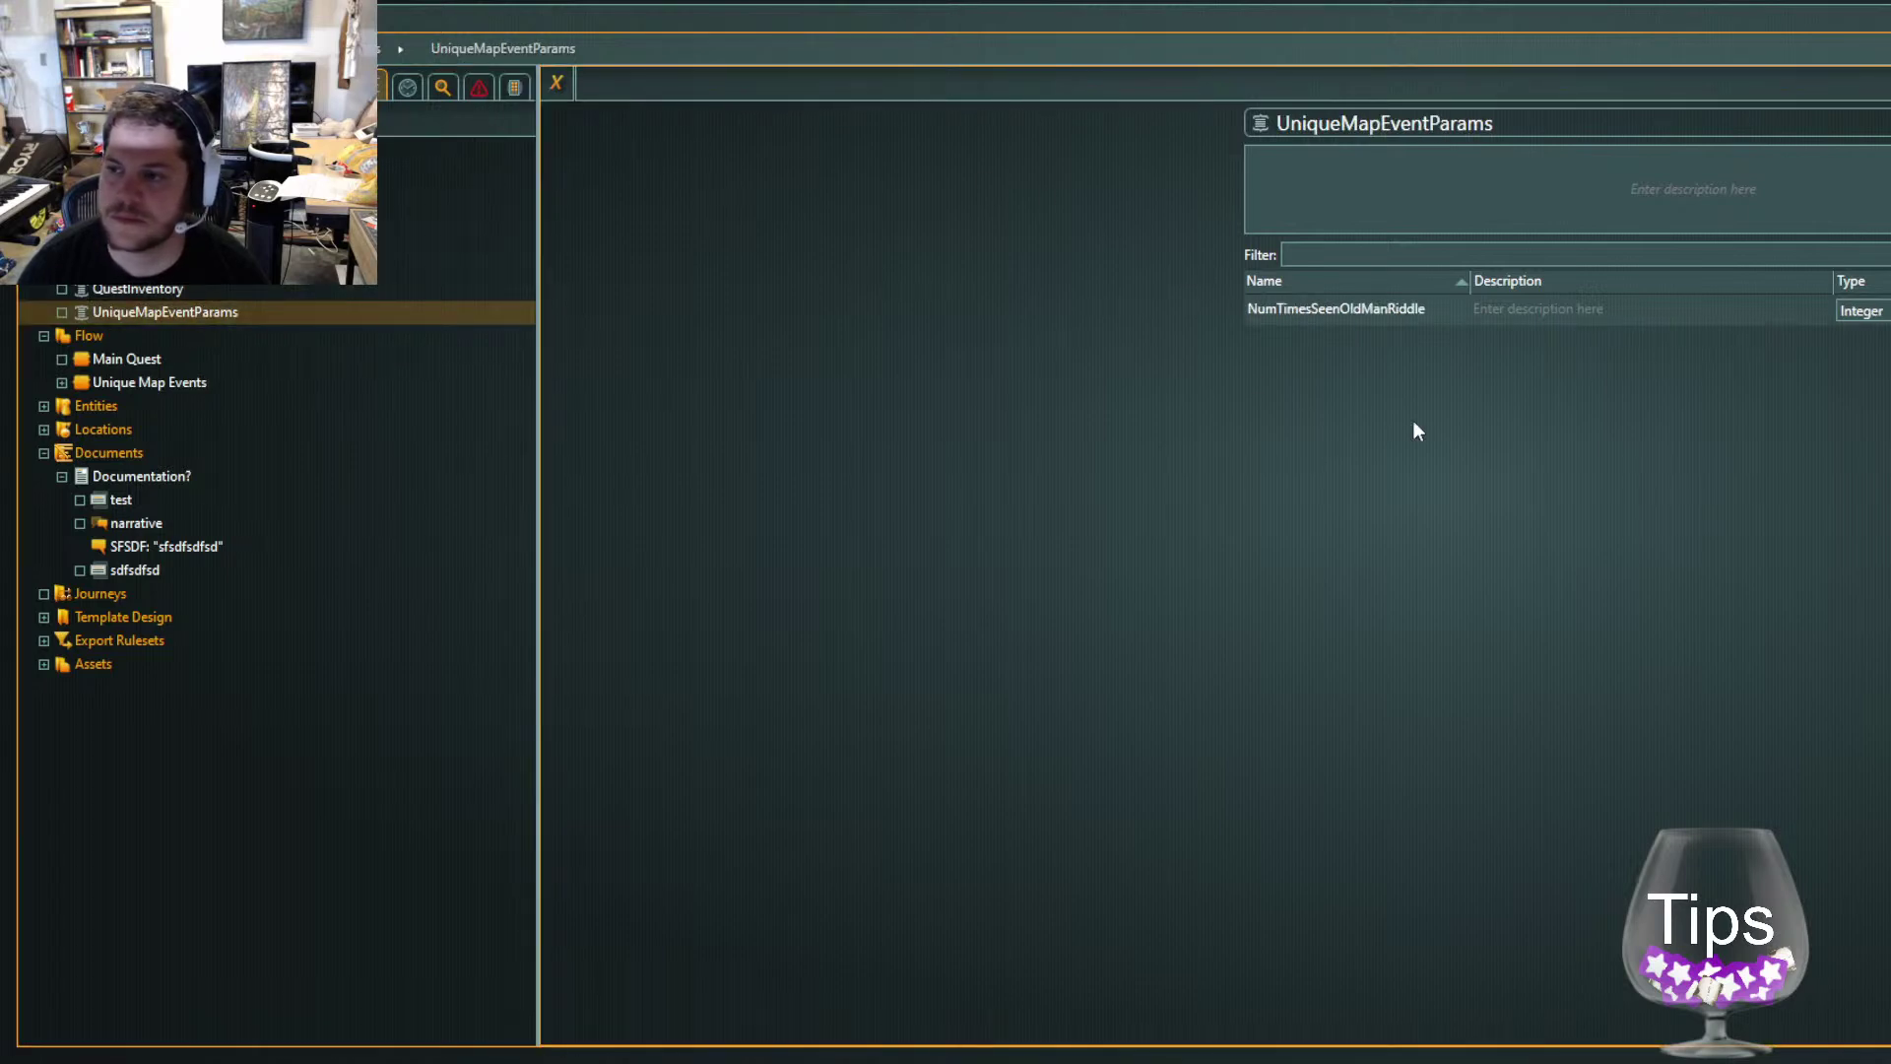
pyautogui.click(557, 84)
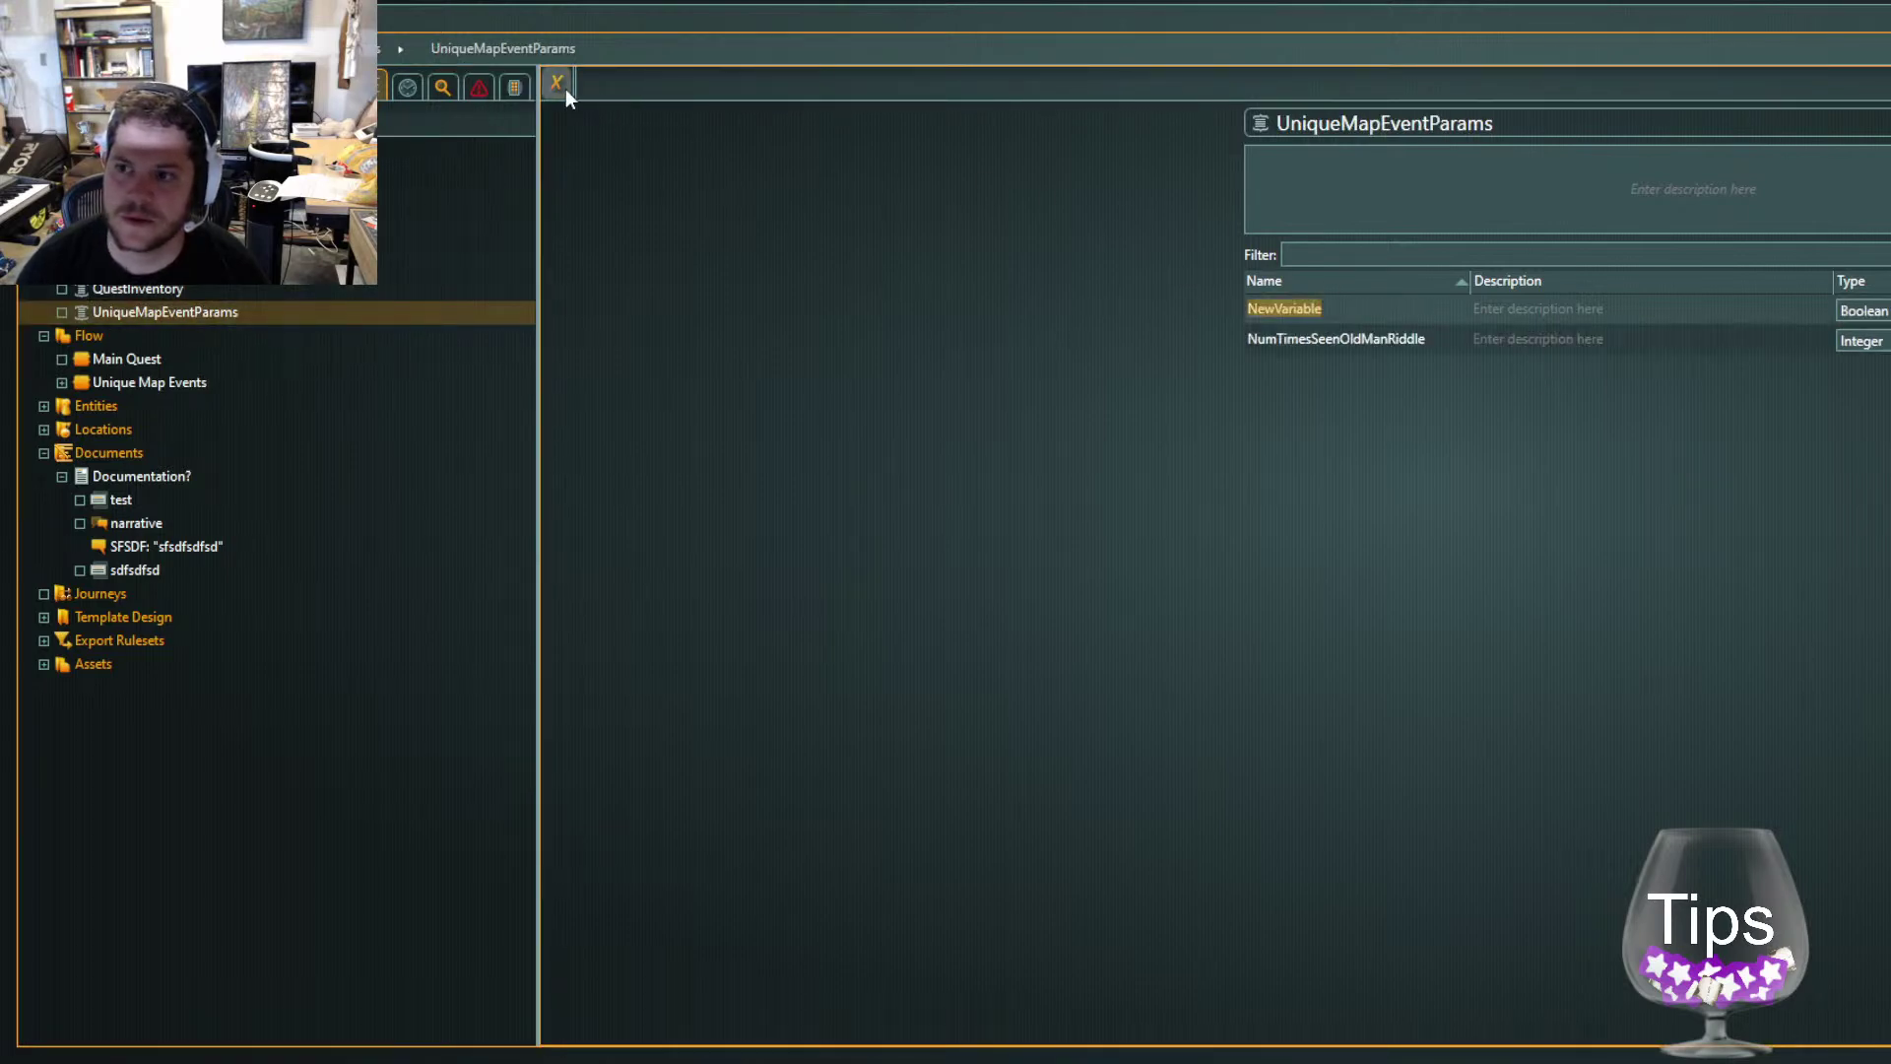
pyautogui.write('FountWater')
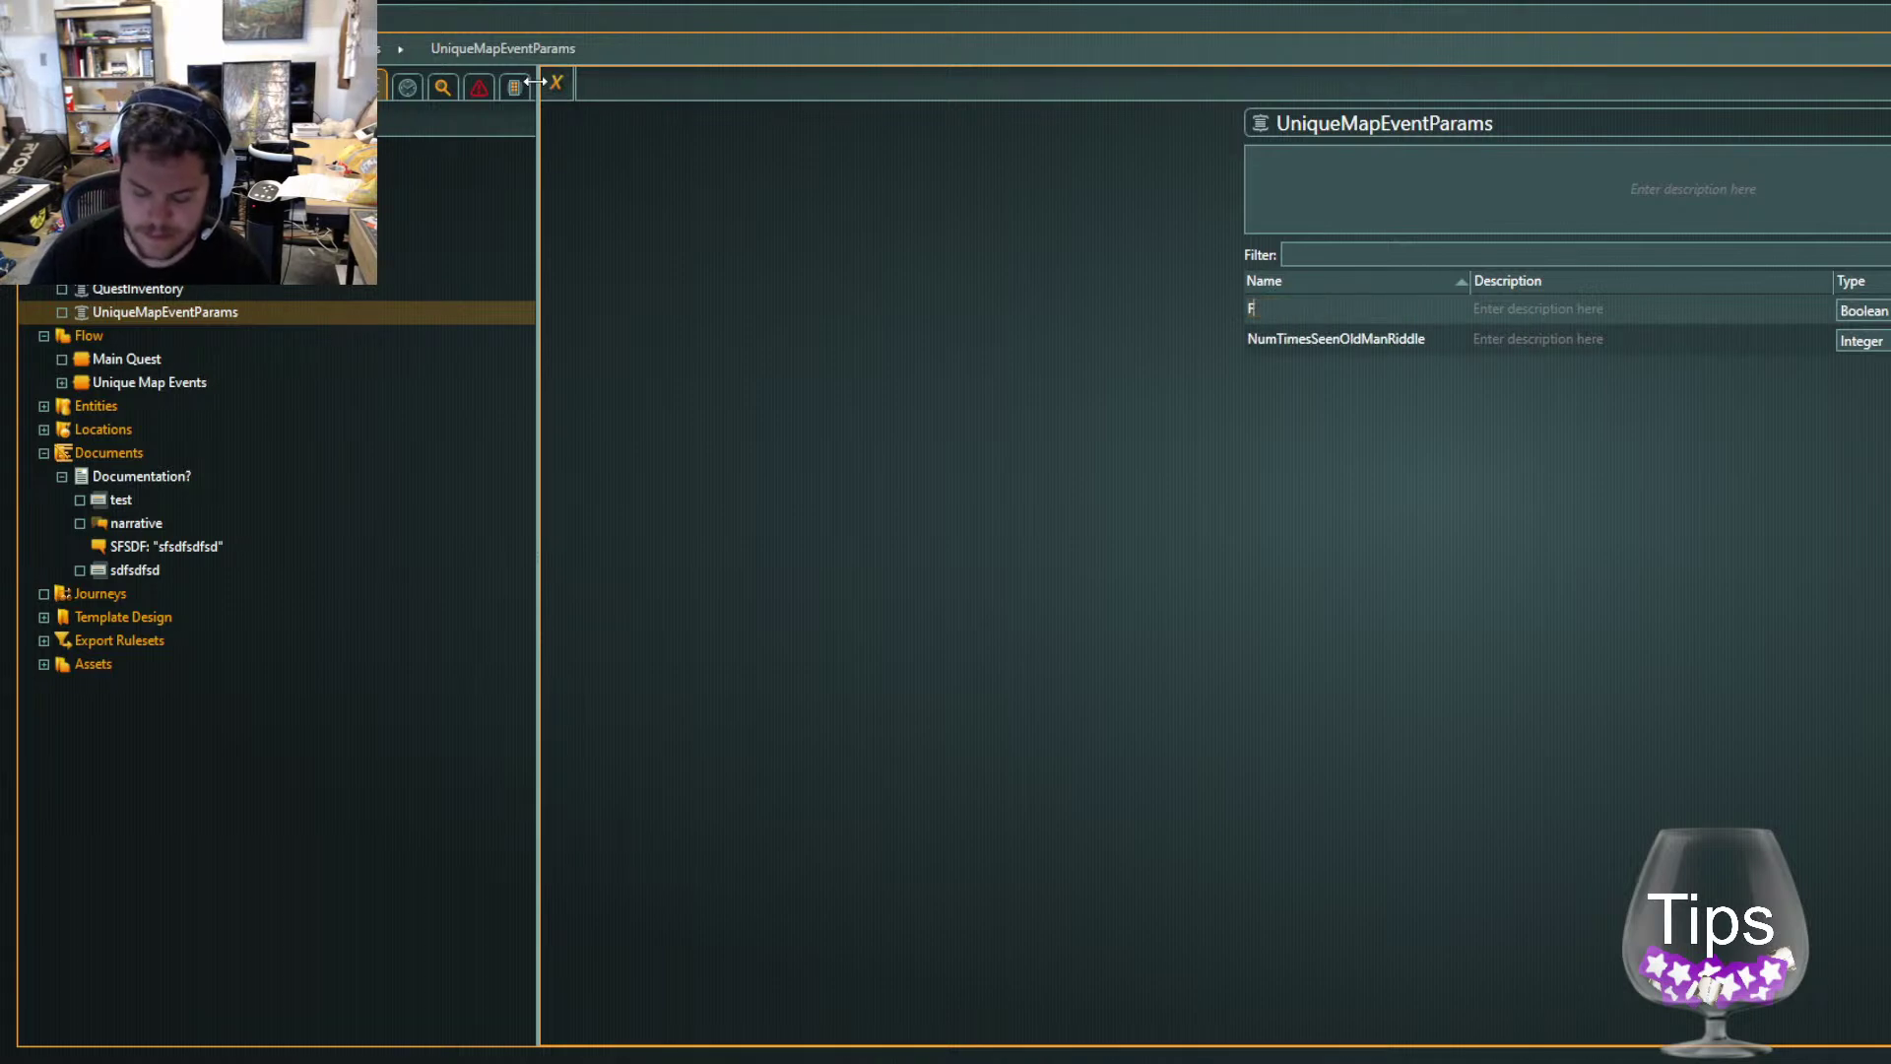
pyautogui.press('BackSpace')
pyautogui.press('BackSpace')
pyautogui.press('BackSpace')
pyautogui.press('BackSpace')
pyautogui.press('BackSpace')
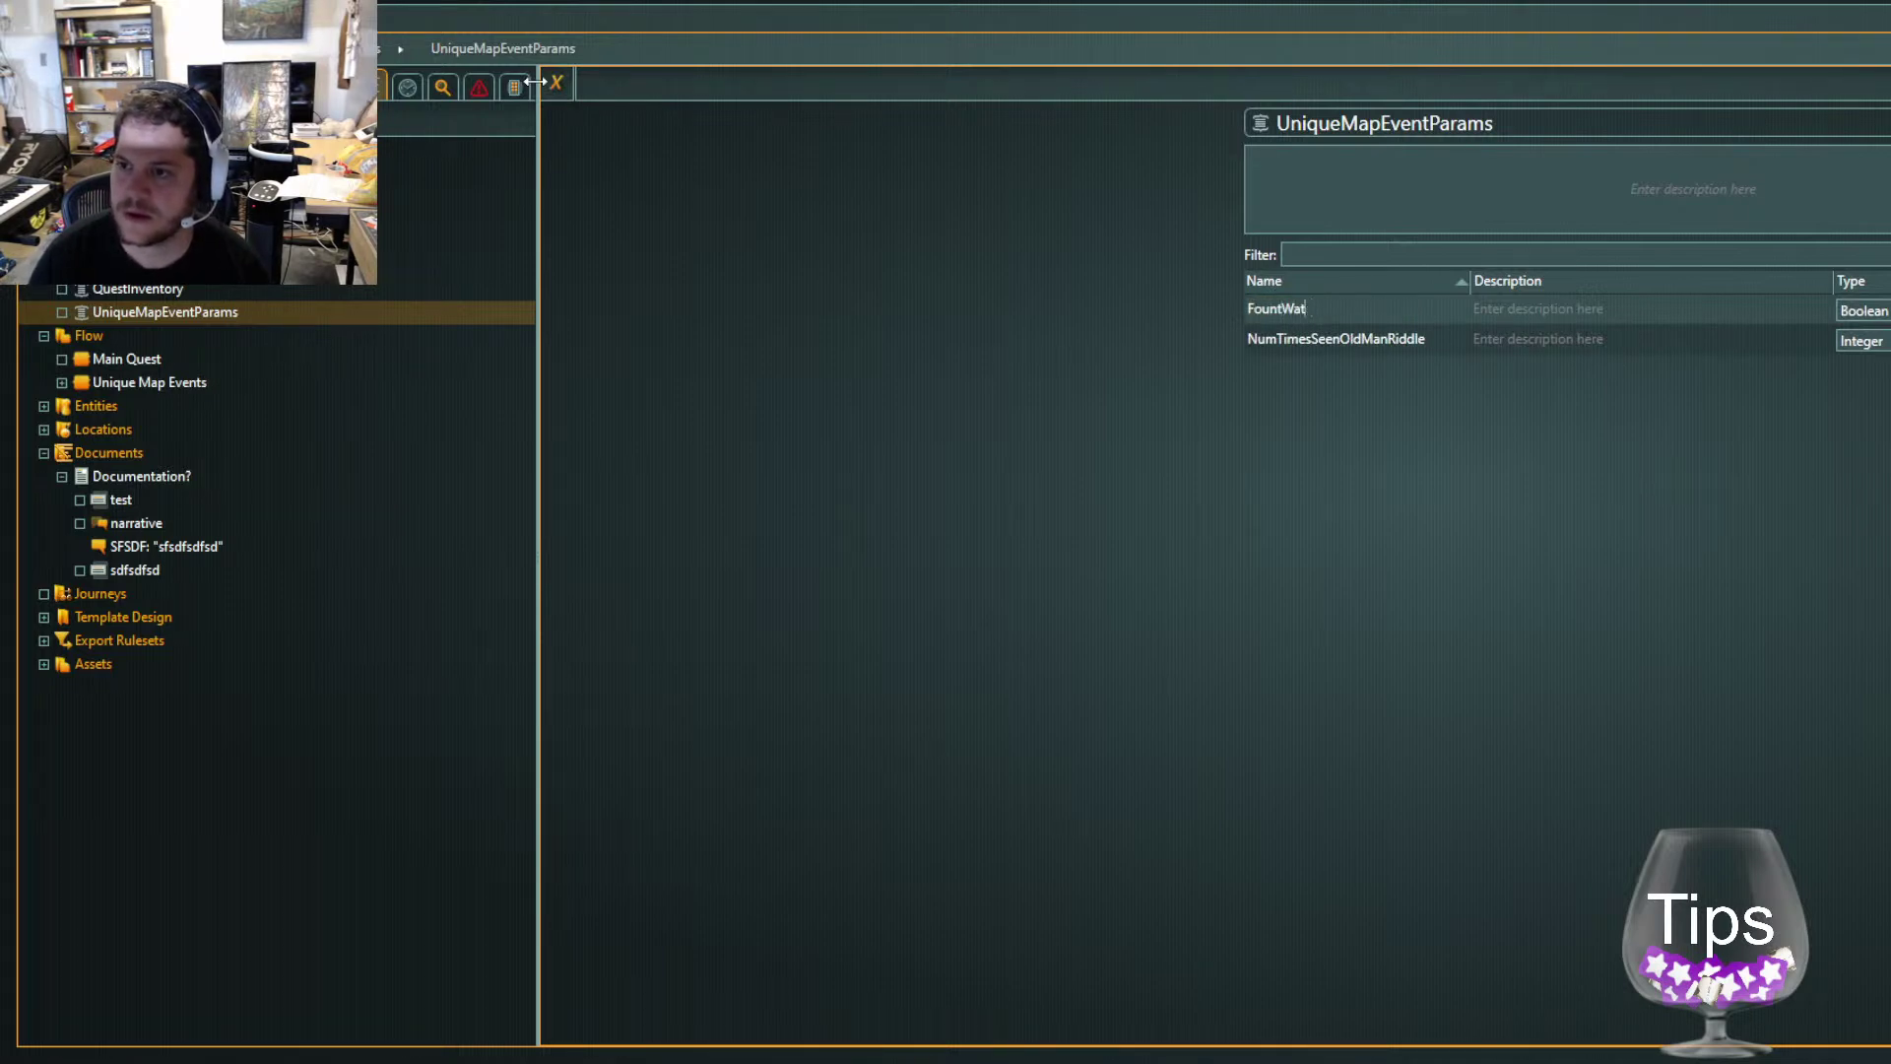
pyautogui.write('ainType')
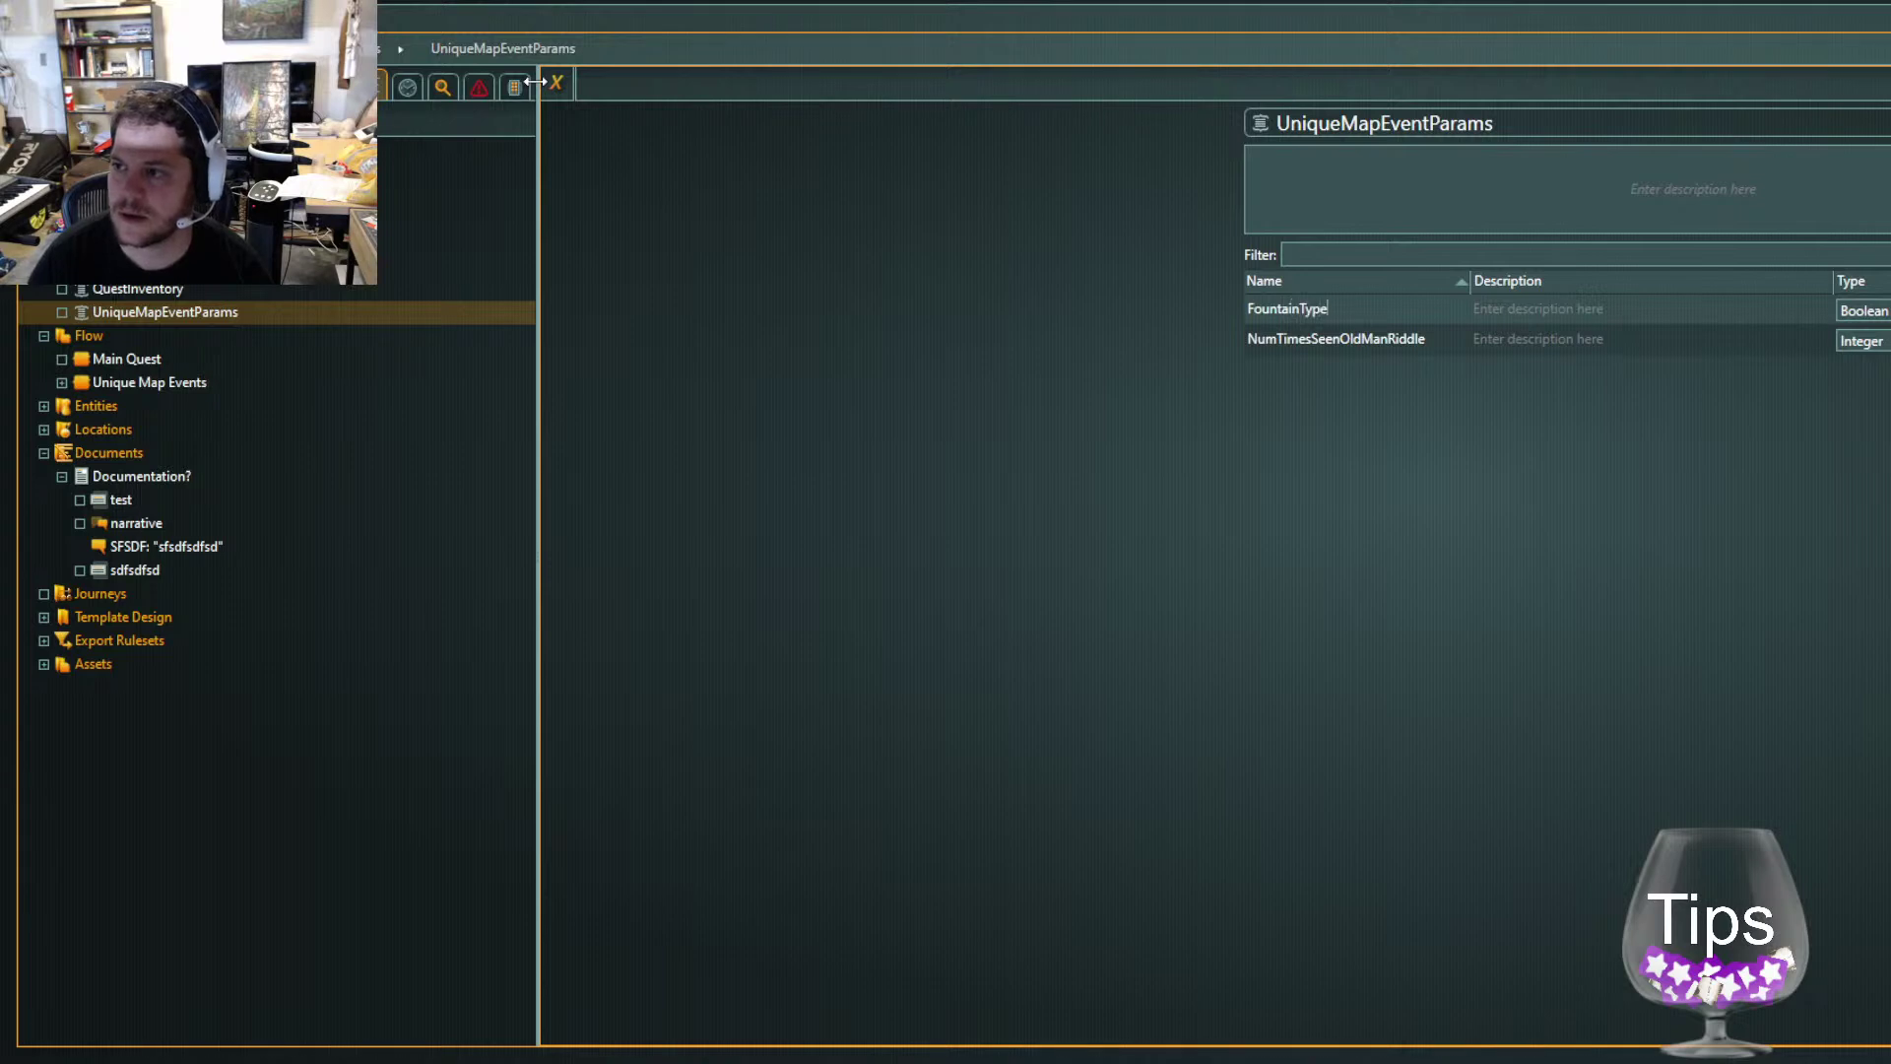
pyautogui.press('Return')
pyautogui.click(1864, 311)
pyautogui.click(1882, 380)
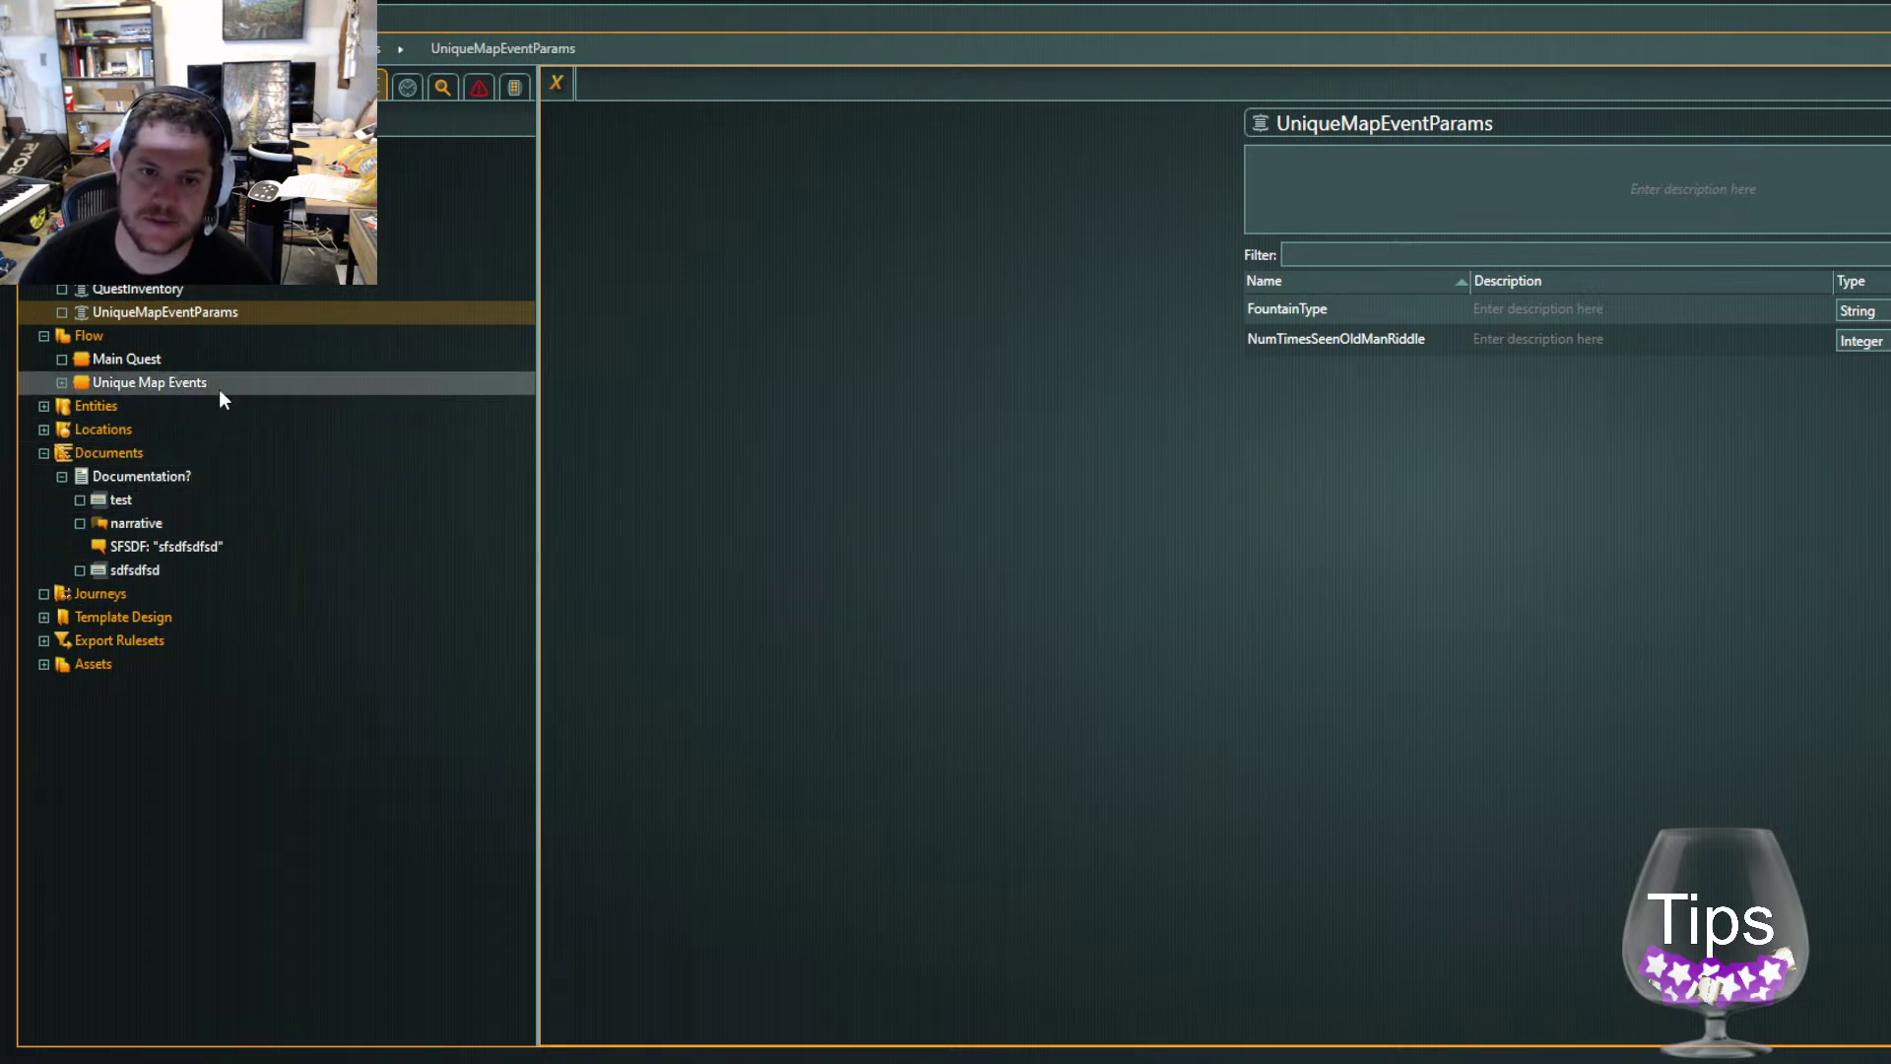
# Open Fountain Drink and replace {biome_cover} in the POV Character fragment's stage directions with "UniqueMapEventParams."
pyautogui.click(148, 382)
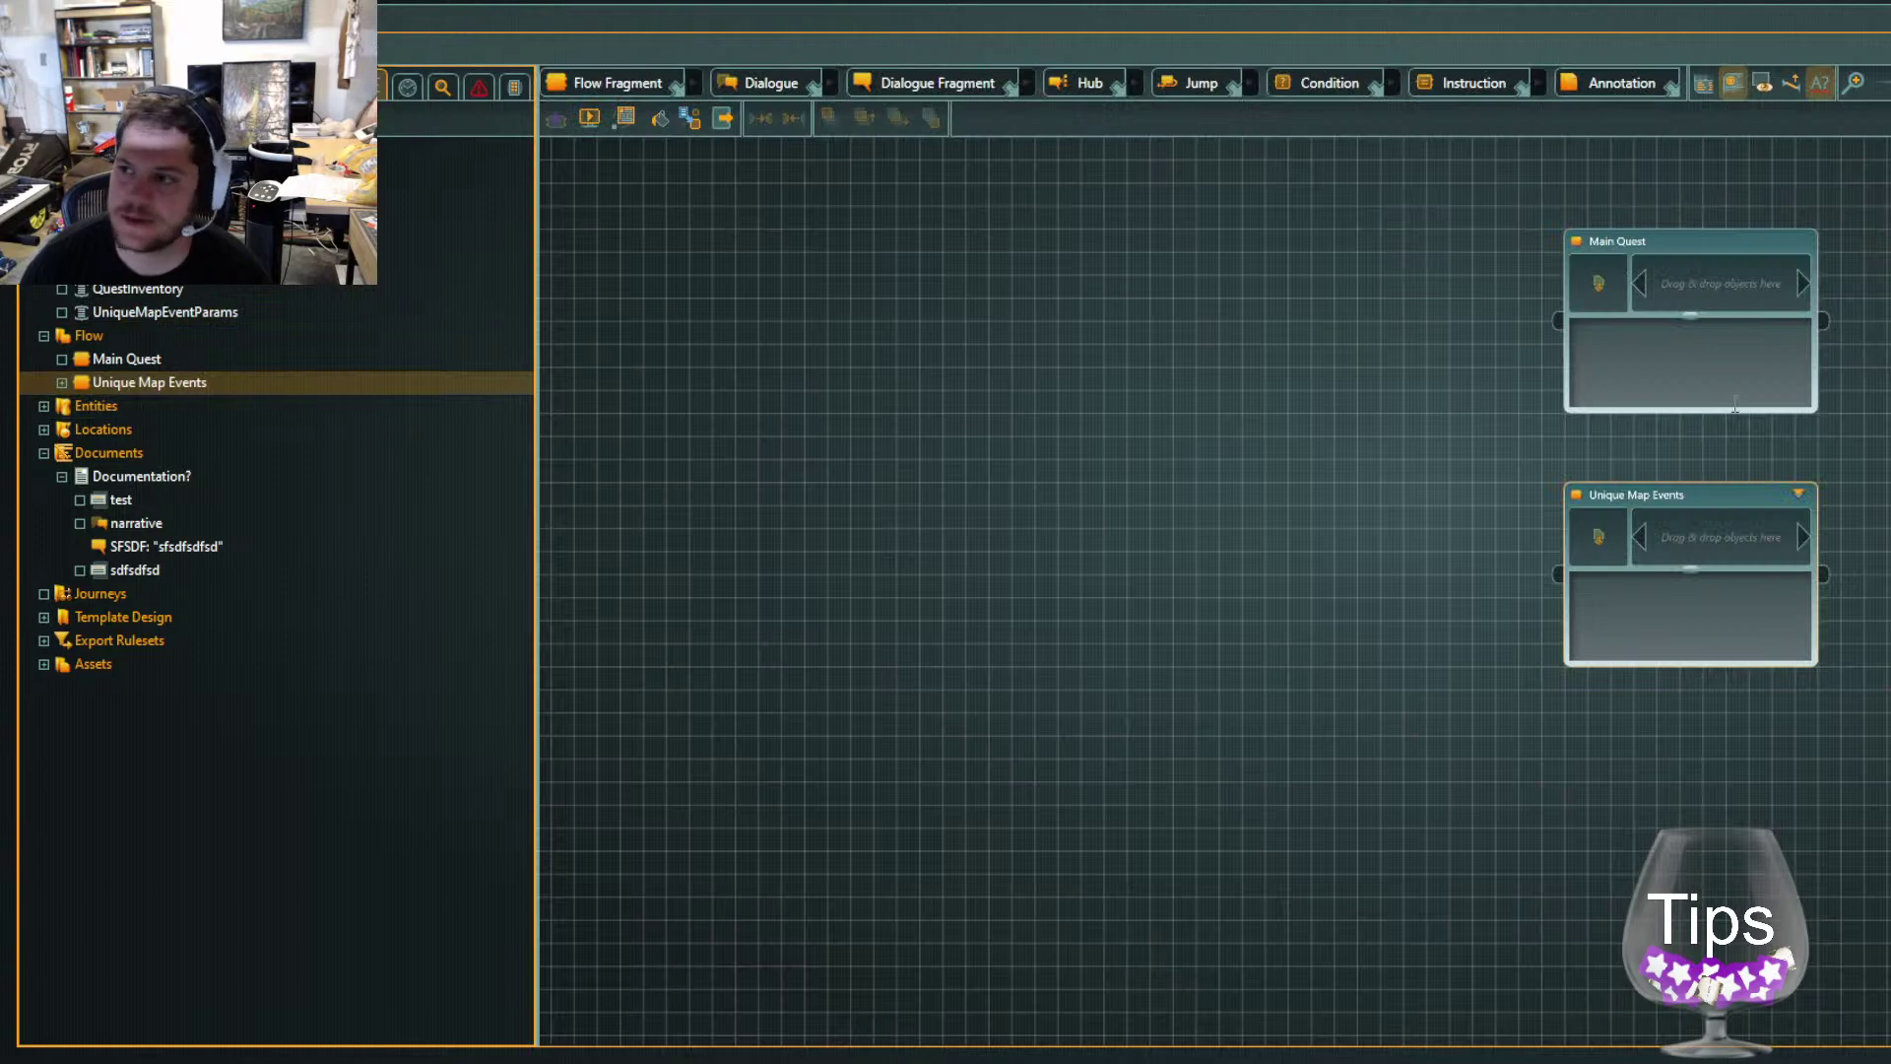
pyautogui.click(1799, 493)
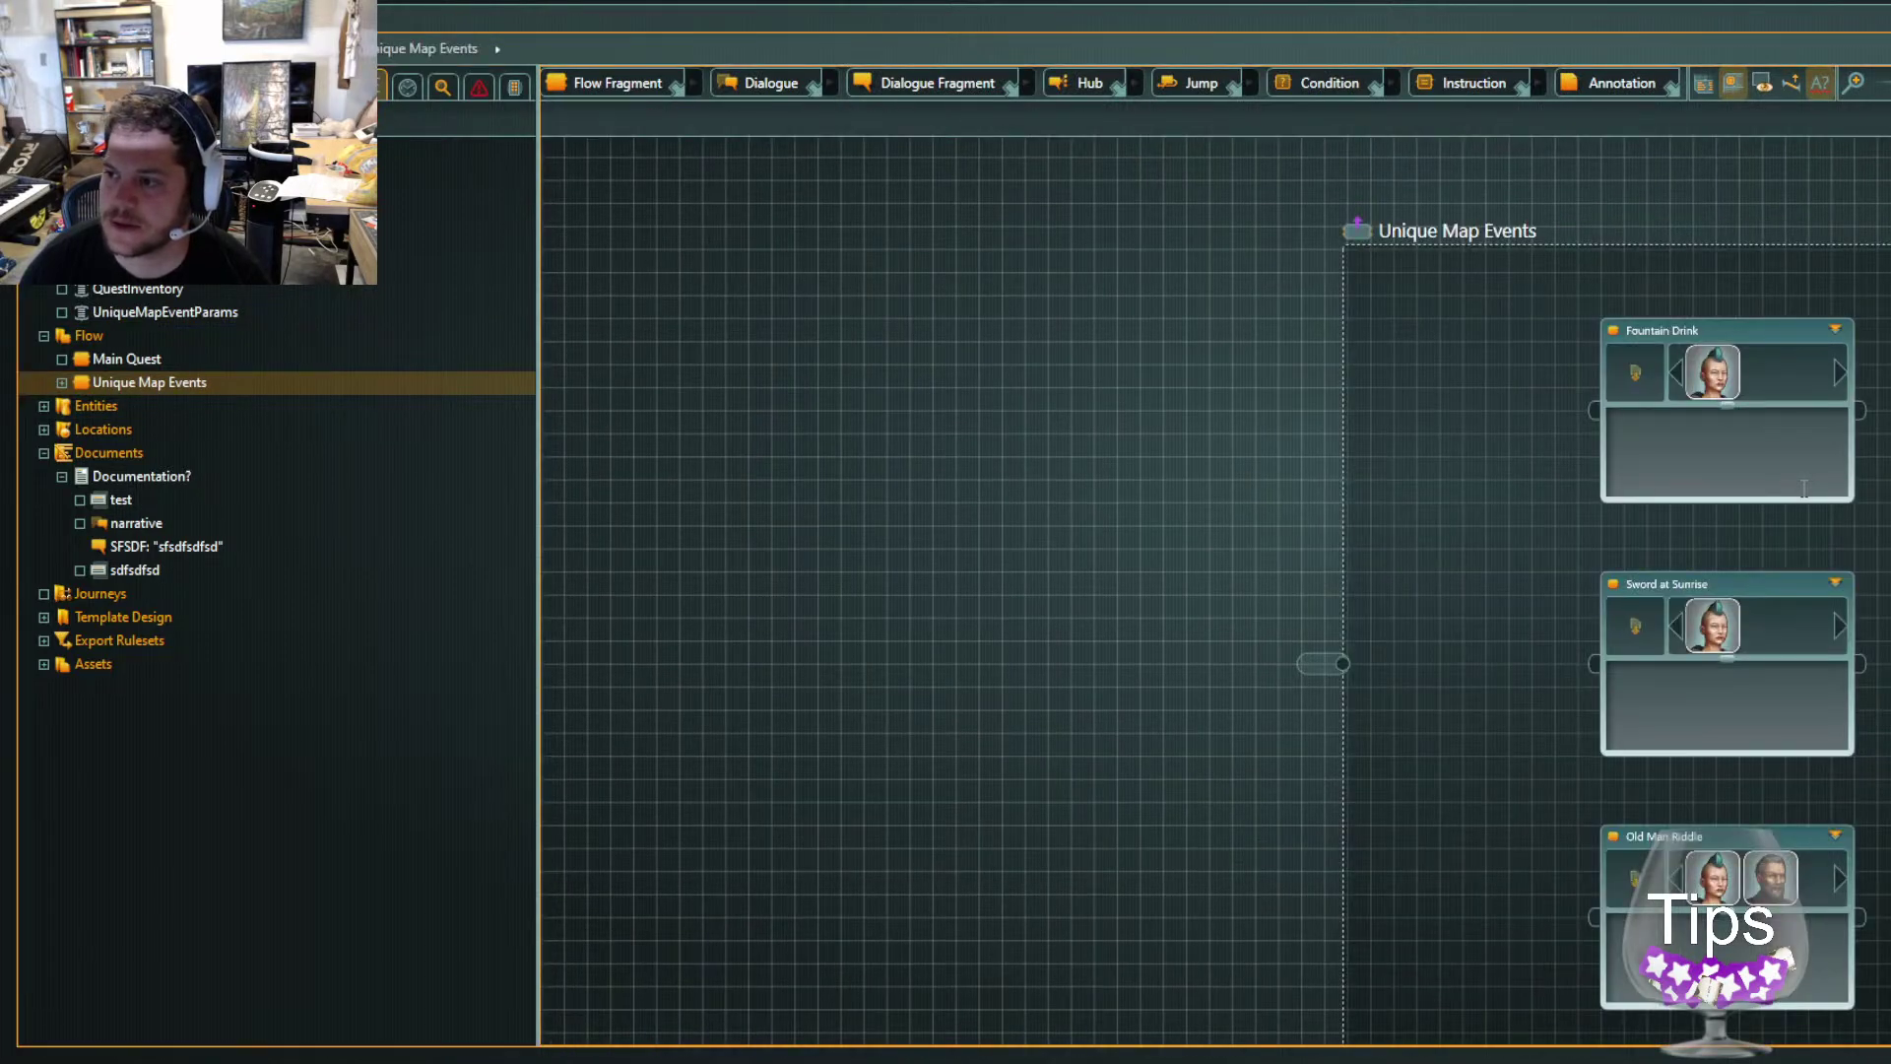
pyautogui.click(1835, 328)
pyautogui.click(1611, 660)
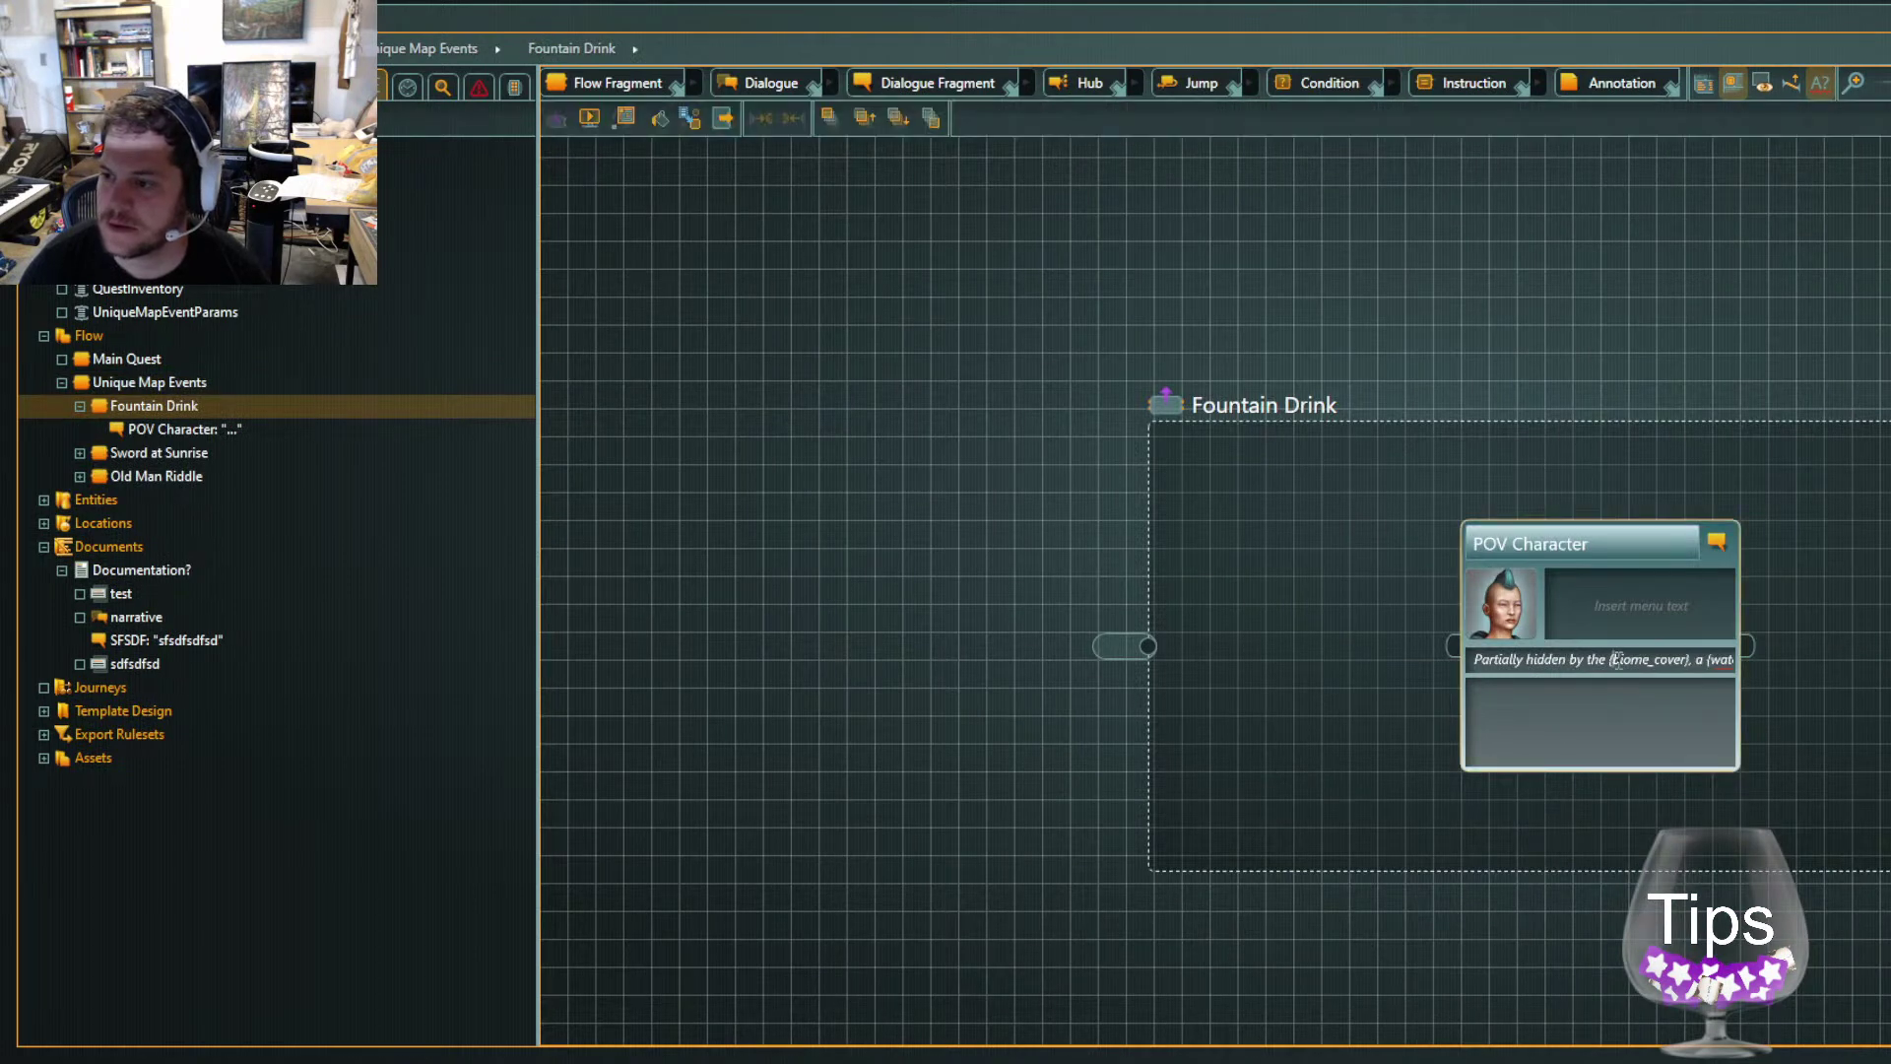
pyautogui.hotkey('shift', 'Right')
pyautogui.hotkey('shift', 'Right')
pyautogui.hotkey('shift', 'Right')
pyautogui.hotkey('shift', 'Right')
pyautogui.hotkey('shift', 'Right')
pyautogui.hotkey('shift', 'Right')
pyautogui.hotkey('shift', 'Right')
pyautogui.hotkey('shift', 'Right')
pyautogui.hotkey('shift', 'Right')
pyautogui.hotkey('shift', 'Right')
pyautogui.hotkey('shift', 'Right')
pyautogui.hotkey('shift', 'Right')
pyautogui.hotkey('shift', 'Right')
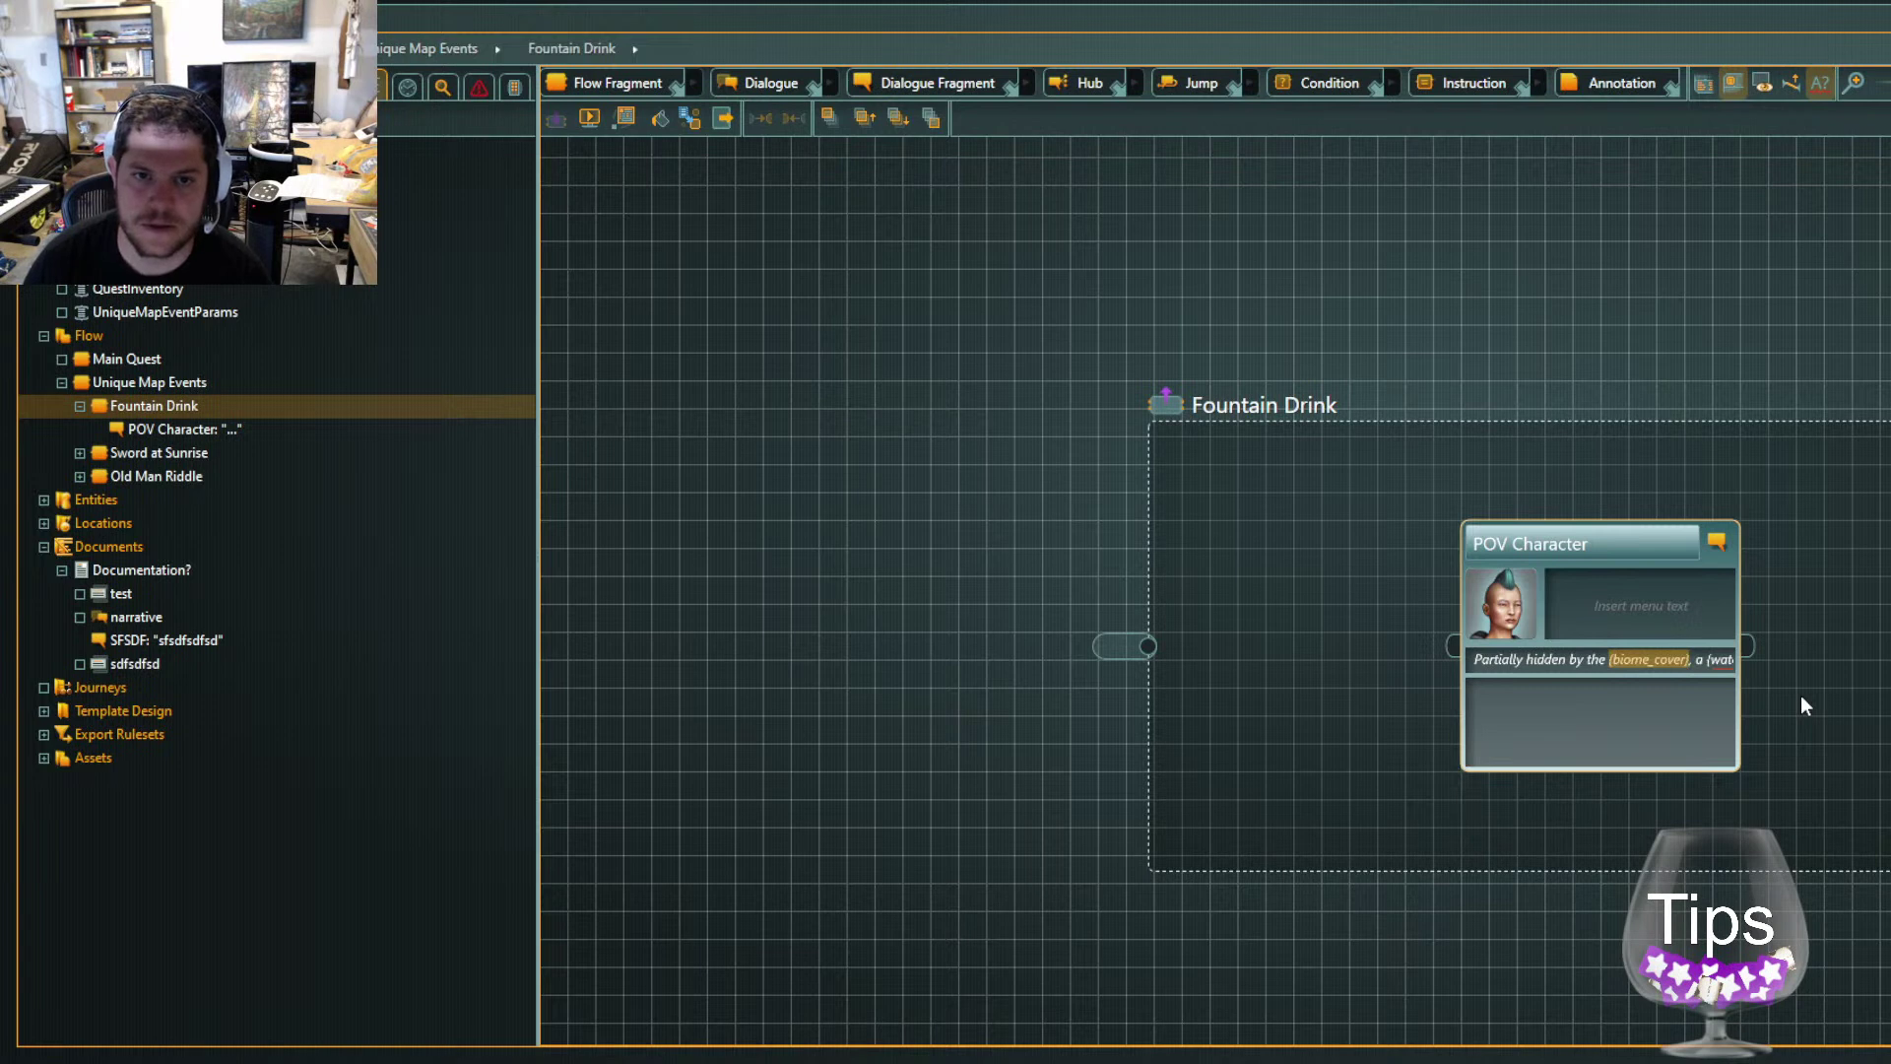
pyautogui.write('UniqueMap')
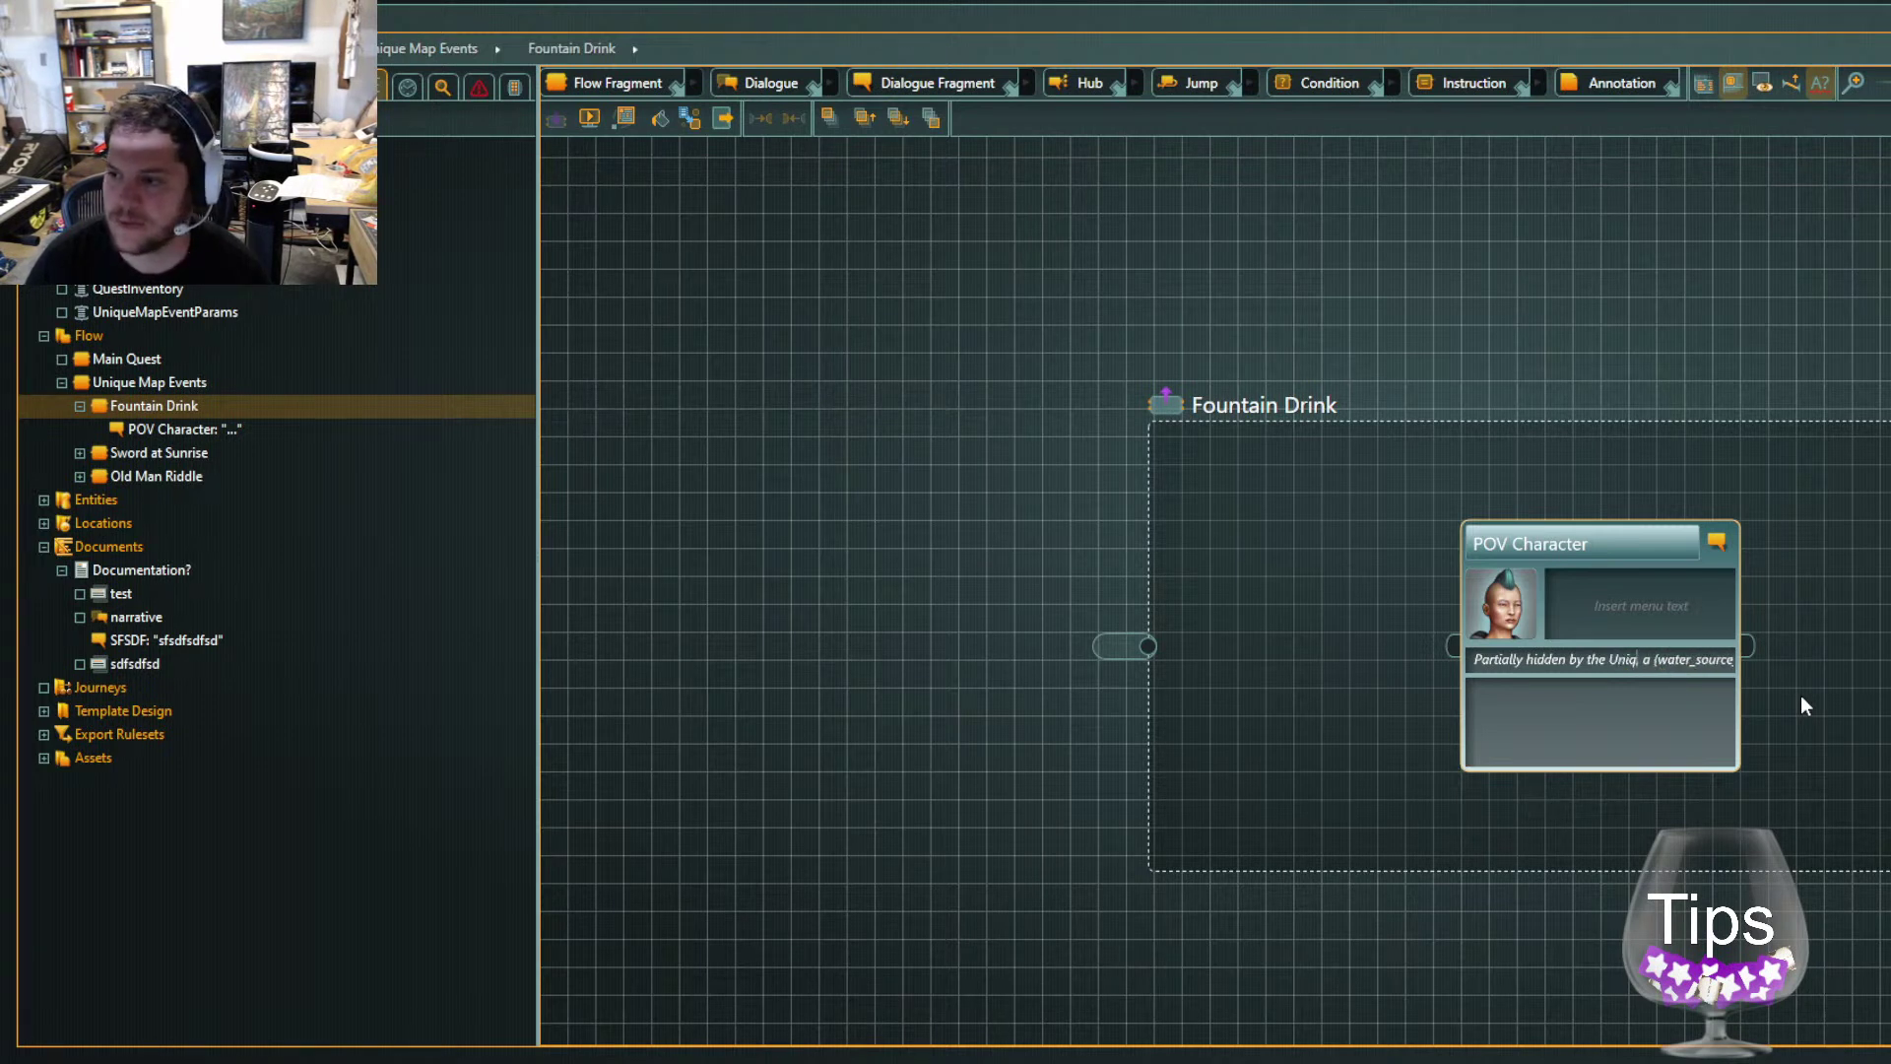
pyautogui.write('EventParams')
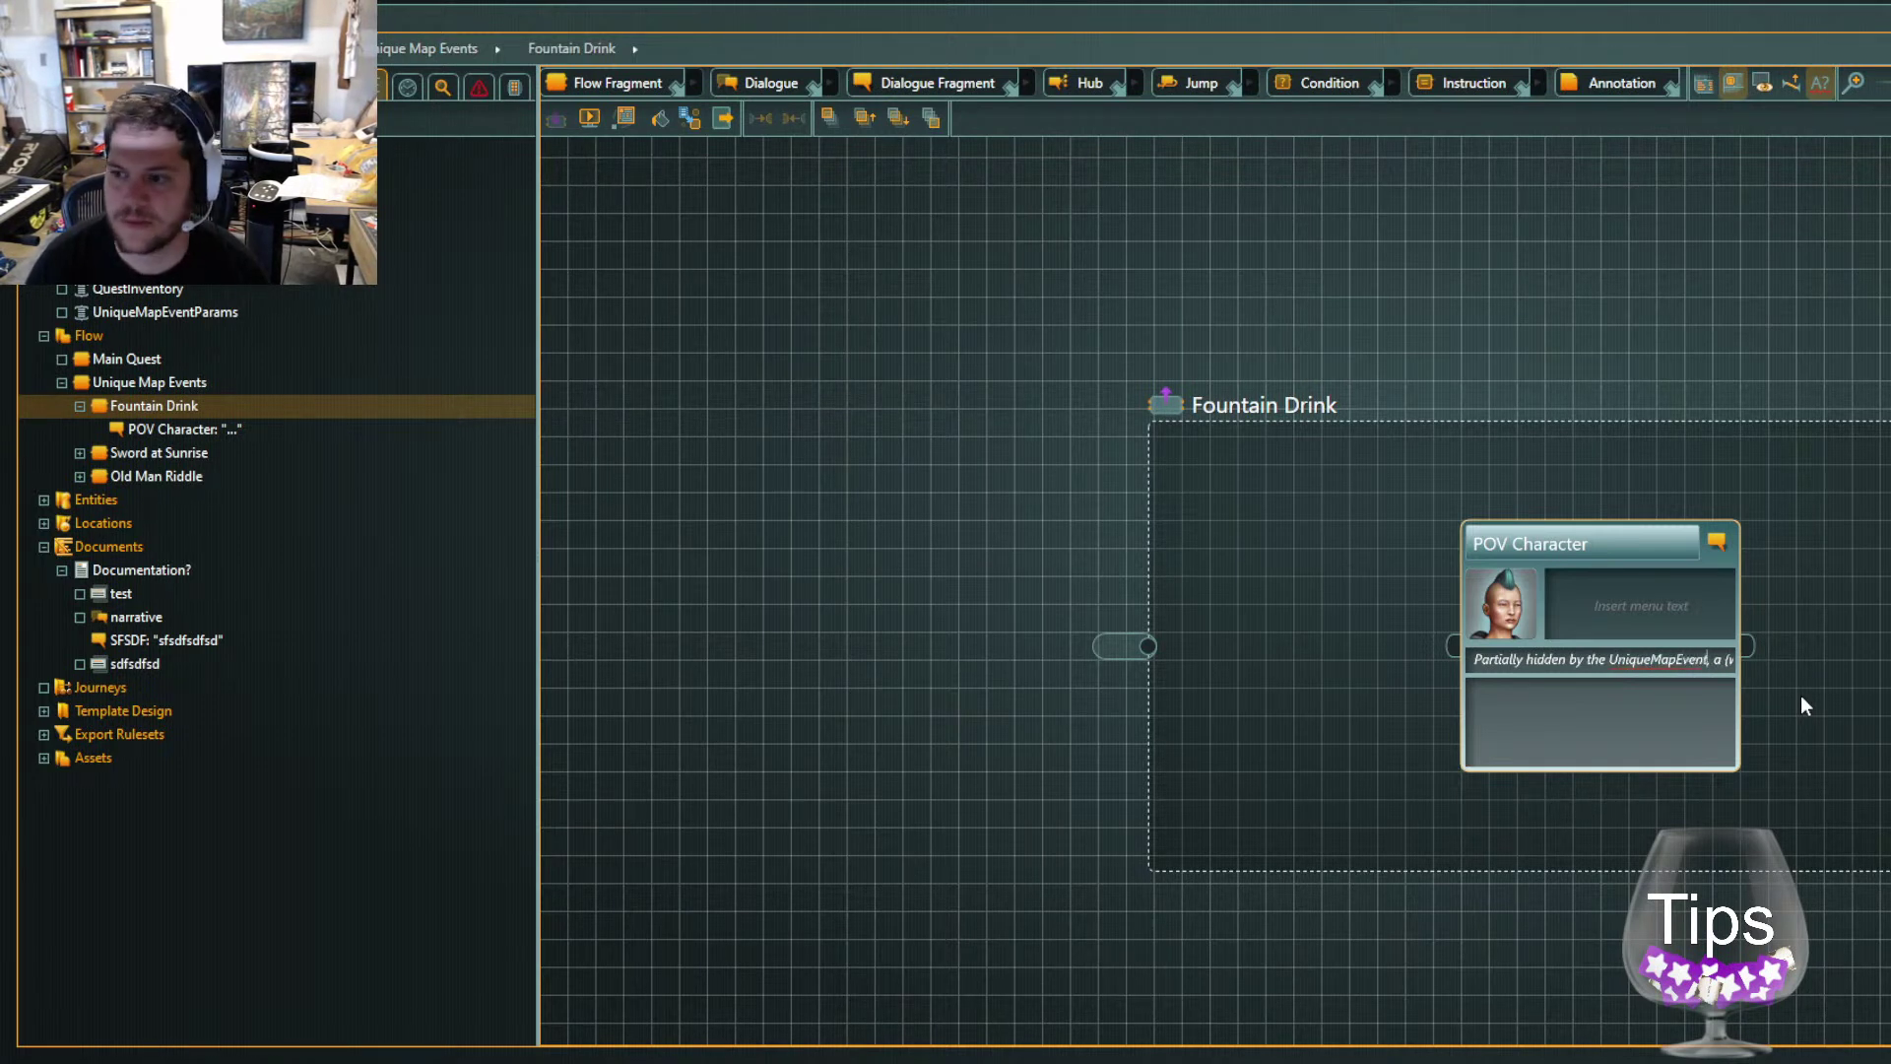
pyautogui.write('.')
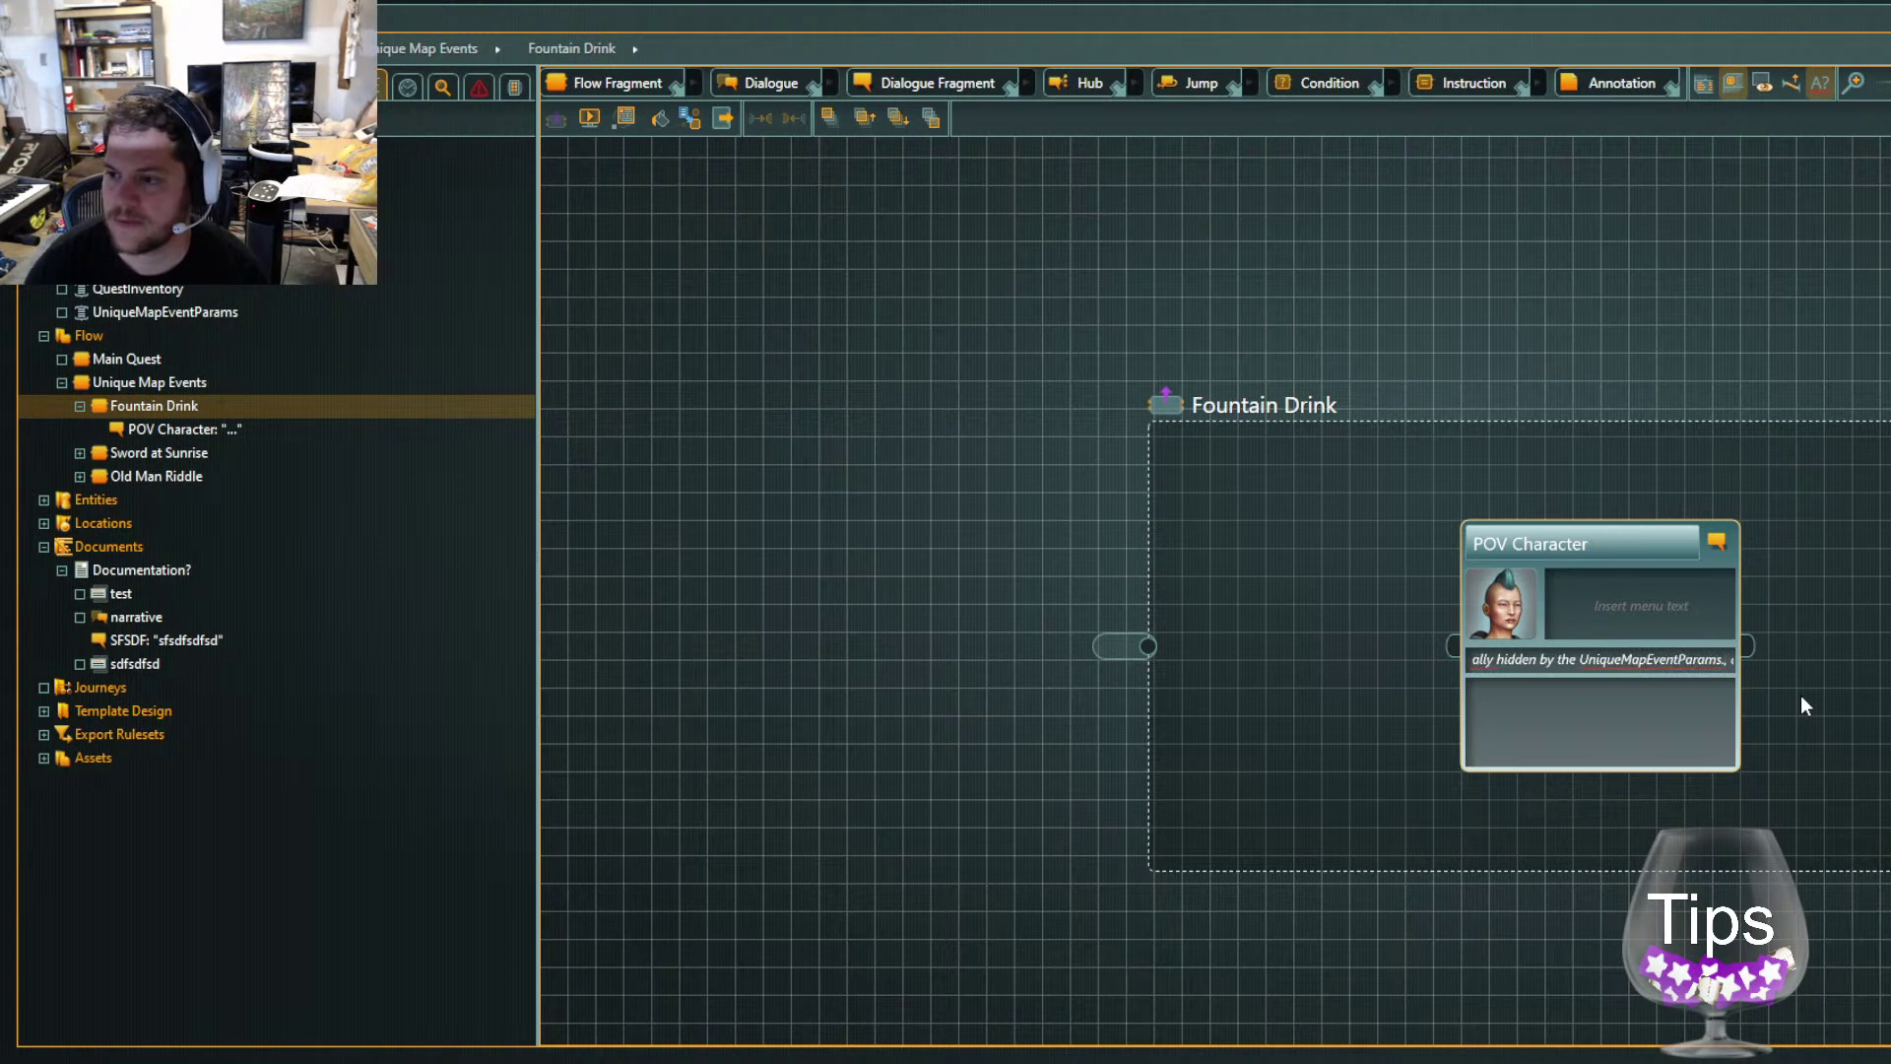
pyautogui.click(1803, 693)
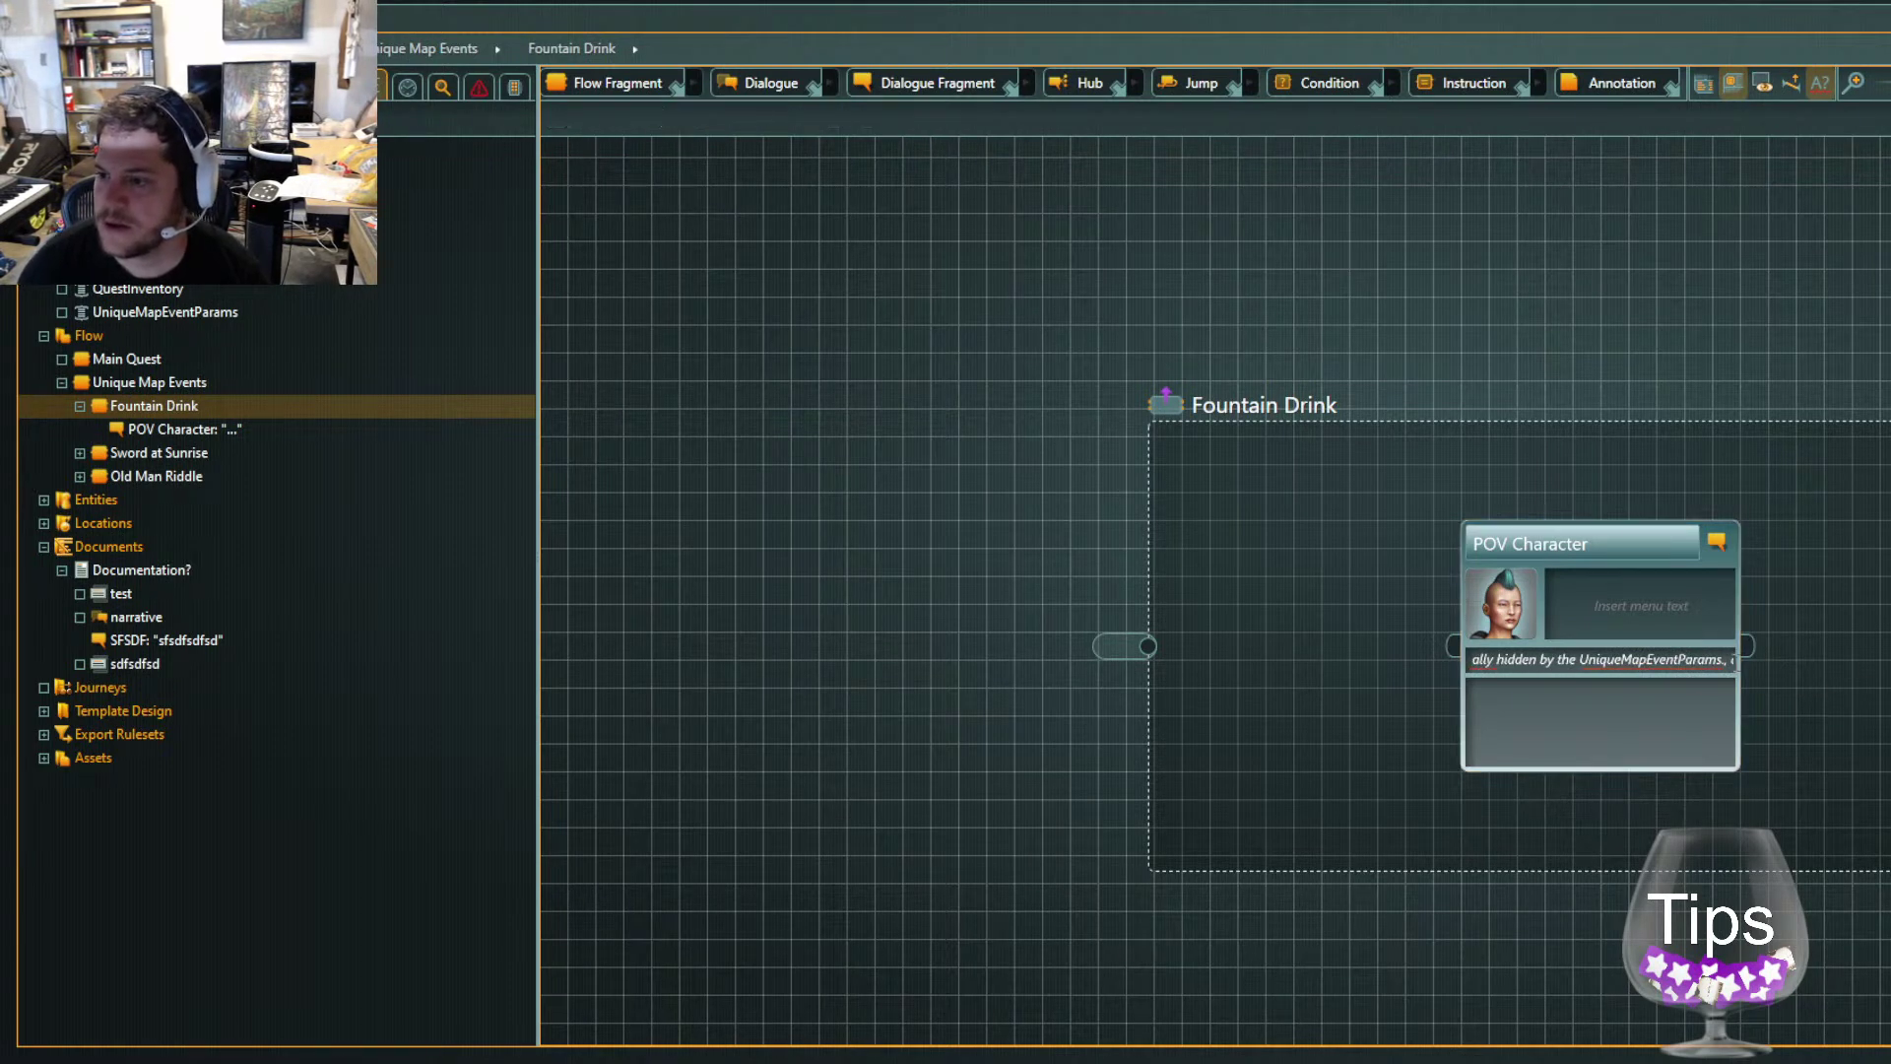
# Copy the FountainType variable name from UniqueMapEventParams and complete the stage directions' reference as UniqueMapEventParams.FountainType
pyautogui.doubleClick(122, 312)
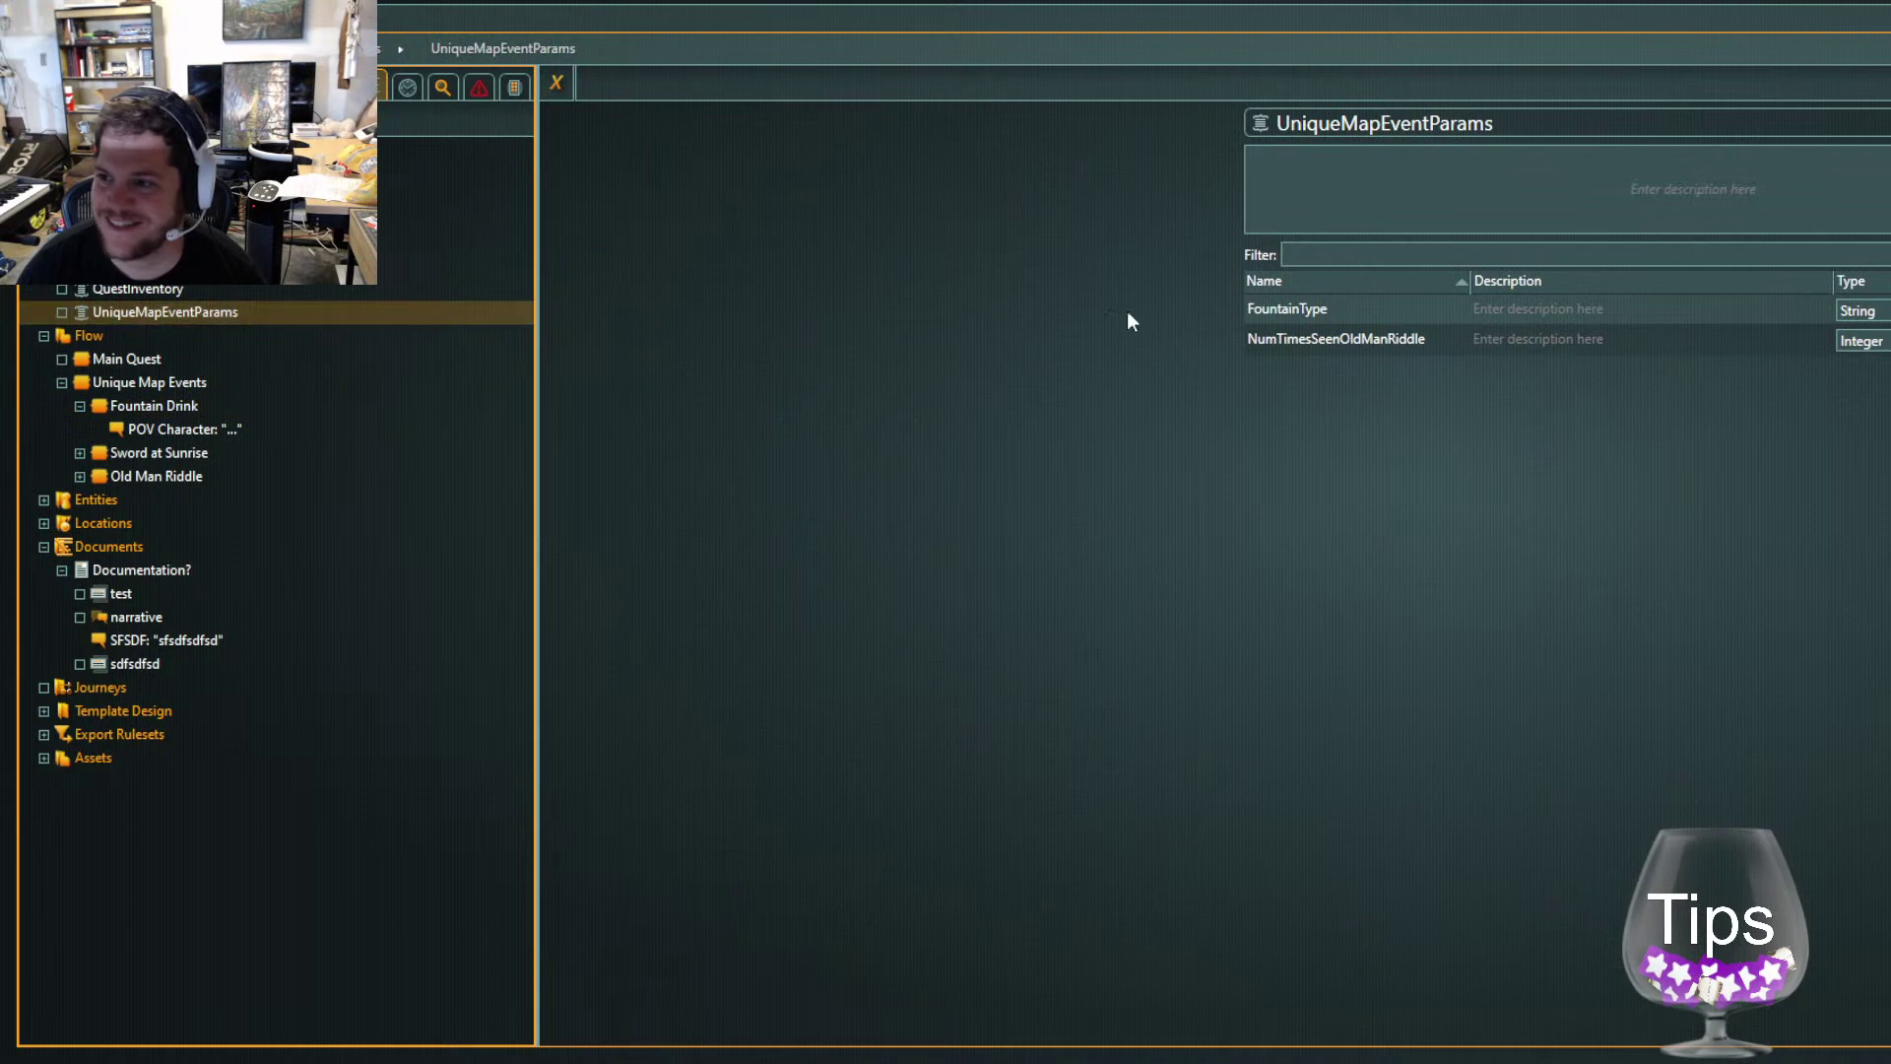
pyautogui.doubleClick(1291, 309)
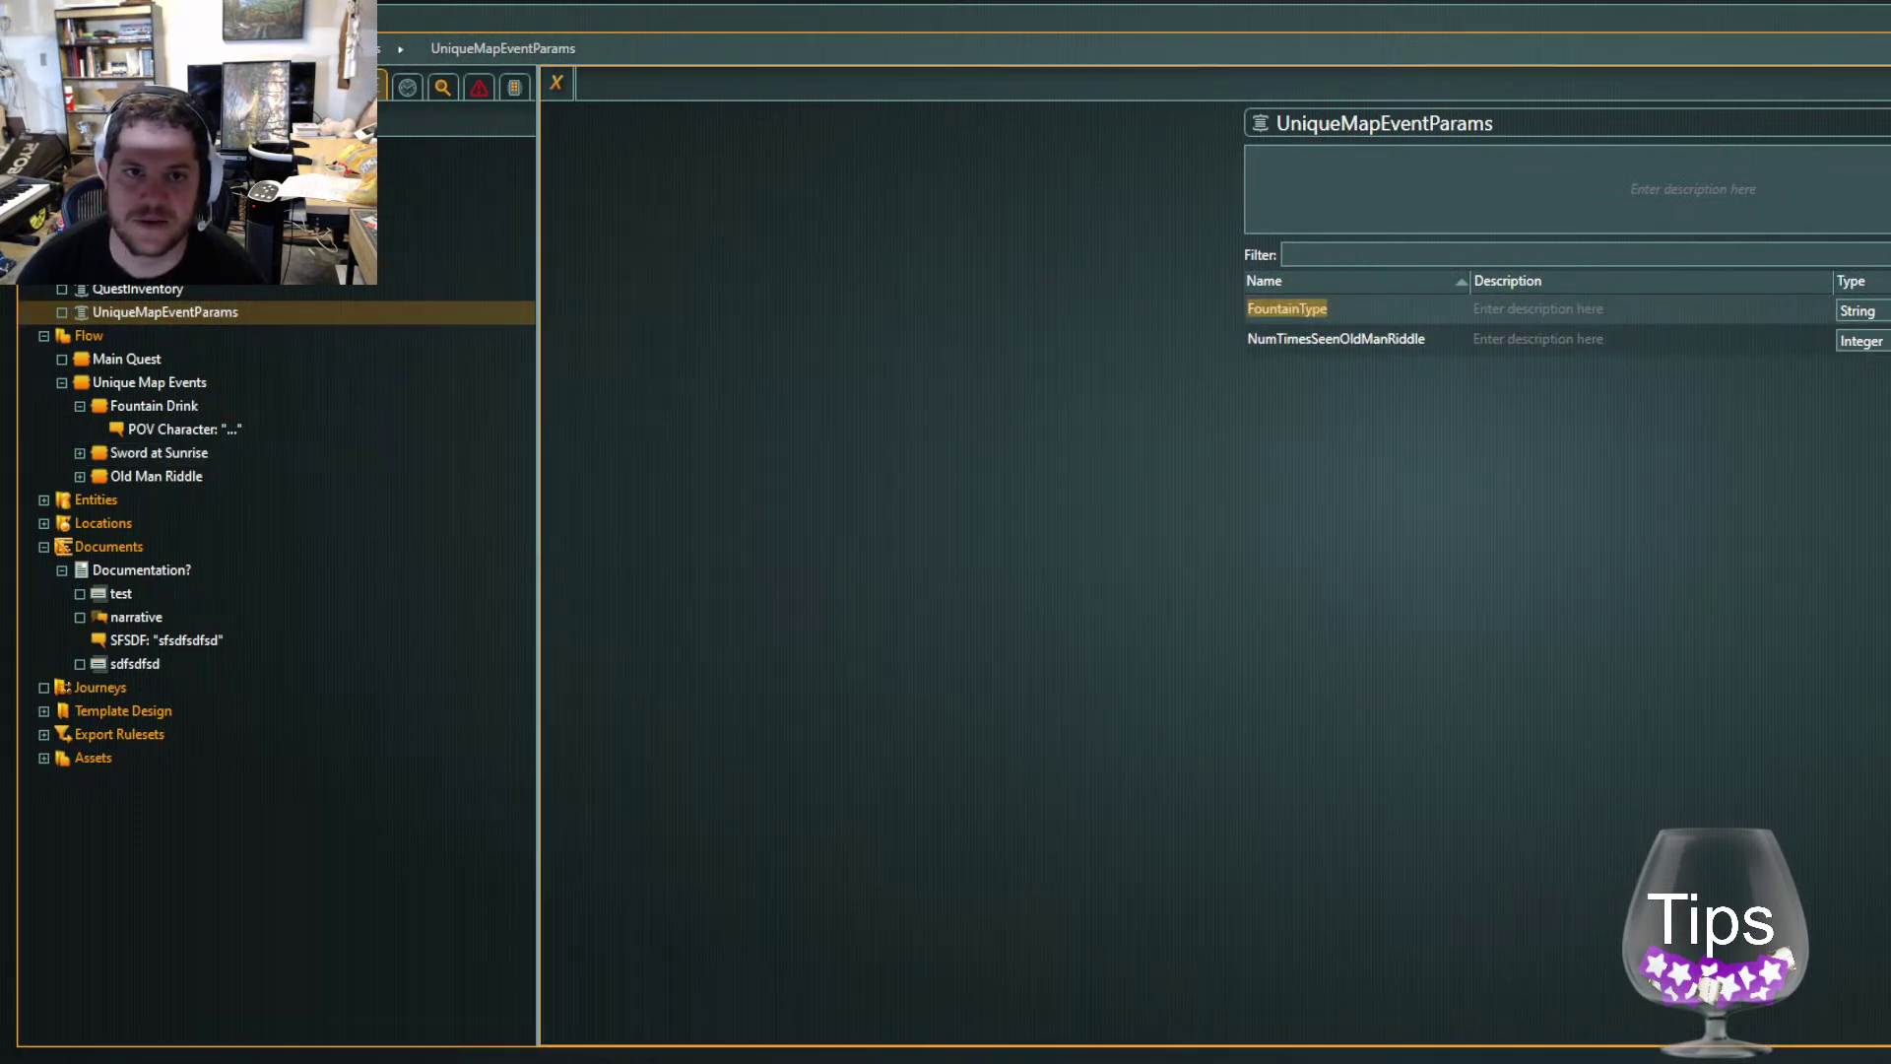
pyautogui.doubleClick(153, 406)
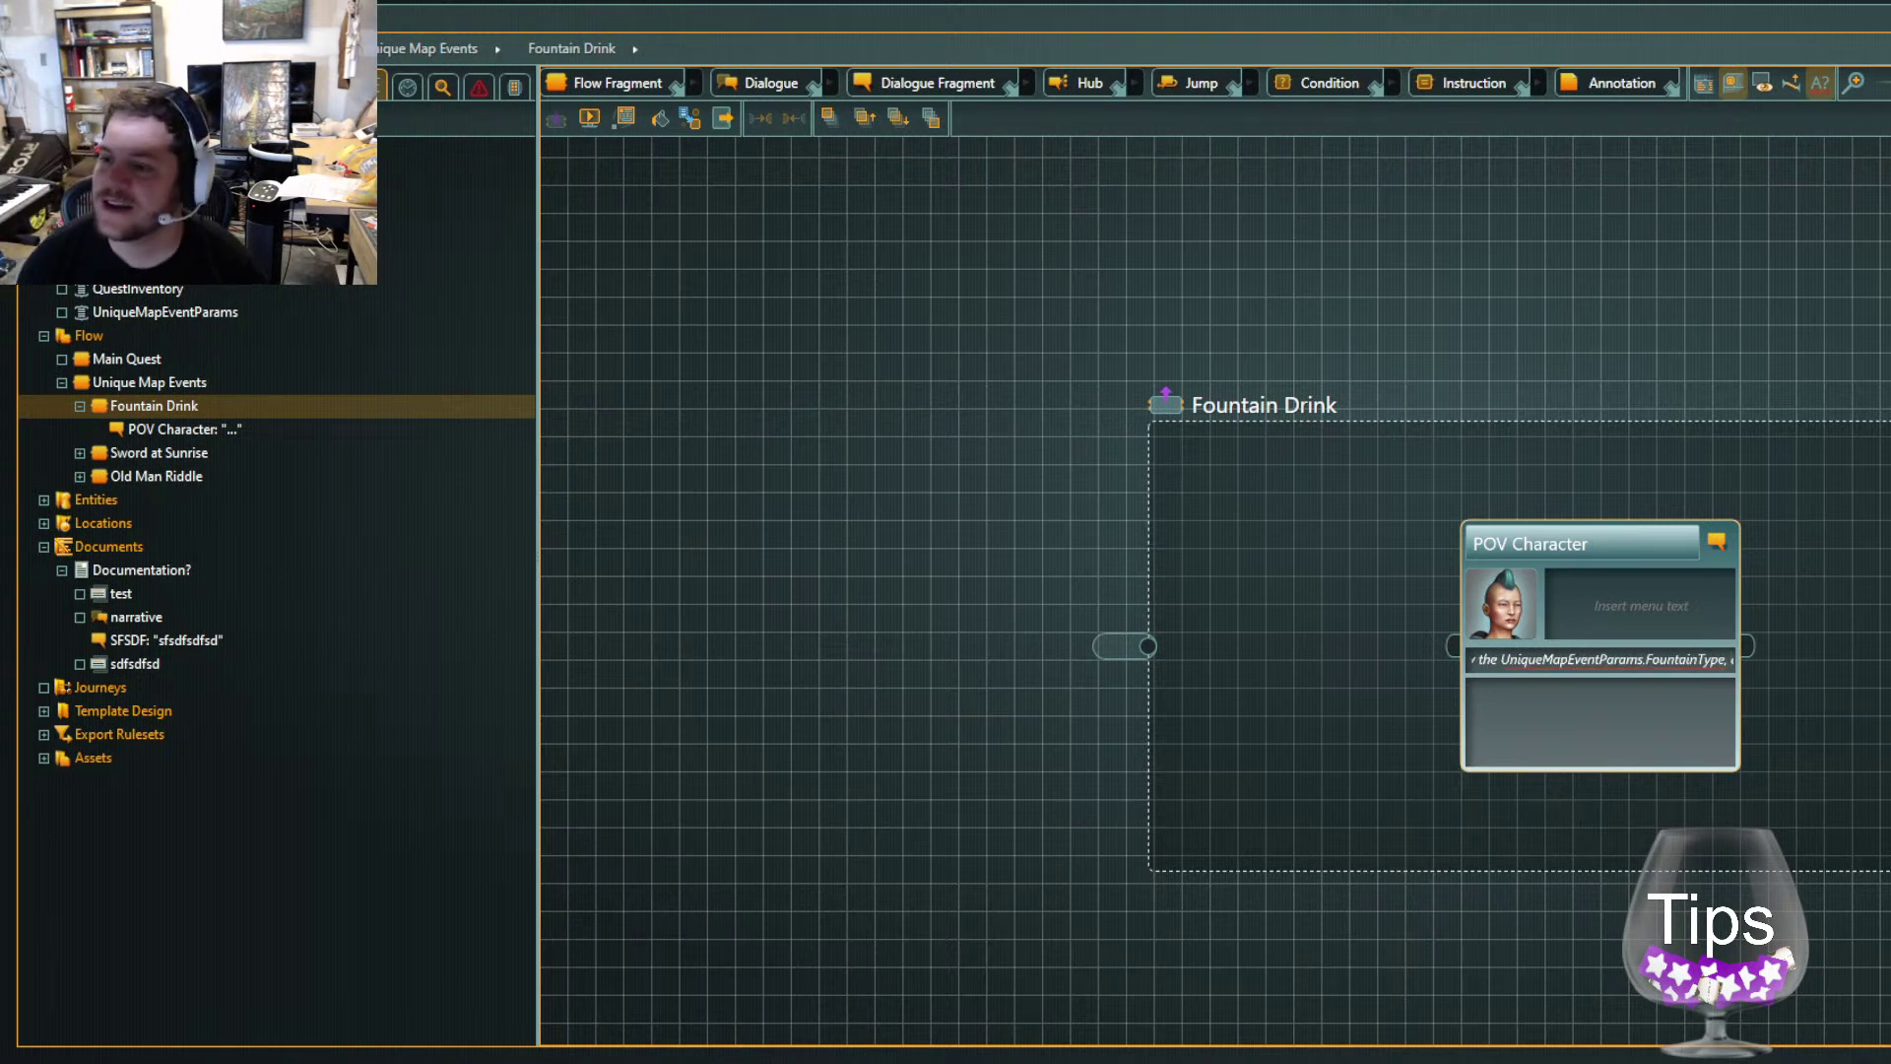
pyautogui.click(1580, 705)
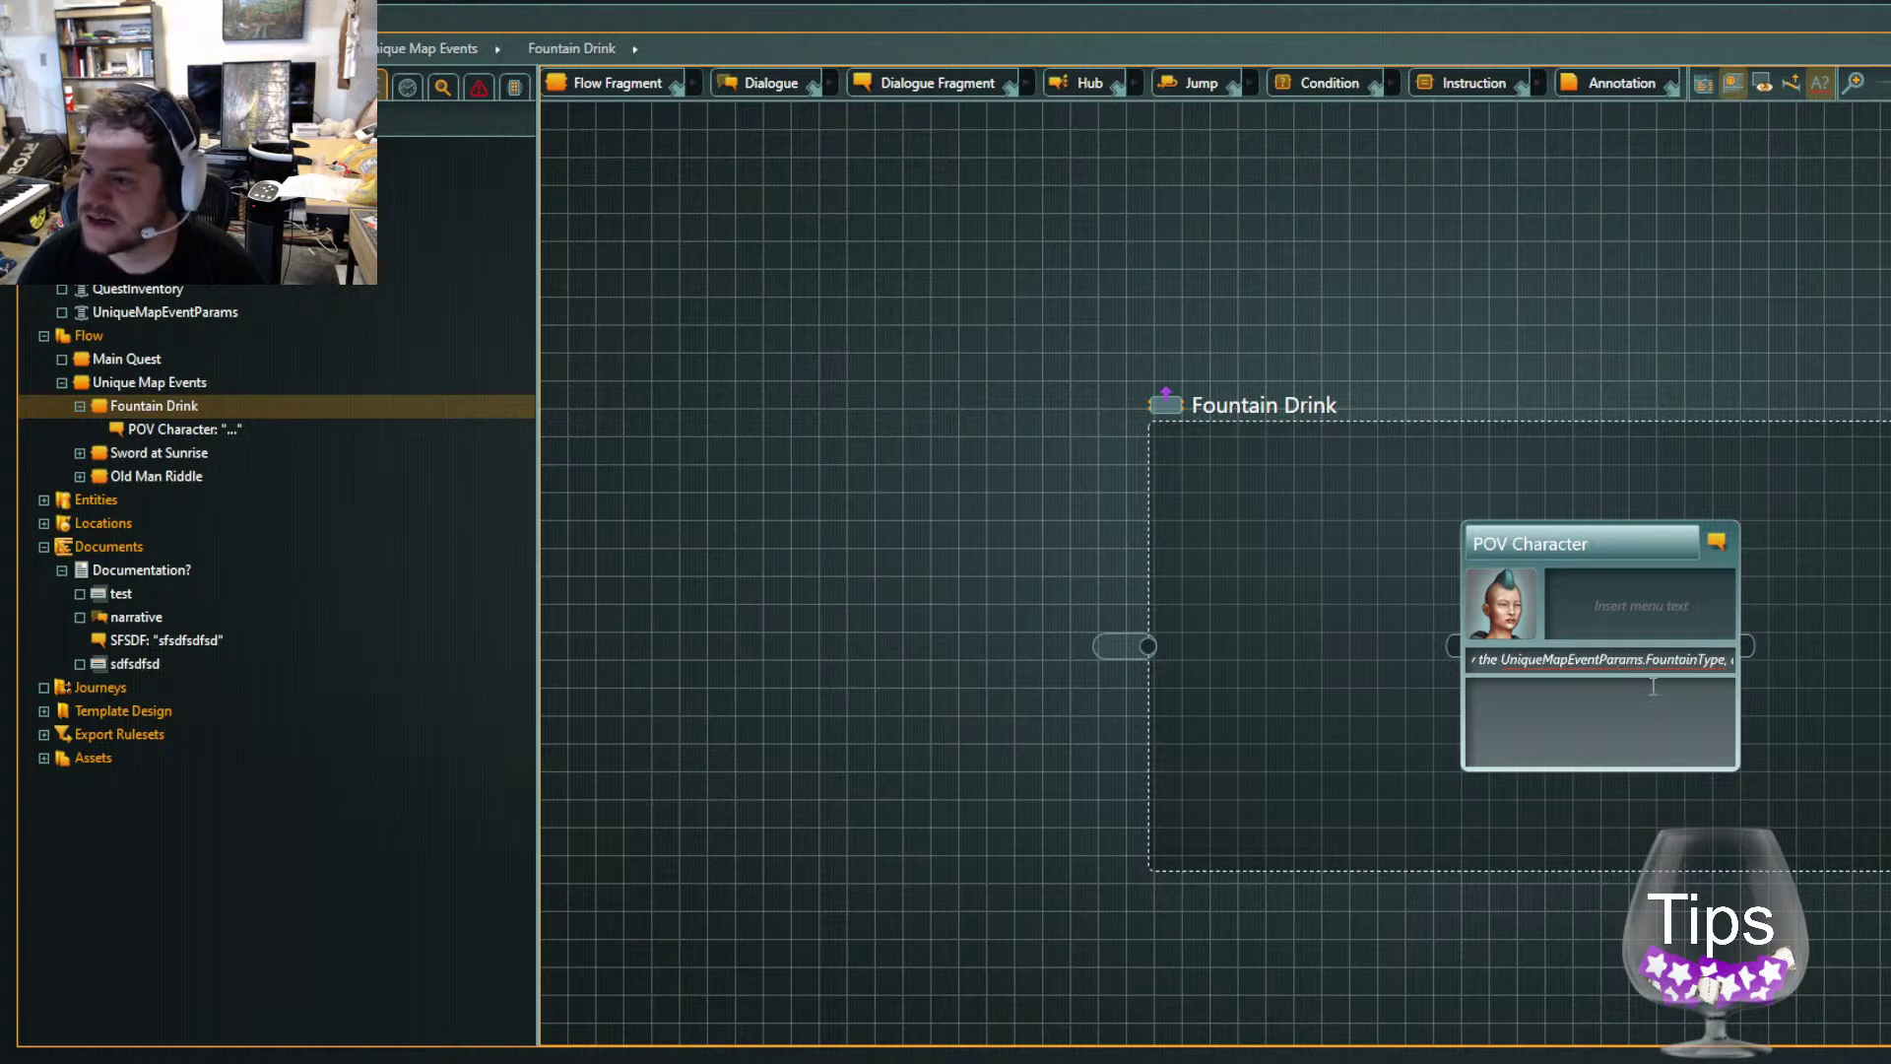
# Play the Fountain Drink flow from its POV Character fragment and compare the displayed stage directions with Untitled journey (04)
pyautogui.click(1501, 543)
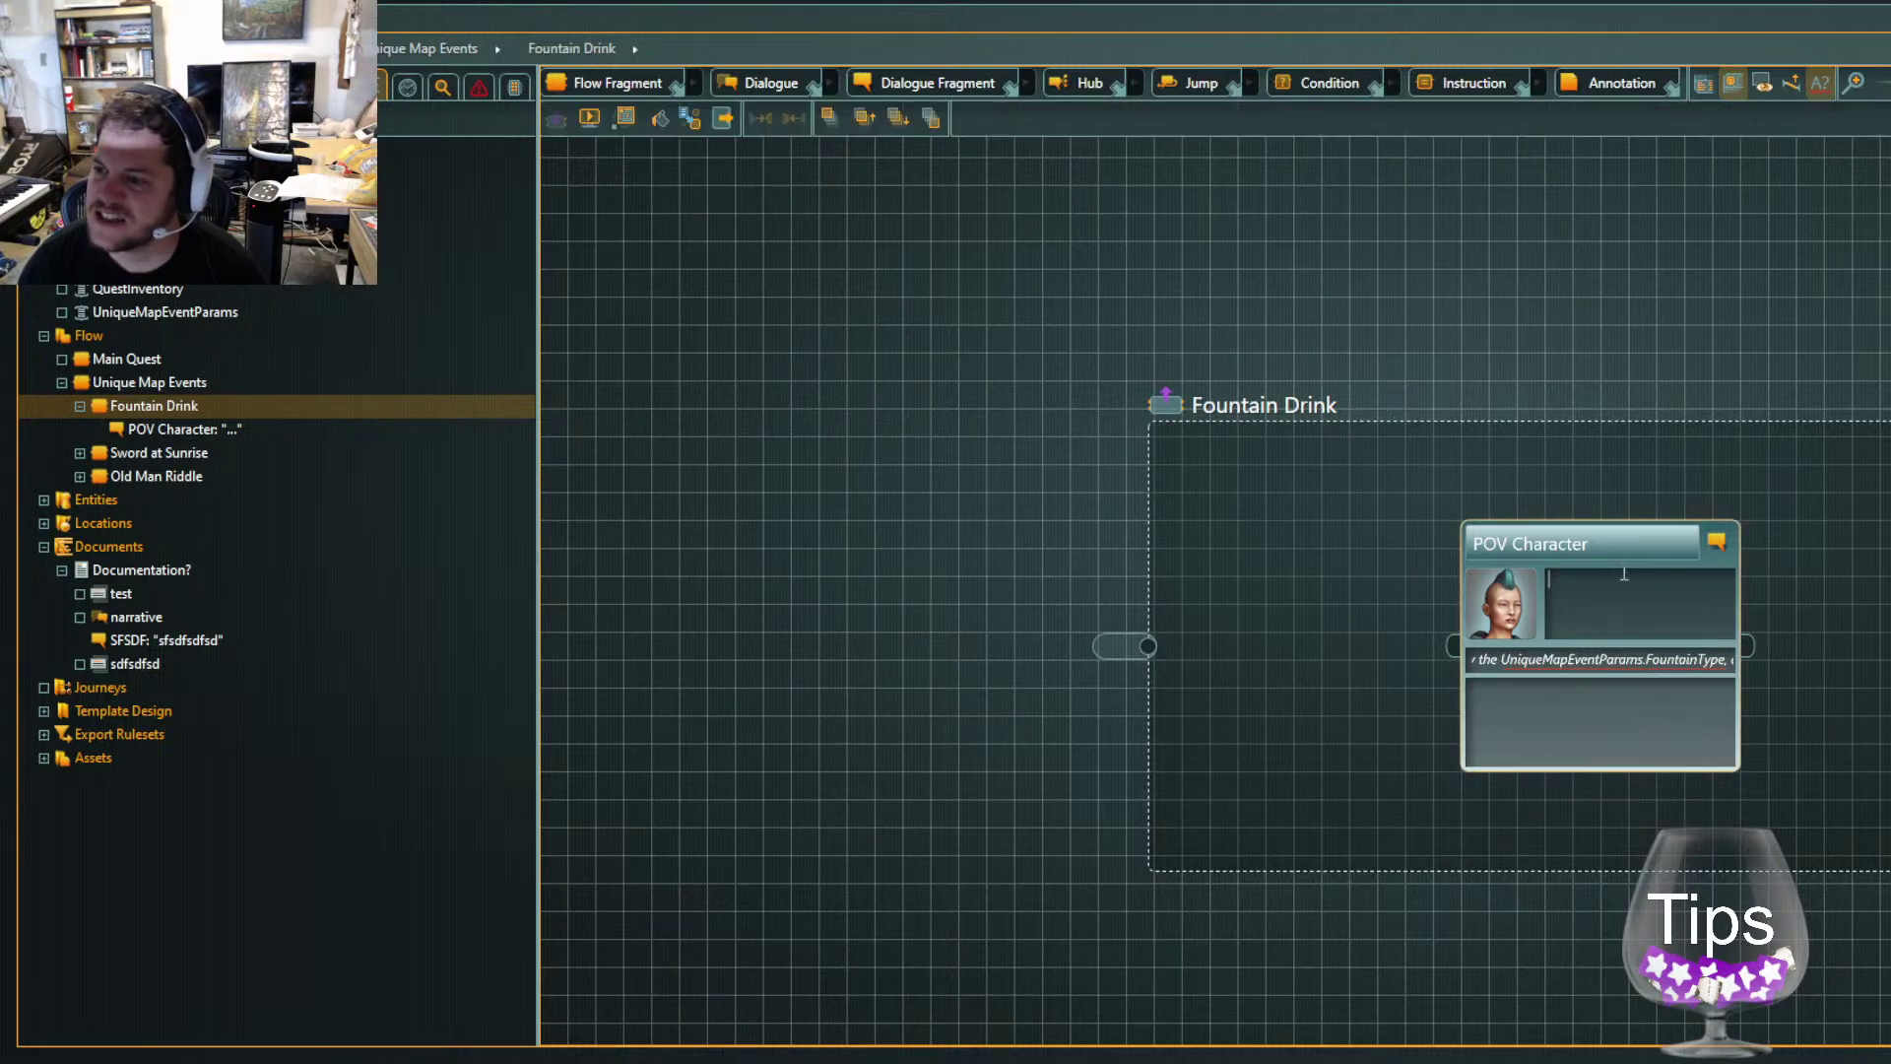
pyautogui.click(591, 119)
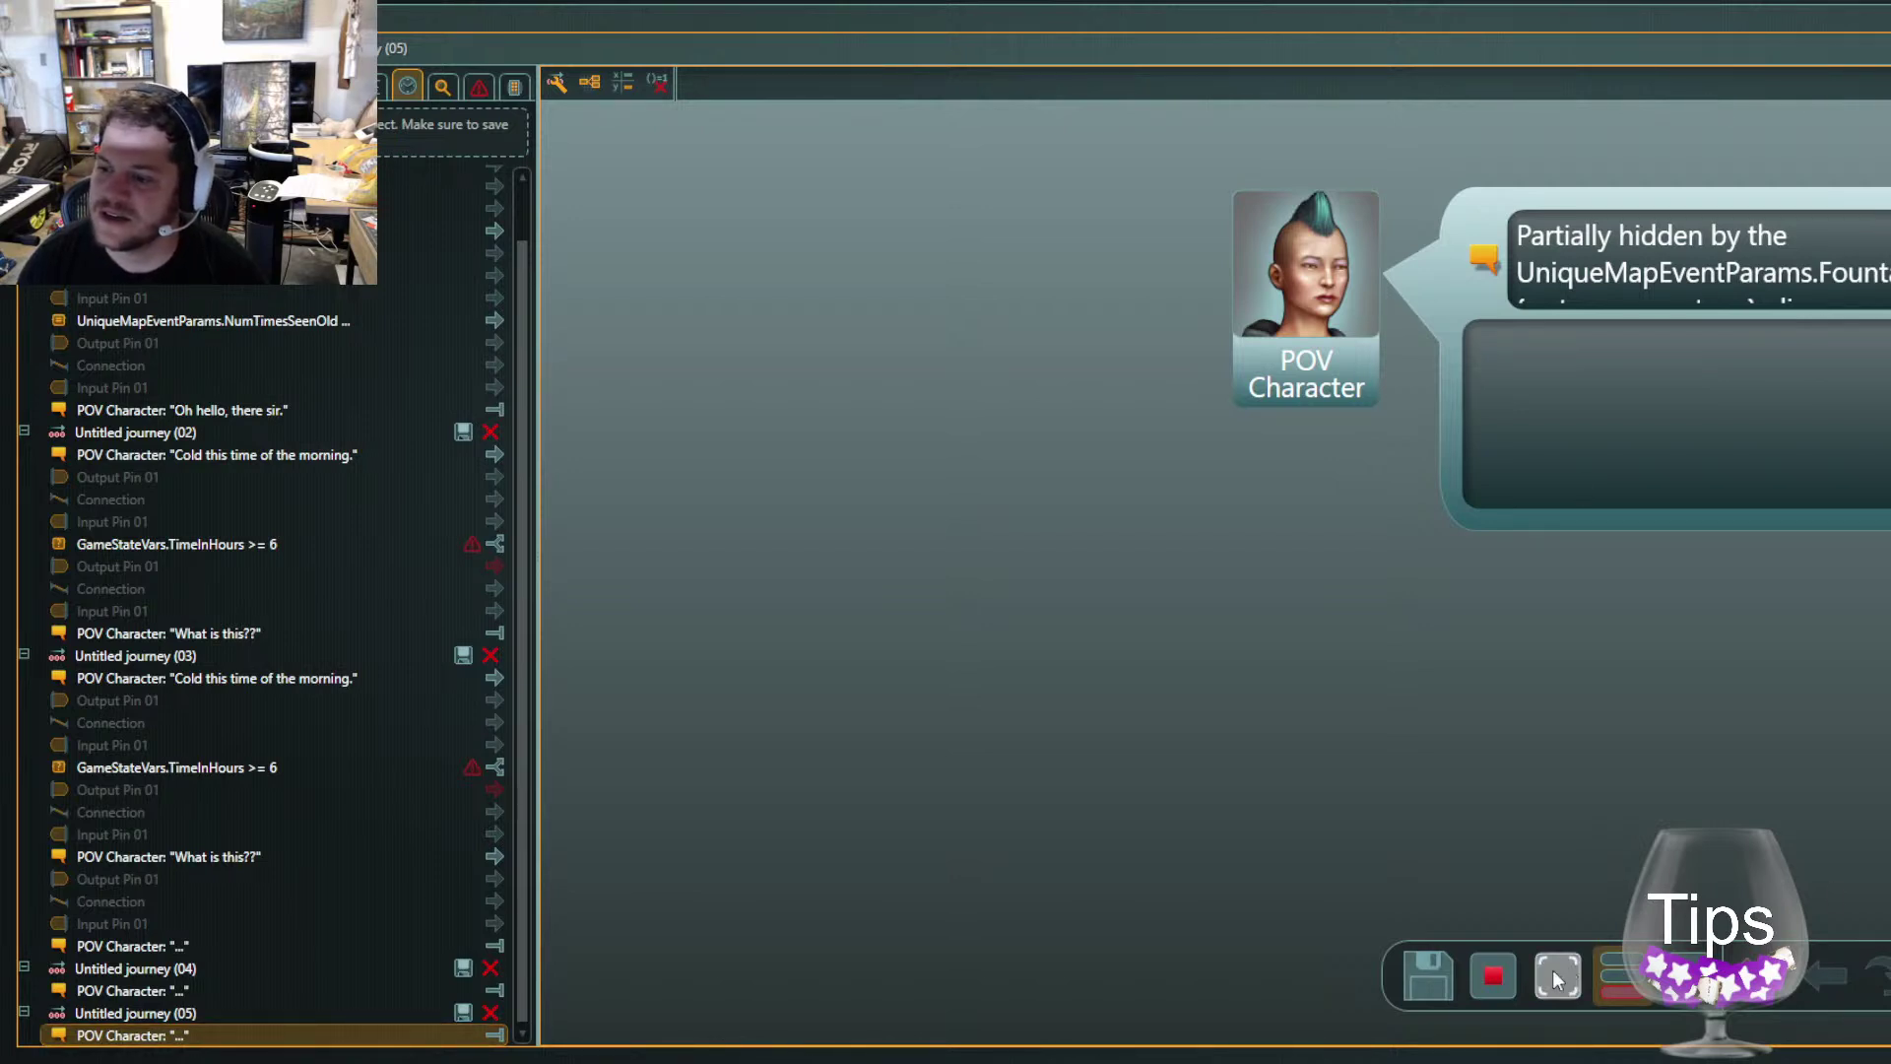
pyautogui.click(1508, 975)
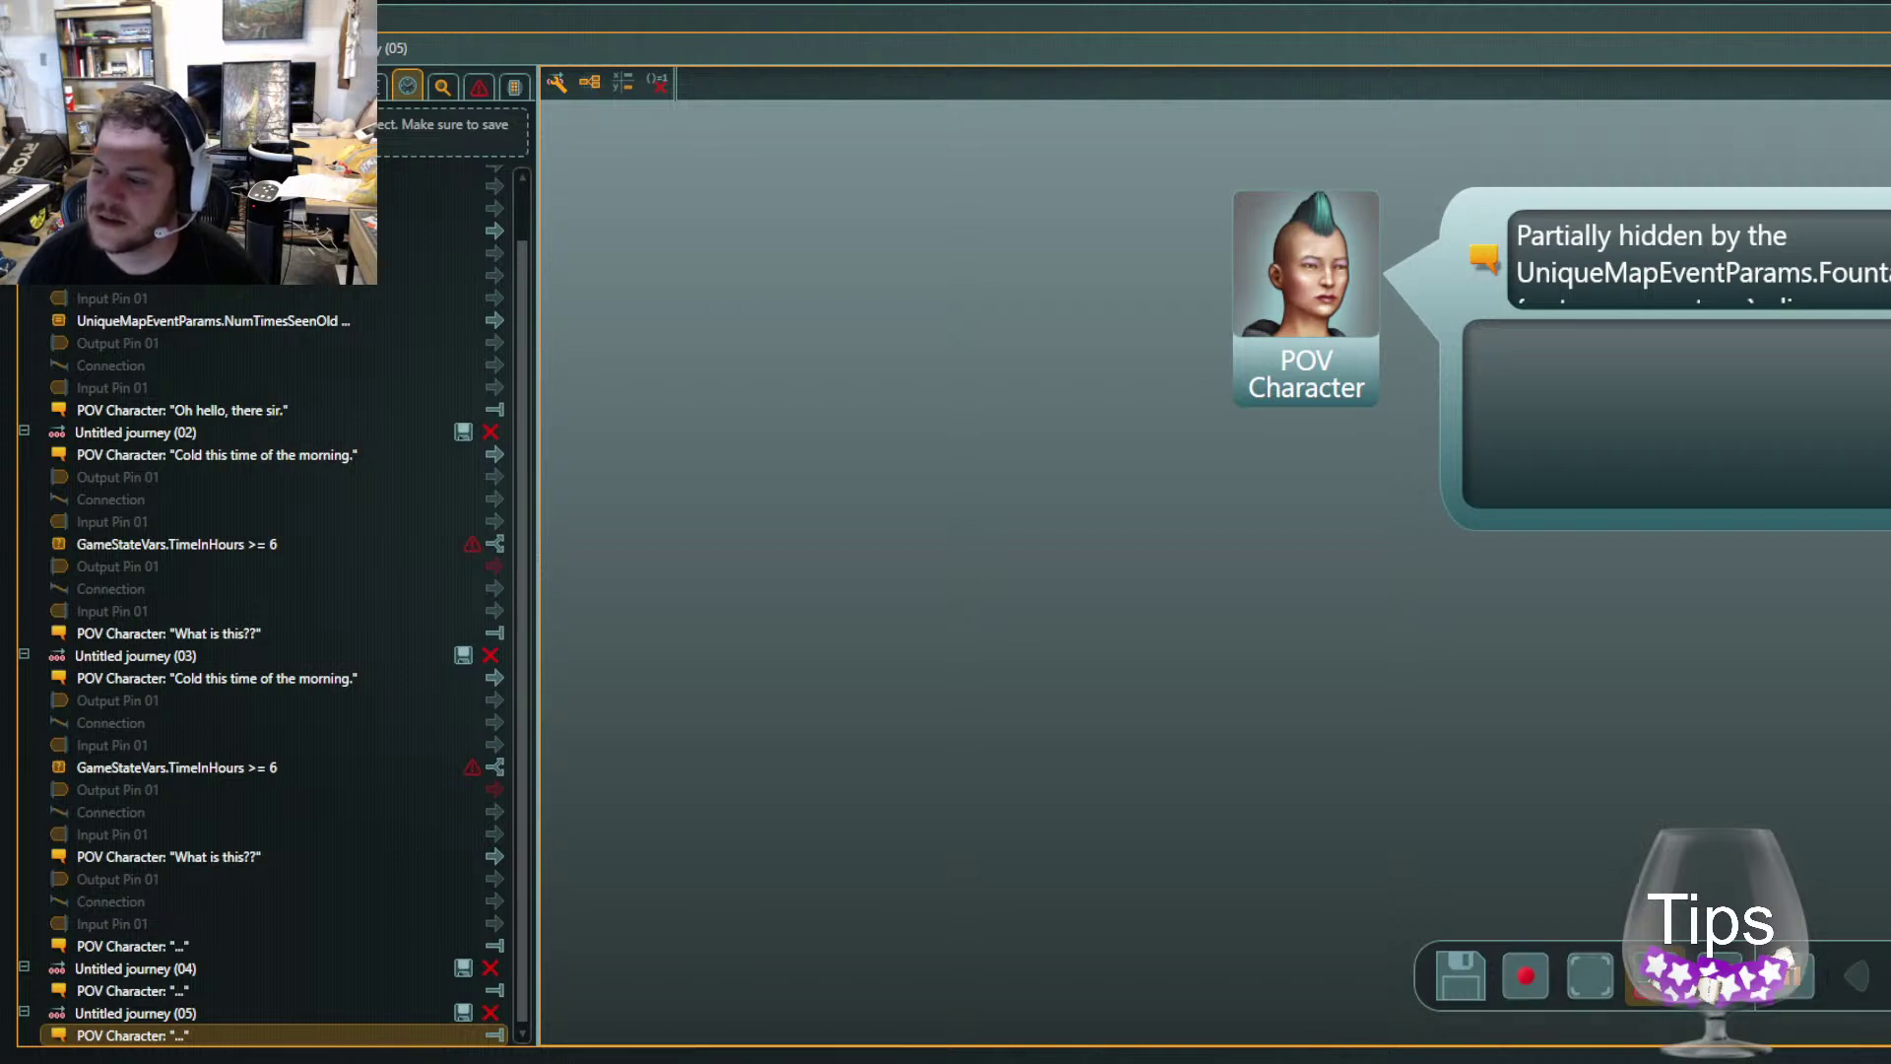
pyautogui.click(1528, 977)
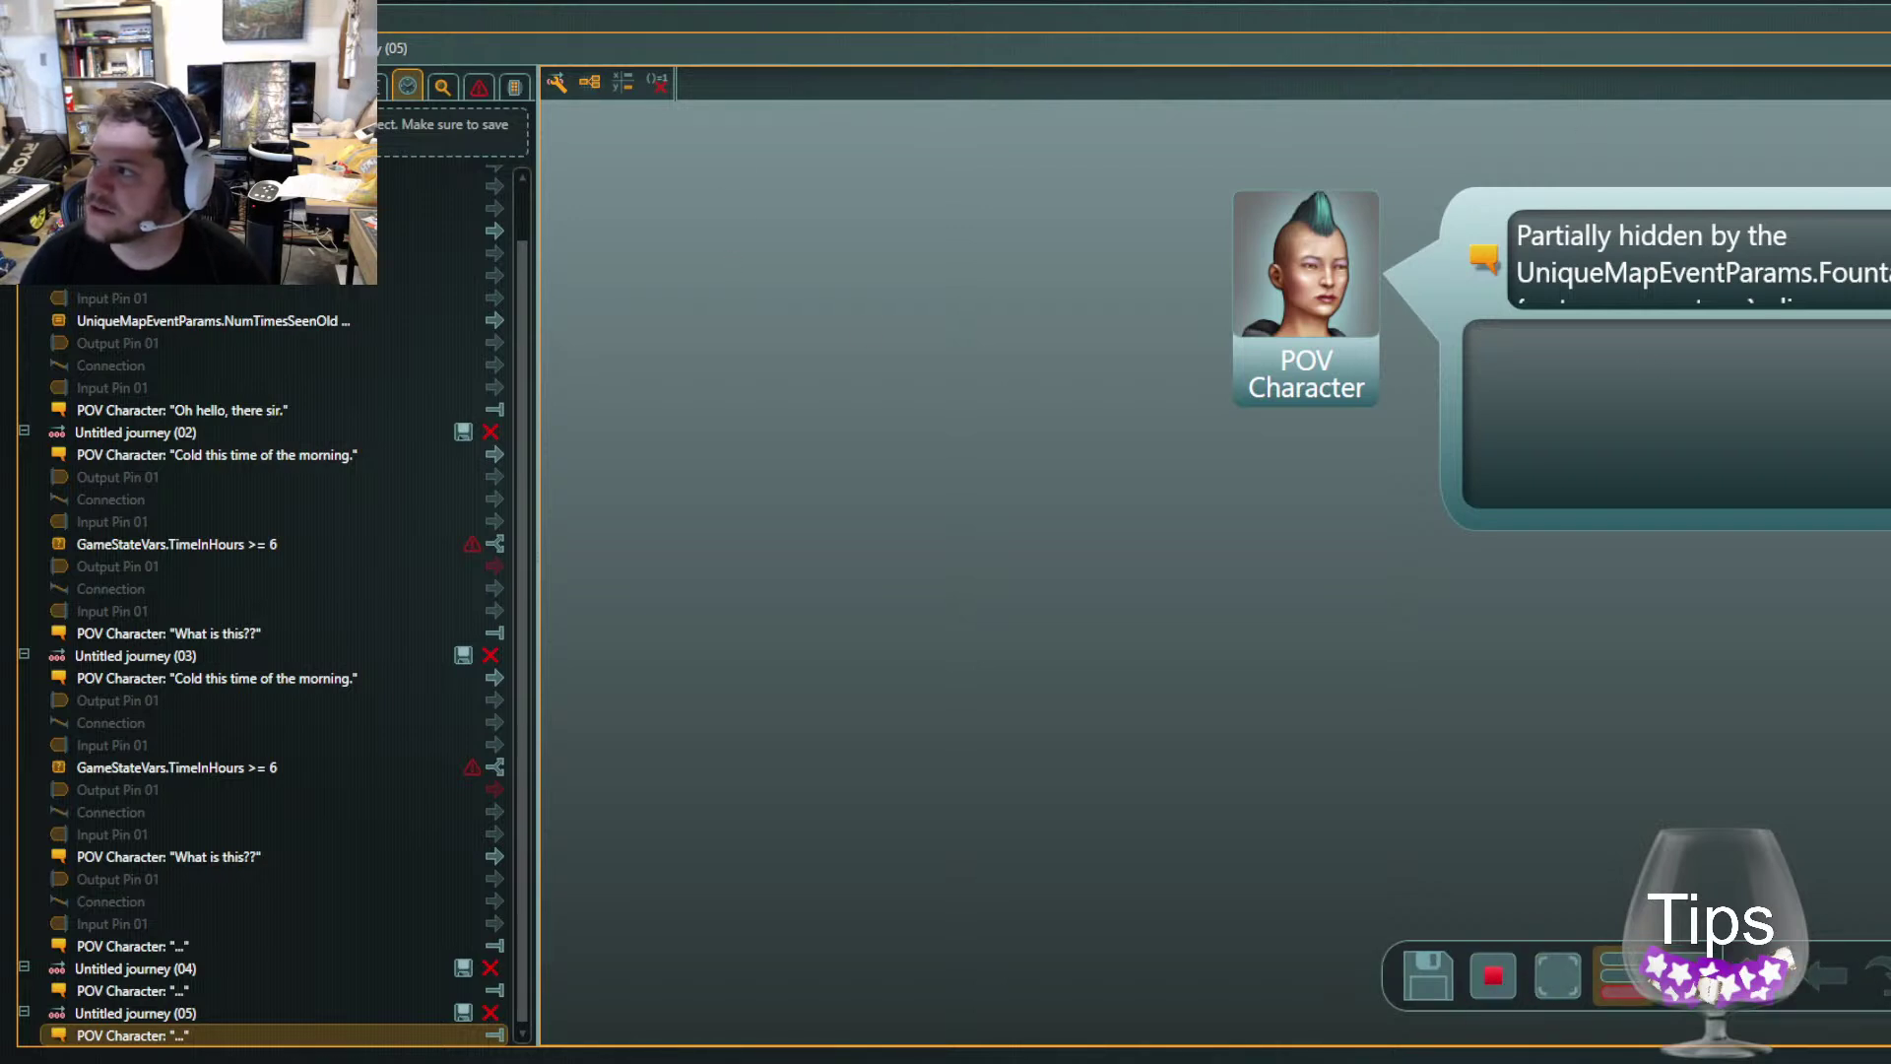
pyautogui.click(1491, 974)
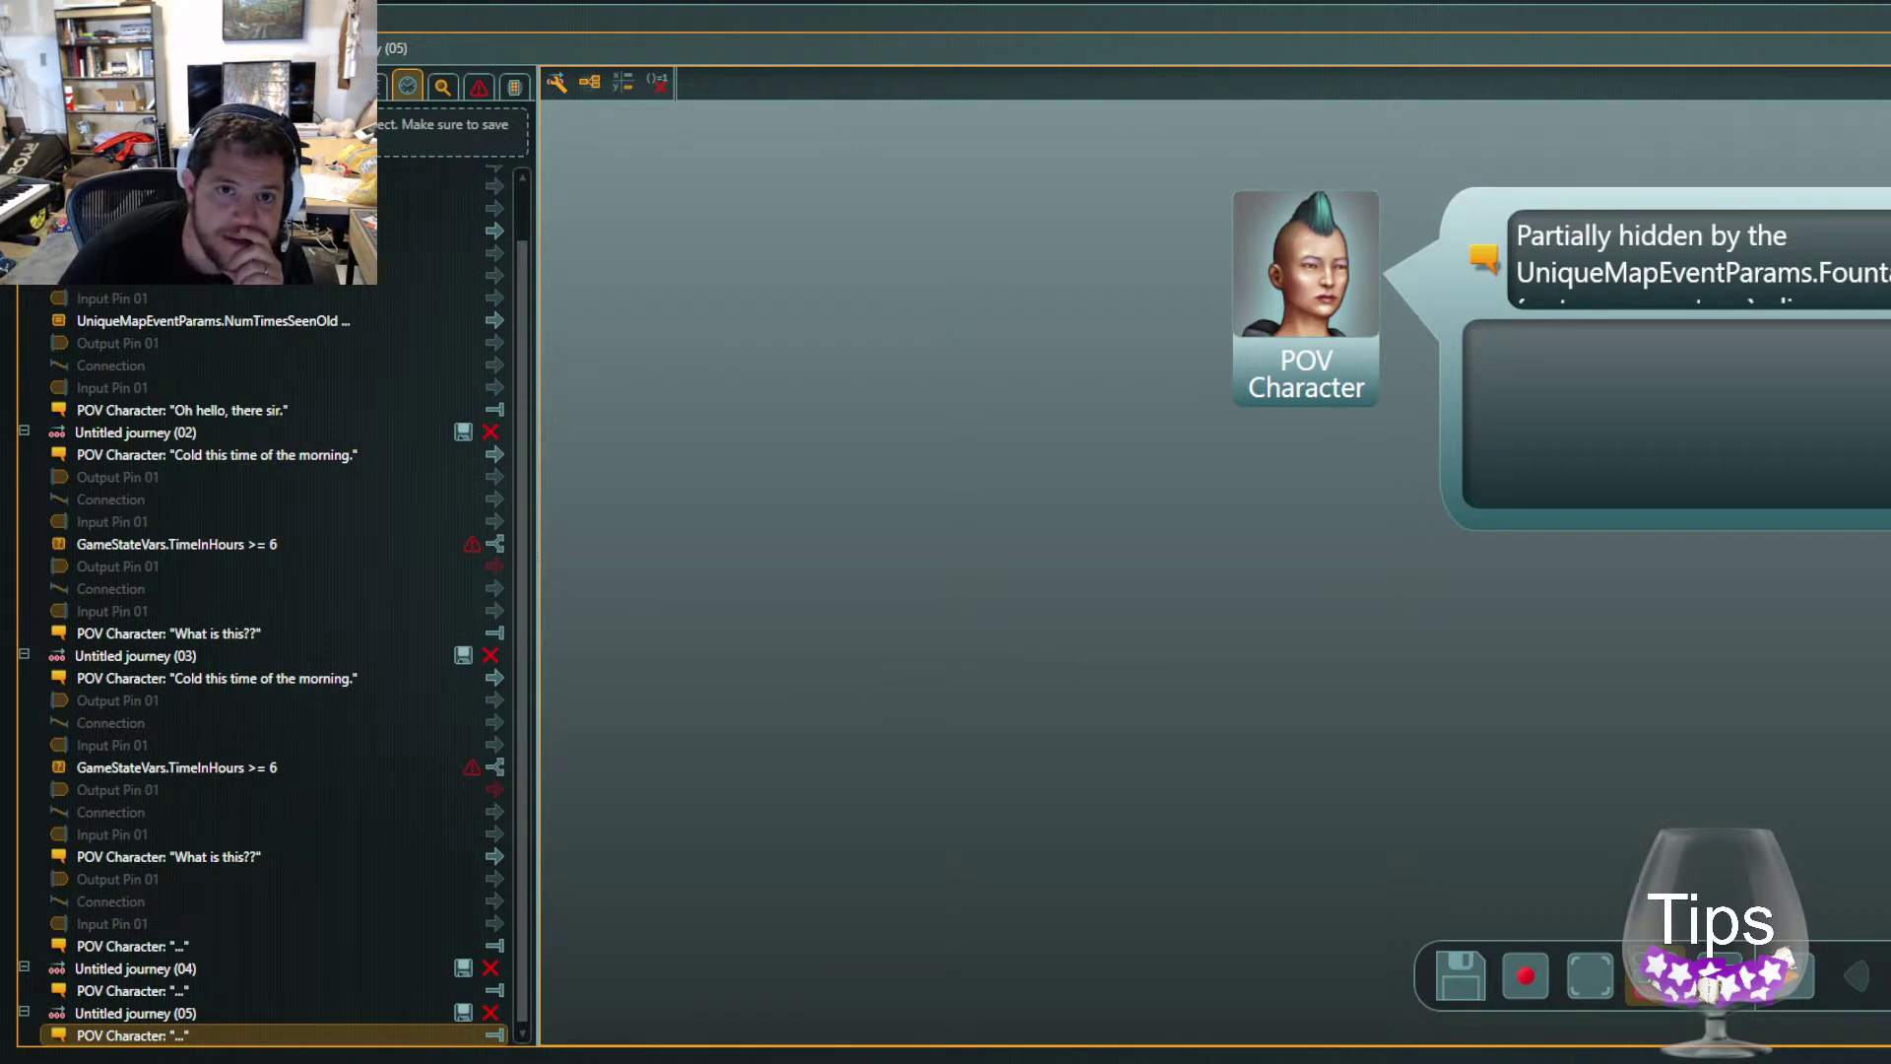
pyautogui.click(132, 991)
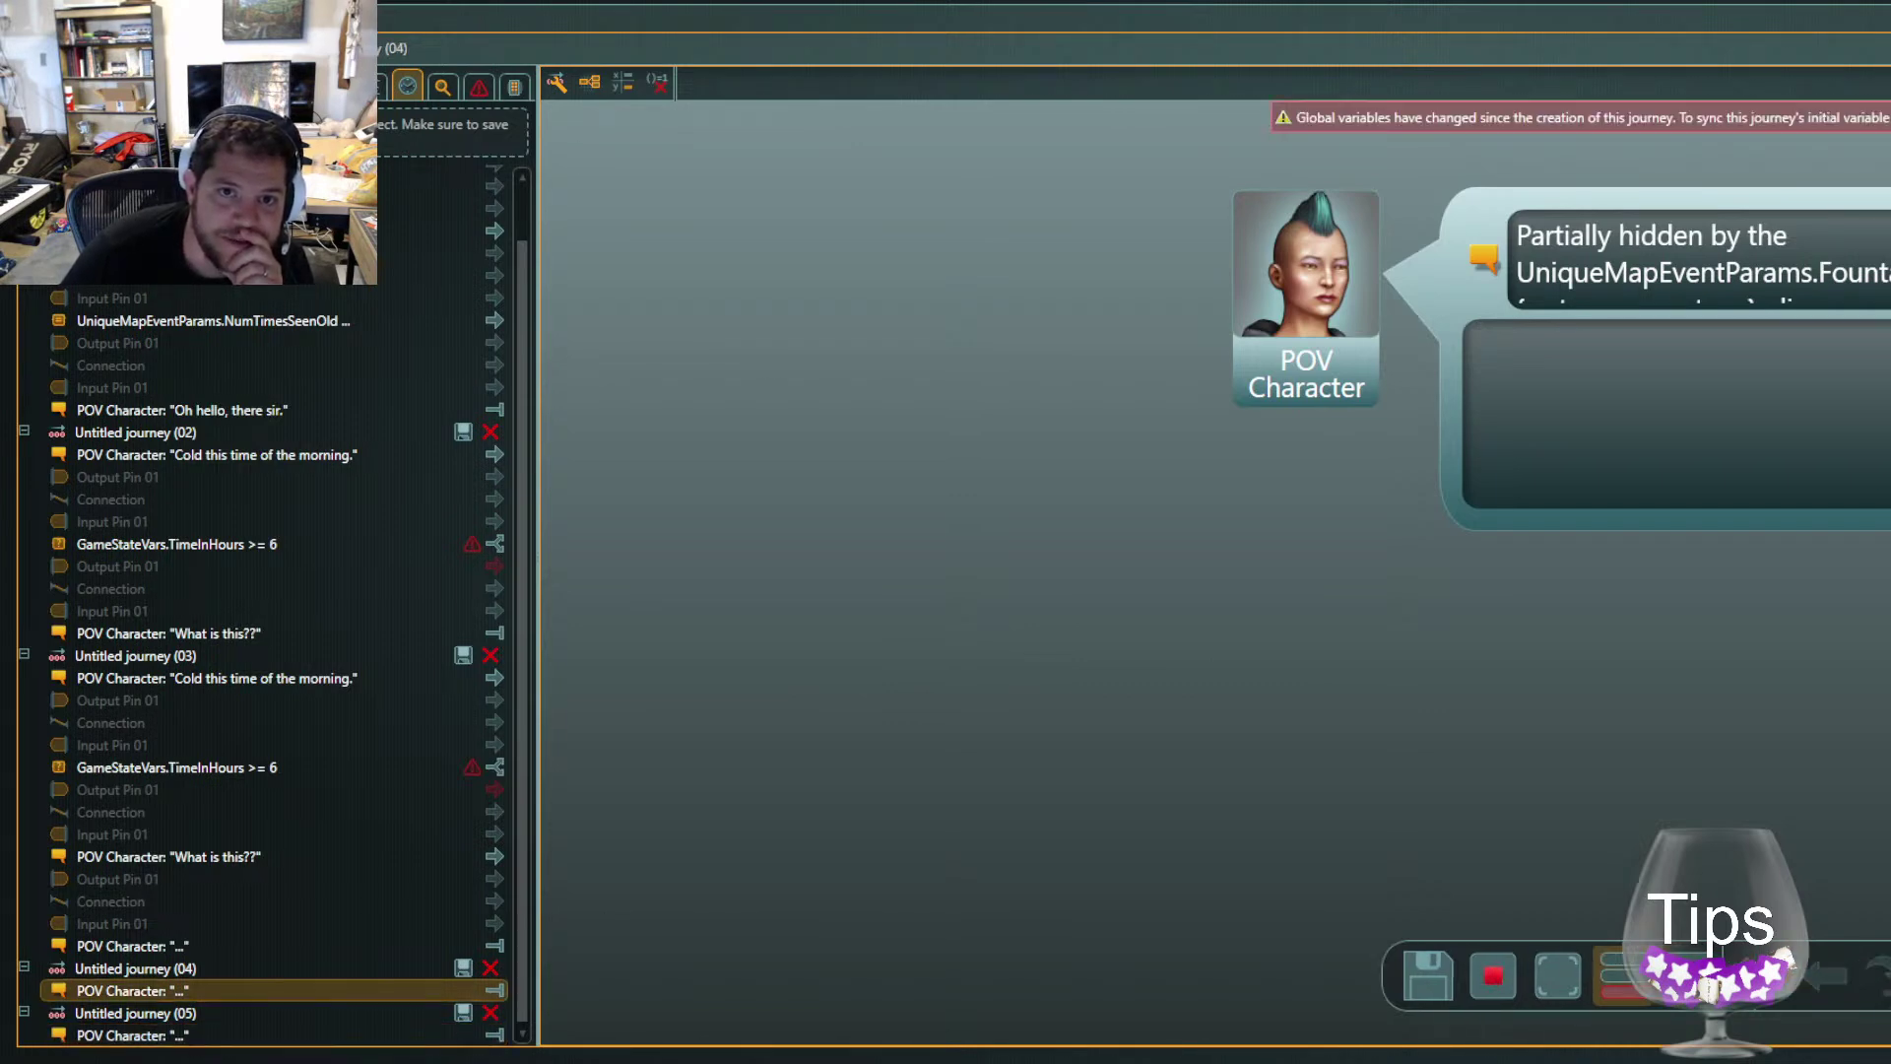
# Return to Fountain Drink and add an instruction node in front of the POV Character fragment, leaving a gap between them
pyautogui.click(118, 17)
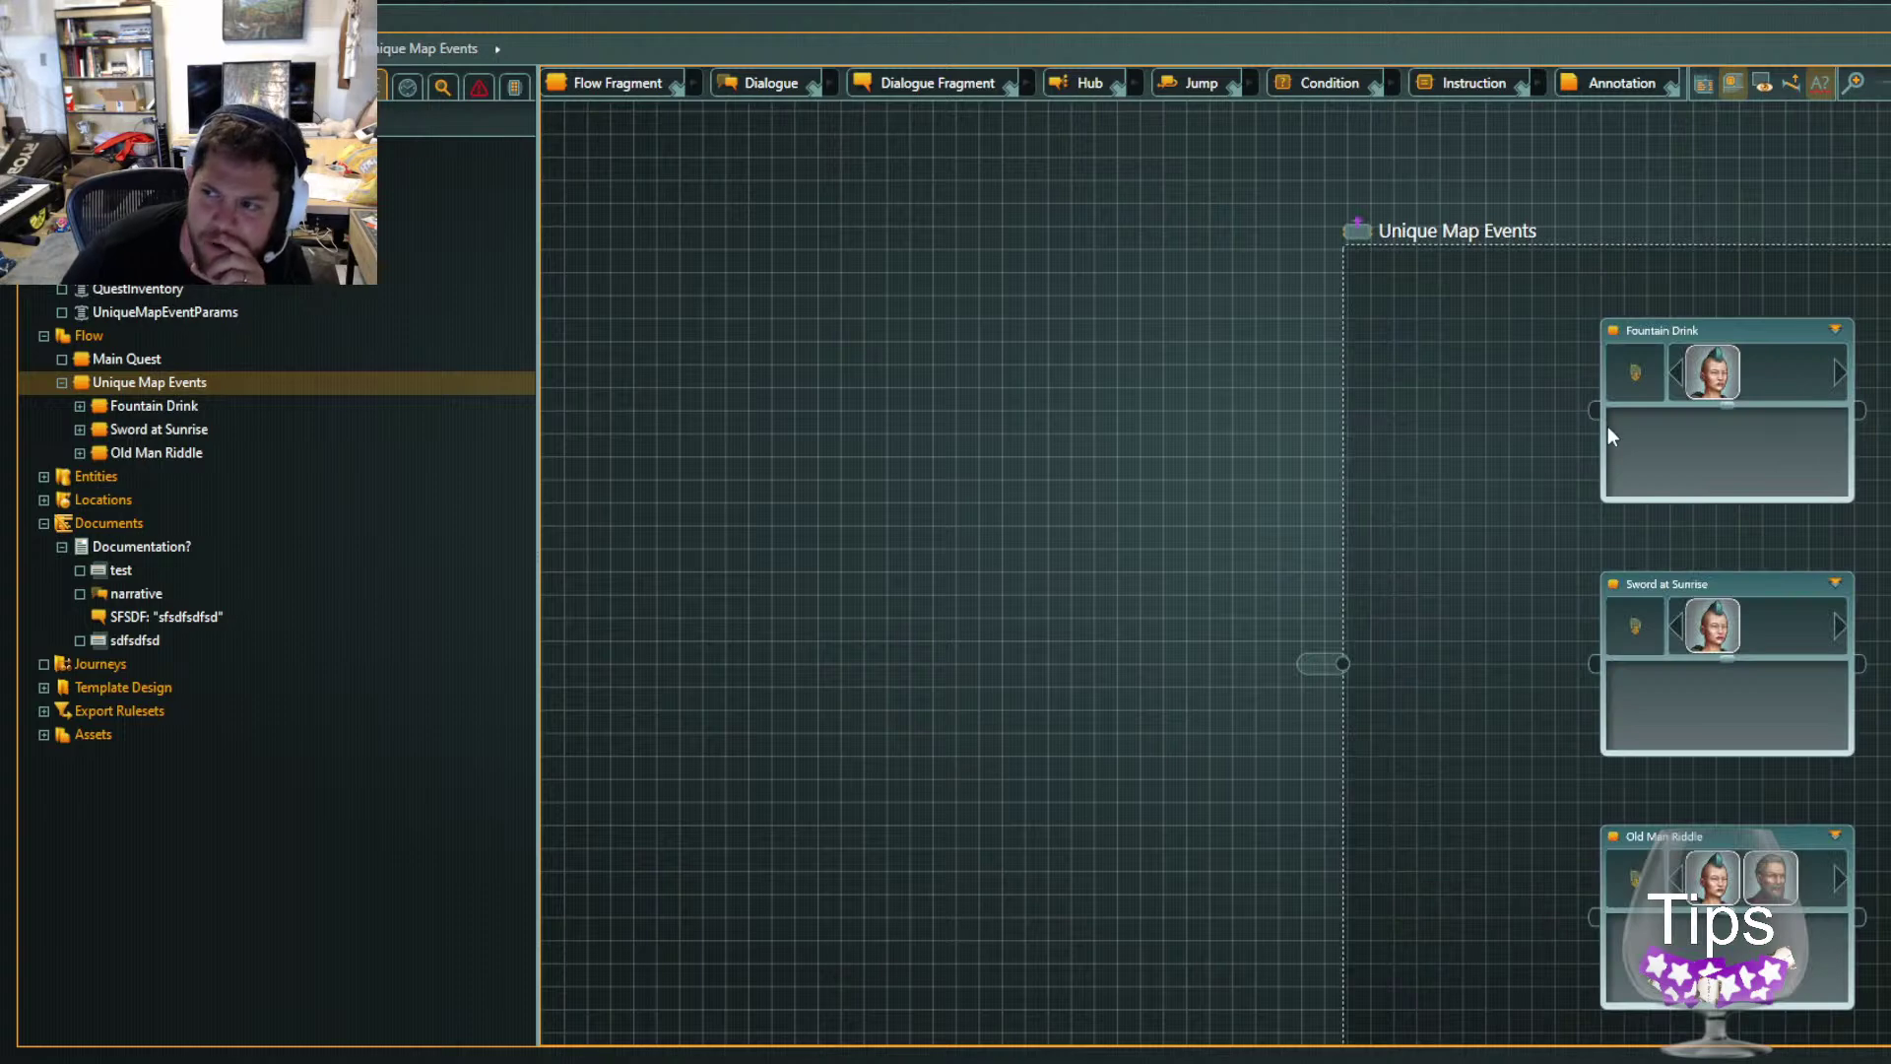
pyautogui.click(1836, 329)
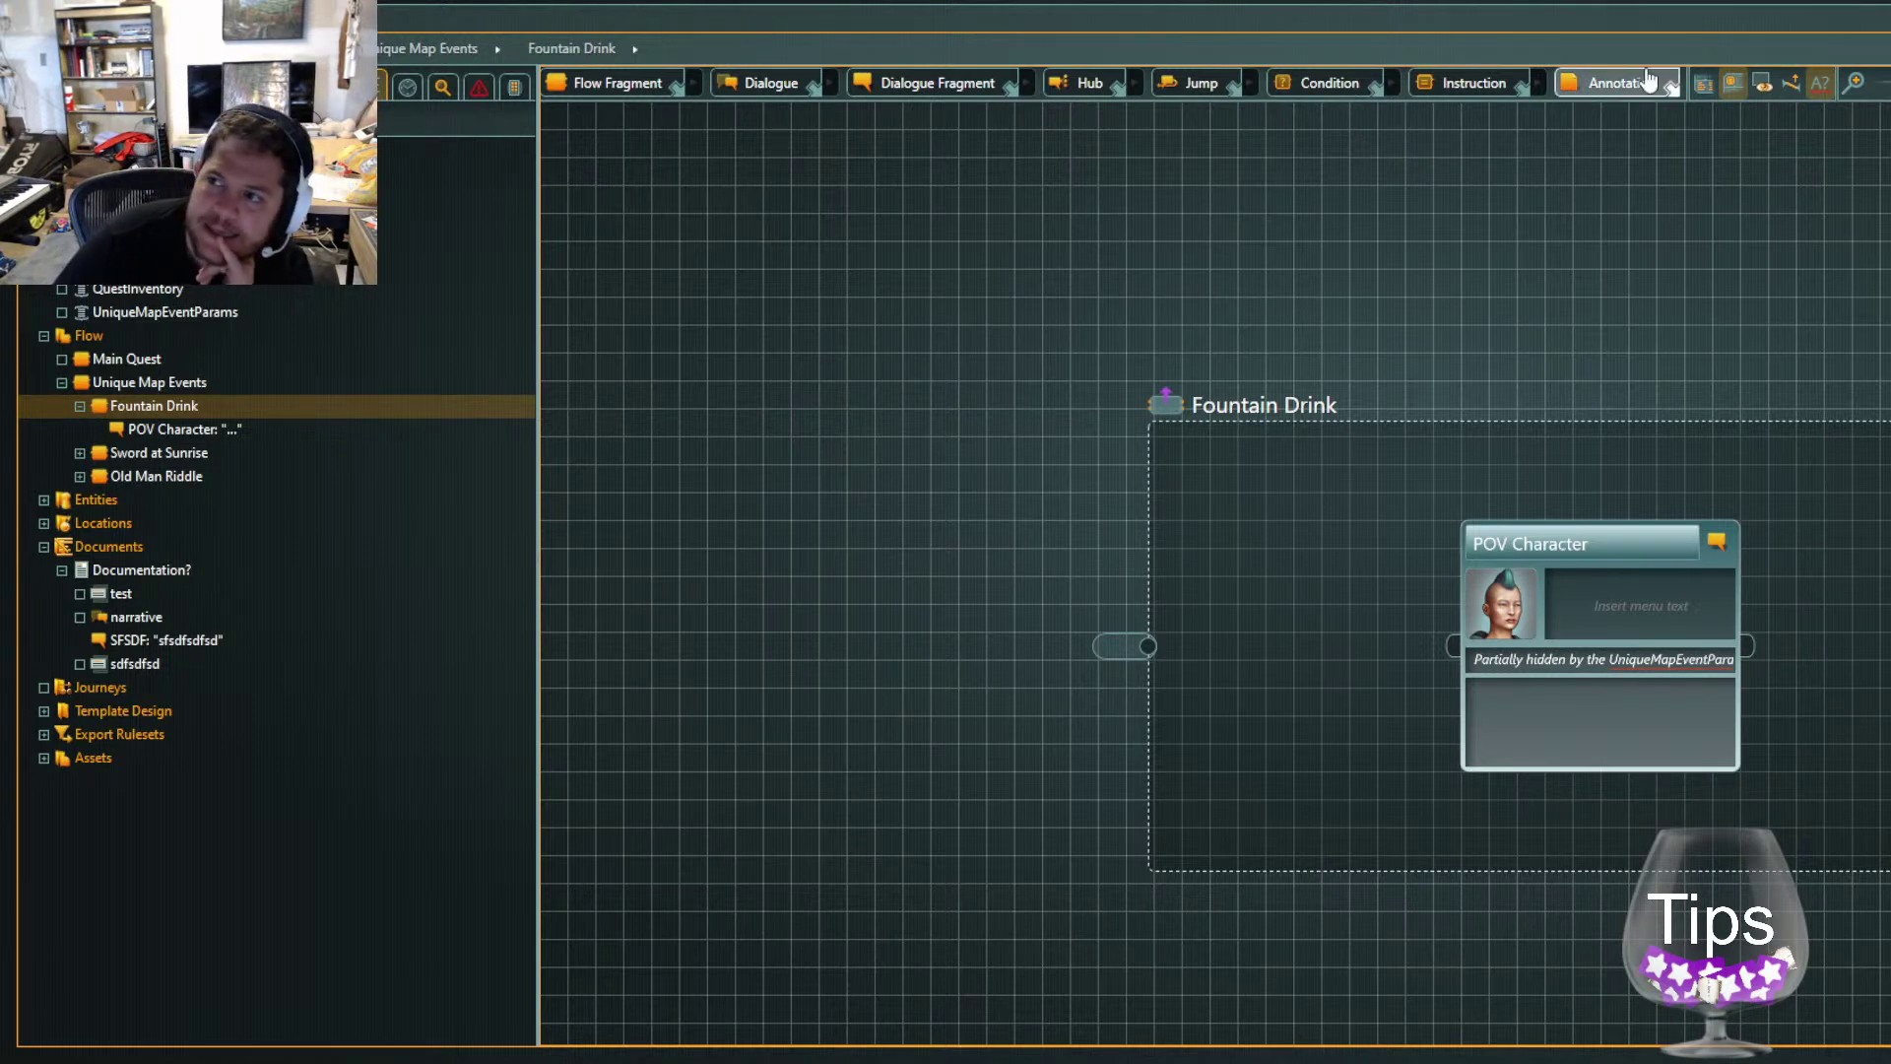
pyautogui.moveTo(1476, 83); pyautogui.dragTo(1208, 612)
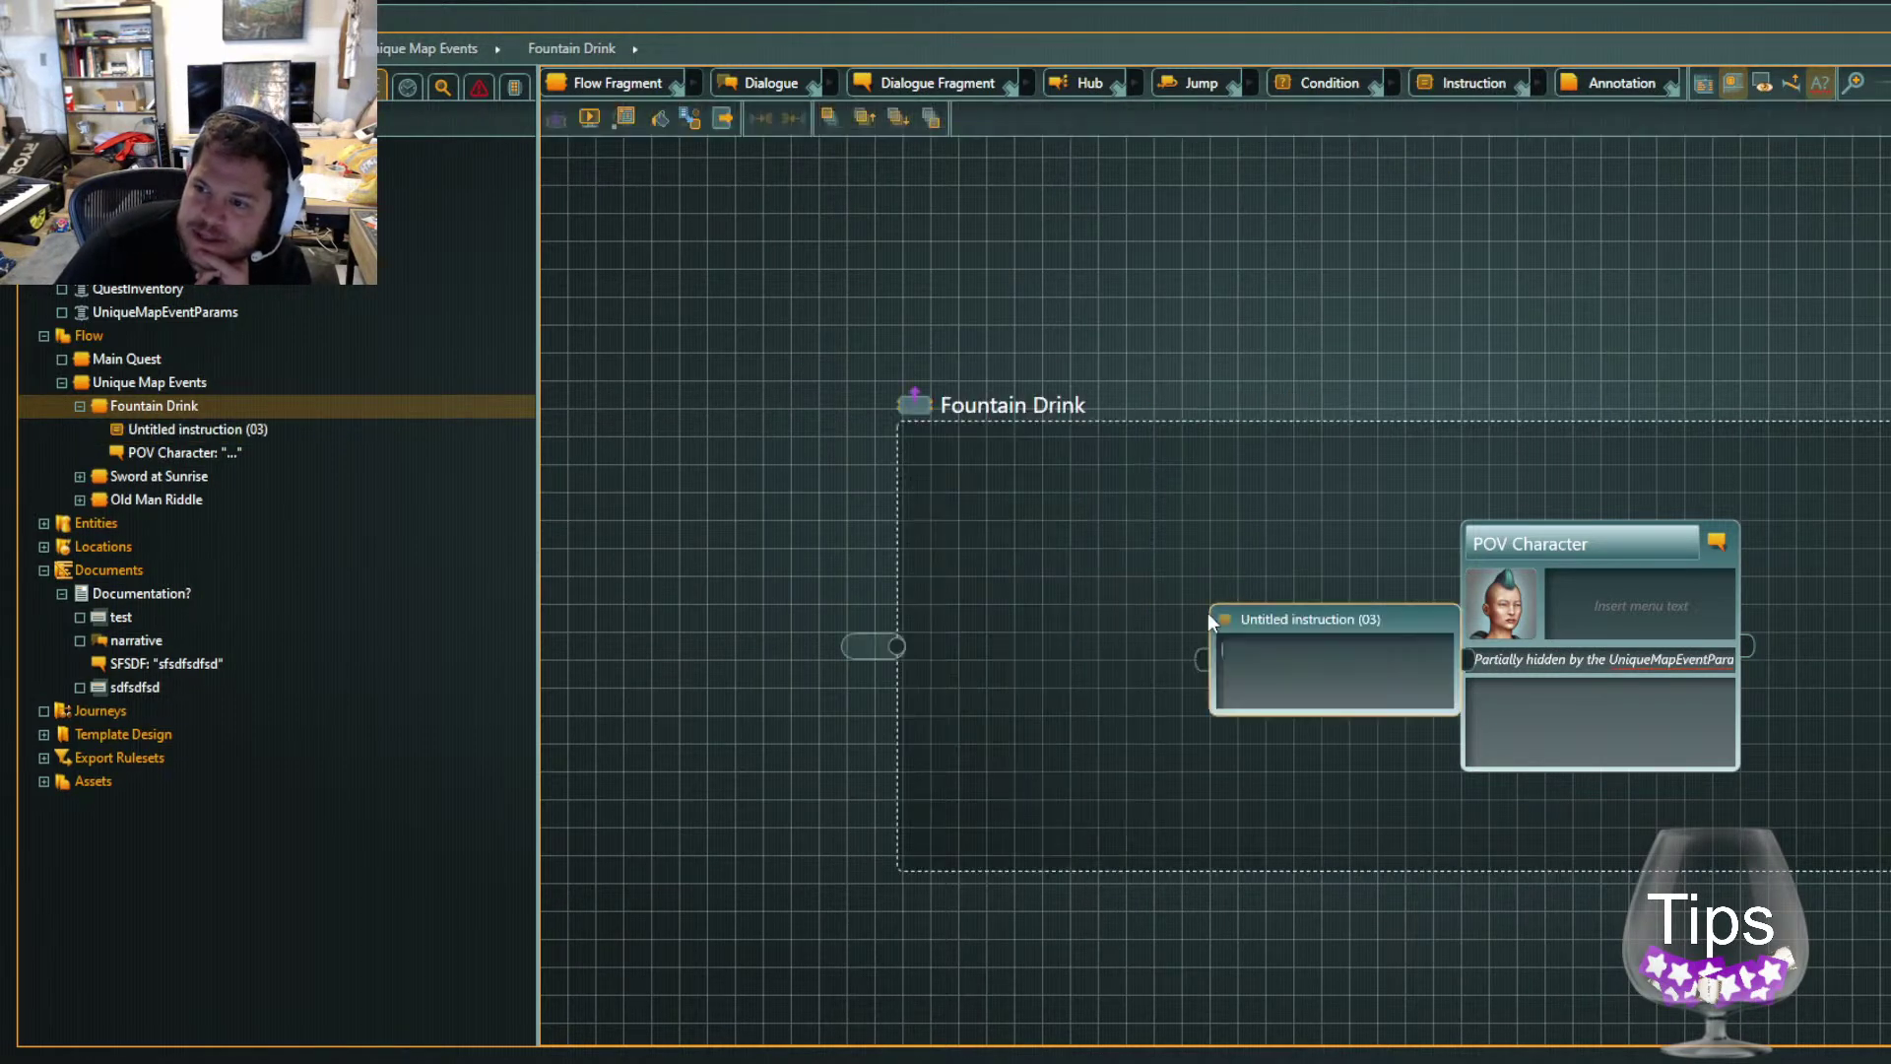
pyautogui.moveTo(1374, 631); pyautogui.dragTo(1195, 615)
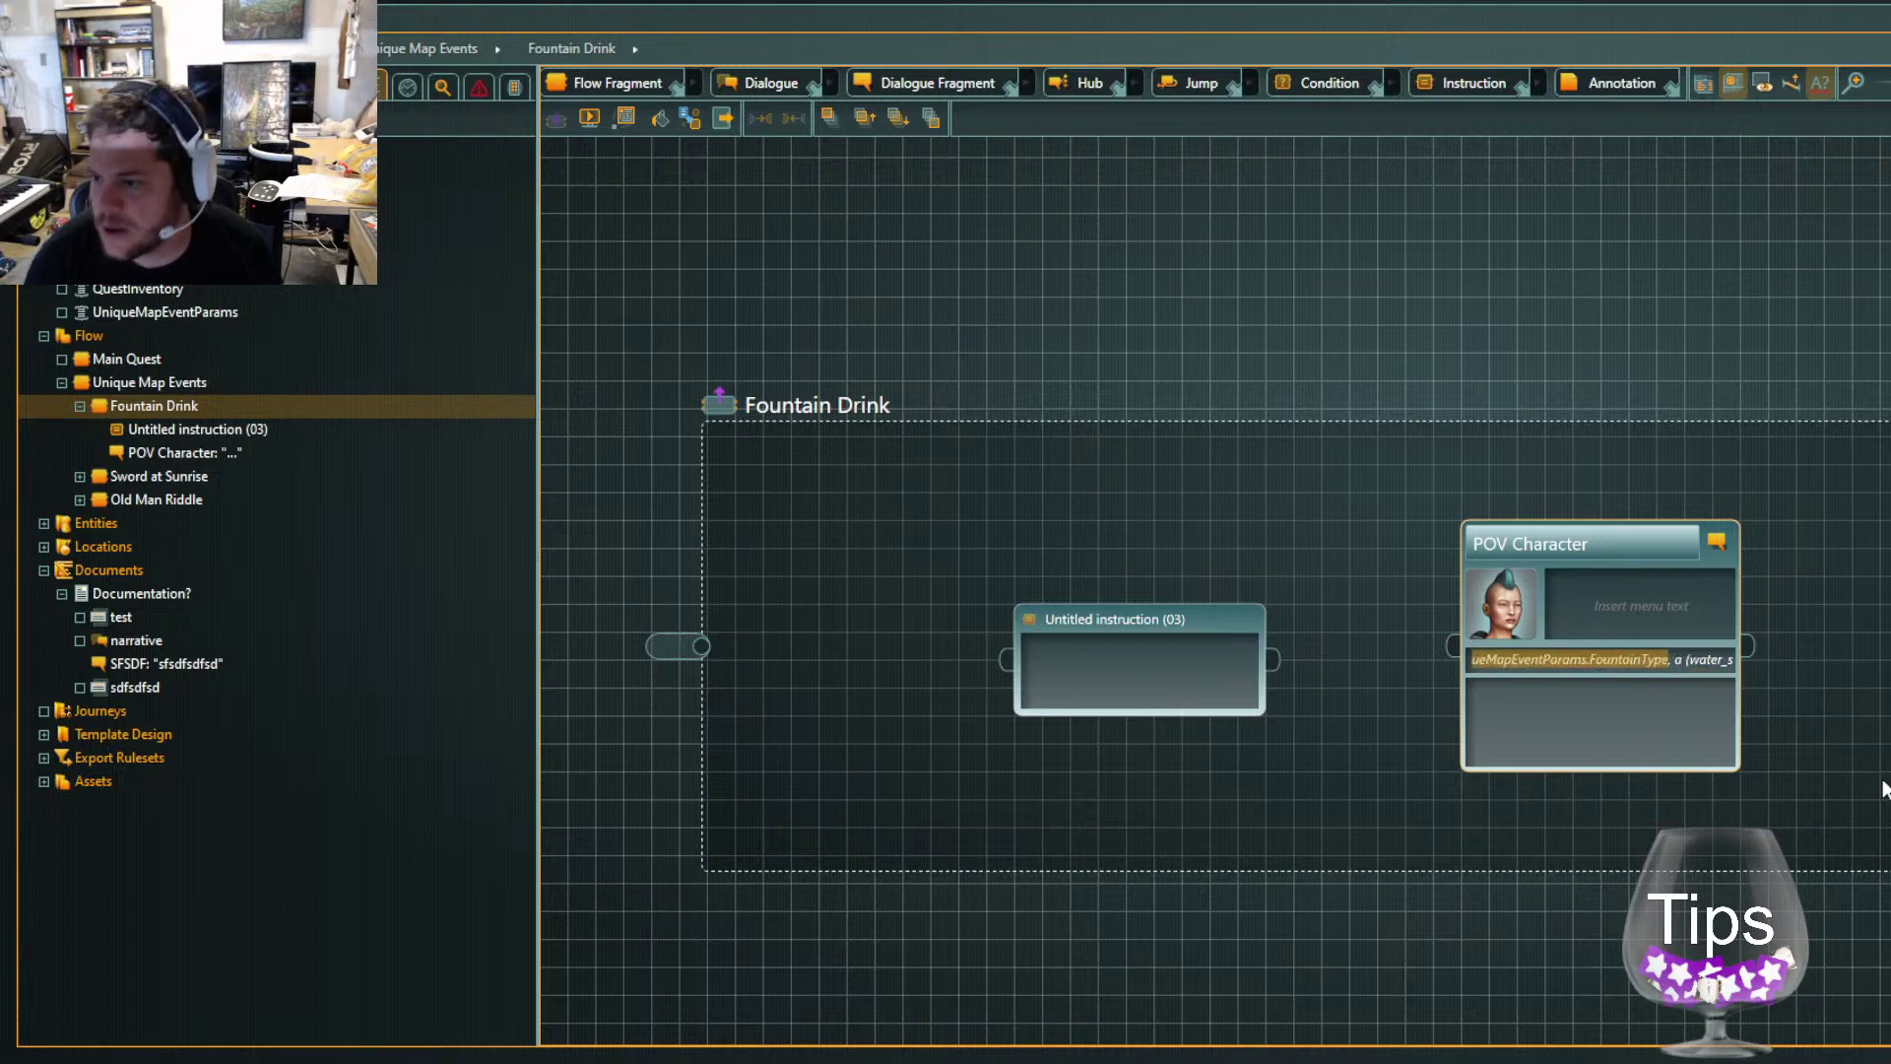
# Enter UniqueMapEventParams.FountainType = "Pool" as the new instruction node's expression
pyautogui.click(1052, 656)
pyautogui.write('UniqueMapEventParams.FountainType')
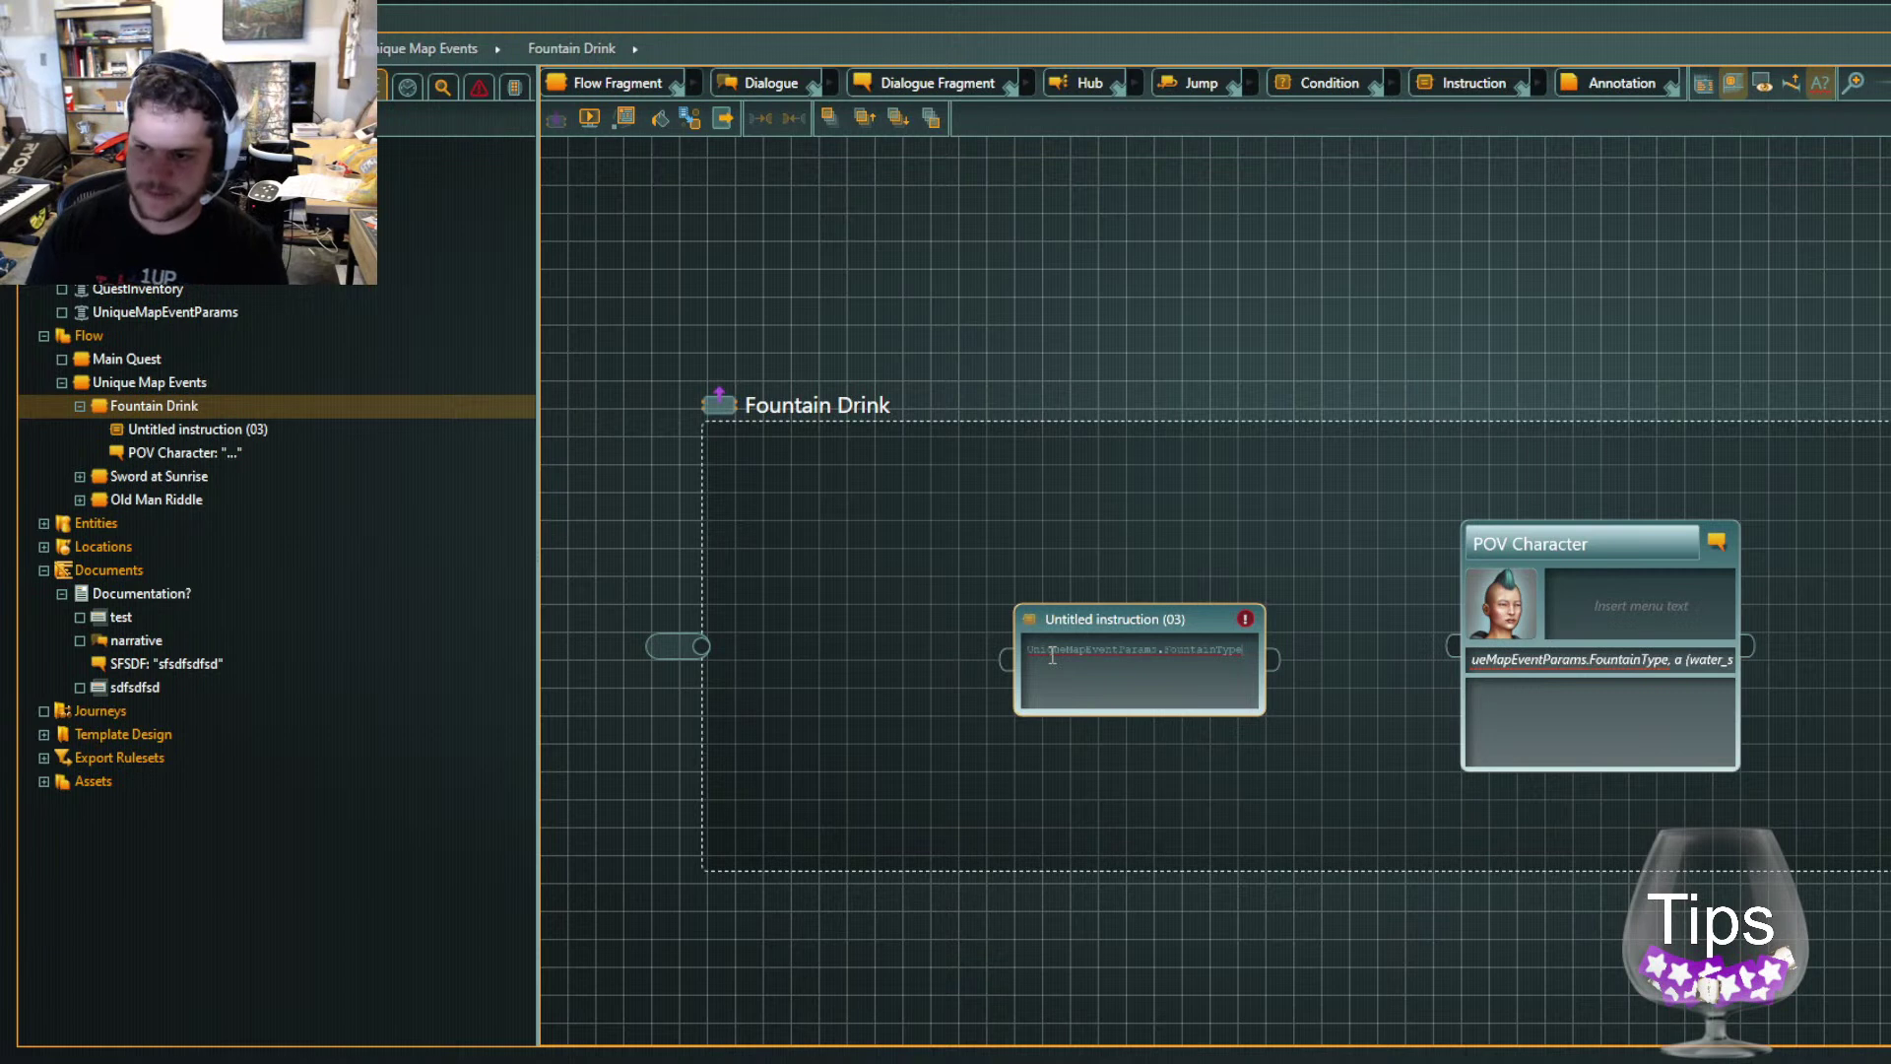
pyautogui.write('=')
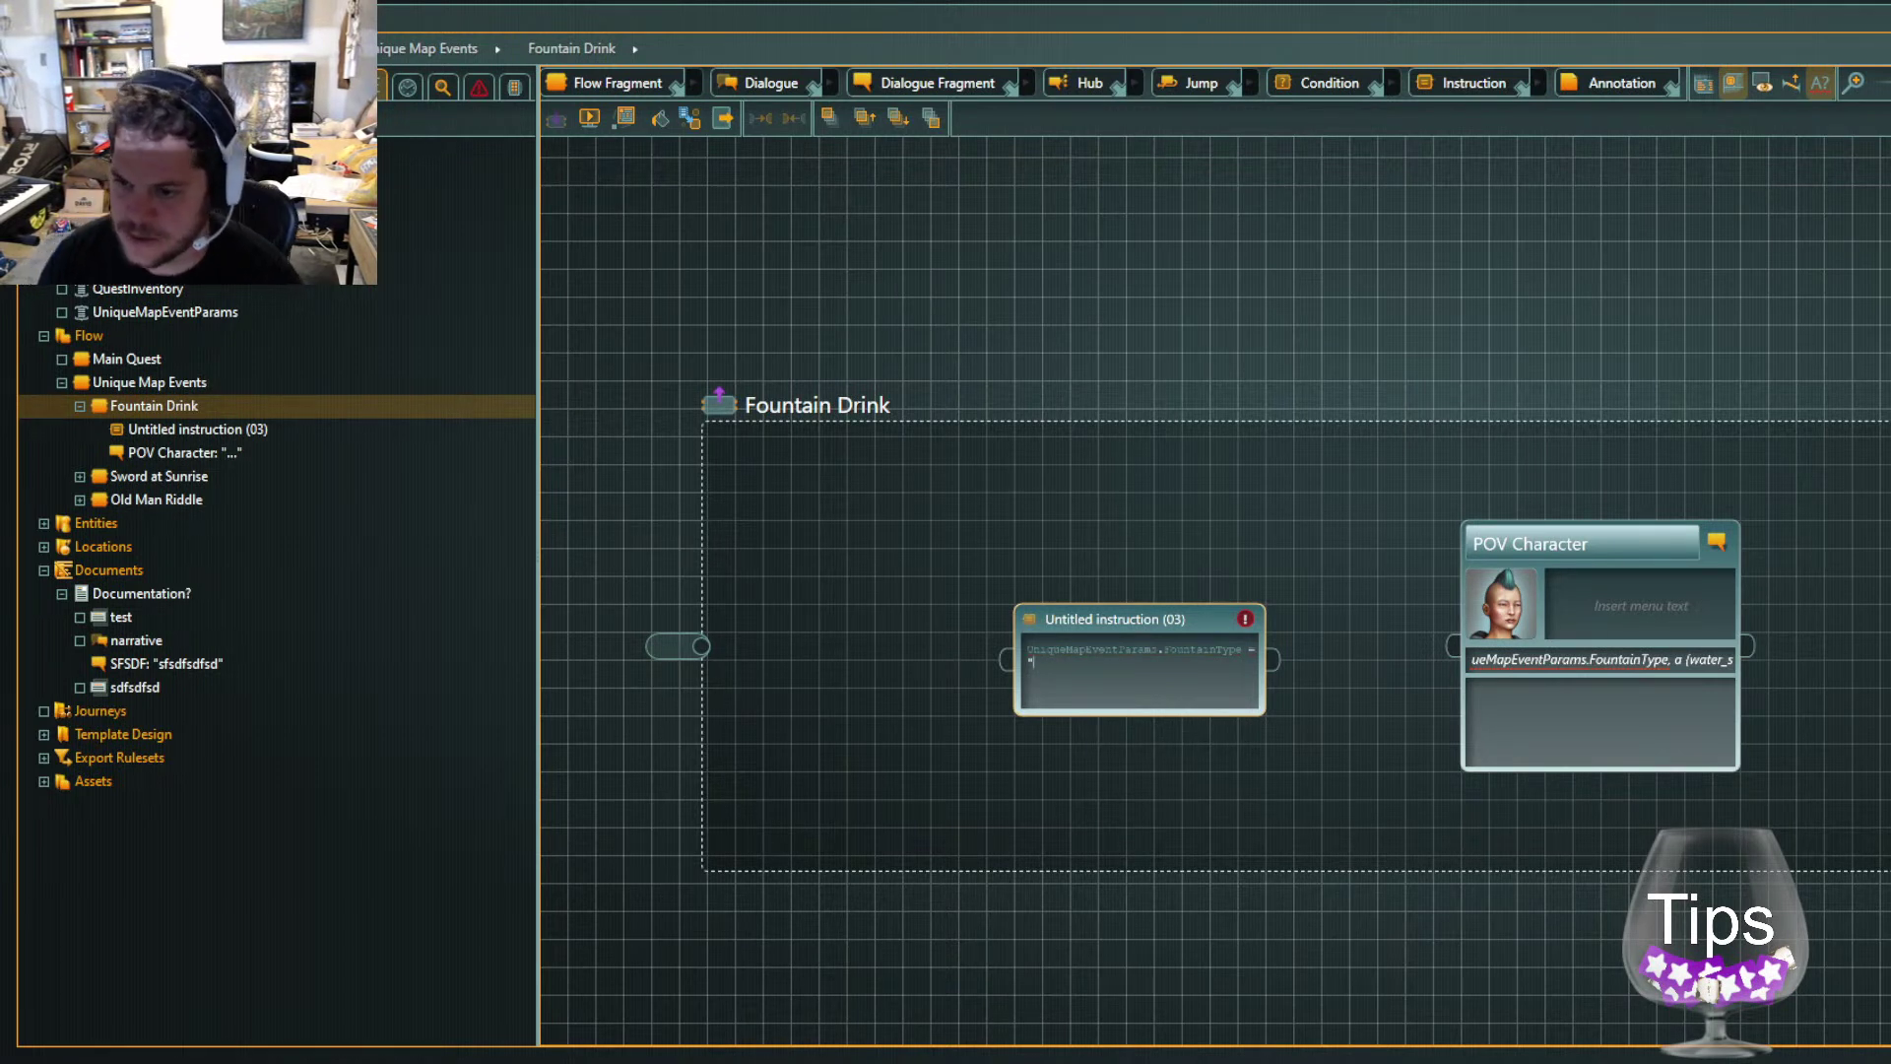
pyautogui.write(' "Pool"')
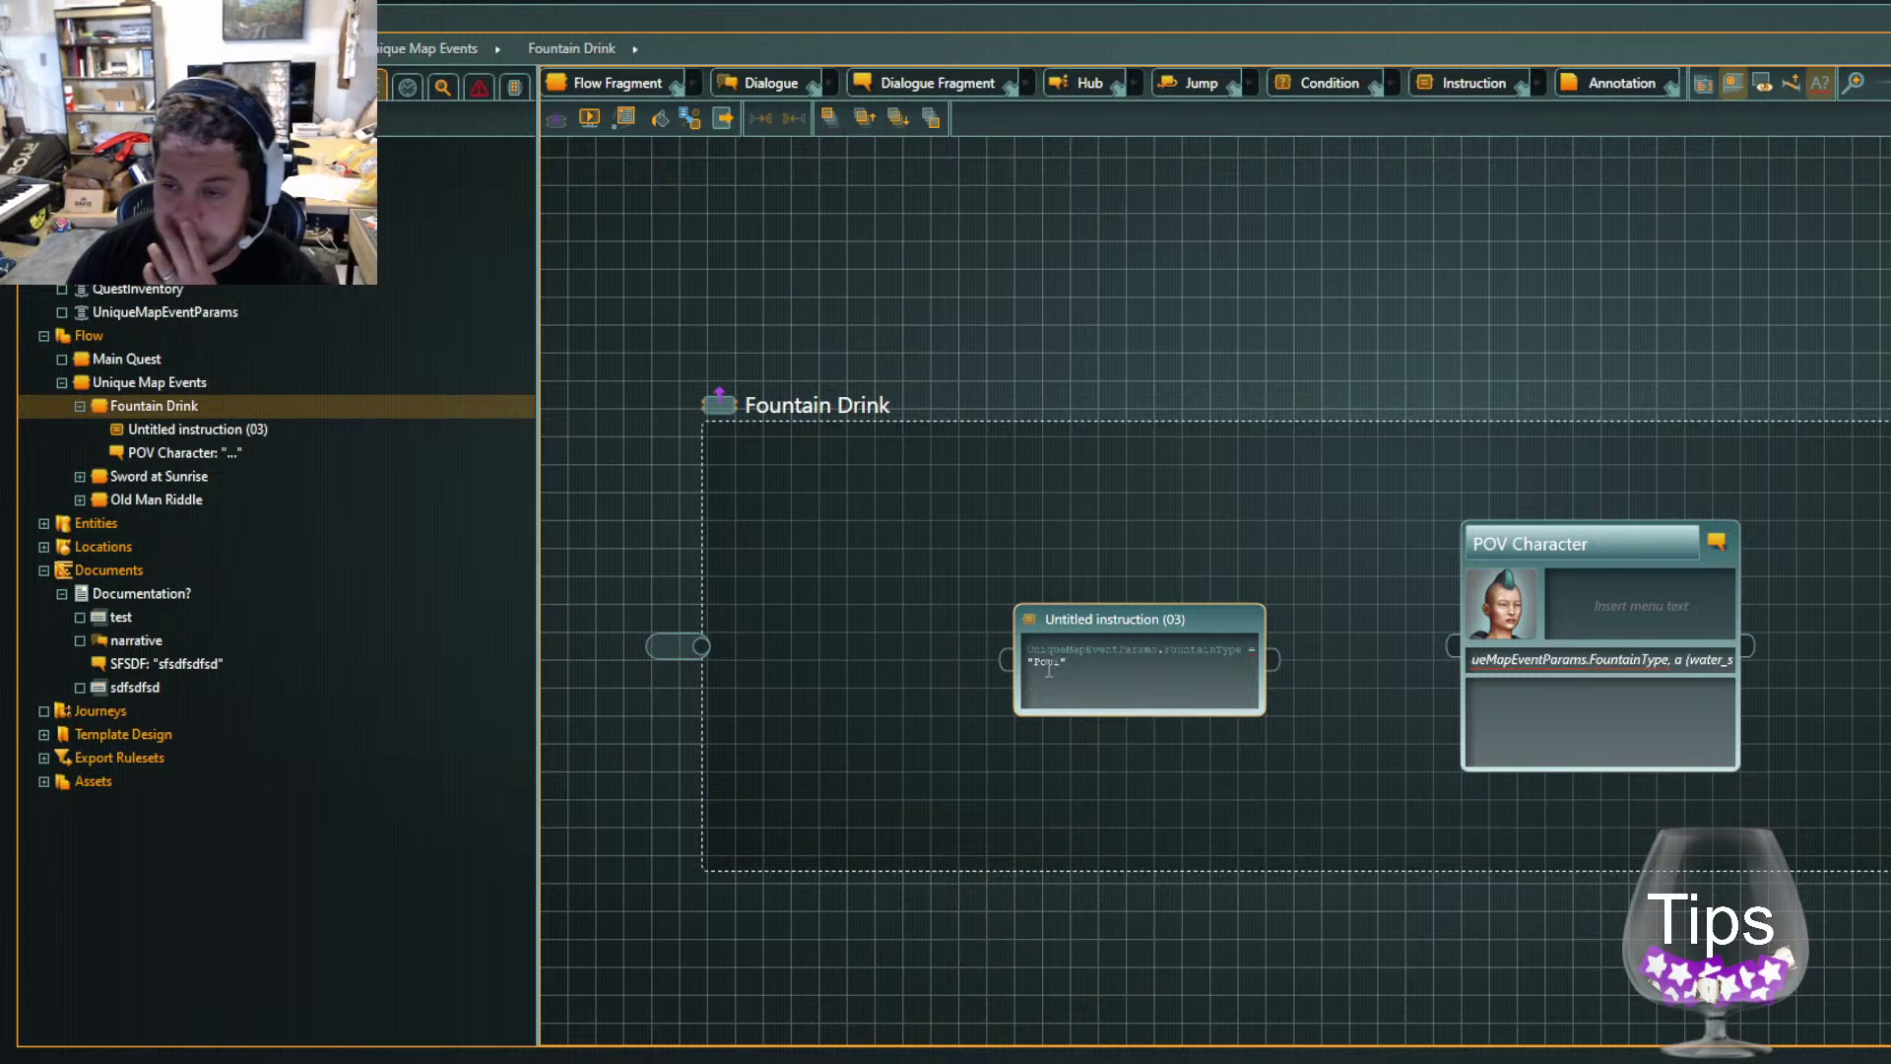
# Connect the instruction node to the POV Character fragment and start its script with the line if(random(0,3) = 0):
pyautogui.moveTo(1270, 654); pyautogui.dragTo(1454, 647)
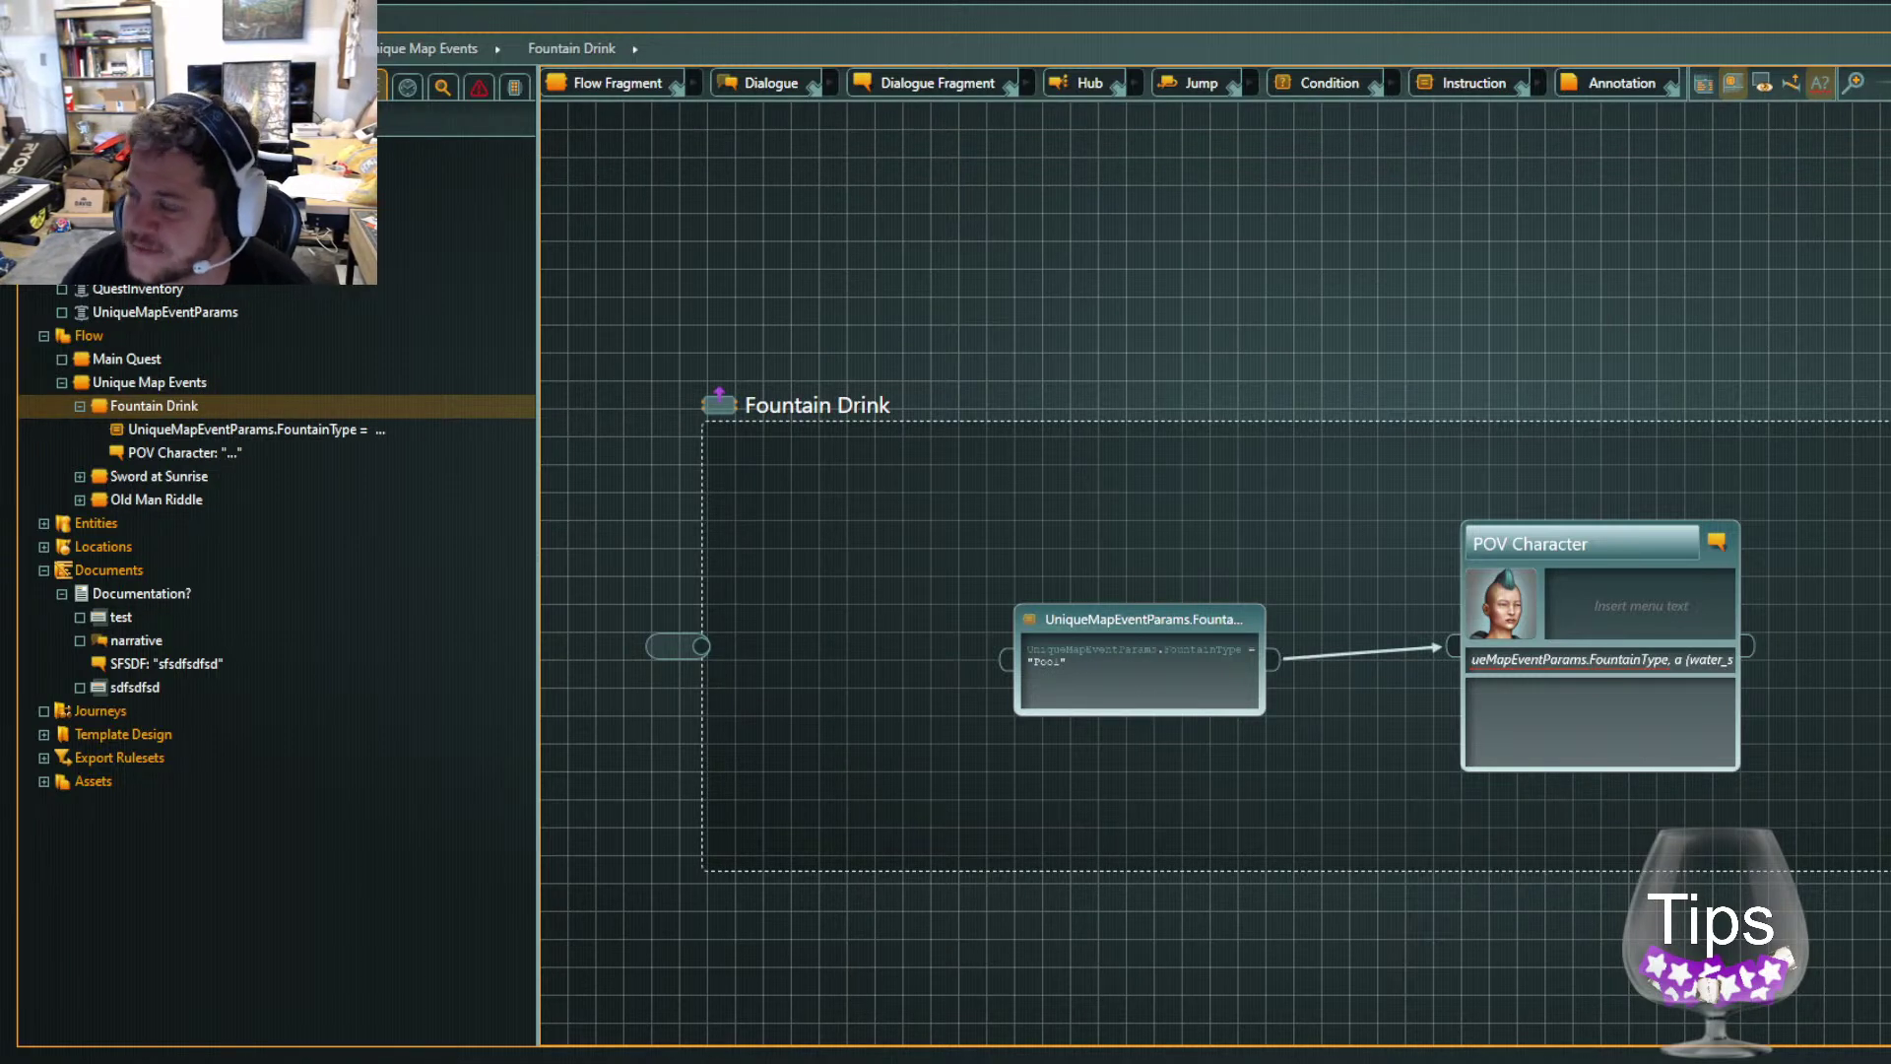
pyautogui.click(1177, 676)
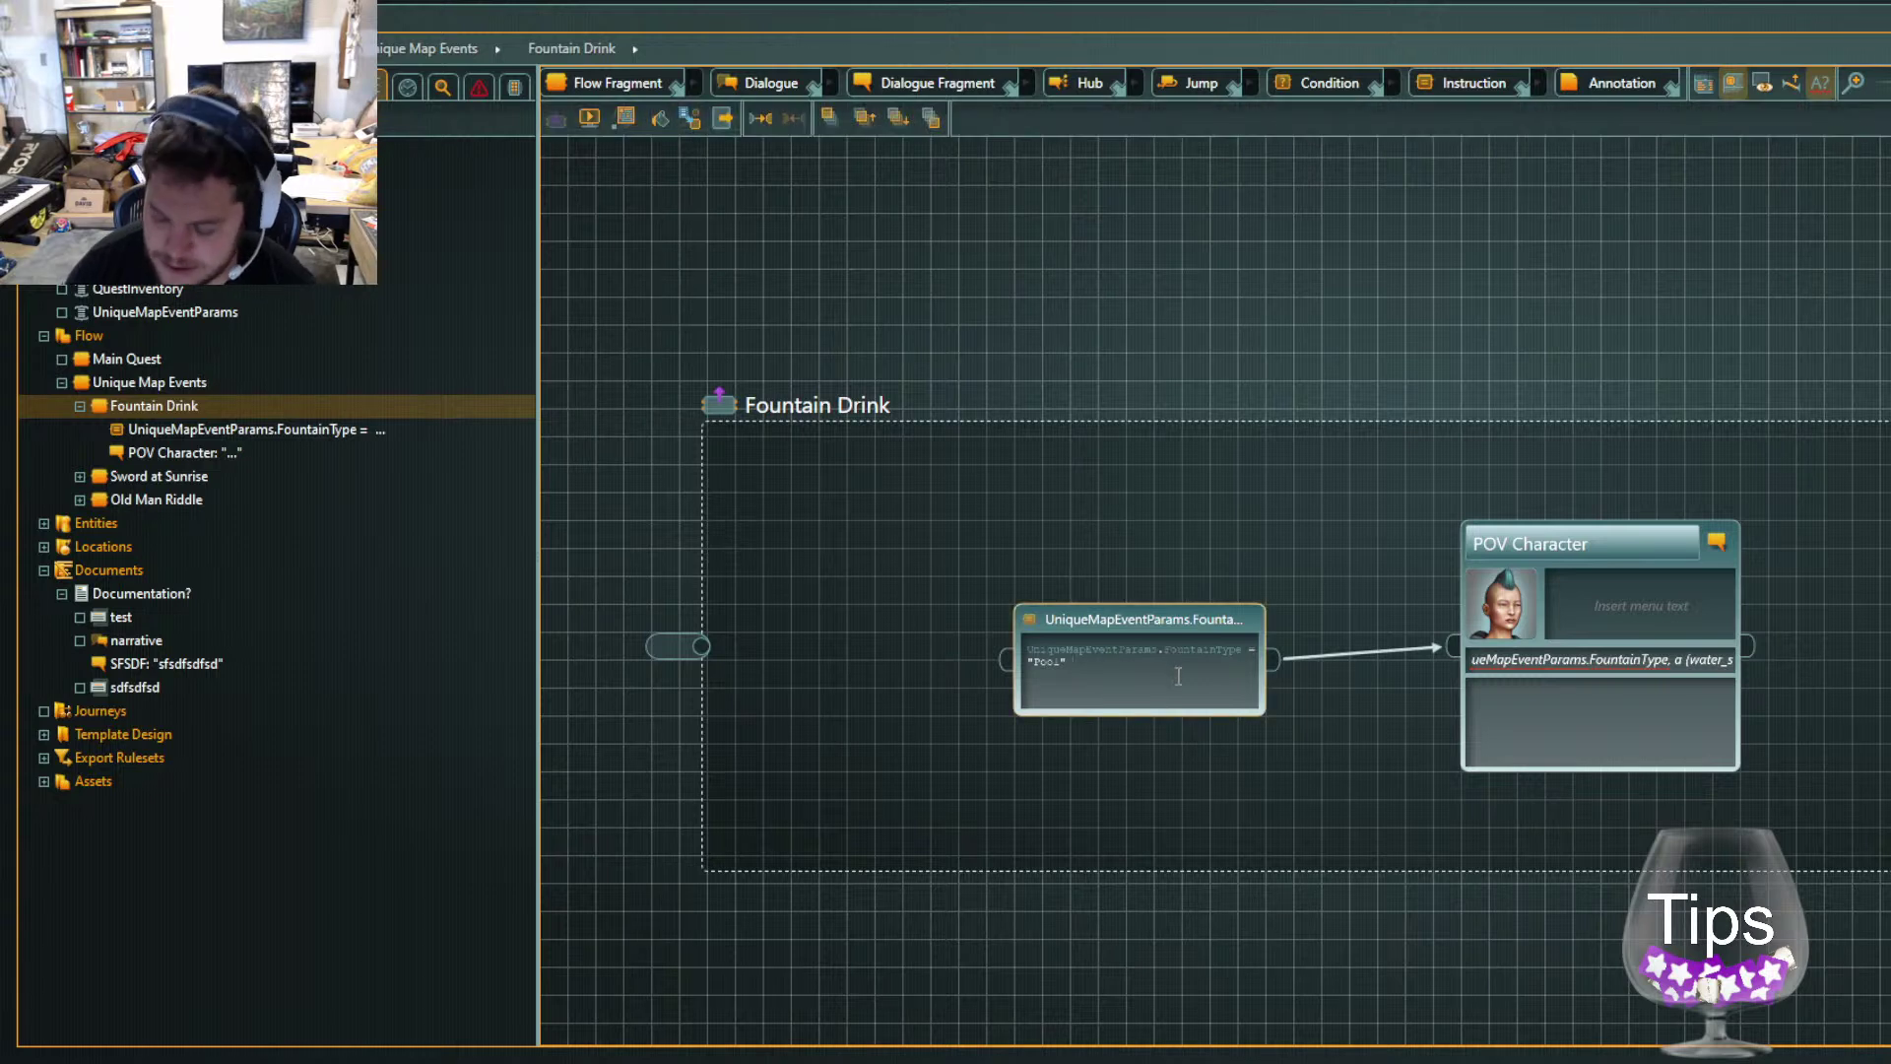
pyautogui.hotkey('ctrl', 'Home')
pyautogui.write('if (')
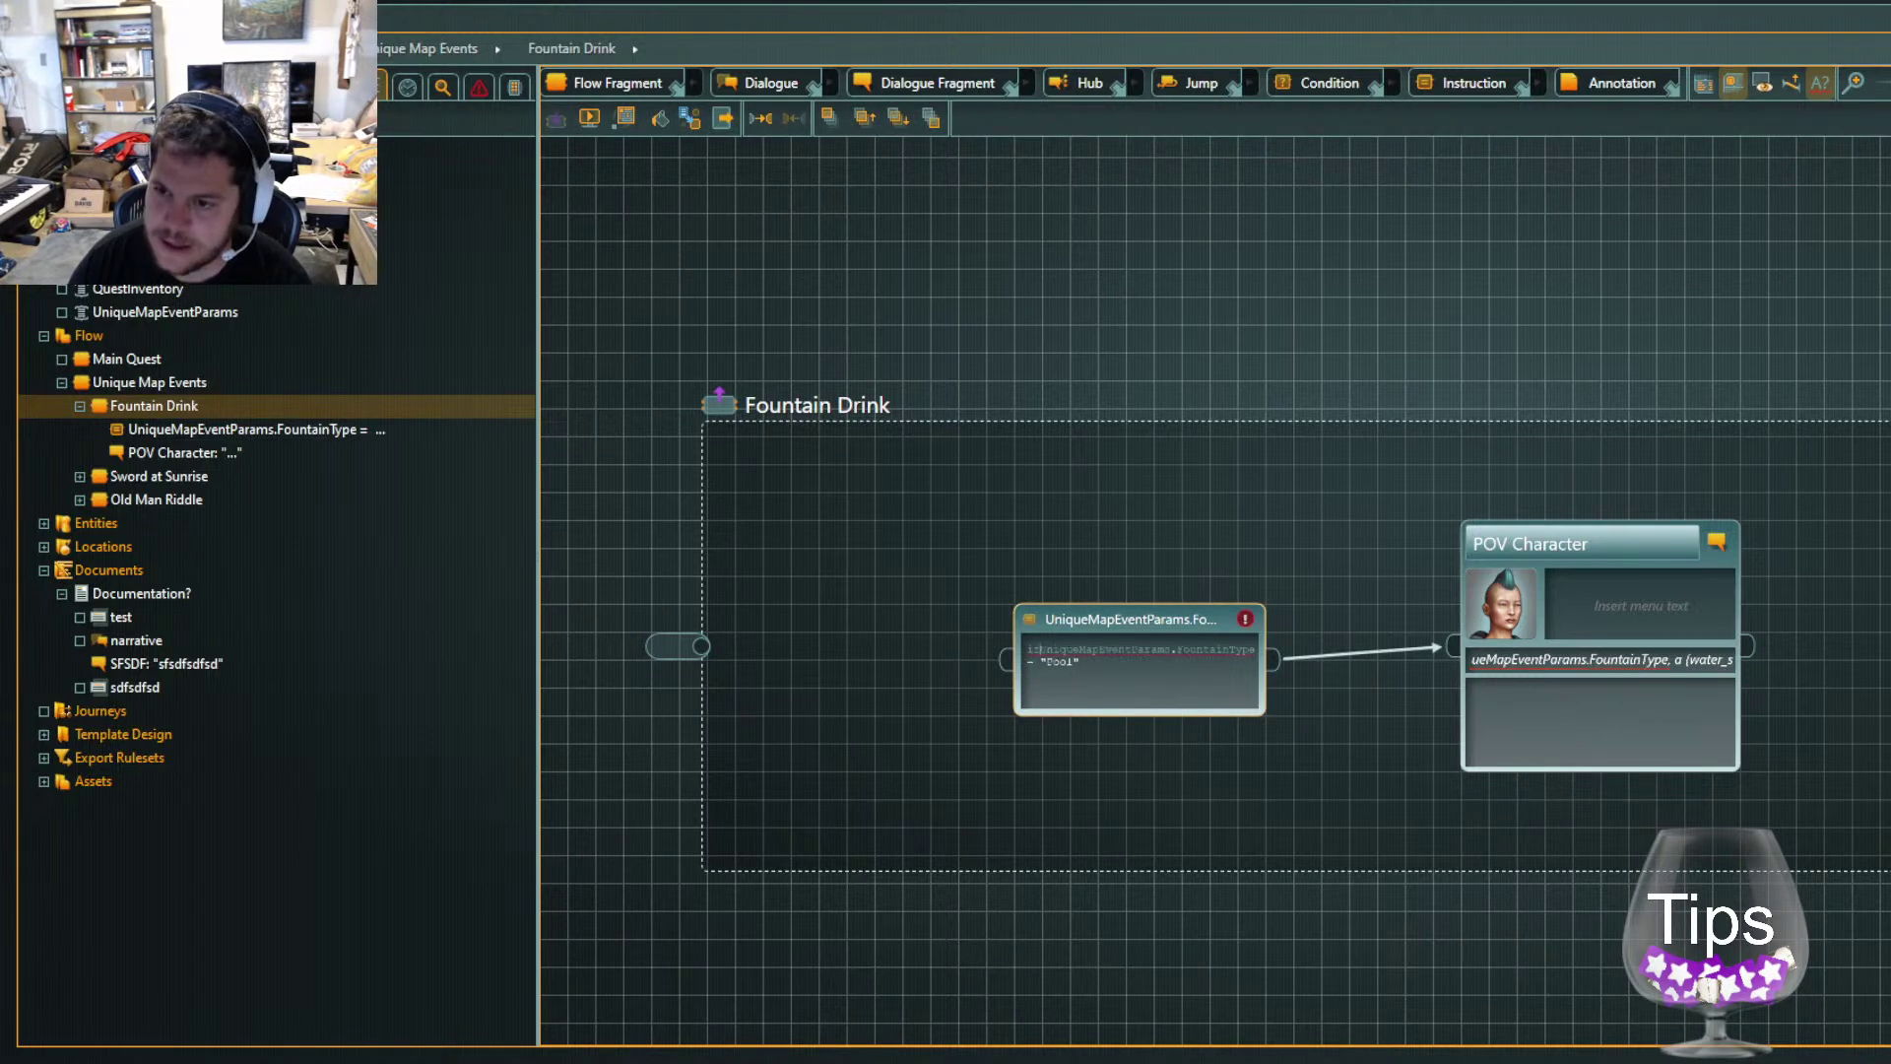
pyautogui.press('Return')
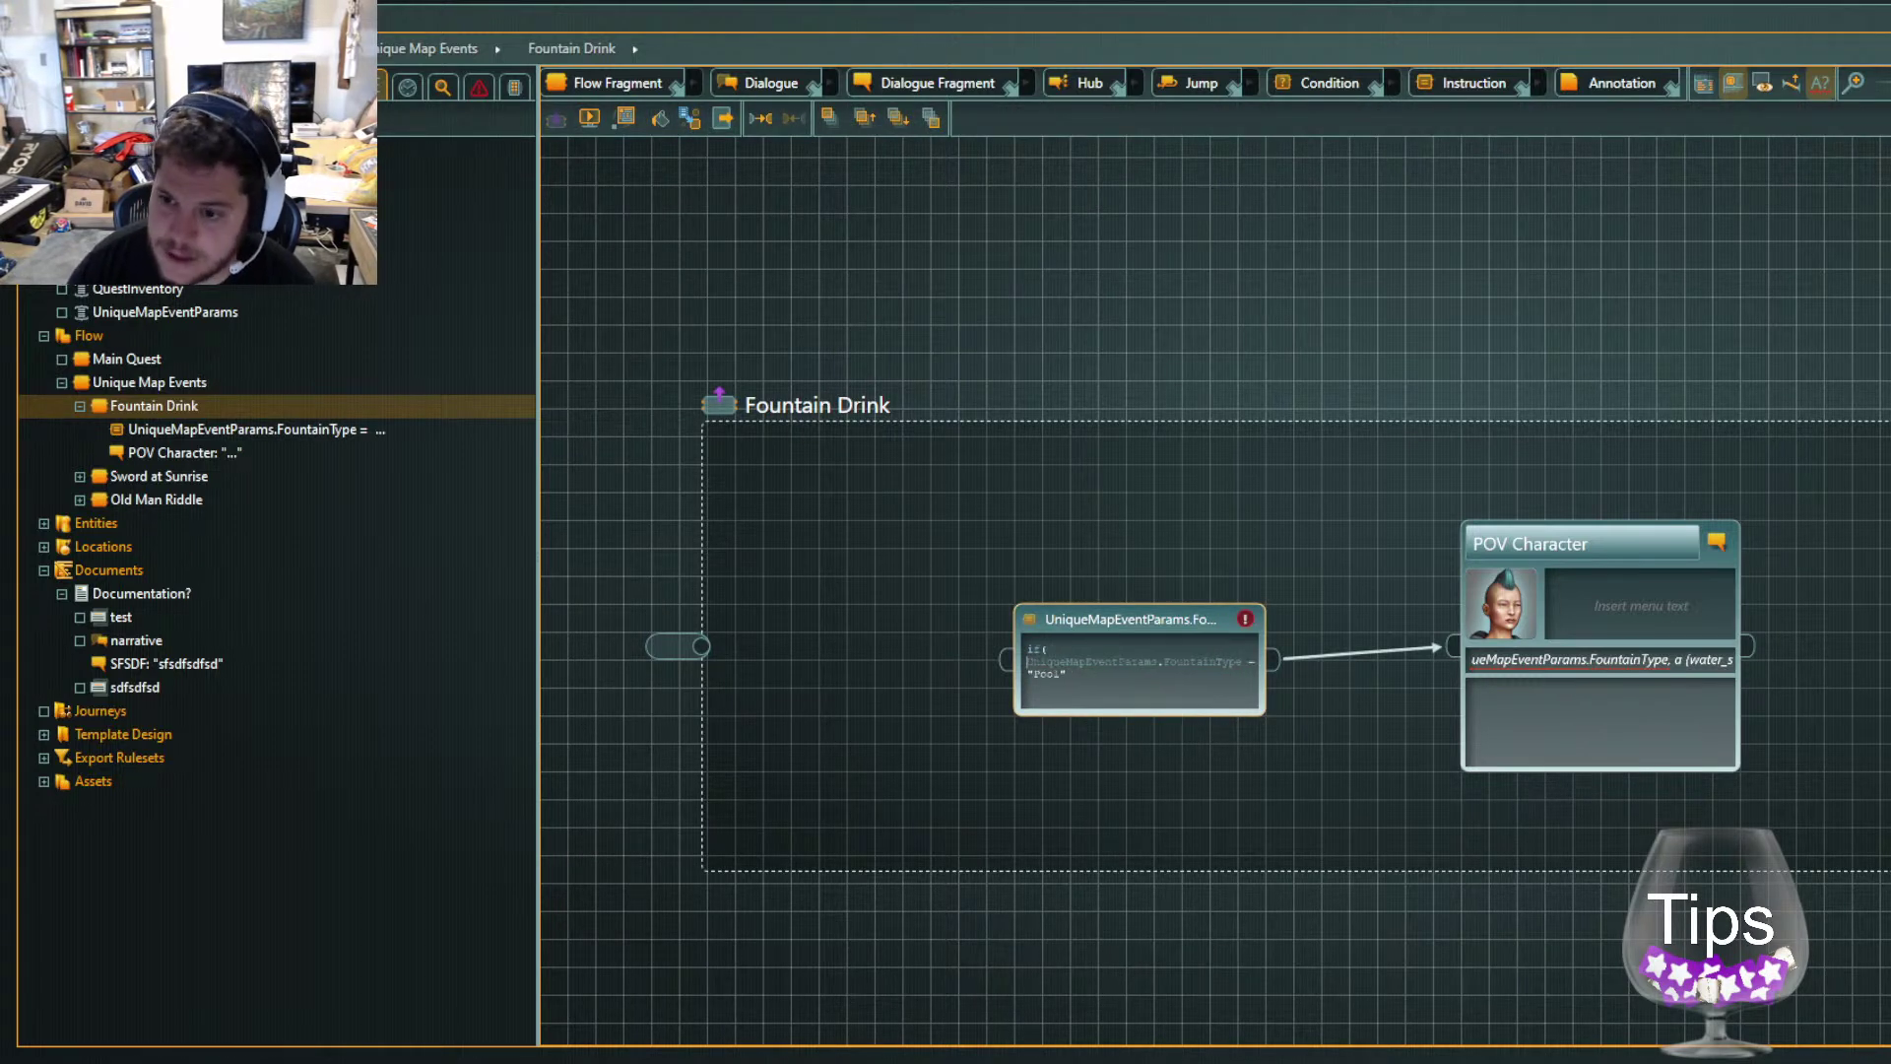
pyautogui.write('rand')
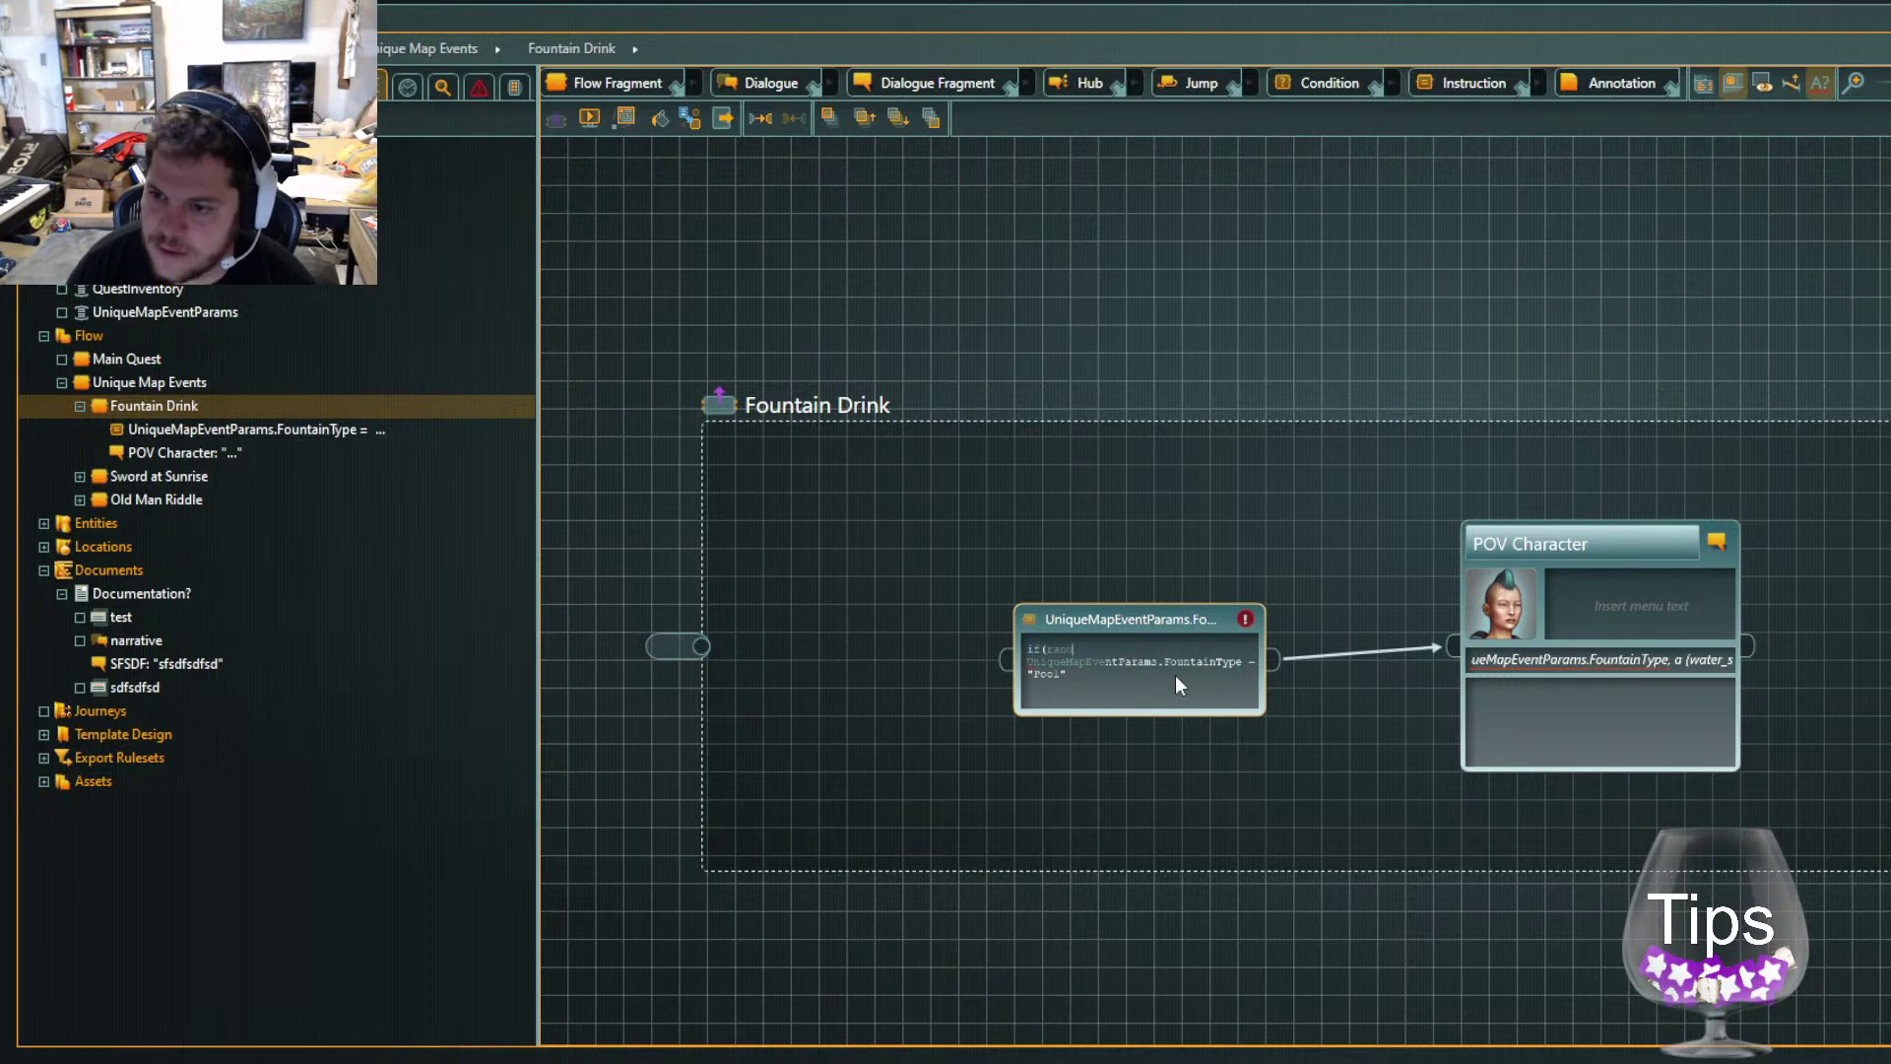
pyautogui.write('om(,)')
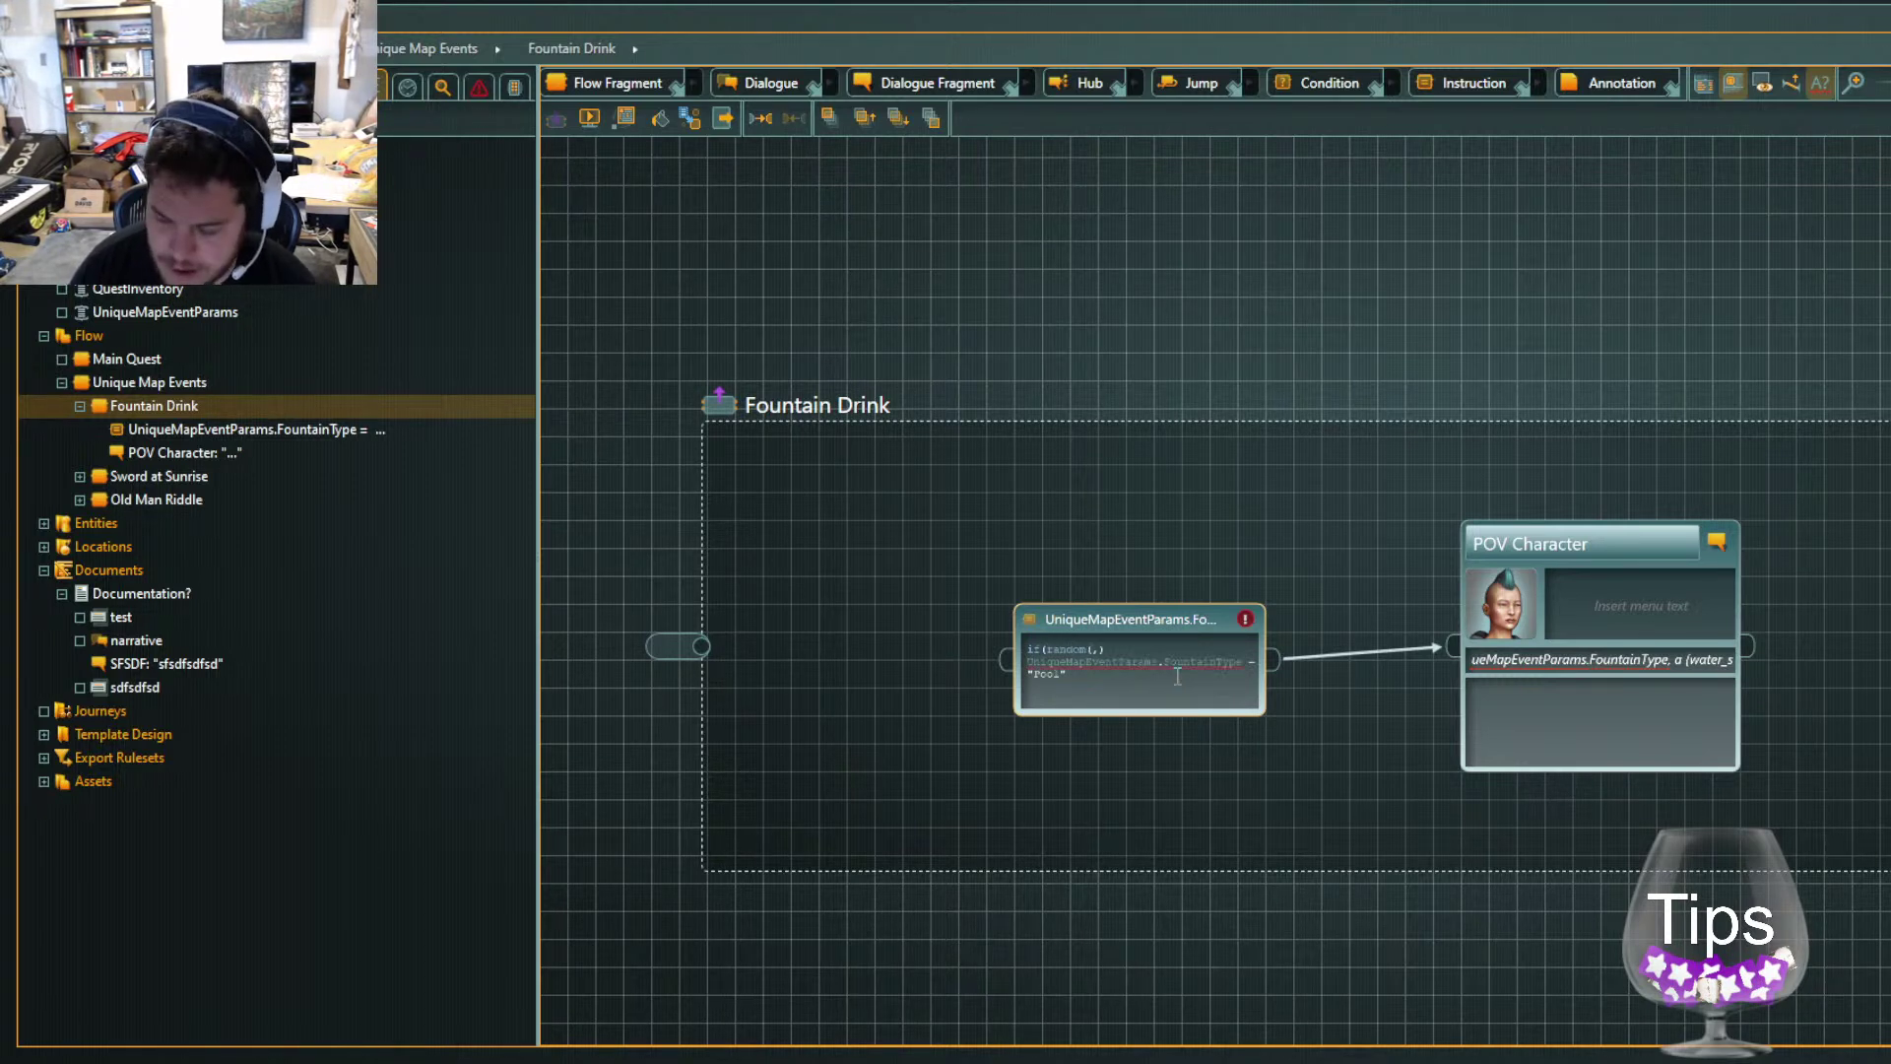
pyautogui.write('1')
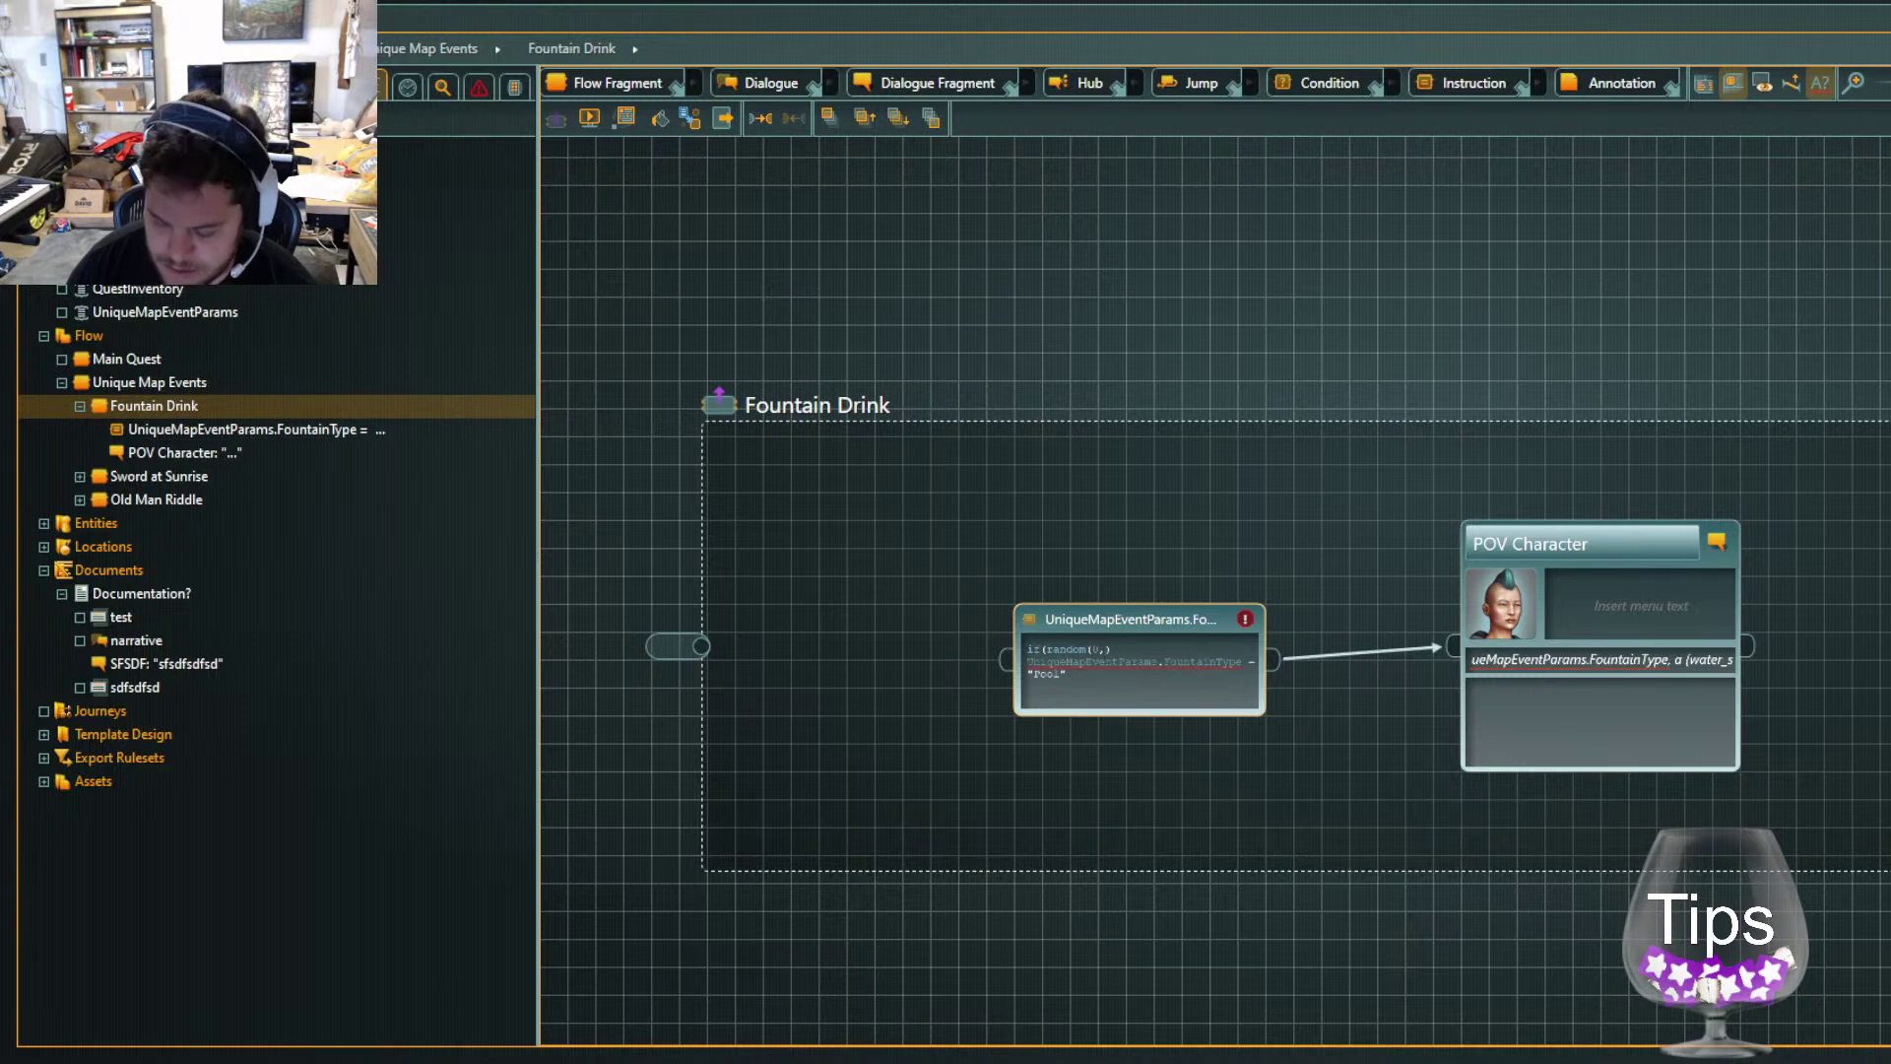
pyautogui.write('3')
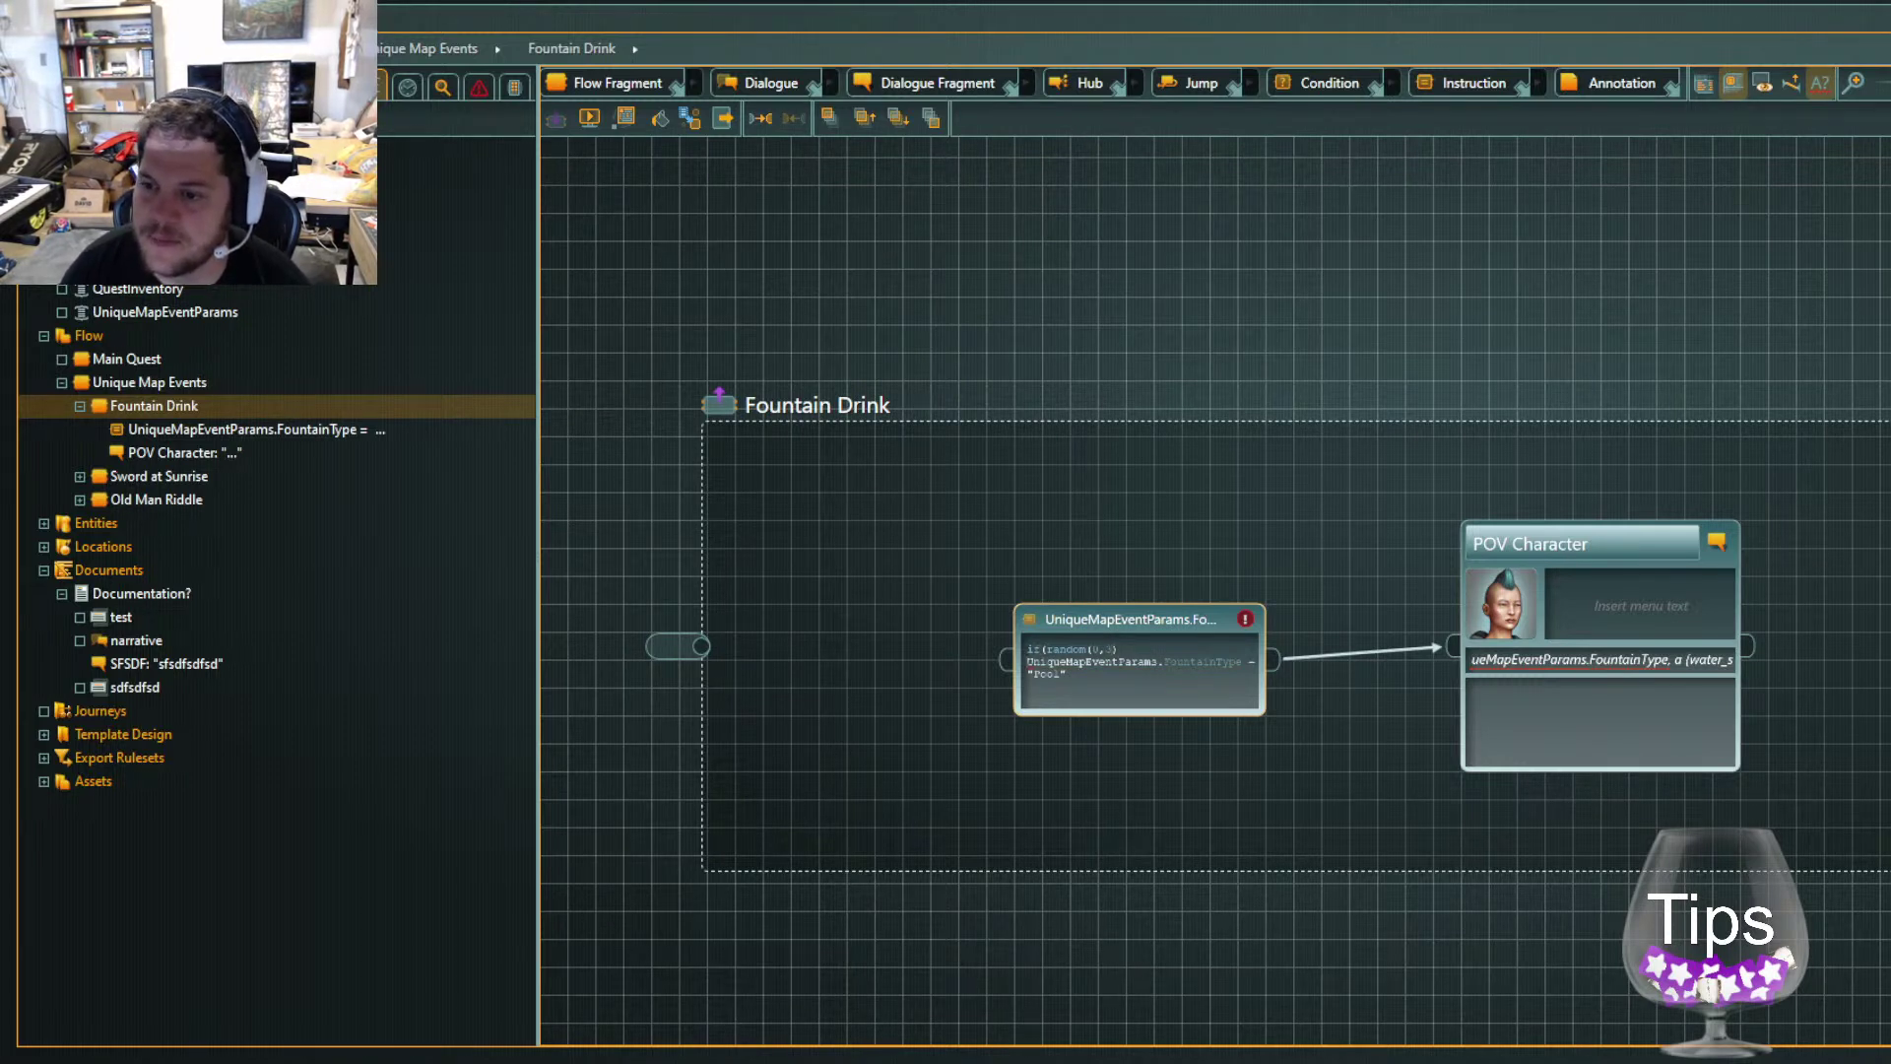
pyautogui.write('=')
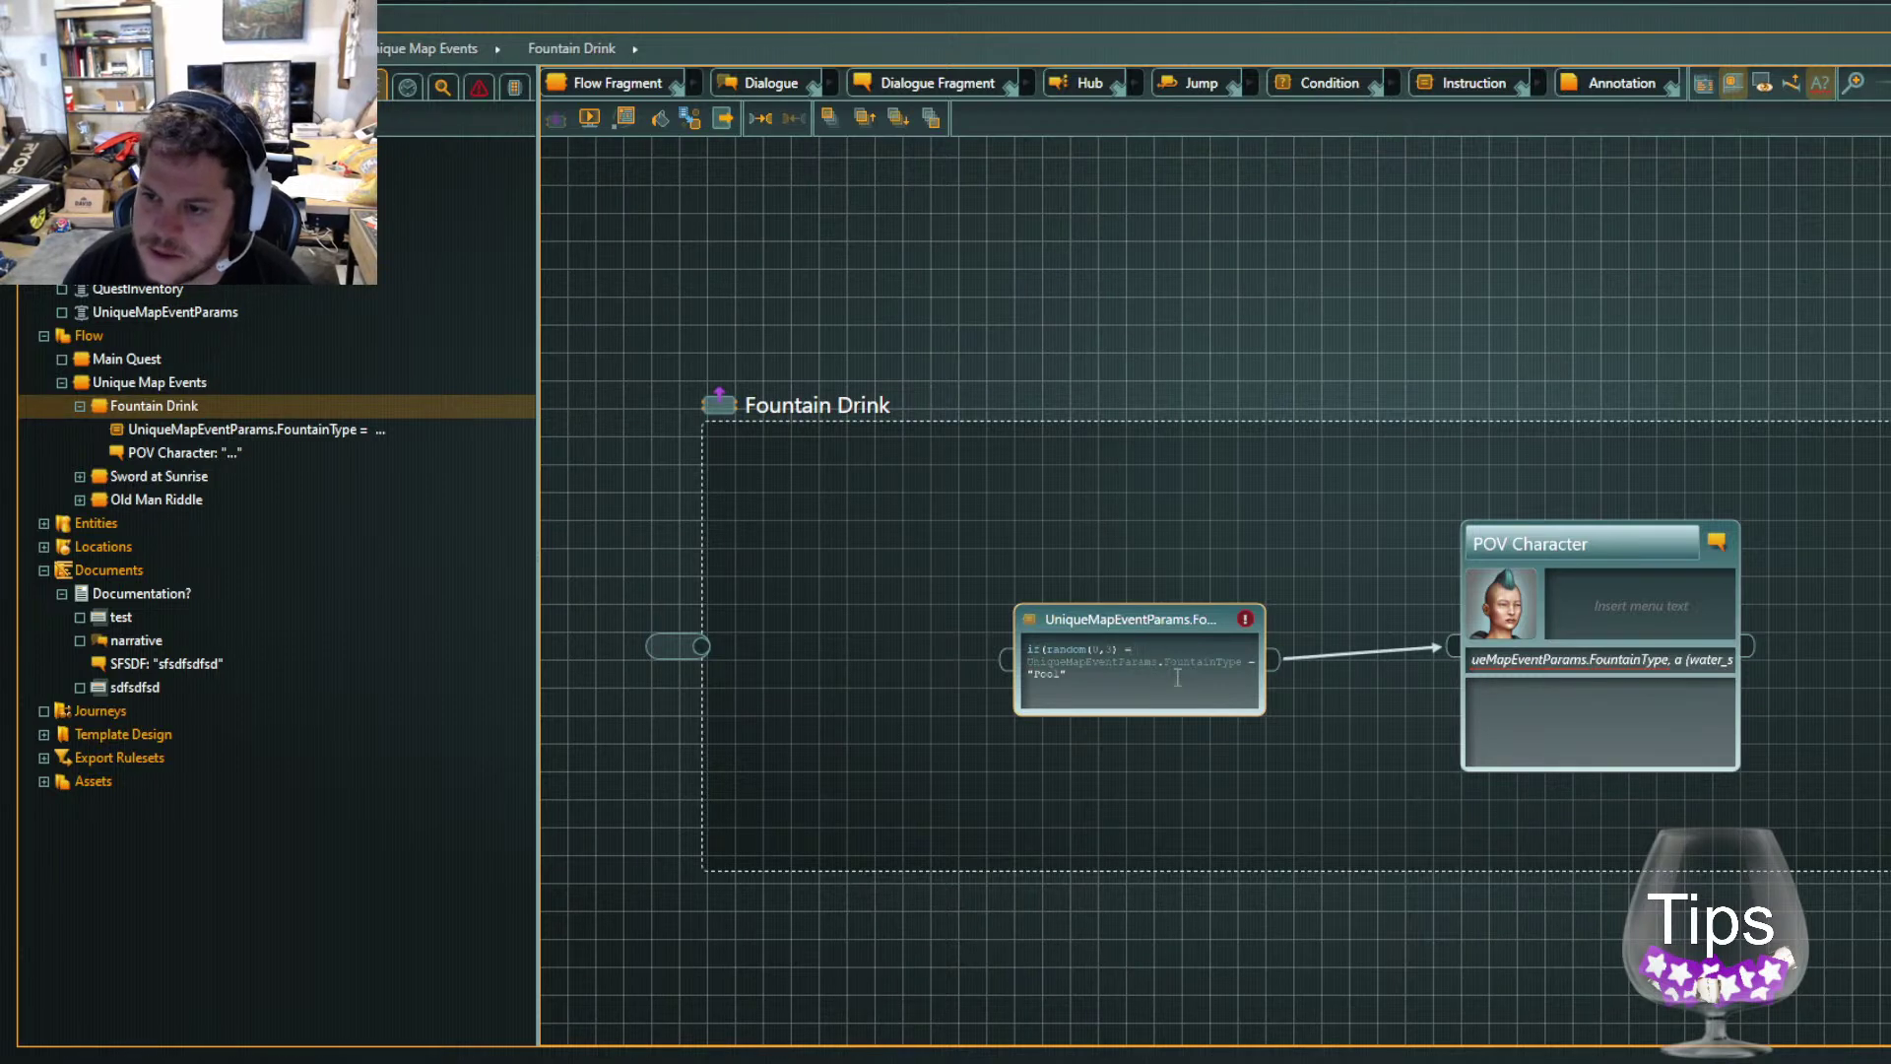
pyautogui.write('0')
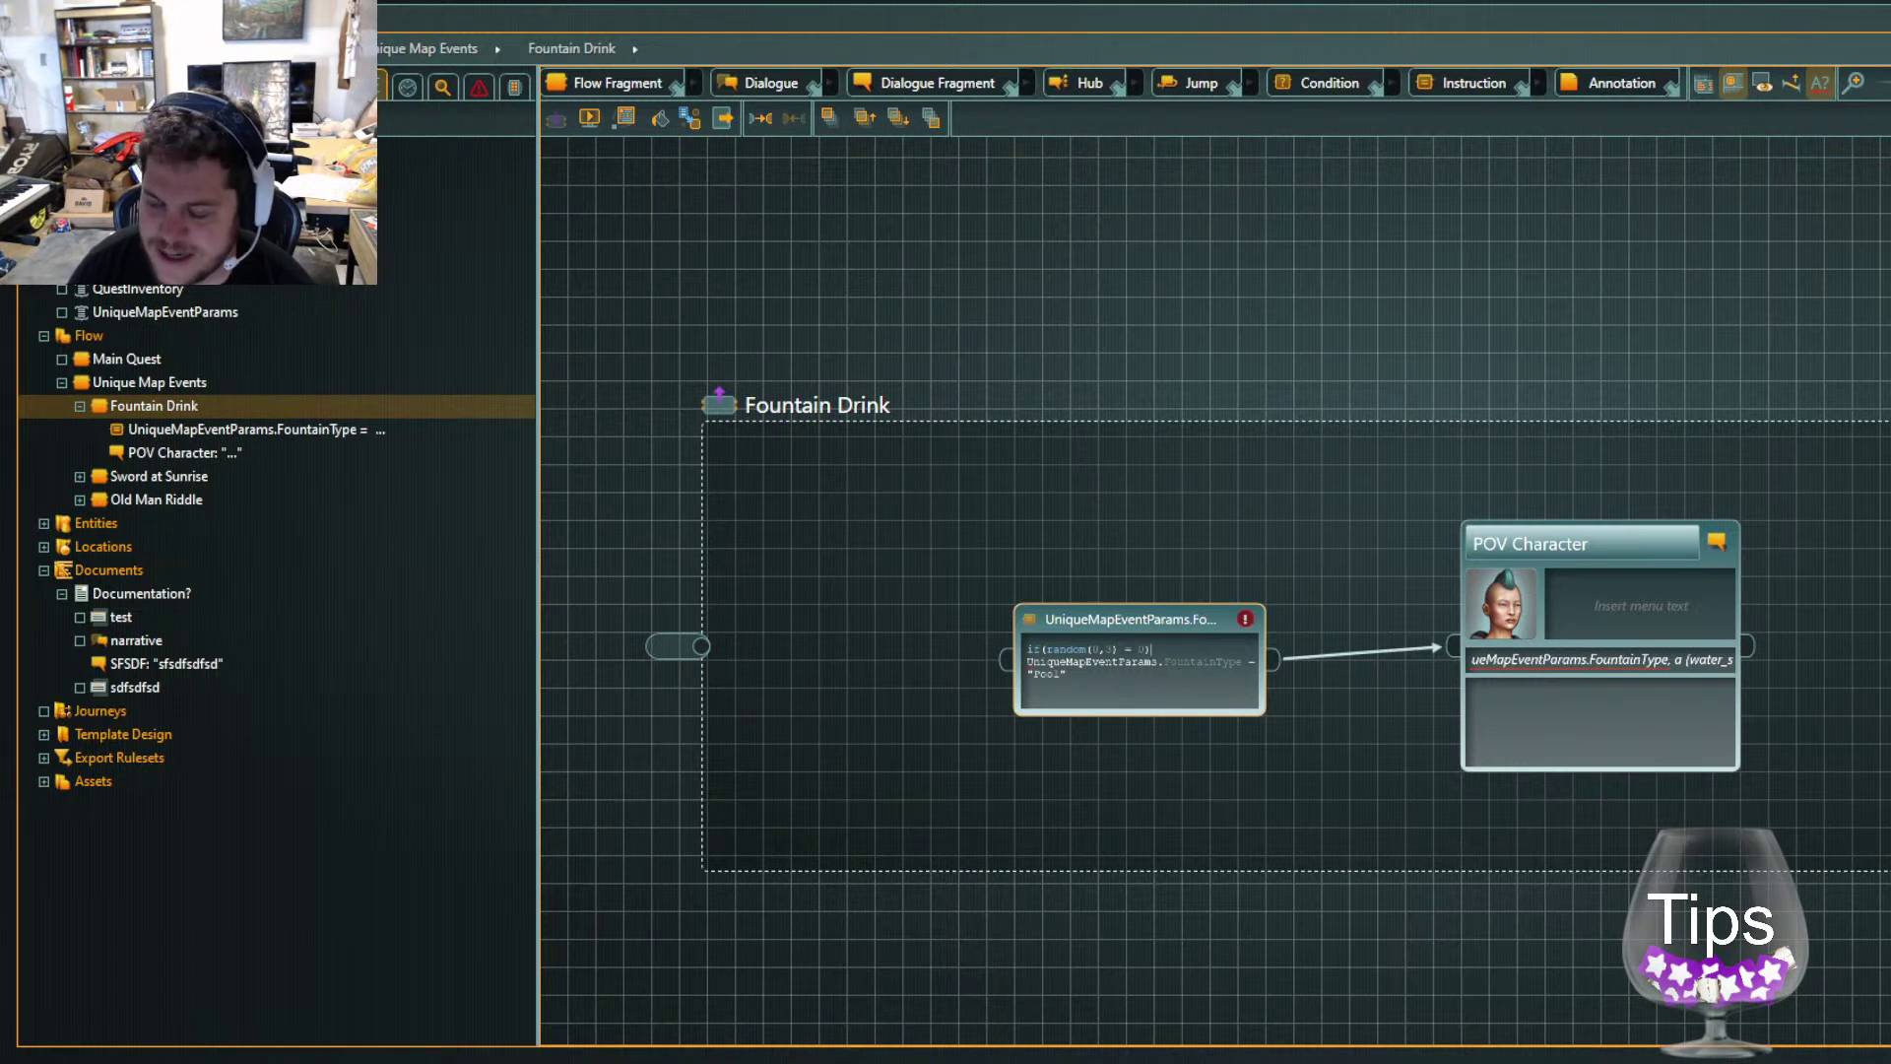
pyautogui.write(':')
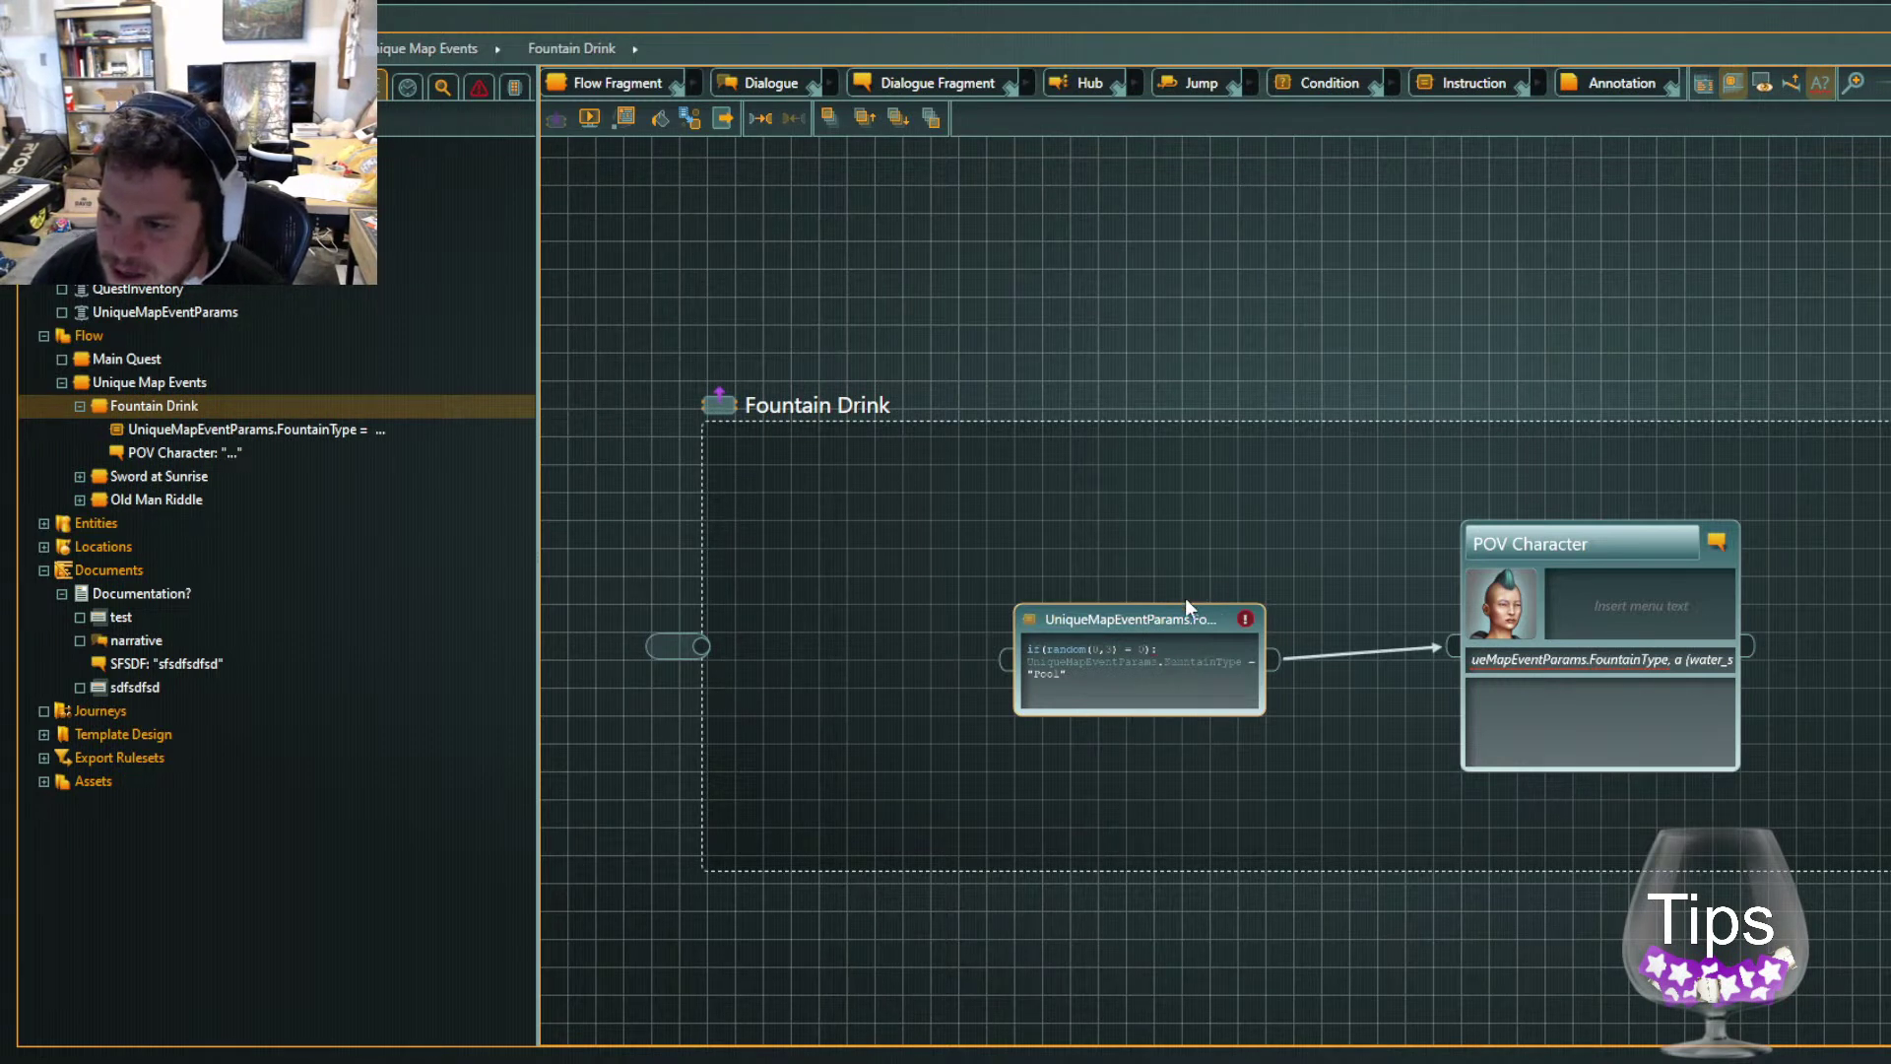
# Move the instruction node slightly upward and add int rand = random(0,3) as the first line of its script
pyautogui.moveTo(1168, 605); pyautogui.dragTo(1156, 553)
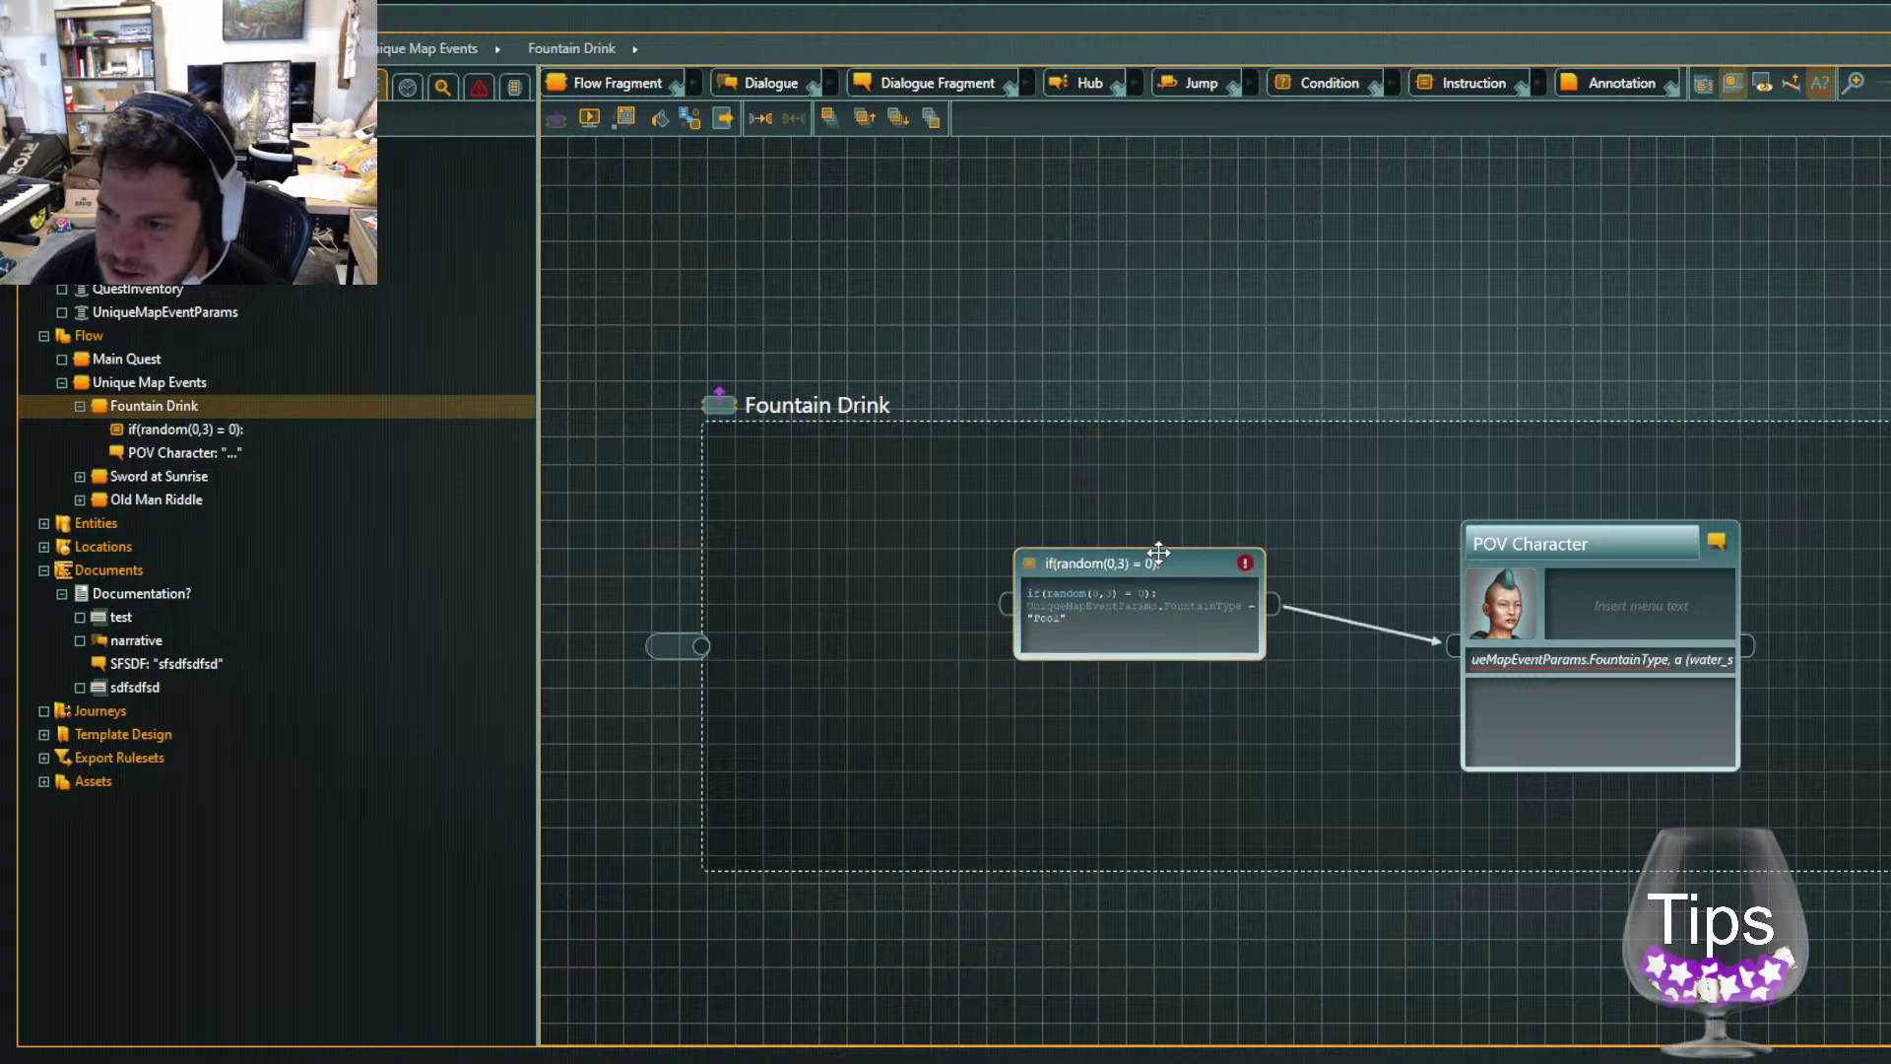
pyautogui.click(1178, 595)
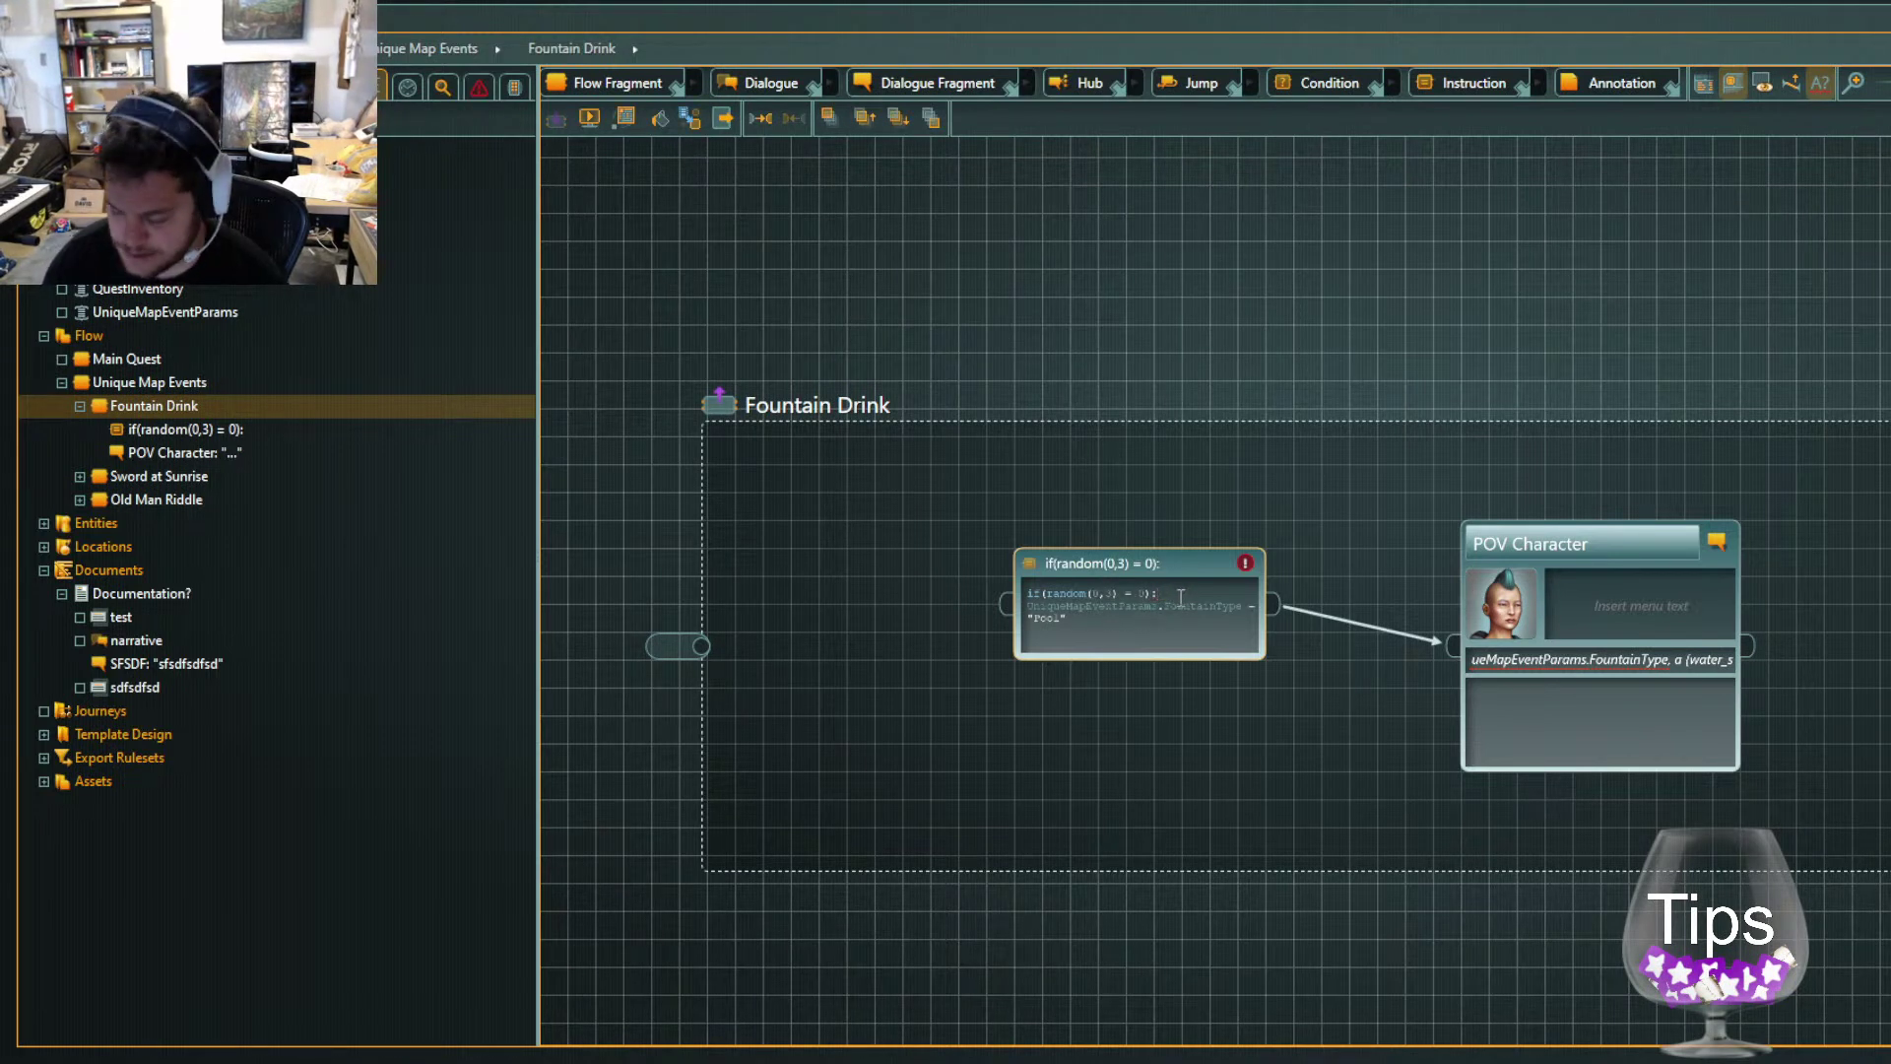
pyautogui.press('Return')
pyautogui.write('int rand =')
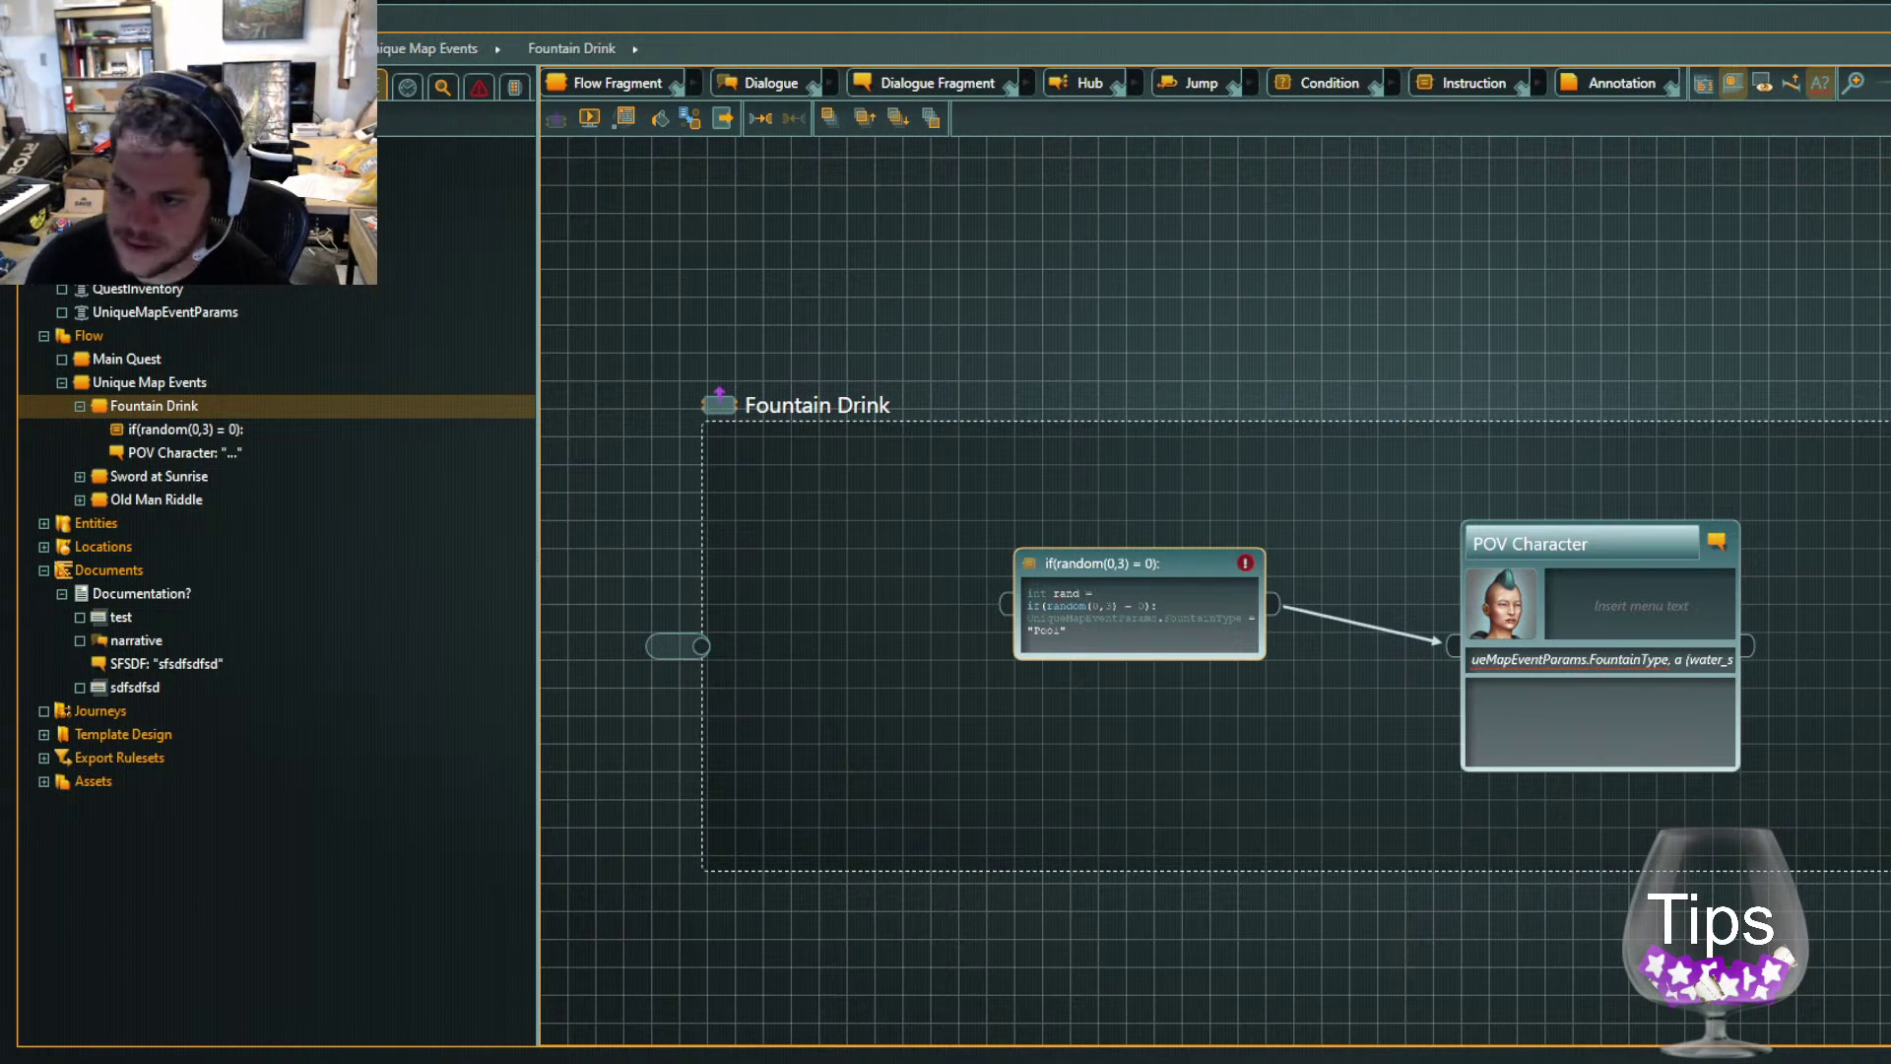
pyautogui.moveTo(1116, 606); pyautogui.dragTo(1048, 607)
pyautogui.hotkey('ctrl', 'c')
pyautogui.click(1045, 594)
pyautogui.hotkey('ctrl', 'v')
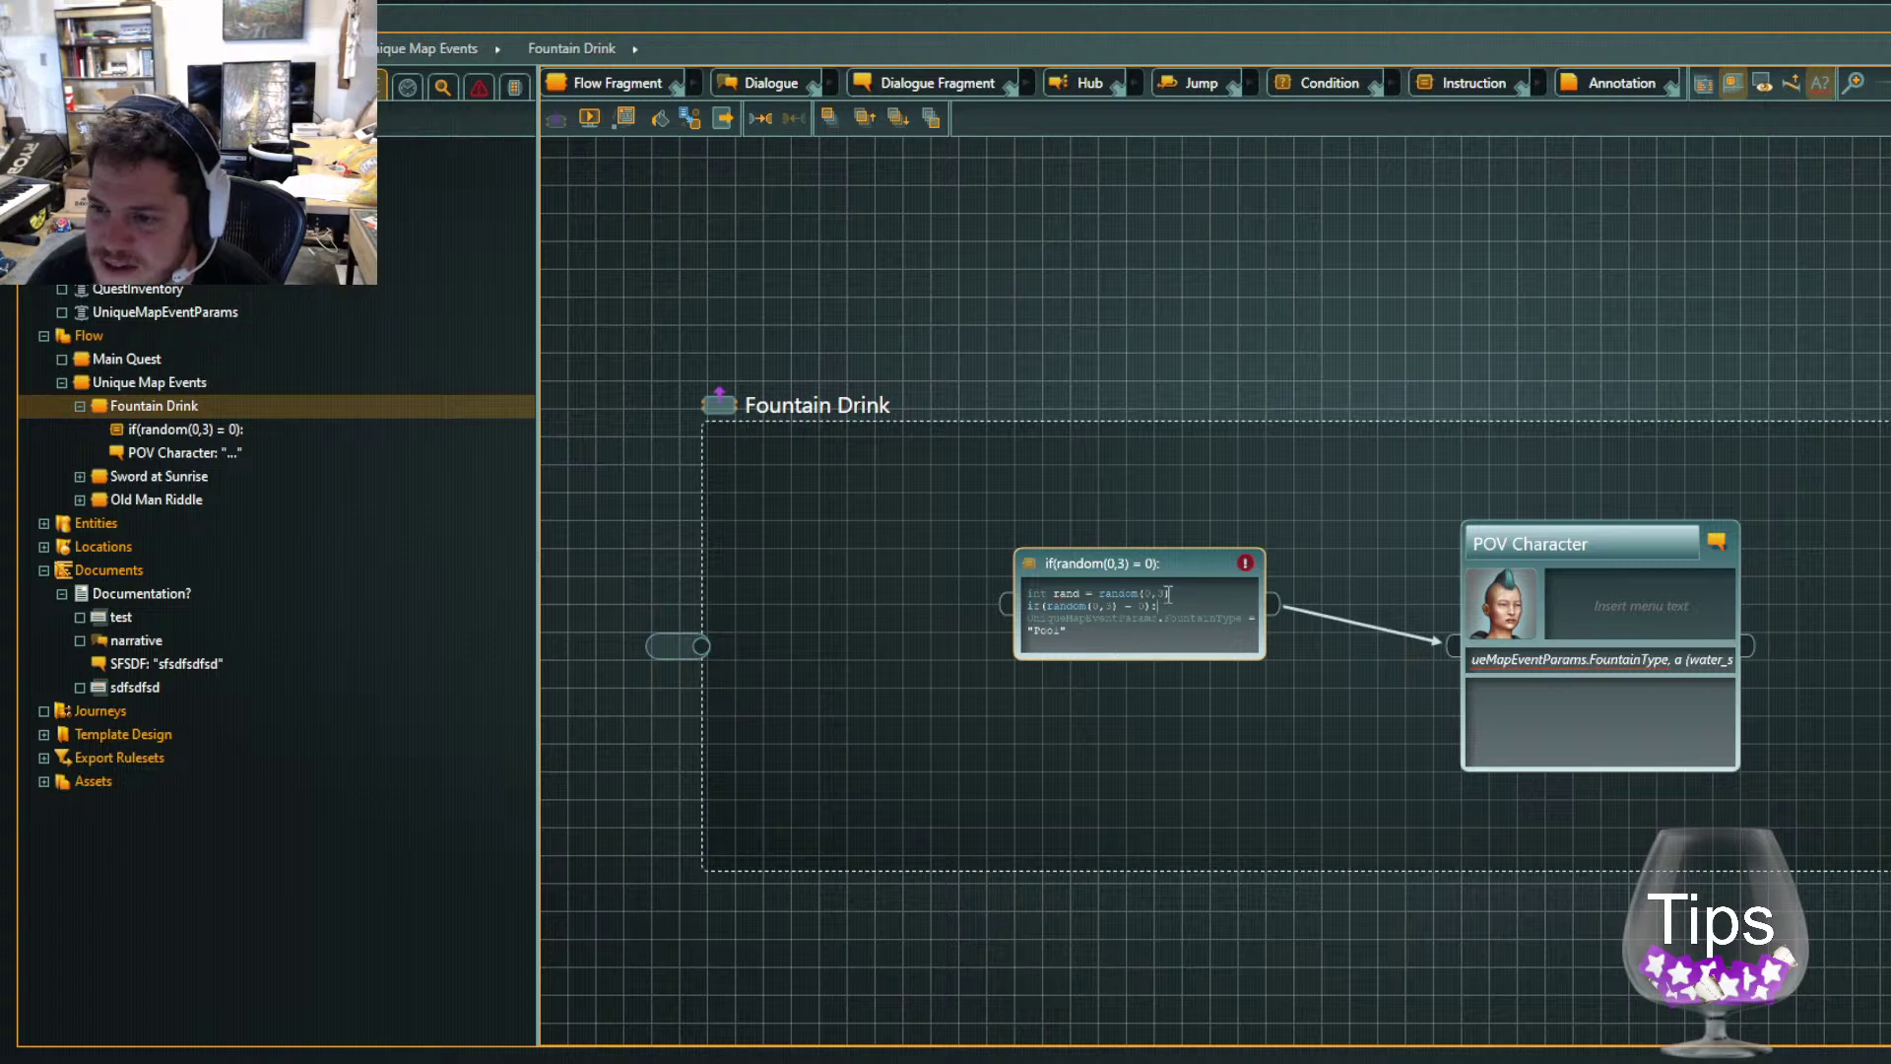
pyautogui.write(';')
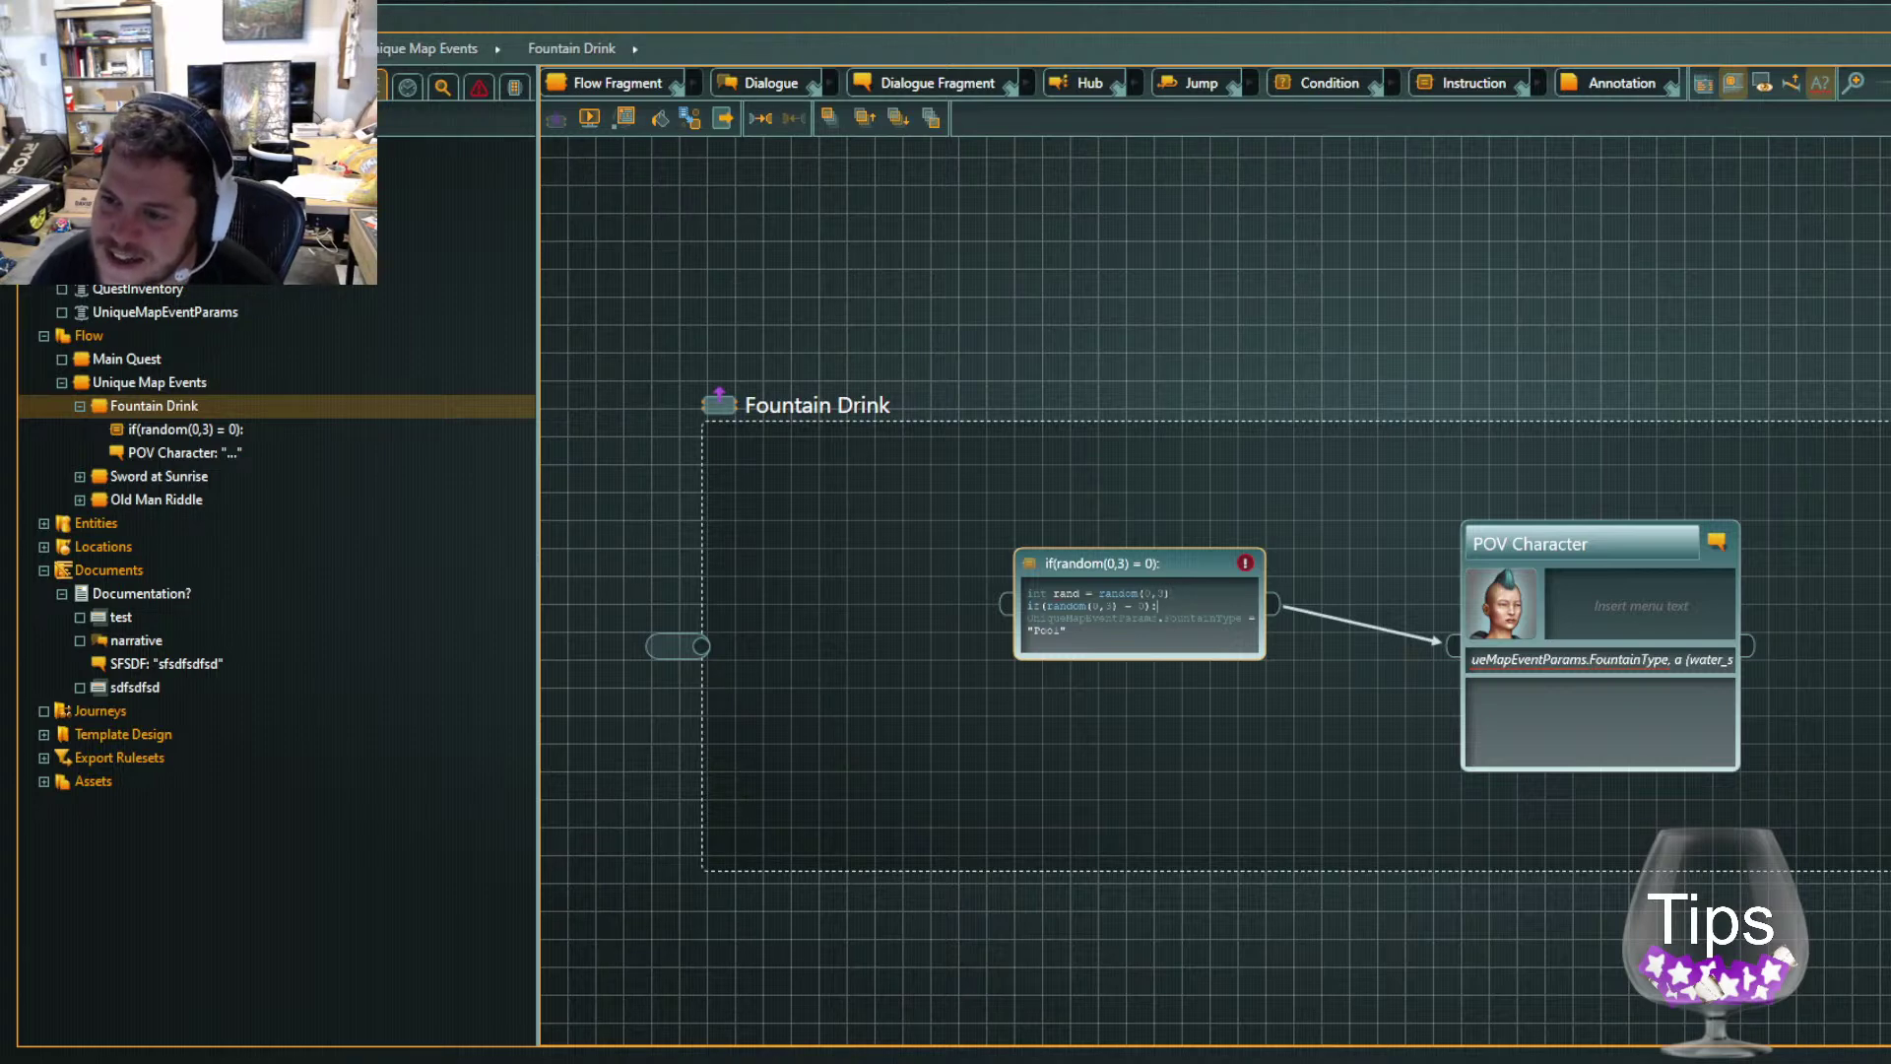
# Rename the variable declared in the instruction script's first line to typerand
pyautogui.scroll(4, 1357, 730)
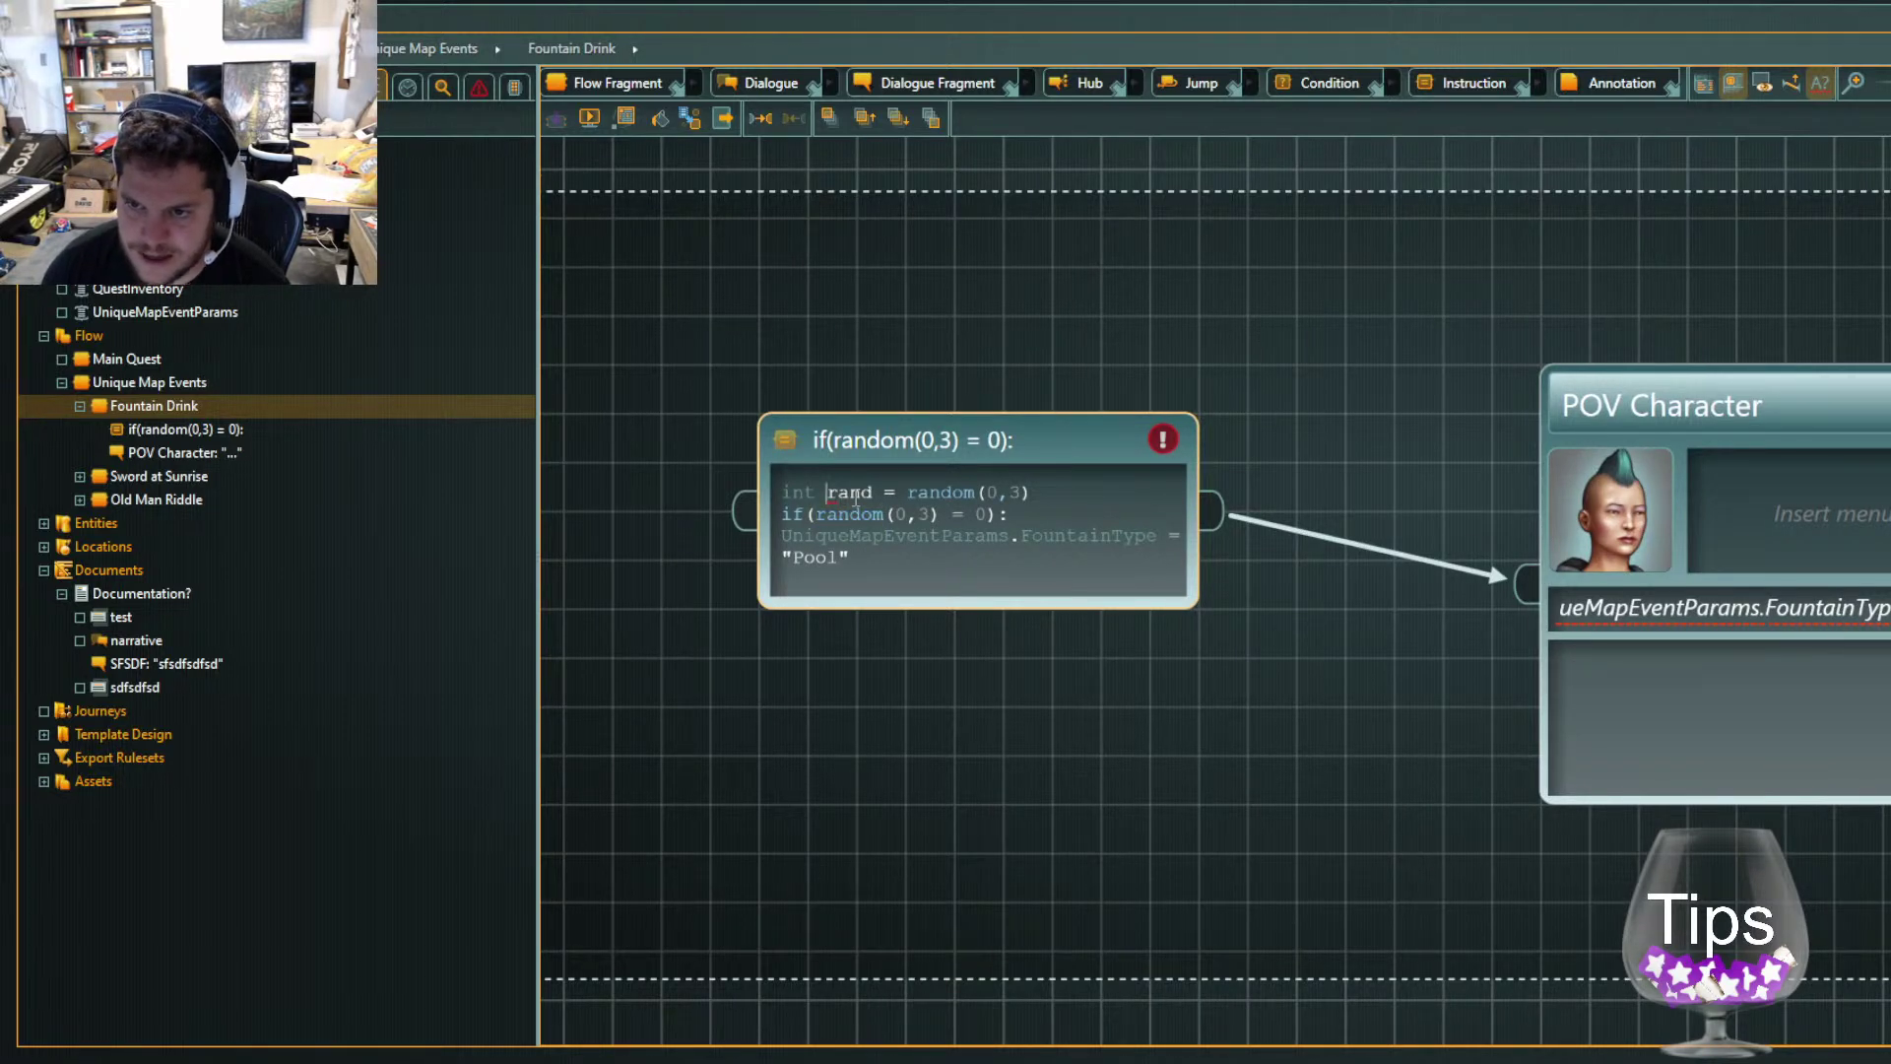
pyautogui.write('type')
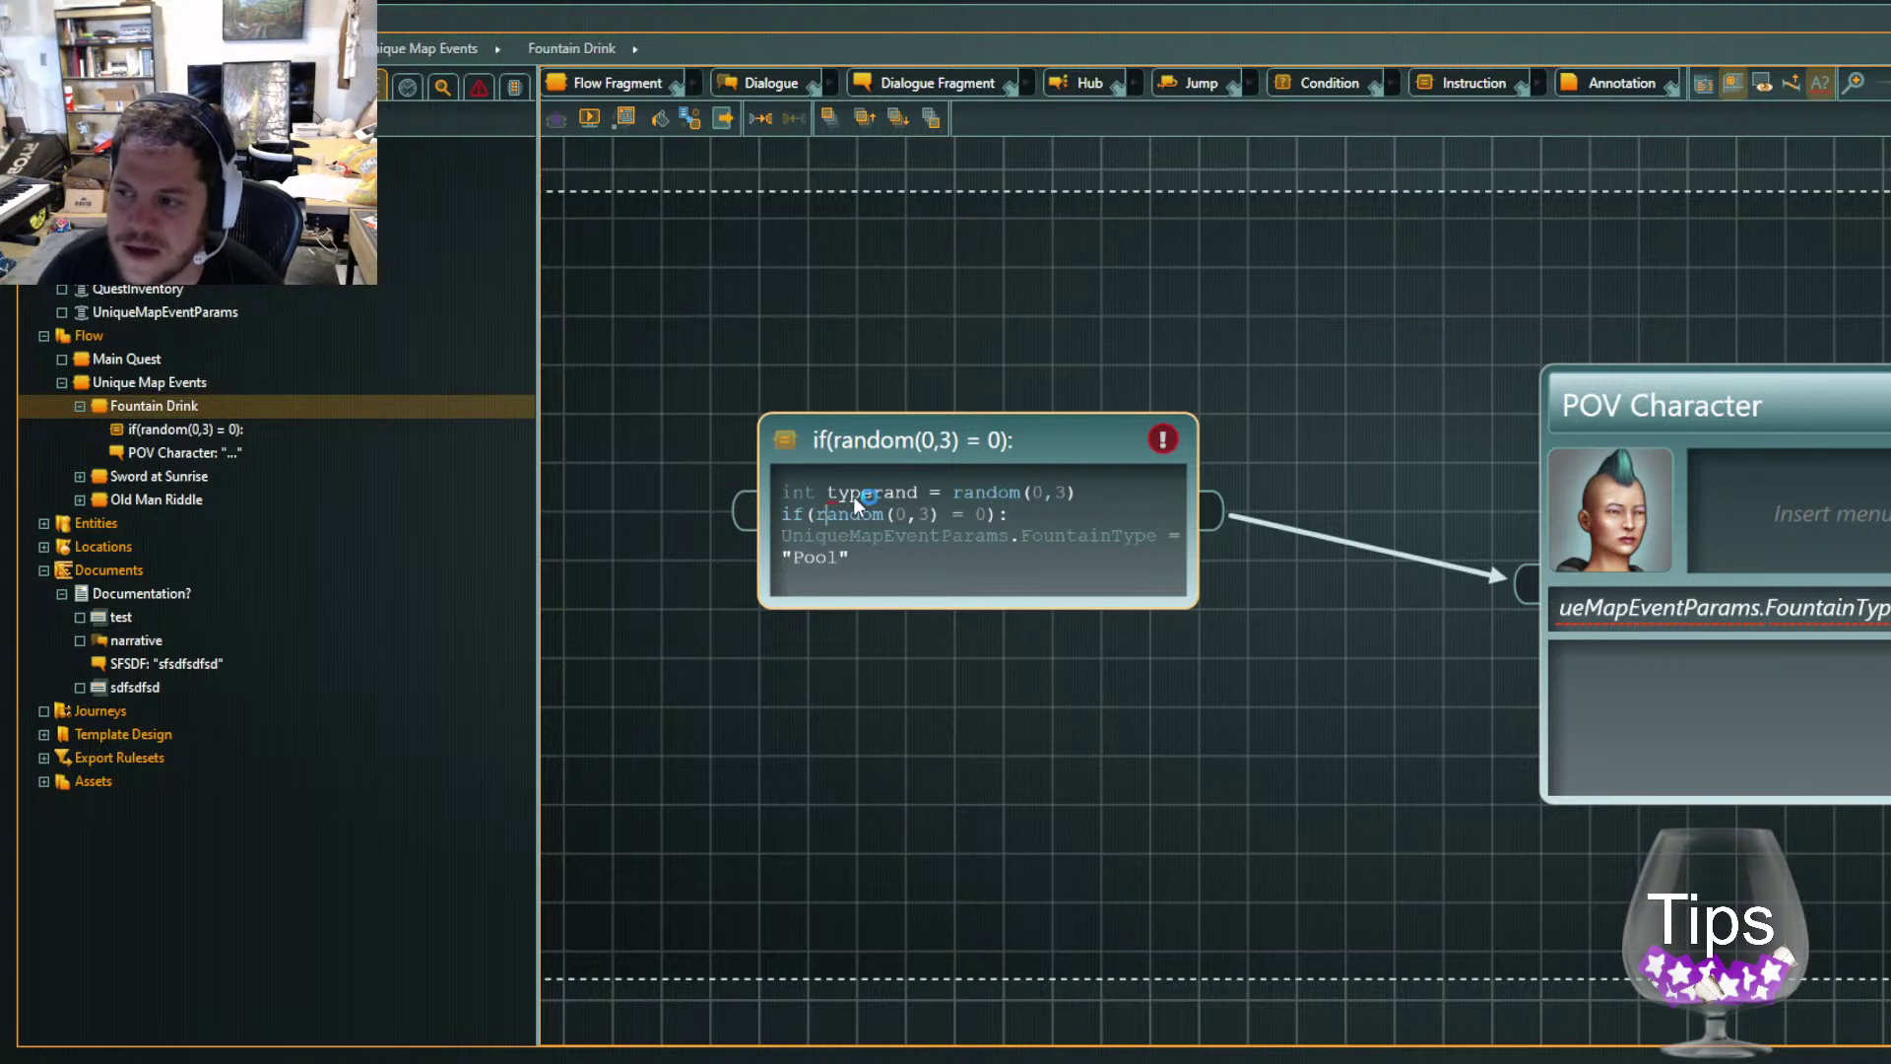
pyautogui.press('Escape')
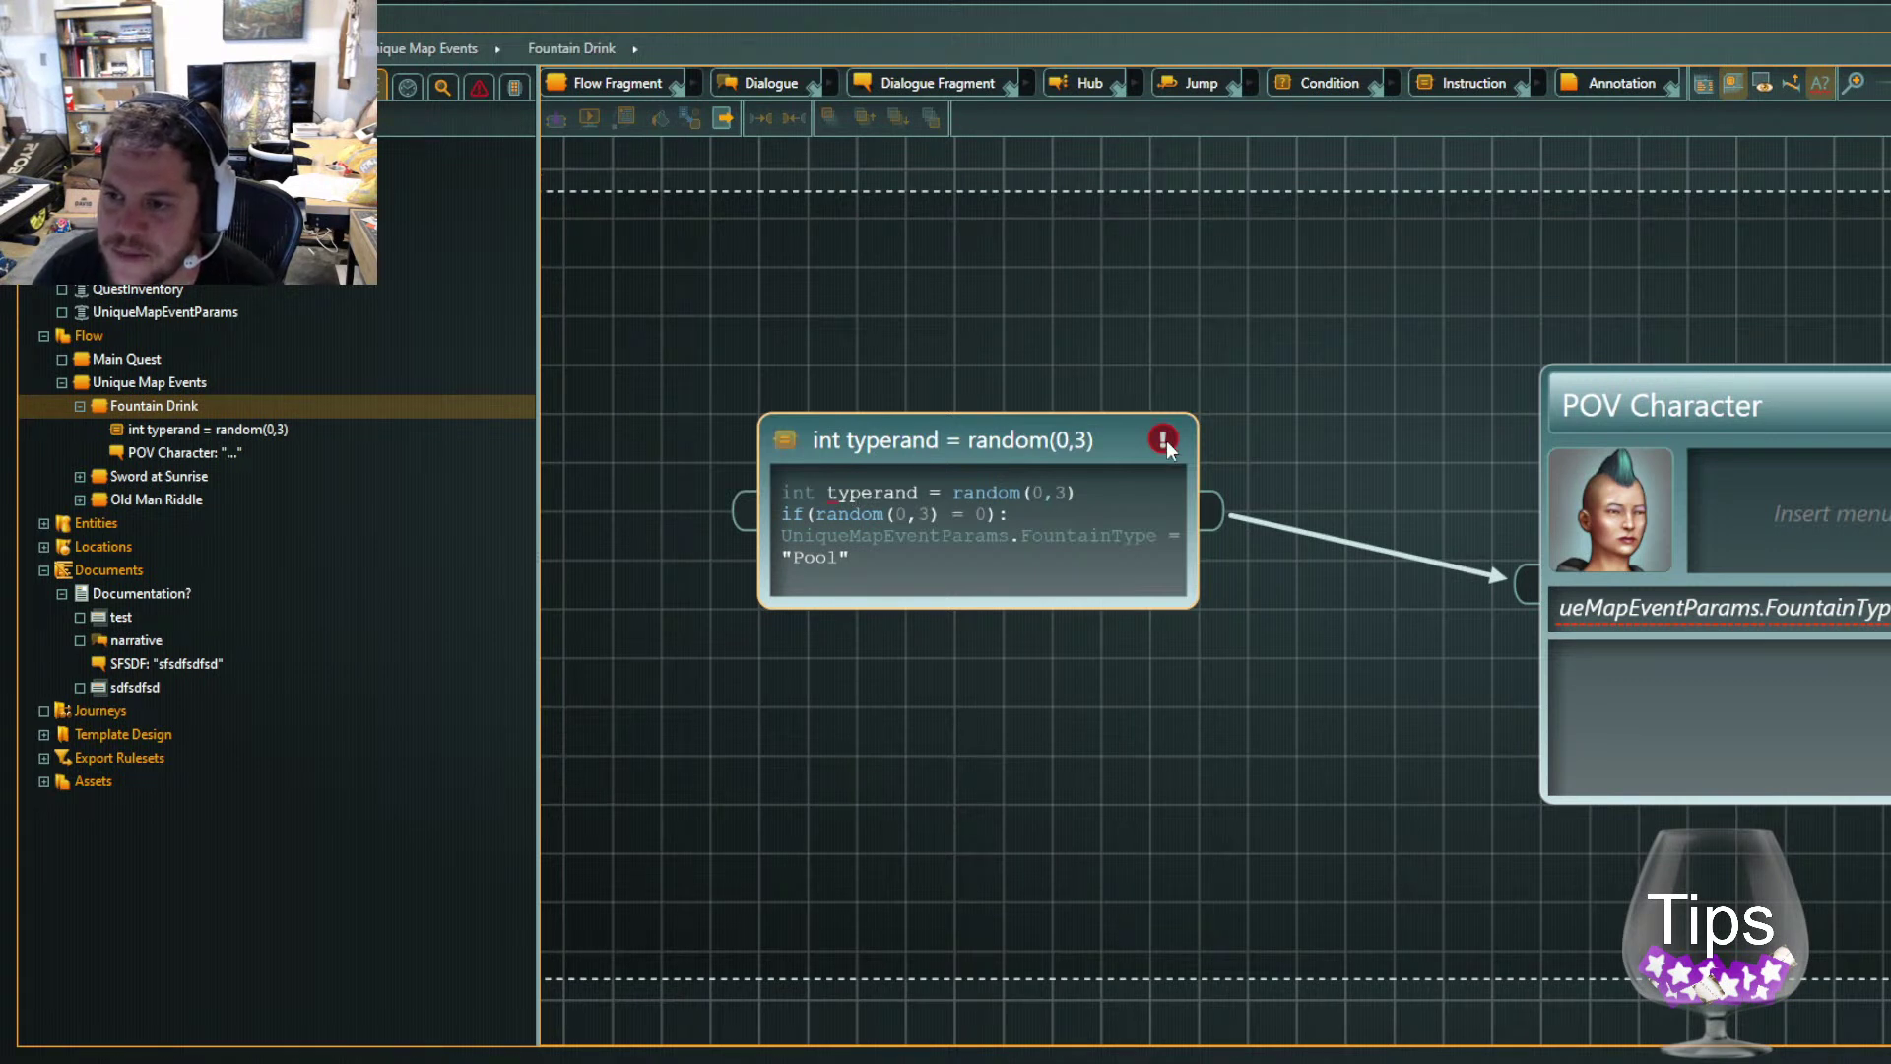
# Replace random(0,3) inside the script's if condition with typerand
pyautogui.click(821, 495)
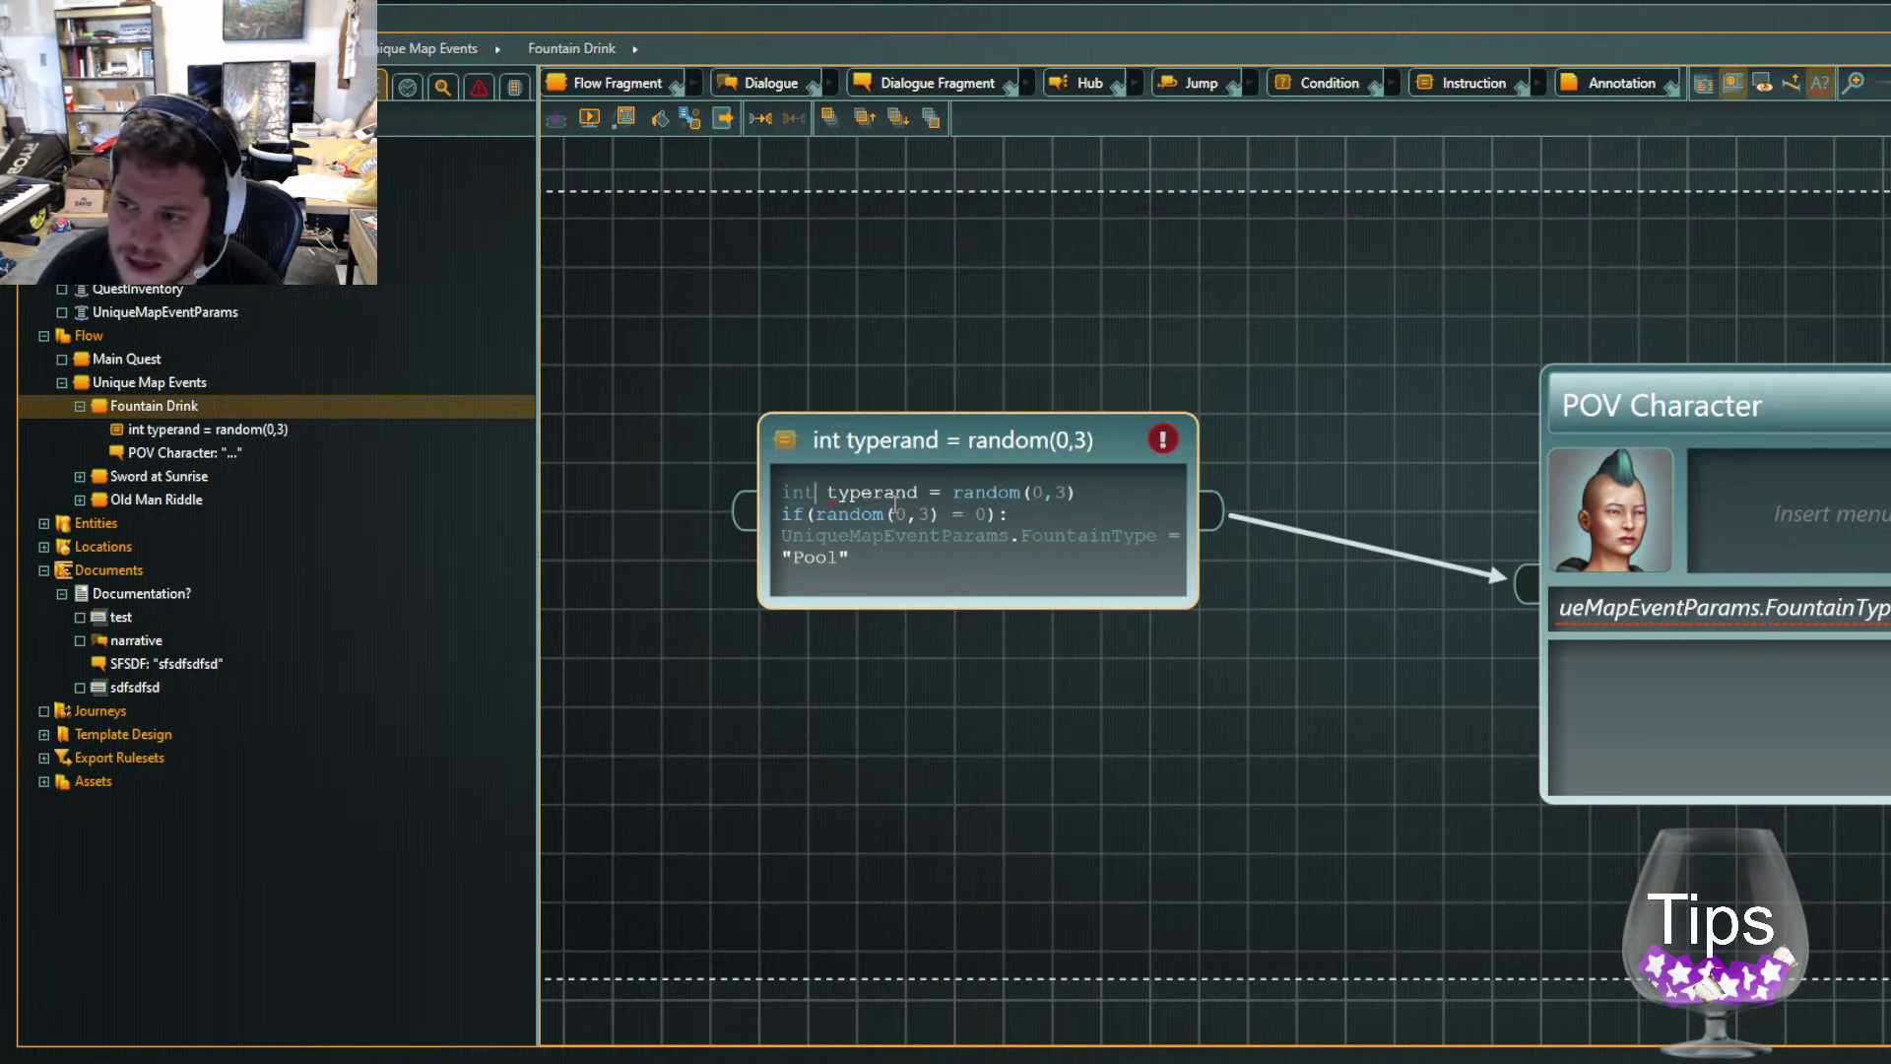
pyautogui.press('Down')
pyautogui.hotkey('ctrl', 'shift', 'Right')
pyautogui.hotkey('shift', 'Right')
pyautogui.hotkey('shift', 'Right')
pyautogui.hotkey('shift', 'Right')
pyautogui.hotkey('shift', 'Right')
pyautogui.hotkey('shift', 'Right')
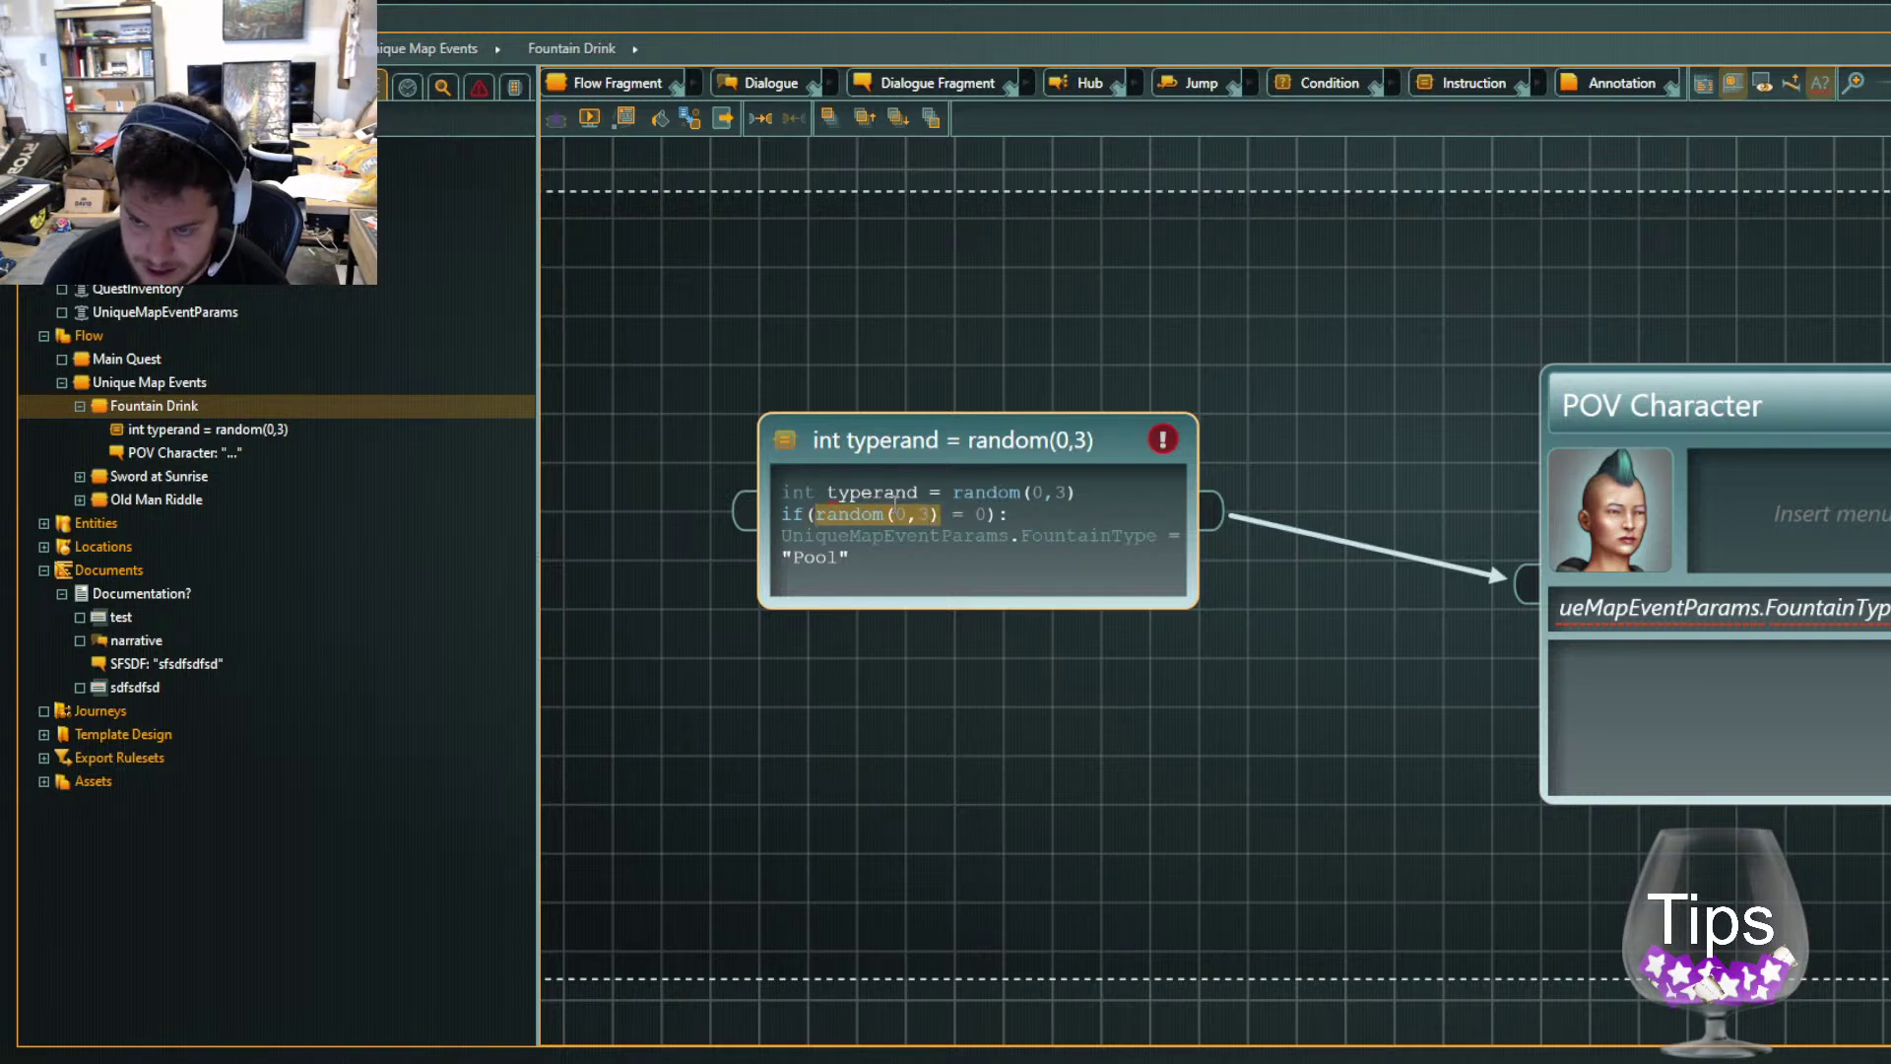
pyautogui.write('typerand')
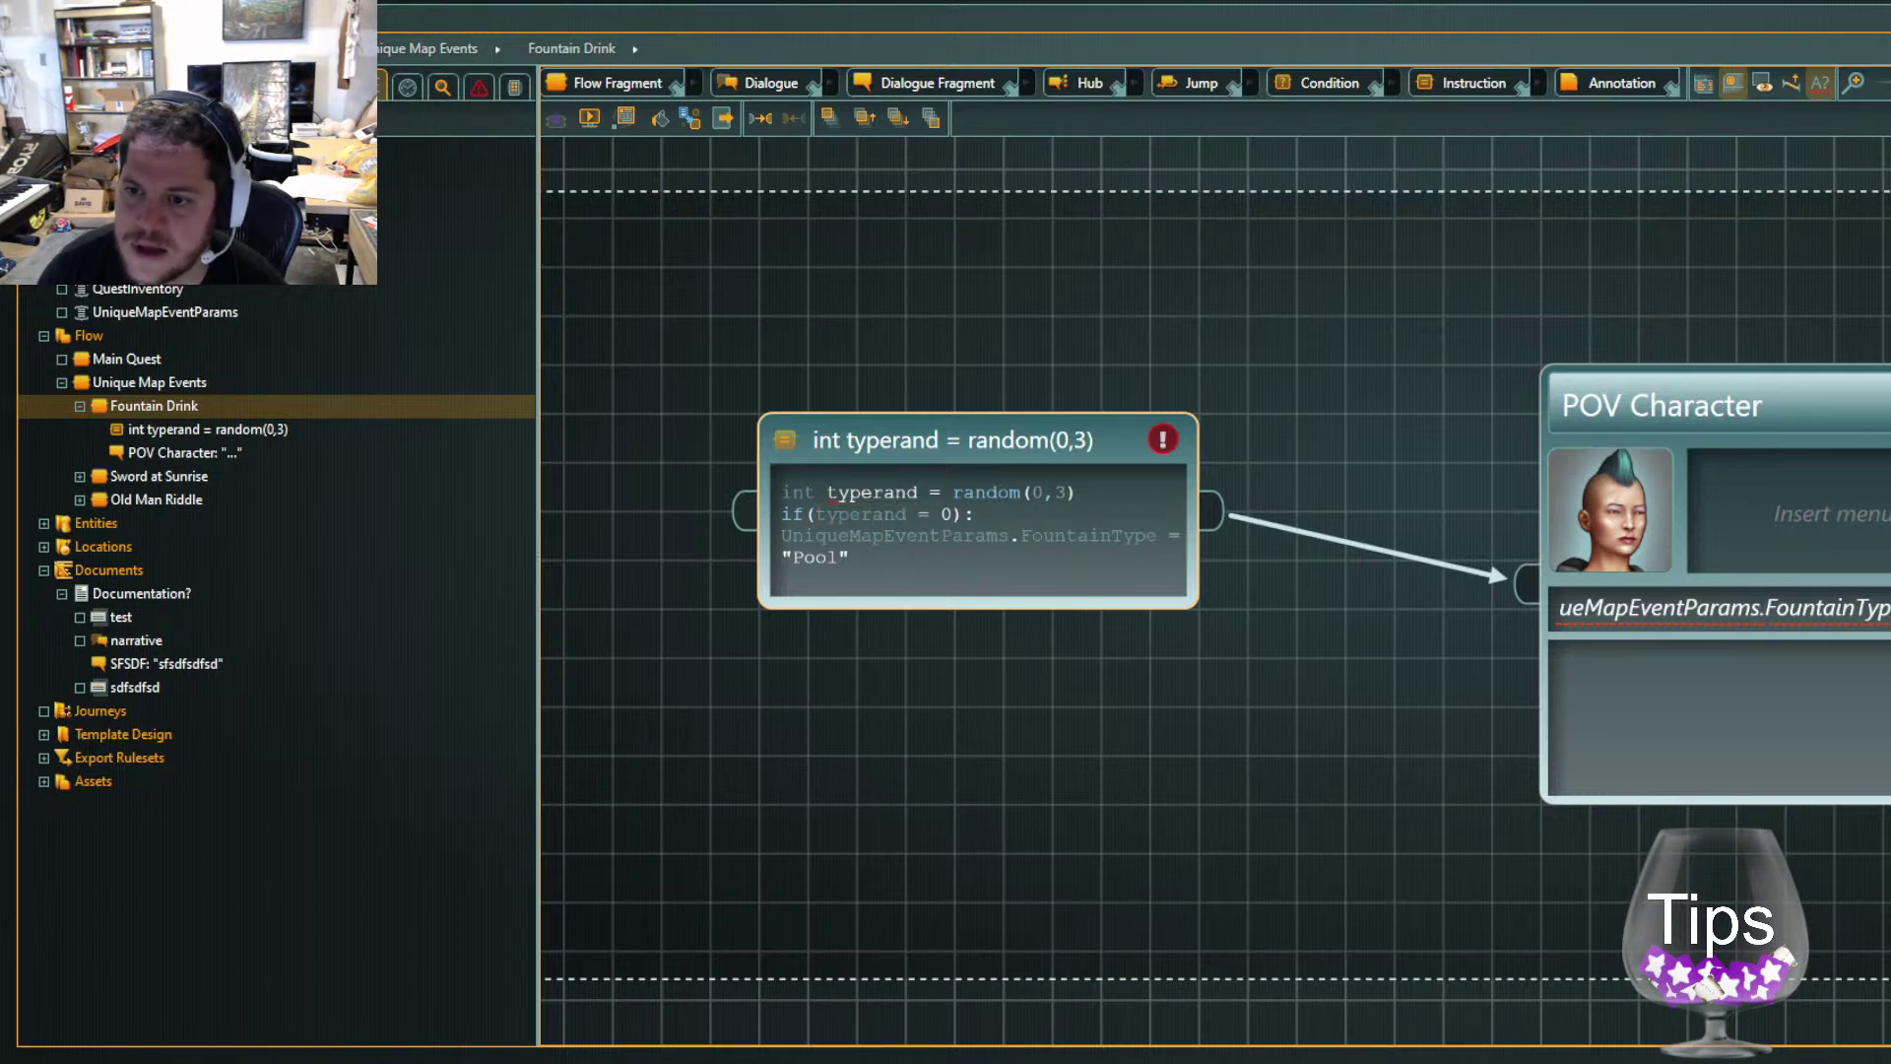
pyautogui.press('Down')
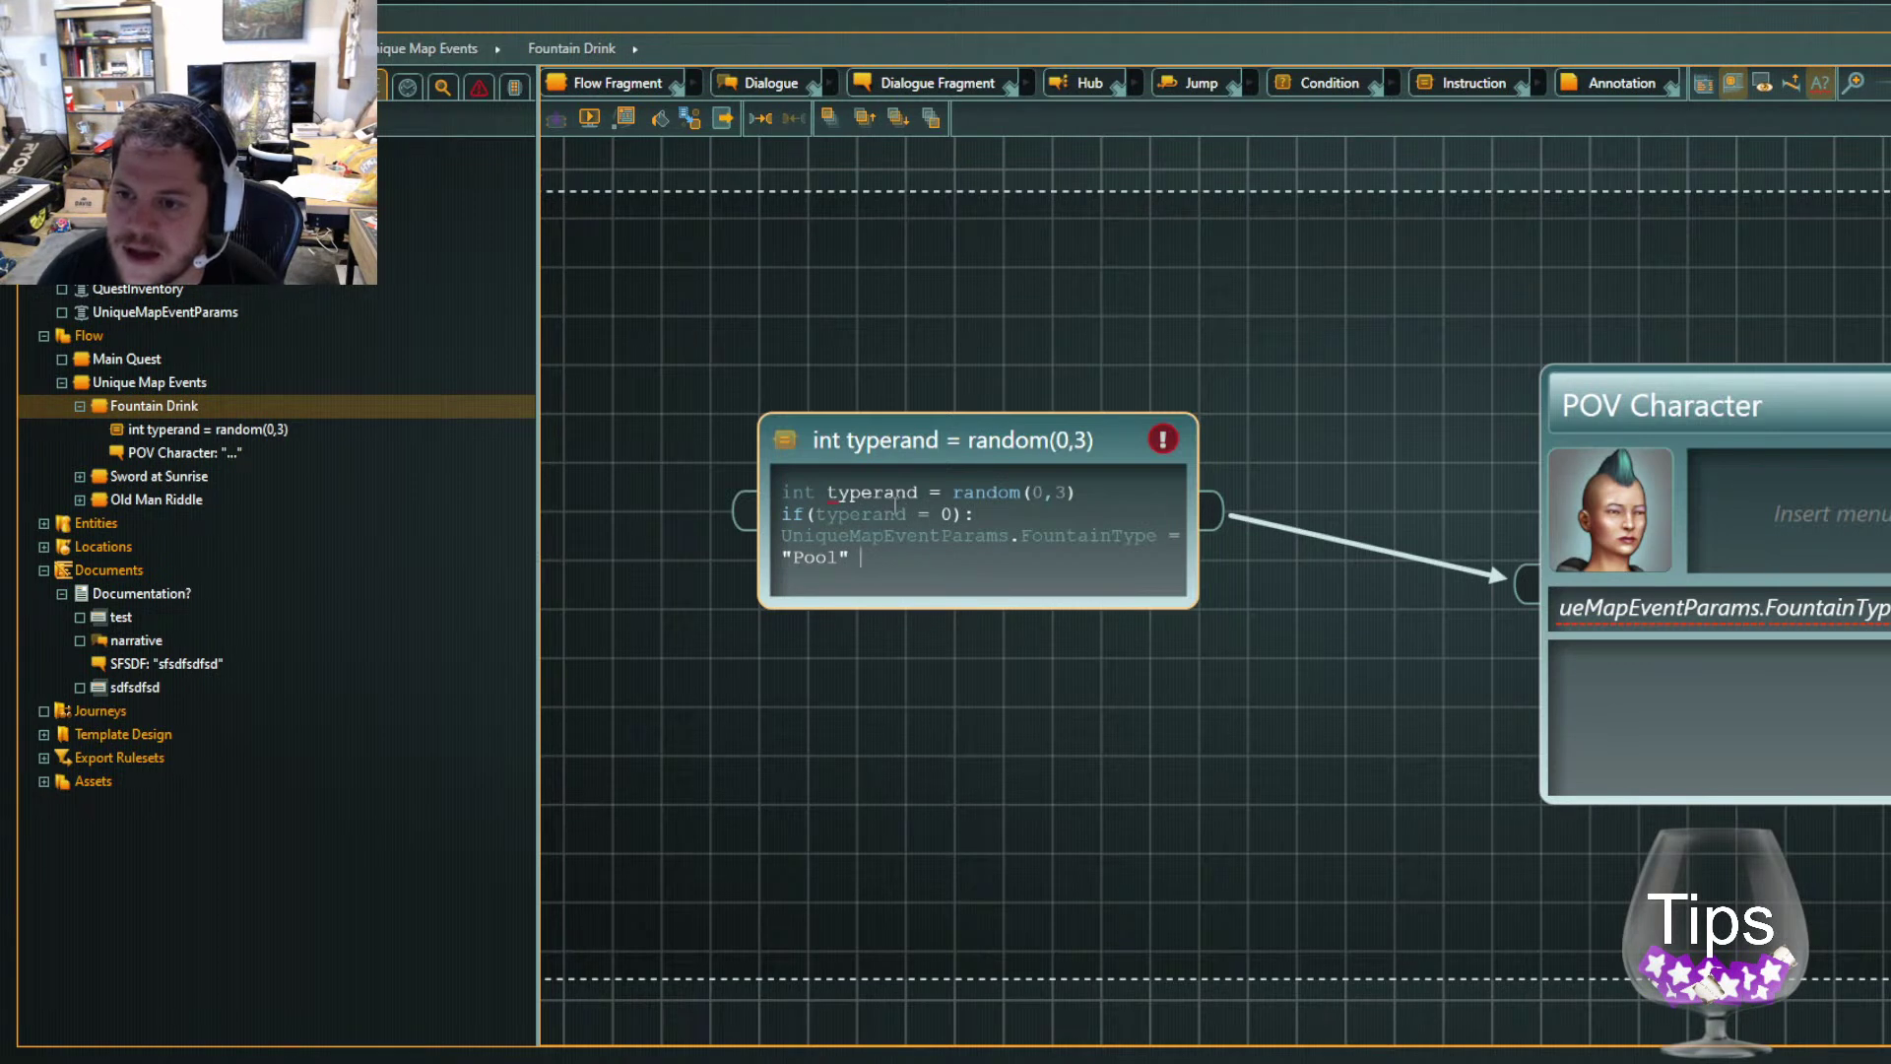
pyautogui.press('Up')
pyautogui.press('Up')
pyautogui.press('Left')
pyautogui.press('Left')
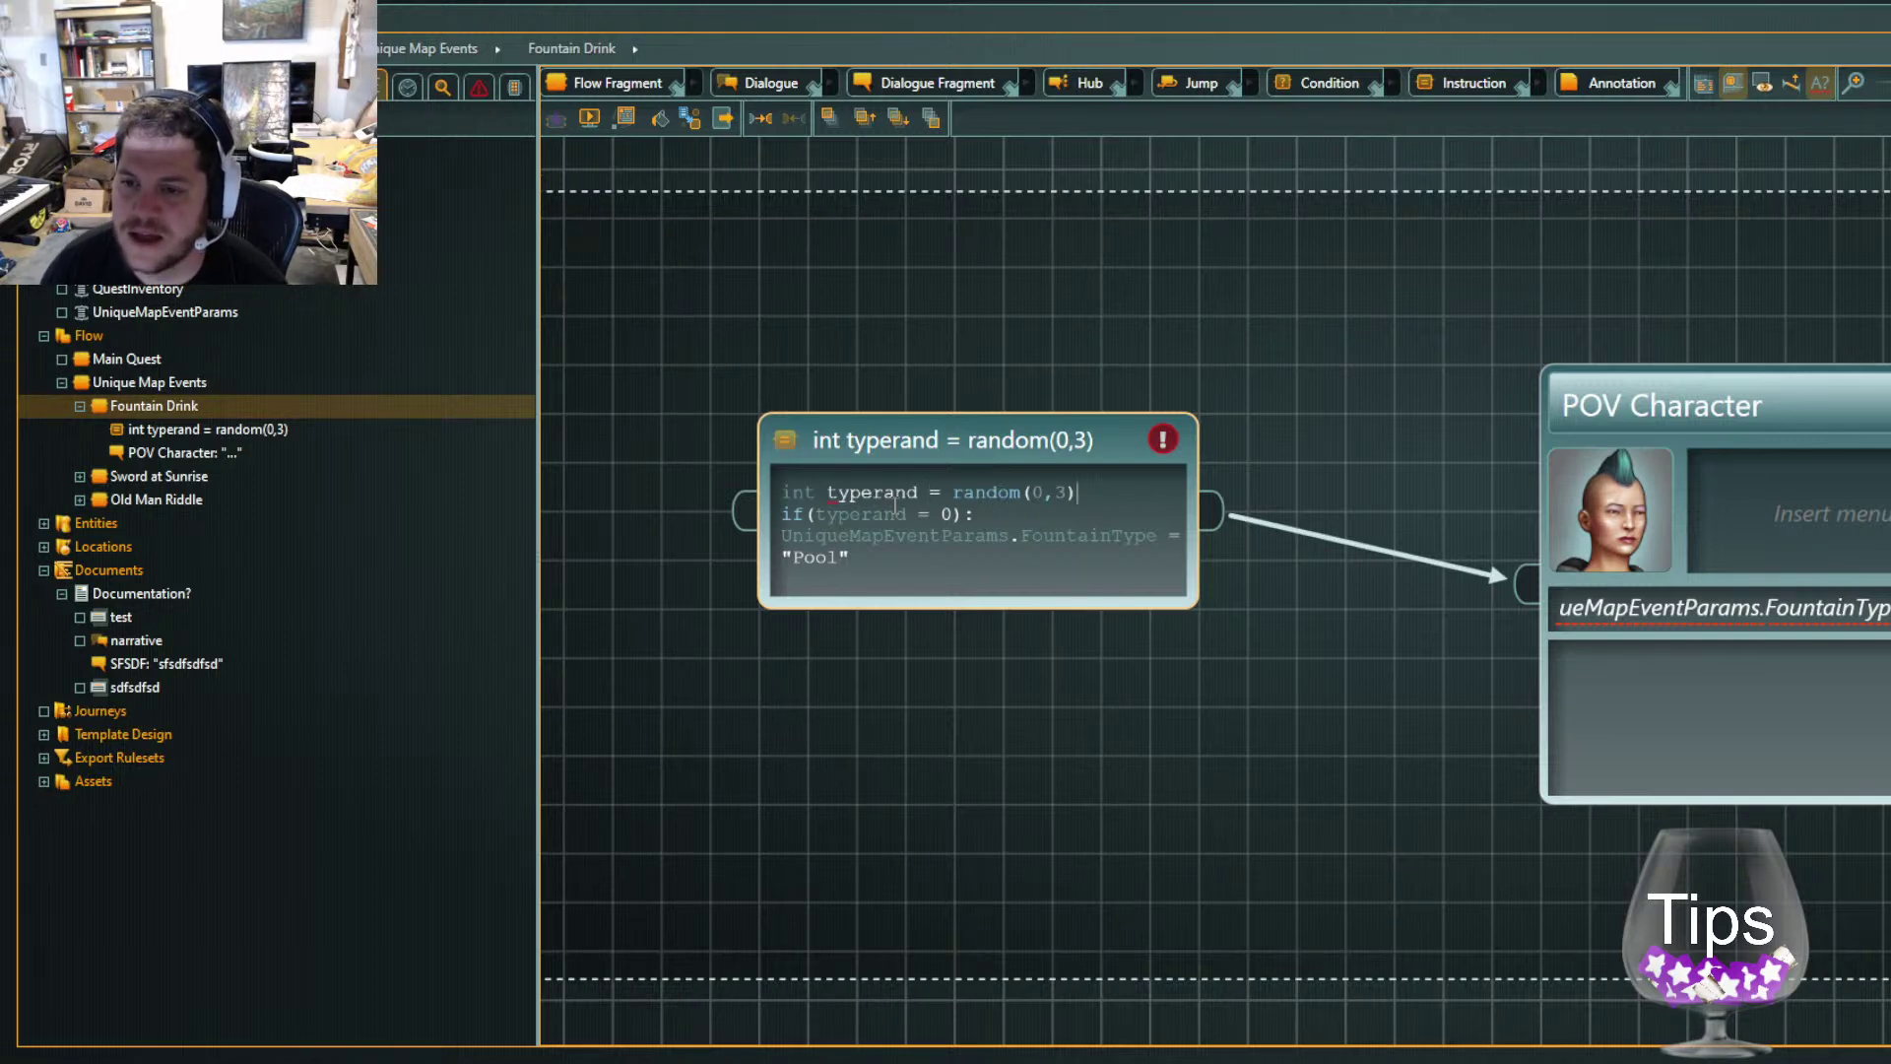
pyautogui.hotkey('alt', 'Tab')
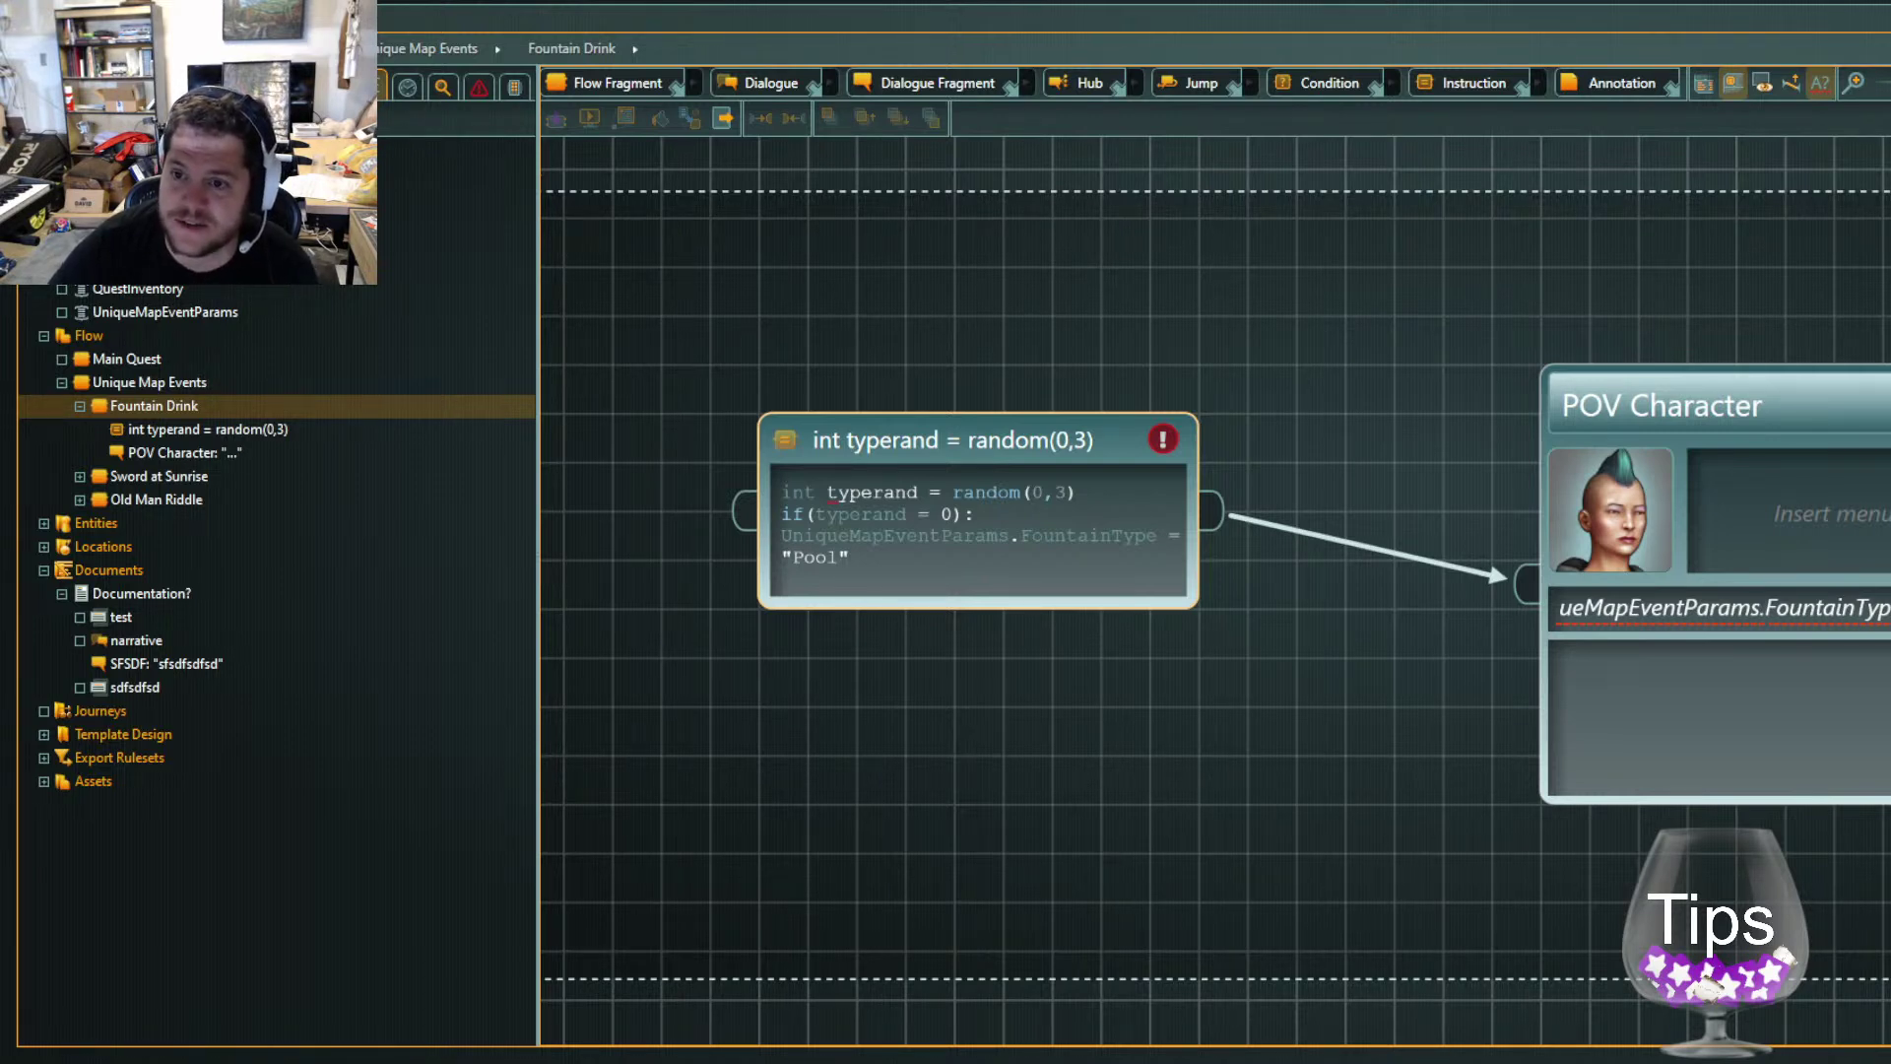
pyautogui.click(816, 493)
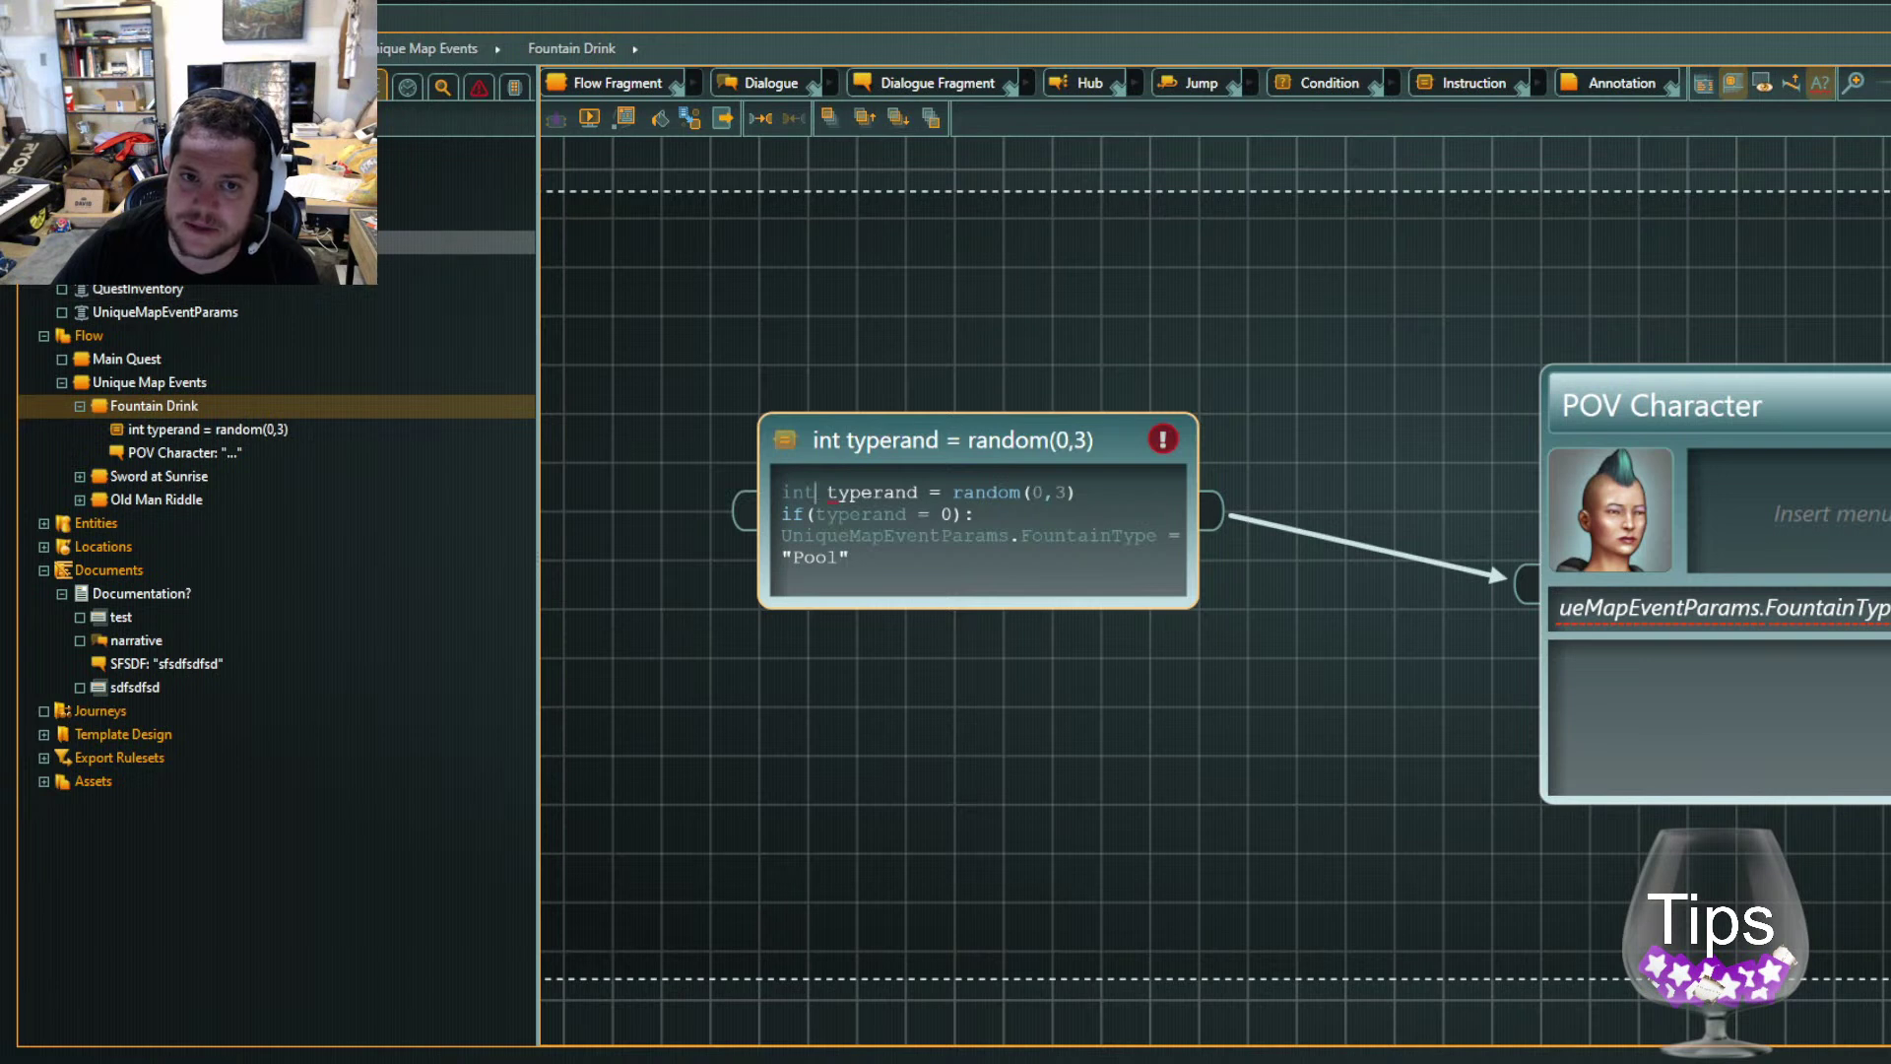
# Review the QuestInventory and UniqueMapEventParams variable sets, and open the GameStateVars set
pyautogui.click(142, 243)
pyautogui.click(240, 294)
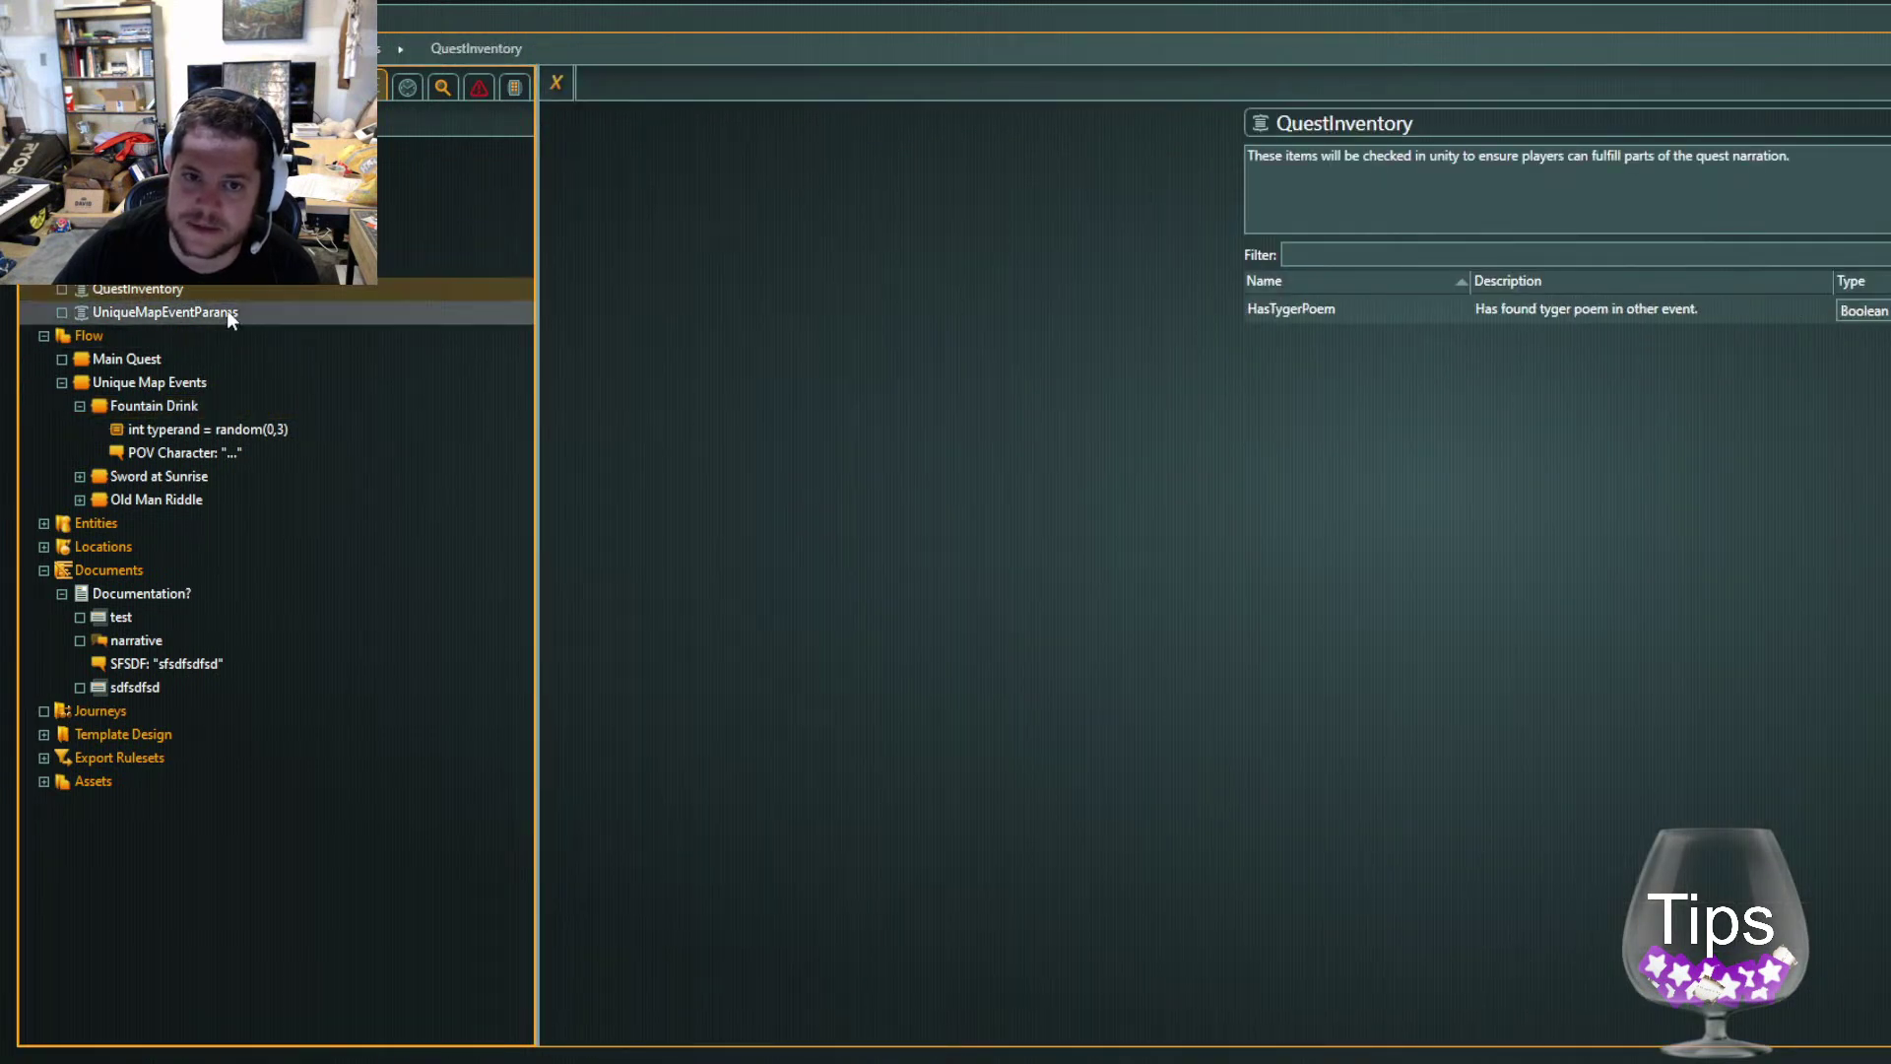
pyautogui.click(224, 312)
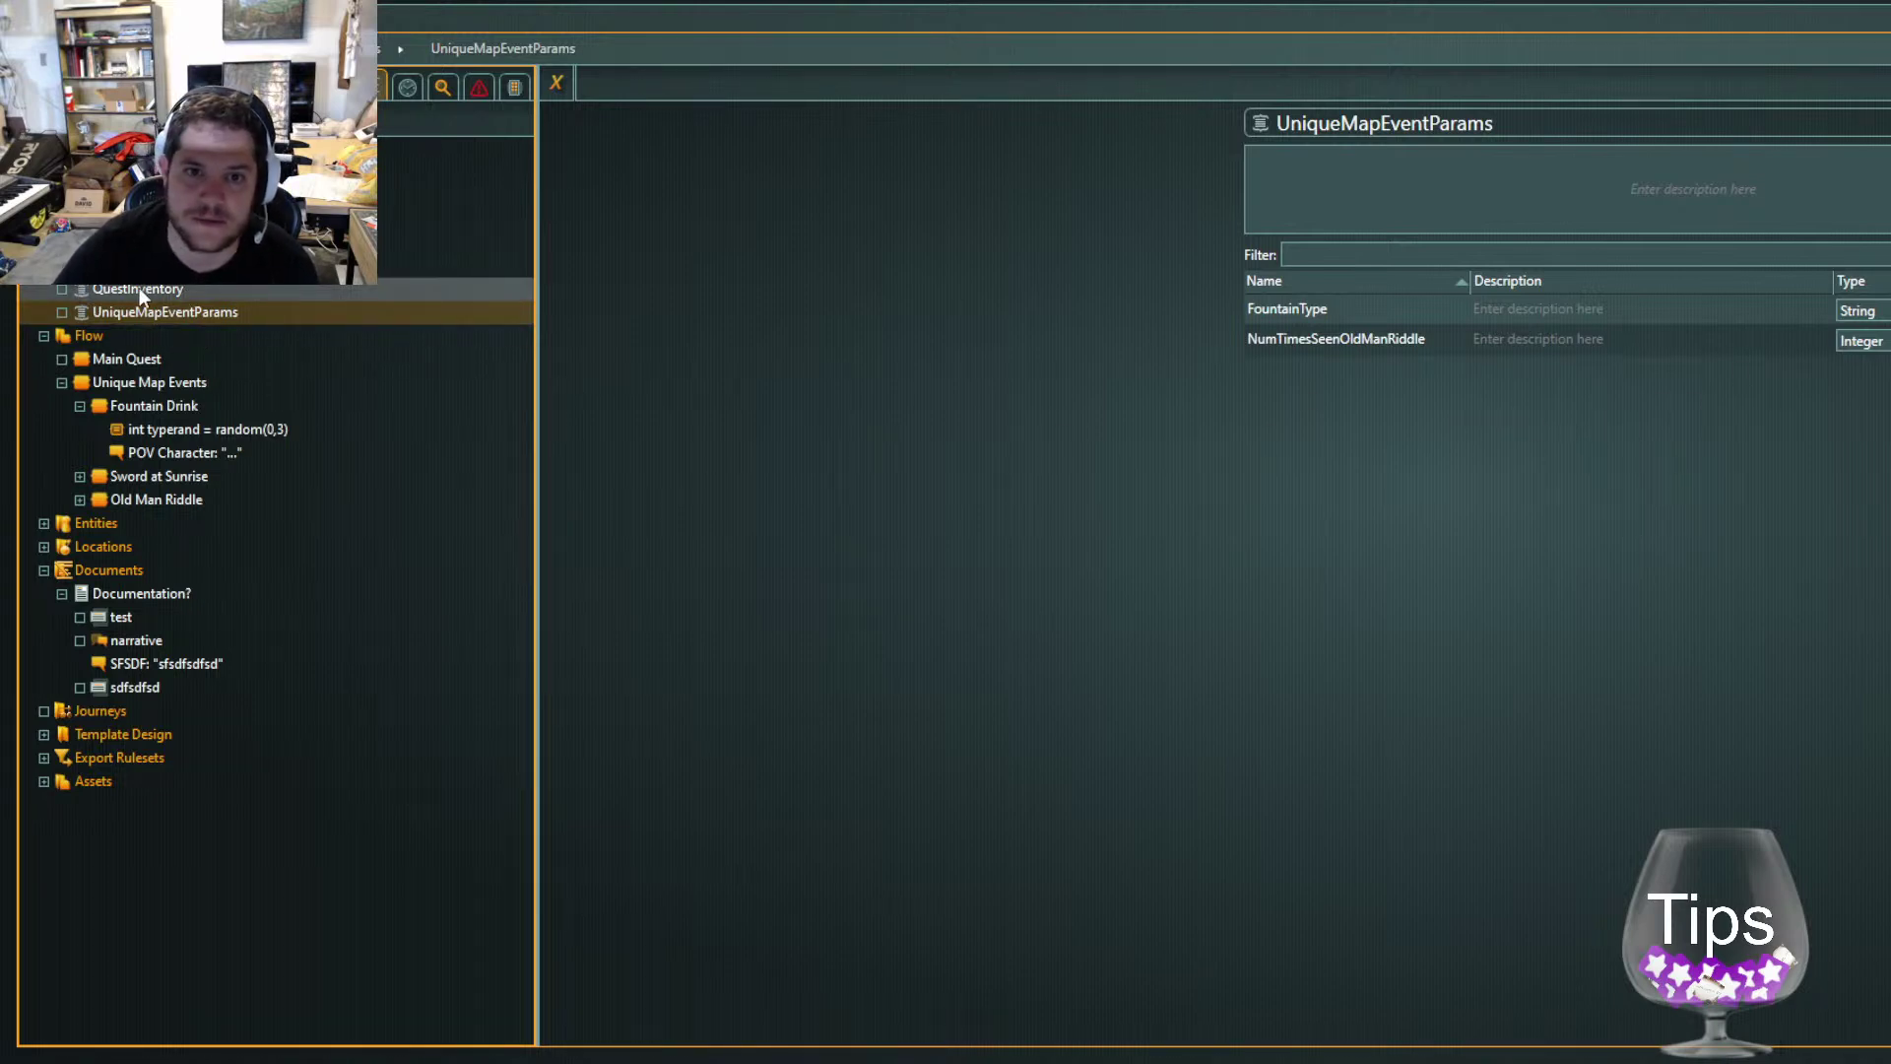
pyautogui.click(148, 242)
pyautogui.click(1450, 523)
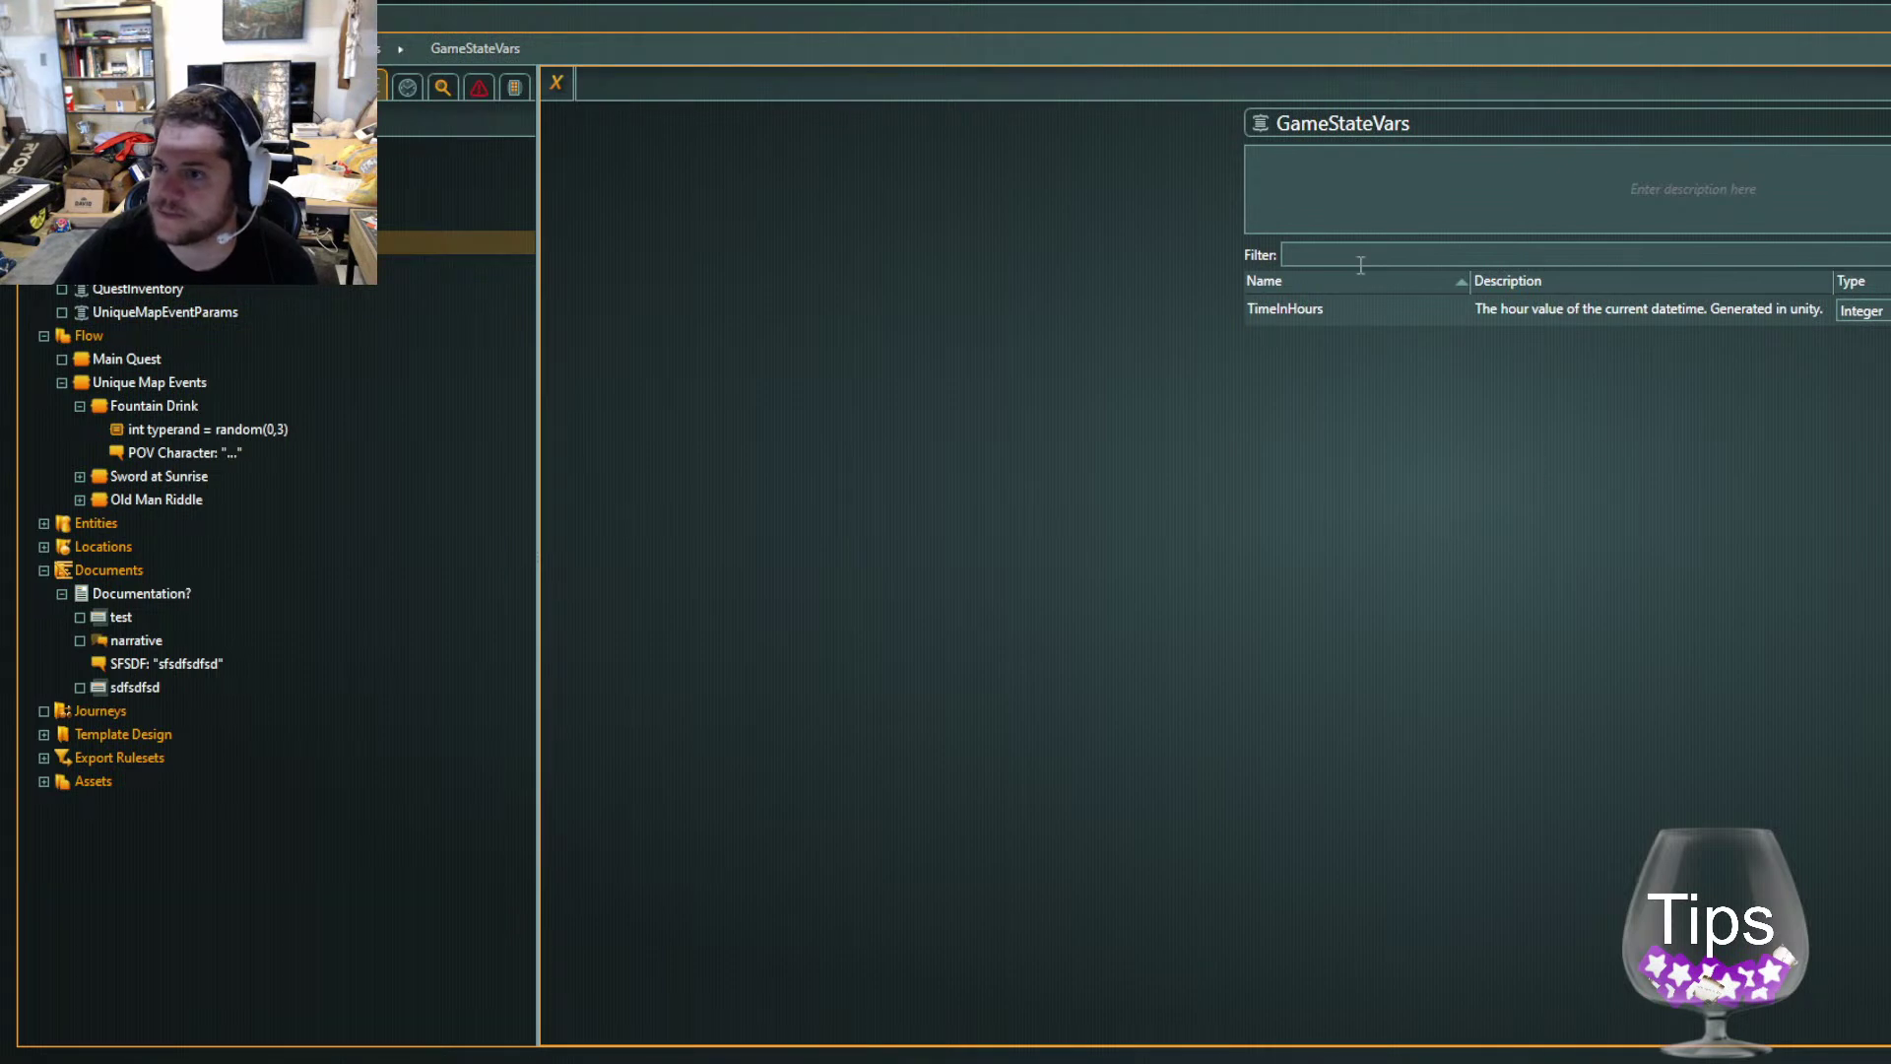
# Add a variable named temprand to GameStateVars with the description "In-scene generated rand value"
pyautogui.click(556, 84)
pyautogui.write('temprand')
pyautogui.press('Tab')
pyautogui.press('Tab')
pyautogui.write('In-scene')
pyautogui.press('BackSpace')
pyautogui.press('BackSpace')
pyautogui.press('BackSpace')
pyautogui.press('BackSpace')
pyautogui.write('scene generated r')
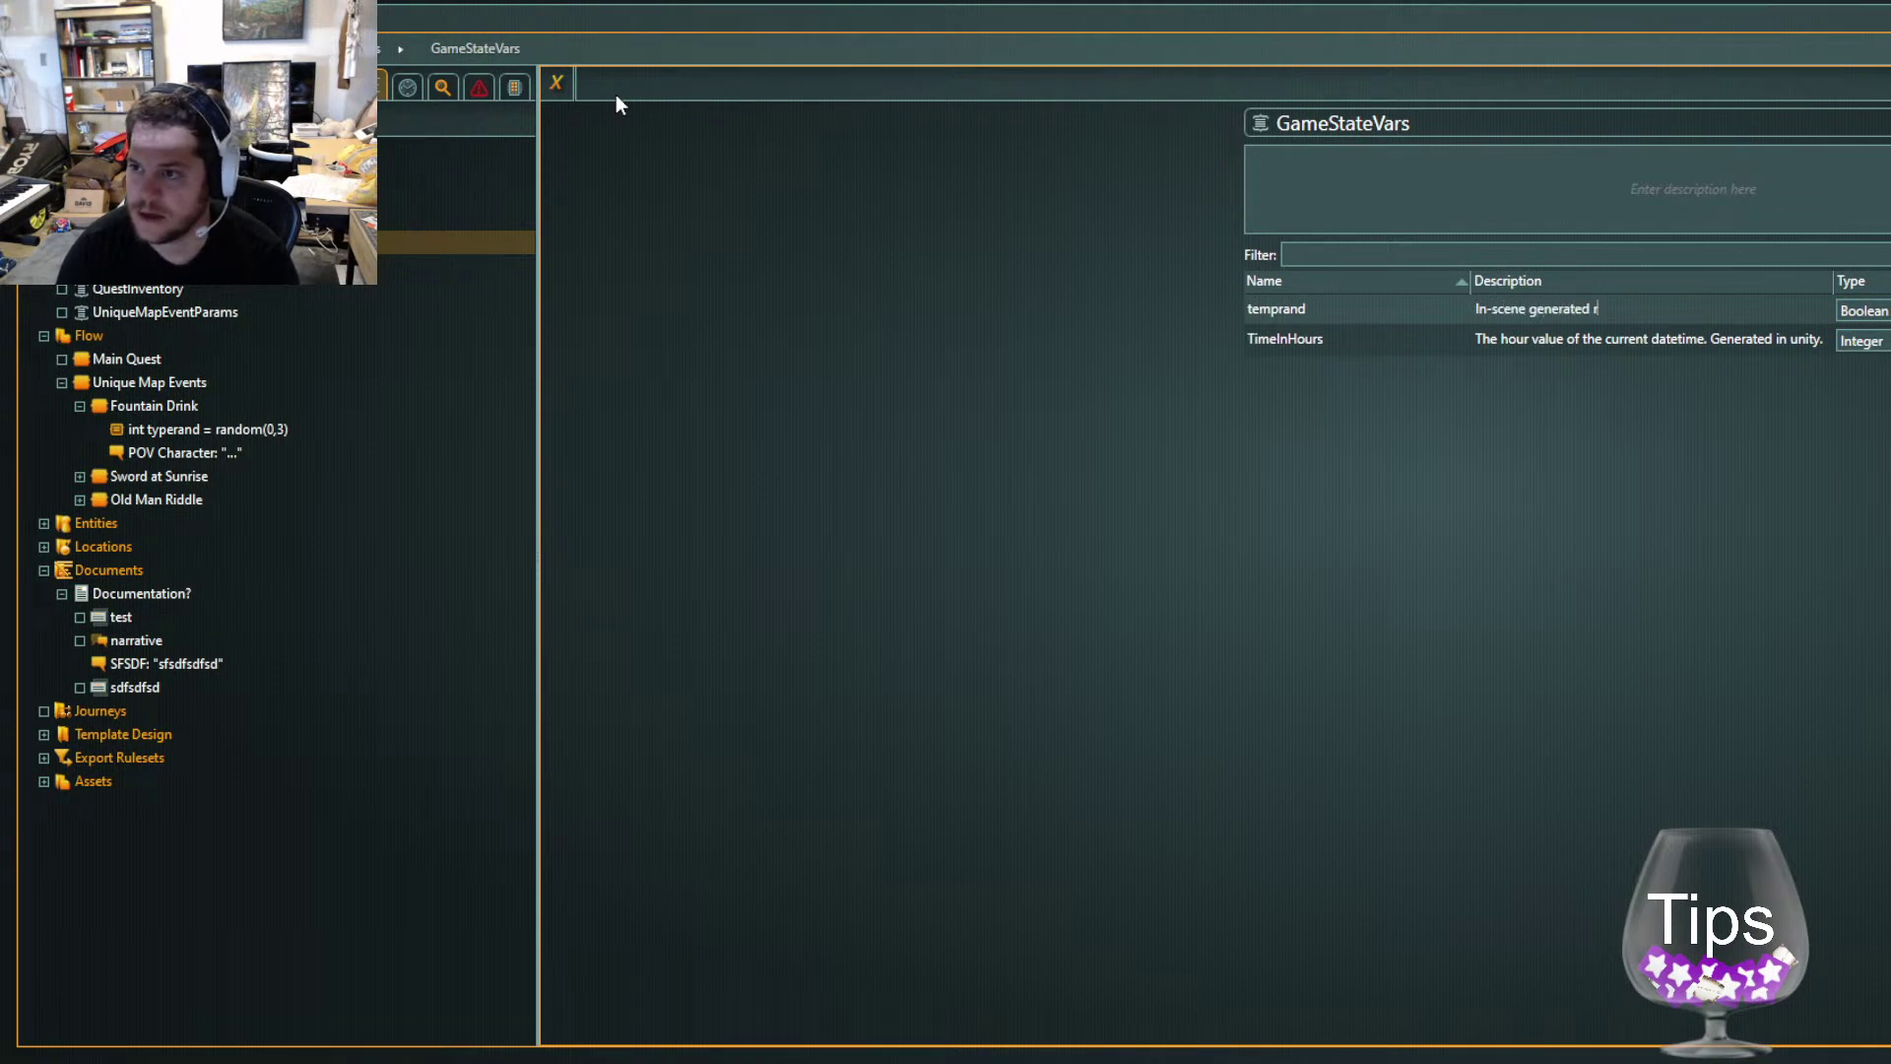
pyautogui.write('and value')
pyautogui.press('Tab')
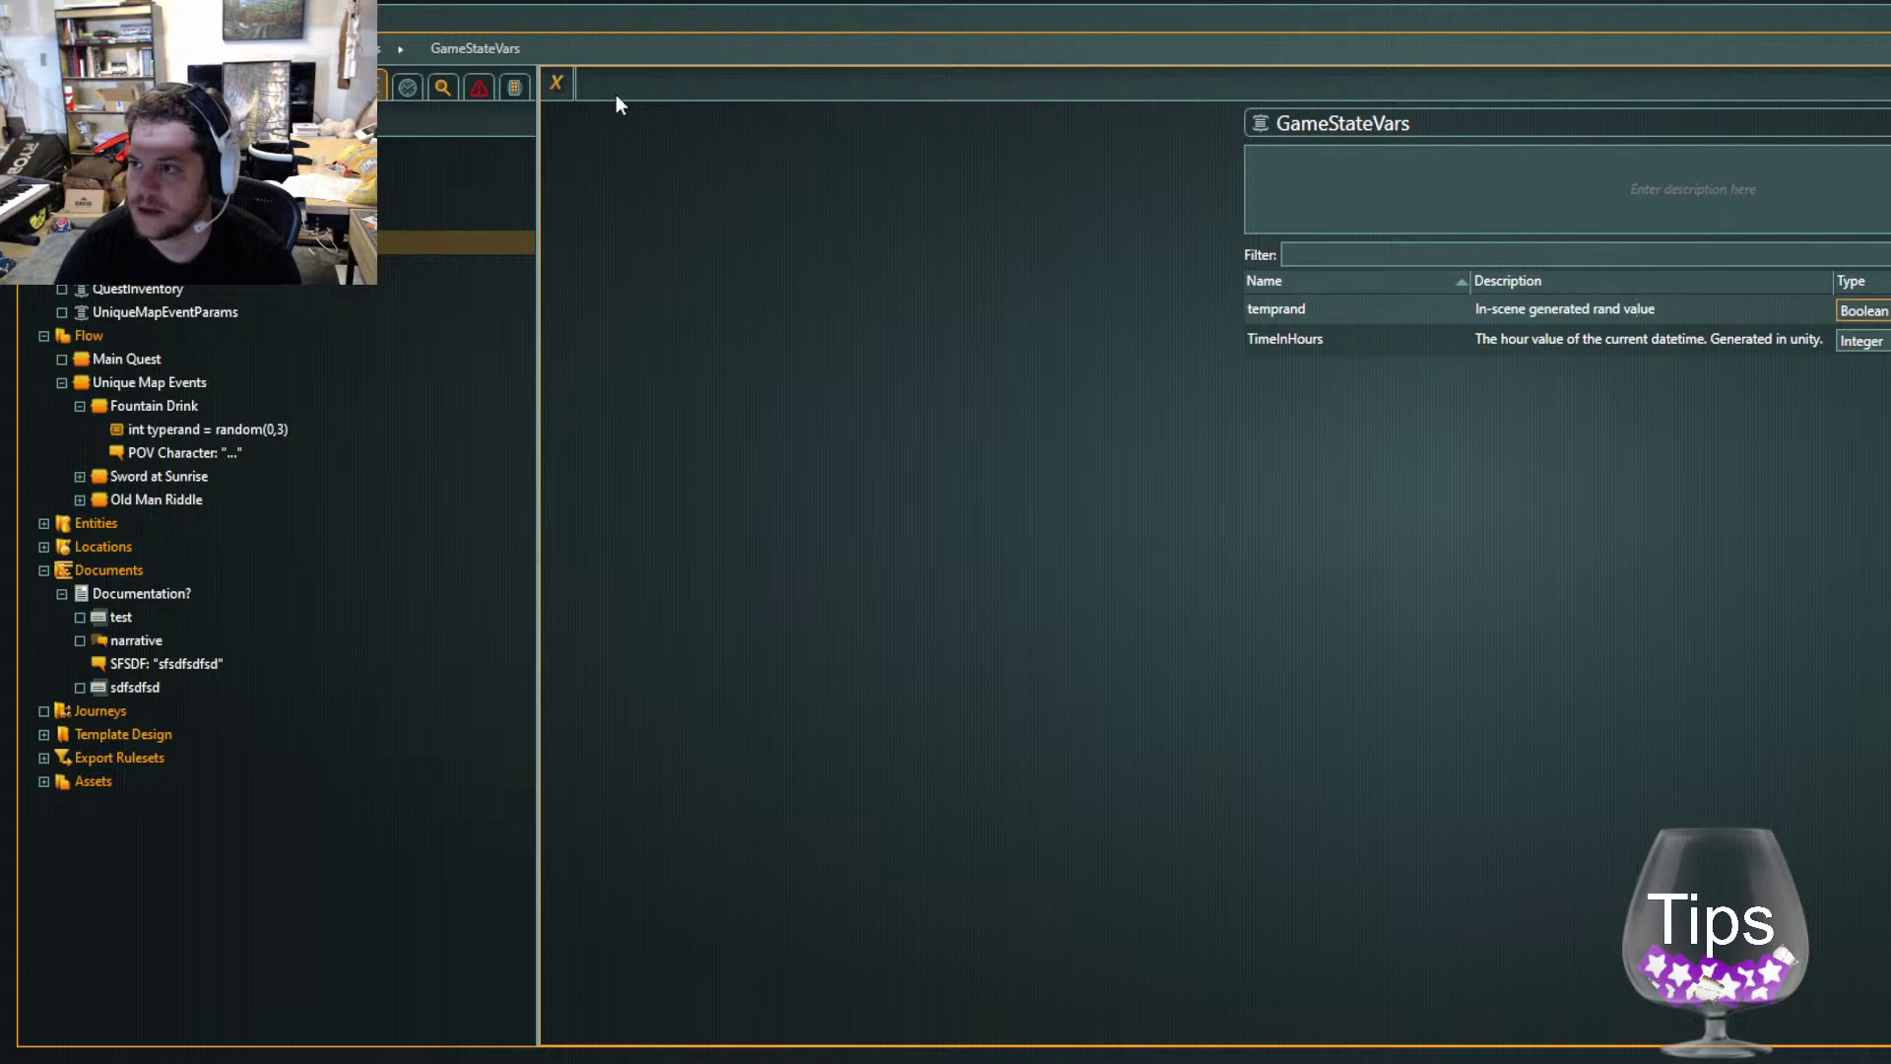
# Set the temprand variable's type to Integer
pyautogui.press('s')
pyautogui.press('i')
pyautogui.press('Tab')
pyautogui.click(1264, 515)
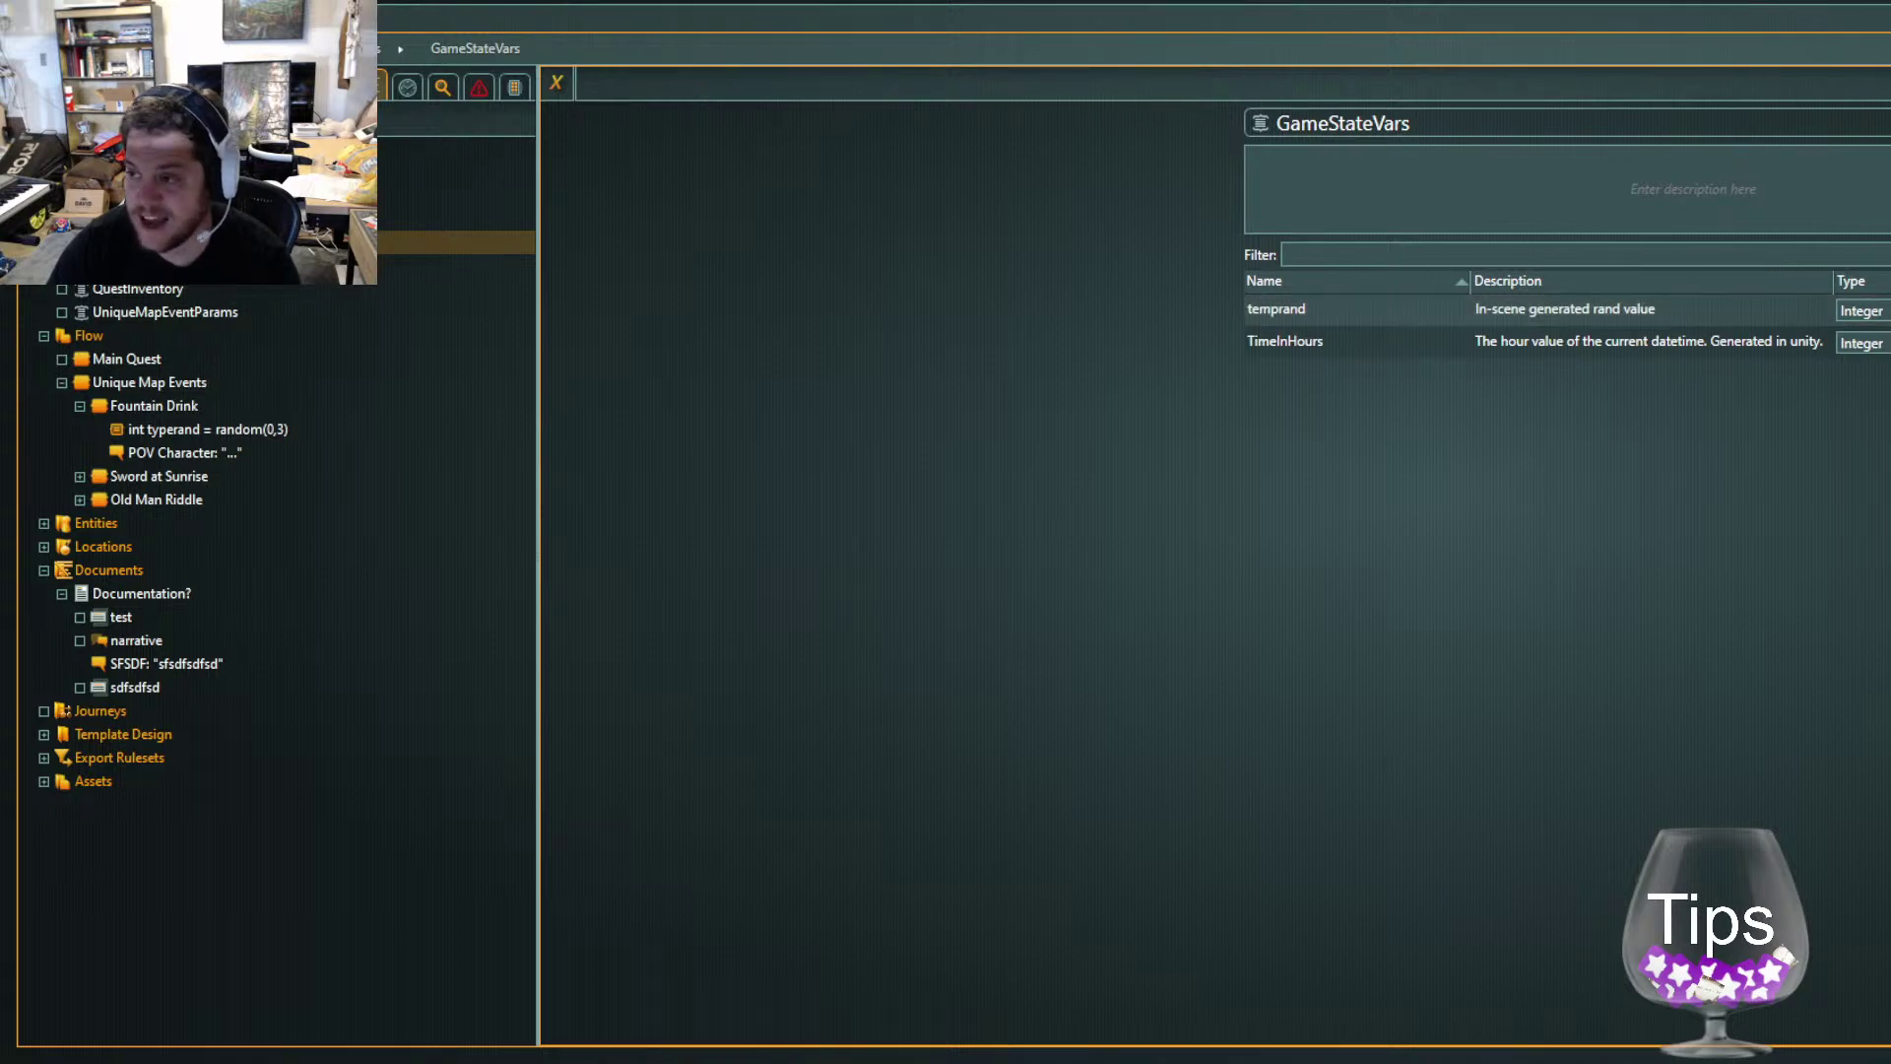
# Return from GameStateVars to the typerand instruction node in the Fountain Drink flow
pyautogui.click(1397, 311)
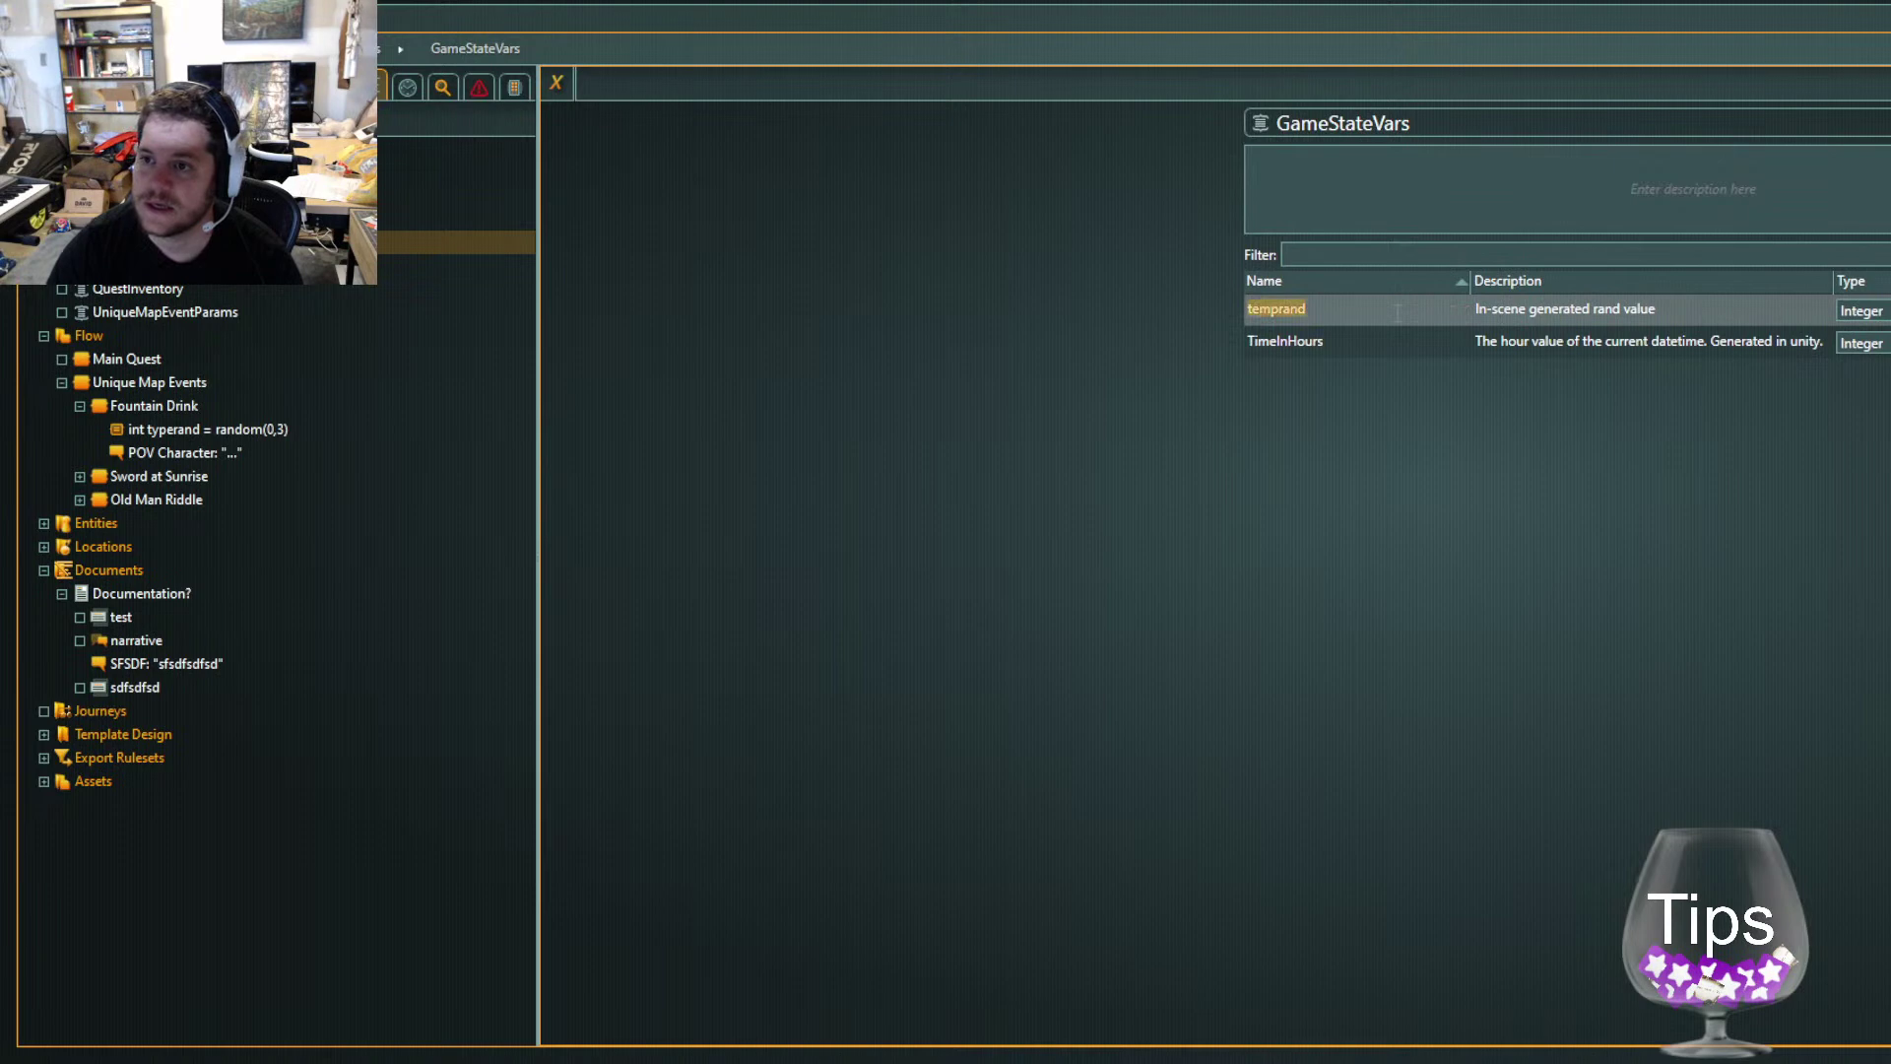
pyautogui.click(1270, 614)
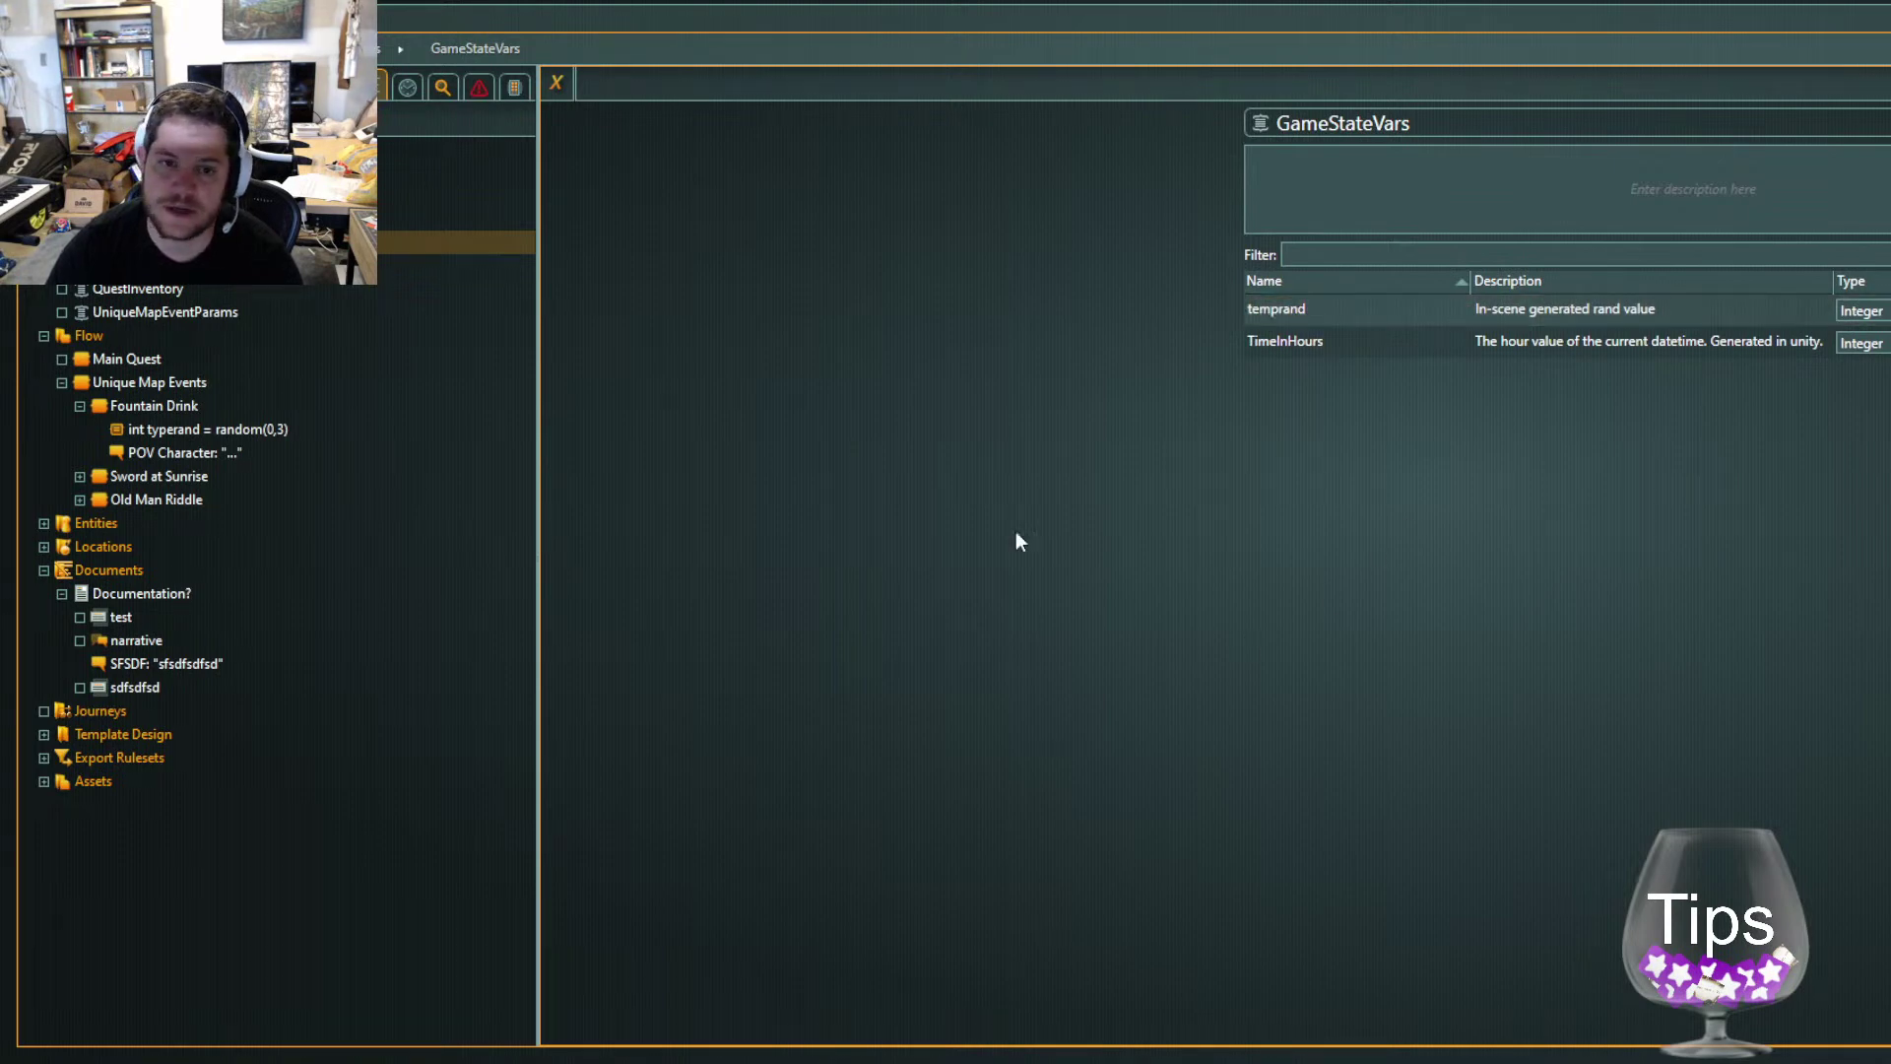
pyautogui.click(193, 431)
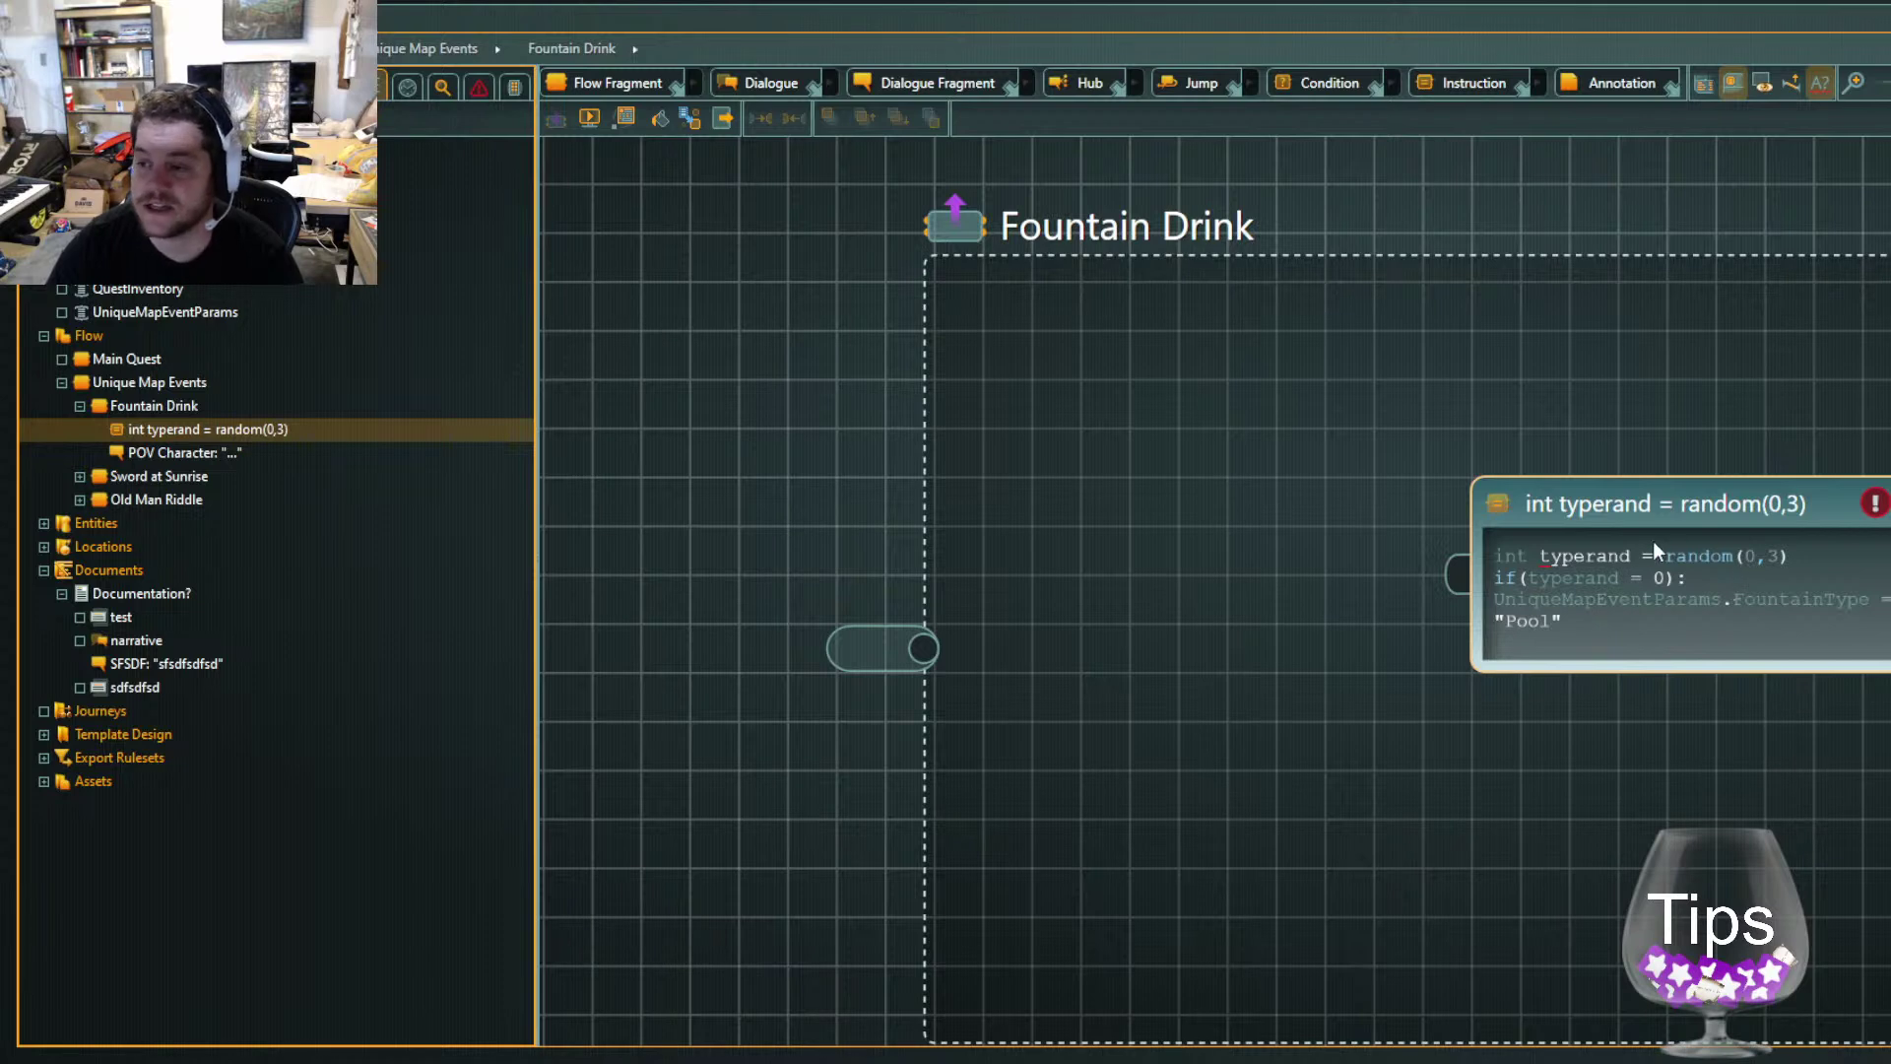
# Replace the typerand declaration with an assignment of random(0,3) to GameStateVars.temprand, removing the int keyword from the Fountain Drink instruction
pyautogui.doubleClick(1584, 558)
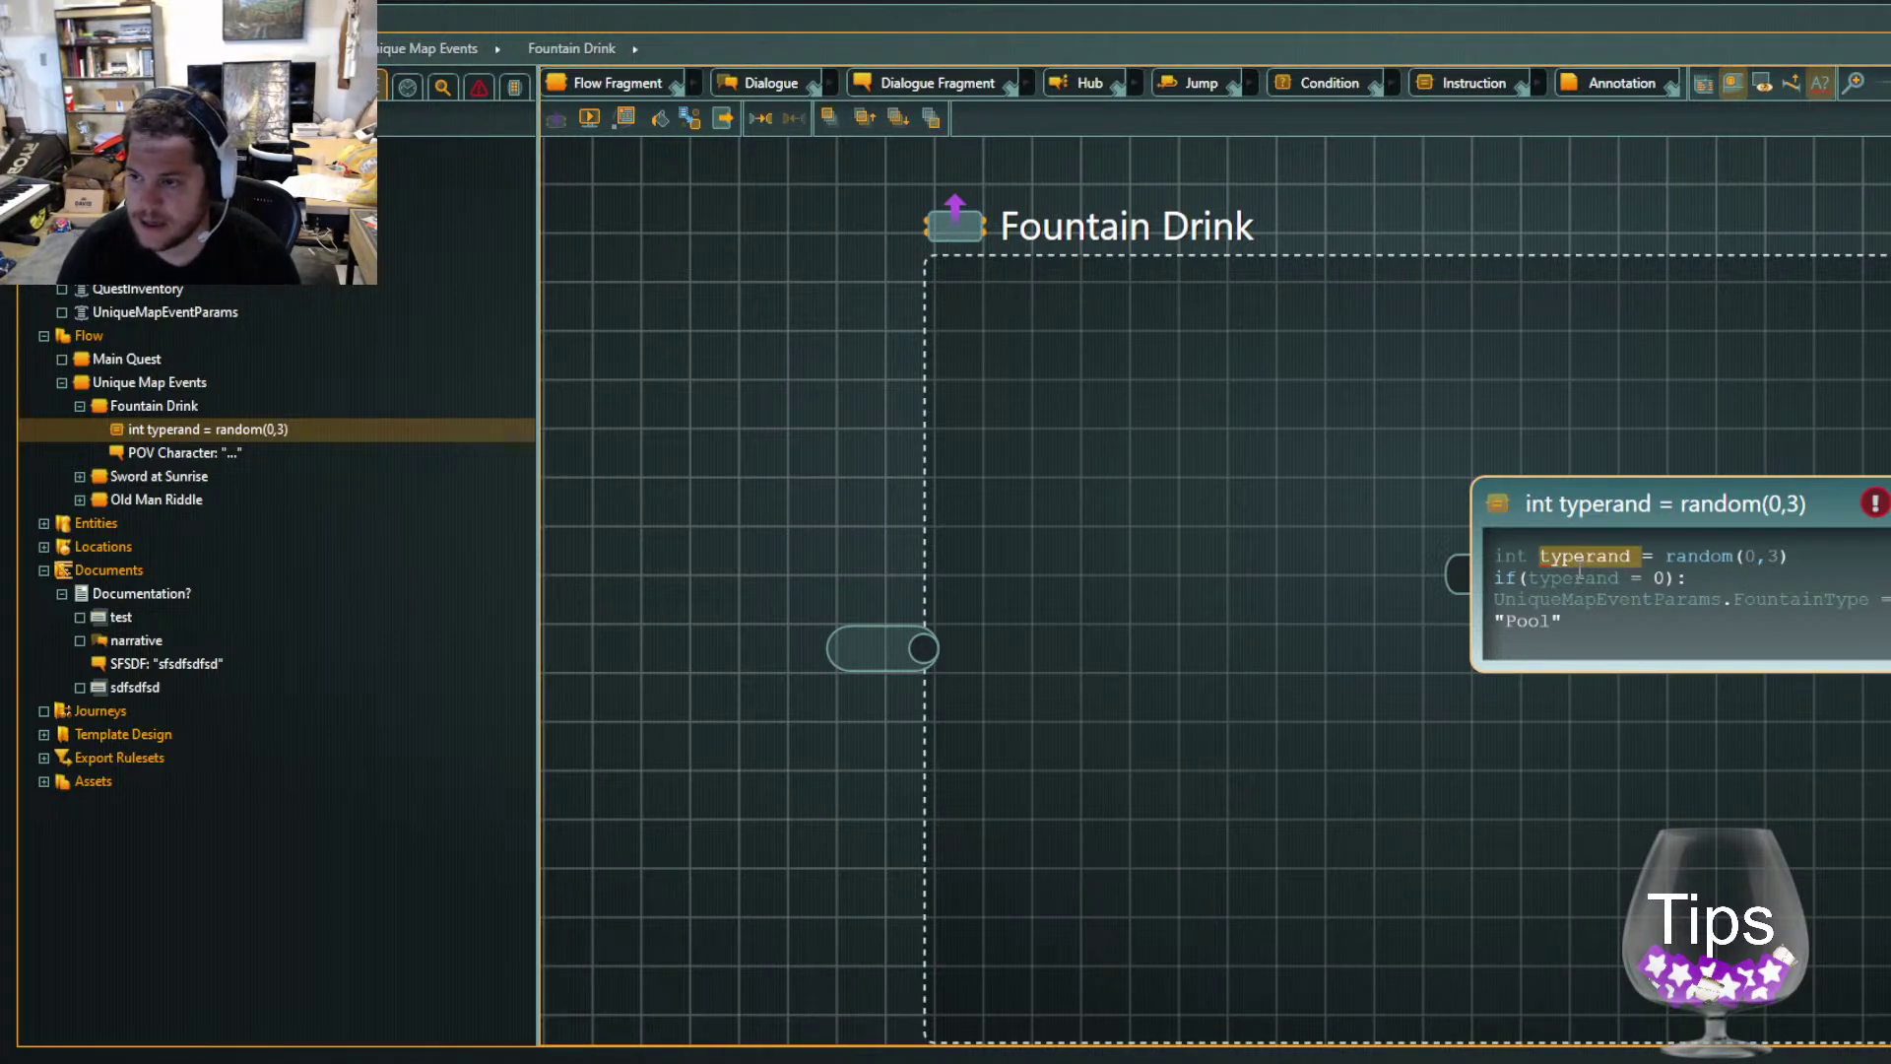
pyautogui.write('game')
pyautogui.press('BackSpace')
pyautogui.press('BackSpace')
pyautogui.press('BackSpace')
pyautogui.press('BackSpace')
pyautogui.write('GameStateVars.')
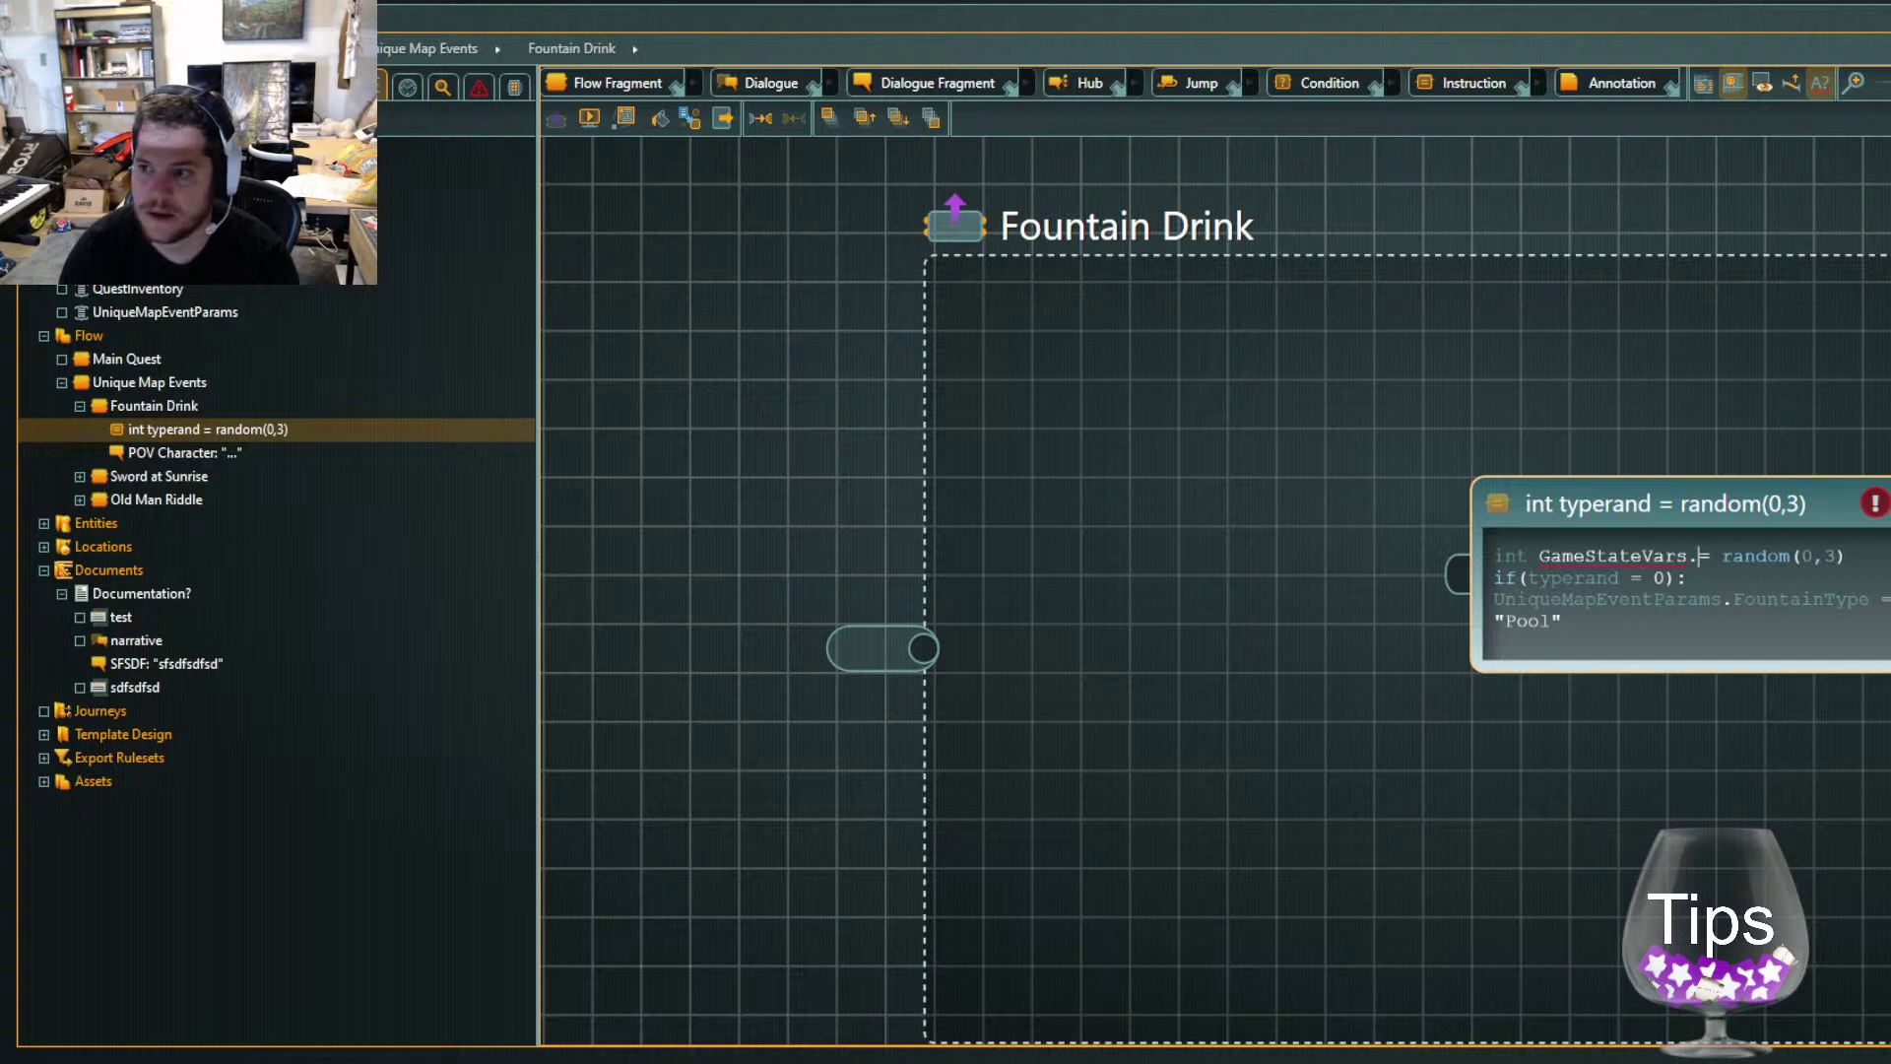
pyautogui.write('temprand')
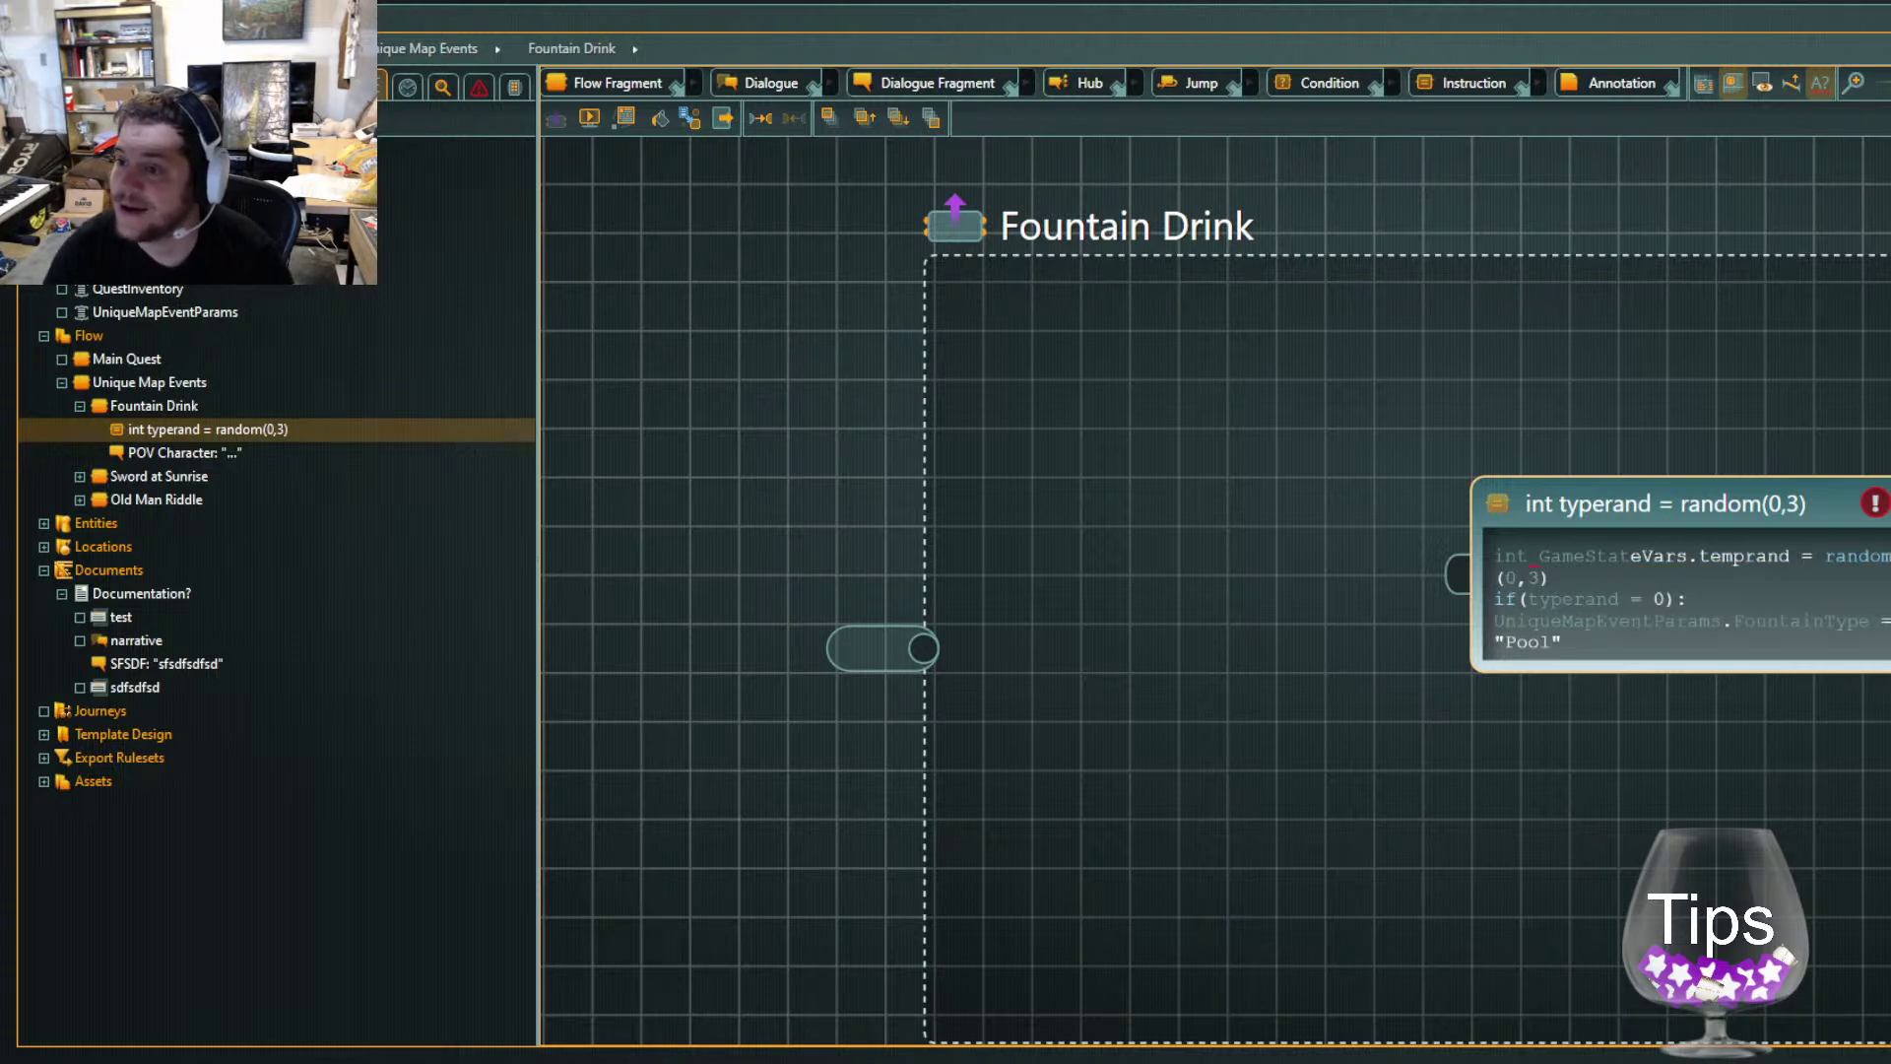
pyautogui.press('Home')
pyautogui.press('Delete')
pyautogui.press('Delete')
pyautogui.press('Delete')
pyautogui.press('Delete')
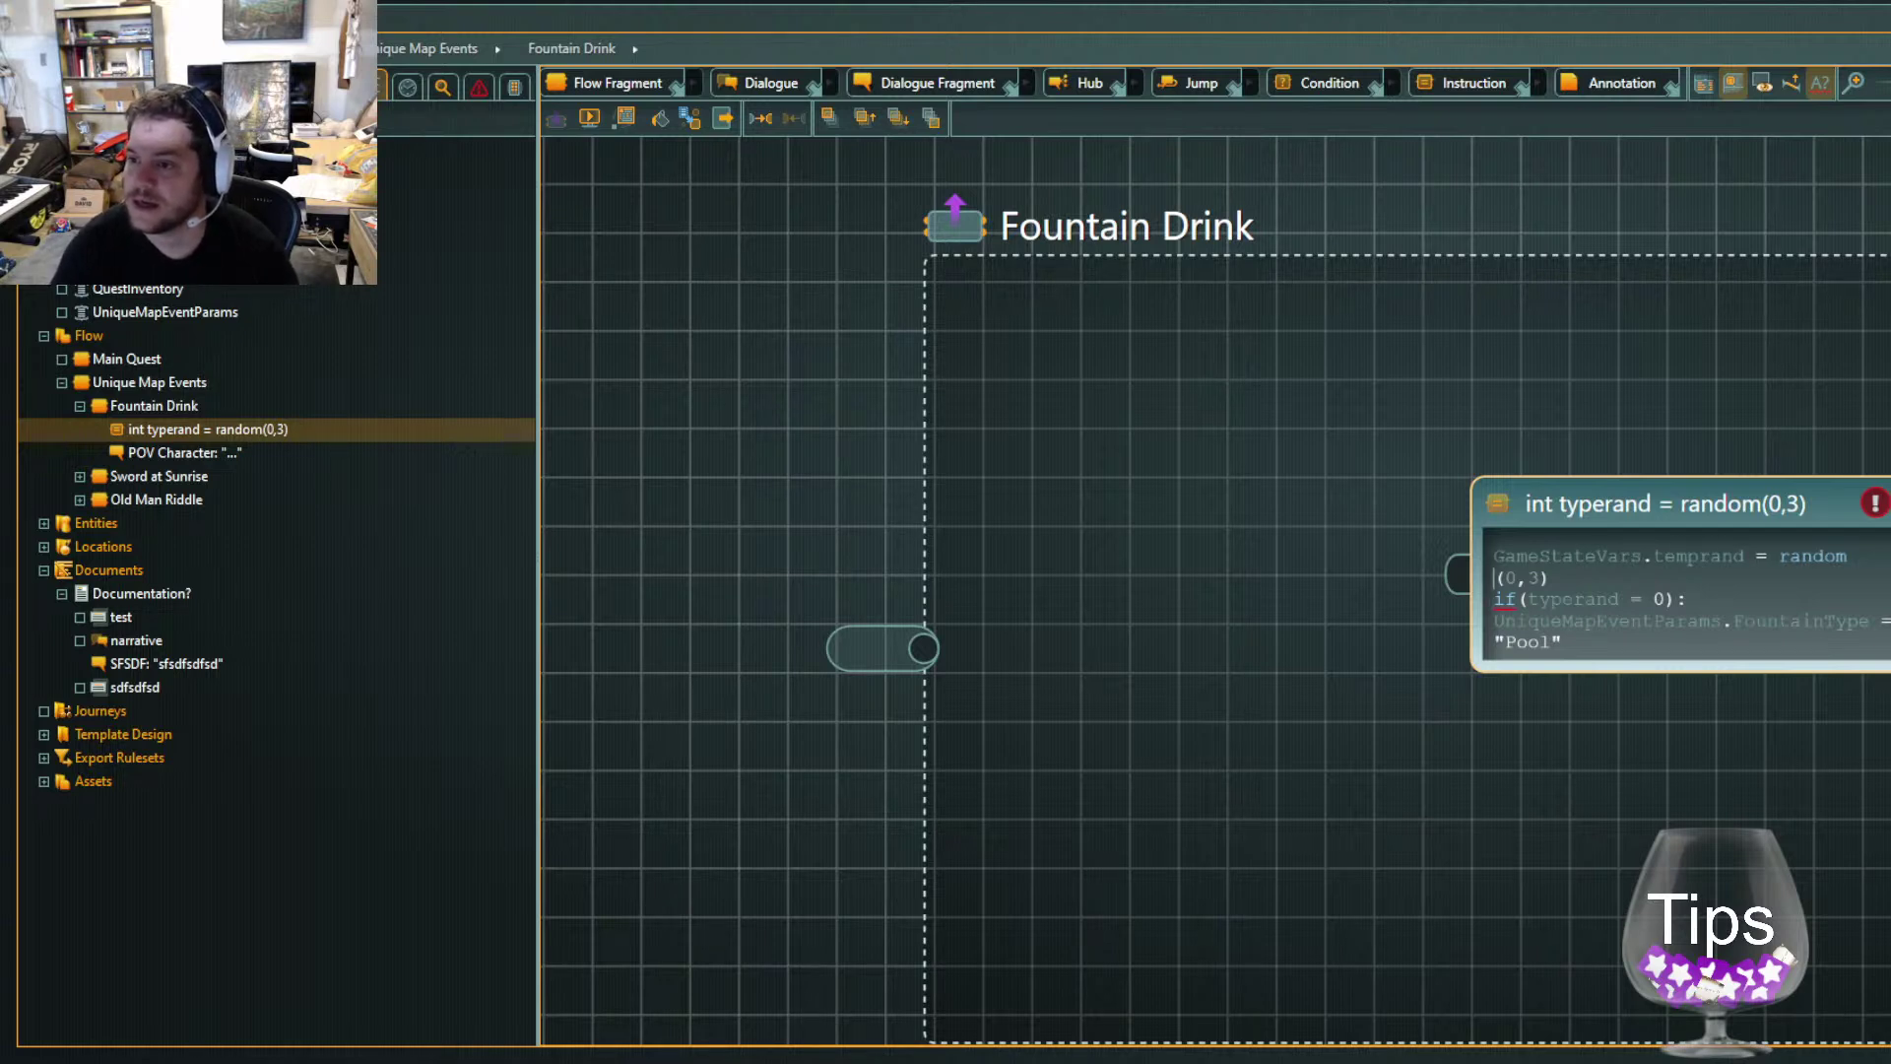
# Separate the if statement with a blank line and replace typerand in its condition with GameStateVars.temprand
pyautogui.press('Return')
pyautogui.press('Down')
pyautogui.press('Up')
pyautogui.press('Up')
pyautogui.press('Up')
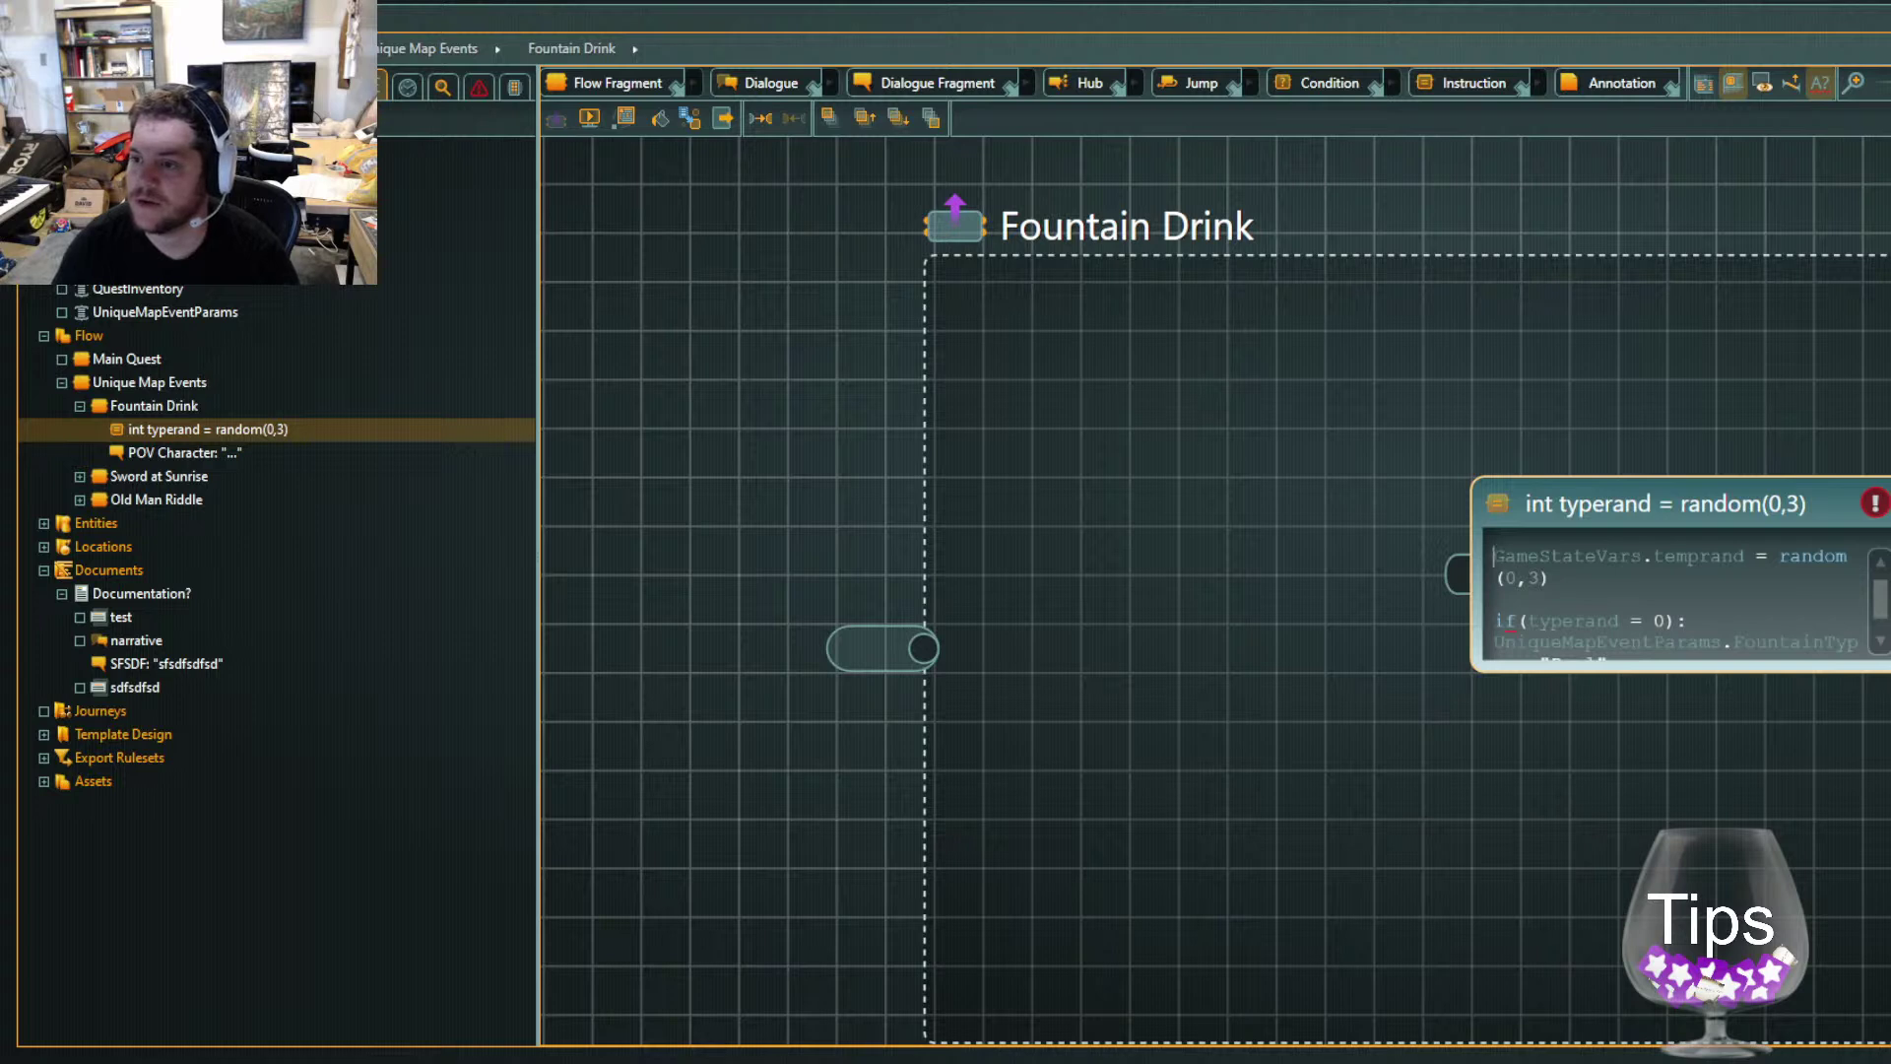
pyautogui.hotkey('ctrl', 'shift', 'Right')
pyautogui.hotkey('ctrl', 'shift', 'Right')
pyautogui.hotkey('ctrl', 'shift', 'Right')
pyautogui.hotkey('ctrl', 'c')
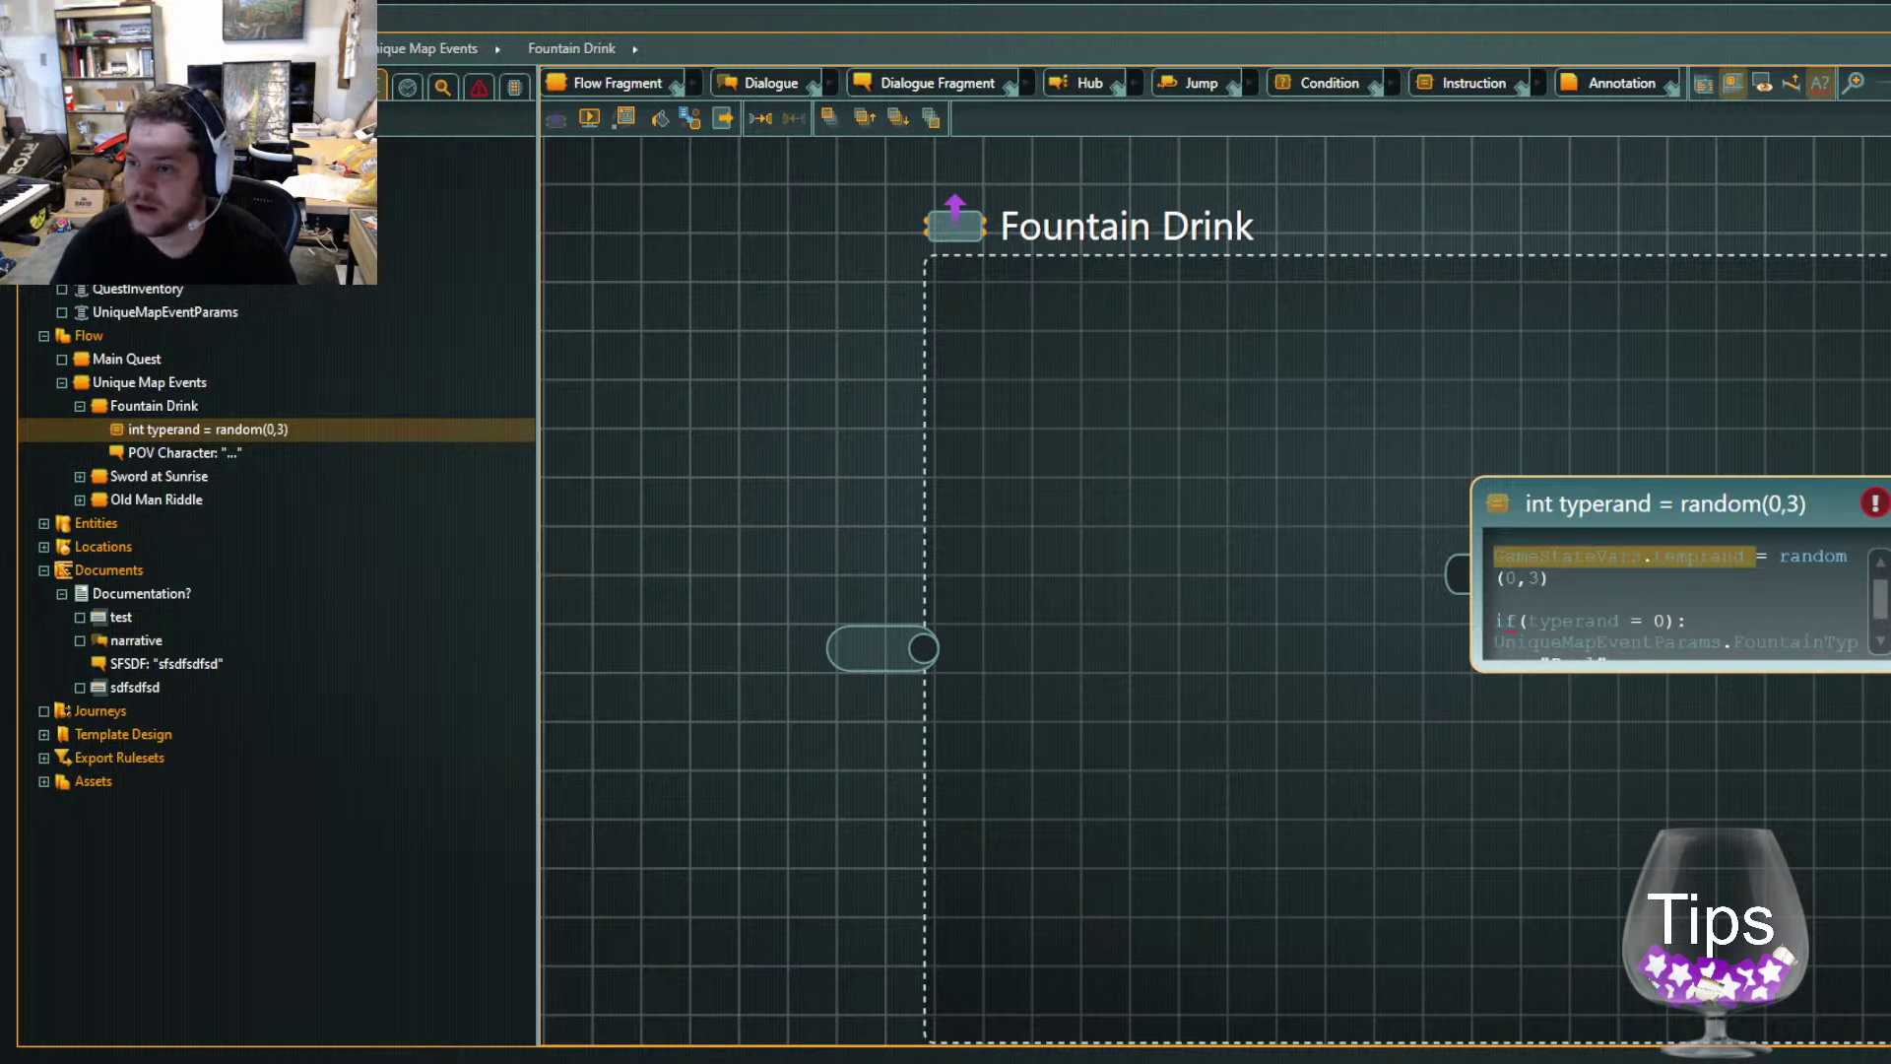
pyautogui.press('Down')
pyautogui.press('Down')
pyautogui.press('Down')
pyautogui.press('Left')
pyautogui.press('Left')
pyautogui.press('Left')
pyautogui.press('Left')
pyautogui.press('Left')
pyautogui.press('Left')
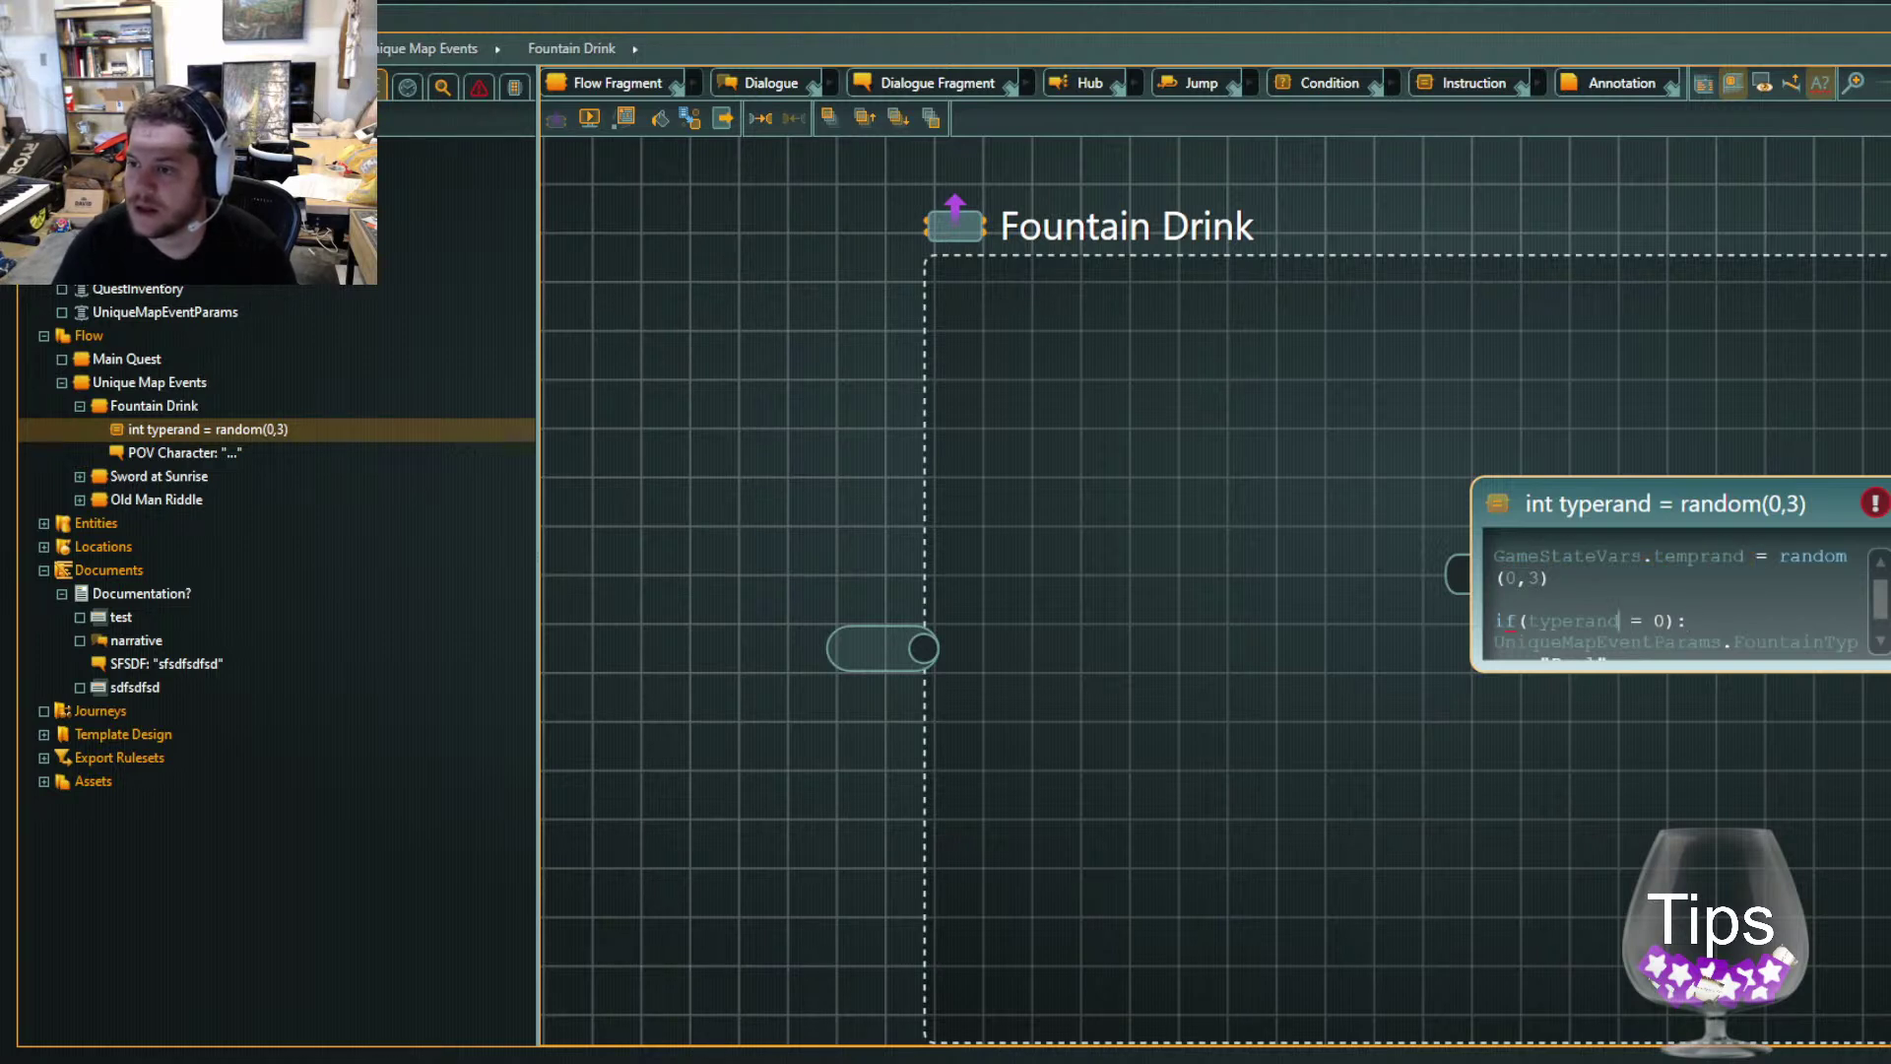
pyautogui.hotkey('ctrl', 'shift', 'Left')
pyautogui.hotkey('ctrl', 'v')
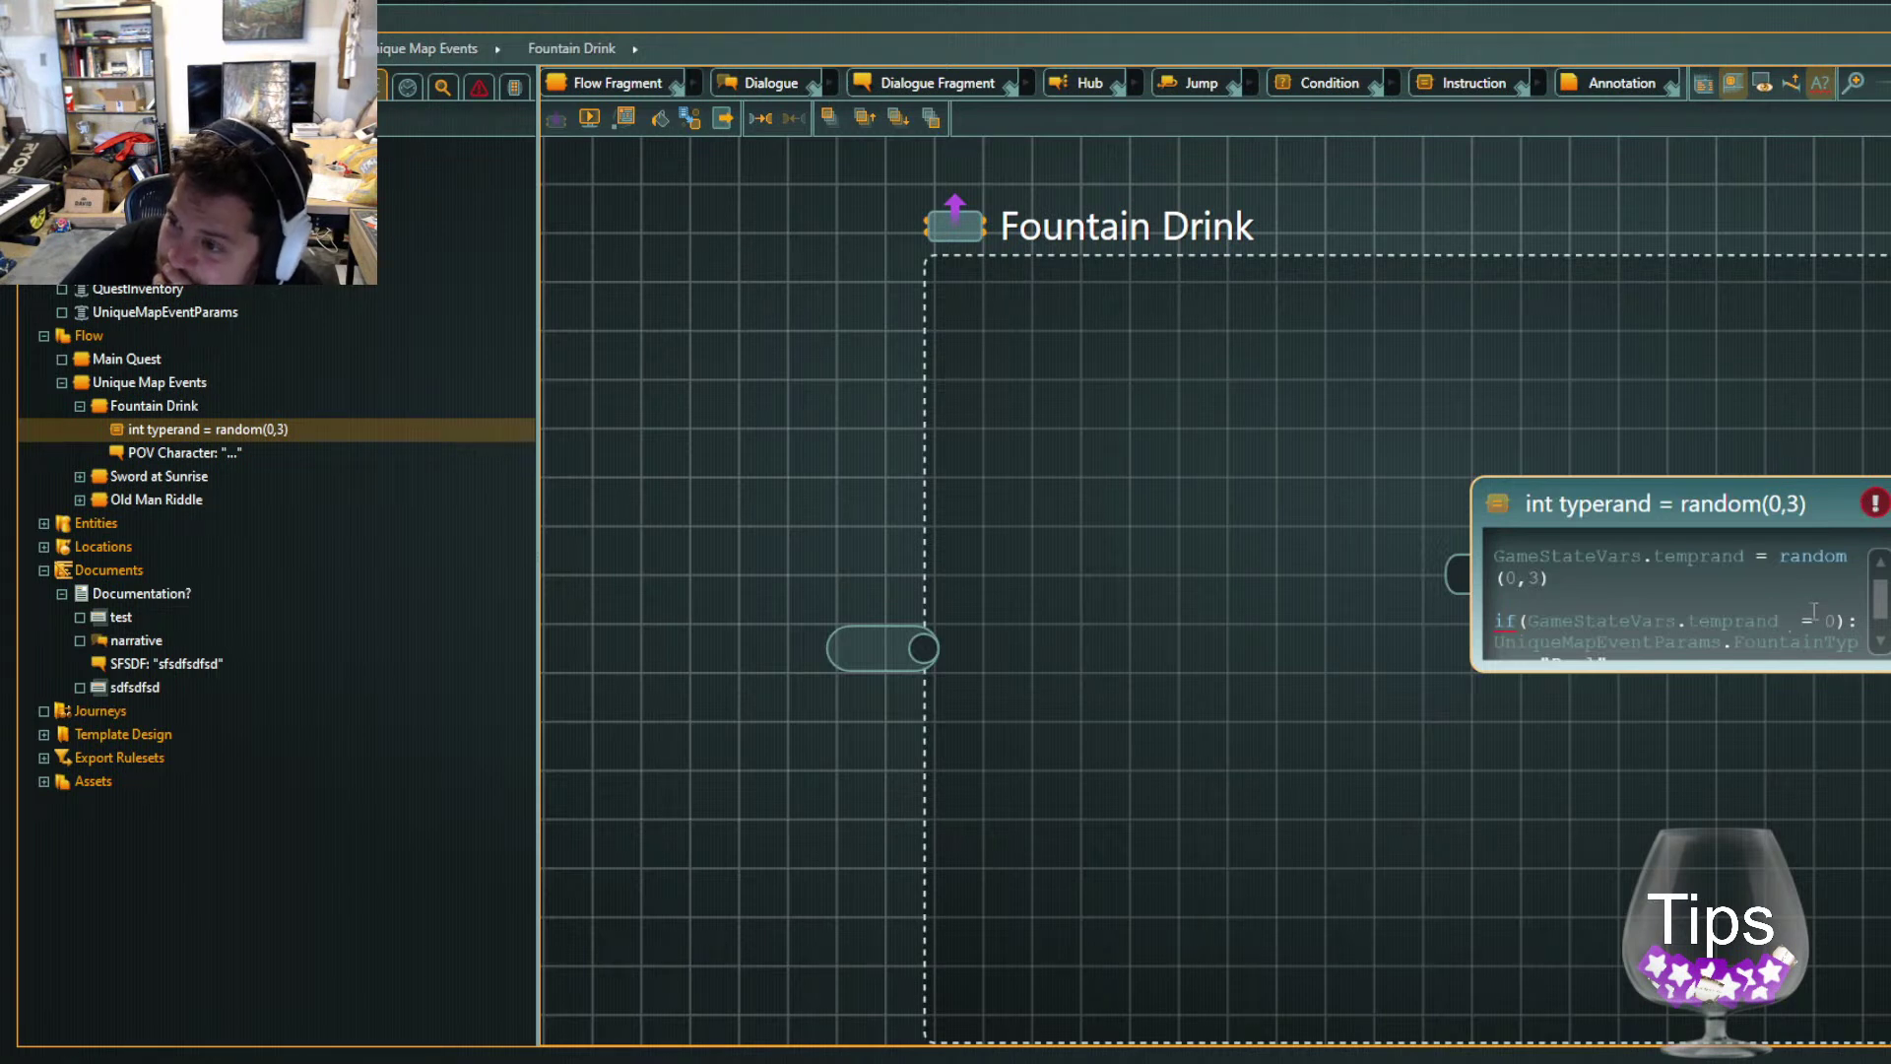
pyautogui.press('Delete')
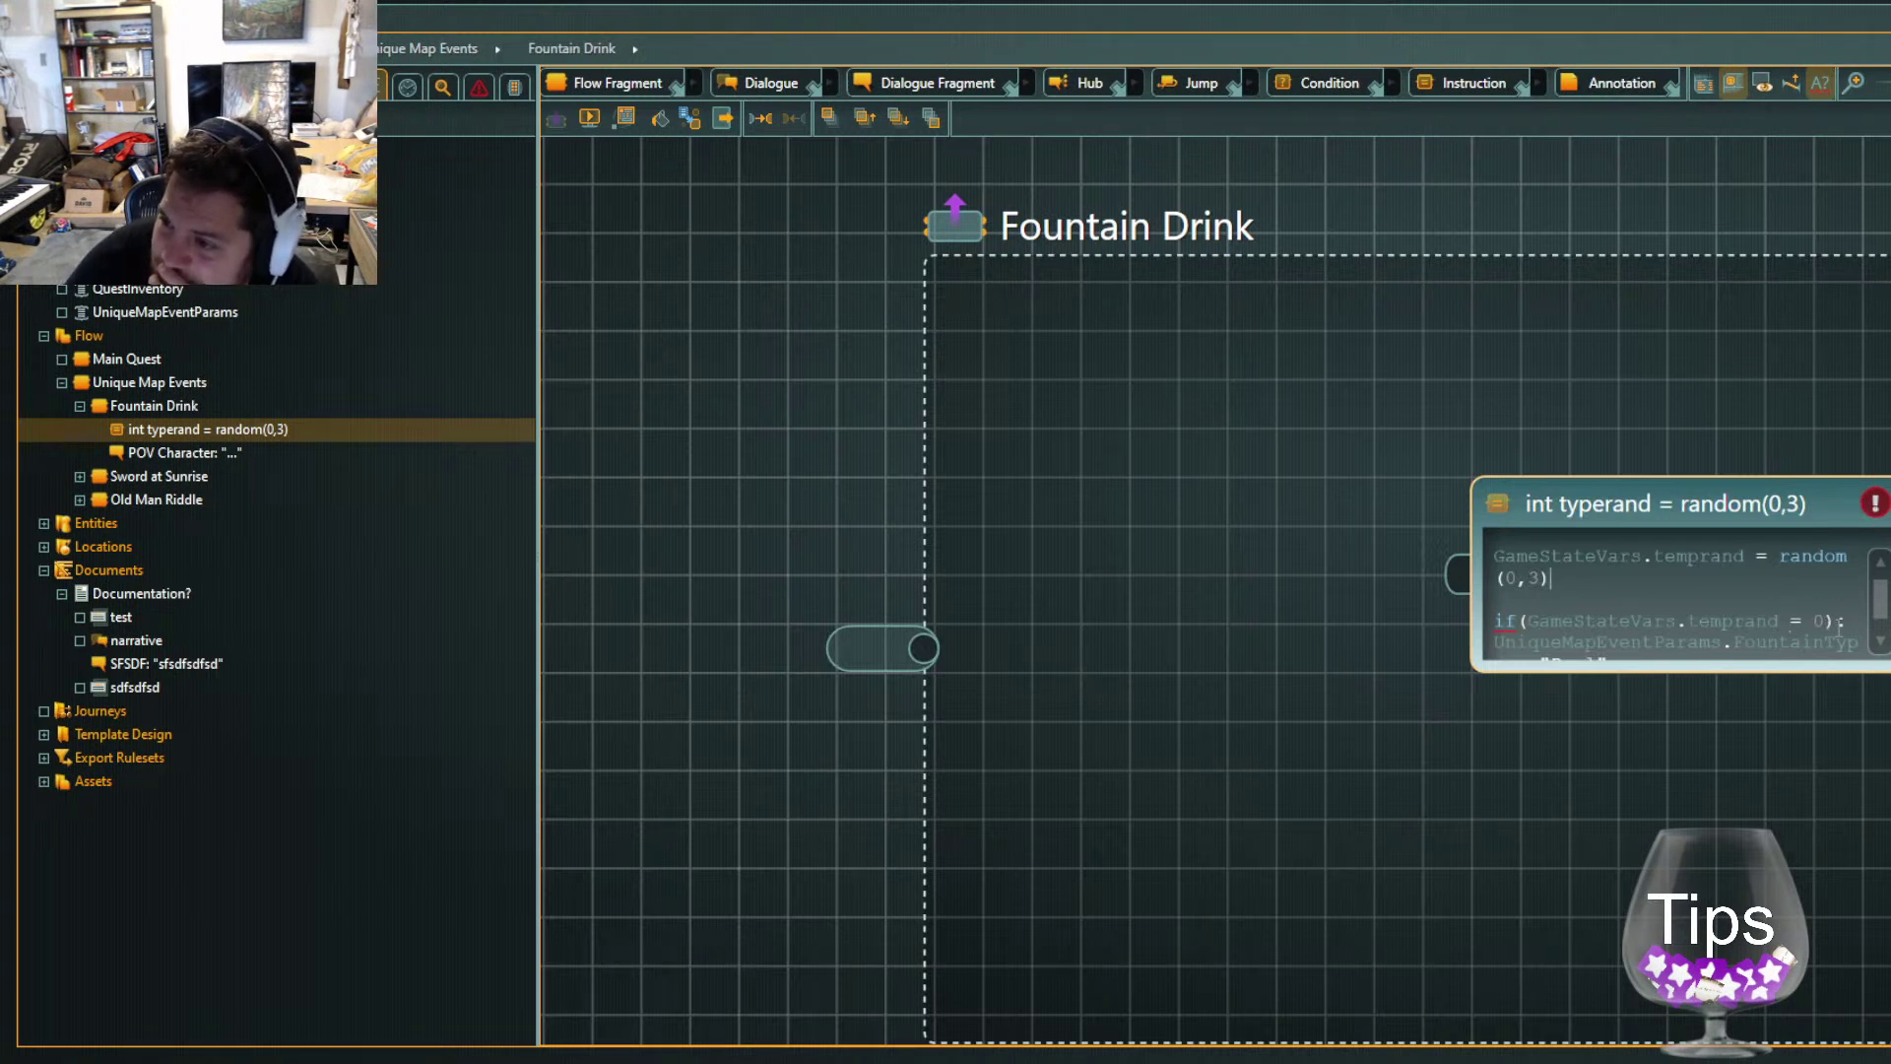
# End the random(0,3) assignment with a semicolon and remove the colon after the if condition
pyautogui.write(';')
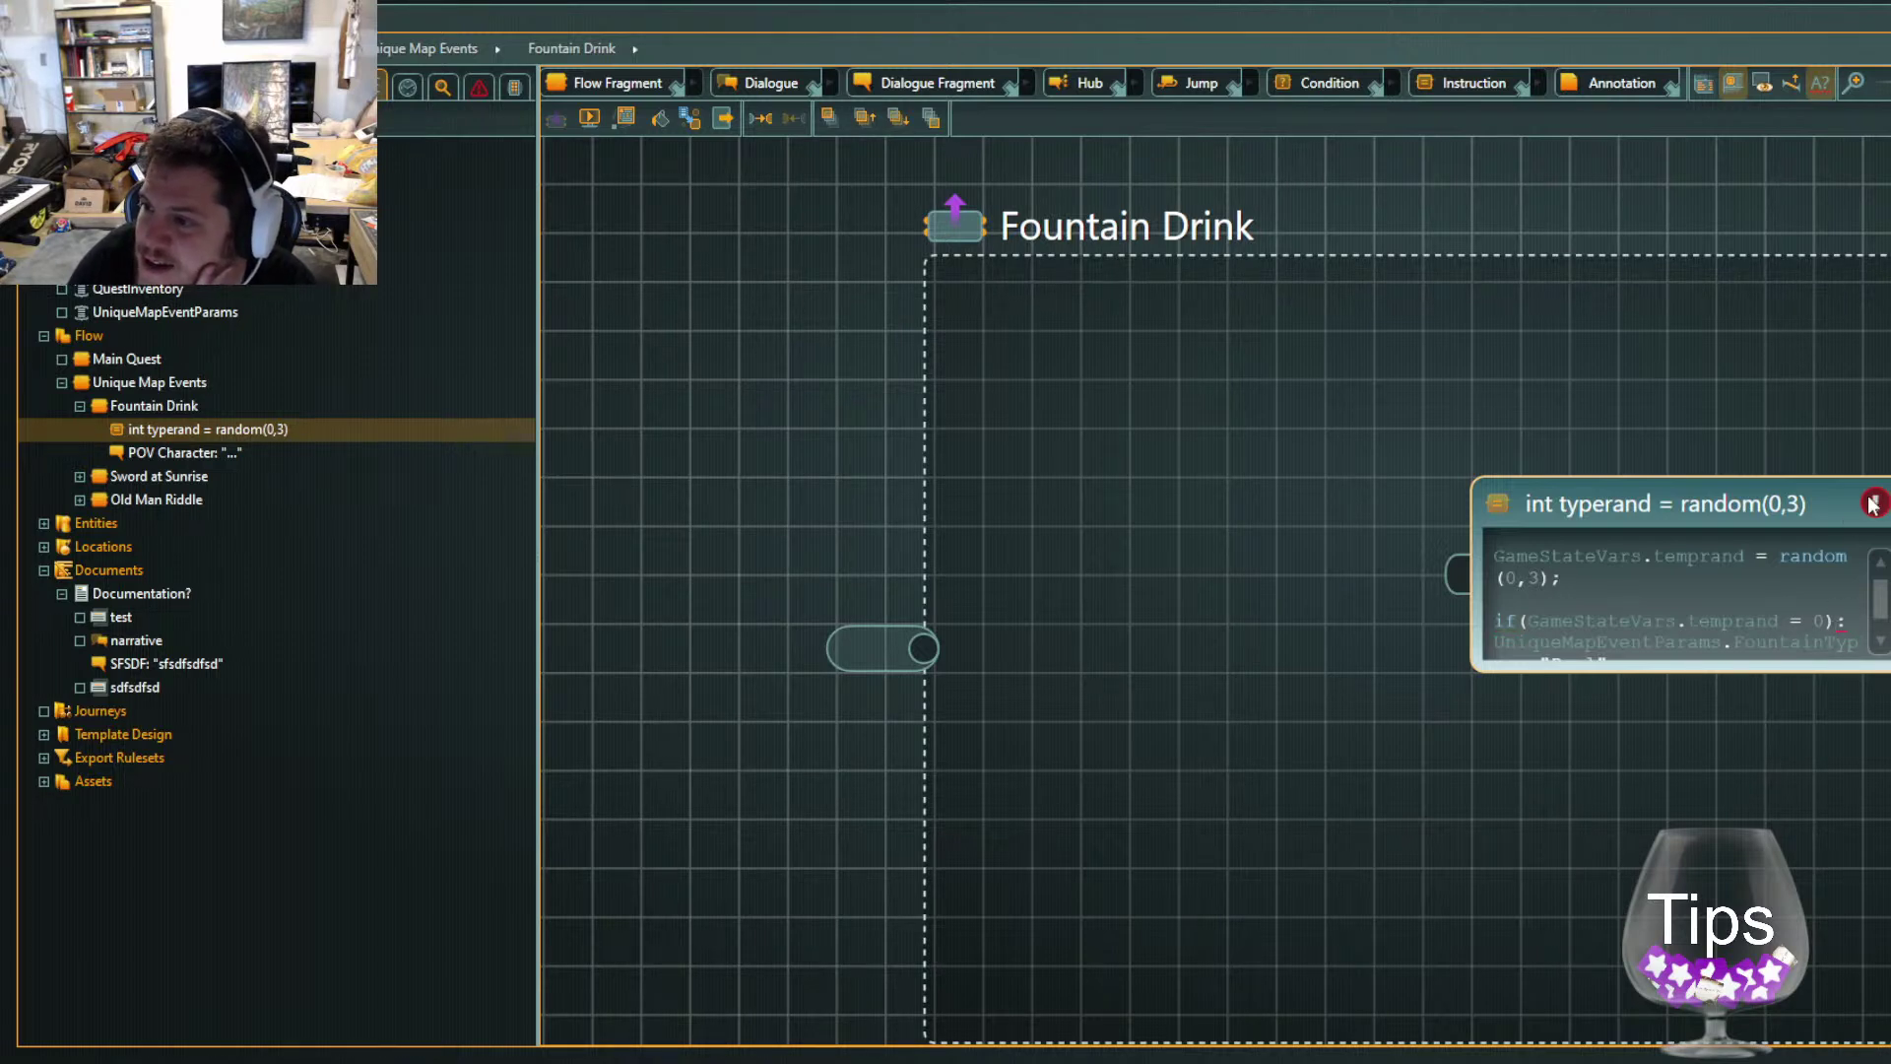
pyautogui.click(1865, 623)
pyautogui.press('BackSpace')
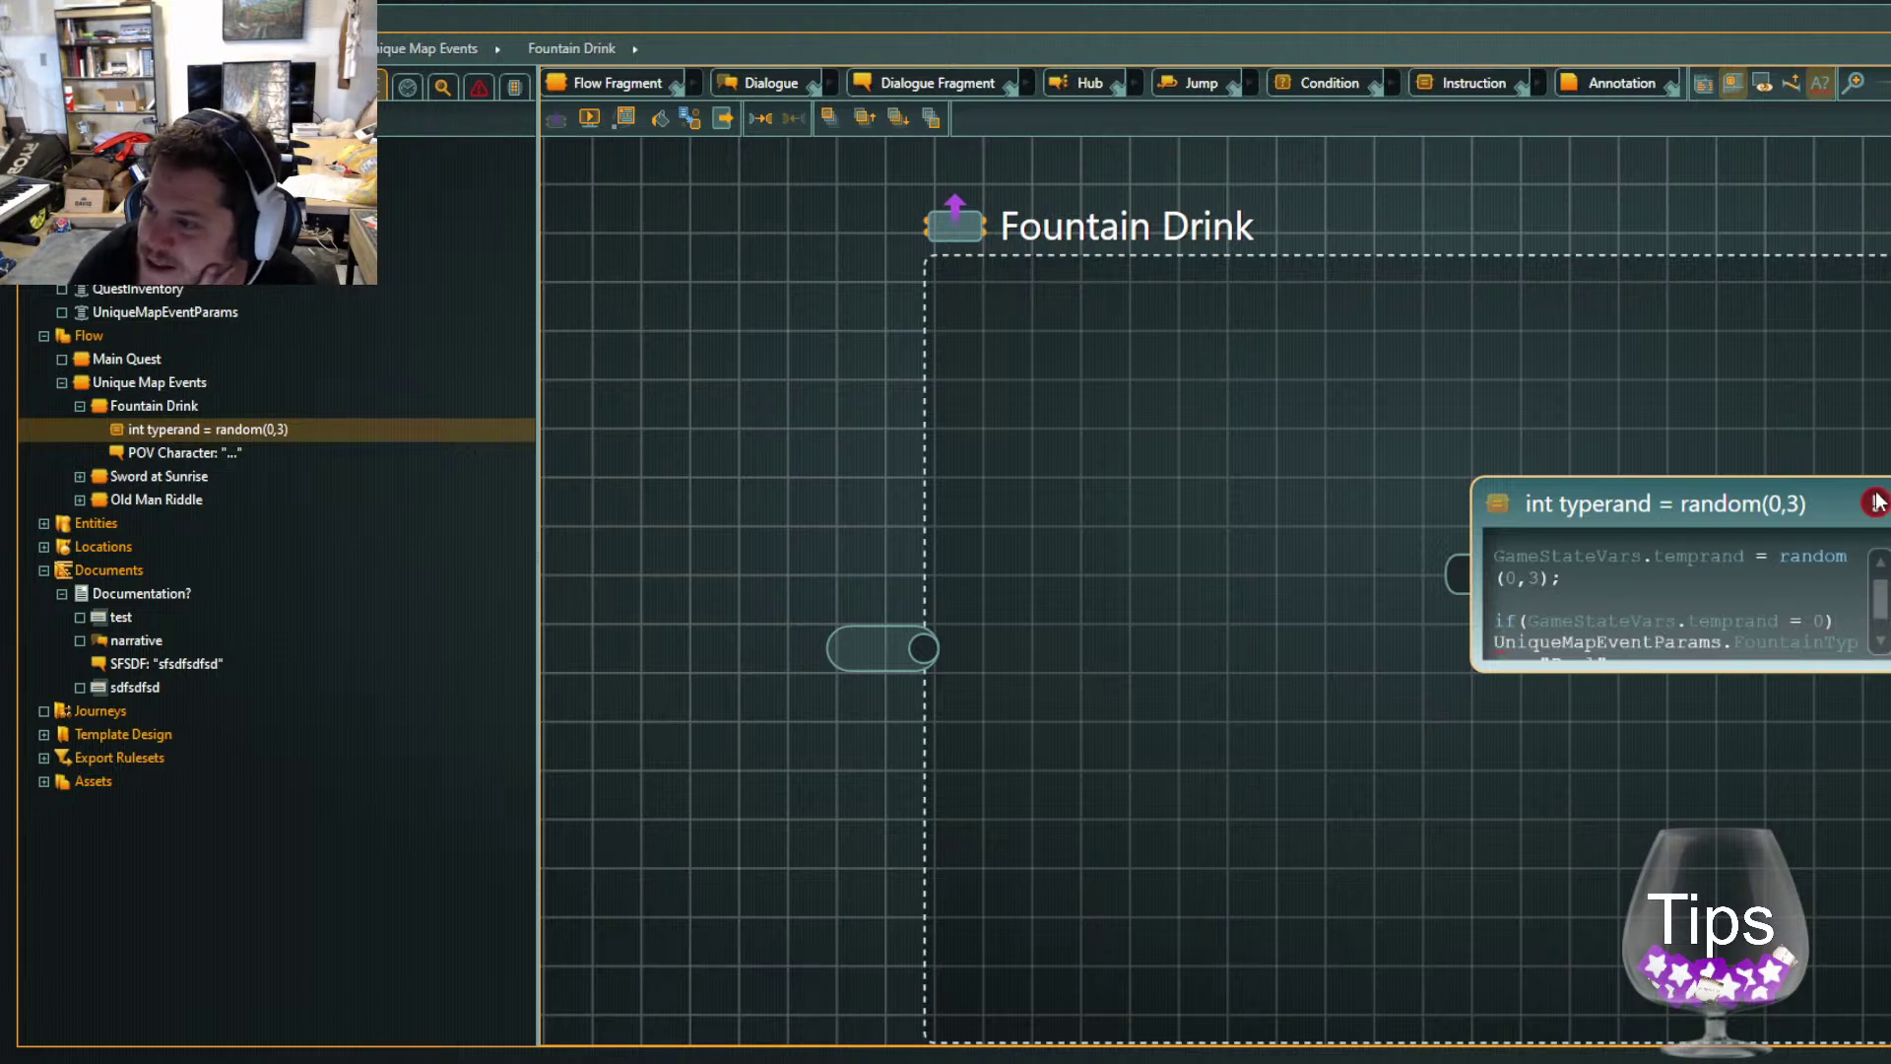
pyautogui.scroll(-1, 1810, 642)
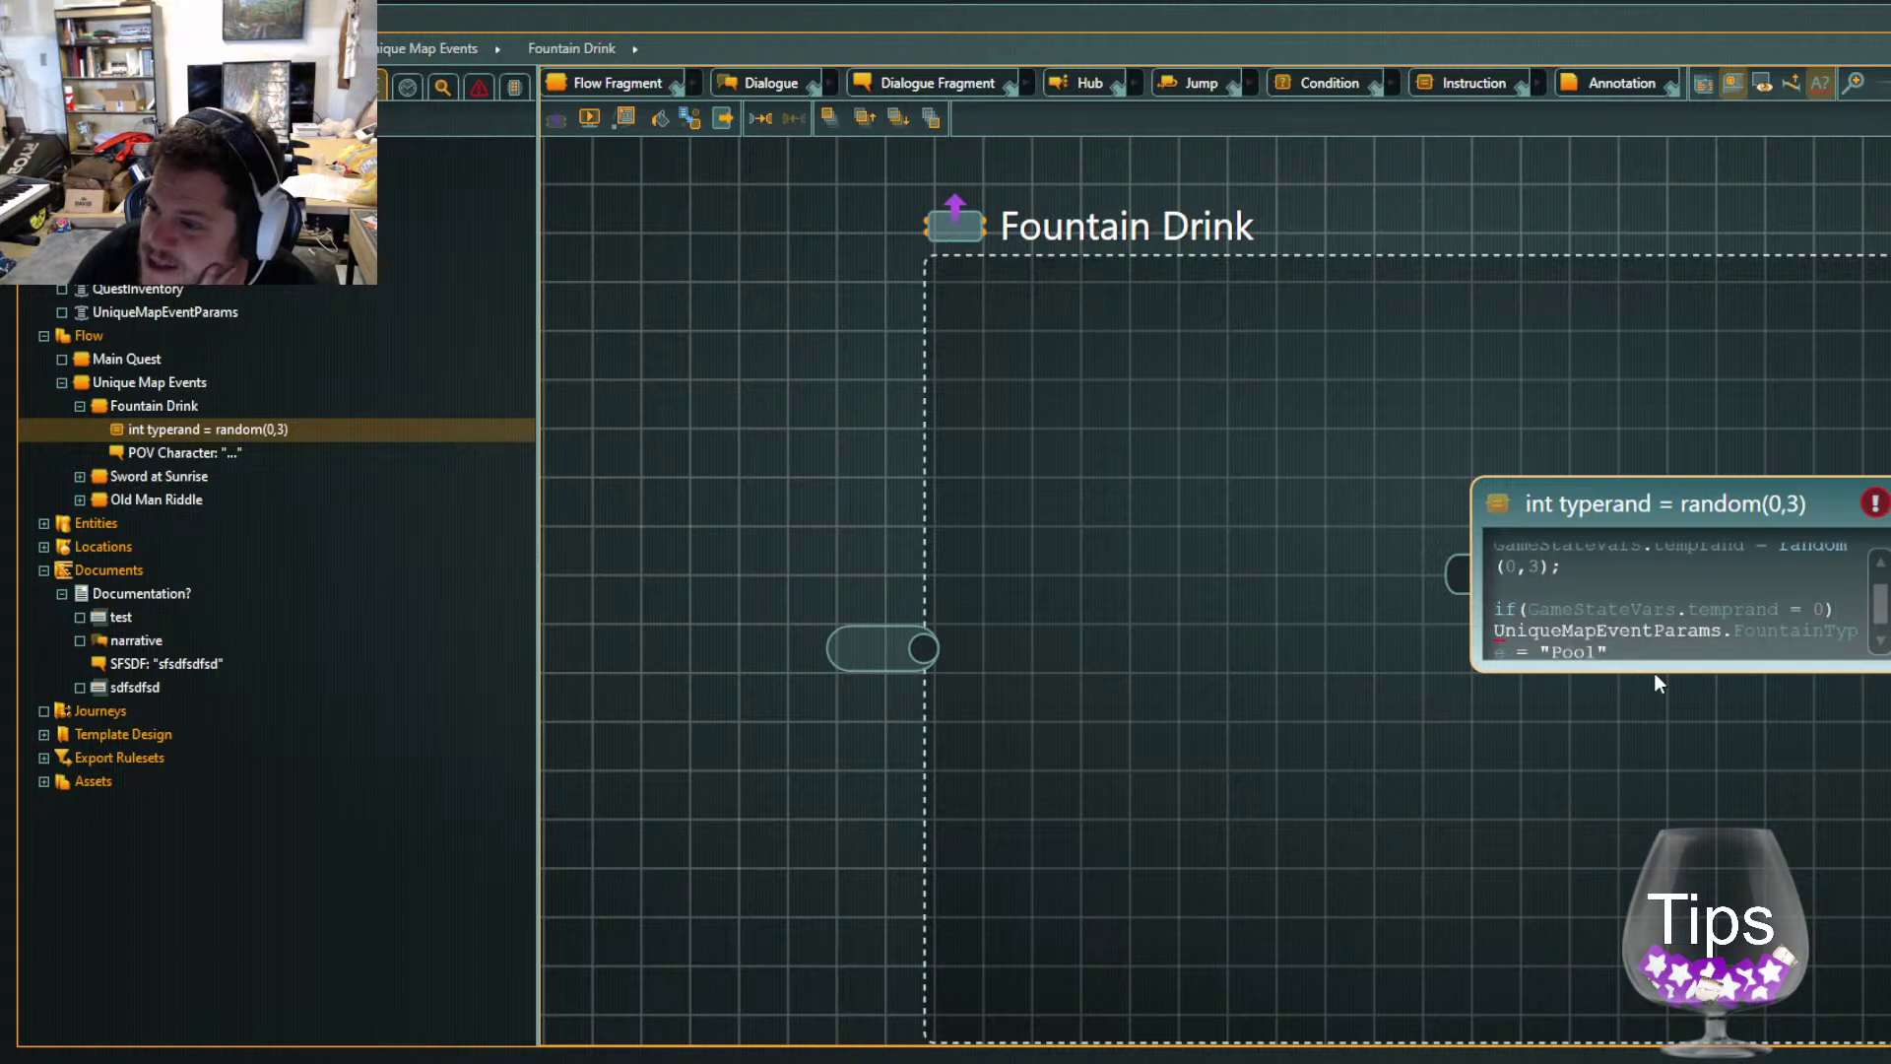
pyautogui.scroll(1, 1699, 655)
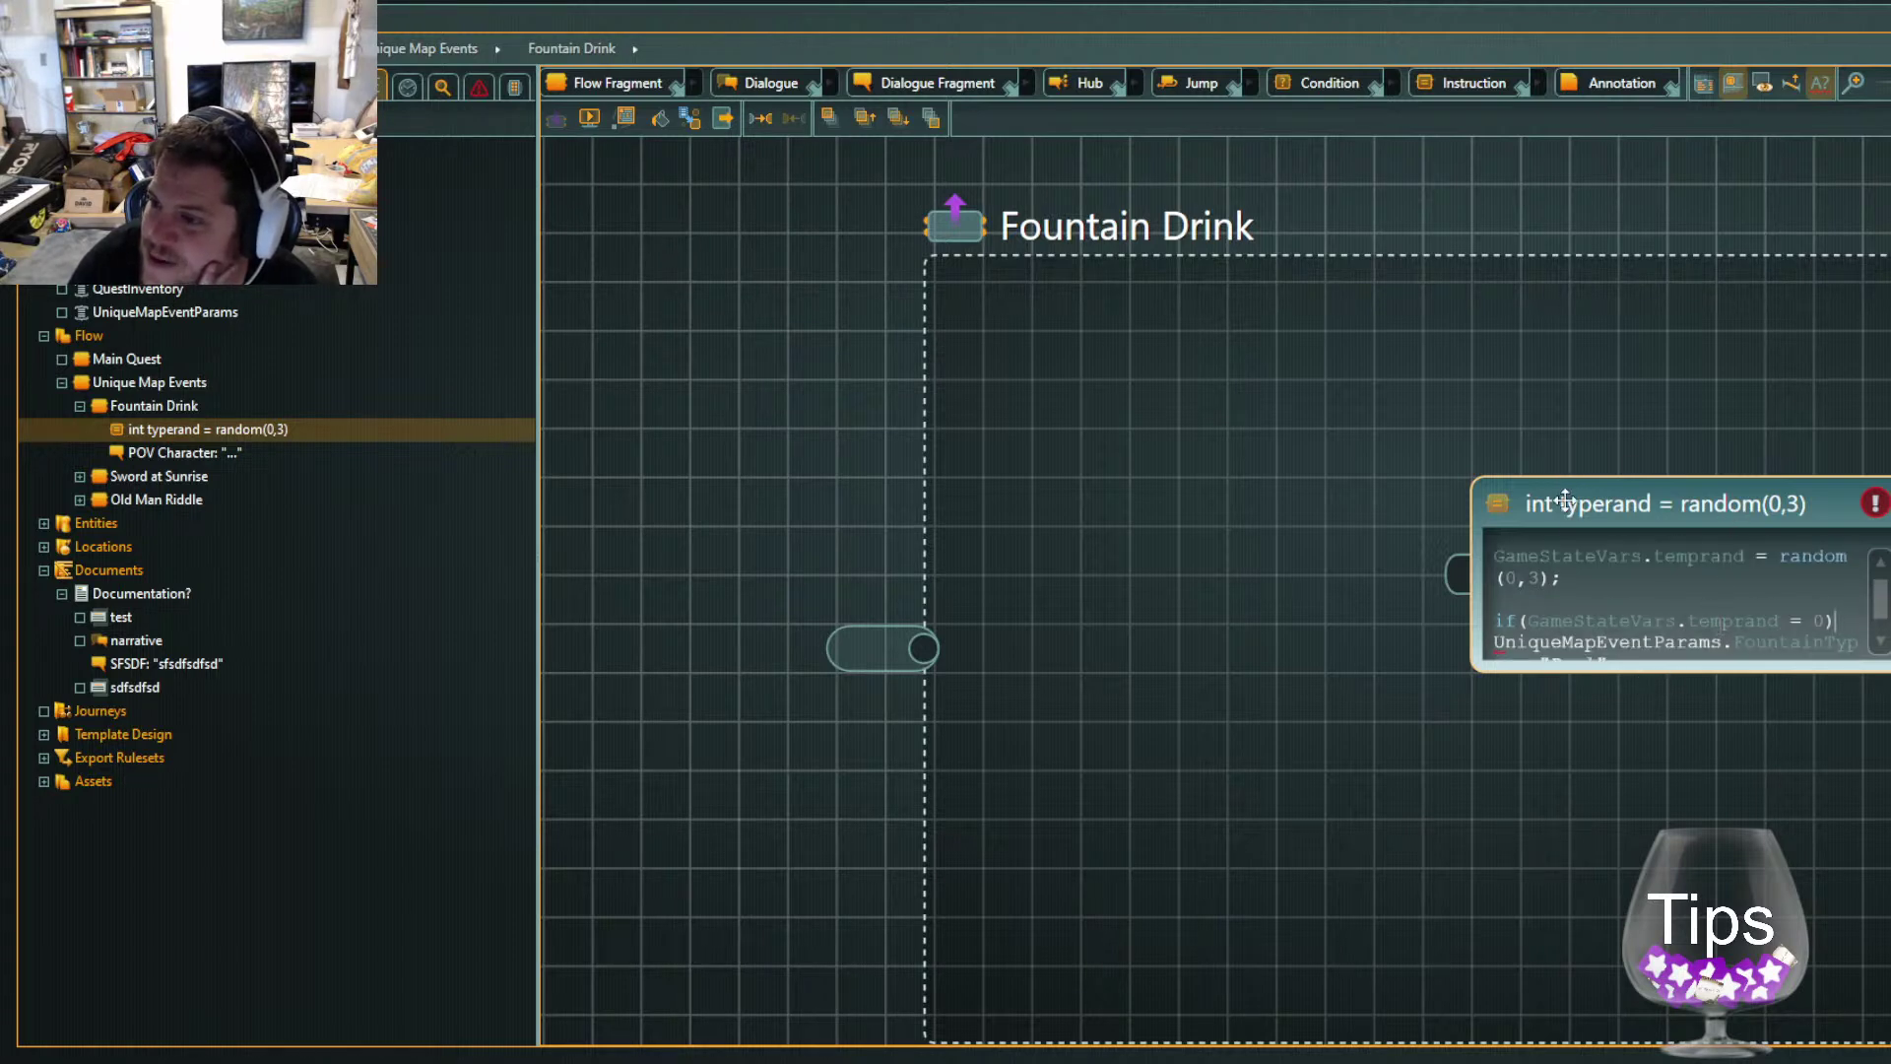
pyautogui.moveTo(1612, 479); pyautogui.dragTo(1577, 368)
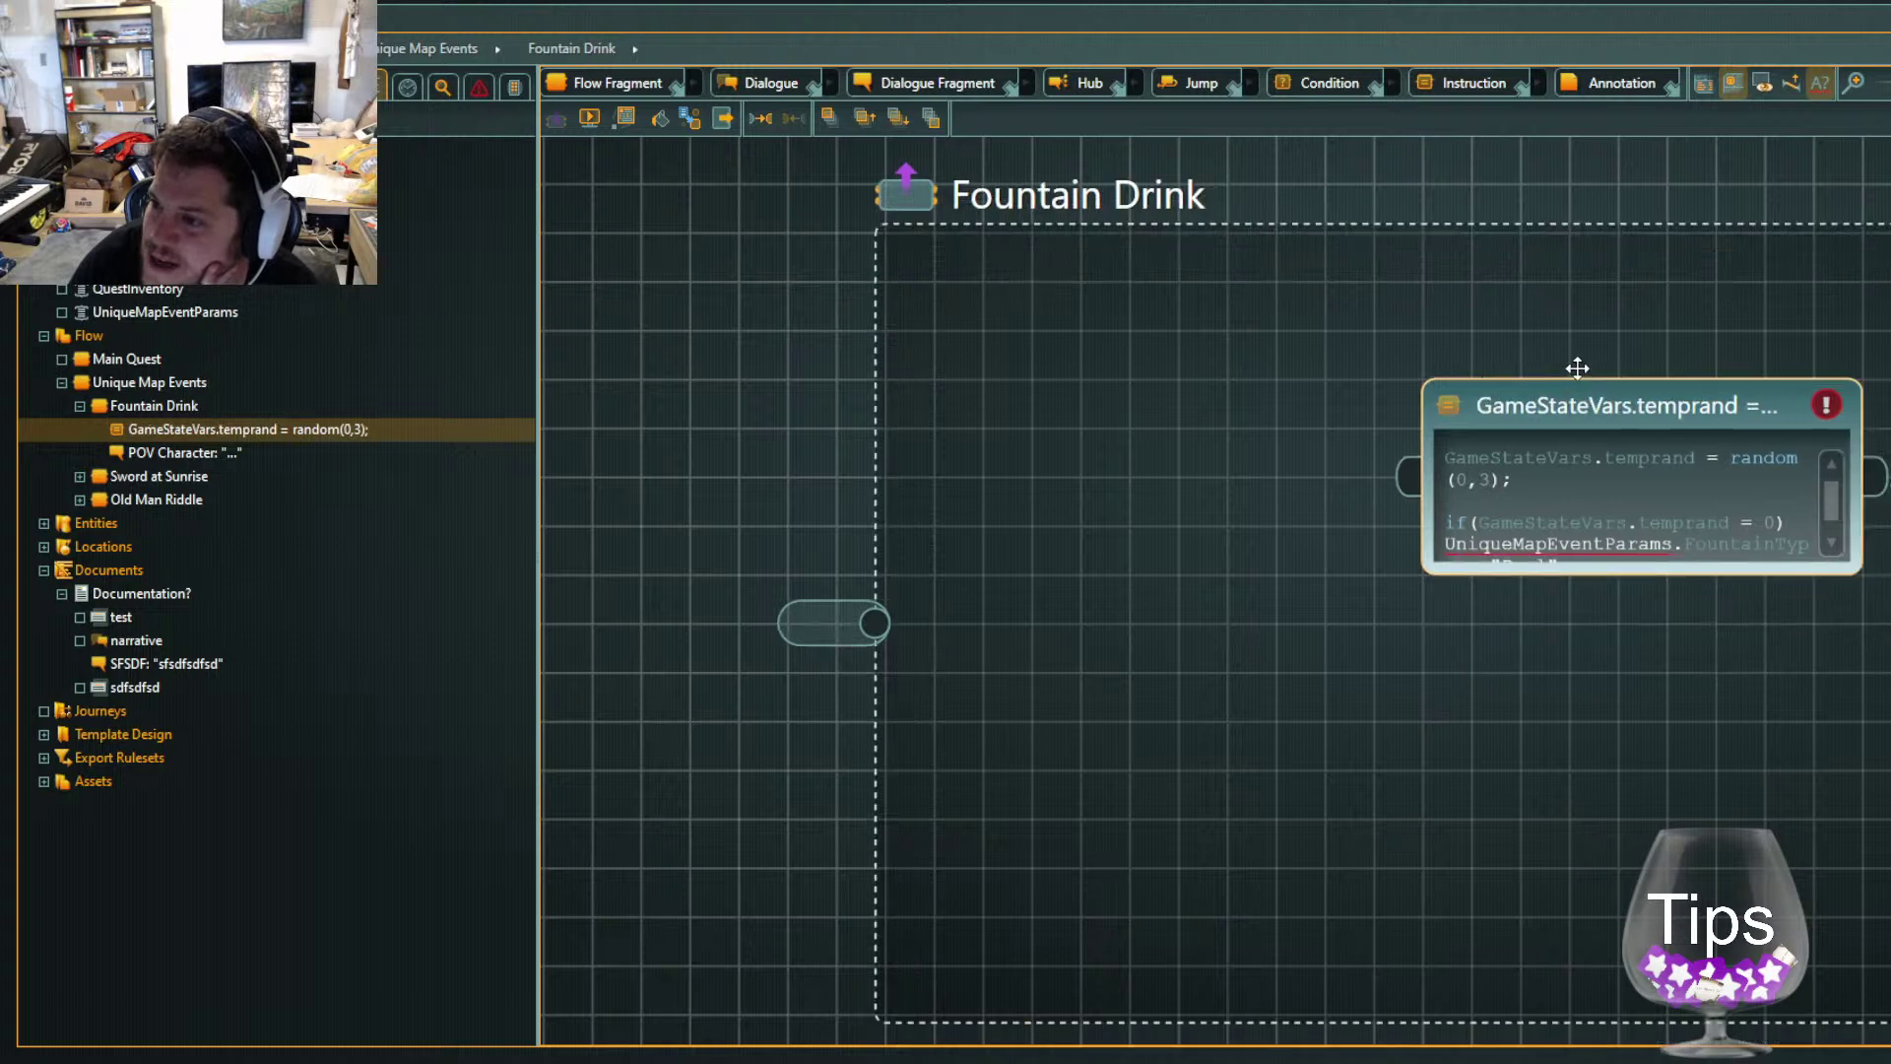
pyautogui.click(1834, 544)
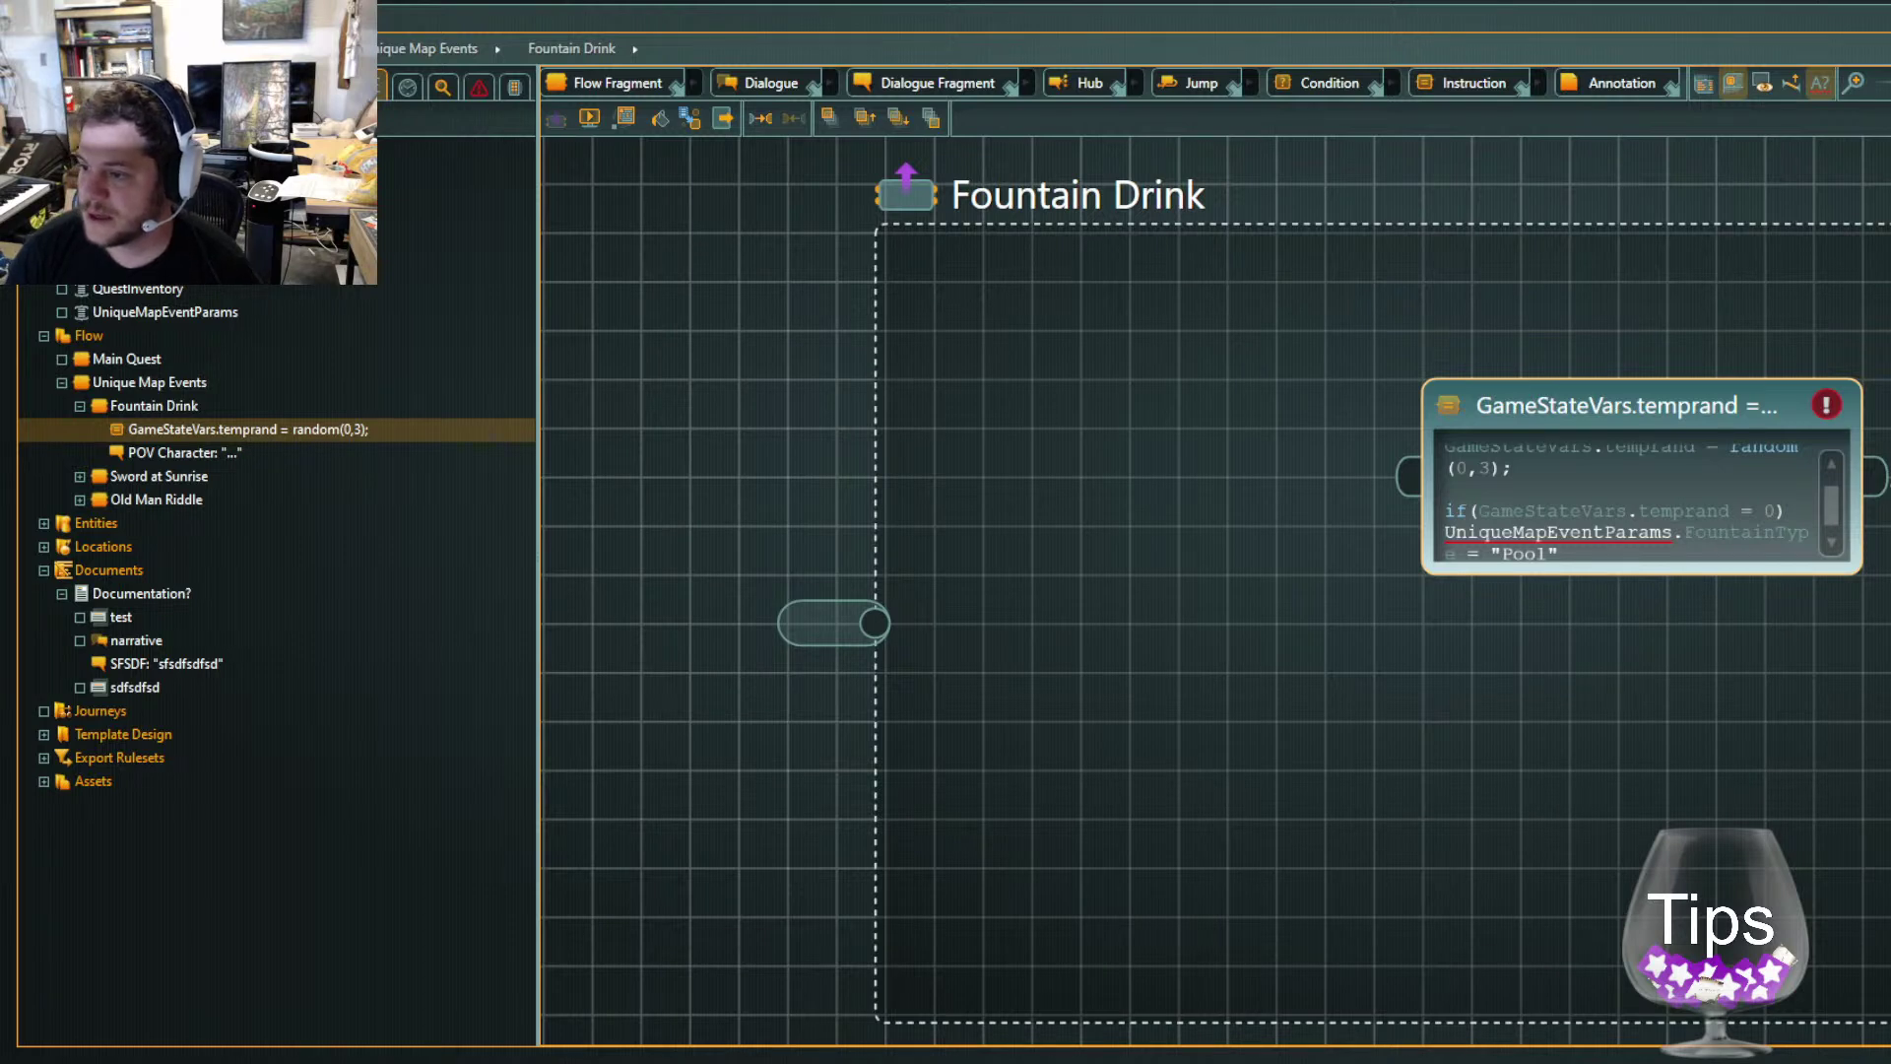
pyautogui.click(1151, 595)
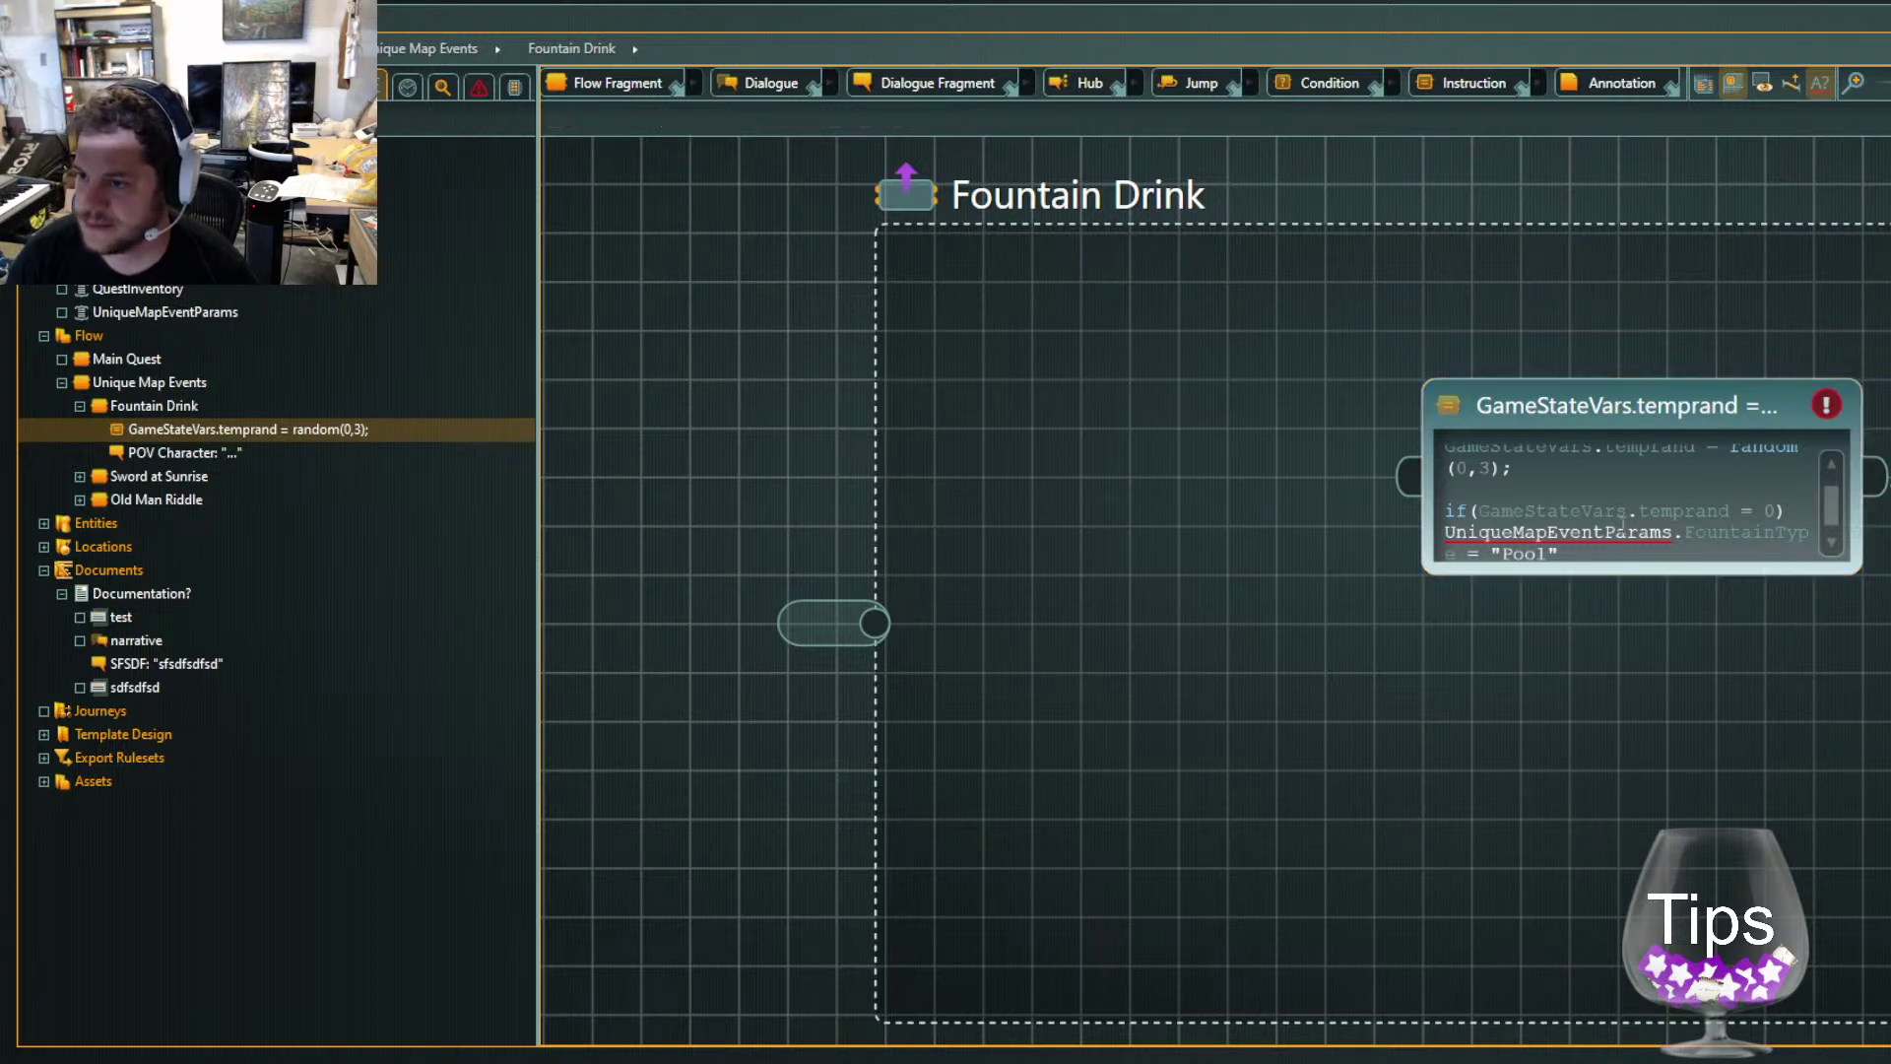
pyautogui.click(1517, 504)
pyautogui.press('Return')
pyautogui.press('Return')
pyautogui.write('case when')
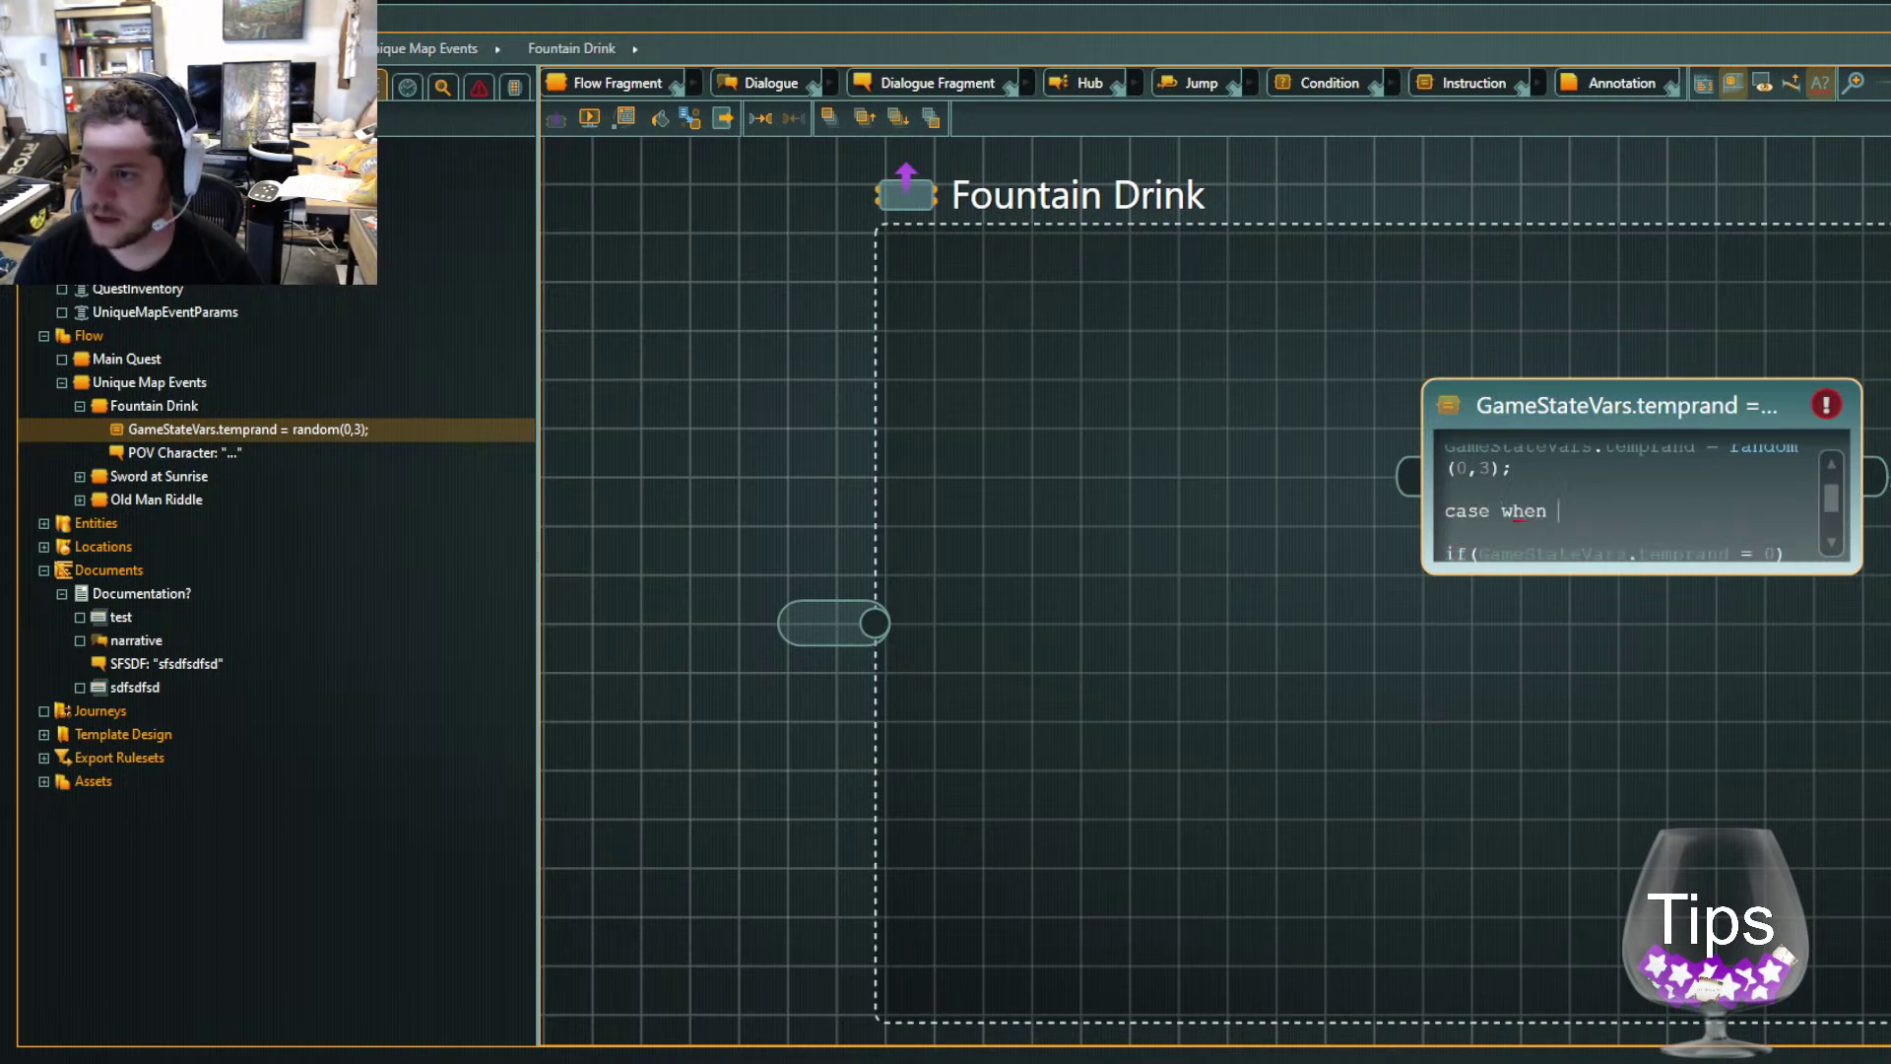
pyautogui.press('BackSpace')
pyautogui.press('BackSpace')
pyautogui.press('BackSpace')
pyautogui.press('BackSpace')
pyautogui.press('BackSpace')
pyautogui.press('BackSpace')
pyautogui.press('BackSpace')
pyautogui.press('BackSpace')
pyautogui.press('BackSpace')
pyautogui.press('BackSpace')
pyautogui.press('BackSpace')
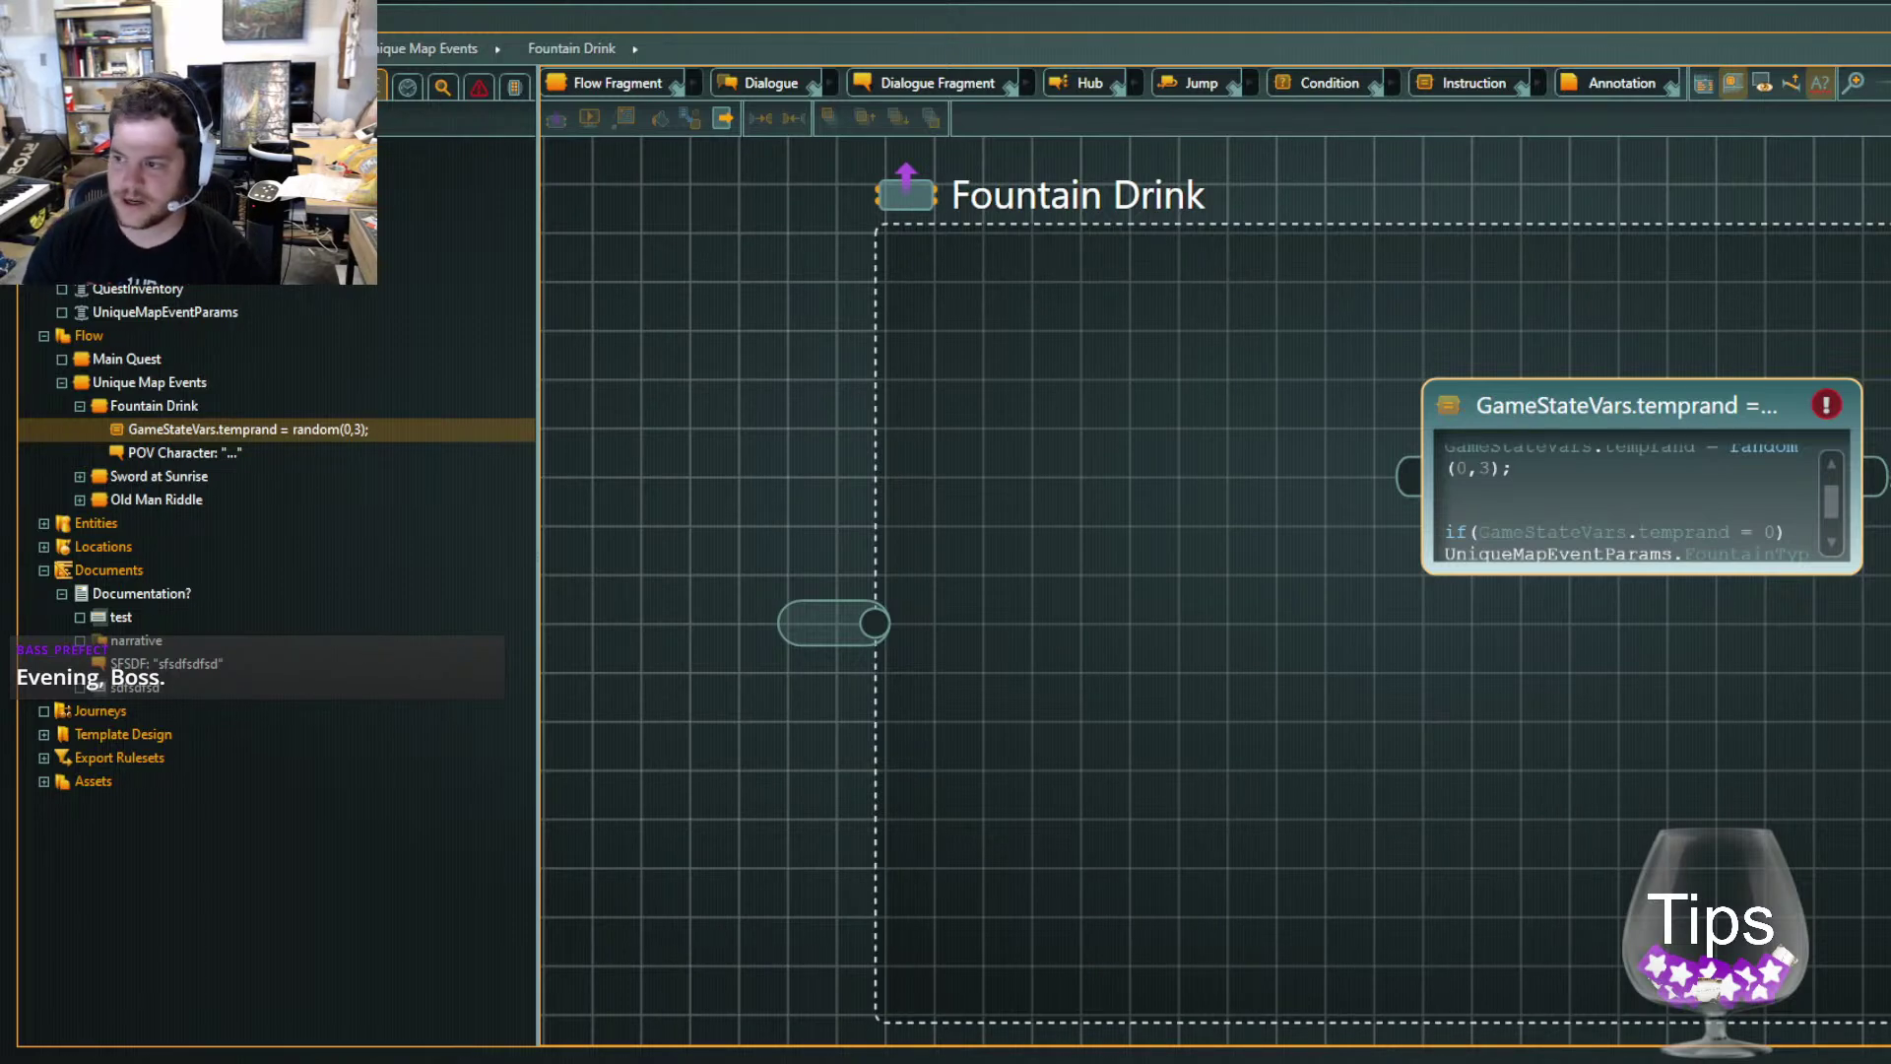
# Move the POV Character dialogue fragment closer to the instruction node in the Fountain Drink flow
pyautogui.click(890, 778)
pyautogui.scroll(-4, 1576, 778)
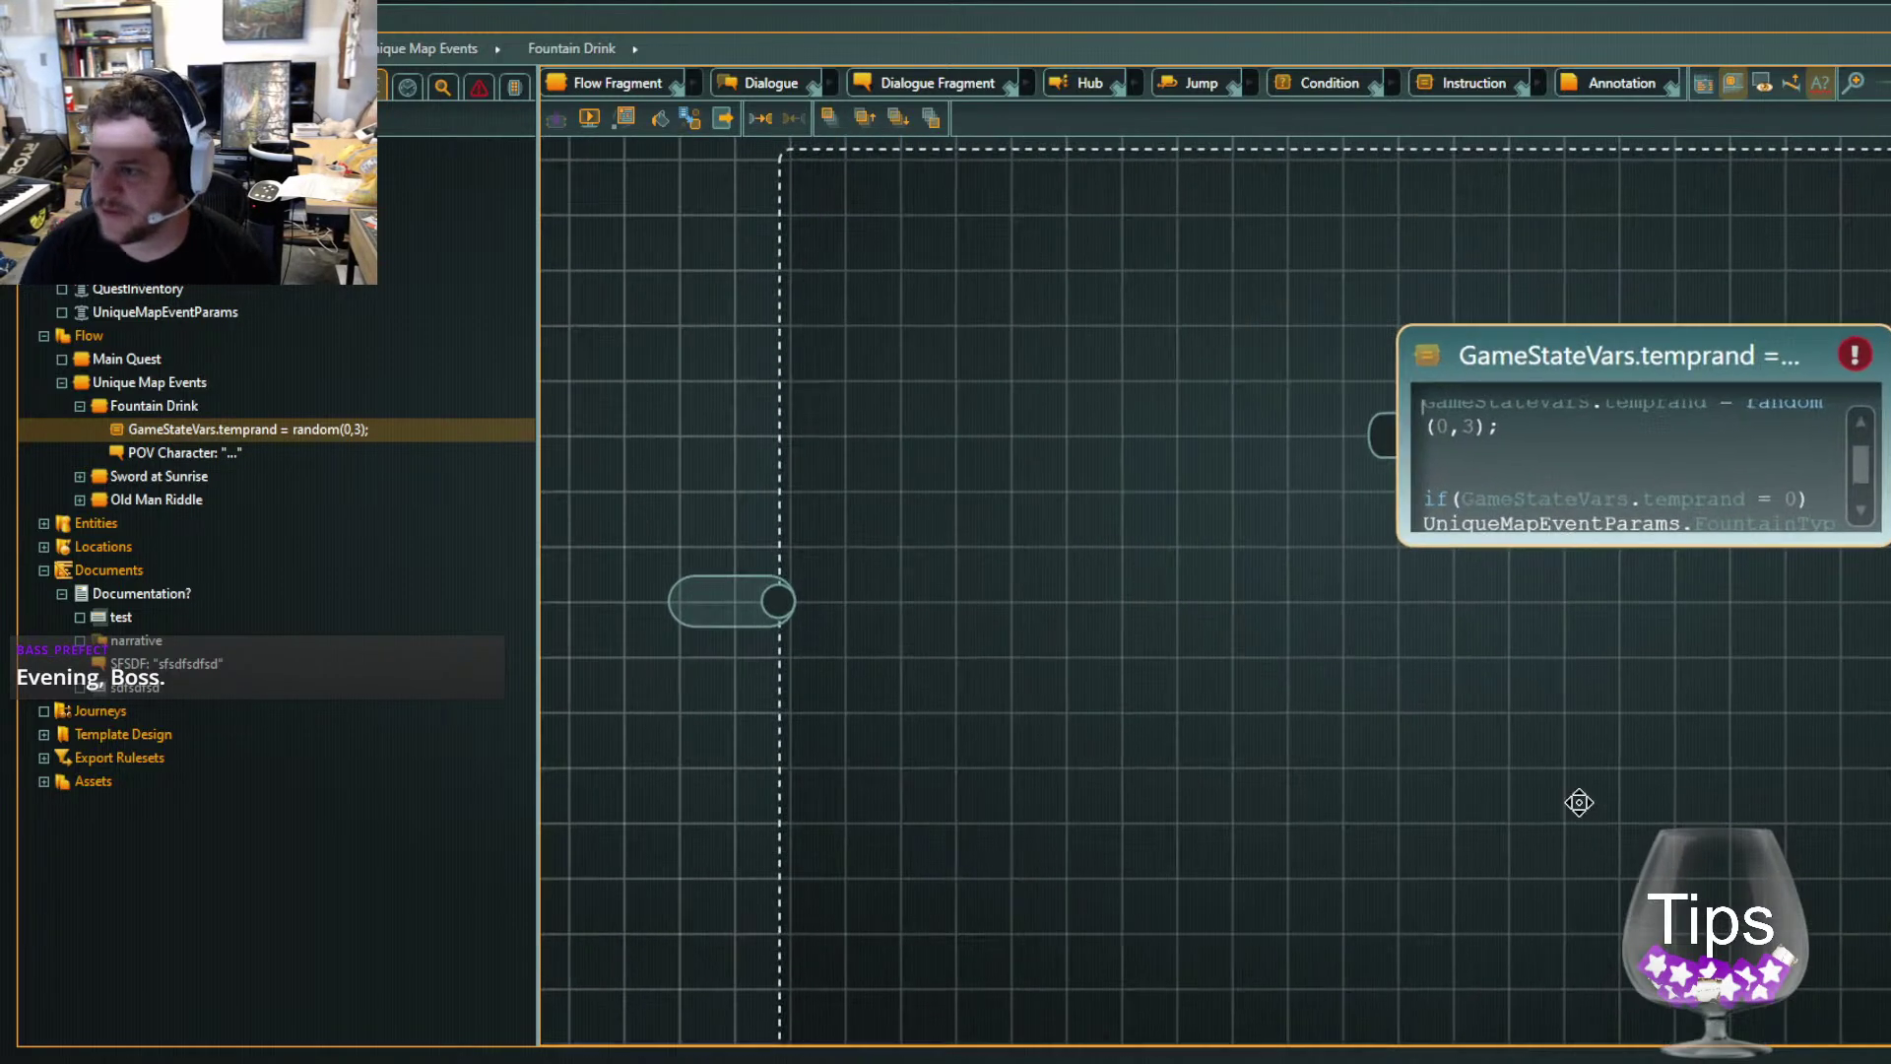
pyautogui.scroll(3, 1478, 808)
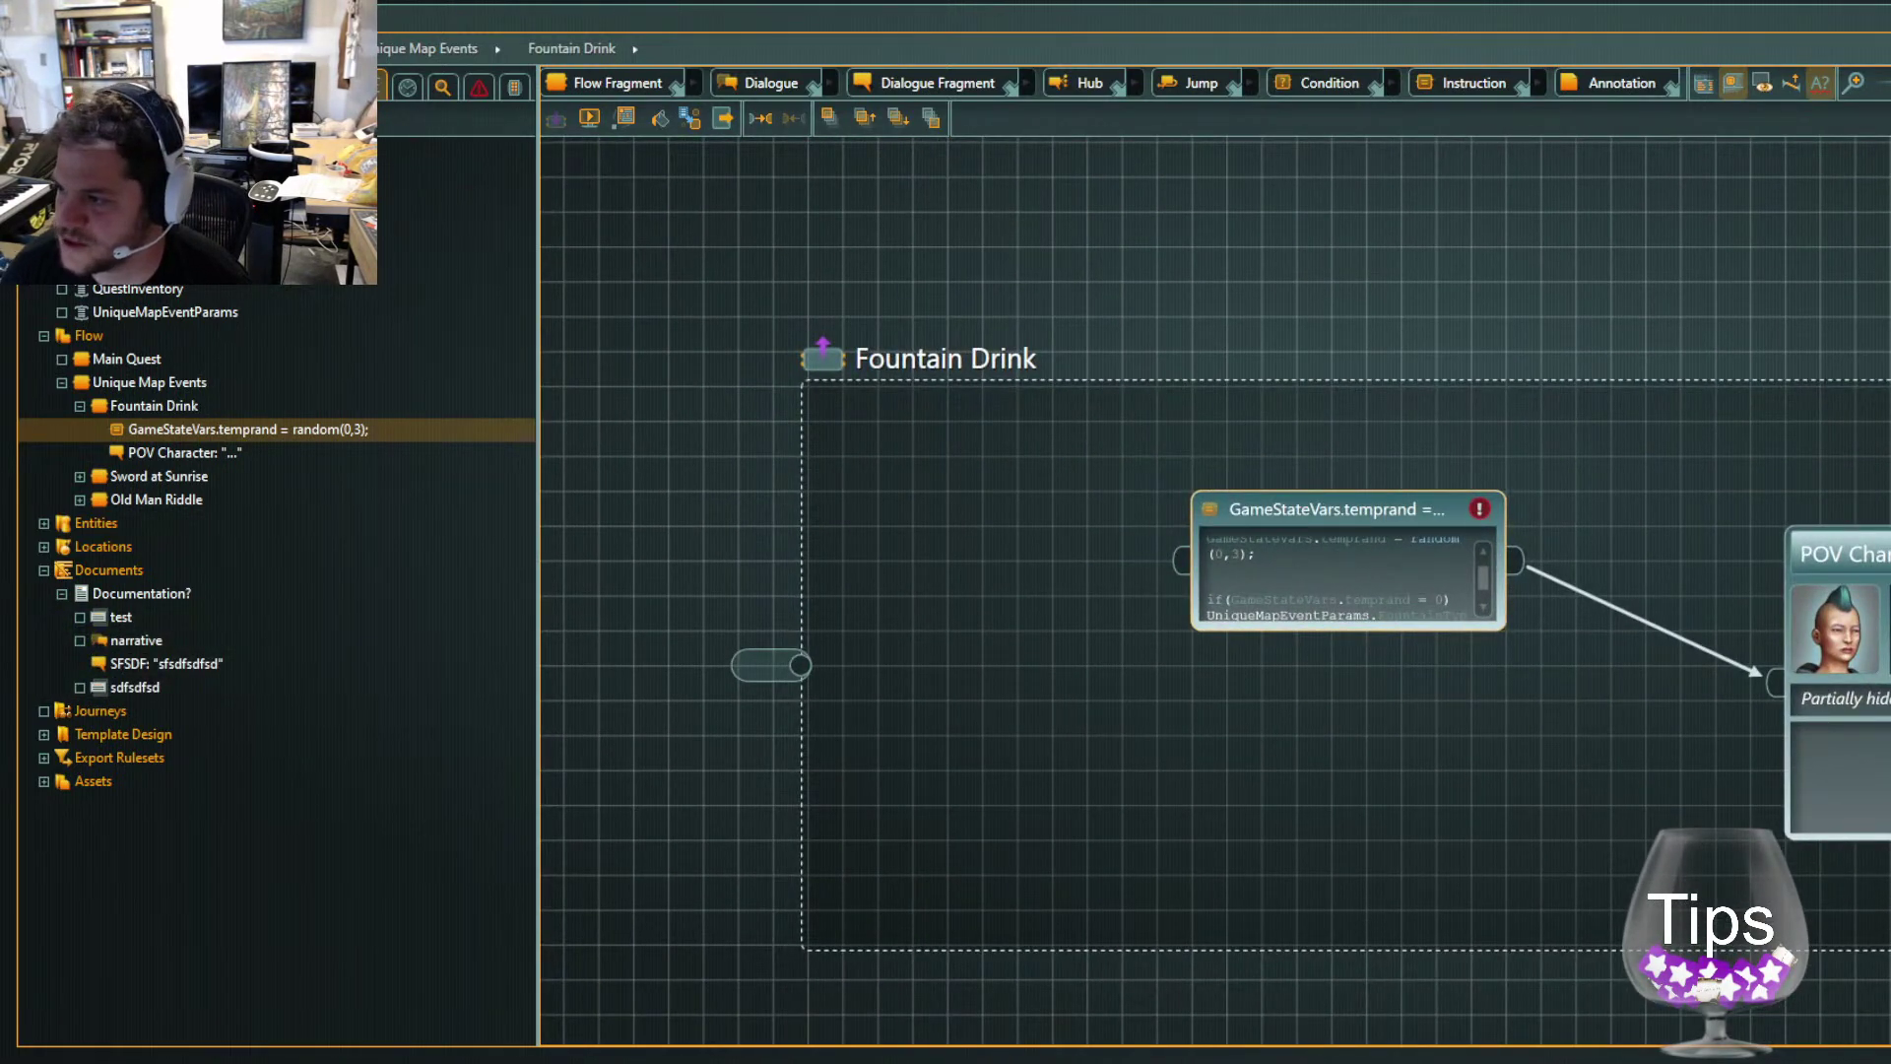
pyautogui.moveTo(1862, 555); pyautogui.dragTo(1755, 452)
pyautogui.moveTo(1288, 511); pyautogui.dragTo(1334, 504)
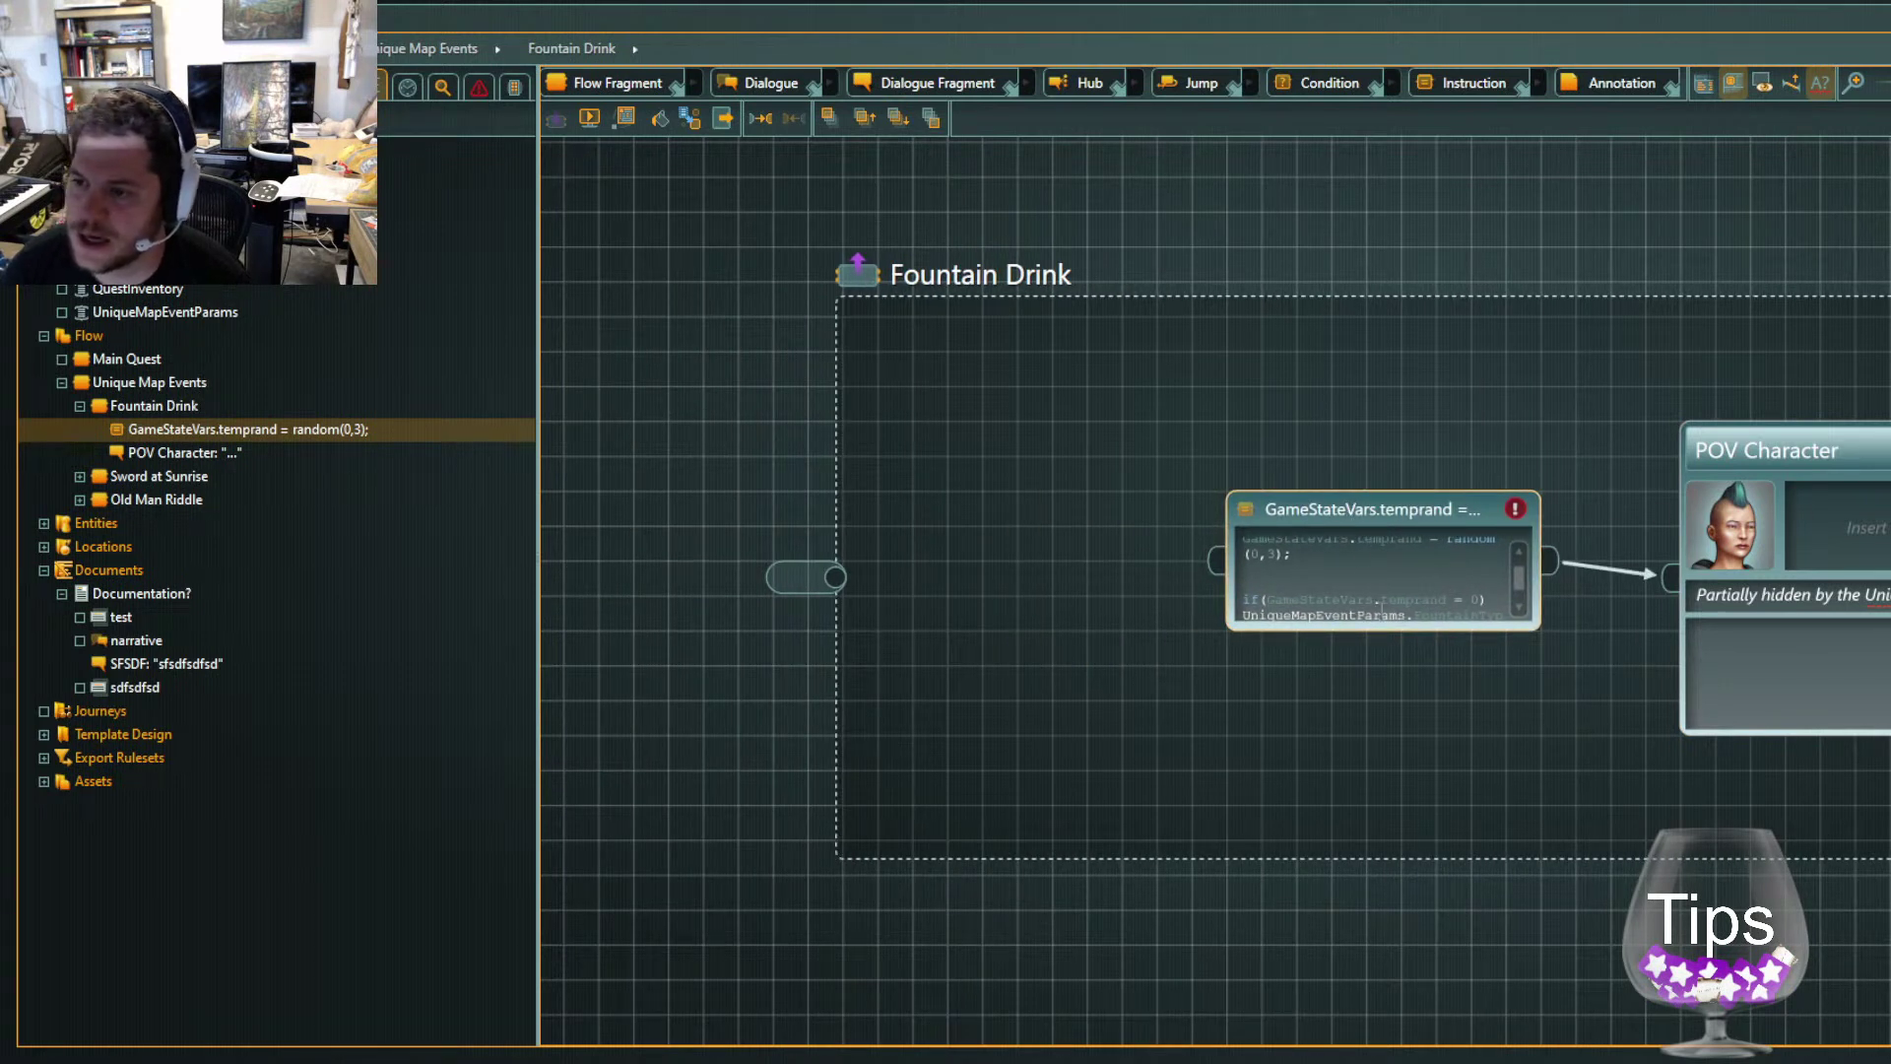
# Add a hub named "What to do with Fount" following the POV Character dialogue fragment
pyautogui.moveTo(1872, 394); pyautogui.dragTo(1853, 375)
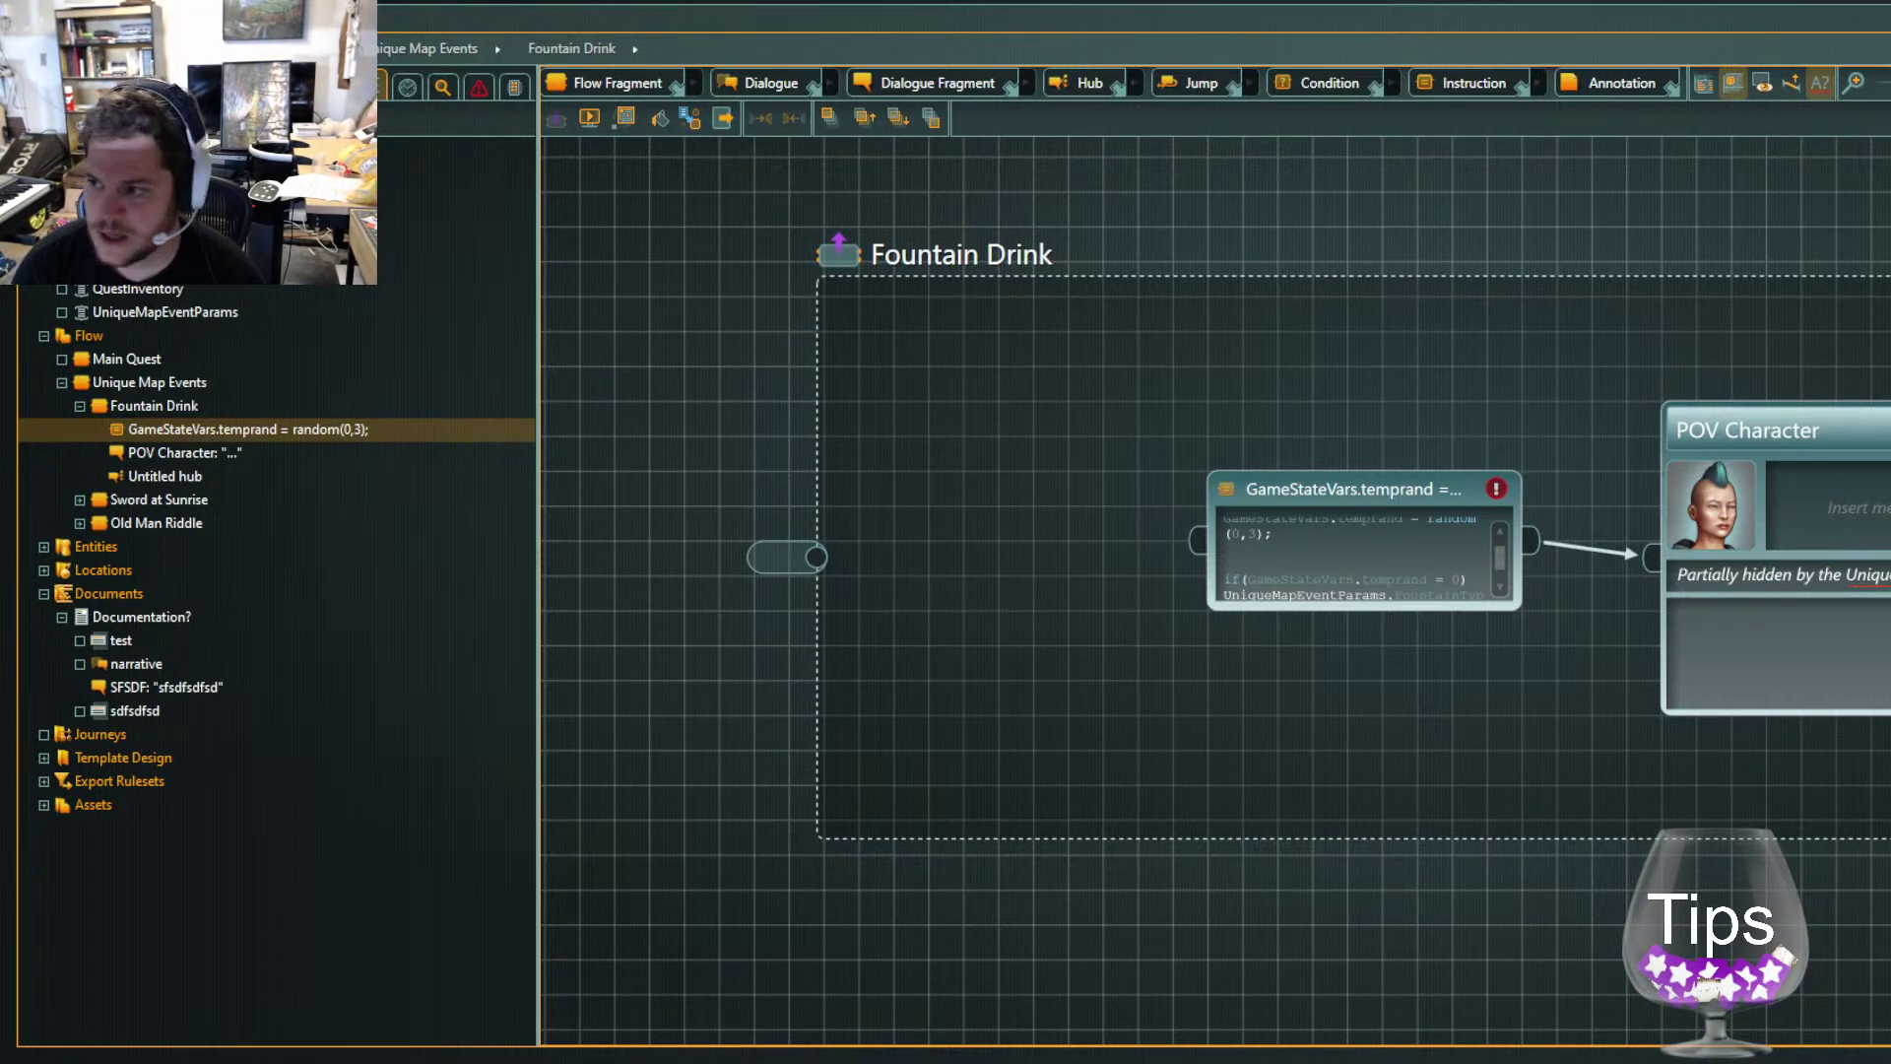
pyautogui.write('What to do with Fount')
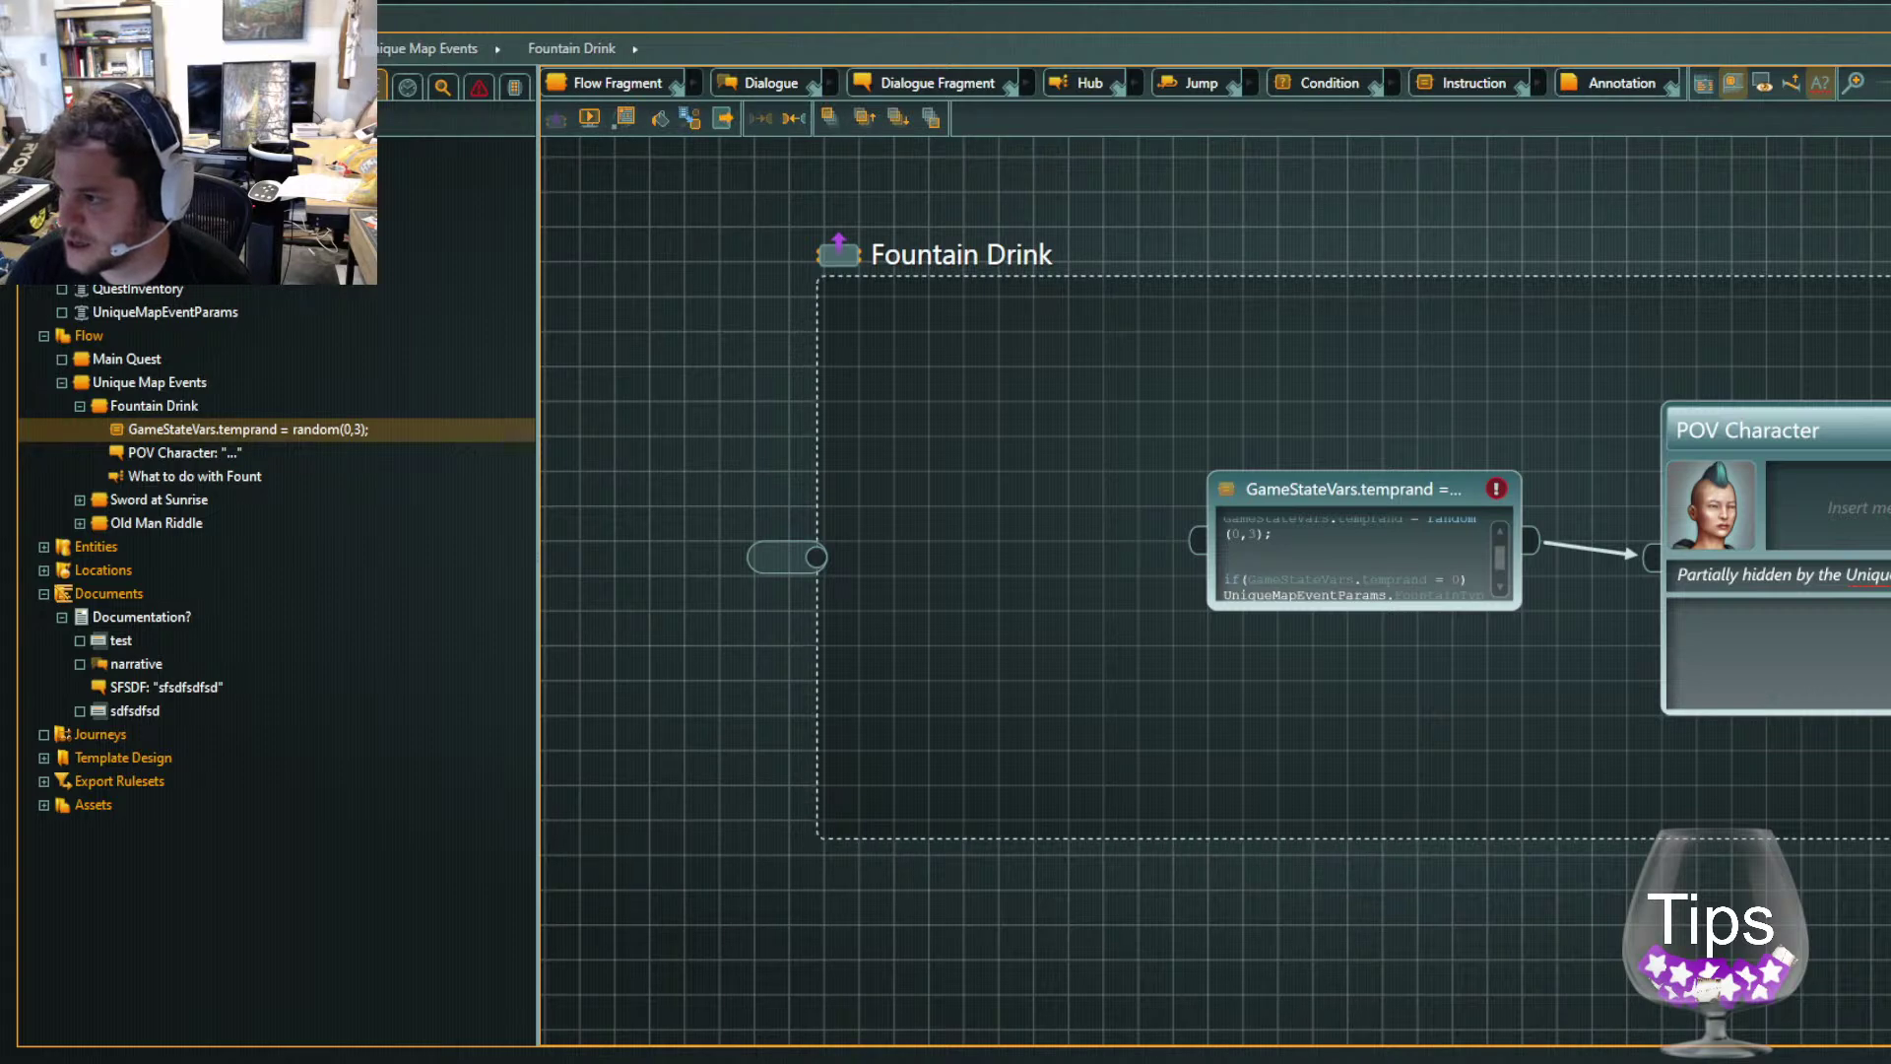
pyautogui.moveTo(1675, 631); pyautogui.dragTo(1041, 608)
# Branch the hub into POV Character fragments "Drink from fount?" and "Leave Fount", and add a "Dance" fragment with the stage direction "I dance in the cool waters."
pyautogui.click(1856, 519)
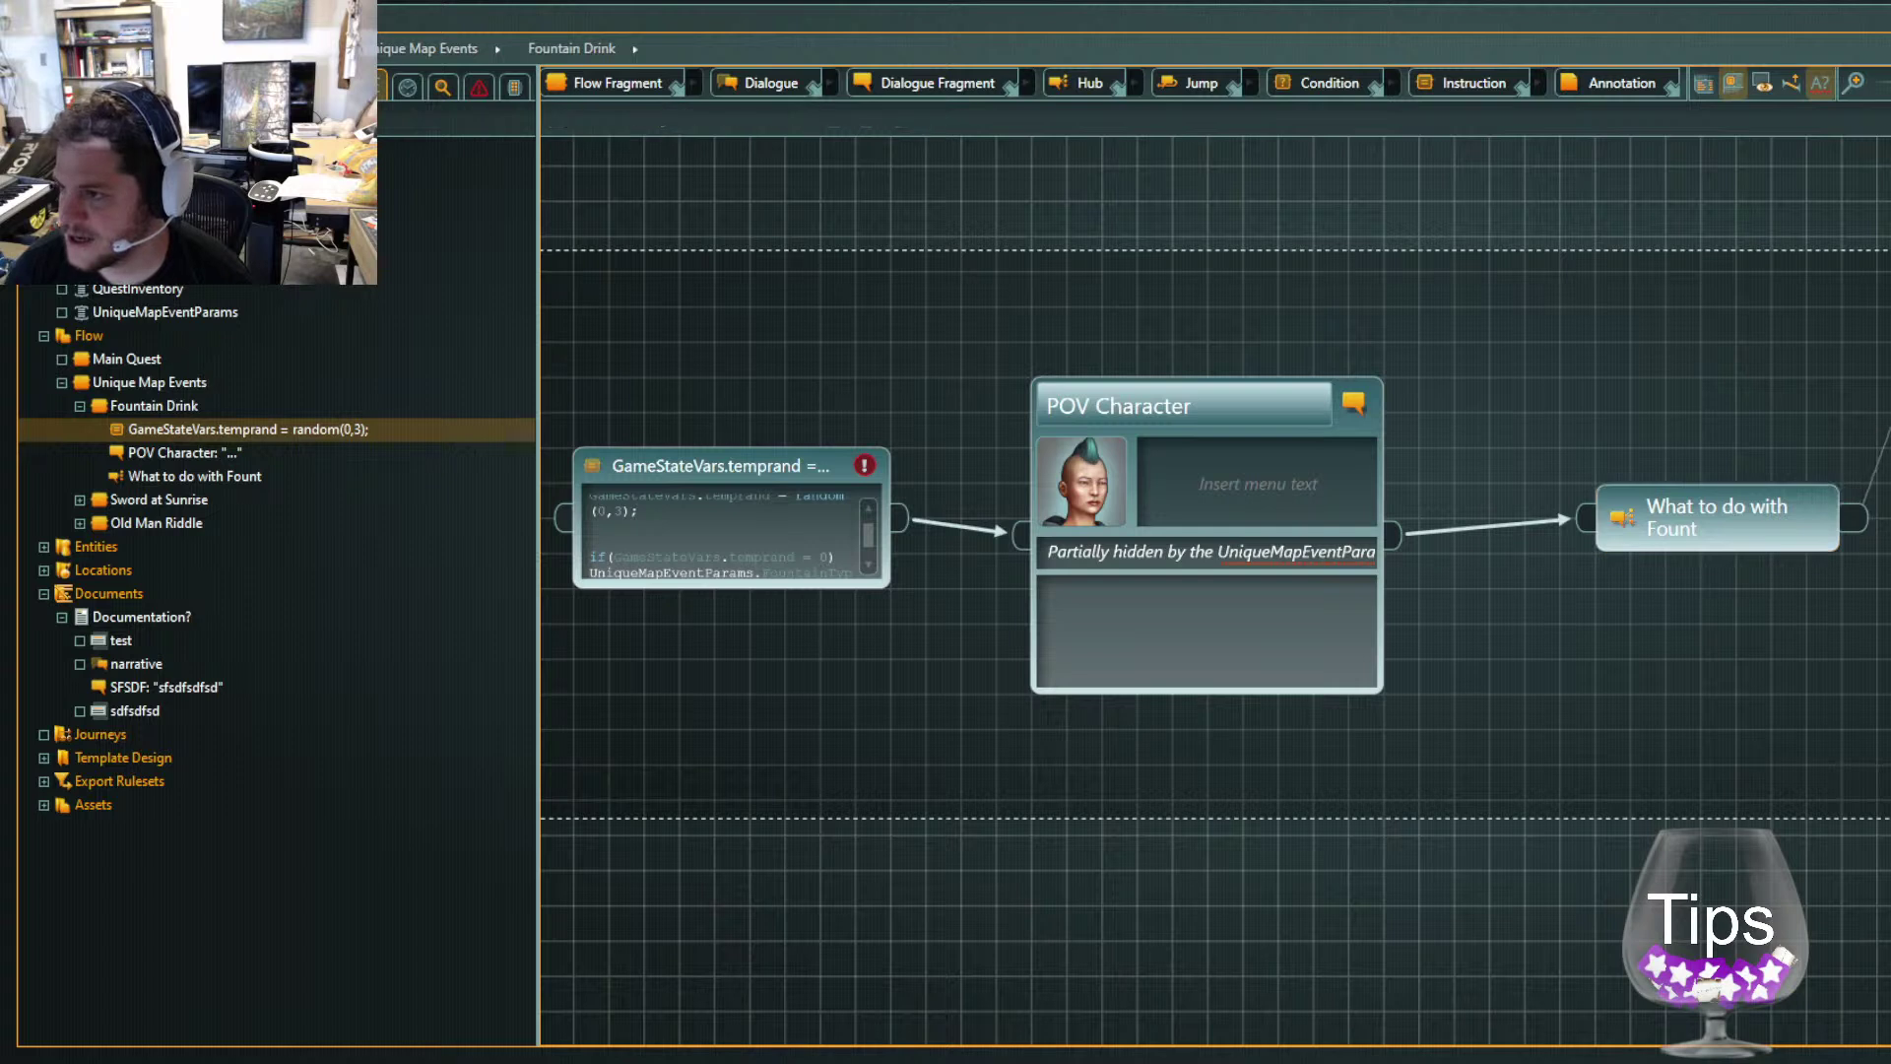
pyautogui.click(1888, 423)
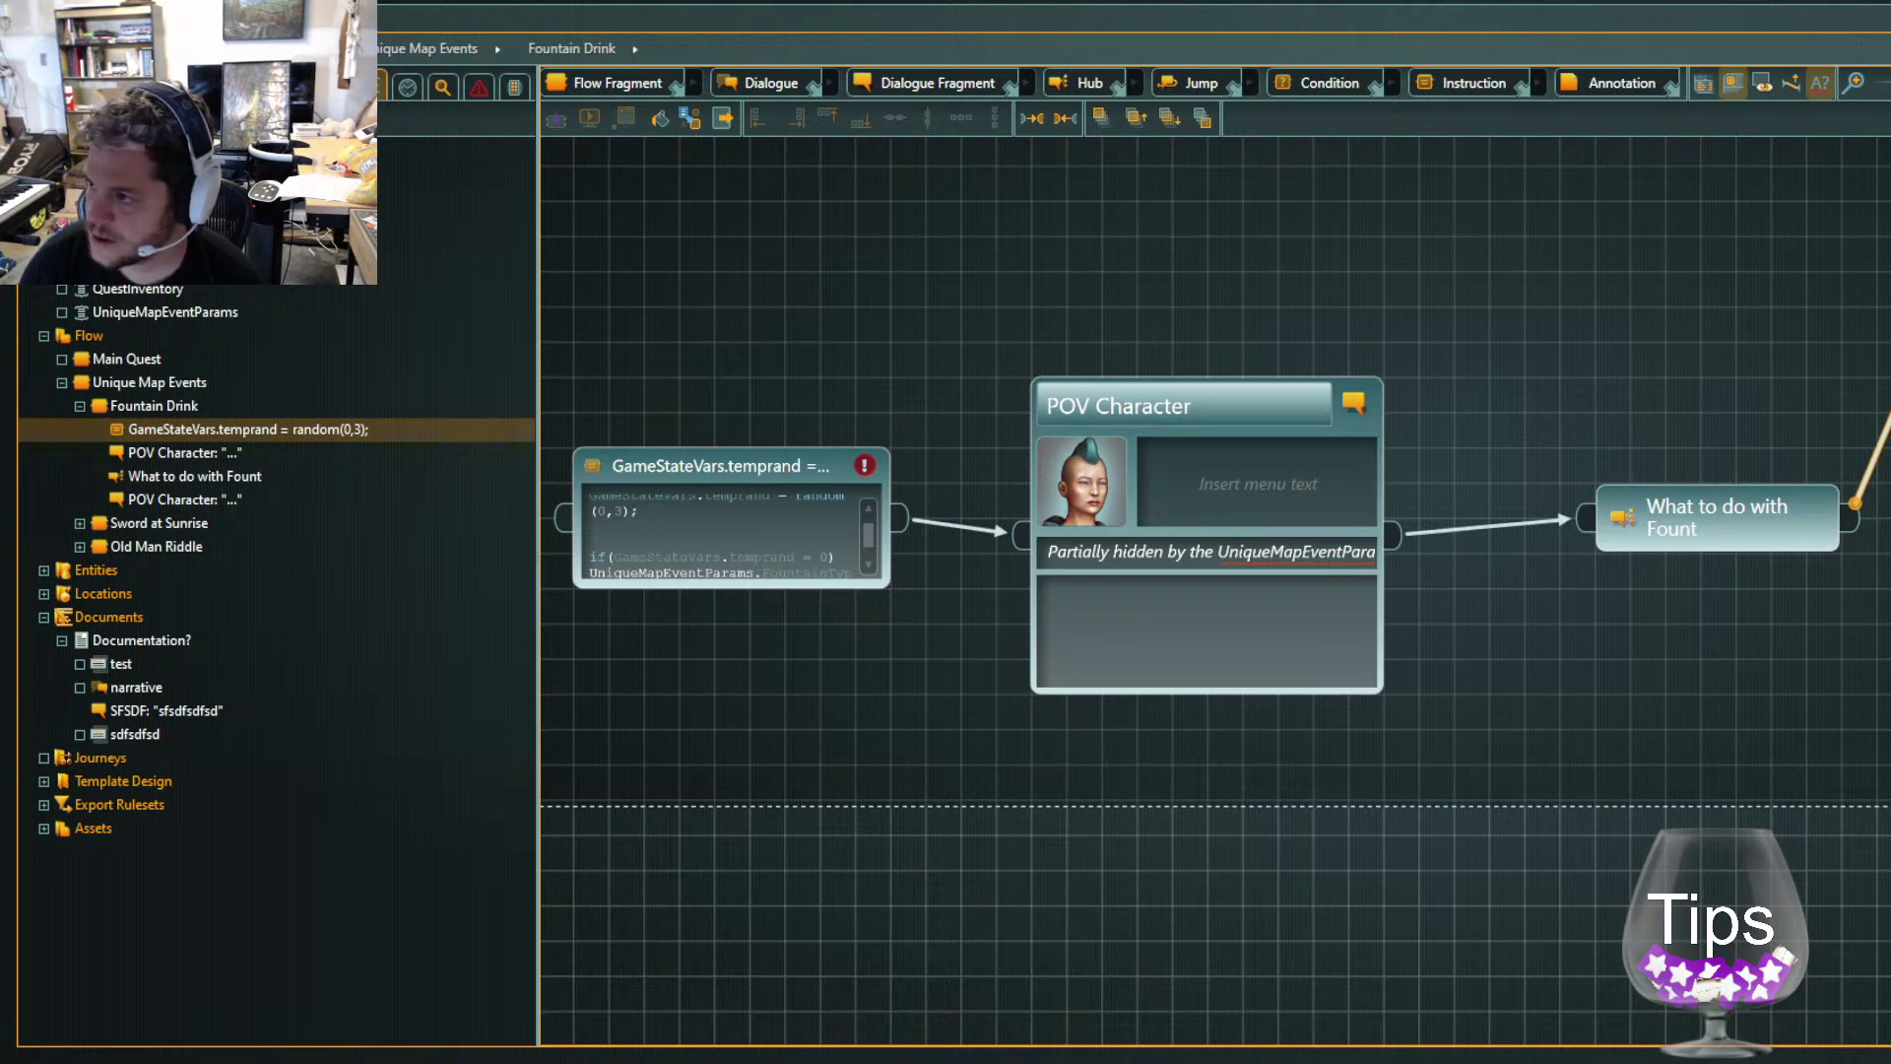
pyautogui.click(1854, 530)
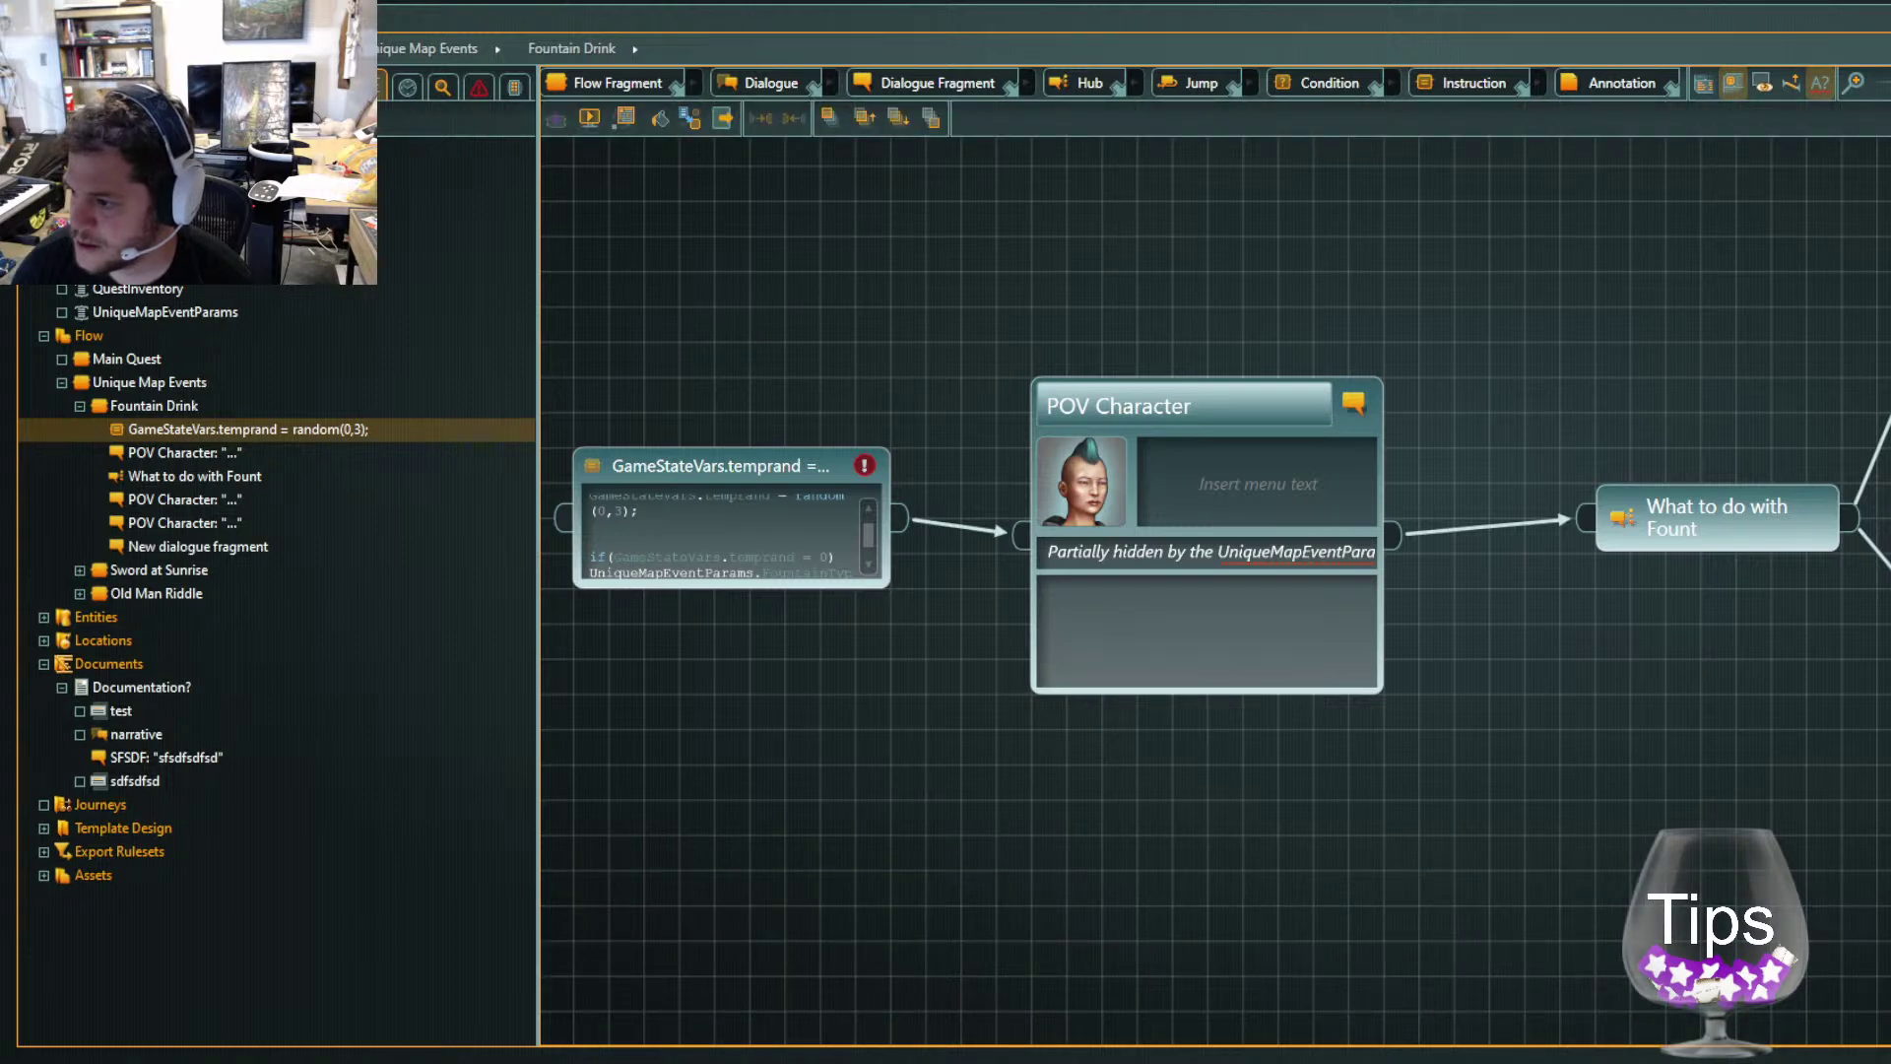
# Connect the "What to do with Fount" hub to the Dance dialogue fragment
pyautogui.scroll(-3, 1216, 591)
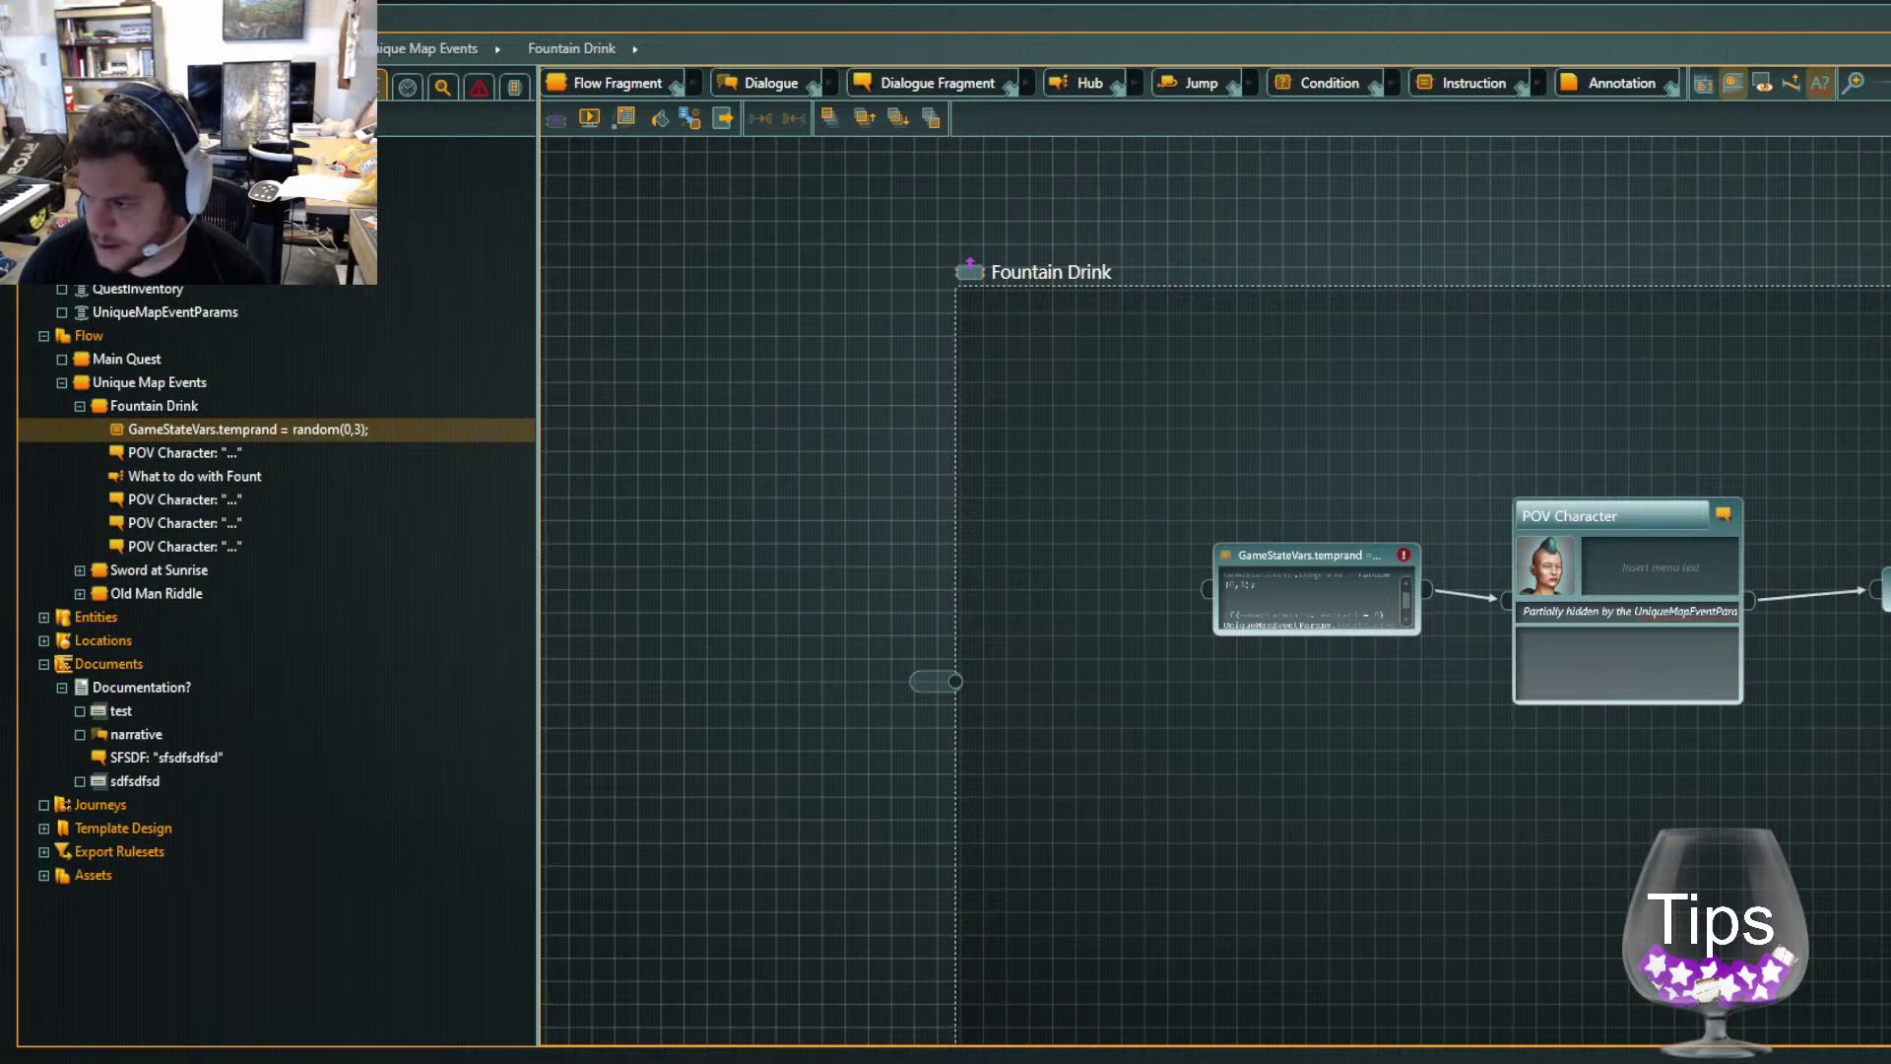
pyautogui.moveTo(1482, 807); pyautogui.dragTo(578, 709)
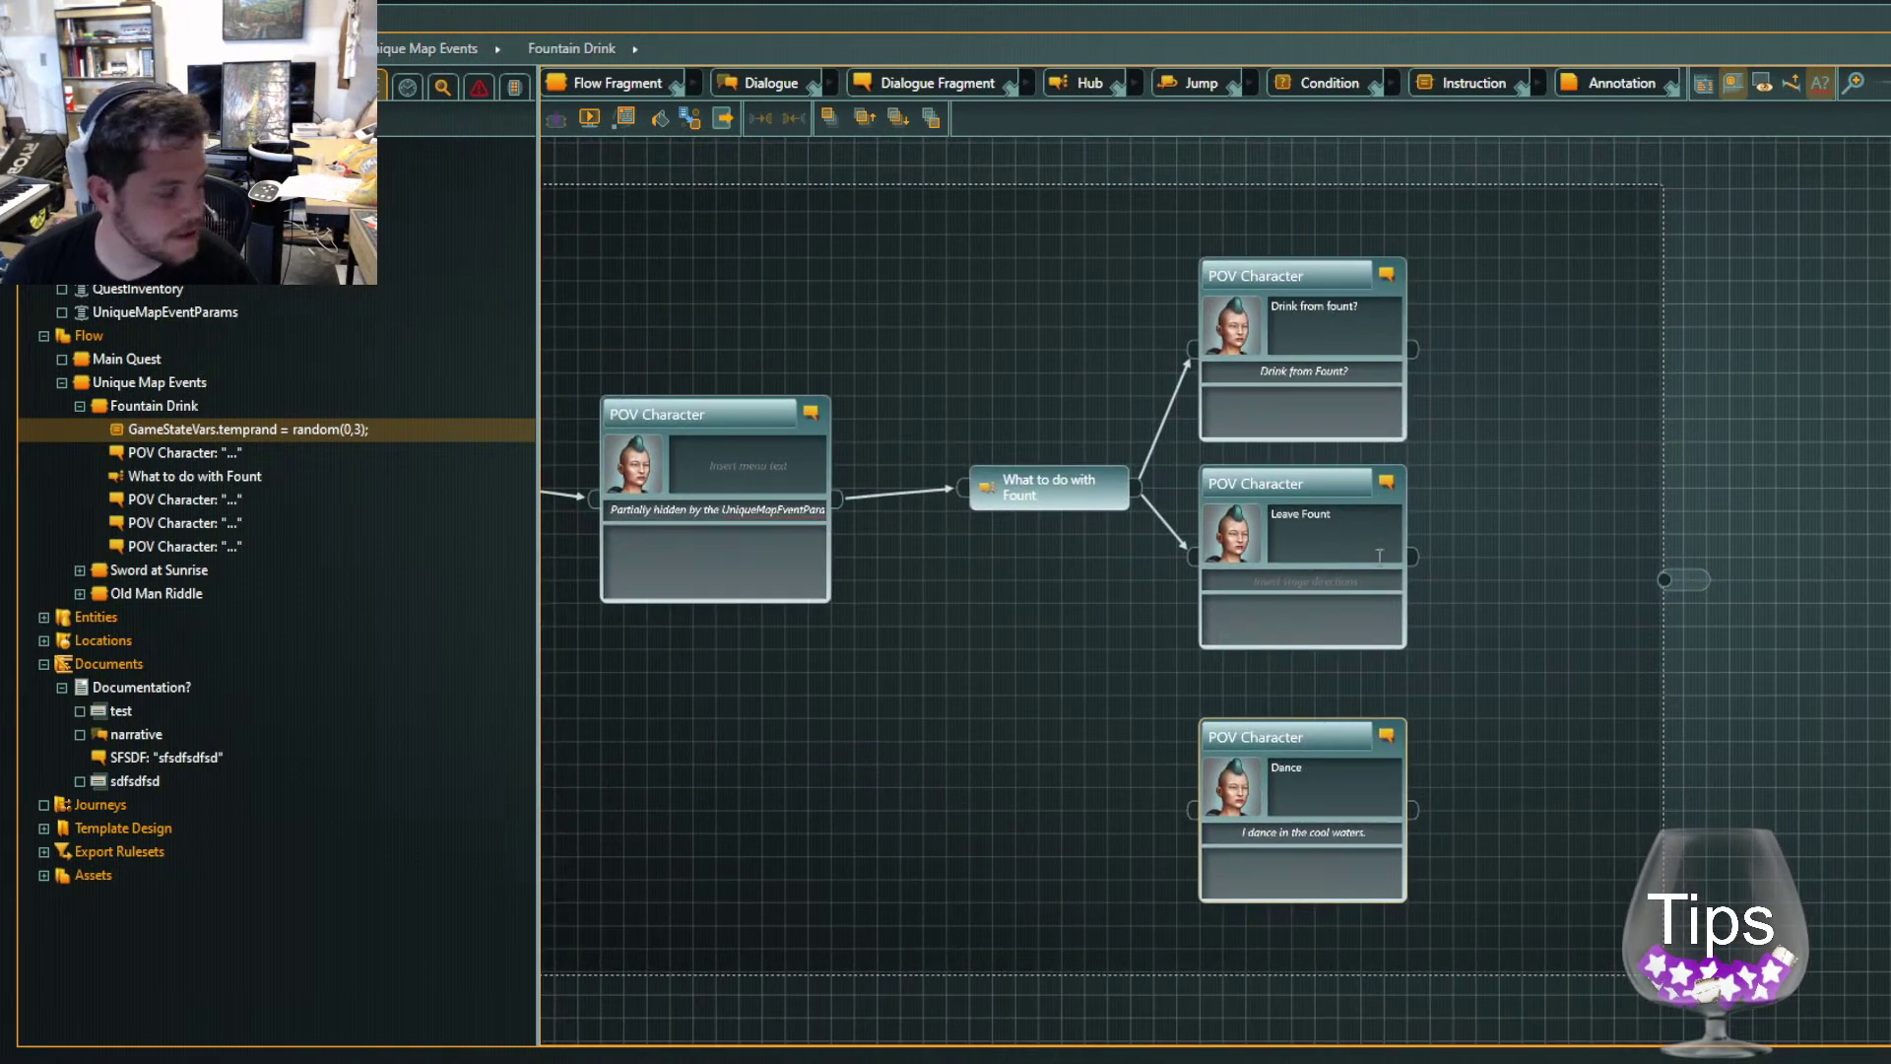
pyautogui.scroll(3, 1300, 803)
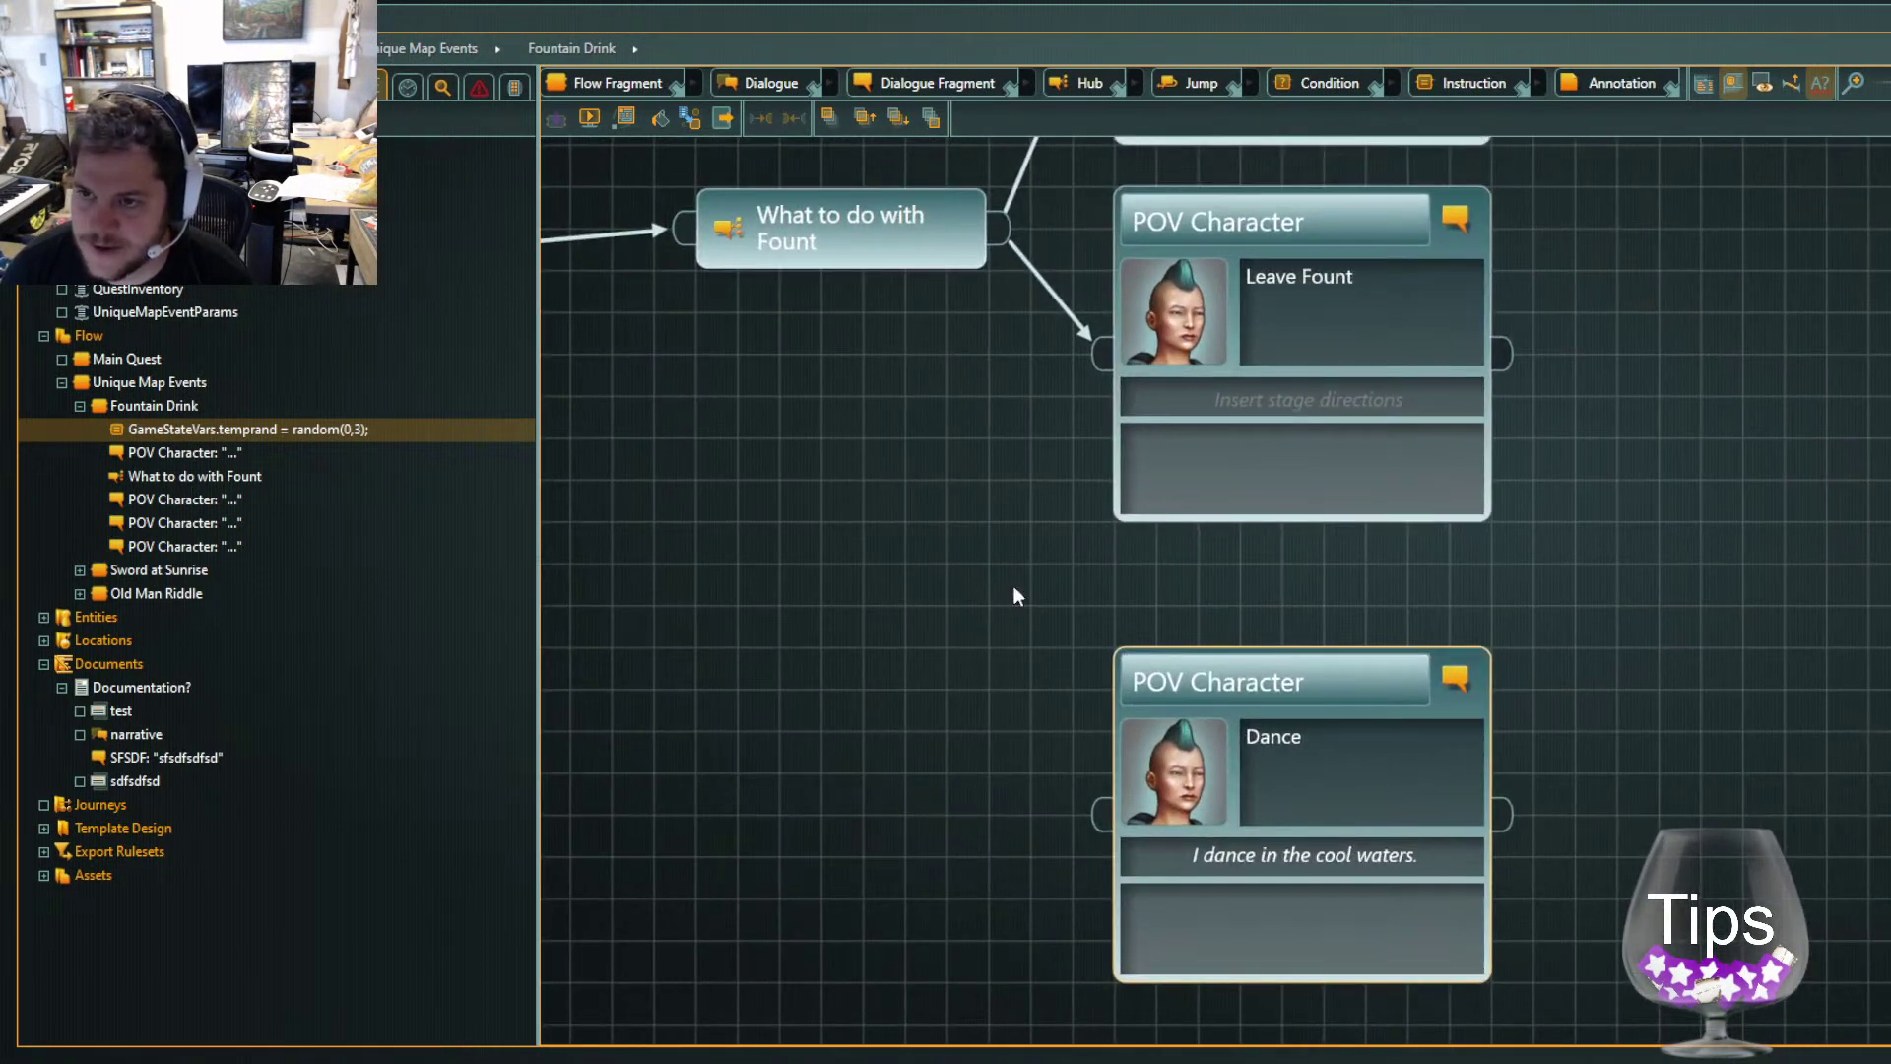
pyautogui.moveTo(1007, 246); pyautogui.dragTo(1097, 816)
pyautogui.scroll(-3, 1645, 537)
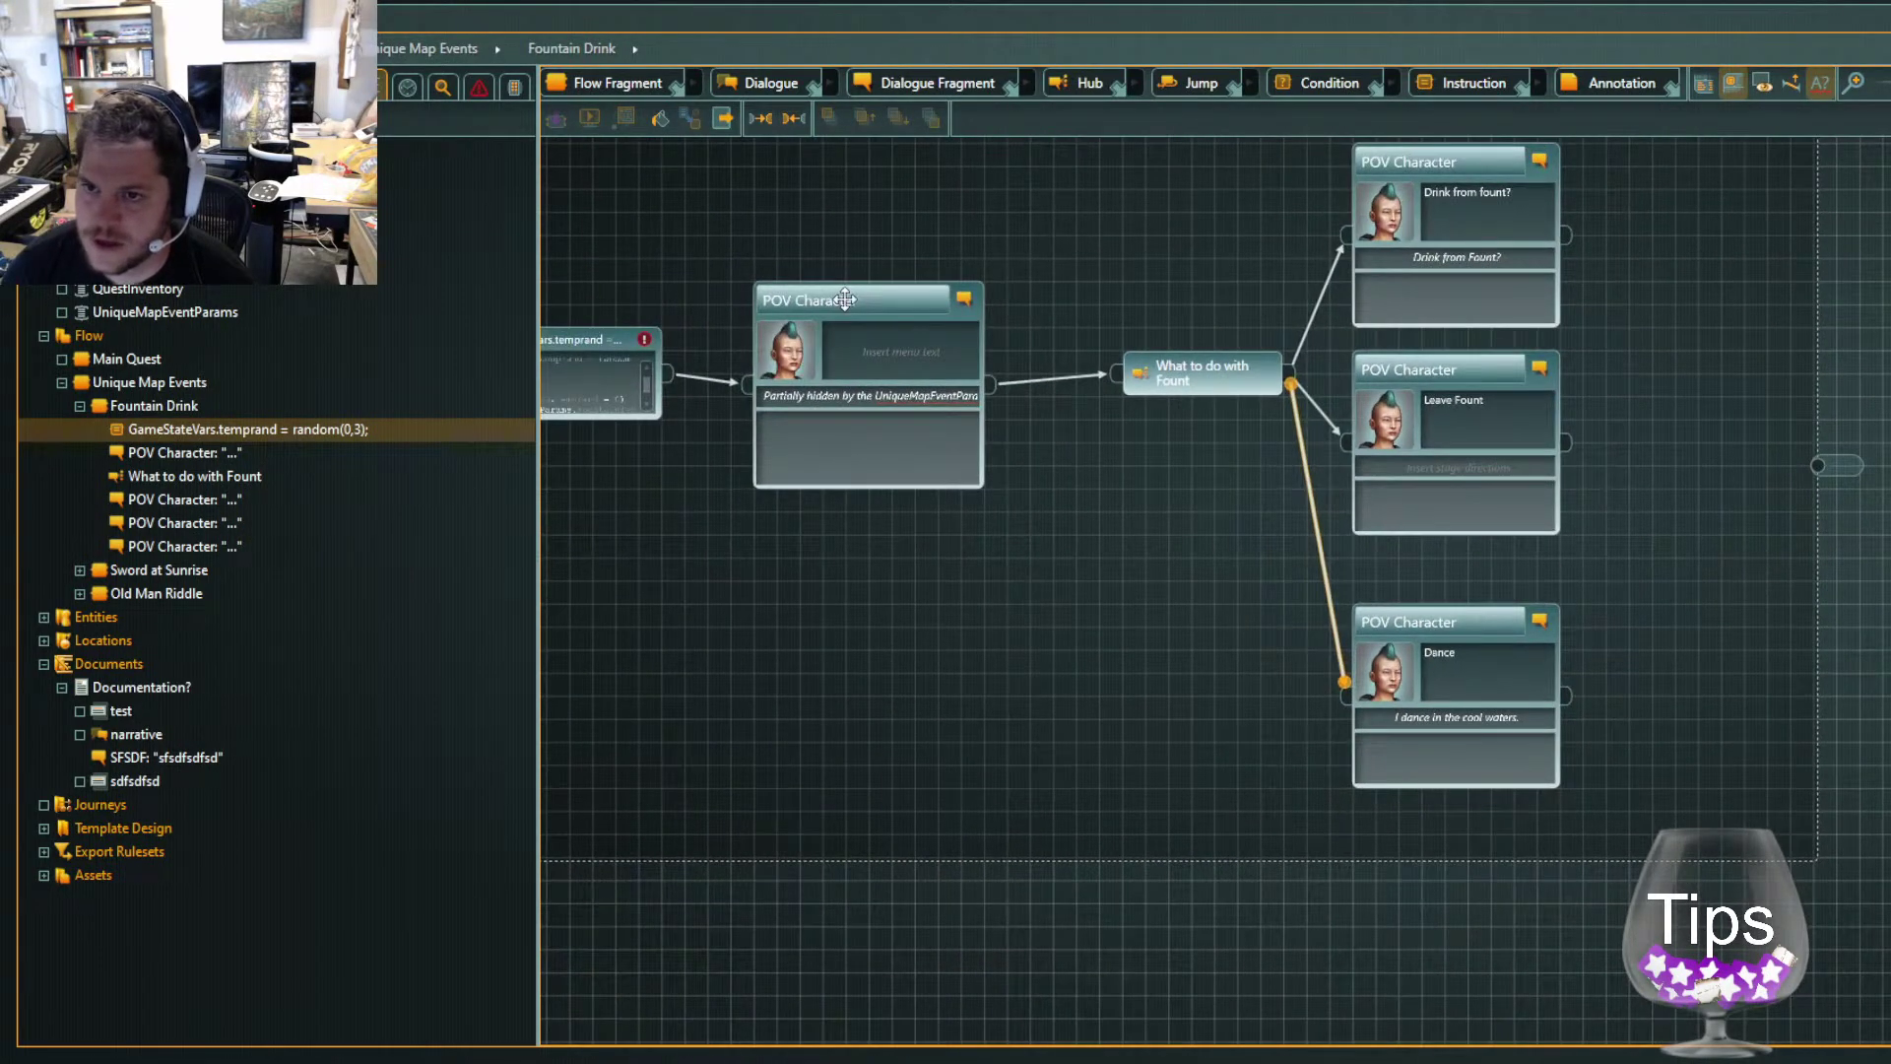
# Simulate the flow from the first POV Character fragment, choose the Dance option, and step back to the fountain choices
pyautogui.click(845, 301)
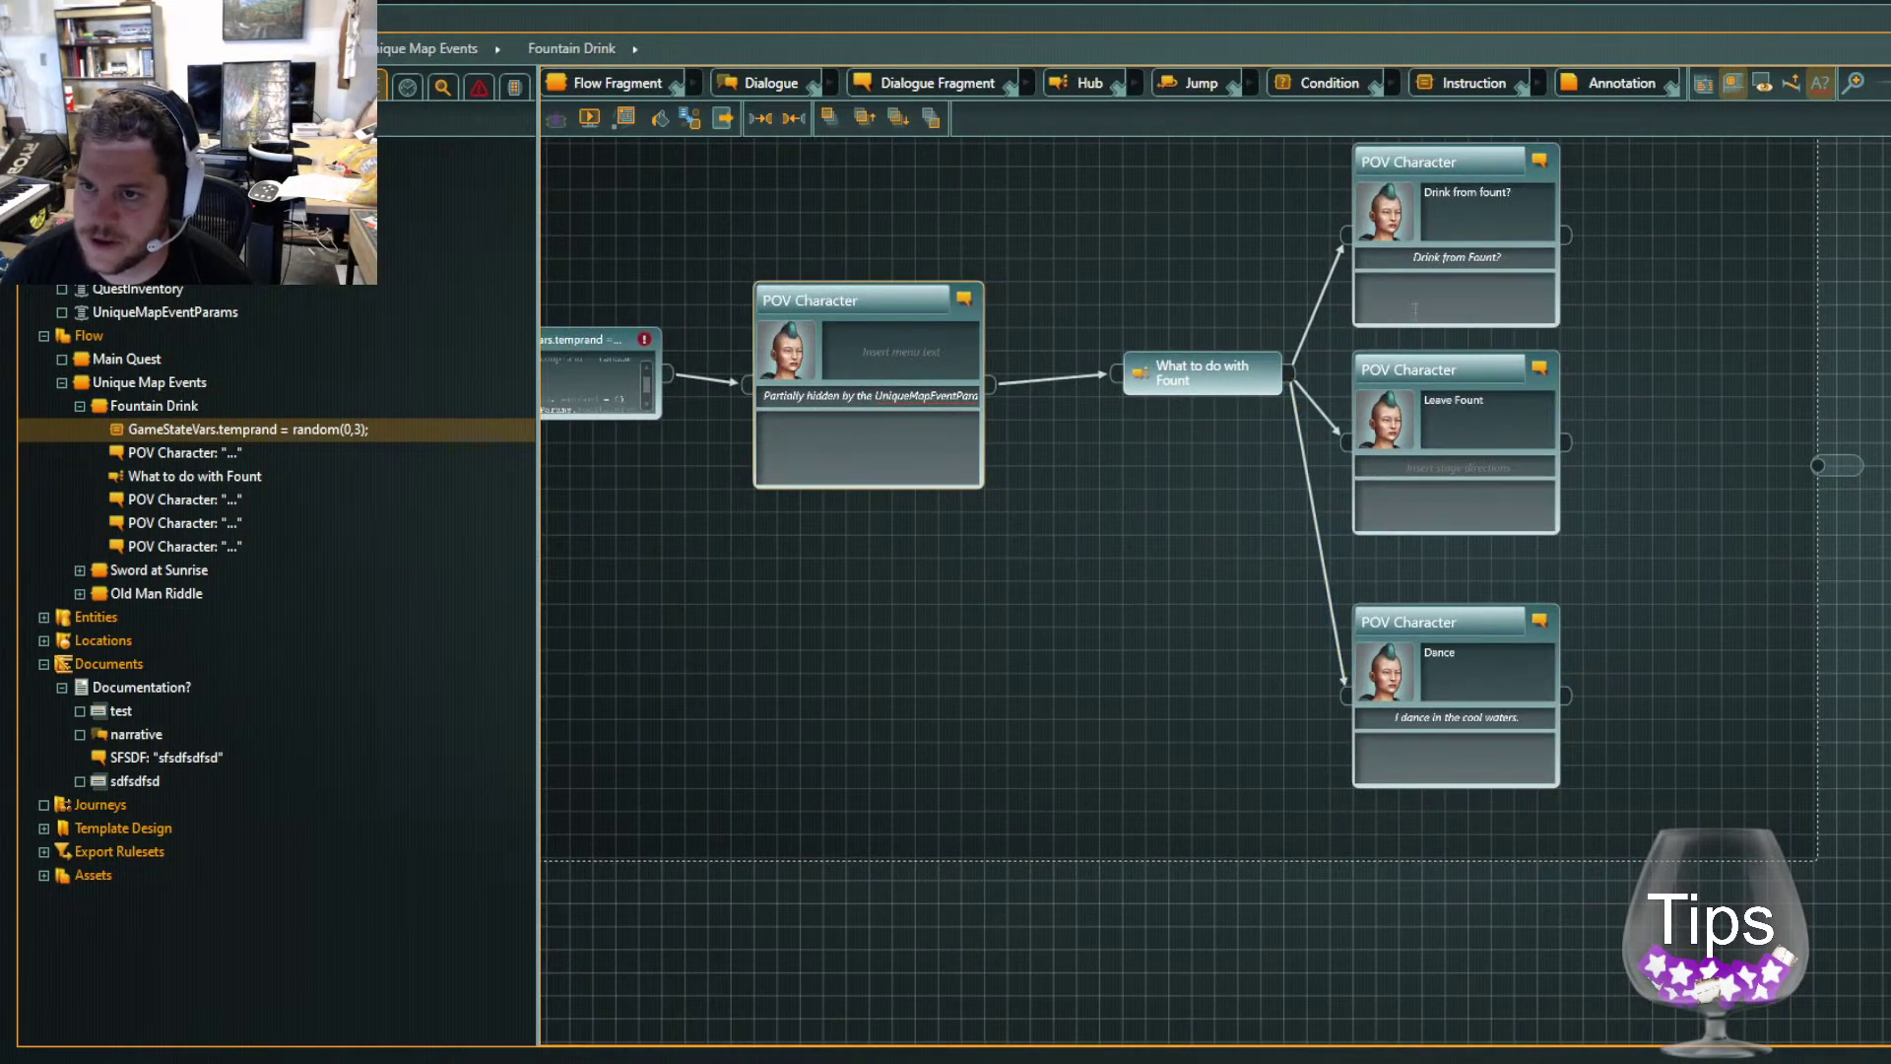
pyautogui.click(588, 116)
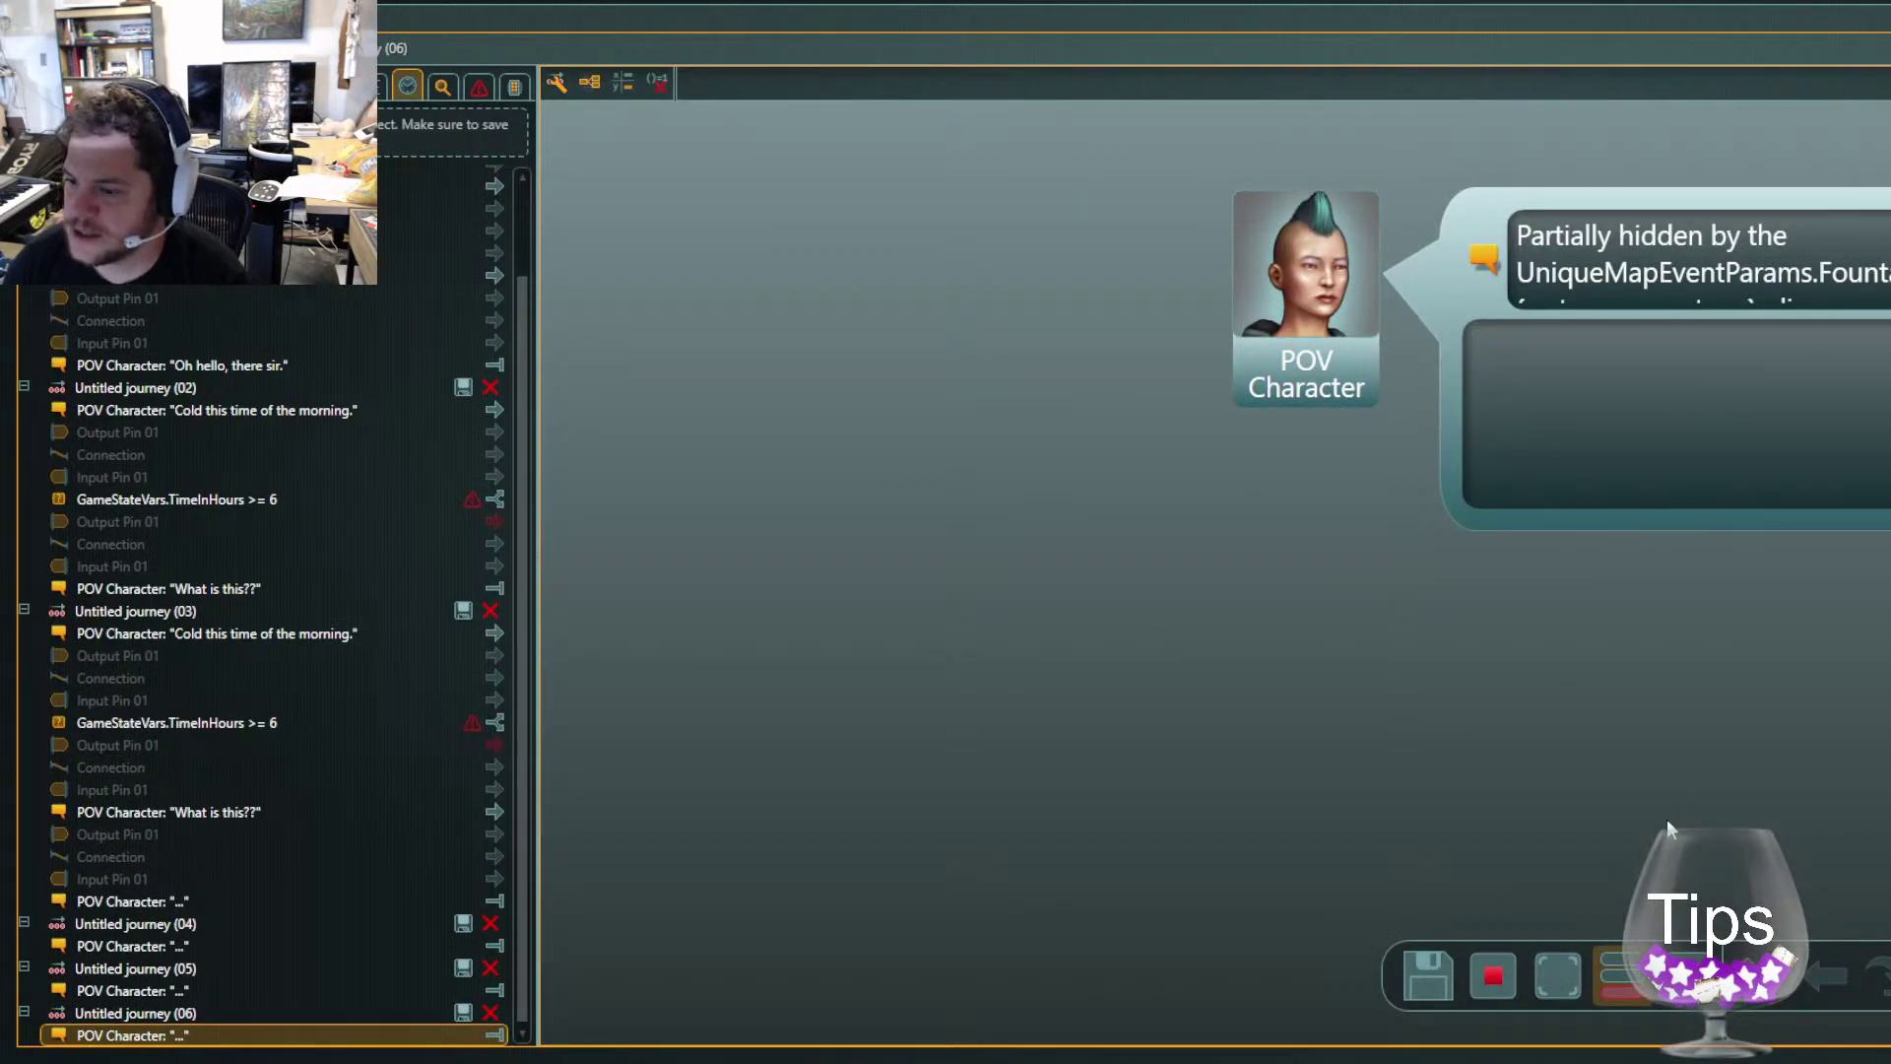
pyautogui.press('Right')
pyautogui.scroll(-1, 1887, 518)
pyautogui.scroll(1, 1748, 743)
pyautogui.scroll(-1, 1750, 749)
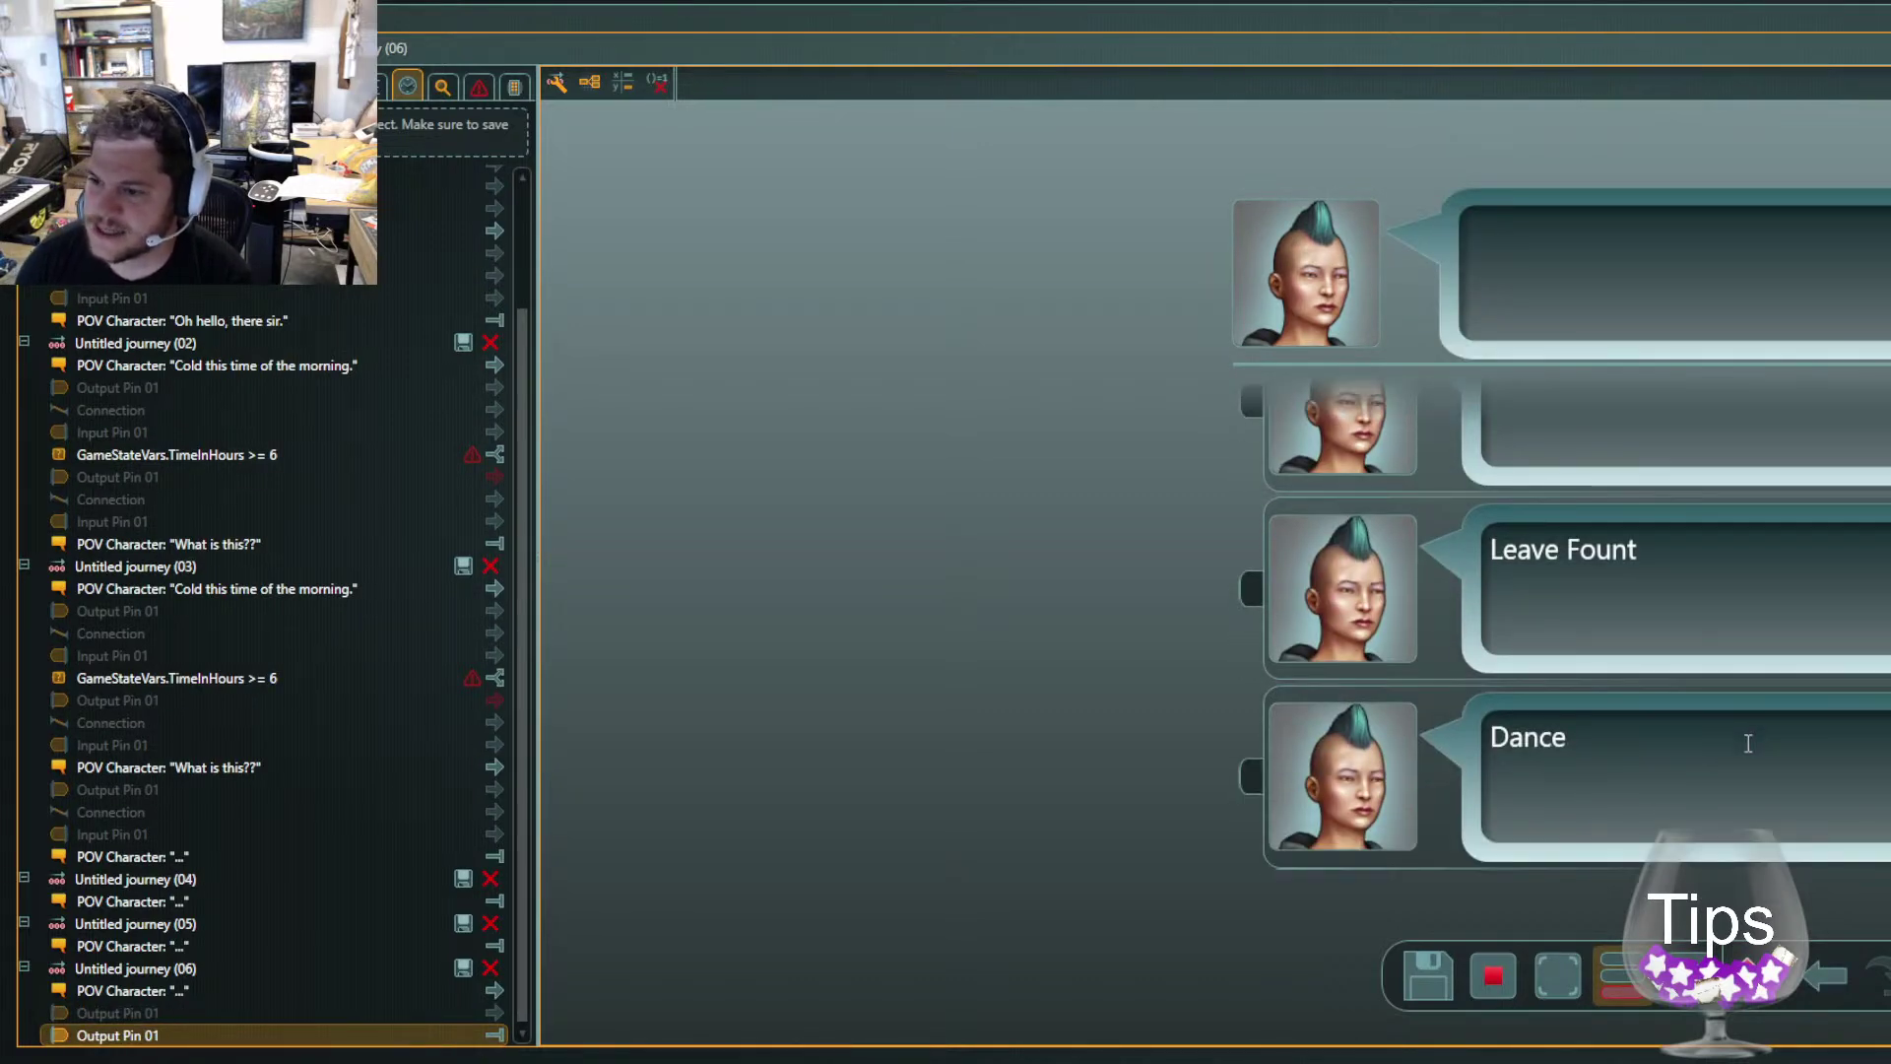
pyautogui.click(1748, 744)
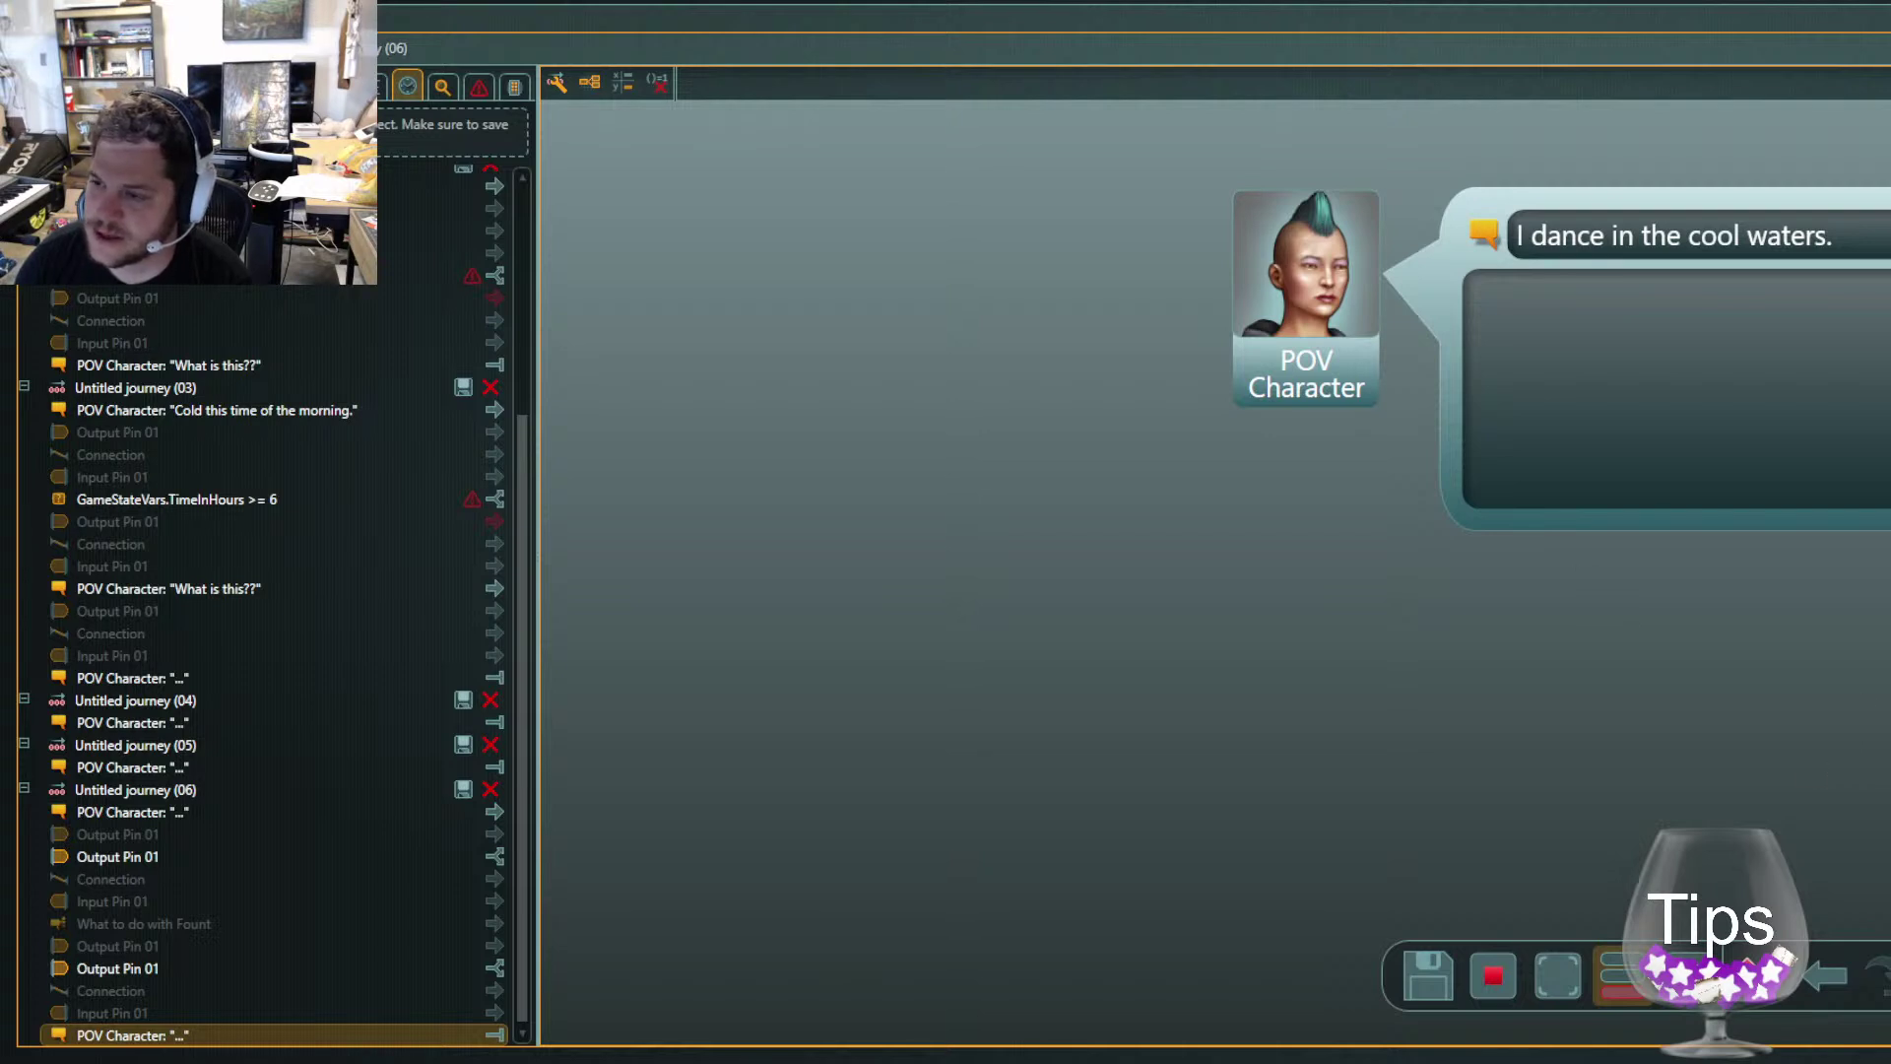
pyautogui.press('Left')
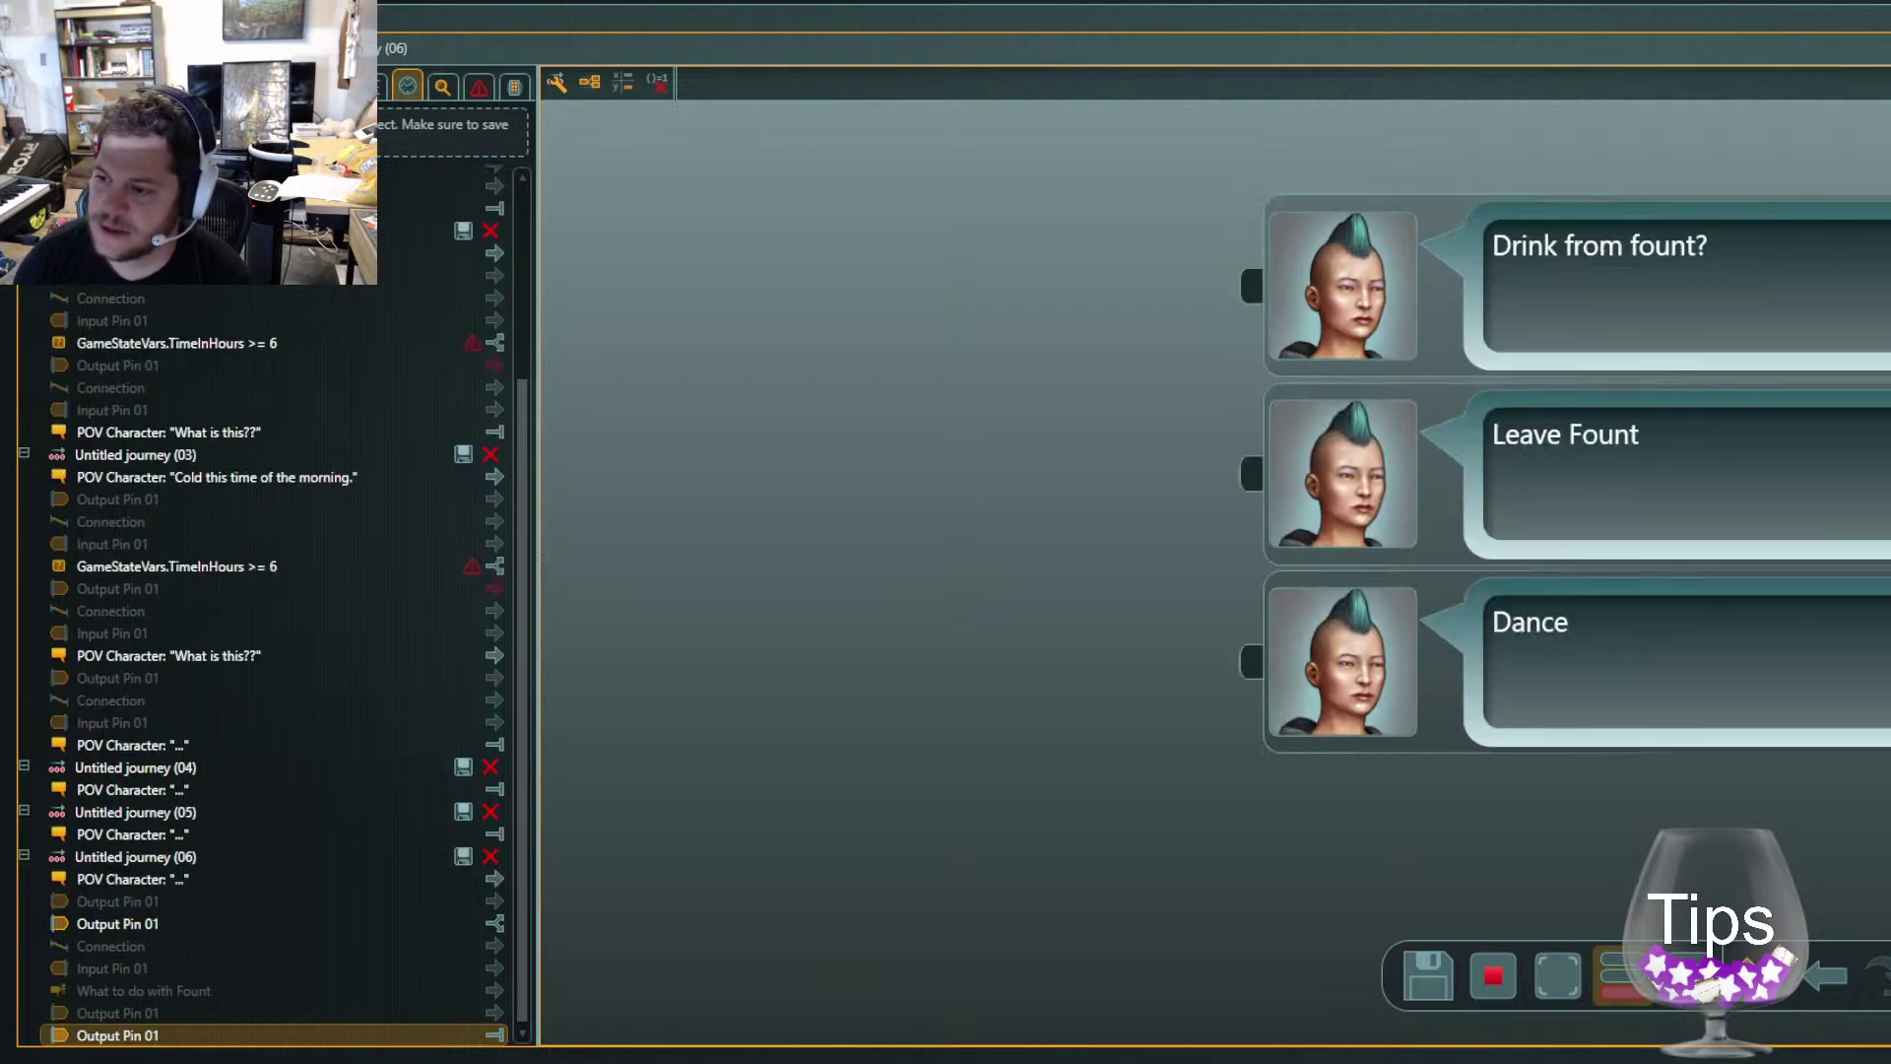
# Rewind the fountain simulation to its first fragment, end it, and return to the GameStateVars variable set
pyautogui.press('Left')
pyautogui.press('Left')
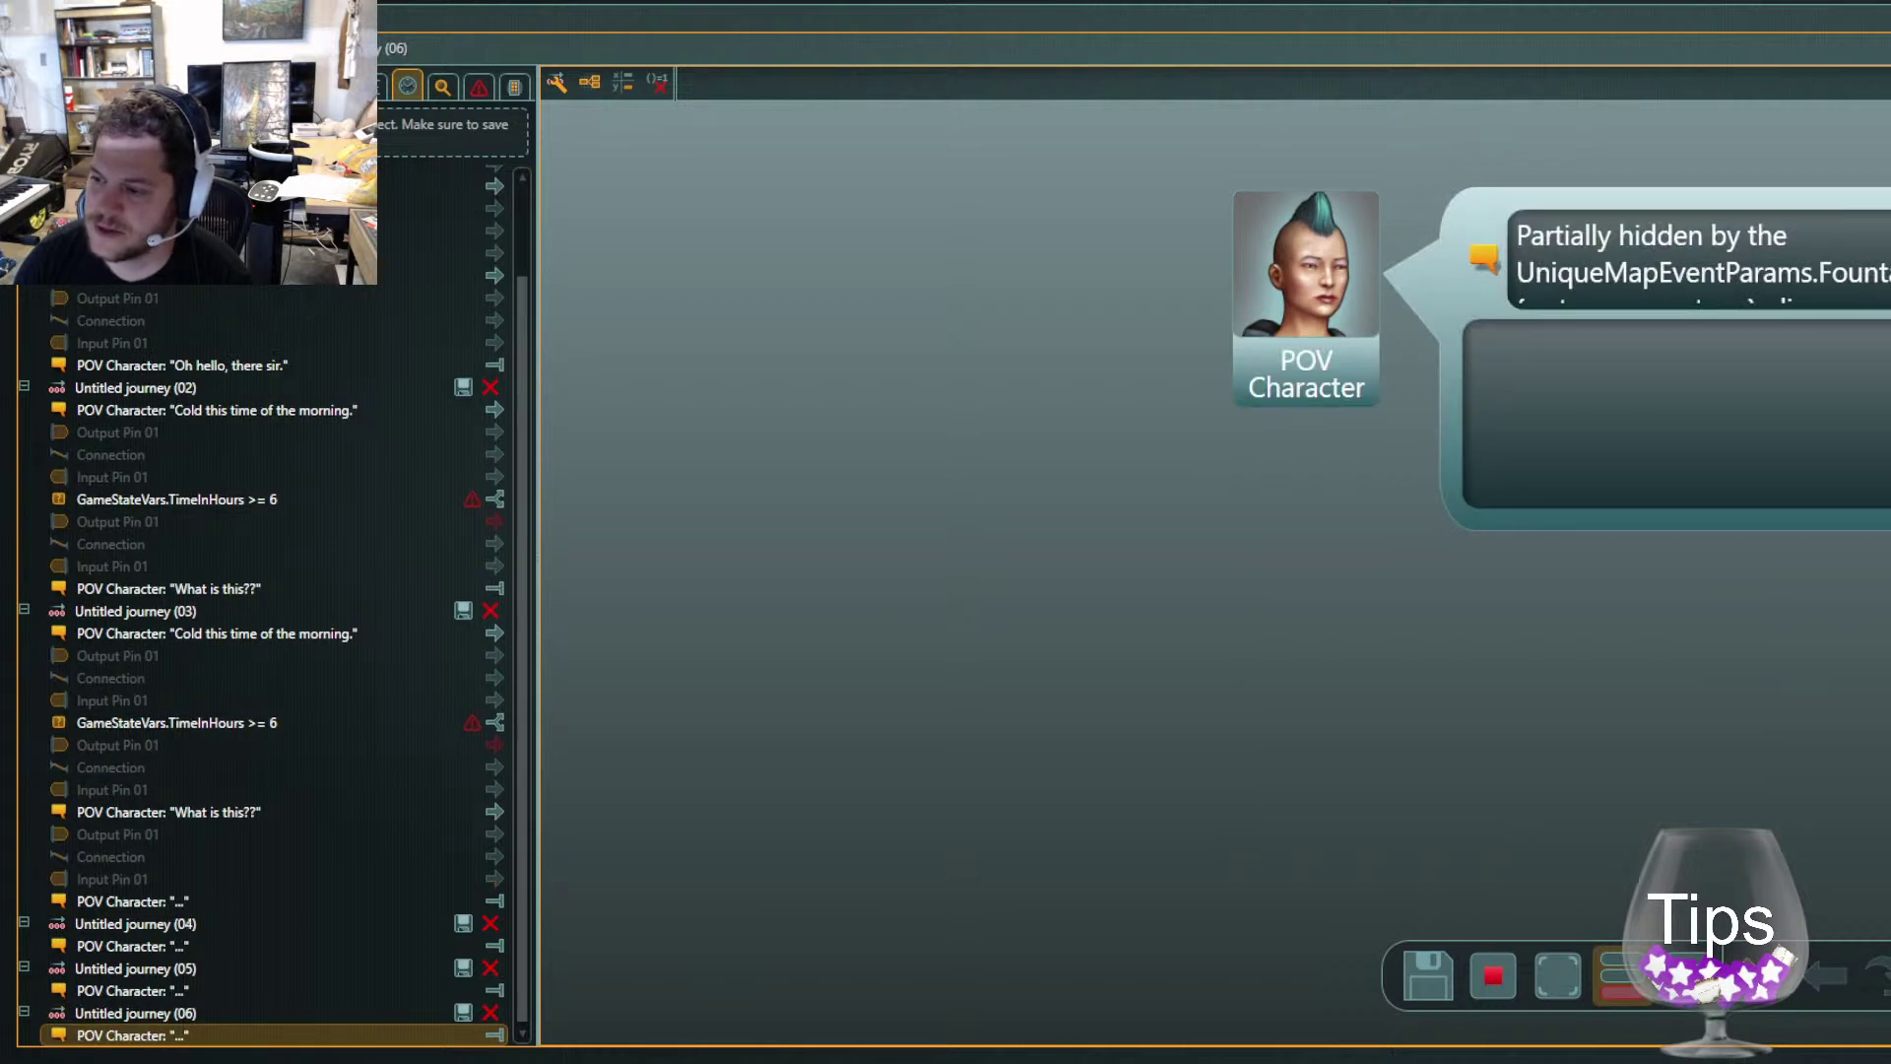
pyautogui.click(1516, 986)
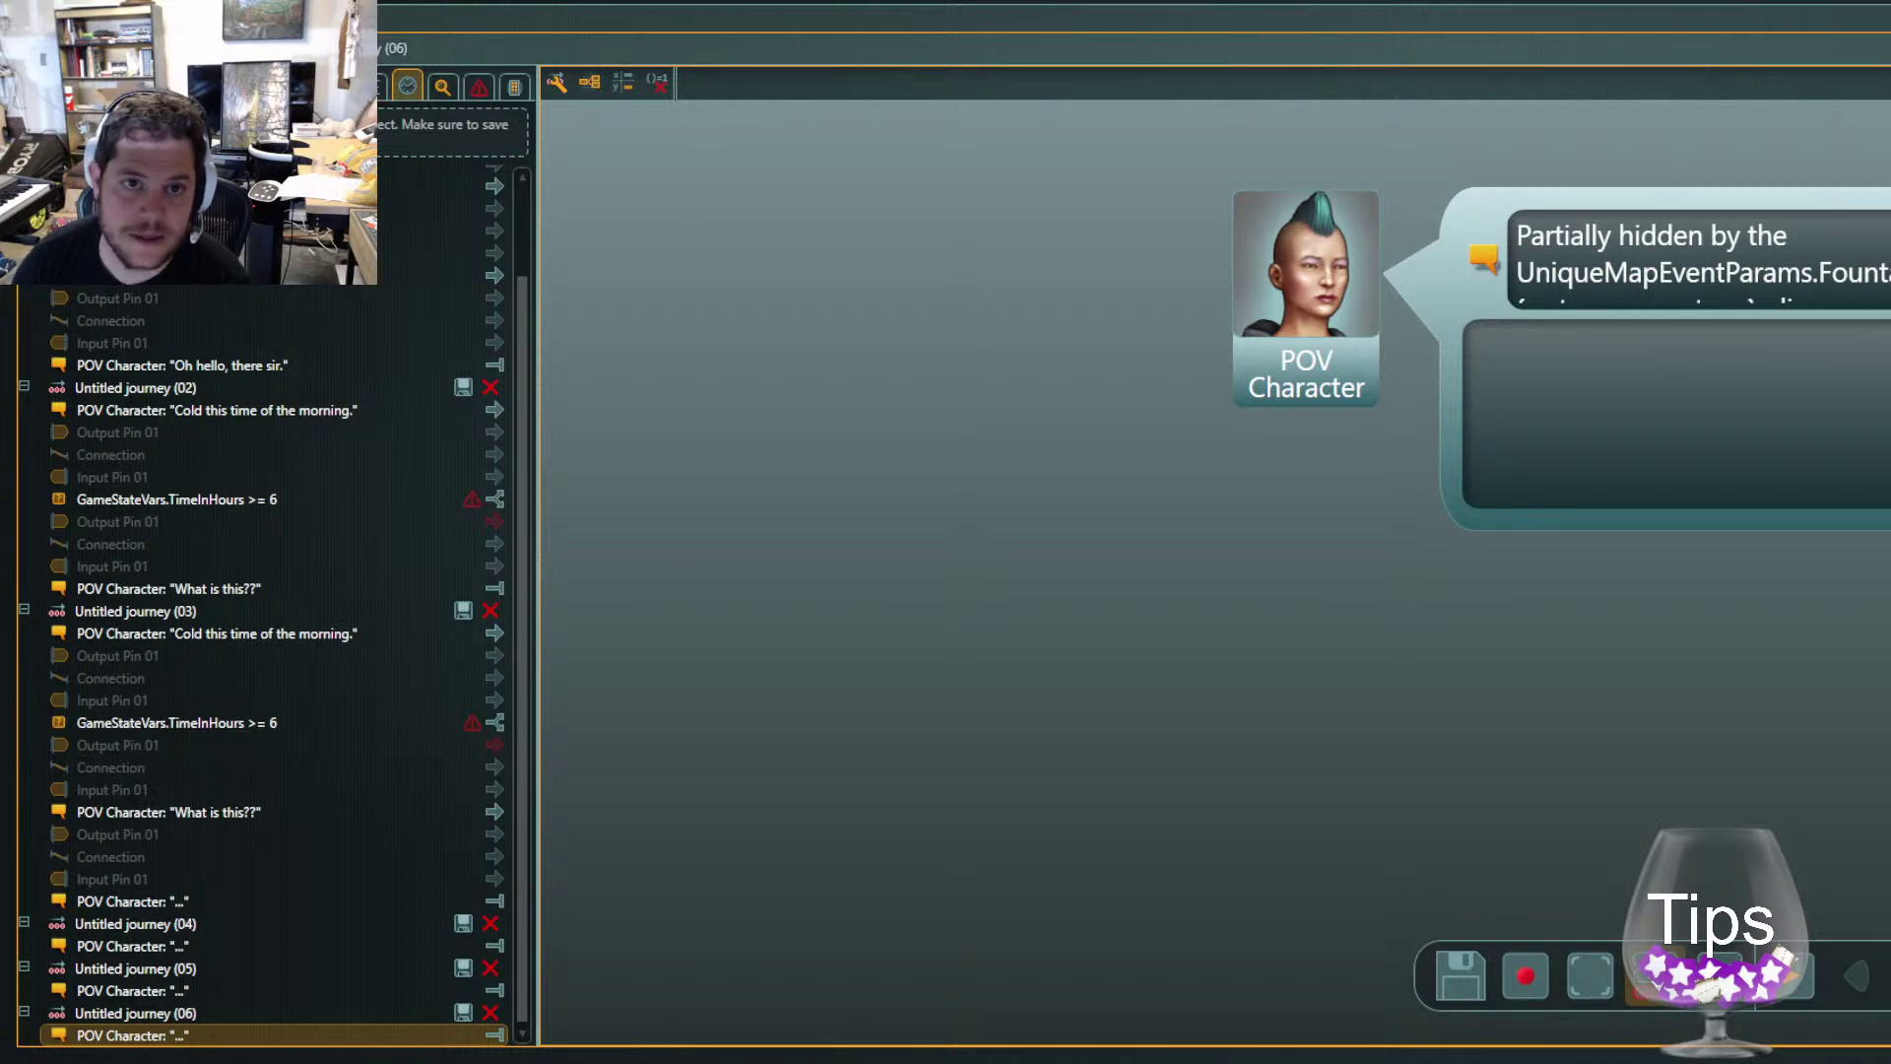
pyautogui.hotkey('alt', 'Left')
pyautogui.hotkey('alt', 'Left')
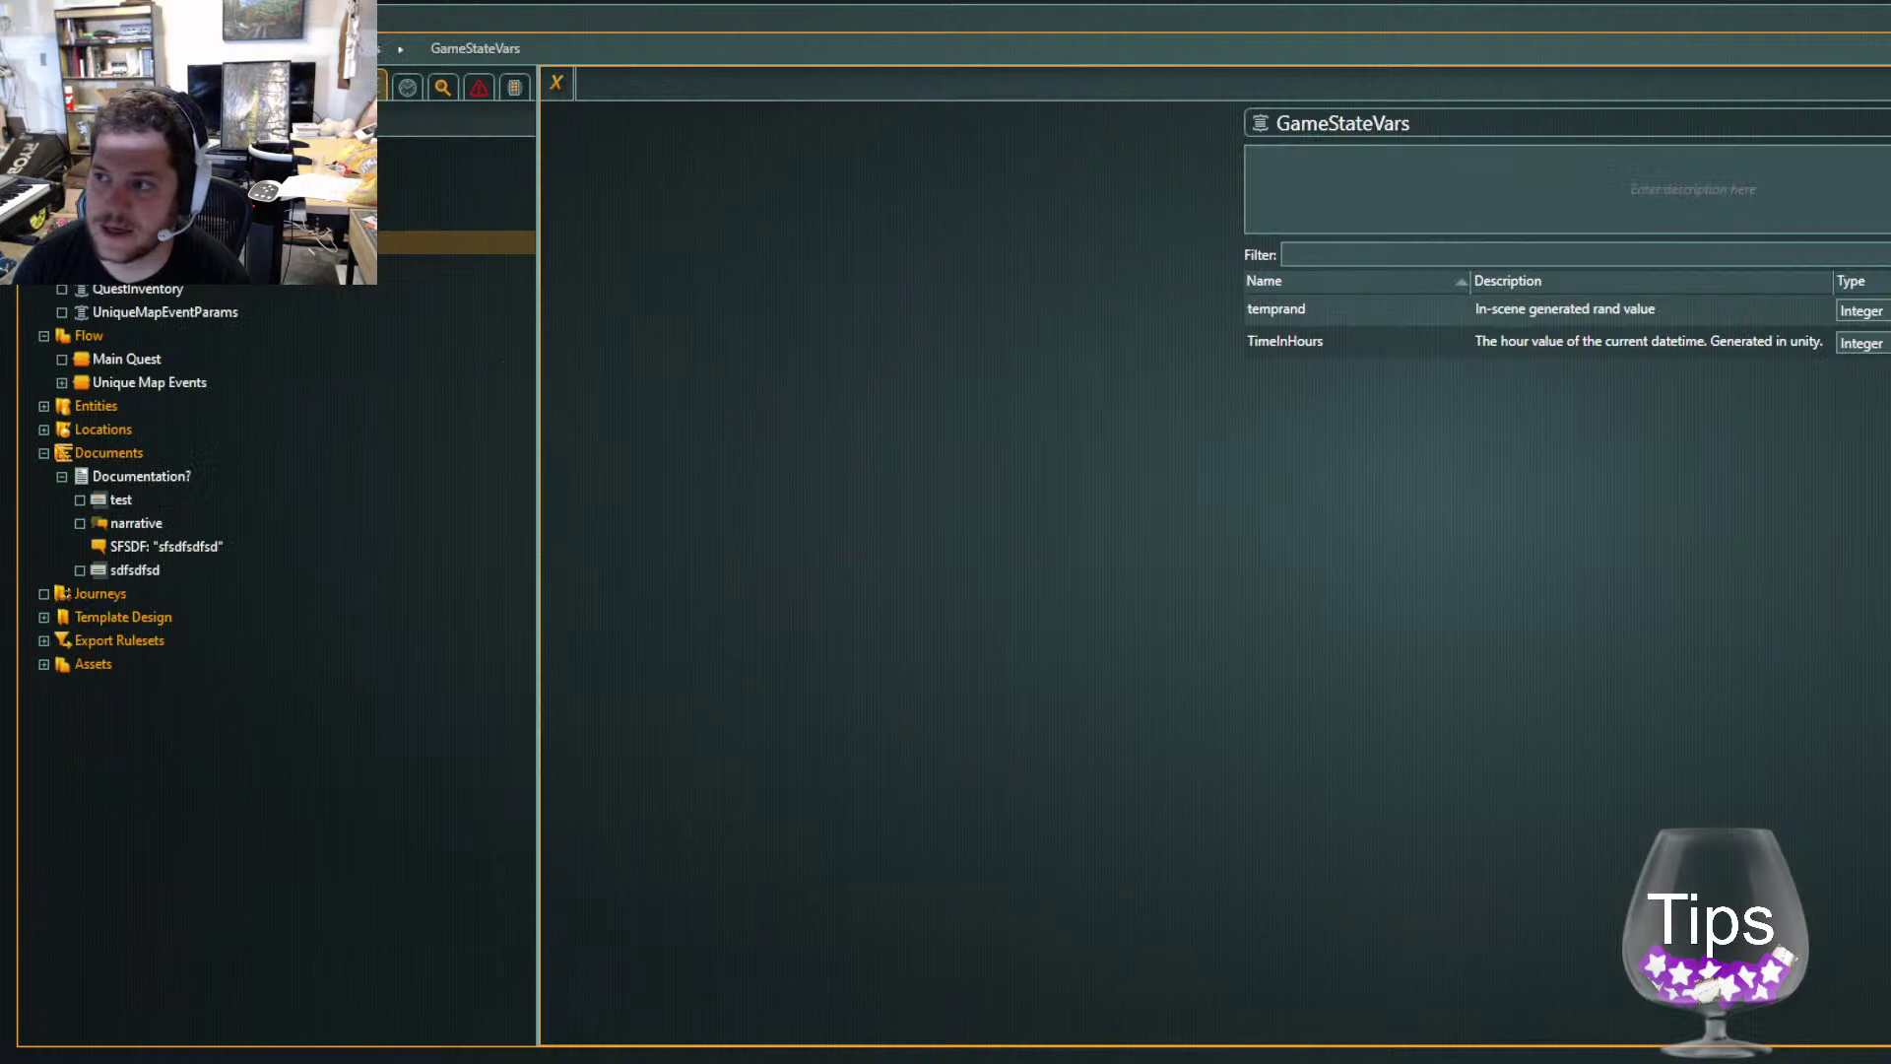
# Show the Unique Map Events fragment in the top-level flow beside Main Quest
pyautogui.click(109, 361)
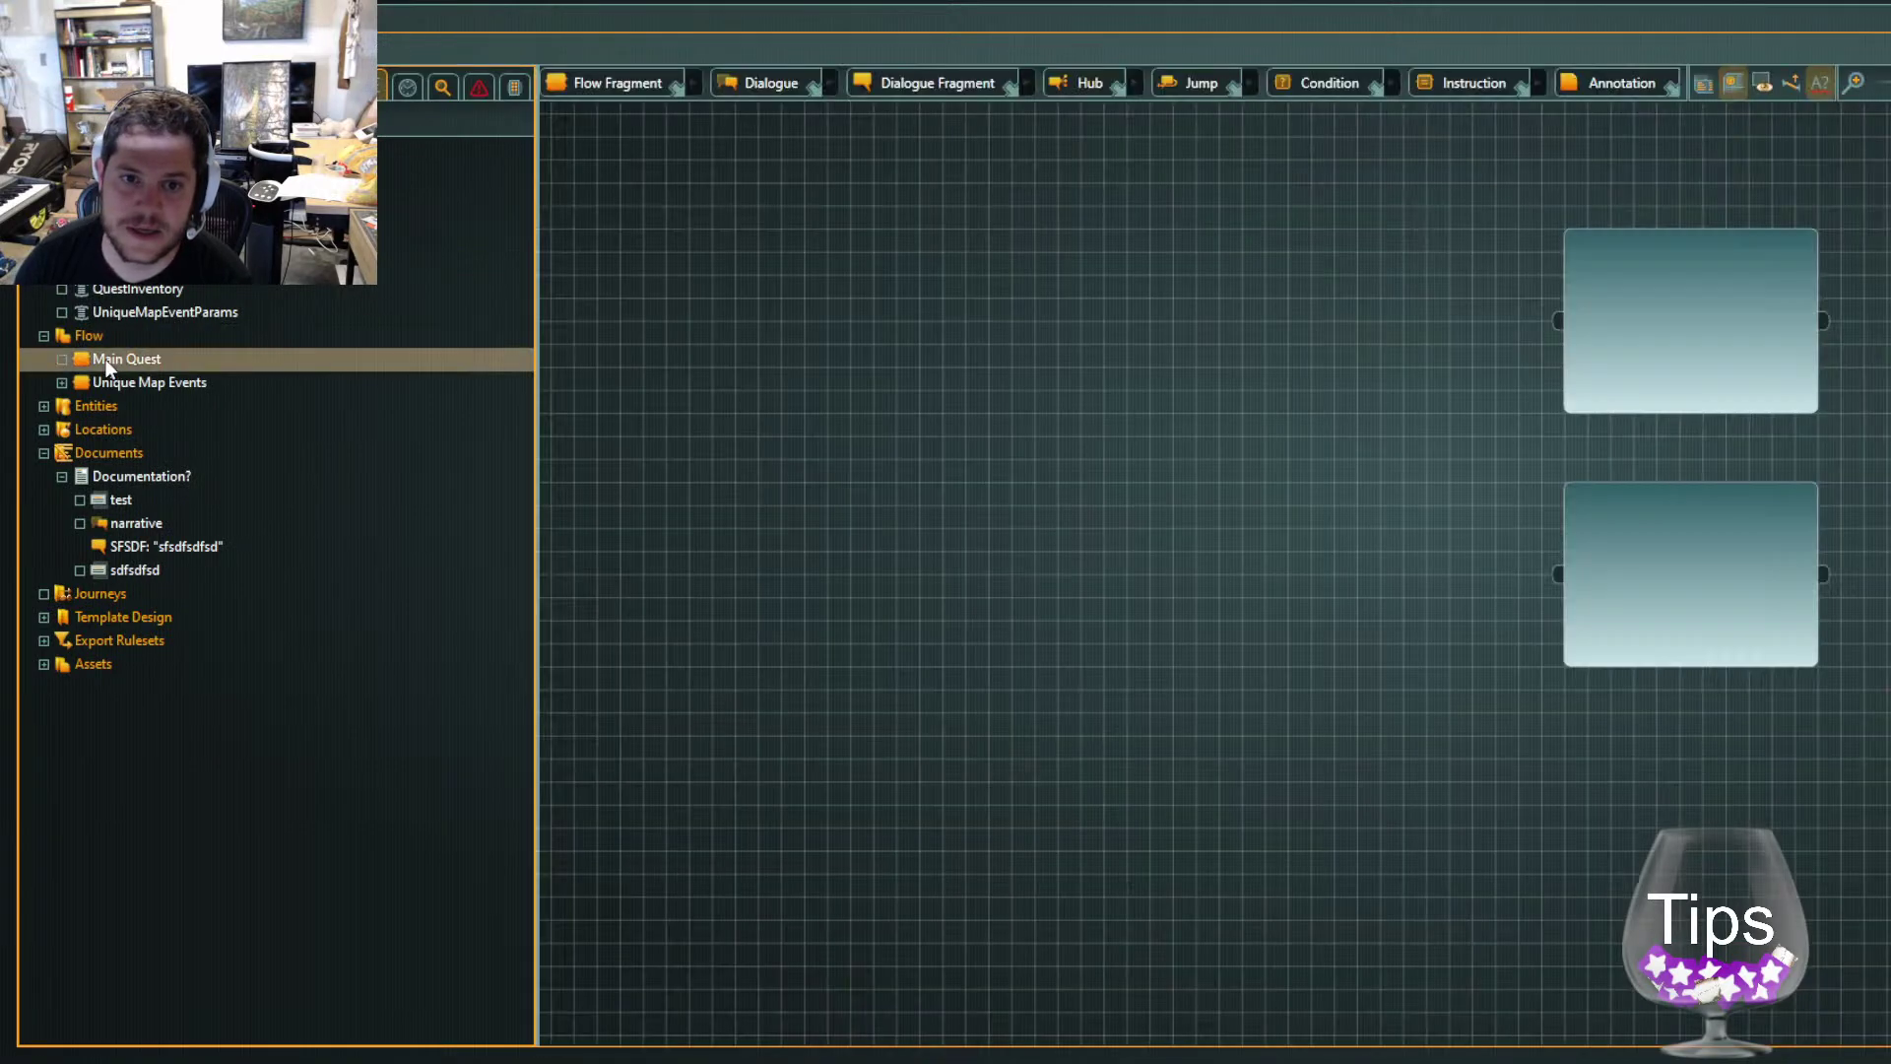
pyautogui.click(118, 382)
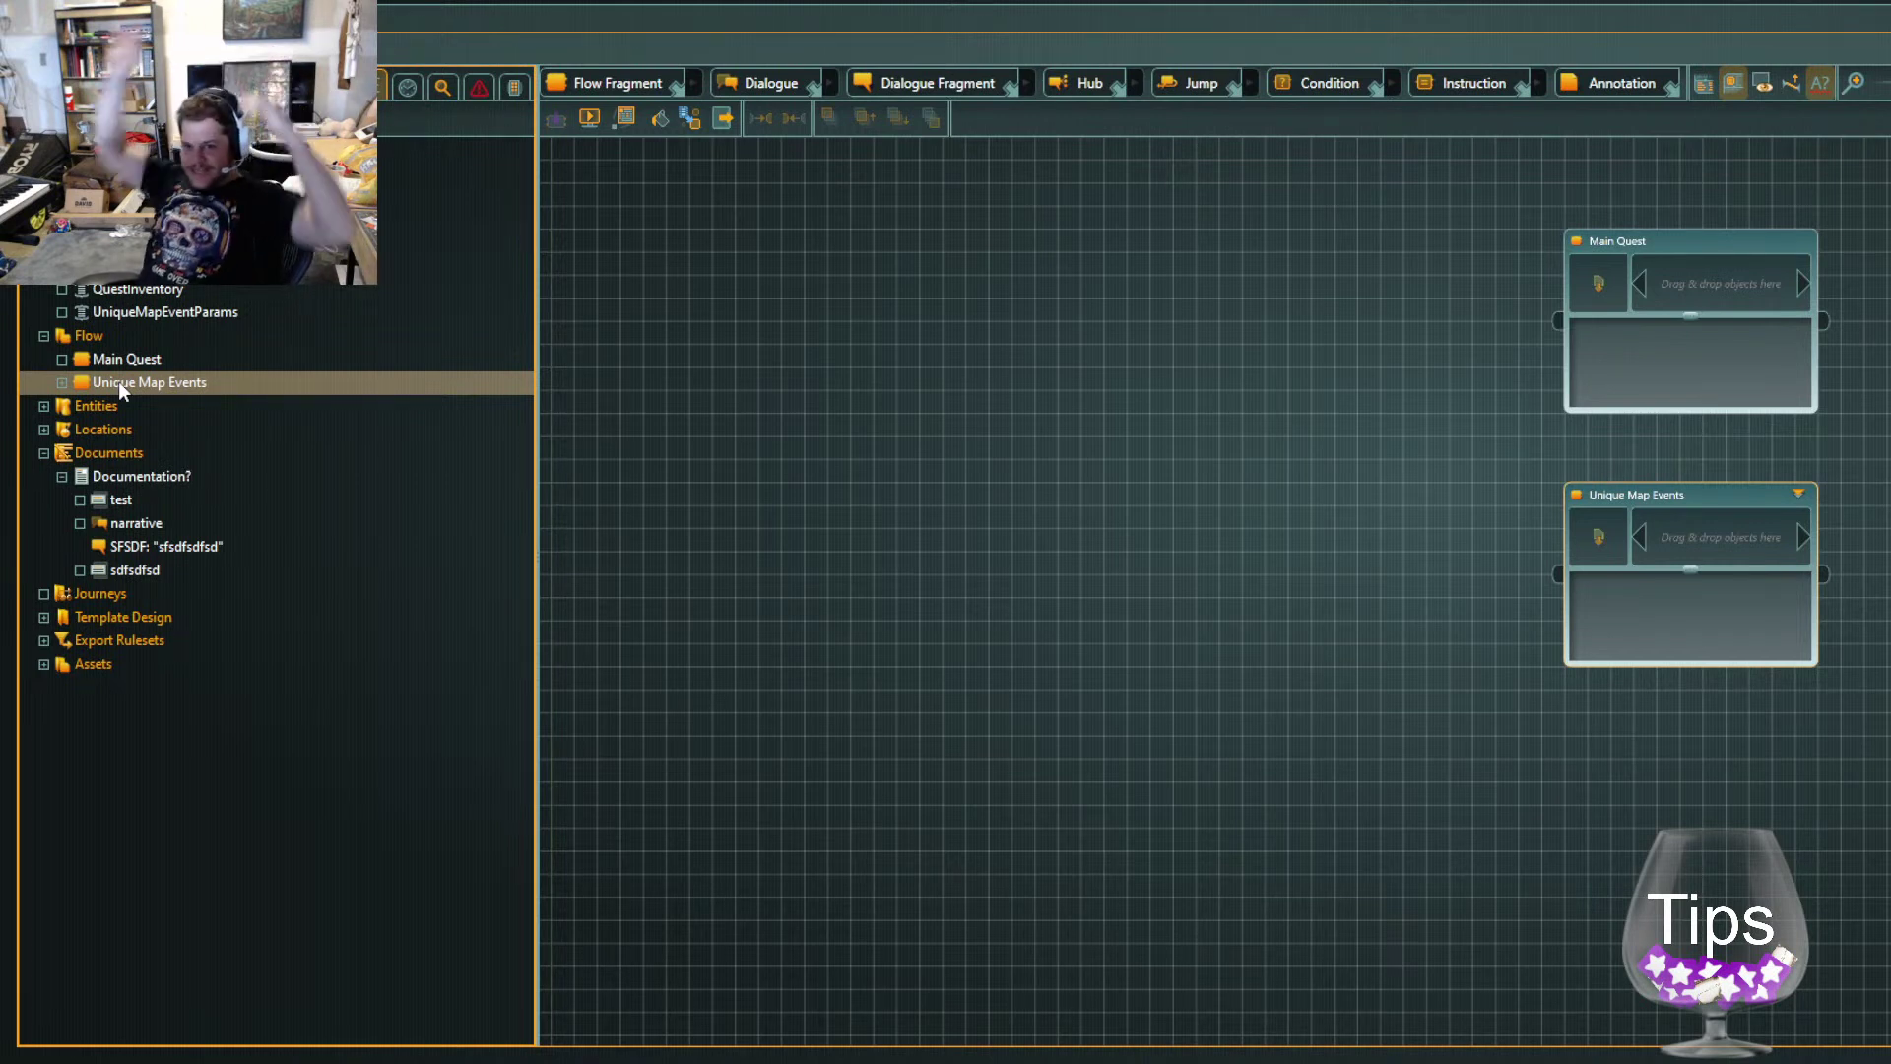
pyautogui.click(119, 385)
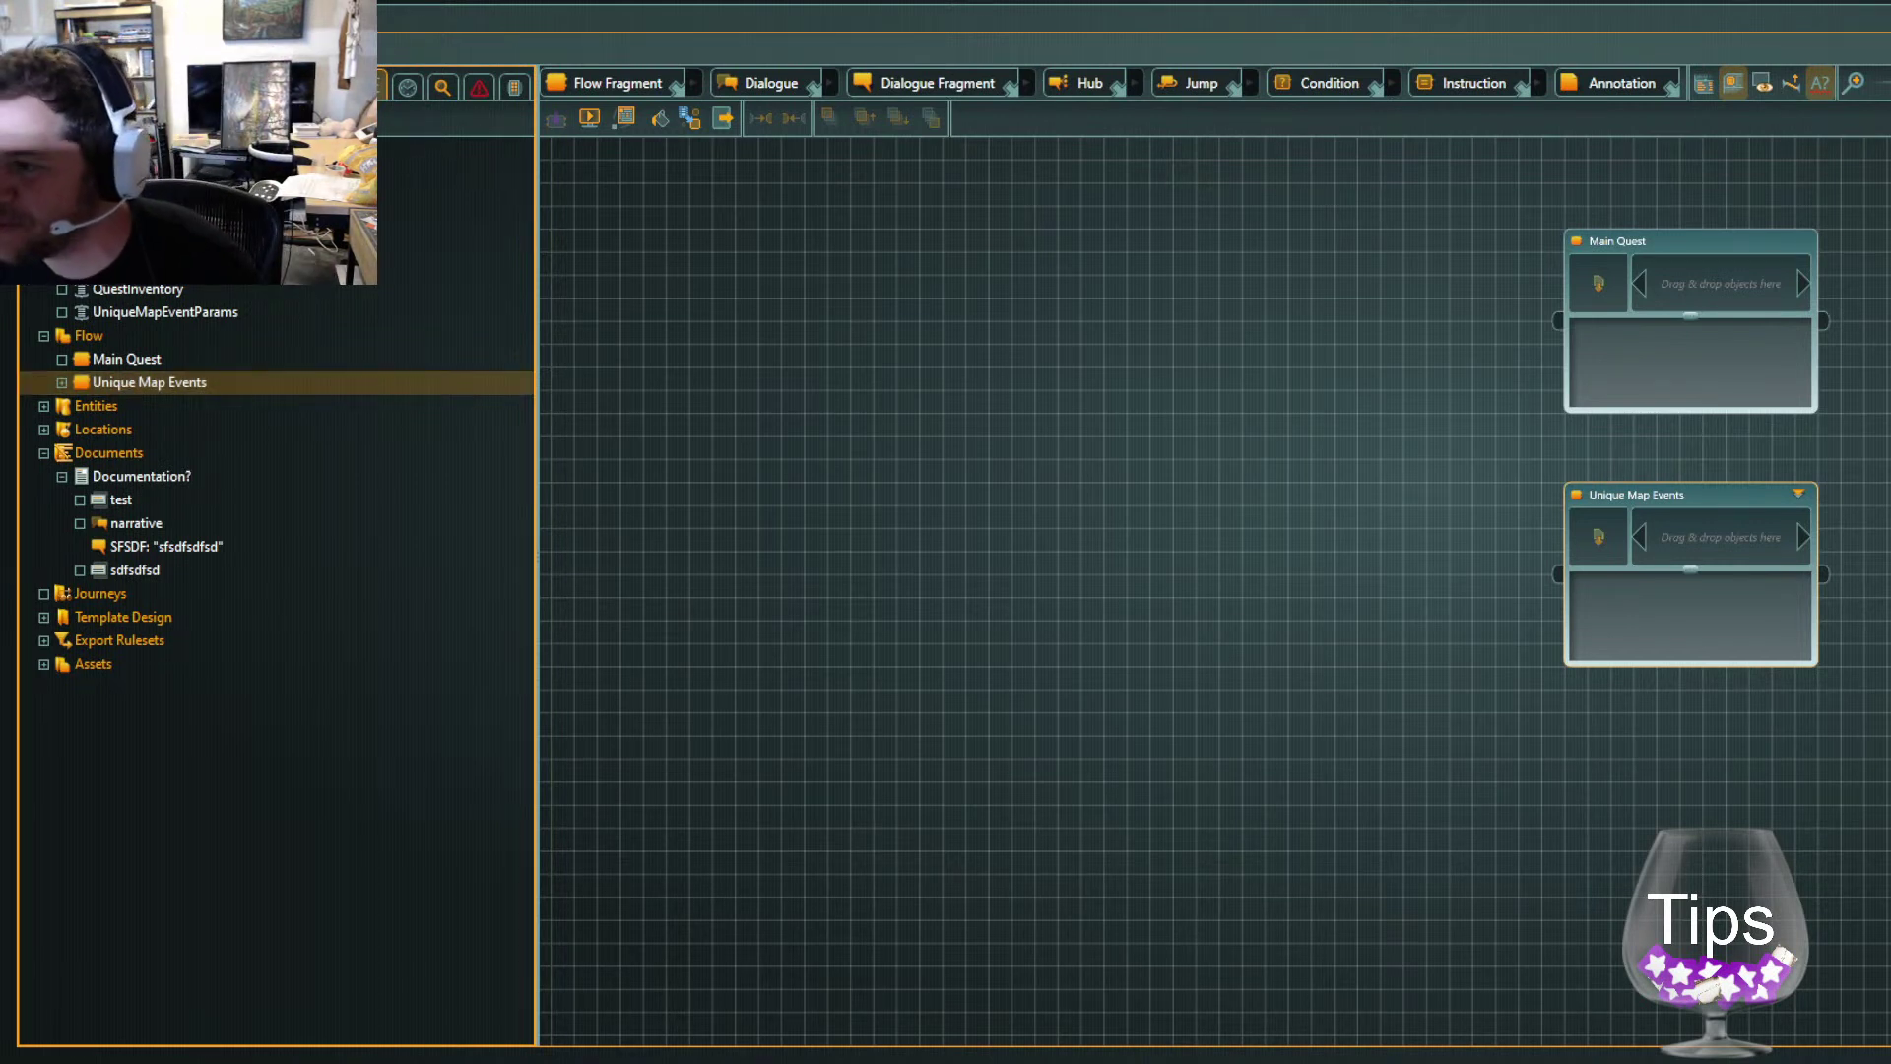
pyautogui.scroll(1, 1680, 595)
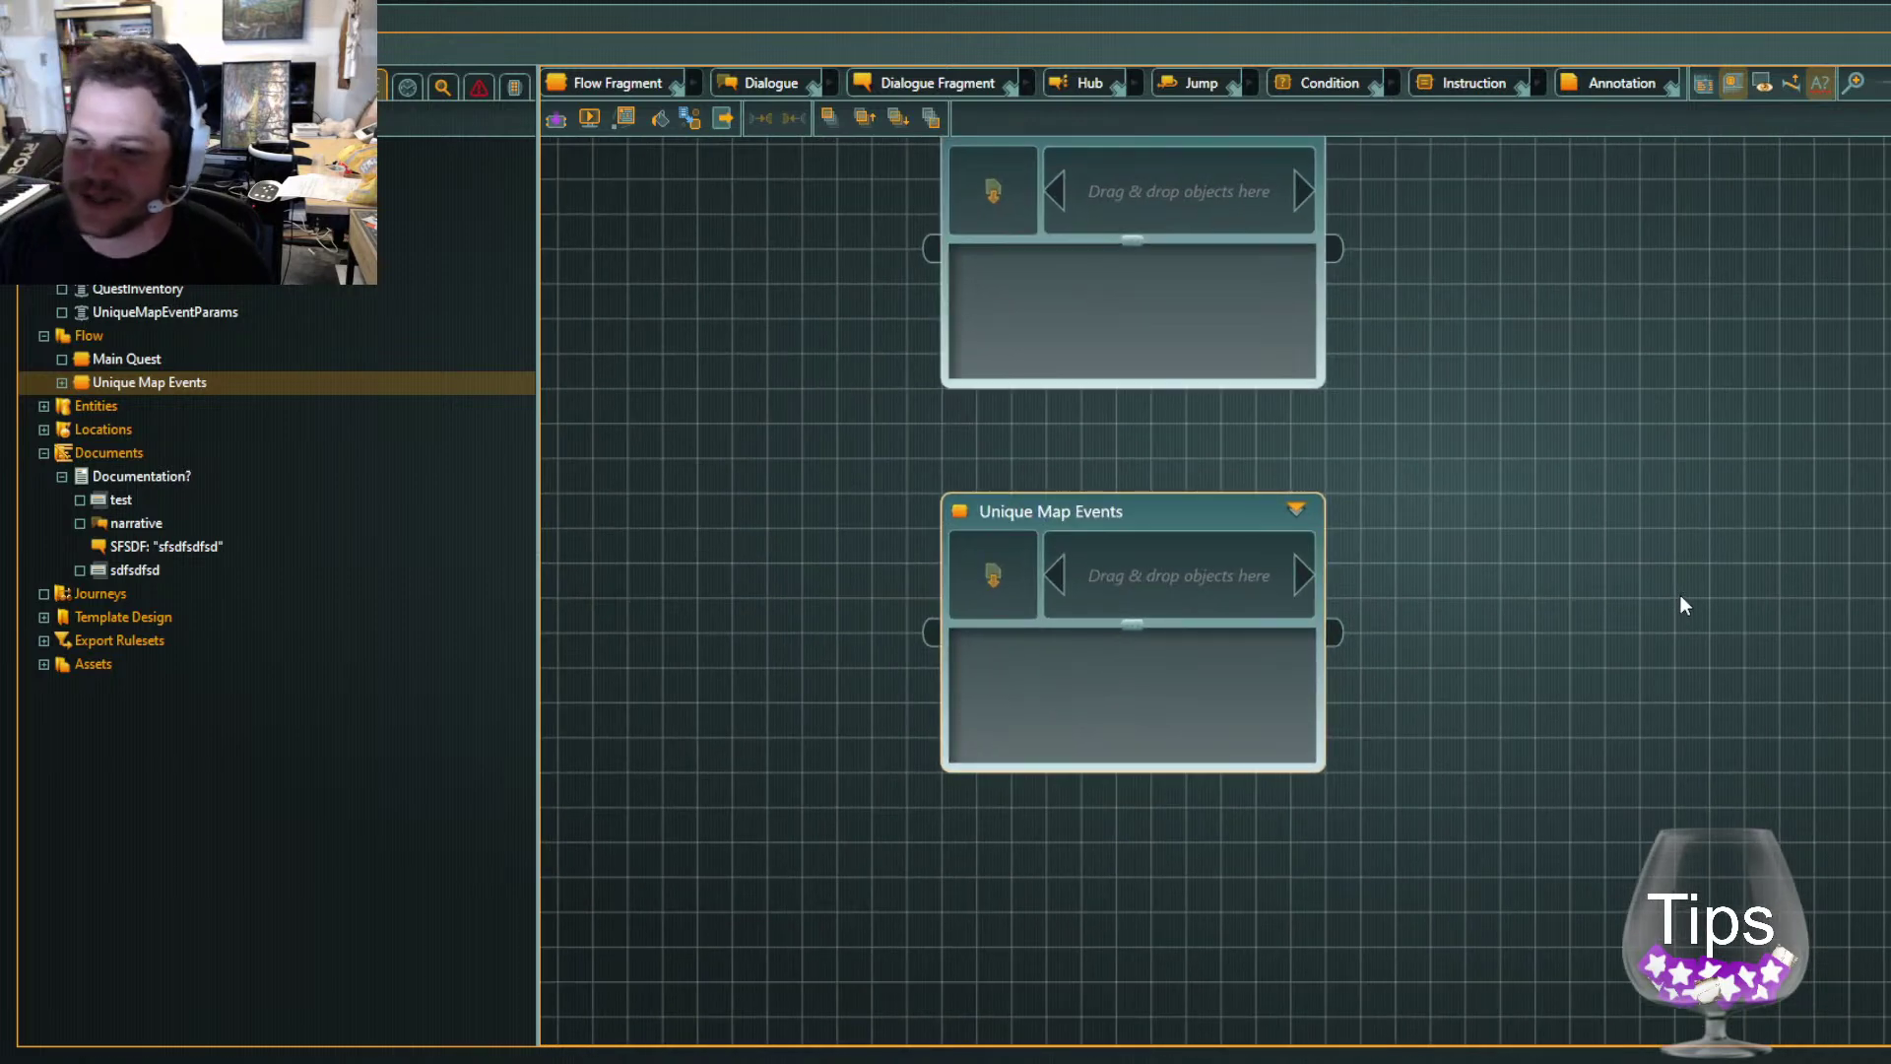
pyautogui.scroll(-3, 1682, 579)
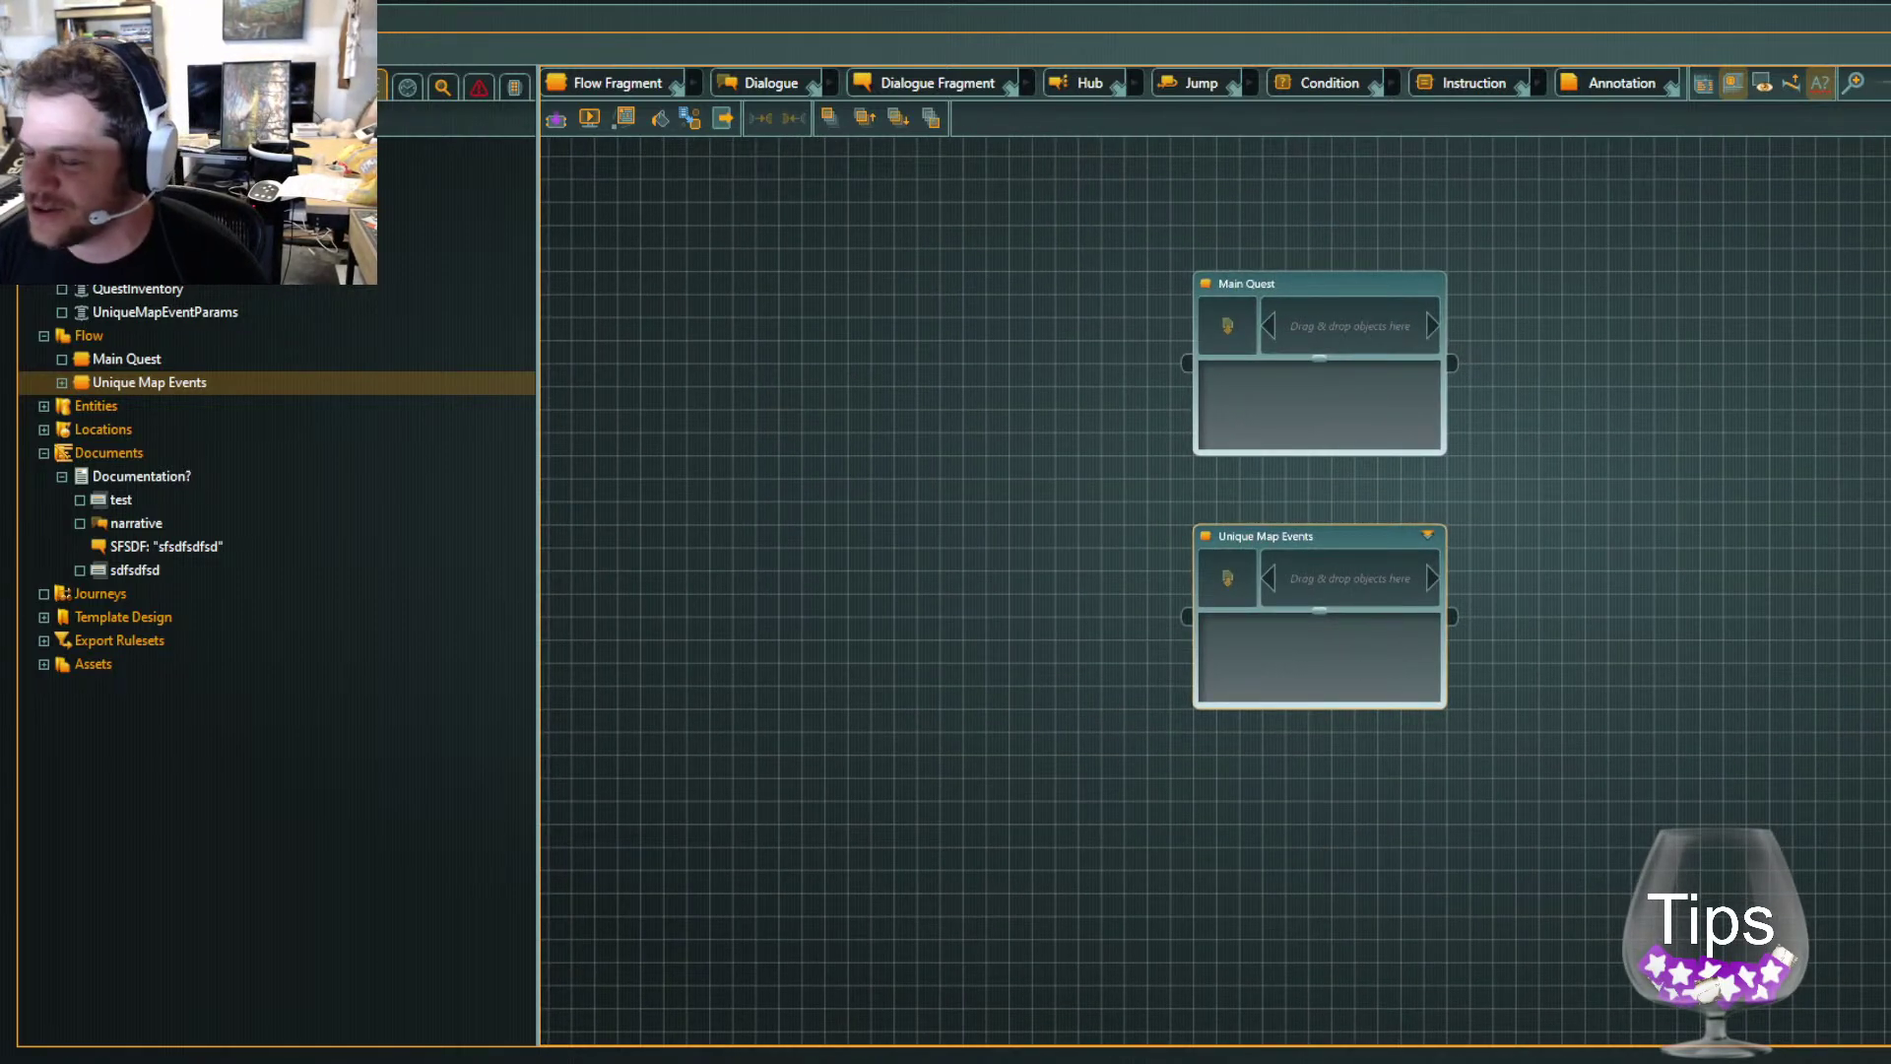
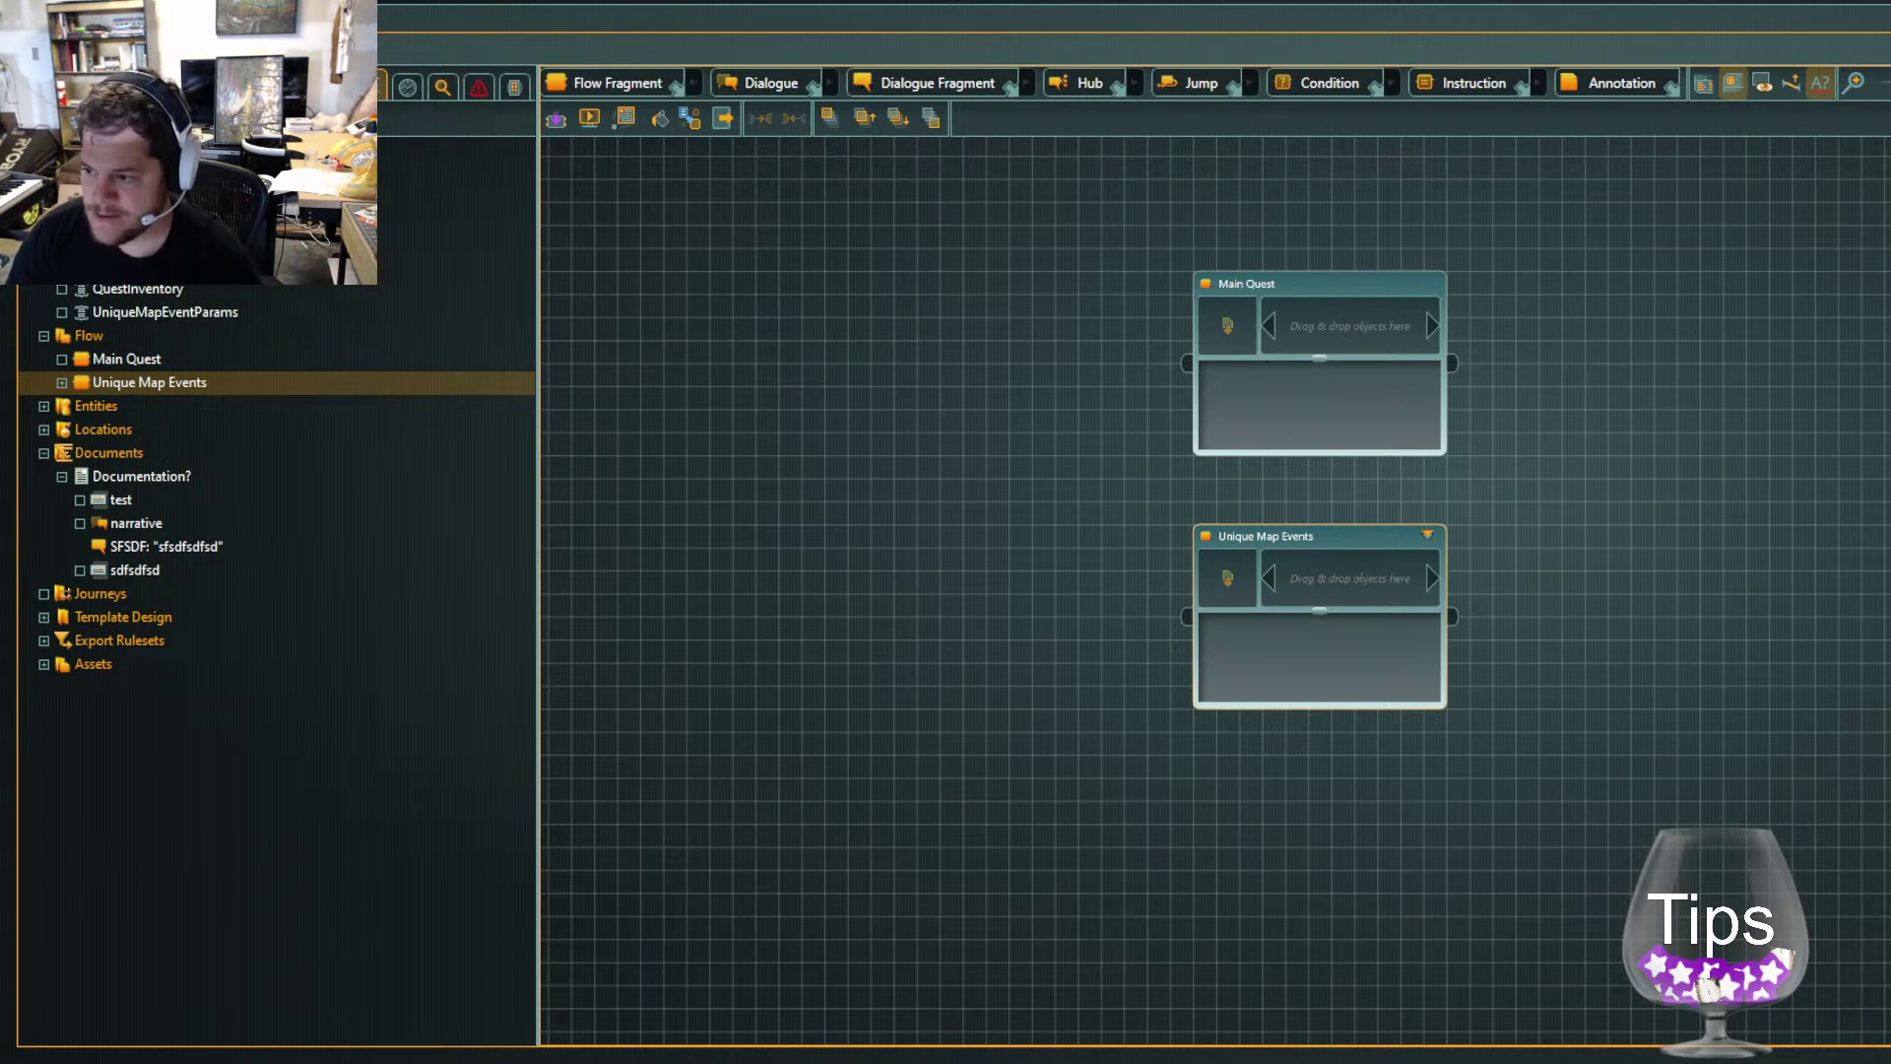
# Describe the Unique Map Events fragment as "This flow contains all the random map events that can occurr when a player is wandering around."
pyautogui.click(766, 823)
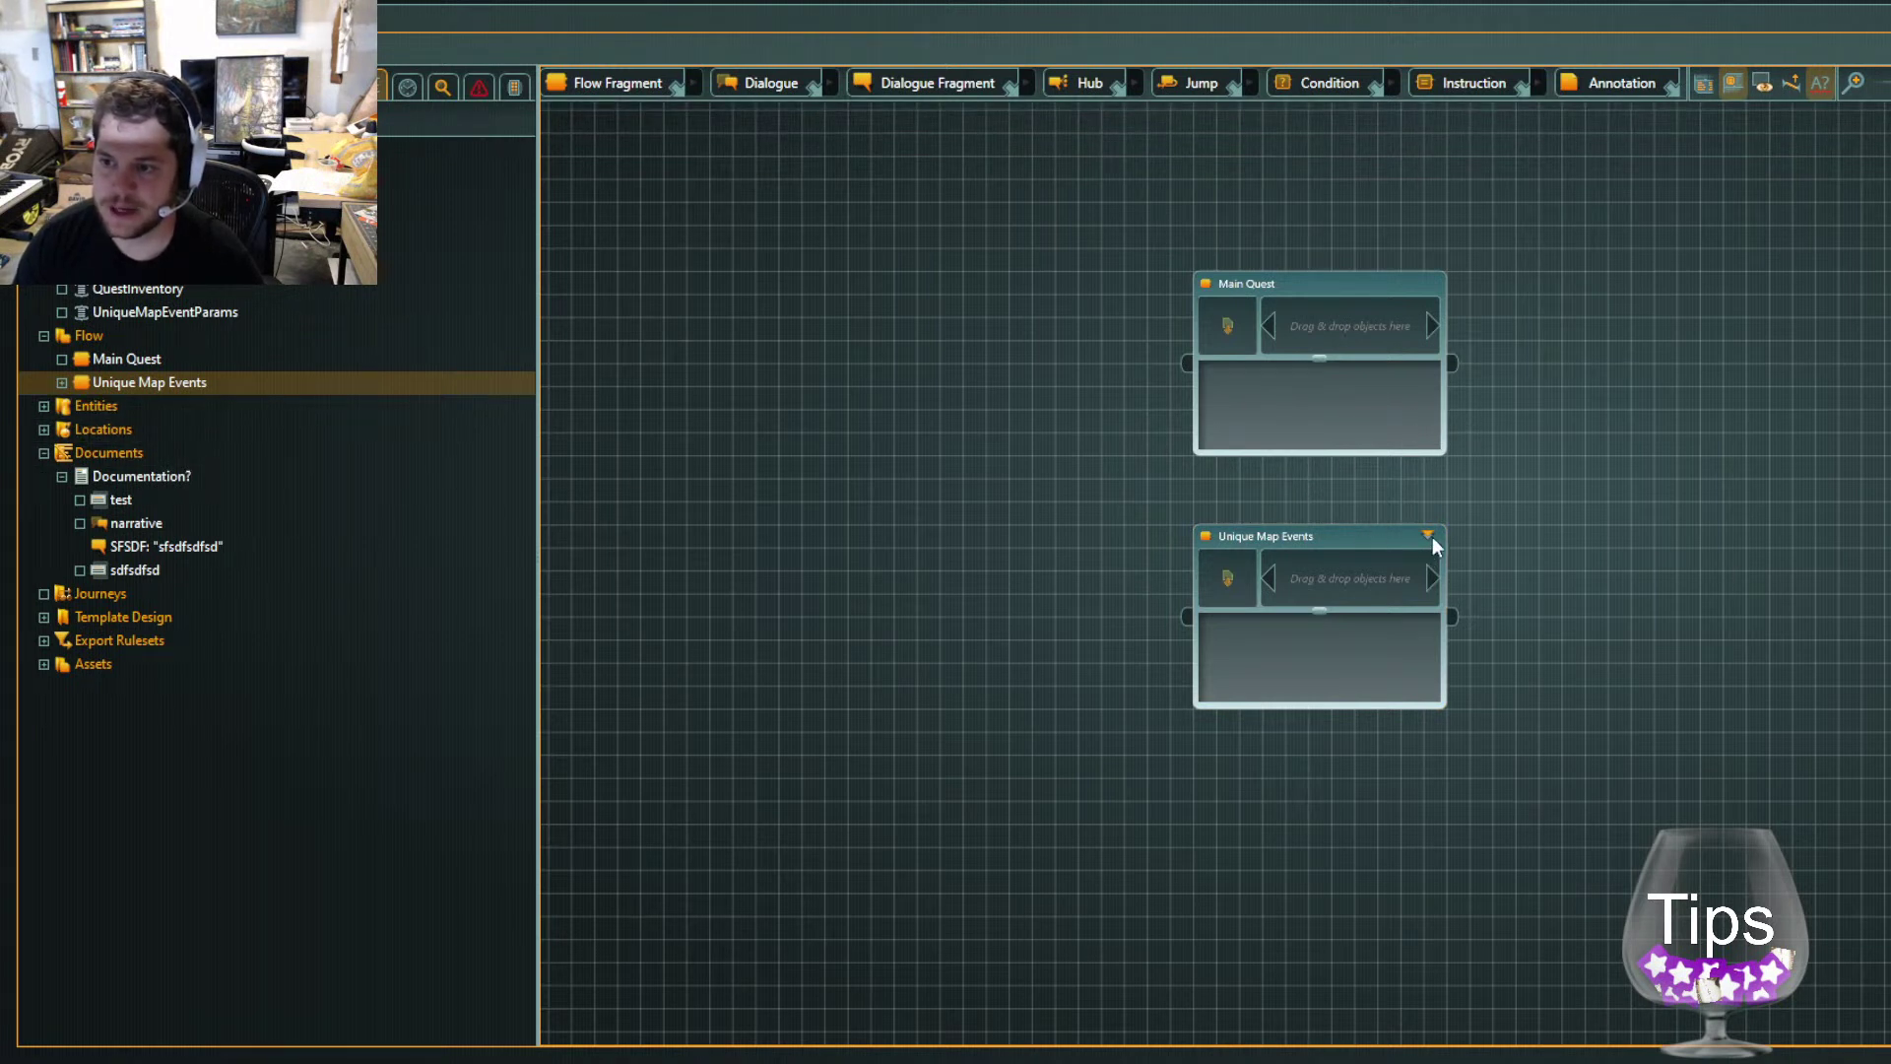
pyautogui.click(1245, 655)
pyautogui.write('These out')
pyautogui.hotkey('ctrl', 'BackSpace')
pyautogui.hotkey('ctrl', 'BackSpace')
pyautogui.write('This flow con')
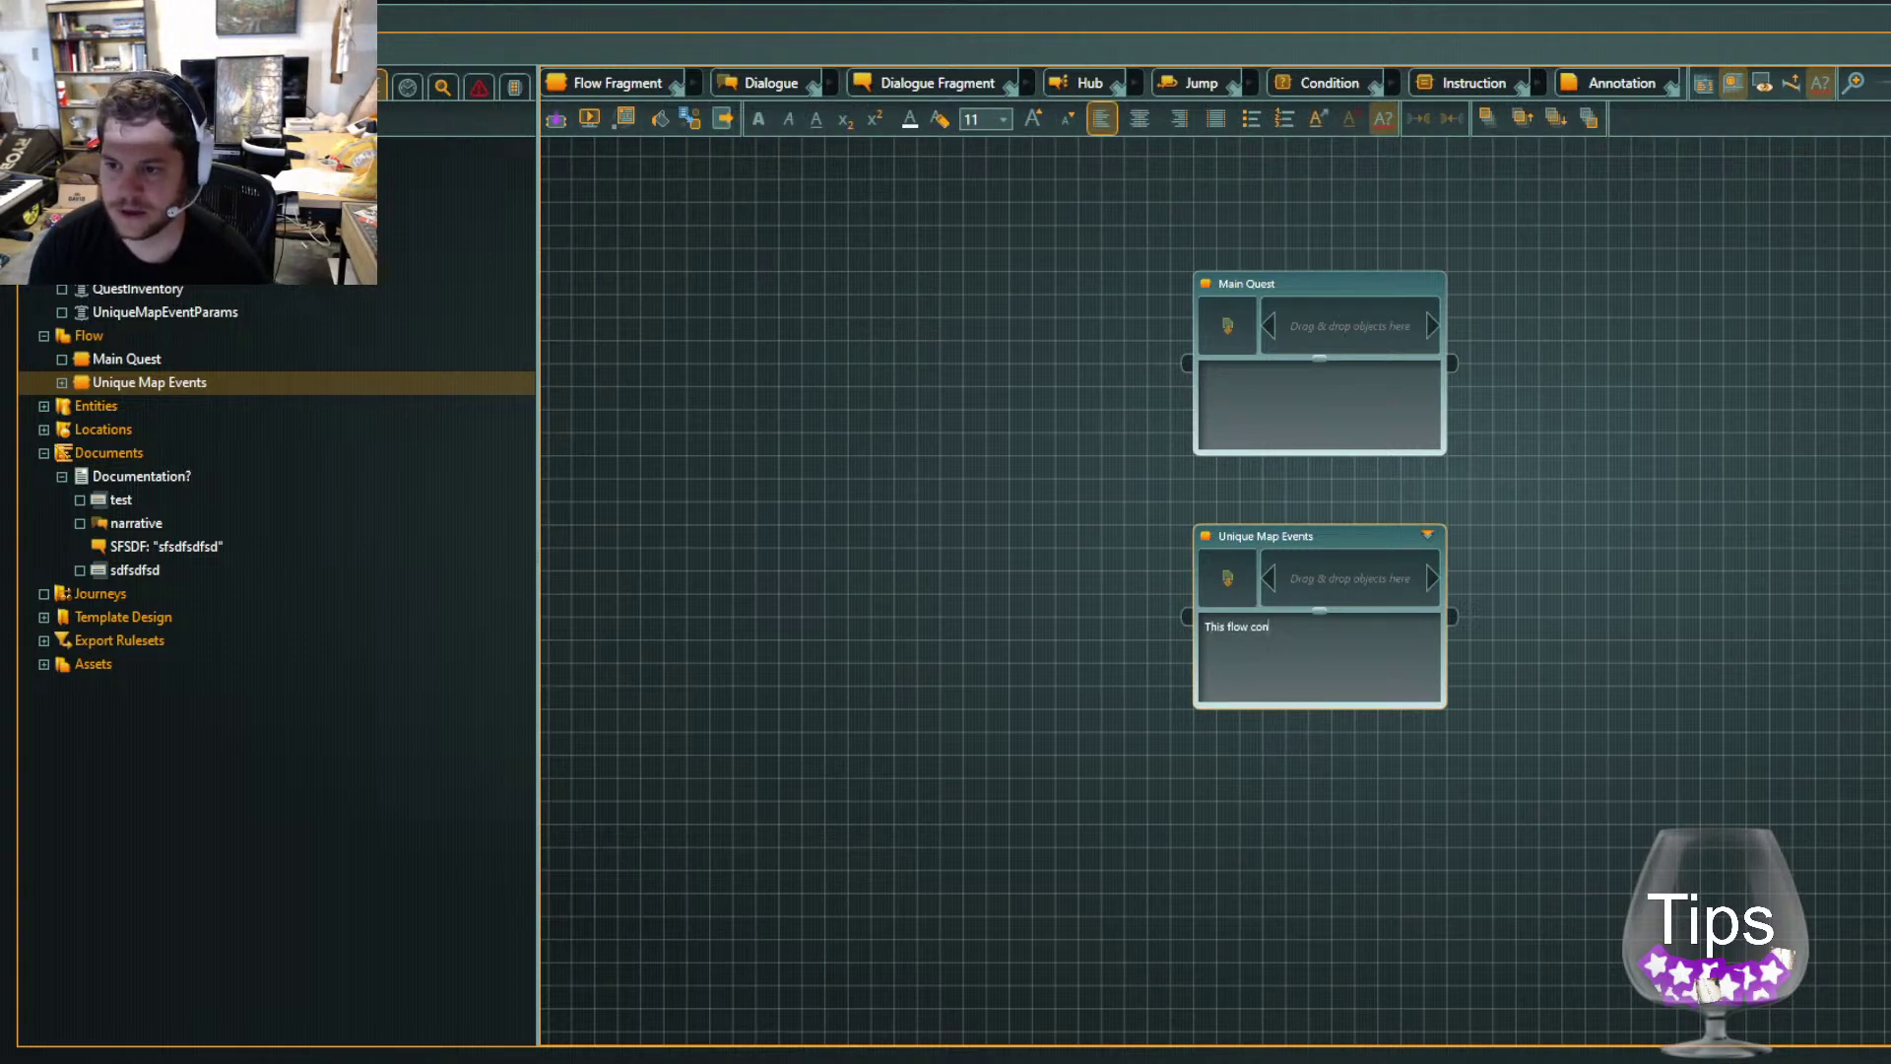
pyautogui.write('tains all the random m')
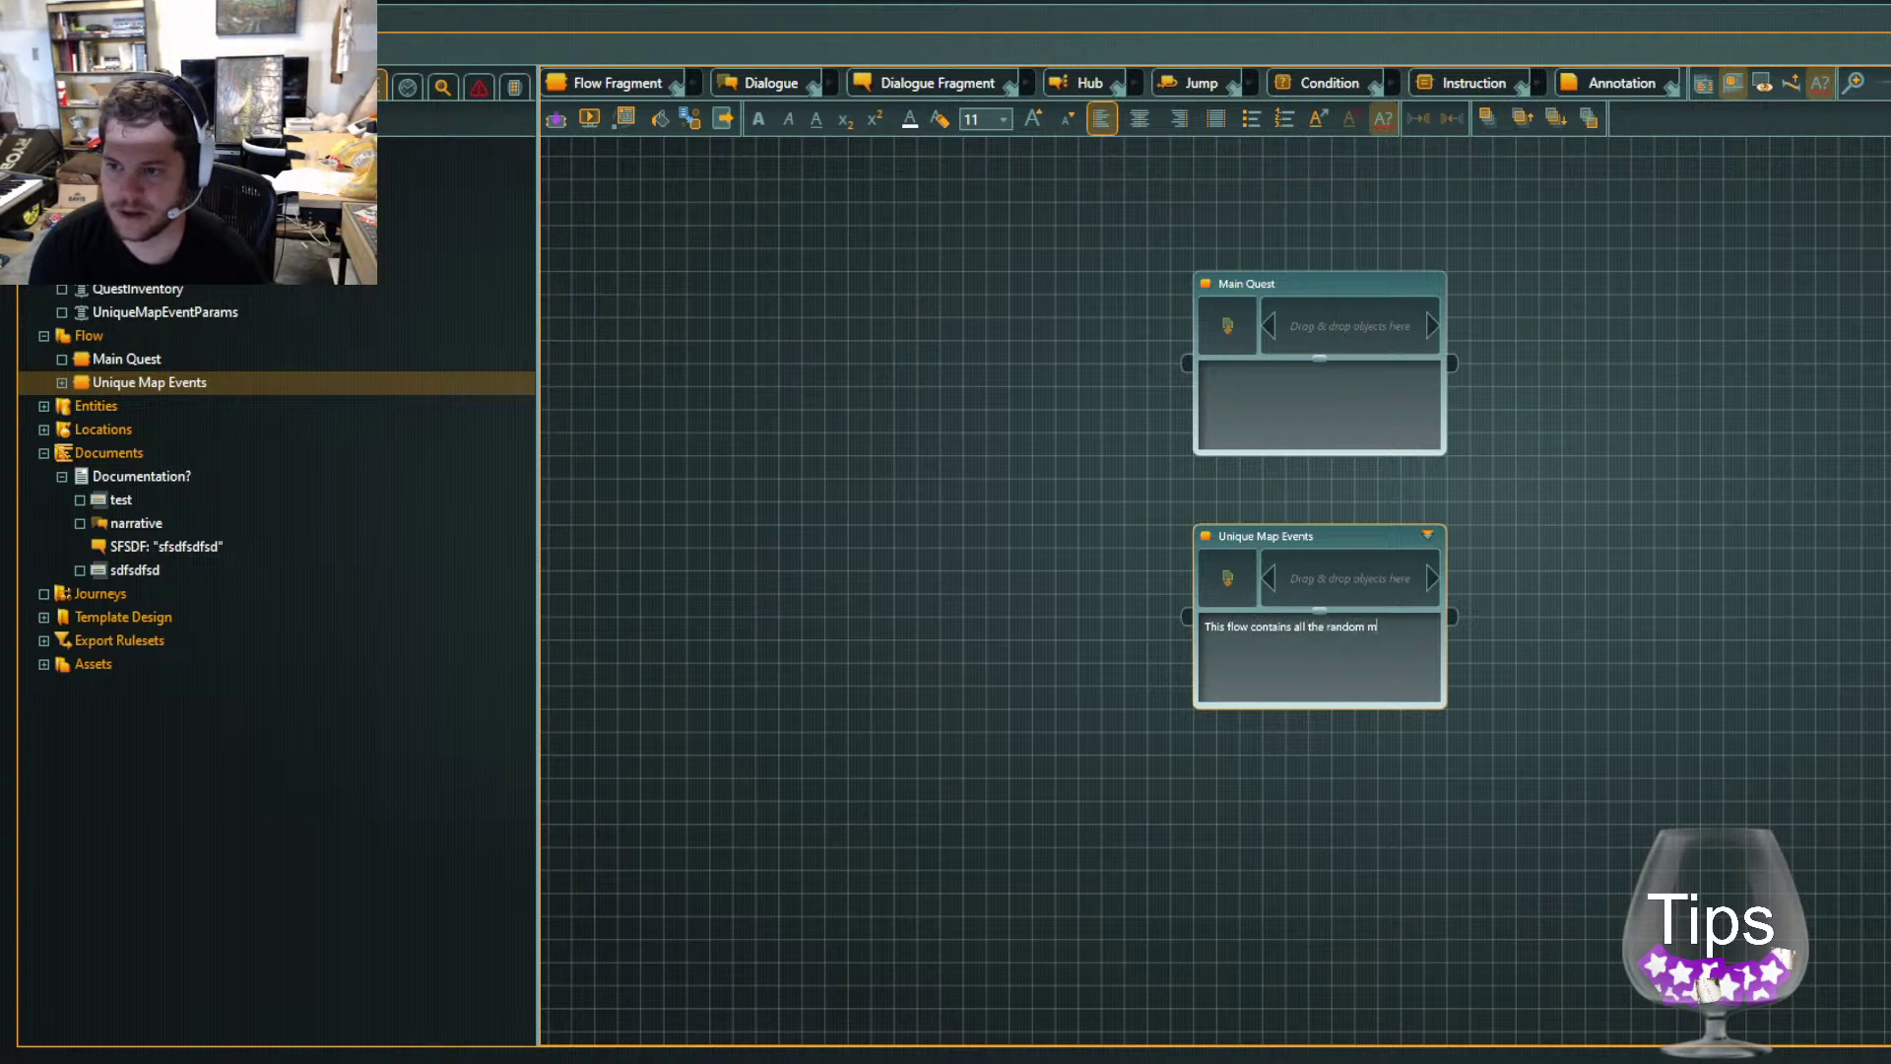
pyautogui.write('ap events that can oc')
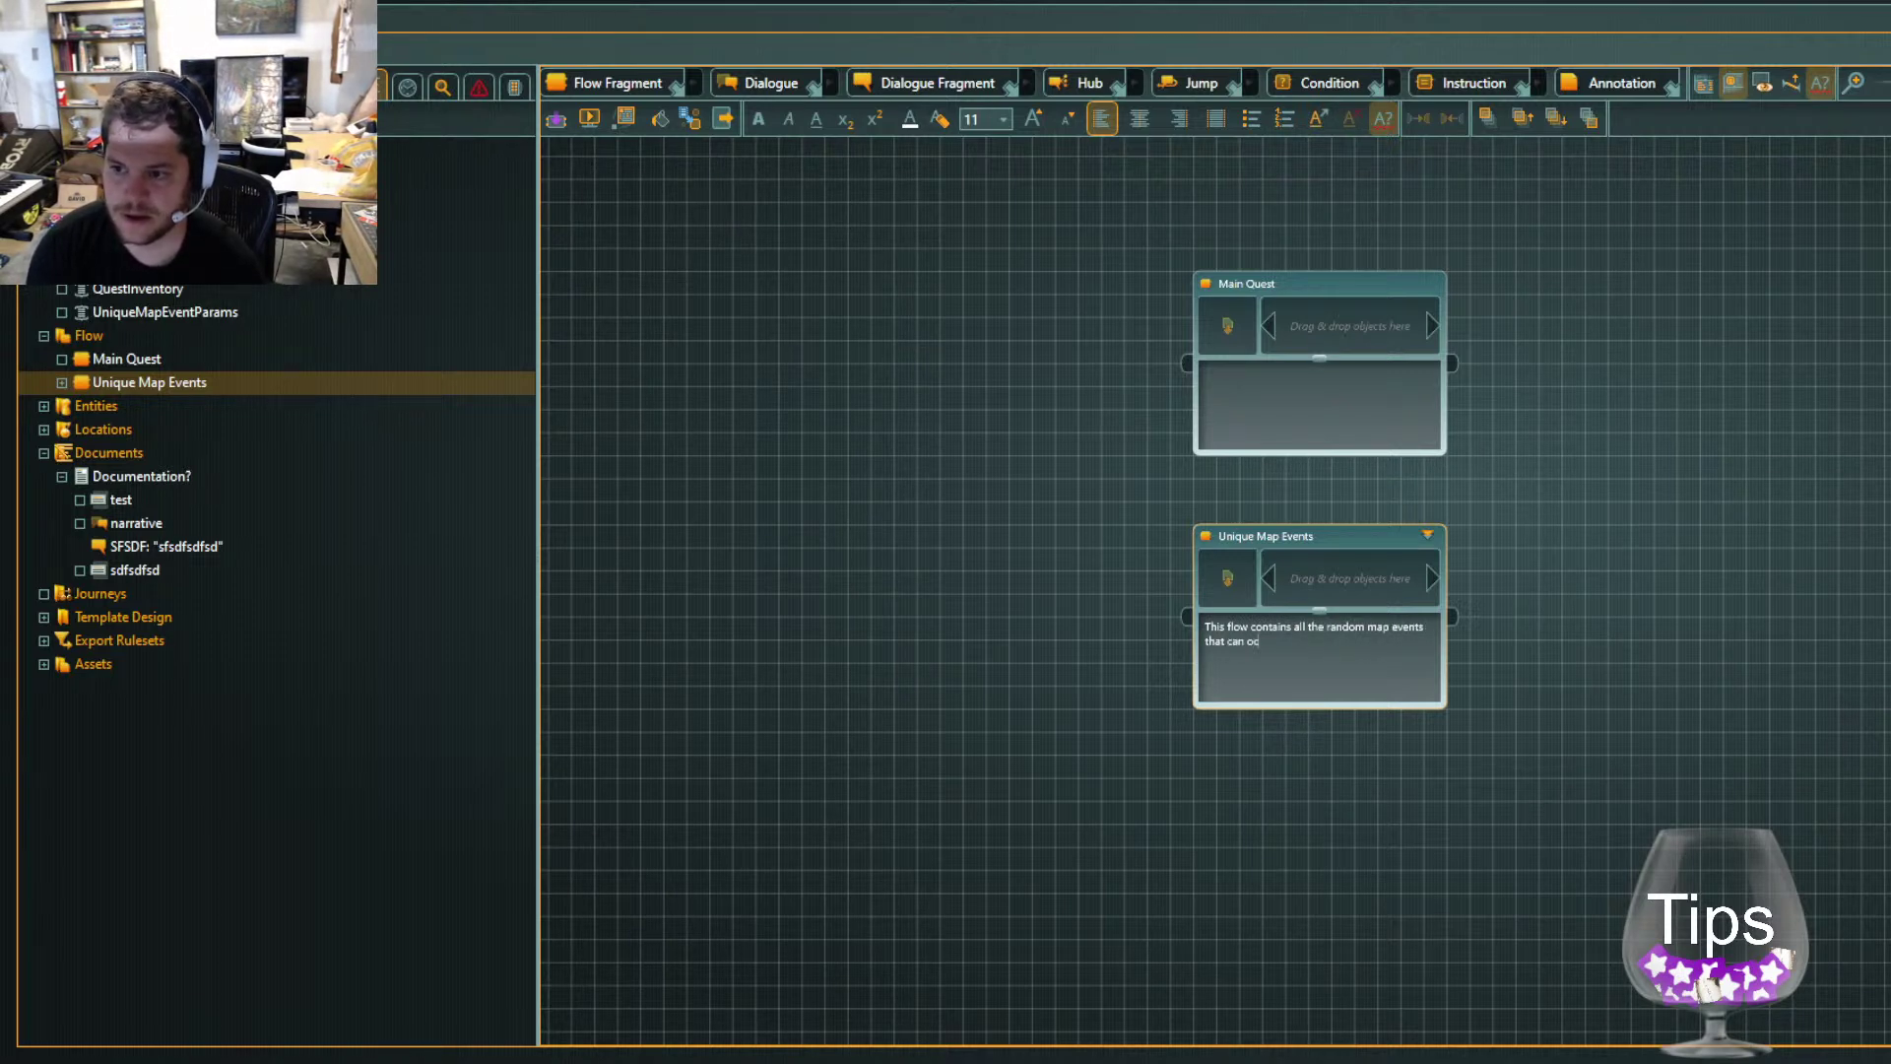
pyautogui.write('cur when a player is wandering around.')
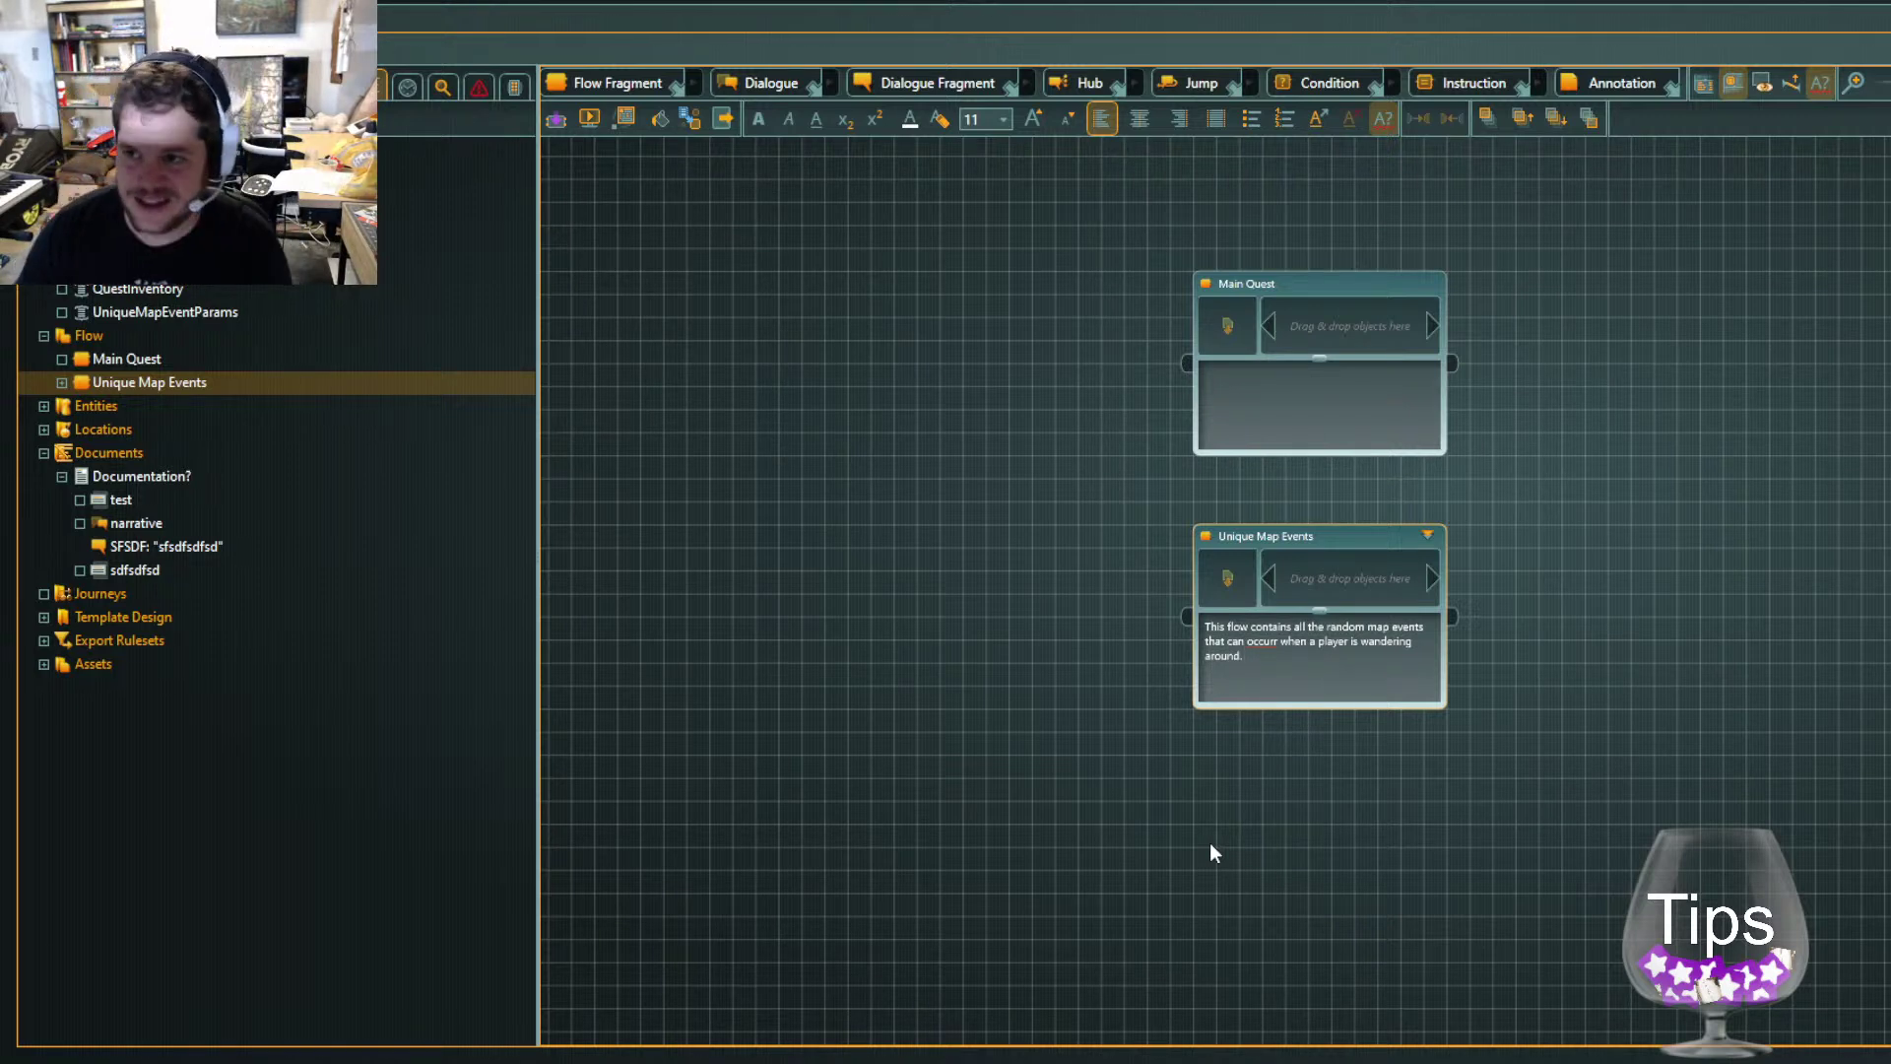
pyautogui.hotkey('alt', 'Tab')
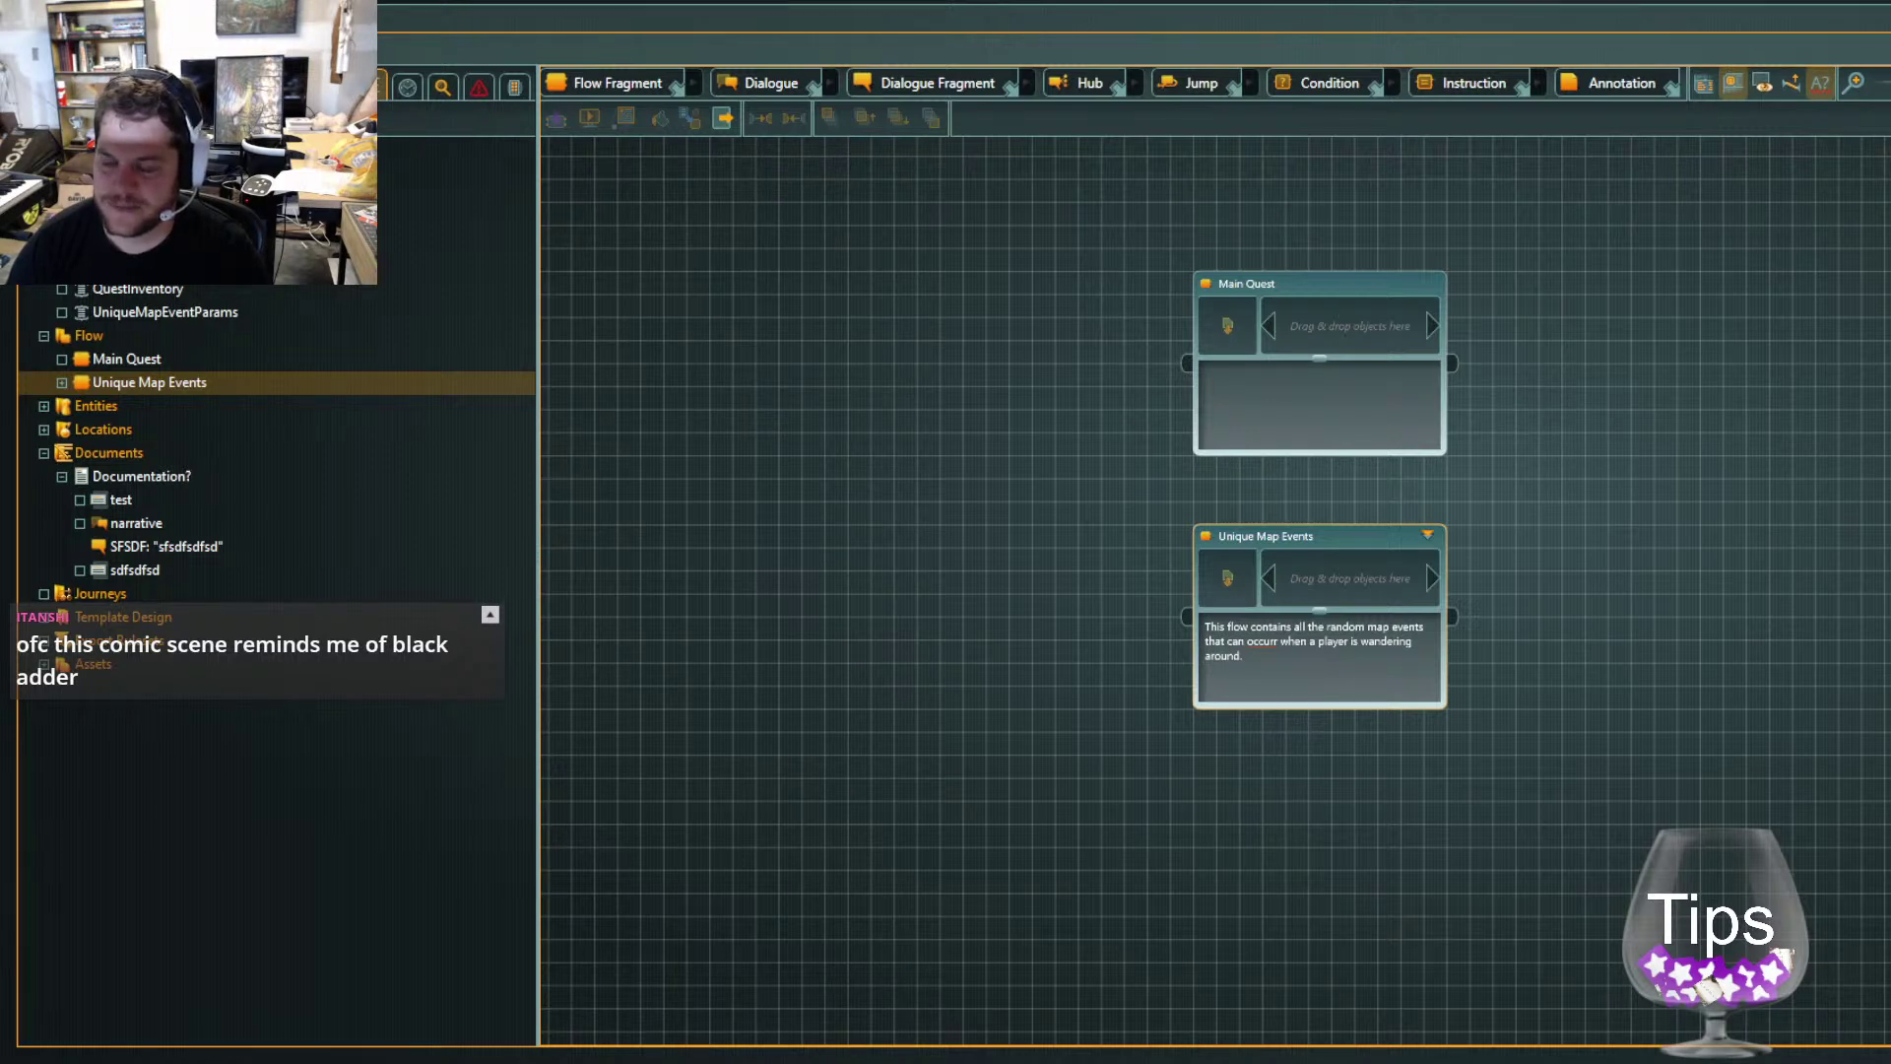
# Correct the misspelled word in the Unique Map Events description to "occur"
pyautogui.scroll(3, 1731, 682)
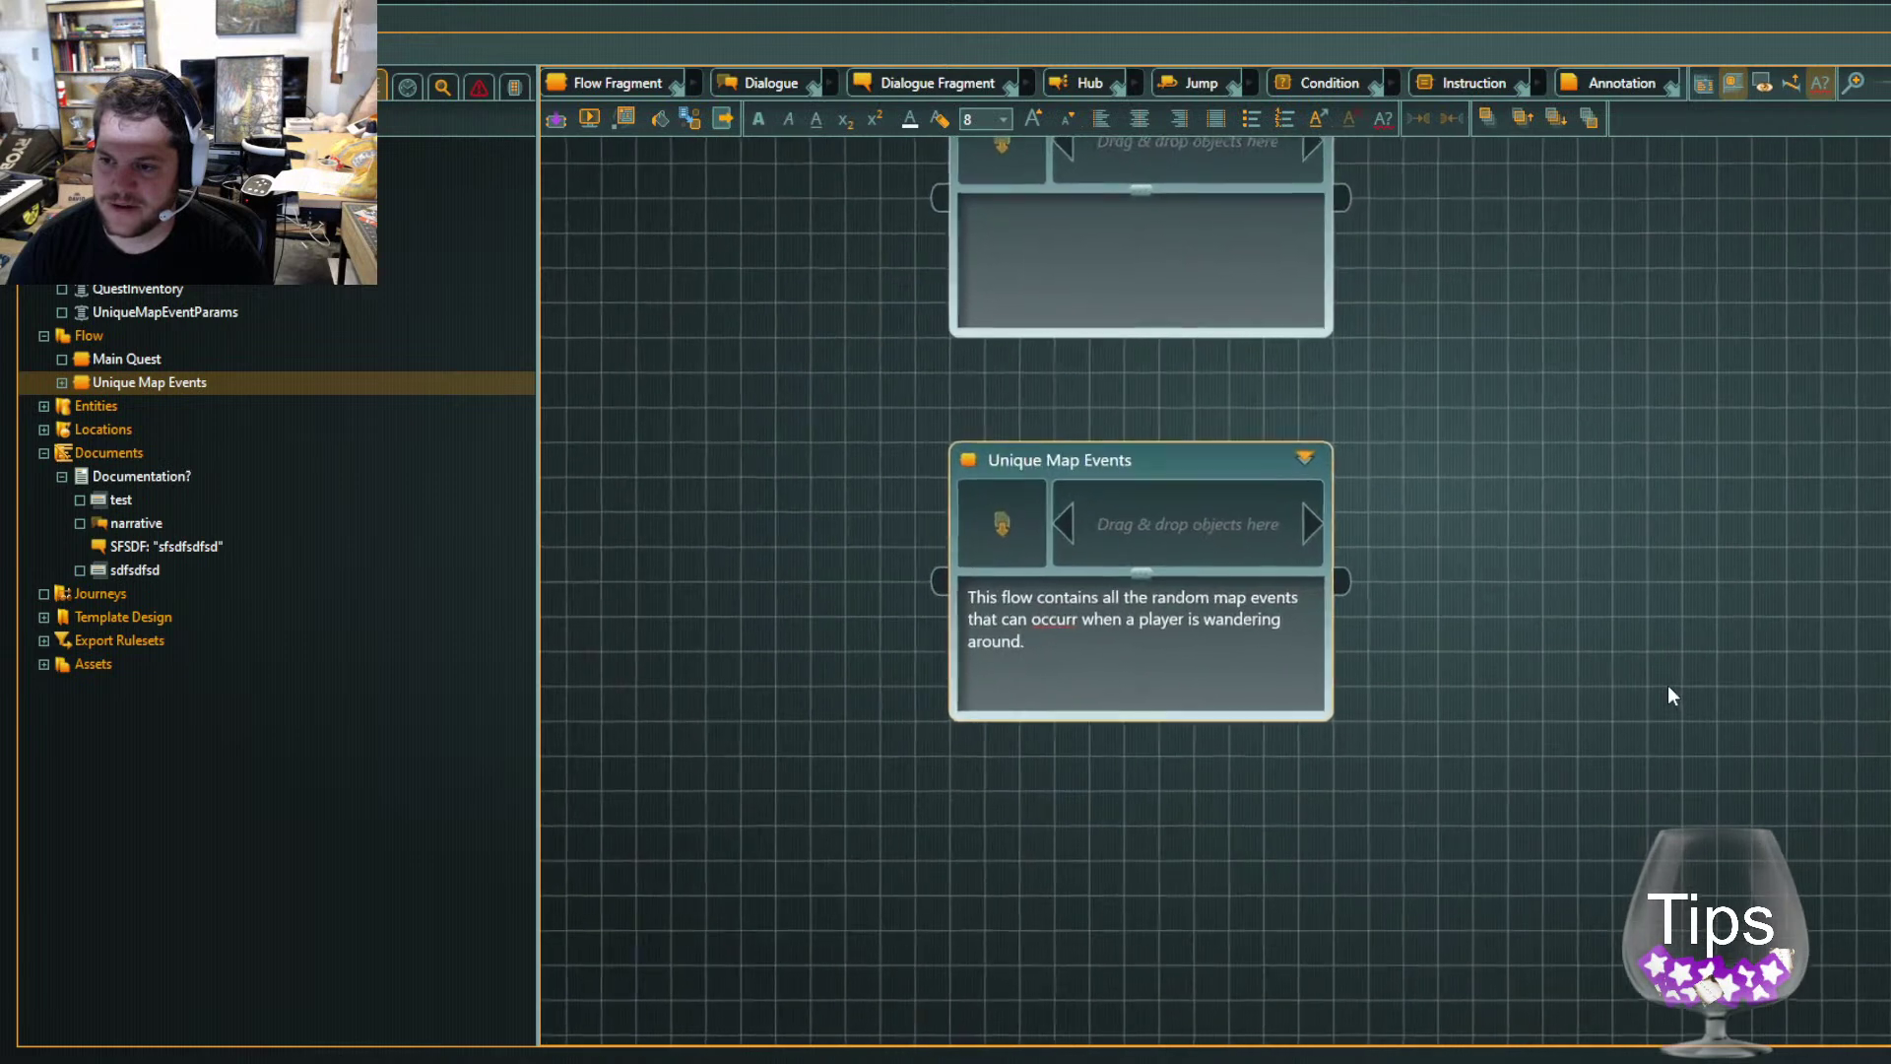
pyautogui.click(875, 621)
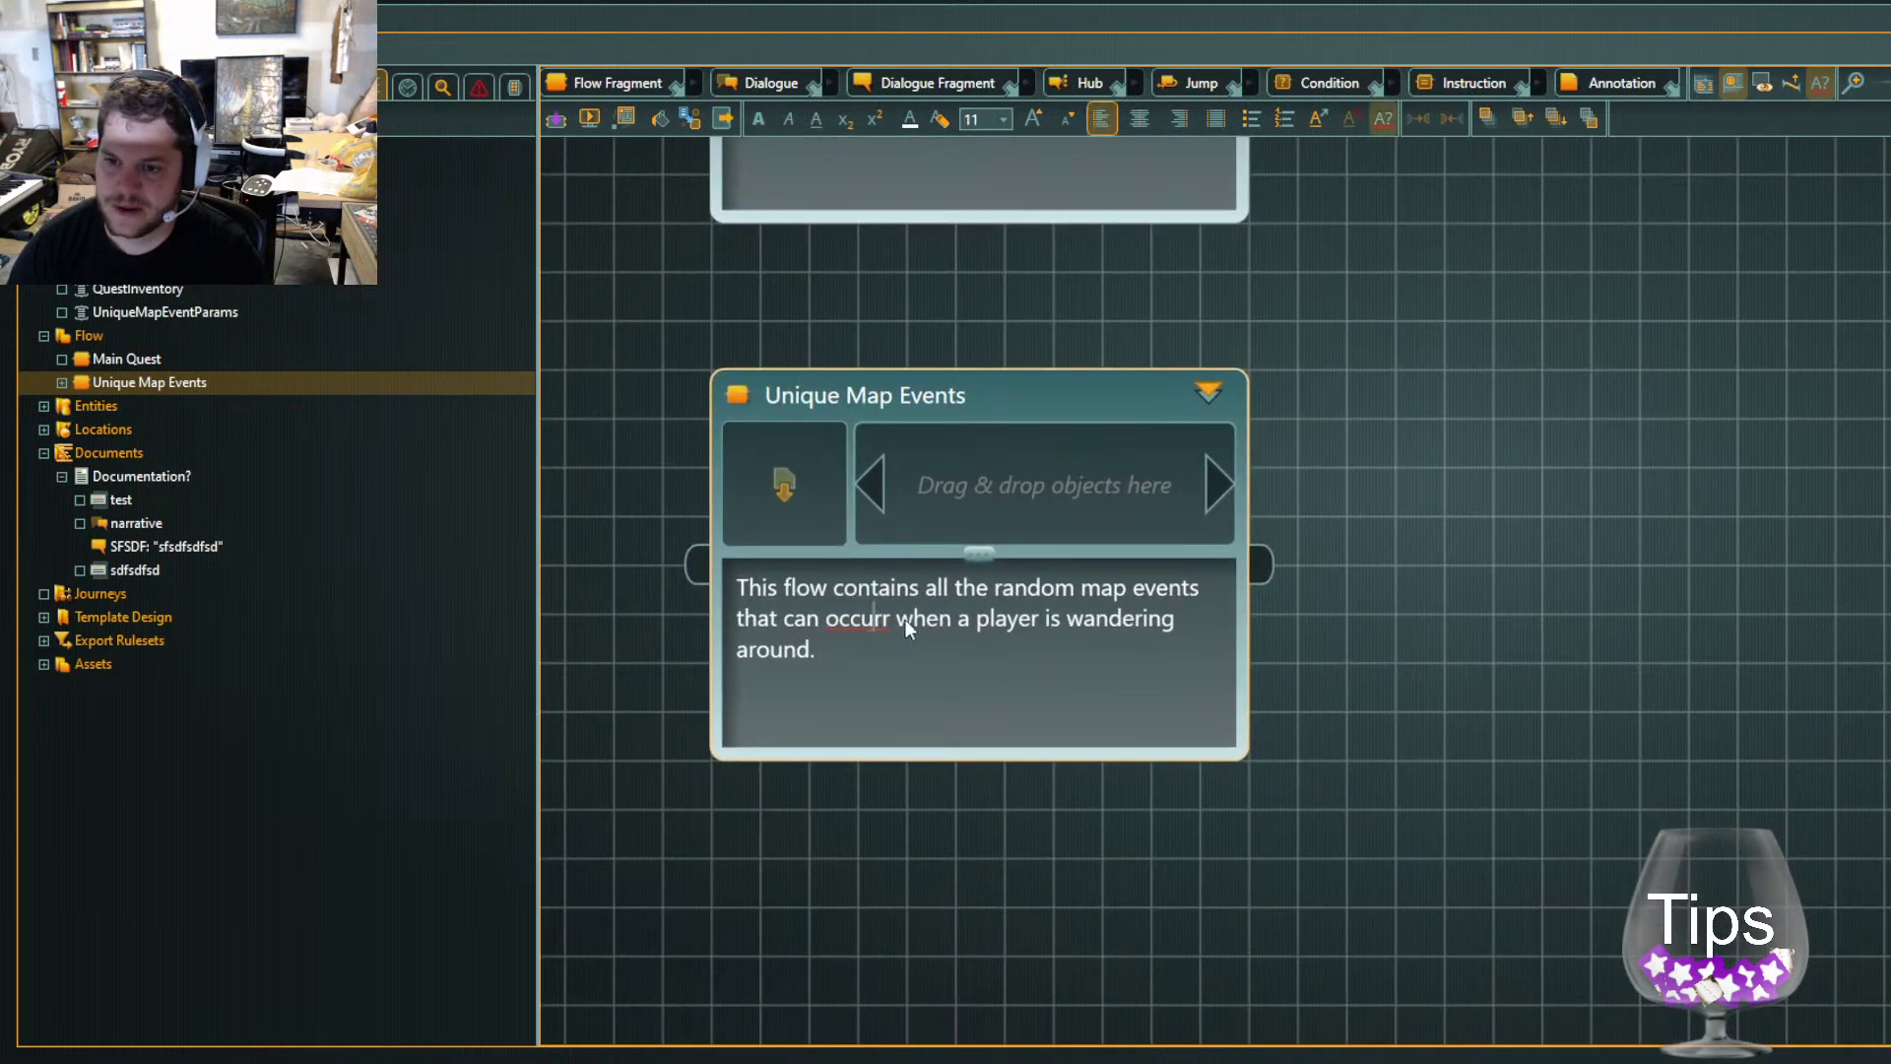
pyautogui.press('BackSpace')
pyautogui.hotkey('ctrl', 'End')
pyautogui.scroll(-1, 1363, 603)
pyautogui.scroll(-2, 1364, 603)
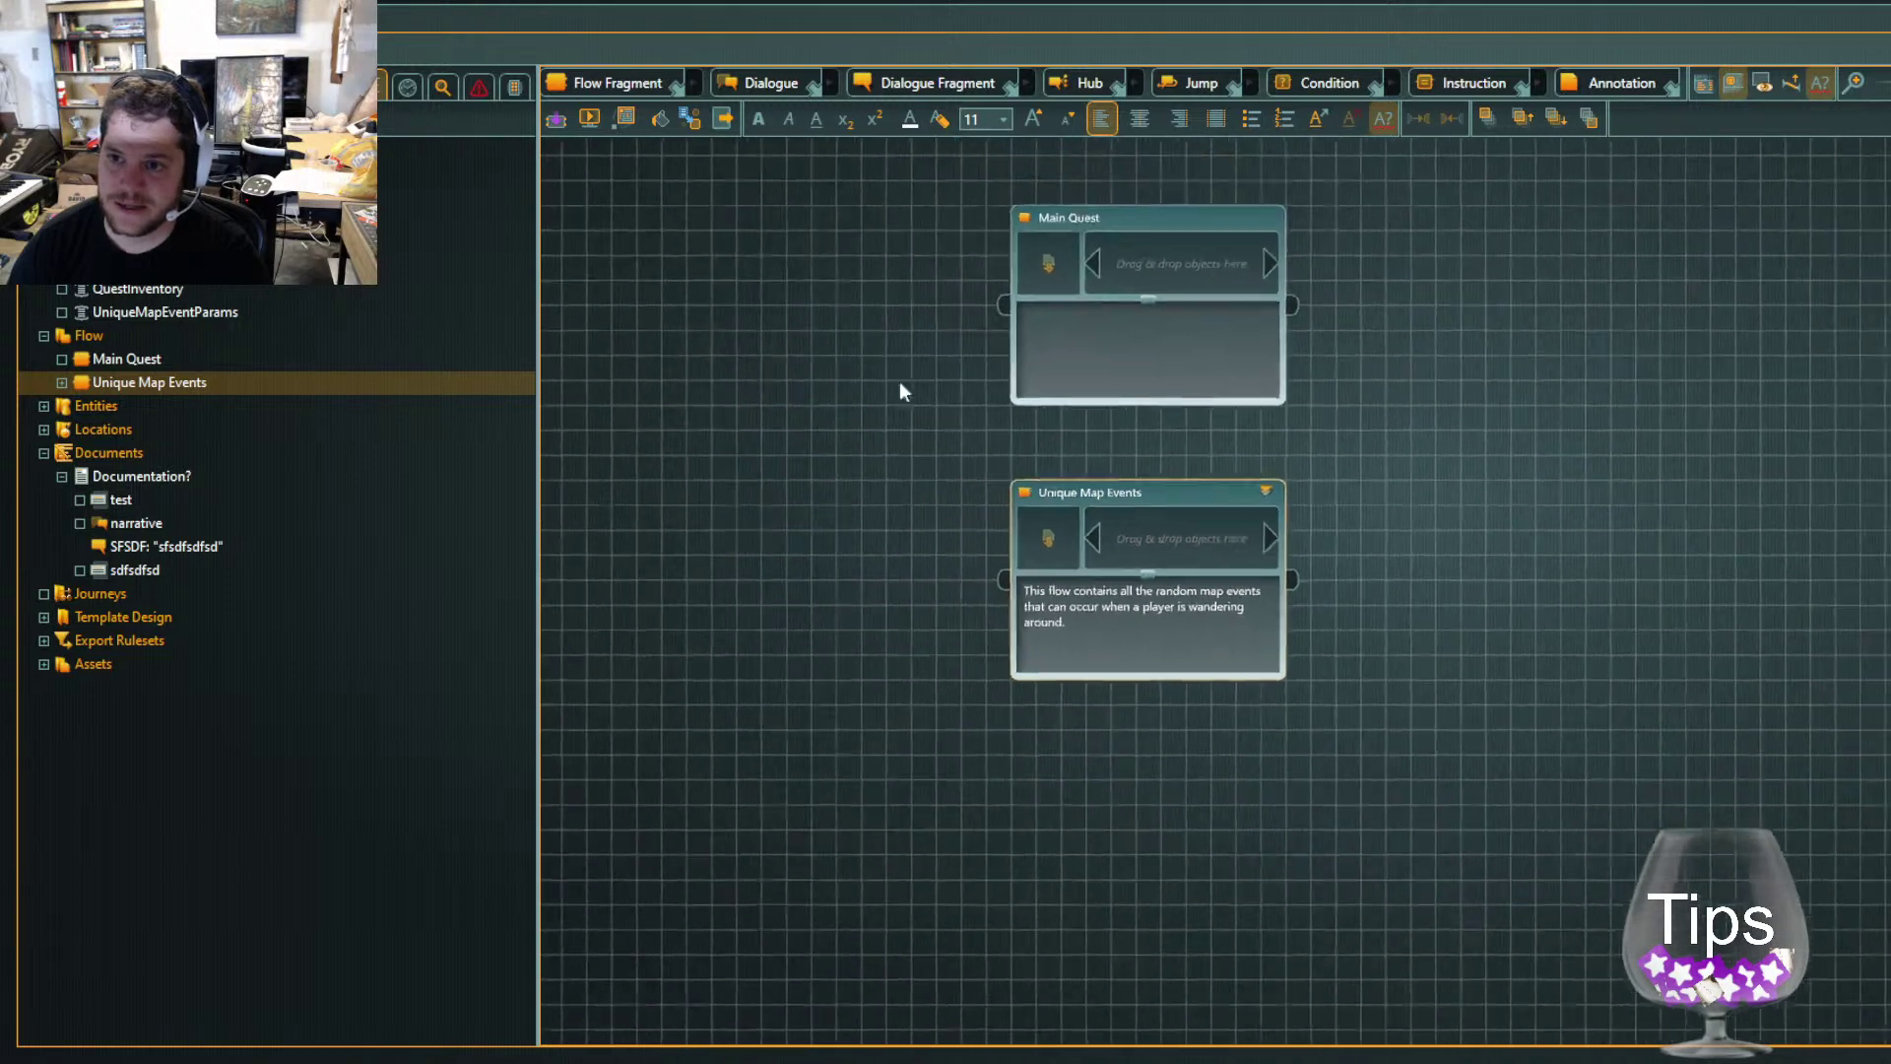
pyautogui.scroll(2, 939, 412)
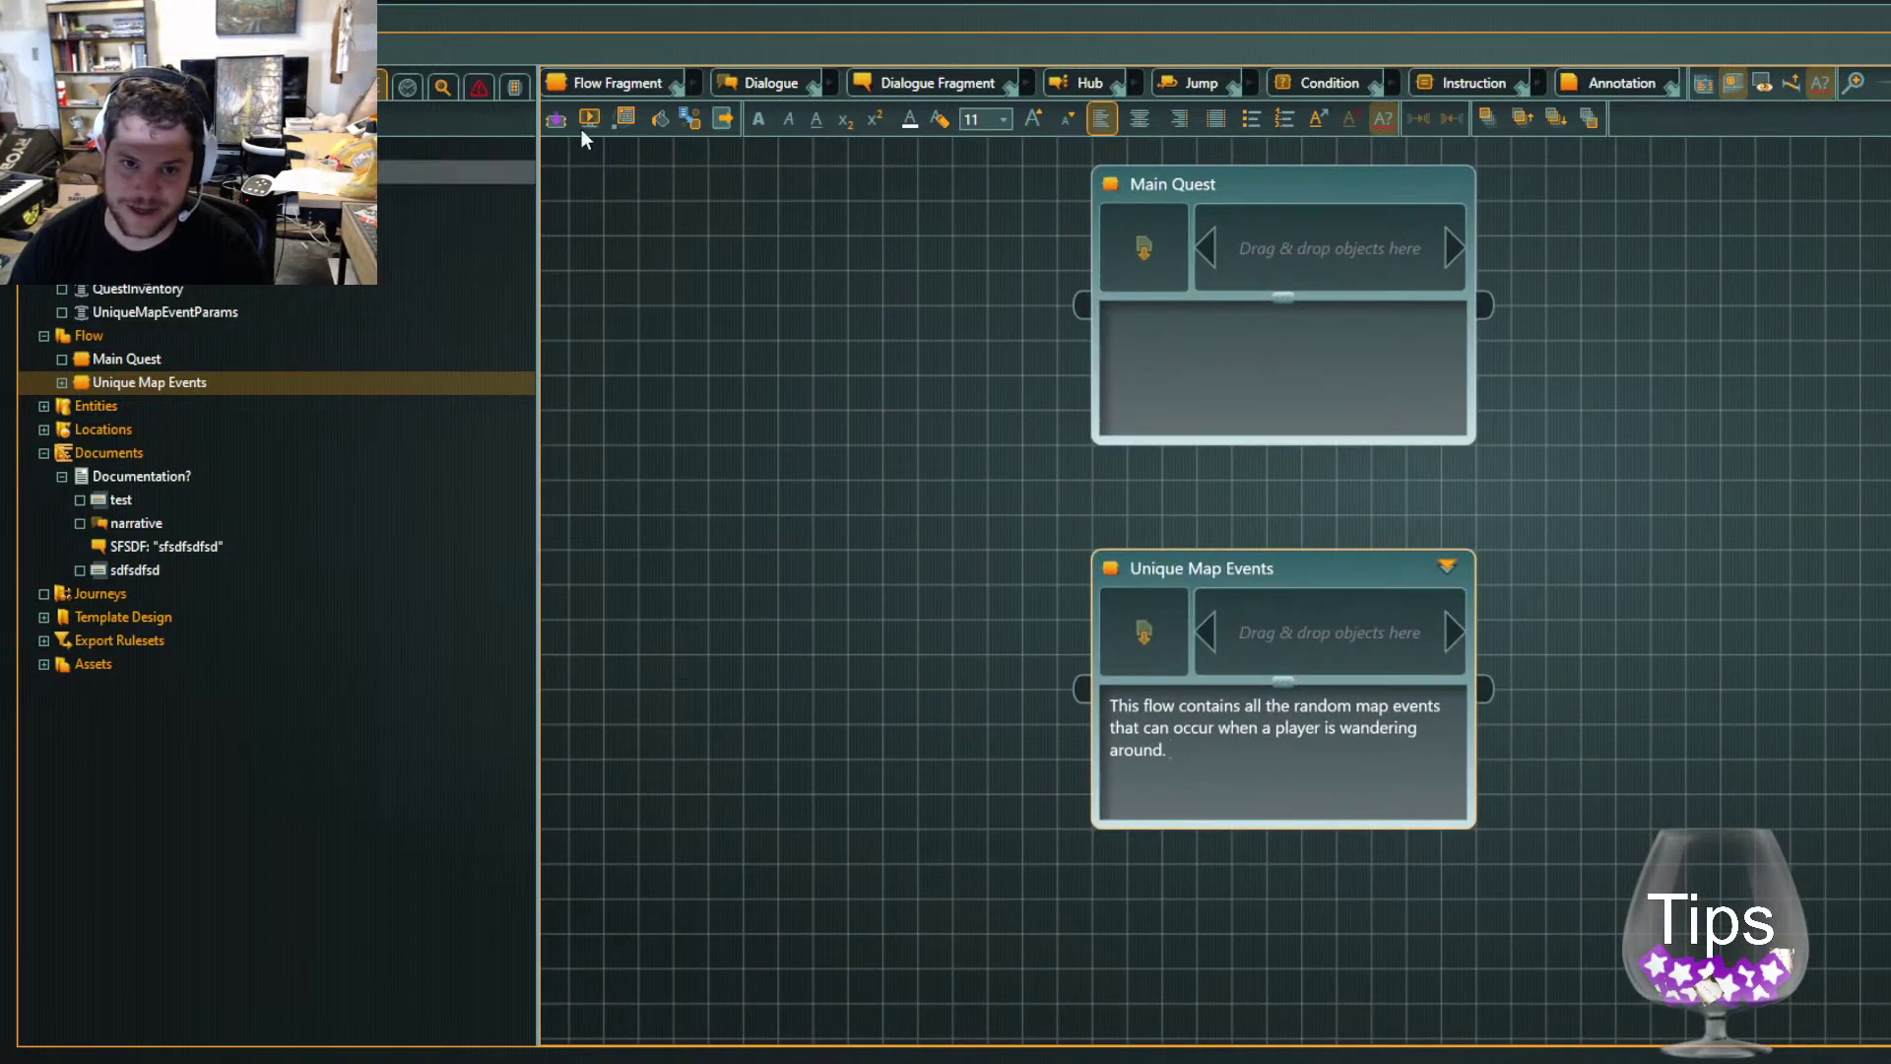
# Append the sentence "Unity will select from these endpoints." to the Unique Map Events description
pyautogui.click(1331, 551)
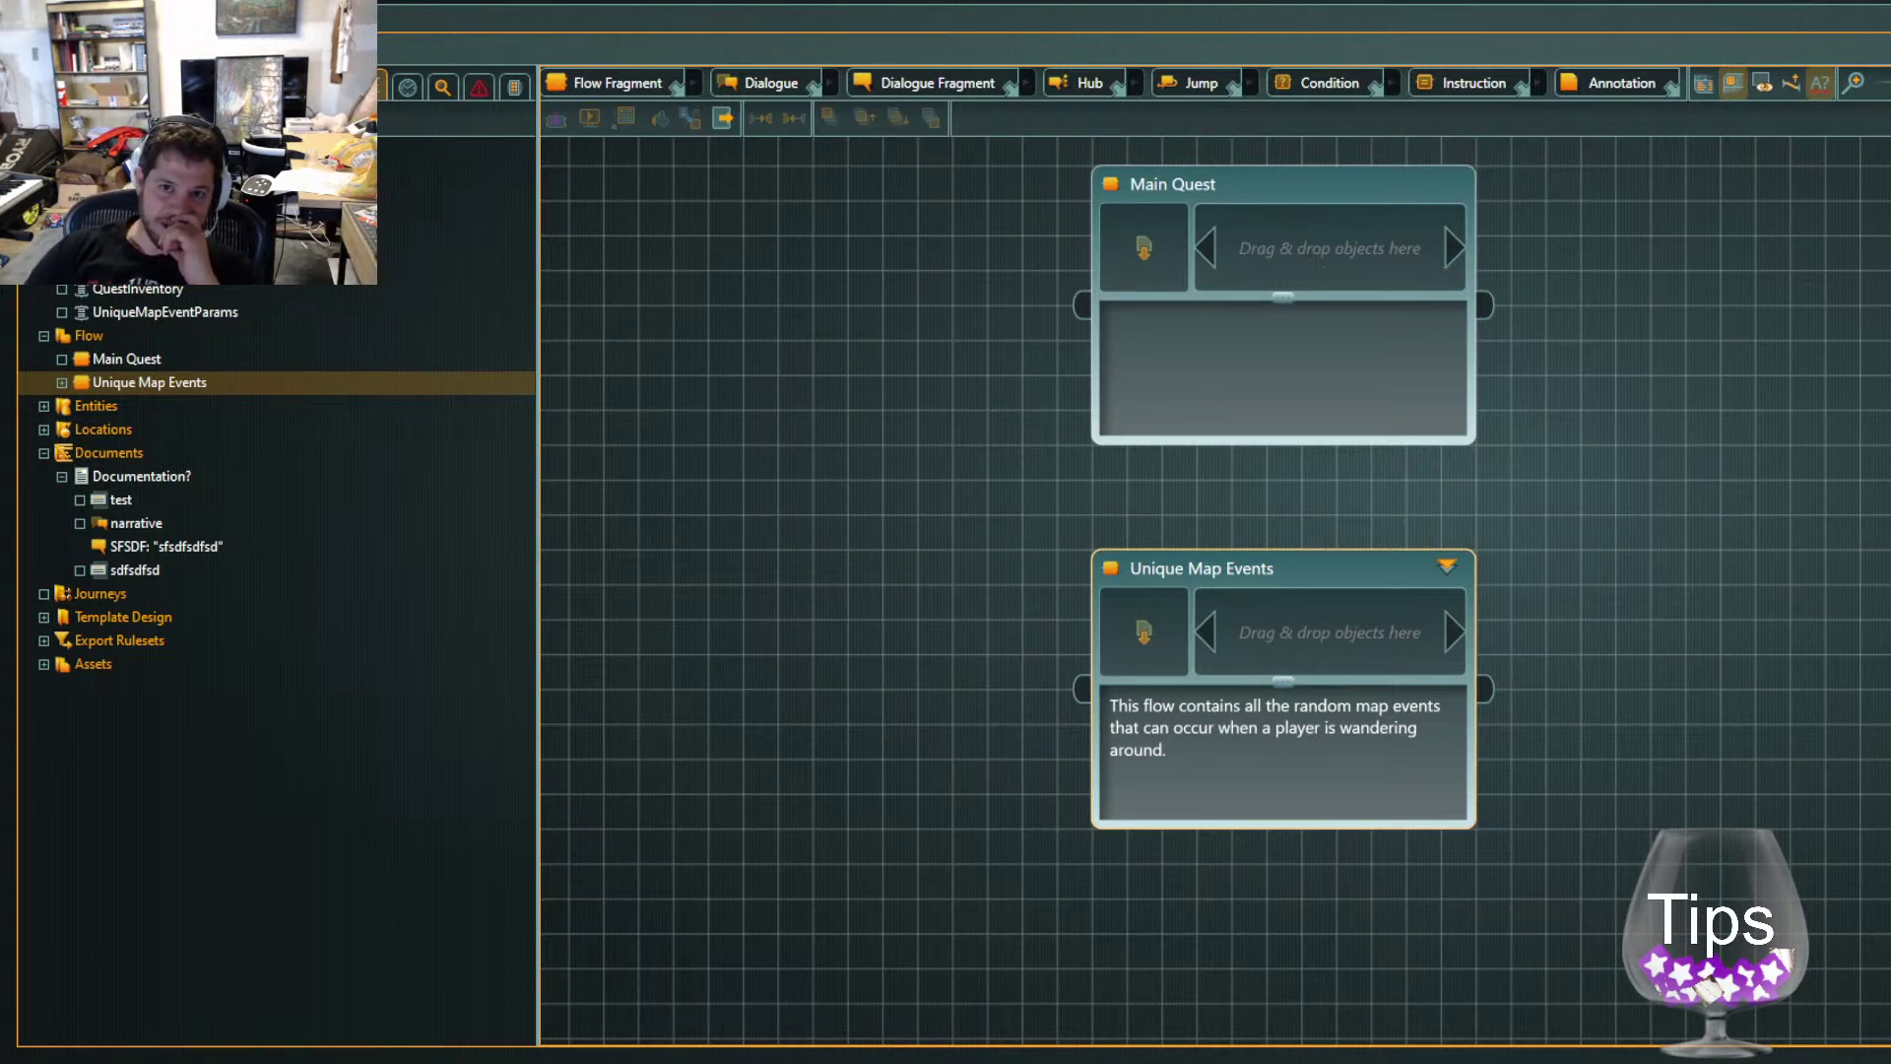
pyautogui.scroll(-5, 1067, 468)
pyautogui.scroll(5, 1283, 647)
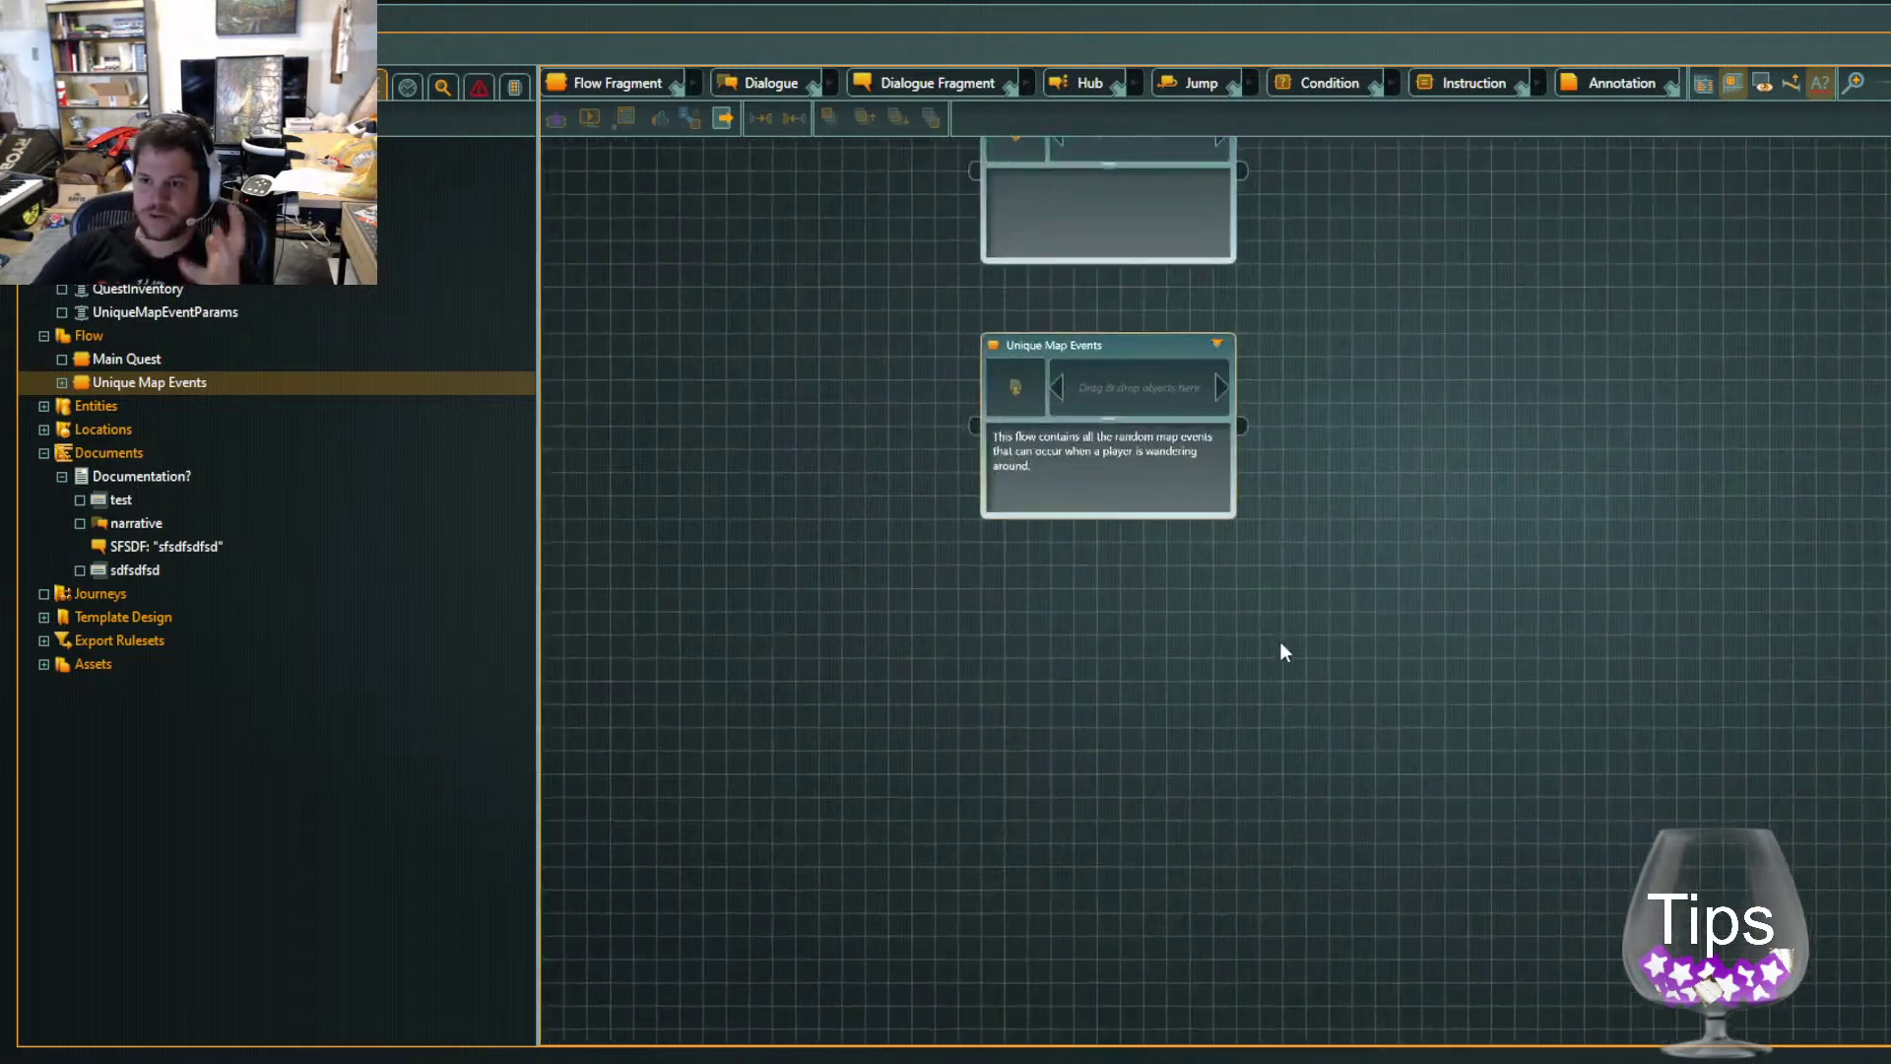
pyautogui.moveTo(1291, 237); pyautogui.dragTo(1421, 683)
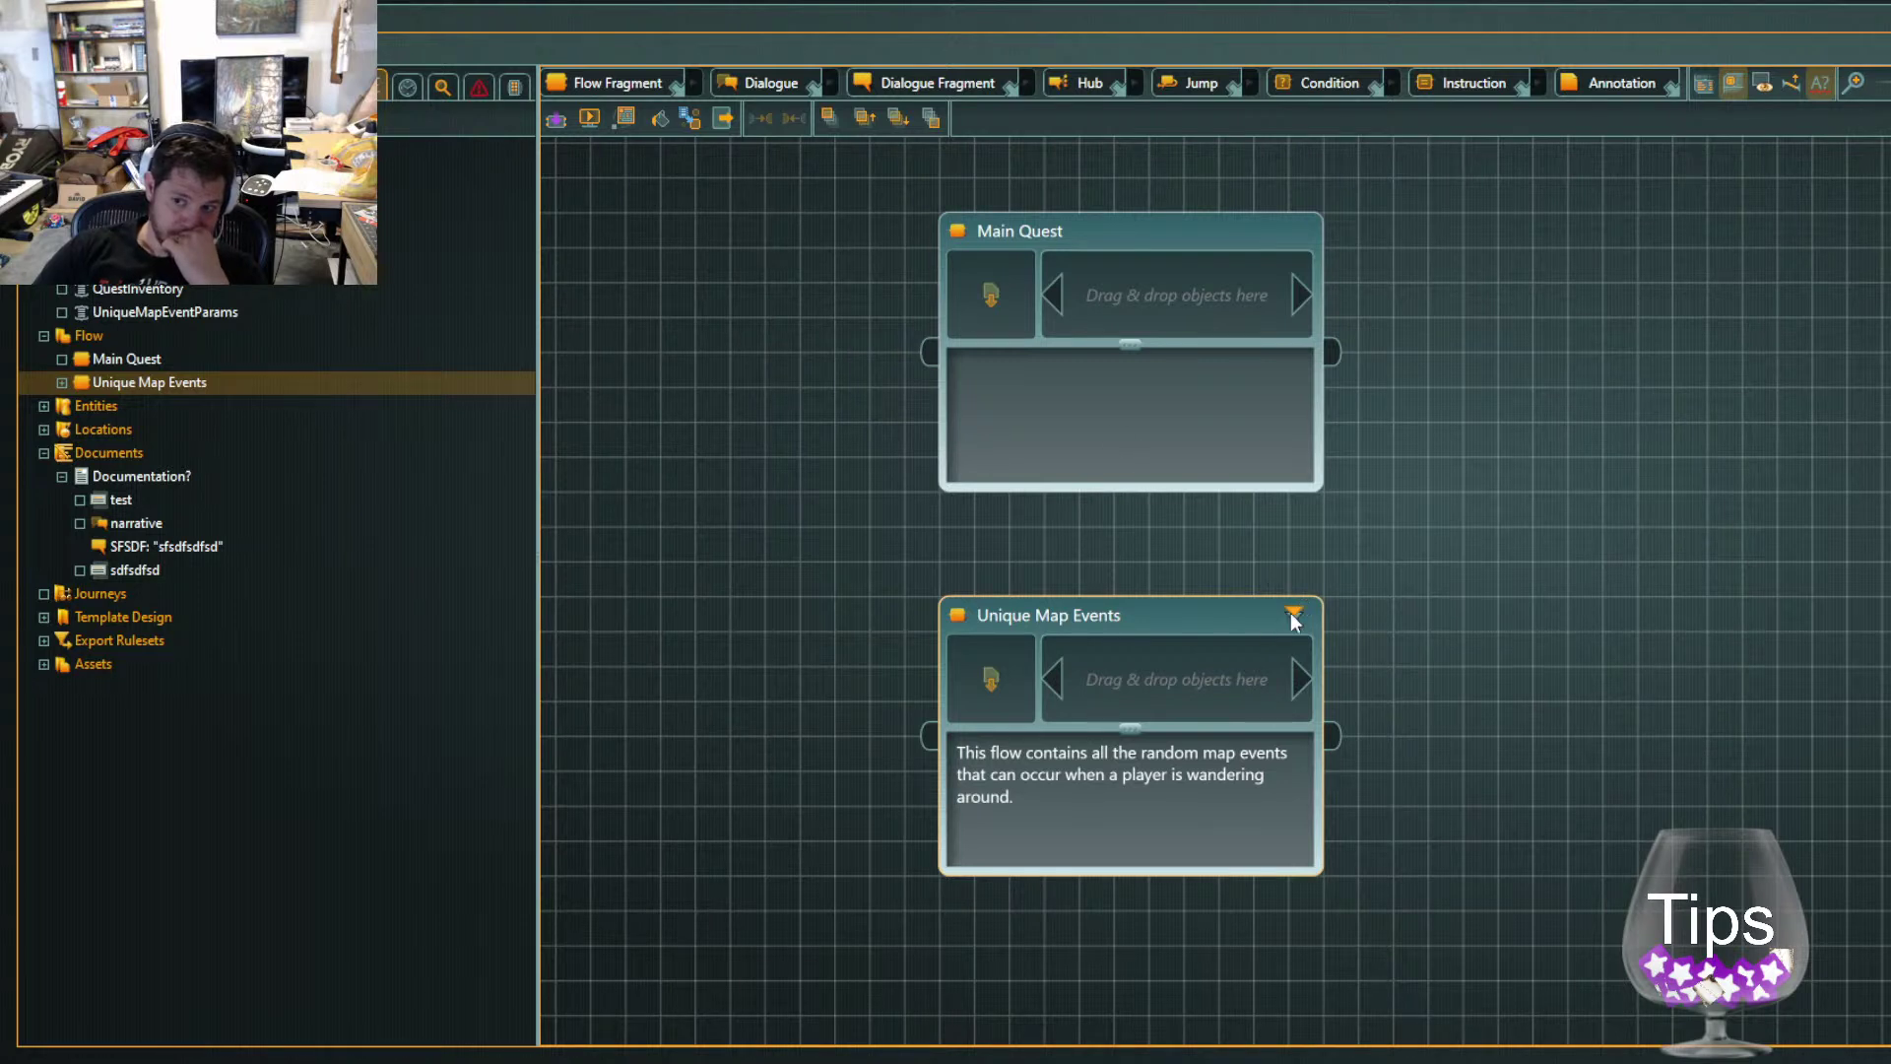
pyautogui.click(1206, 807)
pyautogui.write('Unit')
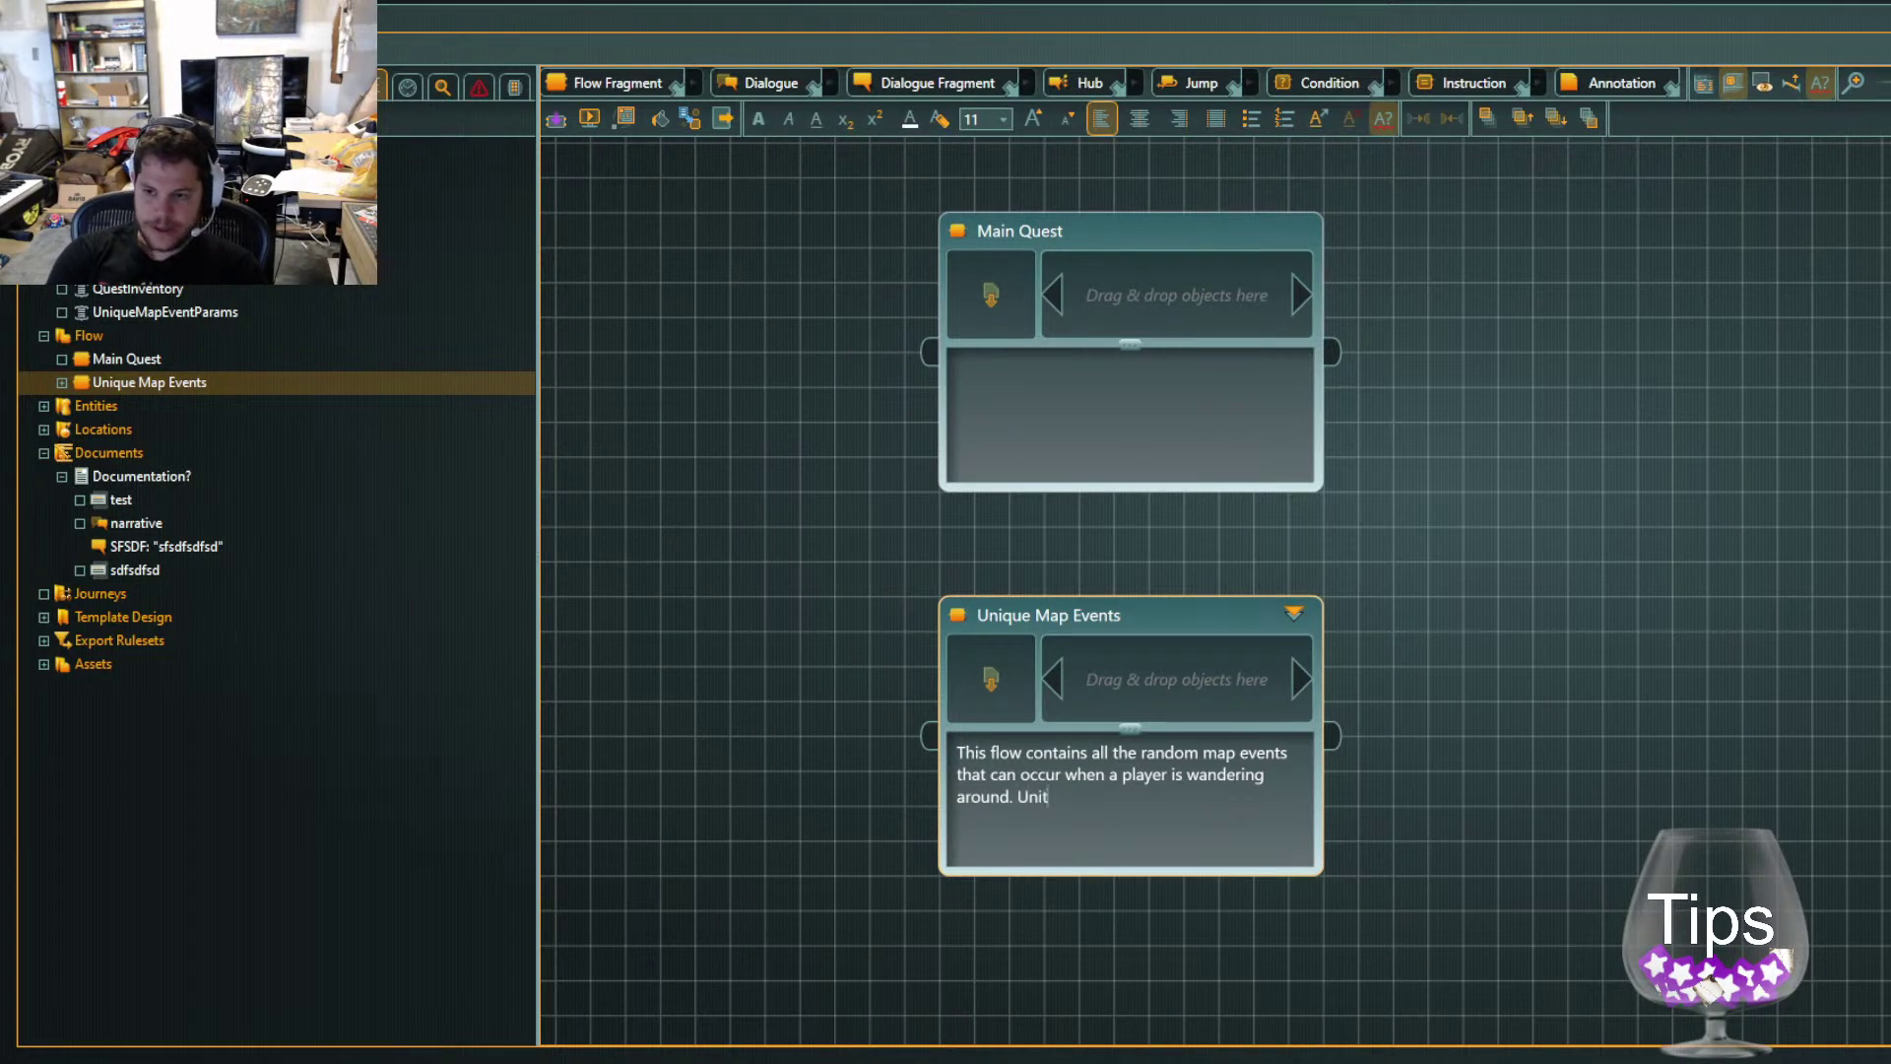
pyautogui.write('y will select from t')
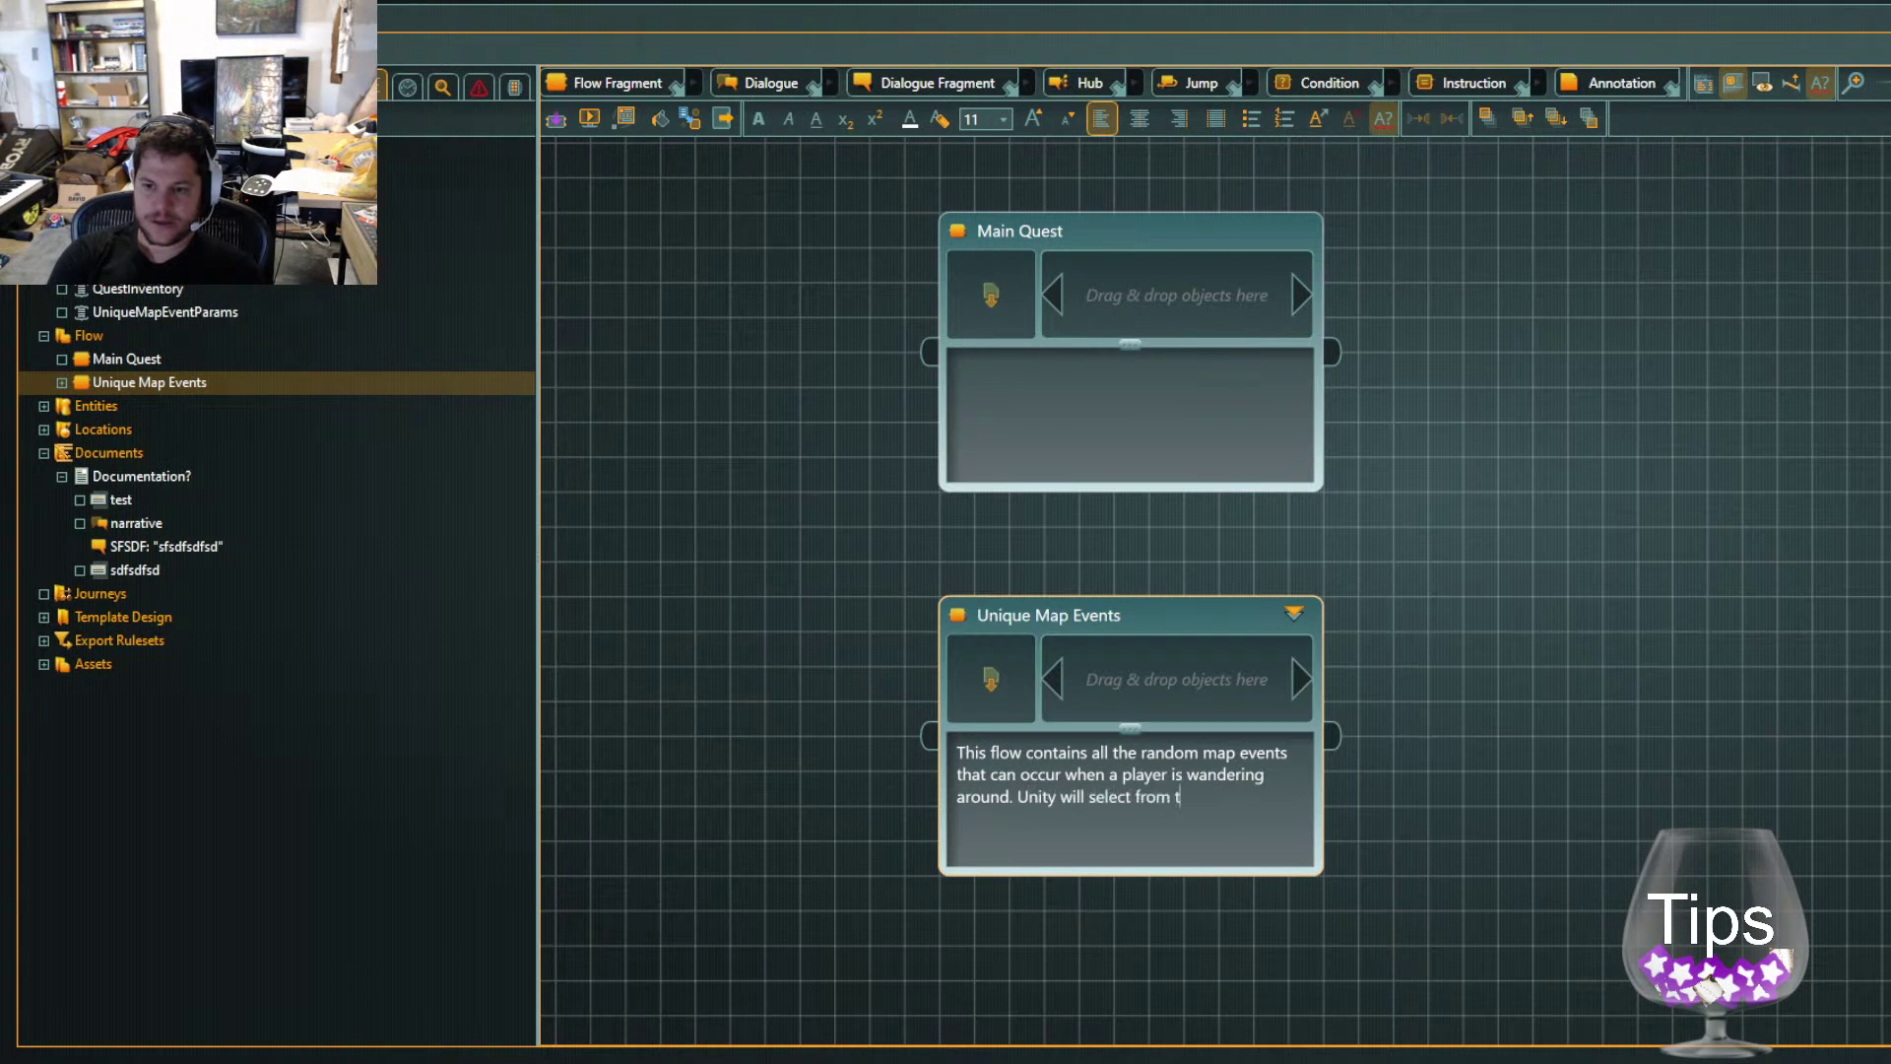
pyautogui.write('hese endpoints.')
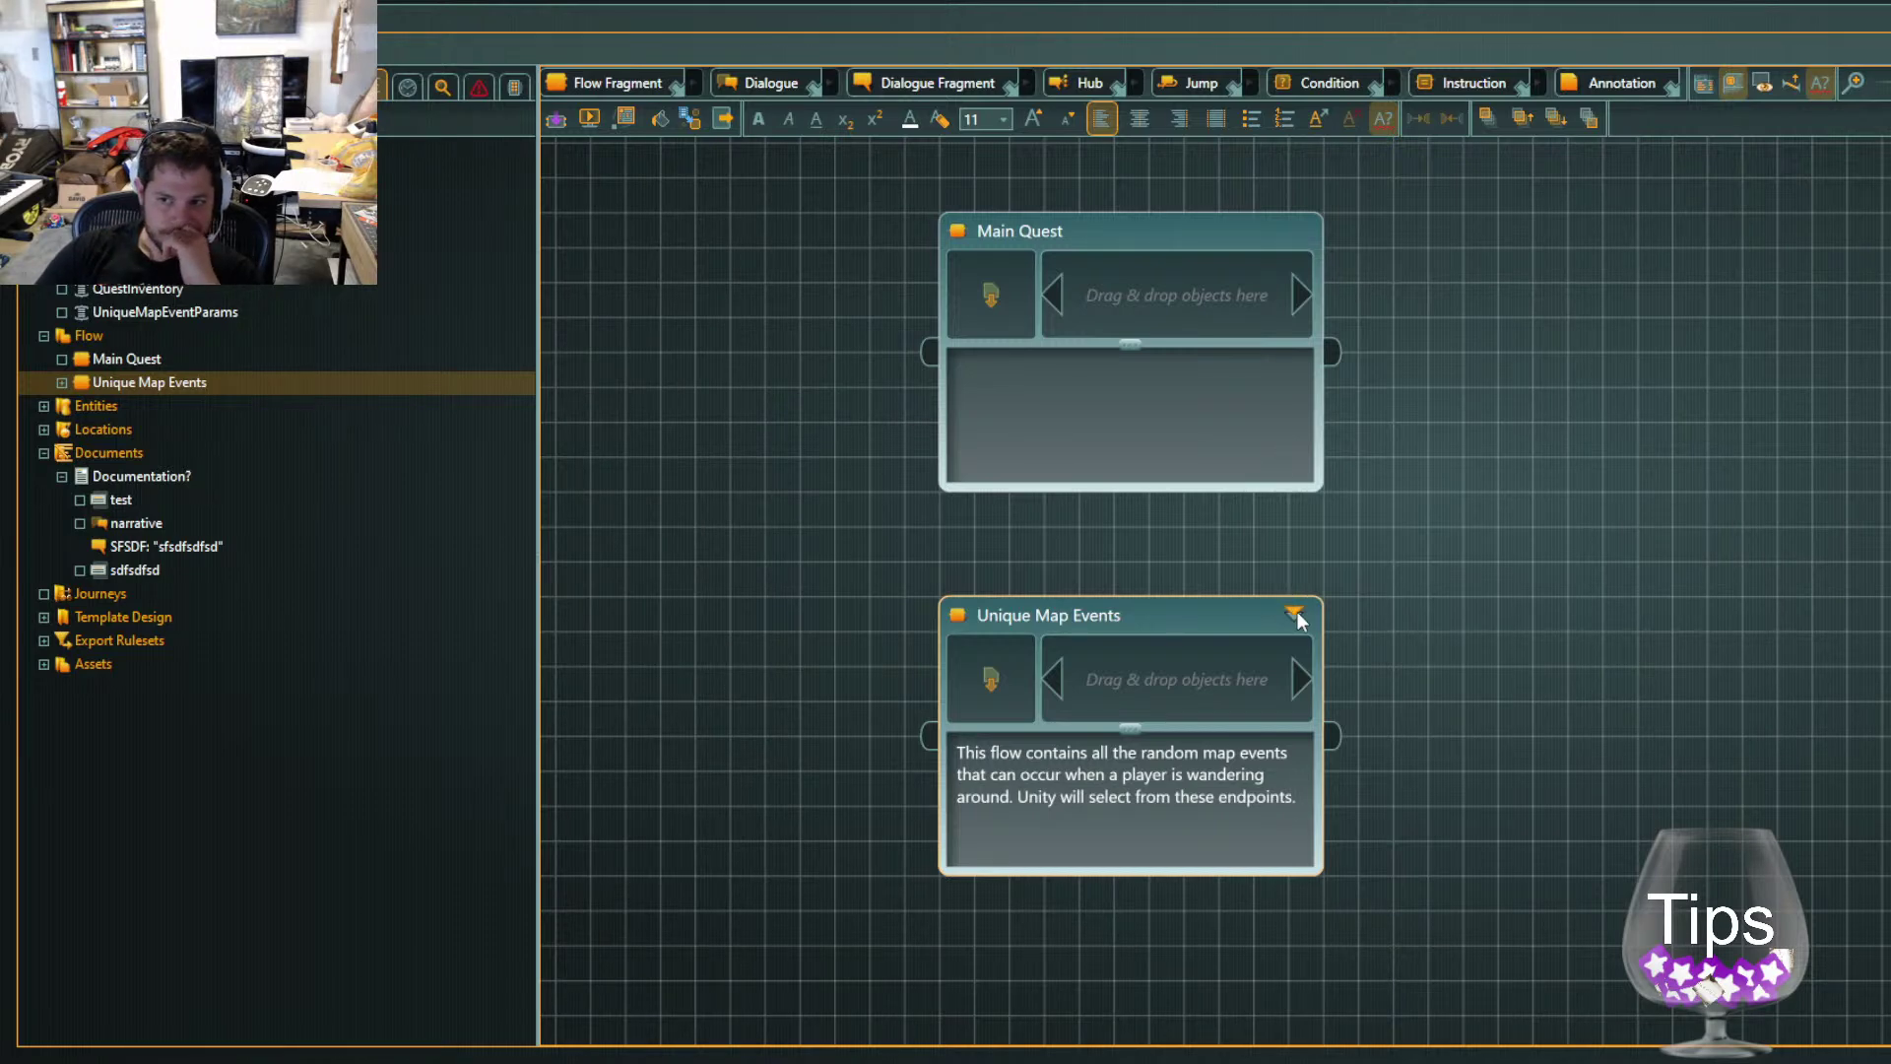
# Open the Sword at Sunrise event inside Unique Map Events and connect its input to the first POV Character fragment
pyautogui.click(1298, 614)
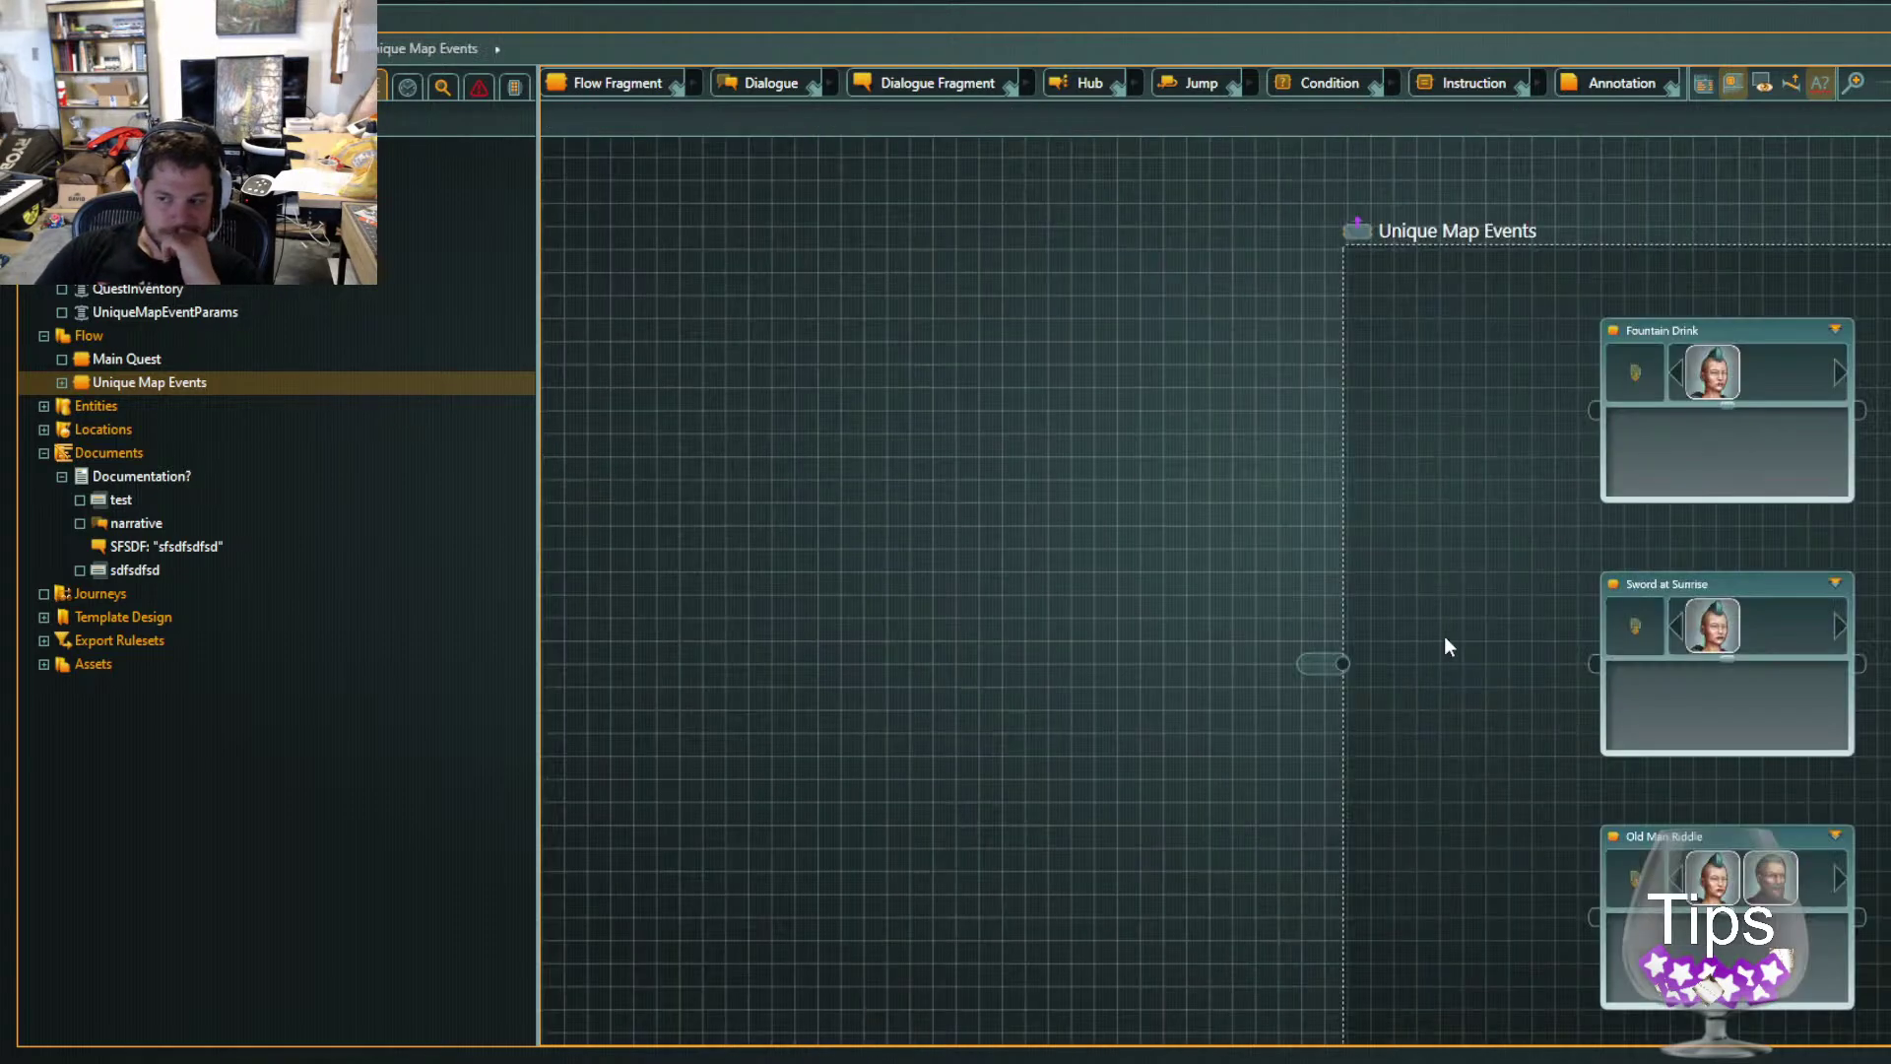
pyautogui.scroll(-3, 1552, 713)
pyautogui.scroll(3, 1820, 807)
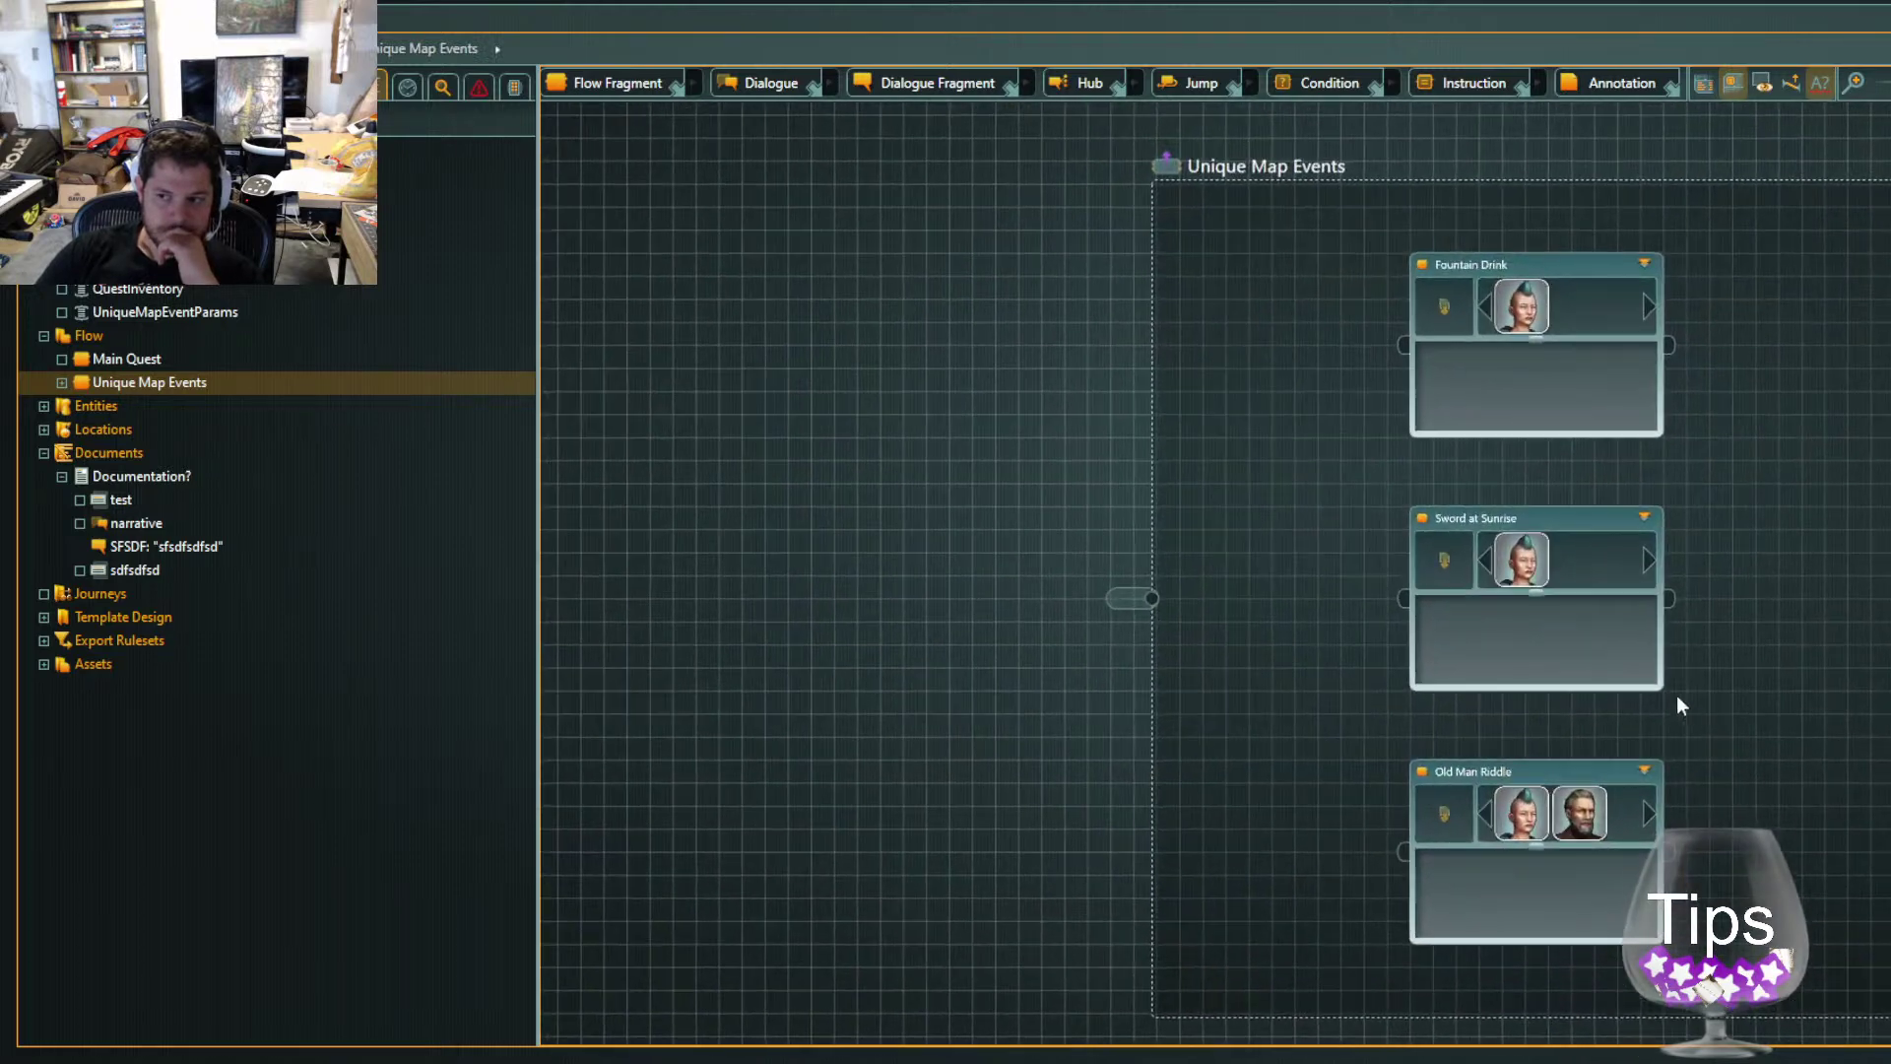
pyautogui.click(1643, 516)
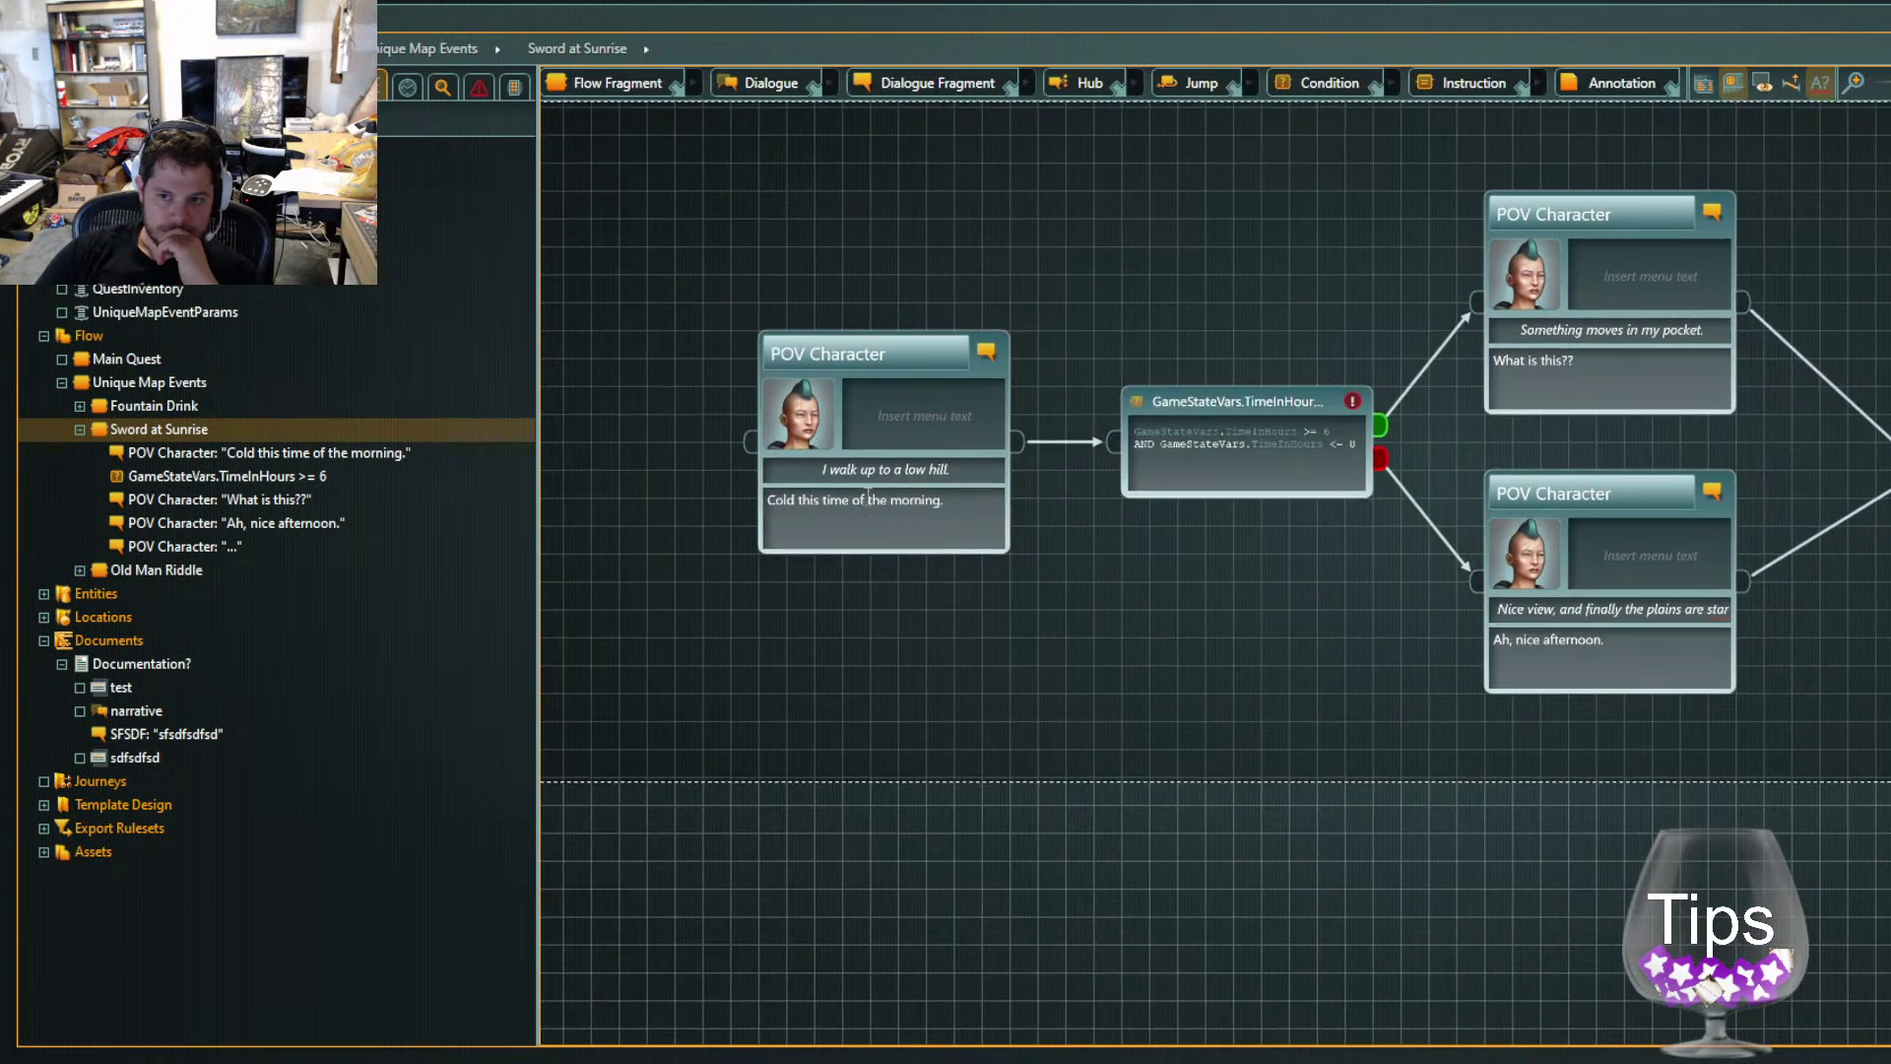
pyautogui.moveTo(683, 518); pyautogui.dragTo(891, 711)
pyautogui.moveTo(654, 636); pyautogui.dragTo(961, 638)
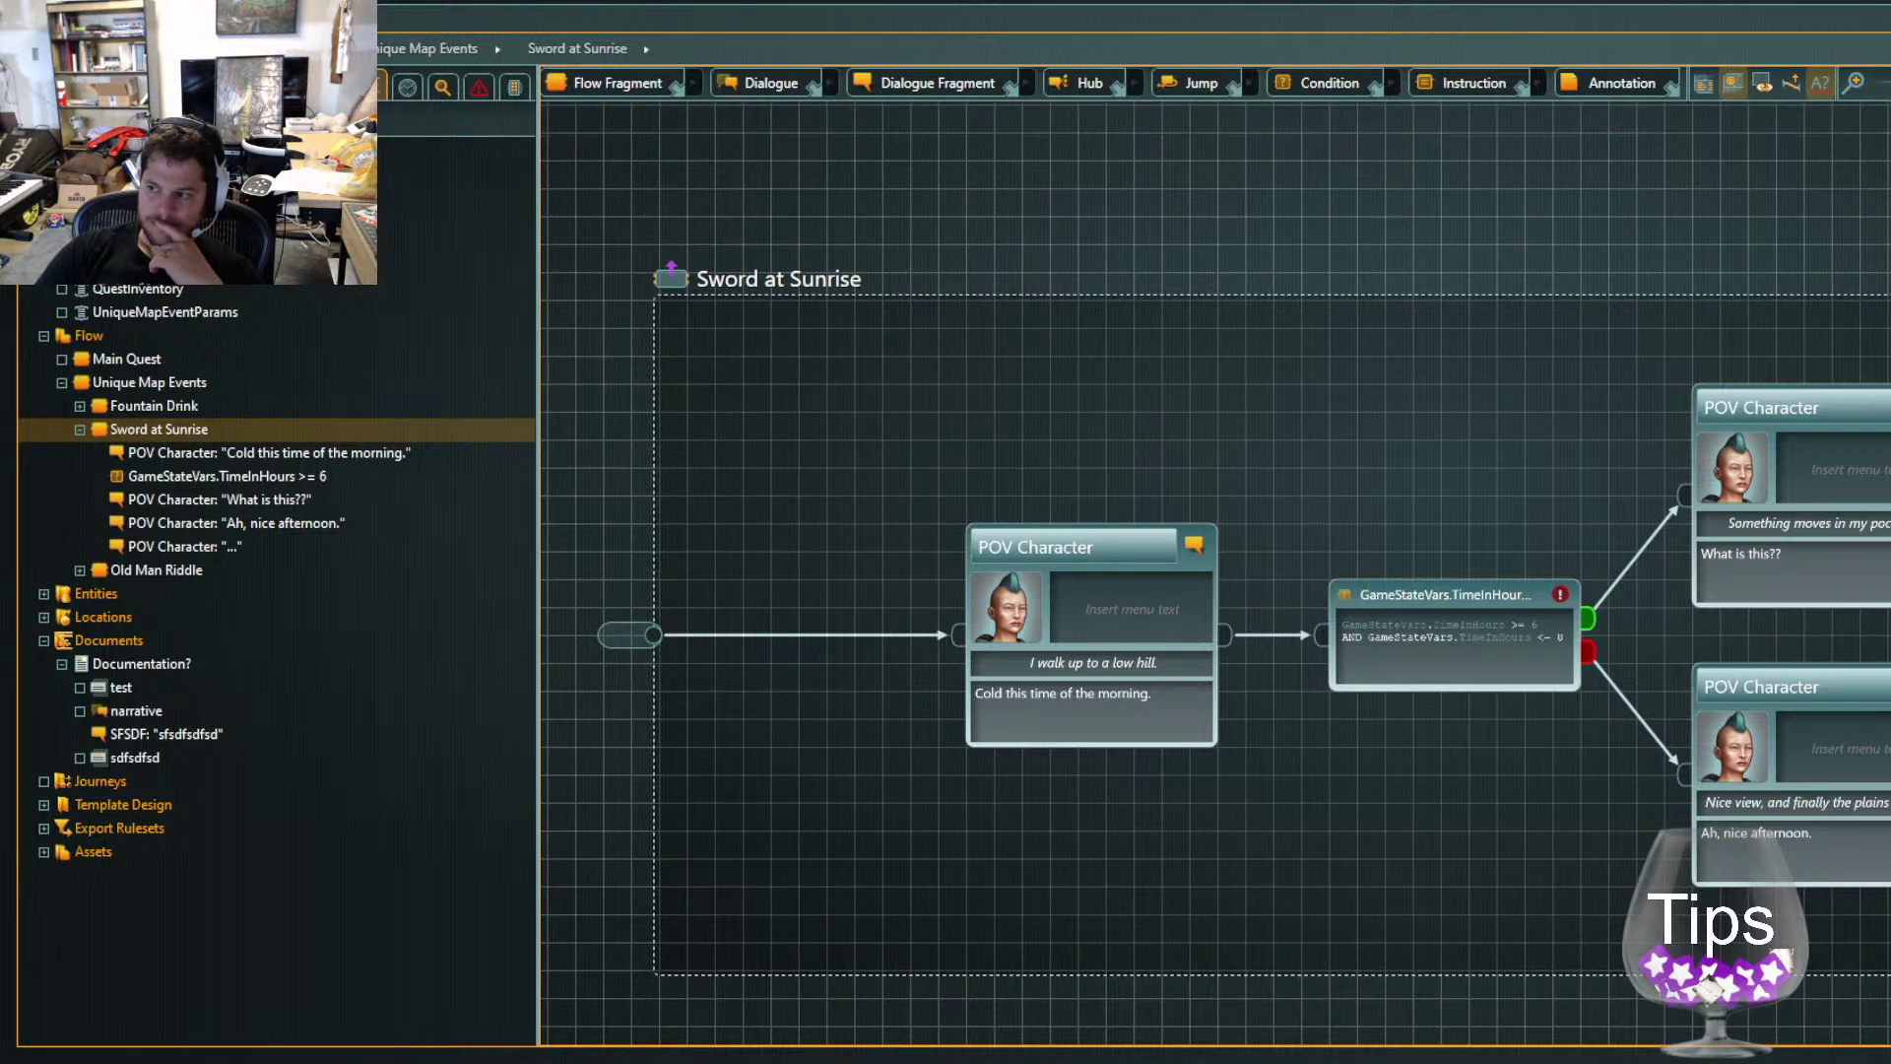
# Paste another POV Character dialogue fragment into Sword at Sunrise with the text "I prob doesn't." and save the project
pyautogui.hotkey('ctrl', 'v')
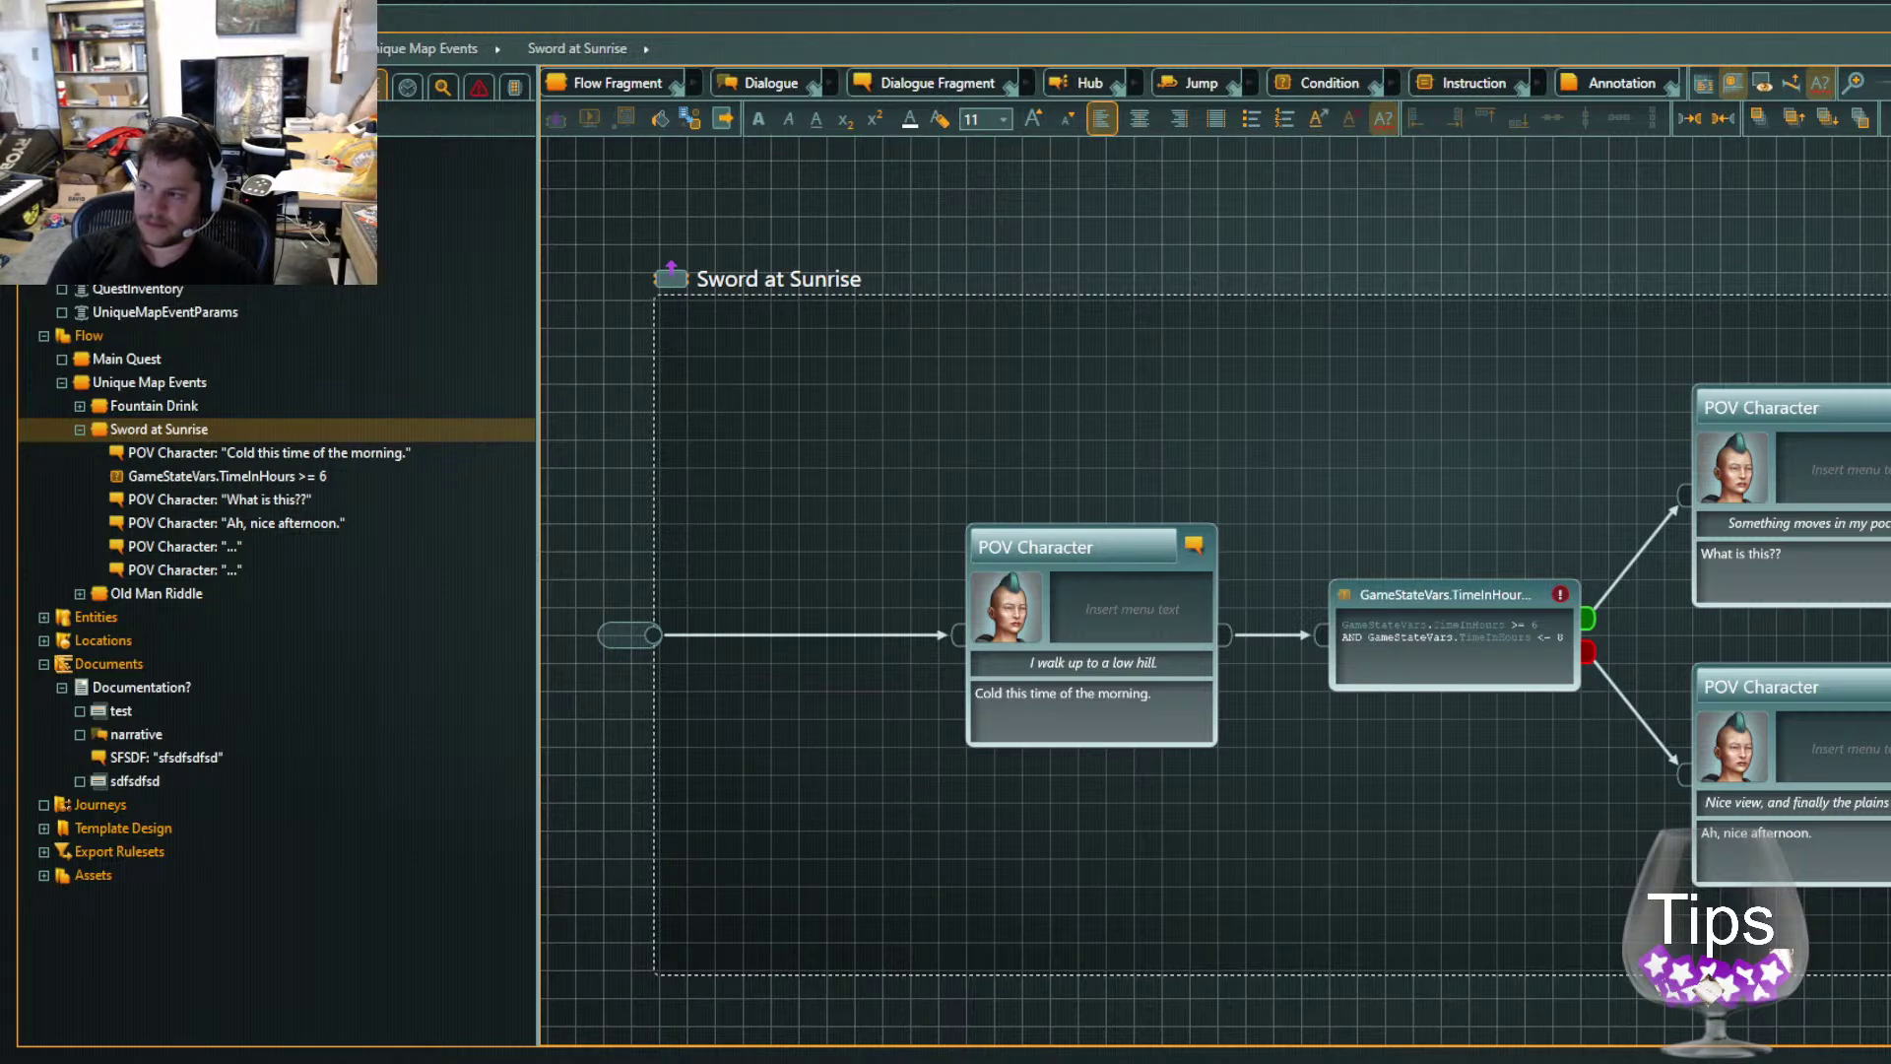
pyautogui.hotkey('ctrl', 's')
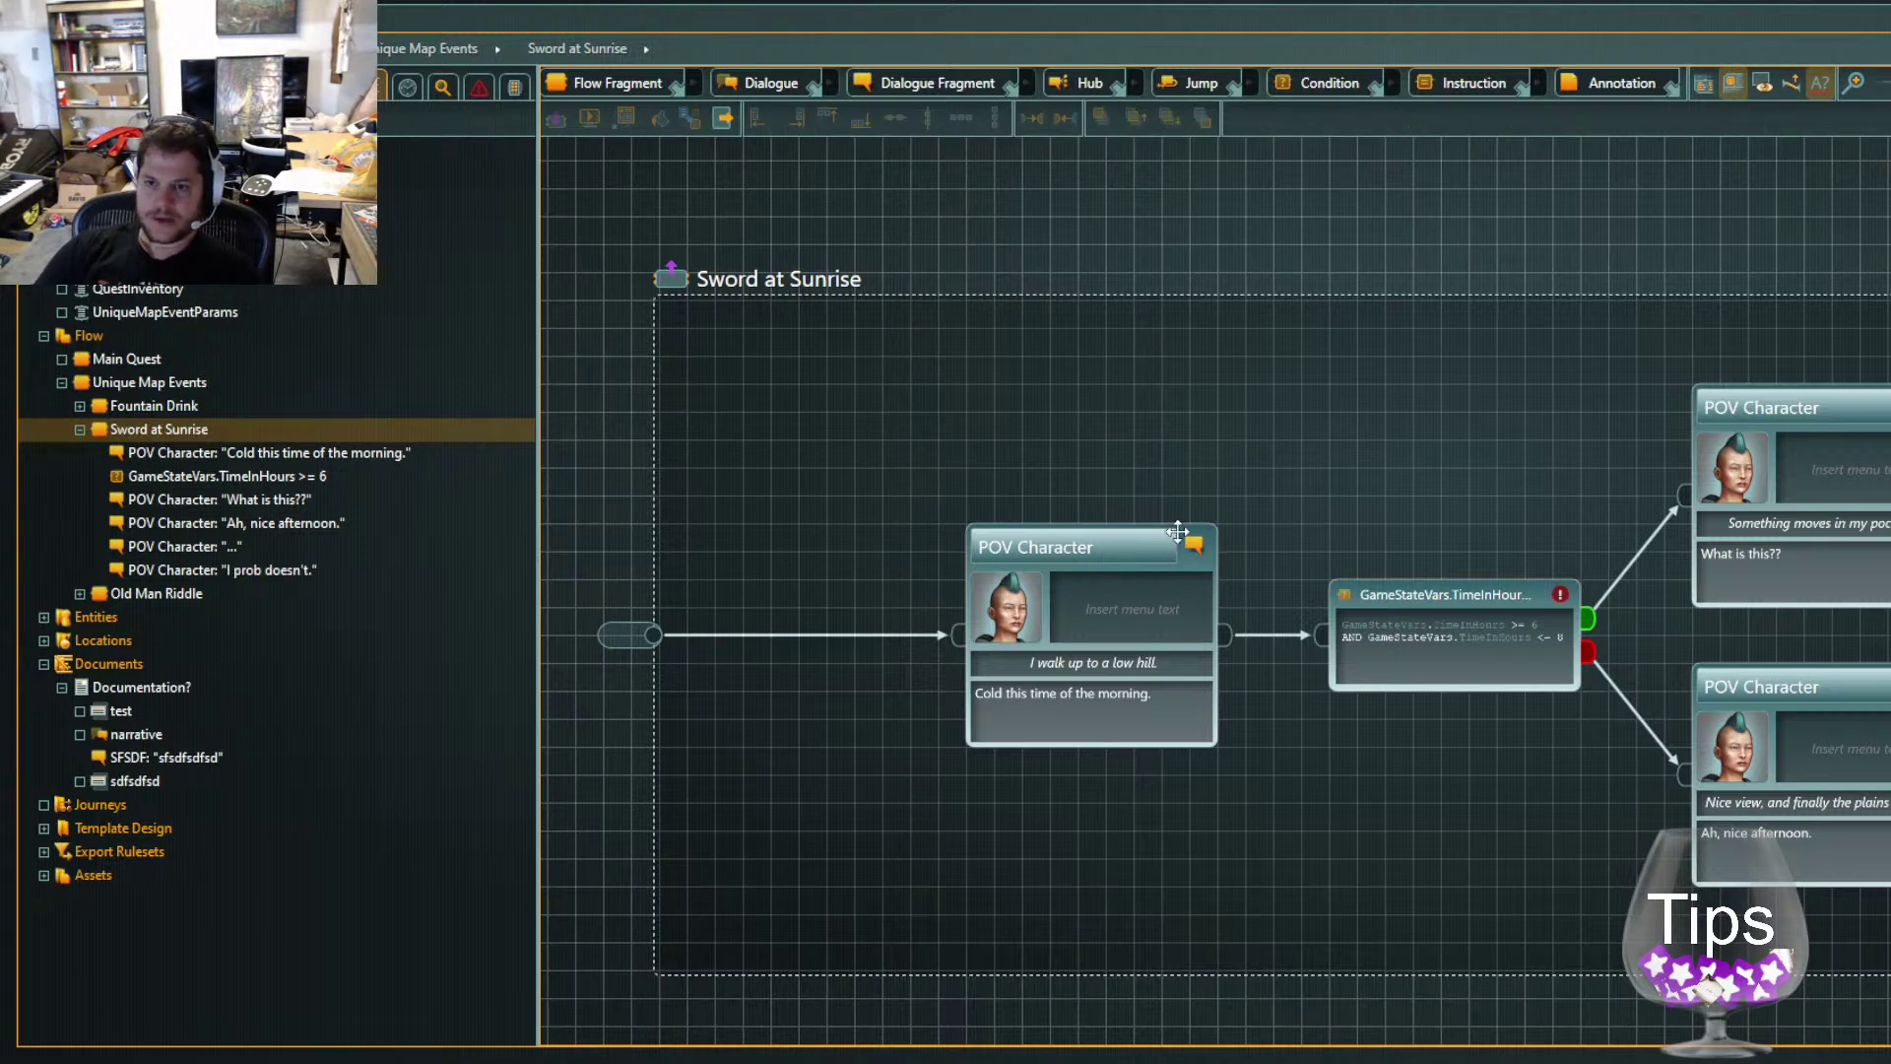
# Simulate Sword at Sunrise from the first POV Character fragment, play through to the "I prob doesn't." line, and return to the flow
pyautogui.click(1123, 551)
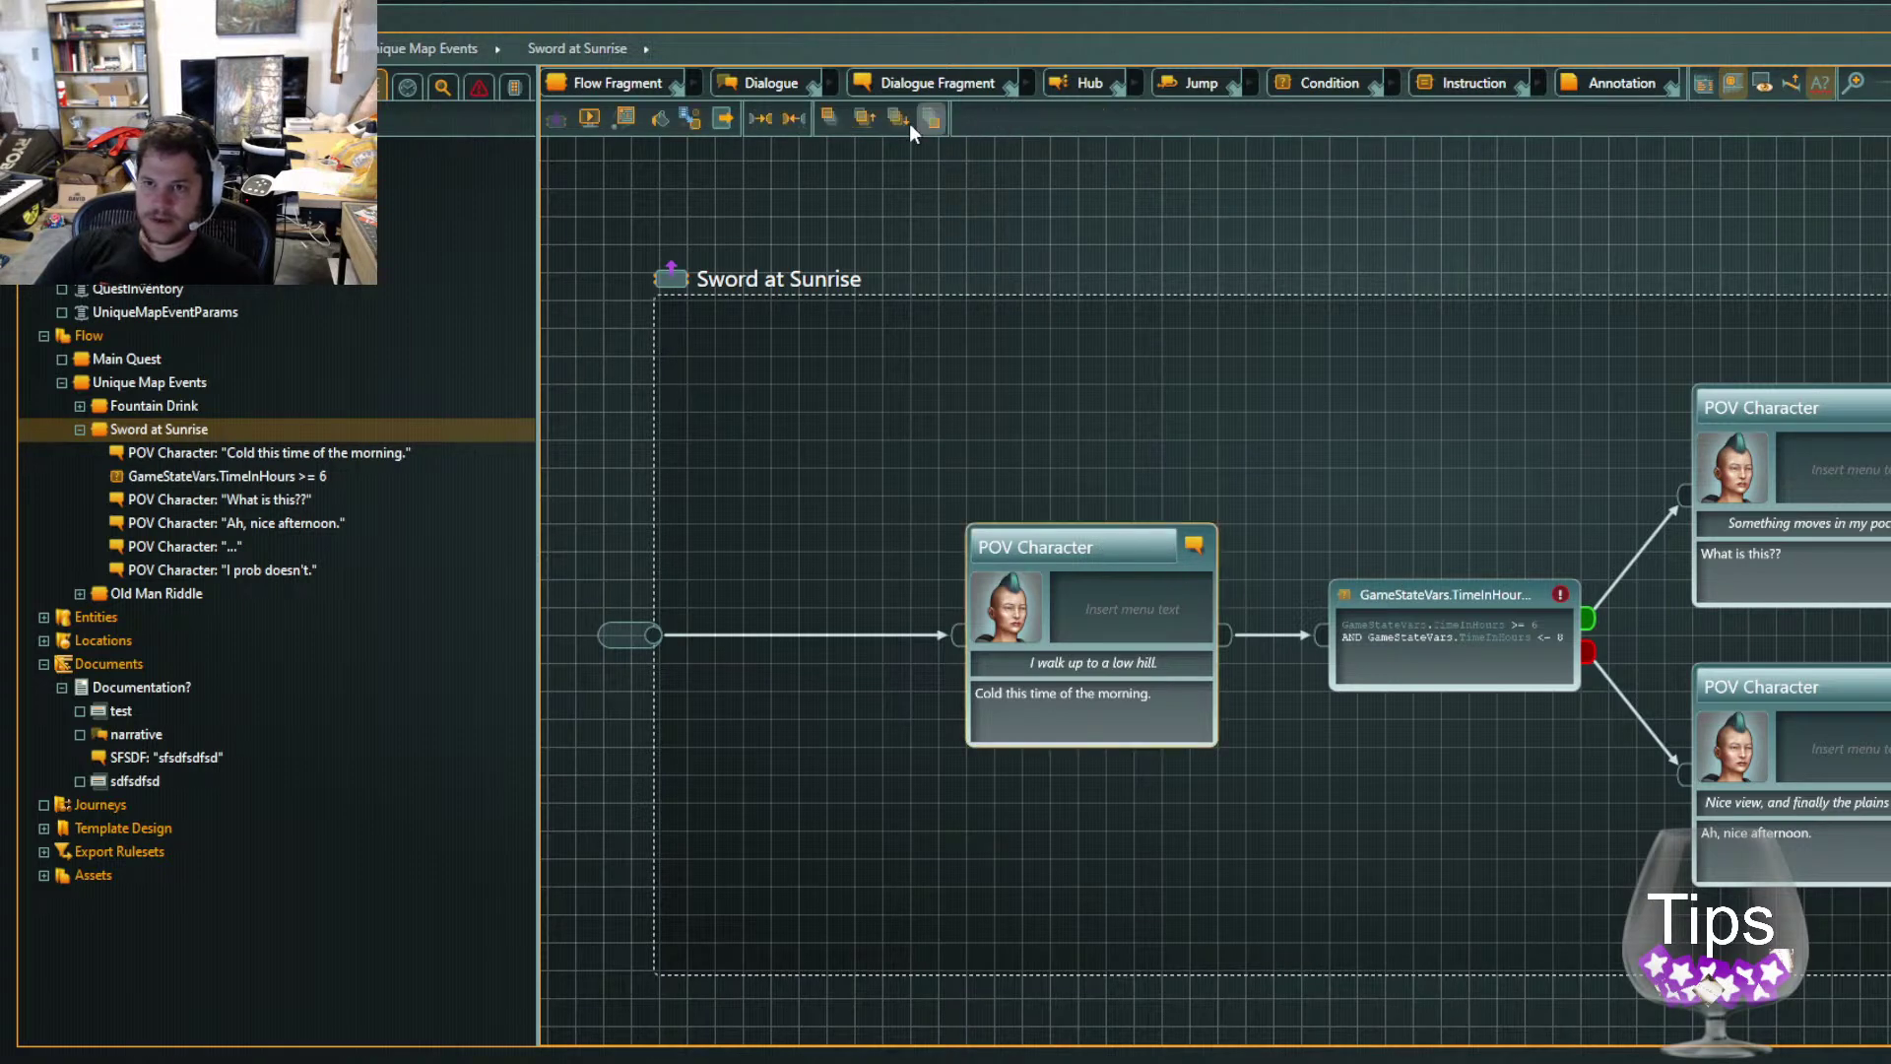
pyautogui.click(599, 126)
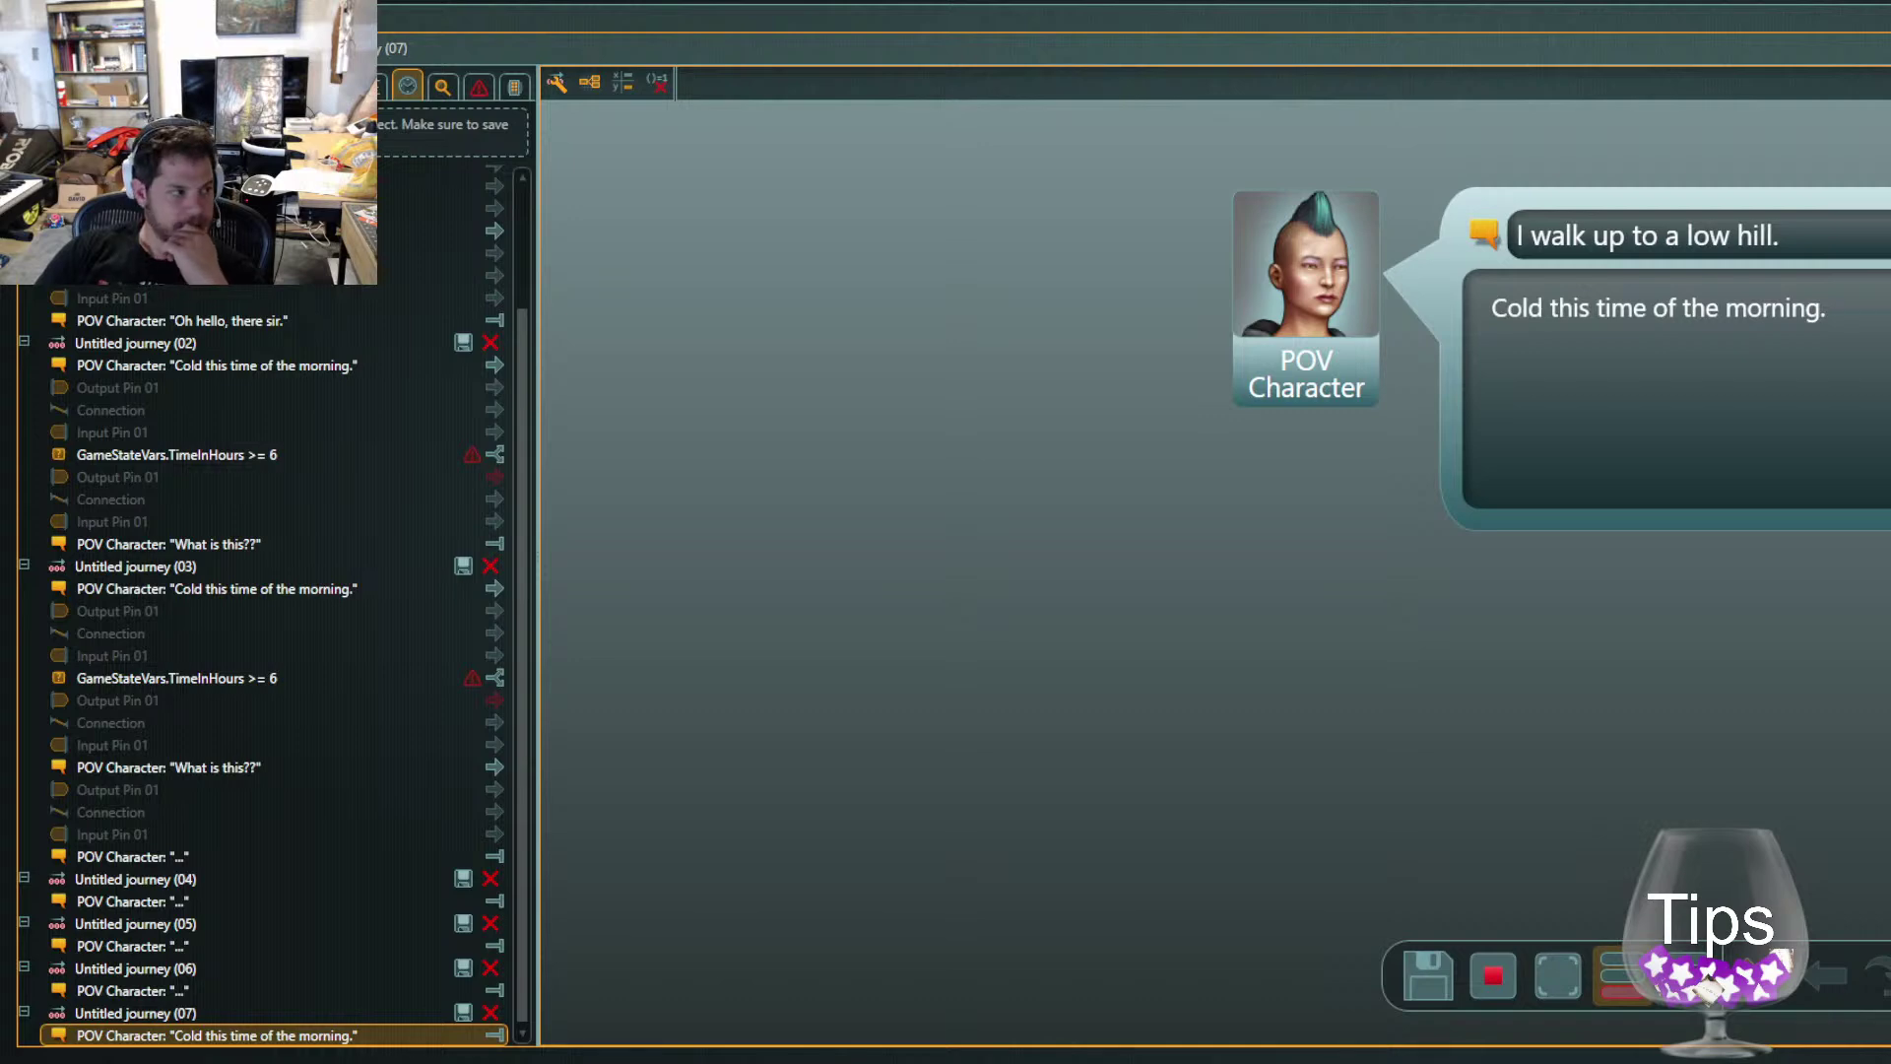
pyautogui.press('Right')
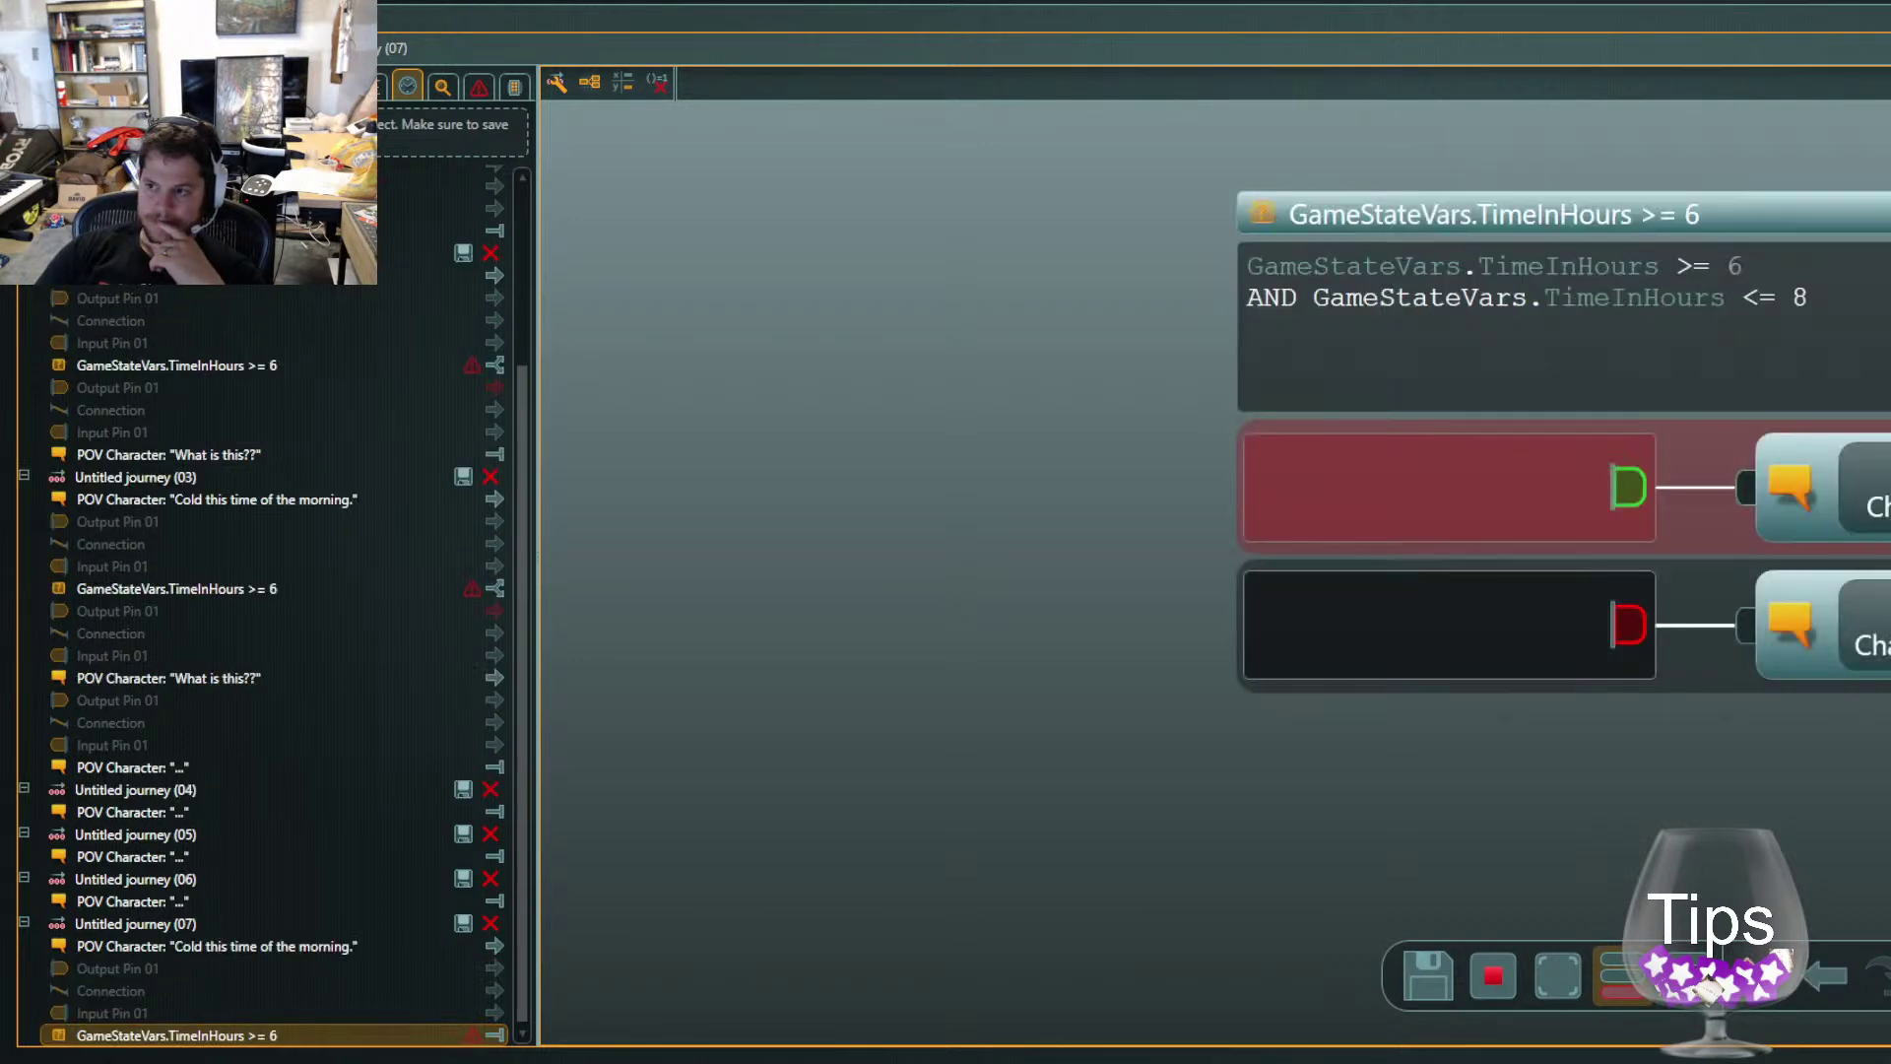
pyautogui.press('Right')
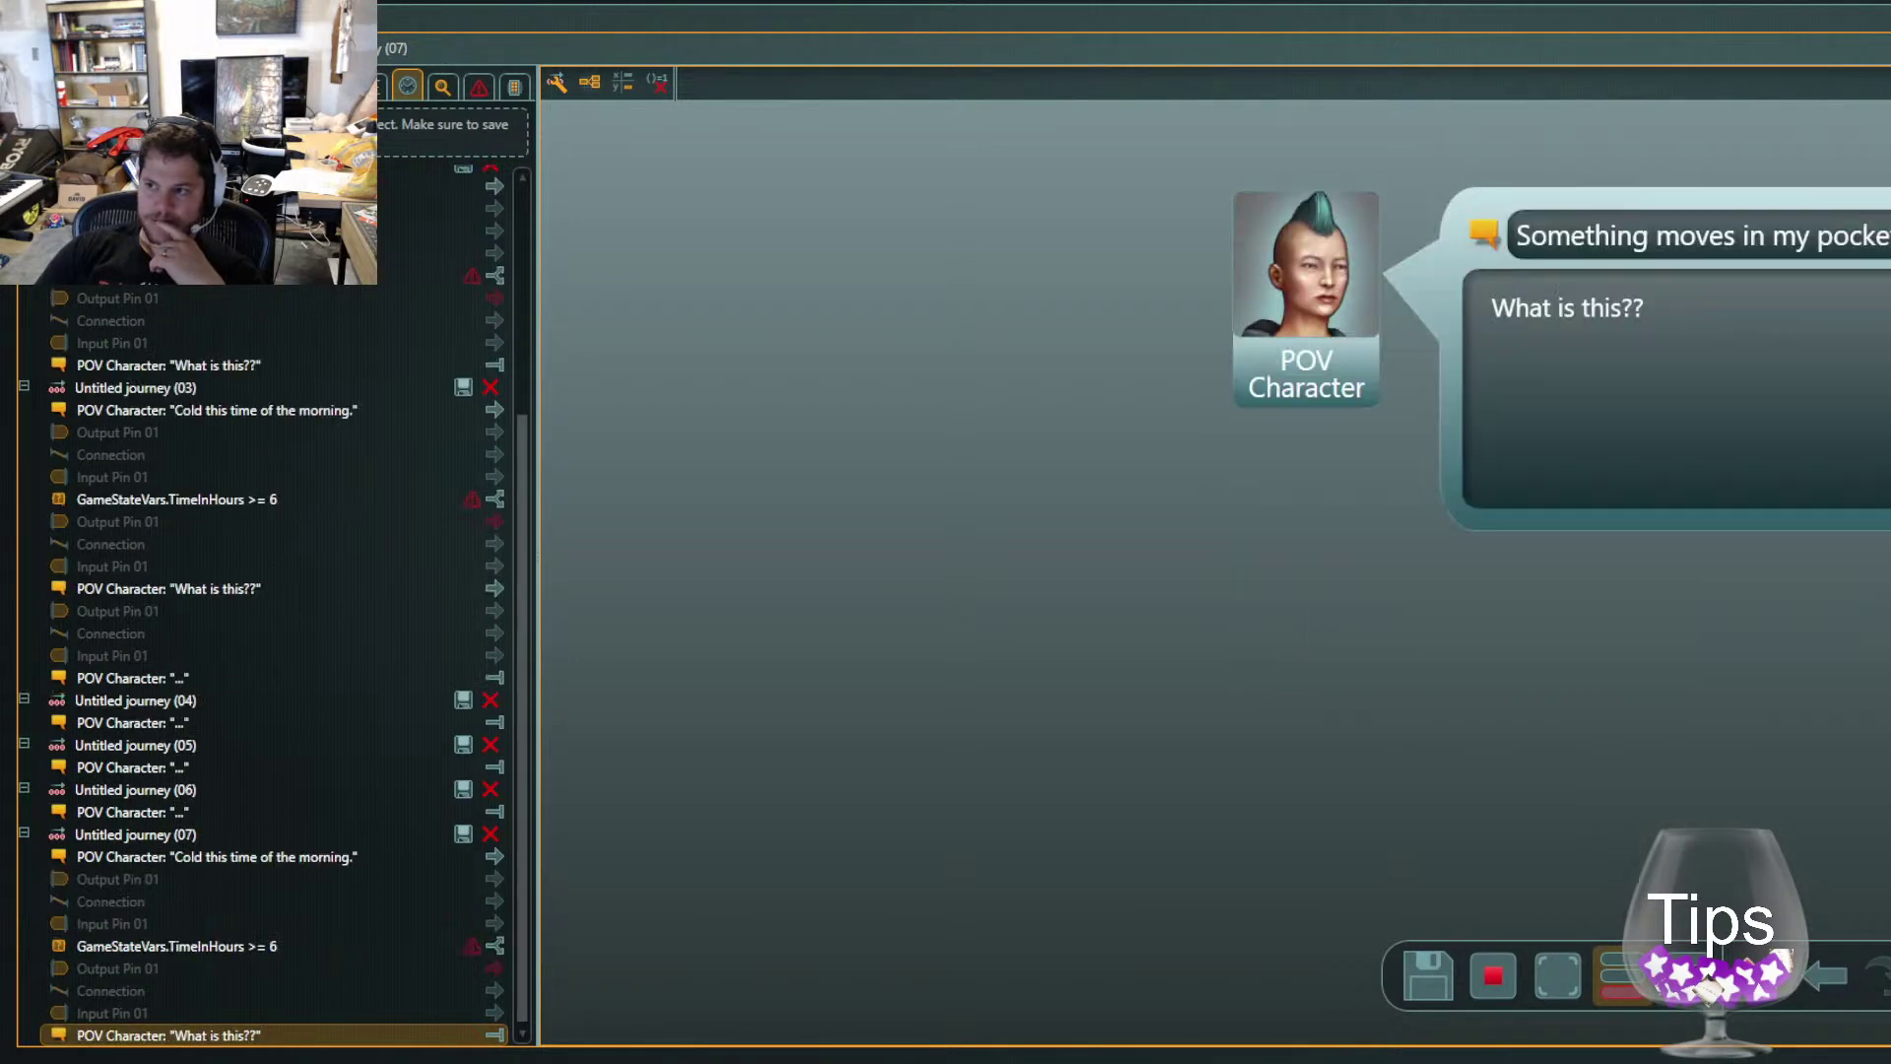
pyautogui.press('Right')
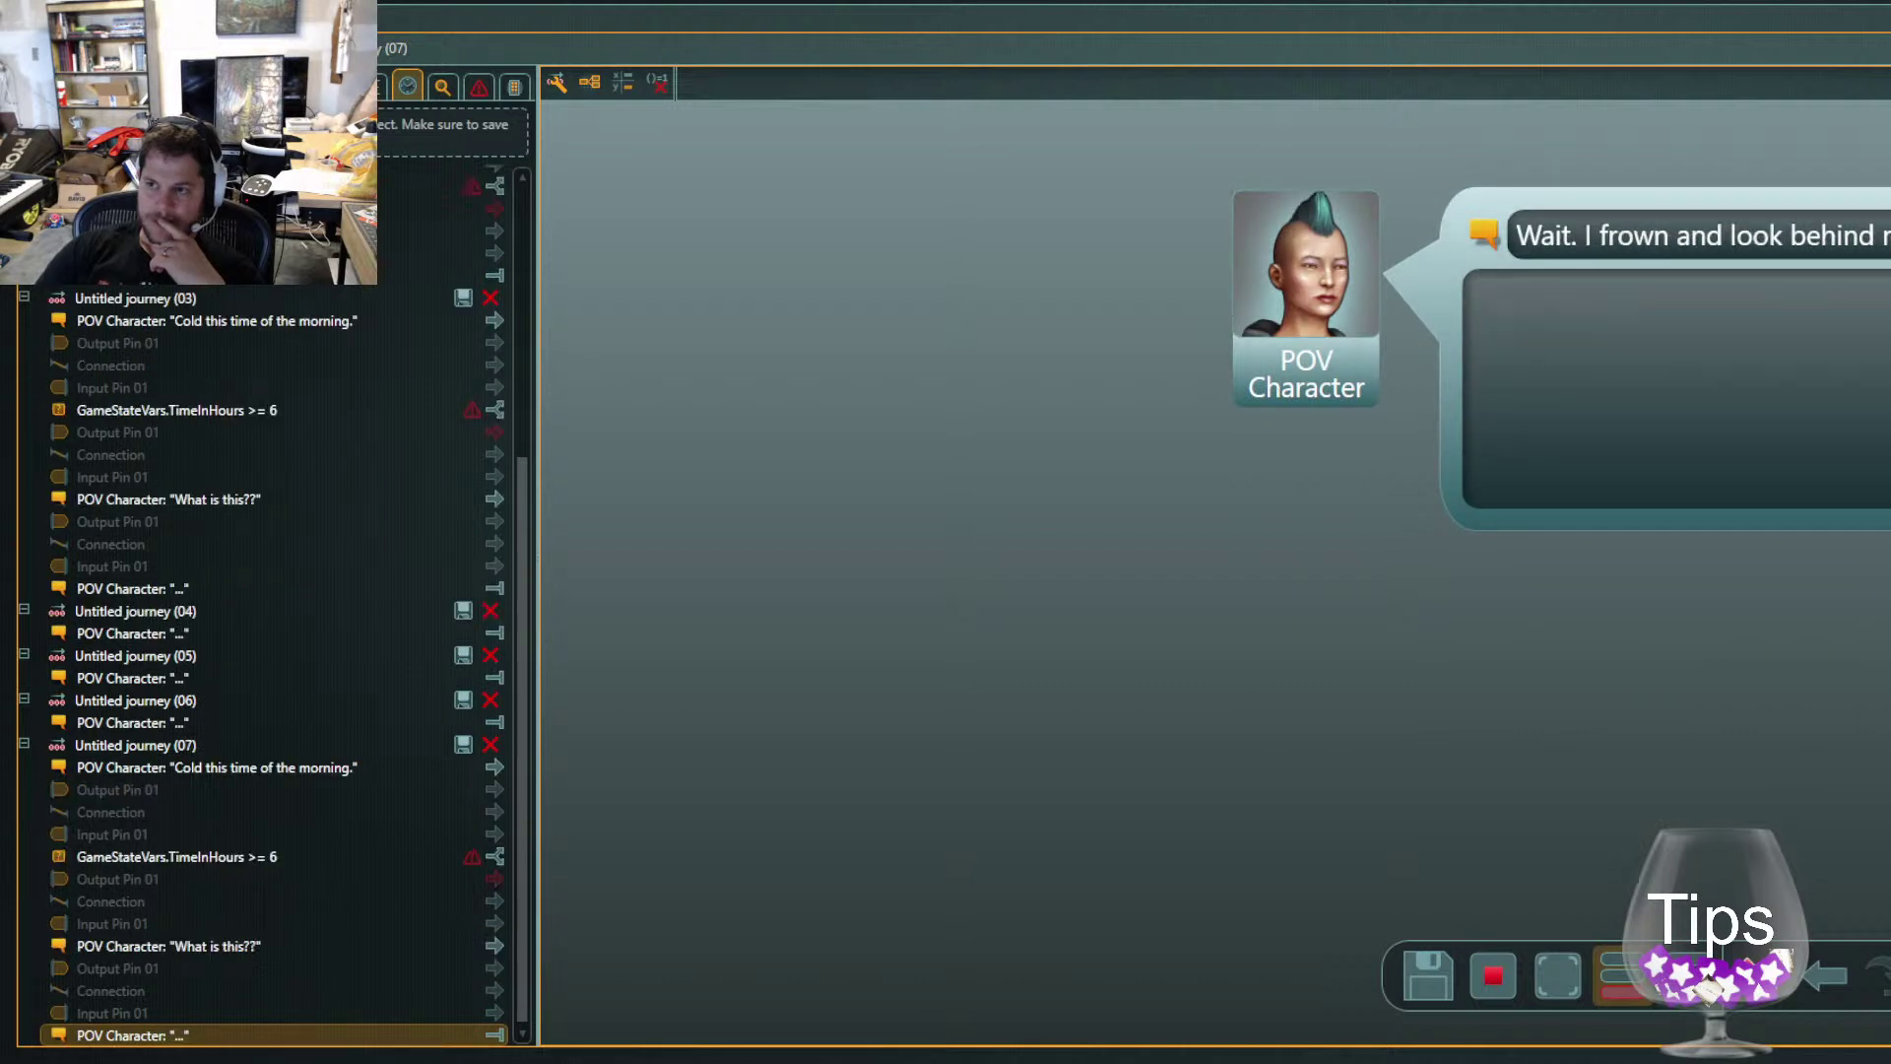
pyautogui.press('Right')
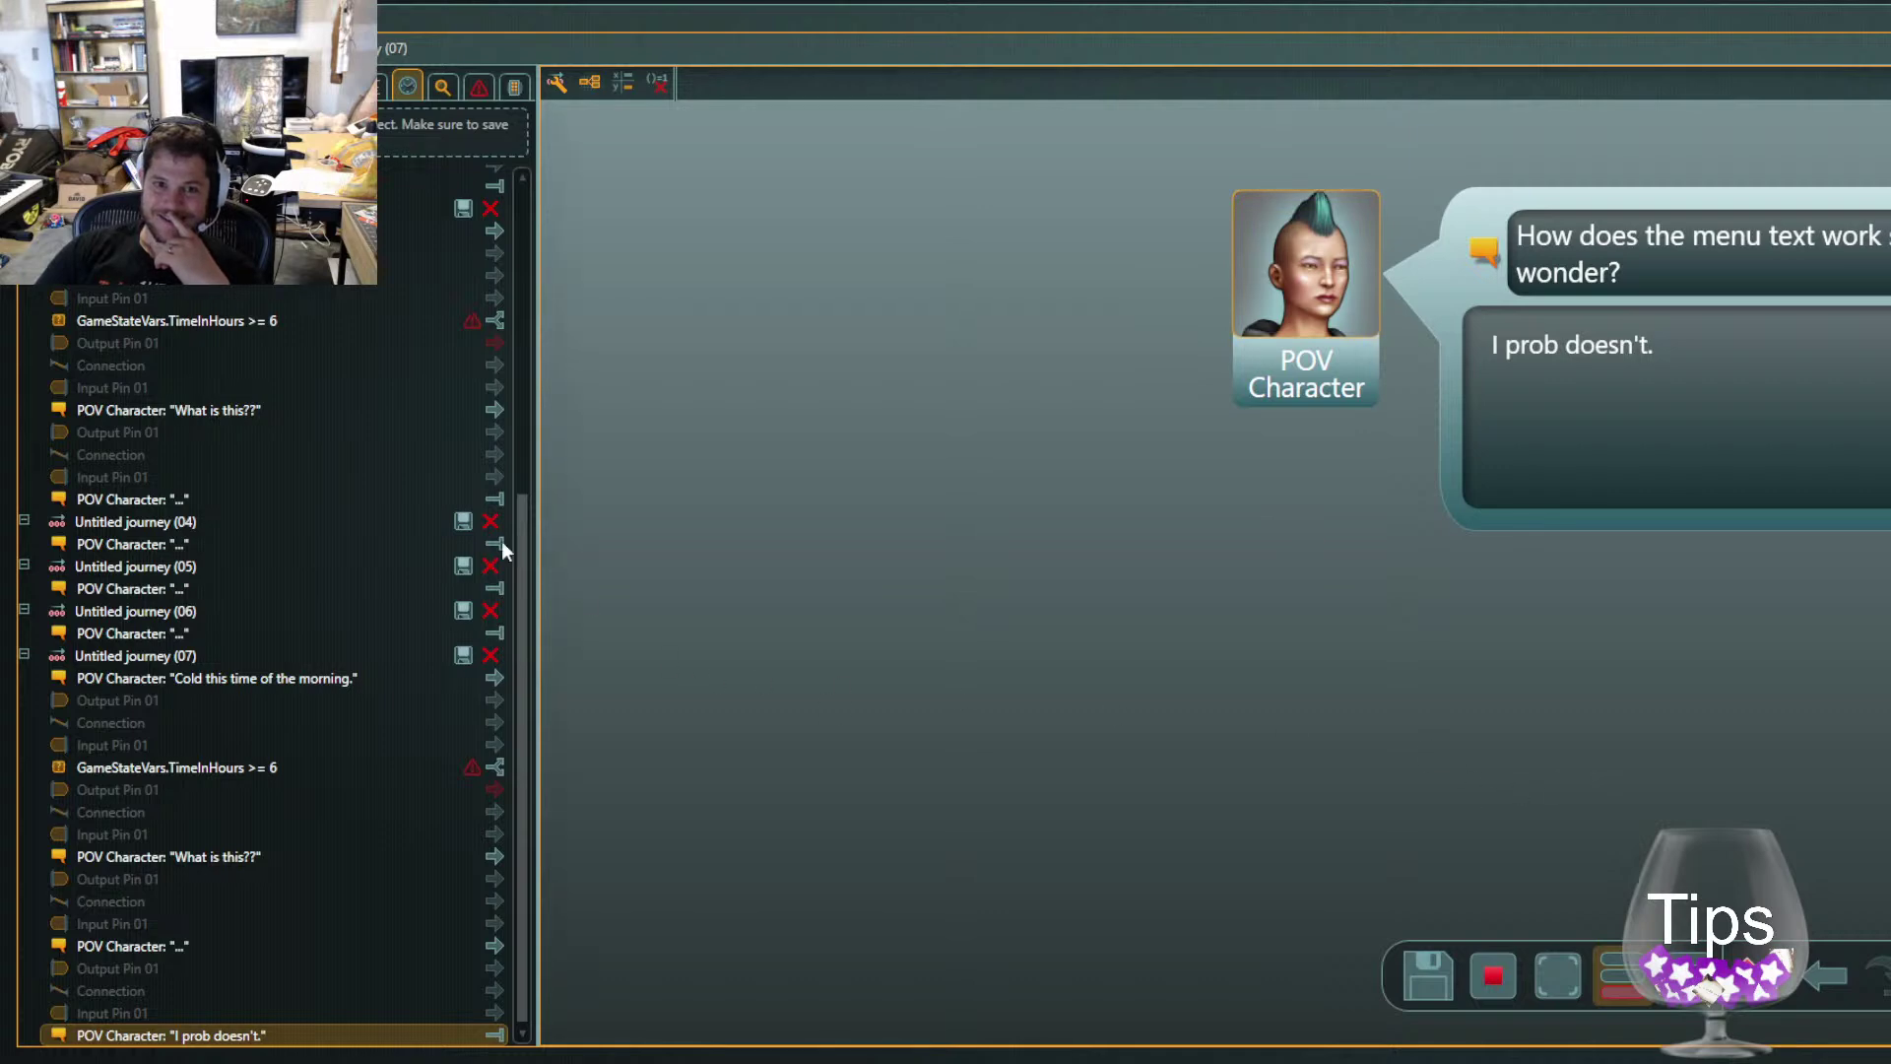
pyautogui.scroll(5, 295, 283)
pyautogui.click(374, 86)
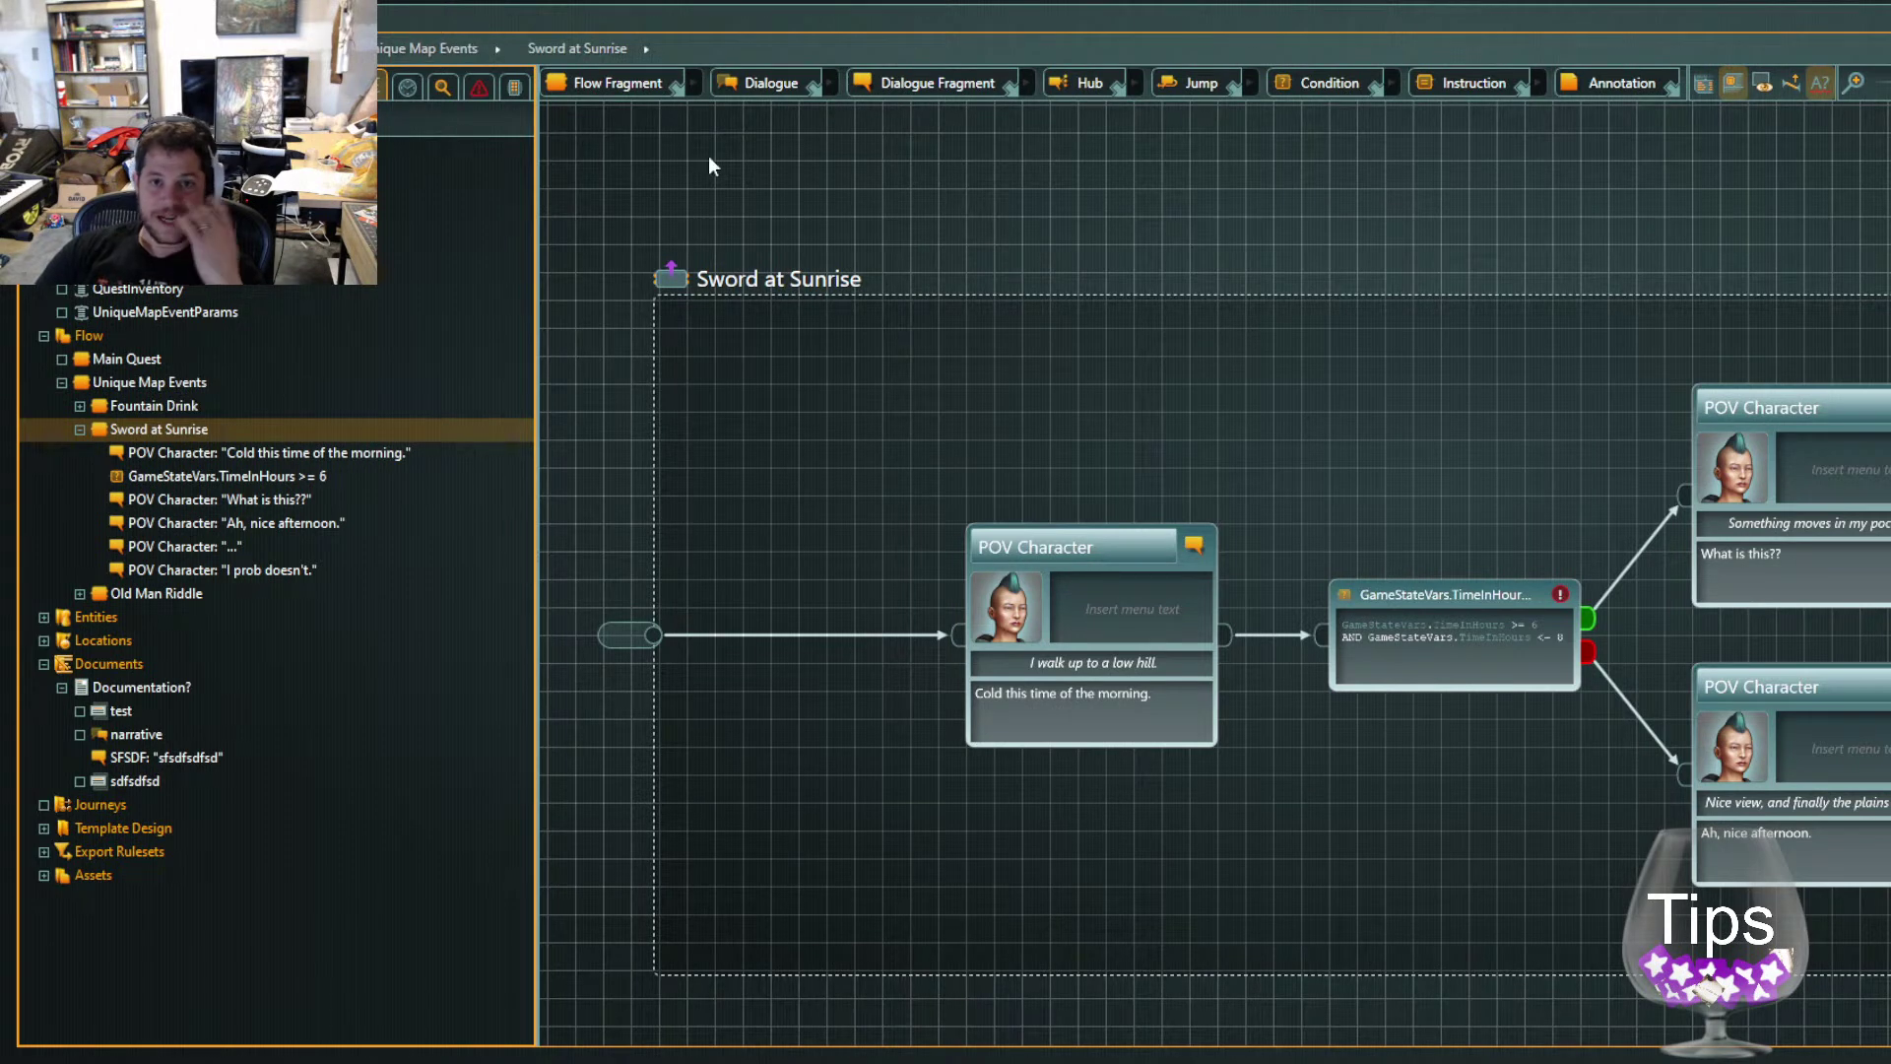
pyautogui.moveTo(1890, 508); pyautogui.dragTo(1781, 432)
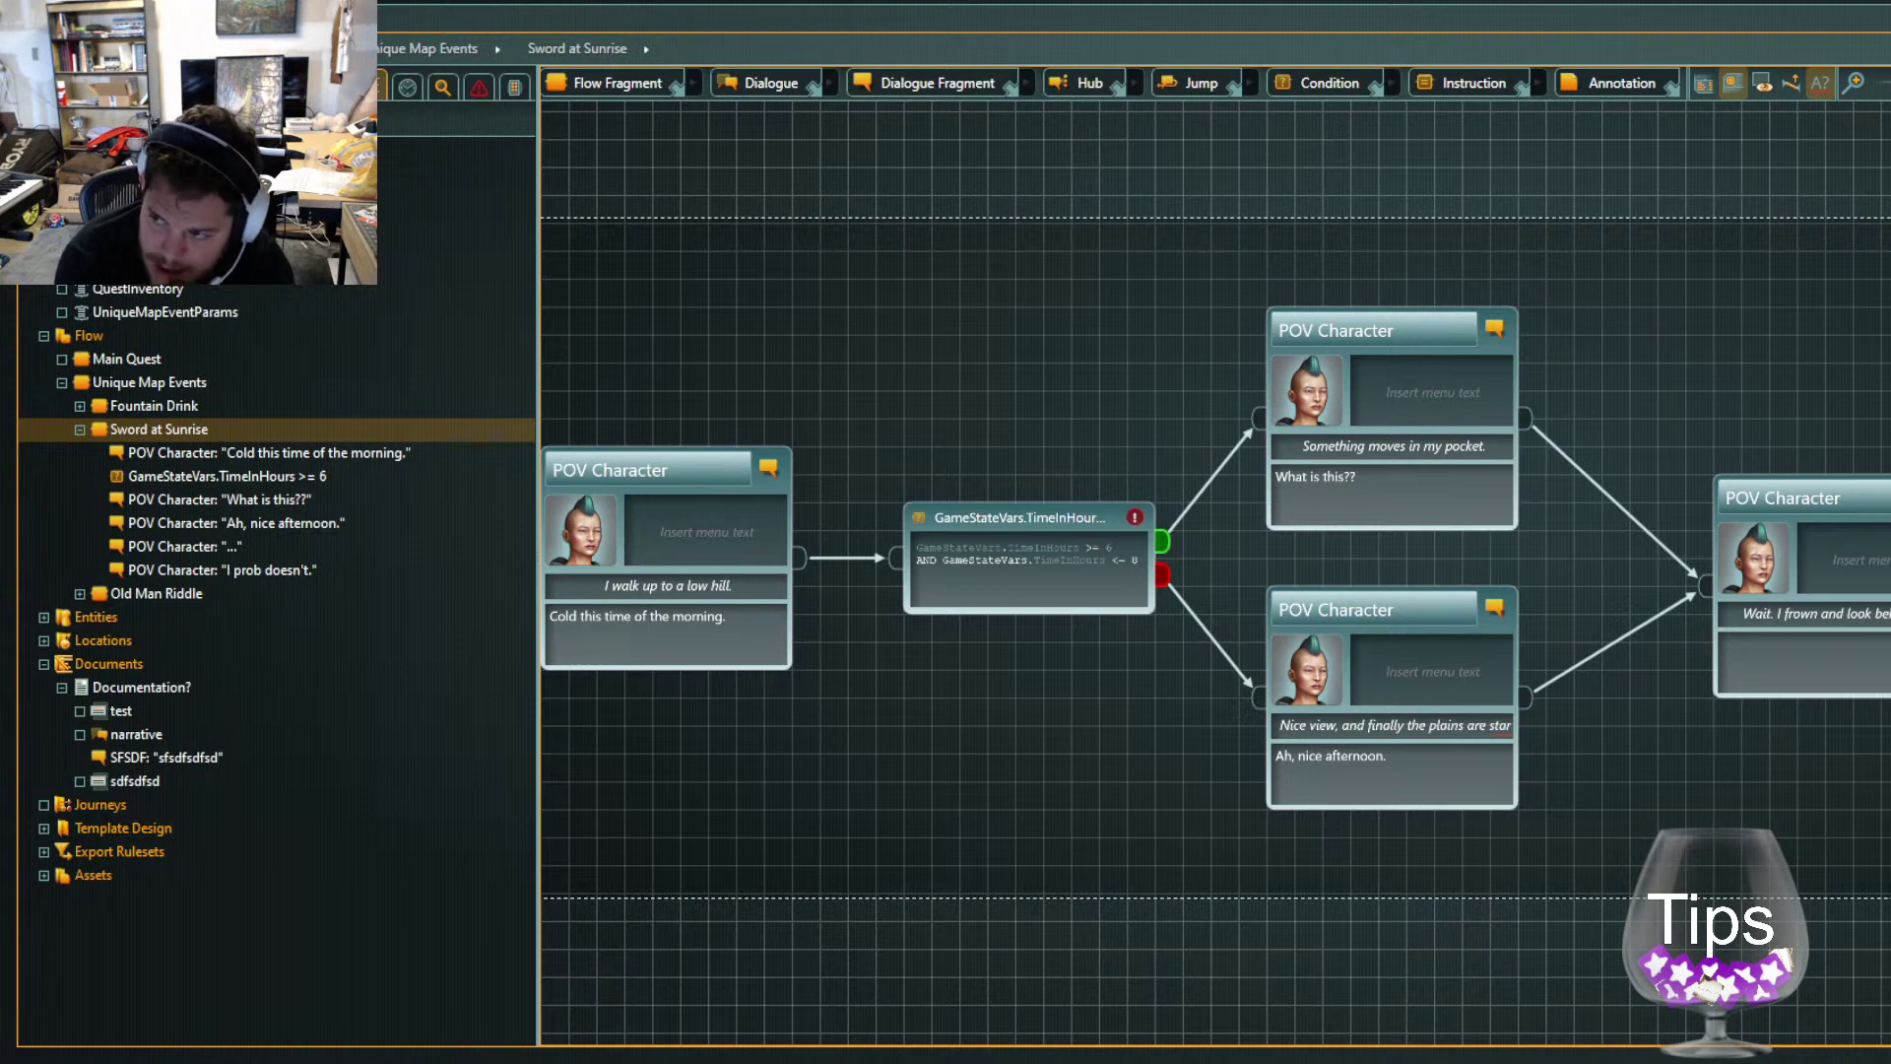
pyautogui.moveTo(1890, 779); pyautogui.dragTo(1332, 781)
pyautogui.scroll(2, 1409, 749)
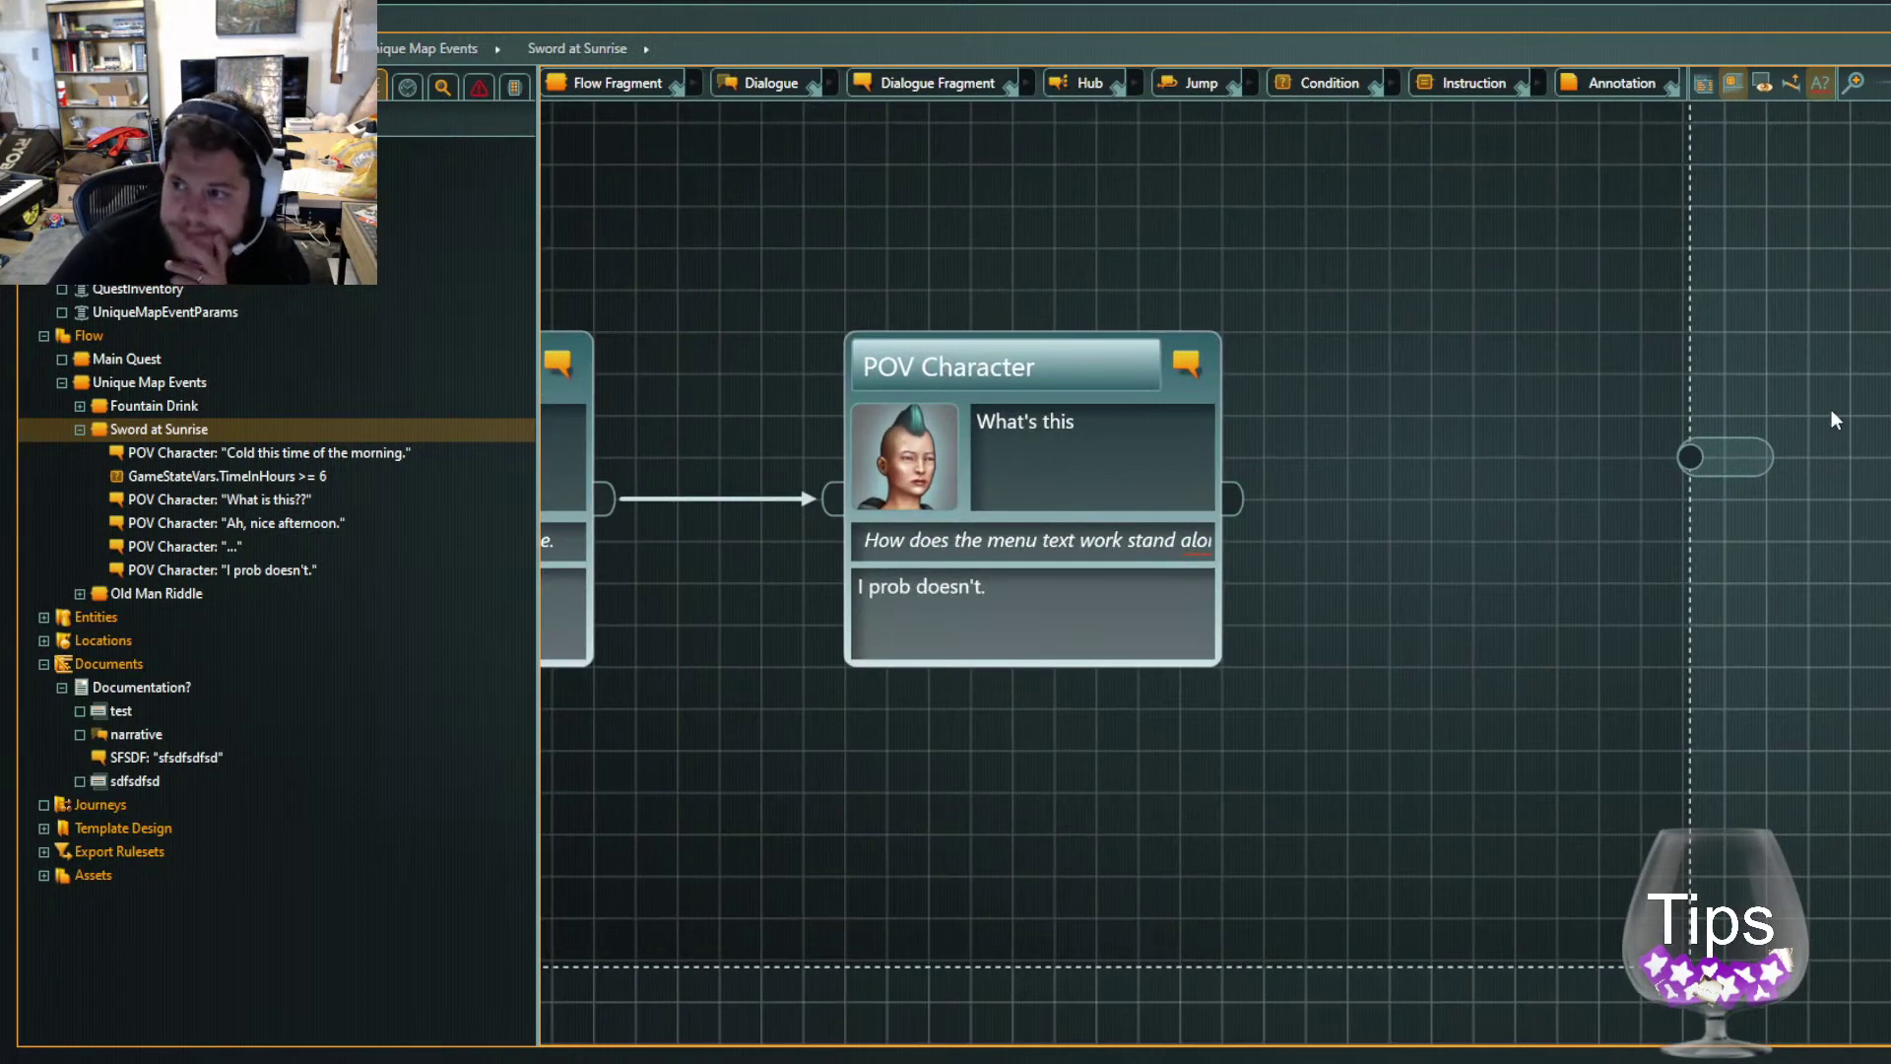
# Create a template named "Test Cond Temp" in the Conditions folder under Template Design and open it
pyautogui.click(45, 829)
pyautogui.click(82, 877)
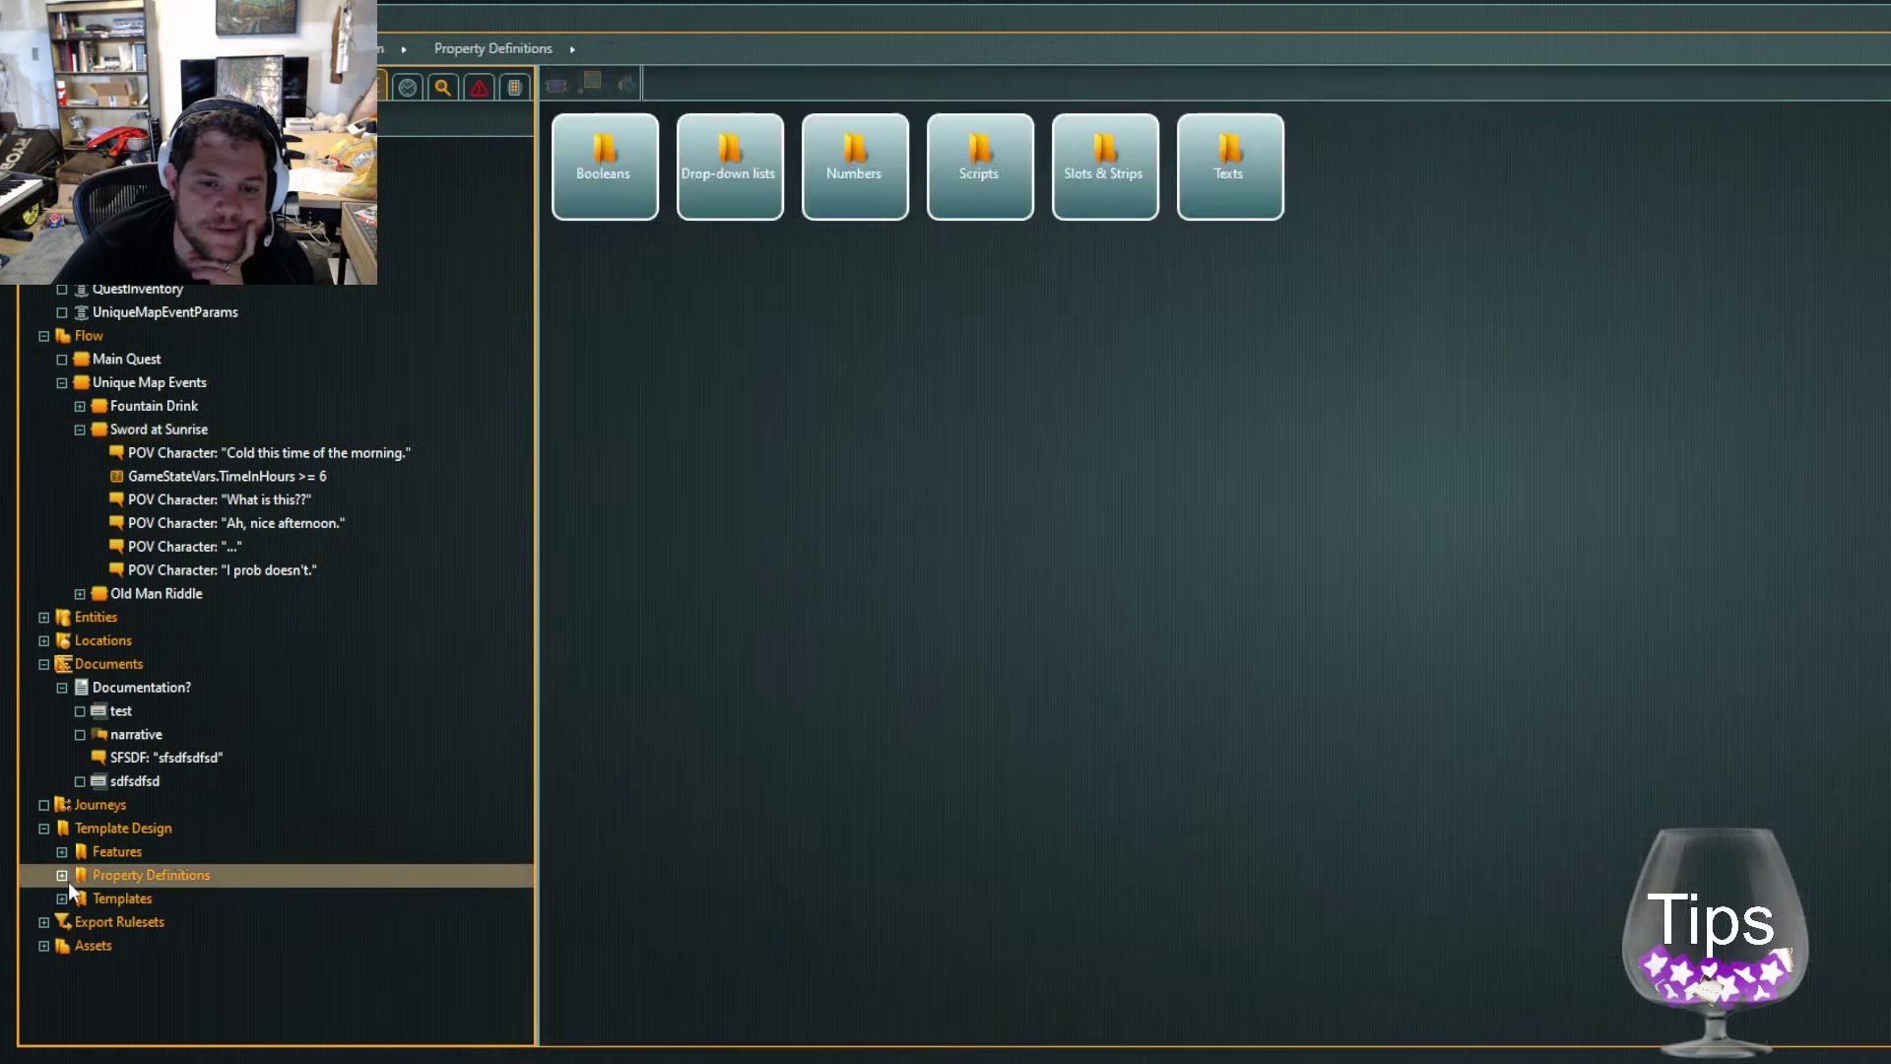
pyautogui.click(61, 898)
pyautogui.click(115, 904)
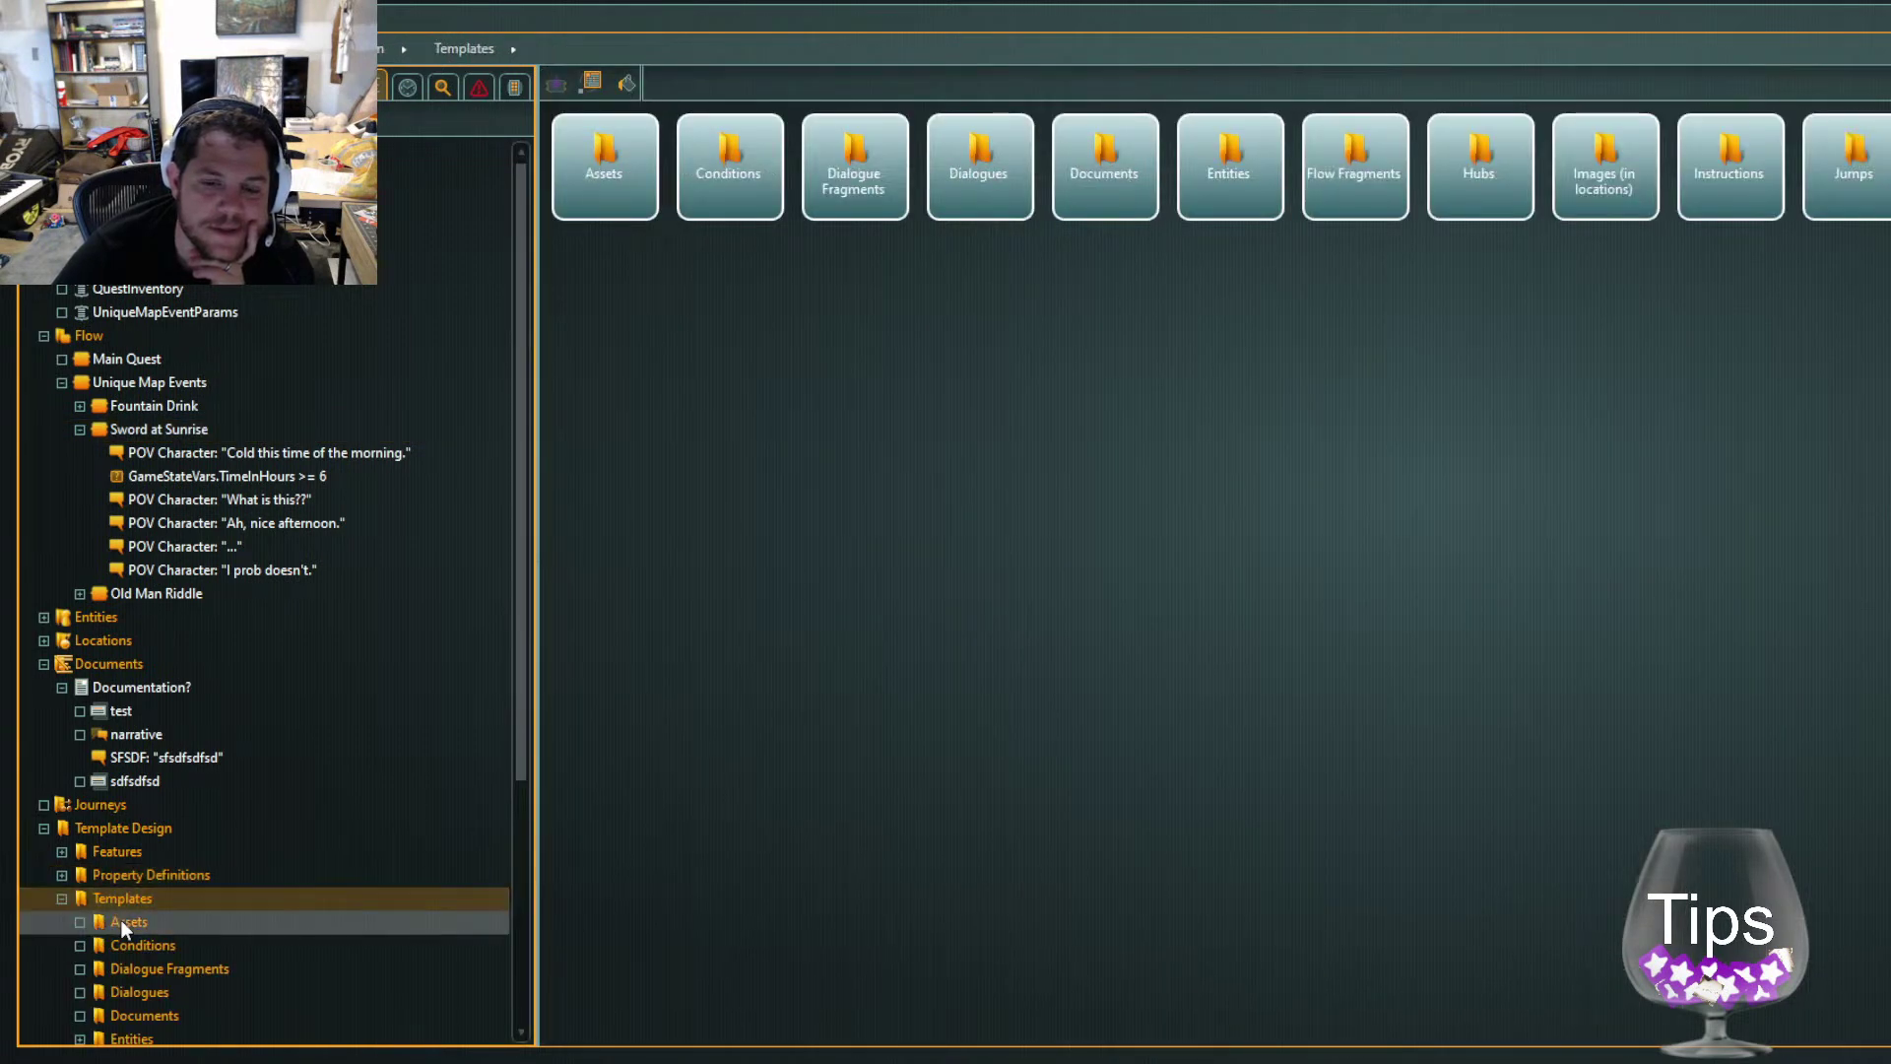
pyautogui.click(121, 922)
pyautogui.scroll(-1, 123, 916)
pyautogui.click(122, 892)
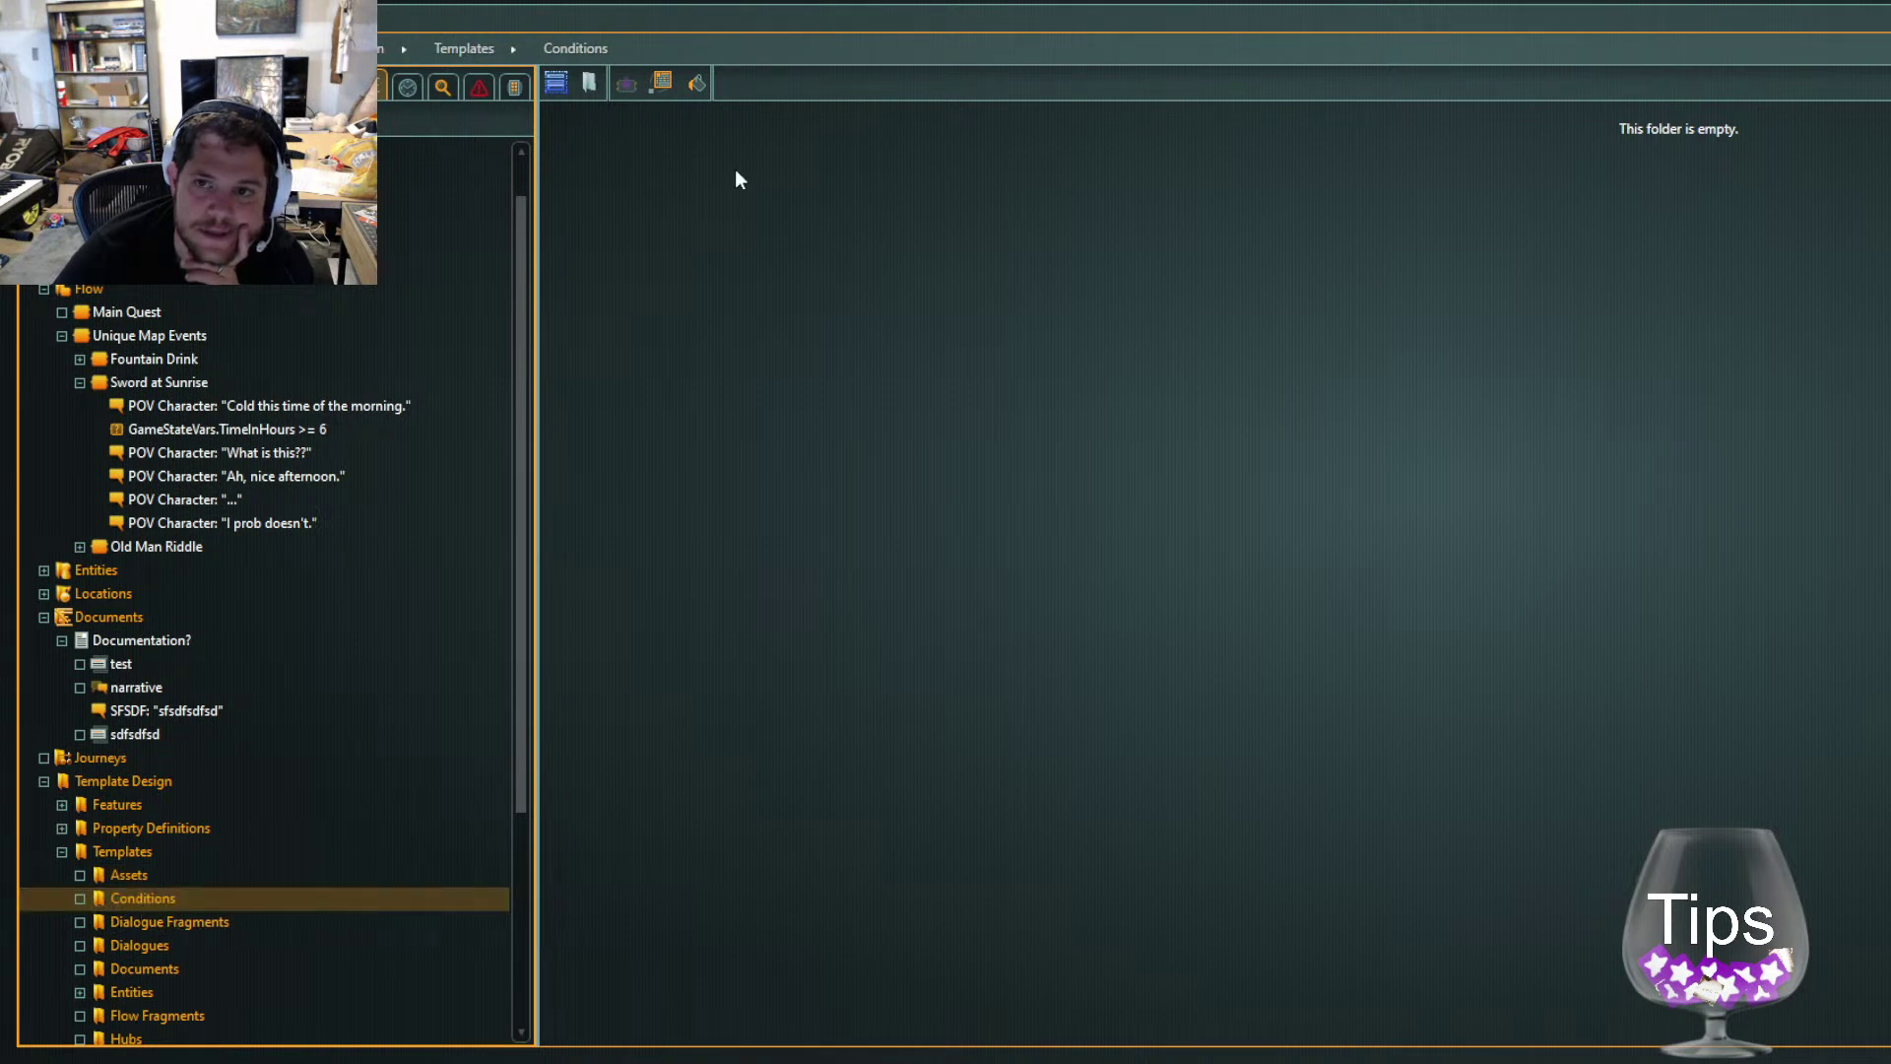
pyautogui.click(566, 74)
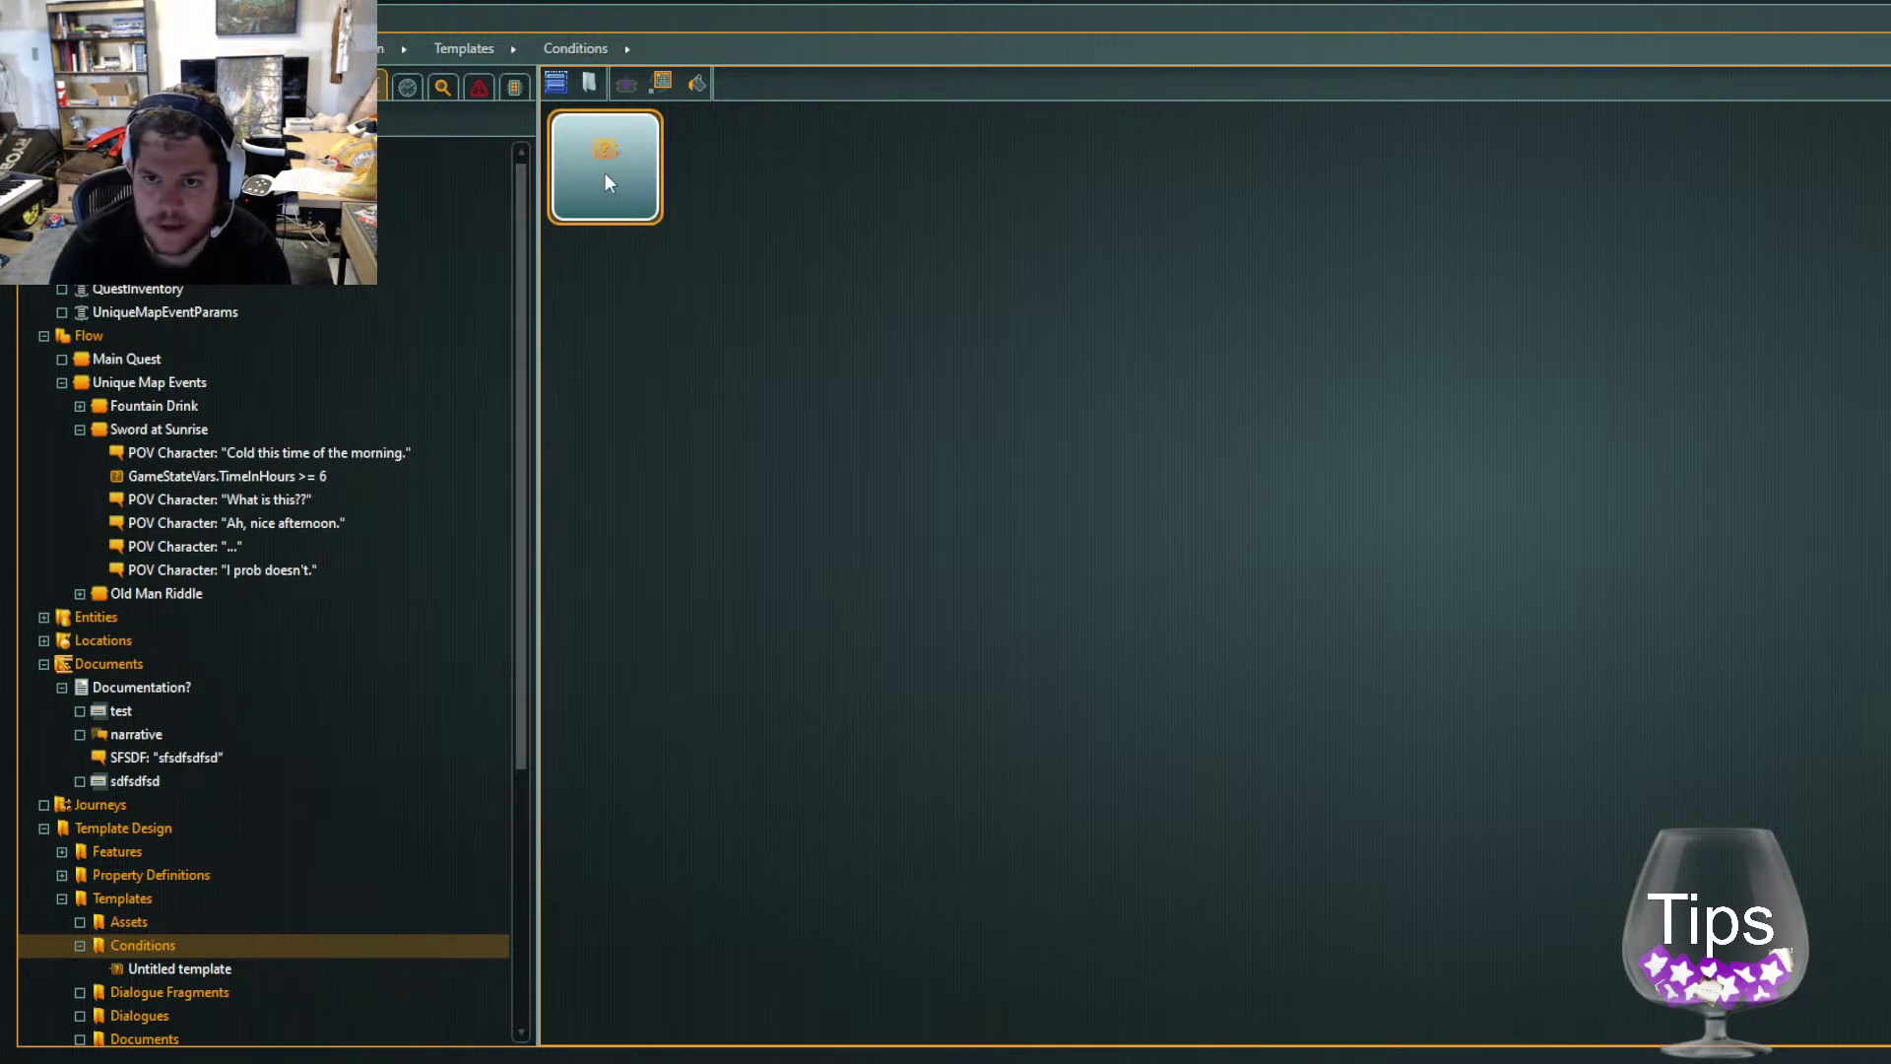
pyautogui.press('Return')
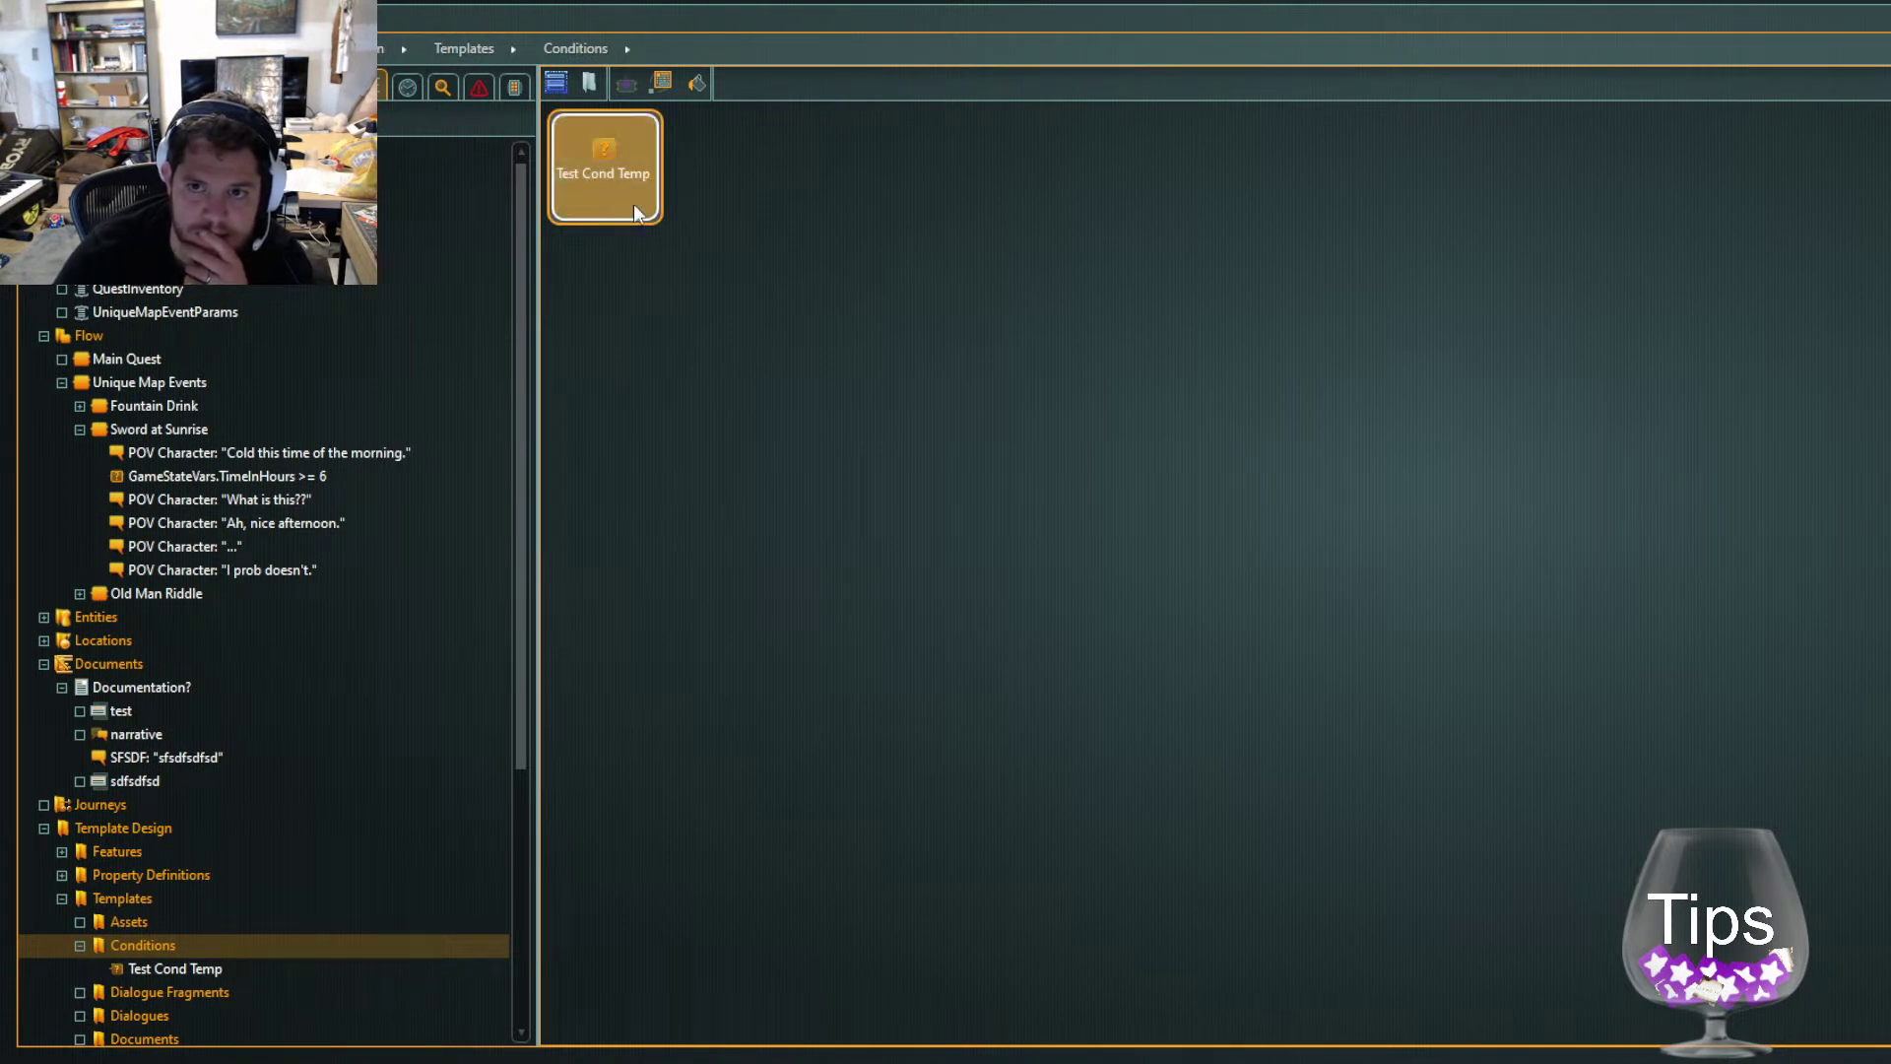
pyautogui.click(145, 965)
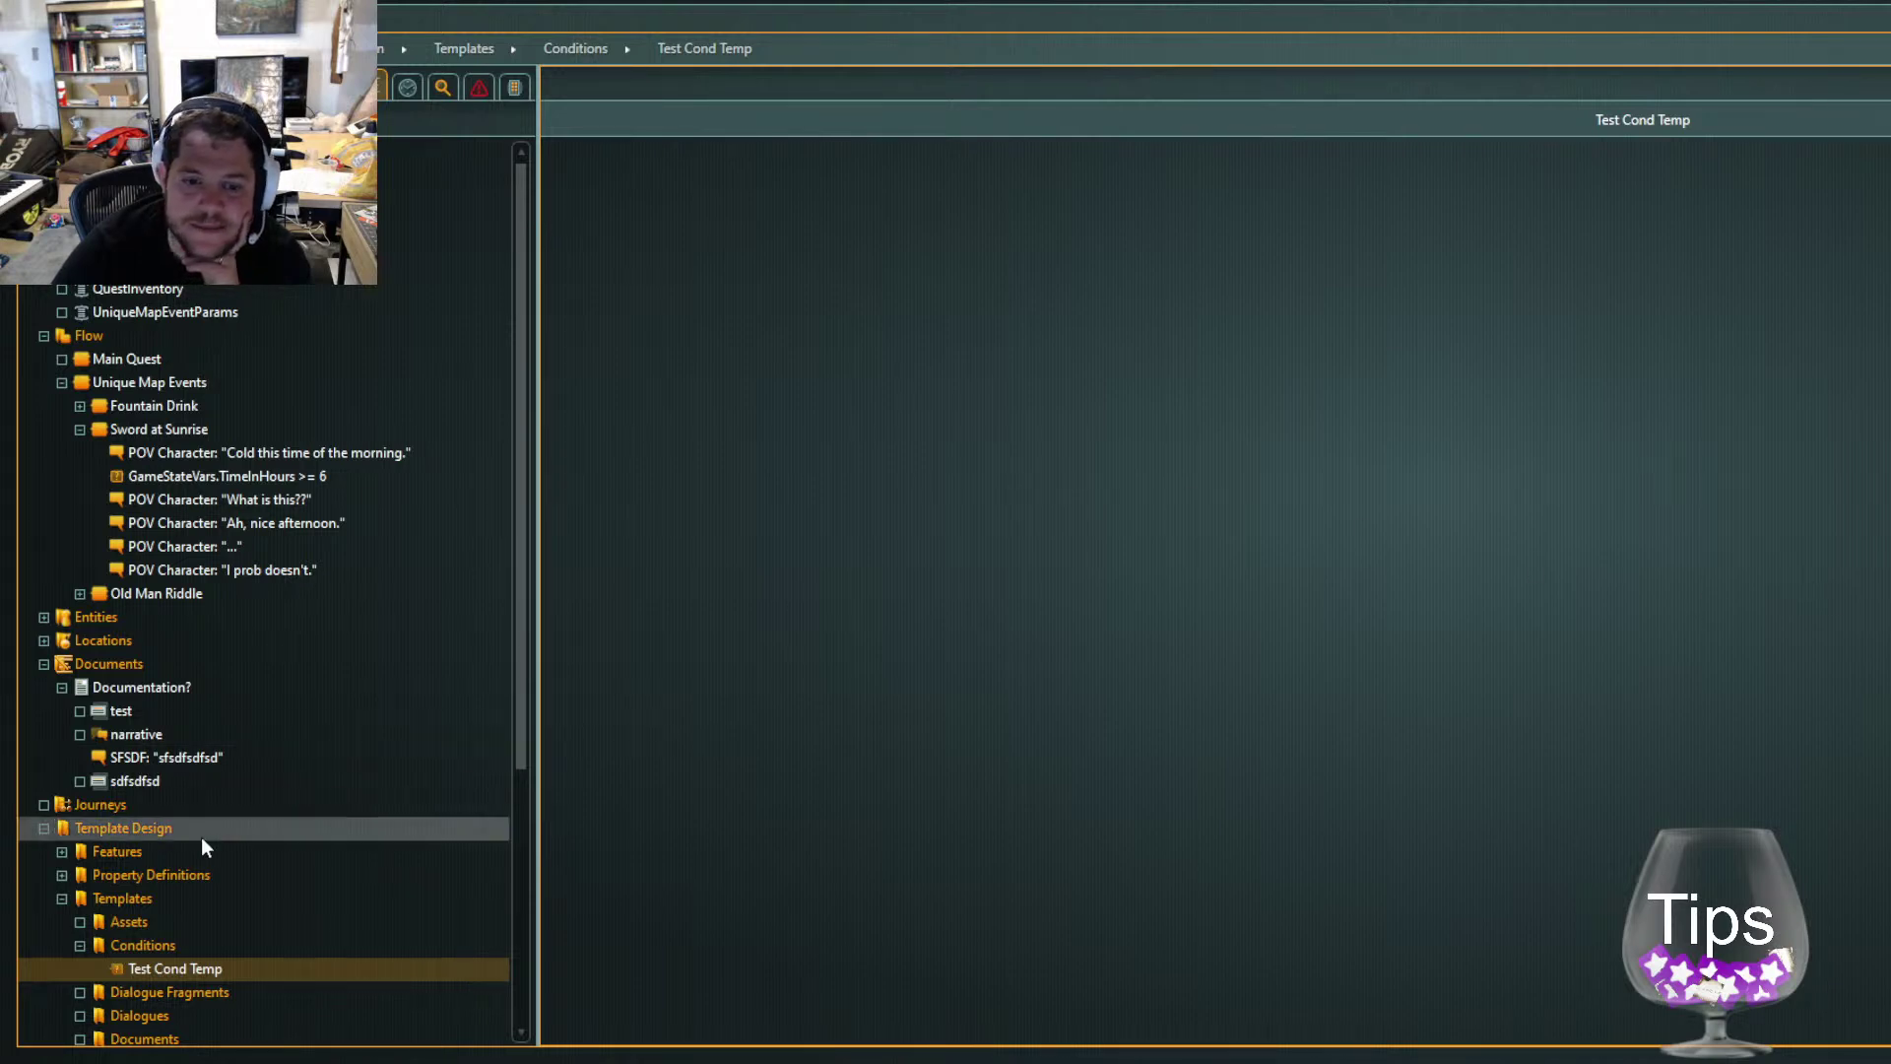
# Look through the Hubs and Flow Fragments template folders and the project's Journeys, Export Rulesets and Assets sections
pyautogui.scroll(-5, 154, 919)
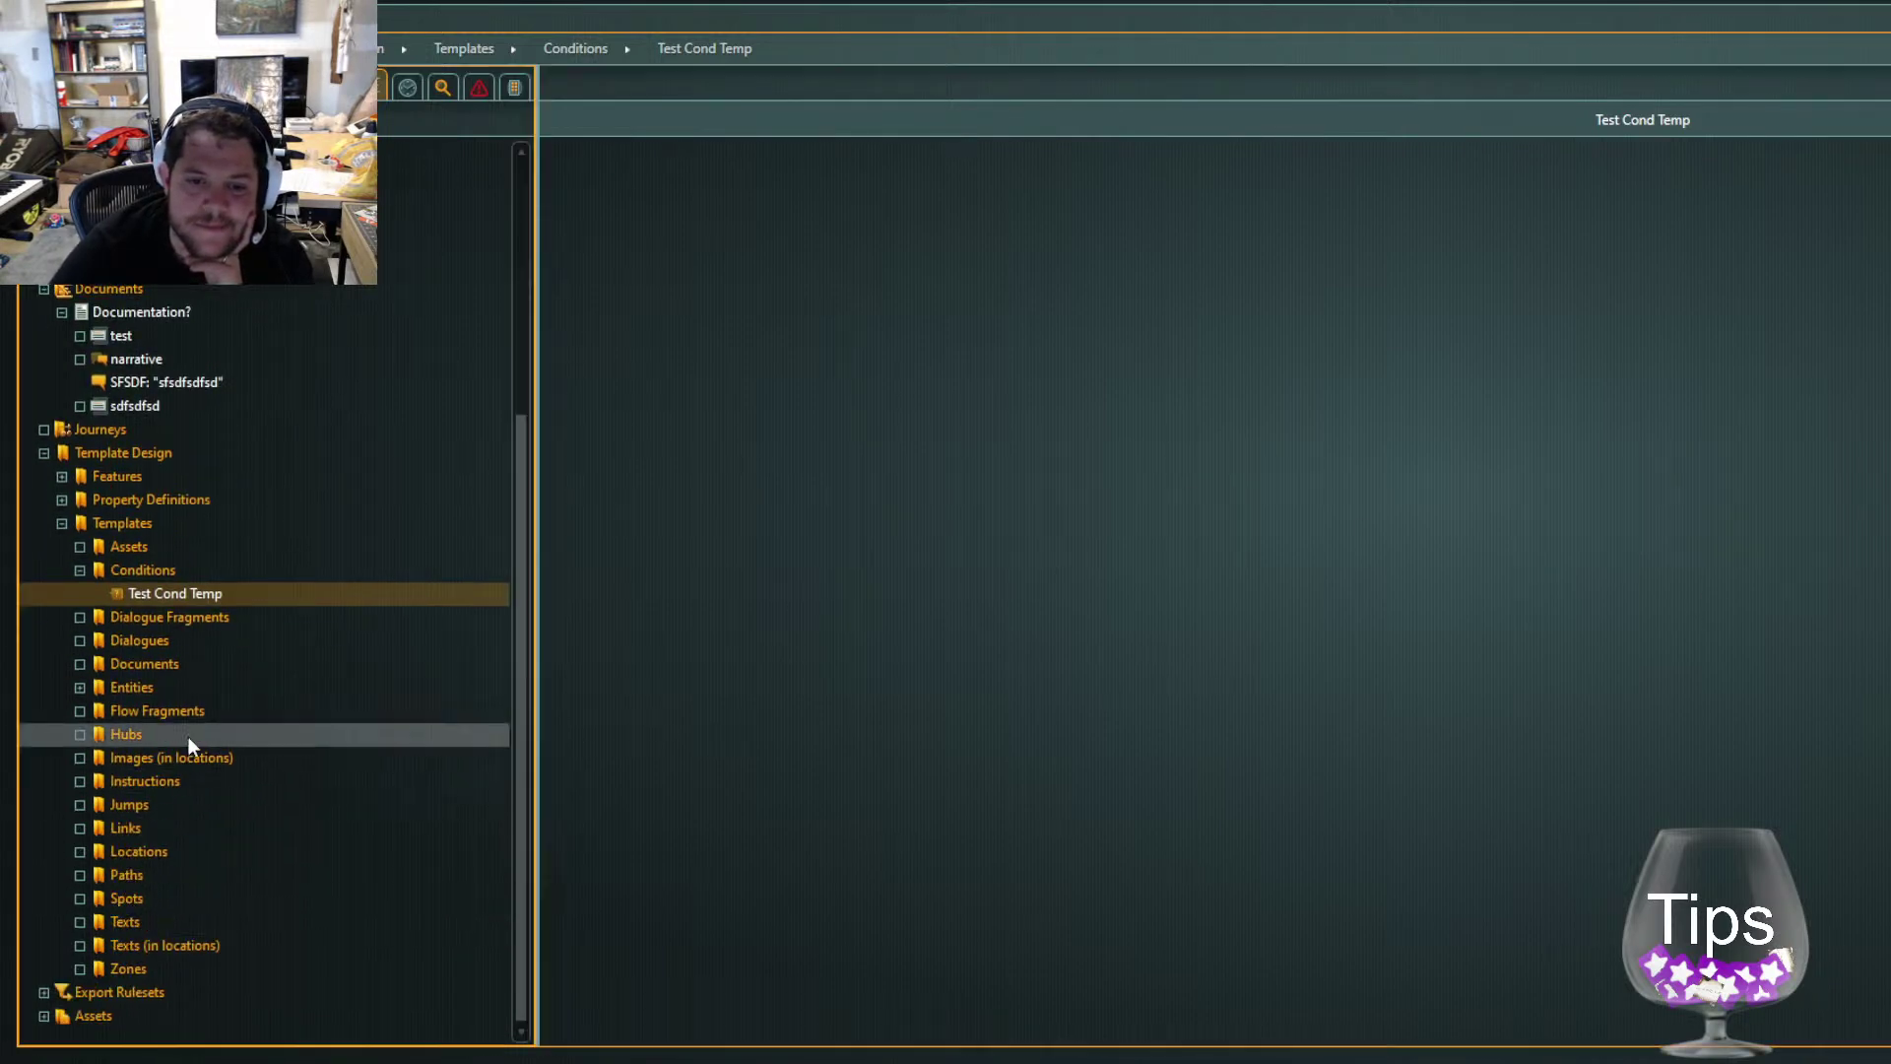
pyautogui.click(187, 733)
pyautogui.click(187, 711)
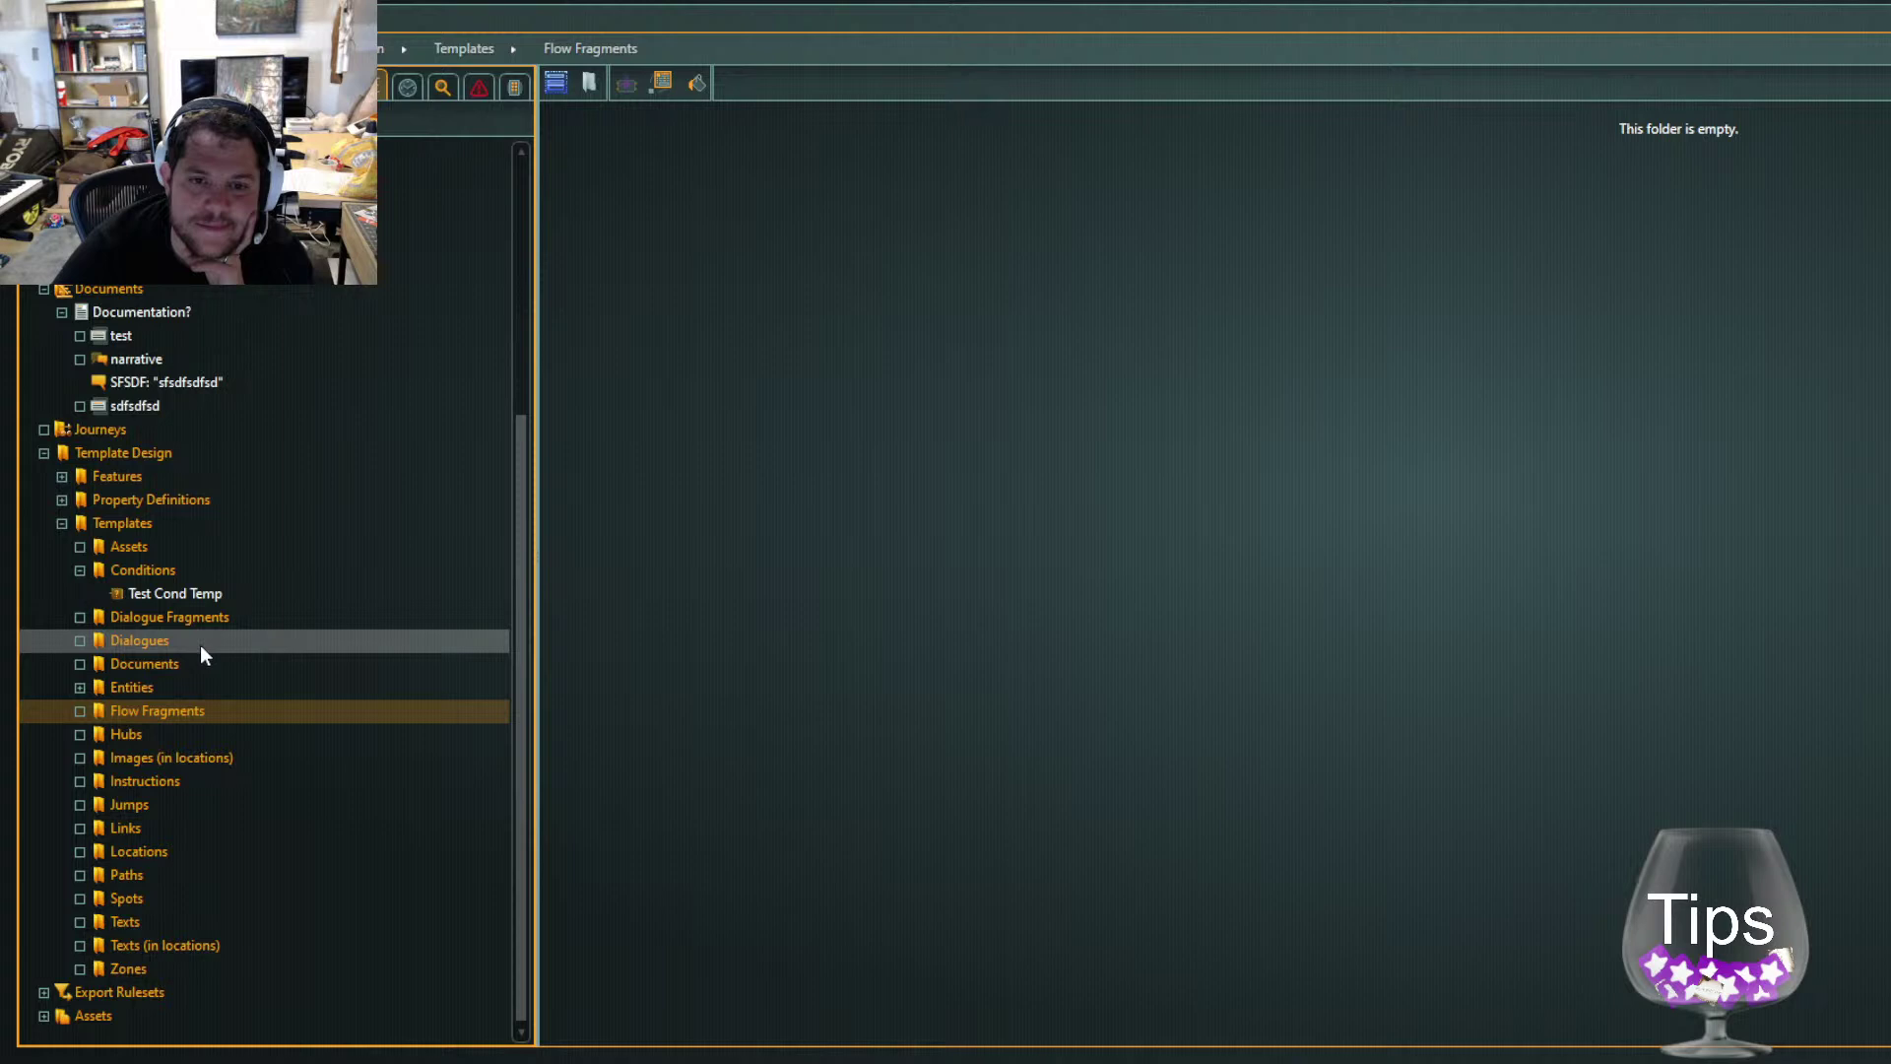
pyautogui.click(43, 452)
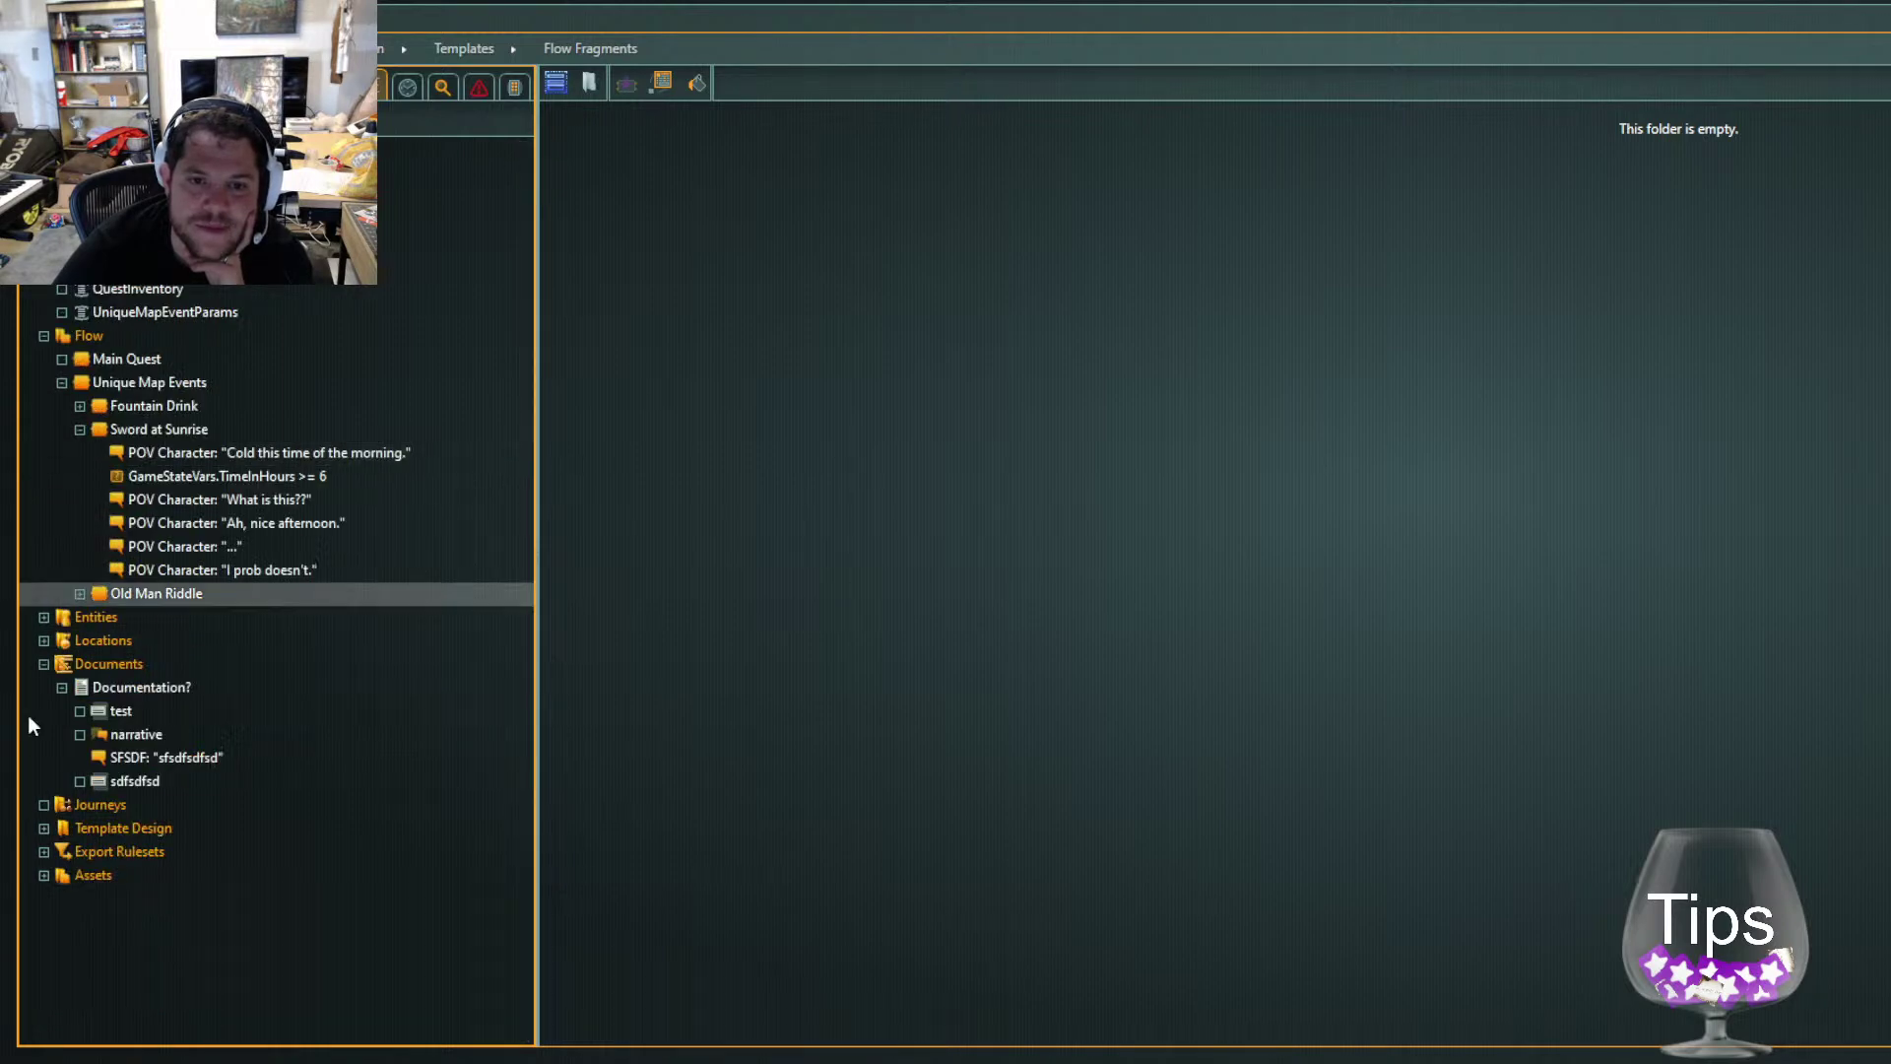
pyautogui.click(75, 802)
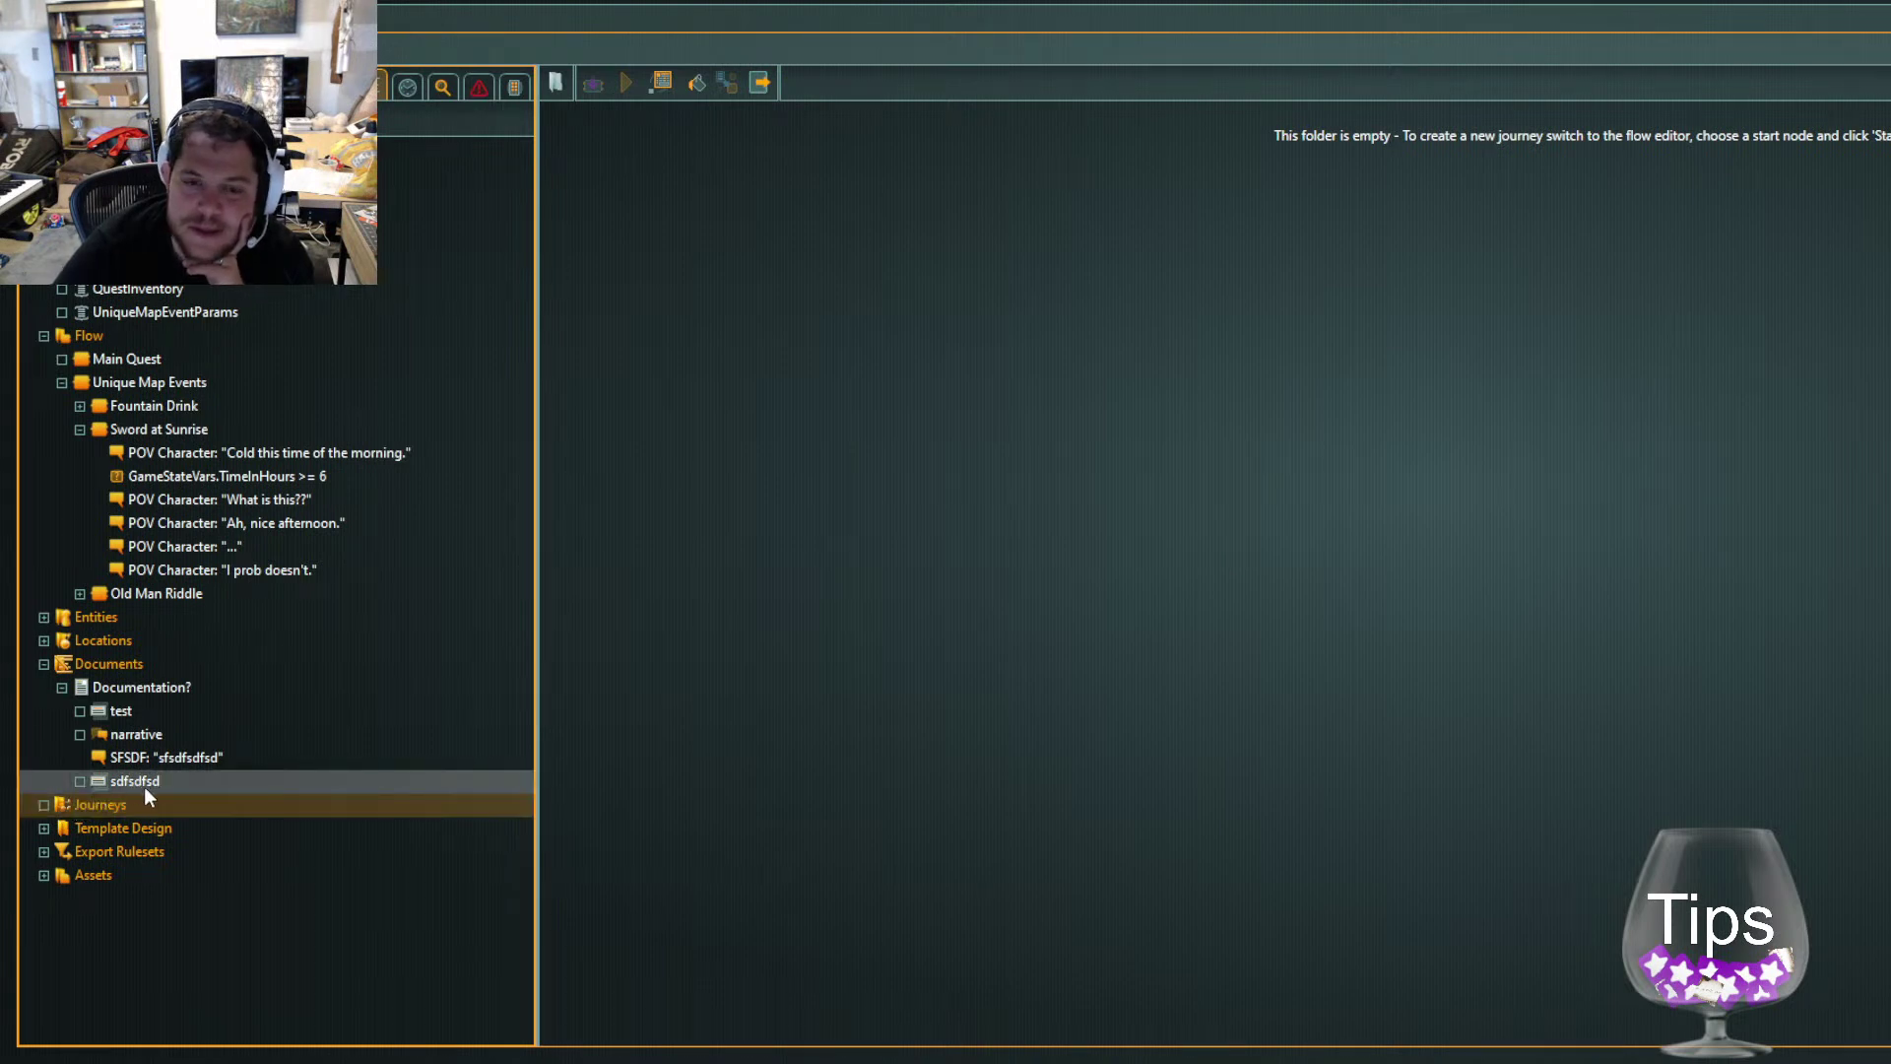
pyautogui.click(90, 851)
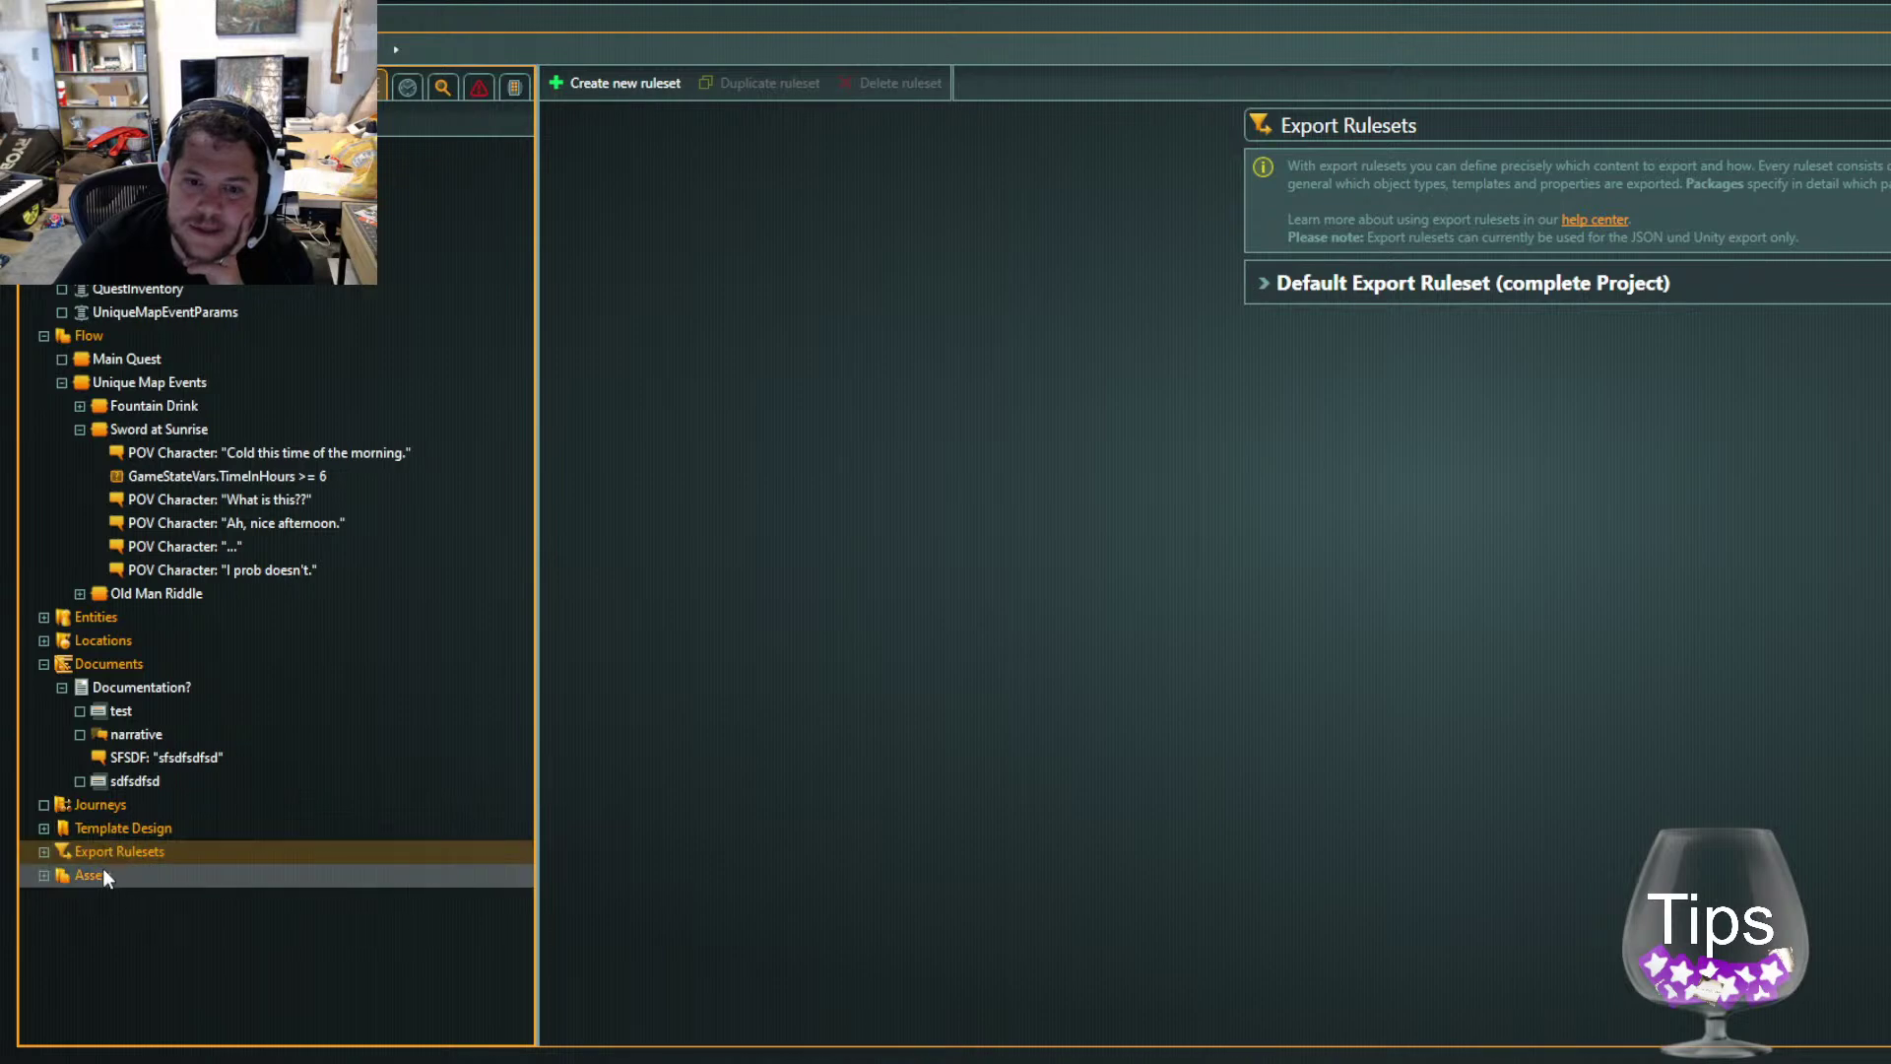
pyautogui.click(102, 875)
# Open the Unique Map Events flow fragment and view the event nodes inside it
pyautogui.click(143, 382)
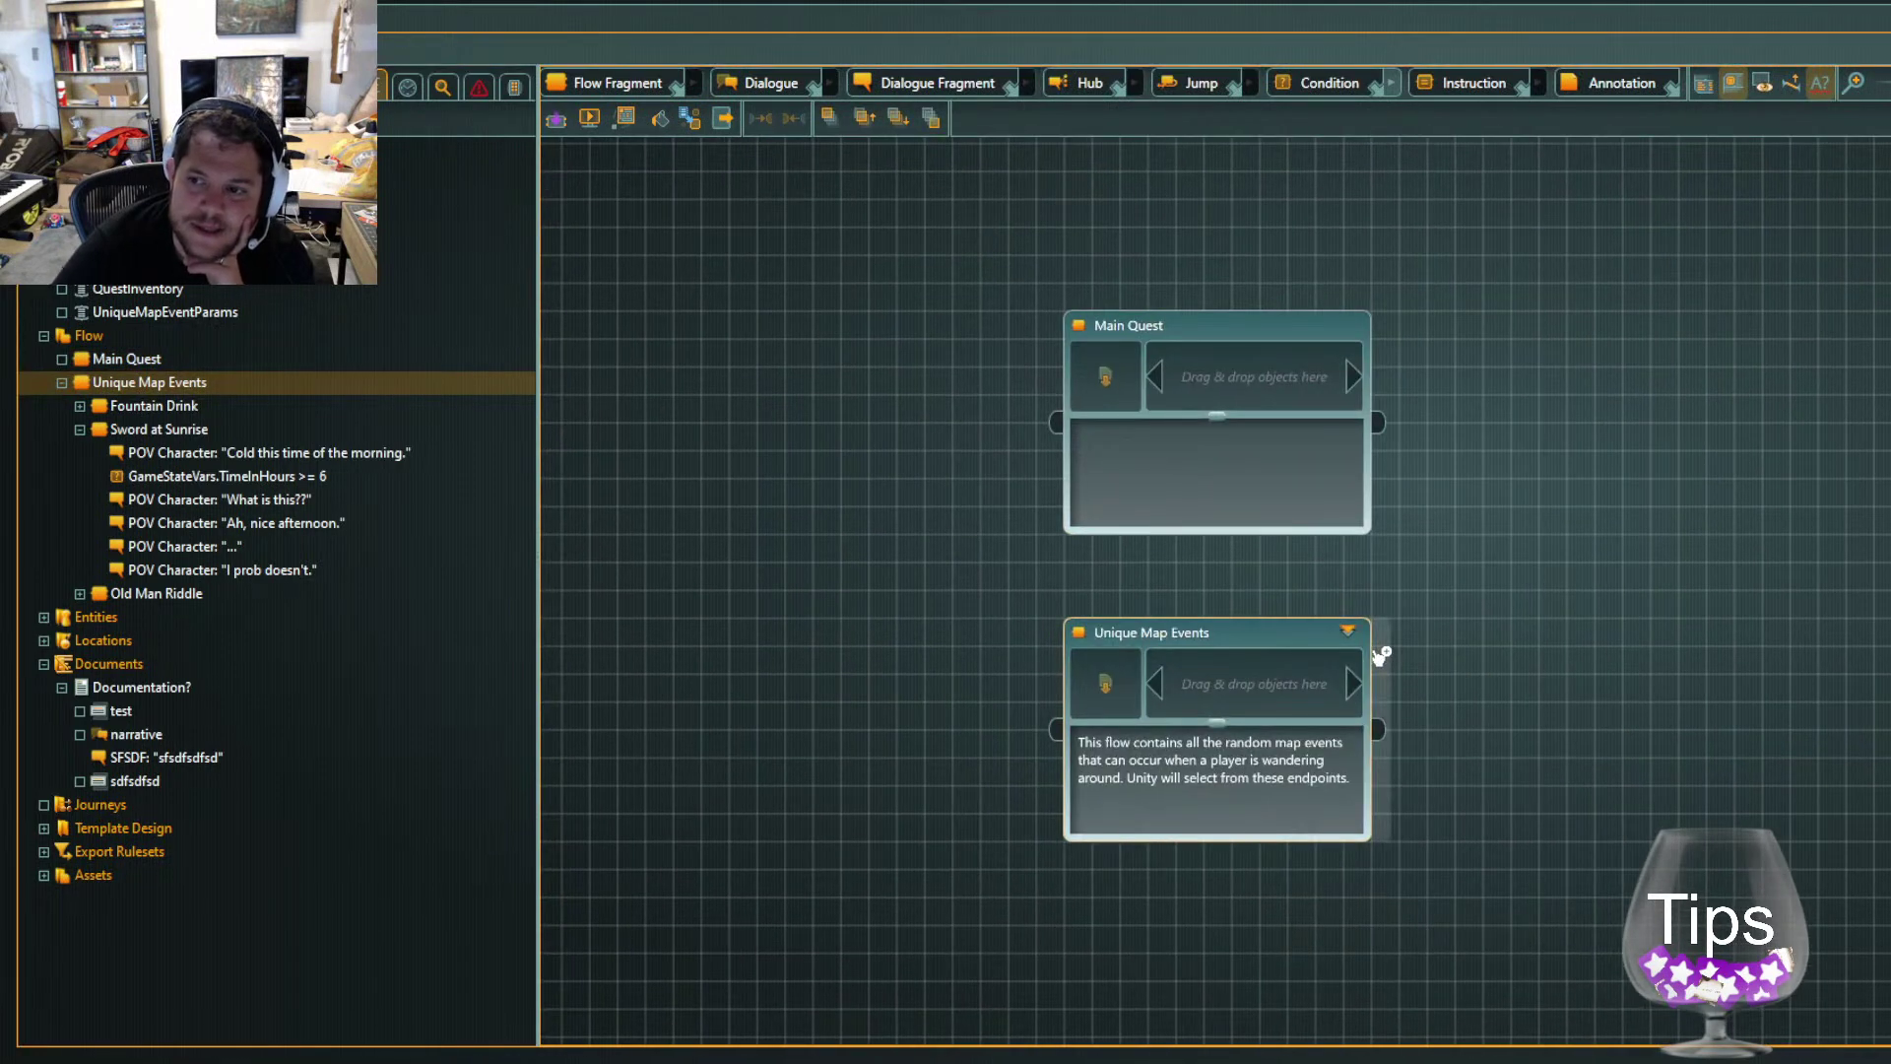
pyautogui.click(1347, 631)
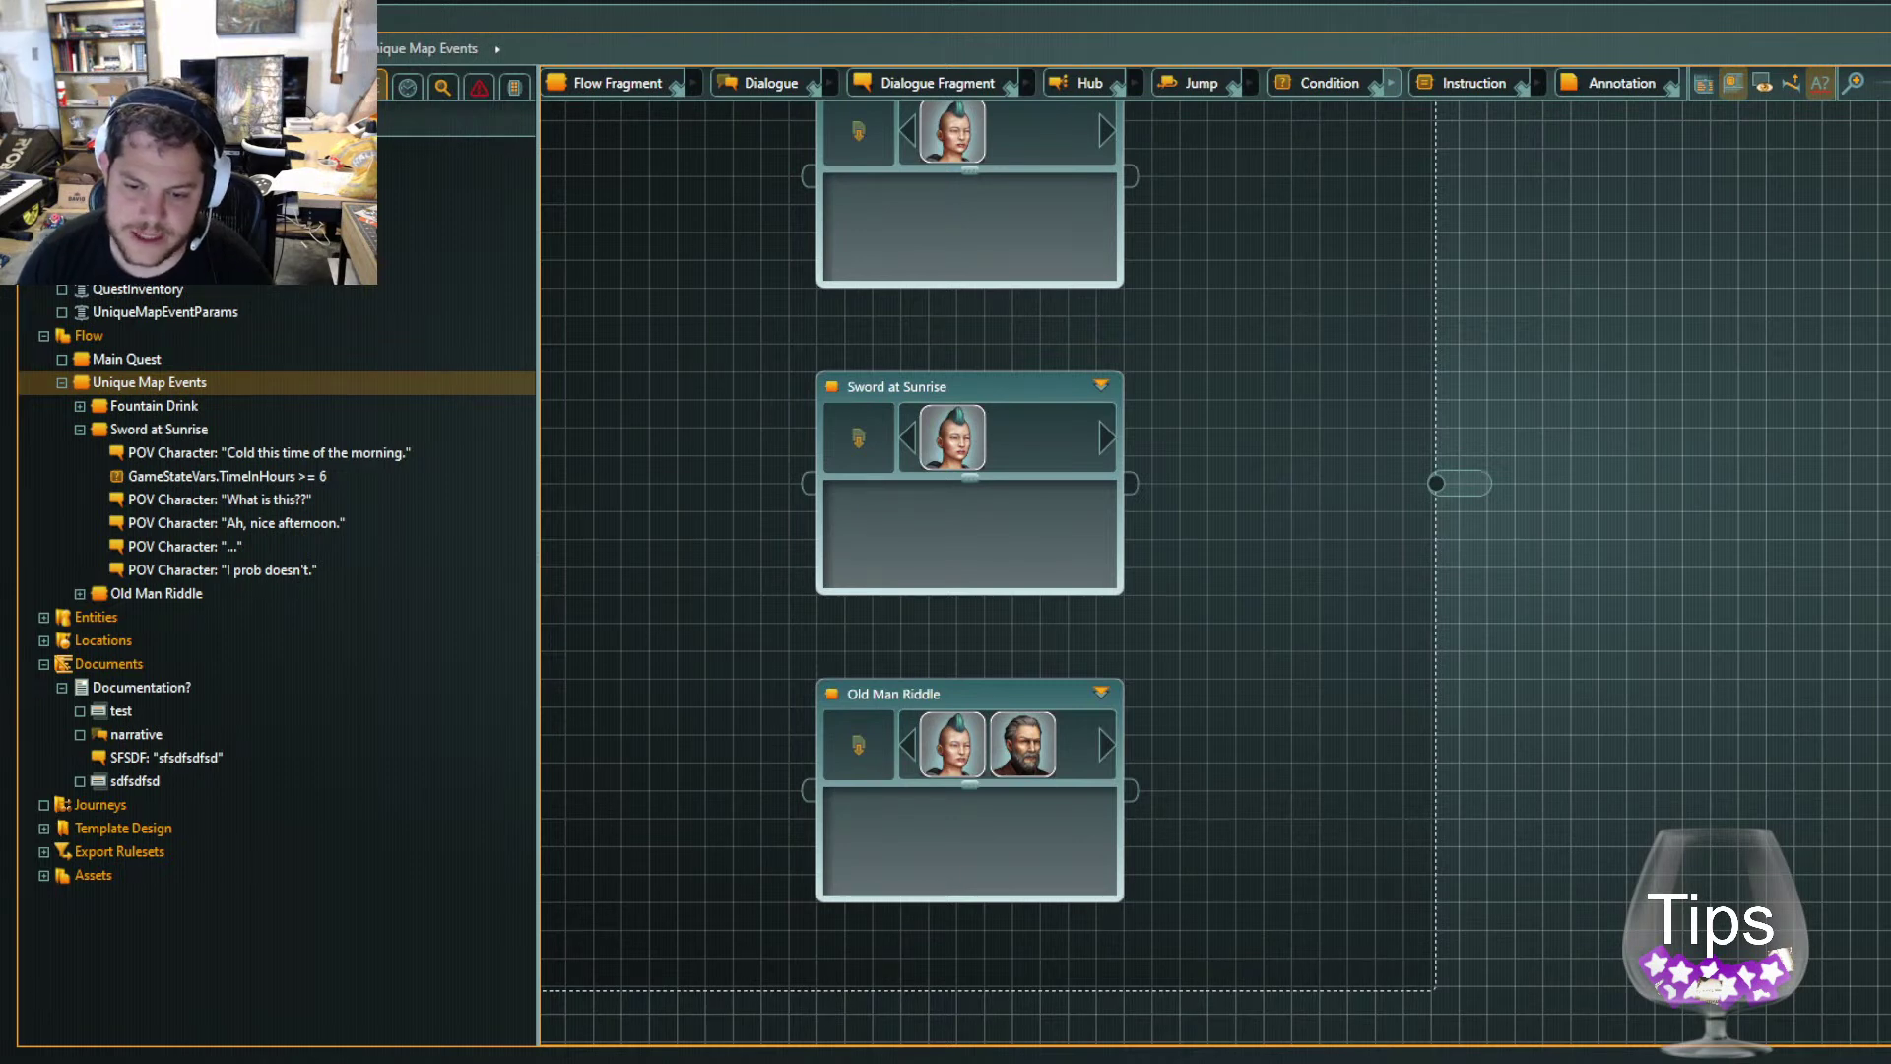
pyautogui.moveTo(1691, 528); pyautogui.dragTo(1732, 705)
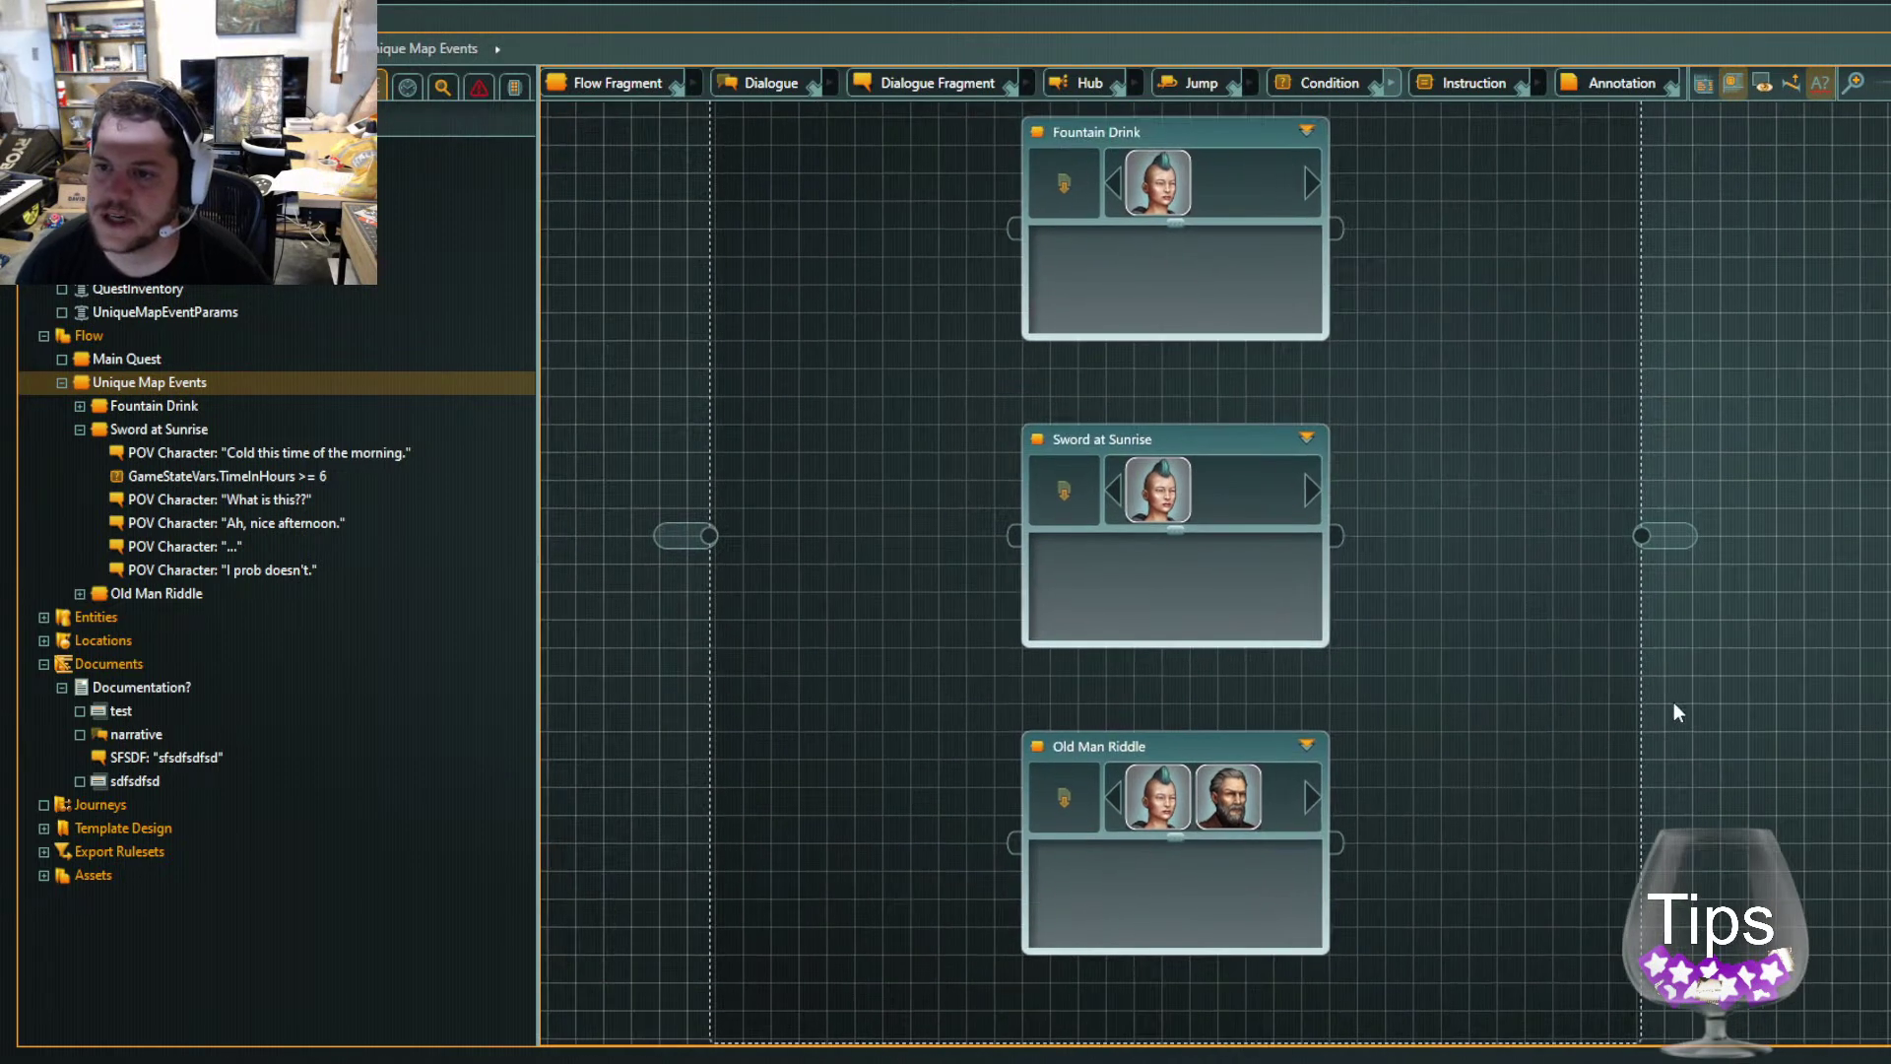
pyautogui.scroll(4, 1451, 496)
pyautogui.scroll(-6, 1448, 495)
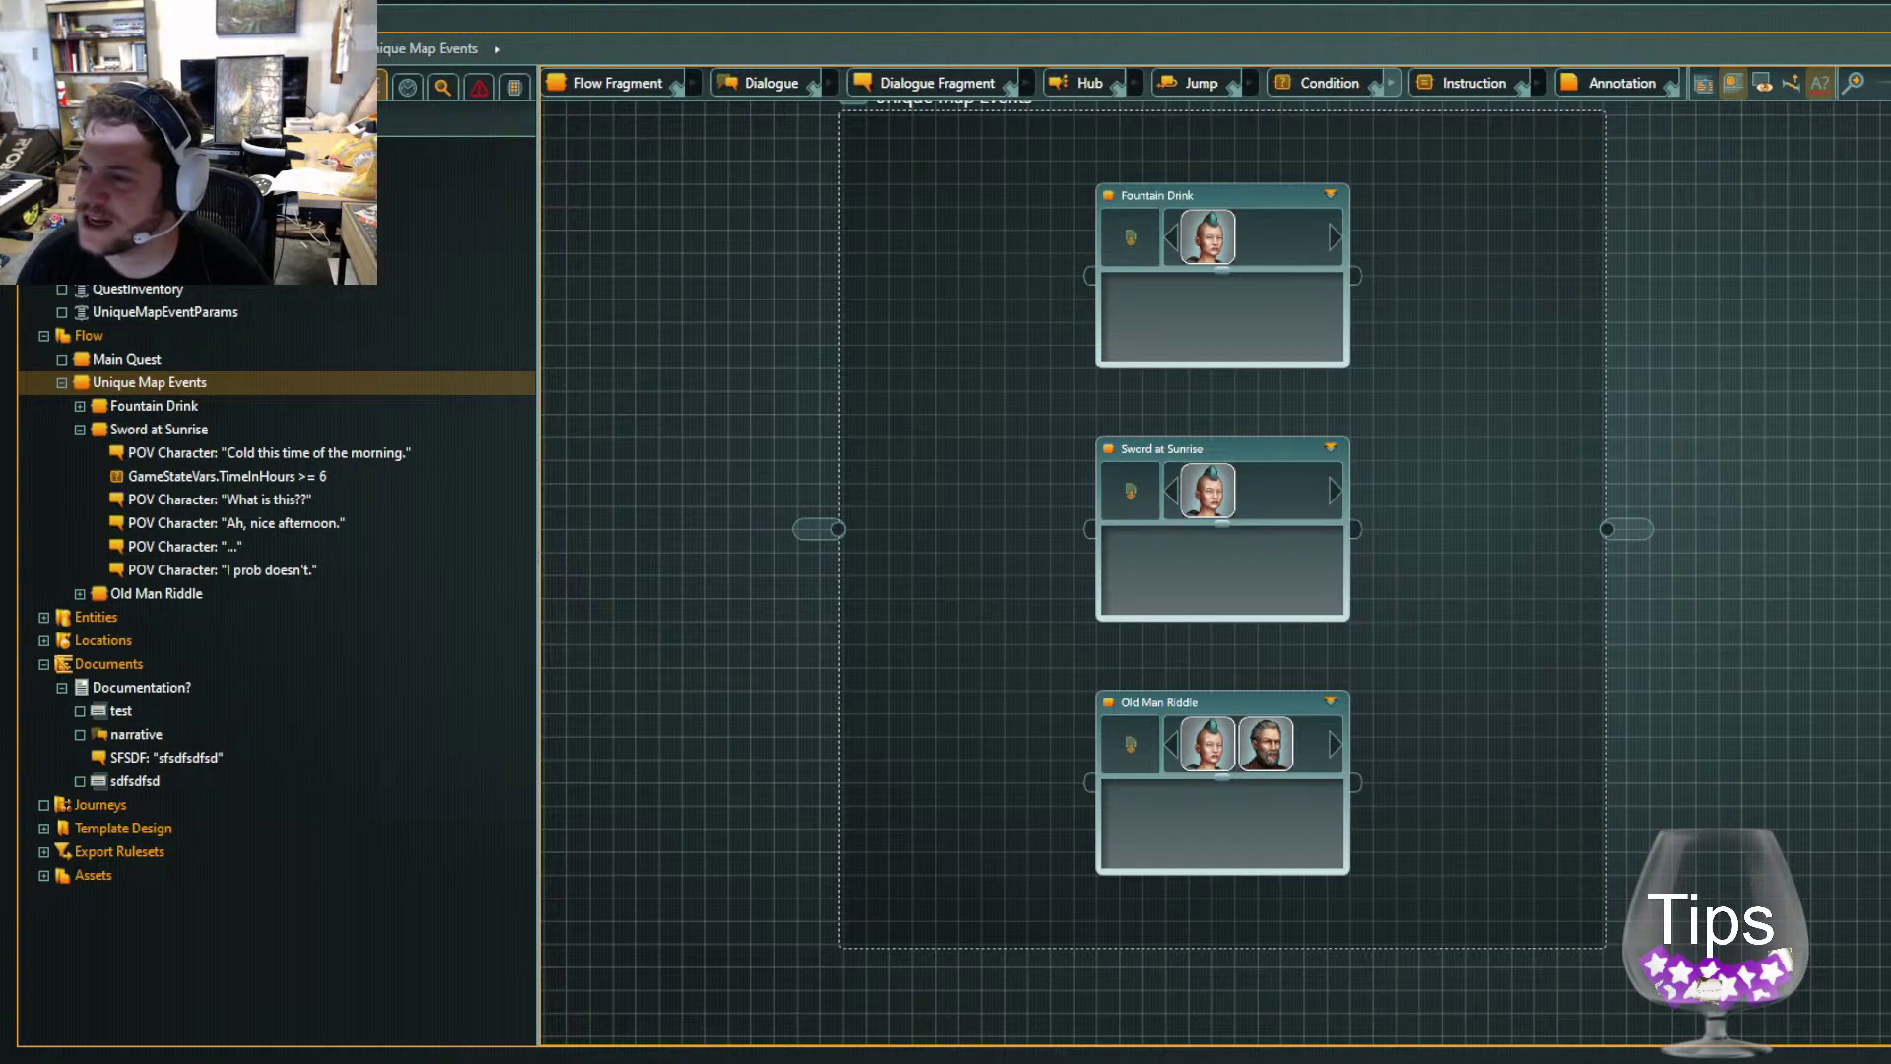
# Place a Jump node beside the Fountain Drink event and delete it again
pyautogui.click(1568, 321)
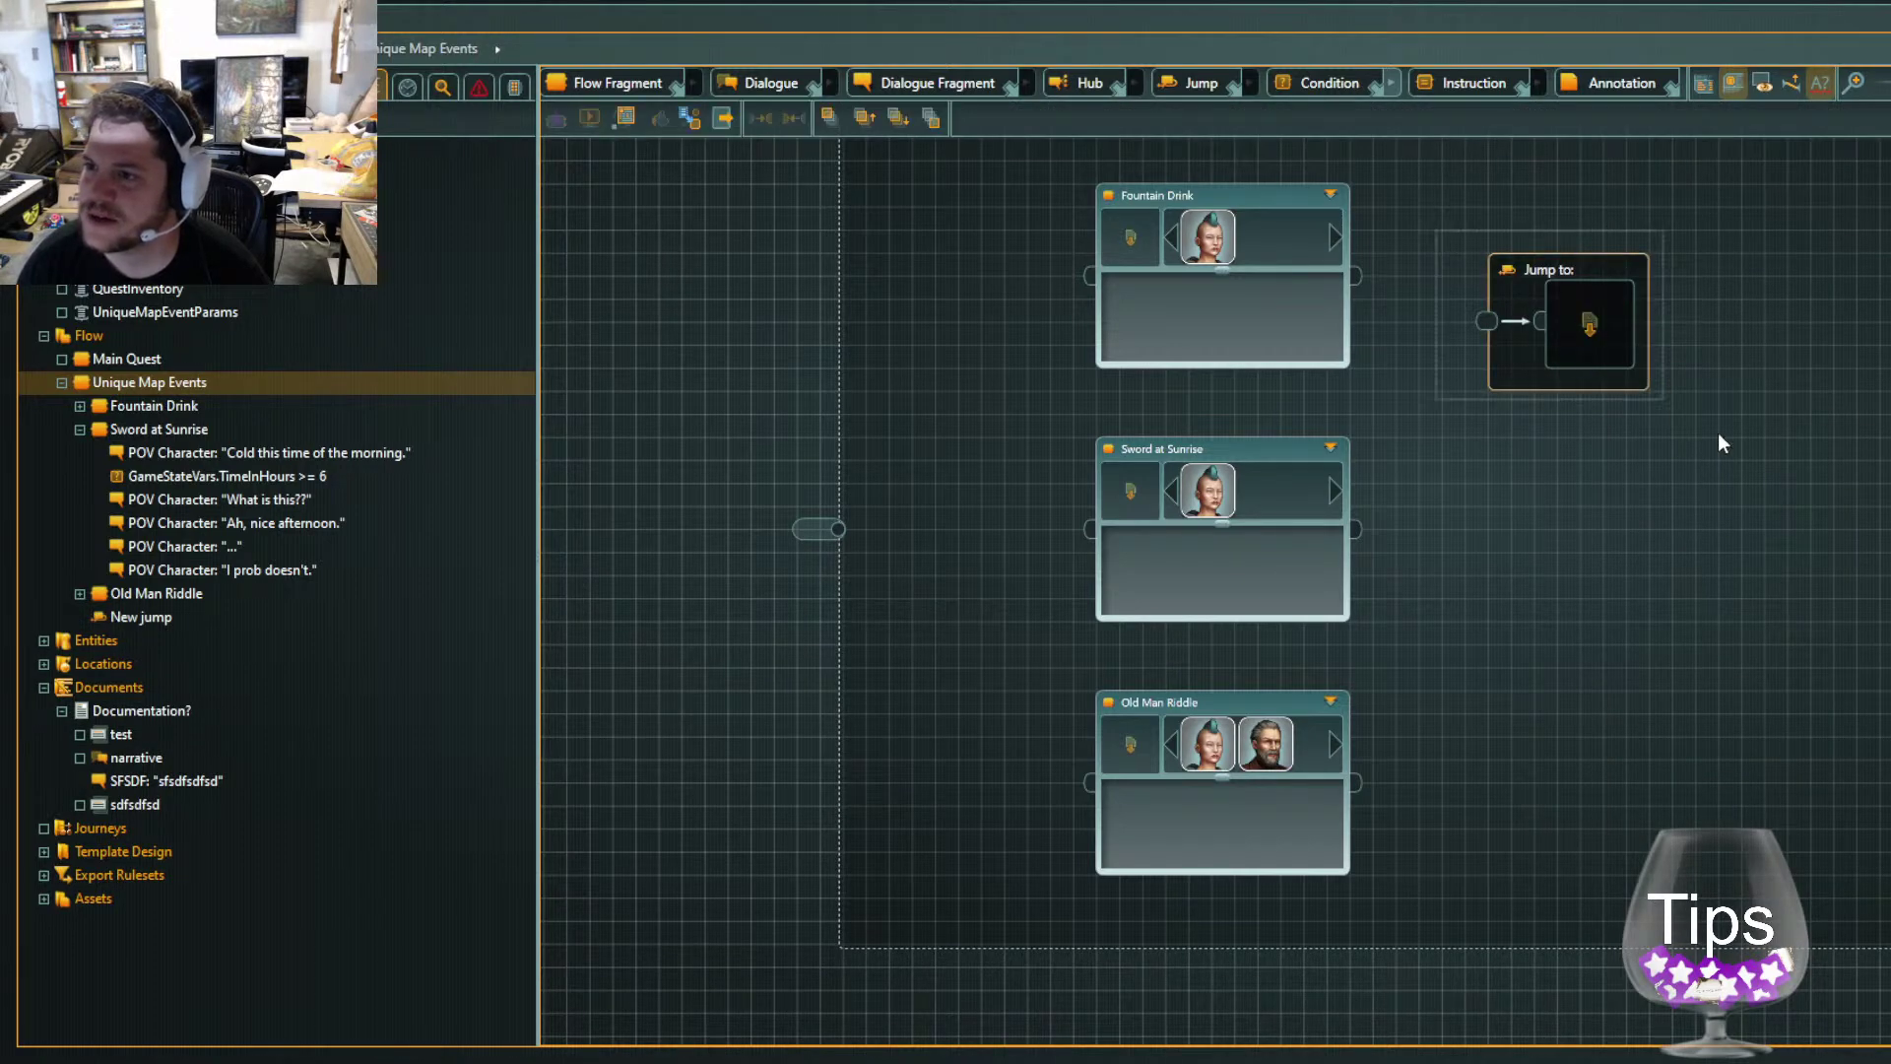
pyautogui.press('Delete')
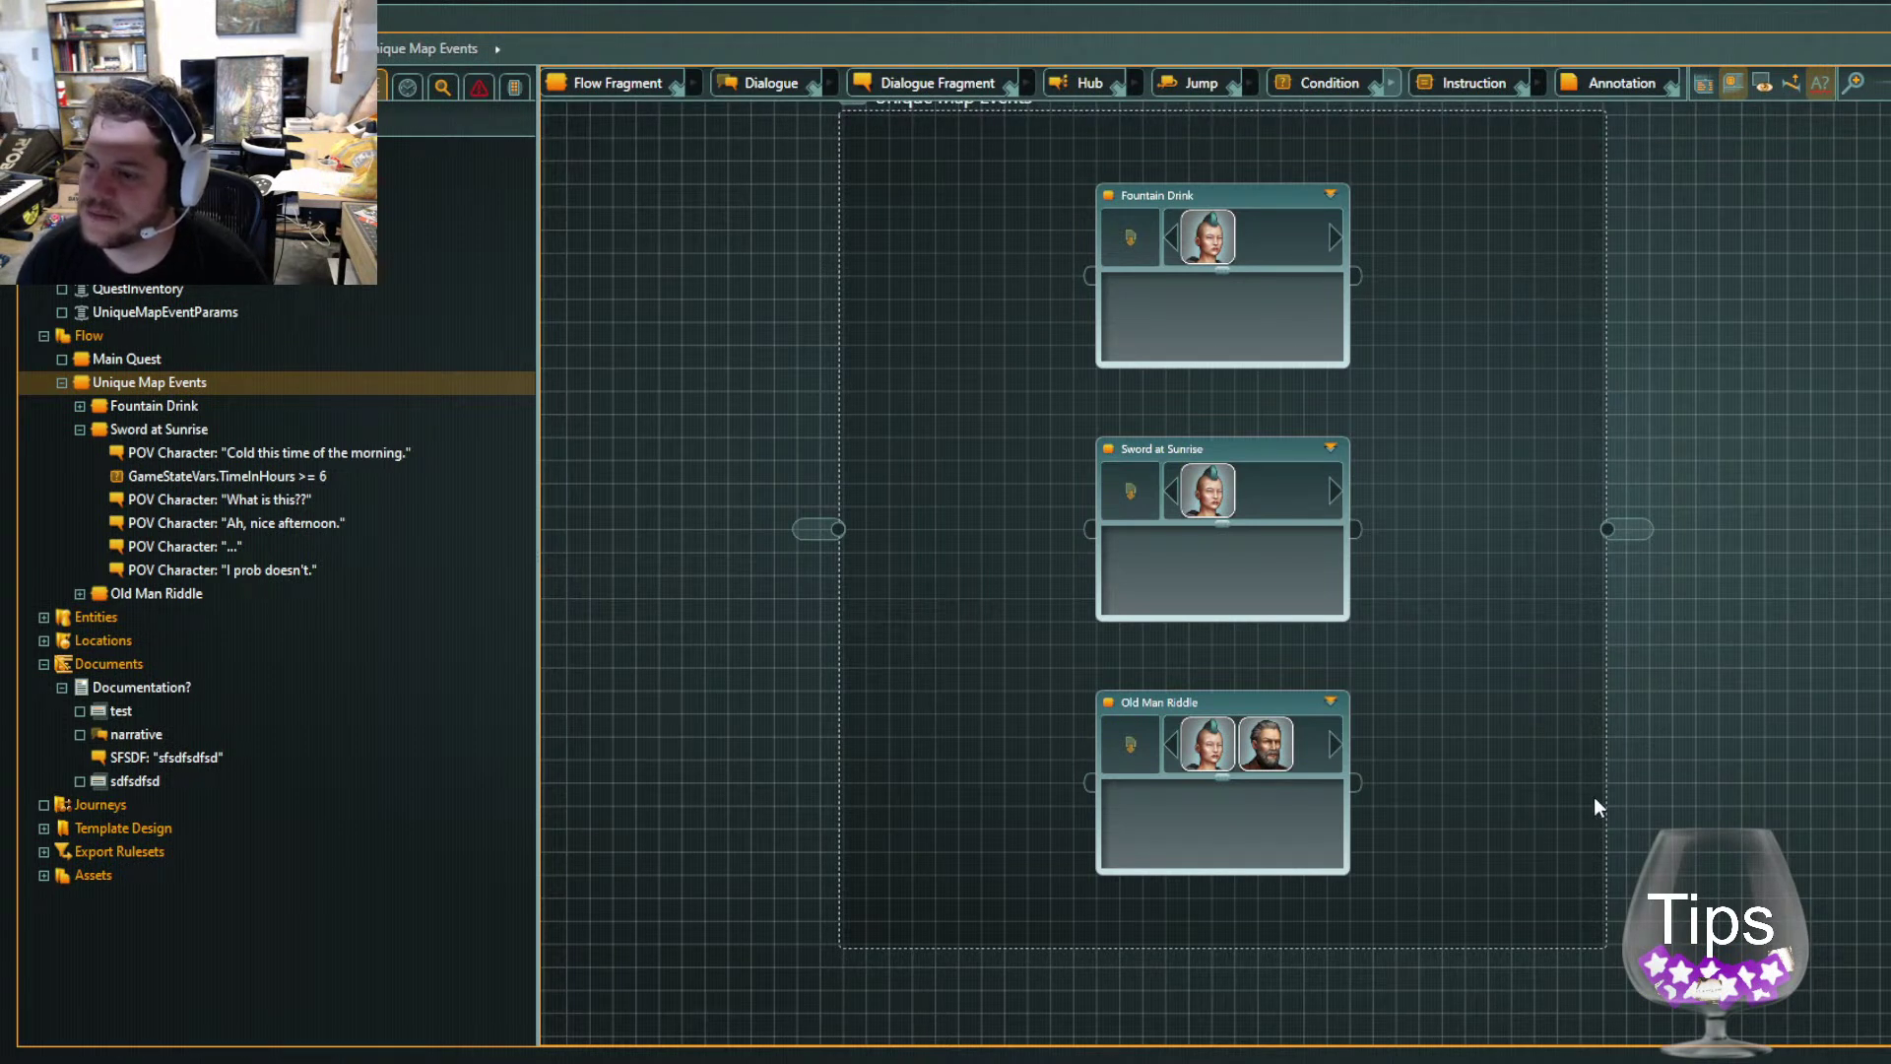
# Open the Sword at Sunrise event and examine its dialogue chain up to the event's output
pyautogui.click(1232, 701)
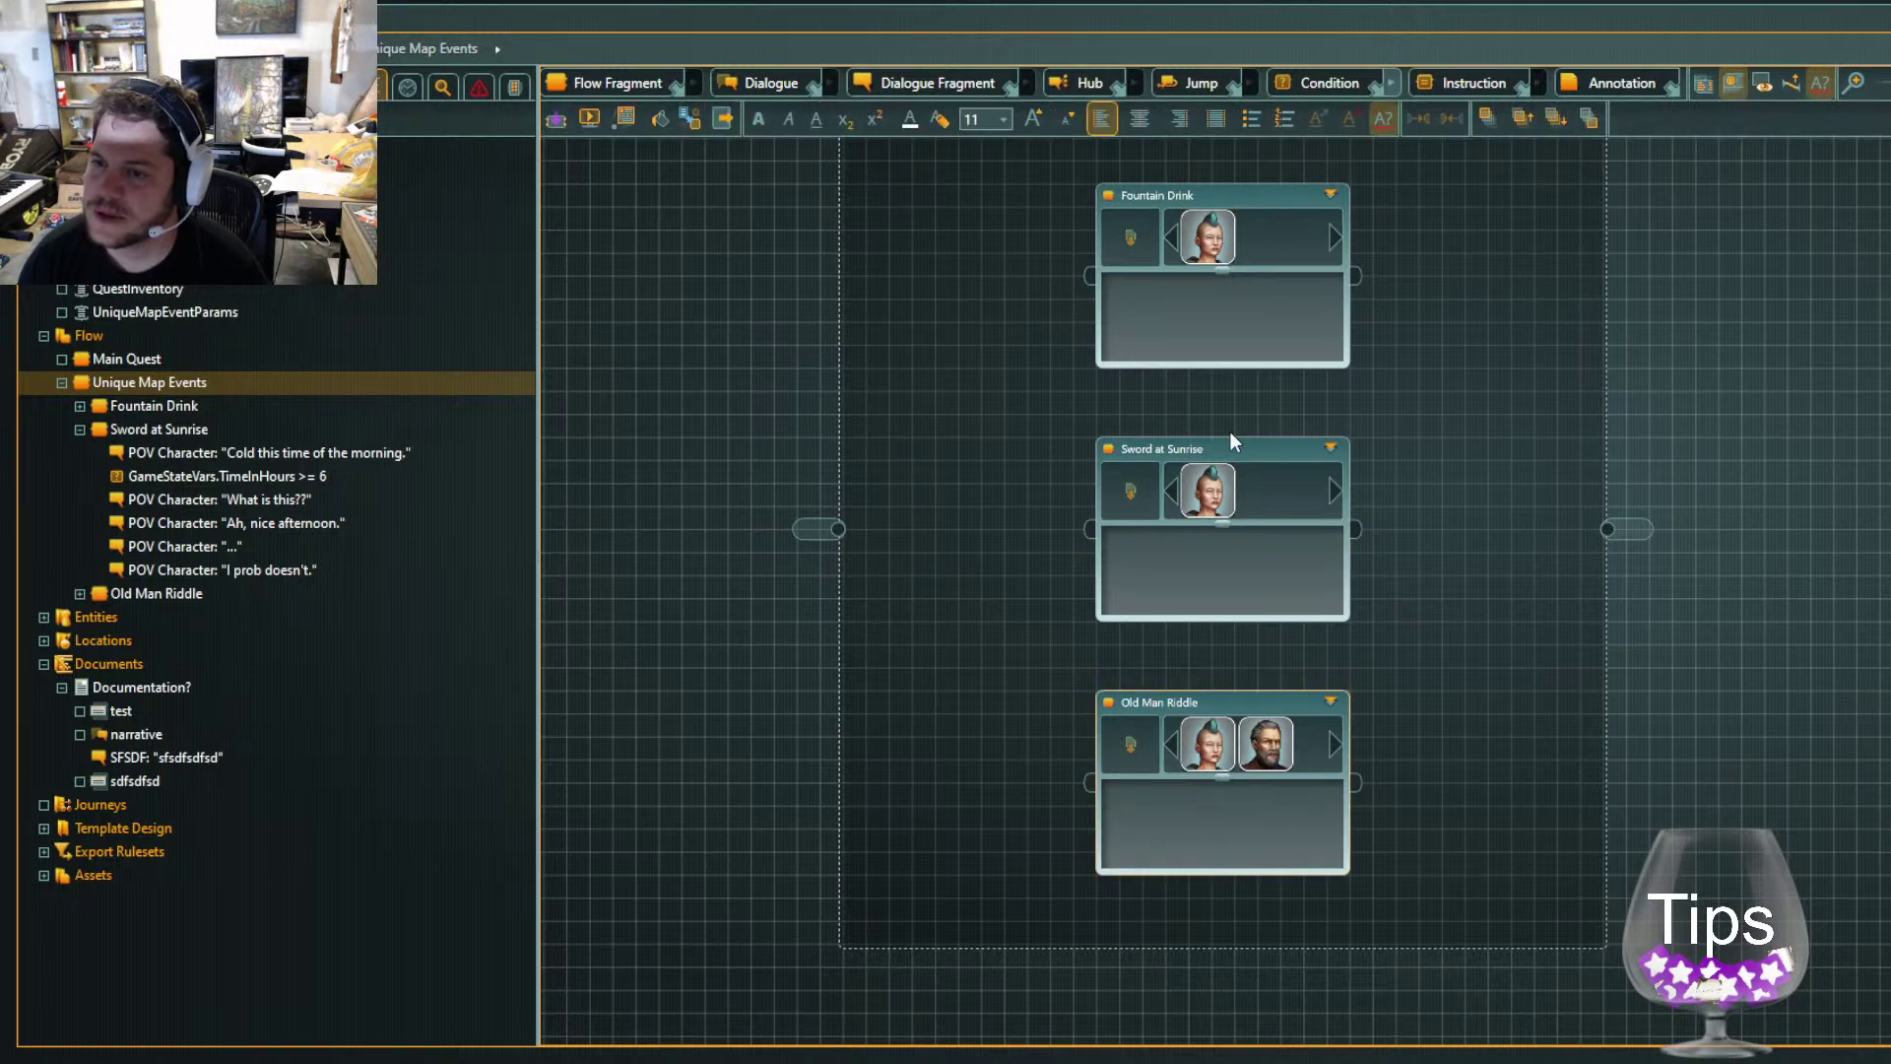
pyautogui.doubleClick(1326, 446)
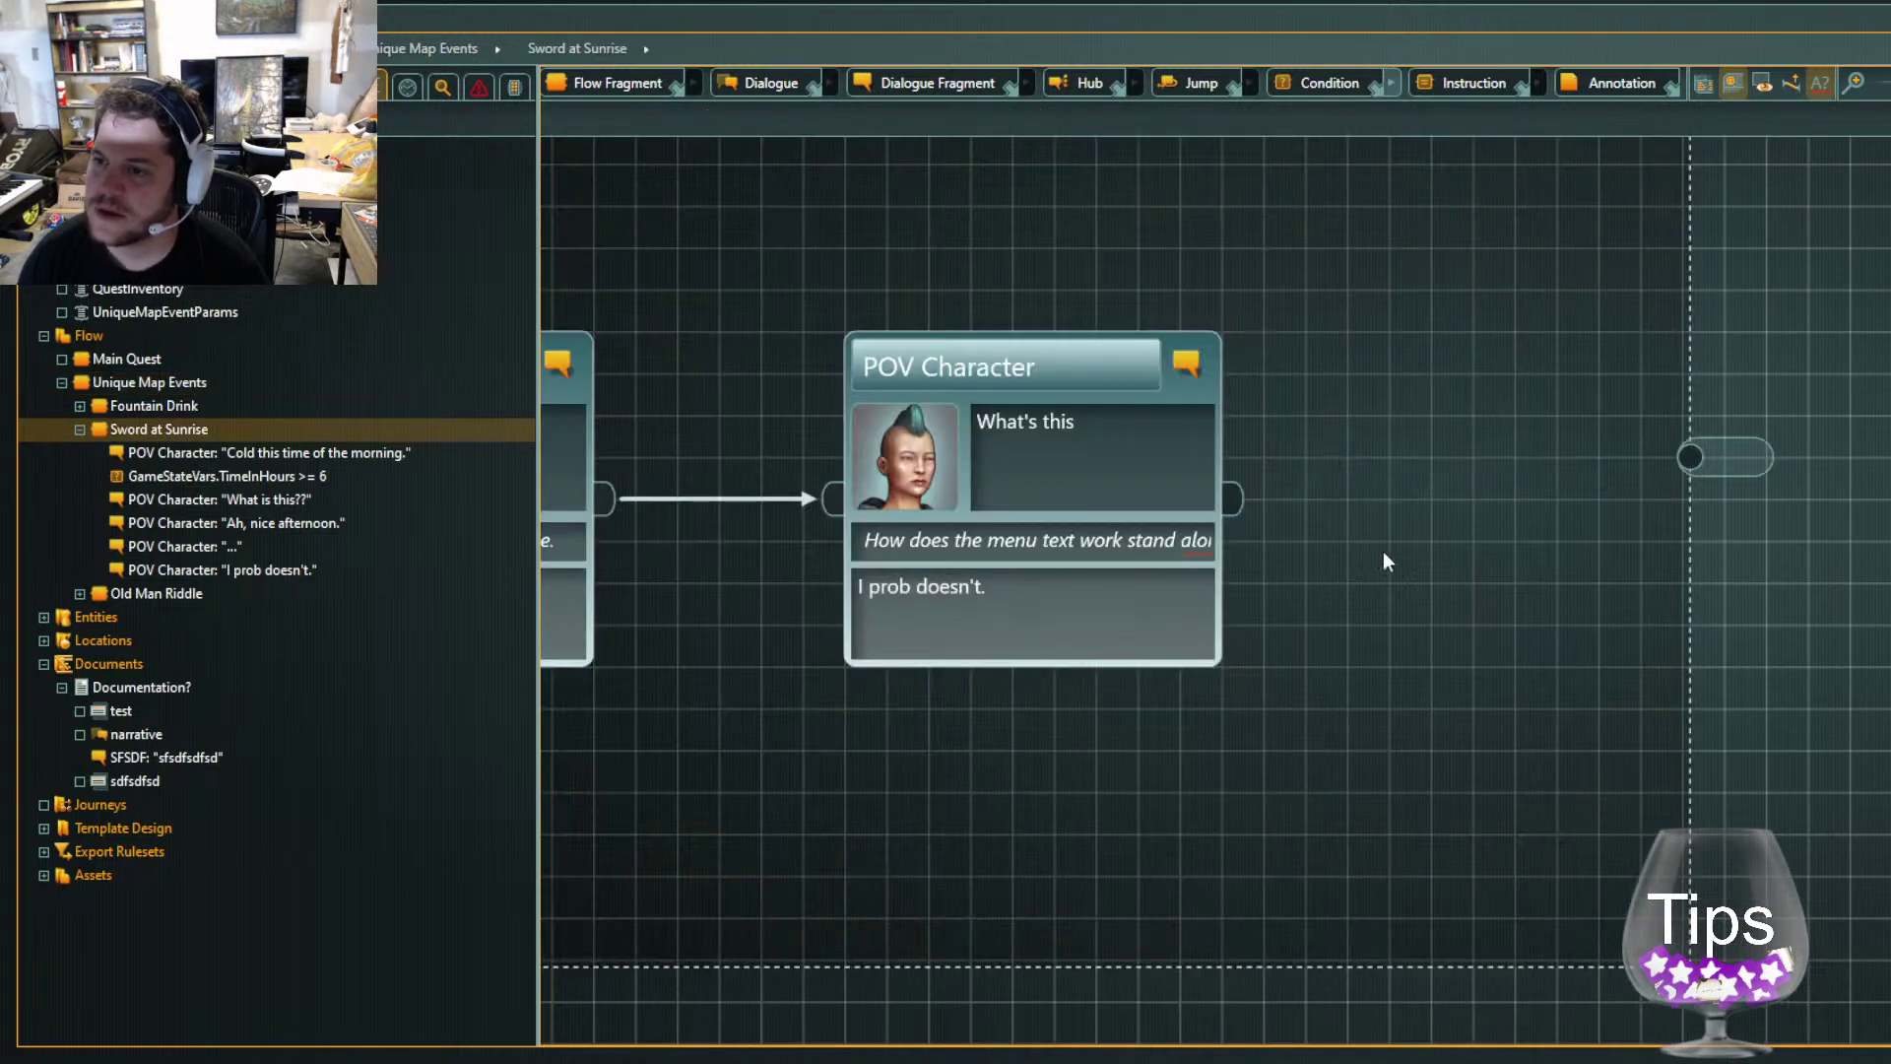
pyautogui.scroll(-5, 1355, 594)
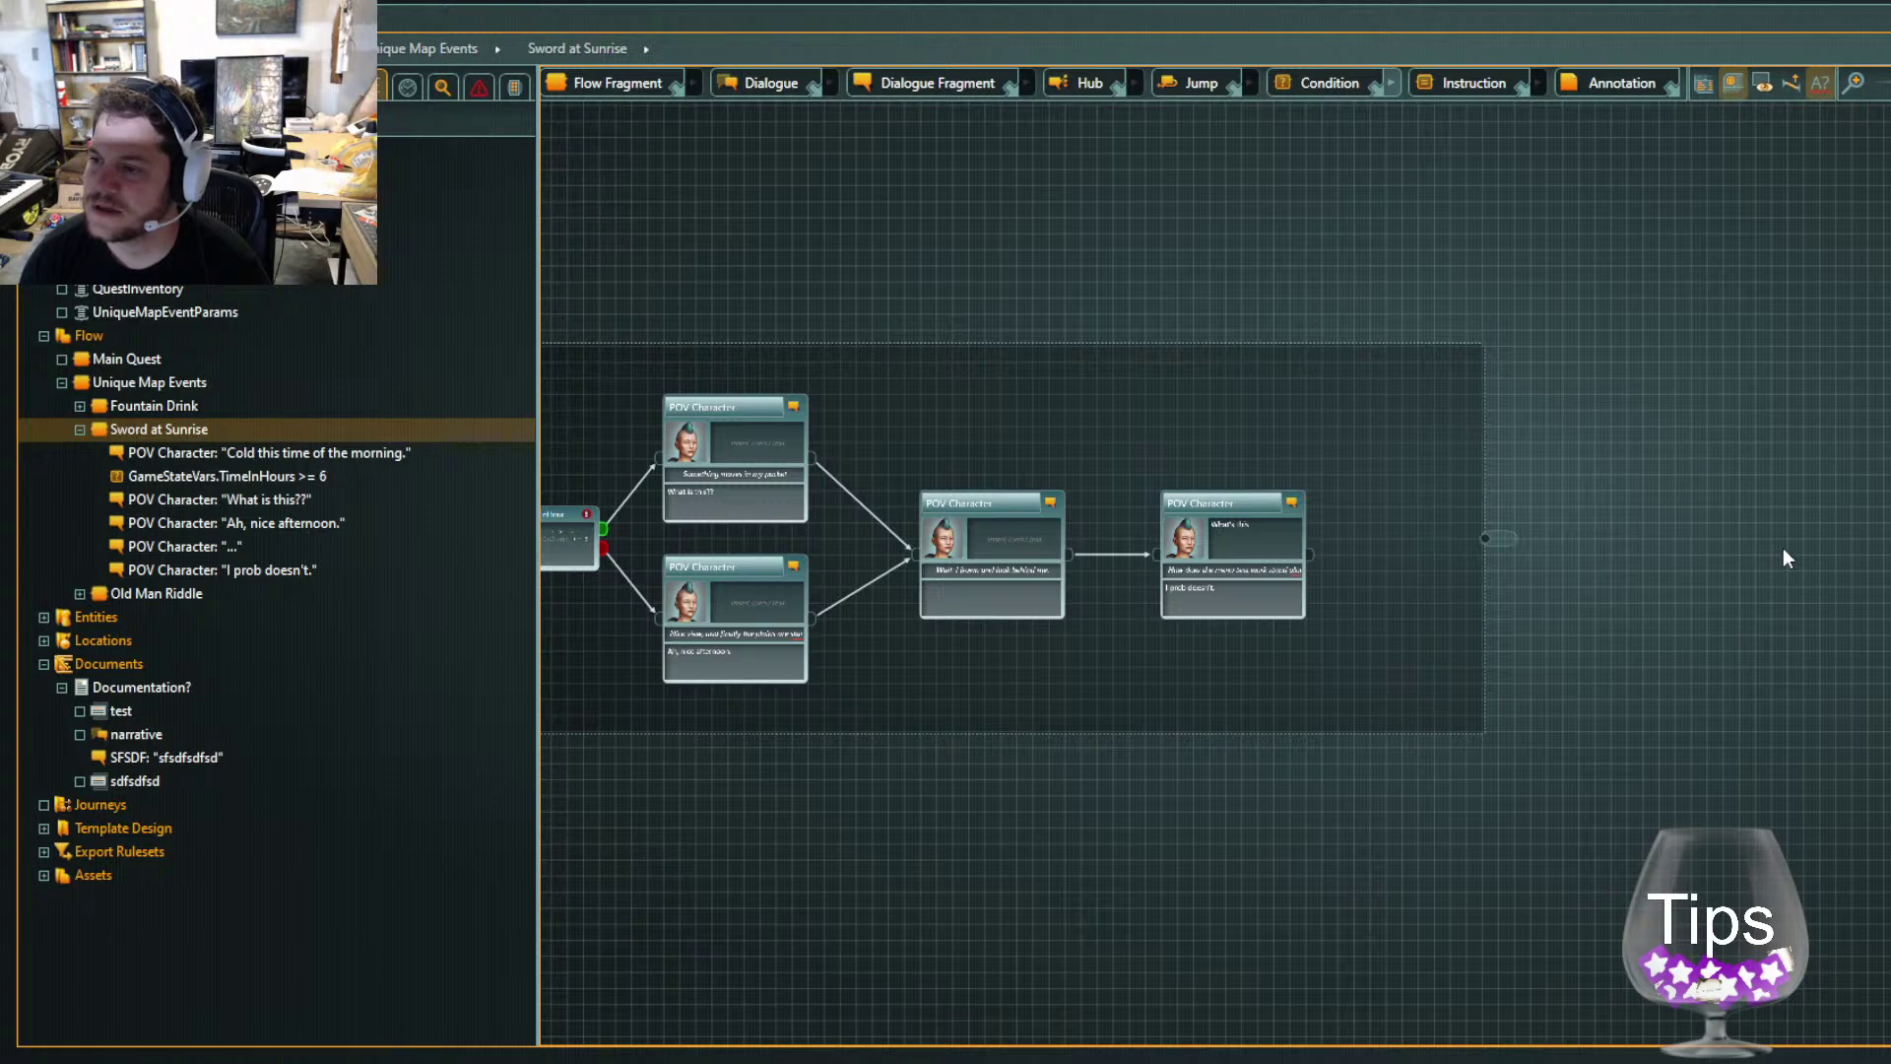
pyautogui.hotkey('ctrl', 'z')
pyautogui.moveTo(1559, 465); pyautogui.dragTo(1389, 647)
pyautogui.press('Delete')
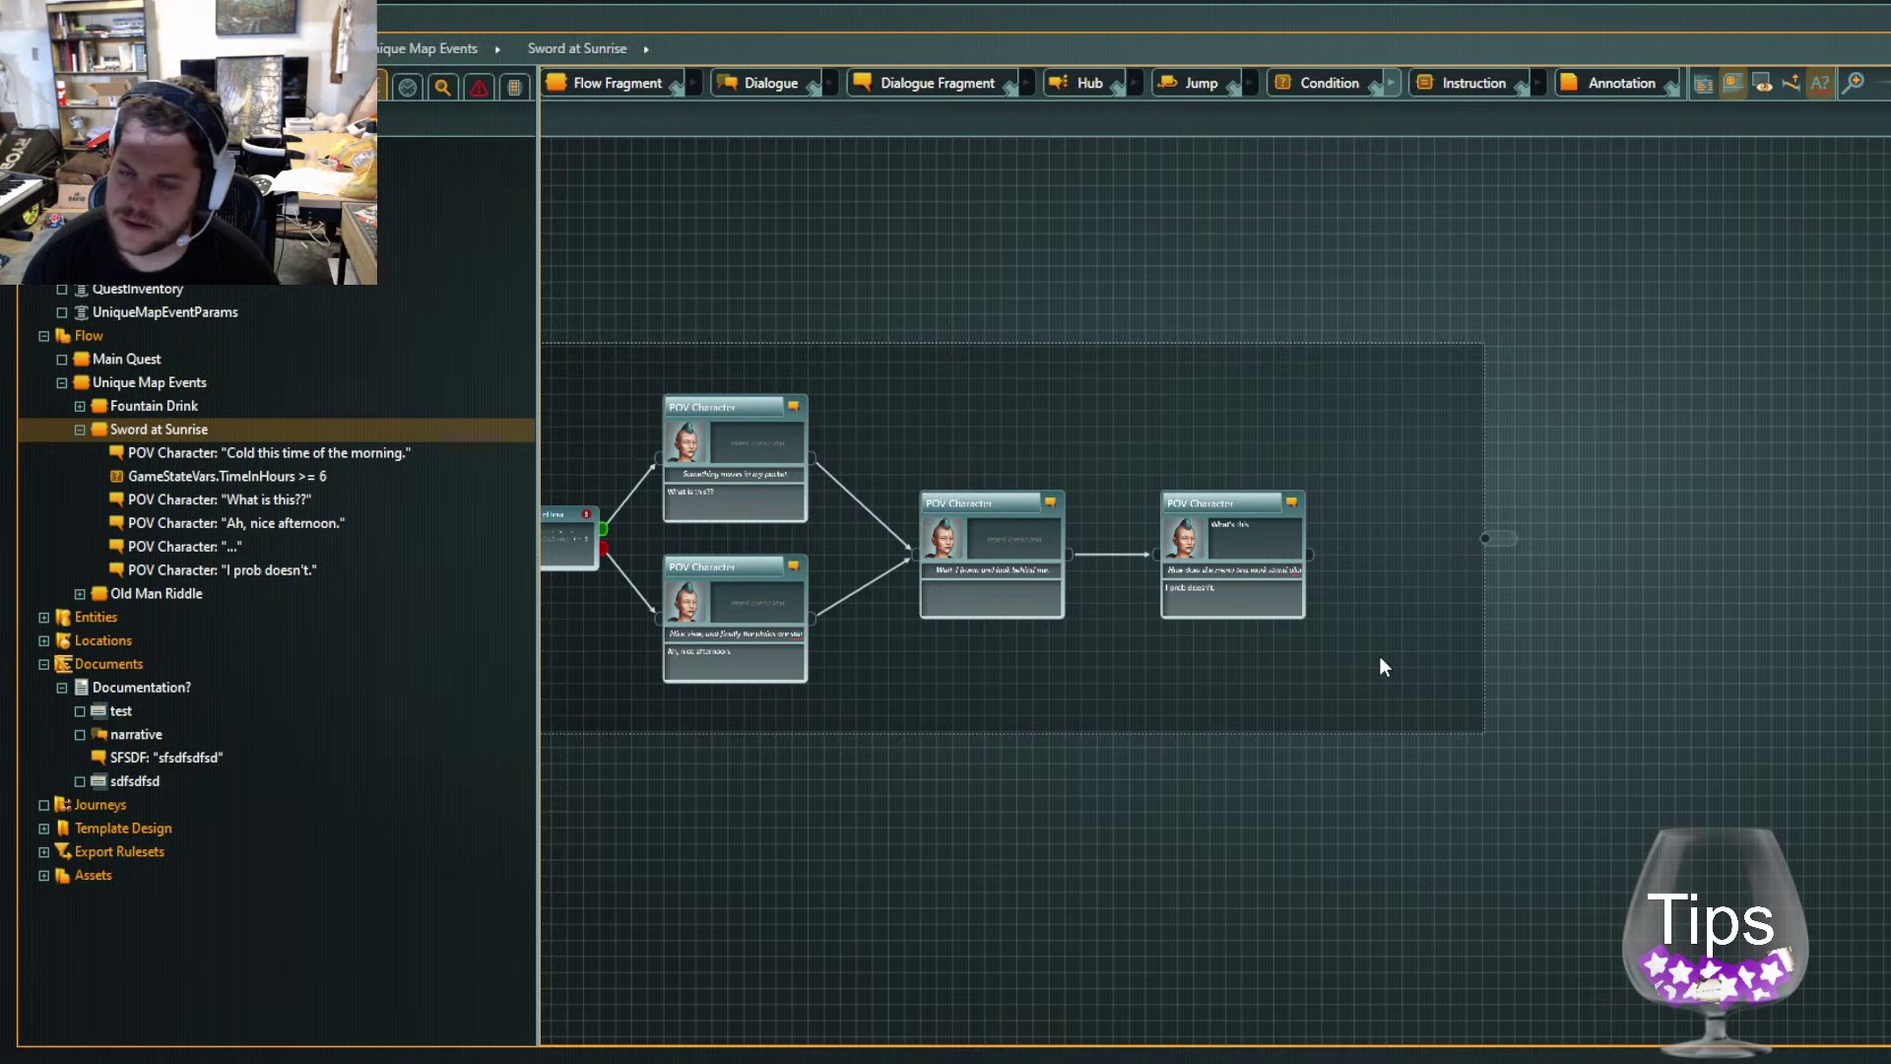
pyautogui.scroll(5, 1008, 878)
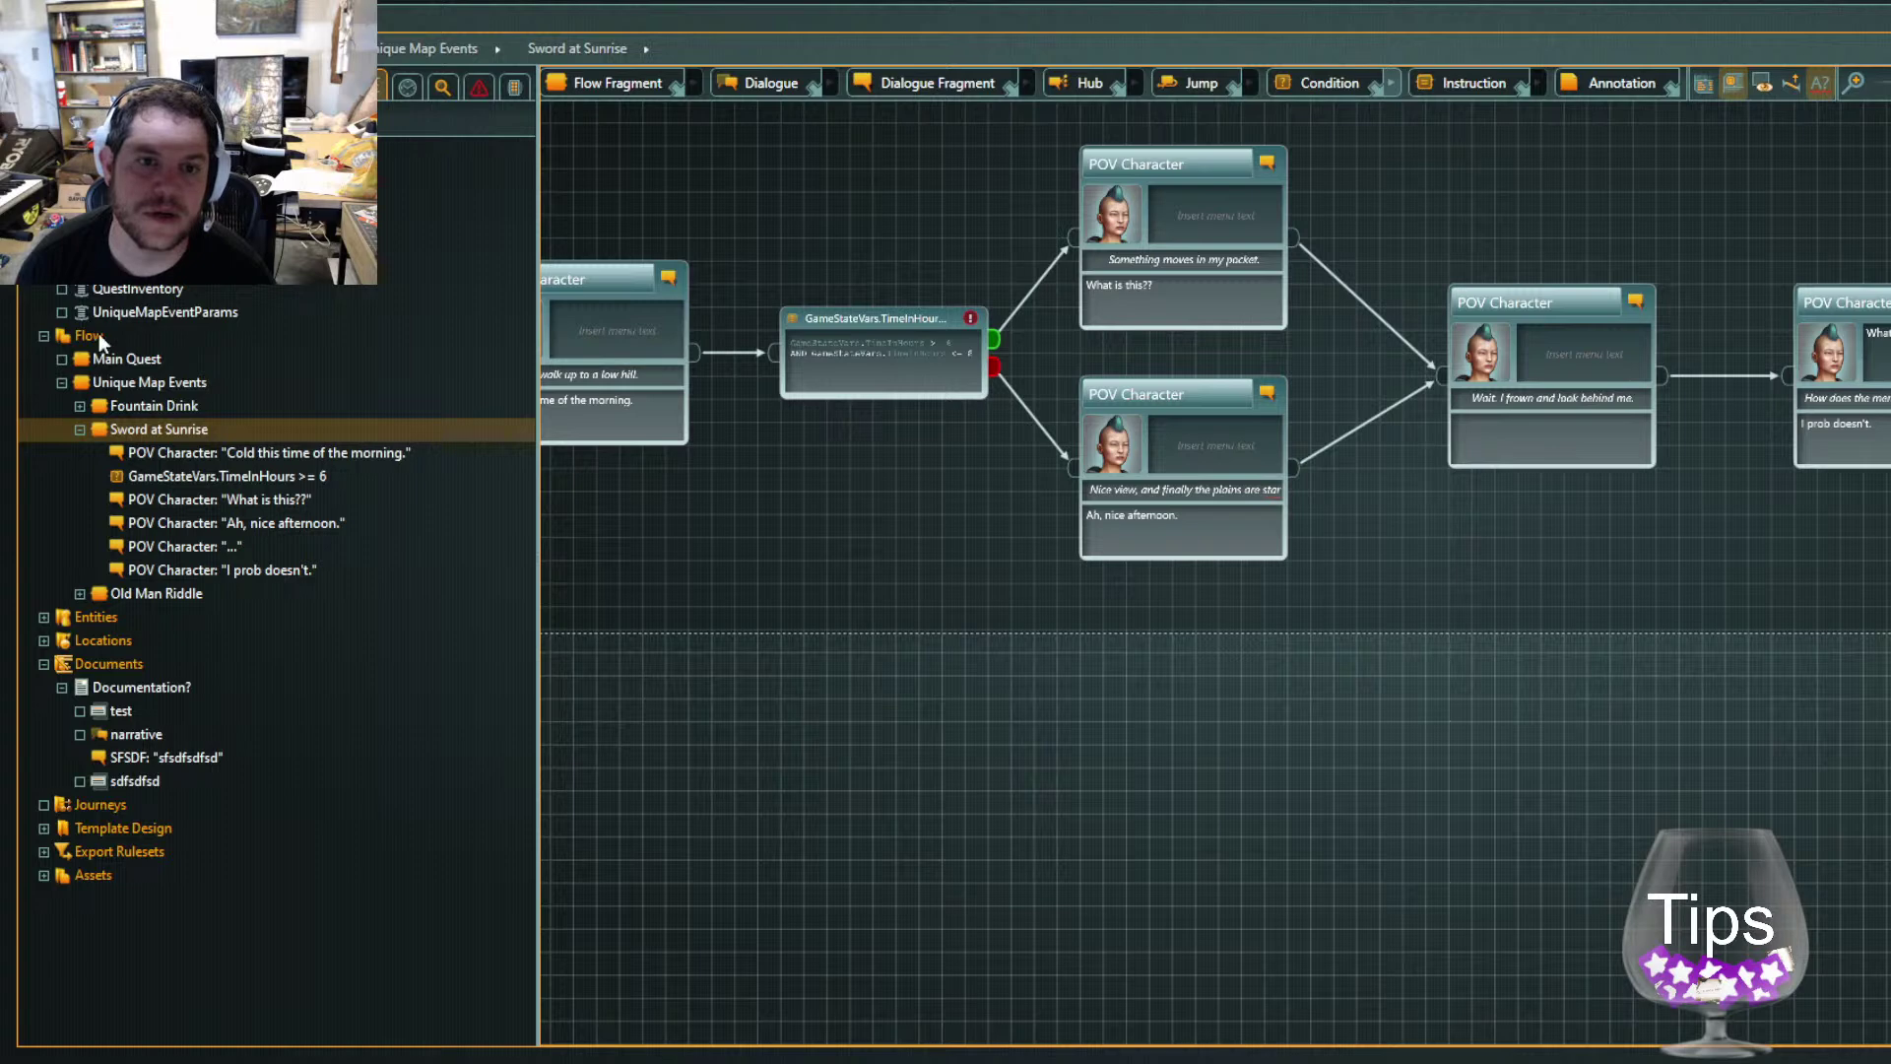
# Switch to the Galahad 3.0 demo project, open its Flow and enter the Game State fragment
pyautogui.doubleClick(114, 476)
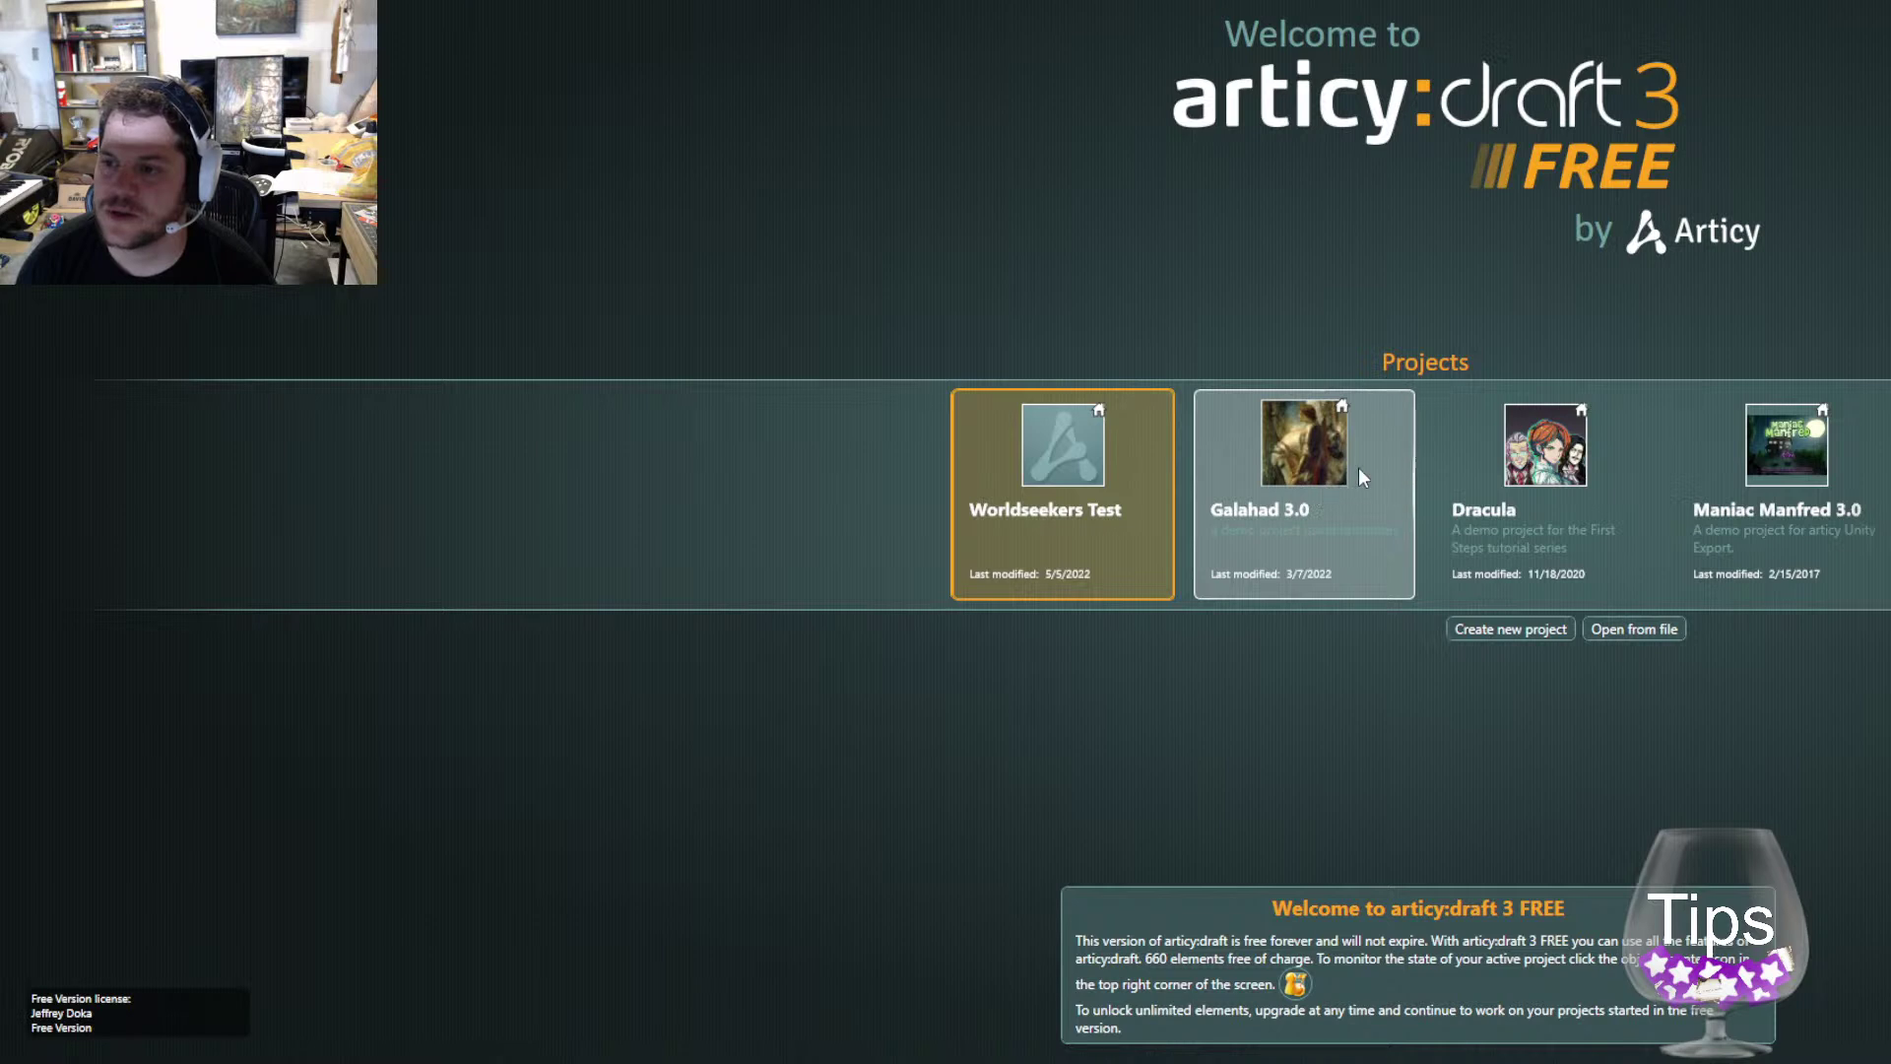
pyautogui.click(1357, 467)
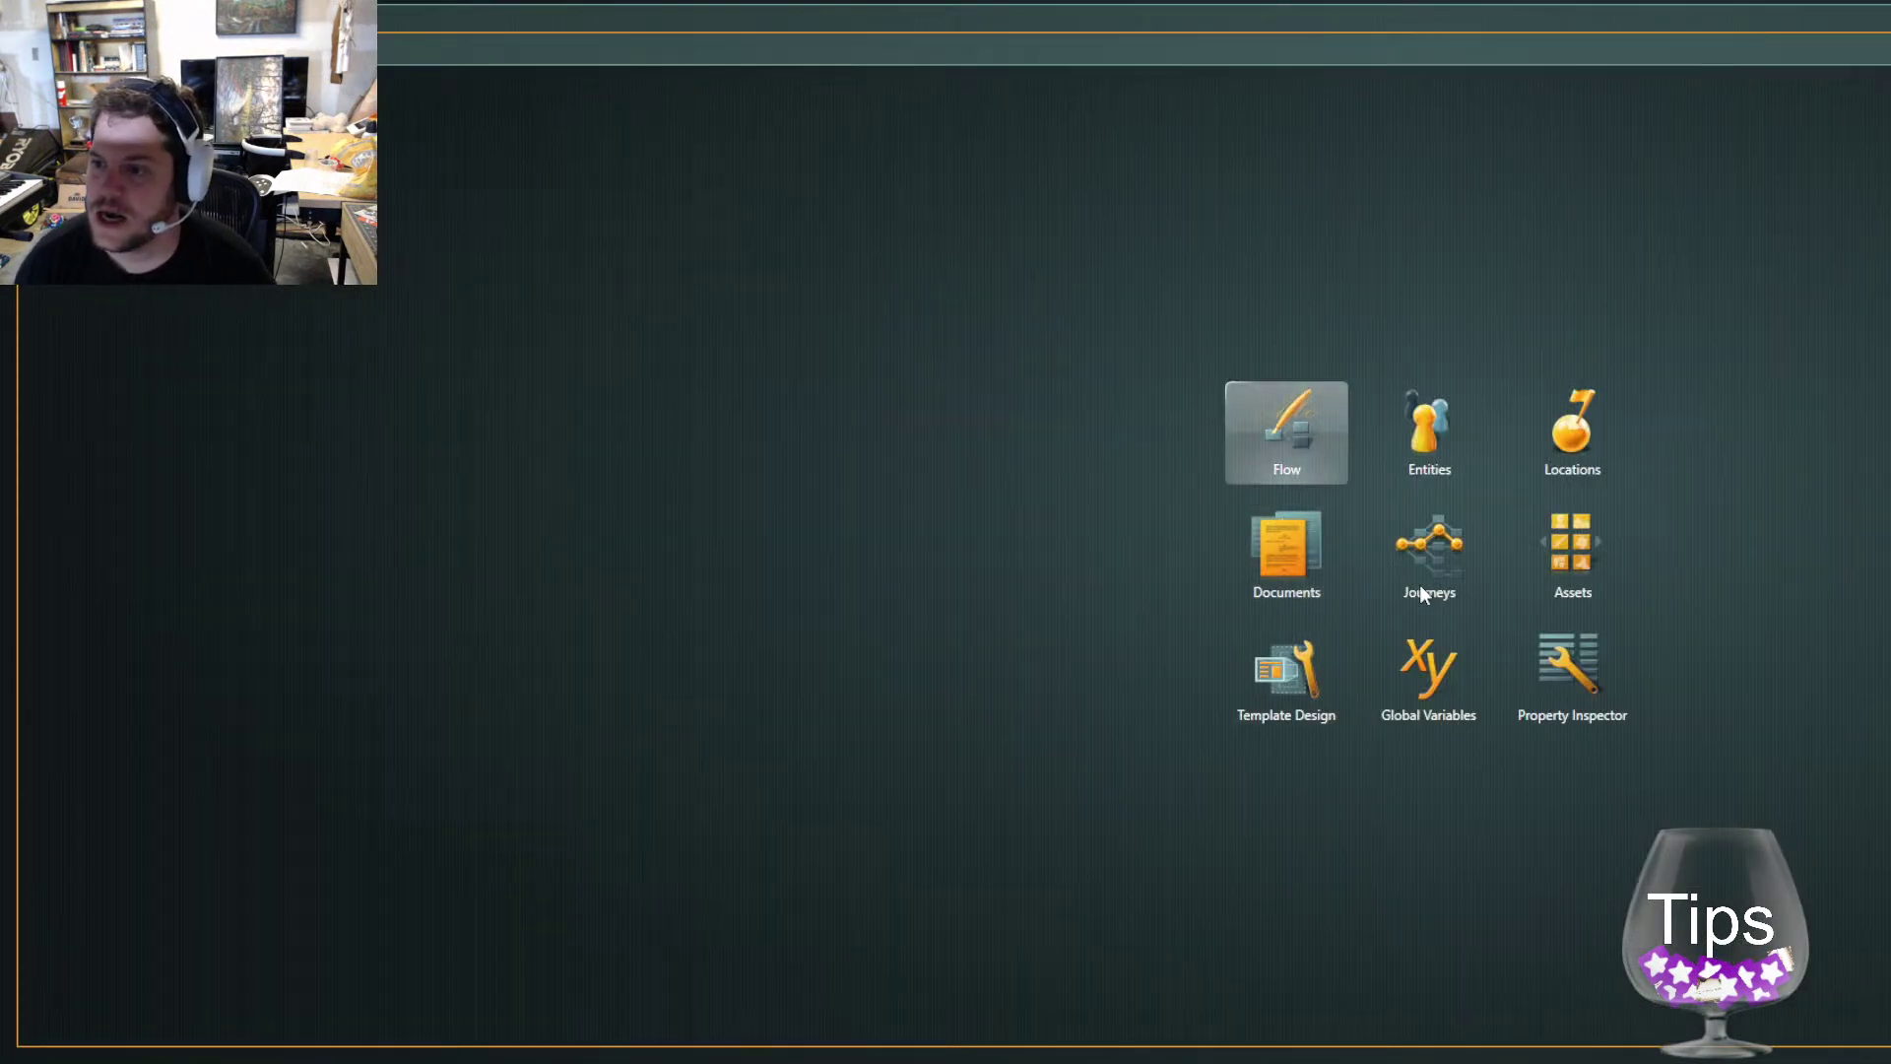
pyautogui.click(1265, 399)
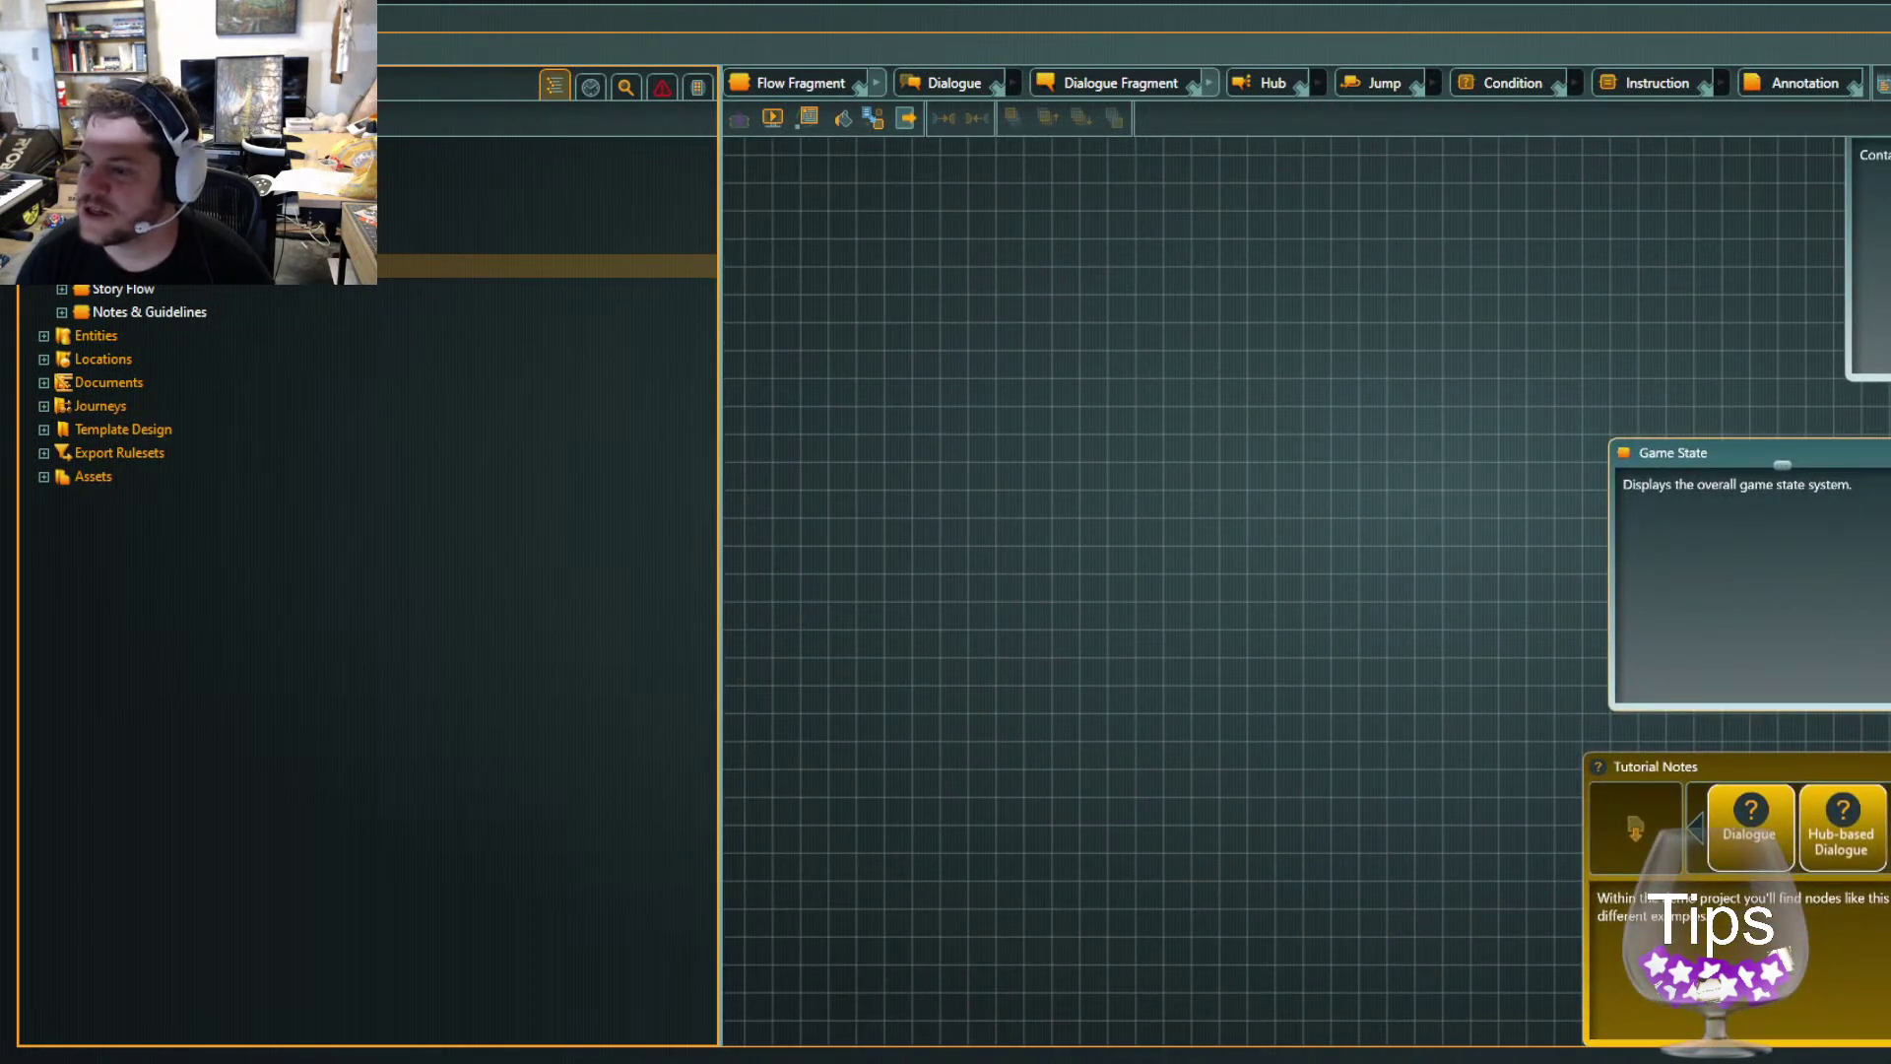
pyautogui.doubleClick(1852, 461)
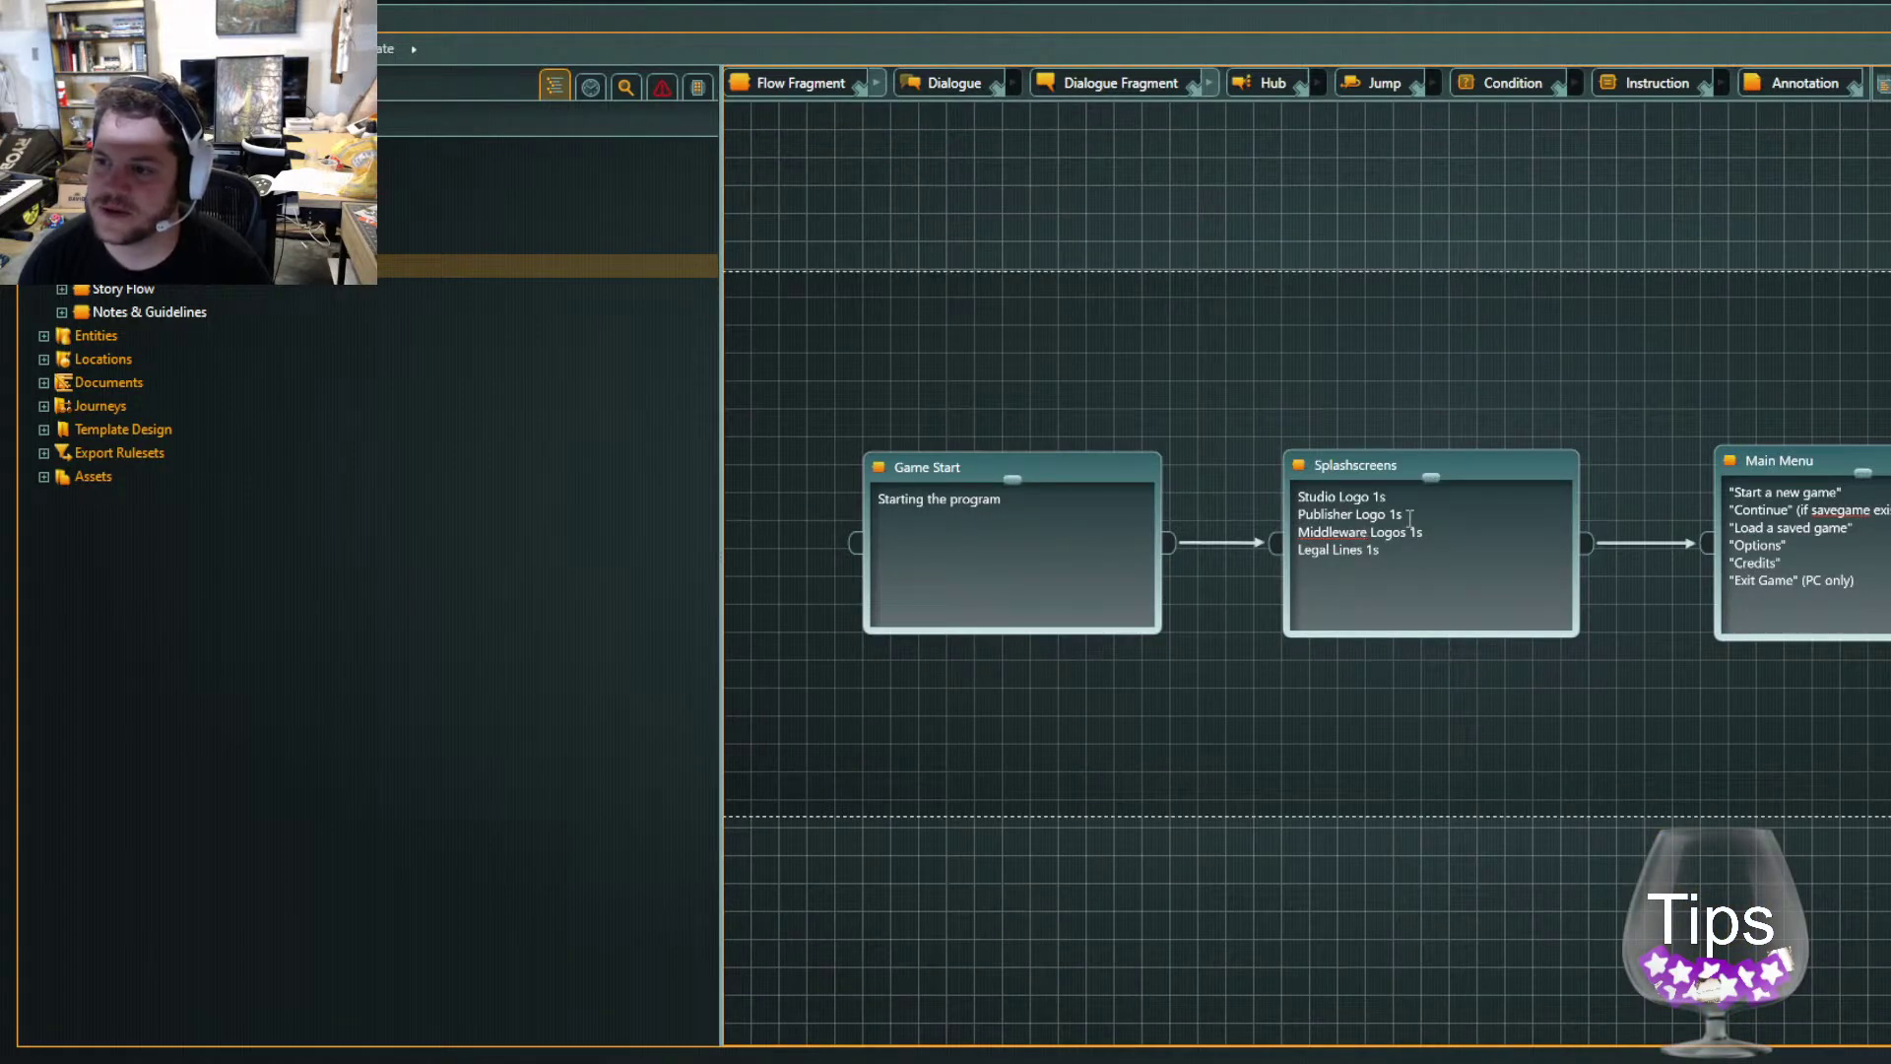
# Go up to the project's top-level flow, start a simulation from the Story Flow fragment and leave it again
pyautogui.click(1427, 568)
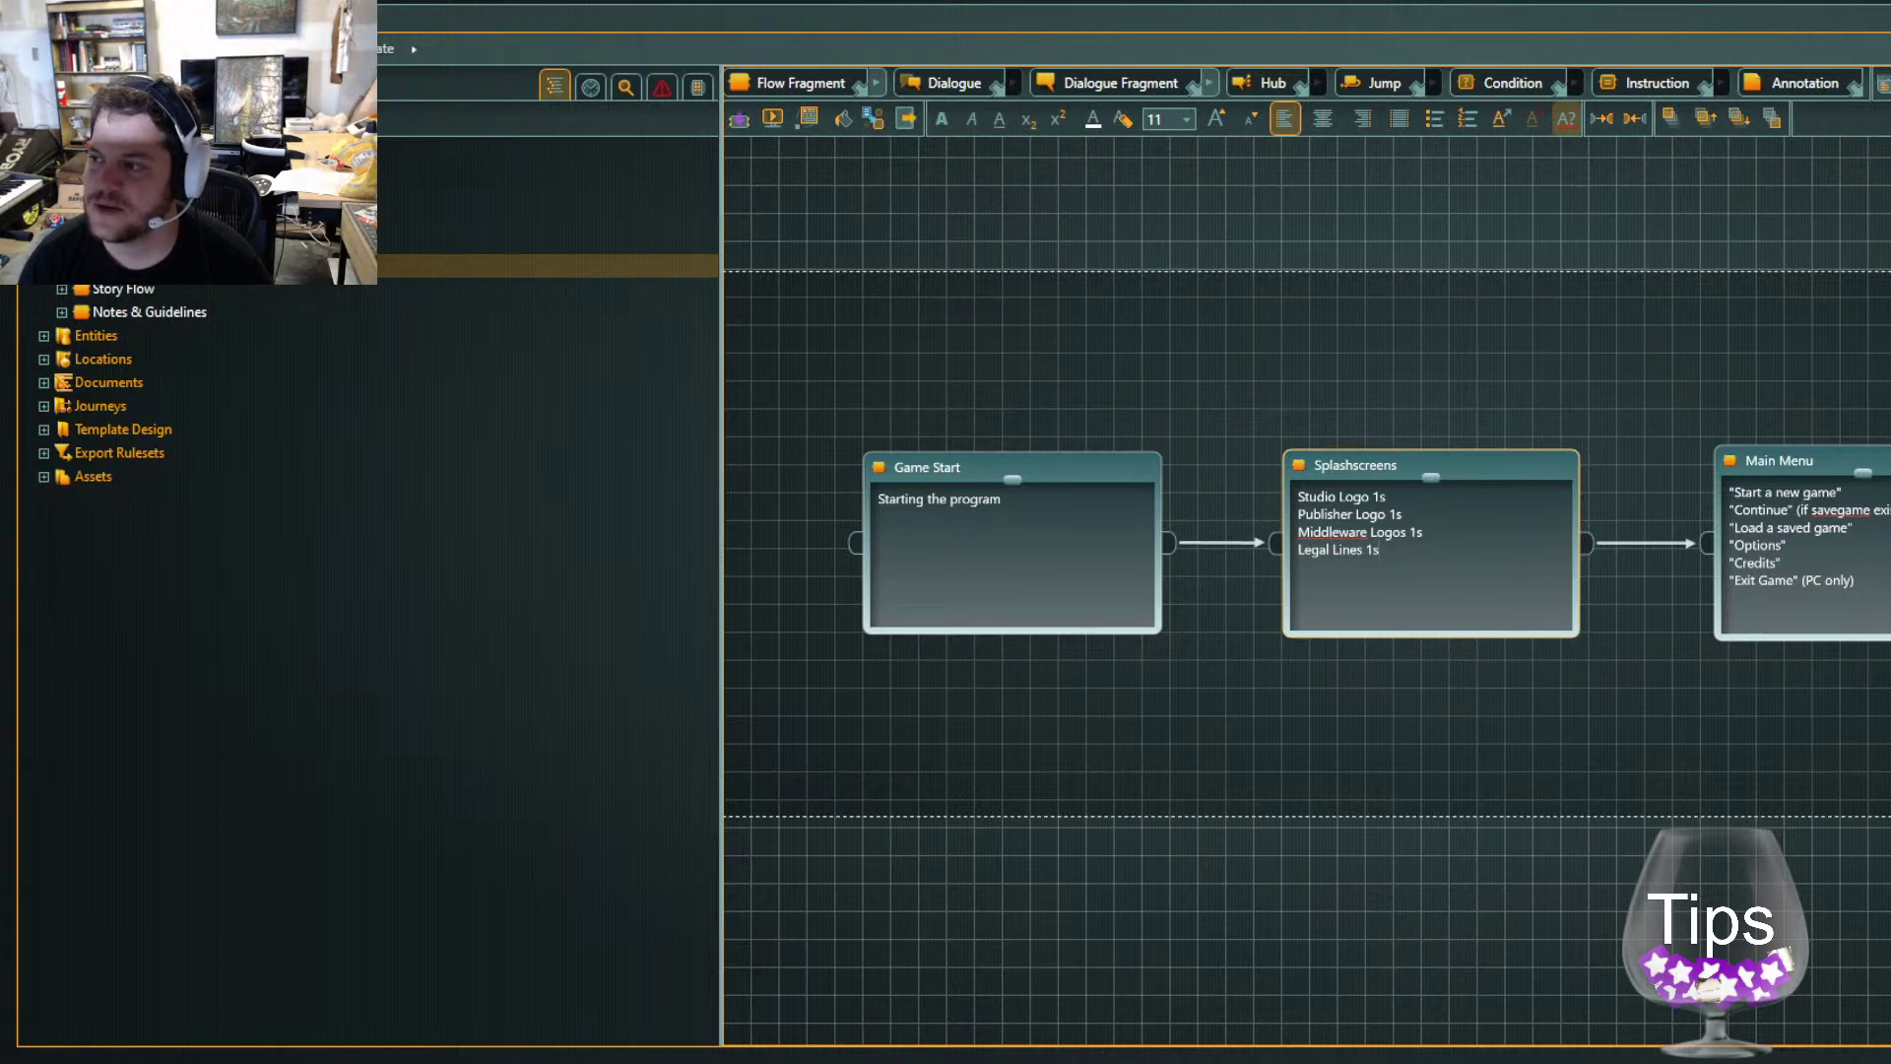
pyautogui.click(128, 219)
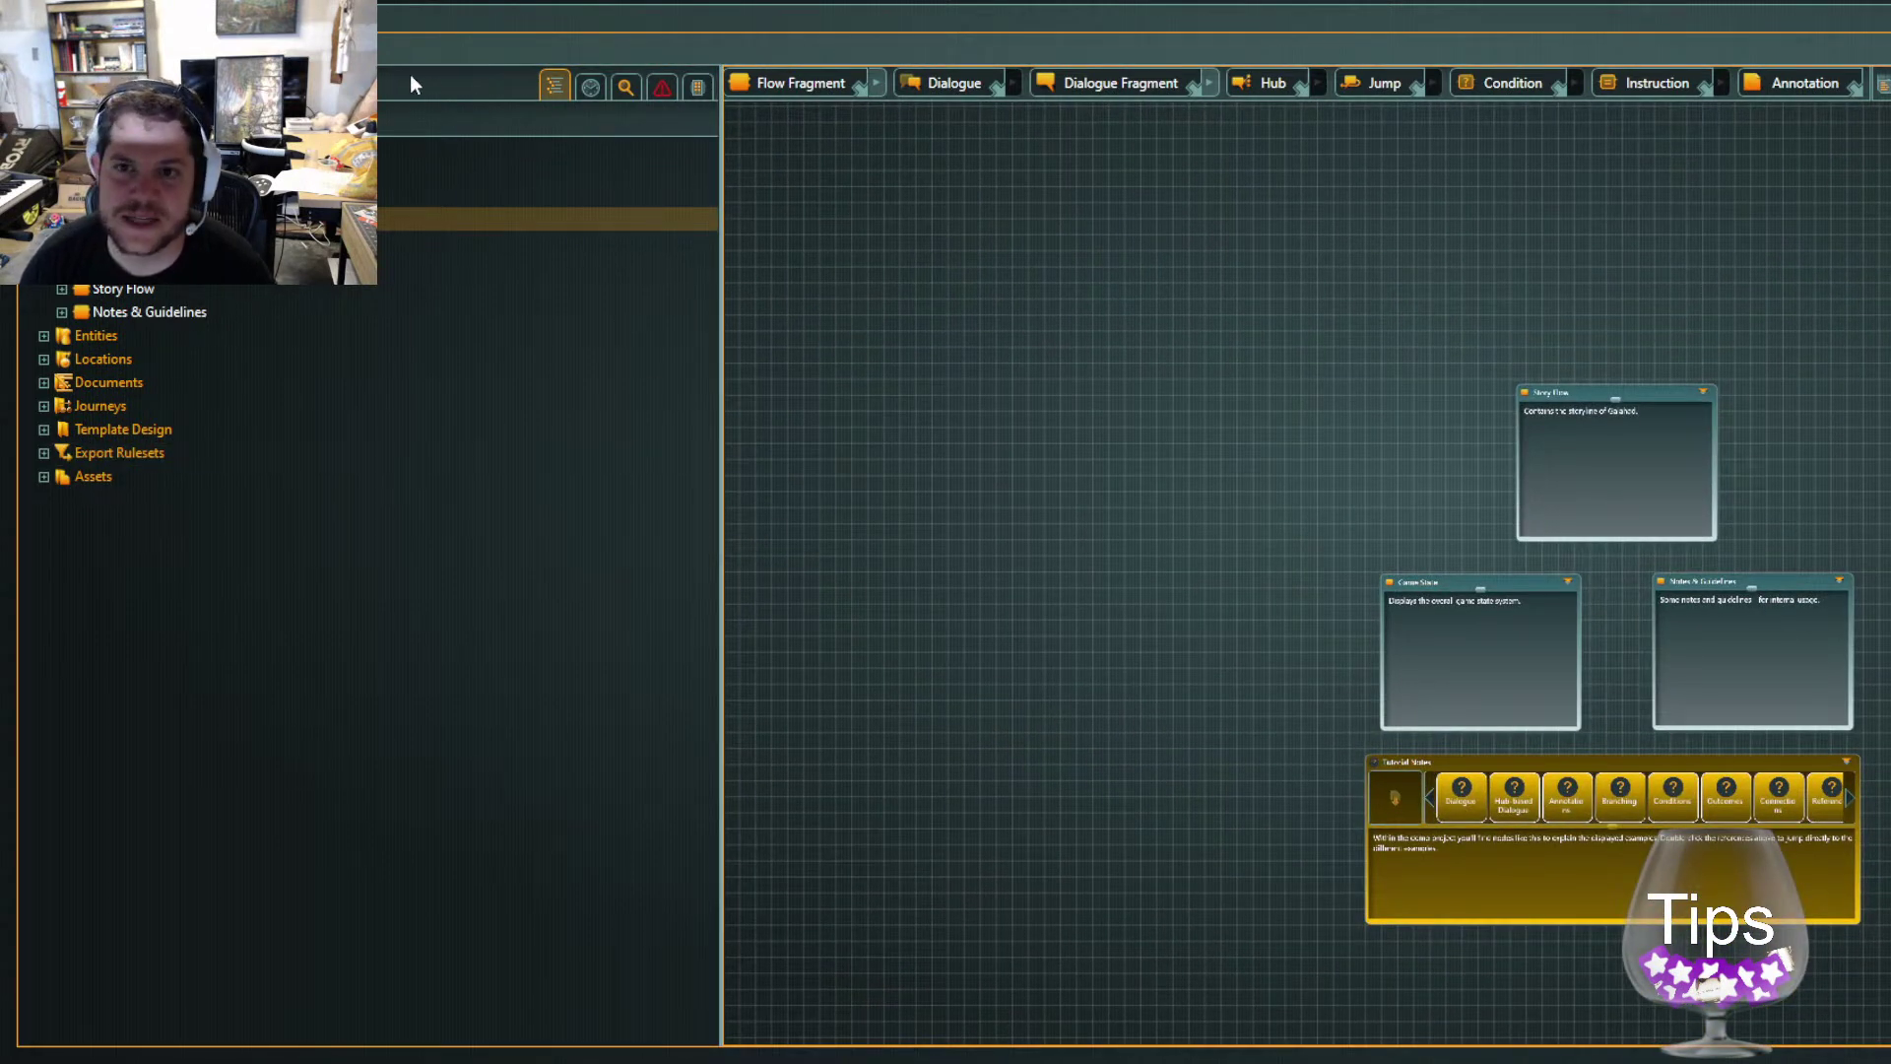
pyautogui.click(1660, 404)
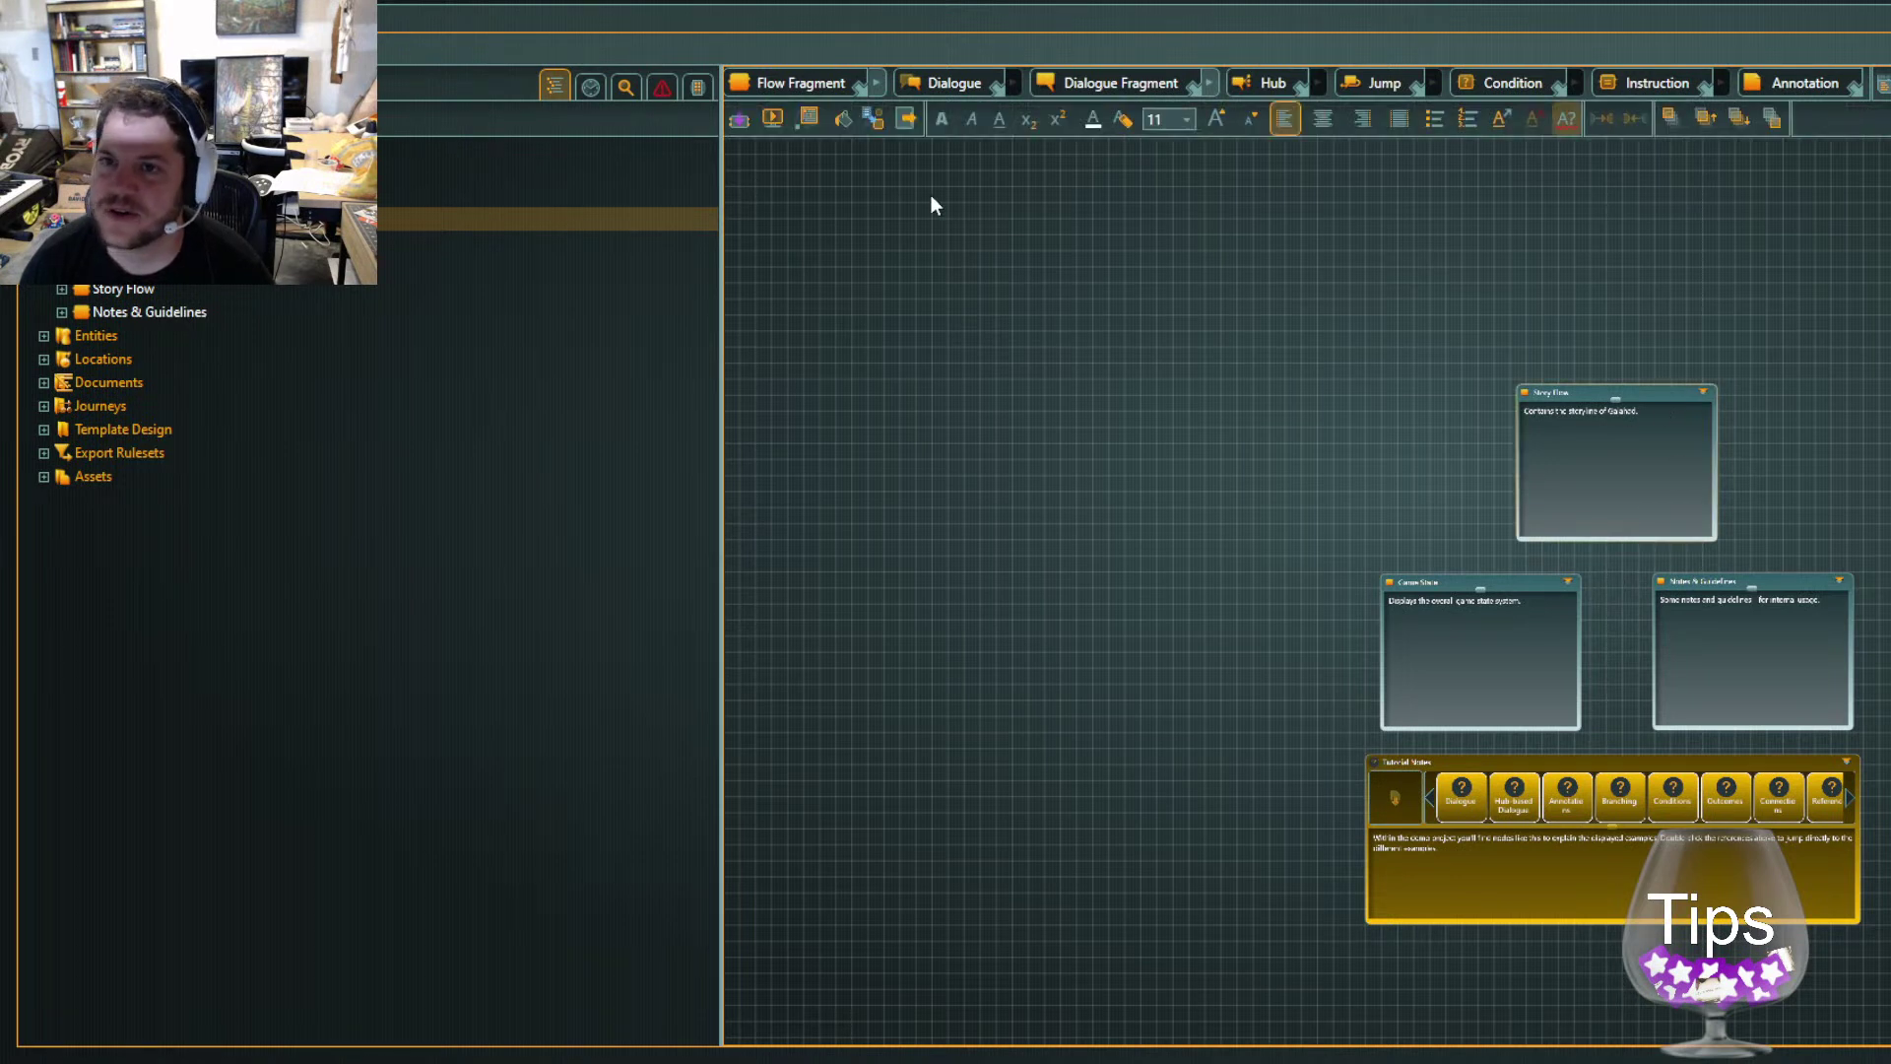
pyautogui.click(804, 118)
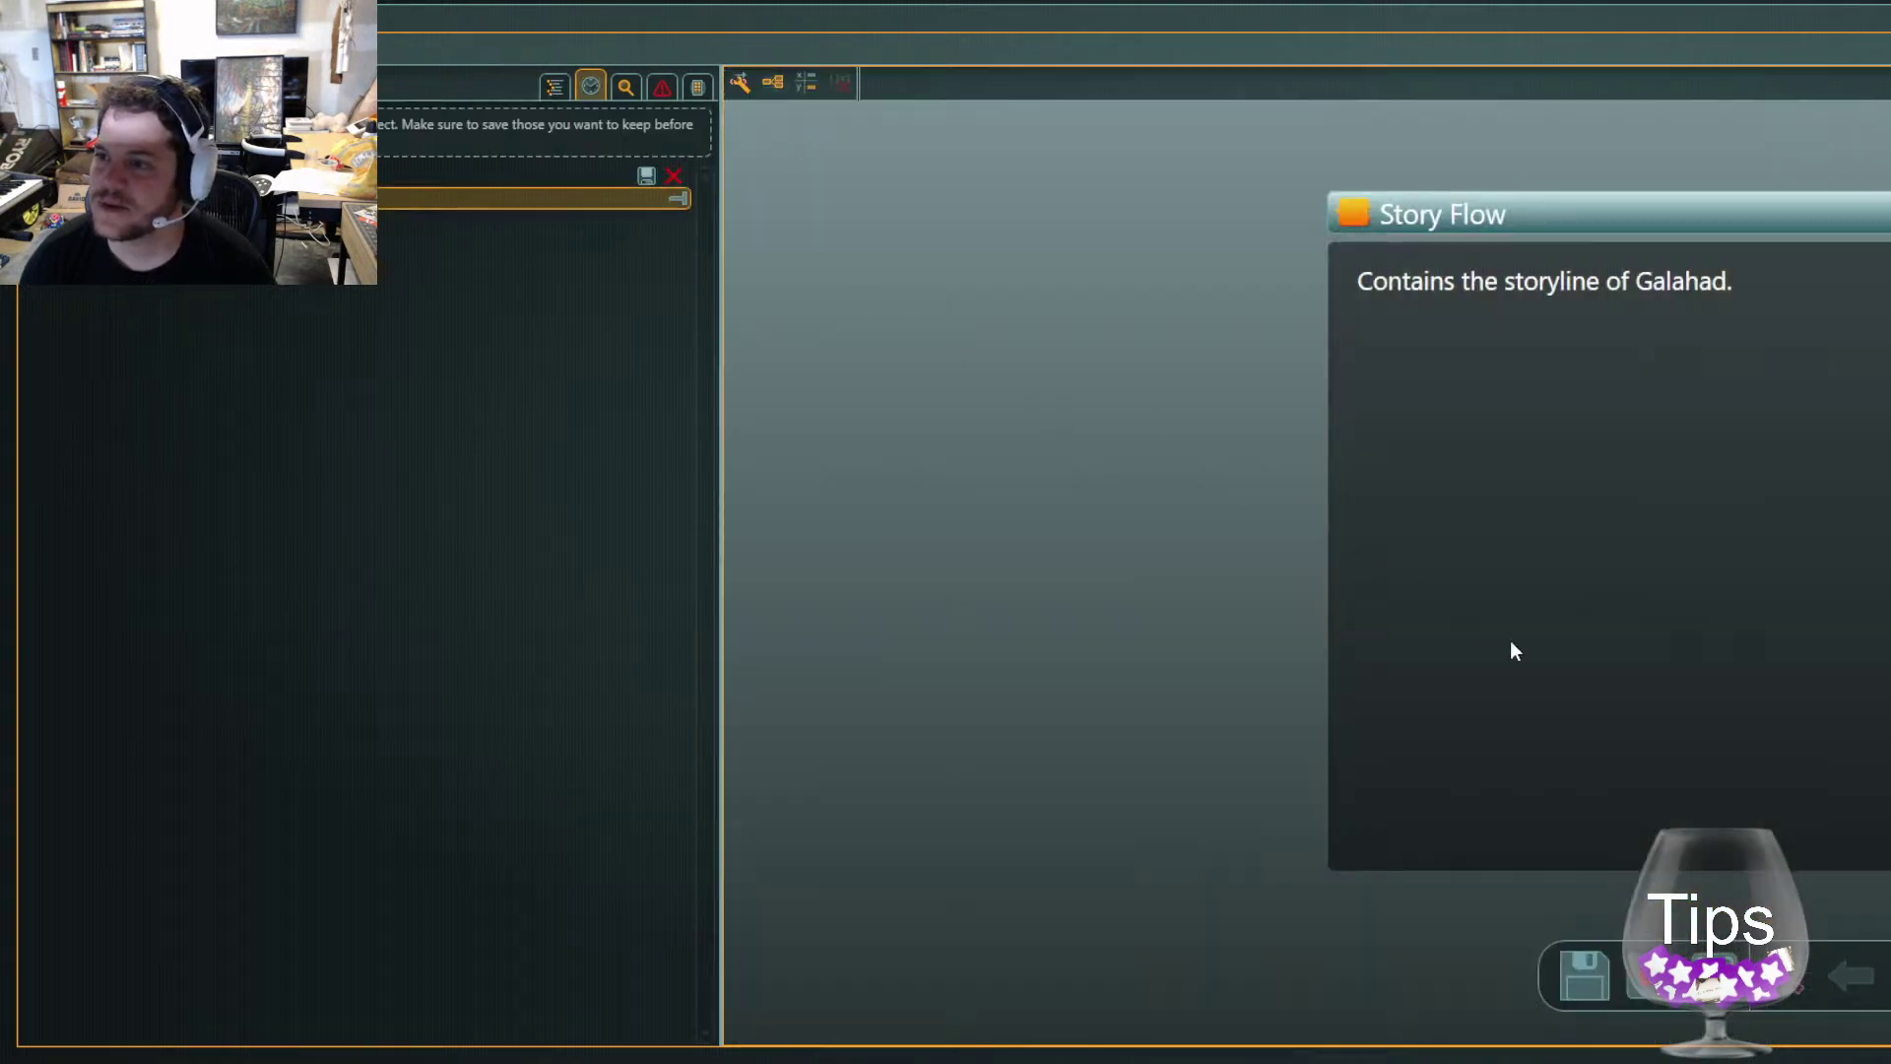
pyautogui.click(775, 87)
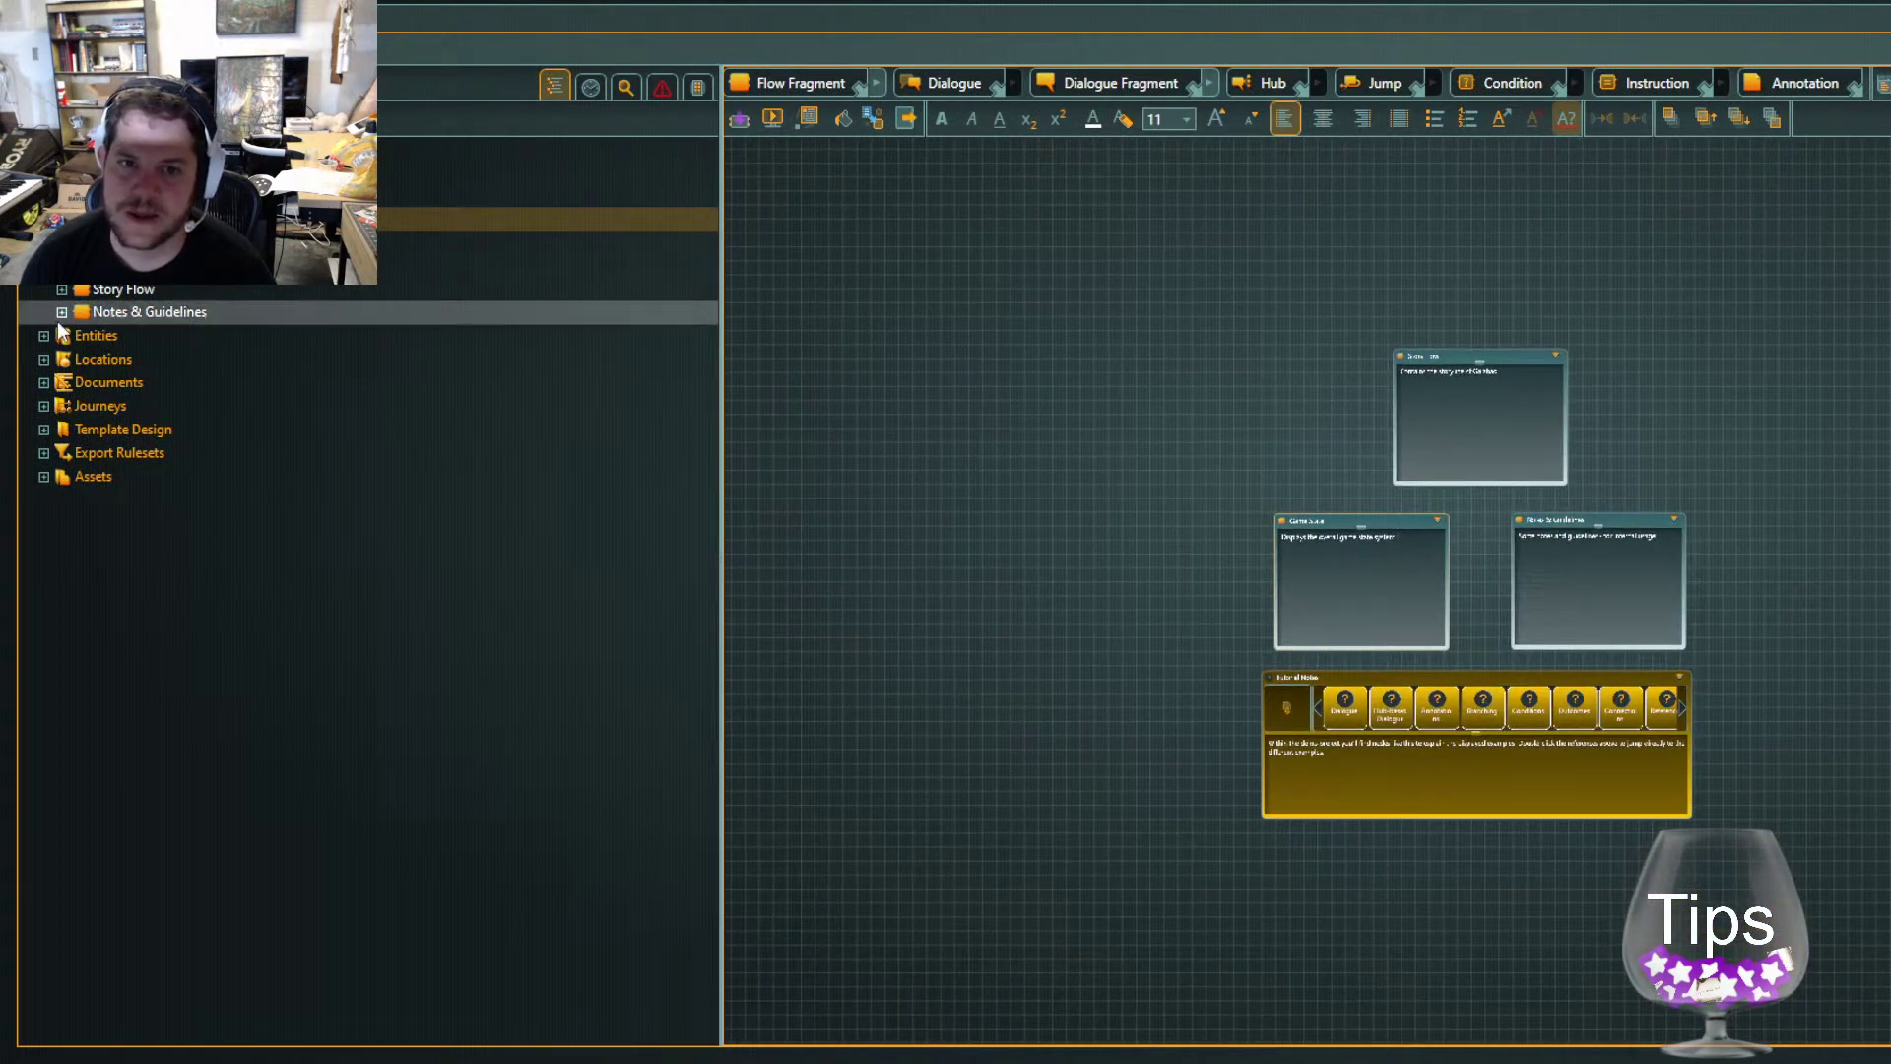
# Expand Story Flow and its Intro (Cutscene), open Scene 1: Victory and start a simulation from that scene
pyautogui.click(61, 289)
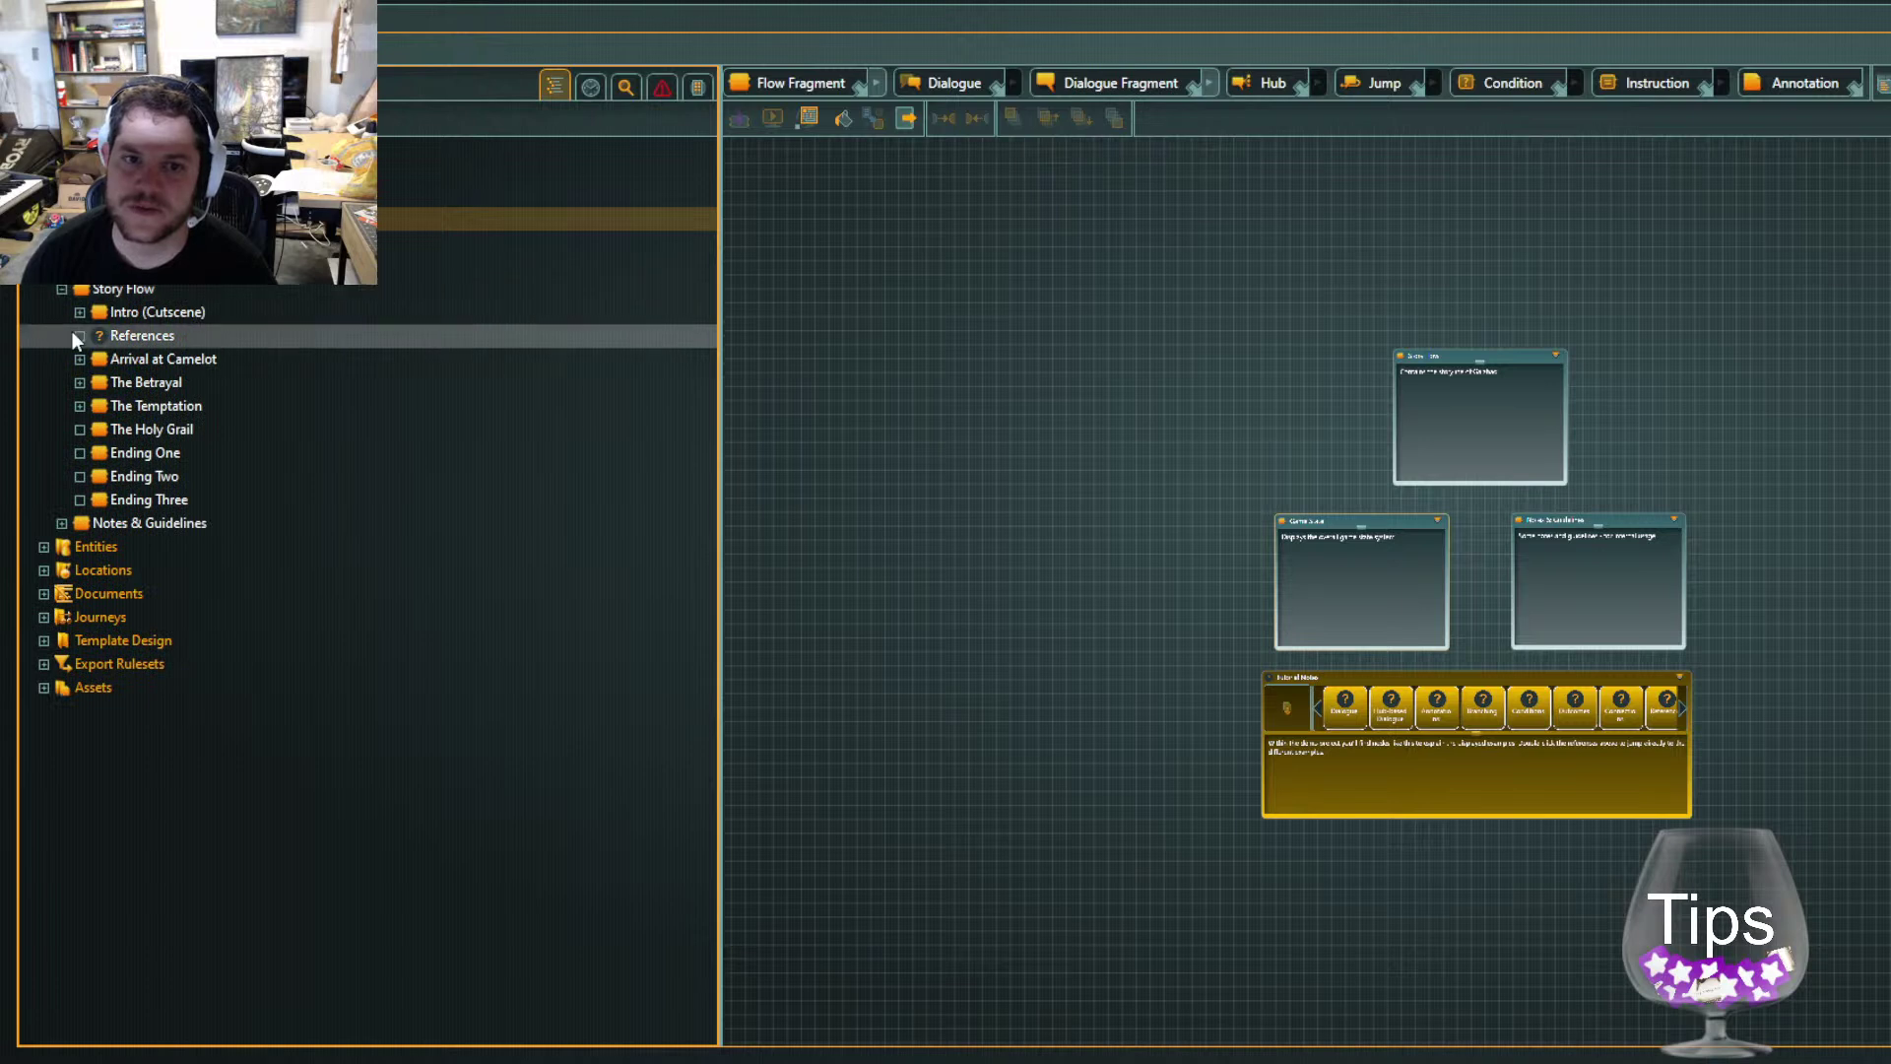
pyautogui.click(80, 312)
pyautogui.click(148, 335)
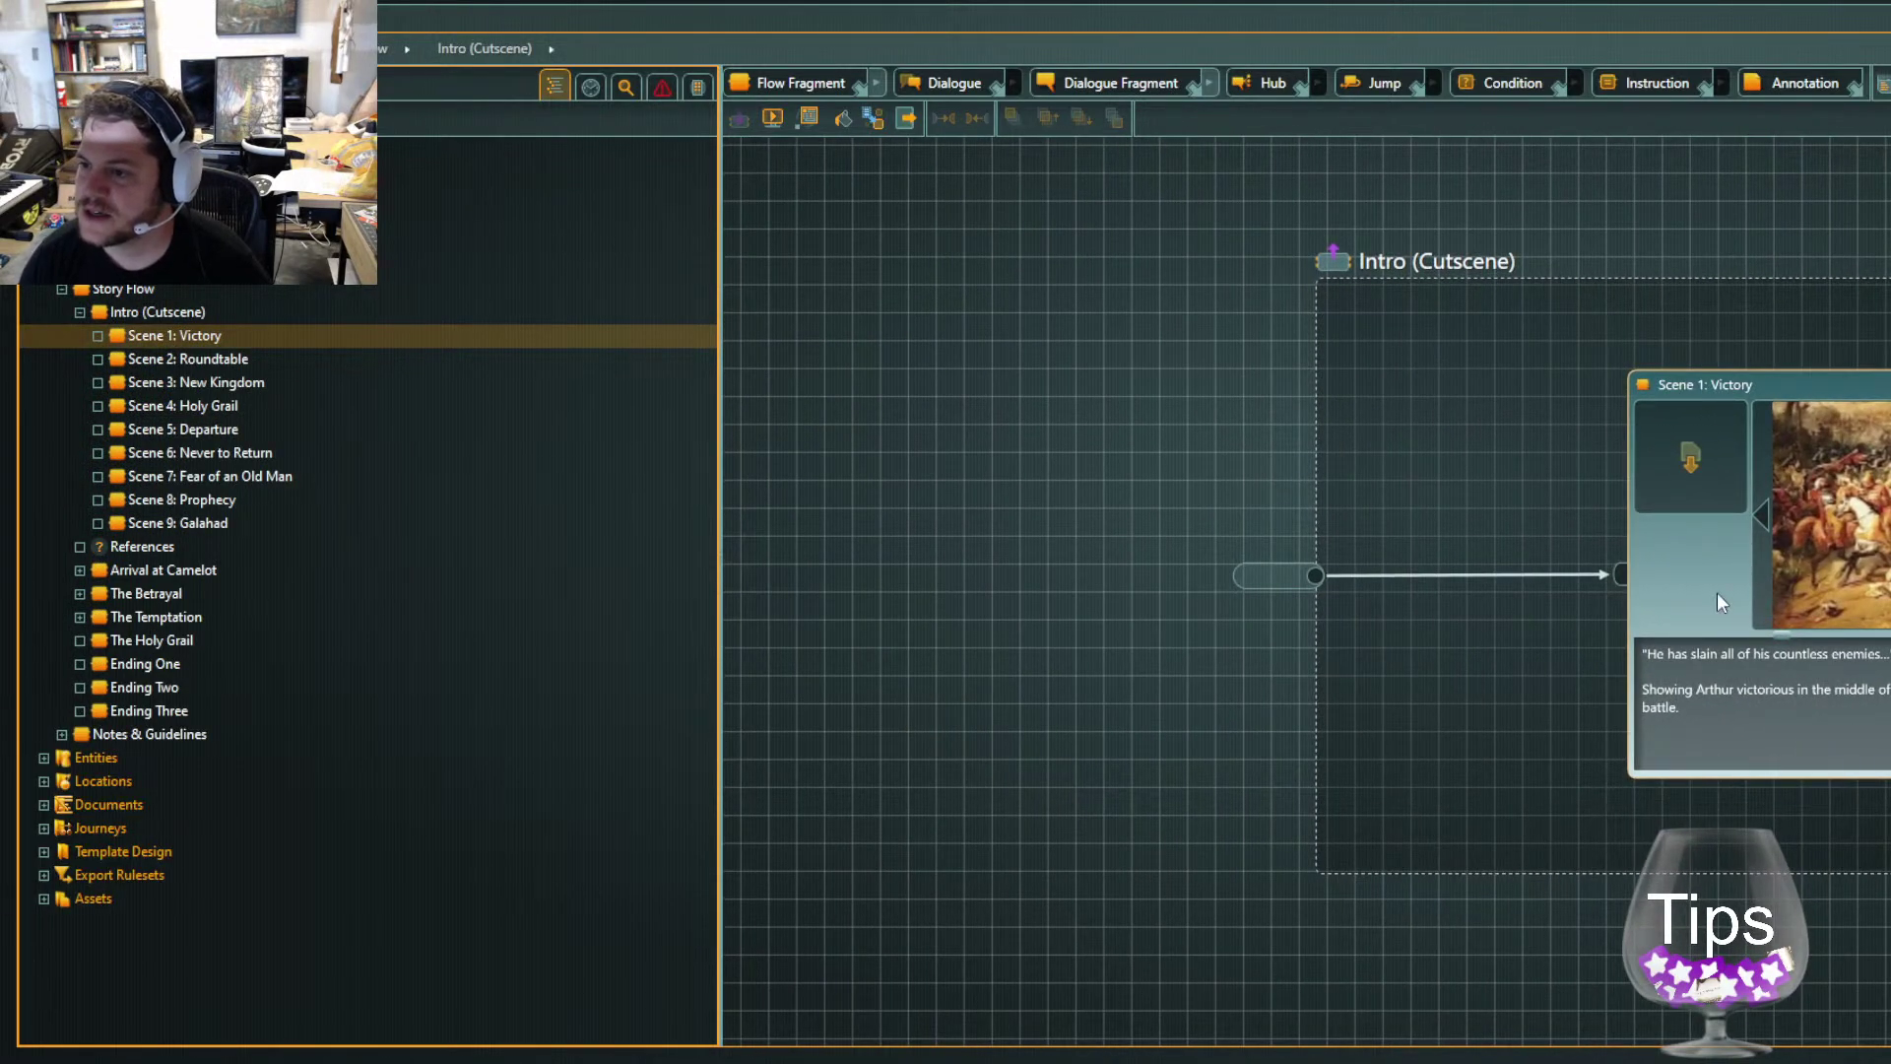
pyautogui.click(1651, 560)
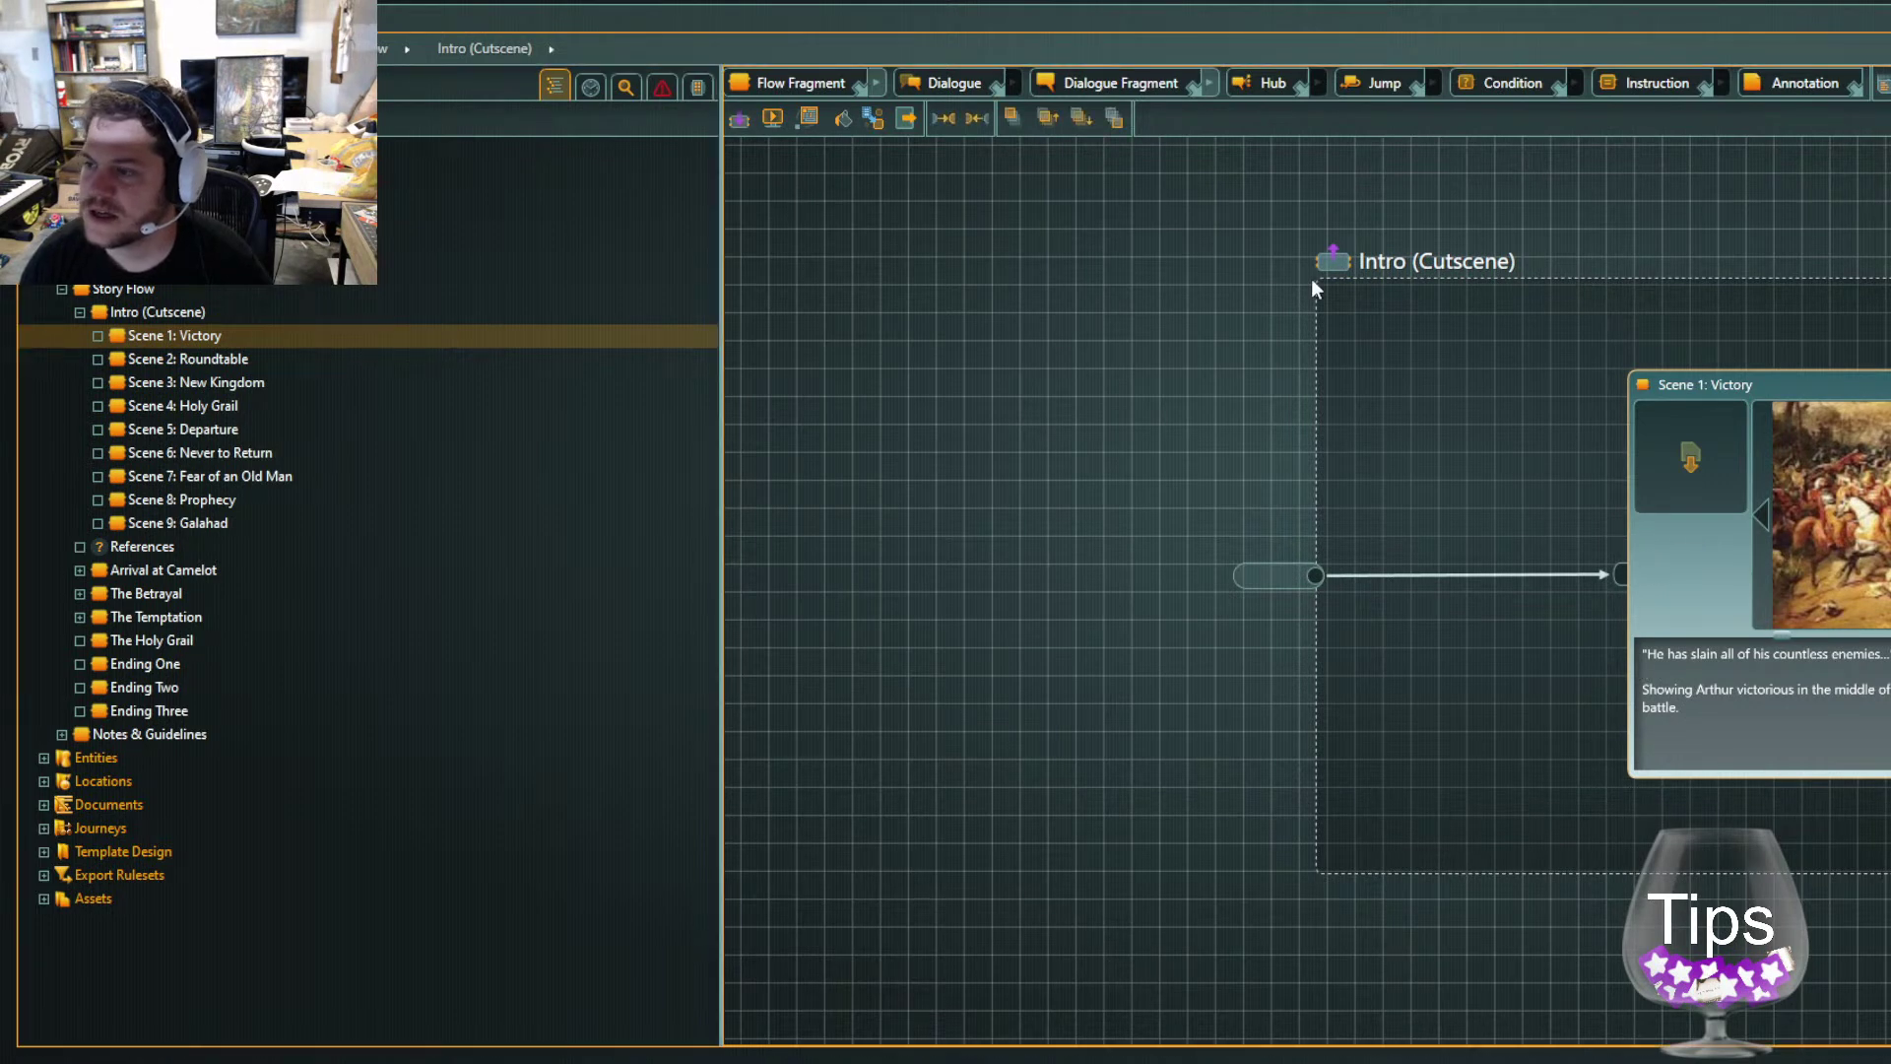
pyautogui.click(773, 117)
pyautogui.press('Escape')
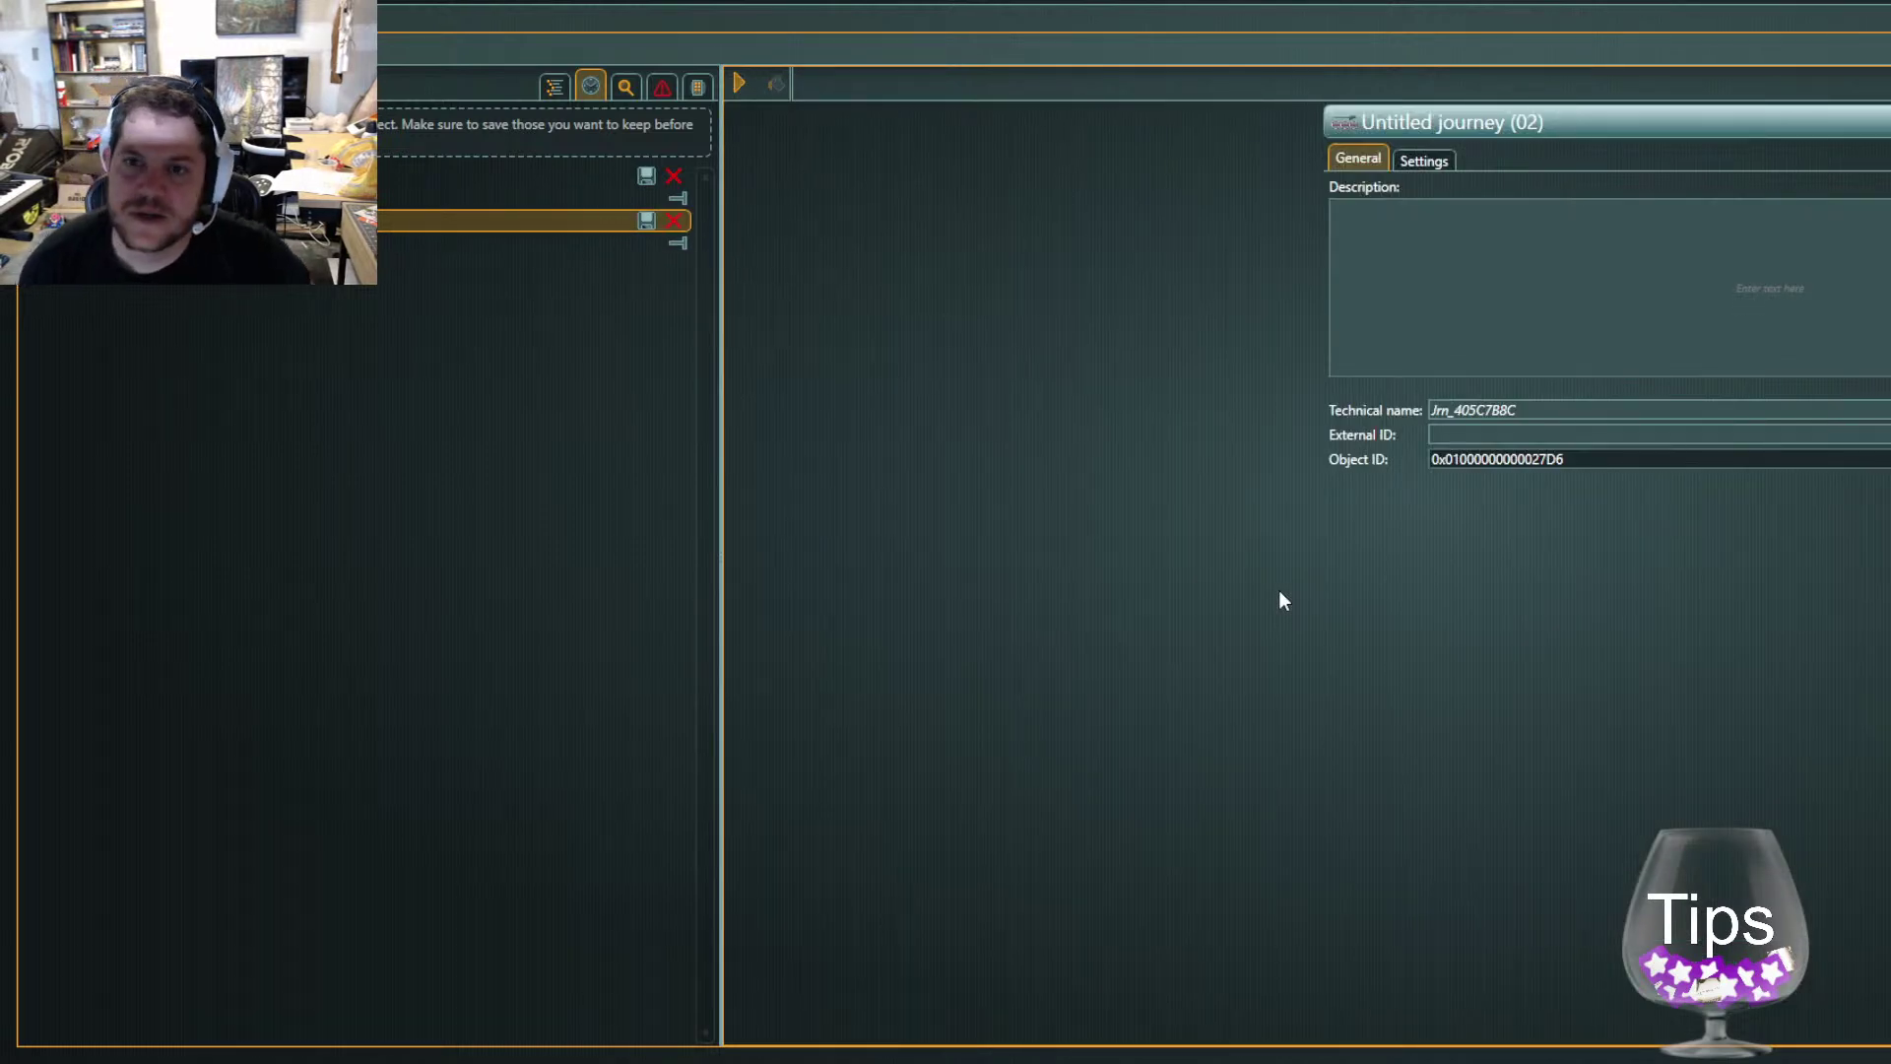
# Advance the simulation through the intro cutscene, viewing each scene up to Scene 8: Prophecy
pyautogui.press('Down')
pyautogui.press('Down')
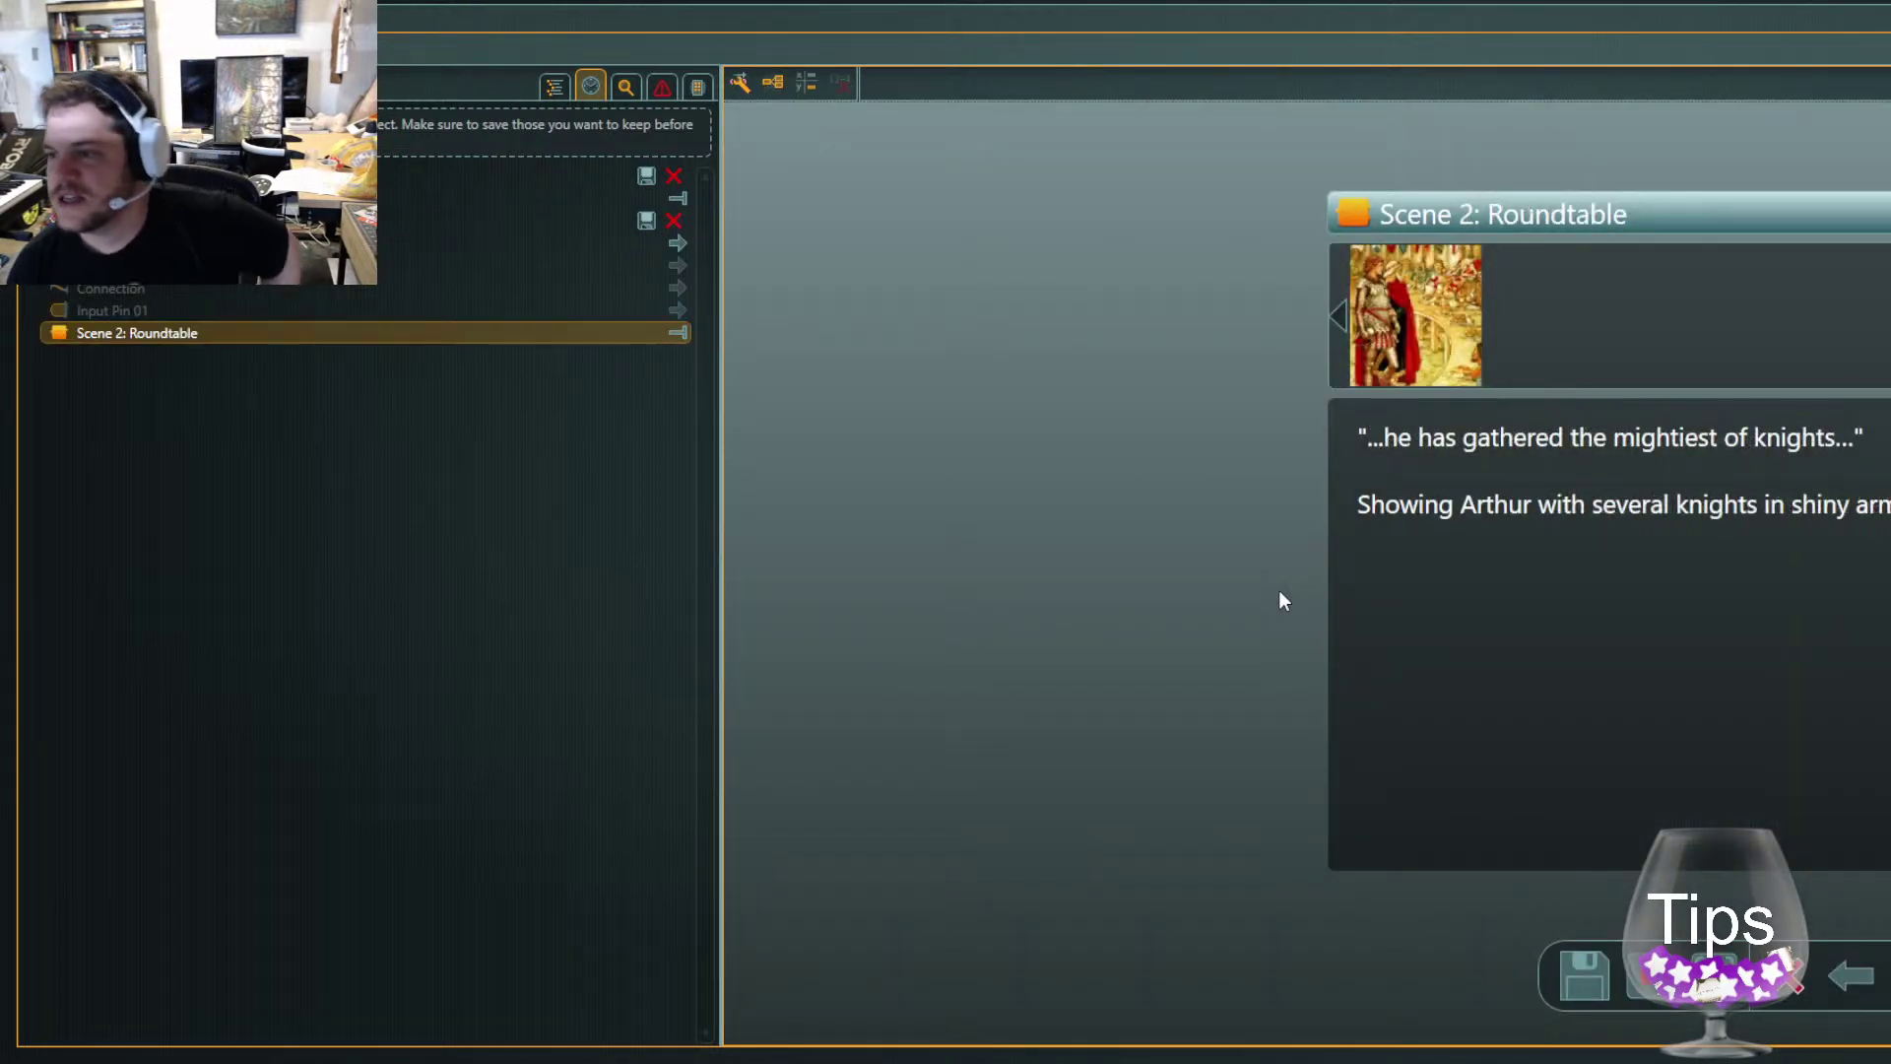
pyautogui.press('Down')
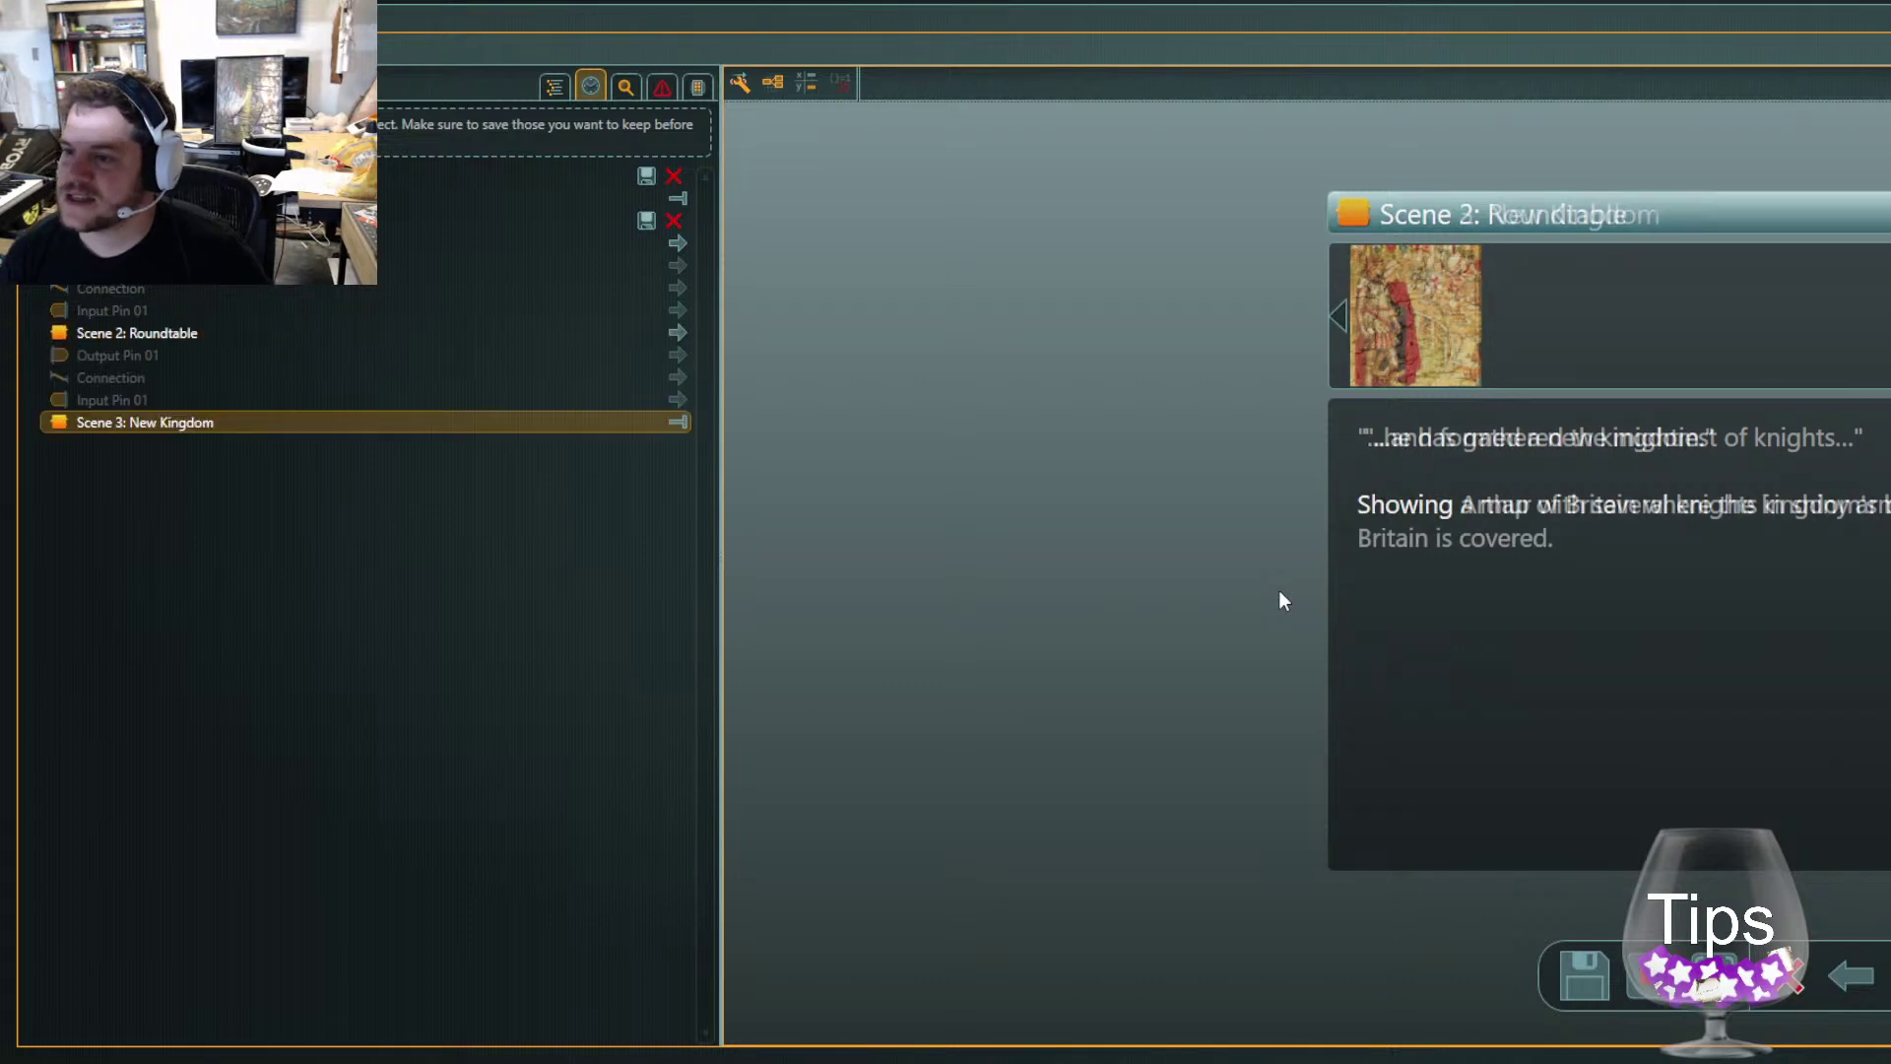
pyautogui.press('Down')
pyautogui.press('Down')
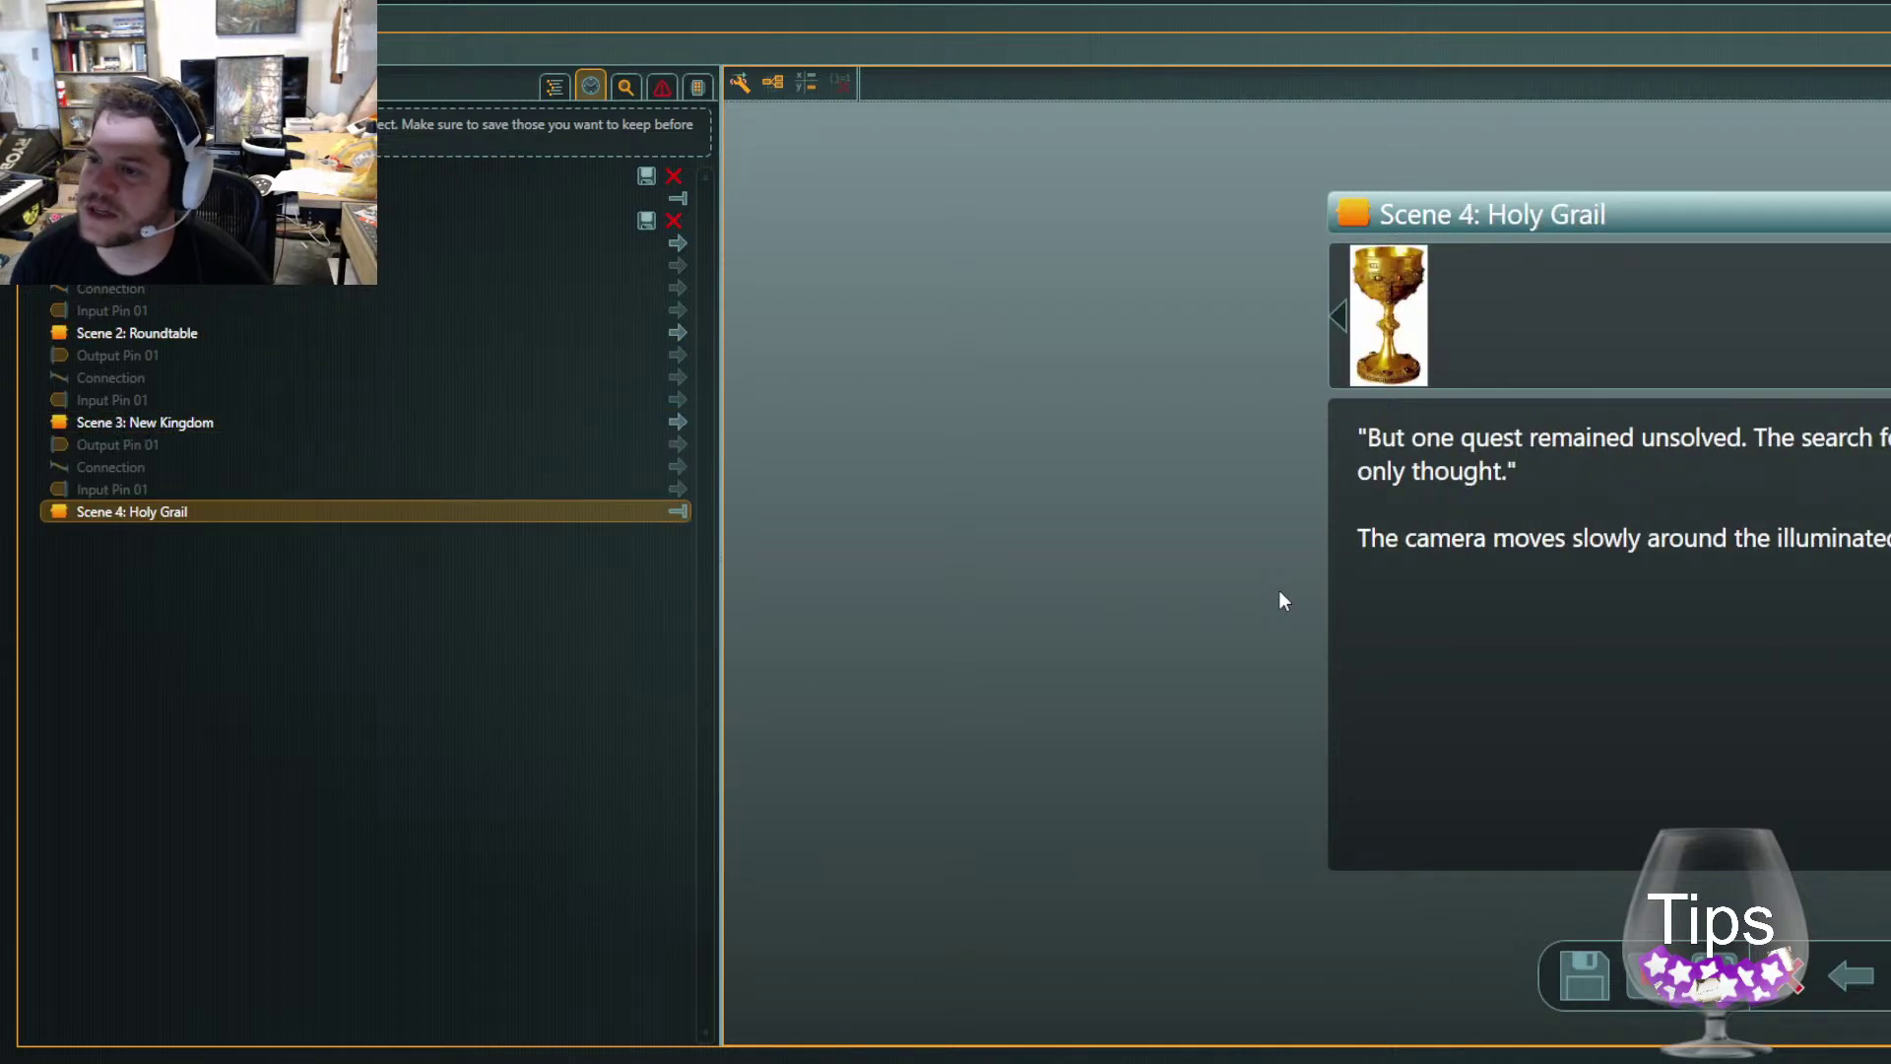
pyautogui.press('Down')
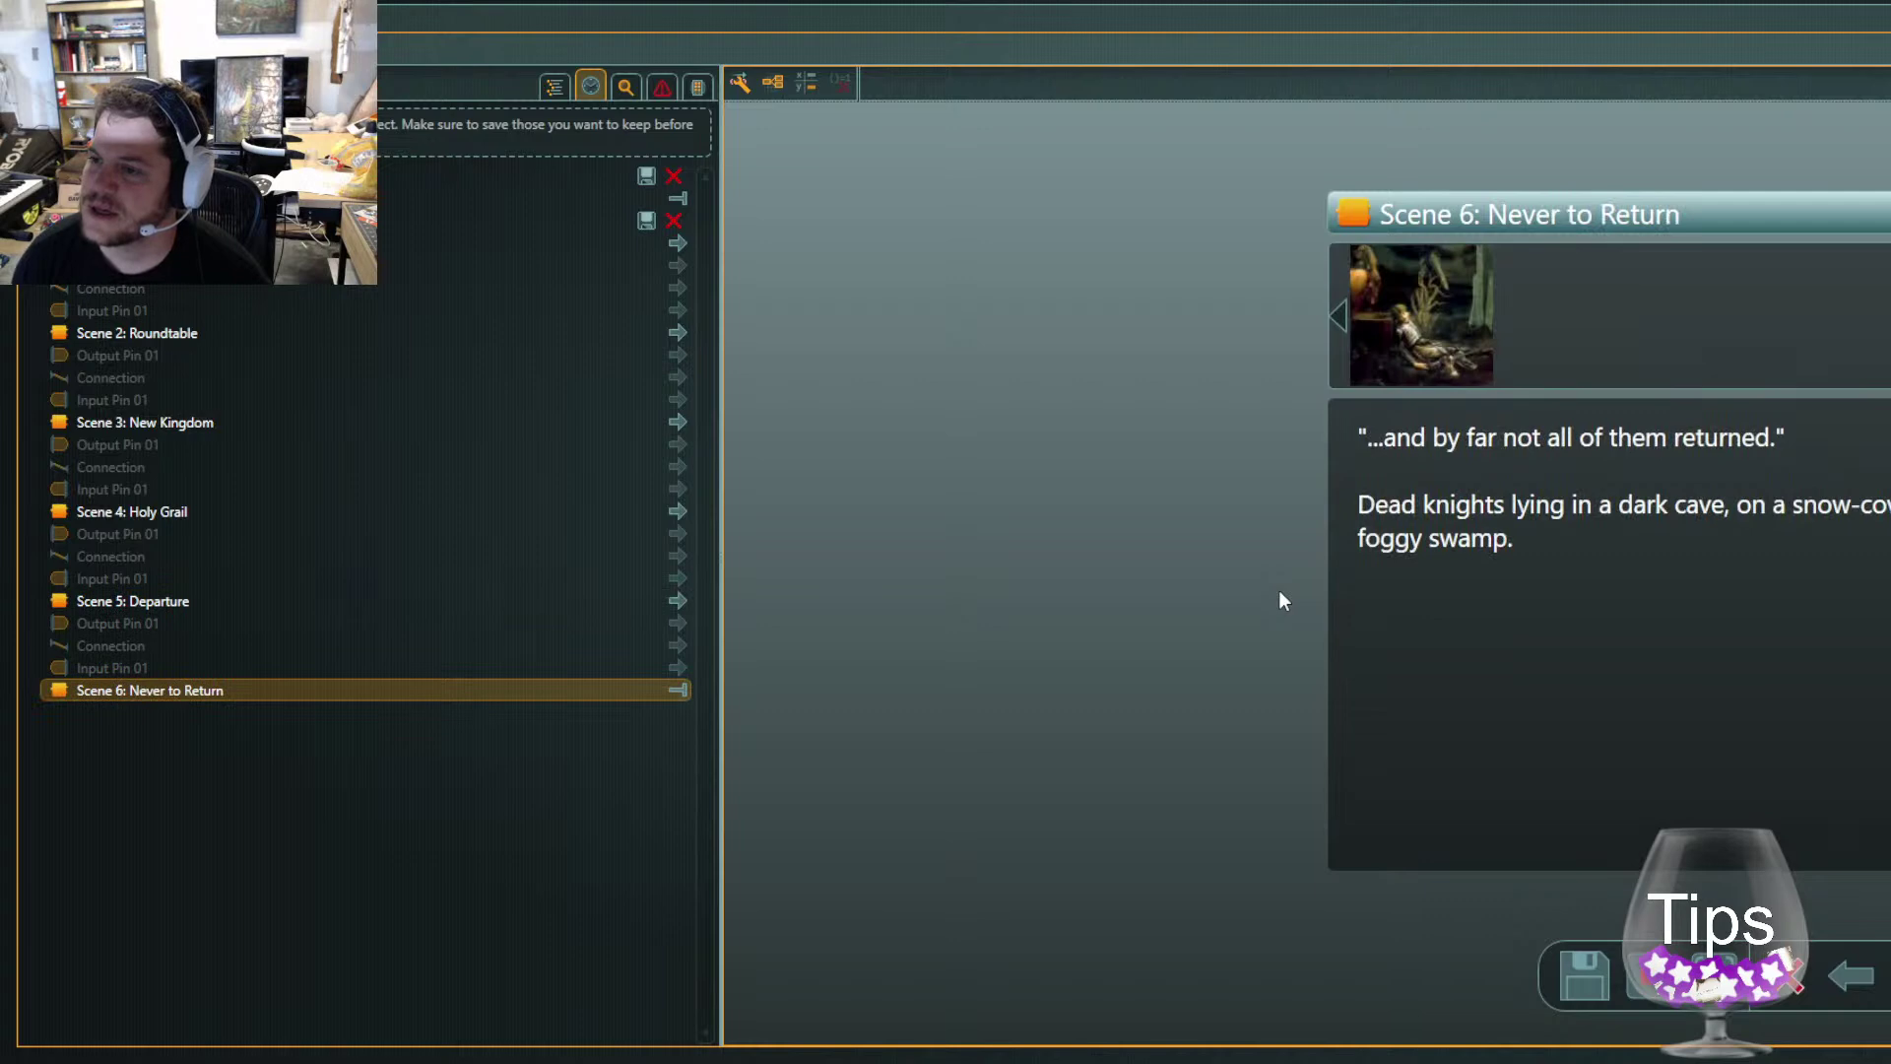
pyautogui.press('Down')
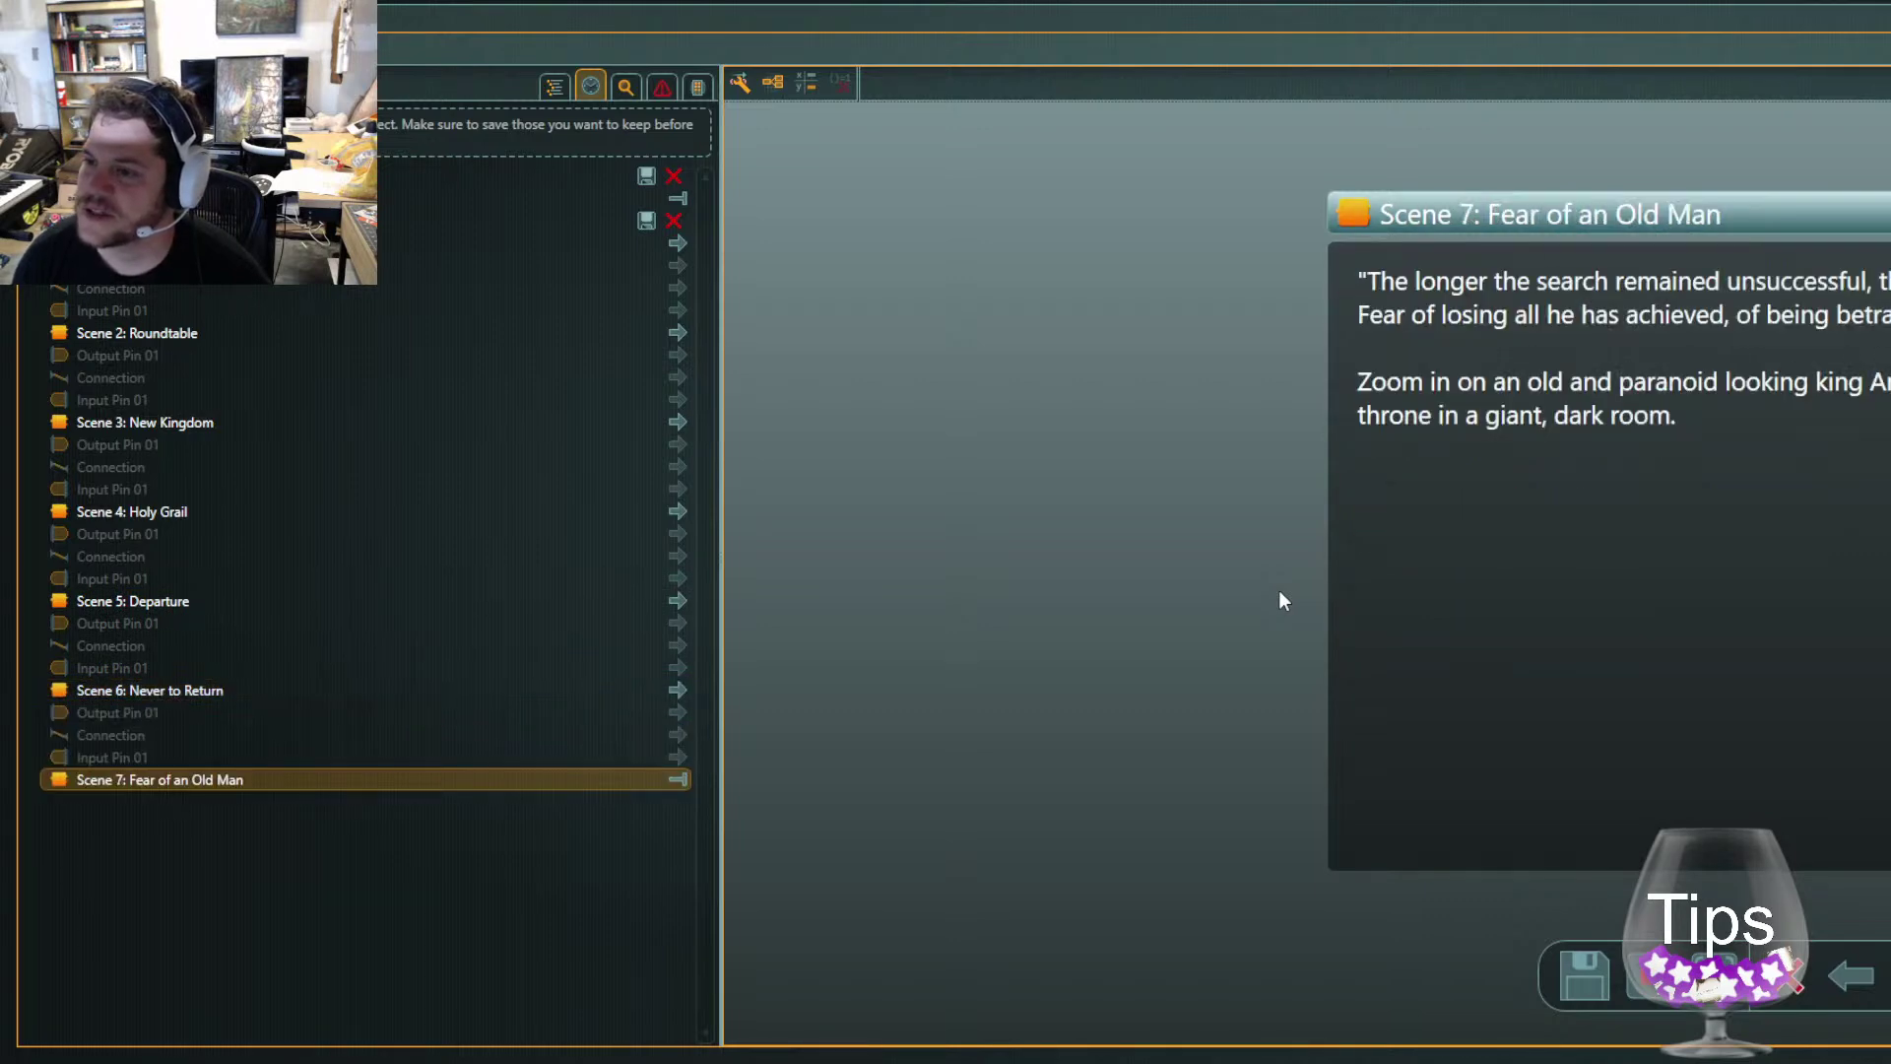
pyautogui.press('Down')
pyautogui.press('Down')
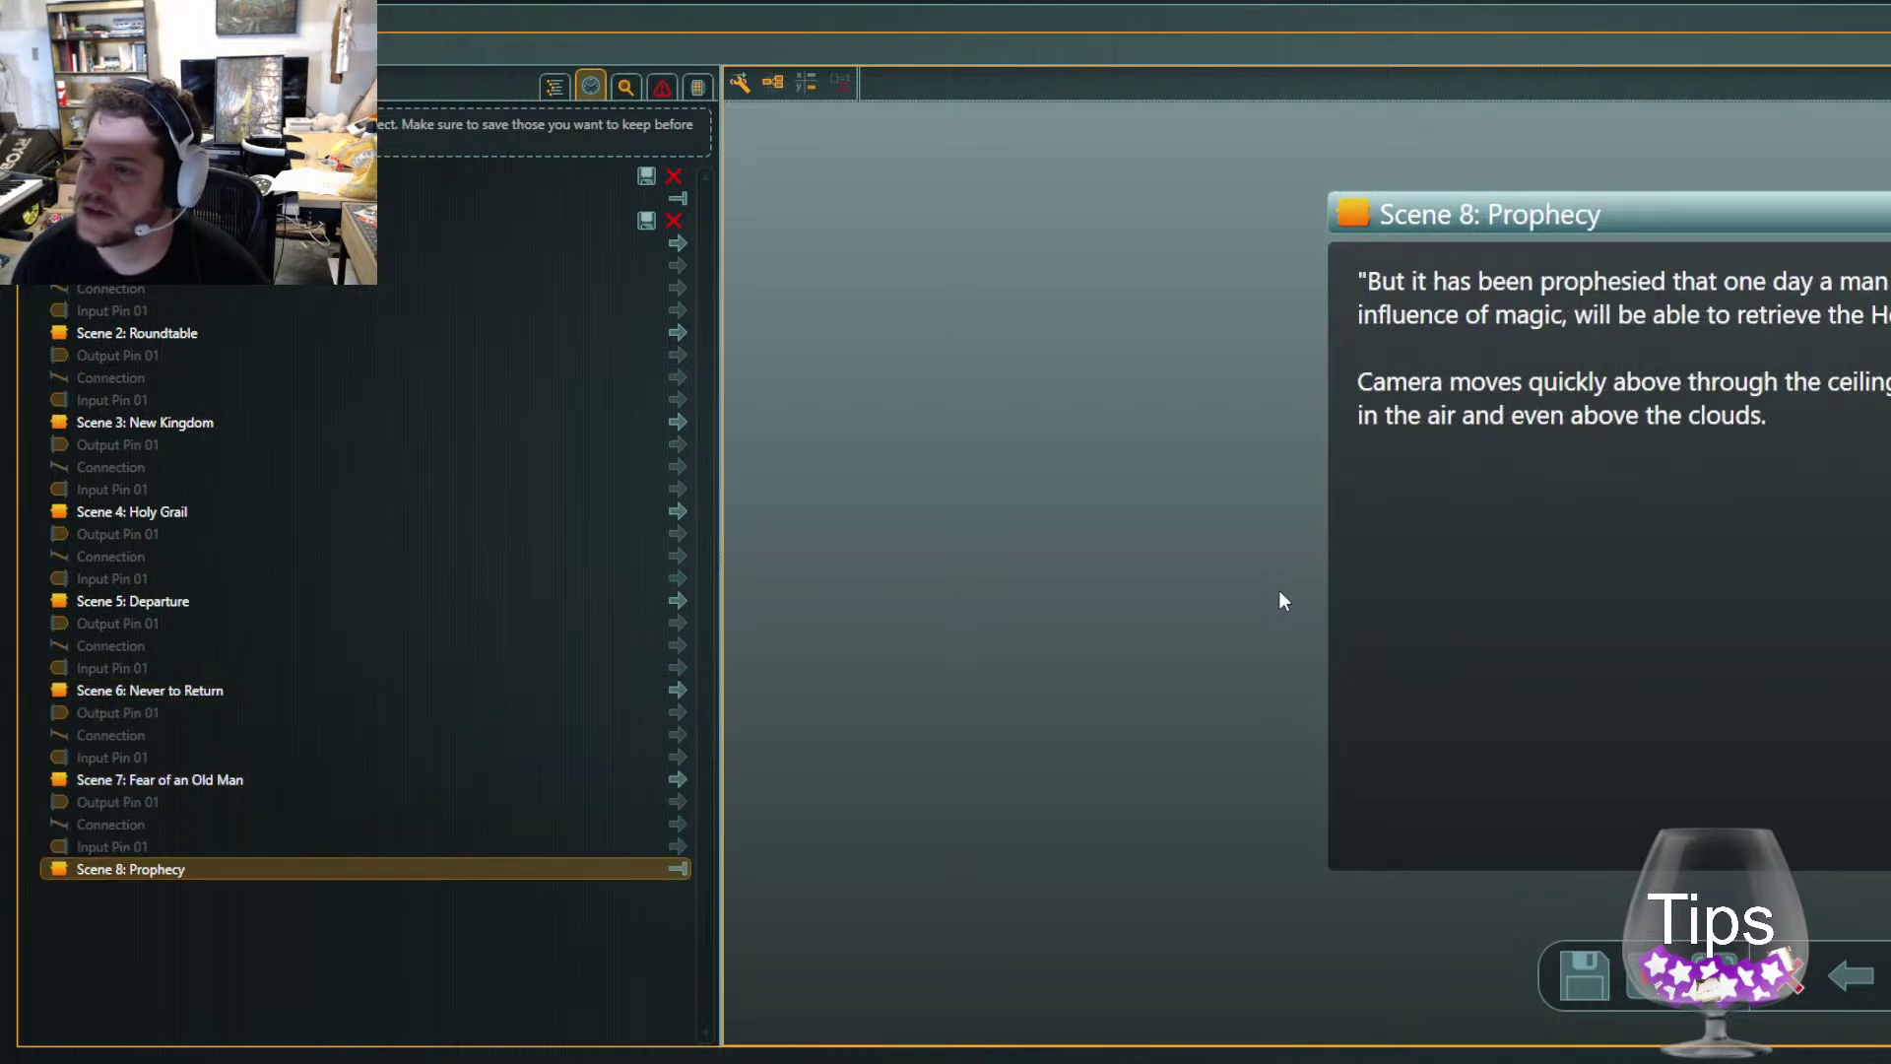
# Continue the simulation through Arrival at Camelot, Trouble on the Road and Road toll to the Brigand leader's opening line
pyautogui.press('Down')
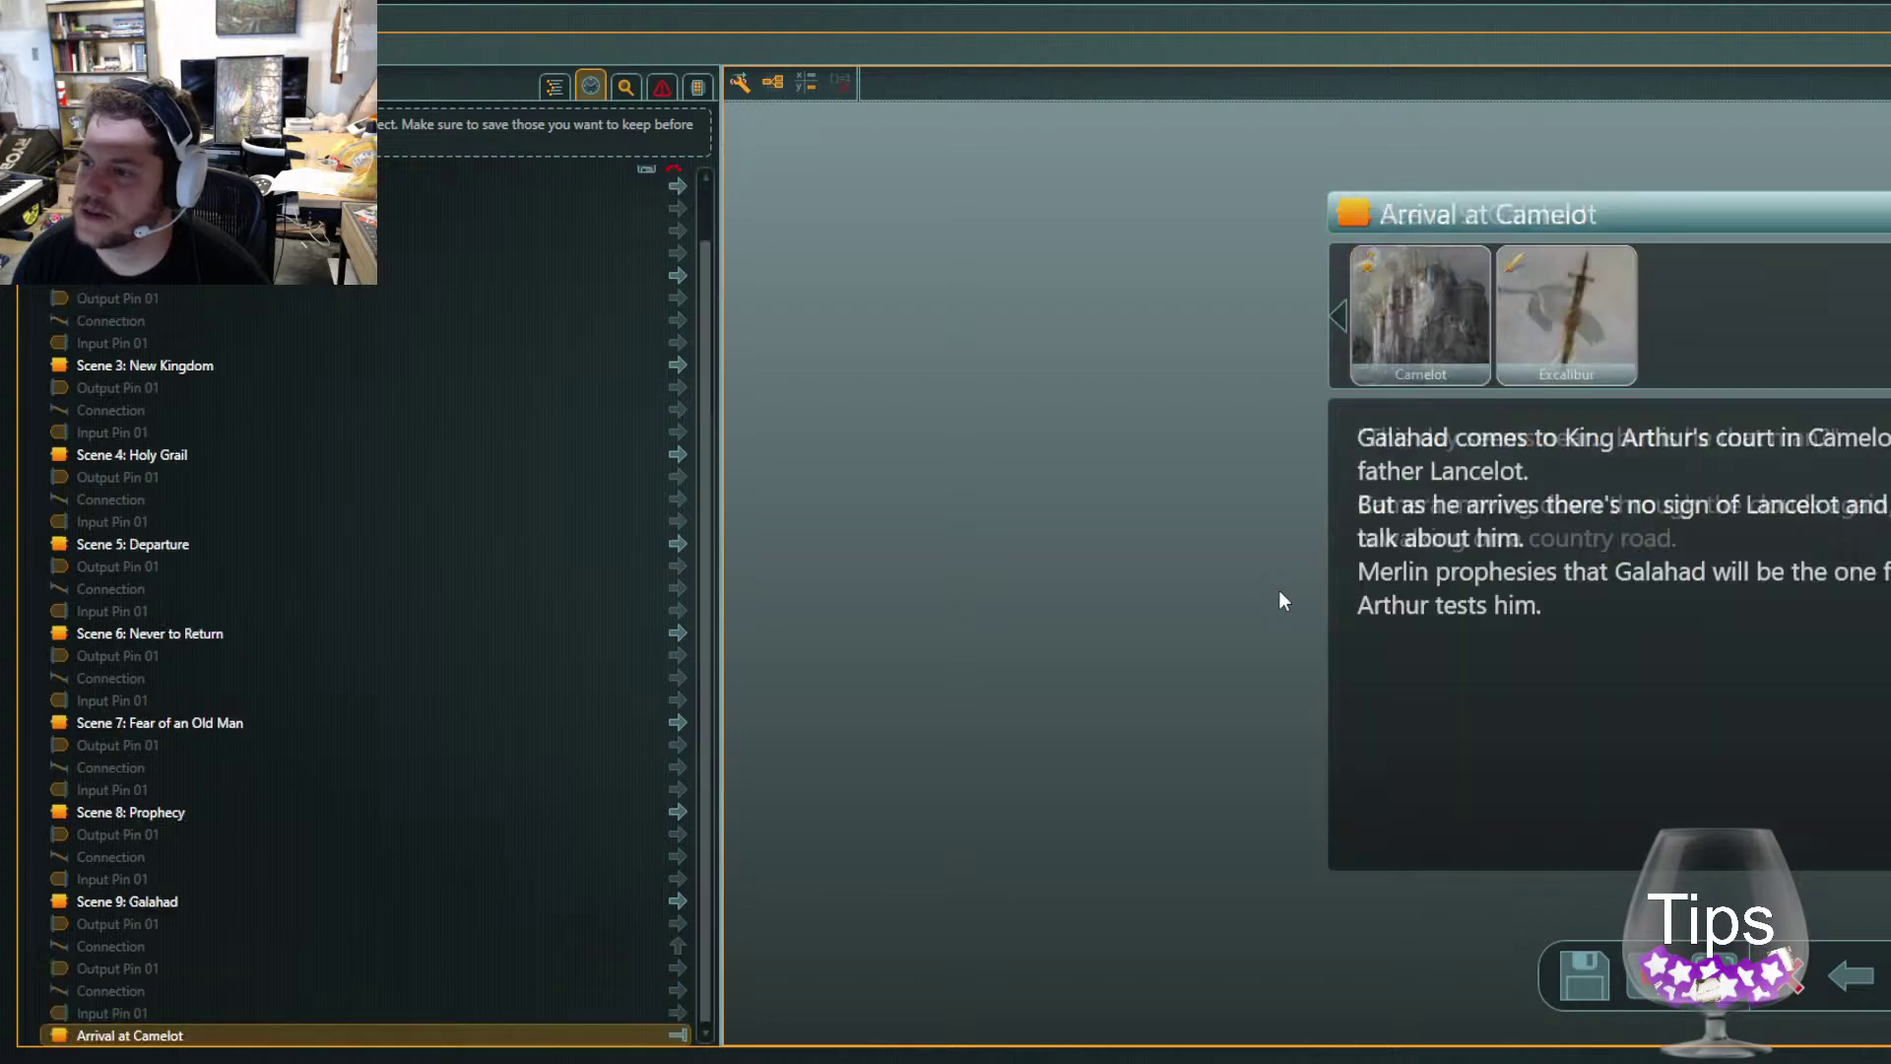
pyautogui.press('Down')
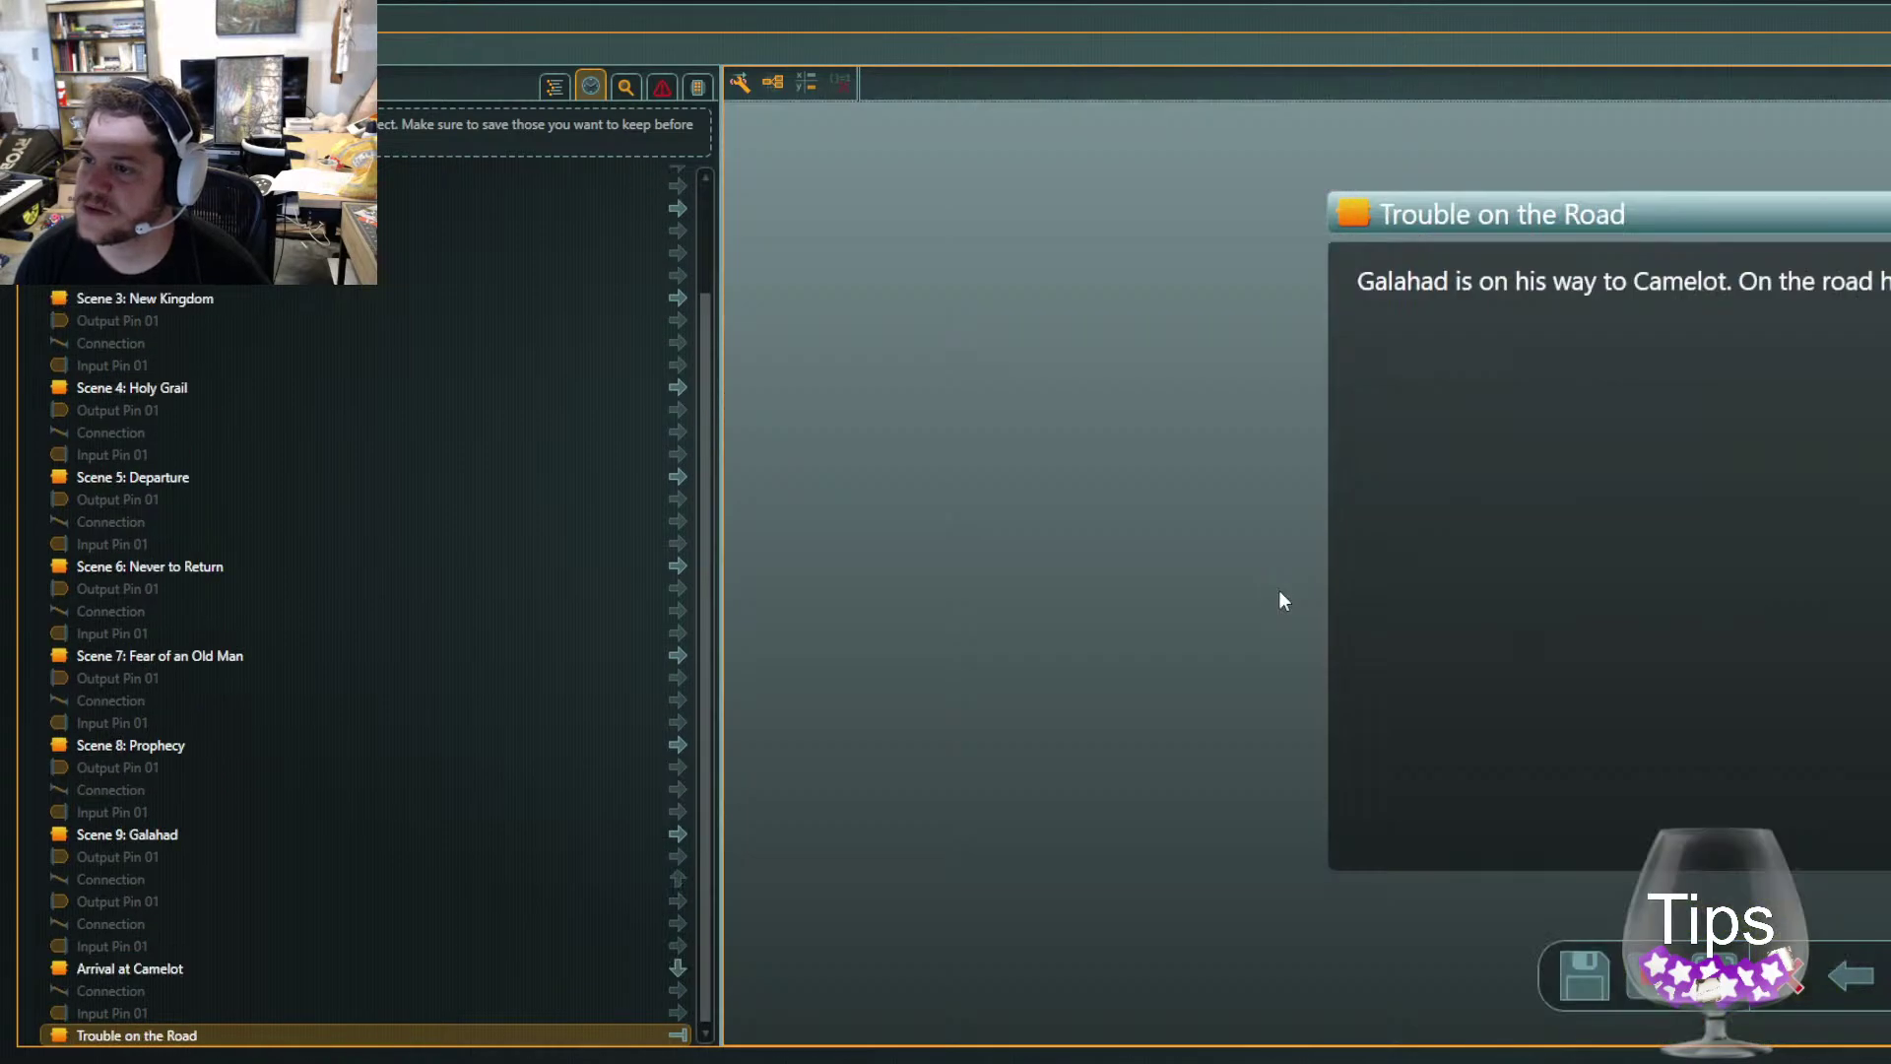
pyautogui.press('Down')
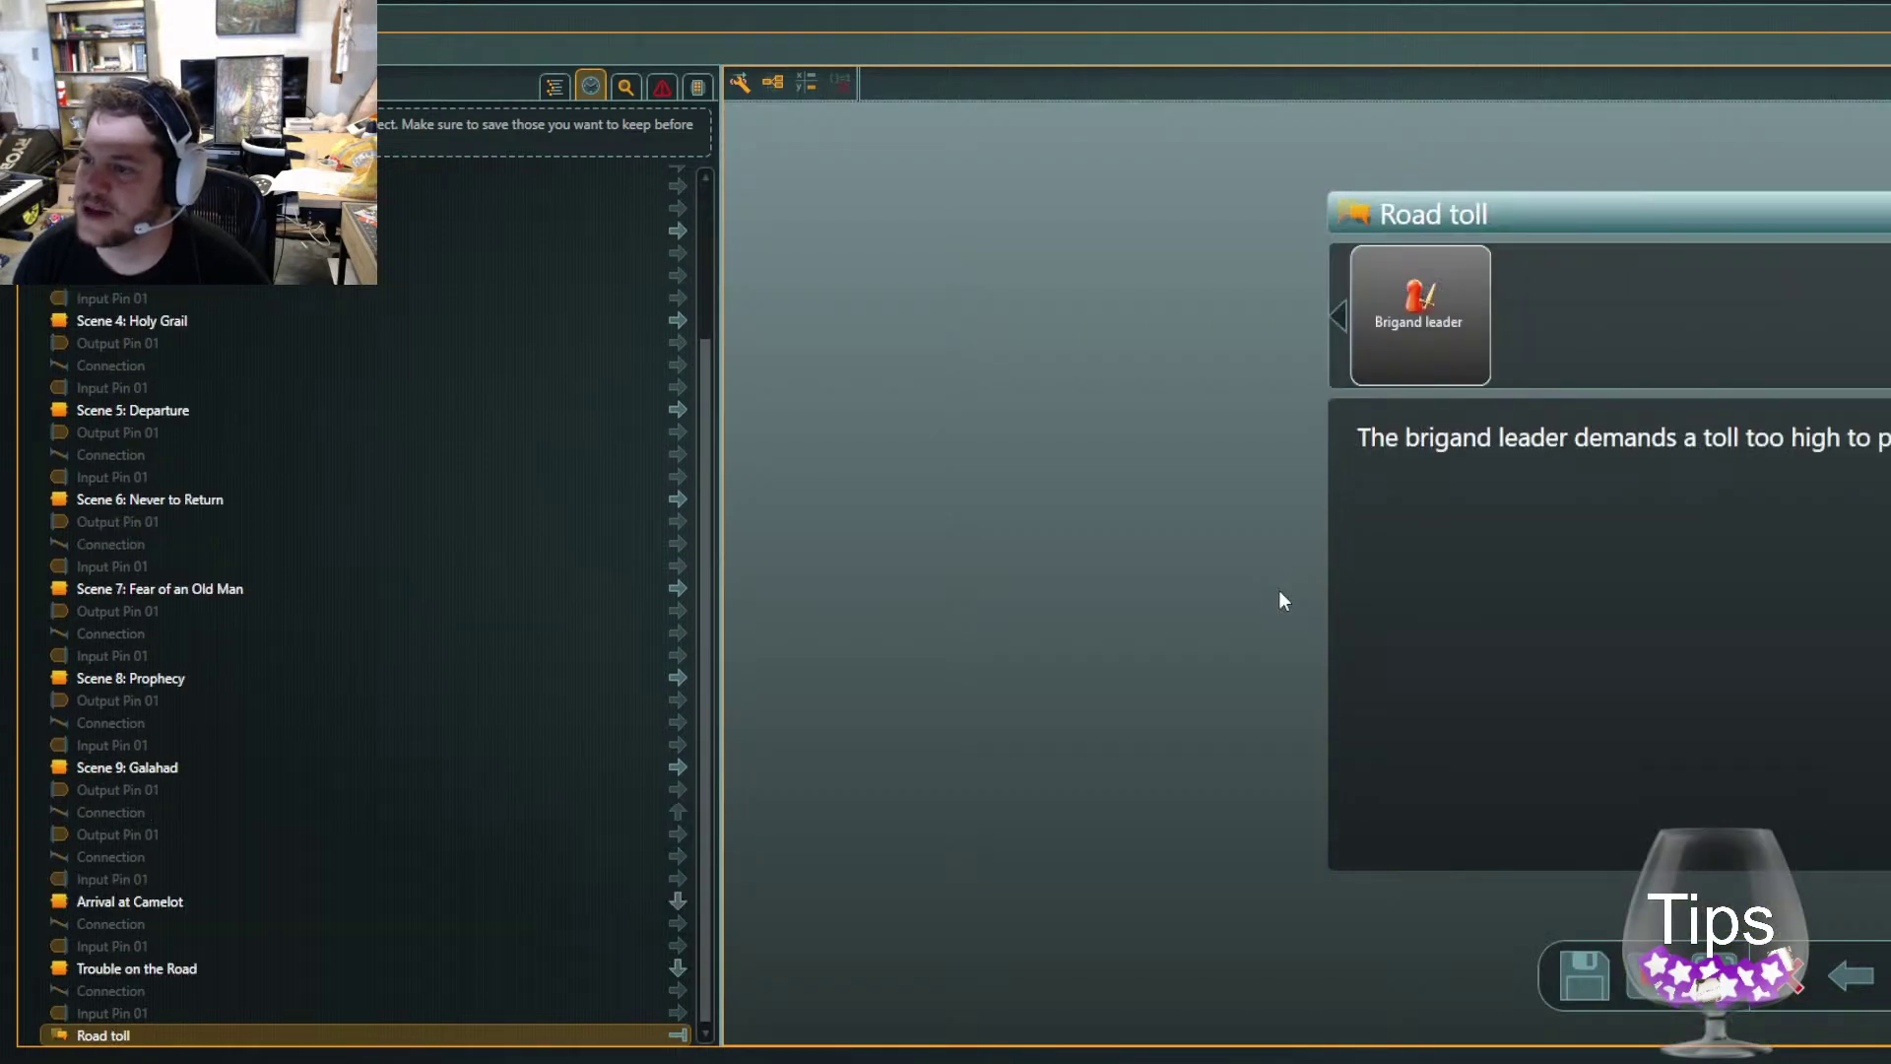
pyautogui.press('Down')
pyautogui.press('Down')
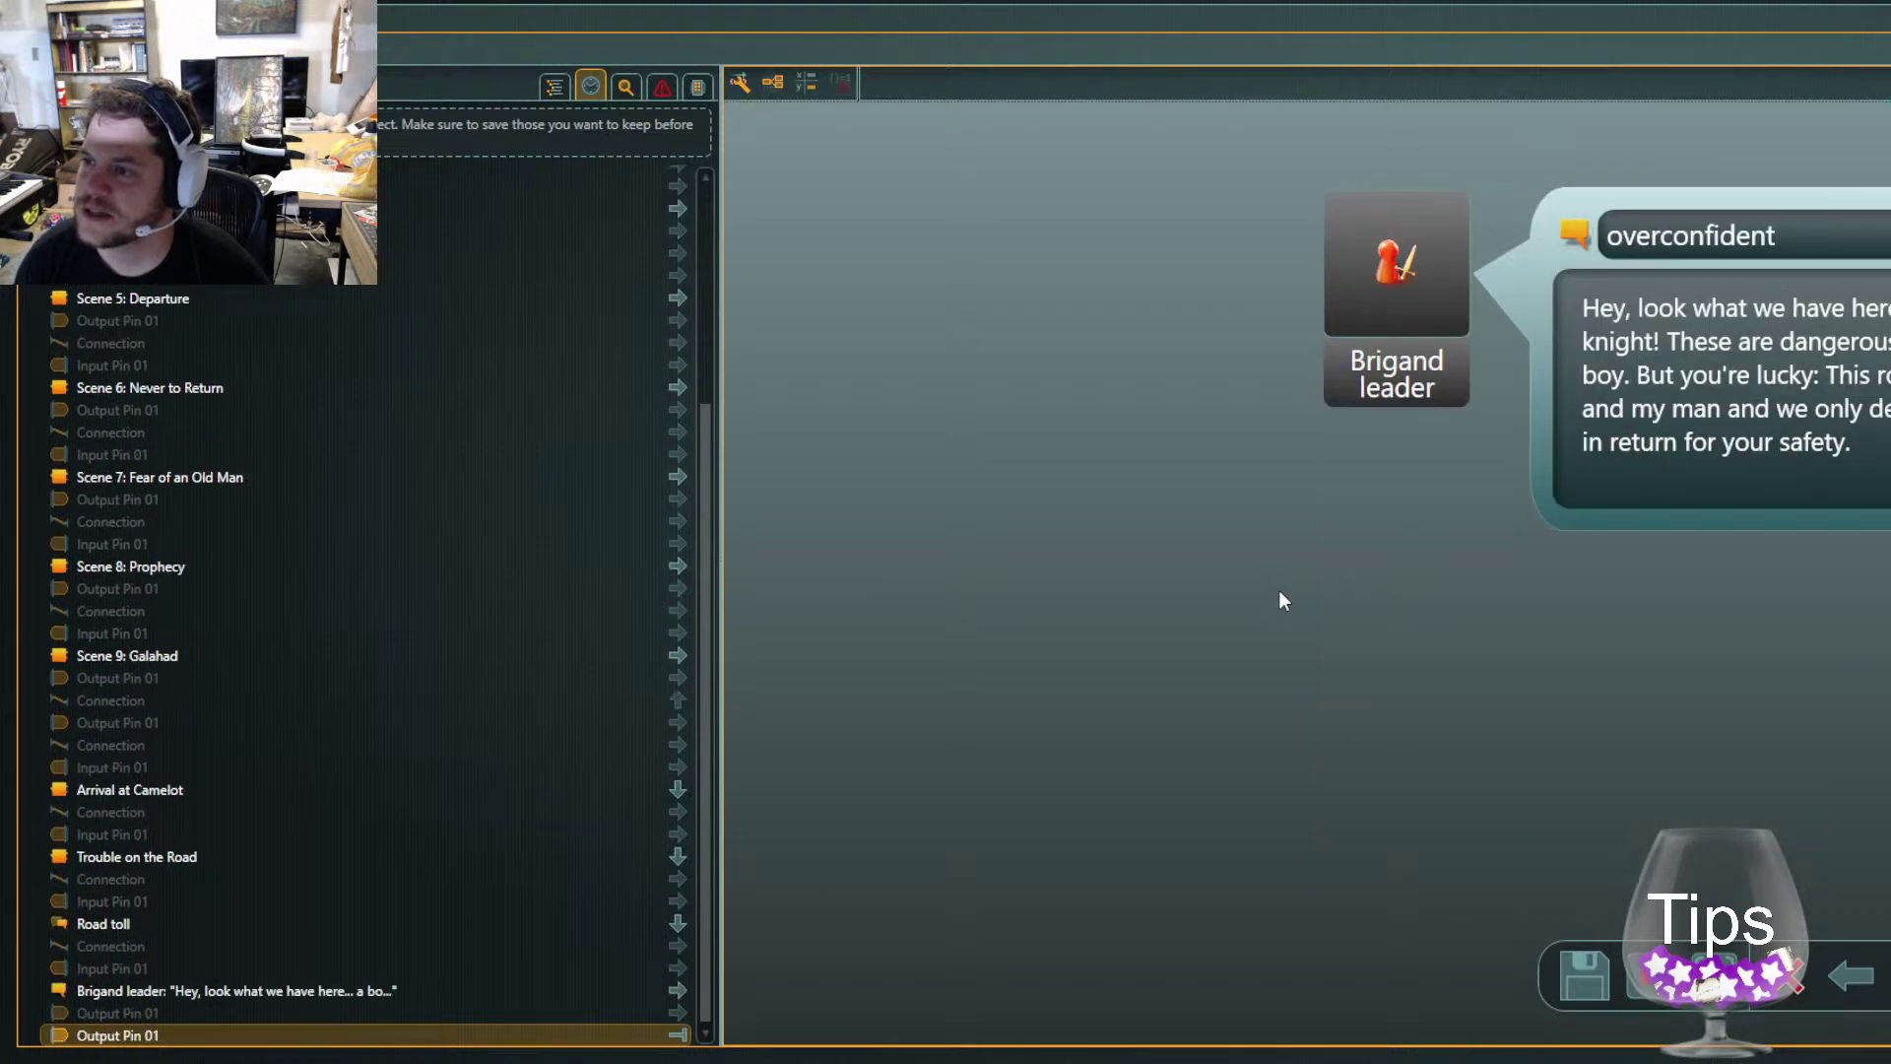
# Step back to Road toll and replay the Brigand leader's opening line up to Galahad's reply choices
pyautogui.press('Up')
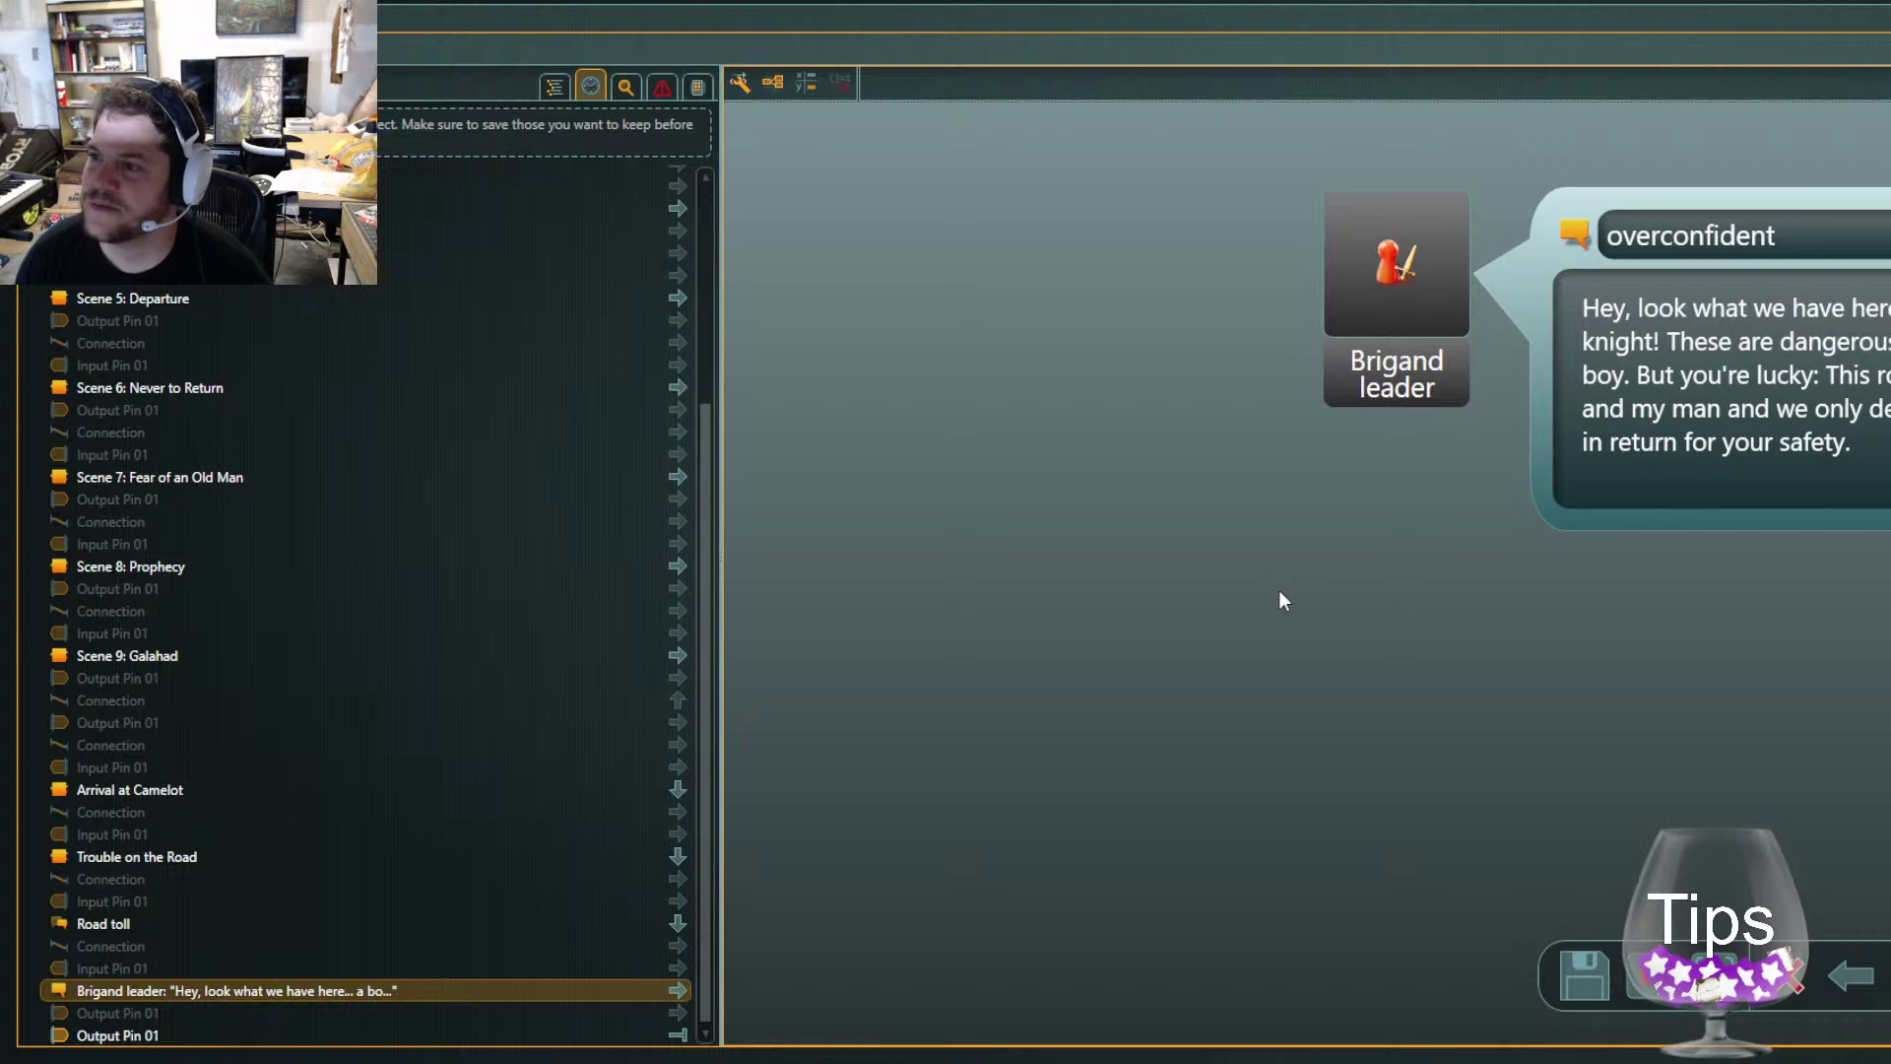
pyautogui.press('Up')
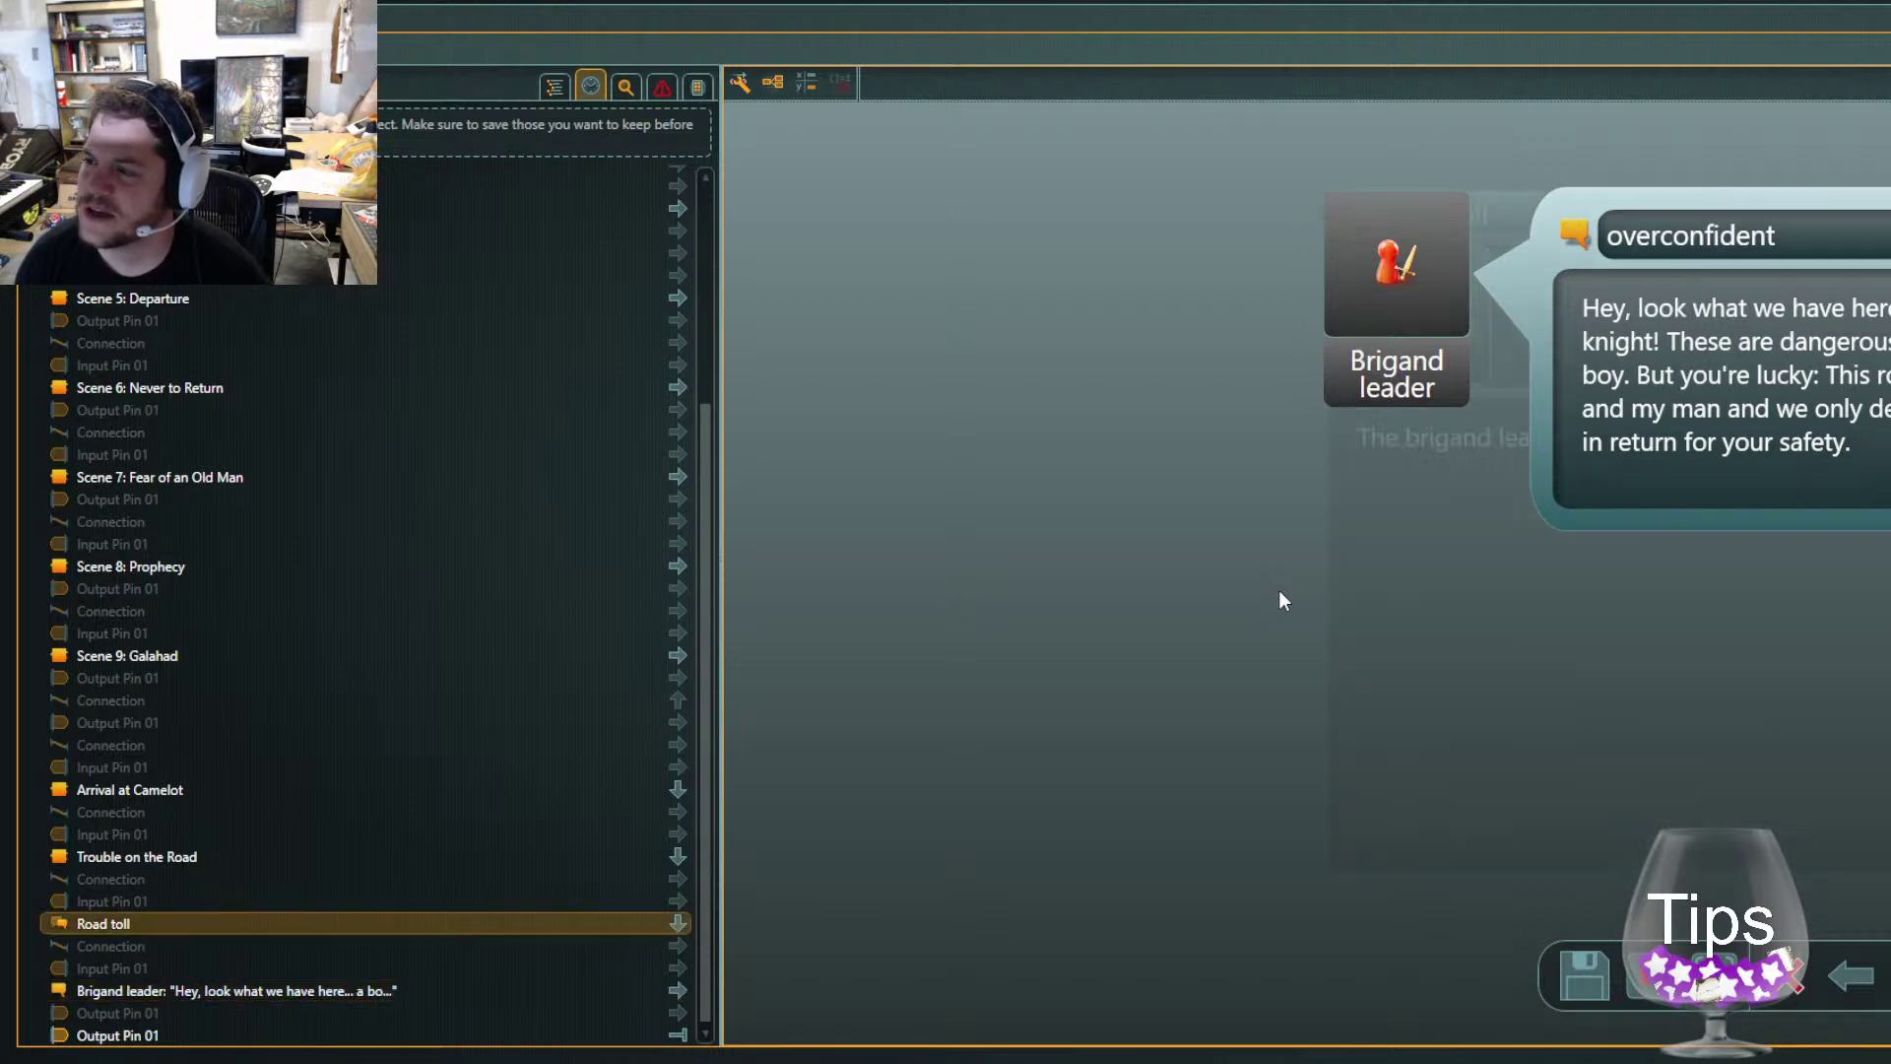
pyautogui.press('Down')
pyautogui.press('Up')
pyautogui.press('Down')
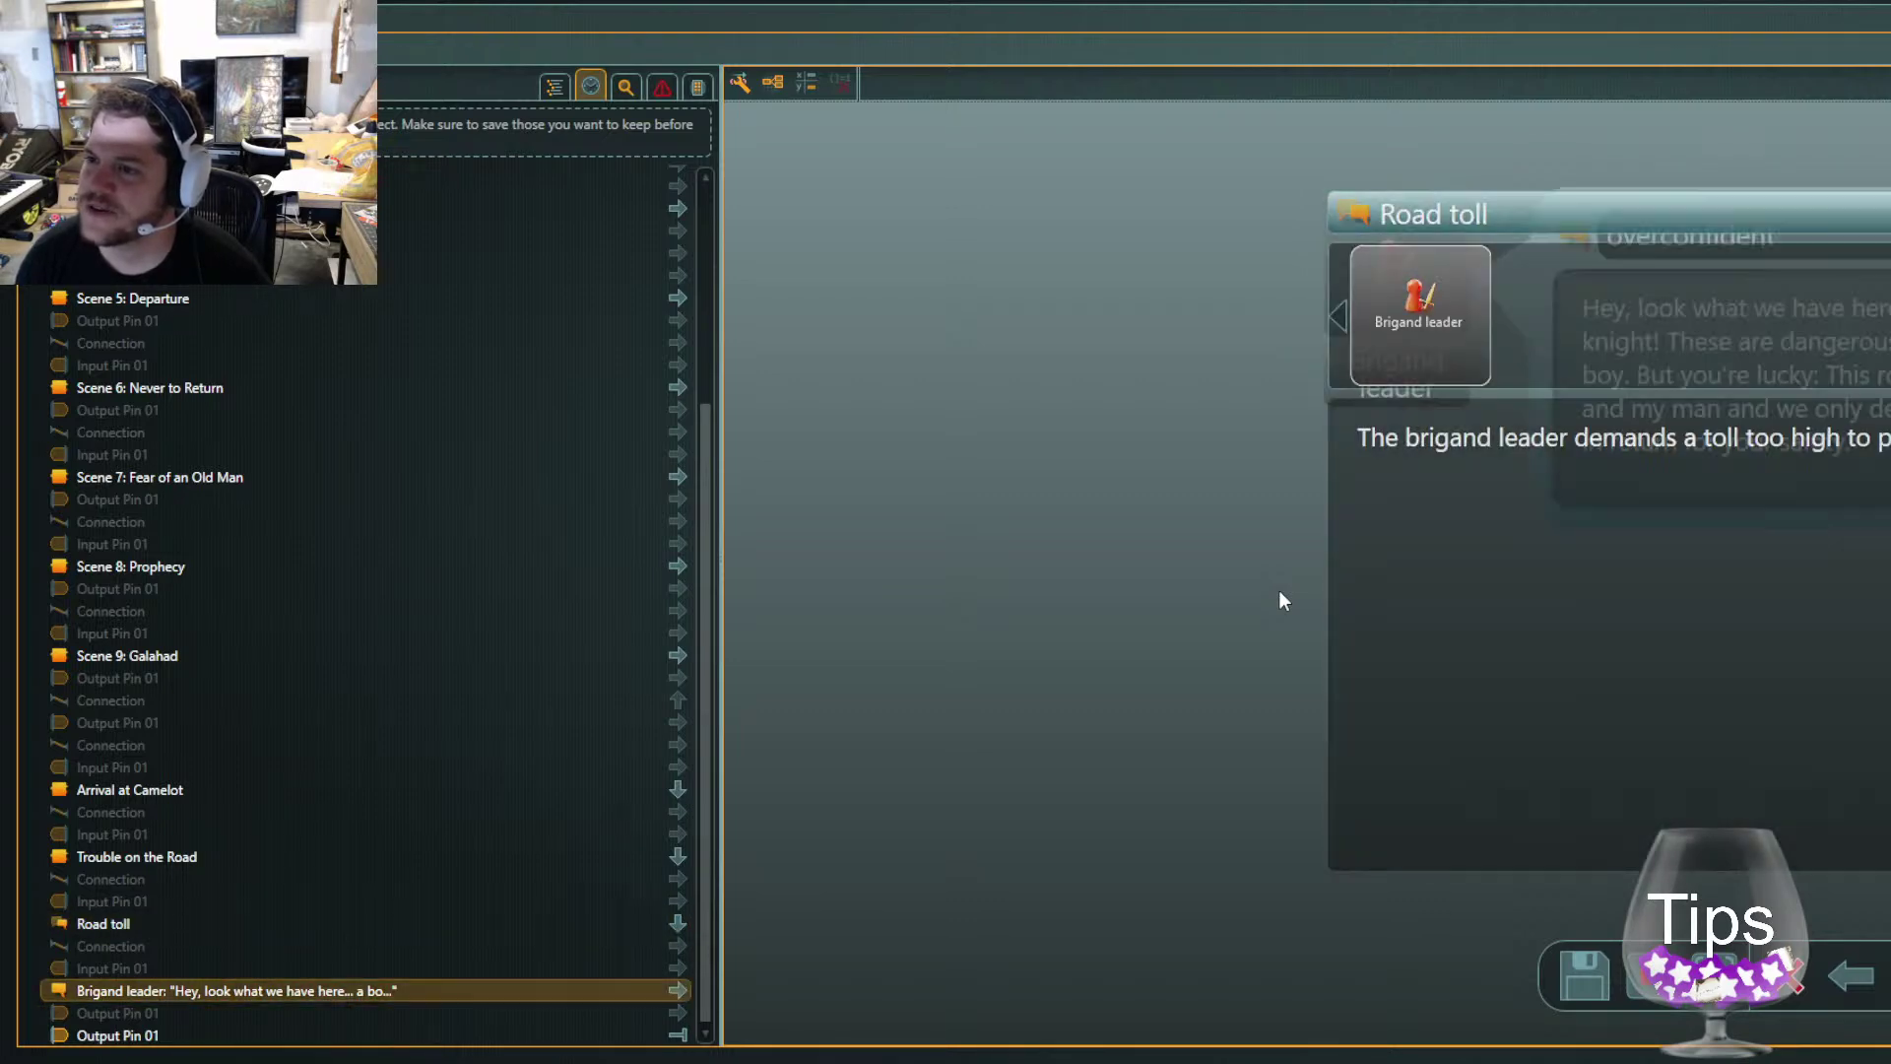
pyautogui.press('Down')
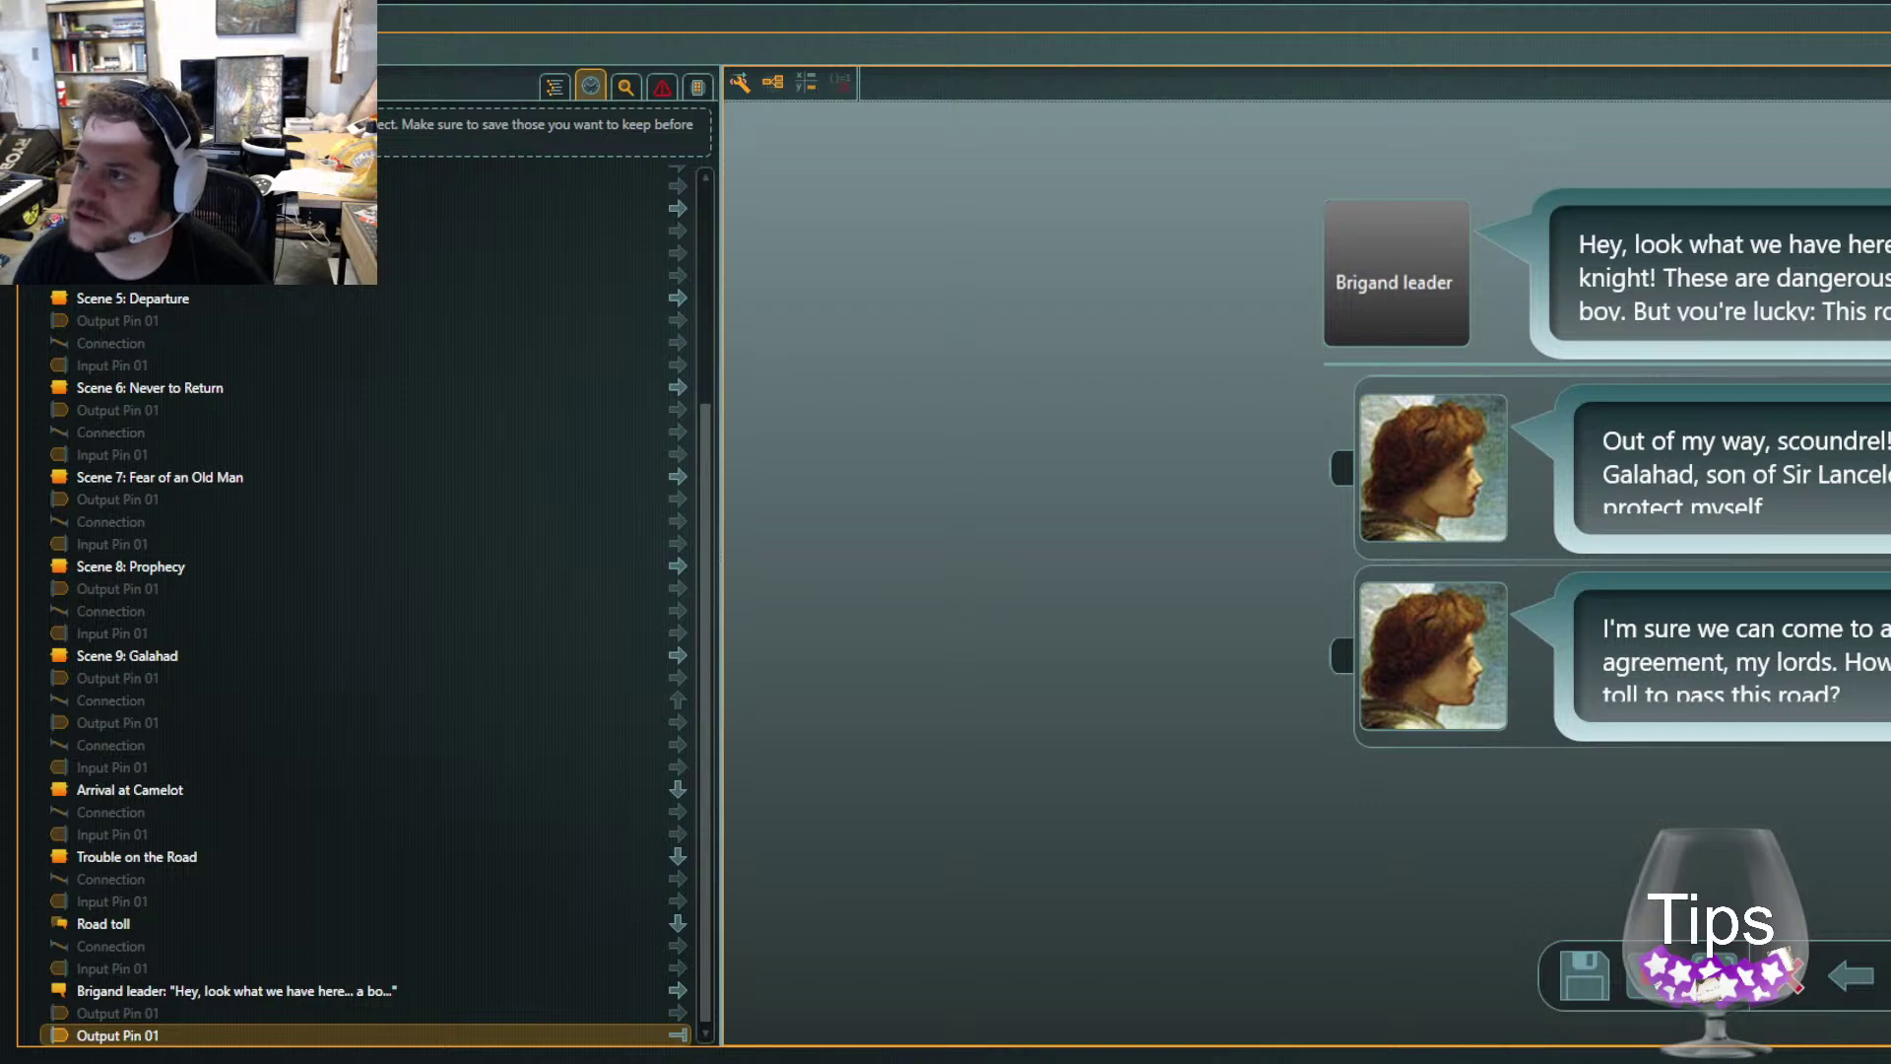
# Resize the window to fit the simulation, answer with "Out of my way, scoundrel!" and advance to the next reply choices
pyautogui.press('super+Down')
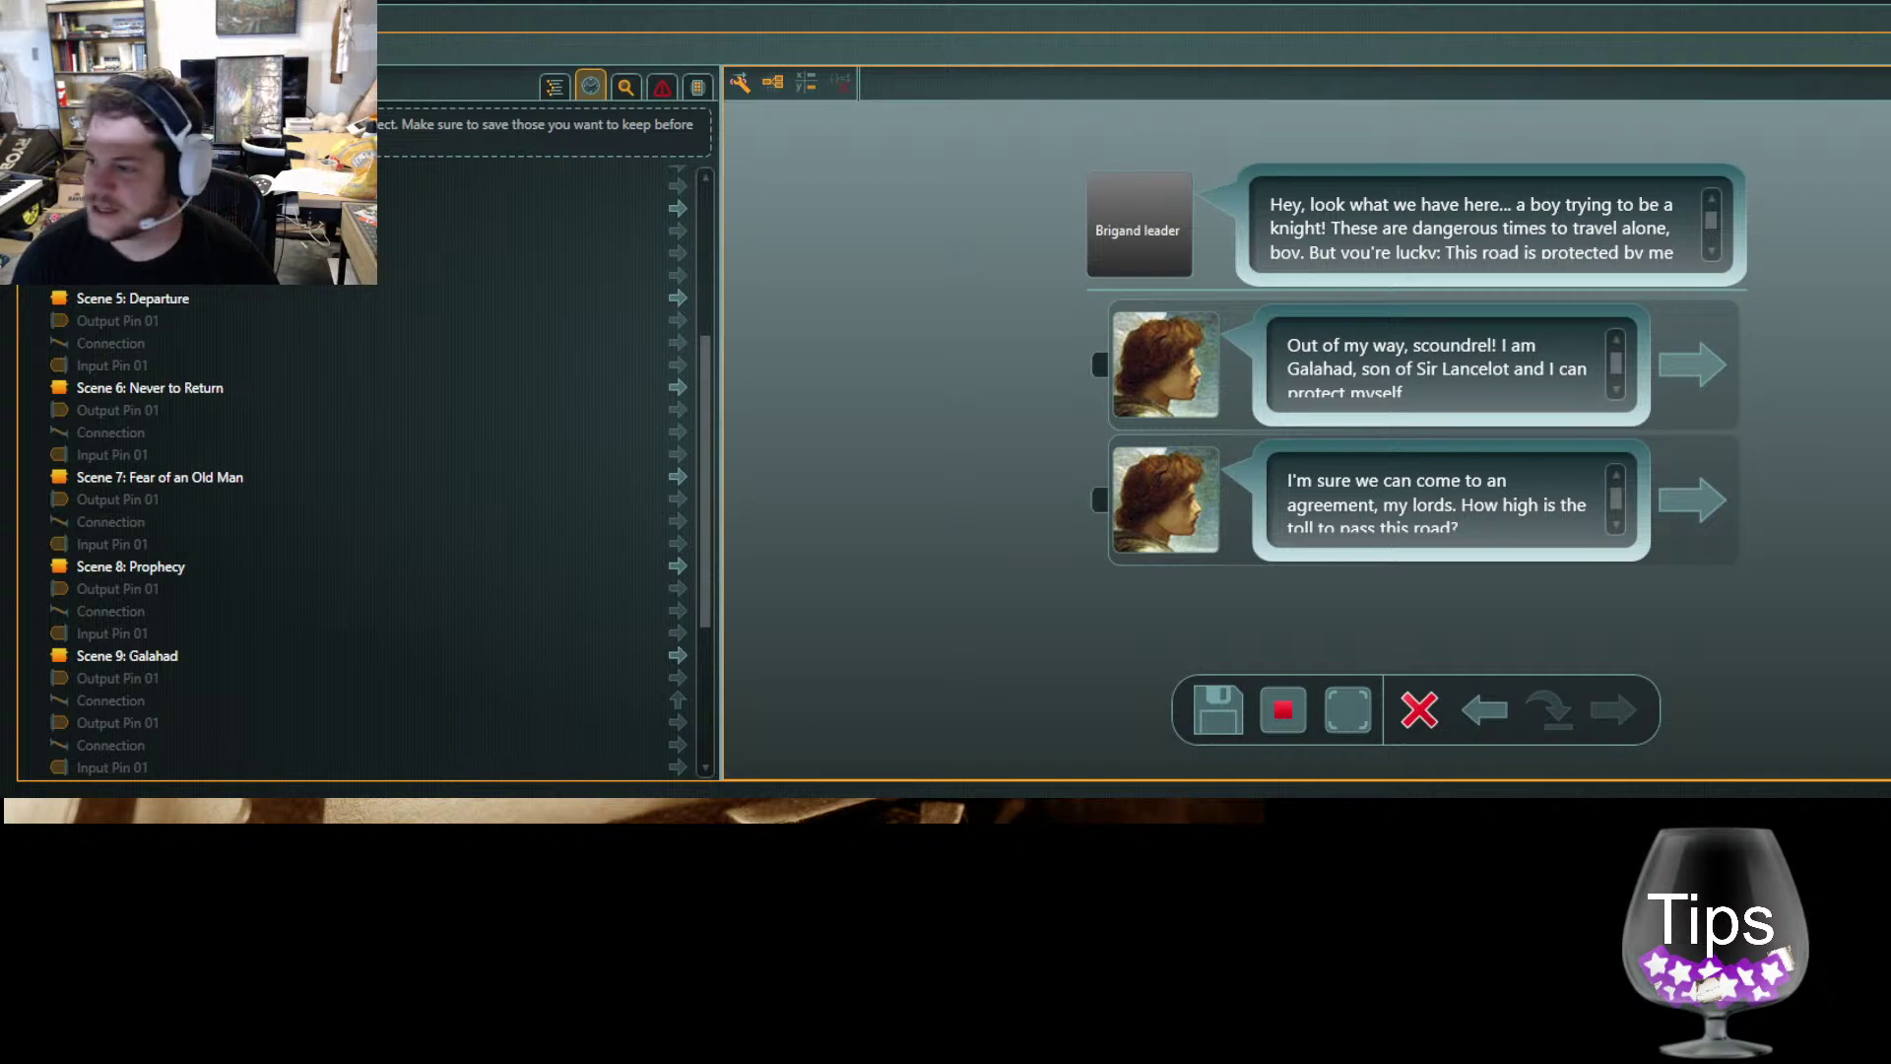
pyautogui.moveTo(1890, 796); pyautogui.dragTo(1879, 1037)
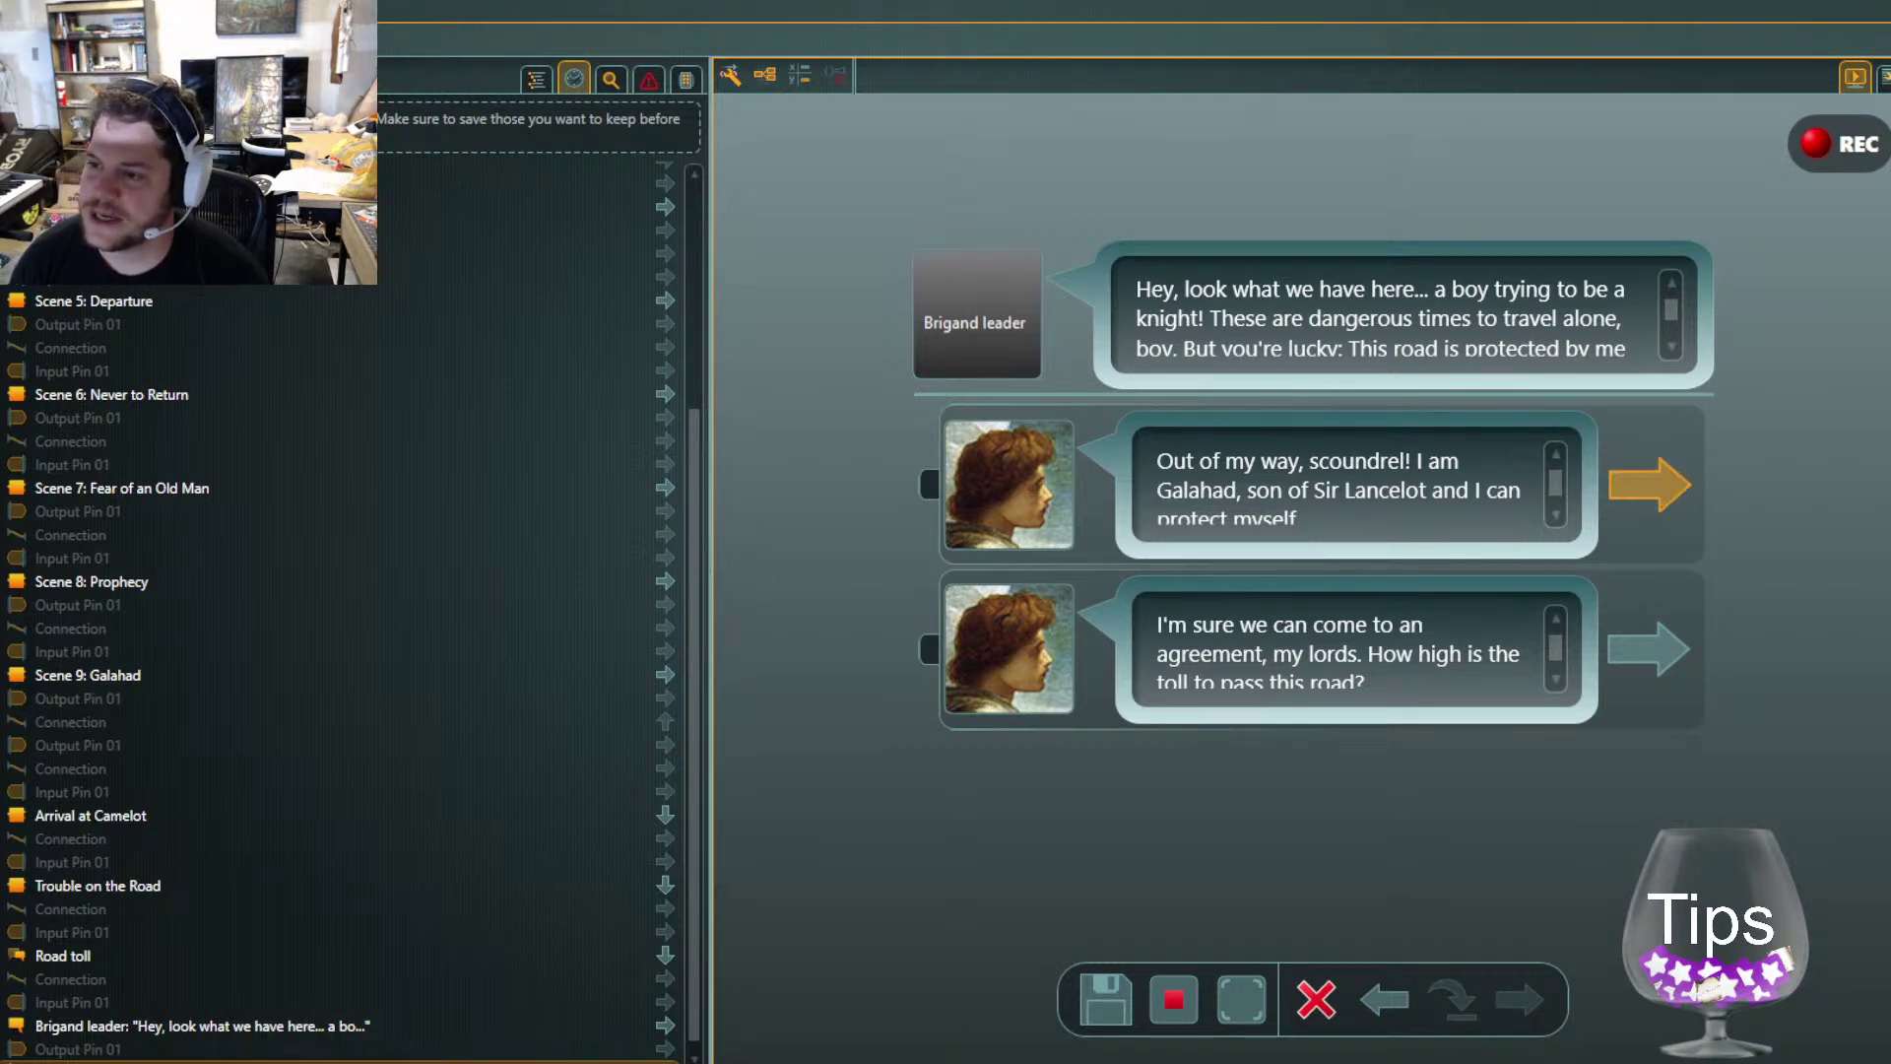
pyautogui.click(1647, 483)
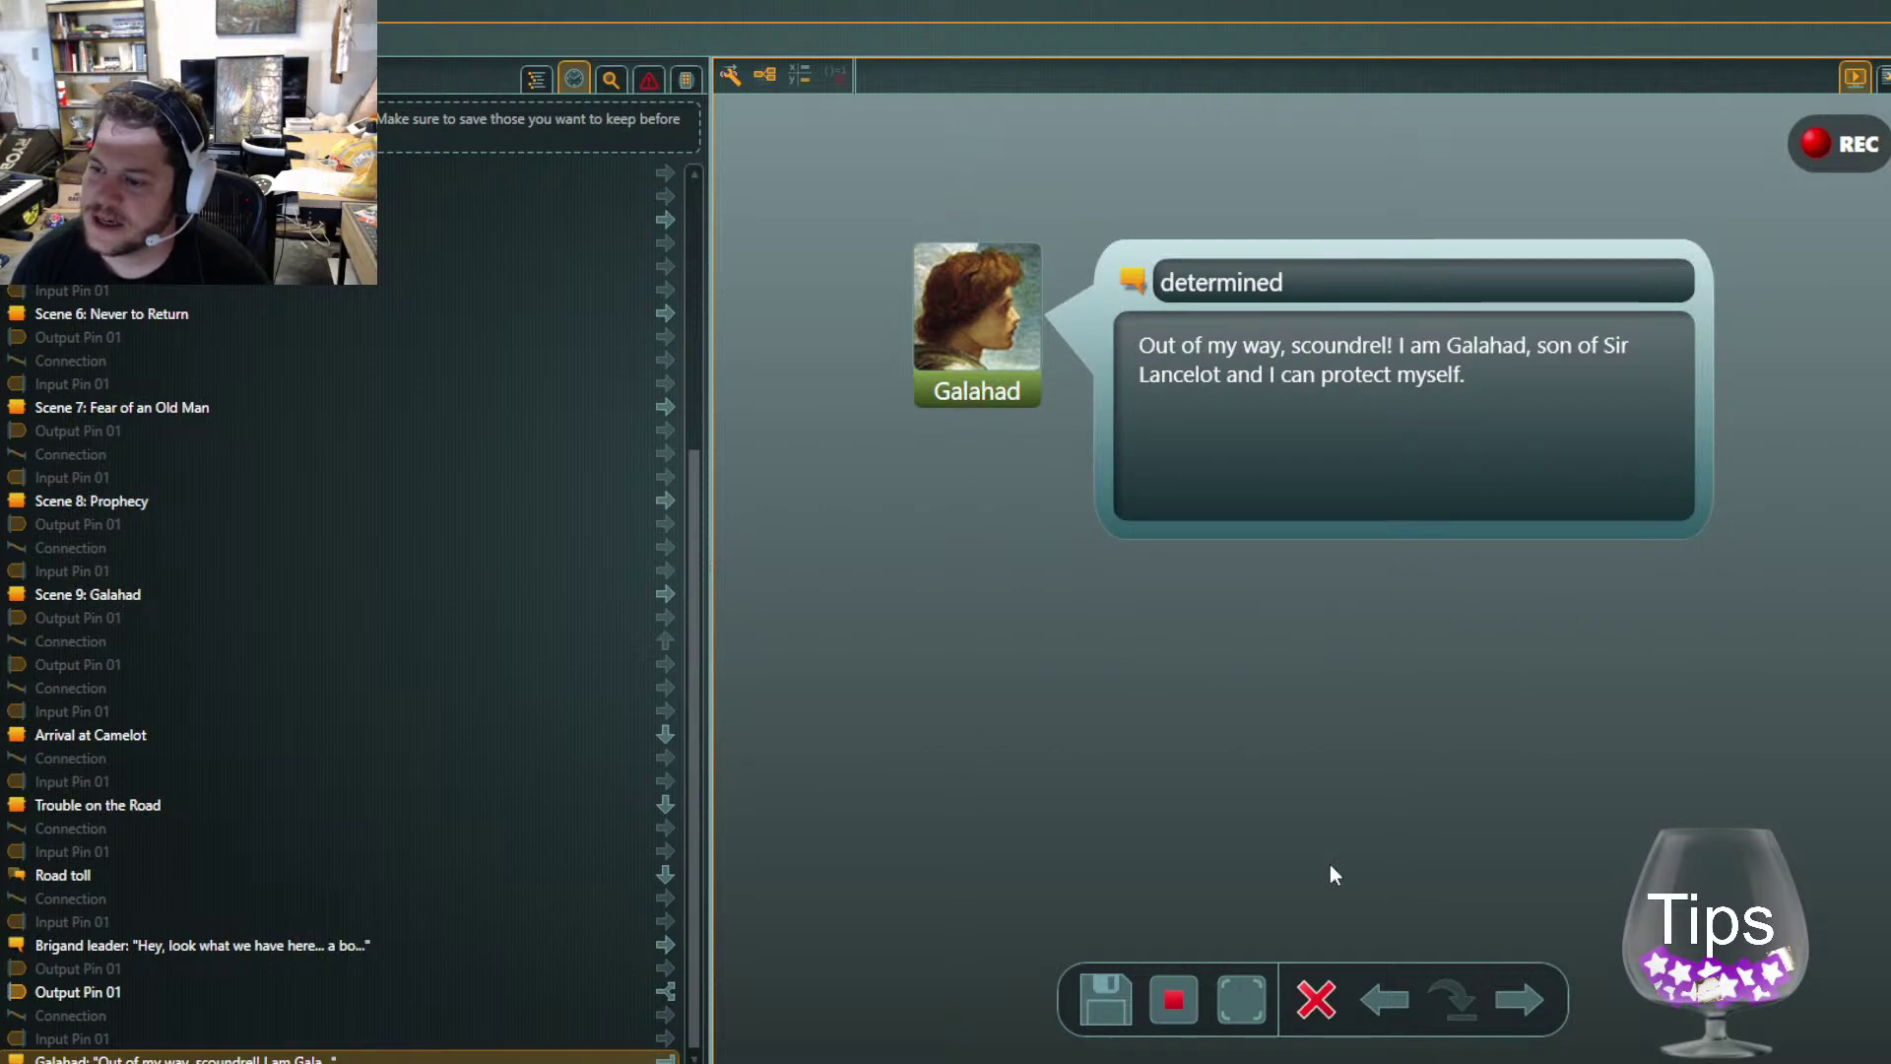
pyautogui.click(1495, 989)
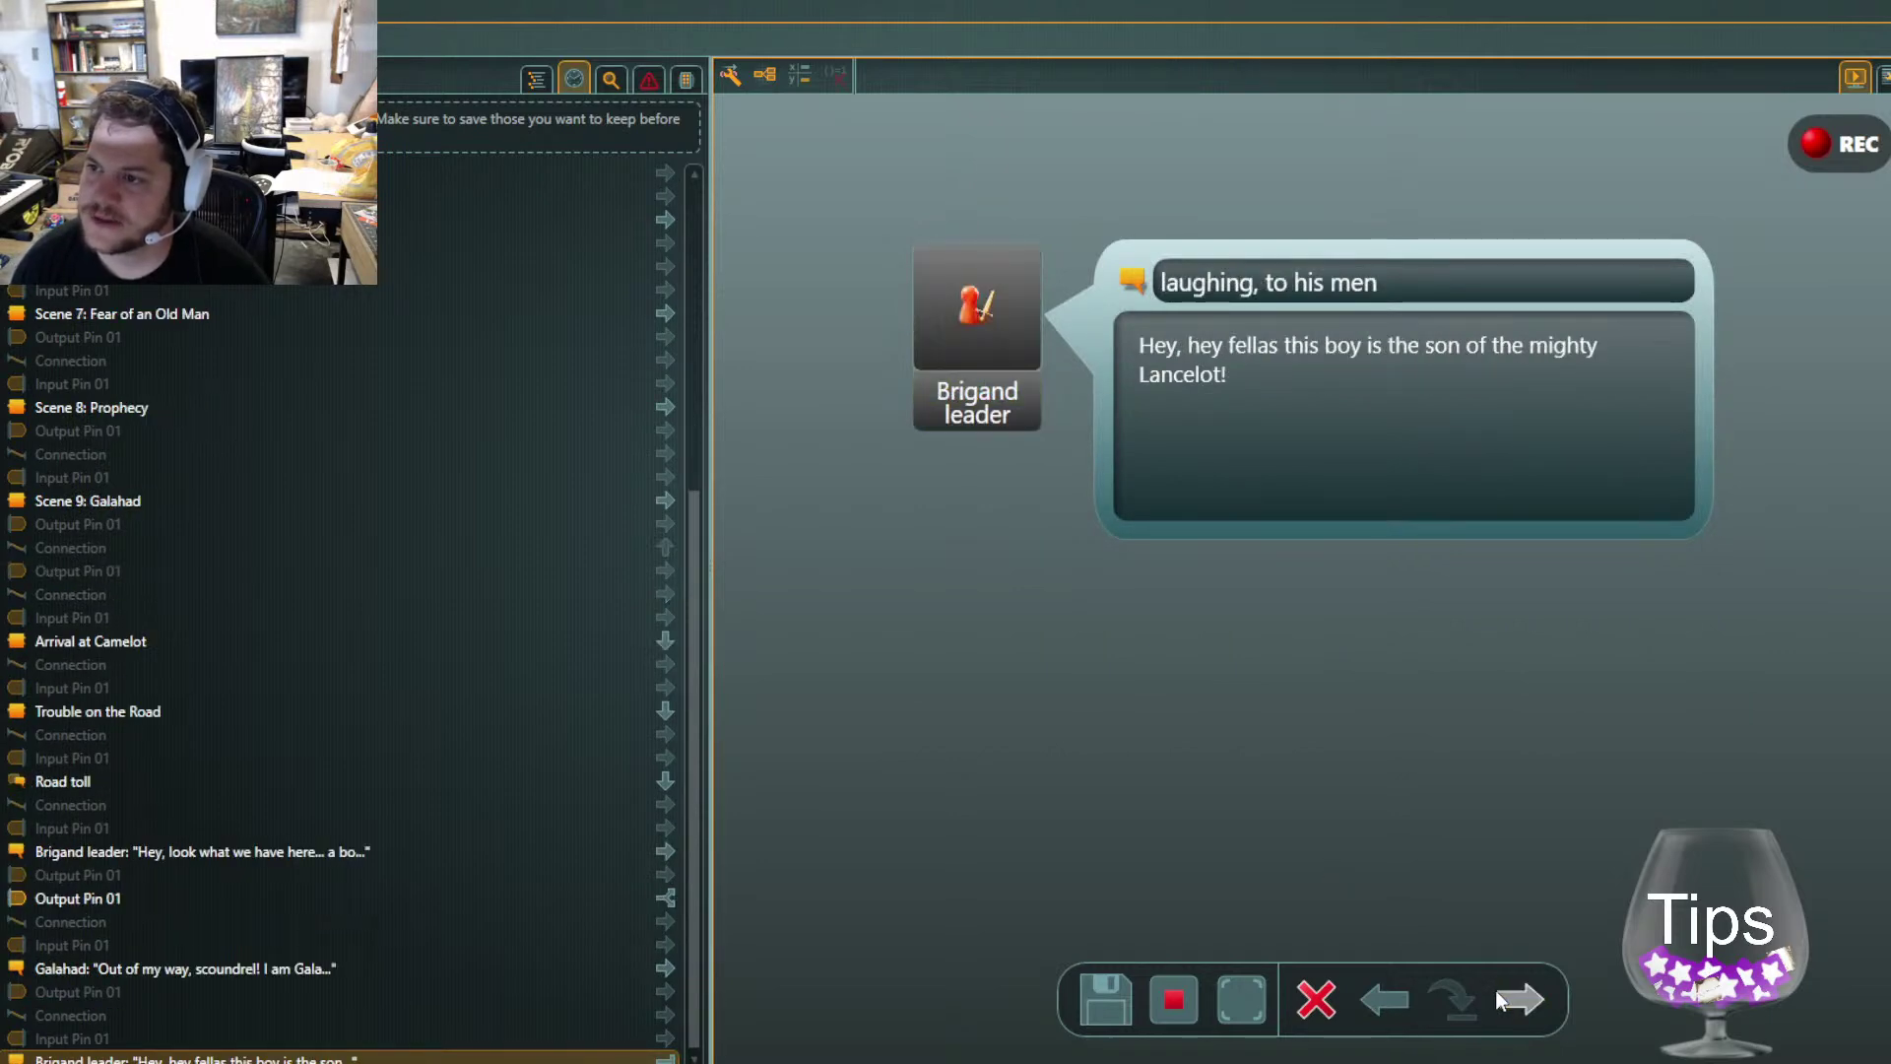
pyautogui.click(1496, 990)
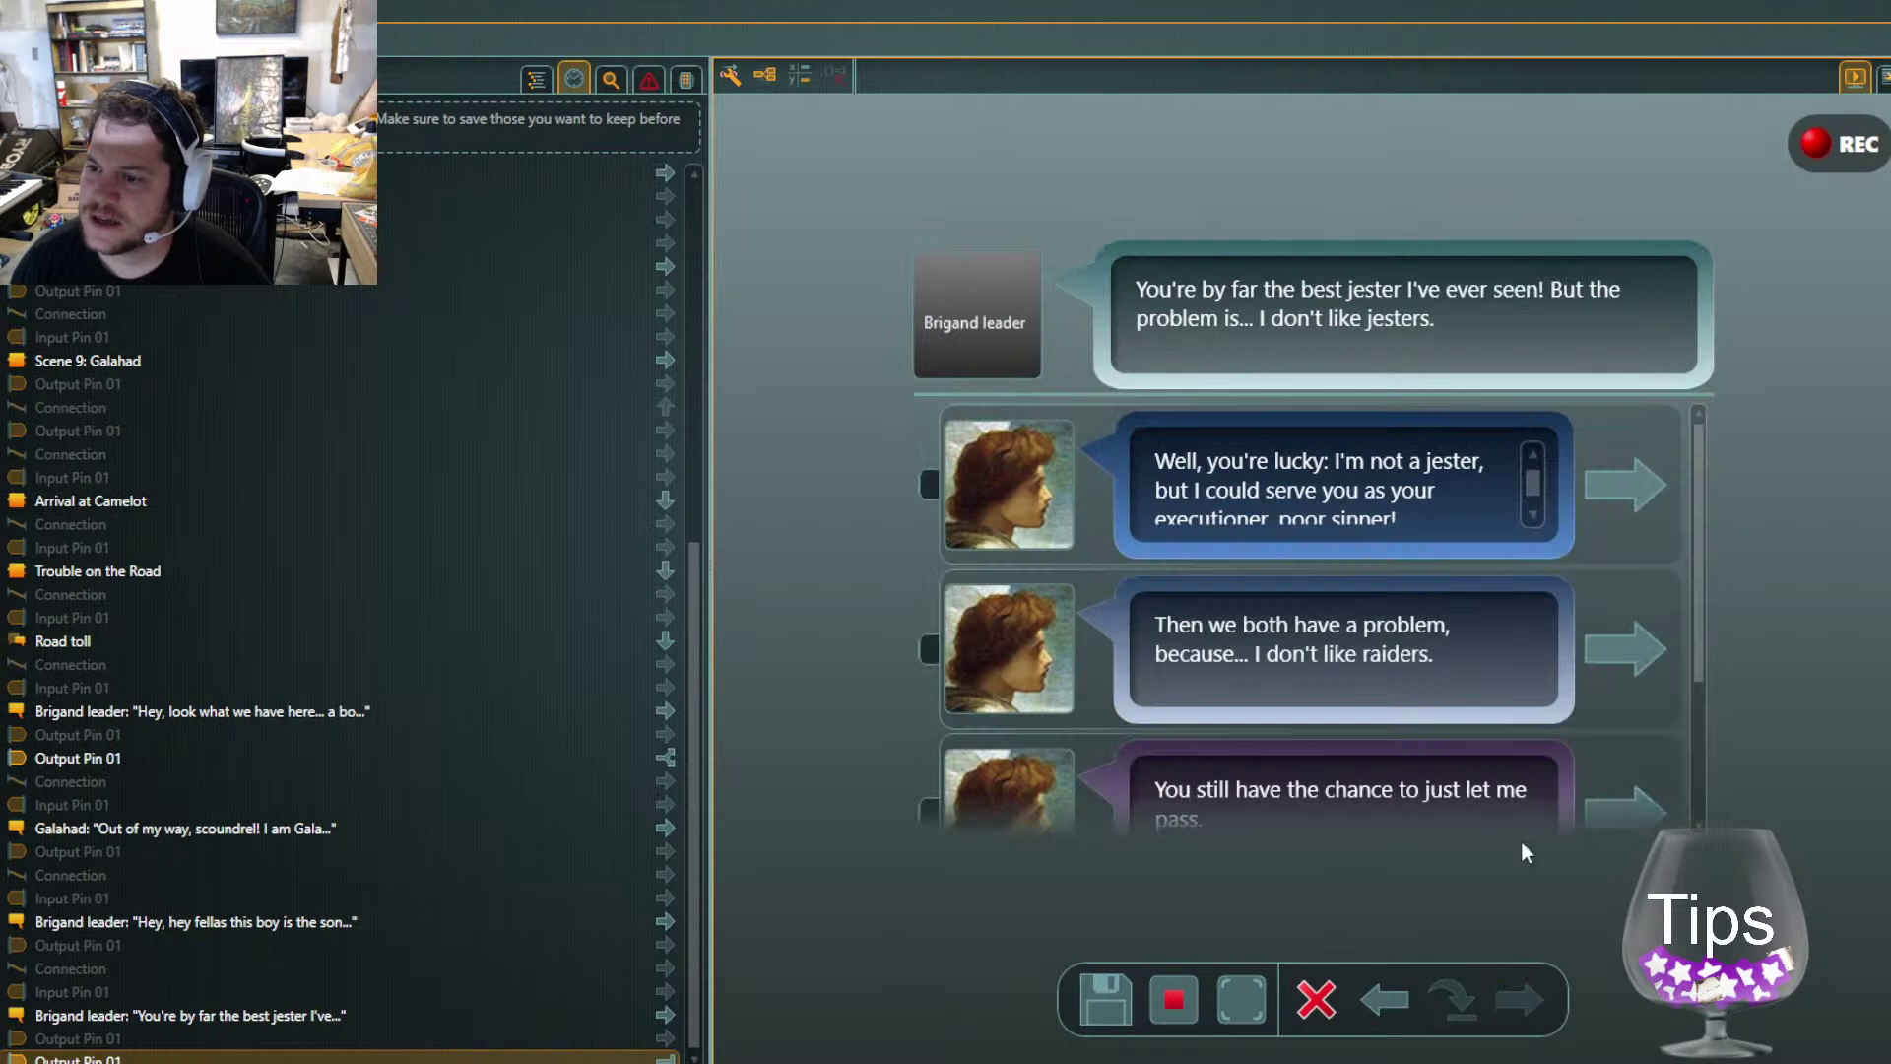
# Review Galahad's replies to the jester remark and choose "I never spilled any man's blood before"
pyautogui.scroll(-1, 1513, 496)
pyautogui.scroll(-2, 1480, 748)
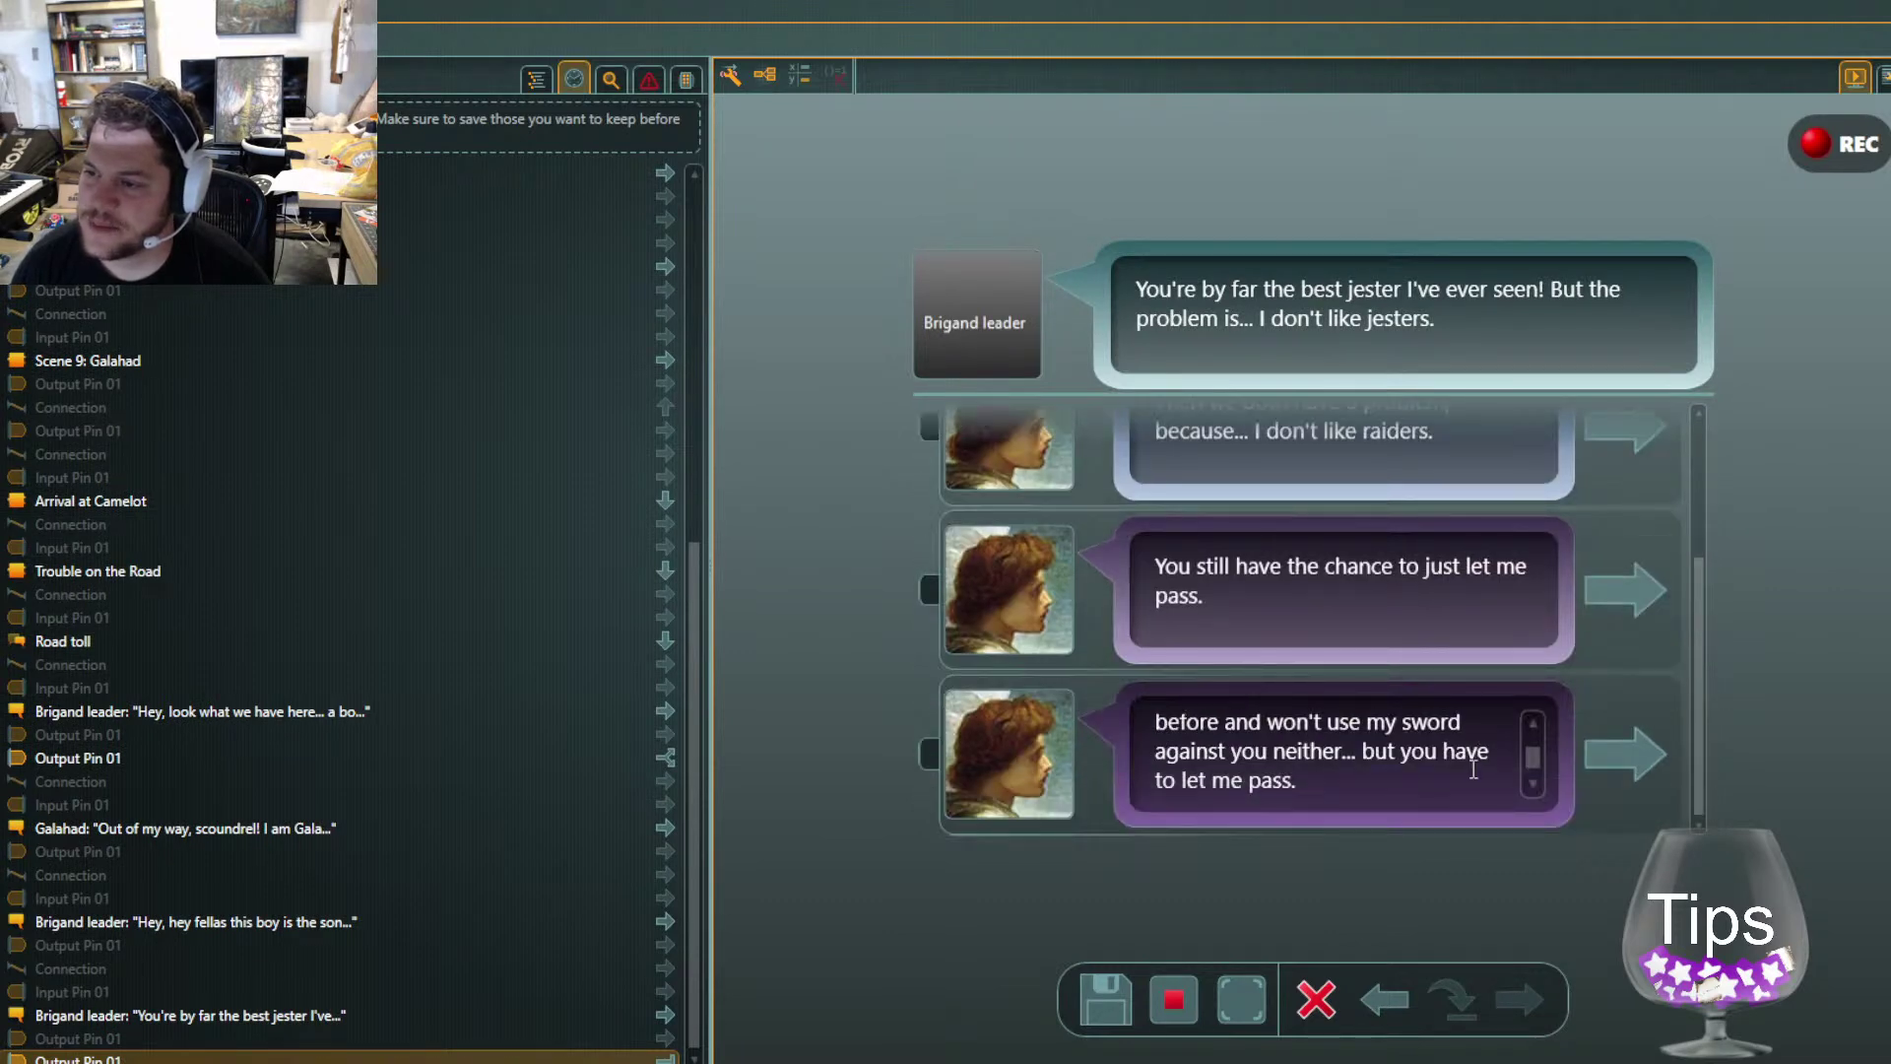
pyautogui.scroll(3, 1155, 678)
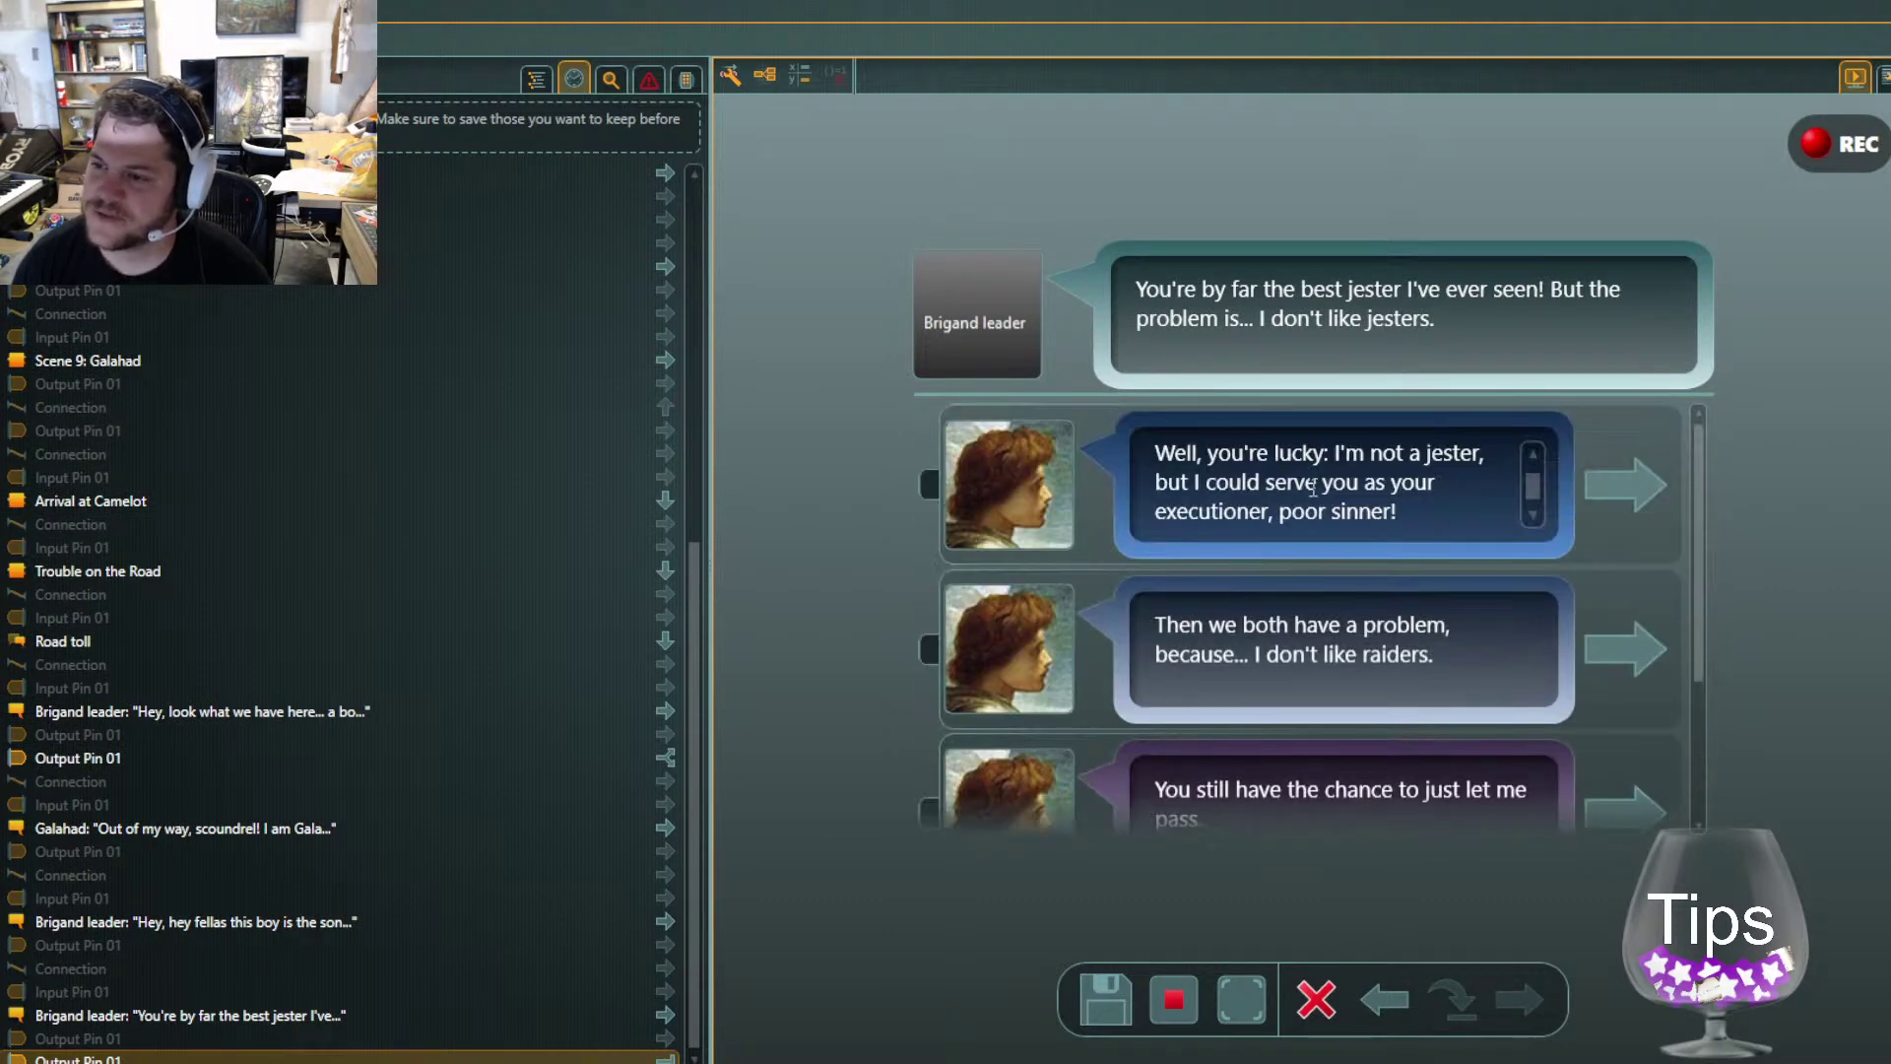
pyautogui.scroll(-3, 1356, 609)
pyautogui.click(1615, 747)
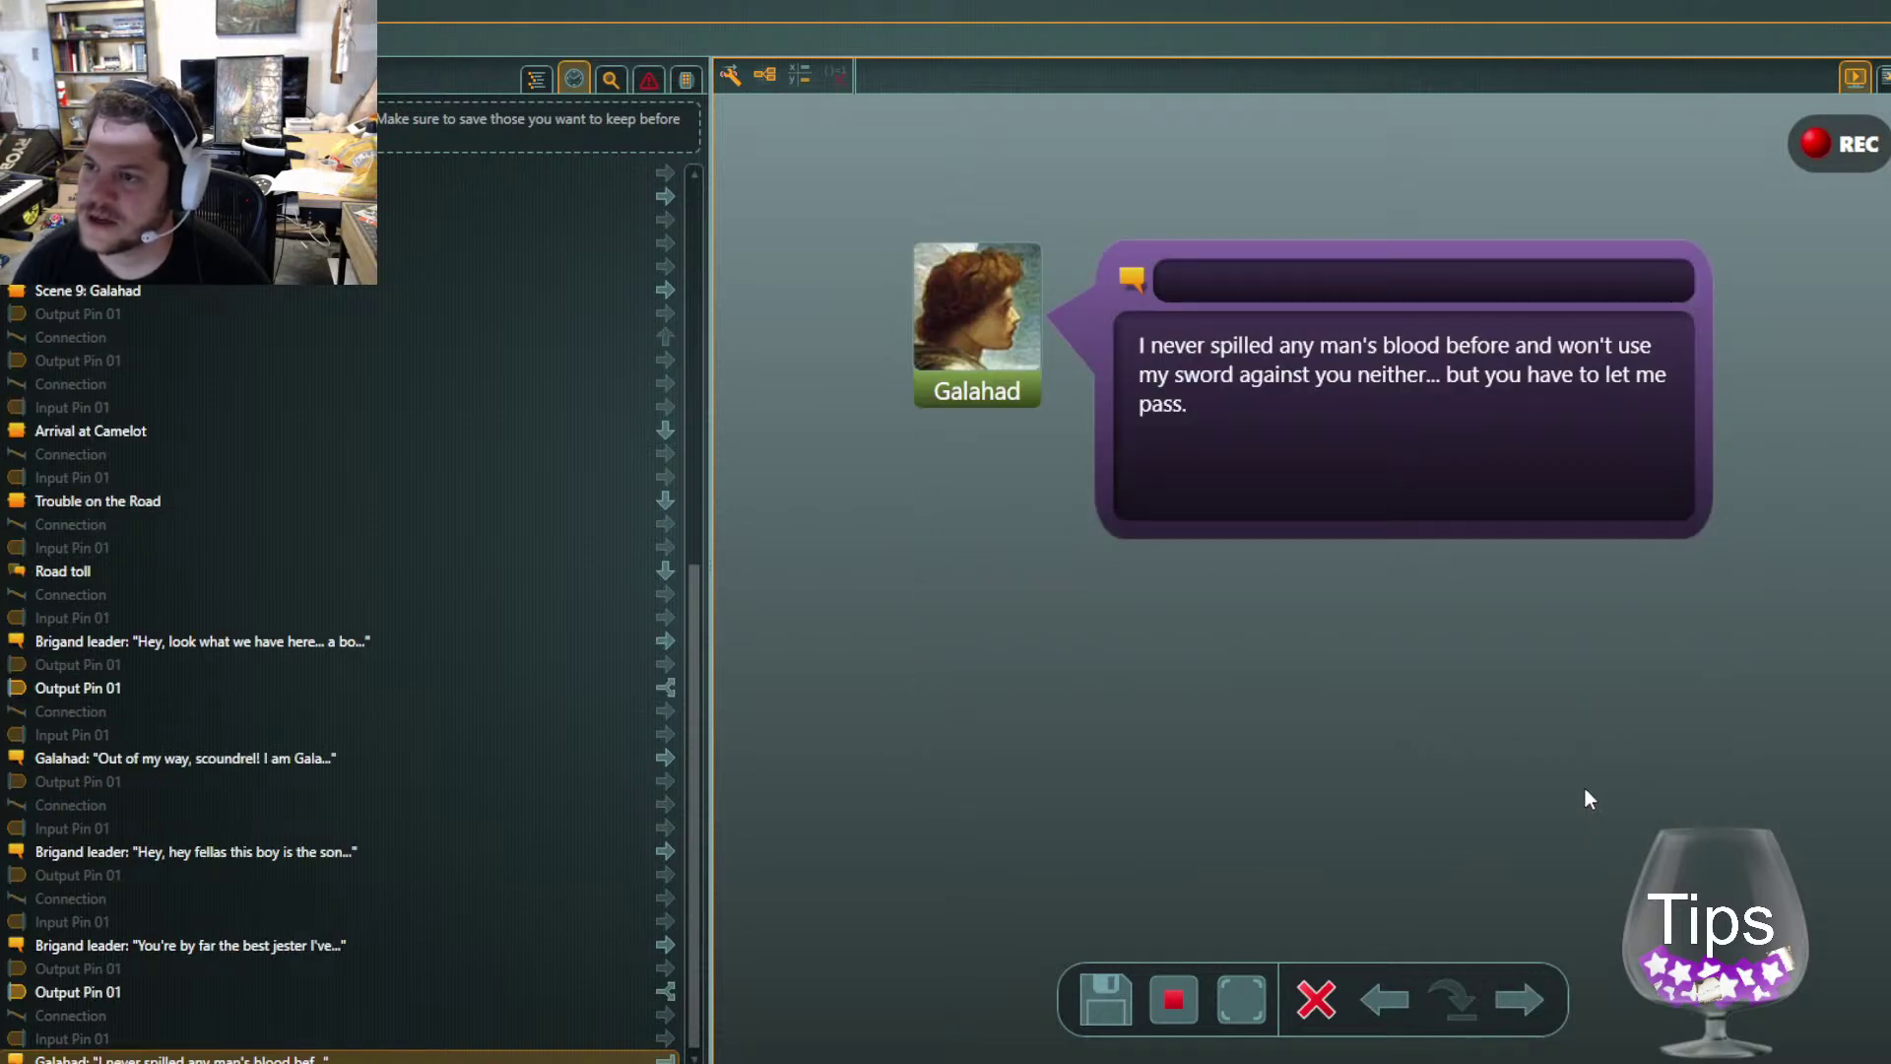
# Advance the simulation through the fight against all brigands and Begging for mercy to "How can one man have such power?"
pyautogui.click(1503, 1000)
pyautogui.click(1497, 983)
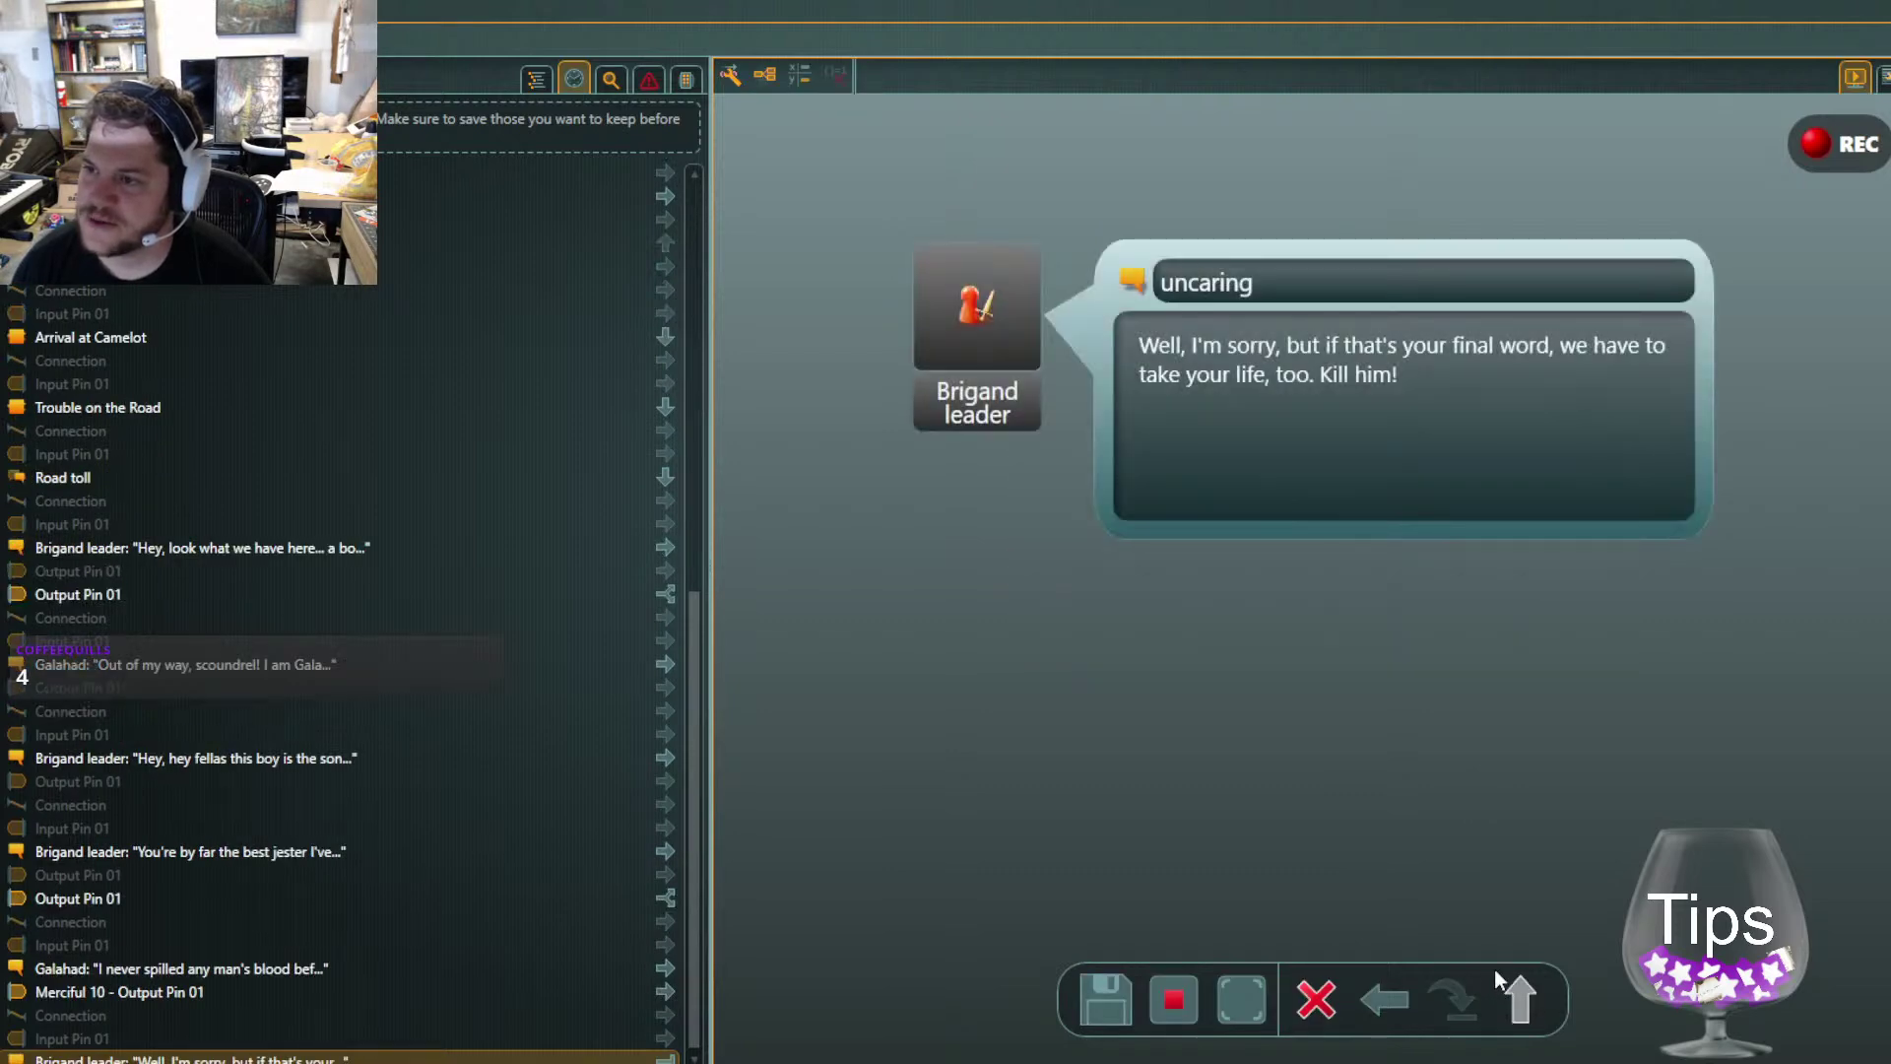
pyautogui.click(1493, 968)
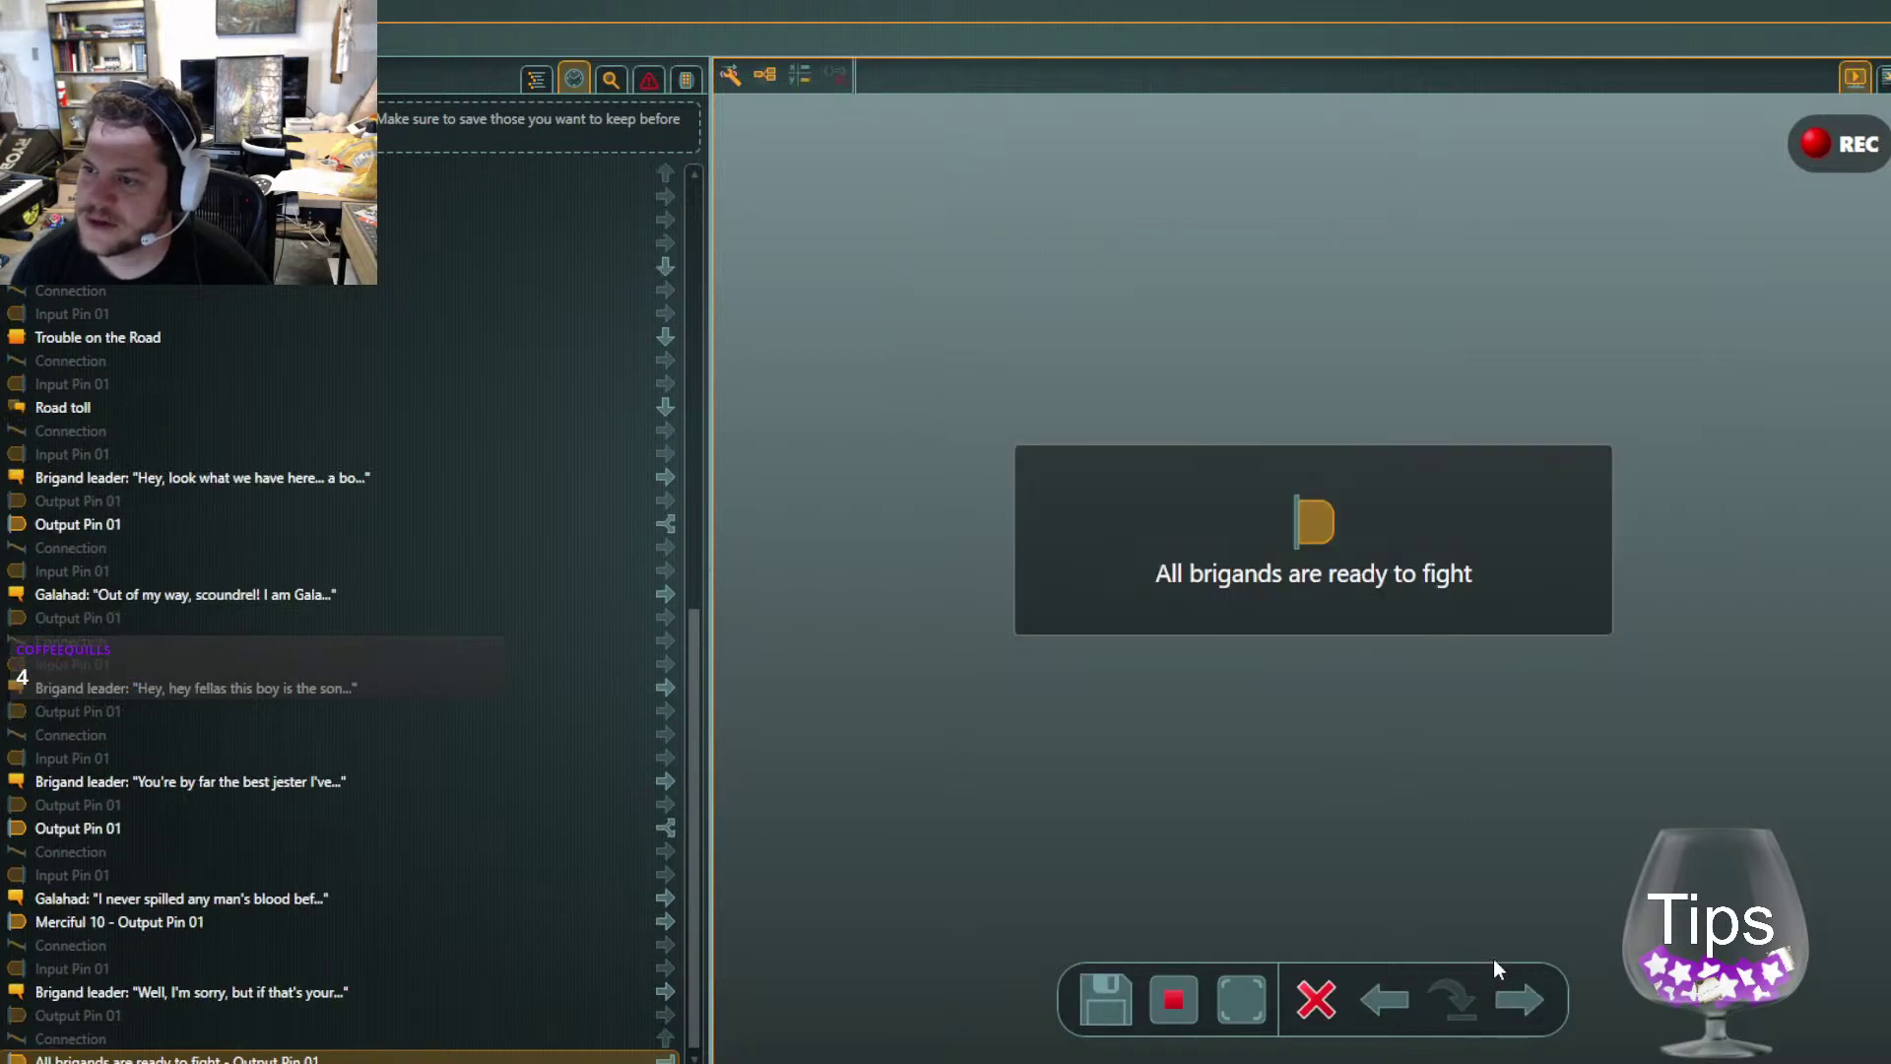
pyautogui.click(1502, 999)
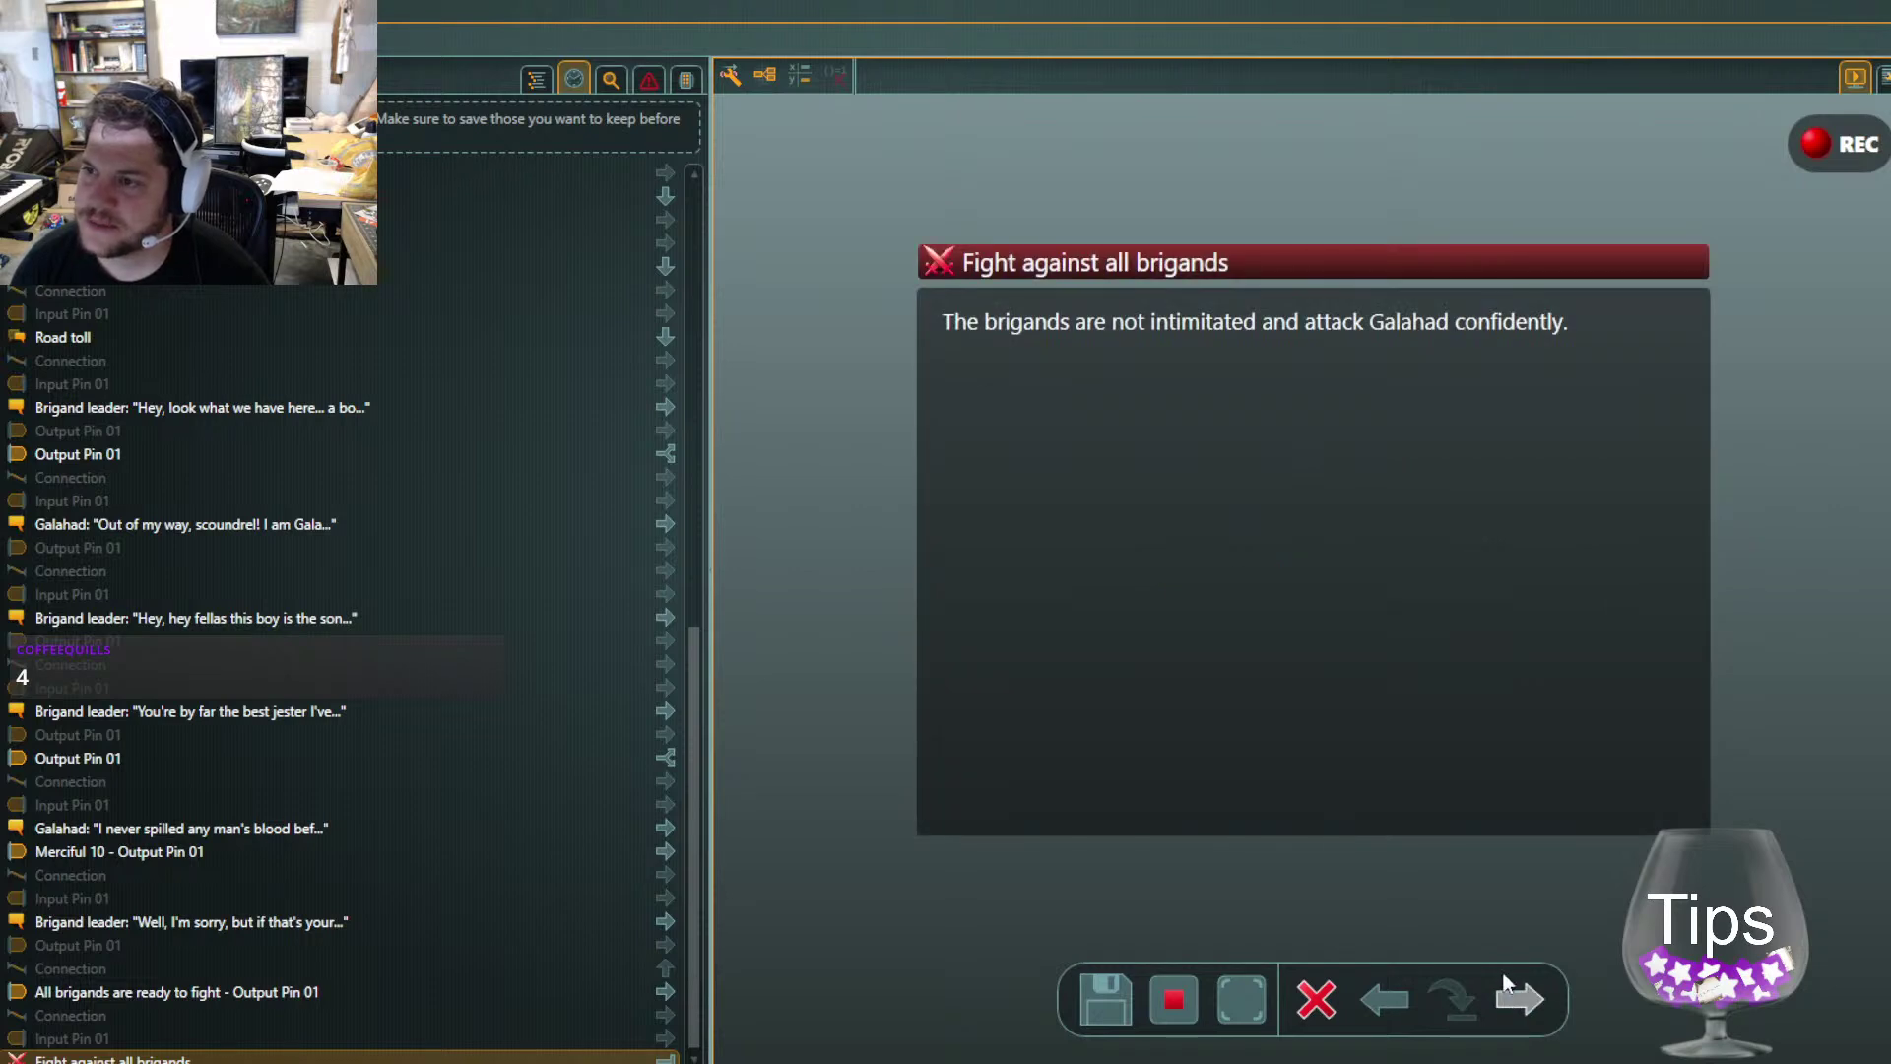
pyautogui.click(1505, 985)
pyautogui.click(1507, 985)
pyautogui.click(1507, 991)
pyautogui.click(1511, 989)
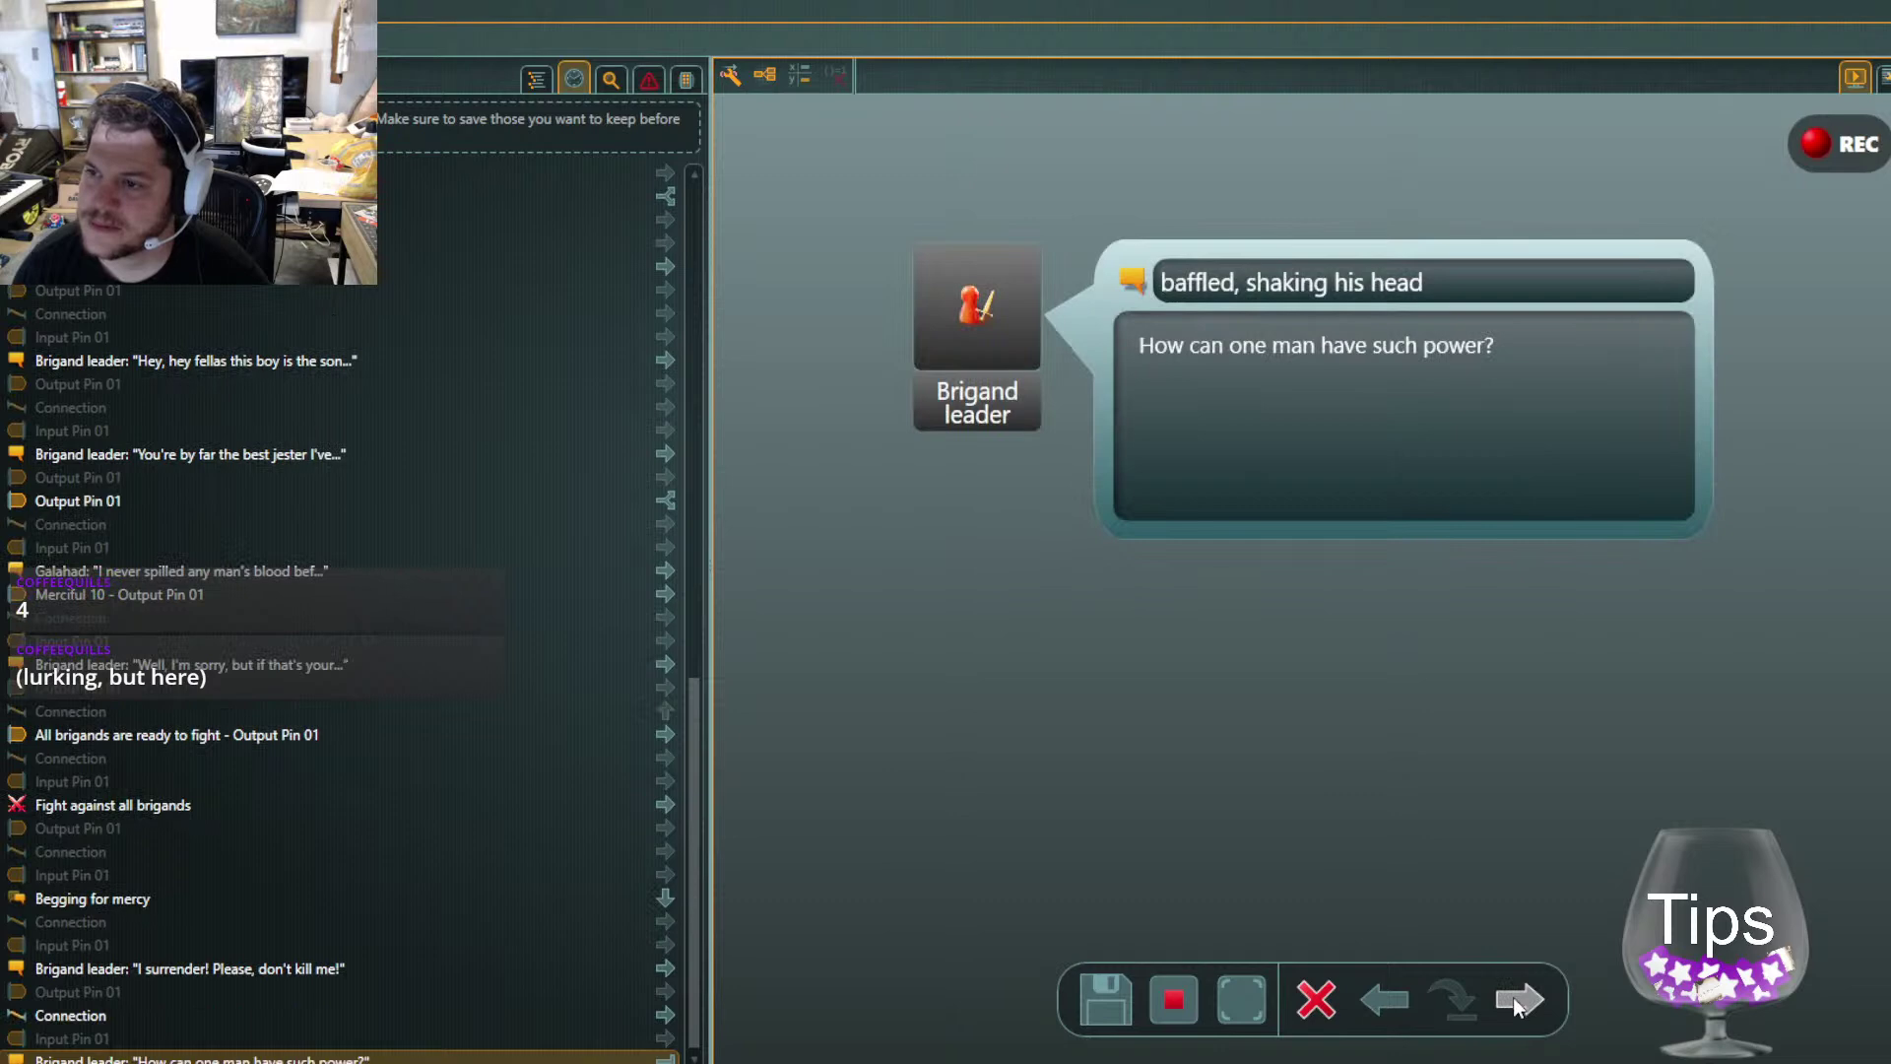
# Advance the simulation to Galahad's replies, choose "I will spare your life, if you promise to do penitence for your sins." and continue to "Go now and start praying"
pyautogui.click(1513, 990)
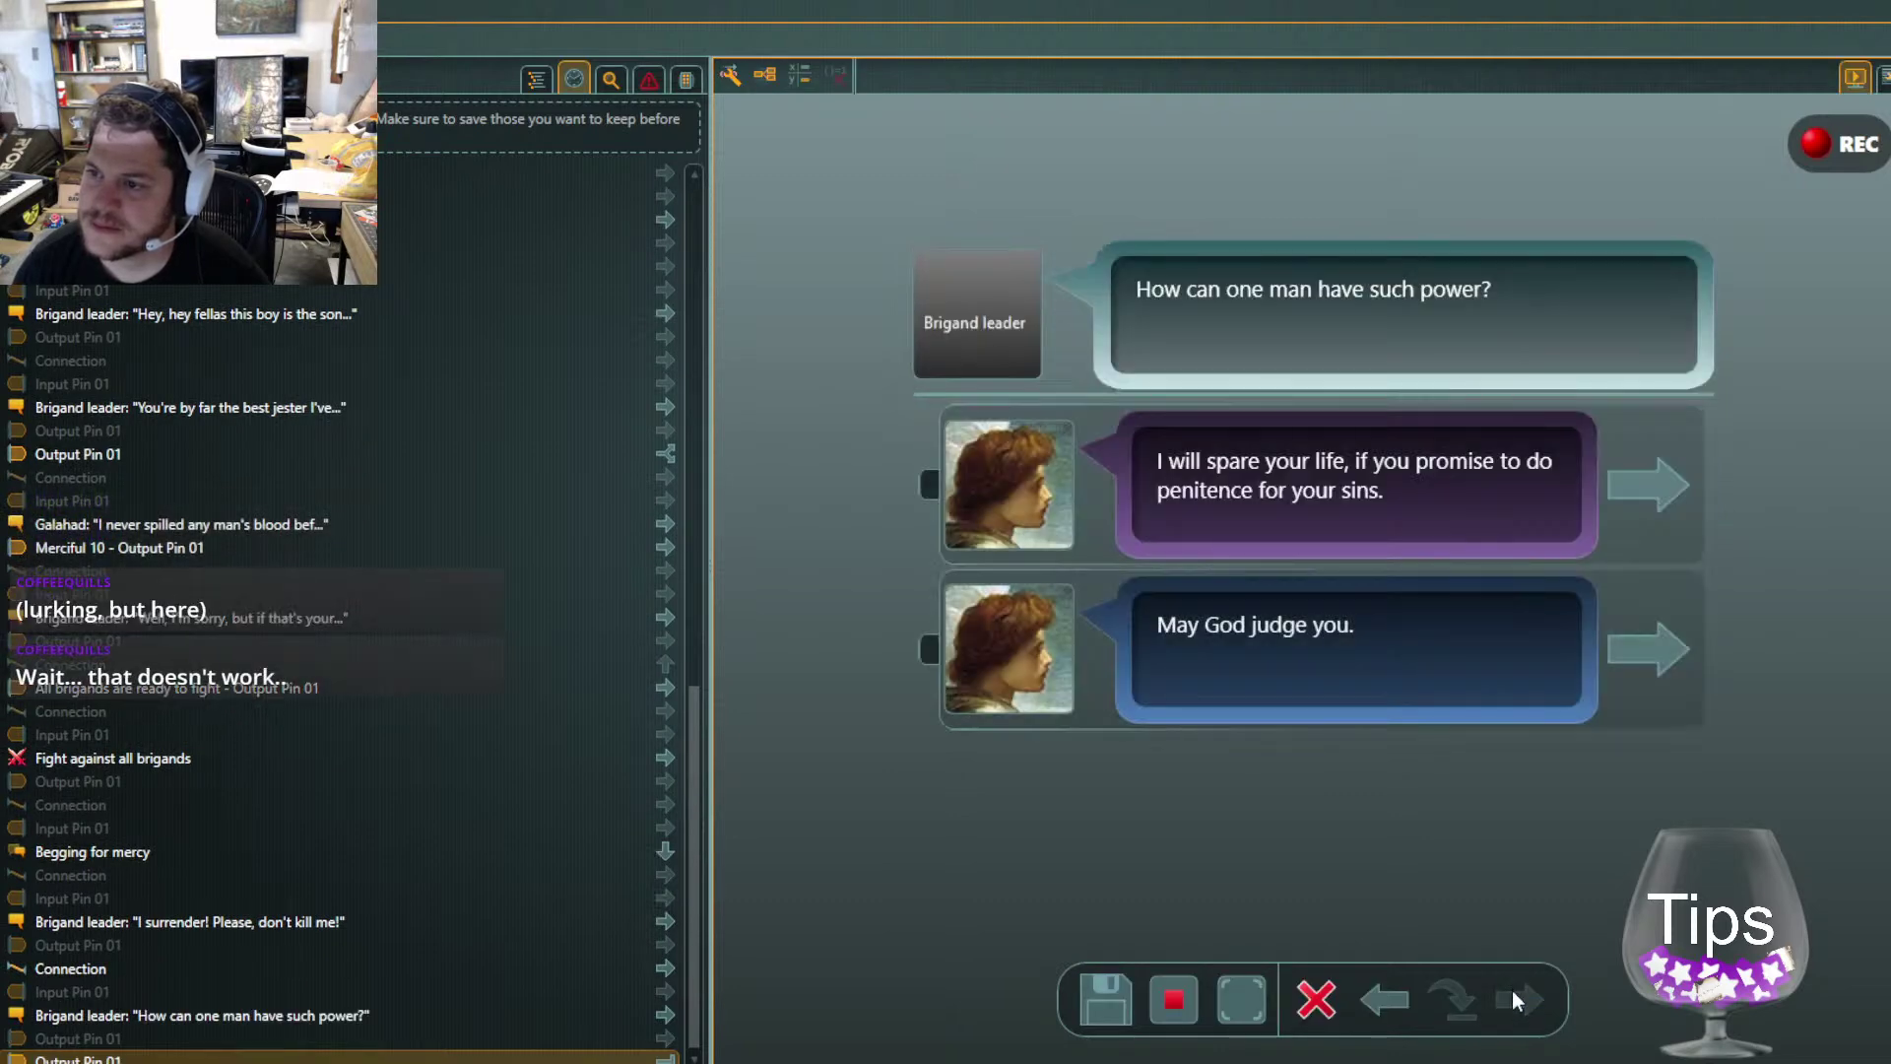
pyautogui.click(1627, 486)
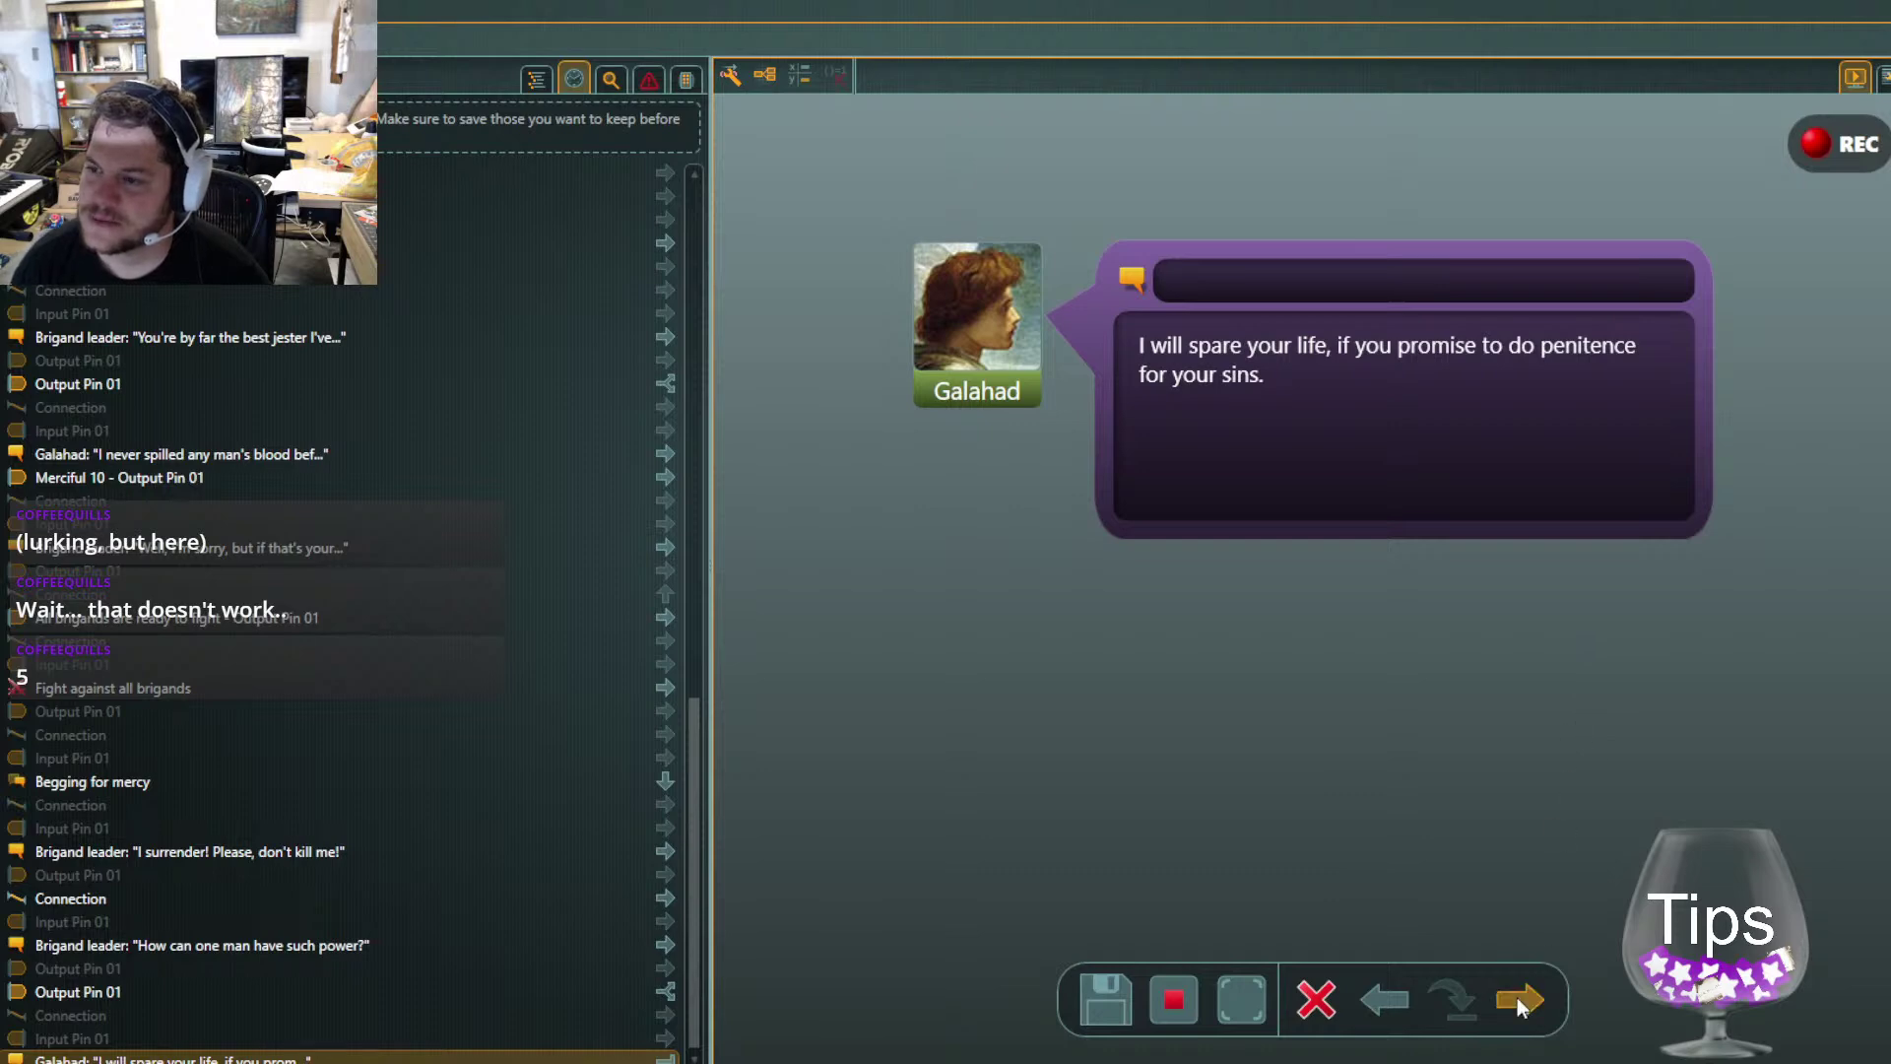
pyautogui.click(1517, 996)
pyautogui.click(1513, 989)
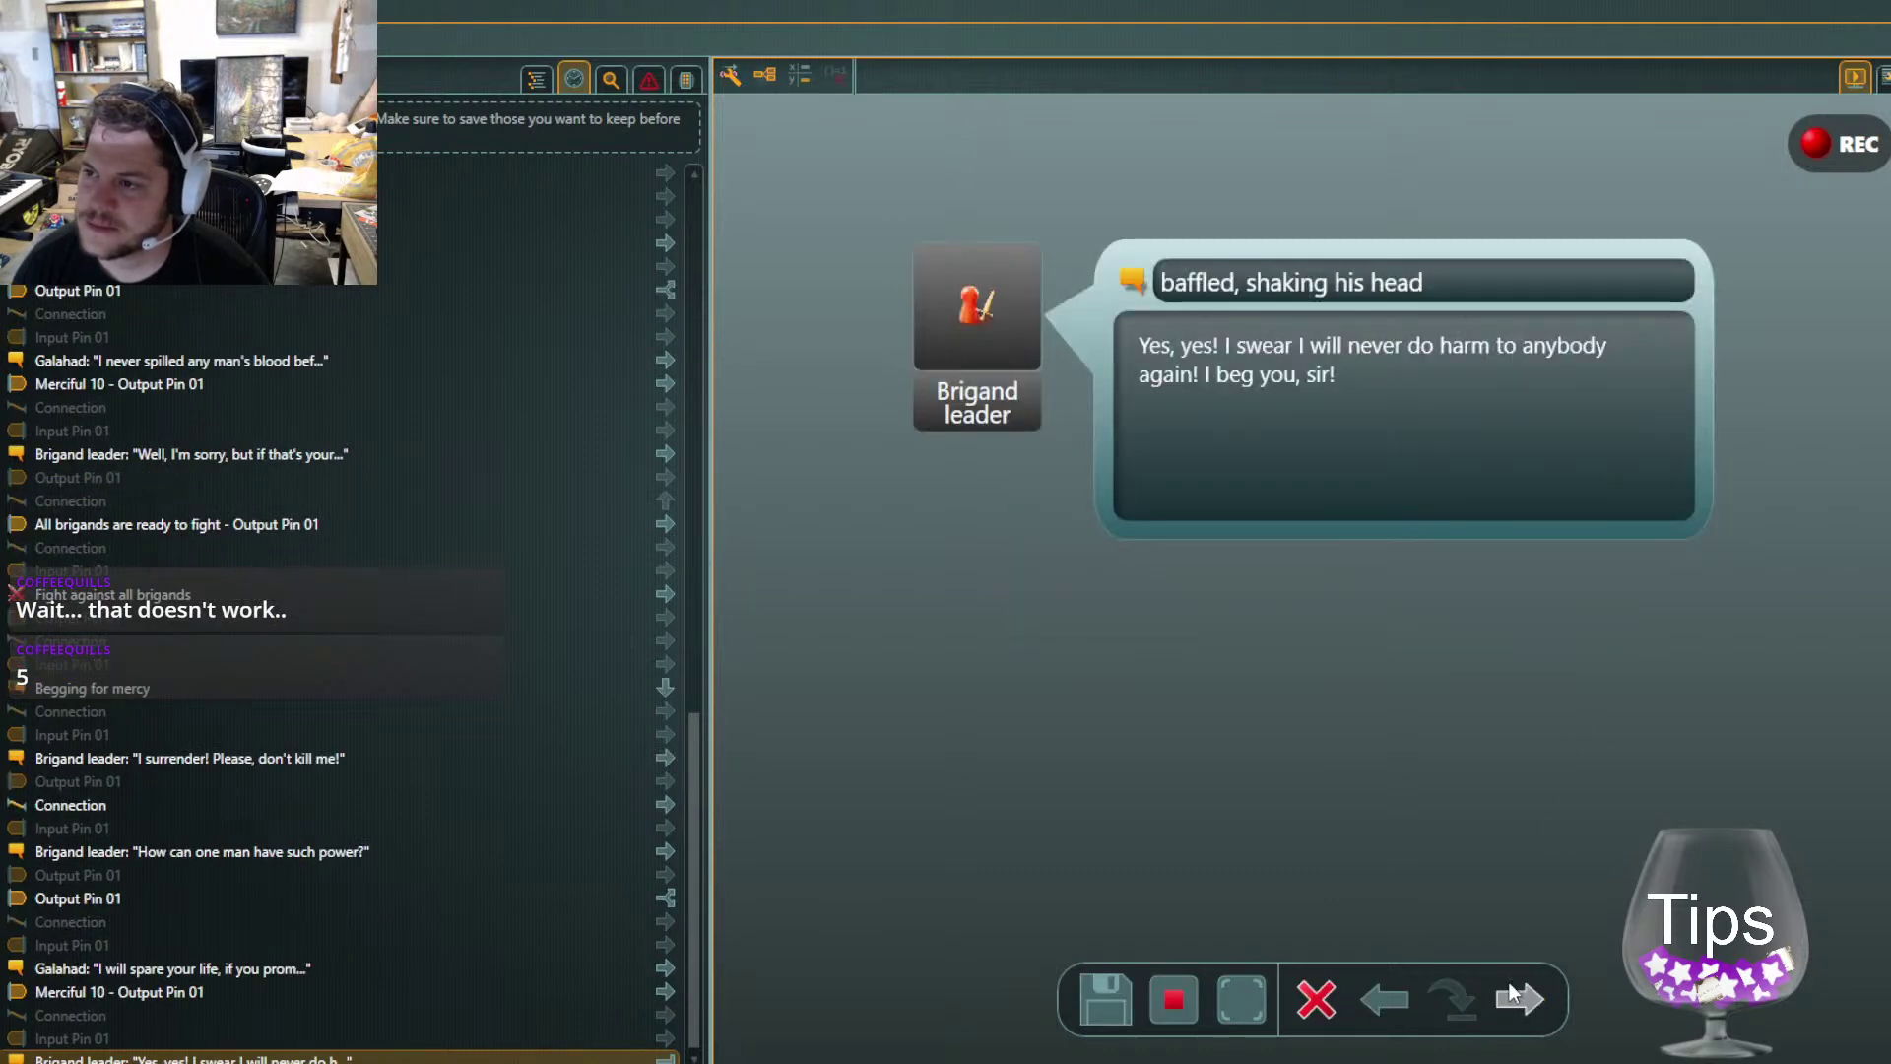
pyautogui.click(1512, 992)
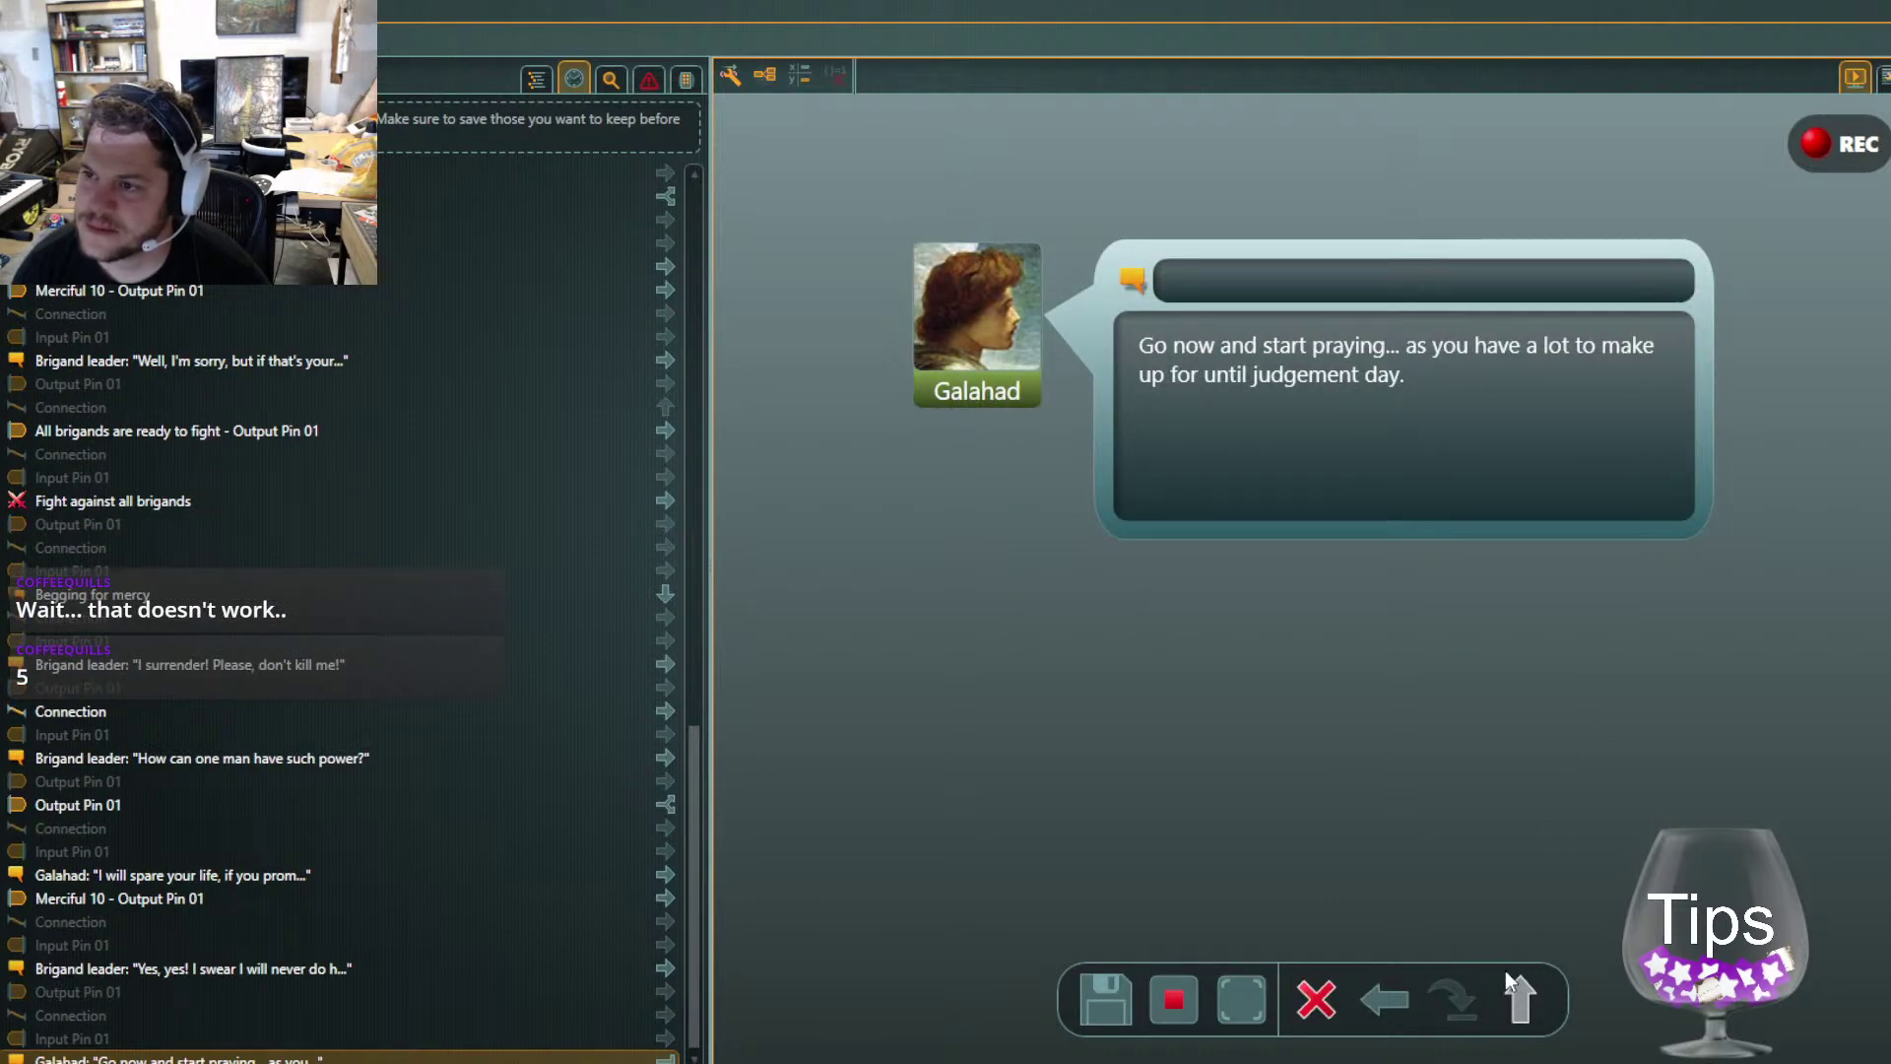
# Advance the simulation to At the Gate and answer the Gate Guard with "Greetings, I've come to become a knight of the Round Table!"
pyautogui.click(1505, 973)
pyautogui.click(1505, 980)
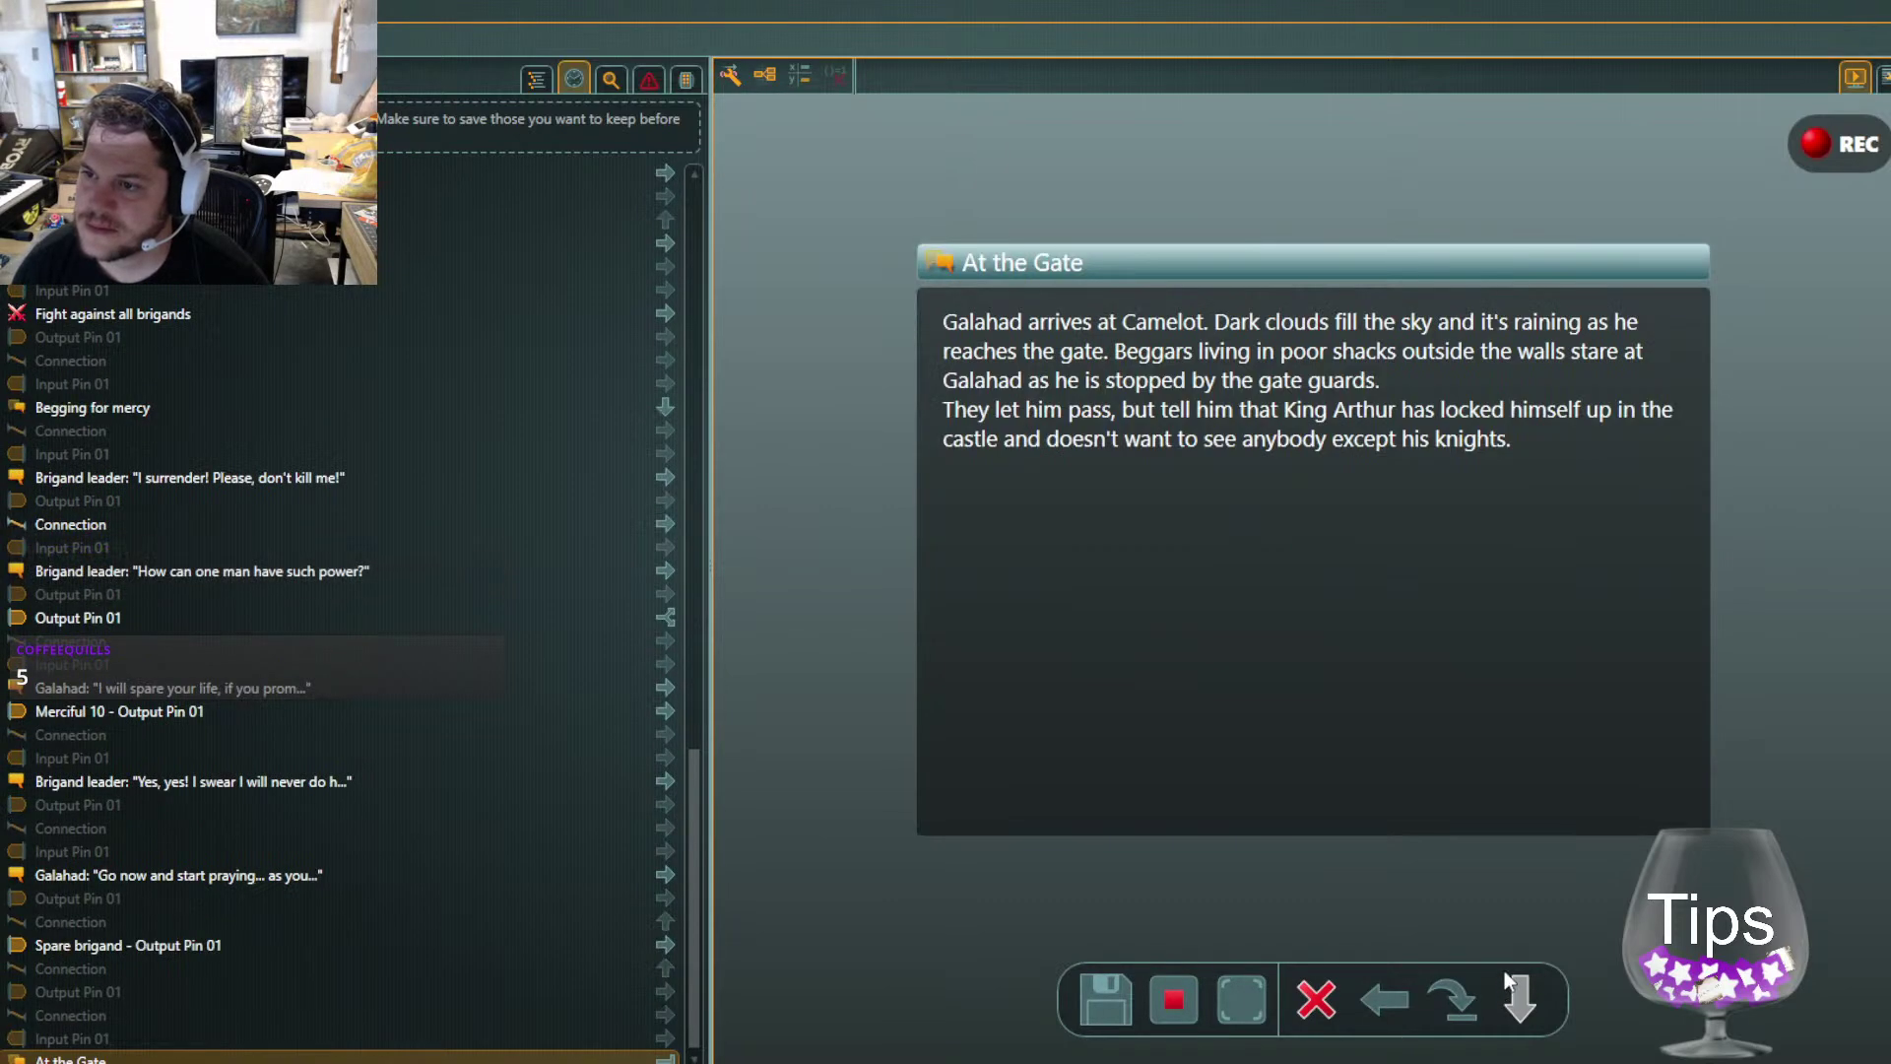
pyautogui.click(1505, 976)
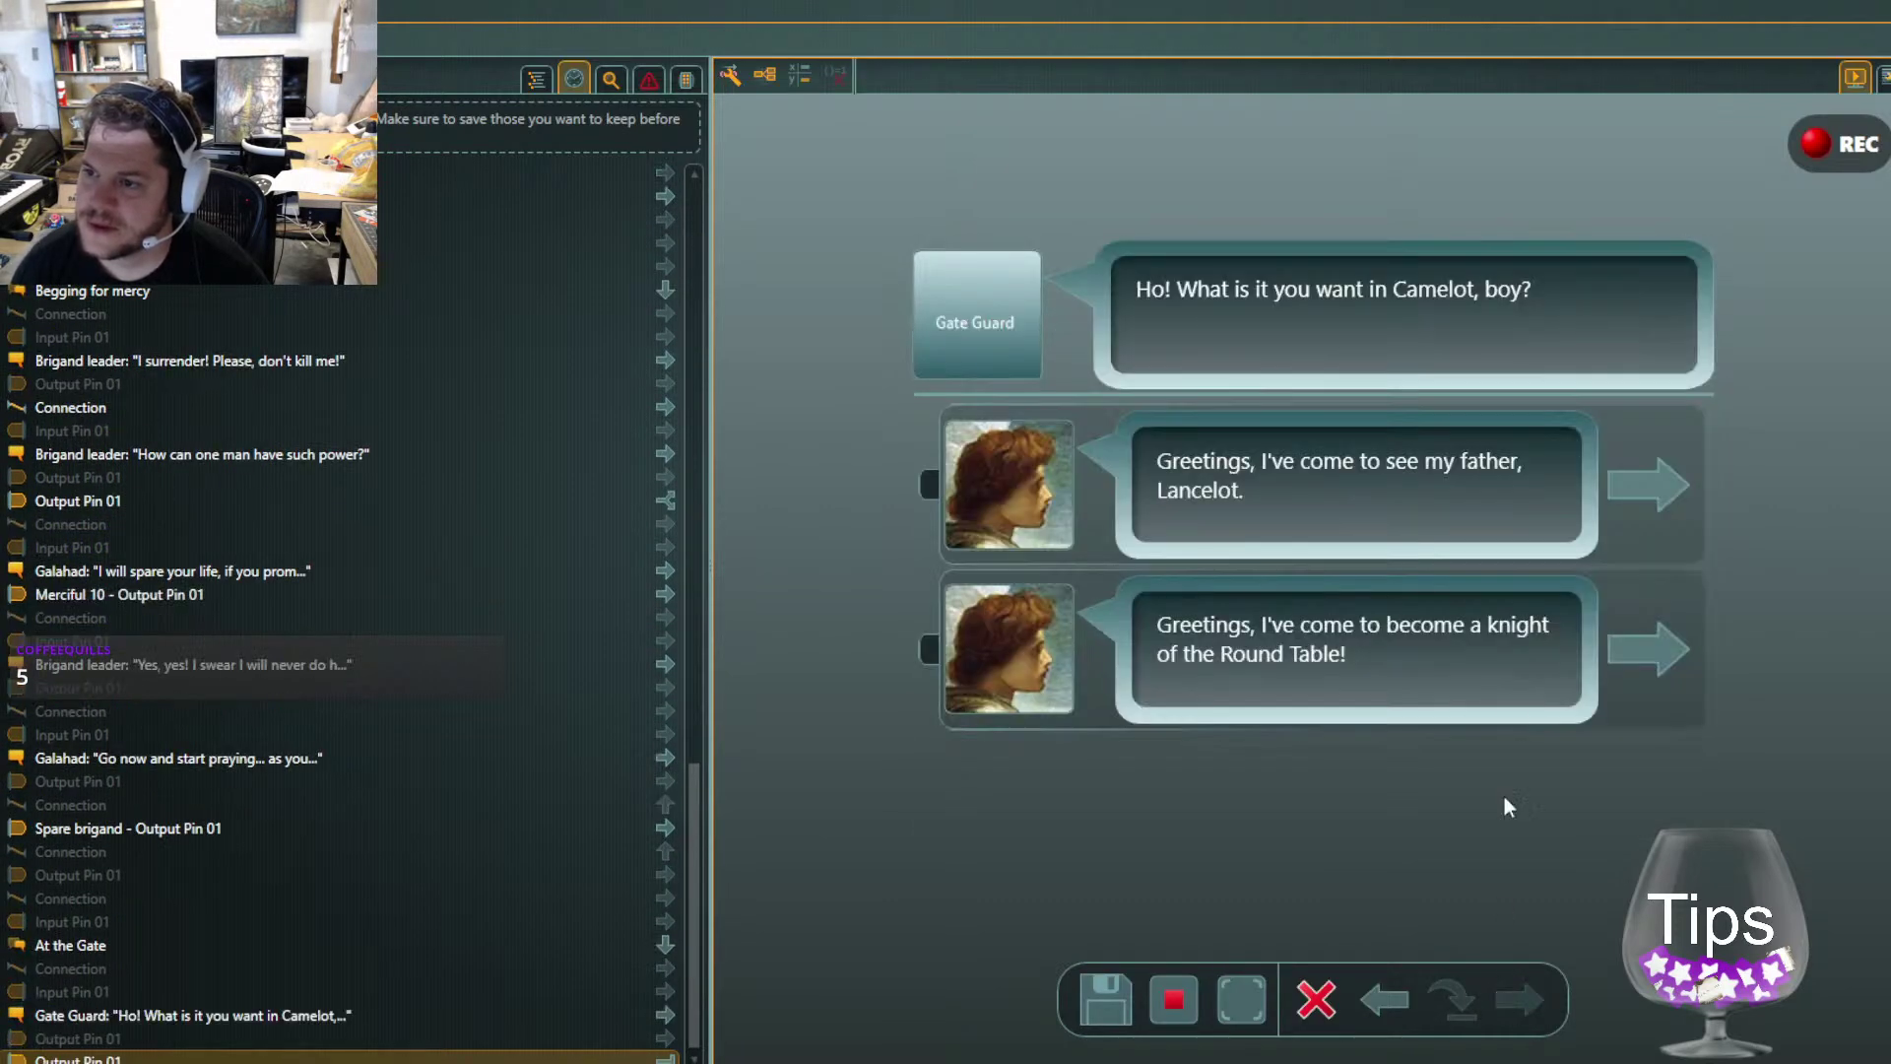
pyautogui.click(1631, 646)
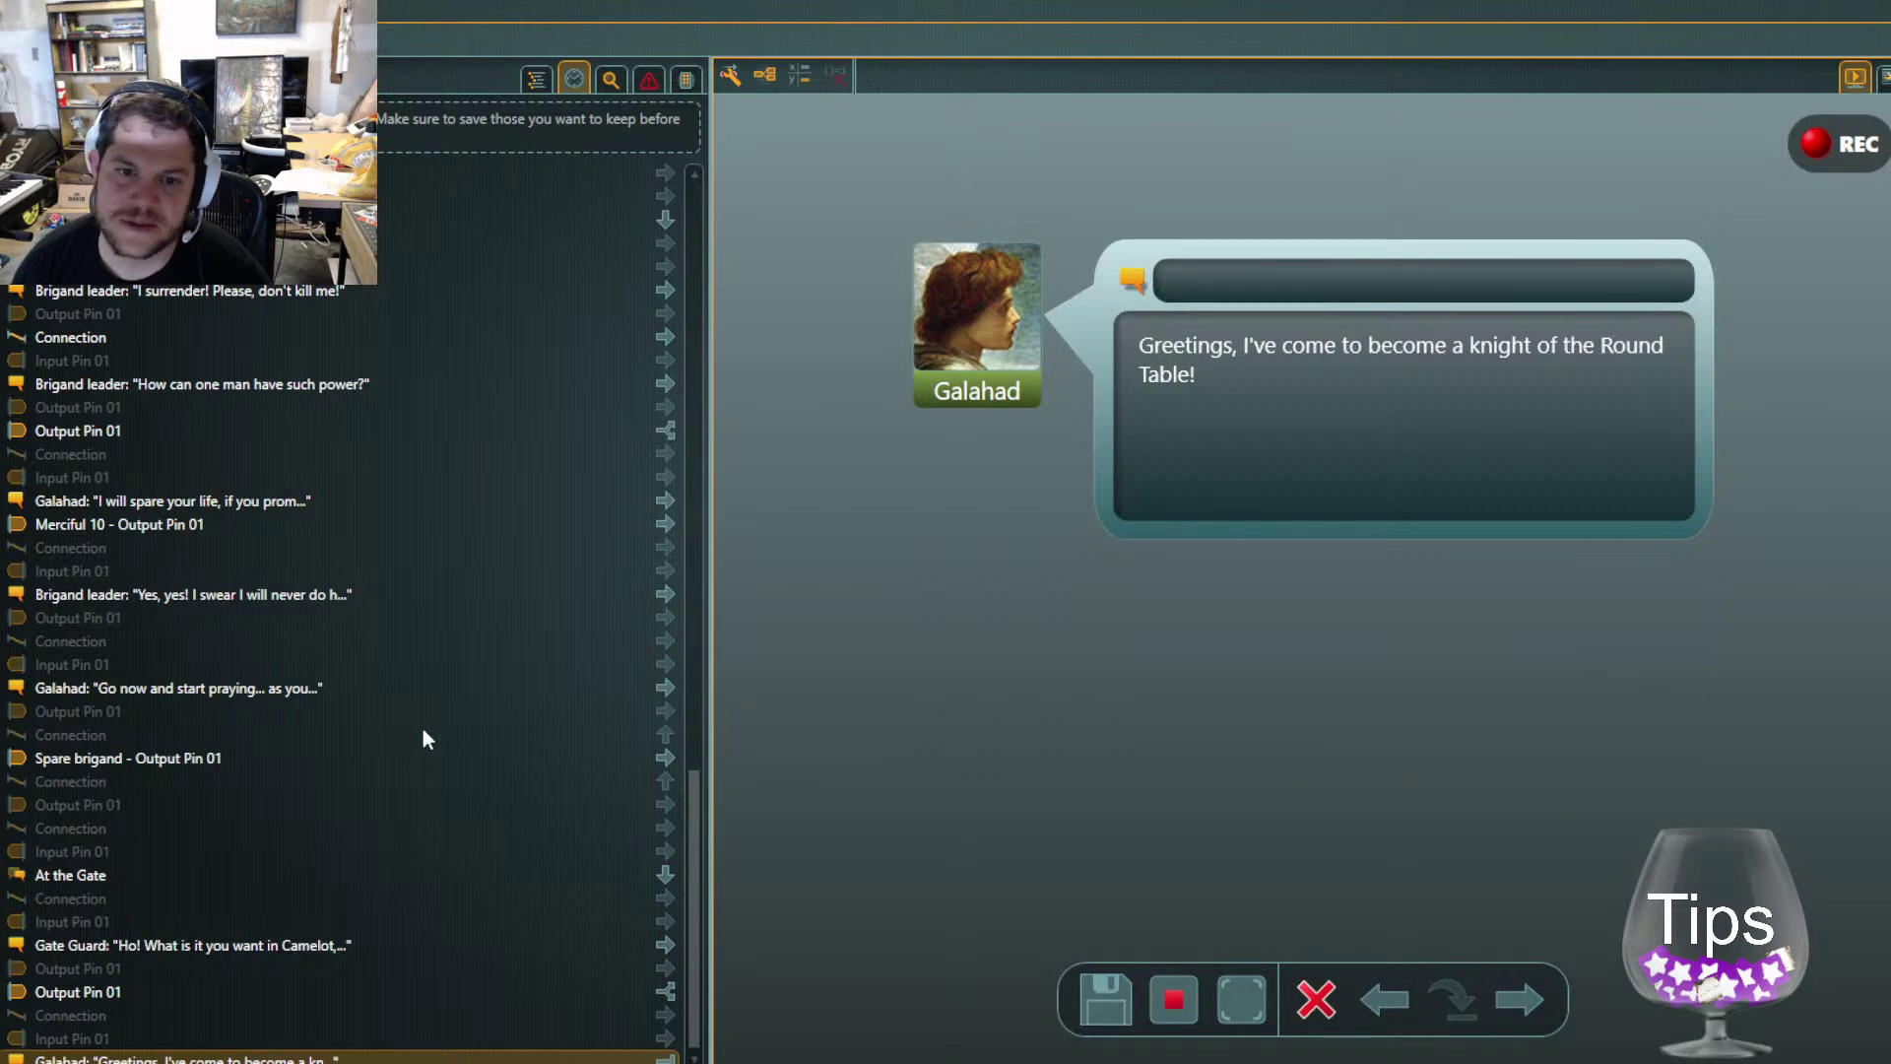
# Review the recorded path from the brigand fight to the Gate Guard and stop the recording
pyautogui.scroll(3, 423, 729)
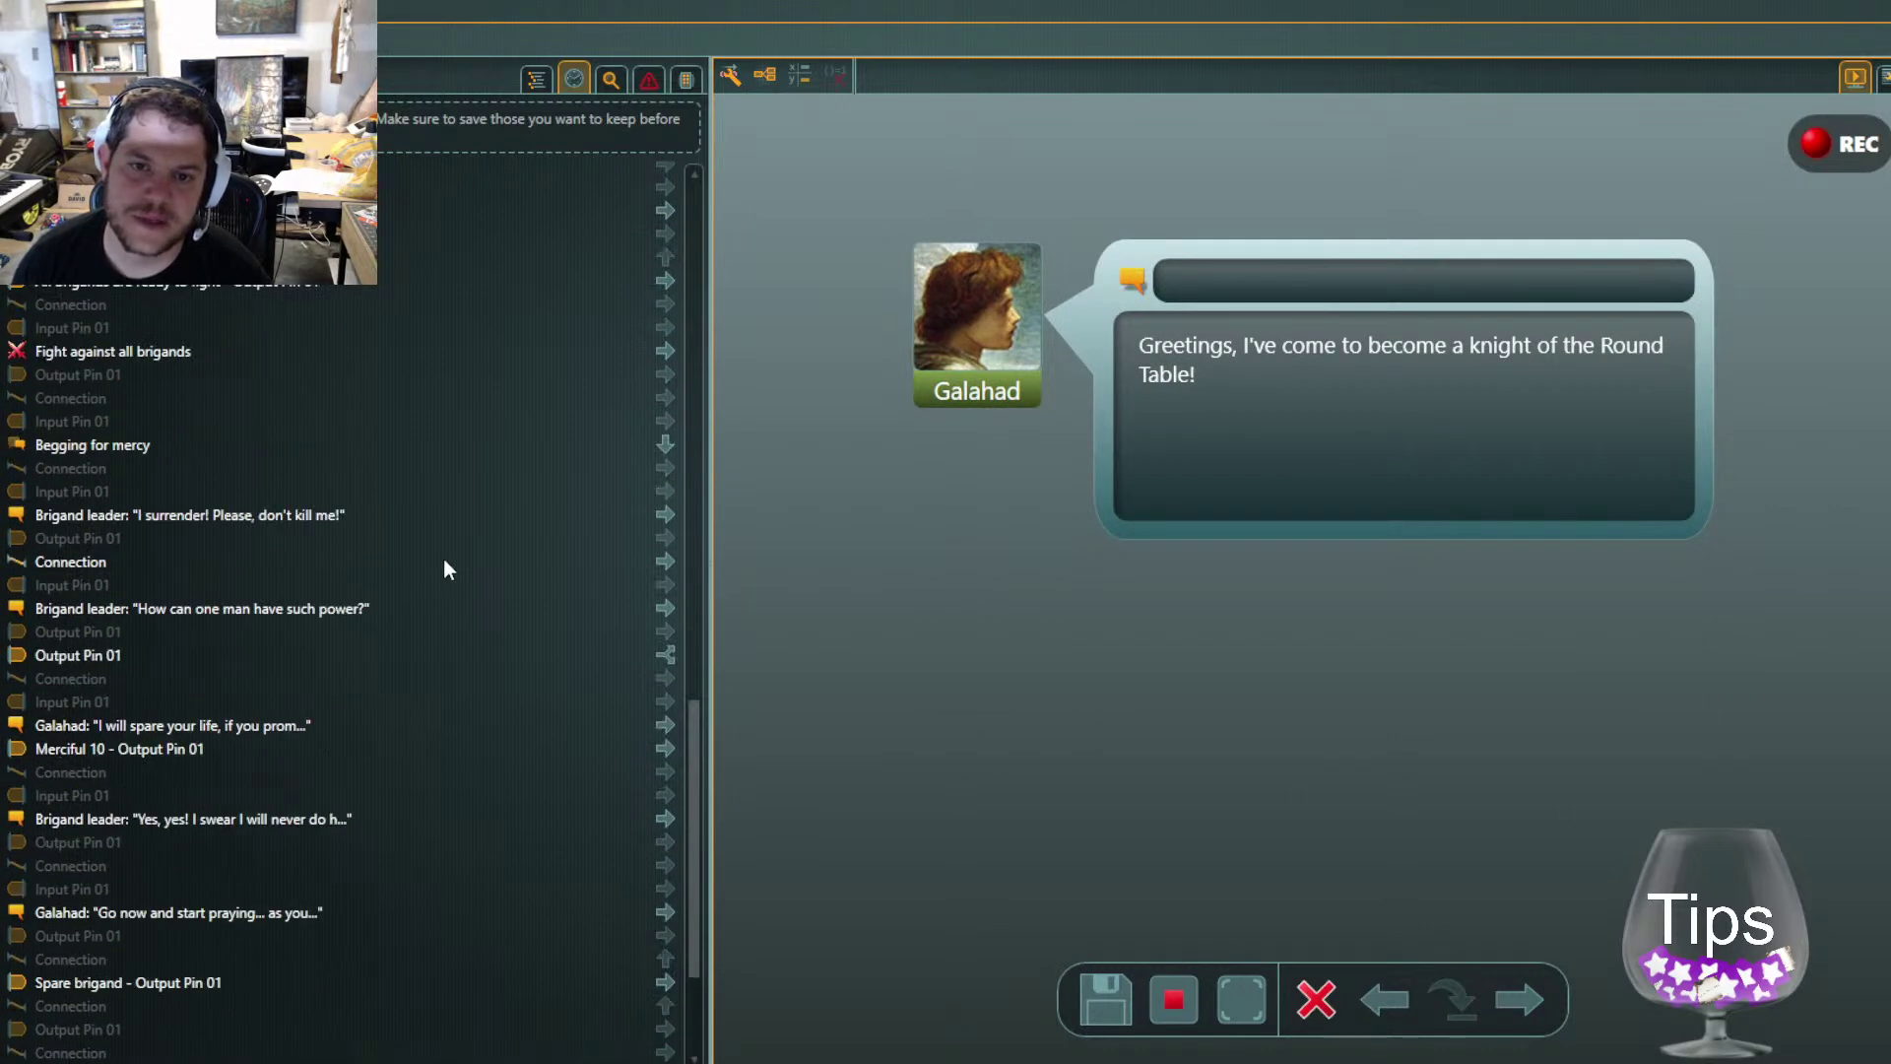
pyautogui.scroll(-3, 443, 559)
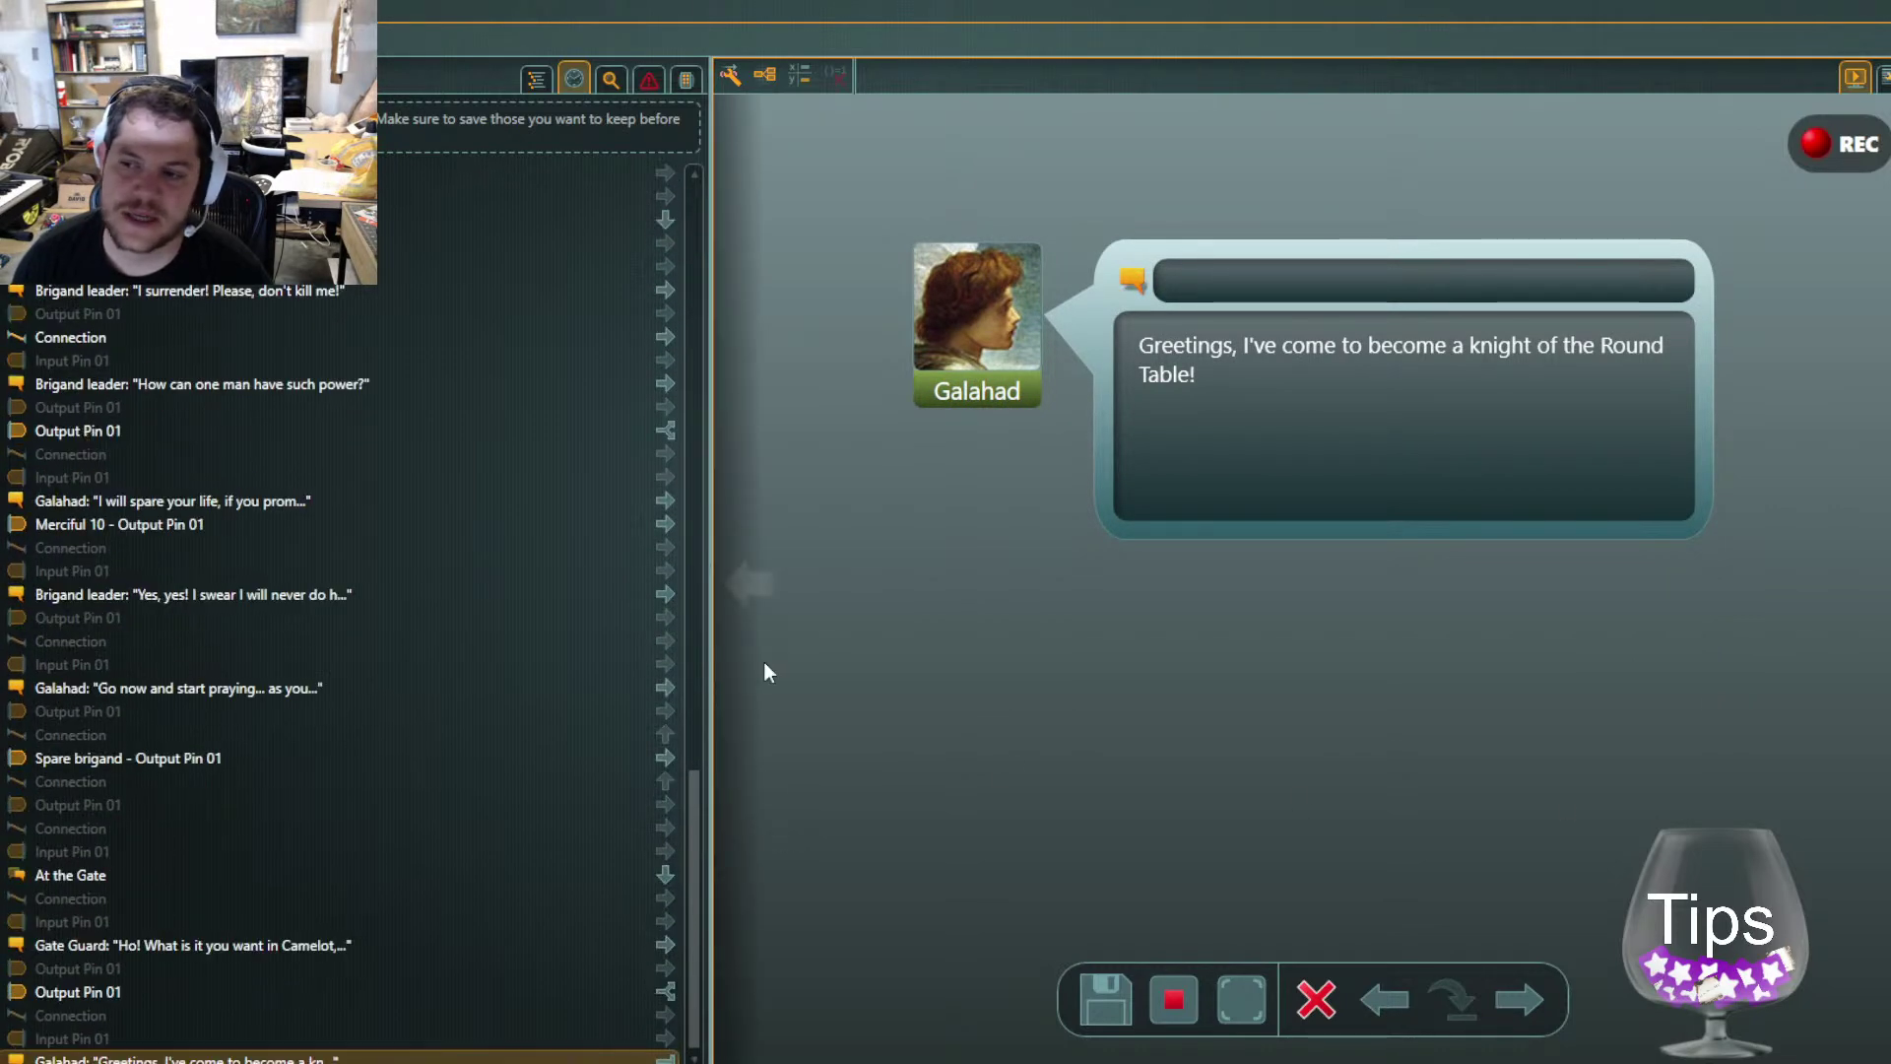
pyautogui.click(1174, 1001)
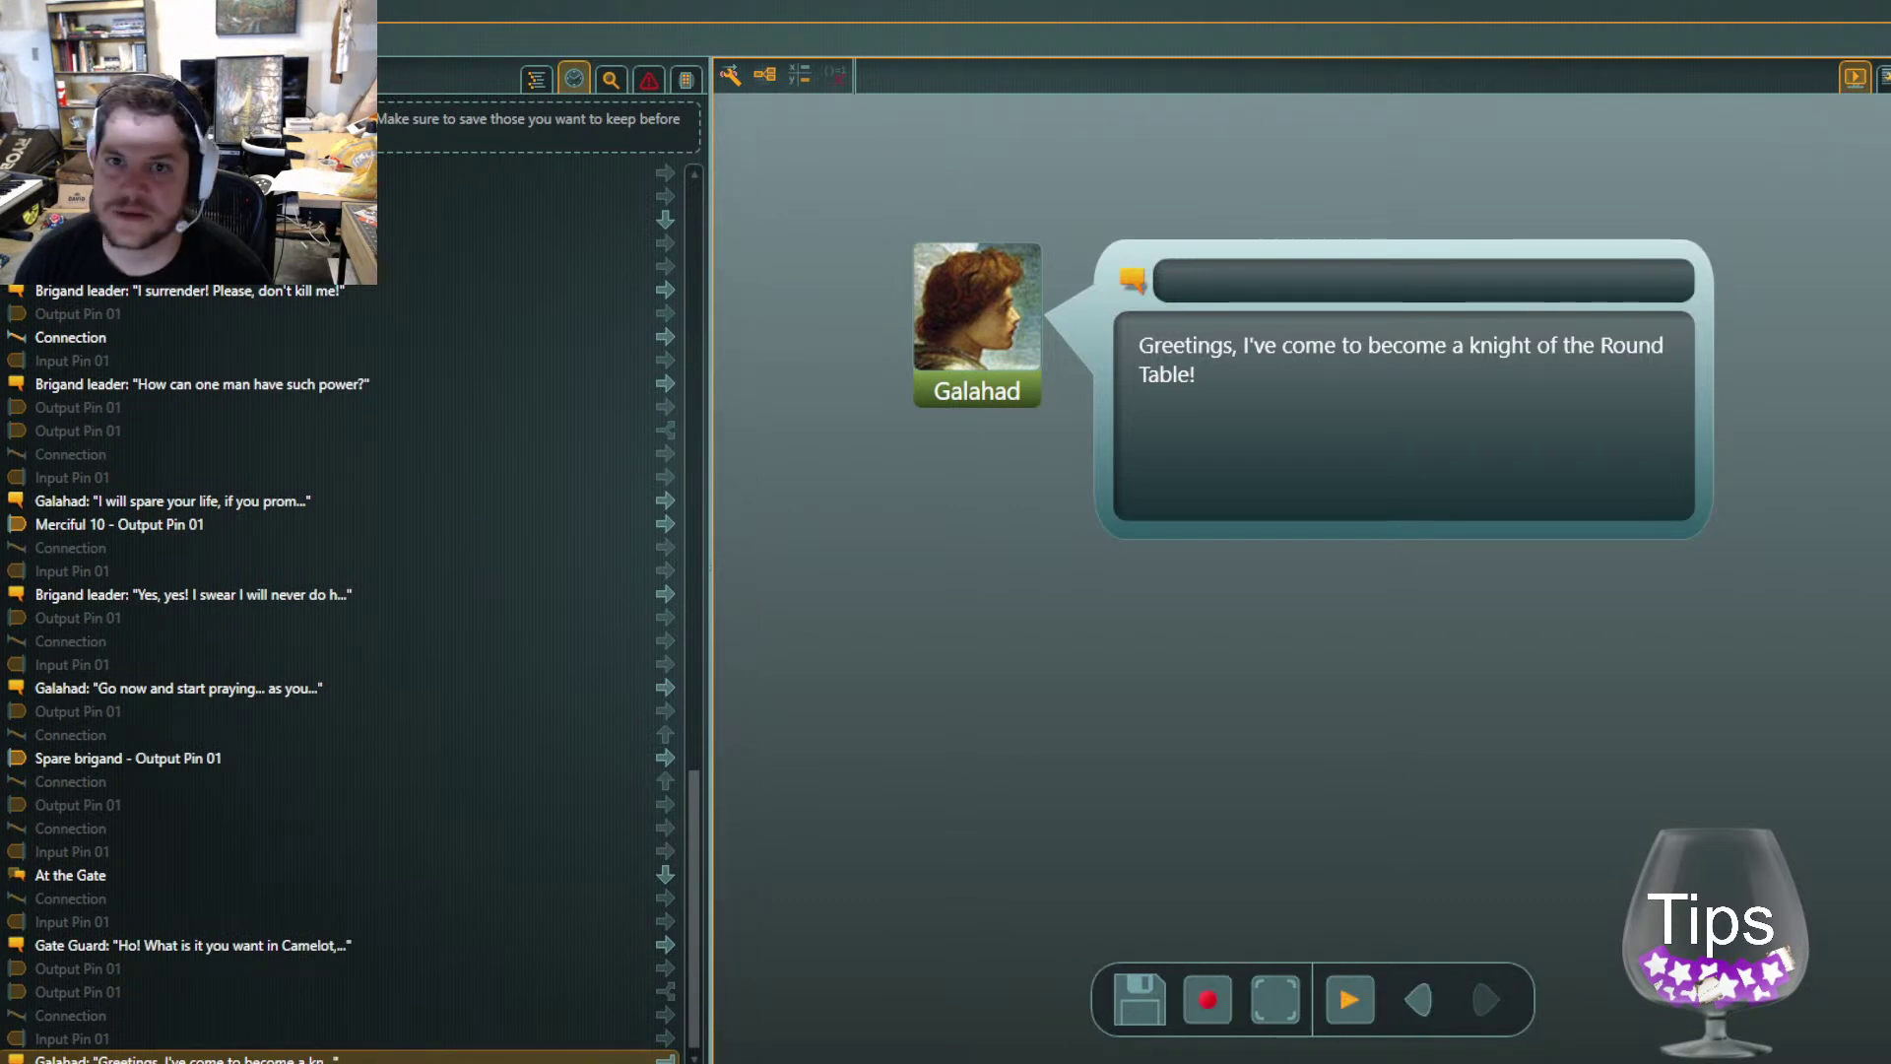
# Leave the simulation and its journey, return to the project's start page and open Flow
pyautogui.click(98, 40)
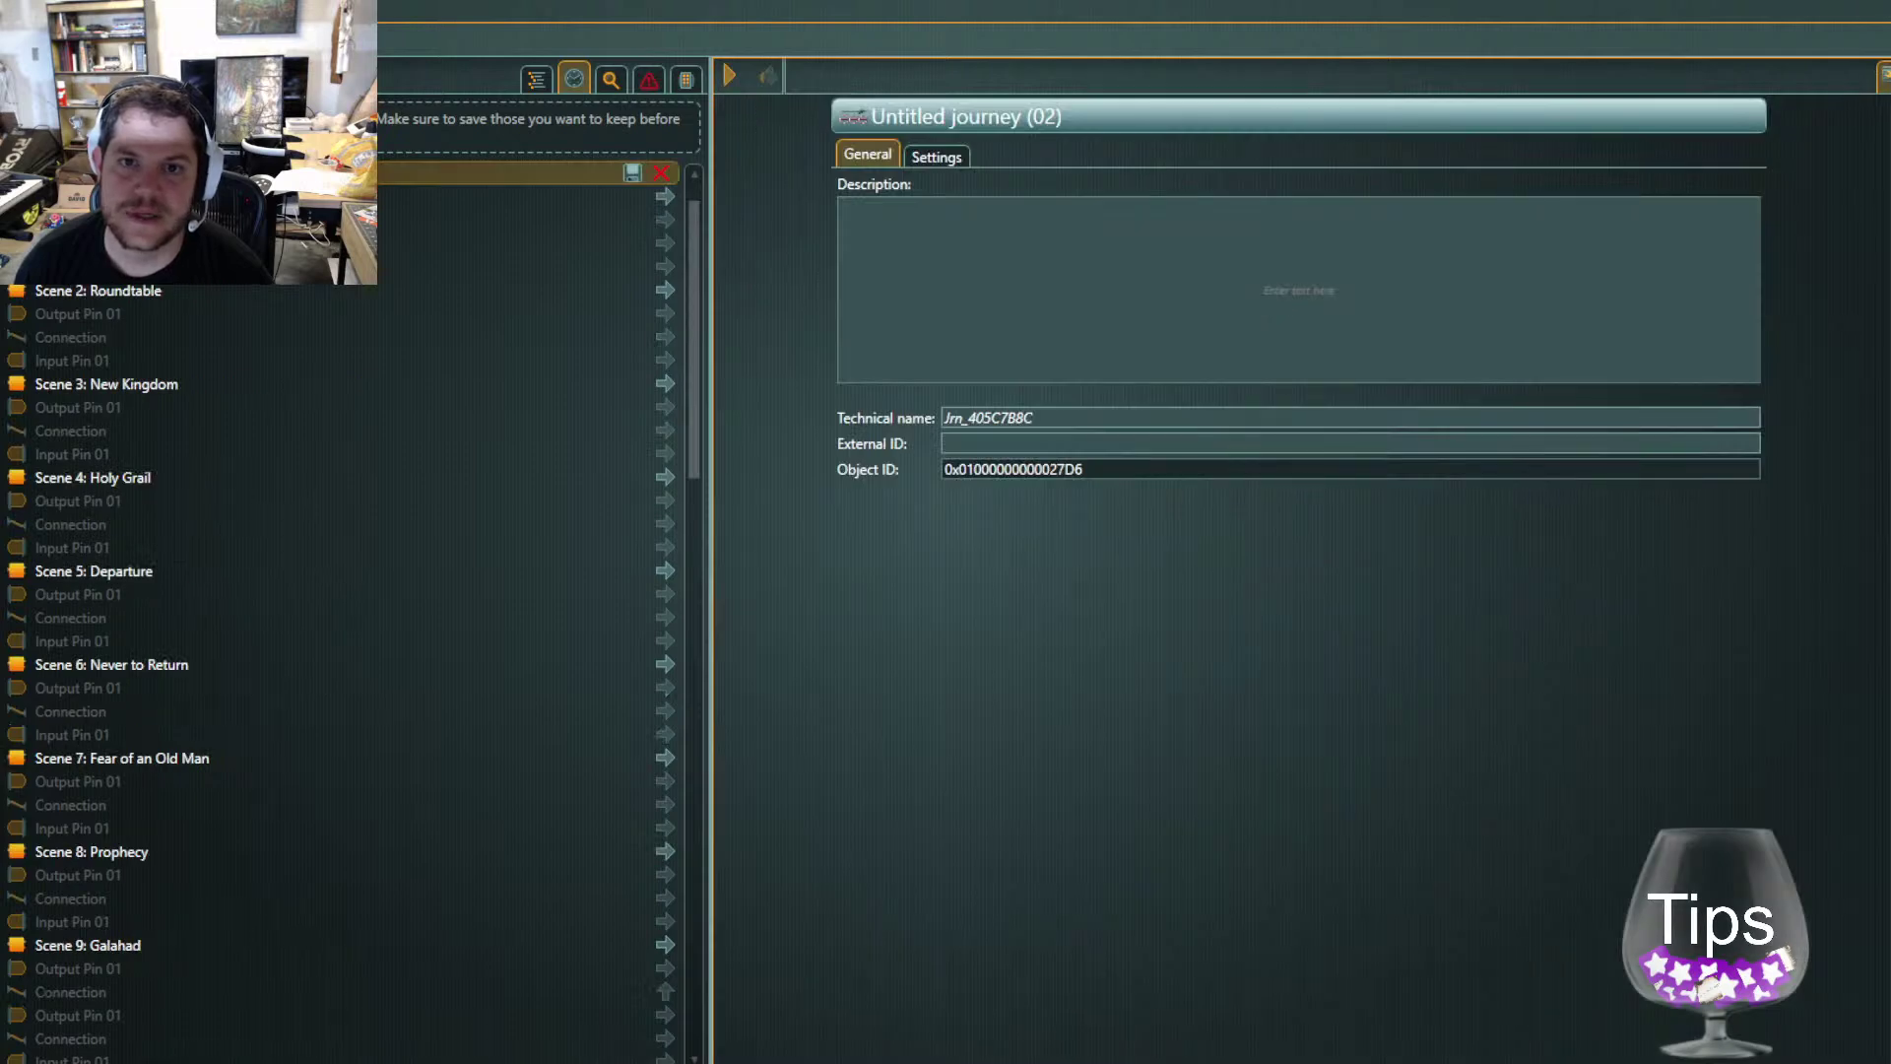
pyautogui.click(99, 40)
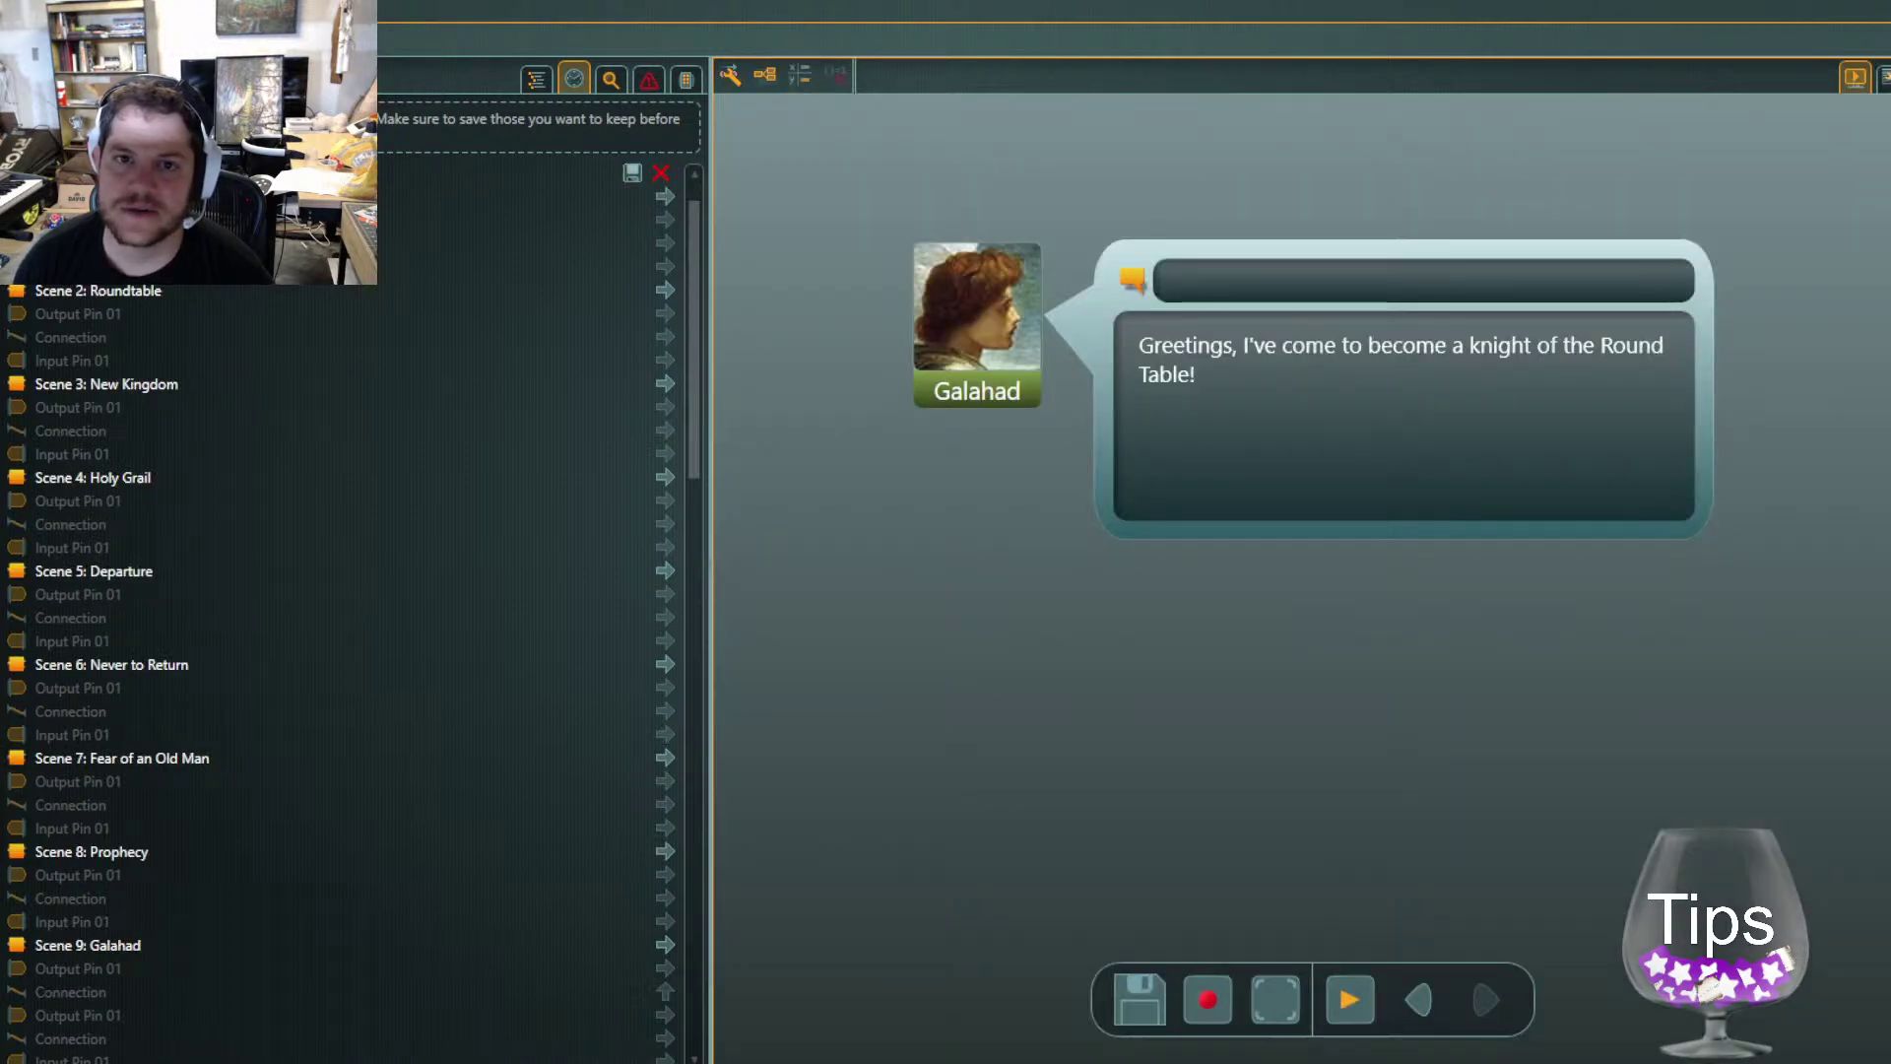
pyautogui.click(99, 39)
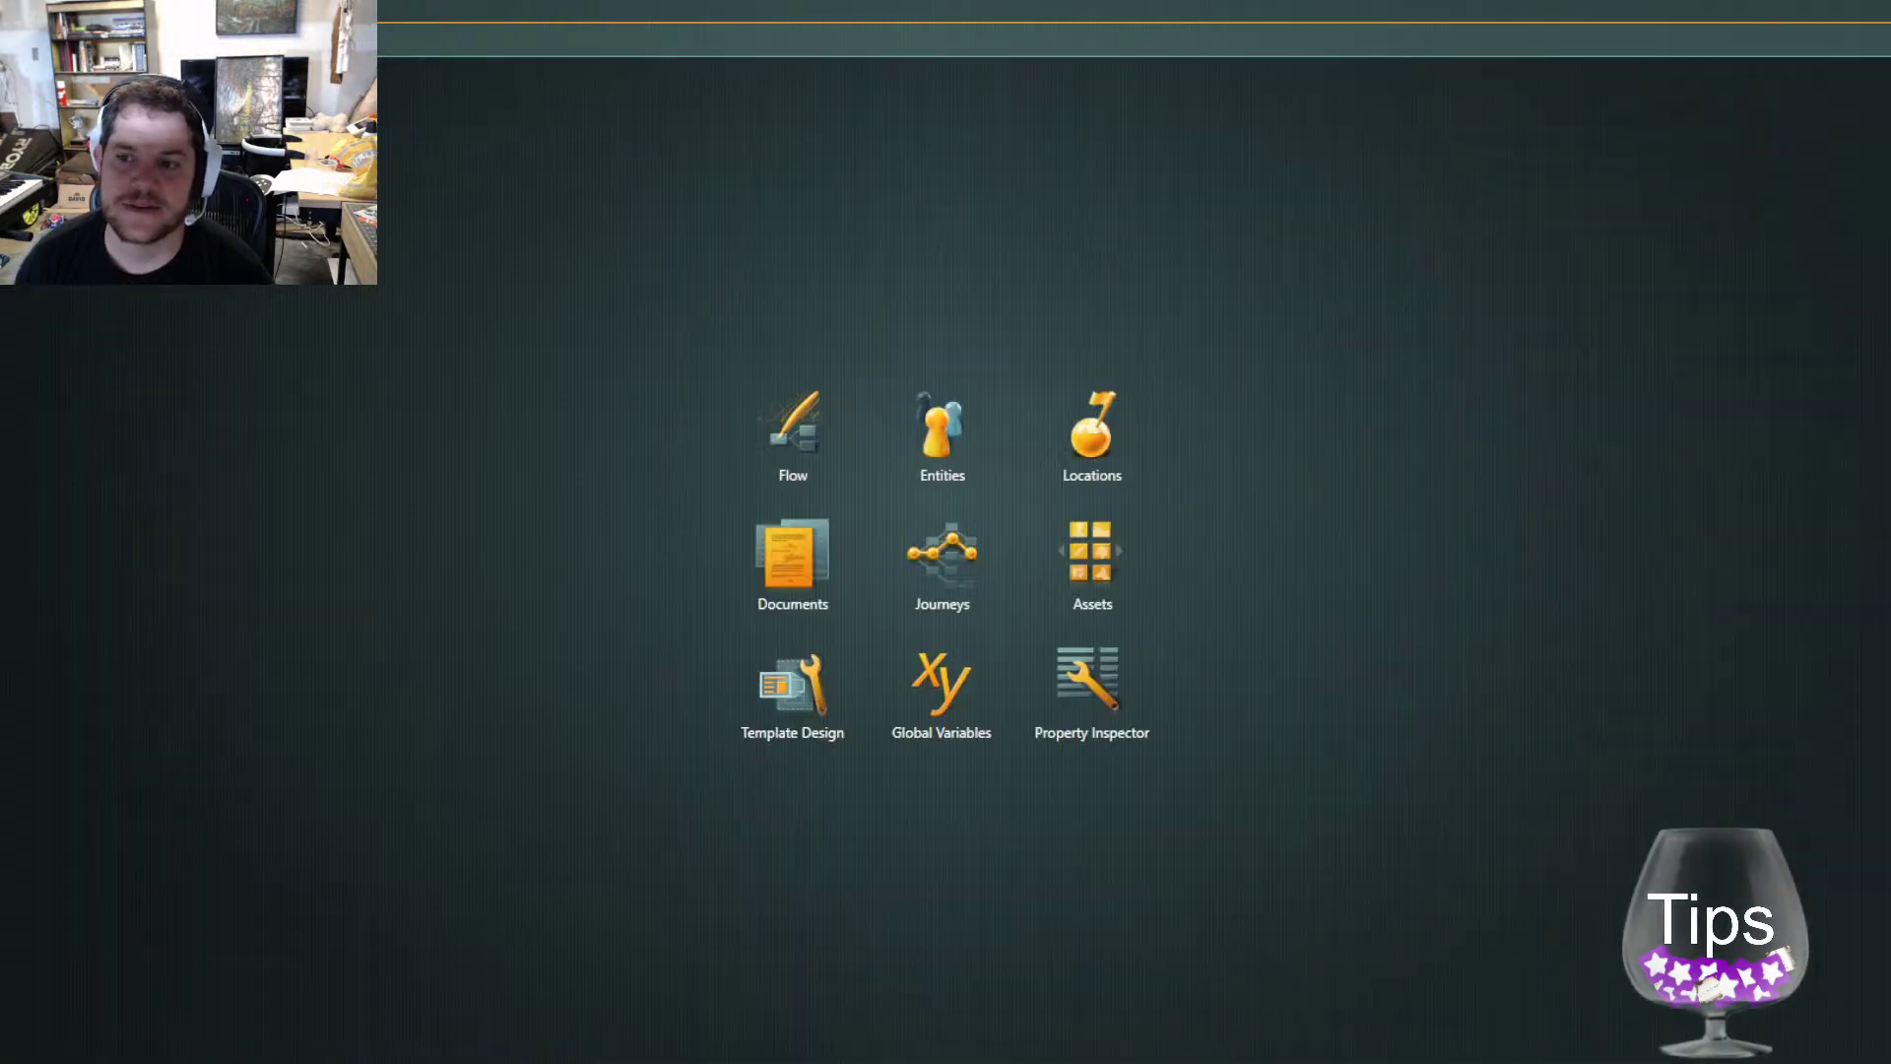
pyautogui.click(835, 436)
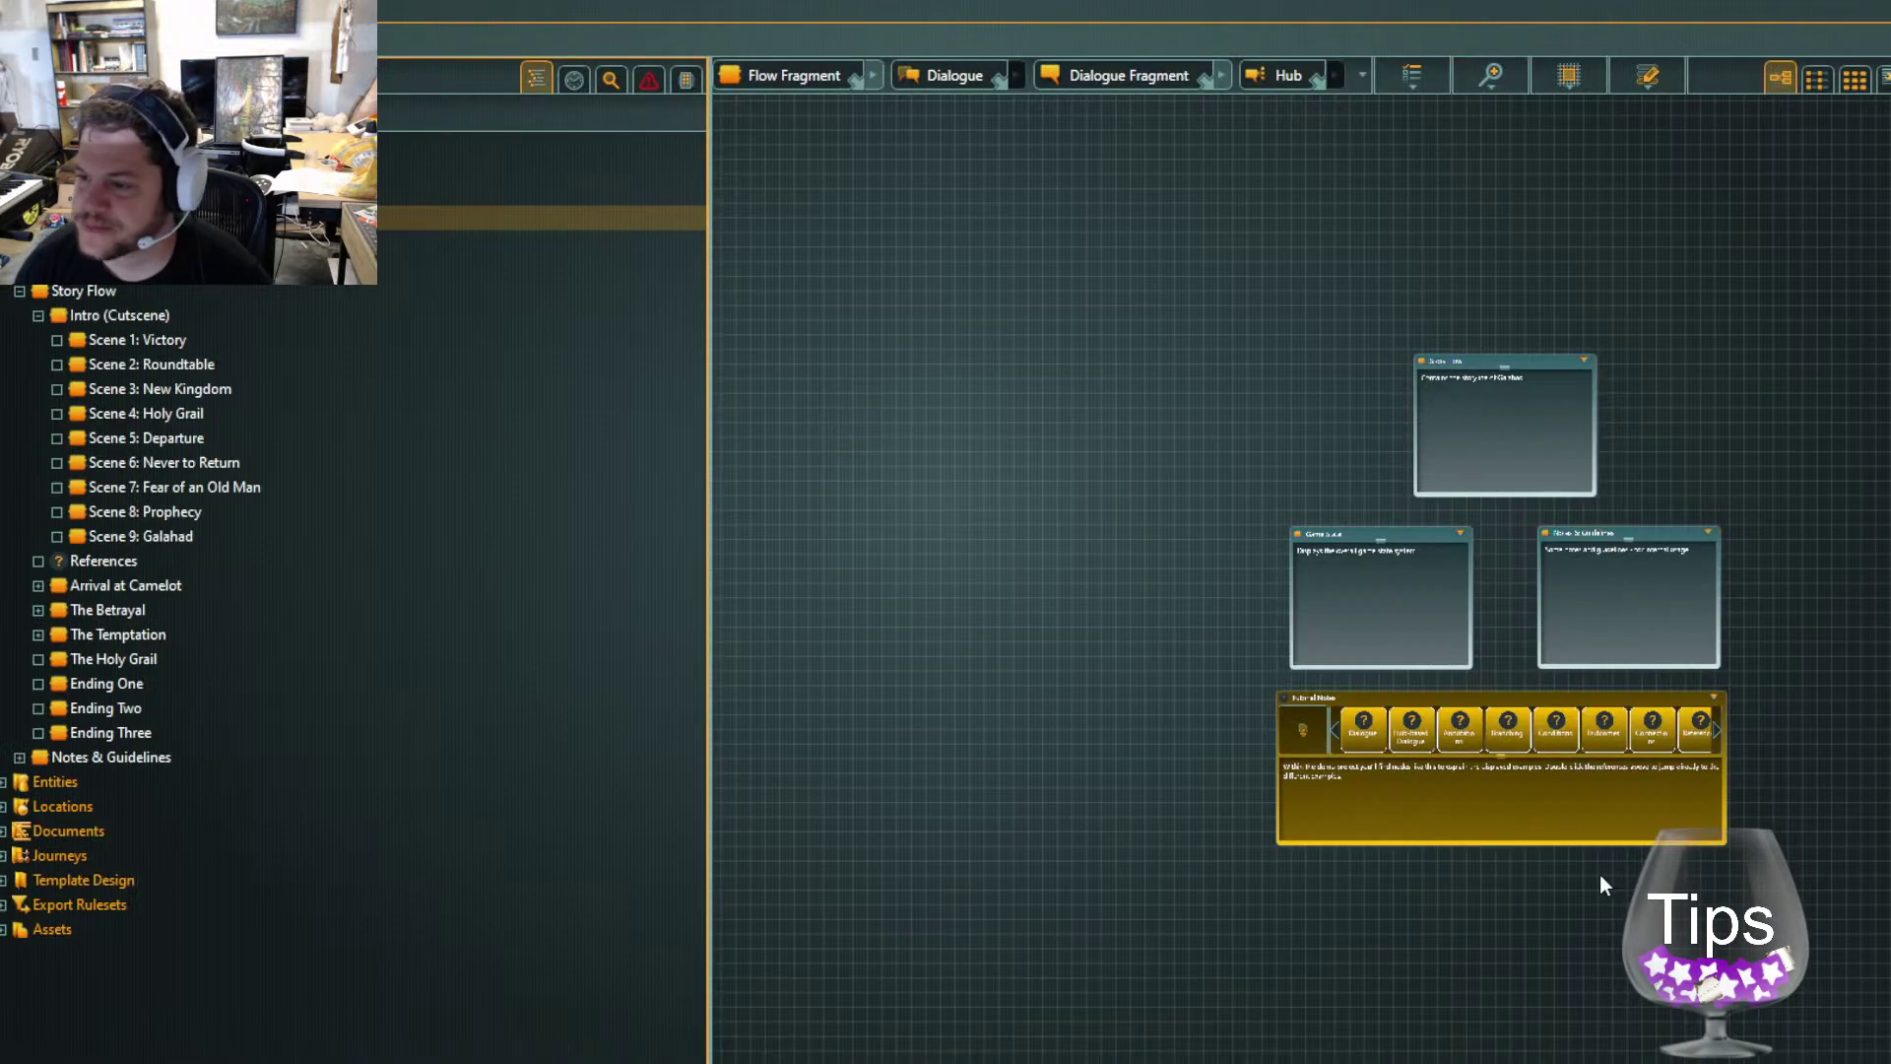
# Examine the Intro (Cutscene) flow, going through Scene 1: Victory, Scene 2: Roundtable and Scene 3: New Kingdom
pyautogui.click(128, 340)
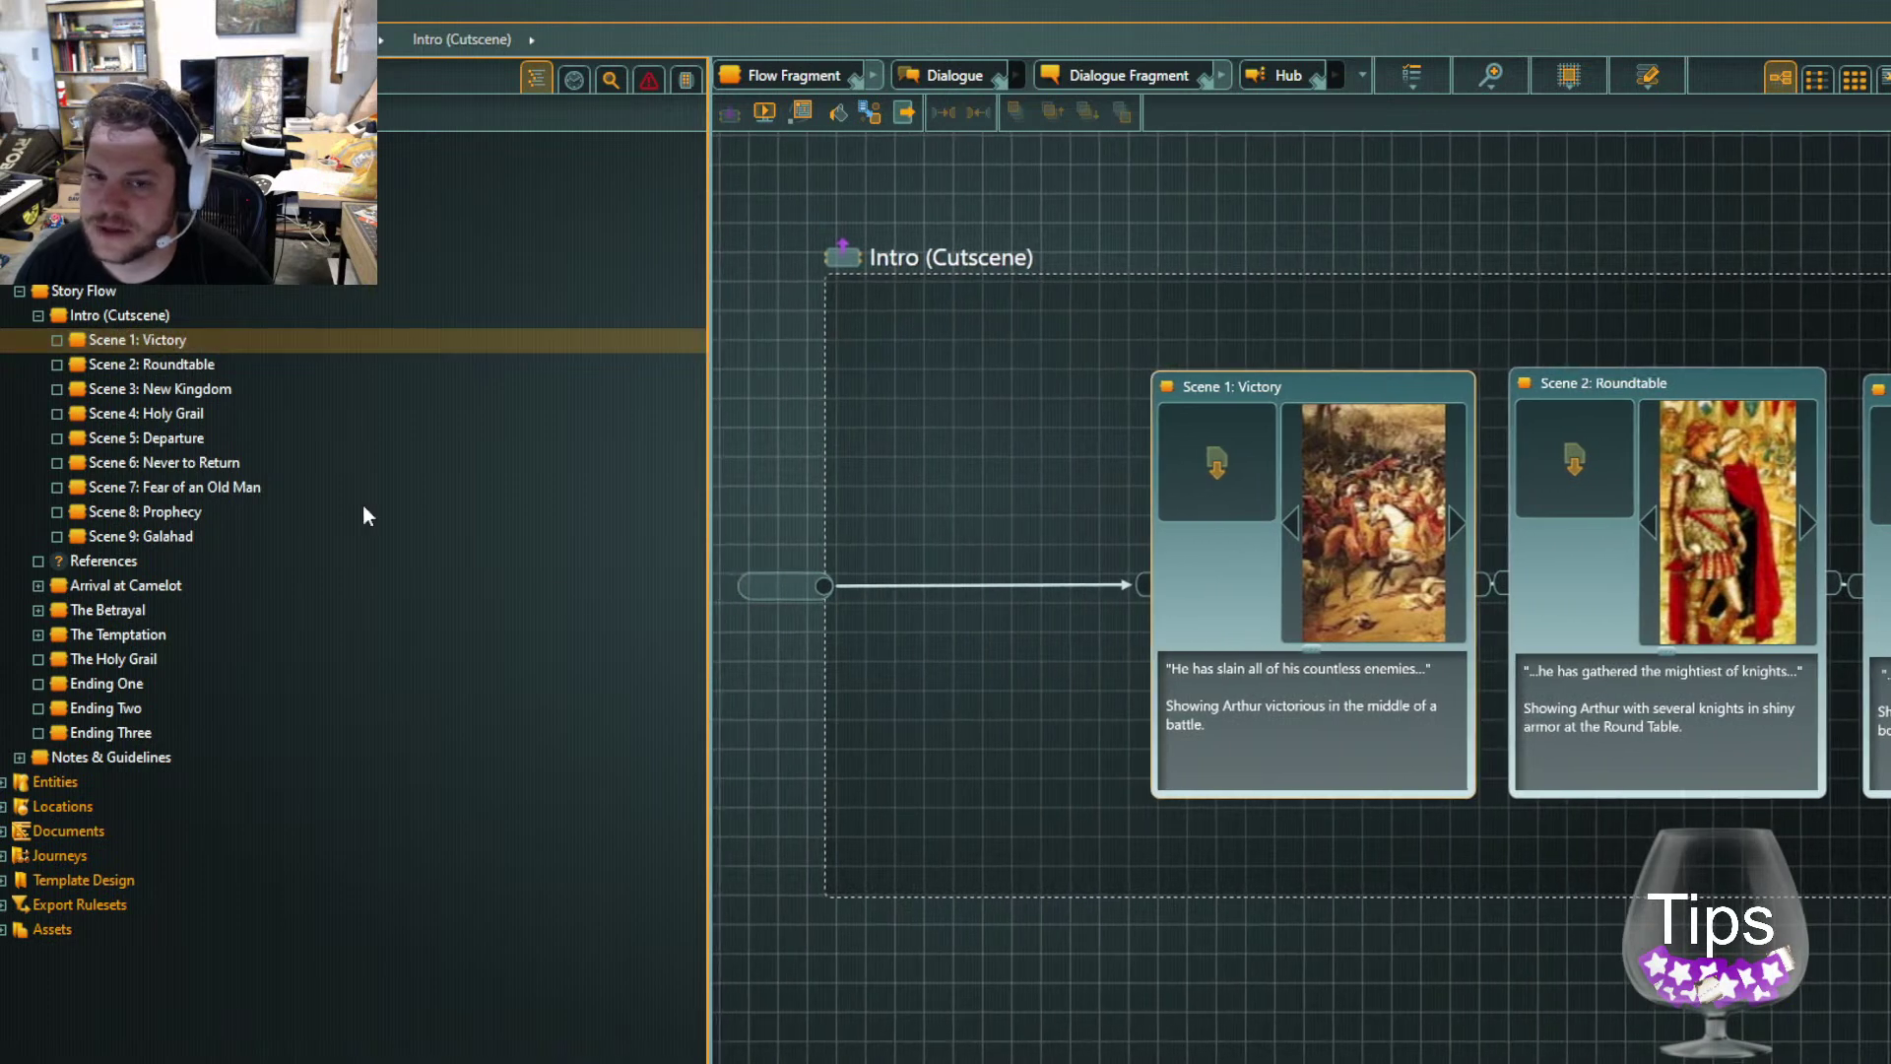
pyautogui.click(202, 364)
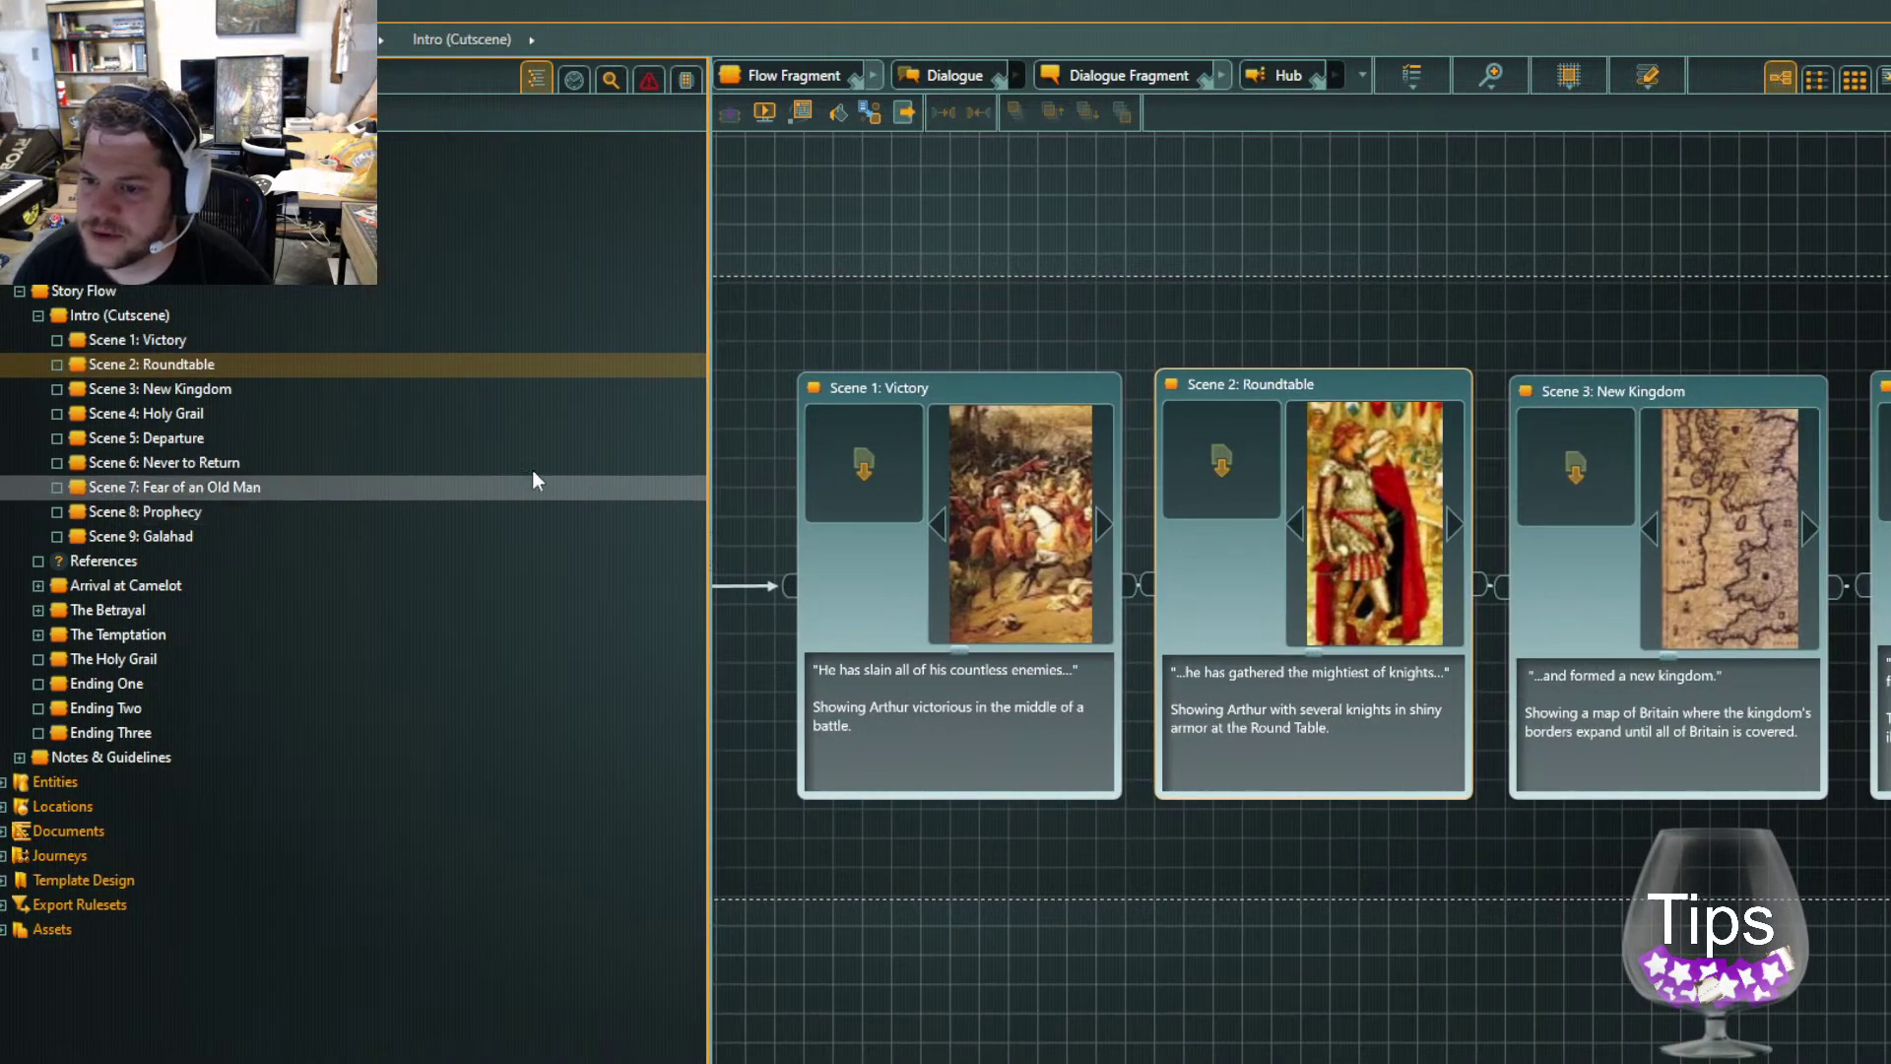
pyautogui.click(194, 392)
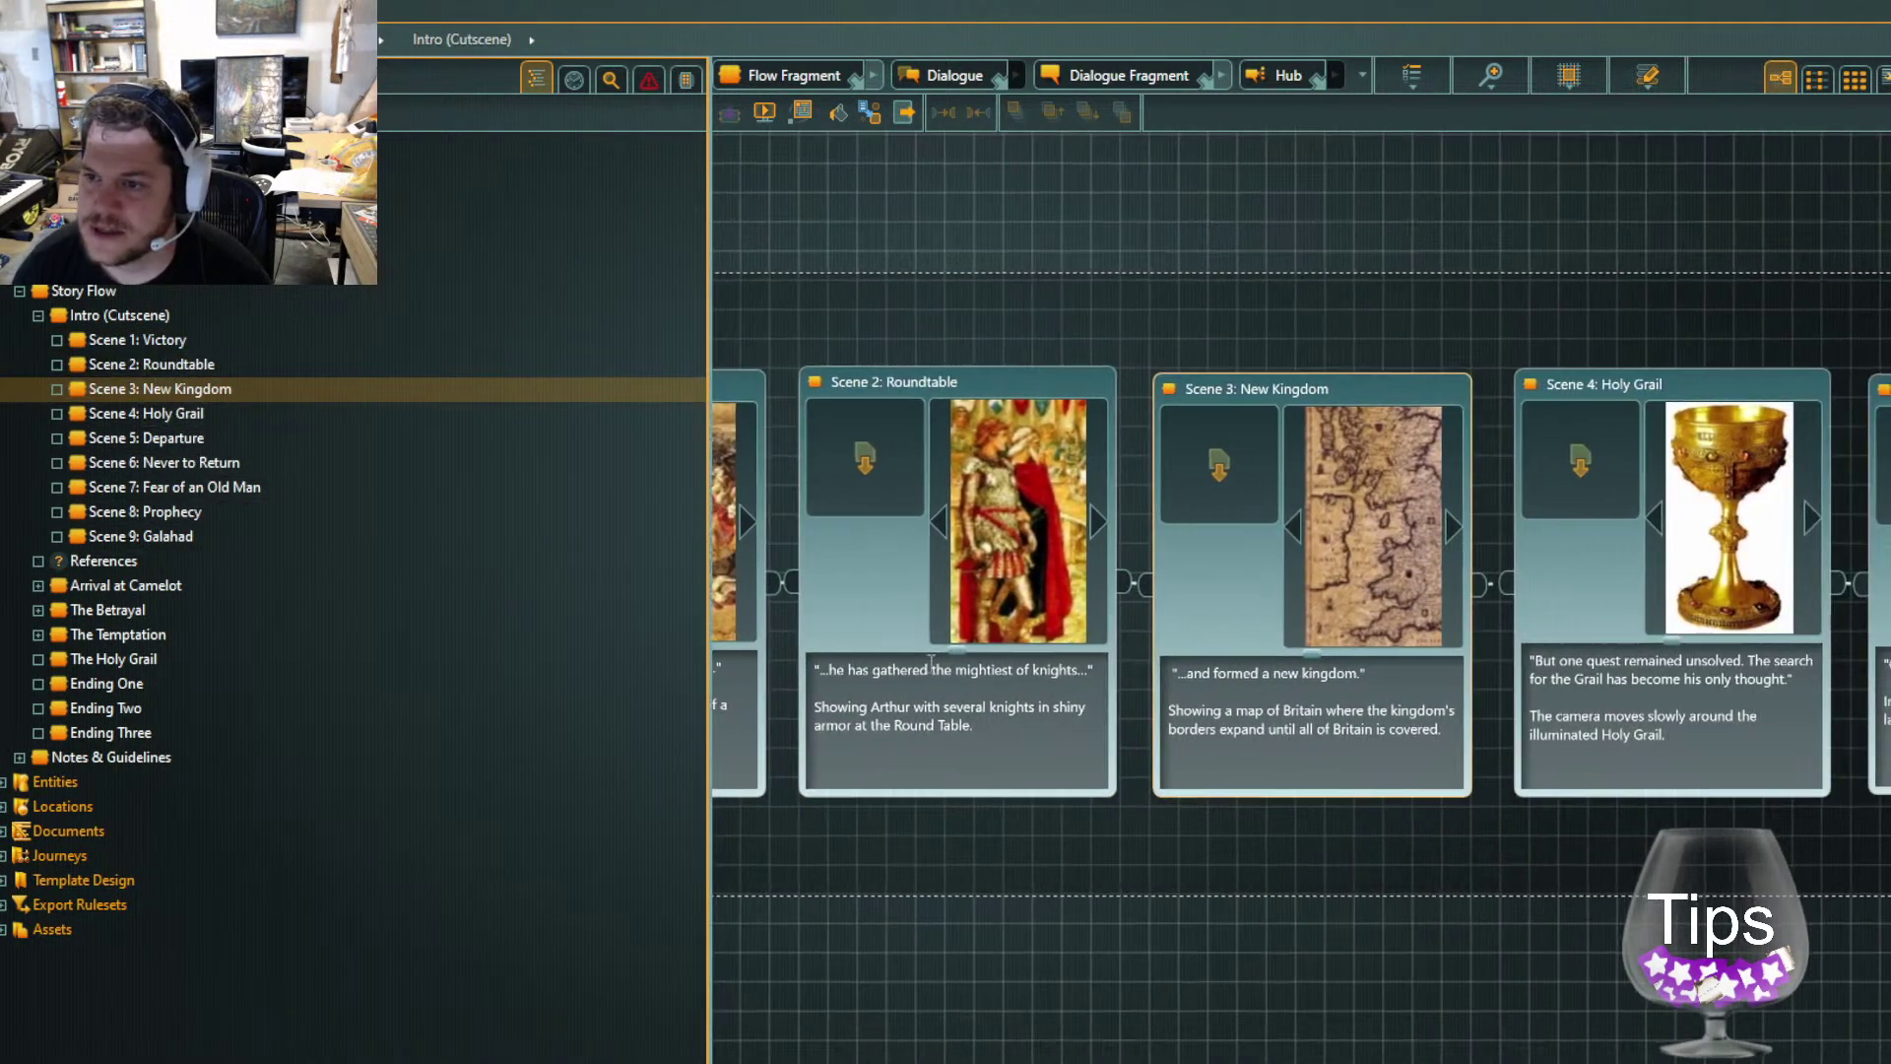
pyautogui.moveTo(1058, 938); pyautogui.dragTo(788, 848)
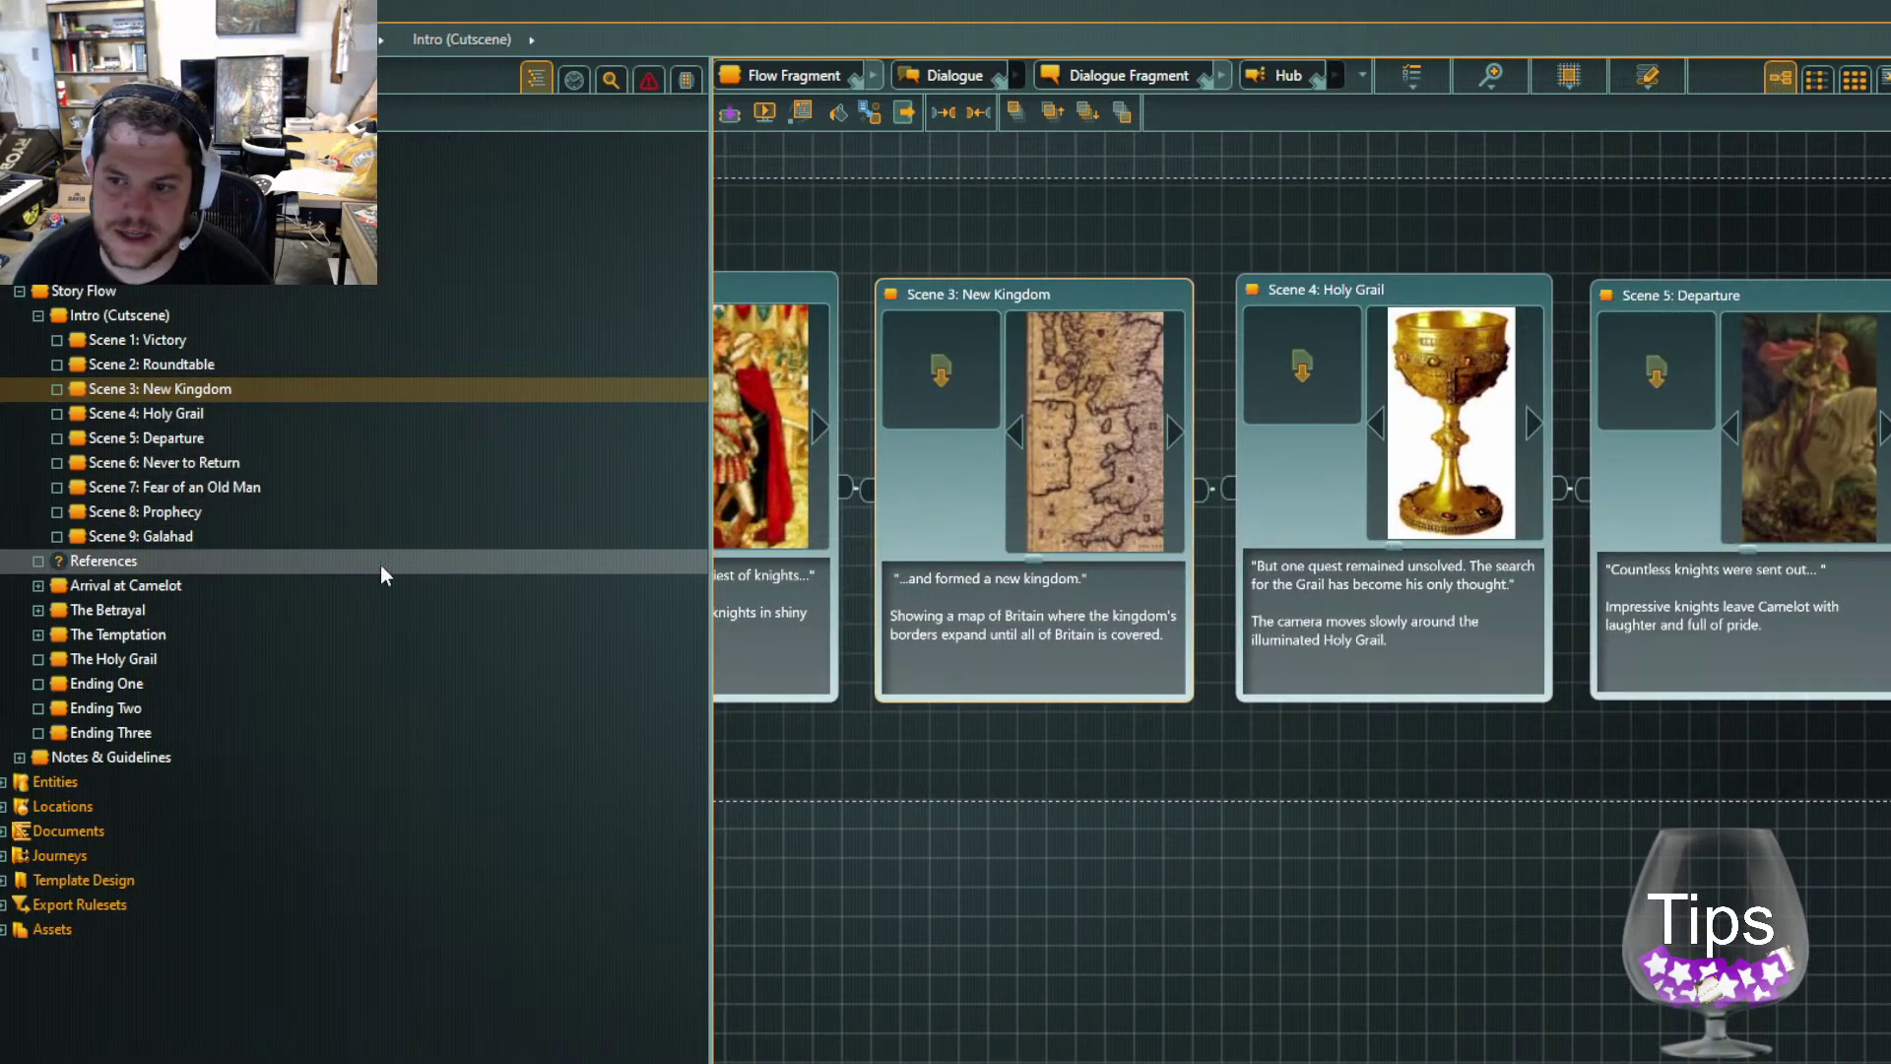
pyautogui.moveTo(947, 900); pyautogui.dragTo(1434, 898)
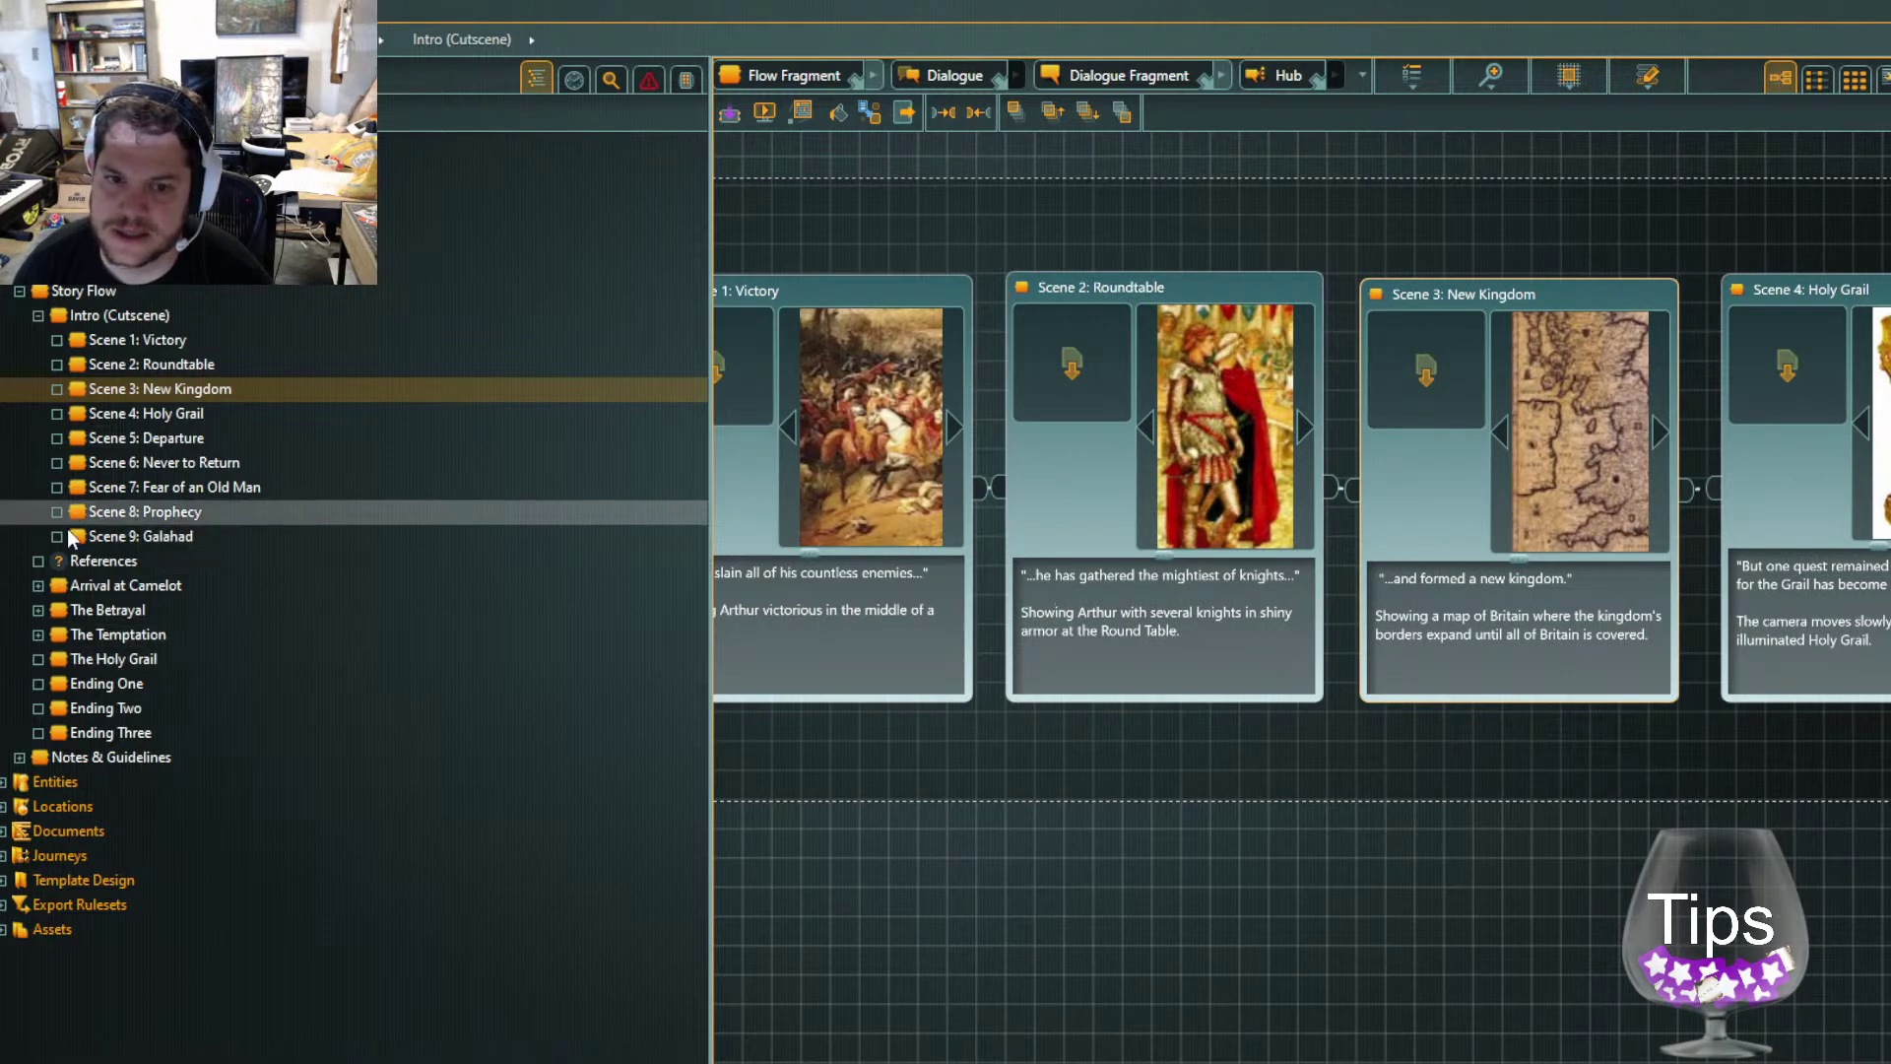
# Locate Arrival at Camelot in the Story Flow, check its connections to the neighbouring fragments and open its inner flow
pyautogui.click(51, 588)
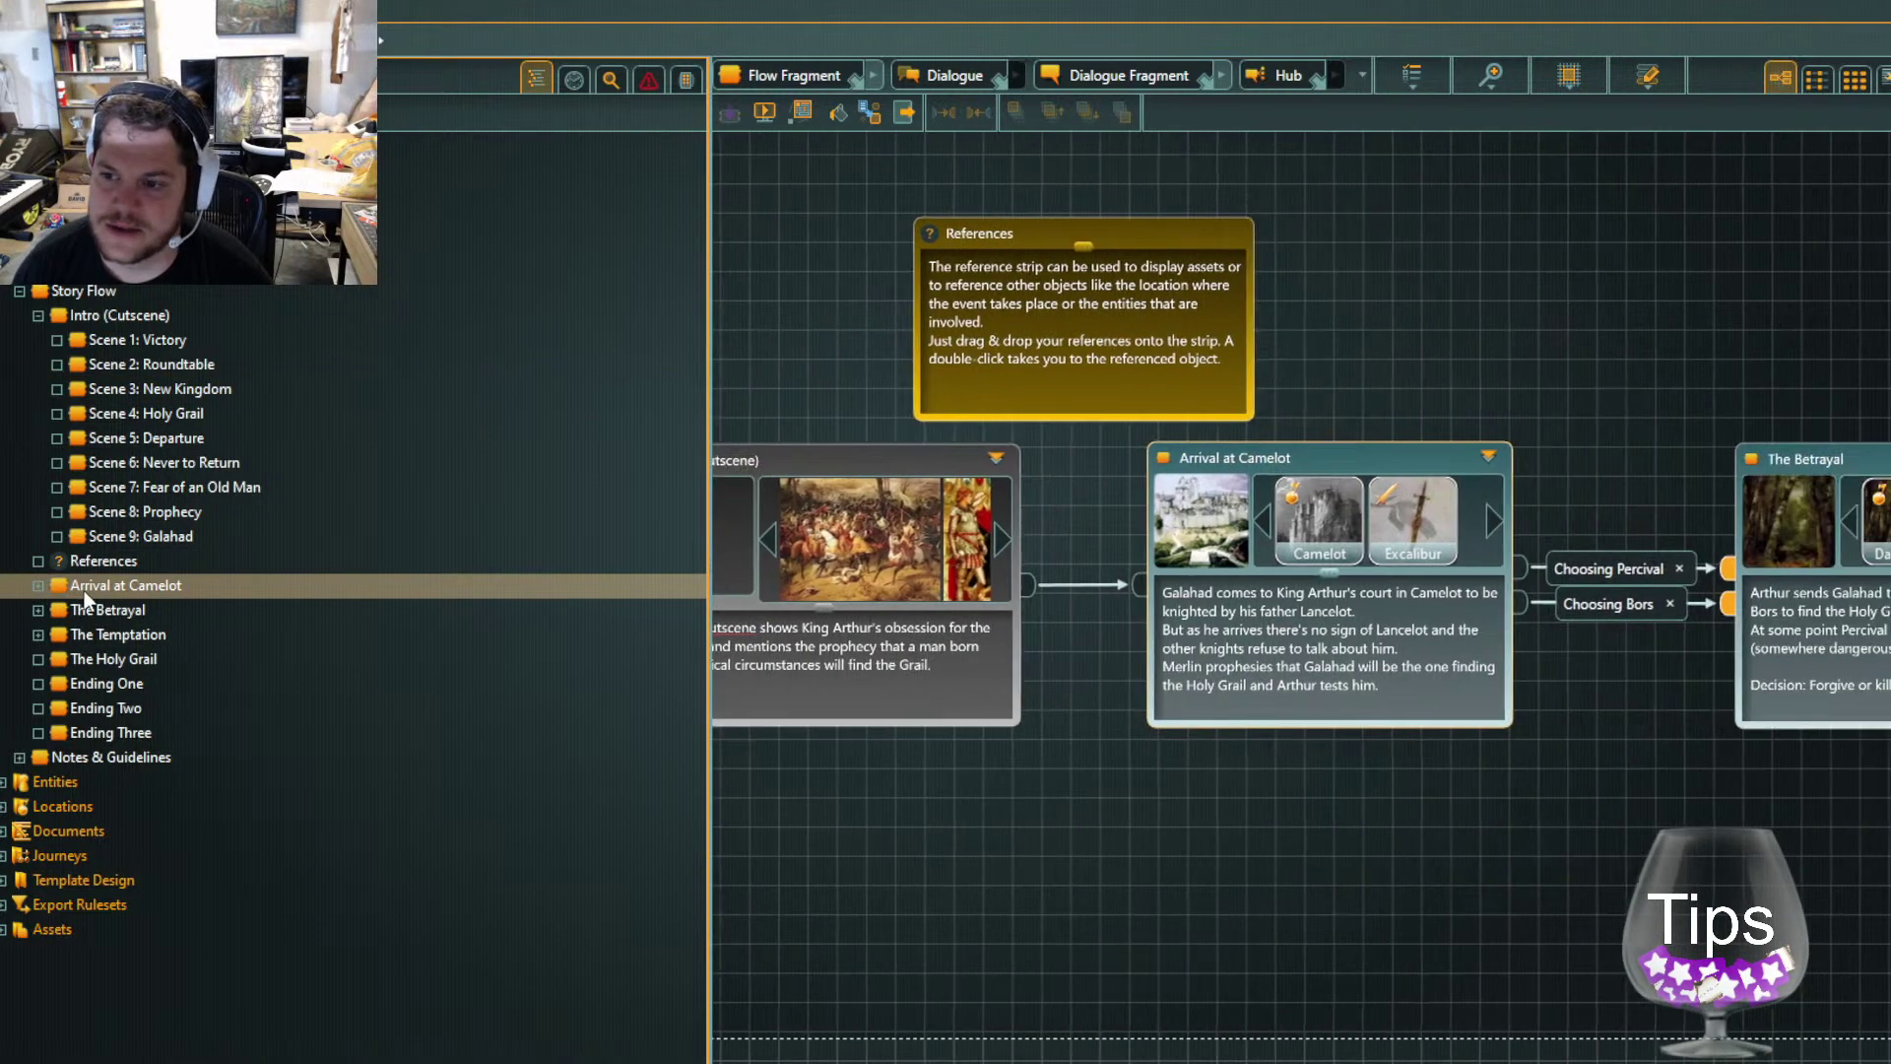
pyautogui.moveTo(1411, 829); pyautogui.dragTo(1507, 837)
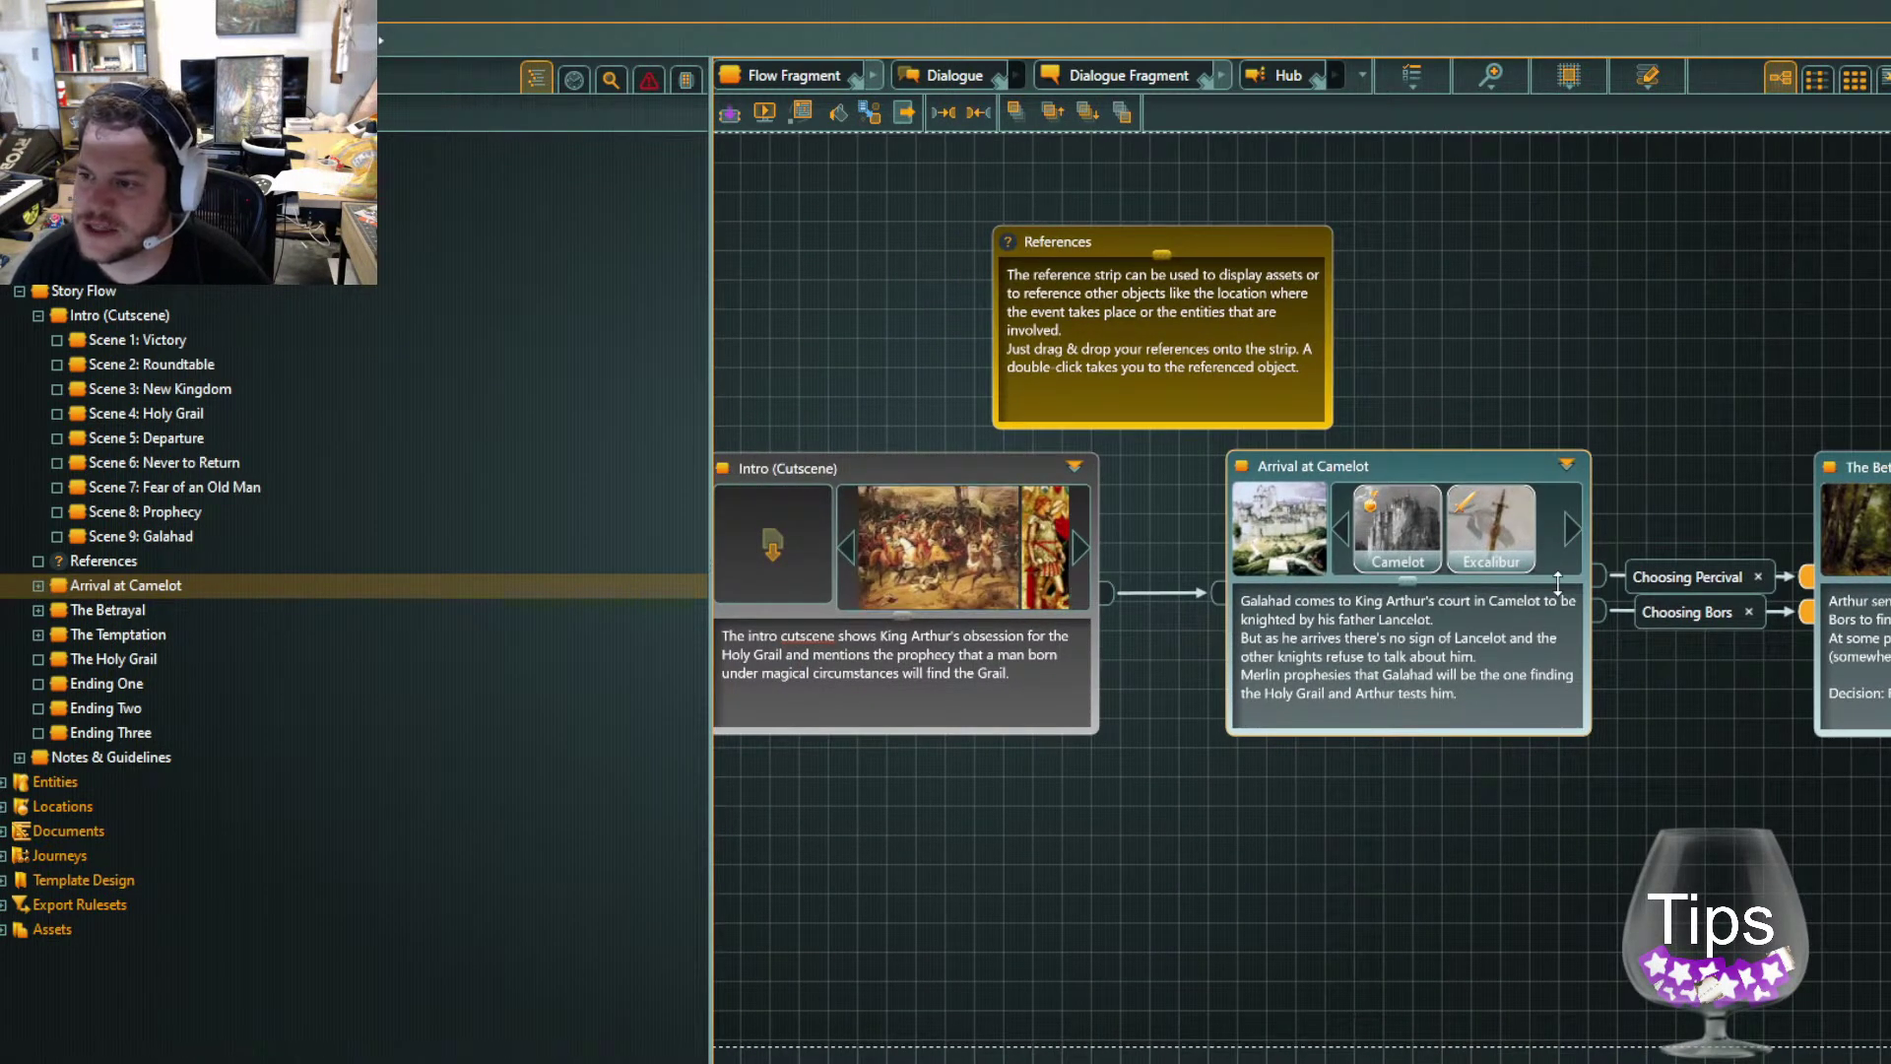
pyautogui.moveTo(1515, 861); pyautogui.dragTo(1283, 800)
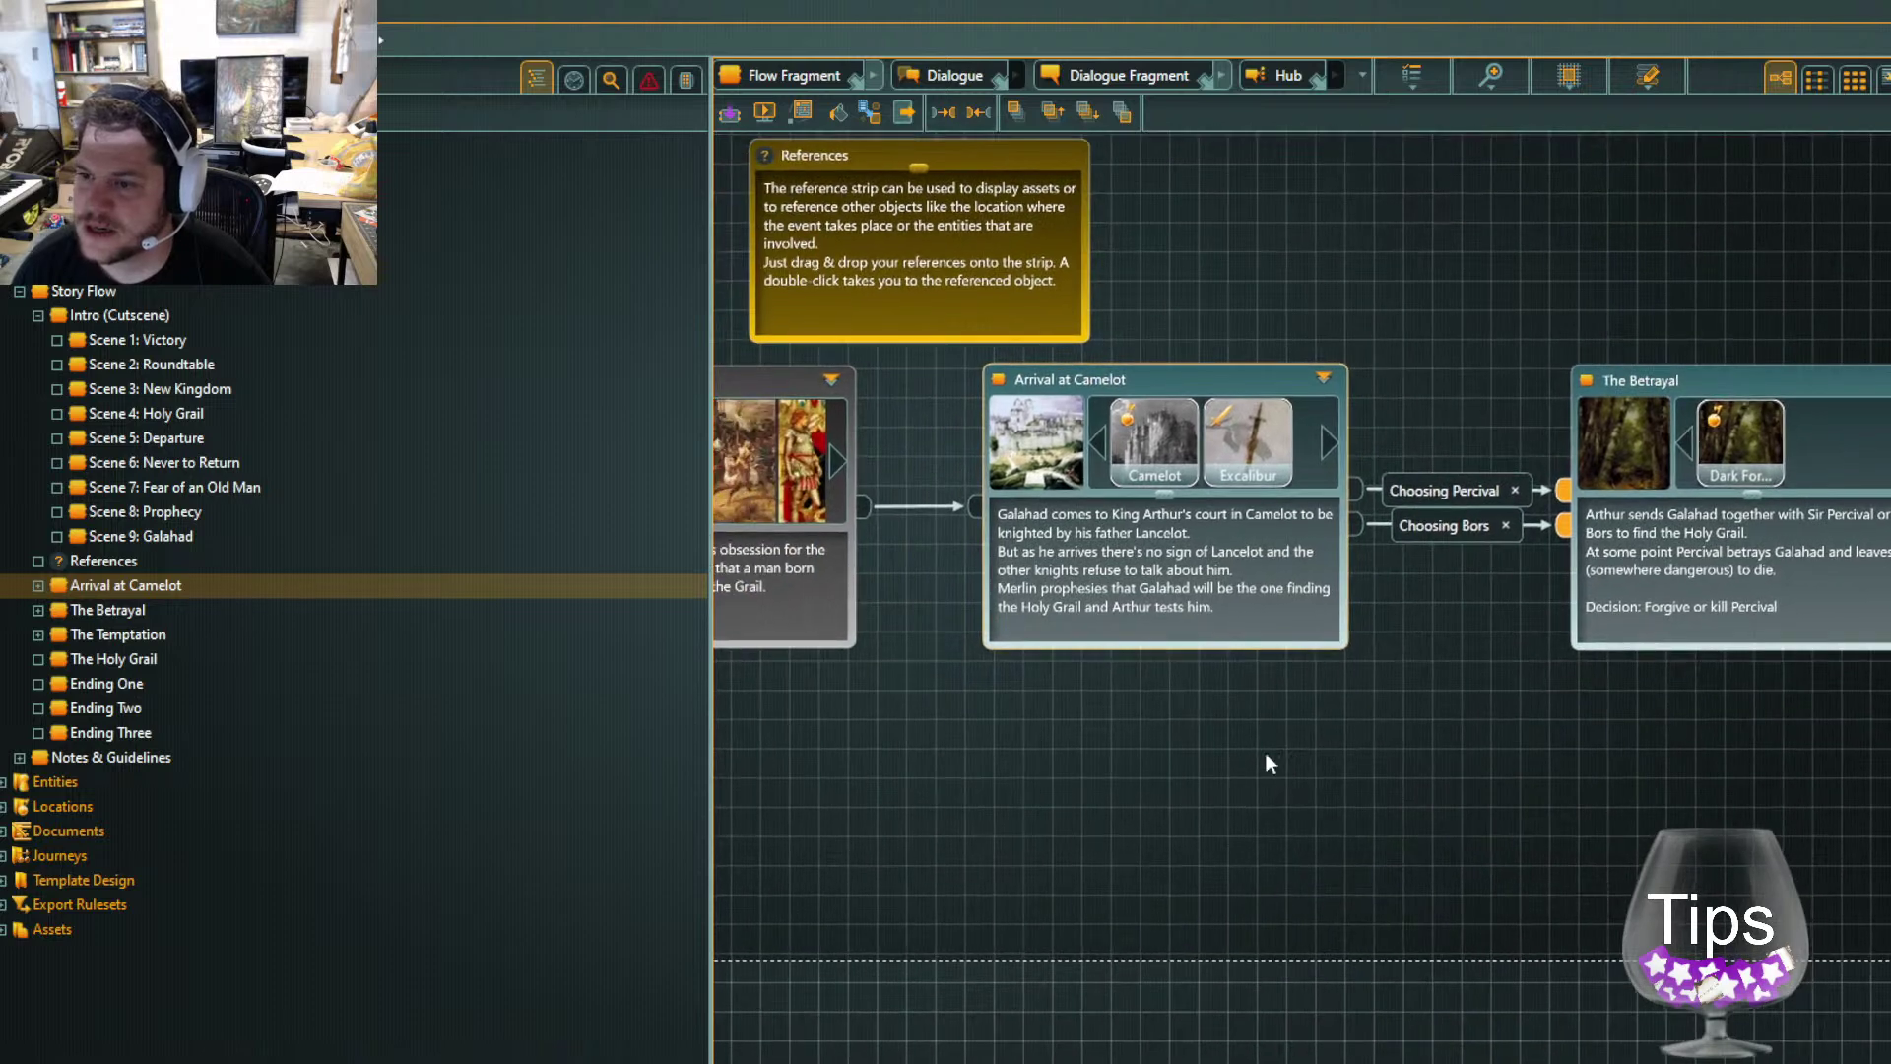
pyautogui.click(1323, 378)
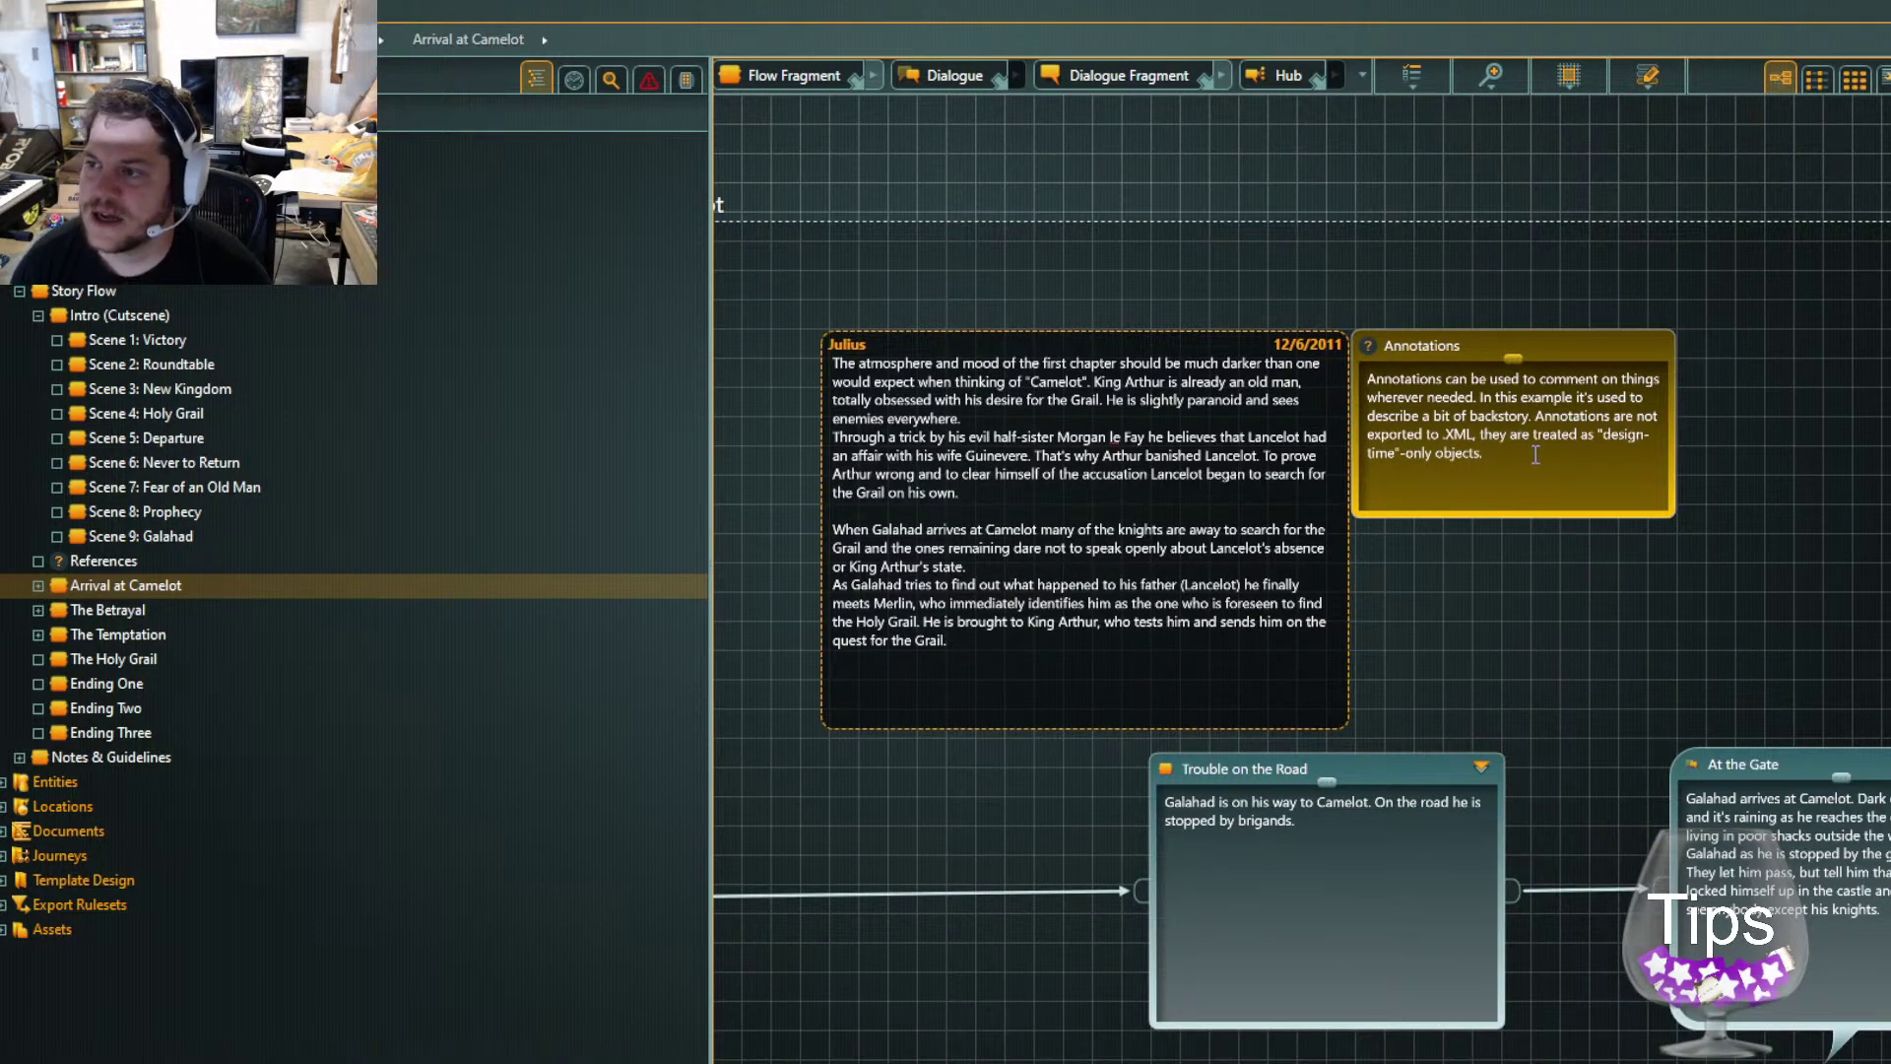
# Examine the Arrival at Camelot flow, including its annotations, the Courtyard Quests branches and the path to The King's Castle
pyautogui.moveTo(1515, 589); pyautogui.dragTo(1514, 479)
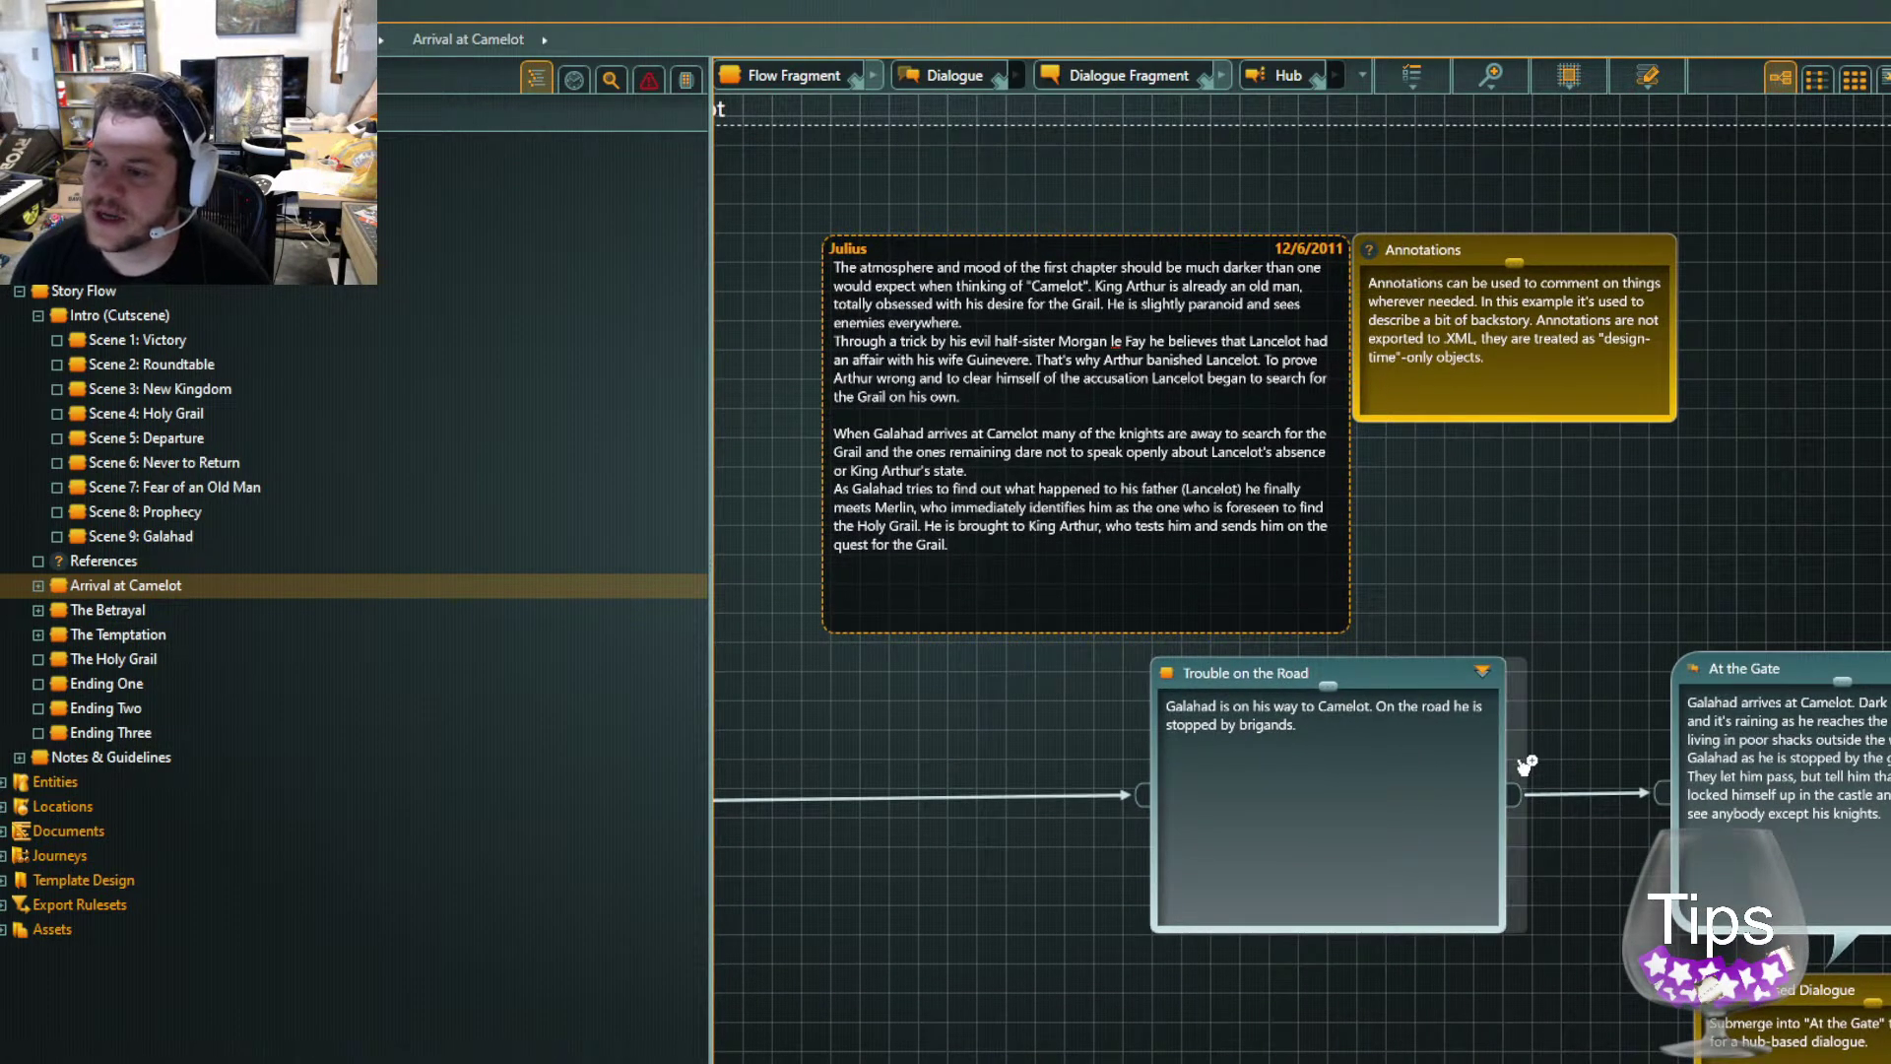
pyautogui.moveTo(978, 1020); pyautogui.dragTo(824, 709)
pyautogui.moveTo(1343, 827); pyautogui.dragTo(920, 754)
pyautogui.moveTo(1689, 588); pyautogui.dragTo(1031, 770)
pyautogui.scroll(-5, 1031, 760)
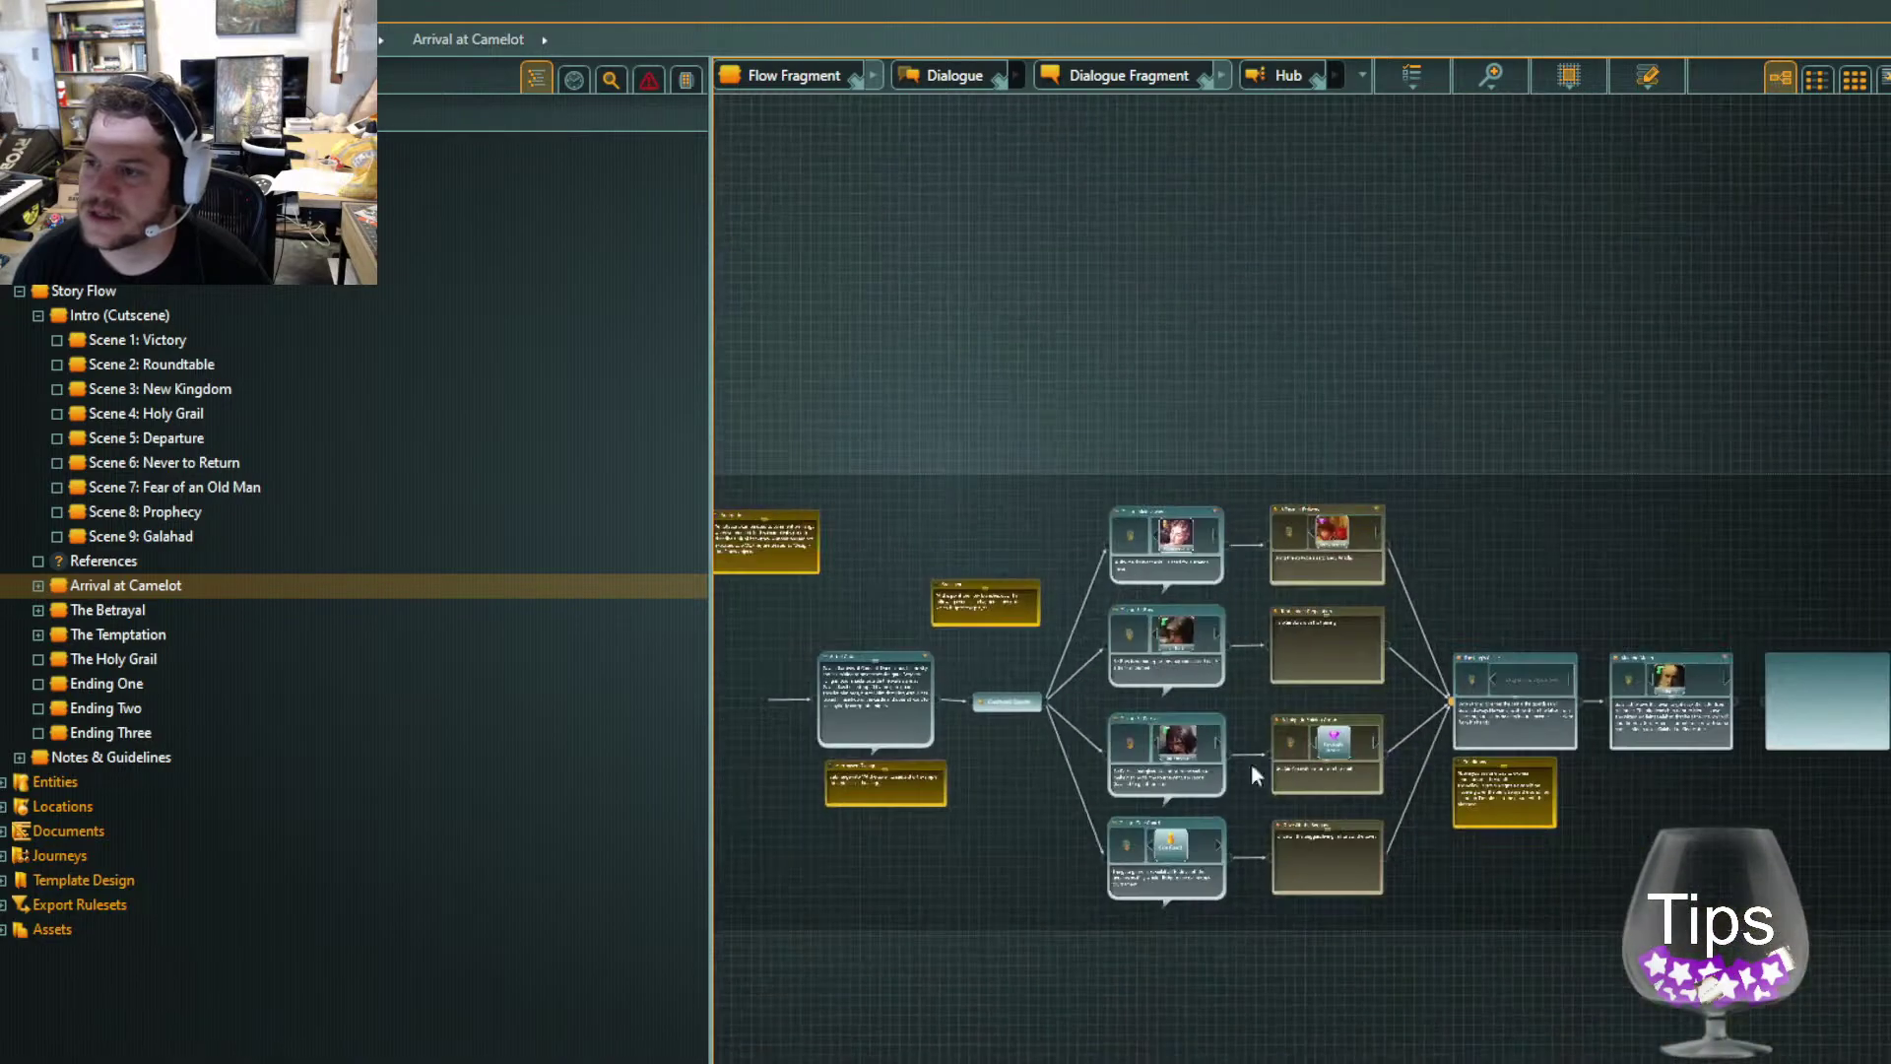
pyautogui.scroll(3, 1522, 945)
pyautogui.scroll(2, 1499, 946)
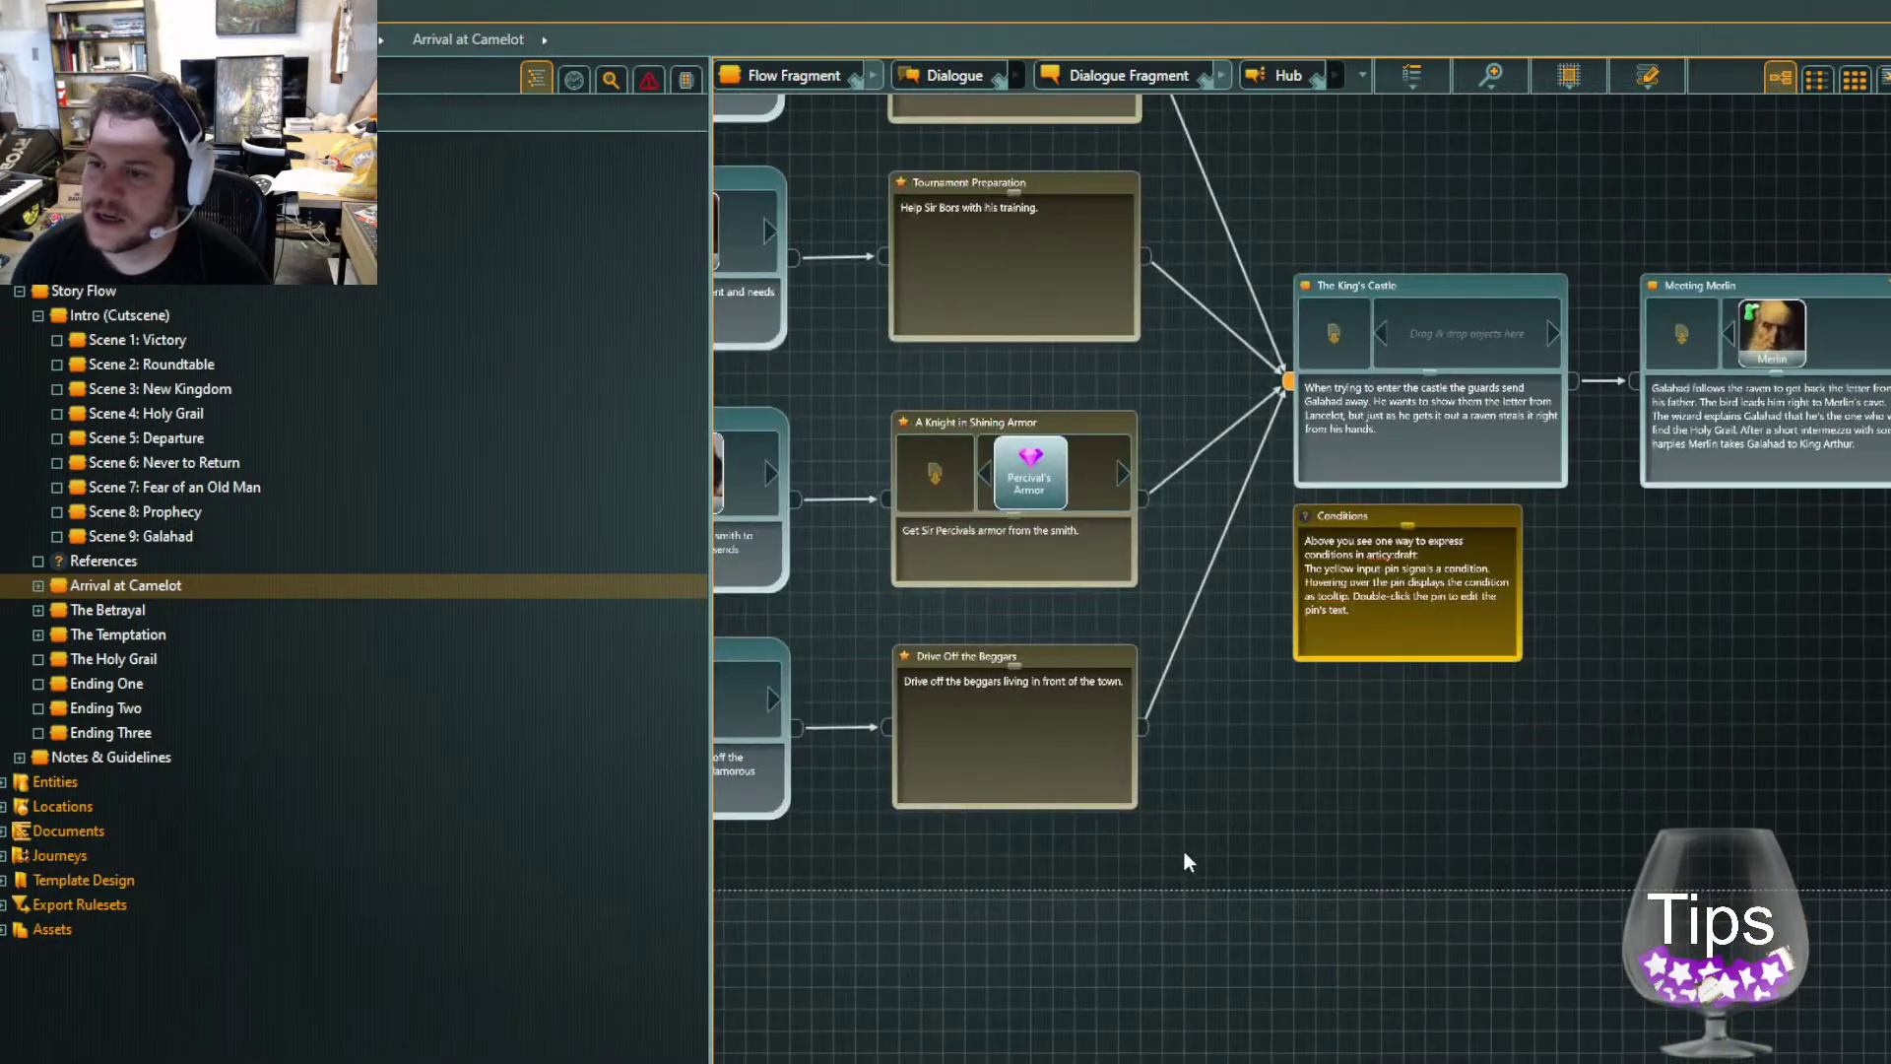
pyautogui.moveTo(1189, 854); pyautogui.dragTo(1562, 836)
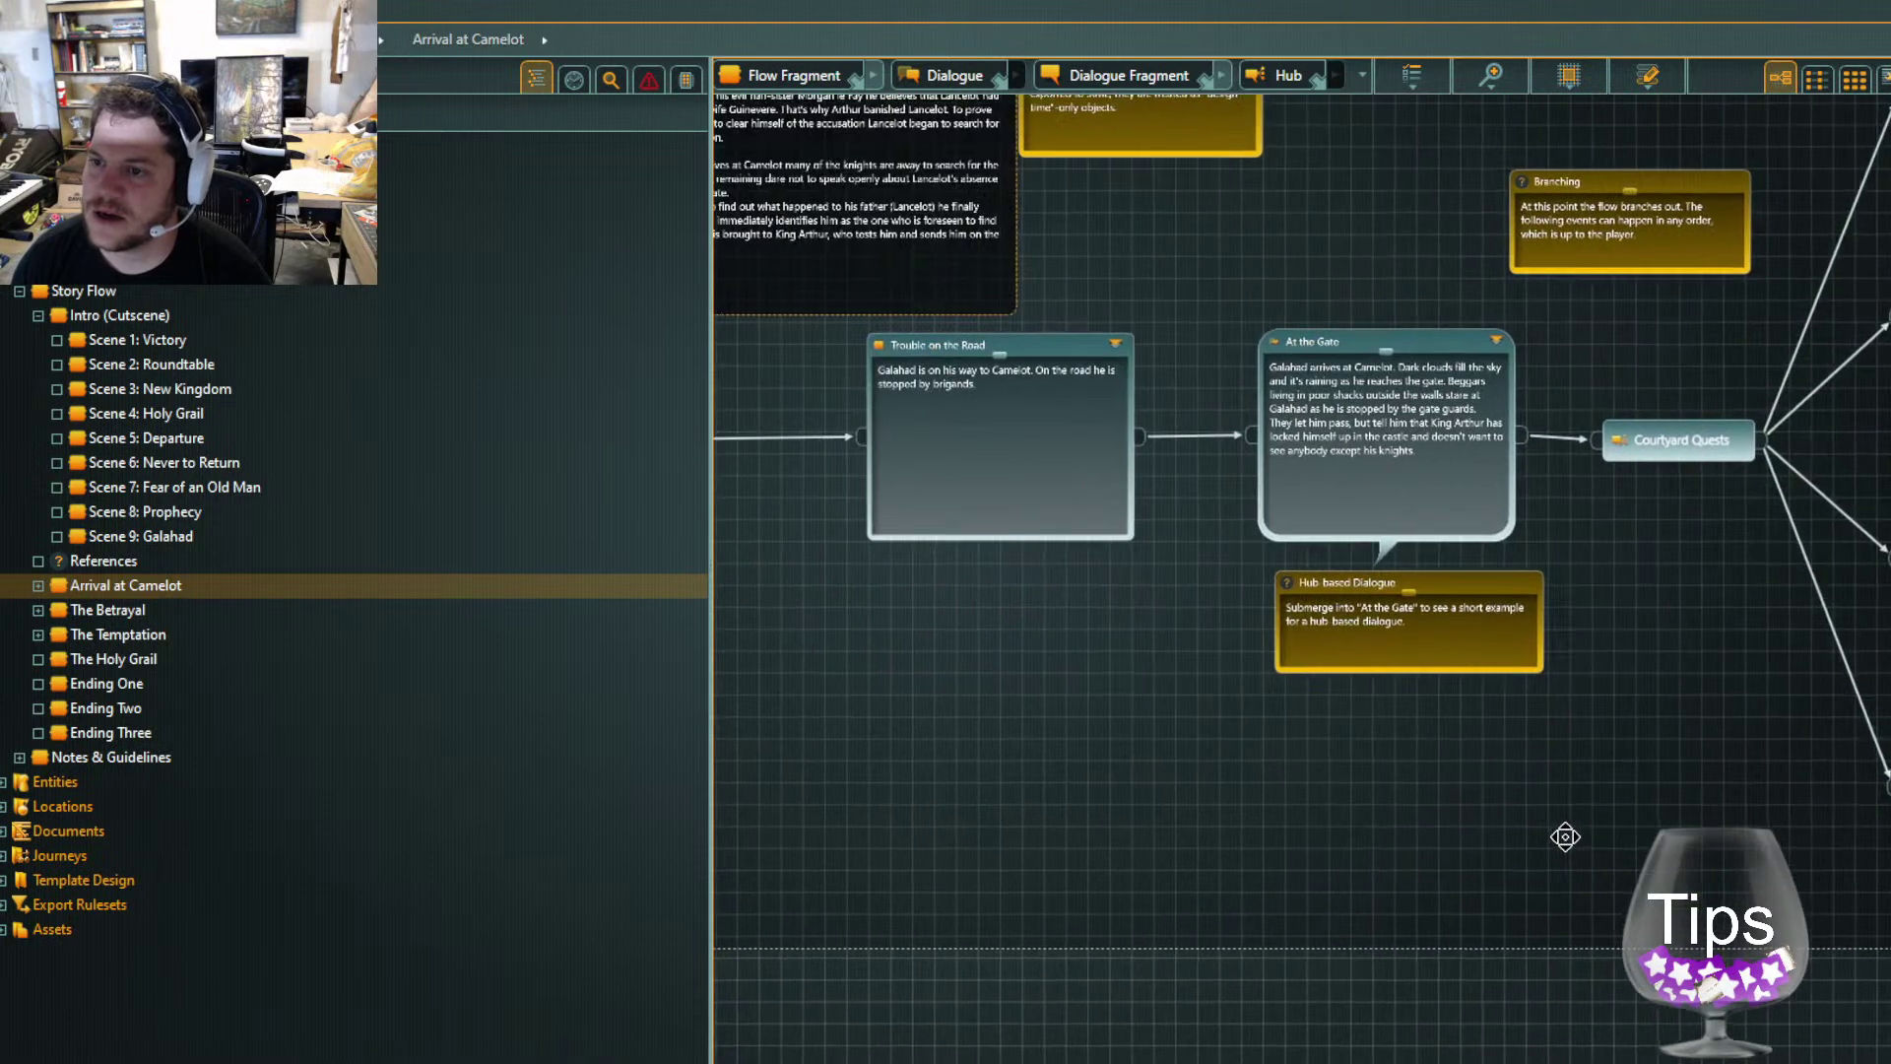
# Submerge into Trouble on the Road, look over the Road toll outcomes and open the Road toll dialogue
pyautogui.doubleClick(1115, 351)
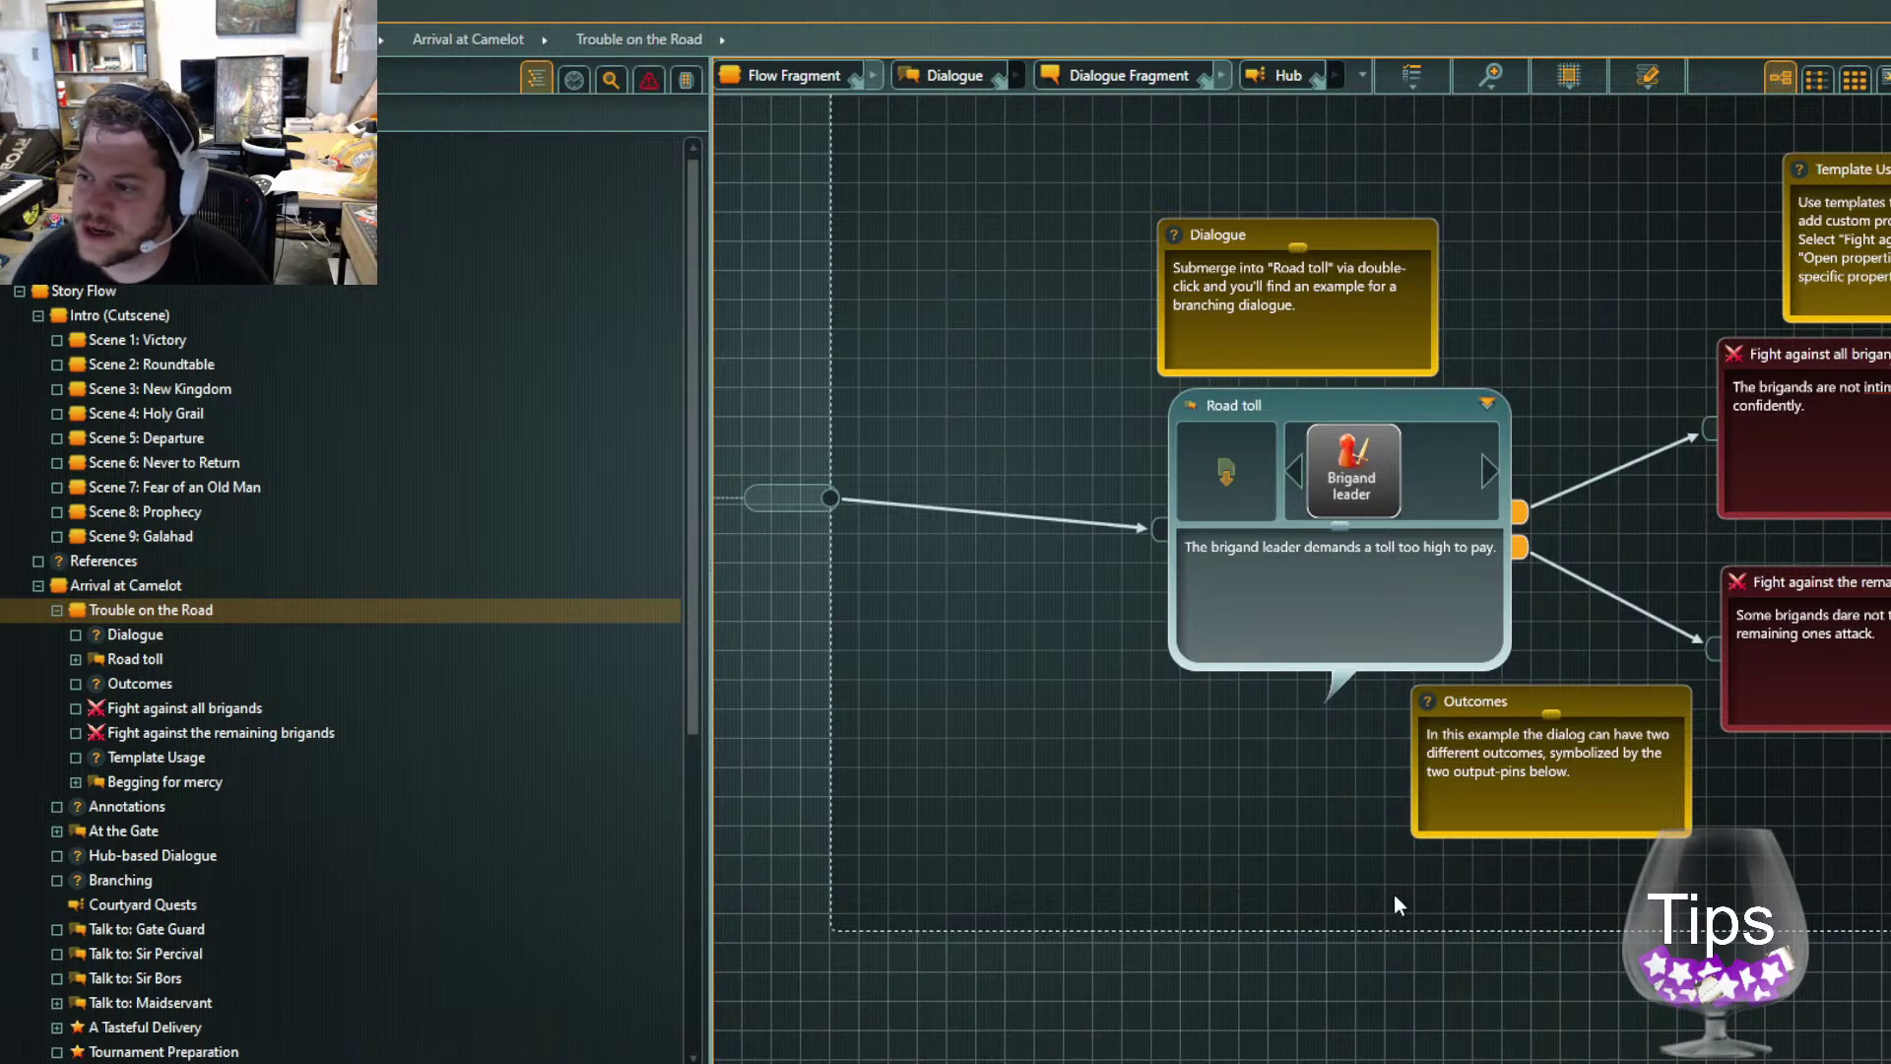
pyautogui.moveTo(1442, 889); pyautogui.dragTo(1335, 815)
pyautogui.click(1079, 260)
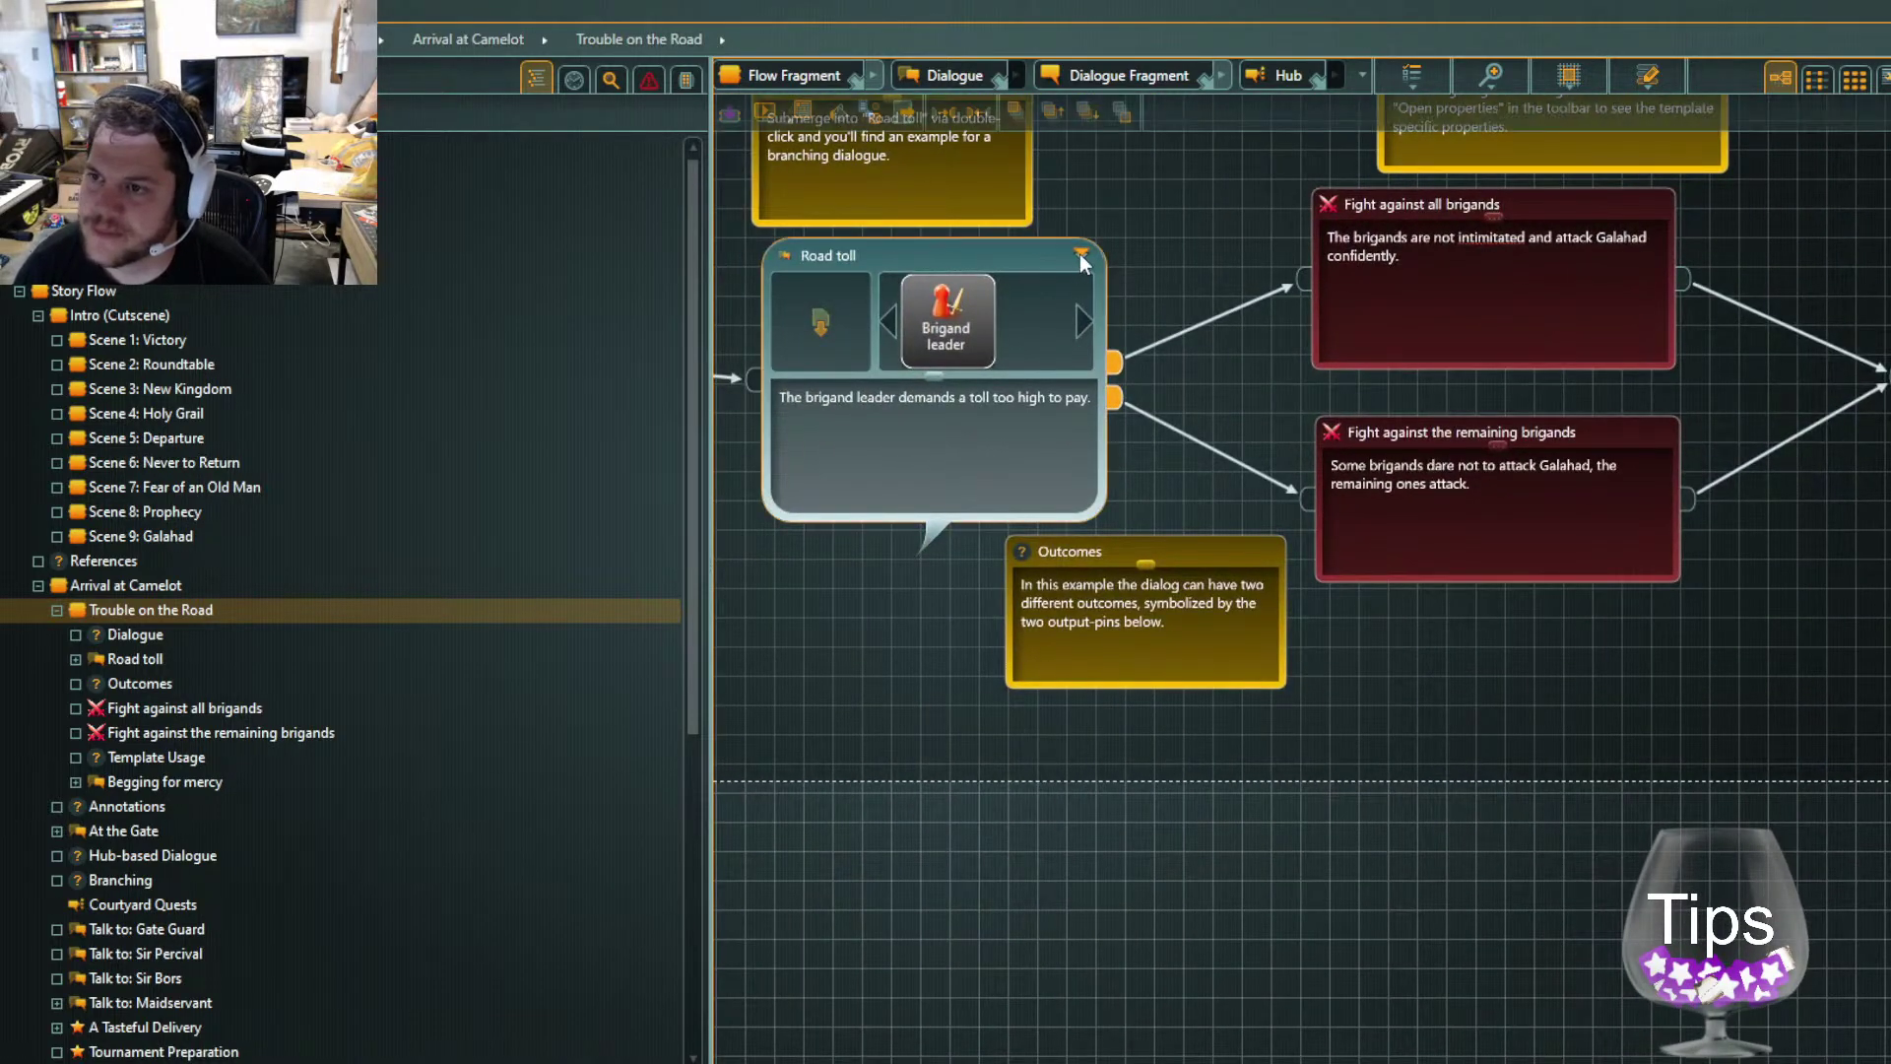
pyautogui.click(1080, 255)
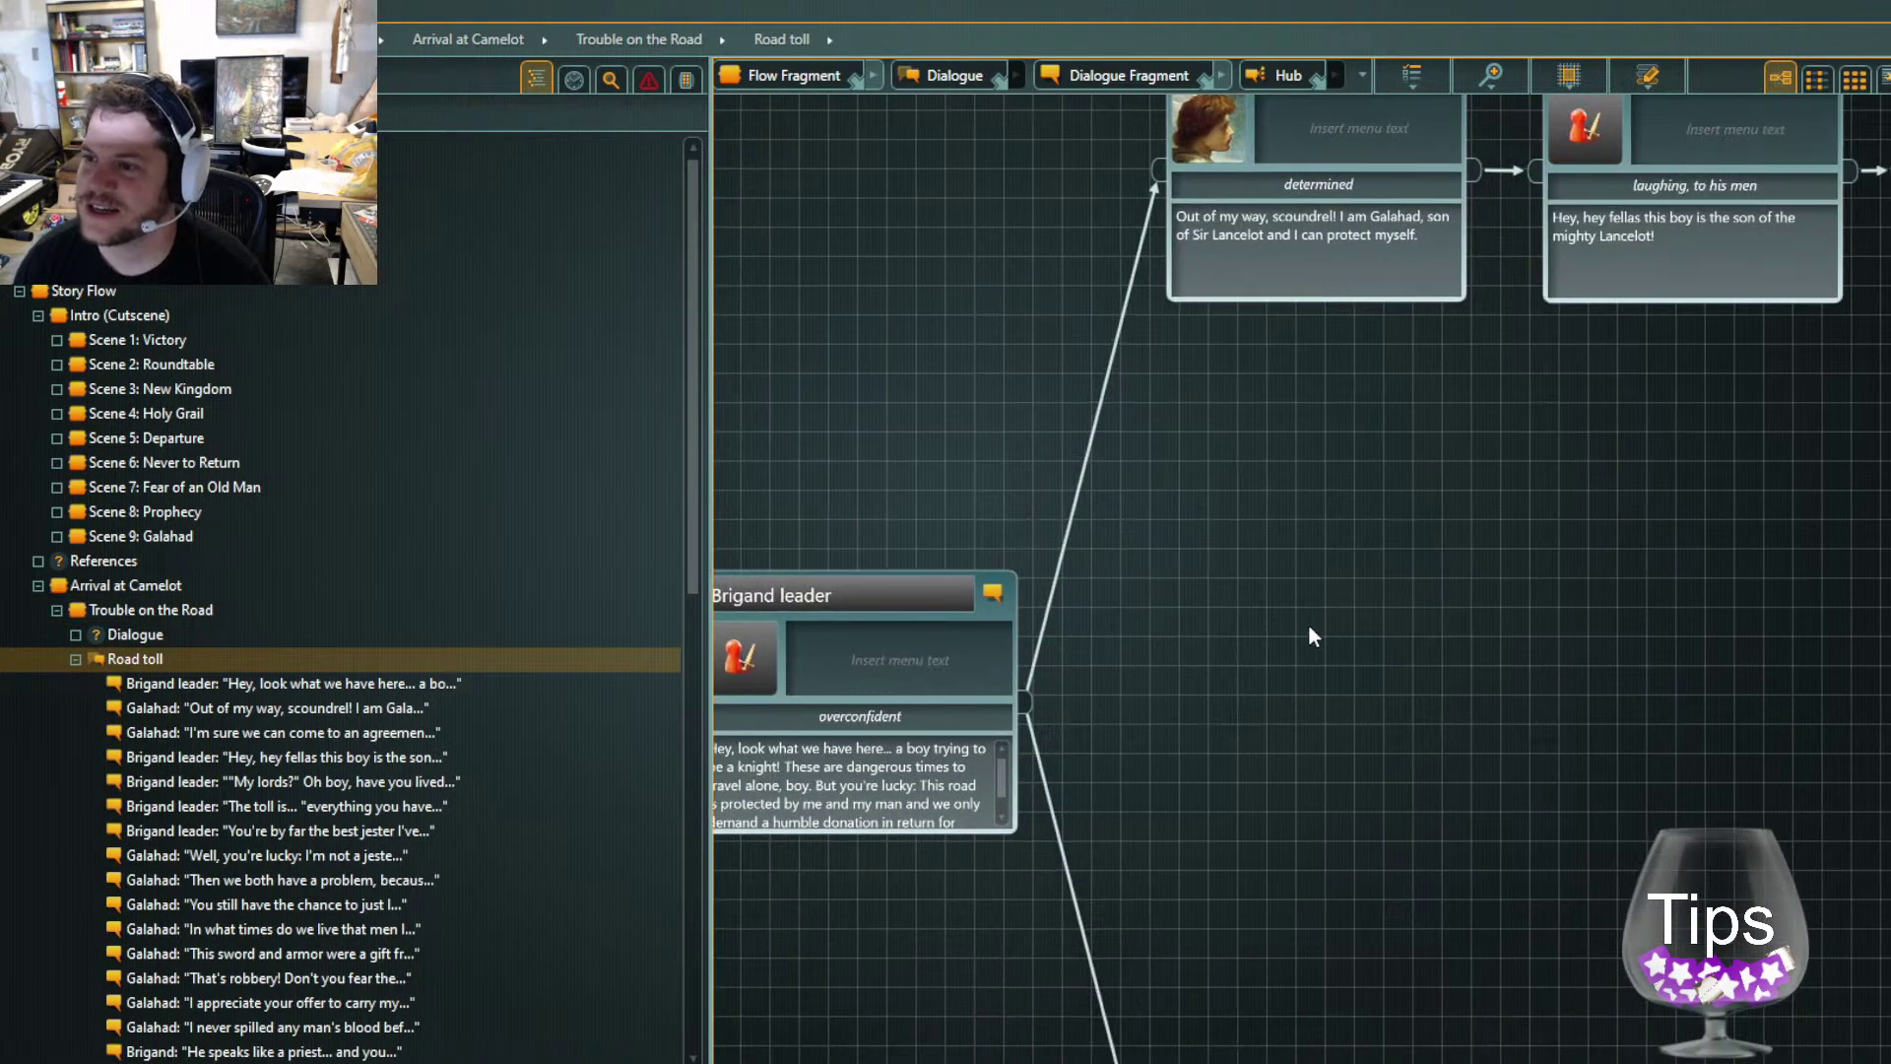
# Examine how Galahad's branching replies in the Road toll dialogue connect to the brigands' answers, including the "That's robbery!" reply's output pin
pyautogui.scroll(5, 1626, 715)
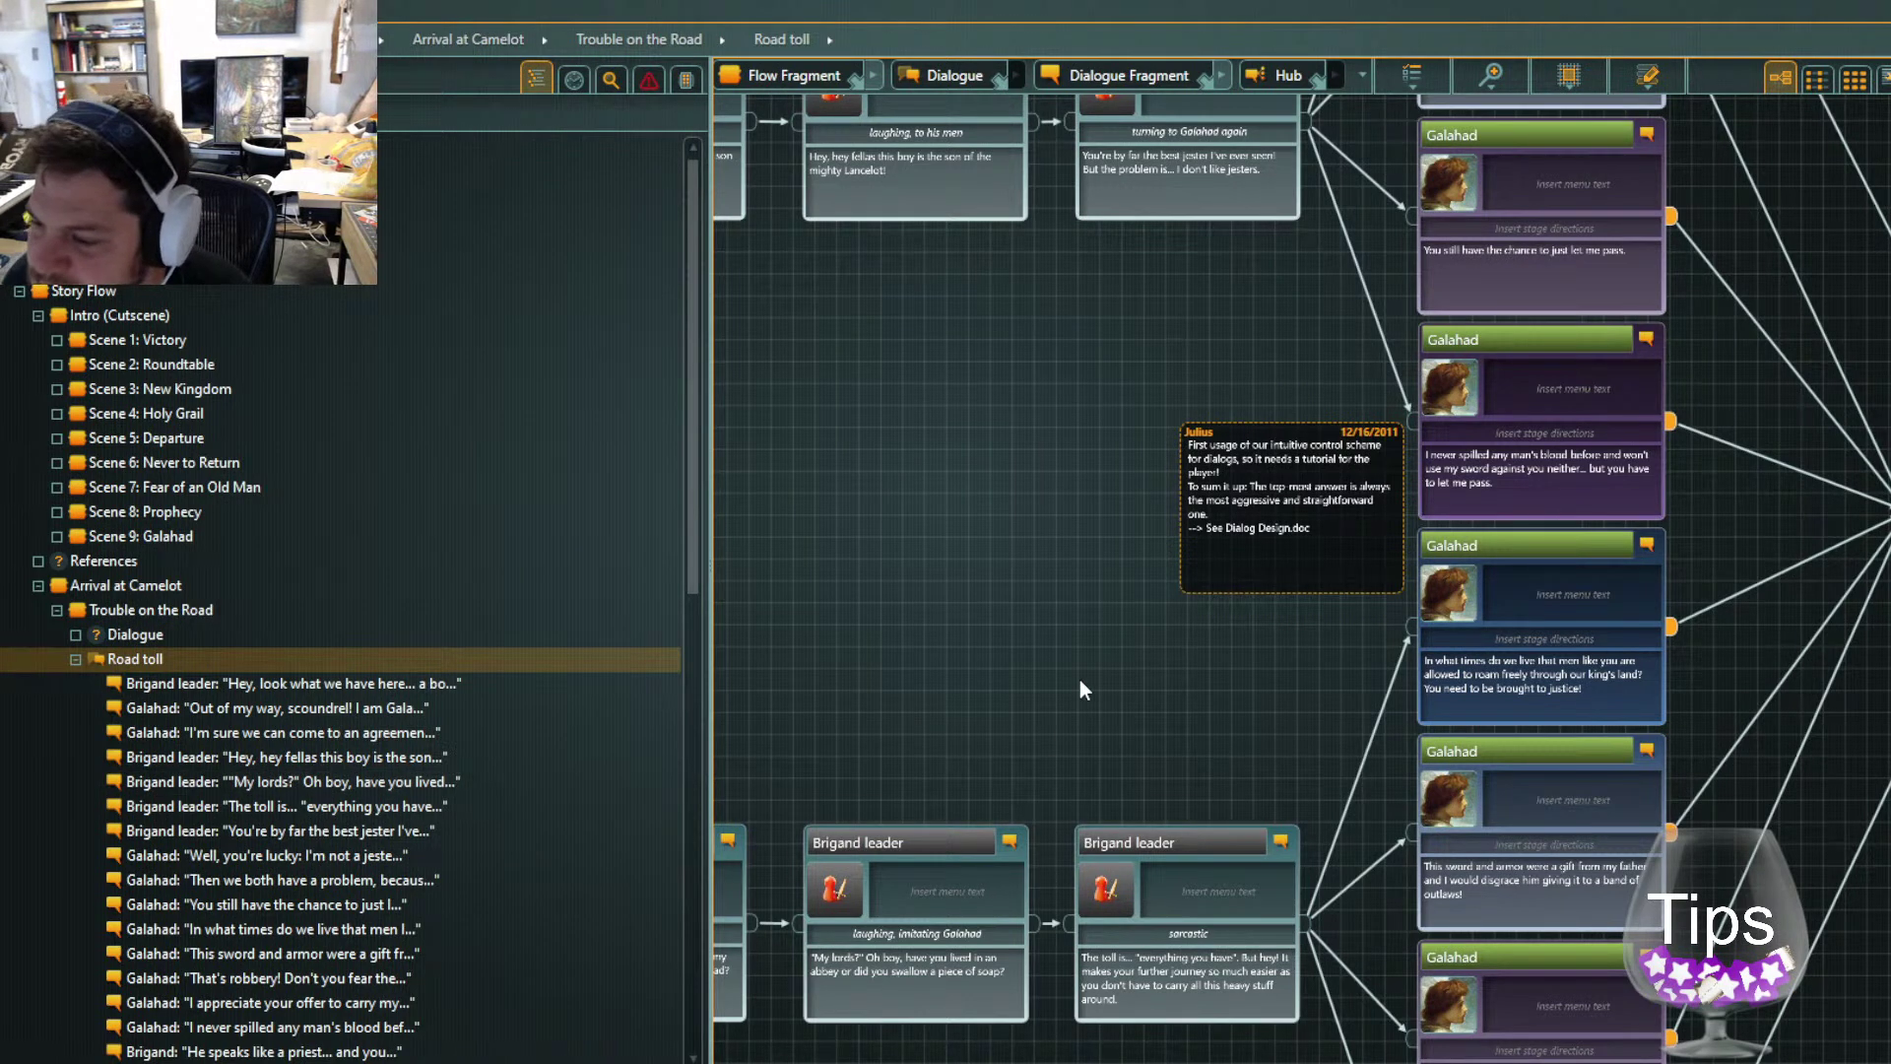
pyautogui.moveTo(1089, 669); pyautogui.dragTo(1231, 583)
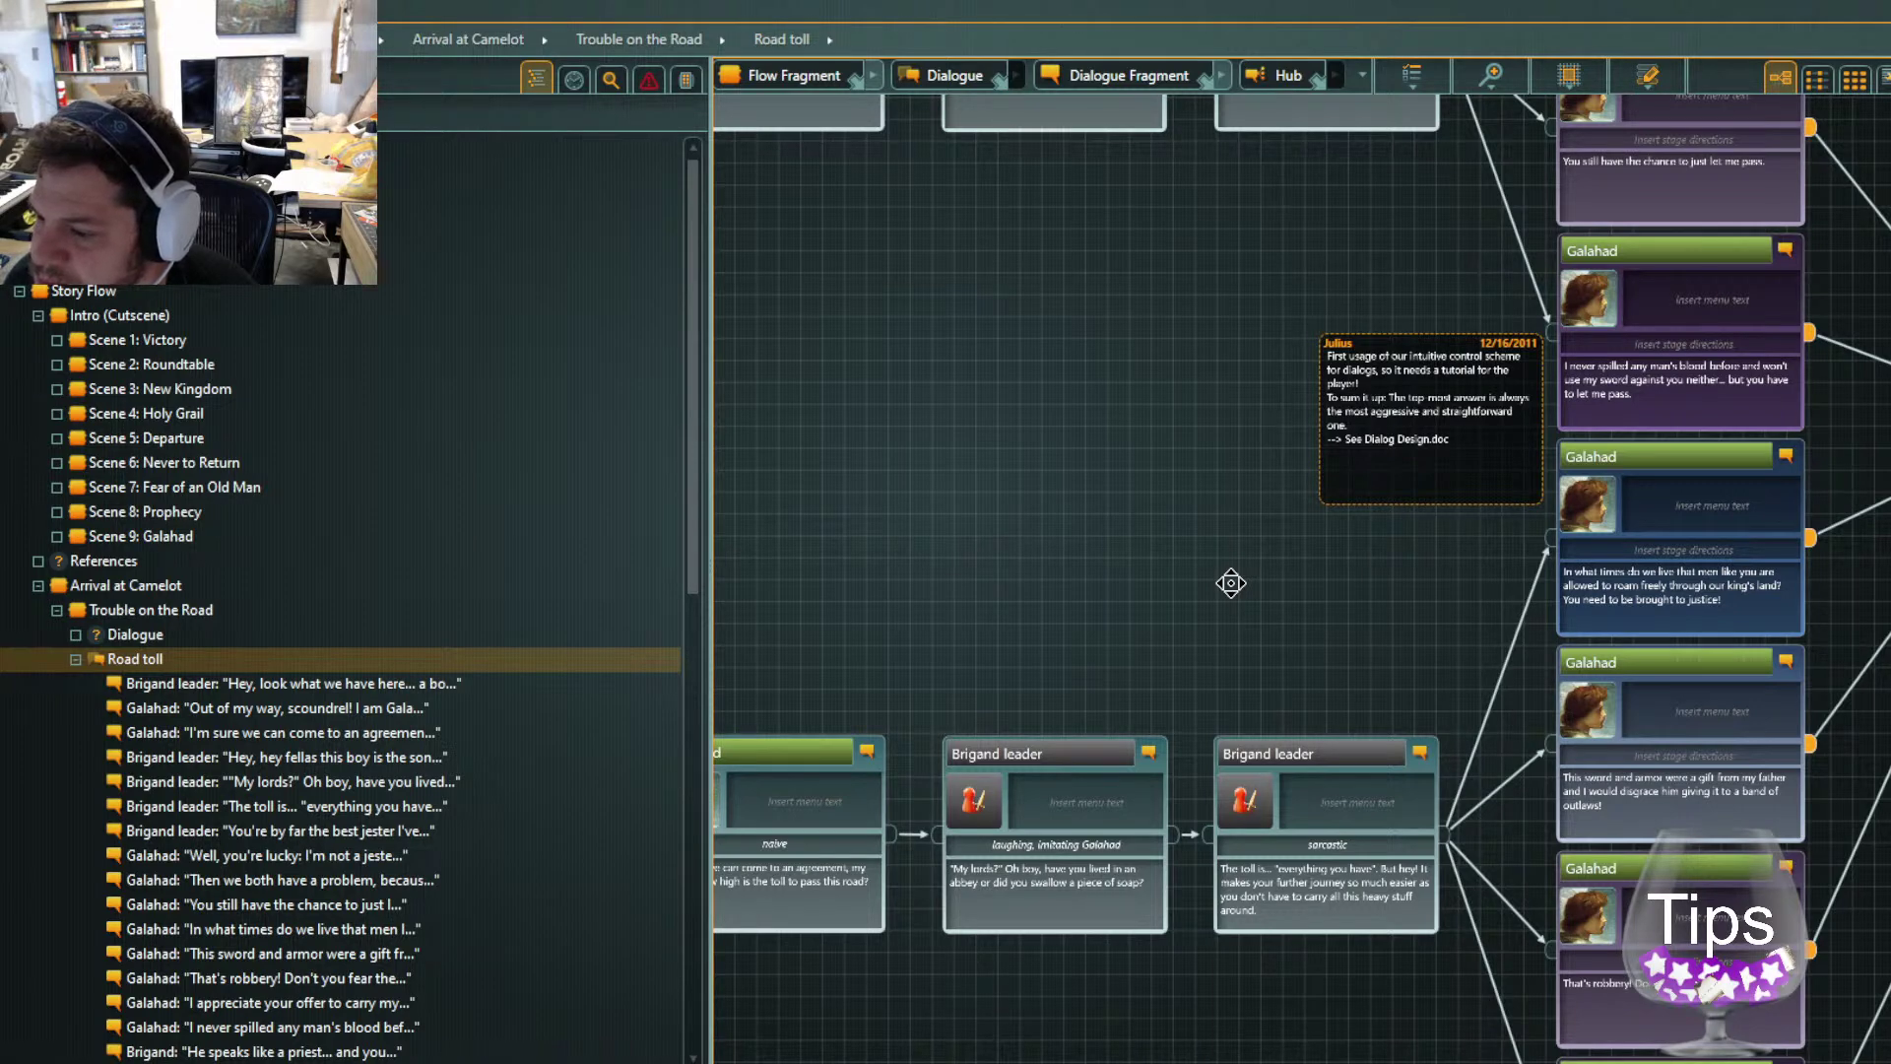
pyautogui.moveTo(1230, 583); pyautogui.dragTo(1039, 431)
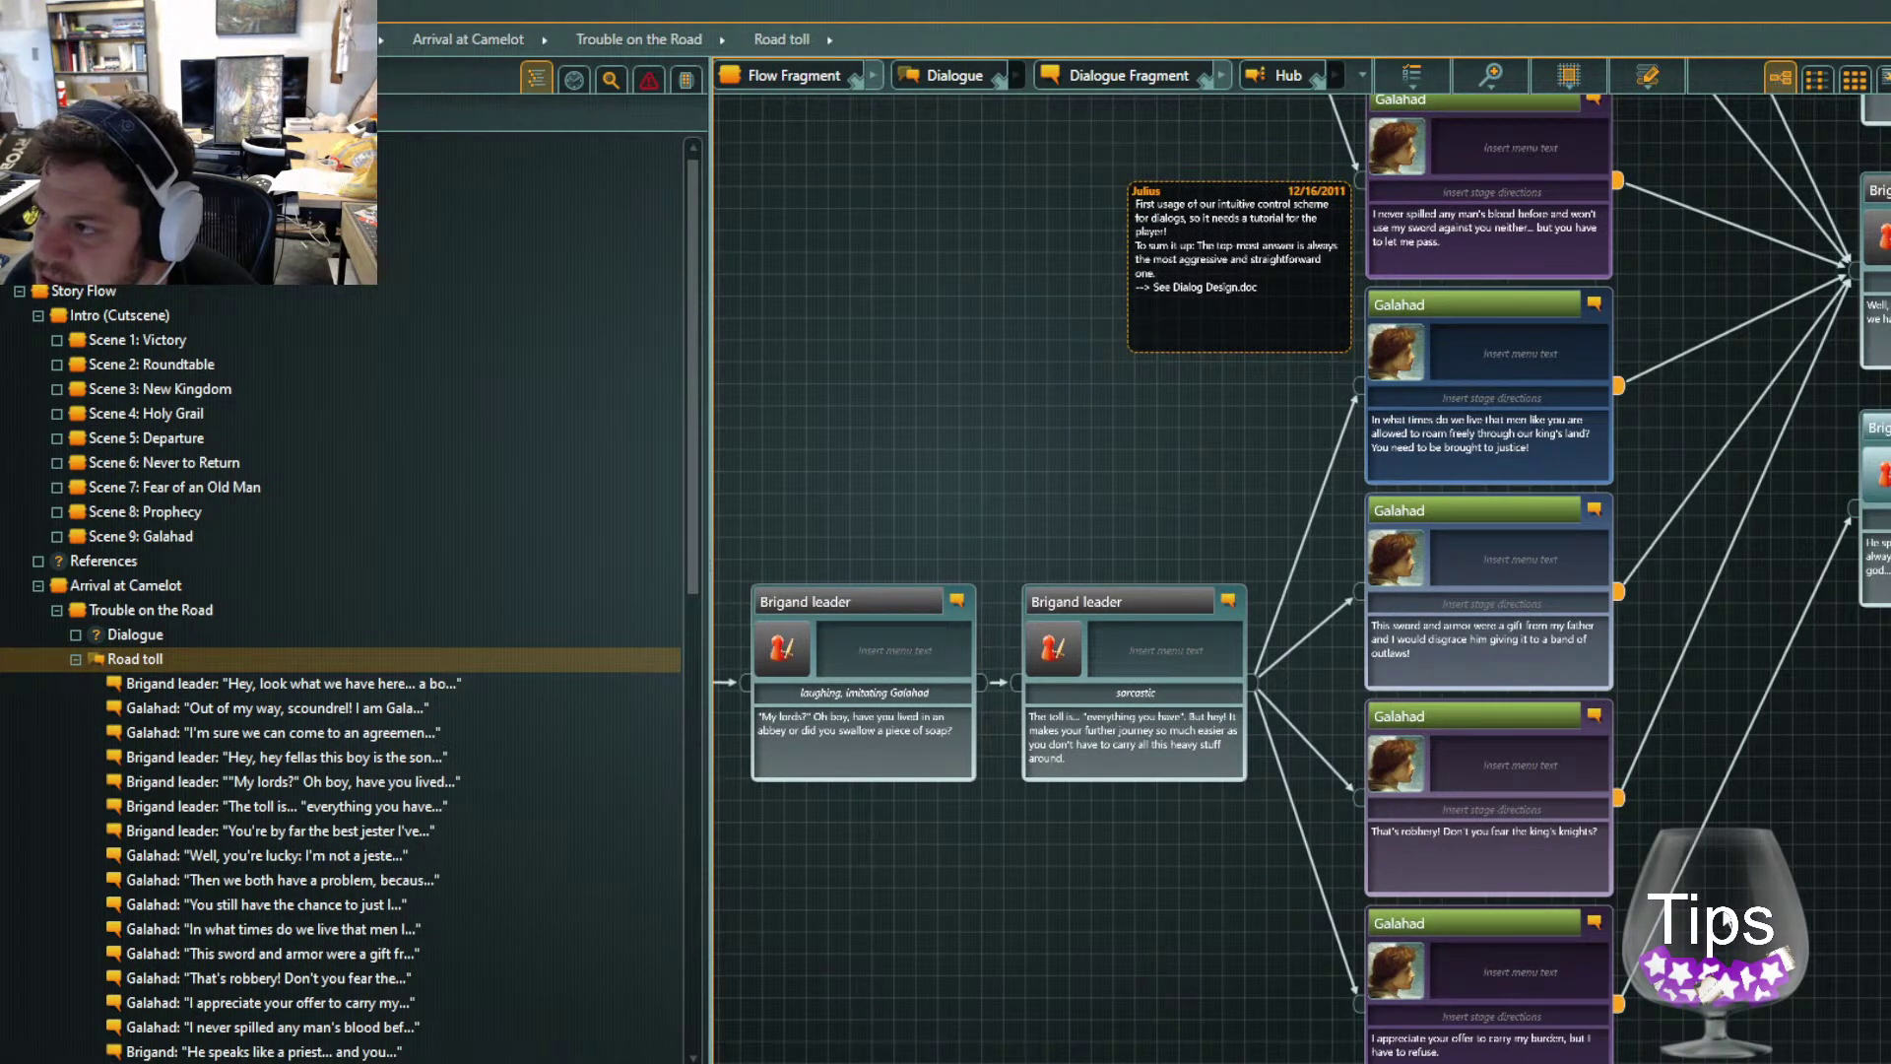
pyautogui.moveTo(1759, 929); pyautogui.dragTo(1330, 802)
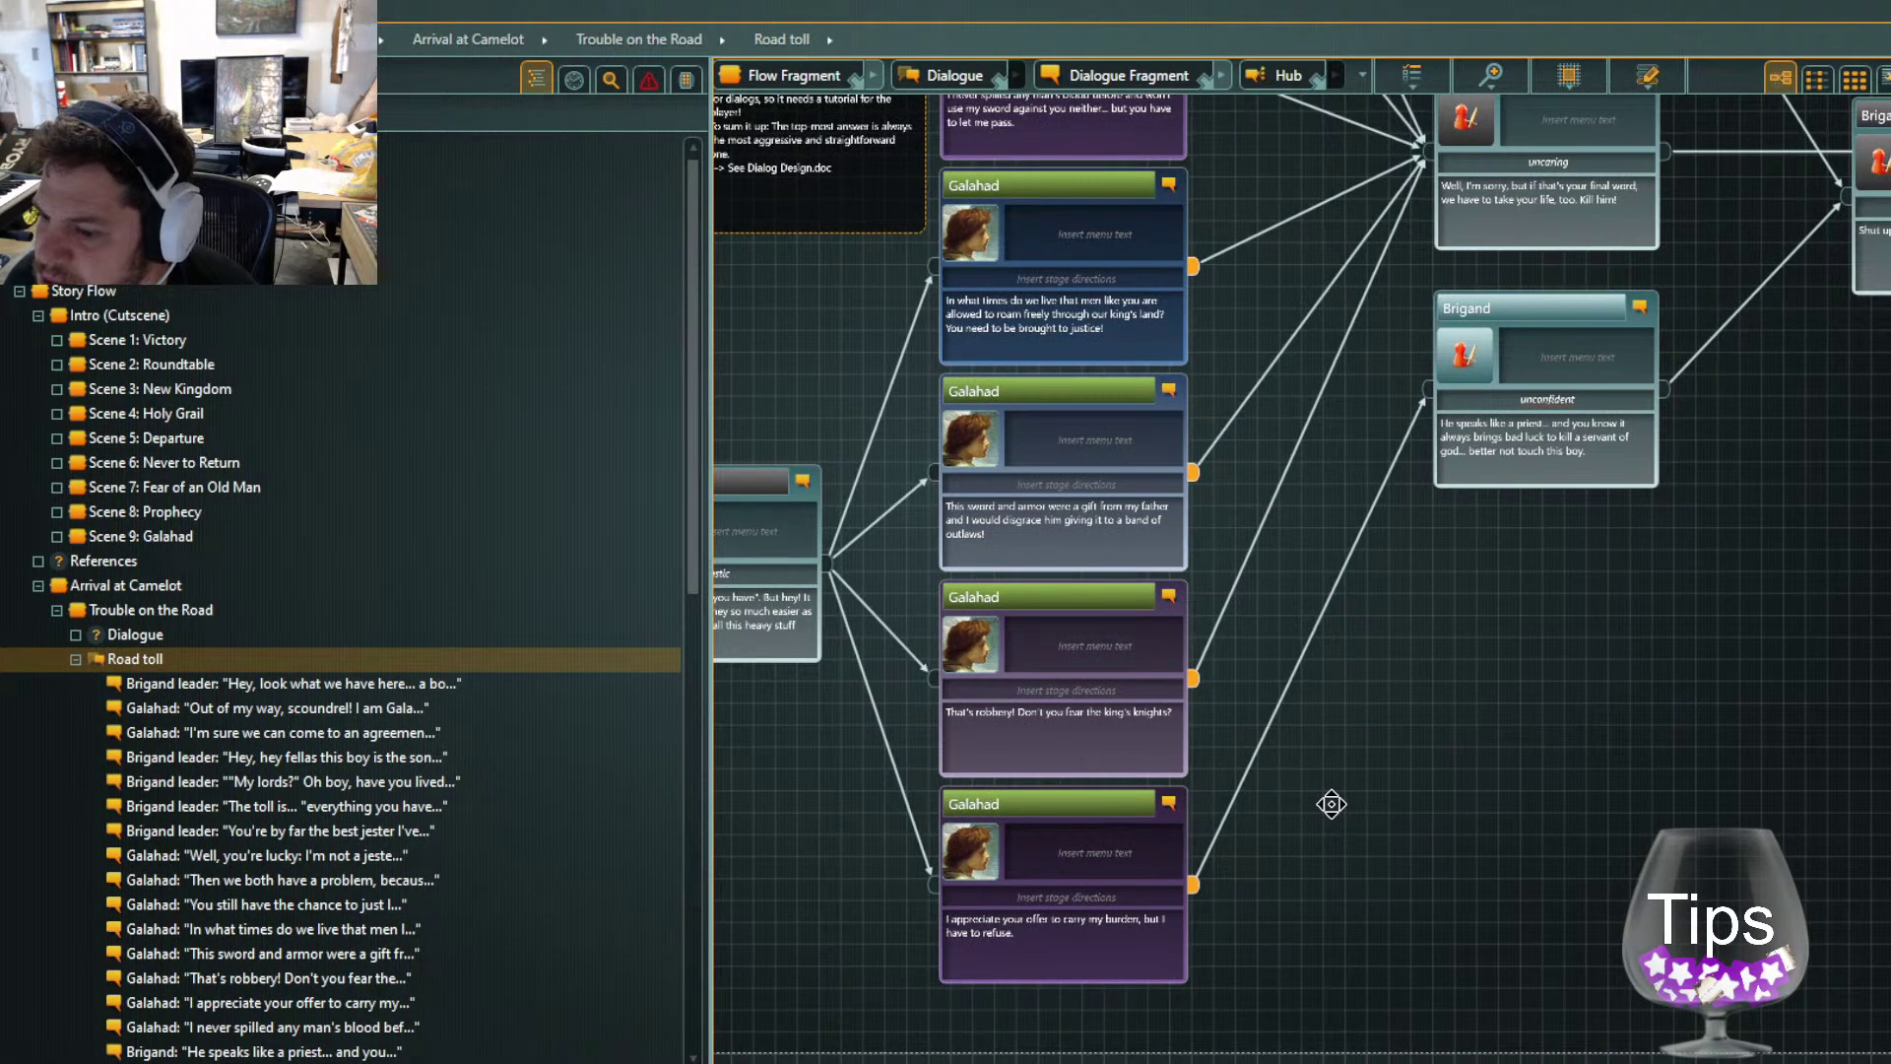
pyautogui.click(1192, 681)
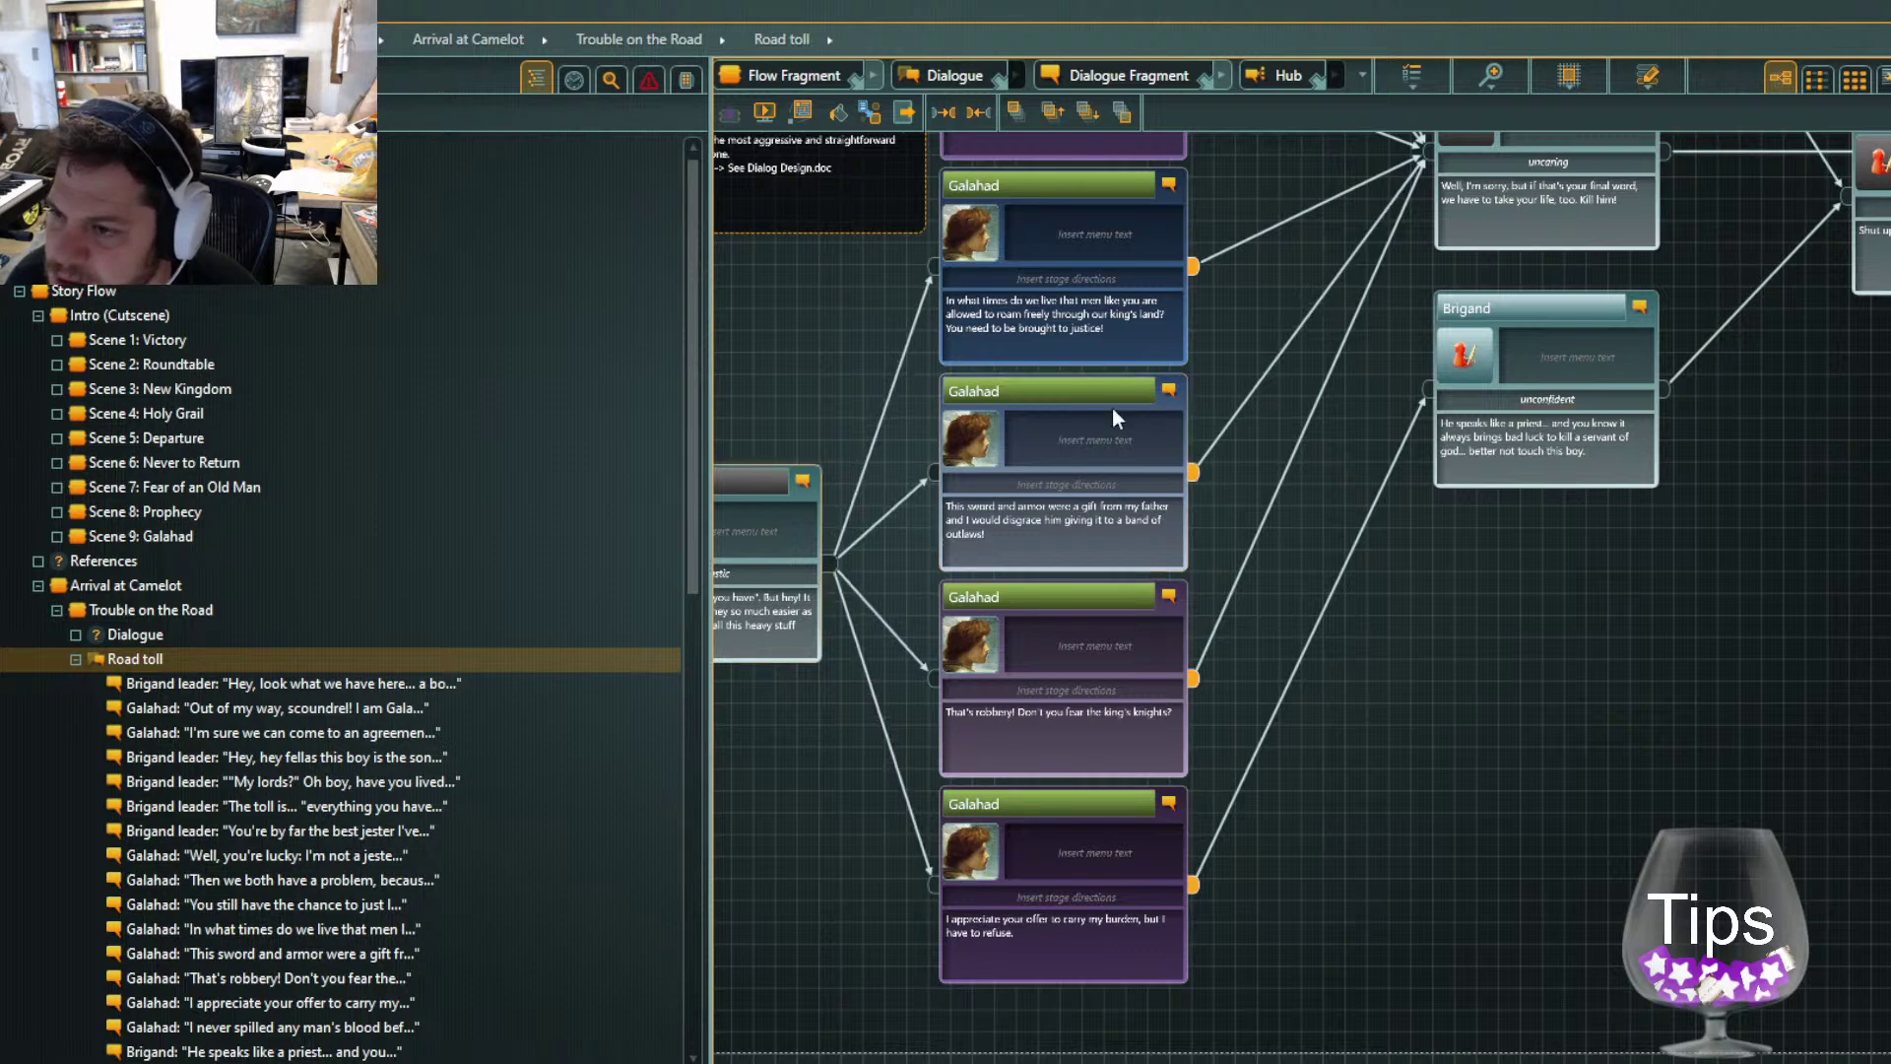
# Follow the Galahad replies in the Road toll dialogue through the brigands' reactions to the dialogue's two output pins
pyautogui.moveTo(851, 759); pyautogui.dragTo(1030, 820)
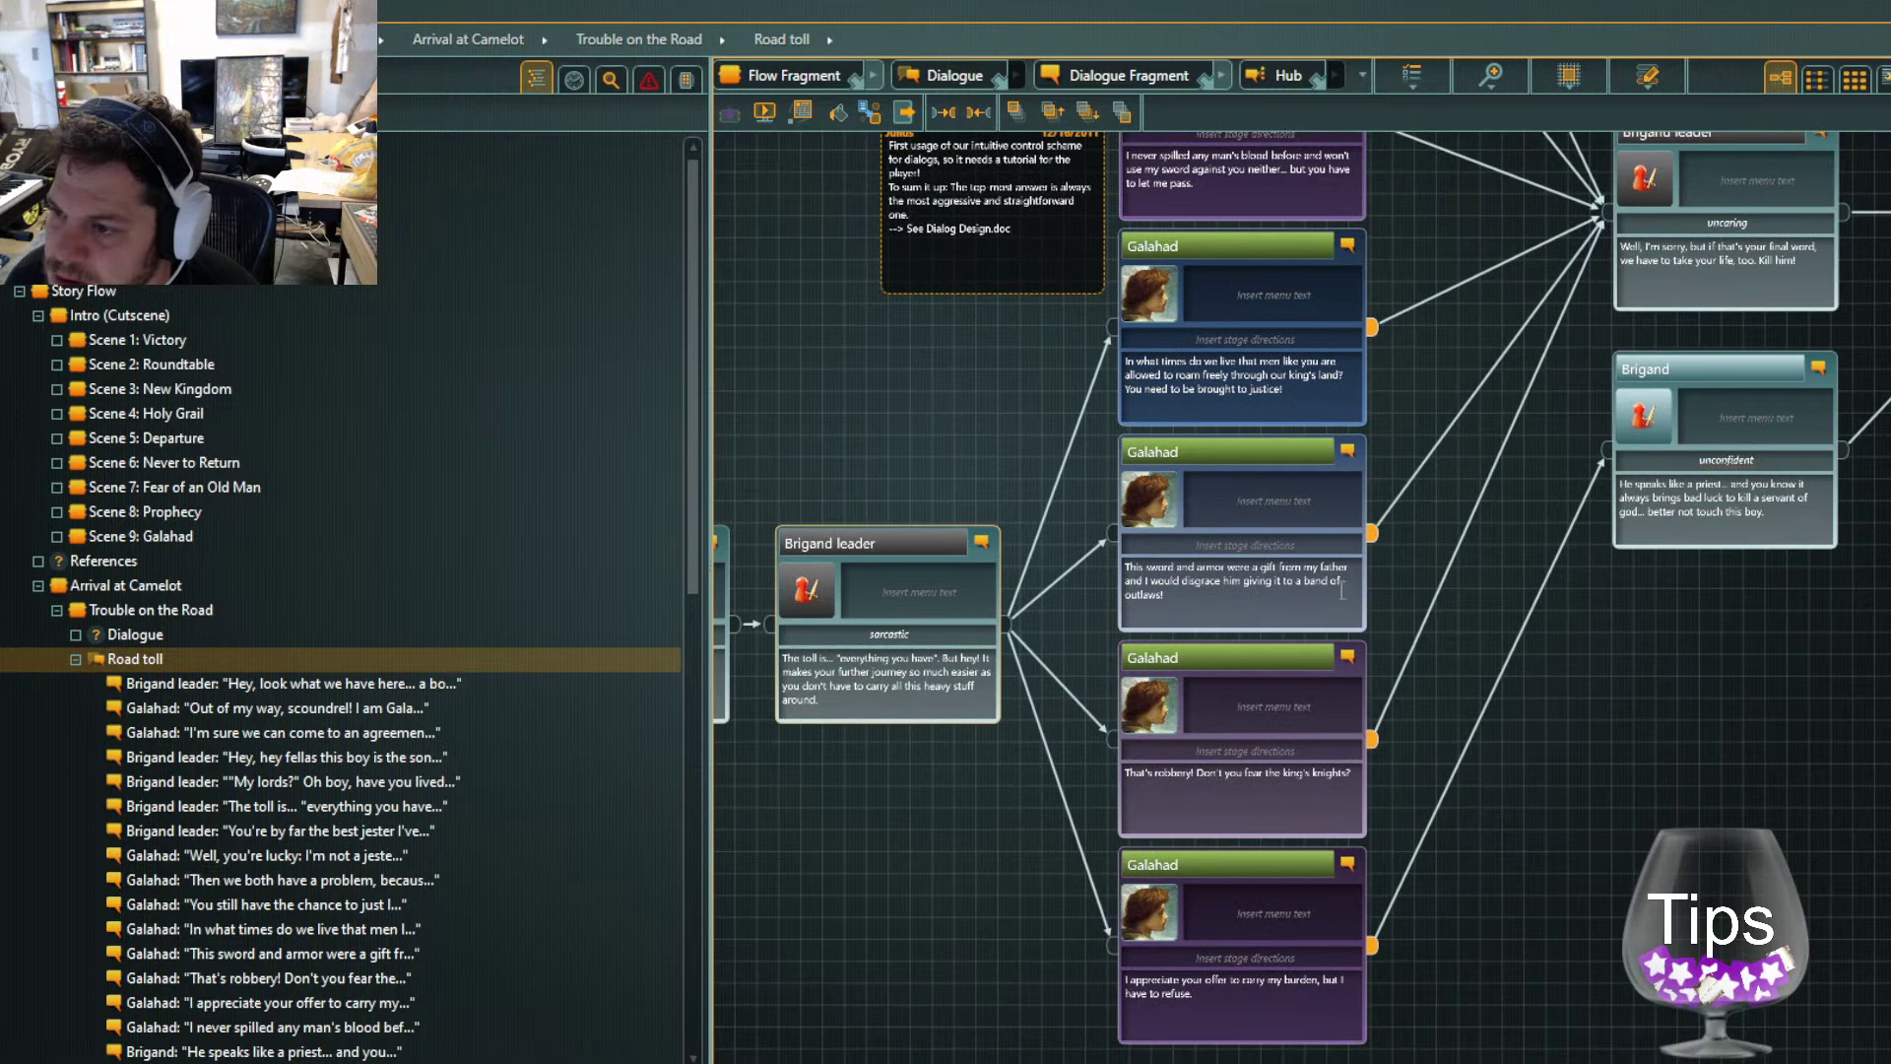
pyautogui.moveTo(1701, 792); pyautogui.dragTo(1049, 896)
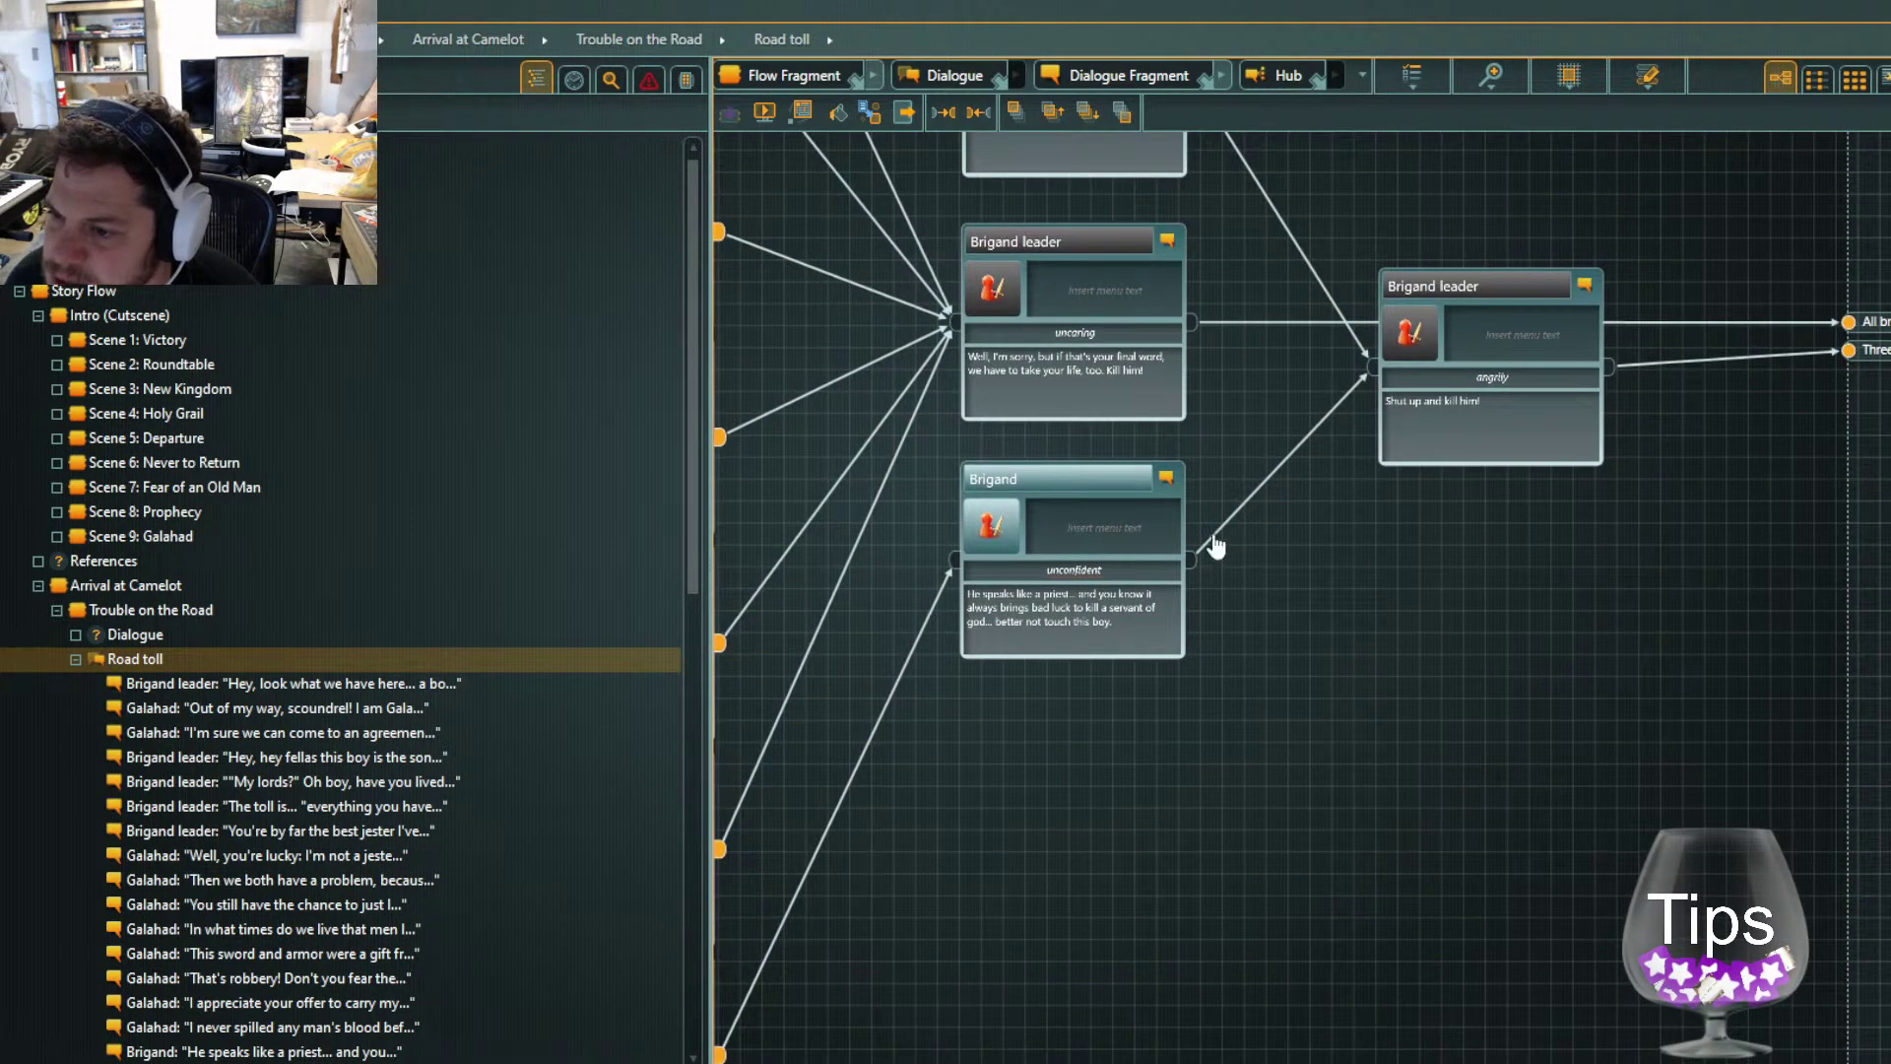
pyautogui.moveTo(1345, 778); pyautogui.dragTo(1523, 1041)
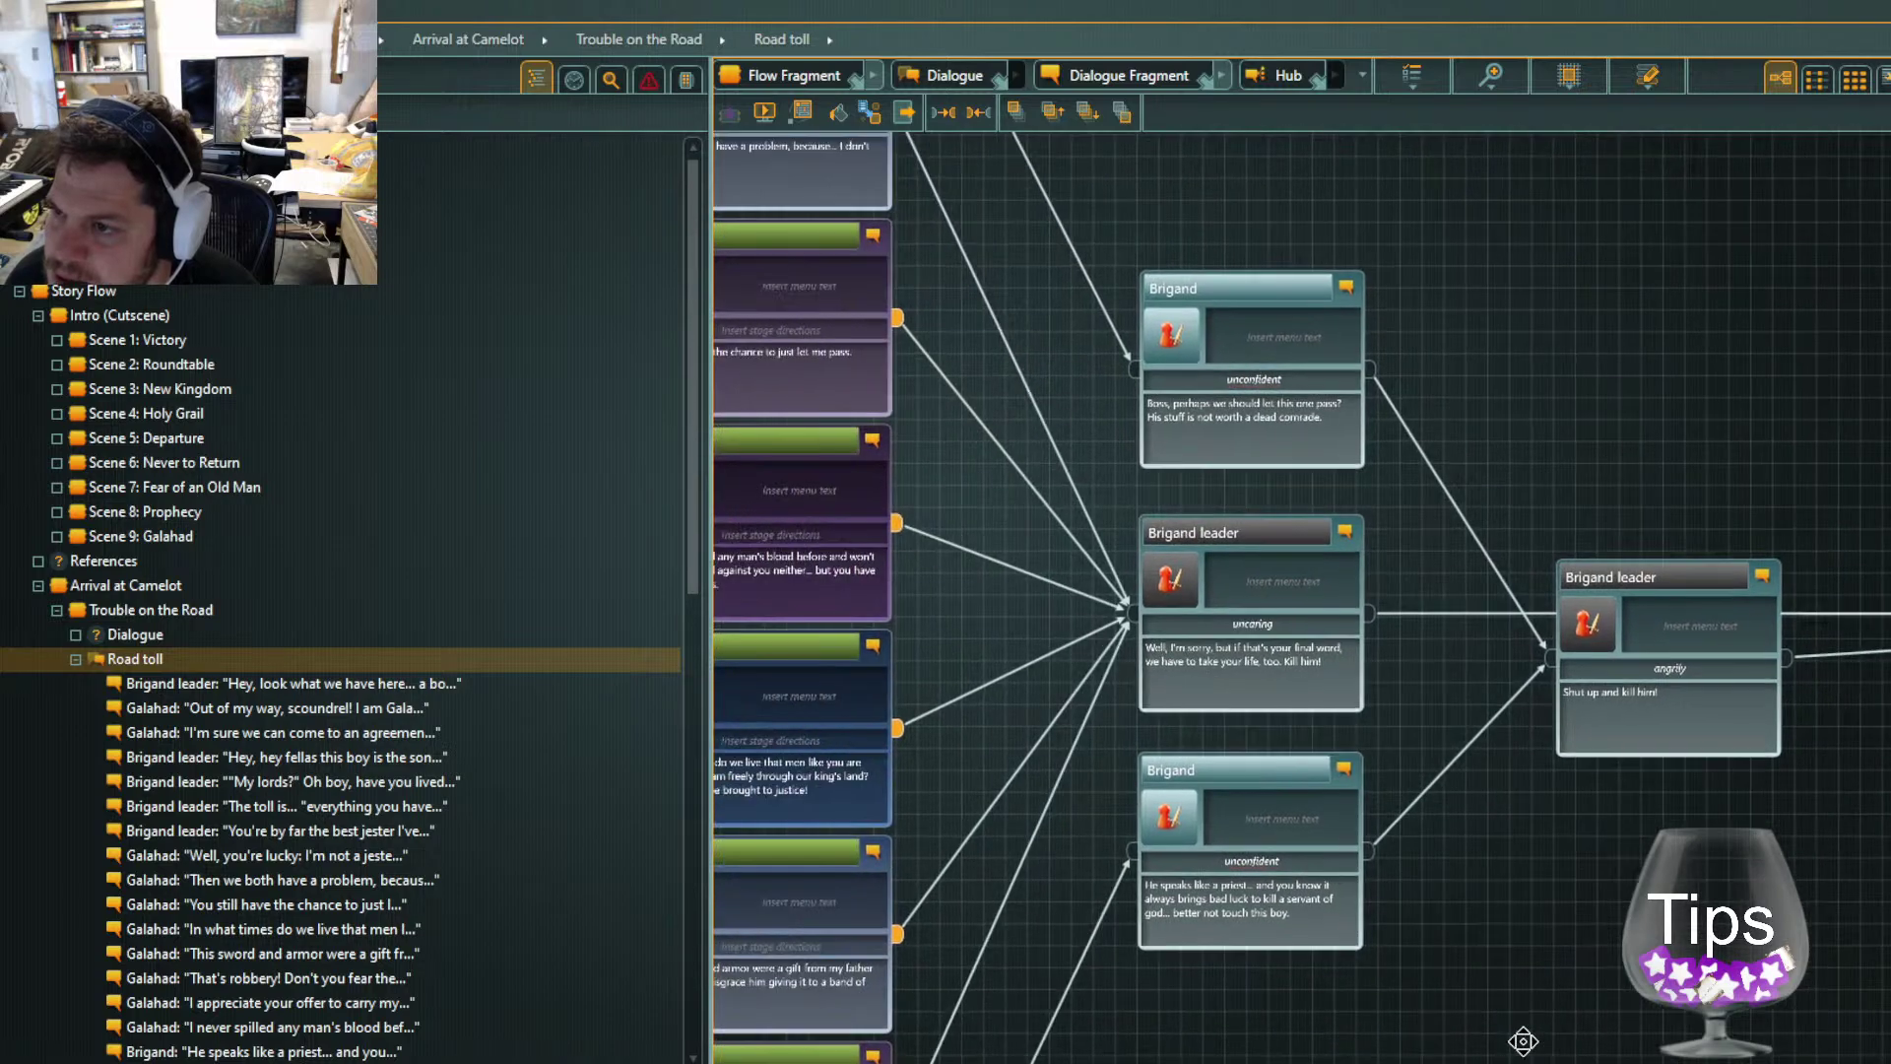
pyautogui.moveTo(1515, 406); pyautogui.dragTo(1684, 632)
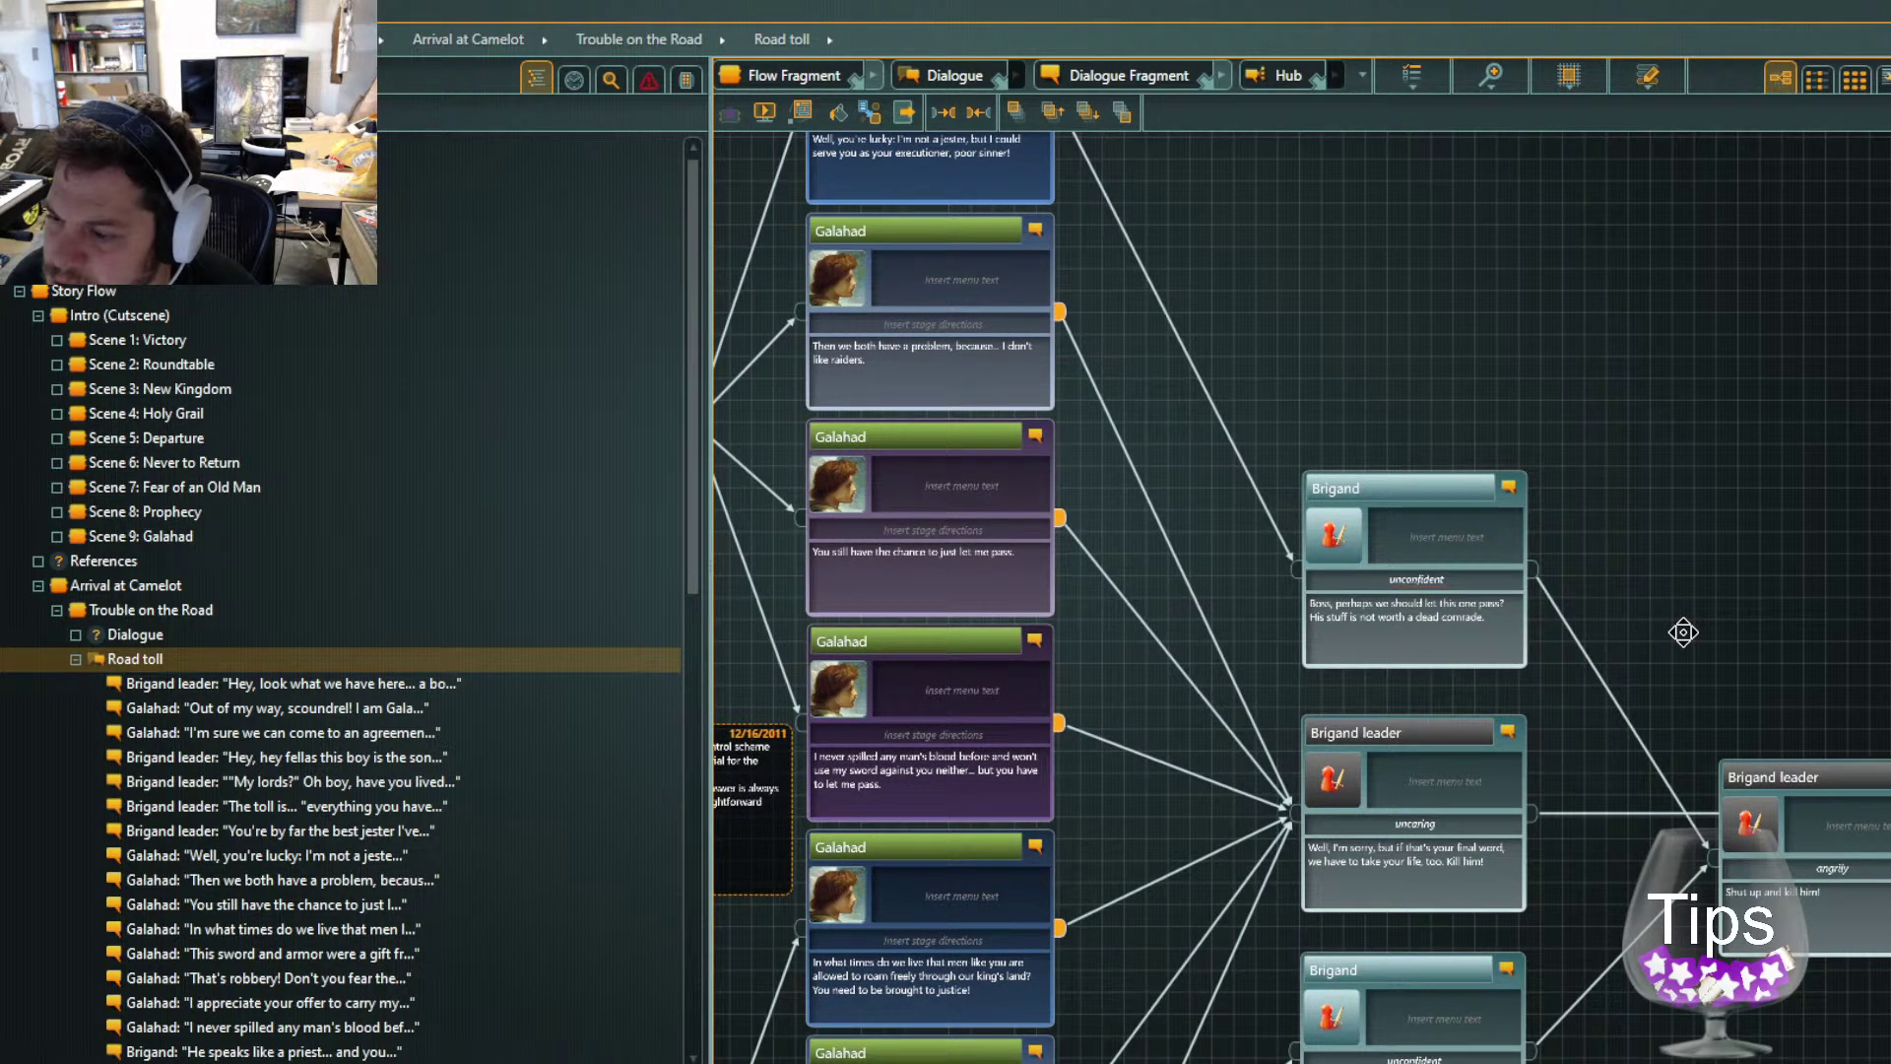
pyautogui.moveTo(1684, 632); pyautogui.dragTo(1439, 533)
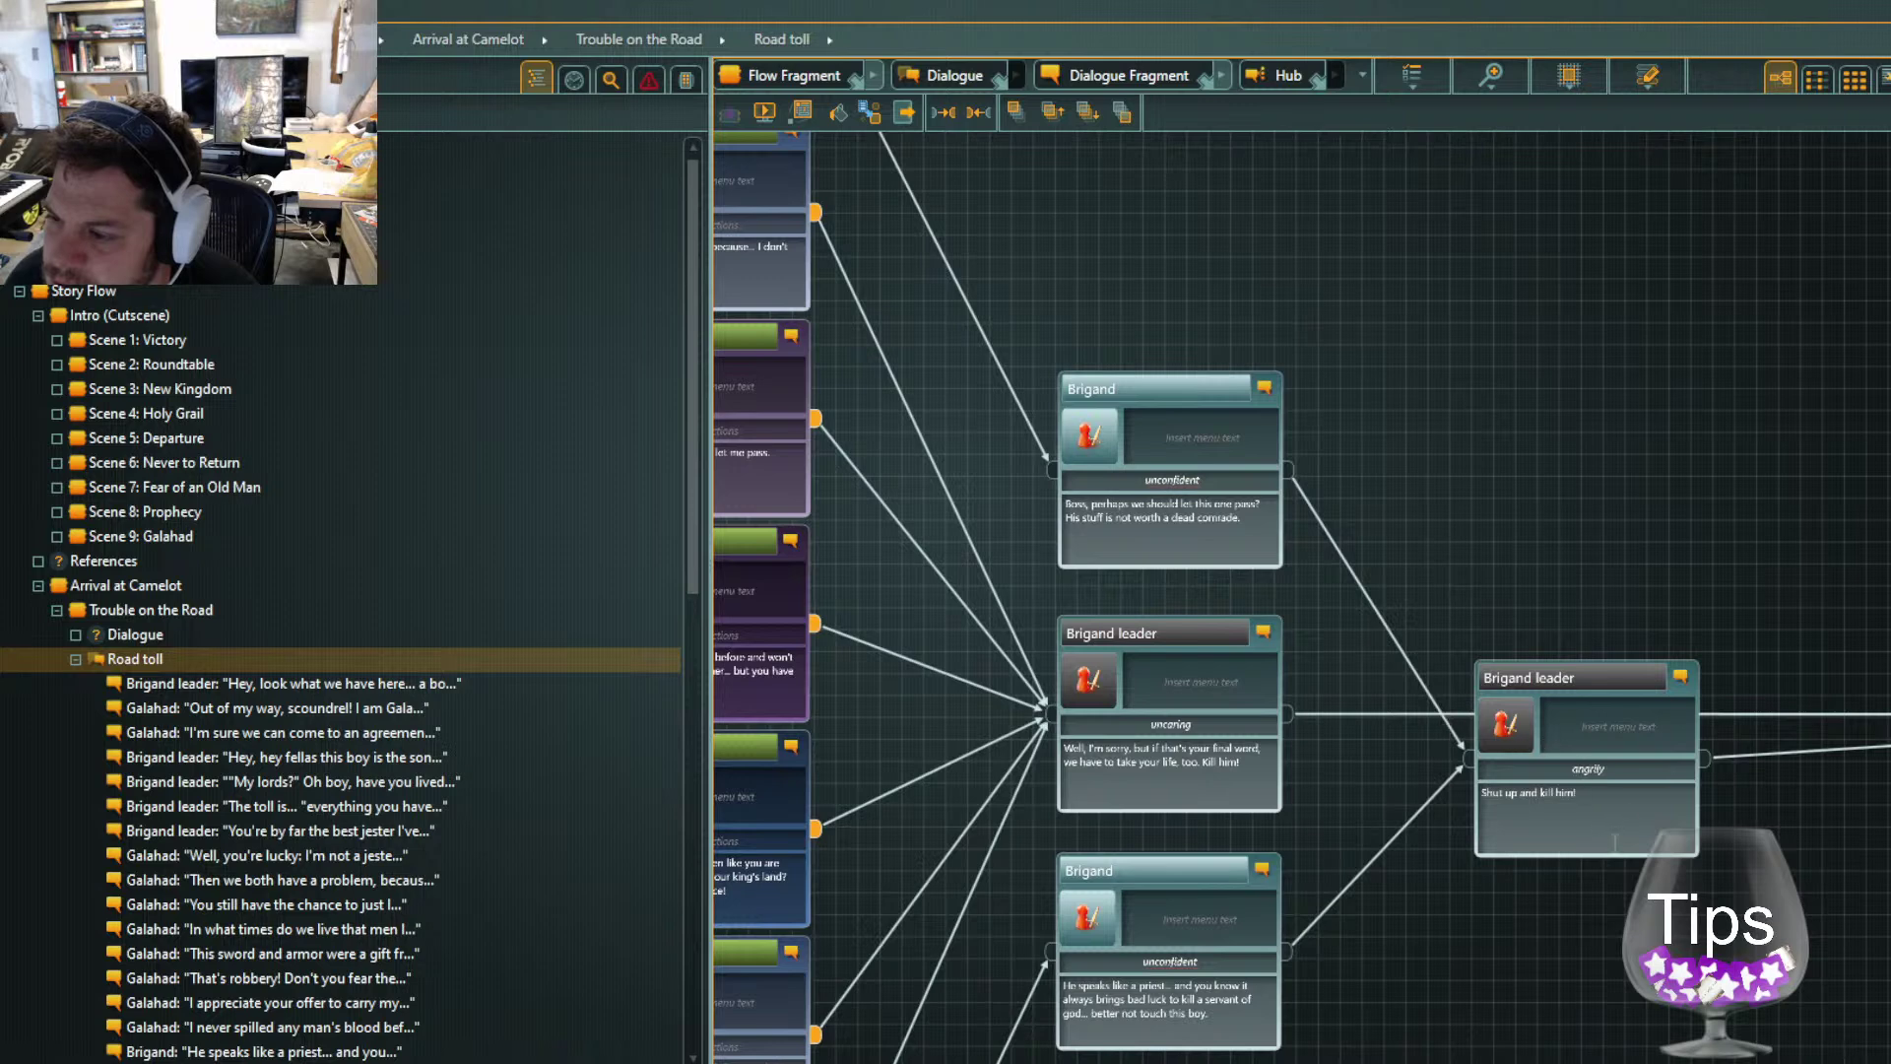
pyautogui.moveTo(1720, 939); pyautogui.dragTo(1521, 887)
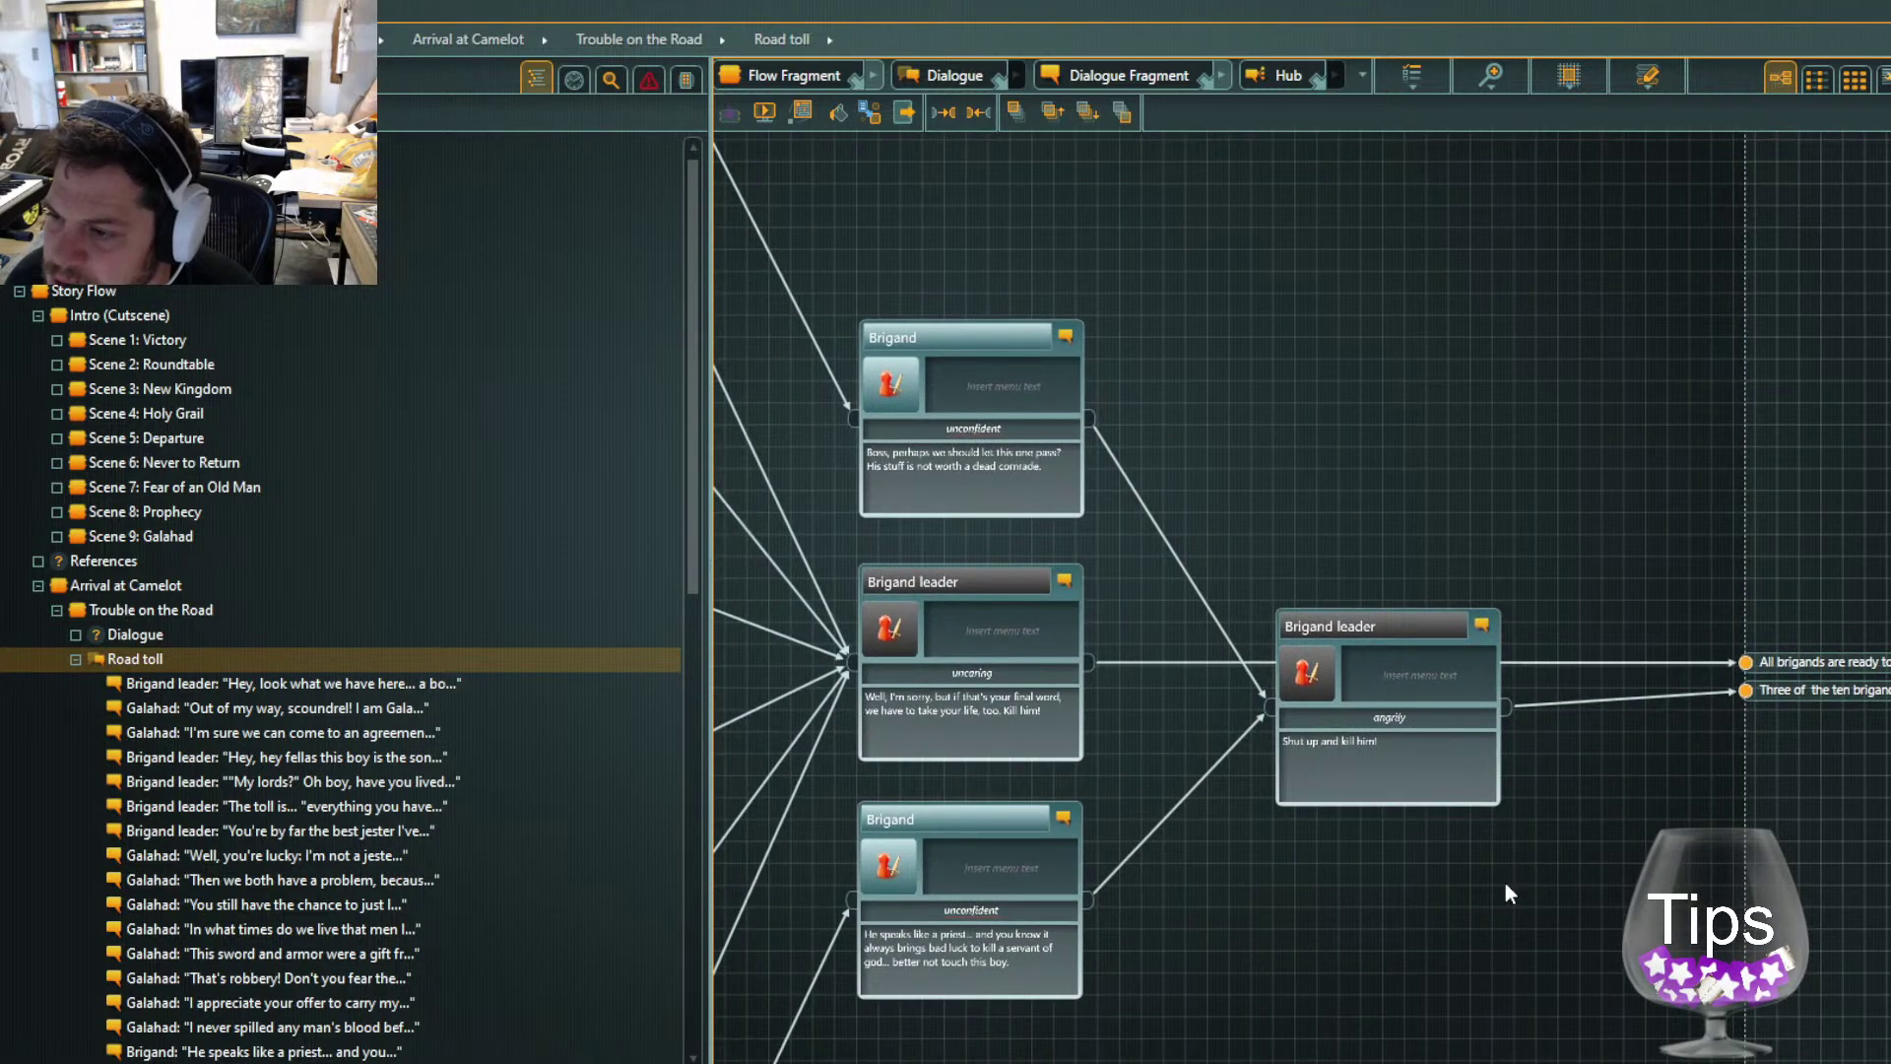
pyautogui.moveTo(1657, 929); pyautogui.dragTo(1223, 839)
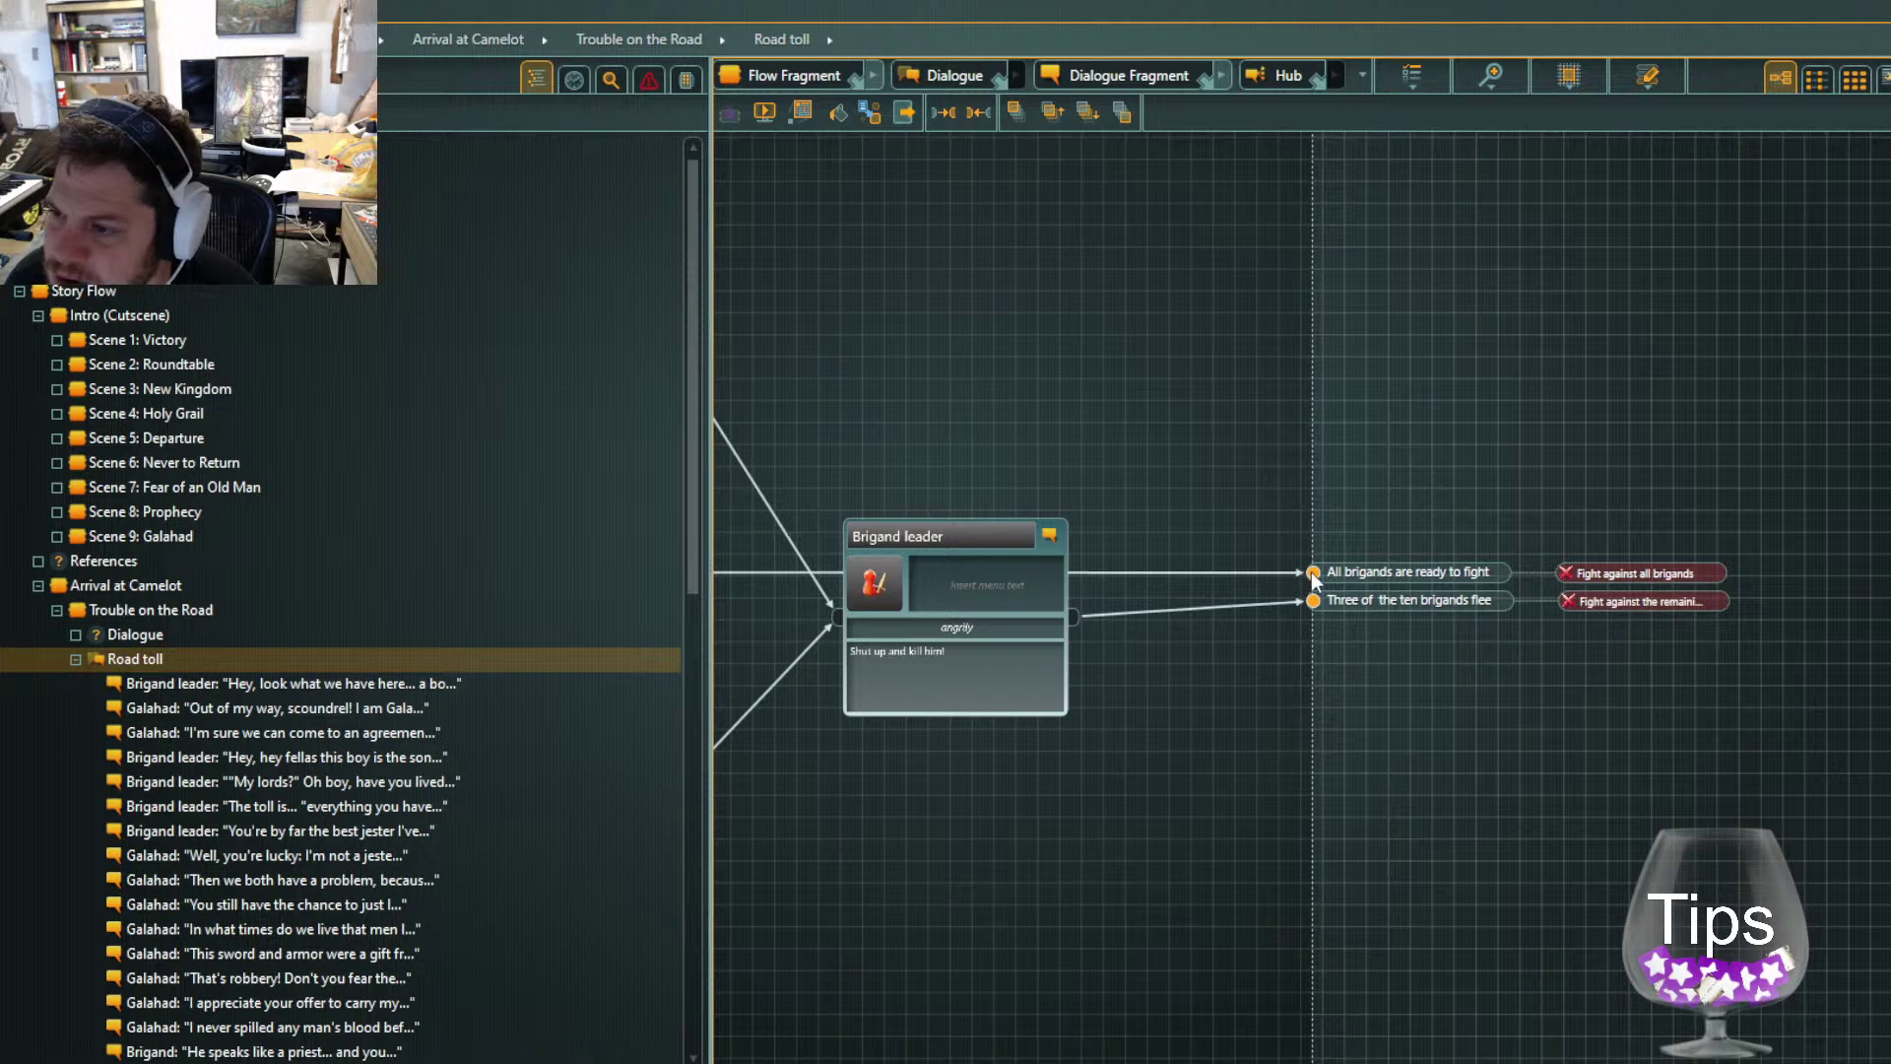
# Locate Fight against all brigands in the Trouble on the Road flow and examine how Road toll's outcomes lead to the two fights
pyautogui.scroll(-3, 471, 783)
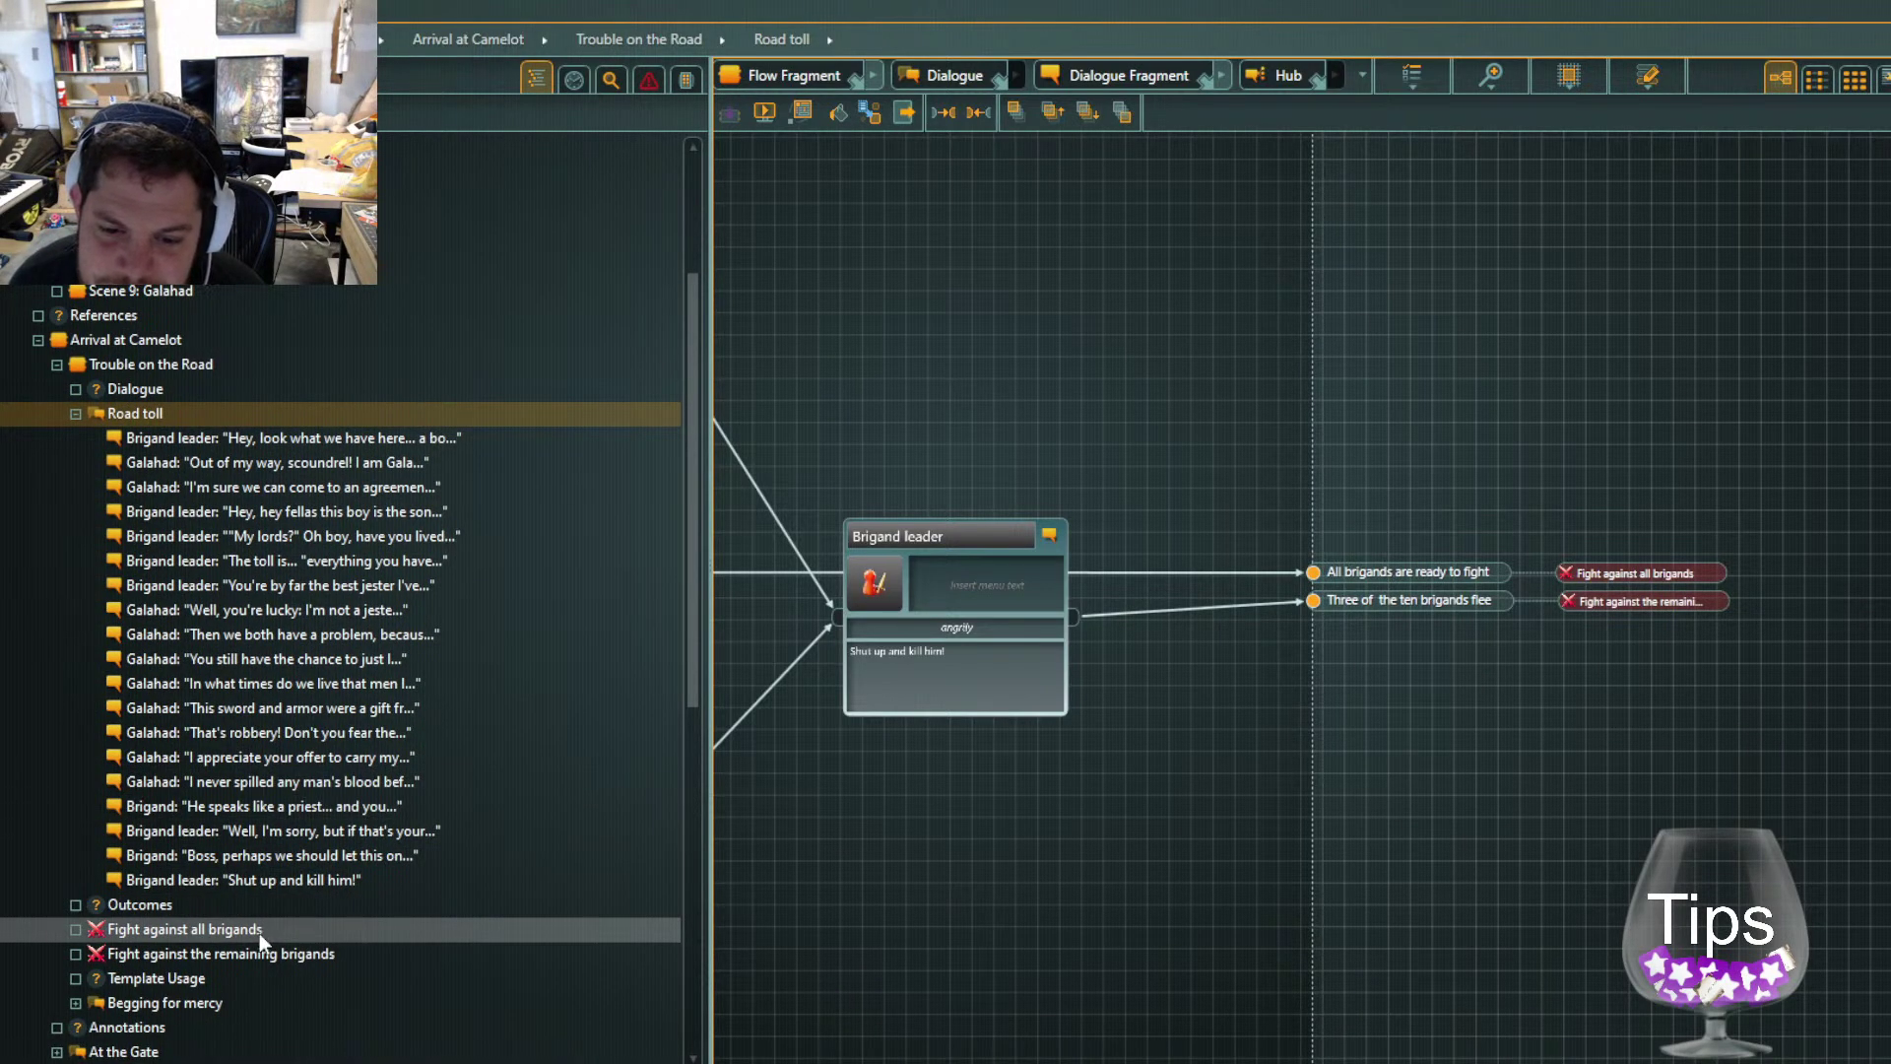
pyautogui.click(258, 932)
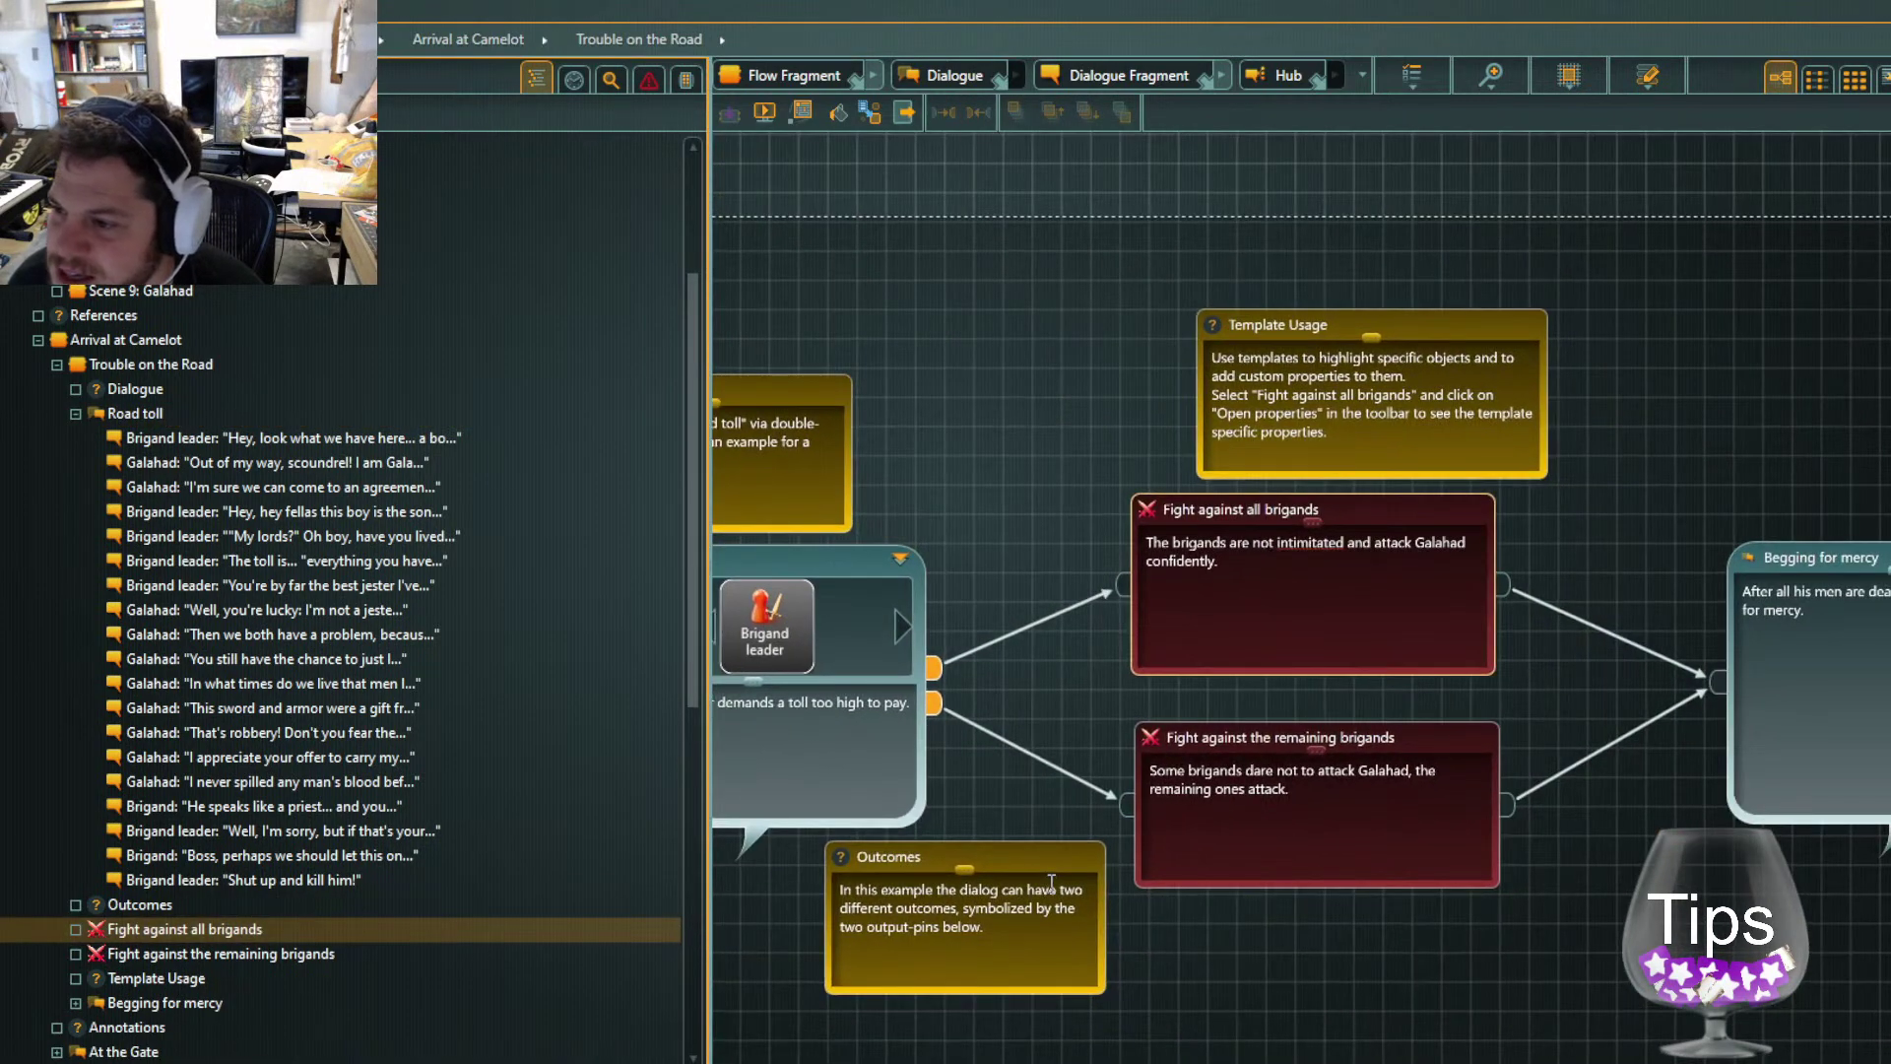
pyautogui.moveTo(1318, 983); pyautogui.dragTo(1486, 861)
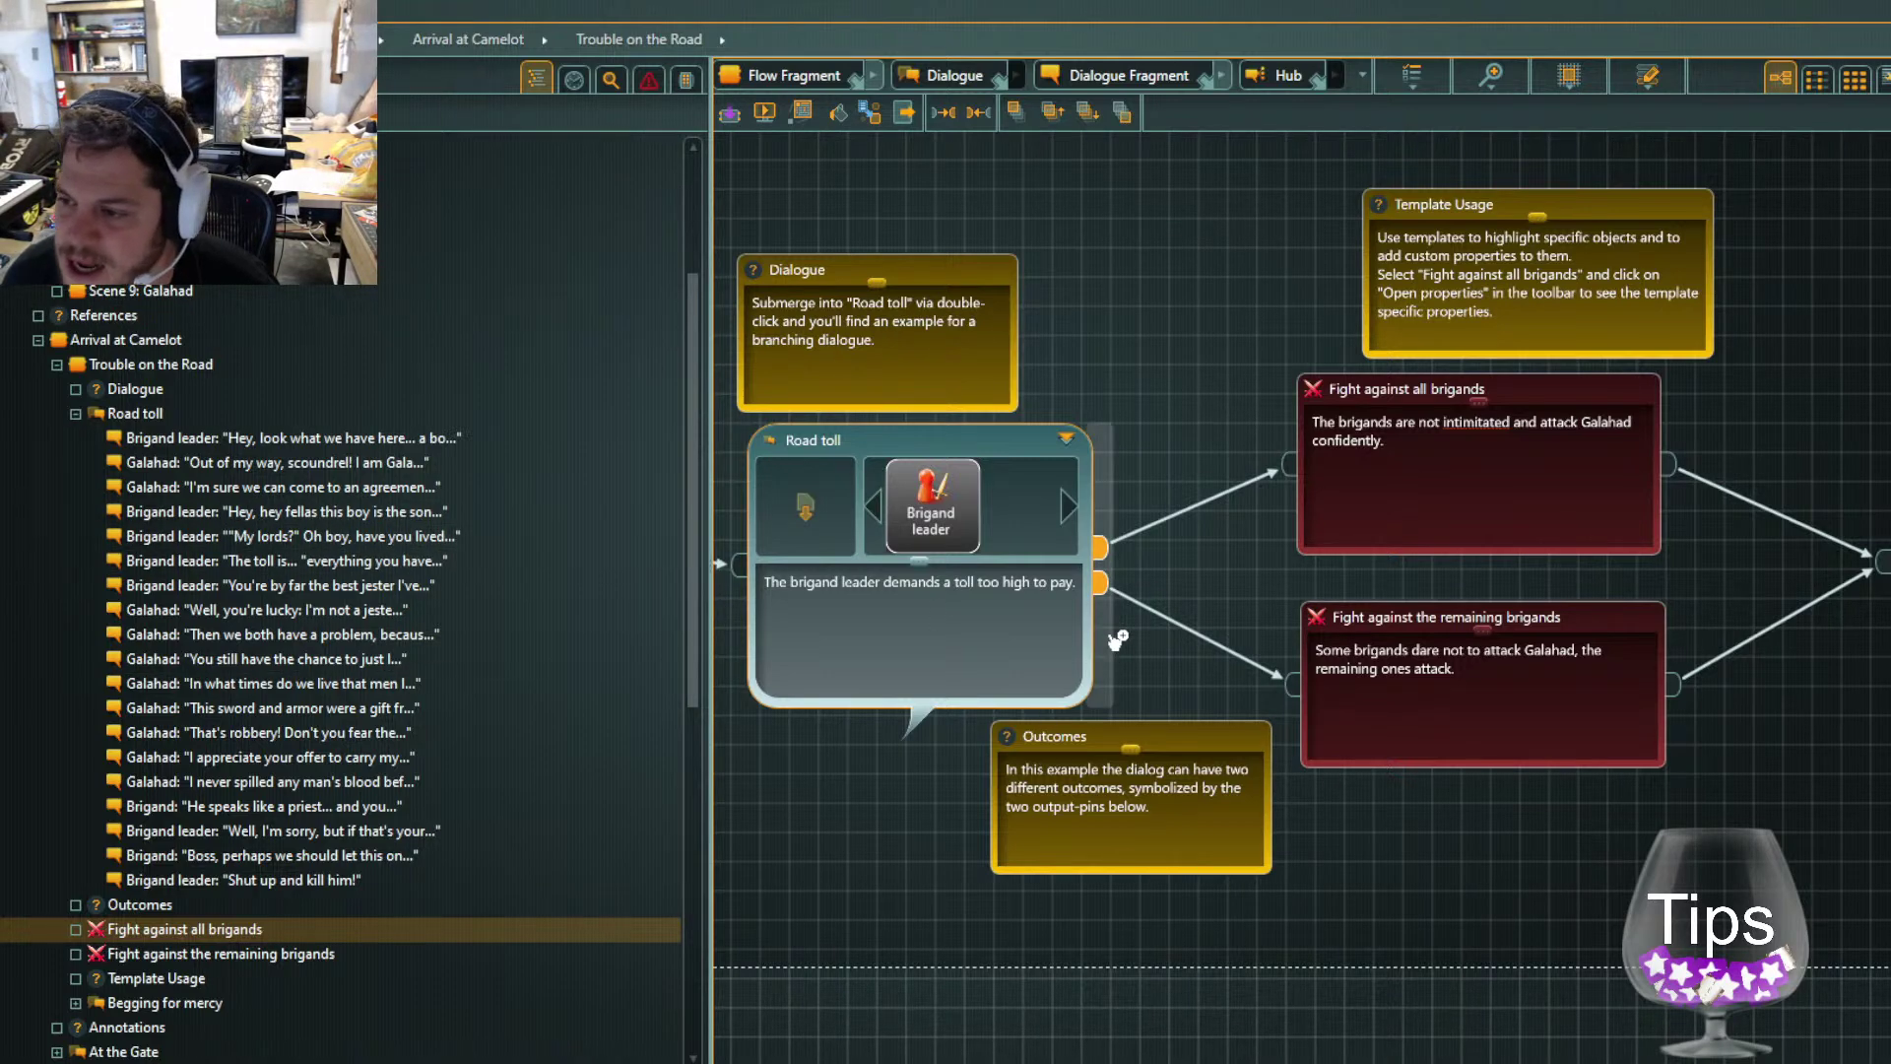
# Branch a new dialogue fragment from an added Road toll output, enter "This is a hot mess" as its speaker and place it below the fight fragments
pyautogui.moveTo(1108, 630); pyautogui.dragTo(1355, 860)
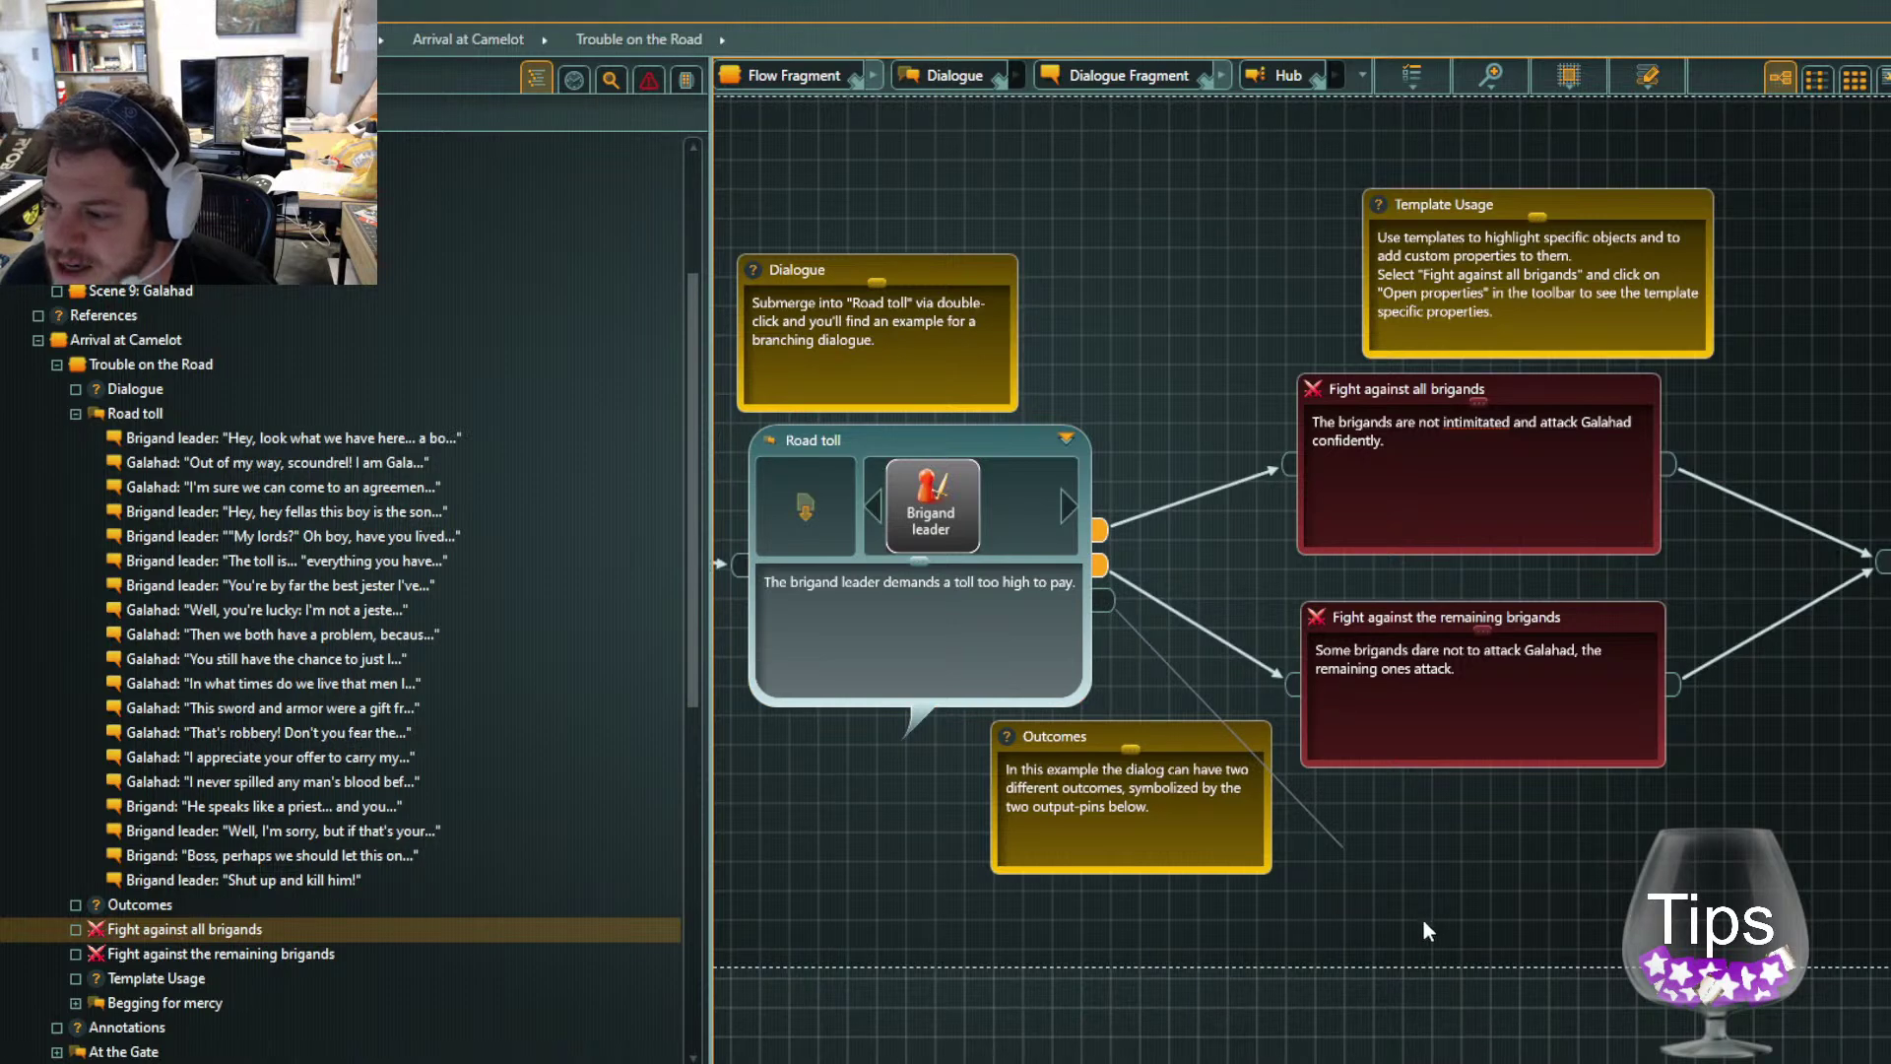
pyautogui.write('This is a hot mess')
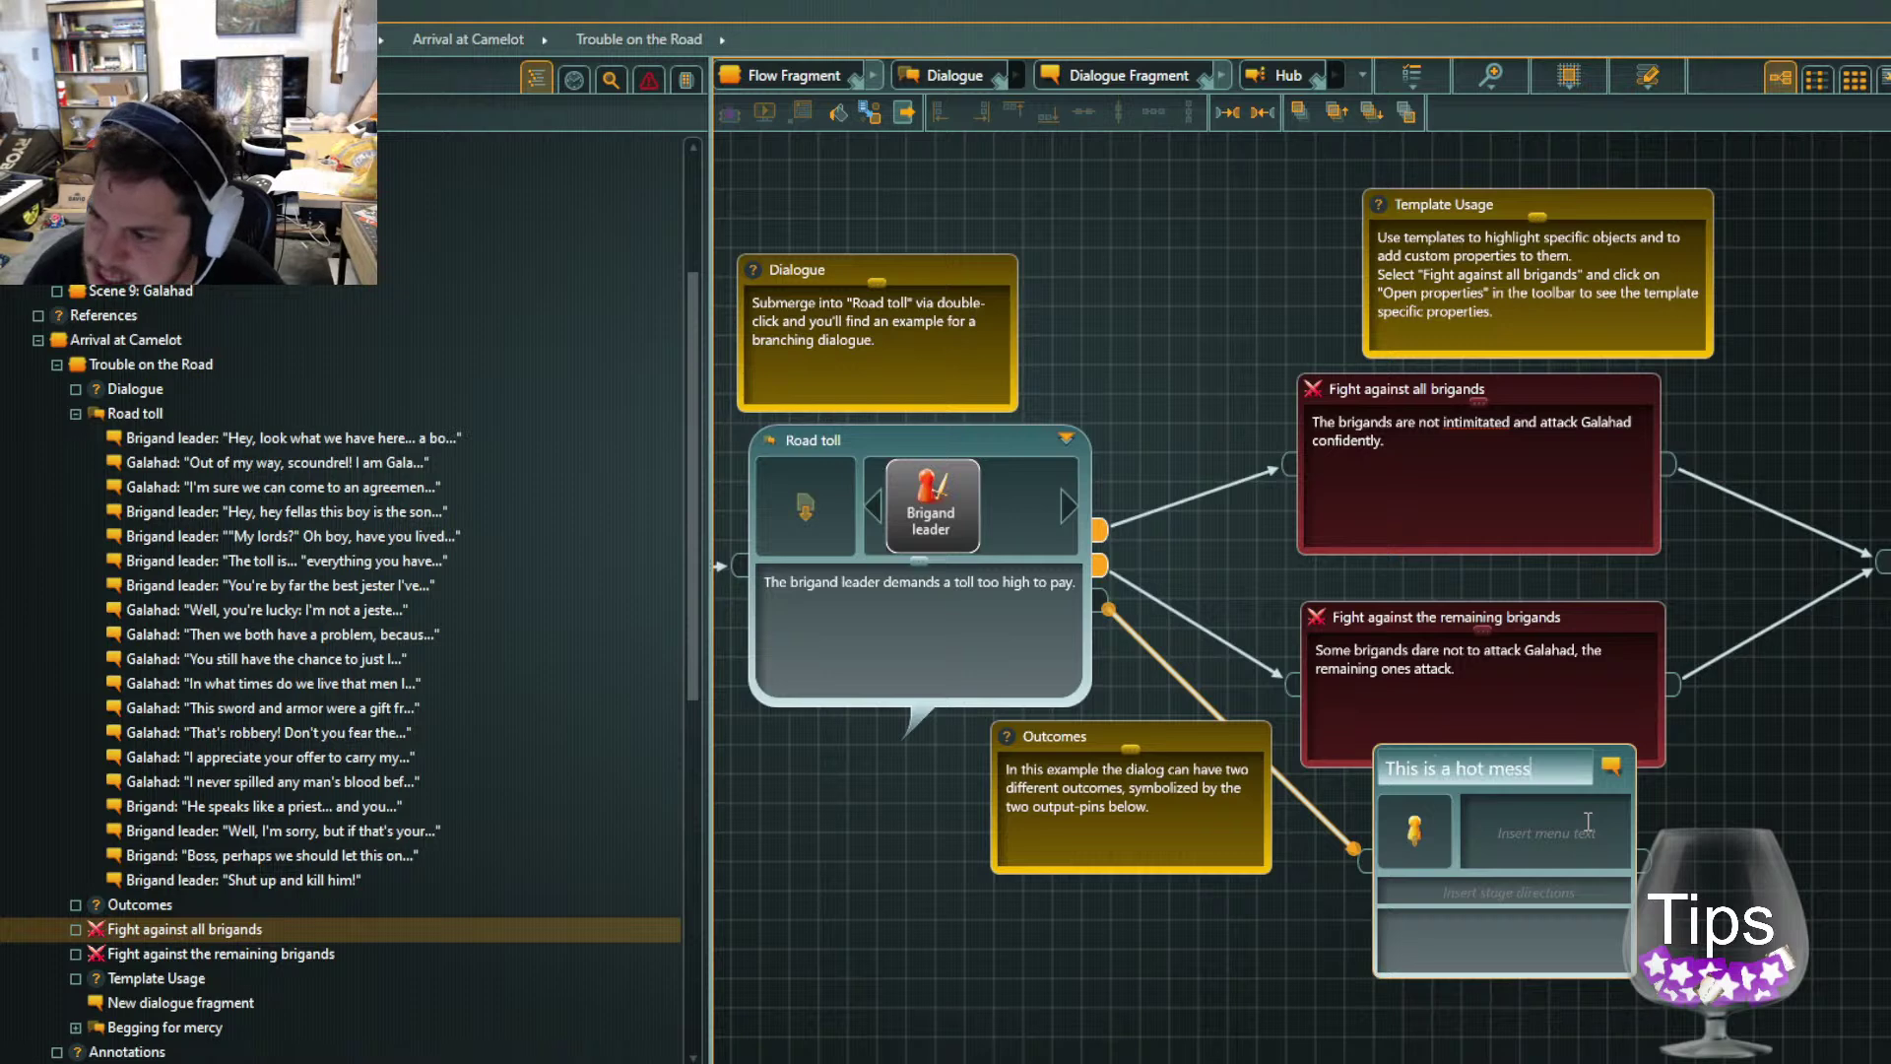
pyautogui.press('Return')
pyautogui.click(1731, 916)
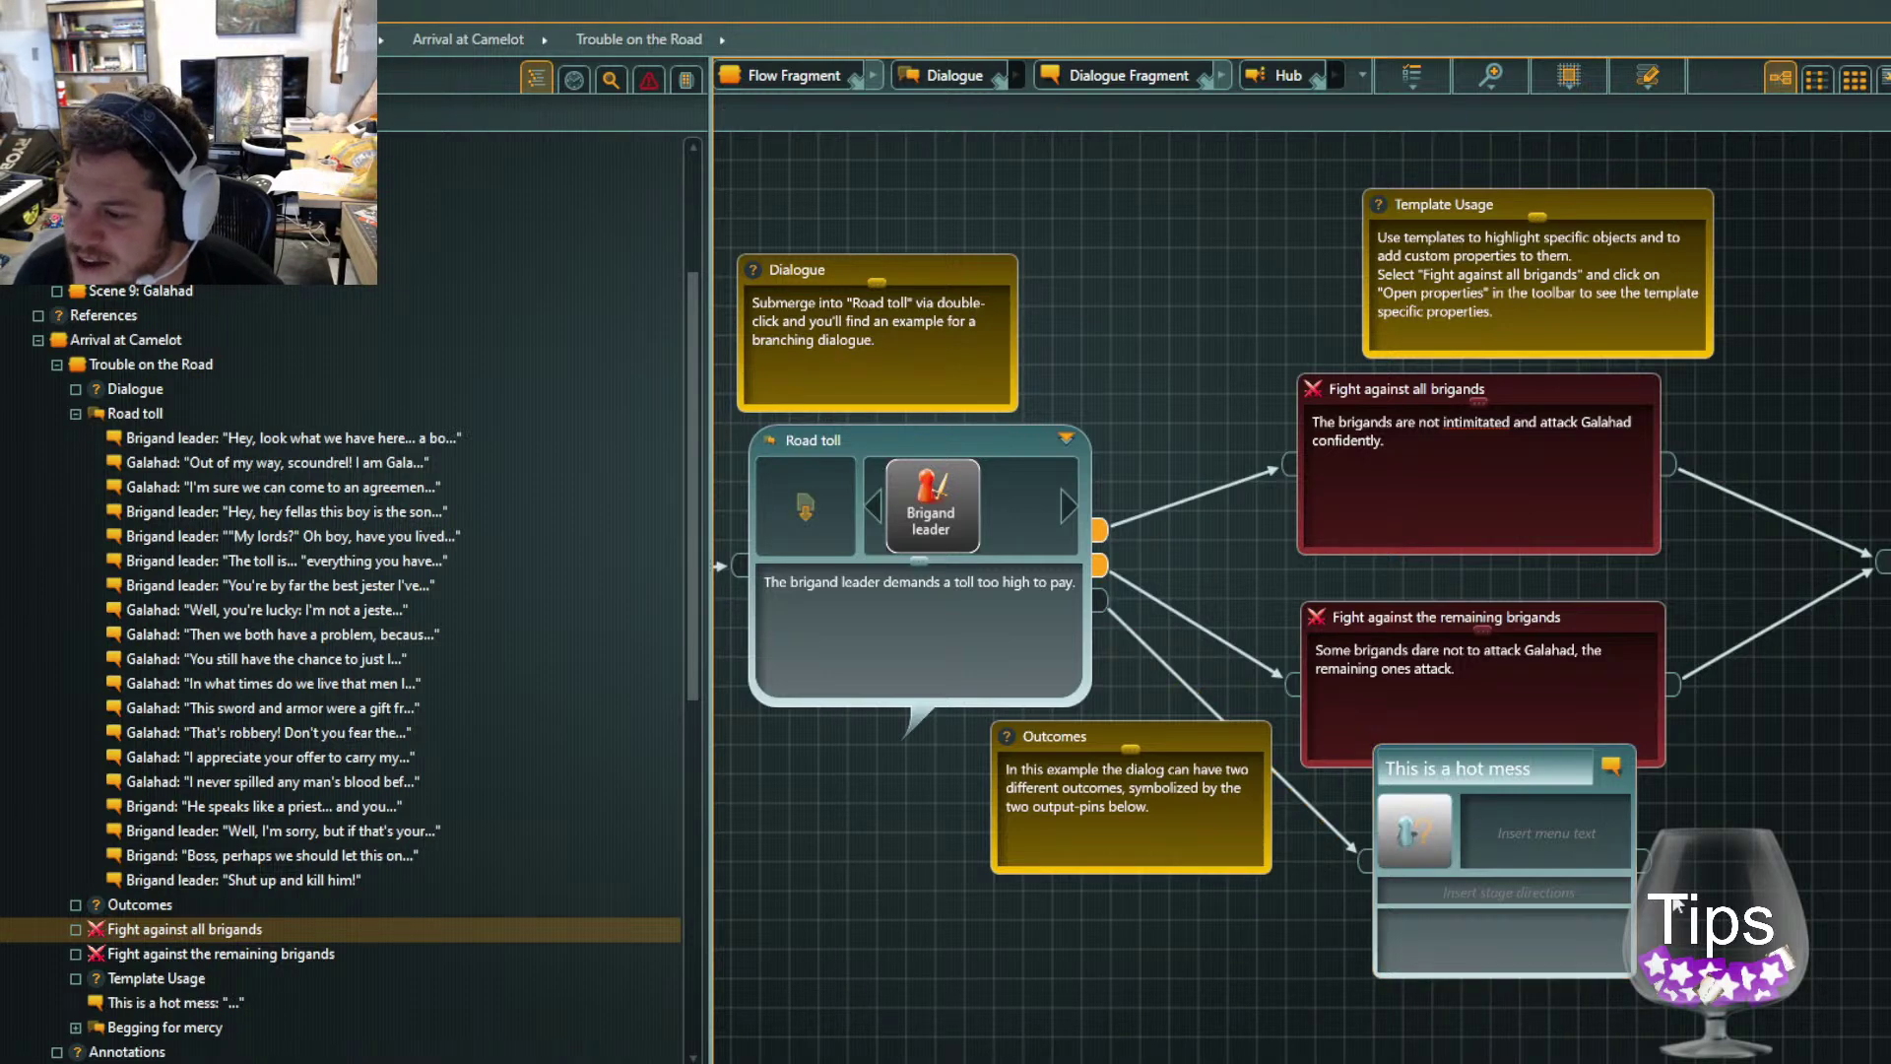
pyautogui.moveTo(1609, 777); pyautogui.dragTo(1551, 894)
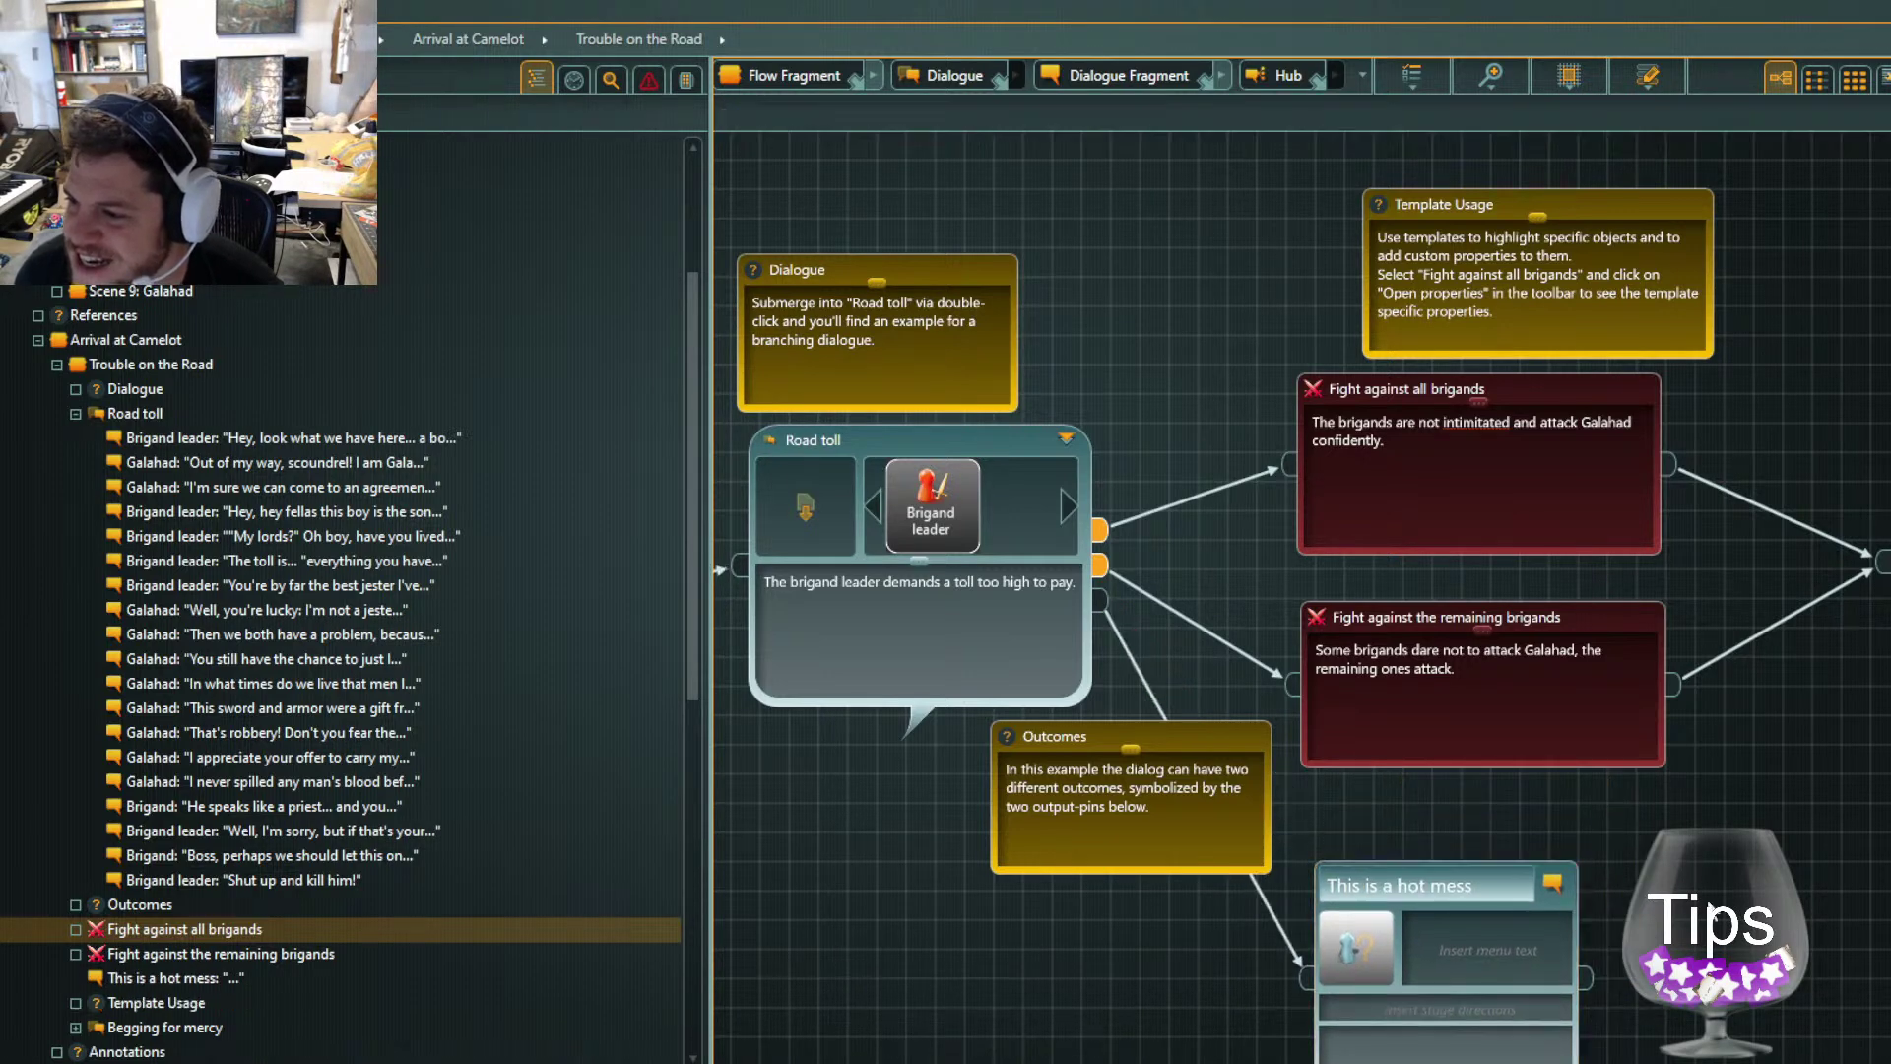
# Check where the new dialogue fragment sits in the hierarchy and go back through Arrival at Camelot to the top-level flow
pyautogui.scroll(-3, 1713, 858)
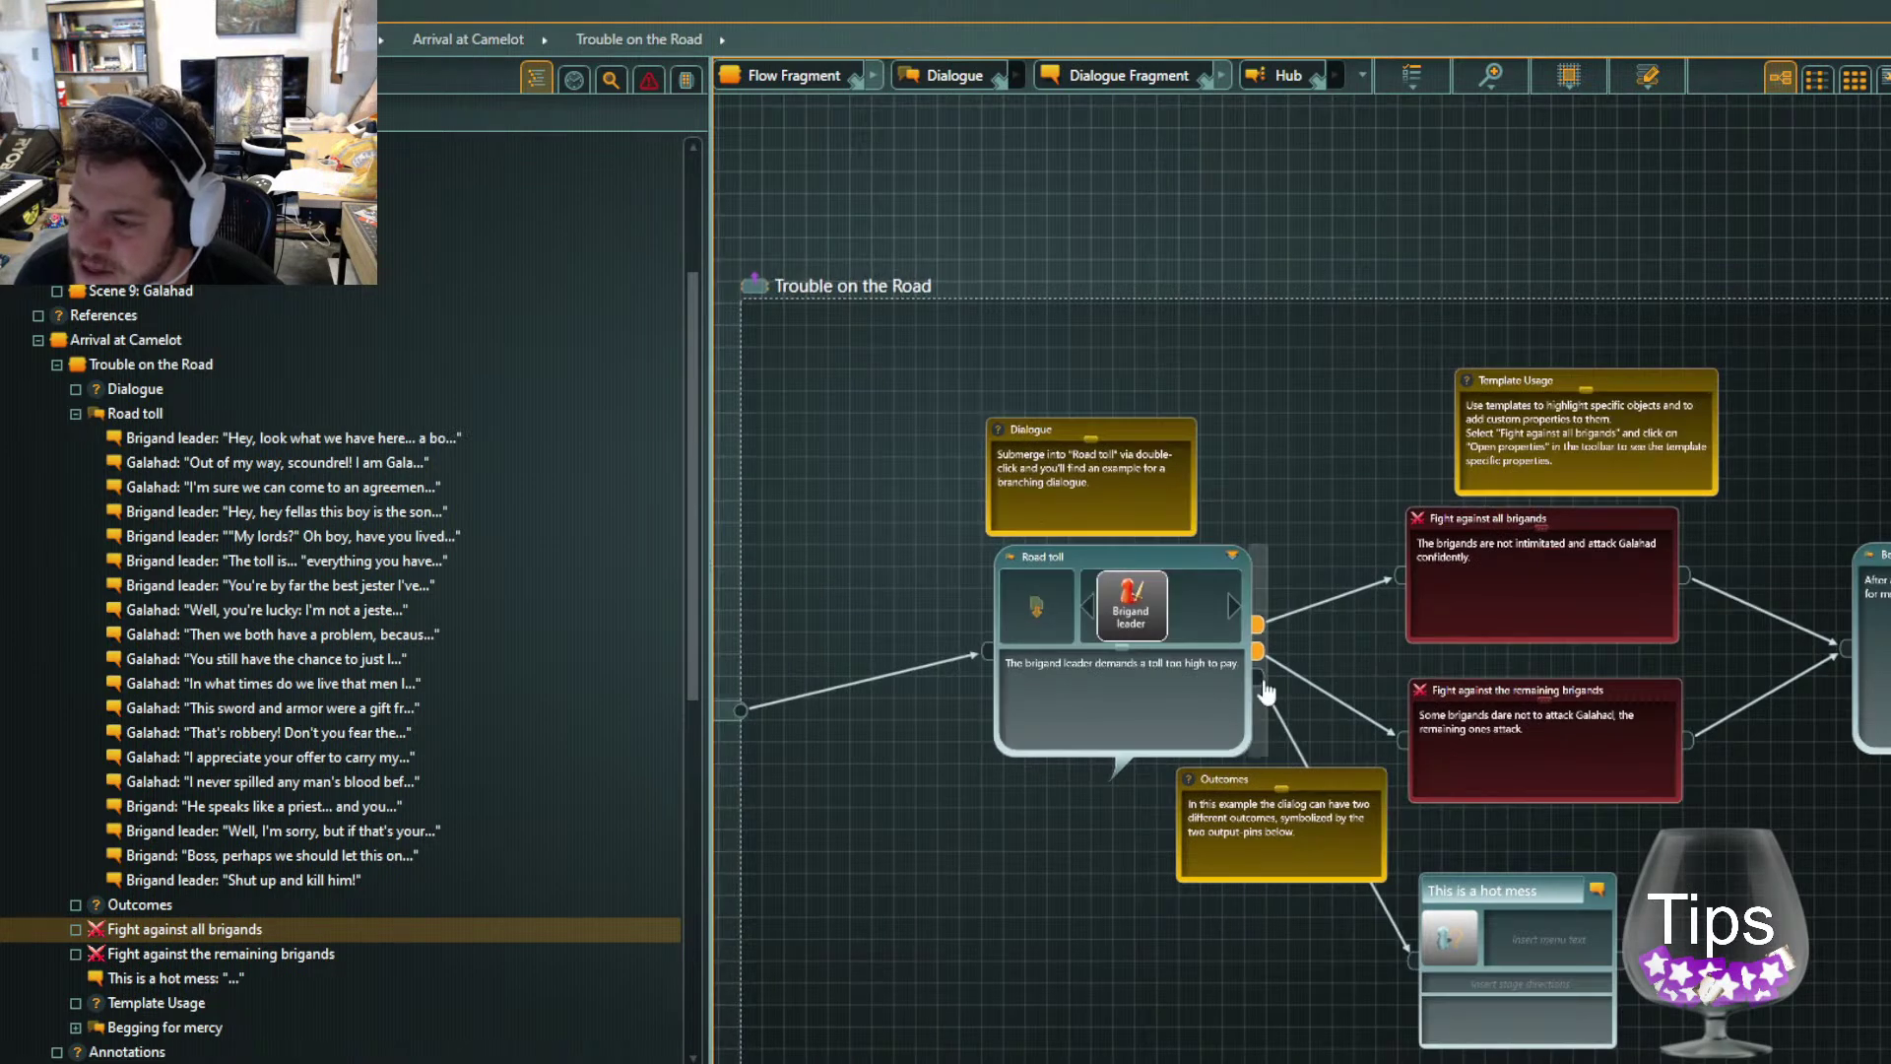
pyautogui.scroll(-2, 153, 896)
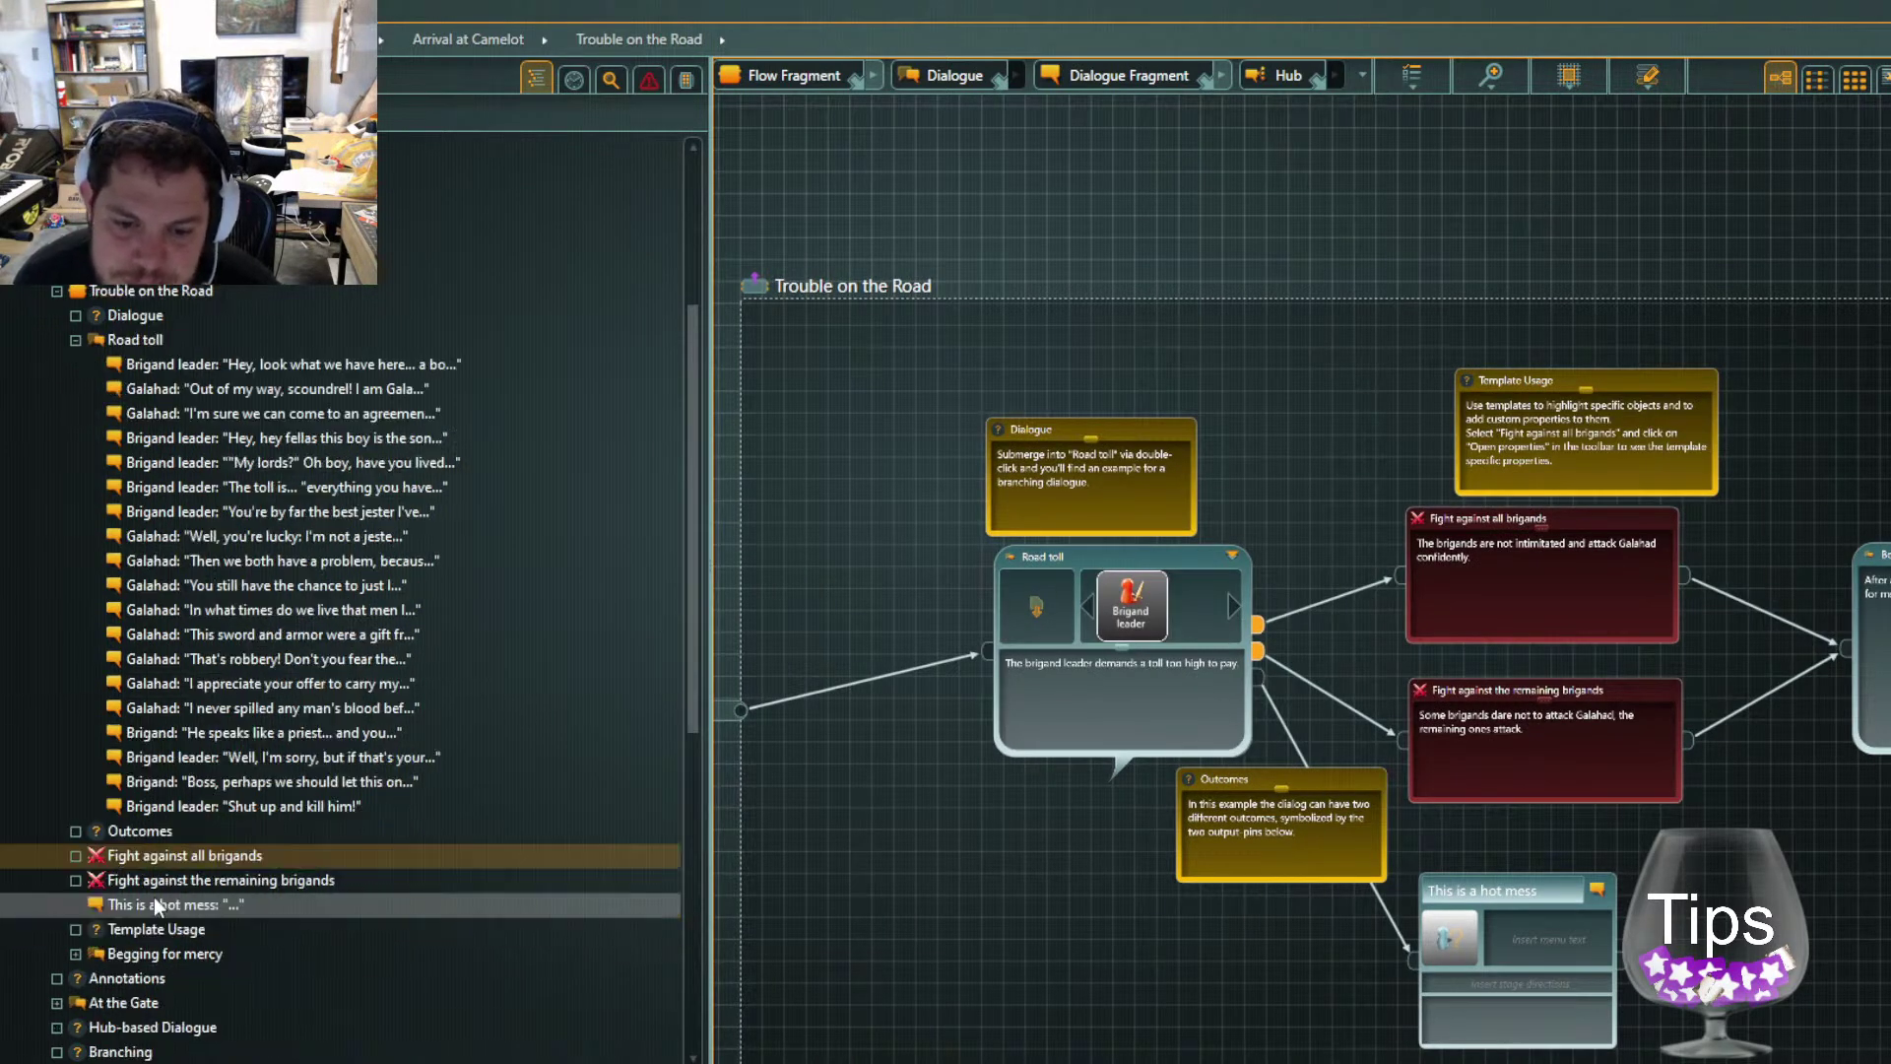
pyautogui.scroll(3, 153, 897)
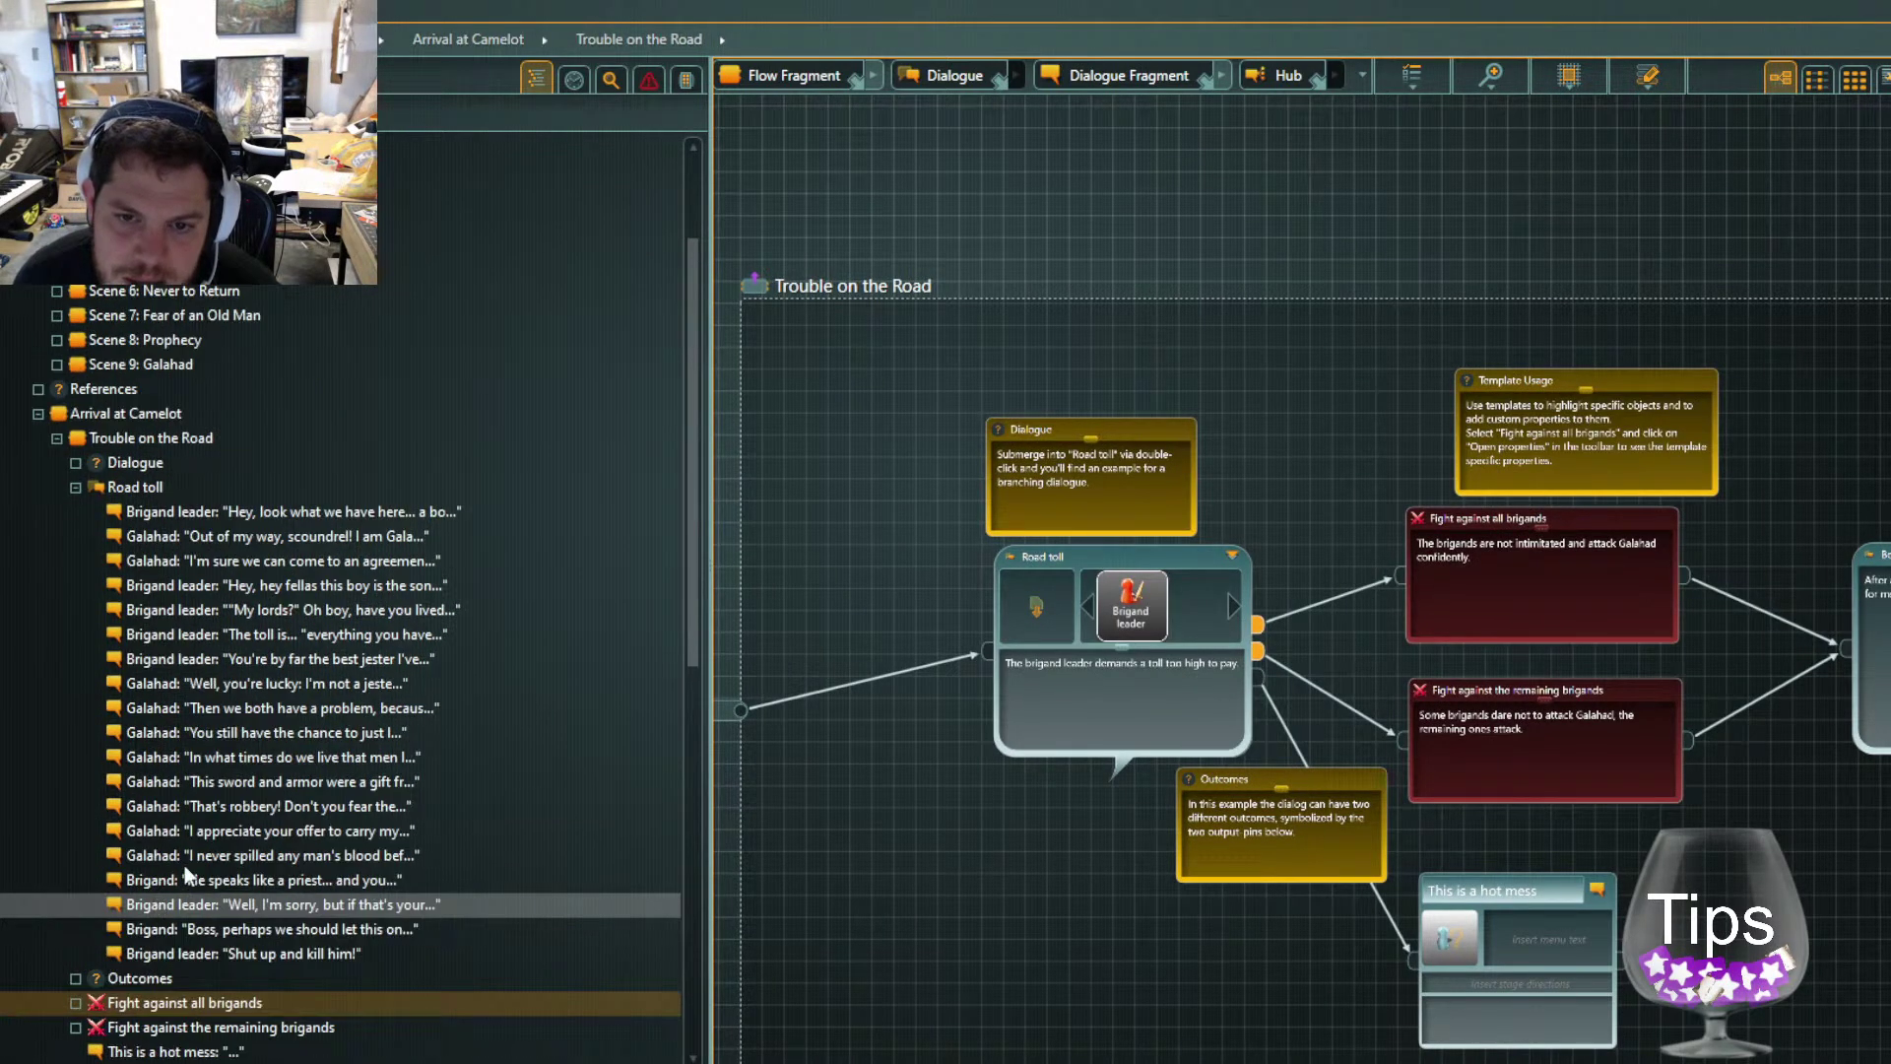
pyautogui.click(116, 403)
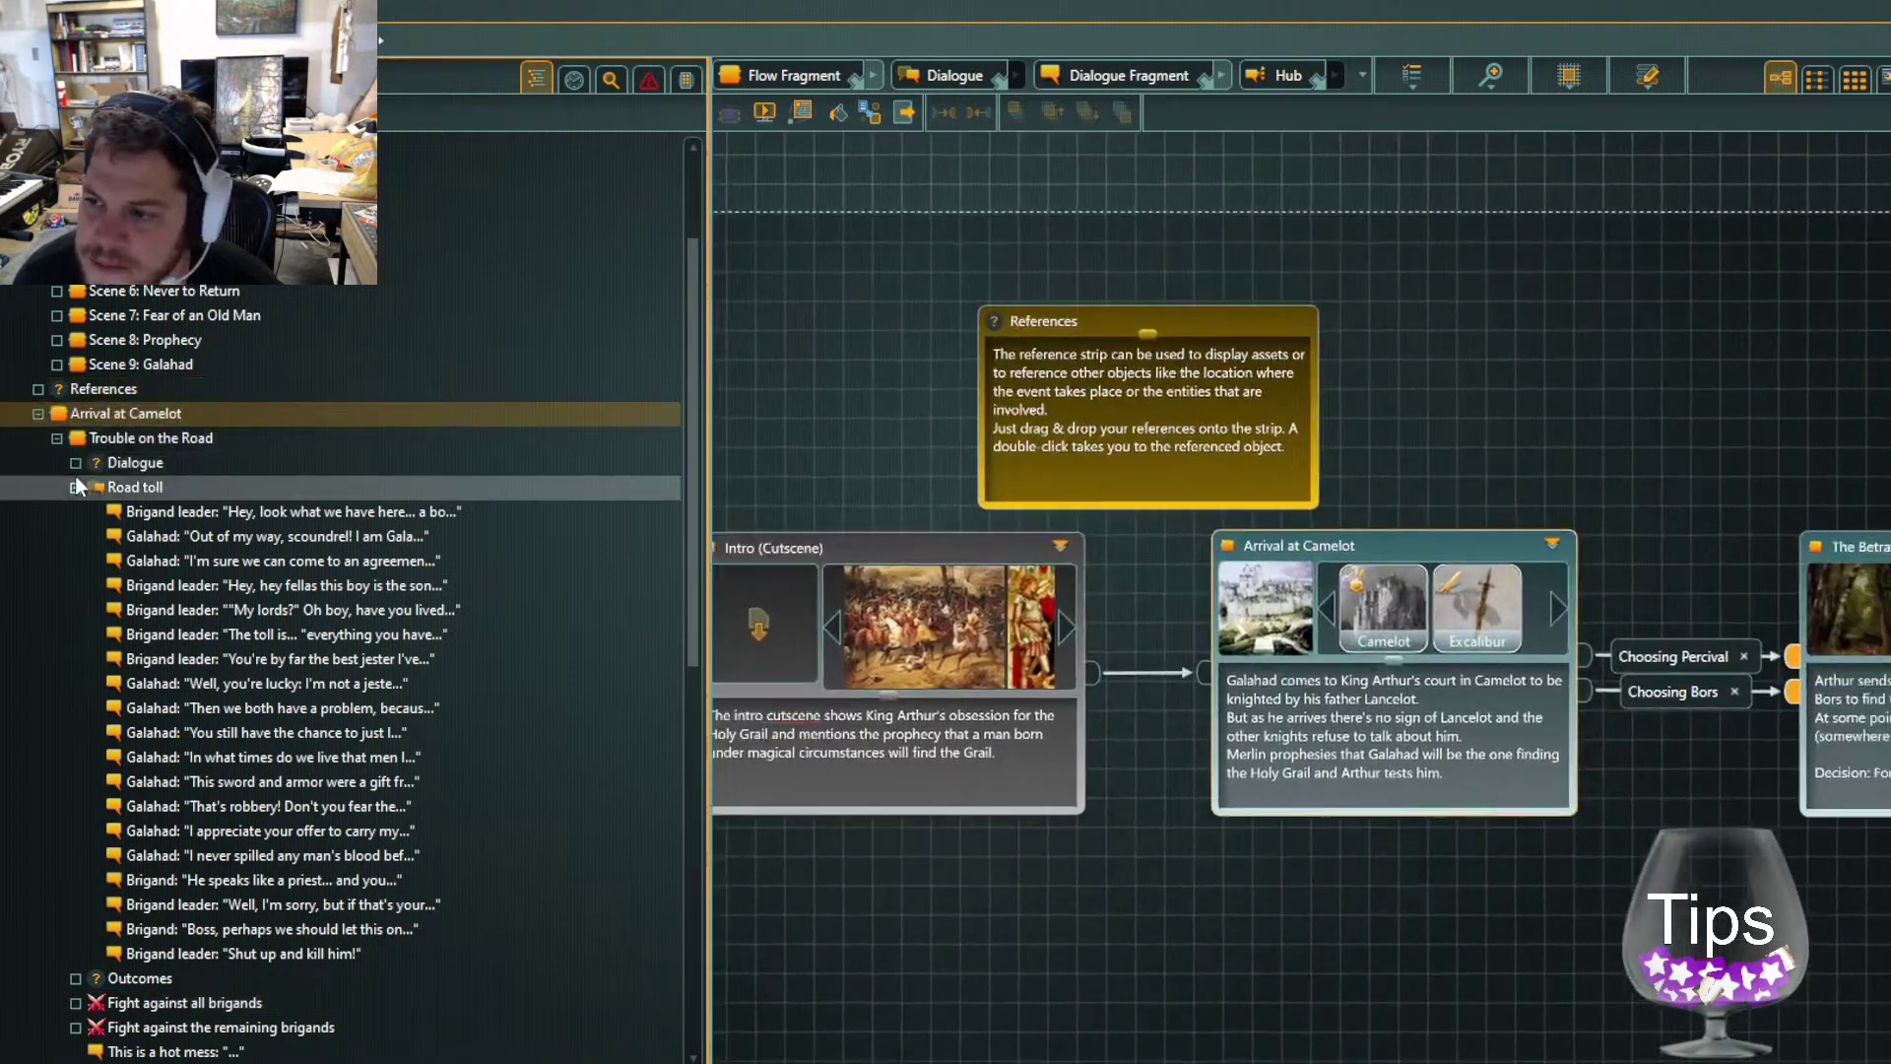
pyautogui.click(121, 435)
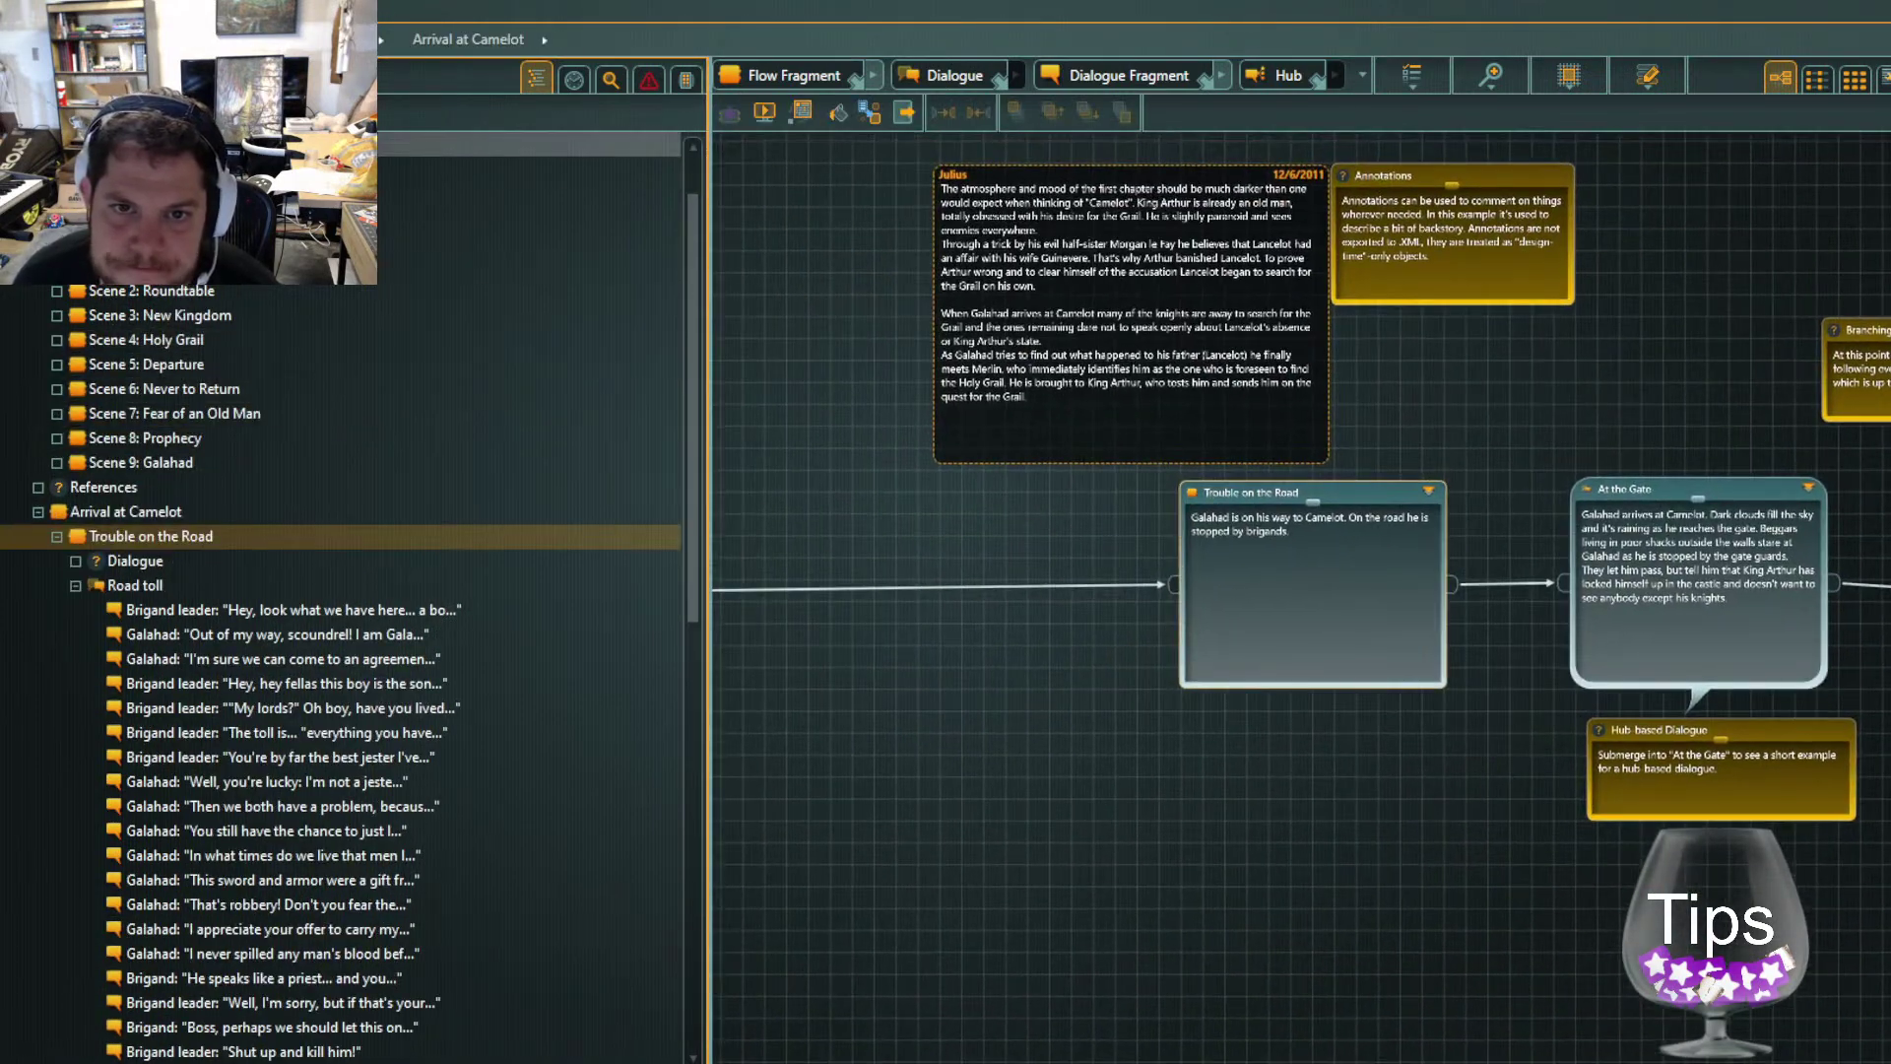
pyautogui.click(98, 144)
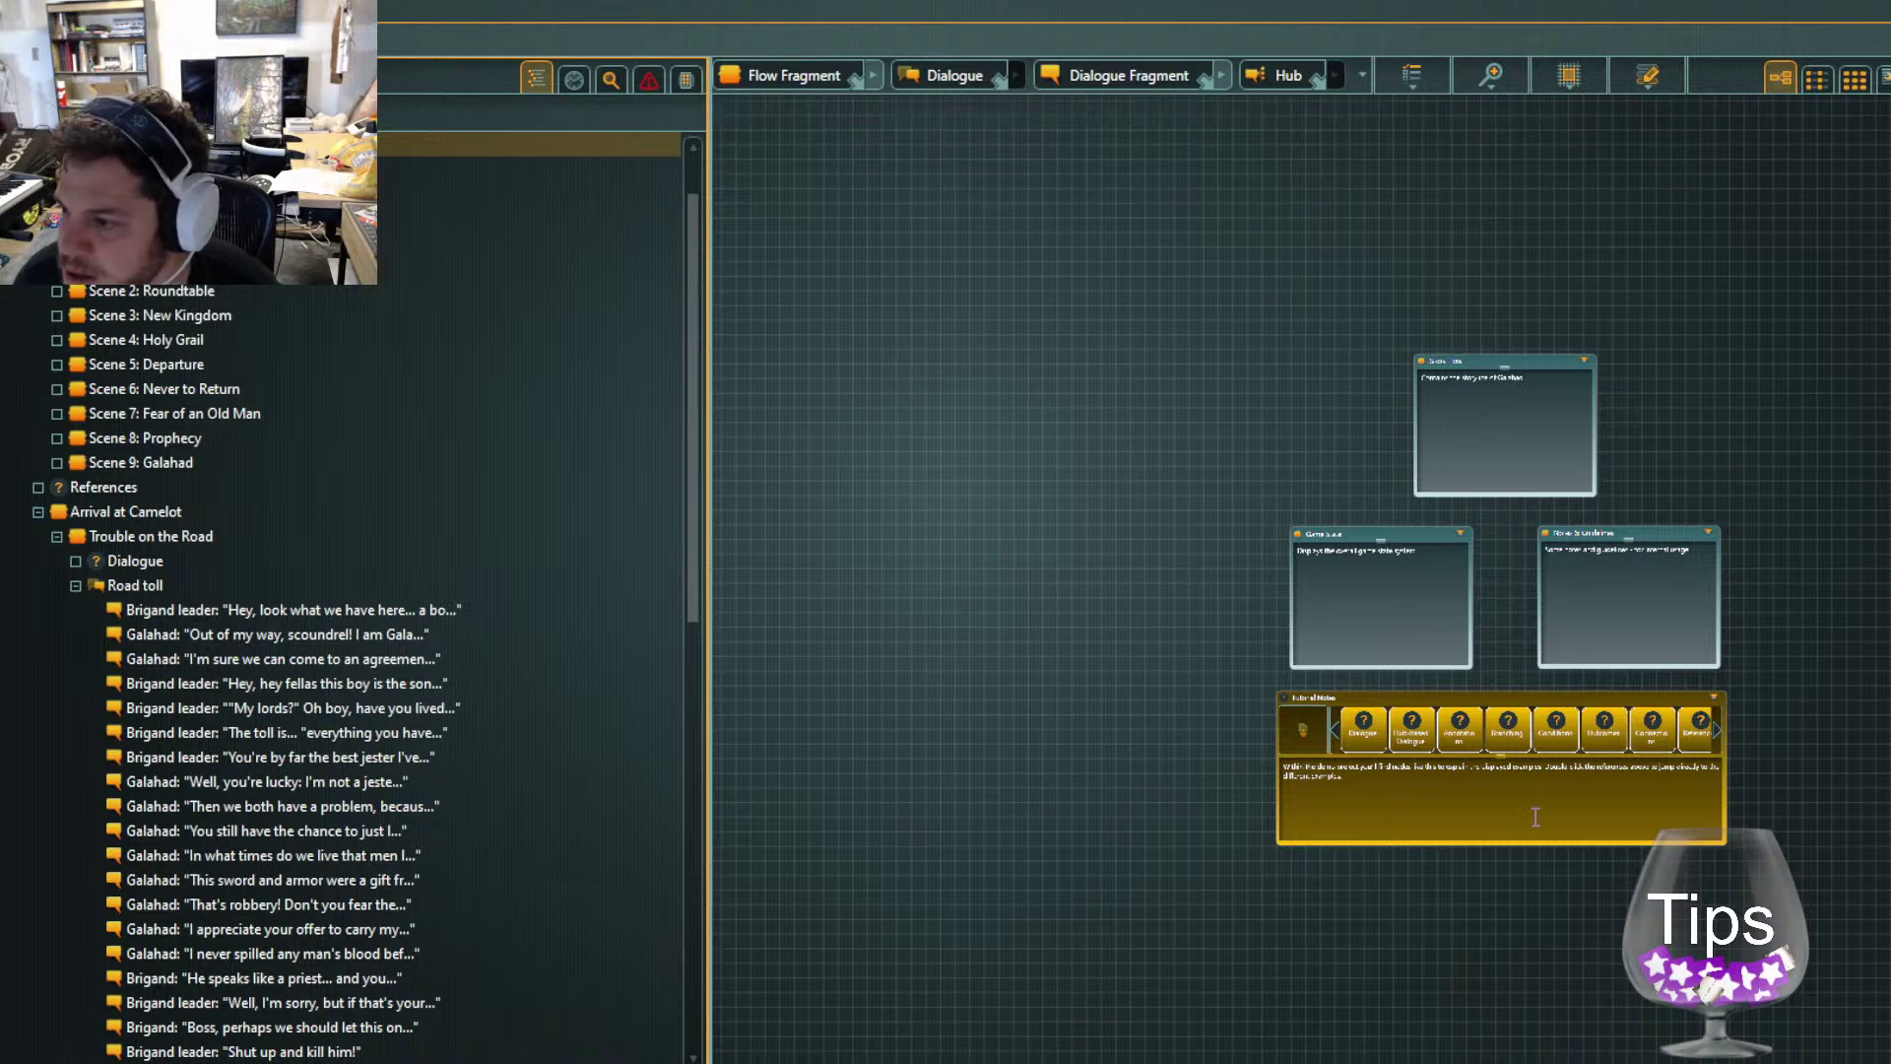
pyautogui.scroll(3, 1661, 518)
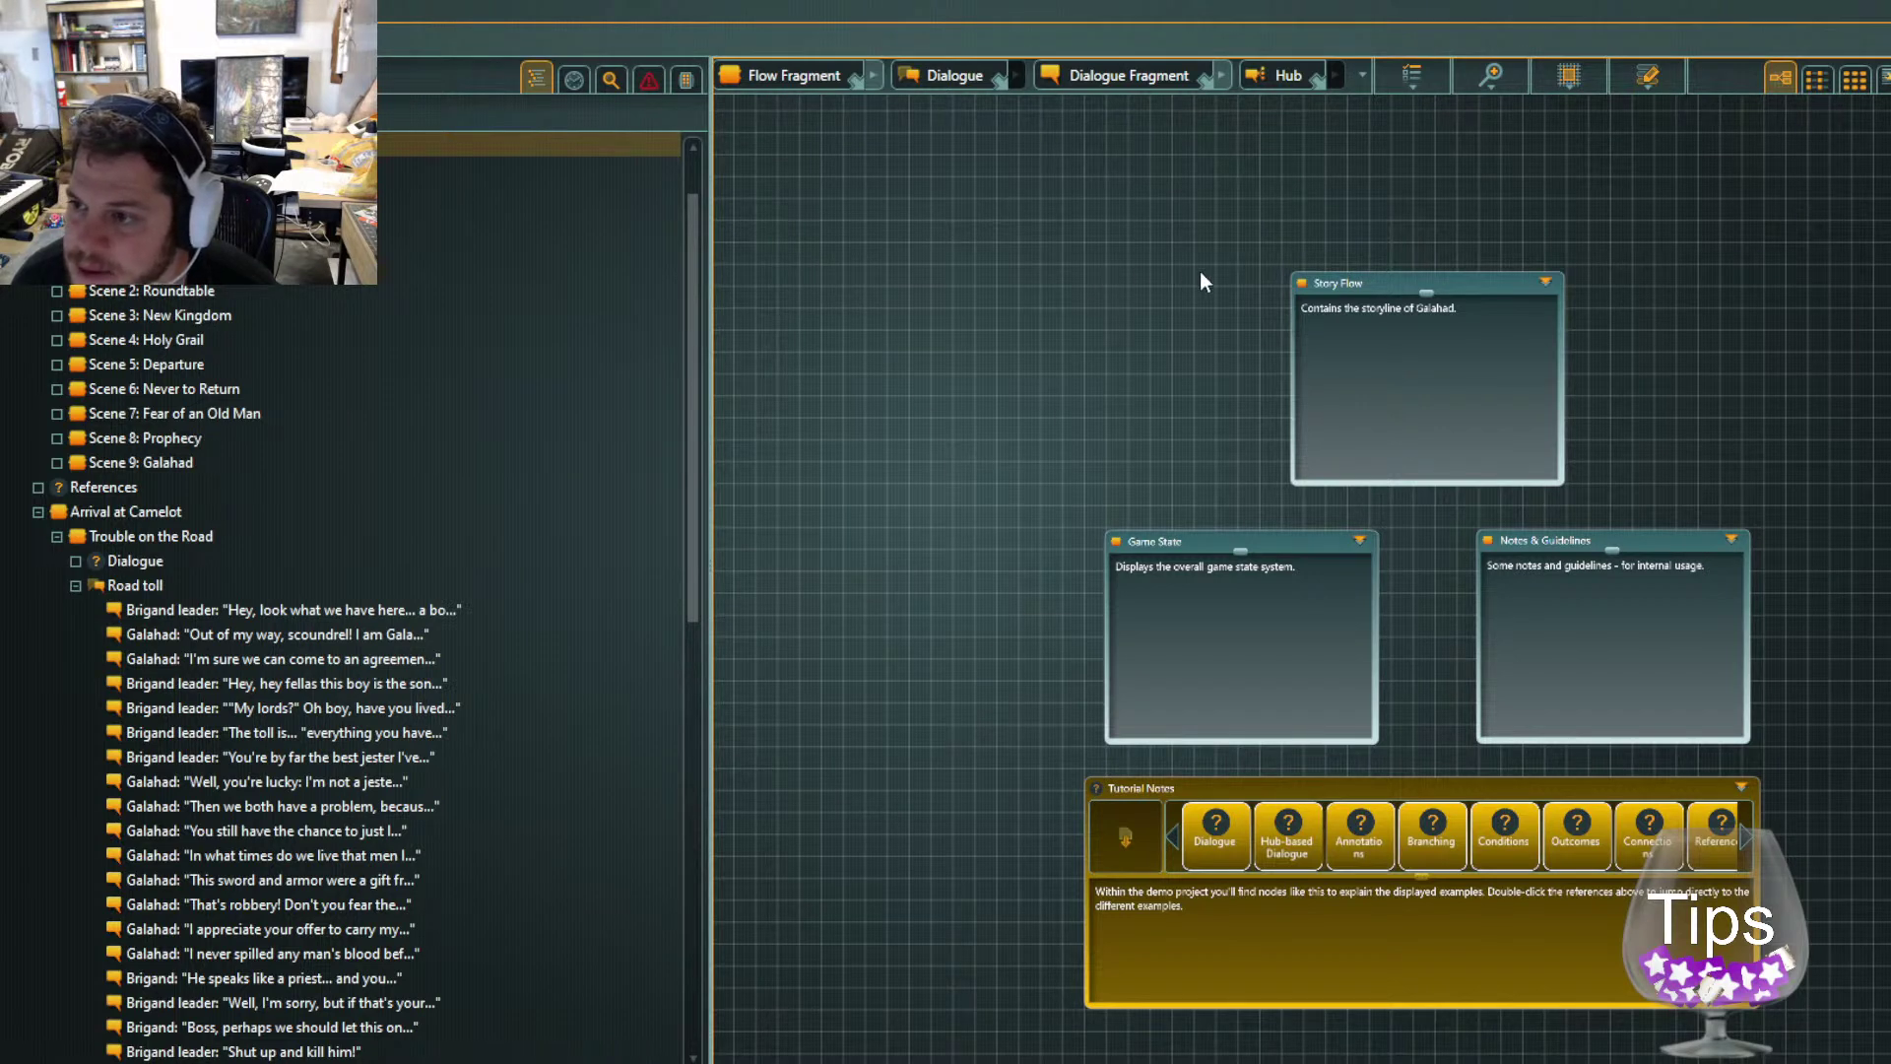
# Add a flow fragment beside Story Flow at the top level and title it with the author's first name followed by "TEST"
pyautogui.hotkey('ctrl', 'n')
pyautogui.write('Jeff')
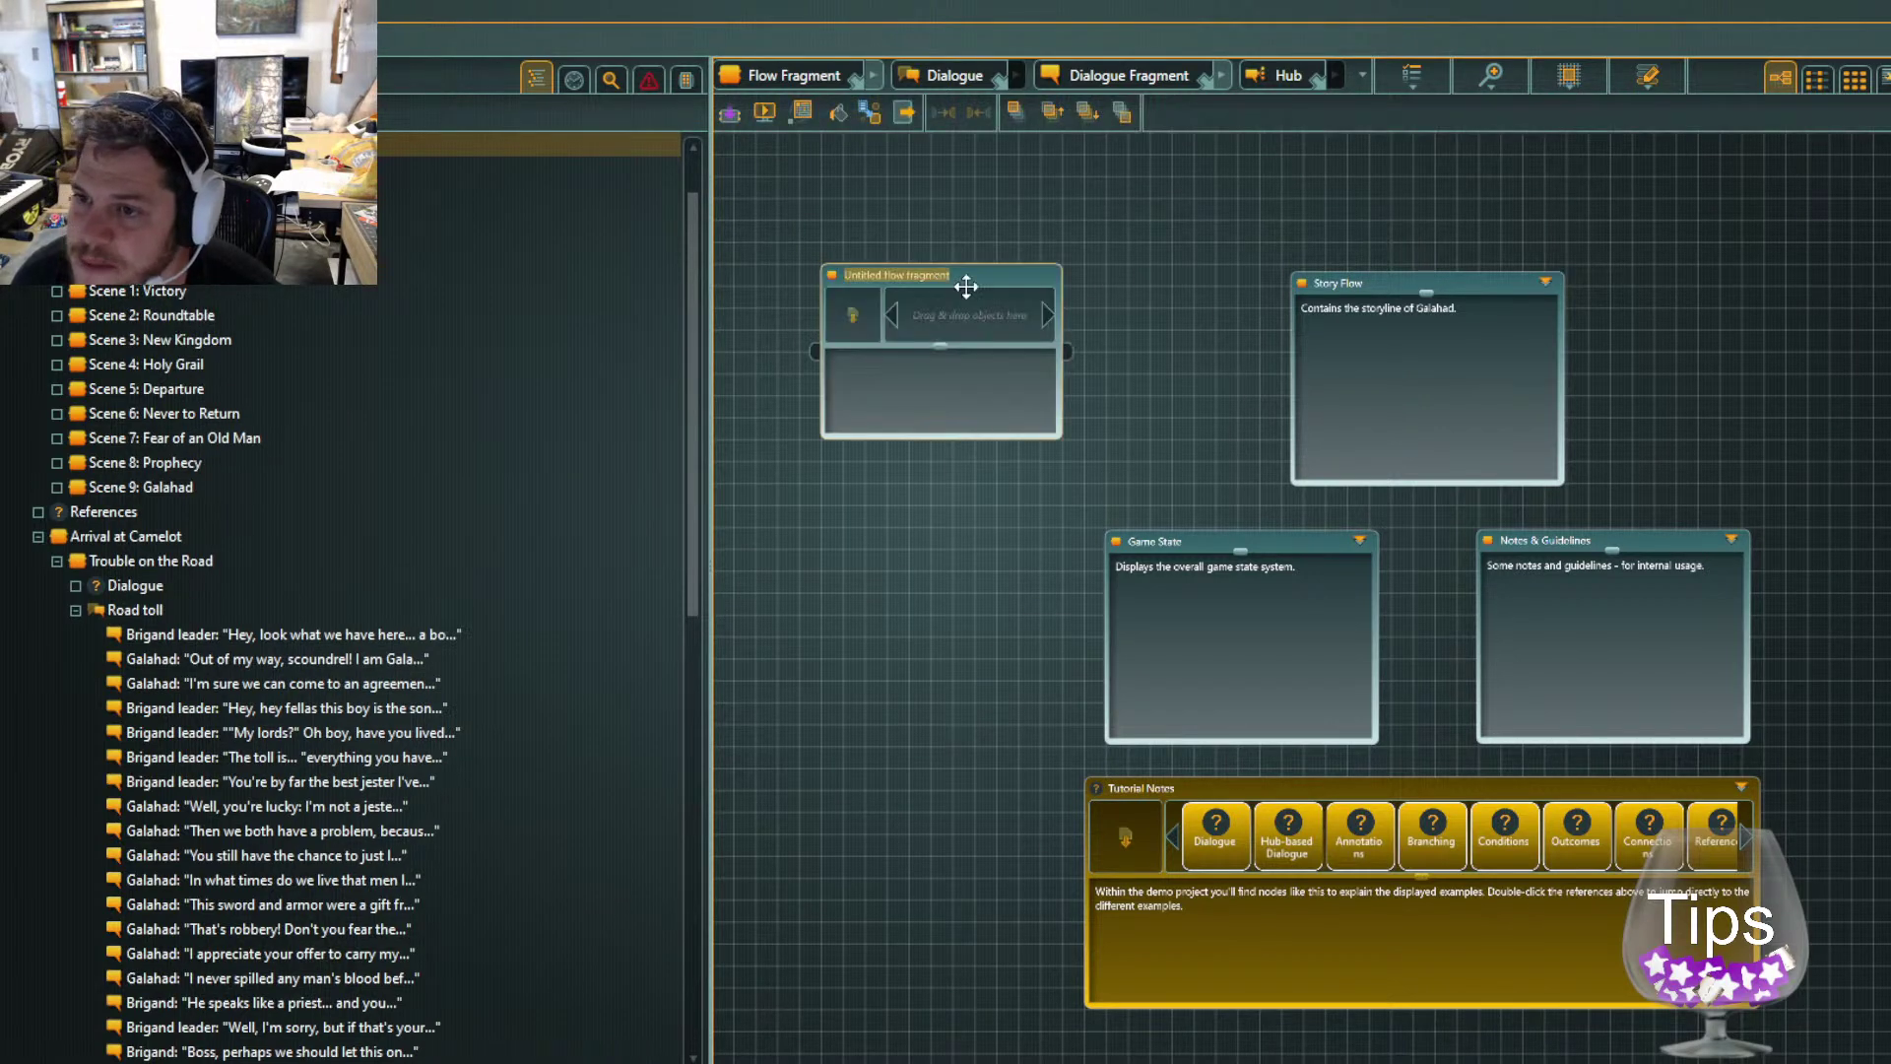
pyautogui.write(' TEST')
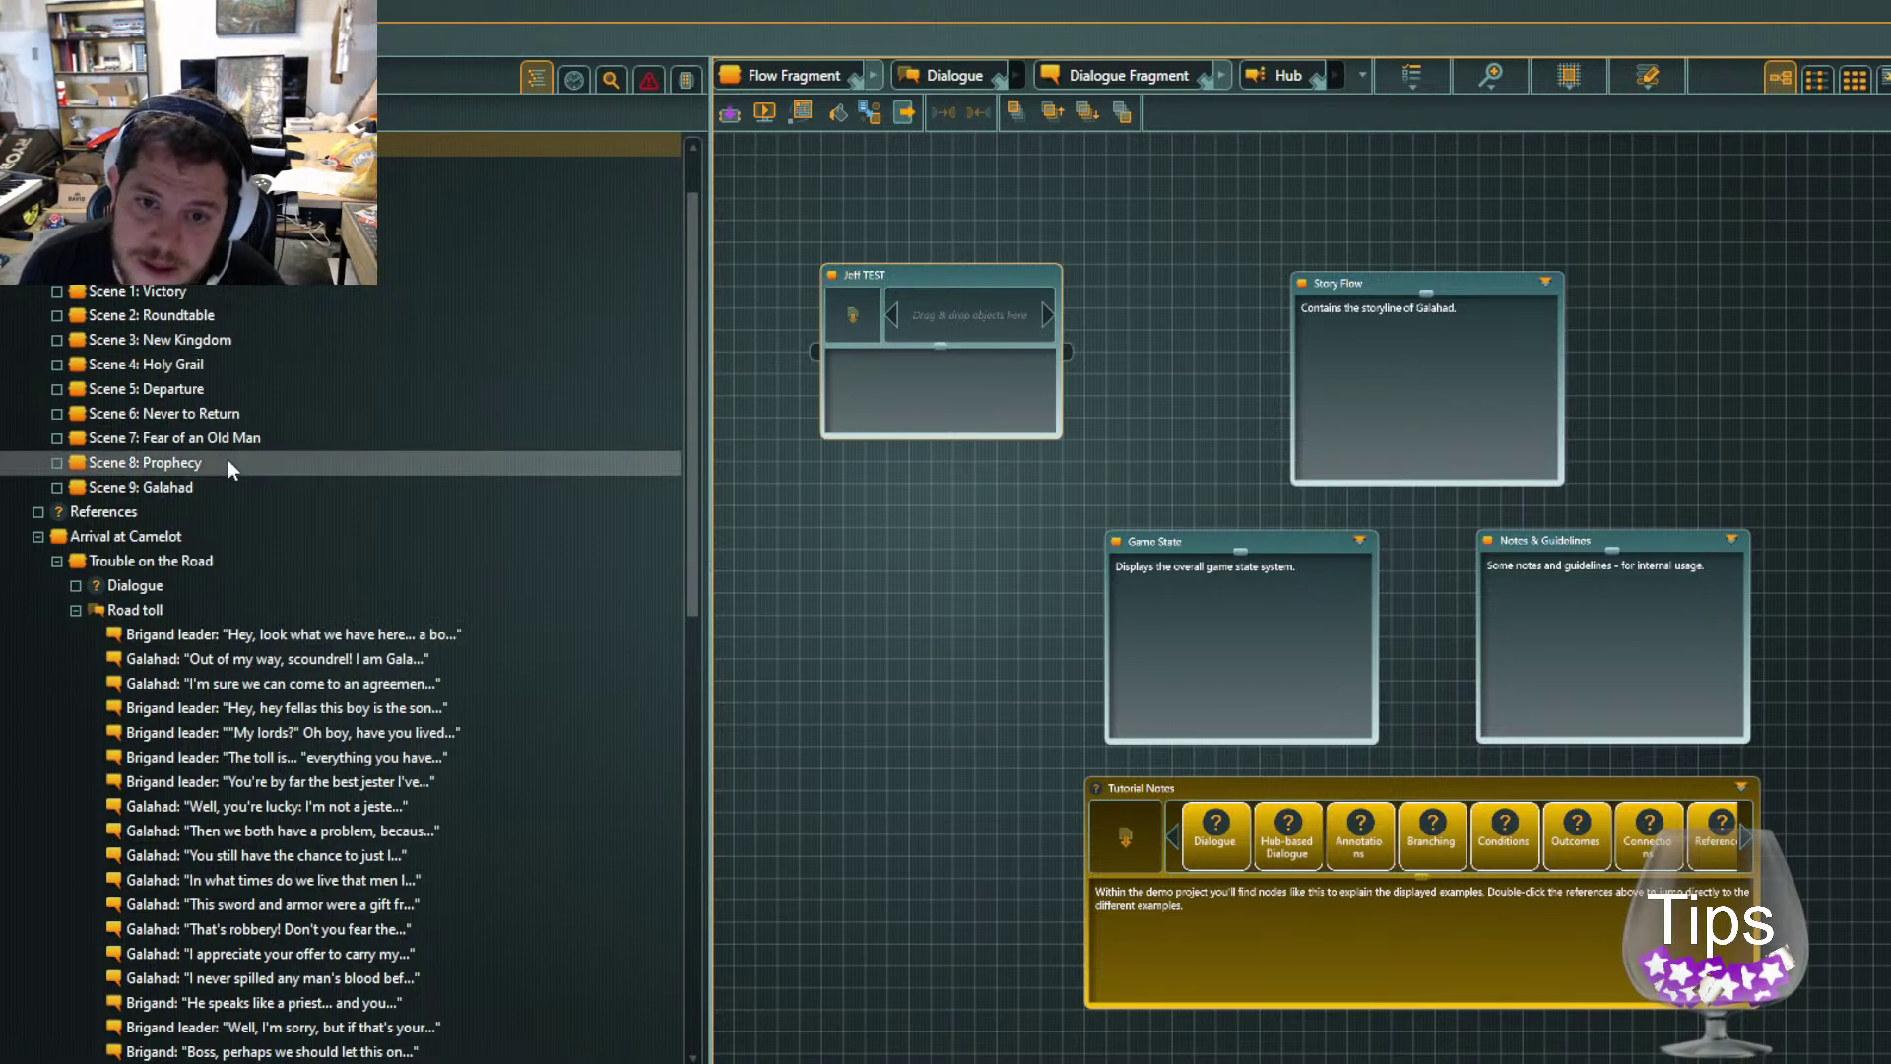
# Create a second top-level flow fragment and nest it inside the TEST fragment
pyautogui.scroll(2, 292, 481)
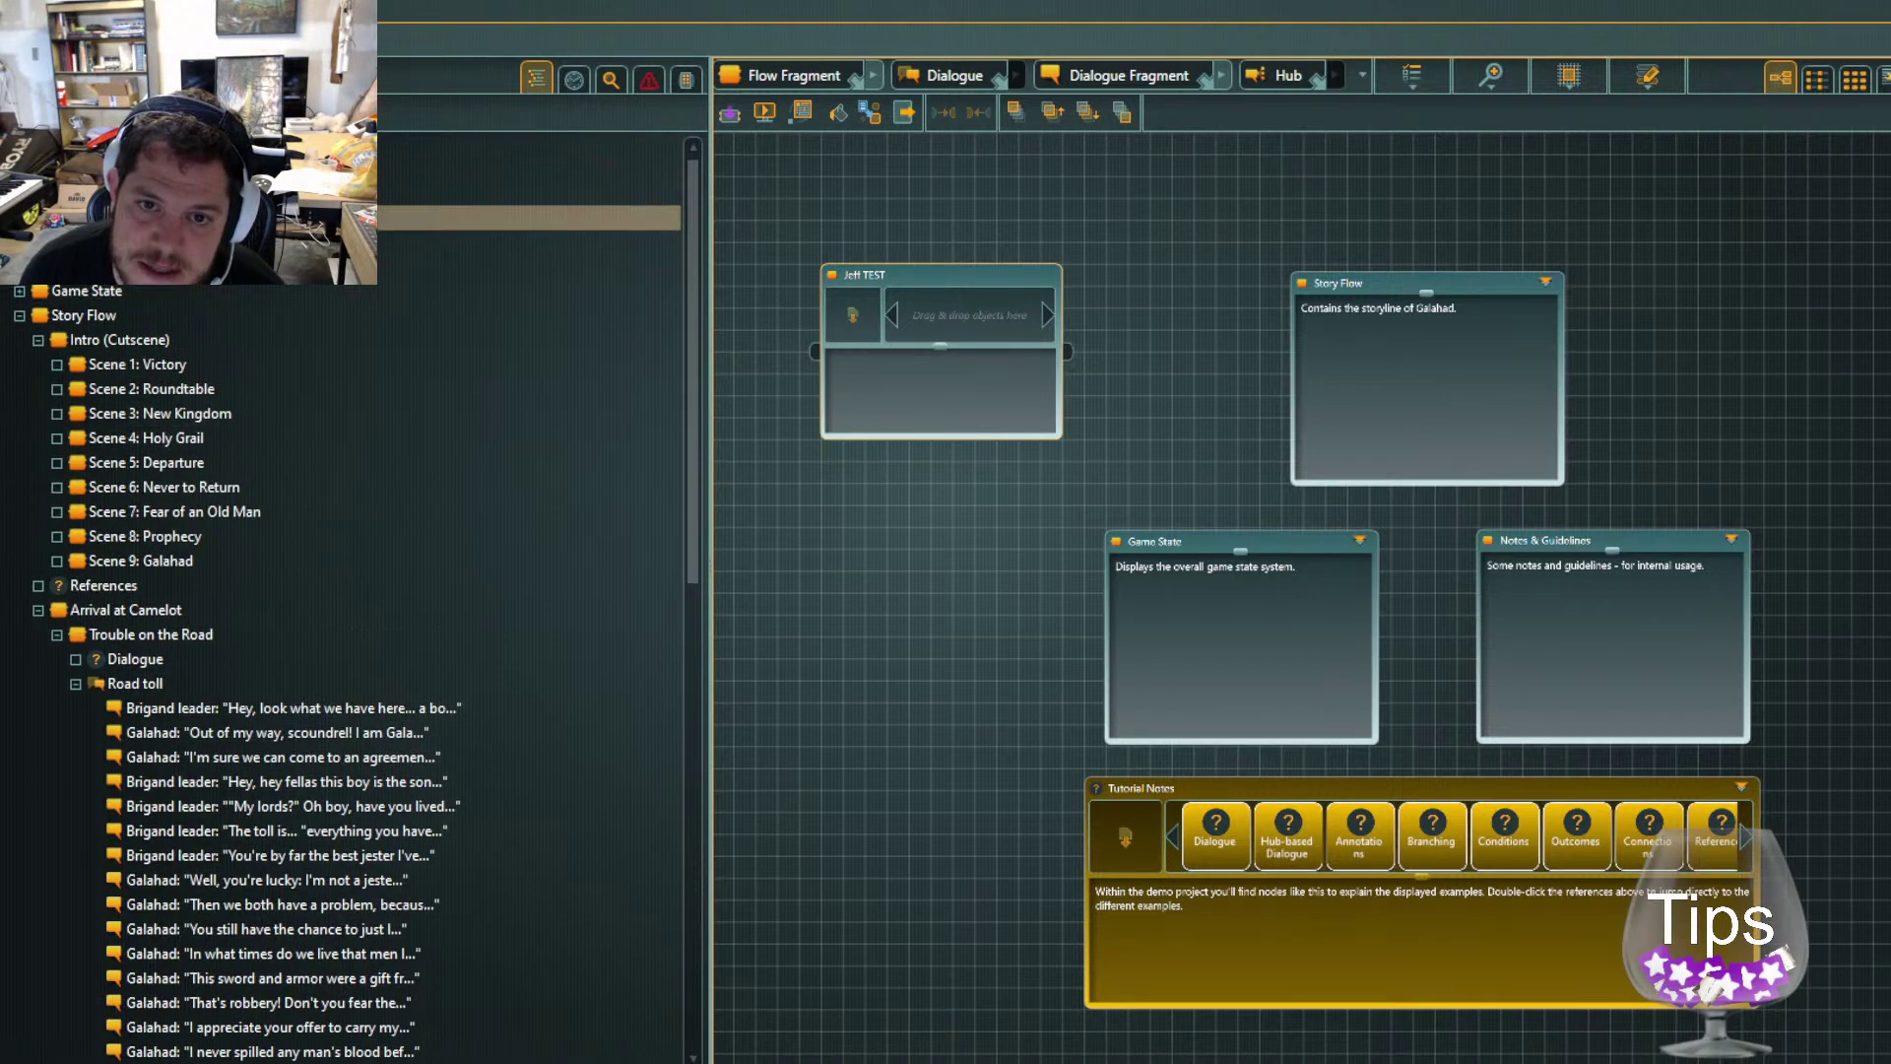
pyautogui.click(87, 218)
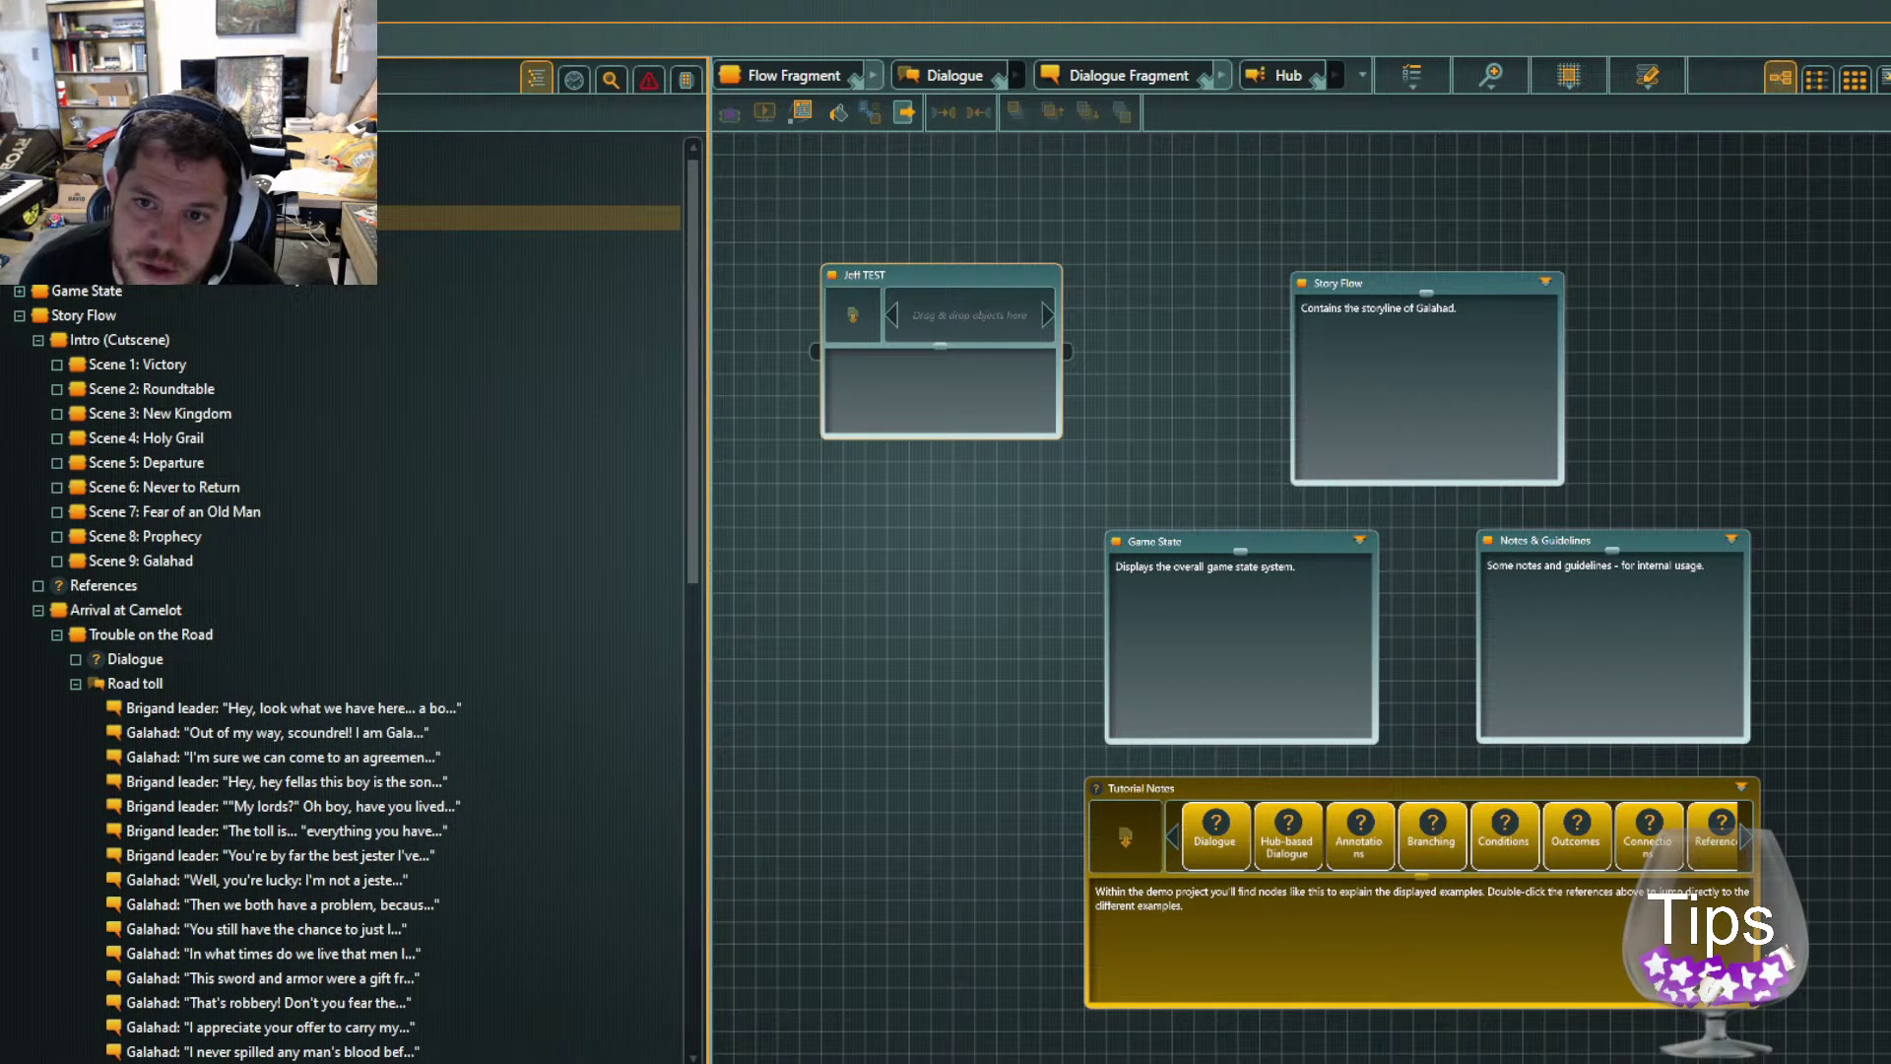
pyautogui.hotkey('ctrl', 'n')
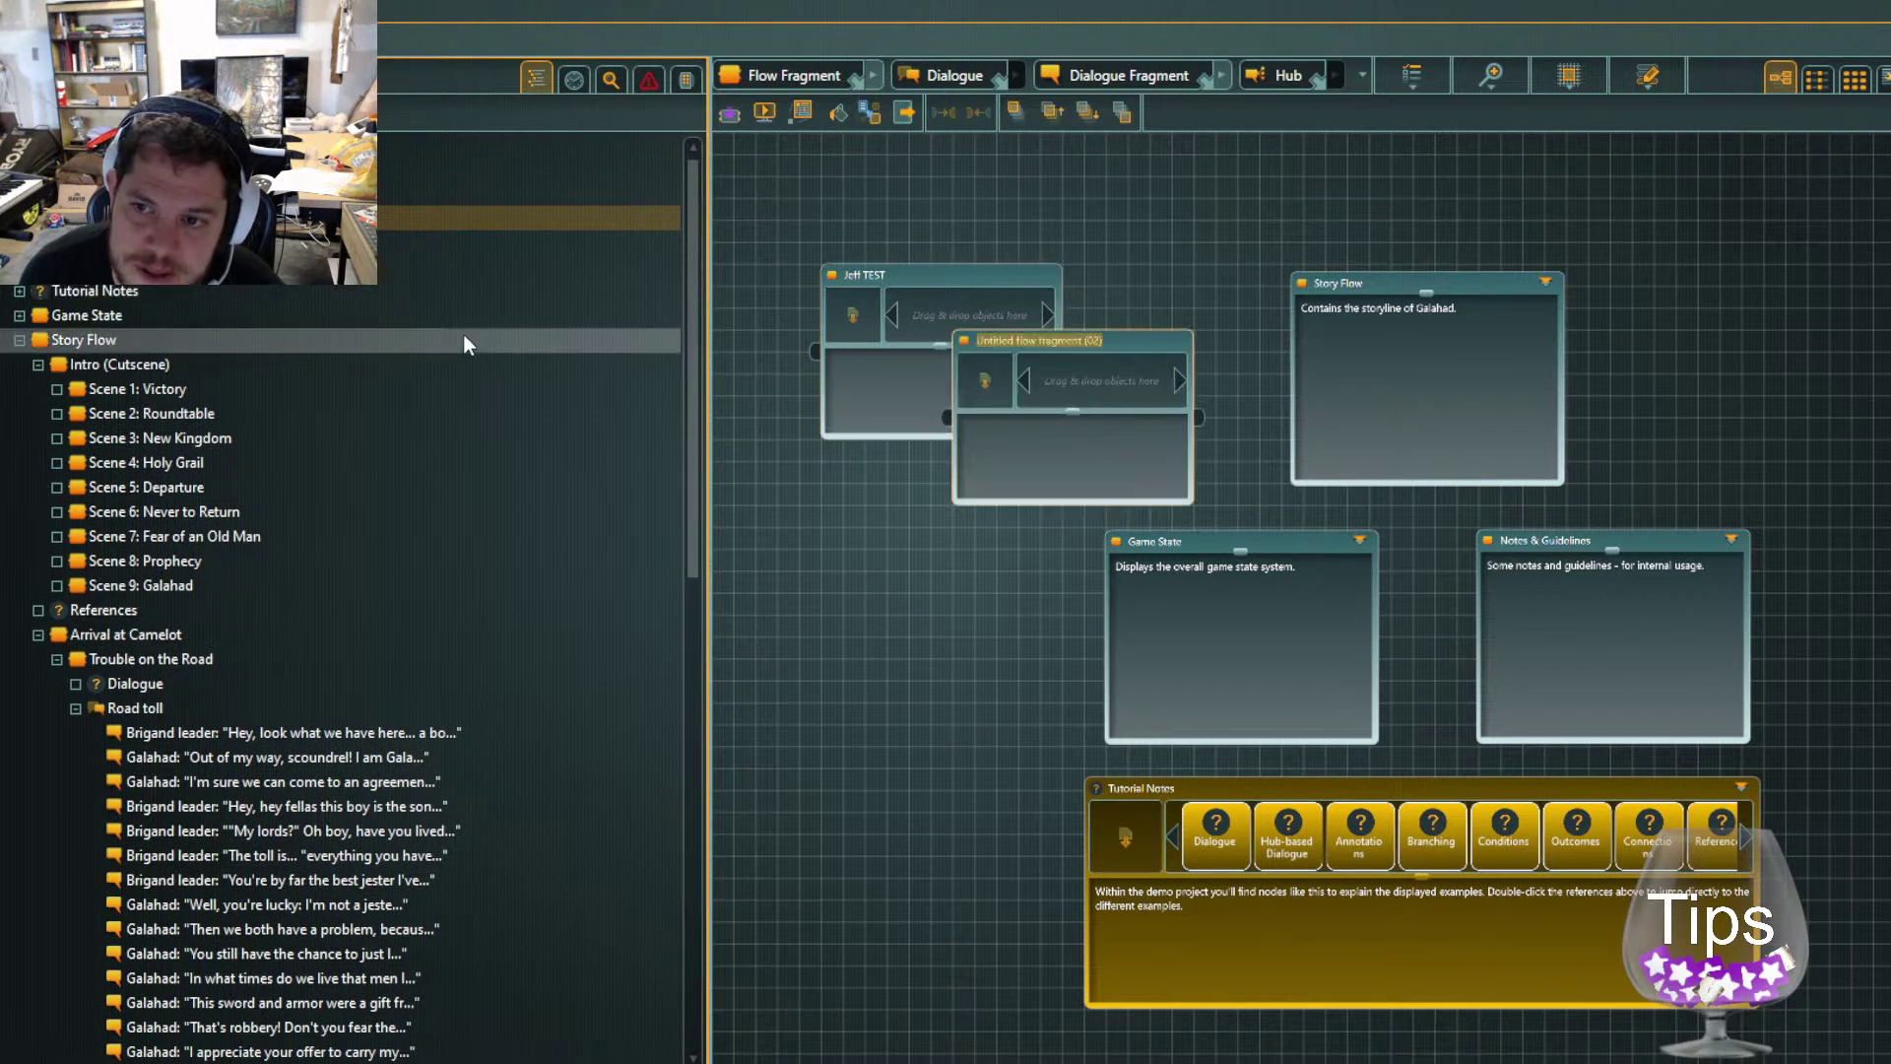
pyautogui.moveTo(1104, 347); pyautogui.dragTo(98, 243)
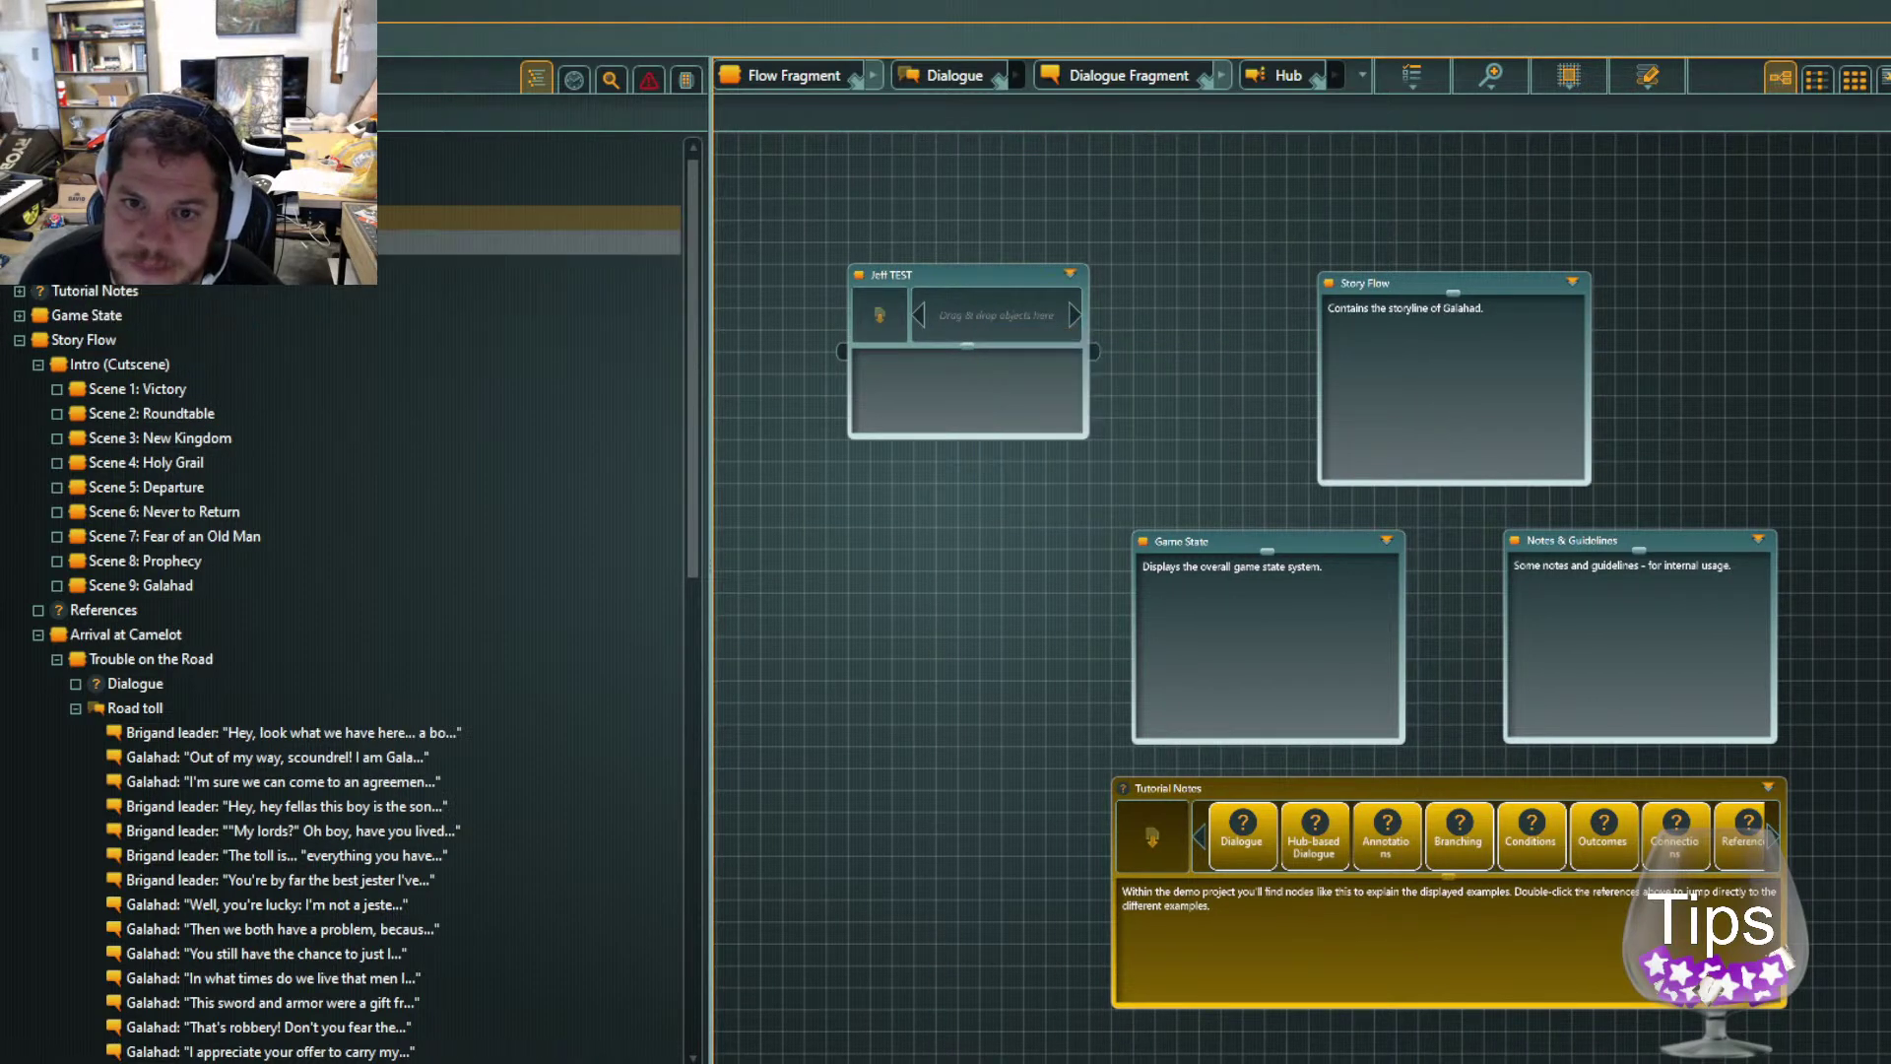
# Open the TEST fragment and rename its nested flow fragment "Does this conditional branch work?"
pyautogui.click(171, 277)
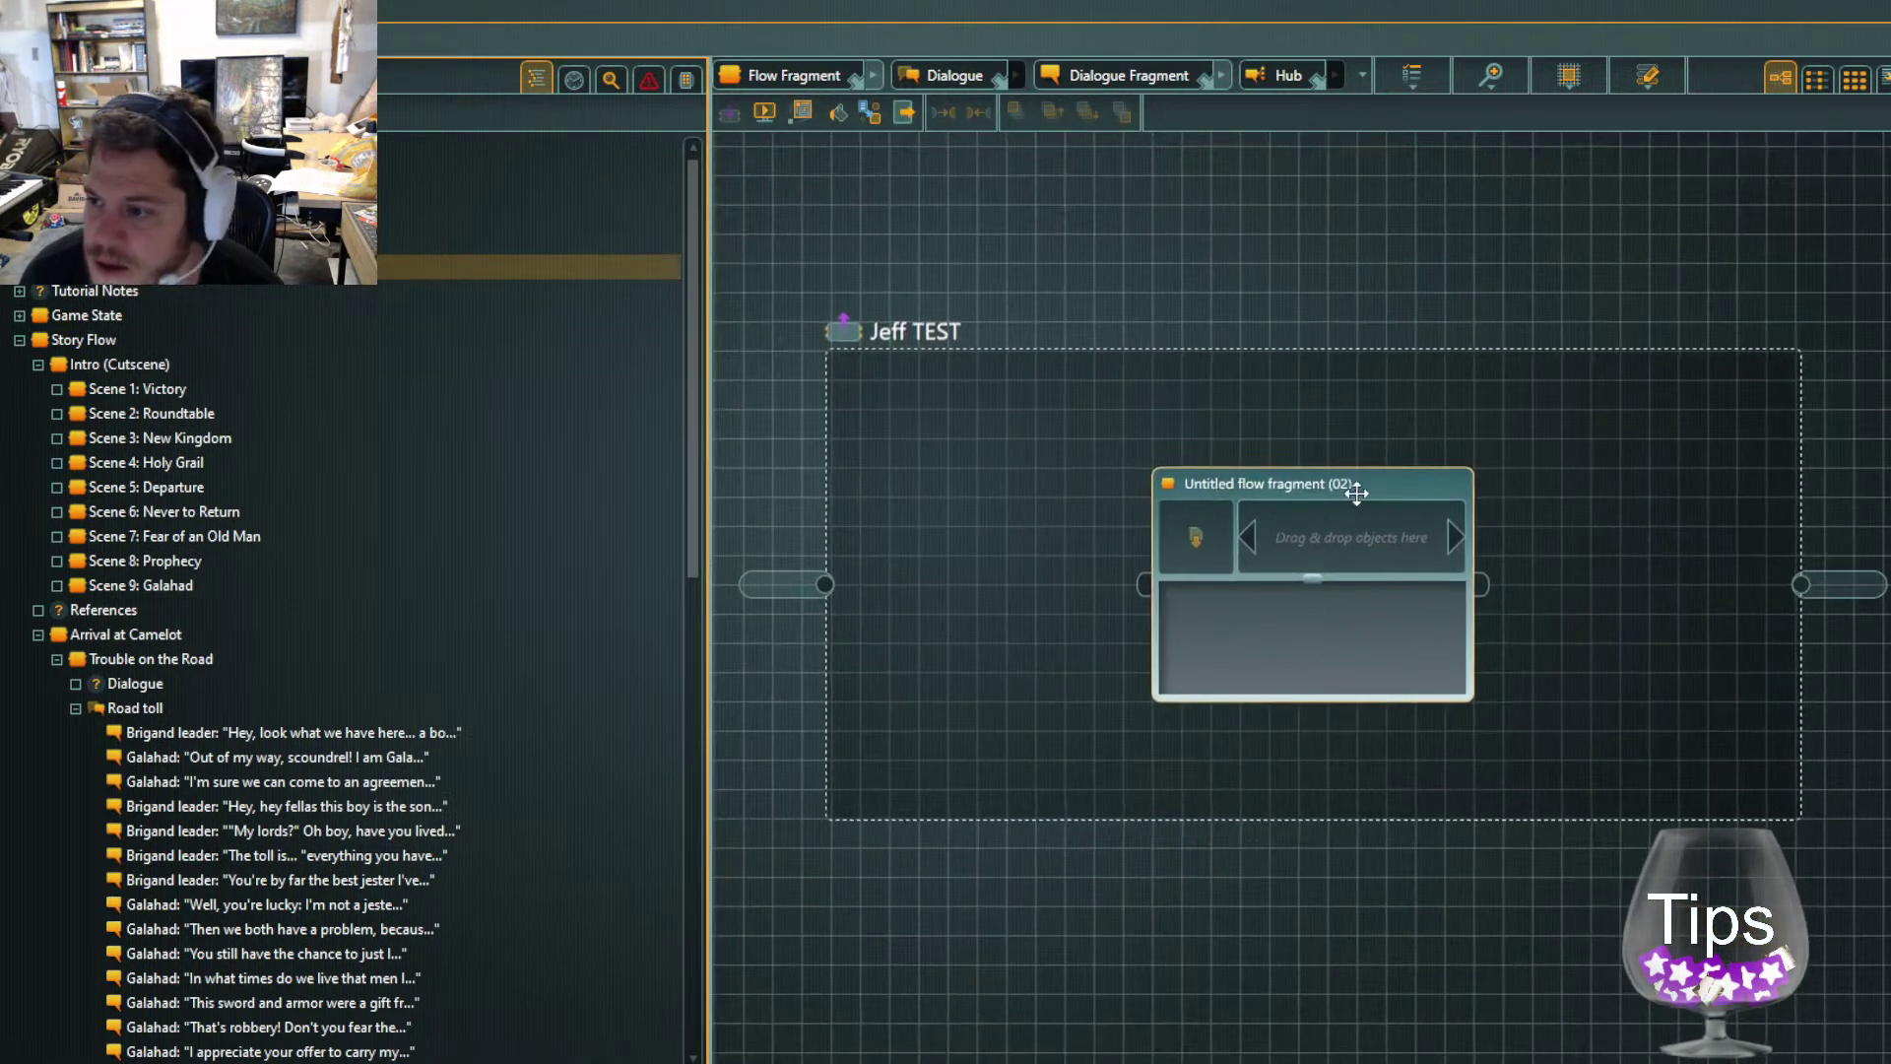
pyautogui.click(1355, 482)
pyautogui.click(1358, 482)
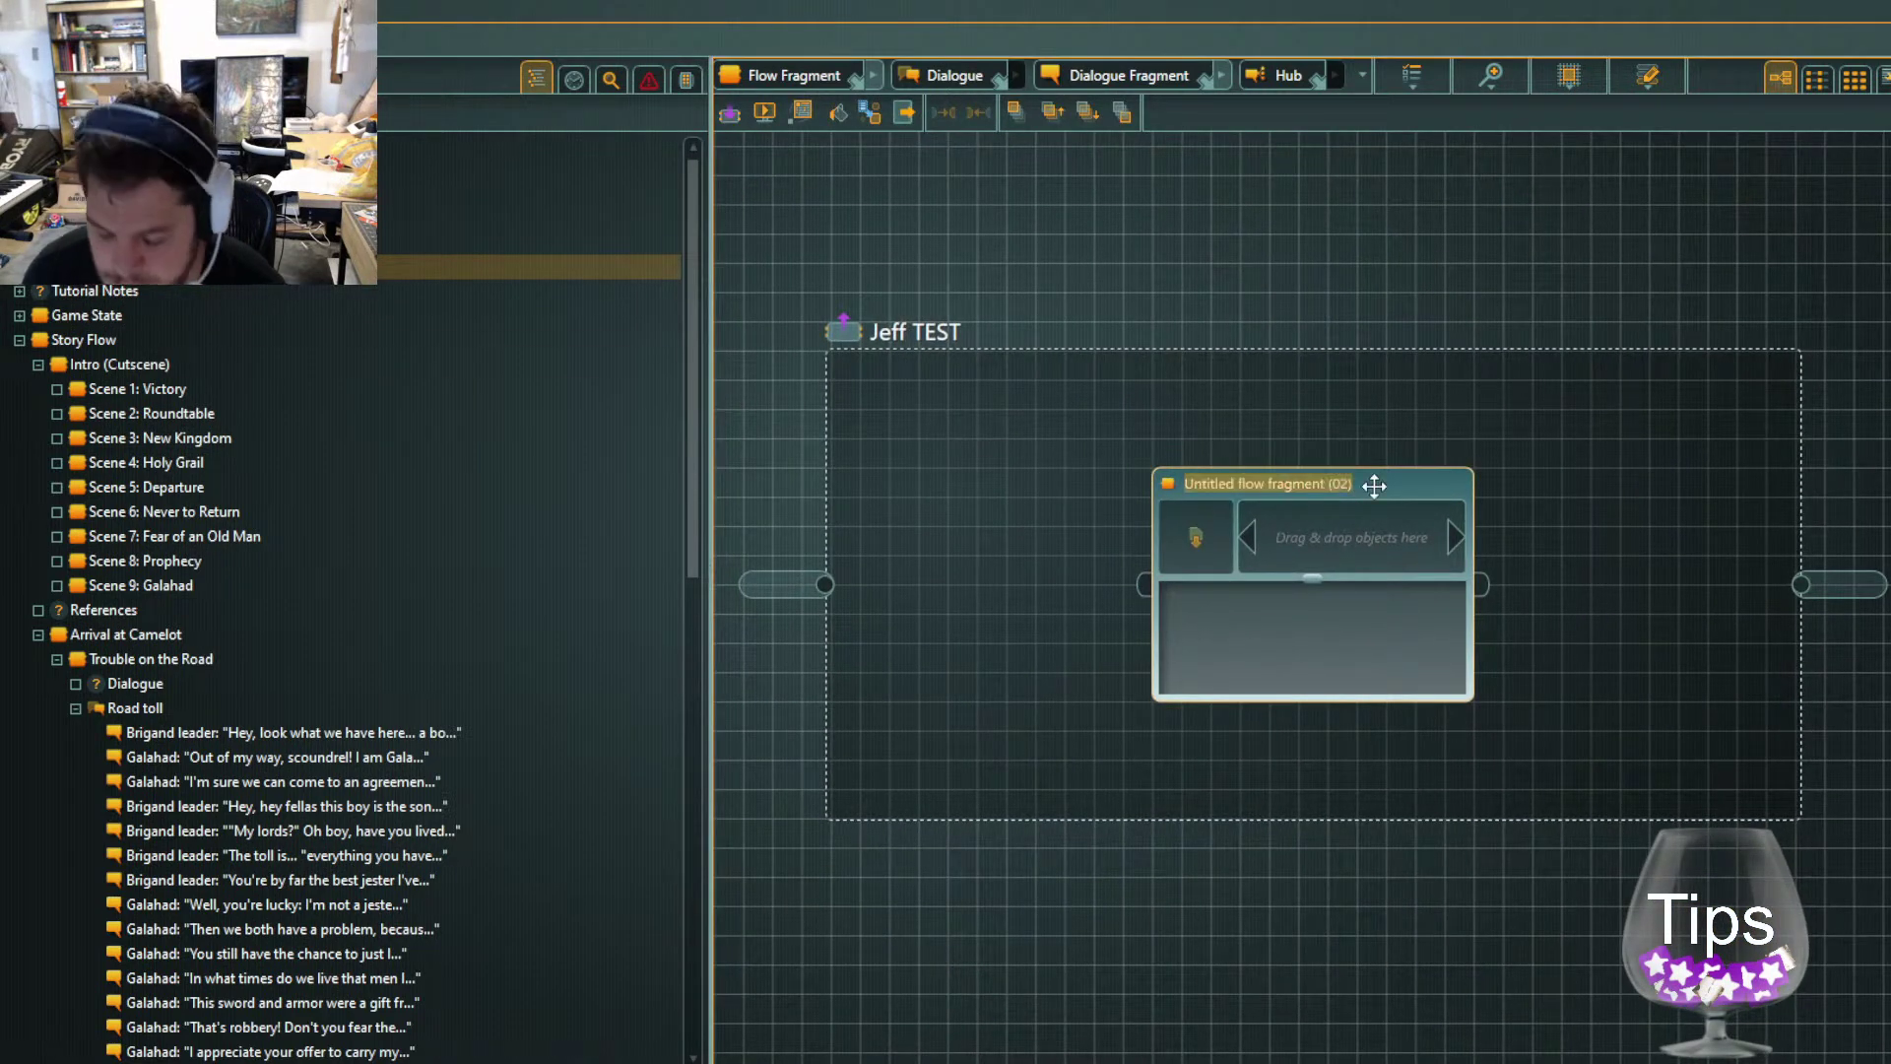
pyautogui.write('Does t ')
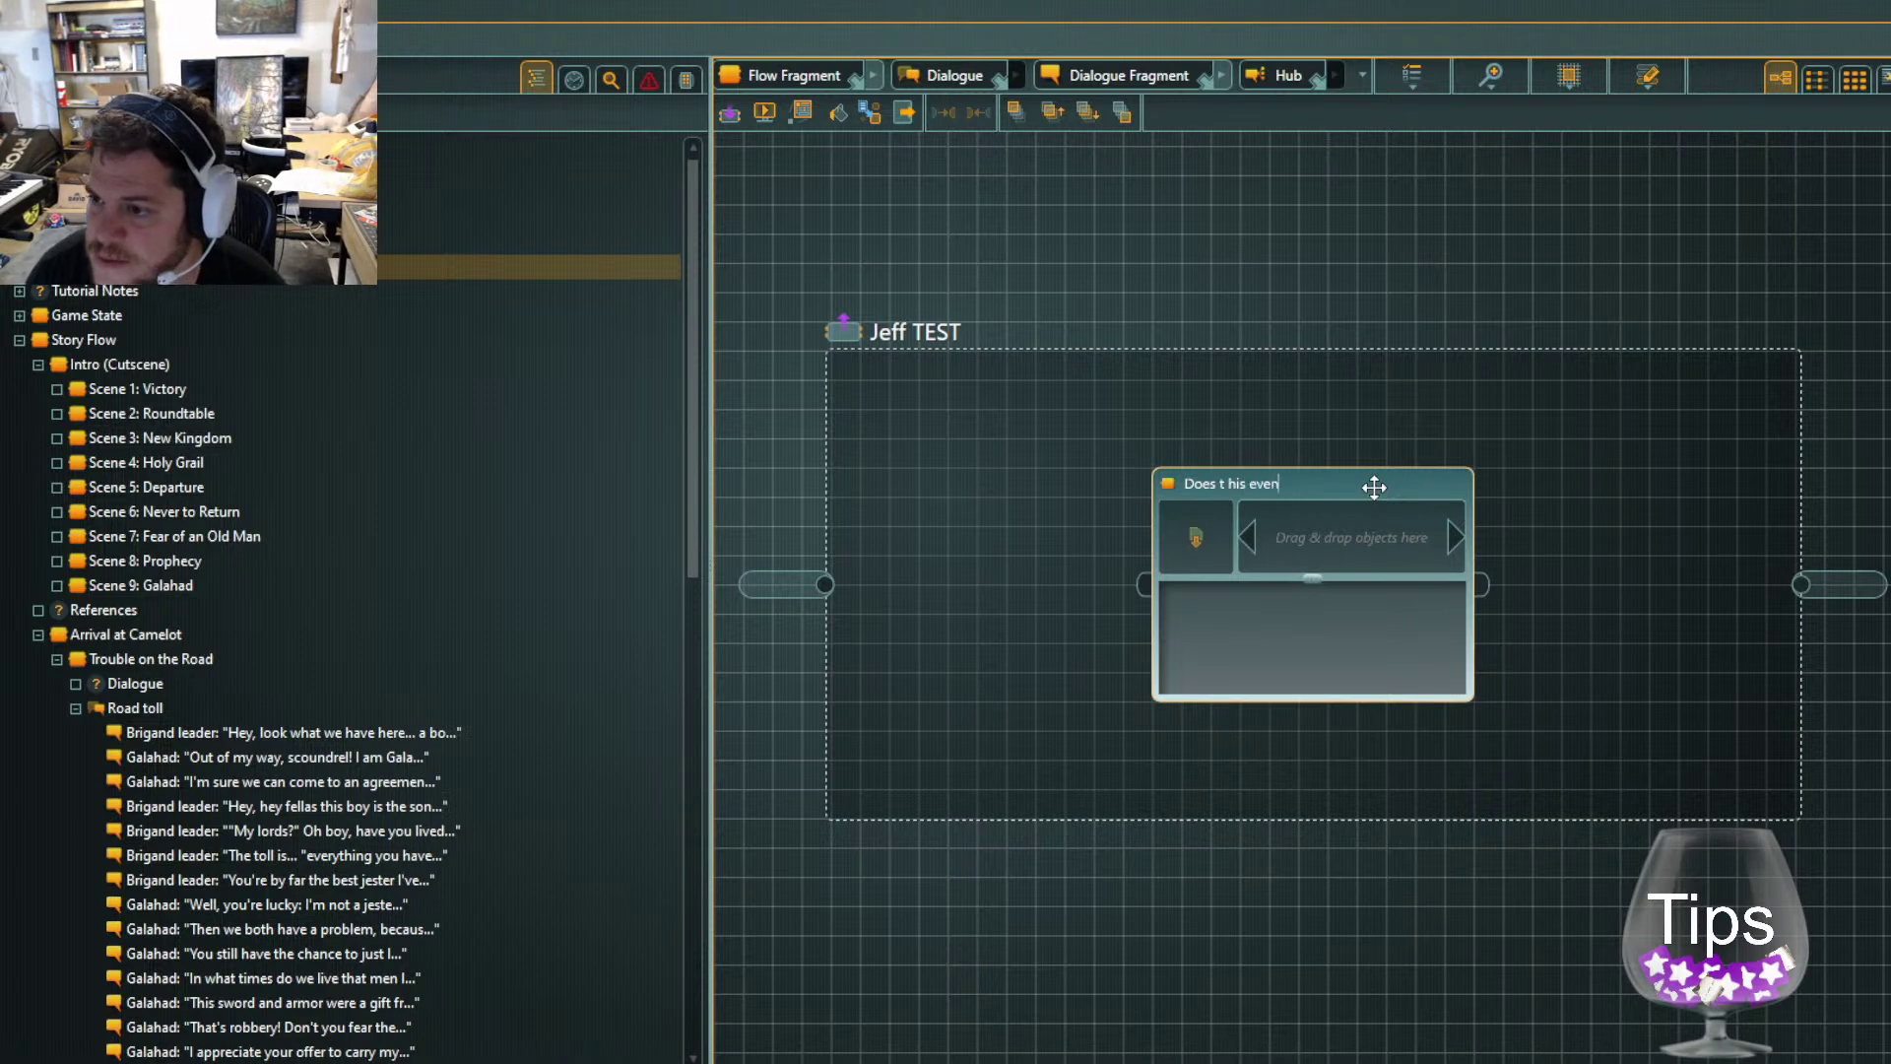
pyautogui.write('his')
pyautogui.press('BackSpace')
pyautogui.press('BackSpace')
pyautogui.press('BackSpace')
pyautogui.press('BackSpace')
pyautogui.write('this')
pyautogui.write('tional branch work?')
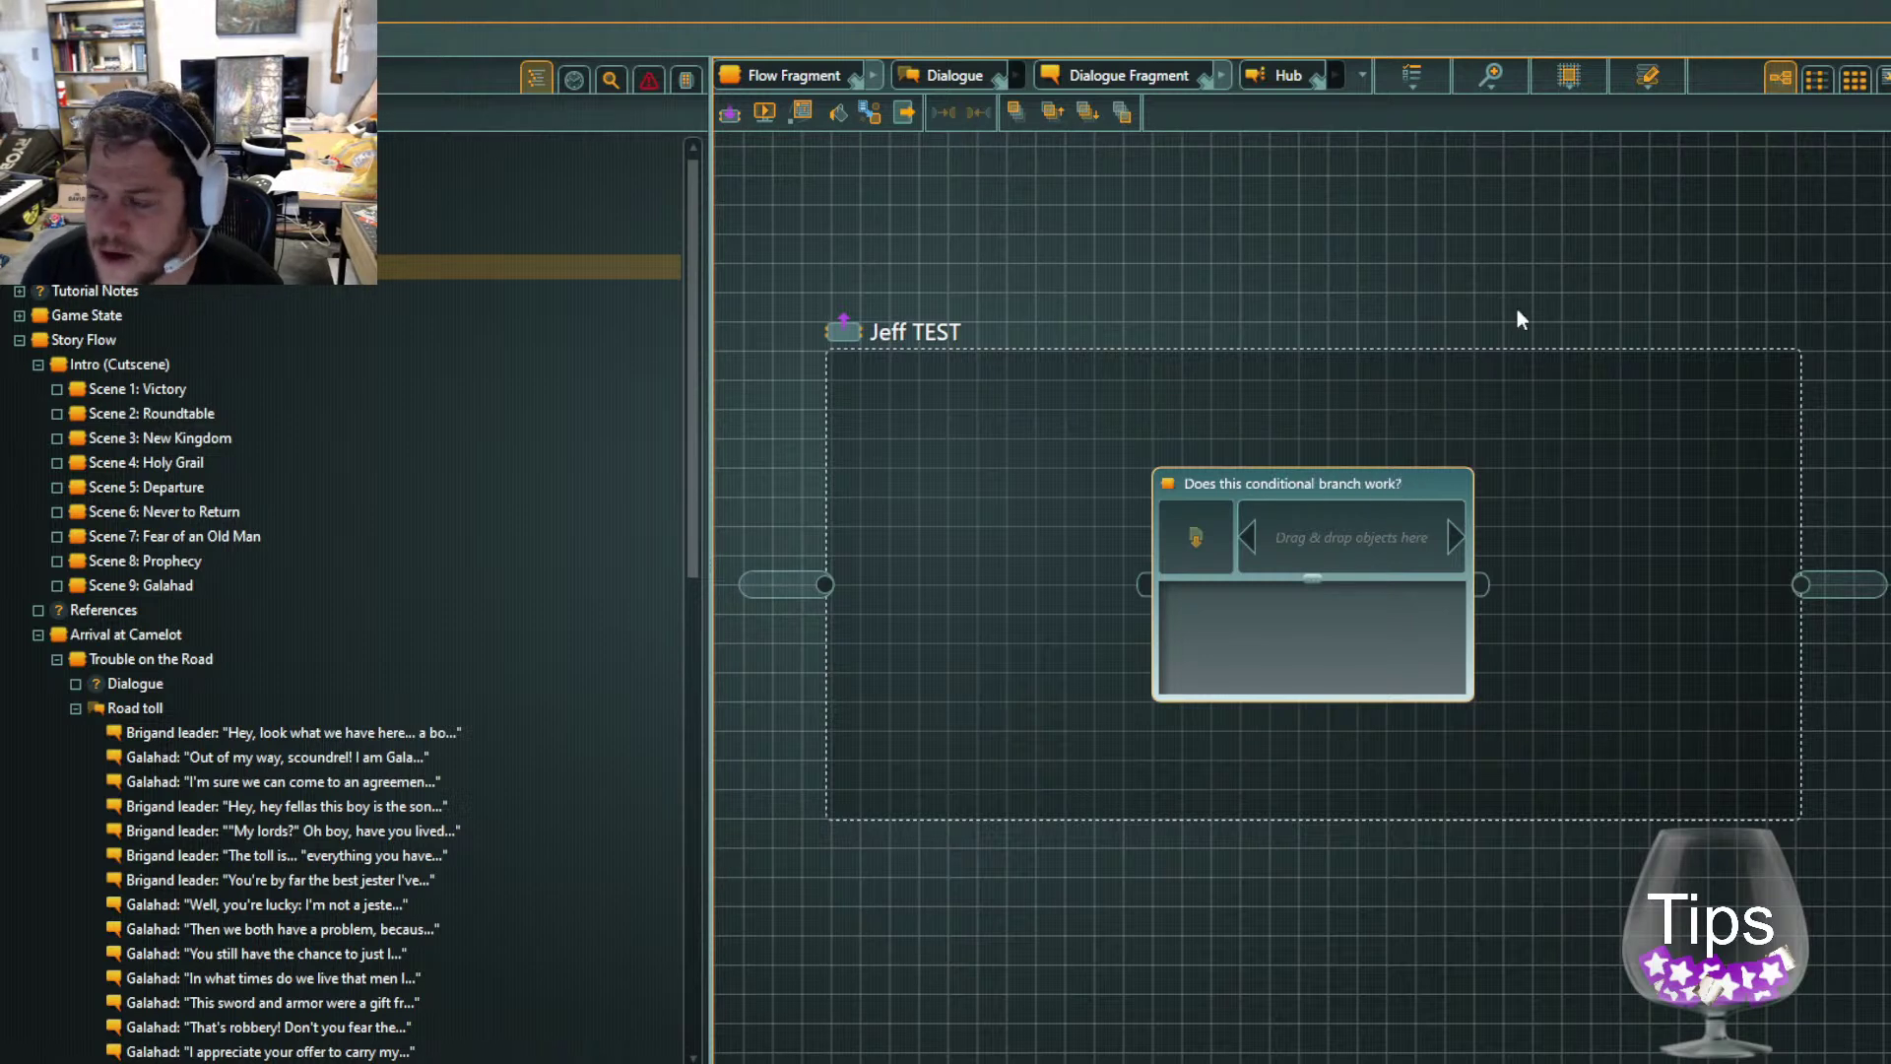
pyautogui.click(1510, 609)
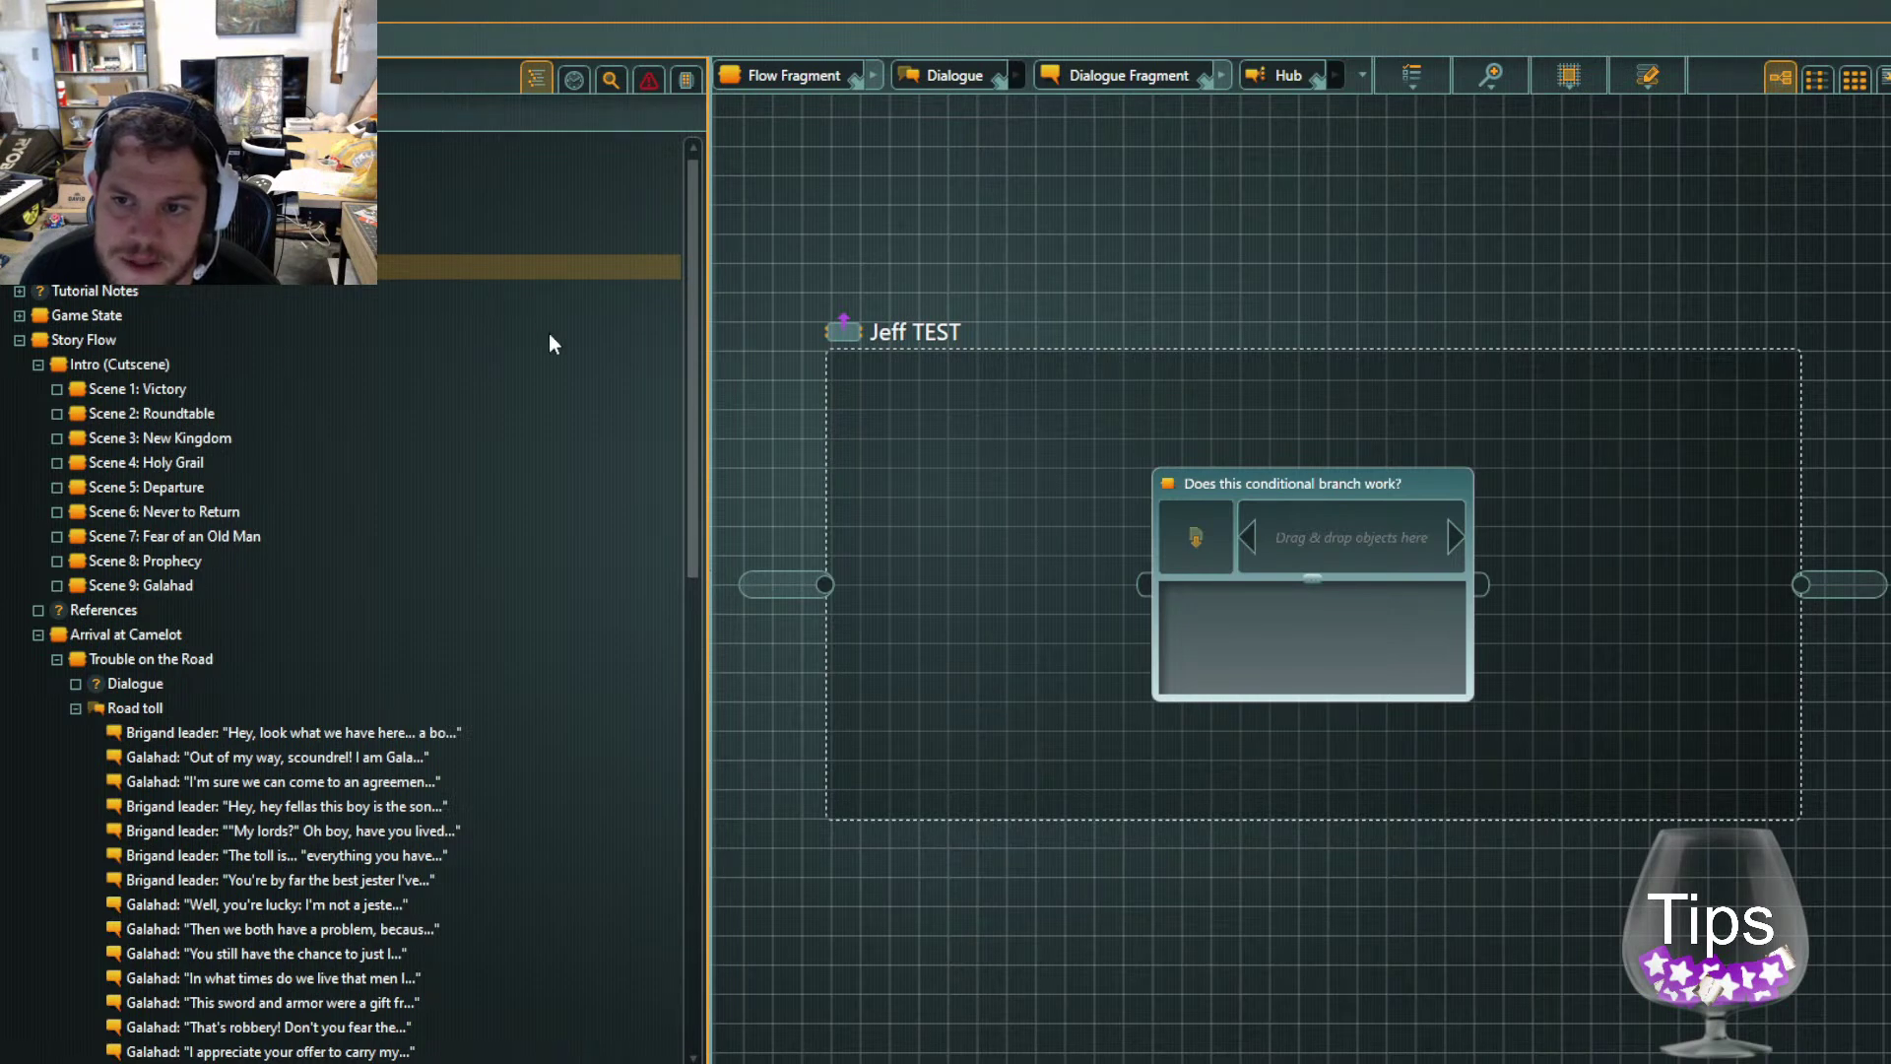
# Add a dialogue fragment inside "Does this conditional branch work?" and place a condition node beside it
pyautogui.click(229, 279)
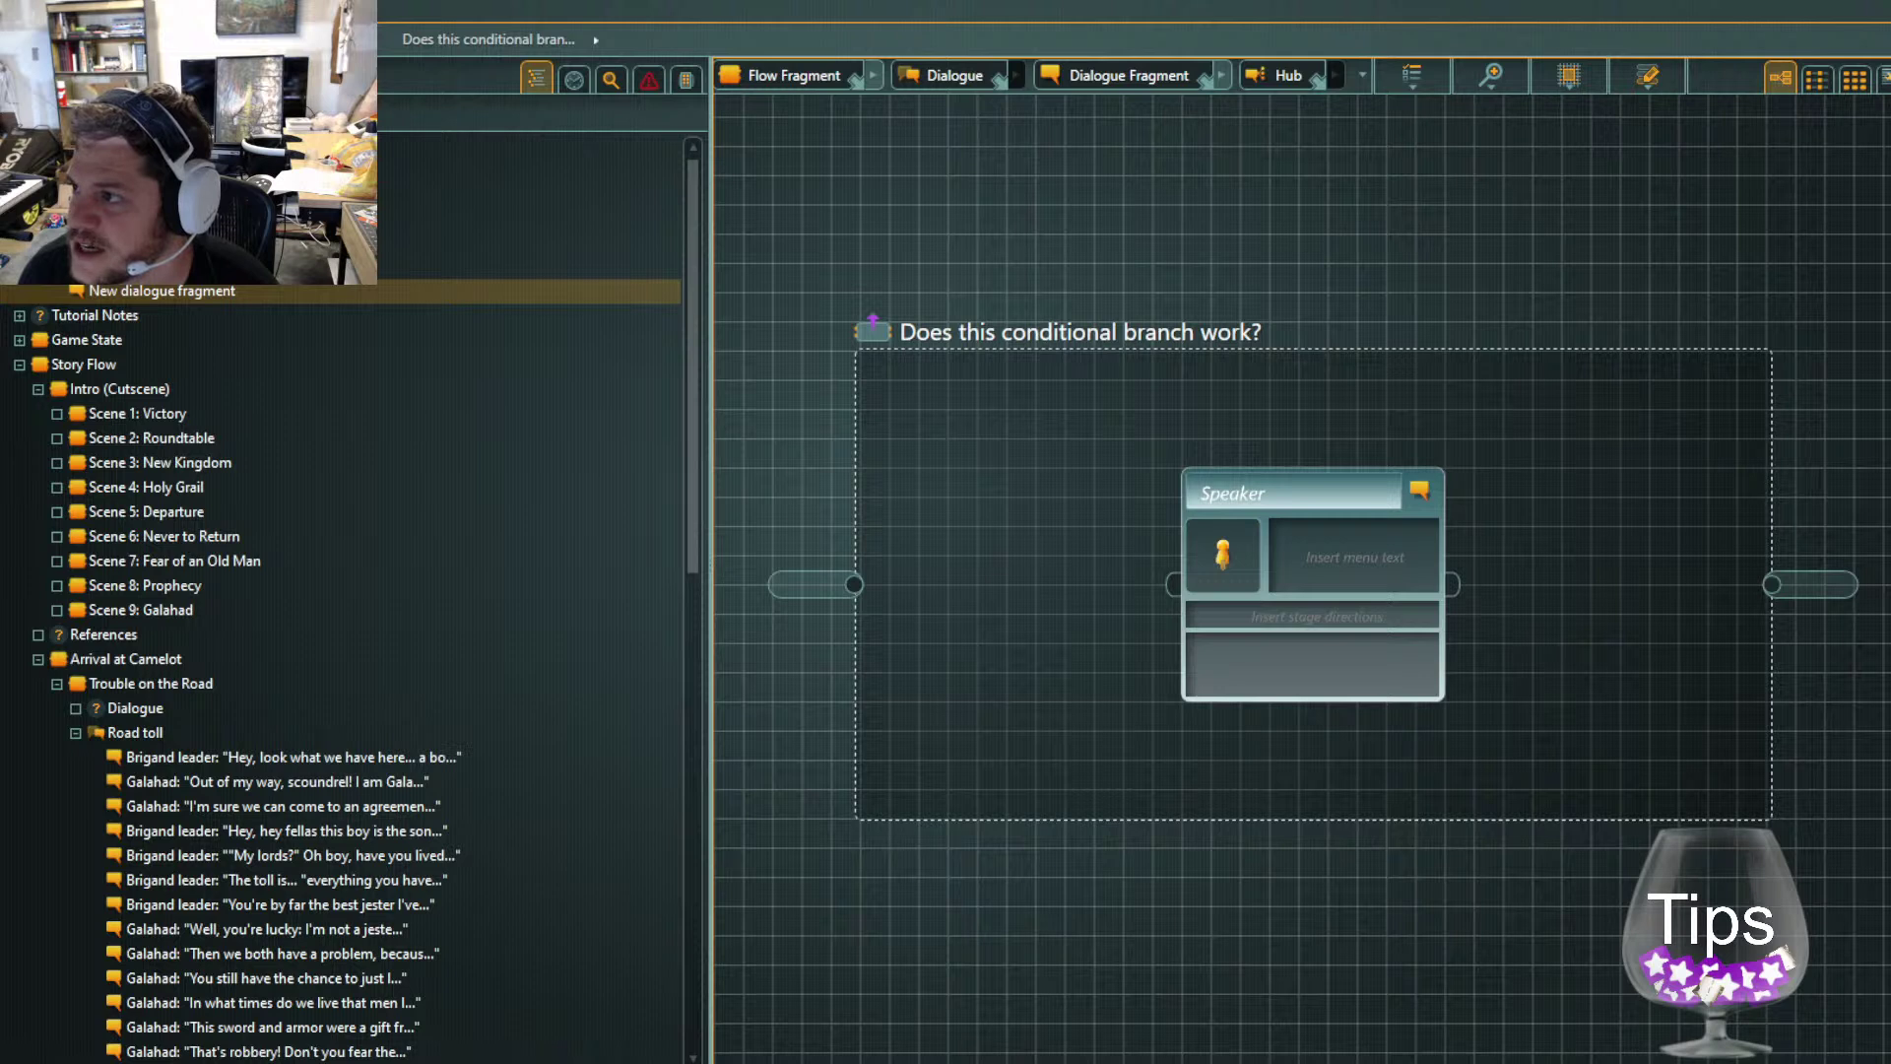
pyautogui.click(1665, 642)
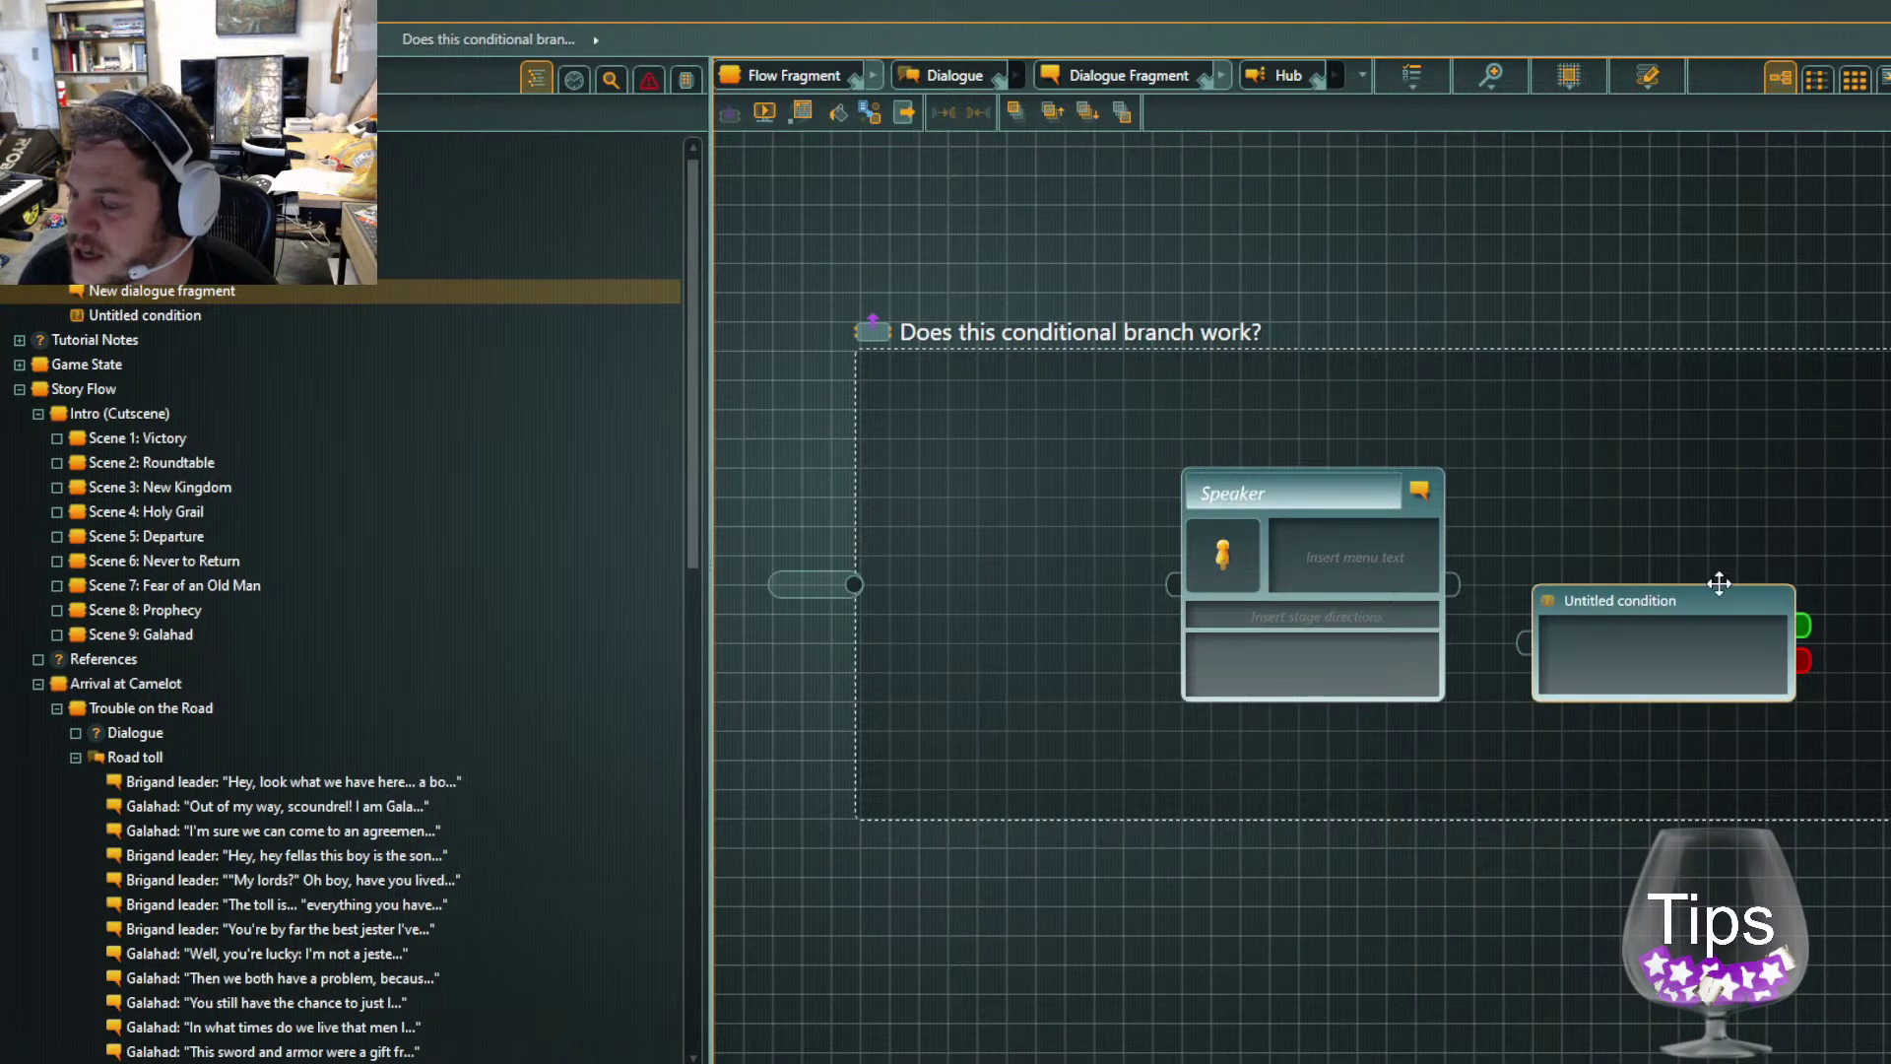
pyautogui.moveTo(1714, 592); pyautogui.dragTo(1714, 504)
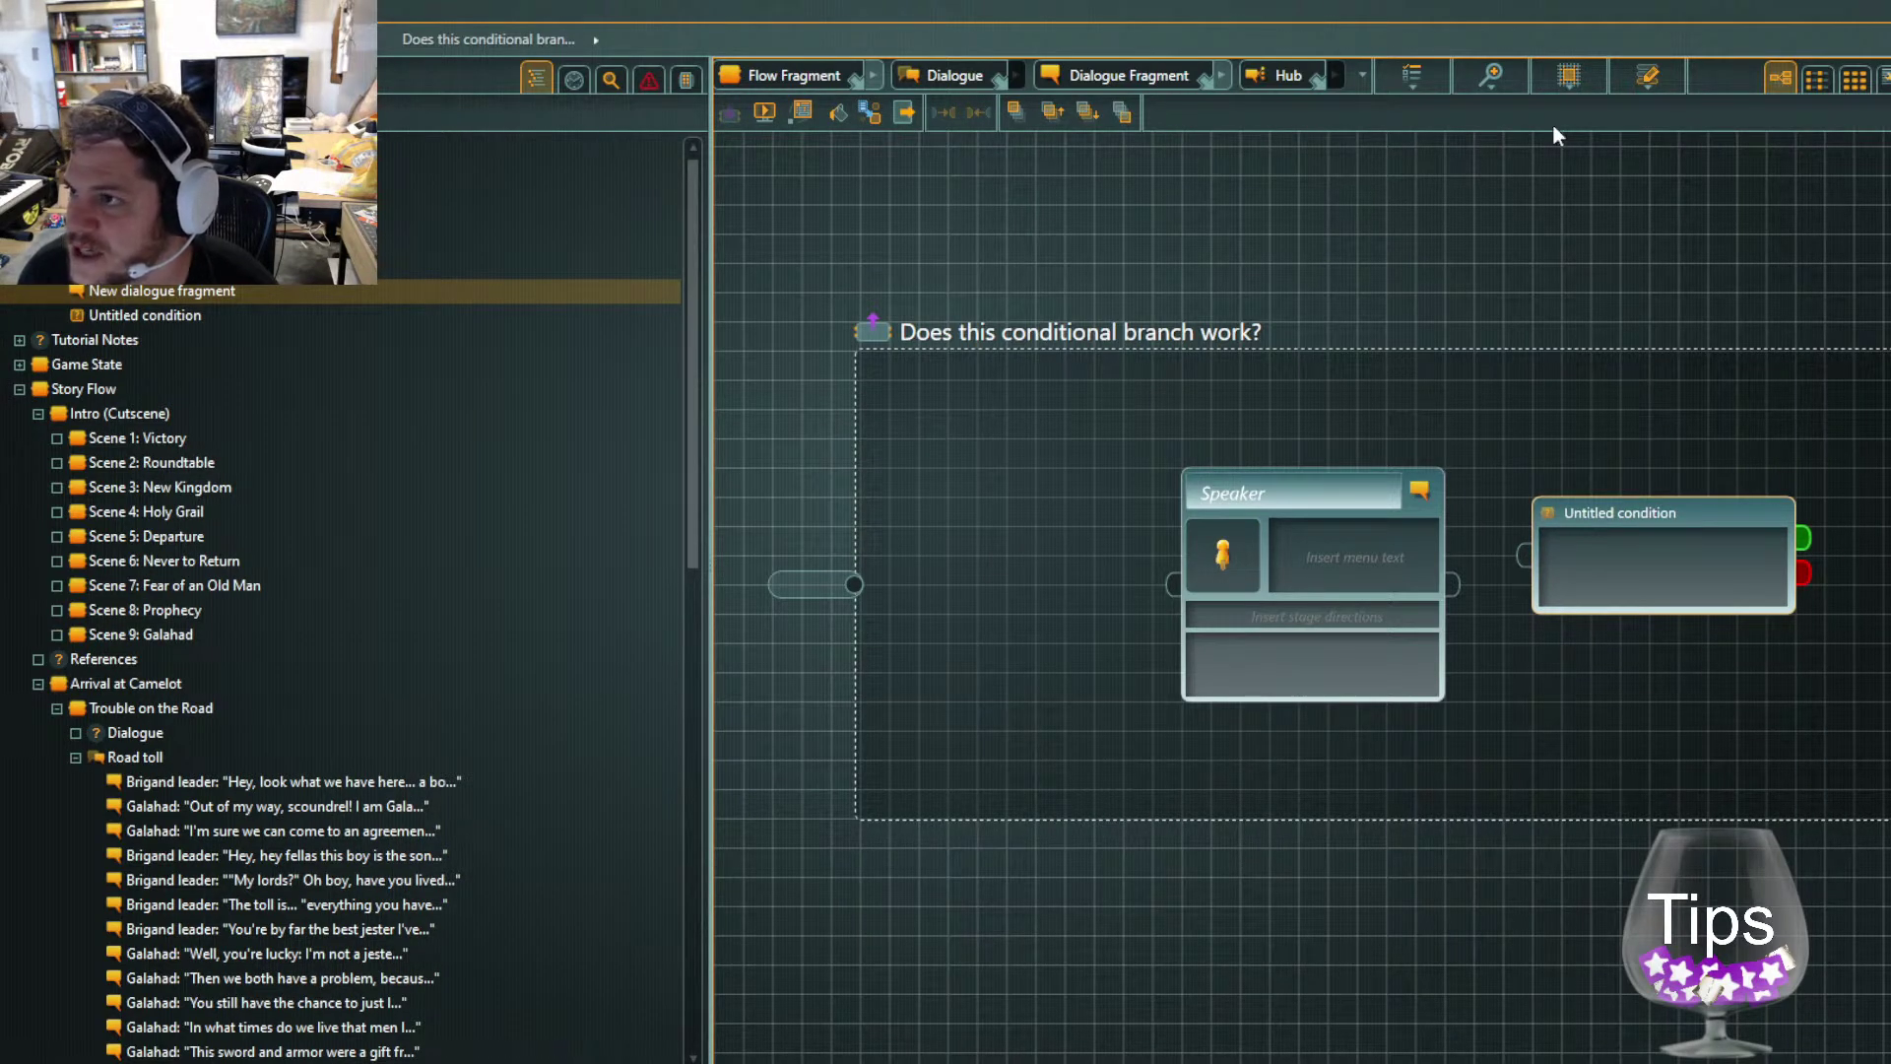
# Connect the dialogue fragment's output to the input of the untitled condition node
pyautogui.moveTo(1653, 849); pyautogui.dragTo(1136, 795)
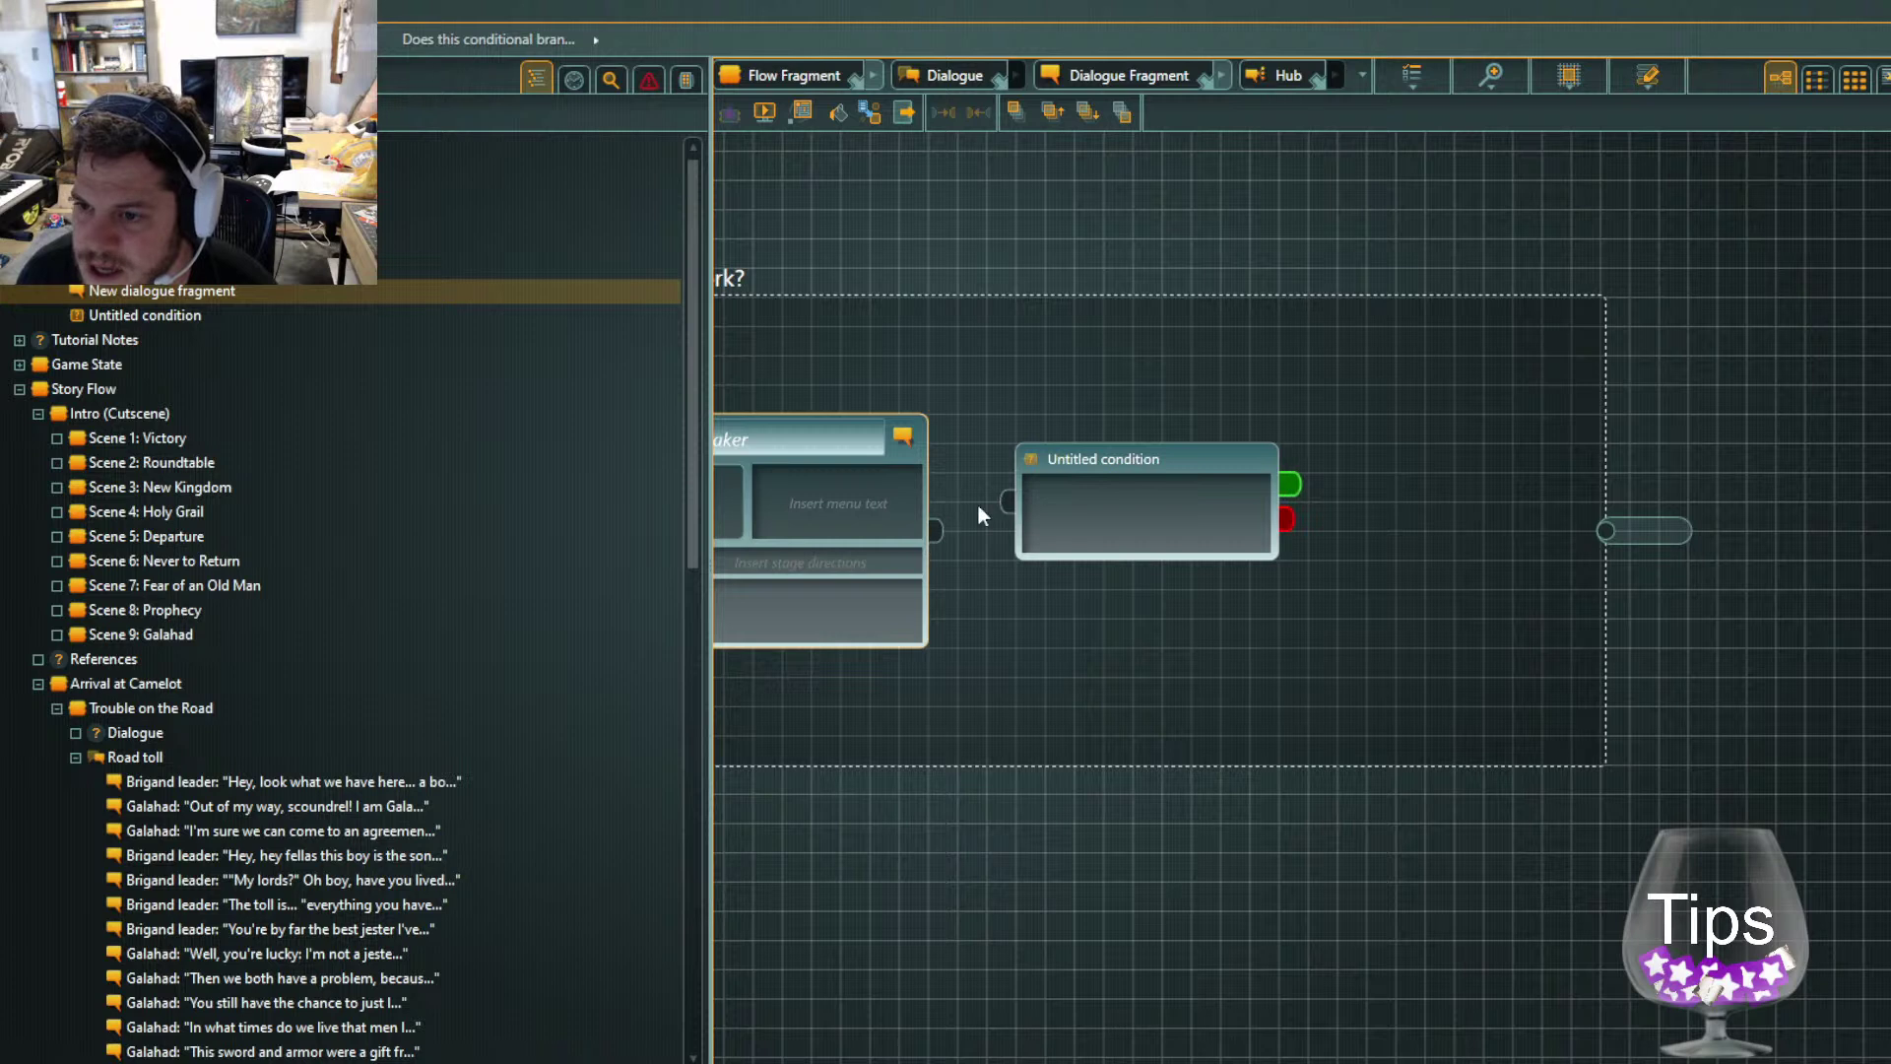
pyautogui.moveTo(939, 532); pyautogui.dragTo(1007, 502)
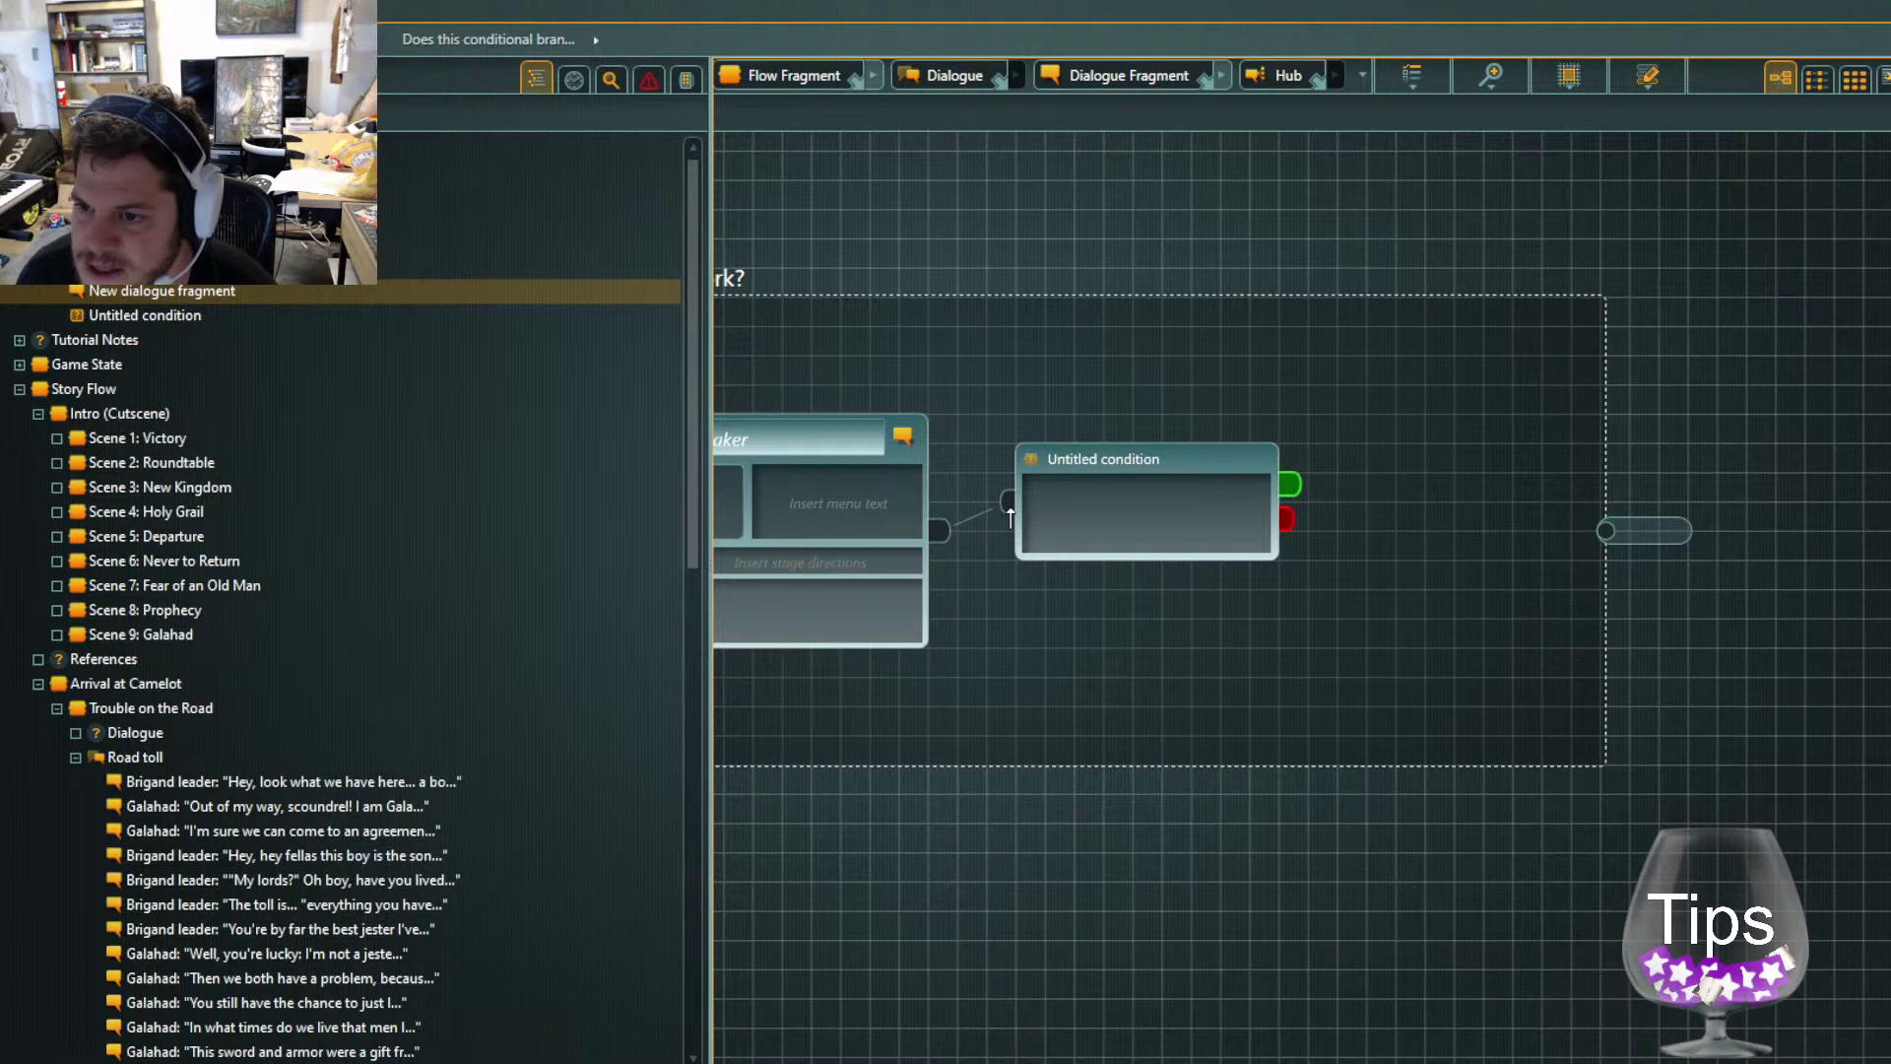
pyautogui.click(1275, 547)
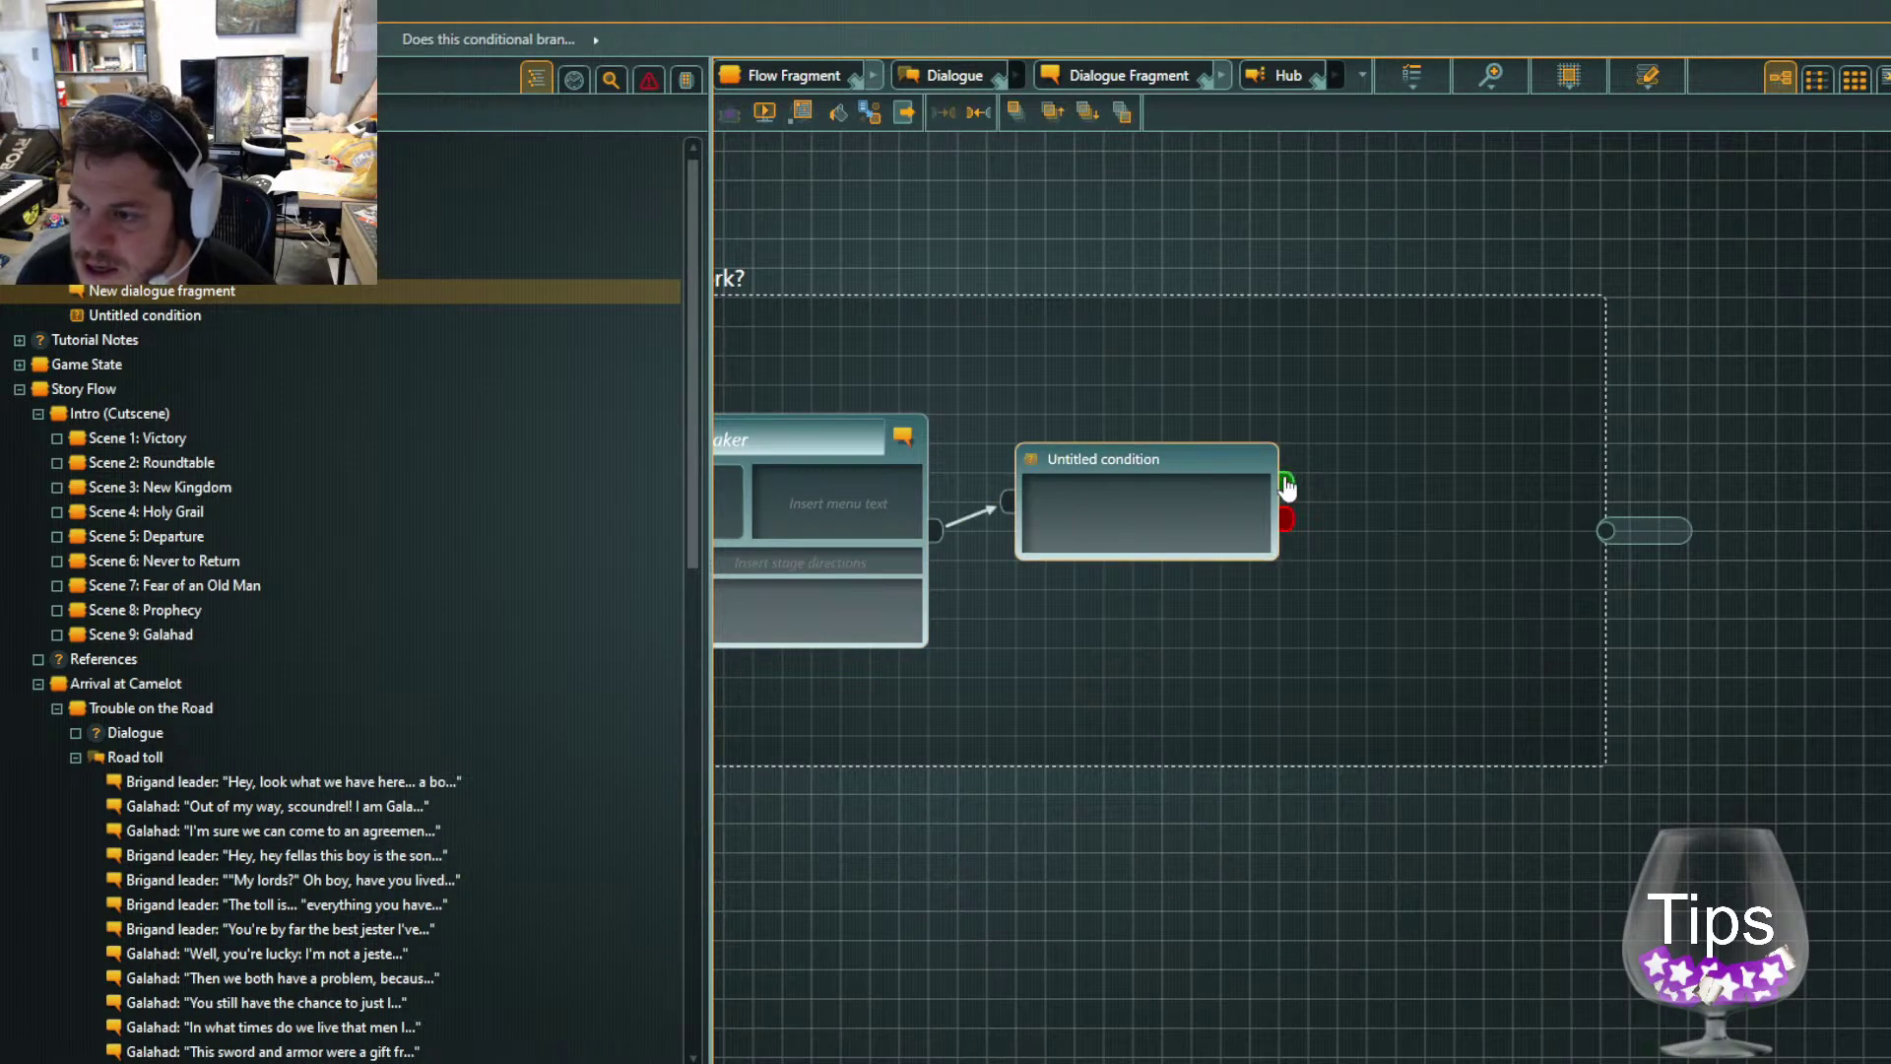
# Branch the condition's true output to a new dialogue fragment spoken by Galahad with the text "test"
pyautogui.moveTo(1288, 485); pyautogui.dragTo(1359, 397)
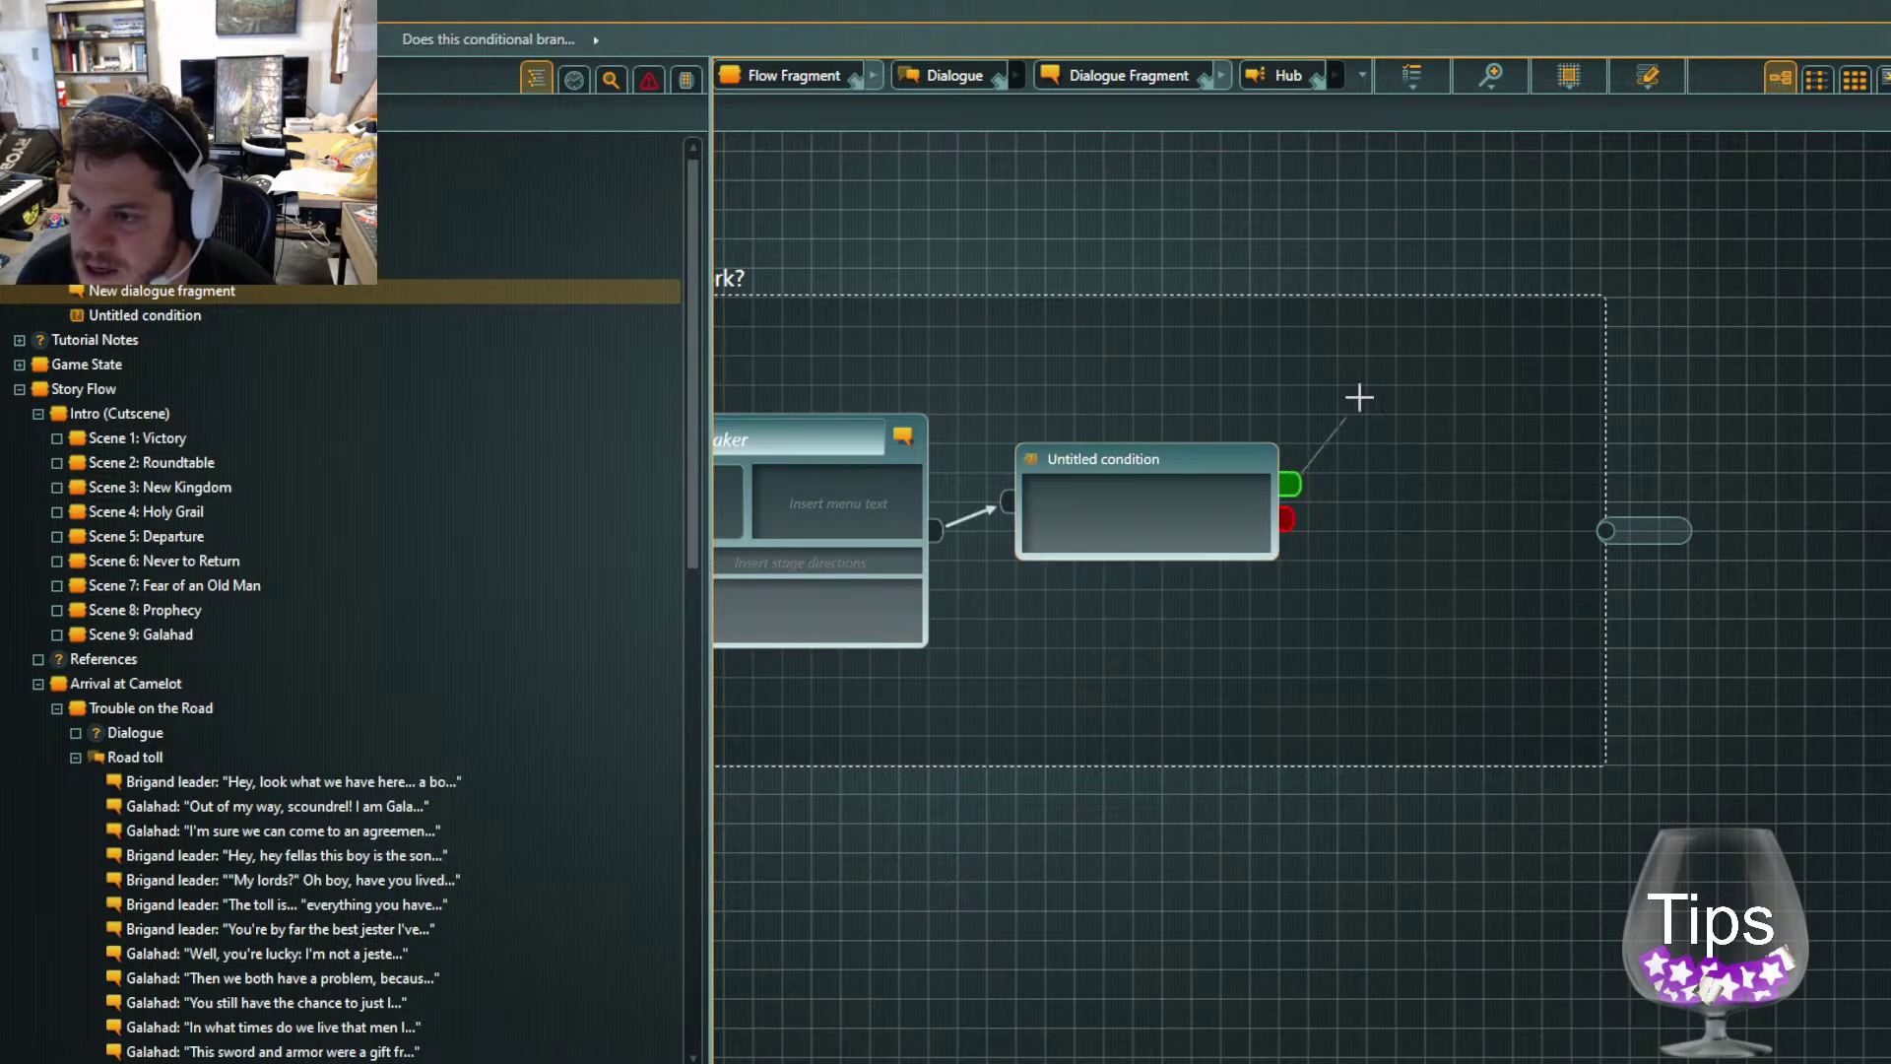
pyautogui.click(1411, 477)
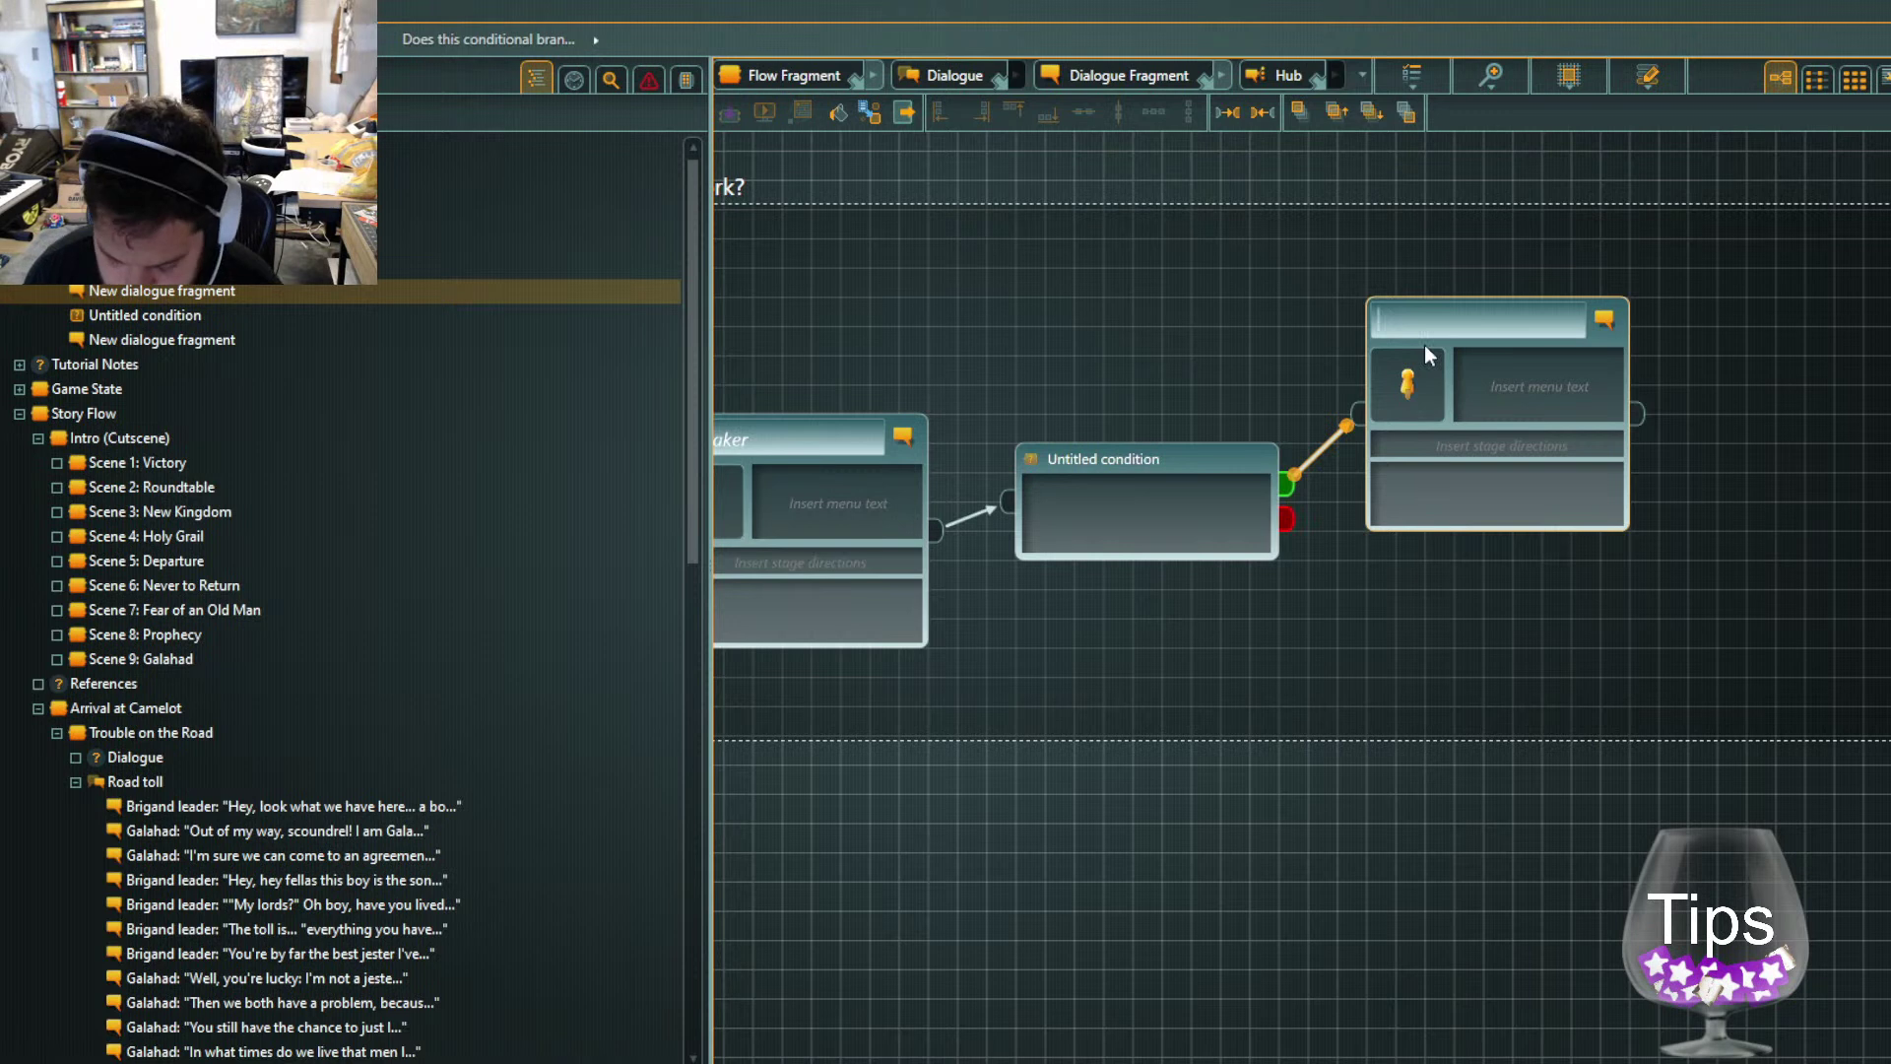
pyautogui.write('gal')
pyautogui.press('Return')
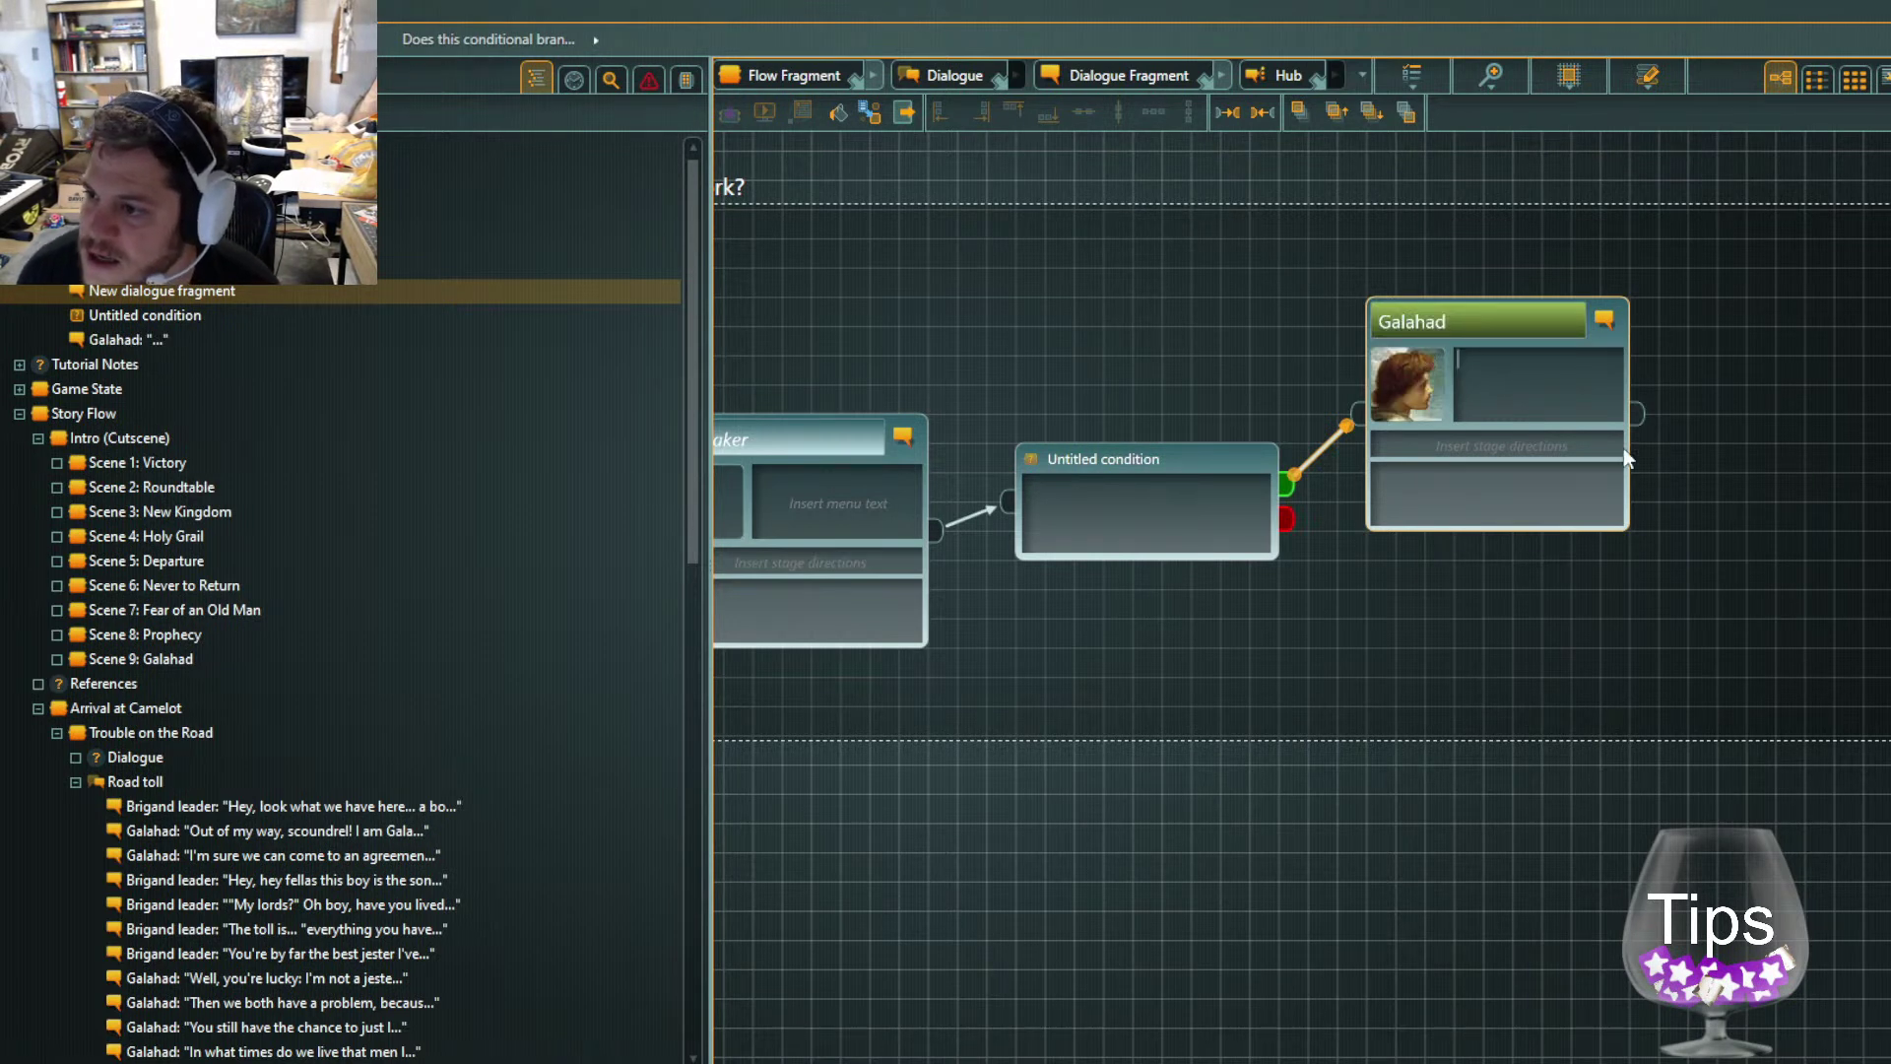
pyautogui.click(1534, 470)
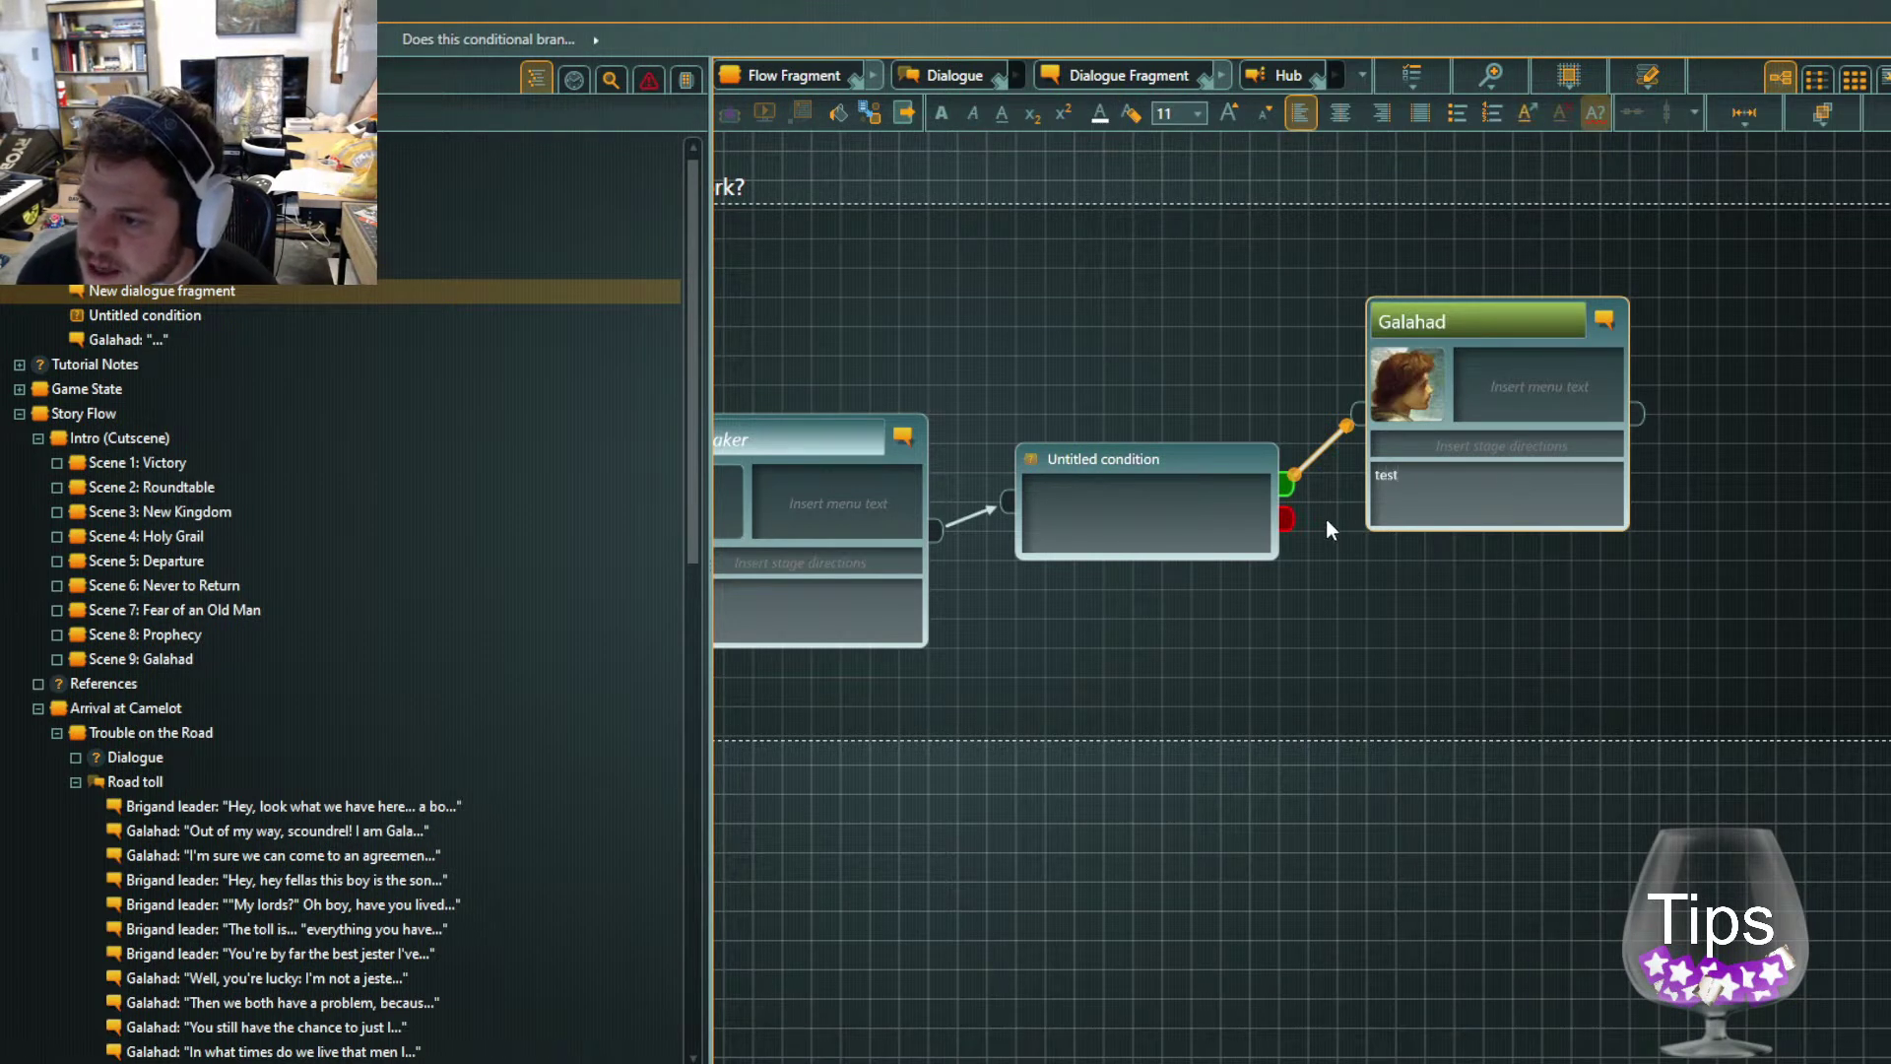
# Branch the condition's false output to a second Galahad dialogue fragment with the text "test2", placed below the first one
pyautogui.moveTo(1291, 533); pyautogui.dragTo(1486, 719)
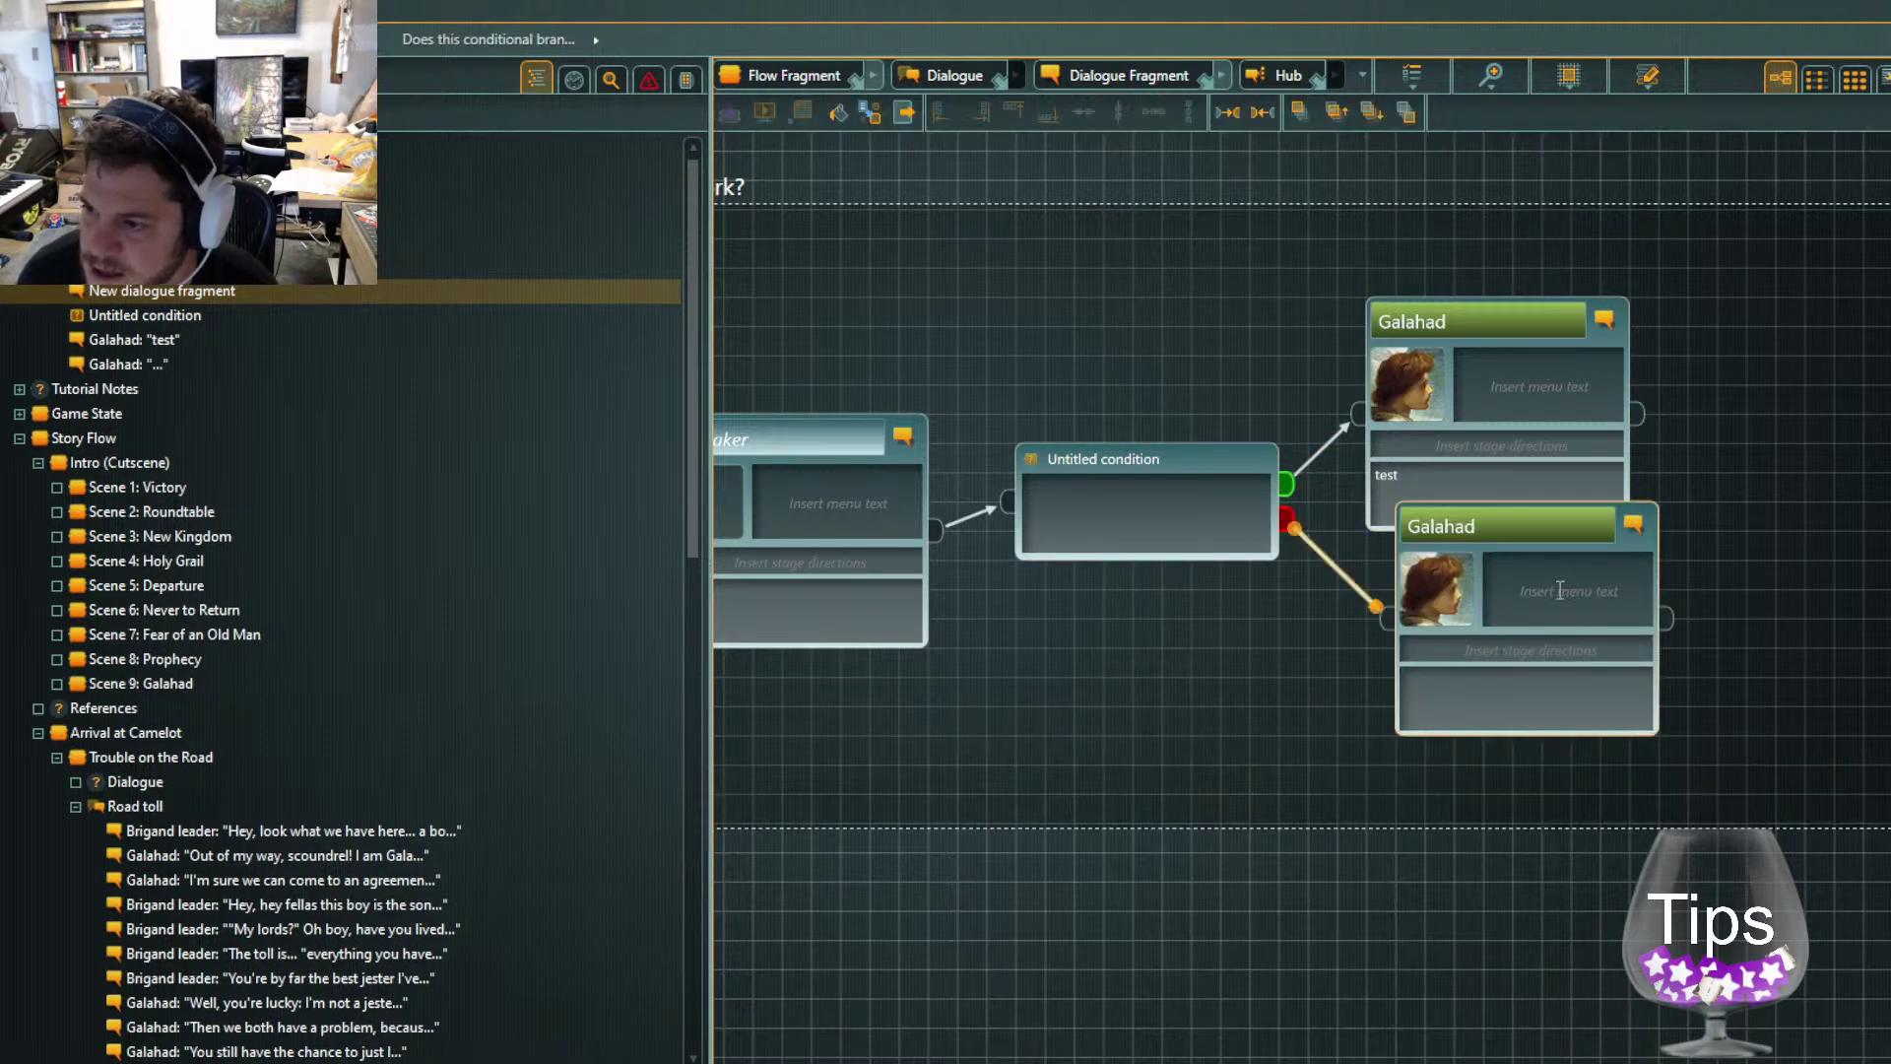
pyautogui.click(1499, 676)
pyautogui.write('test2')
pyautogui.moveTo(1592, 531); pyautogui.dragTo(1564, 591)
pyautogui.click(1731, 586)
pyautogui.scroll(-3, 1768, 591)
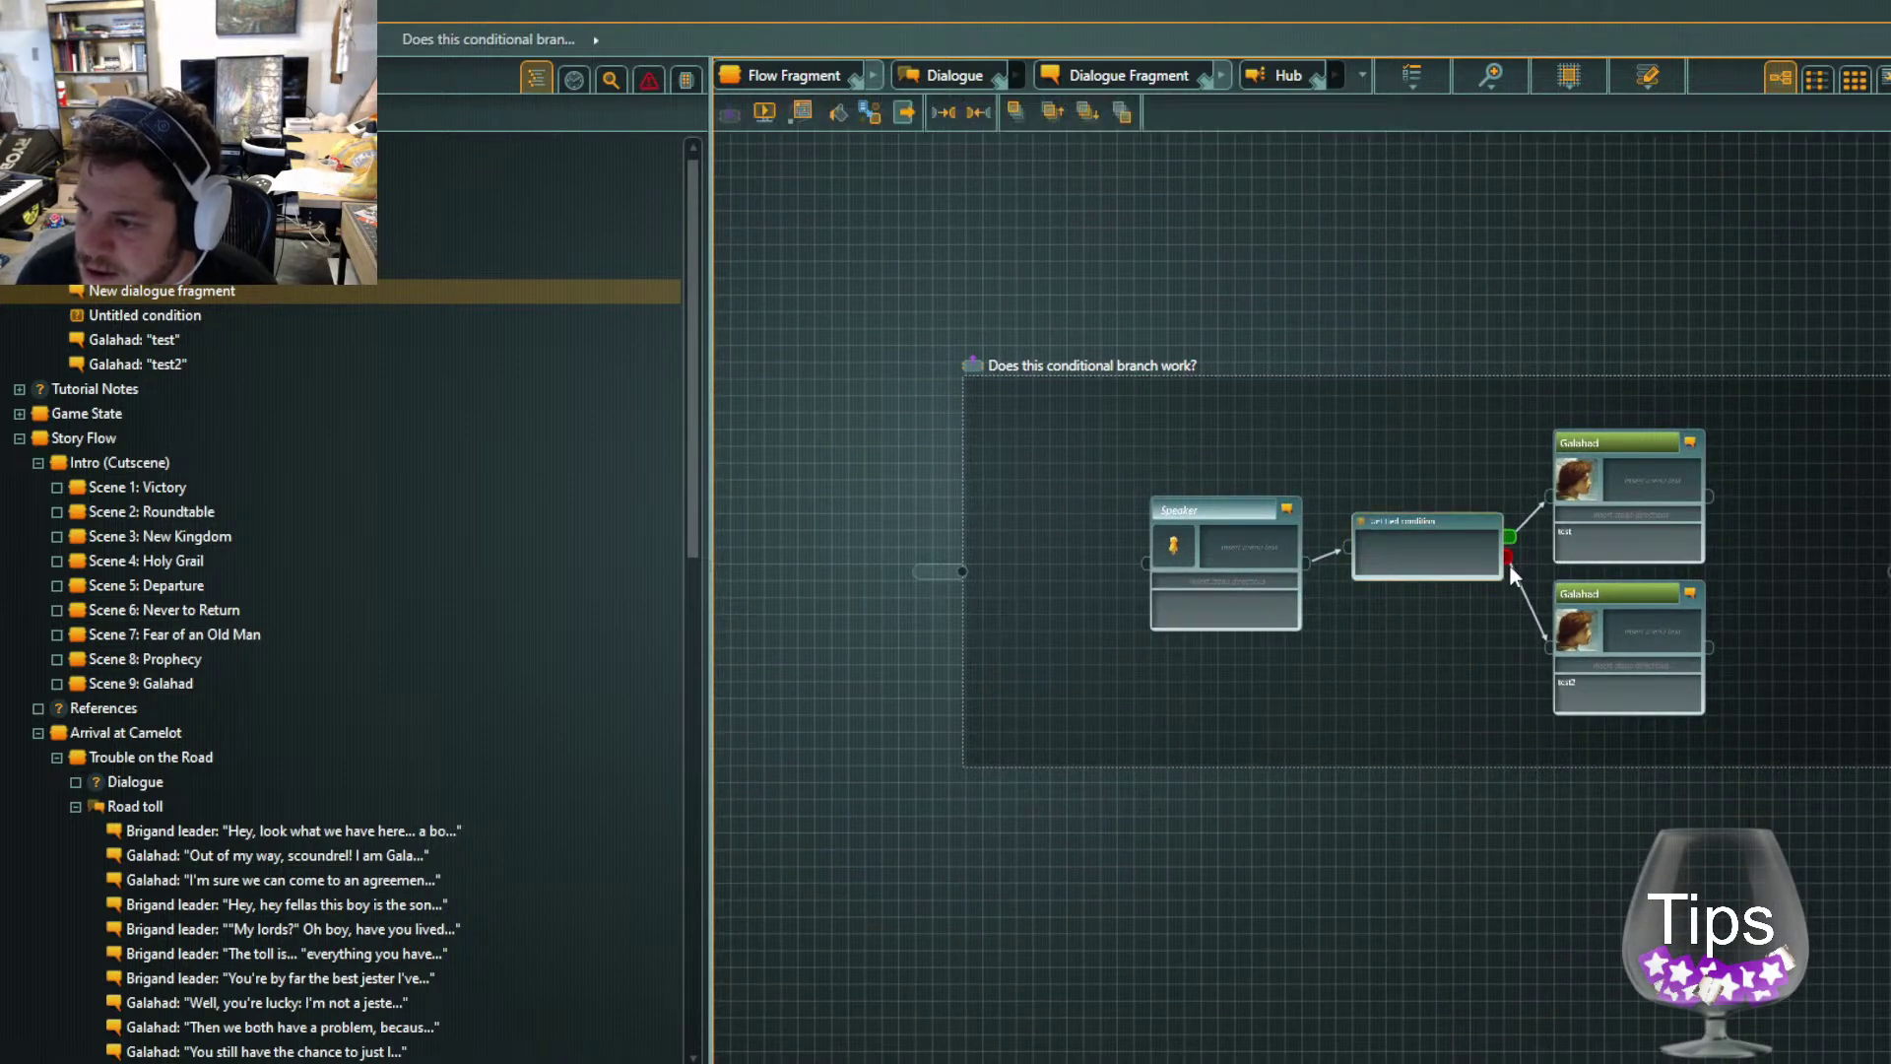
pyautogui.scroll(3, 1517, 559)
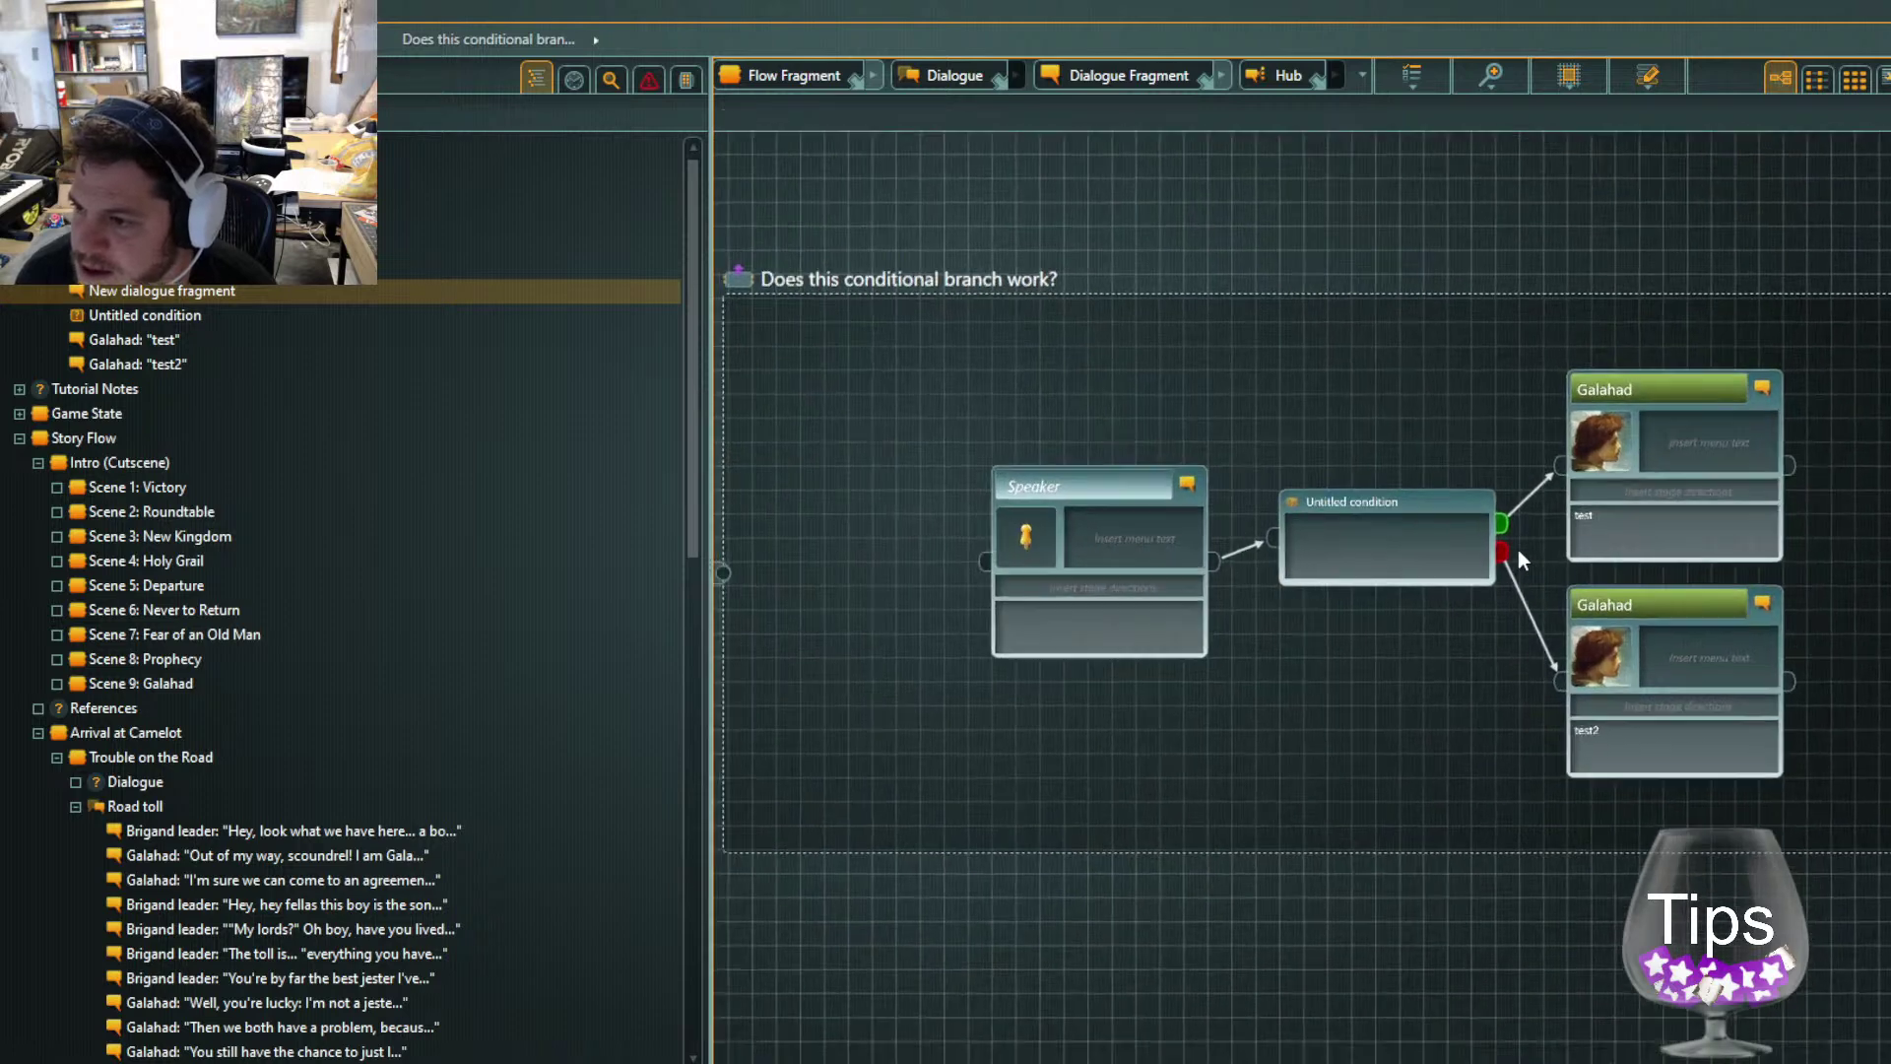
# Begin the condition node's expression with "case when"
pyautogui.click(1320, 517)
pyautogui.write('case wehen')
pyautogui.press('BackSpace')
pyautogui.press('BackSpace')
pyautogui.press('BackSpace')
pyautogui.press('BackSpace')
pyautogui.write('hen ')
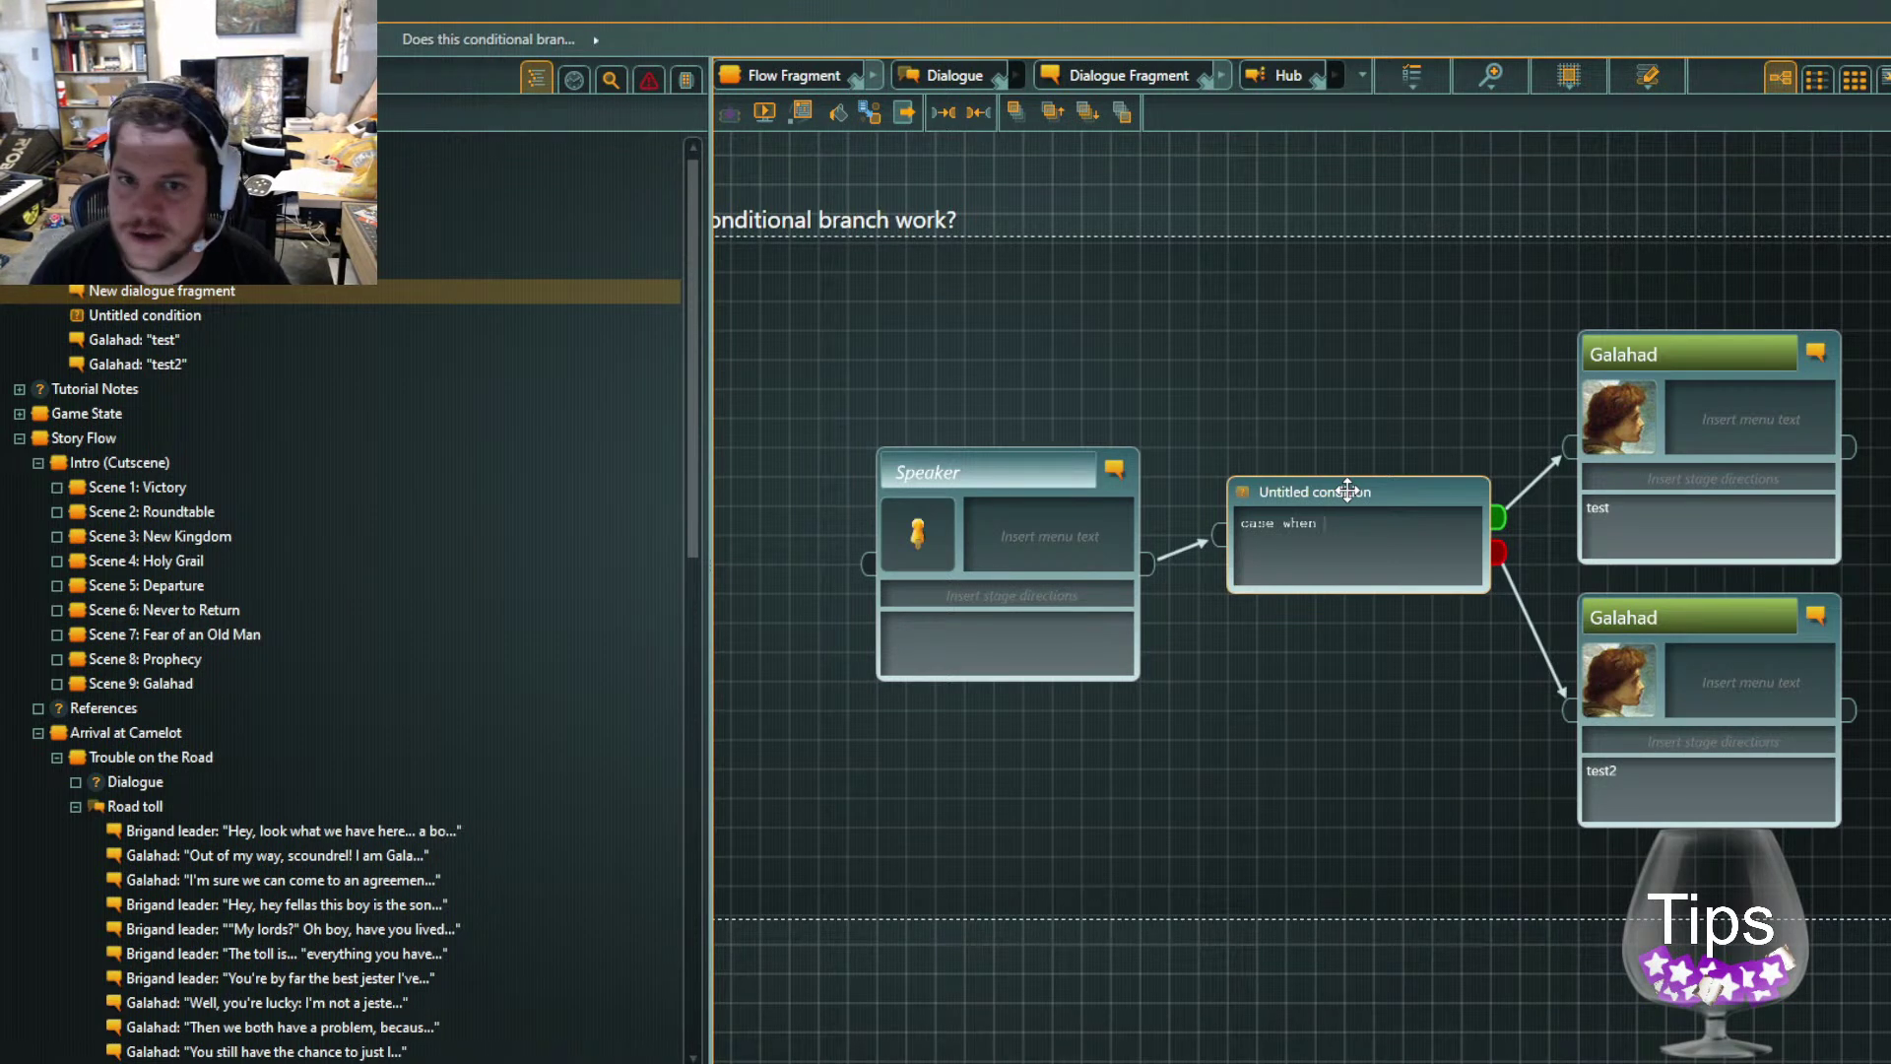
pyautogui.write('gl')
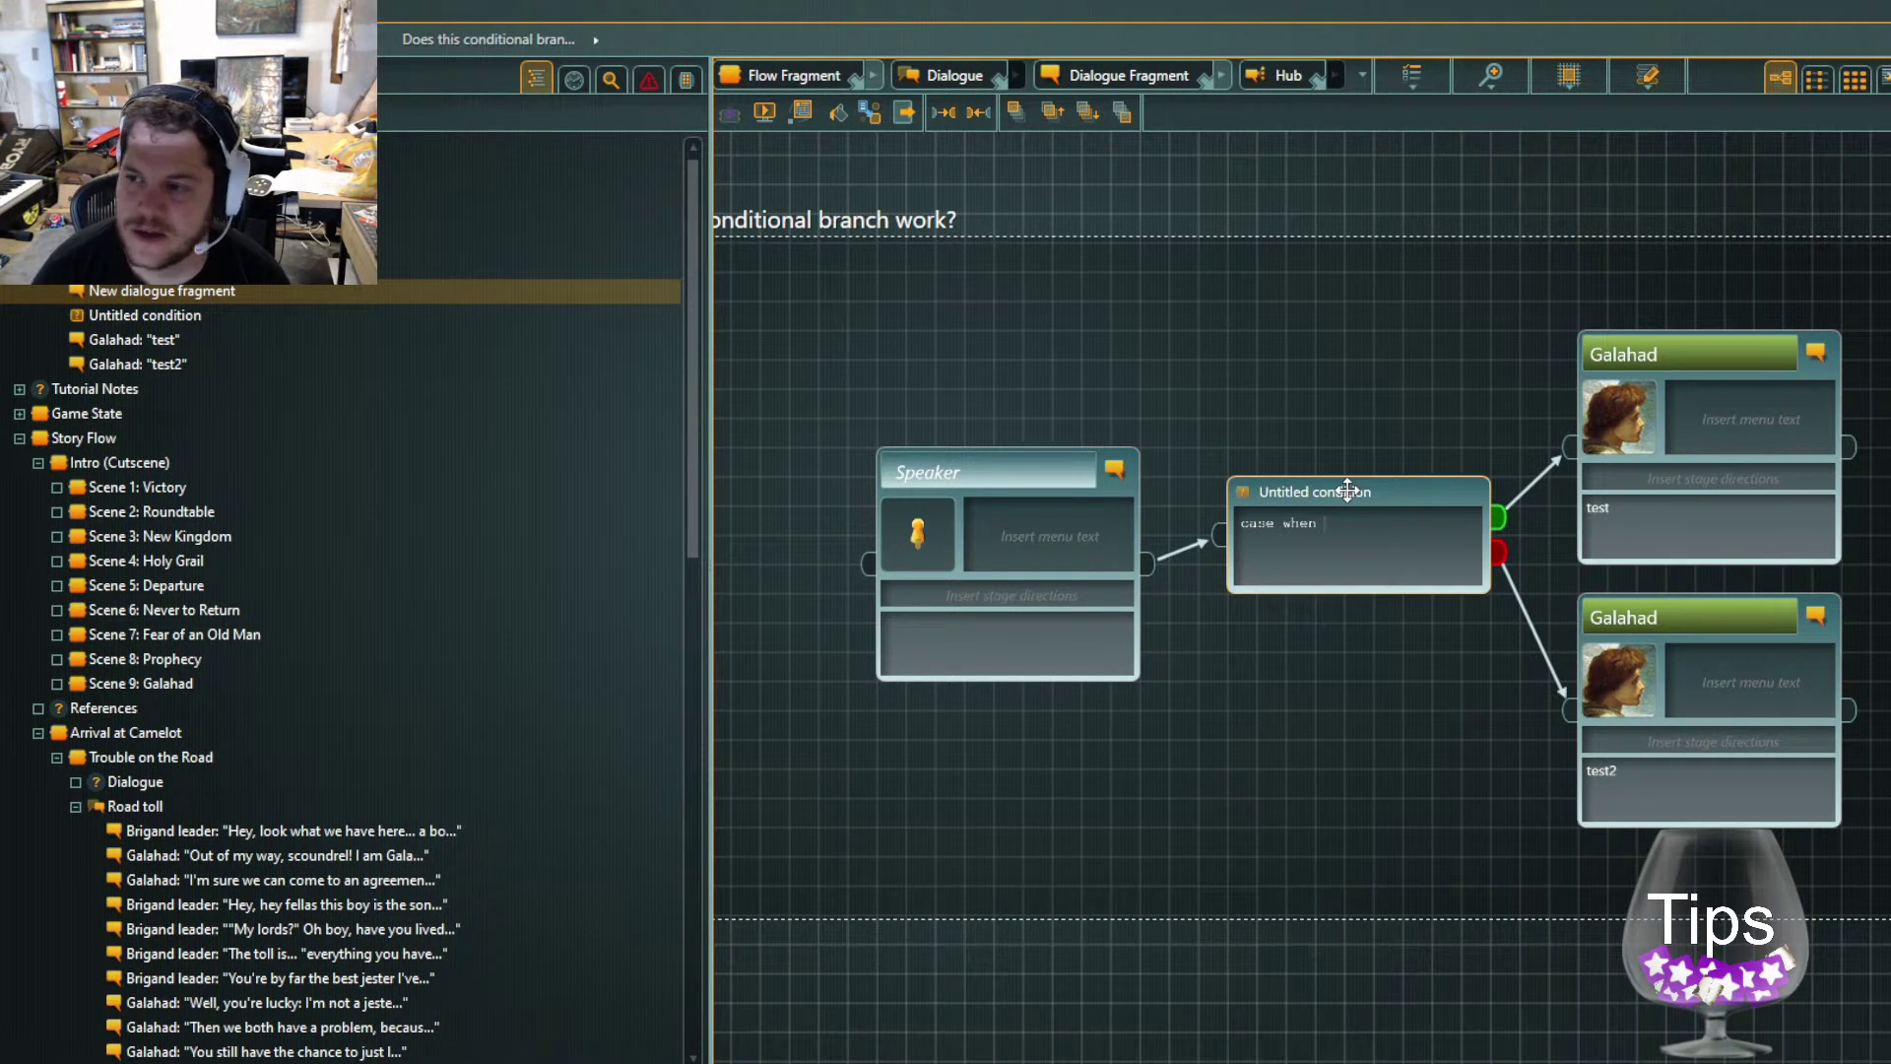
pyautogui.press('BackSpace')
pyautogui.press('BackSpace')
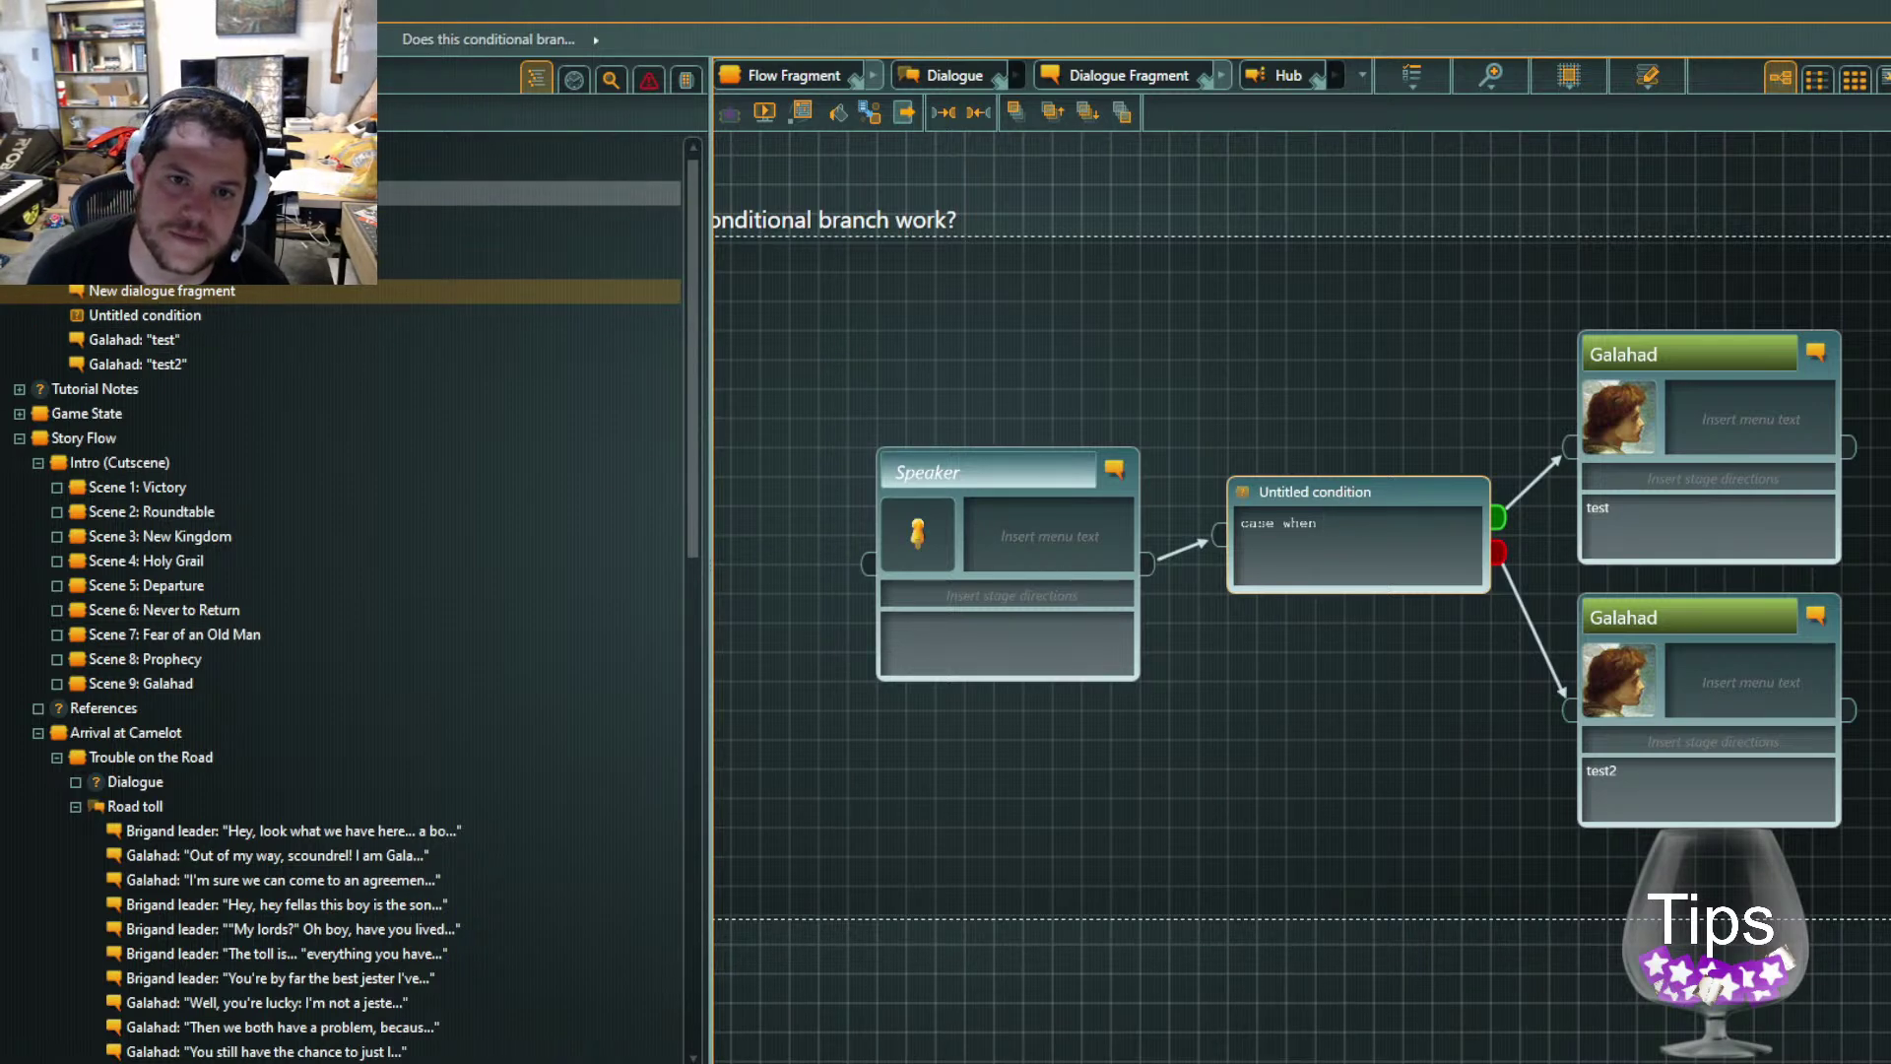
# Create a new global variable set named with the author's first name followed by "Test"
pyautogui.click(295, 193)
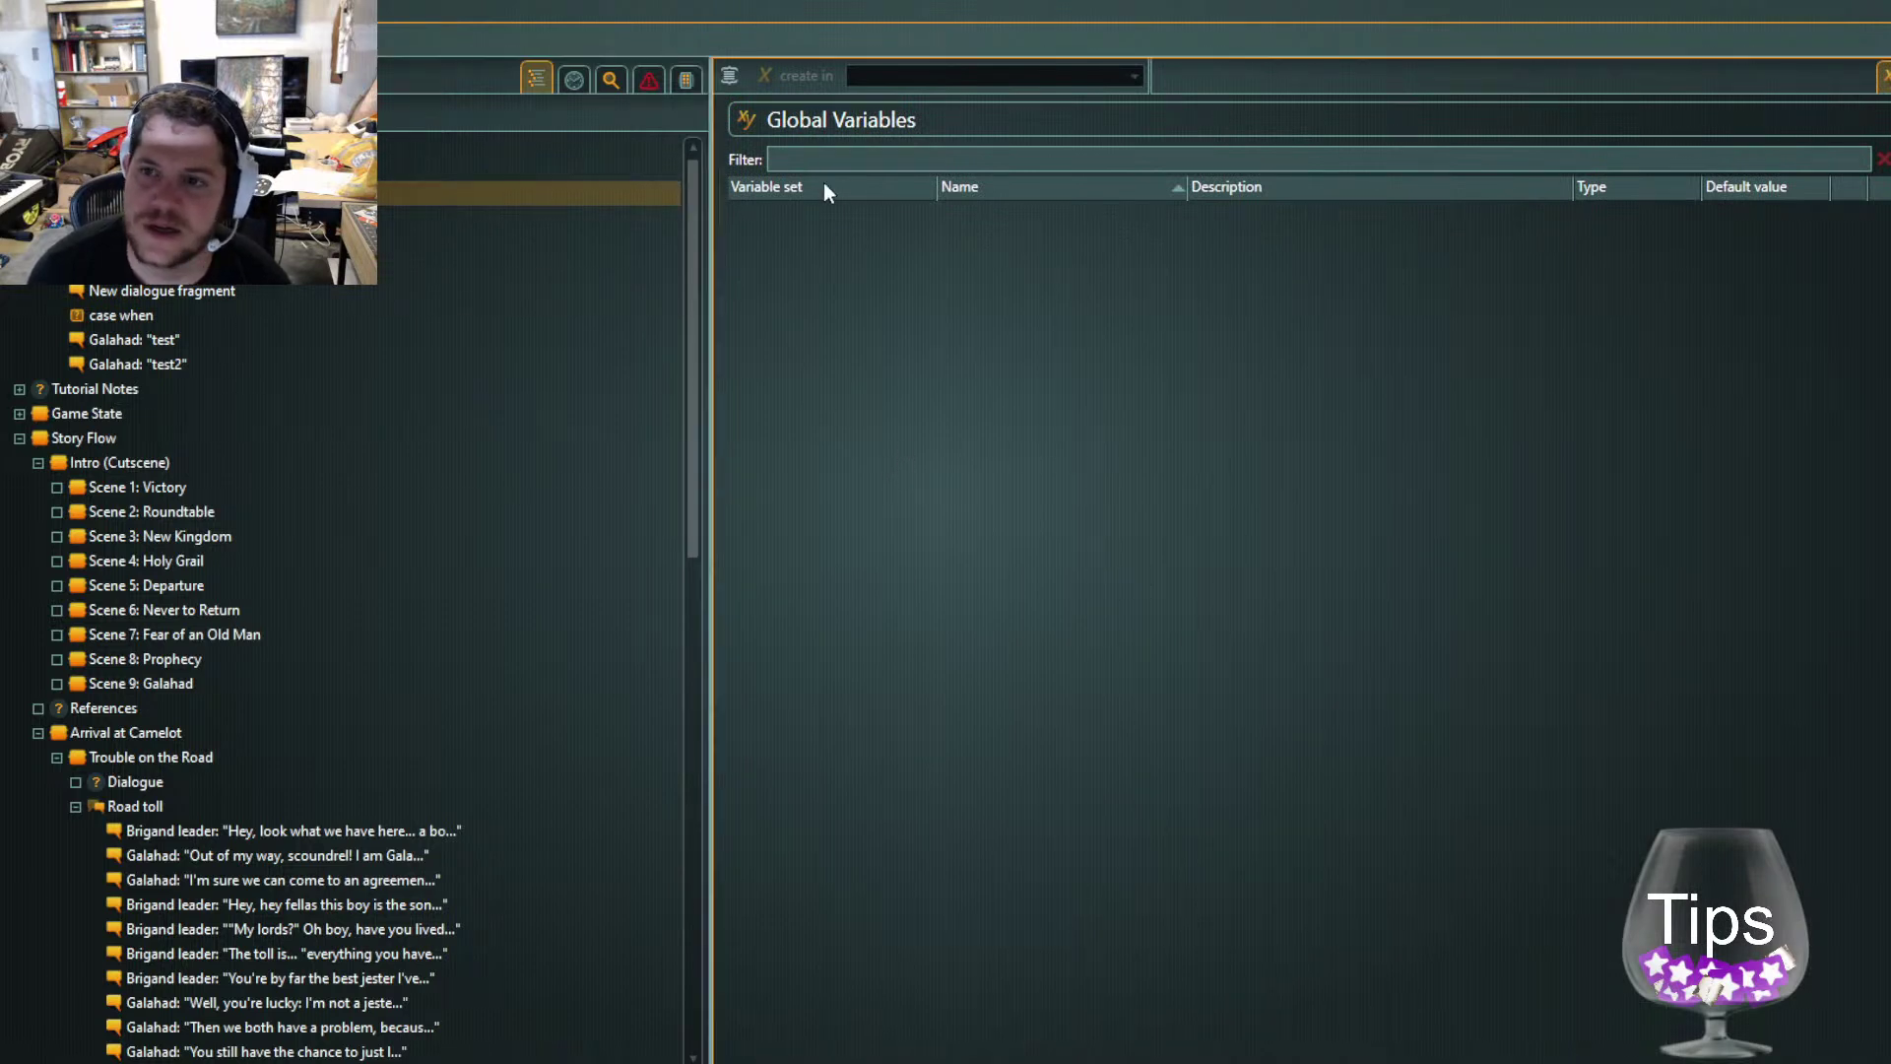
pyautogui.click(734, 78)
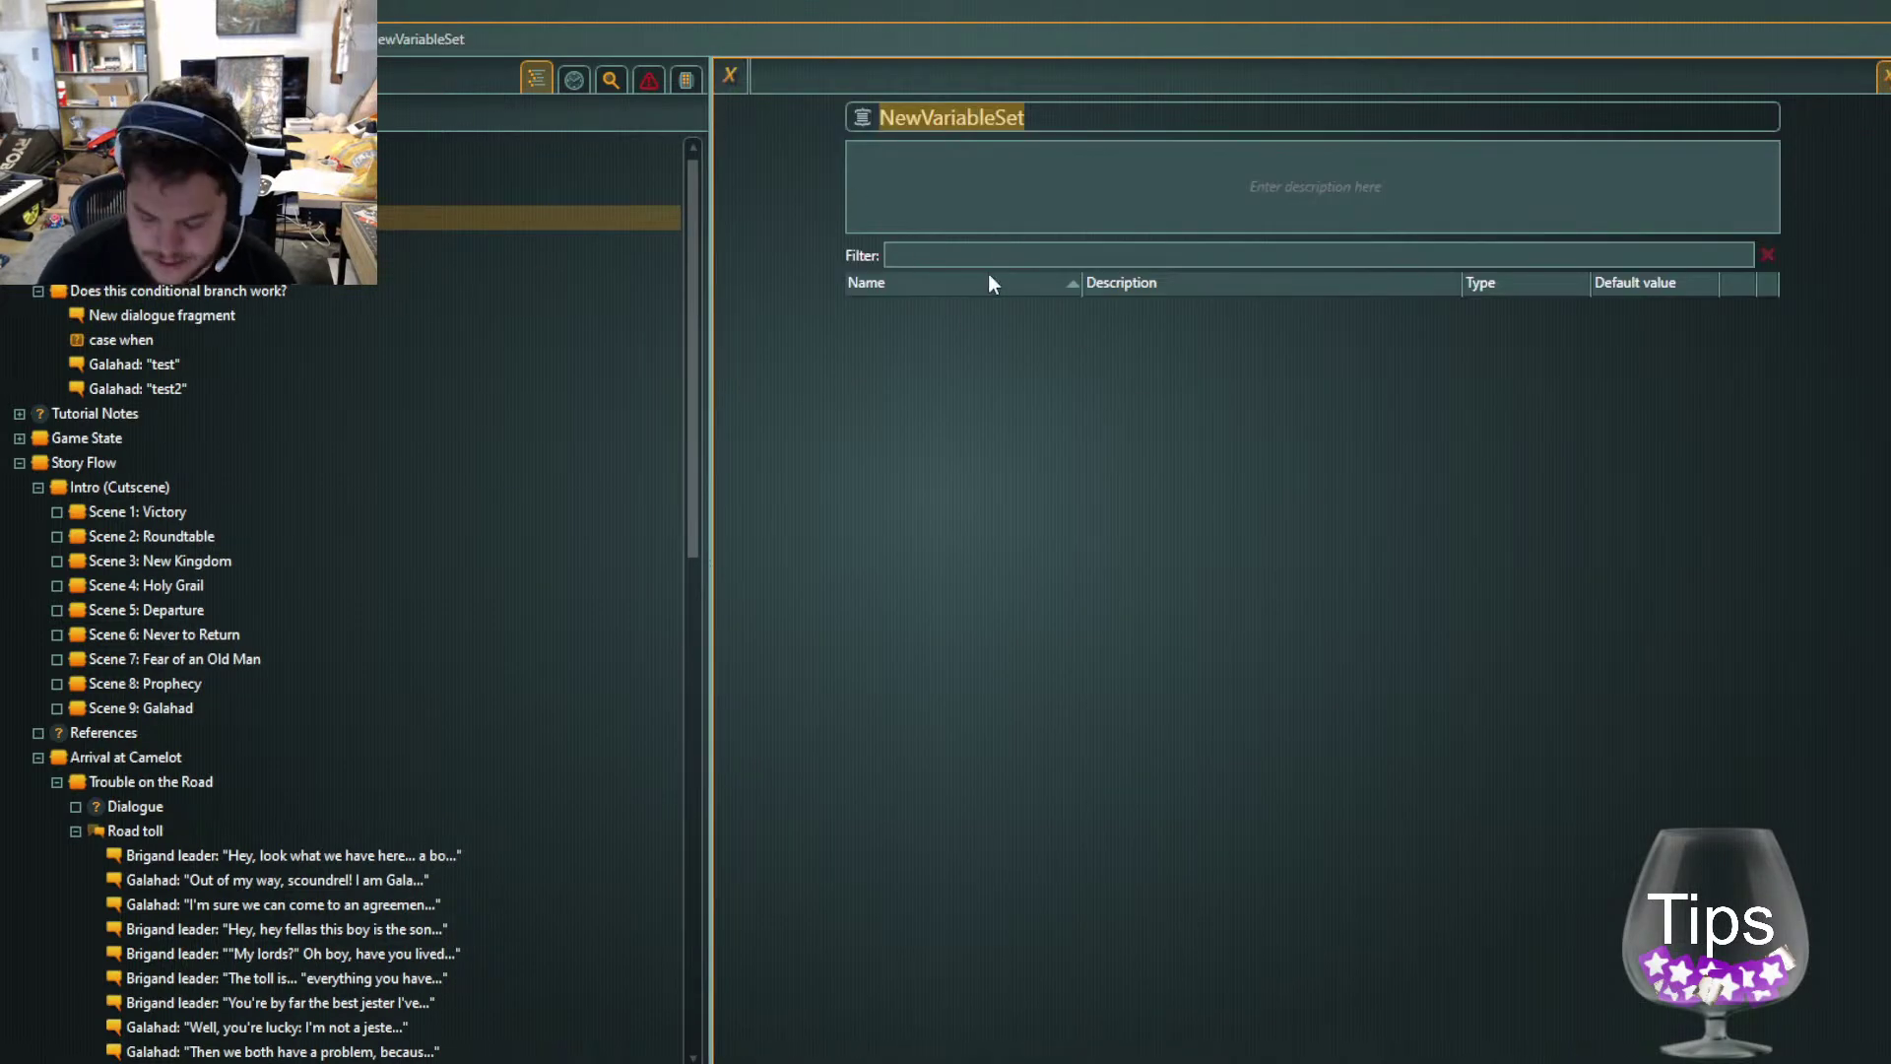
pyautogui.write('JeffTest')
pyautogui.press('Return')
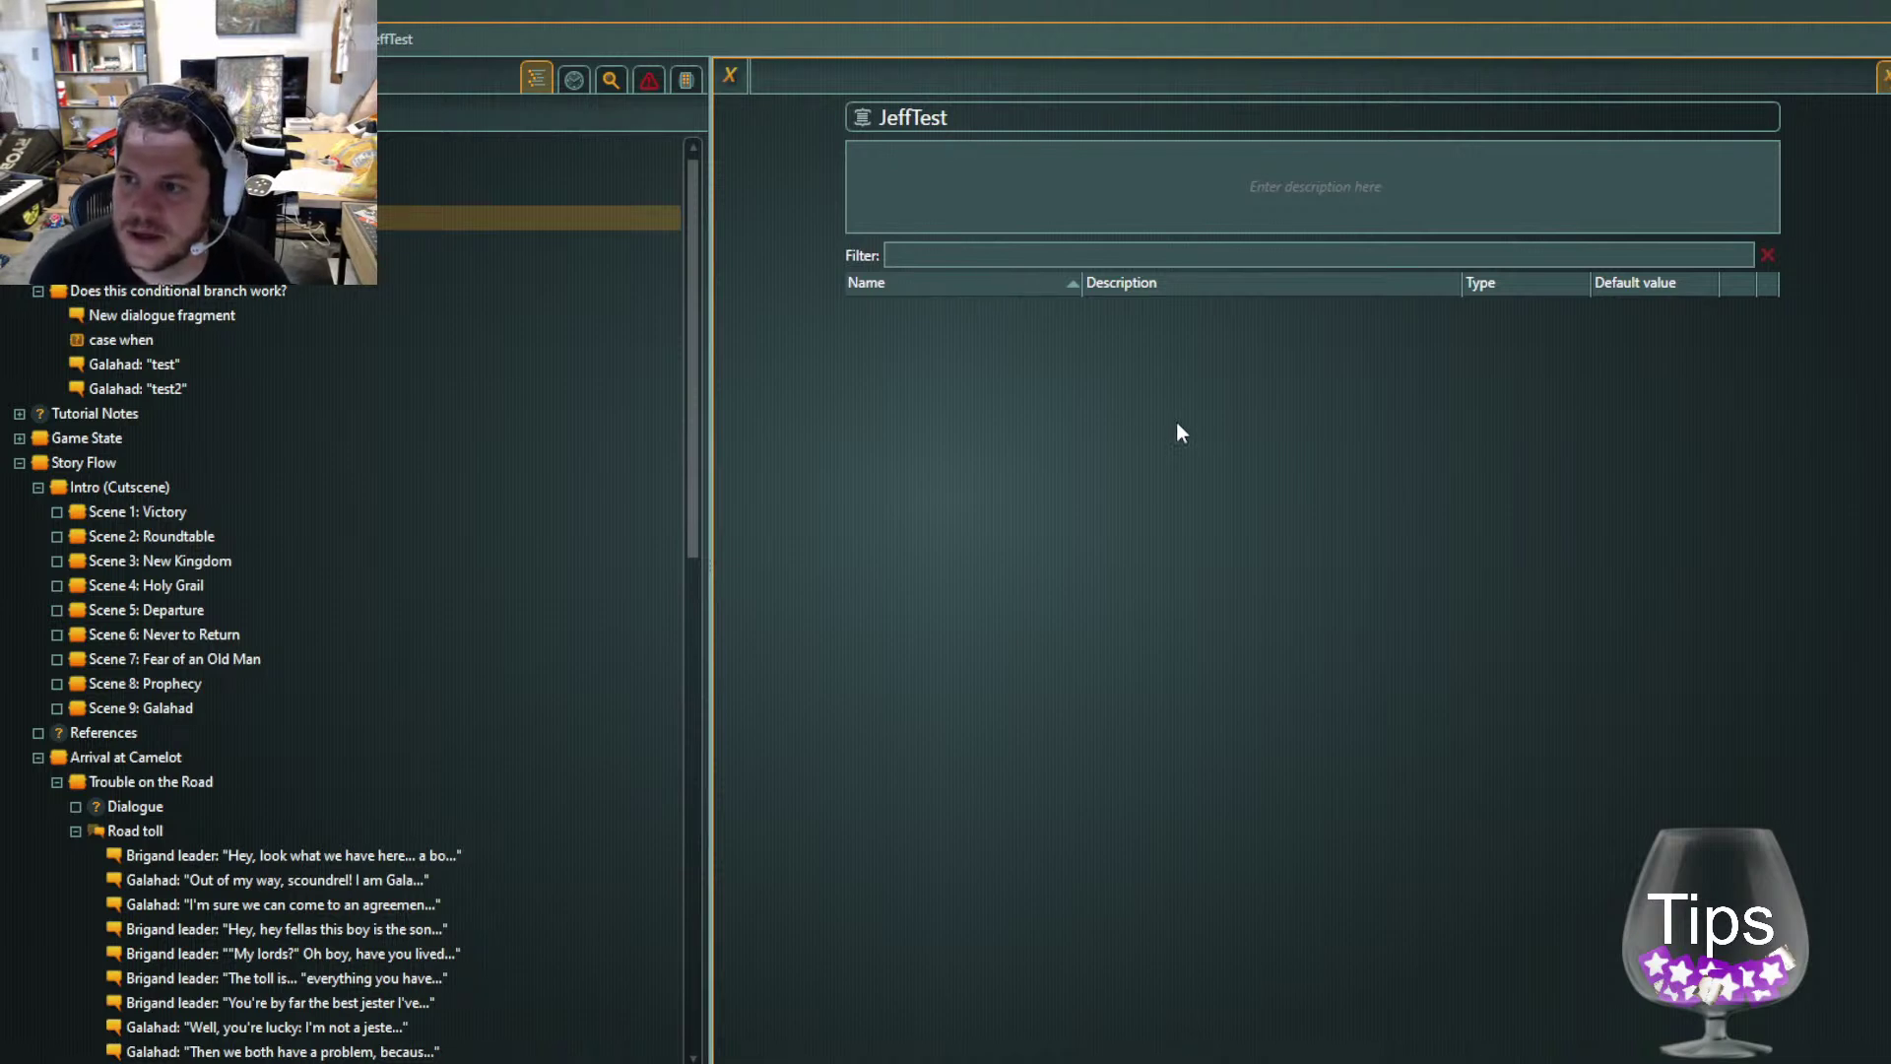
# Add an integer variable named "int123" to the new variable set
pyautogui.click(735, 75)
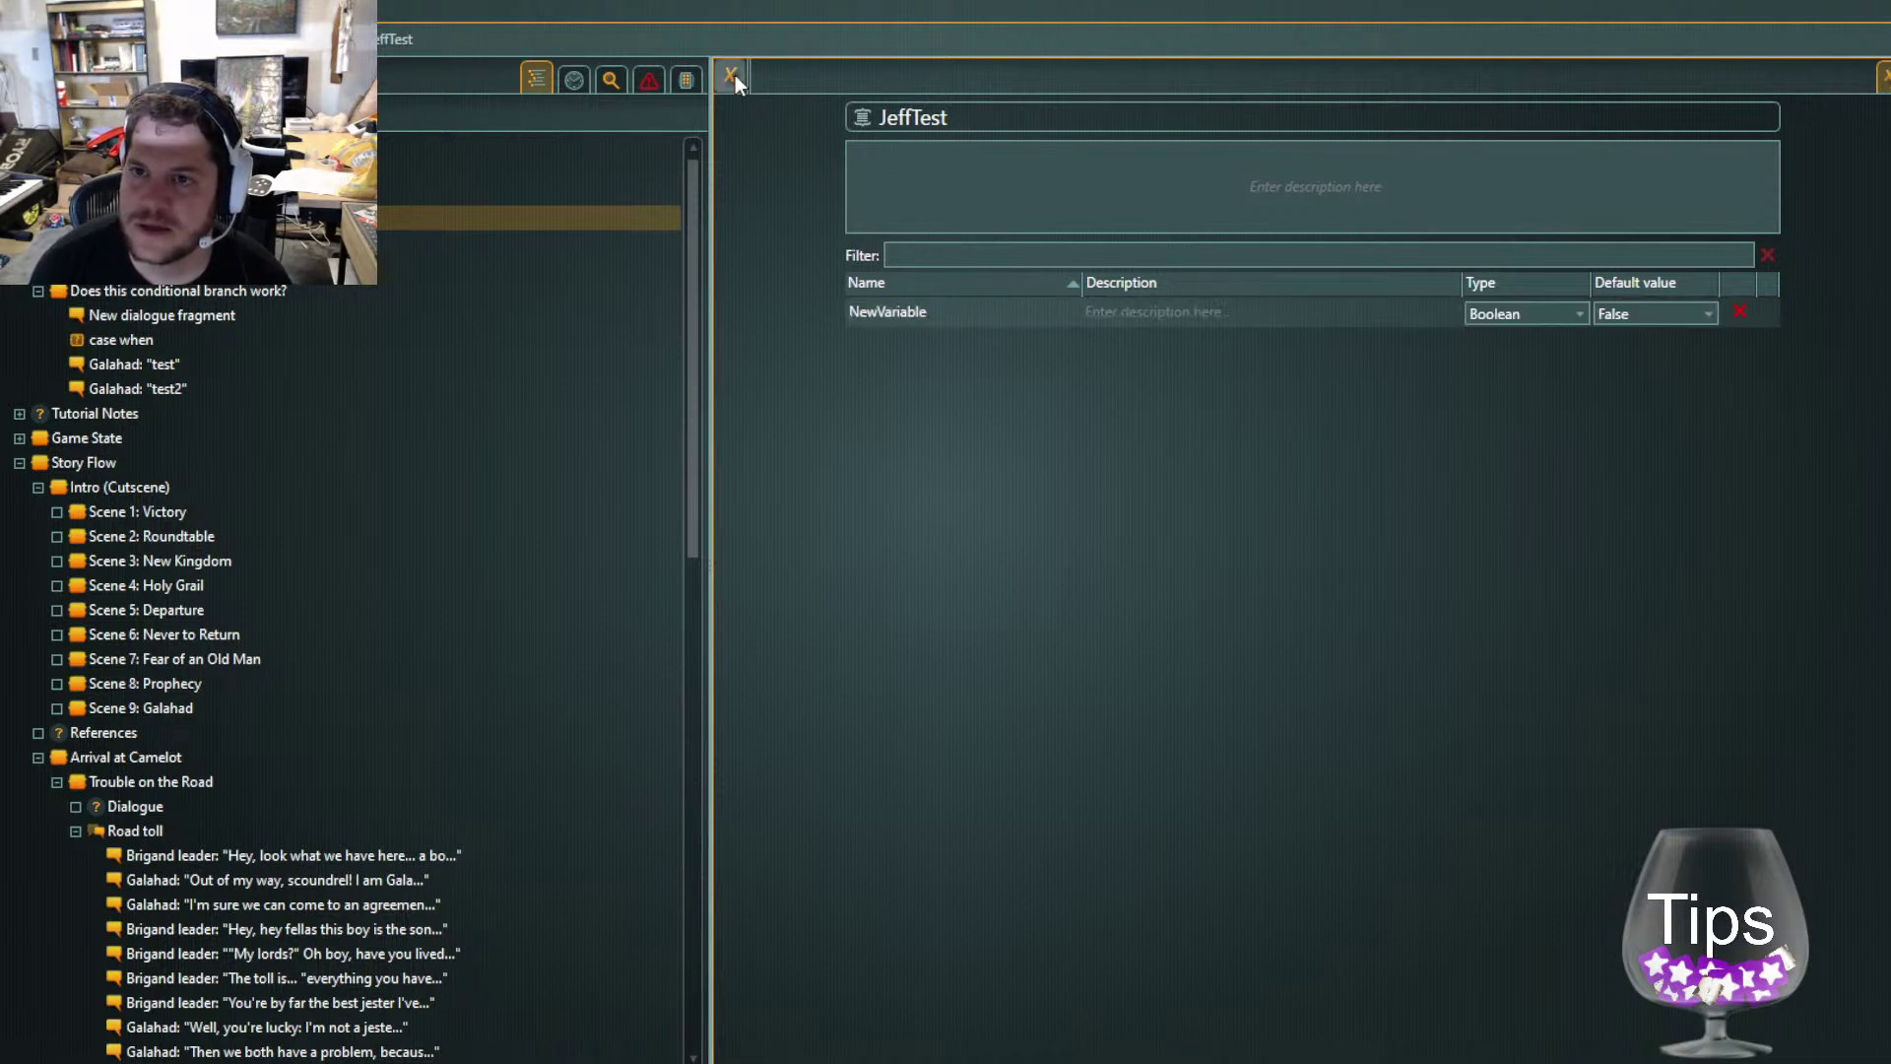
pyautogui.write('why')
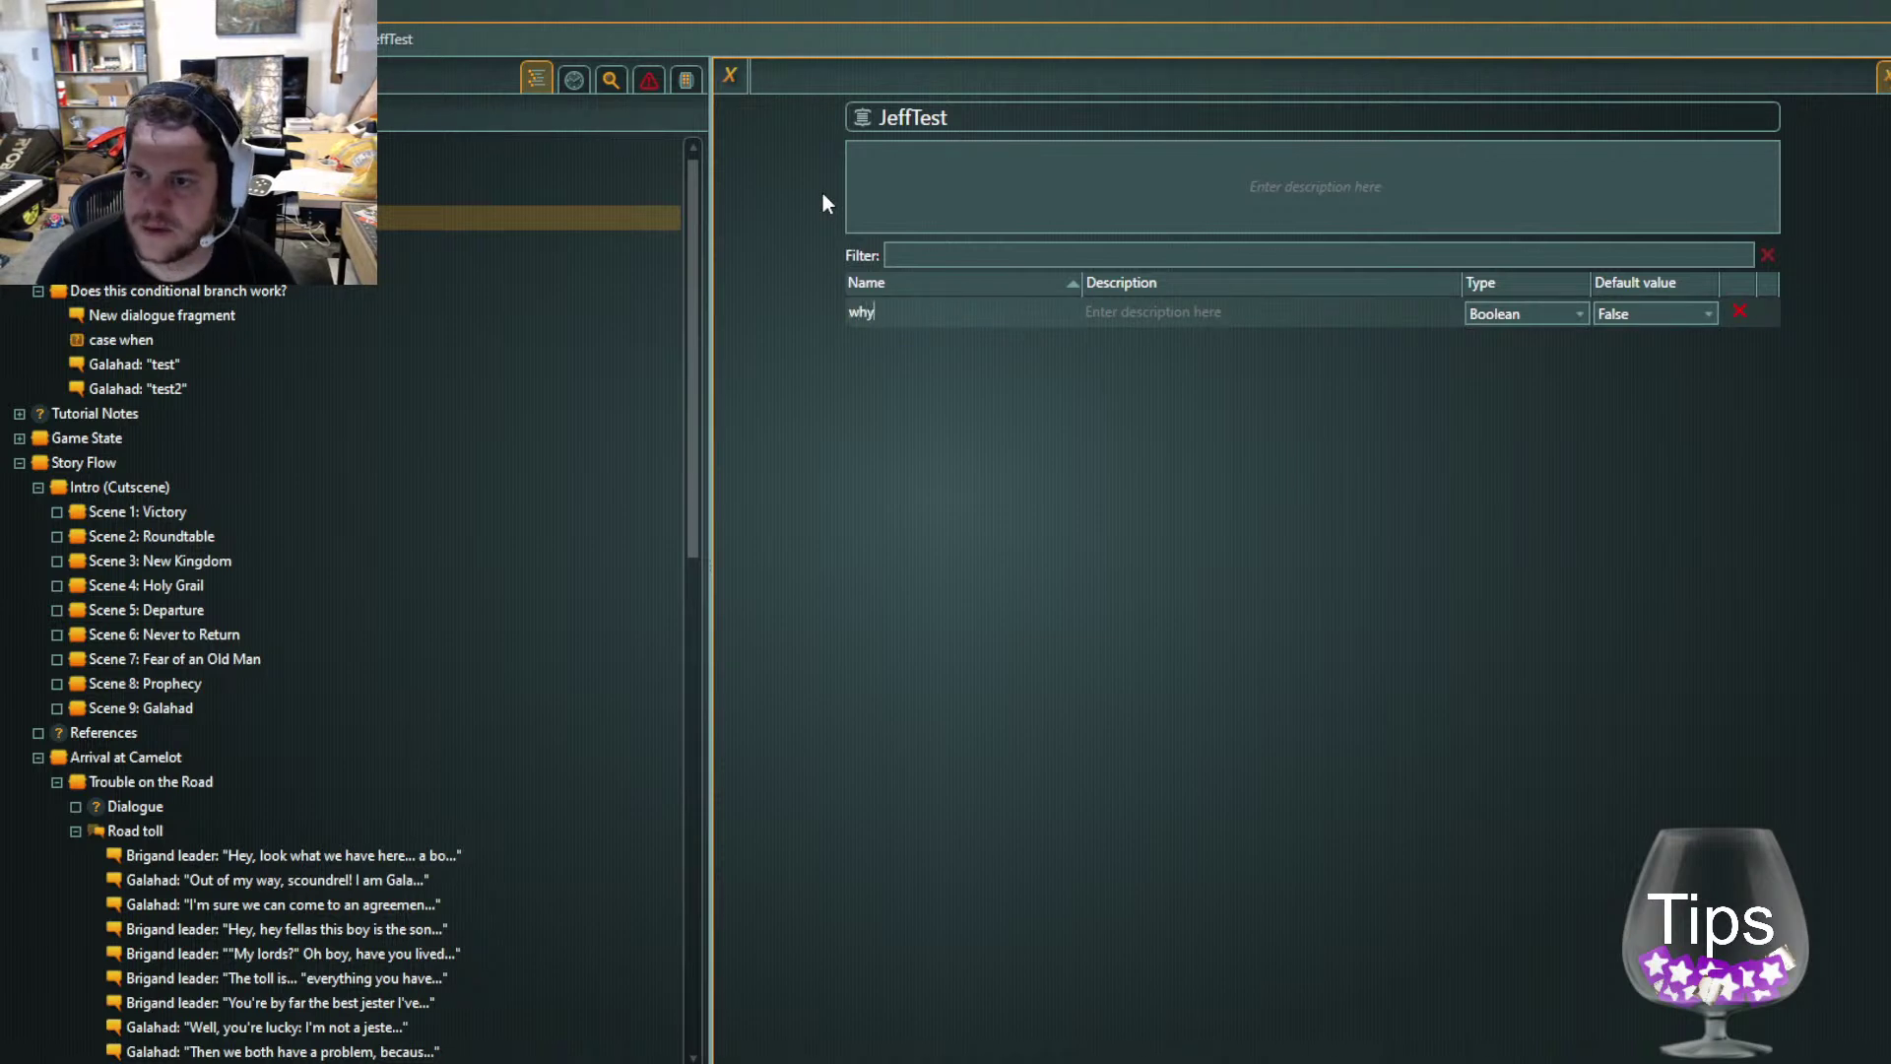
pyautogui.press('Return')
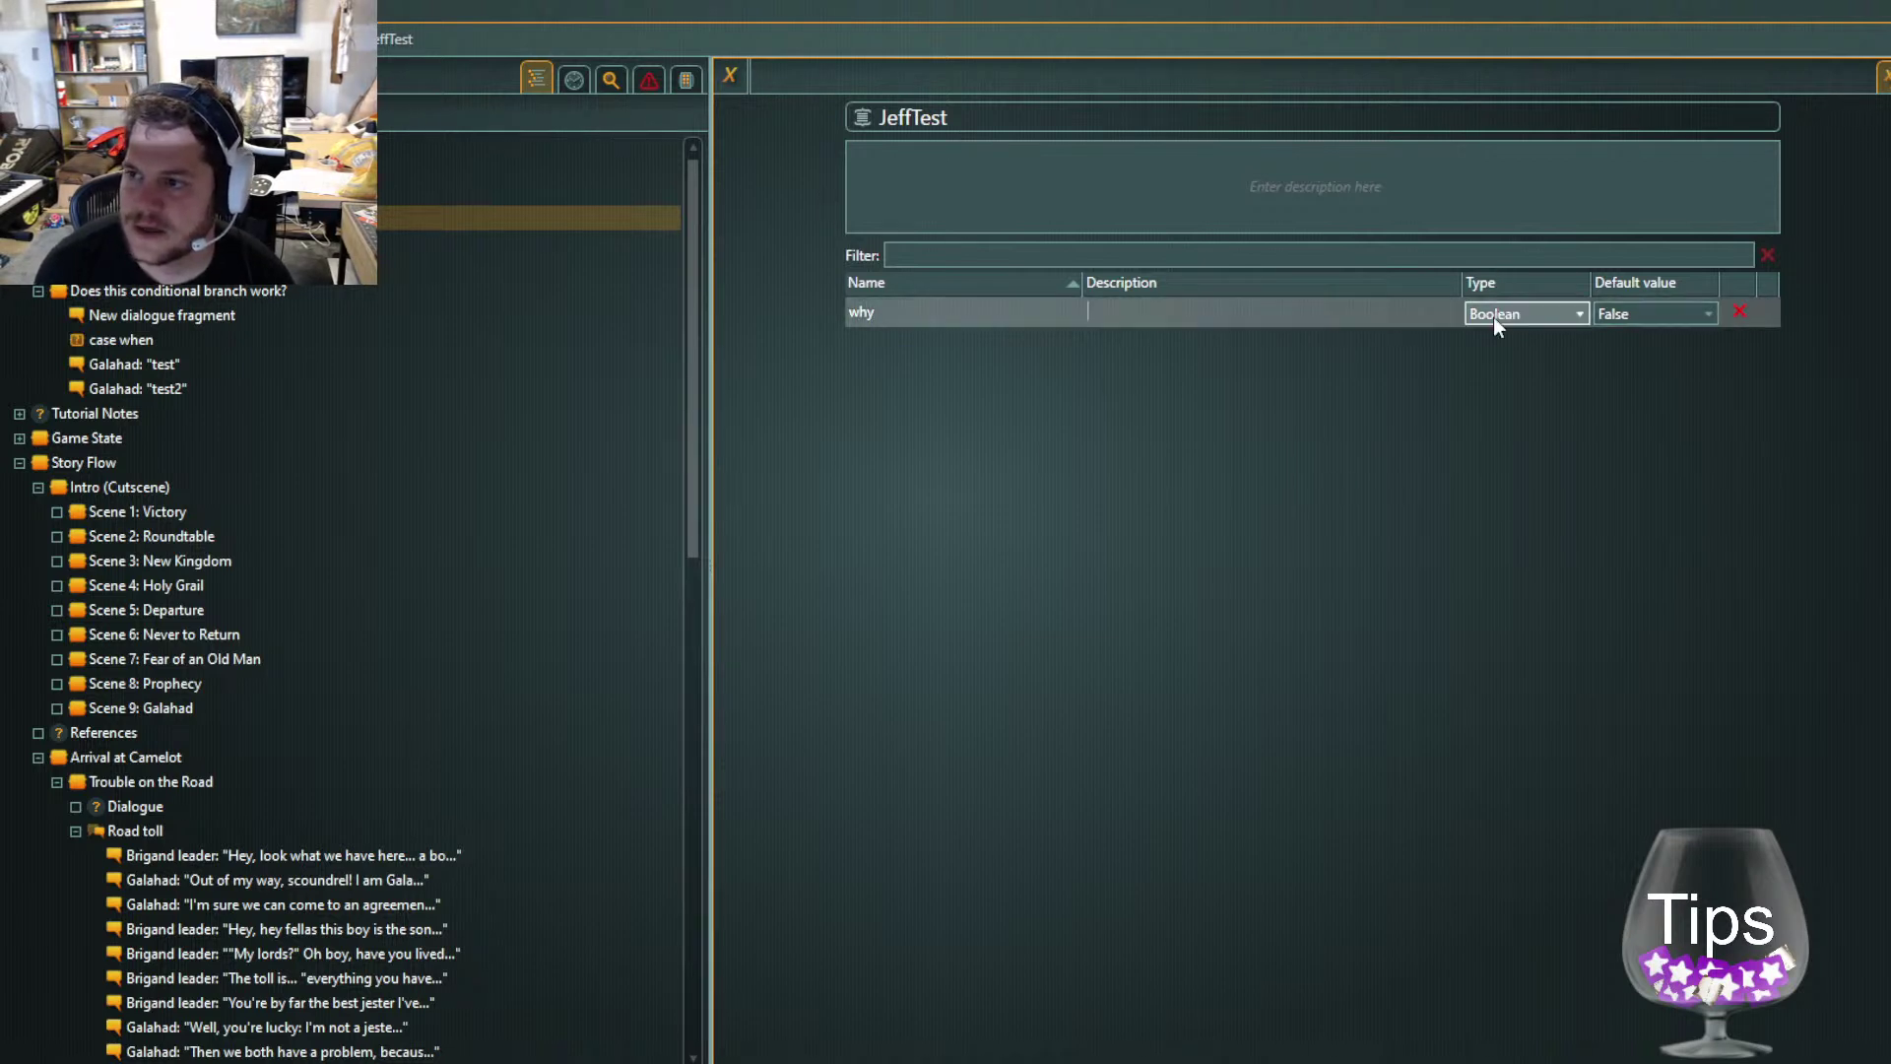
pyautogui.click(1489, 347)
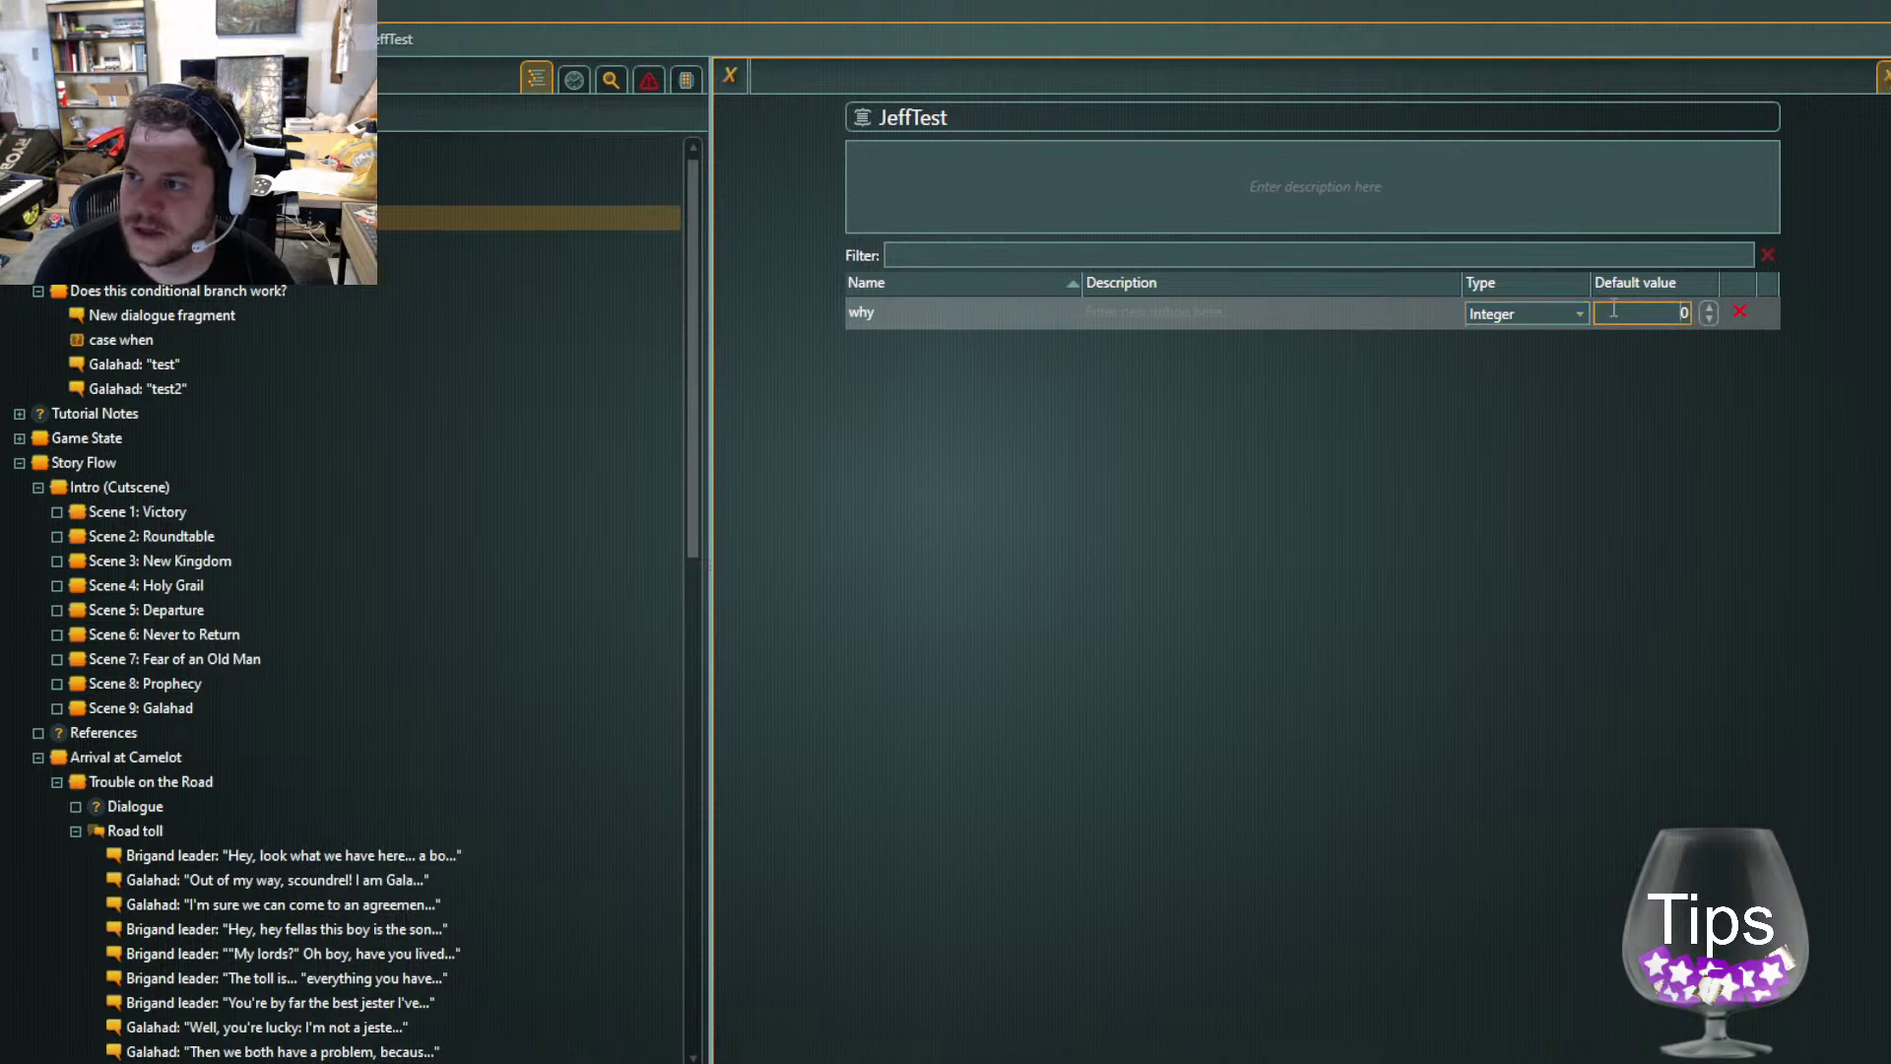
pyautogui.click(951, 312)
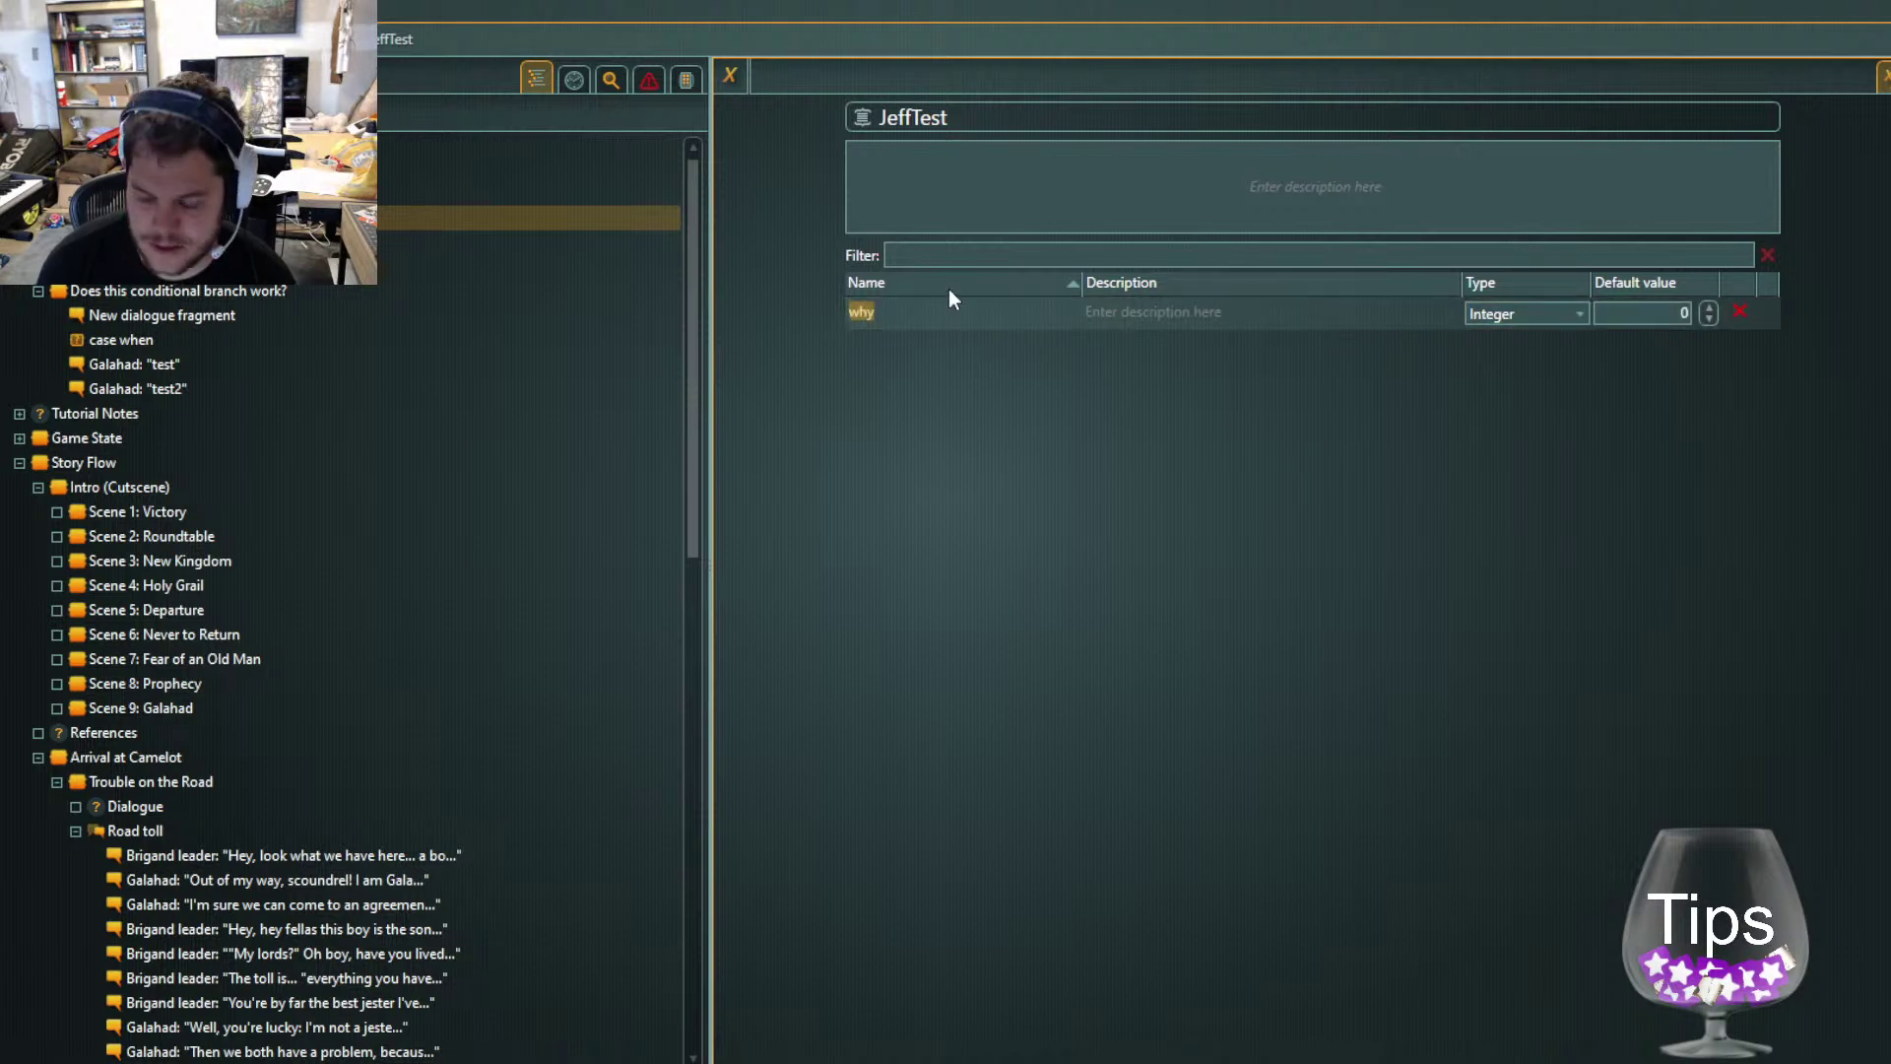
pyautogui.write('int')
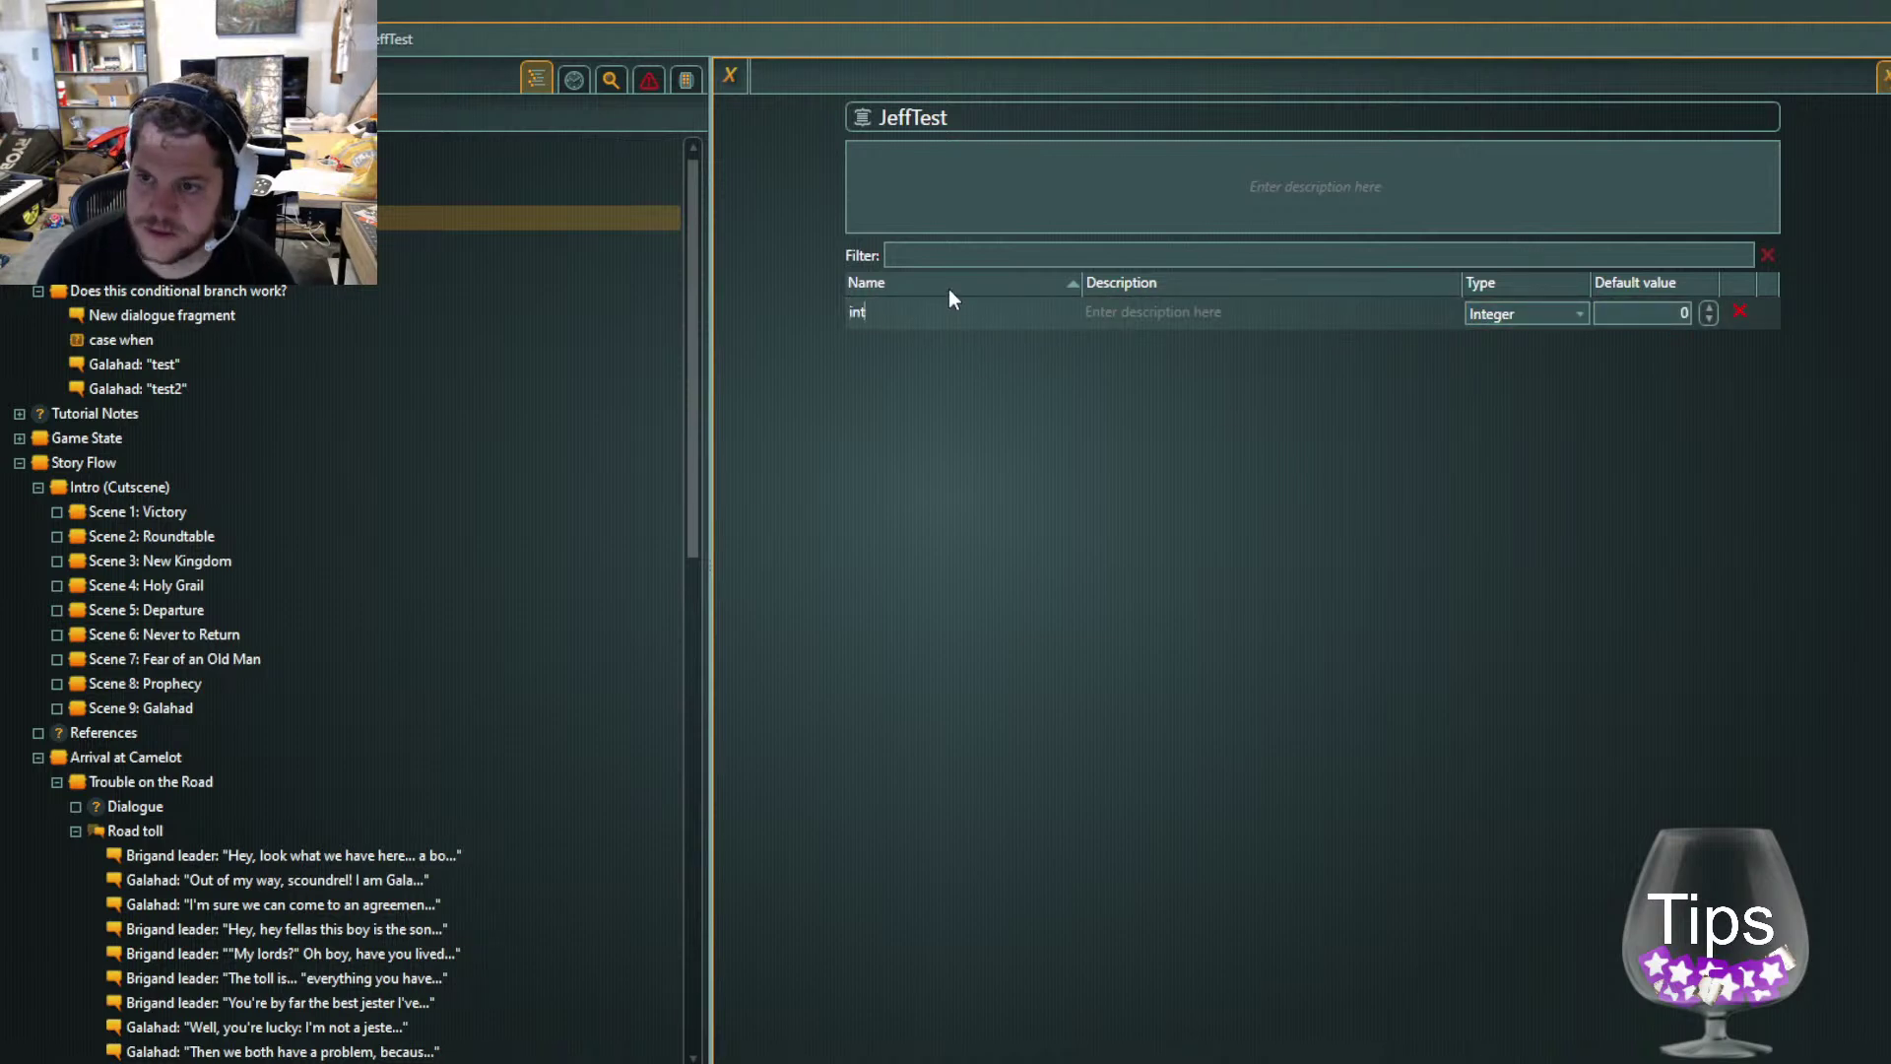
pyautogui.write('123')
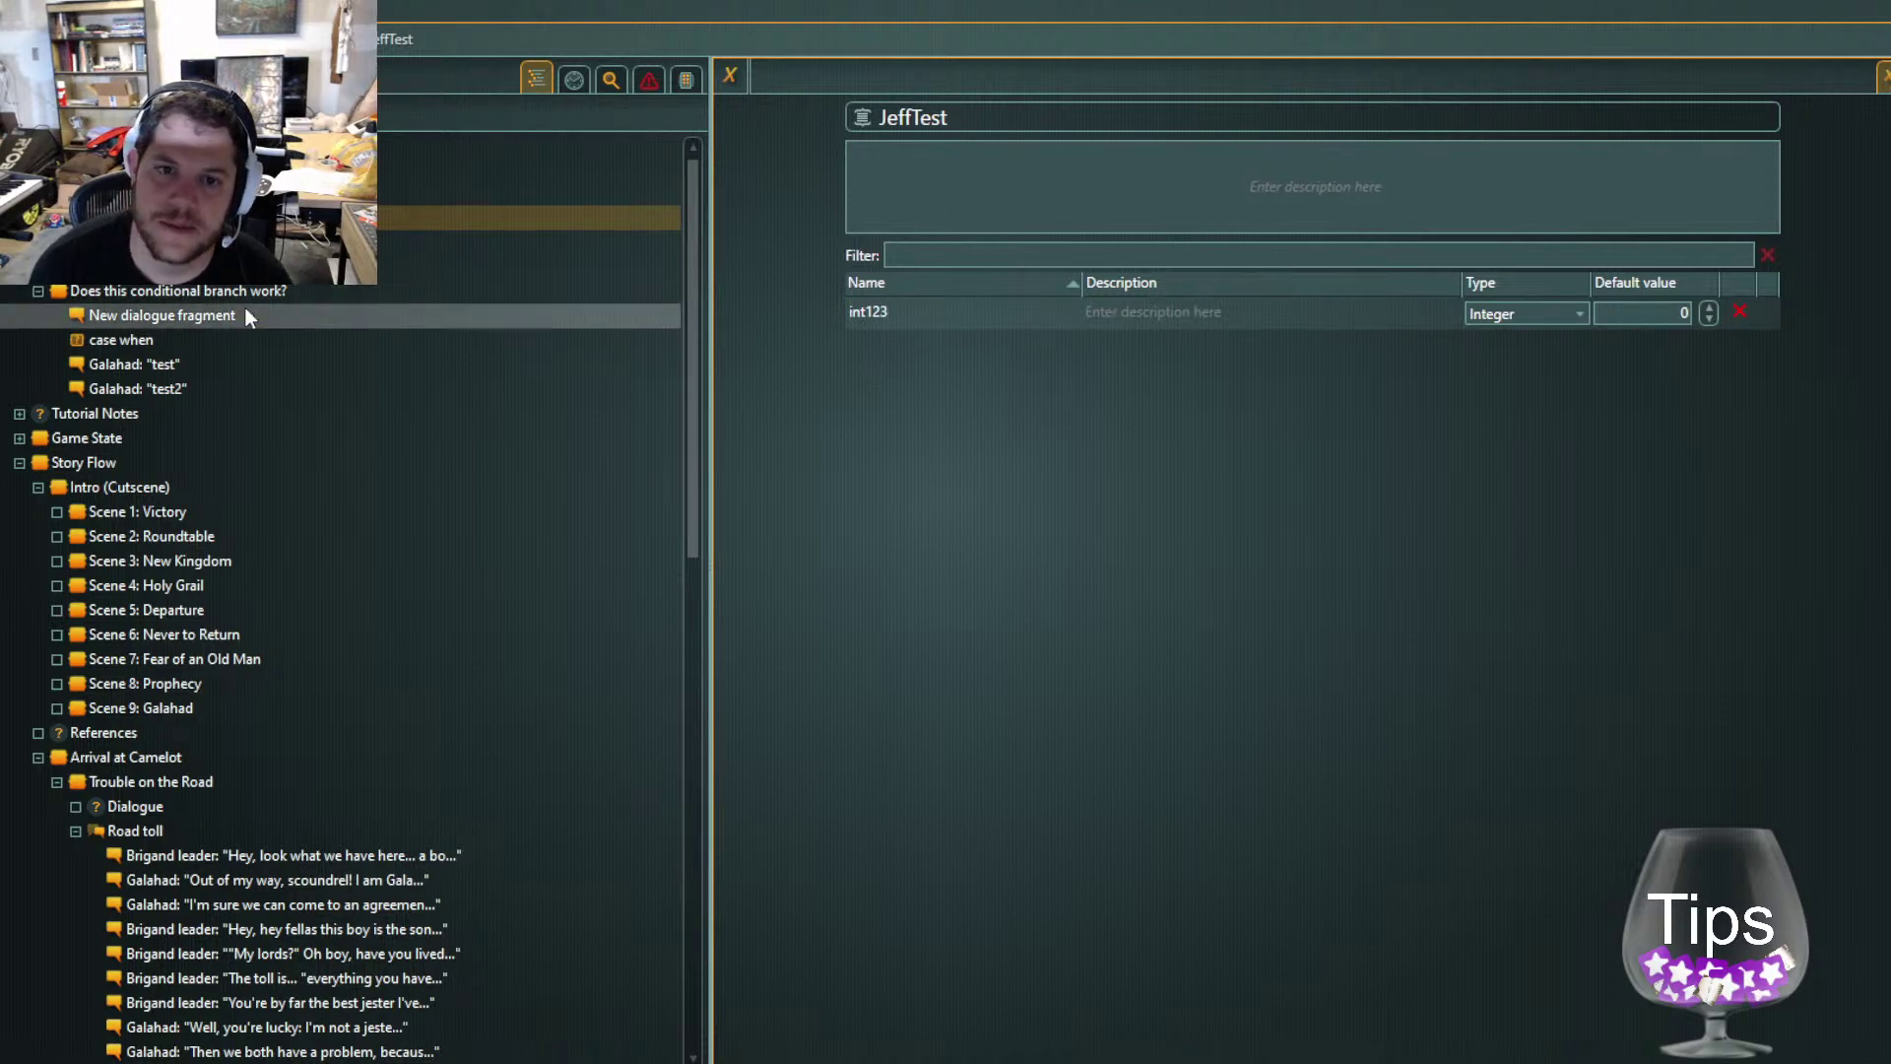
# Complete the condition's expression so it checks the new set's int123 = 1, followed by "then true", "else false" and "end" on separate lines
pyautogui.click(162, 387)
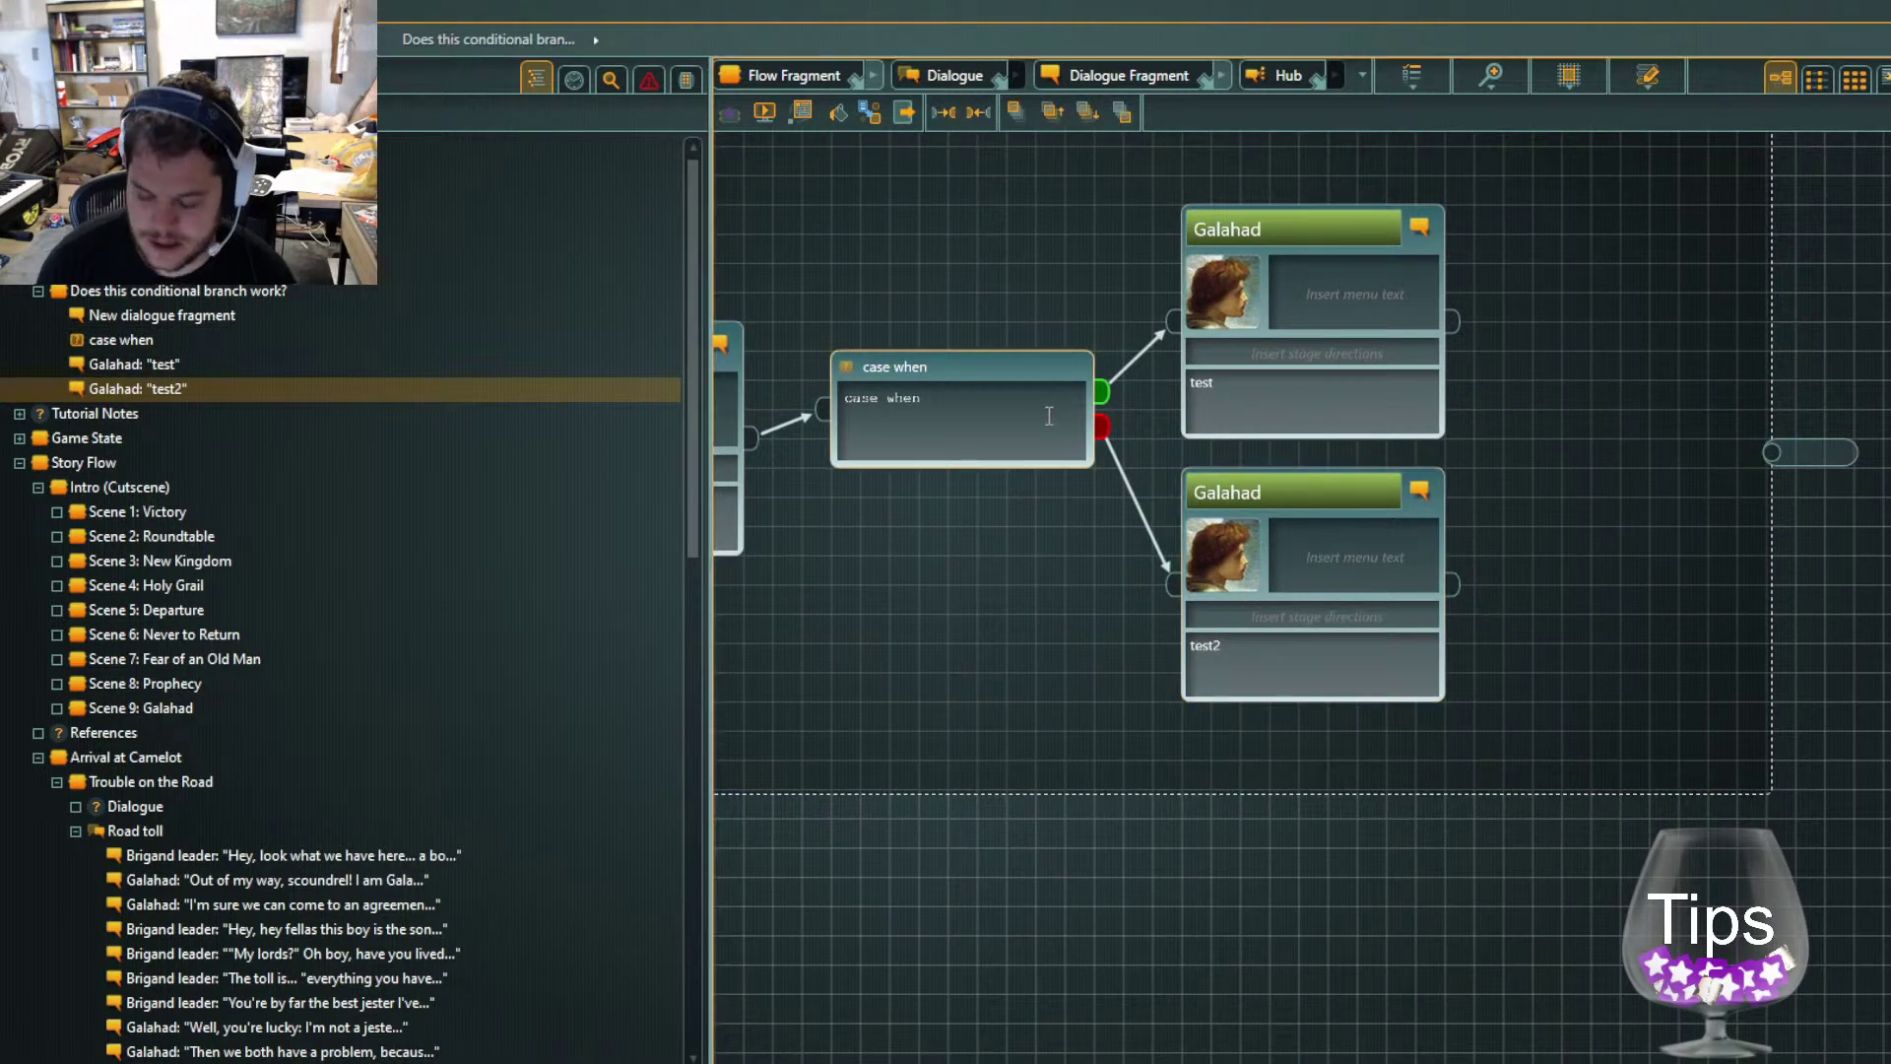
pyautogui.write('J')
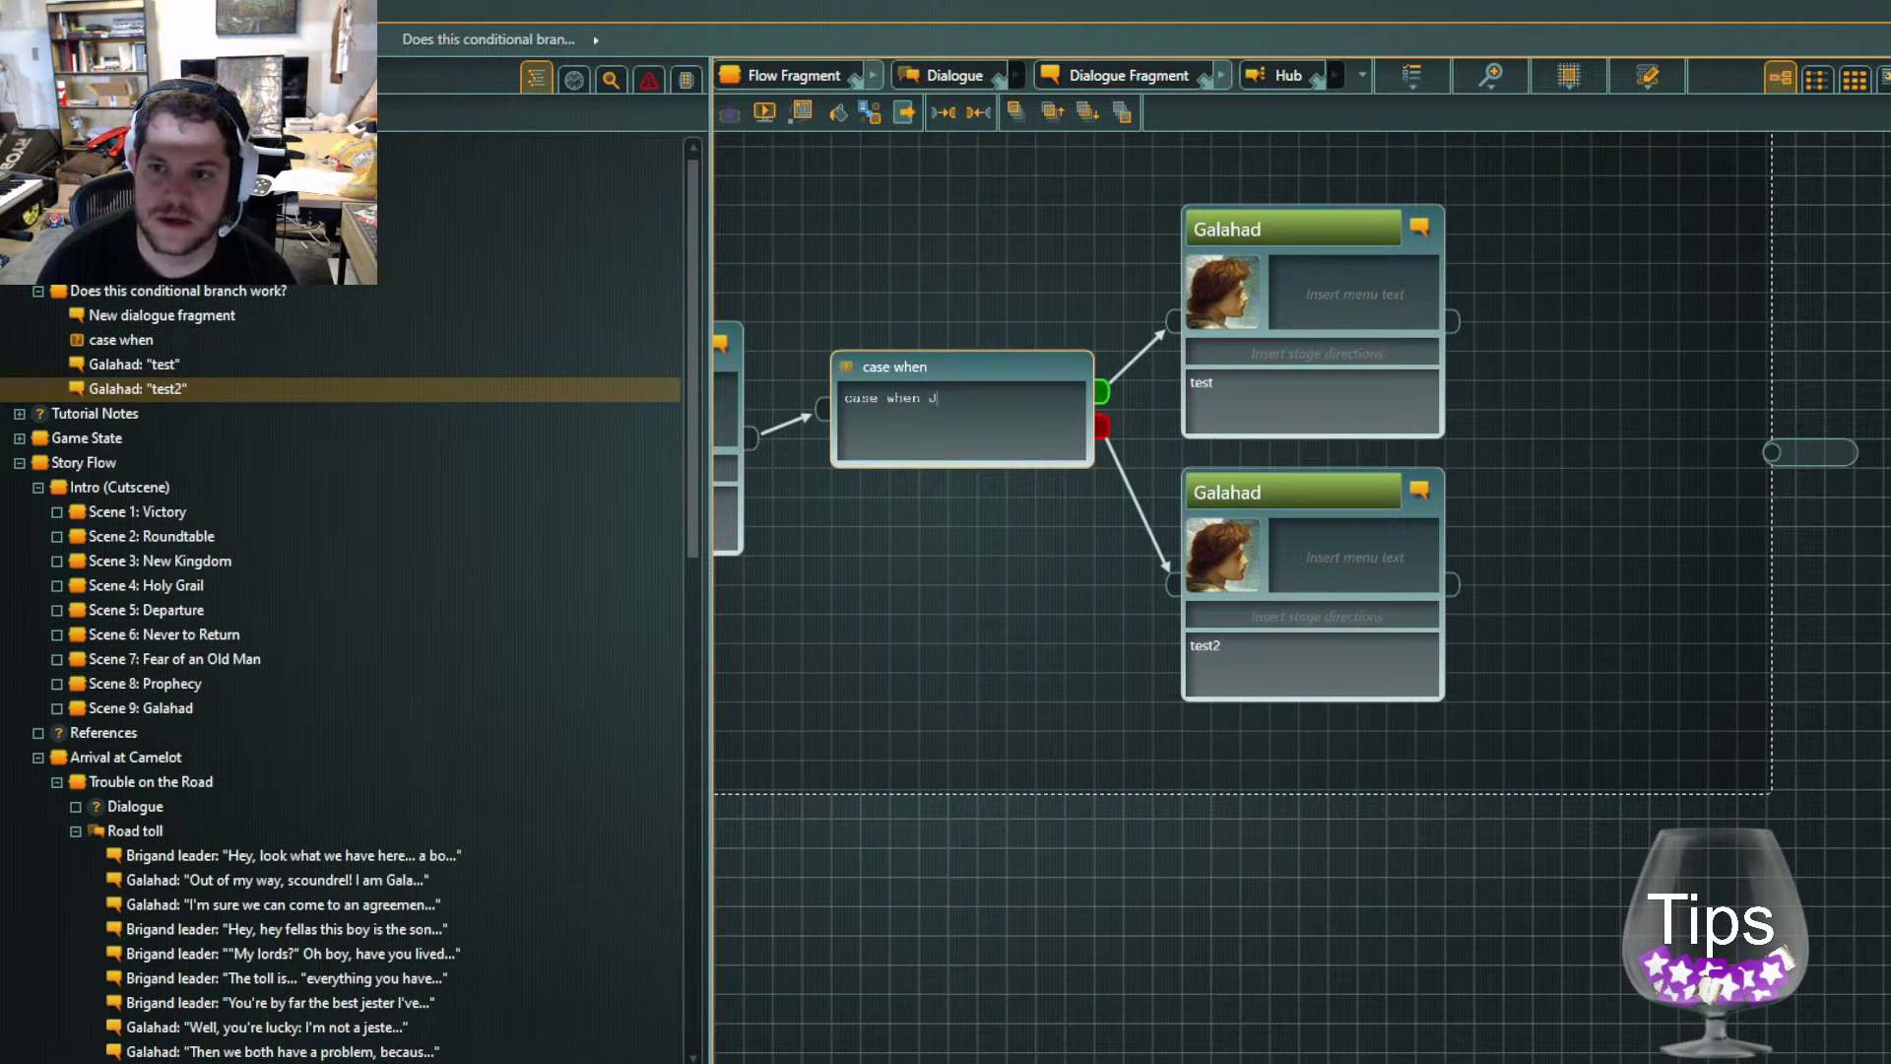
pyautogui.write('effTest.')
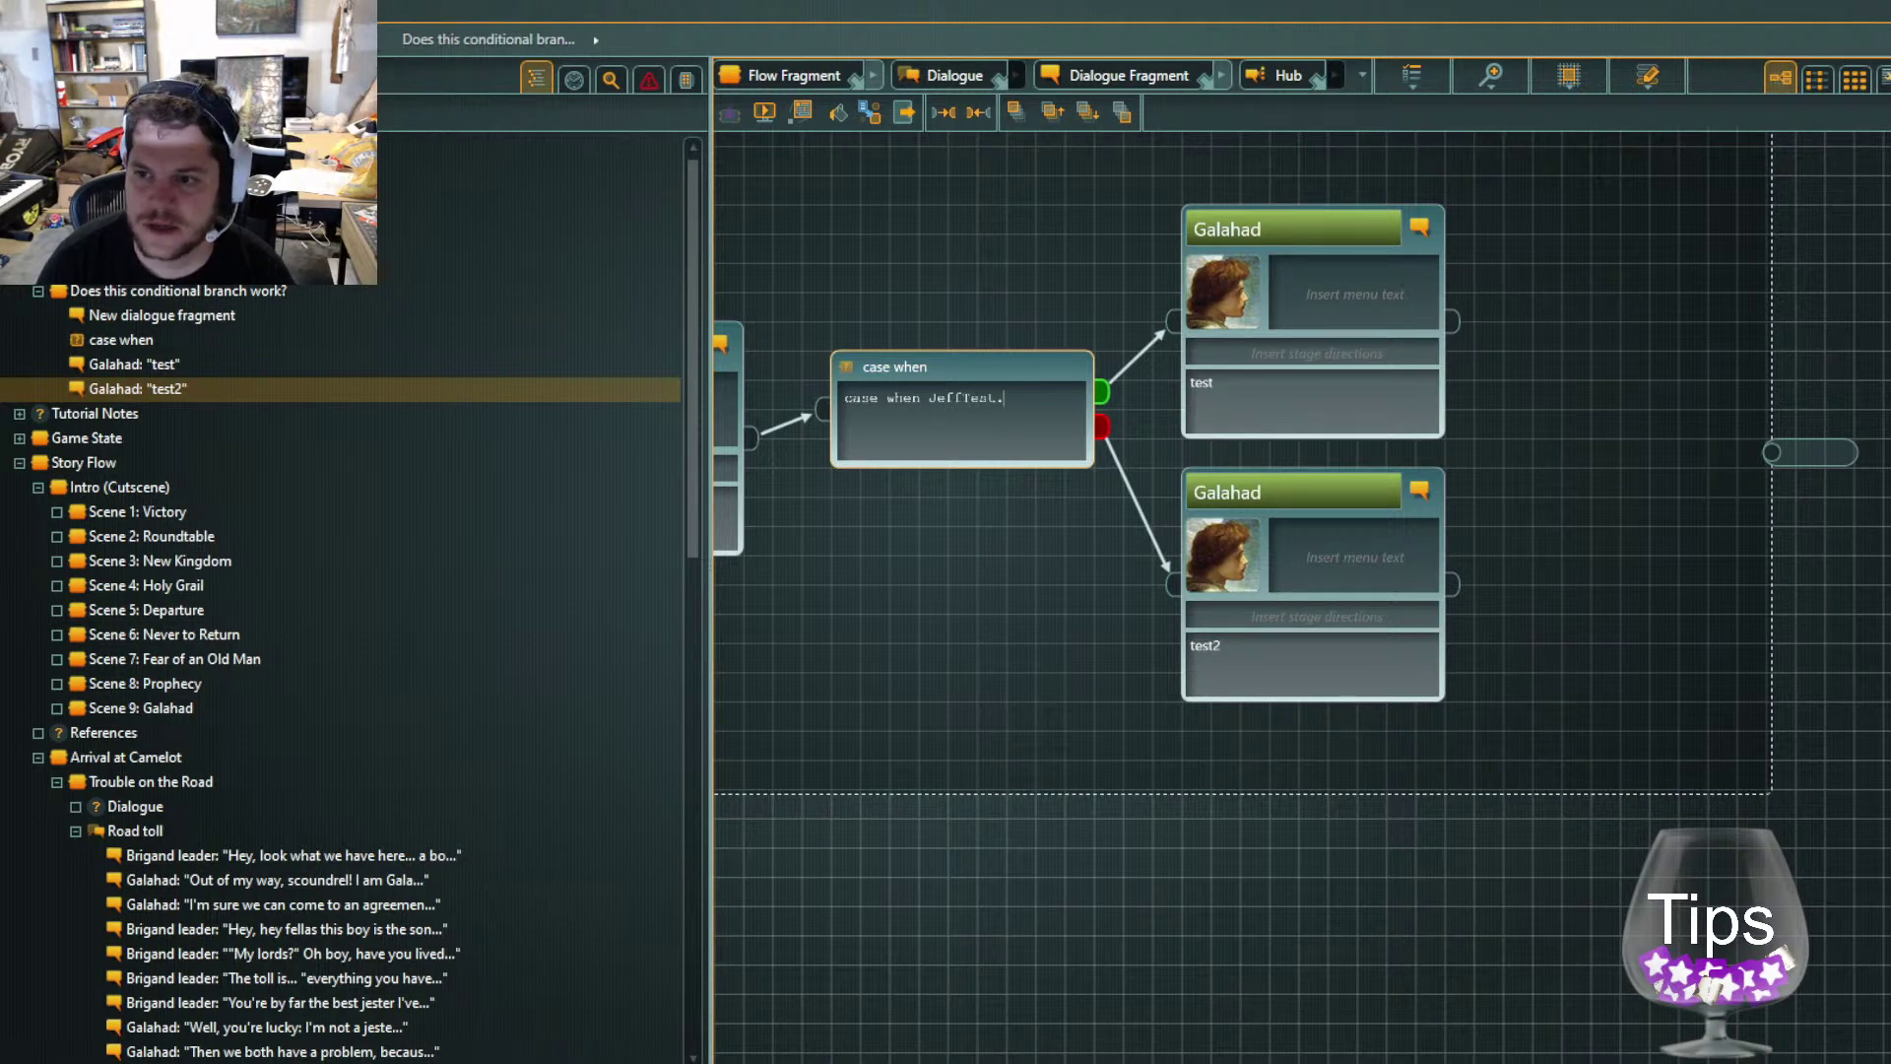
pyautogui.write('int = ')
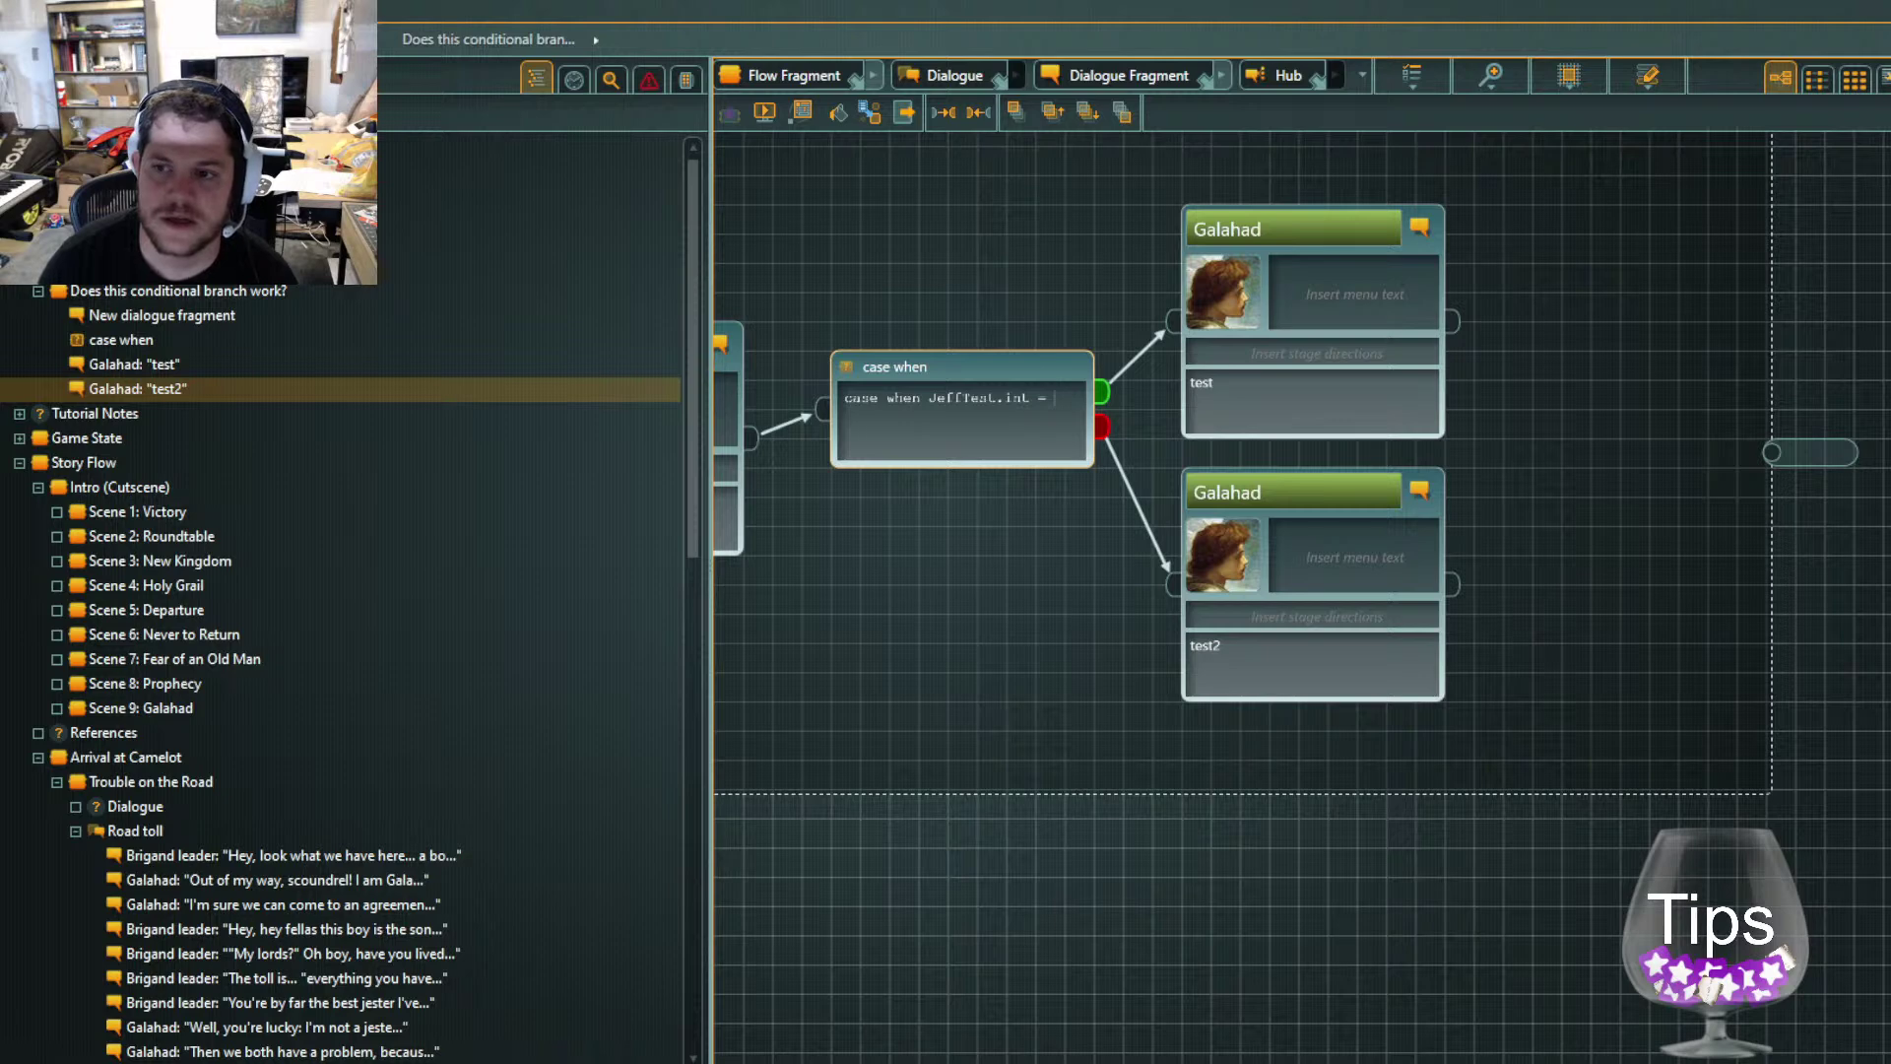
pyautogui.write('123')
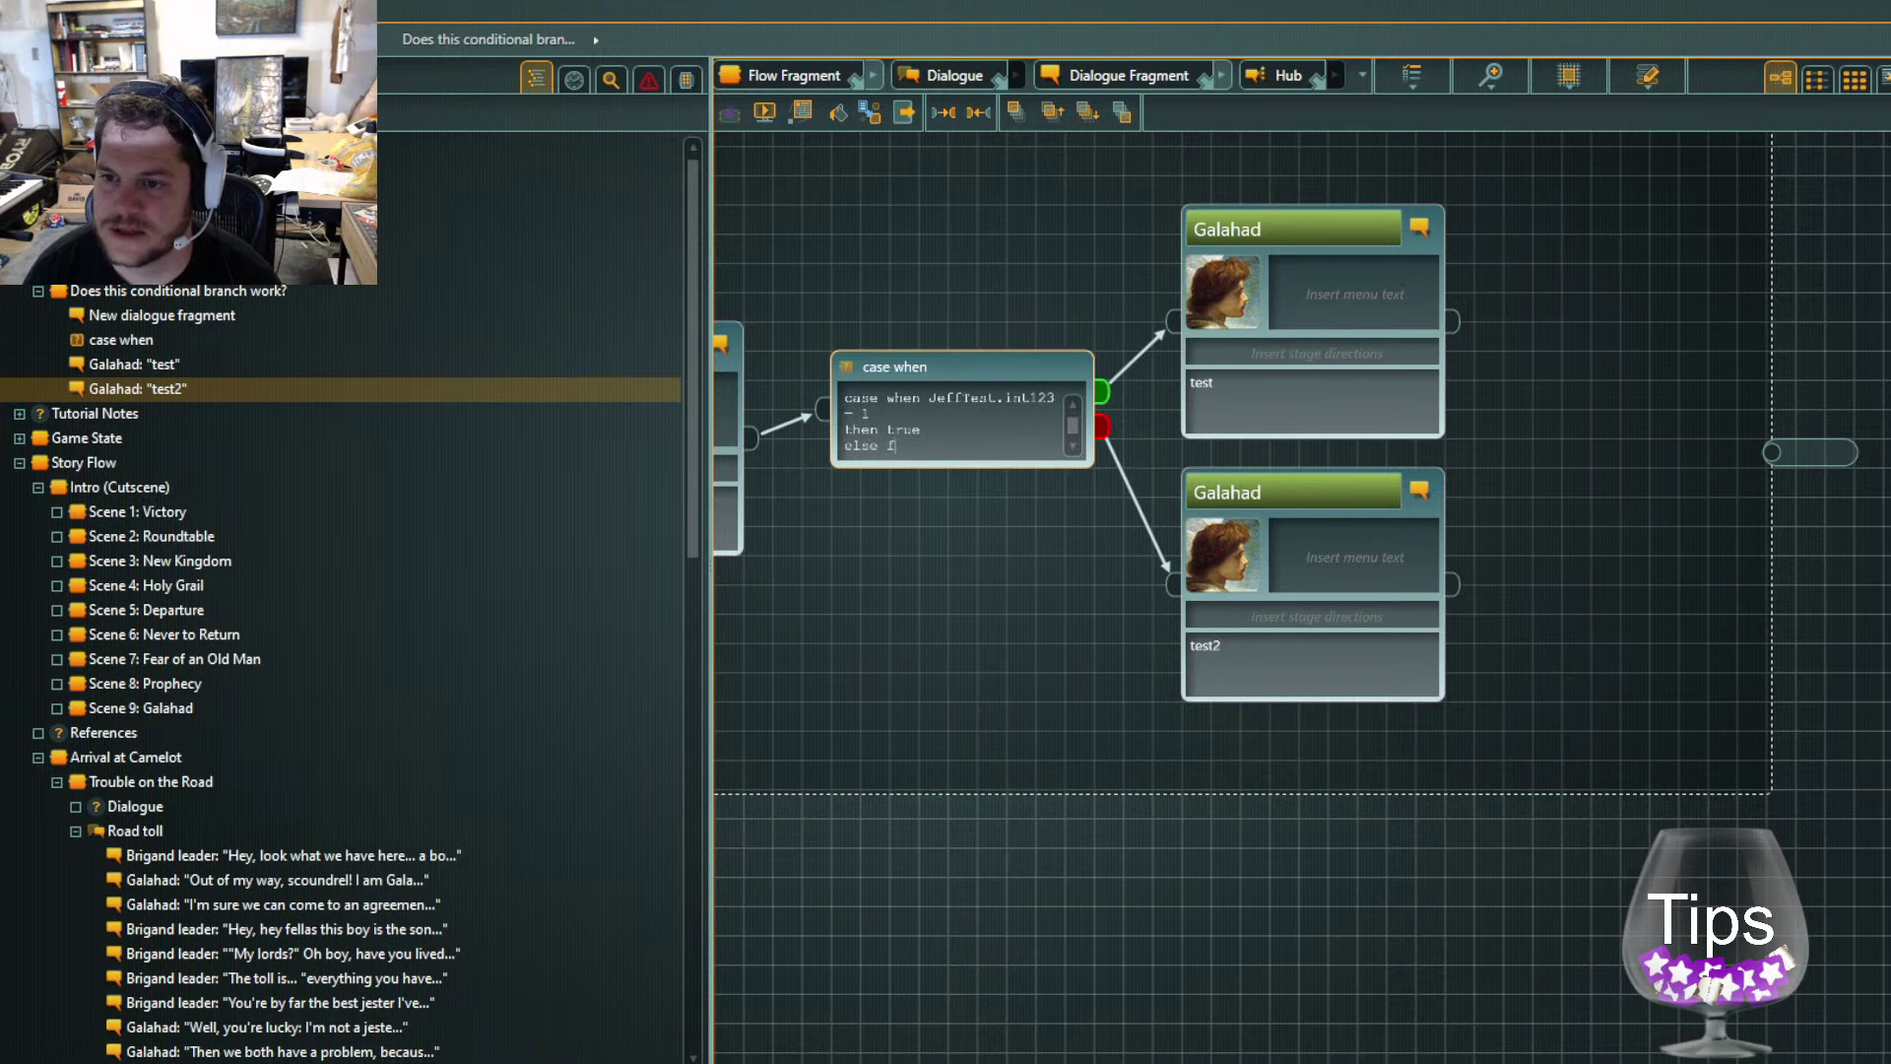
pyautogui.write('se')
pyautogui.press('Return')
pyautogui.write('end')
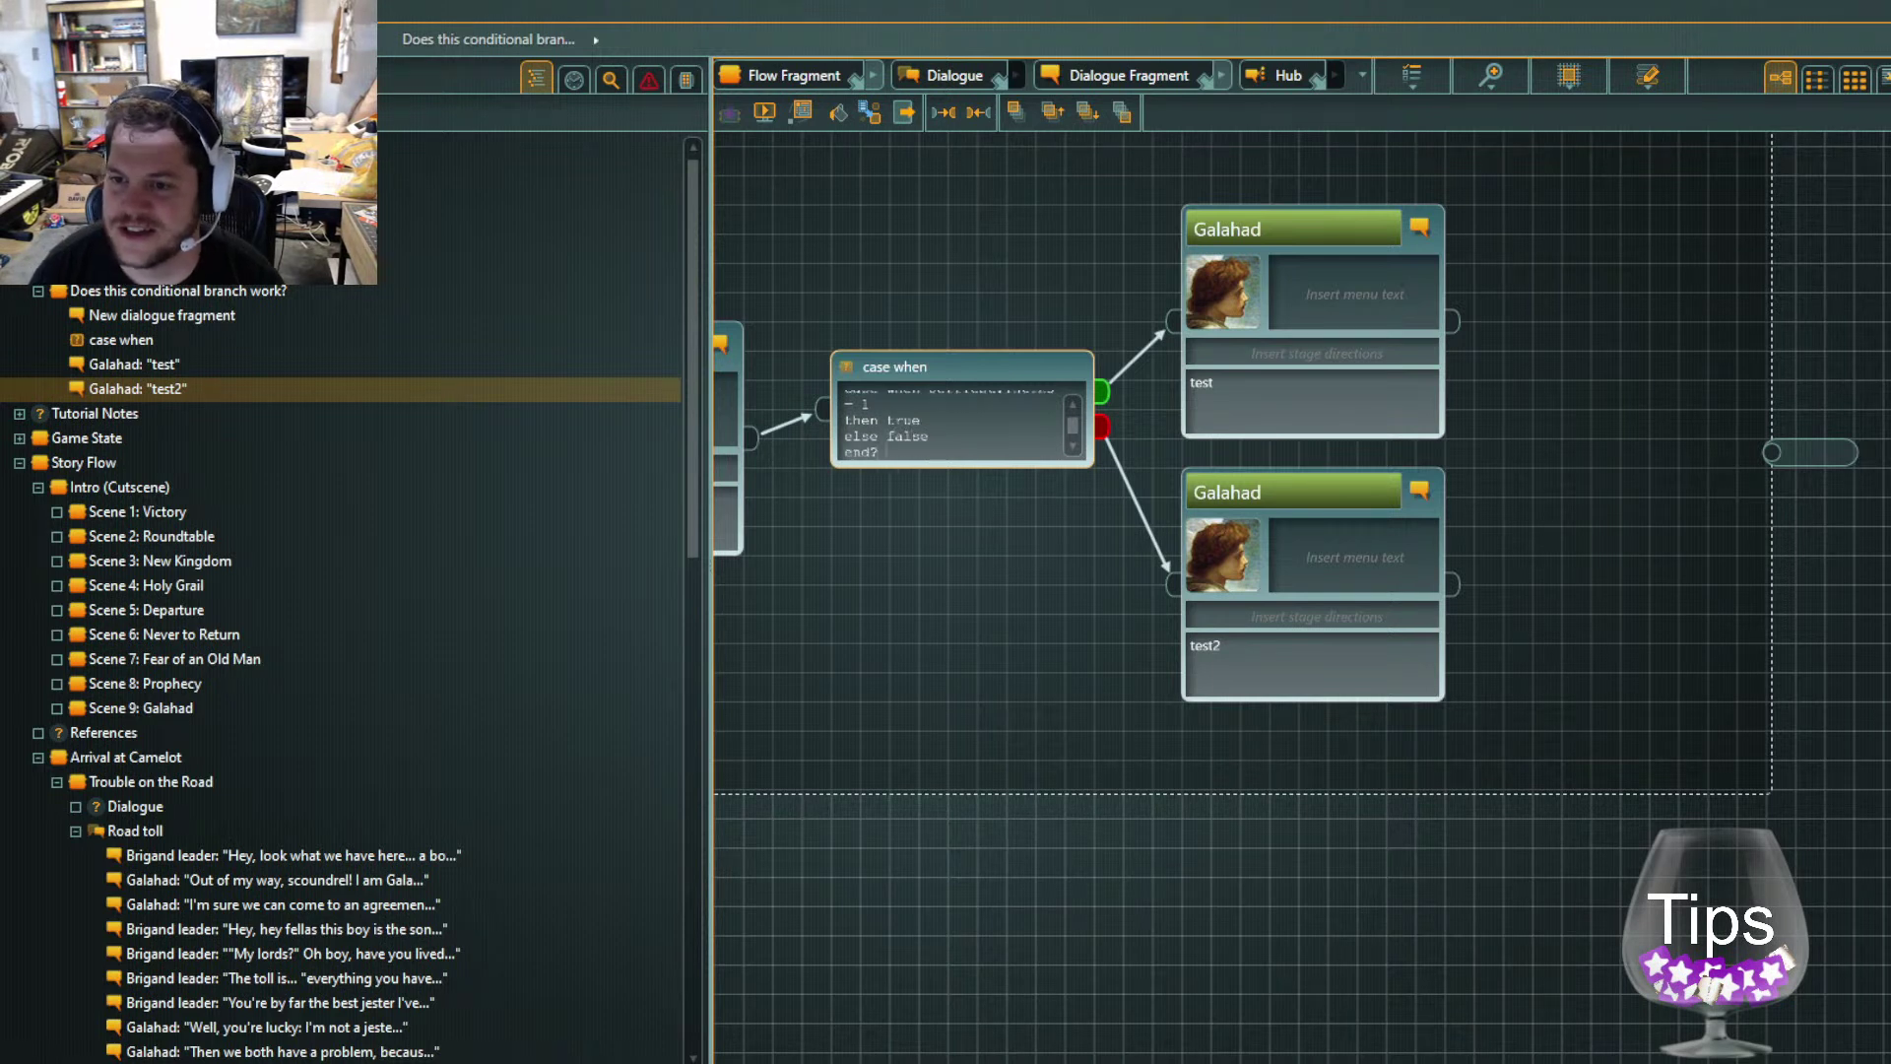
pyautogui.click(1662, 237)
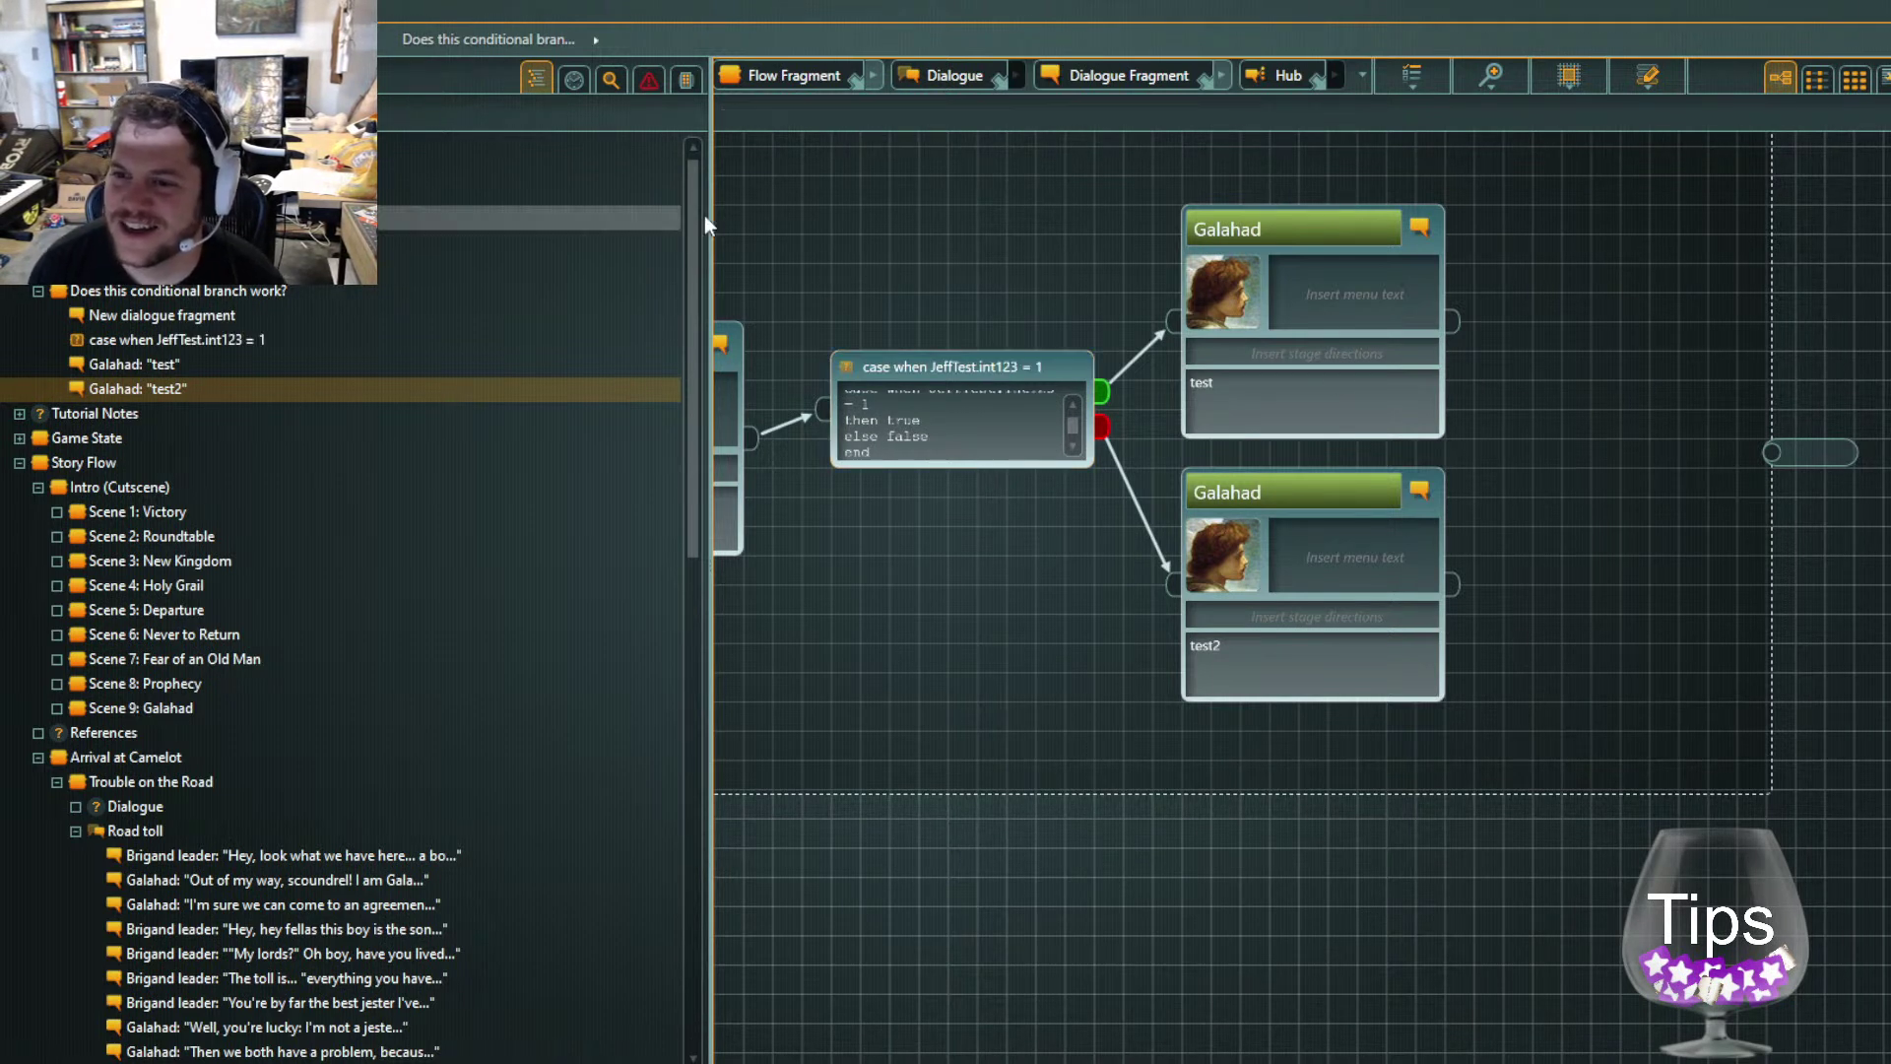
pyautogui.click(965, 444)
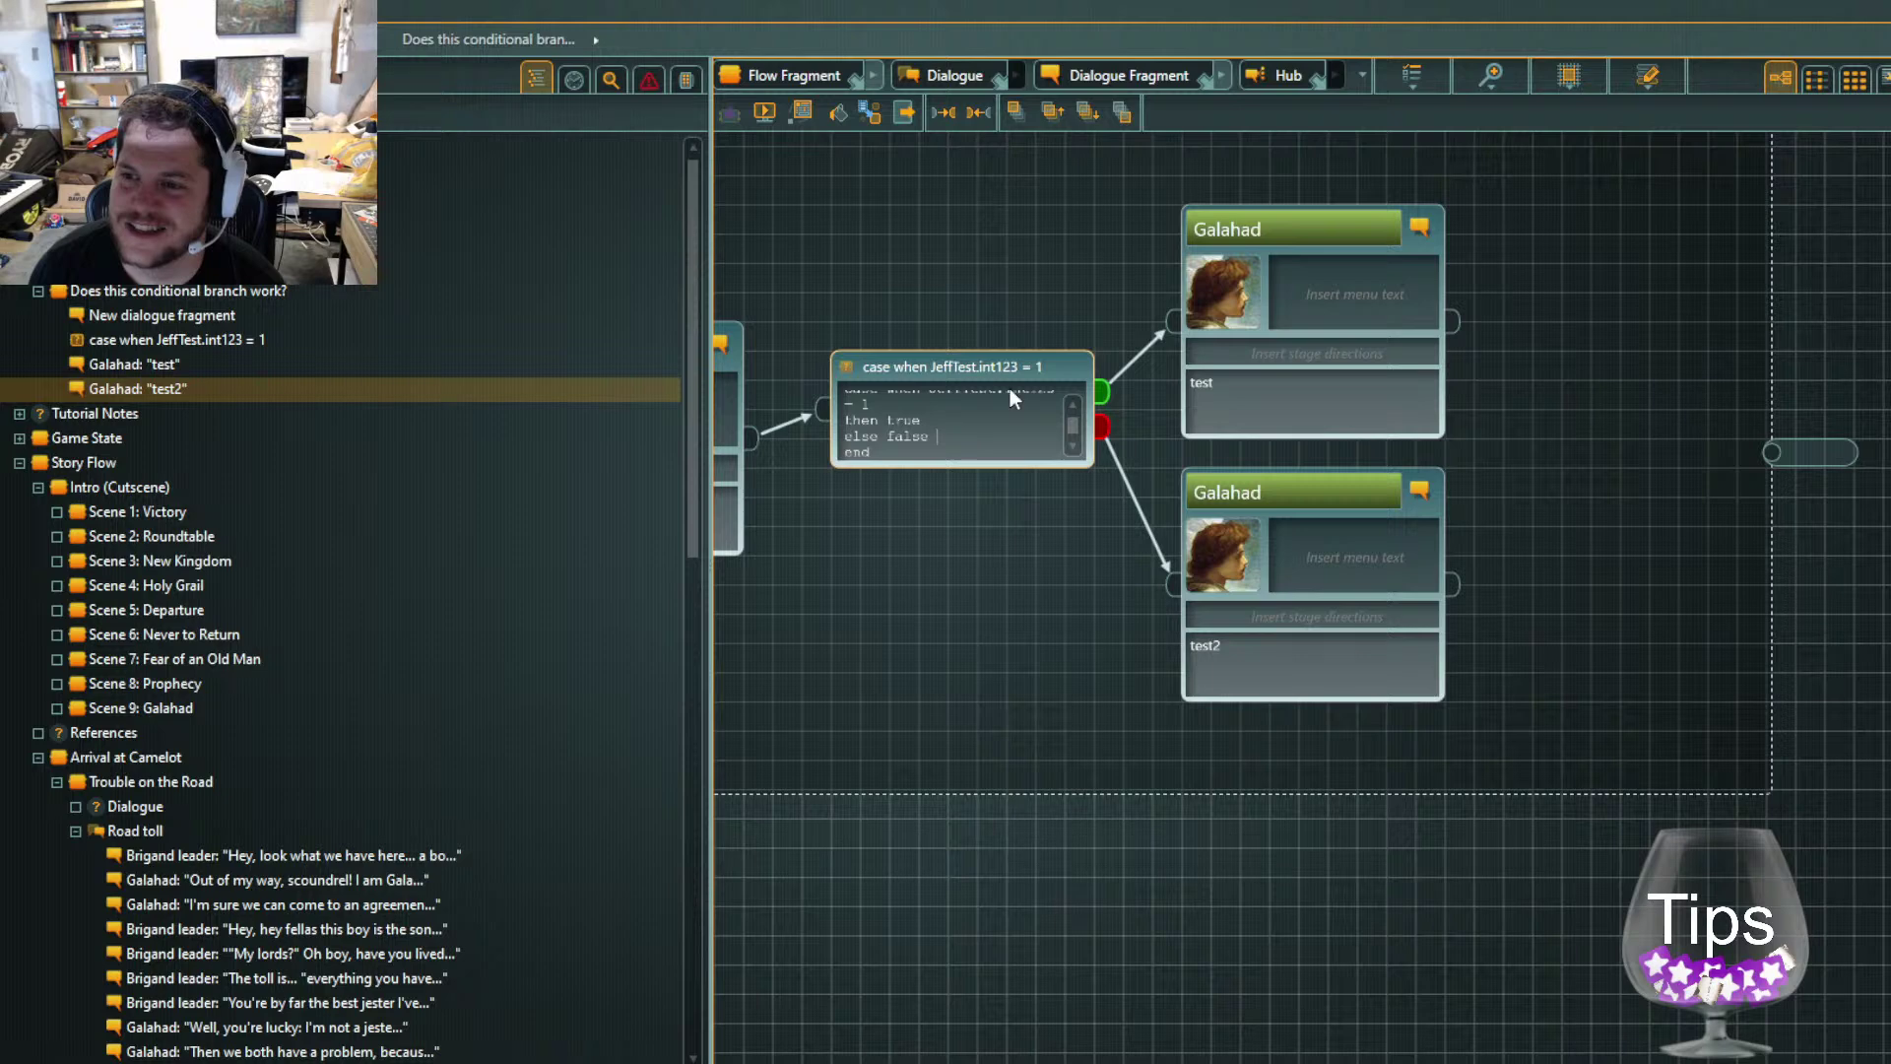
# Enter "testsetse" as the spoken text of the first dialogue fragment, before the condition
pyautogui.moveTo(1023, 603); pyautogui.dragTo(1372, 582)
pyautogui.click(924, 396)
pyautogui.click(914, 485)
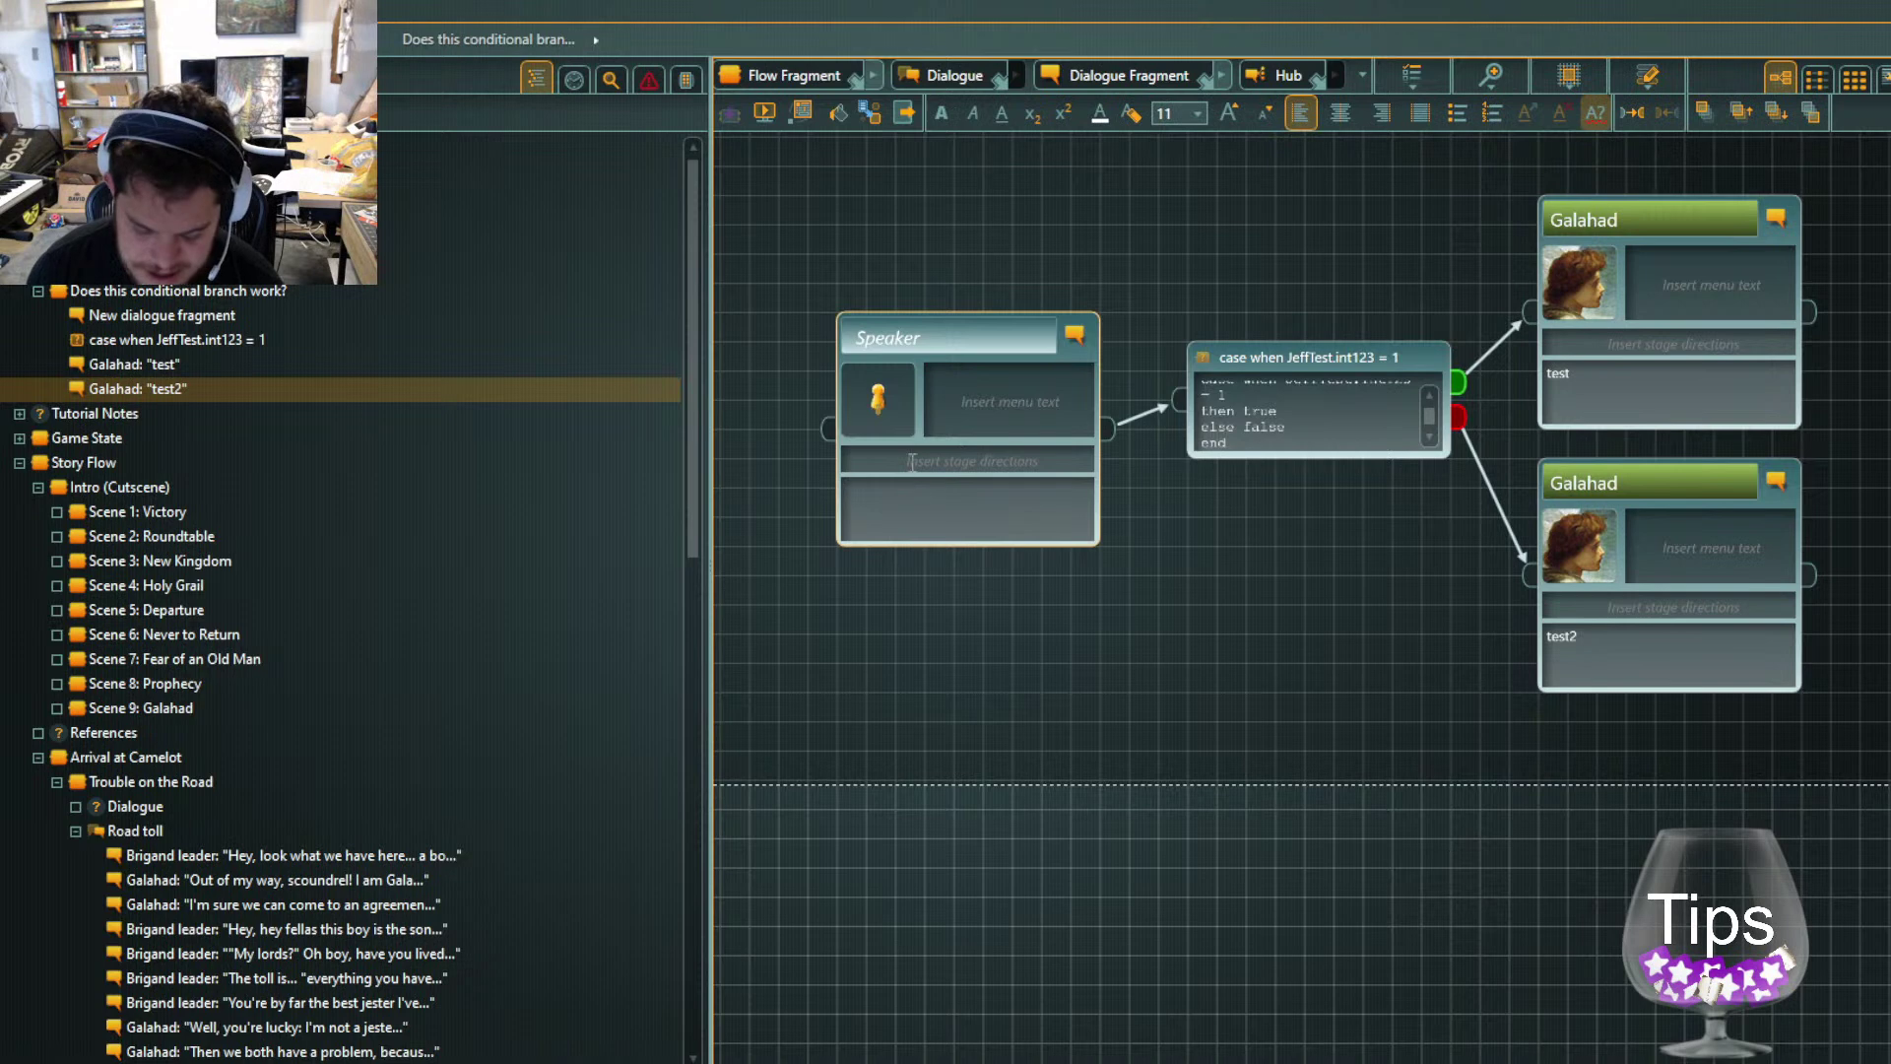
pyautogui.click(882, 246)
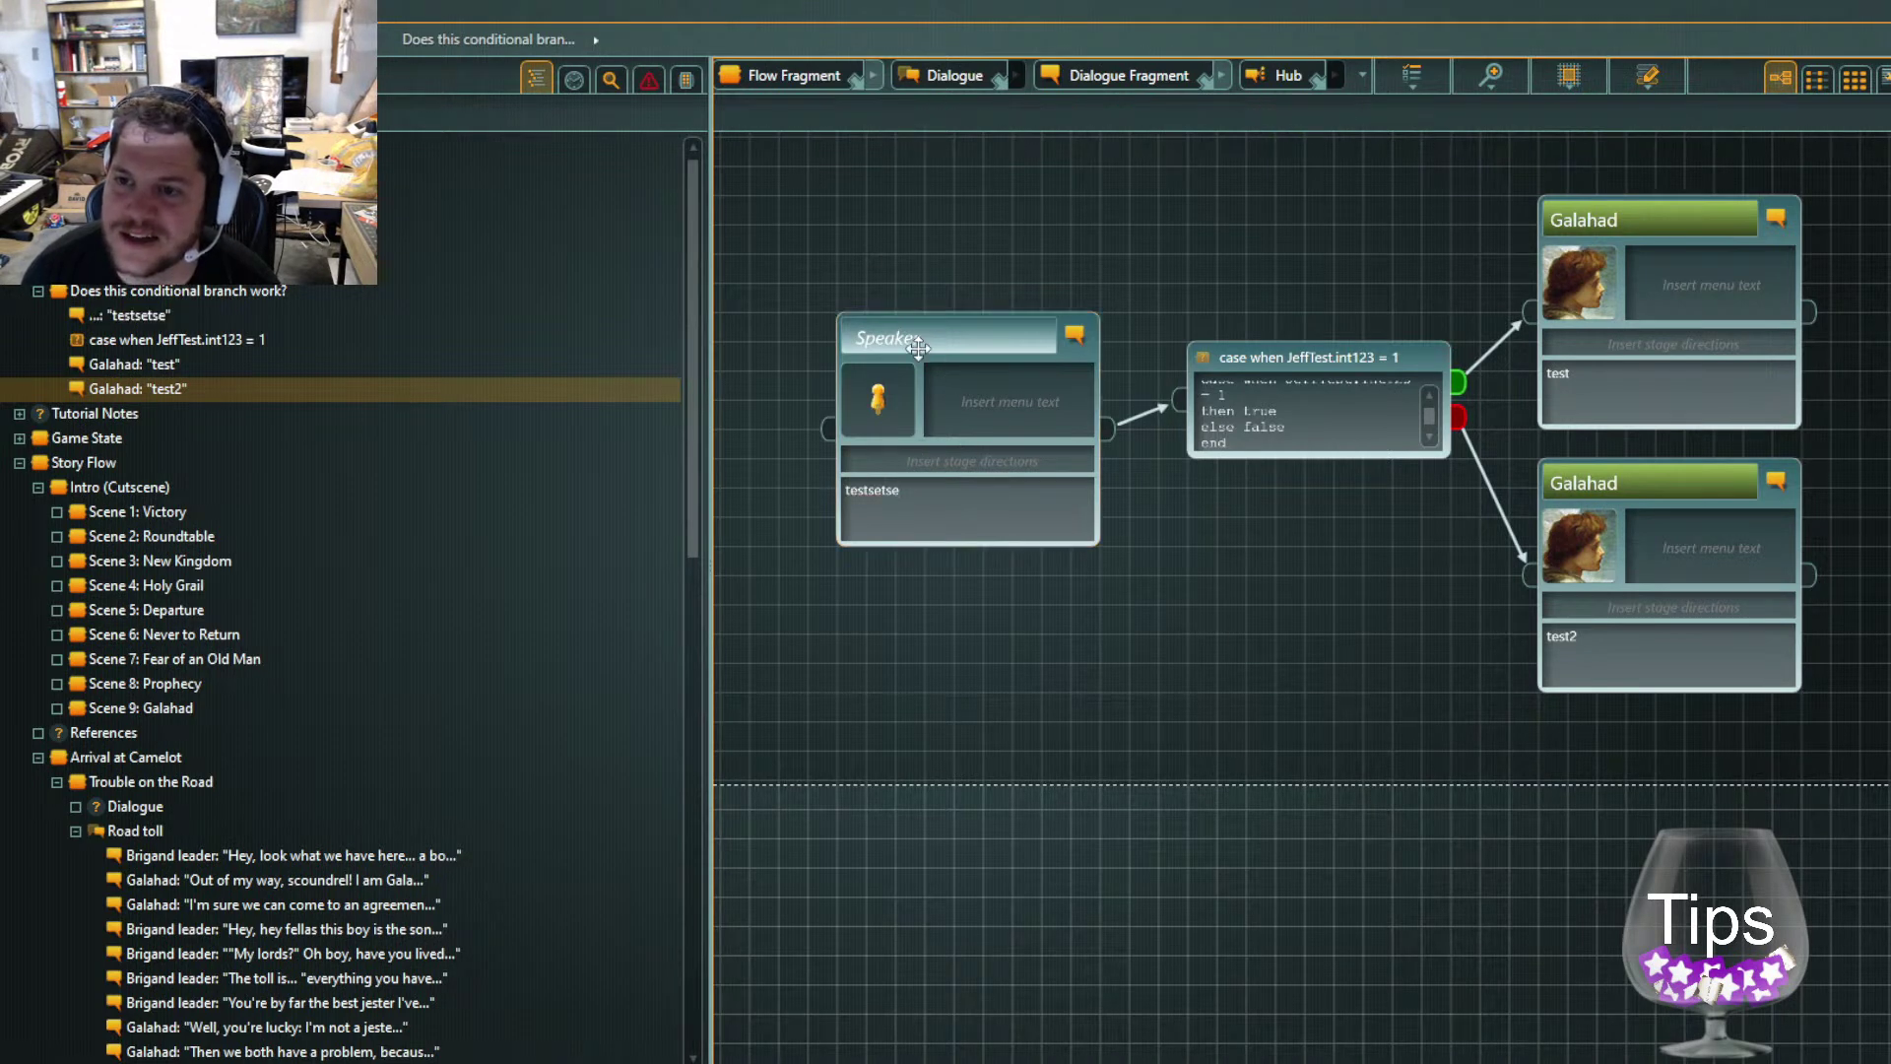
# Start a simulation from the first dialogue fragment and advance it to the condition node
pyautogui.click(764, 105)
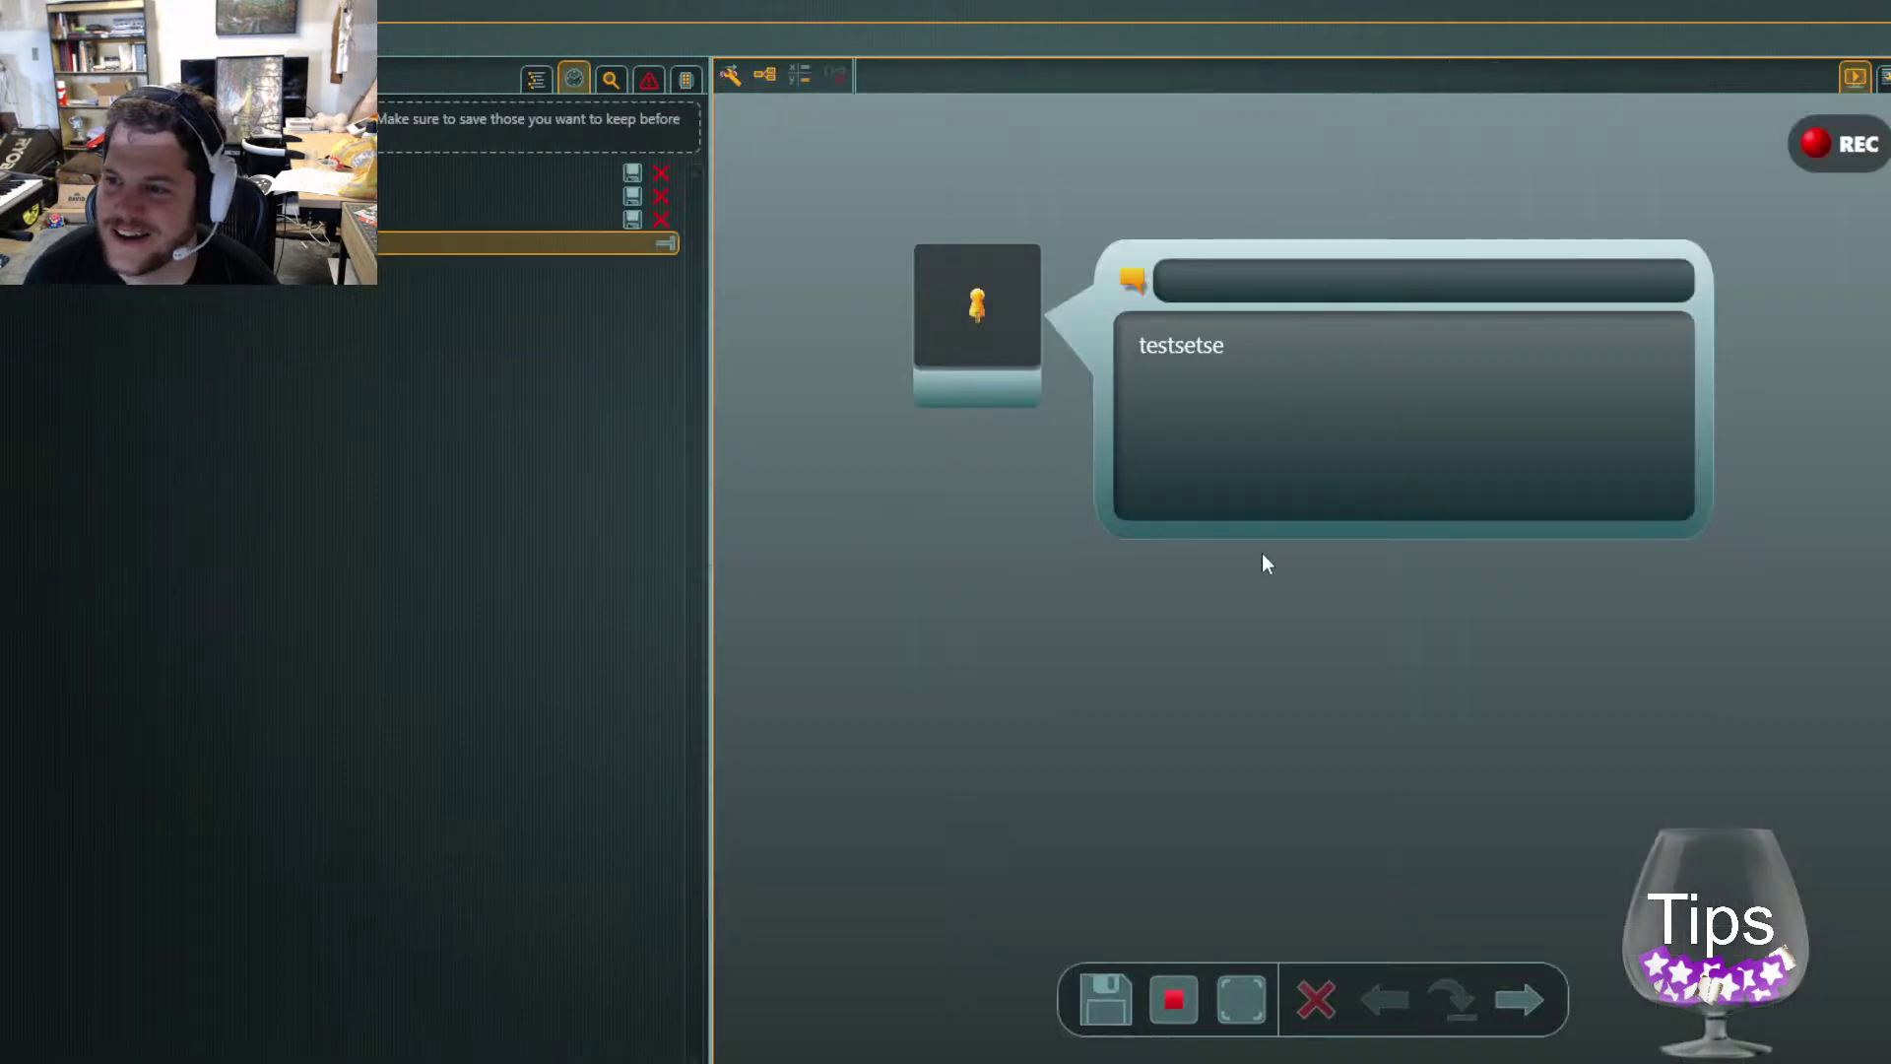
pyautogui.click(1532, 989)
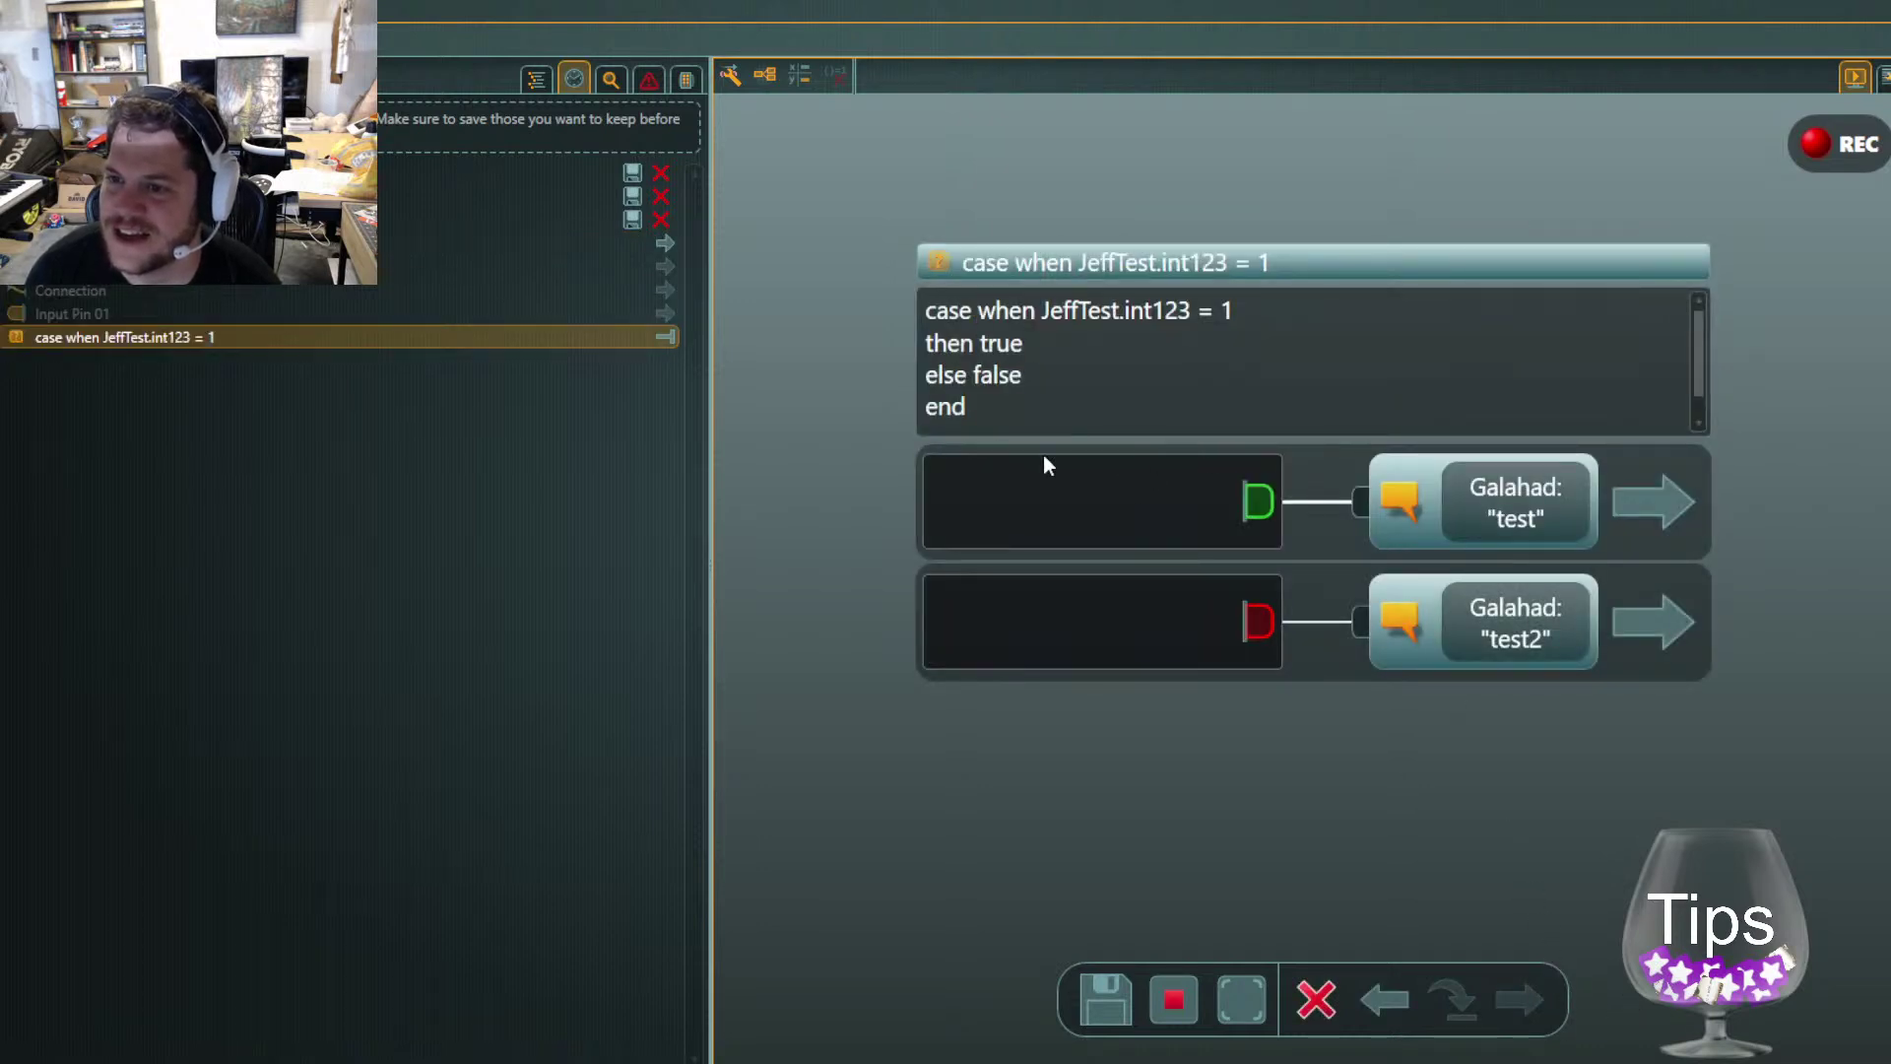
# Follow the simulation's true branch to Galahad's "test" line and end the simulation
pyautogui.click(1543, 530)
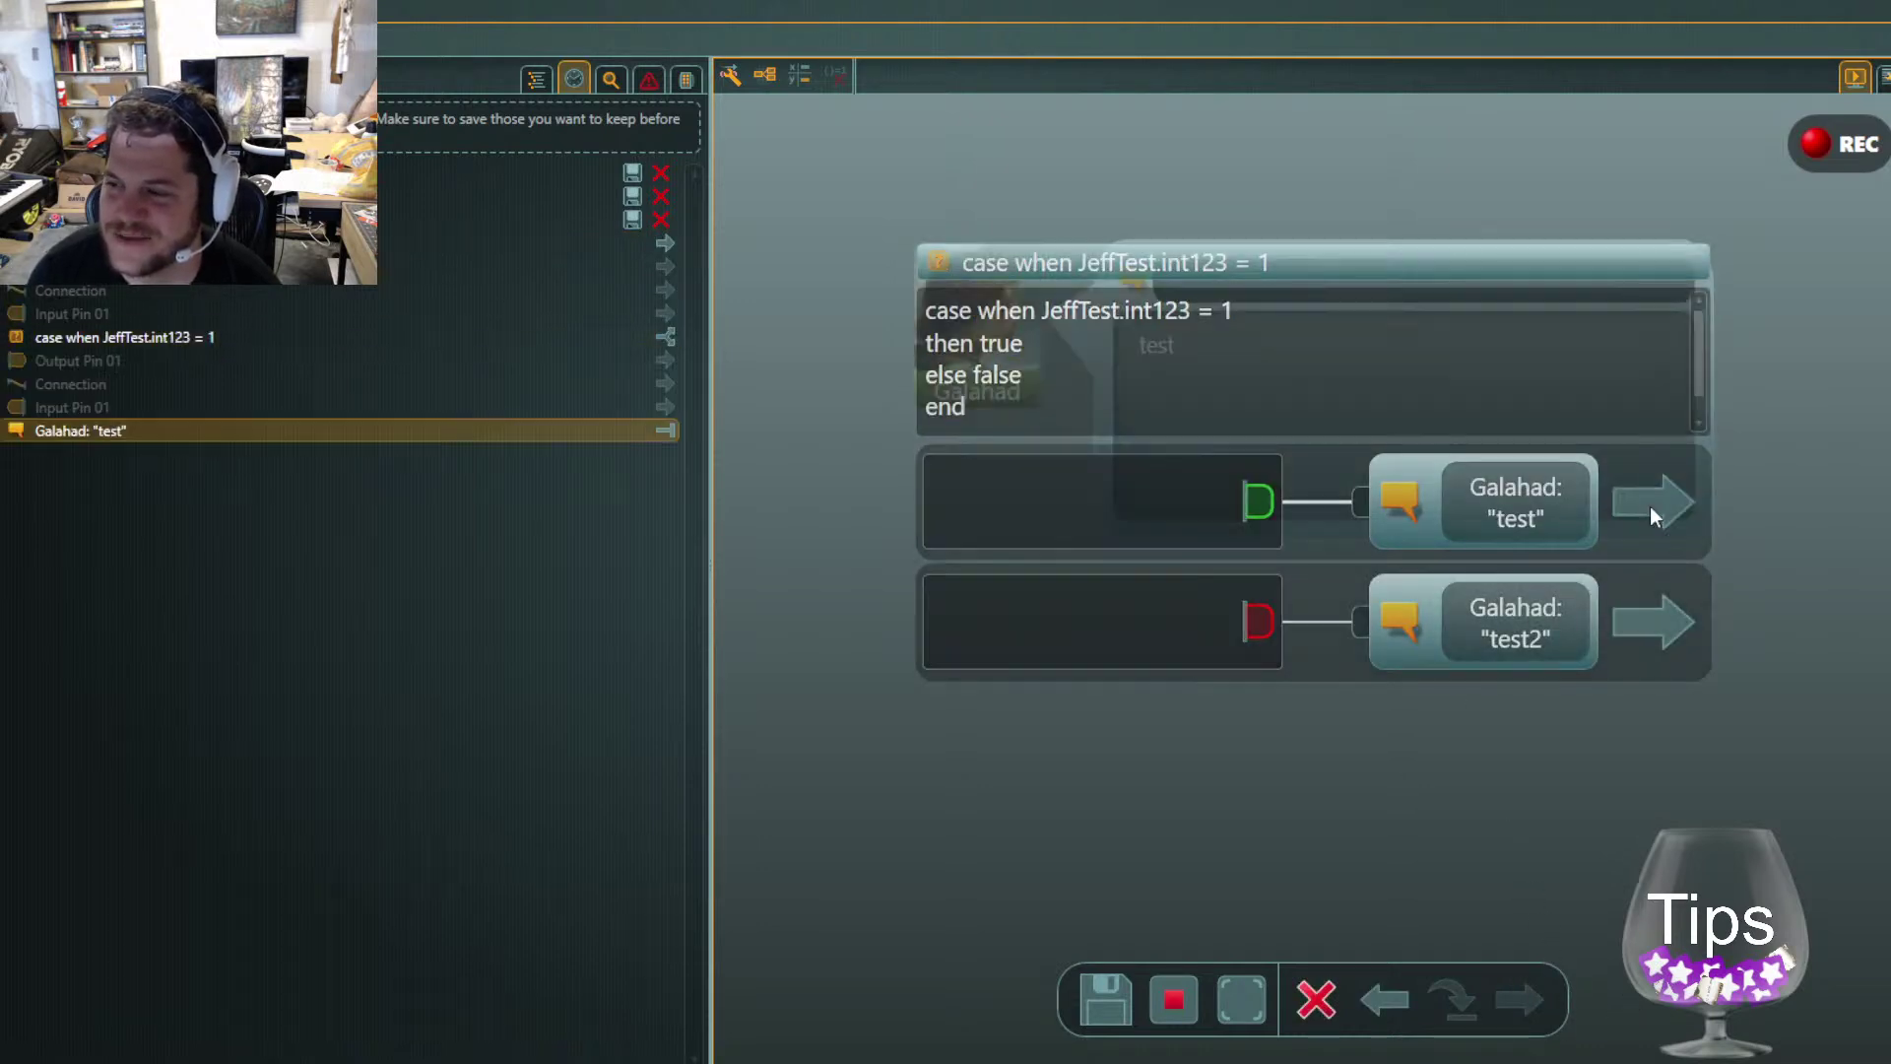
pyautogui.click(1316, 1000)
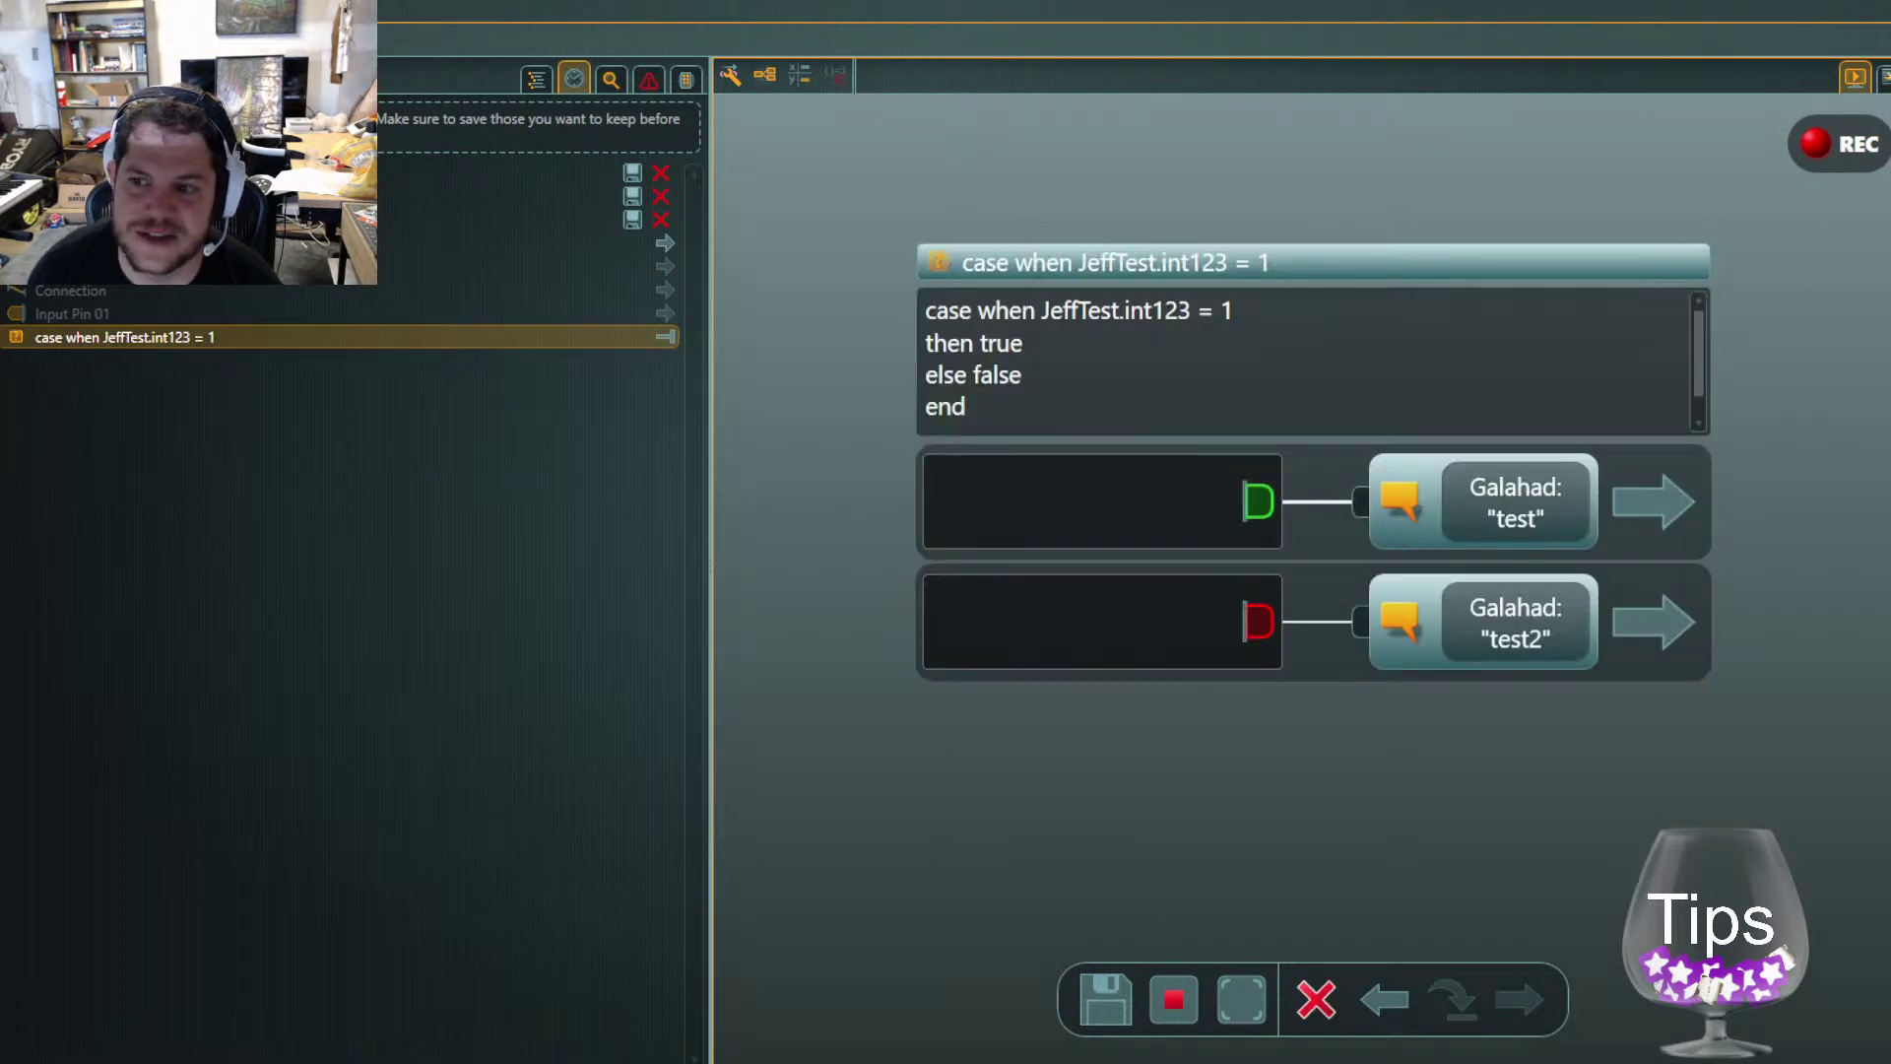
pyautogui.click(118, 39)
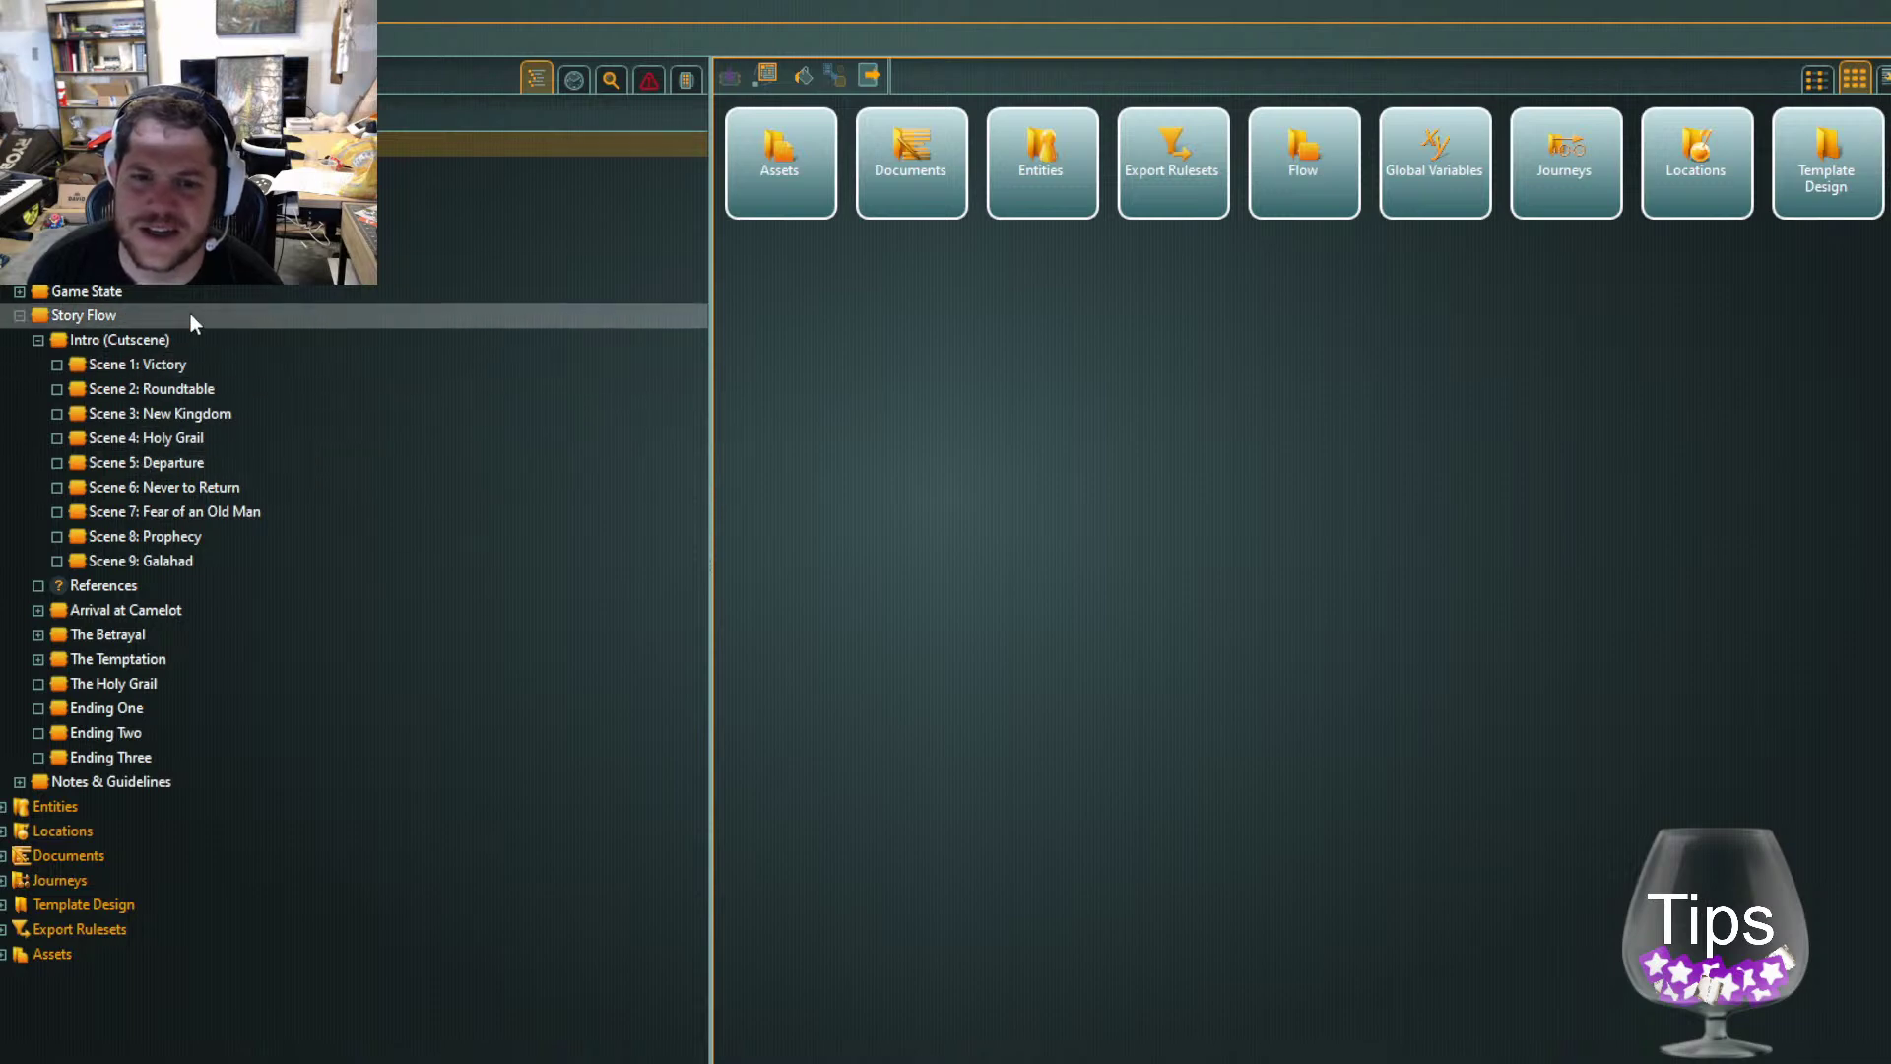
# Open the "Does this conditional branch work?" fragment inside the test fragment of the top-level flow
pyautogui.click(47, 217)
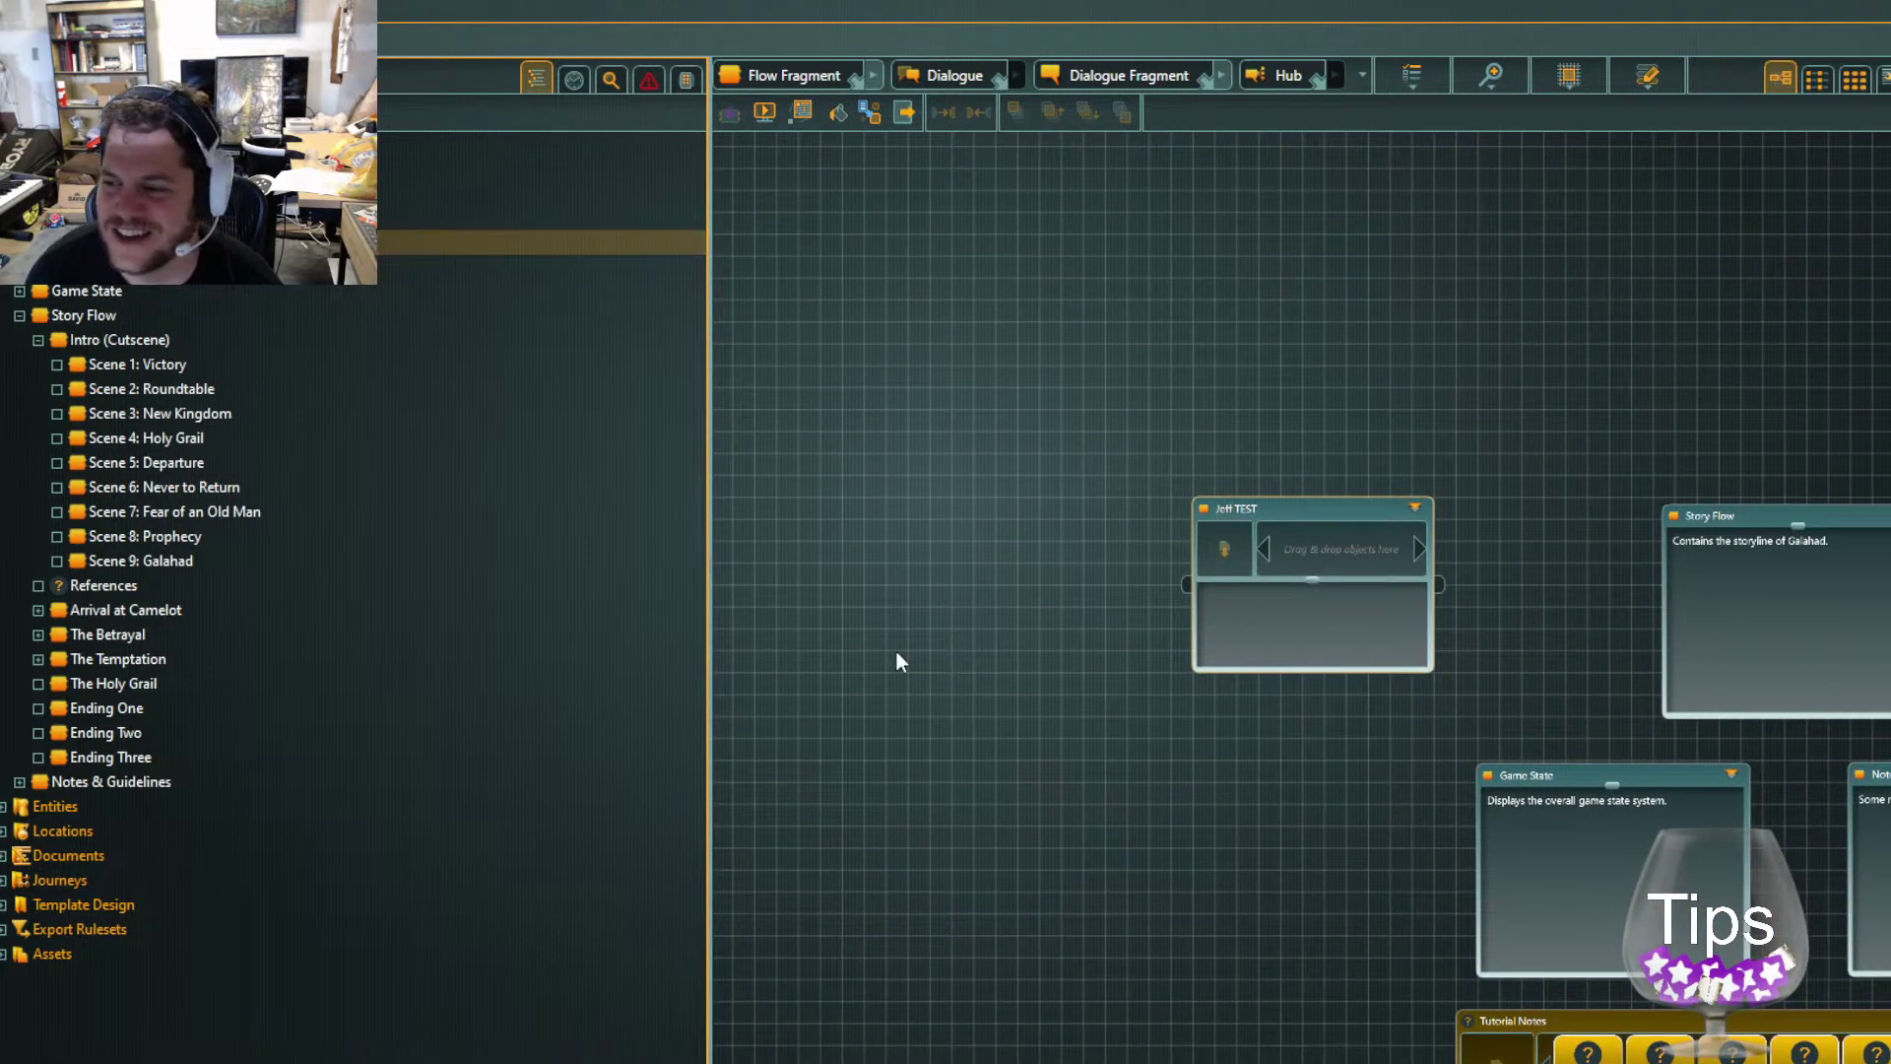
pyautogui.moveTo(1237, 830); pyautogui.dragTo(684, 524)
pyautogui.moveTo(806, 296); pyautogui.dragTo(1087, 383)
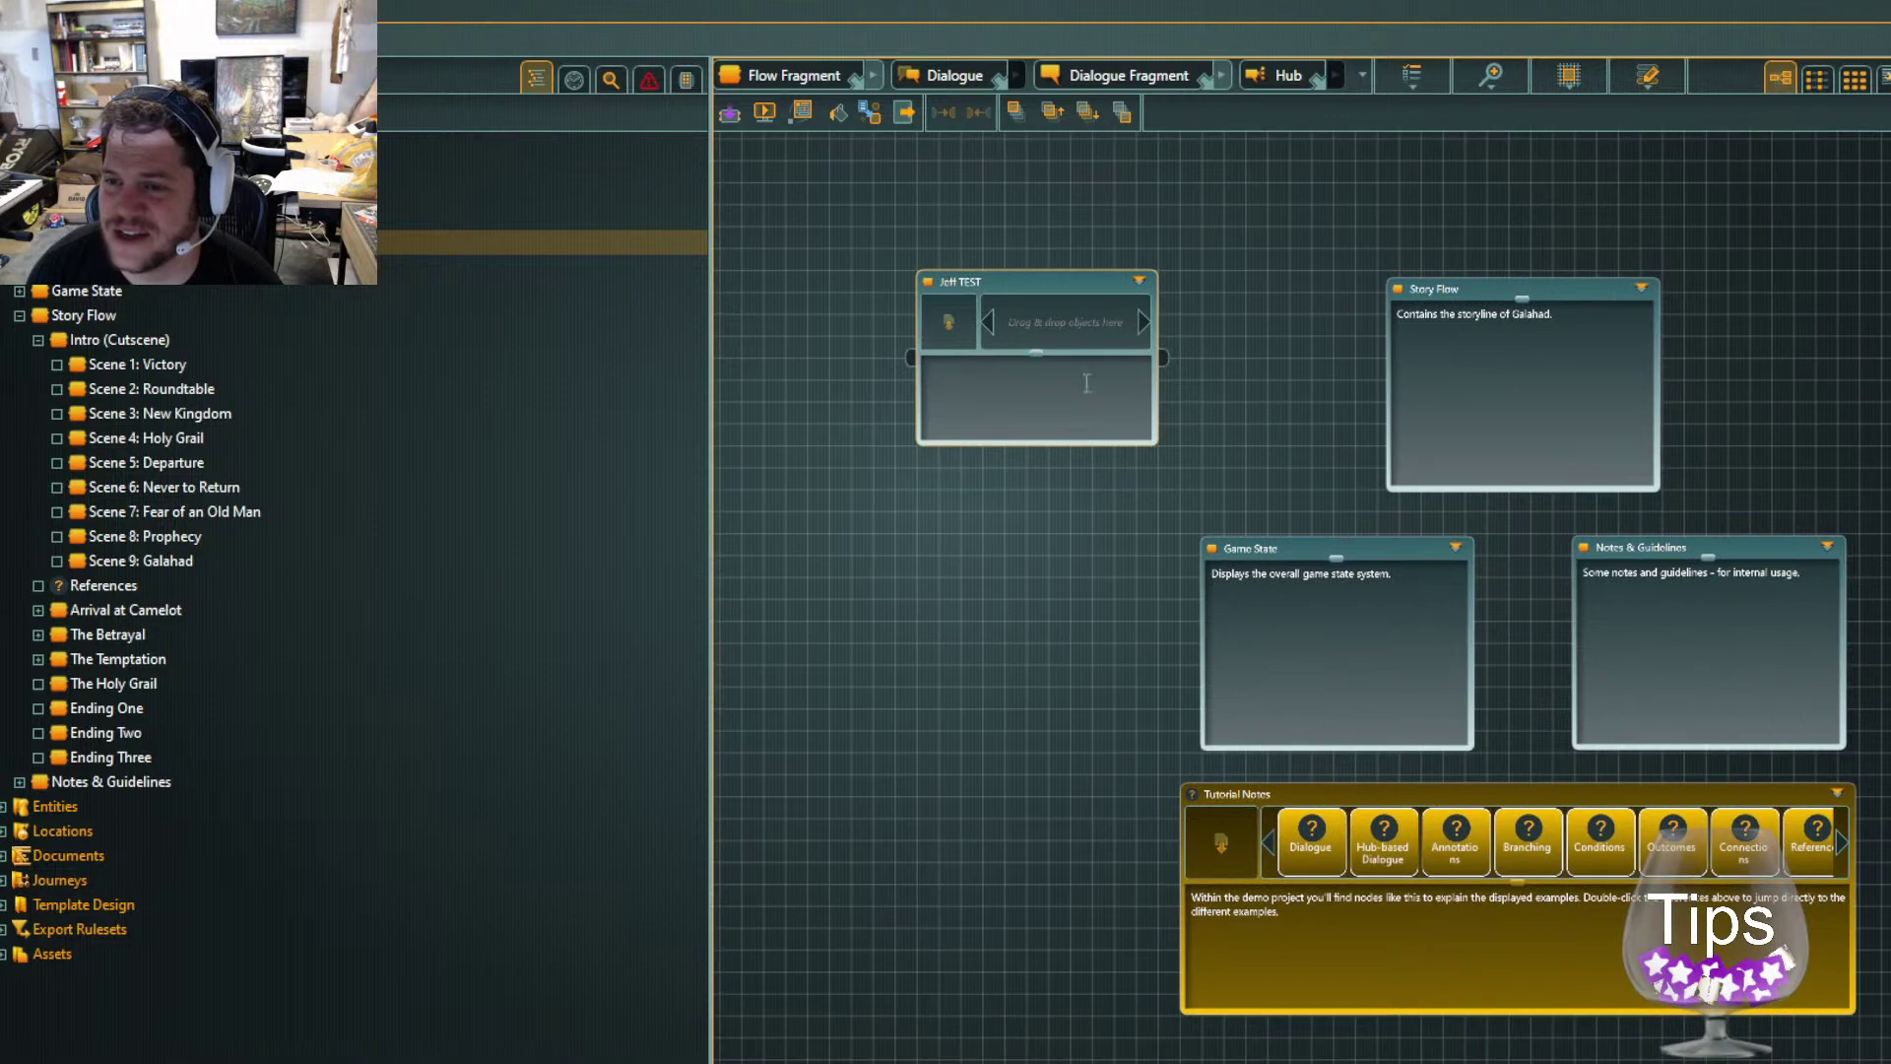
pyautogui.click(1145, 287)
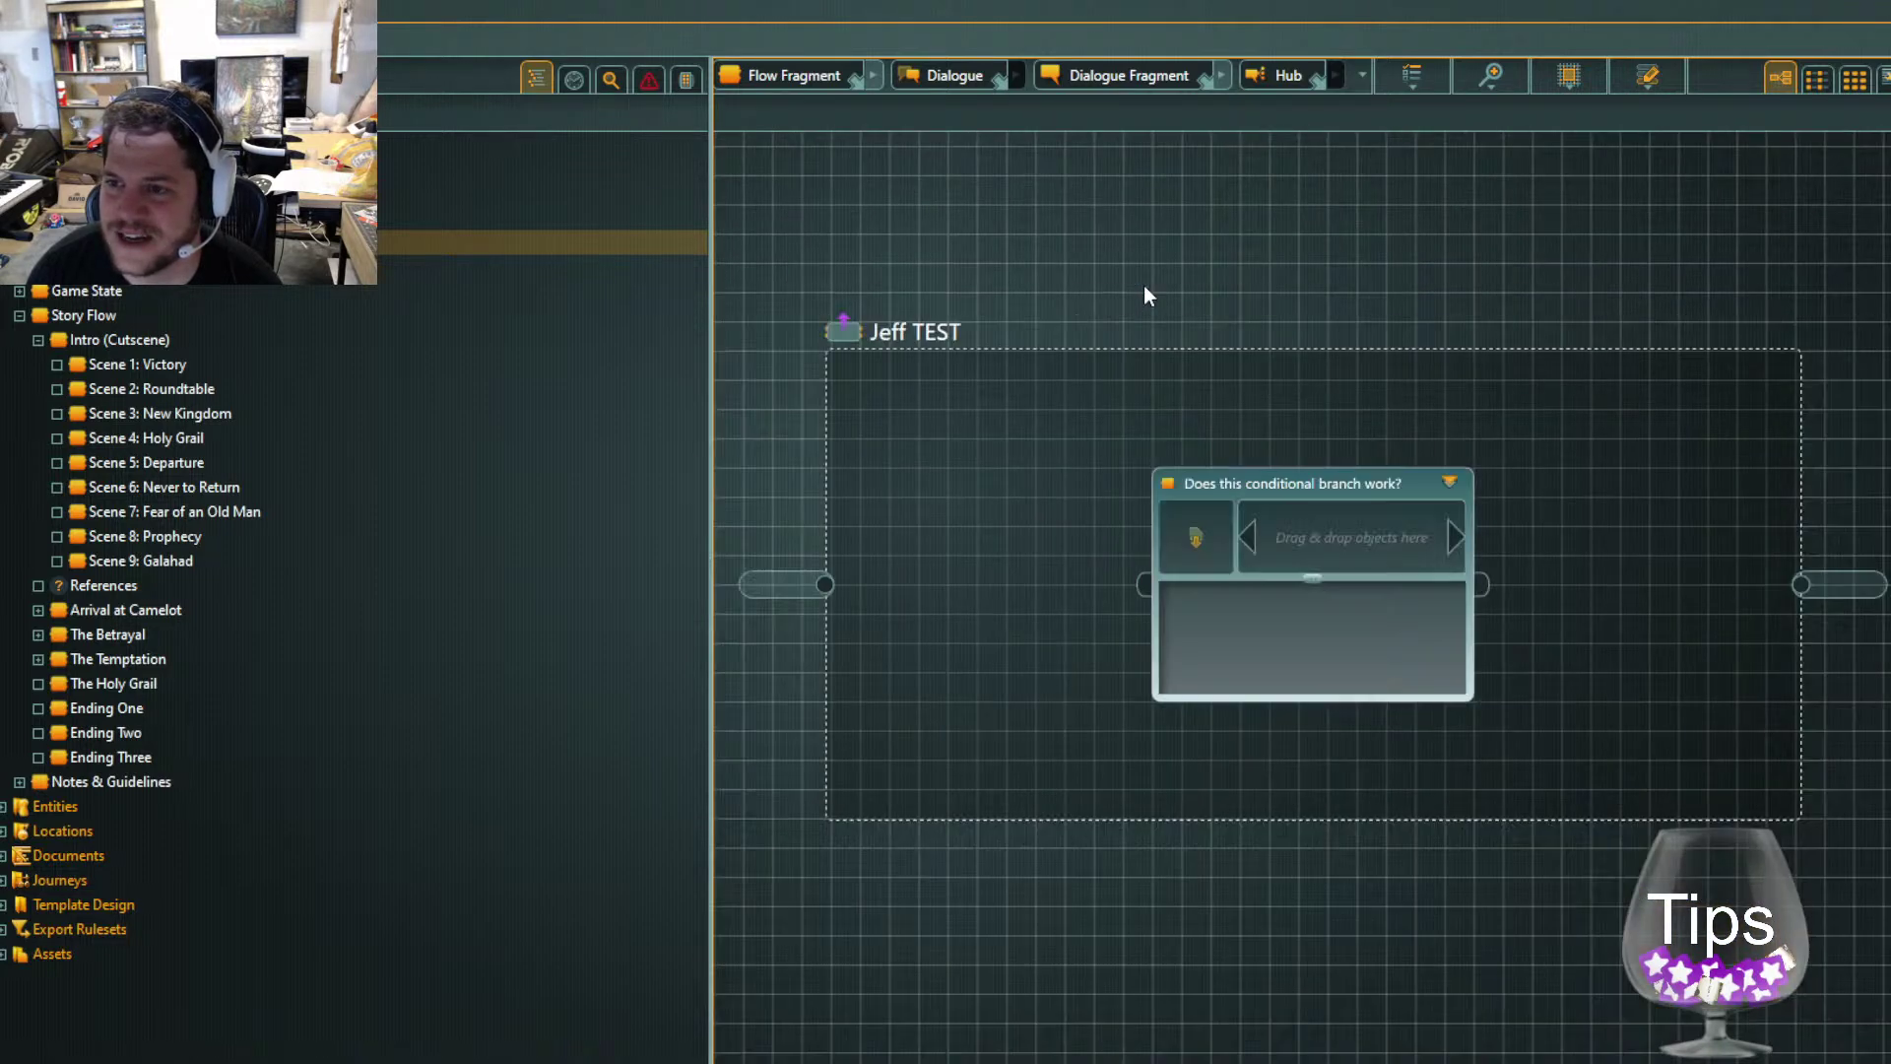
pyautogui.click(1450, 480)
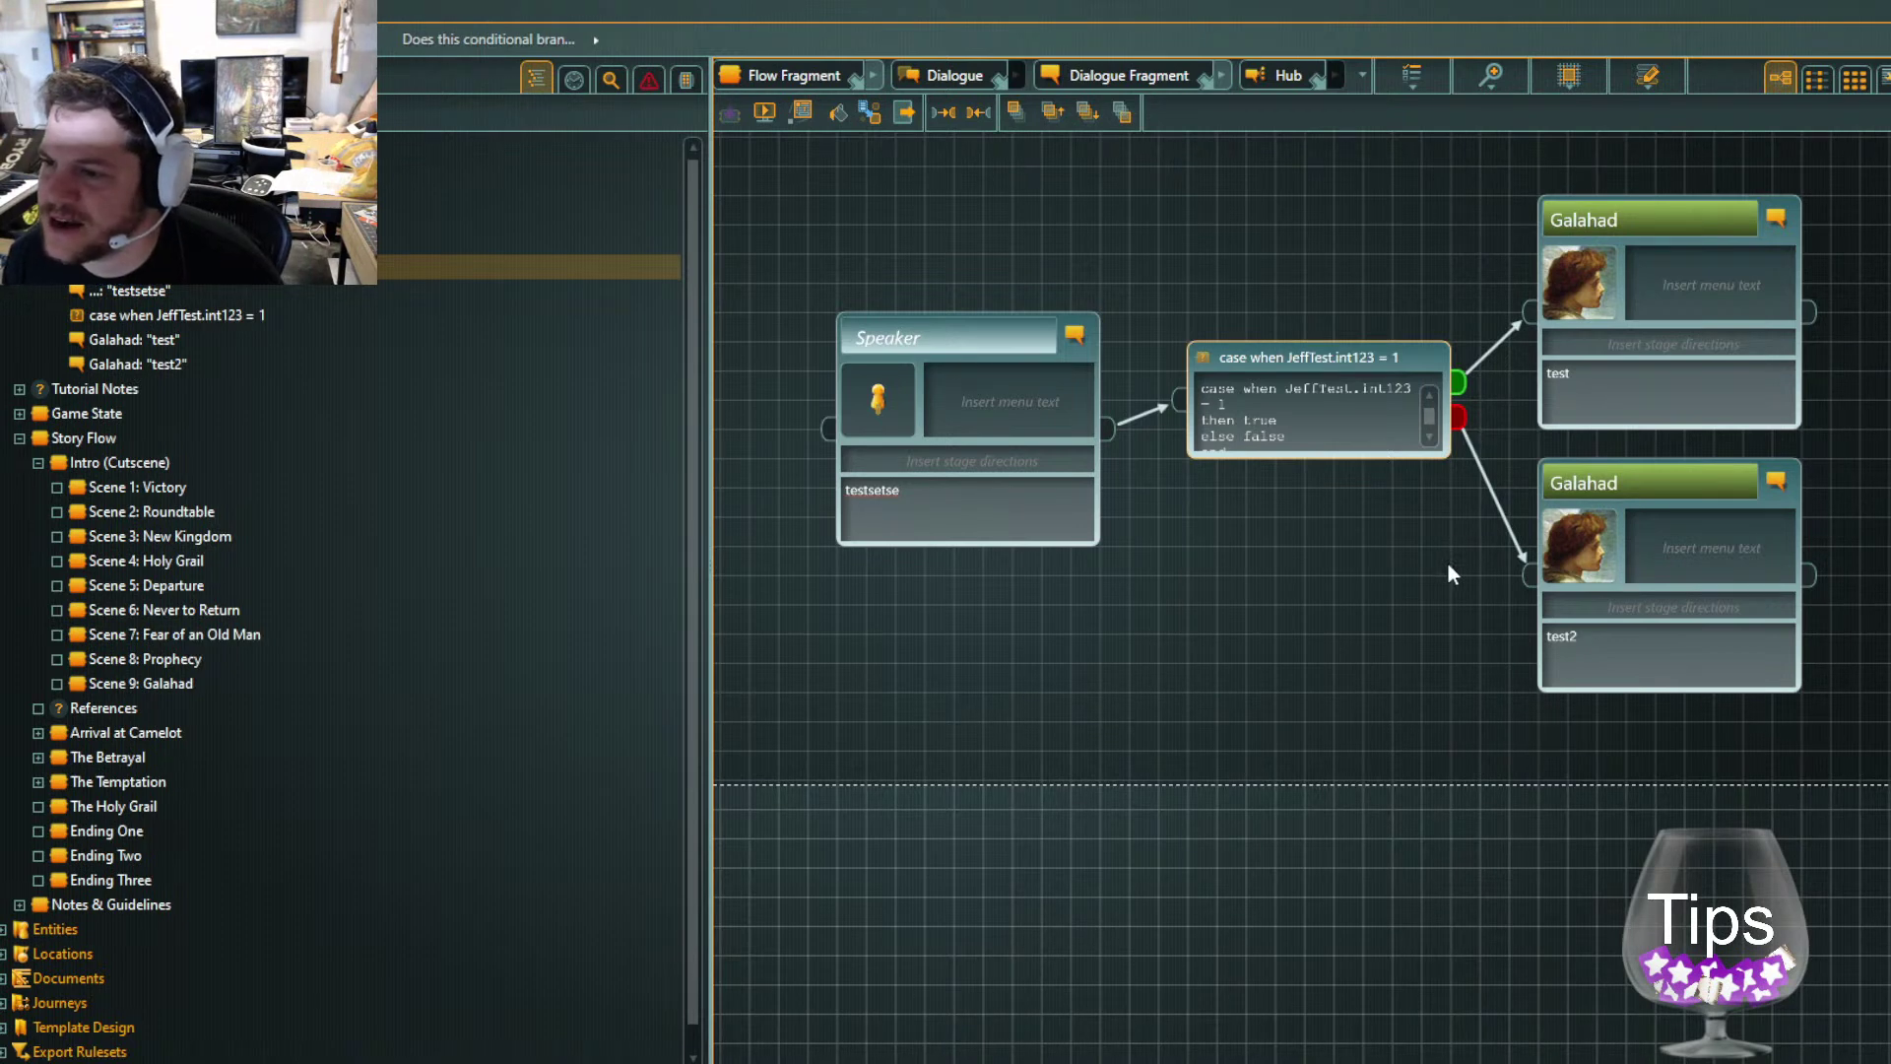
# In the condition's properties, enter "Does this work?" for output pin 1 and "Just gives info." for output pin 2
pyautogui.doubleClick(1310, 404)
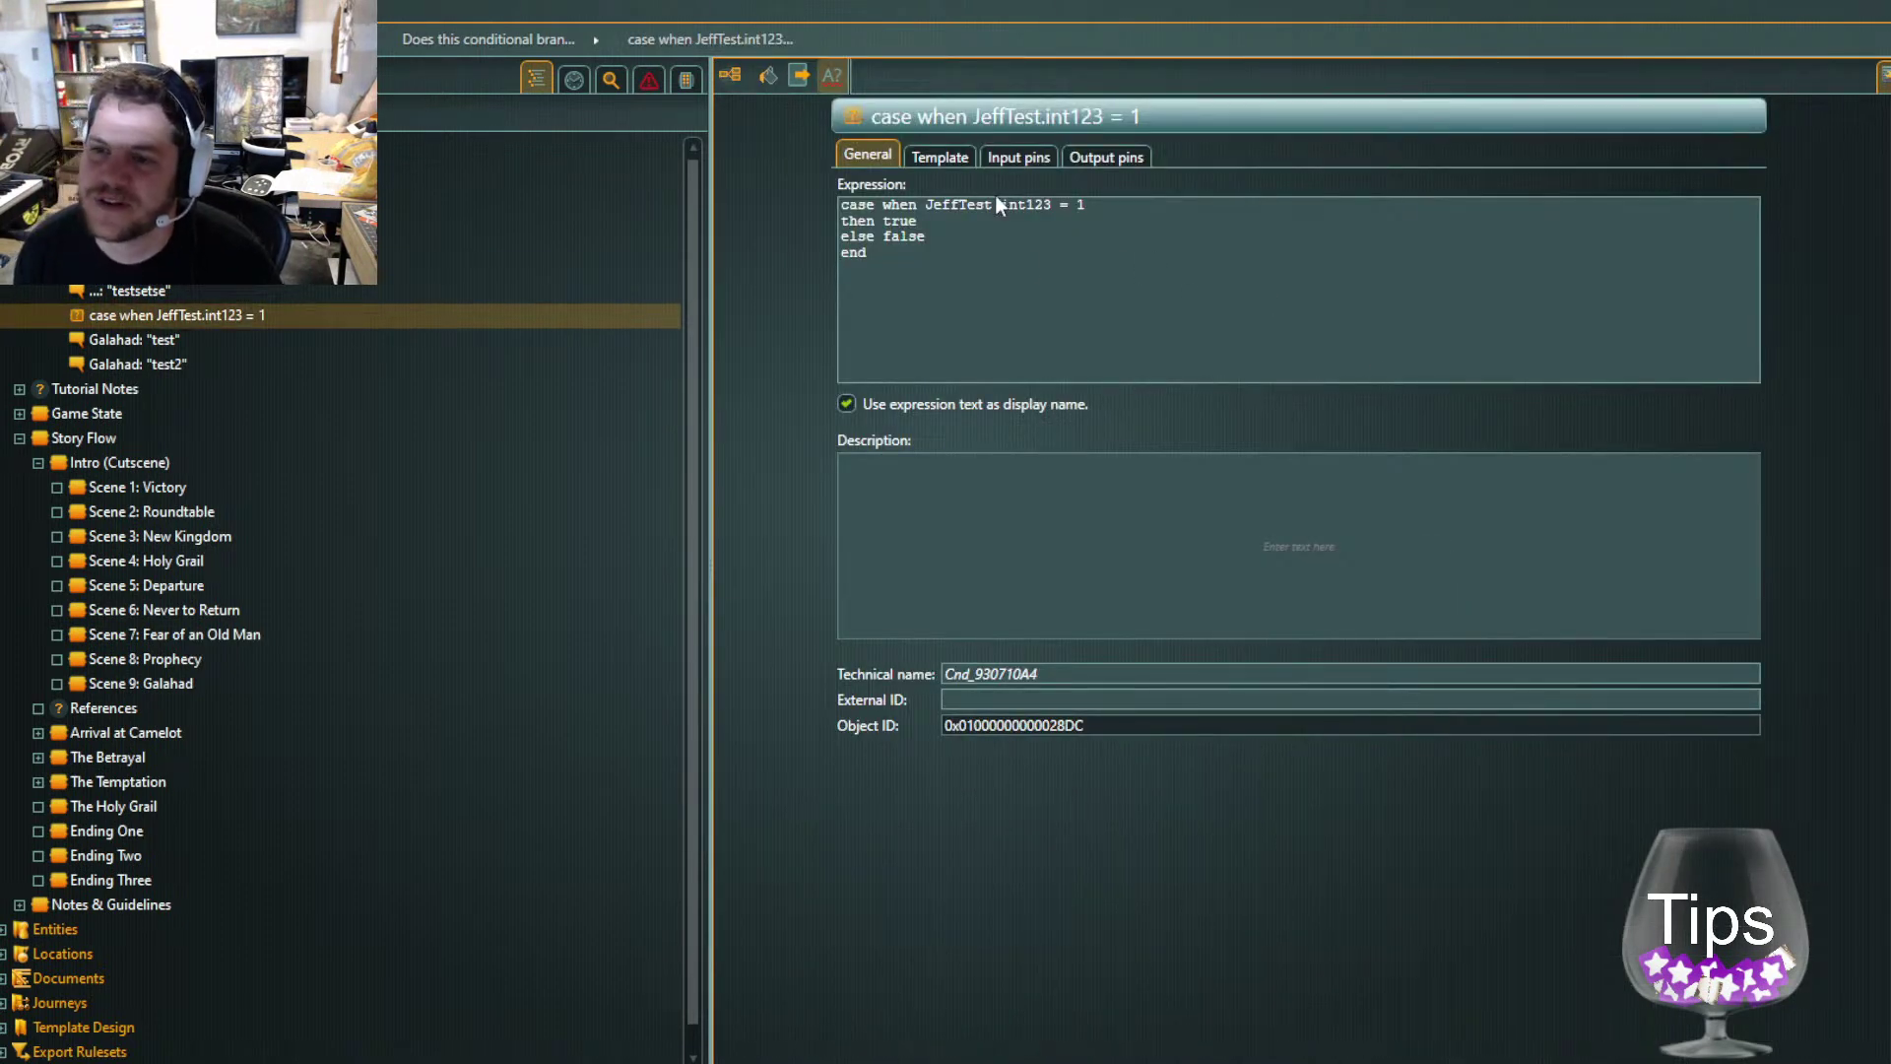
pyautogui.click(938, 156)
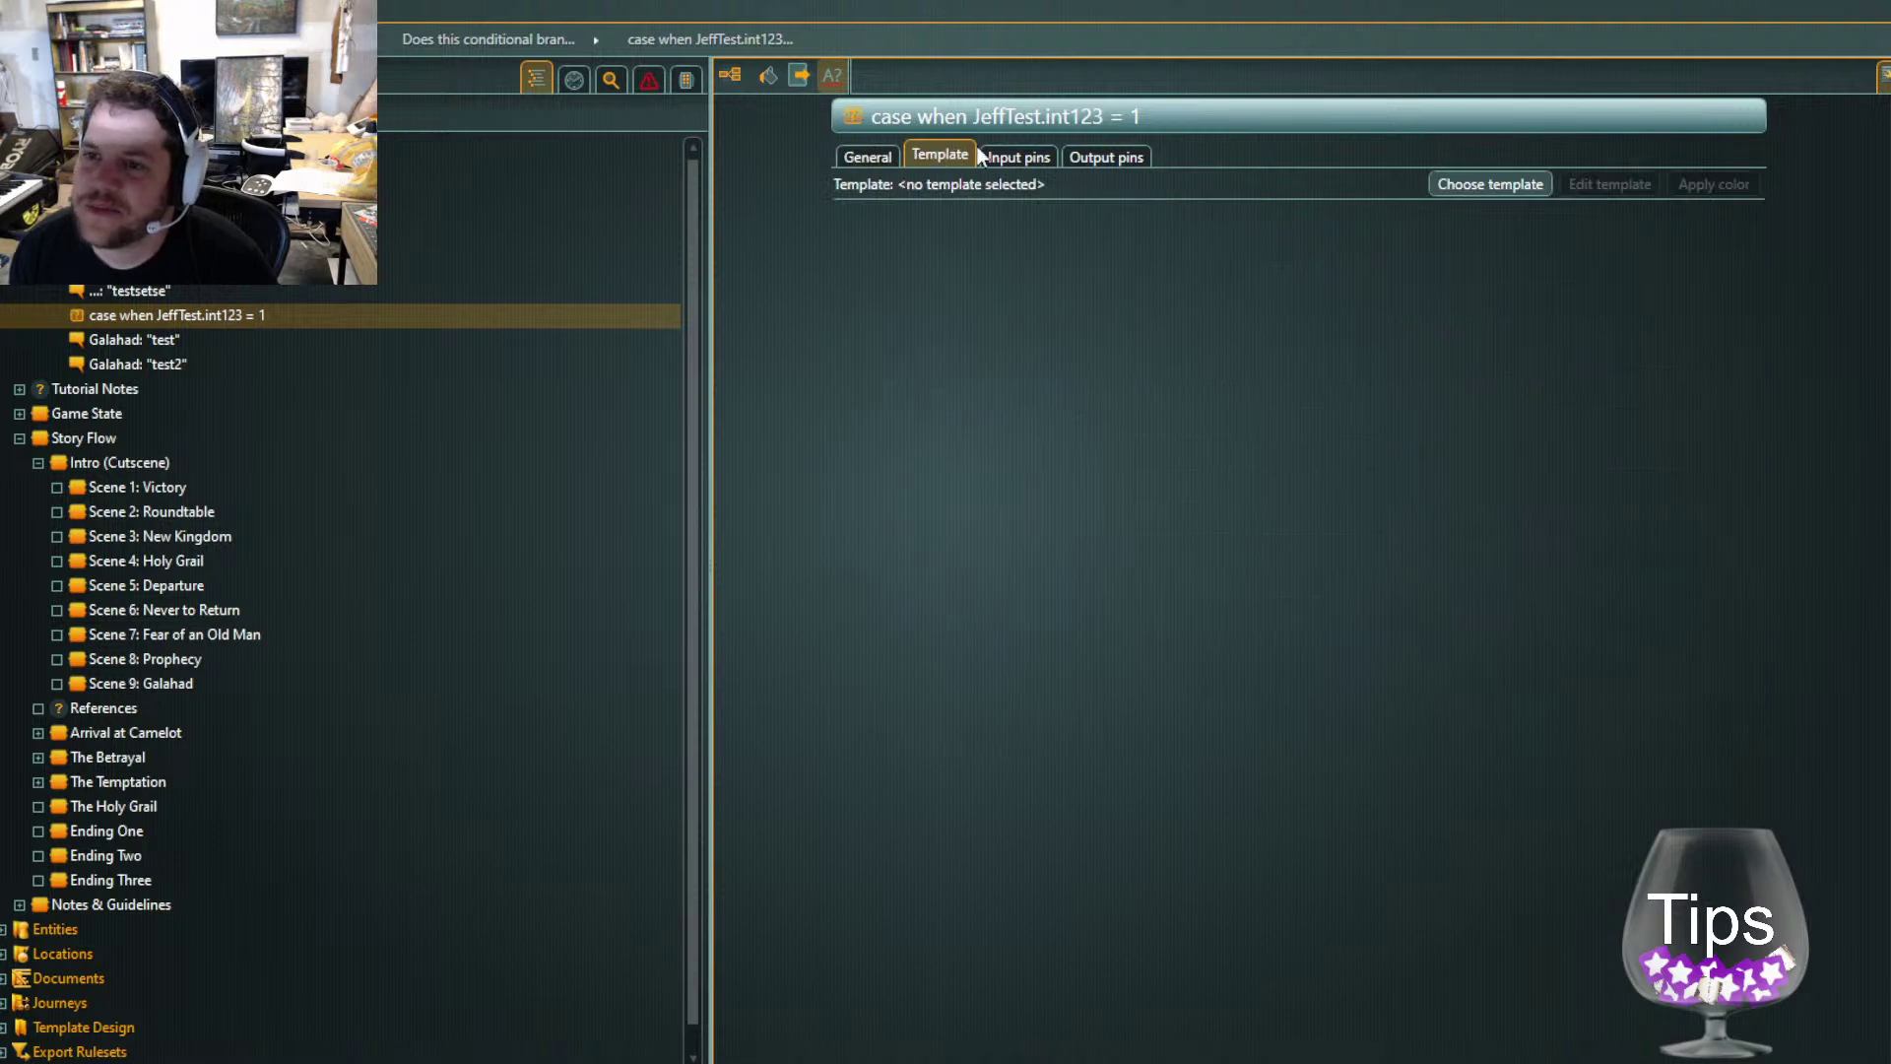
pyautogui.click(1019, 156)
pyautogui.click(1103, 157)
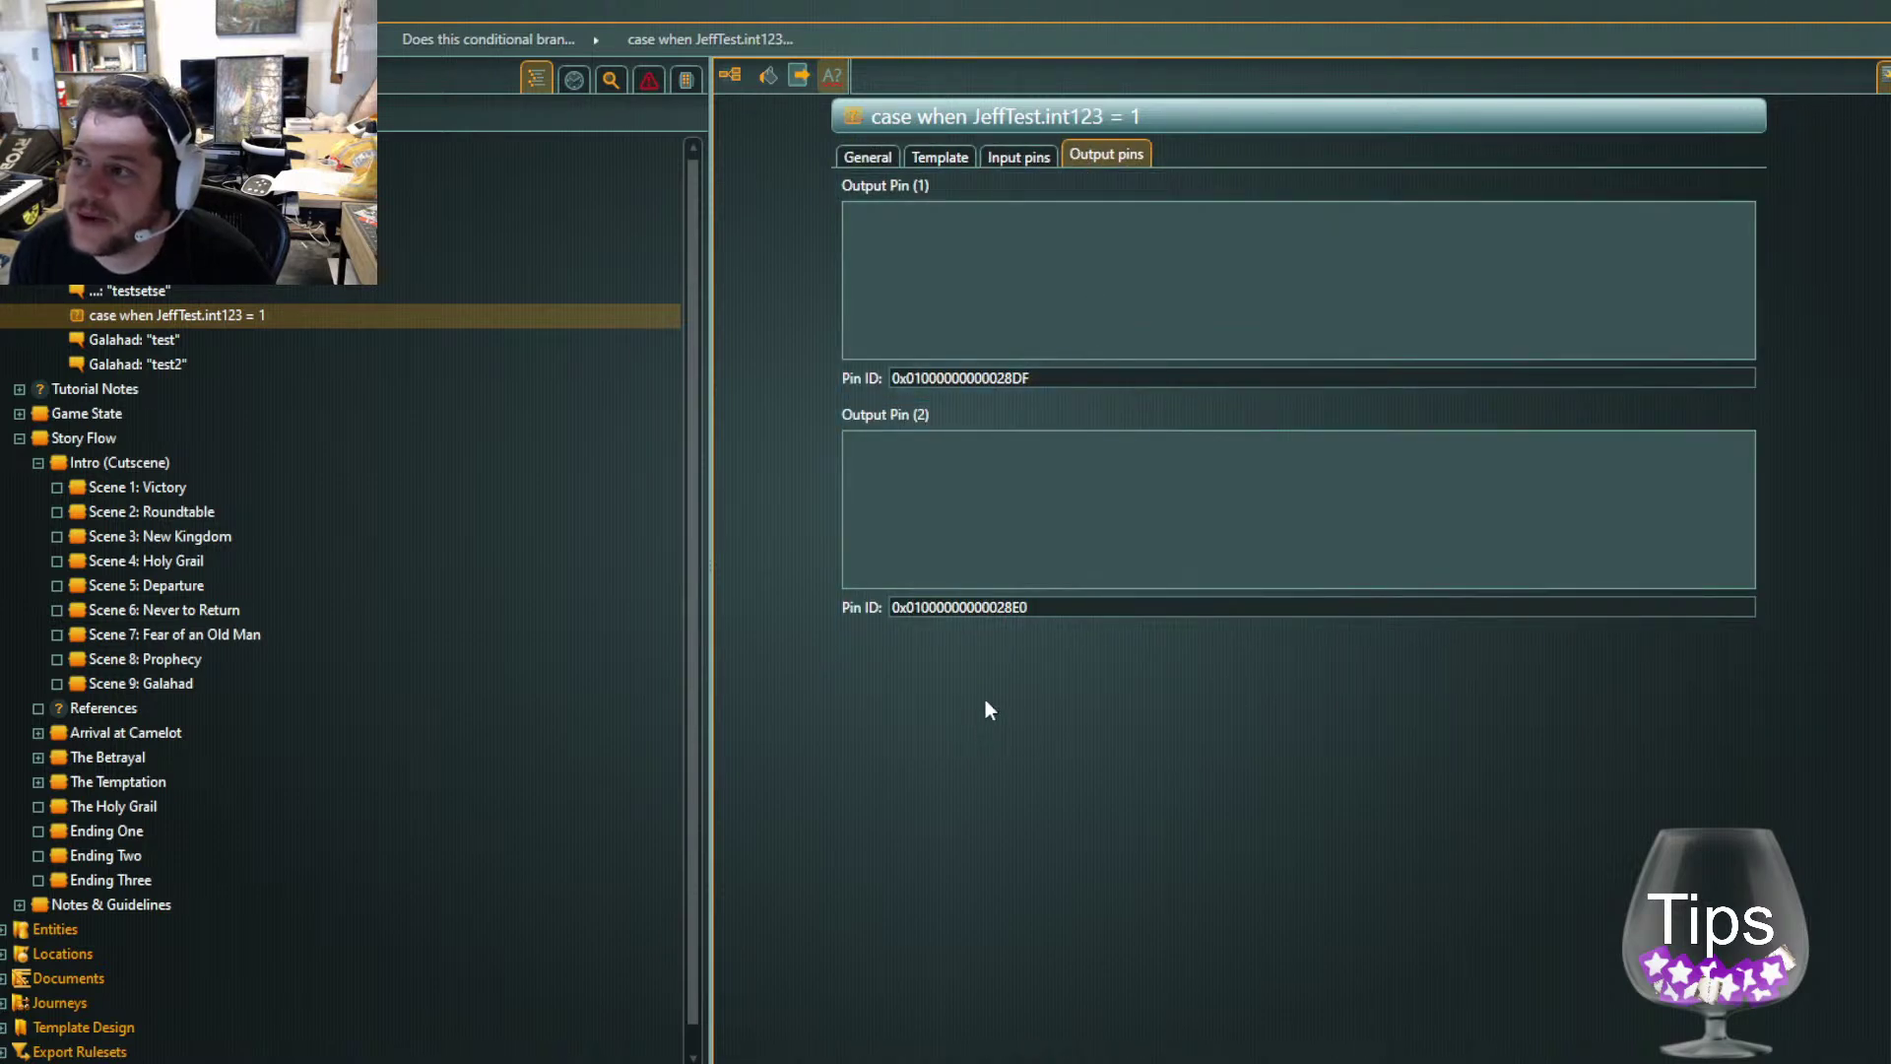
pyautogui.click(993, 278)
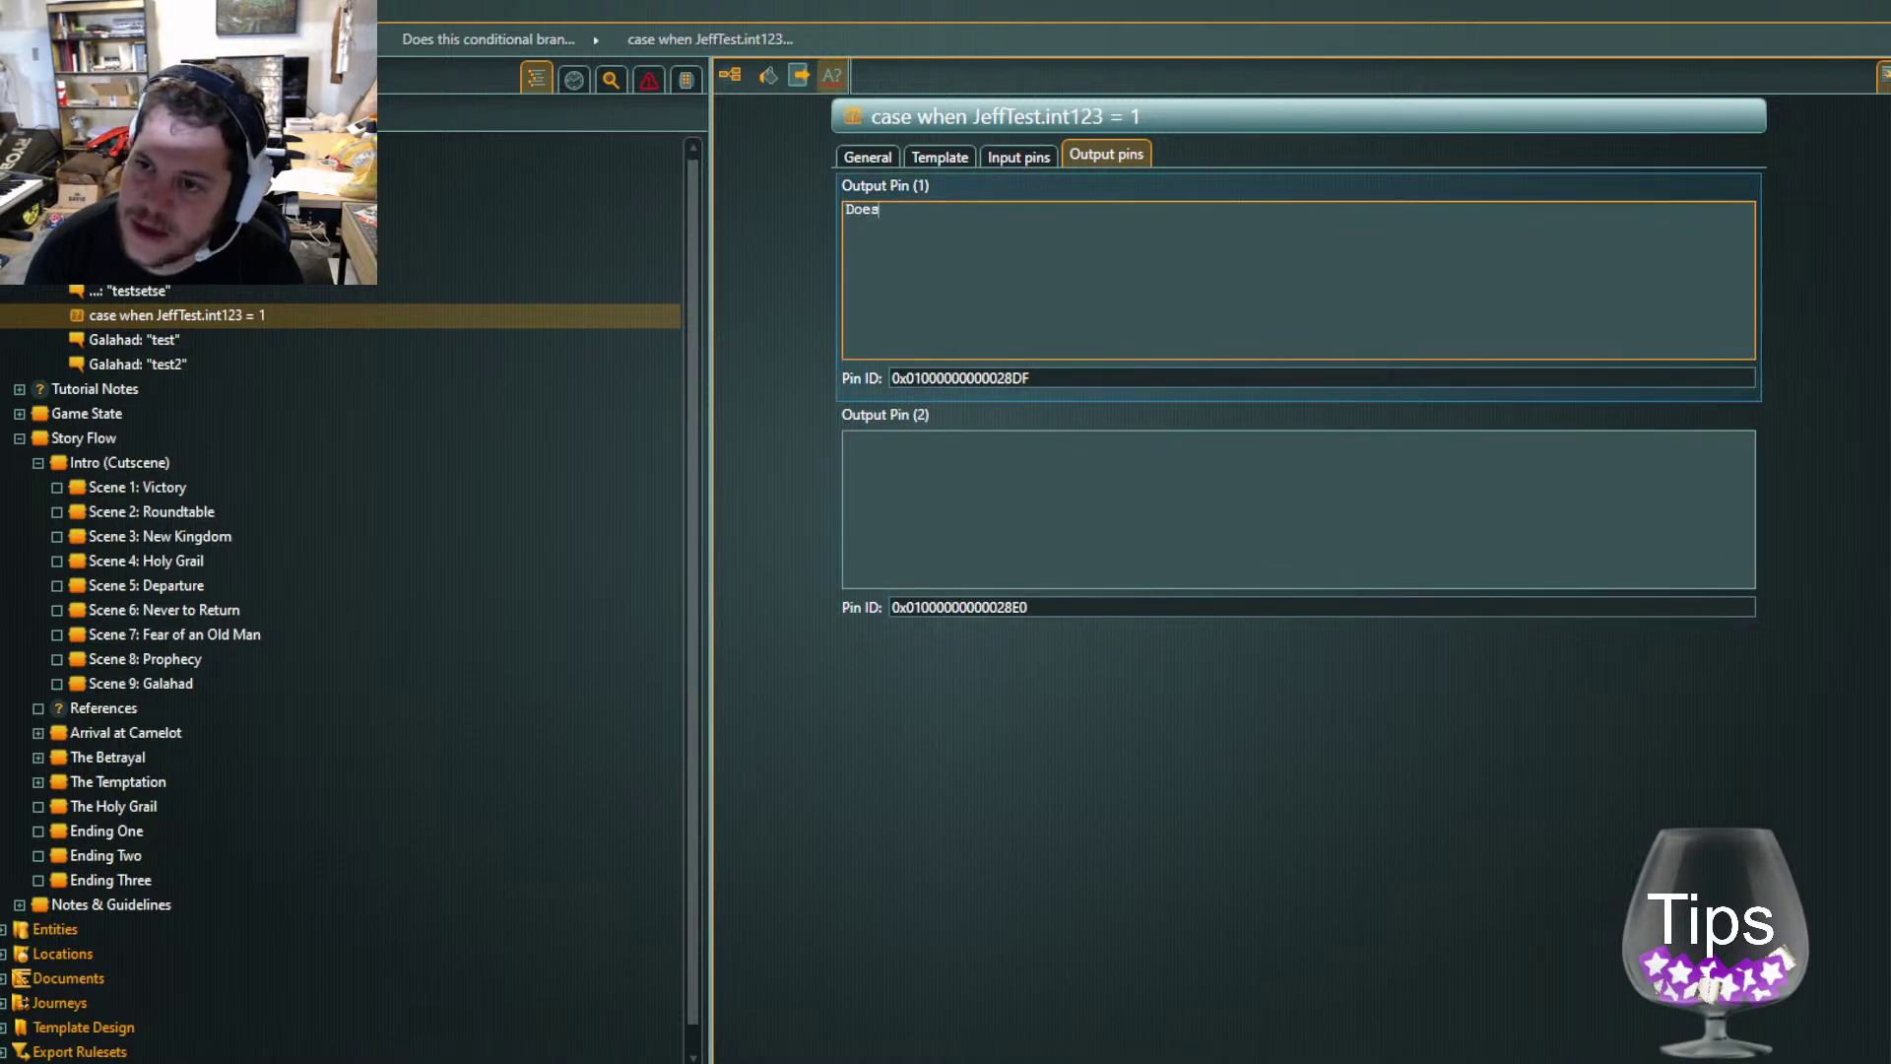
pyautogui.click(1059, 500)
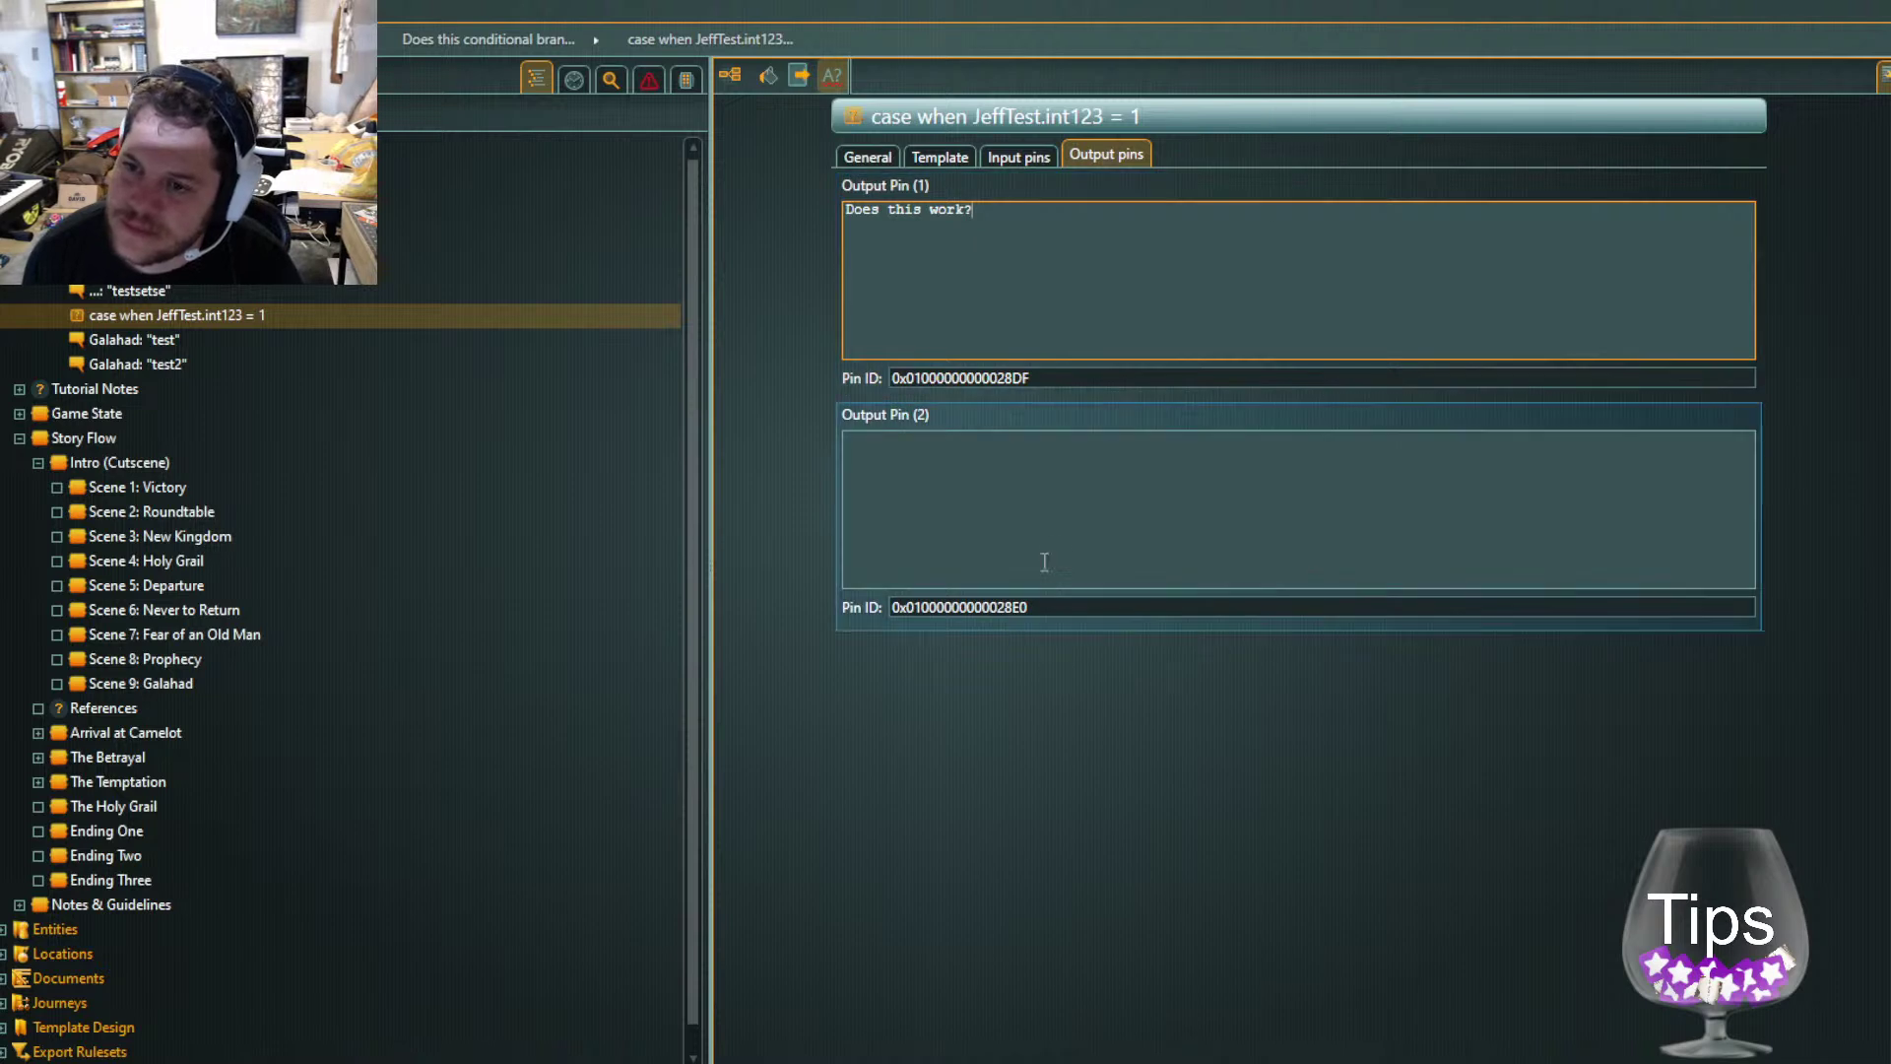
pyautogui.write('Just gives info.')
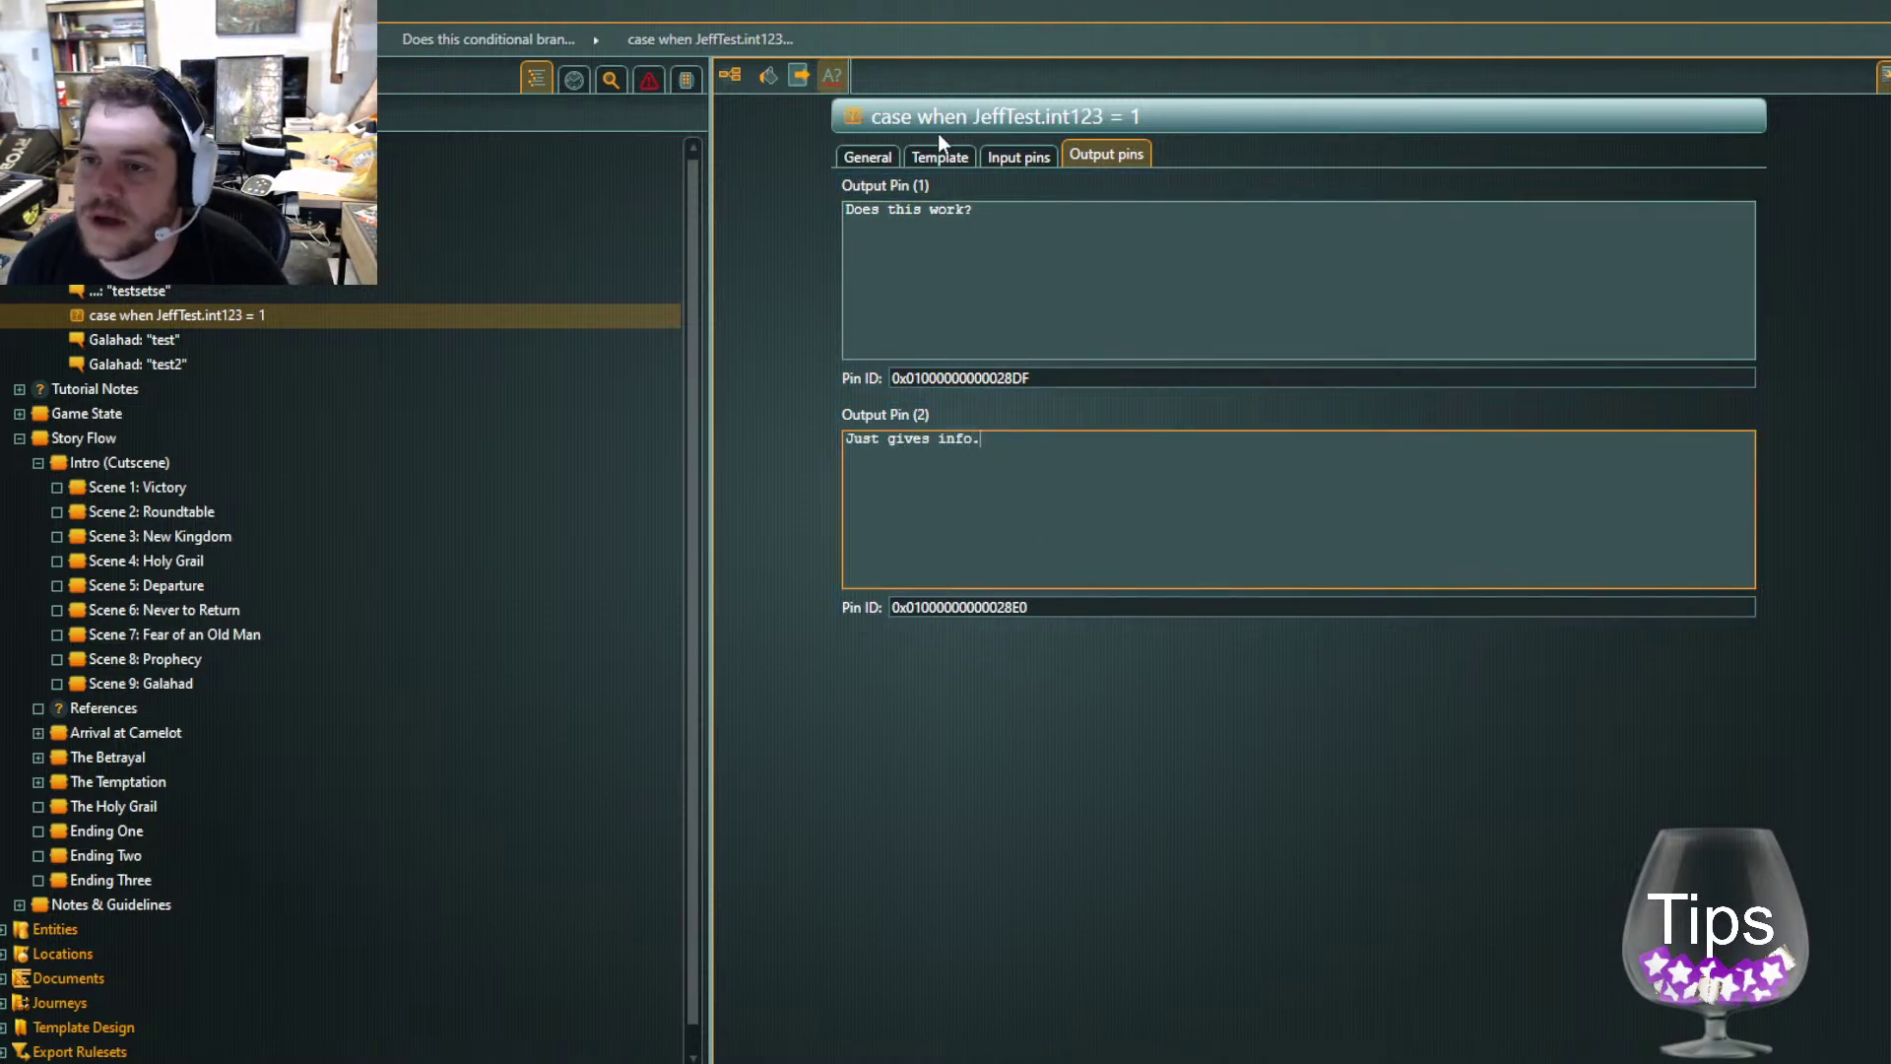
# Enter "FML" as the description in the condition's general properties
pyautogui.click(935, 155)
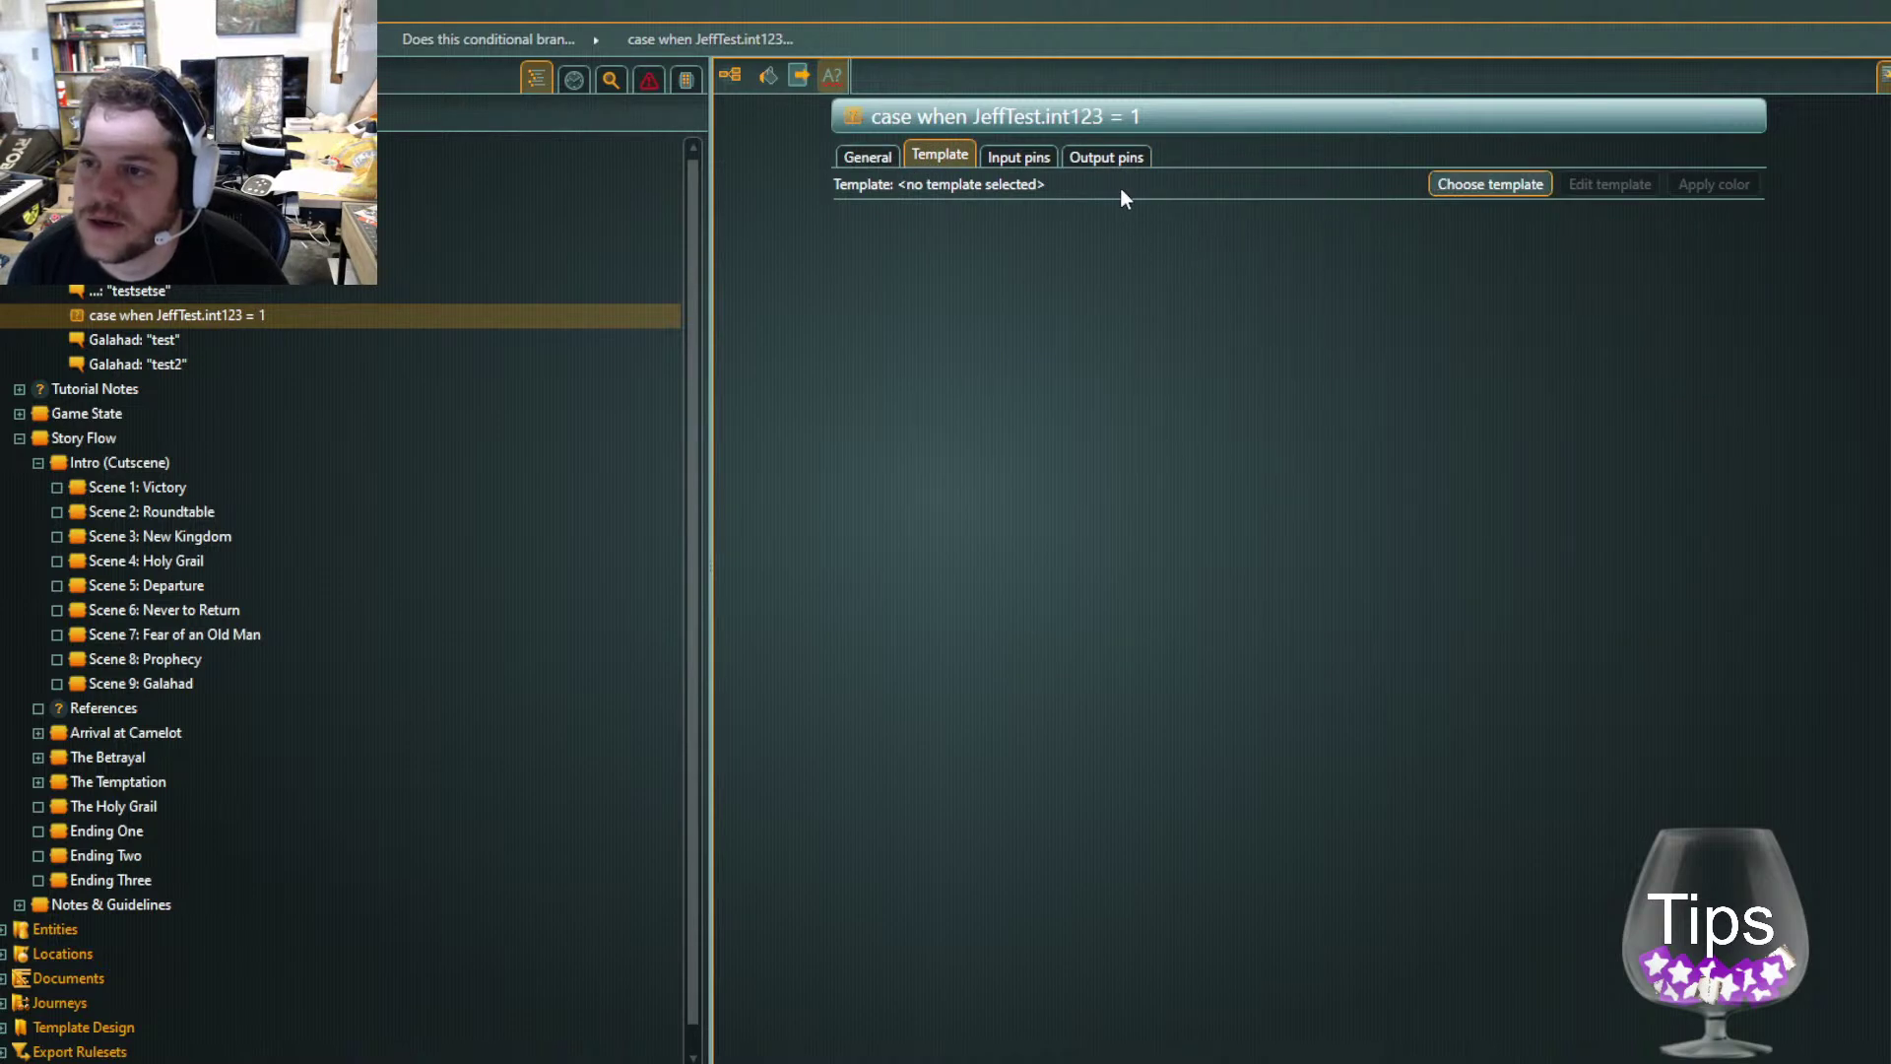
pyautogui.click(863, 150)
pyautogui.click(1007, 577)
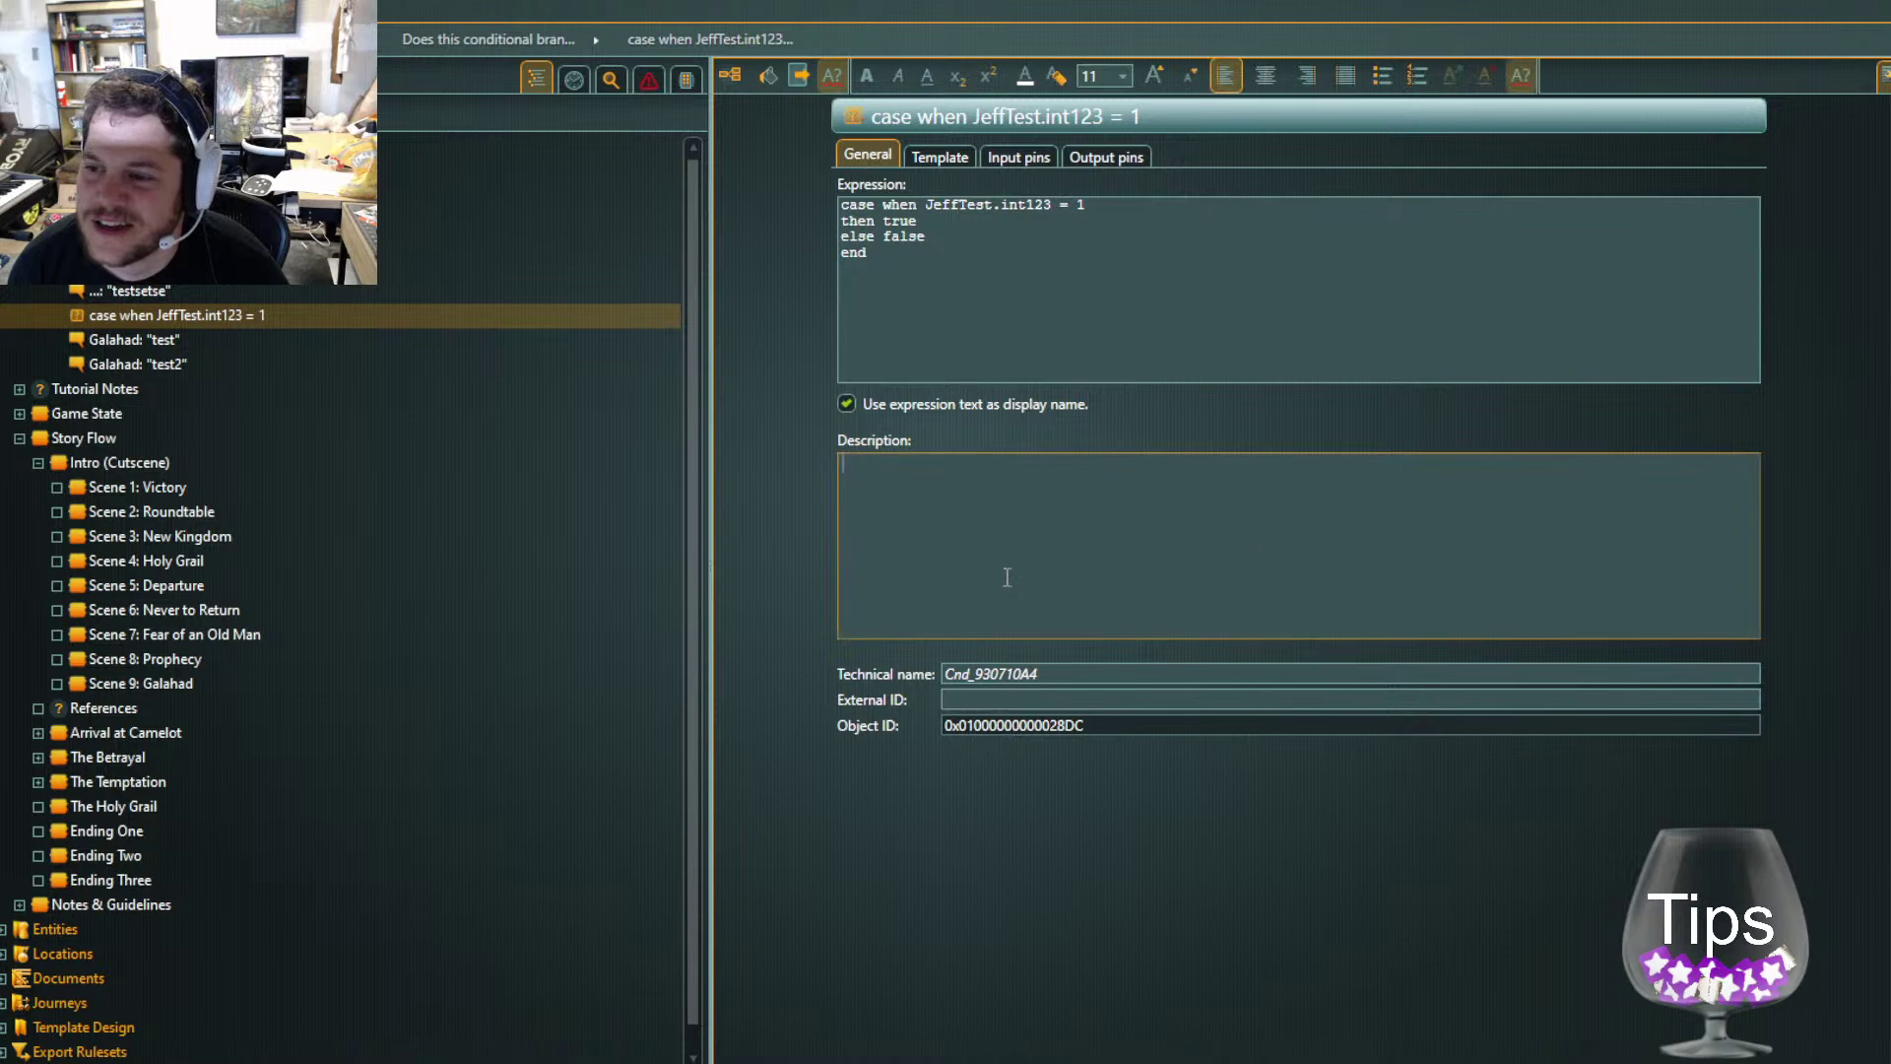
pyautogui.write('FML')
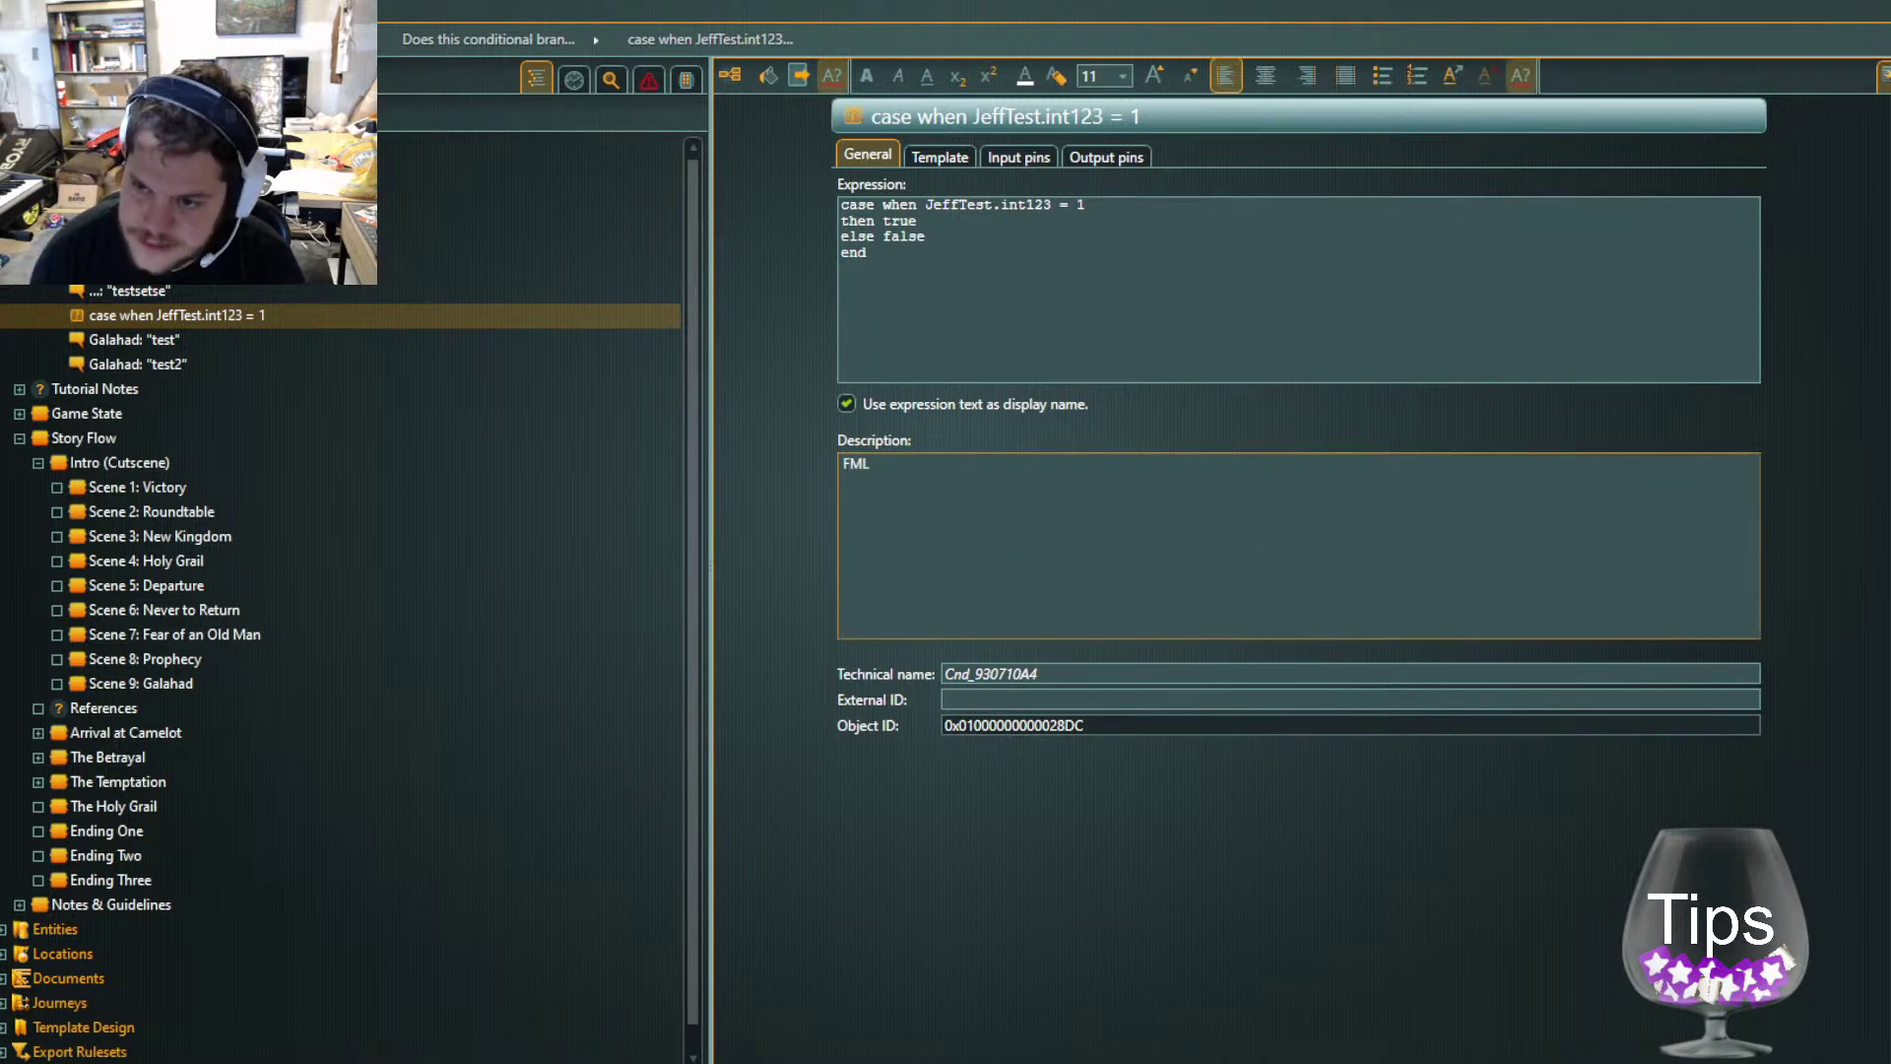
pyautogui.click(754, 159)
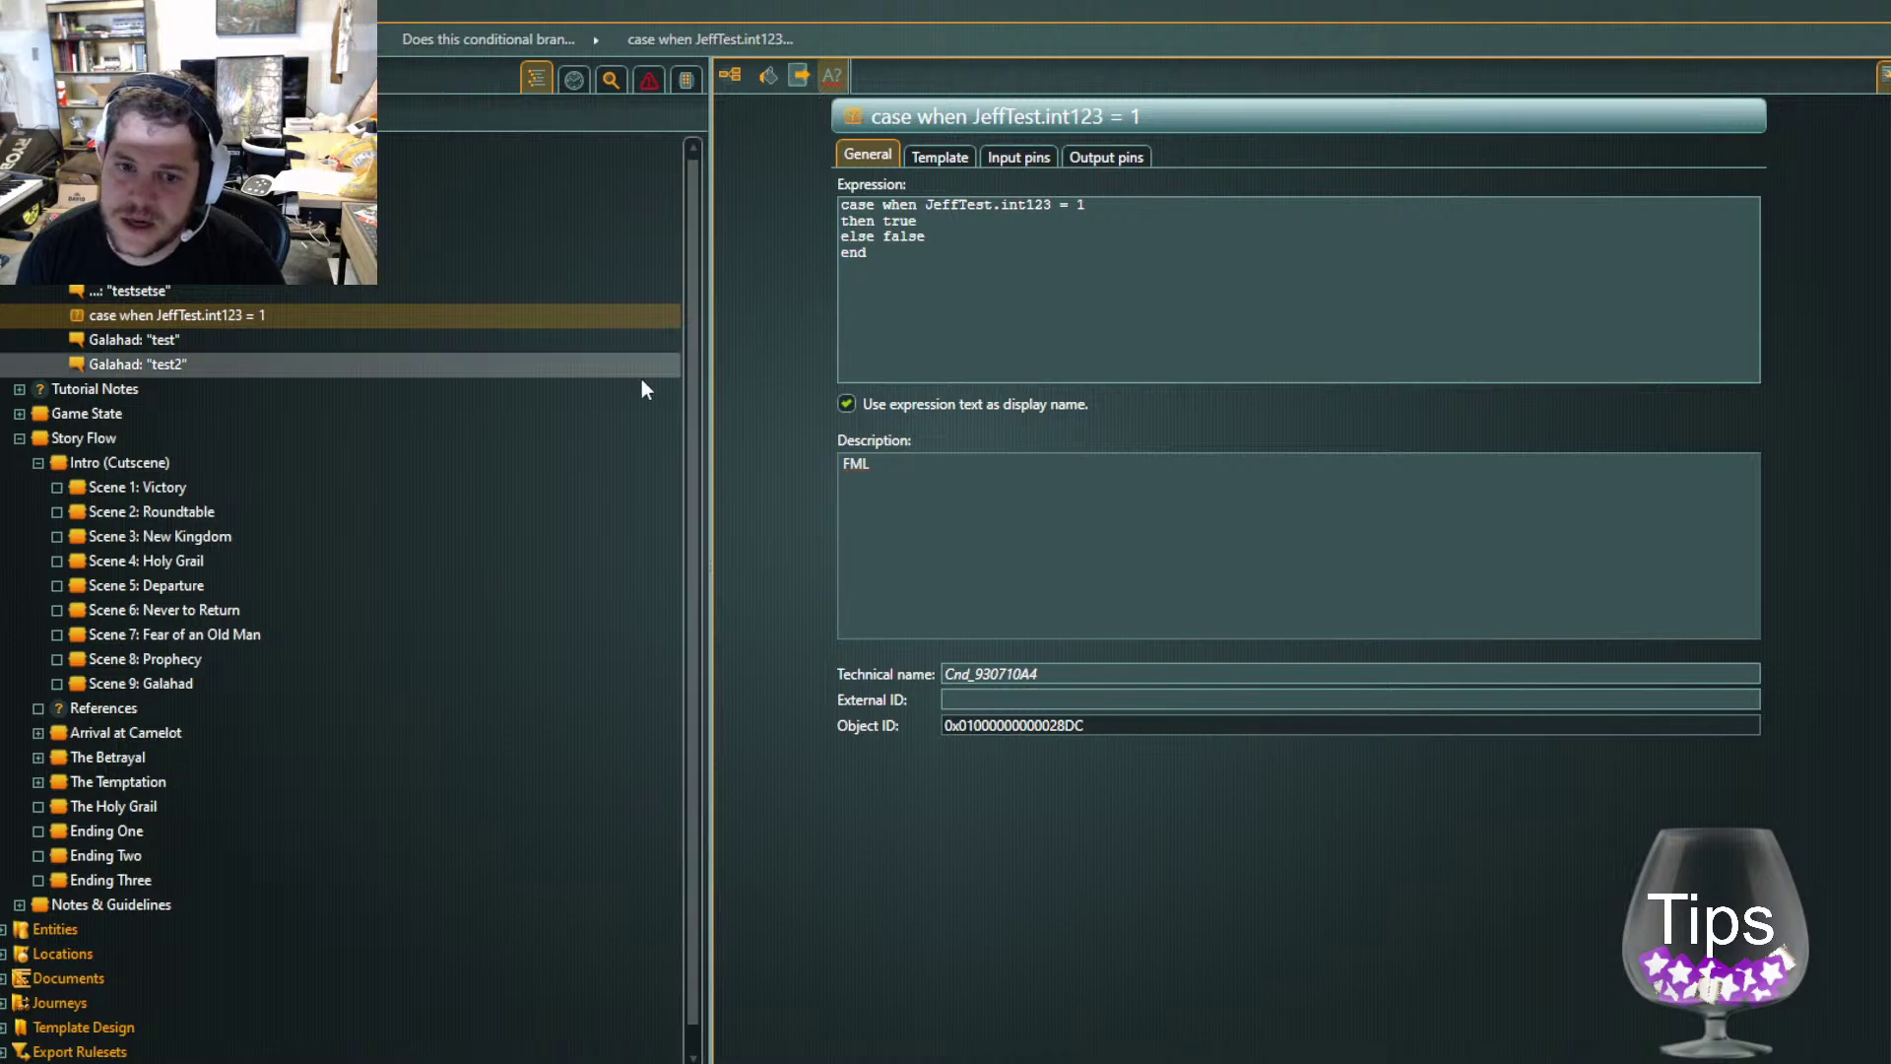
# Show the condition in its flow and examine how its two output pins connect to the Galahad dialogue fragments
pyautogui.doubleClick(148, 295)
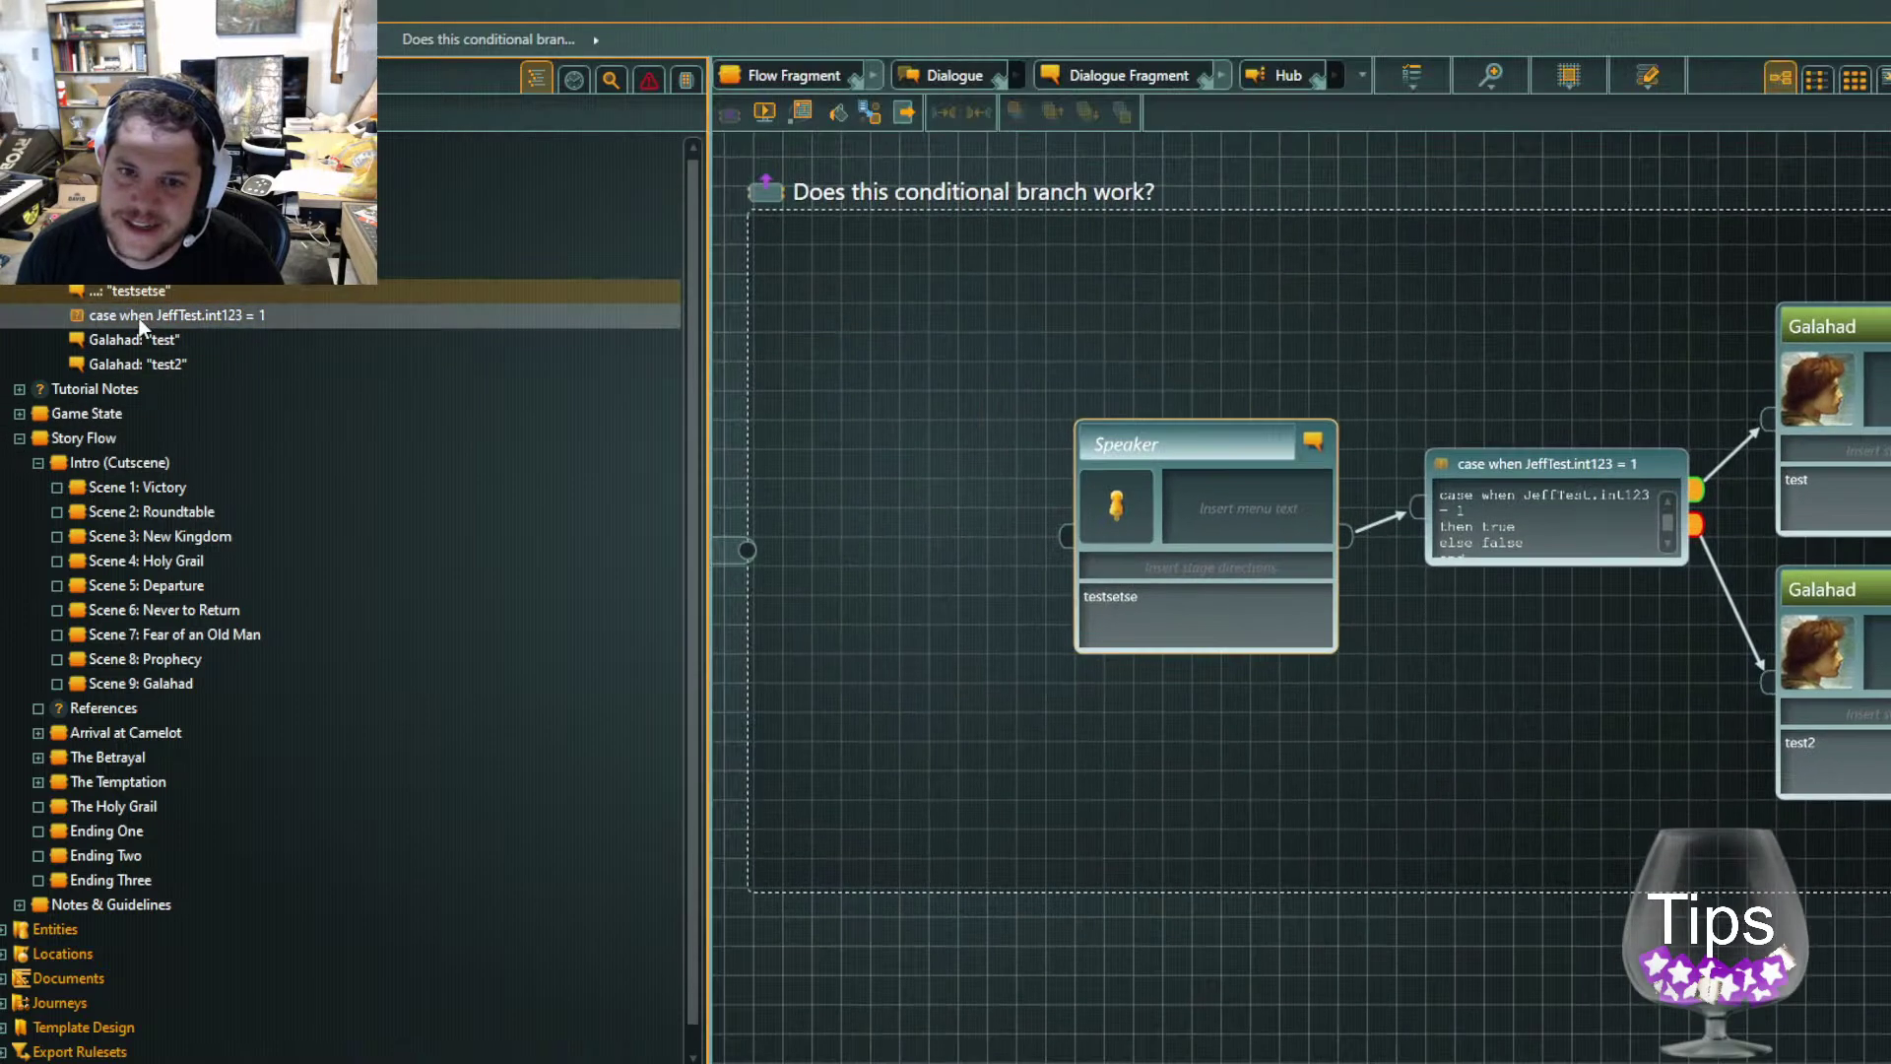
pyautogui.click(139, 317)
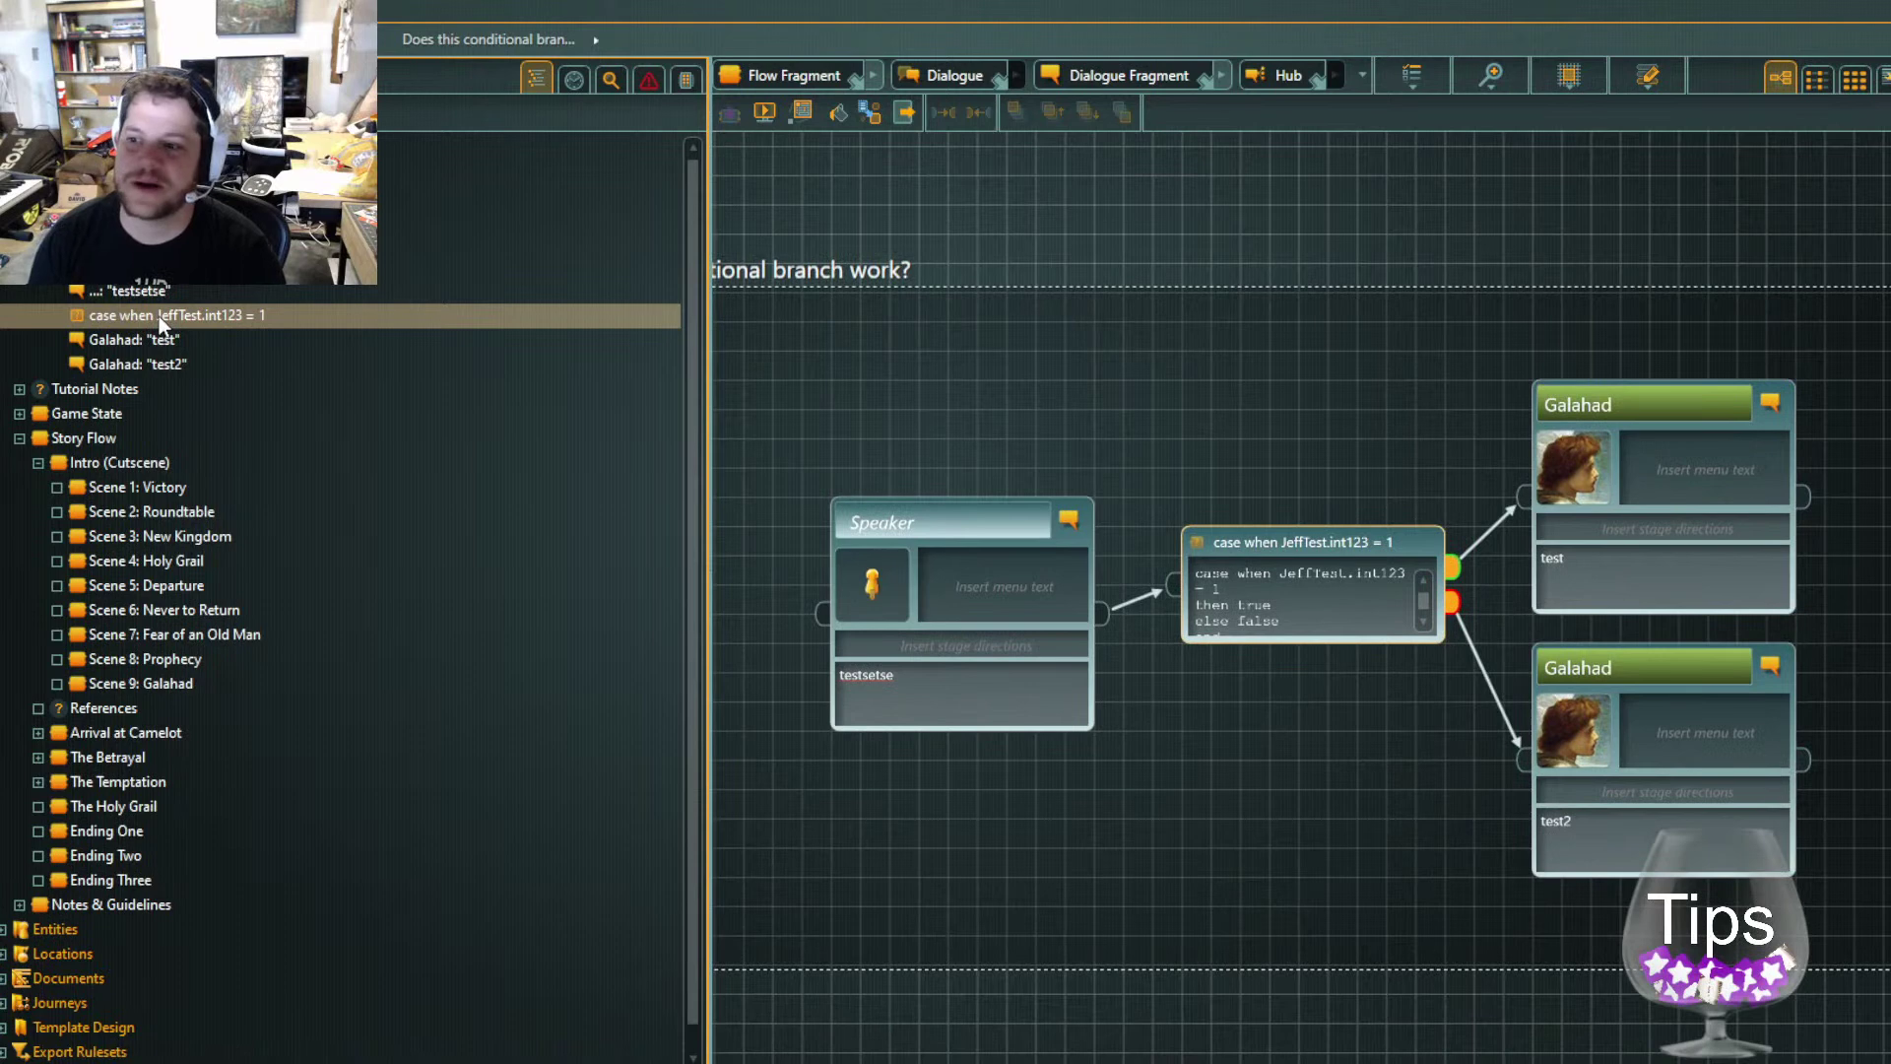
pyautogui.click(1453, 572)
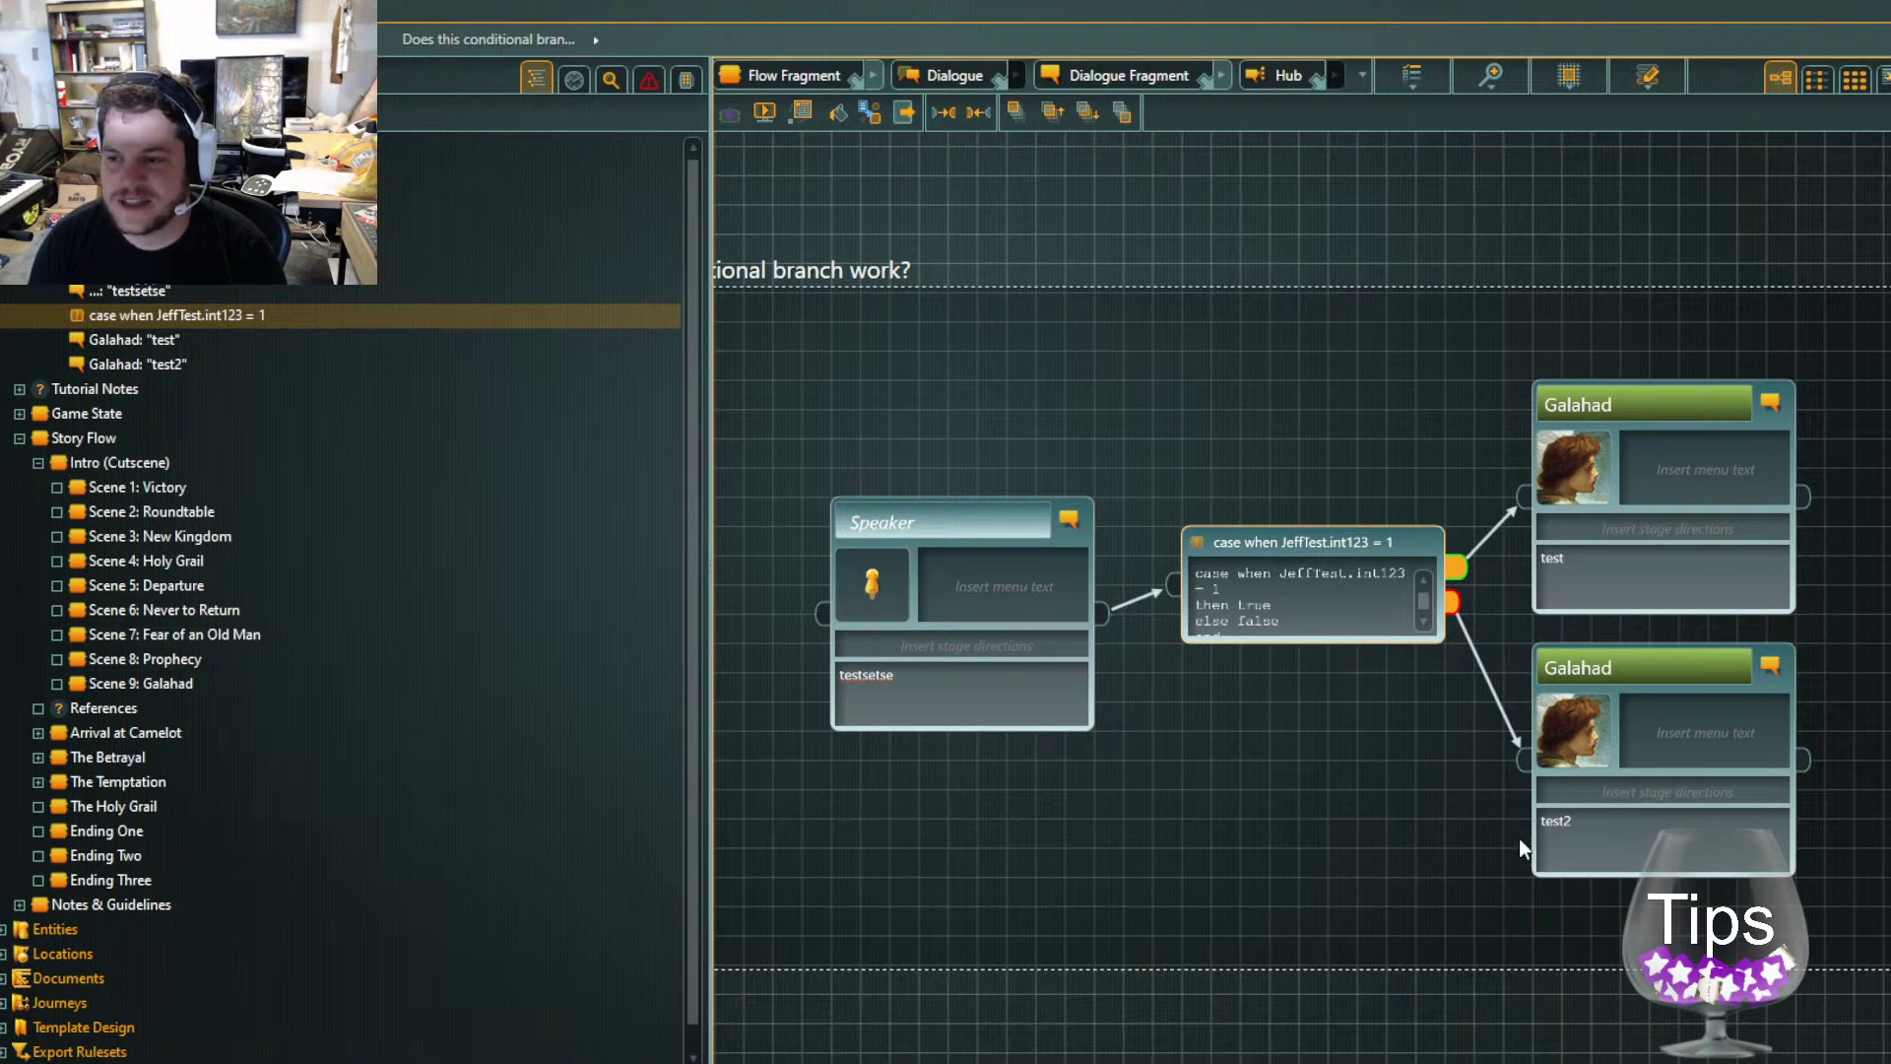
pyautogui.click(1524, 760)
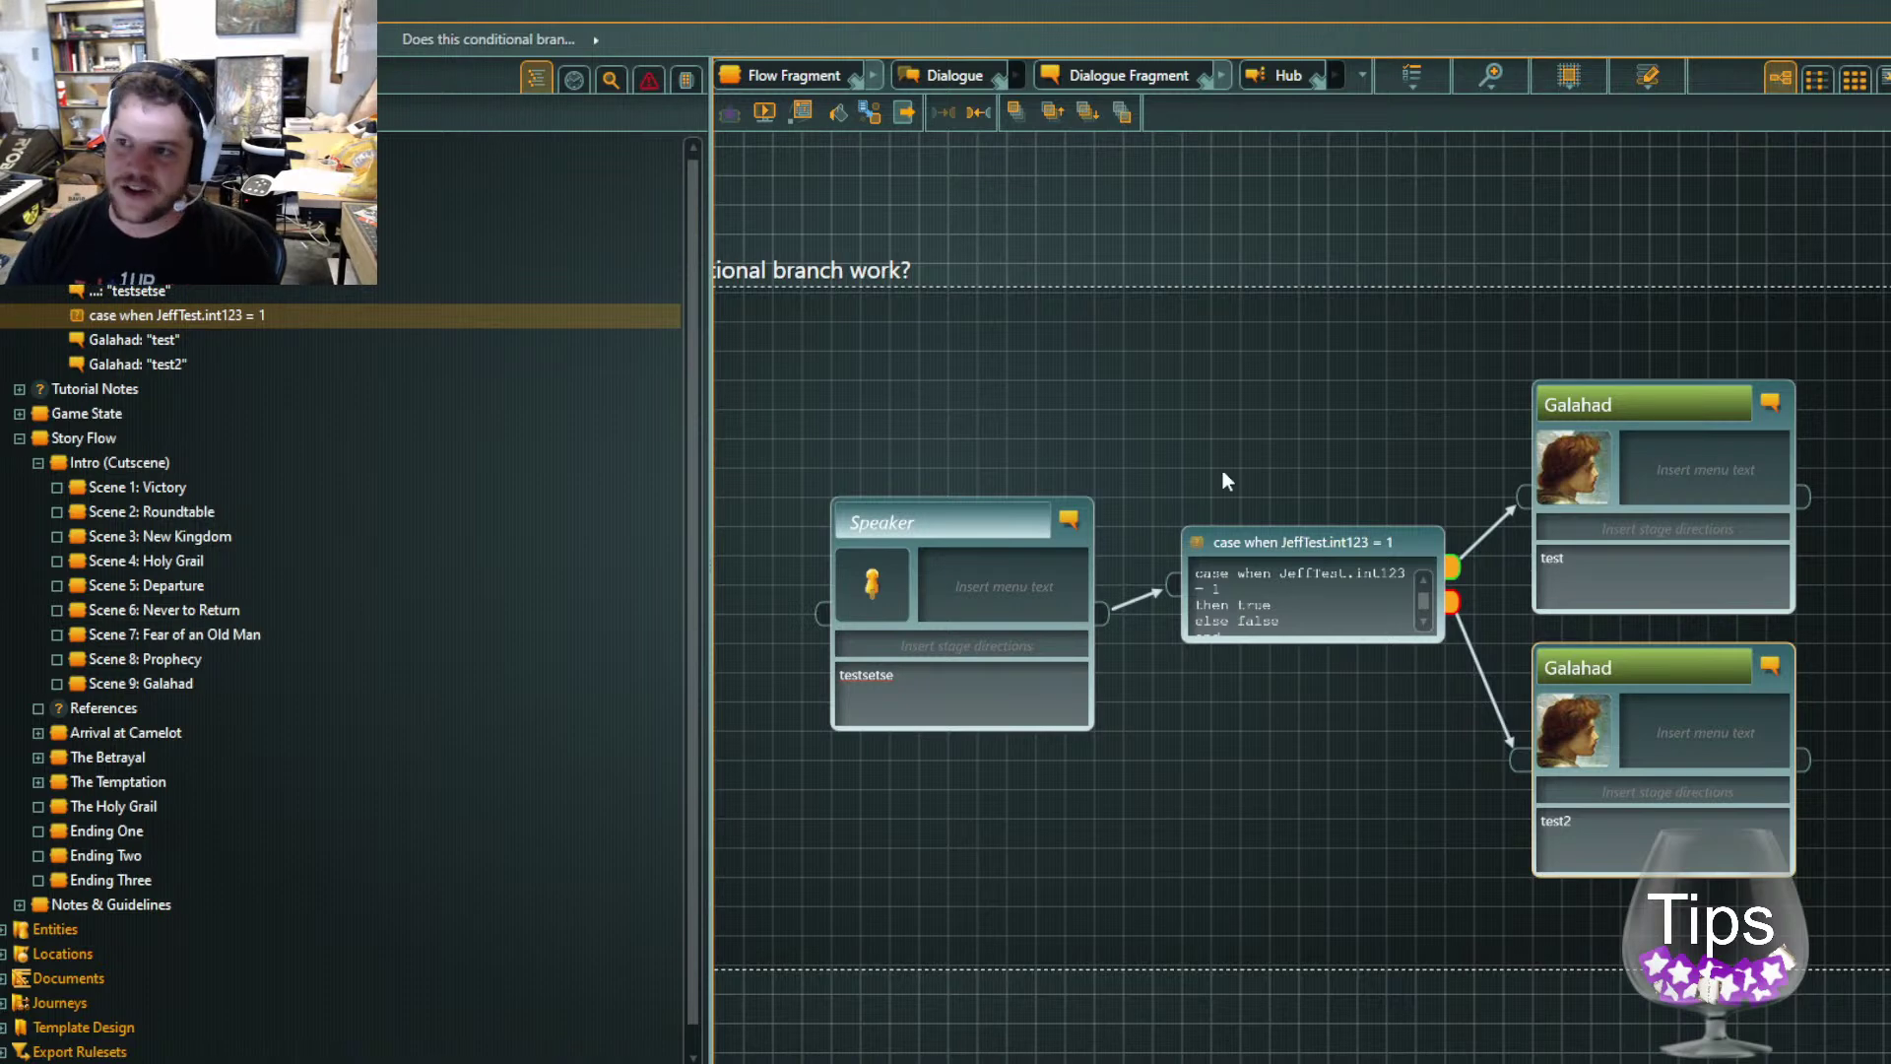
pyautogui.scroll(-4, 1208, 443)
pyautogui.scroll(-1, 1281, 554)
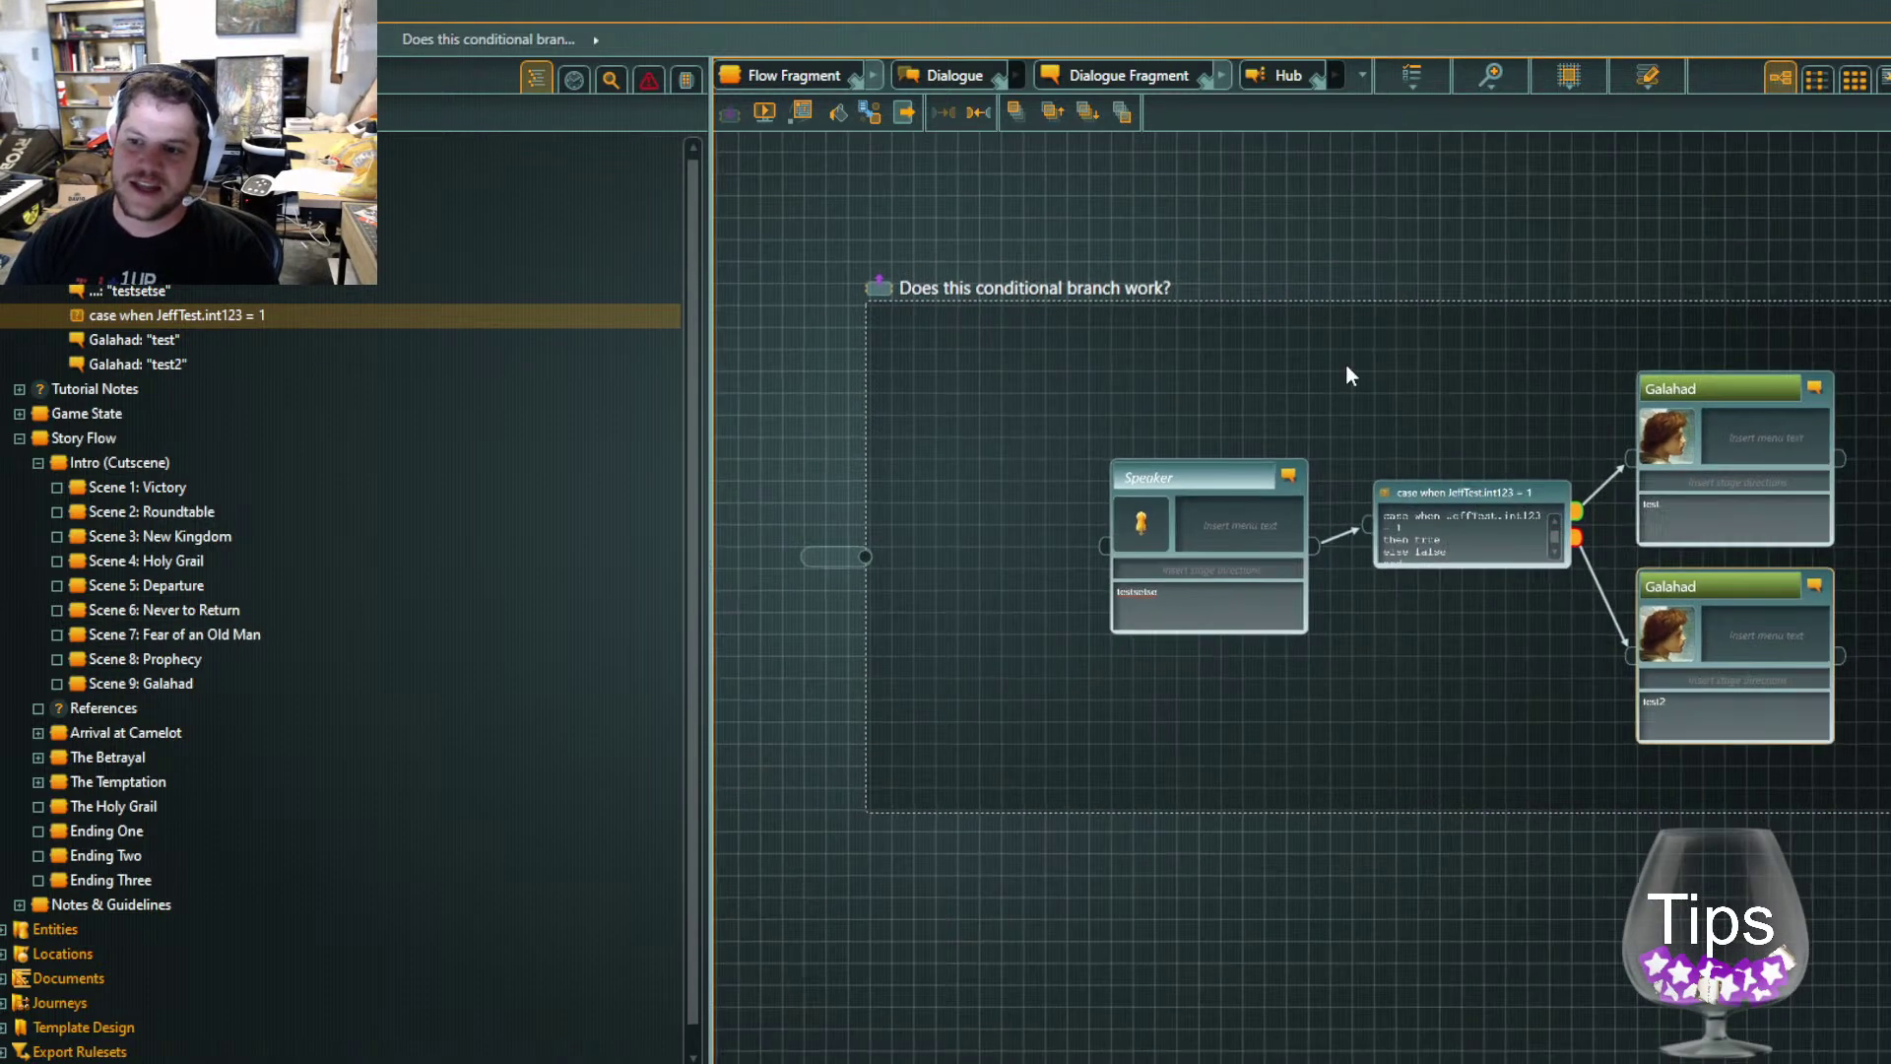
pyautogui.scroll(2, 1458, 593)
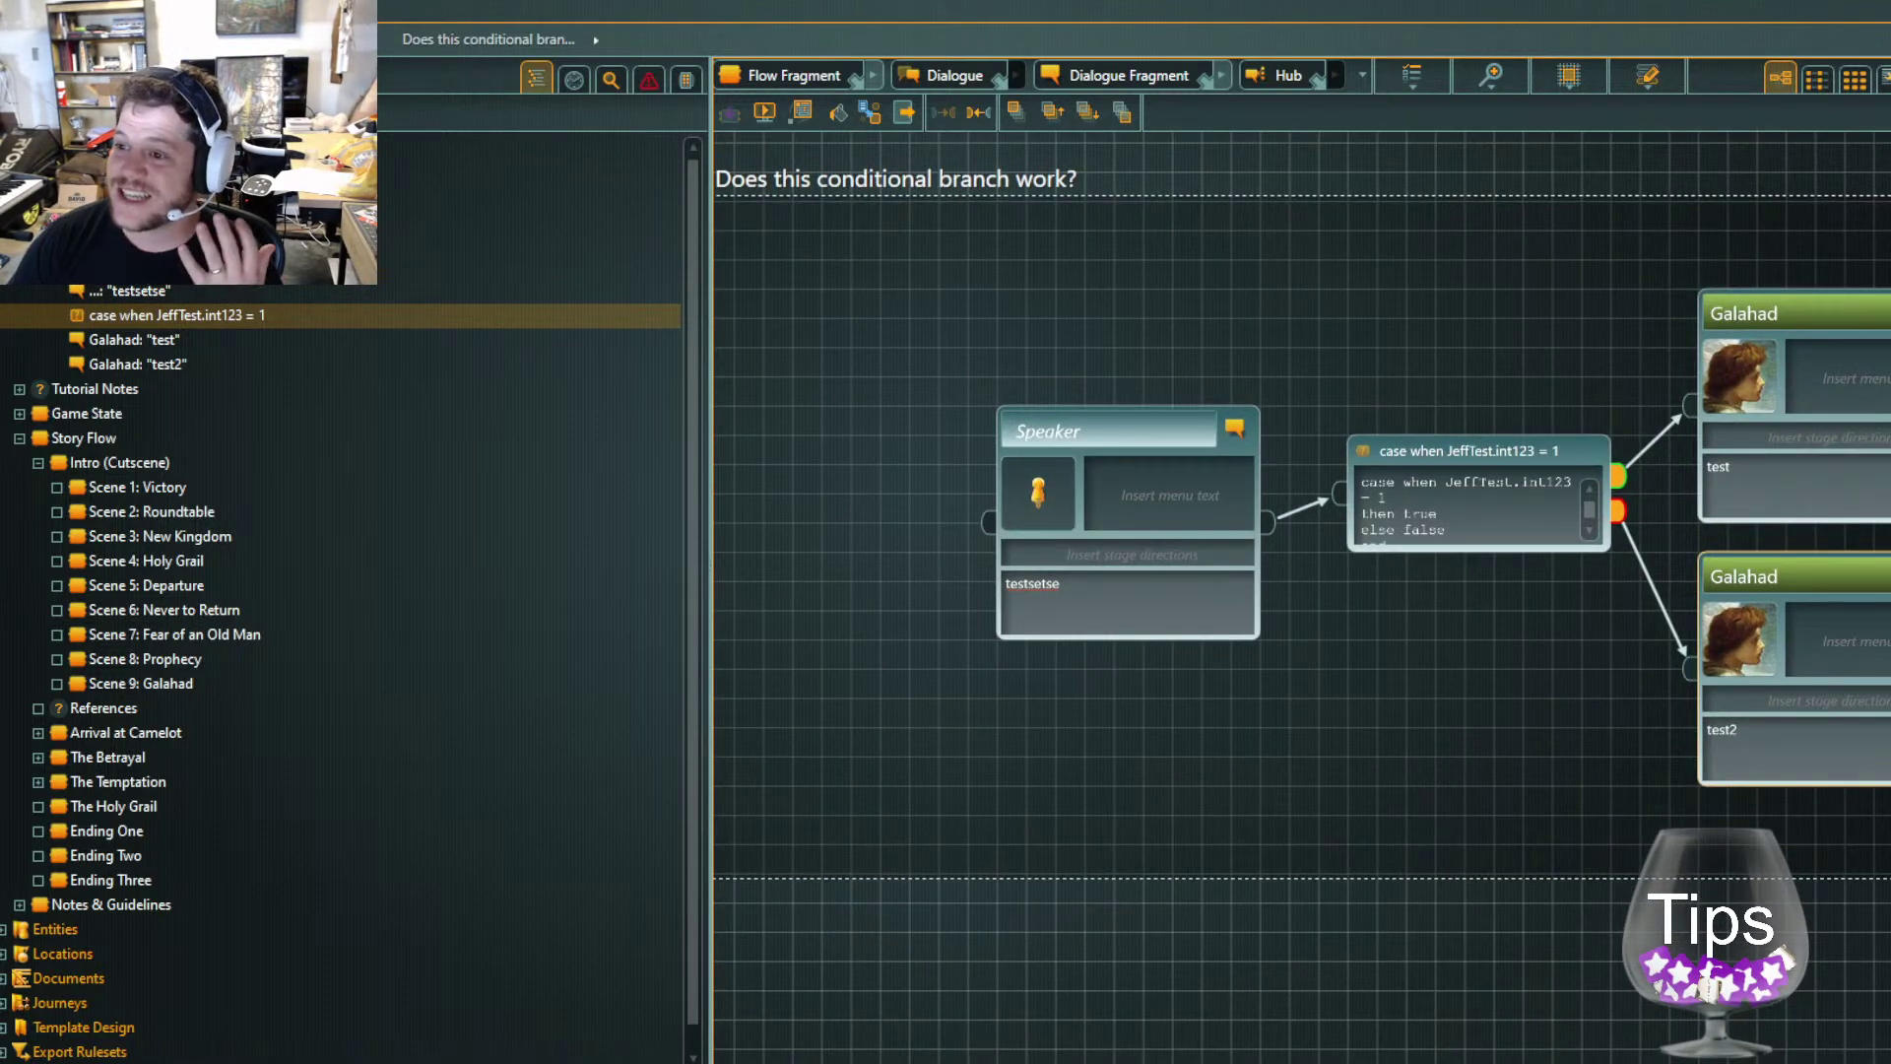
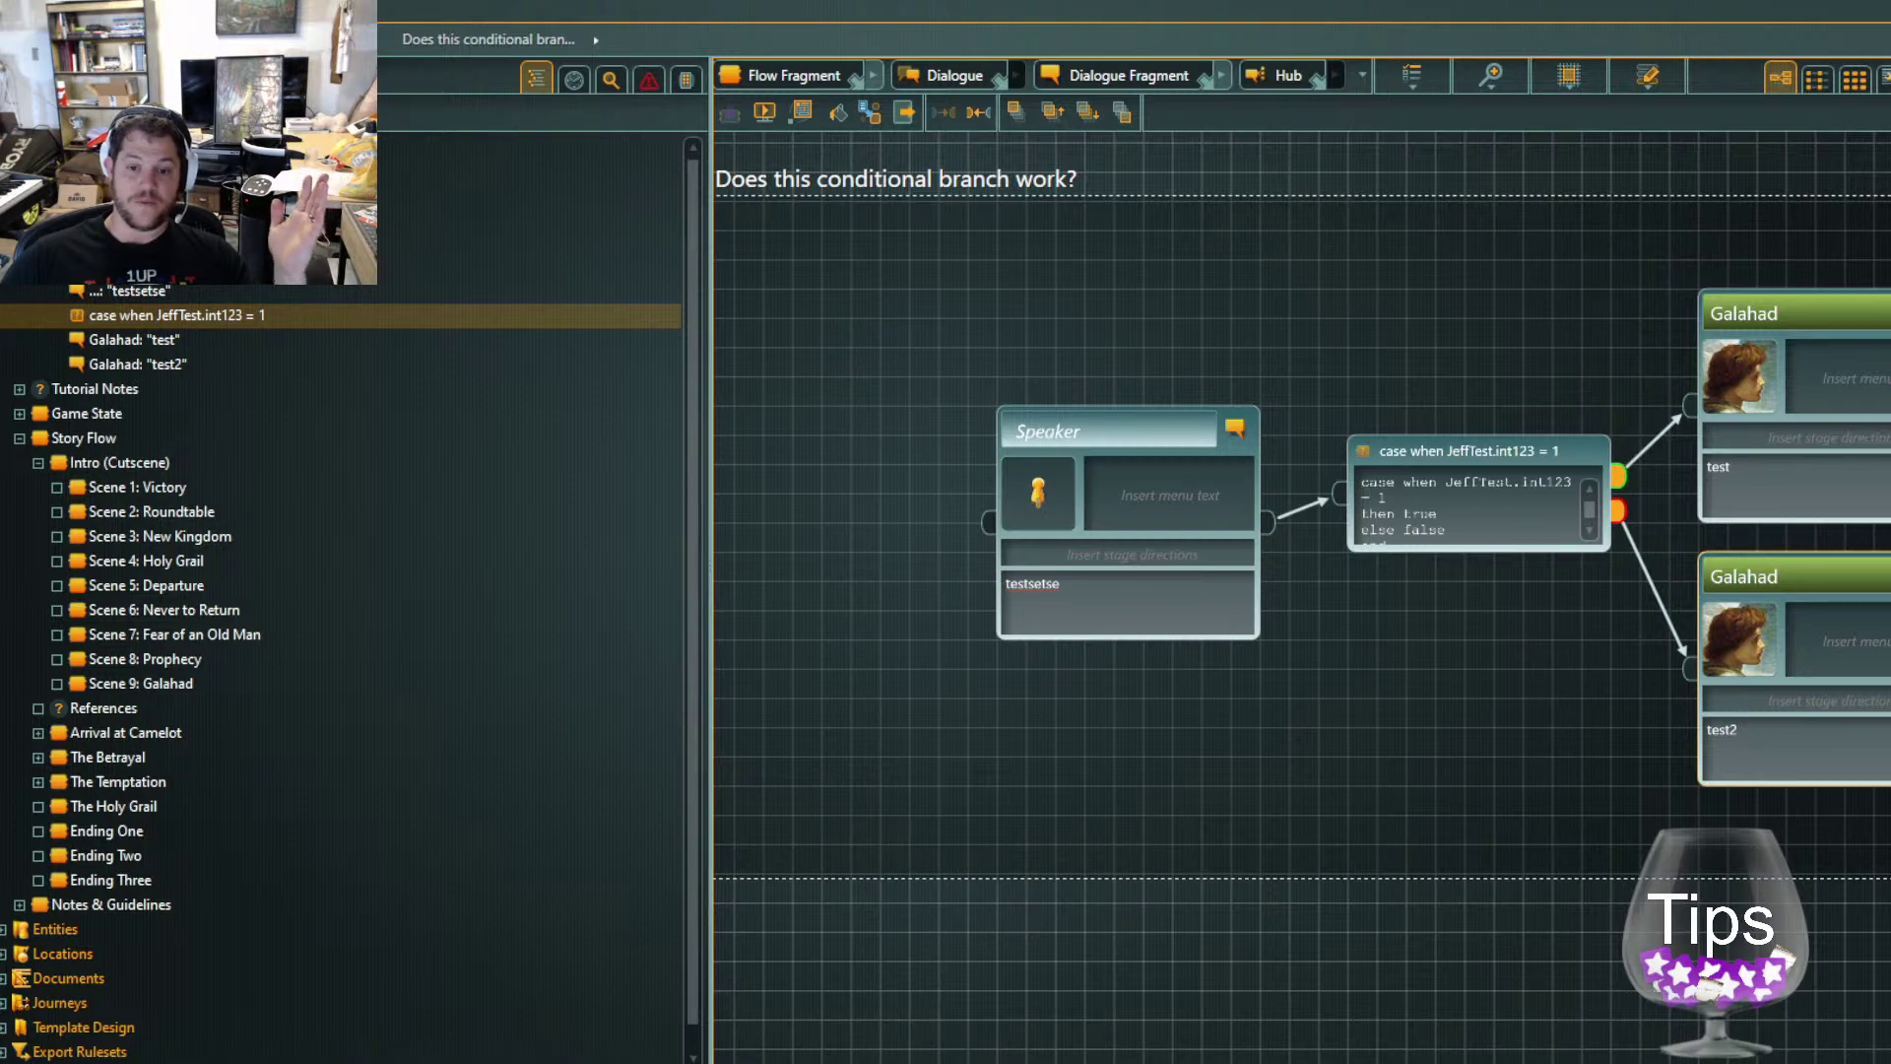
pyautogui.moveTo(1423, 760); pyautogui.dragTo(1189, 877)
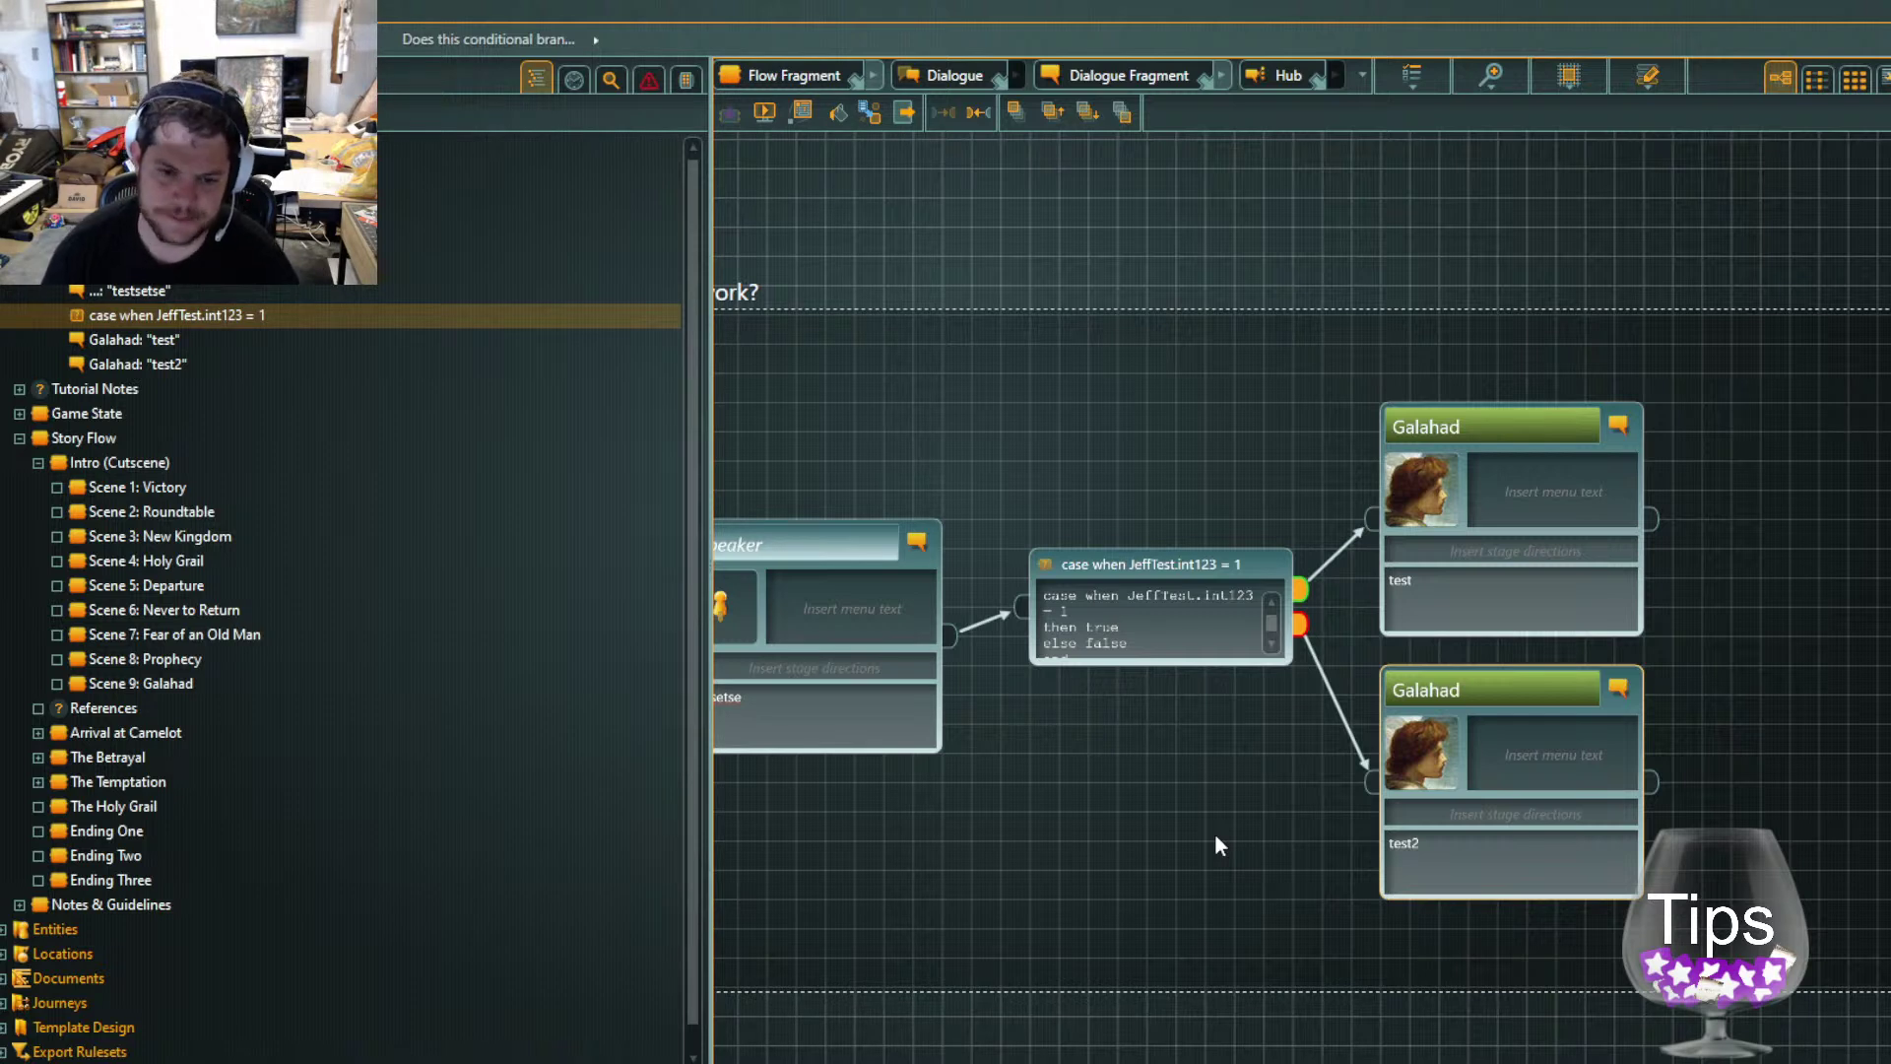
# Expand Locations in the project tree and go back up to the project's top-level flow
pyautogui.scroll(-1, 448, 791)
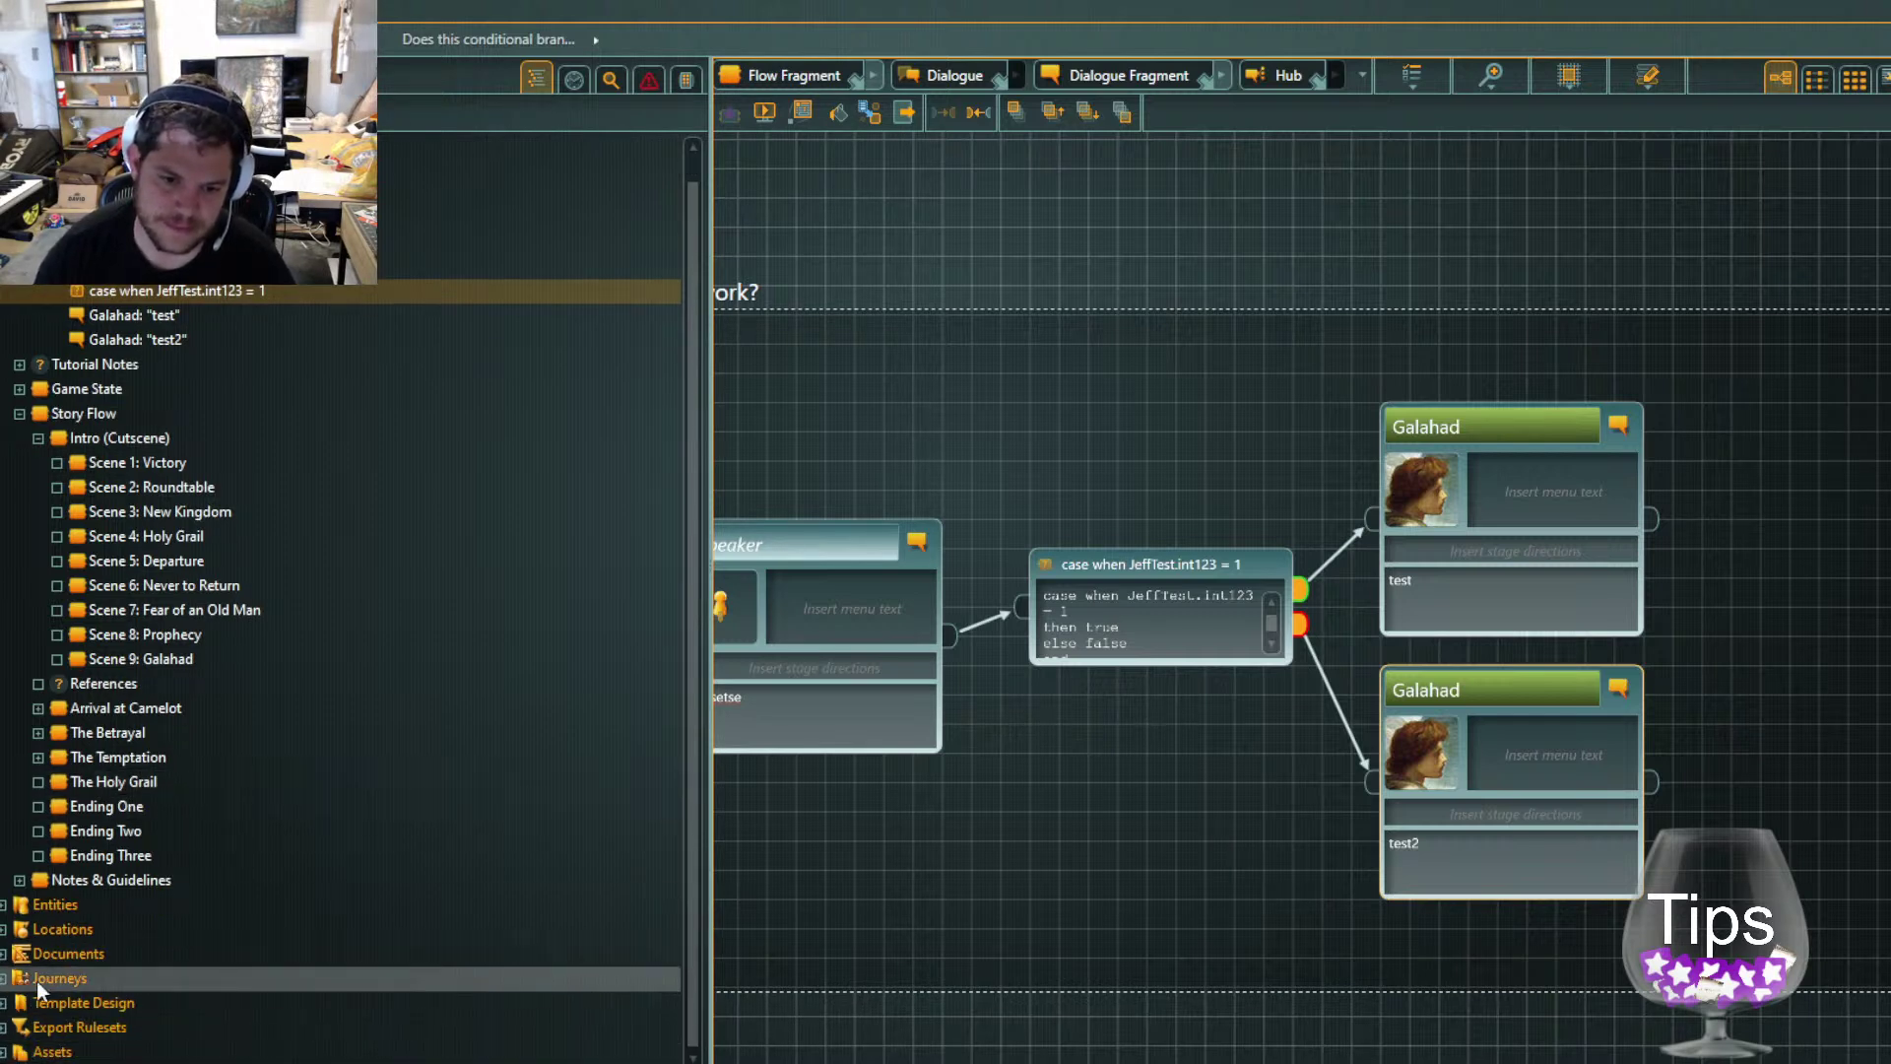
pyautogui.click(13, 933)
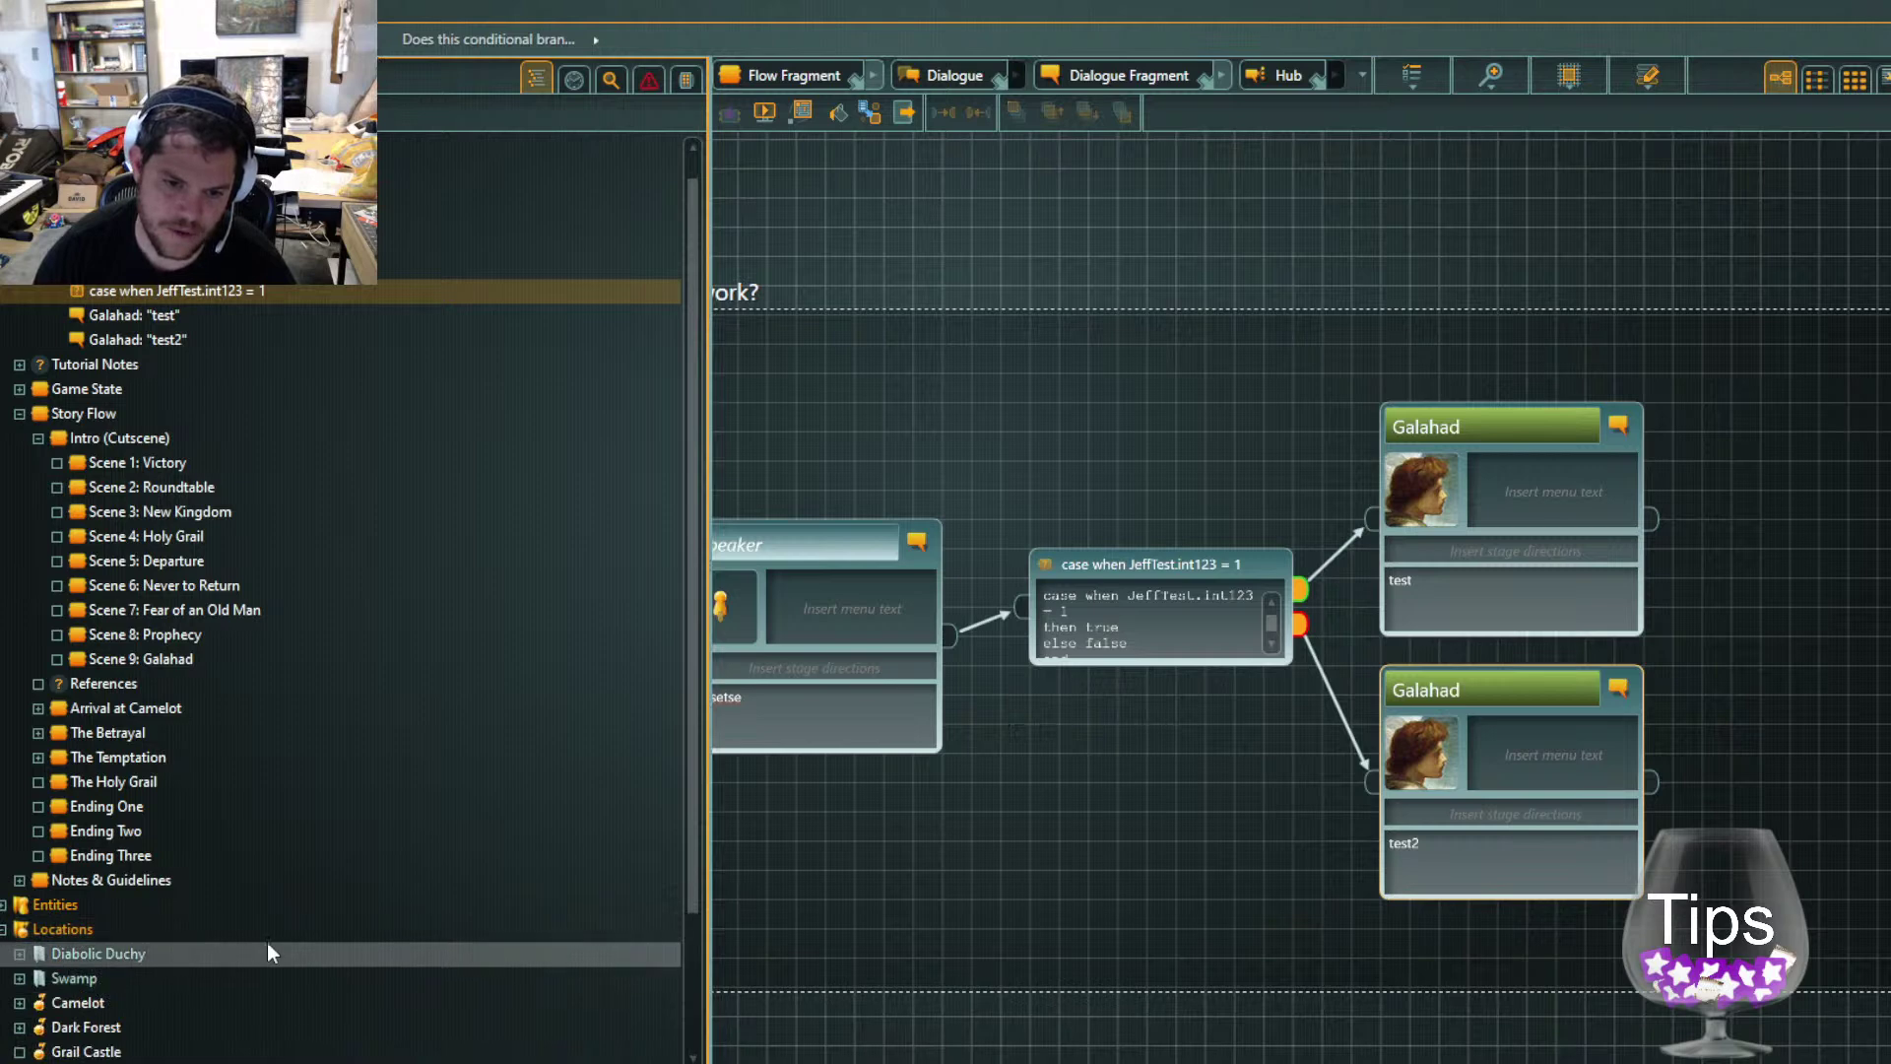
pyautogui.scroll(-3, 261, 950)
pyautogui.scroll(4, 301, 990)
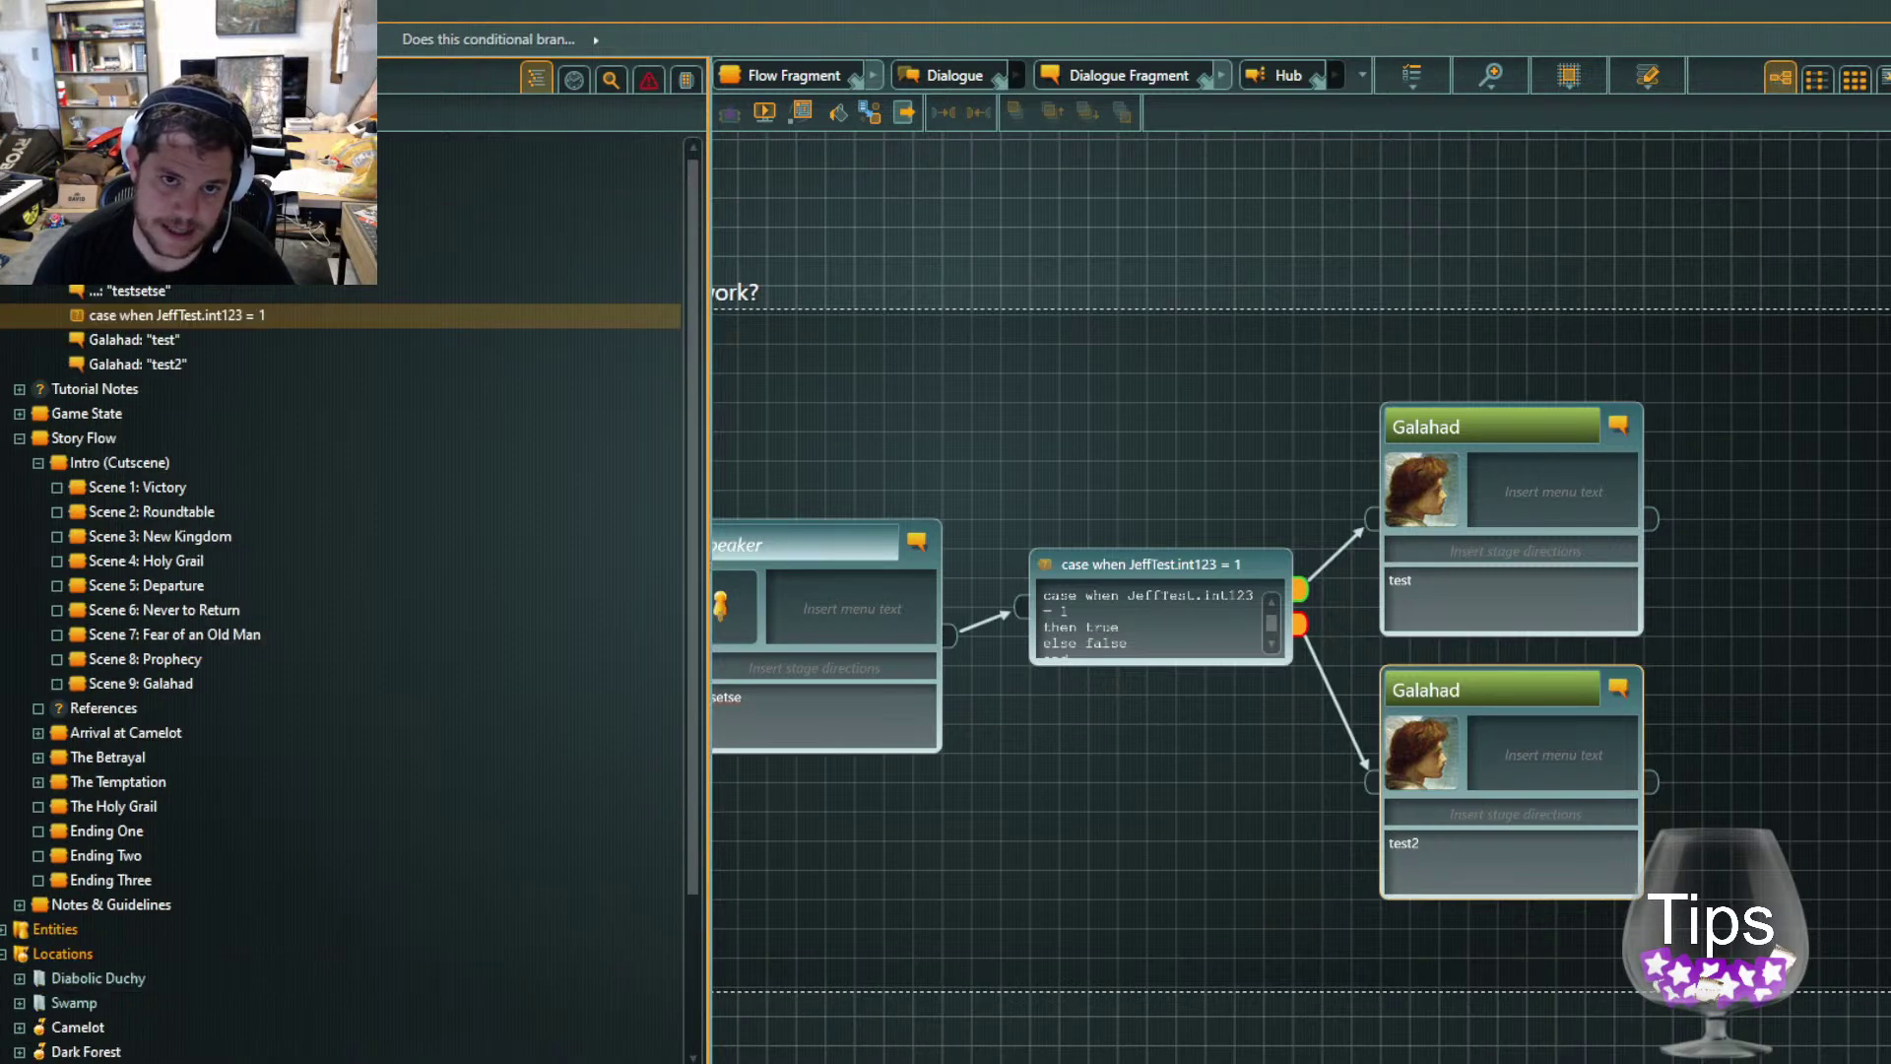
pyautogui.hotkey('alt', 'Up')
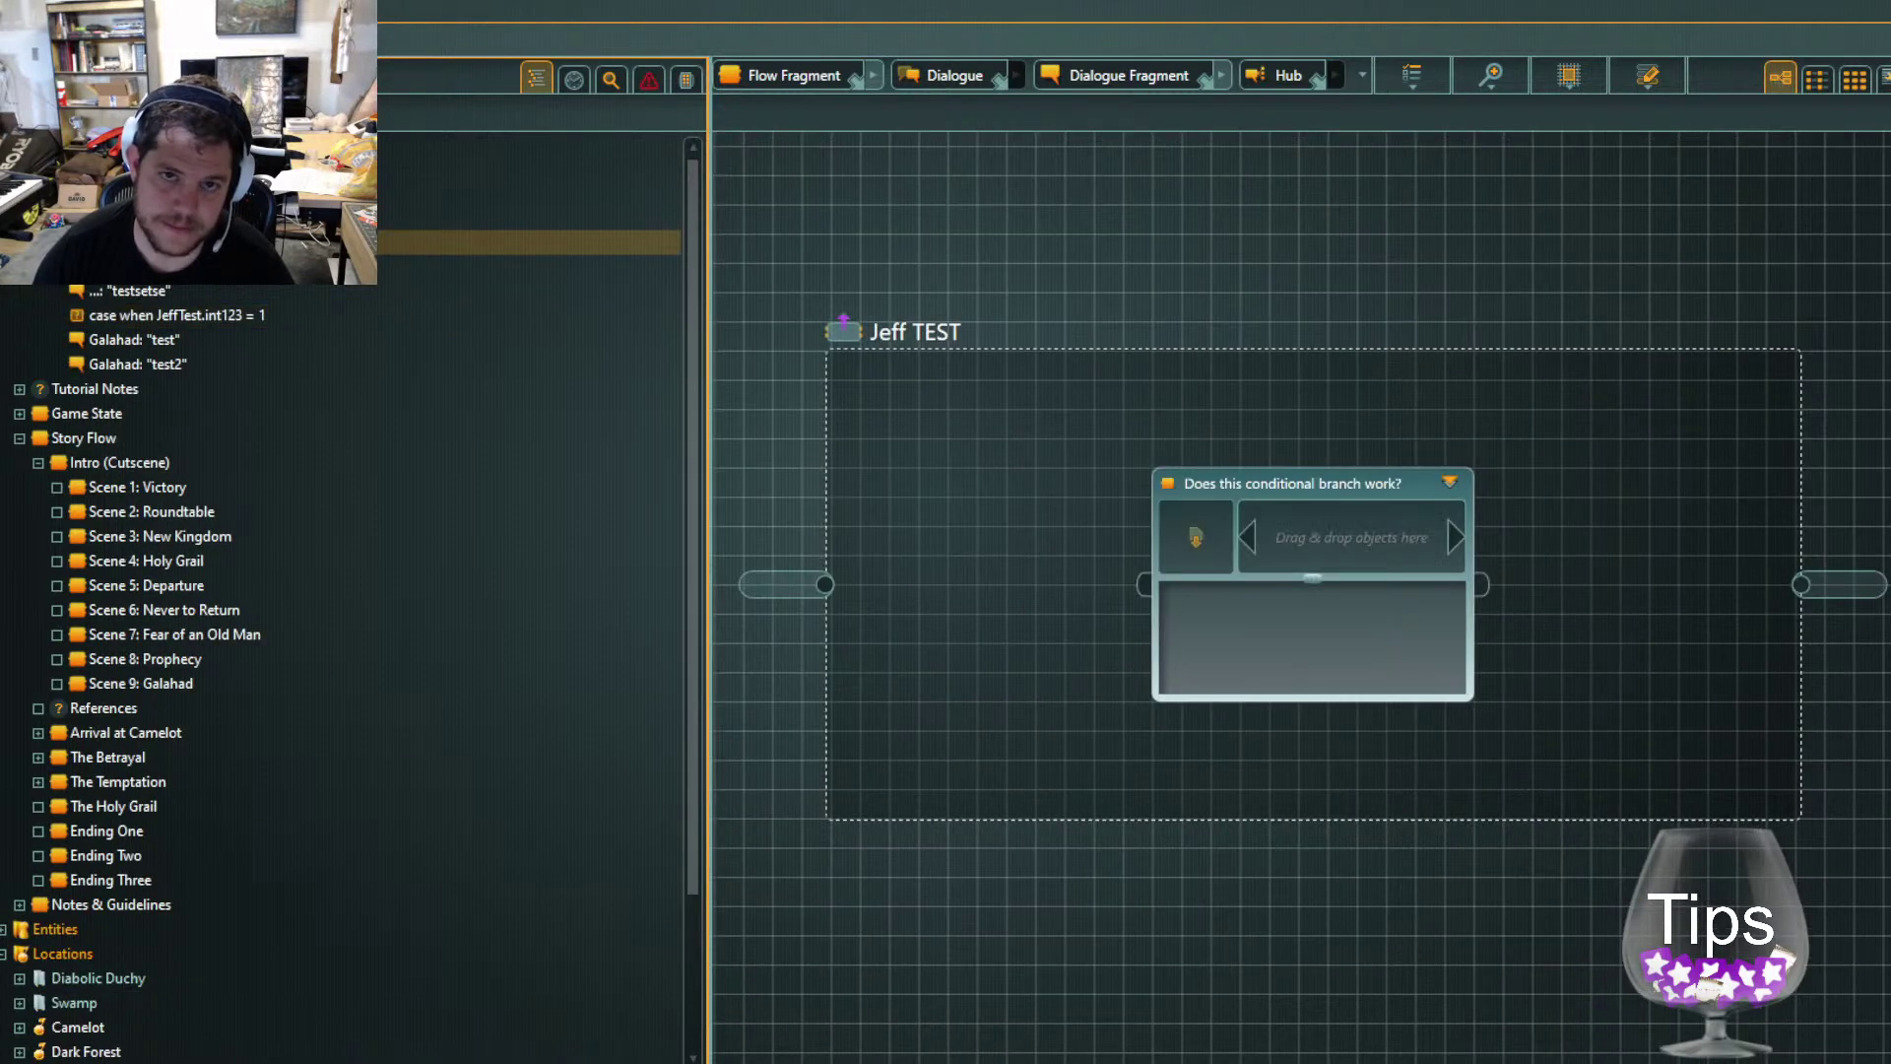
pyautogui.hotkey('alt', 'Up')
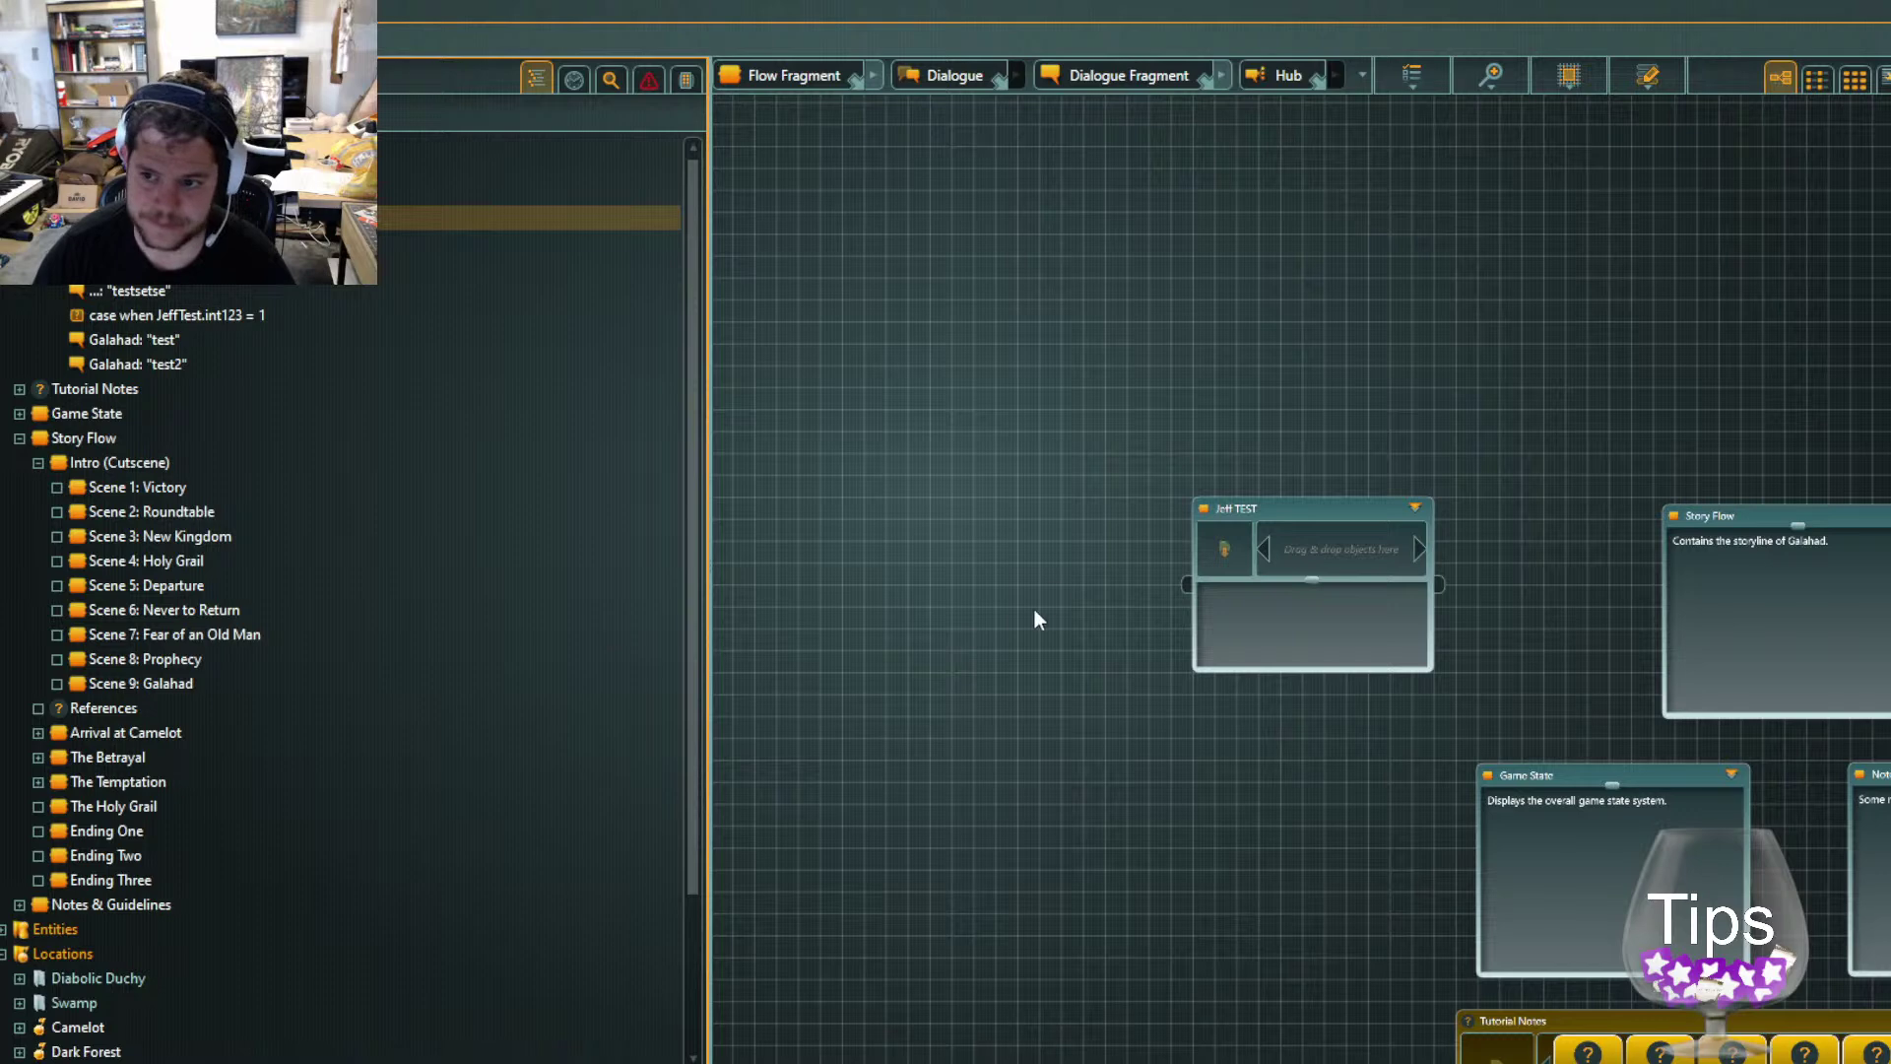
# Open the Dracula demo project and go into the "Dracula and Mina - First meeting" dialogue of the Final flow fragment
pyautogui.hotkey('alt', 'Tab')
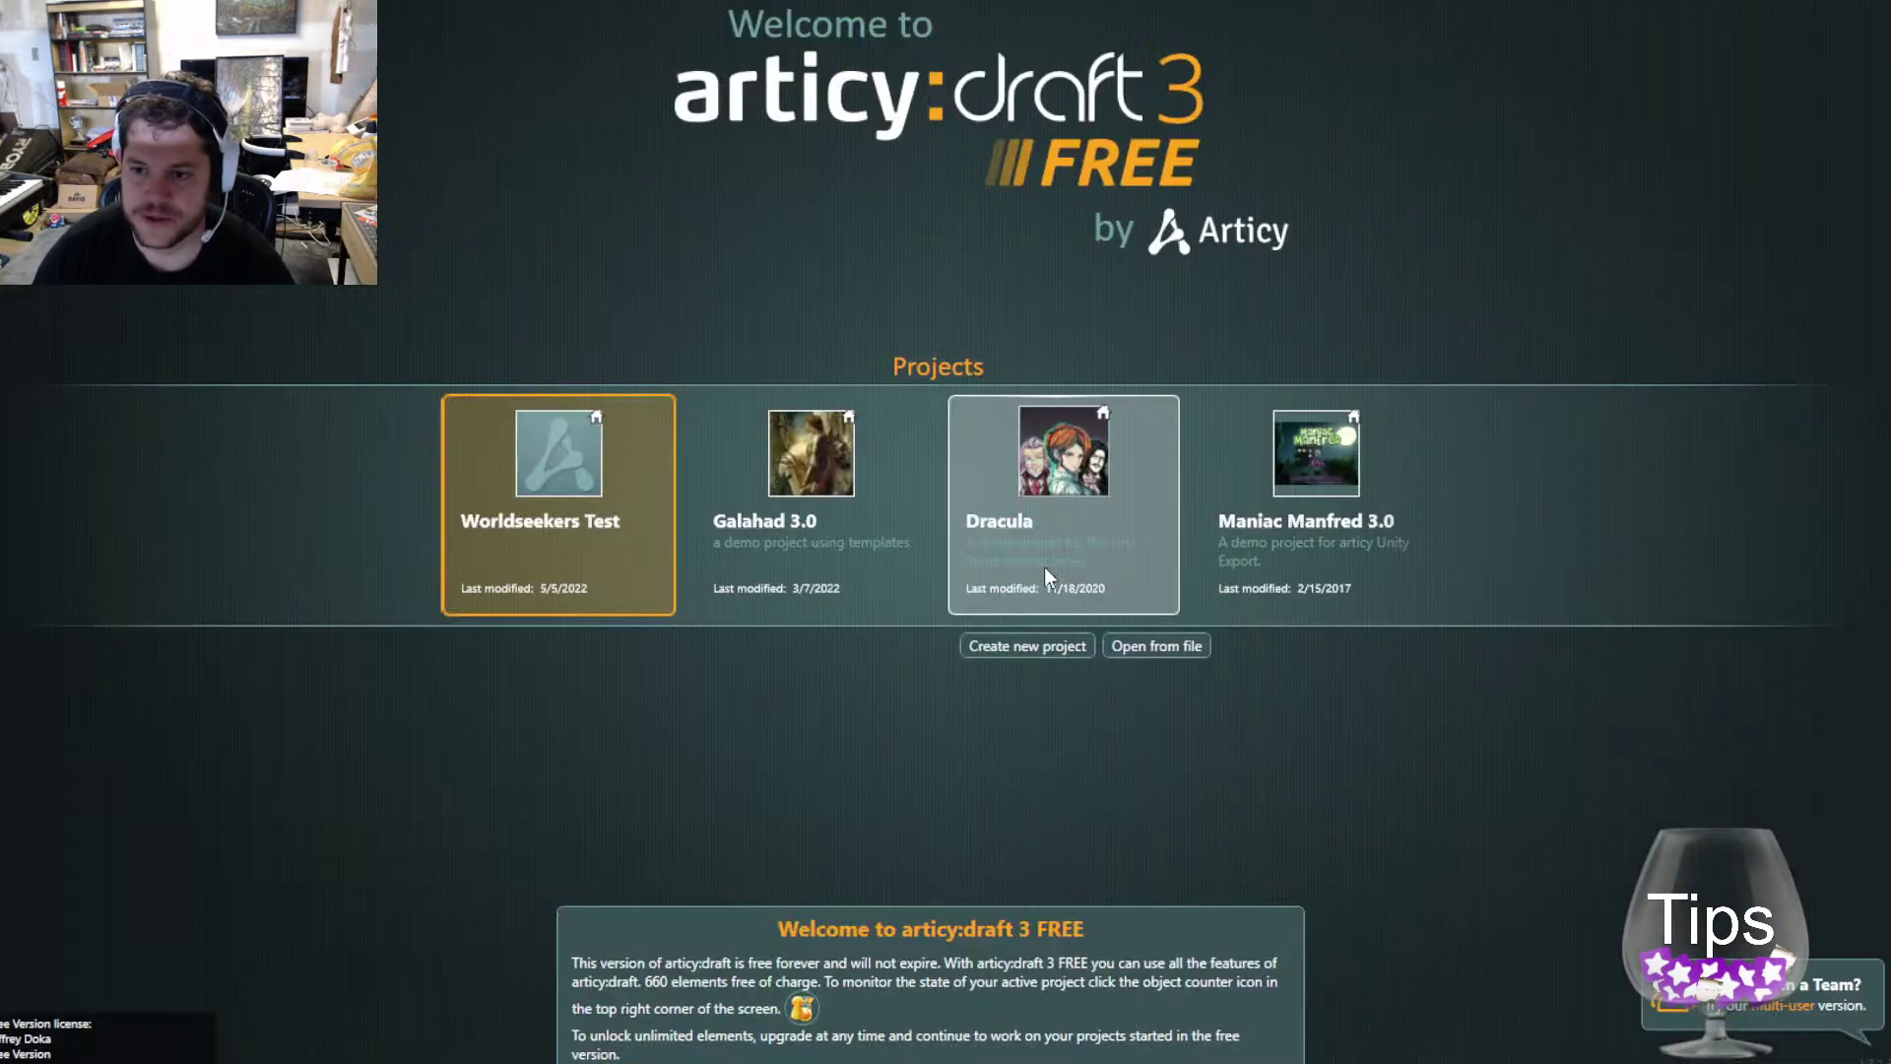
pyautogui.click(1027, 477)
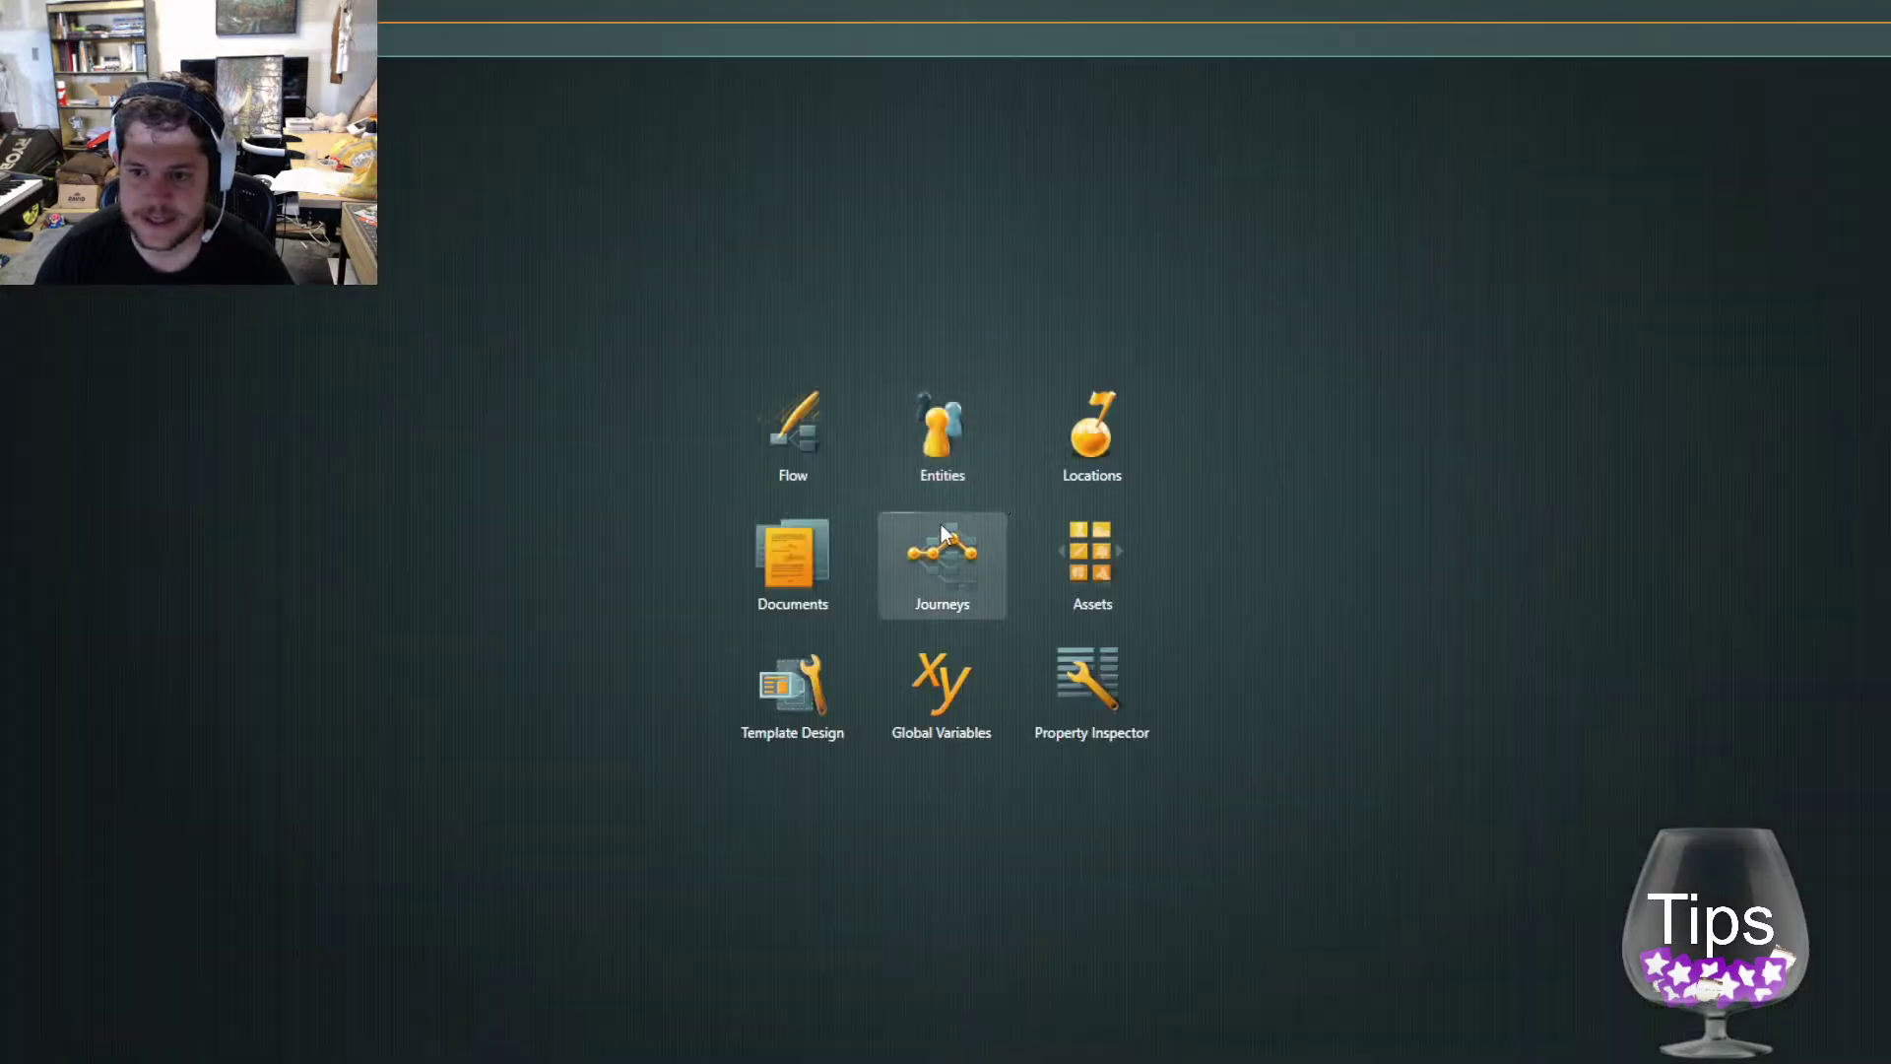
pyautogui.click(833, 432)
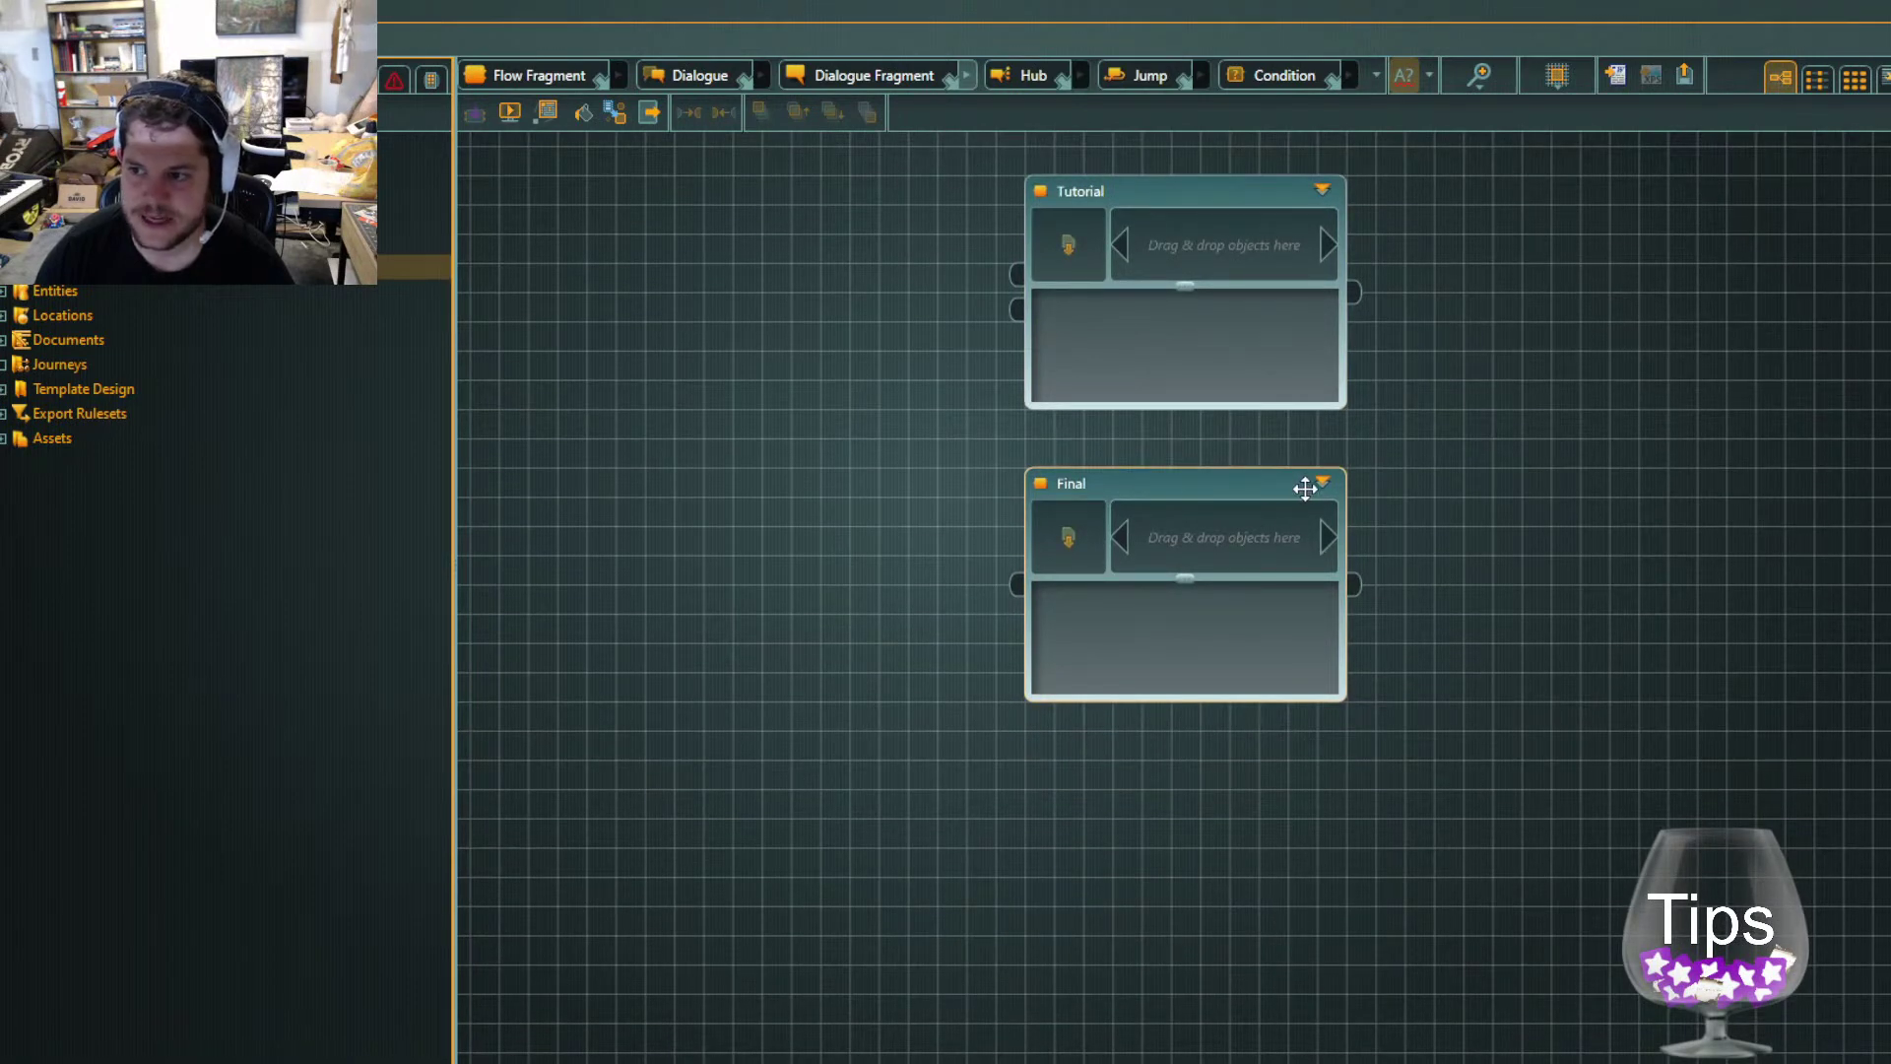
pyautogui.click(1322, 483)
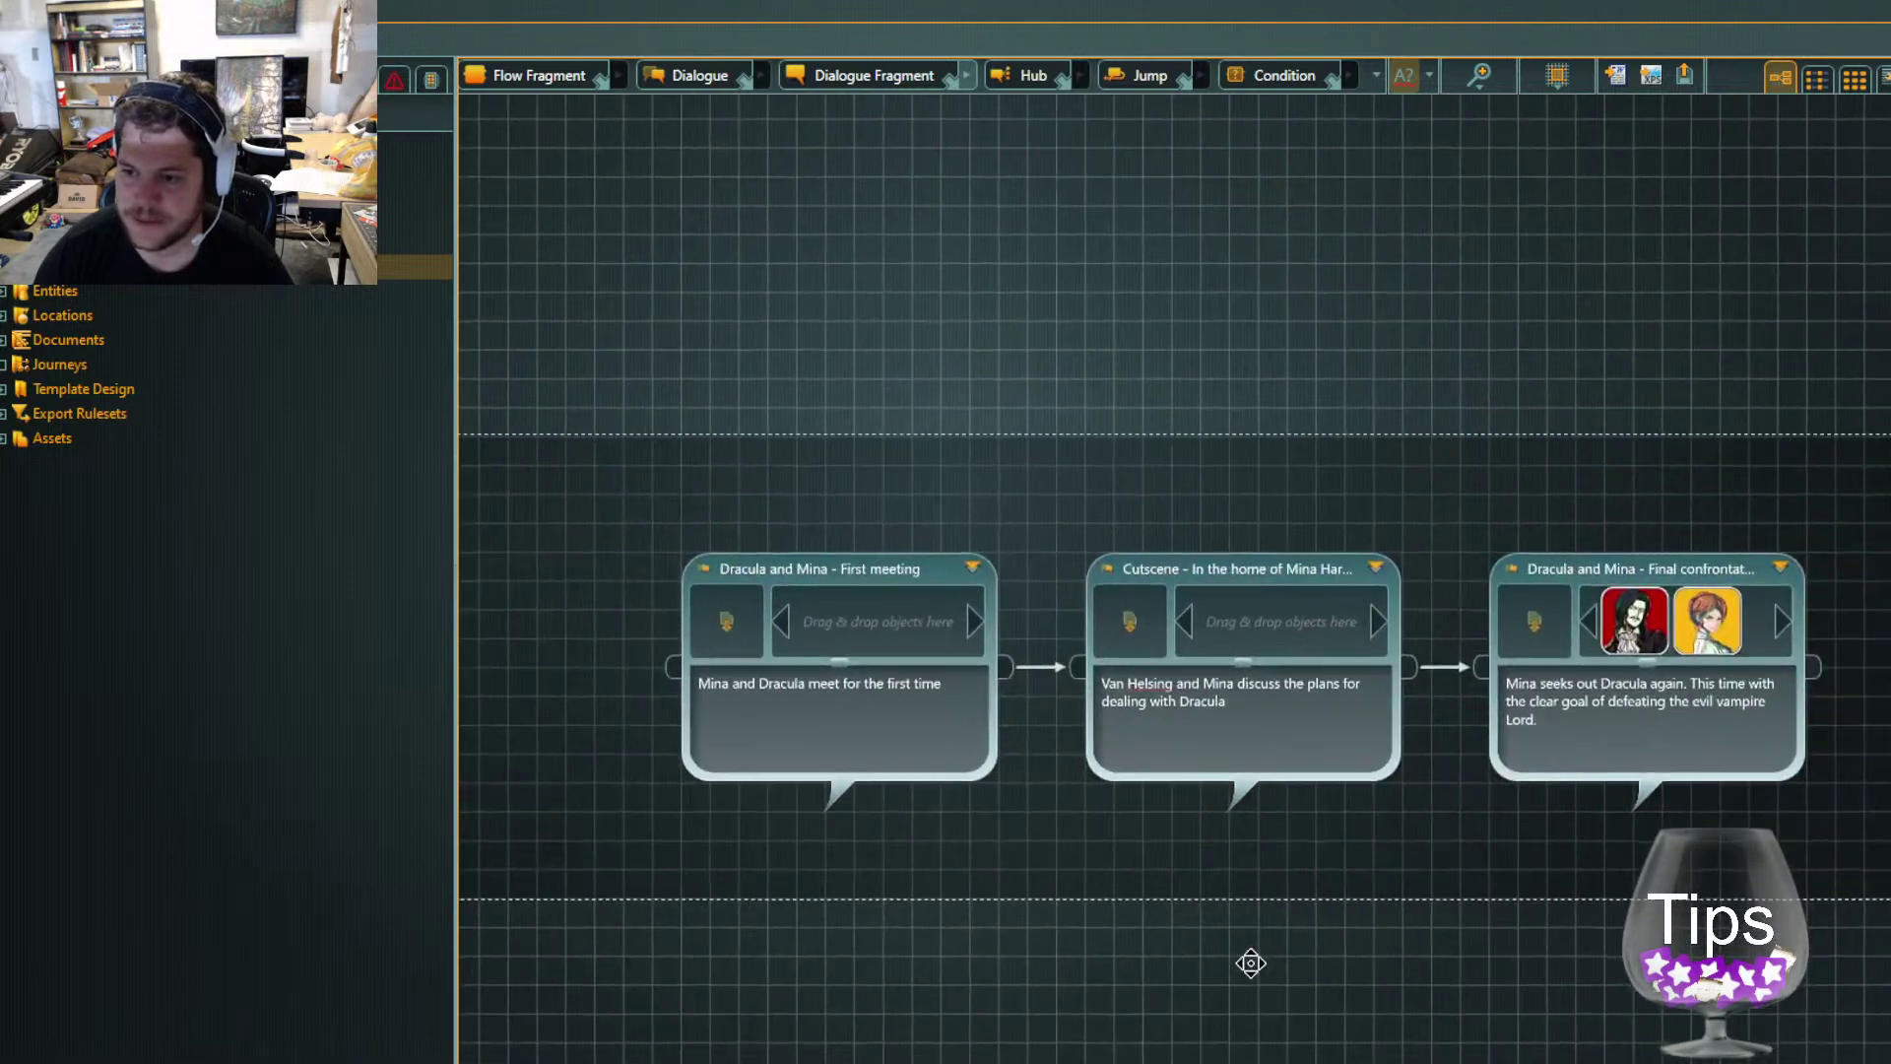
pyautogui.click(976, 571)
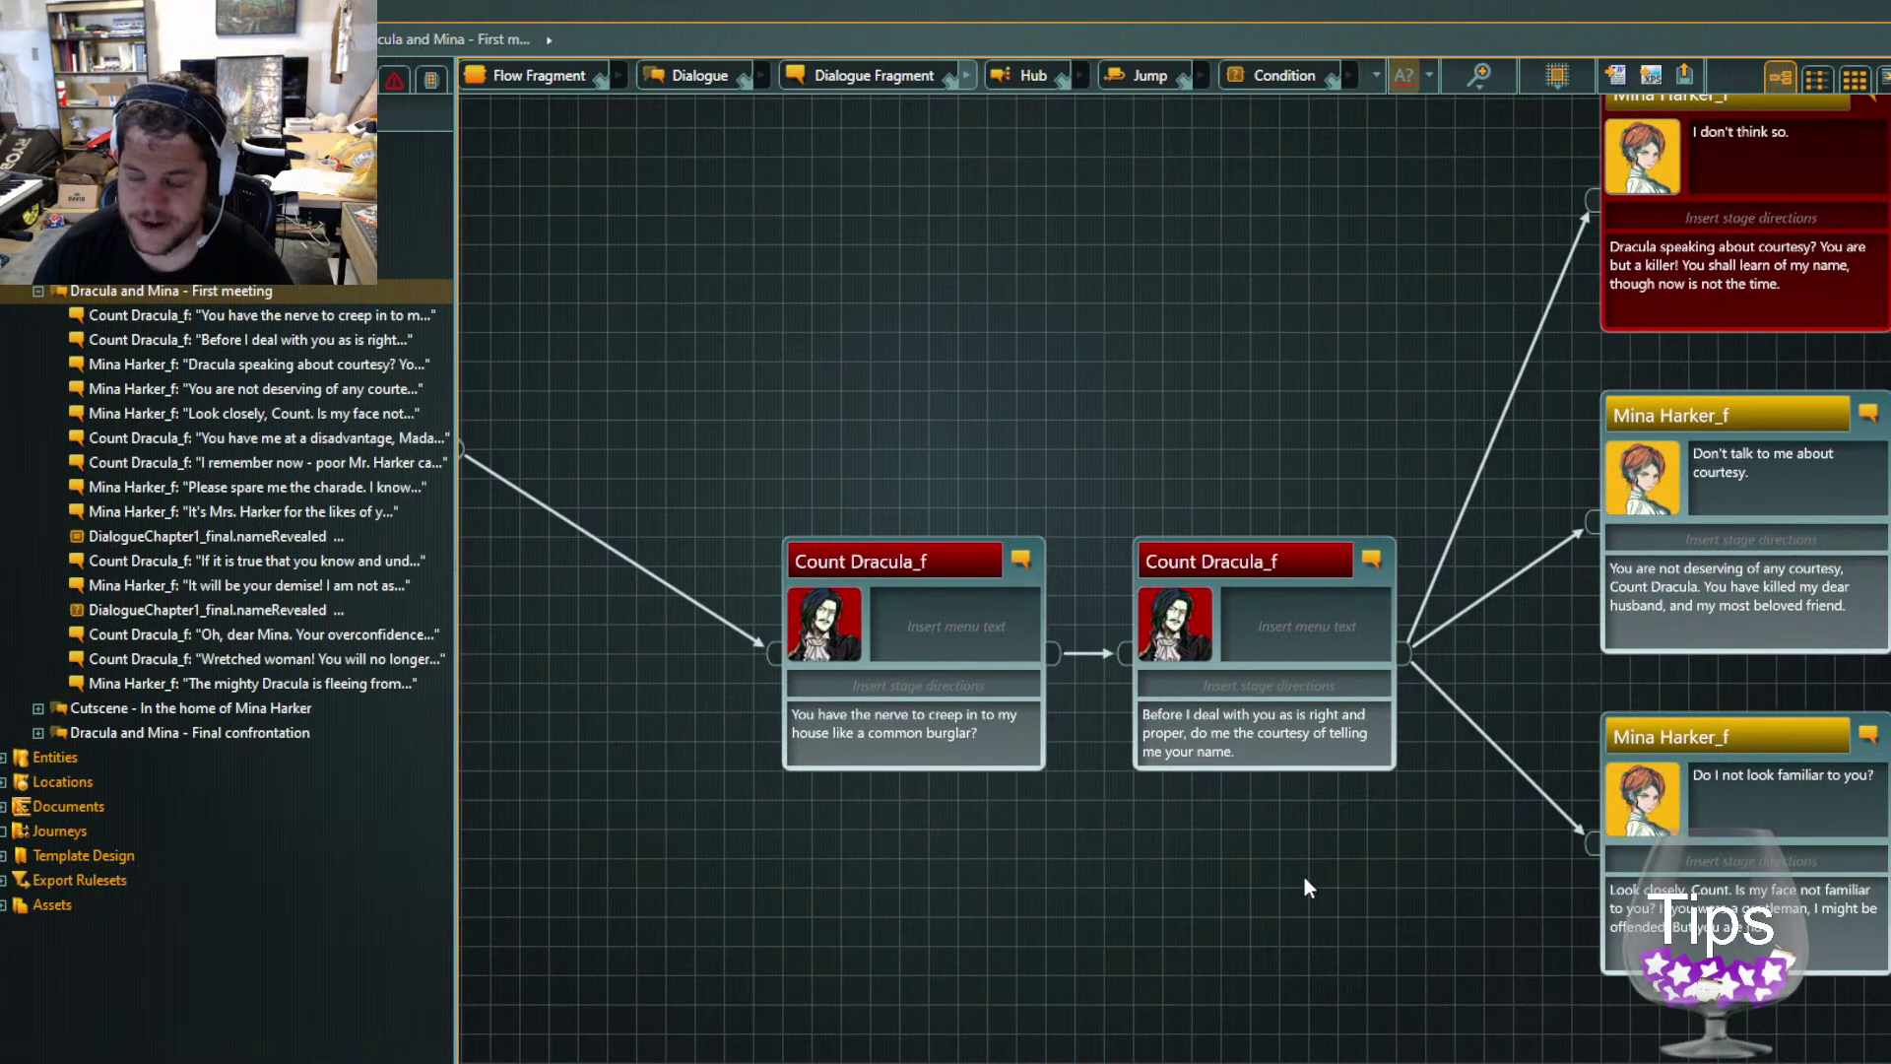
# Examine the First meeting dialogue from Dracula's opening lines through Mina's choices and the nameRevealed nodes to the Cutscene exit
pyautogui.moveTo(1304, 887); pyautogui.dragTo(764, 971)
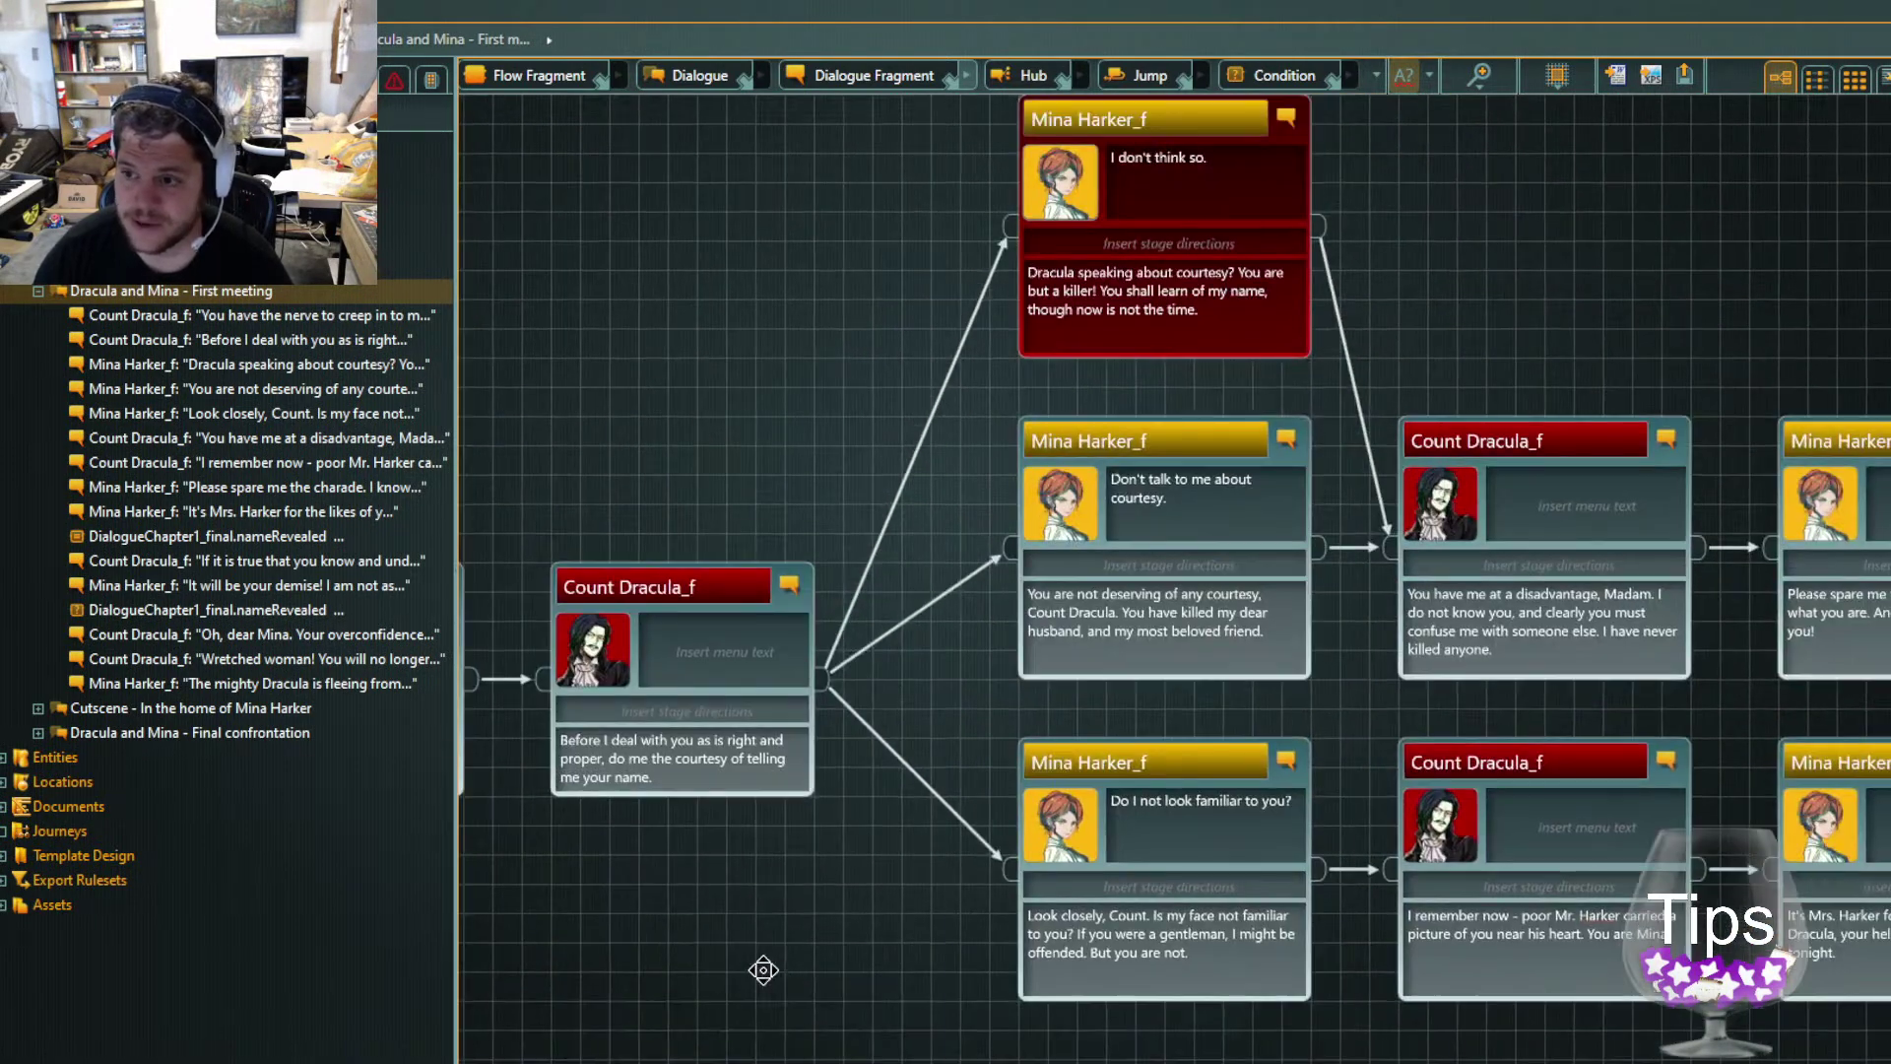
pyautogui.scroll(-2, 762, 969)
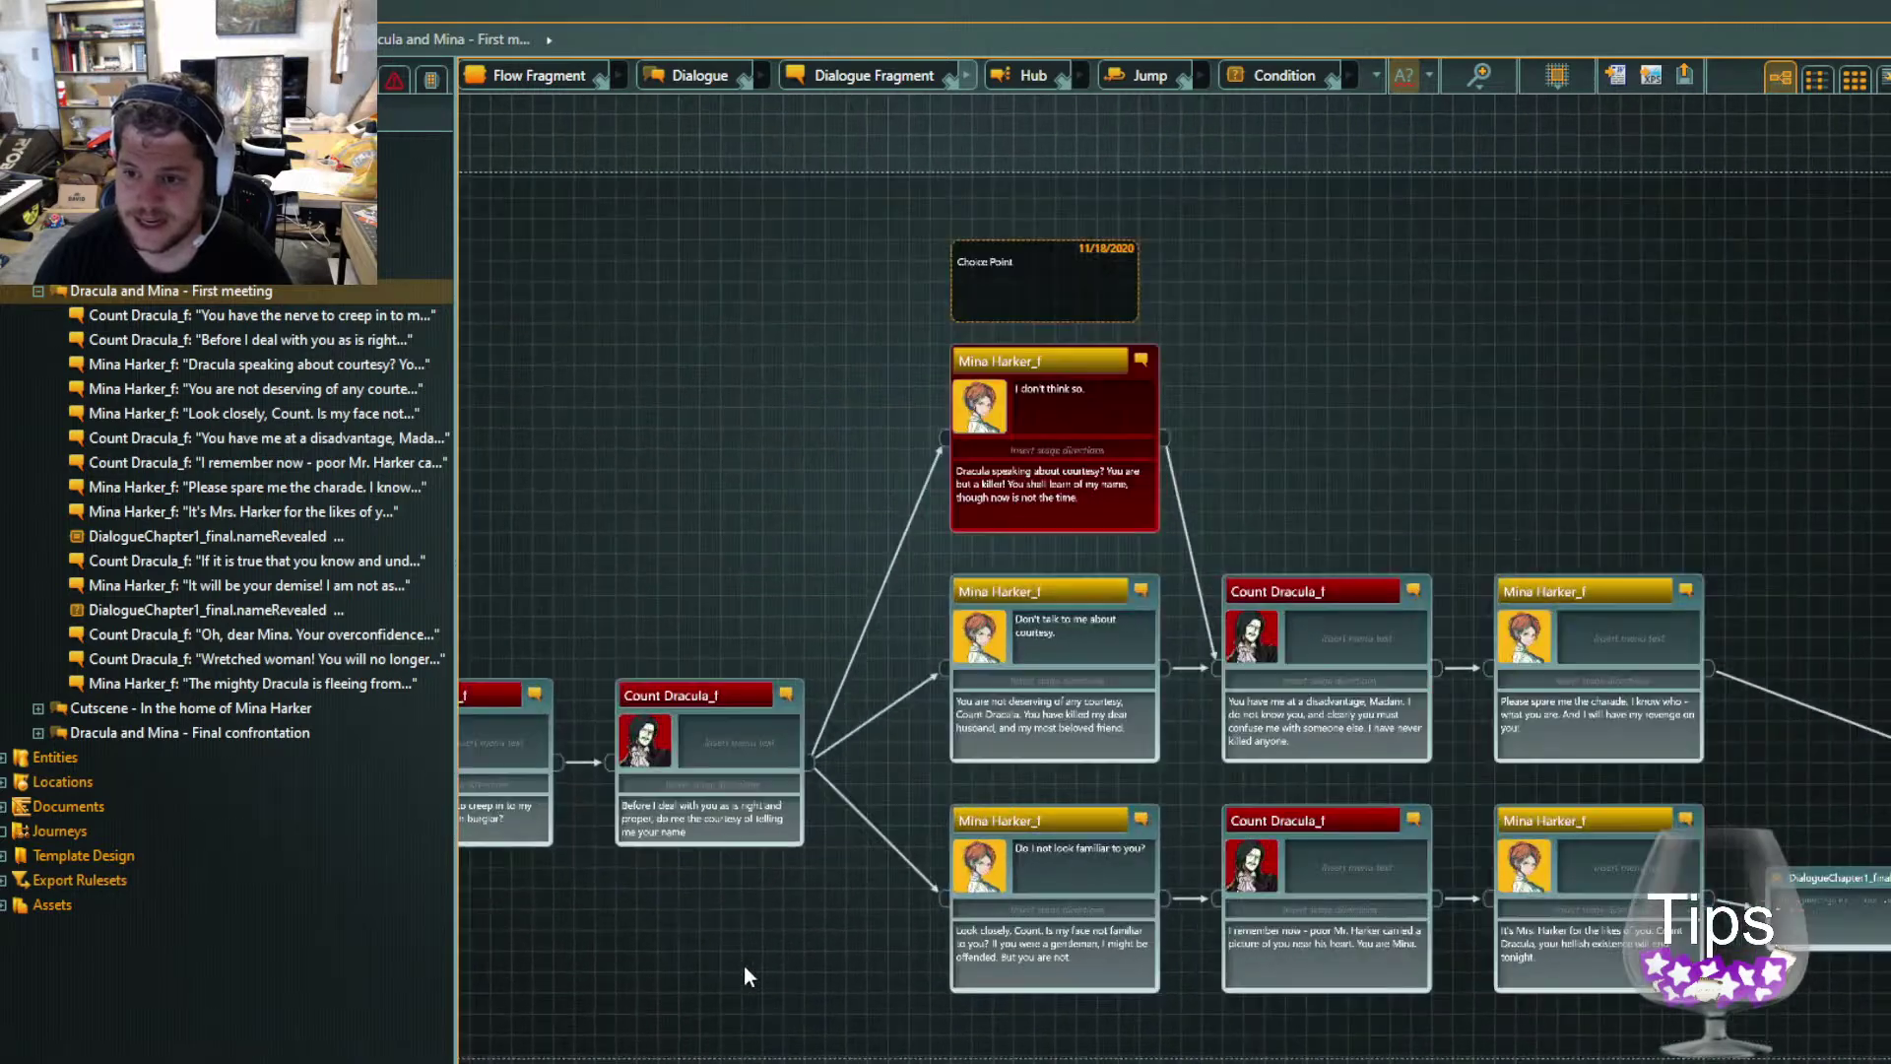
pyautogui.scroll(3, 730, 969)
pyautogui.moveTo(688, 937); pyautogui.dragTo(756, 711)
pyautogui.moveTo(1607, 816); pyautogui.dragTo(781, 764)
pyautogui.scroll(-3, 783, 765)
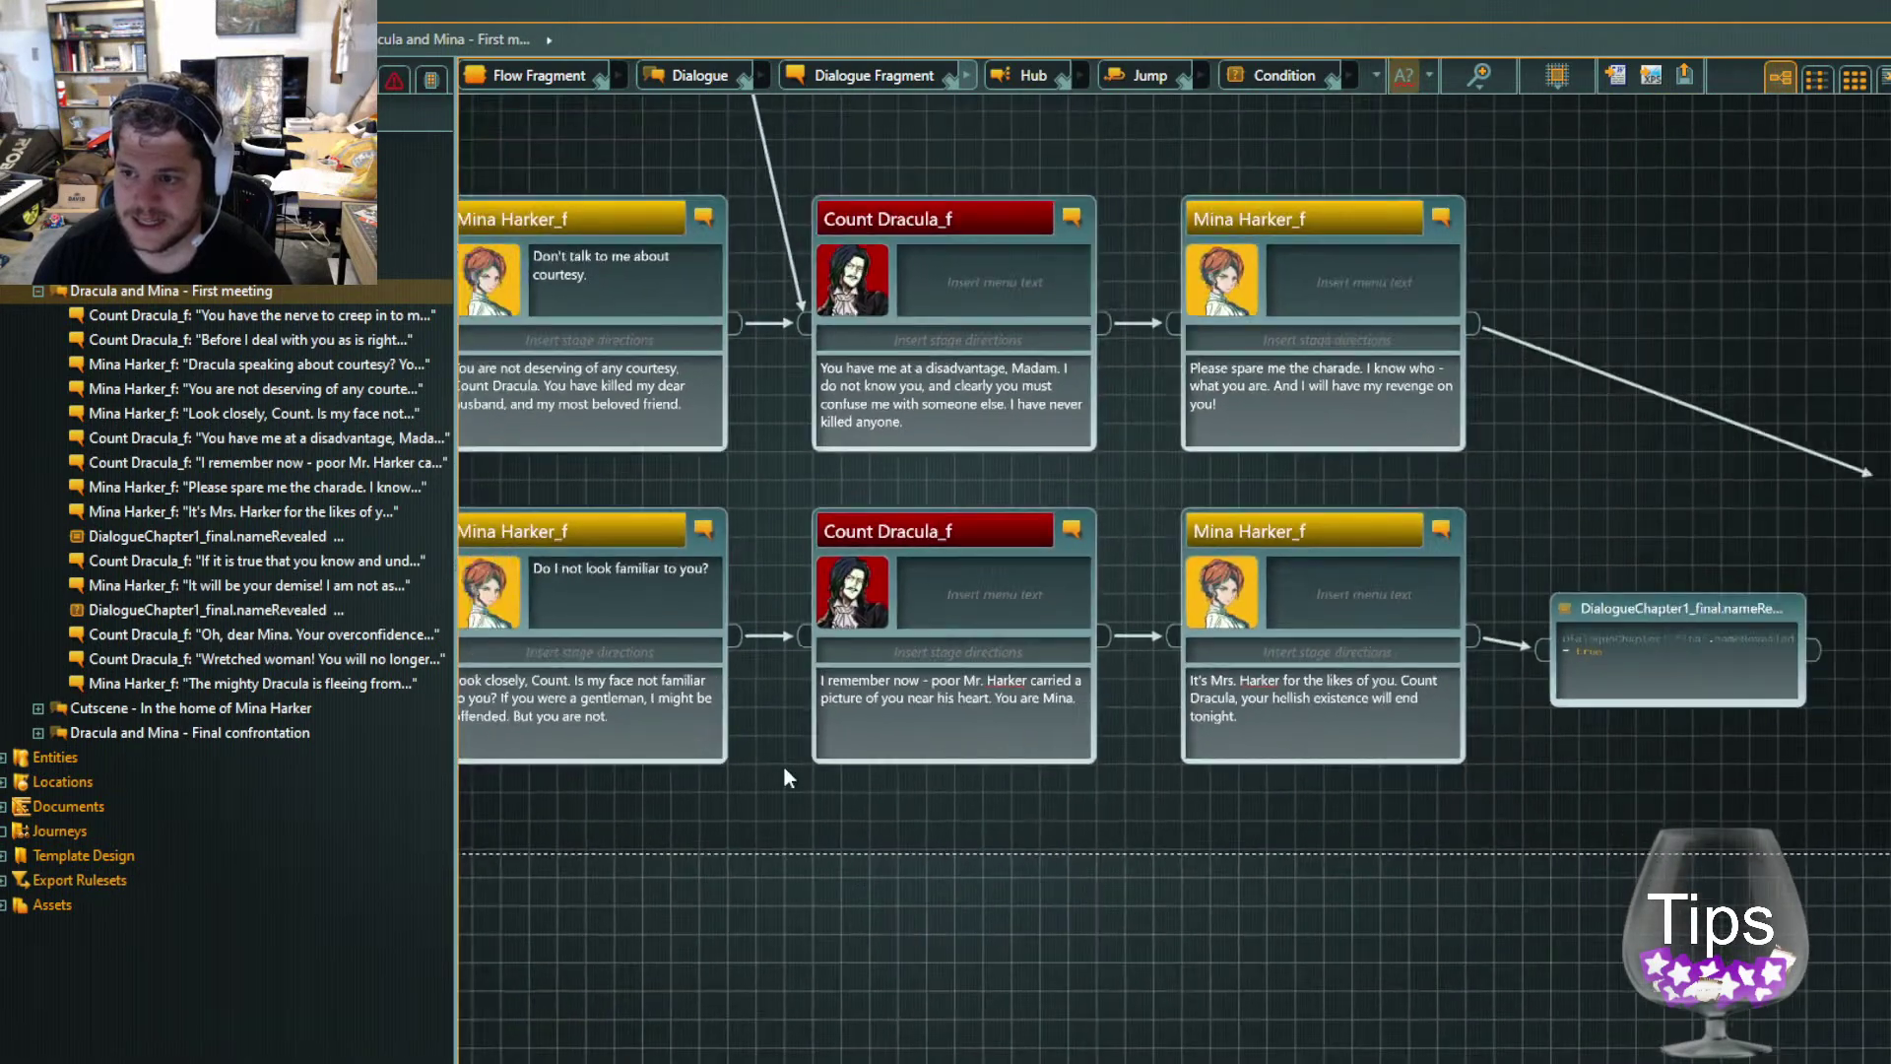
pyautogui.scroll(5, 854, 783)
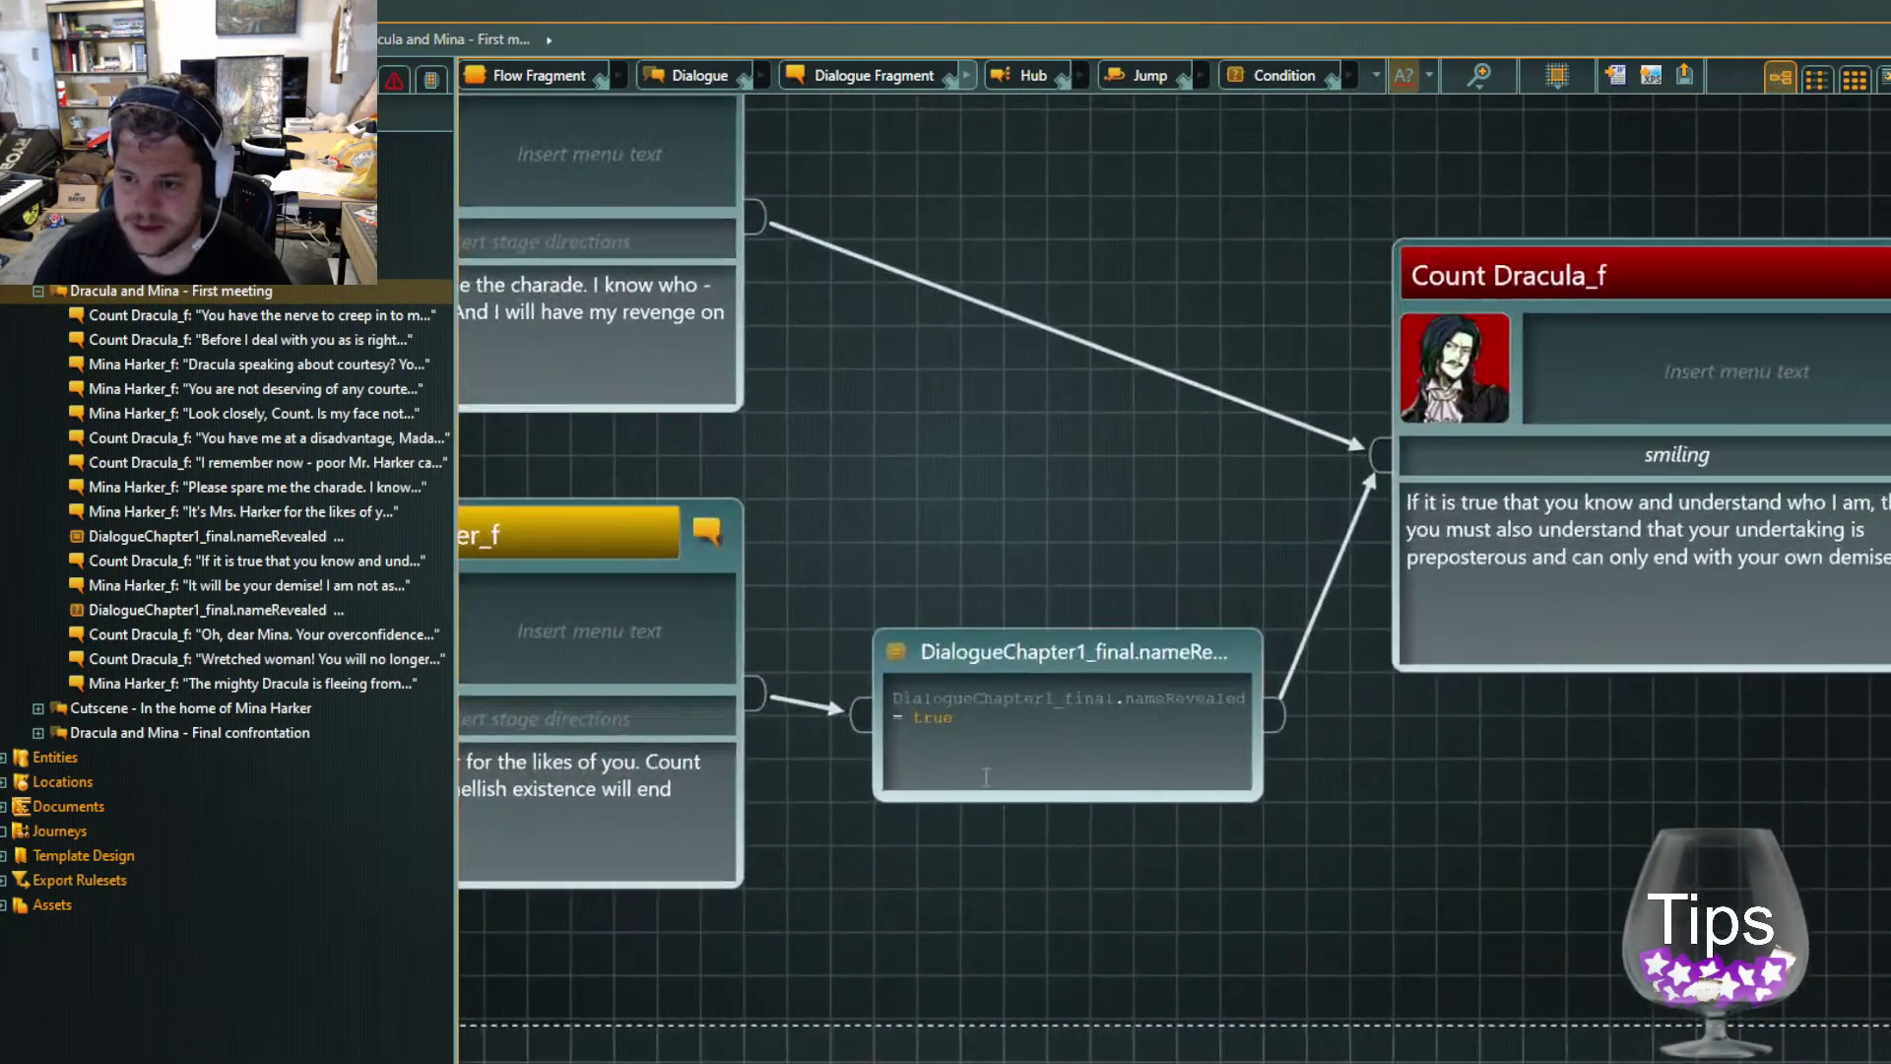
pyautogui.scroll(-2, 1537, 771)
pyautogui.moveTo(1570, 737); pyautogui.dragTo(1029, 727)
pyautogui.scroll(-2, 1032, 737)
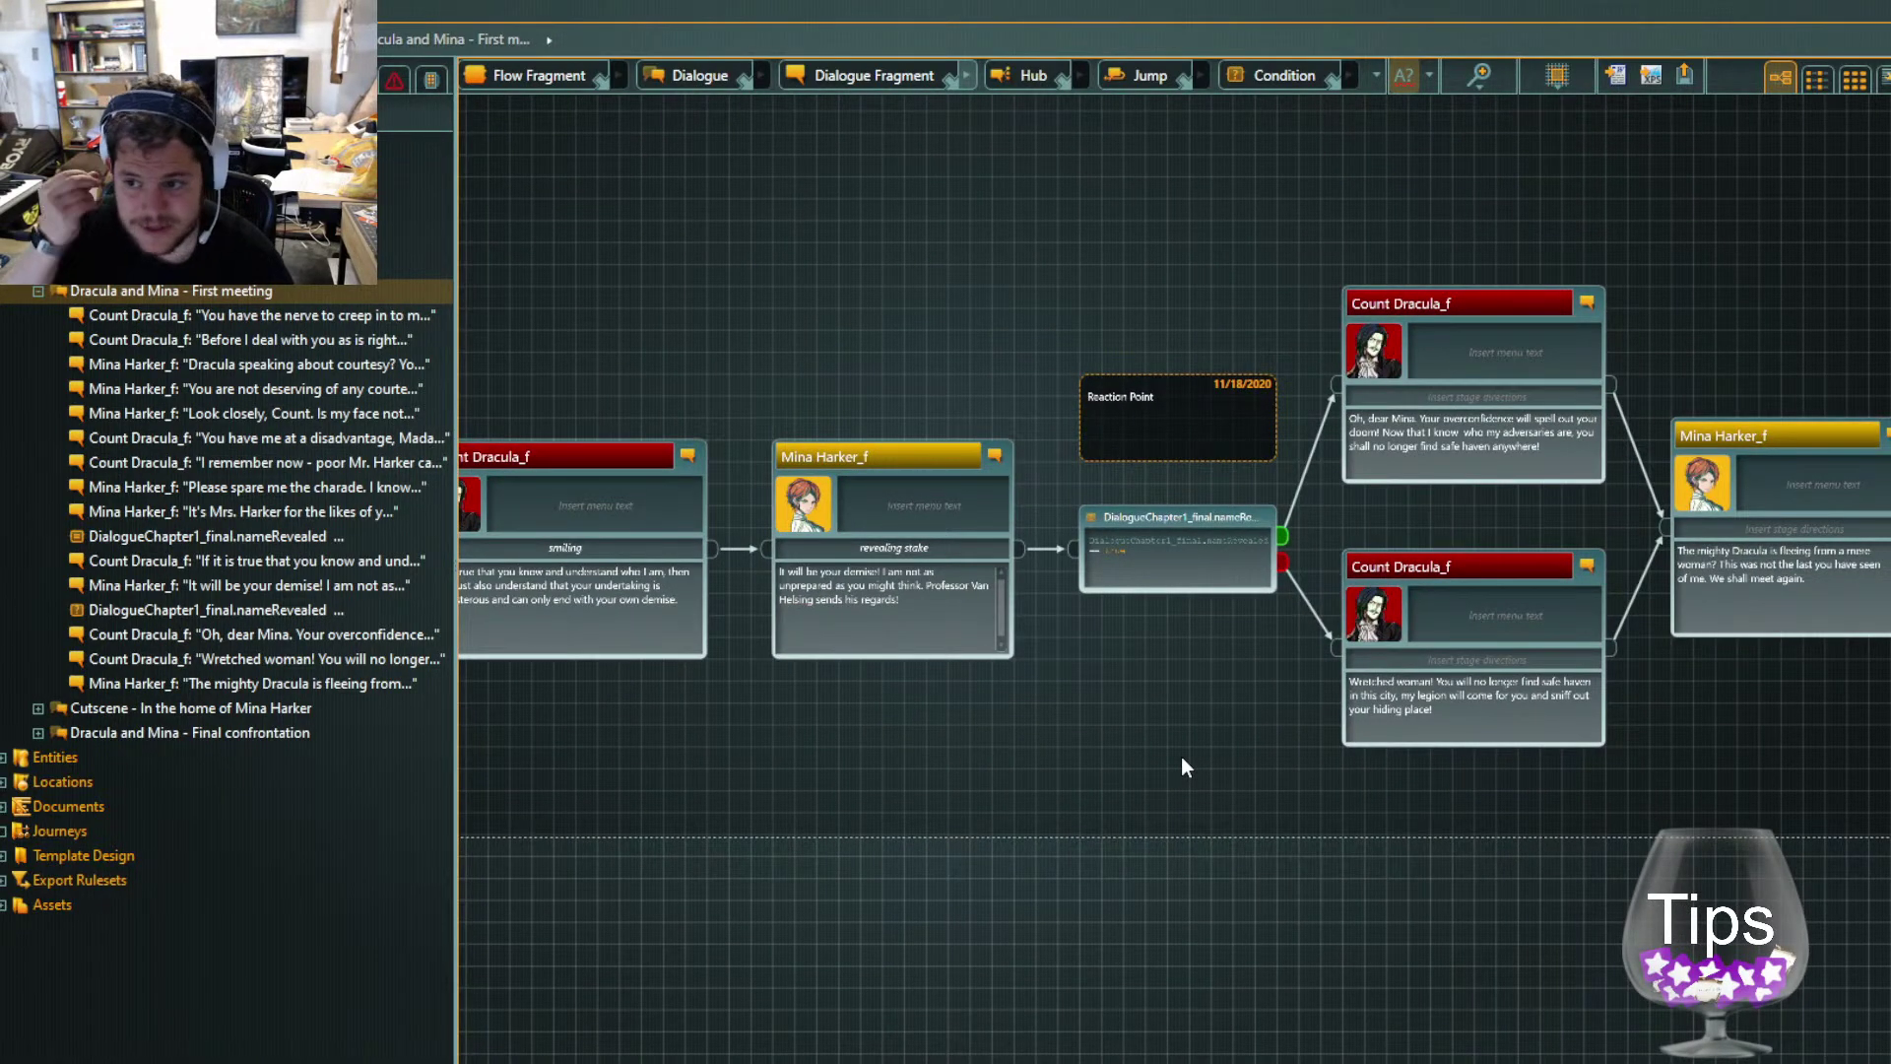
pyautogui.moveTo(1111, 767); pyautogui.dragTo(625, 825)
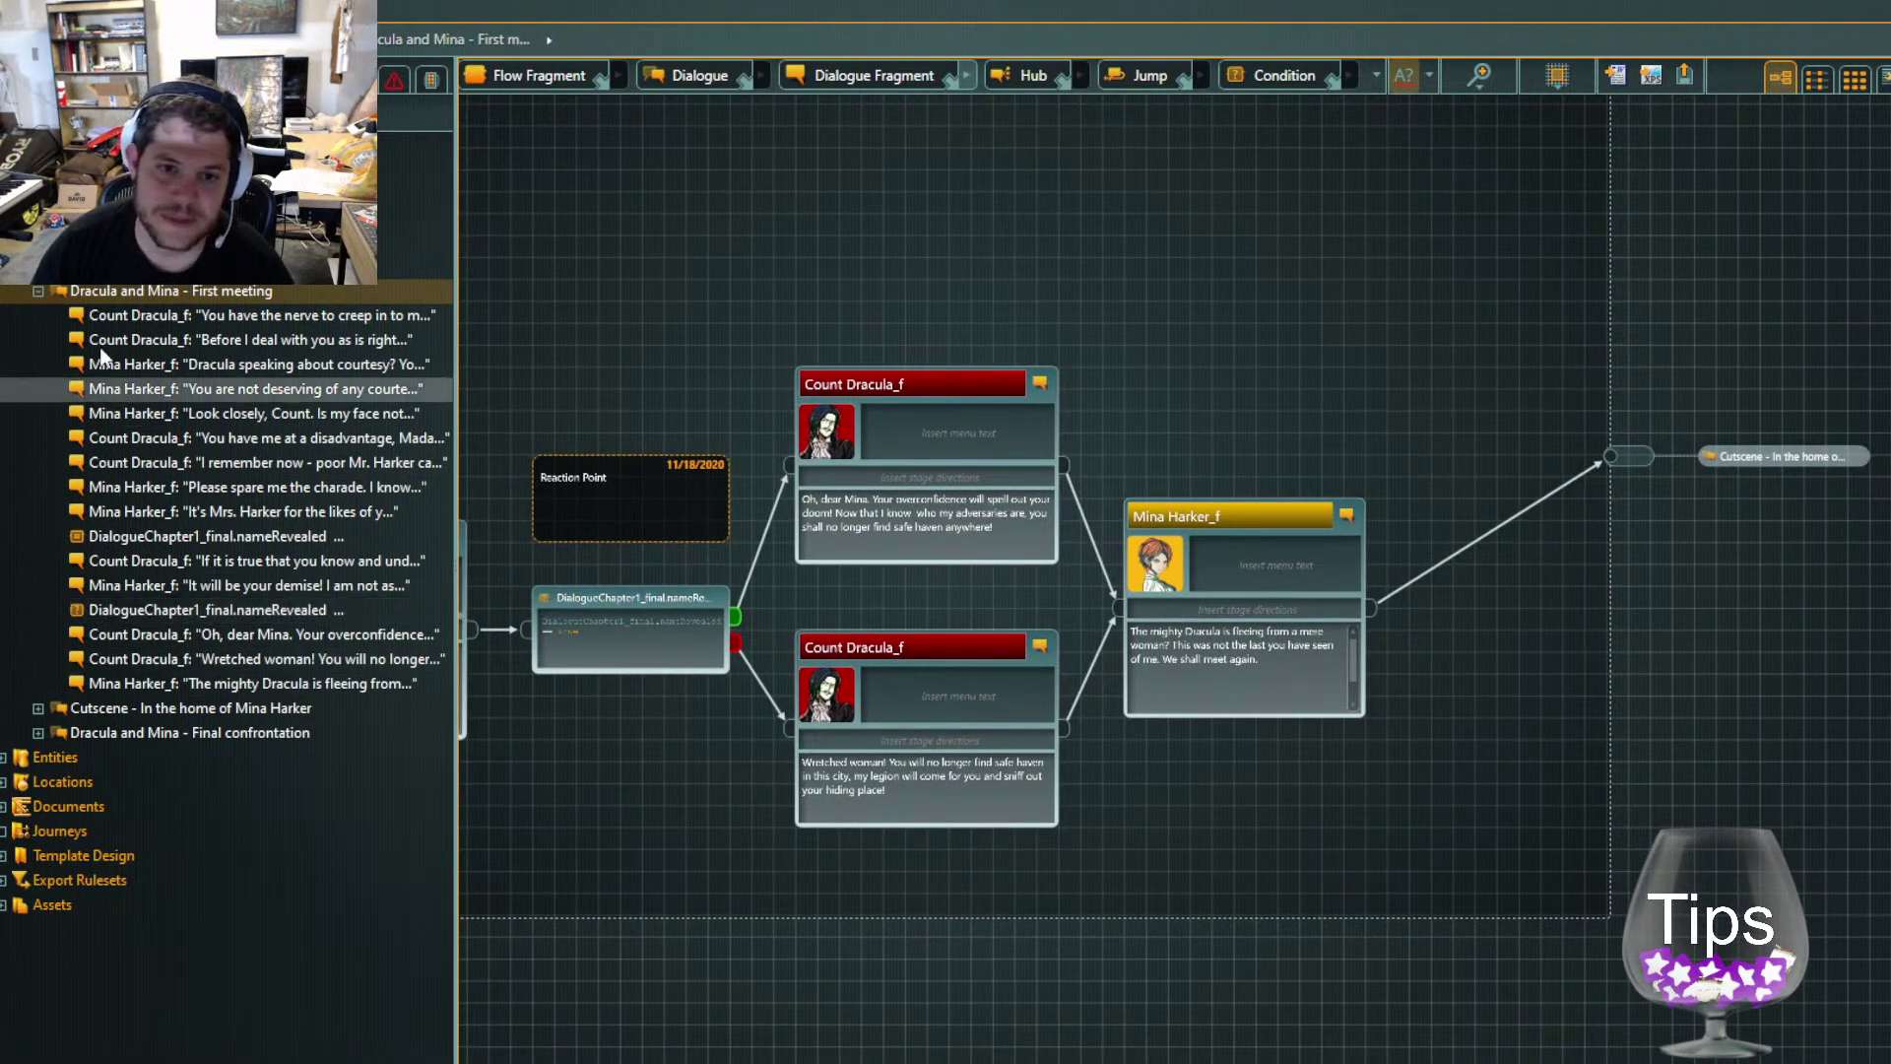
# Collapse the First meeting dialogue, expand Entities and Locations in the project tree, and show the Final Characters folder
pyautogui.click(50, 294)
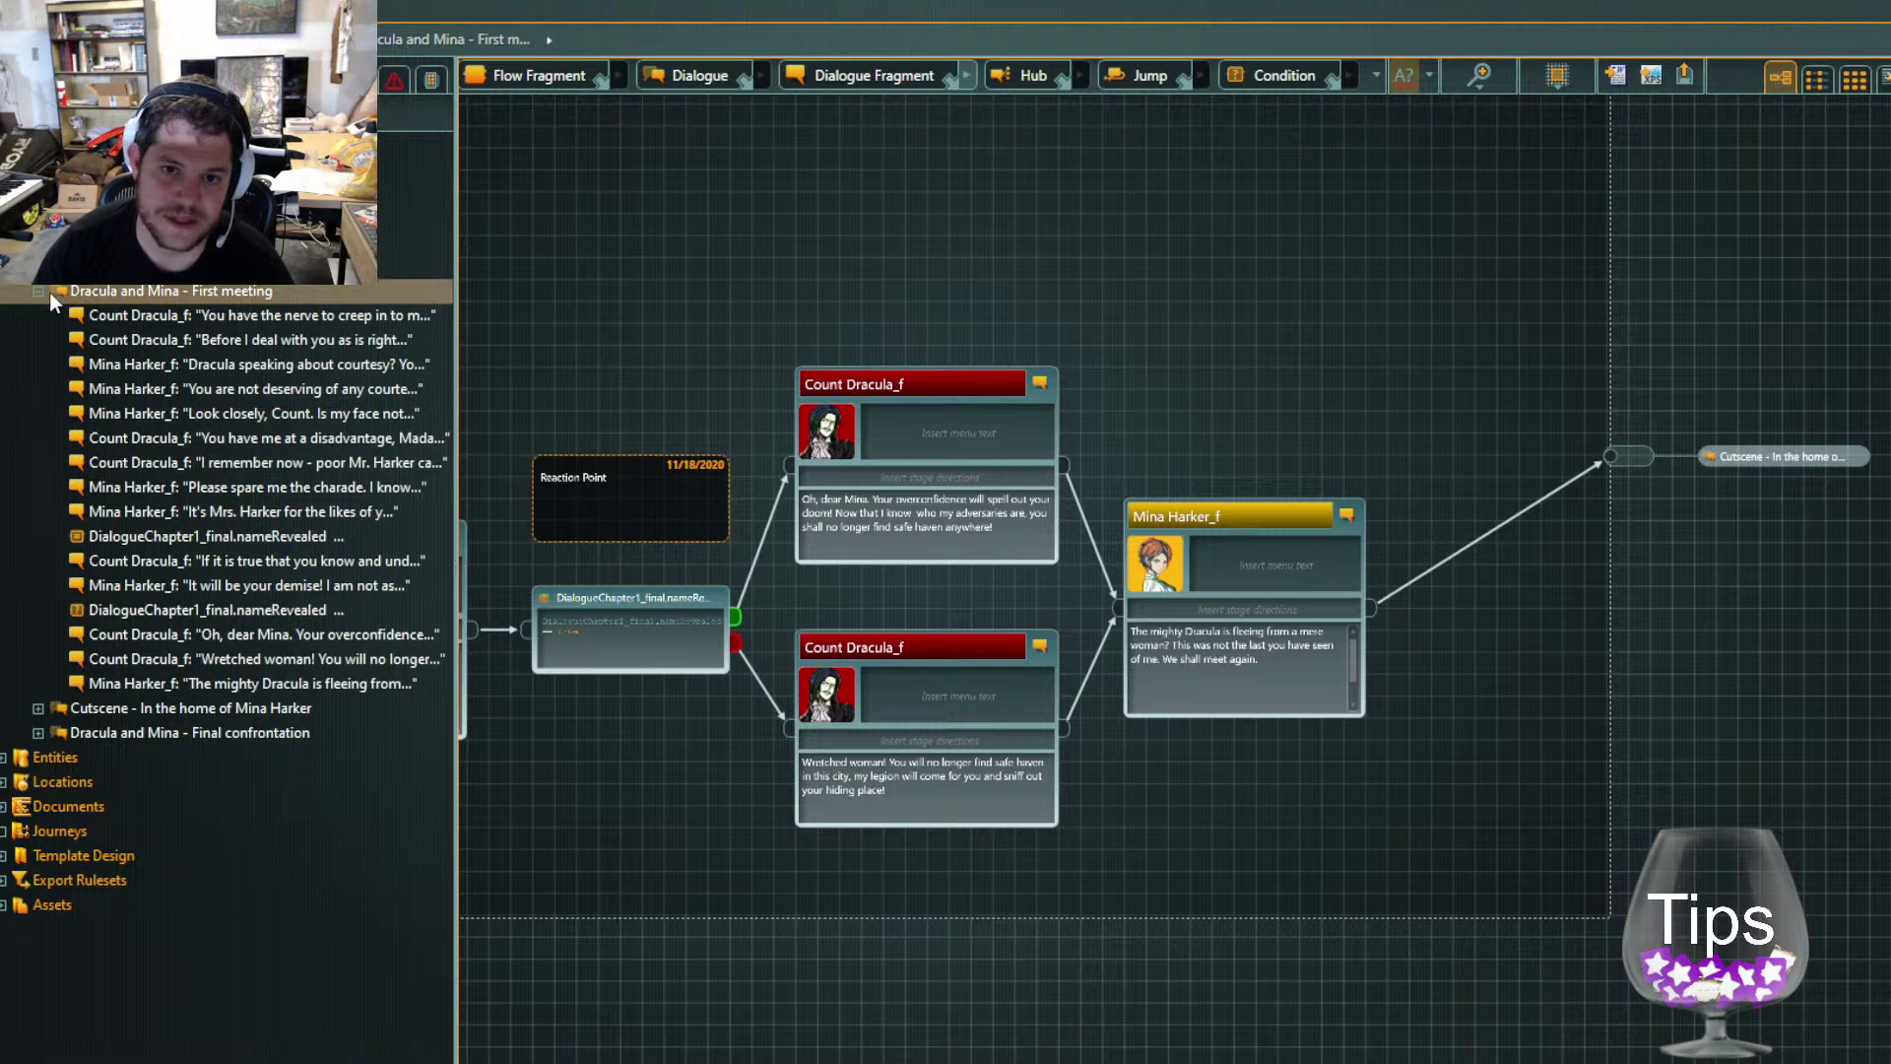
pyautogui.click(39, 292)
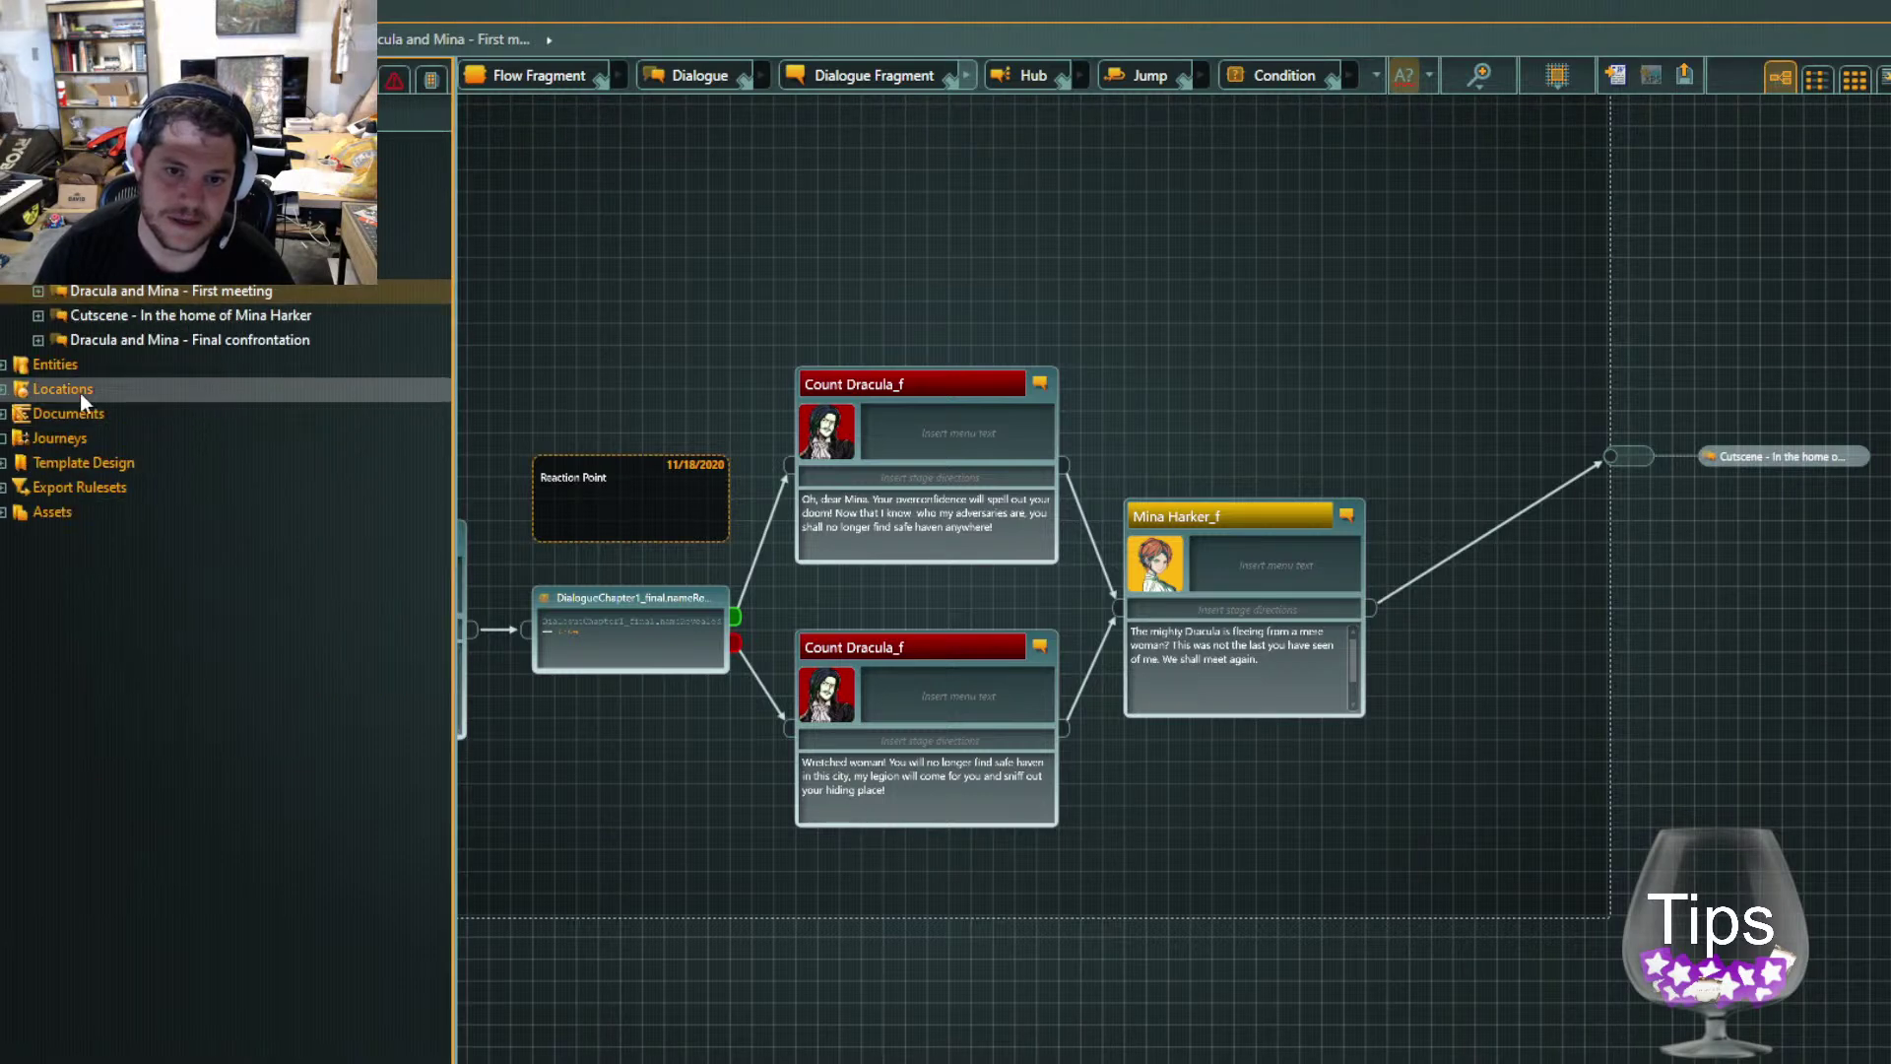
pyautogui.click(3, 389)
pyautogui.click(3, 365)
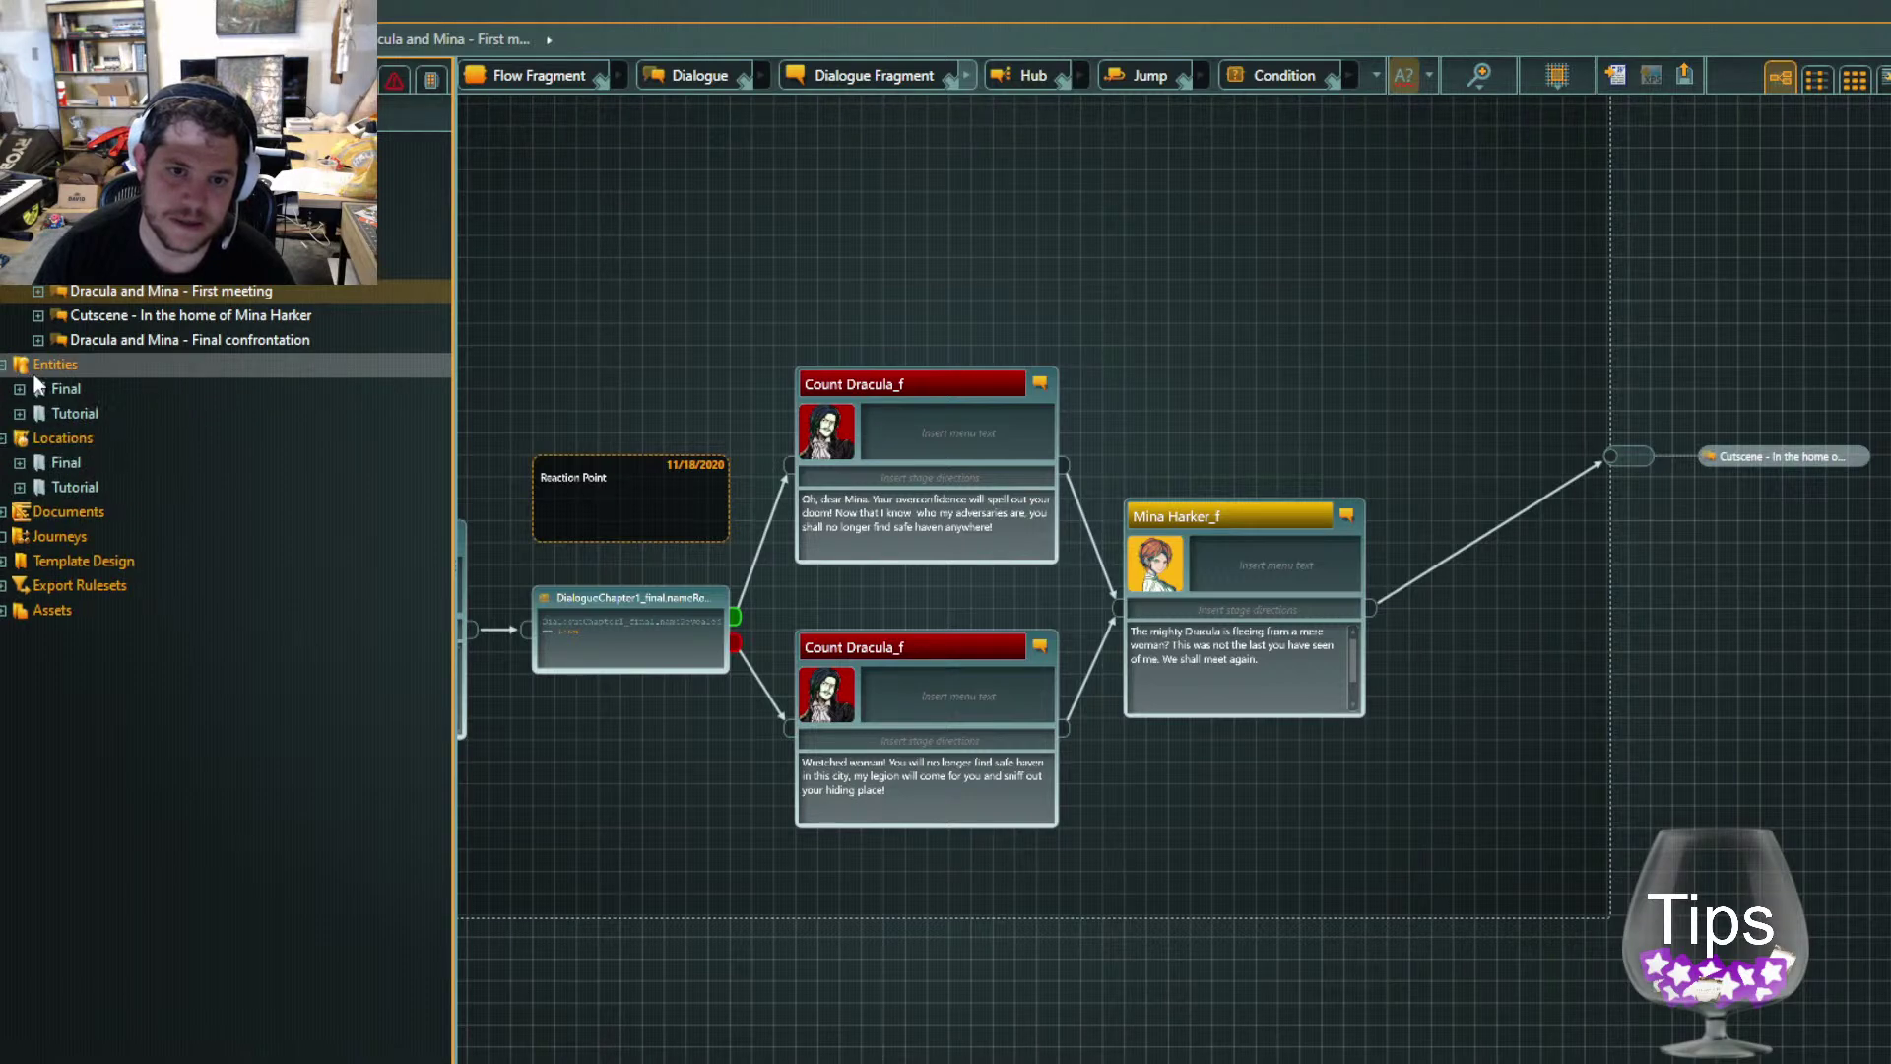
pyautogui.click(30, 384)
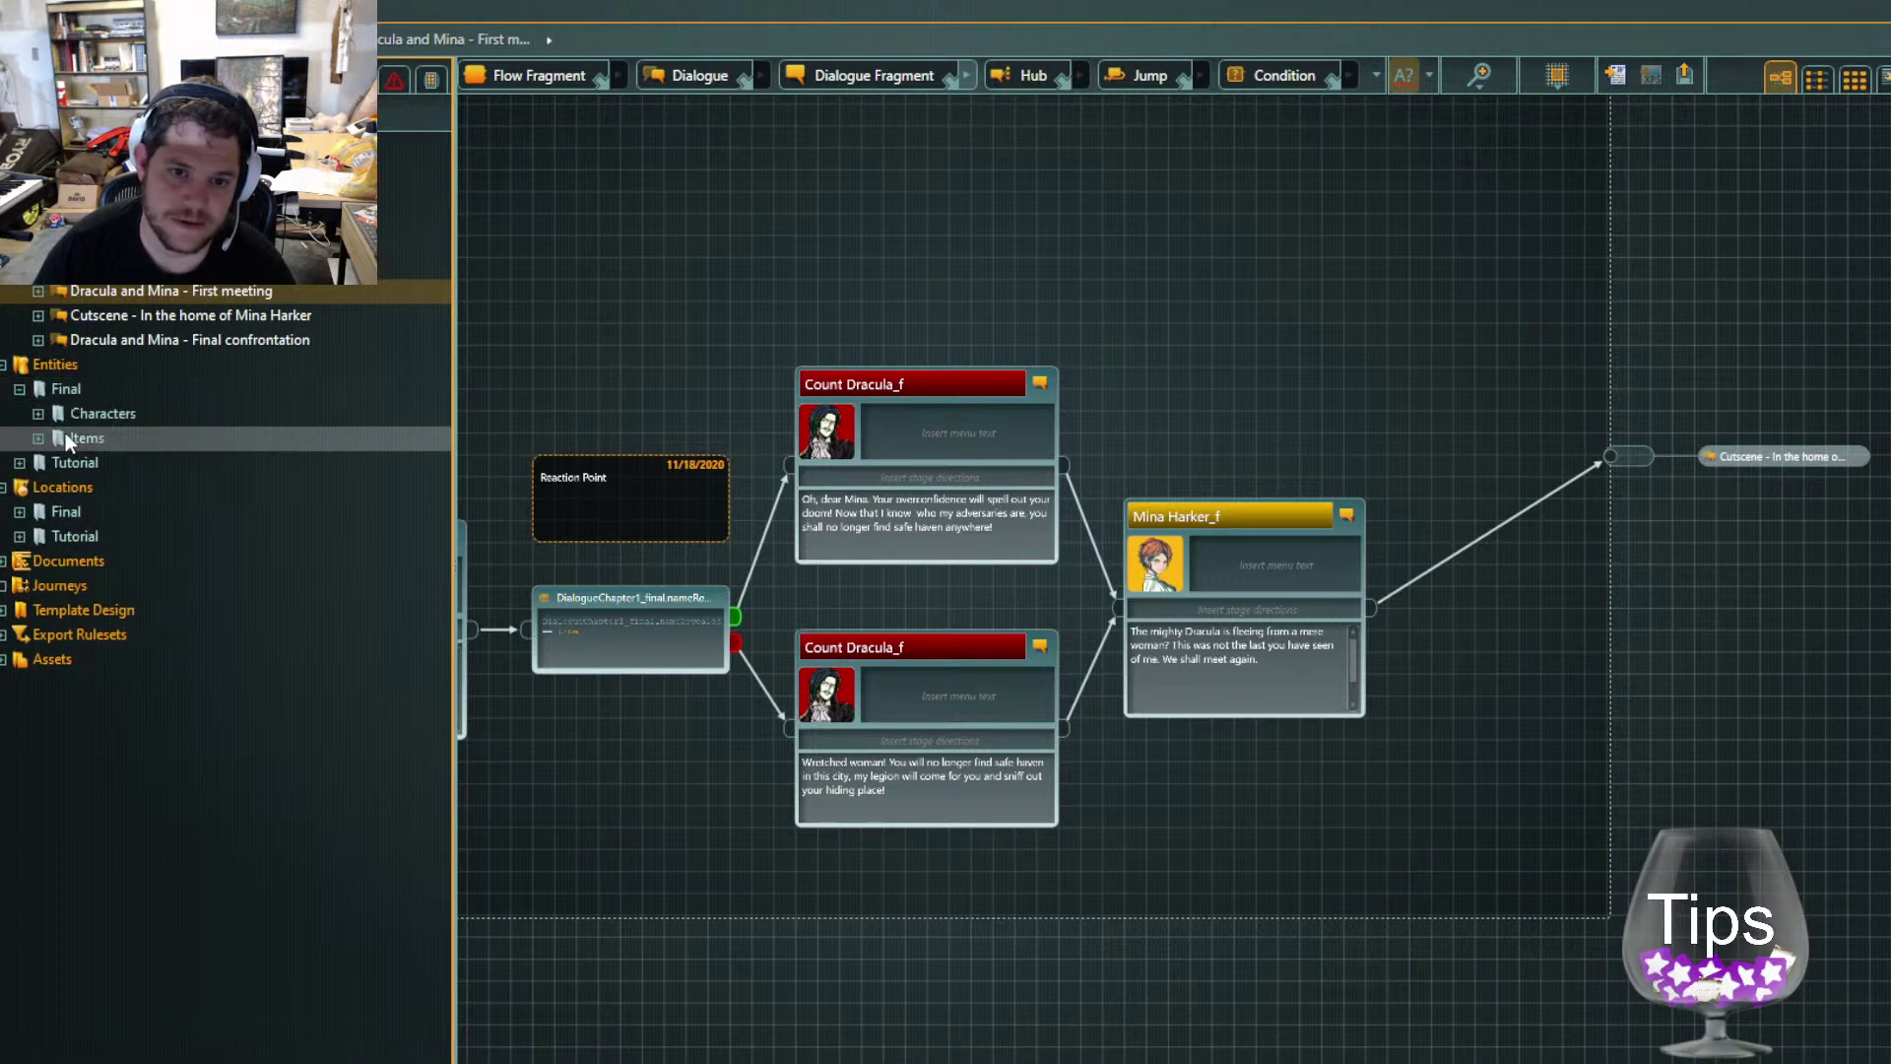
pyautogui.click(108, 437)
pyautogui.click(128, 424)
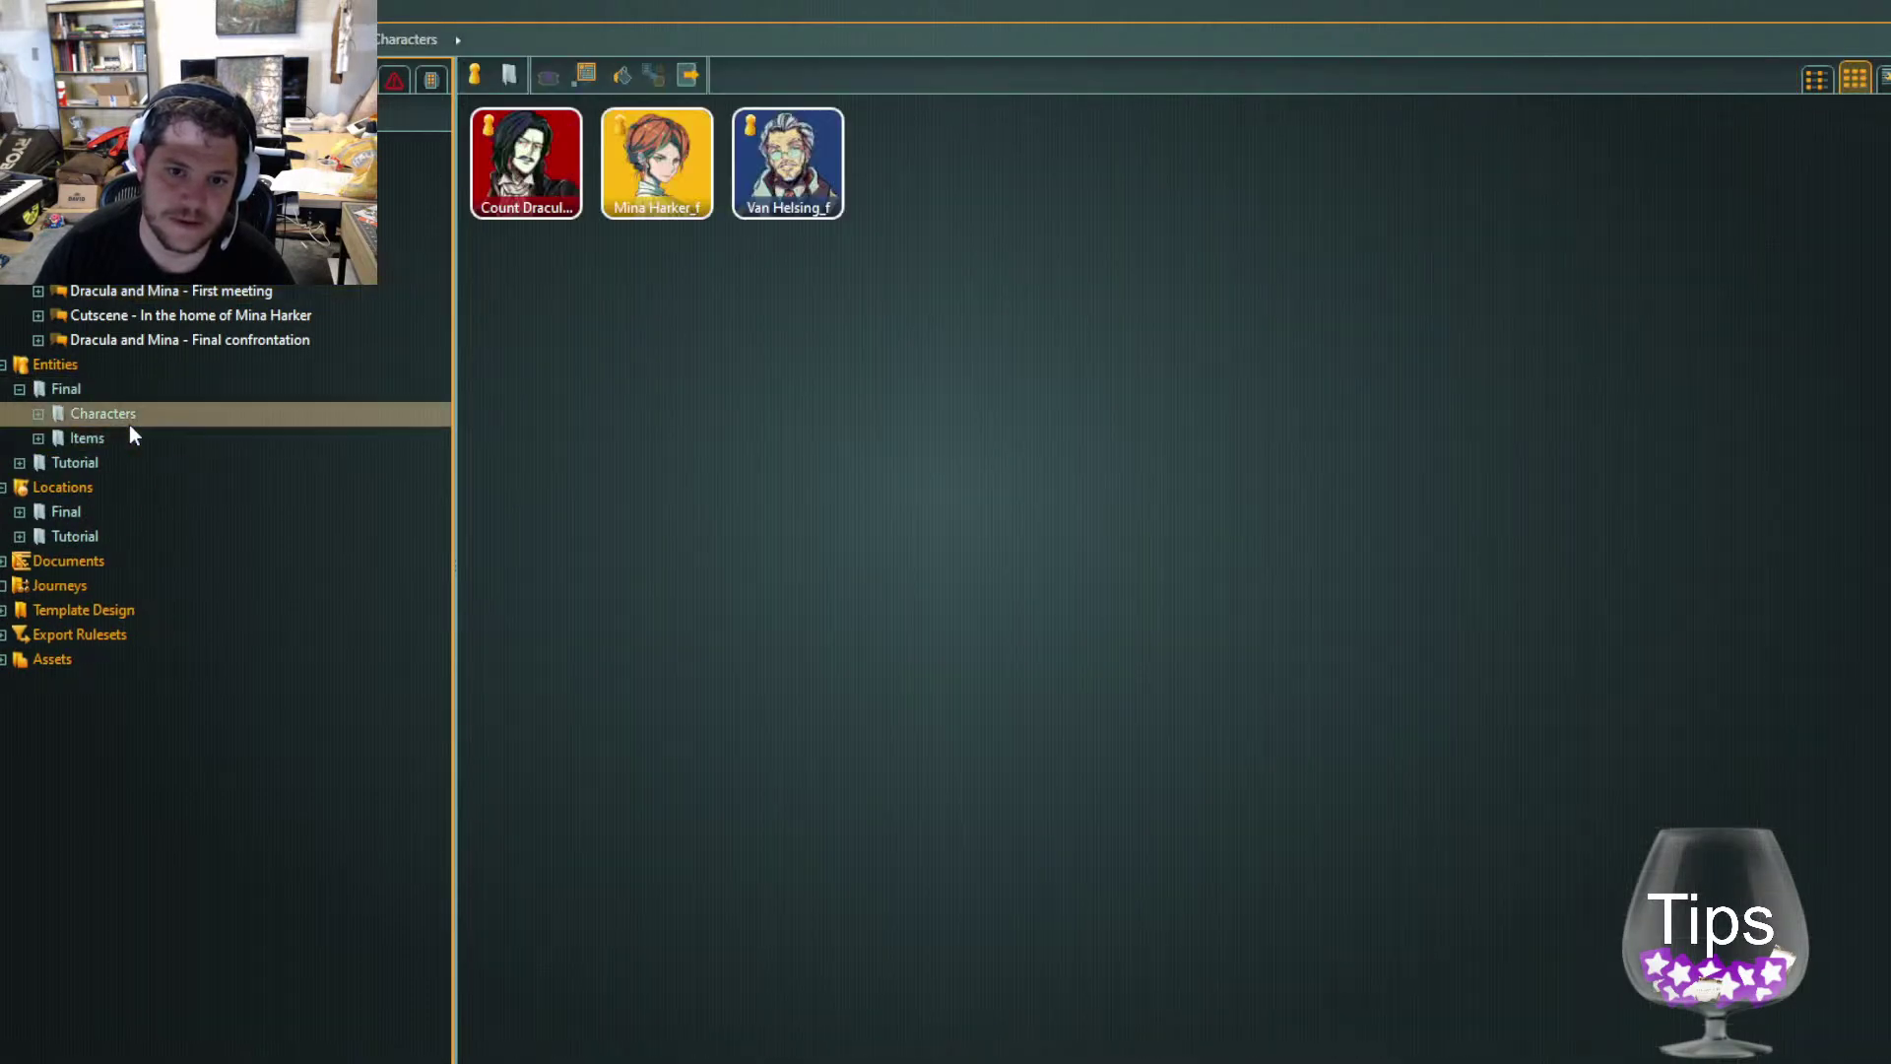
# Expand Map_f under the Final locations and show Stake_f, Mina's Home, Lucy's Tomb and the Graveyard on the map
pyautogui.click(18, 511)
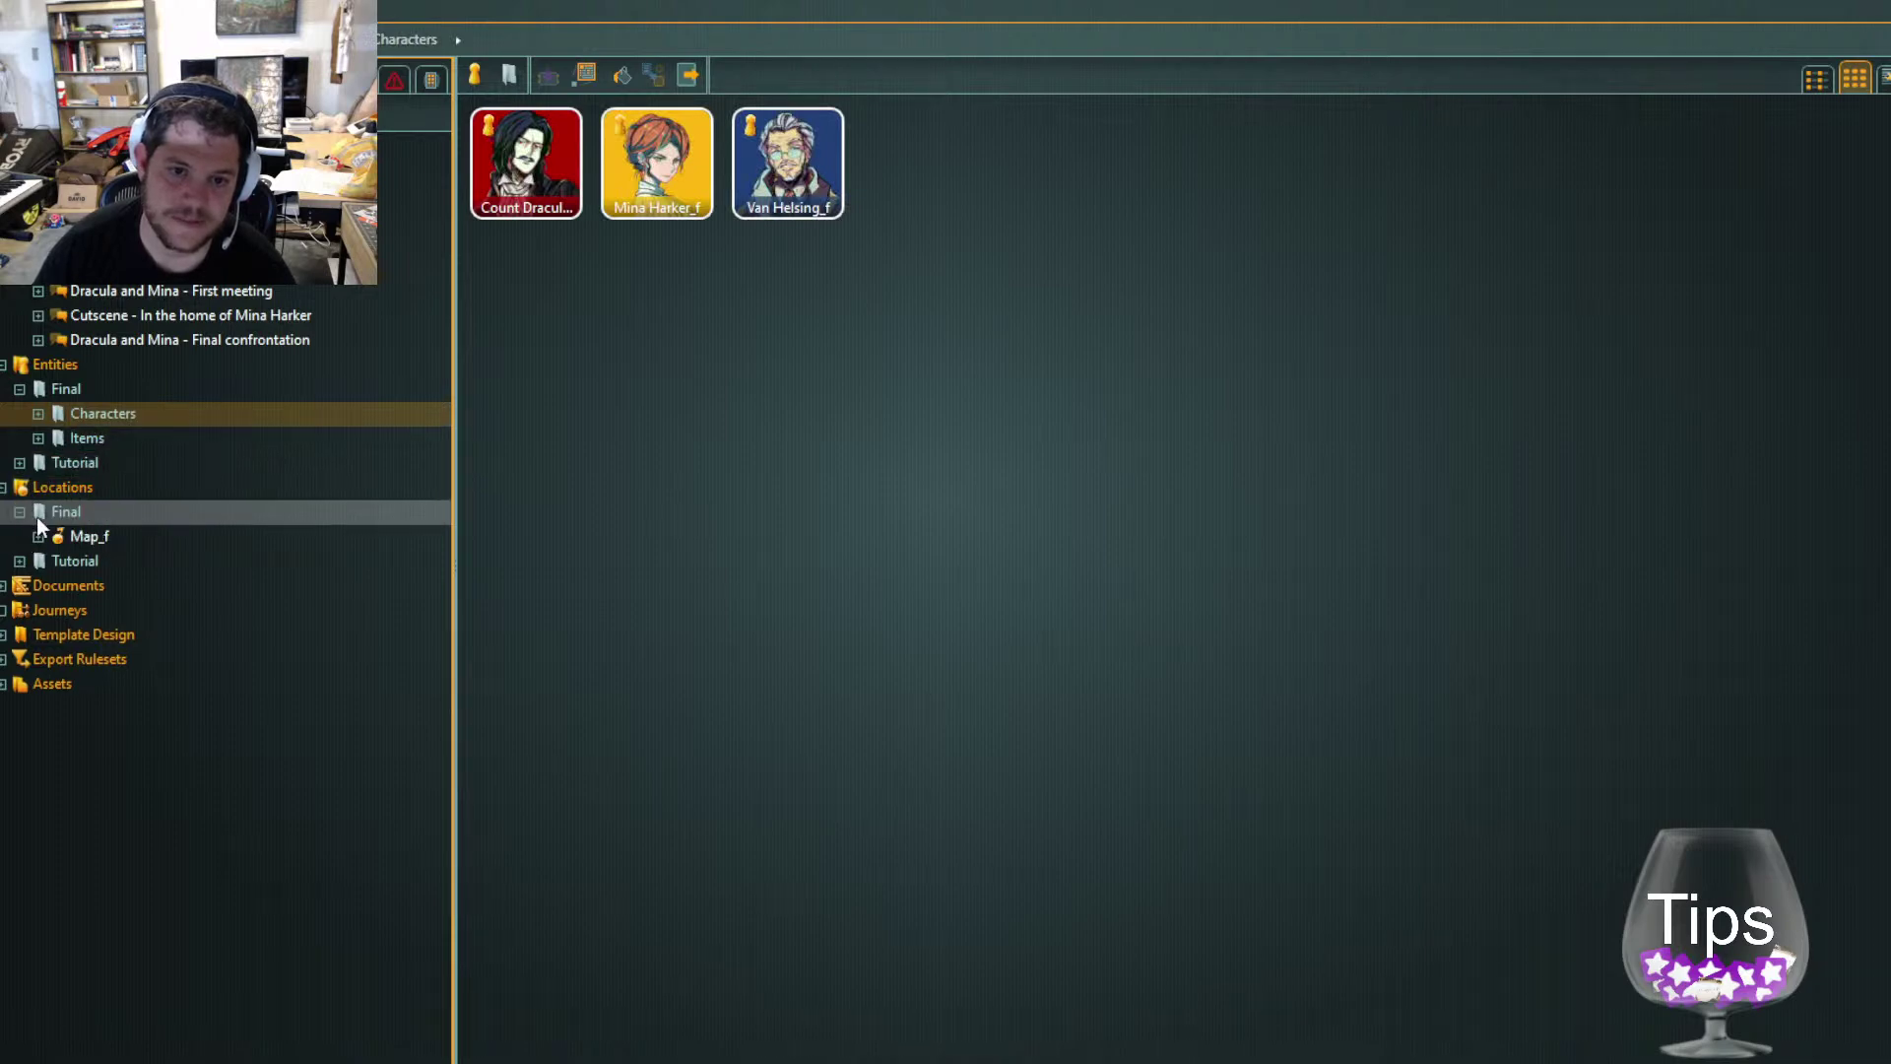
pyautogui.click(39, 536)
pyautogui.click(134, 559)
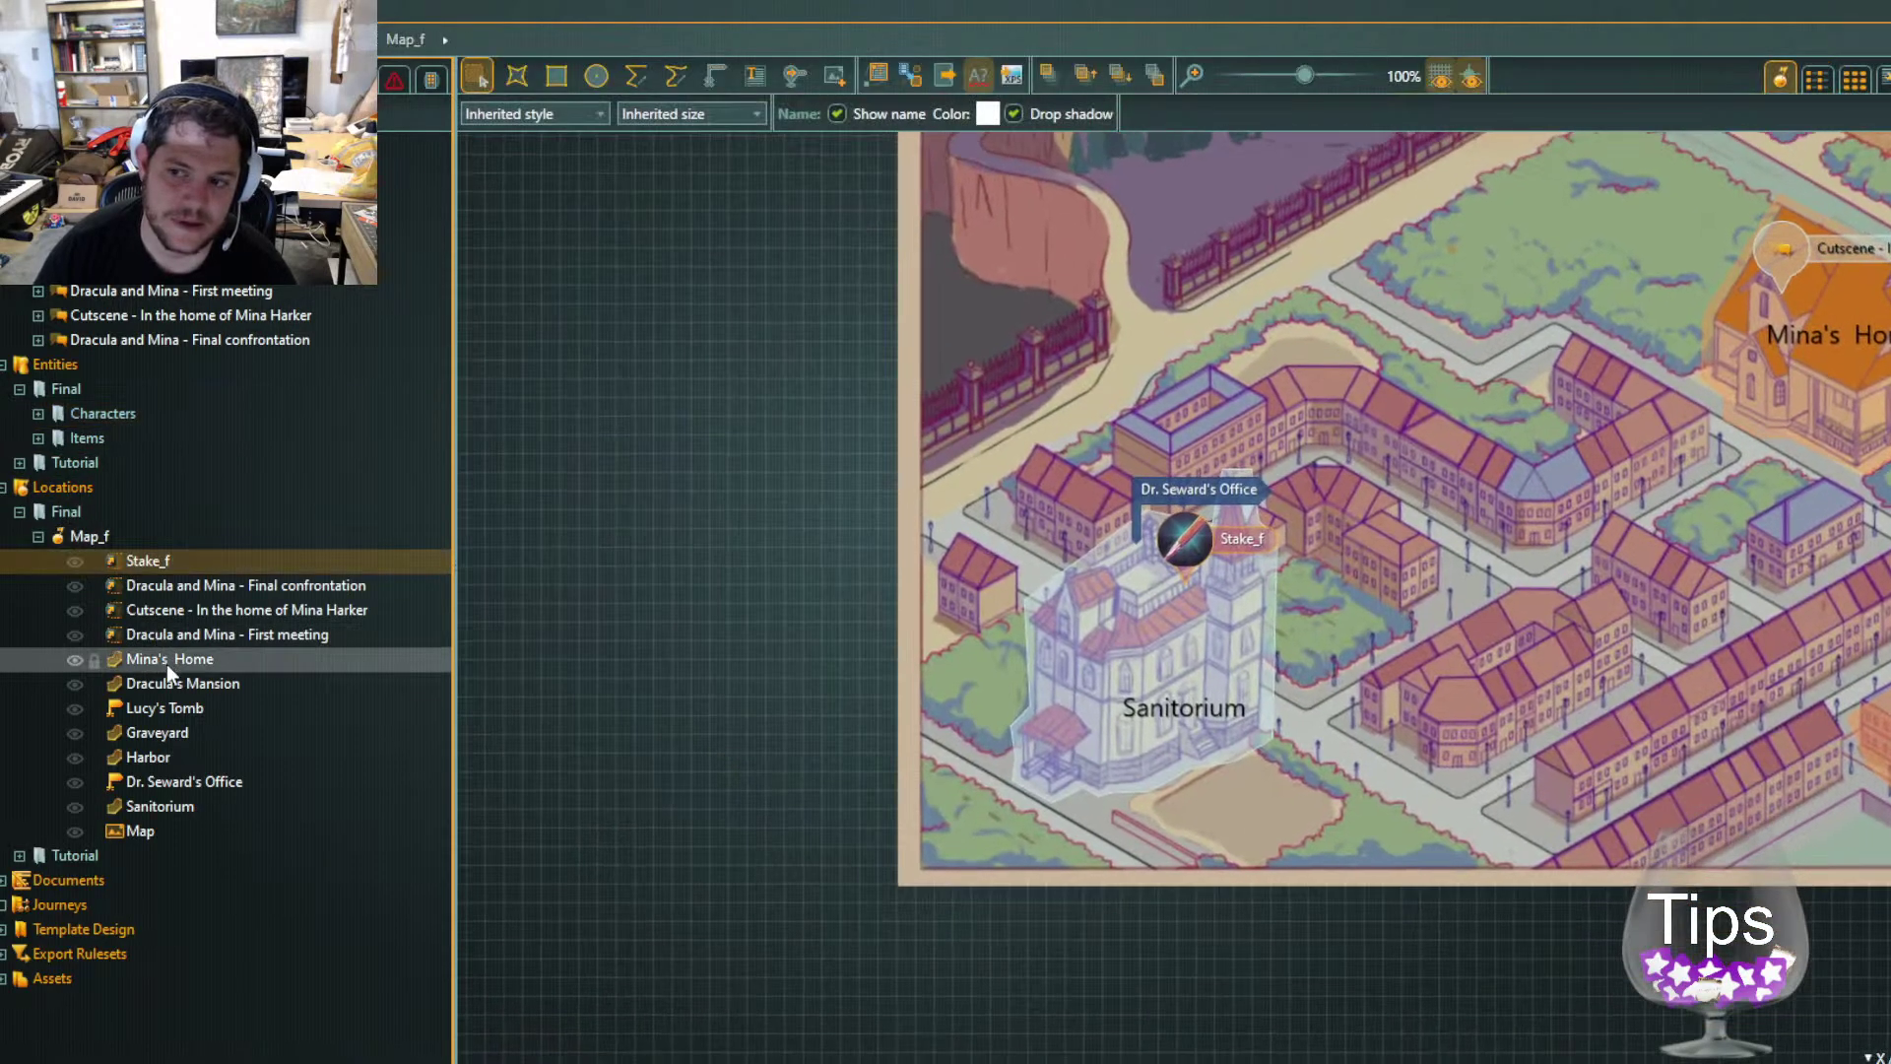
pyautogui.click(168, 659)
pyautogui.click(188, 709)
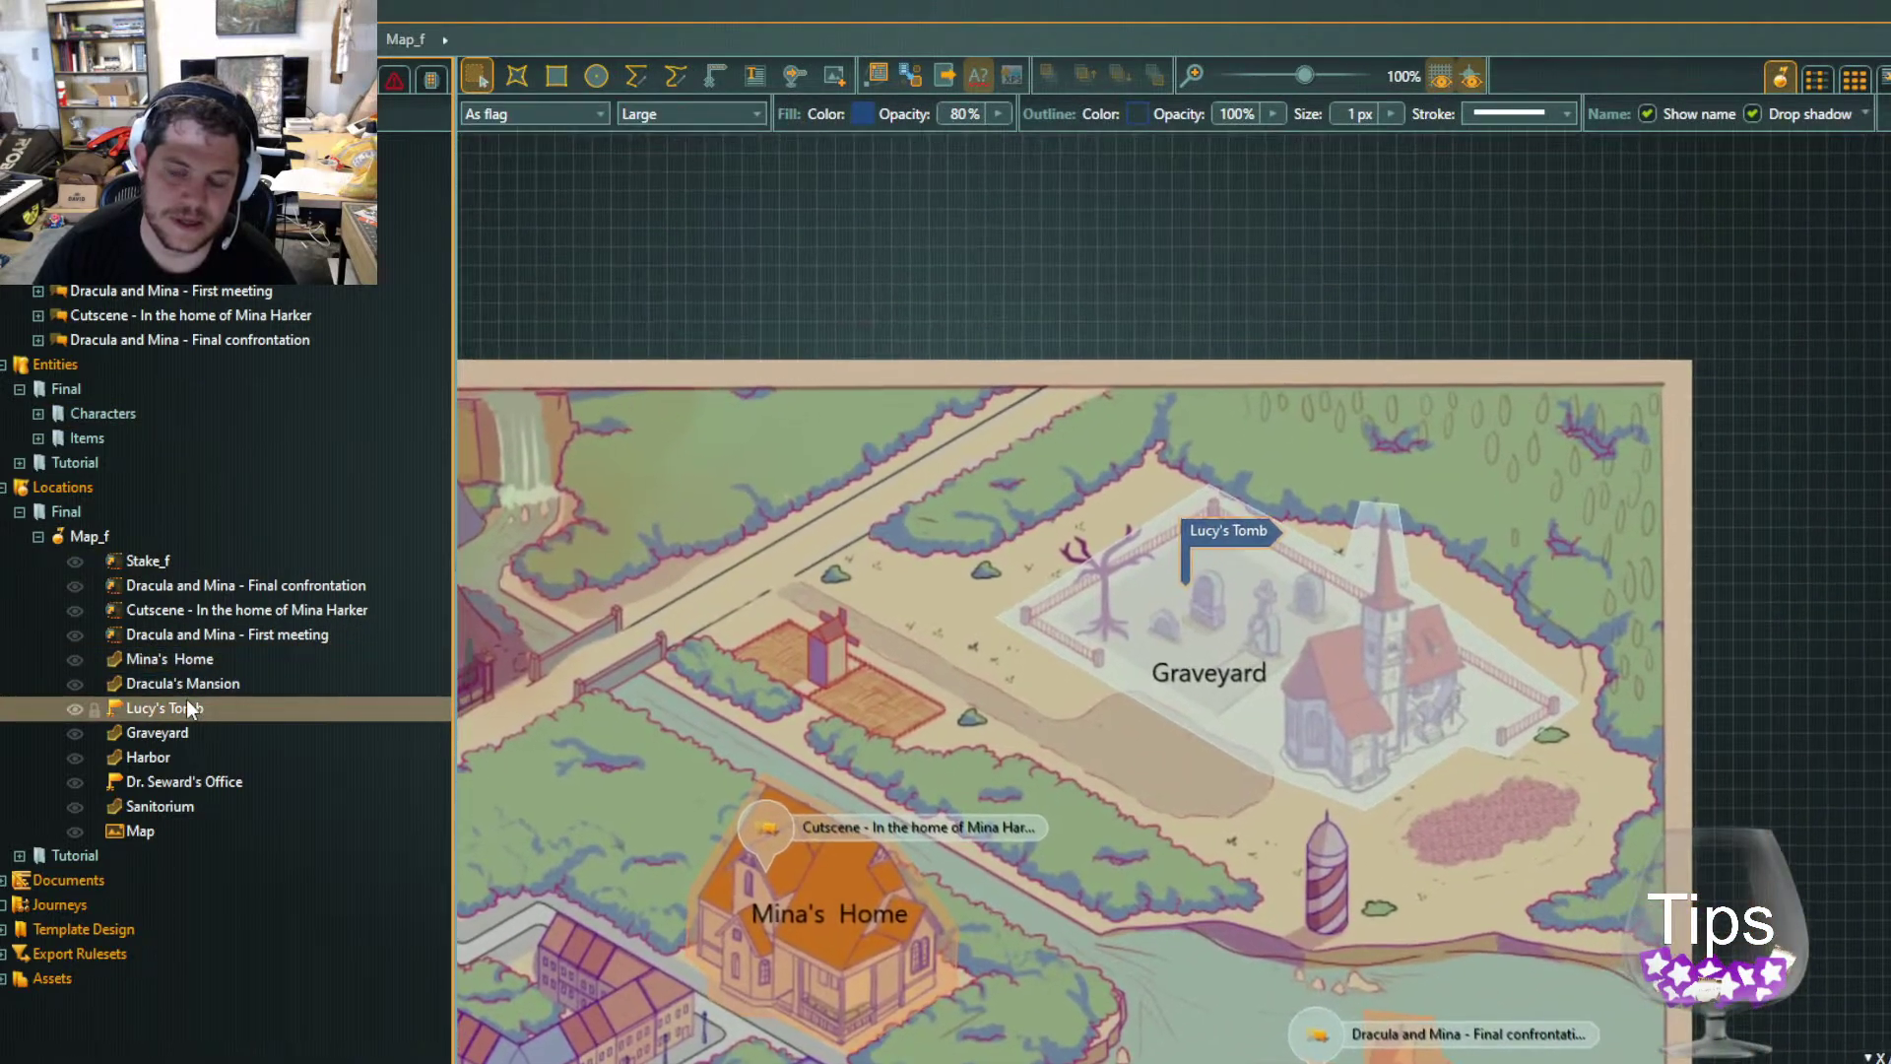
pyautogui.click(188, 729)
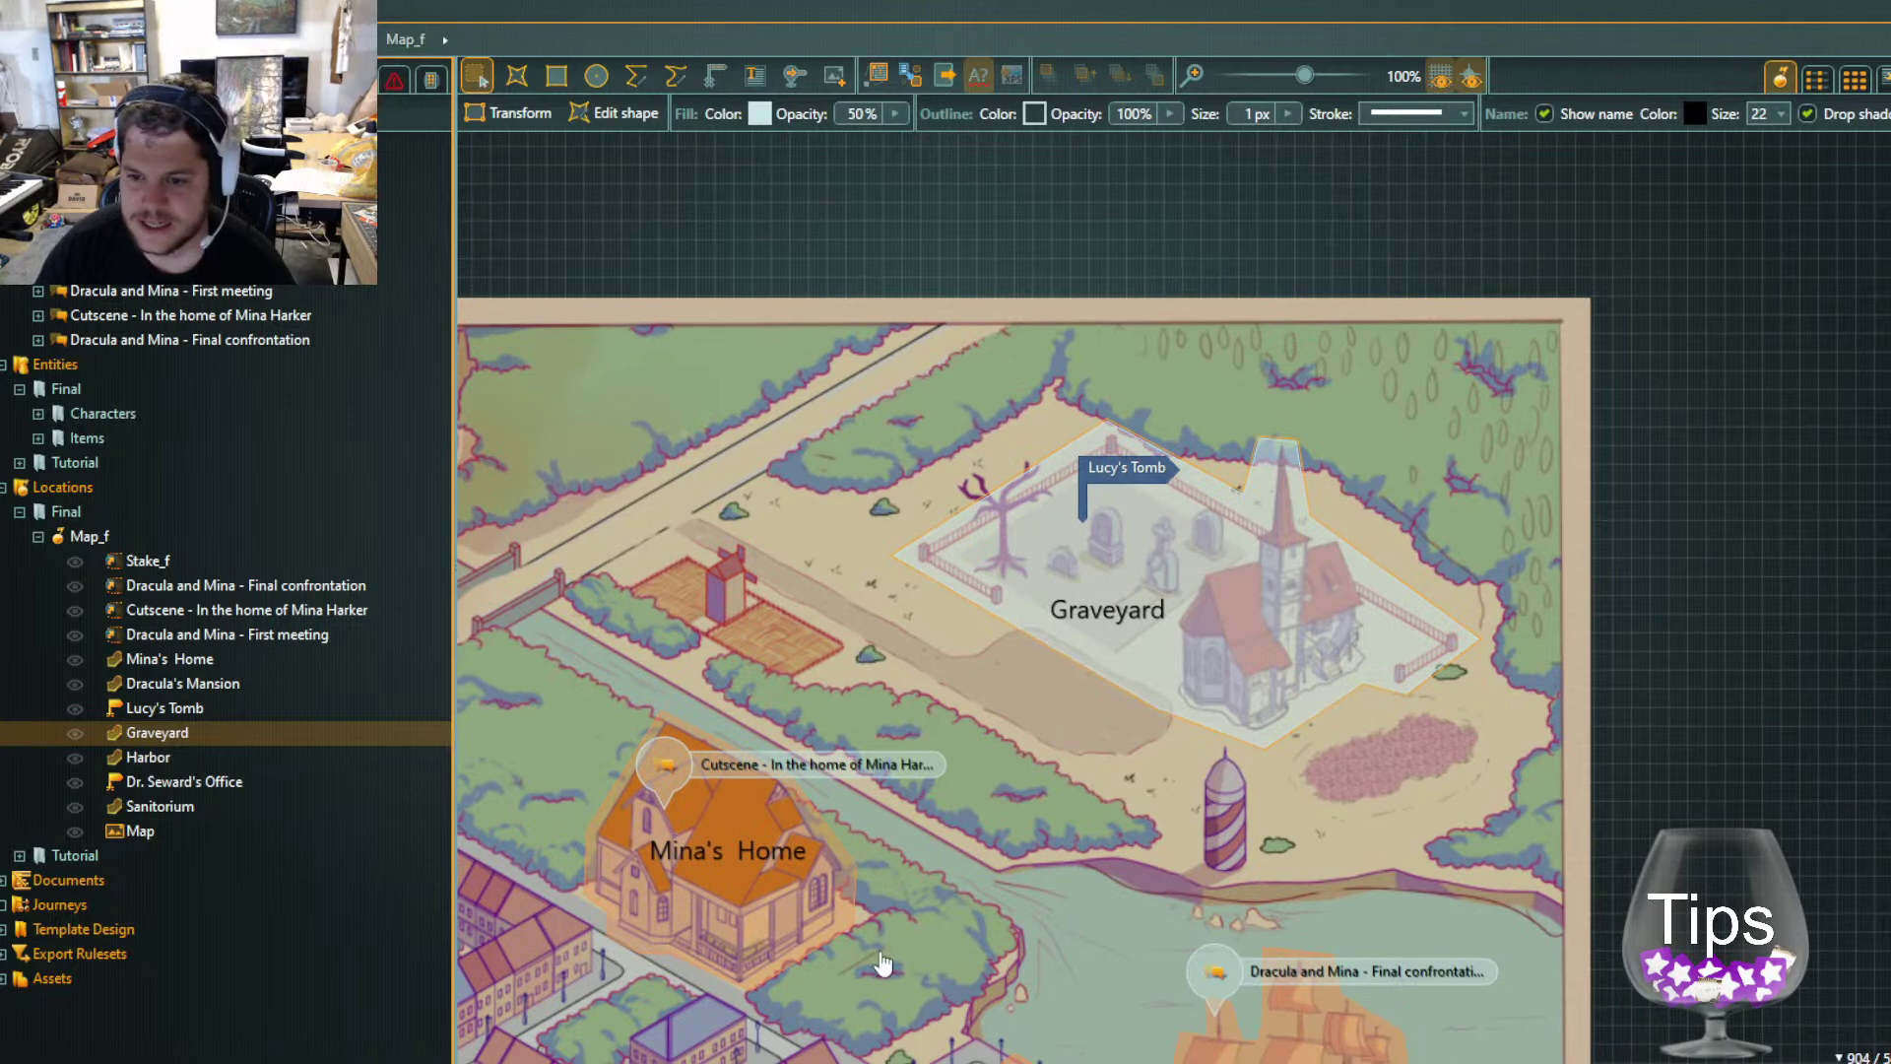
# Select the Map image and examine the placement of zones and dialogue links across the whole location and around the Sanitorium
pyautogui.click(1161, 752)
pyautogui.moveTo(1161, 752); pyautogui.dragTo(1469, 498)
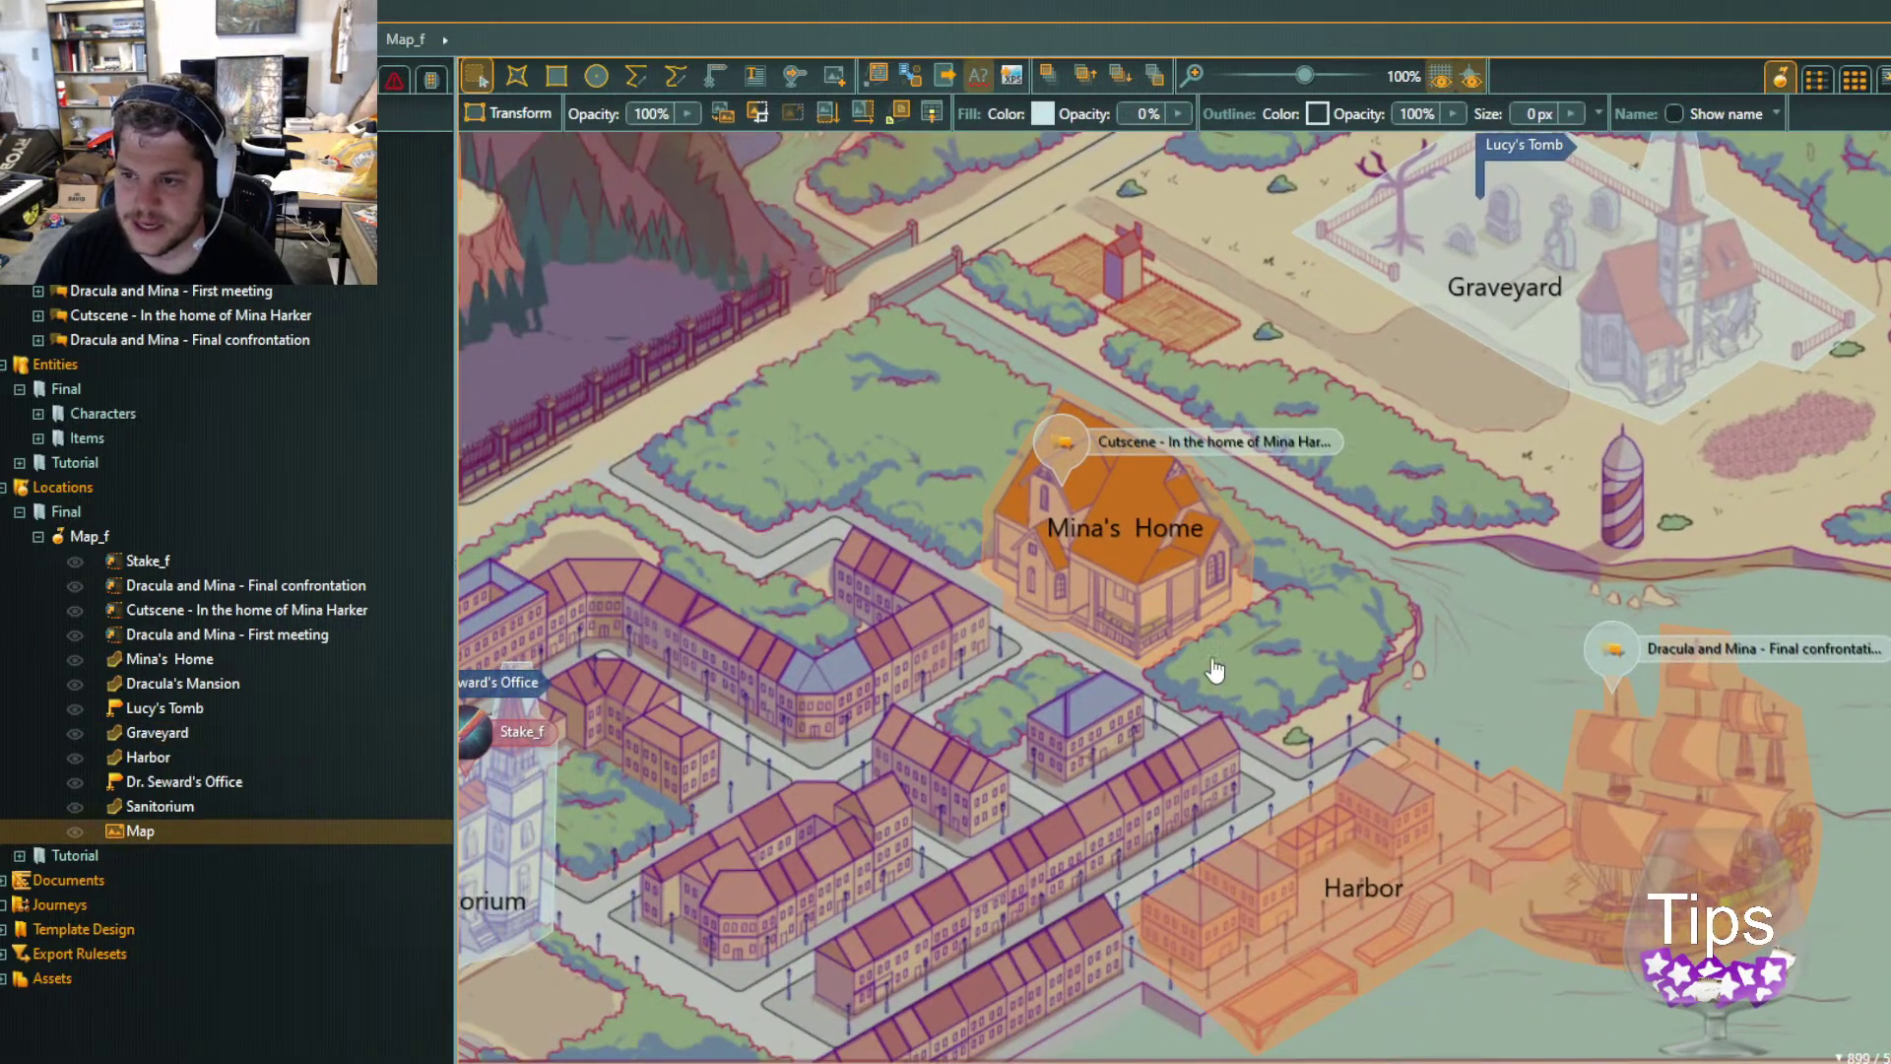
pyautogui.scroll(-2, 907, 663)
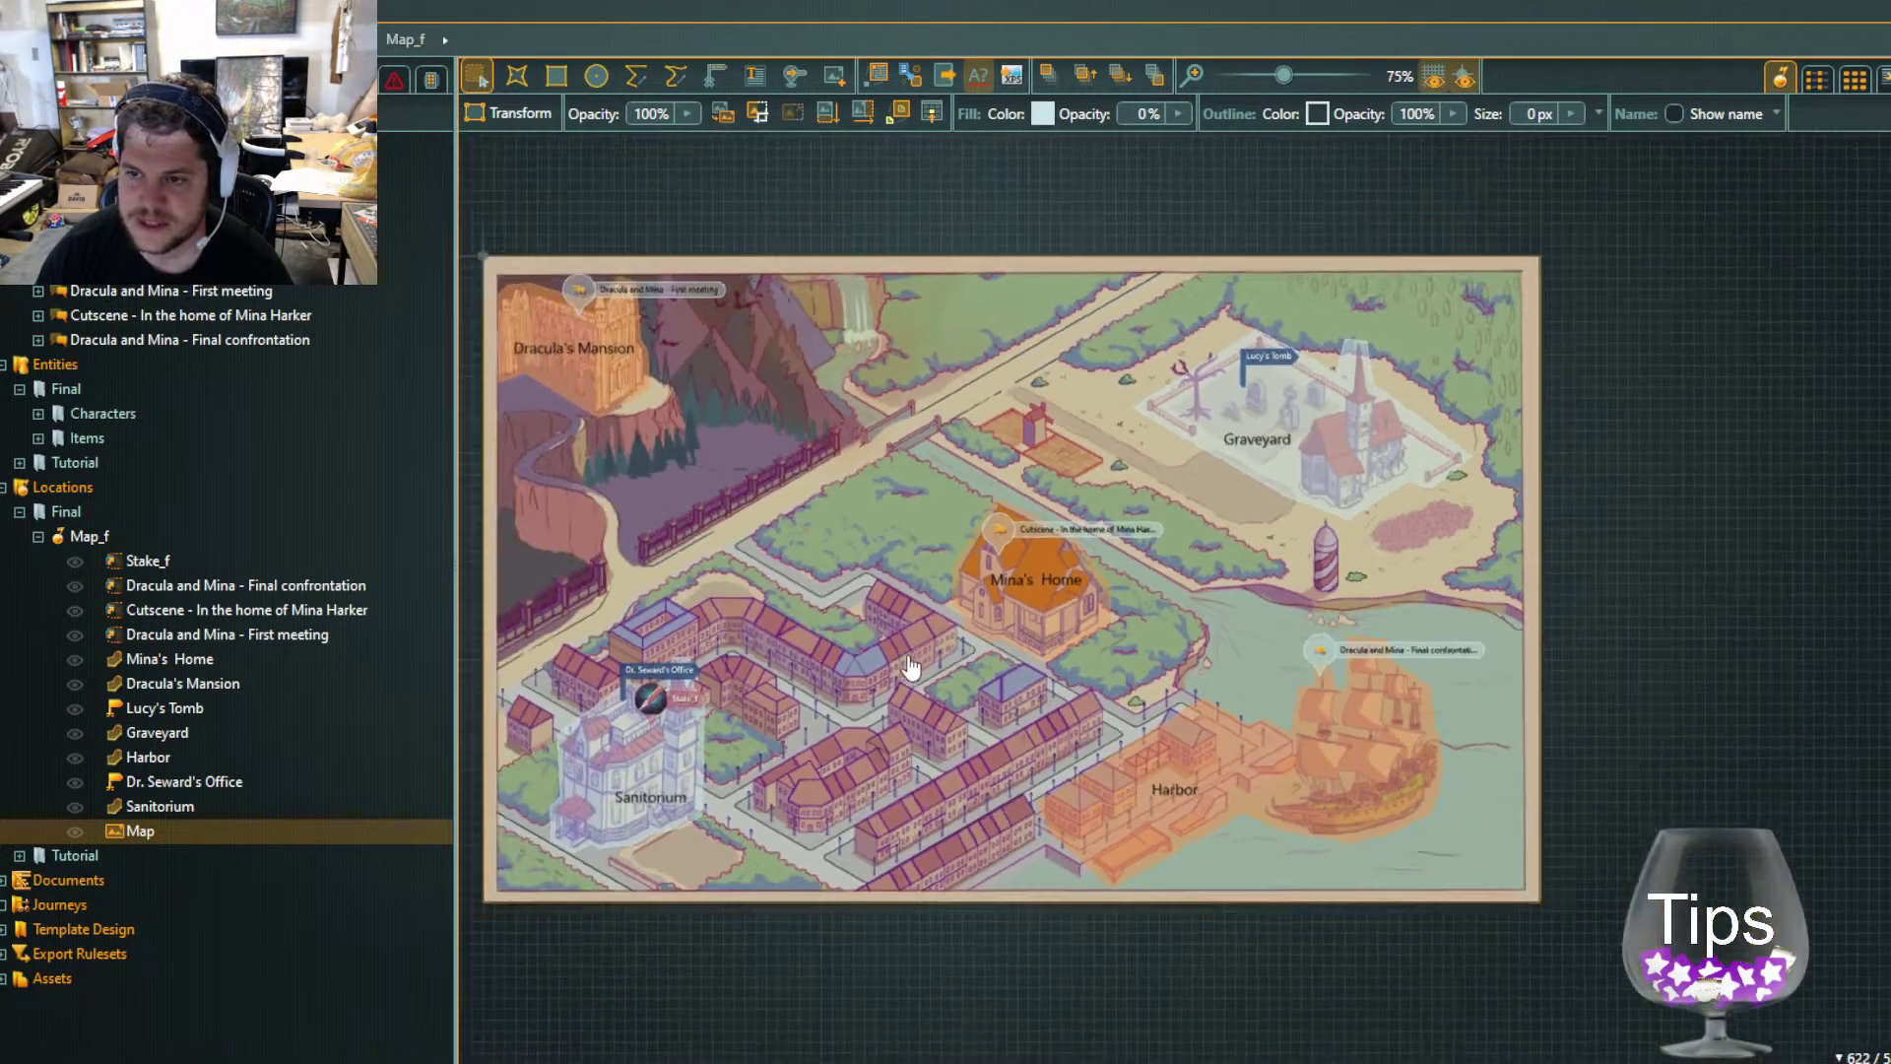
pyautogui.scroll(1, 744, 648)
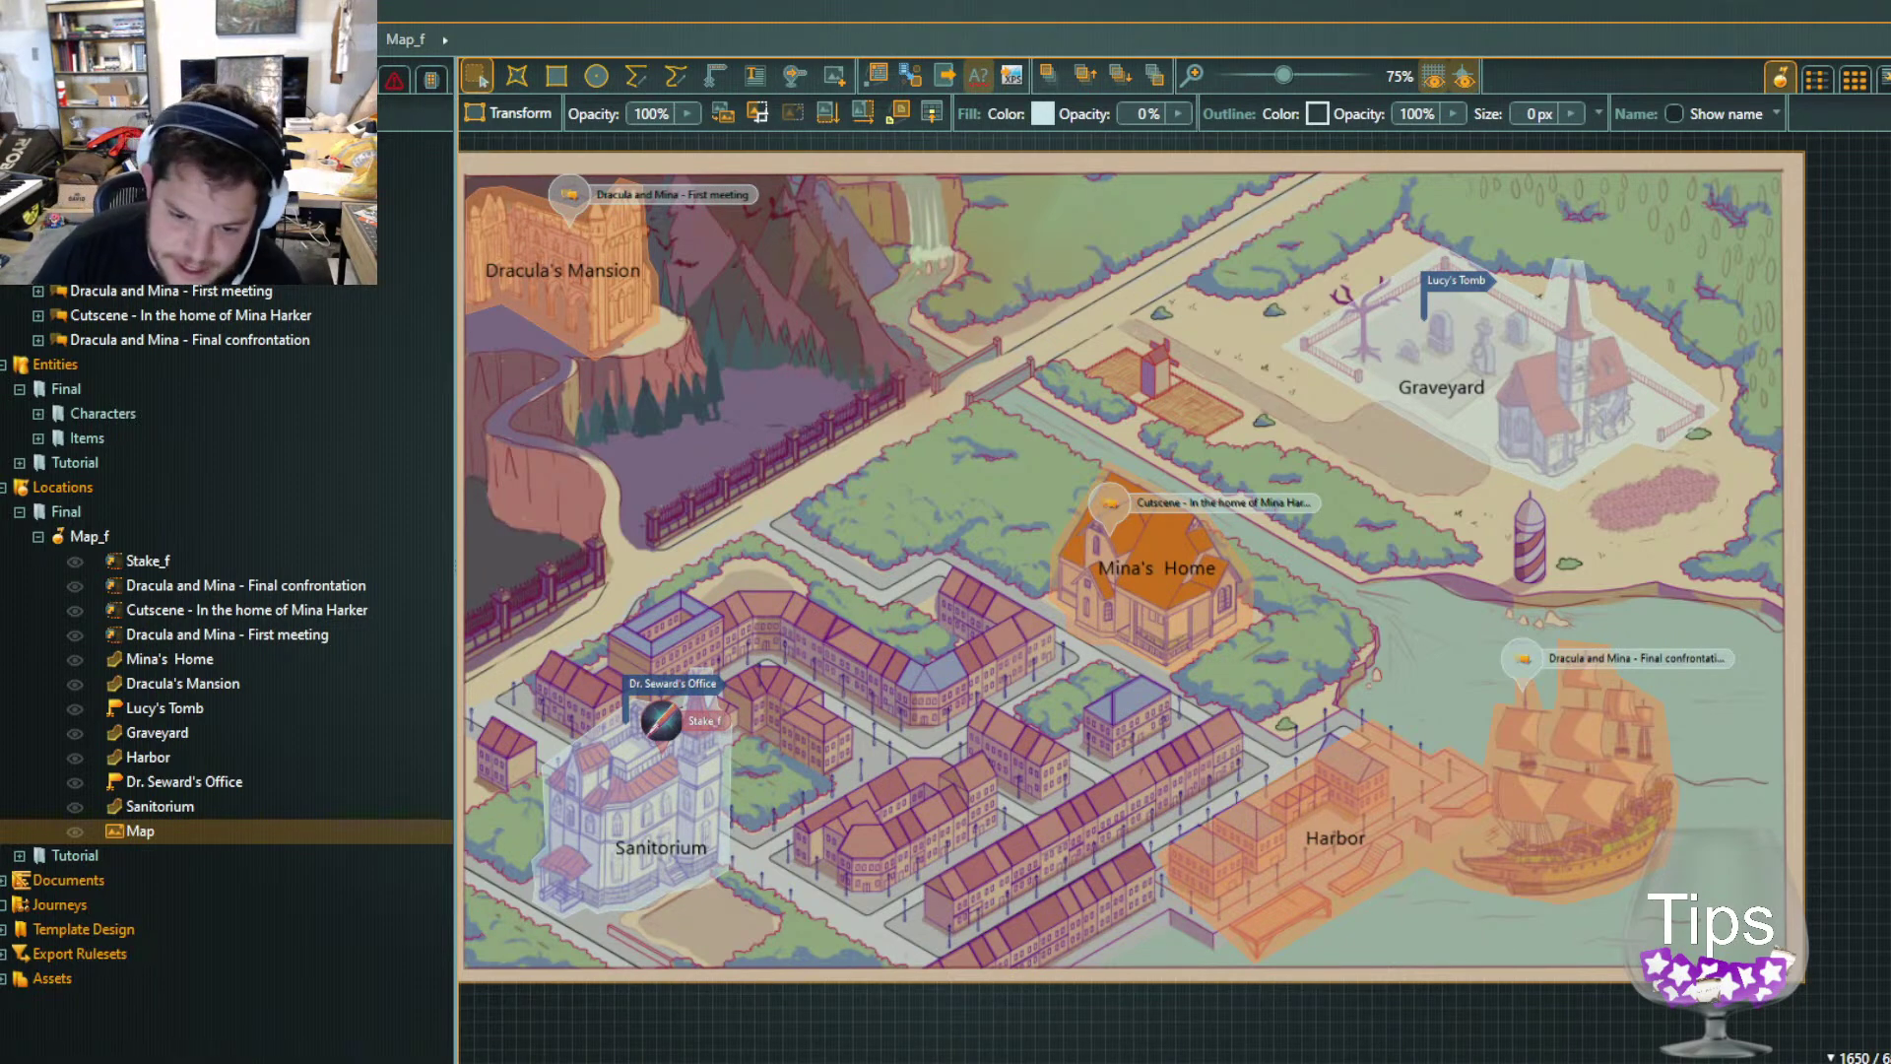
pyautogui.scroll(-5, 718, 920)
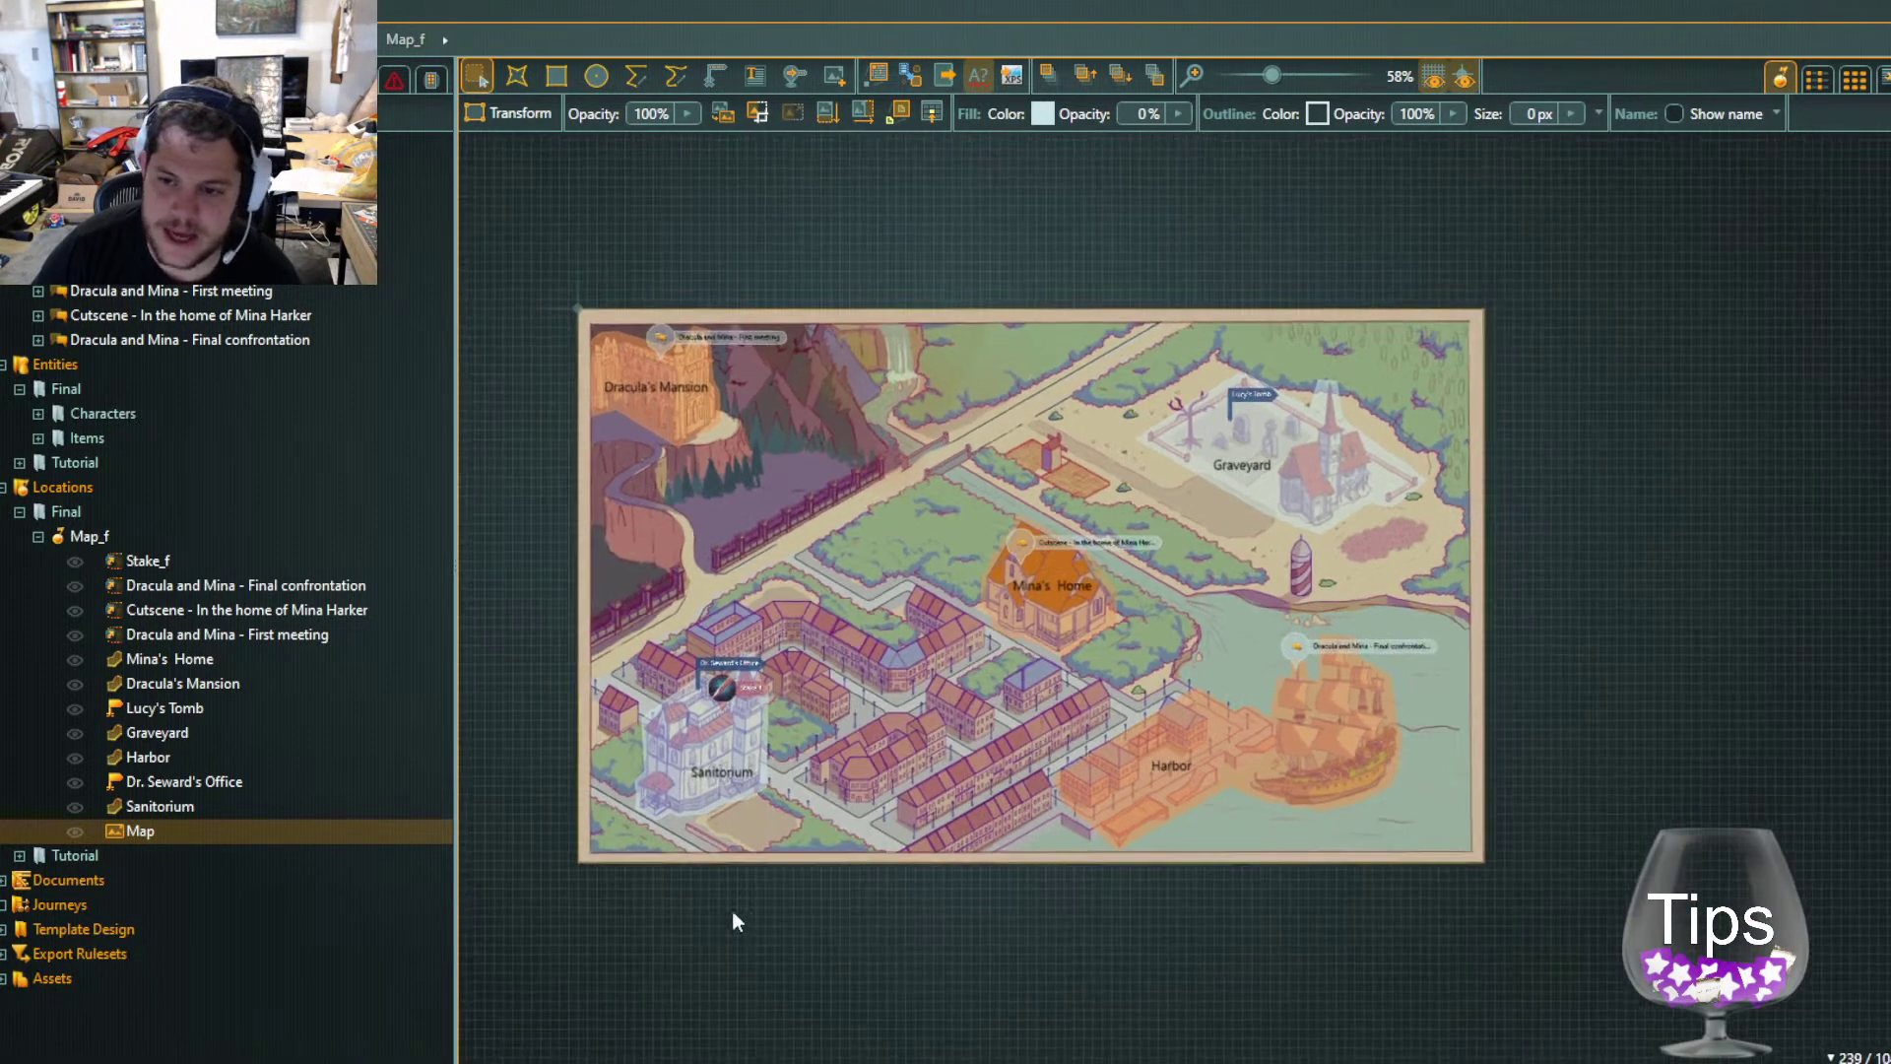
pyautogui.scroll(6, 659, 664)
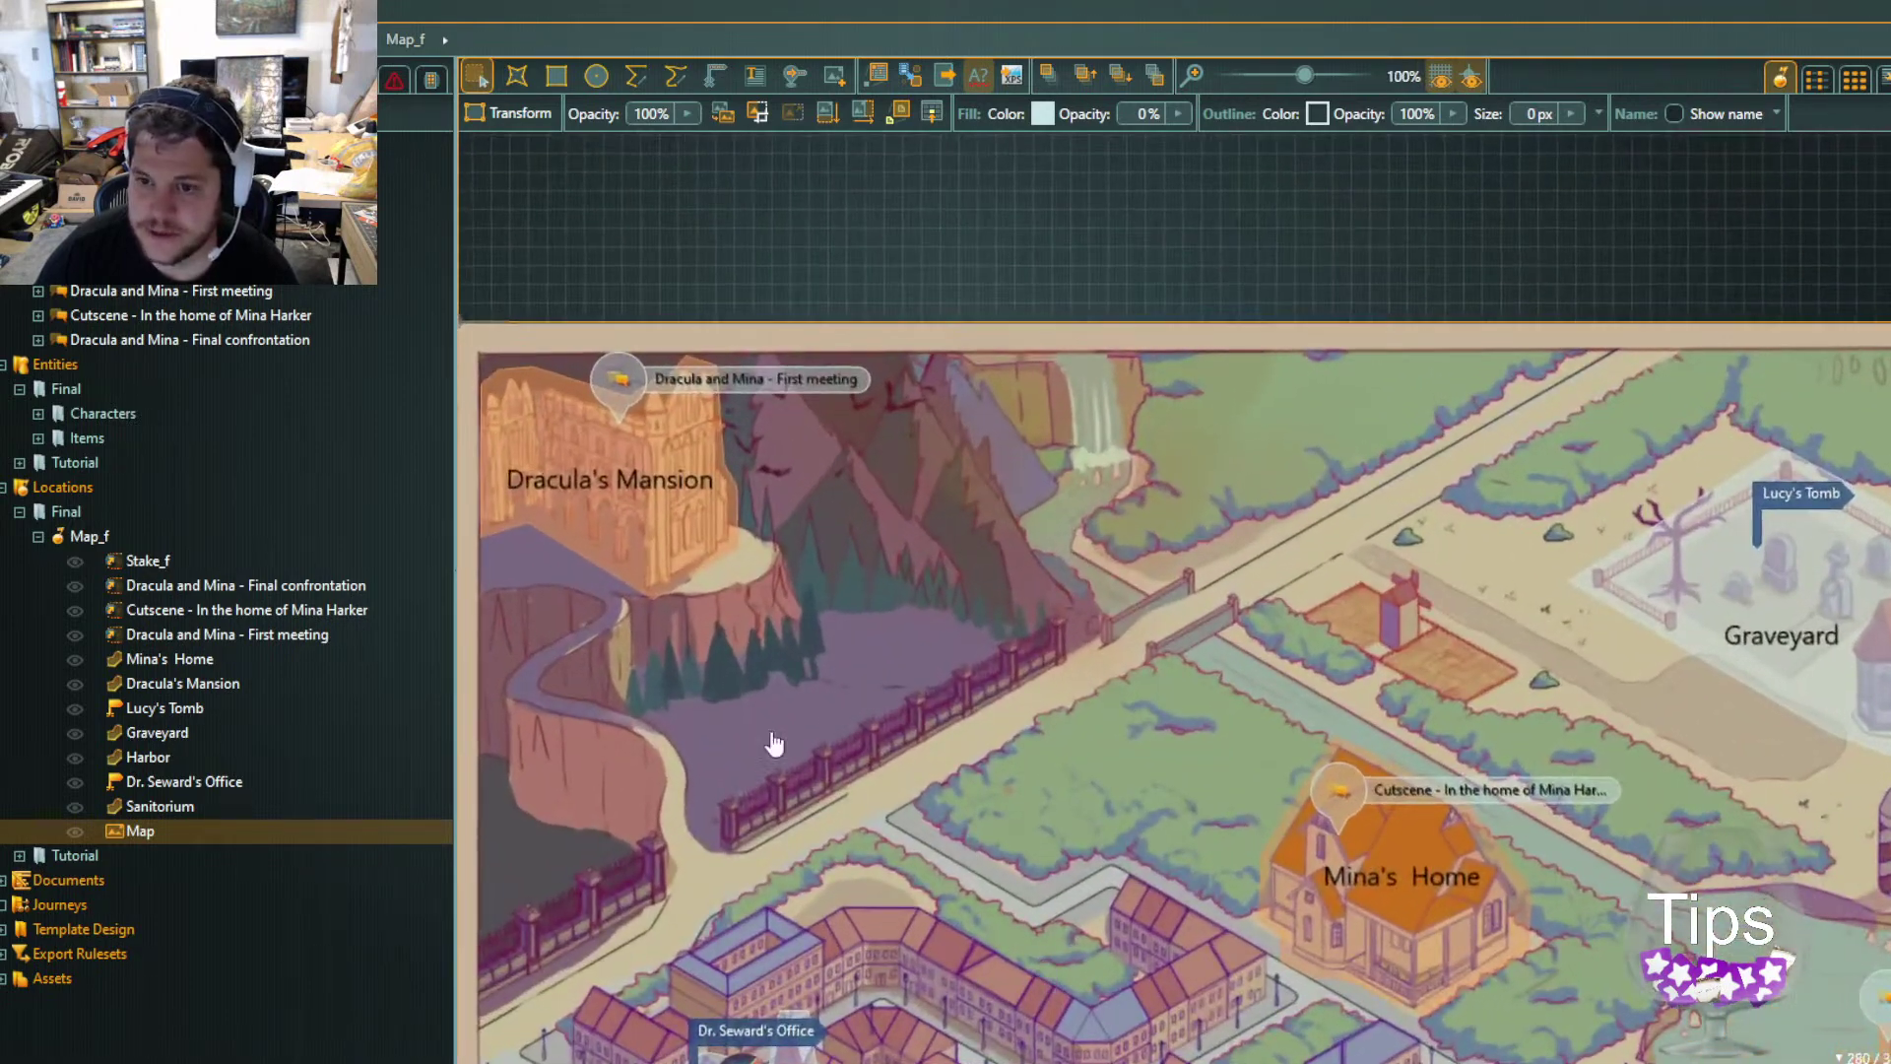
pyautogui.moveTo(844, 747); pyautogui.dragTo(988, 332)
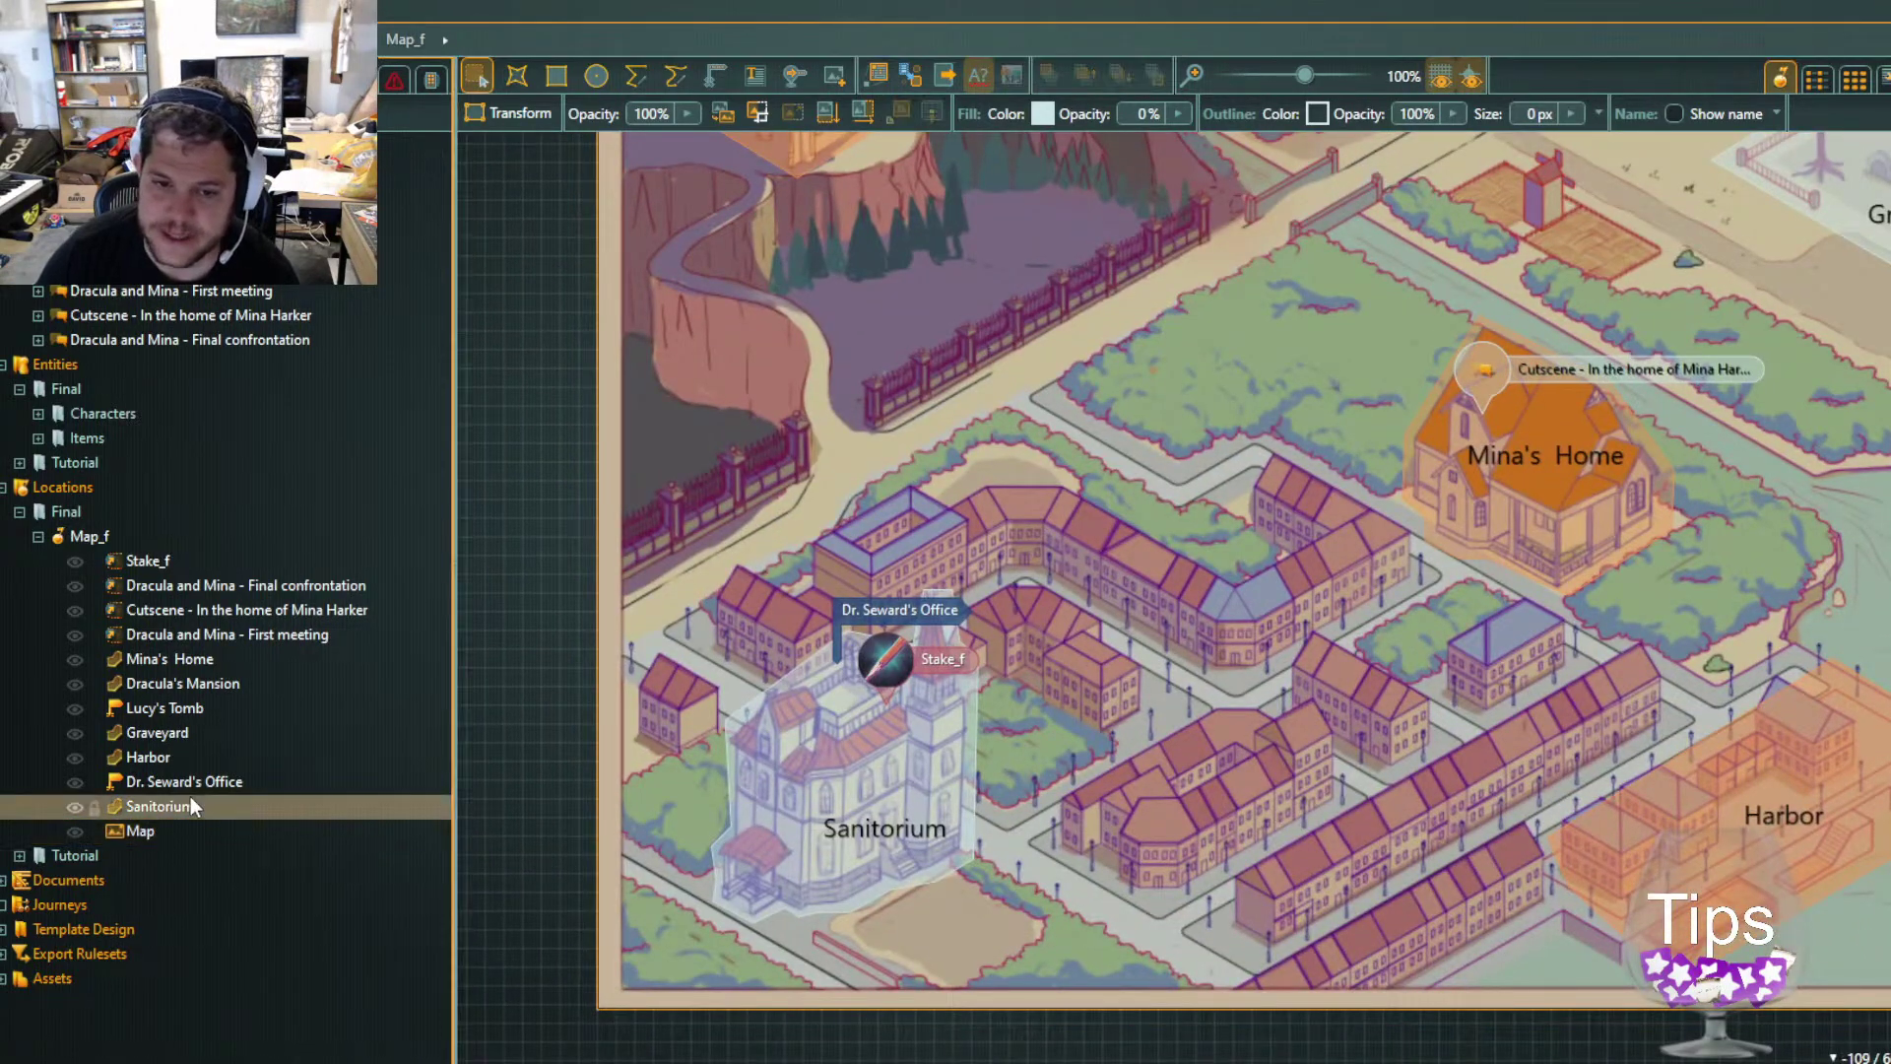
# Show the Documents folder's contents and collapse Map_f and the Final flow fragment in the project tree
pyautogui.click(98, 888)
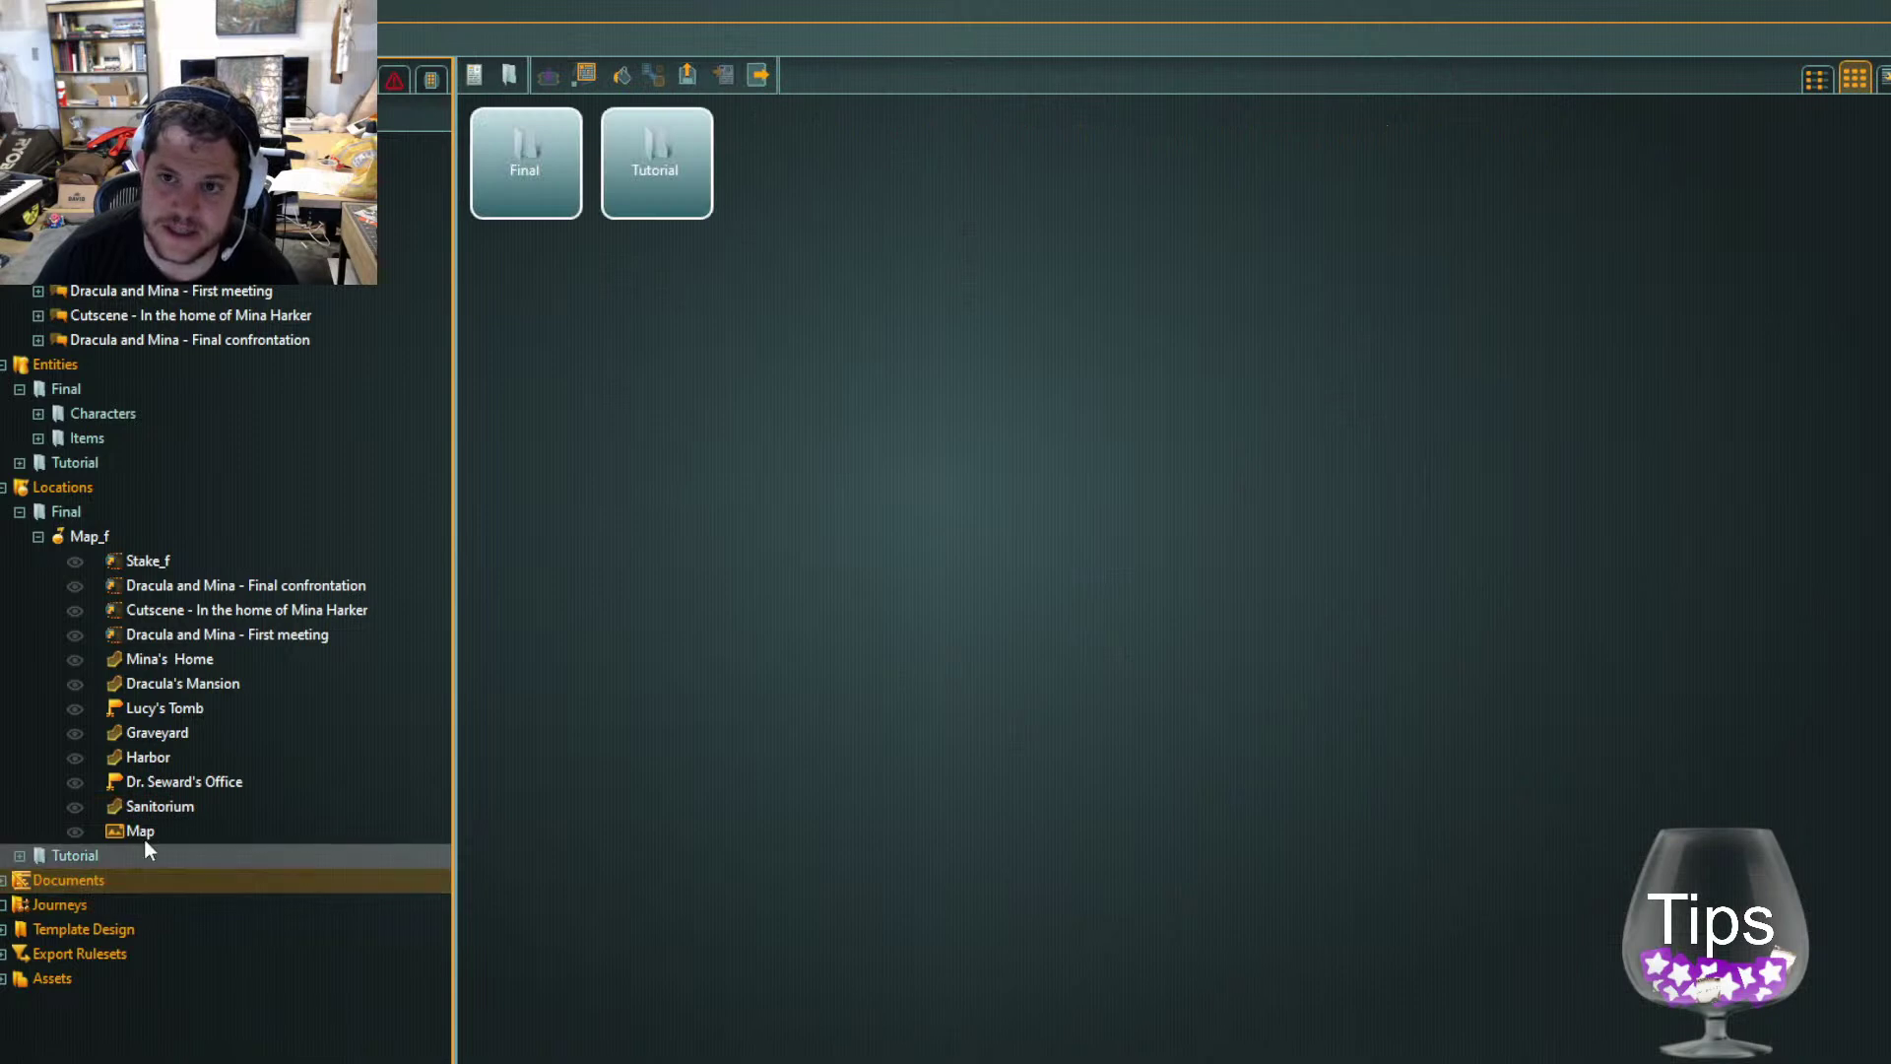
pyautogui.click(38, 536)
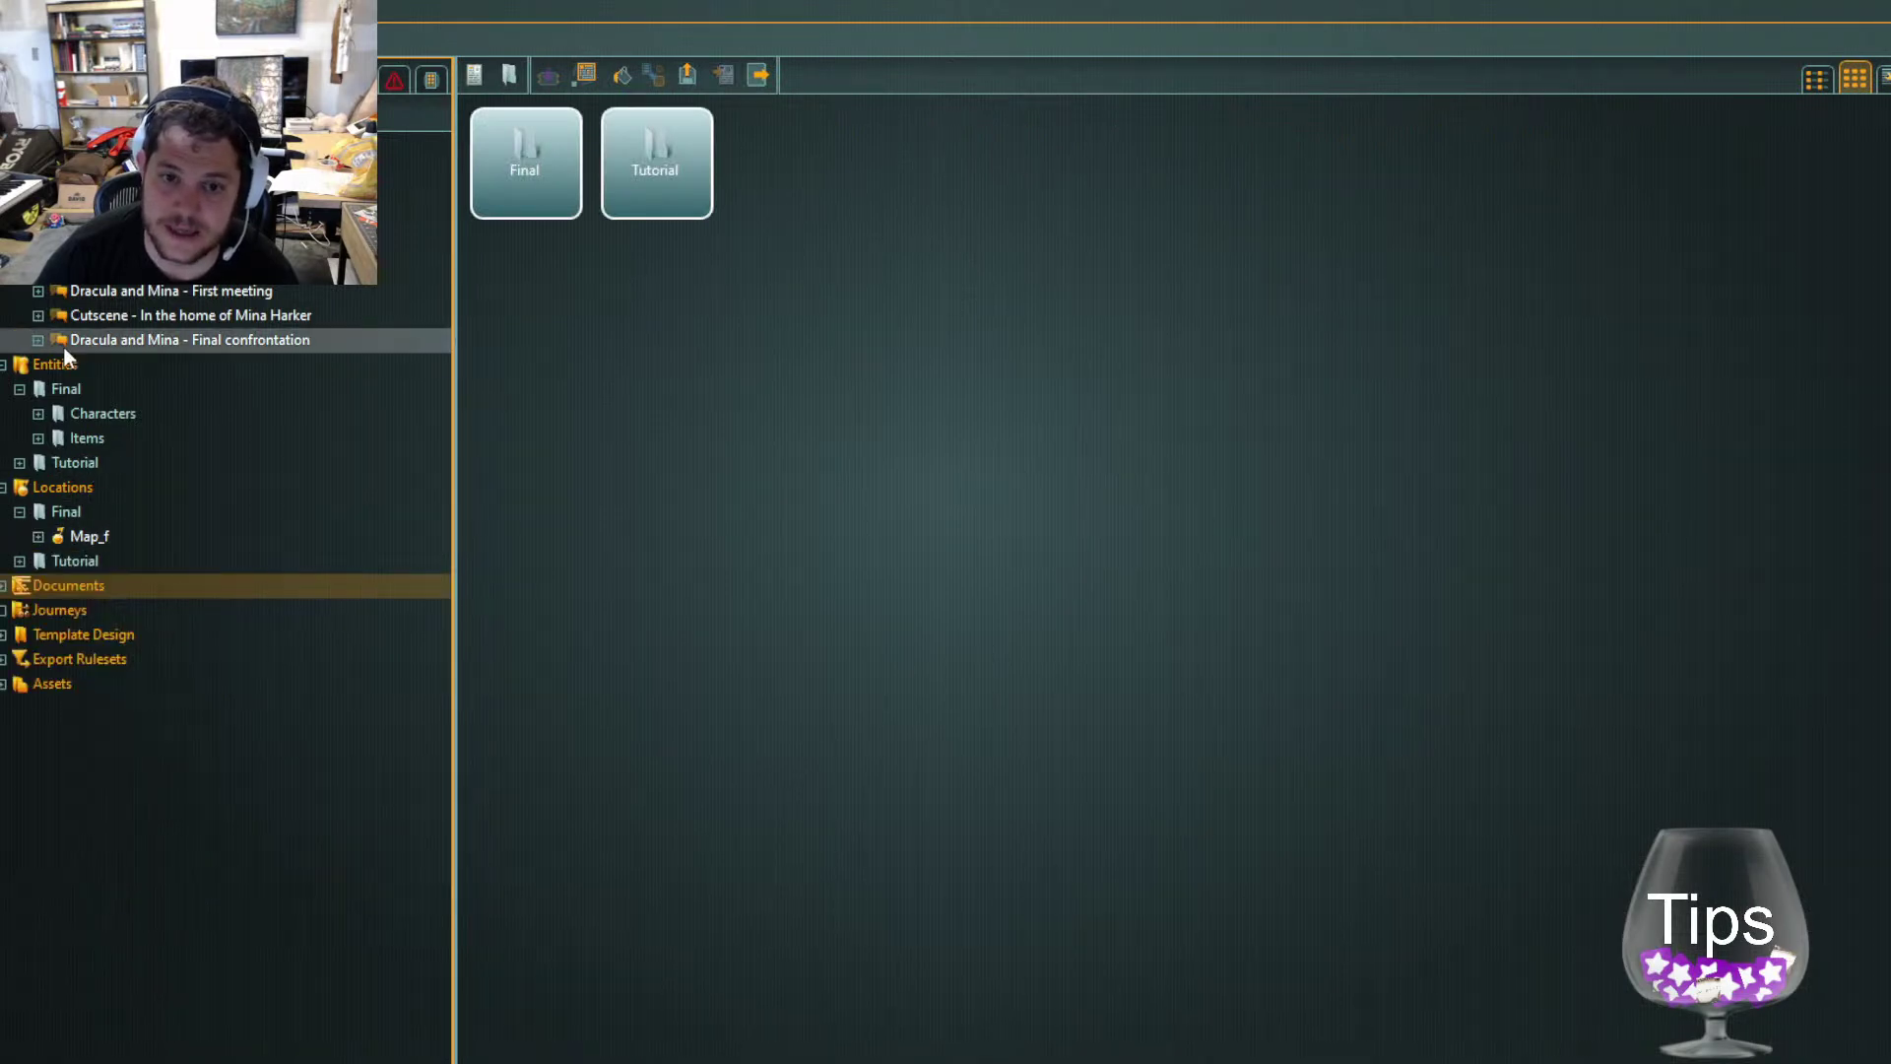
pyautogui.click(19, 267)
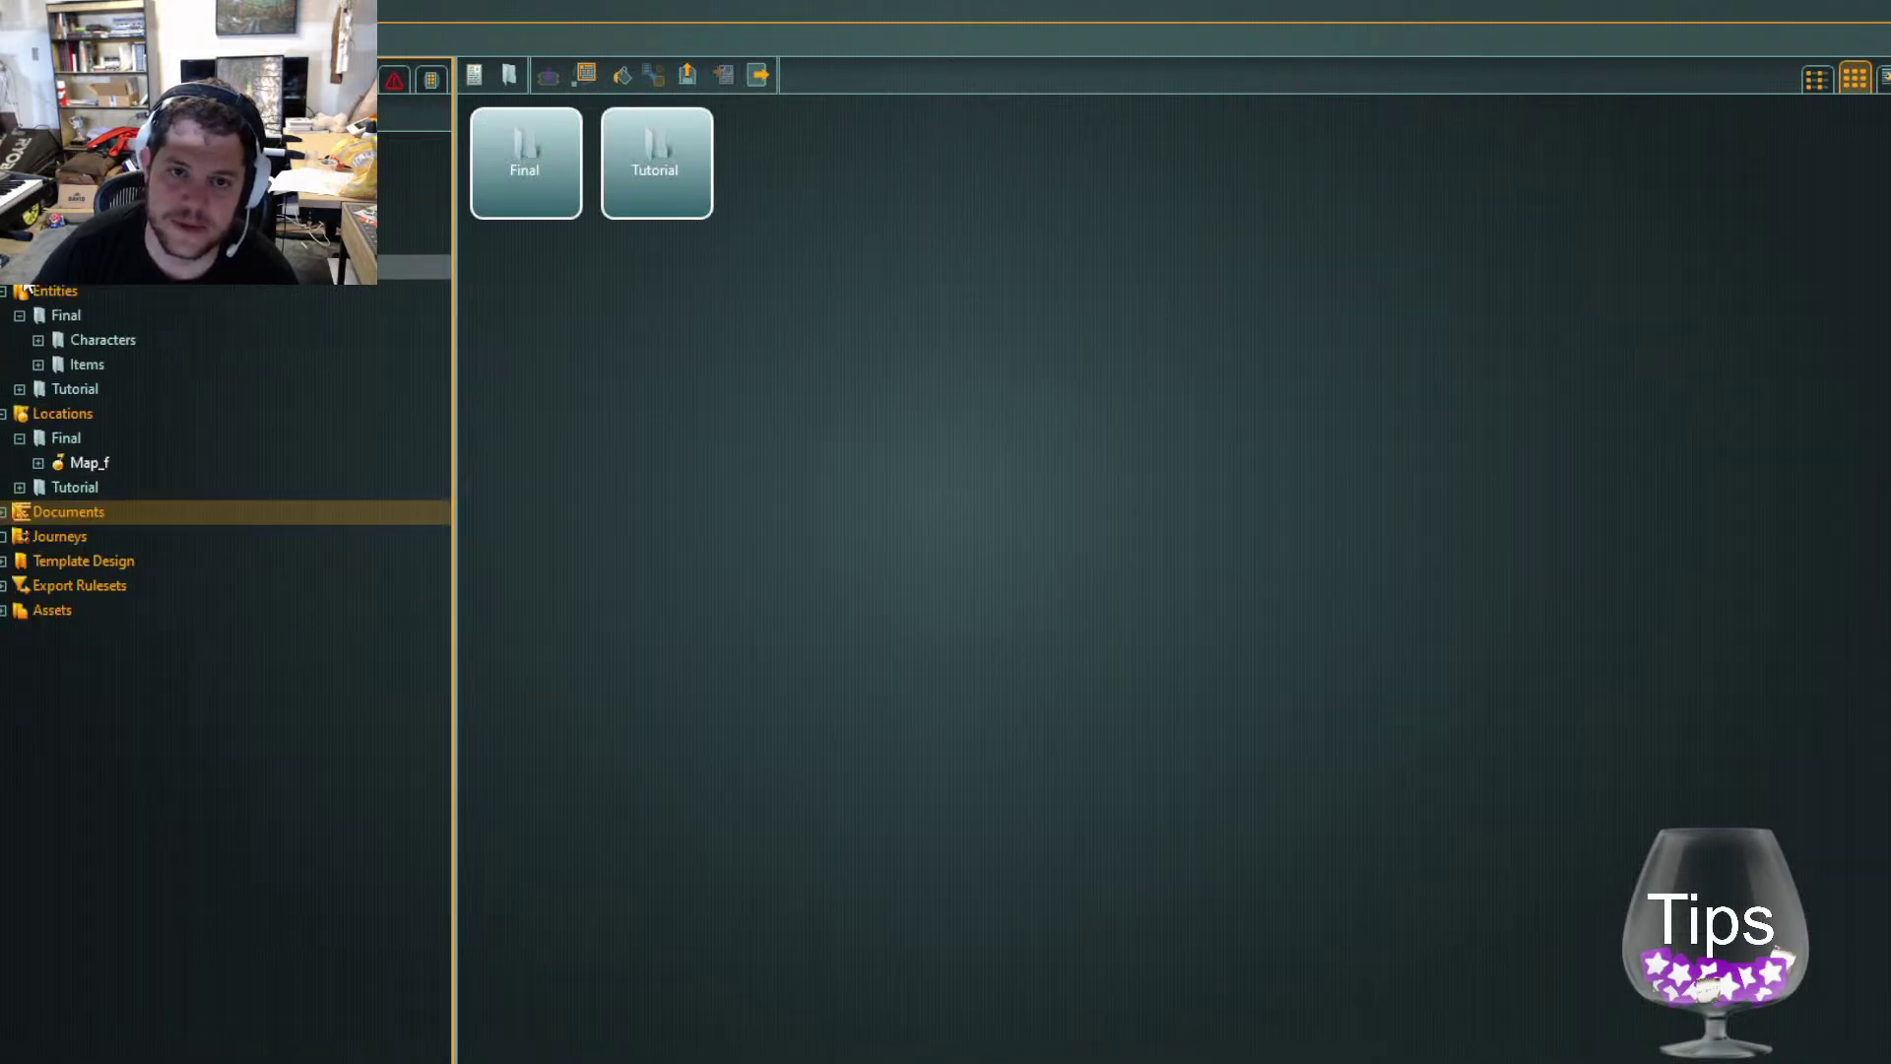
# Expand the global variables and view the DialogueChapter1_final and Inventory_final variable sets
pyautogui.click(3, 193)
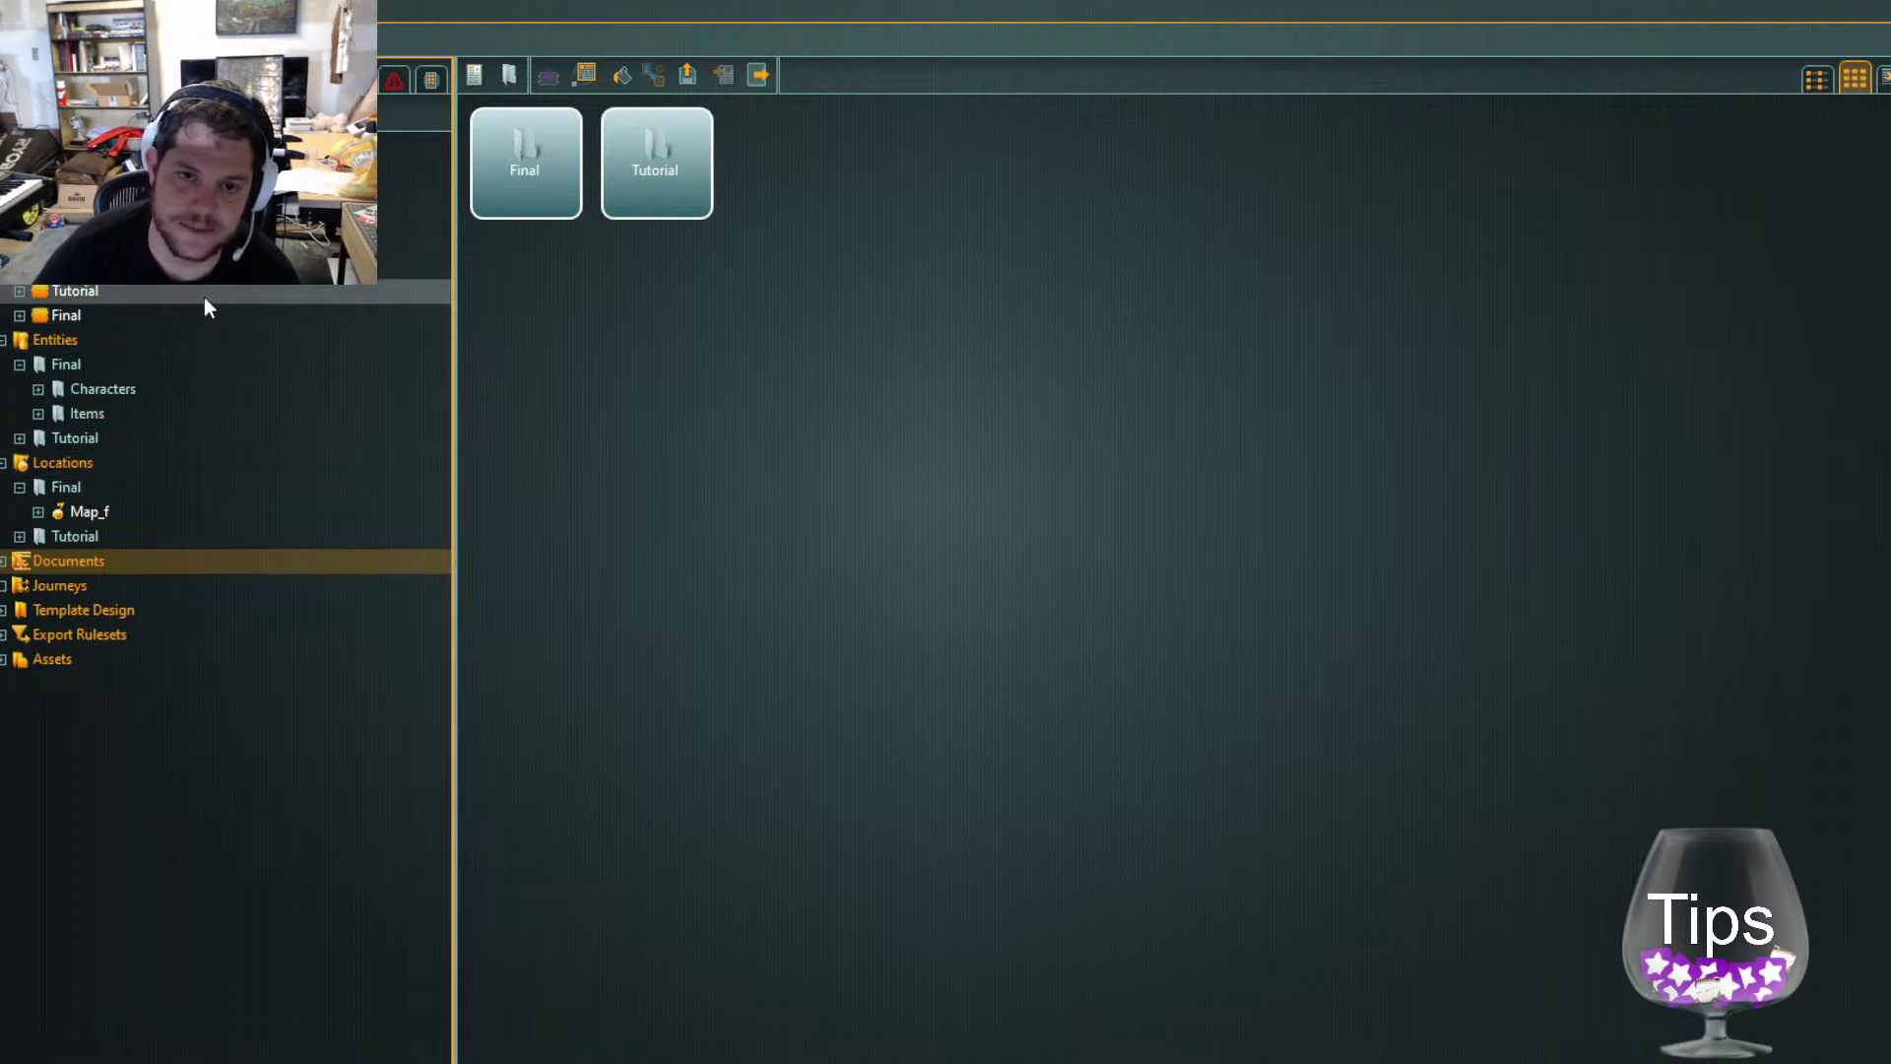
pyautogui.click(128, 218)
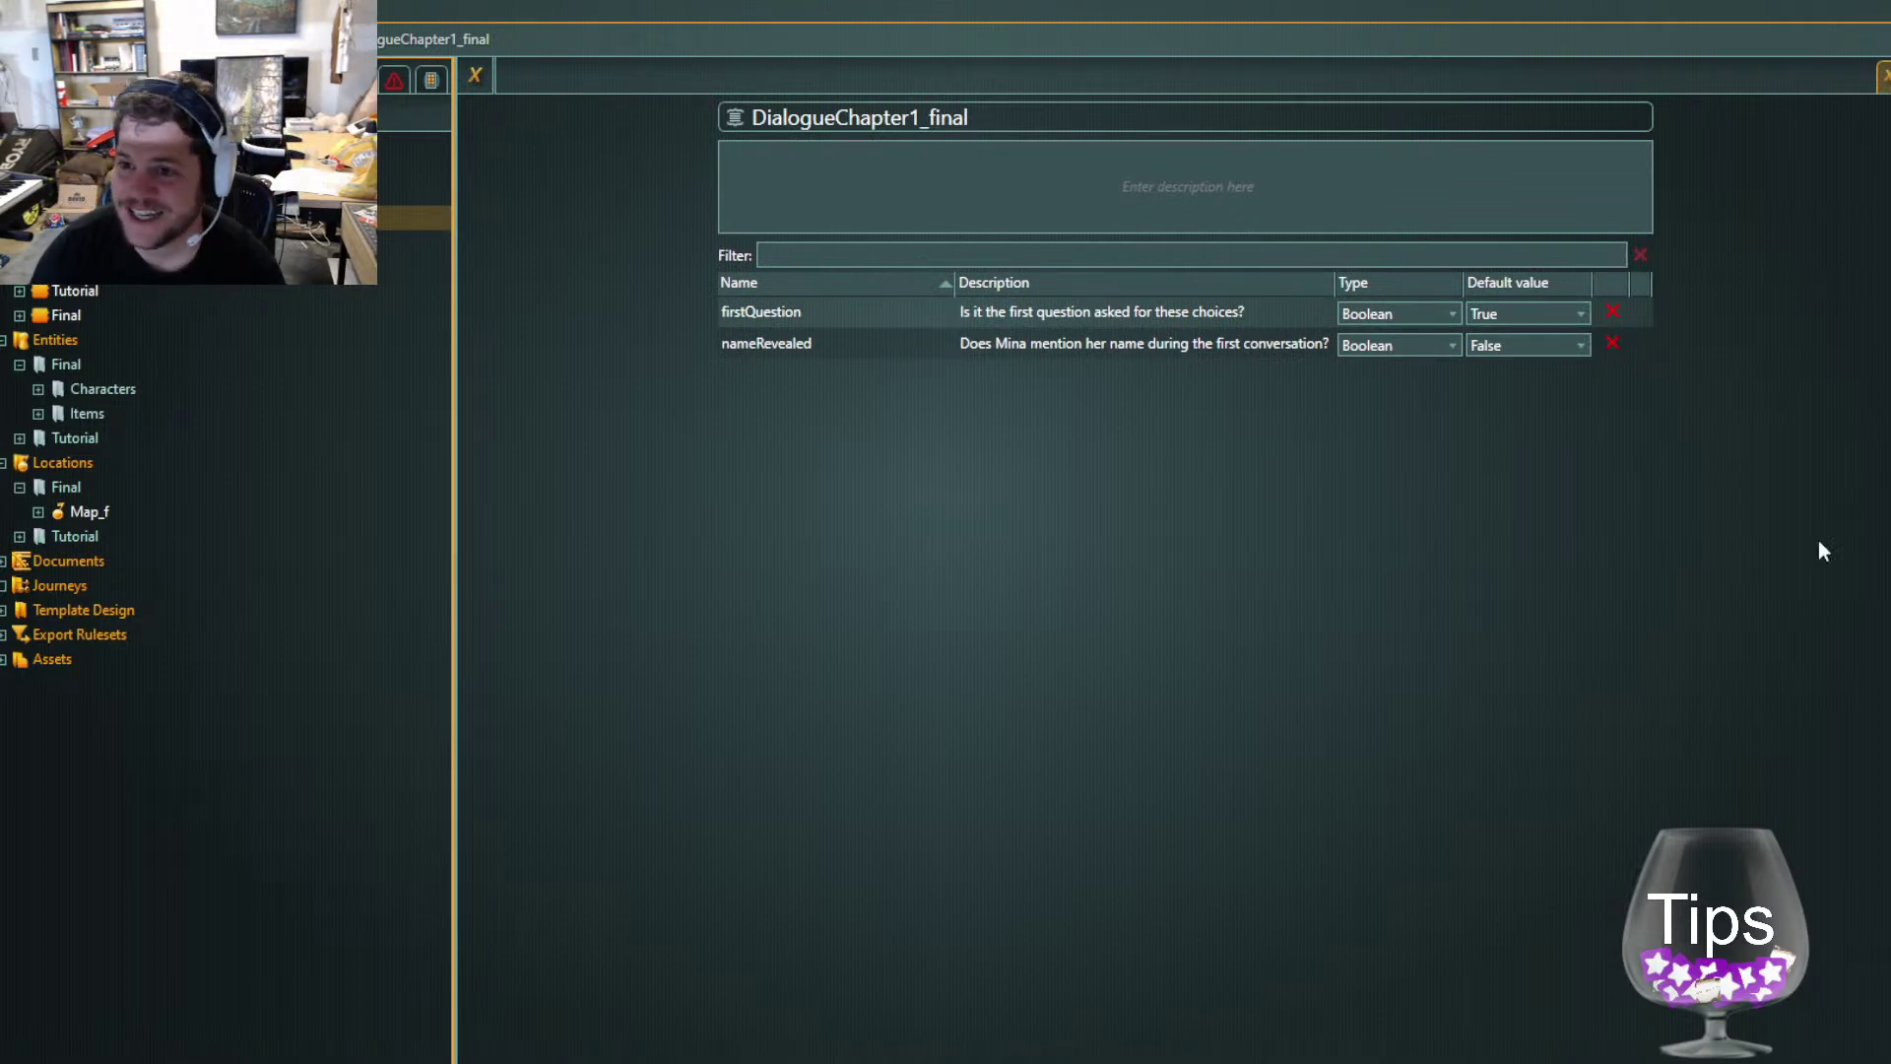
pyautogui.click(77, 609)
pyautogui.click(137, 217)
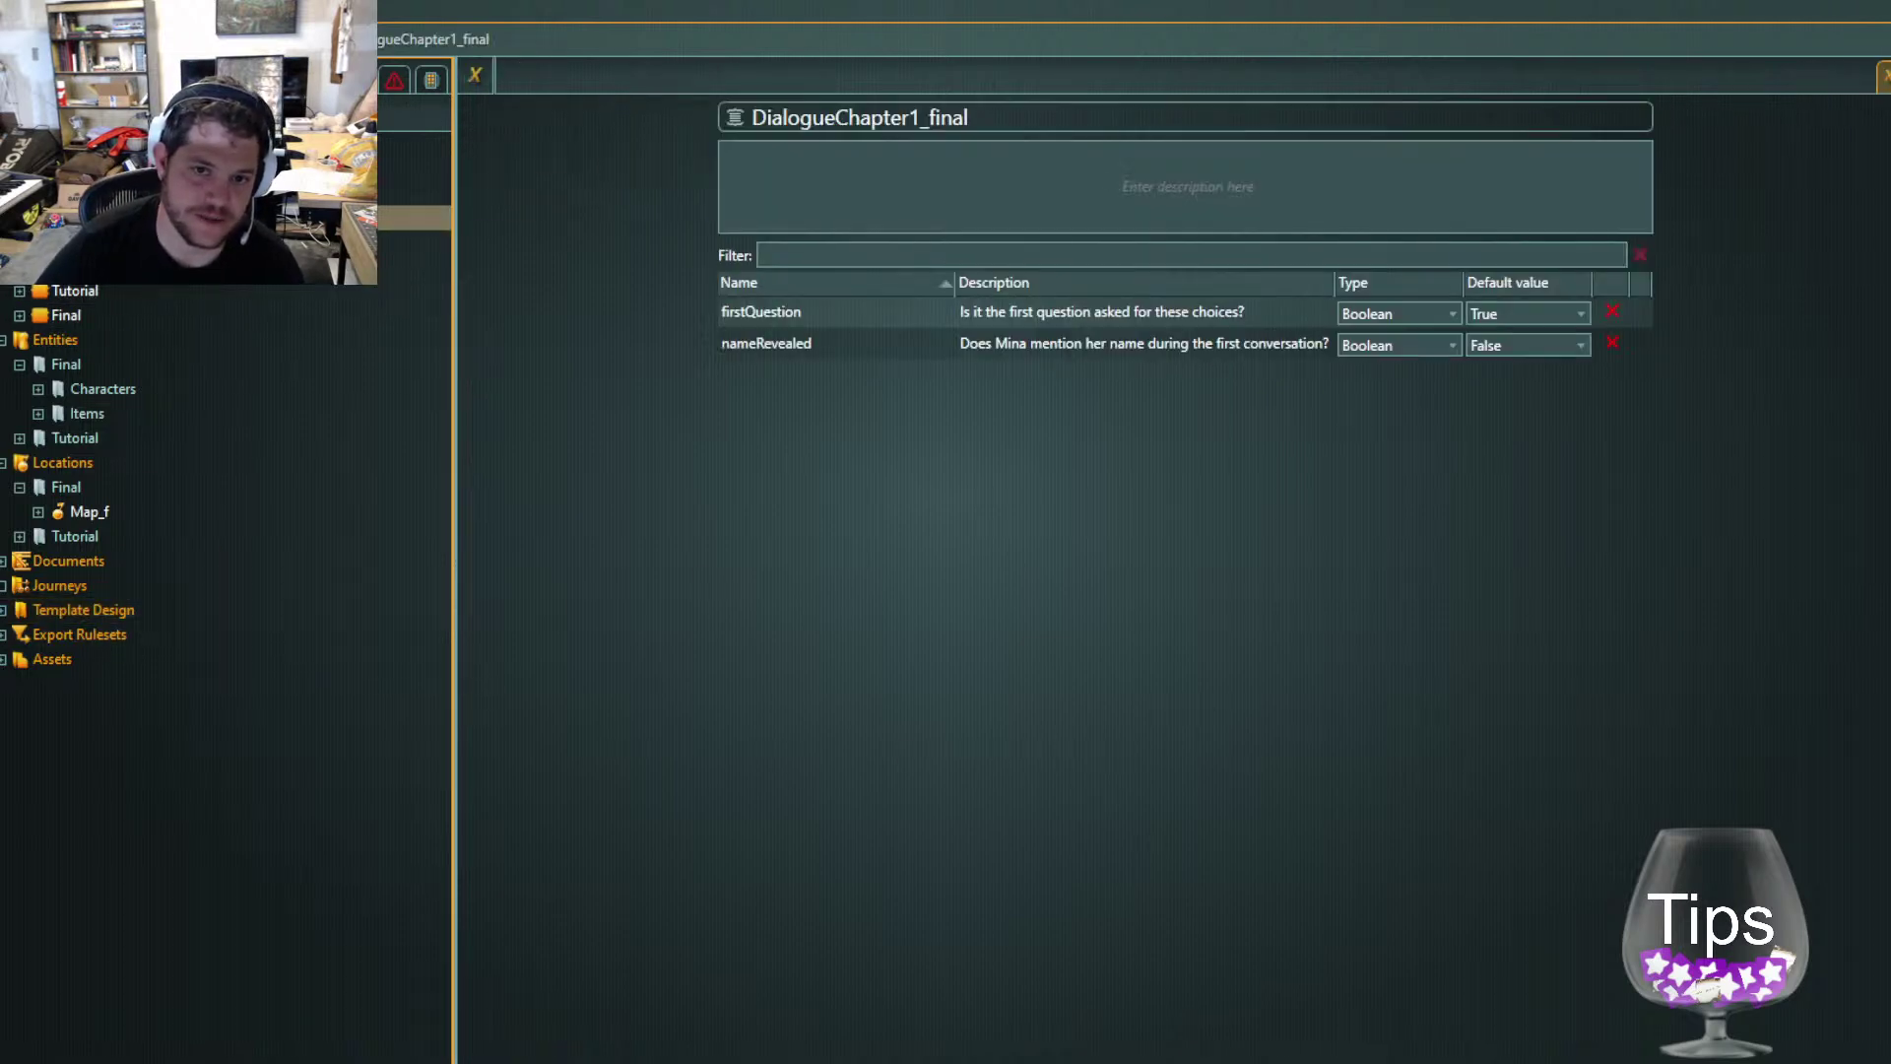
pyautogui.click(138, 242)
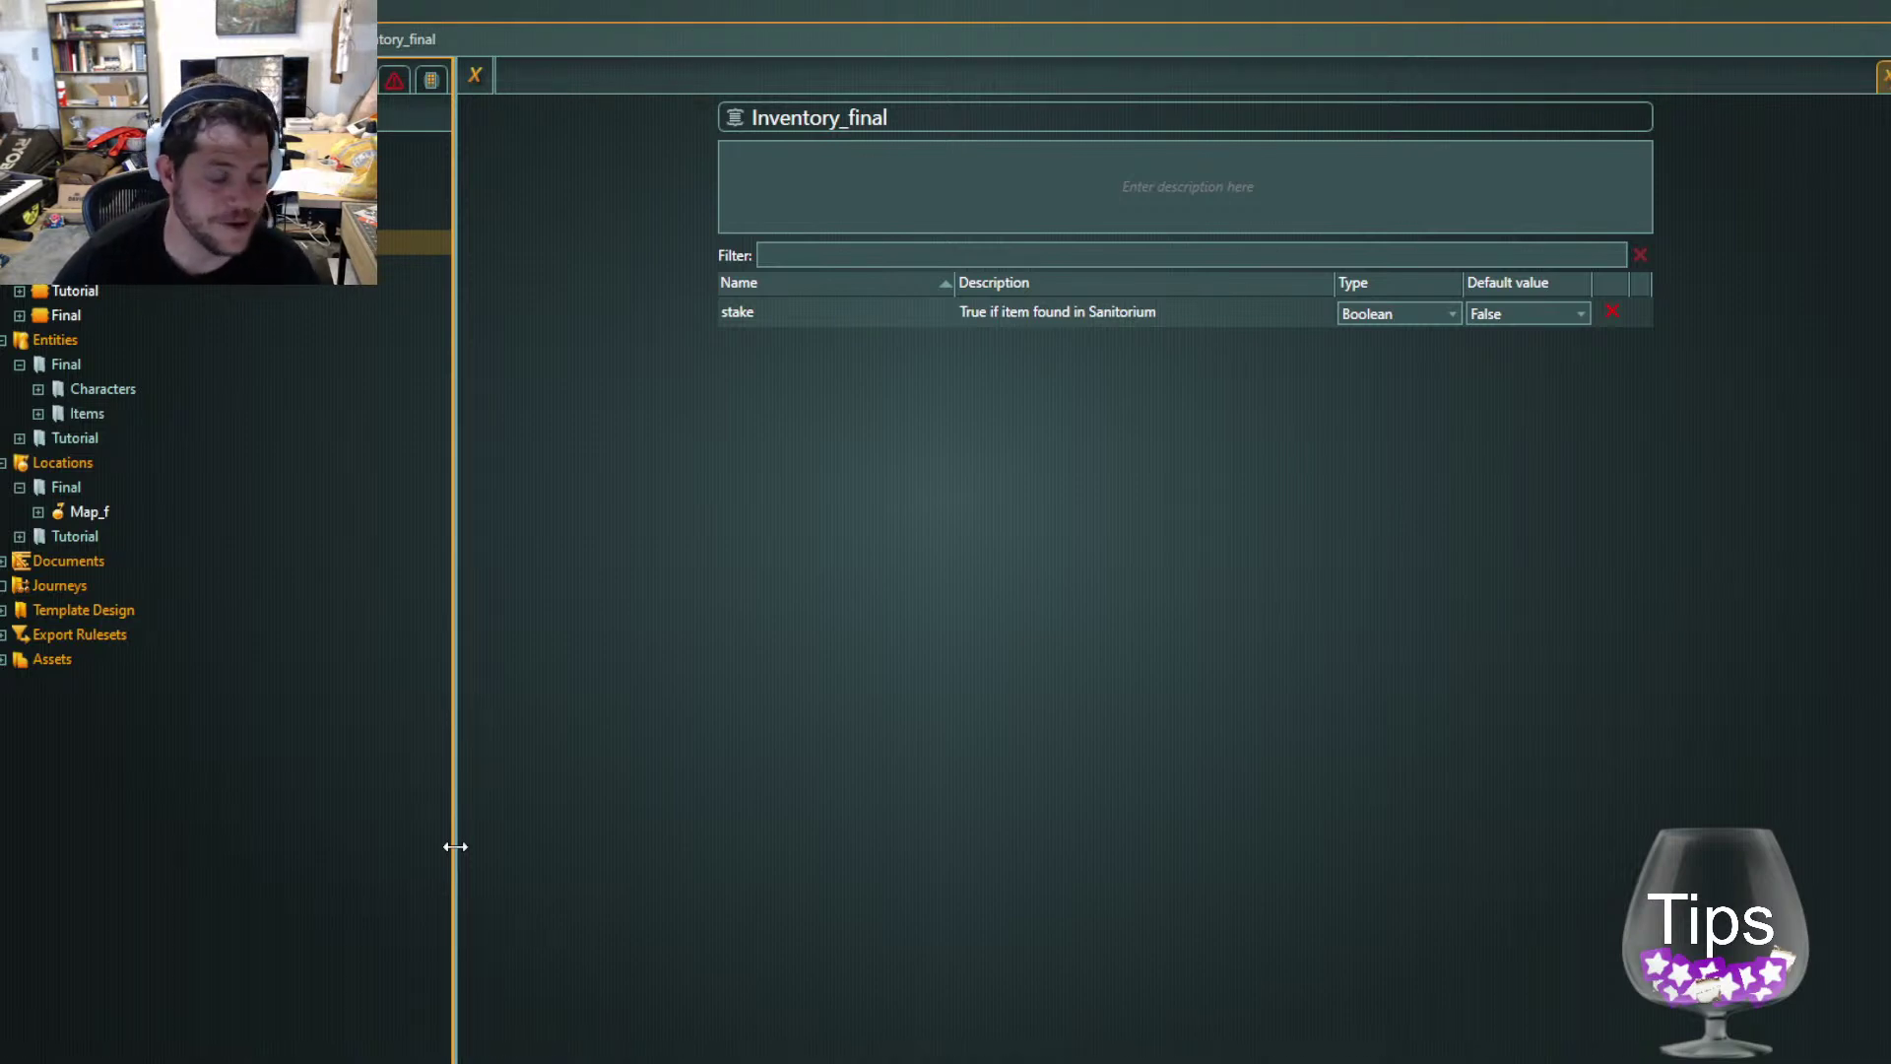
# Slightly widen the project tree area, look through the search view and the asset thumbnails, and return to the project tree
pyautogui.moveTo(454, 846); pyautogui.dragTo(459, 845)
pyautogui.click(399, 82)
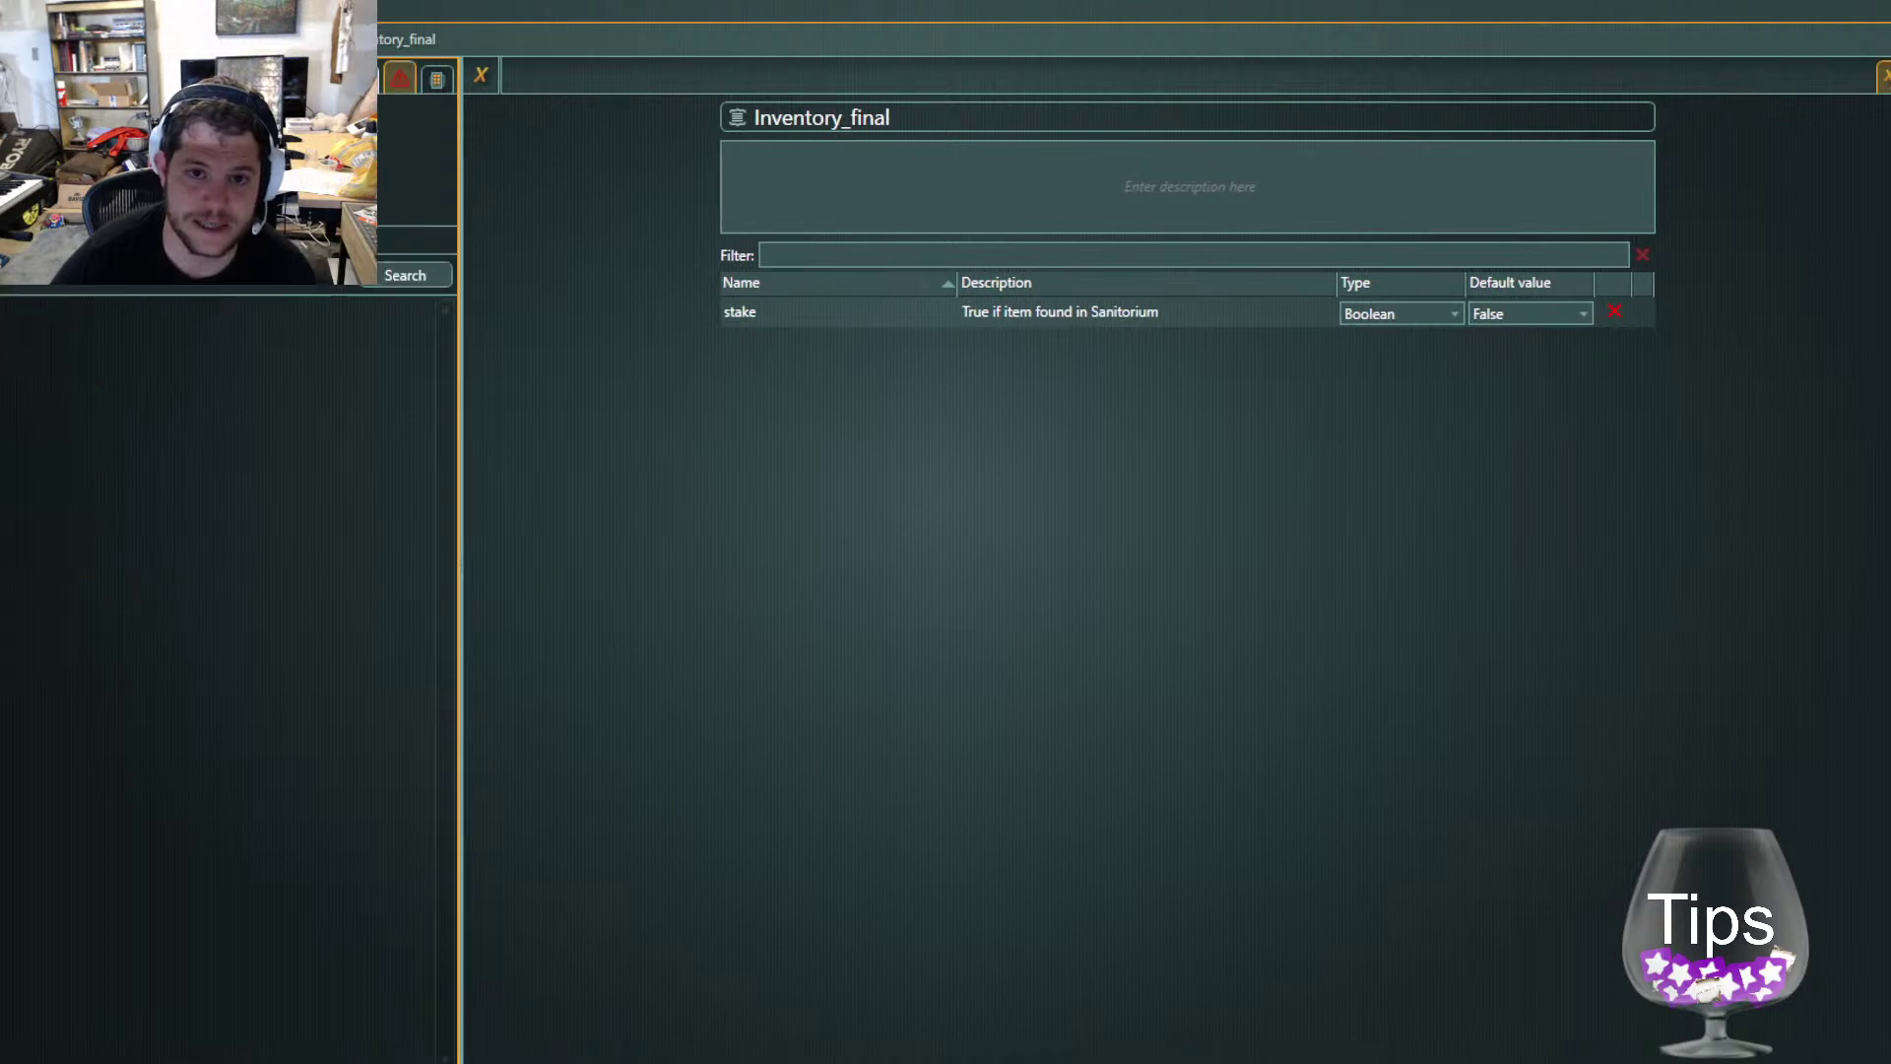
pyautogui.click(435, 79)
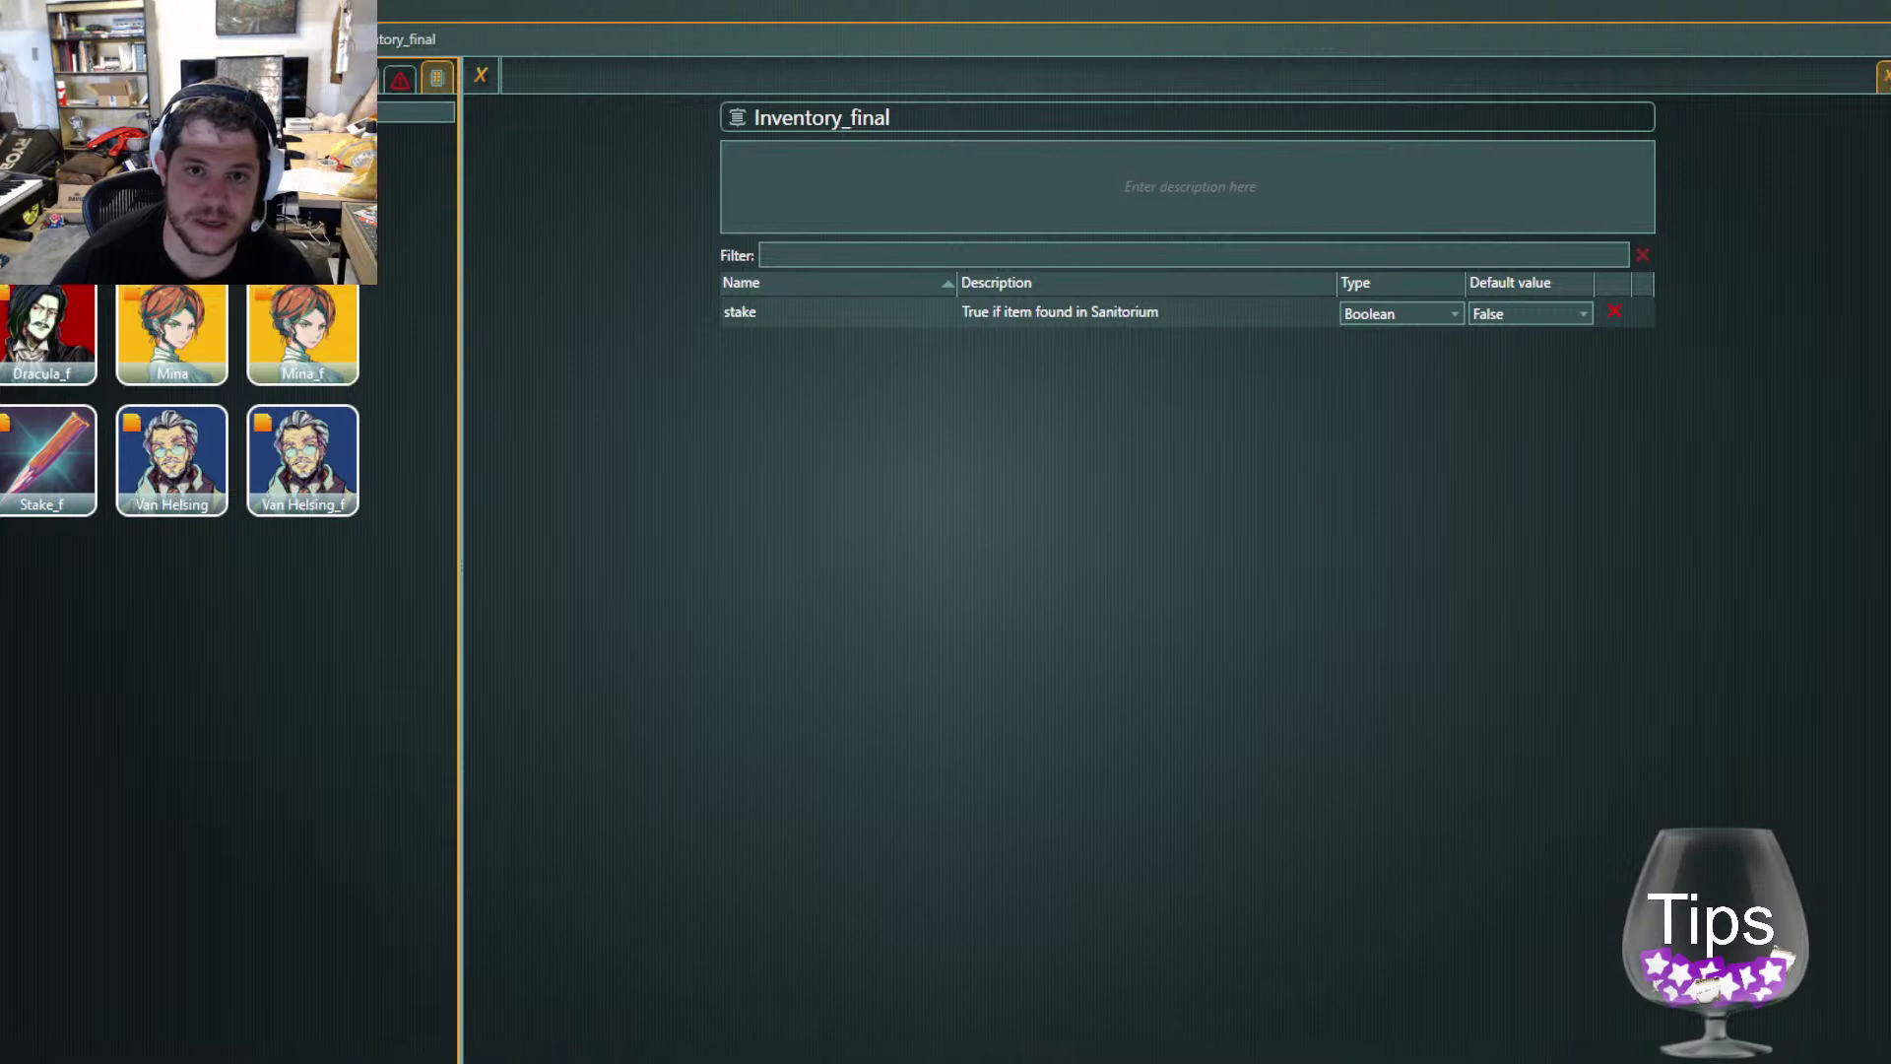
pyautogui.click(325, 79)
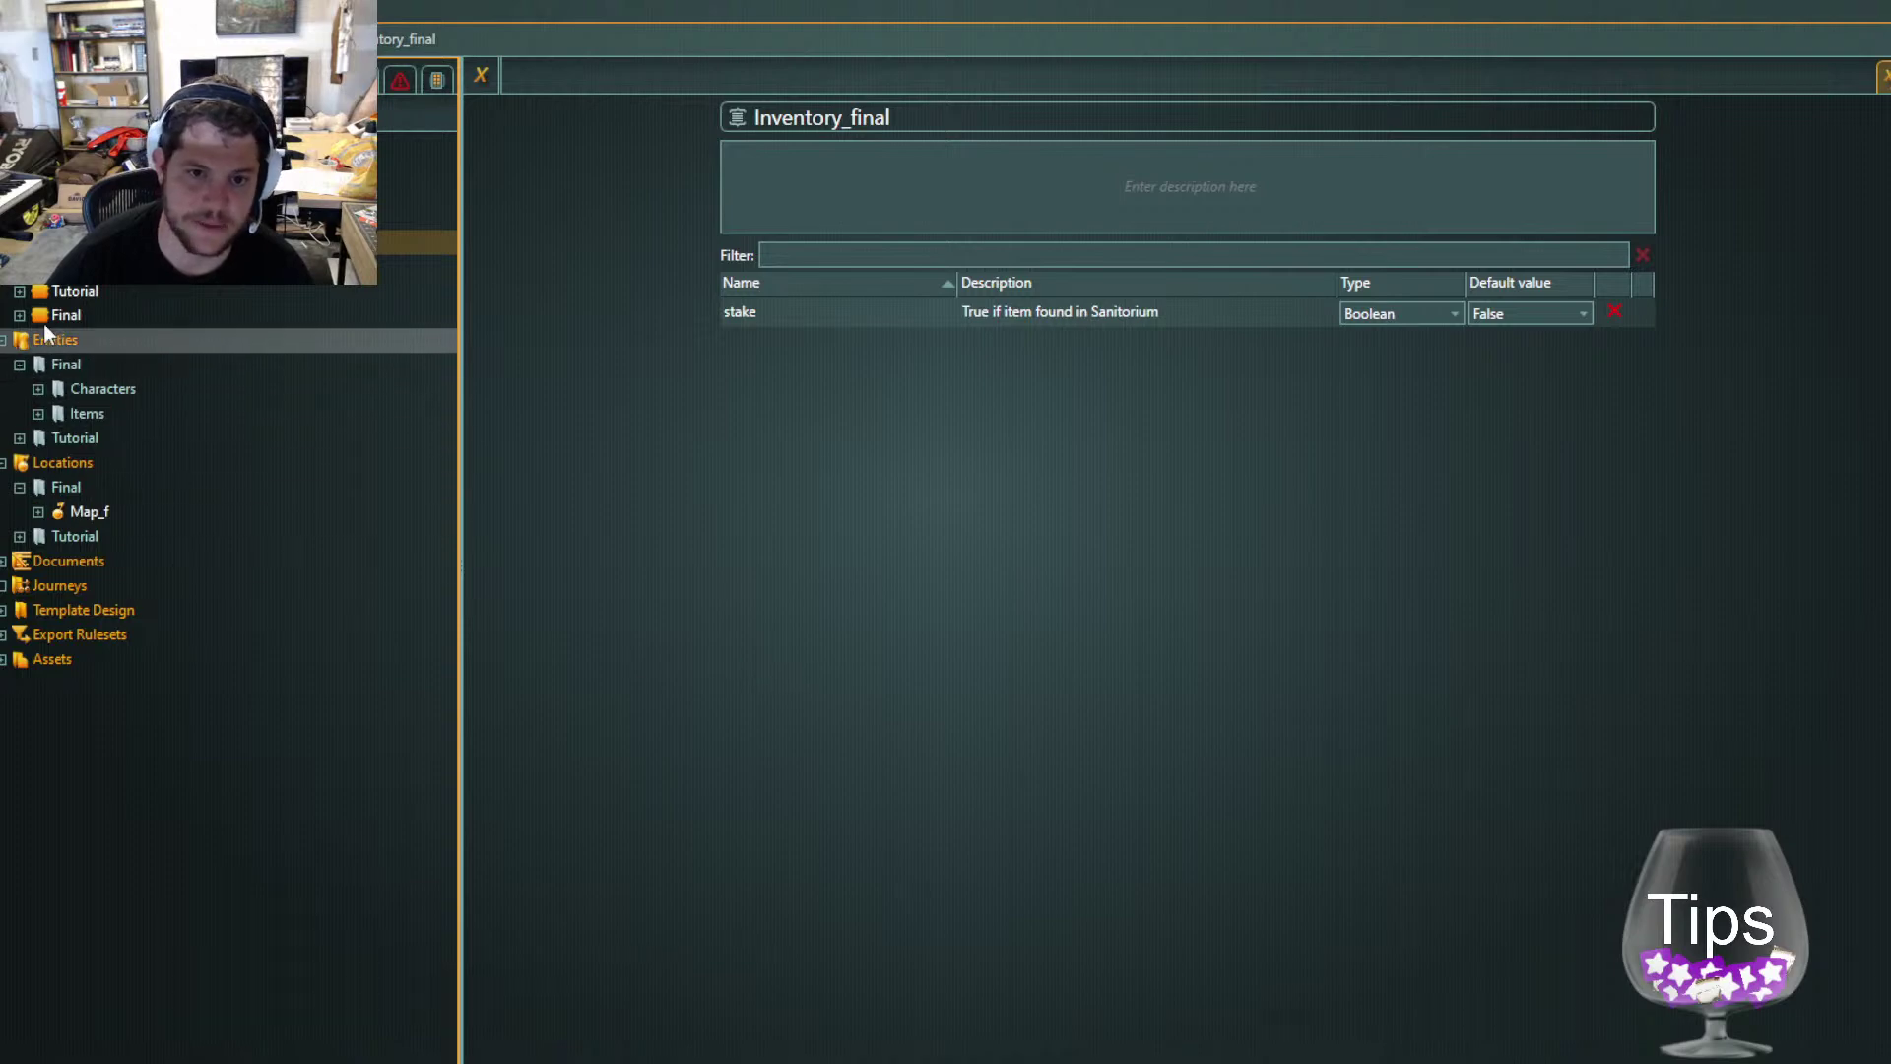
# Show Dracula's "Before I deal with you as is right..." fragment in the Final flow's First meeting dialogue and examine its Choice Point branches
pyautogui.click(87, 297)
pyautogui.click(87, 317)
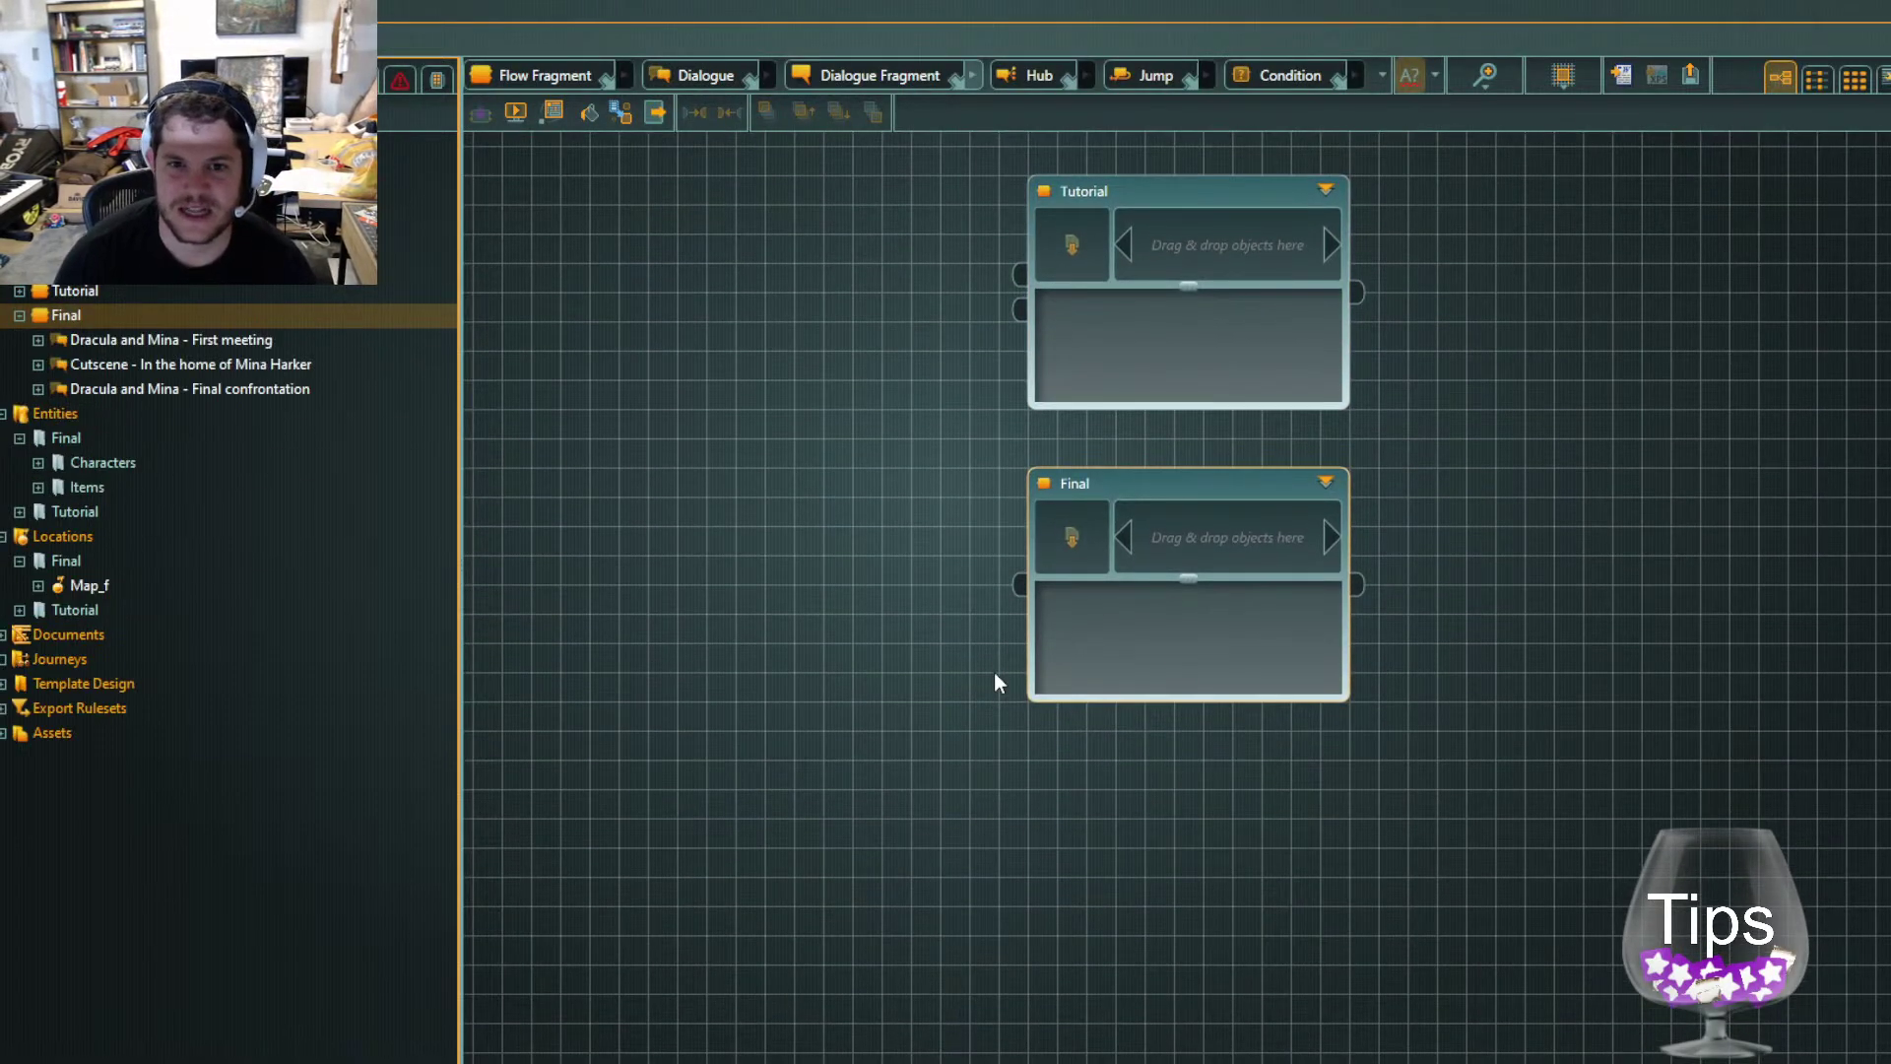
pyautogui.press('Down')
pyautogui.press('Right')
pyautogui.press('Down')
pyautogui.press('Down')
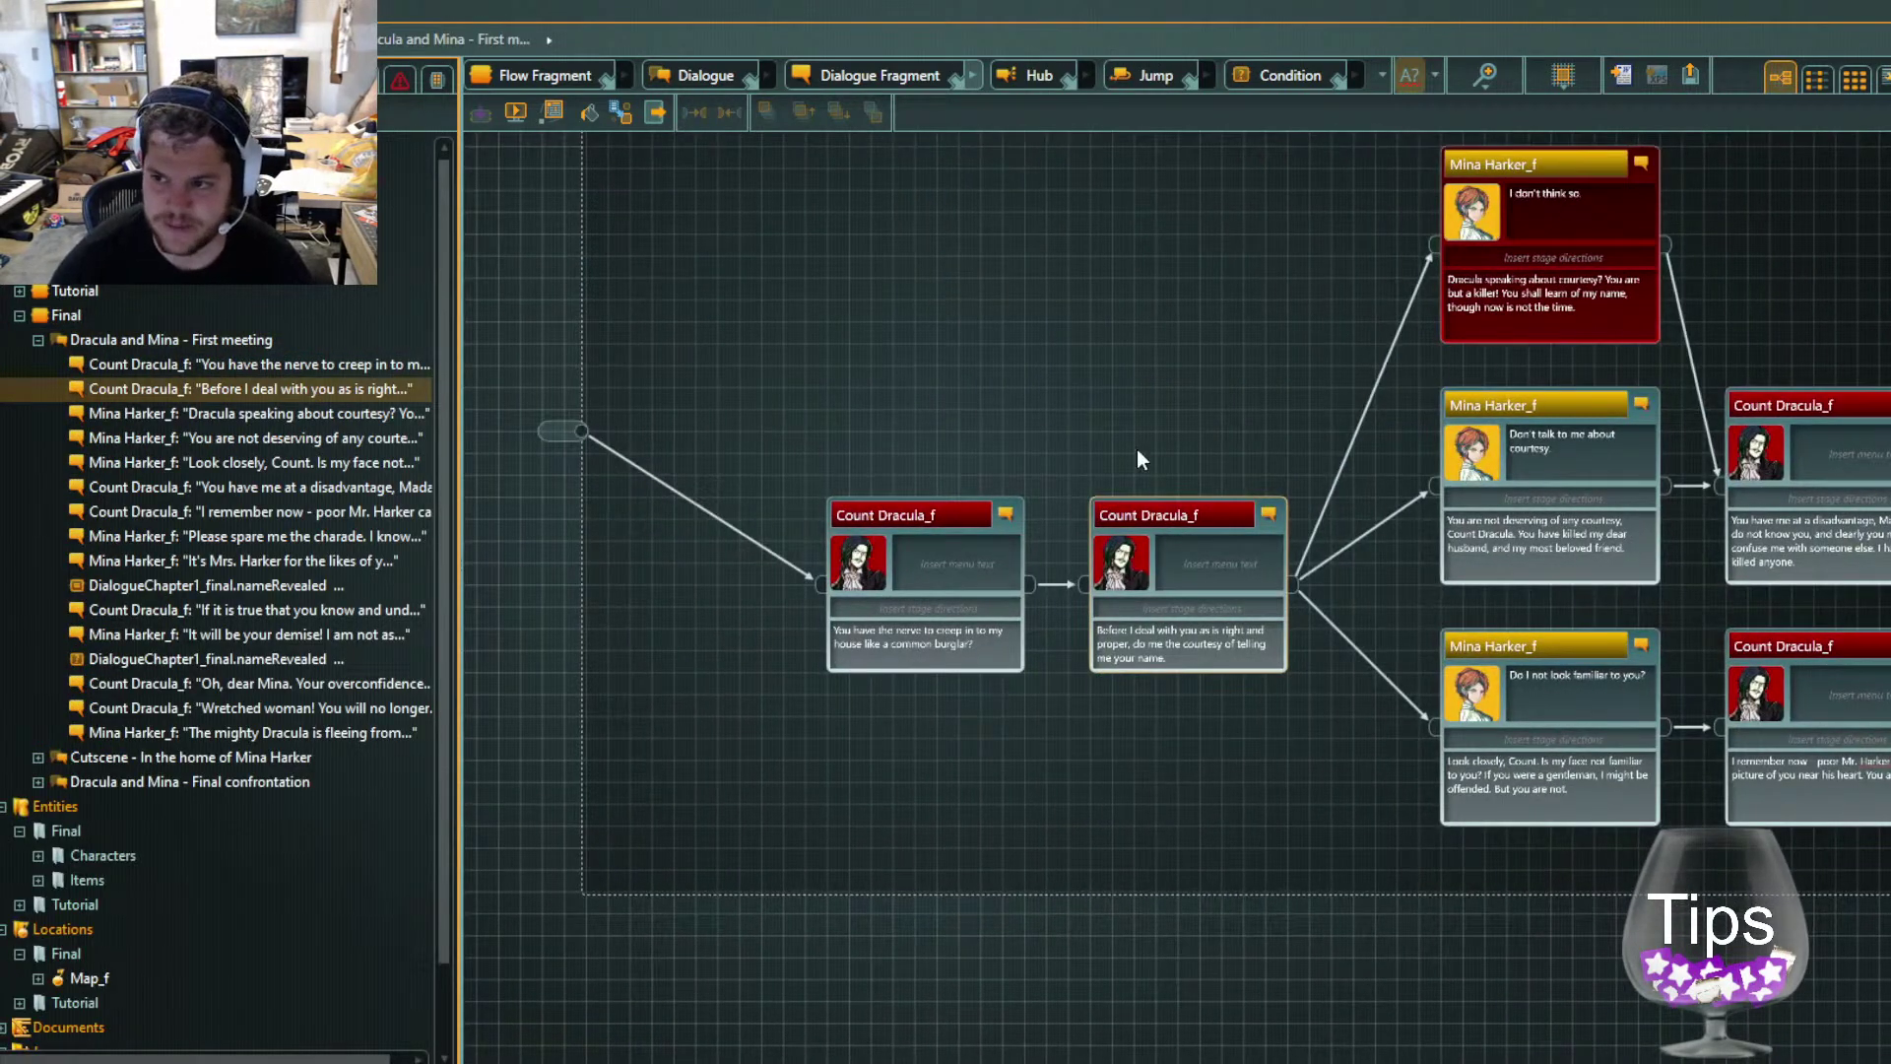
pyautogui.moveTo(1543, 980); pyautogui.dragTo(1004, 970)
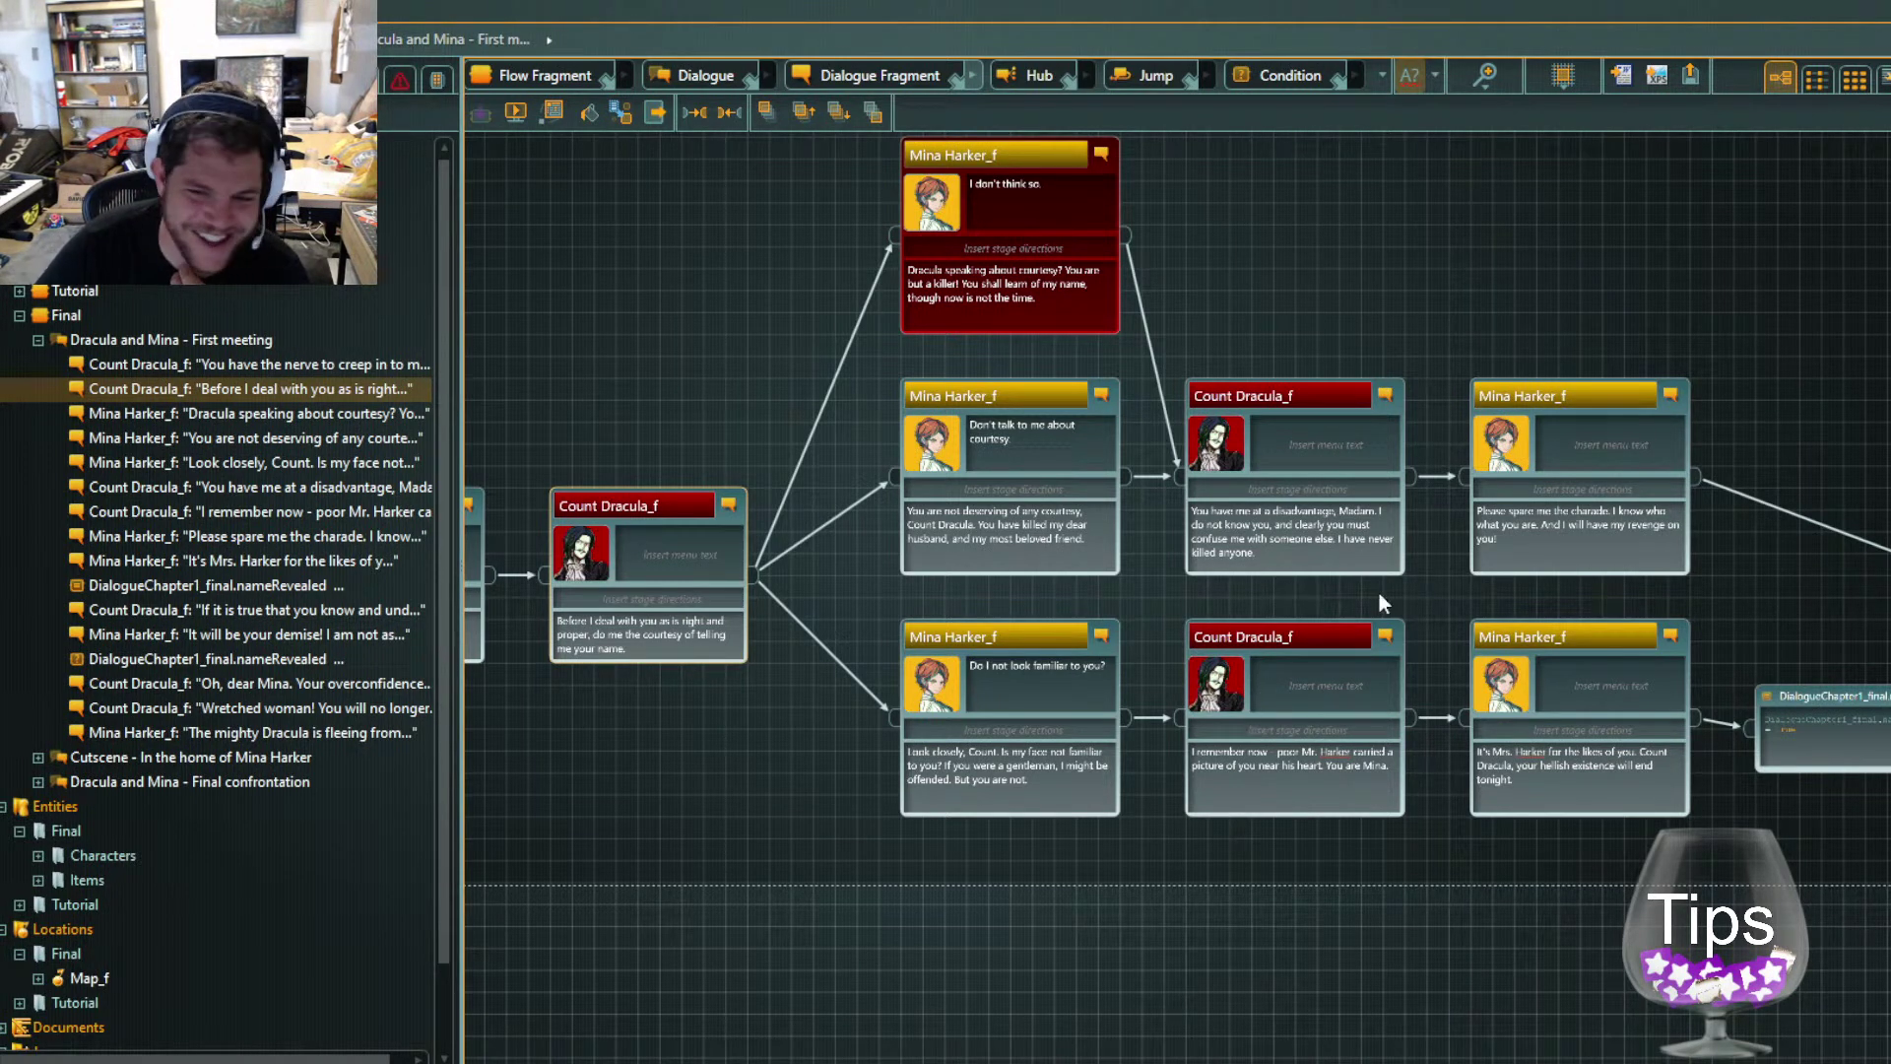
pyautogui.moveTo(657, 743); pyautogui.dragTo(853, 876)
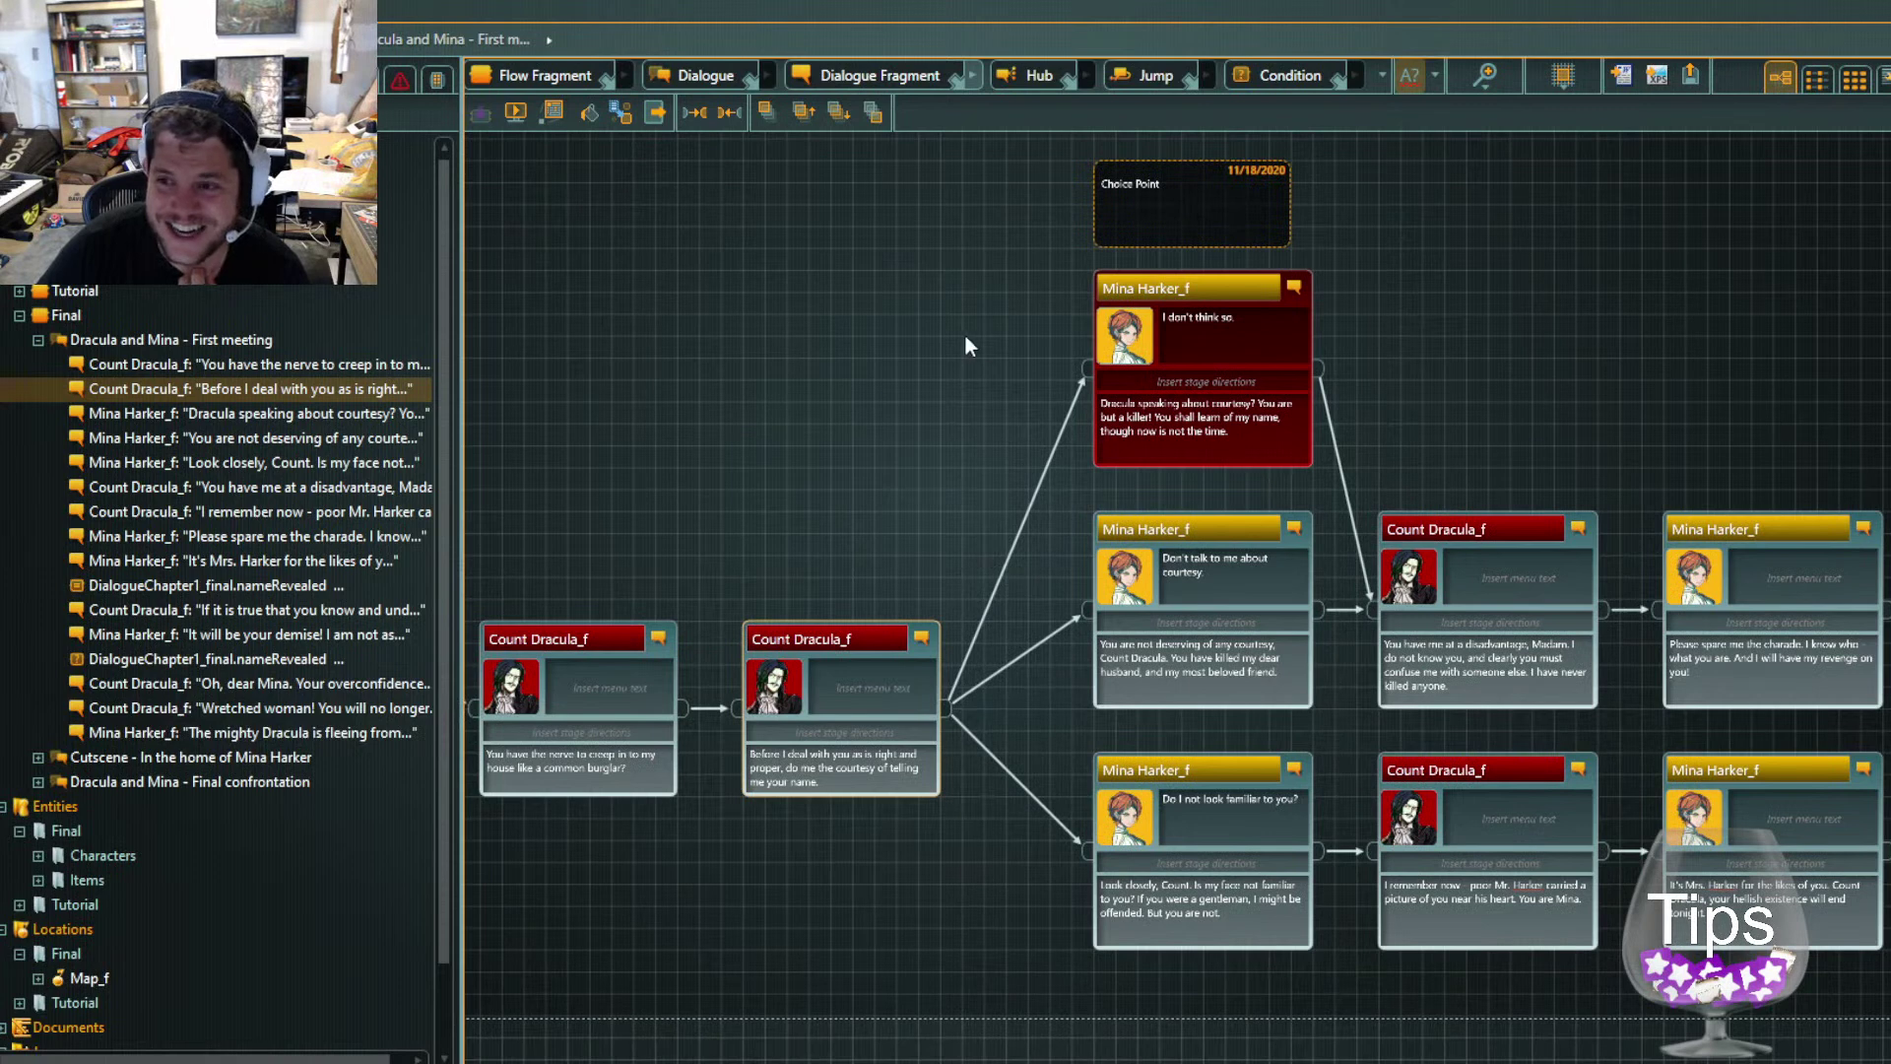
pyautogui.moveTo(983, 345); pyautogui.dragTo(1085, 506)
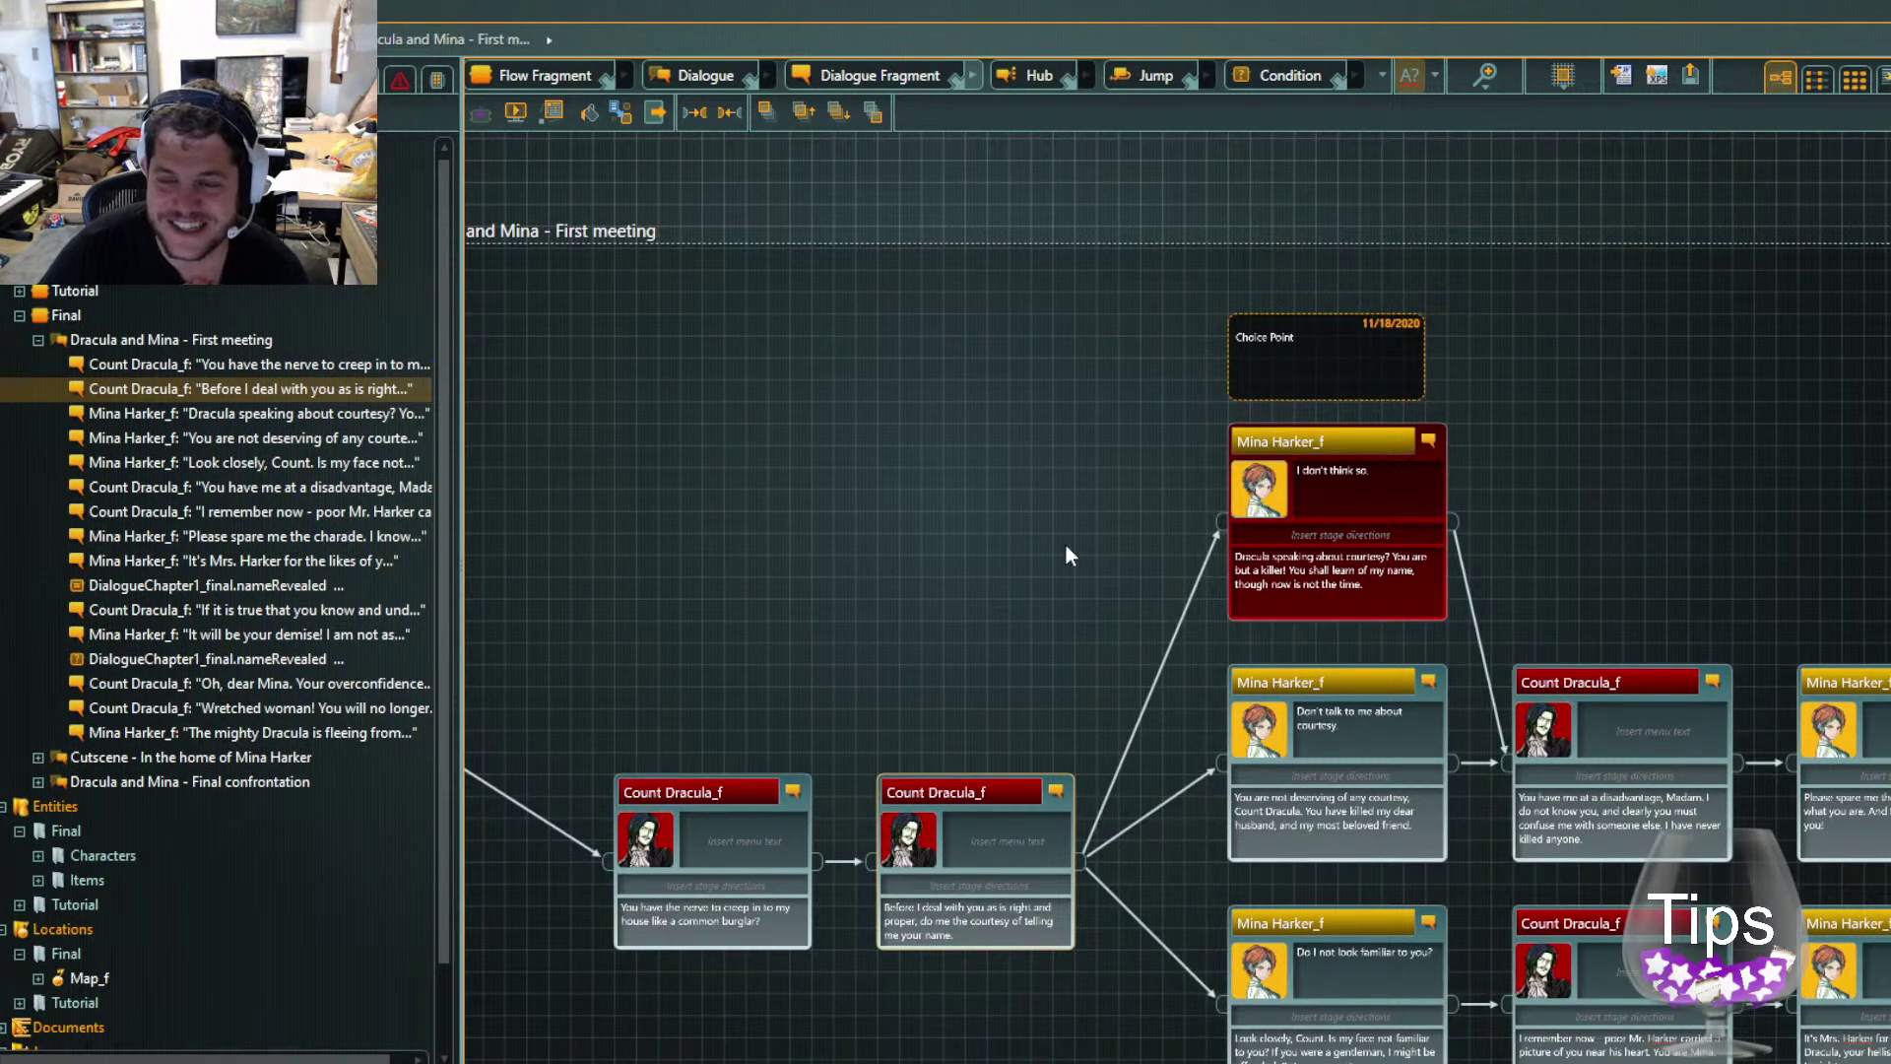